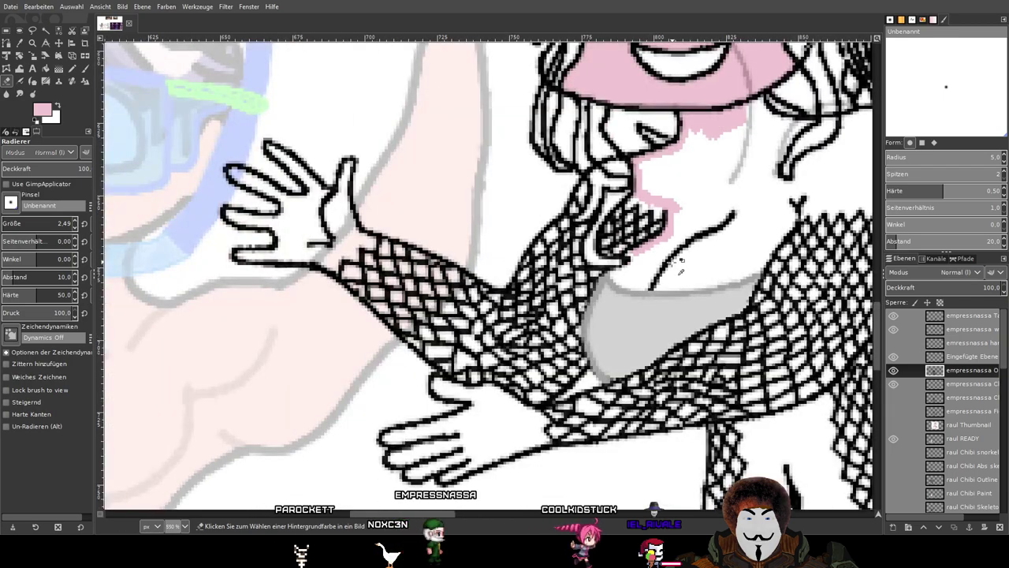
# Paint black over the outline gap where the fishnet sleeve edge meets the pink chest.
pyautogui.click(87, 71)
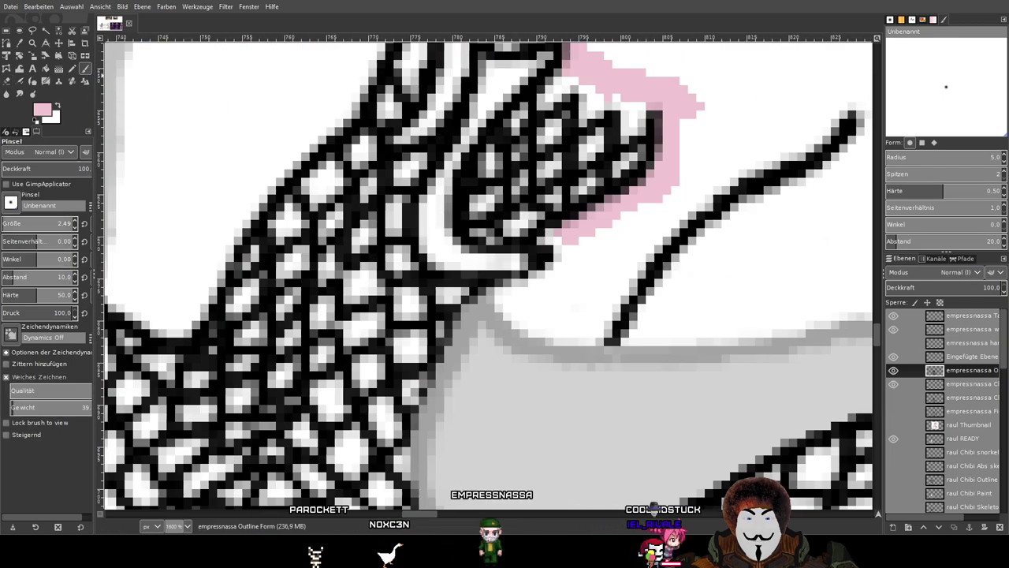
pyautogui.scroll(1, 525, 217)
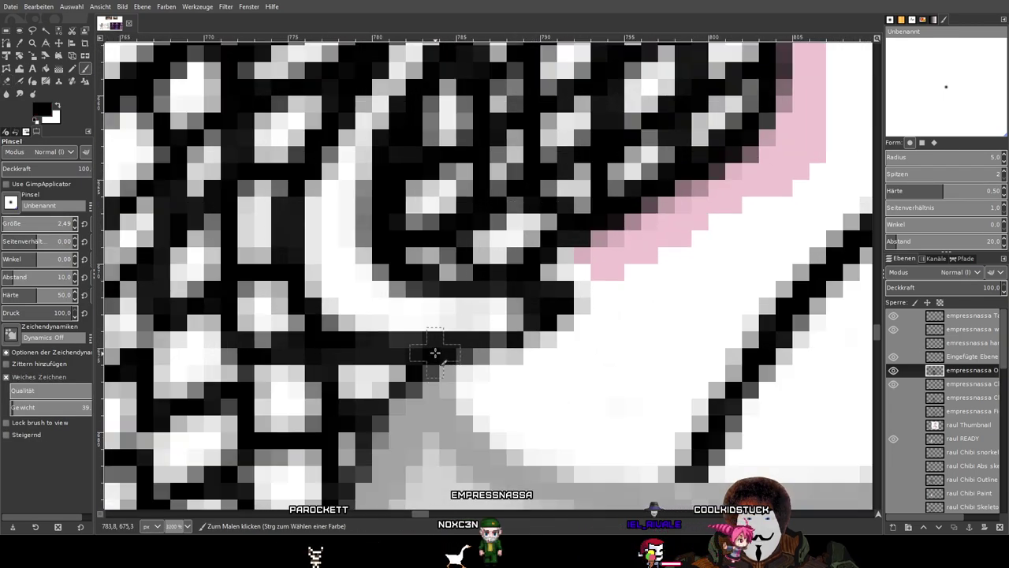
pyautogui.moveTo(505, 334); pyautogui.dragTo(545, 305)
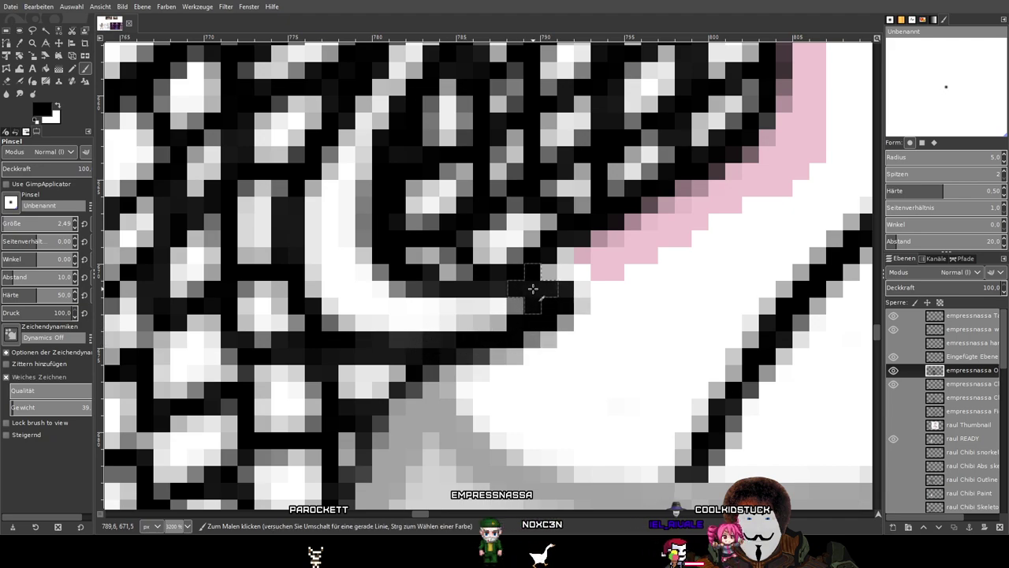
pyautogui.moveTo(467, 292); pyautogui.dragTo(383, 275)
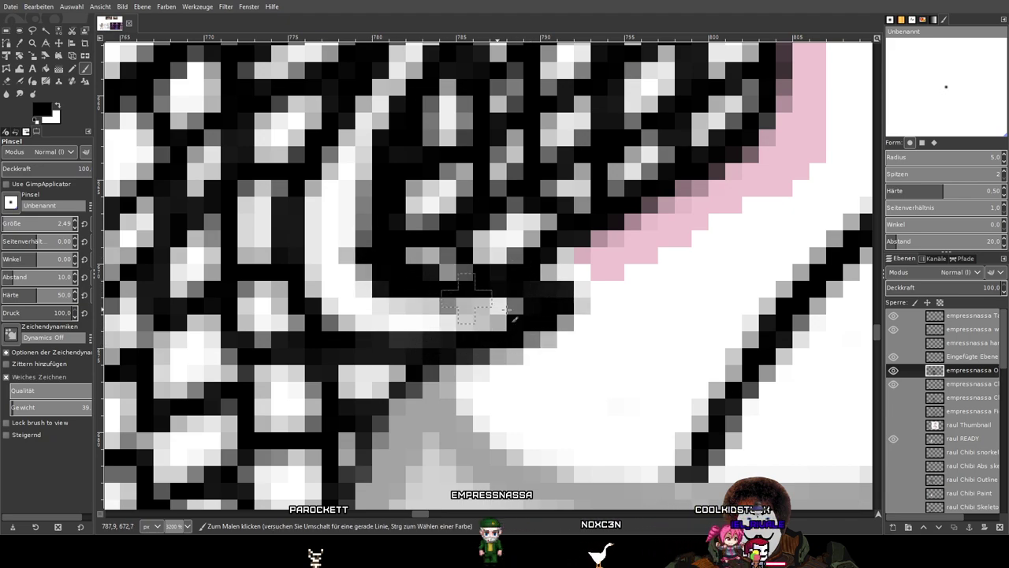
pyautogui.scroll(-2, 490, 313)
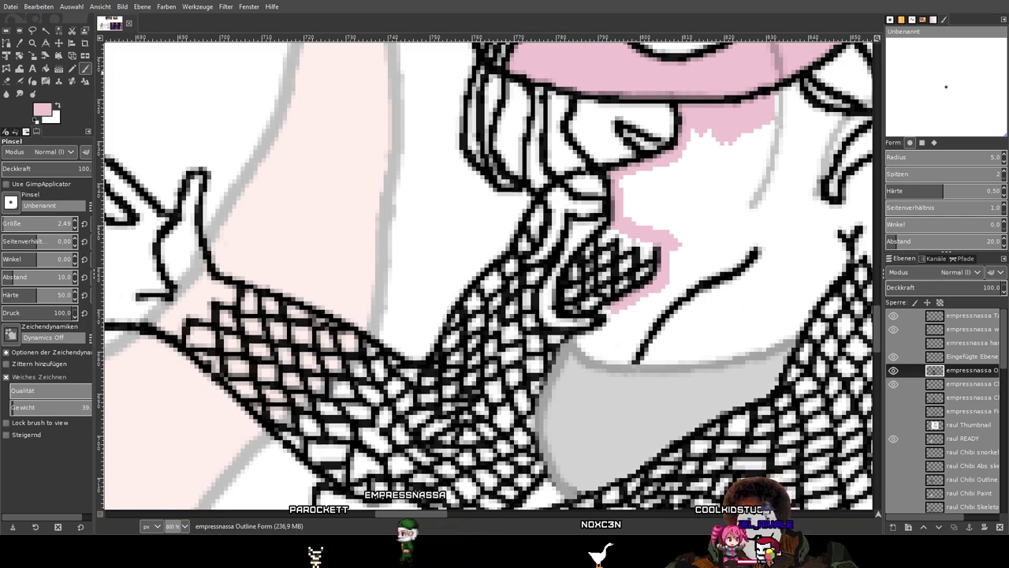
# With the Pencil on the Chibi Paint layer, fill white pixels pink along the shading's lower edge.
pyautogui.press('n')
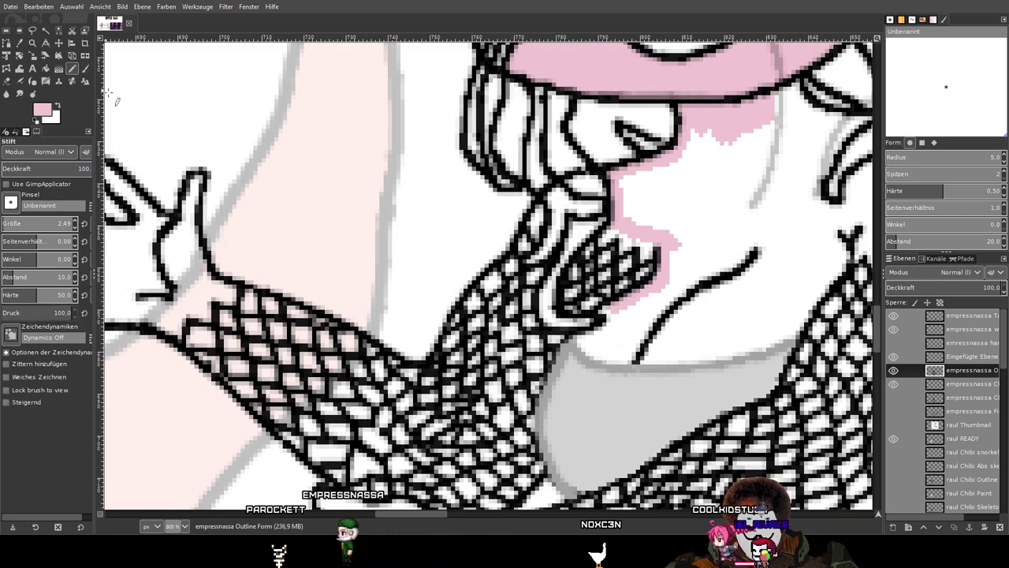
pyautogui.click(975, 384)
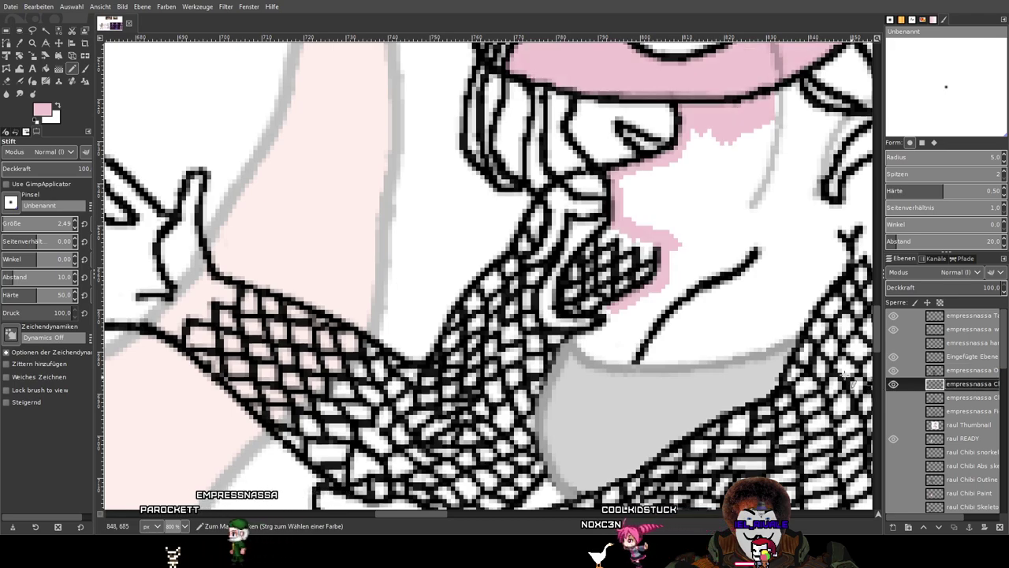
pyautogui.scroll(2, 640, 304)
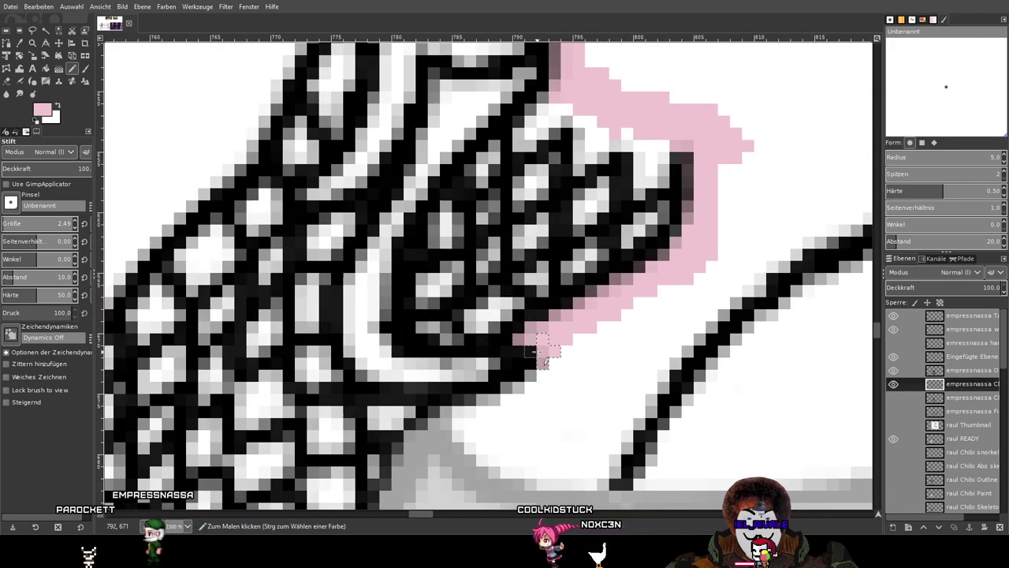
pyautogui.scroll(-2, 551, 362)
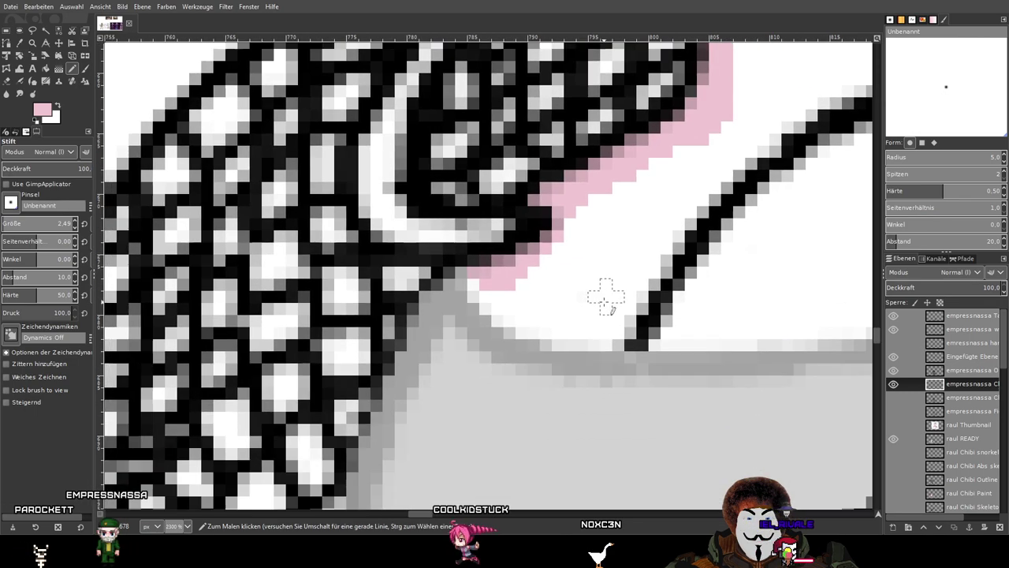
pyautogui.click(486, 285)
pyautogui.click(486, 294)
pyautogui.click(498, 308)
pyautogui.click(517, 320)
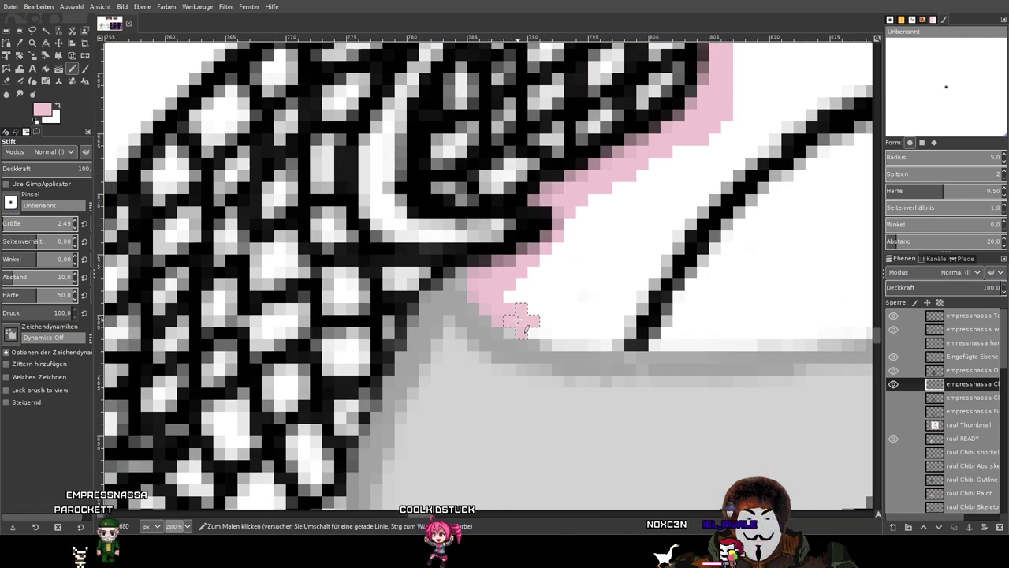
pyautogui.moveTo(529, 313); pyautogui.dragTo(552, 322)
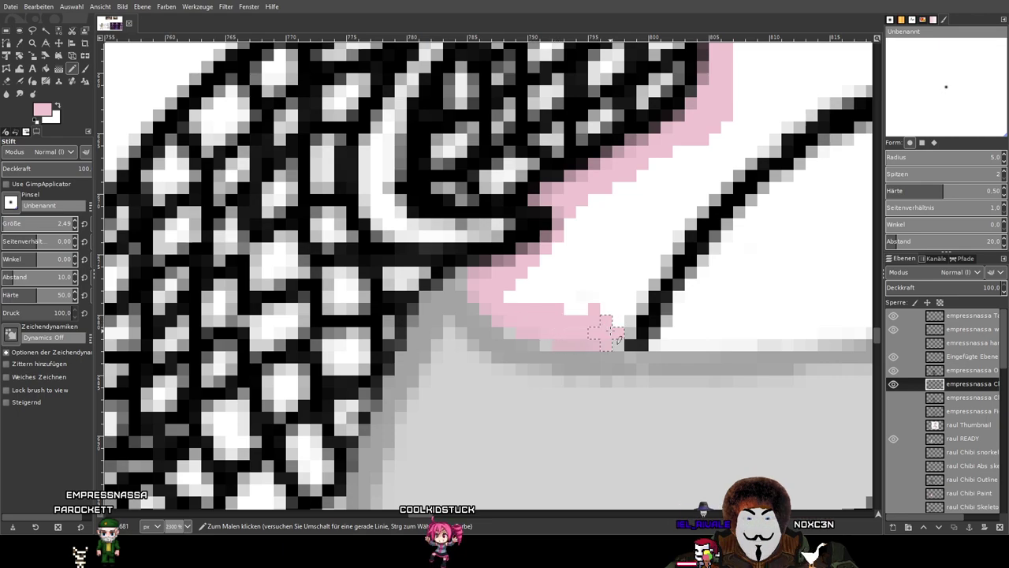
# Fill the white notches and specks pink up to the neck's black outline.
pyautogui.moveTo(654, 260); pyautogui.dragTo(544, 323)
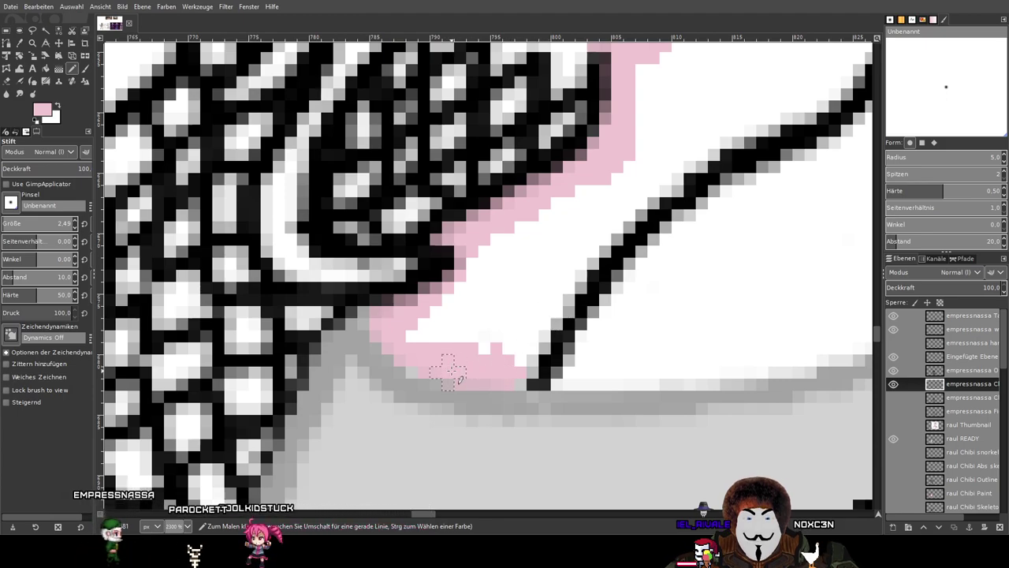
pyautogui.moveTo(484, 361)
pyautogui.mouseDown()
pyautogui.moveTo(529, 371)
pyautogui.moveTo(411, 357)
pyautogui.moveTo(375, 323)
pyautogui.moveTo(555, 348)
pyautogui.moveTo(578, 374)
pyautogui.moveTo(565, 382)
pyautogui.moveTo(611, 343)
pyautogui.moveTo(519, 328)
pyautogui.moveTo(643, 250)
pyautogui.moveTo(615, 310)
pyautogui.moveTo(617, 262)
pyautogui.moveTo(645, 194)
pyautogui.moveTo(605, 222)
pyautogui.moveTo(543, 294)
pyautogui.moveTo(491, 312)
pyautogui.moveTo(503, 289)
pyautogui.moveTo(455, 294)
pyautogui.moveTo(684, 155)
pyautogui.moveTo(475, 258)
pyautogui.moveTo(552, 252)
pyautogui.mouseUp()
pyautogui.moveTo(794, 158); pyautogui.dragTo(574, 326)
pyautogui.moveTo(539, 373); pyautogui.dragTo(521, 157)
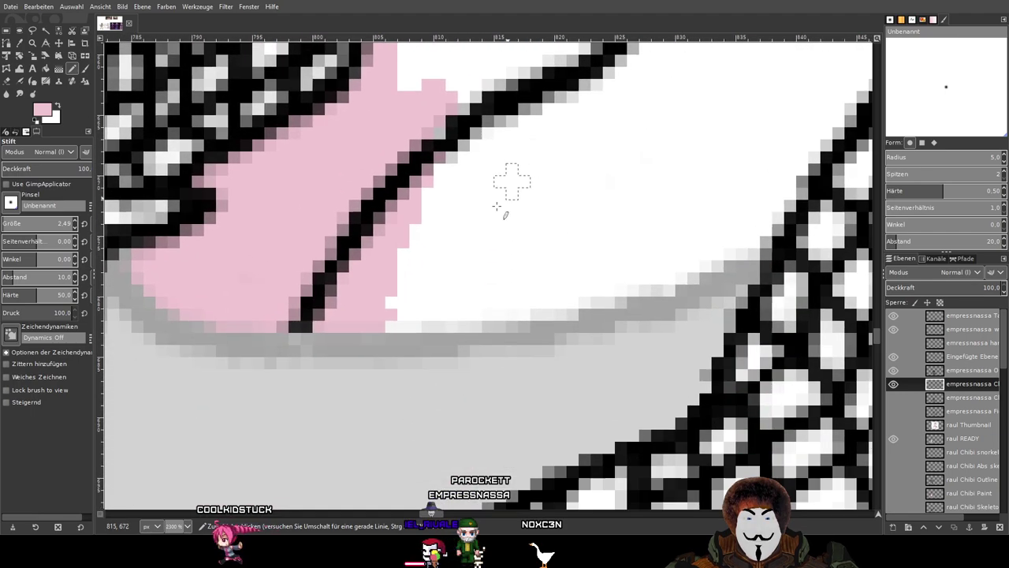
pyautogui.moveTo(412, 320)
pyautogui.mouseDown()
pyautogui.moveTo(511, 315)
pyautogui.moveTo(706, 266)
pyautogui.moveTo(371, 327)
pyautogui.mouseUp()
pyautogui.moveTo(721, 282)
pyautogui.mouseDown()
pyautogui.moveTo(447, 440)
pyautogui.moveTo(421, 426)
pyautogui.moveTo(482, 406)
pyautogui.moveTo(518, 353)
pyautogui.mouseUp()
pyautogui.moveTo(566, 283)
pyautogui.mouseDown()
pyautogui.moveTo(624, 207)
pyautogui.moveTo(623, 172)
pyautogui.moveTo(599, 118)
pyautogui.mouseUp()
pyautogui.scroll(-3, 590, 192)
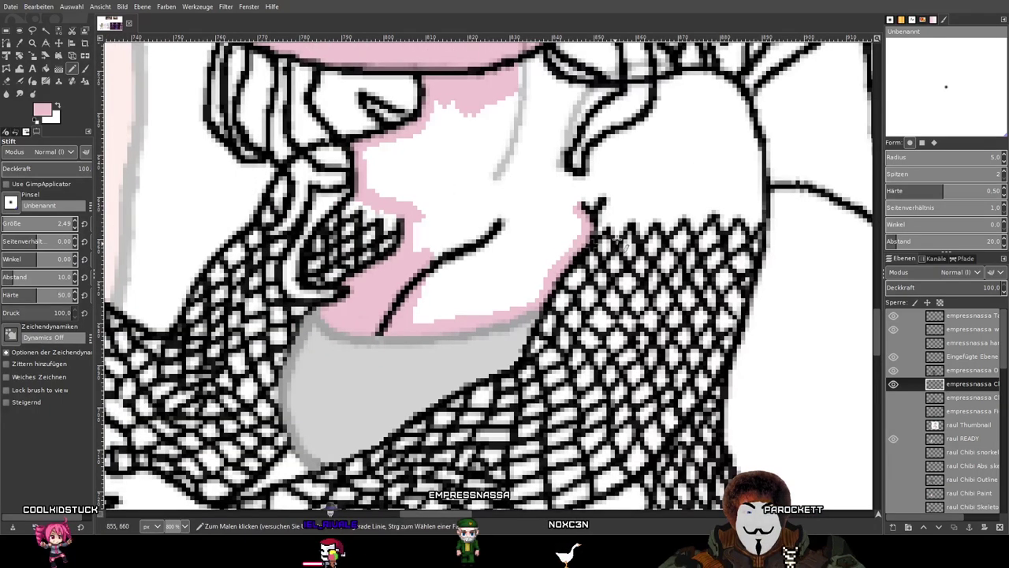
pyautogui.scroll(2, 473, 260)
# Paint pink around the forked outline tip and further up along the outline.
pyautogui.moveTo(482, 254)
pyautogui.mouseDown()
pyautogui.moveTo(496, 216)
pyautogui.moveTo(506, 235)
pyautogui.moveTo(540, 229)
pyautogui.mouseUp()
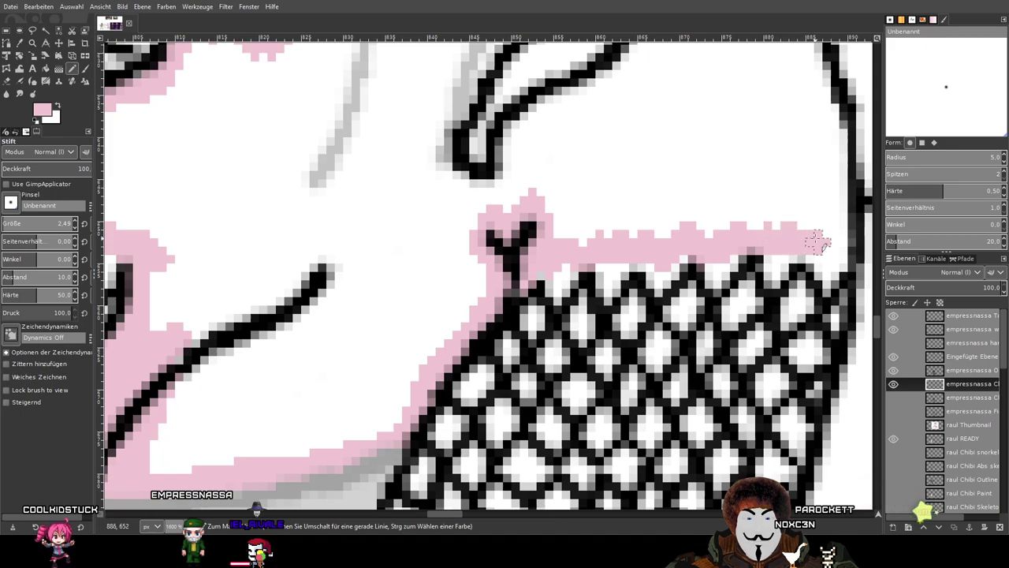
pyautogui.moveTo(840, 247); pyautogui.dragTo(542, 370)
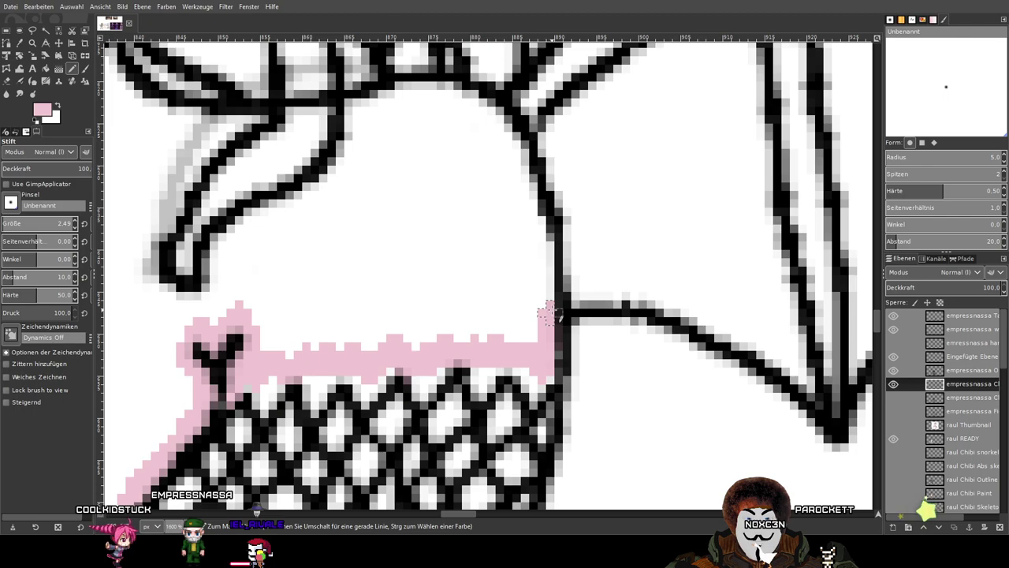
pyautogui.moveTo(543, 229)
pyautogui.mouseDown()
pyautogui.moveTo(522, 169)
pyautogui.moveTo(538, 301)
pyautogui.moveTo(536, 265)
pyautogui.moveTo(484, 221)
pyautogui.moveTo(410, 204)
pyautogui.moveTo(356, 210)
pyautogui.moveTo(330, 227)
pyautogui.moveTo(284, 315)
pyautogui.moveTo(595, 310)
pyautogui.mouseUp()
pyautogui.scroll(1, 542, 301)
pyautogui.scroll(-3, 594, 310)
pyautogui.scroll(2, 593, 310)
pyautogui.scroll(2, 597, 312)
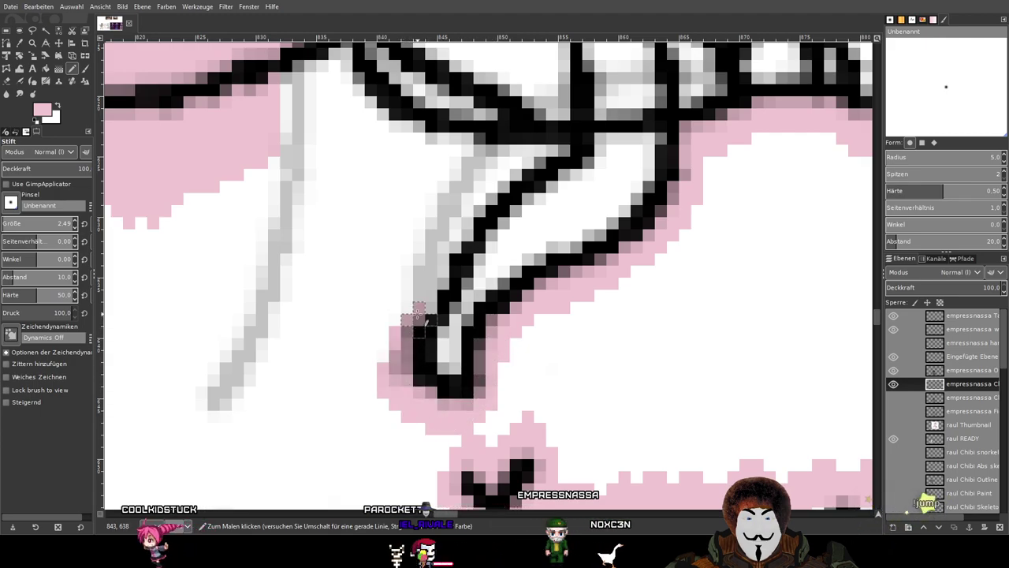
# Paint pink along the hair strand's edge and the line on the neck's other side.
pyautogui.moveTo(473, 204); pyautogui.dragTo(552, 146)
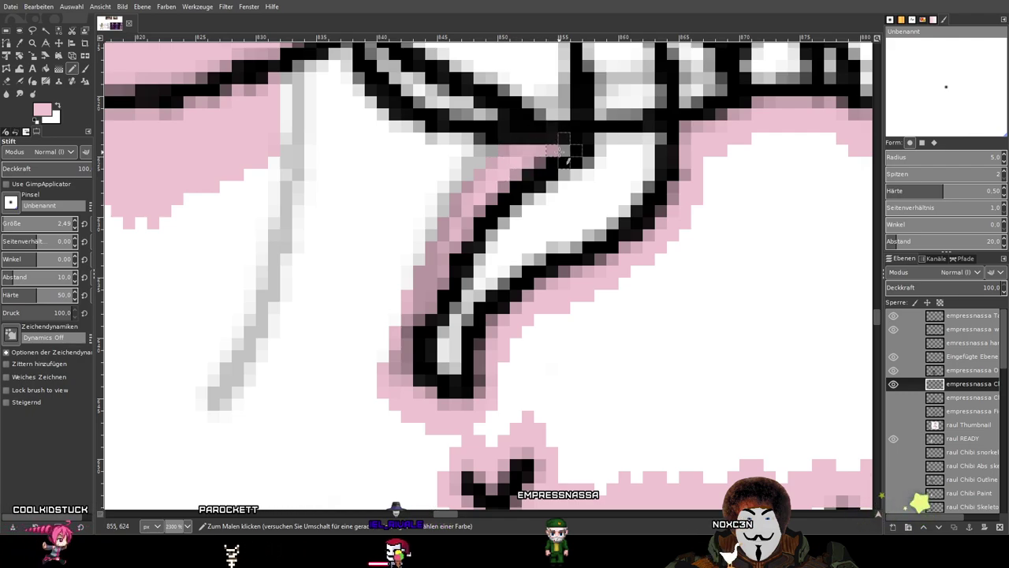
pyautogui.scroll(-1, 559, 149)
pyautogui.moveTo(418, 84); pyautogui.dragTo(567, 236)
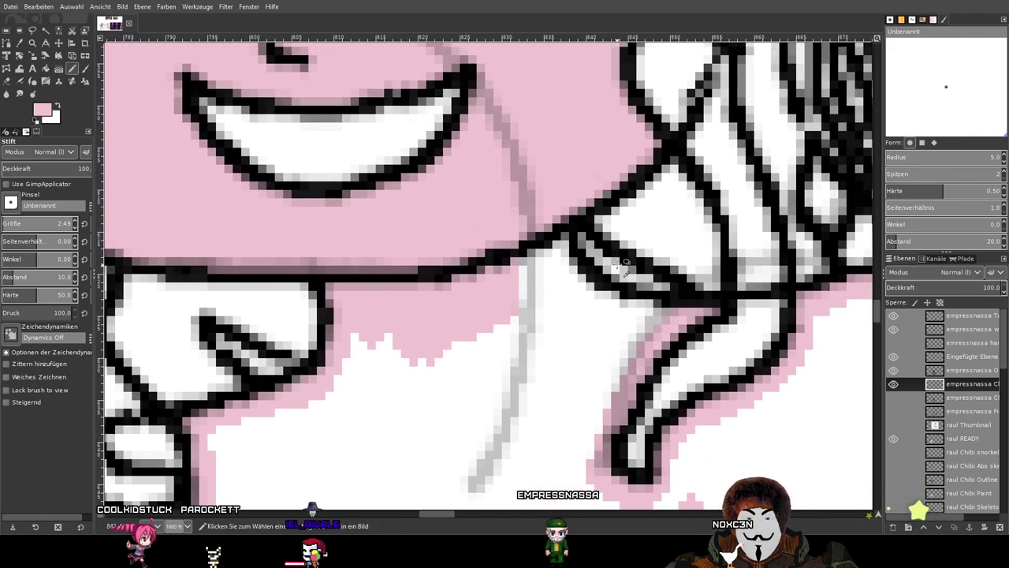
pyautogui.scroll(2, 563, 236)
pyautogui.moveTo(551, 296)
pyautogui.mouseDown()
pyautogui.moveTo(623, 359)
pyautogui.moveTo(694, 391)
pyautogui.moveTo(765, 398)
pyautogui.mouseUp()
pyautogui.scroll(-2, 768, 398)
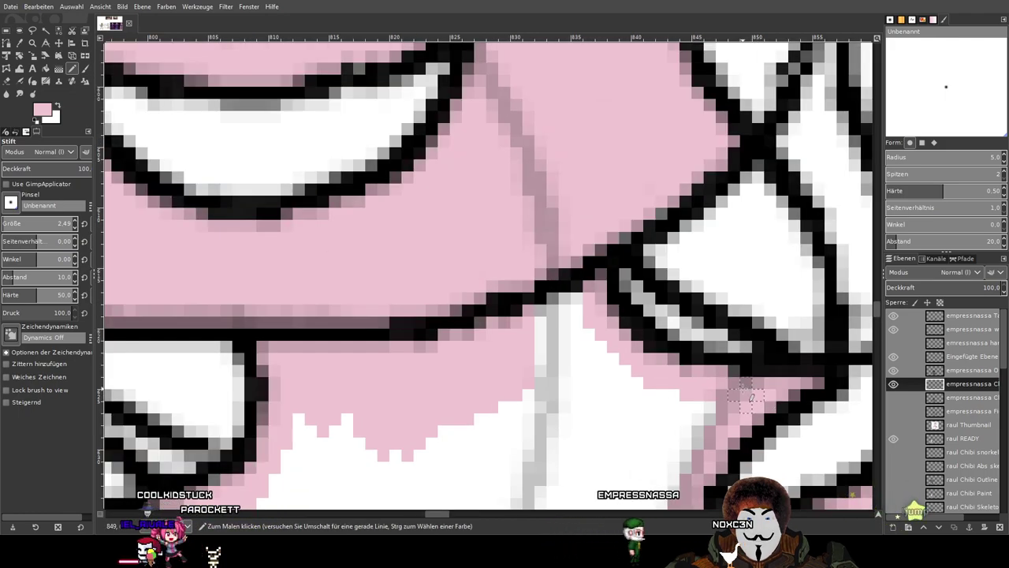
pyautogui.scroll(-2, 744, 405)
pyautogui.scroll(2, 708, 299)
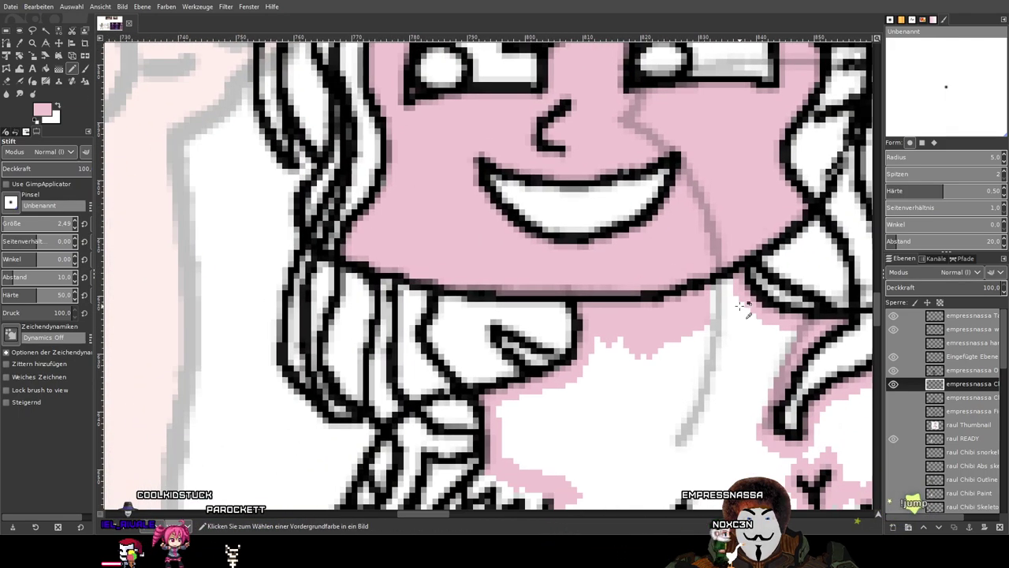
pyautogui.scroll(-3, 707, 293)
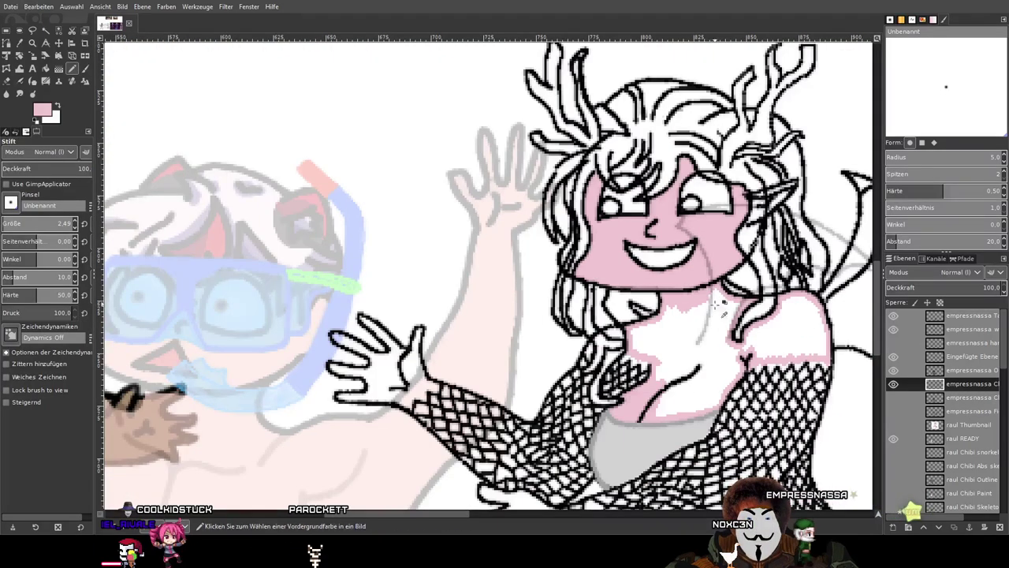
pyautogui.scroll(1, 233, 211)
# Cancel an accidental layer resize and toggle the Chibi Paint layer's visibility to check it.
pyautogui.click(32, 56)
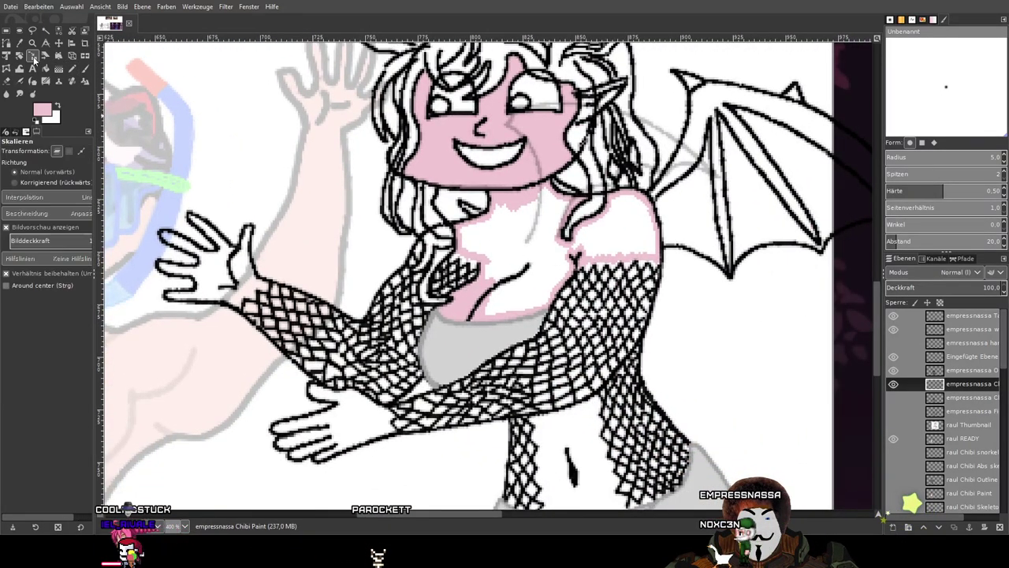
pyautogui.click(542, 249)
pyautogui.press('Escape')
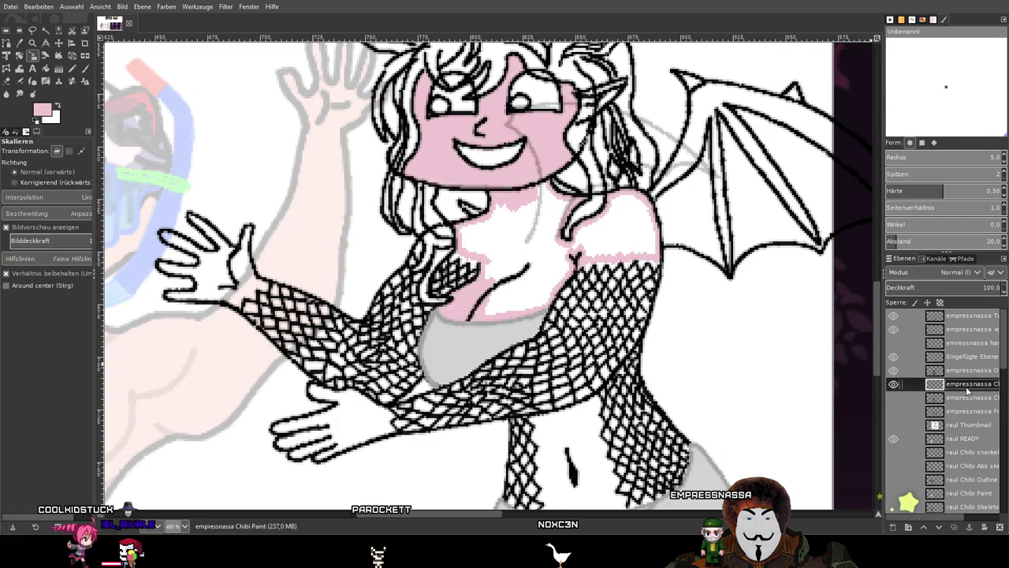
pyautogui.click(894, 384)
pyautogui.click(894, 384)
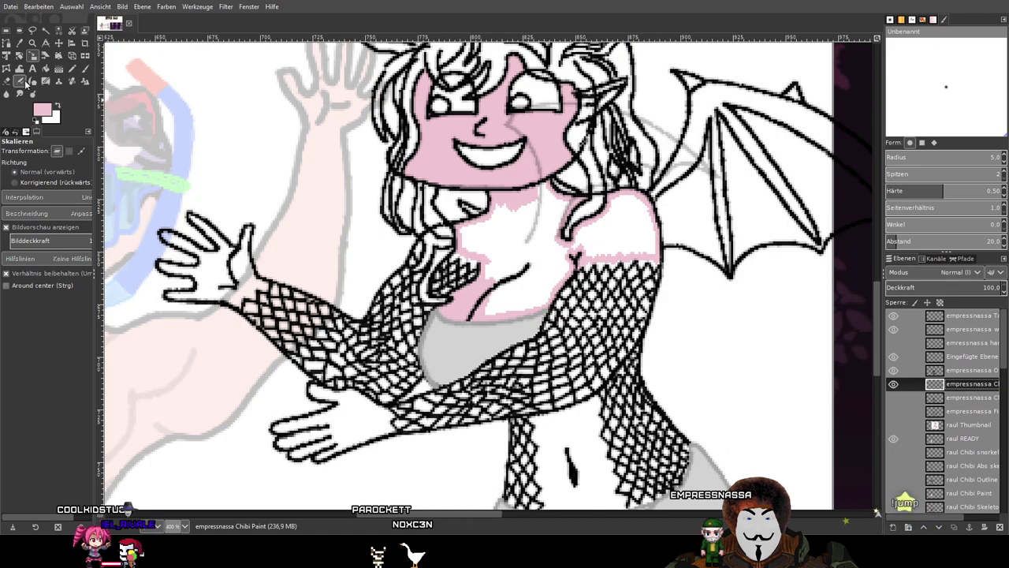
# Bucket-fill the white chest and shoulder areas with the pink skin colour.
pyautogui.click(45, 68)
pyautogui.click(556, 268)
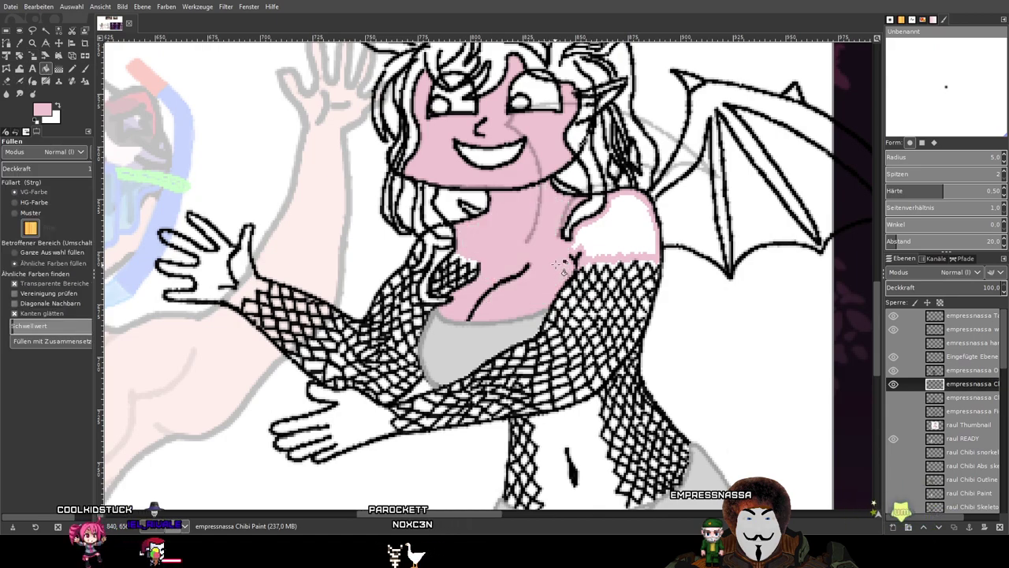
pyautogui.click(583, 216)
pyautogui.scroll(2, 571, 203)
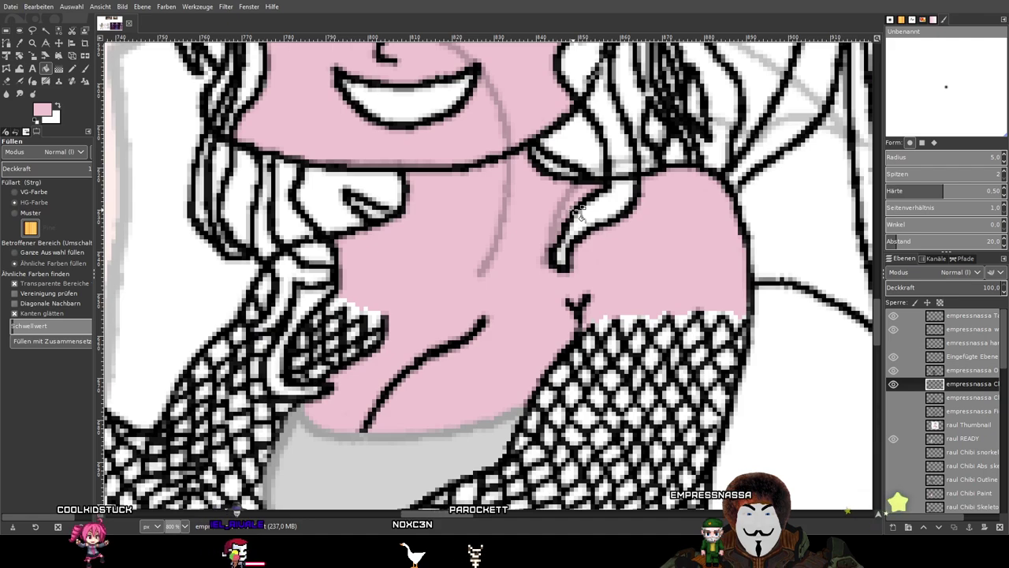
pyautogui.scroll(-3, 579, 211)
pyautogui.scroll(1, 578, 211)
pyautogui.scroll(-2, 579, 236)
pyautogui.scroll(2, 578, 236)
pyautogui.click(73, 71)
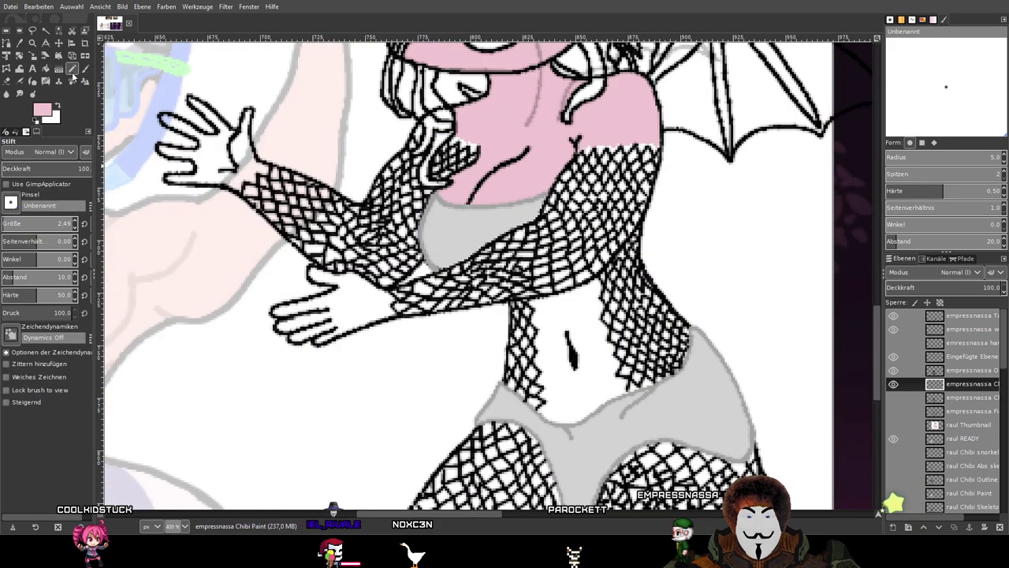
# Draw pink skin lines along the inside edges of the fishnet lattice.
pyautogui.scroll(3, 536, 208)
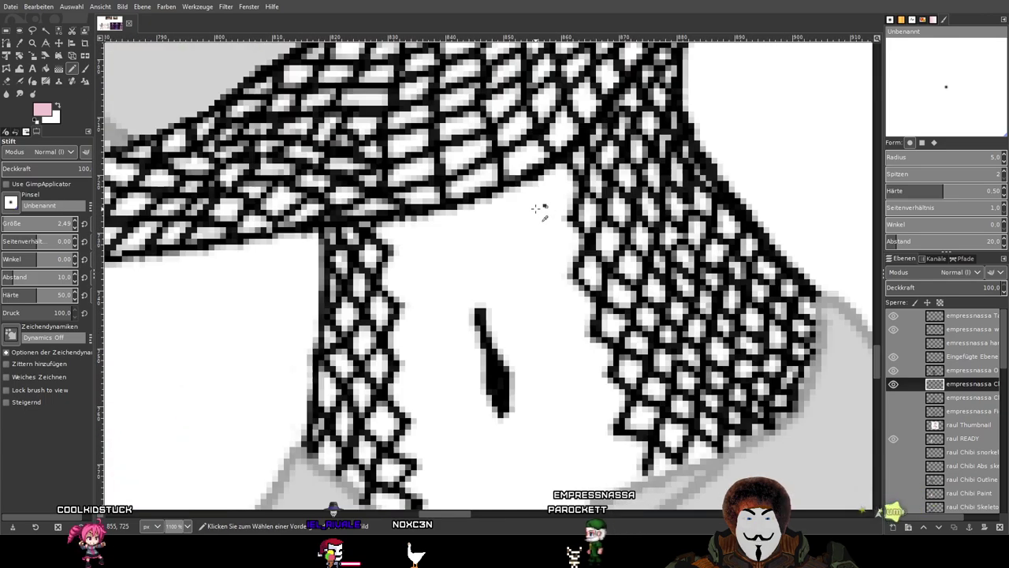
pyautogui.scroll(1, 533, 179)
pyautogui.moveTo(557, 162)
pyautogui.mouseDown()
pyautogui.moveTo(543, 193)
pyautogui.moveTo(574, 237)
pyautogui.moveTo(552, 294)
pyautogui.moveTo(573, 320)
pyautogui.moveTo(577, 386)
pyautogui.moveTo(601, 403)
pyautogui.moveTo(593, 435)
pyautogui.moveTo(617, 461)
pyautogui.moveTo(610, 477)
pyautogui.moveTo(626, 455)
pyautogui.moveTo(554, 228)
pyautogui.moveTo(539, 225)
pyautogui.moveTo(531, 243)
pyautogui.moveTo(566, 301)
pyautogui.mouseUp()
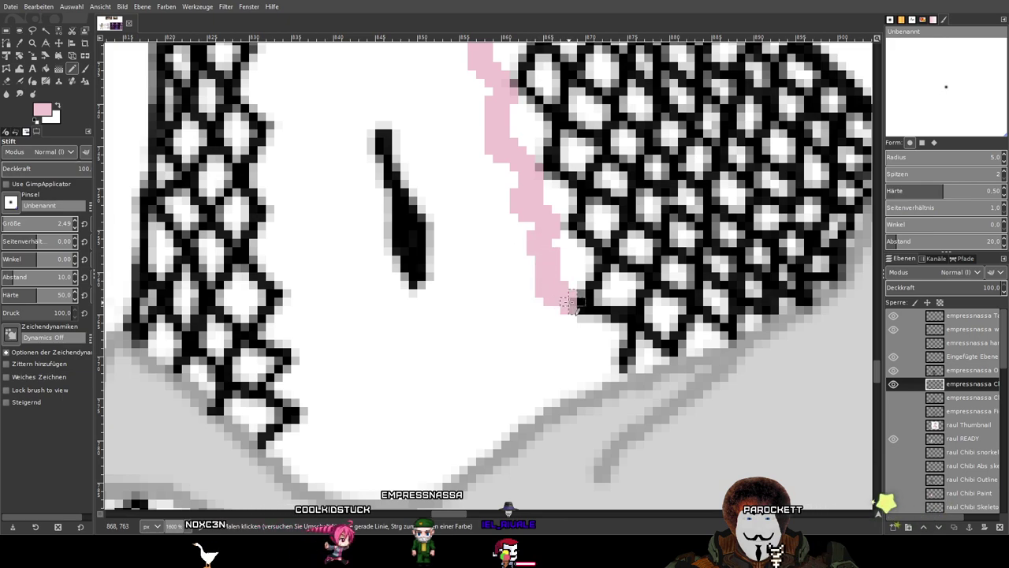
pyautogui.moveTo(563, 343); pyautogui.dragTo(591, 364)
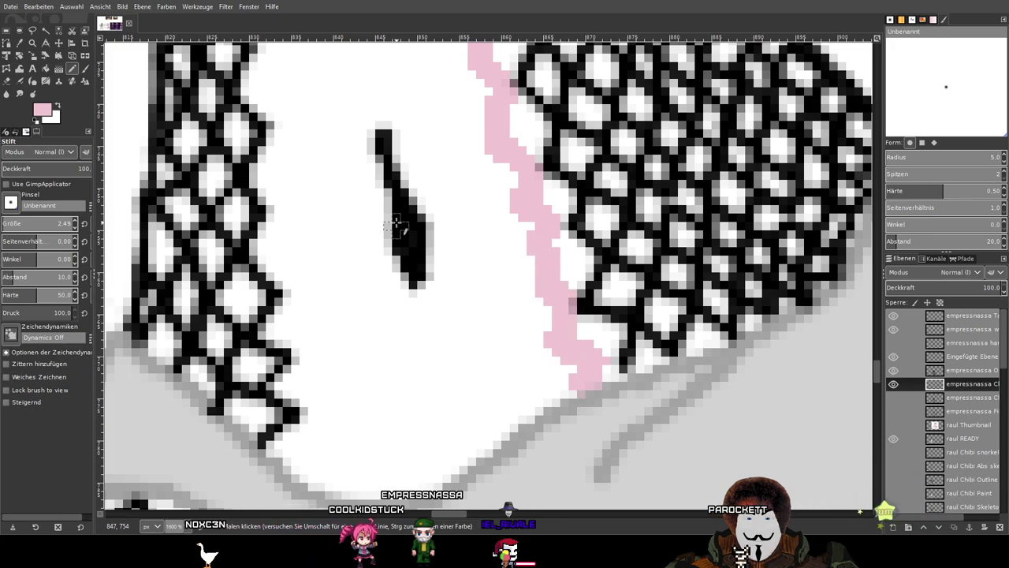
pyautogui.moveTo(396, 223); pyautogui.dragTo(568, 389)
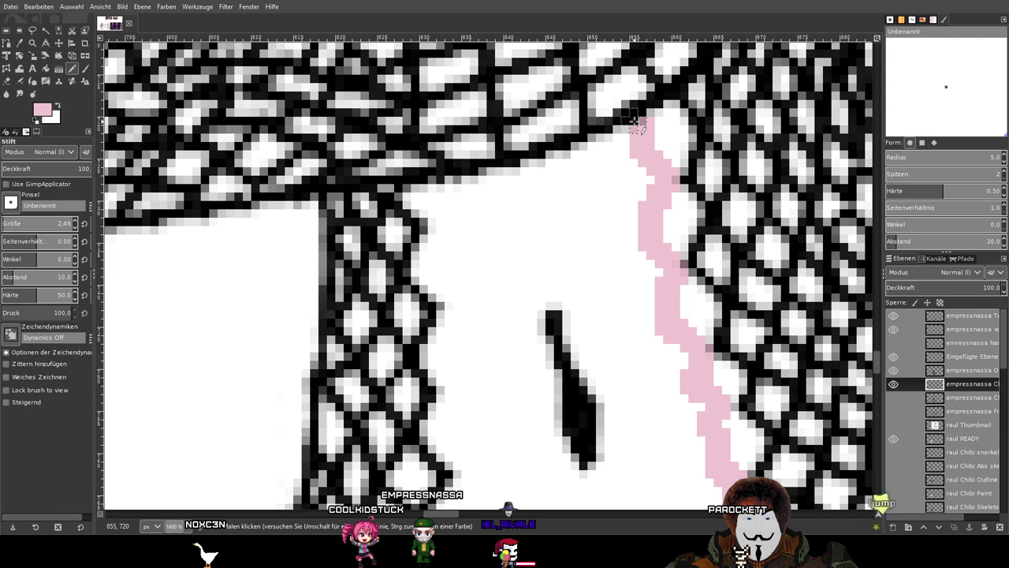
pyautogui.moveTo(617, 140)
pyautogui.mouseDown()
pyautogui.moveTo(449, 191)
pyautogui.moveTo(455, 204)
pyautogui.moveTo(442, 214)
pyautogui.moveTo(456, 230)
pyautogui.moveTo(440, 254)
pyautogui.moveTo(464, 280)
pyautogui.moveTo(456, 305)
pyautogui.moveTo(481, 355)
pyautogui.moveTo(467, 364)
pyautogui.moveTo(483, 398)
pyautogui.moveTo(465, 408)
pyautogui.moveTo(473, 469)
pyautogui.mouseUp()
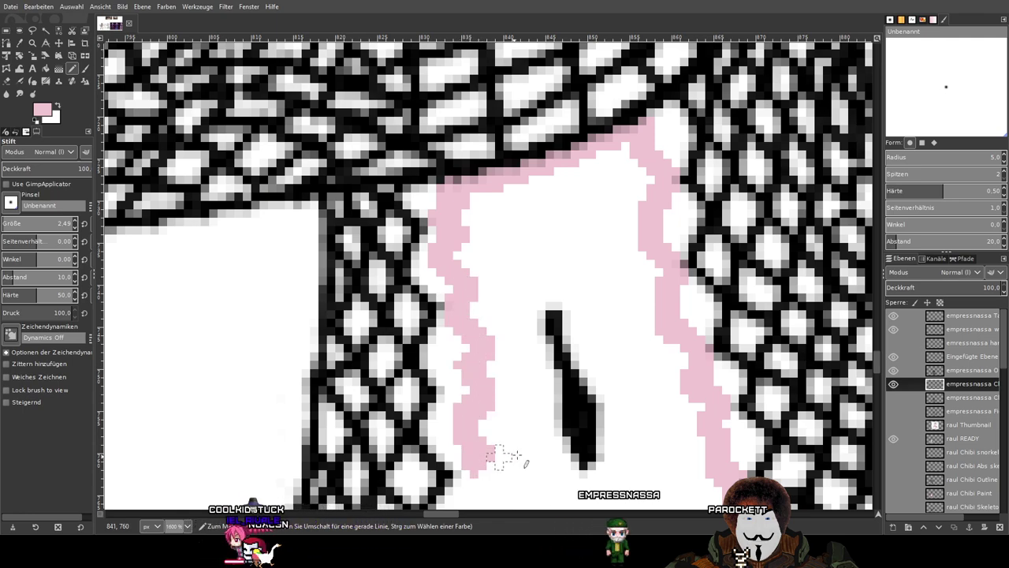
pyautogui.scroll(-5, 541, 292)
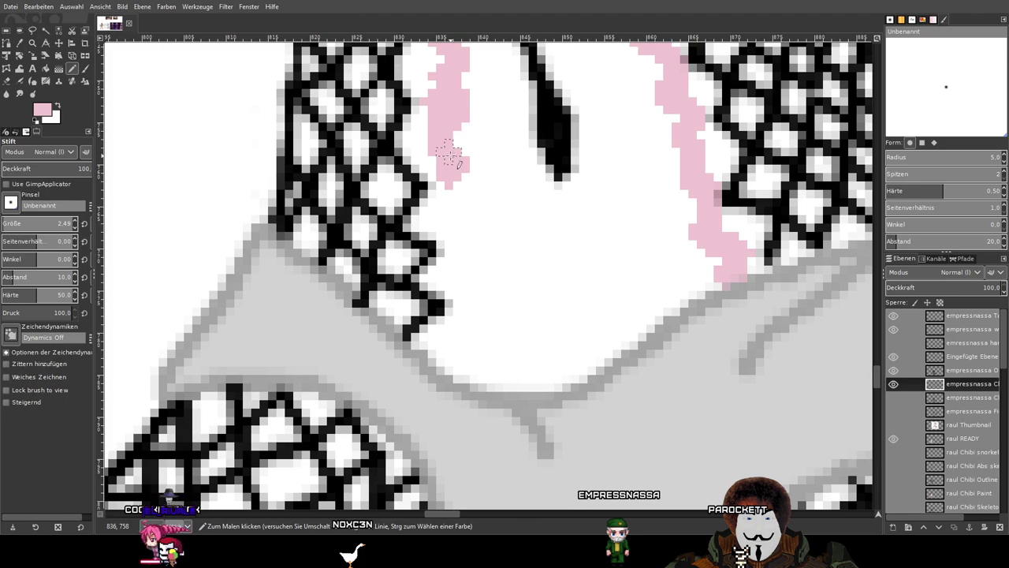
pyautogui.moveTo(448, 185)
pyautogui.mouseDown()
pyautogui.moveTo(466, 221)
pyautogui.moveTo(461, 335)
pyautogui.moveTo(483, 347)
pyautogui.moveTo(488, 383)
pyautogui.moveTo(563, 384)
pyautogui.moveTo(744, 264)
pyautogui.mouseUp()
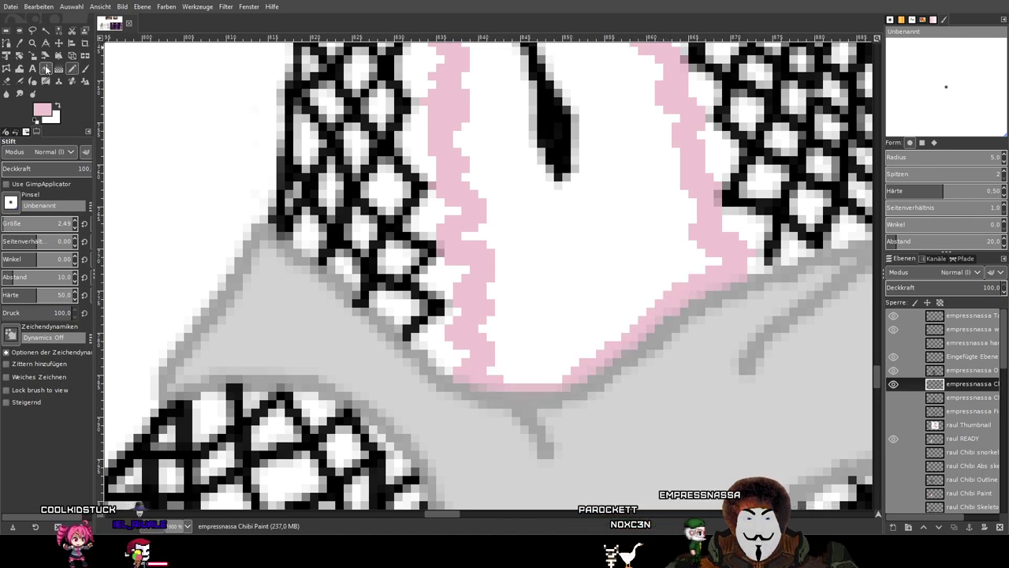
# Bucket-fill the enclosed white skin area beside the fishnet with pink.
pyautogui.click(70, 69)
pyautogui.click(574, 247)
pyautogui.scroll(-2, 578, 252)
pyautogui.moveTo(619, 181); pyautogui.dragTo(565, 150)
pyautogui.moveTo(601, 298); pyautogui.dragTo(601, 288)
pyautogui.scroll(-10, 602, 287)
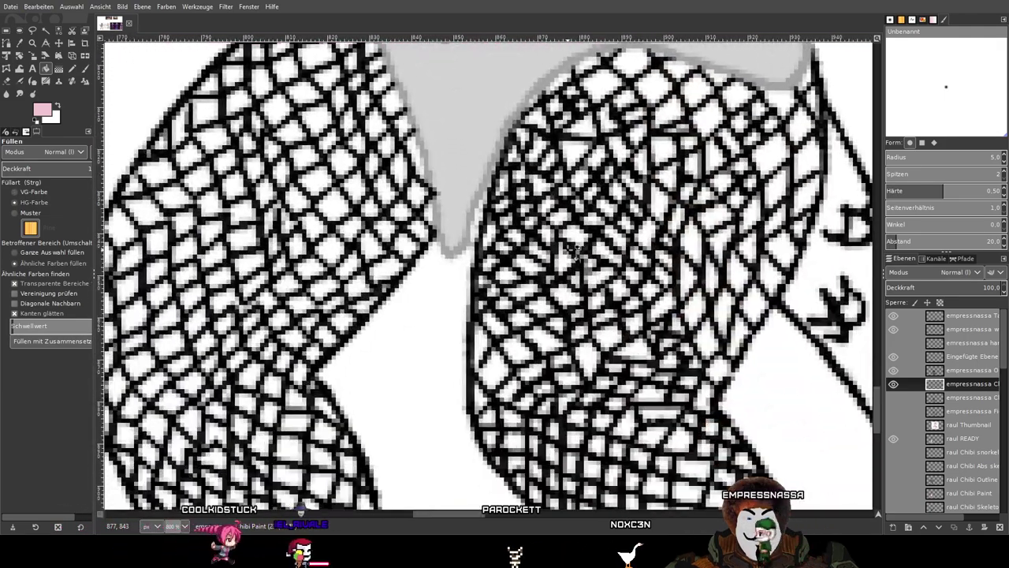
pyautogui.scroll(3, 485, 237)
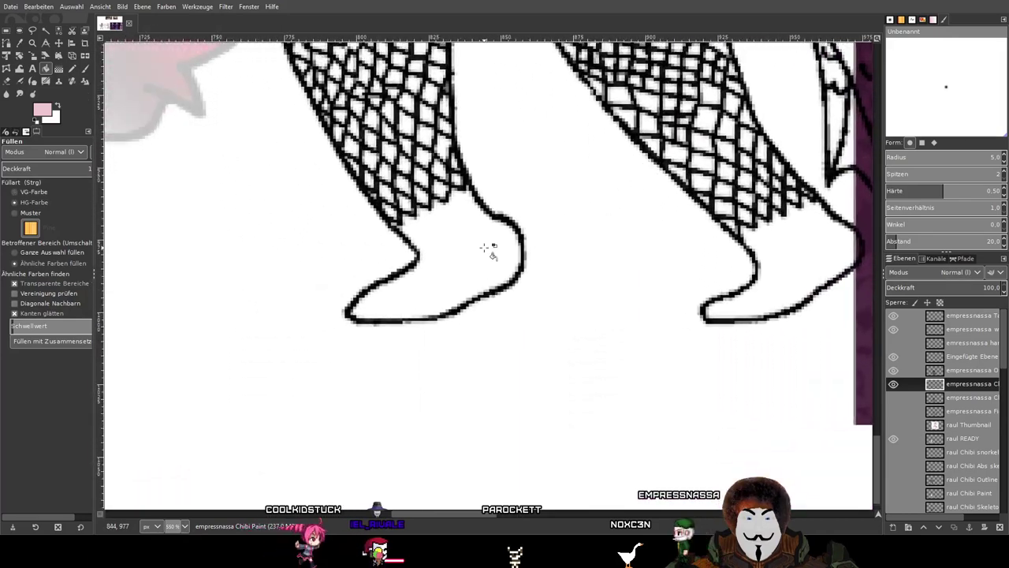
# Line the inside of the first foot's outline pink along its top, sole and front.
pyautogui.click(71, 69)
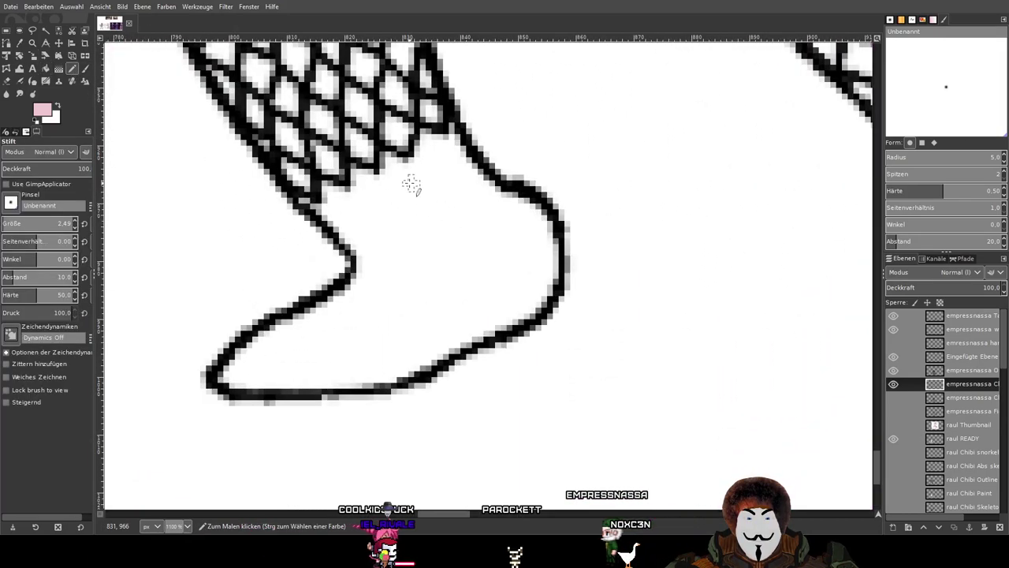
pyautogui.scroll(1, 414, 177)
pyautogui.scroll(-1, 431, 164)
pyautogui.scroll(1, 465, 177)
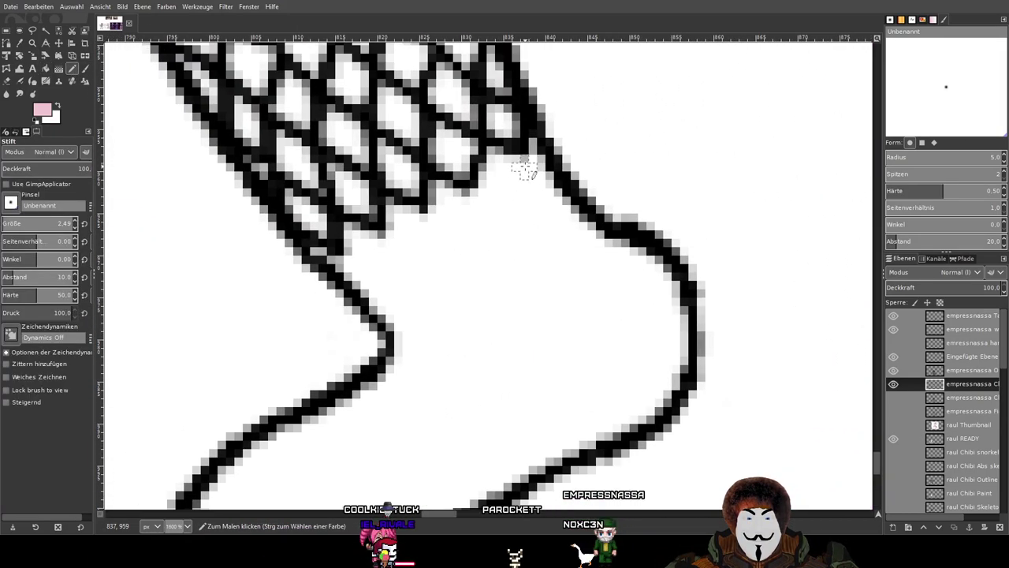
pyautogui.moveTo(524, 175); pyautogui.dragTo(500, 209)
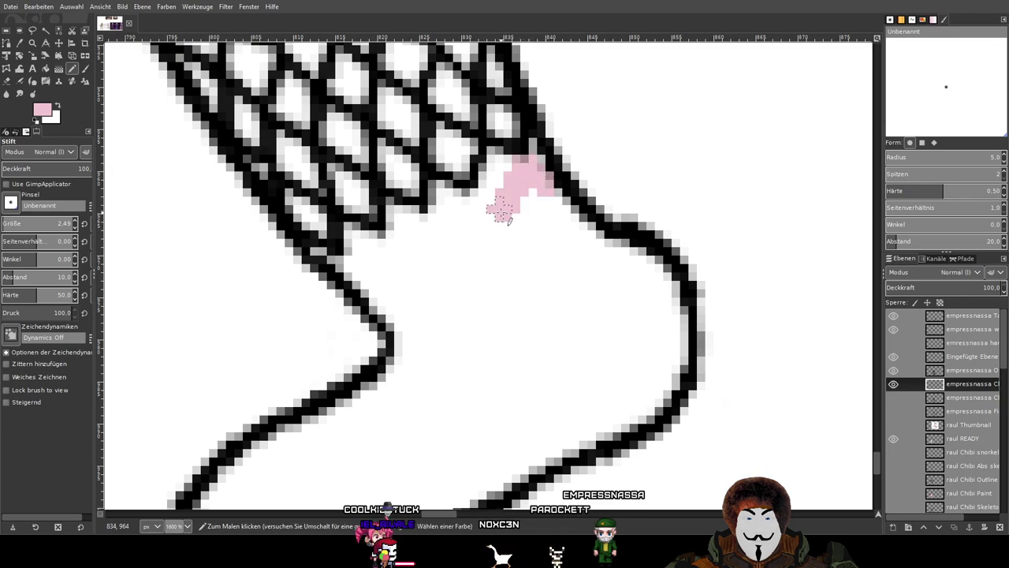
pyautogui.moveTo(432, 245)
pyautogui.mouseDown()
pyautogui.moveTo(407, 251)
pyautogui.moveTo(386, 238)
pyautogui.mouseUp()
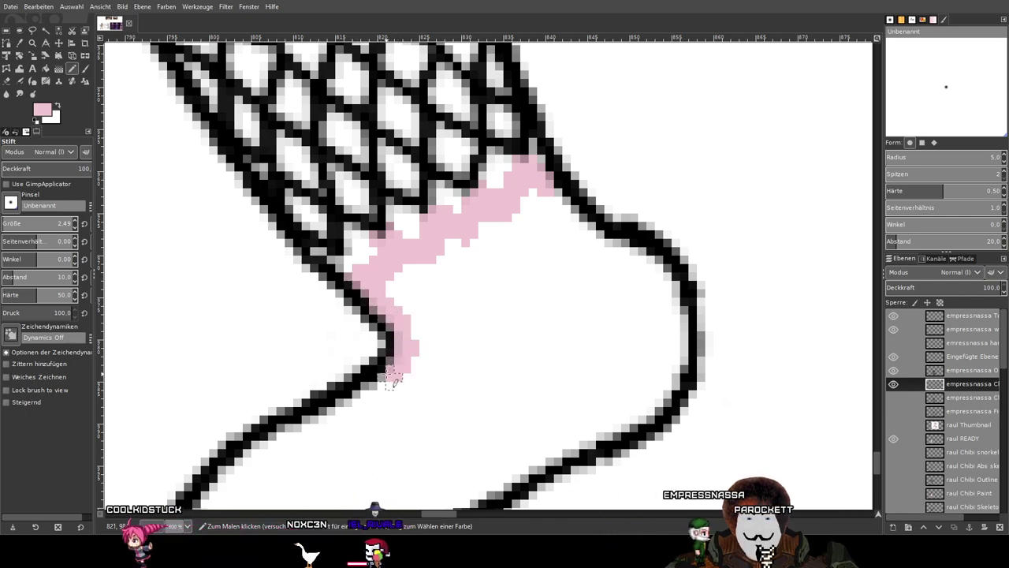
pyautogui.moveTo(408, 369)
pyautogui.mouseDown()
pyautogui.moveTo(510, 234)
pyautogui.moveTo(507, 201)
pyautogui.moveTo(486, 198)
pyautogui.moveTo(506, 224)
pyautogui.moveTo(496, 218)
pyautogui.moveTo(365, 312)
pyautogui.mouseUp()
pyautogui.scroll(1, 433, 310)
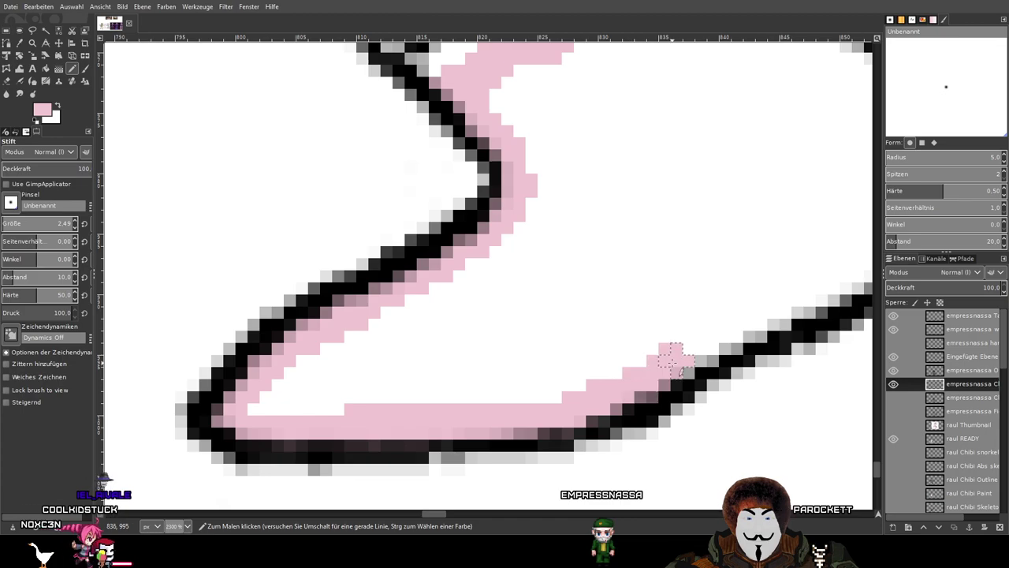
pyautogui.moveTo(720, 337)
pyautogui.mouseDown()
pyautogui.moveTo(796, 292)
pyautogui.moveTo(415, 355)
pyautogui.moveTo(352, 372)
pyautogui.moveTo(360, 396)
pyautogui.moveTo(424, 337)
pyautogui.moveTo(418, 371)
pyautogui.moveTo(458, 300)
pyautogui.moveTo(458, 205)
pyautogui.moveTo(412, 156)
pyautogui.mouseUp()
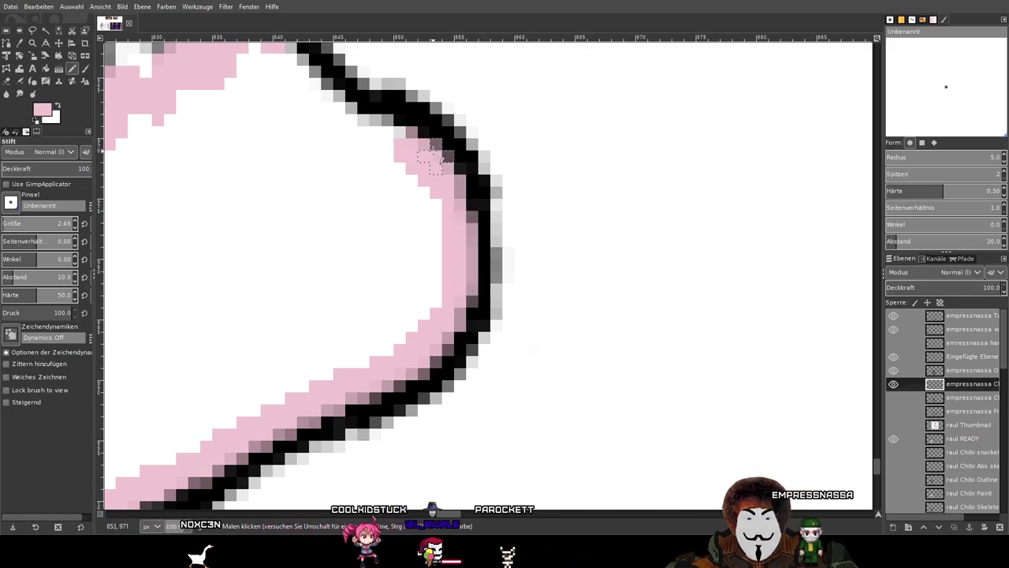
pyautogui.moveTo(406, 142)
pyautogui.mouseDown()
pyautogui.moveTo(338, 120)
pyautogui.moveTo(351, 124)
pyautogui.moveTo(458, 291)
pyautogui.mouseUp()
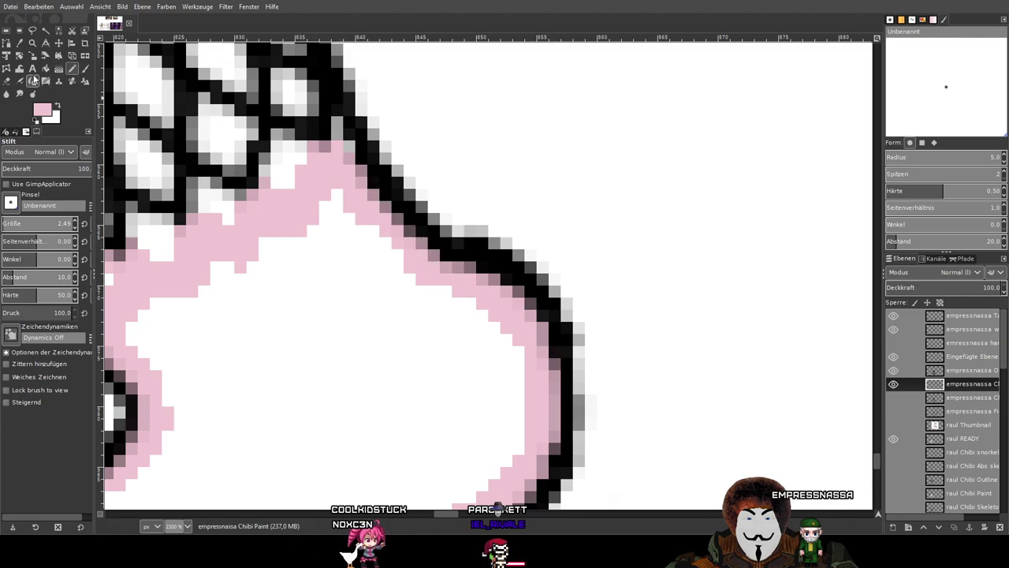
# Bucket-fill the first foot's interior with solid pink.
pyautogui.click(46, 69)
pyautogui.click(334, 298)
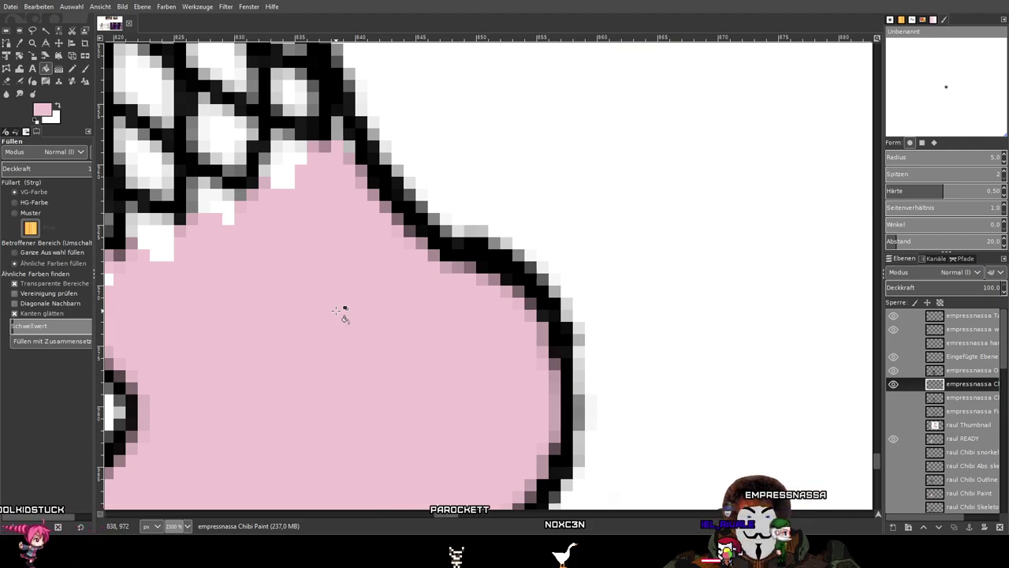
pyautogui.scroll(-1, 340, 312)
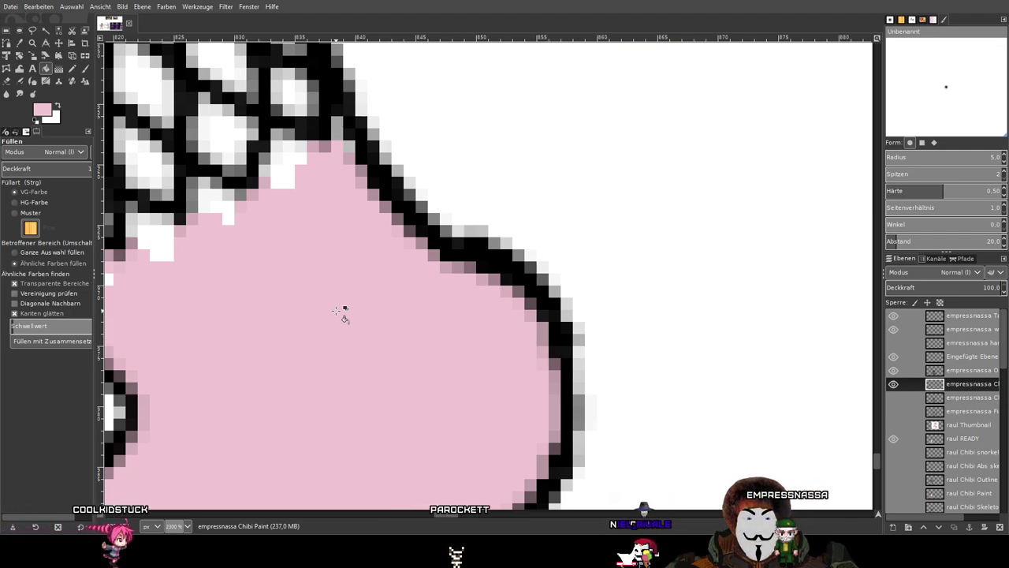
pyautogui.scroll(1, 341, 313)
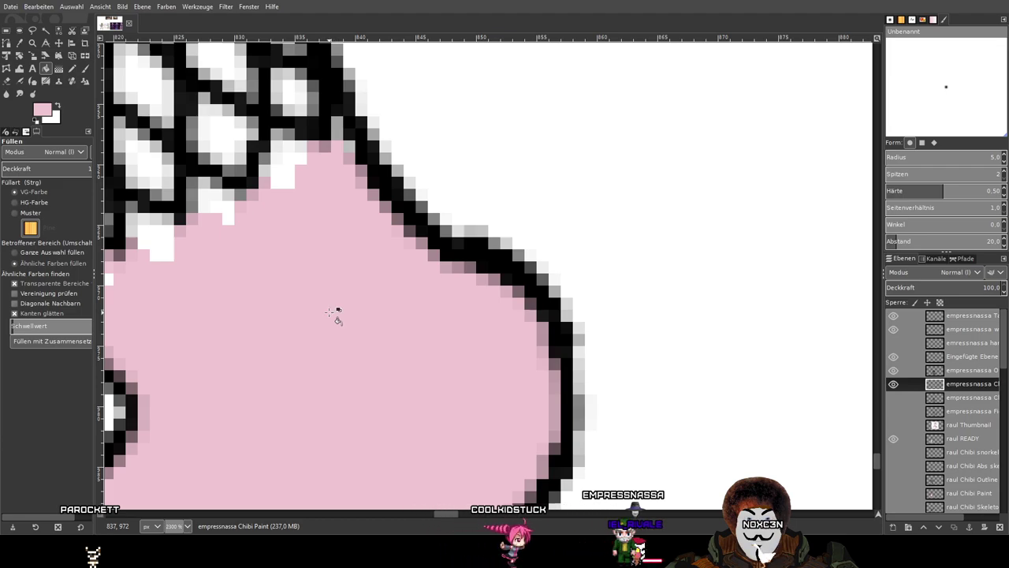
# Pan and zoom across the drawing to bring the second foot into view.
pyautogui.moveTo(329, 315); pyautogui.dragTo(421, 344)
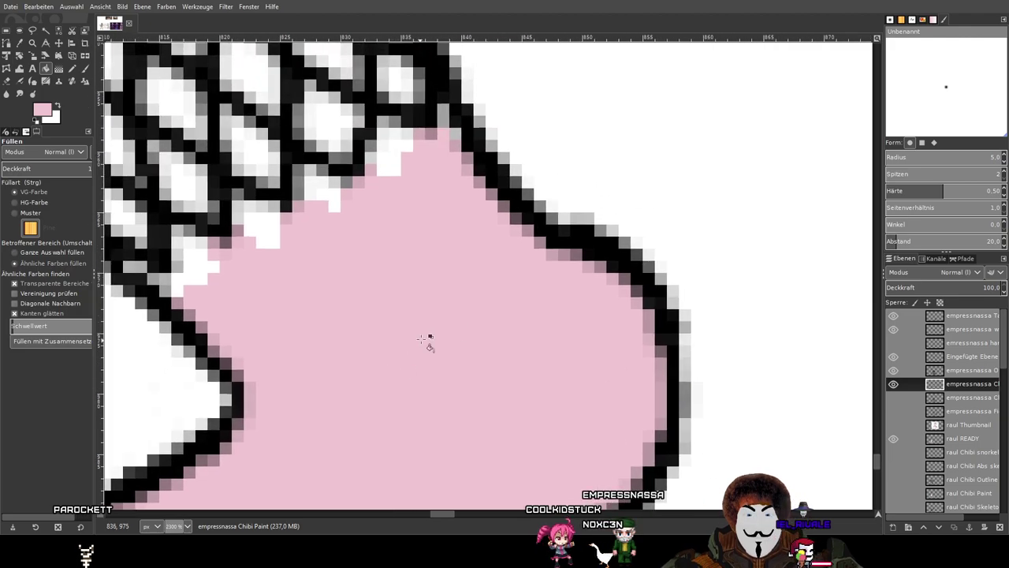
pyautogui.scroll(-2, 477, 321)
pyautogui.moveTo(646, 315); pyautogui.dragTo(168, 306)
pyautogui.scroll(2, 690, 294)
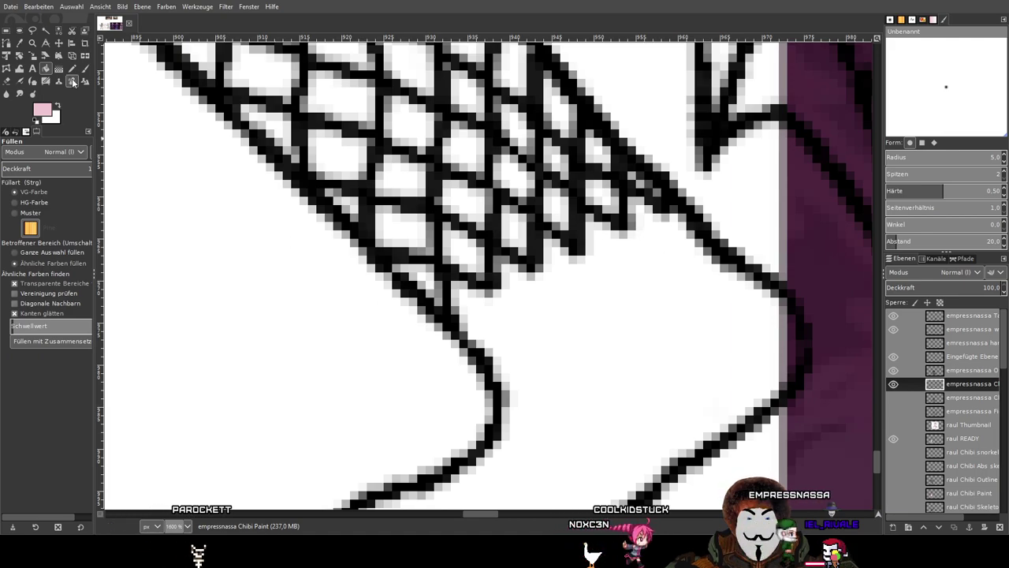
# Line the inside of the second foot's outline pink from the ankle along the sole.
pyautogui.press('n')
pyautogui.scroll(1, 663, 217)
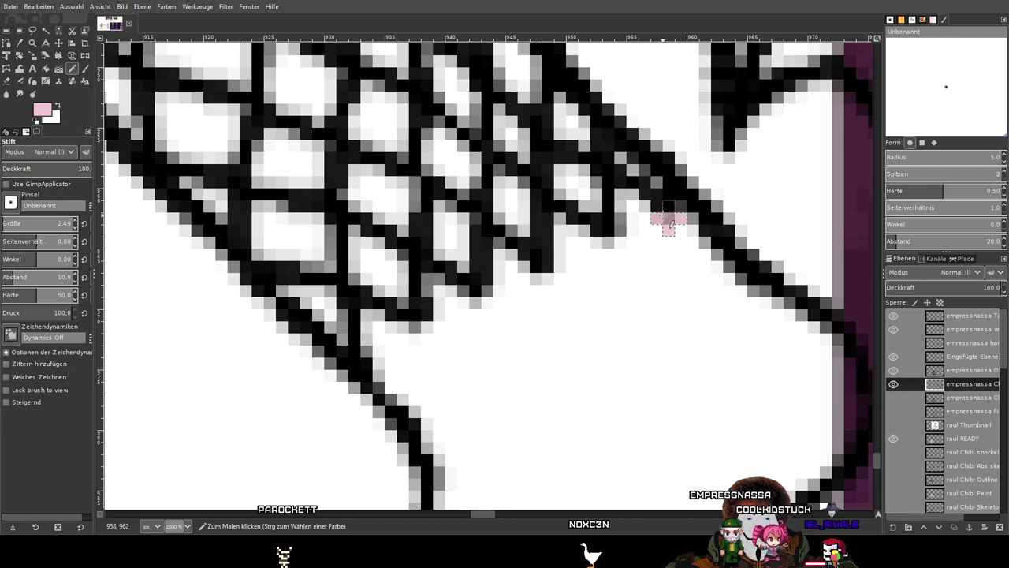
pyautogui.moveTo(619, 303)
pyautogui.mouseDown()
pyautogui.moveTo(559, 283)
pyautogui.moveTo(560, 326)
pyautogui.moveTo(487, 305)
pyautogui.moveTo(499, 375)
pyautogui.moveTo(439, 327)
pyautogui.moveTo(426, 407)
pyautogui.mouseUp()
pyautogui.scroll(-3, 560, 347)
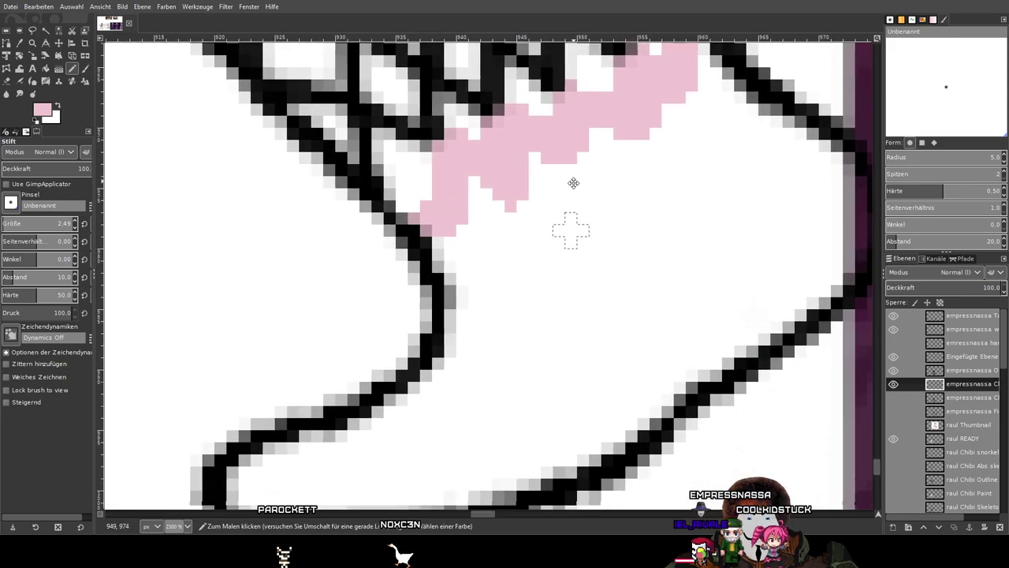
pyautogui.moveTo(465, 265)
pyautogui.mouseDown()
pyautogui.moveTo(455, 330)
pyautogui.moveTo(432, 353)
pyautogui.moveTo(323, 414)
pyautogui.mouseUp()
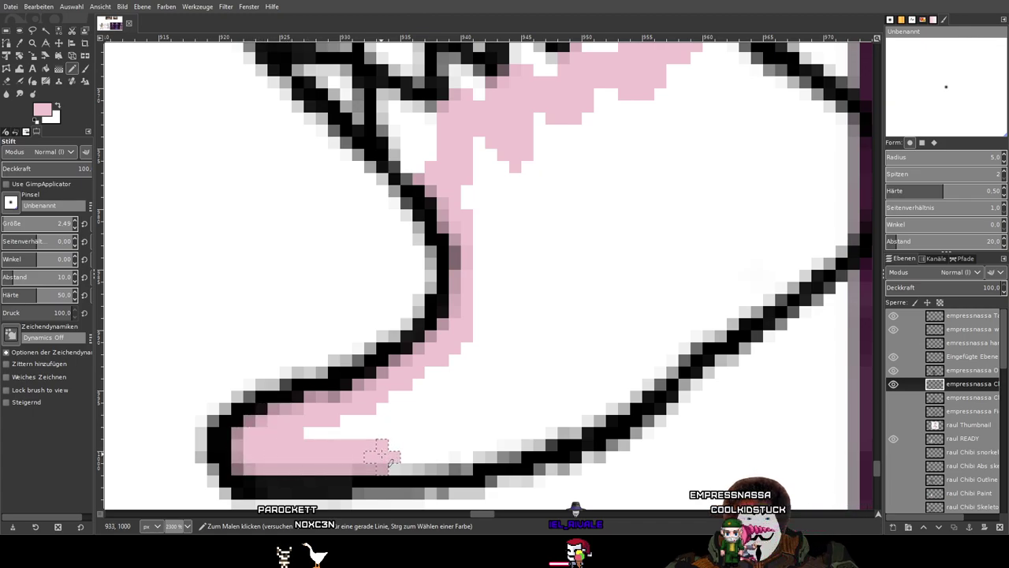
pyautogui.moveTo(478, 455); pyautogui.dragTo(527, 432)
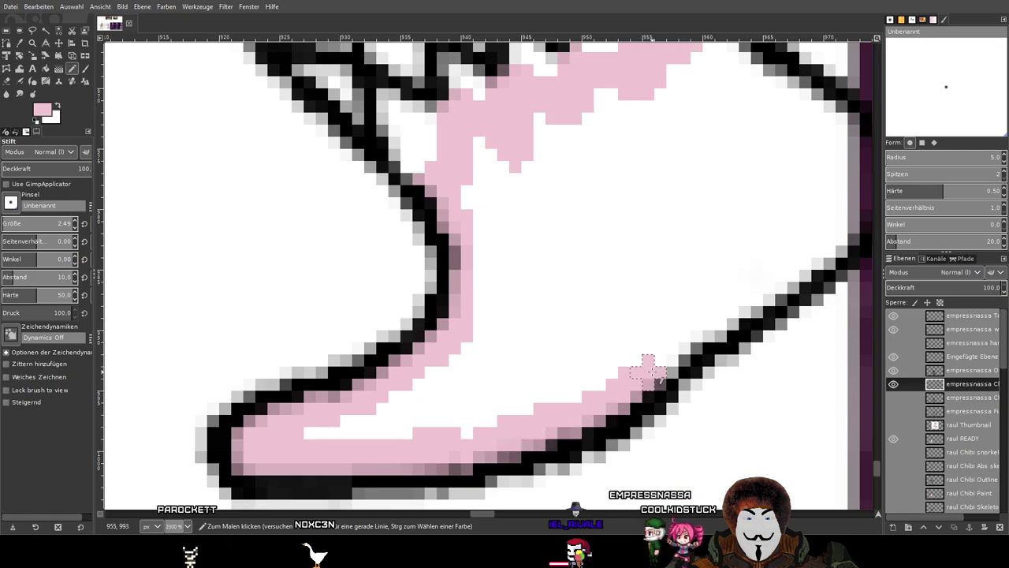
pyautogui.moveTo(684, 337); pyautogui.dragTo(769, 276)
# Trace pink up the second foot's toe outline and front edge.
pyautogui.moveTo(746, 242); pyautogui.dragTo(477, 311)
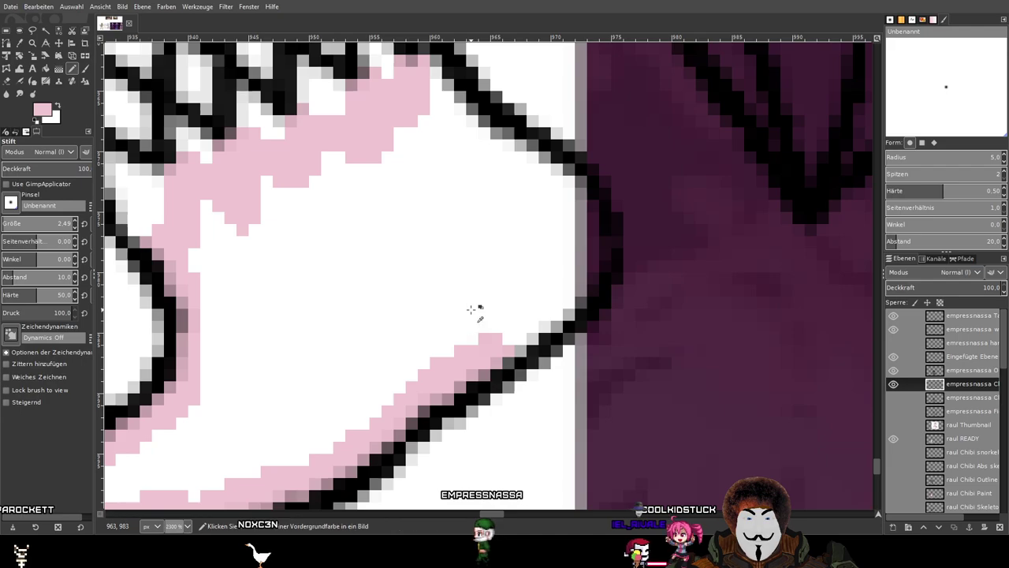
pyautogui.scroll(1, 479, 313)
pyautogui.moveTo(500, 364)
pyautogui.mouseDown()
pyautogui.moveTo(622, 276)
pyautogui.moveTo(652, 213)
pyautogui.mouseUp()
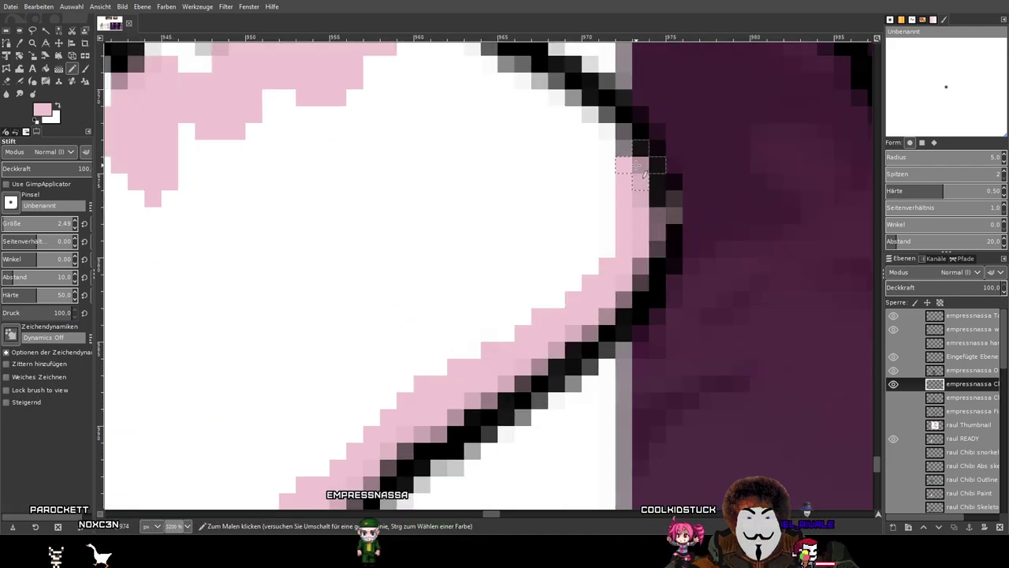
pyautogui.moveTo(614, 134); pyautogui.dragTo(506, 84)
pyautogui.moveTo(551, 131); pyautogui.dragTo(606, 347)
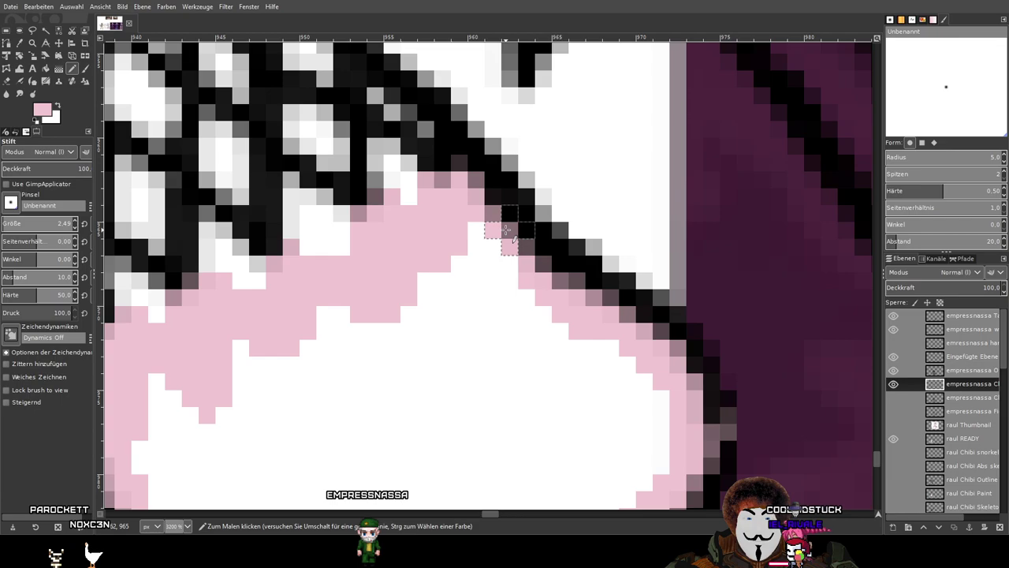
pyautogui.moveTo(499, 333); pyautogui.dragTo(629, 178)
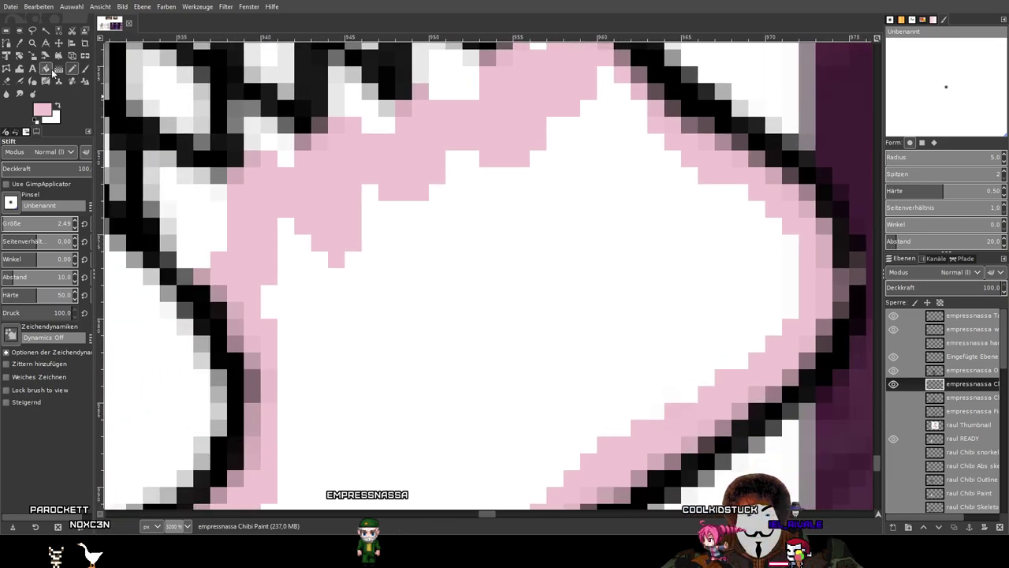
# Bucket-fill the second foot's white skin pink and zoom out to view the figures.
pyautogui.click(46, 70)
pyautogui.click(528, 306)
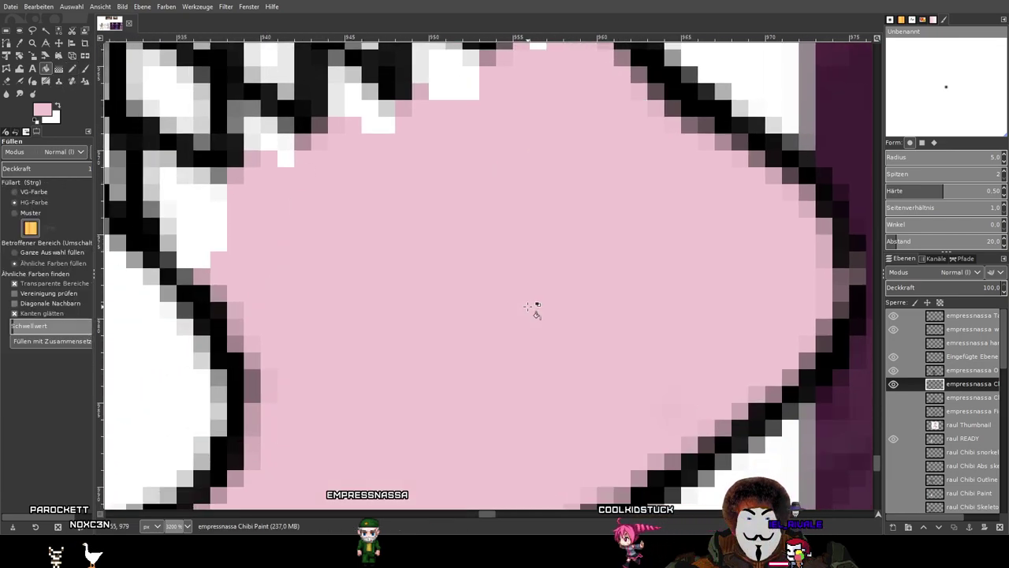
pyautogui.scroll(-3, 536, 306)
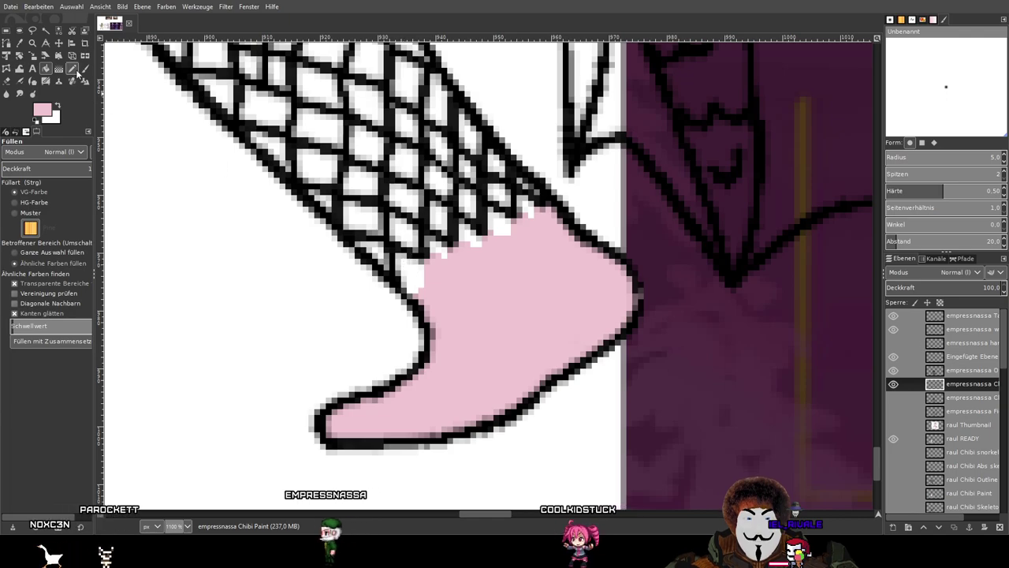
pyautogui.press('n')
pyautogui.scroll(-8, 473, 269)
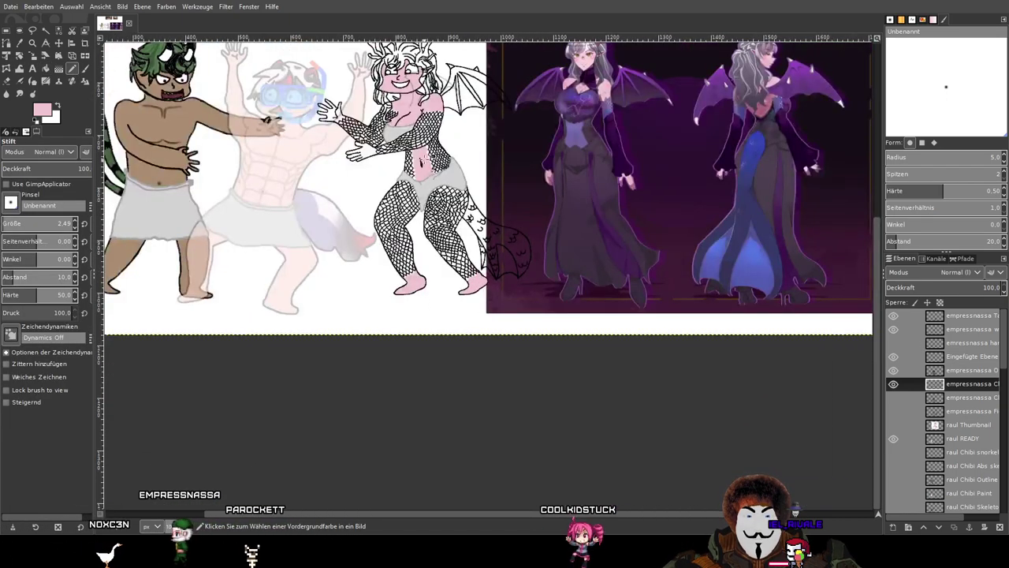
pyautogui.scroll(1, 424, 160)
pyautogui.moveTo(424, 160); pyautogui.dragTo(499, 276)
pyautogui.scroll(-1, 499, 275)
pyautogui.moveTo(426, 120); pyautogui.dragTo(489, 137)
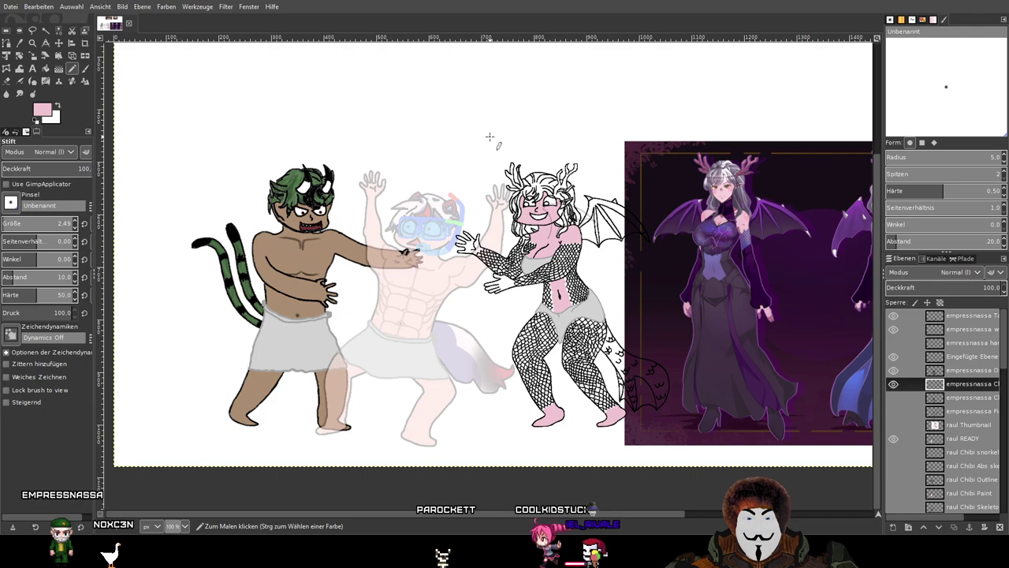
# Turn on the Skizze sketch layer, then pan across the figures and purple reference sheet.
pyautogui.scroll(-10, 1002, 386)
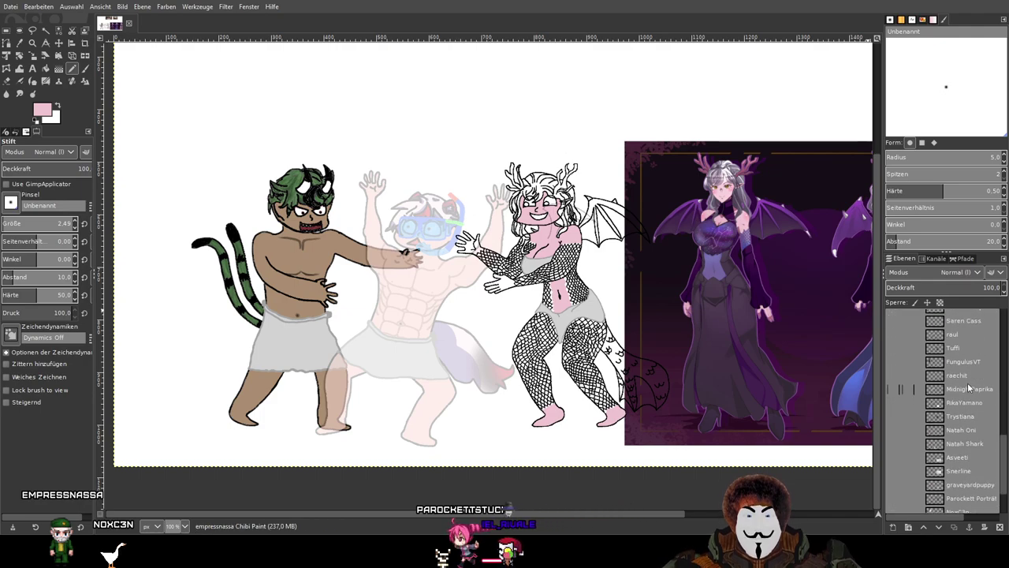
pyautogui.click(893, 494)
pyautogui.moveTo(233, 285); pyautogui.dragTo(577, 393)
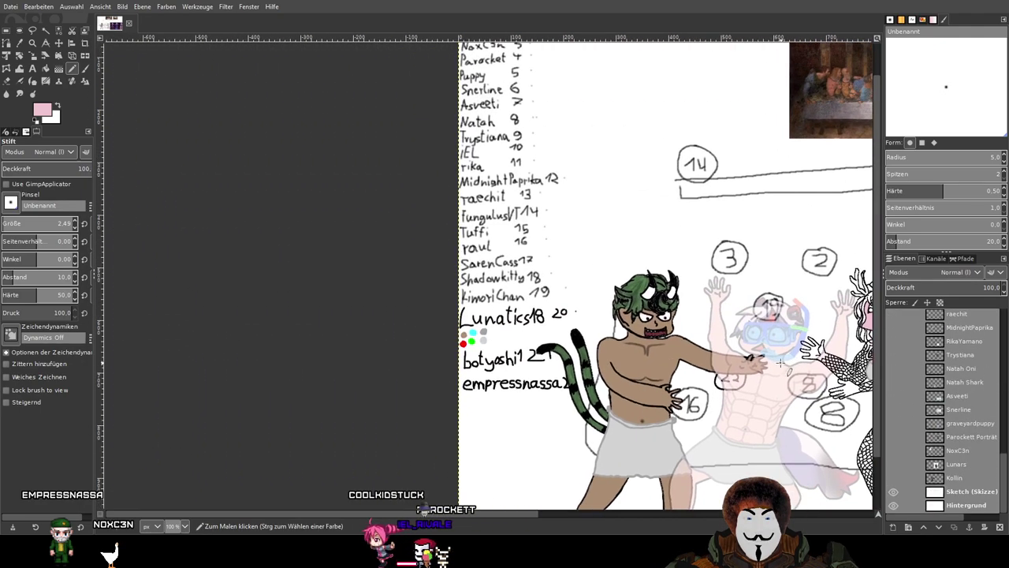
pyautogui.moveTo(746, 232)
pyautogui.mouseDown()
pyautogui.moveTo(715, 371)
pyautogui.moveTo(658, 272)
pyautogui.moveTo(522, 257)
pyautogui.mouseUp()
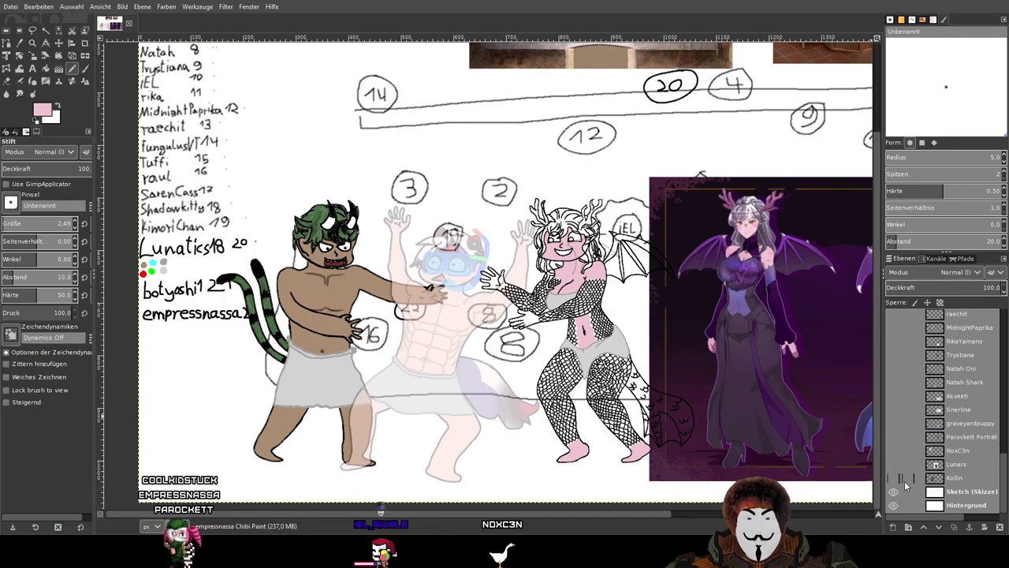
pyautogui.moveTo(764, 274); pyautogui.dragTo(494, 219)
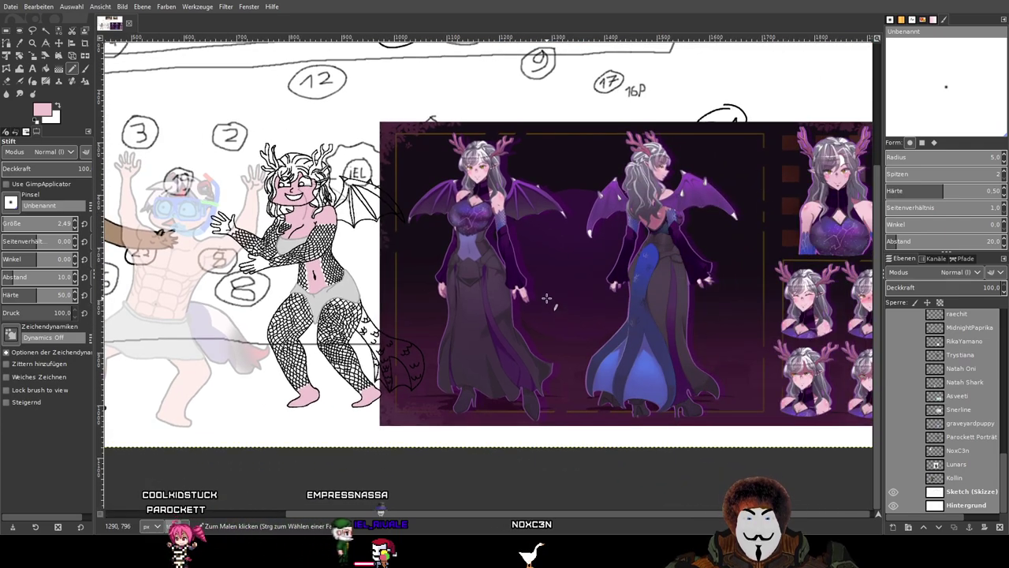
pyautogui.scroll(-2, 546, 298)
pyautogui.scroll(8, 545, 304)
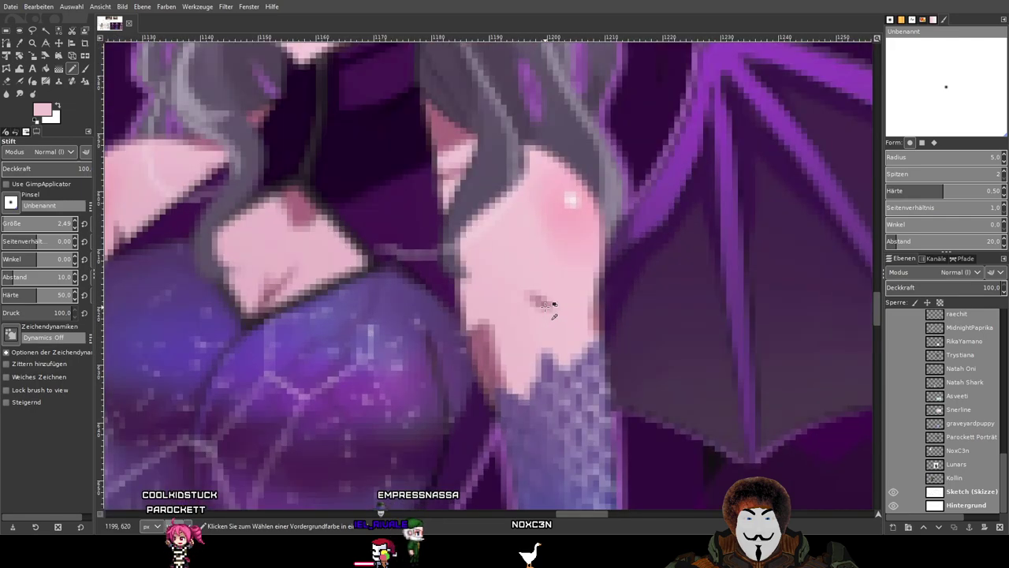
pyautogui.scroll(3, 499, 282)
pyautogui.scroll(-5, 498, 282)
pyautogui.moveTo(435, 307); pyautogui.dragTo(875, 331)
pyautogui.scroll(-1, 555, 311)
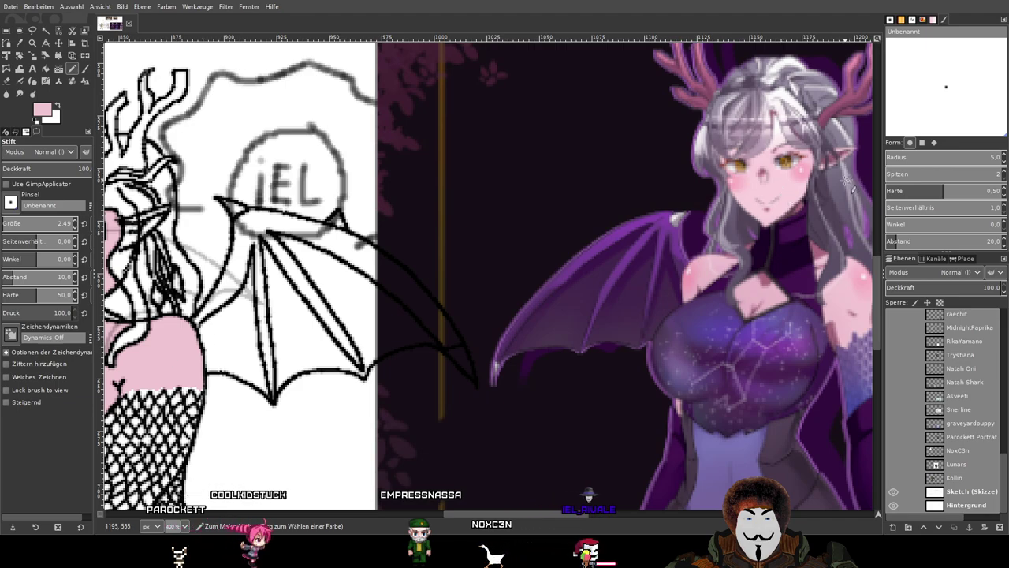
pyautogui.scroll(-2, 767, 186)
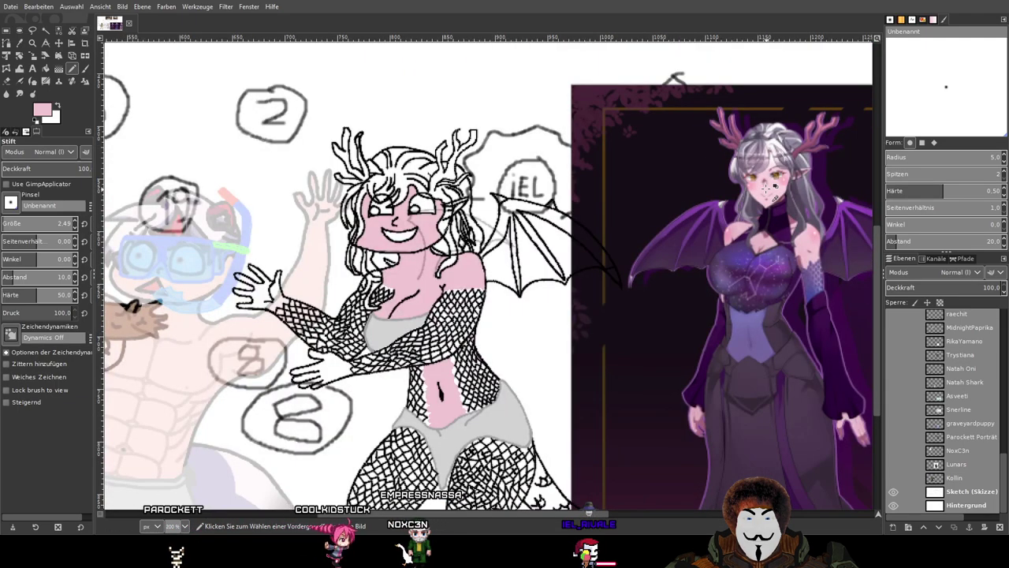
pyautogui.scroll(3, 708, 191)
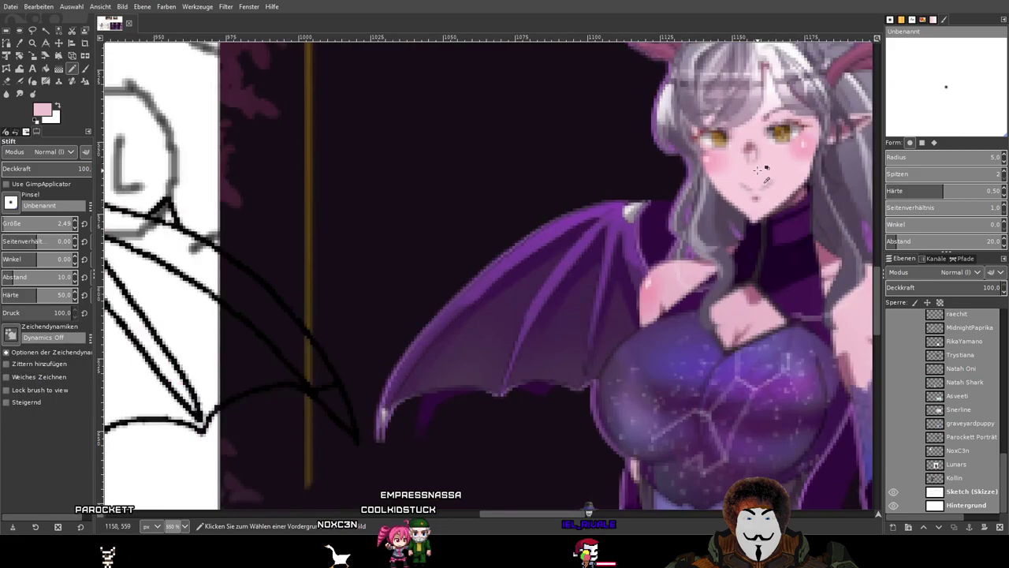
pyautogui.scroll(-3, 763, 172)
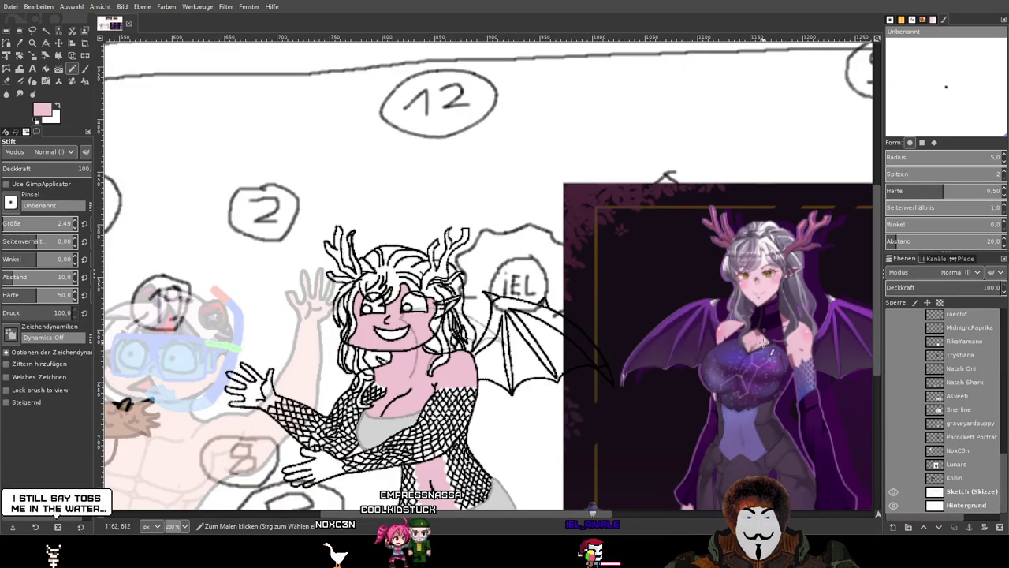
pyautogui.moveTo(763, 341); pyautogui.dragTo(519, 189)
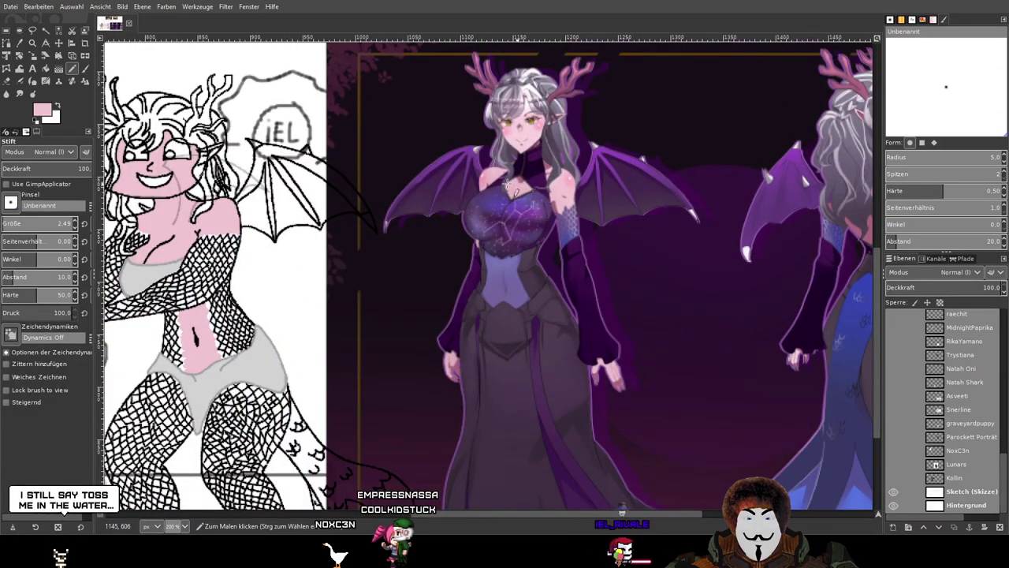
pyautogui.moveTo(734, 264); pyautogui.dragTo(580, 156)
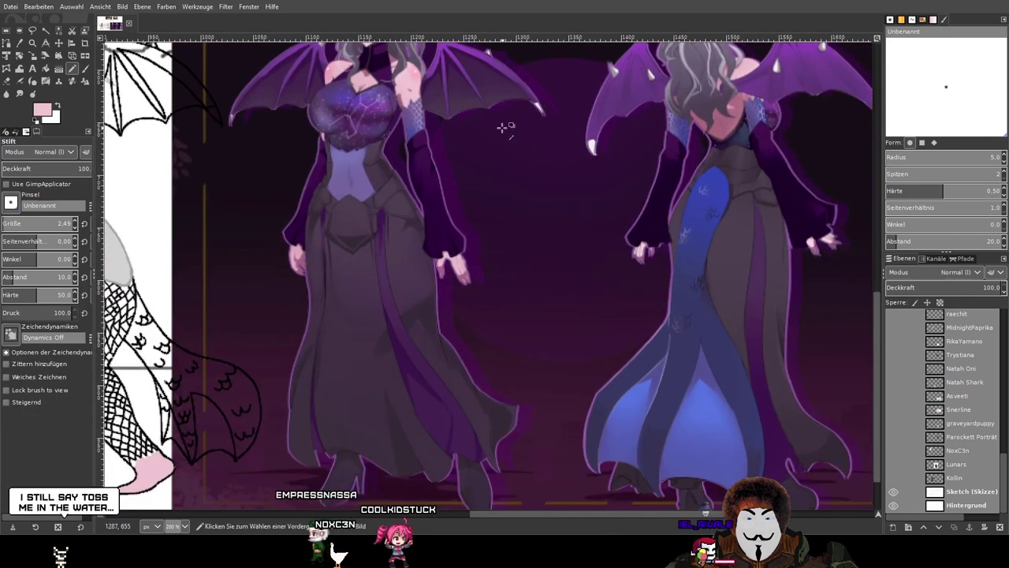
pyautogui.moveTo(475, 118); pyautogui.dragTo(497, 293)
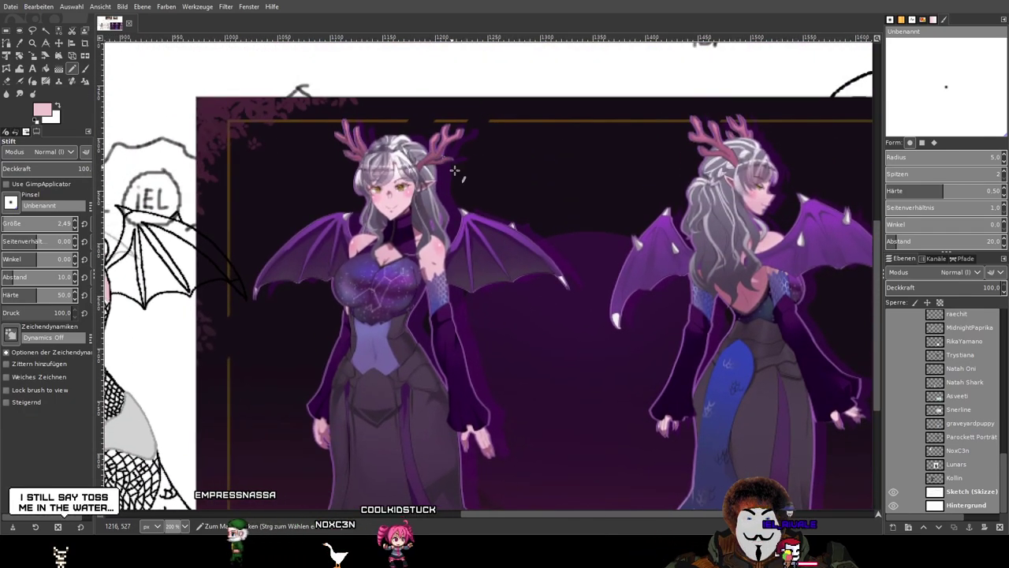
pyautogui.moveTo(581, 384); pyautogui.dragTo(594, 108)
pyautogui.moveTo(735, 148); pyautogui.dragTo(796, 393)
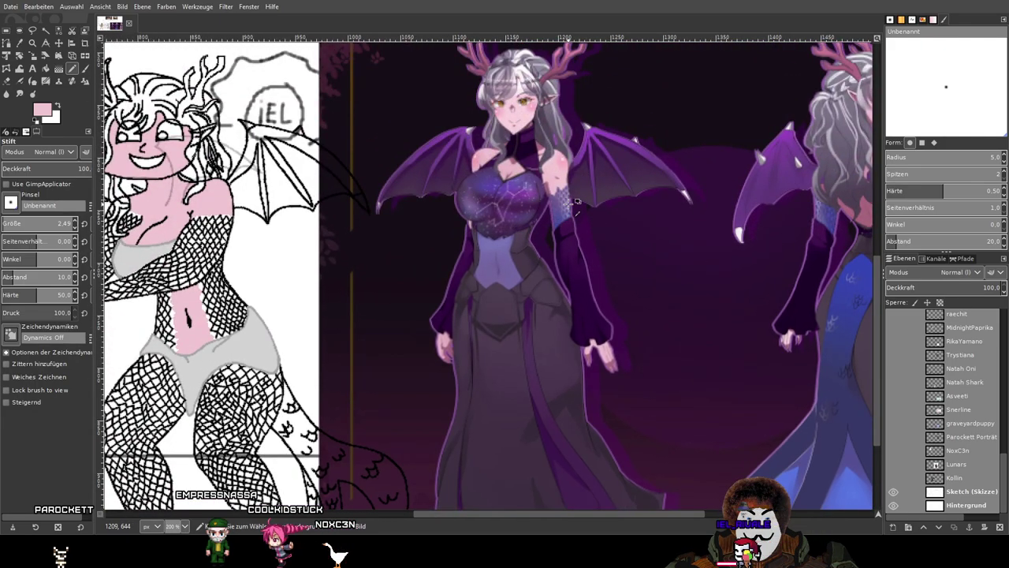
pyautogui.scroll(4, 576, 201)
pyautogui.scroll(-3, 533, 241)
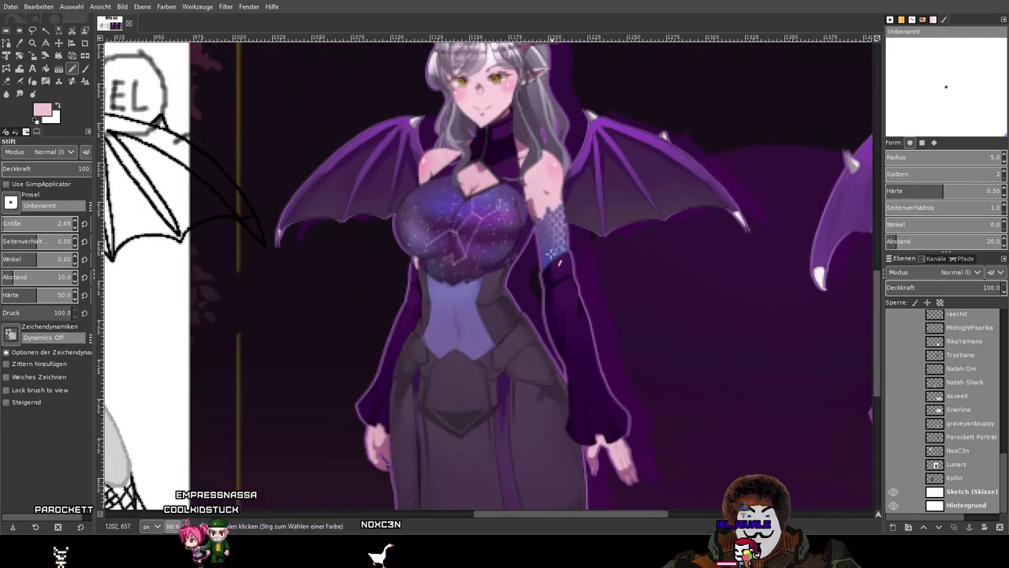
pyautogui.scroll(-1, 554, 231)
pyautogui.moveTo(393, 288); pyautogui.dragTo(604, 246)
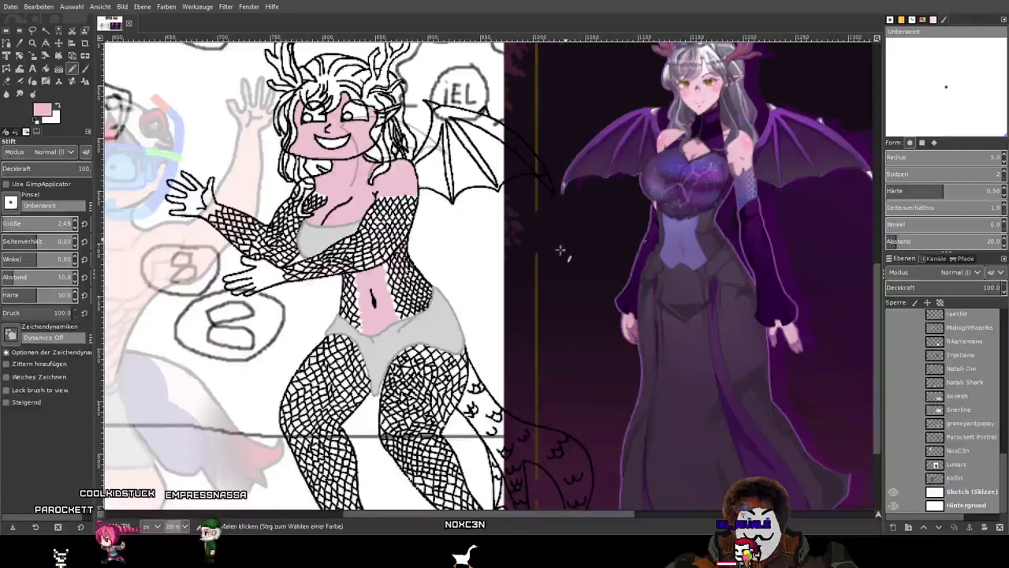
pyautogui.moveTo(477, 385); pyautogui.dragTo(493, 242)
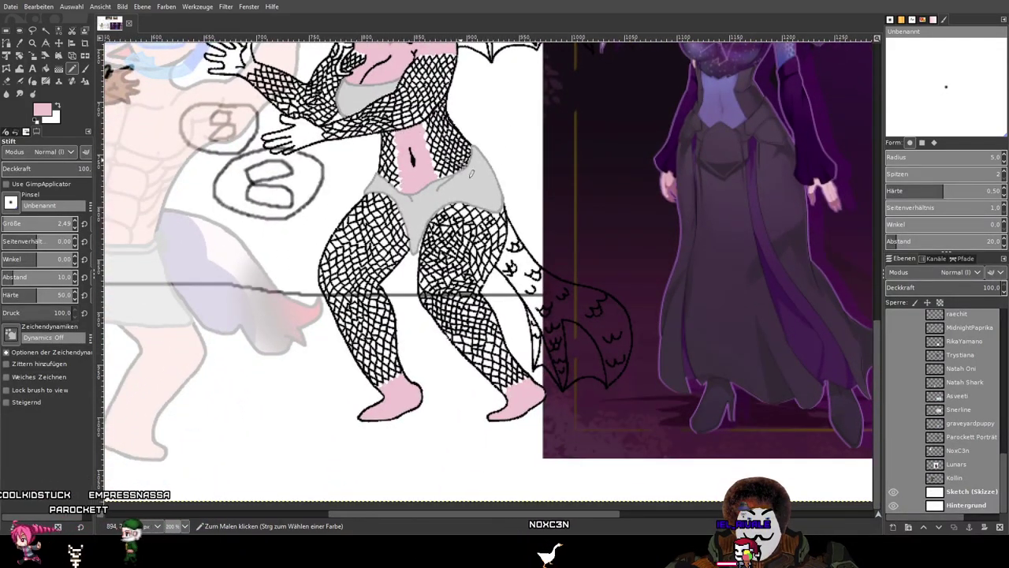
pyautogui.moveTo(662, 253); pyautogui.dragTo(678, 325)
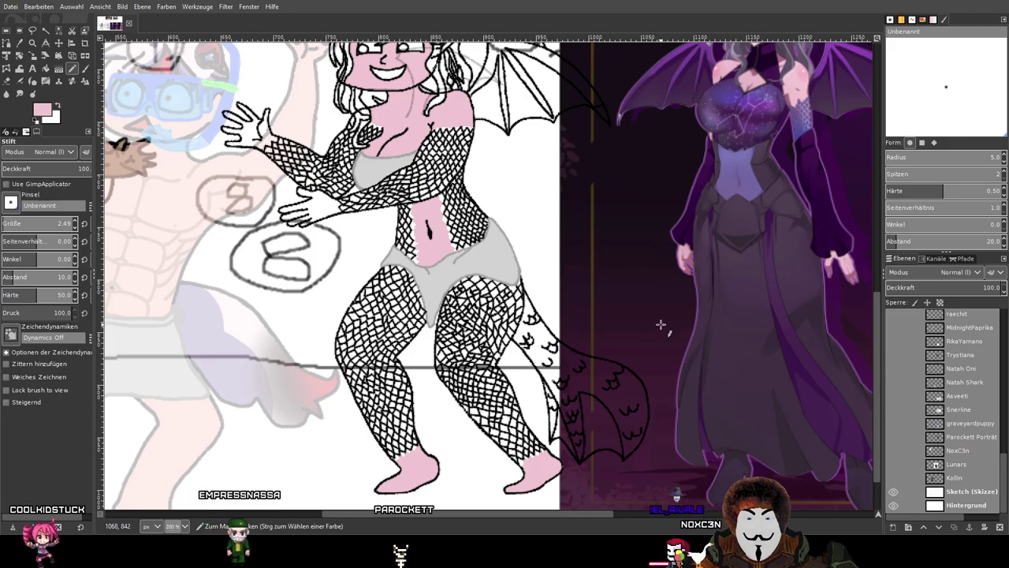
pyautogui.scroll(-3, 699, 252)
pyautogui.scroll(2, 576, 491)
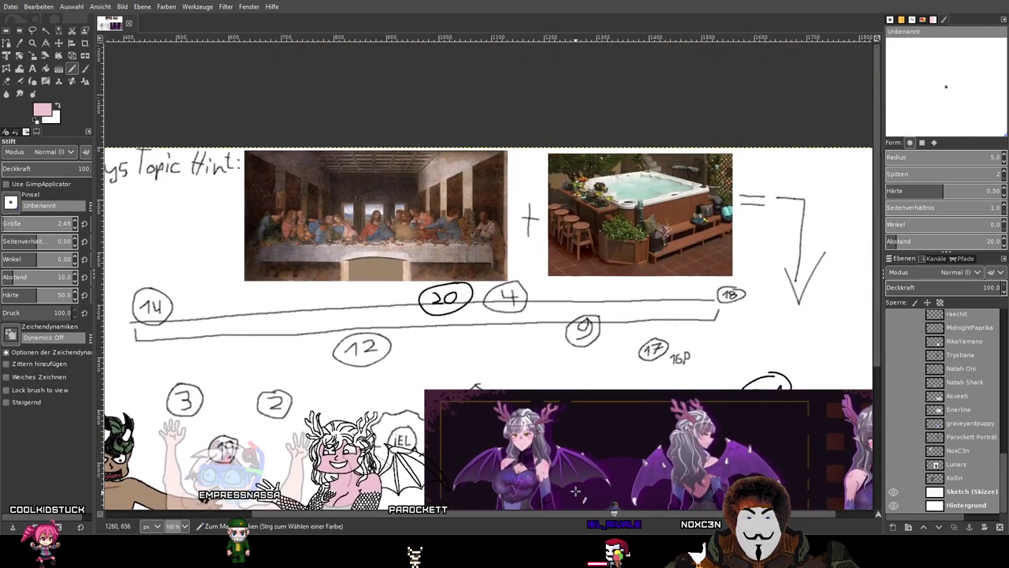
pyautogui.hscroll(-6, 489, 307)
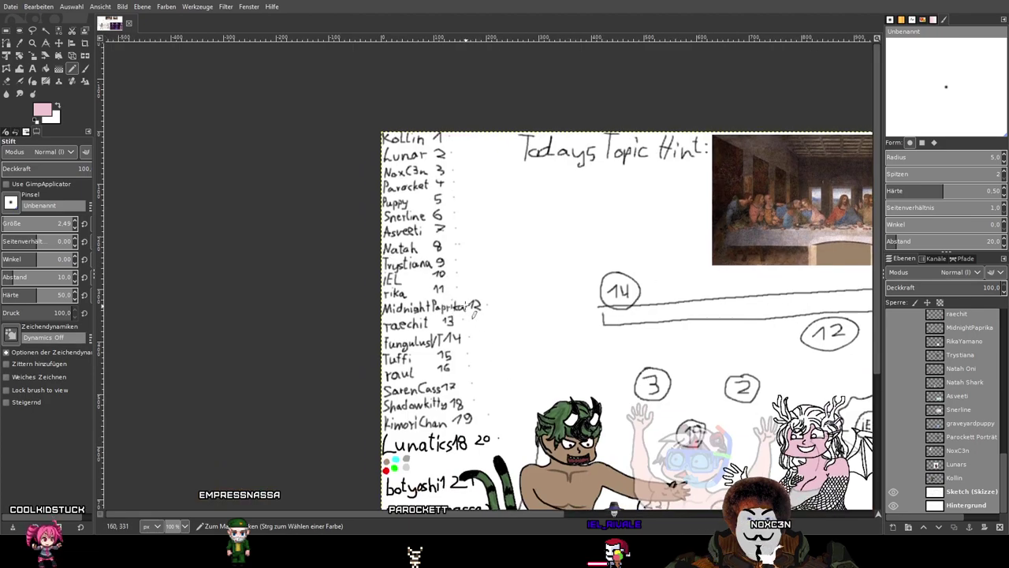
pyautogui.moveTo(567, 282); pyautogui.dragTo(494, 264)
pyautogui.moveTo(630, 290)
pyautogui.mouseDown()
pyautogui.moveTo(391, 323)
pyautogui.moveTo(435, 321)
pyautogui.mouseUp()
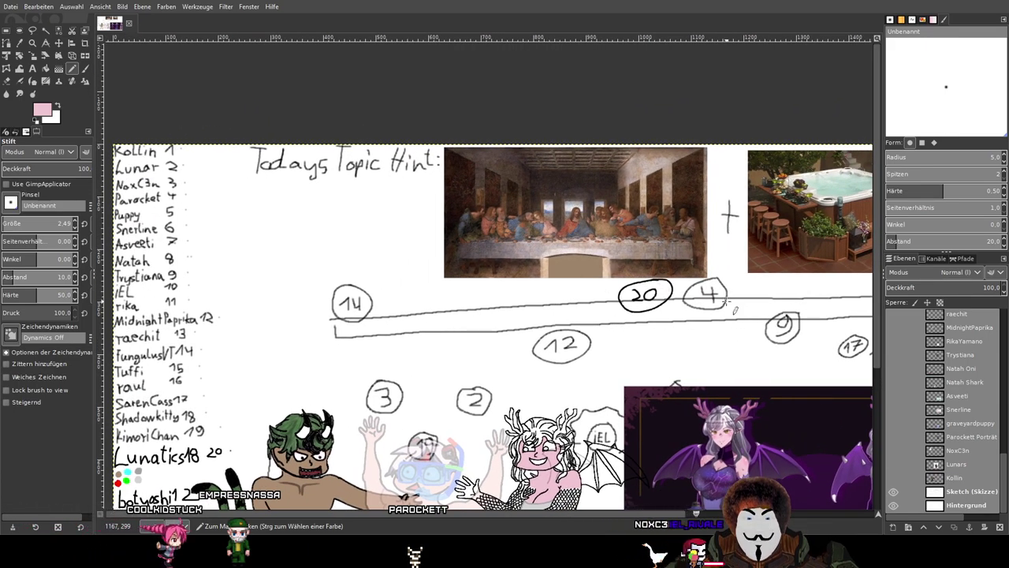
pyautogui.scroll(4, 660, 368)
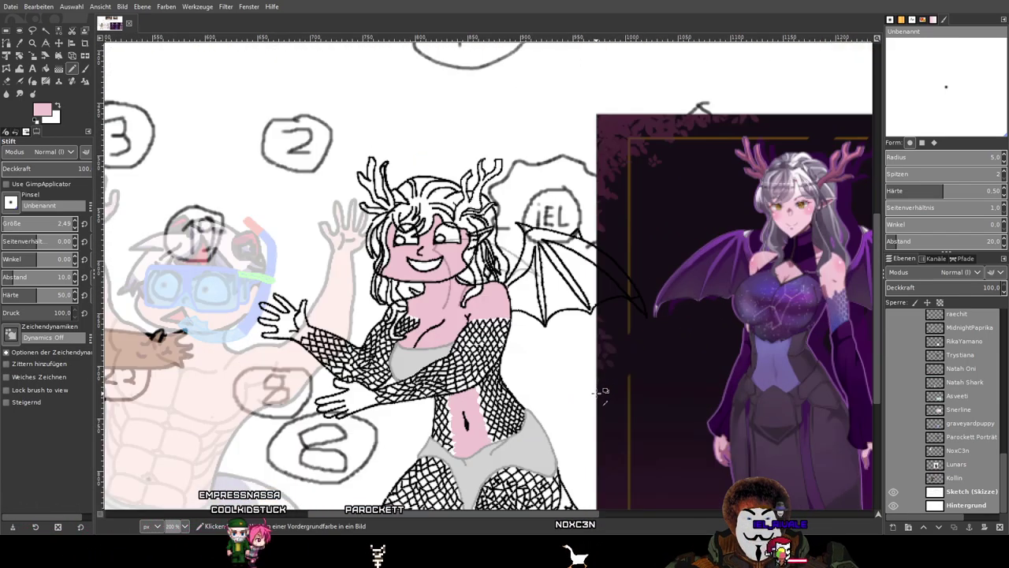
pyautogui.scroll(-1, 657, 331)
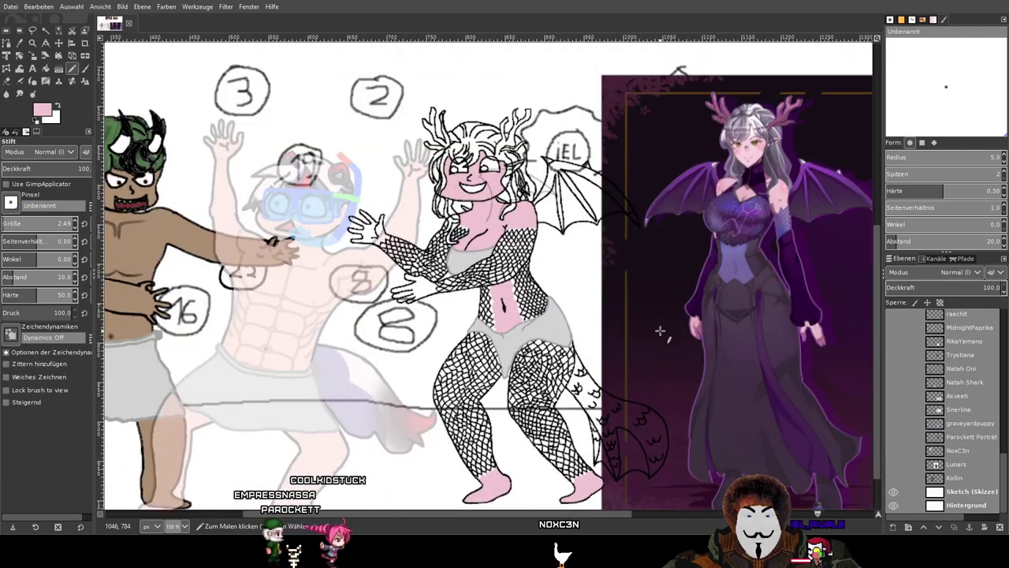
pyautogui.moveTo(660, 339); pyautogui.dragTo(628, 277)
pyautogui.scroll(2, 608, 320)
pyautogui.moveTo(439, 306); pyautogui.dragTo(663, 511)
pyautogui.moveTo(440, 370); pyautogui.dragTo(592, 345)
pyautogui.scroll(4, 541, 302)
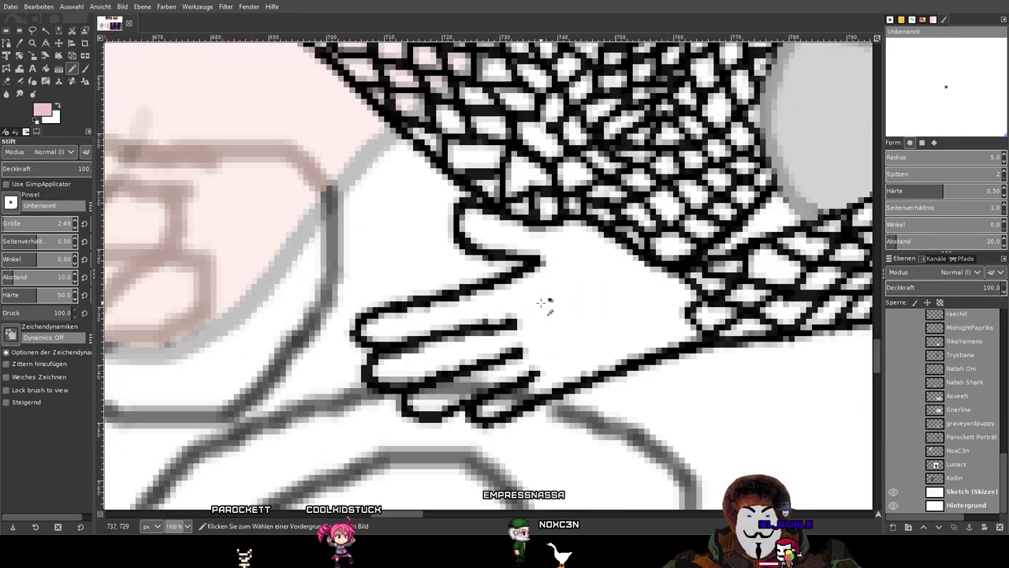
pyautogui.scroll(-5, 788, 351)
pyautogui.moveTo(781, 384); pyautogui.dragTo(478, 178)
pyautogui.scroll(4, 938, 360)
pyautogui.scroll(3, 938, 358)
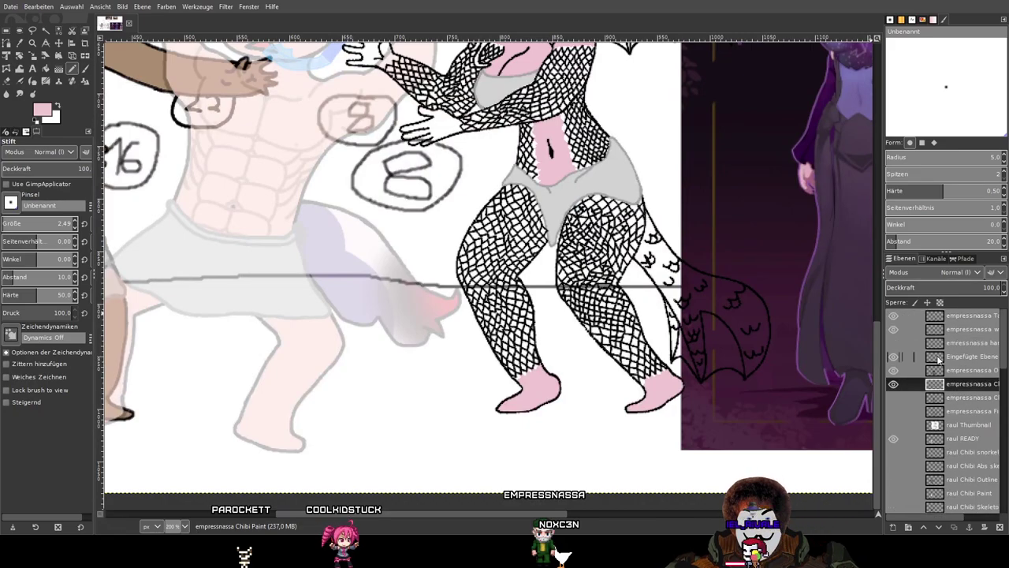
# Toggle the skin layer to compare, then paint pink near the lower hand's wrist.
pyautogui.click(894, 385)
pyautogui.click(894, 384)
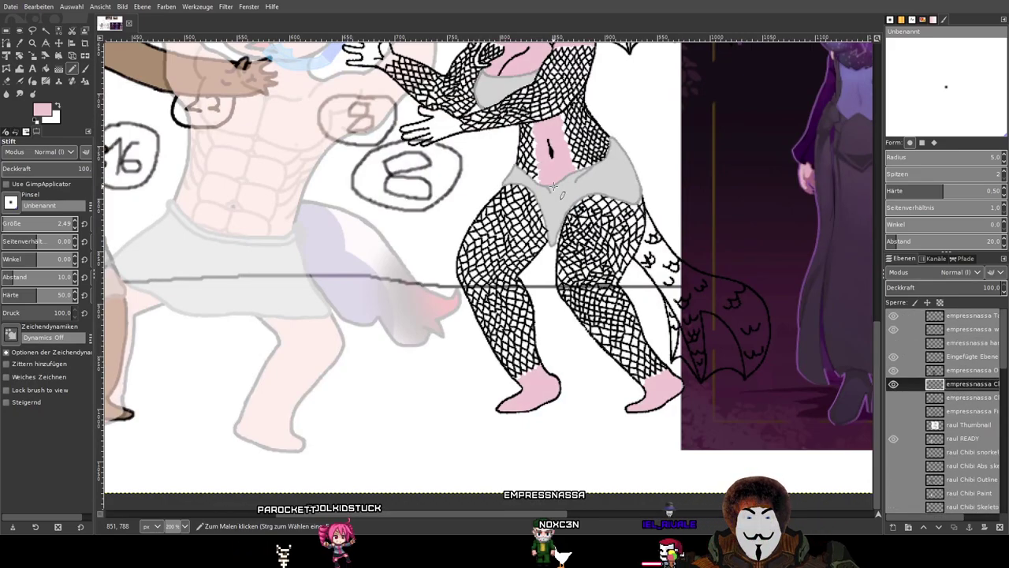
pyautogui.scroll(3, 488, 237)
pyautogui.scroll(8, 488, 214)
pyautogui.moveTo(688, 286); pyautogui.dragTo(526, 314)
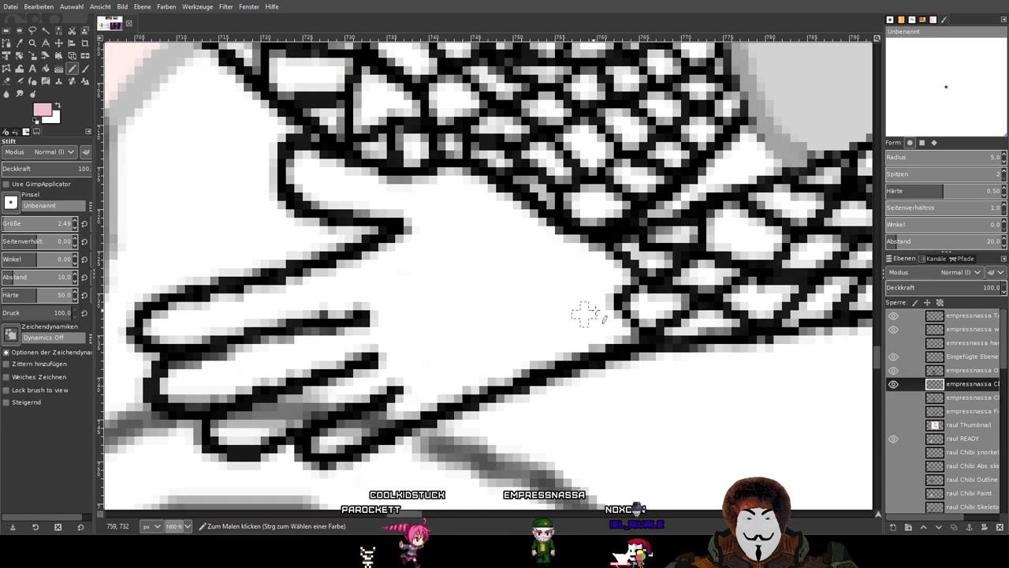
pyautogui.moveTo(601, 304)
pyautogui.mouseDown()
pyautogui.moveTo(599, 339)
pyautogui.moveTo(481, 376)
pyautogui.moveTo(327, 447)
pyautogui.mouseUp()
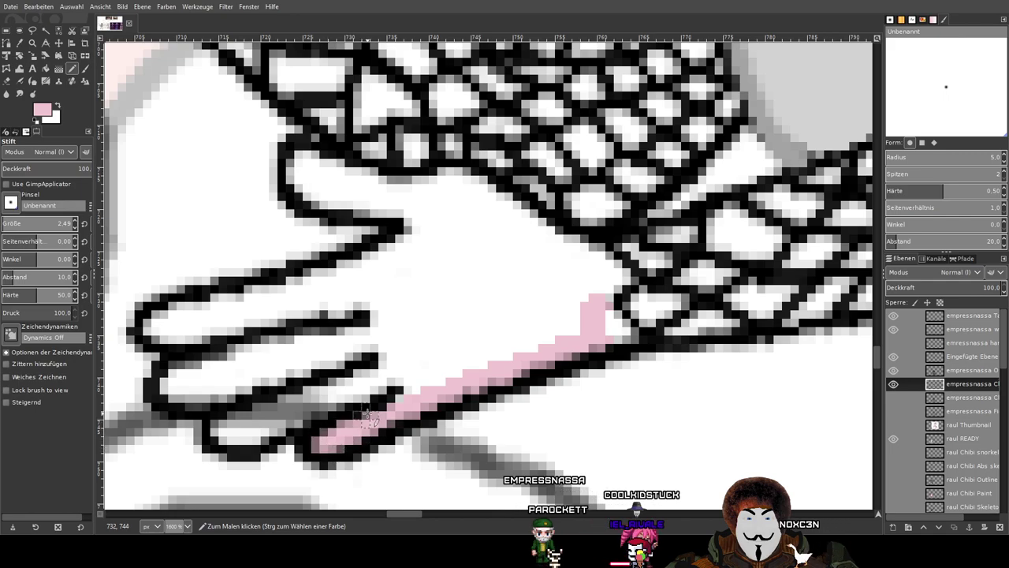
# Paint pink into the lower finger and between the hand's finger outlines.
pyautogui.scroll(-4, 623, 323)
pyautogui.moveTo(678, 332); pyautogui.dragTo(155, 253)
pyautogui.moveTo(509, 310); pyautogui.dragTo(799, 286)
pyautogui.moveTo(276, 228); pyautogui.dragTo(474, 281)
pyautogui.scroll(4, 474, 282)
pyautogui.moveTo(585, 325)
pyautogui.mouseDown()
pyautogui.moveTo(525, 359)
pyautogui.moveTo(493, 357)
pyautogui.moveTo(492, 337)
pyautogui.moveTo(660, 286)
pyautogui.moveTo(562, 319)
pyautogui.mouseUp()
pyautogui.moveTo(630, 272)
pyautogui.mouseDown()
pyautogui.moveTo(460, 310)
pyautogui.moveTo(645, 234)
pyautogui.moveTo(436, 240)
pyautogui.moveTo(583, 204)
pyautogui.mouseUp()
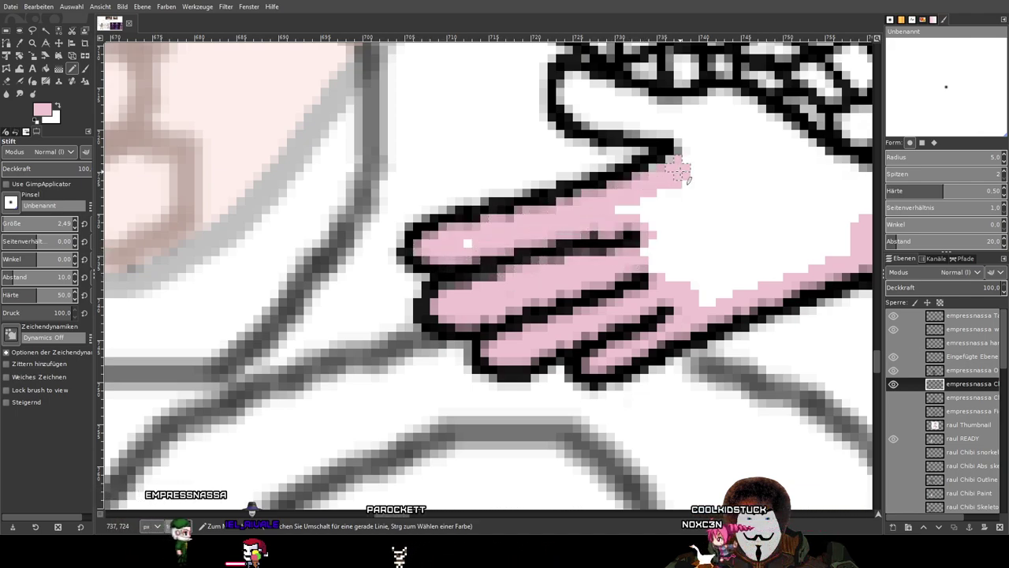
# Fill the white band under the net sleeve line and the remaining palm with pink.
pyautogui.moveTo(728, 152); pyautogui.dragTo(520, 330)
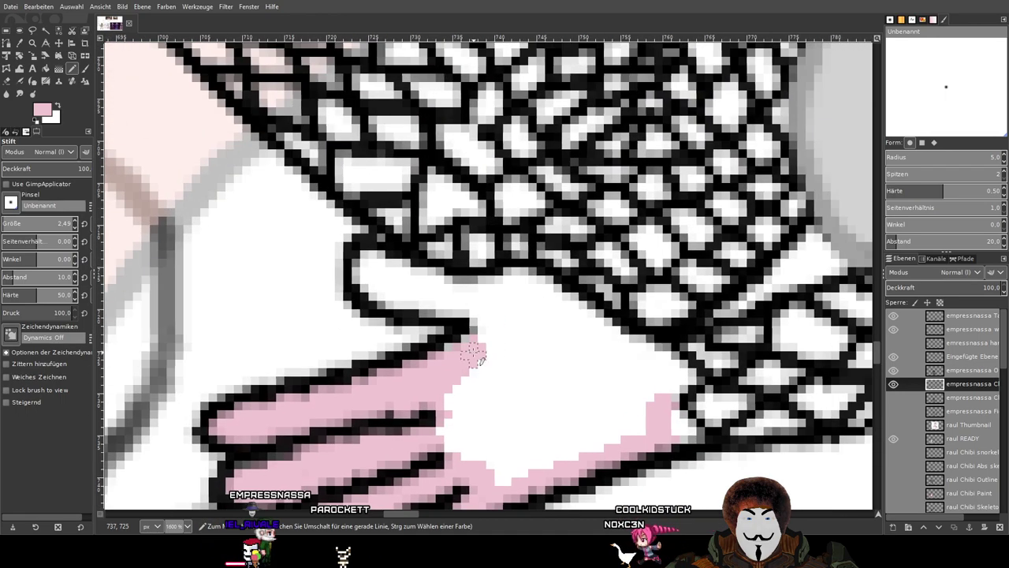
pyautogui.moveTo(459, 349); pyautogui.dragTo(402, 298)
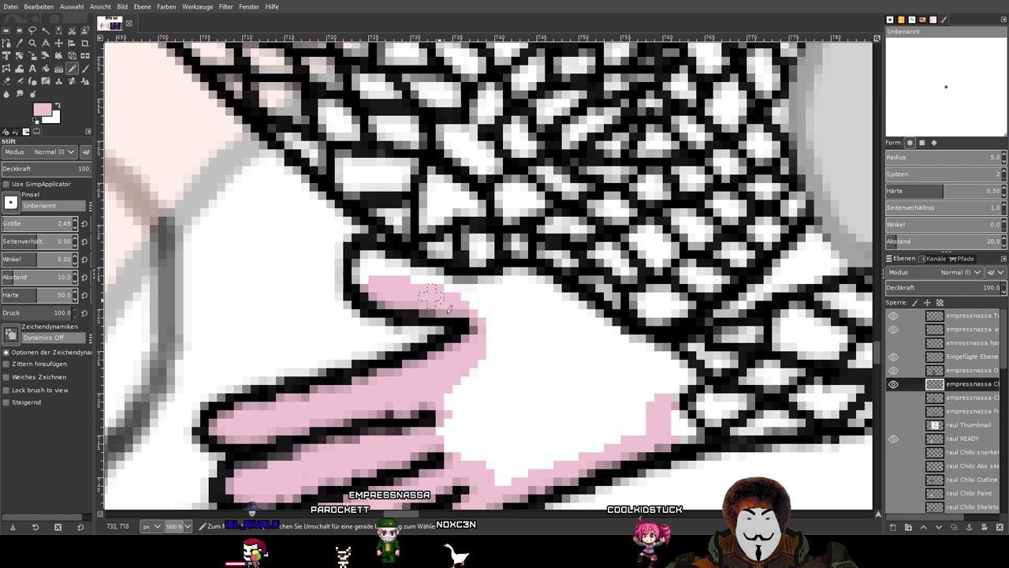
pyautogui.moveTo(376, 263)
pyautogui.mouseDown()
pyautogui.moveTo(456, 288)
pyautogui.moveTo(522, 280)
pyautogui.moveTo(675, 374)
pyautogui.mouseUp()
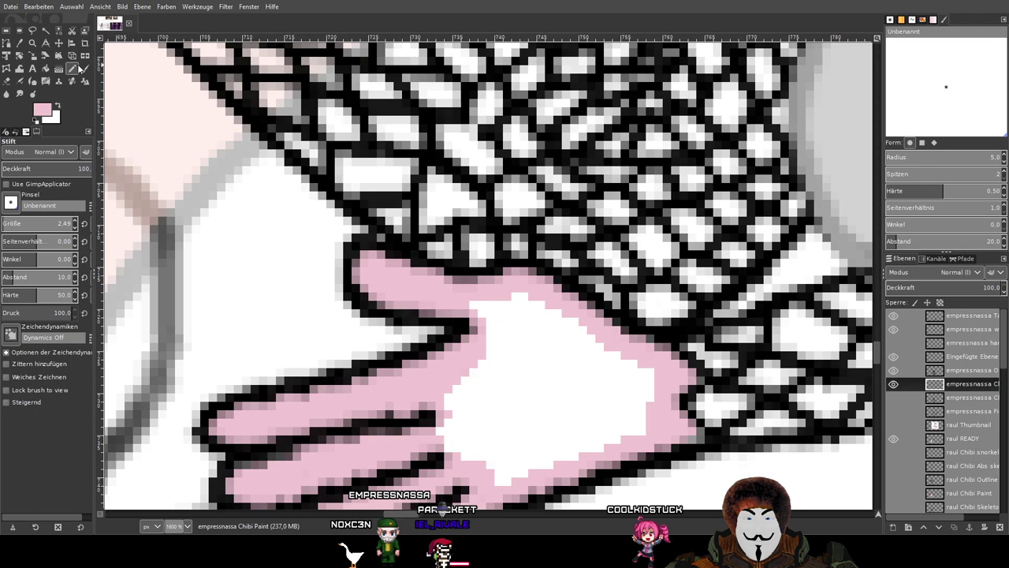
pyautogui.click(45, 69)
pyautogui.click(545, 391)
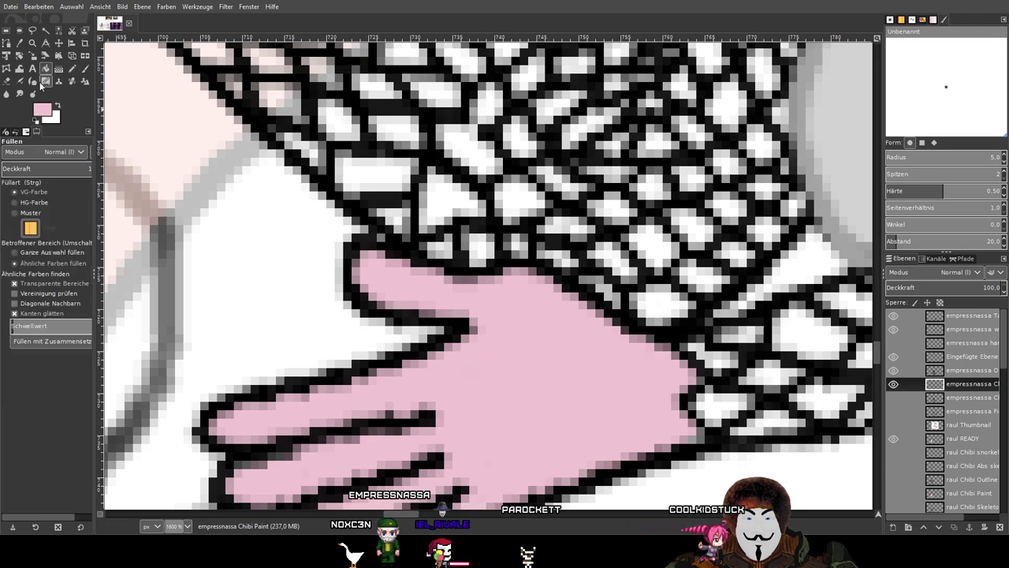
pyautogui.click(72, 70)
# Pencil pink along the raised hand's finger edges and gaps under the outline at high zoom.
pyautogui.scroll(-2, 495, 276)
pyautogui.moveTo(226, 49); pyautogui.dragTo(418, 307)
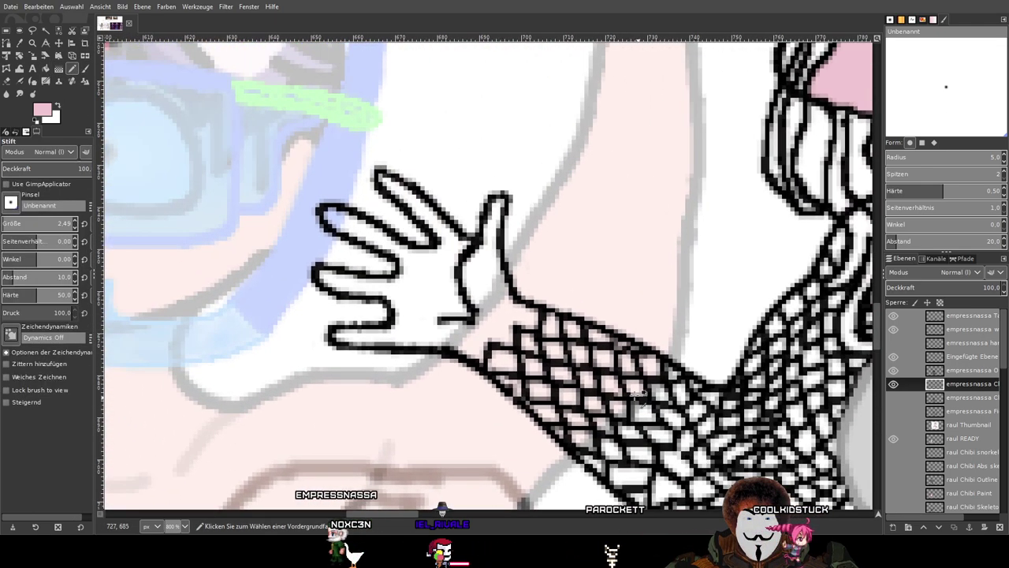
pyautogui.scroll(2, 425, 289)
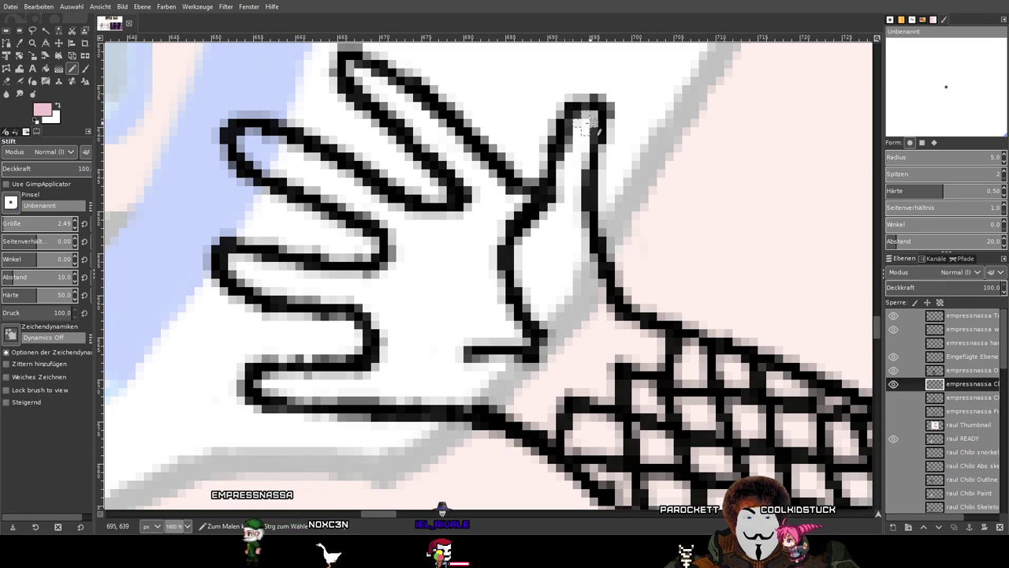
pyautogui.moveTo(587, 120)
pyautogui.mouseDown()
pyautogui.moveTo(565, 233)
pyautogui.moveTo(569, 165)
pyautogui.moveTo(565, 215)
pyautogui.moveTo(536, 251)
pyautogui.moveTo(561, 217)
pyautogui.mouseUp()
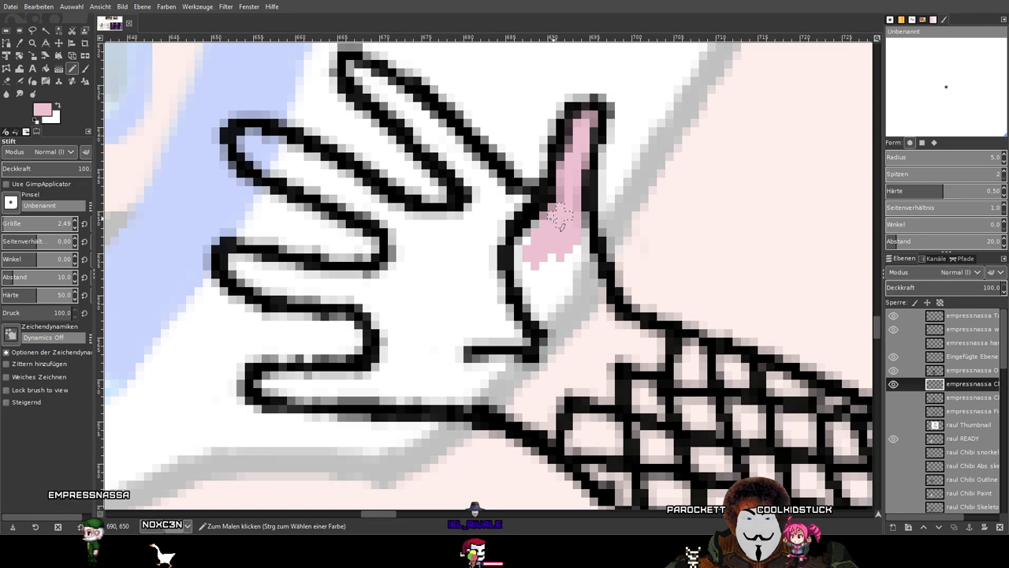
pyautogui.moveTo(506, 276); pyautogui.dragTo(540, 316)
pyautogui.moveTo(543, 270); pyautogui.dragTo(567, 249)
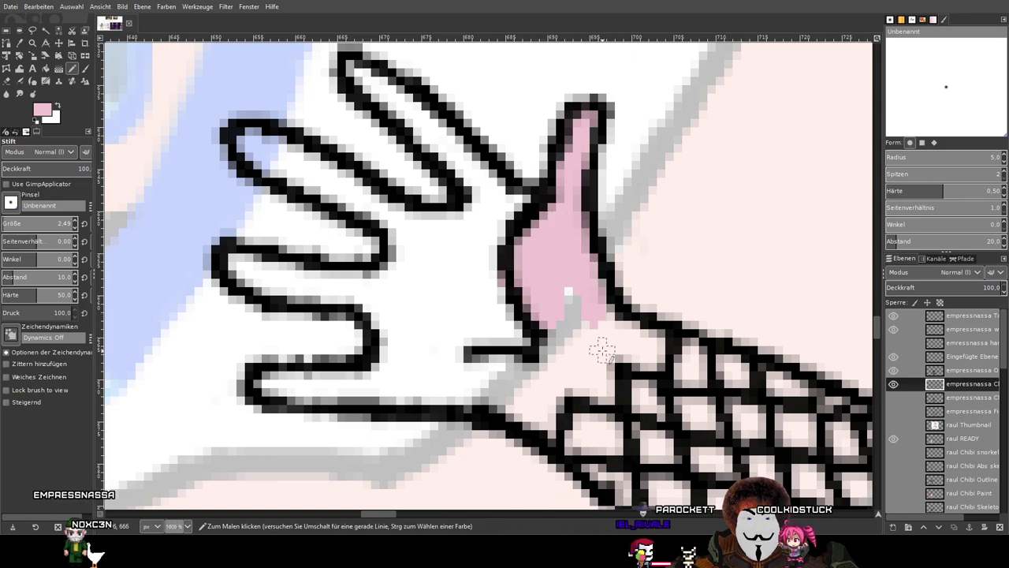
pyautogui.moveTo(602, 350); pyautogui.dragTo(467, 282)
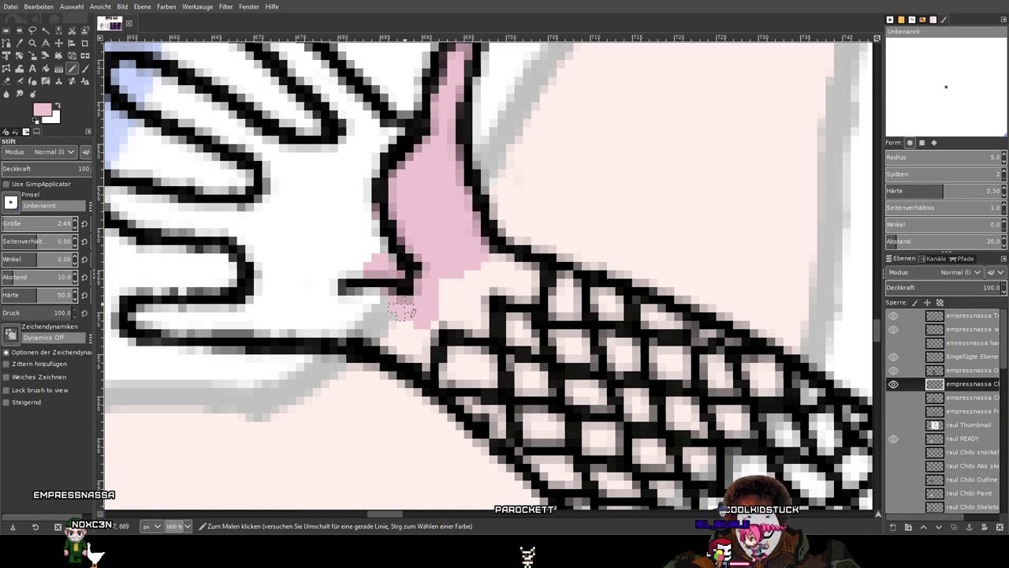
pyautogui.moveTo(335, 331); pyautogui.dragTo(144, 317)
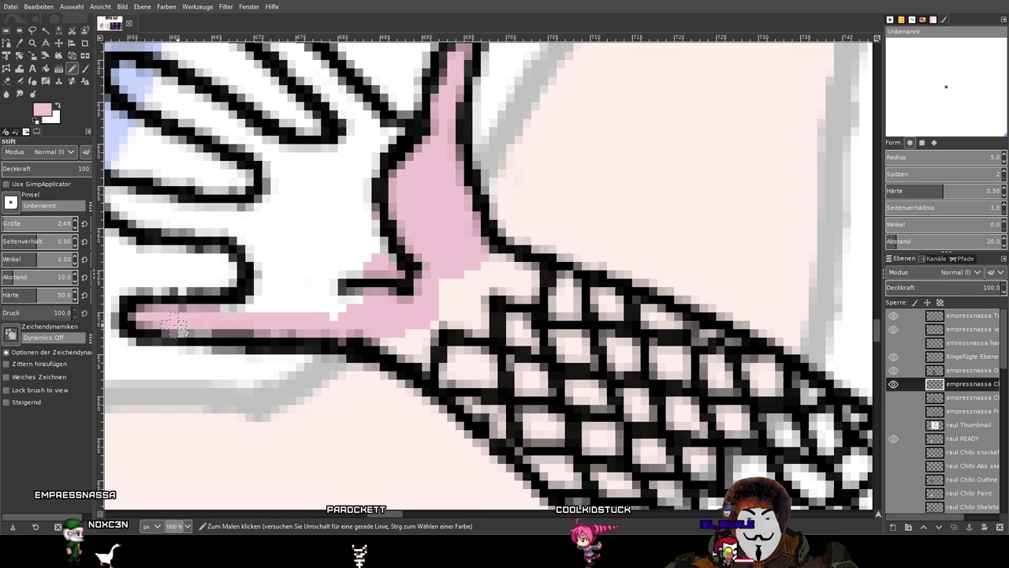
pyautogui.moveTo(268, 301)
pyautogui.mouseDown()
pyautogui.moveTo(243, 241)
pyautogui.moveTo(225, 229)
pyautogui.moveTo(532, 266)
pyautogui.moveTo(573, 260)
pyautogui.moveTo(591, 273)
pyautogui.moveTo(521, 281)
pyautogui.moveTo(421, 265)
pyautogui.moveTo(324, 214)
pyautogui.moveTo(458, 240)
pyautogui.mouseUp()
pyautogui.scroll(2, 596, 265)
pyautogui.moveTo(529, 252)
pyautogui.mouseDown()
pyautogui.moveTo(604, 252)
pyautogui.moveTo(666, 211)
pyautogui.moveTo(667, 188)
pyautogui.moveTo(638, 125)
pyautogui.moveTo(663, 150)
pyautogui.moveTo(643, 333)
pyautogui.mouseUp()
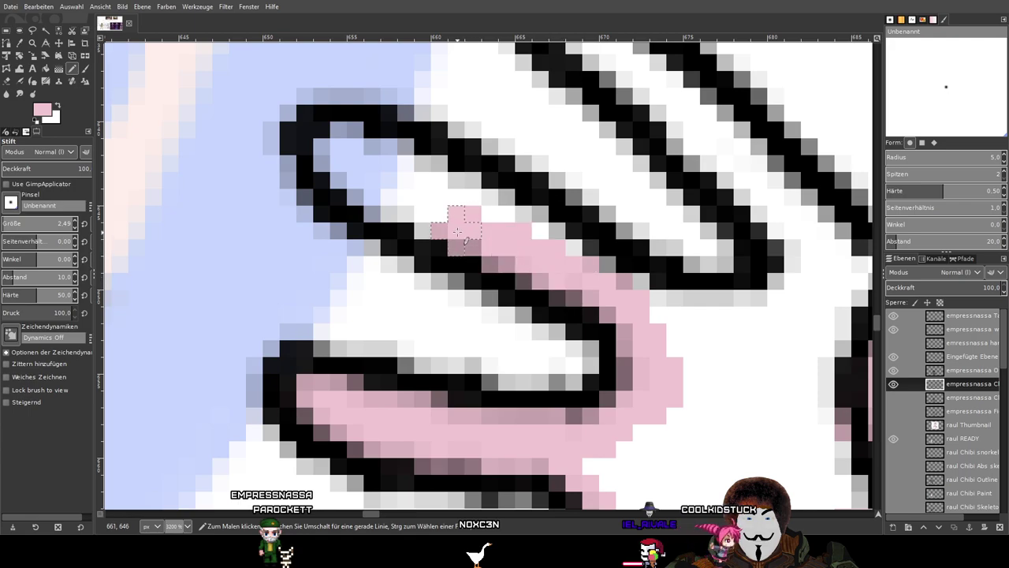
pyautogui.moveTo(378, 160)
pyautogui.mouseDown()
pyautogui.moveTo(551, 237)
pyautogui.moveTo(650, 308)
pyautogui.moveTo(741, 318)
pyautogui.moveTo(793, 282)
pyautogui.moveTo(796, 243)
pyautogui.moveTo(722, 304)
pyautogui.moveTo(615, 433)
pyautogui.moveTo(534, 335)
pyautogui.moveTo(385, 225)
pyautogui.moveTo(394, 220)
pyautogui.mouseUp()
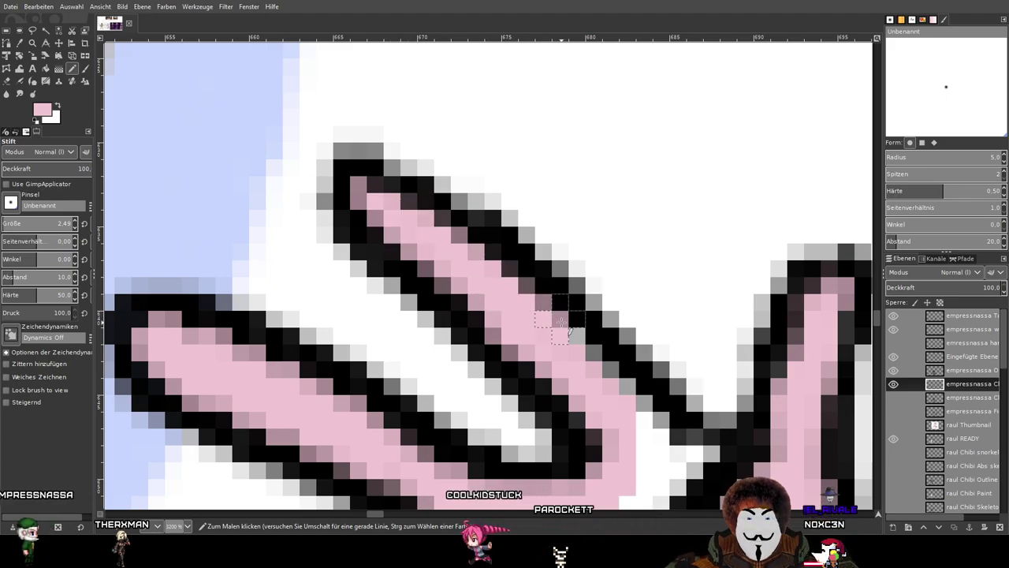
pyautogui.moveTo(635, 411); pyautogui.dragTo(701, 461)
# Bucket-fill the white palm solid pink, then return to the Pencil.
pyautogui.moveTo(755, 425); pyautogui.dragTo(683, 187)
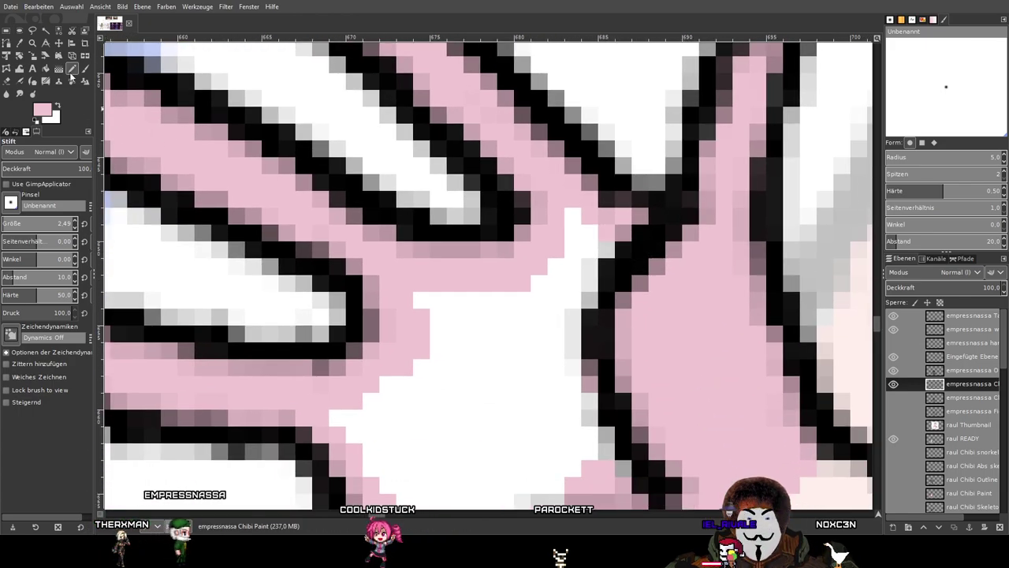
pyautogui.click(46, 69)
pyautogui.click(500, 384)
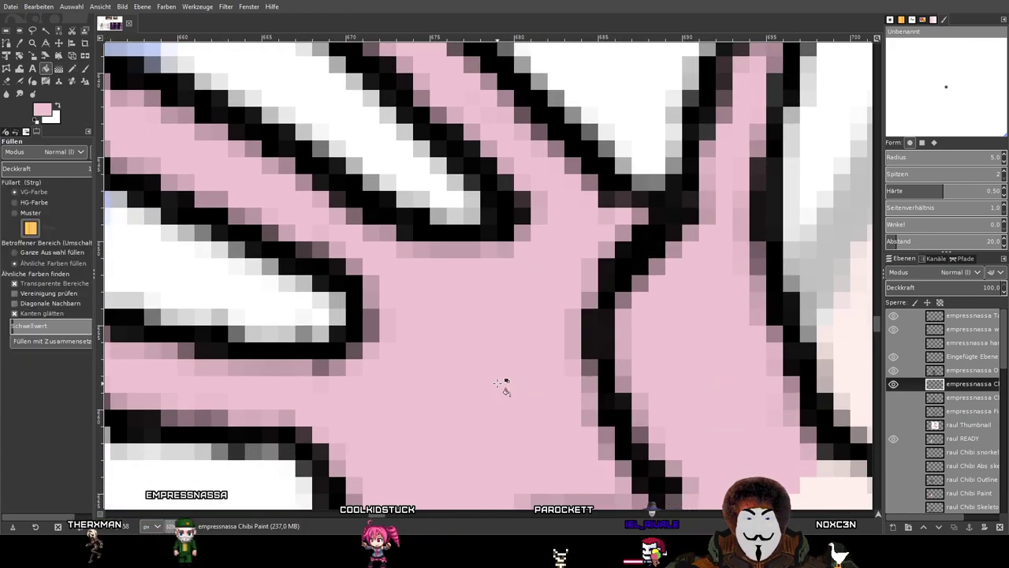
pyautogui.scroll(-2, 504, 375)
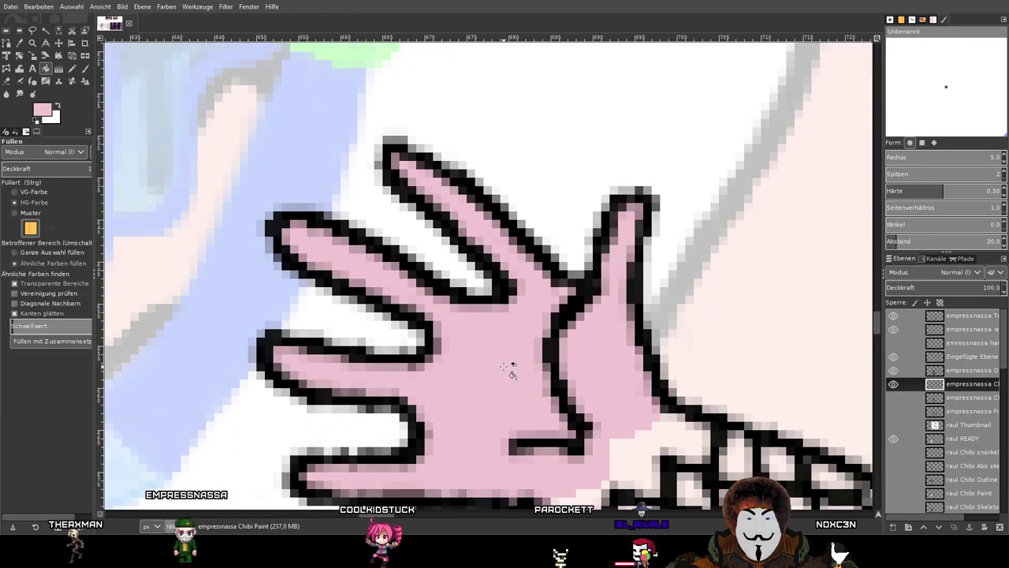
pyautogui.click(73, 70)
pyautogui.moveTo(650, 414)
pyautogui.mouseDown()
pyautogui.moveTo(526, 239)
pyautogui.moveTo(566, 372)
pyautogui.moveTo(609, 323)
pyautogui.moveTo(622, 348)
pyautogui.mouseUp()
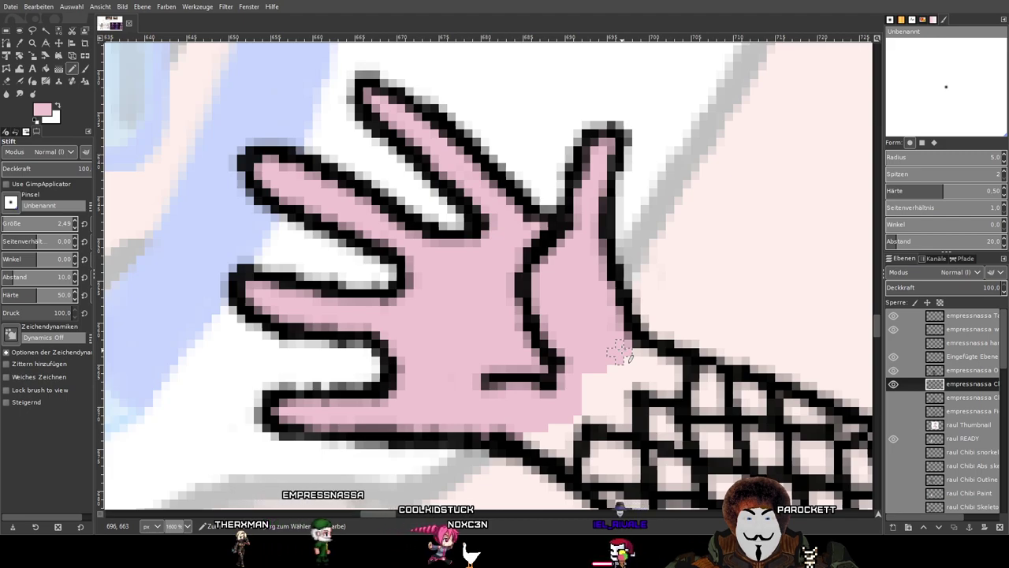
# Raise the faded snorkel chibi layer's opacity from 47.3 to 100.
pyautogui.scroll(-7, 664, 330)
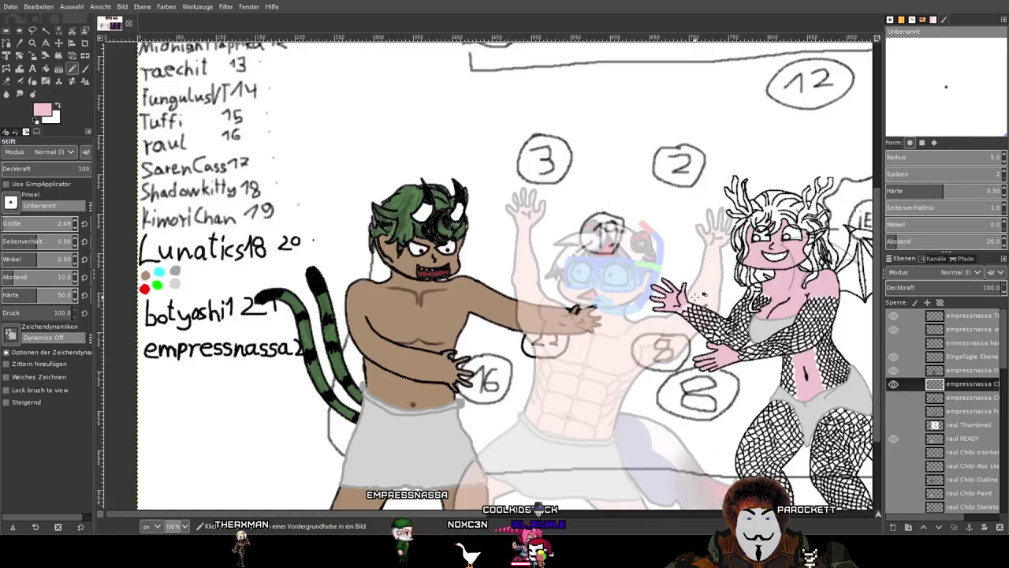
pyautogui.moveTo(826, 384); pyautogui.dragTo(719, 297)
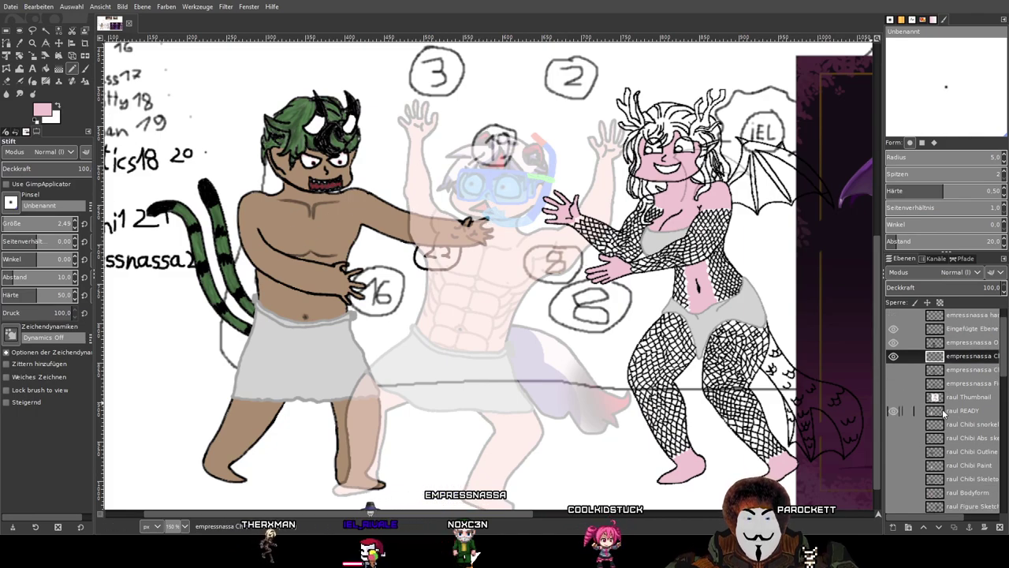
pyautogui.click(970, 440)
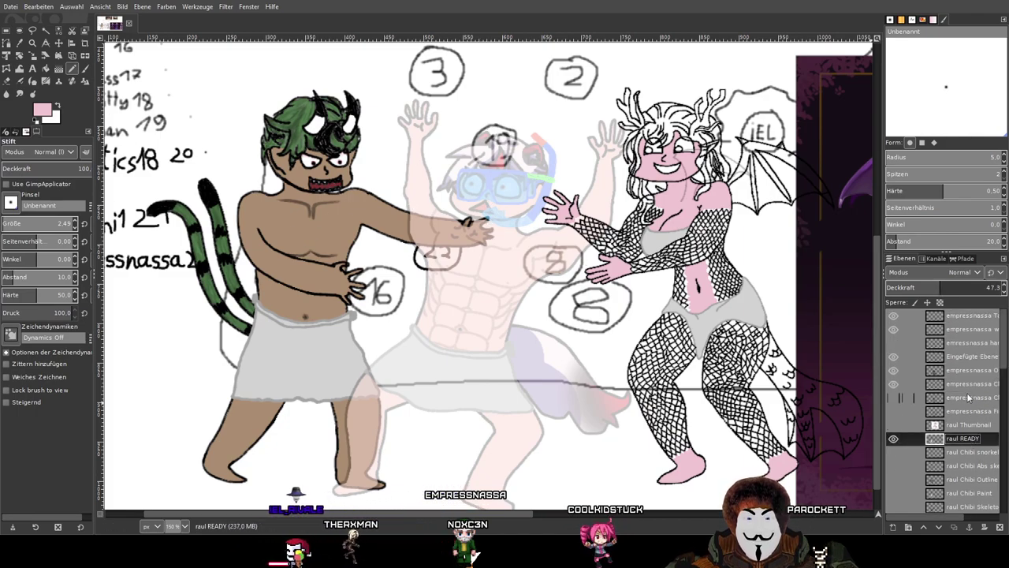
pyautogui.moveTo(936, 290); pyautogui.dragTo(999, 289)
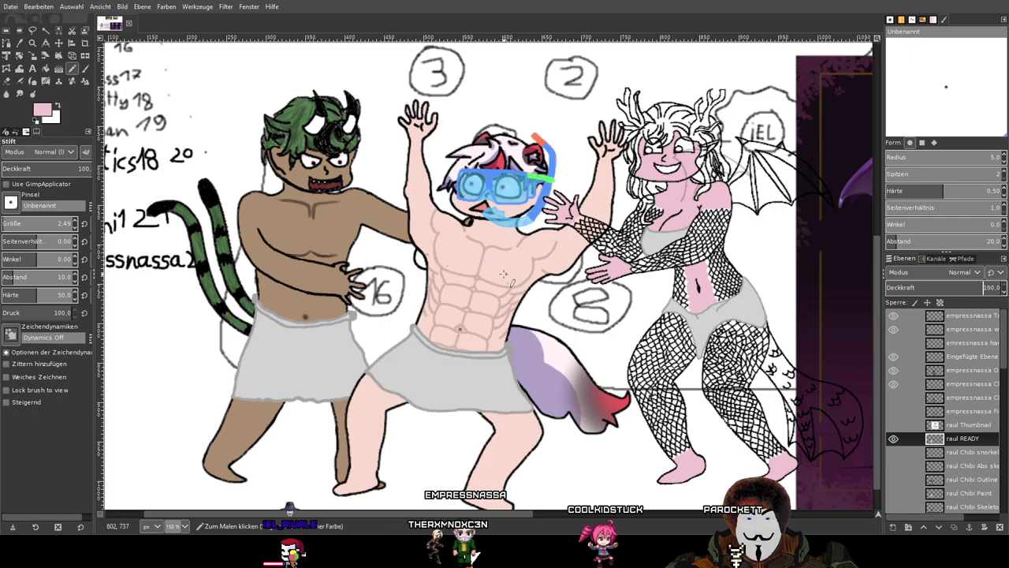
pyautogui.moveTo(399, 322); pyautogui.dragTo(329, 312)
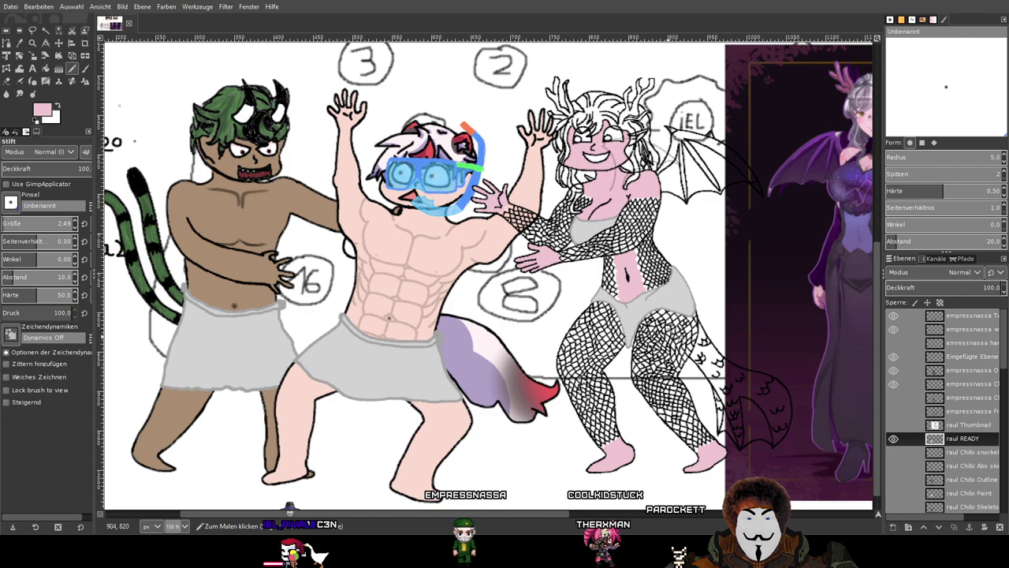
pyautogui.moveTo(719, 315); pyautogui.dragTo(670, 371)
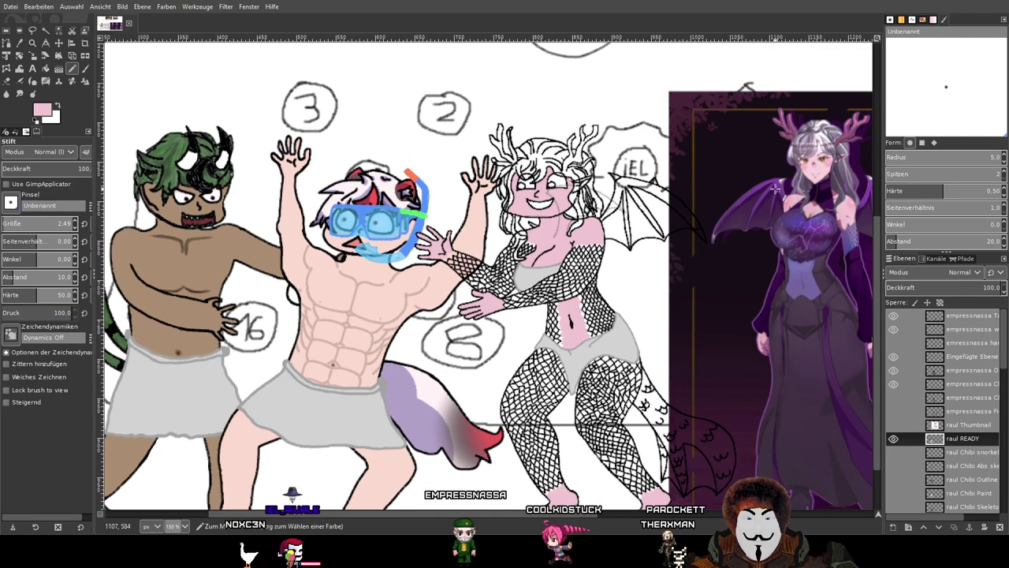
pyautogui.moveTo(777, 190); pyautogui.dragTo(668, 176)
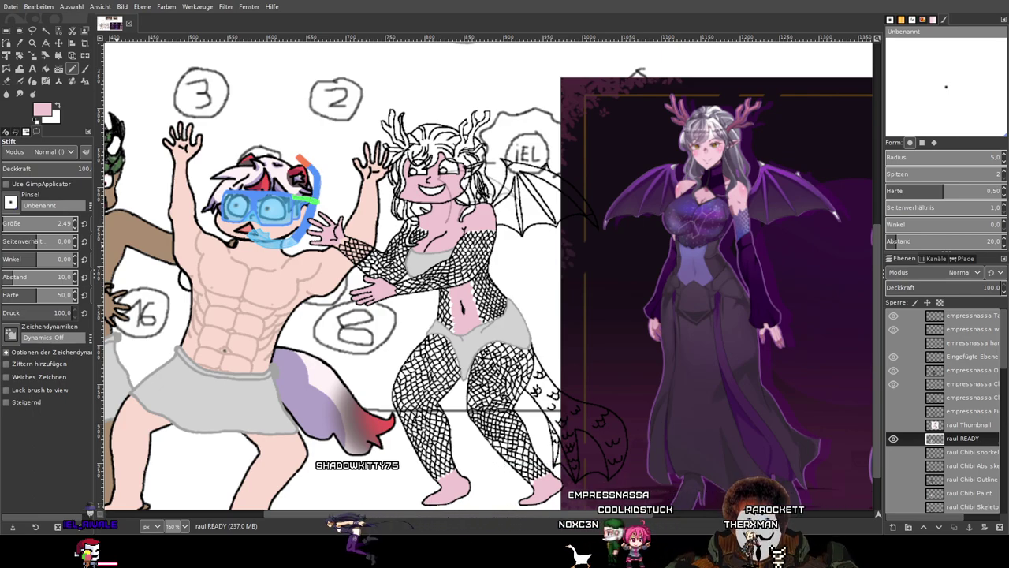
# Switch to the maximized browser and play the Twitch clip fullscreen.
pyautogui.hotkey('alt', 'Tab')
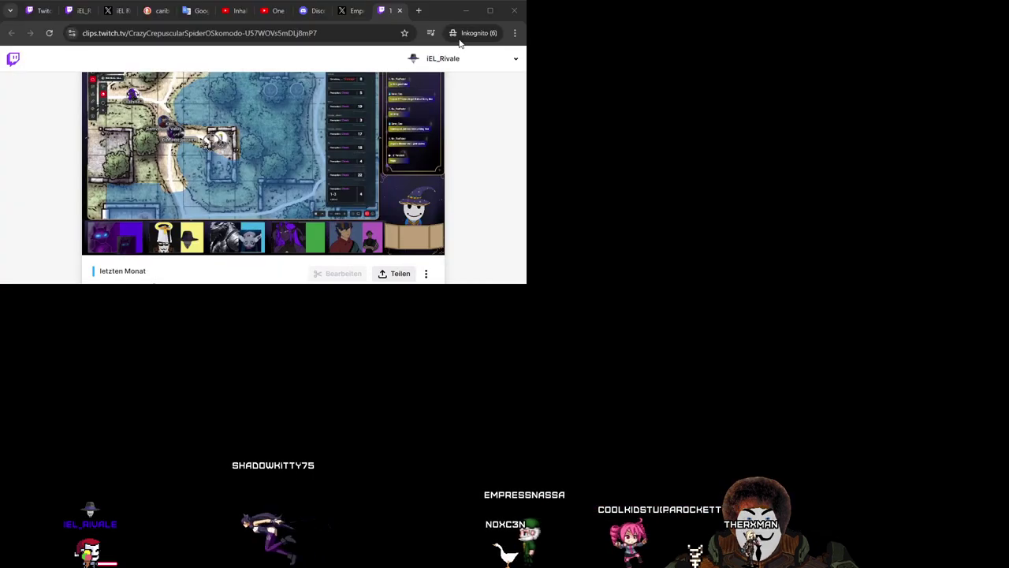
pyautogui.click(489, 10)
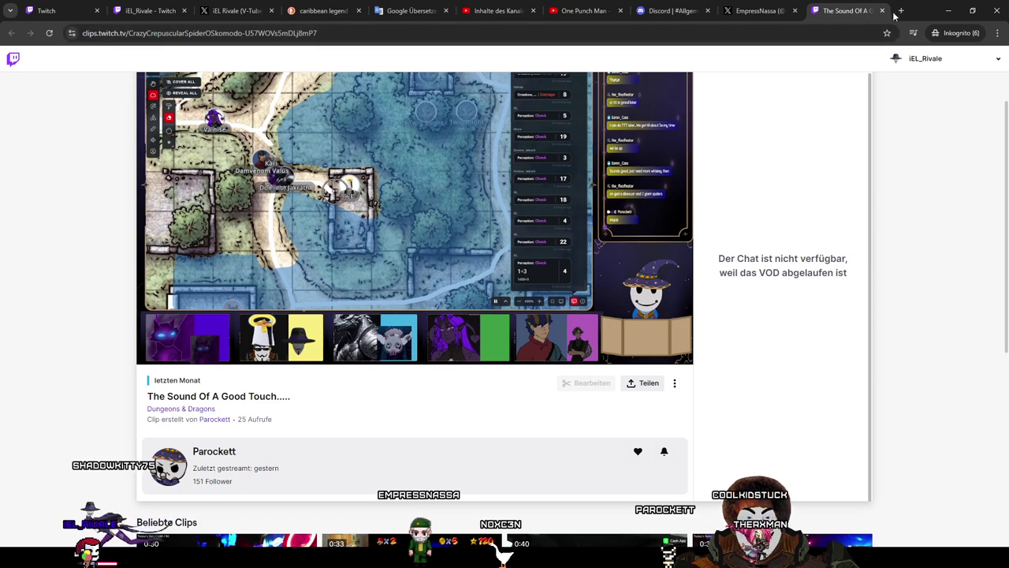
pyautogui.moveTo(919, 16); pyautogui.dragTo(439, 28)
pyautogui.click(488, 20)
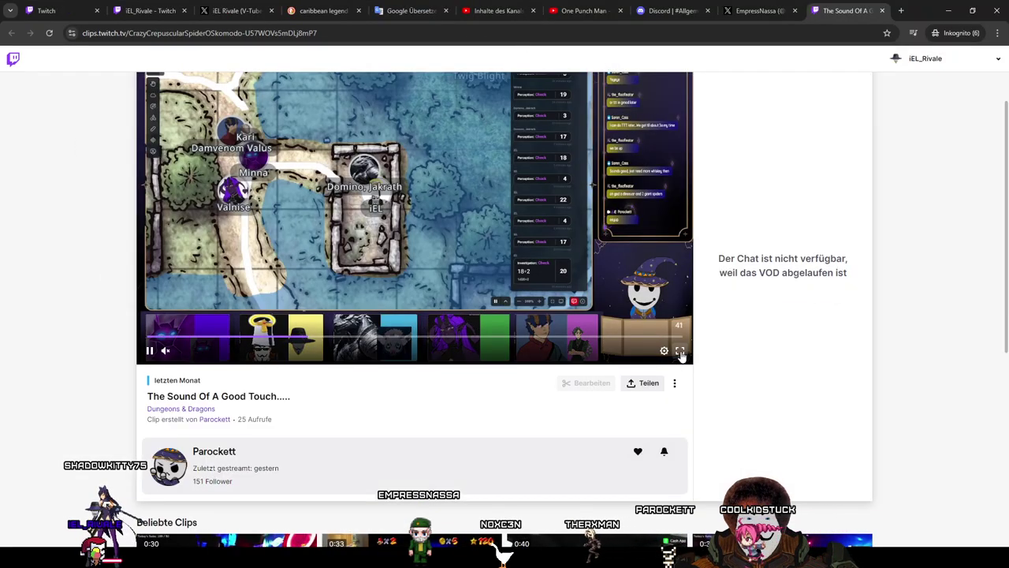
pyautogui.click(681, 349)
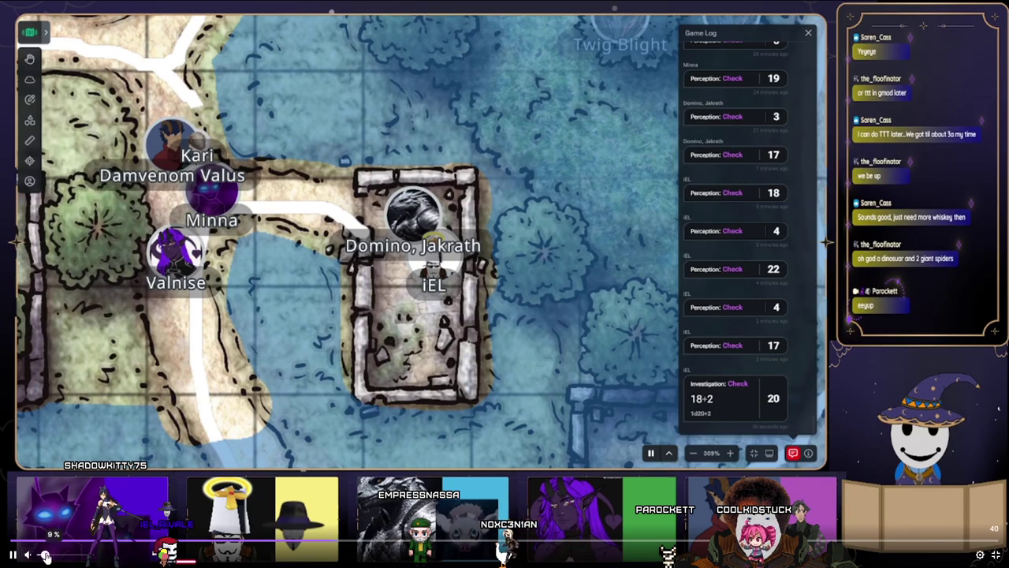
# Restart the Twitch clip from its beginning and raise the playback volume.
pyautogui.click(5, 540)
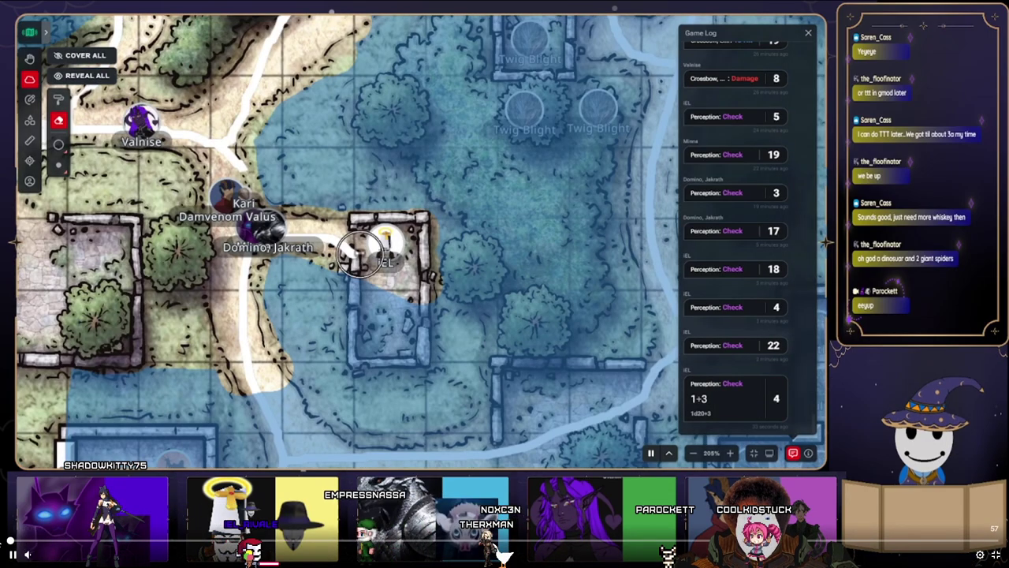
pyautogui.moveTo(46, 561)
pyautogui.moveTo(49, 555); pyautogui.dragTo(65, 556)
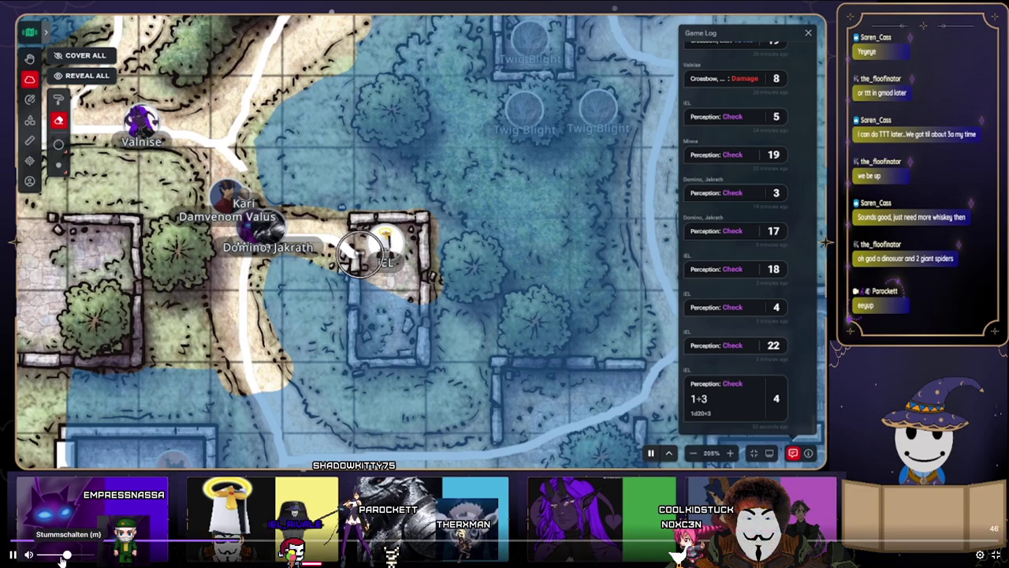
pyautogui.moveTo(66, 555); pyautogui.dragTo(61, 557)
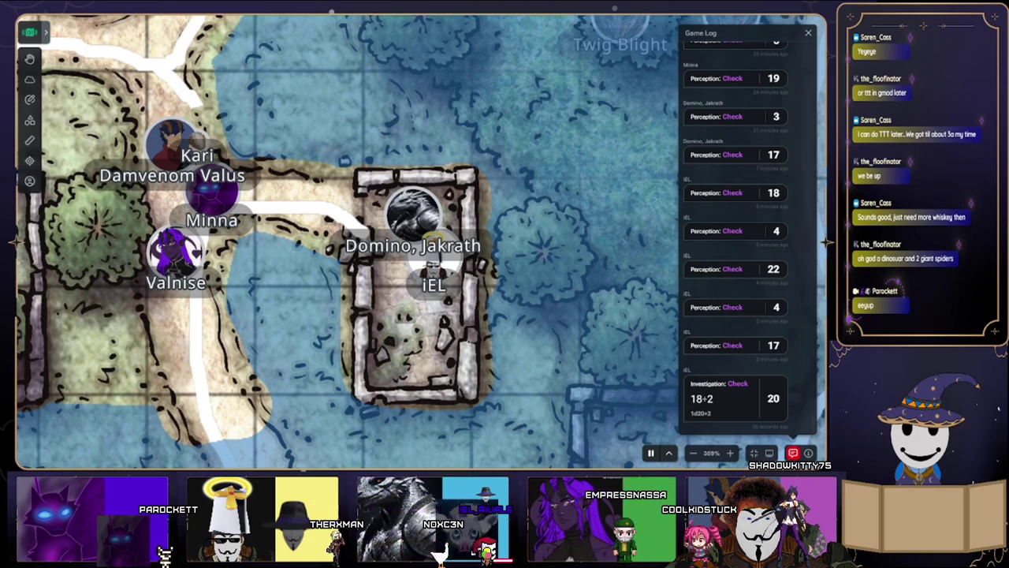
# Pause, resume and pause the clip again, then exit fullscreen to the clip page.
pyautogui.moveTo(975, 397)
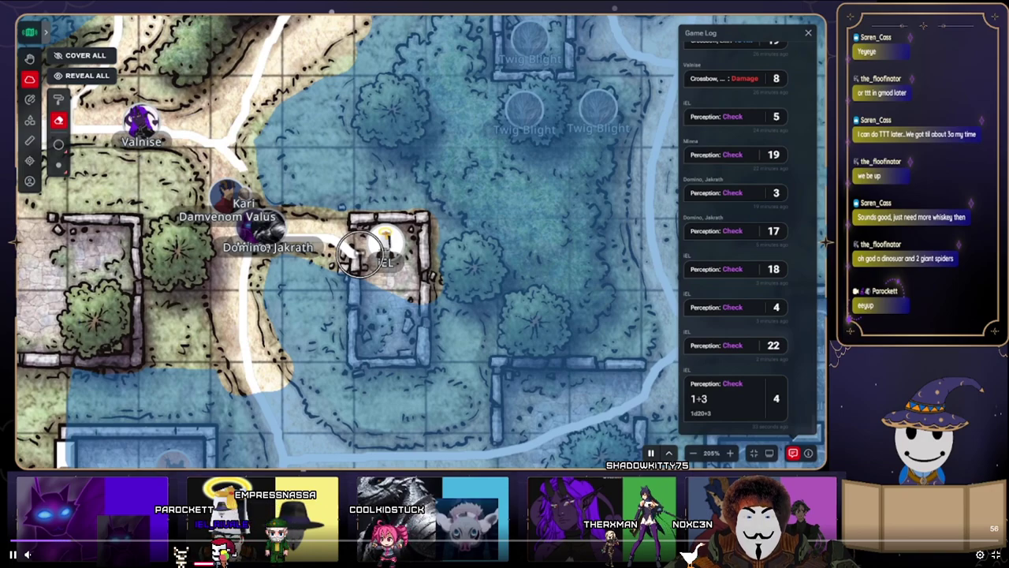
pyautogui.click(22, 551)
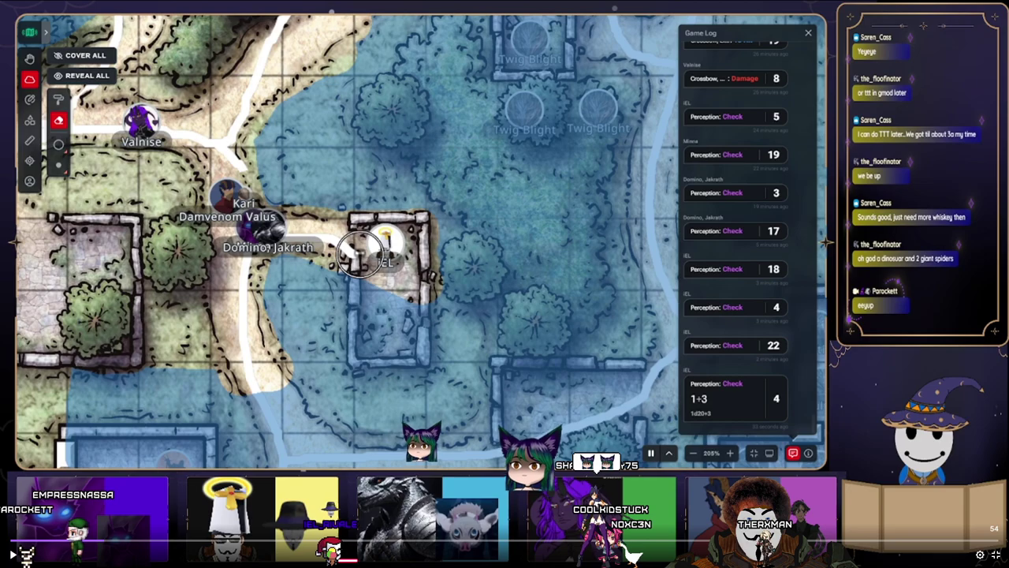
pyautogui.moveTo(30, 555)
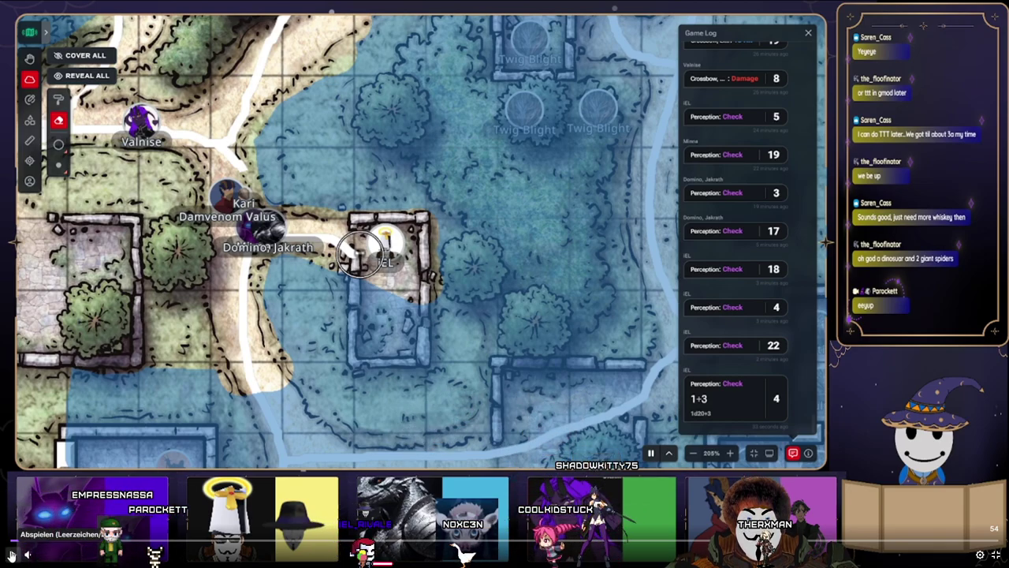
pyautogui.click(12, 555)
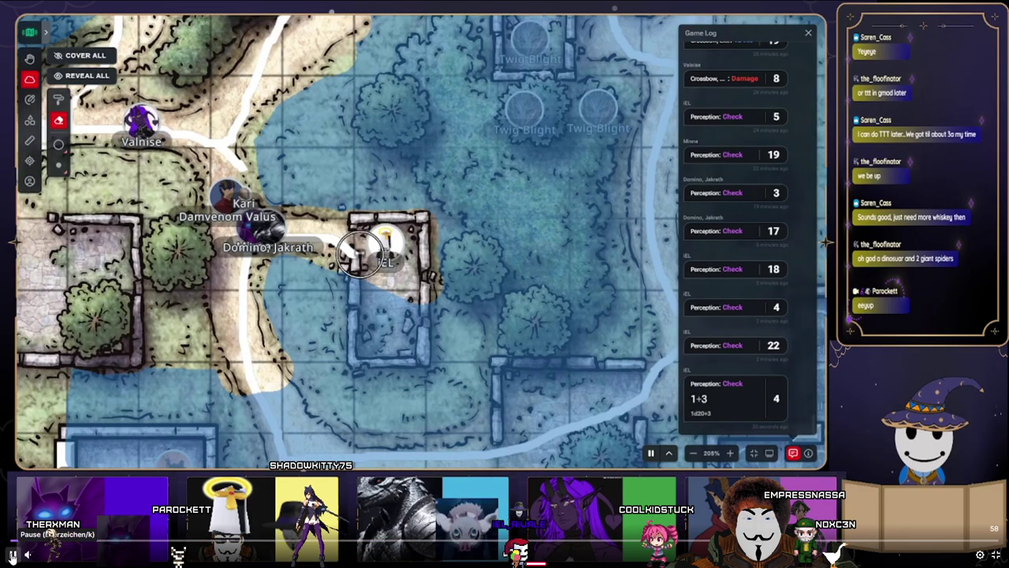
pyautogui.click(12, 555)
pyautogui.press('Escape')
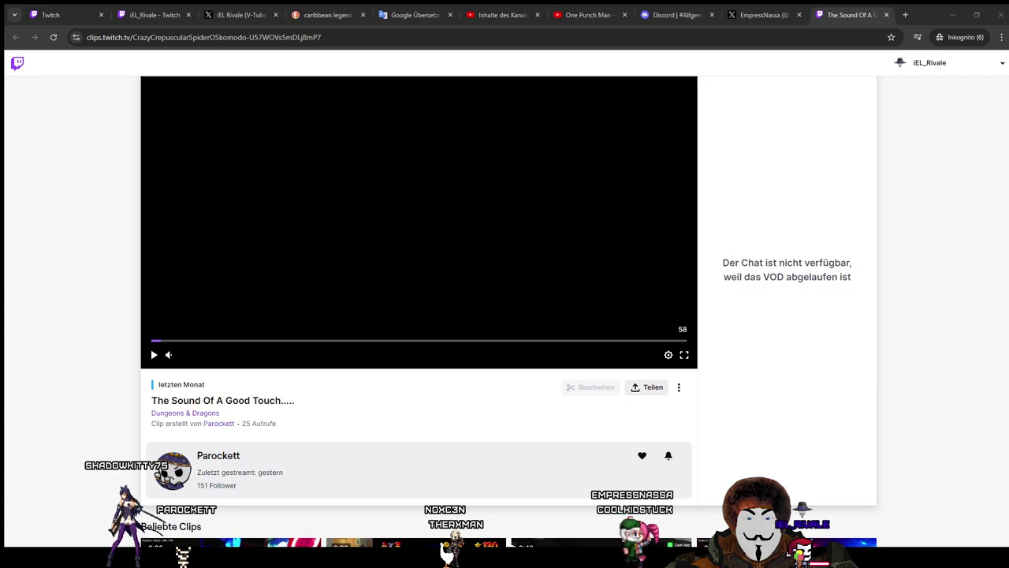
# Switch from the Twitch clip page back to the GIMP window.
pyautogui.hotkey('alt', 'Tab')
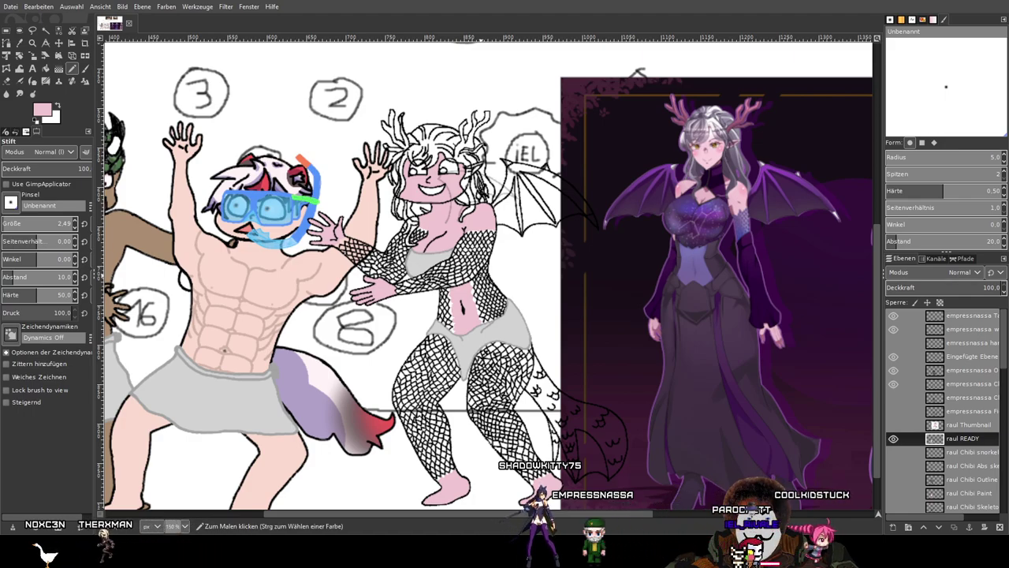
# Undo an accidental opacity change on the raul READY layer and pan to the characters.
pyautogui.moveTo(481, 276); pyautogui.dragTo(491, 267)
pyautogui.click(939, 288)
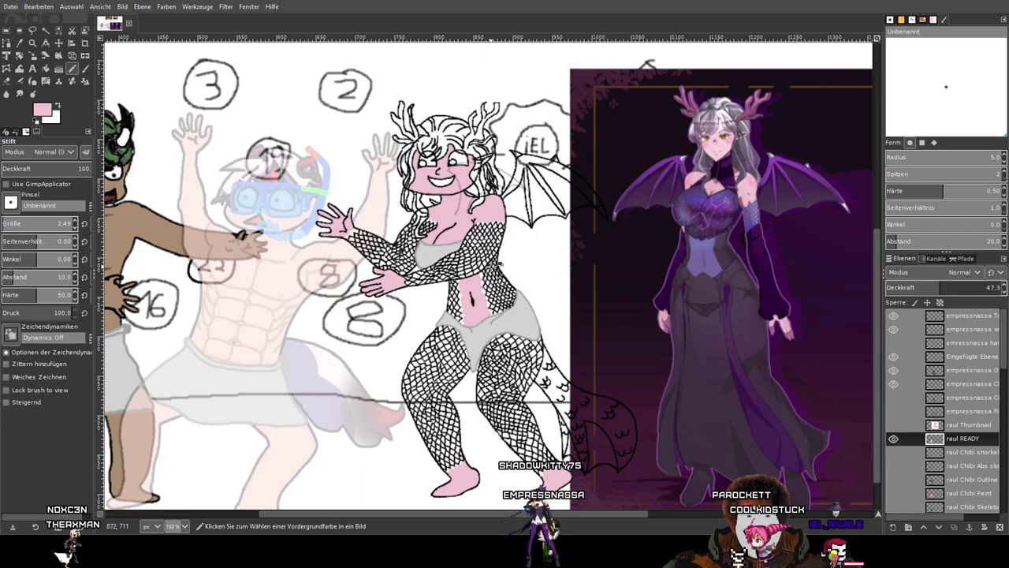
pyautogui.hotkey('ctrl', 'z')
pyautogui.scroll(-3, 528, 258)
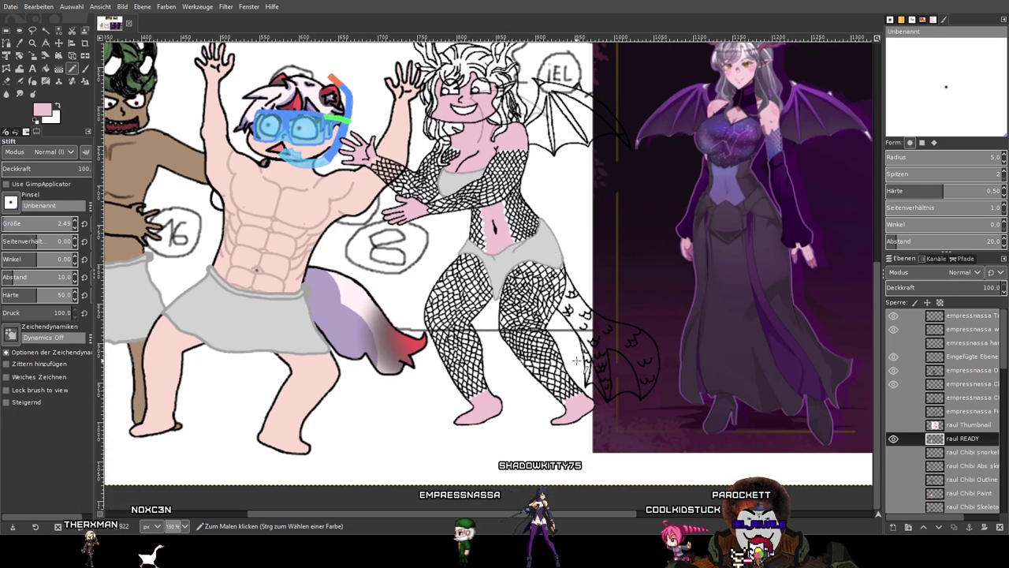
pyautogui.moveTo(592, 197); pyautogui.dragTo(587, 255)
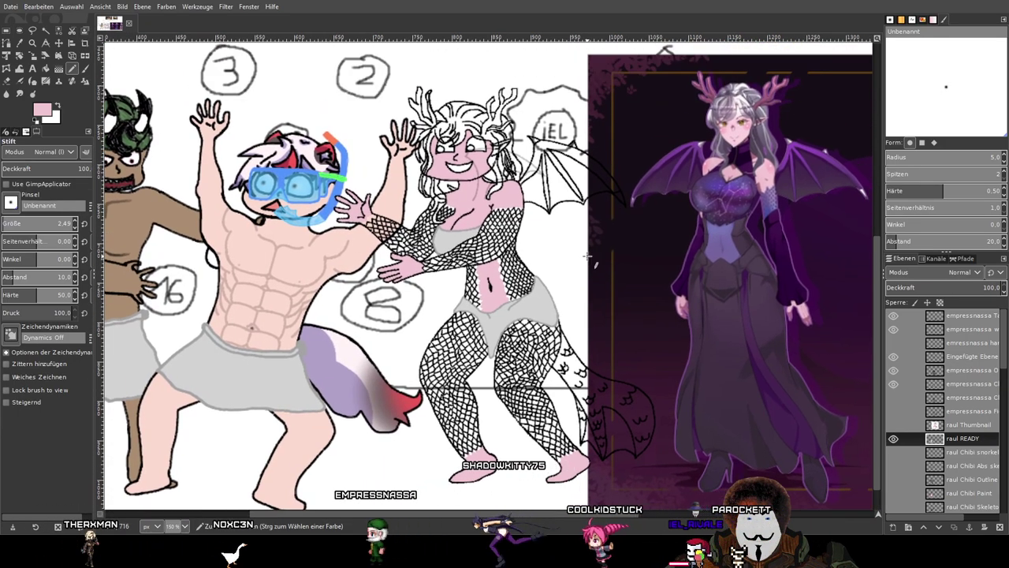
pyautogui.scroll(1, 733, 114)
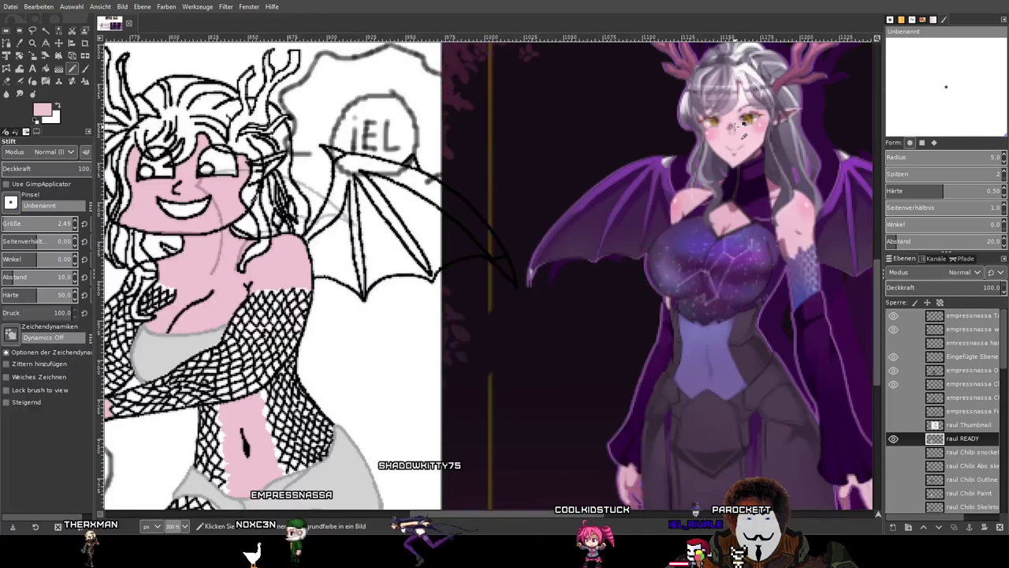
pyautogui.scroll(4, 739, 124)
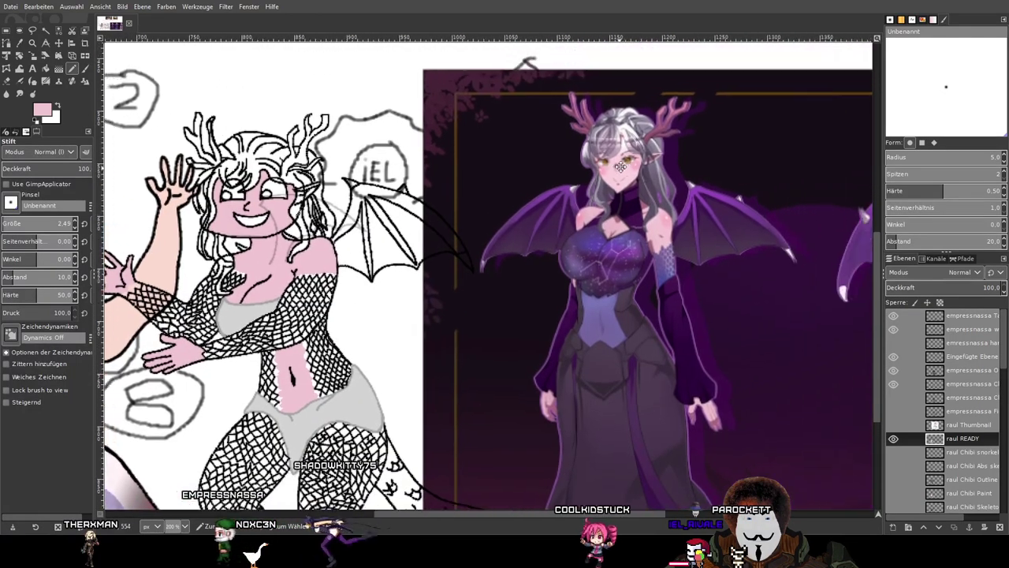
pyautogui.scroll(-3, 618, 168)
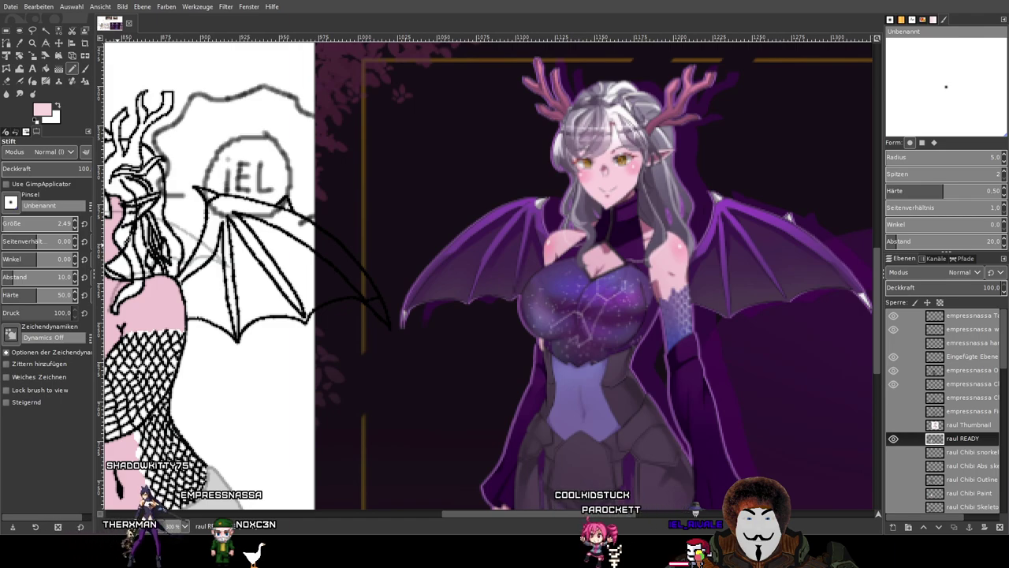
# On the empressnassa Chibi Paint layer, bucket-fill the face, chest and both feet pink.
pyautogui.click(46, 70)
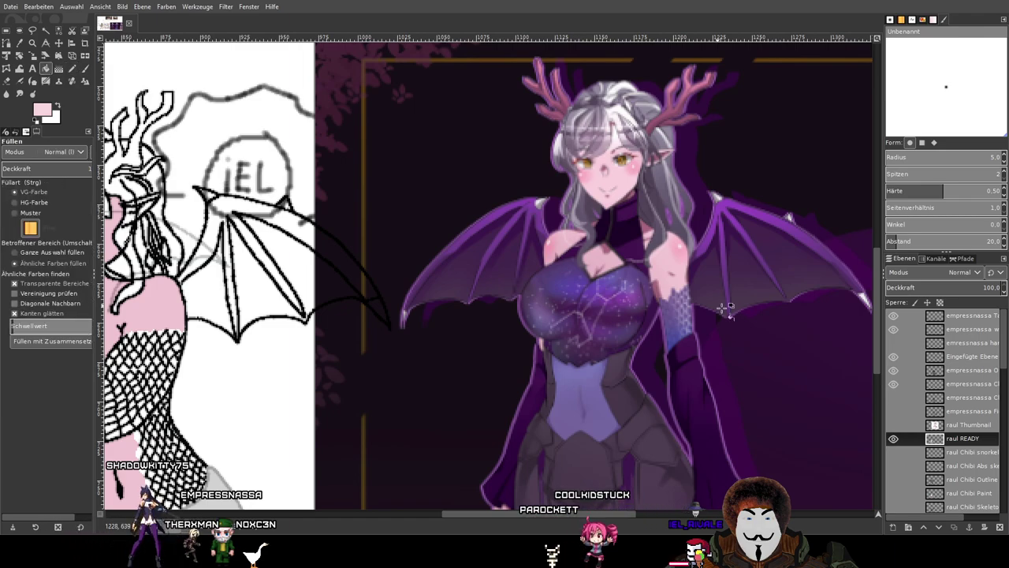
pyautogui.click(952, 384)
pyautogui.moveTo(392, 323); pyautogui.dragTo(782, 236)
pyautogui.click(453, 226)
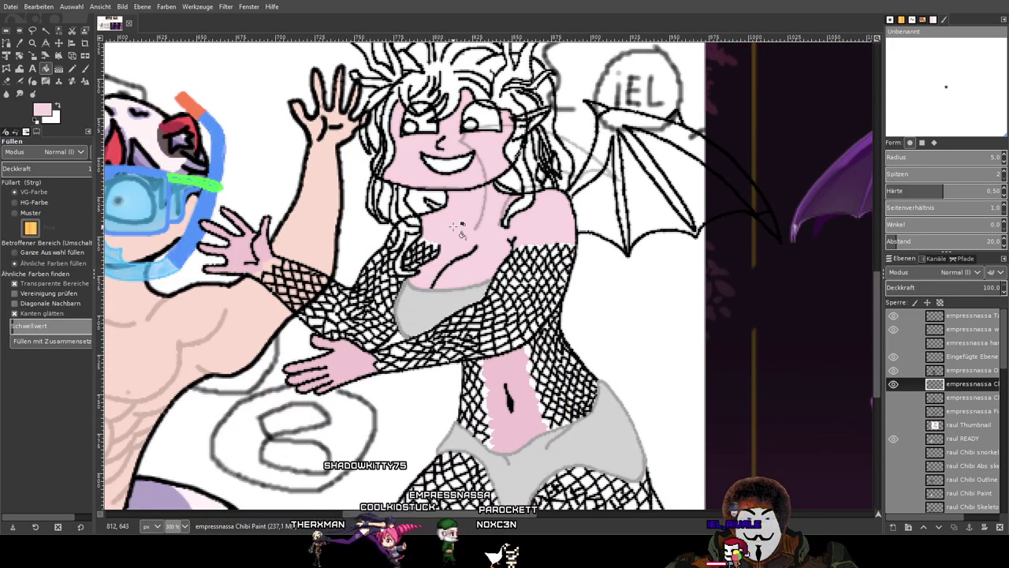
pyautogui.scroll(-3, 462, 229)
pyautogui.moveTo(623, 197); pyautogui.dragTo(583, 334)
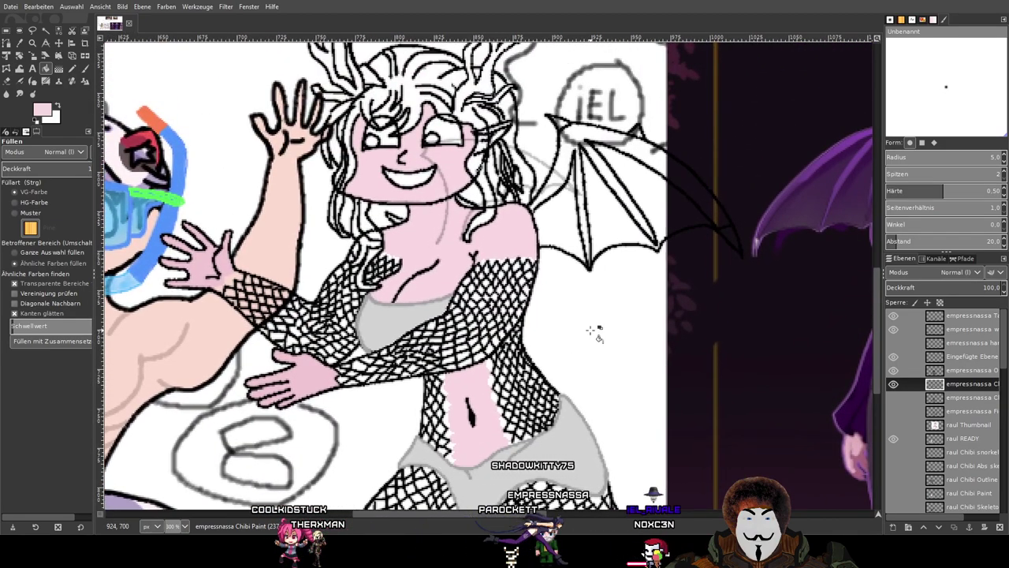
pyautogui.keyDown('ctrl'); pyautogui.scroll(-2, 590, 330); pyautogui.keyUp('ctrl')
pyautogui.click(590, 330)
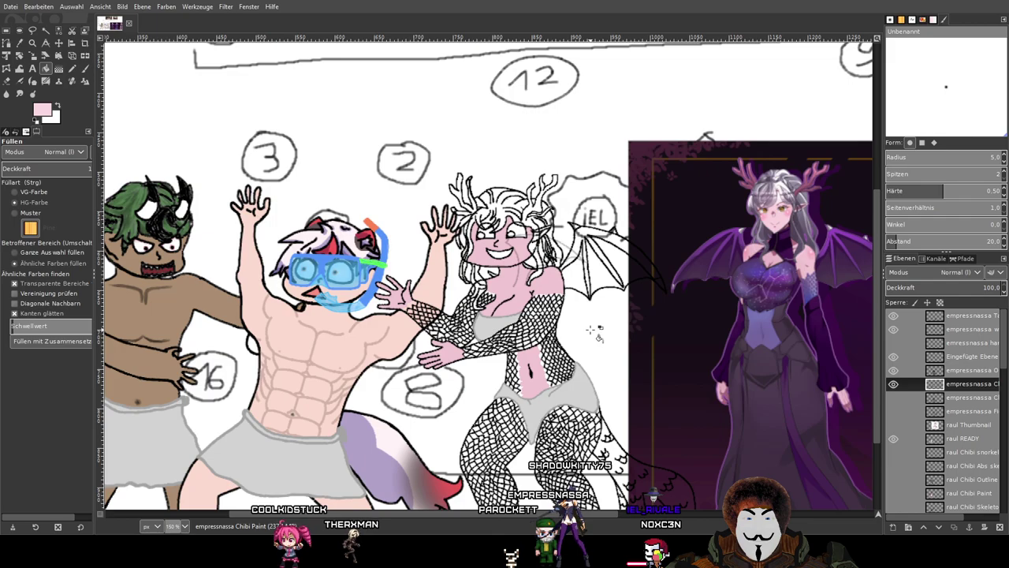
pyautogui.hotkey('ctrl', 'z')
pyautogui.keyDown('ctrl'); pyautogui.scroll(3, 591, 335); pyautogui.keyUp('ctrl')
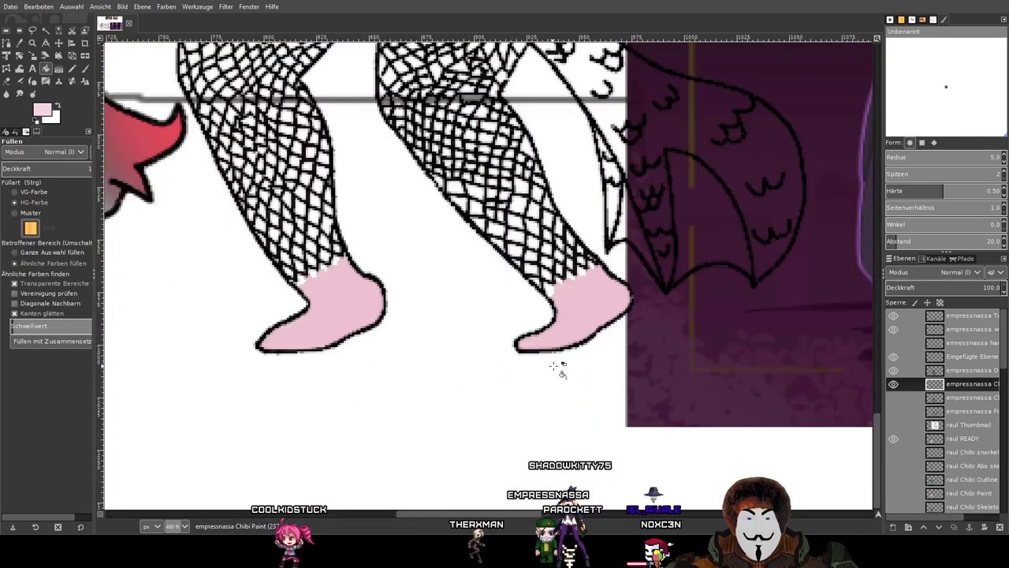
pyautogui.click(578, 300)
pyautogui.click(369, 305)
# Bucket-fill both hands pink and save the image via the File menu.
pyautogui.moveTo(432, 170); pyautogui.dragTo(630, 432)
pyautogui.scroll(3, 627, 432)
pyautogui.hscroll(-2, 628, 432)
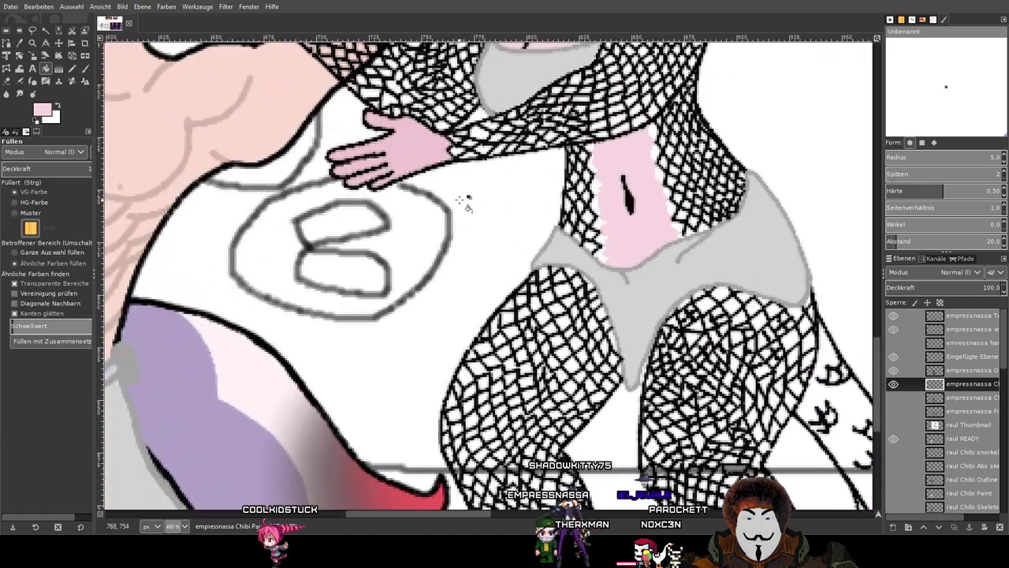
pyautogui.click(404, 157)
pyautogui.scroll(5, 405, 157)
pyautogui.hscroll(-2, 404, 157)
pyautogui.click(392, 297)
pyautogui.scroll(-3, 737, 297)
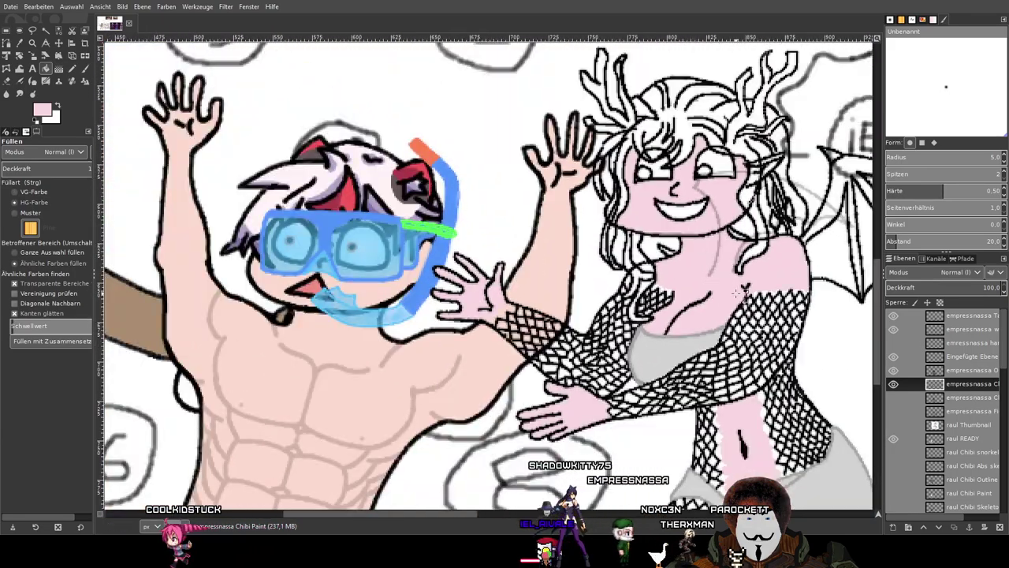
pyautogui.moveTo(767, 333); pyautogui.dragTo(519, 270)
pyautogui.hscroll(1, 520, 266)
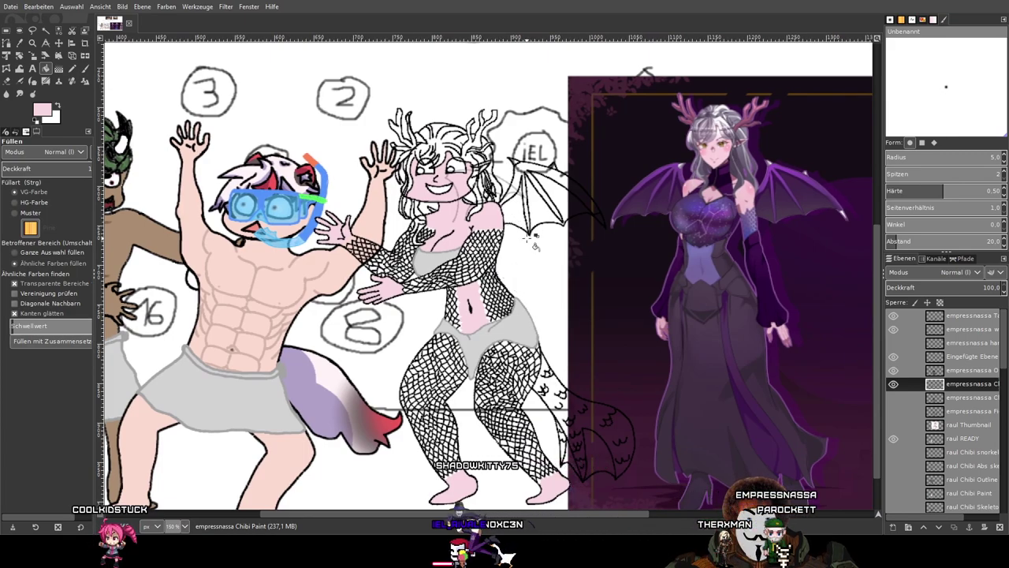
pyautogui.click(11, 7)
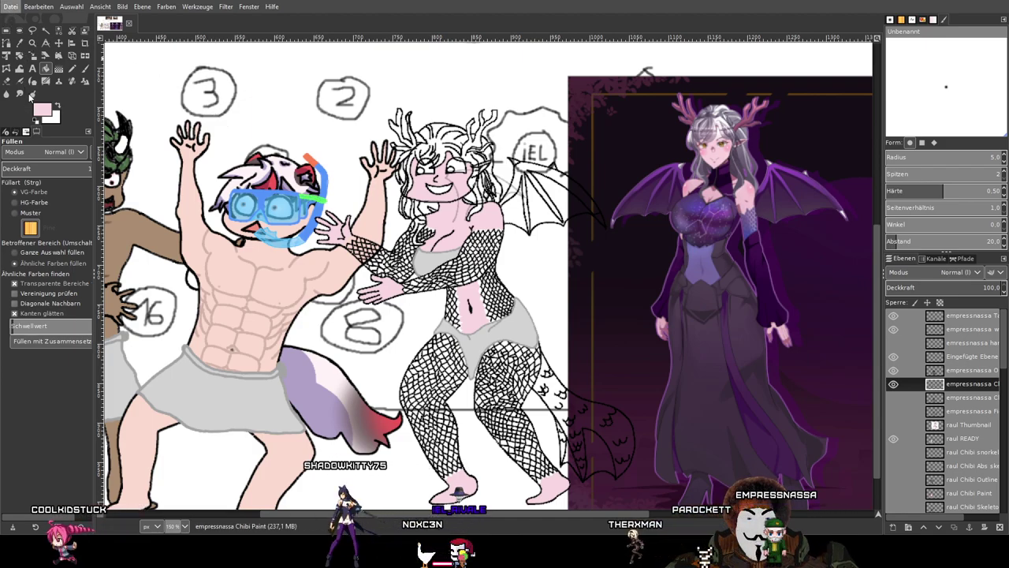
pyautogui.moveTo(615, 242); pyautogui.dragTo(579, 241)
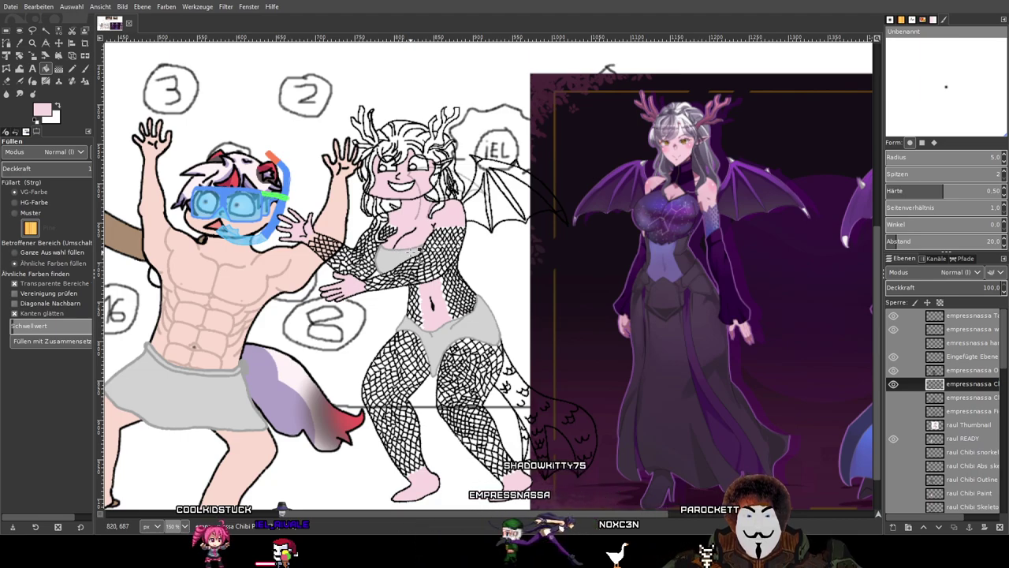
pyautogui.click(85, 69)
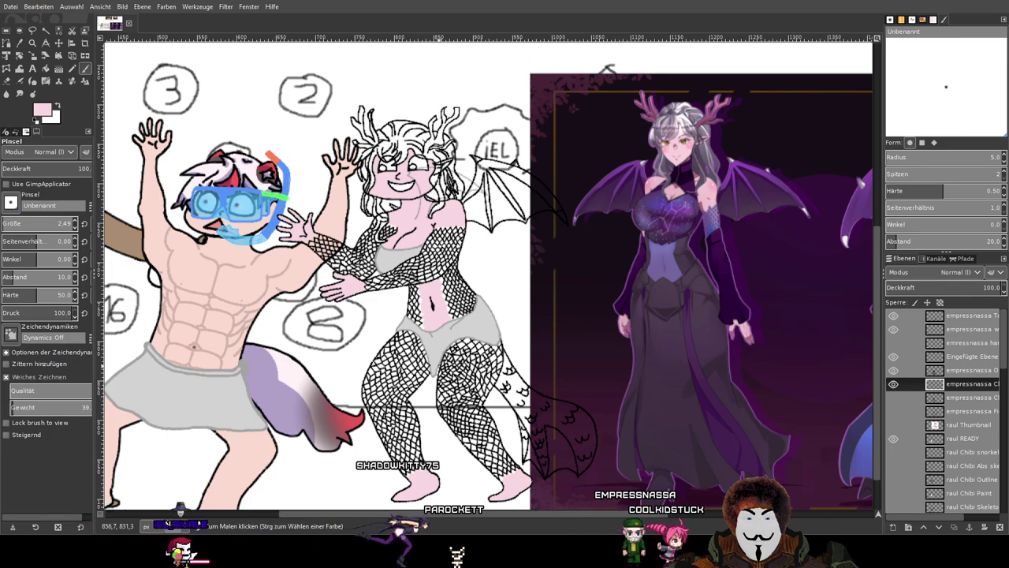
pyautogui.moveTo(569, 356); pyautogui.dragTo(561, 294)
pyautogui.scroll(-1, 517, 355)
pyautogui.scroll(1, 516, 355)
pyautogui.scroll(-1, 516, 355)
pyautogui.scroll(1, 516, 355)
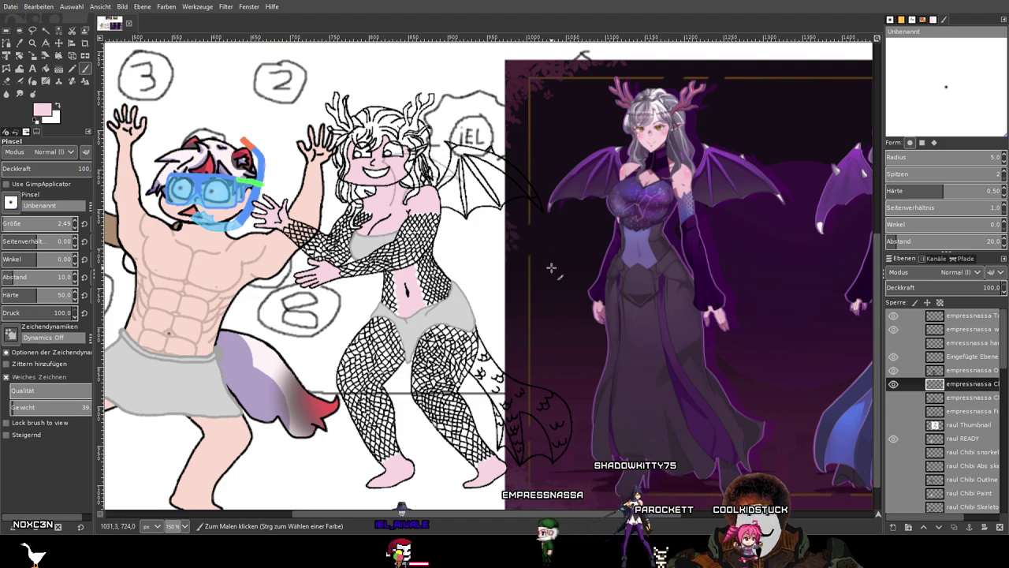
pyautogui.moveTo(553, 268); pyautogui.dragTo(519, 358)
pyautogui.keyDown('ctrl'); pyautogui.scroll(3, 519, 359); pyautogui.keyUp('ctrl')
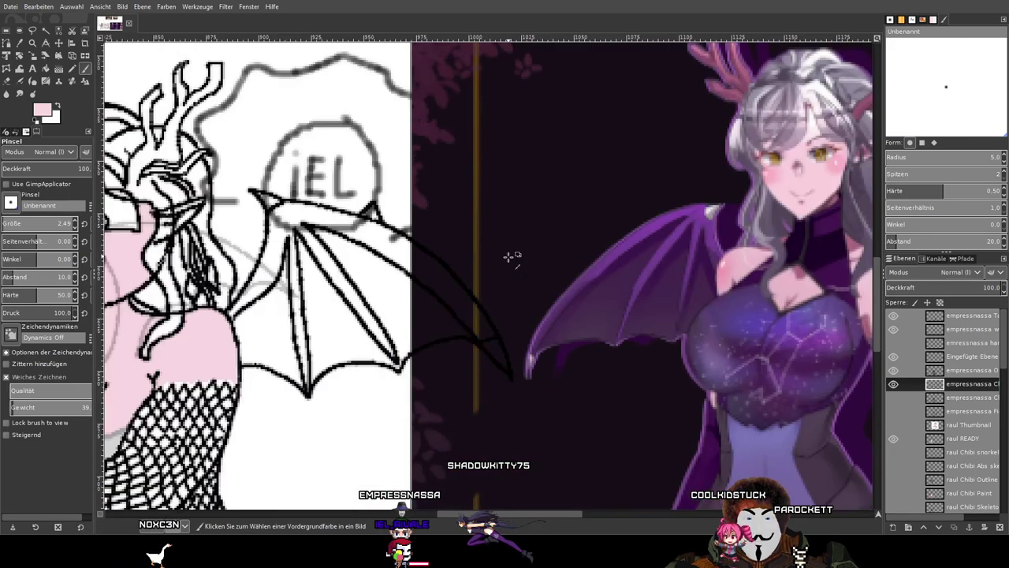
pyautogui.moveTo(507, 254); pyautogui.dragTo(769, 266)
pyautogui.moveTo(360, 268); pyautogui.dragTo(598, 298)
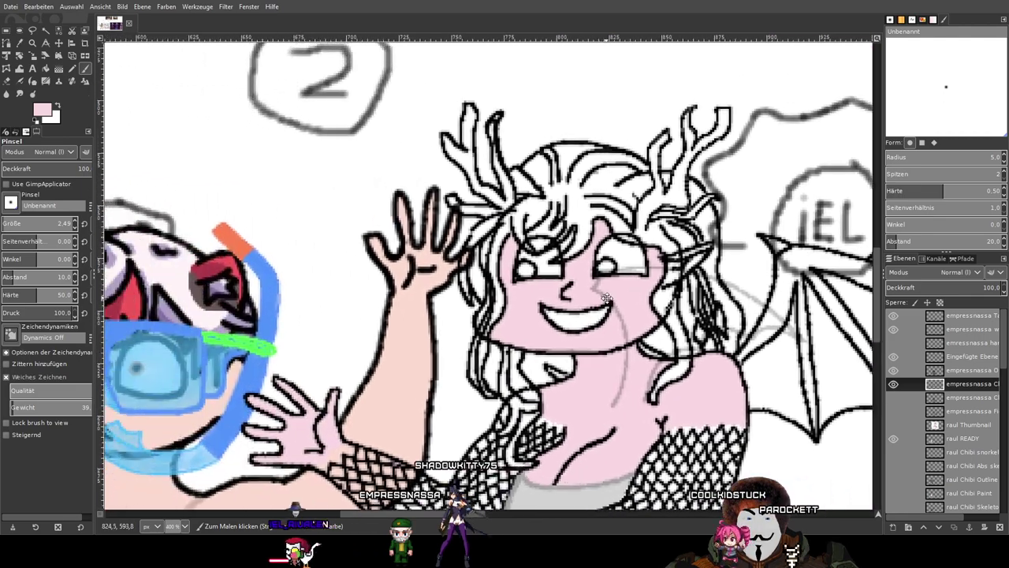
pyautogui.keyDown('ctrl'); pyautogui.scroll(3, 538, 255); pyautogui.keyUp('ctrl')
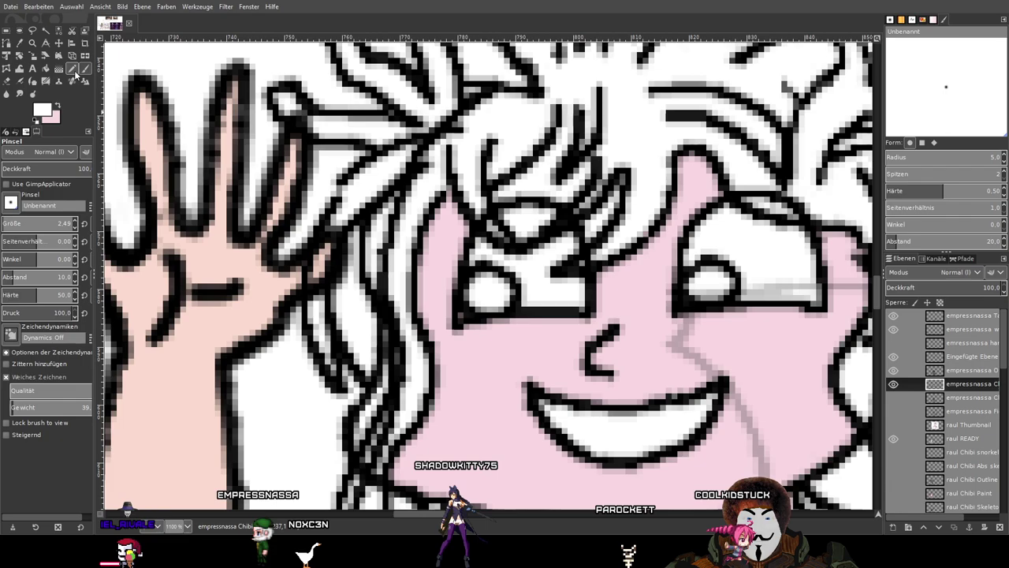
pyautogui.moveTo(185, 212); pyautogui.dragTo(732, 203)
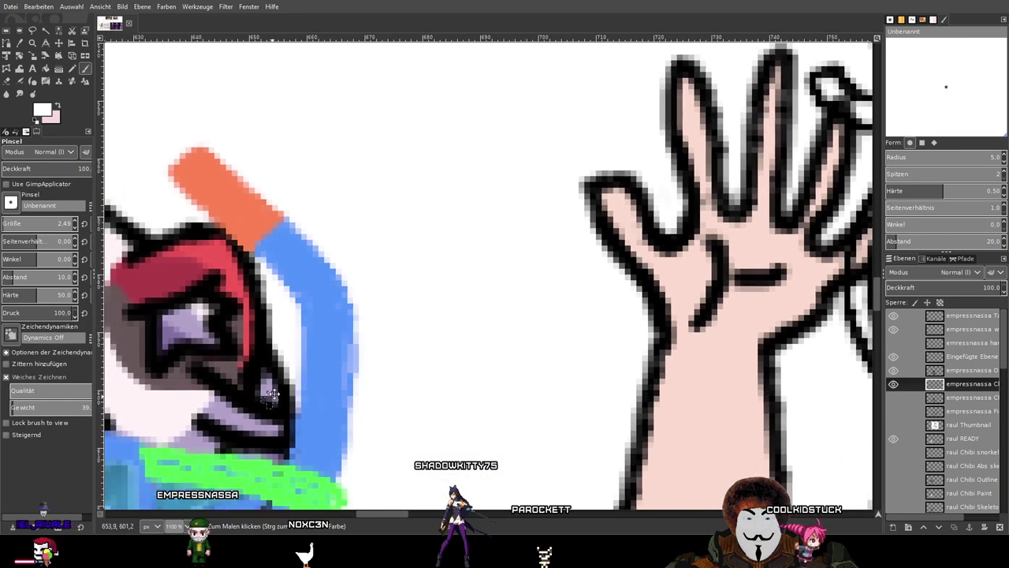
pyautogui.moveTo(266, 410); pyautogui.dragTo(588, 129)
pyautogui.moveTo(200, 285); pyautogui.dragTo(737, 197)
pyautogui.moveTo(170, 208); pyautogui.dragTo(16, 344)
pyautogui.scroll(-2, 730, 302)
pyautogui.moveTo(729, 302); pyautogui.dragTo(57, 342)
pyautogui.keyDown('ctrl'); pyautogui.scroll(3, 641, 201); pyautogui.keyUp('ctrl')
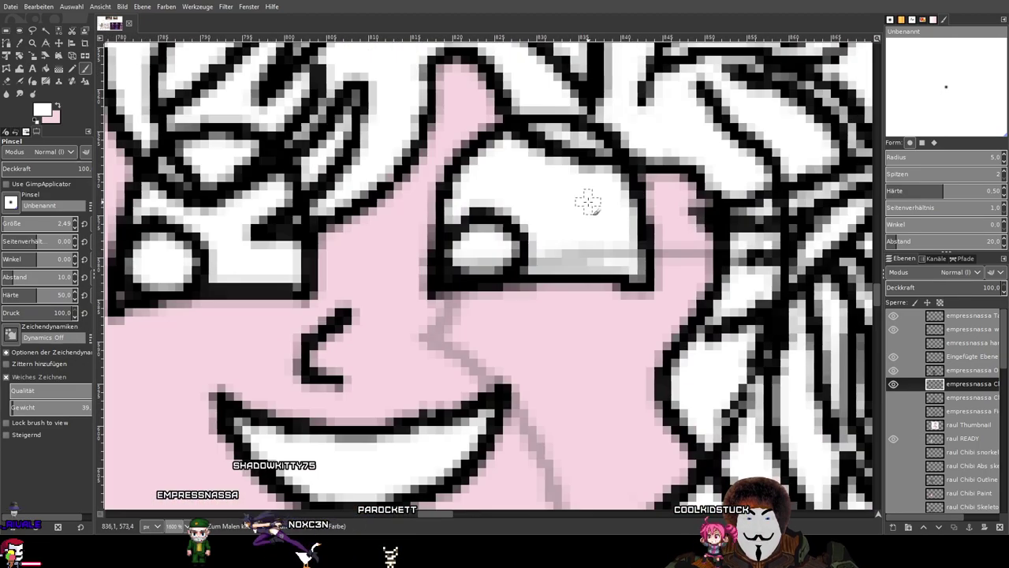
pyautogui.keyDown('ctrl'); pyautogui.scroll(2, 563, 206); pyautogui.keyUp('ctrl')
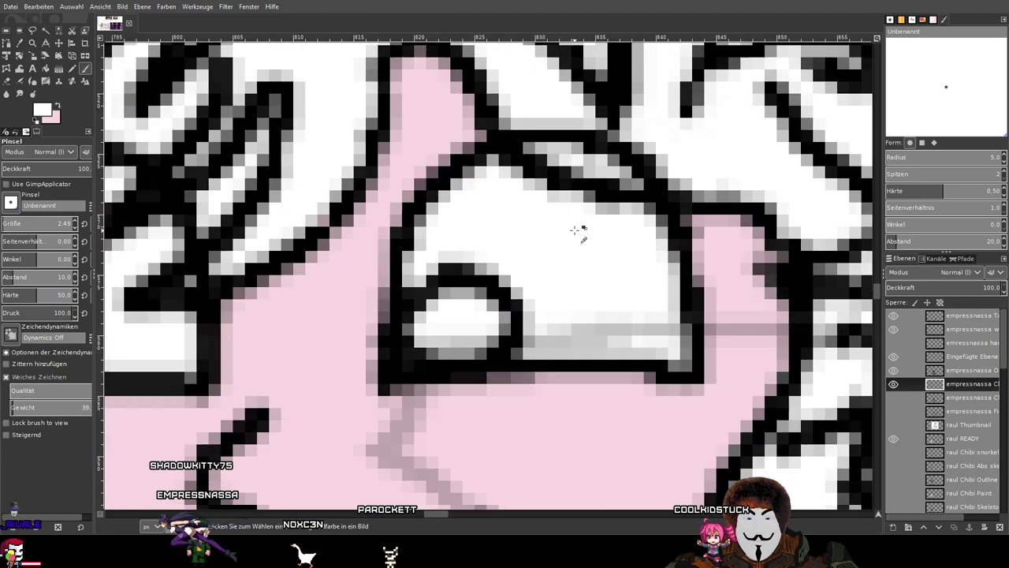
pyautogui.keyDown('ctrl'); pyautogui.scroll(-2, 574, 229); pyautogui.keyUp('ctrl')
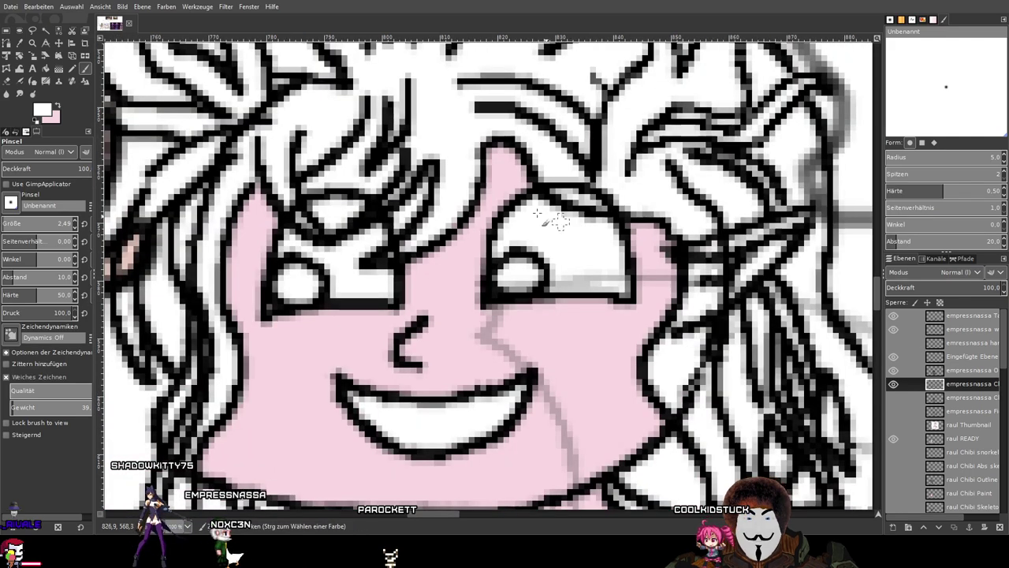
pyautogui.keyDown('ctrl'); pyautogui.scroll(-3, 629, 195); pyautogui.keyUp('ctrl')
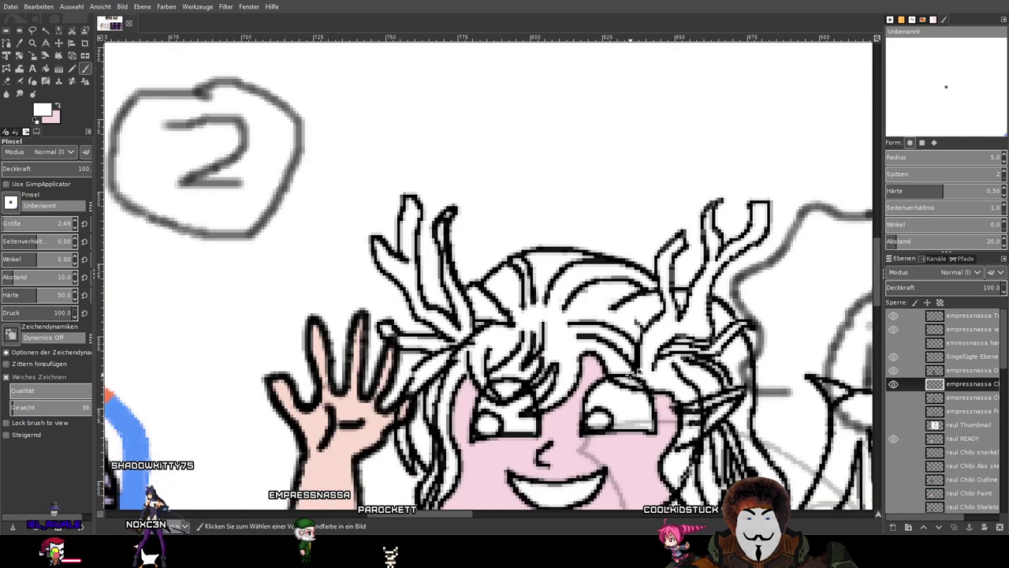
pyautogui.keyDown('ctrl'); pyautogui.scroll(3, 652, 416); pyautogui.keyUp('ctrl')
pyautogui.keyDown('ctrl'); pyautogui.scroll(-3, 646, 392); pyautogui.keyUp('ctrl')
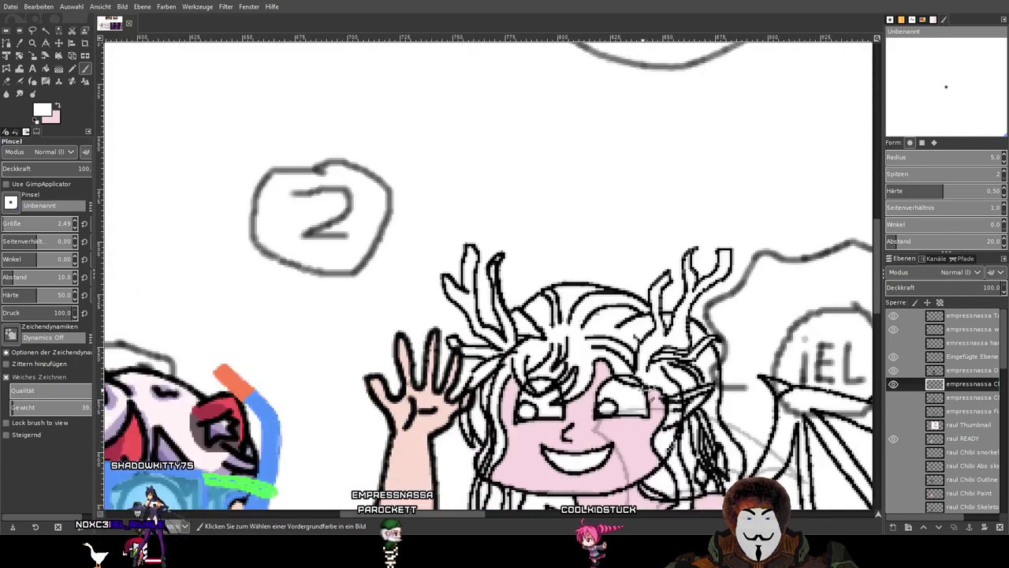
pyautogui.keyDown('ctrl'); pyautogui.scroll(4, 654, 404); pyautogui.keyUp('ctrl')
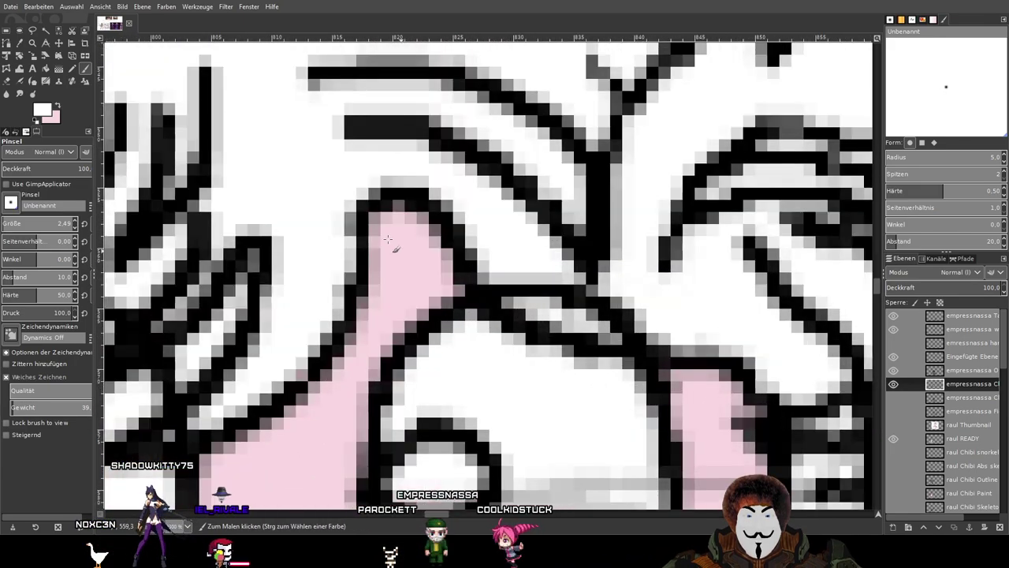
# Erase stray grey pixels along the empressnassa Outline layer's lines near the eye.
pyautogui.click(7, 82)
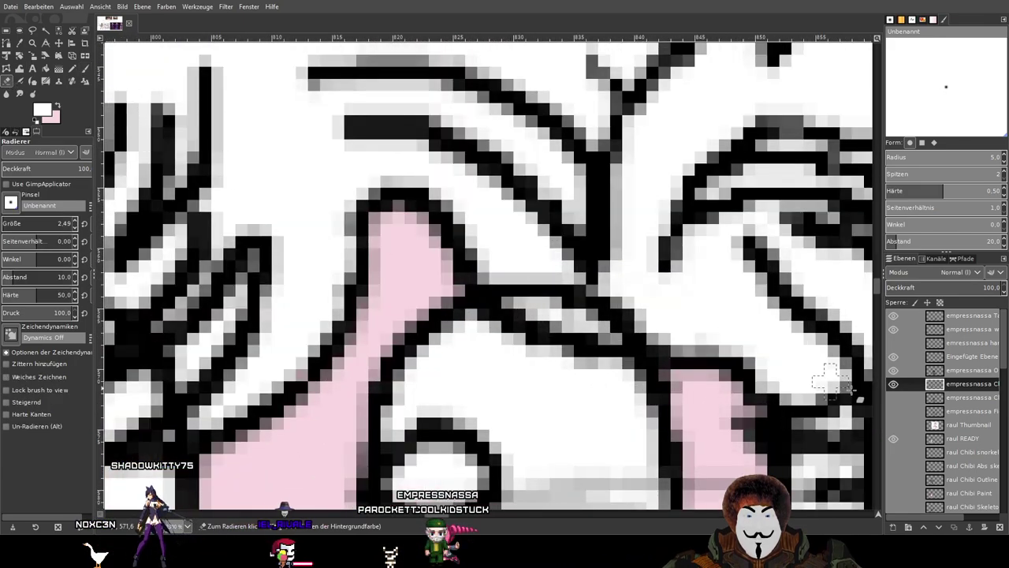
pyautogui.click(934, 371)
pyautogui.keyDown('ctrl'); pyautogui.scroll(2, 548, 269); pyautogui.keyUp('ctrl')
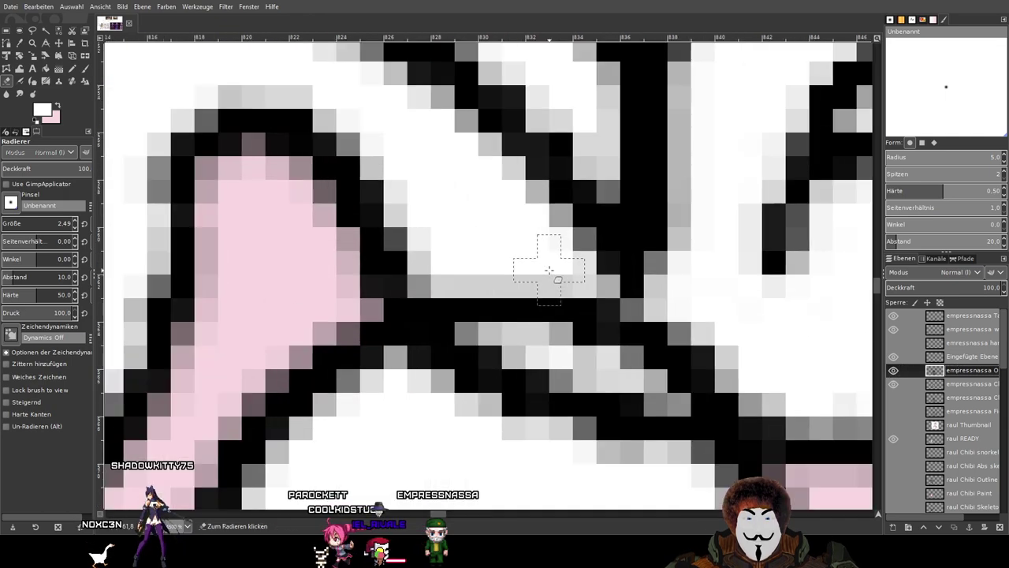
pyautogui.moveTo(472, 252)
pyautogui.mouseDown()
pyautogui.moveTo(512, 305)
pyautogui.moveTo(476, 286)
pyautogui.moveTo(501, 310)
pyautogui.moveTo(563, 321)
pyautogui.mouseUp()
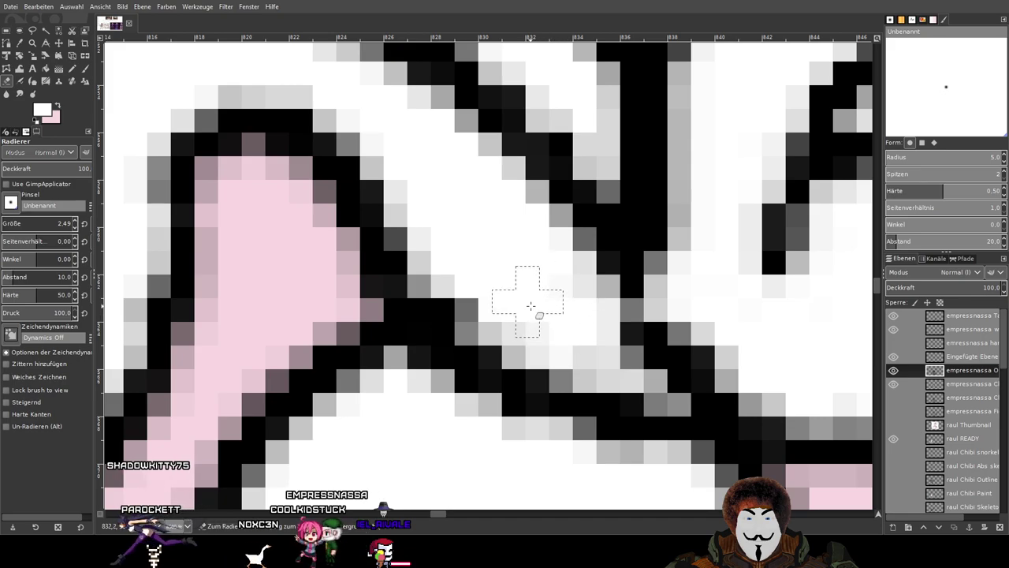
pyautogui.moveTo(575, 300)
pyautogui.mouseDown()
pyautogui.moveTo(609, 347)
pyautogui.moveTo(655, 342)
pyautogui.moveTo(655, 370)
pyautogui.mouseUp()
pyautogui.moveTo(732, 352); pyautogui.dragTo(707, 344)
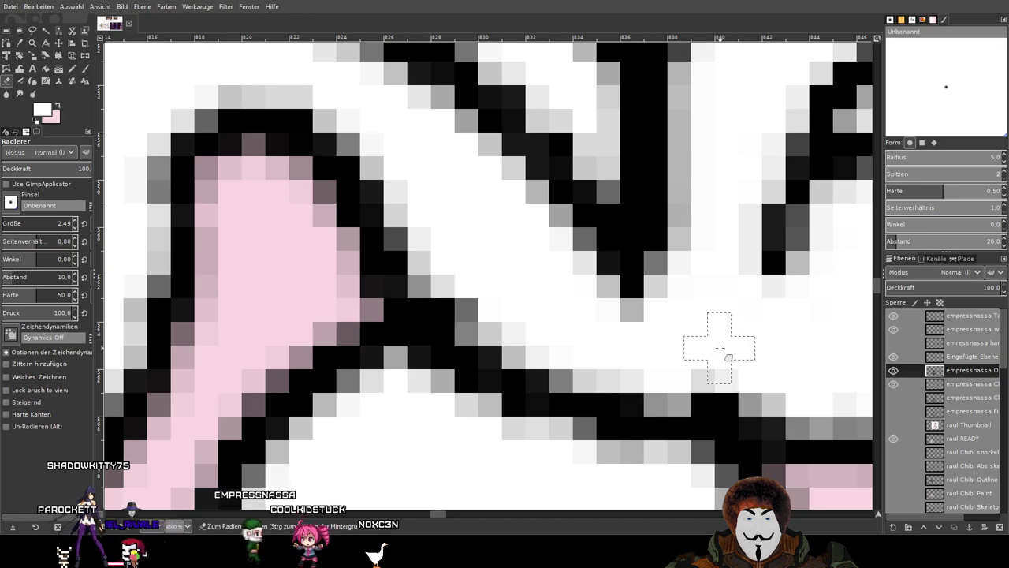
# Erase the remaining lone grey pixel near the hair.
pyautogui.scroll(-4, 696, 324)
pyautogui.moveTo(696, 325); pyautogui.dragTo(623, 269)
pyautogui.scroll(4, 634, 285)
pyautogui.click(611, 239)
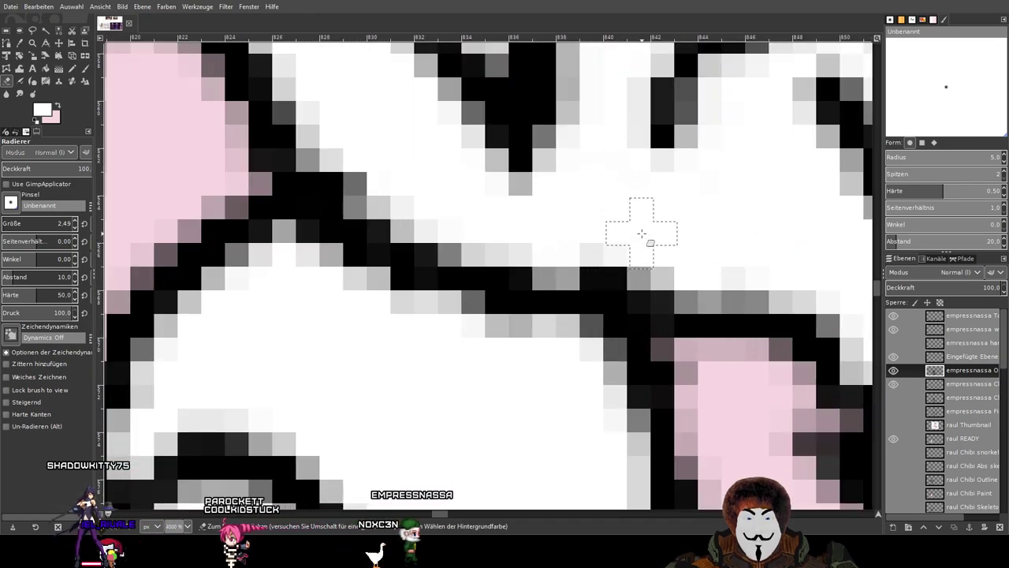
pyautogui.scroll(-5, 634, 228)
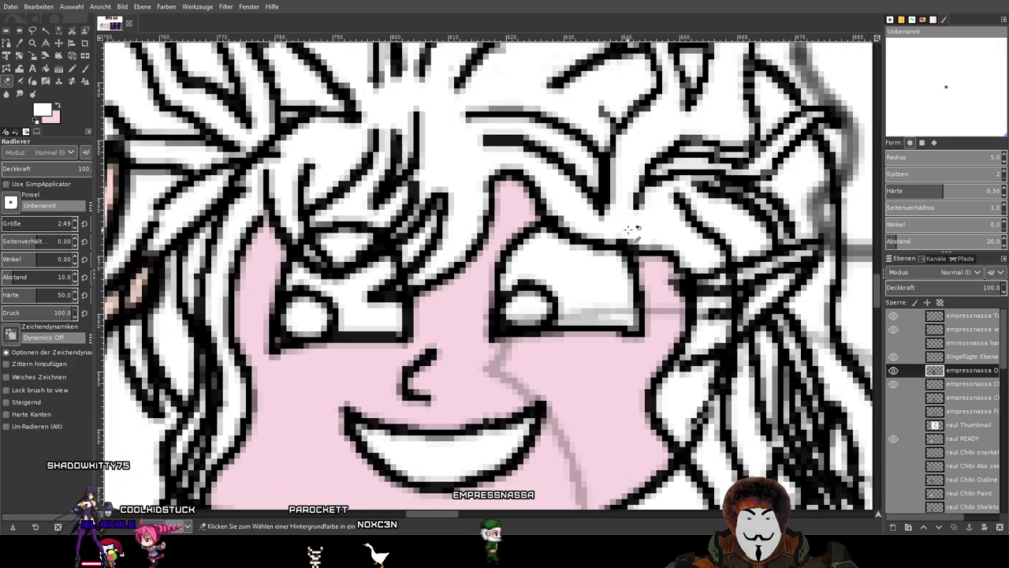
pyautogui.scroll(-4, 664, 350)
pyautogui.moveTo(669, 301); pyautogui.dragTo(737, 333)
pyautogui.scroll(4, 592, 304)
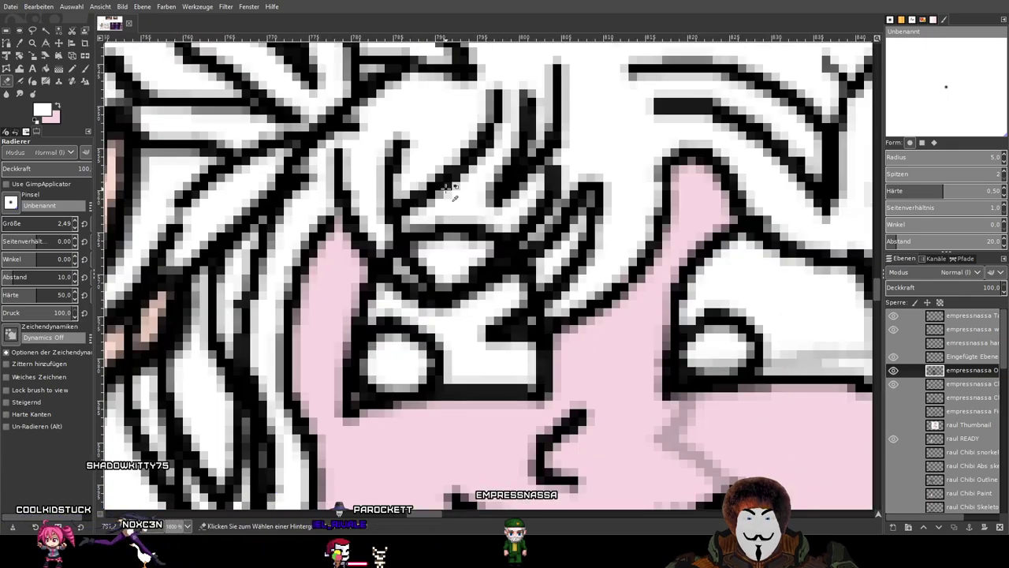
pyautogui.scroll(-5, 446, 189)
pyautogui.scroll(6, 446, 145)
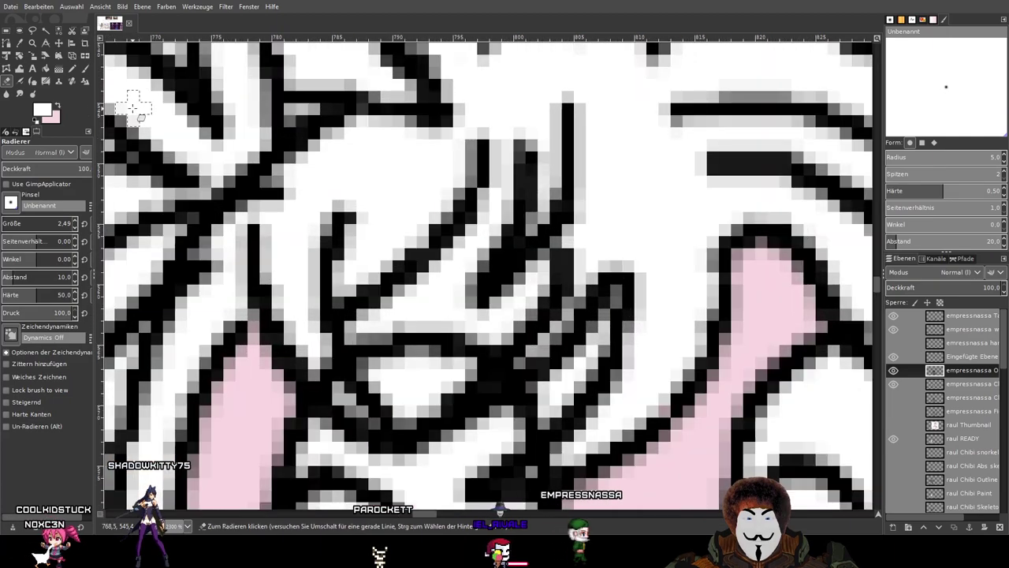
# With the Pencil, toggle the Chibi Paint layer to check pink coverage and frame the fringe.
pyautogui.click(73, 69)
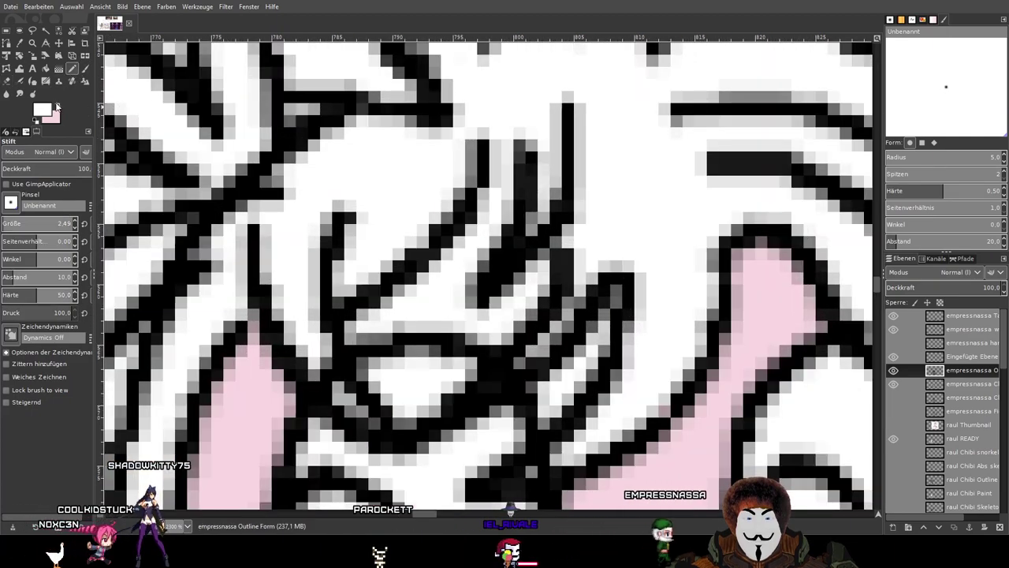
pyautogui.click(890, 383)
pyautogui.click(892, 385)
pyautogui.scroll(-2, 623, 298)
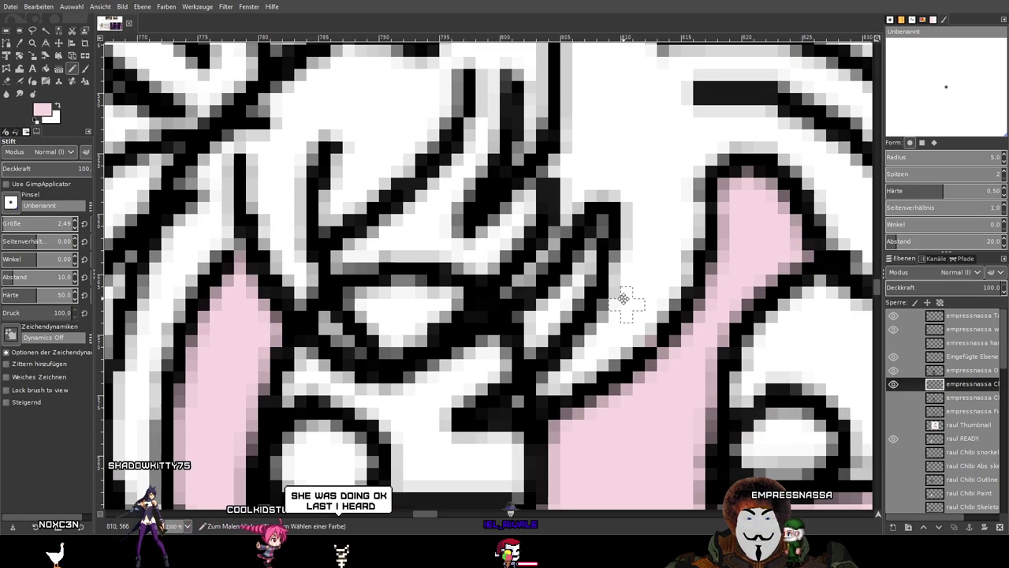
pyautogui.moveTo(632, 301); pyautogui.dragTo(635, 369)
pyautogui.scroll(1, 408, 284)
pyautogui.moveTo(411, 346)
pyautogui.mouseDown()
pyautogui.moveTo(403, 285)
pyautogui.moveTo(352, 256)
pyautogui.moveTo(296, 263)
pyautogui.moveTo(287, 252)
pyautogui.moveTo(338, 242)
pyautogui.moveTo(299, 245)
pyautogui.moveTo(345, 220)
pyautogui.moveTo(482, 244)
pyautogui.mouseUp()
pyautogui.scroll(-4, 500, 250)
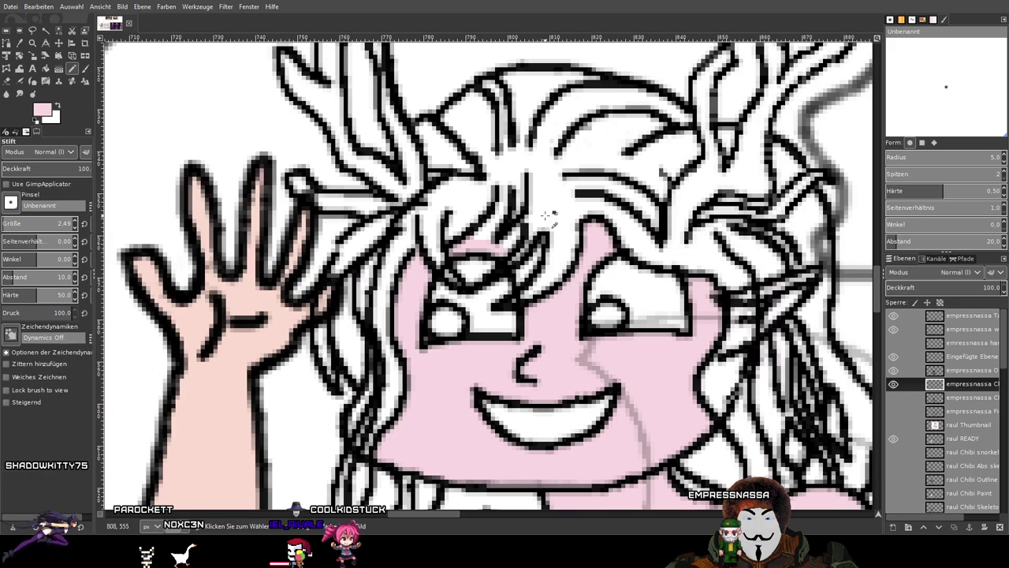
pyautogui.scroll(3, 537, 225)
pyautogui.scroll(-3, 537, 226)
pyautogui.scroll(3, 556, 272)
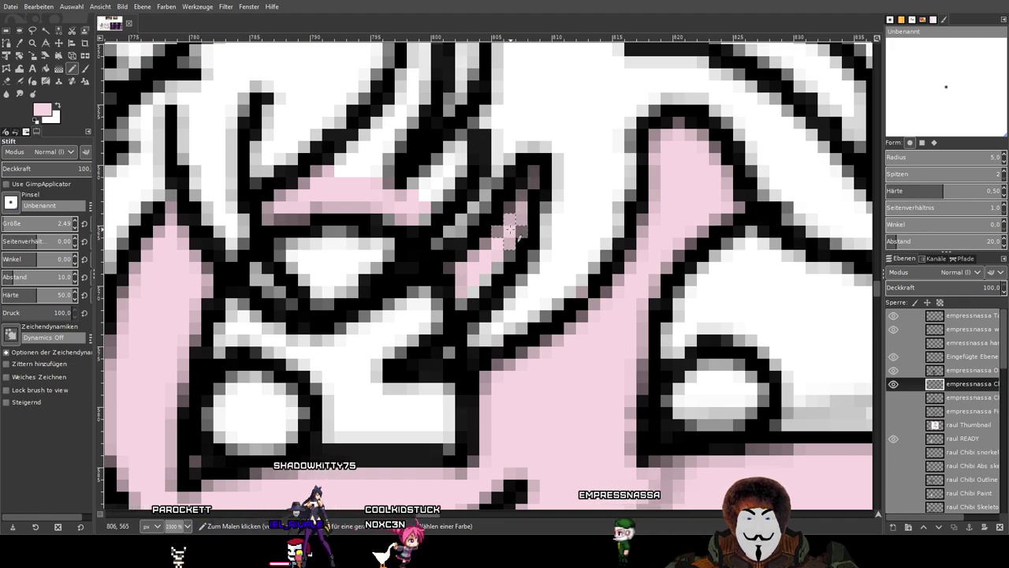
pyautogui.moveTo(413, 198)
pyautogui.mouseDown()
pyautogui.moveTo(457, 293)
pyautogui.moveTo(498, 245)
pyautogui.moveTo(467, 300)
pyautogui.mouseUp()
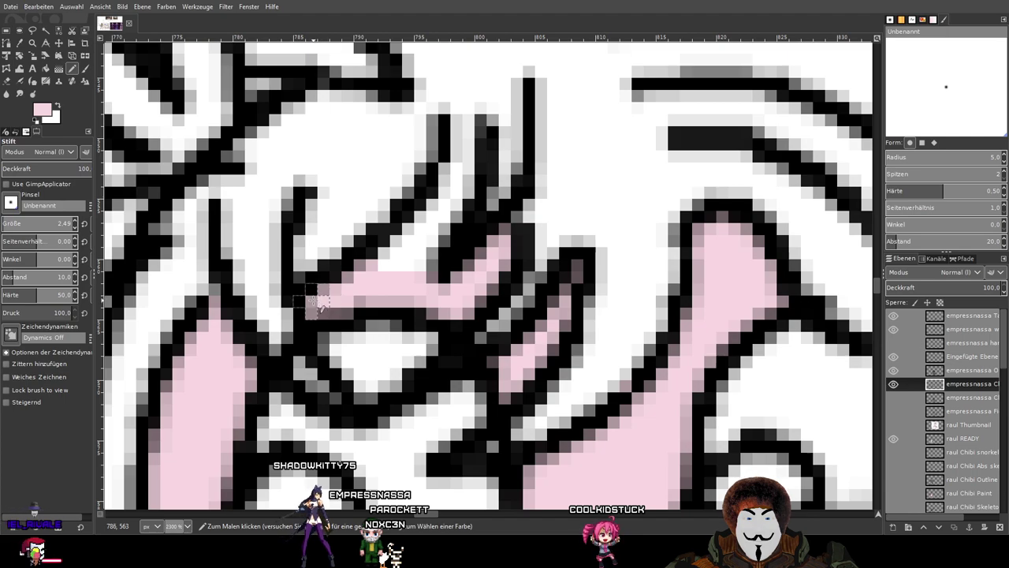
pyautogui.scroll(-2, 319, 304)
pyautogui.scroll(1, 436, 240)
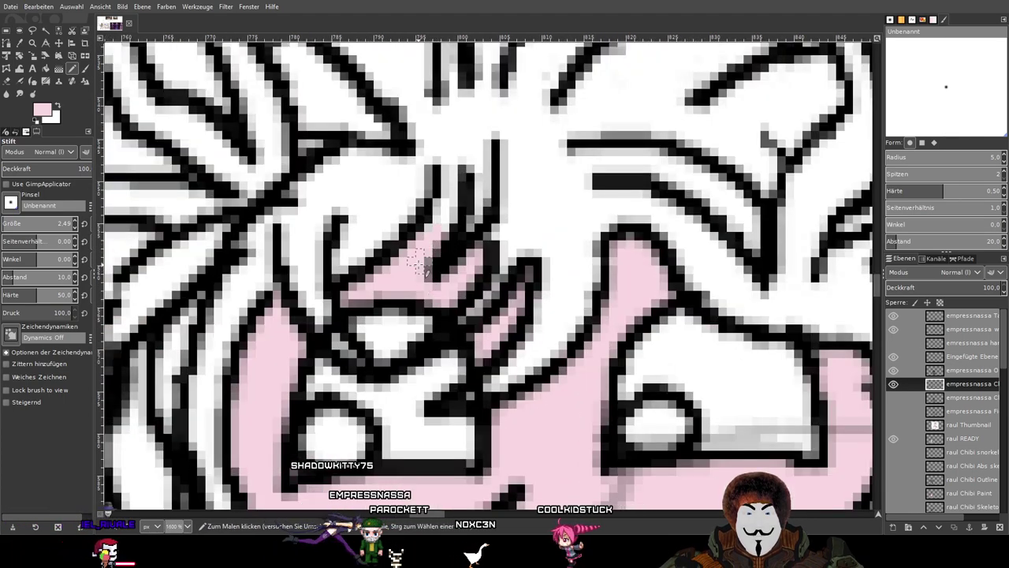
pyautogui.scroll(-4, 422, 237)
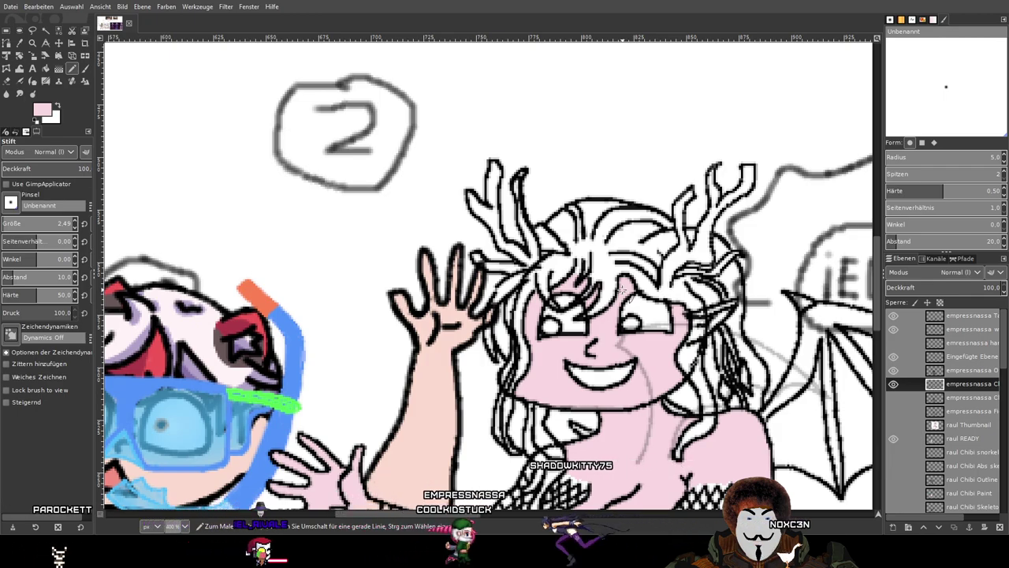
pyautogui.scroll(-3, 618, 317)
# Toggle the pink skin layer to compare, then bring the purple reference art into view.
pyautogui.moveTo(604, 297); pyautogui.dragTo(573, 248)
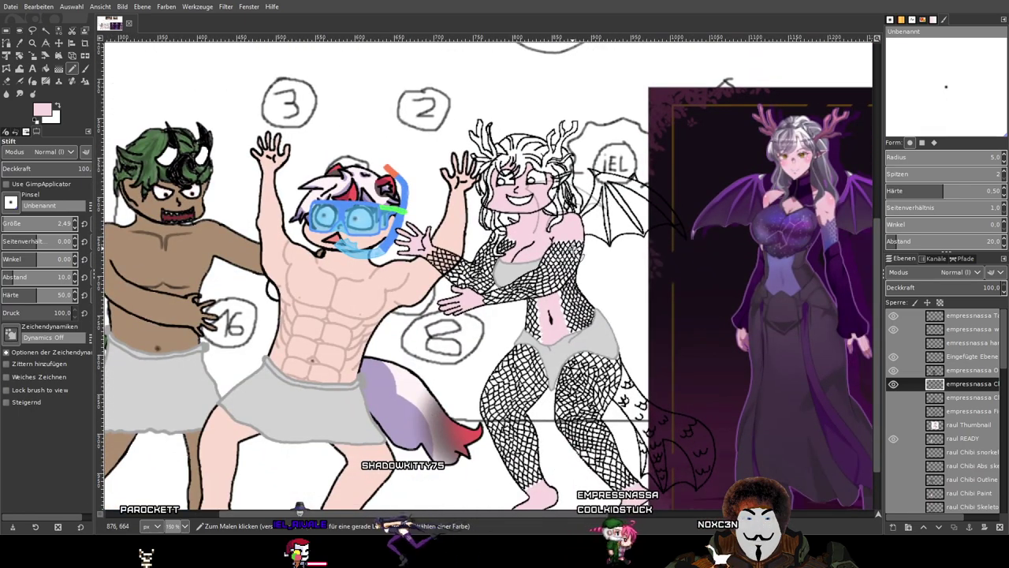
pyautogui.click(894, 384)
pyautogui.click(894, 384)
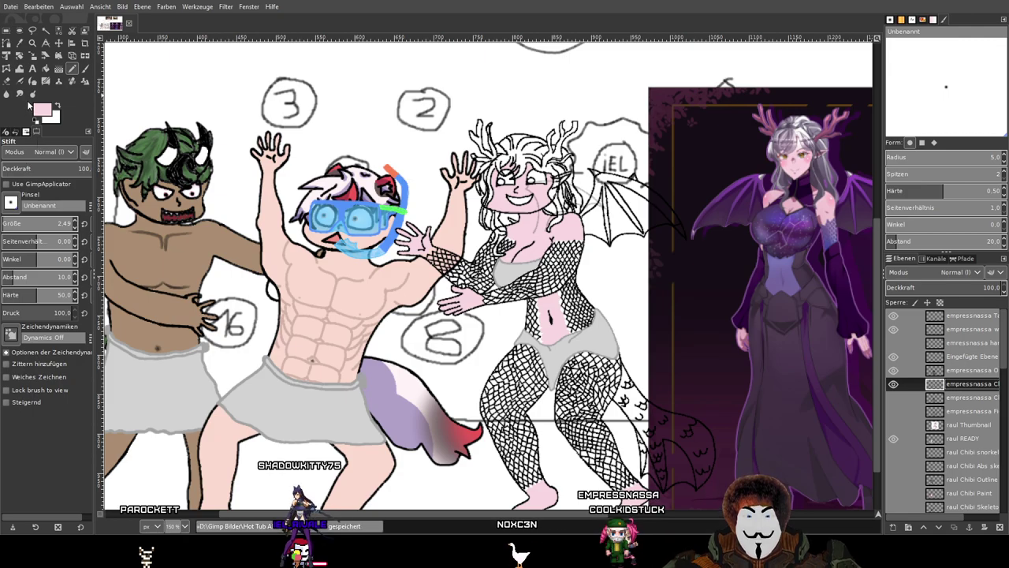
pyautogui.scroll(2, 533, 216)
pyautogui.moveTo(752, 141)
pyautogui.mouseDown()
pyautogui.moveTo(294, 220)
pyautogui.moveTo(432, 277)
pyautogui.moveTo(463, 269)
pyautogui.mouseUp()
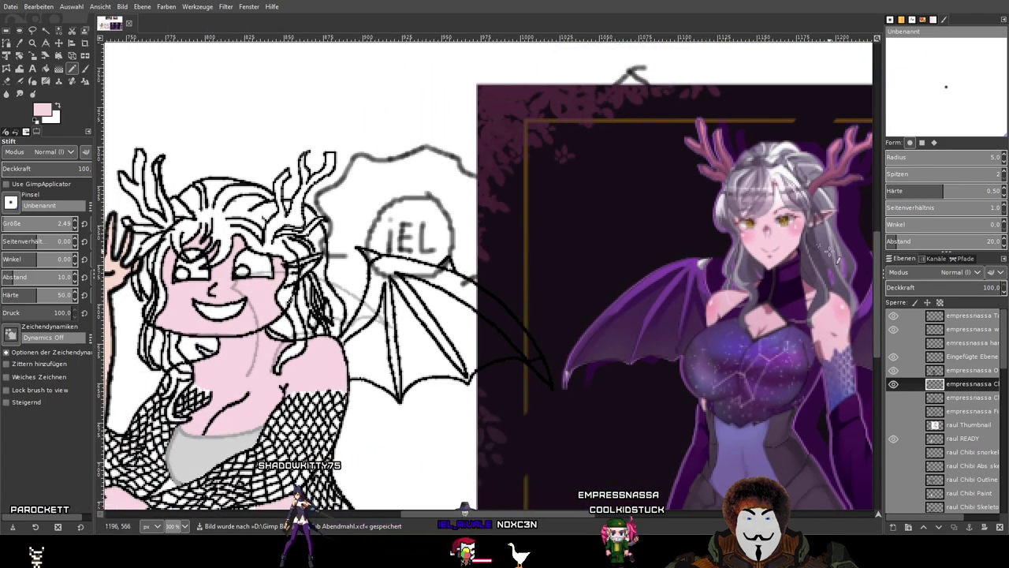
pyautogui.scroll(-10, 982, 429)
# Check the empressnassa reference colours with the Color Picker and paste the copied artwork.
pyautogui.click(936, 405)
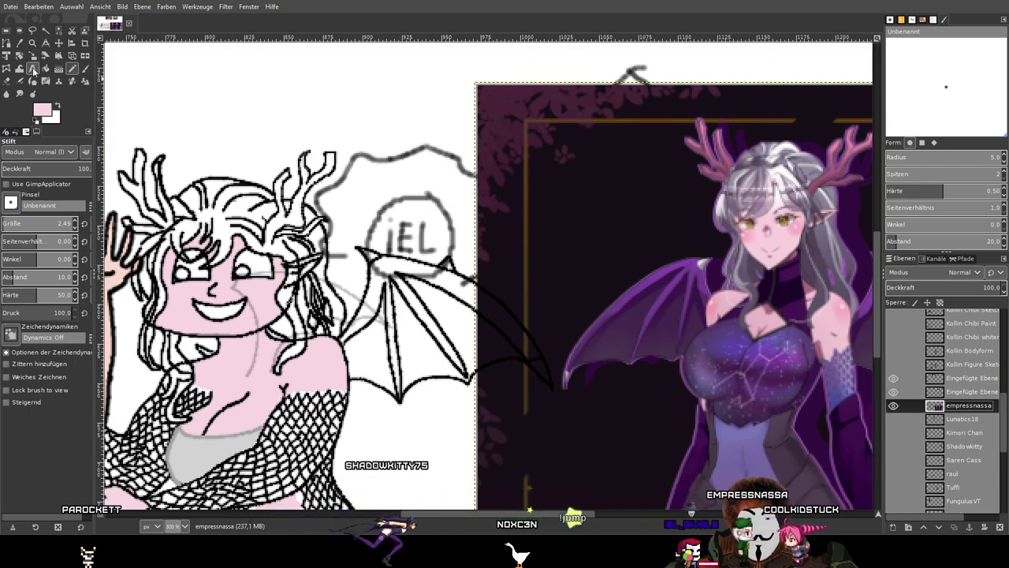
pyautogui.click(21, 45)
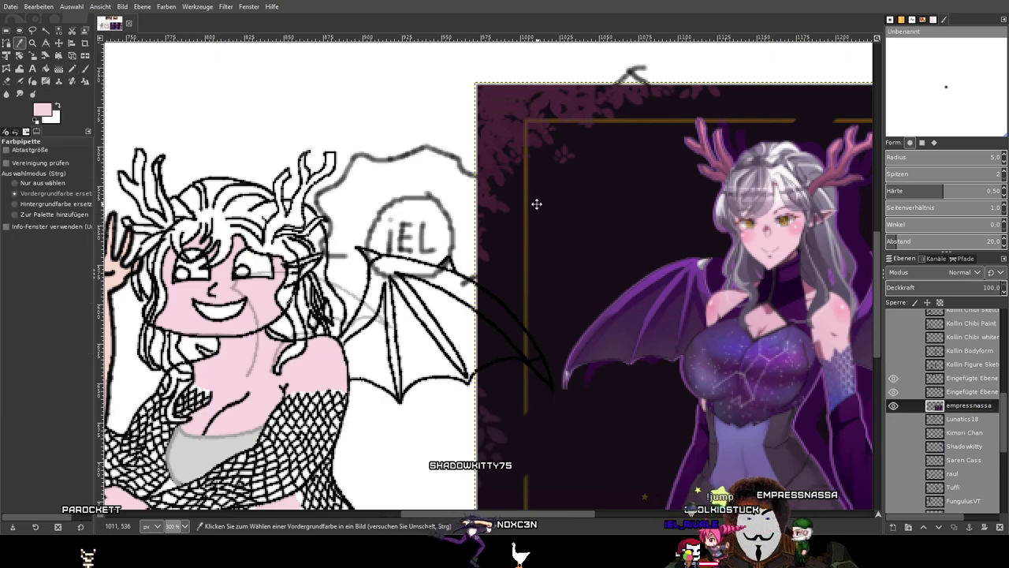
pyautogui.moveTo(537, 204); pyautogui.dragTo(308, 203)
pyautogui.moveTo(425, 224); pyautogui.dragTo(707, 212)
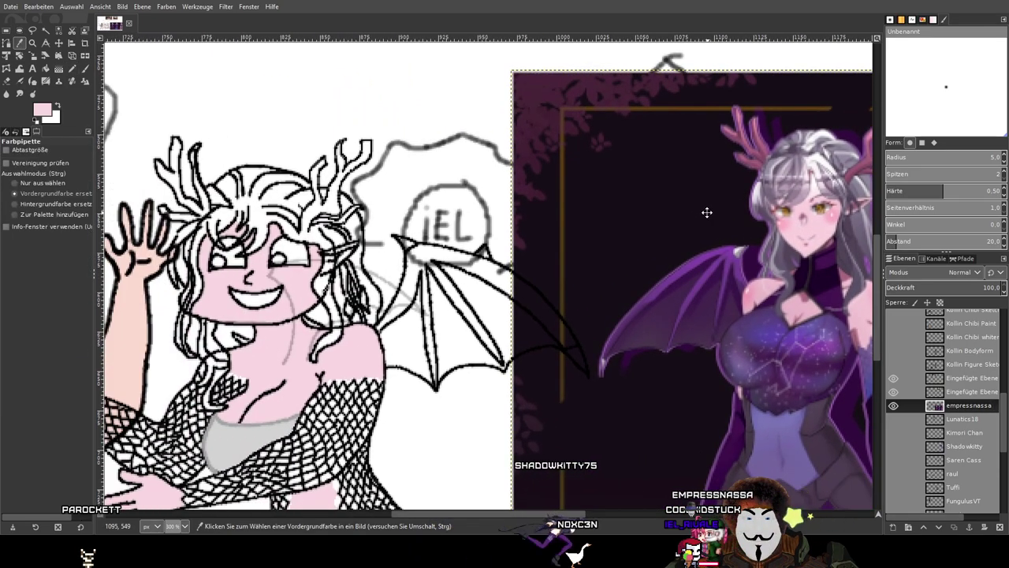
pyautogui.scroll(5, 702, 215)
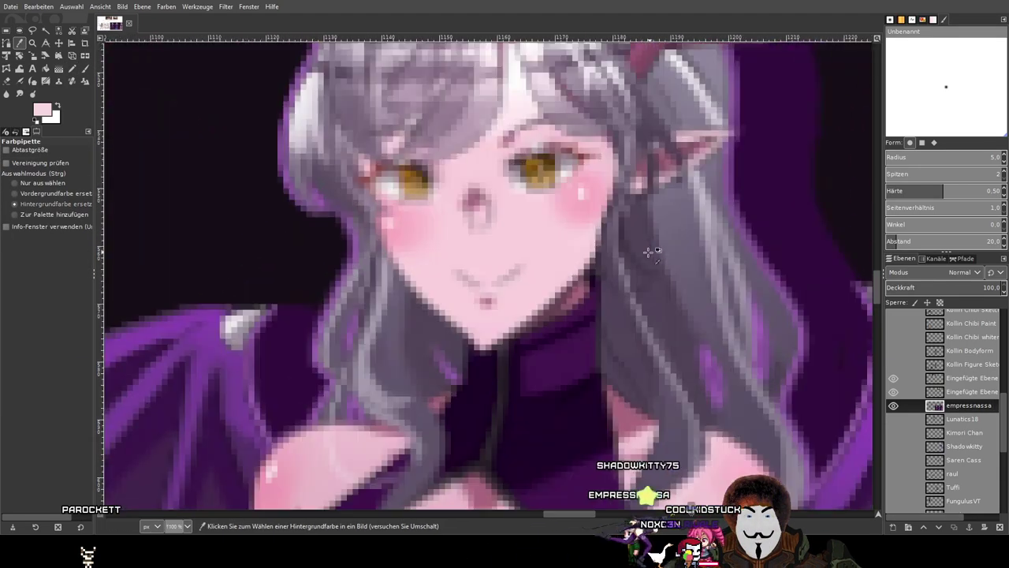
pyautogui.scroll(3, 552, 186)
pyautogui.scroll(-4, 498, 214)
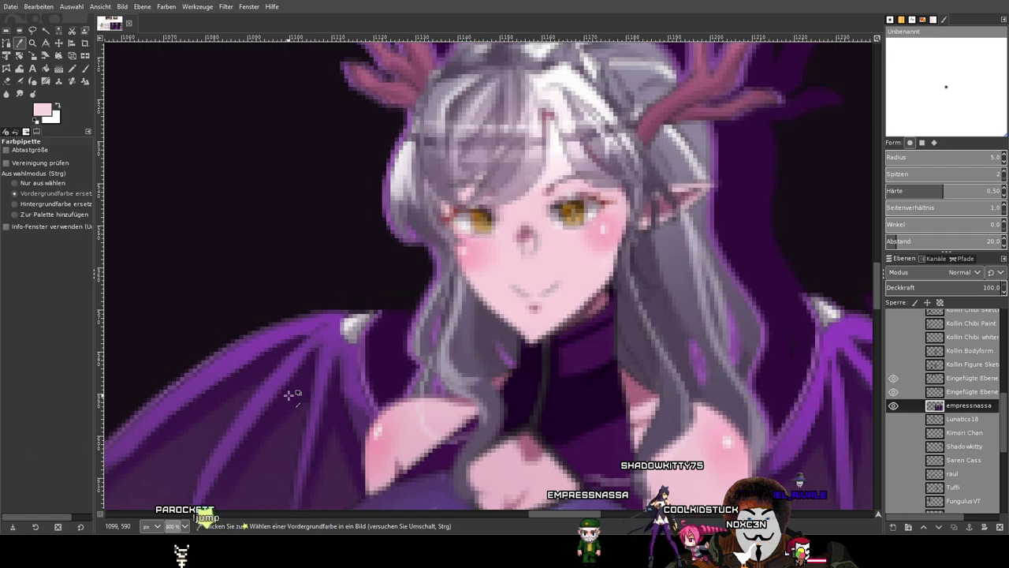
pyautogui.scroll(-3, 313, 387)
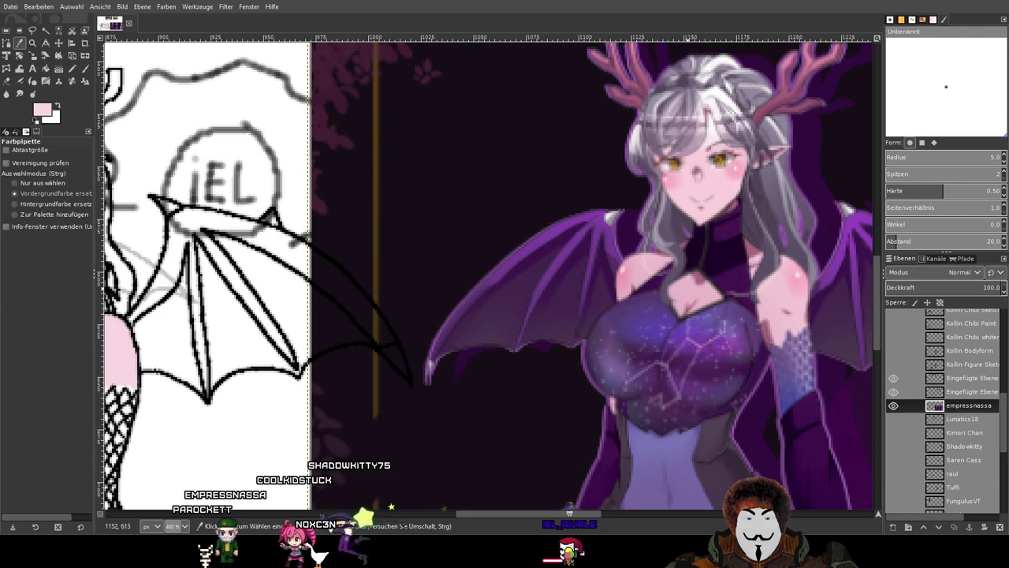
pyautogui.hotkey('ctrl', 'v')
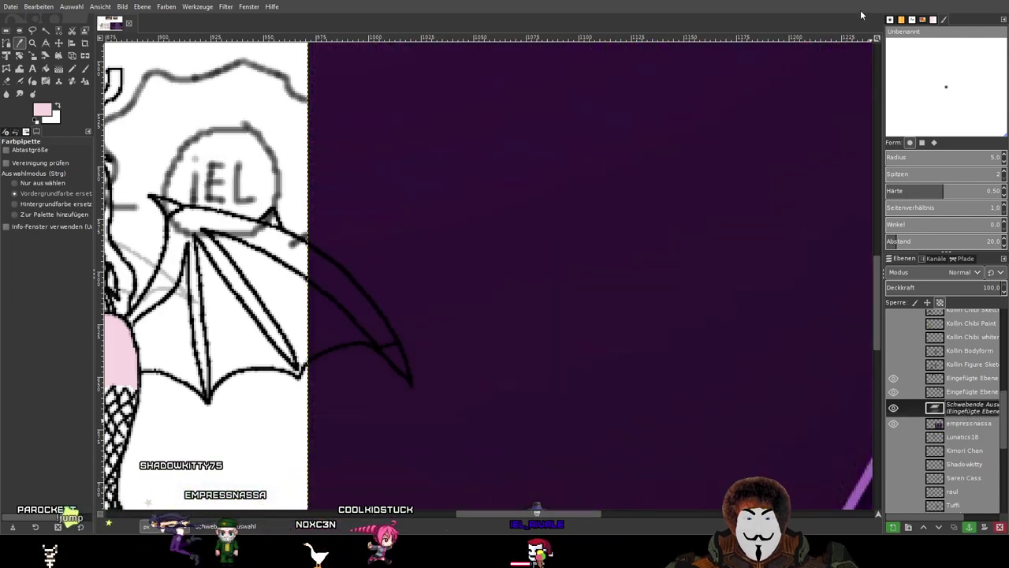
# Anchor the pasted reference as a new layer and move it right, uncovering the whiteboard list.
pyautogui.hotkey('ctrl', 'shift', 'n')
pyautogui.scroll(-6, 721, 214)
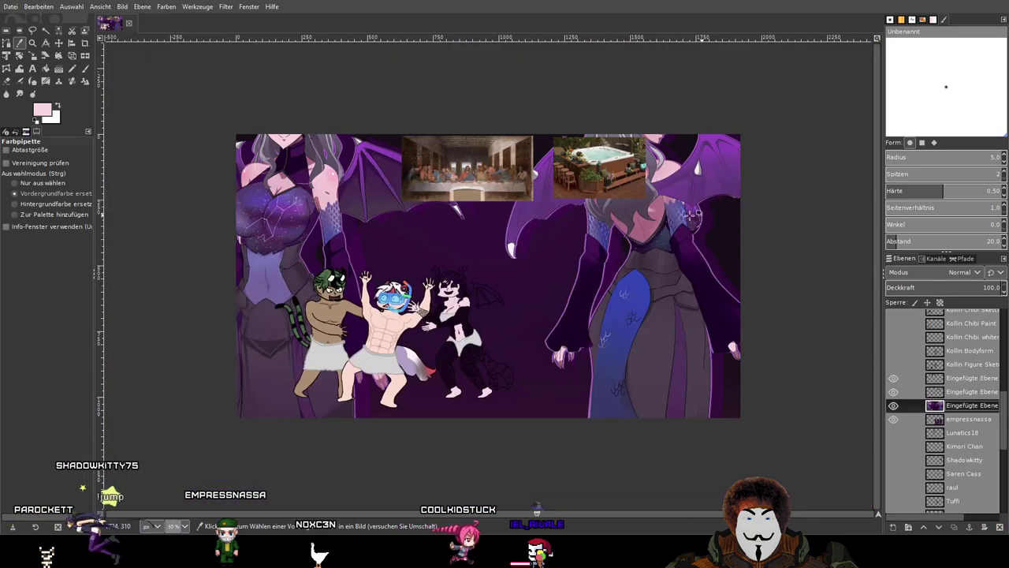
pyautogui.press('m')
pyautogui.moveTo(451, 237); pyautogui.dragTo(472, 315)
pyautogui.moveTo(643, 293); pyautogui.dragTo(455, 274)
pyautogui.keyDown('ctrl'); pyautogui.scroll(3, 455, 274); pyautogui.keyUp('ctrl')
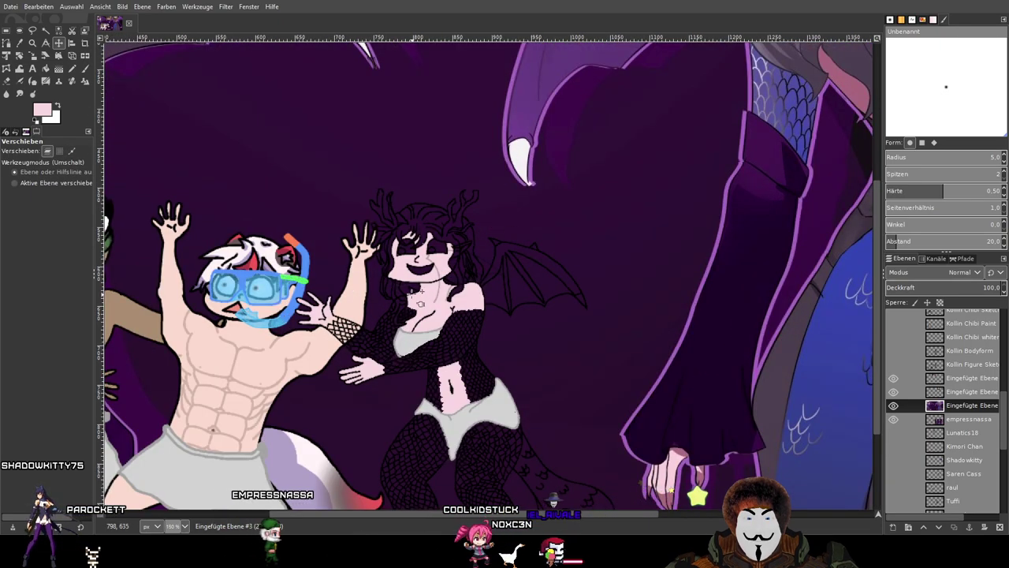
pyautogui.keyDown('ctrl'); pyautogui.scroll(-2, 587, 296); pyautogui.keyUp('ctrl')
pyautogui.moveTo(587, 296); pyautogui.dragTo(814, 467)
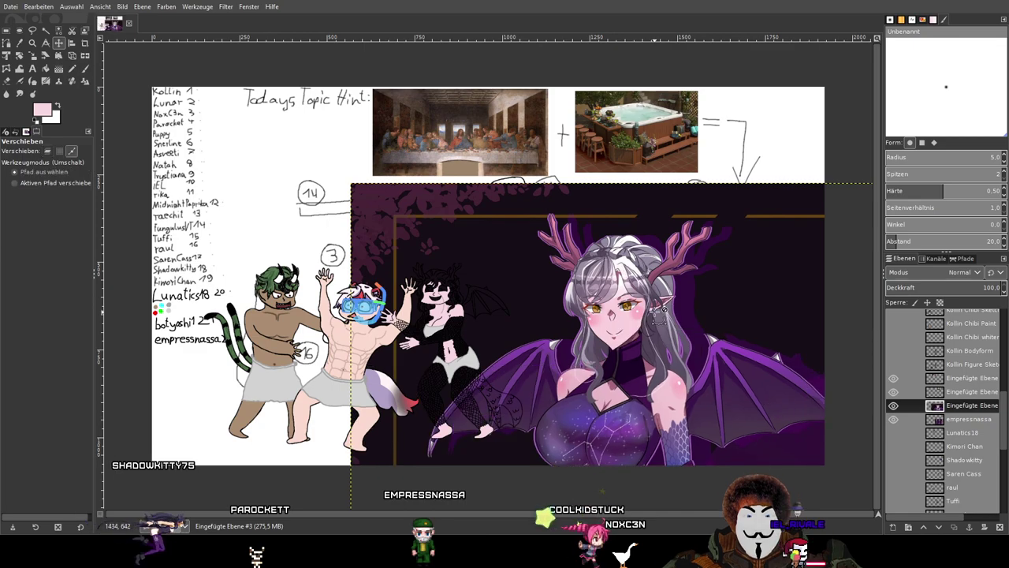
# Sample the reference character's gold eye colour as the foreground with the Color Picker.
pyautogui.keyDown('ctrl'); pyautogui.scroll(3, 659, 311); pyautogui.keyUp('ctrl')
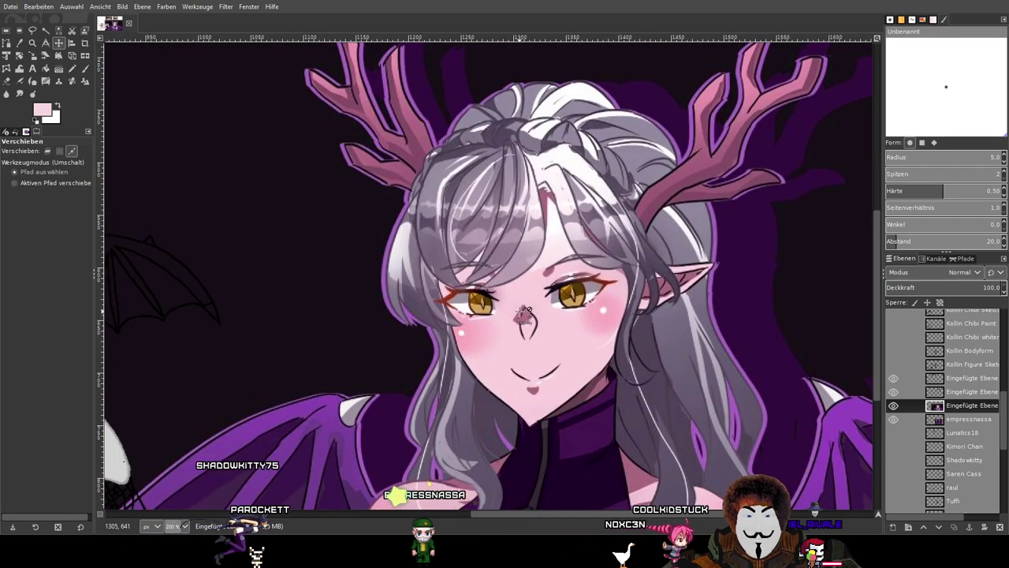
pyautogui.keyDown('ctrl'); pyautogui.scroll(2, 662, 307); pyautogui.keyUp('ctrl')
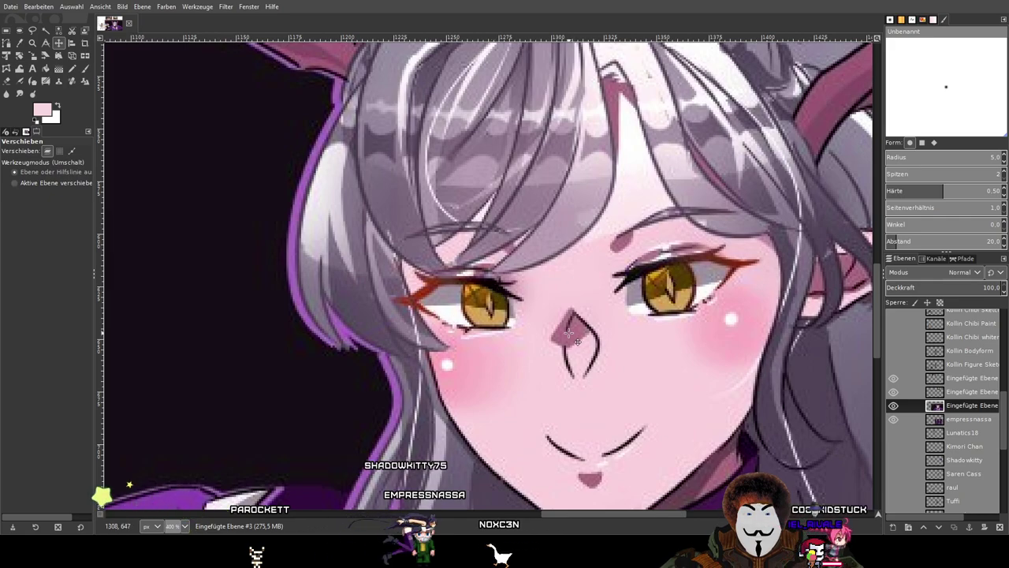
pyautogui.moveTo(522, 343); pyautogui.dragTo(821, 208)
pyautogui.moveTo(342, 327); pyautogui.dragTo(767, 277)
pyautogui.scroll(-1, 386, 275)
pyautogui.moveTo(429, 229); pyautogui.dragTo(505, 385)
pyautogui.hscroll(5, 169, 320)
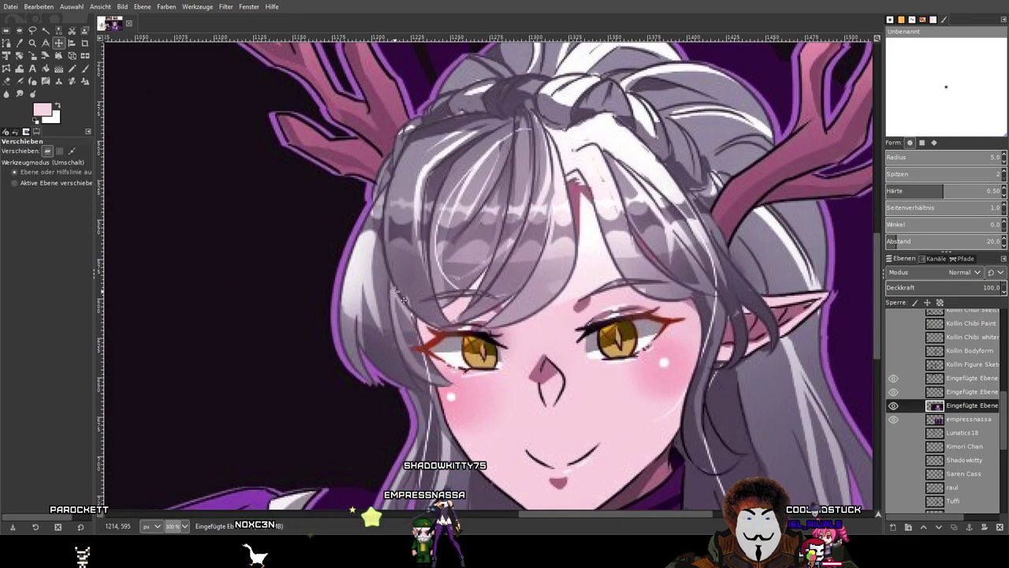
pyautogui.click(20, 43)
pyautogui.click(890, 406)
pyautogui.click(891, 407)
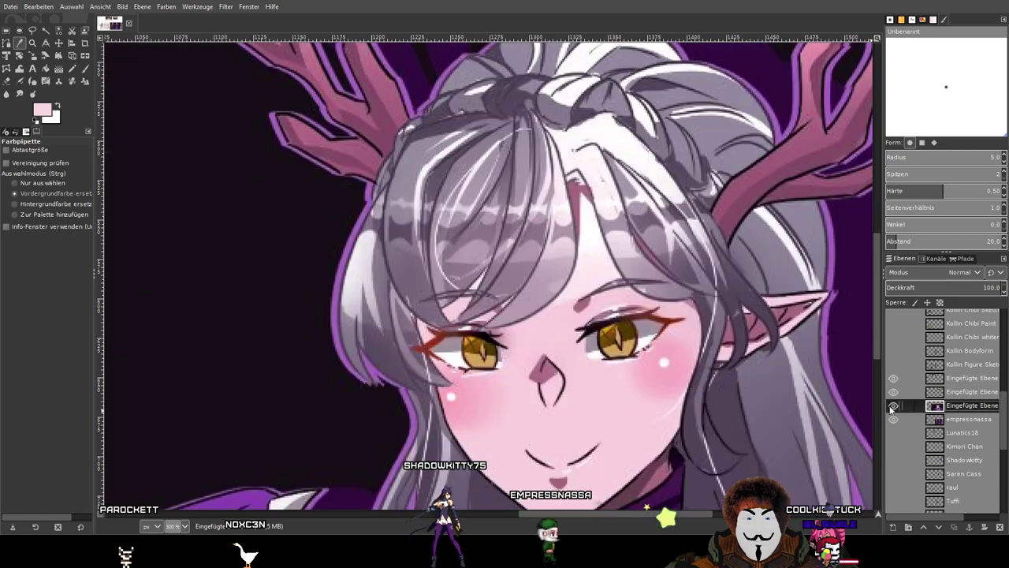
pyautogui.moveTo(288, 393); pyautogui.dragTo(272, 348)
pyautogui.keyDown('ctrl'); pyautogui.scroll(1, 496, 288); pyautogui.keyUp('ctrl')
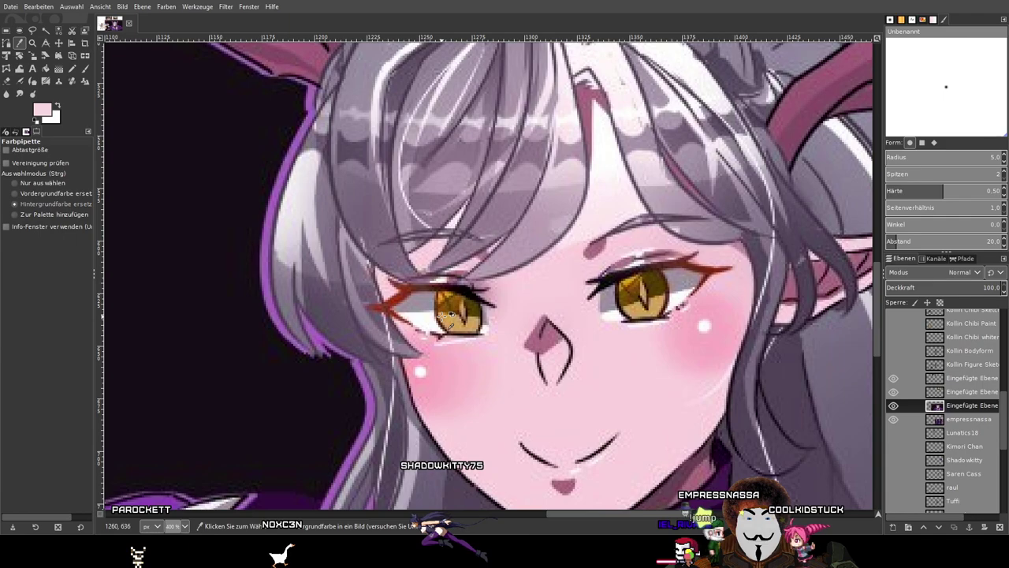
pyautogui.keyDown('ctrl'); pyautogui.scroll(2, 450, 314); pyautogui.keyUp('ctrl')
pyautogui.moveTo(599, 335); pyautogui.dragTo(521, 346)
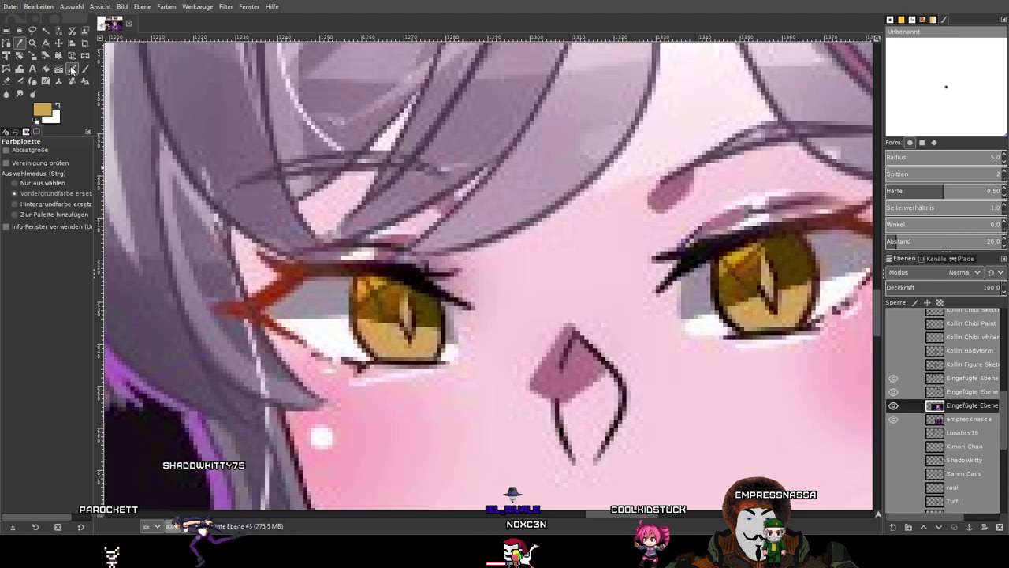
# Switch to the Pencil and bring the empressnassa chibi back into view.
pyautogui.click(71, 69)
pyautogui.keyDown('ctrl'); pyautogui.scroll(-4, 268, 249); pyautogui.keyUp('ctrl')
pyautogui.moveTo(268, 251); pyautogui.dragTo(766, 272)
pyautogui.moveTo(273, 334)
pyautogui.mouseDown()
pyautogui.moveTo(714, 347)
pyautogui.moveTo(340, 345)
pyautogui.mouseUp()
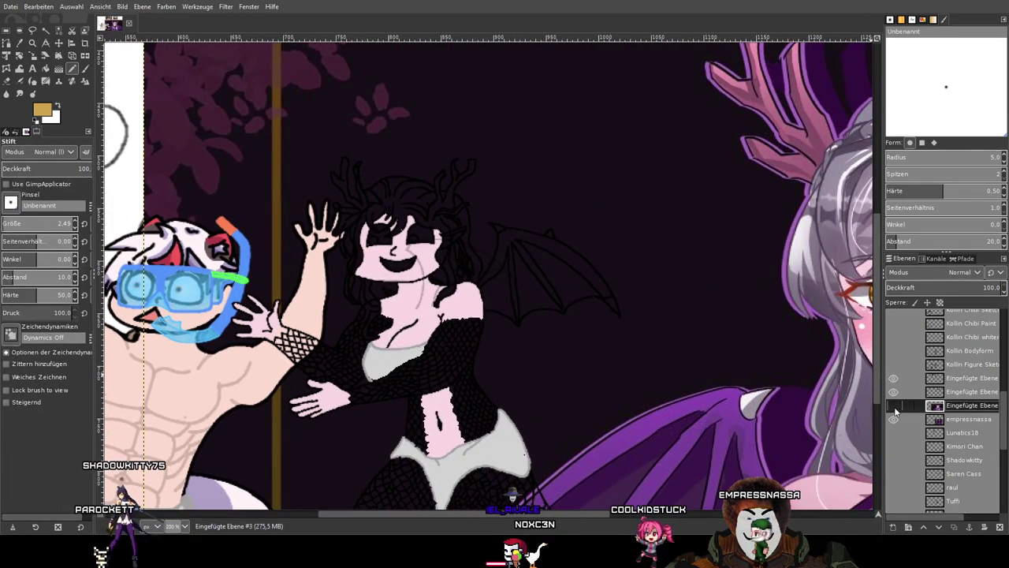
pyautogui.click(894, 411)
pyautogui.scroll(-5, 907, 394)
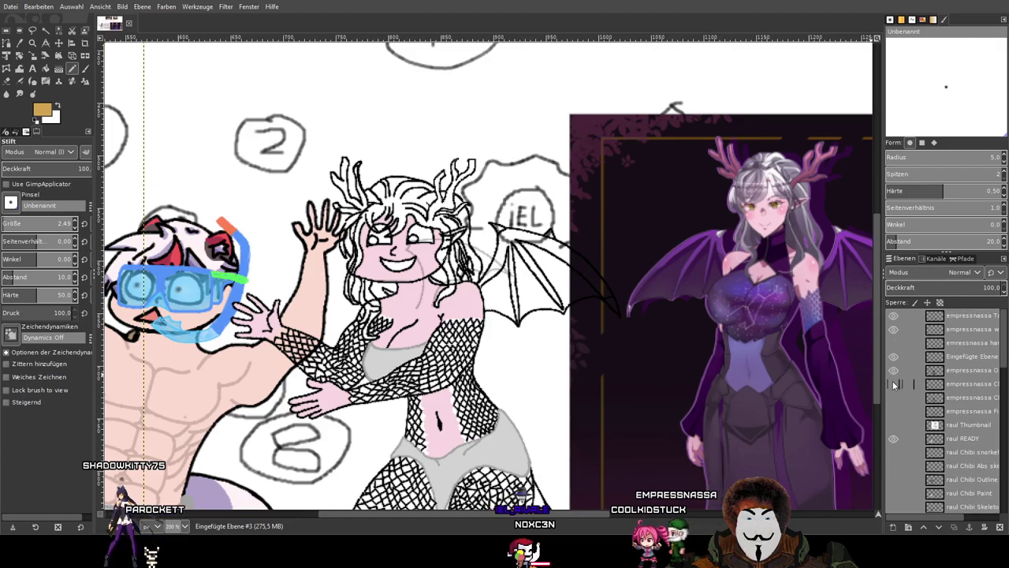
pyautogui.click(951, 383)
pyautogui.scroll(6, 365, 240)
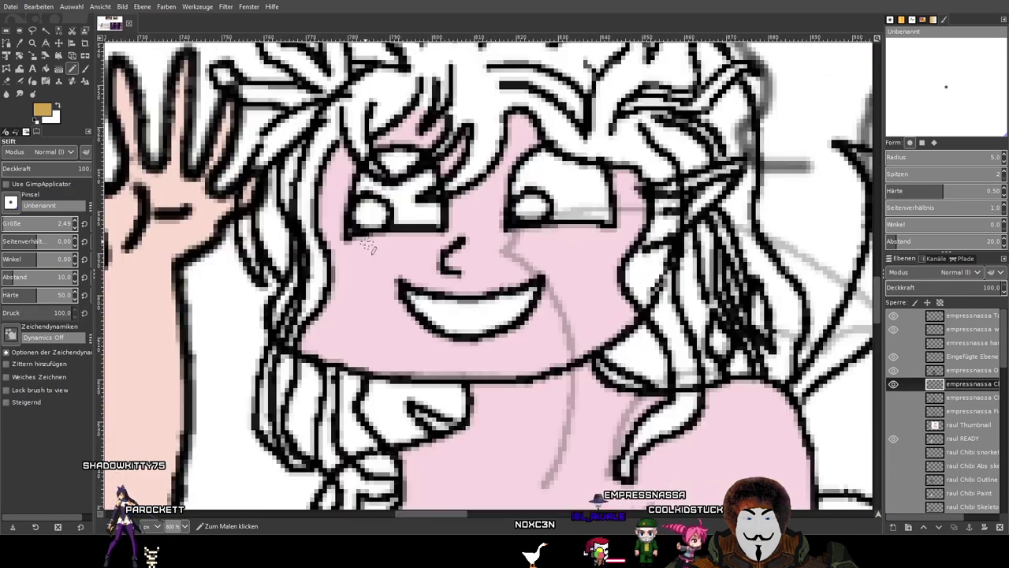
pyautogui.moveTo(403, 213); pyautogui.dragTo(303, 355)
pyautogui.scroll(-8, 272, 281)
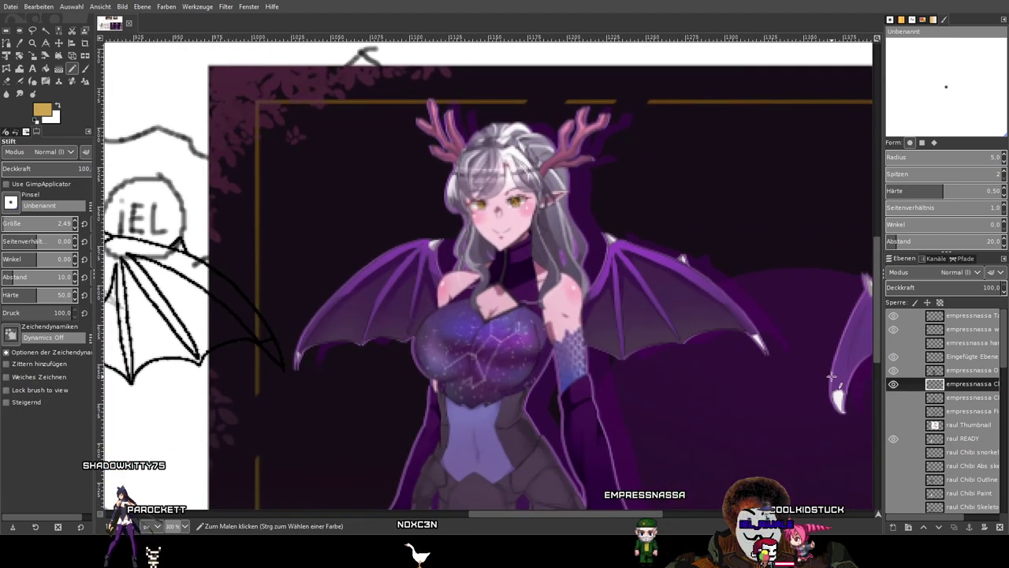
pyautogui.scroll(-10, 899, 432)
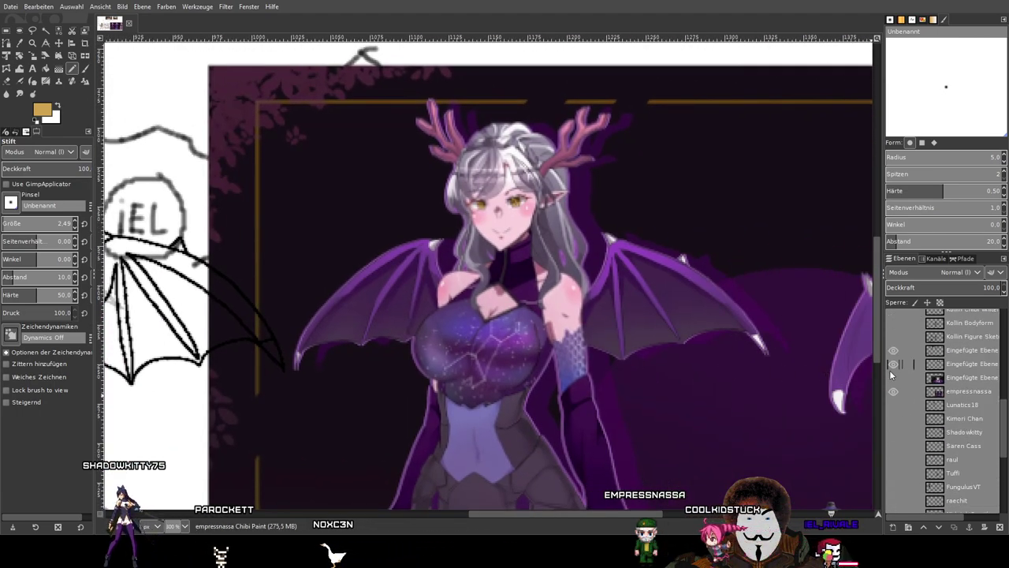
pyautogui.click(893, 377)
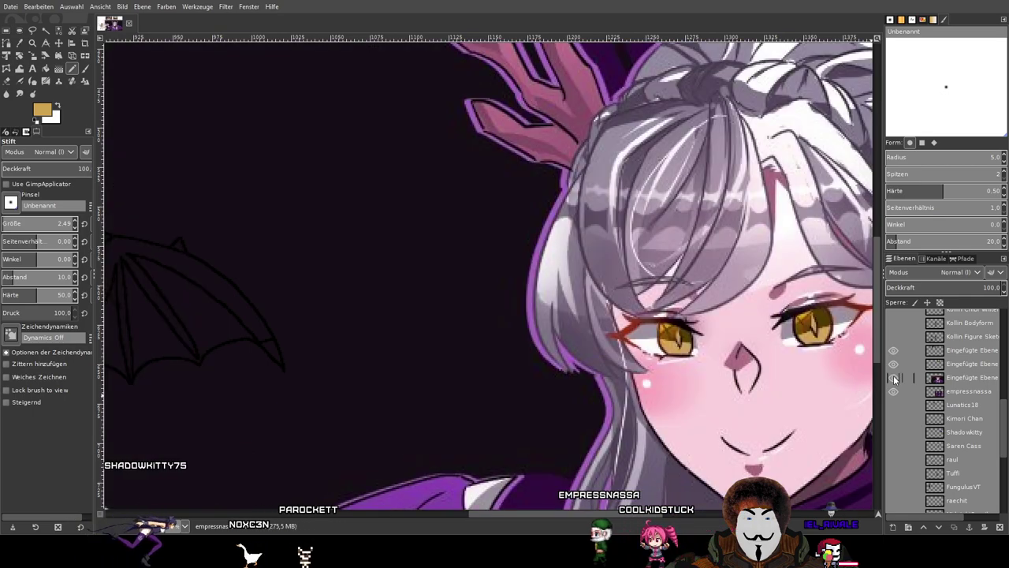
pyautogui.click(893, 377)
pyautogui.moveTo(333, 313); pyautogui.dragTo(854, 333)
pyautogui.scroll(4, 477, 266)
pyautogui.scroll(5, 284, 307)
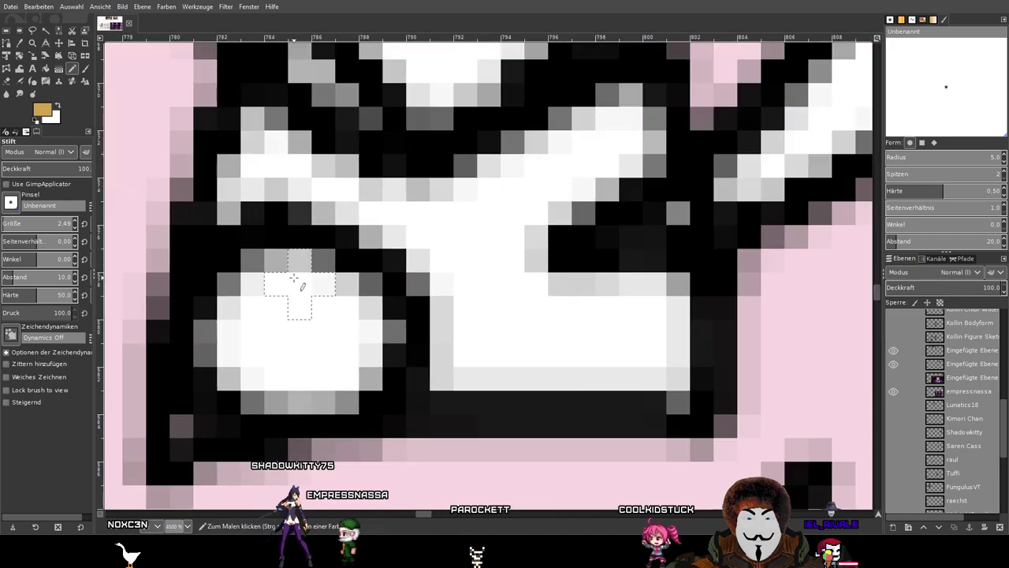
# Fill both of the chibi's eyes with the sampled gold.
pyautogui.moveTo(294, 278)
pyautogui.mouseDown()
pyautogui.moveTo(244, 315)
pyautogui.moveTo(234, 345)
pyautogui.moveTo(248, 368)
pyautogui.moveTo(301, 388)
pyautogui.moveTo(336, 374)
pyautogui.moveTo(359, 357)
pyautogui.moveTo(335, 304)
pyautogui.mouseUp()
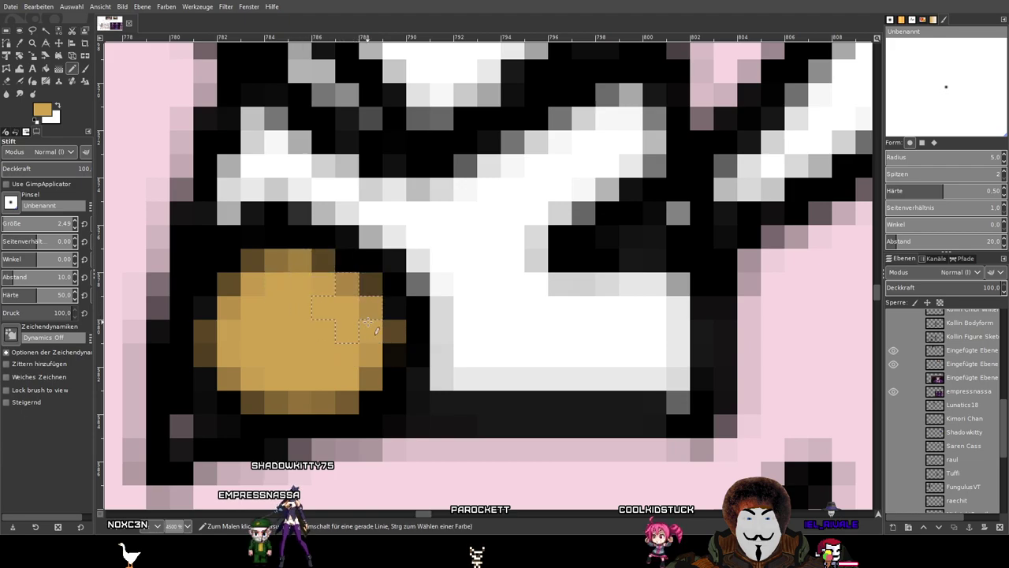
pyautogui.scroll(-5, 371, 321)
pyautogui.moveTo(527, 318); pyautogui.dragTo(428, 330)
pyautogui.scroll(5, 428, 330)
pyautogui.moveTo(402, 281)
pyautogui.mouseDown()
pyautogui.moveTo(339, 287)
pyautogui.moveTo(305, 323)
pyautogui.moveTo(315, 353)
pyautogui.moveTo(391, 356)
pyautogui.moveTo(436, 307)
pyautogui.mouseUp()
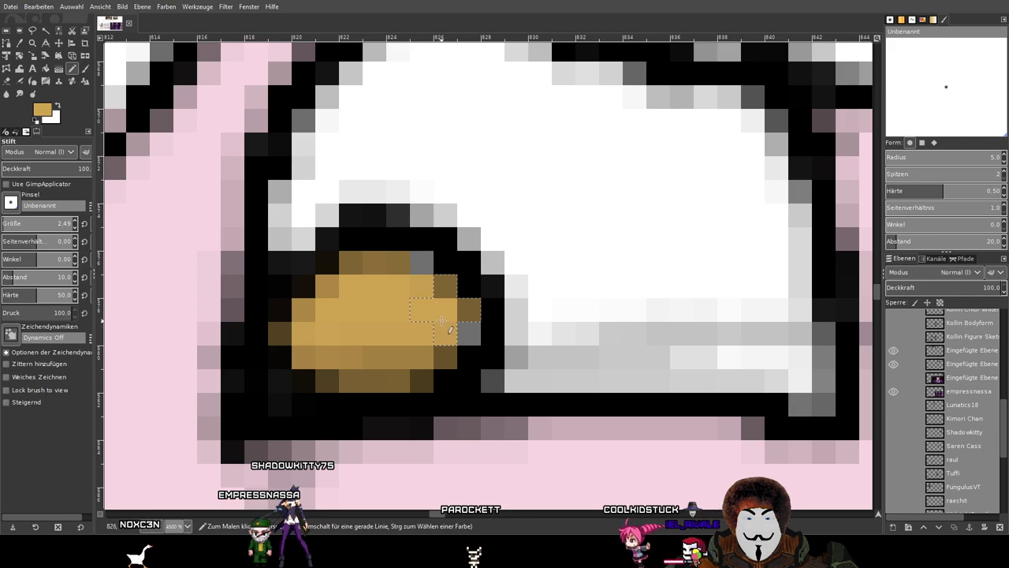
# With the Paintbrush, undo the last gold dab and outline the first pupil in straight strokes.
pyautogui.click(87, 70)
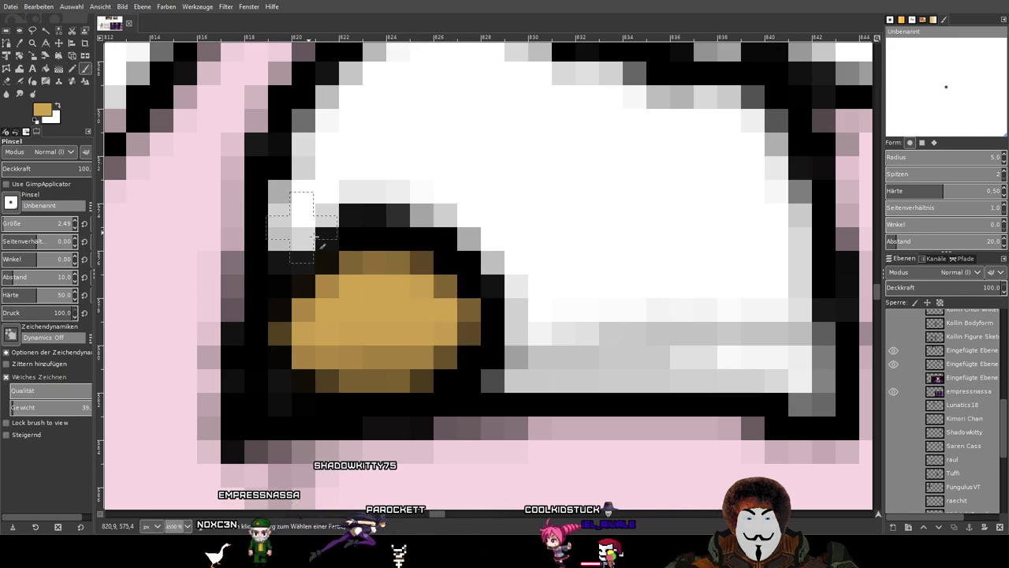
pyautogui.scroll(-3, 370, 272)
pyautogui.moveTo(300, 334); pyautogui.dragTo(718, 339)
pyautogui.scroll(5, 900, 407)
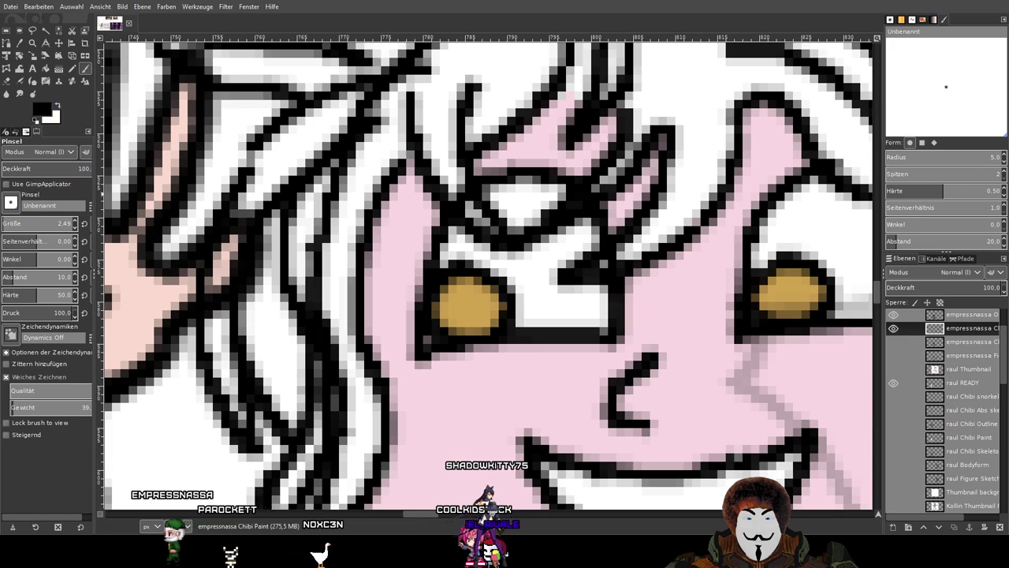
pyautogui.scroll(5, 394, 218)
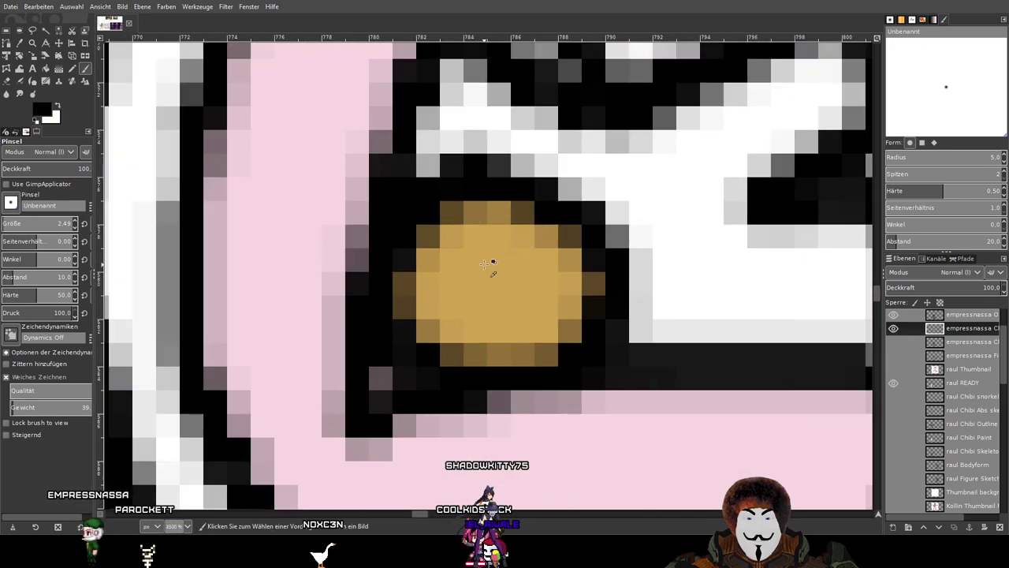
pyautogui.hotkey('ctrl', 'z')
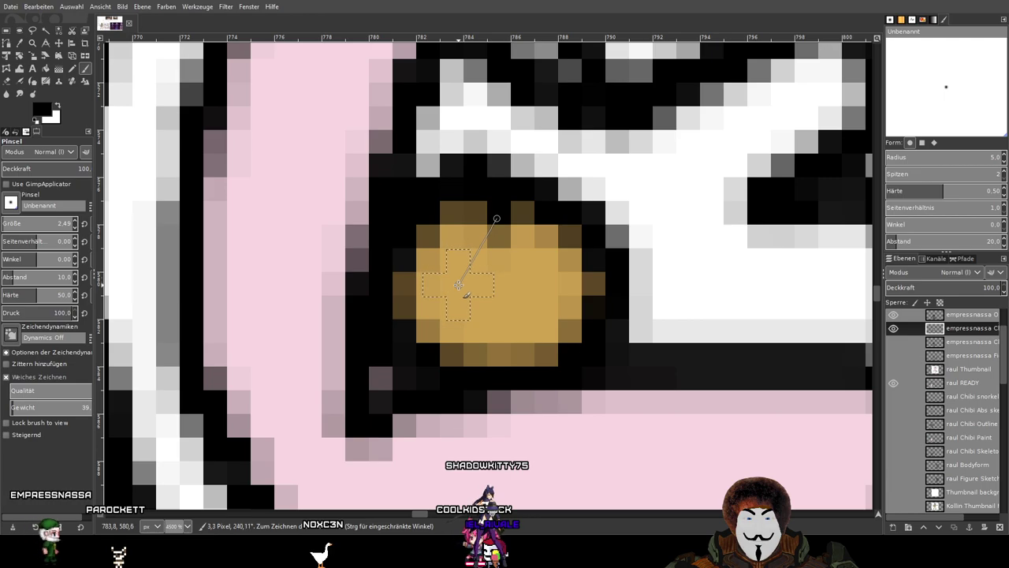
pyautogui.keyDown('shift'); pyautogui.click(457, 284); pyautogui.keyUp('shift')
pyautogui.keyDown('shift'); pyautogui.click(489, 346); pyautogui.keyUp('shift')
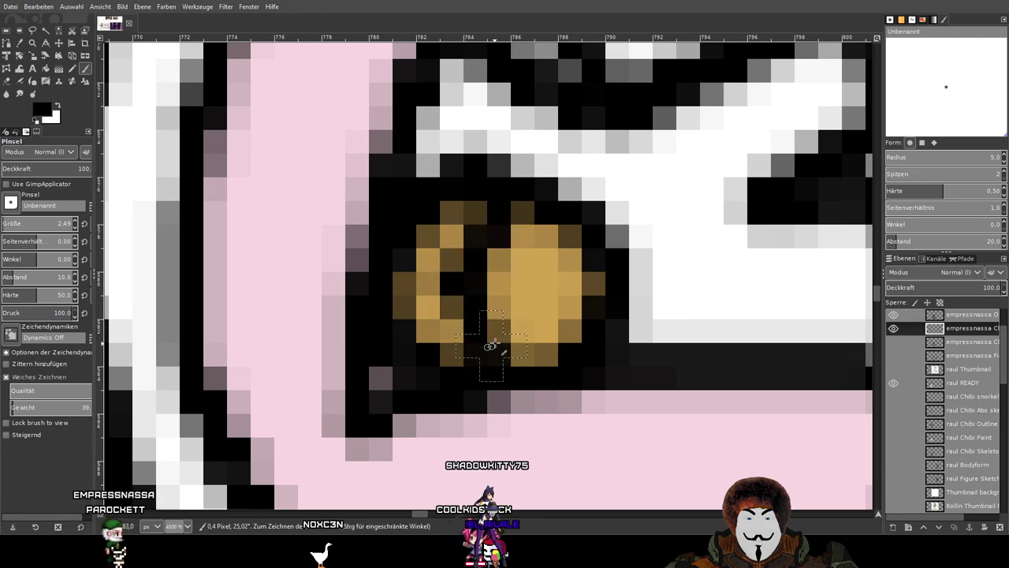
pyautogui.keyDown('shift'); pyautogui.click(538, 268); pyautogui.keyUp('shift')
pyautogui.keyDown('shift'); pyautogui.click(511, 220); pyautogui.keyUp('shift')
# Draw a straight-line black pupil shape into the other gold iris.
pyautogui.scroll(-3, 620, 264)
pyautogui.moveTo(629, 265); pyautogui.dragTo(402, 256)
pyautogui.scroll(-2, 402, 255)
pyautogui.scroll(4, 567, 237)
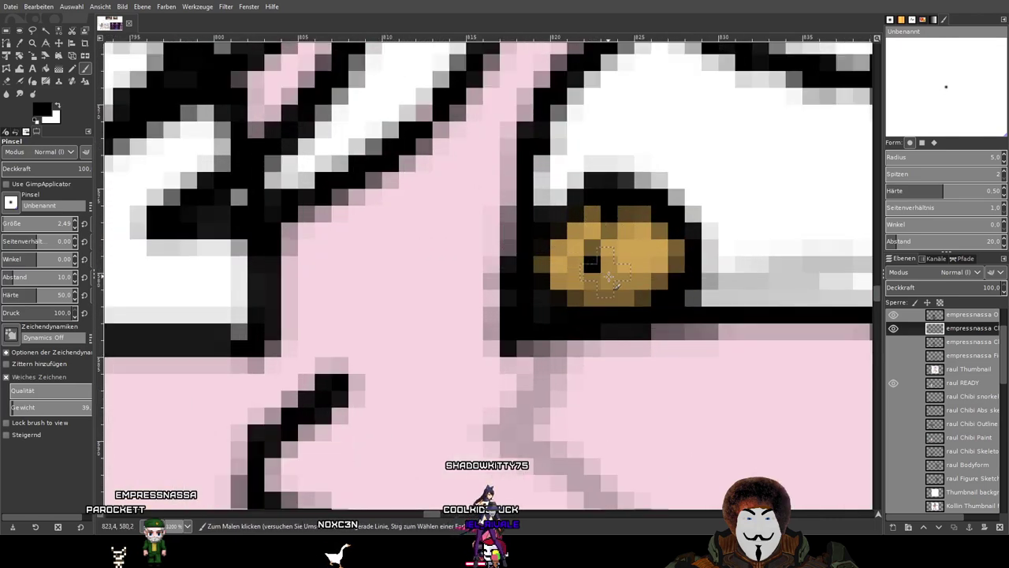
pyautogui.scroll(-2, 620, 294)
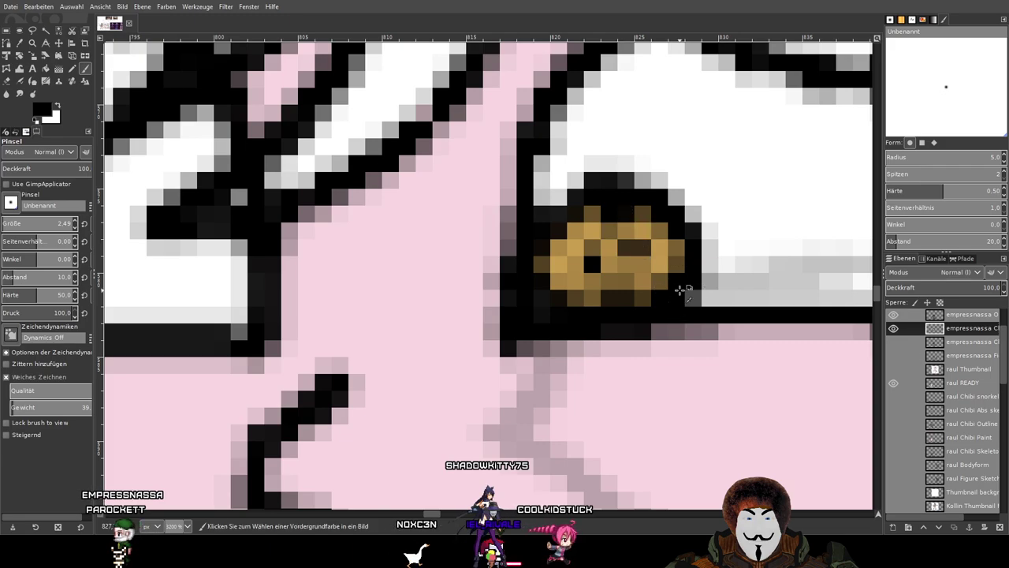
pyautogui.scroll(-2, 675, 289)
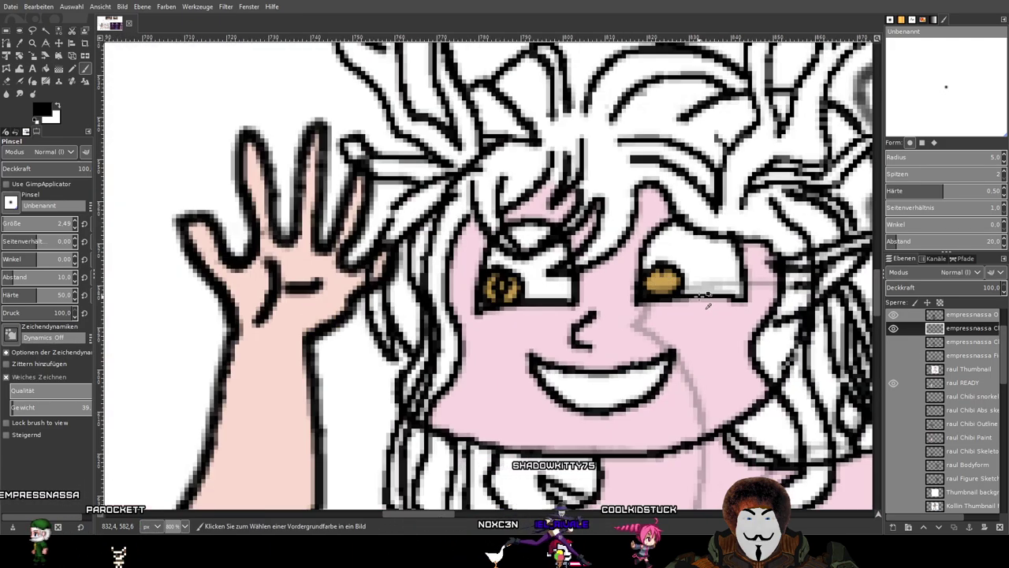
pyautogui.scroll(2, 694, 292)
pyautogui.scroll(2, 691, 287)
pyautogui.keyDown('shift'); pyautogui.click(571, 265); pyautogui.keyUp('shift')
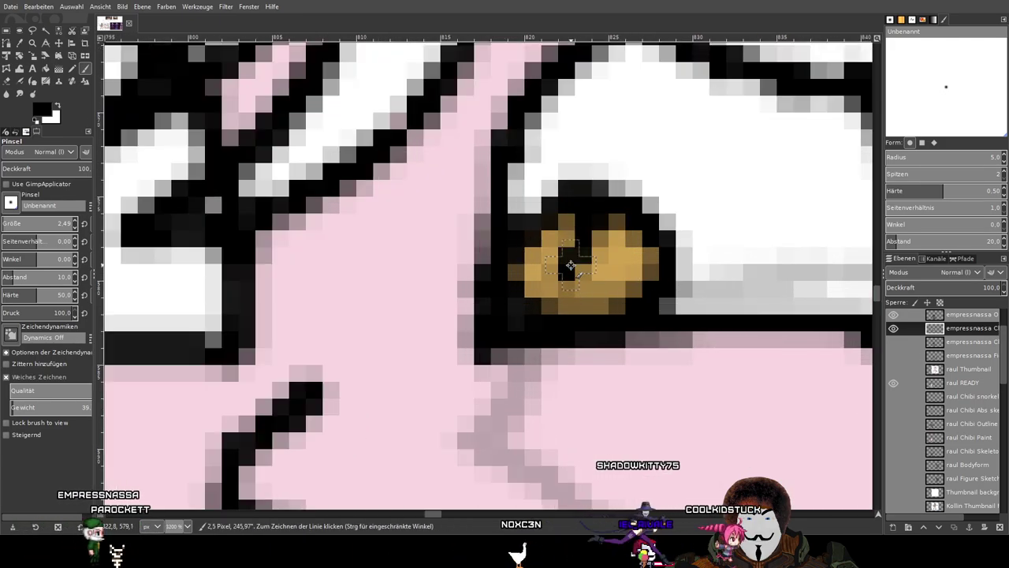
pyautogui.keyDown('shift'); pyautogui.click(585, 306); pyautogui.keyUp('shift')
pyautogui.keyDown('shift'); pyautogui.click(612, 271); pyautogui.keyUp('shift')
pyautogui.keyDown('shift'); pyautogui.click(598, 225); pyautogui.keyUp('shift')
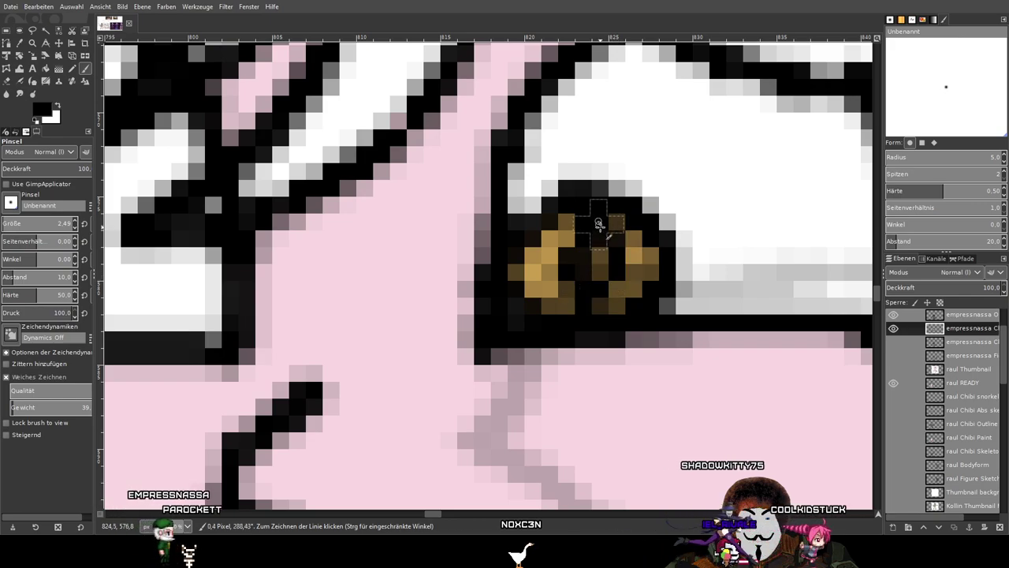
# Shift-click a diamond-shaped pupil ring into the gold iris.
pyautogui.scroll(-2, 637, 278)
pyautogui.scroll(-1, 643, 277)
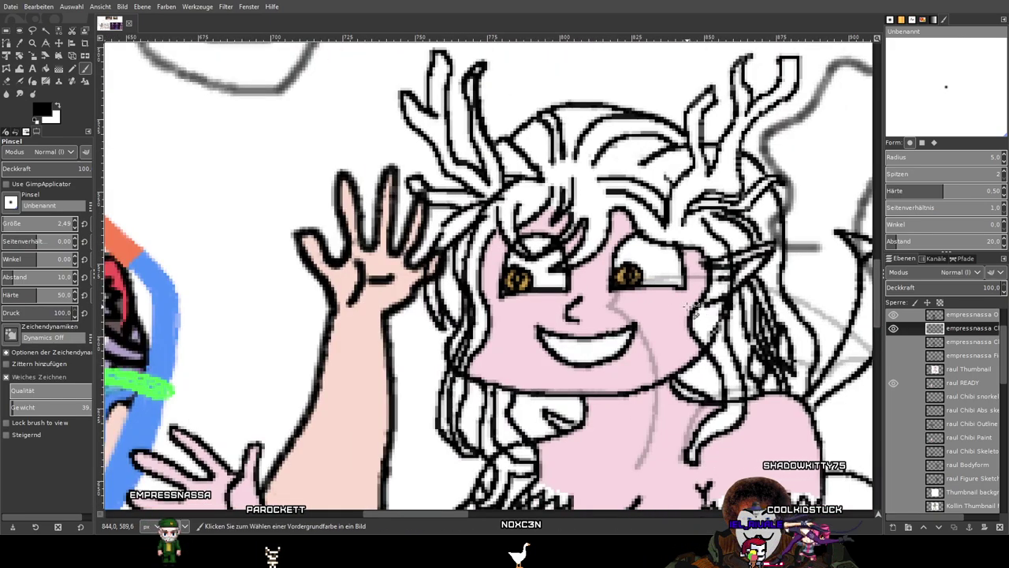
pyautogui.scroll(3, 672, 306)
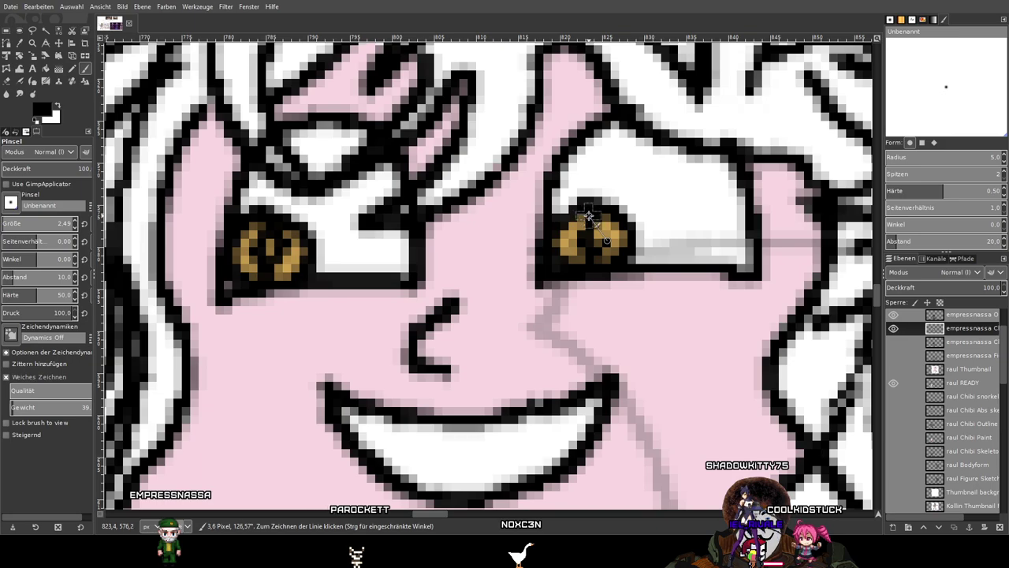
pyautogui.scroll(-3, 658, 304)
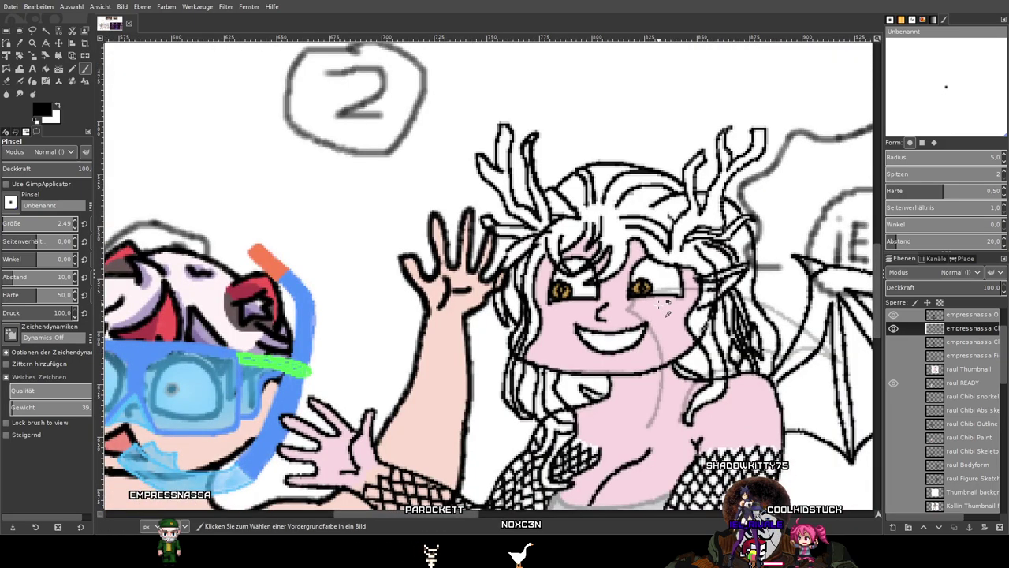
pyautogui.scroll(-2, 659, 304)
pyautogui.moveTo(641, 328); pyautogui.dragTo(495, 306)
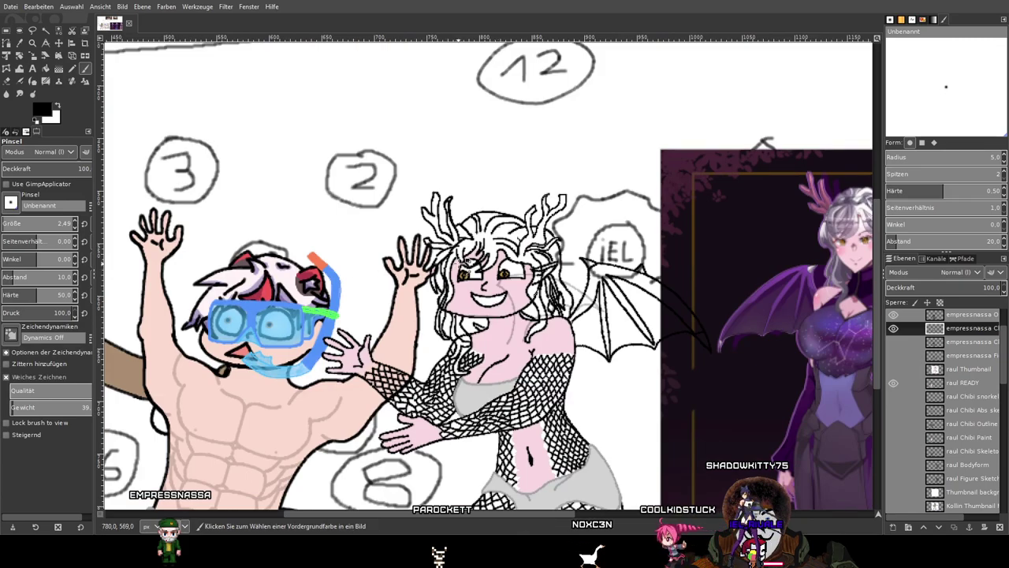
pyautogui.scroll(4, 462, 264)
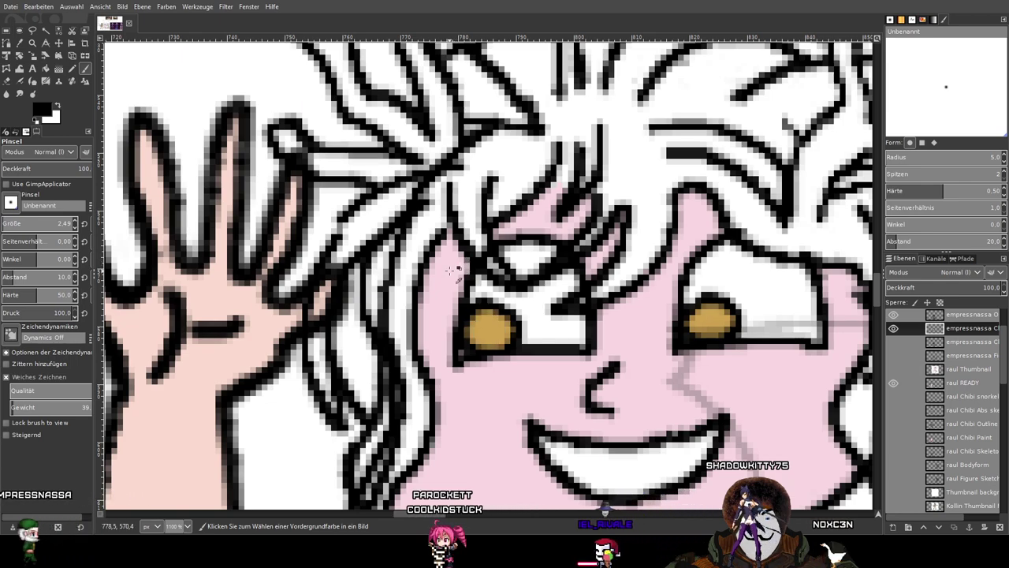
pyautogui.scroll(3, 490, 339)
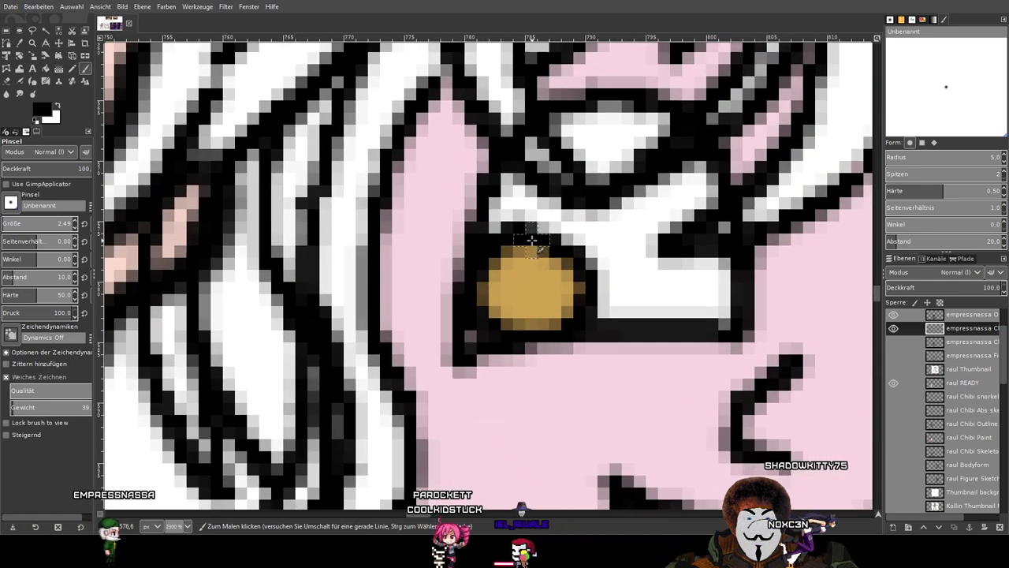
pyautogui.press('shift')
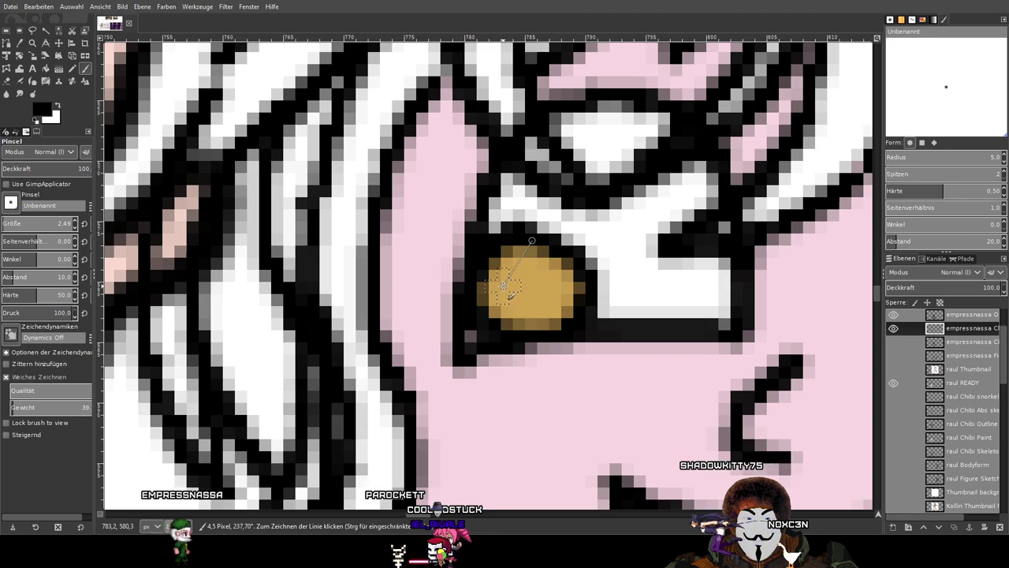
pyautogui.keyDown('shift'); pyautogui.click(503, 286); pyautogui.keyUp('shift')
pyautogui.keyDown('shift'); pyautogui.click(529, 323); pyautogui.keyUp('shift')
pyautogui.keyDown('shift'); pyautogui.click(568, 287); pyautogui.keyUp('shift')
pyautogui.keyDown('shift'); pyautogui.click(529, 247); pyautogui.keyUp('shift')
# Paint a vertical black slit through the pupil, undoing the first failed attempt.
pyautogui.scroll(-1, 642, 298)
pyautogui.scroll(-4, 640, 298)
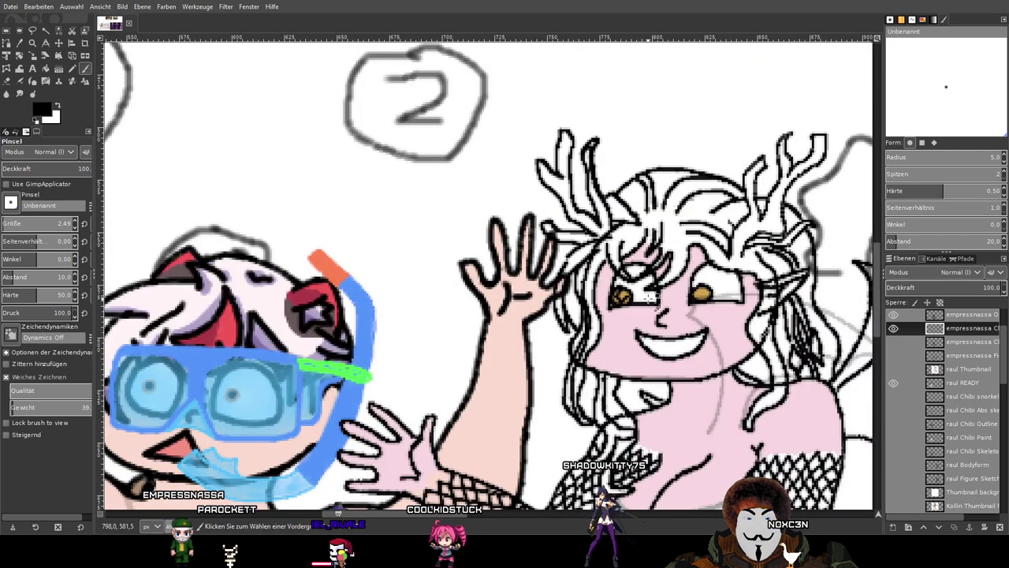
pyautogui.scroll(7, 645, 297)
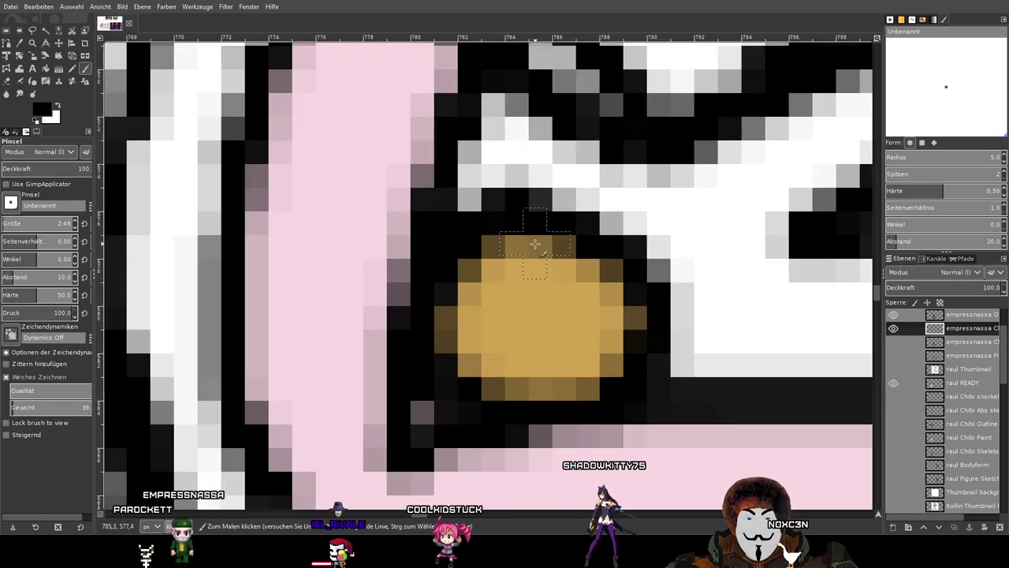
pyautogui.moveTo(534, 249)
pyautogui.mouseDown()
pyautogui.moveTo(507, 314)
pyautogui.moveTo(548, 369)
pyautogui.moveTo(577, 308)
pyautogui.moveTo(552, 252)
pyautogui.moveTo(610, 300)
pyautogui.moveTo(536, 249)
pyautogui.moveTo(523, 320)
pyautogui.mouseUp()
pyautogui.hotkey('ctrl', 'z')
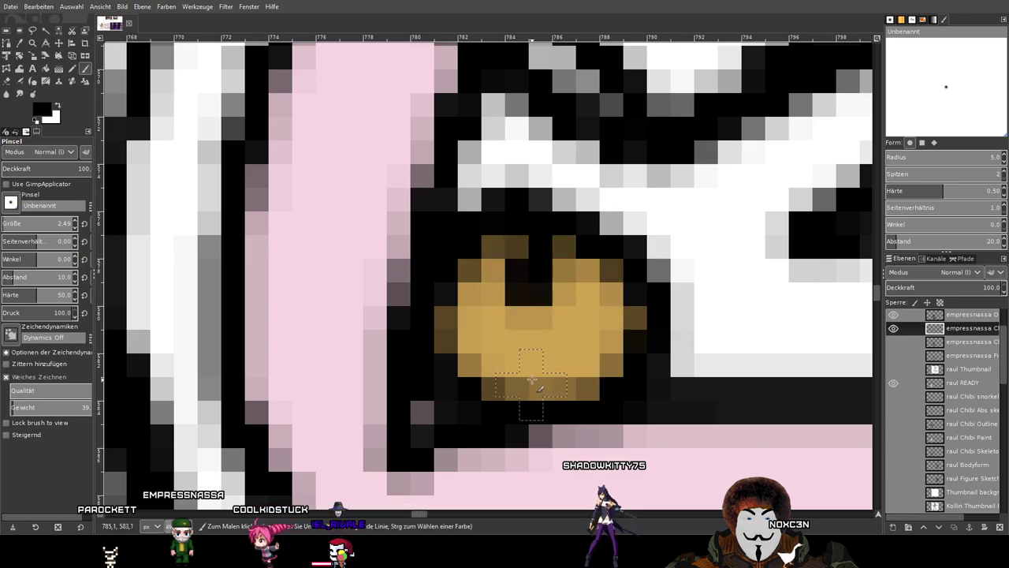
pyautogui.moveTo(538, 377); pyautogui.dragTo(523, 327)
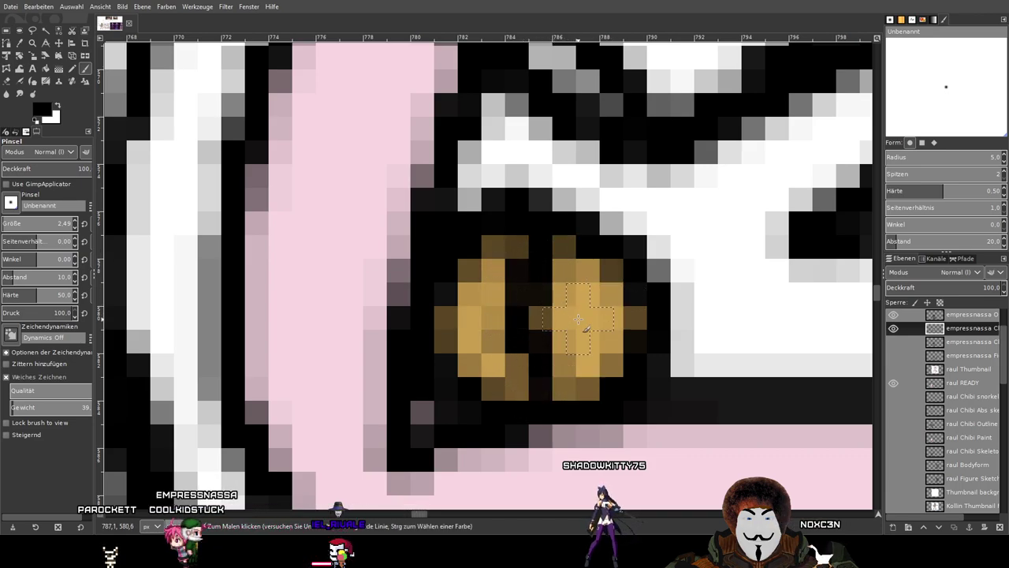
pyautogui.moveTo(561, 291); pyautogui.dragTo(562, 347)
# Paint the other eye's dark centre stroke and dot, undoing failed strokes.
pyautogui.scroll(-5, 642, 308)
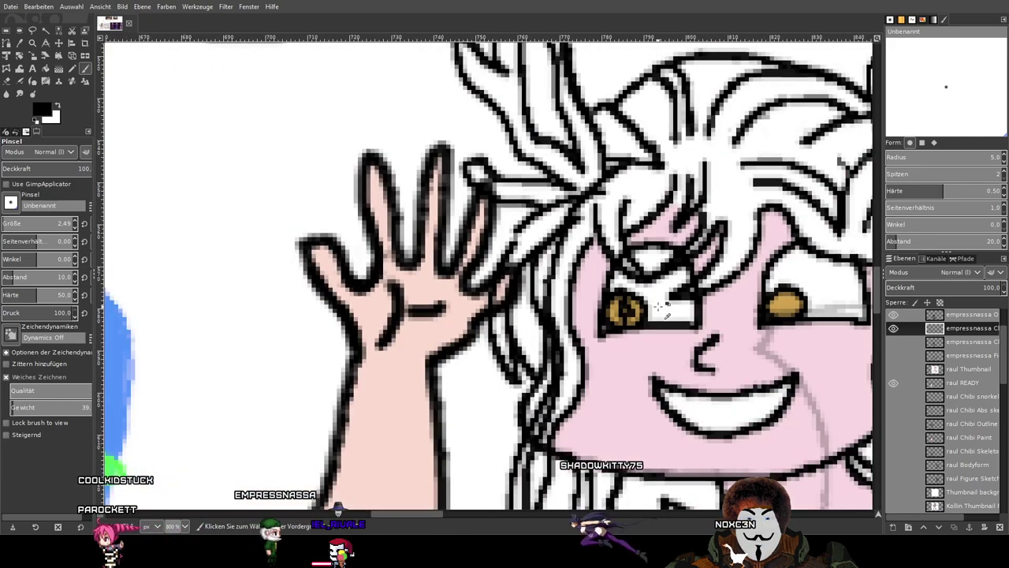
pyautogui.moveTo(644, 298); pyautogui.dragTo(524, 287)
pyautogui.scroll(7, 655, 299)
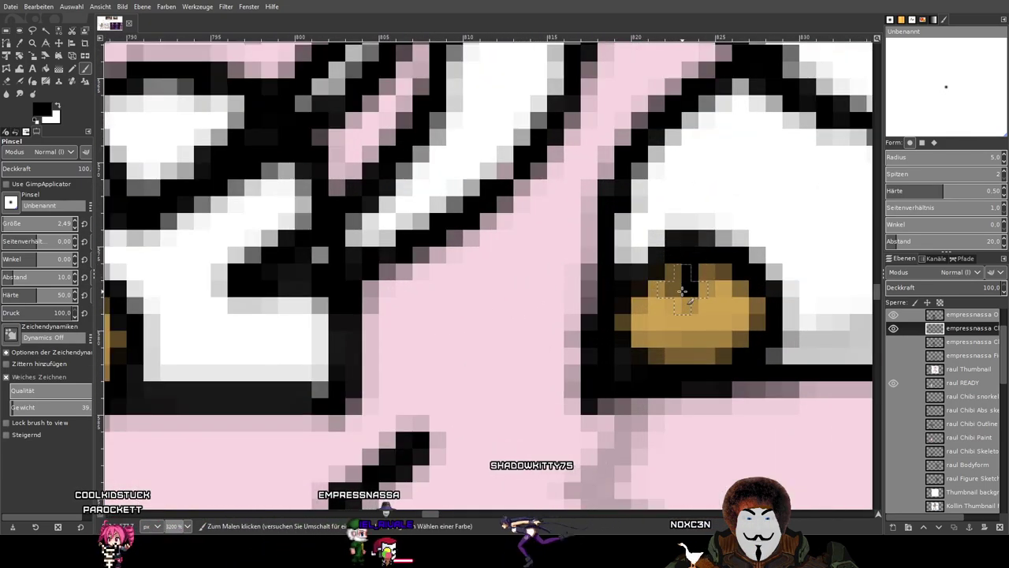
pyautogui.moveTo(661, 325); pyautogui.dragTo(682, 349)
pyautogui.moveTo(714, 302); pyautogui.dragTo(694, 339)
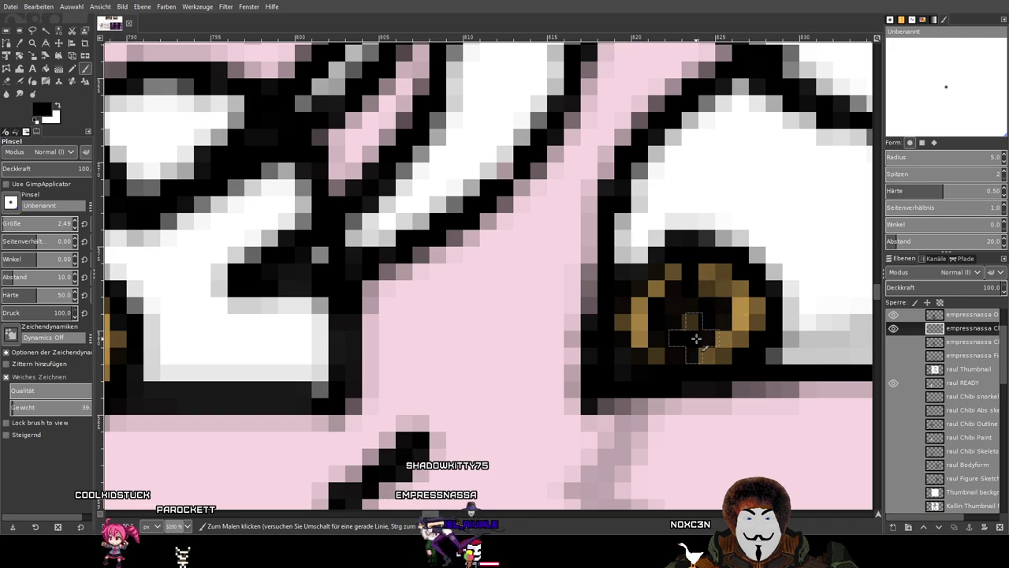
pyautogui.hotkey('ctrl', 'z')
pyautogui.hotkey('ctrl', 'z')
pyautogui.hotkey('ctrl', 'y')
pyautogui.hotkey('ctrl', 'z')
pyautogui.moveTo(691, 276)
pyautogui.mouseDown()
pyautogui.moveTo(676, 322)
pyautogui.moveTo(687, 350)
pyautogui.mouseUp()
pyautogui.click(723, 322)
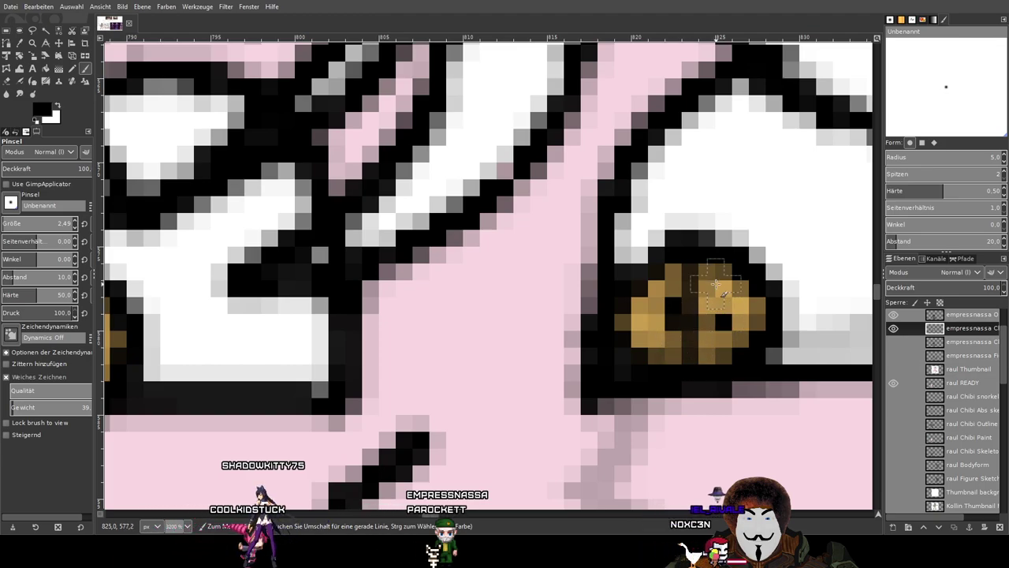
pyautogui.moveTo(721, 276); pyautogui.dragTo(704, 267)
pyautogui.scroll(-5, 722, 308)
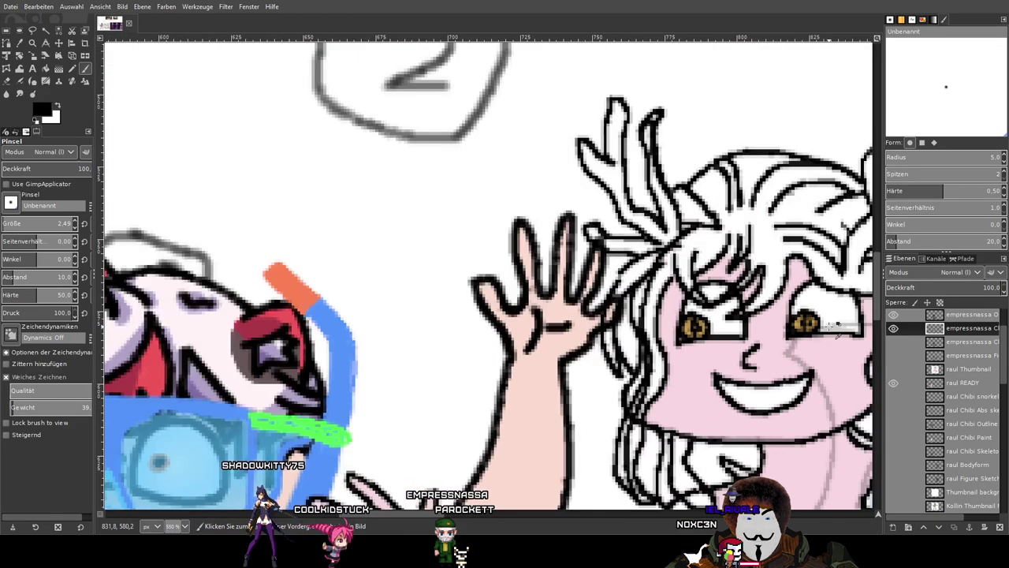
pyautogui.scroll(4, 836, 325)
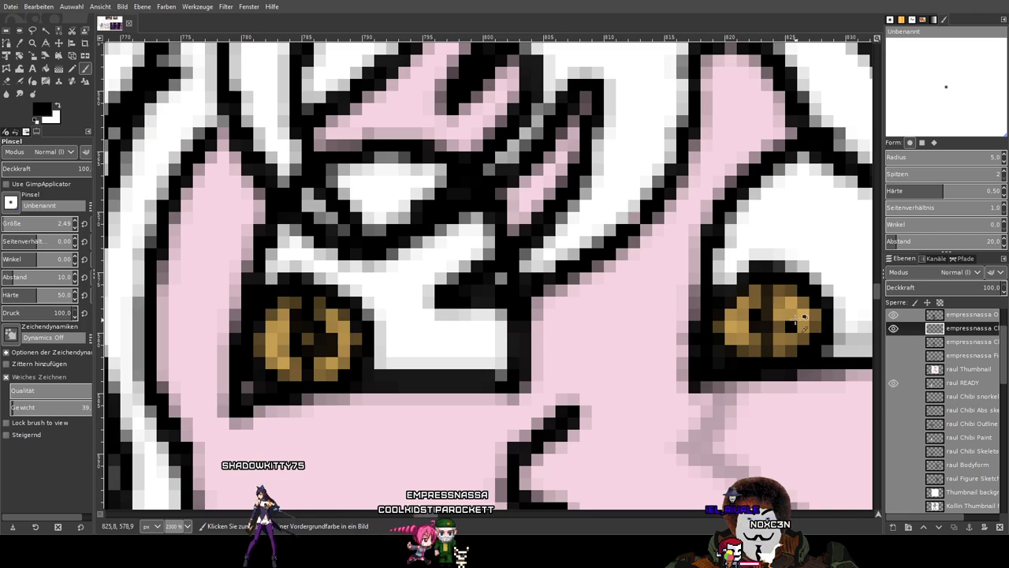
pyautogui.scroll(-3, 780, 337)
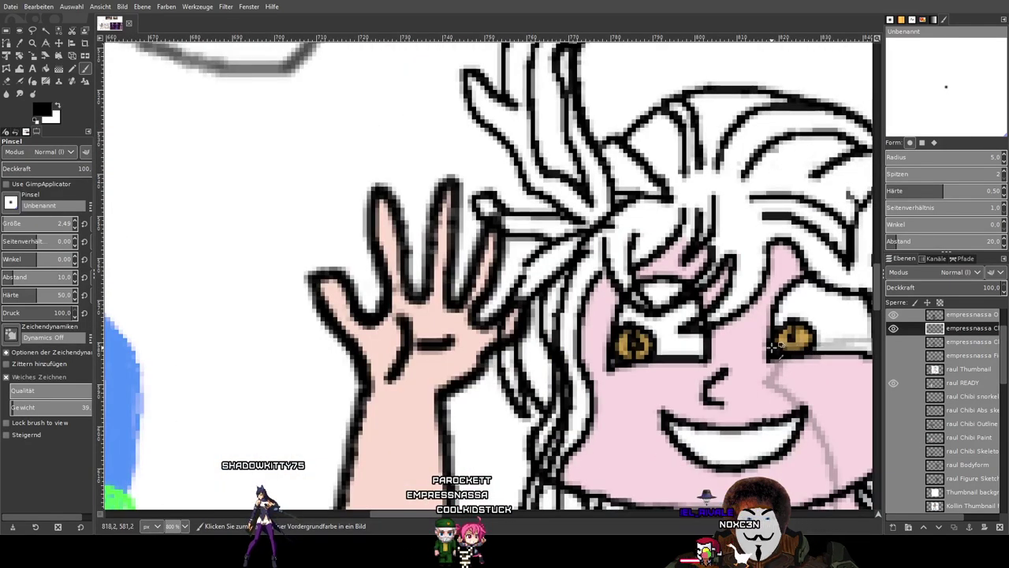
pyautogui.scroll(-5, 760, 350)
pyautogui.moveTo(760, 349); pyautogui.dragTo(208, 246)
pyautogui.scroll(5, 453, 224)
pyautogui.hscroll(-15, 236, 261)
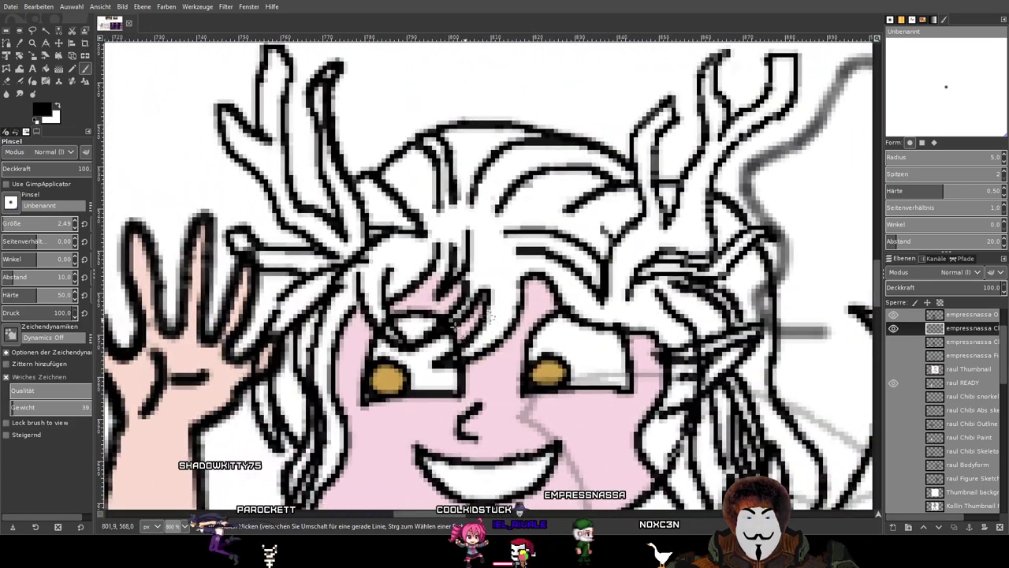
# Try black Pencil pupil lines in the chibi's left iris, undoing the first attempt.
pyautogui.scroll(3, 444, 345)
pyautogui.moveTo(444, 384); pyautogui.dragTo(487, 236)
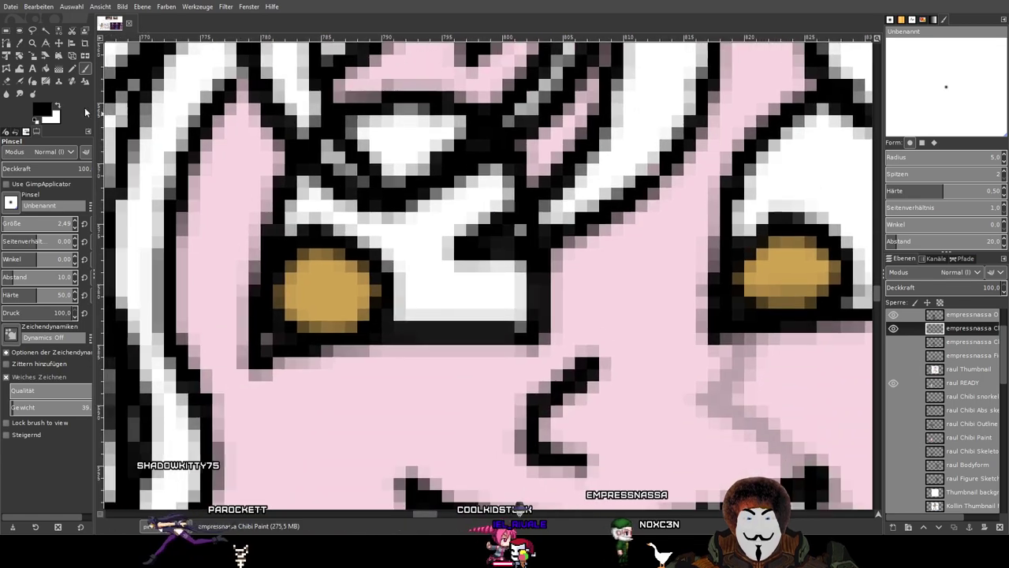
pyautogui.click(72, 69)
pyautogui.scroll(3, 393, 227)
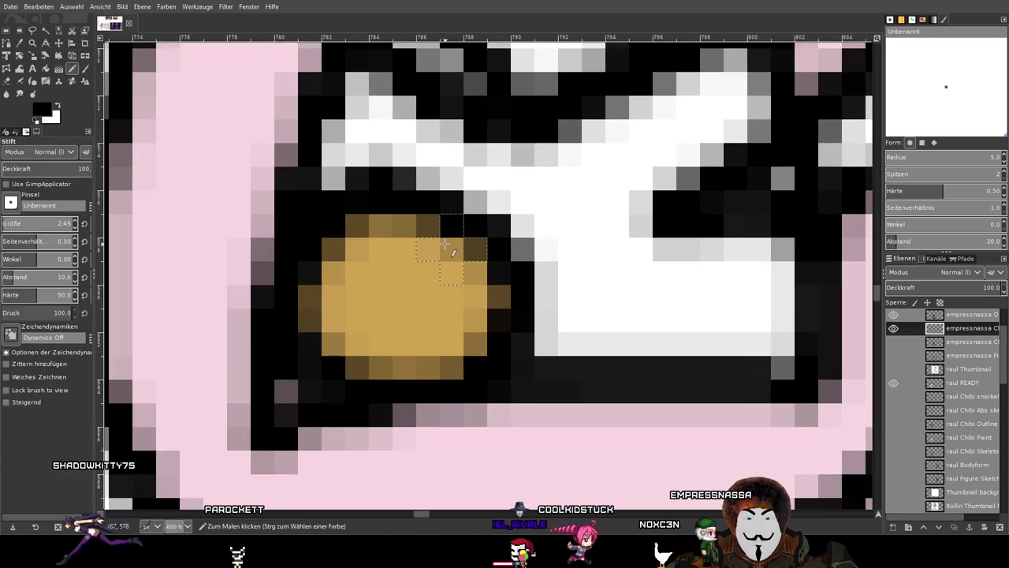
pyautogui.click(393, 227)
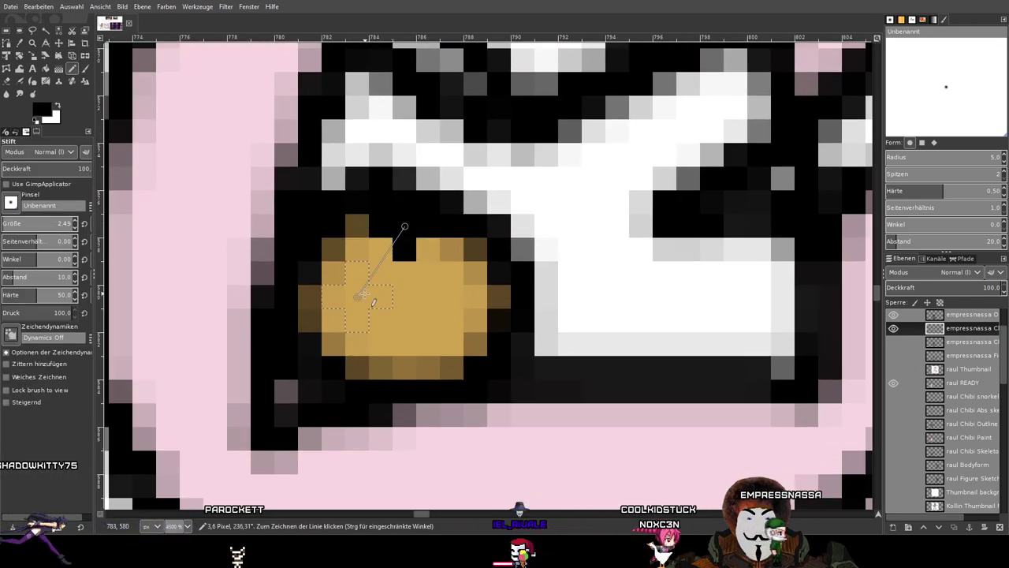
pyautogui.keyDown('shift'); pyautogui.click(357, 297); pyautogui.keyUp('shift')
pyautogui.hotkey('ctrl', 'z')
pyautogui.hotkey('ctrl', 'z')
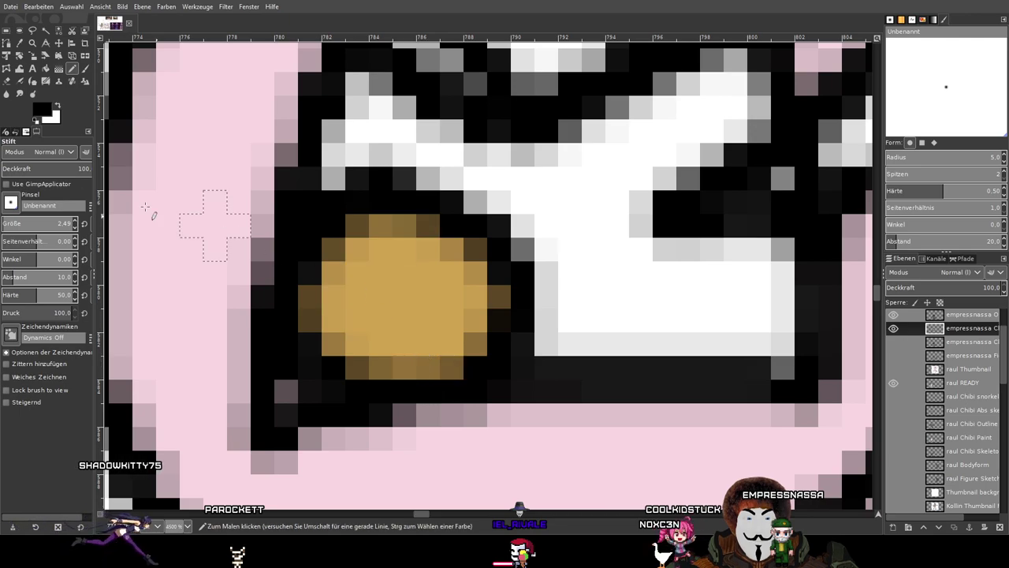
pyautogui.click(403, 224)
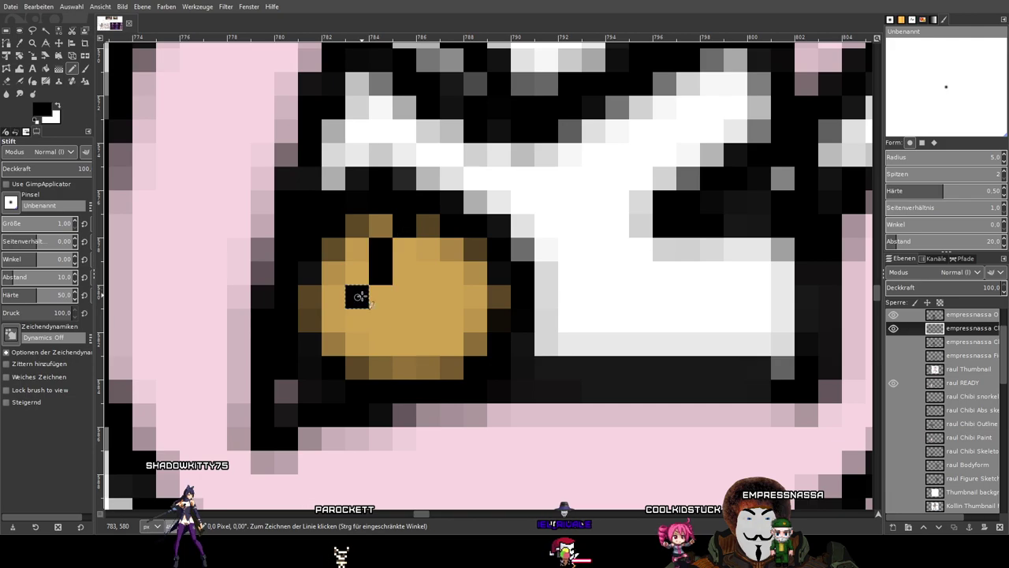
pyautogui.keyDown('shift'); pyautogui.click(428, 297); pyautogui.keyUp('shift')
pyautogui.keyDown('shift'); pyautogui.click(405, 224); pyautogui.keyUp('shift')
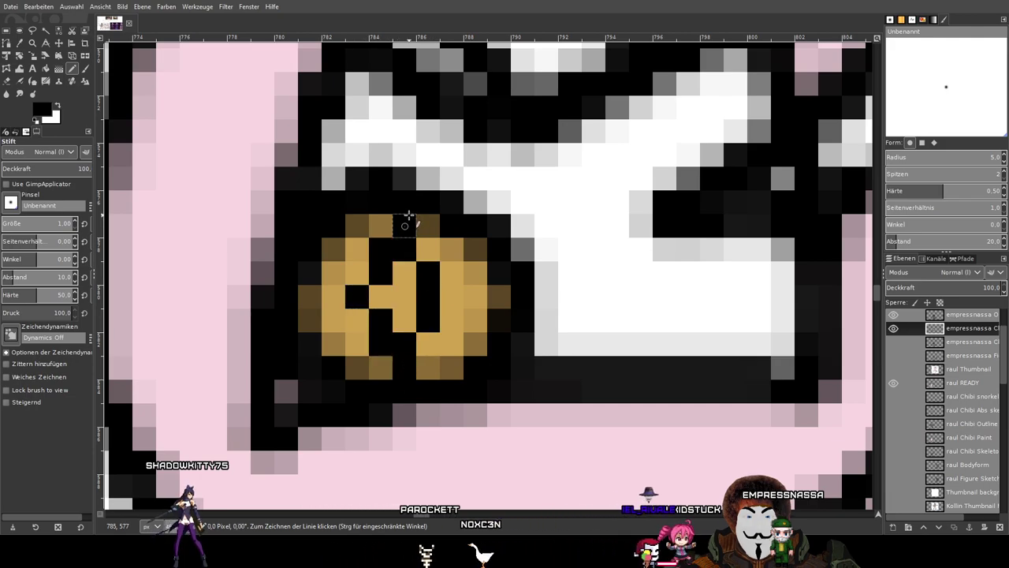
# Swap the Pencil for the soft-edged Paintbrush.
pyautogui.scroll(-1, 454, 281)
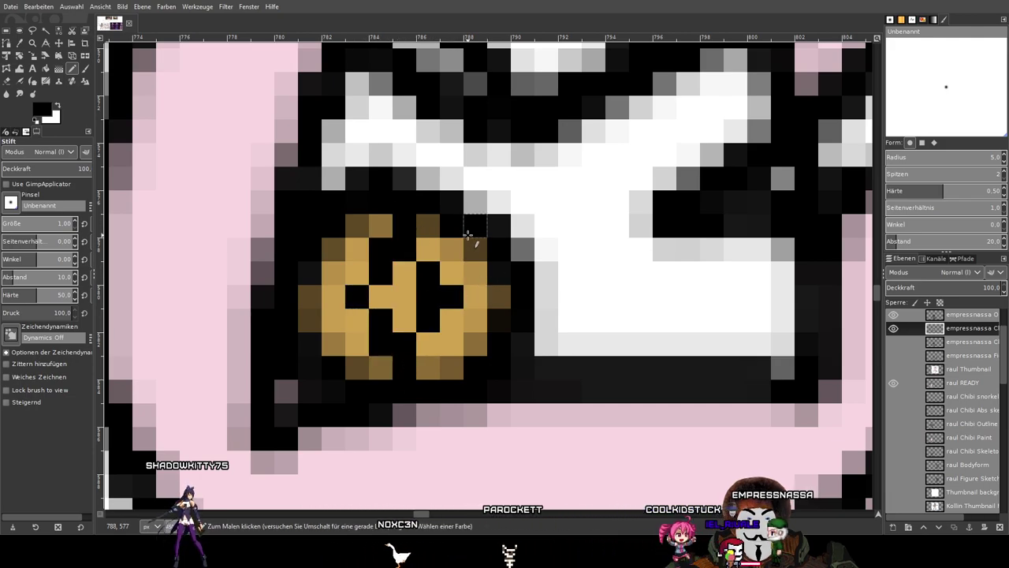
pyautogui.scroll(-3, 473, 228)
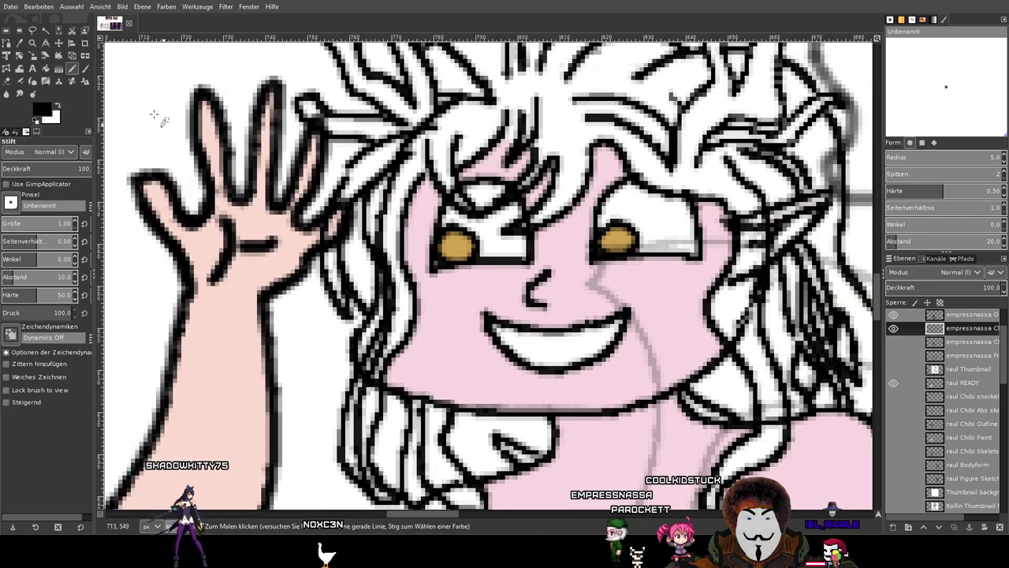
pyautogui.click(85, 69)
pyautogui.scroll(5, 461, 243)
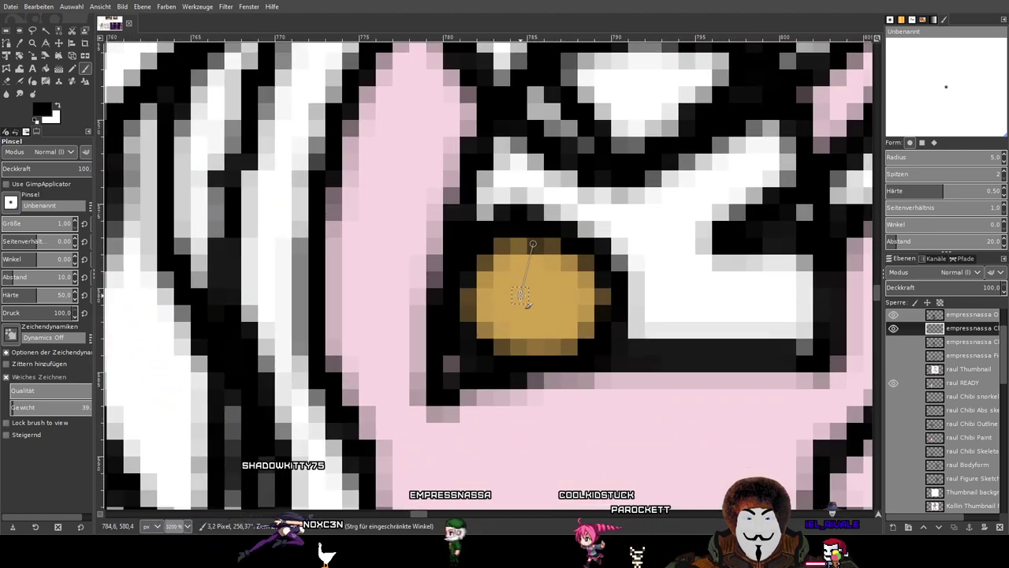
# Paint a dark slit pupil into the left eye and try one in the right, undoing the last line.
pyautogui.moveTo(517, 270)
pyautogui.mouseDown()
pyautogui.moveTo(520, 322)
pyautogui.moveTo(556, 294)
pyautogui.mouseUp()
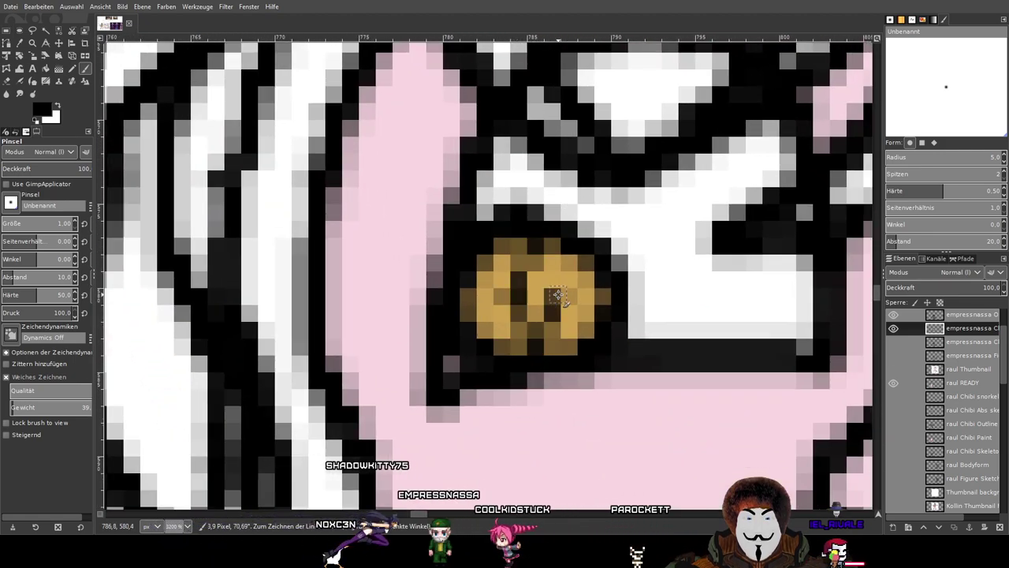
pyautogui.keyDown('shift'); pyautogui.click(535, 244); pyautogui.keyUp('shift')
pyautogui.scroll(-4, 544, 284)
pyautogui.scroll(3, 607, 280)
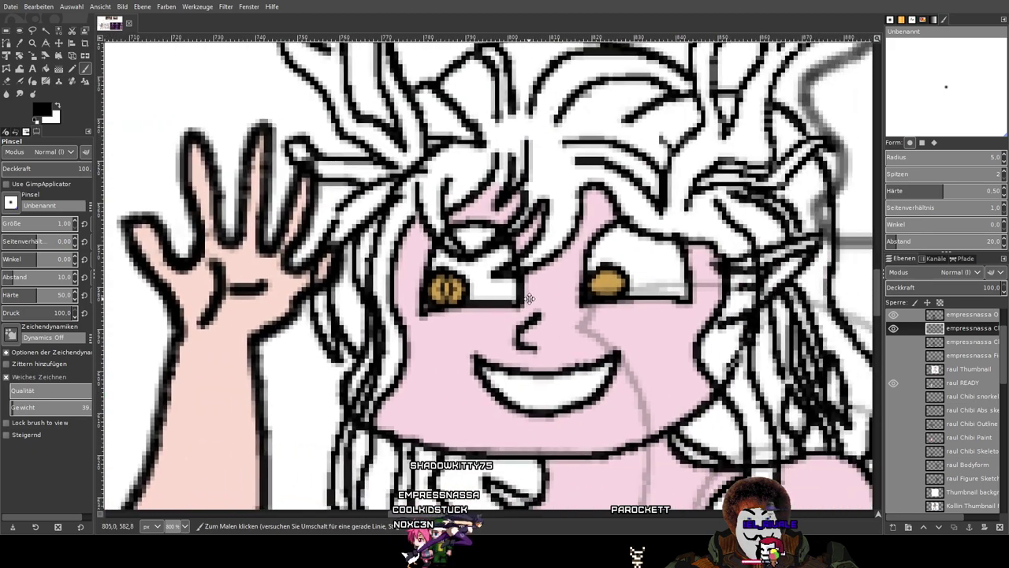
pyautogui.scroll(3, 608, 280)
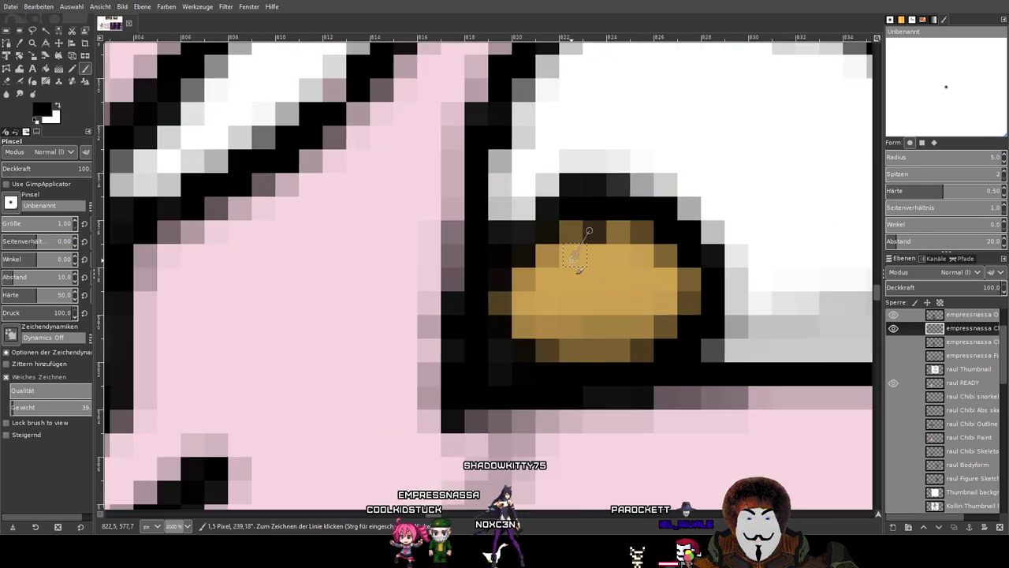
pyautogui.keyDown('shift'); pyautogui.click(563, 286); pyautogui.keyUp('shift')
pyautogui.keyDown('shift'); pyautogui.click(589, 351); pyautogui.keyUp('shift')
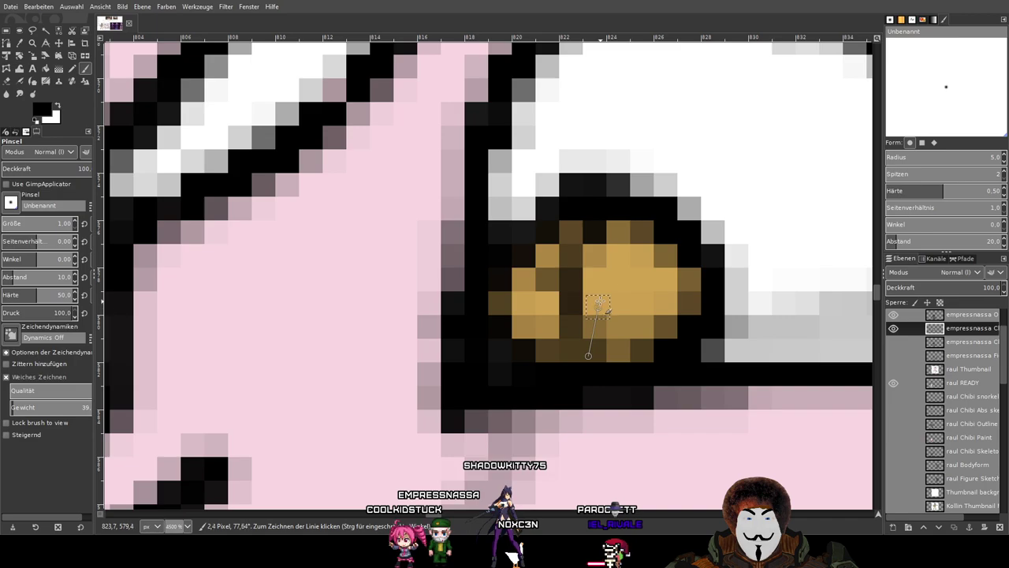
pyautogui.keyDown('shift'); pyautogui.click(611, 284); pyautogui.keyUp('shift')
pyautogui.keyDown('shift'); pyautogui.click(597, 223); pyautogui.keyUp('shift')
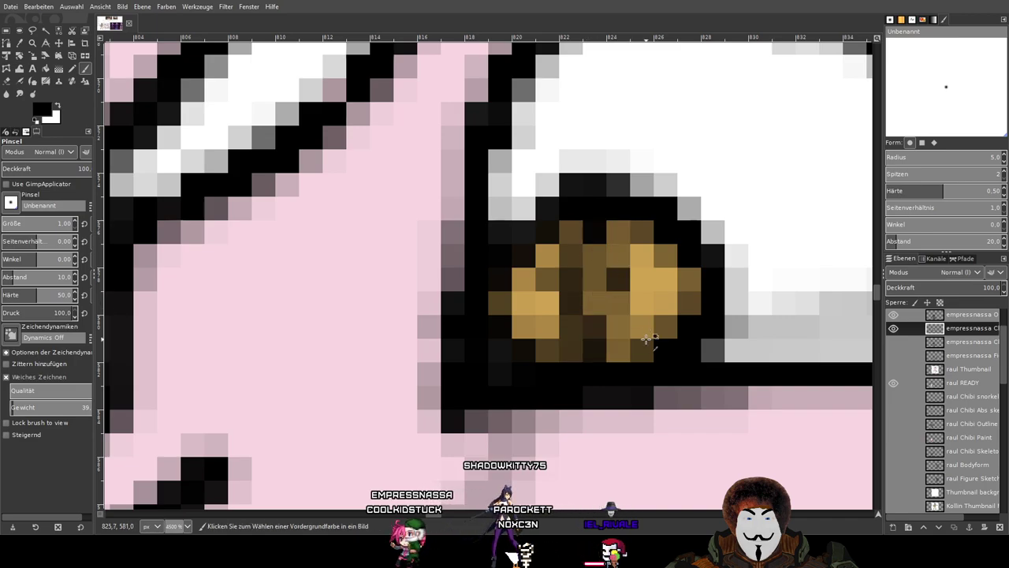
pyautogui.scroll(-5, 656, 343)
pyautogui.scroll(5, 684, 349)
pyautogui.hotkey('ctrl', 'z')
pyautogui.hotkey('ctrl', 'z')
pyautogui.hotkey('ctrl', 'z')
pyautogui.hotkey('ctrl', 'z')
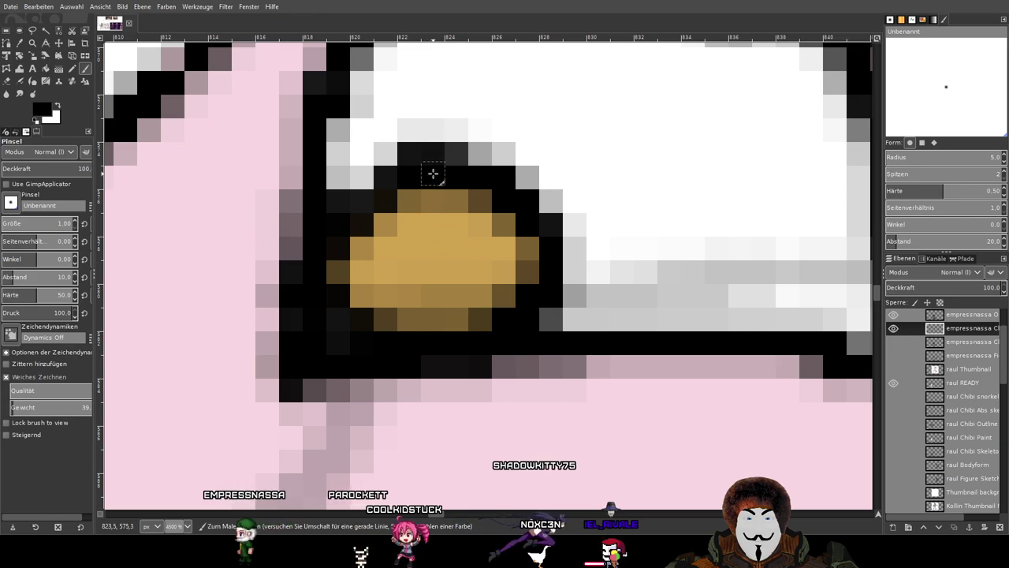
# Draw a dark pupil shape in the right eye with connected line strokes down and back up.
pyautogui.keyDown('shift'); pyautogui.click(397, 244); pyautogui.keyUp('shift')
pyautogui.keyDown('shift'); pyautogui.click(426, 345); pyautogui.keyUp('shift')
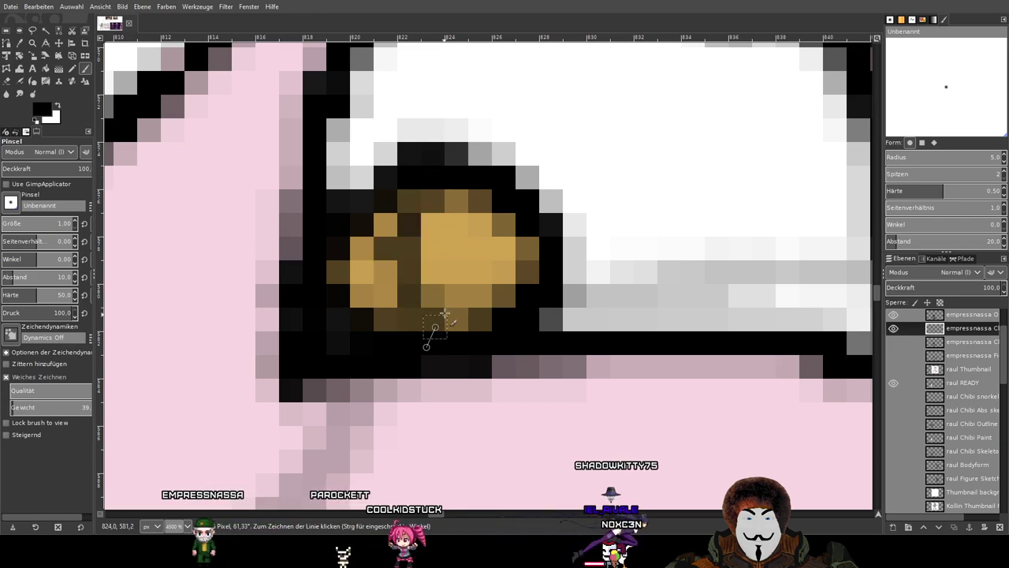
pyautogui.keyDown('shift'); pyautogui.click(456, 247); pyautogui.keyUp('shift')
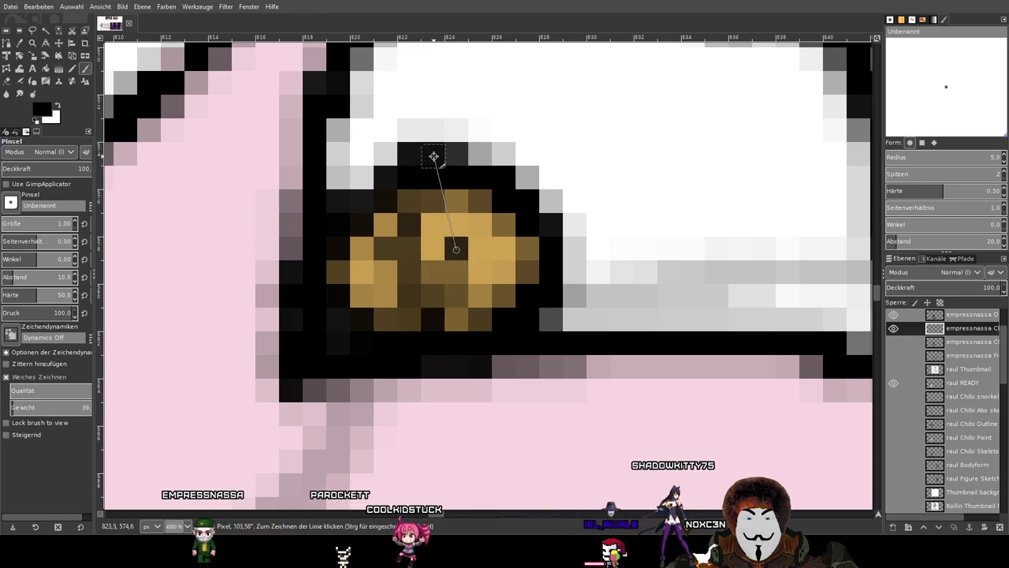
pyautogui.keyDown('shift'); pyautogui.click(432, 168); pyautogui.keyUp('shift')
pyautogui.keyDown('ctrl'); pyautogui.scroll(-5, 640, 286); pyautogui.keyUp('ctrl')
pyautogui.keyDown('ctrl'); pyautogui.scroll(5, 563, 287); pyautogui.keyUp('ctrl')
pyautogui.keyDown('ctrl'); pyautogui.scroll(-5, 563, 286); pyautogui.keyUp('ctrl')
pyautogui.keyDown('ctrl'); pyautogui.scroll(2, 565, 285); pyautogui.keyUp('ctrl')
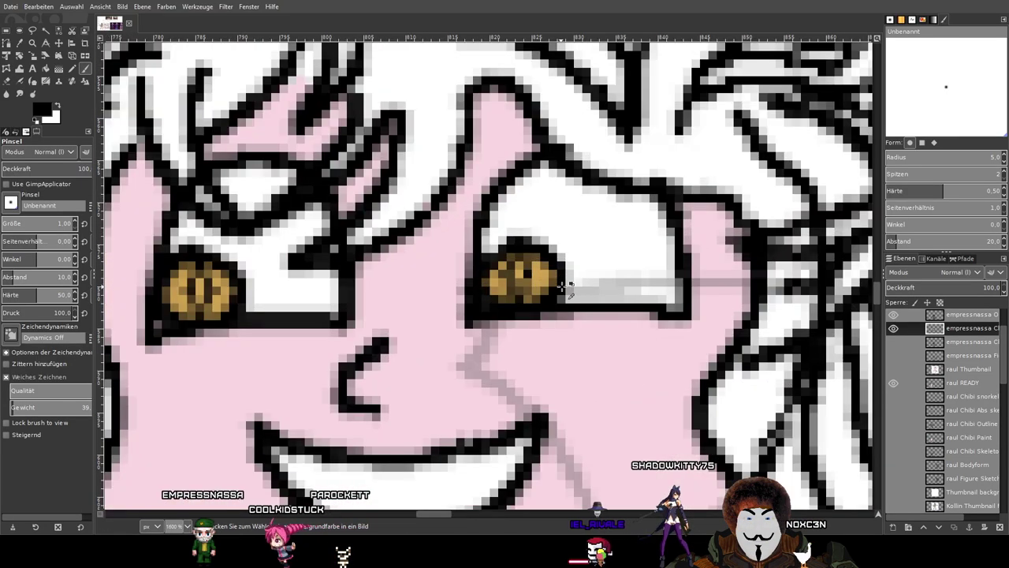
pyautogui.keyDown('ctrl'); pyautogui.scroll(-2, 562, 286); pyautogui.keyUp('ctrl')
pyautogui.keyDown('ctrl'); pyautogui.scroll(2, 561, 285); pyautogui.keyUp('ctrl')
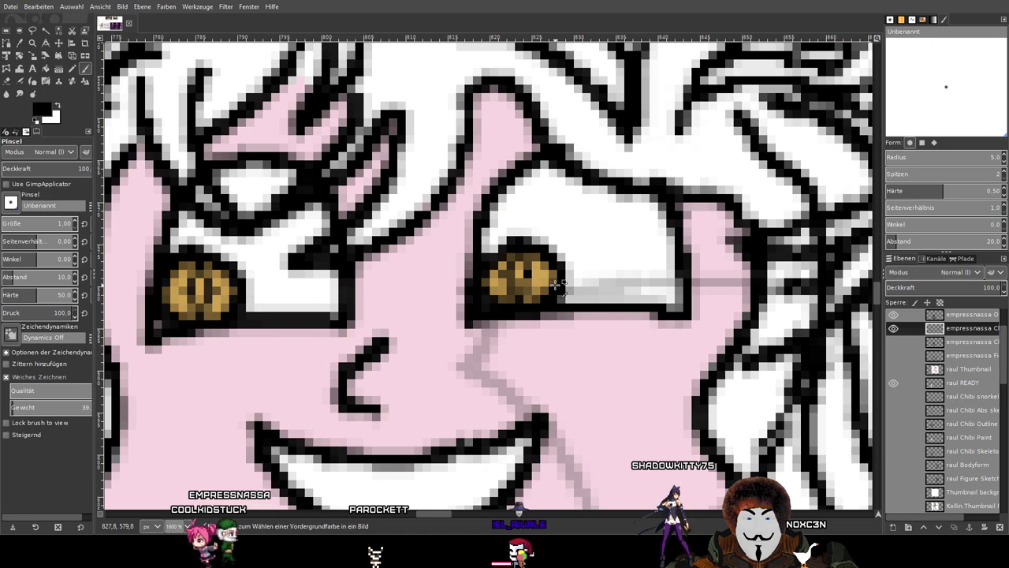
pyautogui.keyDown('ctrl'); pyautogui.scroll(-2, 544, 278); pyautogui.keyUp('ctrl')
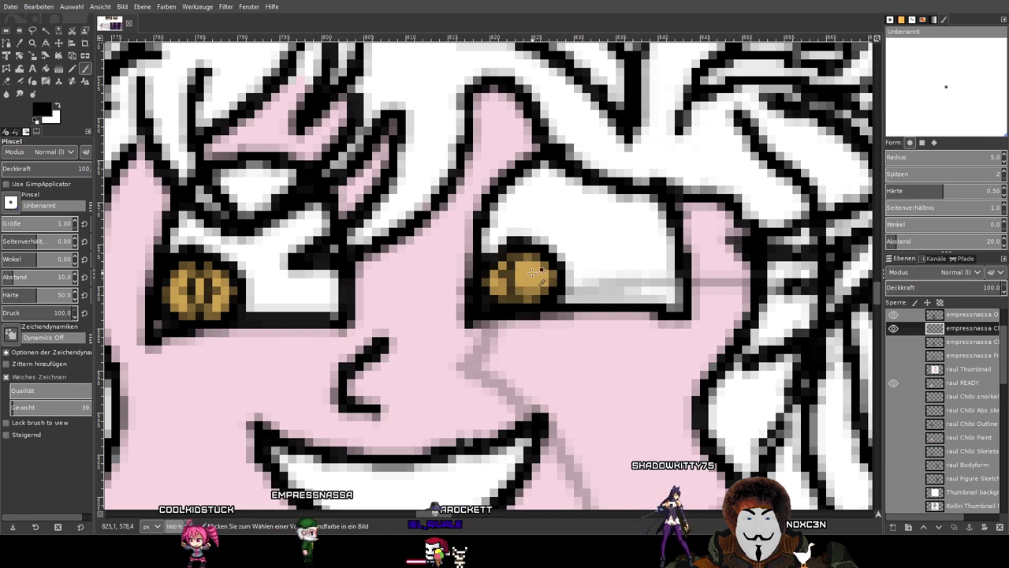
pyautogui.keyDown('ctrl'); pyautogui.scroll(5, 525, 274); pyautogui.keyUp('ctrl')
# Rework the pupil with dark strokes, undoing mistakes, and finish with a slim closed slit outline.
pyautogui.click(524, 274)
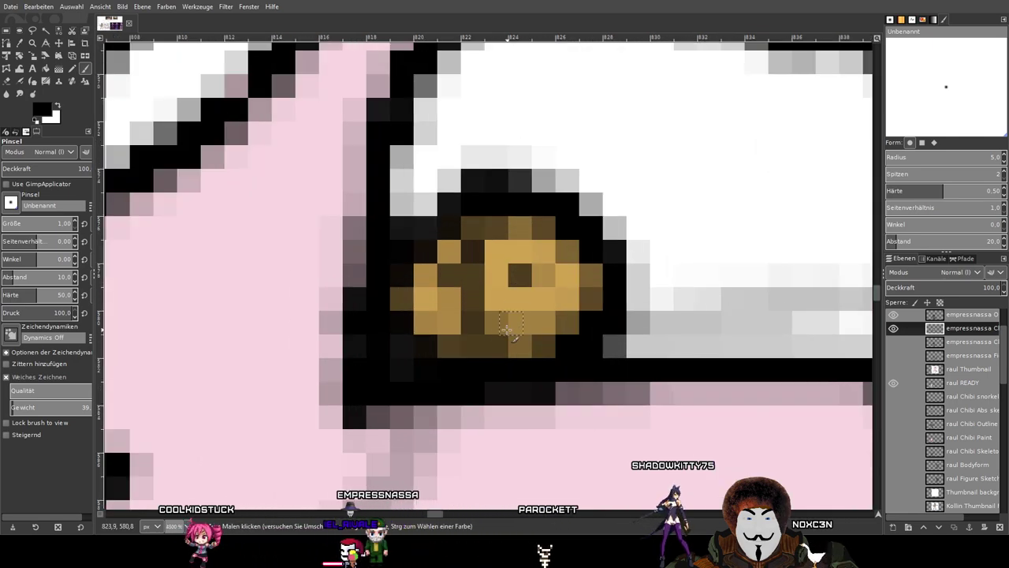
pyautogui.moveTo(501, 347); pyautogui.dragTo(517, 292)
pyautogui.click(518, 274)
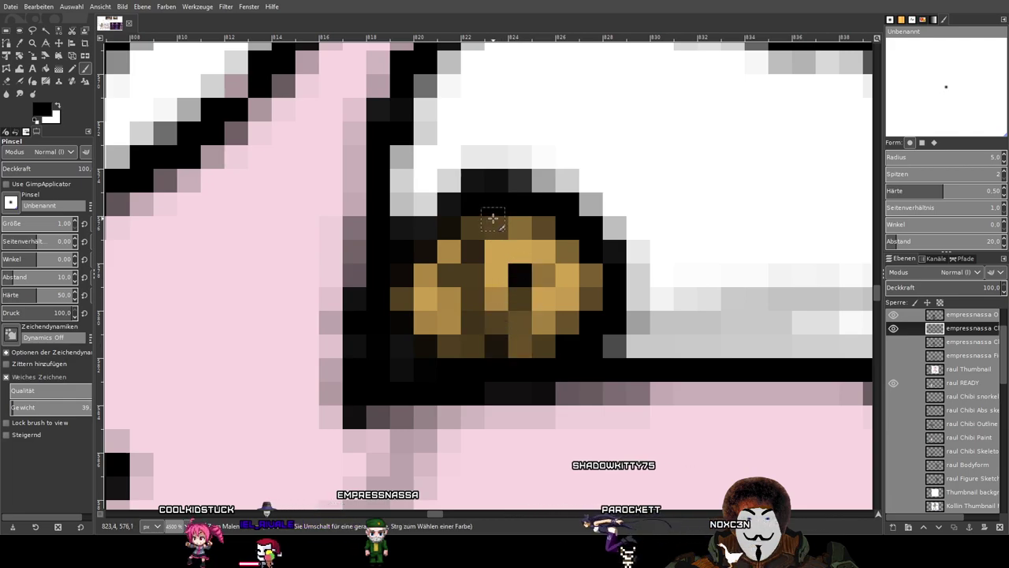
pyautogui.moveTo(492, 220); pyautogui.dragTo(495, 207)
pyautogui.hotkey('ctrl', 'z')
pyautogui.hotkey('ctrl', 'z')
pyautogui.hotkey('ctrl', 'z')
pyautogui.hotkey('ctrl', 'z')
pyautogui.hotkey('ctrl', 'z')
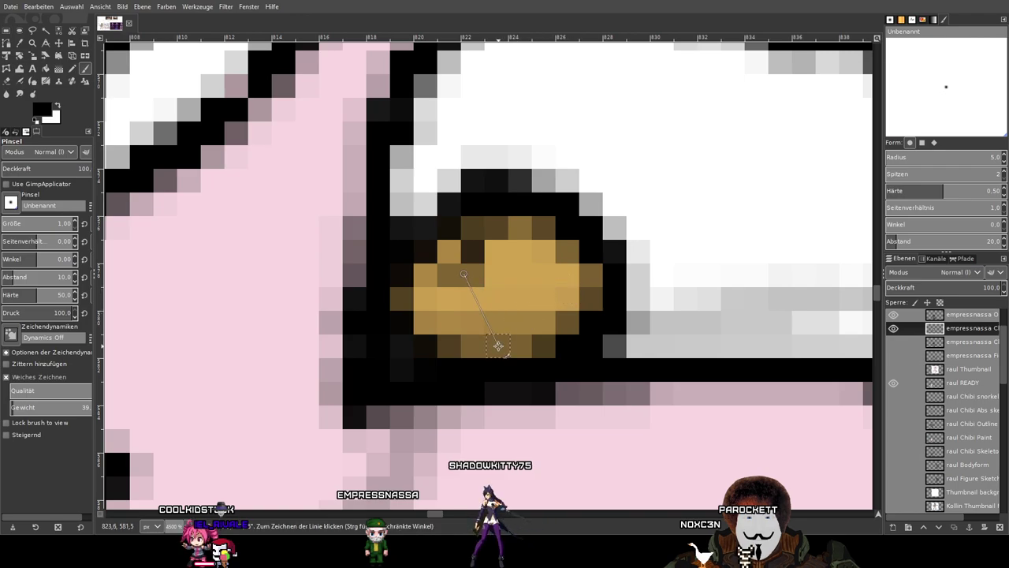
pyautogui.keyDown('shift'); pyautogui.click(498, 344); pyautogui.keyUp('shift')
pyautogui.keyDown('shift'); pyautogui.click(513, 271); pyautogui.keyUp('shift')
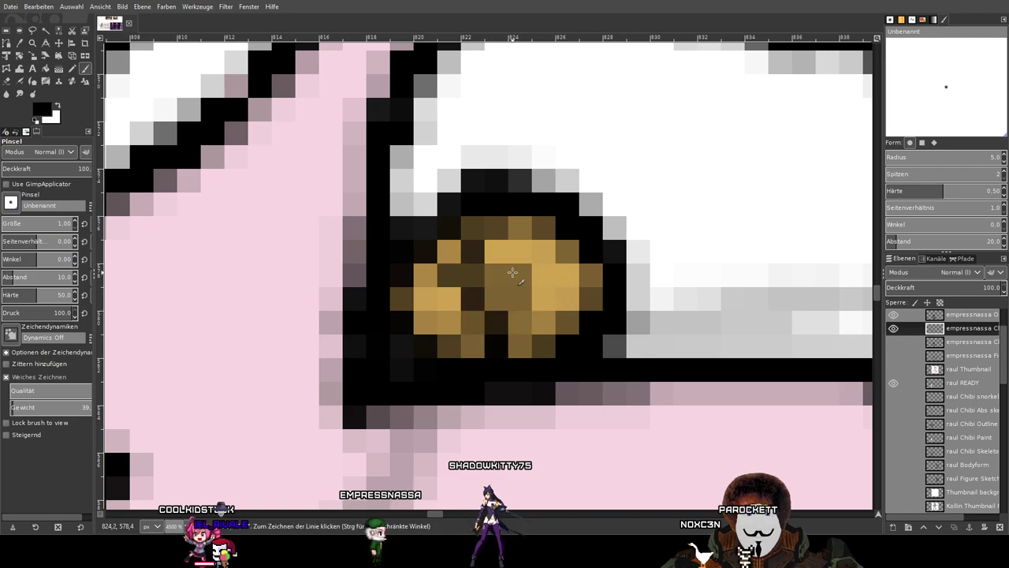
pyautogui.keyDown('shift'); pyautogui.click(491, 216); pyautogui.keyUp('shift')
pyautogui.hotkey('ctrl', 'z')
pyautogui.hotkey('ctrl', 'z')
pyautogui.hotkey('ctrl', 'z')
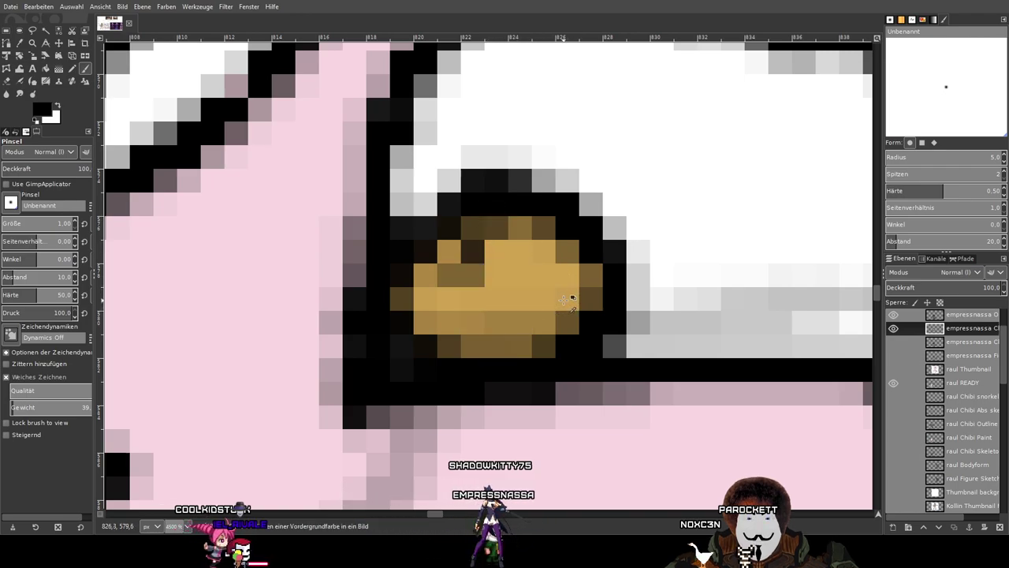
pyautogui.keyDown('shift'); pyautogui.click(492, 375); pyautogui.keyUp('shift')
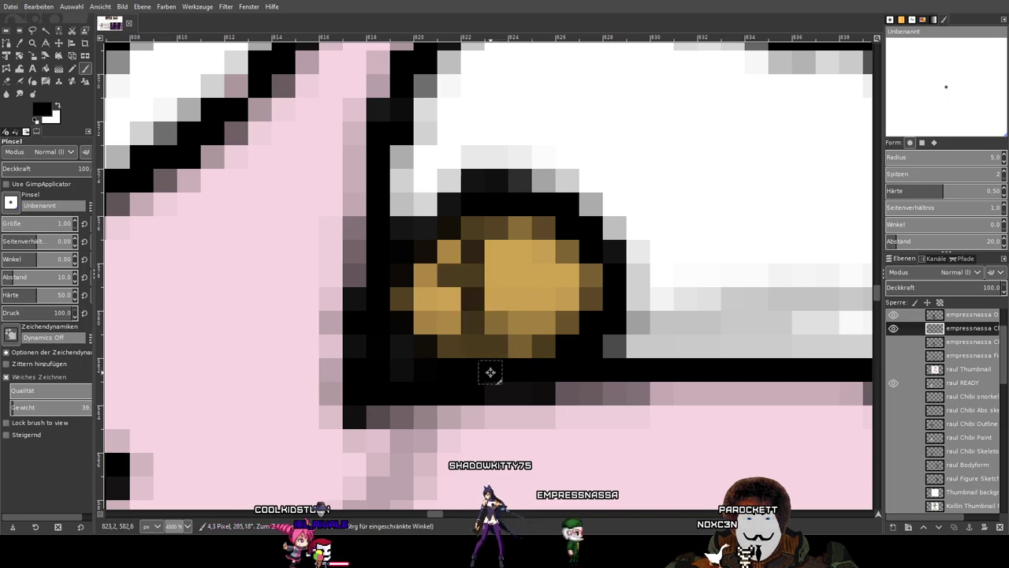
pyautogui.keyDown('shift'); pyautogui.click(535, 275); pyautogui.keyUp('shift')
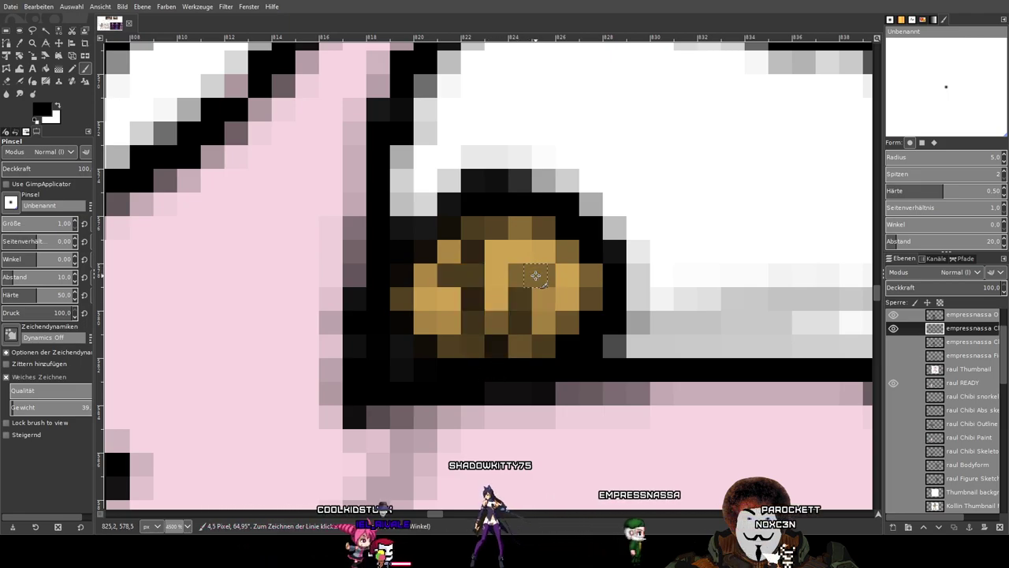
pyautogui.keyDown('shift'); pyautogui.click(493, 207); pyautogui.keyUp('shift')
pyautogui.scroll(-5, 676, 326)
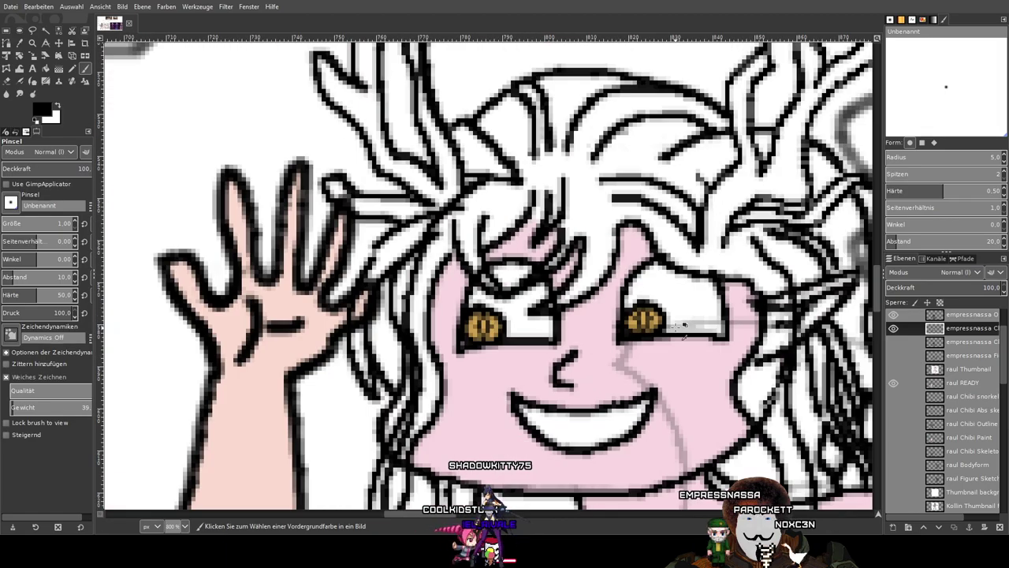
pyautogui.scroll(-3, 683, 326)
pyautogui.scroll(-1, 683, 327)
pyautogui.moveTo(682, 327); pyautogui.dragTo(227, 236)
pyautogui.scroll(-4, 915, 457)
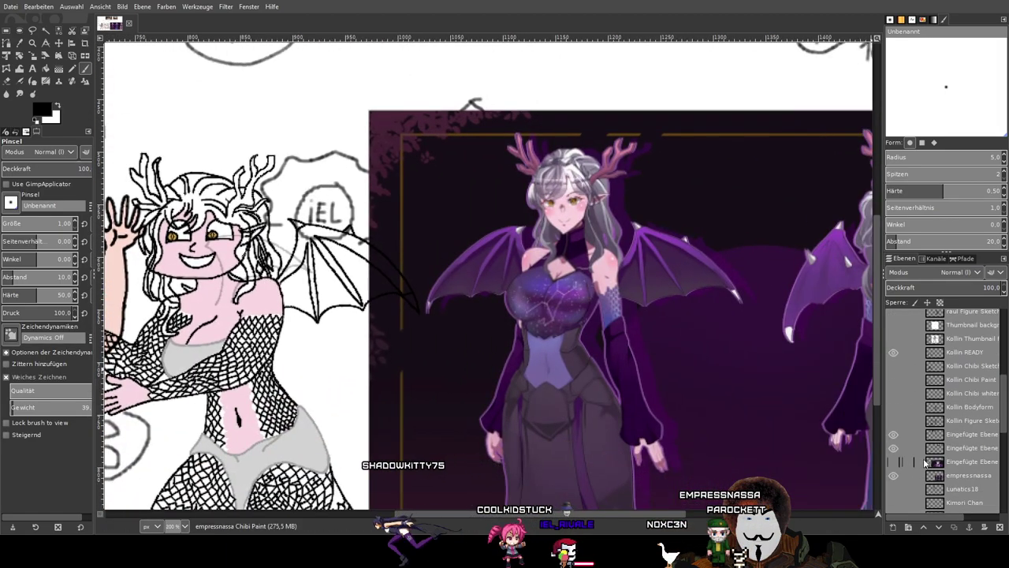
pyautogui.click(893, 463)
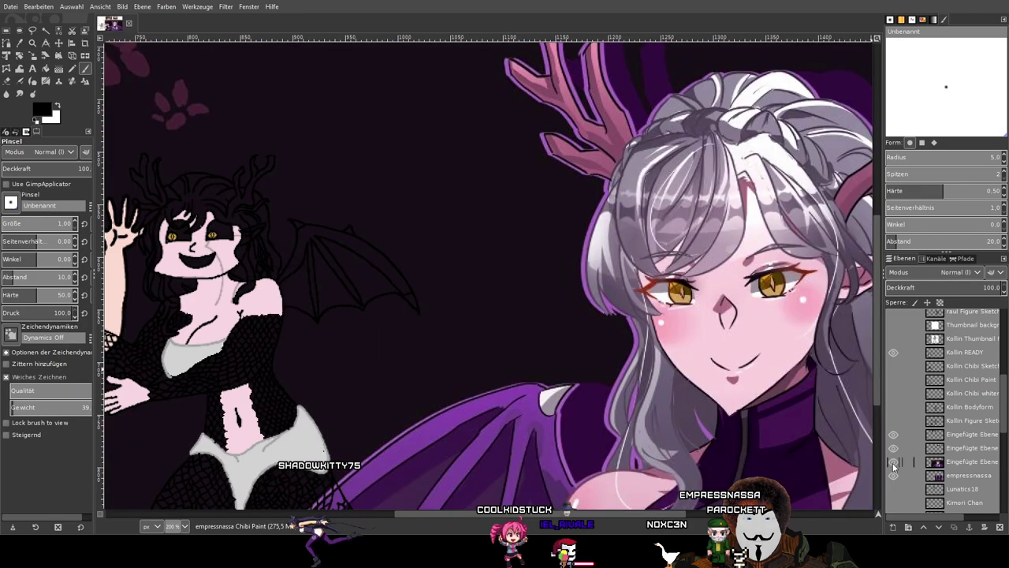
pyautogui.click(893, 465)
pyautogui.moveTo(266, 323); pyautogui.dragTo(528, 363)
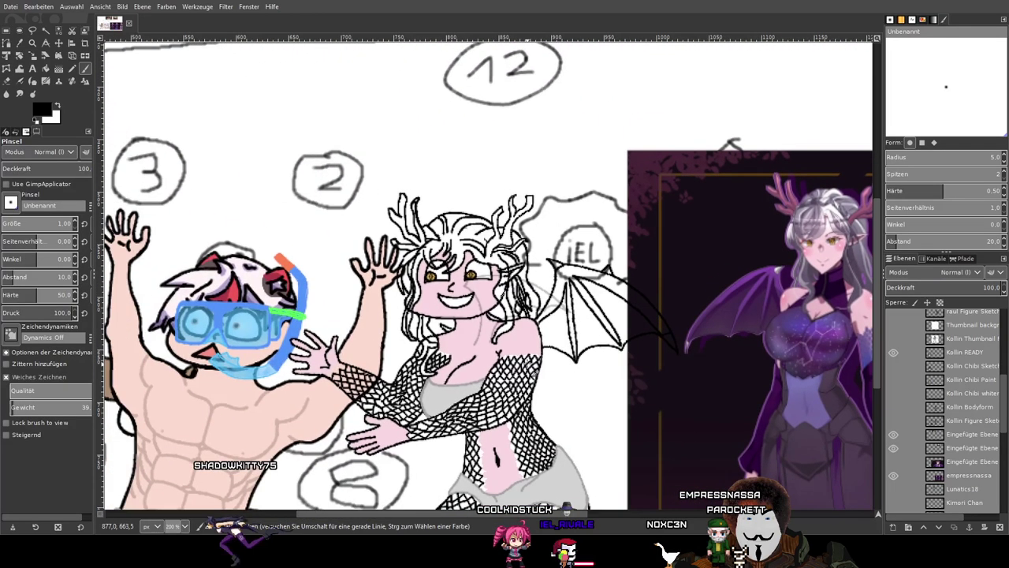
pyautogui.scroll(5, 459, 290)
pyautogui.scroll(-5, 460, 291)
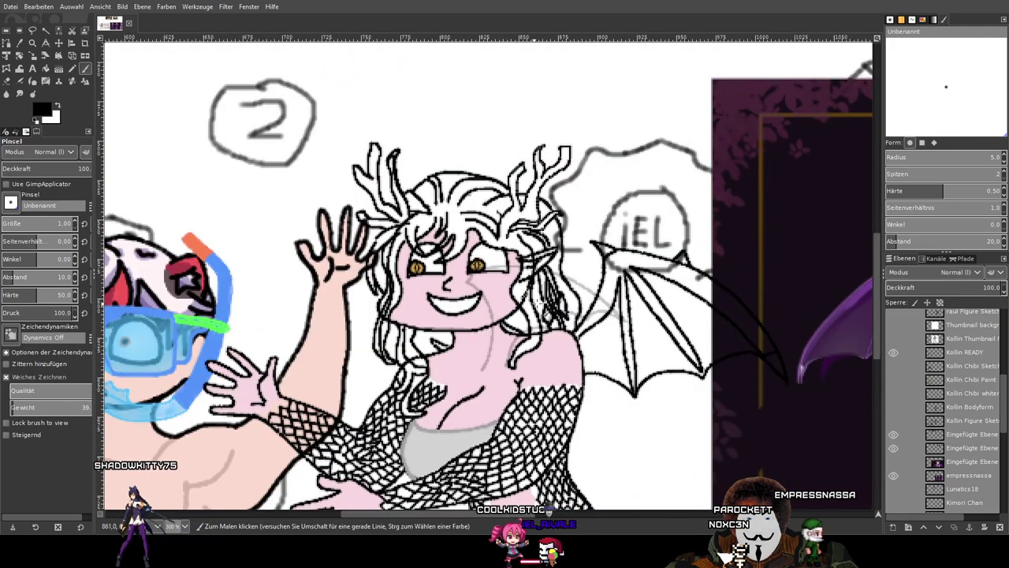
pyautogui.scroll(-1, 521, 272)
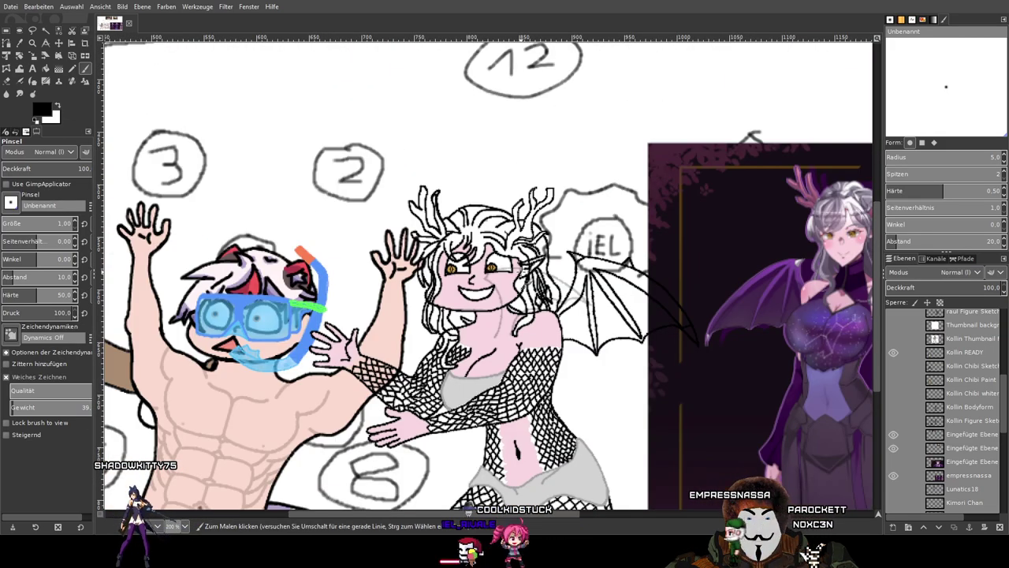
pyautogui.moveTo(520, 272); pyautogui.dragTo(503, 273)
pyautogui.scroll(1, 475, 268)
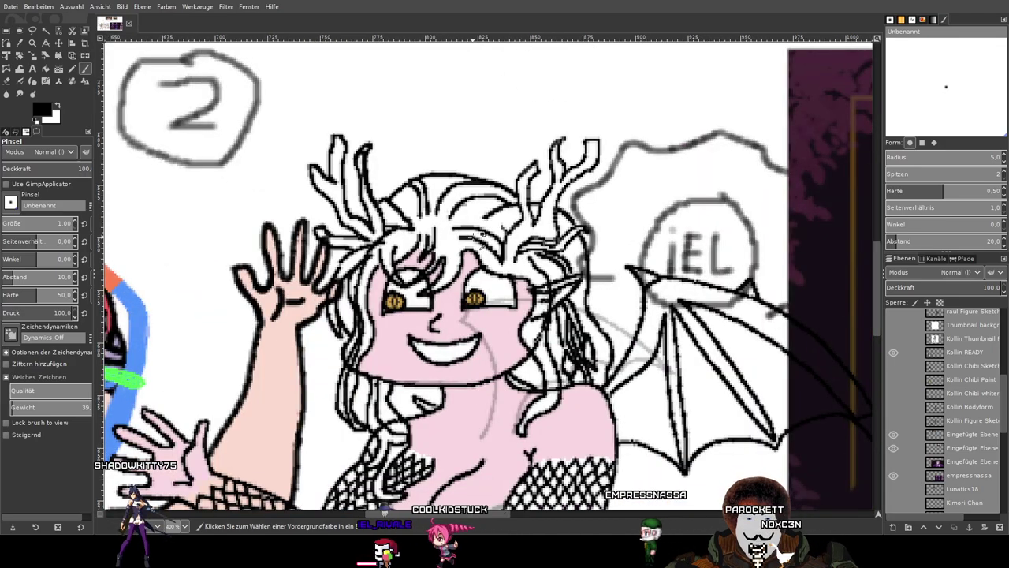
pyautogui.scroll(1, 475, 268)
pyautogui.moveTo(389, 283); pyautogui.dragTo(553, 290)
pyautogui.scroll(4, 388, 267)
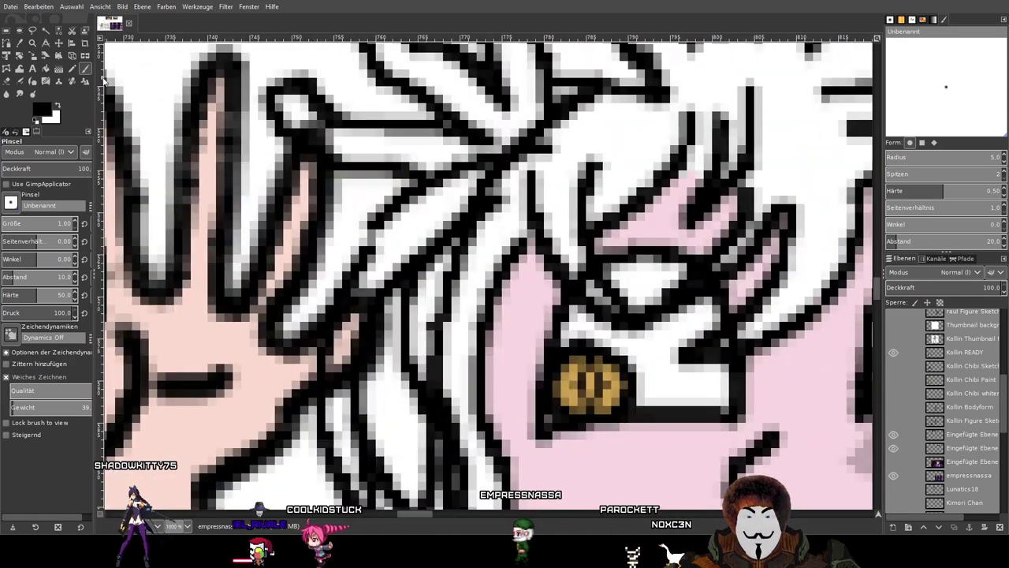
# Pick the Eraser and make the empressnassa layer active, briefly toggling the hair lineart's visibility.
pyautogui.click(7, 81)
pyautogui.scroll(3, 946, 378)
pyautogui.click(893, 369)
pyautogui.click(893, 374)
pyautogui.click(962, 372)
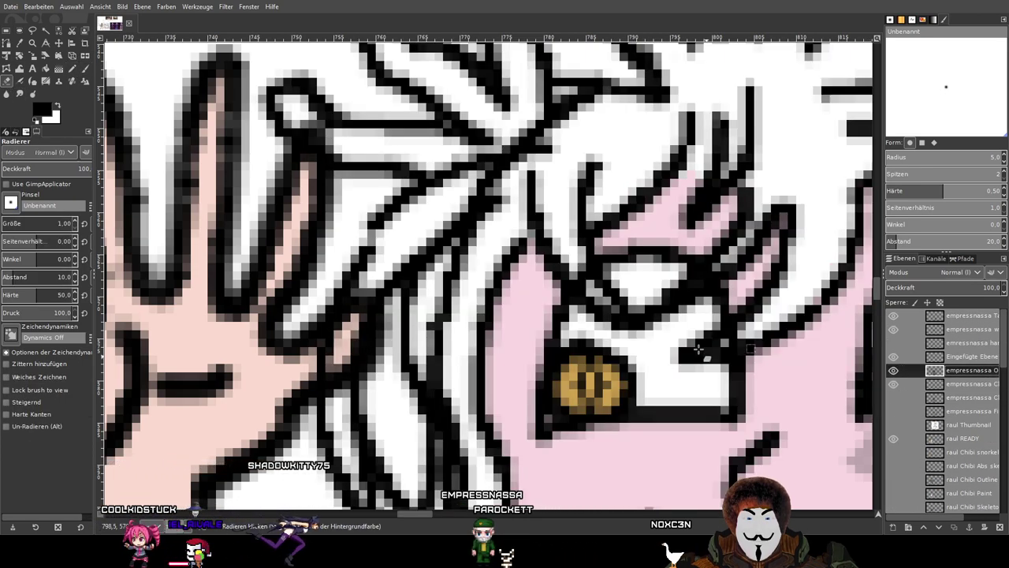
pyautogui.scroll(2, 631, 303)
pyautogui.scroll(2, 571, 260)
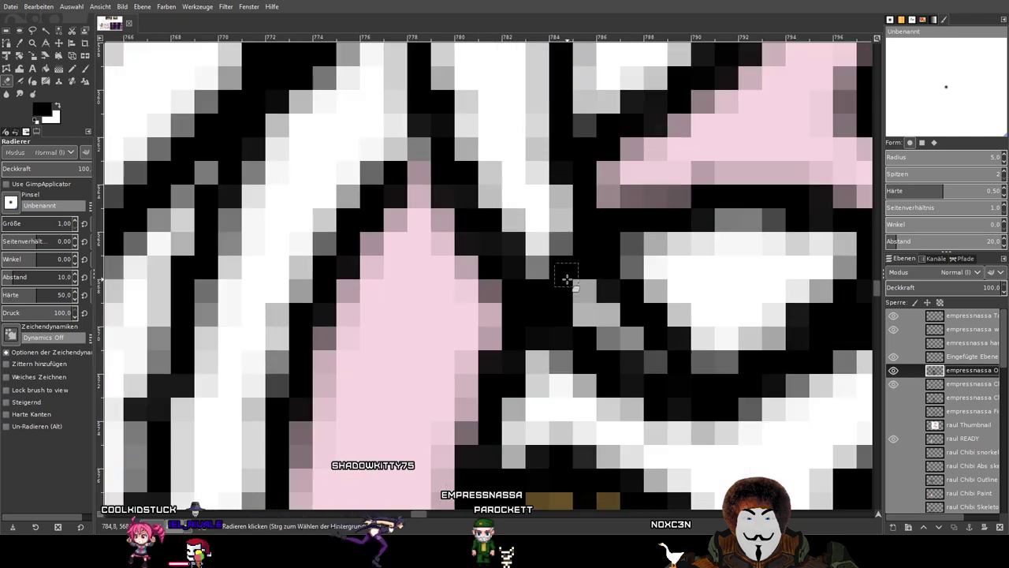
# Erase the stray dark outline pixels beside the chibi's right eye, then return to the Paintbrush zoomed out.
pyautogui.moveTo(574, 289)
pyautogui.mouseDown()
pyautogui.moveTo(535, 224)
pyautogui.moveTo(613, 326)
pyautogui.moveTo(583, 281)
pyautogui.mouseUp()
pyautogui.moveTo(506, 185); pyautogui.dragTo(581, 289)
pyautogui.scroll(-3, 583, 292)
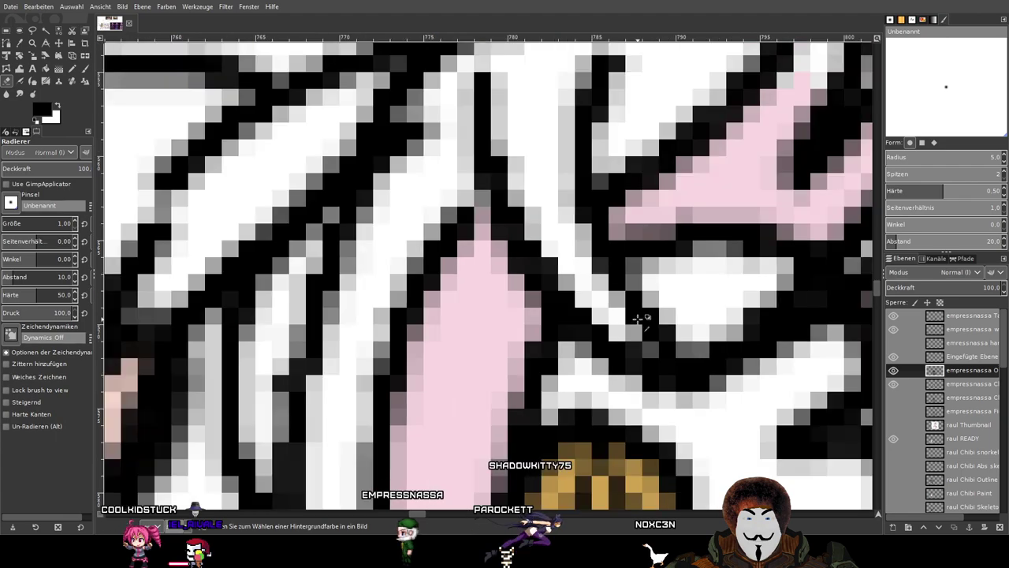
pyautogui.scroll(2, 509, 311)
pyautogui.scroll(3, 508, 311)
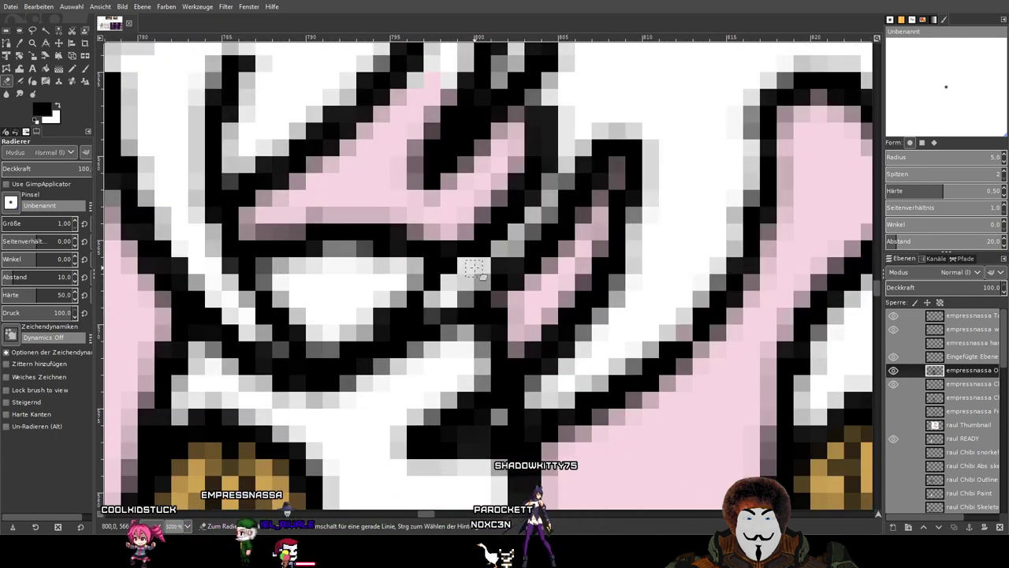
pyautogui.click(85, 70)
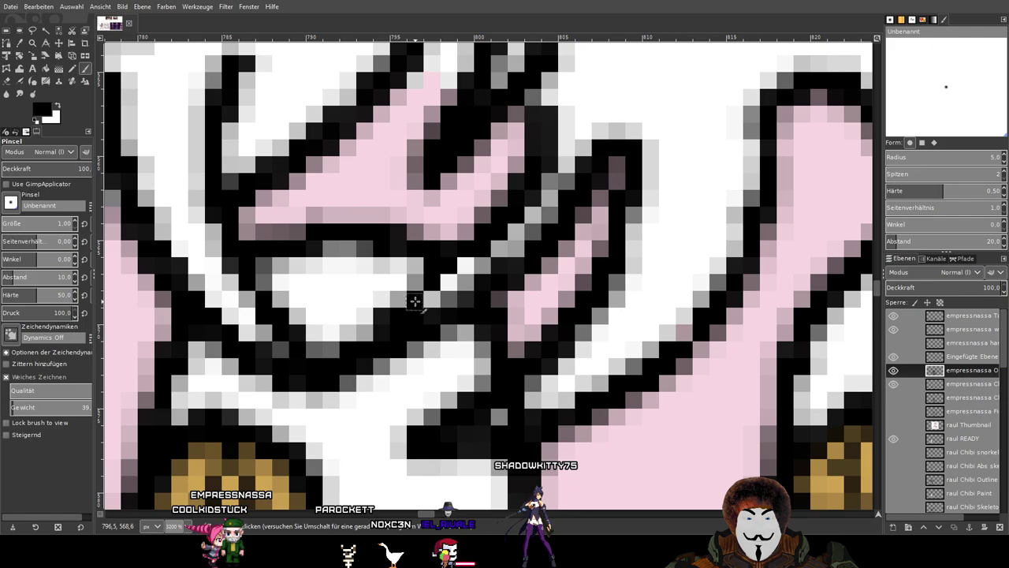
pyautogui.scroll(-3, 487, 239)
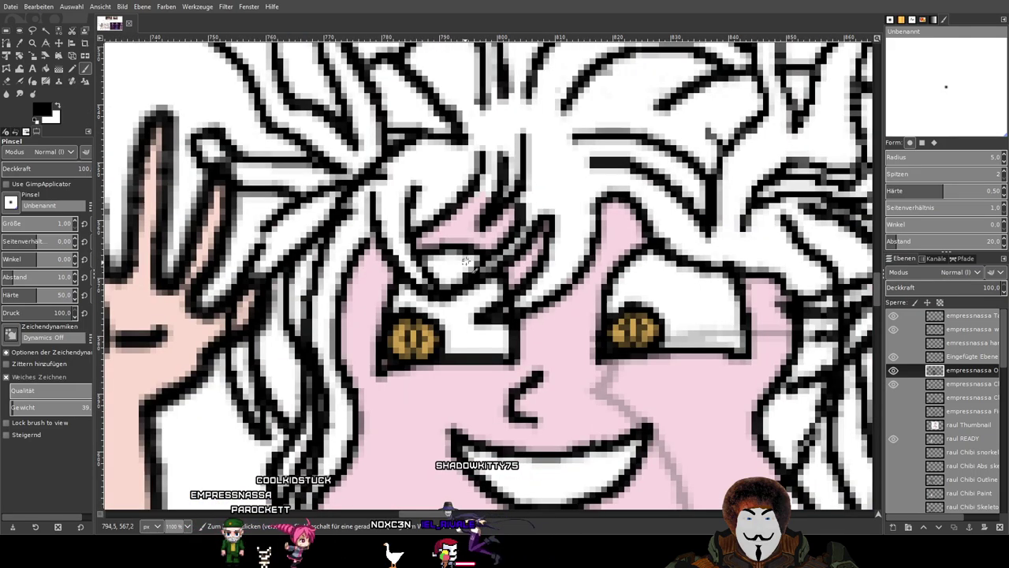
pyautogui.scroll(-3, 585, 312)
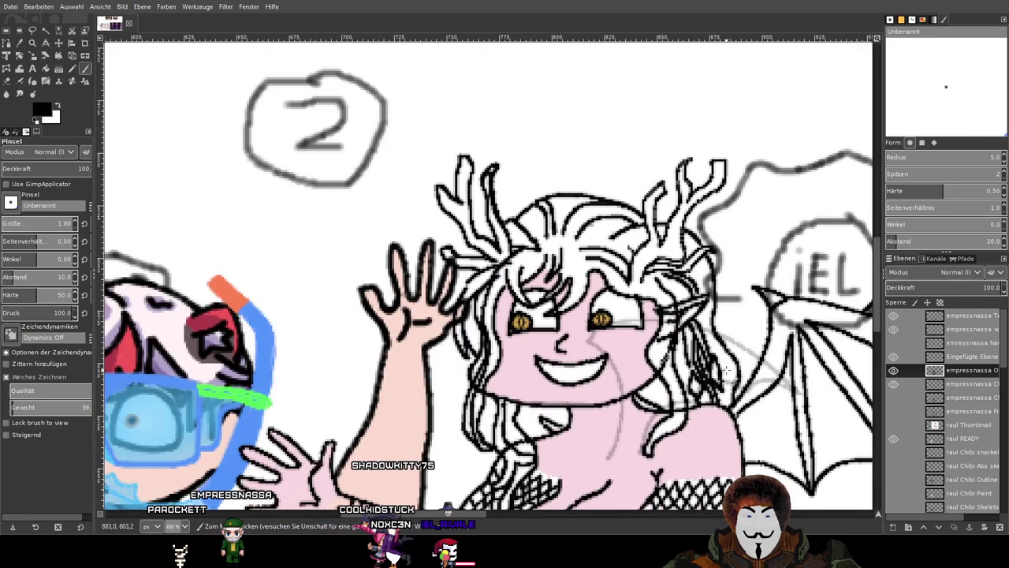
pyautogui.scroll(-2, 720, 369)
pyautogui.scroll(4, 650, 245)
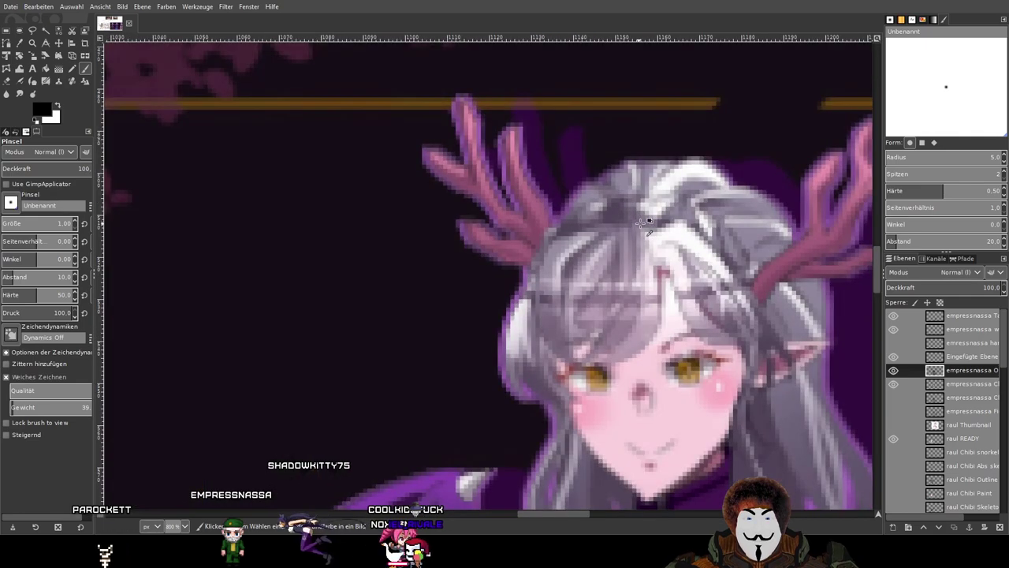
pyautogui.click(20, 45)
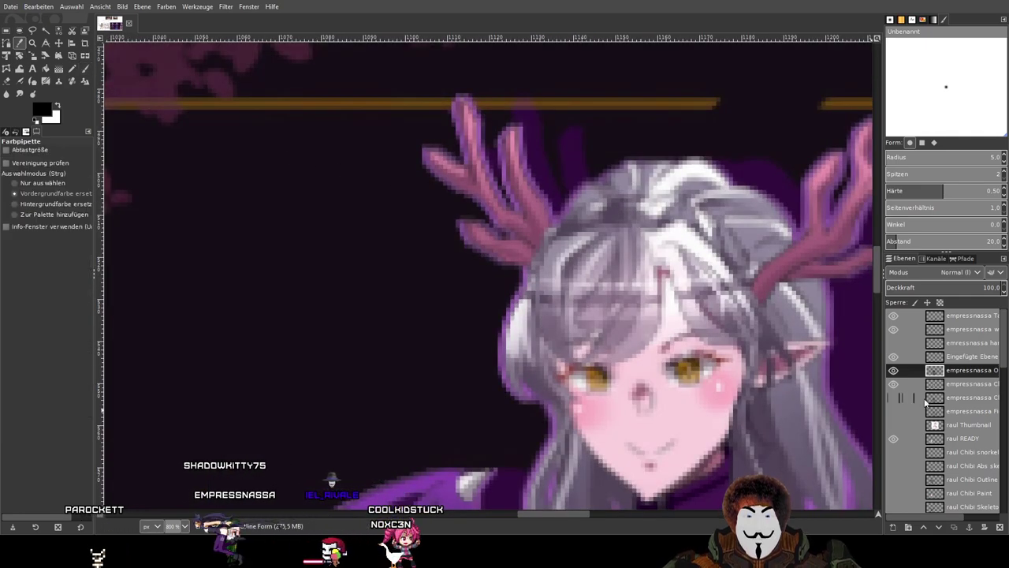
pyautogui.scroll(-10, 955, 392)
pyautogui.click(956, 391)
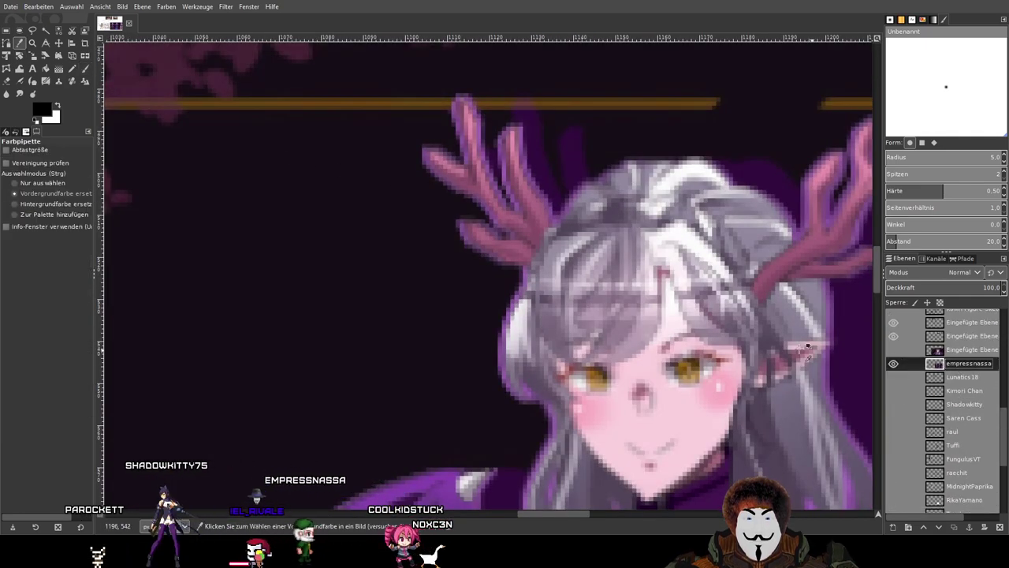
pyautogui.scroll(2, 640, 256)
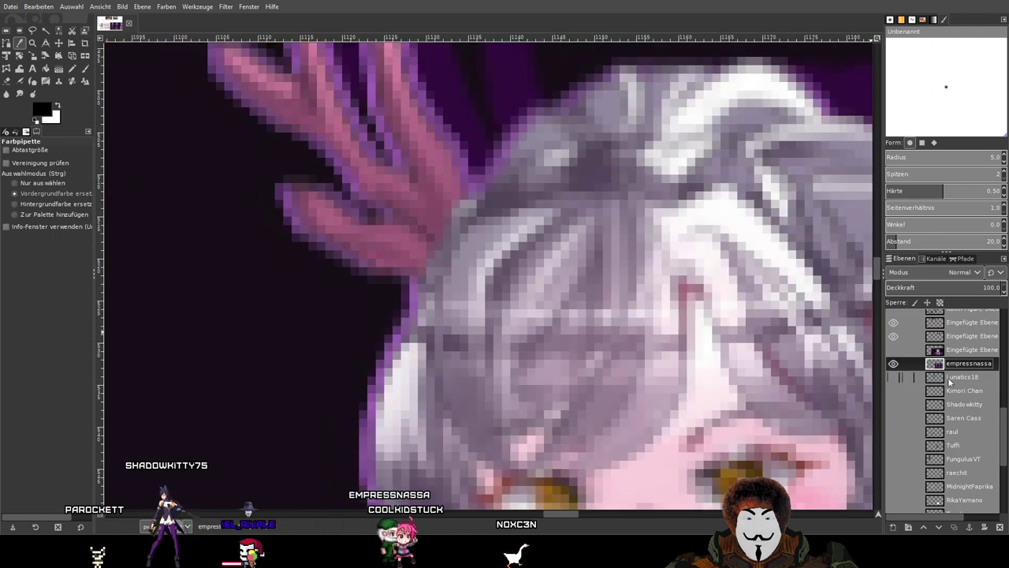
pyautogui.scroll(-5, 607, 299)
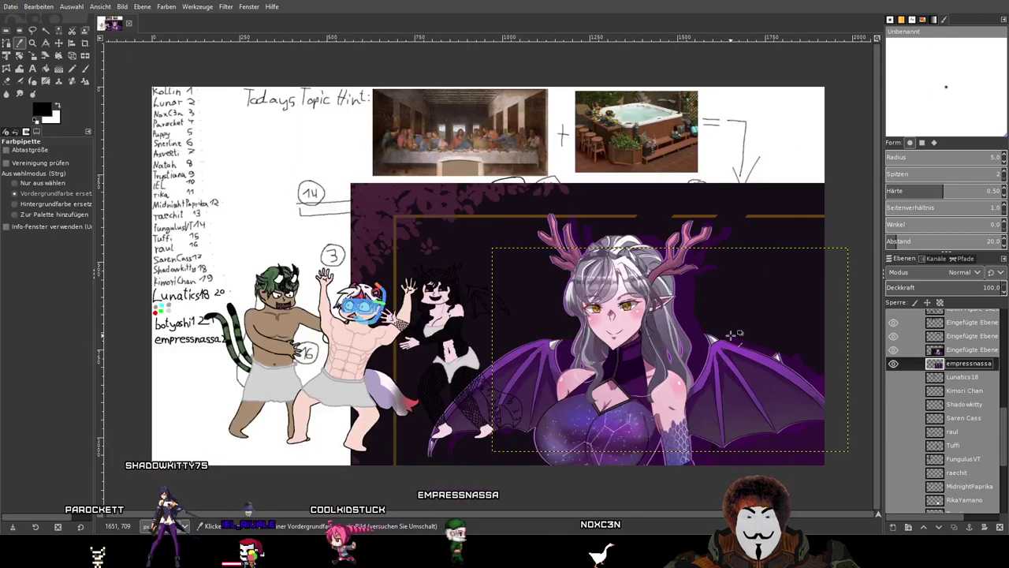
pyautogui.scroll(3, 618, 272)
pyautogui.scroll(1, 620, 272)
pyautogui.scroll(-3, 653, 288)
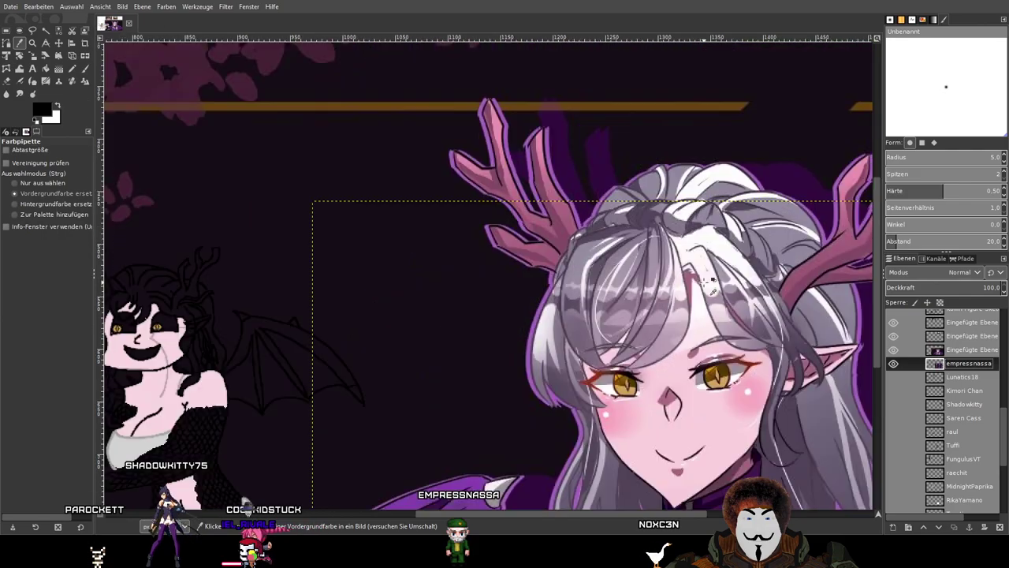
pyautogui.scroll(3, 698, 278)
pyautogui.scroll(-3, 699, 273)
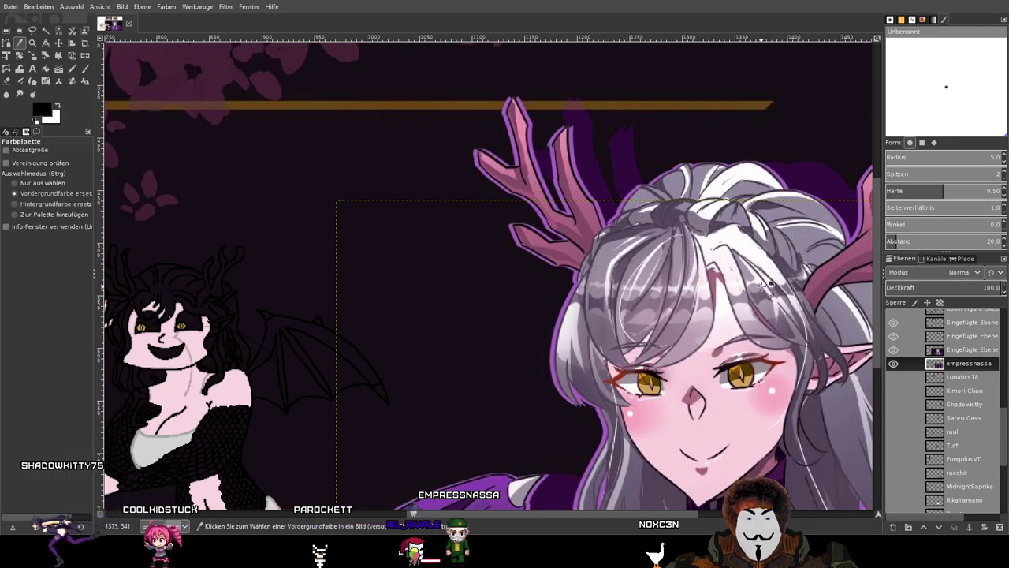
pyautogui.moveTo(490, 360); pyautogui.dragTo(872, 333)
pyautogui.moveTo(746, 344); pyautogui.dragTo(694, 333)
pyautogui.scroll(2, 544, 280)
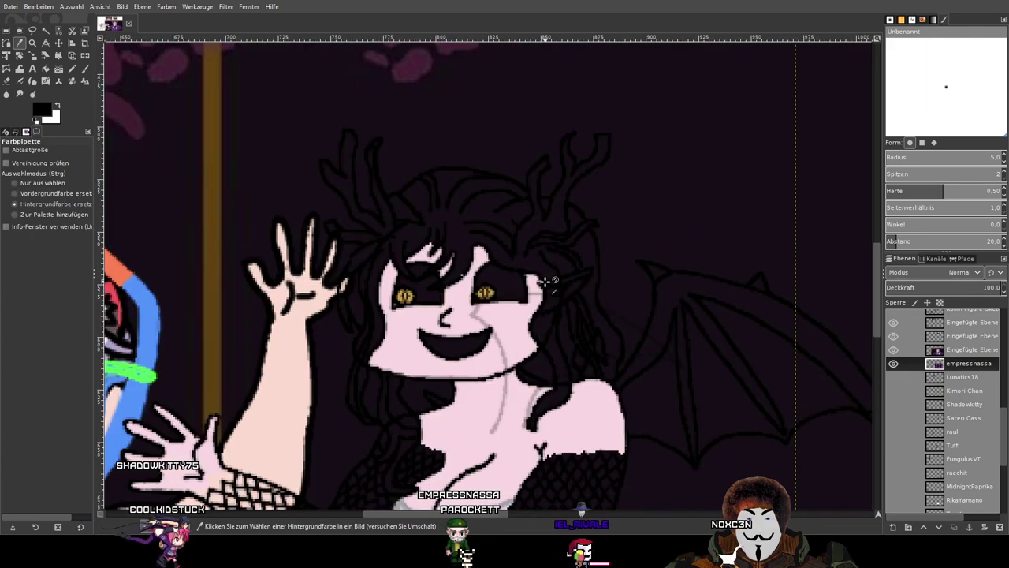
pyautogui.scroll(-1, 544, 282)
pyautogui.scroll(-1, 772, 319)
pyautogui.moveTo(777, 320); pyautogui.dragTo(270, 305)
pyautogui.scroll(1, 538, 260)
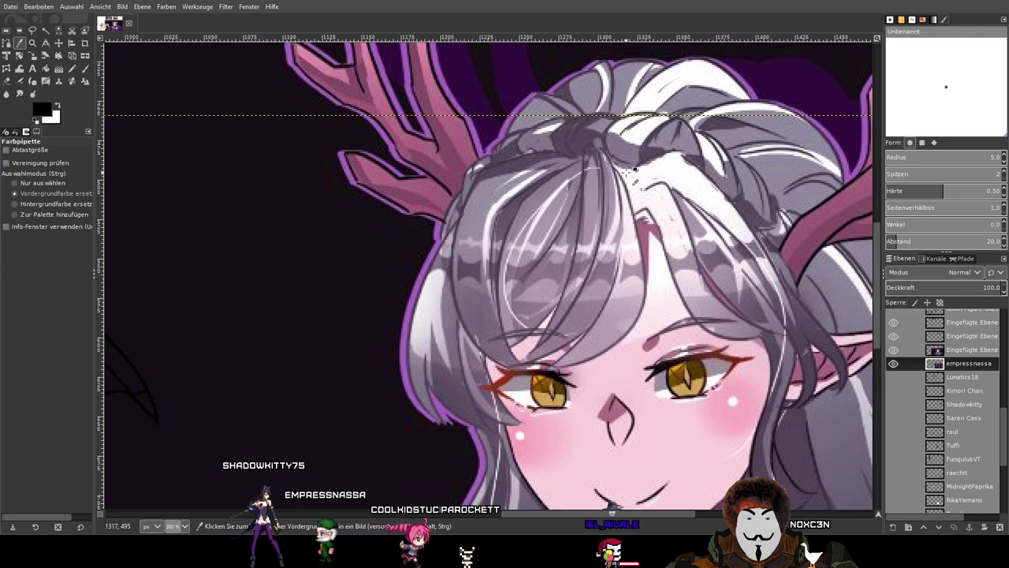
pyautogui.scroll(-2, 630, 170)
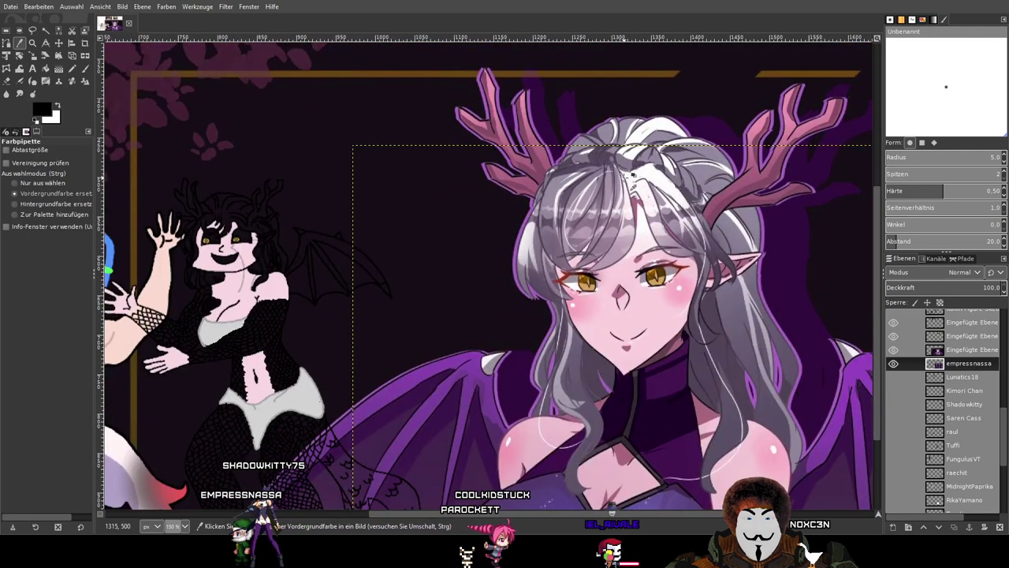
# Move the pasted reference layer right and sample a light grey from the reference girl's hair.
pyautogui.click(965, 352)
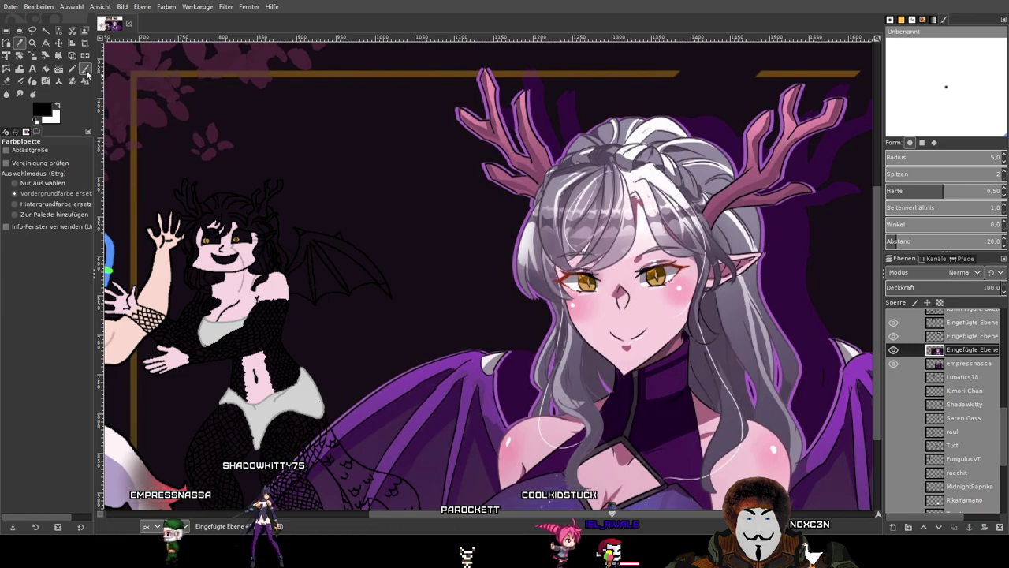
pyautogui.press('m')
pyautogui.moveTo(413, 251); pyautogui.dragTo(639, 225)
pyautogui.click(20, 44)
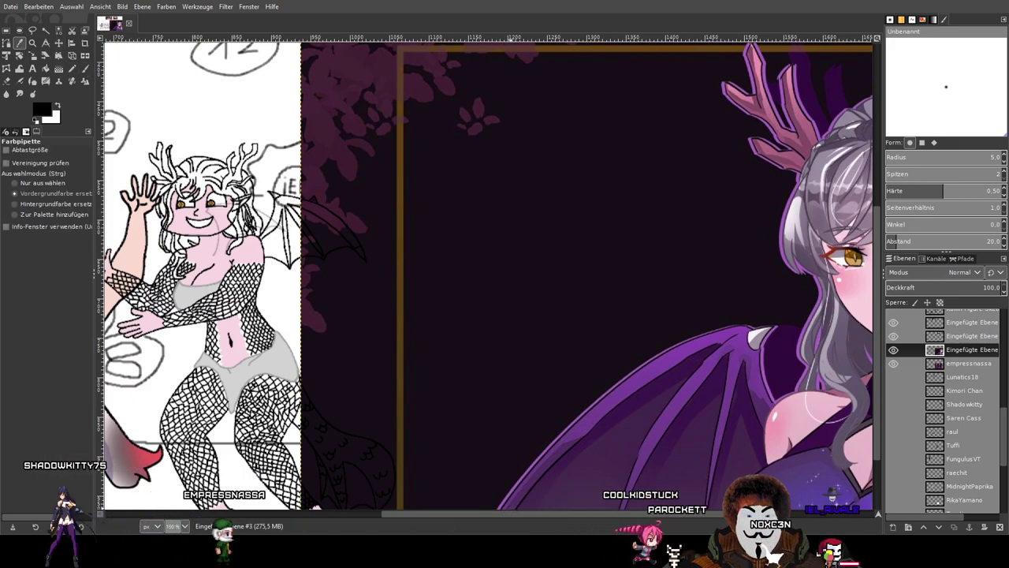
pyautogui.moveTo(647, 299)
pyautogui.mouseDown()
pyautogui.moveTo(353, 327)
pyautogui.moveTo(660, 281)
pyautogui.moveTo(516, 302)
pyautogui.moveTo(360, 353)
pyautogui.mouseUp()
pyautogui.scroll(2, 604, 257)
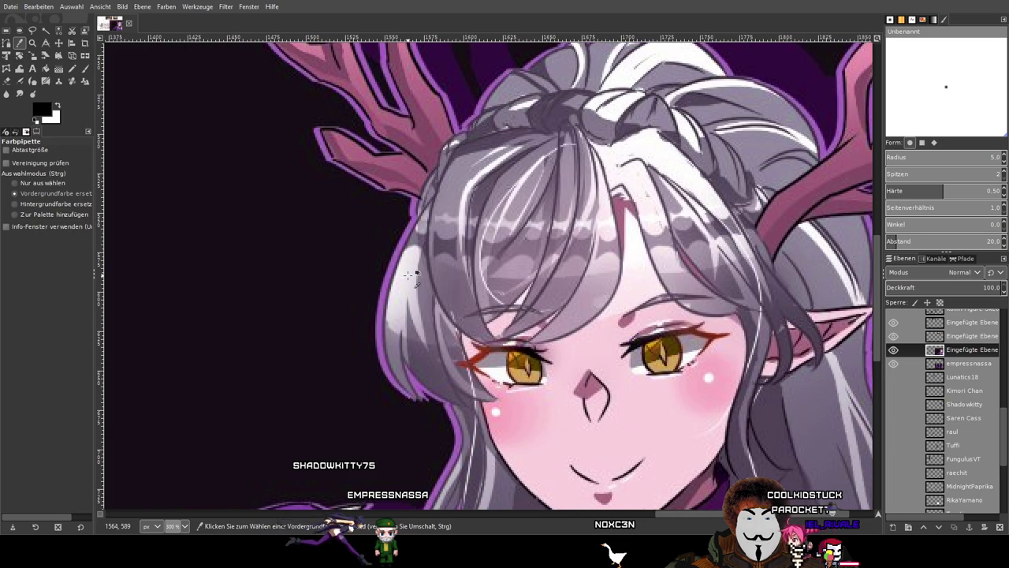
pyautogui.click(411, 278)
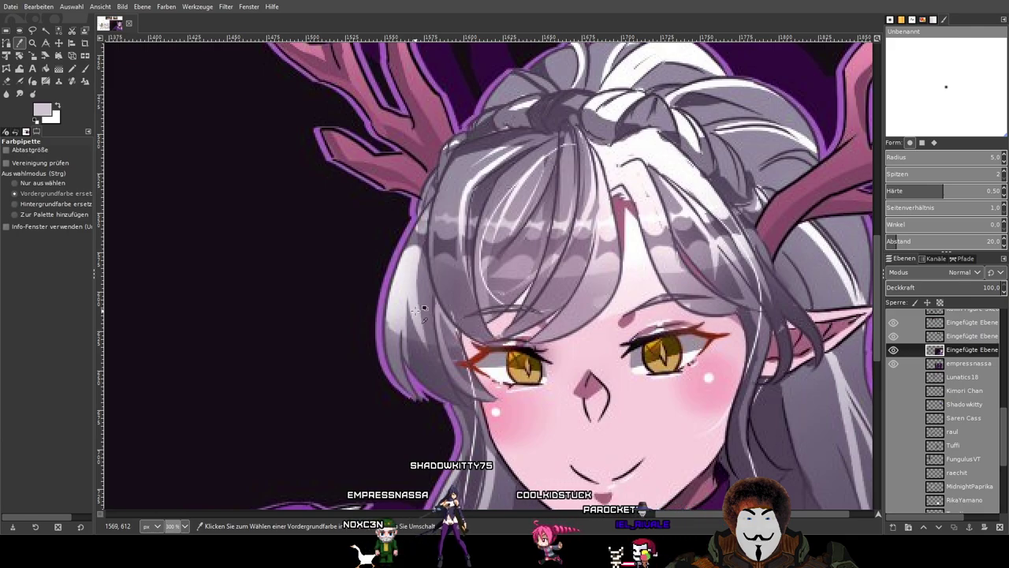
# Return to the Paintbrush and hide the pasted reference layer.
pyautogui.click(89, 70)
pyautogui.scroll(-4, 540, 276)
pyautogui.scroll(2, 565, 299)
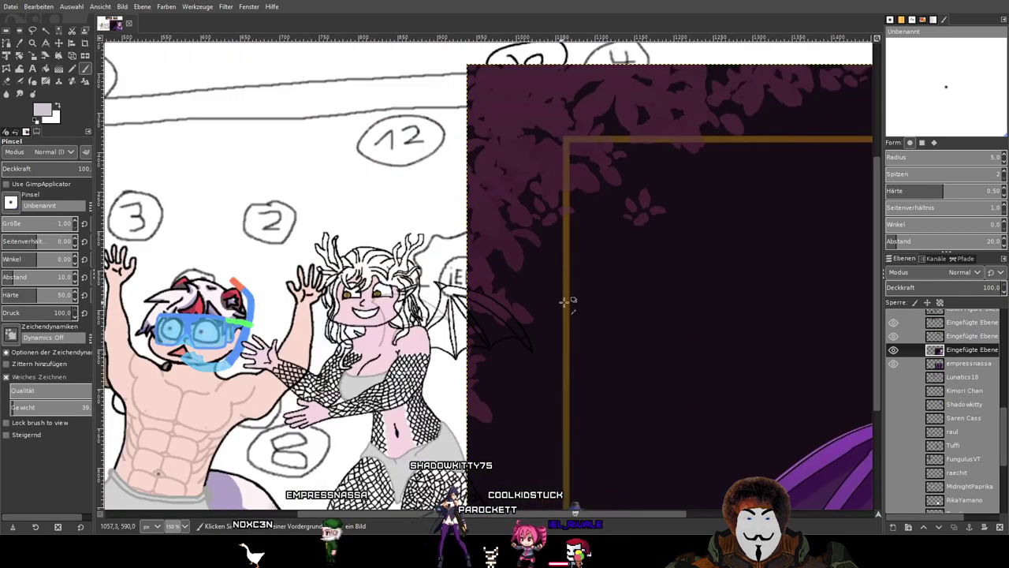
pyautogui.click(893, 349)
pyautogui.scroll(2, 386, 292)
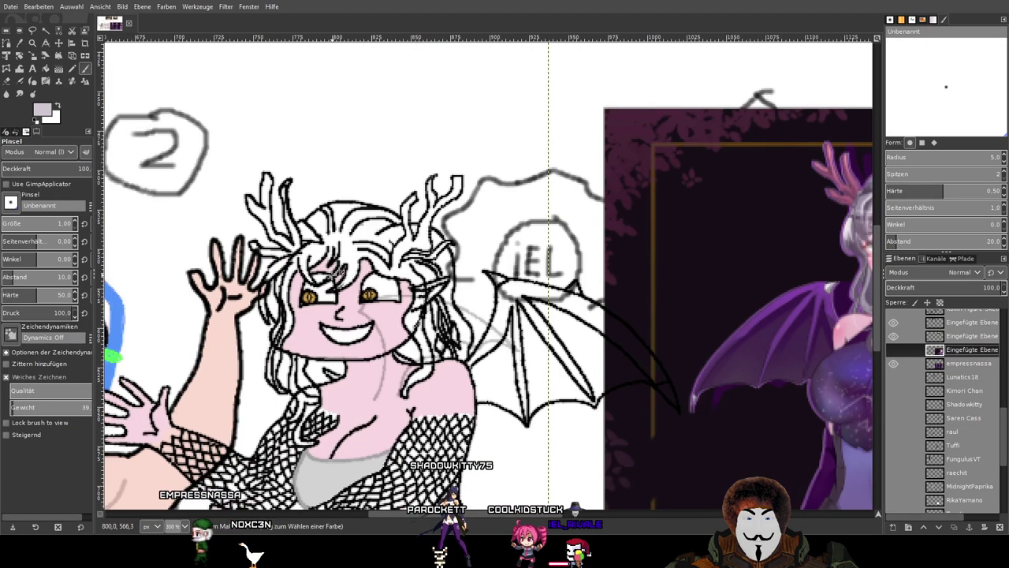
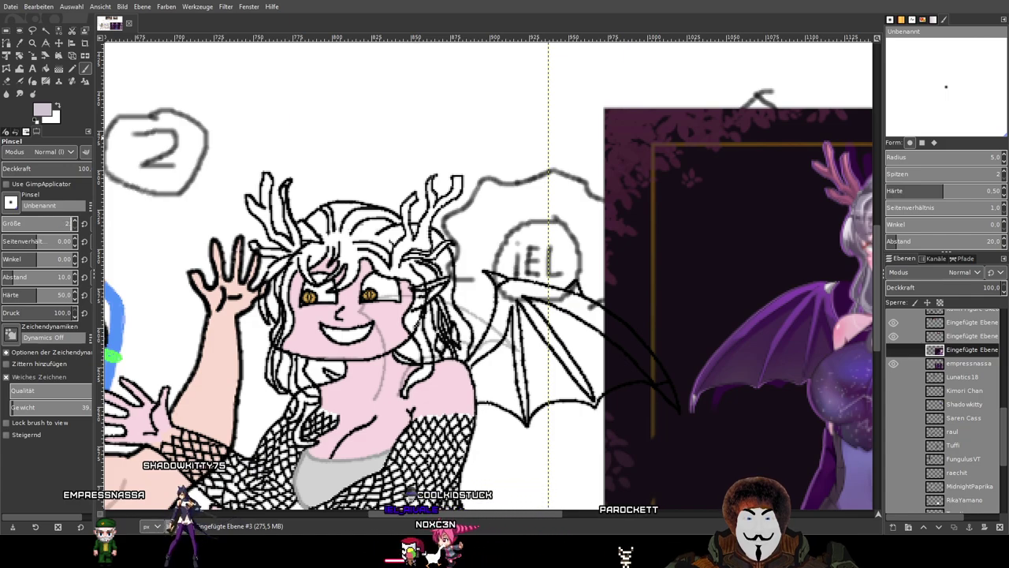
# Shift the empressnassa reference layer left and down beside the chibi sketch, then reselect the Paintbrush.
pyautogui.moveTo(398, 279); pyautogui.dragTo(323, 266)
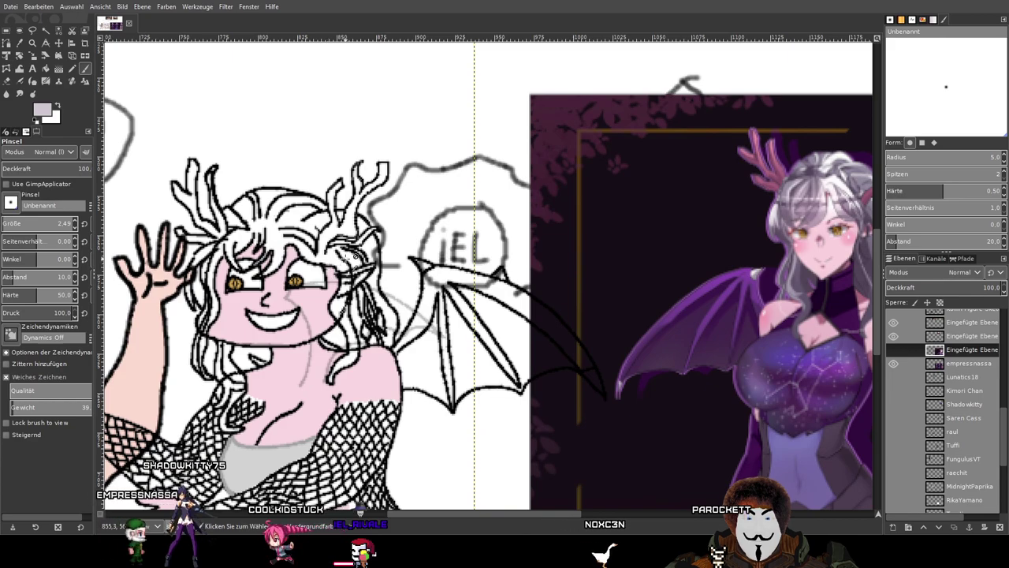
pyautogui.scroll(-1, 437, 258)
pyautogui.moveTo(390, 251); pyautogui.dragTo(351, 265)
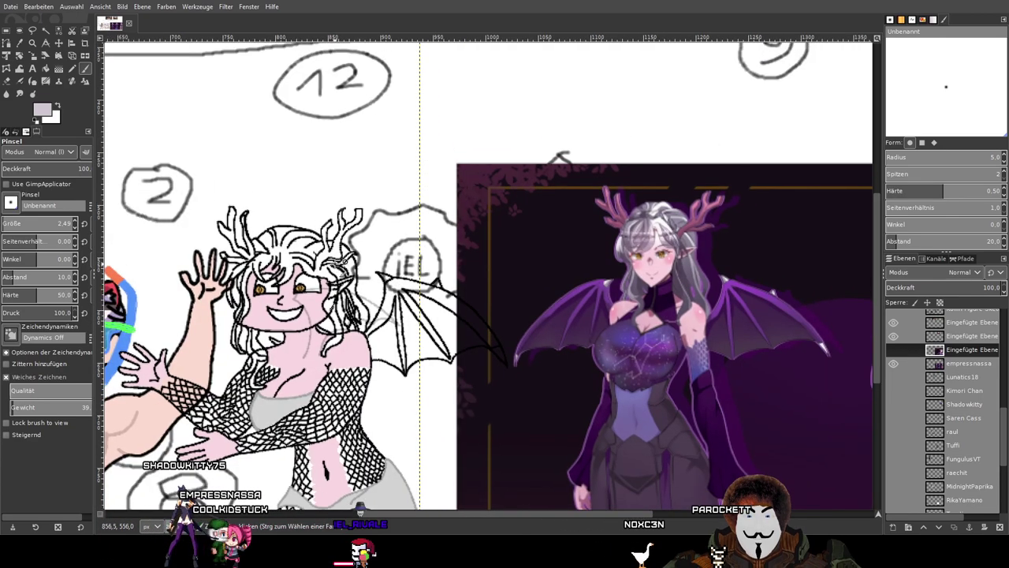
pyautogui.click(58, 43)
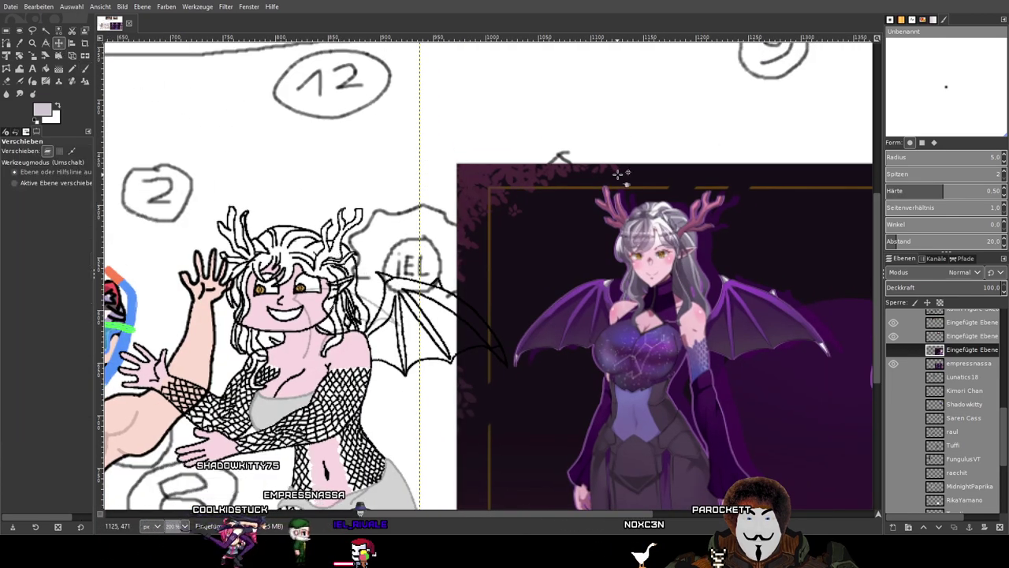
pyautogui.moveTo(765, 241); pyautogui.dragTo(666, 268)
pyautogui.click(85, 69)
pyautogui.scroll(2, 347, 261)
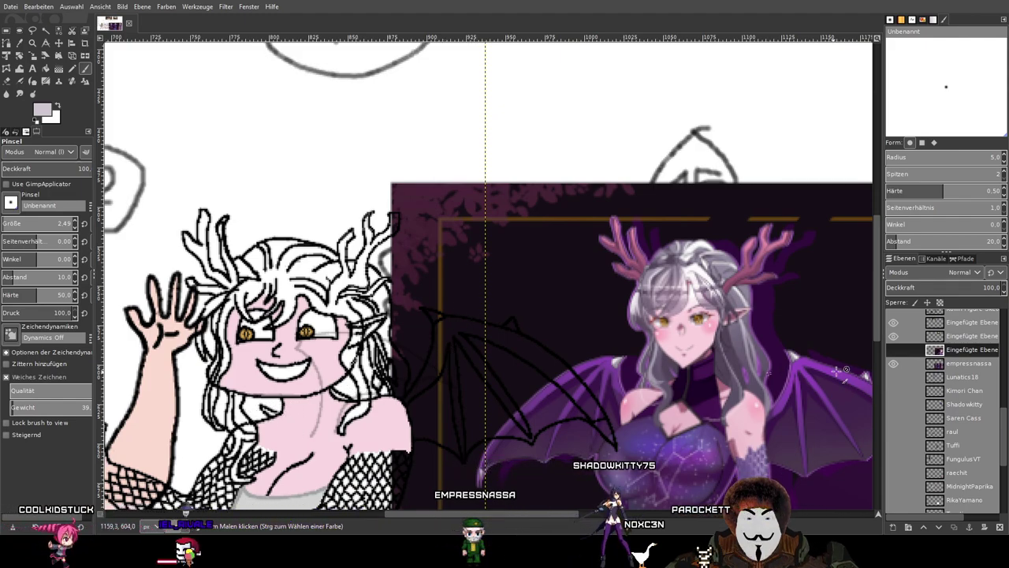
pyautogui.scroll(5, 947, 363)
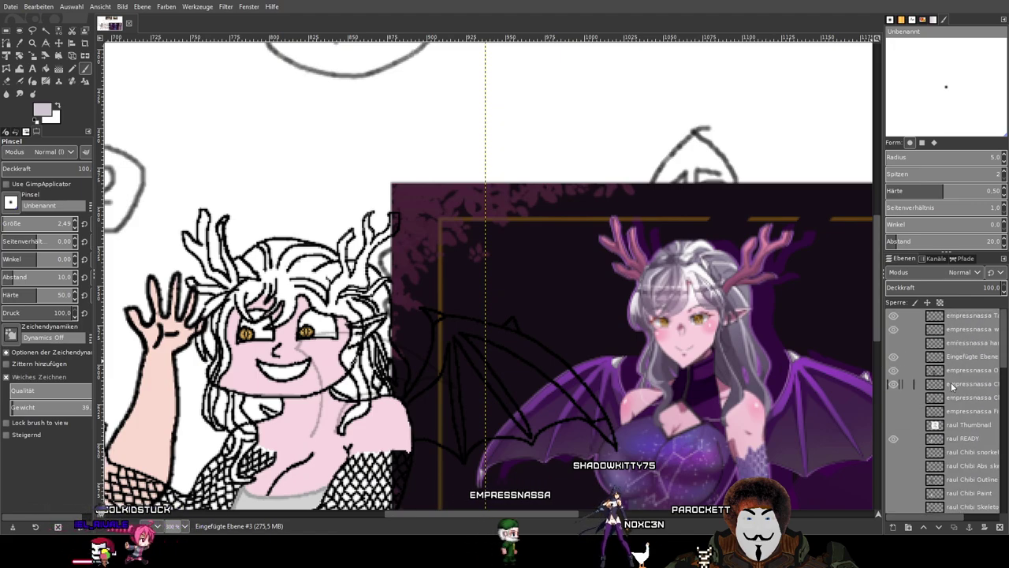
# Check the empressnassa Chibi Paint layer's colours and hide the raised waving arm layer.
pyautogui.click(951, 384)
pyautogui.click(894, 384)
pyautogui.click(894, 384)
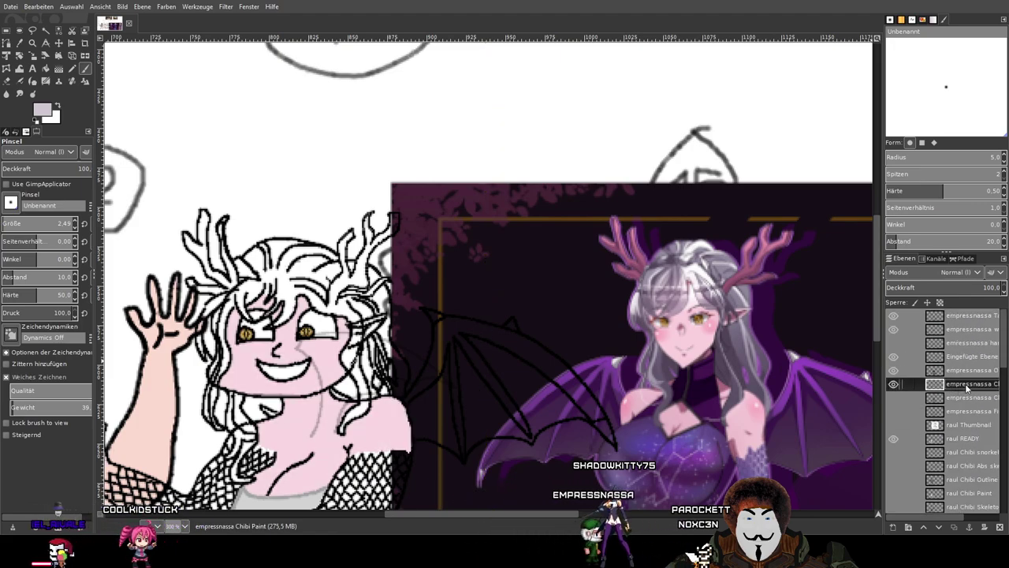
pyautogui.scroll(-2, 440, 384)
pyautogui.hscroll(-2, 439, 384)
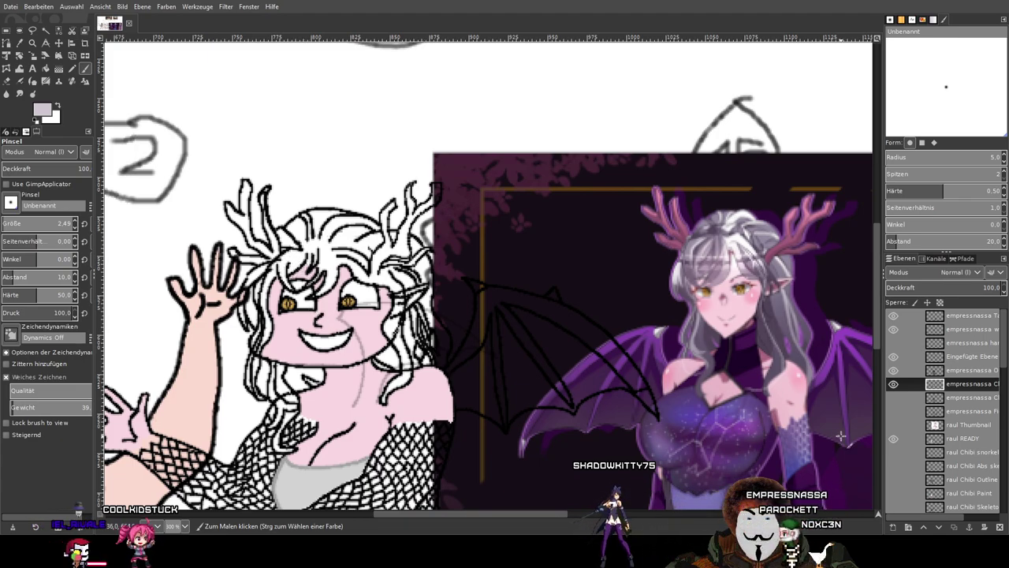
pyautogui.click(894, 439)
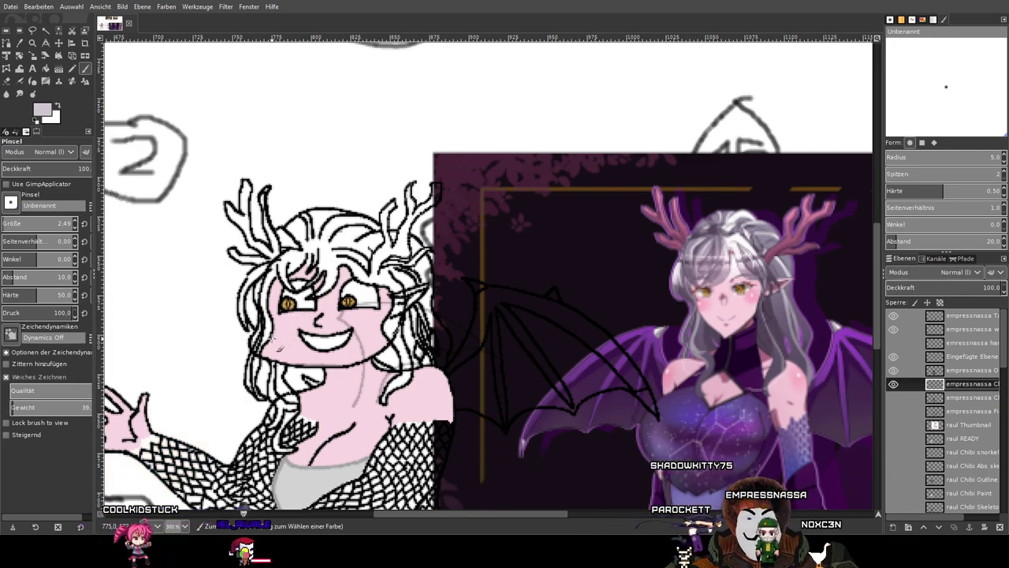
pyautogui.keyDown('ctrl'); pyautogui.scroll(4, 276, 368); pyautogui.keyUp('ctrl')
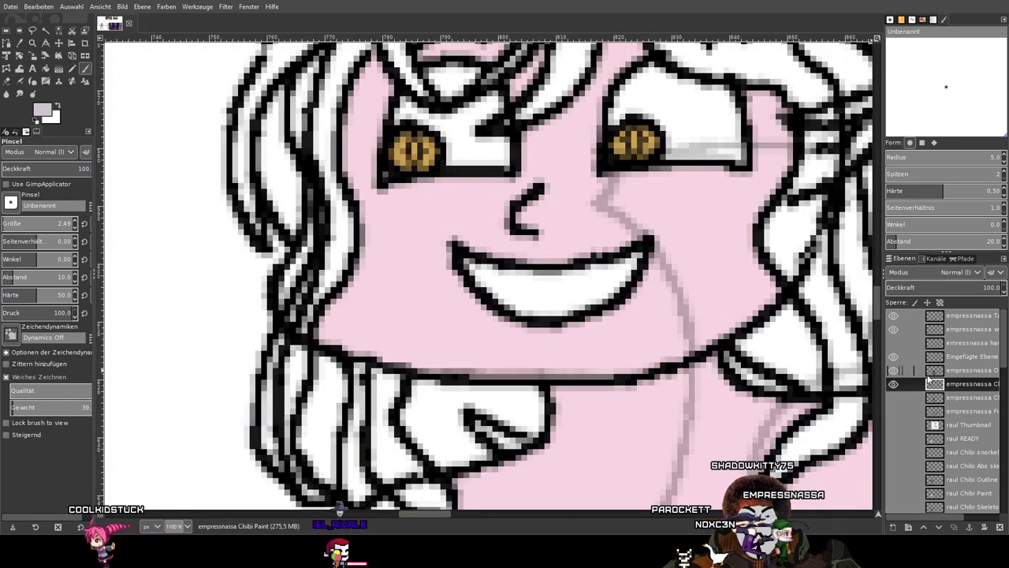
# Erase stray dark pixels in the hair outline on the empressnassa outline layer.
pyautogui.click(961, 372)
pyautogui.click(31, 82)
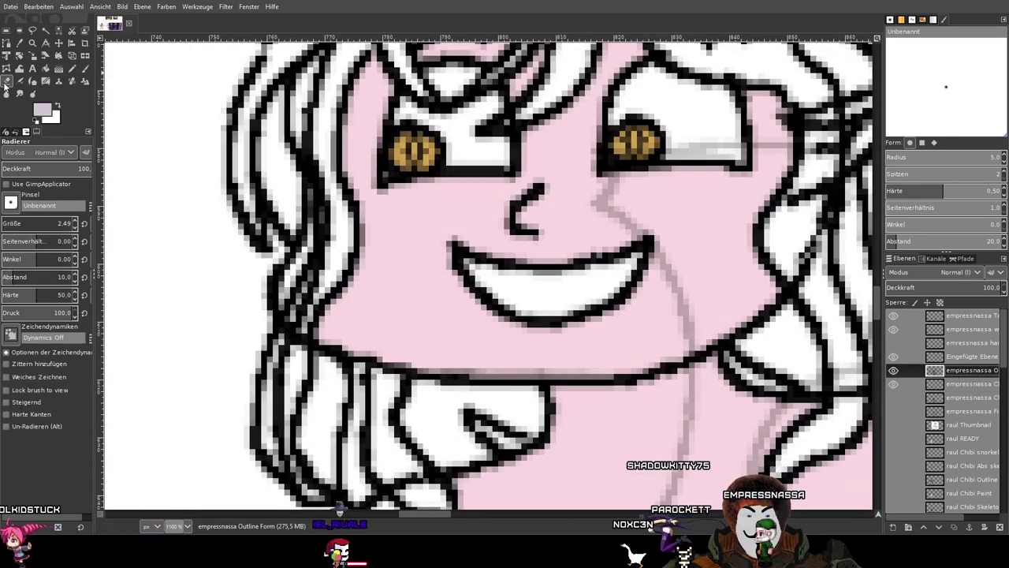
pyautogui.keyDown('ctrl'); pyautogui.scroll(3, 250, 243); pyautogui.keyUp('ctrl')
pyautogui.moveTo(274, 239); pyautogui.dragTo(268, 290)
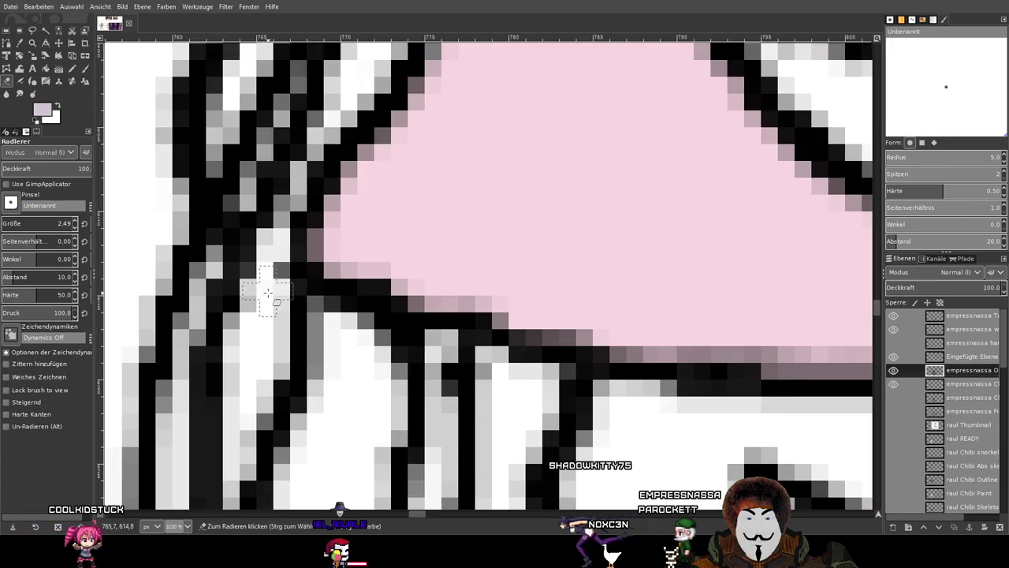
pyautogui.keyDown('ctrl'); pyautogui.scroll(-4, 282, 270); pyautogui.keyUp('ctrl')
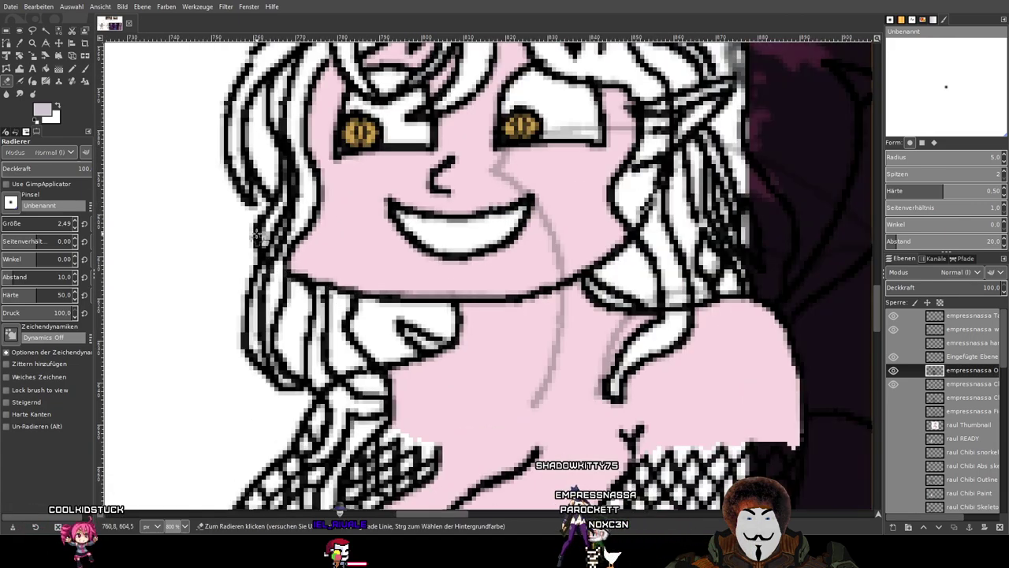
pyautogui.moveTo(337, 219); pyautogui.dragTo(416, 260)
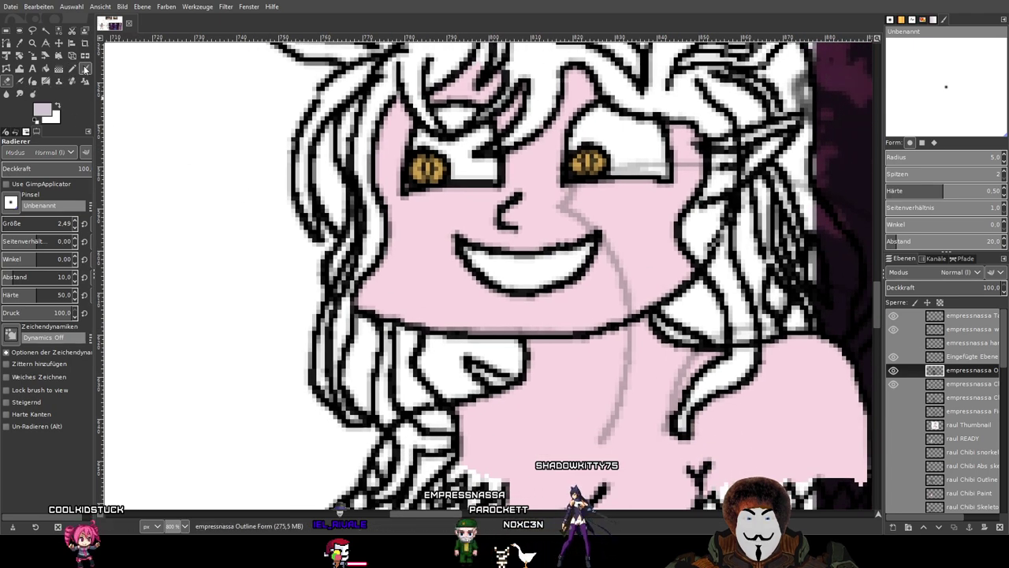
# Paint a pale lavender streak across the hair on the paint layer, then pick skin pink.
pyautogui.click(72, 69)
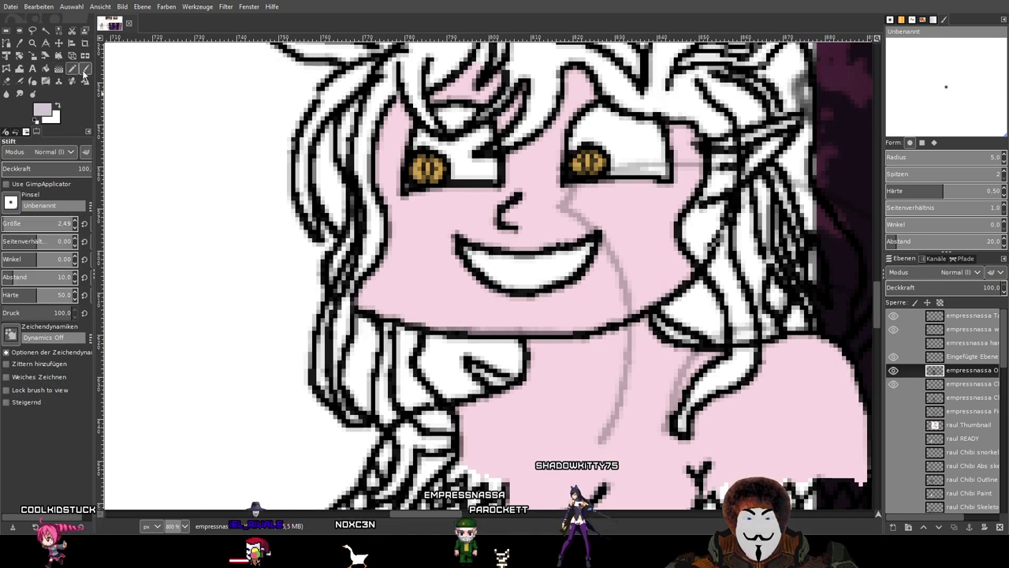
pyautogui.click(85, 70)
pyautogui.press('pagedown')
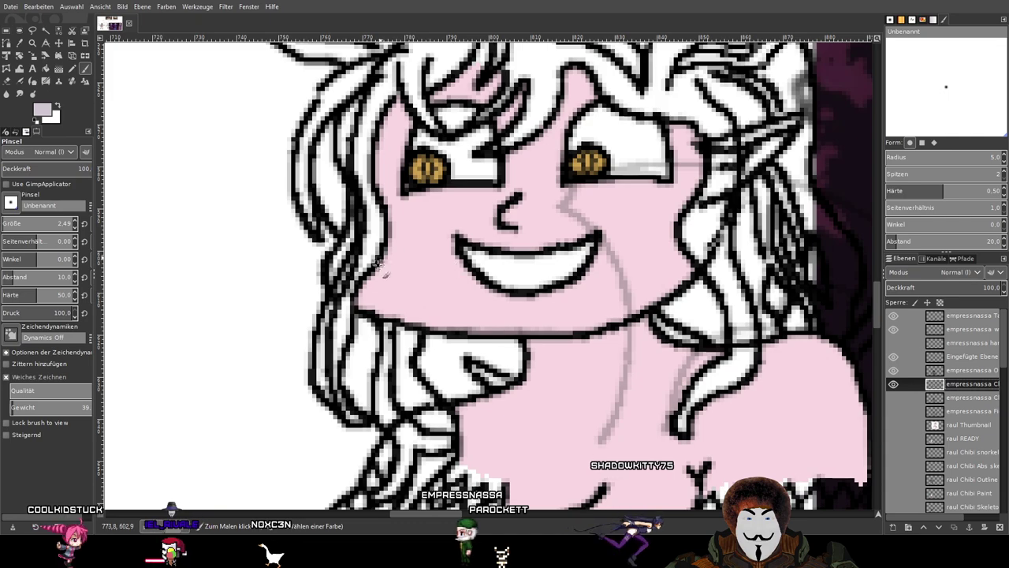
pyautogui.scroll(5, 546, 235)
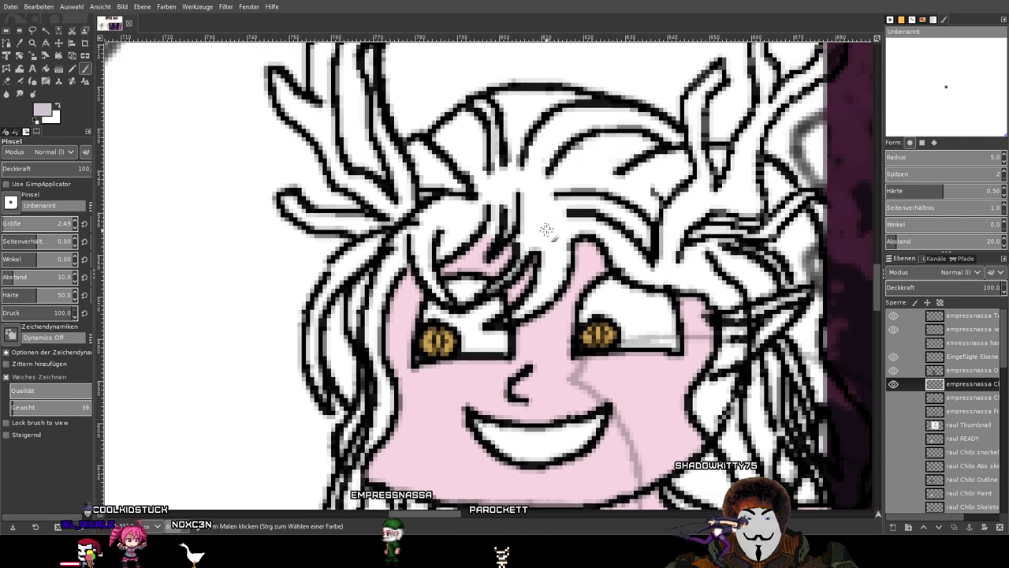
pyautogui.moveTo(546, 235); pyautogui.dragTo(542, 177)
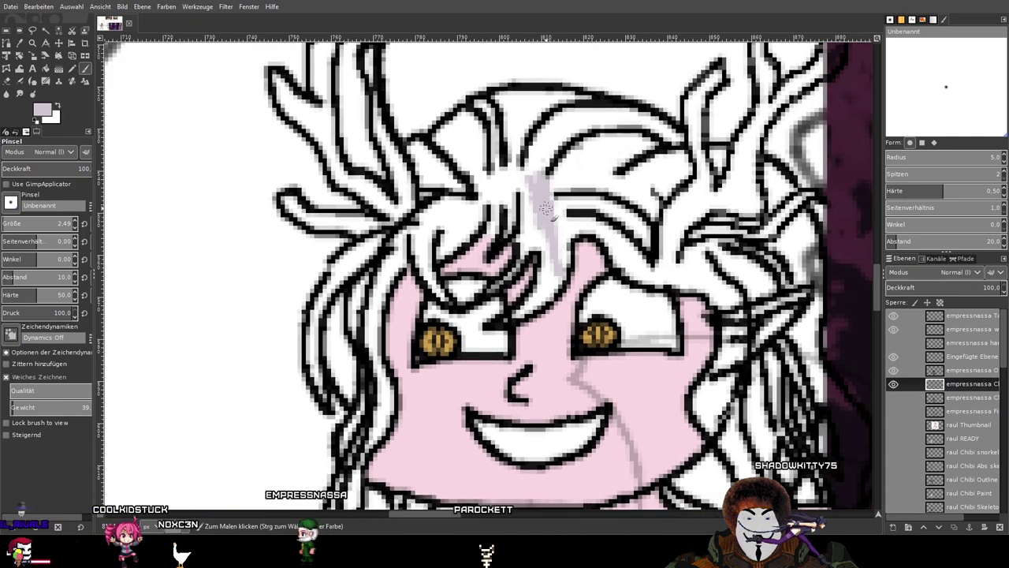
pyautogui.moveTo(479, 347); pyautogui.dragTo(607, 148)
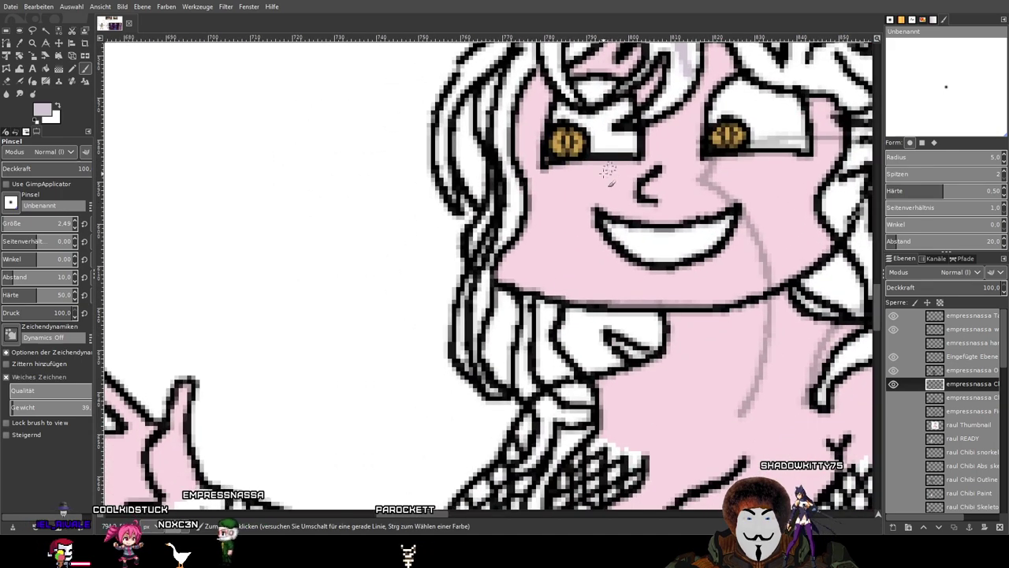
pyautogui.click(969, 371)
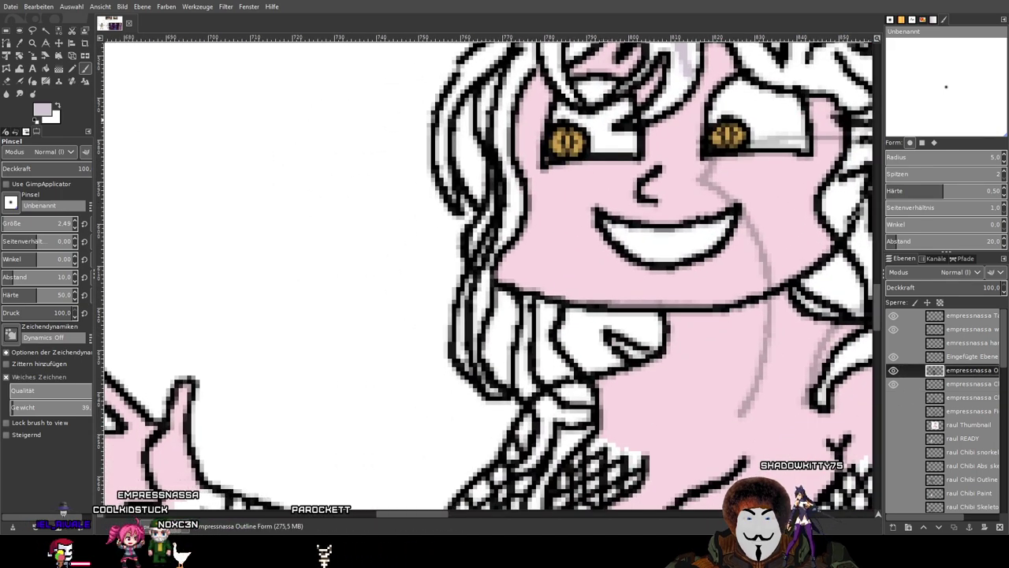
pyautogui.keyDown('ctrl'); pyautogui.click(567, 256); pyautogui.keyUp('ctrl')
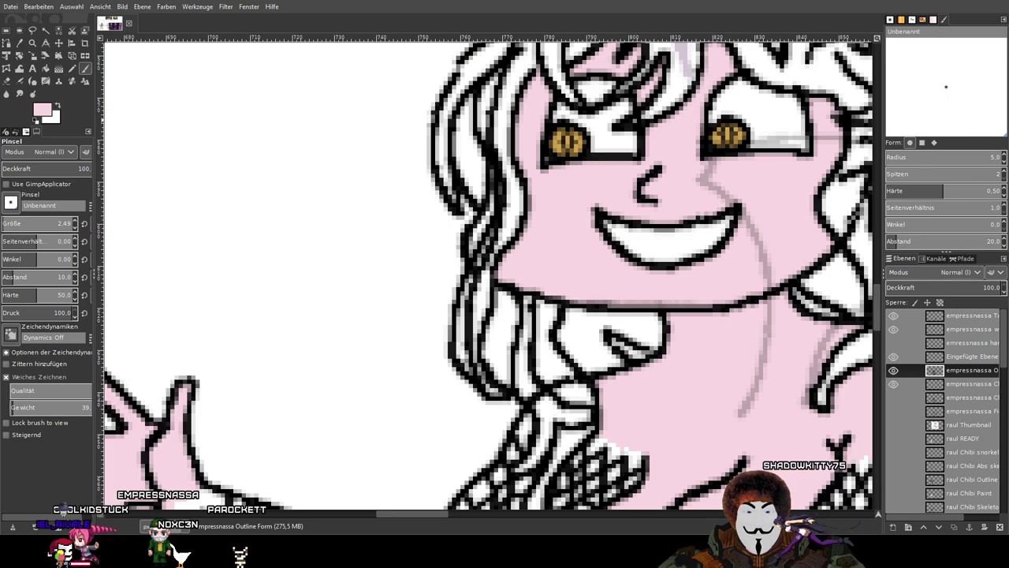
# Pencil skin pink into the gaps between hair strands on the empressnassa paint layer.
pyautogui.click(72, 69)
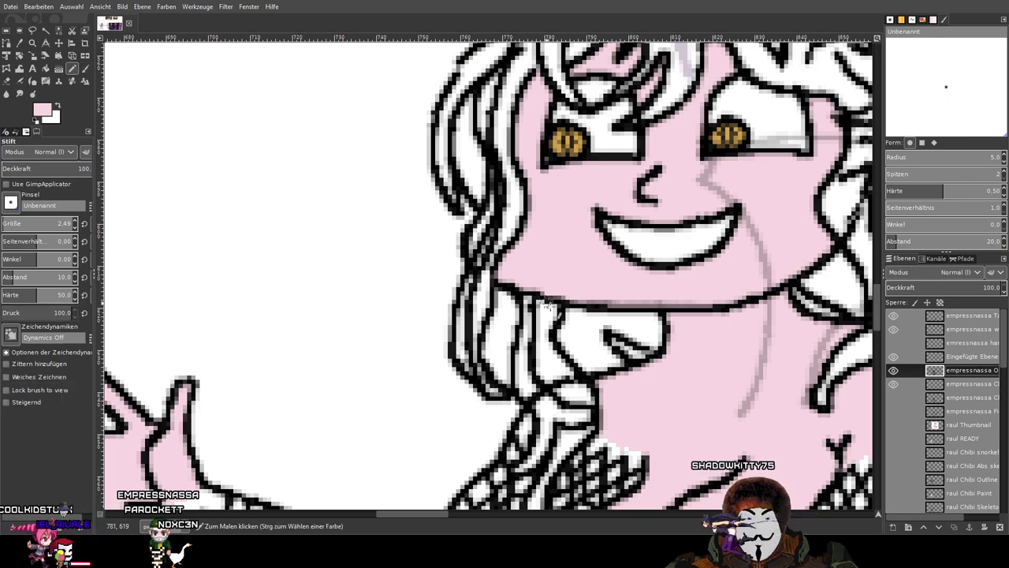
pyautogui.click(921, 385)
pyautogui.click(894, 384)
pyautogui.click(893, 384)
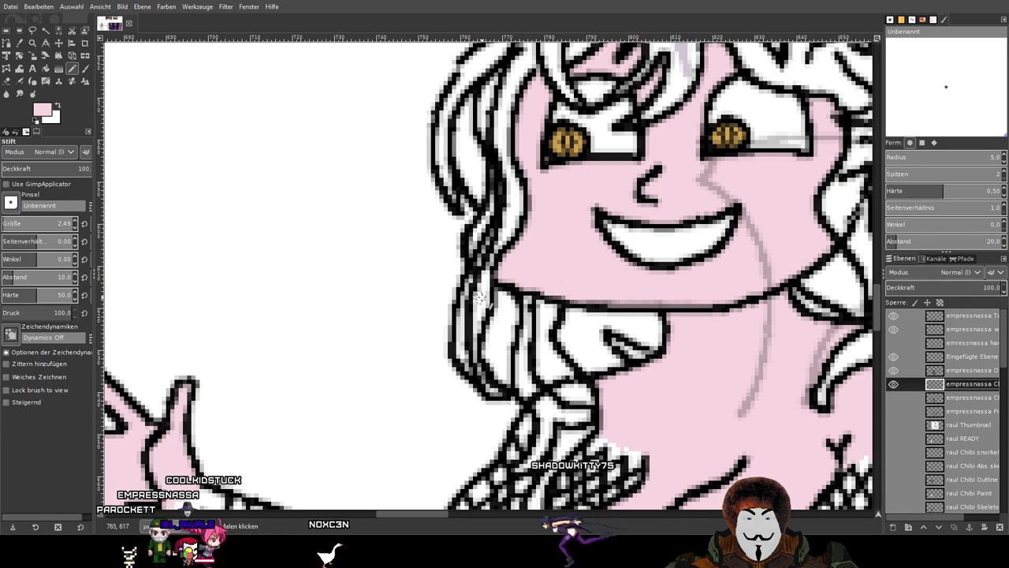
pyautogui.scroll(2, 491, 273)
pyautogui.scroll(3, 489, 252)
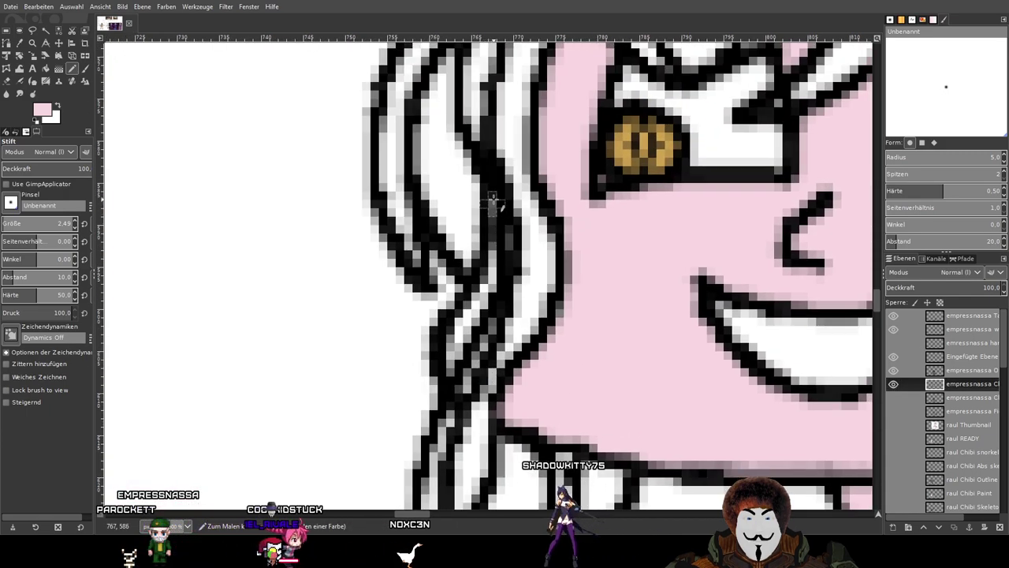
pyautogui.moveTo(498, 213)
pyautogui.mouseDown()
pyautogui.moveTo(492, 278)
pyautogui.moveTo(477, 320)
pyautogui.mouseUp()
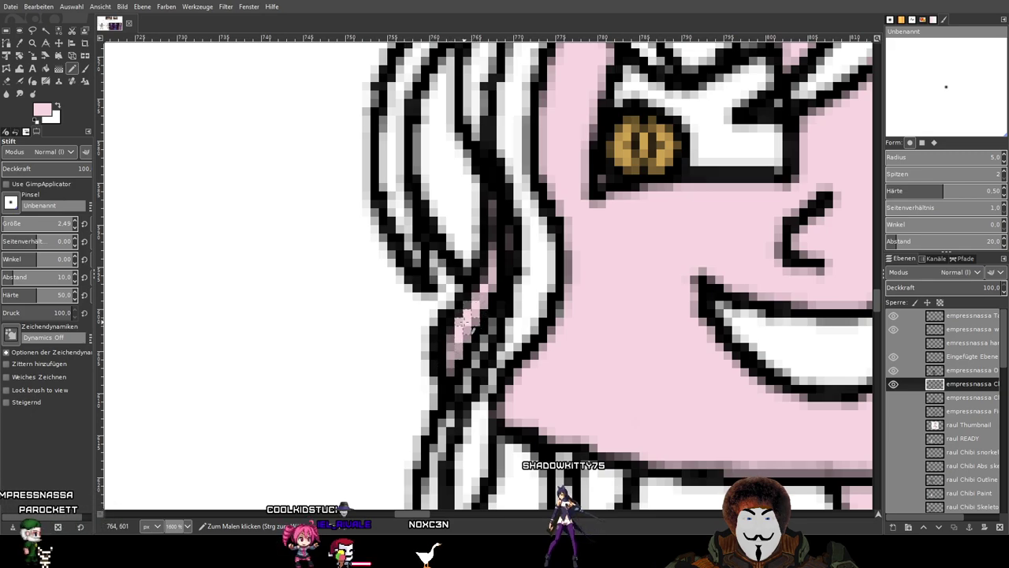
pyautogui.keyDown('ctrl'); pyautogui.scroll(-5, 493, 268); pyautogui.keyUp('ctrl')
pyautogui.keyDown('ctrl'); pyautogui.scroll(1, 528, 274); pyautogui.keyUp('ctrl')
pyautogui.keyDown('ctrl'); pyautogui.scroll(4, 501, 290); pyautogui.keyUp('ctrl')
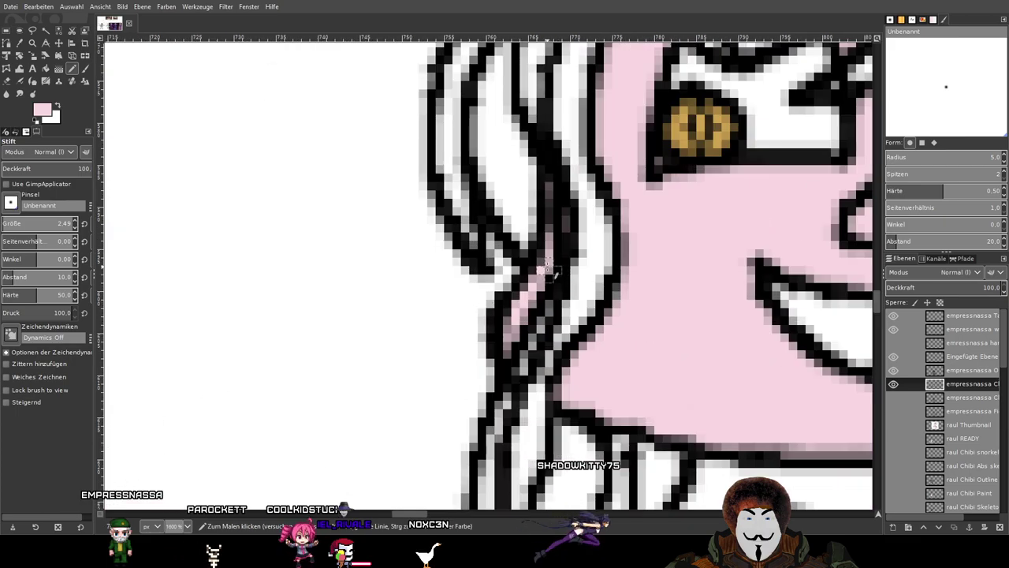
pyautogui.keyDown('ctrl'); pyautogui.scroll(-5, 520, 328); pyautogui.keyUp('ctrl')
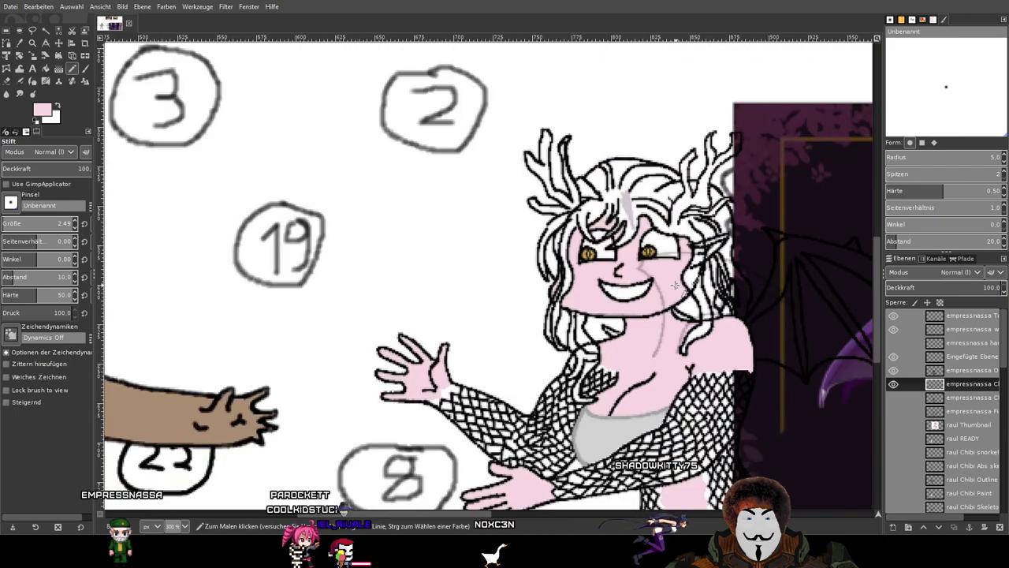
pyautogui.keyDown('ctrl'); pyautogui.scroll(1, 664, 286); pyautogui.keyUp('ctrl')
# Erase grey pixels inside the hair strands on the outline layer.
pyautogui.moveTo(660, 285); pyautogui.dragTo(457, 289)
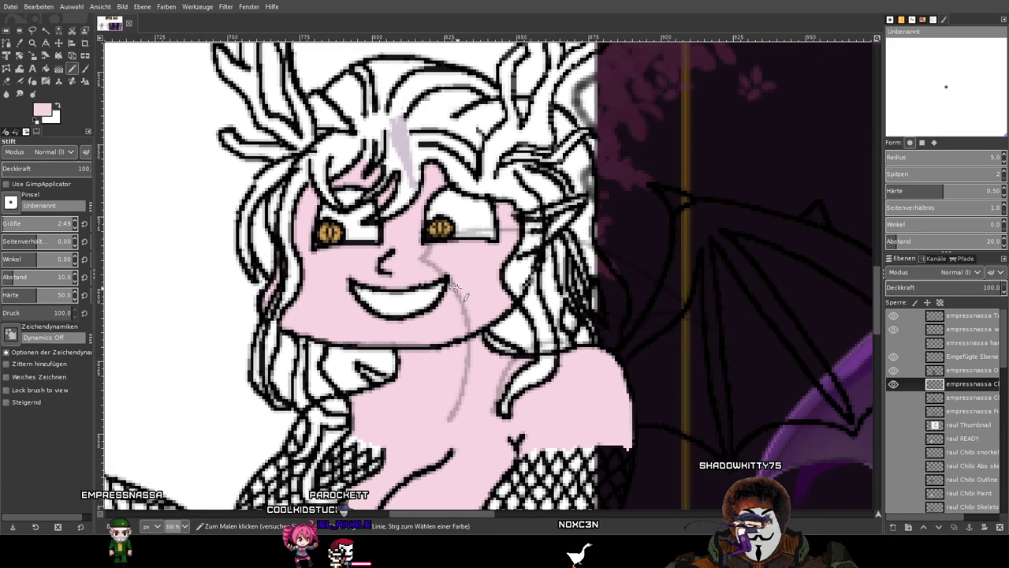
pyautogui.click(6, 81)
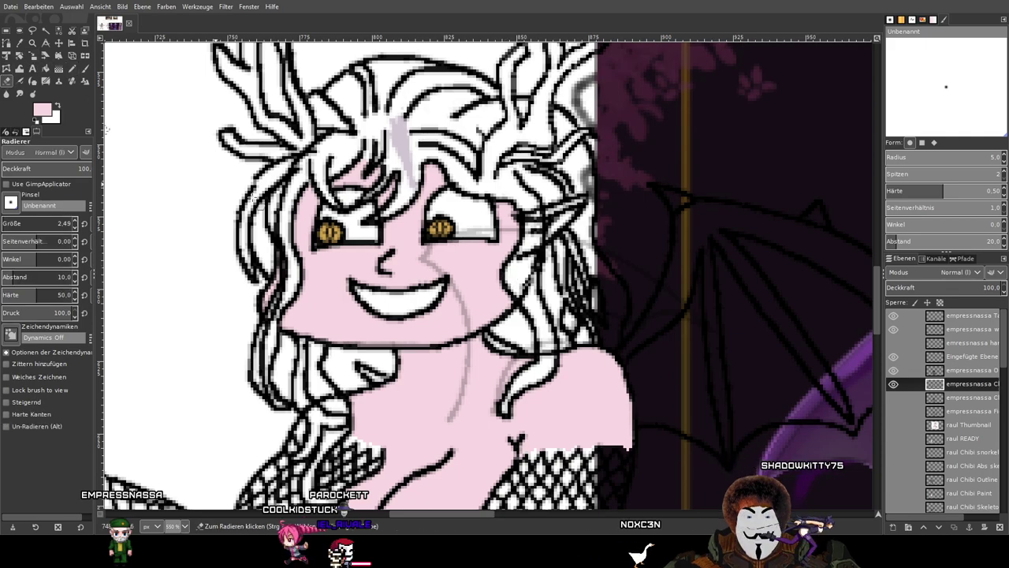
pyautogui.click(966, 370)
pyautogui.keyDown('ctrl'); pyautogui.scroll(2, 596, 317); pyautogui.keyUp('ctrl')
pyautogui.keyDown('ctrl'); pyautogui.scroll(2, 561, 296); pyautogui.keyUp('ctrl')
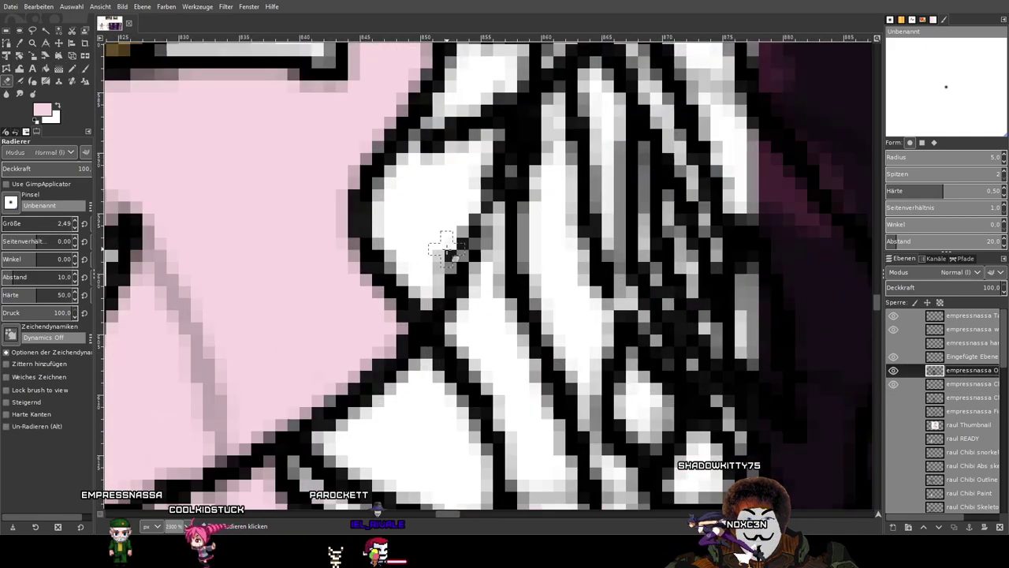
pyautogui.moveTo(458, 230)
pyautogui.mouseDown()
pyautogui.moveTo(473, 261)
pyautogui.moveTo(472, 214)
pyautogui.moveTo(448, 272)
pyautogui.moveTo(490, 324)
pyautogui.moveTo(433, 271)
pyautogui.mouseUp()
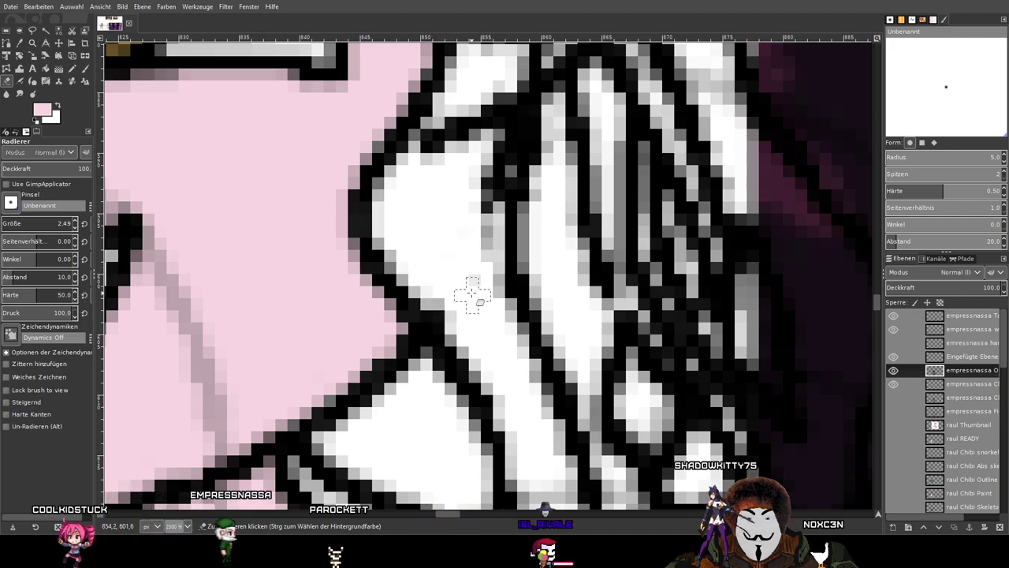
pyautogui.keyDown('ctrl'); pyautogui.scroll(-4, 478, 275); pyautogui.keyUp('ctrl')
pyautogui.keyDown('ctrl'); pyautogui.scroll(2, 484, 180); pyautogui.keyUp('ctrl')
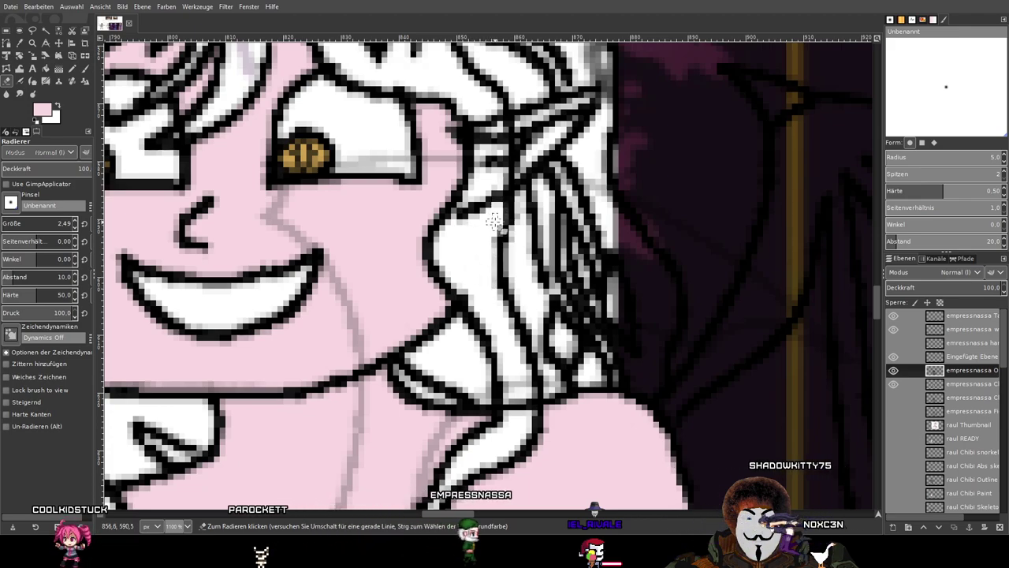
pyautogui.keyDown('ctrl'); pyautogui.scroll(-3, 481, 253); pyautogui.keyUp('ctrl')
pyautogui.keyDown('ctrl'); pyautogui.scroll(1, 456, 237); pyautogui.keyUp('ctrl')
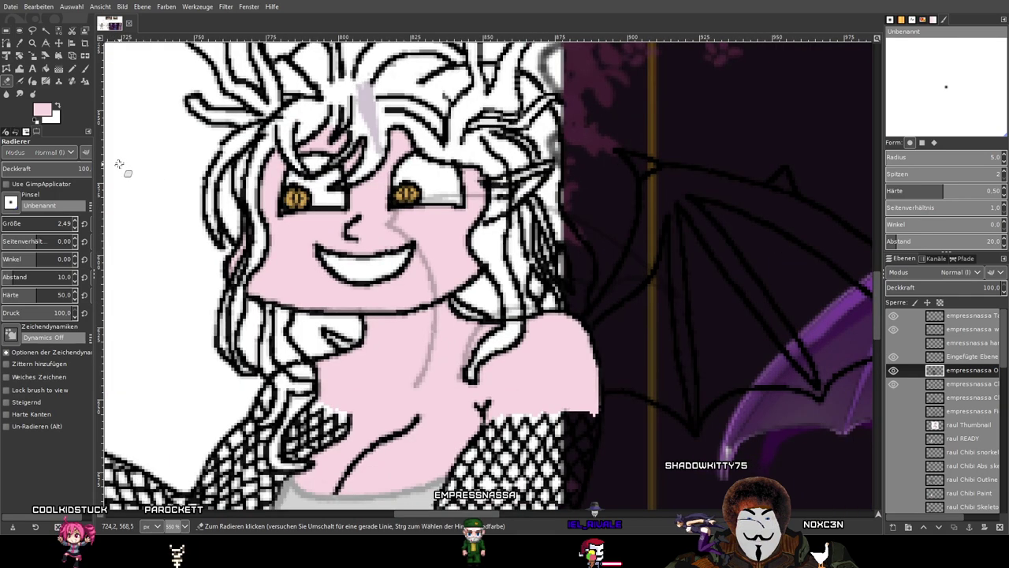
# Select the Pencil on the empressnassa Chibi Paint layer and sample the hair's lavender.
pyautogui.click(71, 69)
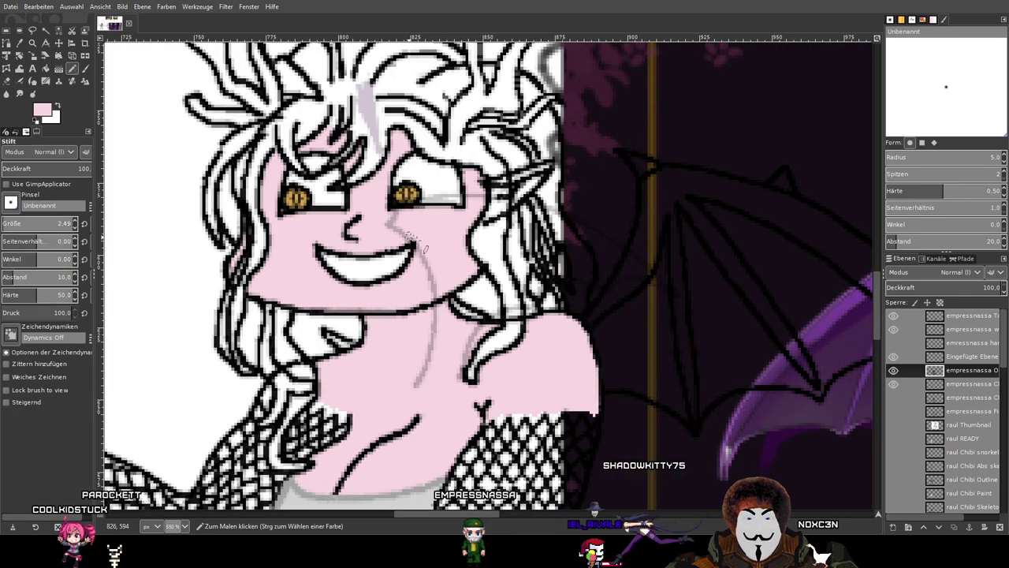
pyautogui.click(960, 384)
pyautogui.click(893, 384)
pyautogui.click(893, 384)
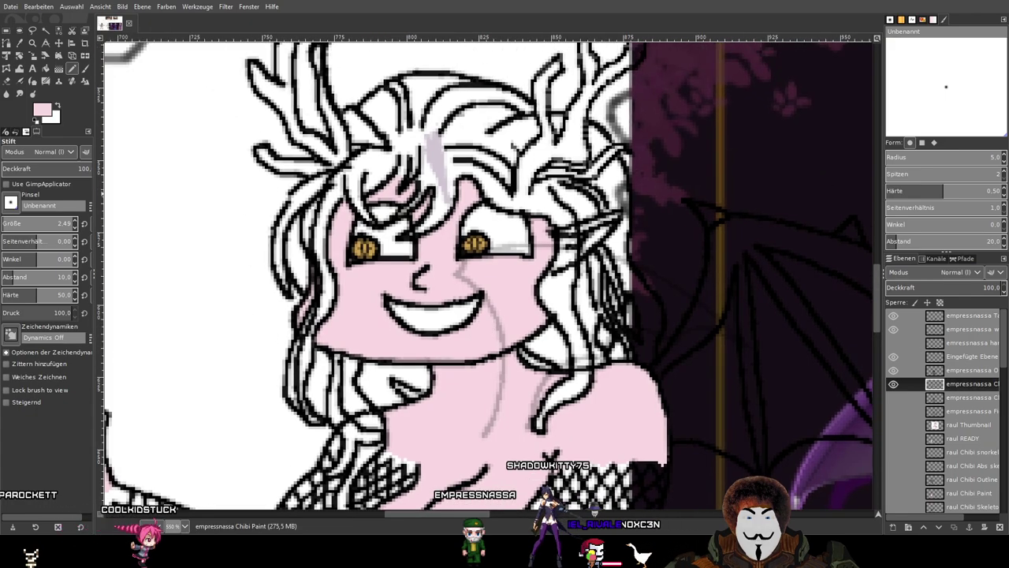
pyautogui.keyDown('ctrl'); pyautogui.click(437, 160); pyautogui.keyUp('ctrl')
# Extend lavender shading along the underside of the hair's top outline.
pyautogui.scroll(-4, 467, 196)
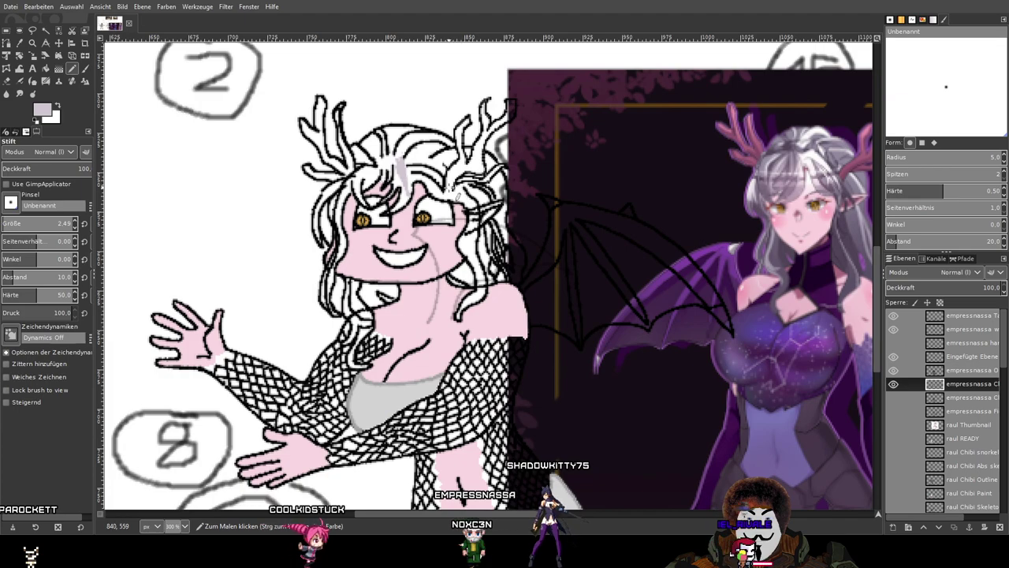
pyautogui.moveTo(451, 183); pyautogui.dragTo(332, 209)
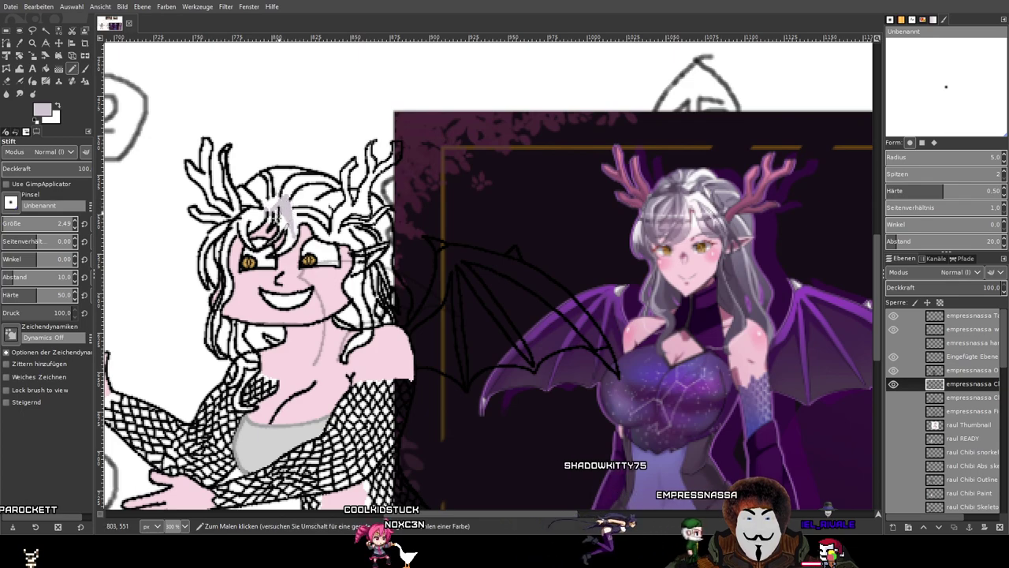
pyautogui.moveTo(332, 230); pyautogui.dragTo(304, 213)
pyautogui.scroll(1, 371, 218)
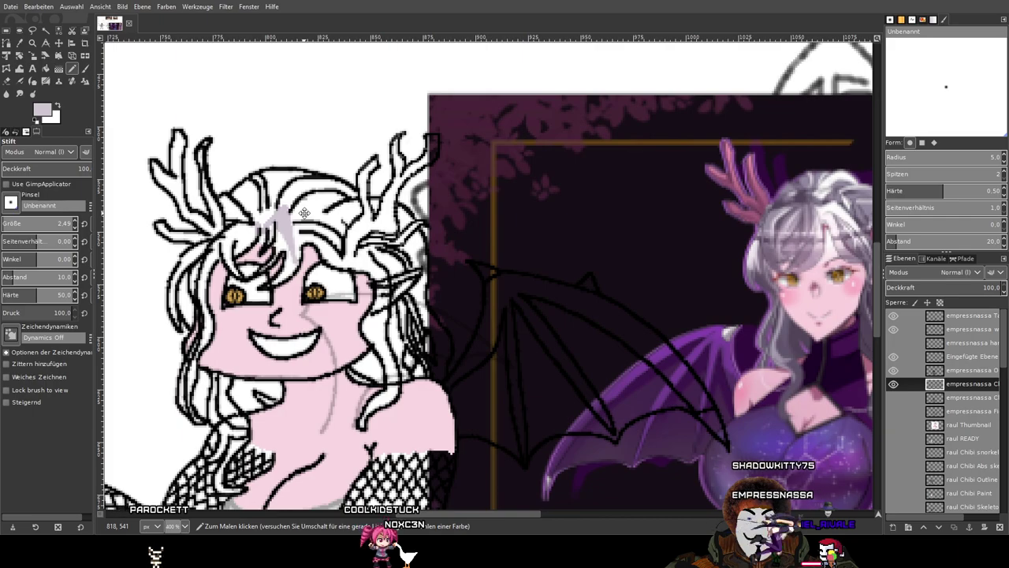
pyautogui.scroll(-1, 304, 212)
pyautogui.scroll(4, 421, 179)
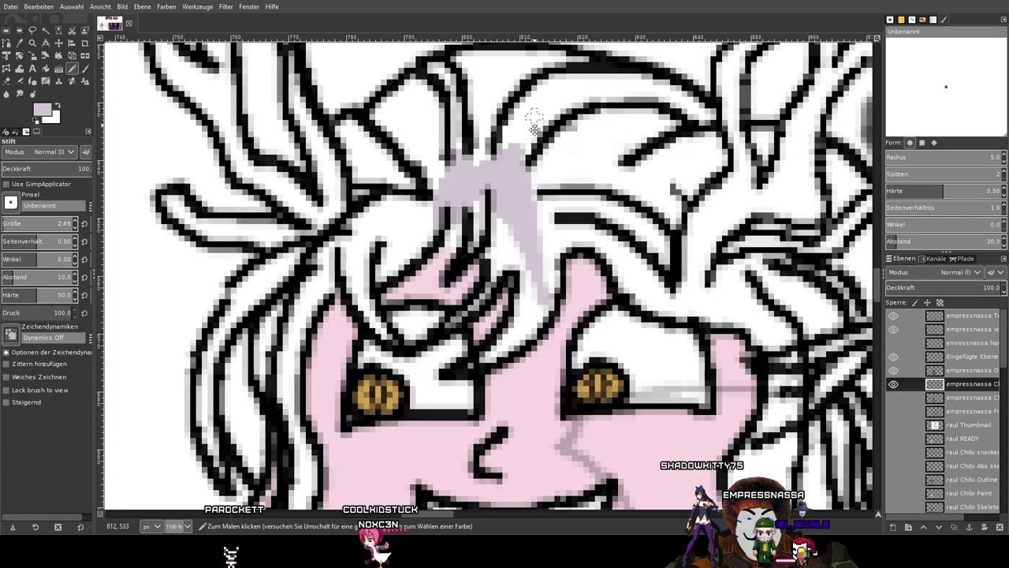
pyautogui.moveTo(534, 118); pyautogui.dragTo(424, 247)
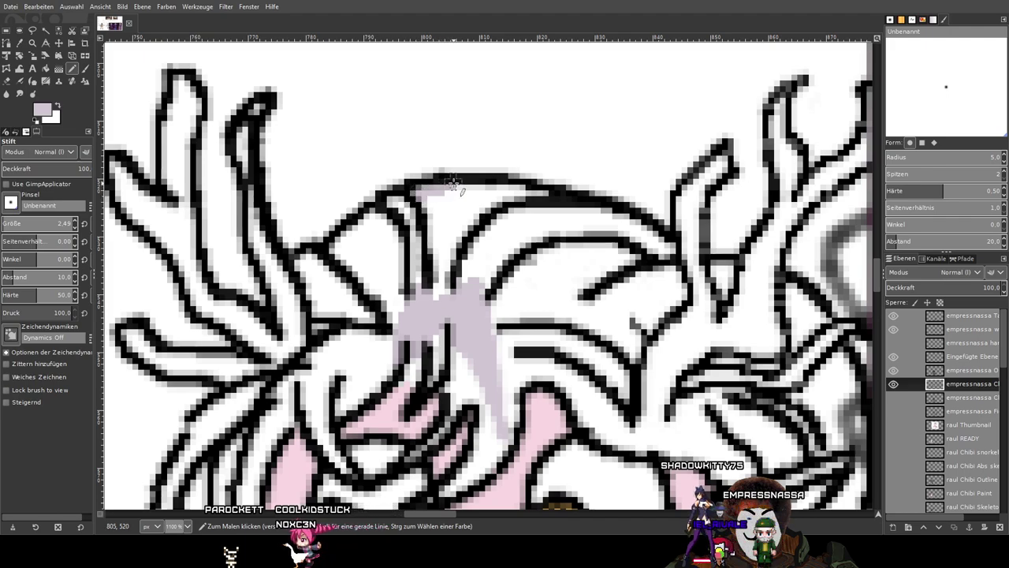
pyautogui.moveTo(500, 188)
pyautogui.mouseDown()
pyautogui.moveTo(552, 194)
pyautogui.moveTo(455, 186)
pyautogui.moveTo(379, 209)
pyautogui.mouseUp()
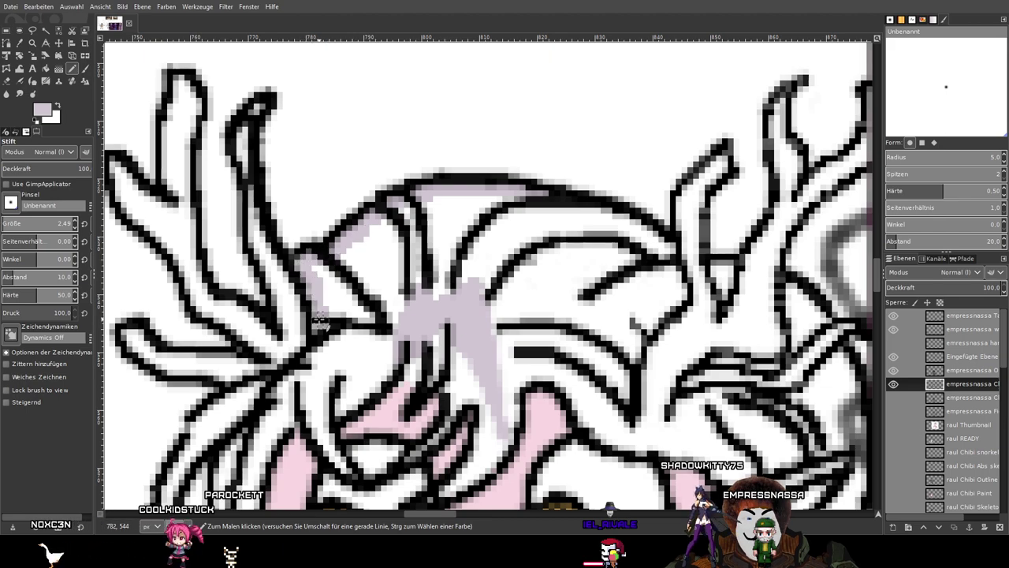
# Shade the left hair strand lavender down to its lower end.
pyautogui.keyDown('ctrl'); pyautogui.scroll(3, 320, 337); pyautogui.keyUp('ctrl')
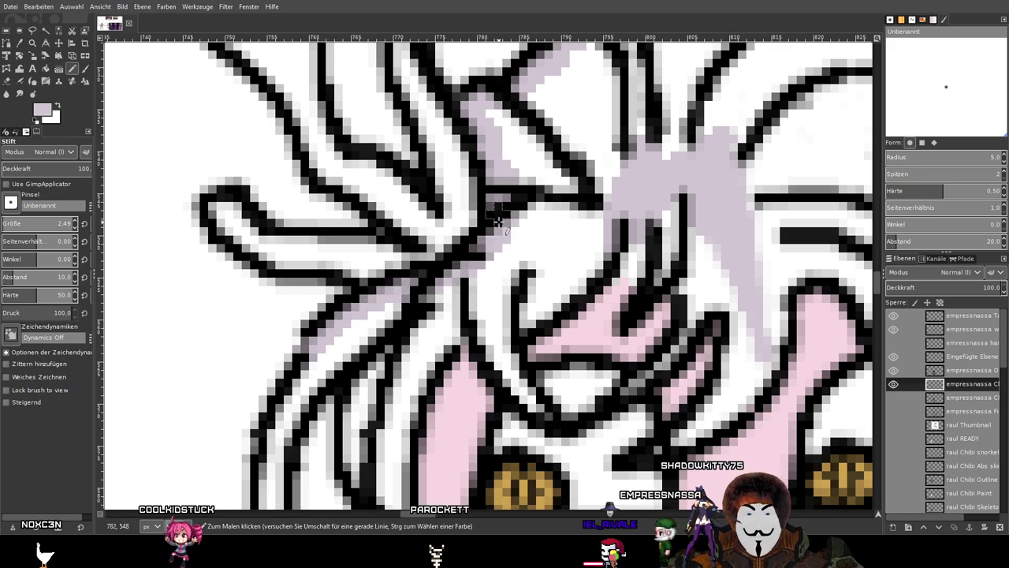
pyautogui.moveTo(323, 334)
pyautogui.mouseDown()
pyautogui.moveTo(506, 178)
pyautogui.moveTo(455, 309)
pyautogui.moveTo(450, 374)
pyautogui.moveTo(470, 432)
pyautogui.mouseUp()
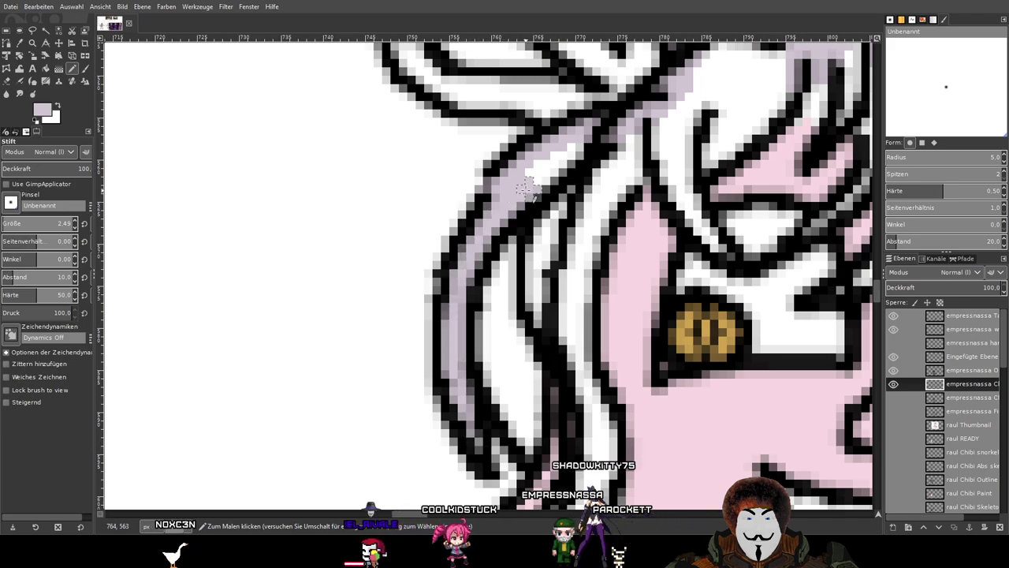
pyautogui.scroll(-3, 589, 150)
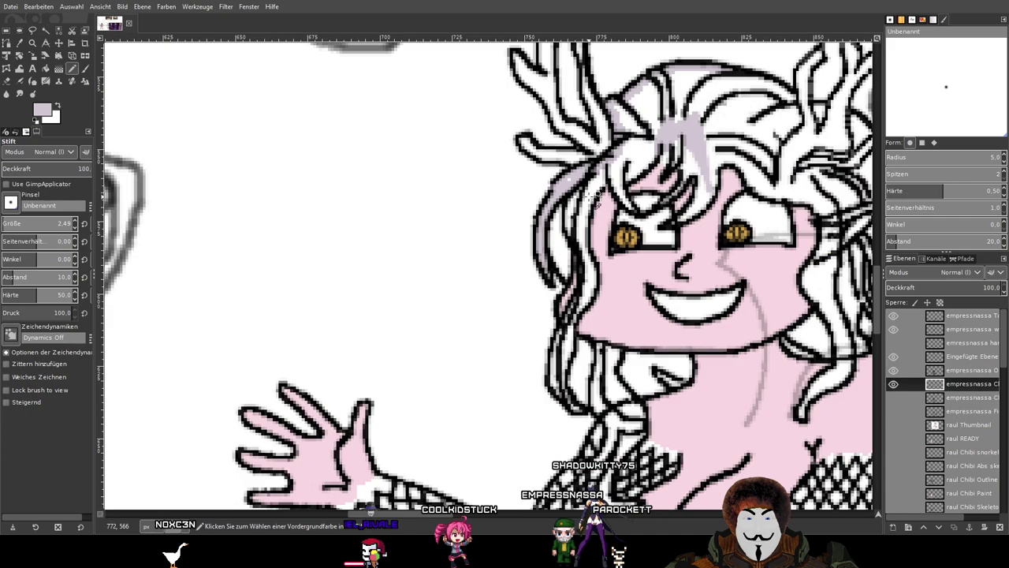
pyautogui.scroll(3, 591, 198)
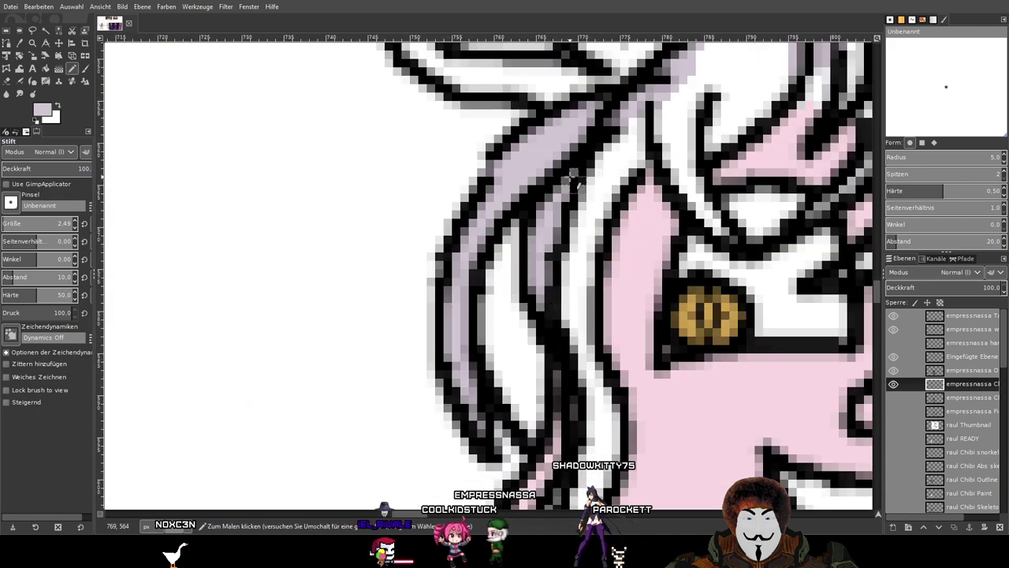
pyautogui.scroll(-10, 589, 238)
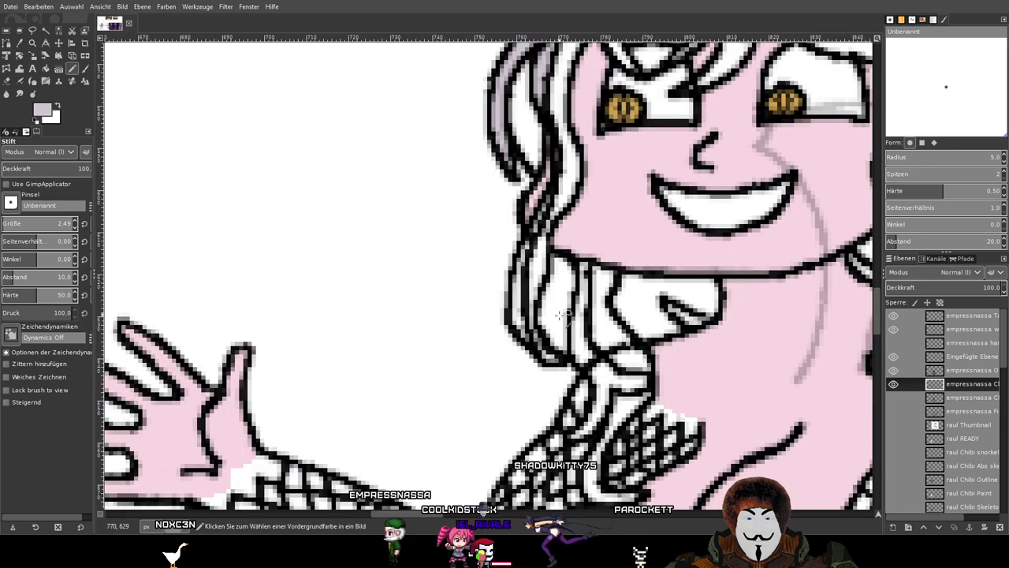
pyautogui.scroll(3, 558, 315)
pyautogui.moveTo(522, 197)
pyautogui.mouseDown()
pyautogui.moveTo(507, 342)
pyautogui.moveTo(508, 321)
pyautogui.moveTo(515, 357)
pyautogui.moveTo(562, 400)
pyautogui.mouseUp()
pyautogui.moveTo(506, 342)
pyautogui.mouseDown()
pyautogui.moveTo(487, 317)
pyautogui.moveTo(523, 352)
pyautogui.moveTo(488, 310)
pyautogui.moveTo(485, 276)
pyautogui.moveTo(487, 290)
pyautogui.moveTo(493, 211)
pyautogui.moveTo(498, 230)
pyautogui.moveTo(514, 160)
pyautogui.mouseUp()
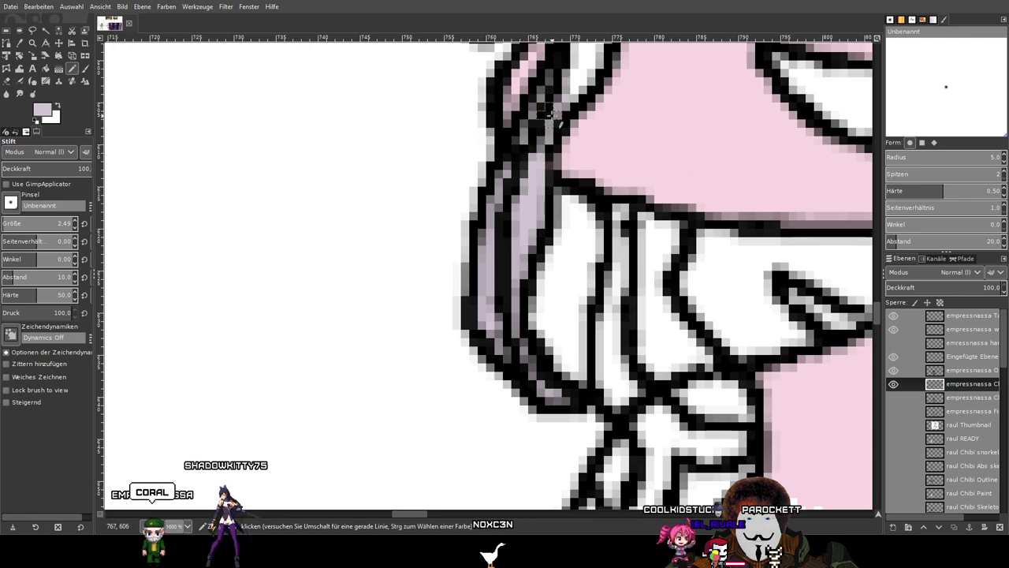
# Undo the strand strokes and repaint lavender up the hair gap beside the eye.
pyautogui.moveTo(570, 149); pyautogui.dragTo(523, 277)
pyautogui.moveTo(574, 194); pyautogui.dragTo(520, 344)
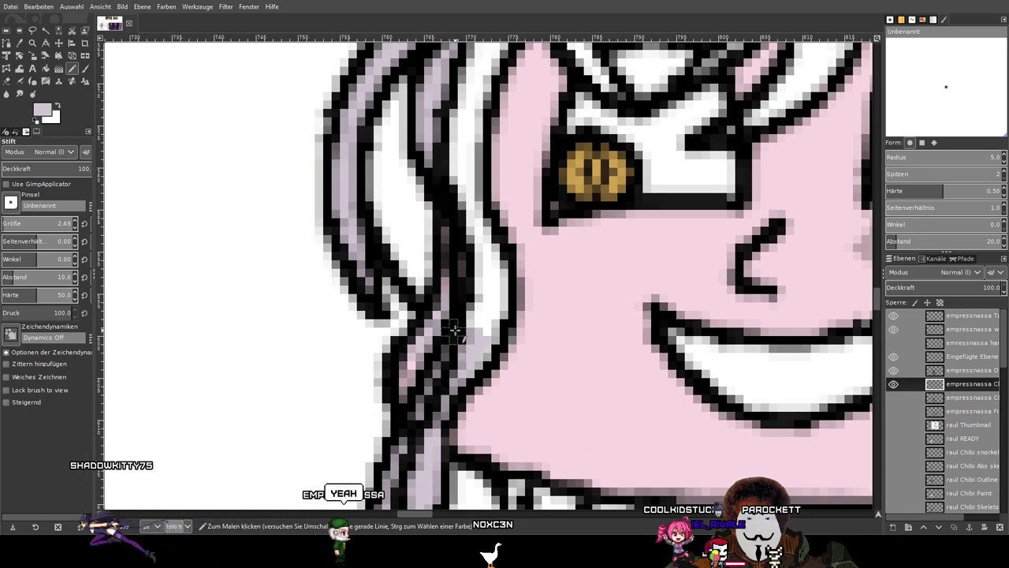
pyautogui.hotkey('ctrl', 'z')
pyautogui.hotkey('ctrl', 'z')
pyautogui.moveTo(468, 345); pyautogui.dragTo(487, 306)
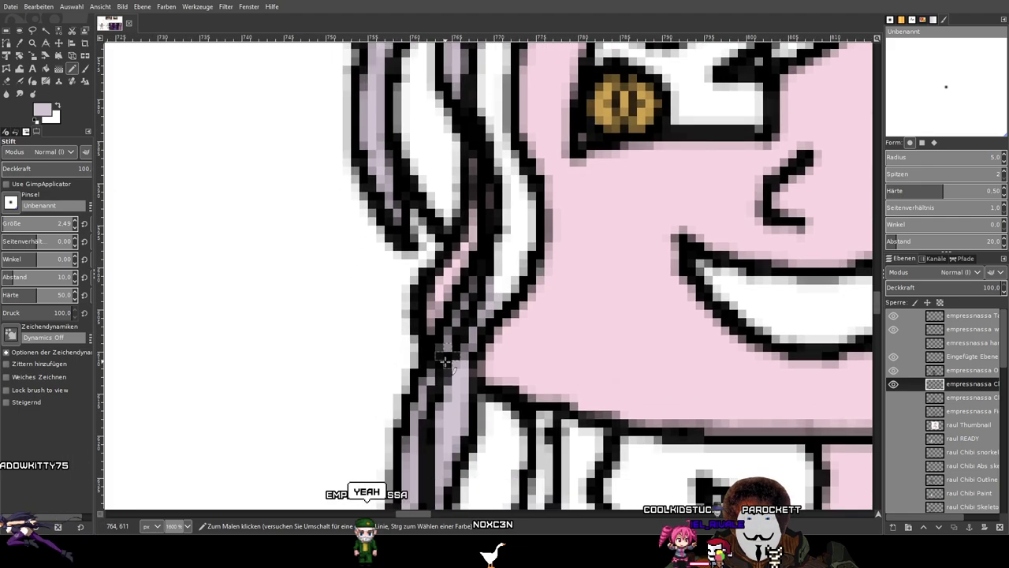
pyautogui.moveTo(501, 272)
pyautogui.mouseDown()
pyautogui.moveTo(507, 213)
pyautogui.moveTo(513, 246)
pyautogui.moveTo(523, 223)
pyautogui.moveTo(513, 172)
pyautogui.mouseUp()
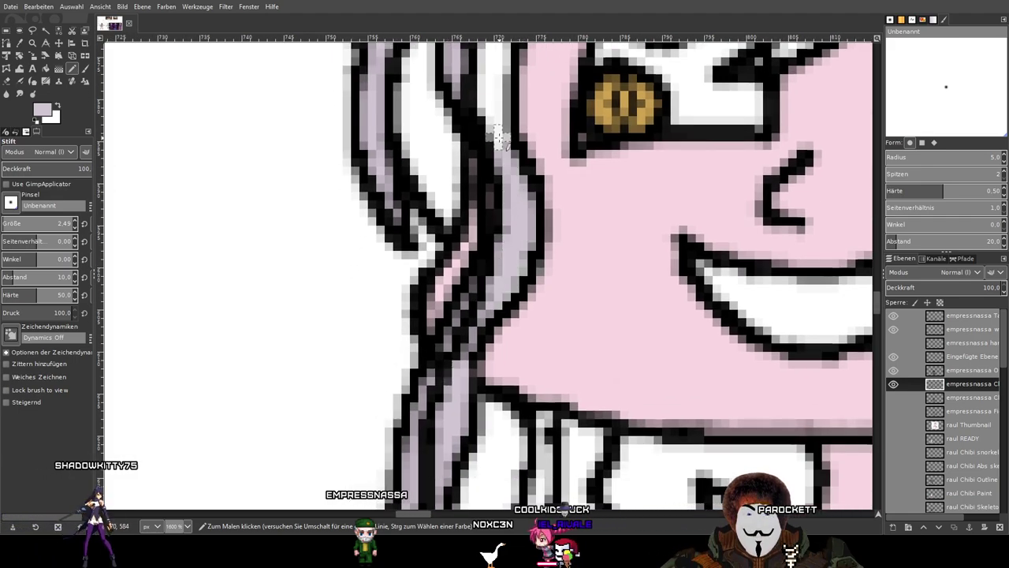
# Fill the white gaps in the upper strands and the fringe above the eyes with lavender.
pyautogui.scroll(3, 496, 197)
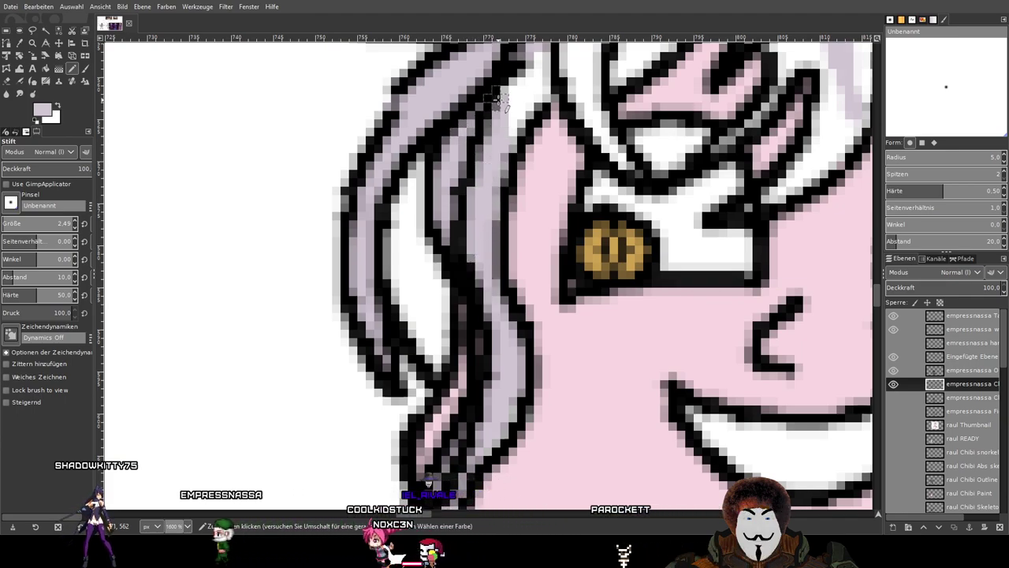
pyautogui.moveTo(509, 115); pyautogui.dragTo(448, 314)
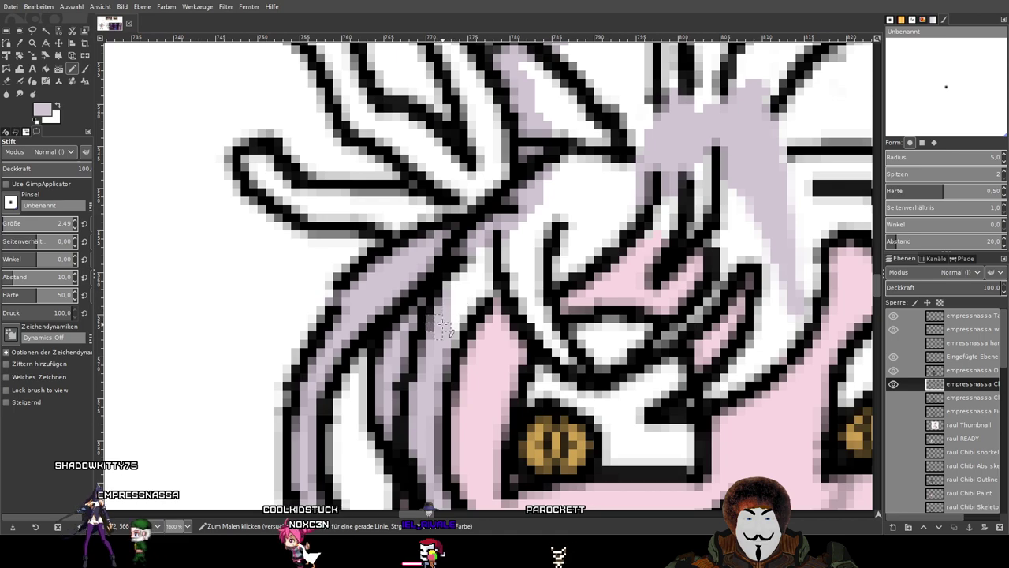
pyautogui.moveTo(471, 293)
pyautogui.mouseDown()
pyautogui.moveTo(487, 228)
pyautogui.moveTo(458, 275)
pyautogui.mouseUp()
pyautogui.moveTo(569, 314)
pyautogui.mouseDown()
pyautogui.moveTo(475, 251)
pyautogui.moveTo(413, 252)
pyautogui.mouseUp()
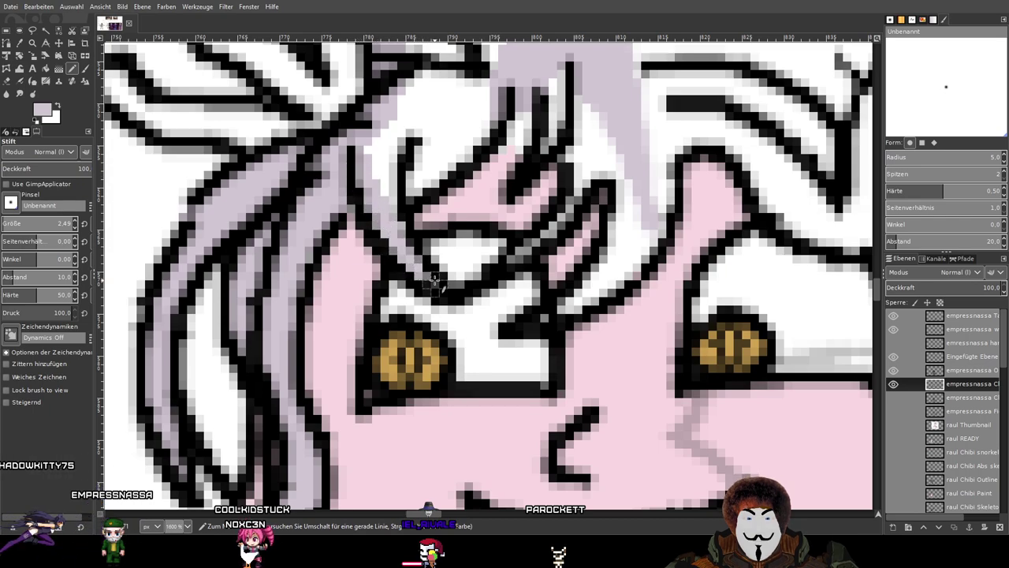
pyautogui.moveTo(569, 243); pyautogui.dragTo(546, 363)
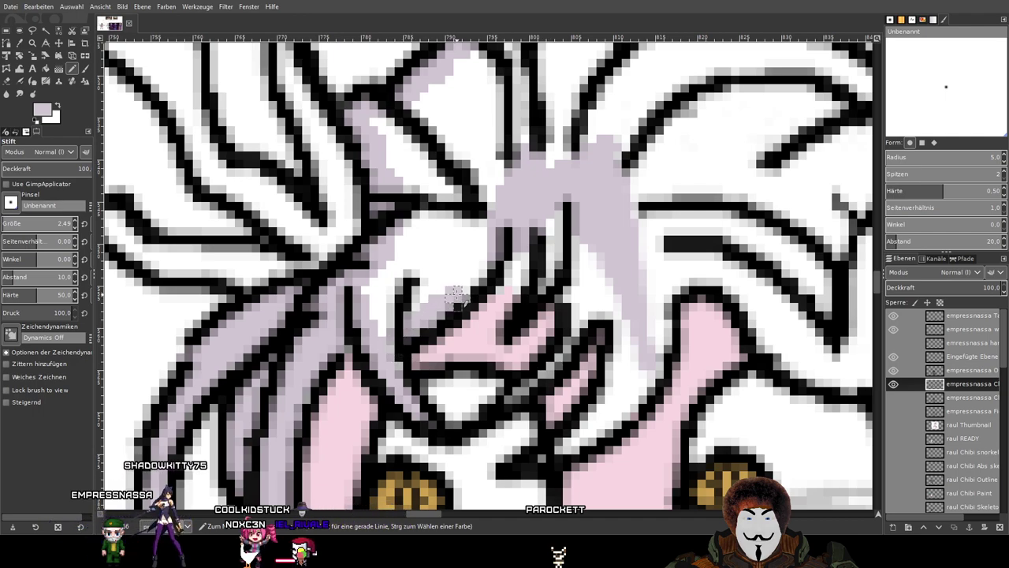
pyautogui.moveTo(474, 272); pyautogui.dragTo(484, 258)
pyautogui.moveTo(602, 314)
pyautogui.mouseDown()
pyautogui.moveTo(539, 243)
pyautogui.moveTo(528, 284)
pyautogui.mouseUp()
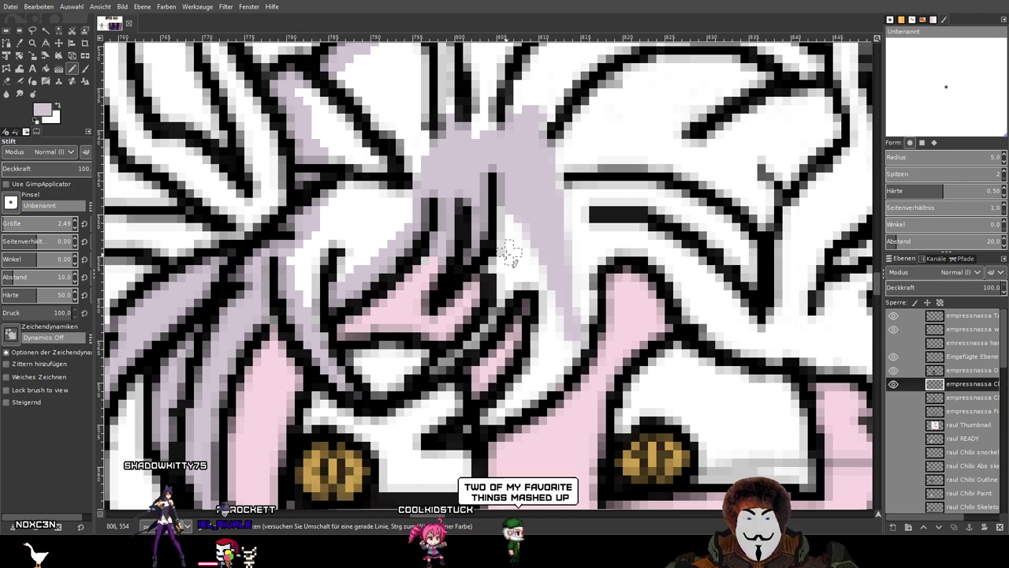
pyautogui.scroll(-5, 508, 251)
# Pan around the reference art to inspect its blue dress and the horned character's head.
pyautogui.moveTo(611, 438); pyautogui.dragTo(413, 235)
pyautogui.keyDown('ctrl'); pyautogui.scroll(-1, 447, 267); pyautogui.keyUp('ctrl')
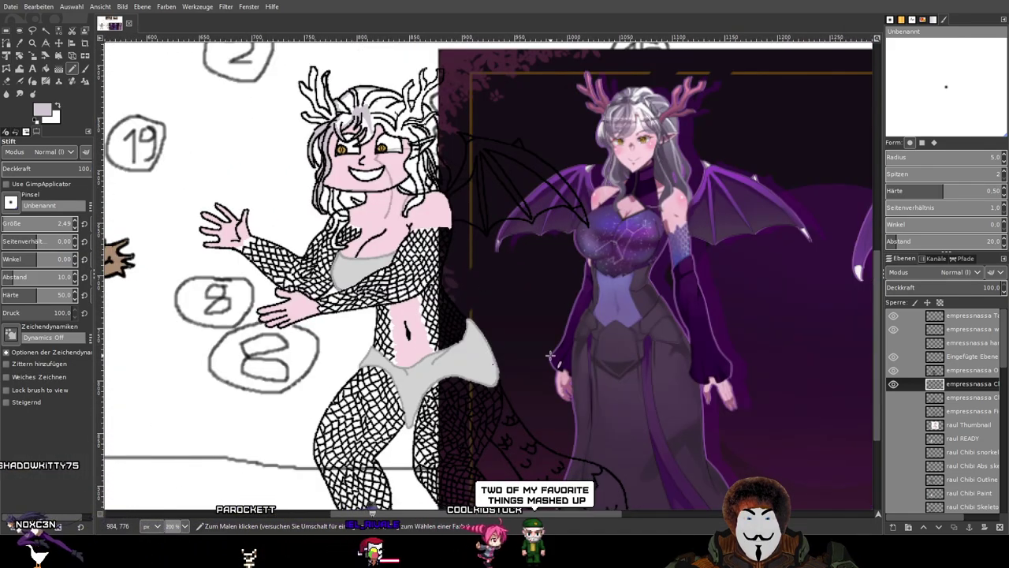
pyautogui.scroll(-3, 550, 357)
pyautogui.hscroll(2, 408, 242)
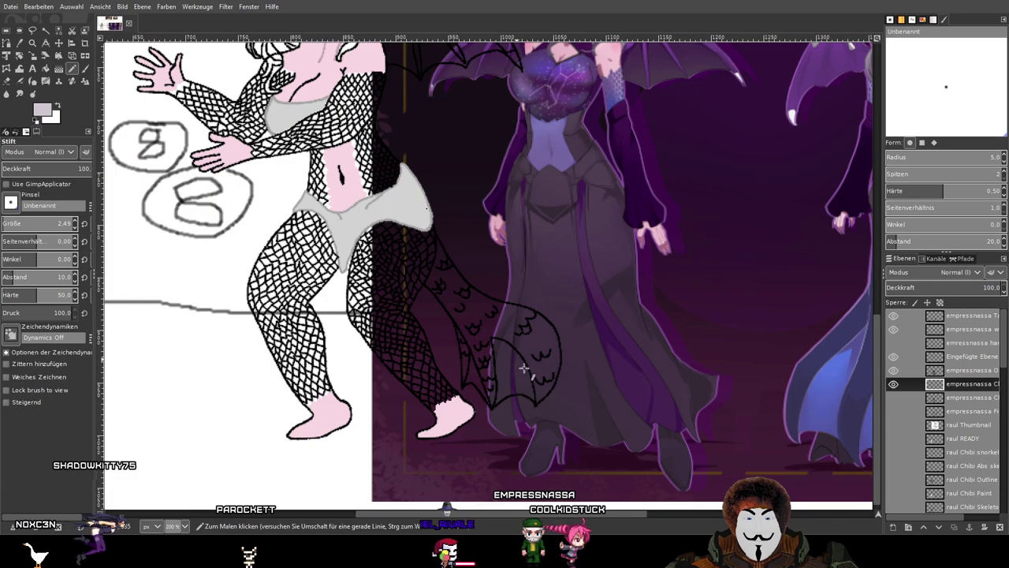
pyautogui.hscroll(5, 410, 369)
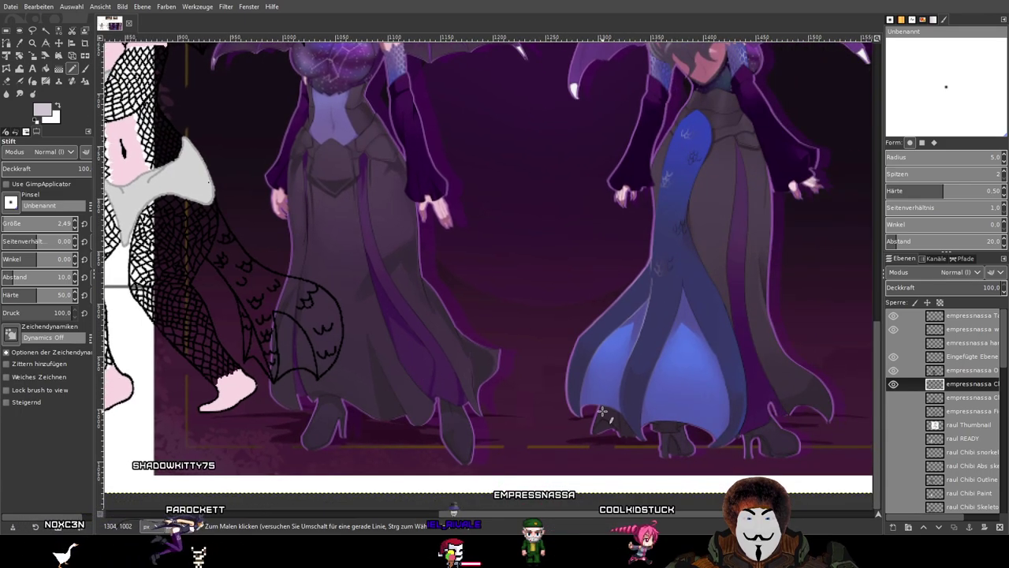
pyautogui.scroll(3, 506, 300)
pyautogui.hscroll(-3, 507, 300)
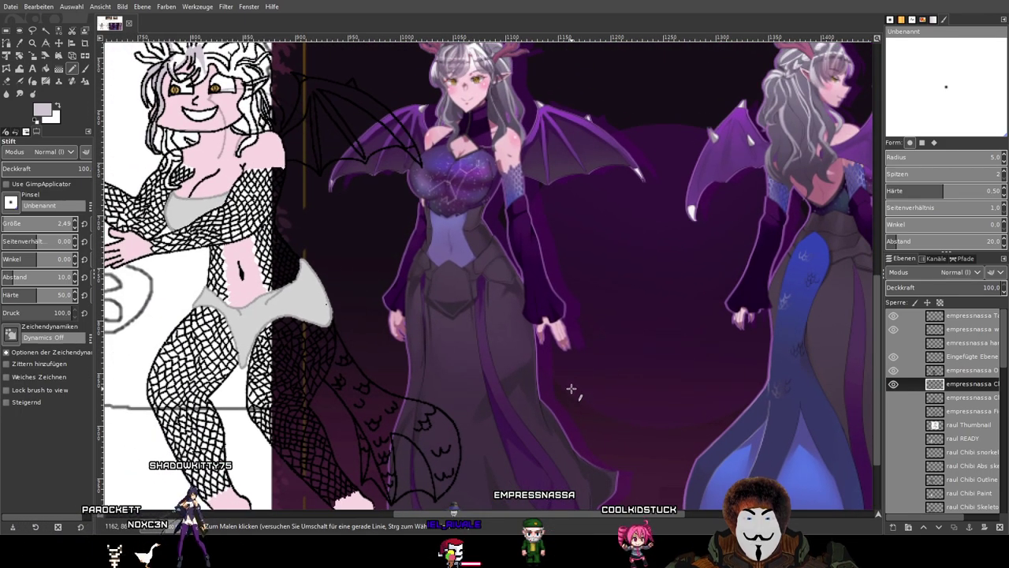
pyautogui.scroll(3, 571, 388)
pyautogui.hscroll(-3, 520, 458)
pyautogui.keyDown('ctrl'); pyautogui.scroll(2, 386, 230); pyautogui.keyUp('ctrl')
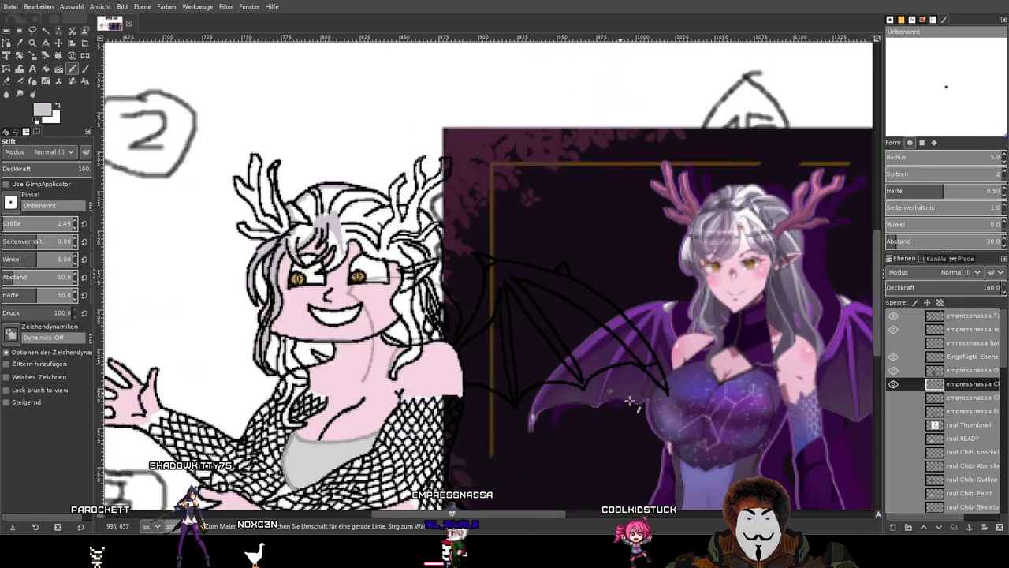
pyautogui.scroll(-3, 583, 315)
pyautogui.hscroll(2, 560, 202)
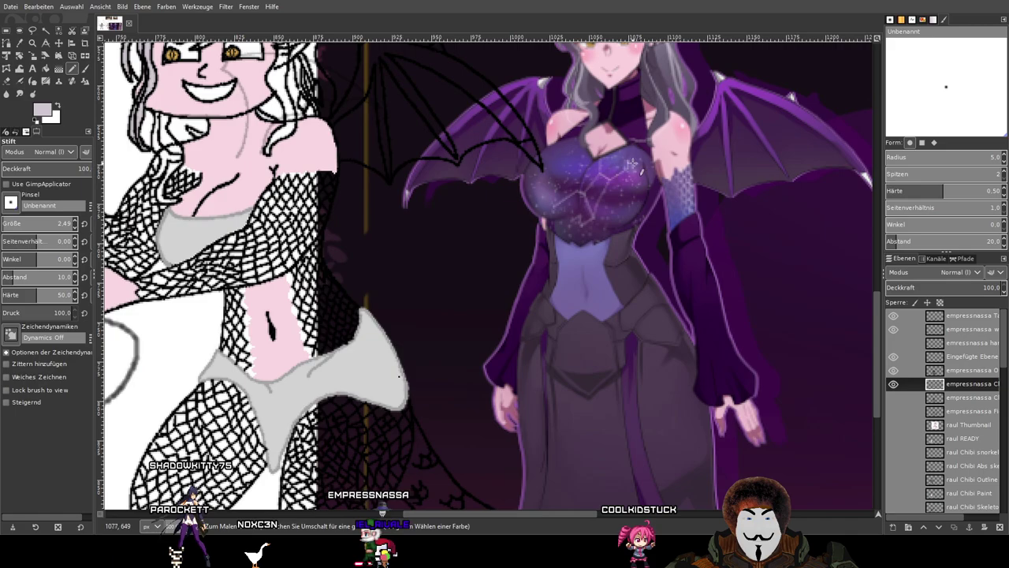
pyautogui.moveTo(551, 270); pyautogui.dragTo(545, 381)
pyautogui.moveTo(589, 458); pyautogui.dragTo(516, 171)
pyautogui.moveTo(700, 390); pyautogui.dragTo(298, 303)
pyautogui.moveTo(622, 122); pyautogui.dragTo(790, 441)
pyautogui.moveTo(371, 142); pyautogui.dragTo(560, 302)
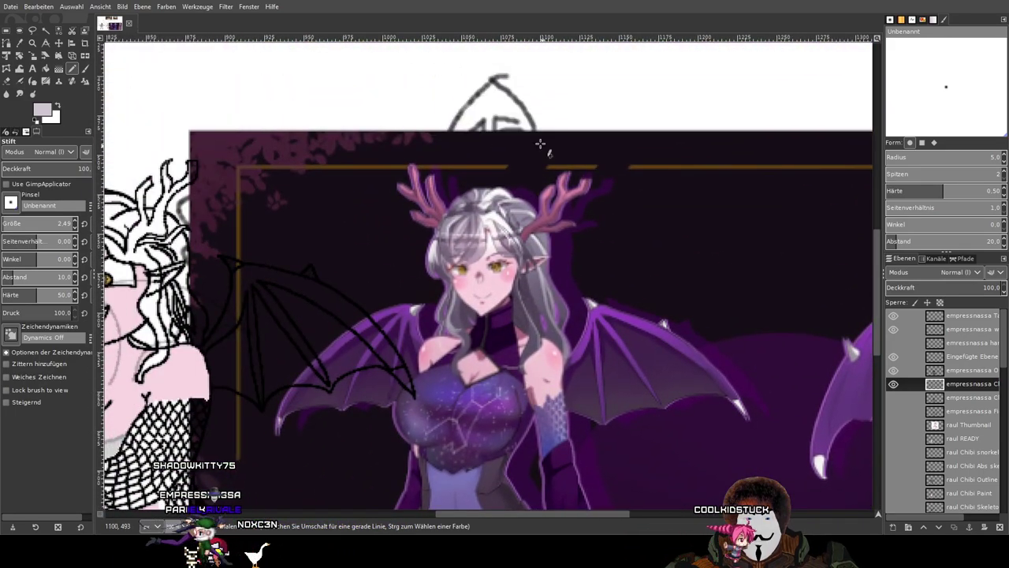
# Paint a lavender streak along the hair's right edge above the chibi's right eye.
pyautogui.moveTo(325, 329); pyautogui.dragTo(726, 297)
pyautogui.scroll(2, 495, 211)
pyautogui.scroll(1, 528, 181)
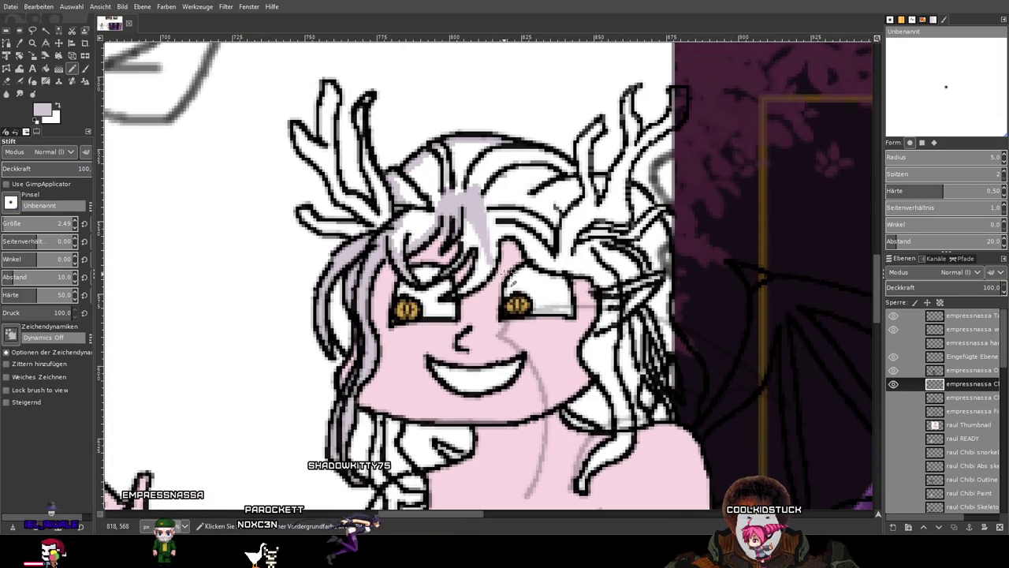
pyautogui.keyDown('ctrl'); pyautogui.scroll(3, 445, 249); pyautogui.keyUp('ctrl')
pyautogui.moveTo(387, 237); pyautogui.dragTo(611, 244)
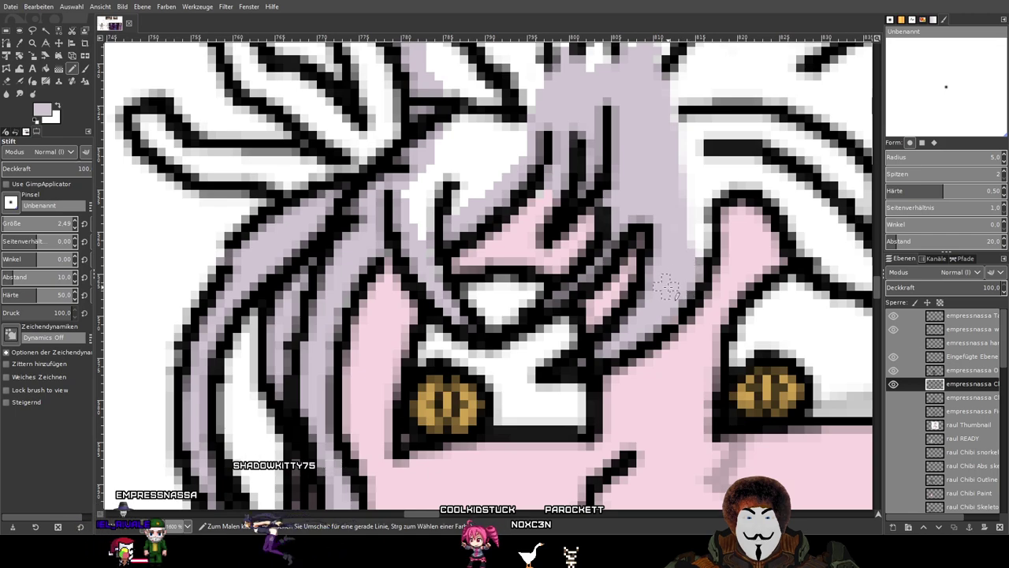
pyautogui.moveTo(700, 228)
pyautogui.mouseDown()
pyautogui.moveTo(667, 250)
pyautogui.moveTo(476, 273)
pyautogui.moveTo(407, 191)
pyautogui.moveTo(442, 207)
pyautogui.moveTo(485, 272)
pyautogui.moveTo(520, 298)
pyautogui.moveTo(623, 314)
pyautogui.mouseUp()
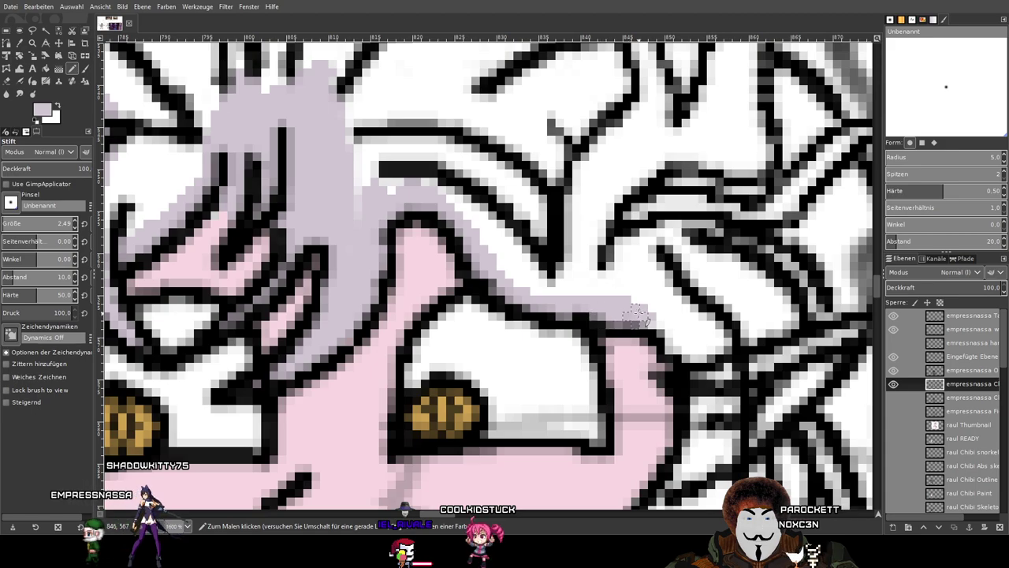
pyautogui.scroll(-4, 669, 323)
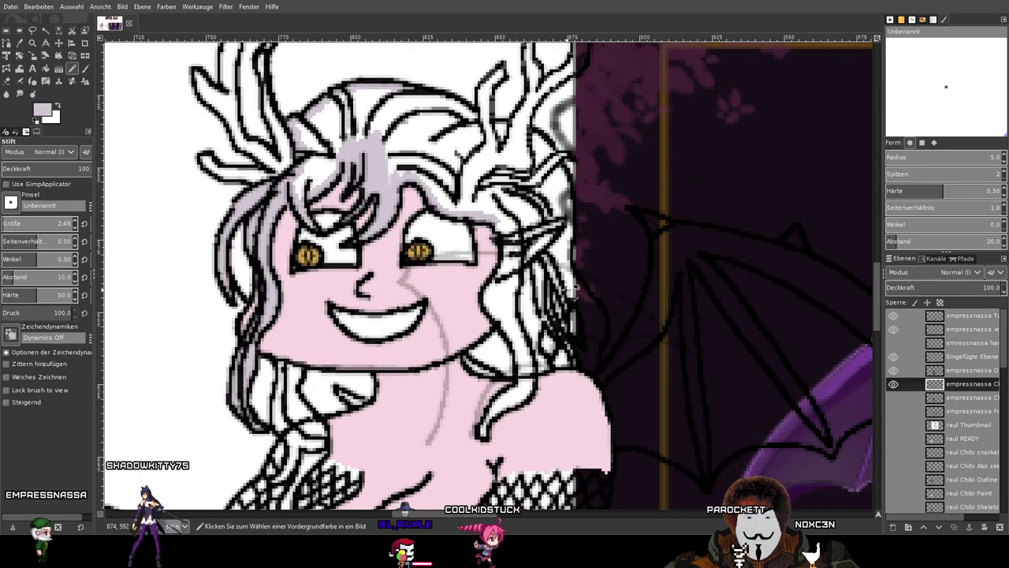
pyautogui.moveTo(615, 274); pyautogui.dragTo(365, 255)
pyautogui.scroll(-1, 365, 255)
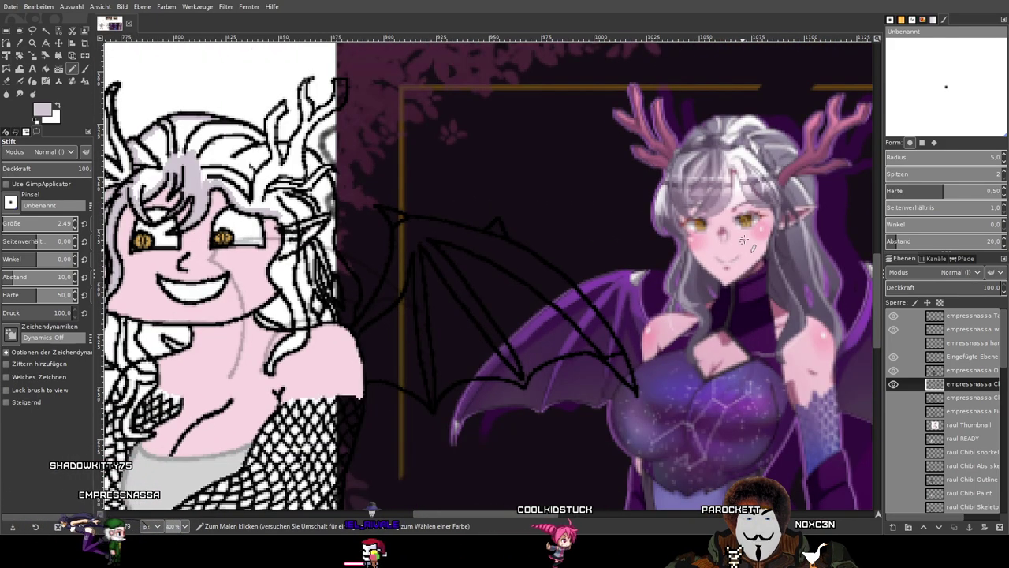
pyautogui.scroll(2, 294, 250)
pyautogui.moveTo(266, 100); pyautogui.dragTo(362, 266)
pyautogui.click(970, 372)
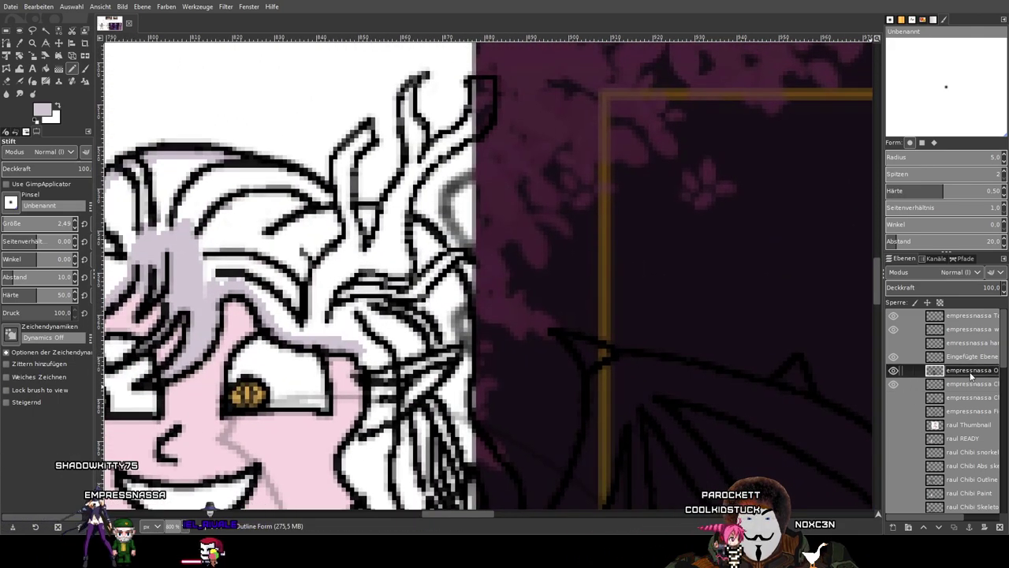
pyautogui.click(7, 81)
pyautogui.scroll(3, 480, 213)
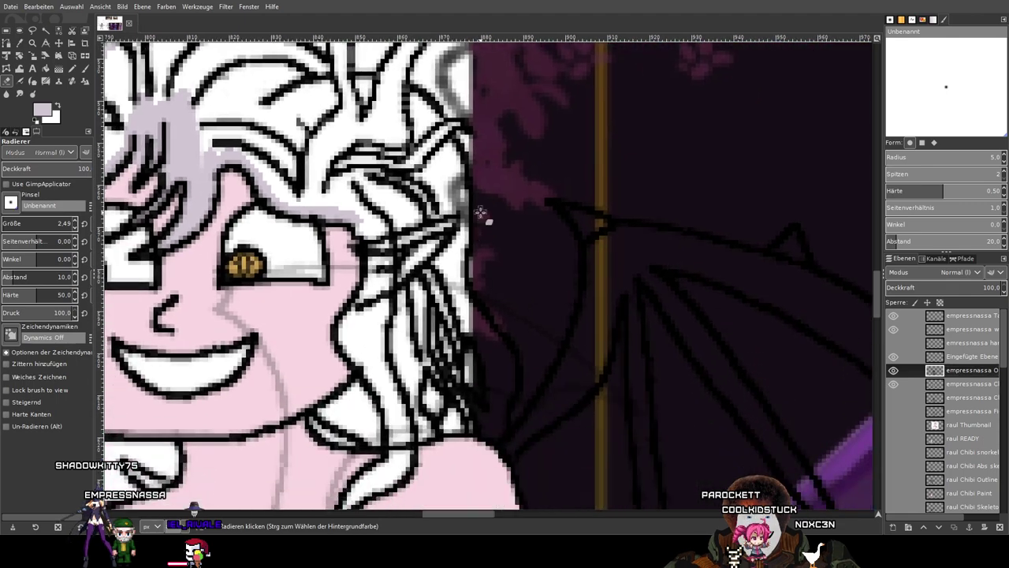
pyautogui.scroll(-3, 347, 255)
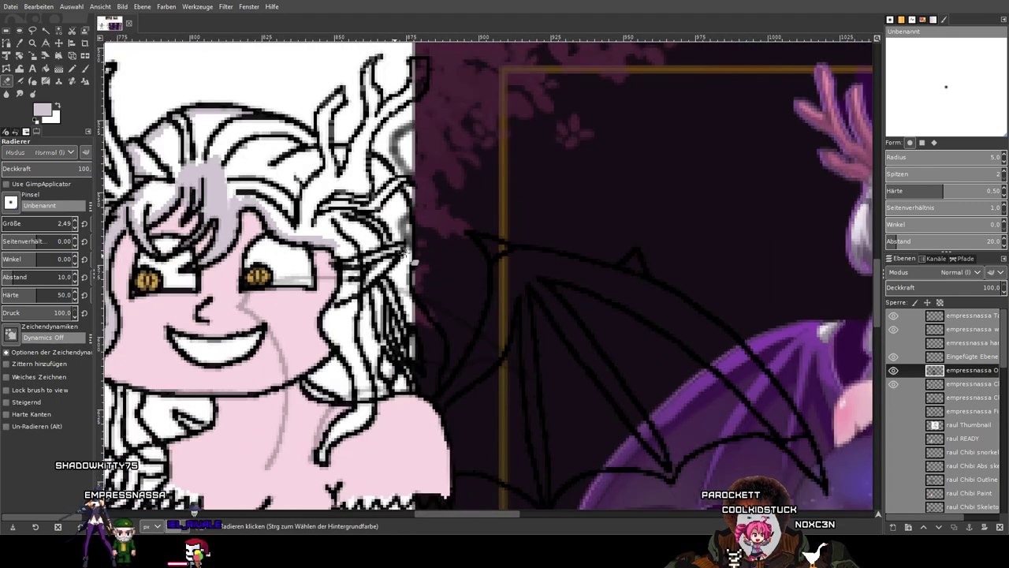
pyautogui.scroll(-1, 396, 234)
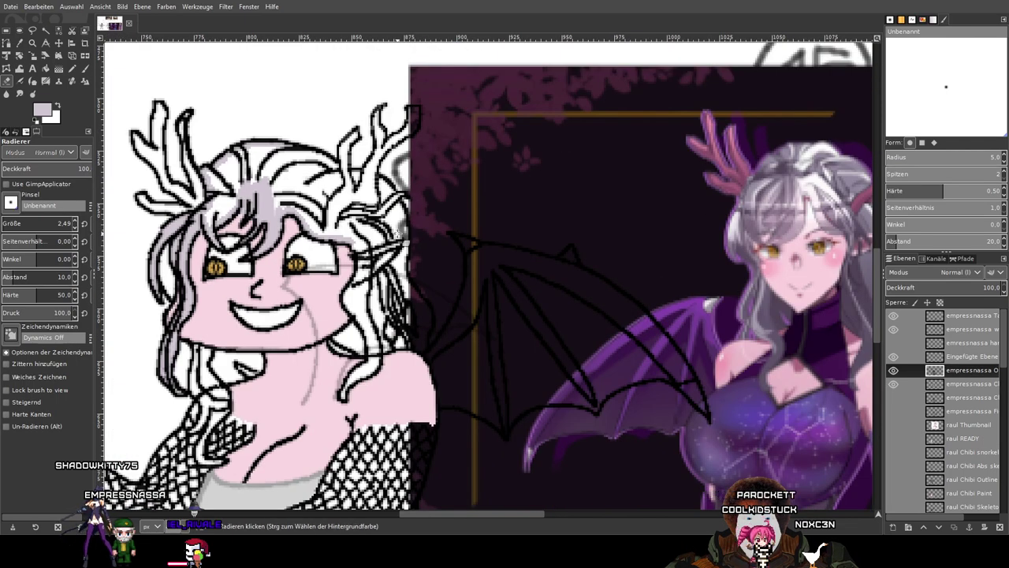
pyautogui.click(73, 69)
pyautogui.scroll(4, 341, 258)
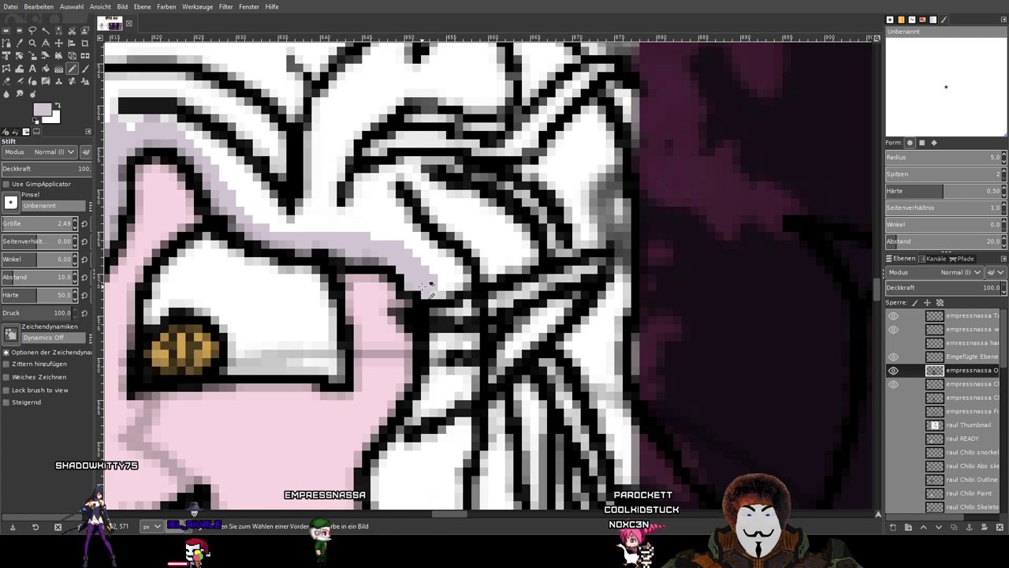
pyautogui.click(922, 384)
pyautogui.scroll(-3, 508, 270)
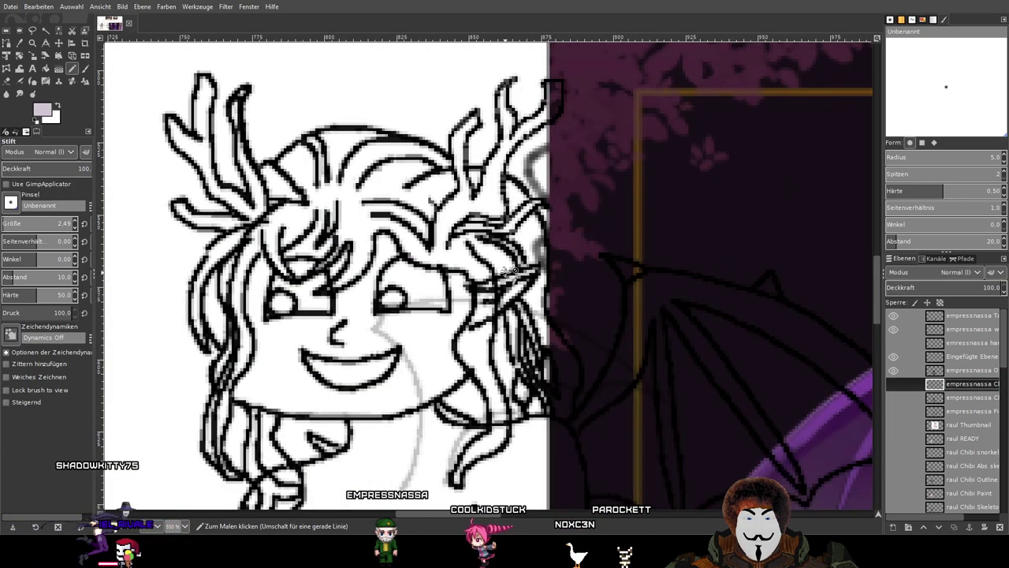
pyautogui.click(893, 384)
pyautogui.click(893, 383)
pyautogui.click(893, 384)
pyautogui.click(893, 383)
pyautogui.click(893, 384)
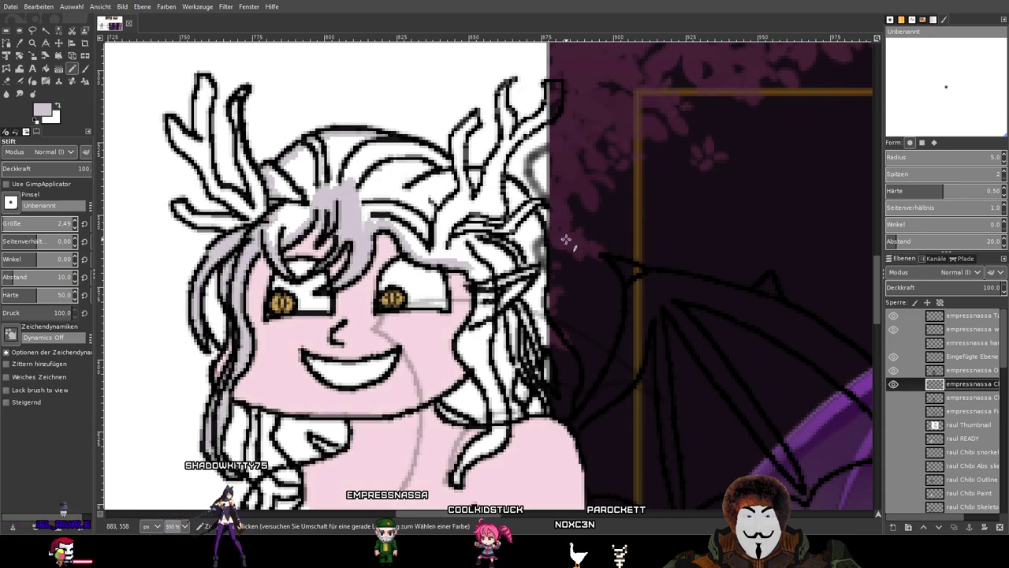
# Zoom in and pencil lavender shading down the inner edges of the hair strands.
pyautogui.scroll(3, 524, 236)
pyautogui.scroll(2, 454, 231)
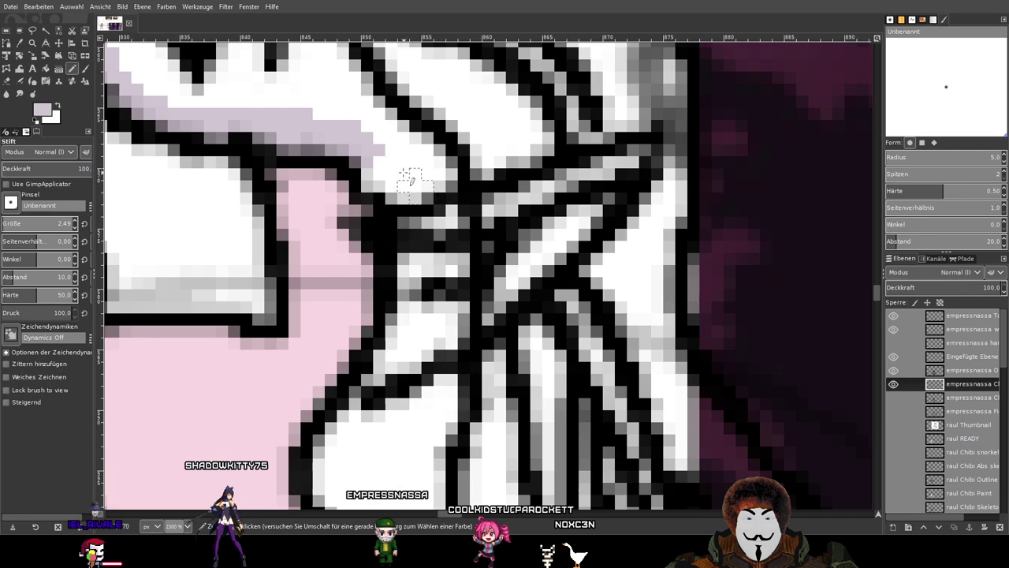
pyautogui.moveTo(378, 180)
pyautogui.mouseDown()
pyautogui.moveTo(411, 226)
pyautogui.moveTo(411, 304)
pyautogui.moveTo(402, 342)
pyautogui.moveTo(349, 416)
pyautogui.mouseUp()
pyautogui.moveTo(465, 363); pyautogui.dragTo(527, 157)
pyautogui.moveTo(446, 208)
pyautogui.mouseDown()
pyautogui.moveTo(392, 274)
pyautogui.moveTo(479, 393)
pyautogui.moveTo(413, 261)
pyautogui.mouseUp()
pyautogui.moveTo(345, 207); pyautogui.dragTo(360, 227)
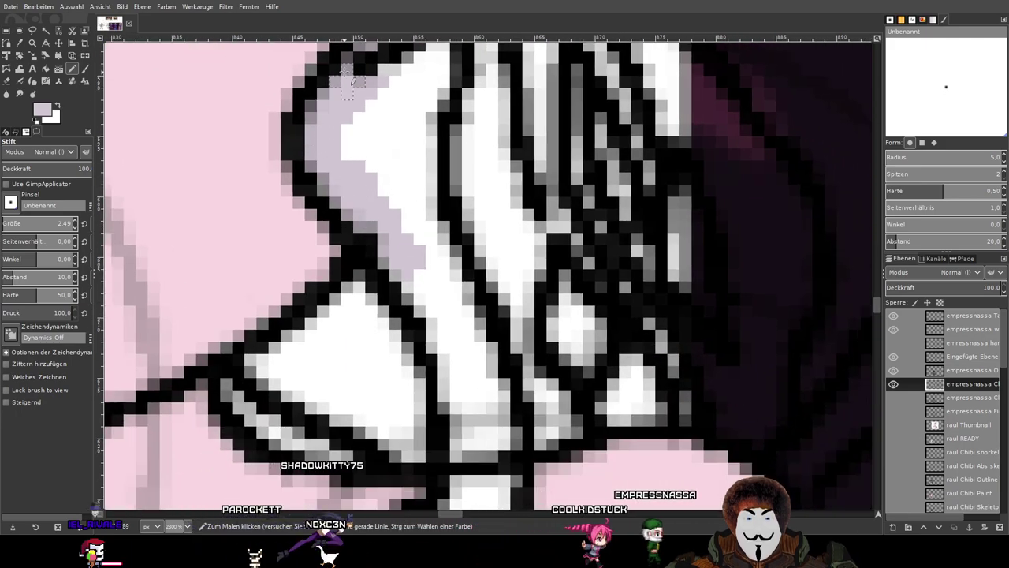
pyautogui.scroll(-5, 445, 347)
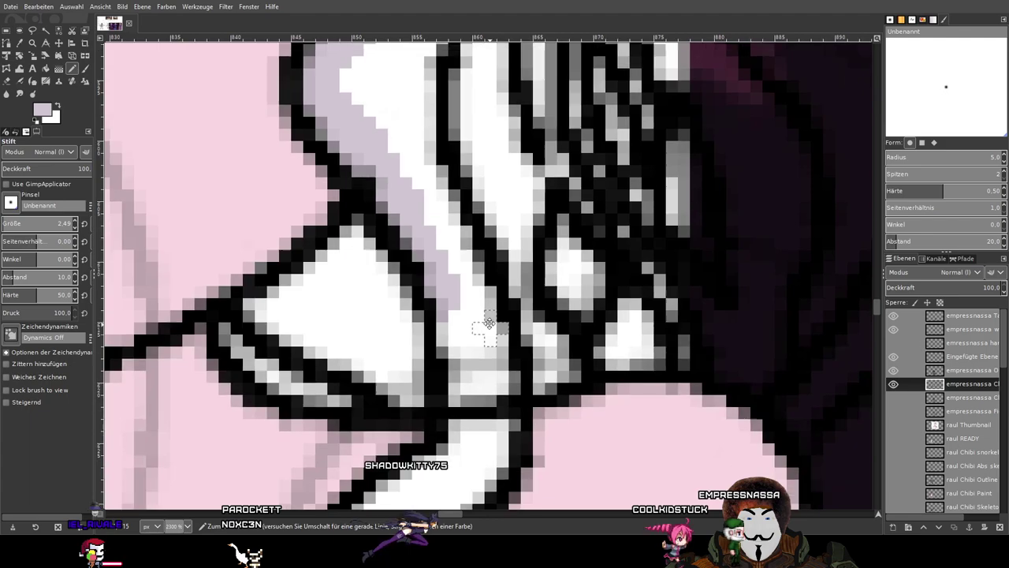
pyautogui.scroll(-1, 545, 186)
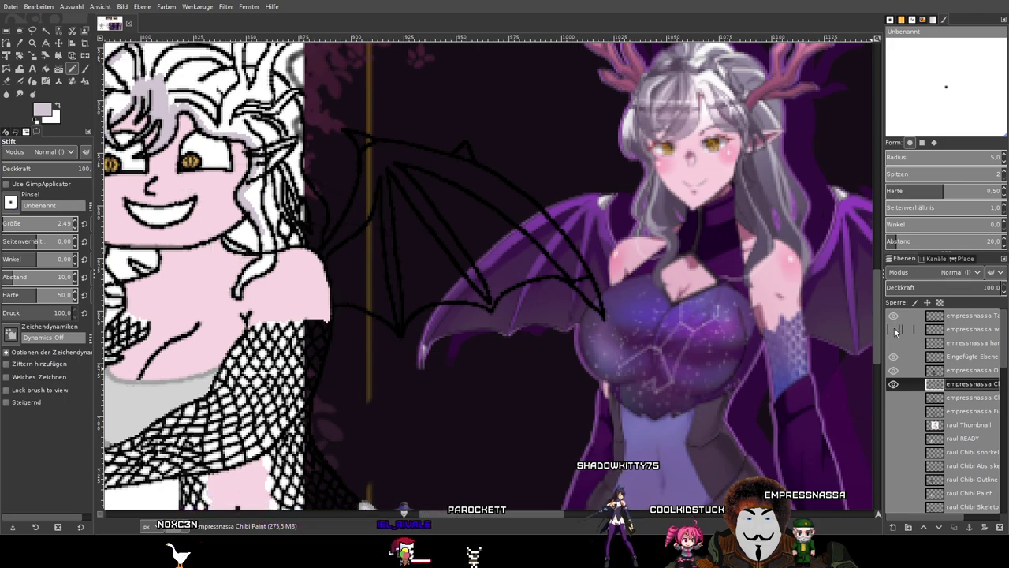
# Paint the white parts of the curled strand near the shoulder lavender.
pyautogui.scroll(5, 516, 300)
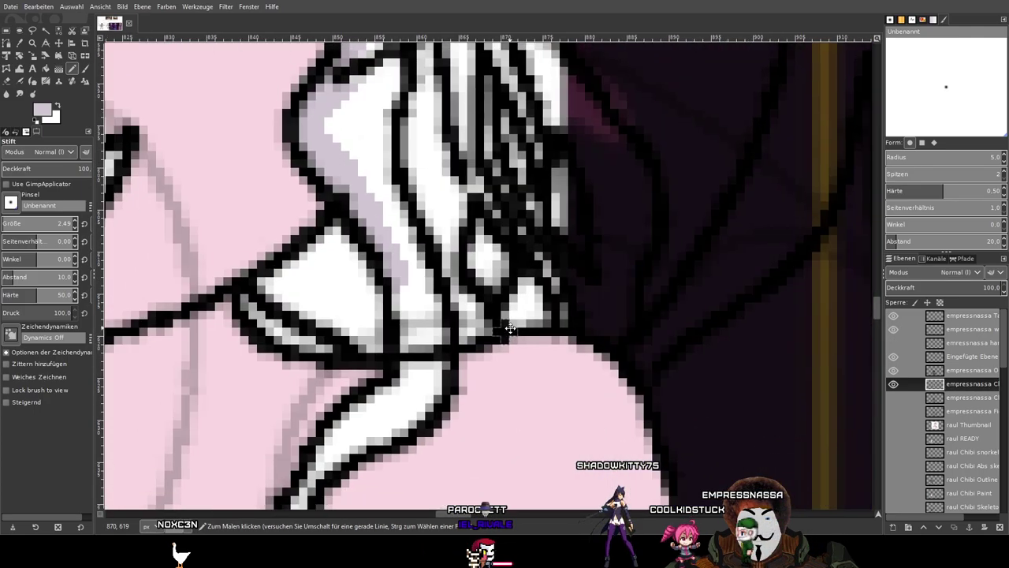
pyautogui.moveTo(510, 328); pyautogui.dragTo(572, 252)
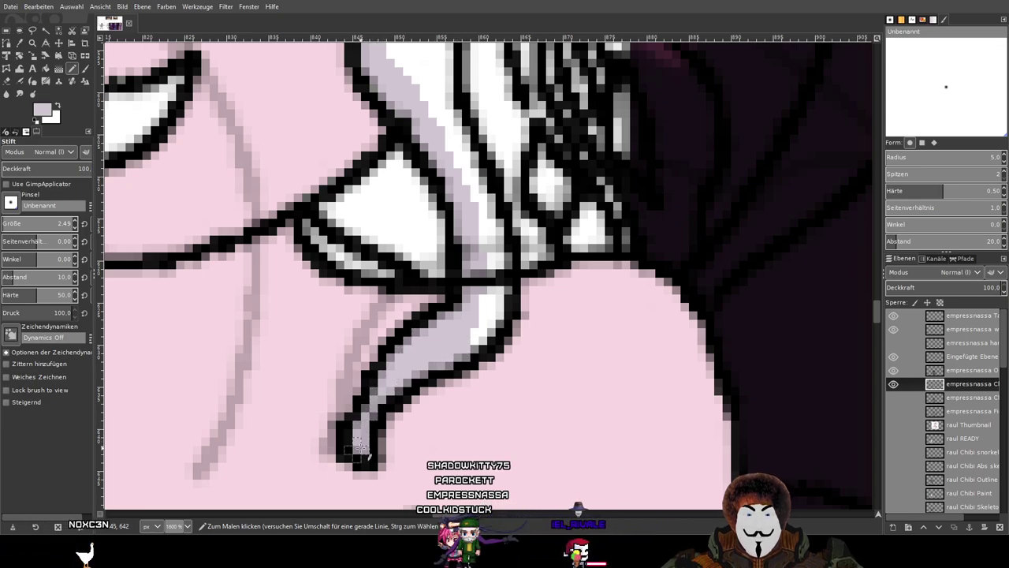
pyautogui.moveTo(473, 339)
pyautogui.mouseDown()
pyautogui.moveTo(496, 303)
pyautogui.moveTo(483, 295)
pyautogui.moveTo(498, 276)
pyautogui.moveTo(482, 214)
pyautogui.moveTo(492, 431)
pyautogui.mouseUp()
pyautogui.moveTo(478, 392); pyautogui.dragTo(456, 317)
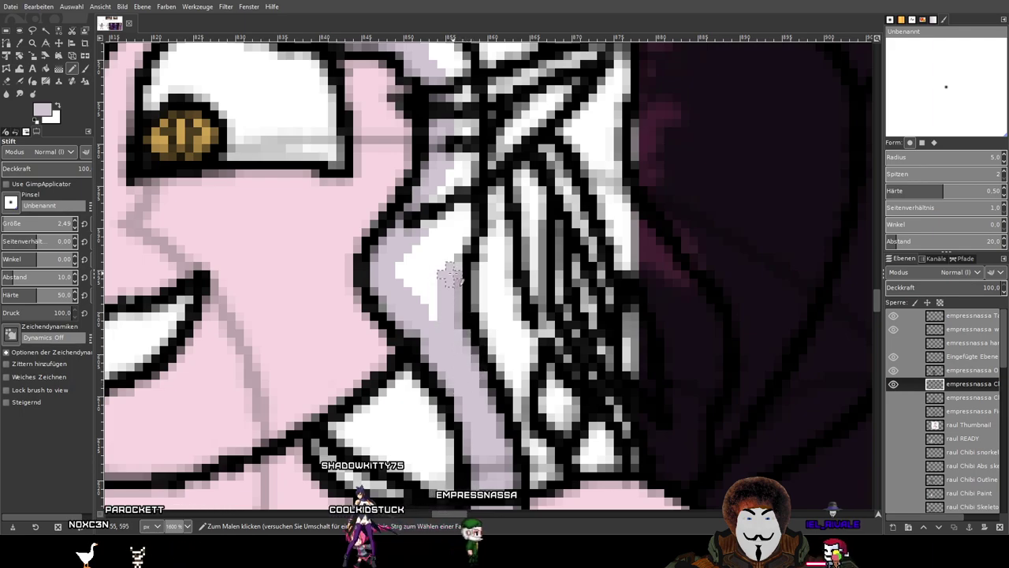
pyautogui.moveTo(465, 213)
pyautogui.mouseDown()
pyautogui.moveTo(425, 323)
pyautogui.moveTo(408, 244)
pyautogui.moveTo(406, 292)
pyautogui.moveTo(444, 224)
pyautogui.mouseUp()
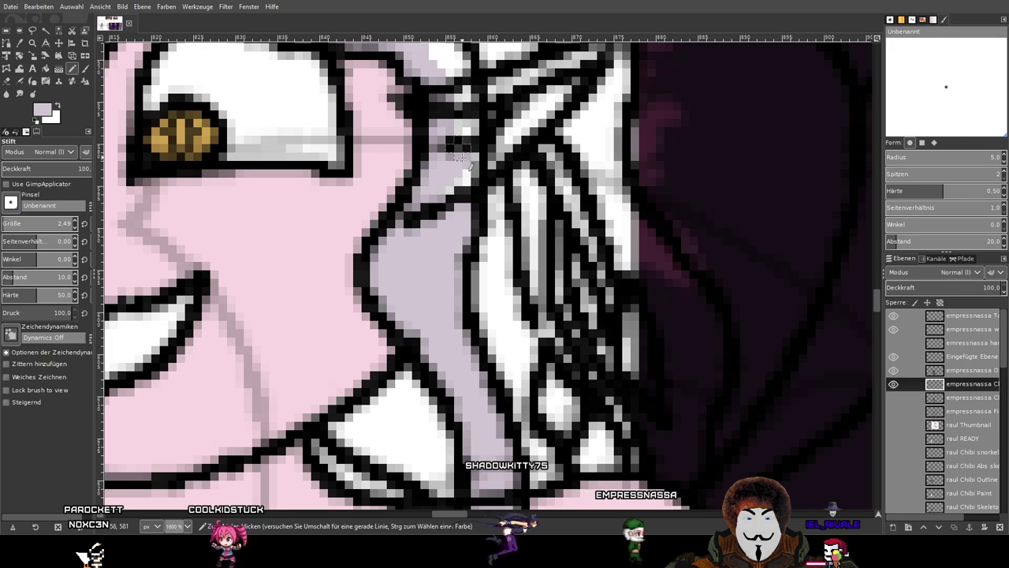
# Hide the reference artwork layer behind the sketch.
pyautogui.scroll(2, 443, 349)
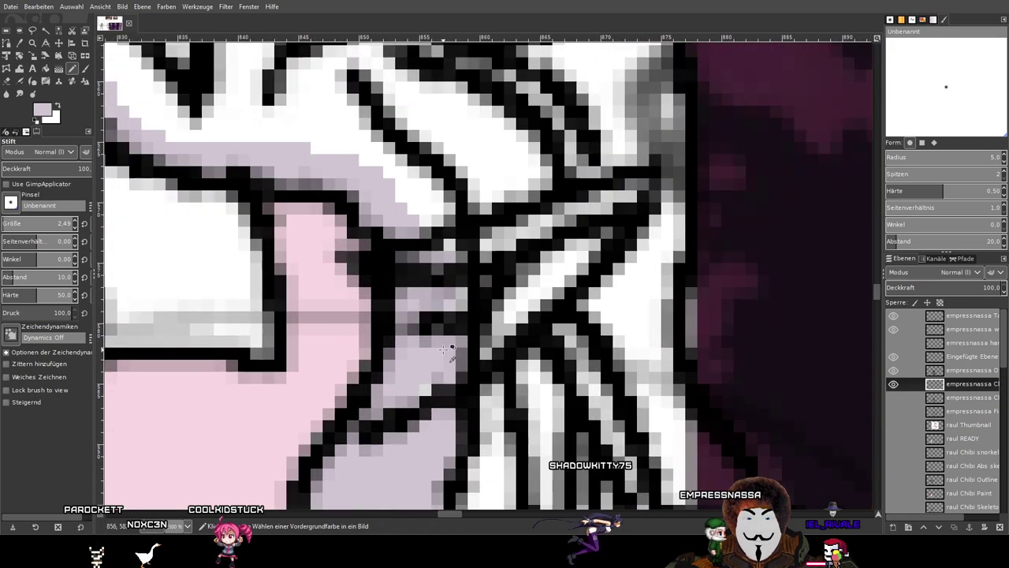
pyautogui.scroll(-3, 459, 361)
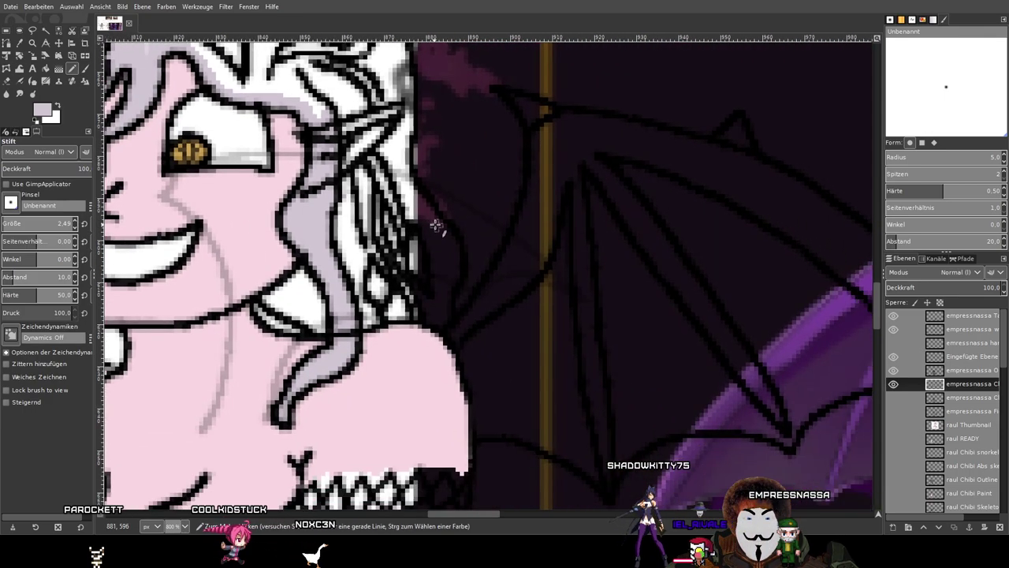
pyautogui.scroll(-4, 436, 227)
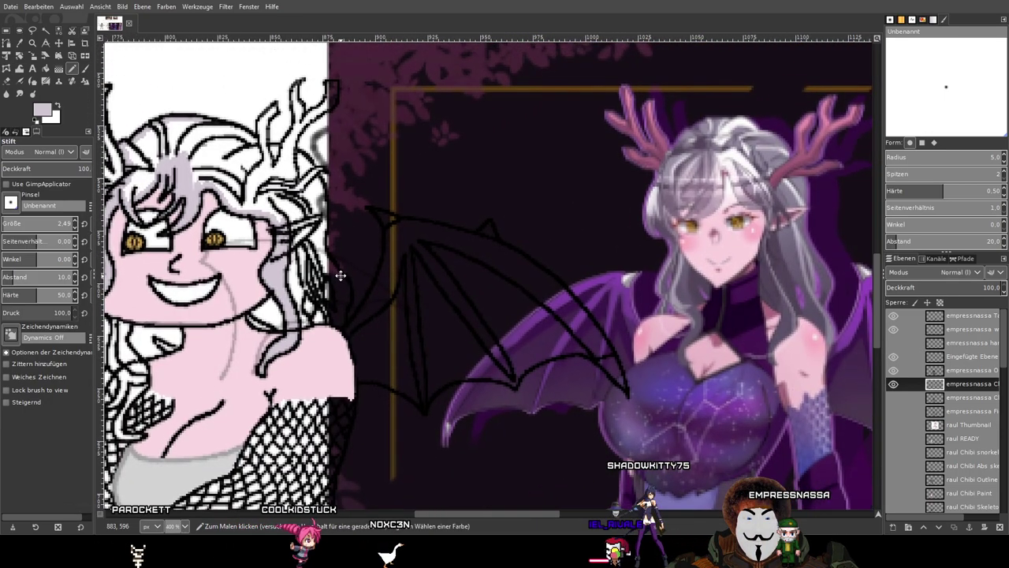
pyautogui.scroll(3, 337, 280)
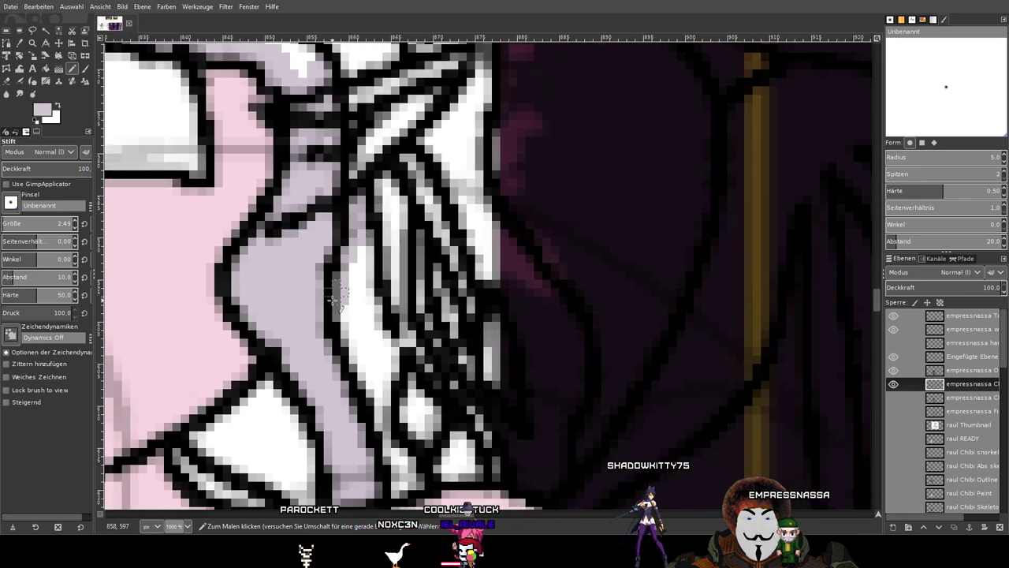
pyautogui.moveTo(398, 425); pyautogui.dragTo(354, 307)
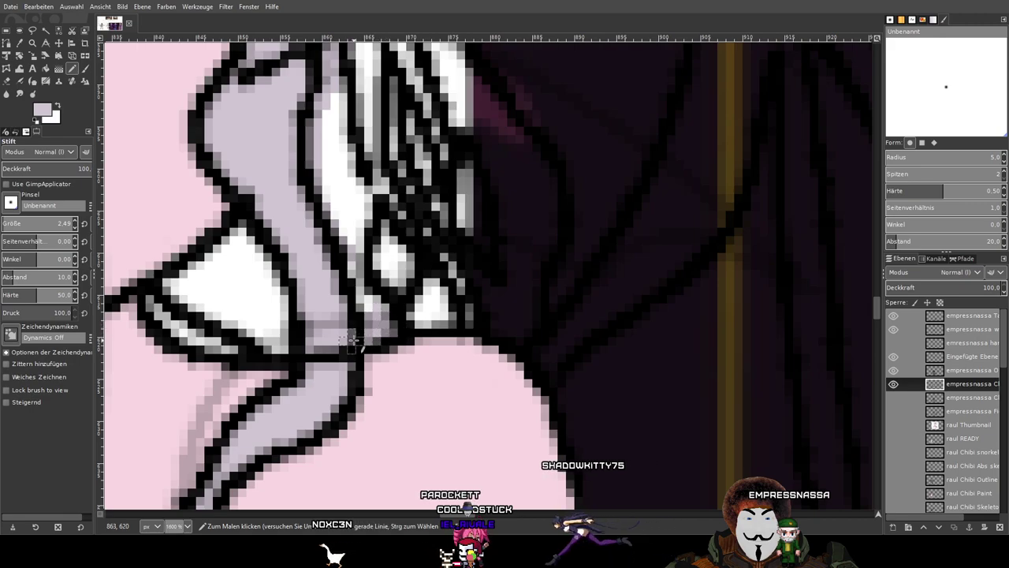
pyautogui.scroll(-5, 957, 418)
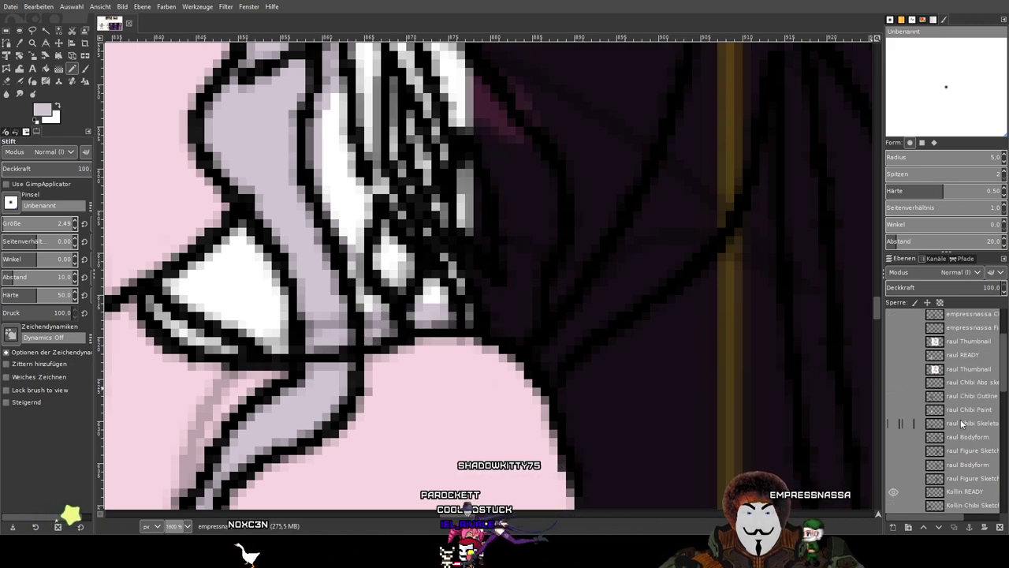
pyautogui.click(893, 363)
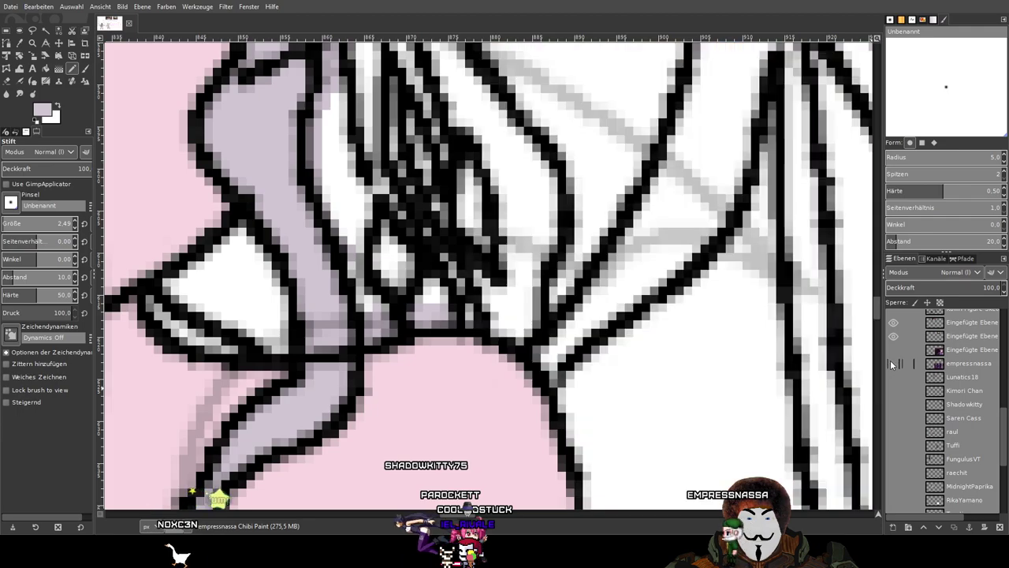
# Shade the strand's inner edge and remaining light hair pixels lavender.
pyautogui.scroll(-3, 555, 239)
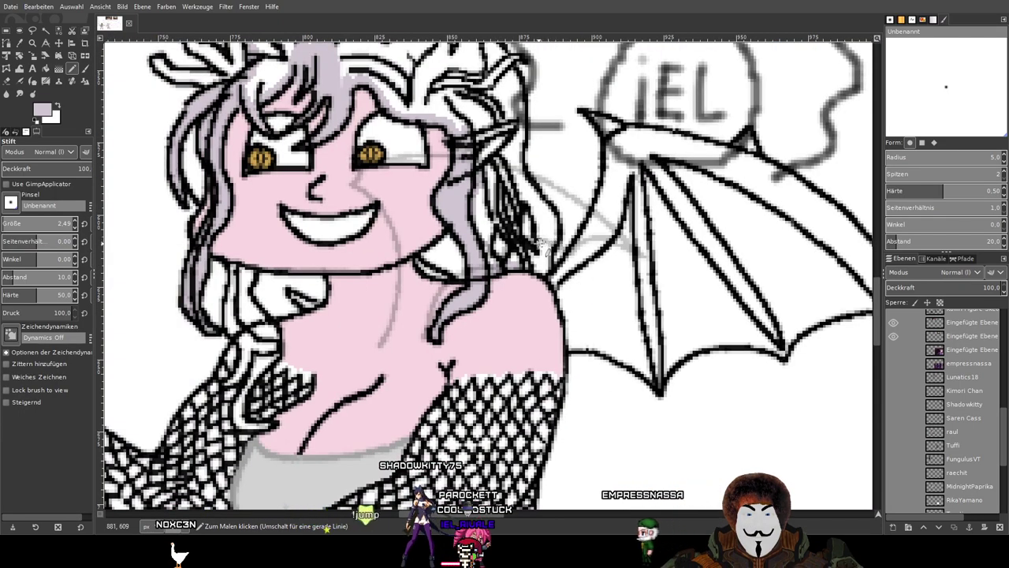
pyautogui.scroll(2, 544, 242)
pyautogui.scroll(1, 473, 303)
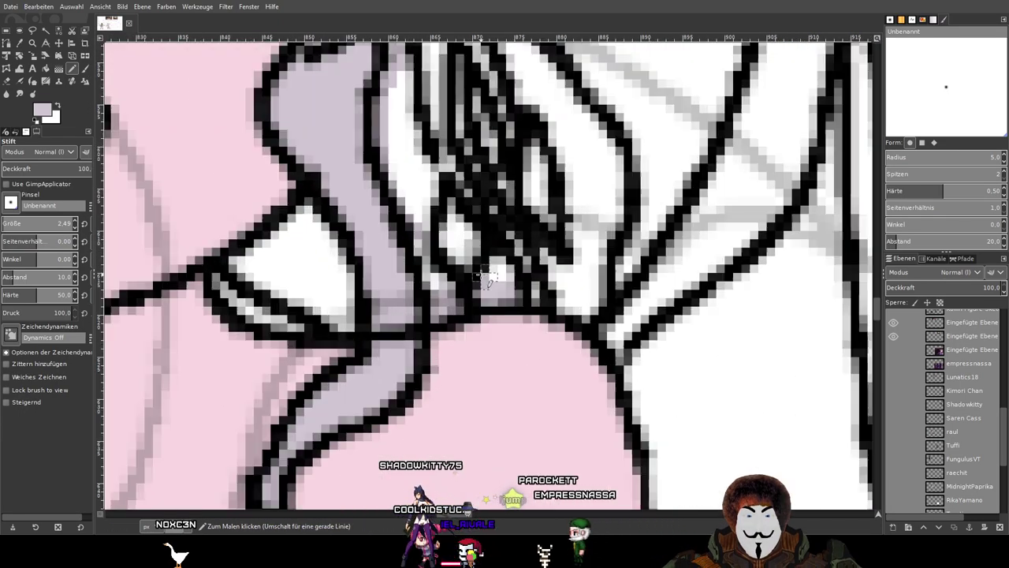
pyautogui.scroll(-1, 495, 288)
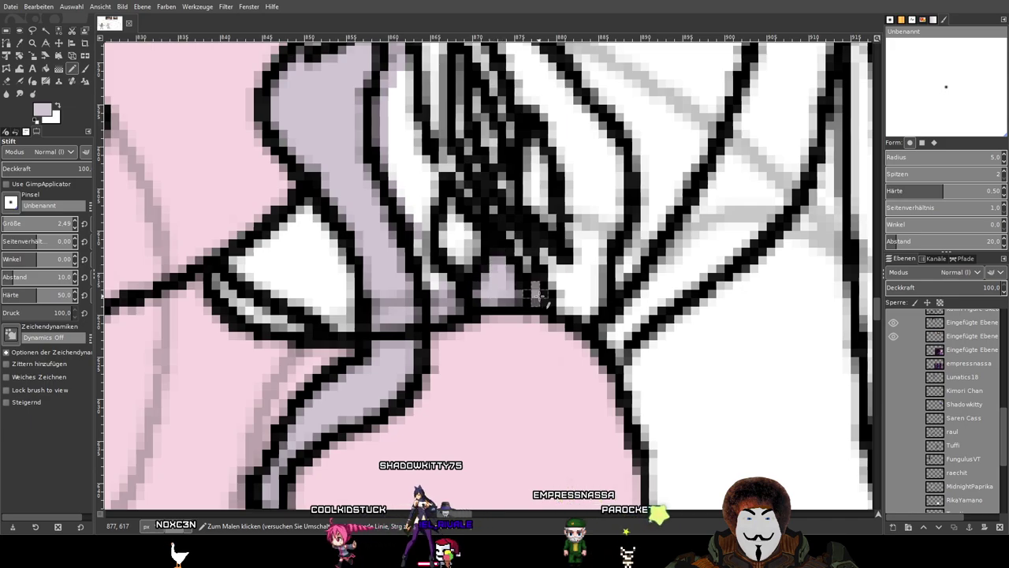
pyautogui.scroll(-2, 623, 272)
pyautogui.scroll(2, 623, 272)
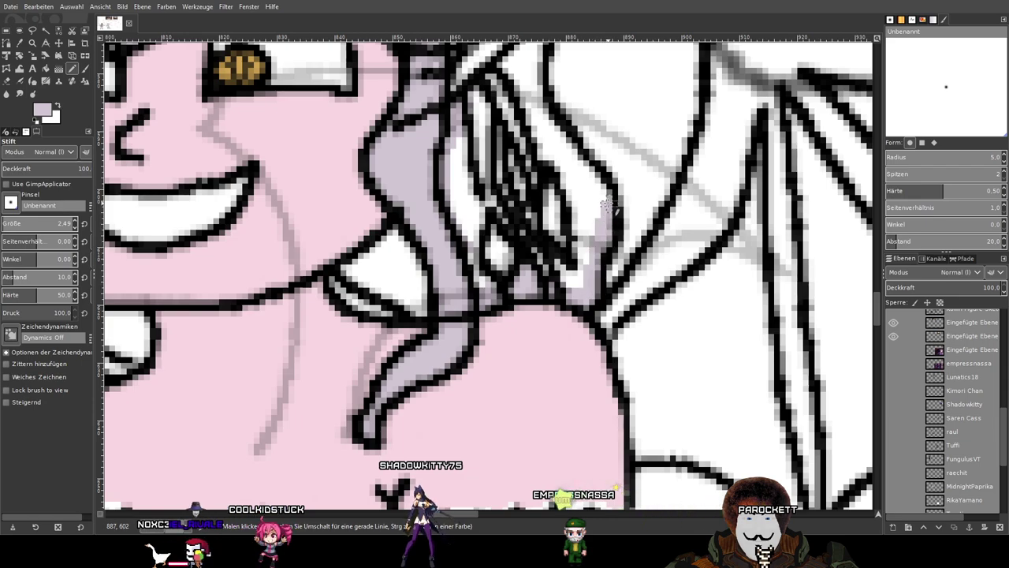
pyautogui.scroll(4, 578, 379)
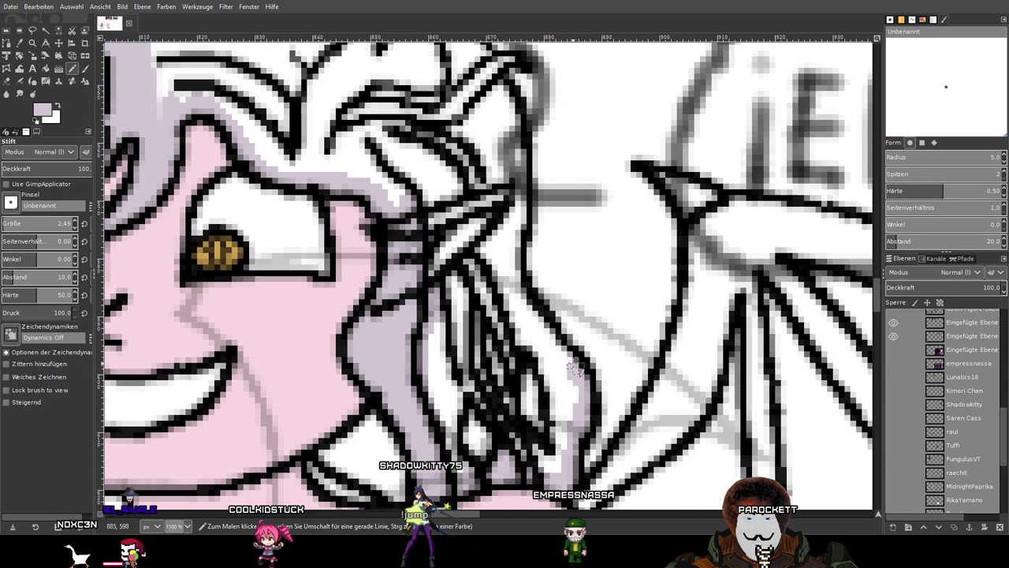
pyautogui.scroll(2, 535, 412)
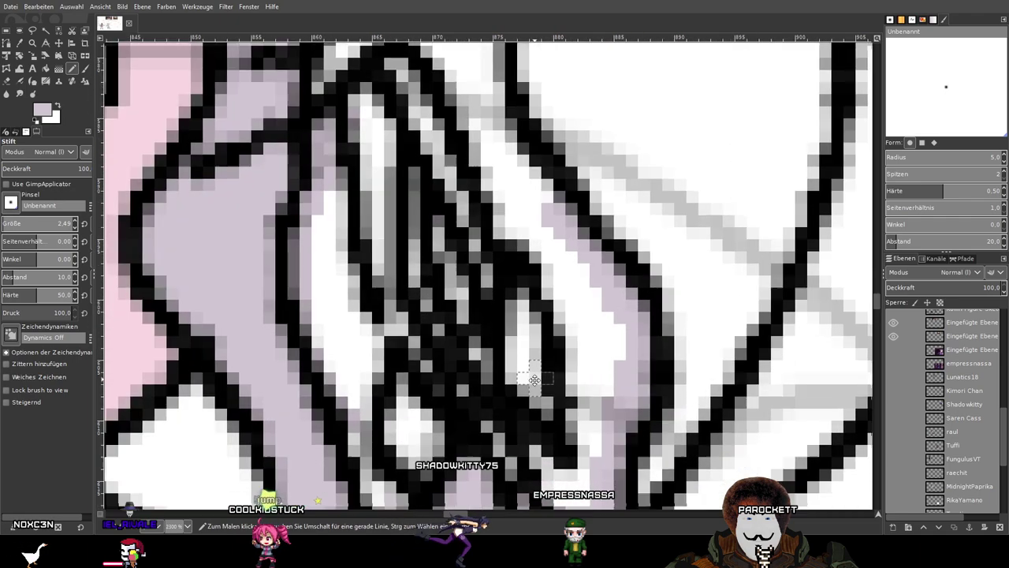
pyautogui.moveTo(536, 197)
pyautogui.mouseDown()
pyautogui.moveTo(571, 309)
pyautogui.moveTo(575, 343)
pyautogui.moveTo(557, 362)
pyautogui.moveTo(526, 362)
pyautogui.moveTo(466, 305)
pyautogui.moveTo(450, 239)
pyautogui.moveTo(490, 167)
pyautogui.mouseUp()
pyautogui.moveTo(397, 254)
pyautogui.mouseDown()
pyautogui.moveTo(457, 229)
pyautogui.moveTo(469, 238)
pyautogui.mouseUp()
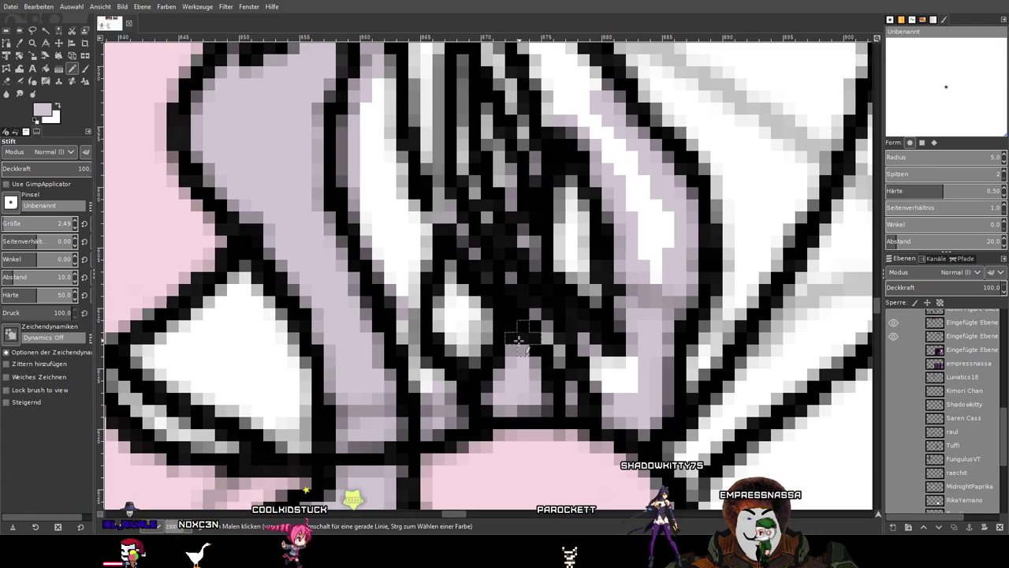
pyautogui.click(441, 377)
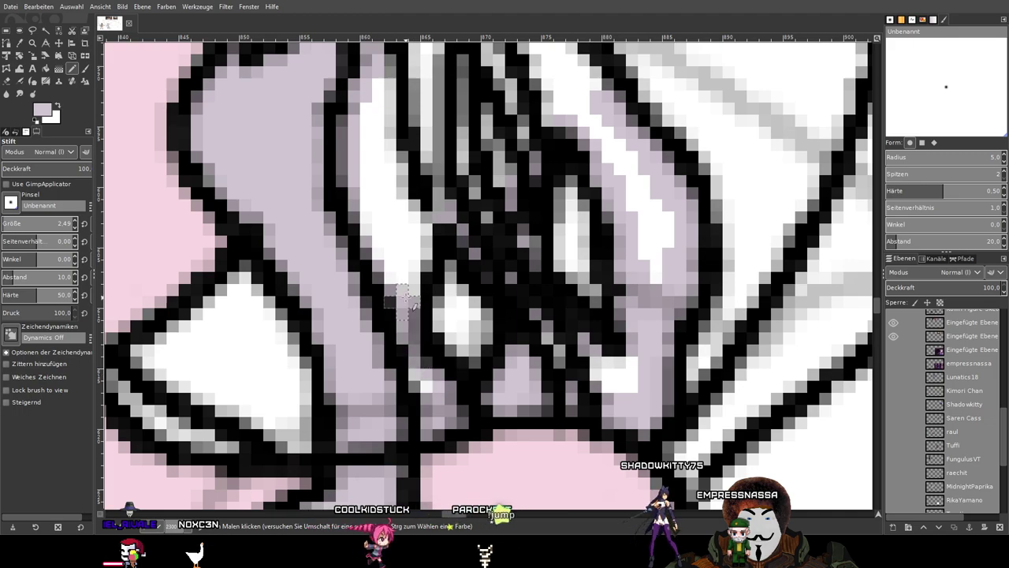
# Shade along the diagonal and vertical hair lines in lilac.
pyautogui.moveTo(504, 234)
pyautogui.mouseDown()
pyautogui.moveTo(528, 328)
pyautogui.moveTo(539, 261)
pyautogui.moveTo(529, 210)
pyautogui.mouseUp()
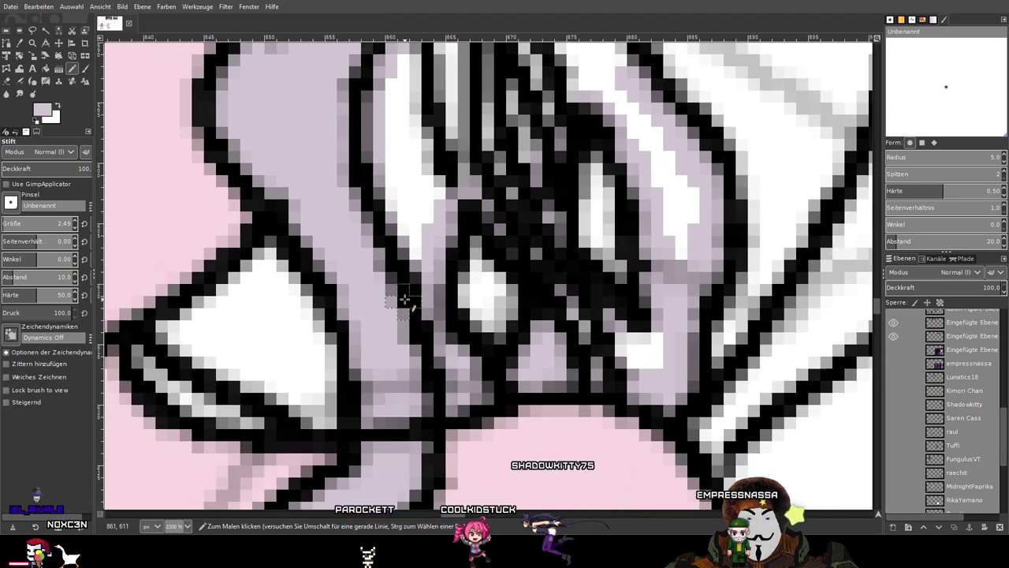
pyautogui.moveTo(457, 190); pyautogui.dragTo(519, 356)
pyautogui.scroll(2, 519, 355)
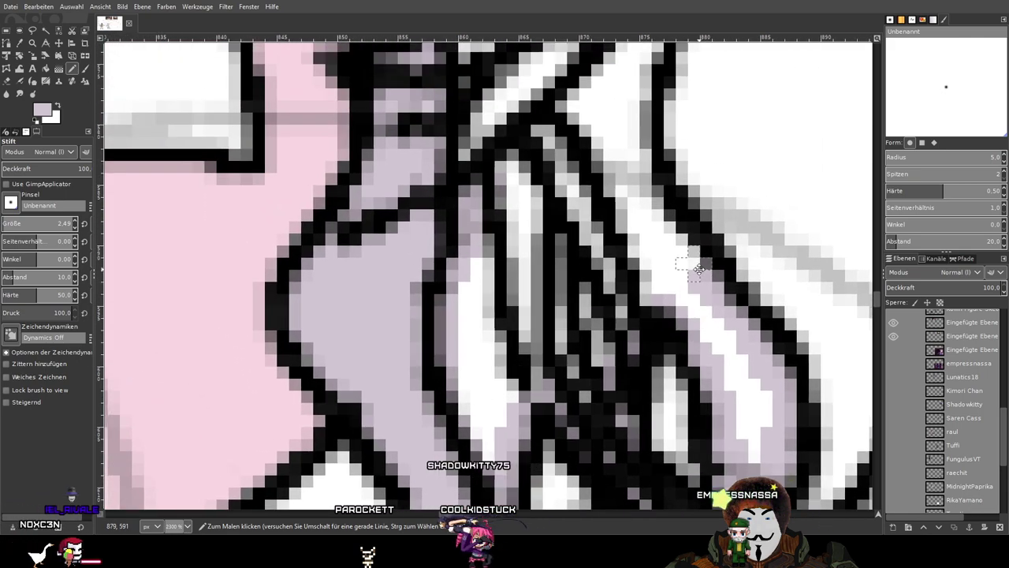
pyautogui.scroll(2, 631, 378)
pyautogui.hscroll(1, 646, 382)
pyautogui.moveTo(661, 386)
pyautogui.mouseDown()
pyautogui.moveTo(617, 311)
pyautogui.moveTo(600, 235)
pyautogui.moveTo(612, 144)
pyautogui.moveTo(584, 398)
pyautogui.mouseUp()
pyautogui.moveTo(587, 365)
pyautogui.mouseDown()
pyautogui.moveTo(588, 230)
pyautogui.moveTo(568, 193)
pyautogui.mouseUp()
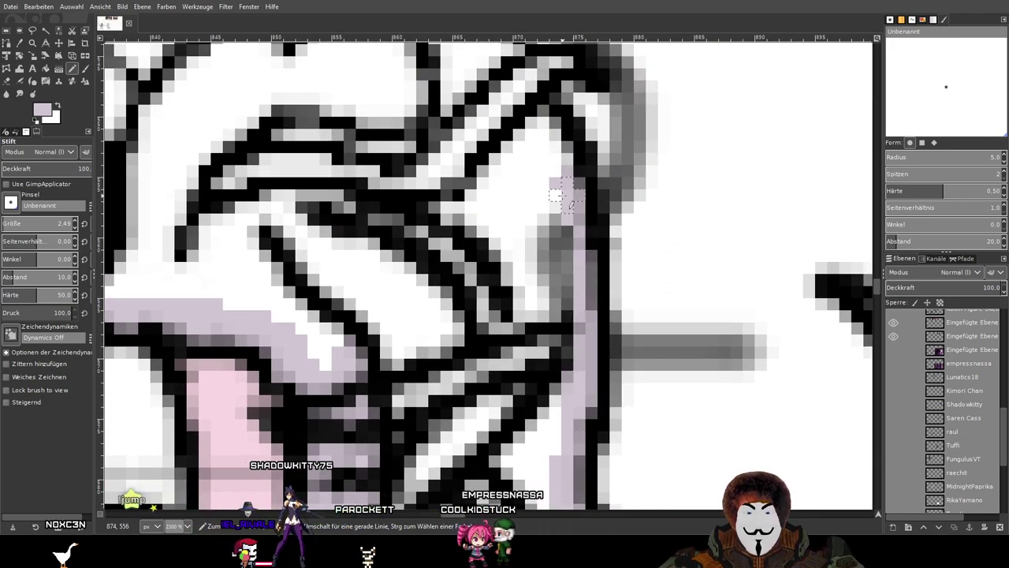
pyautogui.scroll(-3, 567, 193)
pyautogui.scroll(-5, 908, 390)
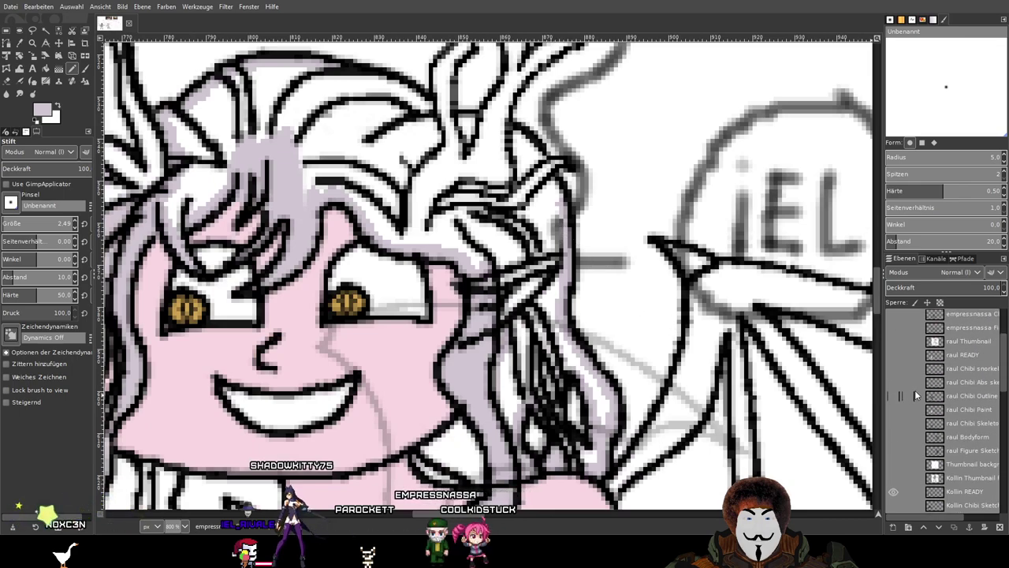
pyautogui.scroll(3, 914, 393)
# Toggle the chibi colour layer off and back on to check the line art.
pyautogui.click(894, 357)
pyautogui.click(894, 357)
pyautogui.scroll(-1, 539, 203)
pyautogui.scroll(2, 574, 277)
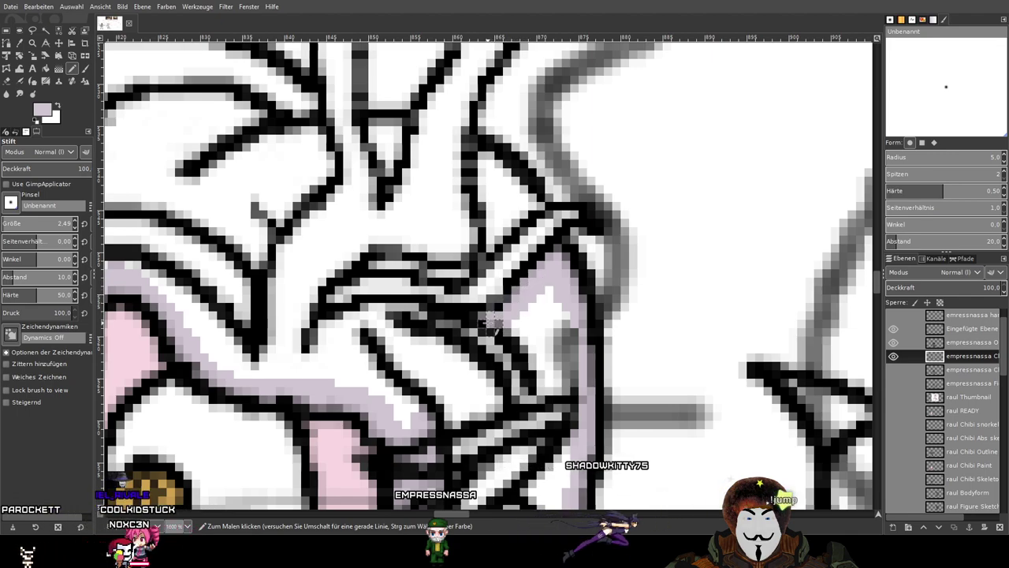
pyautogui.scroll(-2, 491, 323)
pyautogui.scroll(3, 514, 323)
# Shade beneath a hair line and between strands in light purple.
pyautogui.moveTo(494, 338); pyautogui.dragTo(637, 323)
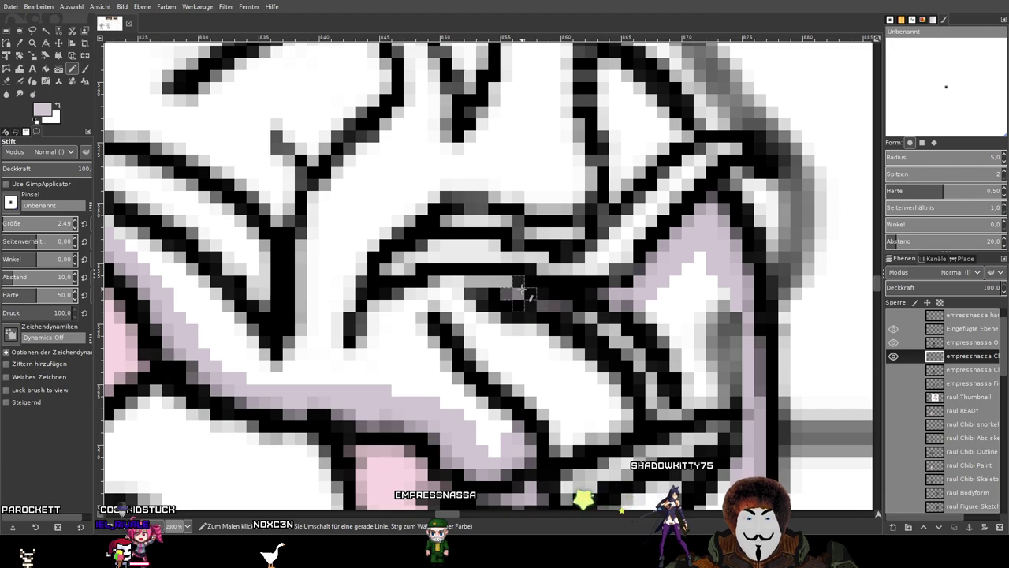
pyautogui.moveTo(511, 284); pyautogui.dragTo(423, 293)
pyautogui.scroll(-3, 423, 294)
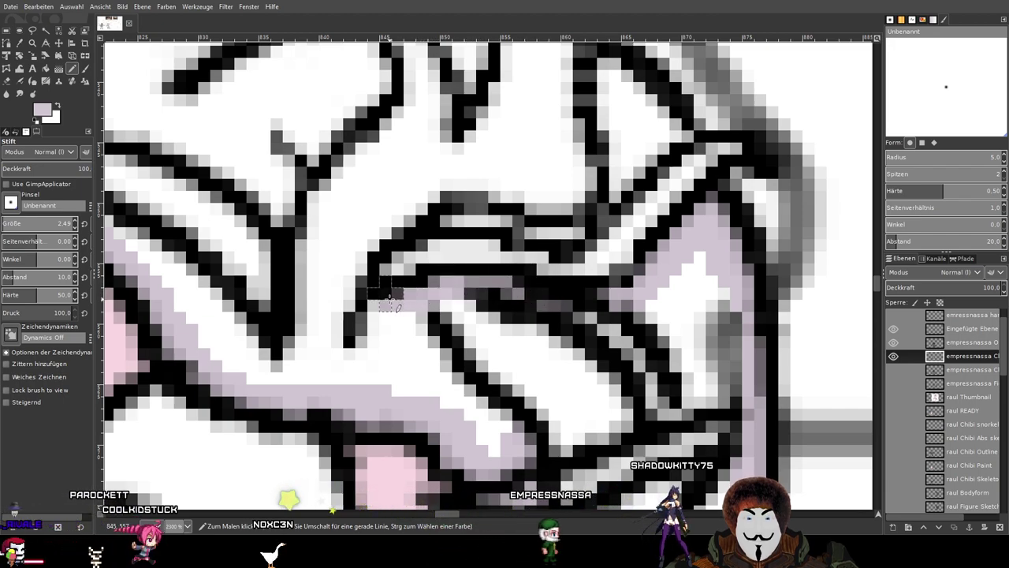
pyautogui.scroll(4, 520, 312)
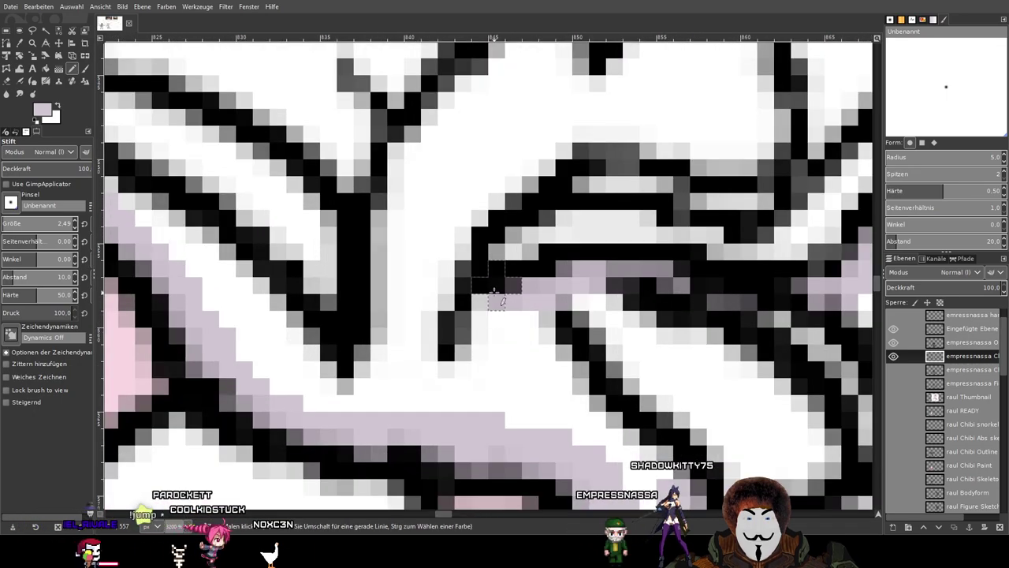
pyautogui.moveTo(491, 288); pyautogui.dragTo(469, 371)
pyautogui.scroll(-2, 469, 371)
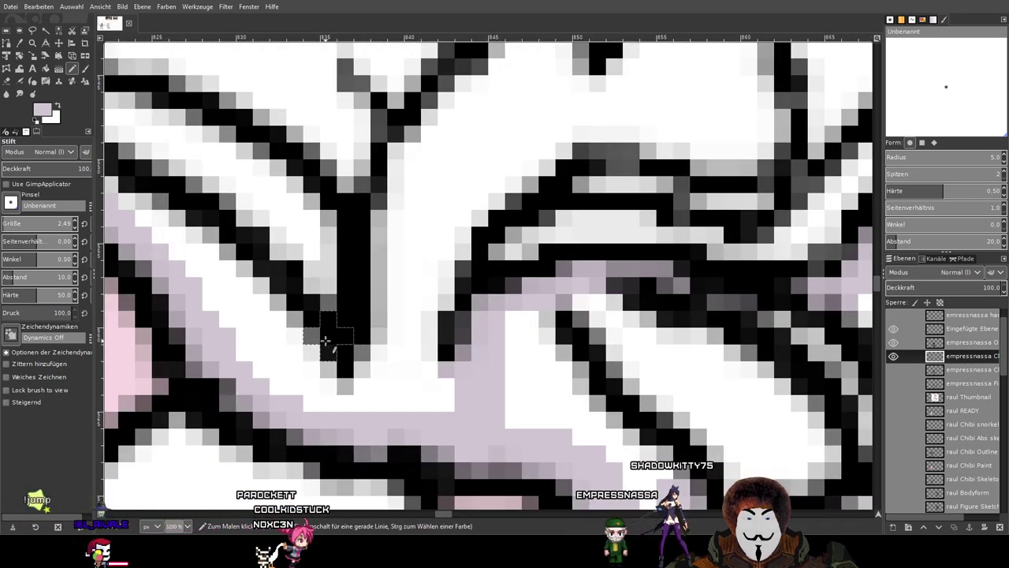
pyautogui.scroll(-5, 359, 359)
pyautogui.scroll(6, 371, 354)
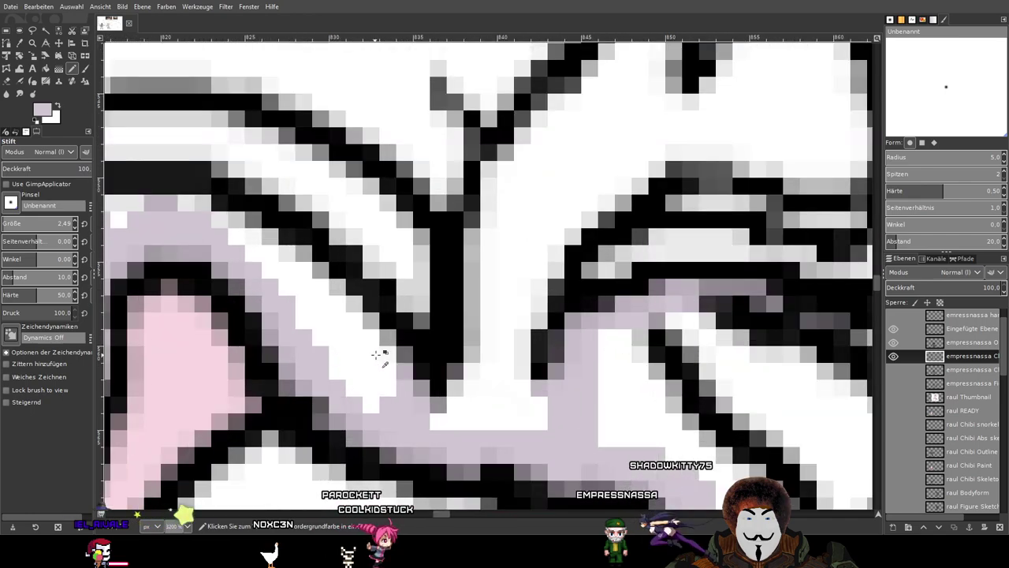
# Fill the small gap and shade under the hair's top outline in lavender.
pyautogui.moveTo(473, 140)
pyautogui.mouseDown()
pyautogui.moveTo(437, 349)
pyautogui.moveTo(500, 241)
pyautogui.moveTo(544, 201)
pyautogui.mouseUp()
pyautogui.scroll(-3, 587, 264)
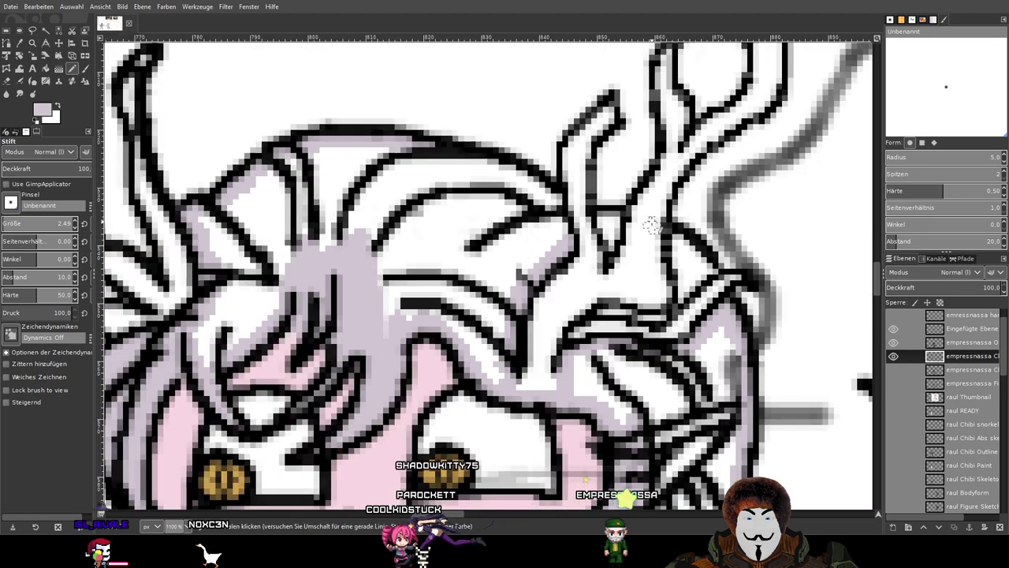
pyautogui.scroll(3, 667, 214)
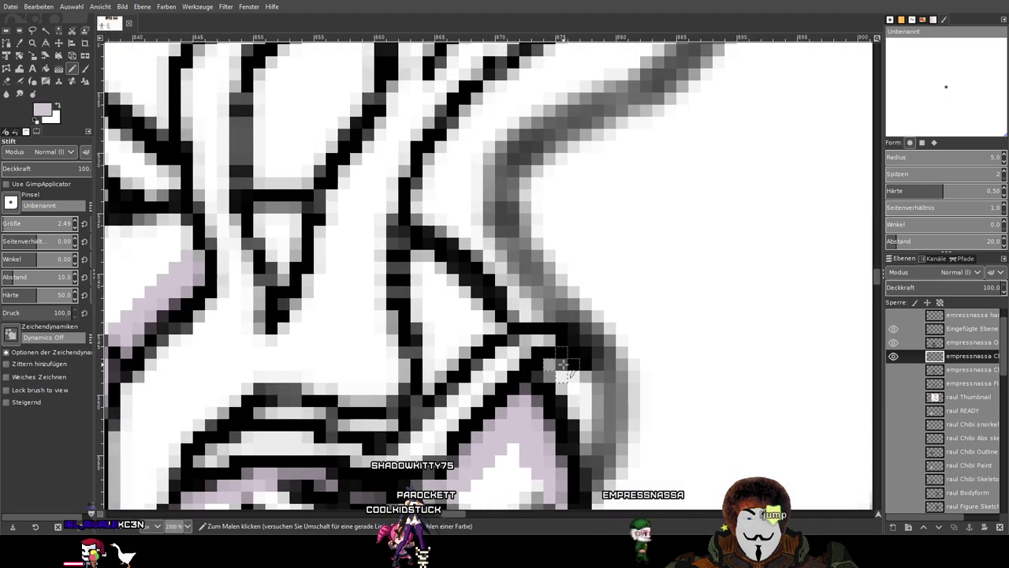
pyautogui.moveTo(416, 254)
pyautogui.mouseDown()
pyautogui.moveTo(490, 325)
pyautogui.moveTo(429, 378)
pyautogui.moveTo(440, 350)
pyautogui.moveTo(420, 267)
pyautogui.mouseUp()
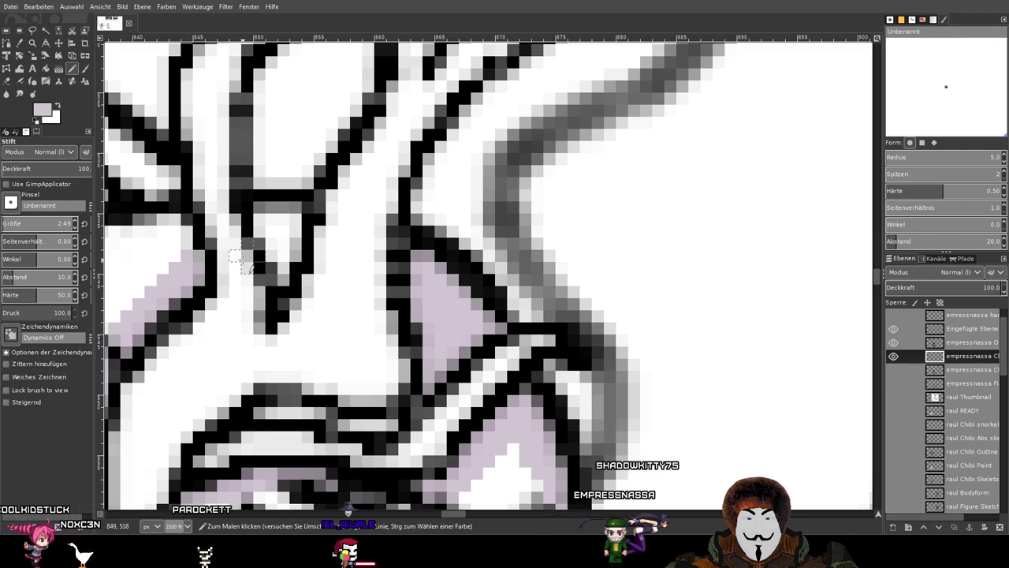
pyautogui.keyDown('ctrl'); pyautogui.scroll(3, 223, 251); pyautogui.keyUp('ctrl')
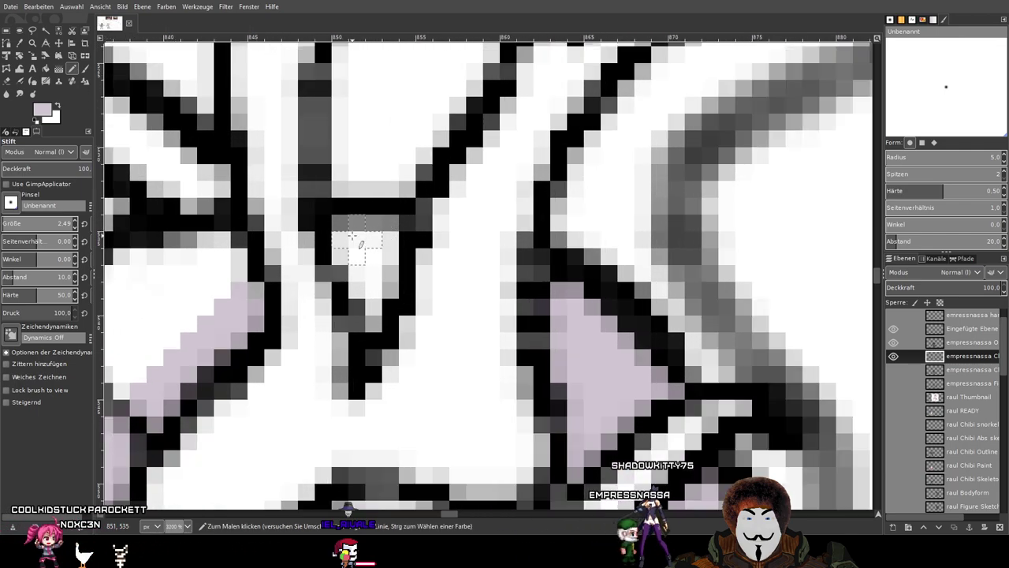
pyautogui.moveTo(351, 239)
pyautogui.mouseDown()
pyautogui.moveTo(377, 235)
pyautogui.moveTo(356, 255)
pyautogui.moveTo(364, 272)
pyautogui.mouseUp()
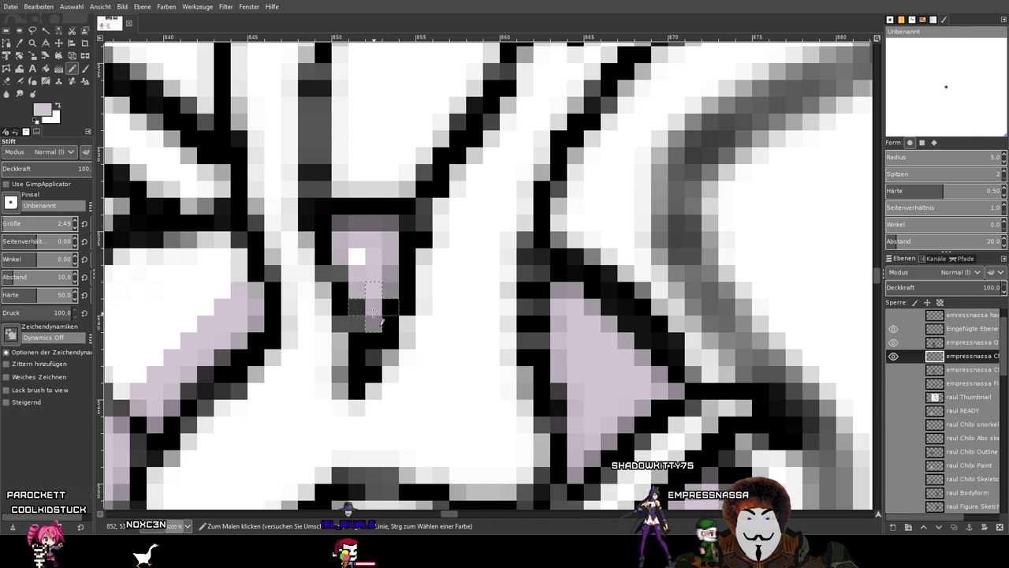
pyautogui.keyDown('ctrl'); pyautogui.scroll(-3, 371, 324); pyautogui.keyUp('ctrl')
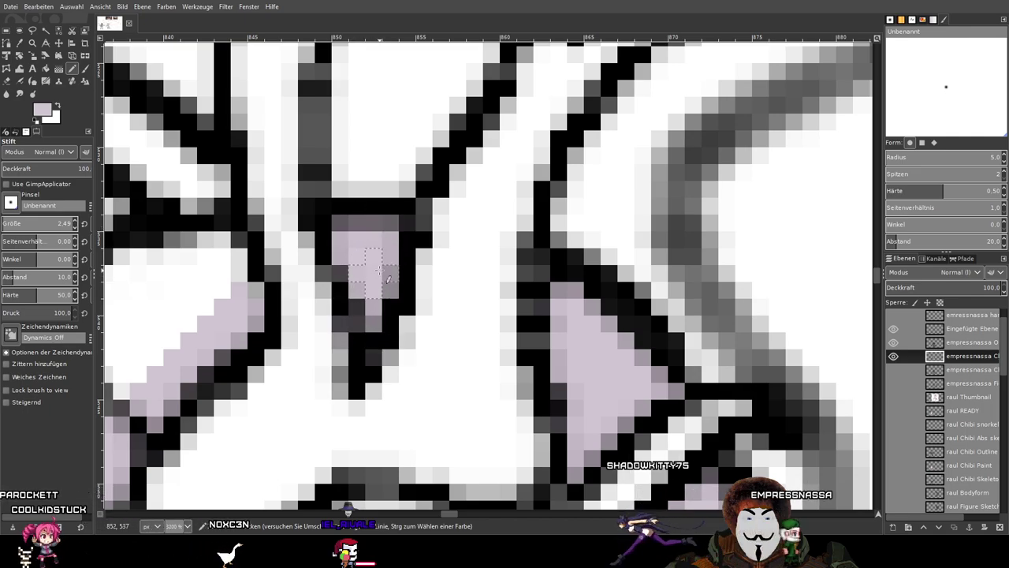
pyautogui.scroll(1, 603, 280)
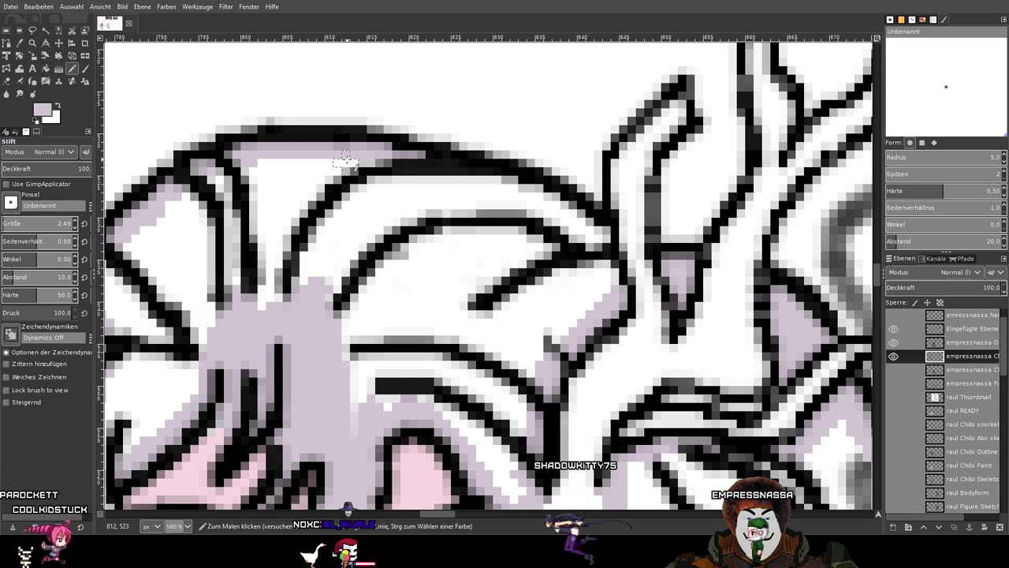
pyautogui.moveTo(463, 172)
pyautogui.mouseDown()
pyautogui.moveTo(534, 190)
pyautogui.moveTo(599, 231)
pyautogui.mouseUp()
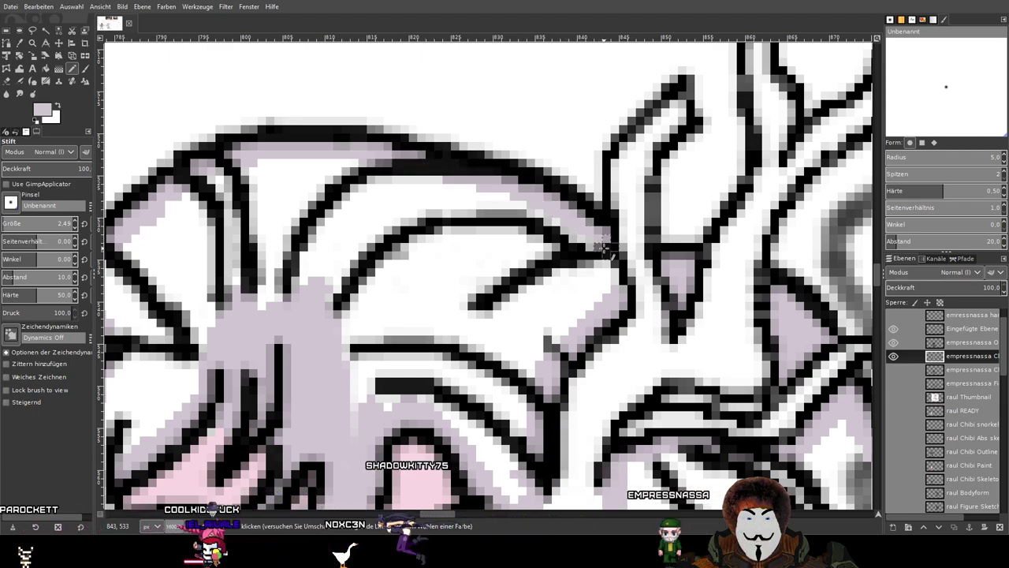
pyautogui.keyDown('ctrl'); pyautogui.scroll(-4, 611, 289); pyautogui.keyUp('ctrl')
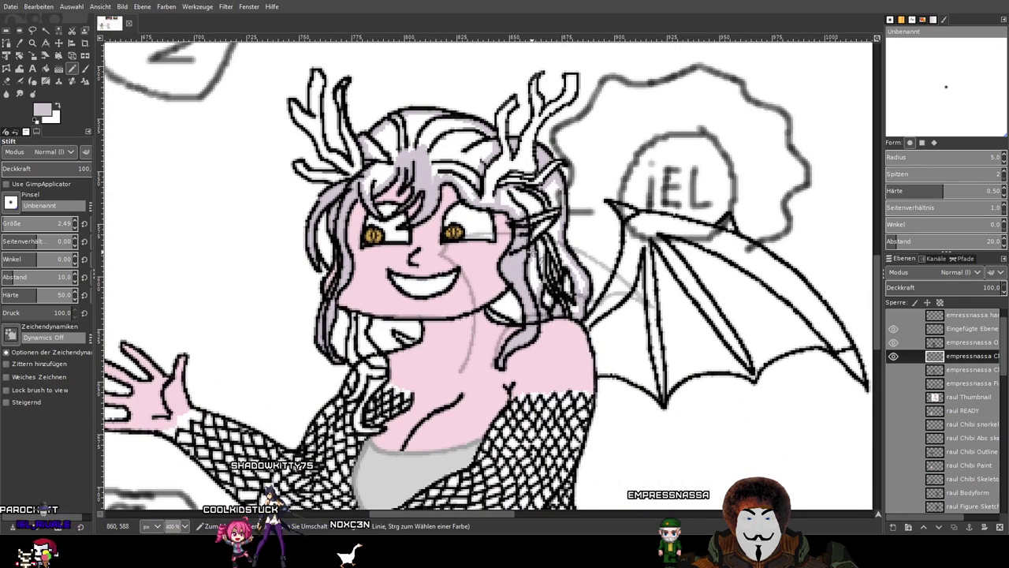
# Extend lavender down the narrow hair strand below the face toward the neck.
pyautogui.keyDown('ctrl'); pyautogui.scroll(4, 347, 324); pyautogui.keyUp('ctrl')
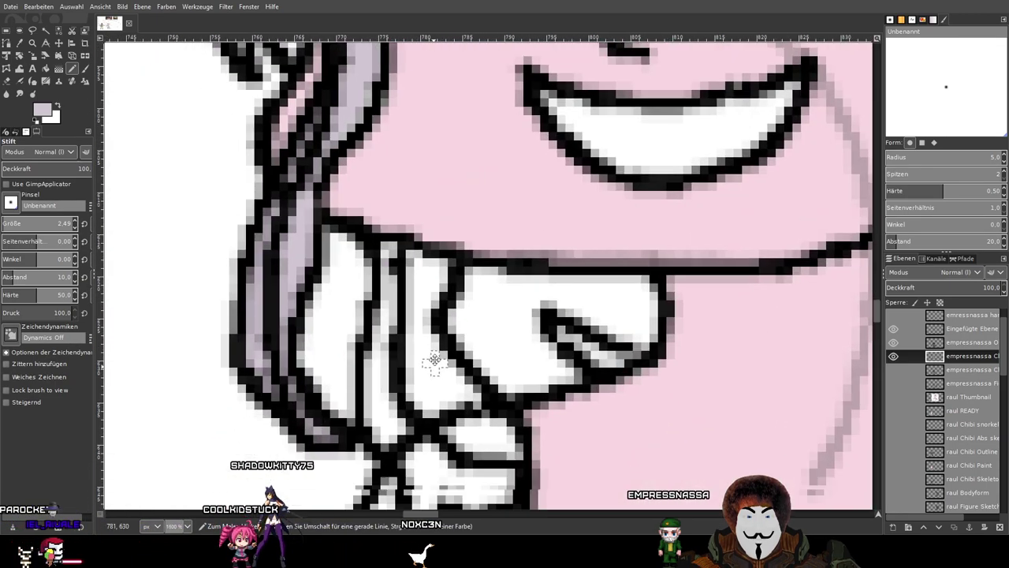
pyautogui.scroll(2, 430, 171)
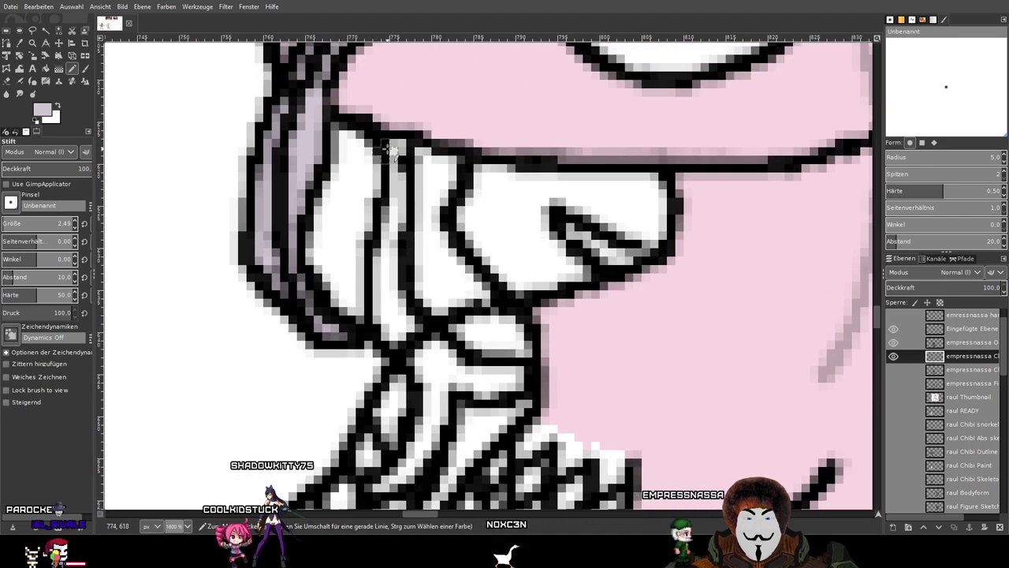
pyautogui.moveTo(394, 161); pyautogui.dragTo(393, 223)
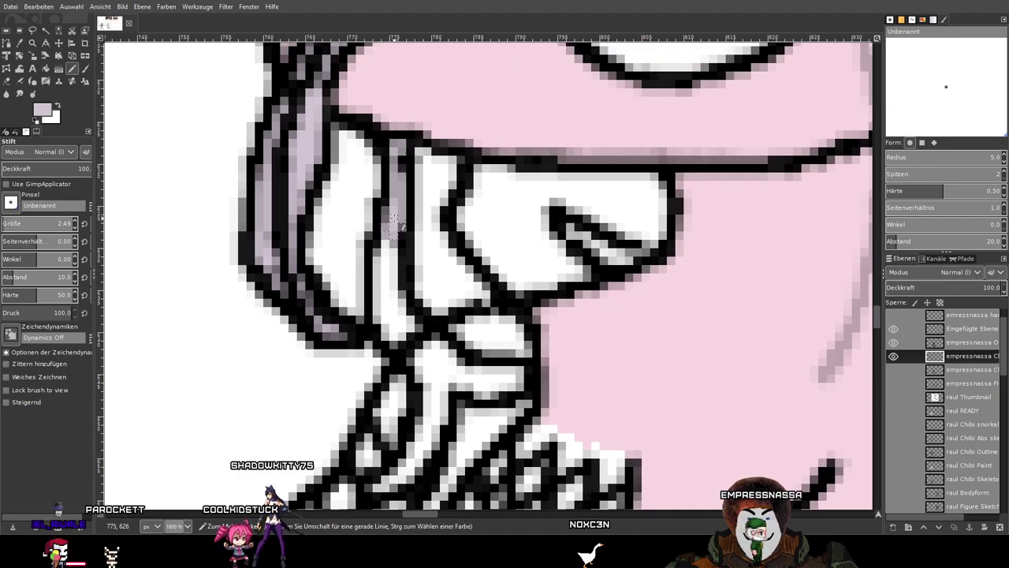
pyautogui.moveTo(394, 146)
pyautogui.mouseDown()
pyautogui.moveTo(392, 225)
pyautogui.moveTo(383, 284)
pyautogui.moveTo(379, 252)
pyautogui.moveTo(376, 319)
pyautogui.moveTo(390, 294)
pyautogui.moveTo(401, 324)
pyautogui.mouseUp()
pyautogui.moveTo(427, 358); pyautogui.dragTo(427, 362)
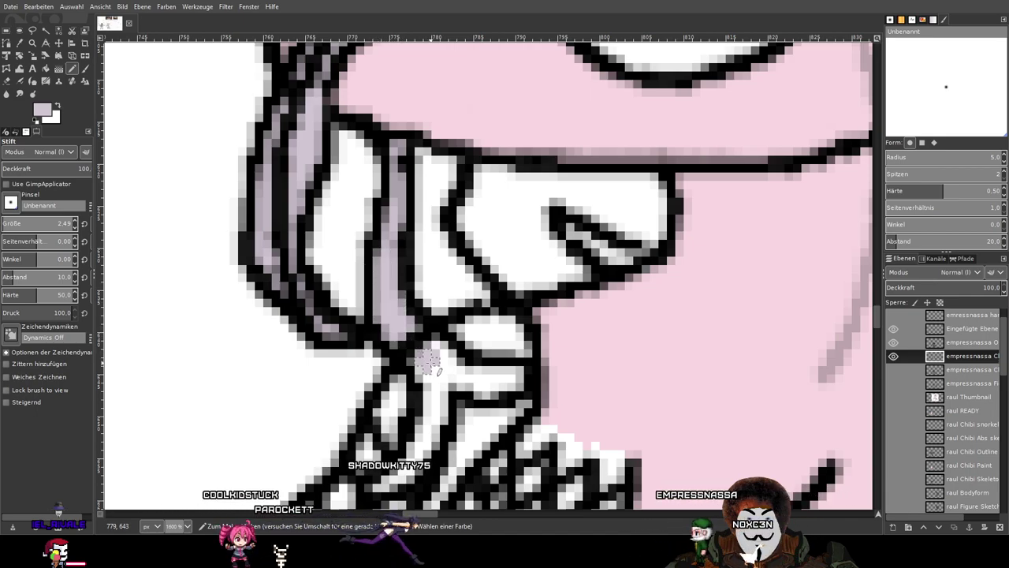
pyautogui.moveTo(410, 327)
pyautogui.mouseDown()
pyautogui.moveTo(480, 382)
pyautogui.moveTo(446, 379)
pyautogui.moveTo(436, 417)
pyautogui.mouseUp()
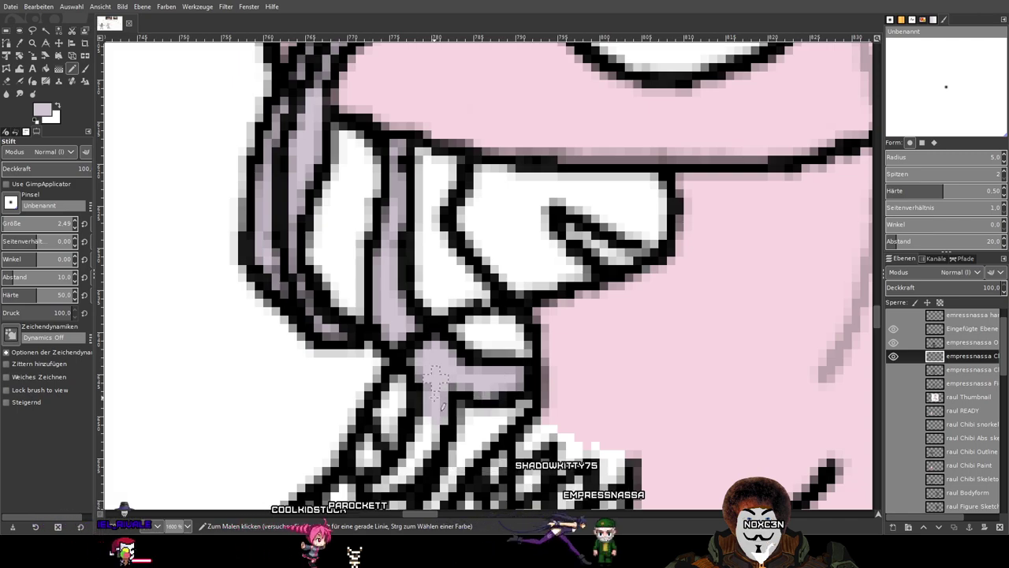
pyautogui.moveTo(452, 372); pyautogui.dragTo(454, 355)
# Colour the strand over the fishnet sleeve lavender, then zoom out to the hair.
pyautogui.scroll(-5, 454, 355)
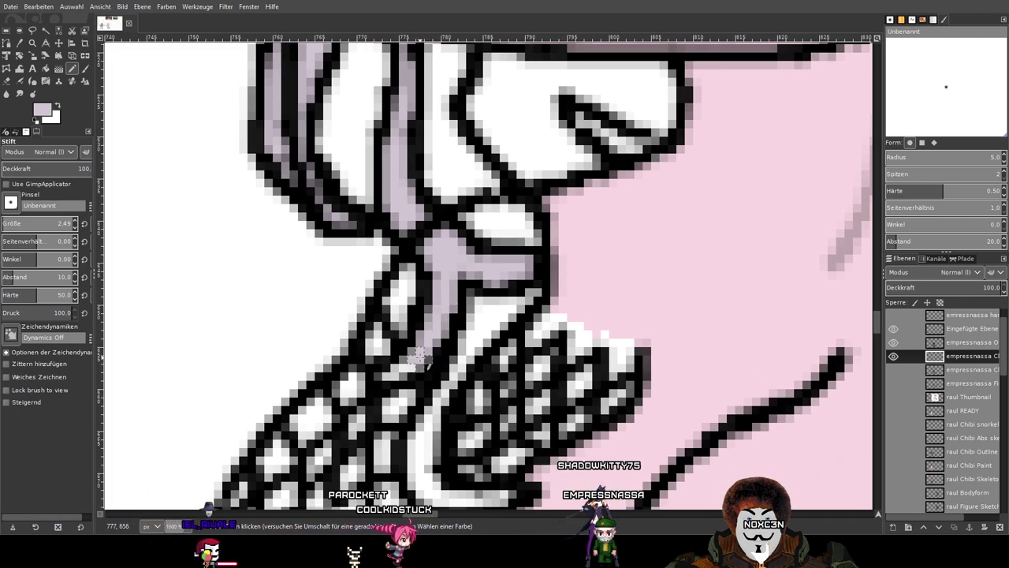
pyautogui.scroll(-6, 492, 290)
pyautogui.scroll(5, 490, 293)
pyautogui.scroll(7, 481, 232)
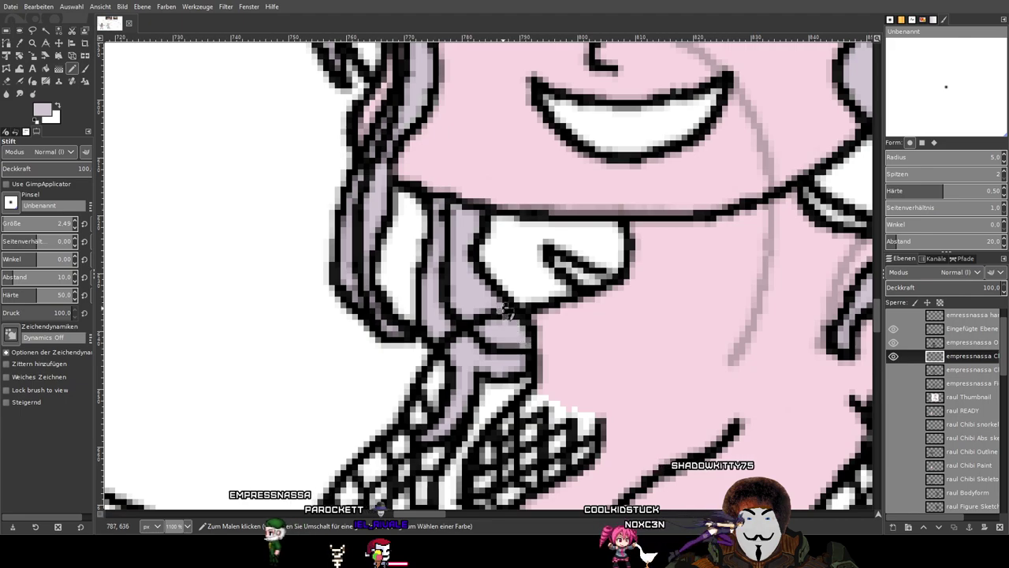
pyautogui.scroll(-5, 511, 316)
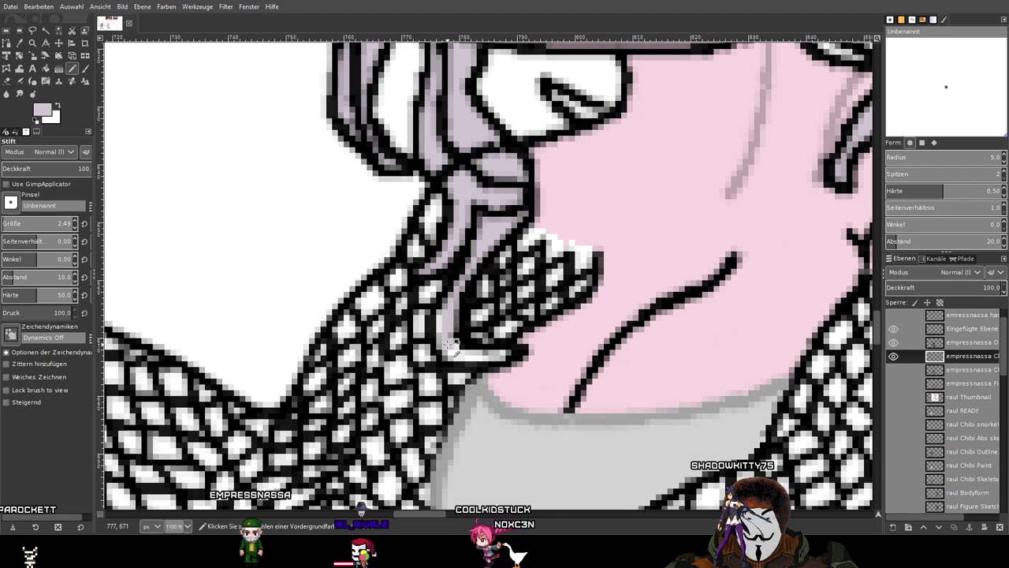
pyautogui.scroll(2, 454, 299)
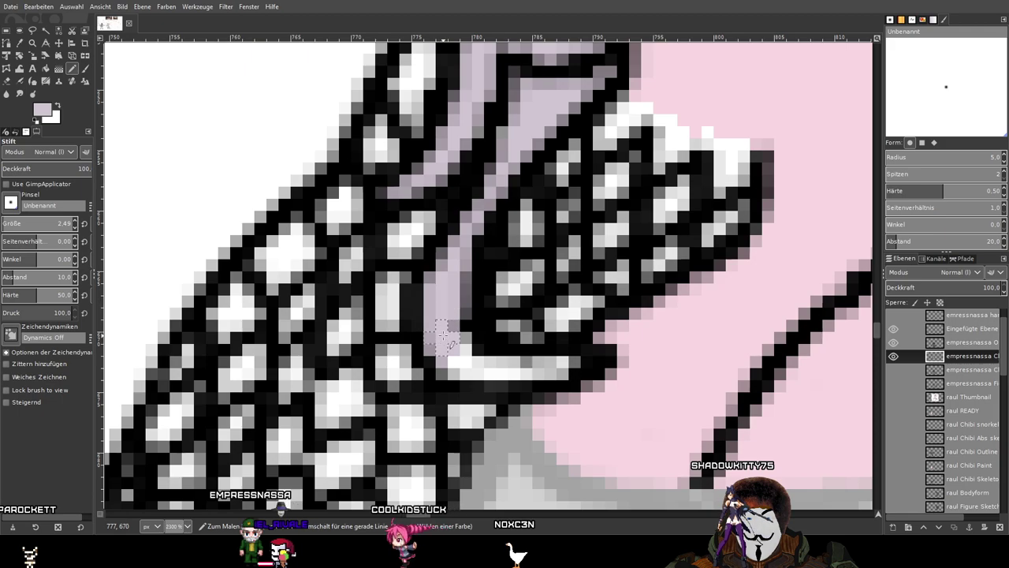
pyautogui.moveTo(456, 359); pyautogui.dragTo(561, 364)
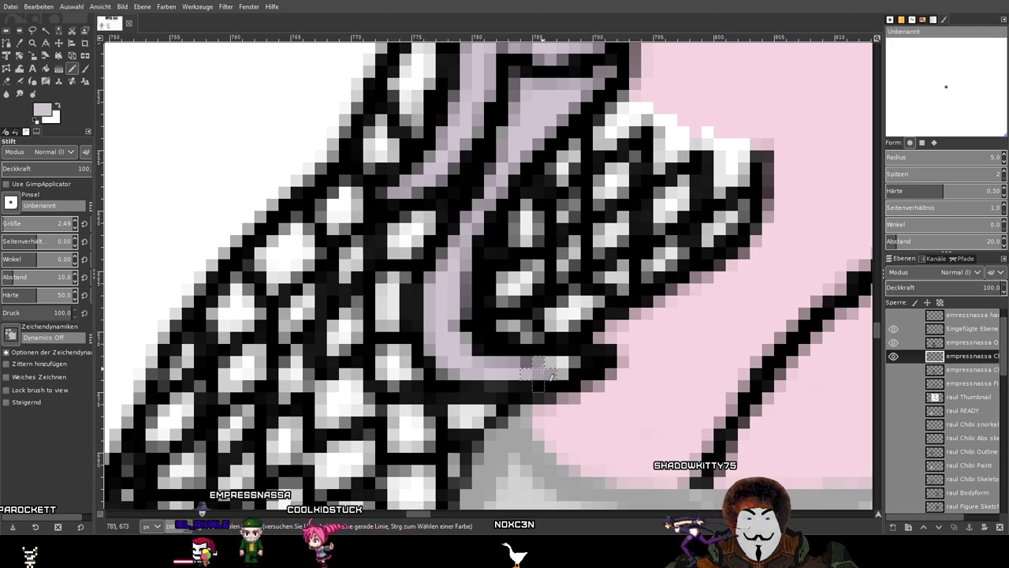
pyautogui.scroll(-5, 560, 365)
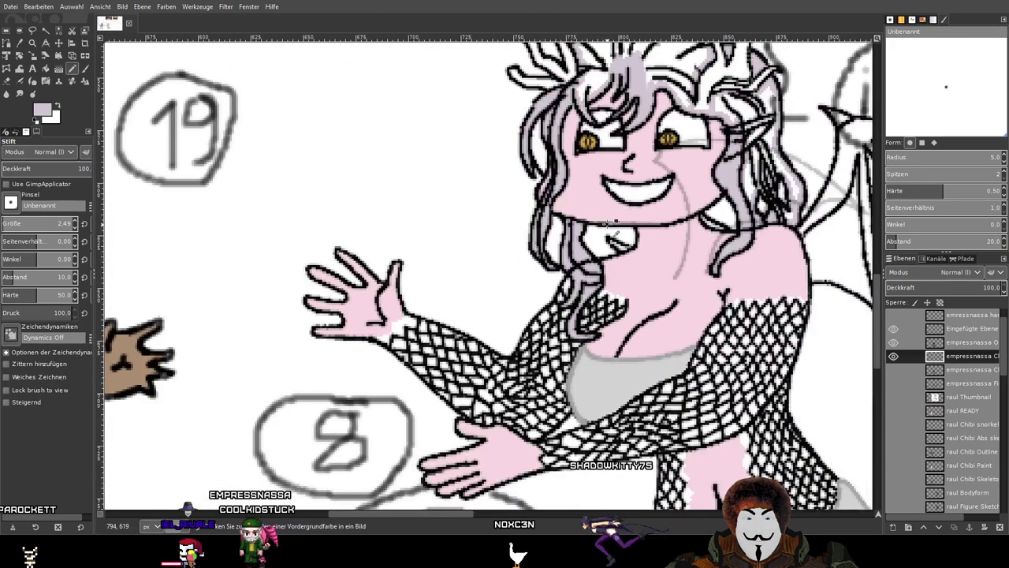
pyautogui.moveTo(717, 205); pyautogui.dragTo(623, 313)
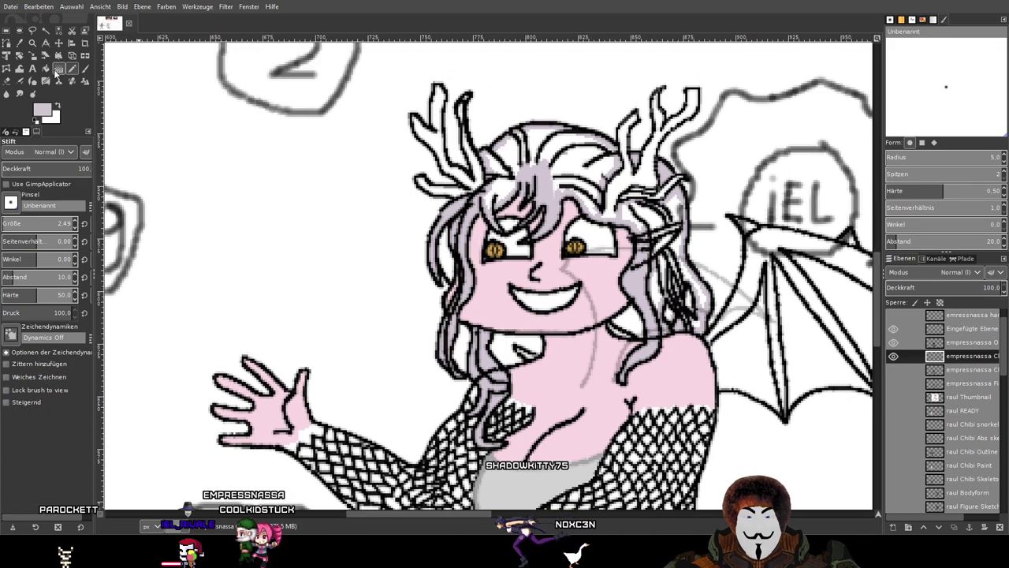
# Bucket-fill the white patches atop the hair and beside the right antler lavender.
pyautogui.click(46, 68)
pyautogui.click(575, 165)
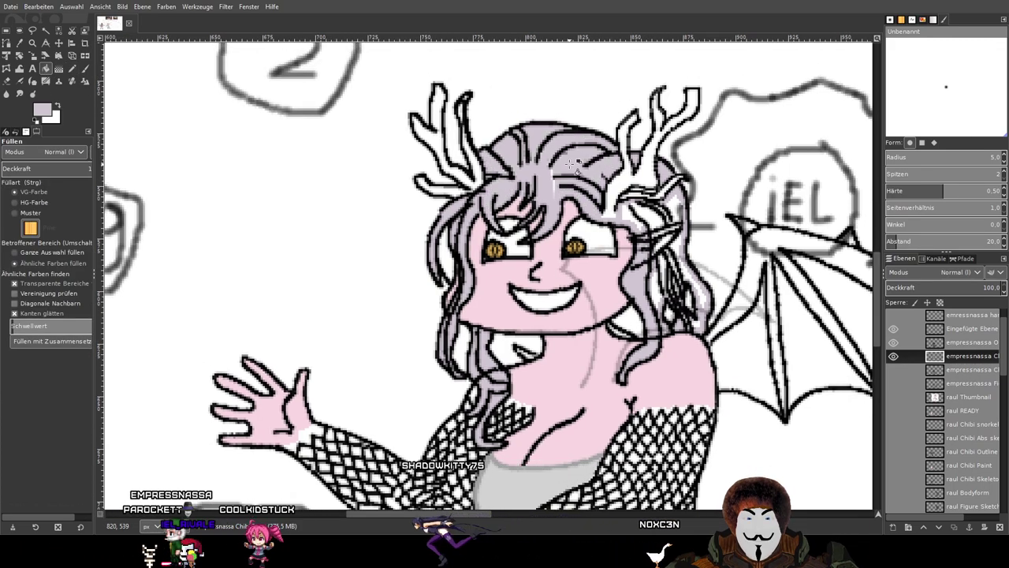
pyautogui.click(648, 213)
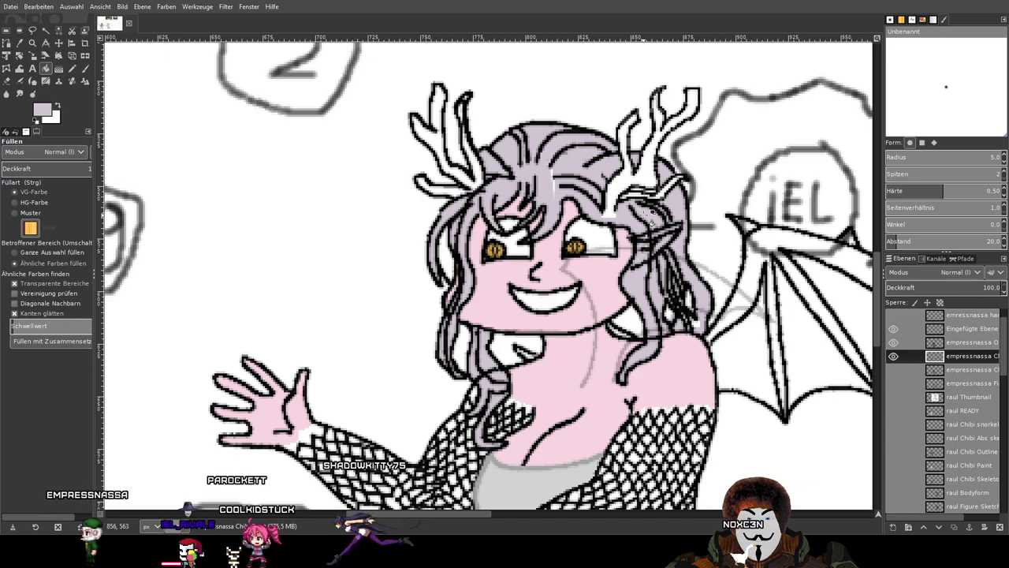
pyautogui.scroll(3, 648, 213)
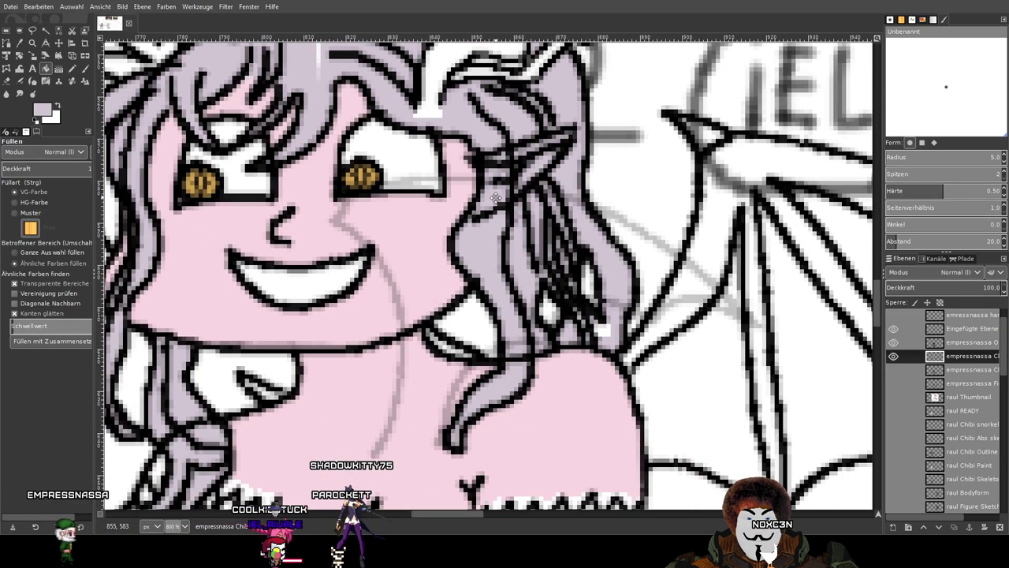
pyautogui.moveTo(496, 198); pyautogui.dragTo(527, 217)
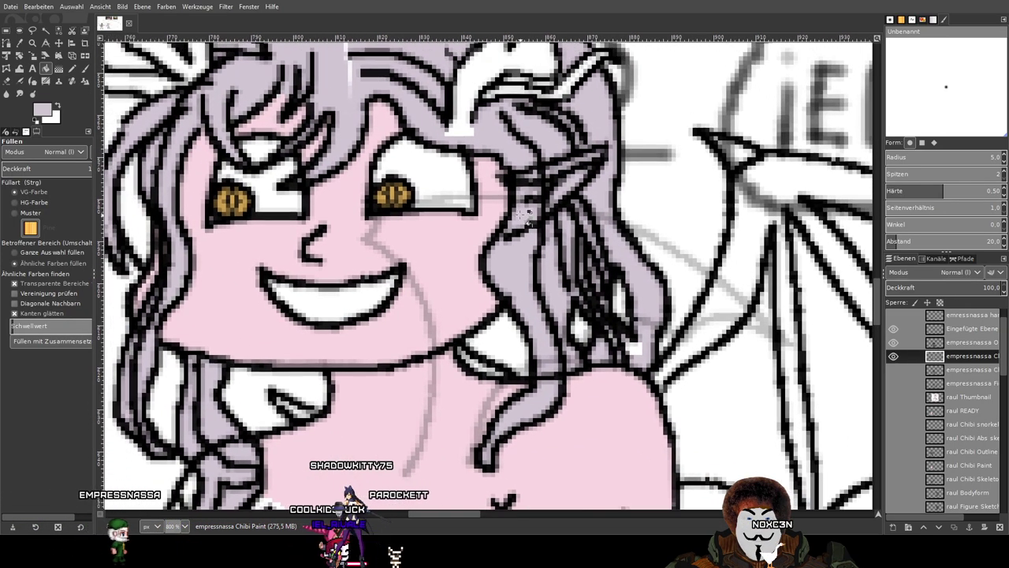
# Pencil lavender over the white gap in the hair beside the ear.
pyautogui.click(73, 69)
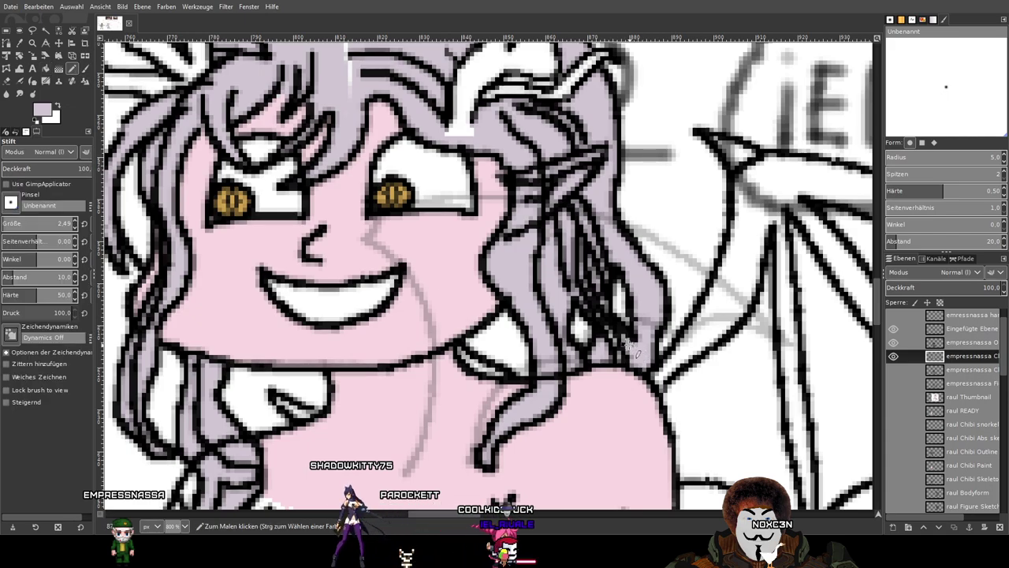
pyautogui.moveTo(451, 303); pyautogui.dragTo(457, 189)
pyautogui.scroll(2, 490, 211)
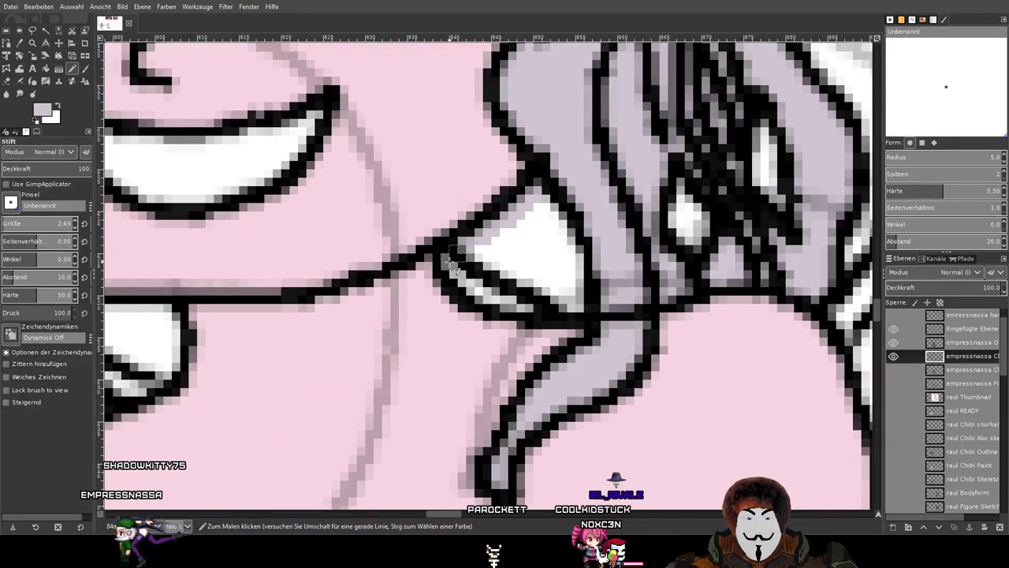
pyautogui.moveTo(578, 298)
pyautogui.mouseDown()
pyautogui.moveTo(568, 258)
pyautogui.moveTo(533, 206)
pyautogui.moveTo(483, 256)
pyautogui.mouseUp()
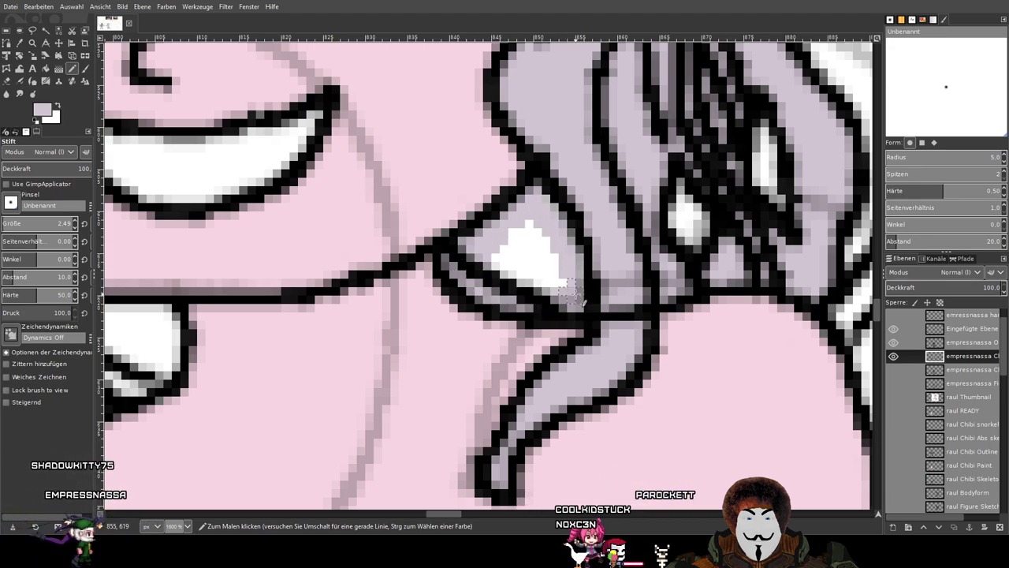
pyautogui.moveTo(451, 156); pyautogui.dragTo(591, 334)
pyautogui.scroll(-1, 591, 334)
# Make the purple empressnassa reference artwork visible beside the chibi.
pyautogui.moveTo(424, 211); pyautogui.dragTo(427, 218)
pyautogui.scroll(-3, 424, 213)
pyautogui.scroll(3, 584, 188)
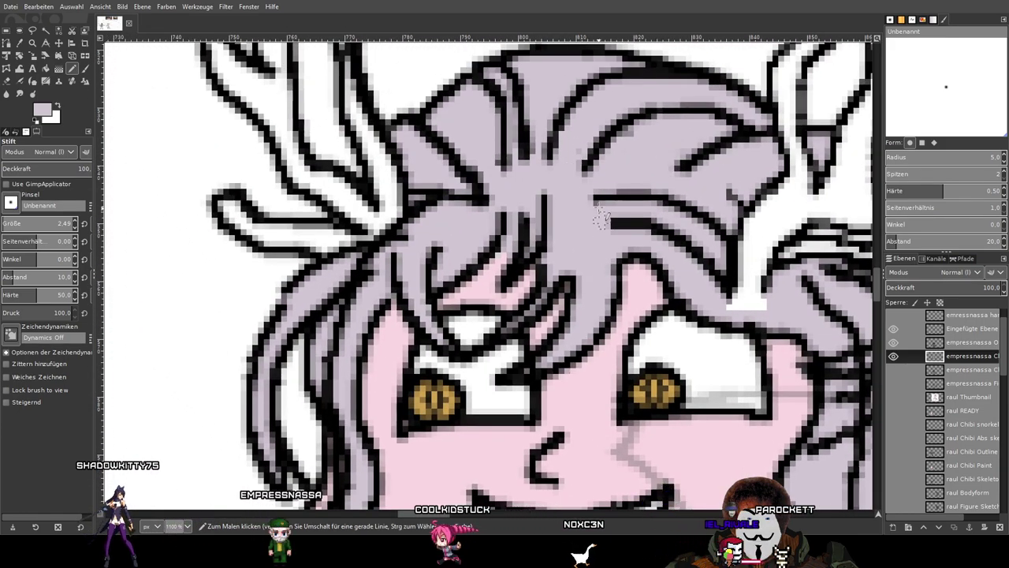
pyautogui.scroll(-3, 607, 197)
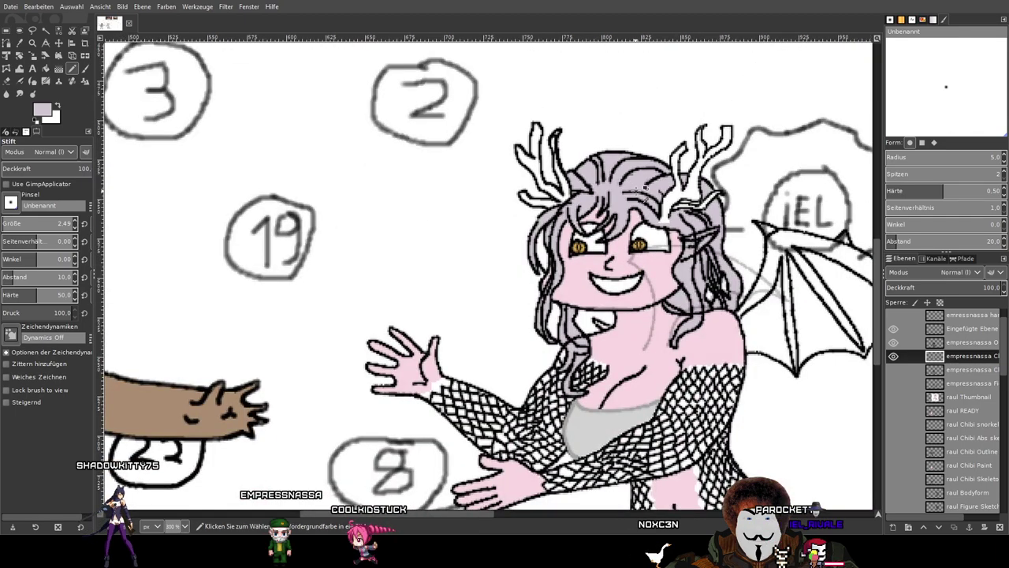
pyautogui.scroll(3, 692, 229)
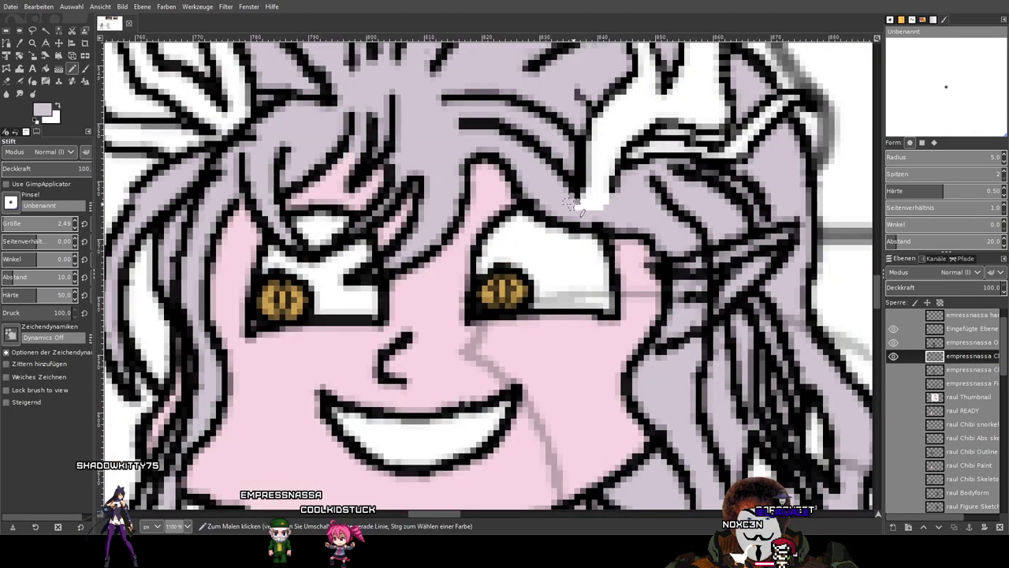
pyautogui.scroll(-4, 591, 240)
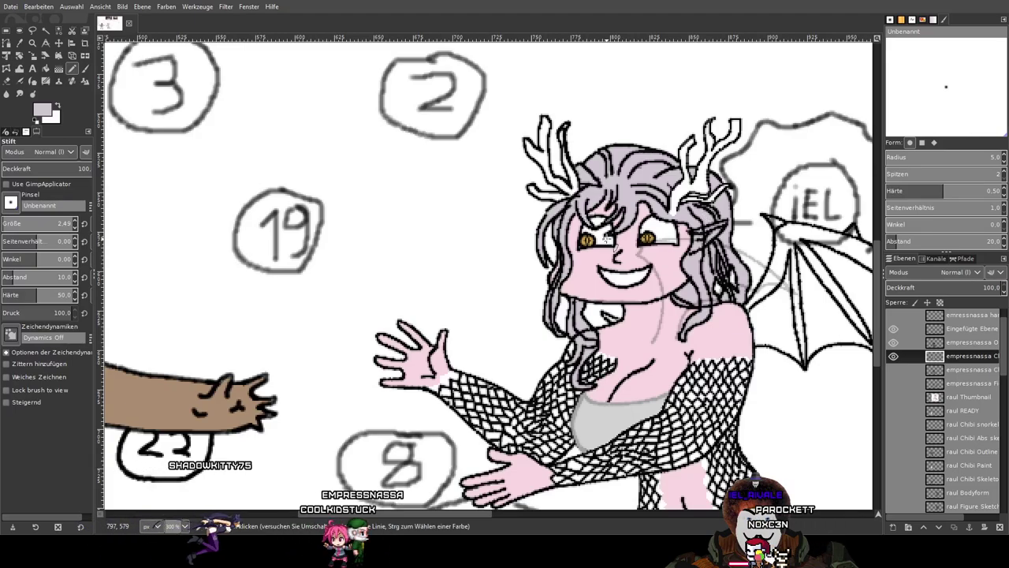
pyautogui.moveTo(643, 281); pyautogui.dragTo(488, 297)
pyautogui.scroll(-10, 947, 398)
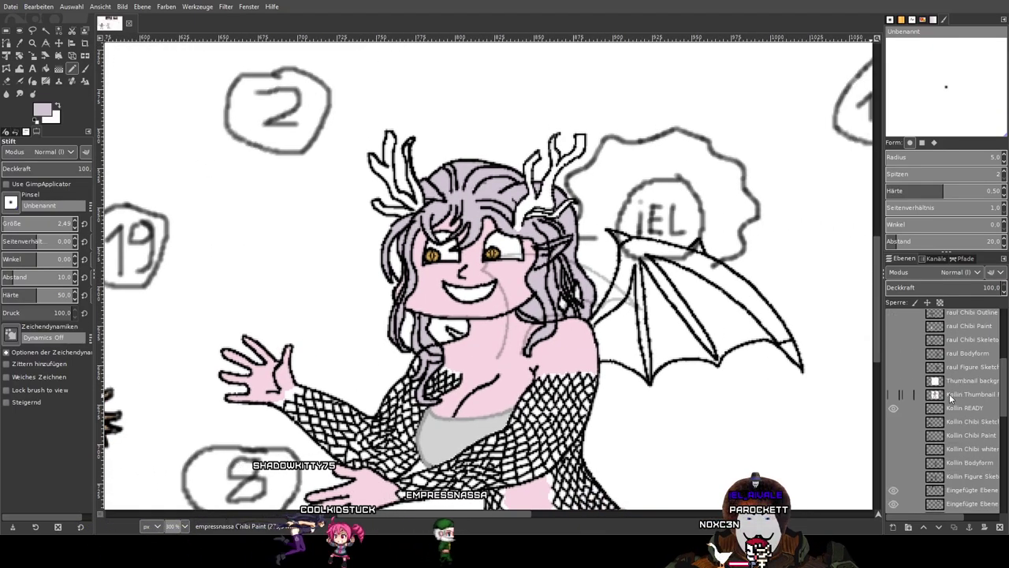
pyautogui.click(893, 391)
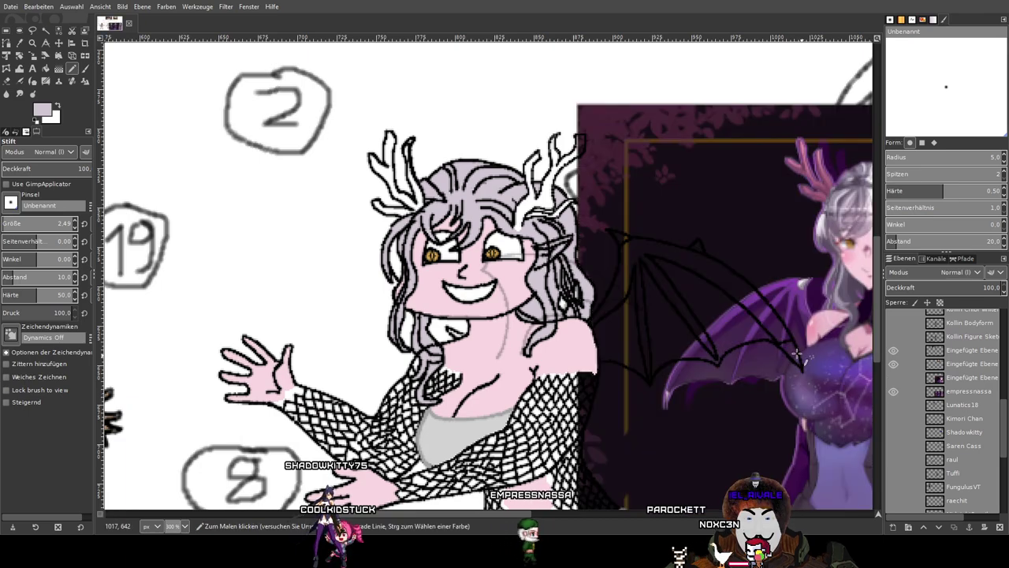
pyautogui.hscroll(4, 695, 252)
pyautogui.scroll(1, 646, 252)
pyautogui.scroll(-1, 606, 249)
pyautogui.scroll(2, 604, 247)
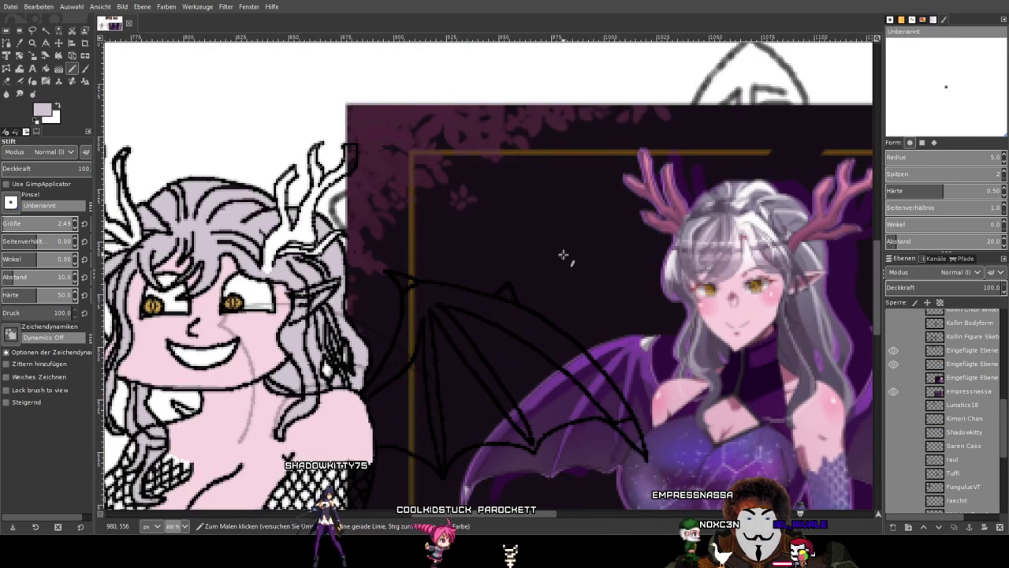
# Select the empressnassa reference layer, trying the Color Picker then returning to Paintbrush.
pyautogui.click(86, 69)
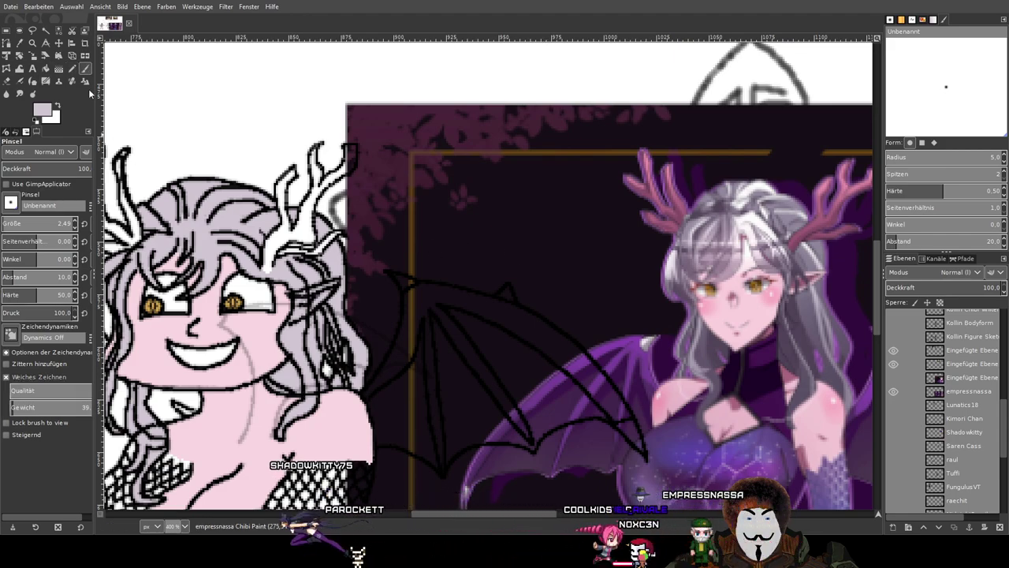
pyautogui.moveTo(341, 201); pyautogui.dragTo(363, 192)
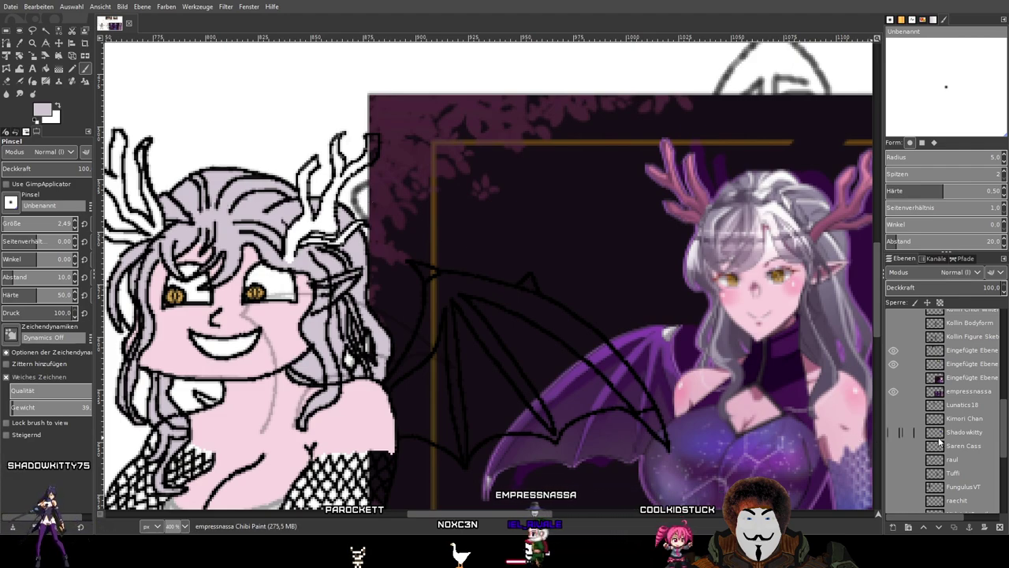
pyautogui.click(968, 391)
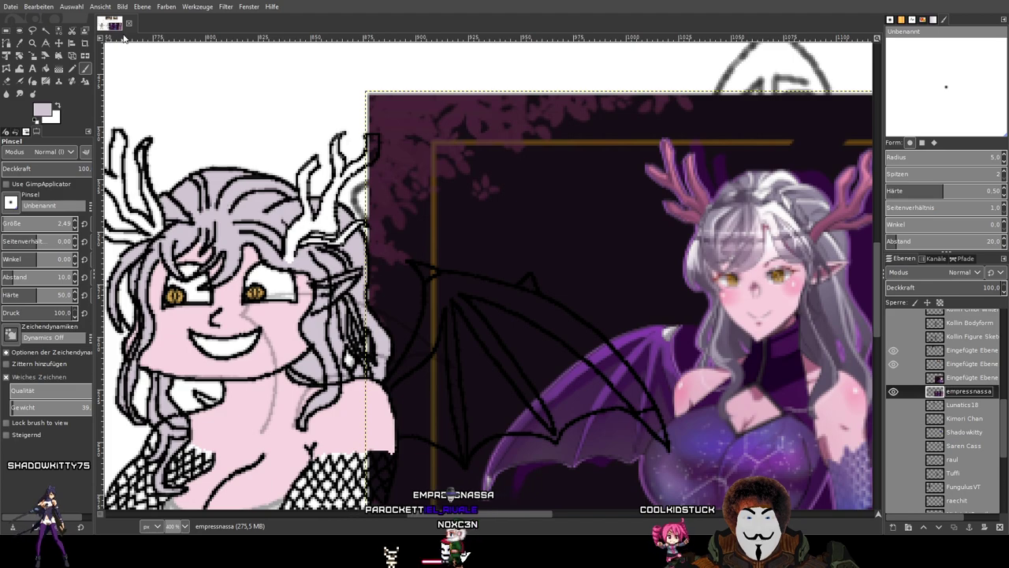
pyautogui.click(22, 46)
pyautogui.moveTo(681, 283); pyautogui.dragTo(660, 290)
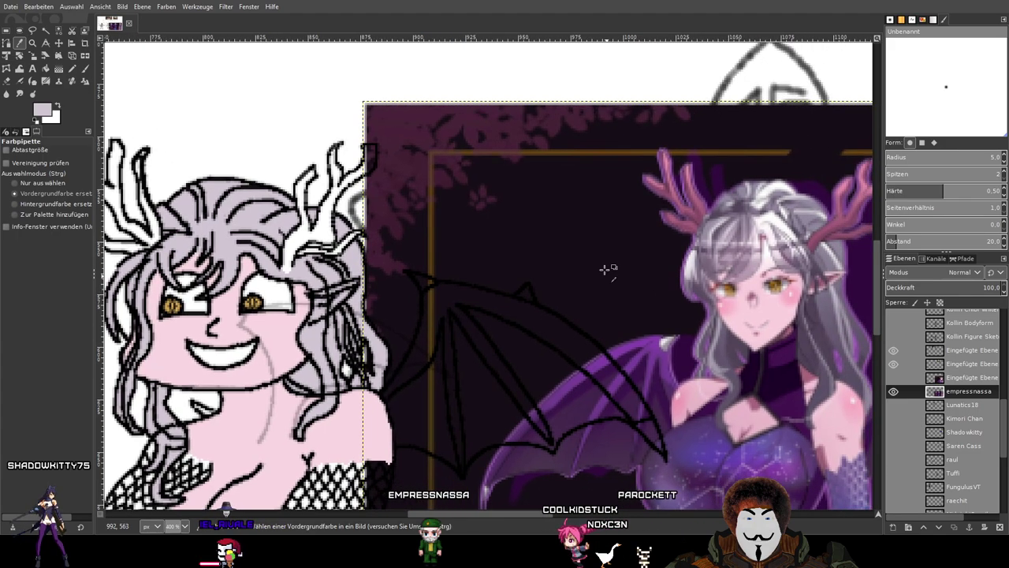
pyautogui.click(84, 69)
pyautogui.moveTo(227, 197); pyautogui.dragTo(370, 198)
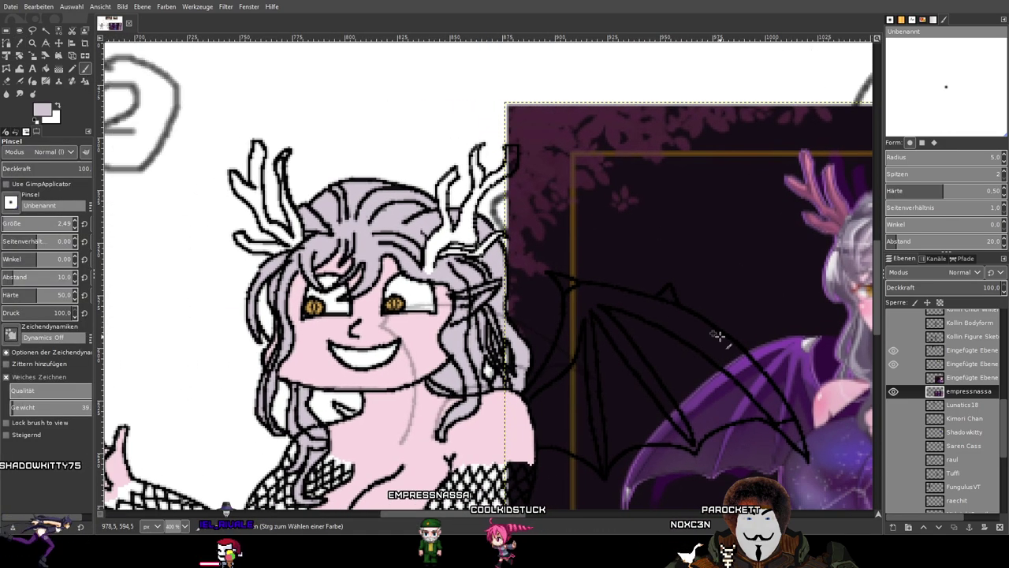
pyautogui.scroll(9, 992, 381)
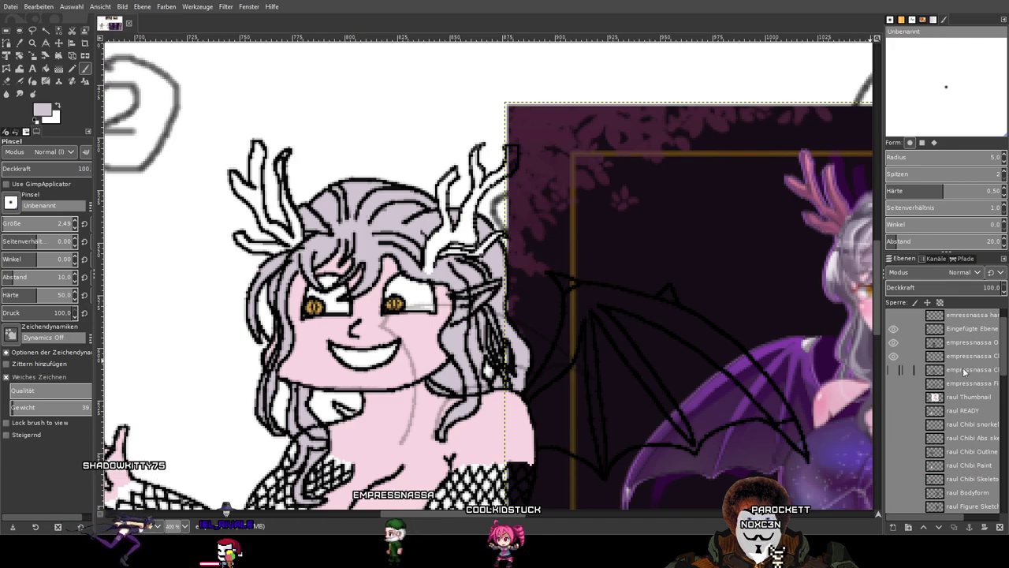
pyautogui.scroll(1, 964, 371)
# Toggle the chibi colour layer to compare, then make empressnassa the working layer.
pyautogui.click(953, 385)
pyautogui.click(893, 384)
pyautogui.click(892, 384)
pyautogui.moveTo(550, 334); pyautogui.dragTo(424, 292)
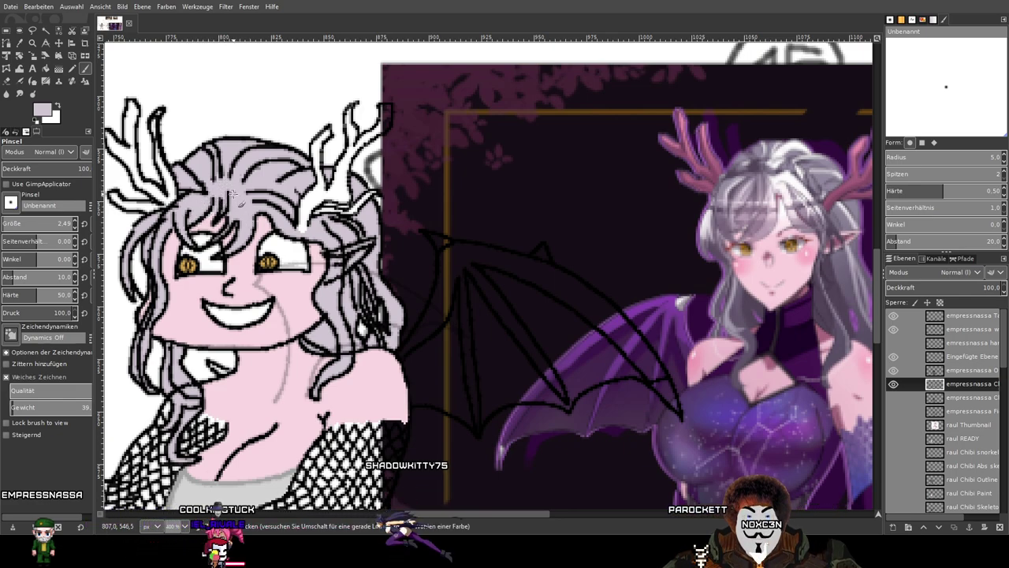
pyautogui.hotkey('ctrl', 'z')
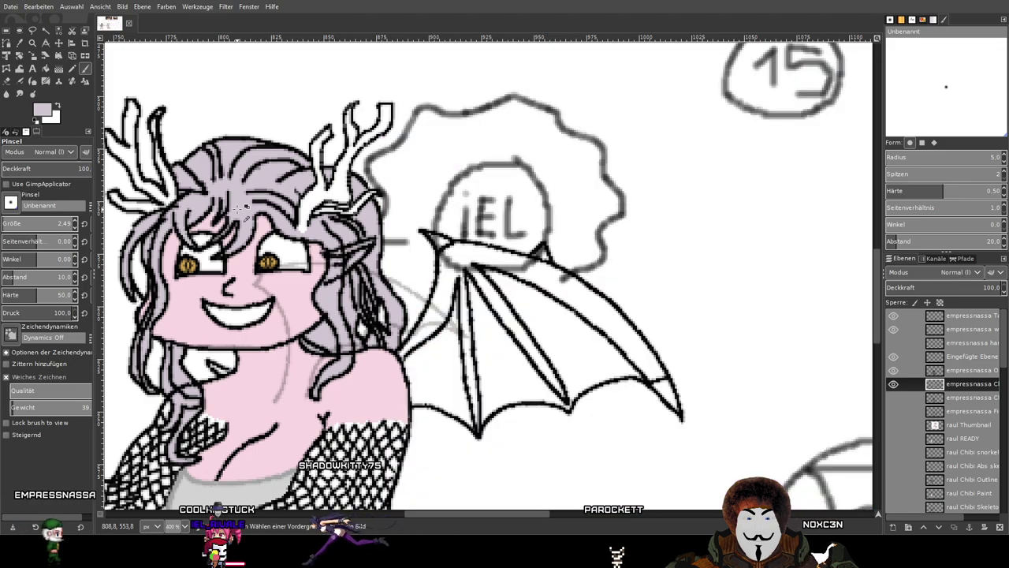
pyautogui.hotkey('ctrl', 'y')
pyautogui.moveTo(622, 284); pyautogui.dragTo(566, 299)
pyautogui.scroll(-5, 959, 406)
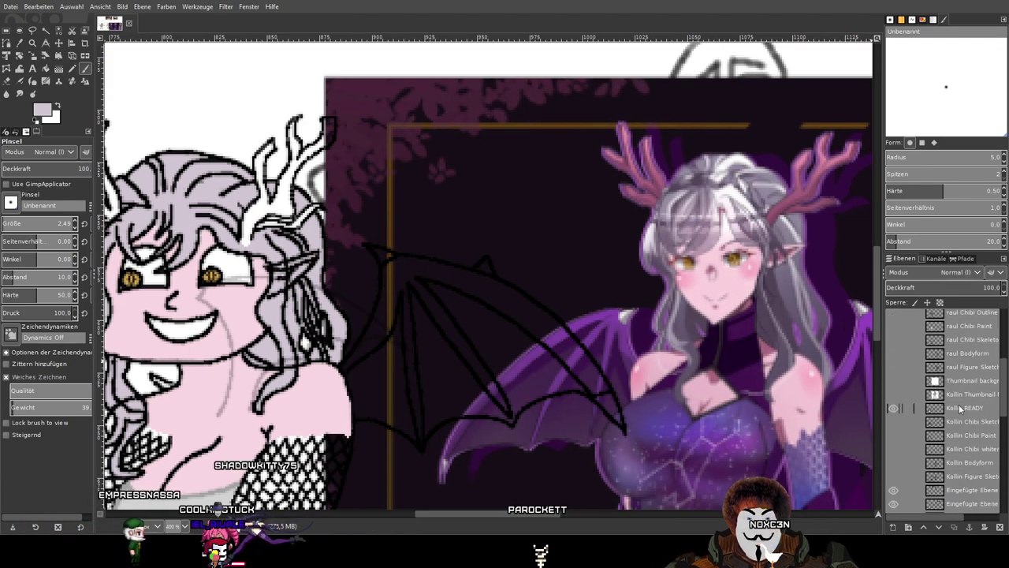
pyautogui.scroll(-3, 958, 404)
pyautogui.click(958, 417)
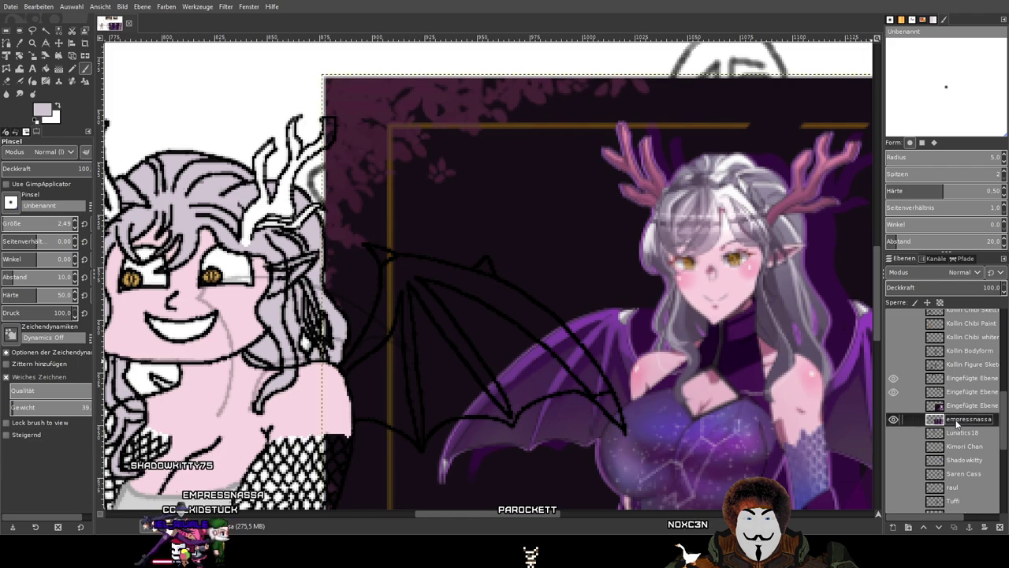
# Pick a dark lavender-grey from the reference portrait's hair as the drawing colour.
pyautogui.press('o')
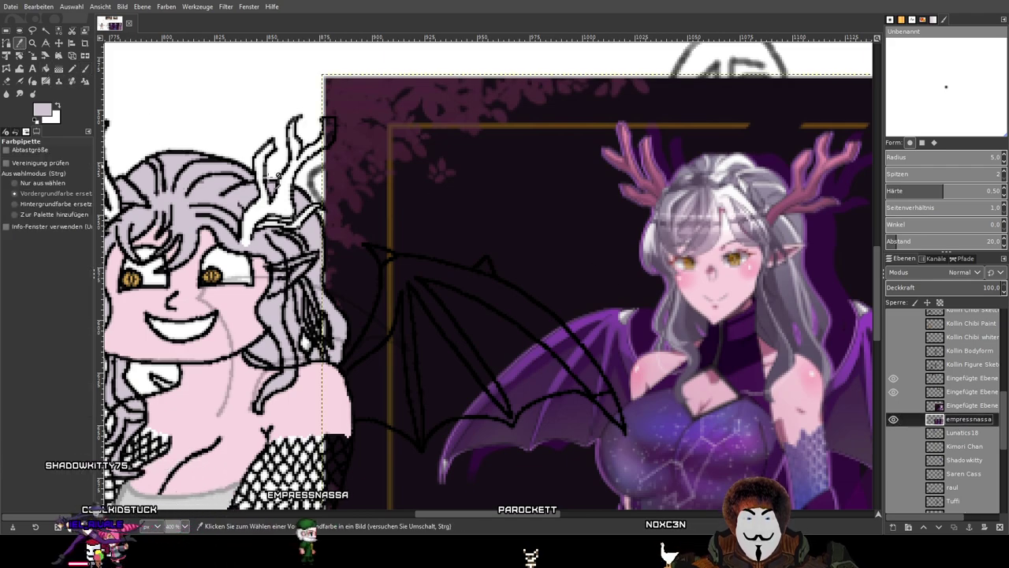
pyautogui.moveTo(617, 278); pyautogui.dragTo(513, 321)
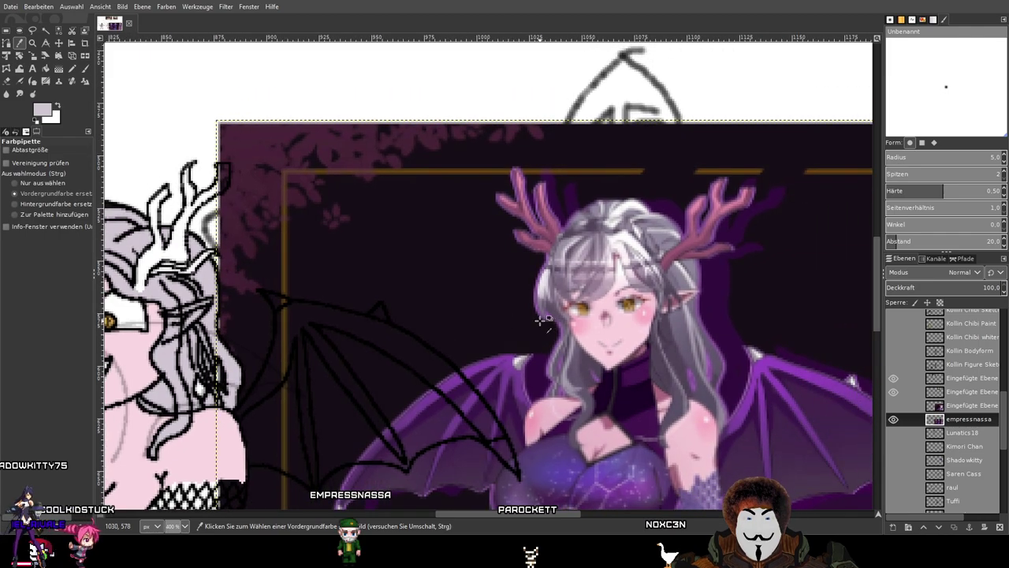
pyautogui.scroll(4, 528, 296)
pyautogui.scroll(-3, 592, 272)
pyautogui.moveTo(369, 373); pyautogui.dragTo(283, 394)
pyautogui.moveTo(525, 321); pyautogui.dragTo(692, 306)
pyautogui.scroll(2, 653, 277)
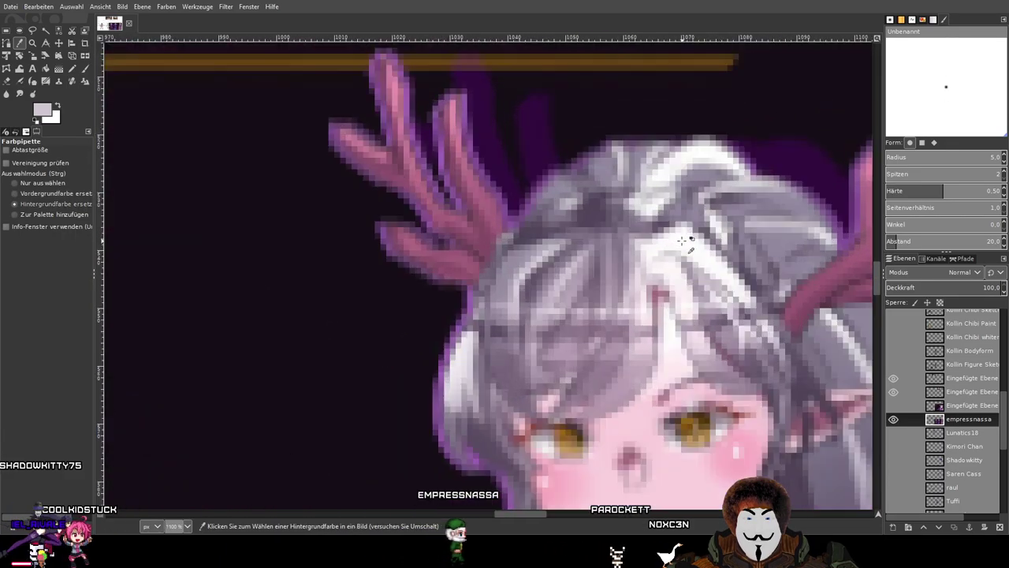
pyautogui.scroll(-2, 684, 243)
pyautogui.moveTo(452, 355); pyautogui.dragTo(369, 334)
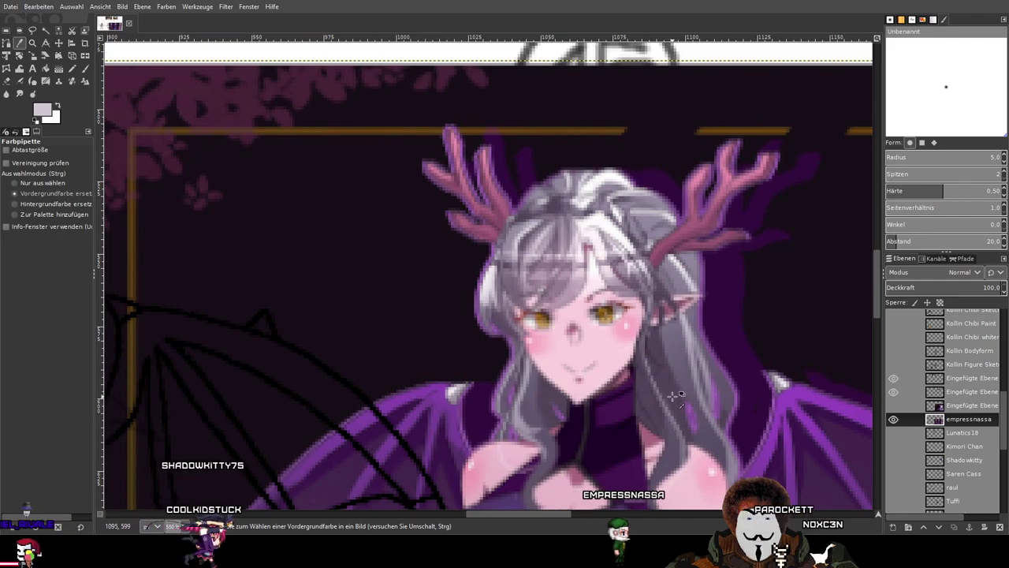
pyautogui.scroll(5, 686, 351)
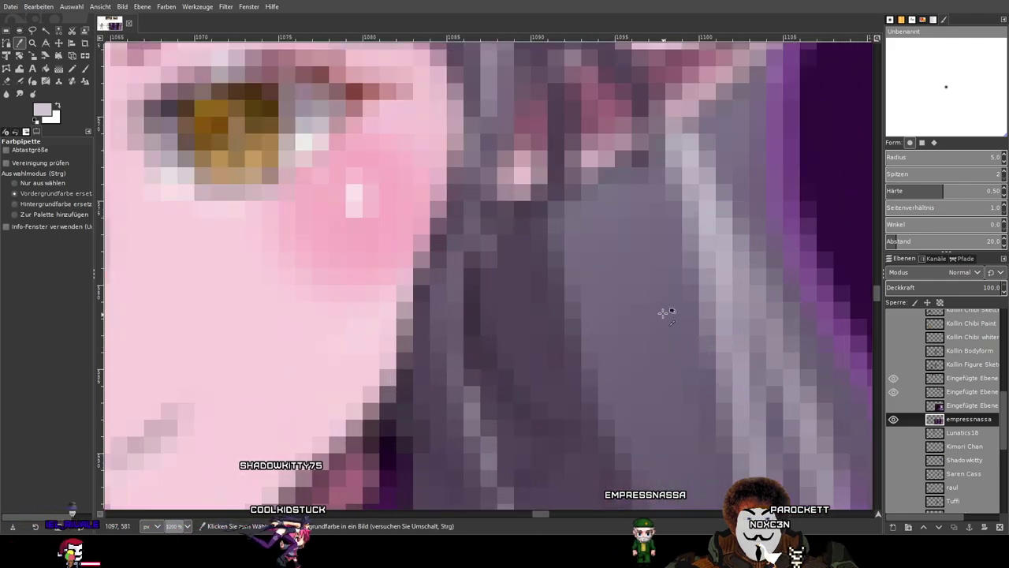
# Switch to the Pencil and make the empressnassa Chibi Paint layer active and visible.
pyautogui.click(73, 69)
pyautogui.scroll(-6, 421, 274)
pyautogui.moveTo(276, 335); pyautogui.dragTo(741, 276)
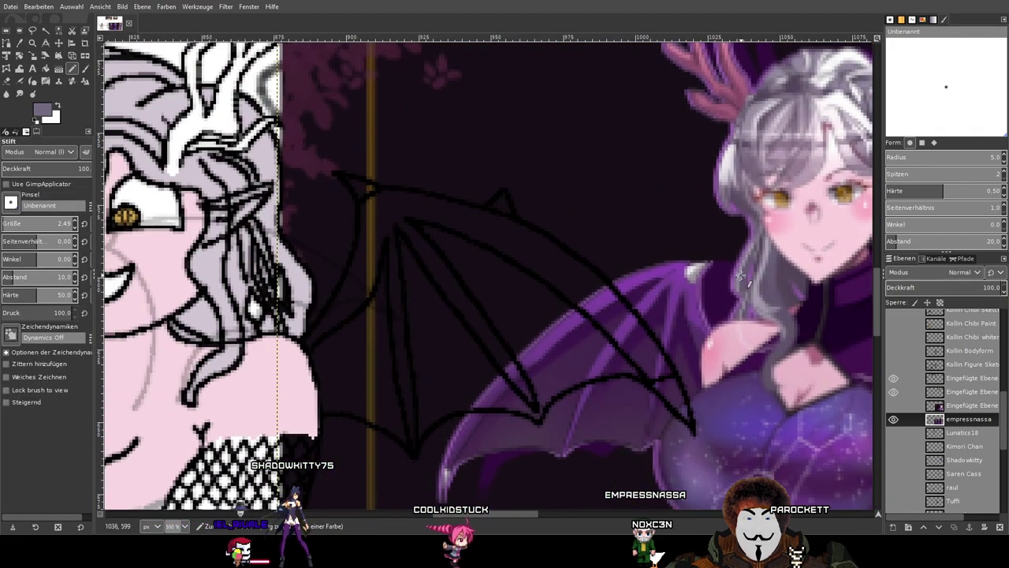
pyautogui.scroll(-5, 998, 386)
pyautogui.click(961, 386)
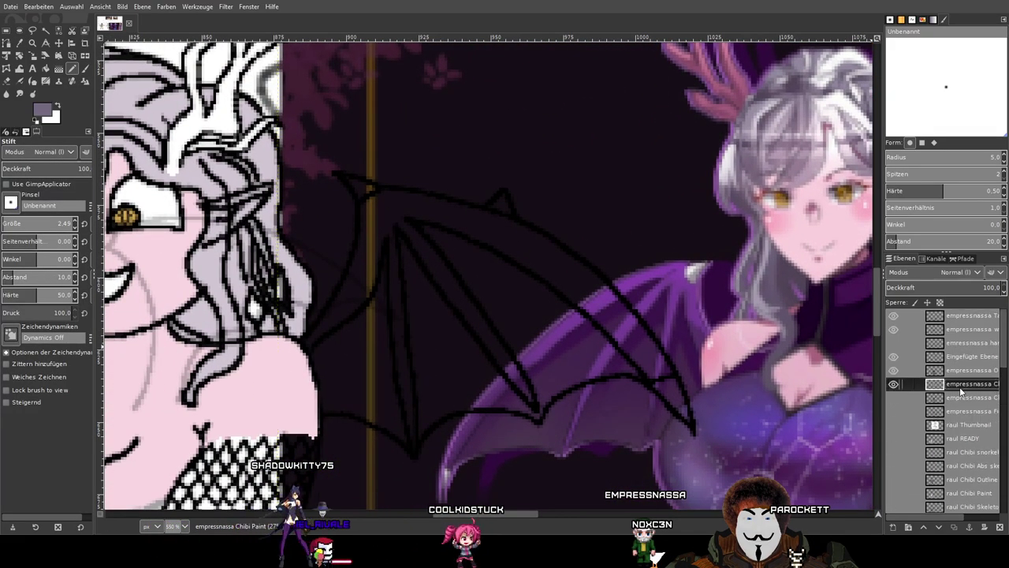
pyautogui.click(893, 385)
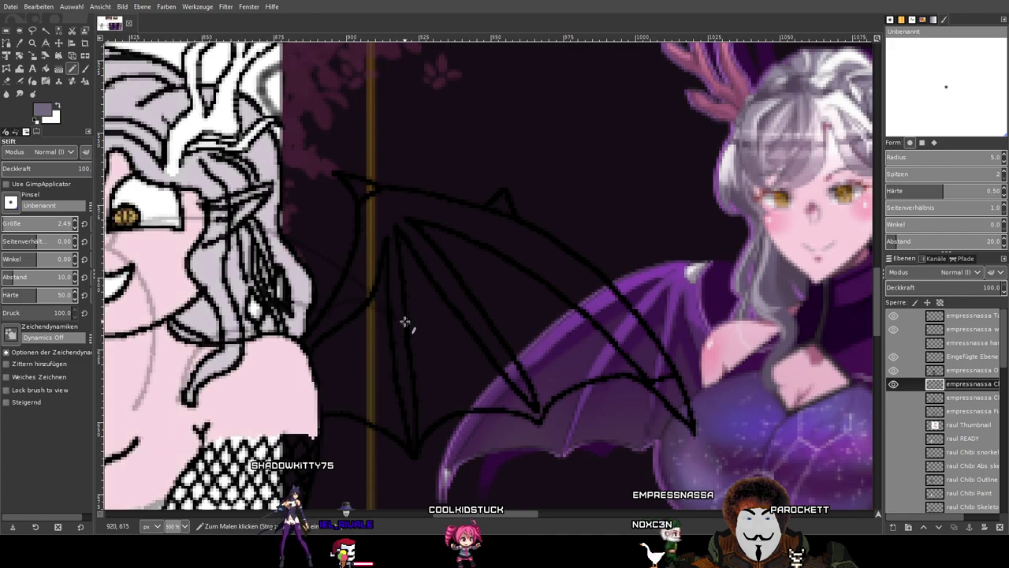
pyautogui.scroll(-3, 404, 322)
pyautogui.scroll(1, 384, 327)
pyautogui.moveTo(442, 332)
pyautogui.mouseDown()
pyautogui.moveTo(464, 328)
pyautogui.moveTo(455, 331)
pyautogui.mouseUp()
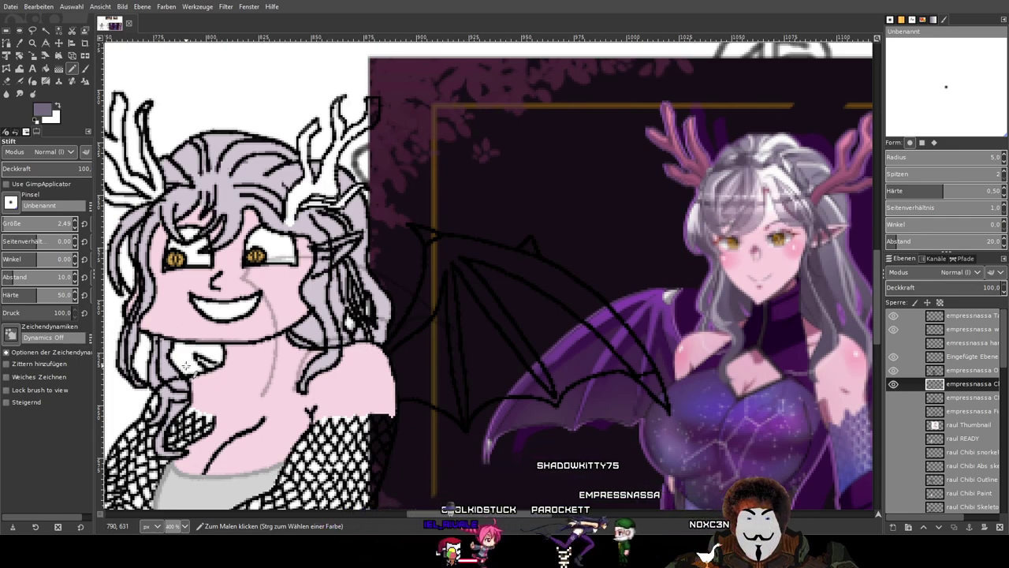
pyautogui.moveTo(295, 397); pyautogui.dragTo(501, 333)
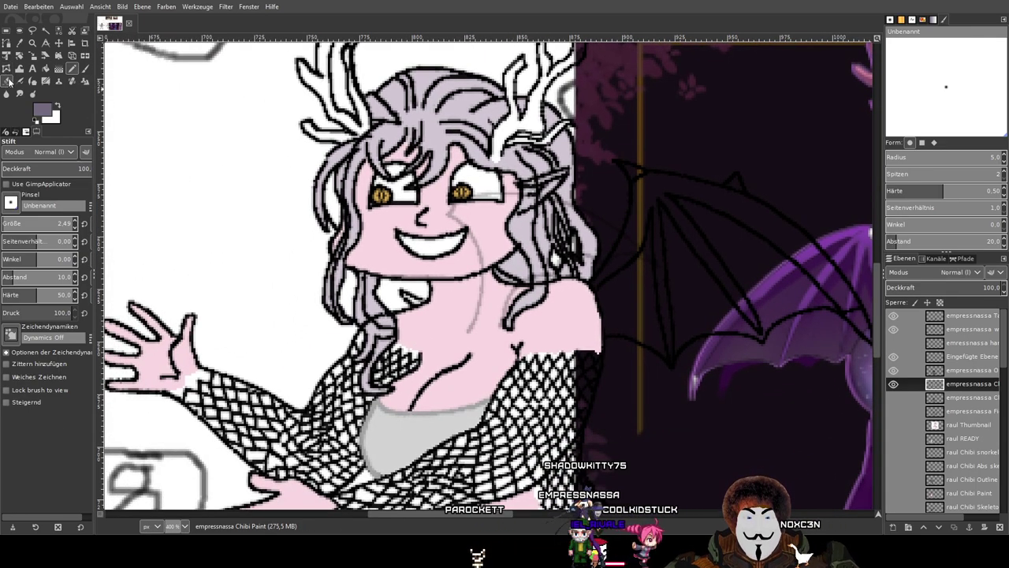
# On the empressnassa Outline Form layer, erase the black outline where the hair locks meet.
pyautogui.click(9, 82)
pyautogui.click(972, 370)
pyautogui.scroll(5, 370, 320)
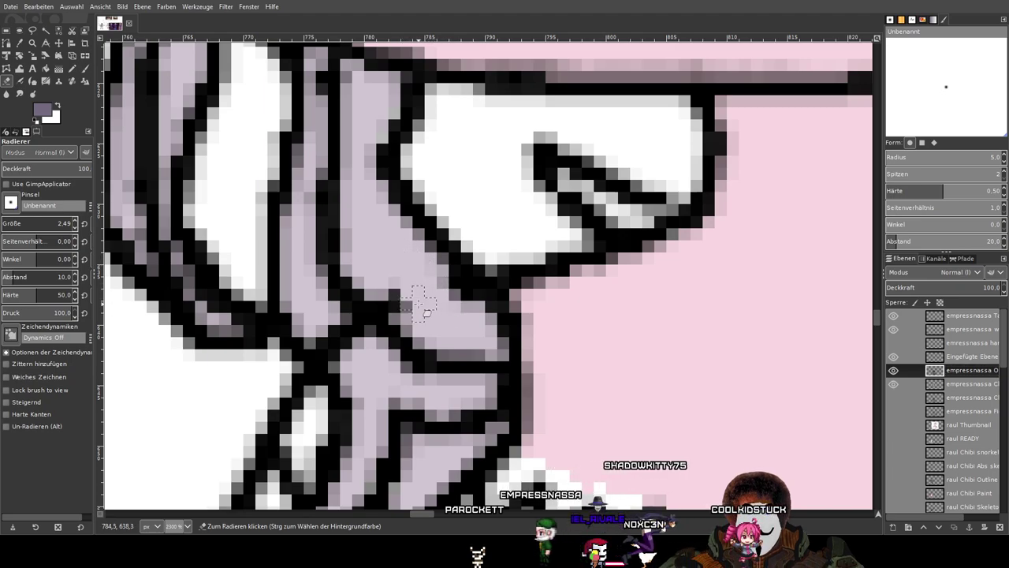
pyautogui.click(454, 294)
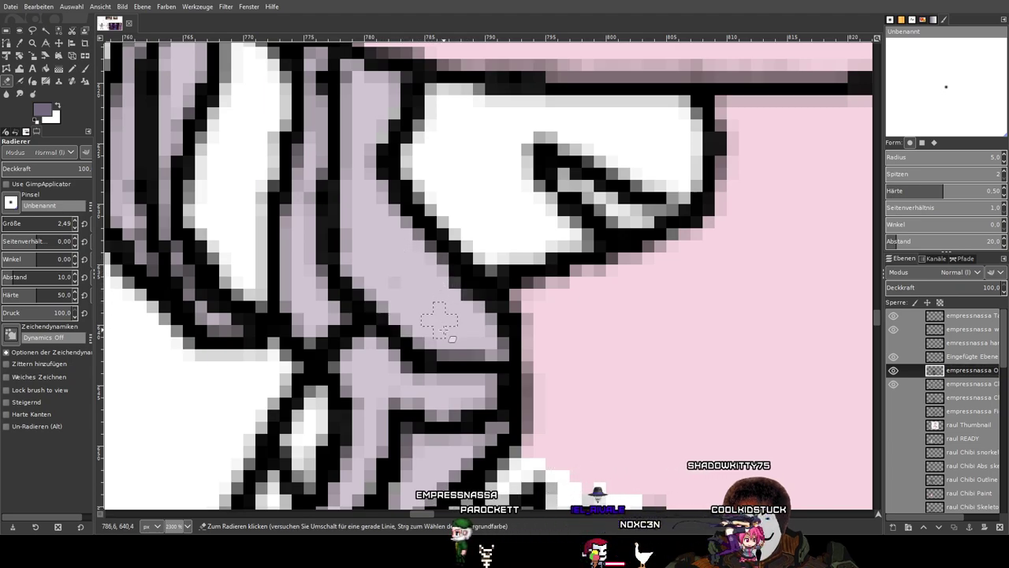
pyautogui.moveTo(439, 322); pyautogui.dragTo(547, 264)
pyautogui.moveTo(442, 261)
pyautogui.mouseDown()
pyautogui.moveTo(471, 284)
pyautogui.moveTo(426, 275)
pyautogui.mouseUp()
pyautogui.scroll(-4, 477, 313)
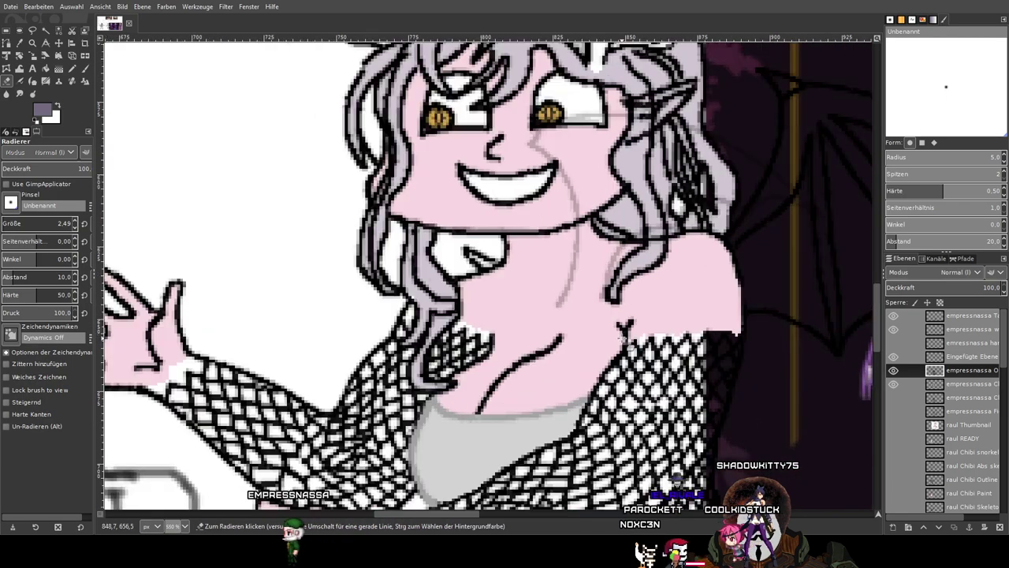
pyautogui.scroll(6, 623, 335)
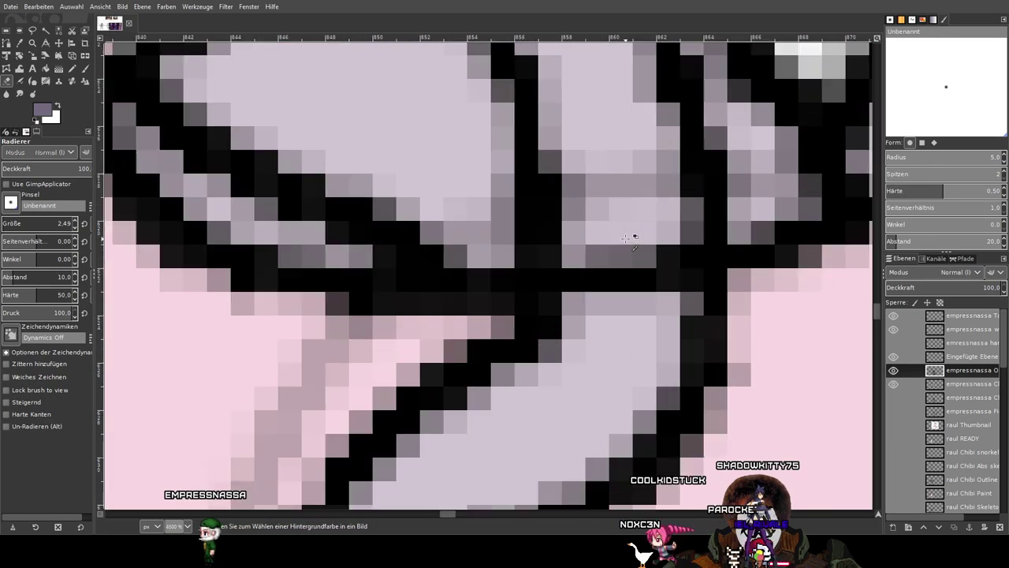
# Erase the leftover dark pixel line inside the hair near the neck.
pyautogui.moveTo(598, 295)
pyautogui.mouseDown()
pyautogui.moveTo(622, 315)
pyautogui.moveTo(642, 245)
pyautogui.moveTo(663, 311)
pyautogui.moveTo(662, 244)
pyautogui.moveTo(655, 275)
pyautogui.mouseUp()
pyautogui.scroll(-6, 615, 237)
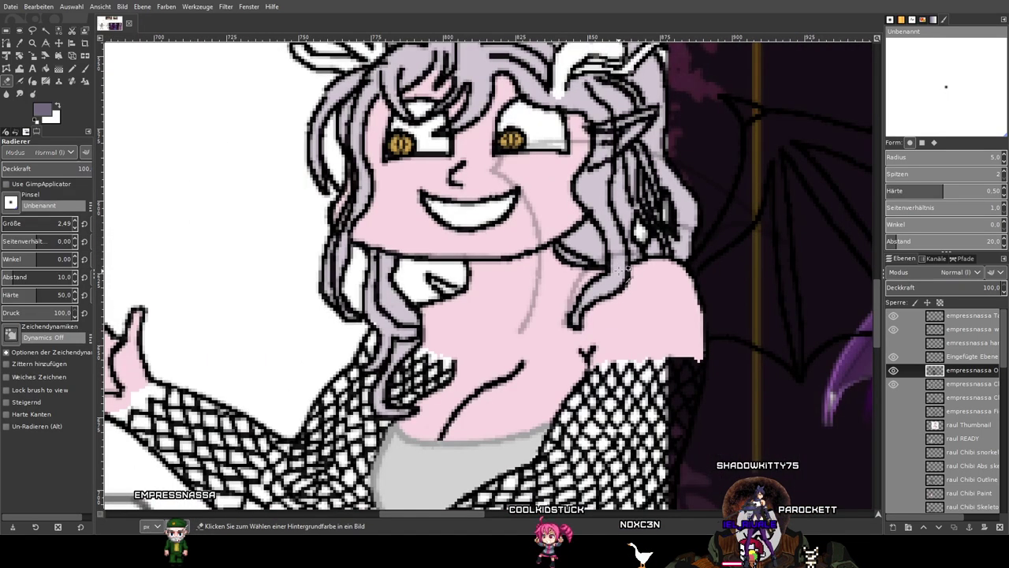
pyautogui.scroll(1, 470, 274)
pyautogui.scroll(-5, 471, 274)
pyautogui.scroll(5, 648, 253)
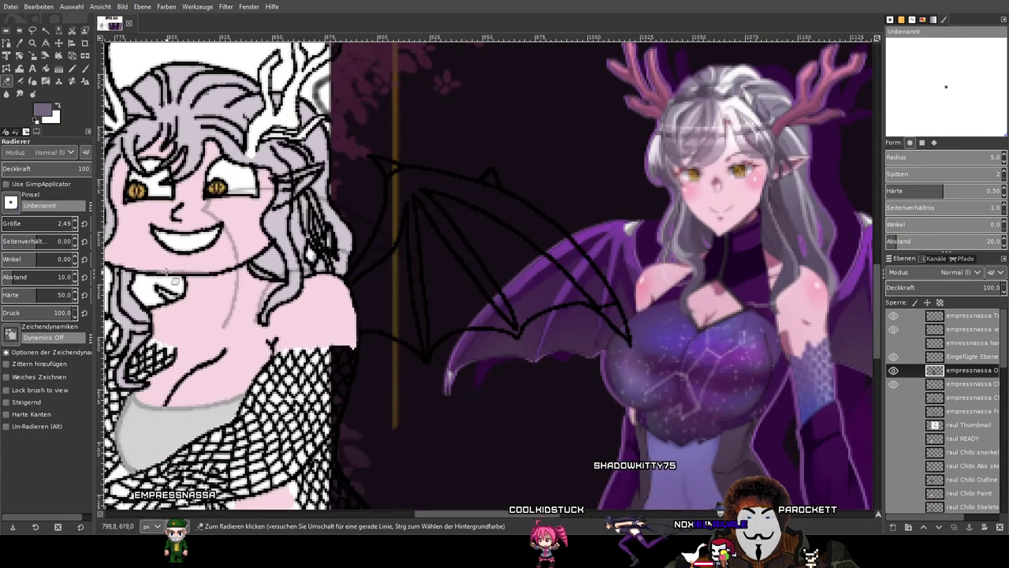
pyautogui.moveTo(173, 277); pyautogui.dragTo(265, 265)
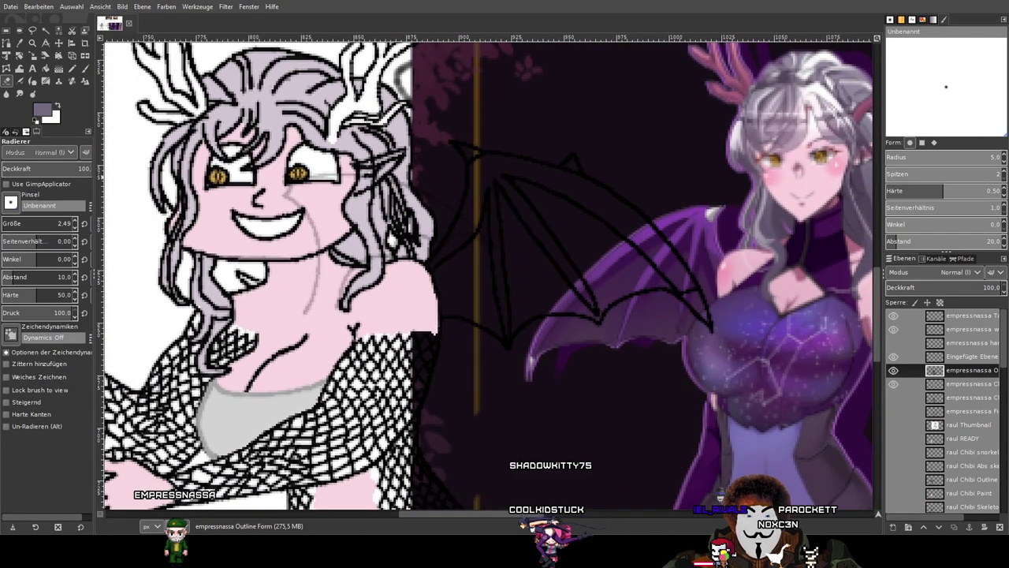
pyautogui.moveTo(193, 123); pyautogui.dragTo(451, 178)
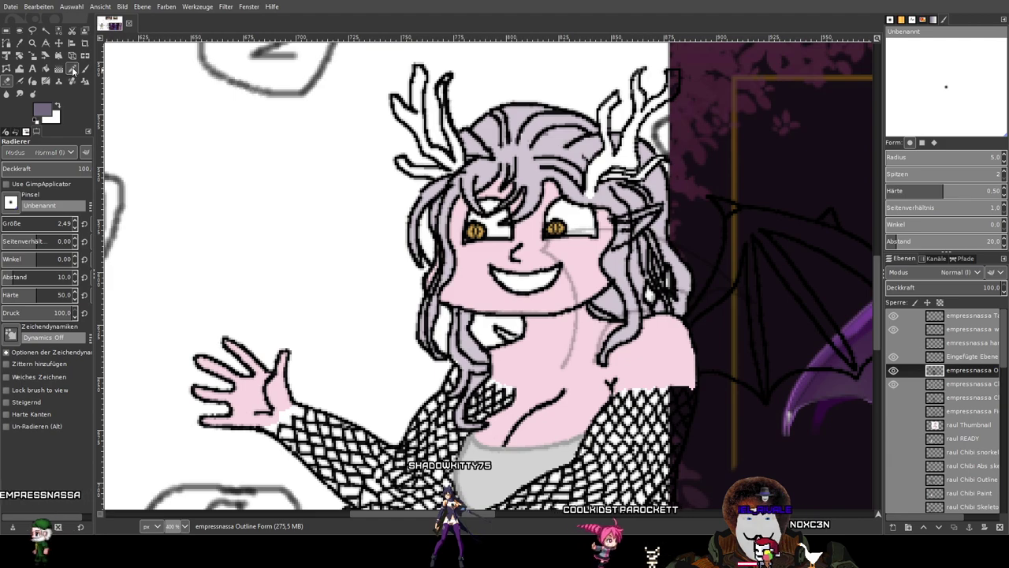
# Return to the Pencil and sample the light hair lavender as the drawing colour.
pyautogui.click(73, 69)
pyautogui.scroll(1, 557, 244)
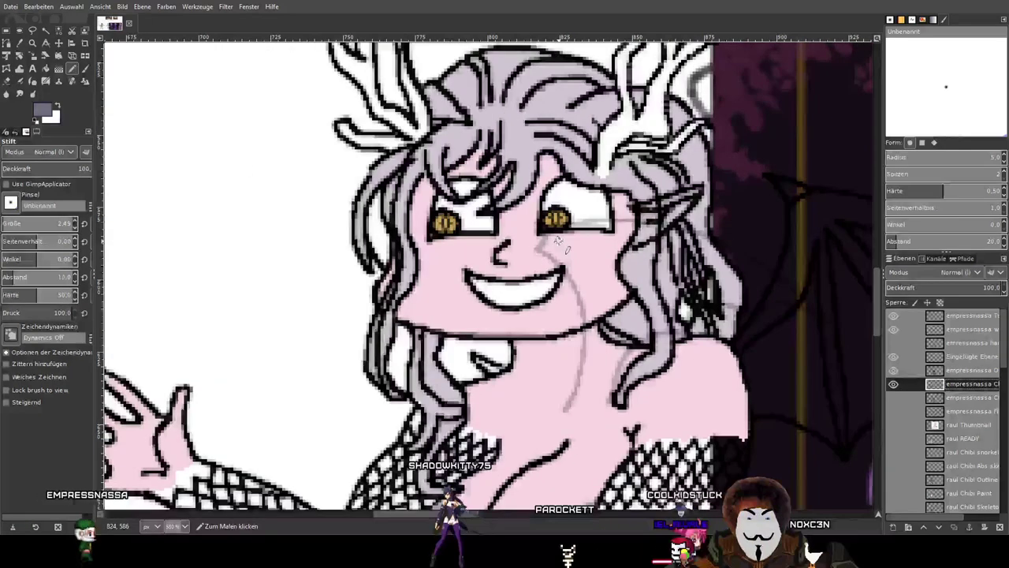
pyautogui.scroll(-3, 528, 254)
pyautogui.scroll(1, 524, 261)
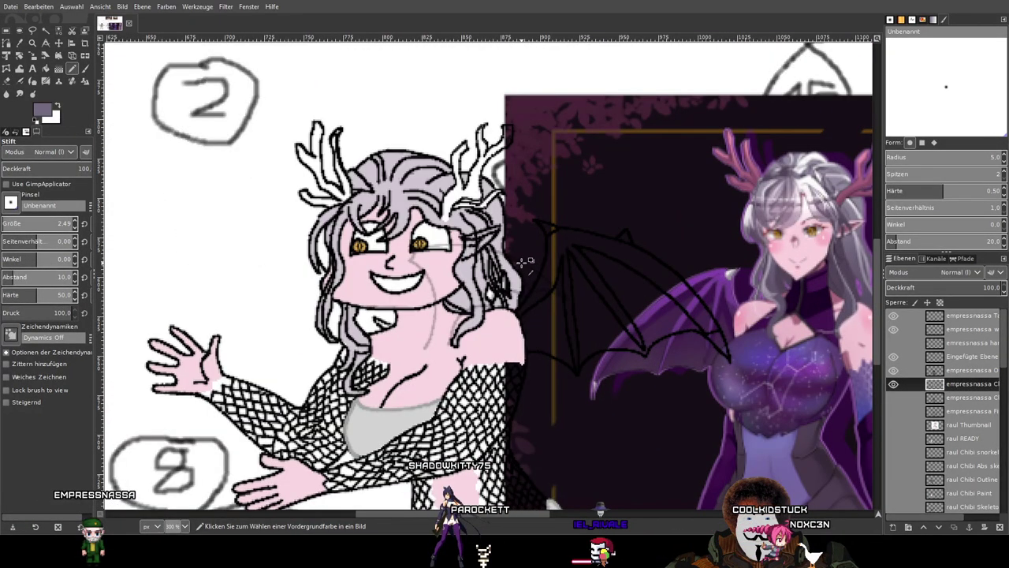
pyautogui.scroll(3, 441, 279)
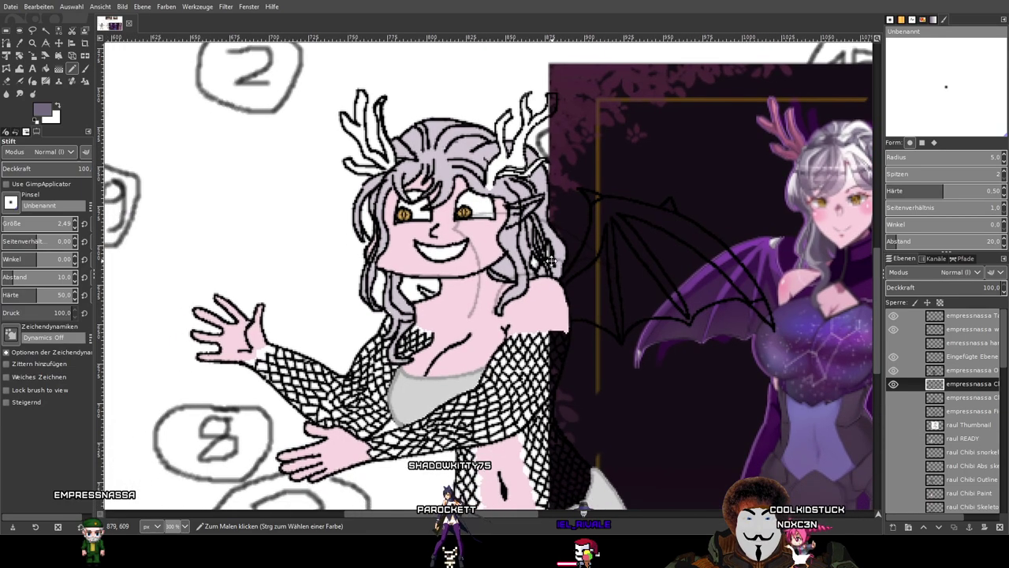
pyautogui.scroll(1, 441, 280)
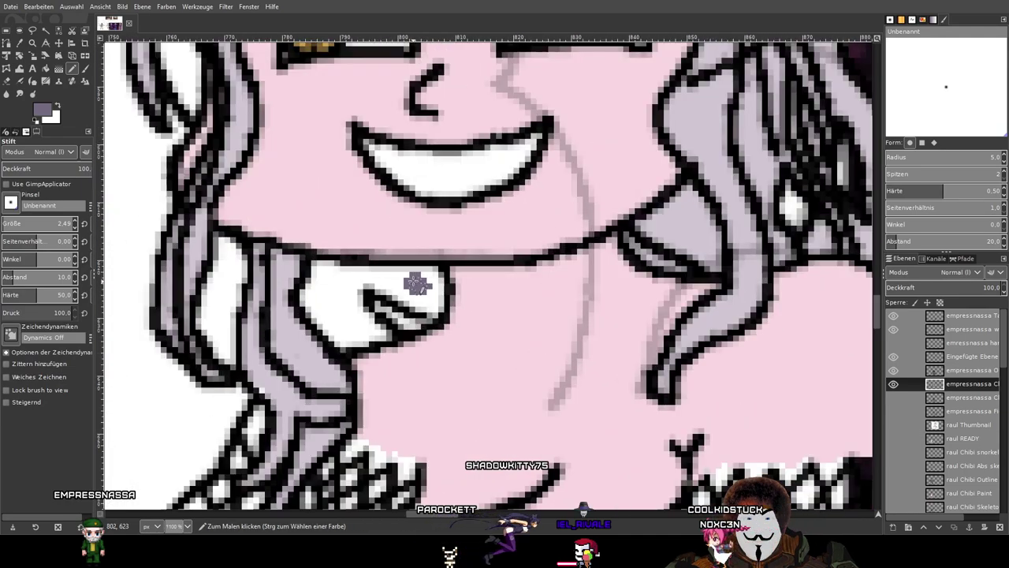
pyautogui.scroll(-4, 406, 279)
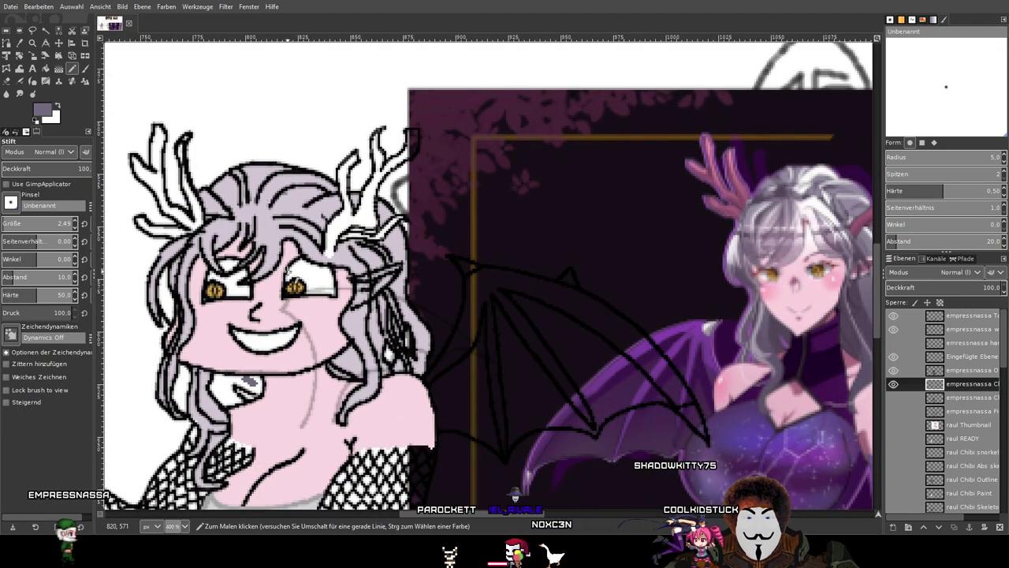
pyautogui.moveTo(402, 297); pyautogui.dragTo(446, 277)
pyautogui.keyDown('ctrl'); pyautogui.click(460, 319); pyautogui.keyUp('ctrl')
pyautogui.moveTo(252, 402); pyautogui.dragTo(462, 374)
pyautogui.scroll(4, 462, 375)
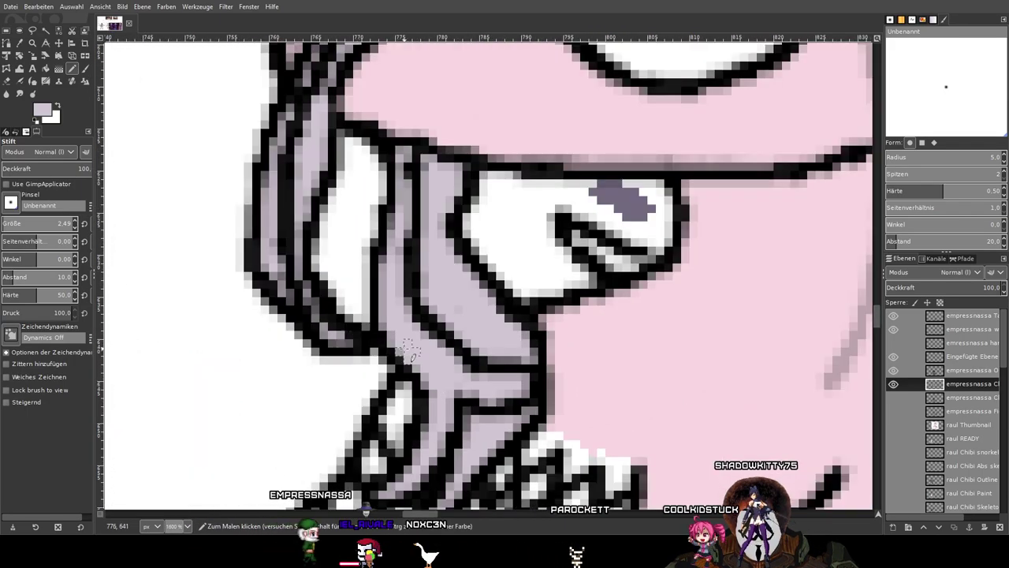
pyautogui.scroll(-3, 483, 377)
pyautogui.moveTo(722, 310); pyautogui.dragTo(635, 339)
pyautogui.scroll(3, 635, 339)
pyautogui.scroll(-3, 632, 338)
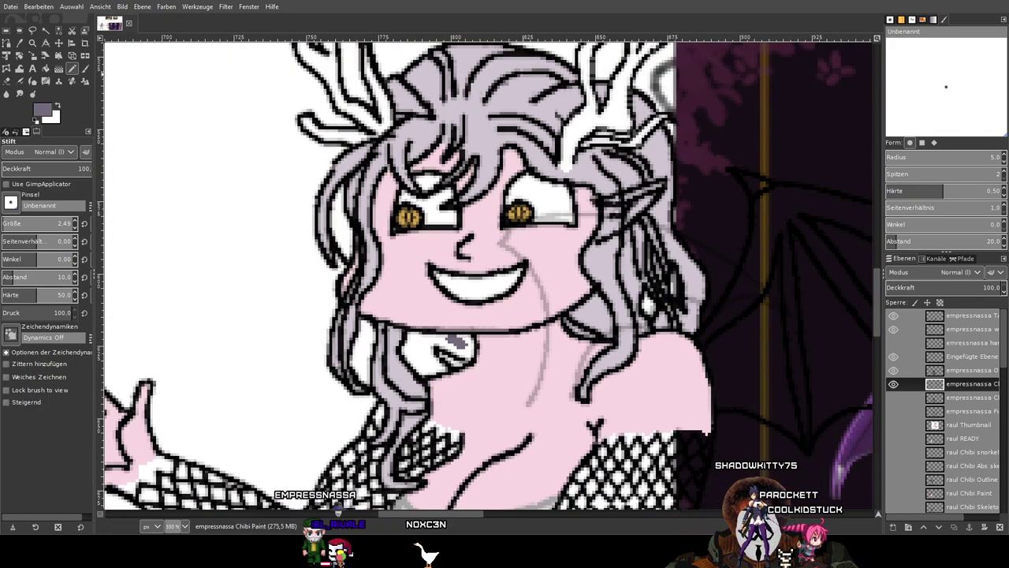
# Paint grey-purple pixels onto the tongue, shrinking its white highlight.
pyautogui.moveTo(630, 323); pyautogui.dragTo(470, 232)
pyautogui.scroll(5, 465, 232)
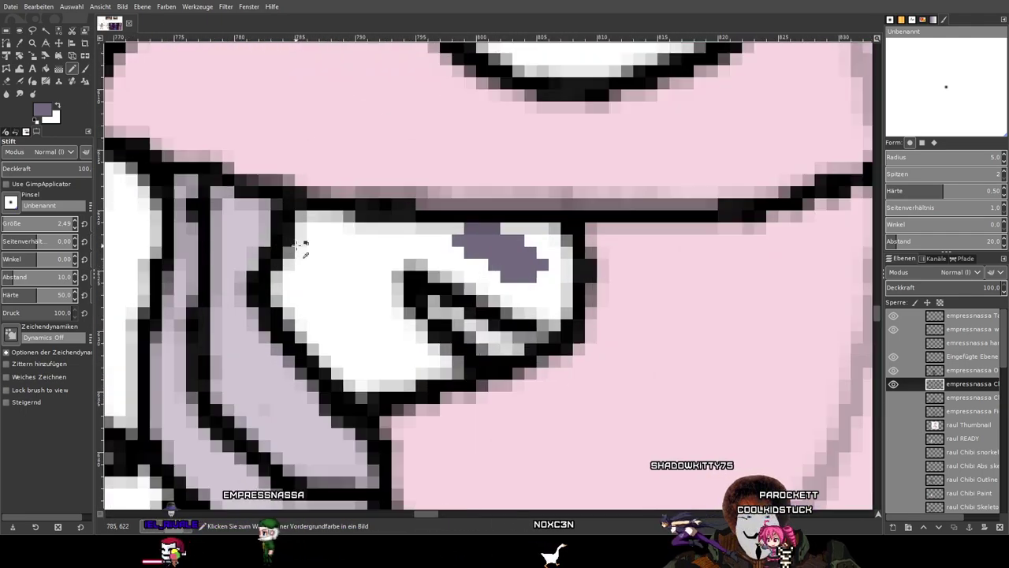
pyautogui.moveTo(524, 251)
pyautogui.mouseDown()
pyautogui.moveTo(551, 239)
pyautogui.moveTo(558, 280)
pyautogui.moveTo(547, 322)
pyautogui.moveTo(503, 299)
pyautogui.moveTo(525, 288)
pyautogui.moveTo(462, 243)
pyautogui.moveTo(473, 255)
pyautogui.moveTo(323, 228)
pyautogui.moveTo(293, 237)
pyautogui.moveTo(277, 283)
pyautogui.moveTo(310, 340)
pyautogui.moveTo(360, 384)
pyautogui.mouseUp()
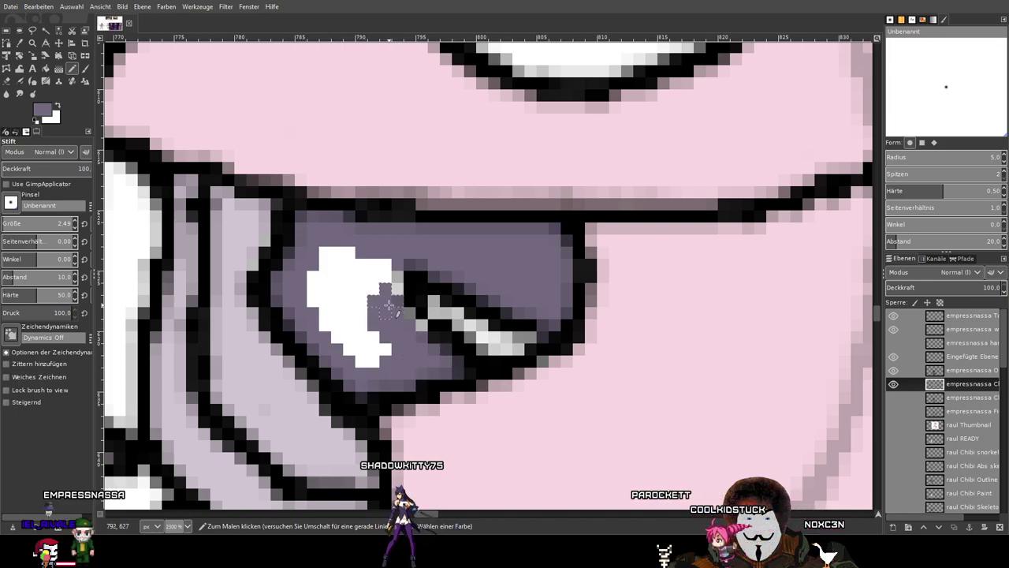
pyautogui.moveTo(371, 261)
pyautogui.mouseDown()
pyautogui.moveTo(311, 261)
pyautogui.moveTo(344, 337)
pyautogui.mouseUp()
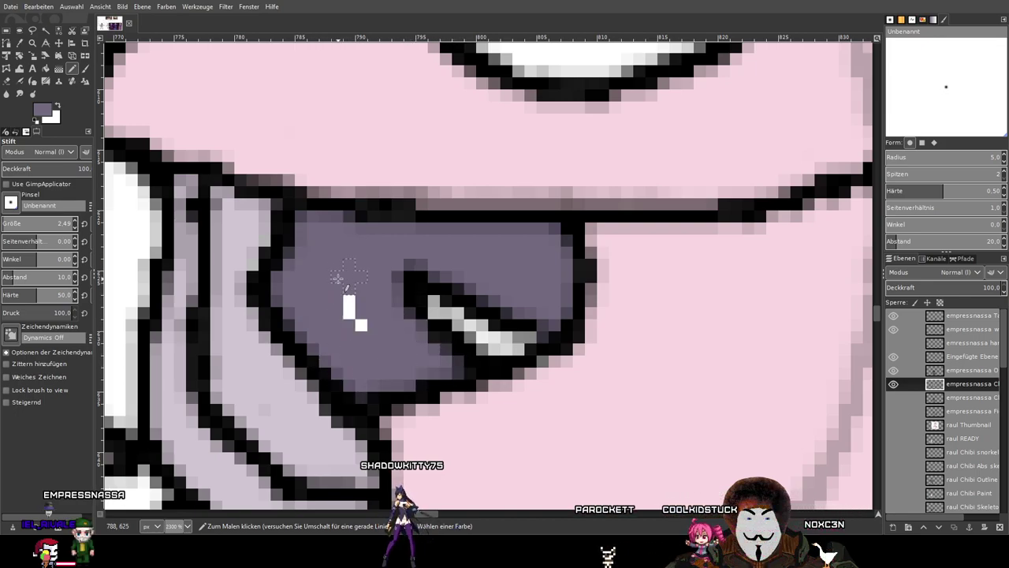
pyautogui.scroll(-4, 410, 312)
pyautogui.moveTo(644, 289); pyautogui.dragTo(267, 295)
pyautogui.scroll(-1, 270, 315)
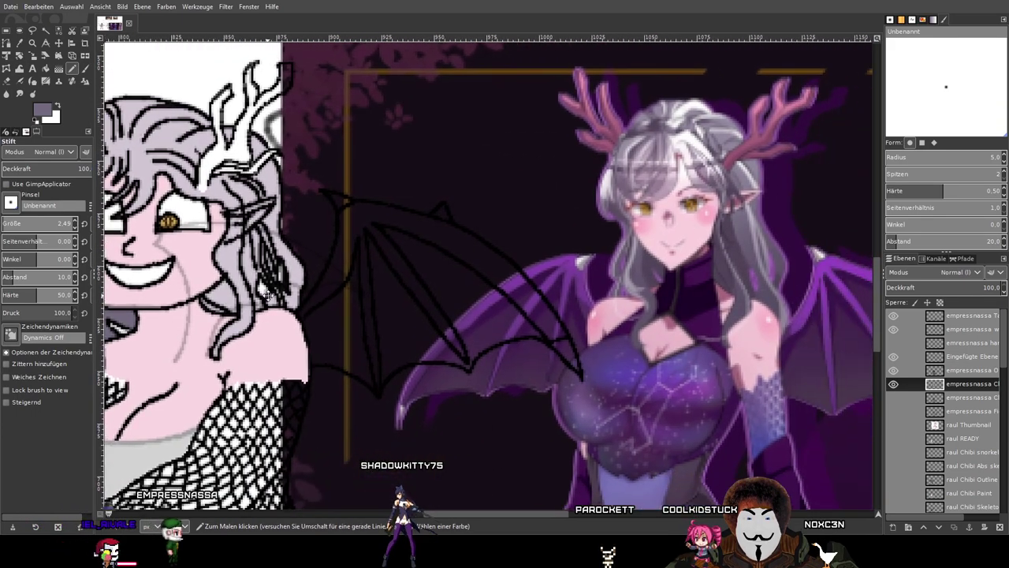
pyautogui.hscroll(-2, 268, 295)
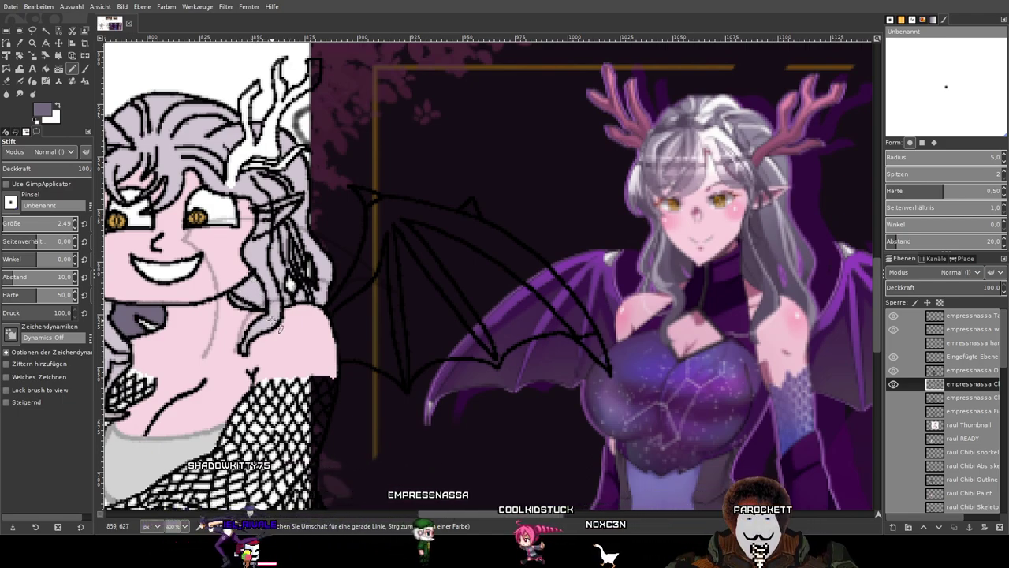
pyautogui.scroll(7, 300, 321)
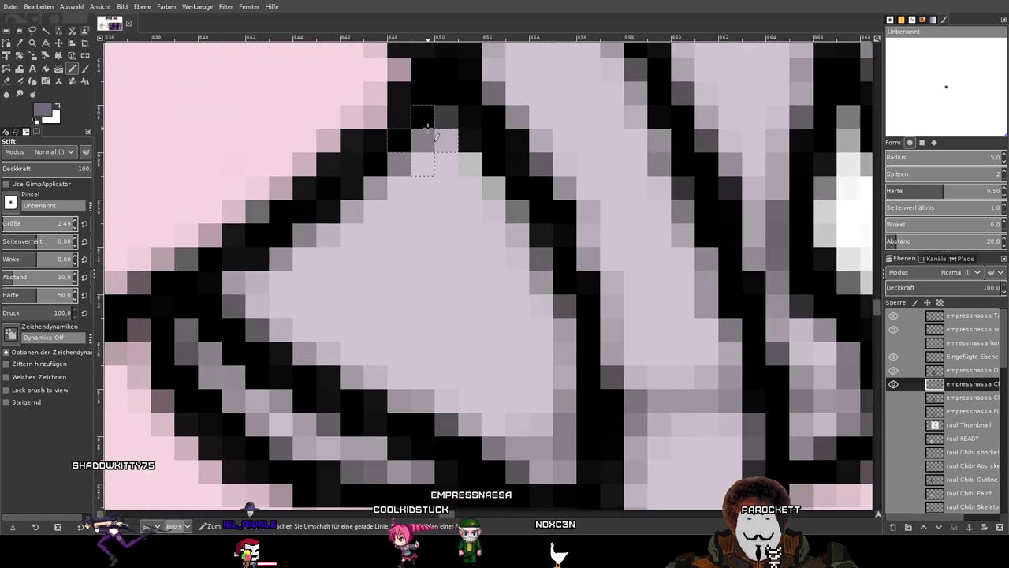
# Shade a hair strand's inner edge and its lower outline in purple.
pyautogui.moveTo(425, 126)
pyautogui.mouseDown()
pyautogui.moveTo(350, 210)
pyautogui.moveTo(265, 256)
pyautogui.moveTo(225, 301)
pyautogui.mouseUp()
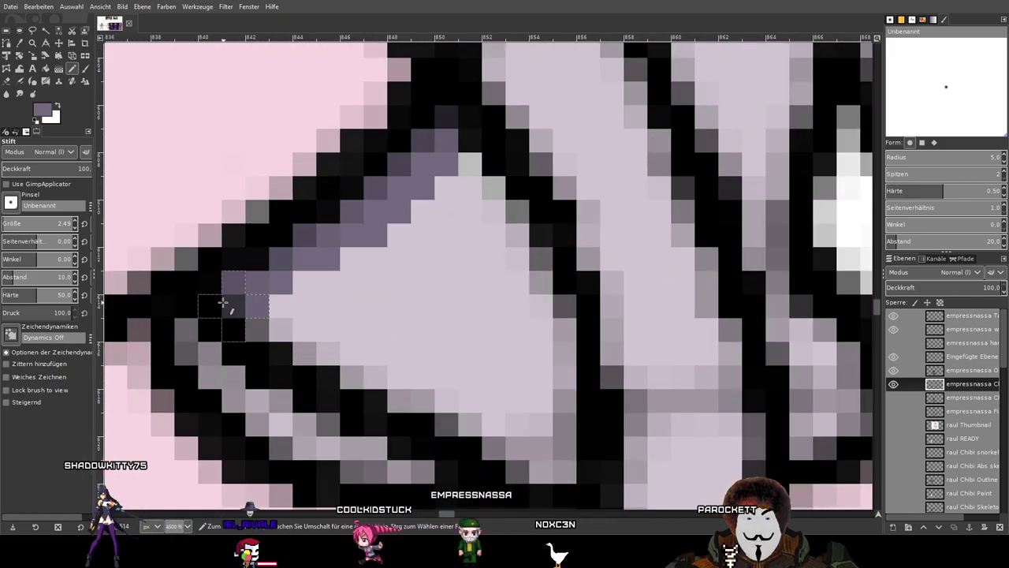
pyautogui.moveTo(231, 370)
pyautogui.mouseDown()
pyautogui.moveTo(339, 437)
pyautogui.moveTo(409, 456)
pyautogui.moveTo(541, 463)
pyautogui.moveTo(562, 442)
pyautogui.moveTo(545, 362)
pyautogui.moveTo(522, 294)
pyautogui.moveTo(454, 193)
pyautogui.moveTo(465, 194)
pyautogui.moveTo(492, 227)
pyautogui.moveTo(374, 238)
pyautogui.moveTo(286, 305)
pyautogui.moveTo(295, 322)
pyautogui.moveTo(471, 417)
pyautogui.moveTo(497, 390)
pyautogui.moveTo(427, 284)
pyautogui.moveTo(379, 332)
pyautogui.moveTo(461, 324)
pyautogui.mouseUp()
pyautogui.scroll(-5, 460, 325)
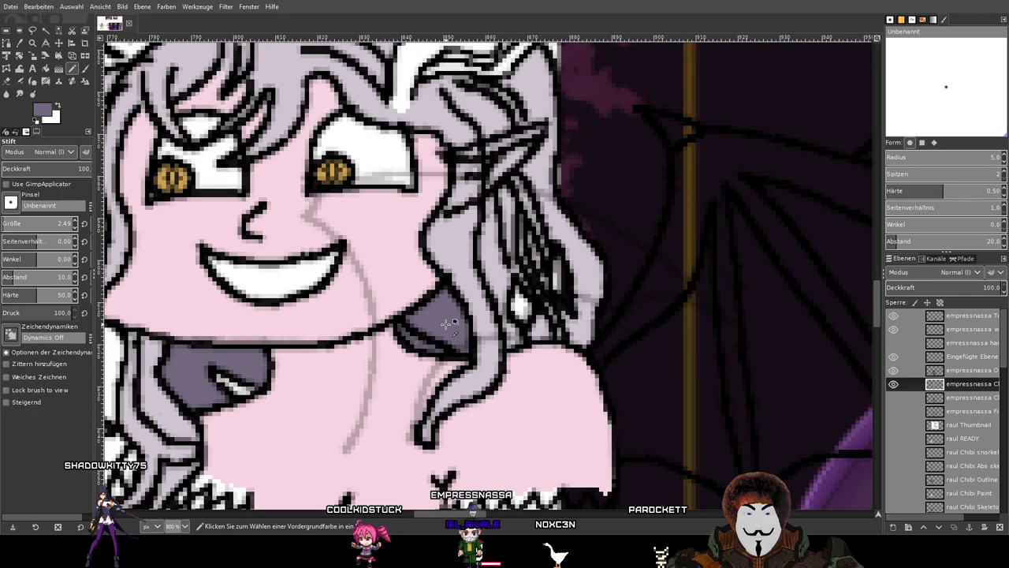
pyautogui.scroll(-1, 538, 339)
pyautogui.moveTo(641, 345); pyautogui.dragTo(463, 329)
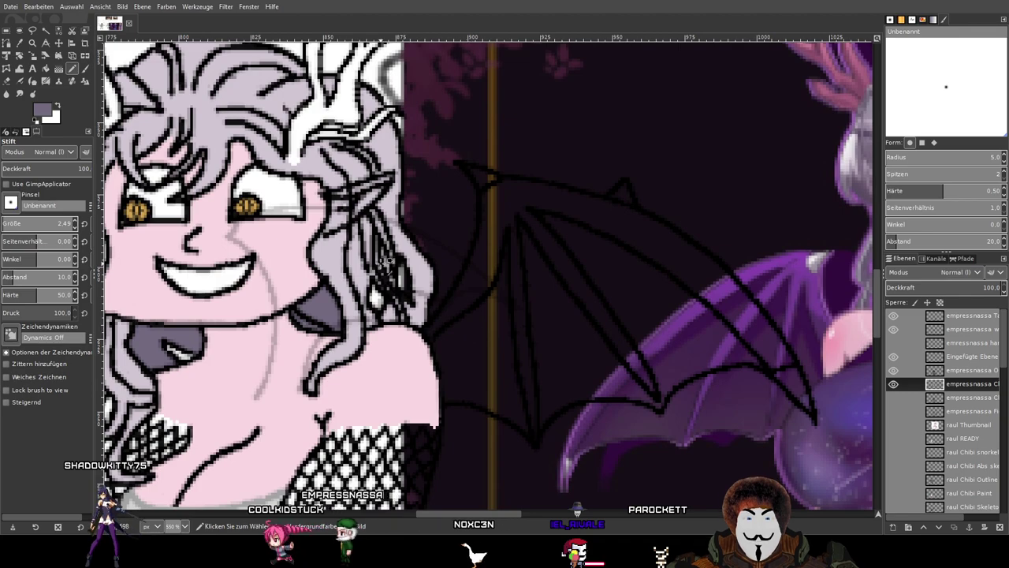
pyautogui.scroll(2, 386, 272)
pyautogui.scroll(2, 290, 166)
# Shade down both edges of a hair strand, filling the light strip beside it.
pyautogui.moveTo(356, 169); pyautogui.dragTo(364, 370)
pyautogui.moveTo(345, 284)
pyautogui.mouseDown()
pyautogui.moveTo(342, 417)
pyautogui.moveTo(402, 426)
pyautogui.moveTo(374, 212)
pyautogui.mouseUp()
pyautogui.moveTo(378, 171); pyautogui.dragTo(362, 298)
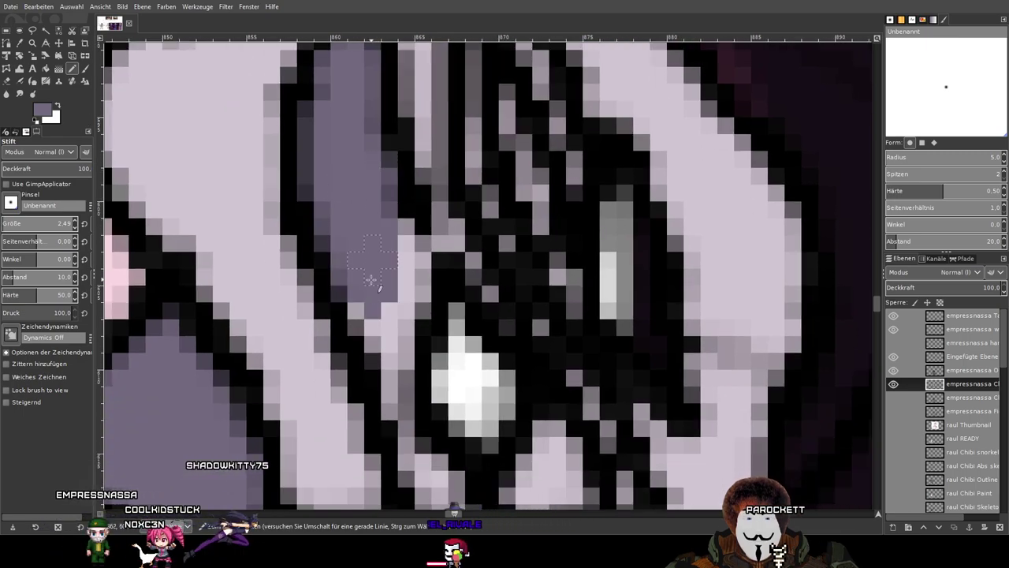
pyautogui.moveTo(408, 319); pyautogui.dragTo(405, 237)
# Darken the hair edge running down the side of the neck.
pyautogui.moveTo(406, 296); pyautogui.dragTo(333, 157)
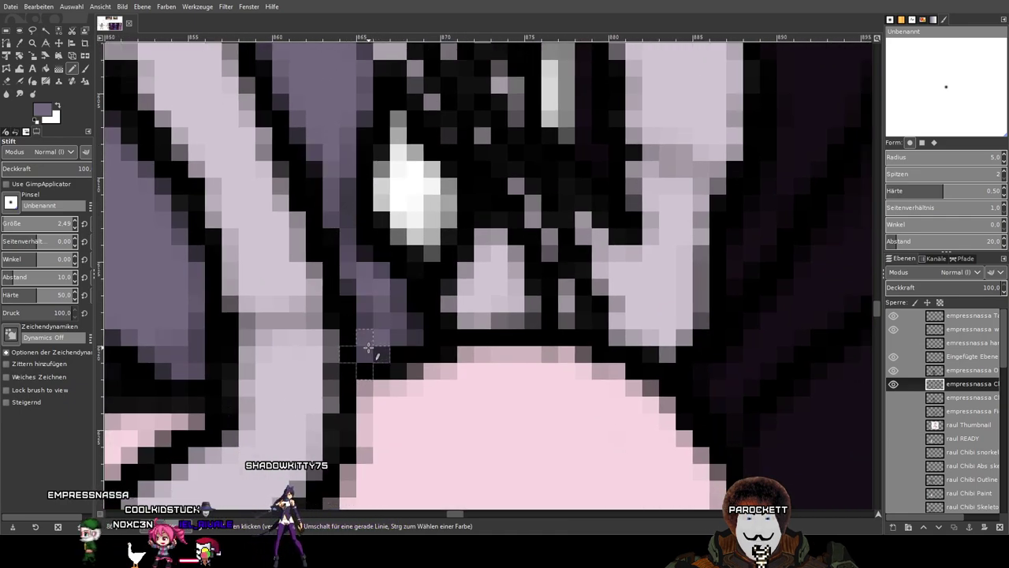
pyautogui.scroll(-3, 369, 347)
pyautogui.moveTo(610, 275); pyautogui.dragTo(133, 218)
pyautogui.scroll(-1, 273, 222)
pyautogui.moveTo(440, 233)
pyautogui.mouseDown()
pyautogui.moveTo(296, 290)
pyautogui.moveTo(216, 284)
pyautogui.moveTo(621, 295)
pyautogui.moveTo(356, 264)
pyautogui.moveTo(549, 245)
pyautogui.moveTo(379, 276)
pyautogui.moveTo(733, 276)
pyautogui.moveTo(386, 223)
pyautogui.mouseUp()
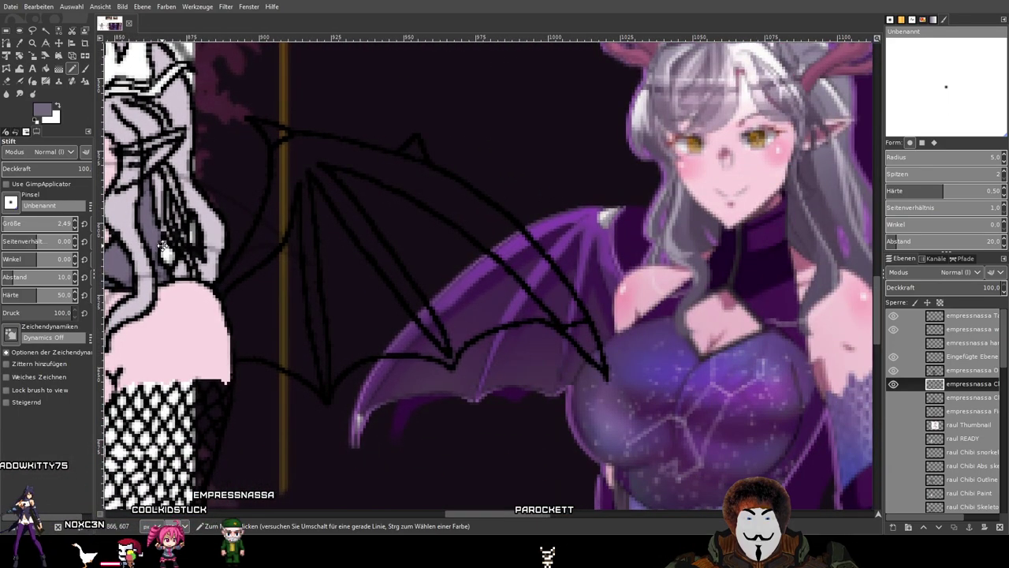
pyautogui.moveTo(163, 246); pyautogui.dragTo(618, 182)
pyautogui.moveTo(518, 235)
pyautogui.mouseDown()
pyautogui.moveTo(174, 234)
pyautogui.moveTo(524, 234)
pyautogui.mouseUp()
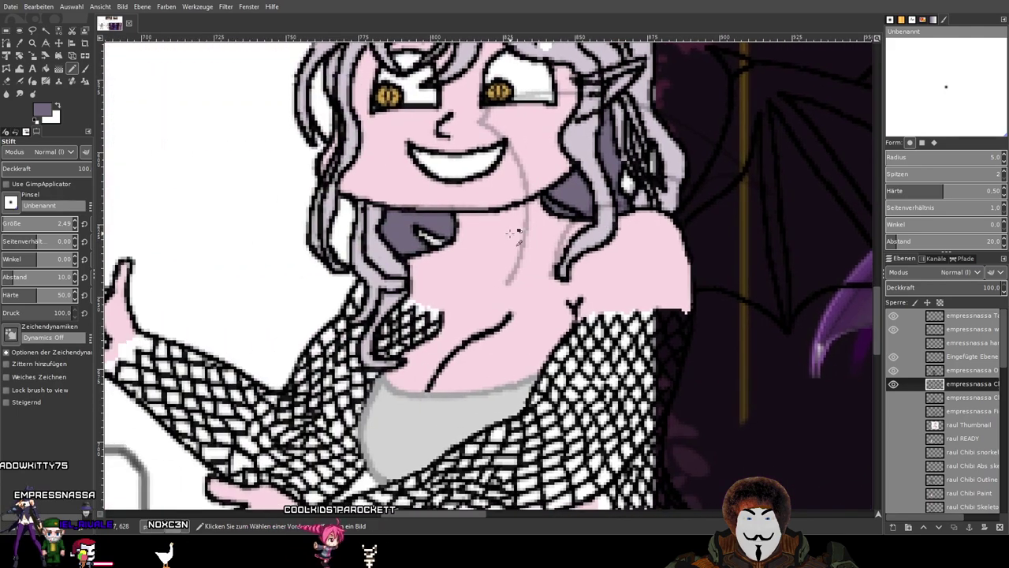
pyautogui.scroll(3, 528, 234)
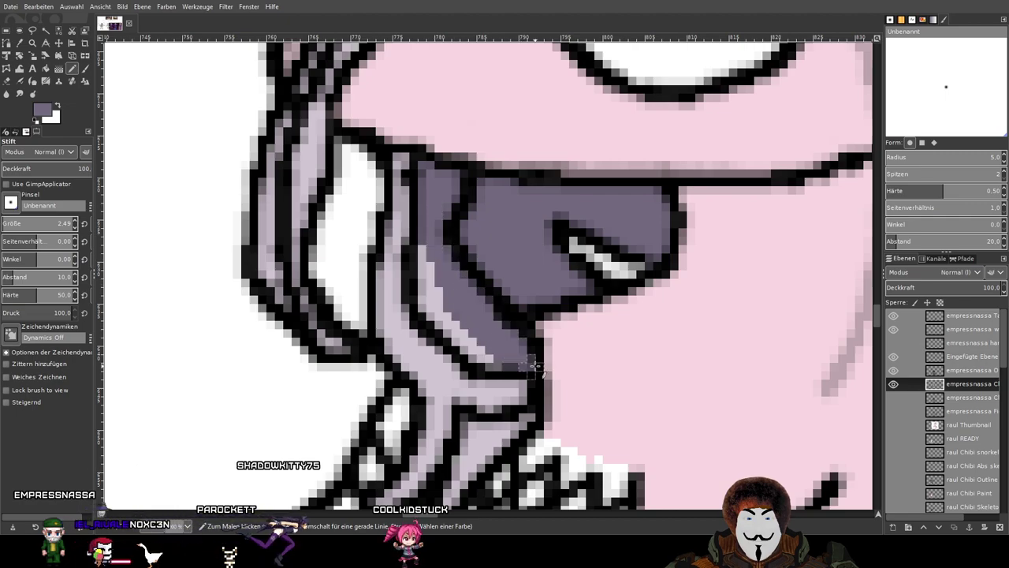
pyautogui.scroll(-3, 593, 156)
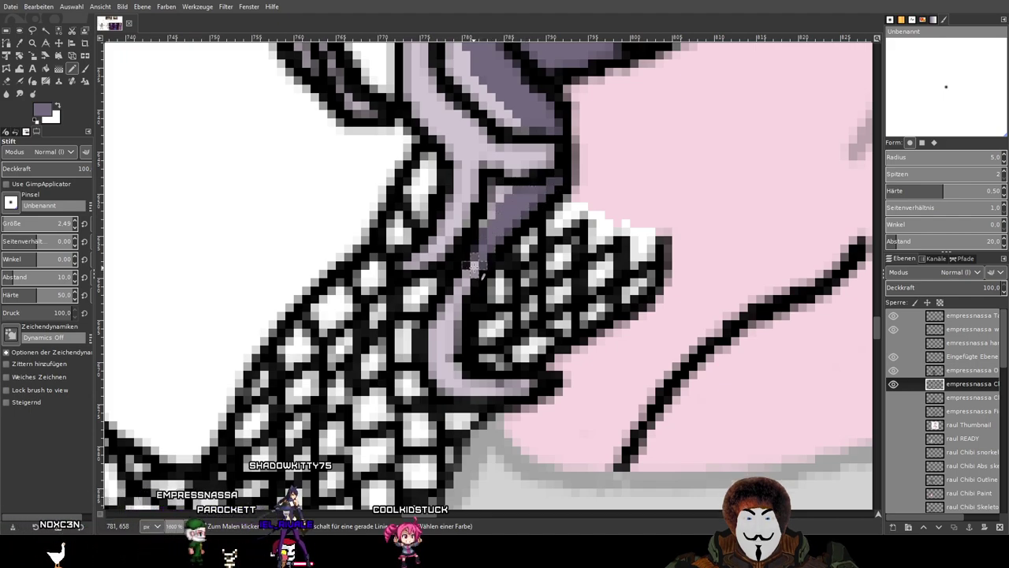
pyautogui.scroll(-4, 474, 265)
pyautogui.moveTo(611, 162); pyautogui.dragTo(289, 279)
pyautogui.scroll(4, 289, 280)
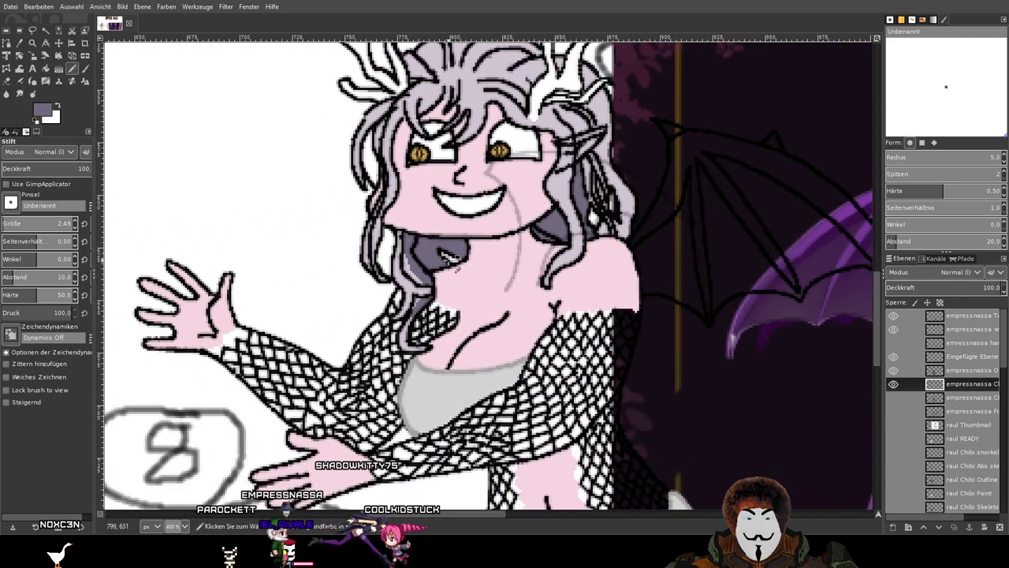
pyautogui.scroll(2, 469, 212)
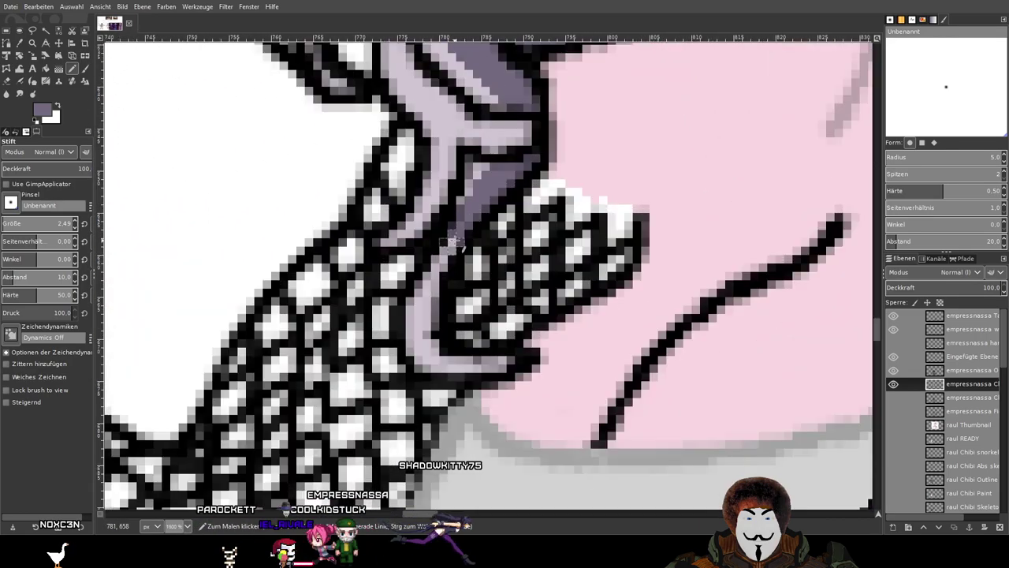
pyautogui.moveTo(432, 280)
pyautogui.mouseDown()
pyautogui.moveTo(422, 338)
pyautogui.moveTo(502, 364)
pyautogui.mouseUp()
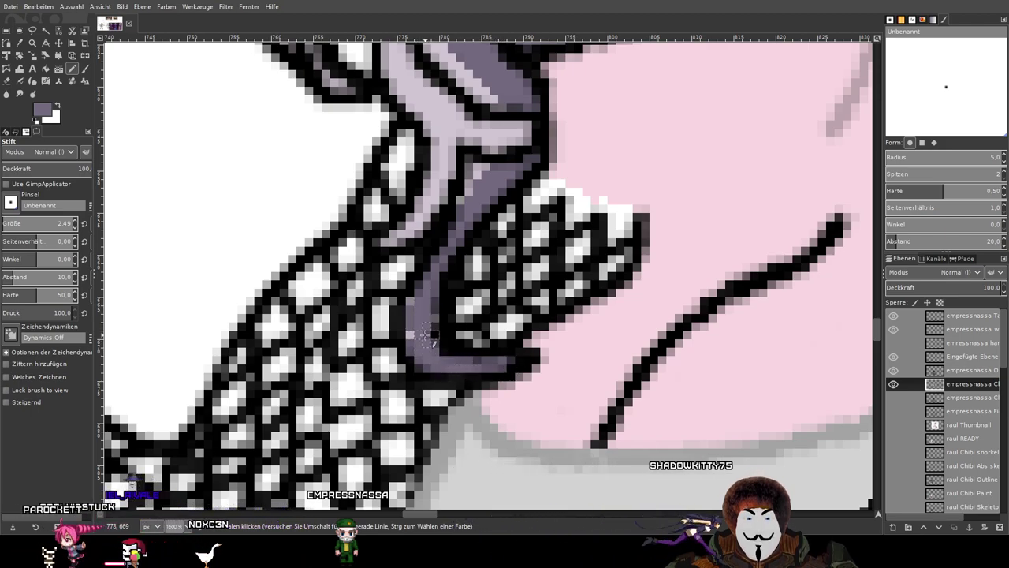
pyautogui.scroll(-3, 460, 303)
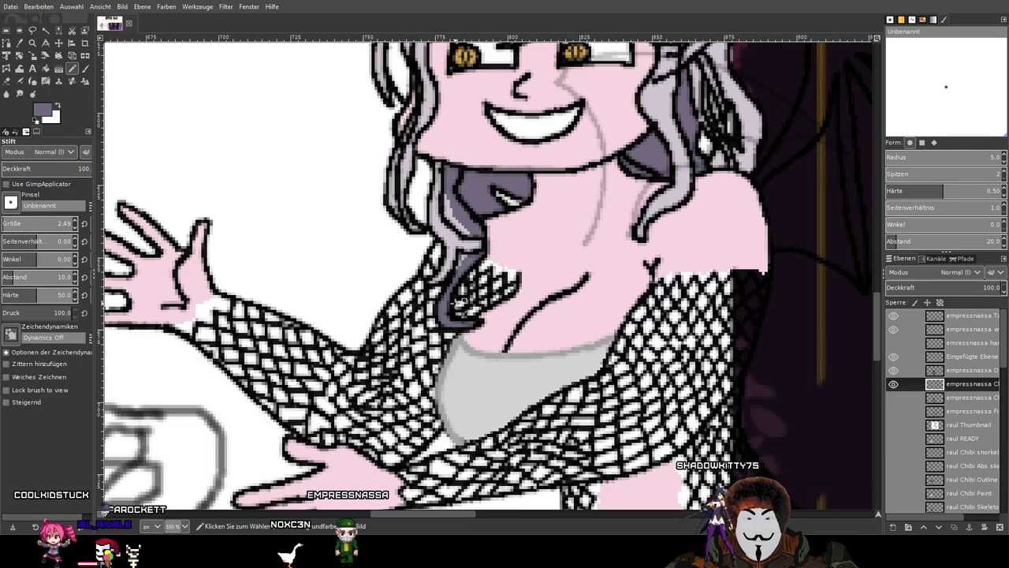
# Darken the hair strip next to the neck and compare it with the reference art.
pyautogui.moveTo(559, 248)
pyautogui.mouseDown()
pyautogui.moveTo(379, 293)
pyautogui.moveTo(212, 281)
pyautogui.moveTo(378, 261)
pyautogui.mouseUp()
pyautogui.scroll(-1, 371, 272)
pyautogui.scroll(4, 378, 261)
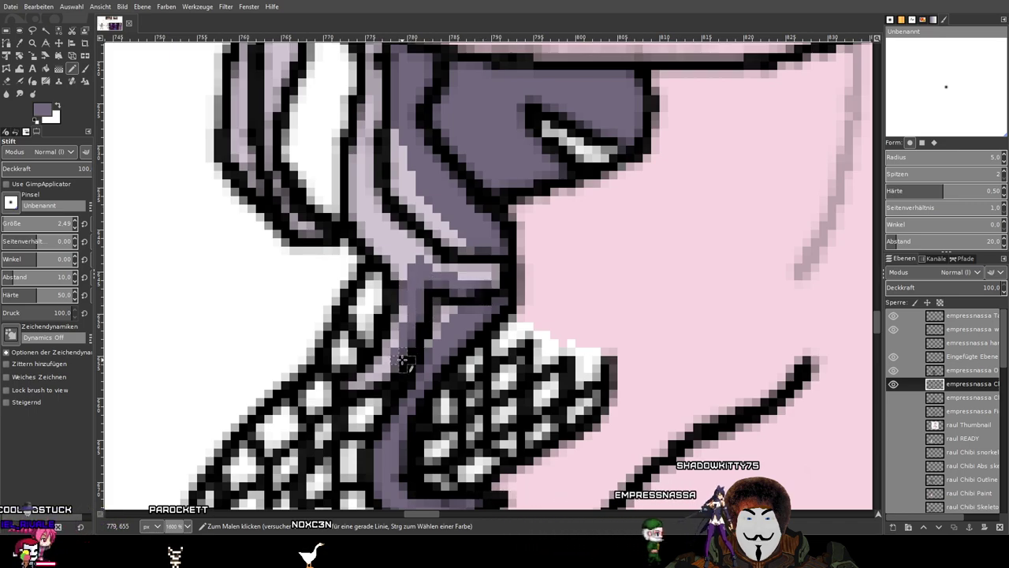
pyautogui.scroll(-4, 498, 347)
pyautogui.scroll(4, 446, 309)
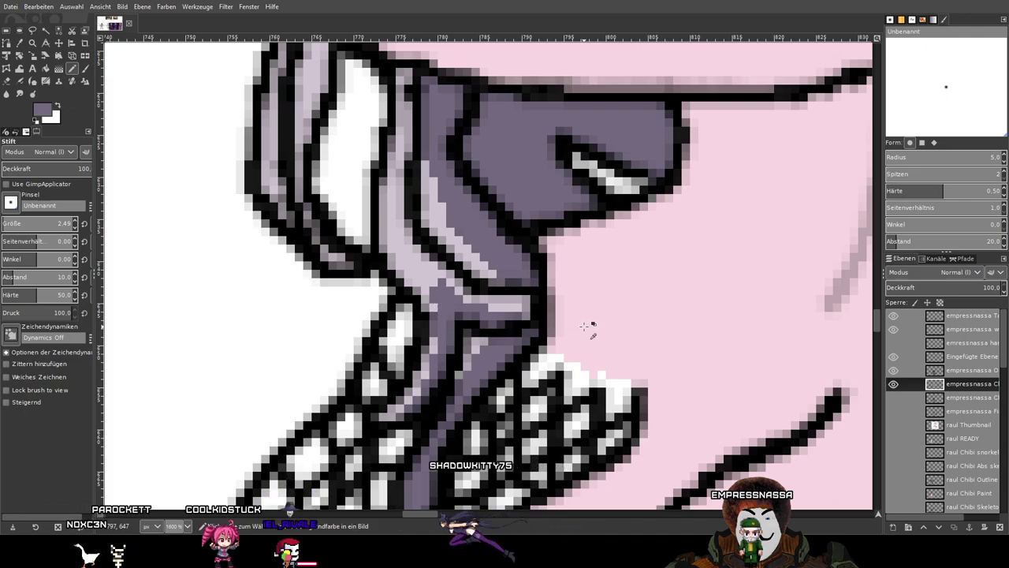
pyautogui.scroll(-3, 584, 327)
pyautogui.moveTo(619, 316)
pyautogui.mouseDown()
pyautogui.moveTo(236, 289)
pyautogui.moveTo(104, 330)
pyautogui.moveTo(511, 329)
pyautogui.moveTo(57, 322)
pyautogui.moveTo(434, 309)
pyautogui.mouseUp()
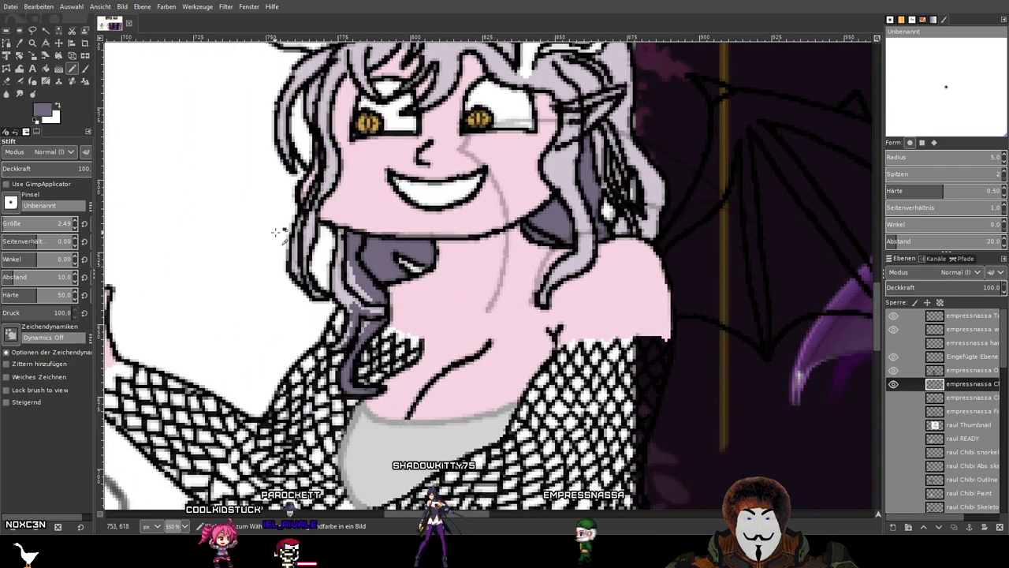
pyautogui.scroll(3, 270, 234)
pyautogui.moveTo(369, 180)
pyautogui.mouseDown()
pyautogui.moveTo(352, 268)
pyautogui.moveTo(371, 215)
pyautogui.moveTo(369, 230)
pyautogui.moveTo(351, 319)
pyautogui.mouseUp()
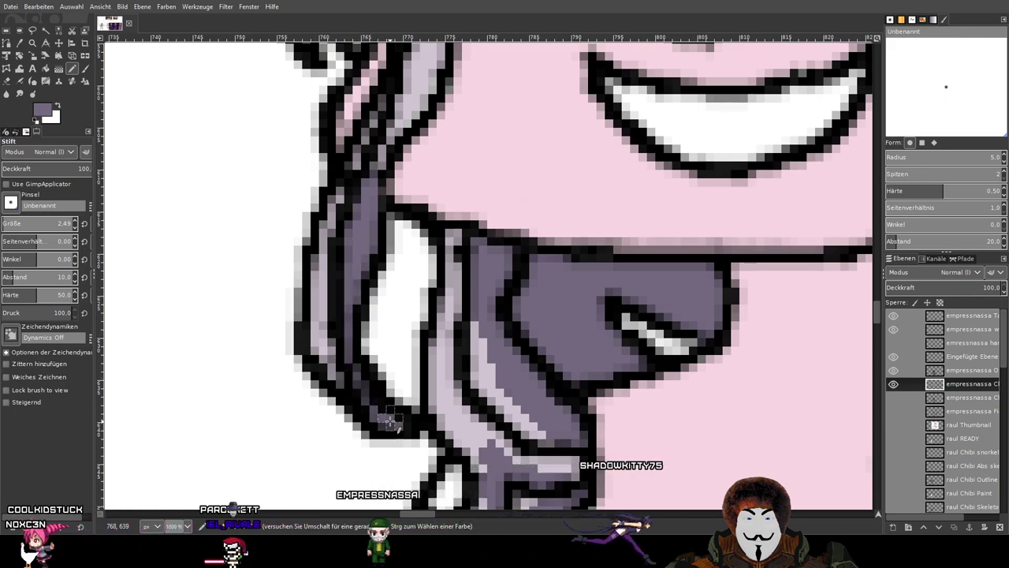
pyautogui.scroll(-3, 396, 426)
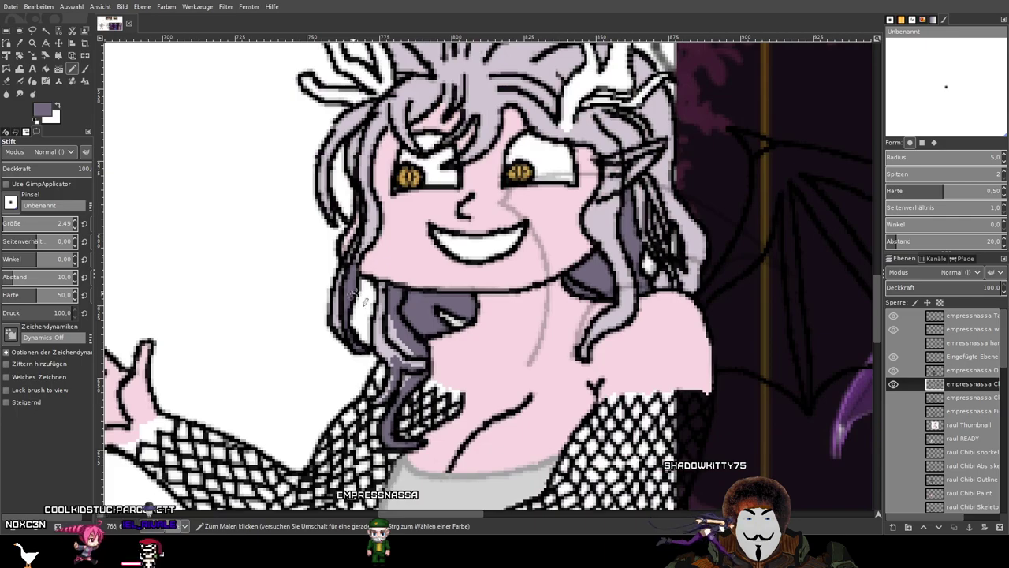
pyautogui.scroll(-1, 524, 270)
pyautogui.moveTo(422, 241); pyautogui.dragTo(311, 252)
pyautogui.moveTo(376, 227); pyautogui.dragTo(274, 231)
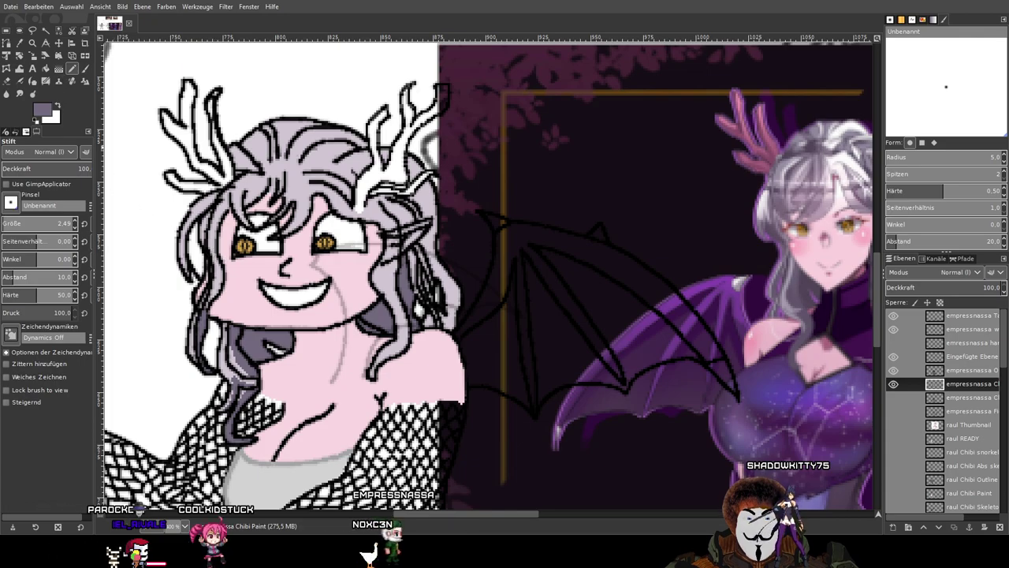
# Darken the hair strand beside the face, covering its light lavender patch with purple.
pyautogui.scroll(3, 431, 200)
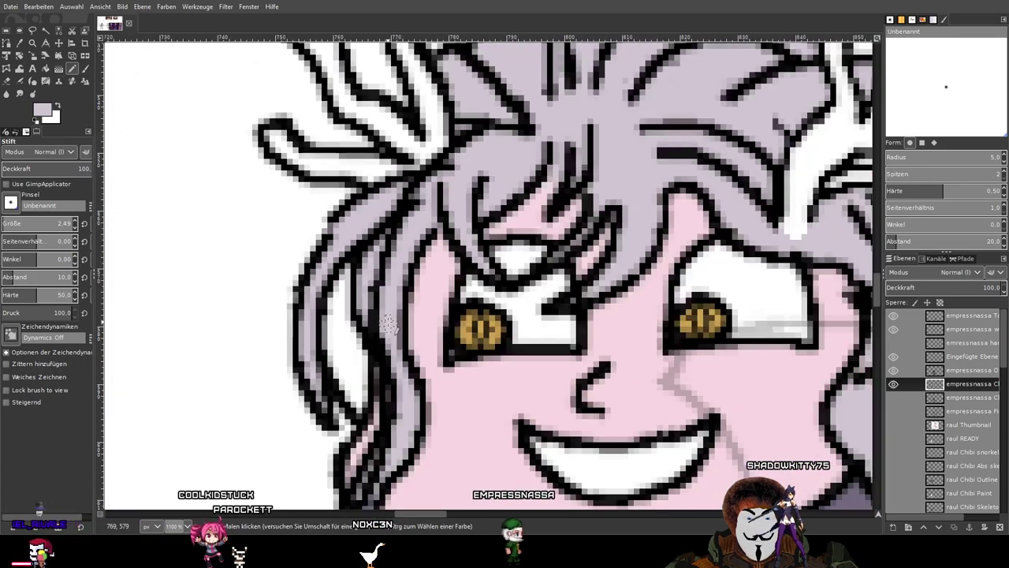
pyautogui.moveTo(389, 323)
pyautogui.mouseDown()
pyautogui.moveTo(423, 355)
pyautogui.moveTo(445, 249)
pyautogui.mouseUp()
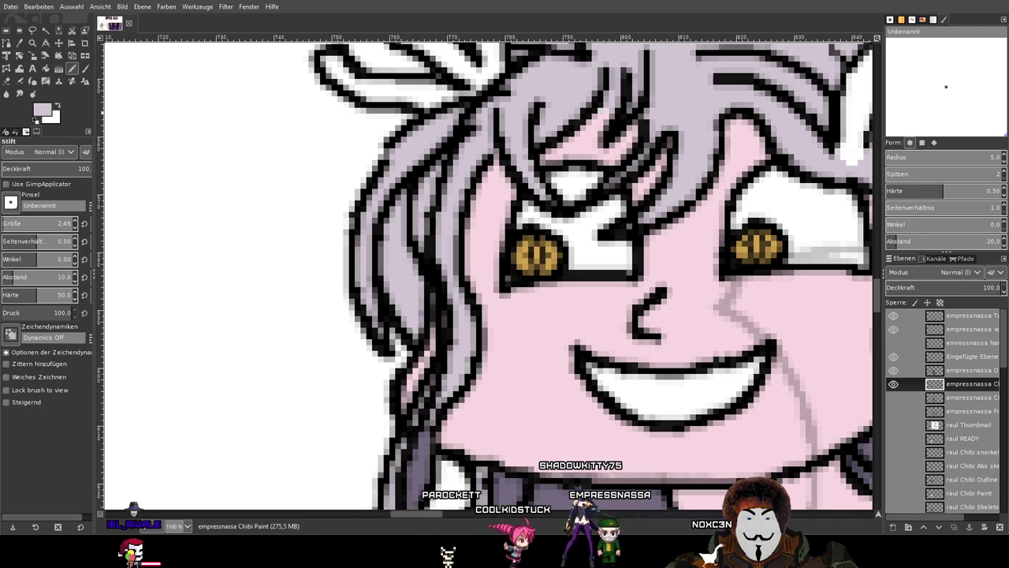
pyautogui.scroll(-4, 532, 214)
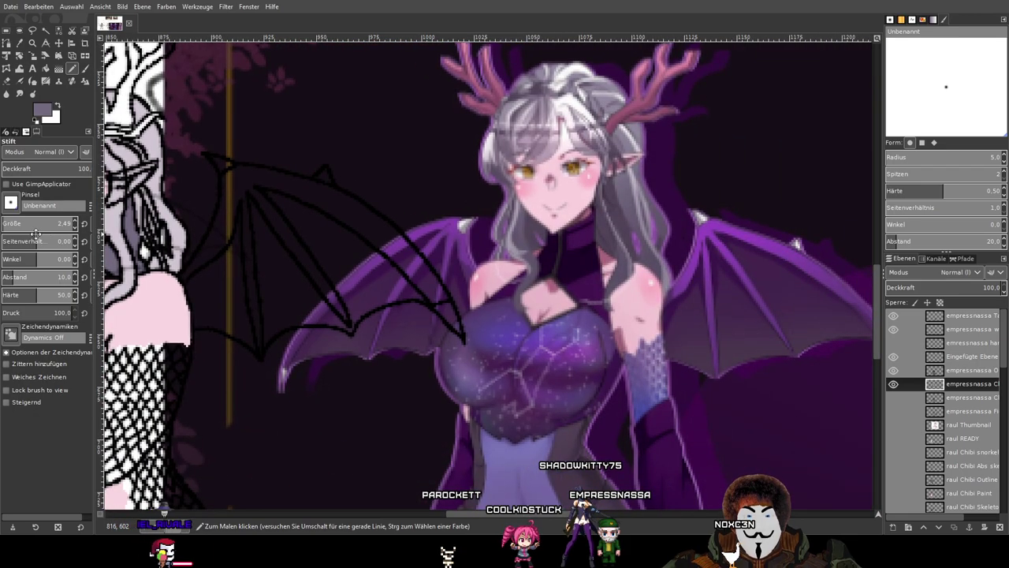
pyautogui.scroll(2, 482, 247)
pyautogui.scroll(4, 482, 246)
pyautogui.moveTo(555, 141); pyautogui.dragTo(597, 196)
pyautogui.moveTo(554, 162); pyautogui.dragTo(539, 221)
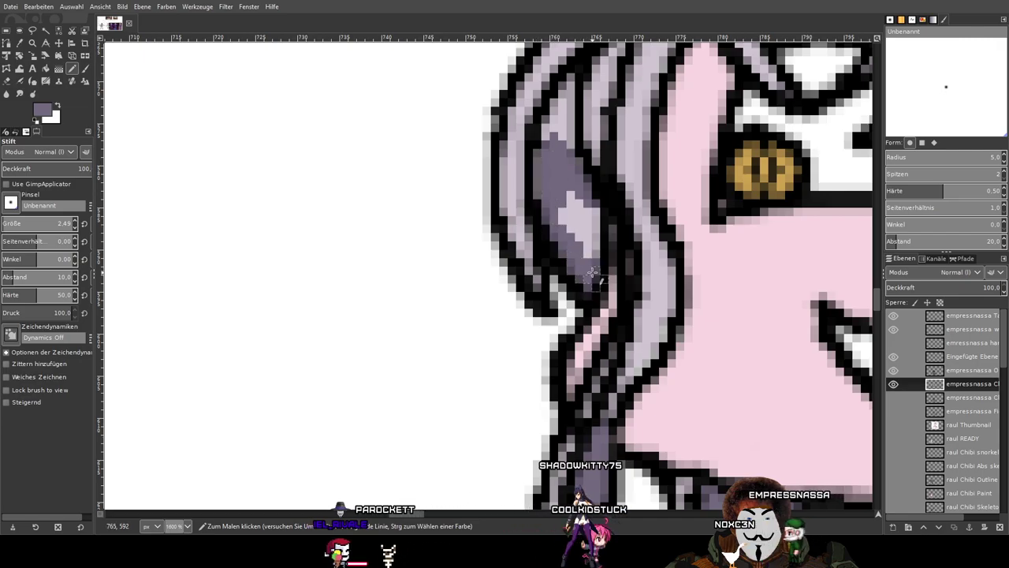
pyautogui.moveTo(593, 278); pyautogui.dragTo(569, 197)
# Fill the hair strand by the cheek dark purple, leaving skin pink as the drawing colour.
pyautogui.scroll(-6, 593, 215)
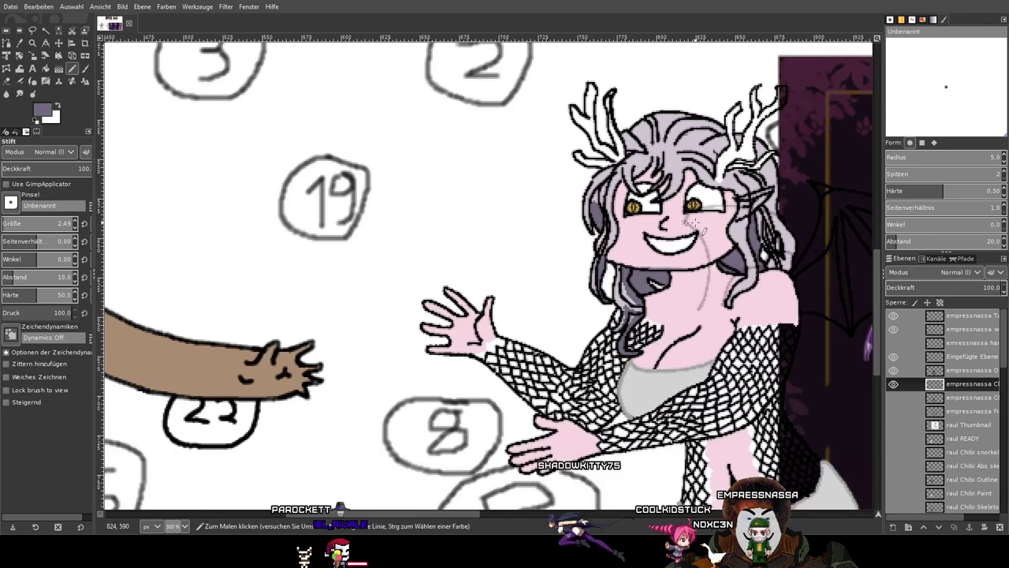
pyautogui.scroll(4, 337, 233)
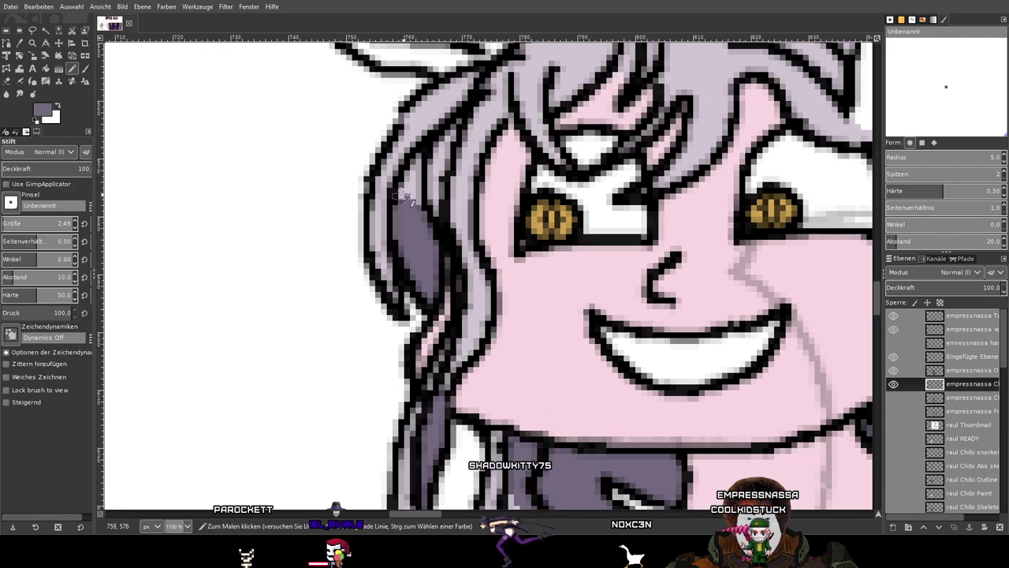
pyautogui.scroll(-5, 407, 193)
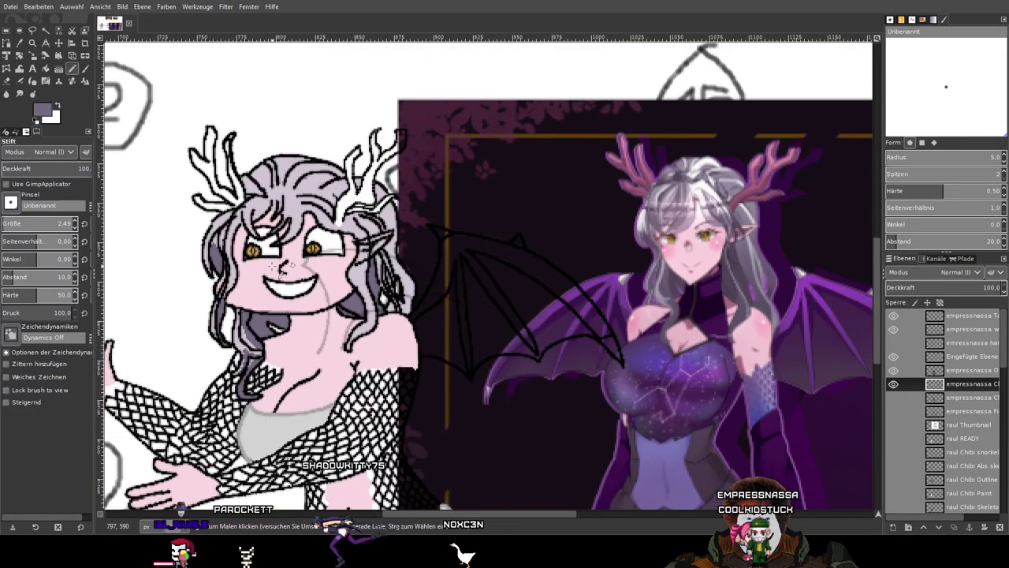
pyautogui.scroll(5, 319, 260)
pyautogui.moveTo(251, 233); pyautogui.dragTo(240, 301)
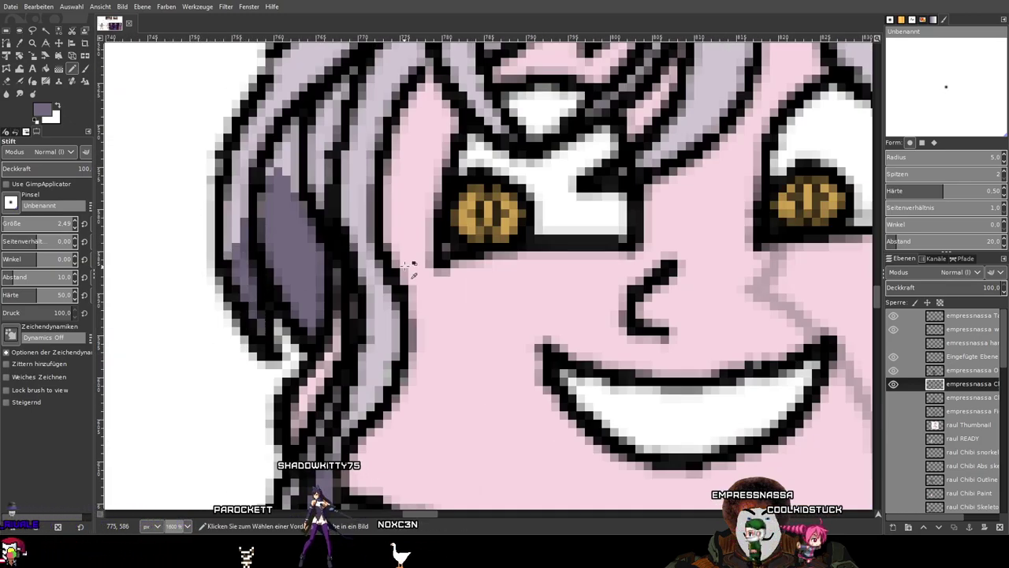
pyautogui.scroll(-5, 397, 270)
pyautogui.scroll(1, 285, 278)
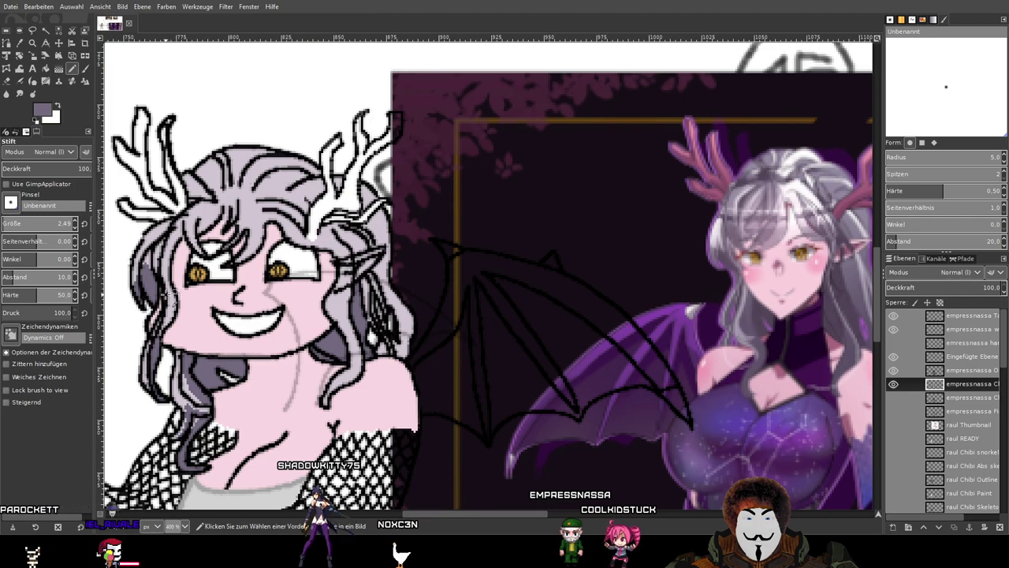
pyautogui.scroll(4, 165, 293)
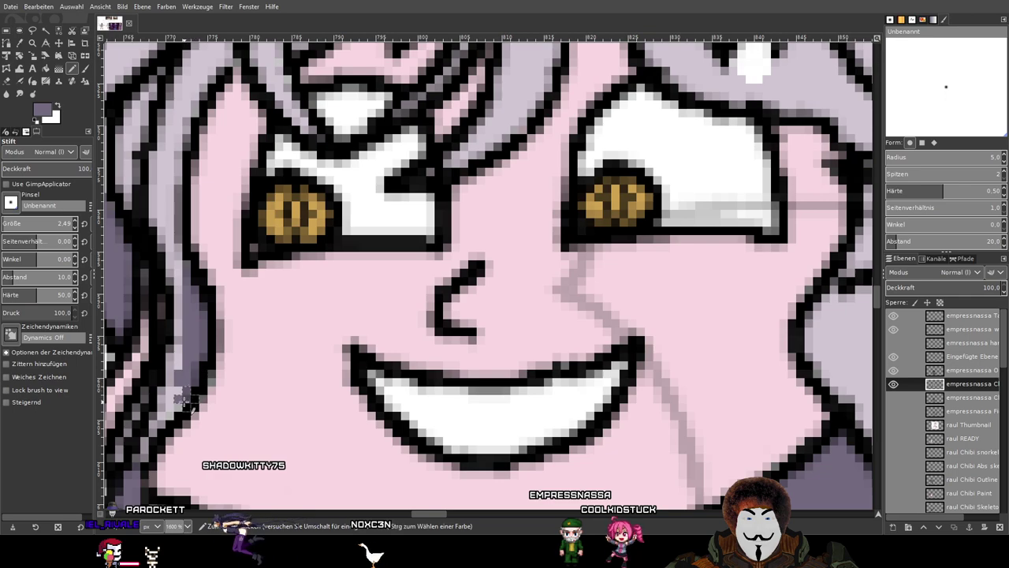
pyautogui.scroll(-4, 348, 324)
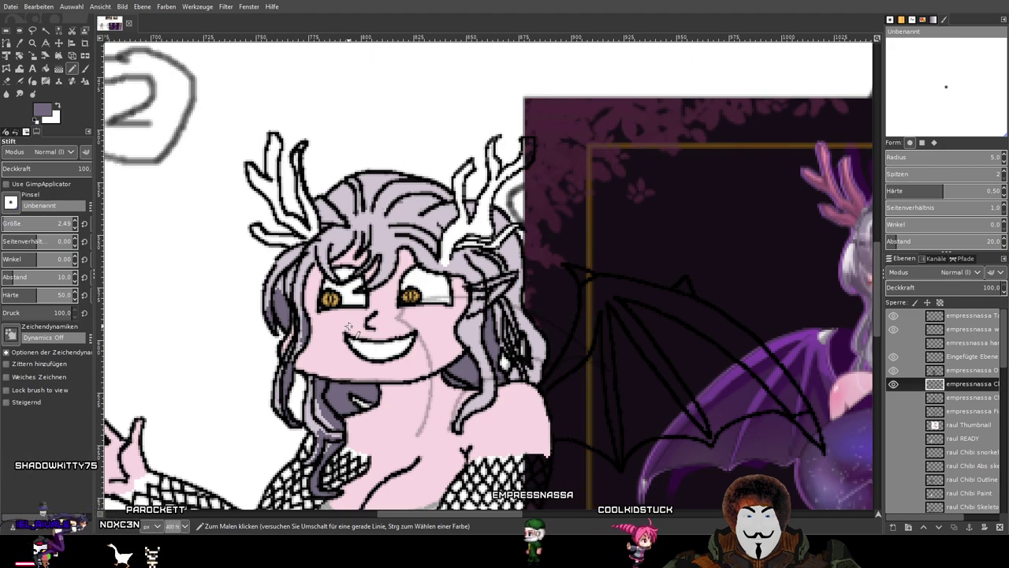
pyautogui.moveTo(568, 271); pyautogui.dragTo(475, 225)
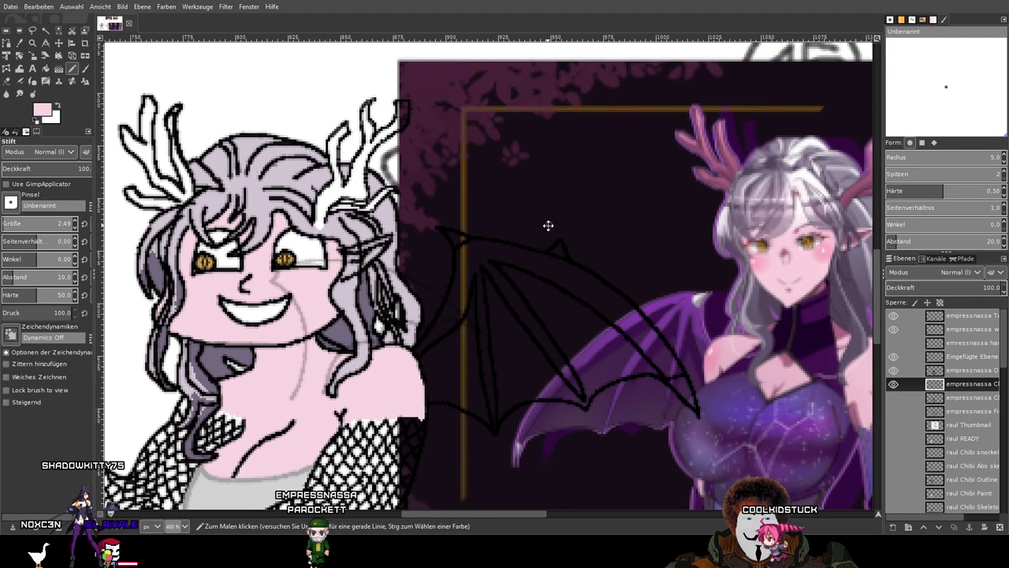
# Paint skin pink over the stray dark pixels between the hair strands beside the eye.
pyautogui.keyDown('ctrl'); pyautogui.scroll(5, 401, 235); pyautogui.keyUp('ctrl')
pyautogui.moveTo(380, 238); pyautogui.dragTo(268, 268)
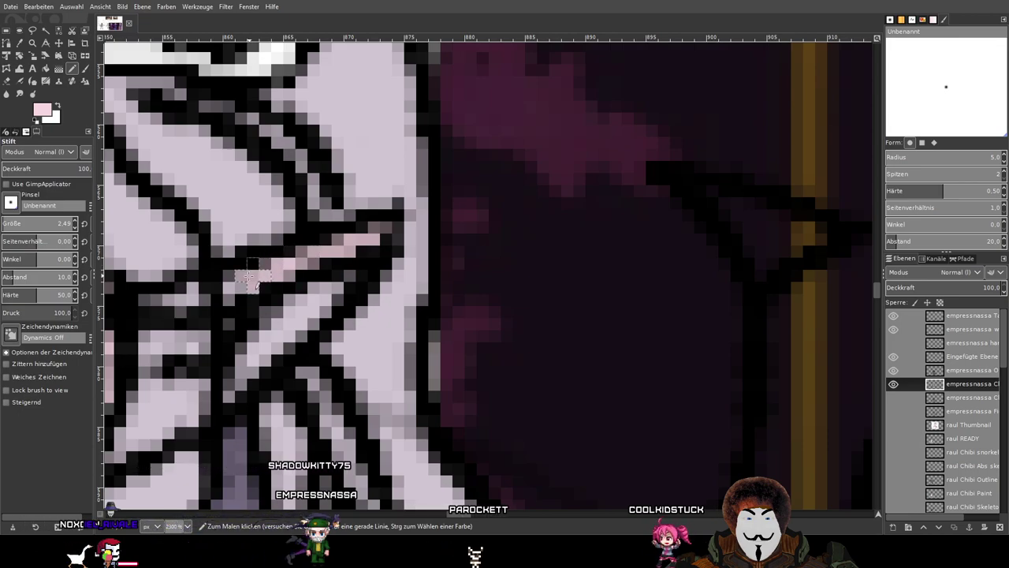
pyautogui.moveTo(250, 276); pyautogui.dragTo(236, 287)
pyautogui.moveTo(355, 277); pyautogui.dragTo(857, 264)
pyautogui.moveTo(572, 368); pyautogui.dragTo(638, 253)
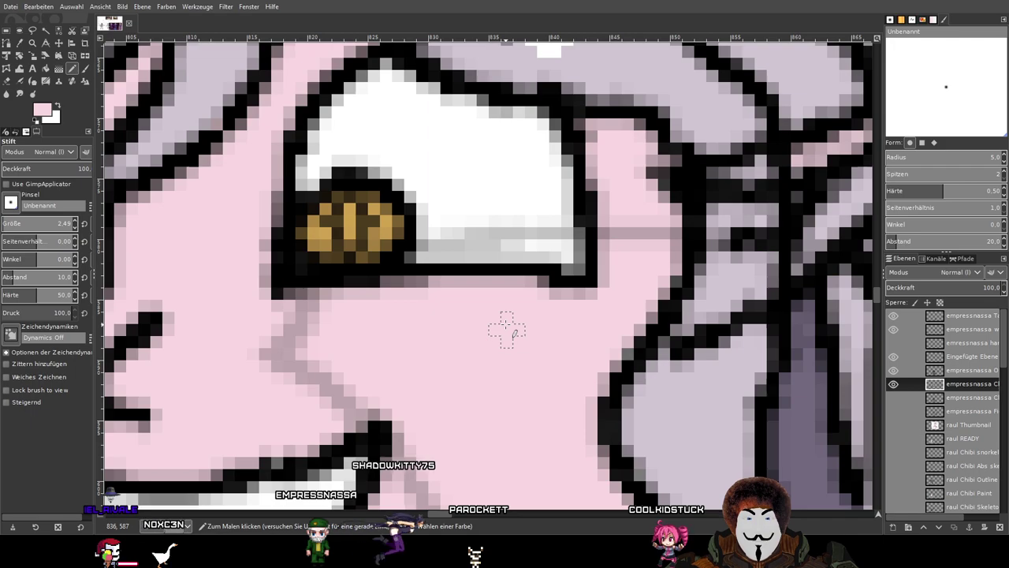
pyautogui.hscroll(3, 479, 349)
pyautogui.scroll(1, 479, 350)
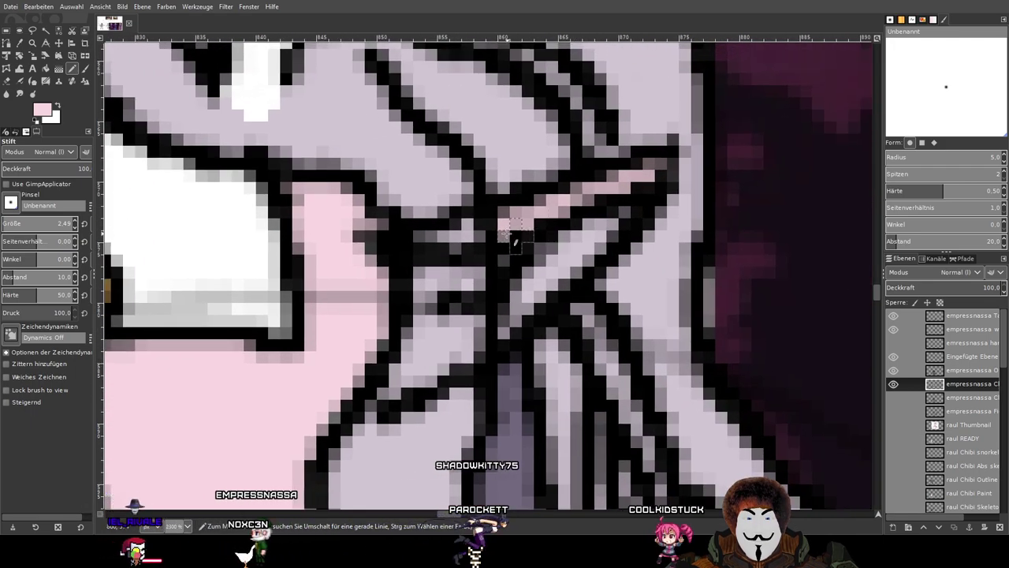
pyautogui.moveTo(526, 303); pyautogui.dragTo(599, 229)
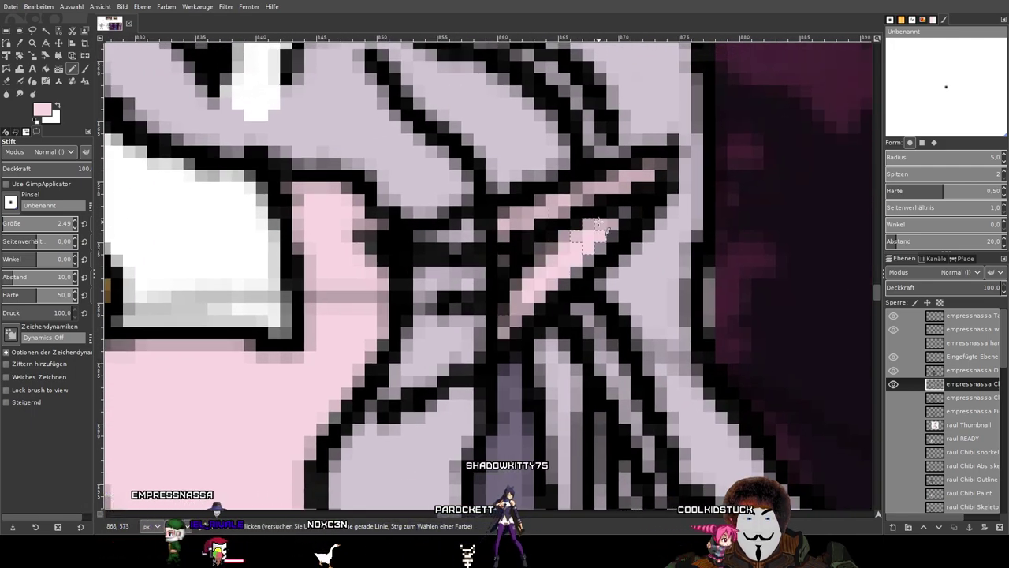
pyautogui.scroll(-3, 570, 225)
pyautogui.scroll(-3, 662, 261)
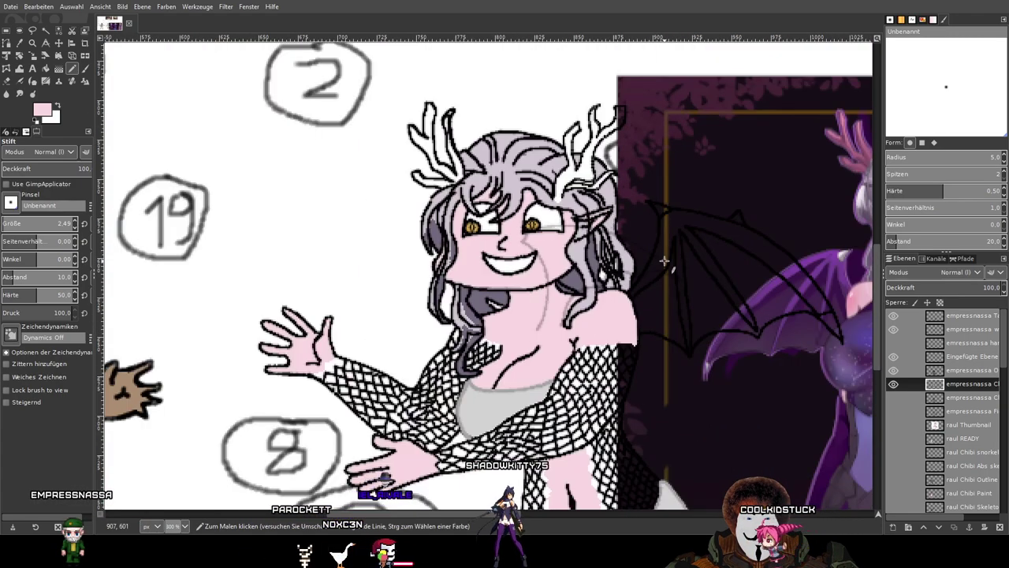
pyautogui.moveTo(662, 260); pyautogui.dragTo(489, 274)
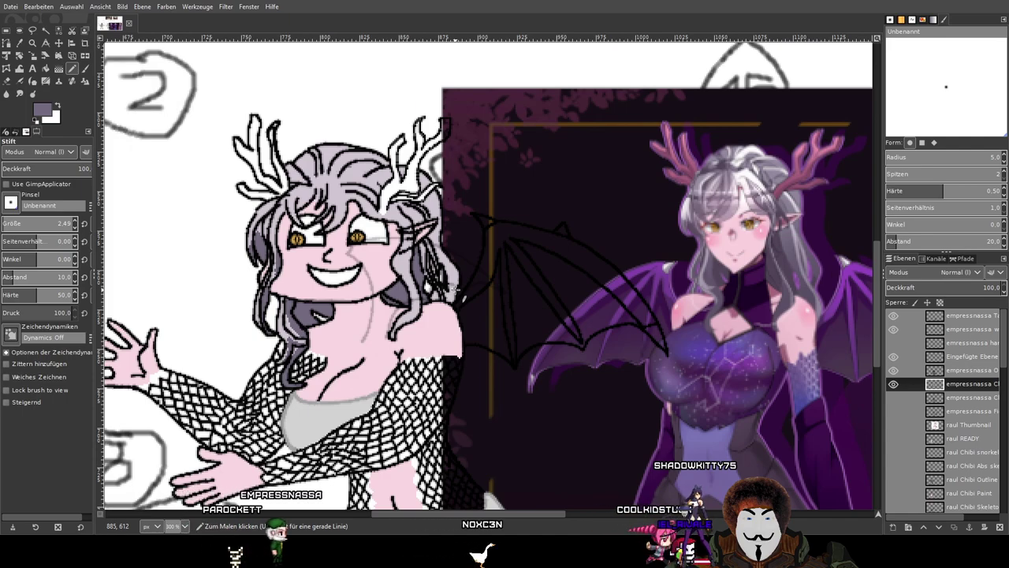
# Frame the chibi's head beside the reference character and dab darker purple shading onto the hair.
pyautogui.moveTo(455, 289); pyautogui.dragTo(495, 313)
pyautogui.scroll(2, 493, 311)
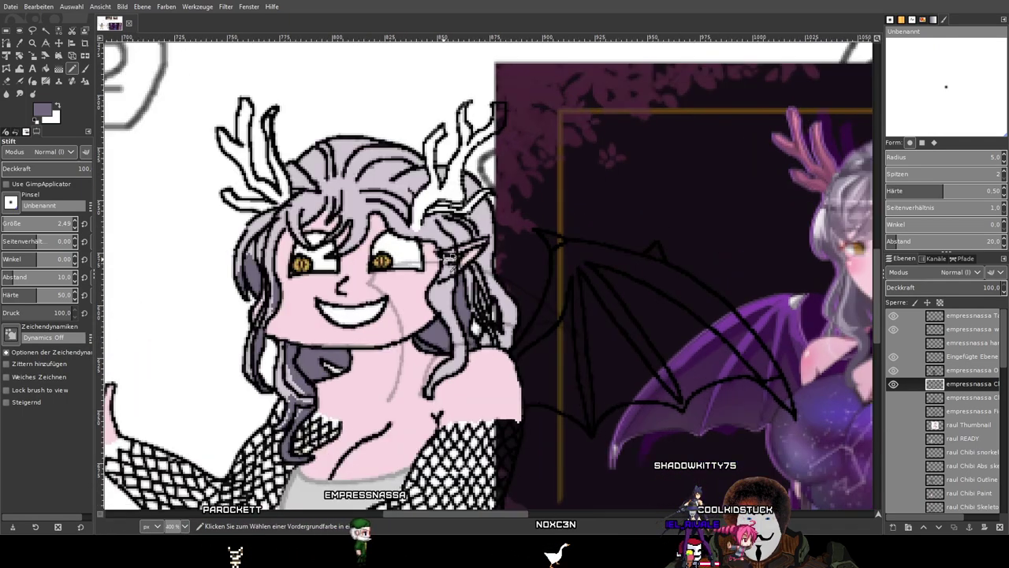
pyautogui.moveTo(451, 261); pyautogui.dragTo(621, 274)
pyautogui.scroll(3, 345, 228)
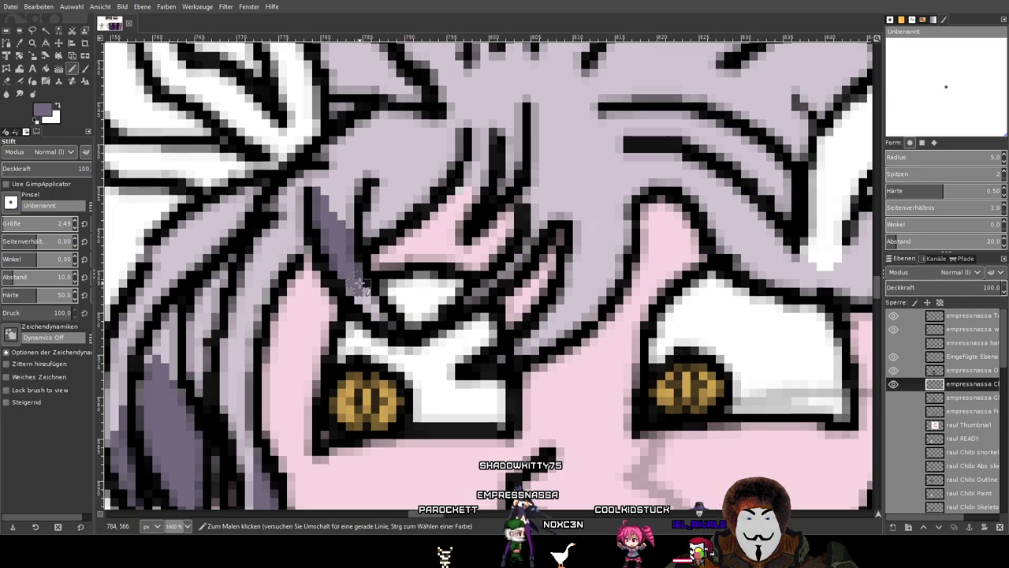
pyautogui.scroll(-5, 395, 325)
pyautogui.moveTo(418, 309); pyautogui.dragTo(350, 296)
pyautogui.scroll(5, 349, 294)
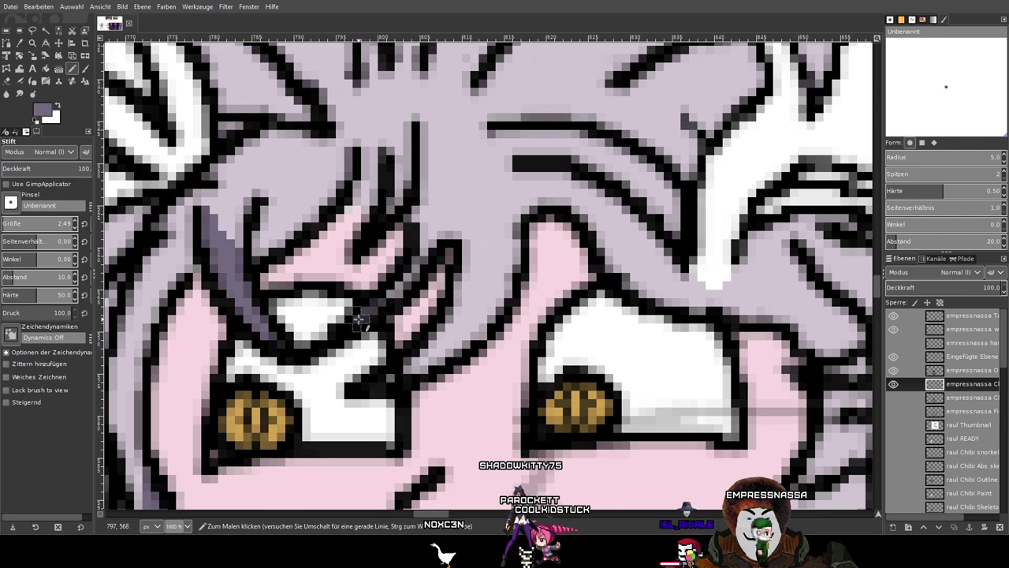
pyautogui.scroll(-4, 417, 263)
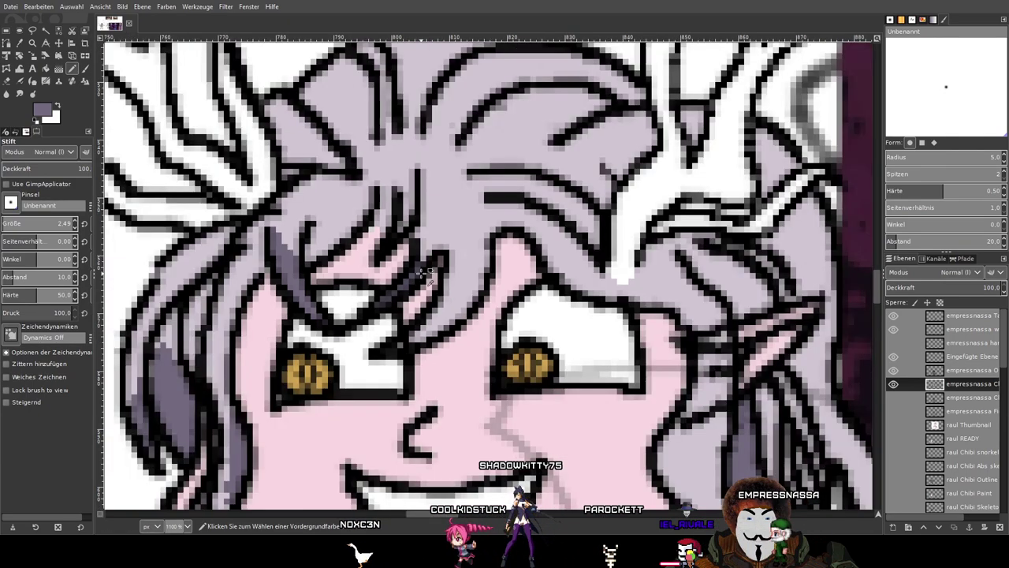
pyautogui.scroll(3, 306, 313)
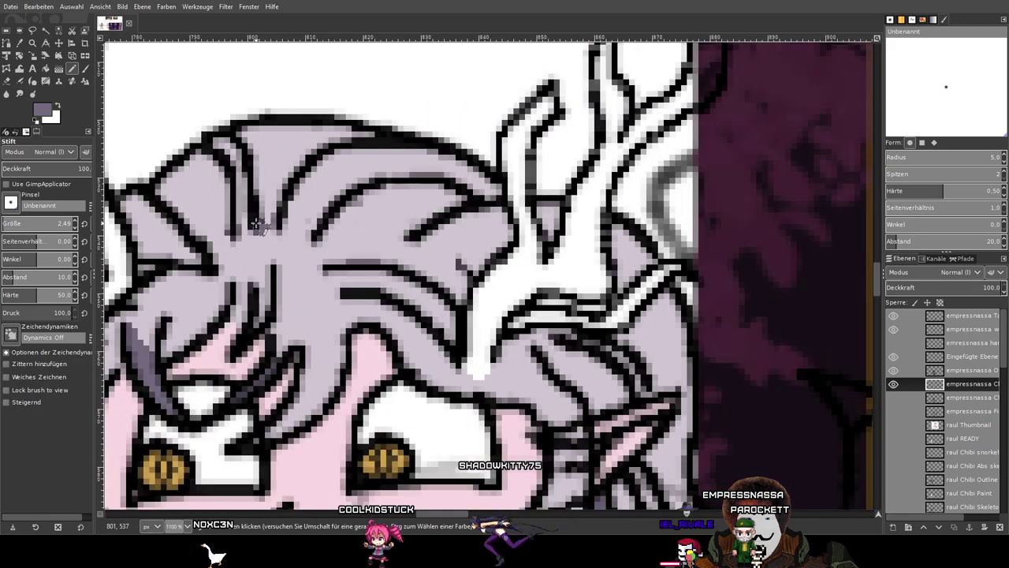
pyautogui.moveTo(255, 224)
pyautogui.mouseDown()
pyautogui.moveTo(250, 268)
pyautogui.moveTo(277, 220)
pyautogui.moveTo(251, 251)
pyautogui.moveTo(250, 226)
pyautogui.mouseUp()
pyautogui.scroll(-3, 239, 252)
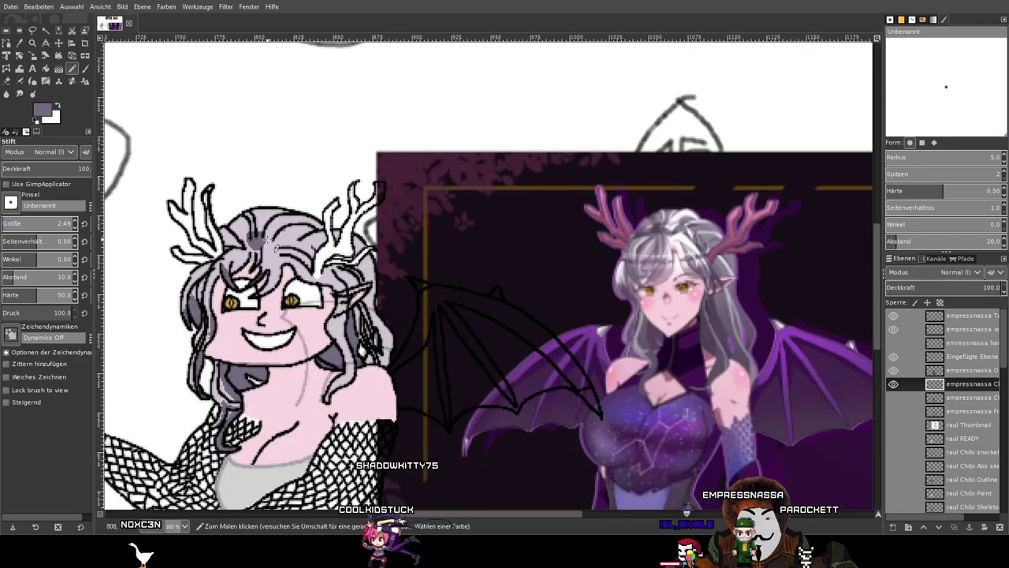
pyautogui.scroll(5, 265, 237)
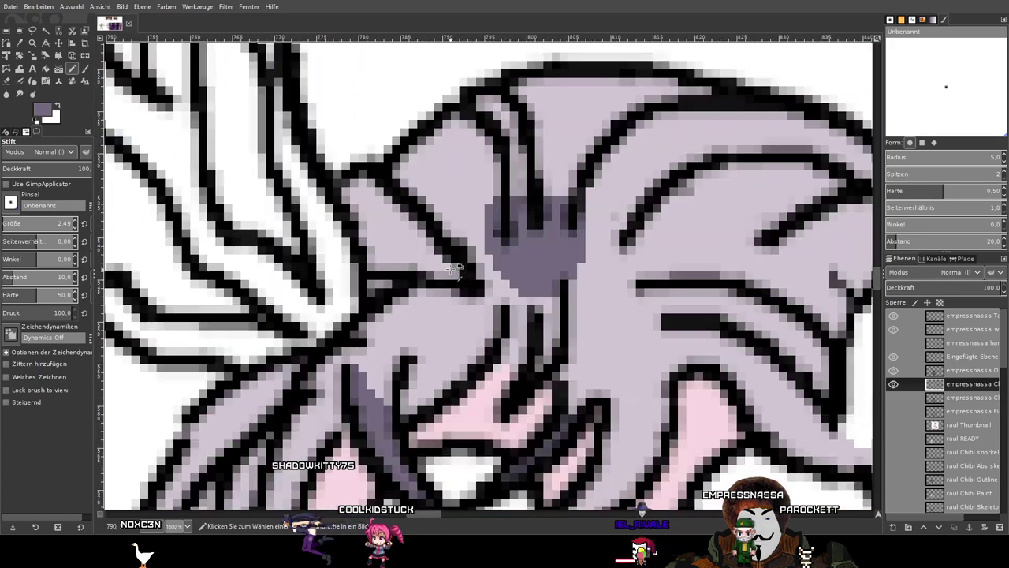
# Paint darker purple shading strokes across the top of the hair, extending them to the right.
pyautogui.moveTo(371, 264); pyautogui.dragTo(482, 226)
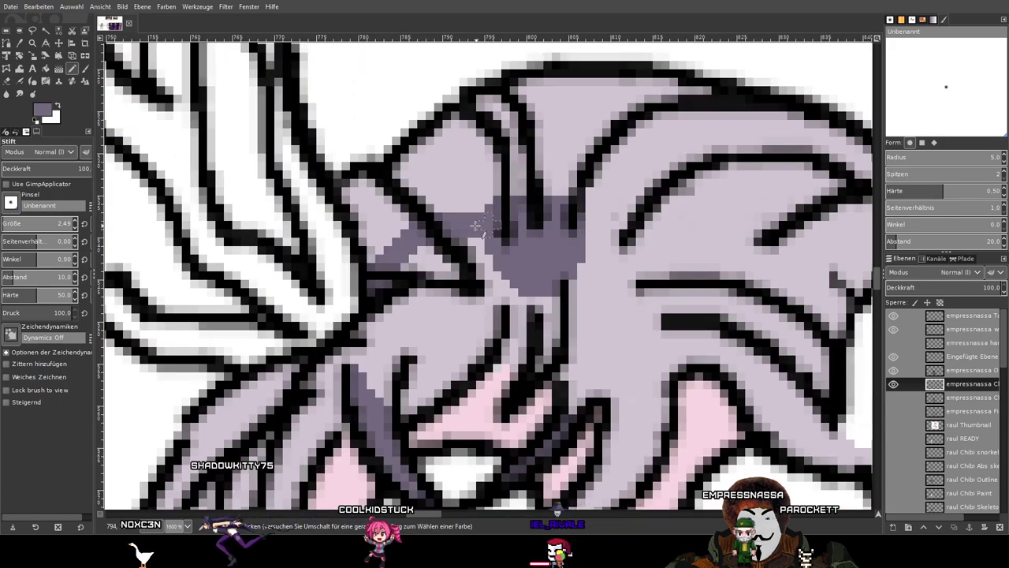
pyautogui.moveTo(384, 276)
pyautogui.mouseDown()
pyautogui.moveTo(471, 259)
pyautogui.moveTo(522, 269)
pyautogui.mouseUp()
pyautogui.scroll(-5, 455, 249)
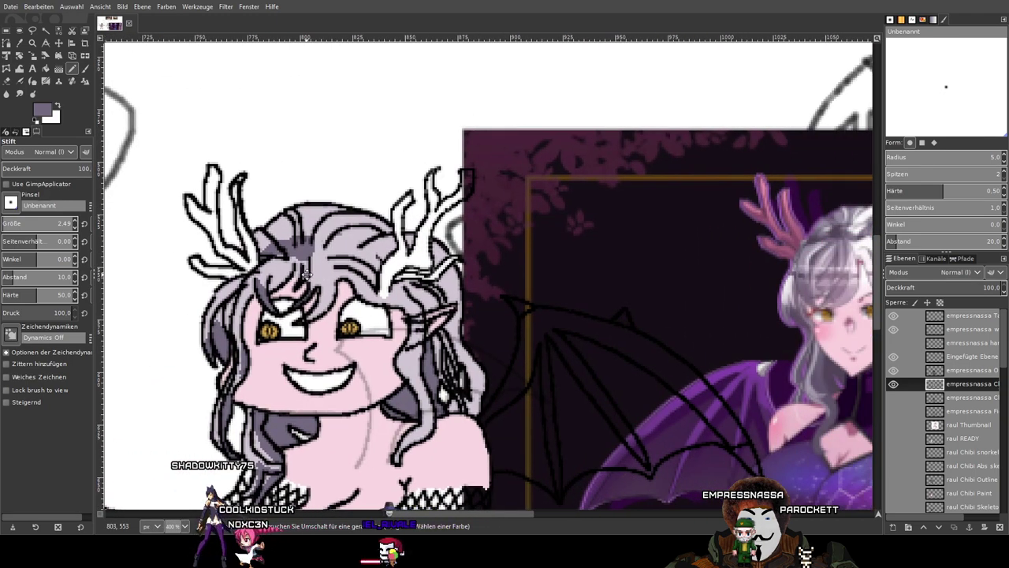
pyautogui.scroll(3, 307, 274)
# Shade the hair lock at the side of the head with darker purple.
pyautogui.moveTo(284, 249)
pyautogui.mouseDown()
pyautogui.moveTo(254, 275)
pyautogui.moveTo(248, 300)
pyautogui.mouseUp()
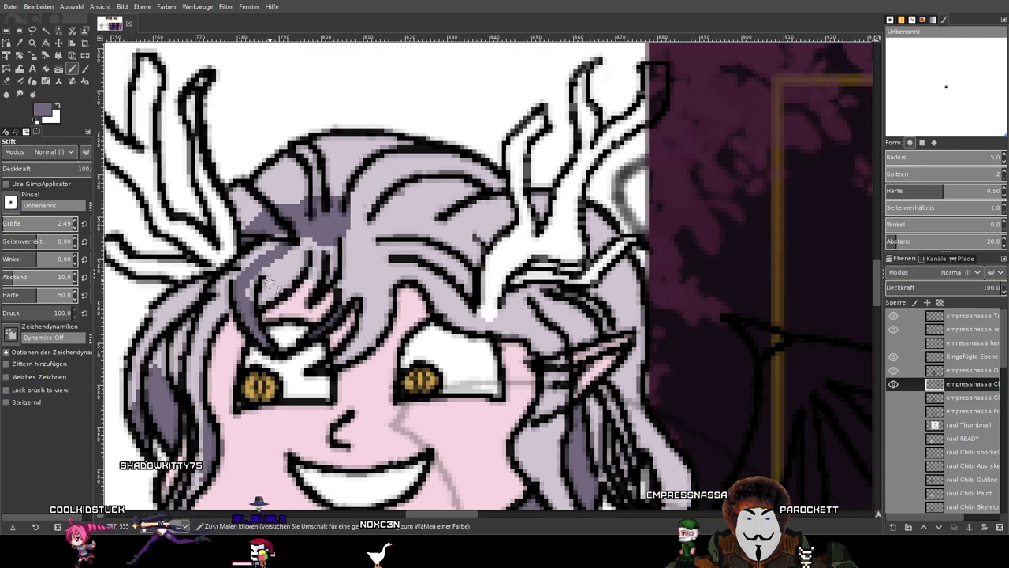
pyautogui.scroll(-3, 270, 282)
pyautogui.scroll(2, 412, 249)
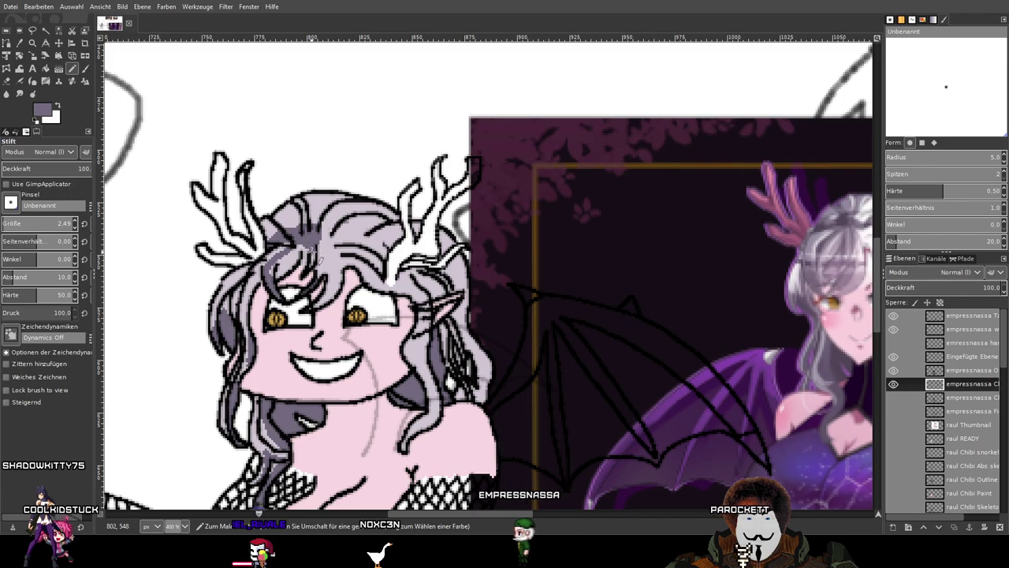
pyautogui.hscroll(5, 313, 248)
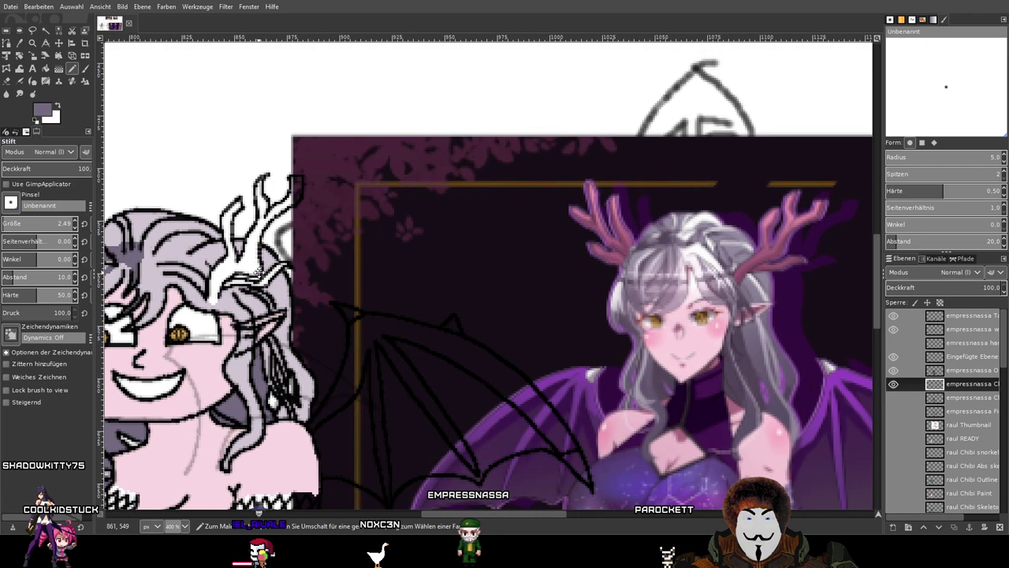
pyautogui.hscroll(-4, 258, 272)
pyautogui.scroll(3, 252, 237)
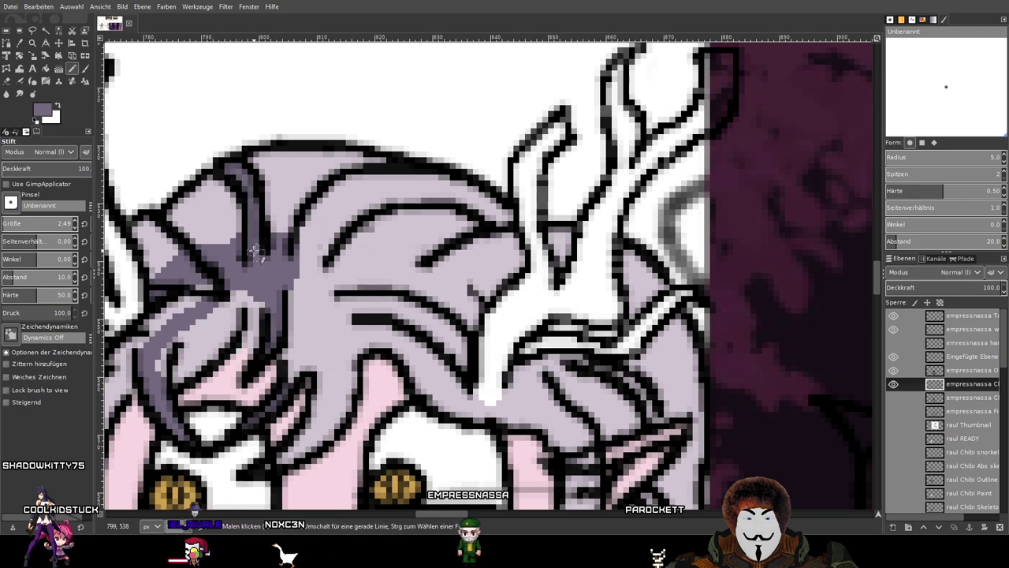
pyautogui.scroll(-3, 254, 251)
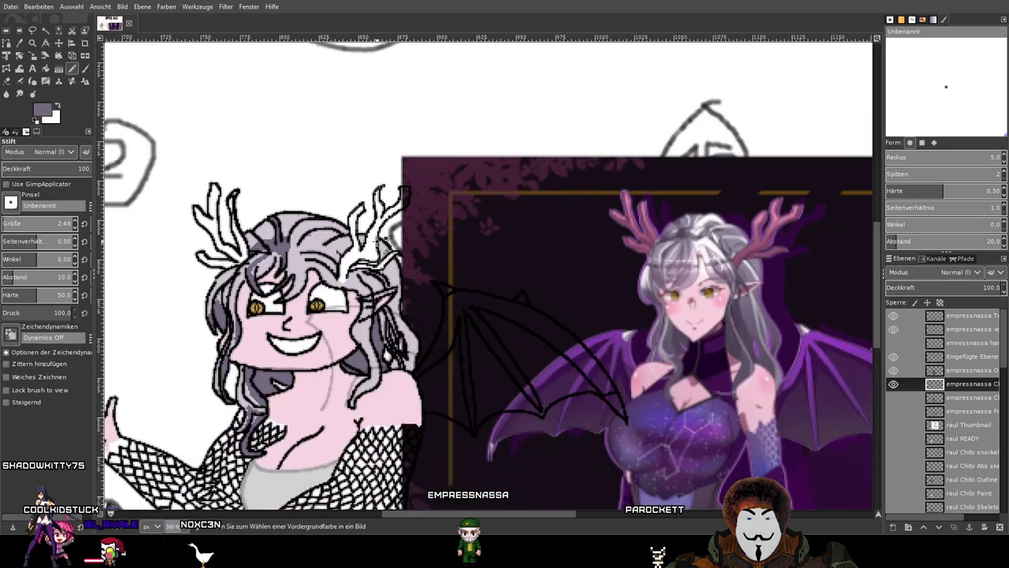
pyautogui.scroll(2, 306, 221)
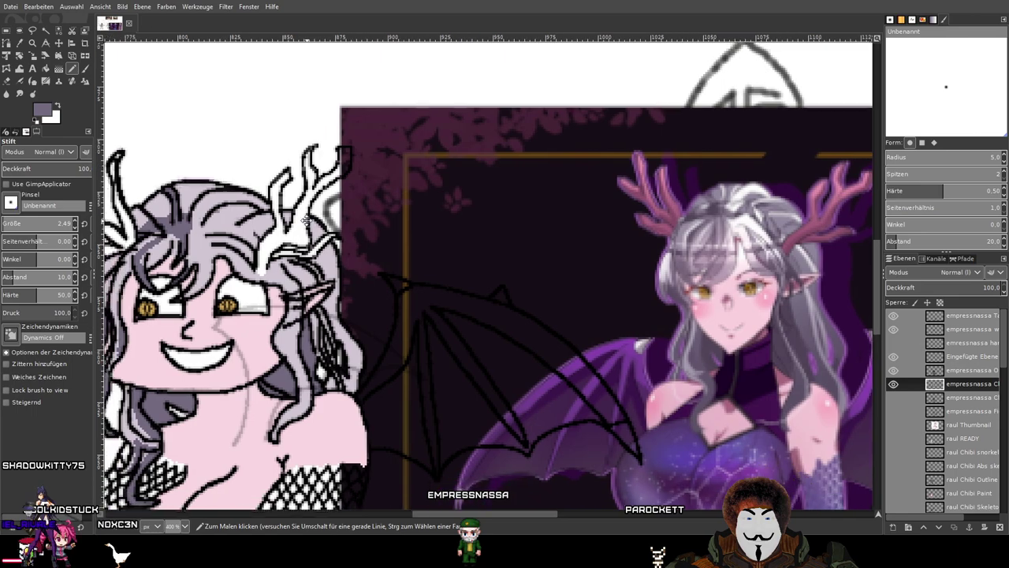
pyautogui.moveTo(306, 221); pyautogui.dragTo(307, 219)
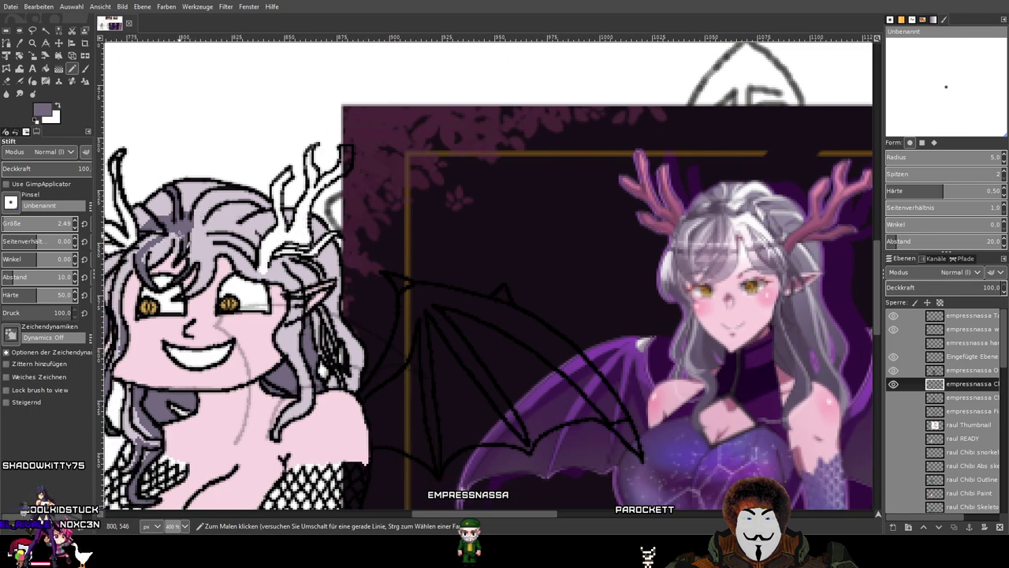
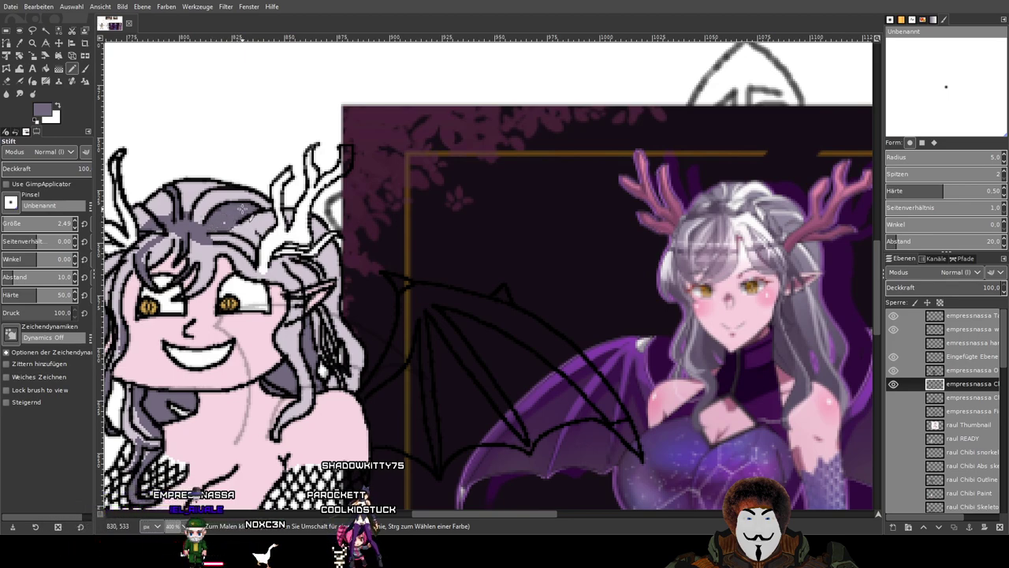
# Shade the hair strand beside the chibi's ear with dark purple-grey pixels.
pyautogui.hscroll(3, 299, 228)
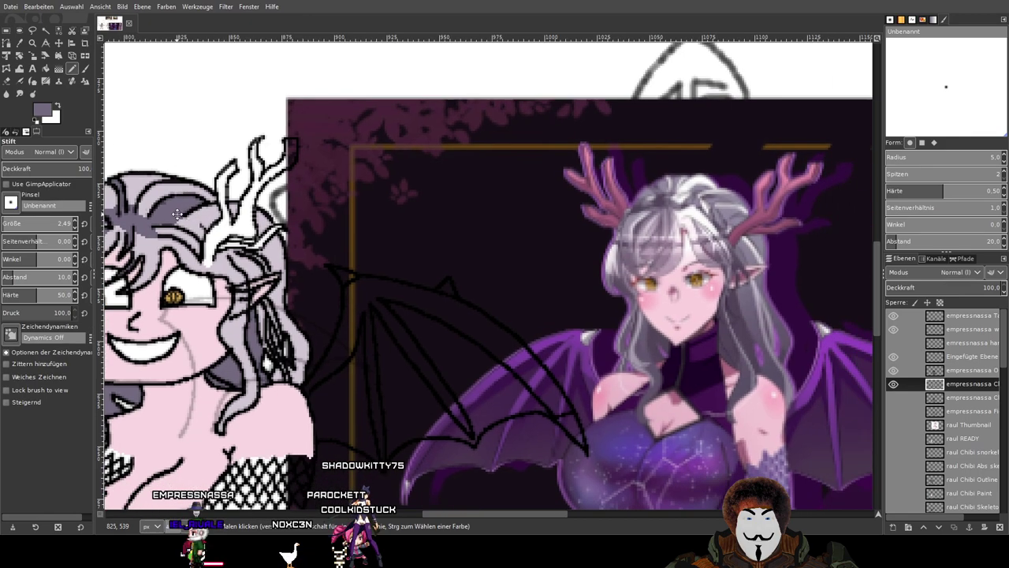
pyautogui.moveTo(198, 215); pyautogui.dragTo(257, 192)
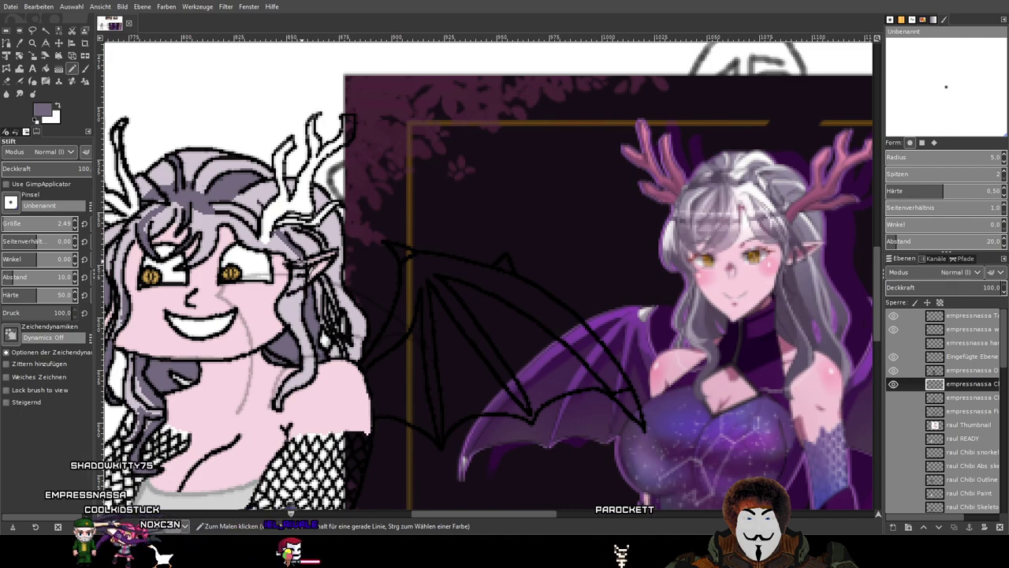
pyautogui.moveTo(290, 235); pyautogui.dragTo(333, 292)
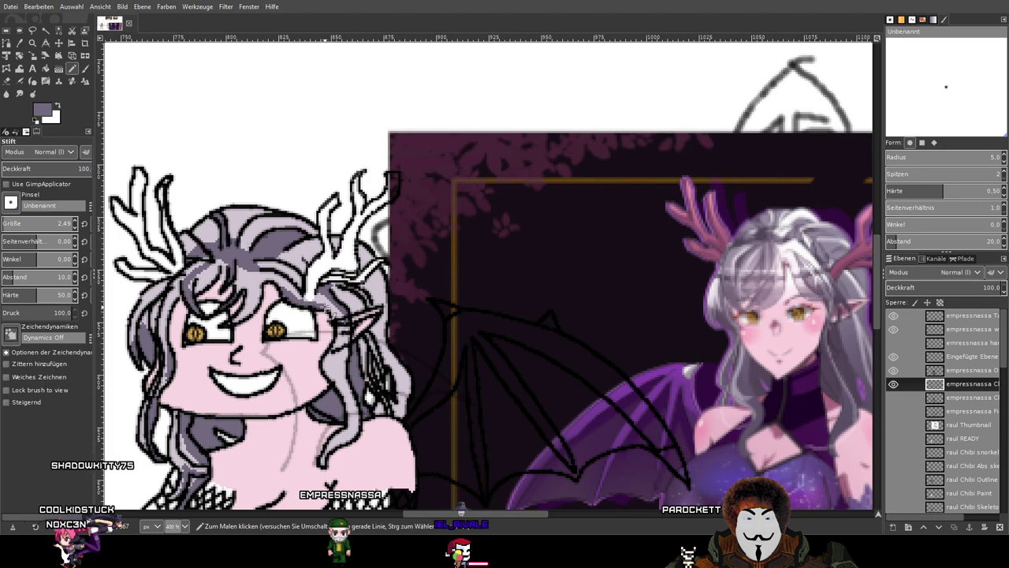
pyautogui.scroll(6, 331, 307)
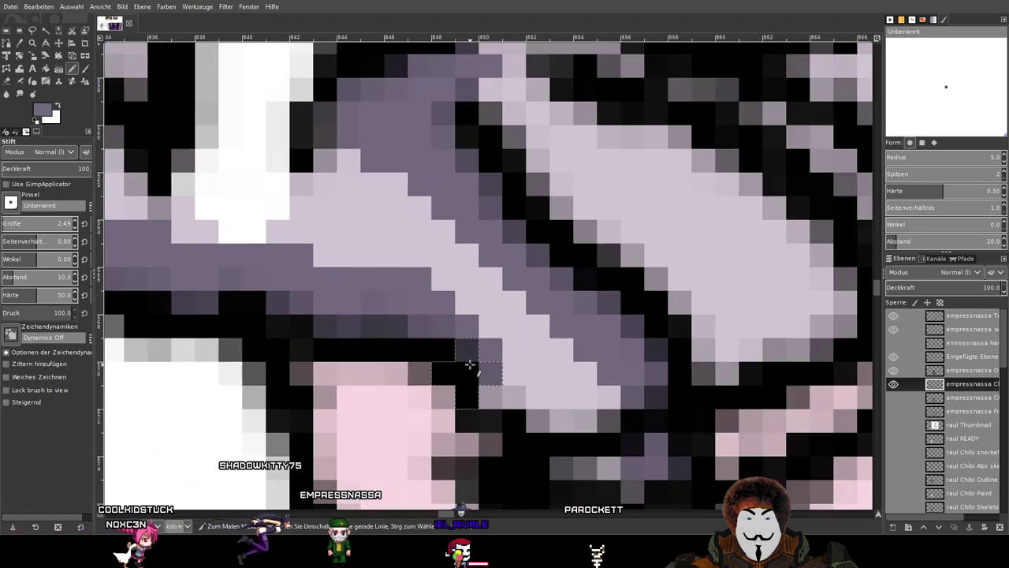
pyautogui.scroll(-4, 394, 320)
pyautogui.scroll(-4, 394, 320)
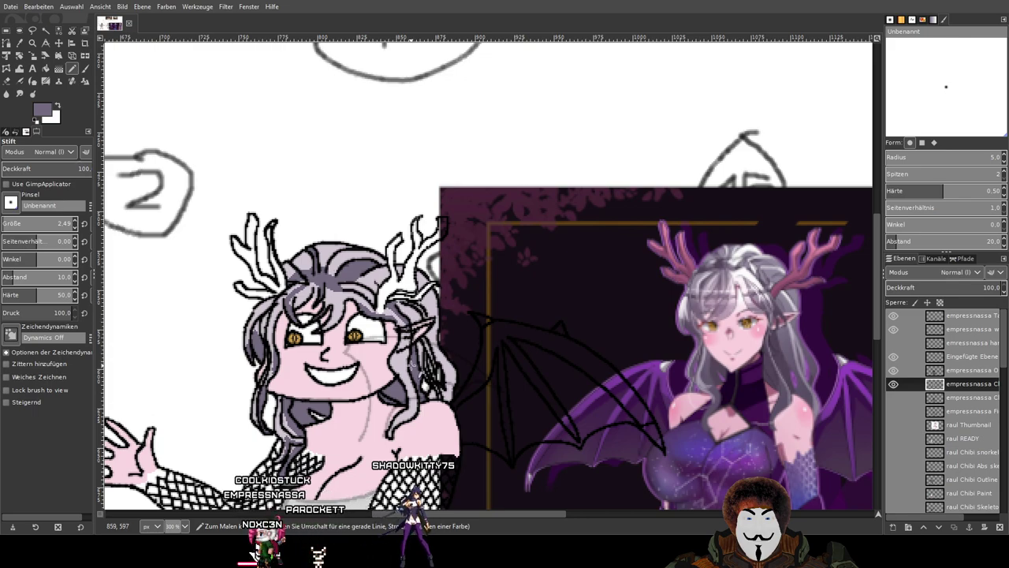
pyautogui.scroll(5, 411, 452)
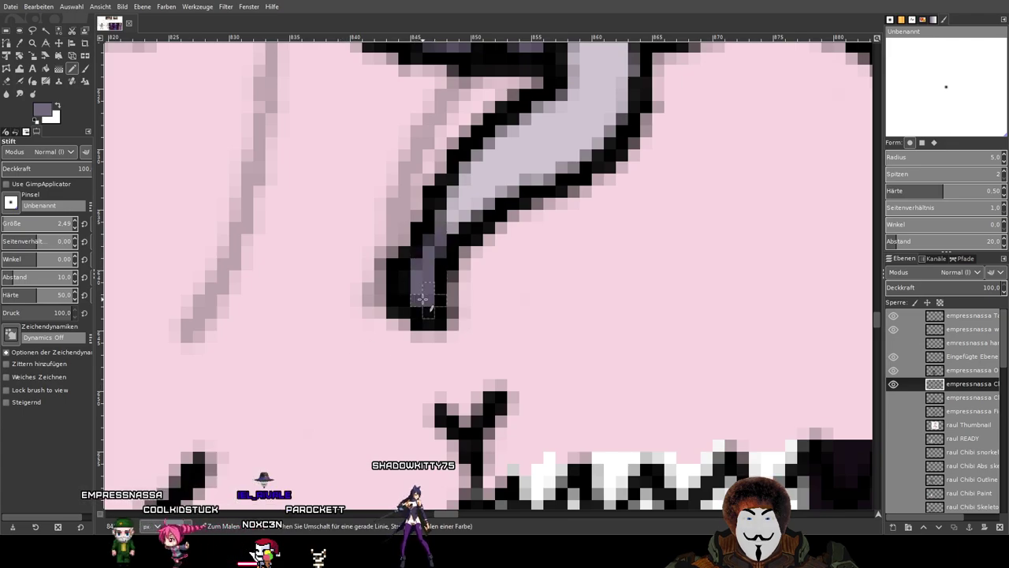
pyautogui.scroll(-5, 438, 294)
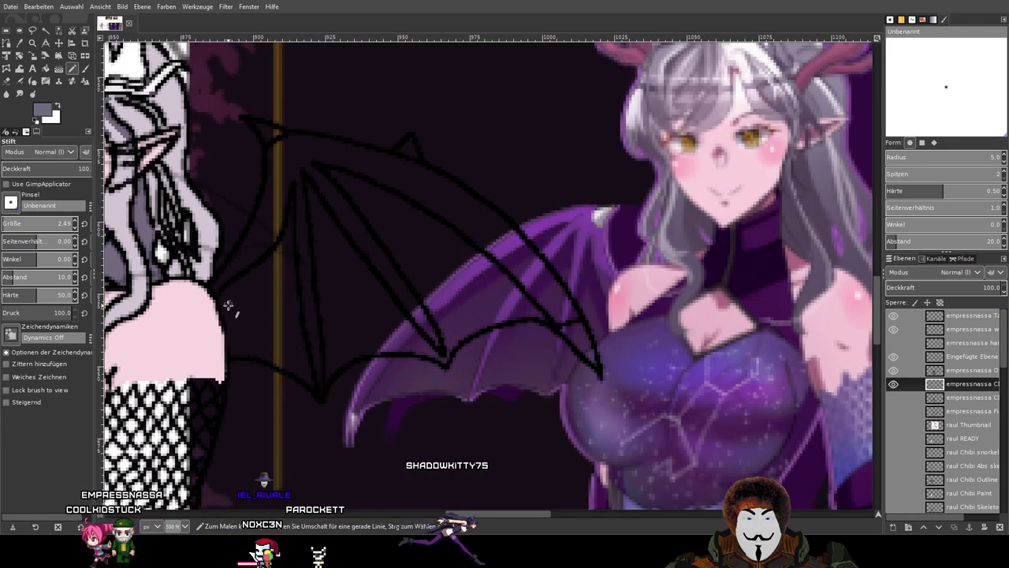
pyautogui.scroll(3, 174, 321)
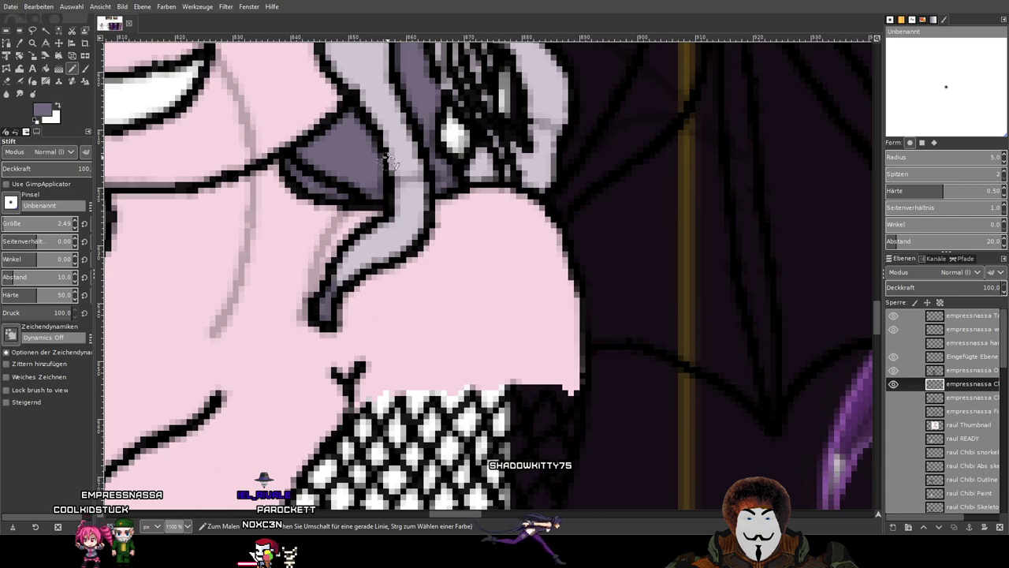
pyautogui.moveTo(397, 160)
pyautogui.mouseDown()
pyautogui.moveTo(404, 210)
pyautogui.moveTo(364, 243)
pyautogui.mouseUp()
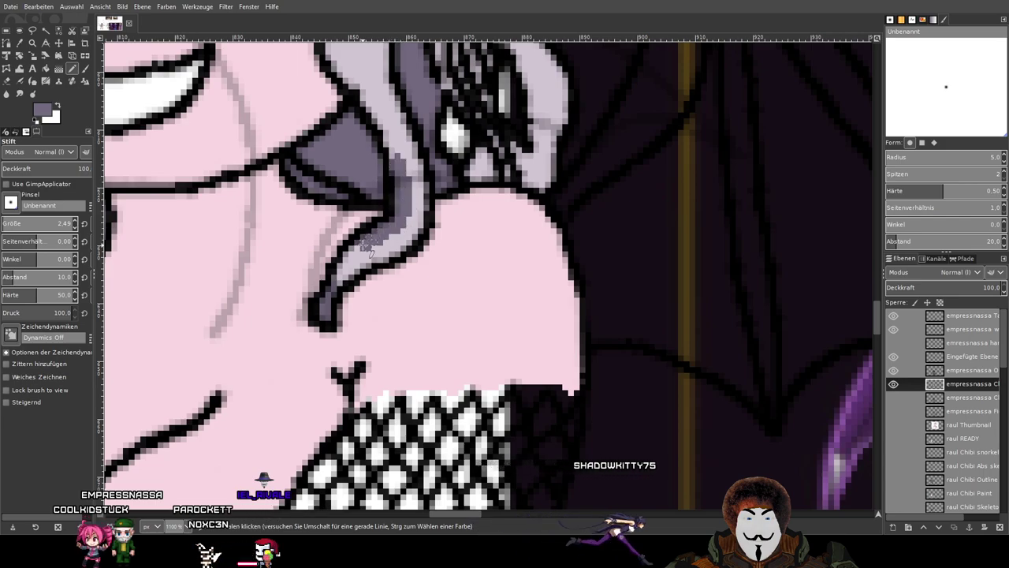
# Add purple-grey shading up the edge of the hair strand near the shoulder.
pyautogui.scroll(-3, 371, 247)
pyautogui.scroll(5, 383, 279)
pyautogui.scroll(-3, 410, 339)
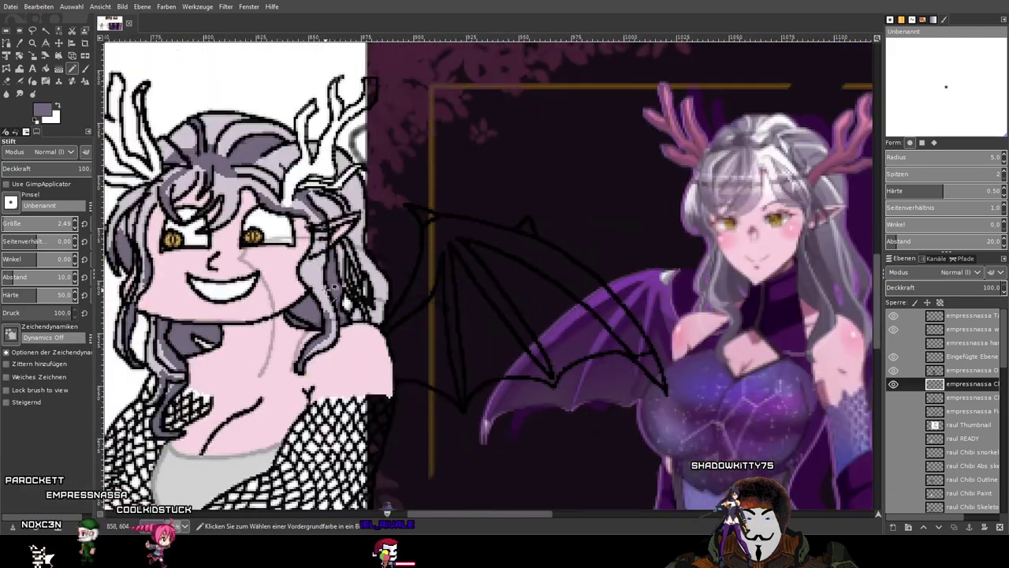
pyautogui.scroll(2, 326, 347)
pyautogui.moveTo(324, 348)
pyautogui.mouseDown()
pyautogui.moveTo(318, 313)
pyautogui.moveTo(296, 283)
pyautogui.mouseUp()
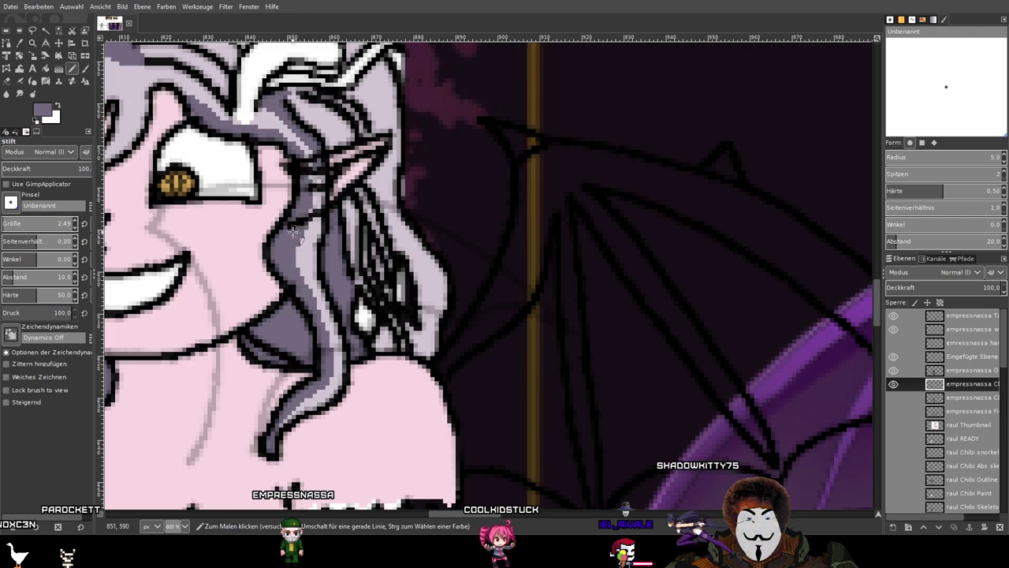
# Frame the chibi and the wing sketch together in view.
pyautogui.scroll(-4, 293, 233)
pyautogui.scroll(1, 353, 227)
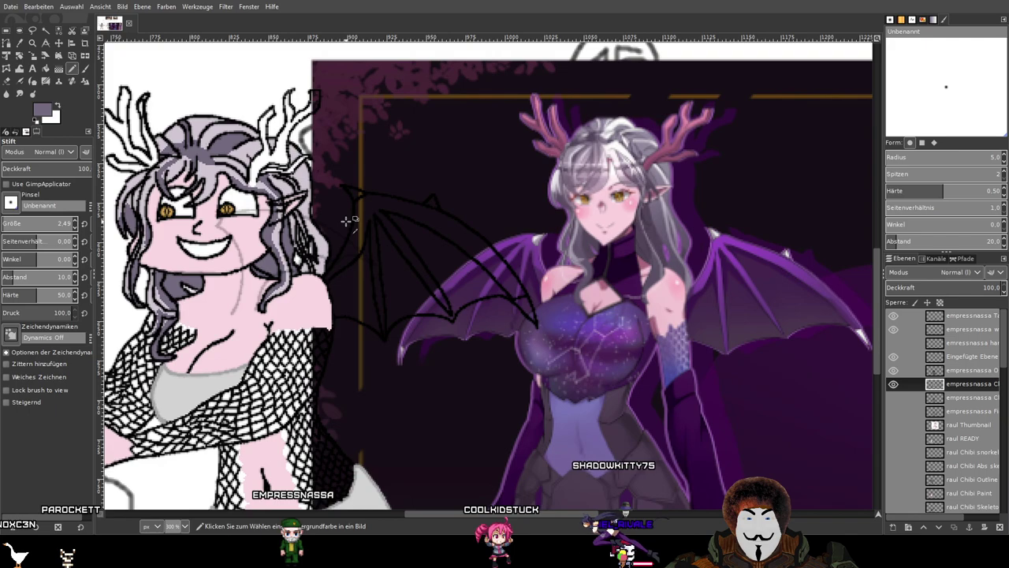
pyautogui.scroll(1, 347, 222)
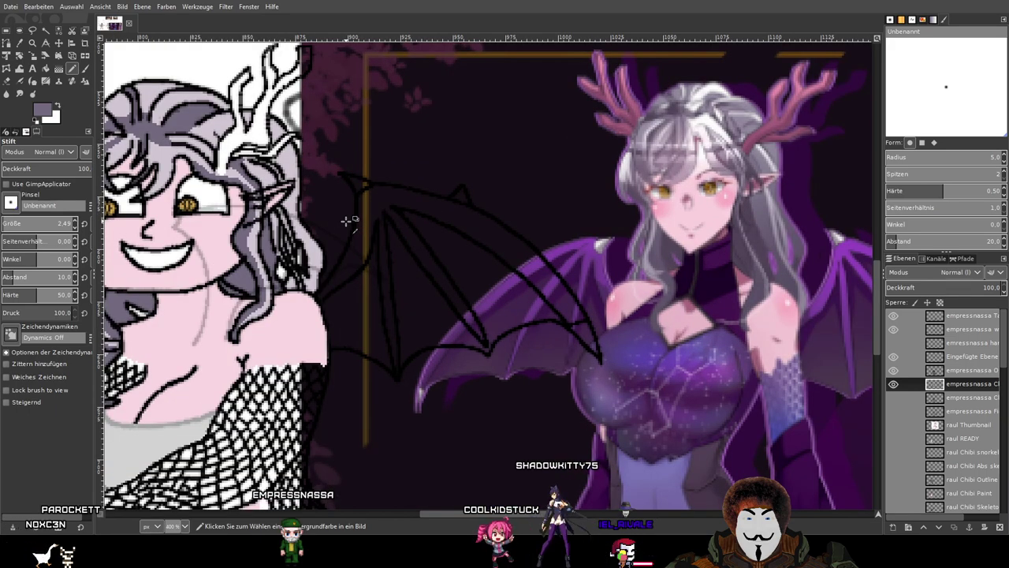
pyautogui.moveTo(337, 228); pyautogui.dragTo(412, 272)
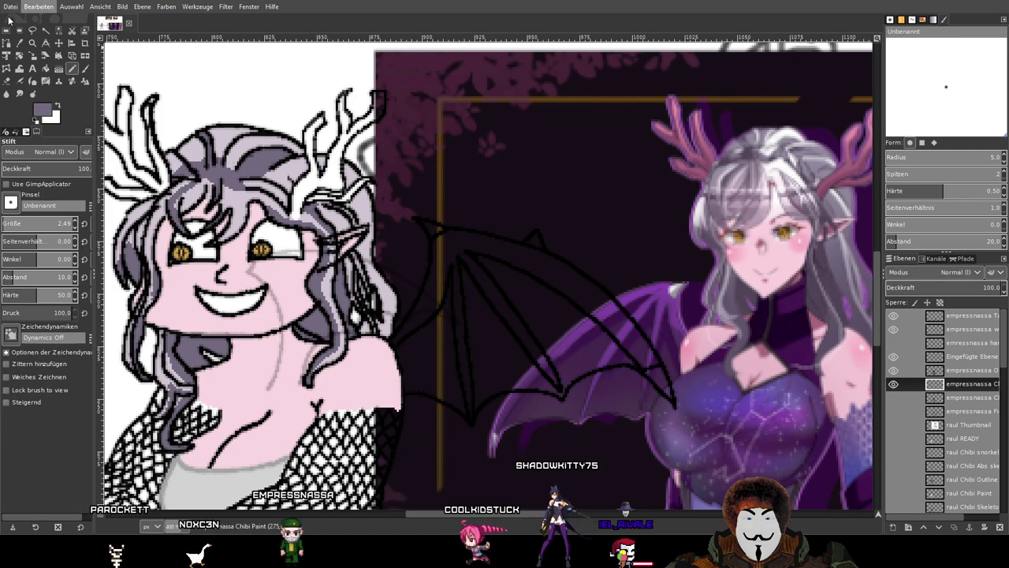
# Save the image and briefly hide the chibi colour layer to compare.
pyautogui.click(28, 102)
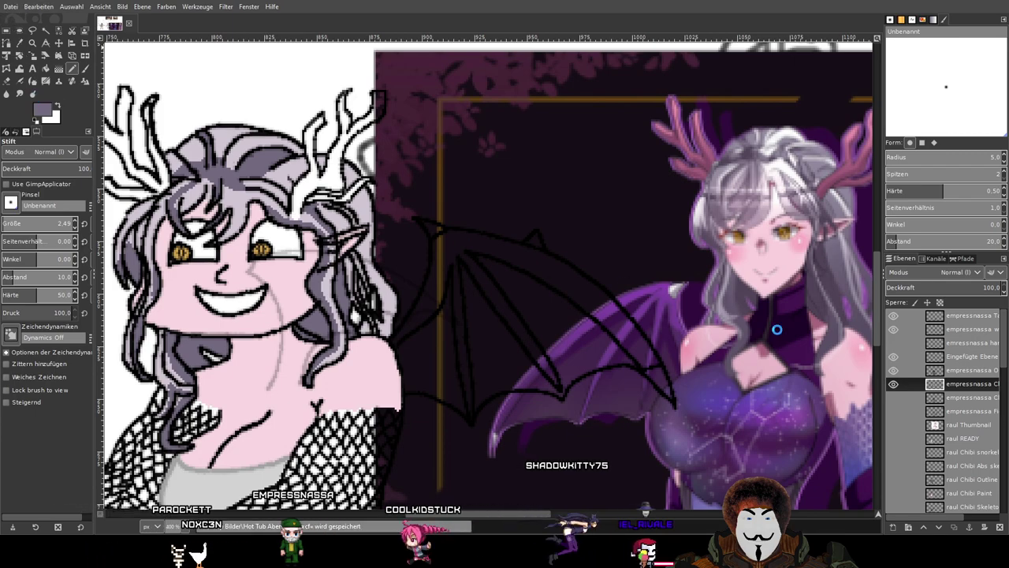
pyautogui.click(893, 384)
pyautogui.click(893, 384)
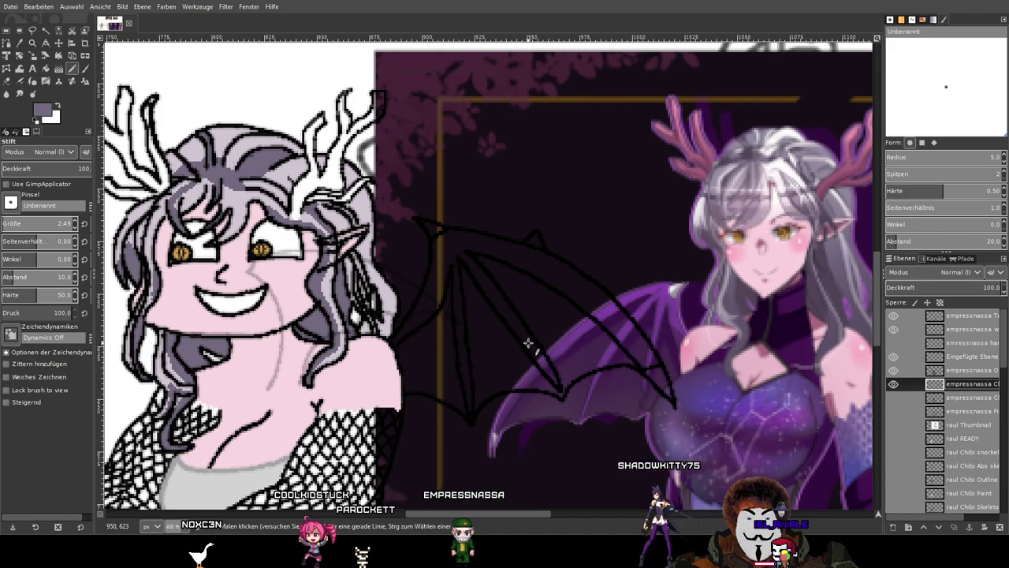
# Locate the stray dark pixel in the light grey area by toggling layer visibility.
pyautogui.scroll(-1, 509, 320)
pyautogui.moveTo(501, 410); pyautogui.dragTo(678, 173)
pyautogui.scroll(10, 489, 386)
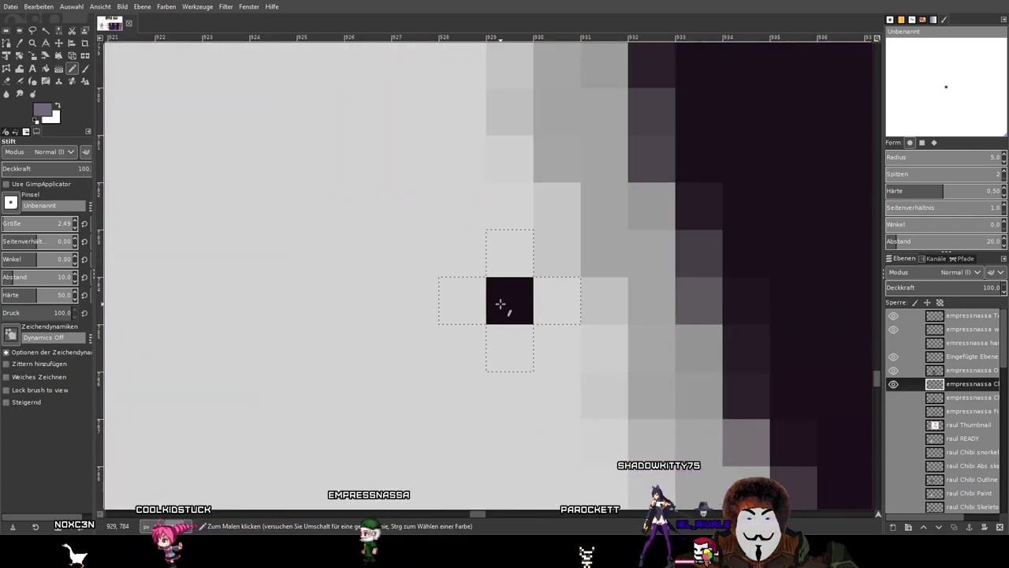
pyautogui.scroll(-5, 502, 302)
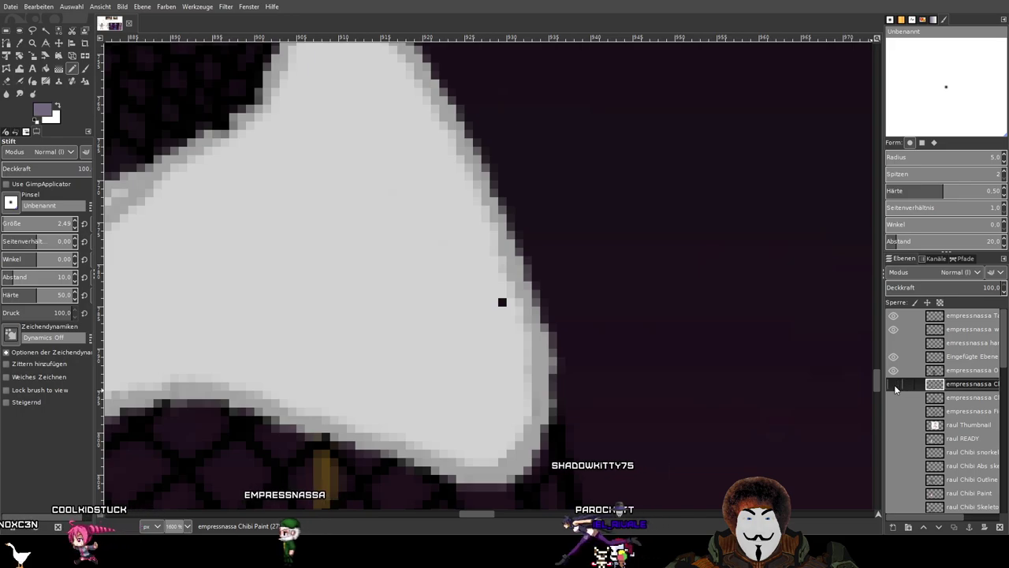
pyautogui.scroll(-5, 929, 349)
pyautogui.scroll(5, 928, 349)
pyautogui.click(893, 338)
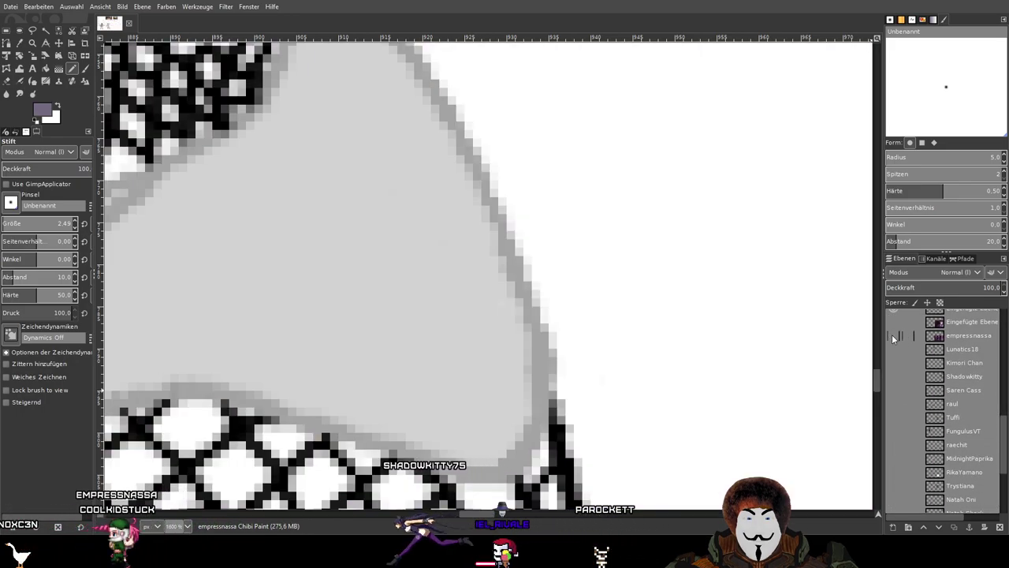
pyautogui.click(894, 337)
pyautogui.click(893, 338)
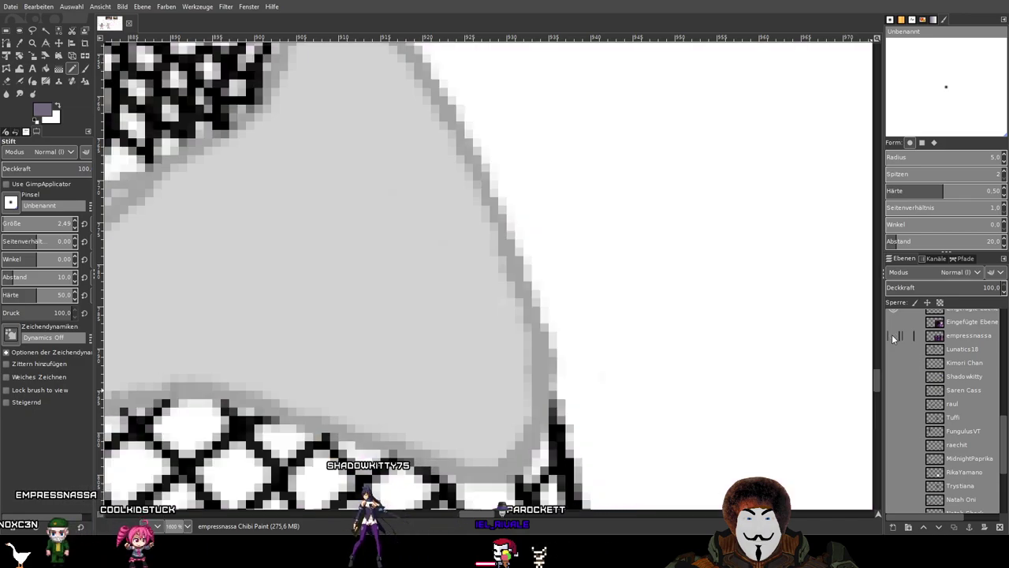
pyautogui.click(893, 338)
pyautogui.scroll(4, 647, 318)
pyautogui.moveTo(324, 189); pyautogui.dragTo(762, 287)
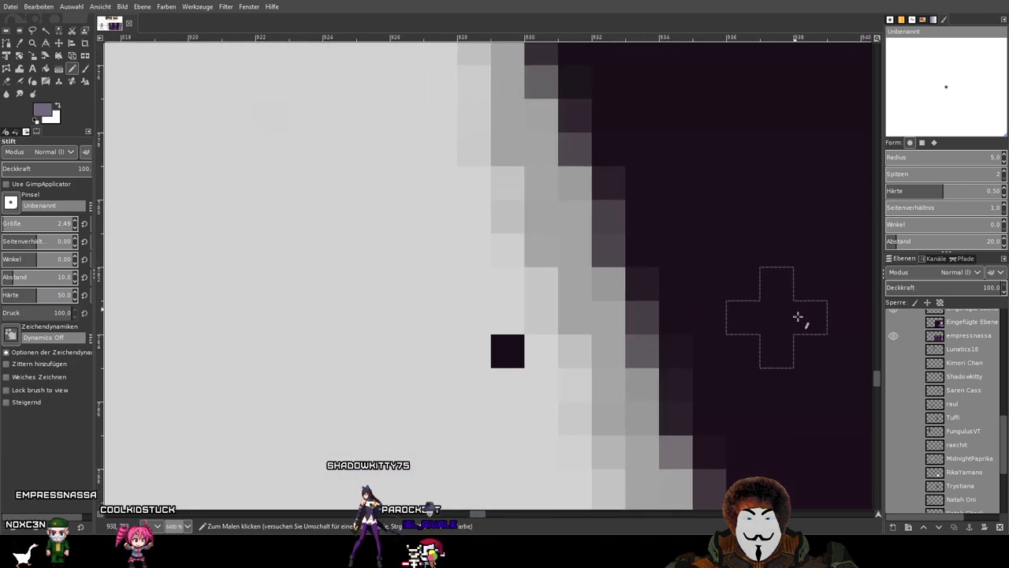
pyautogui.click(890, 335)
pyautogui.click(890, 334)
# On the outline layer, cover the stray dark pixel and pink patch with the sampled light grey.
pyautogui.scroll(2, 892, 339)
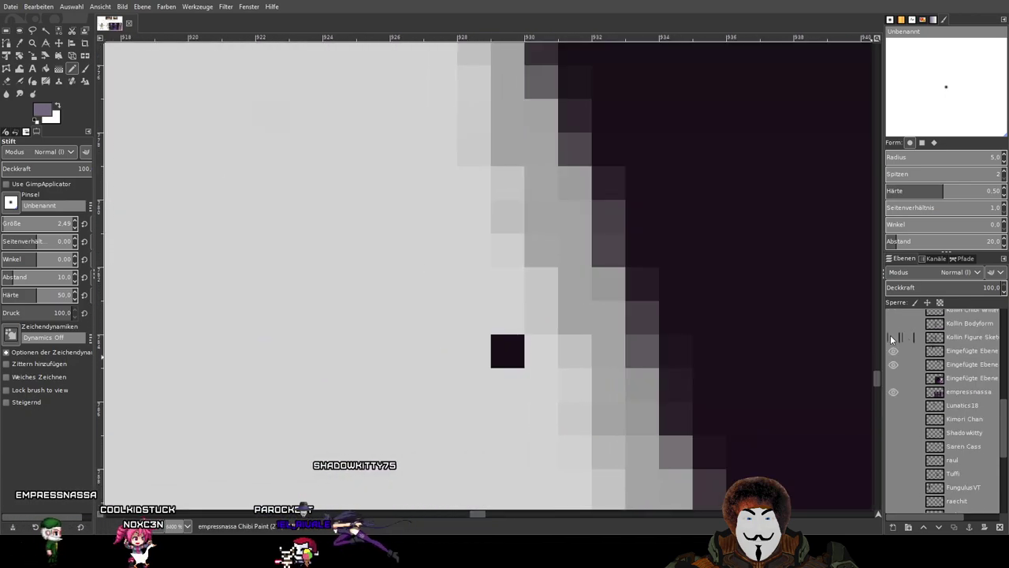
pyautogui.scroll(5, 893, 347)
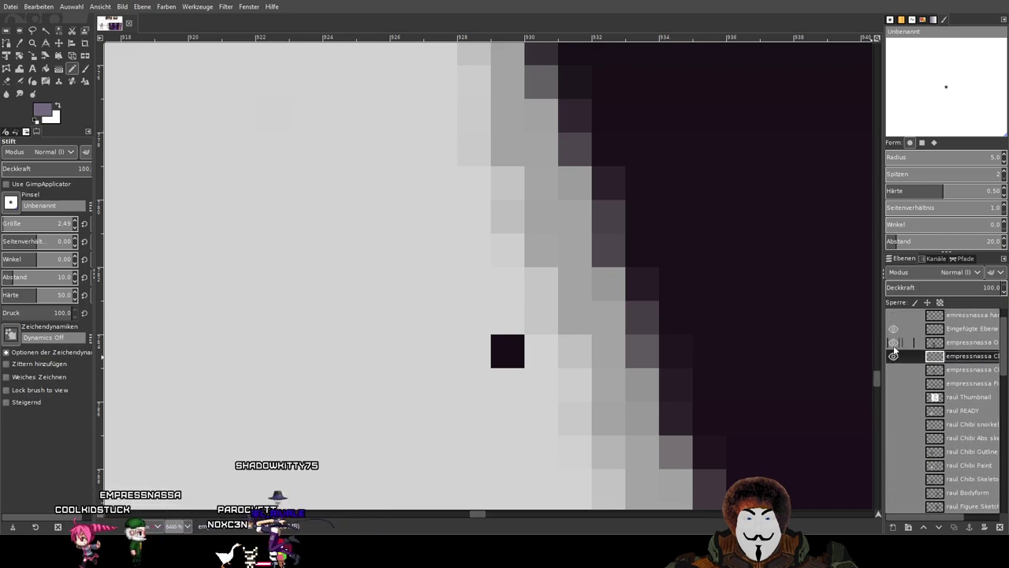
pyautogui.click(893, 356)
pyautogui.click(893, 356)
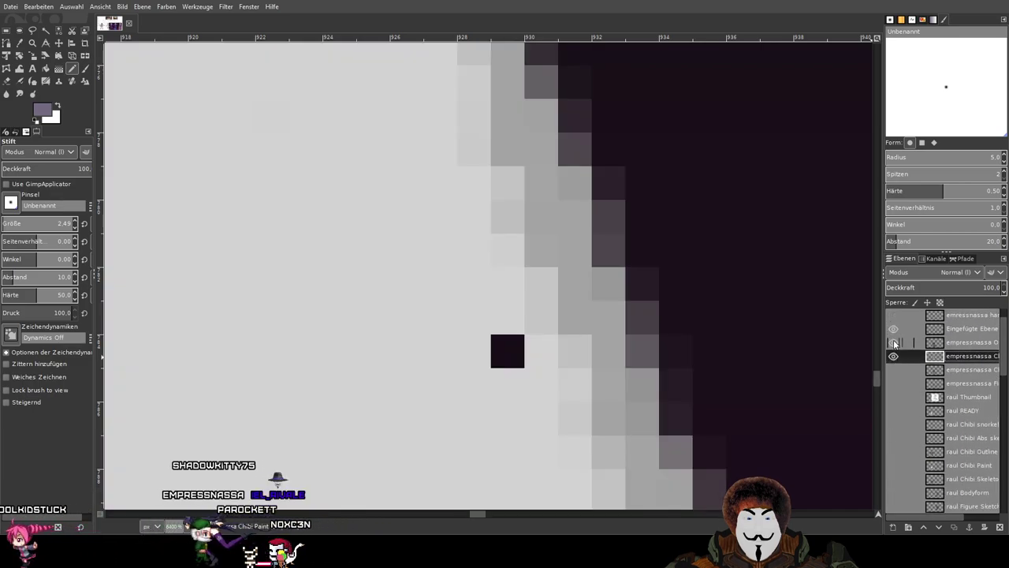
pyautogui.click(963, 344)
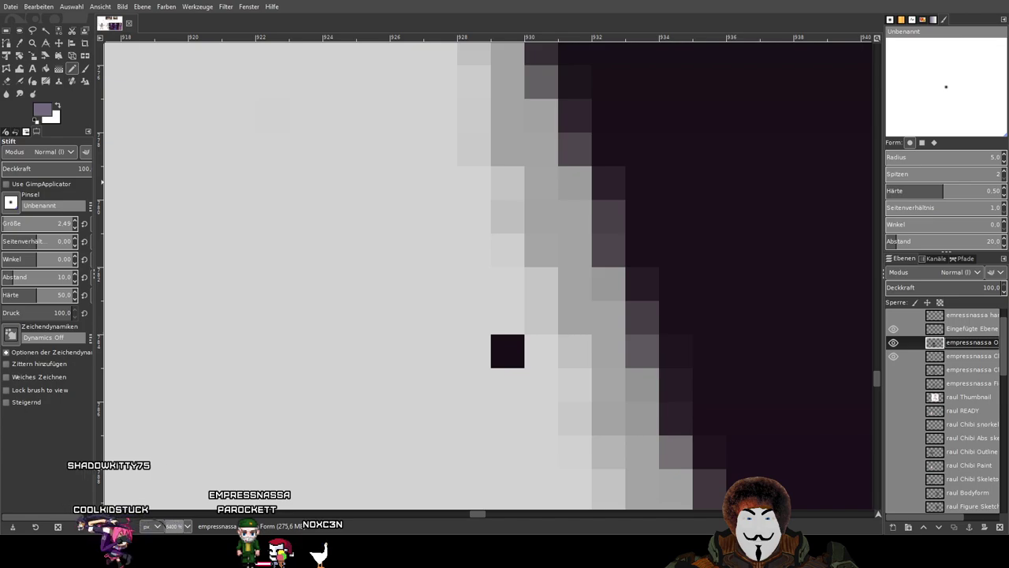
pyautogui.moveTo(500, 328); pyautogui.dragTo(502, 360)
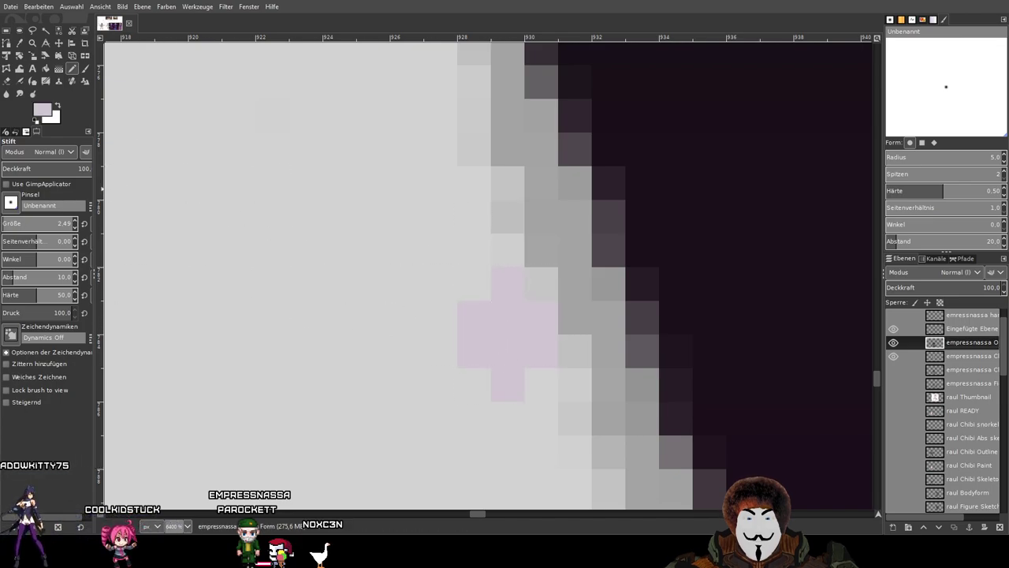
pyautogui.keyDown('ctrl'); pyautogui.click(474, 387); pyautogui.keyUp('ctrl')
pyautogui.moveTo(409, 287)
pyautogui.mouseDown()
pyautogui.moveTo(492, 326)
pyautogui.moveTo(511, 356)
pyautogui.mouseUp()
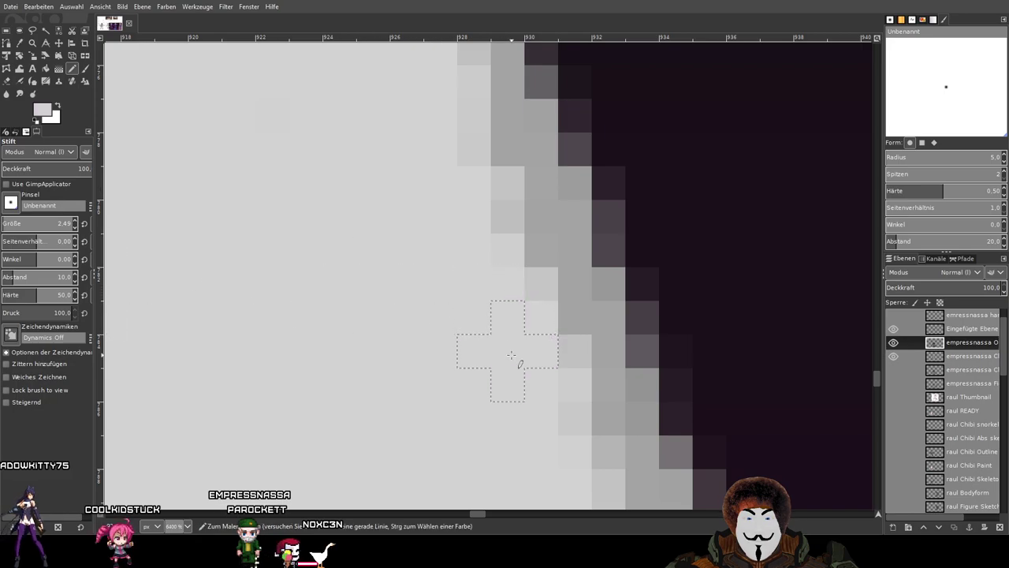
# Verify the fix, reselect the chibi colour layer and pick the dark hair purple-grey.
pyautogui.scroll(-5, 333, 316)
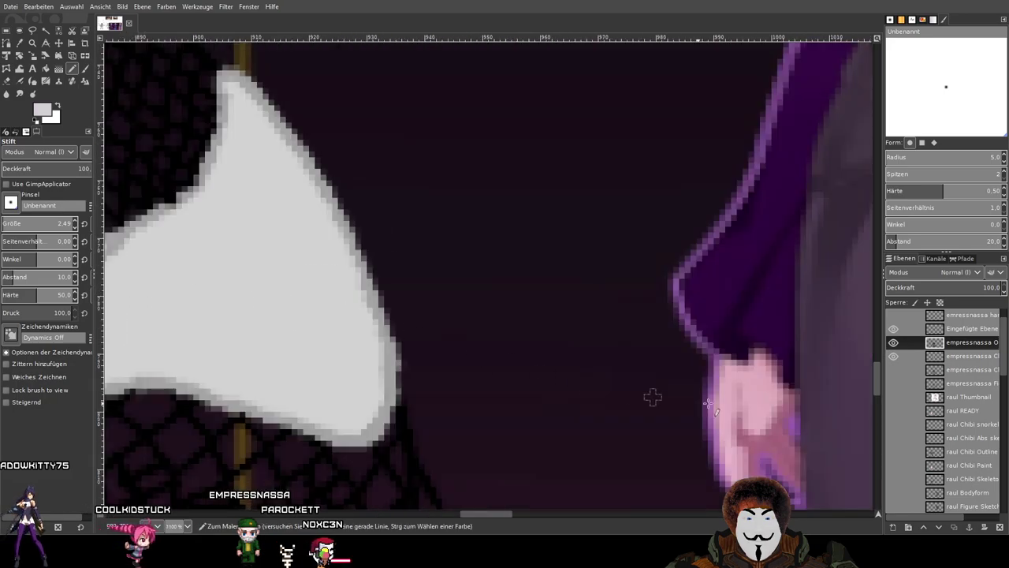
pyautogui.click(893, 342)
pyautogui.click(893, 342)
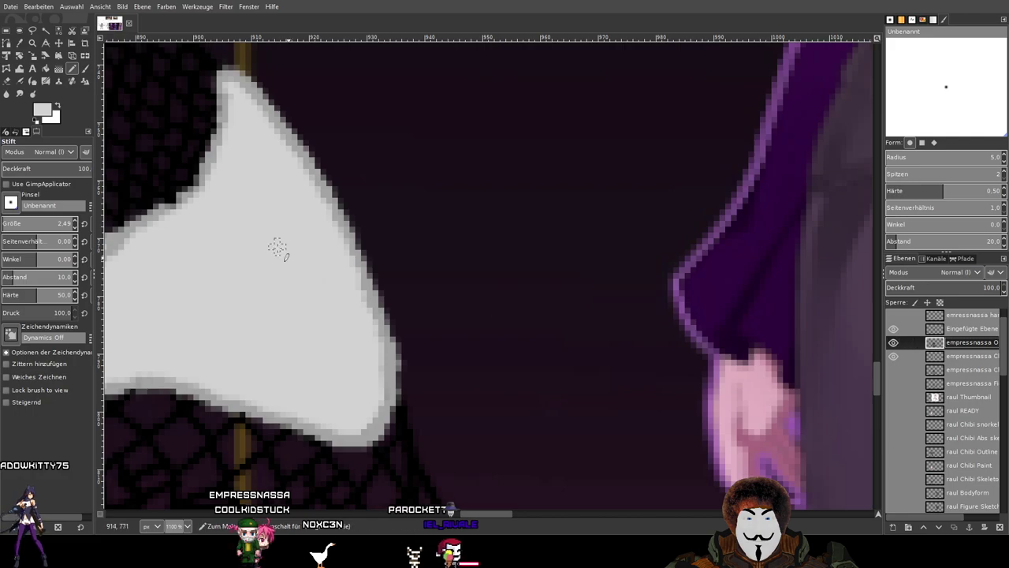
pyautogui.scroll(-4, 284, 258)
pyautogui.moveTo(256, 261); pyautogui.dragTo(678, 444)
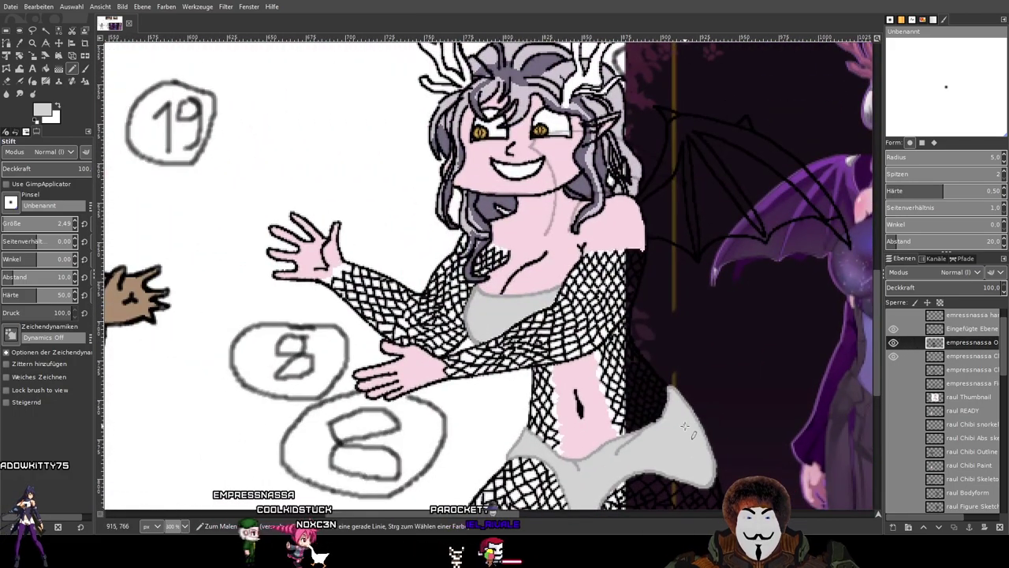
pyautogui.click(951, 356)
pyautogui.click(893, 356)
pyautogui.click(893, 356)
pyautogui.moveTo(645, 266); pyautogui.dragTo(437, 377)
pyautogui.keyDown('ctrl'); pyautogui.click(378, 298); pyautogui.keyUp('ctrl')
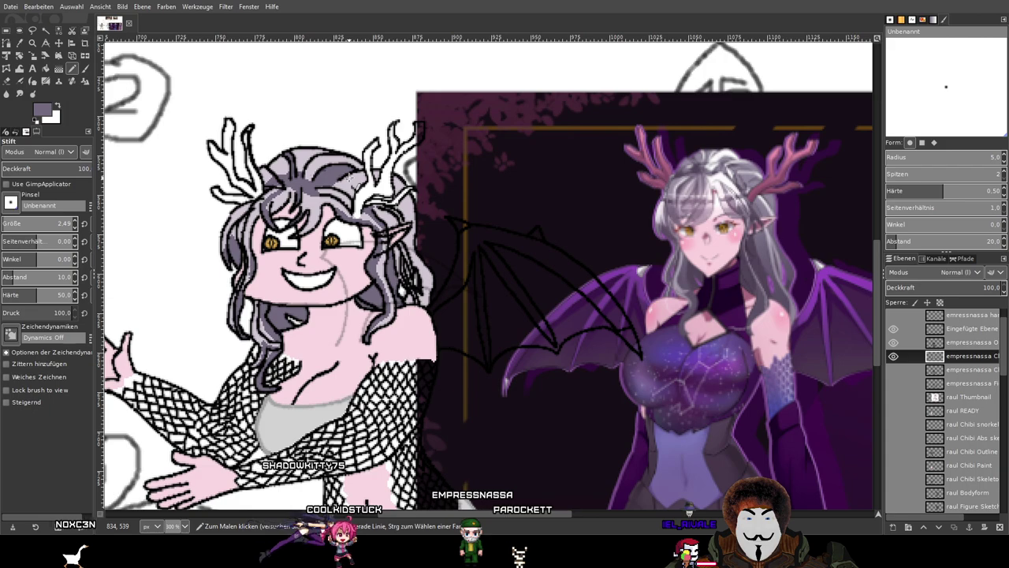
# Bring the reference art into view beside the chibi.
pyautogui.scroll(3, 348, 178)
pyautogui.scroll(4, 311, 188)
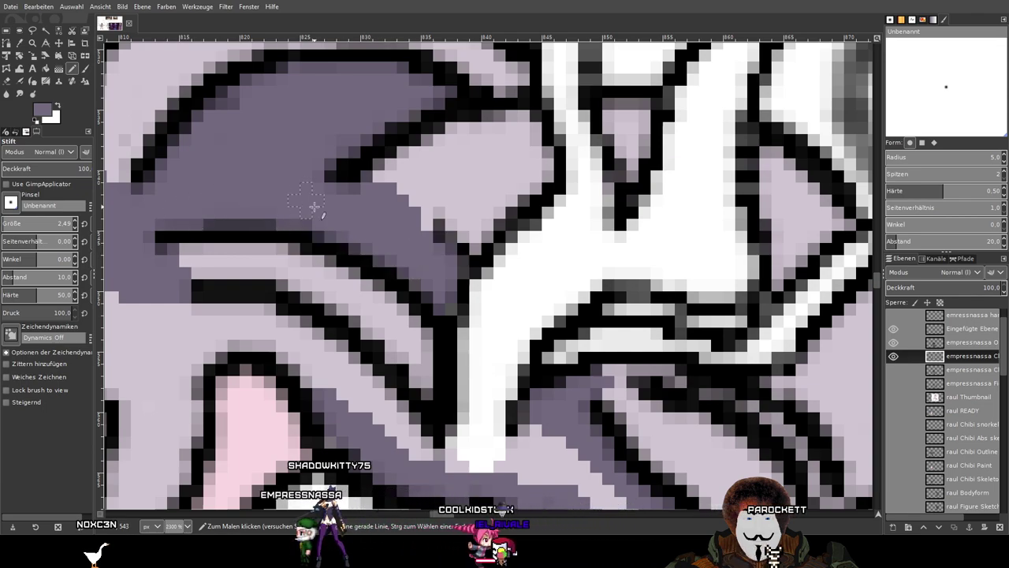
pyautogui.scroll(-5, 351, 235)
pyautogui.scroll(5, 353, 235)
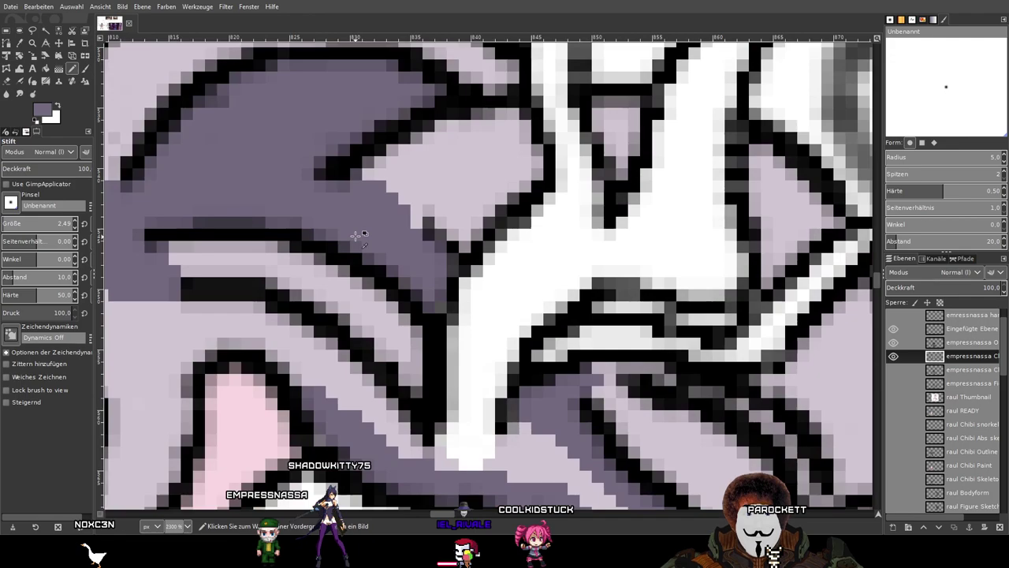
pyautogui.scroll(-5, 414, 239)
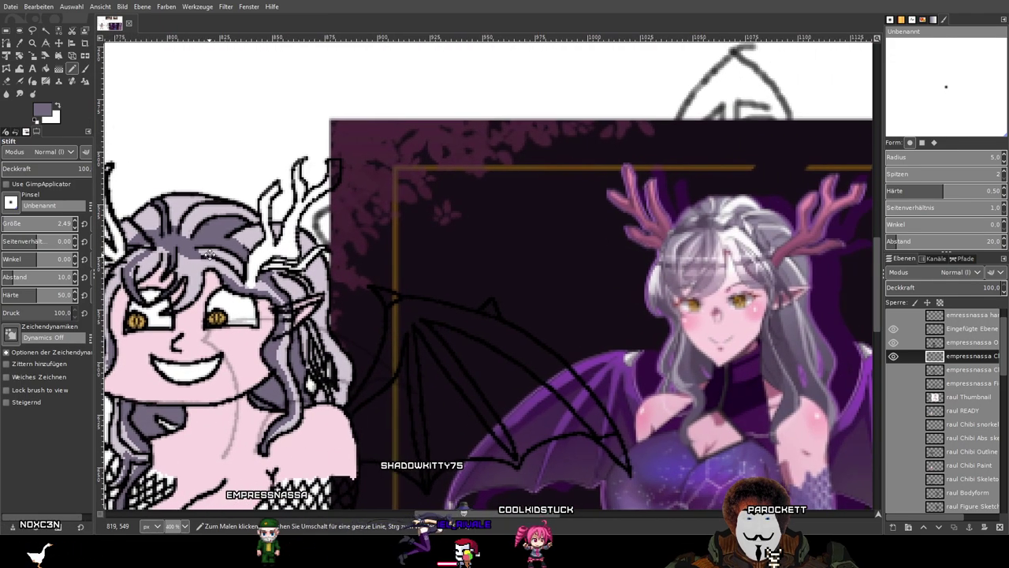
pyautogui.moveTo(210, 254); pyautogui.dragTo(191, 224)
pyautogui.scroll(-5, 946, 394)
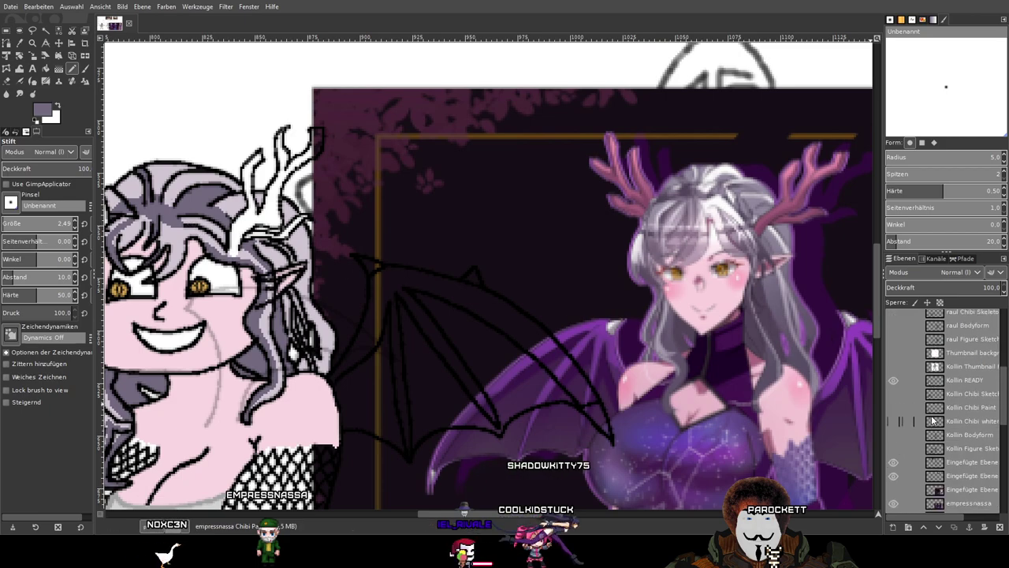
# Sample a colour from the empressnassa reference layer, then return to the pixel pencil.
pyautogui.click(946, 391)
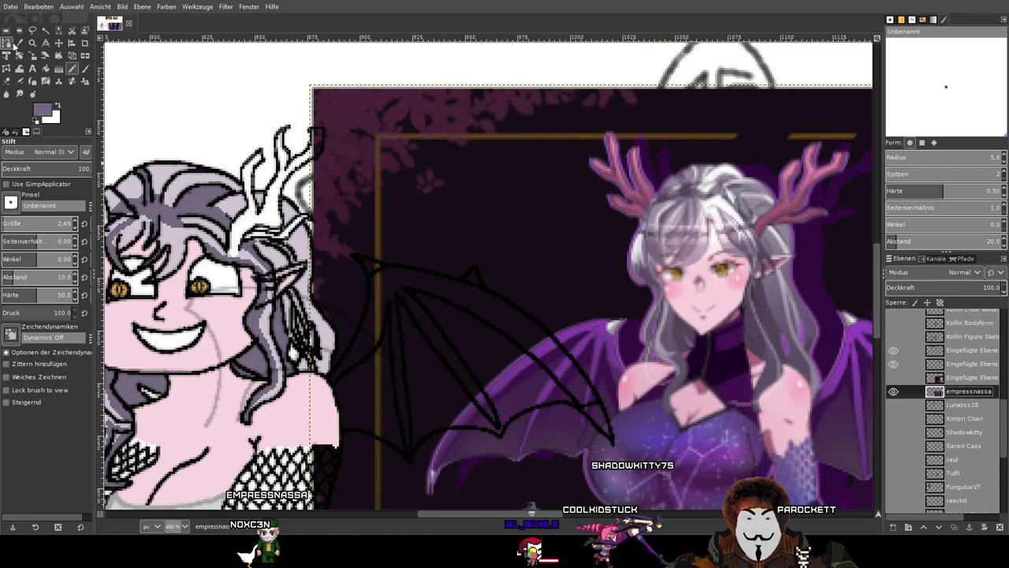
pyautogui.press('o')
pyautogui.moveTo(512, 324); pyautogui.dragTo(558, 300)
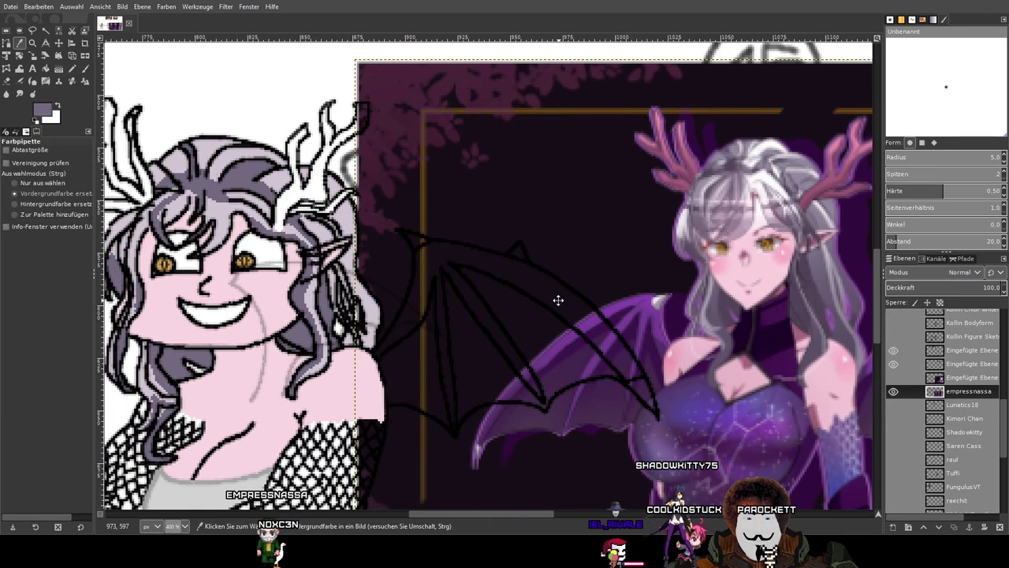
pyautogui.moveTo(796, 321); pyautogui.dragTo(637, 340)
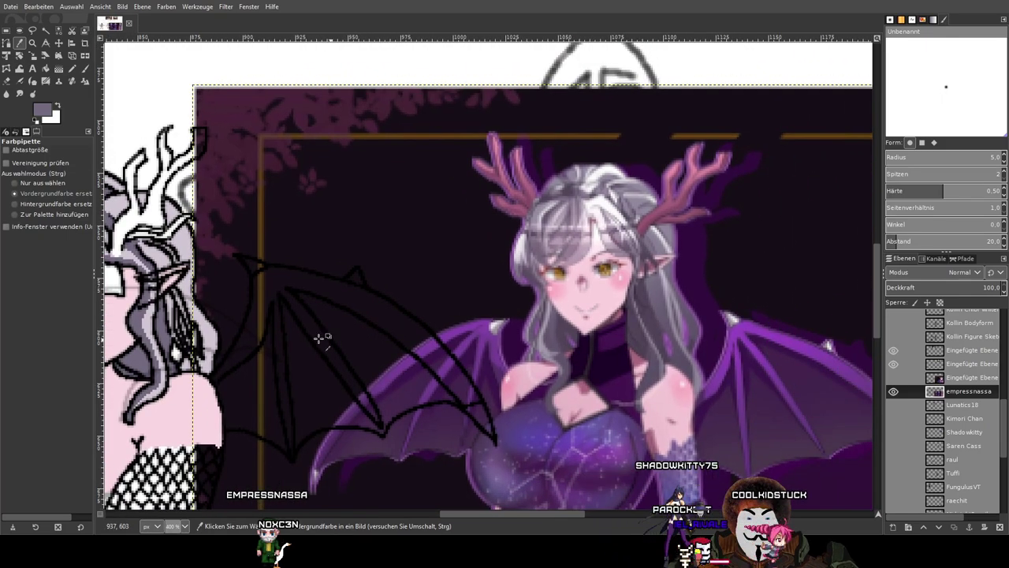
pyautogui.scroll(6, 681, 331)
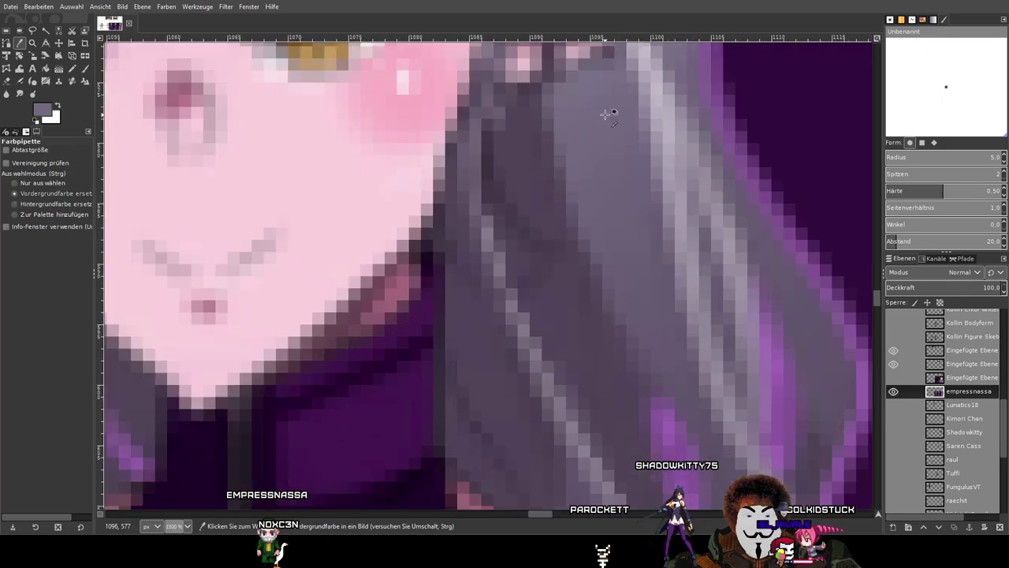
pyautogui.click(74, 71)
pyautogui.scroll(-6, 228, 230)
pyautogui.scroll(5, 955, 430)
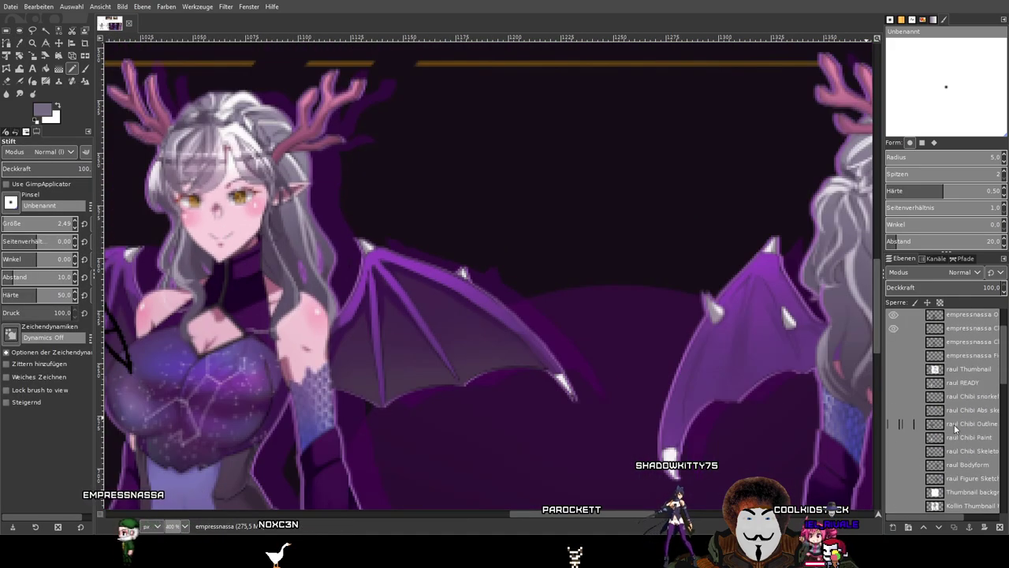
# Activate the empressnassa chibi layer and toggle its pink paint layer to compare.
pyautogui.click(962, 330)
pyautogui.scroll(-2, 375, 330)
pyautogui.moveTo(376, 330); pyautogui.dragTo(919, 307)
pyautogui.scroll(2, 942, 377)
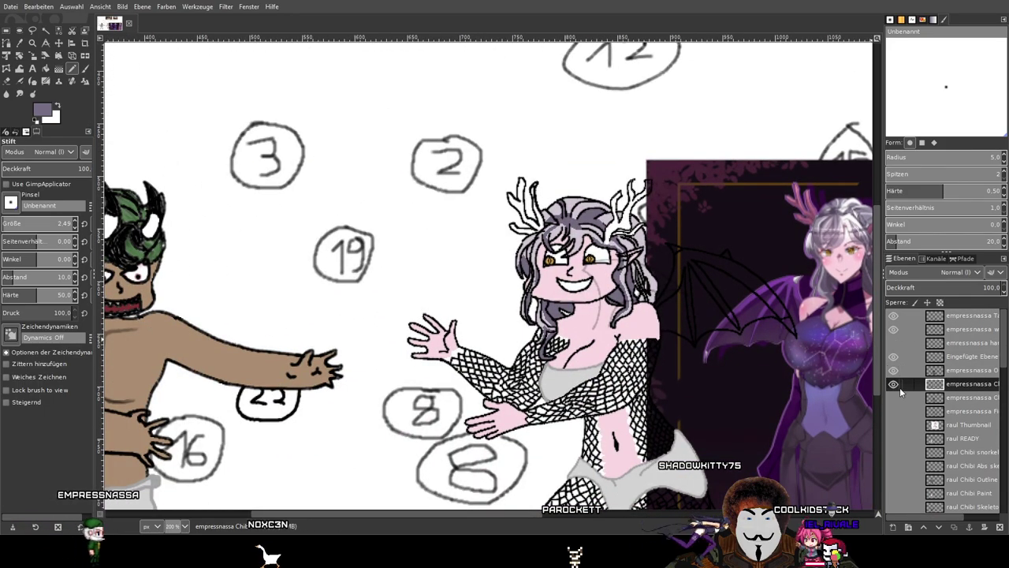
pyautogui.click(893, 385)
pyautogui.click(893, 384)
pyautogui.hscroll(3, 608, 329)
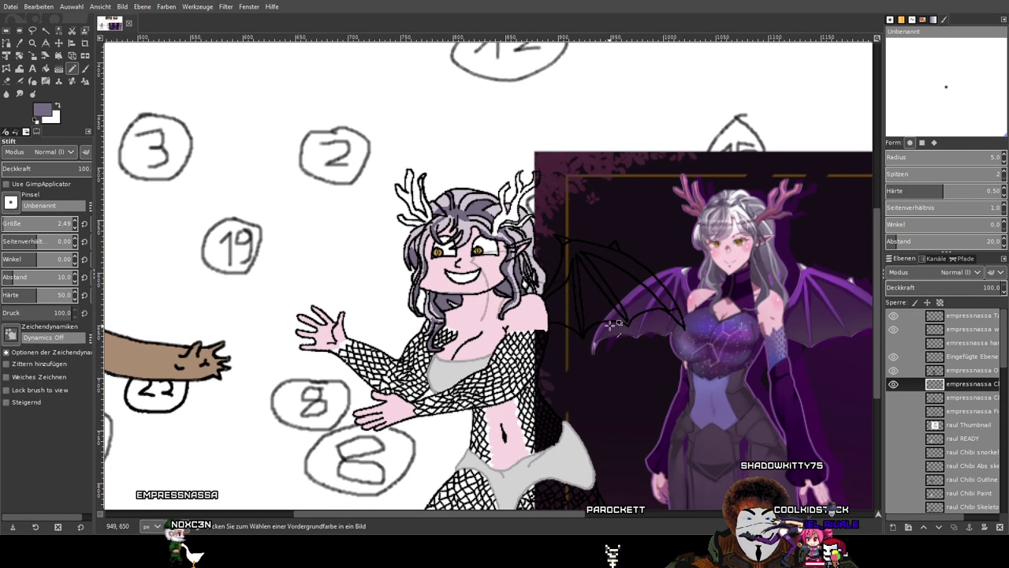
pyautogui.scroll(4, 608, 330)
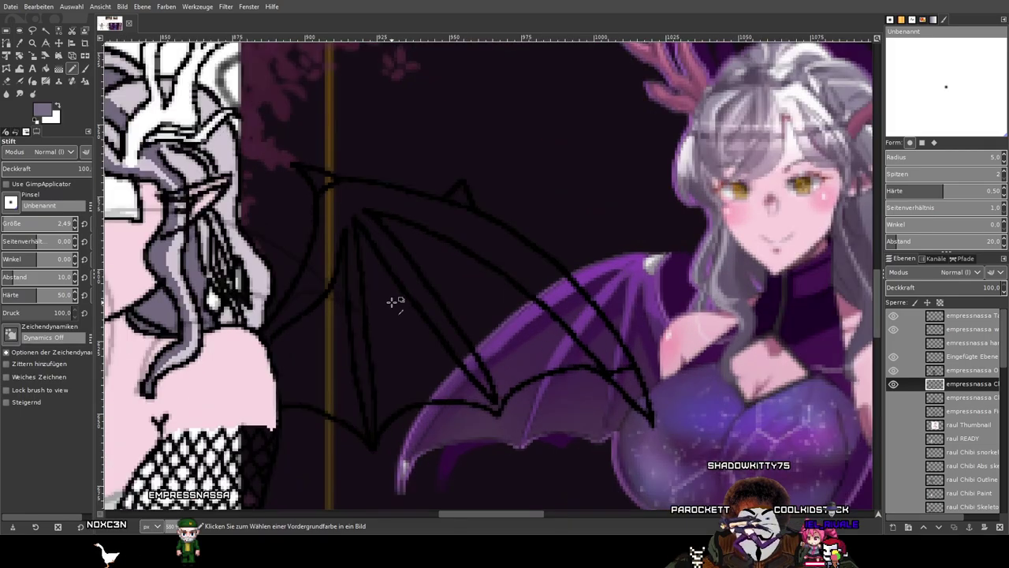
pyautogui.hscroll(-3, 392, 301)
pyautogui.scroll(4, 345, 223)
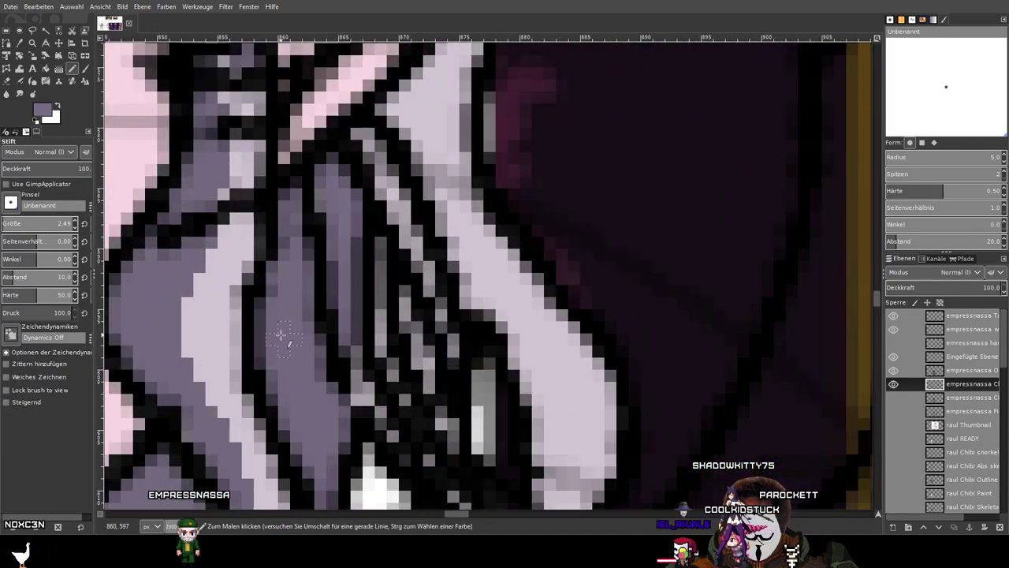
pyautogui.scroll(-6, 324, 384)
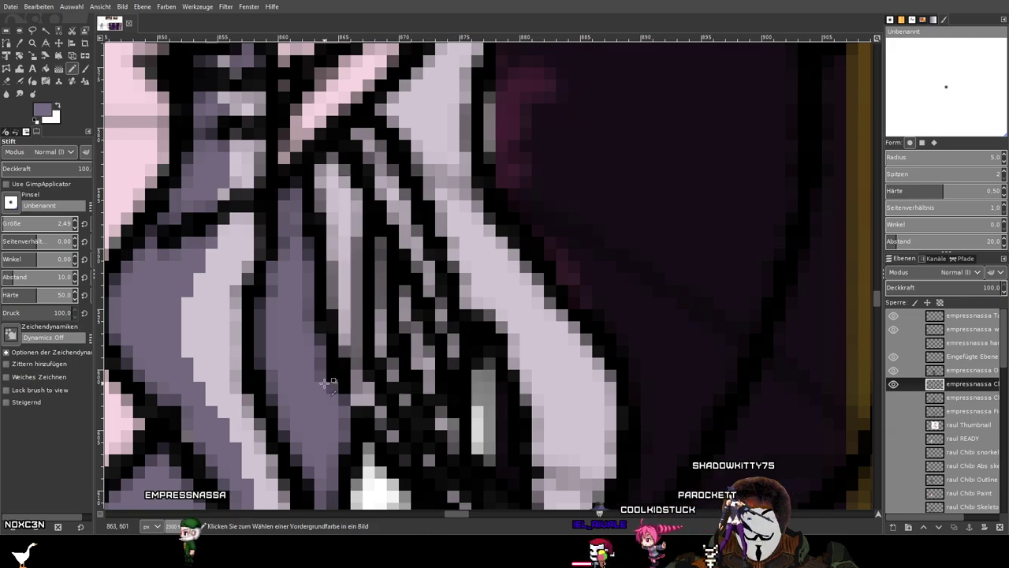
pyautogui.scroll(-3, 949, 400)
pyautogui.scroll(-5, 948, 399)
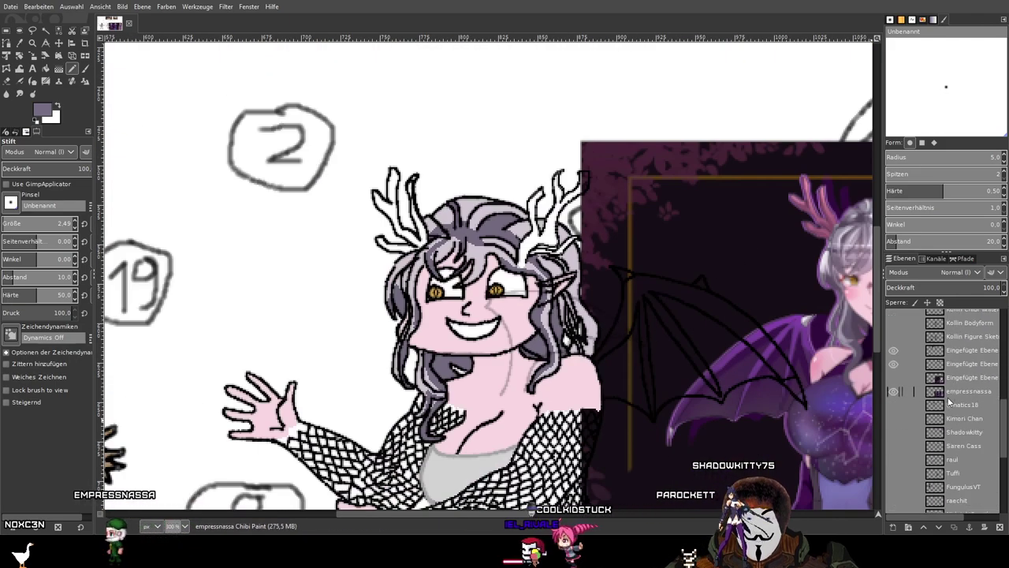
# Sample another colour from the empressnassa reference layer and go back to the pixel pencil.
pyautogui.click(952, 394)
pyautogui.moveTo(750, 362); pyautogui.dragTo(368, 335)
pyautogui.scroll(5, 504, 292)
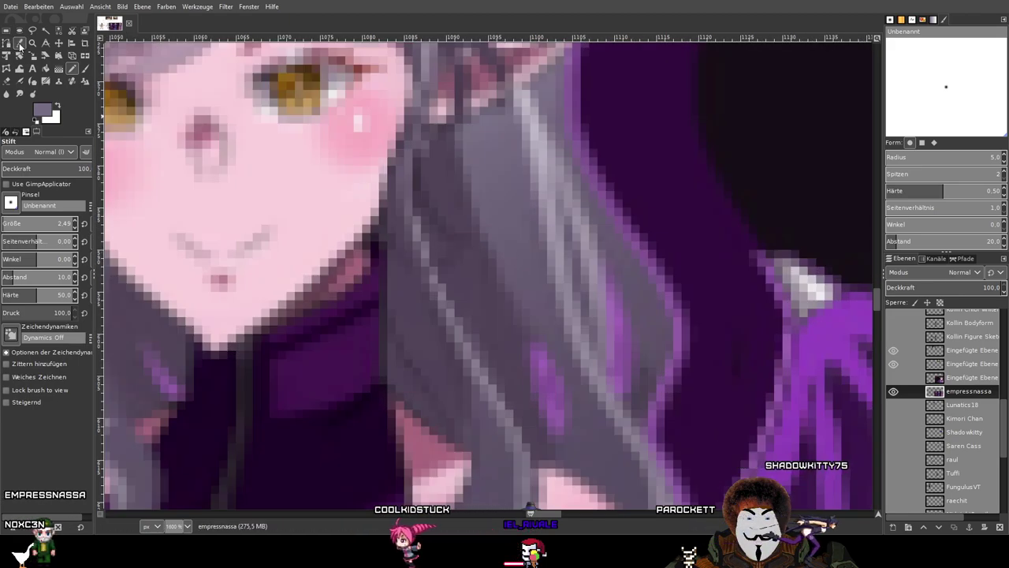
pyautogui.click(19, 44)
pyautogui.scroll(-2, 481, 237)
pyautogui.scroll(5, 481, 236)
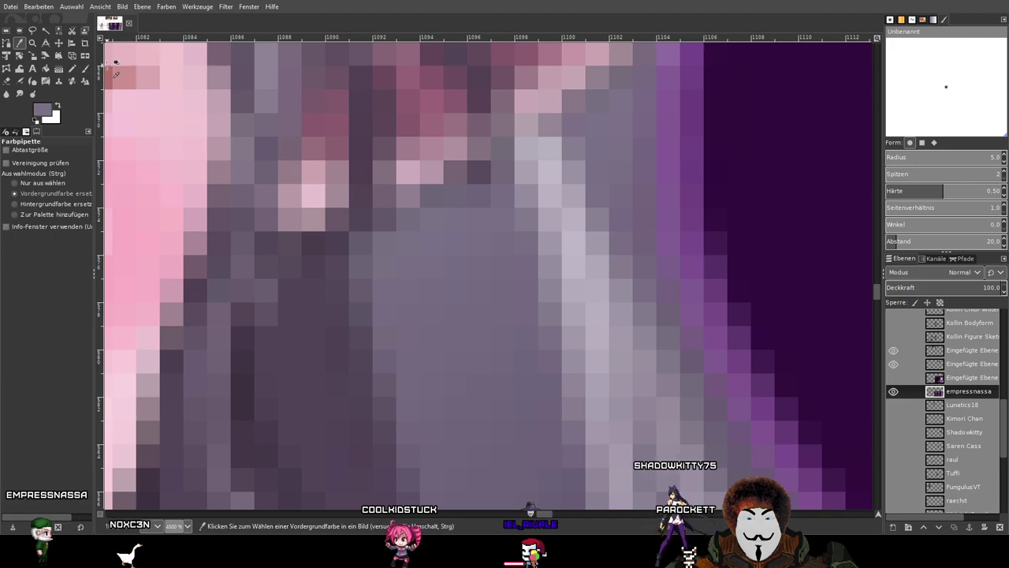
pyautogui.scroll(-8, 720, 344)
pyautogui.press('n')
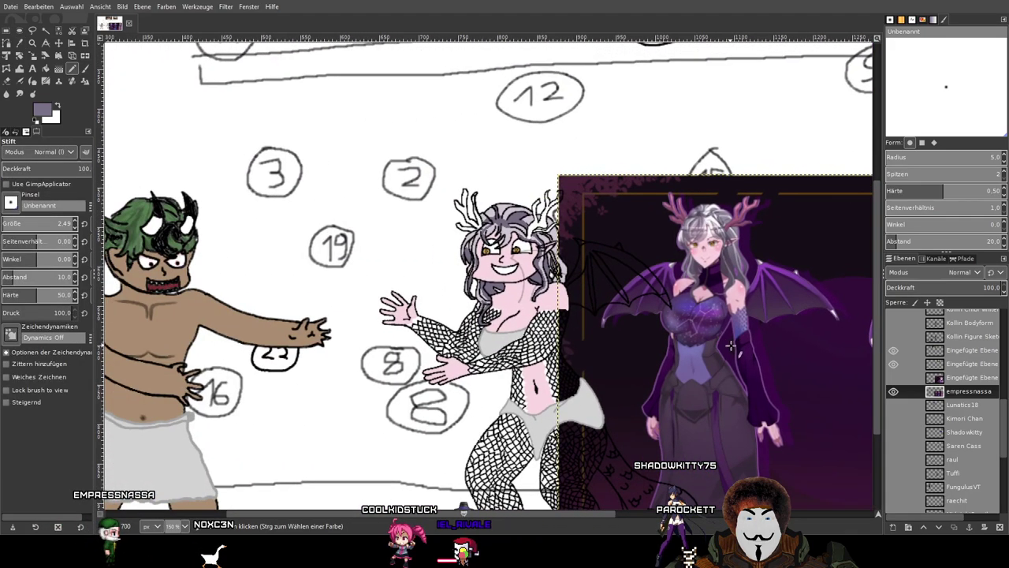
pyautogui.scroll(5, 952, 356)
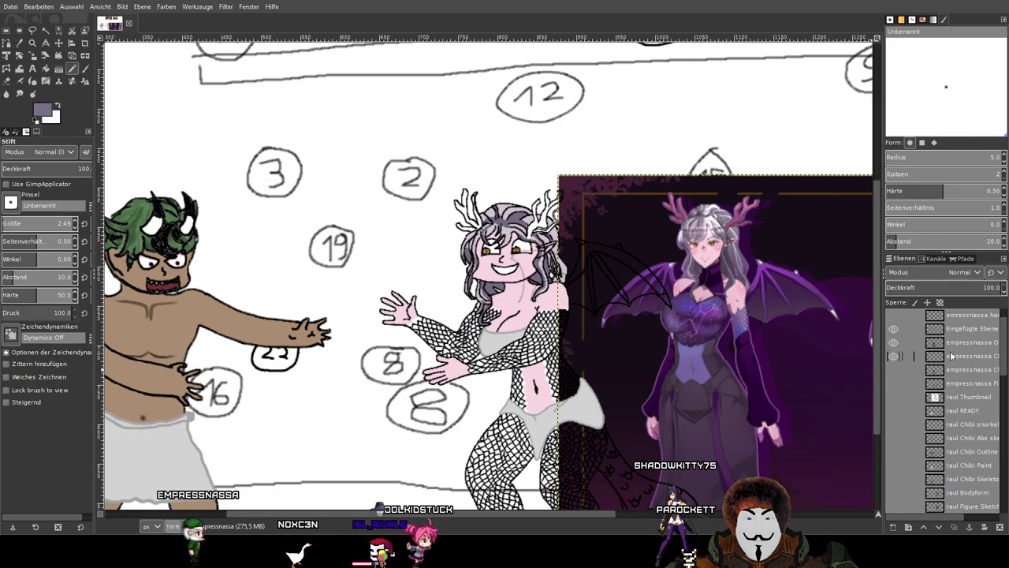
# On the Chibi Paint layer, shade the pale hair strand down its length with grey-purple pixels.
pyautogui.click(952, 357)
pyautogui.click(893, 358)
pyautogui.click(893, 358)
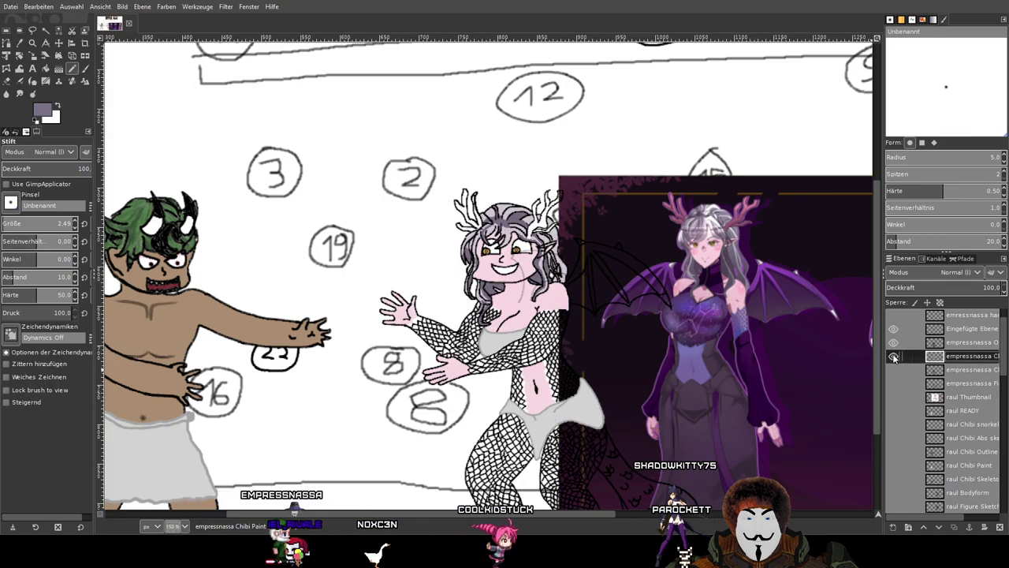
pyautogui.scroll(5, 461, 359)
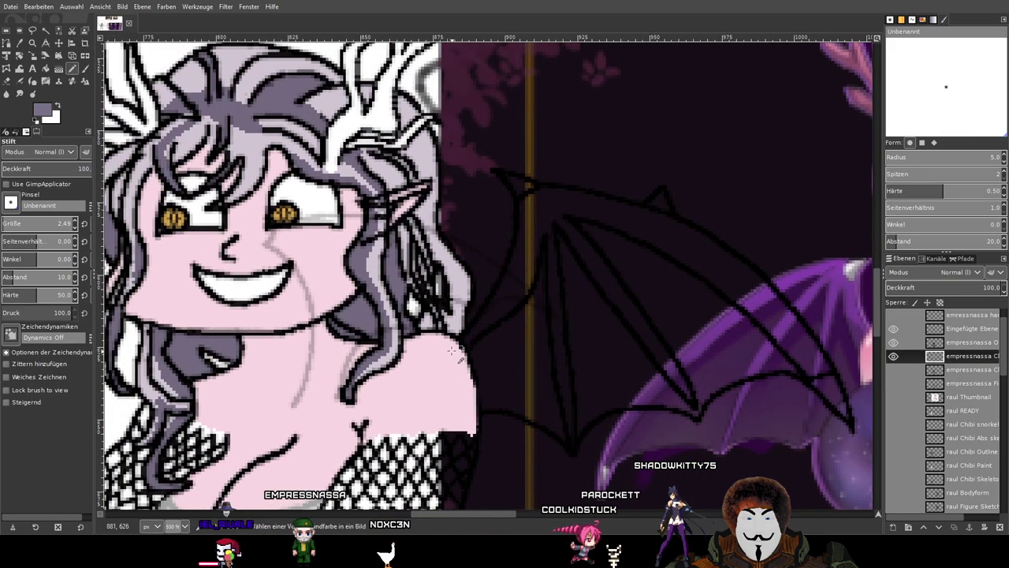
pyautogui.scroll(3, 390, 210)
pyautogui.scroll(5, 388, 216)
pyautogui.moveTo(401, 209); pyautogui.dragTo(402, 271)
pyautogui.scroll(-3, 401, 271)
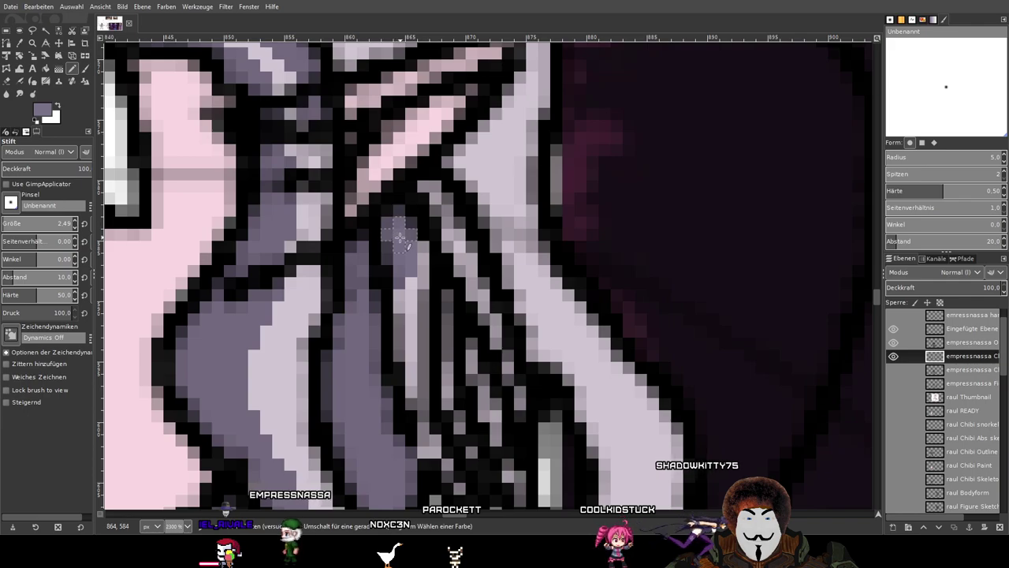
pyautogui.moveTo(412, 266); pyautogui.dragTo(410, 425)
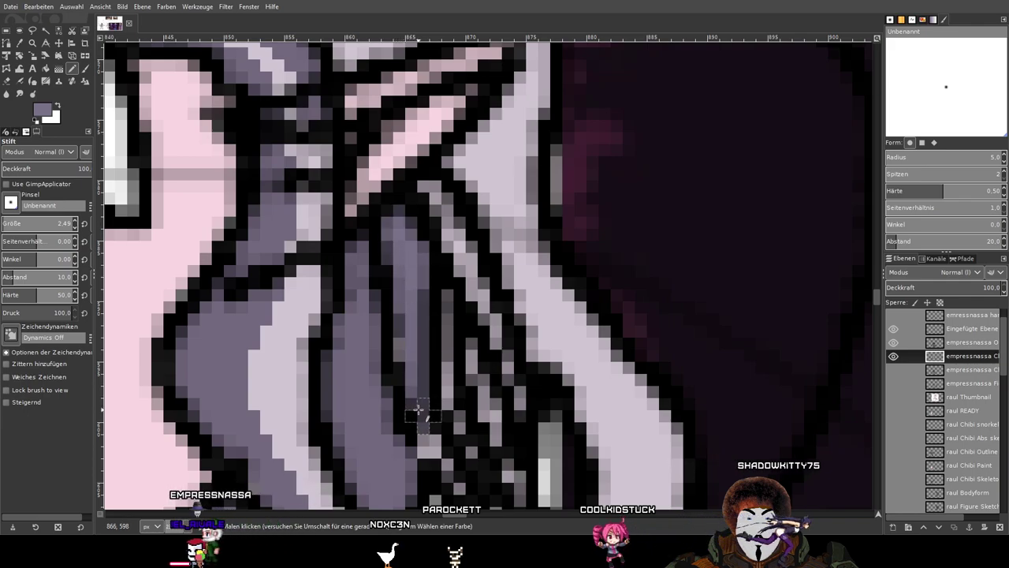
# Sample a dark violet shading colour from the reference character's hair.
pyautogui.scroll(-2, 405, 339)
pyautogui.scroll(-2, 533, 381)
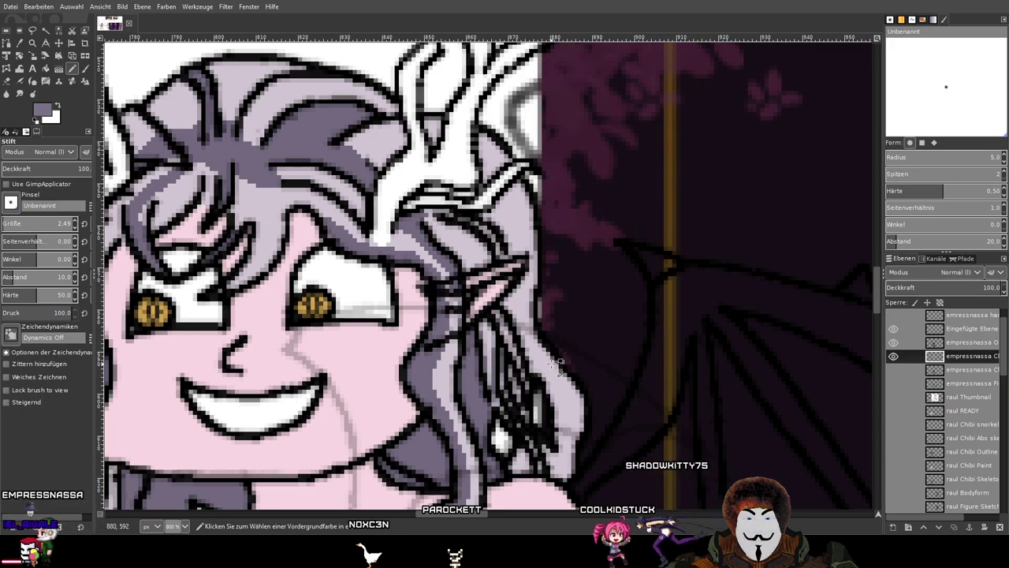
pyautogui.scroll(-3, 622, 349)
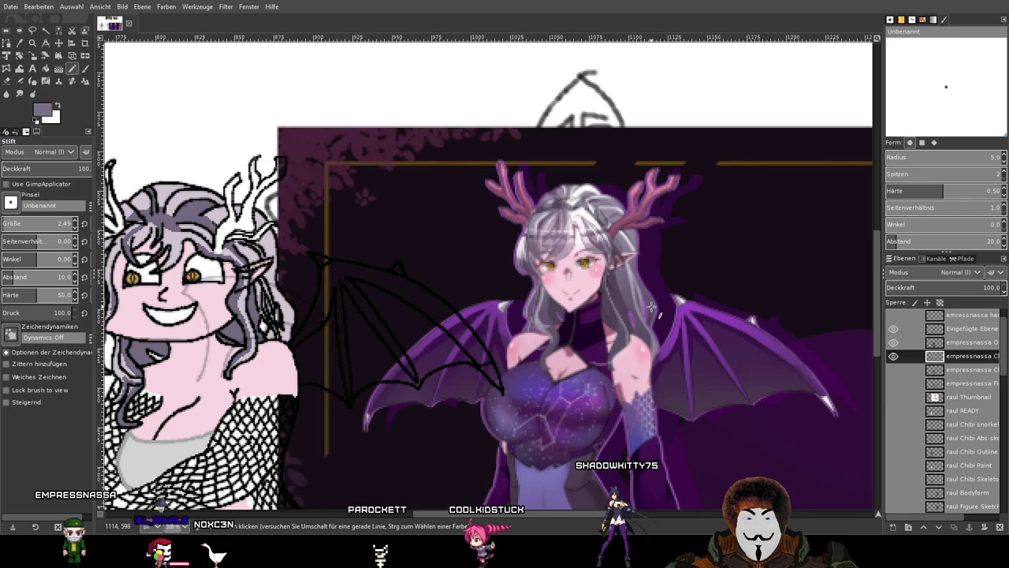
pyautogui.scroll(4, 590, 327)
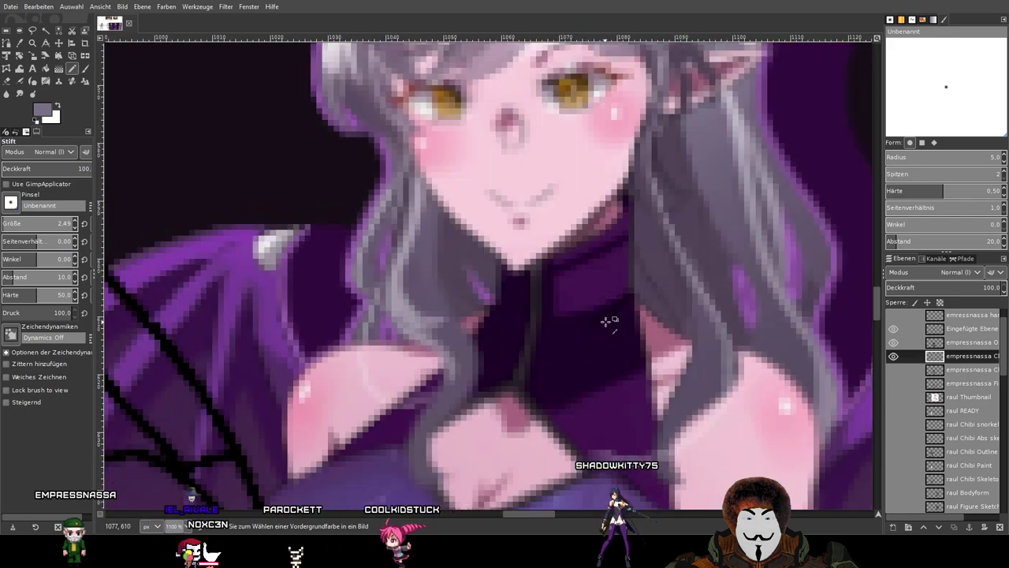
pyautogui.scroll(3, 599, 322)
pyautogui.scroll(-2, 661, 309)
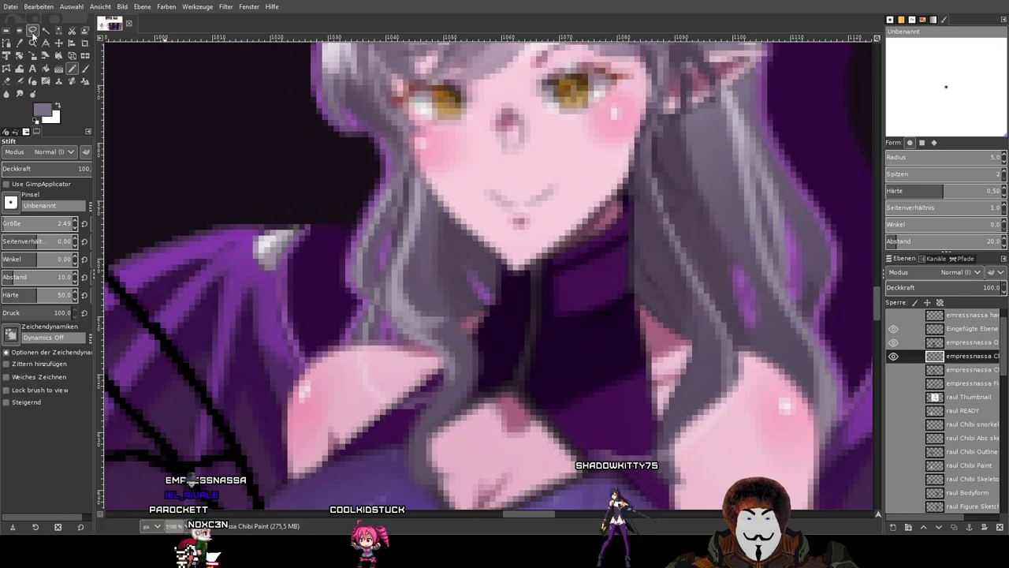
pyautogui.press('o')
pyautogui.scroll(5, 665, 324)
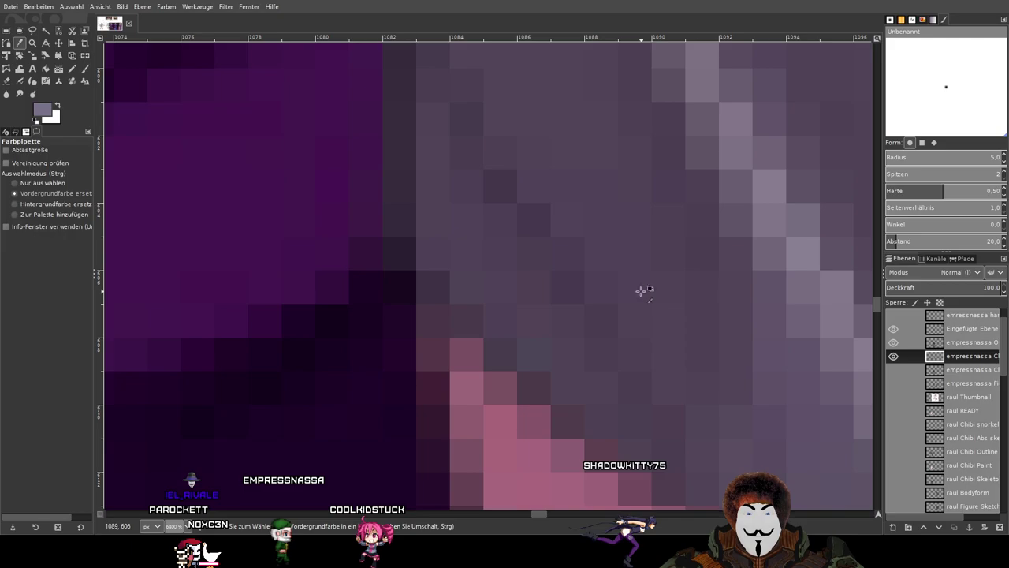
pyautogui.click(566, 255)
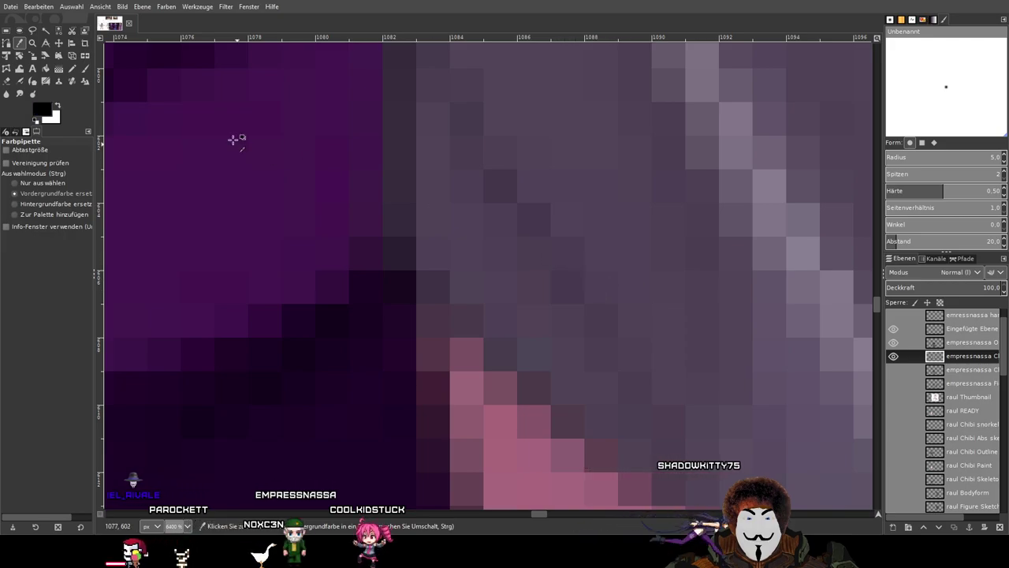
pyautogui.scroll(-9, 974, 394)
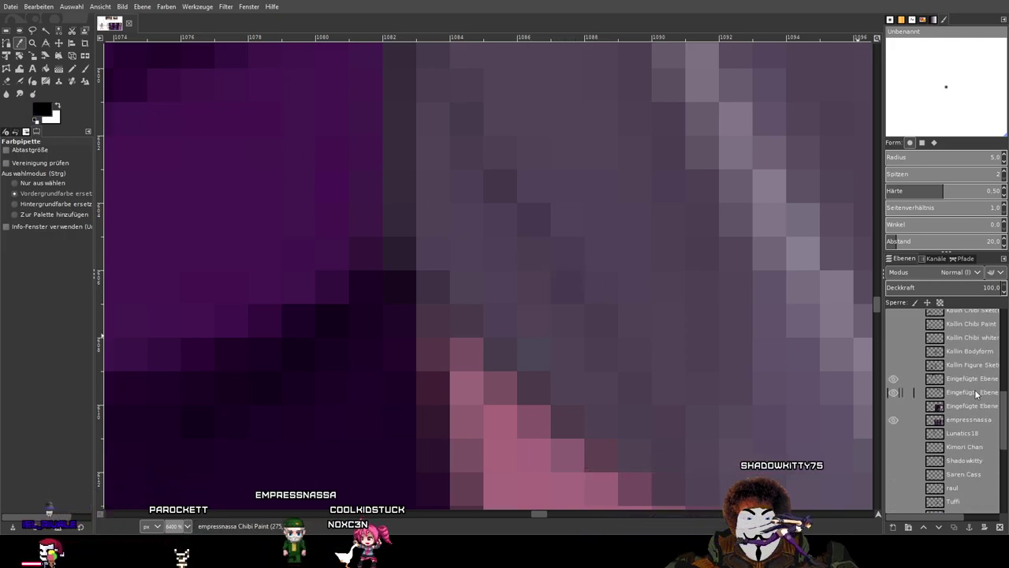
# Return to the pixel pencil on the chibi's colour layer and check it against the line art.
pyautogui.click(970, 393)
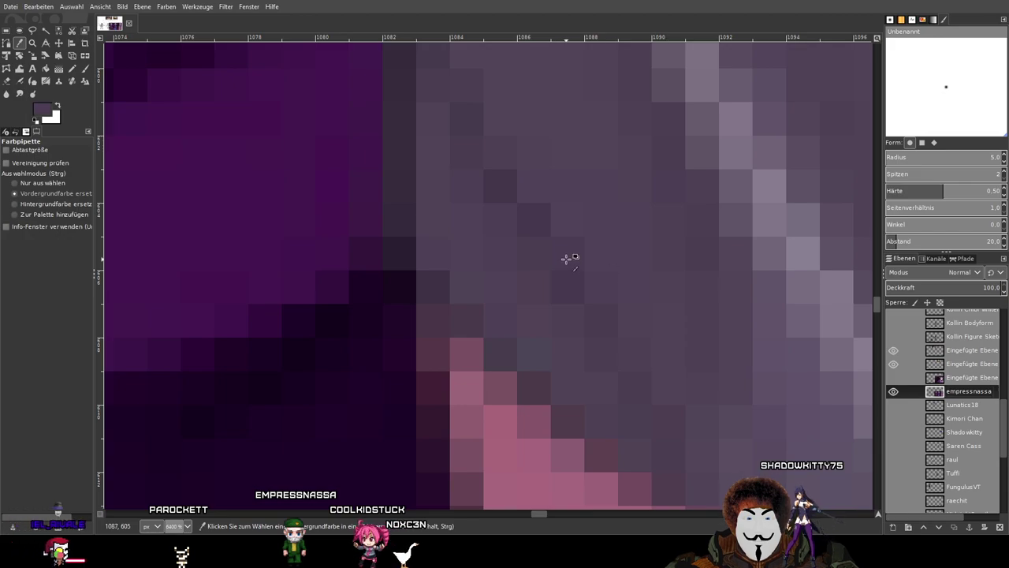
pyautogui.click(72, 68)
pyautogui.scroll(-8, 298, 189)
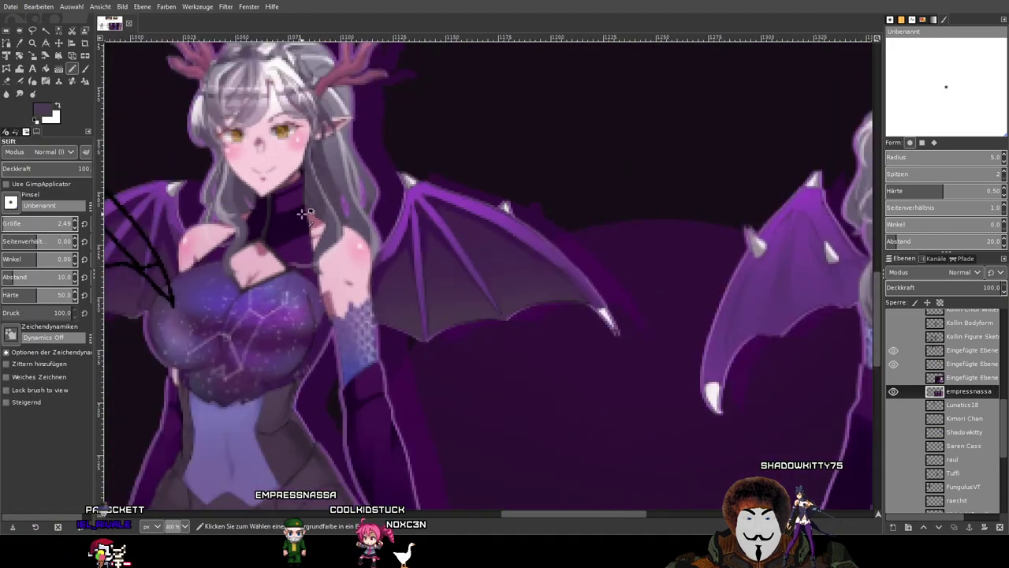
pyautogui.scroll(-1, 302, 214)
pyautogui.scroll(10, 973, 417)
pyautogui.click(957, 381)
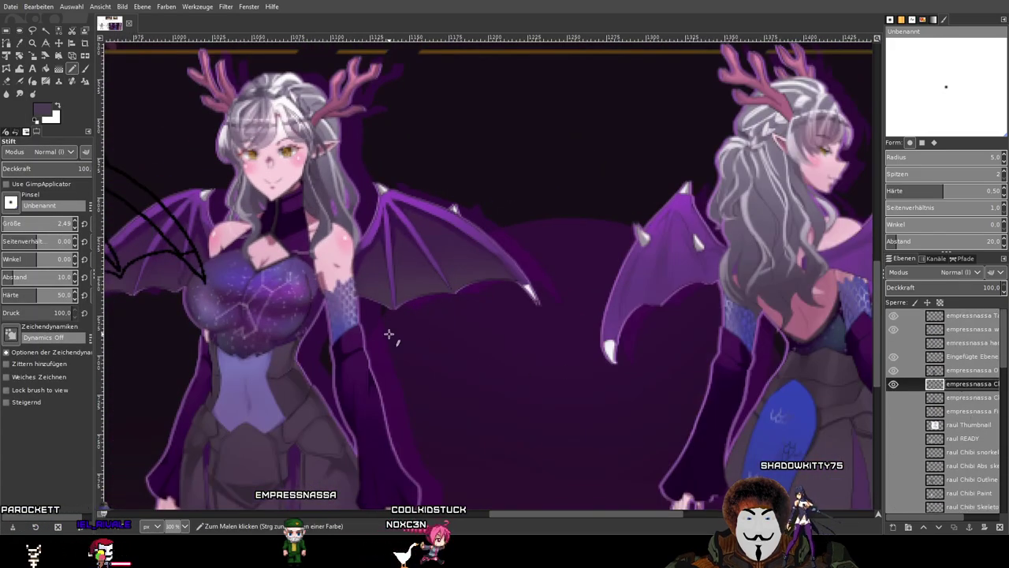
pyautogui.hscroll(-11, 388, 334)
pyautogui.click(897, 384)
pyautogui.click(897, 384)
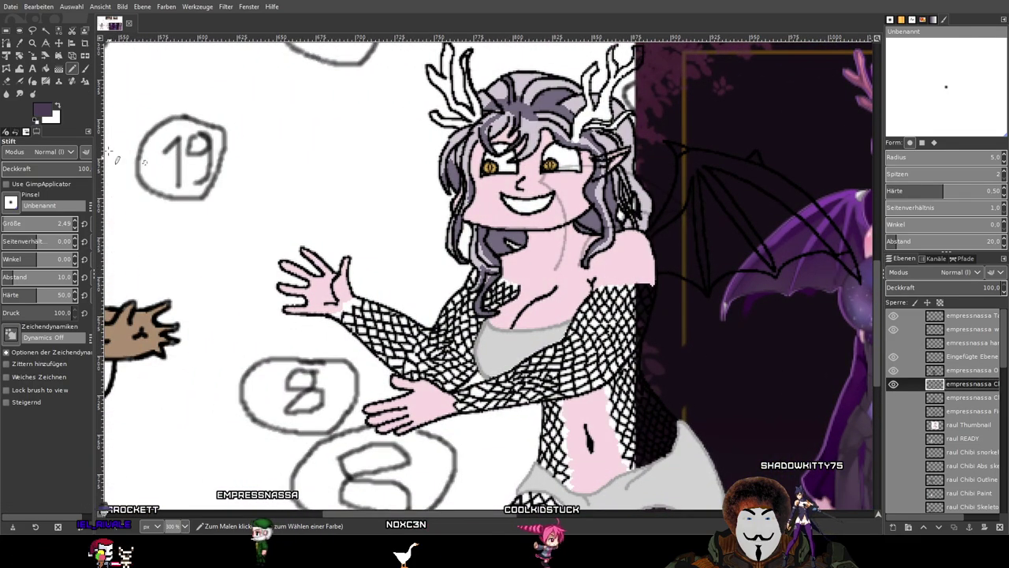
# Bucket-fill the first hair strands and the left hair lock with dark purple.
pyautogui.click(46, 68)
pyautogui.press('+')
pyautogui.press('+')
pyautogui.click(557, 271)
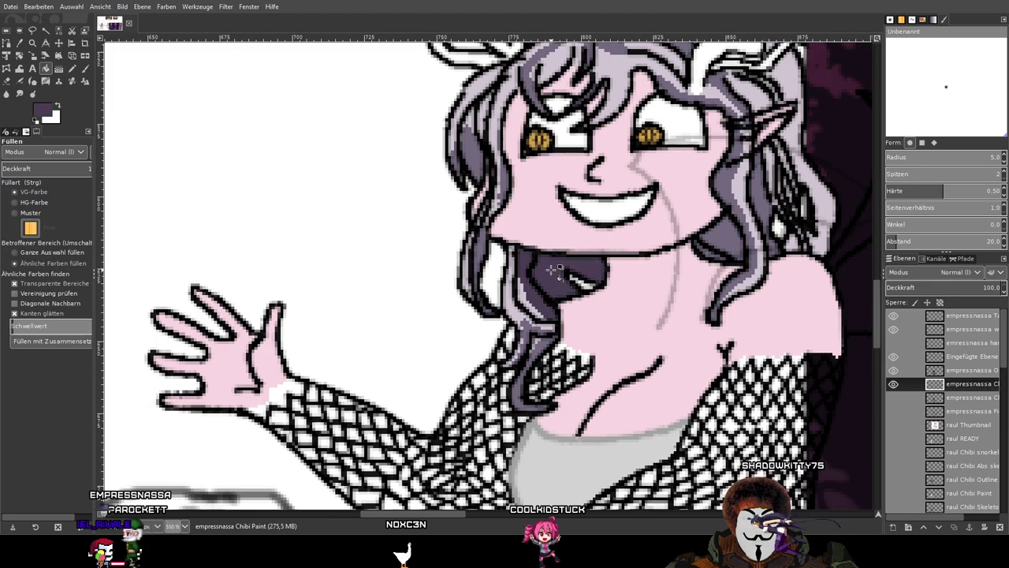
pyautogui.press('+')
pyautogui.press('+')
pyautogui.press('+')
pyautogui.press('+')
pyautogui.click(539, 379)
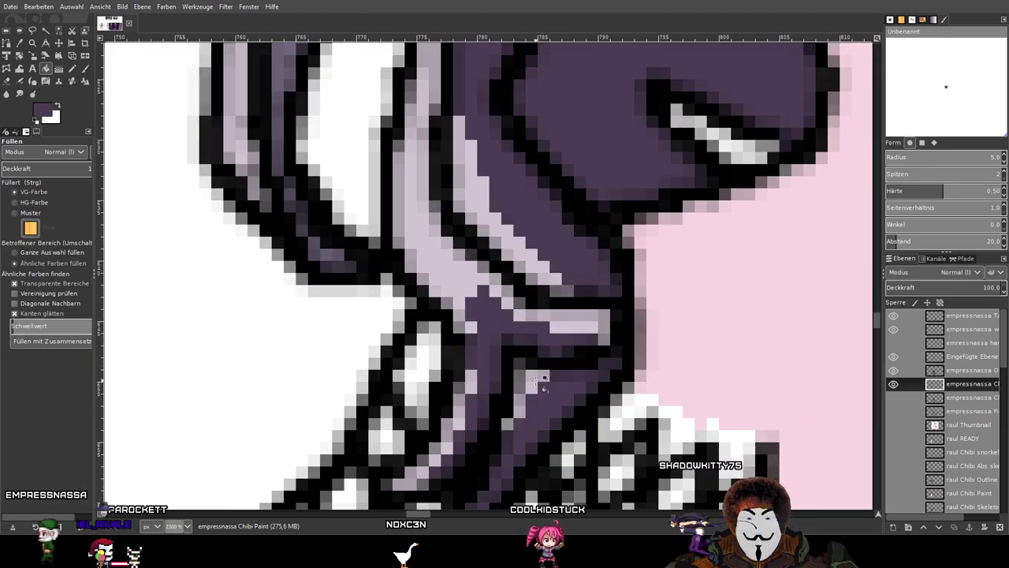
pyautogui.scroll(-3, 536, 379)
pyautogui.click(459, 261)
pyautogui.moveTo(471, 236); pyautogui.dragTo(482, 341)
pyautogui.click(502, 253)
pyautogui.click(457, 208)
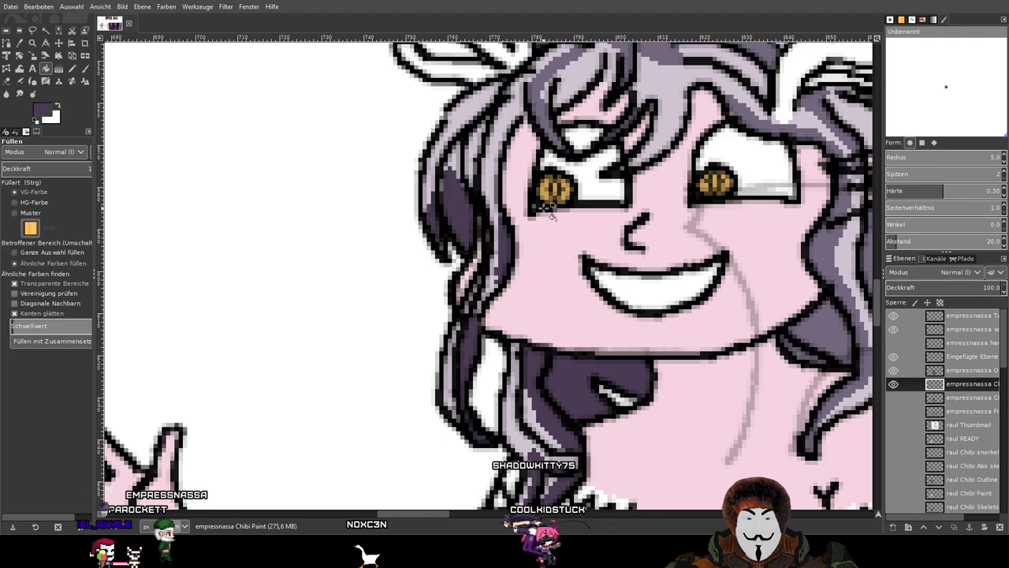
# Fill the fringe, top, right, lower-right and ear-side hair areas dark purple.
pyautogui.moveTo(544, 208); pyautogui.dragTo(485, 343)
pyautogui.click(482, 240)
pyautogui.click(566, 164)
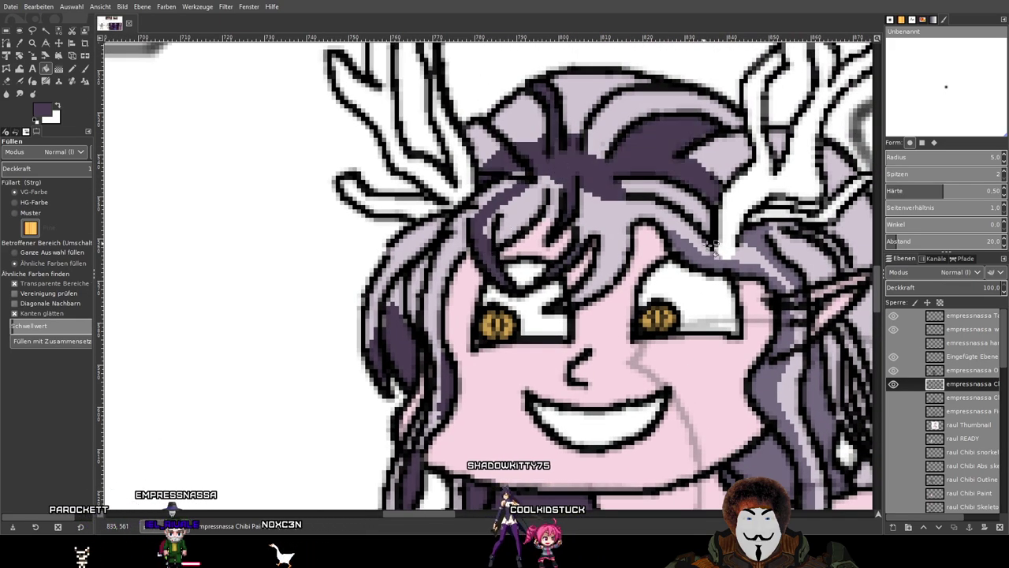
pyautogui.click(697, 248)
pyautogui.moveTo(697, 248); pyautogui.dragTo(511, 228)
pyautogui.click(592, 228)
pyautogui.click(584, 365)
pyautogui.click(580, 441)
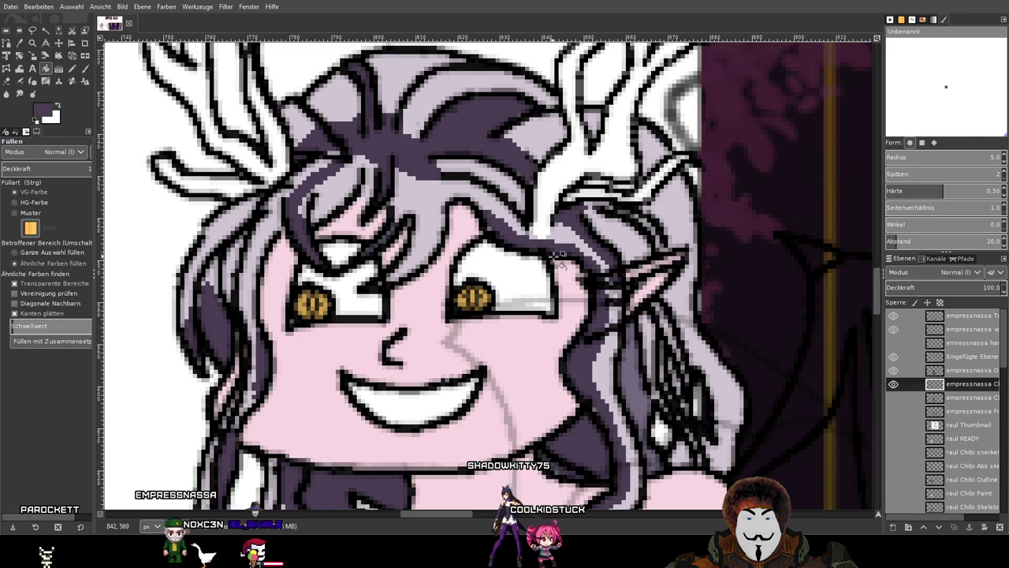
pyautogui.scroll(-3, 551, 250)
pyautogui.hscroll(3, 551, 249)
pyautogui.click(585, 355)
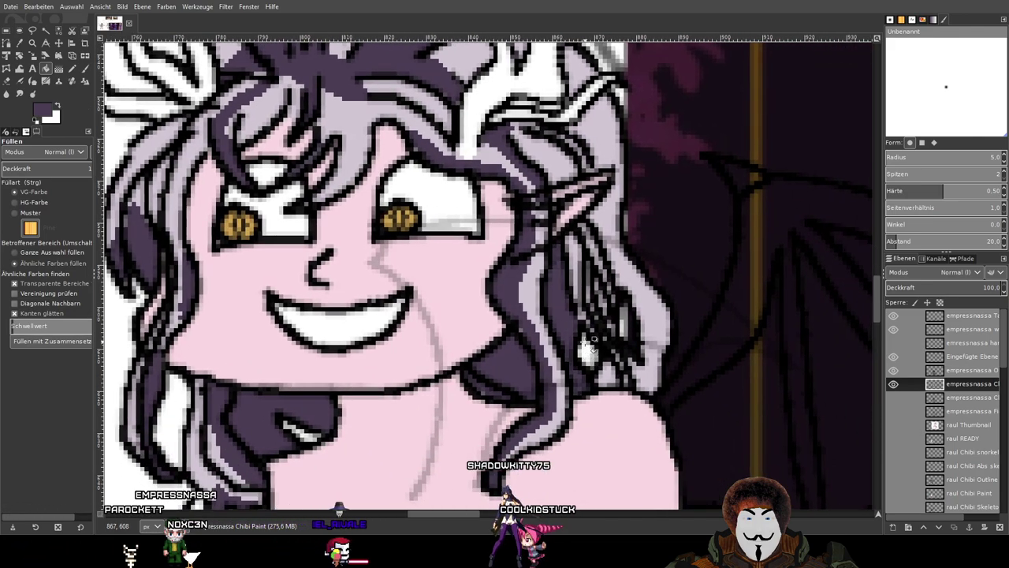
pyautogui.scroll(-3, 585, 342)
pyautogui.moveTo(633, 241); pyautogui.dragTo(465, 285)
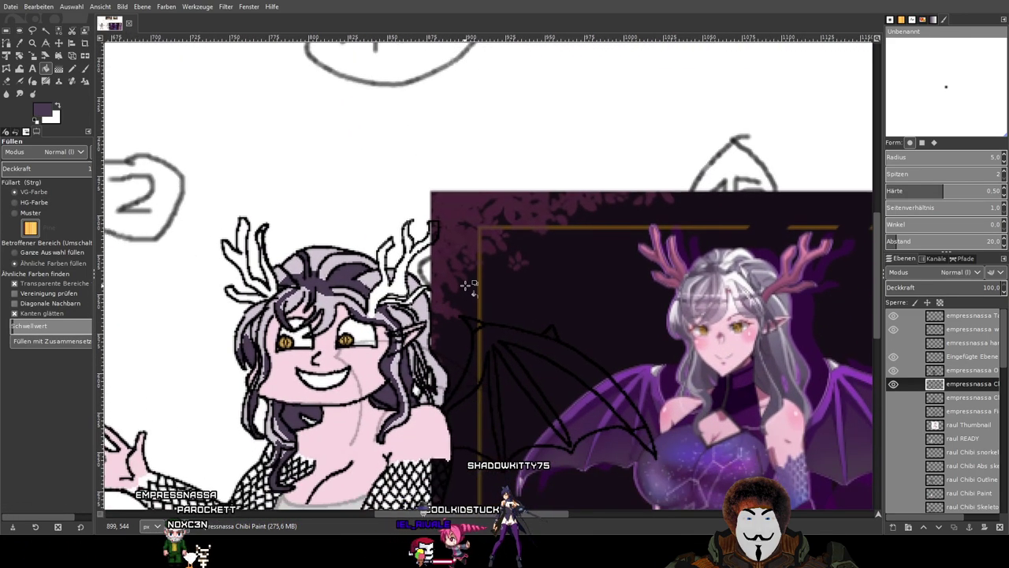
pyautogui.scroll(-4, 498, 312)
pyautogui.hscroll(6, 458, 270)
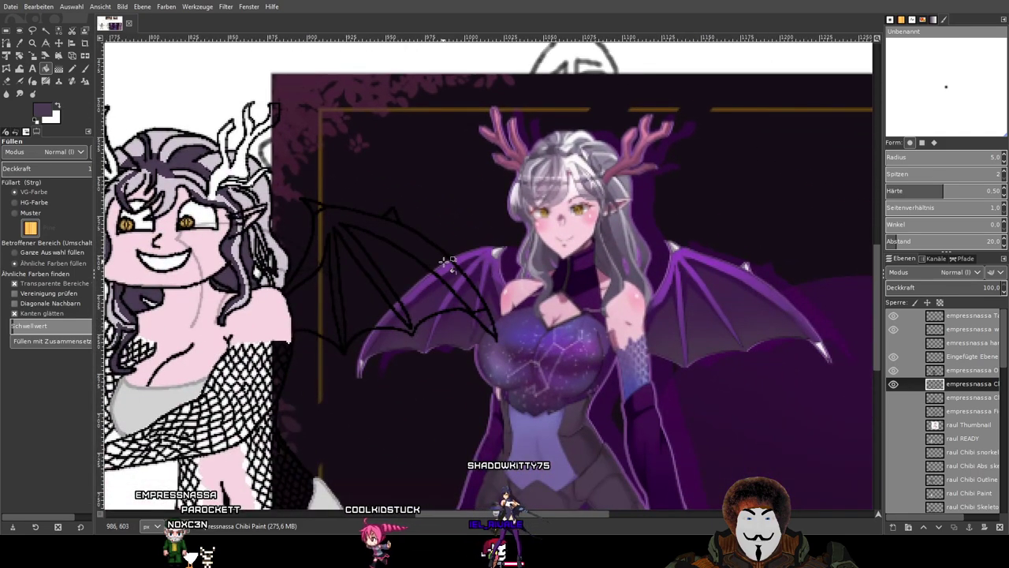
pyautogui.scroll(1, 644, 227)
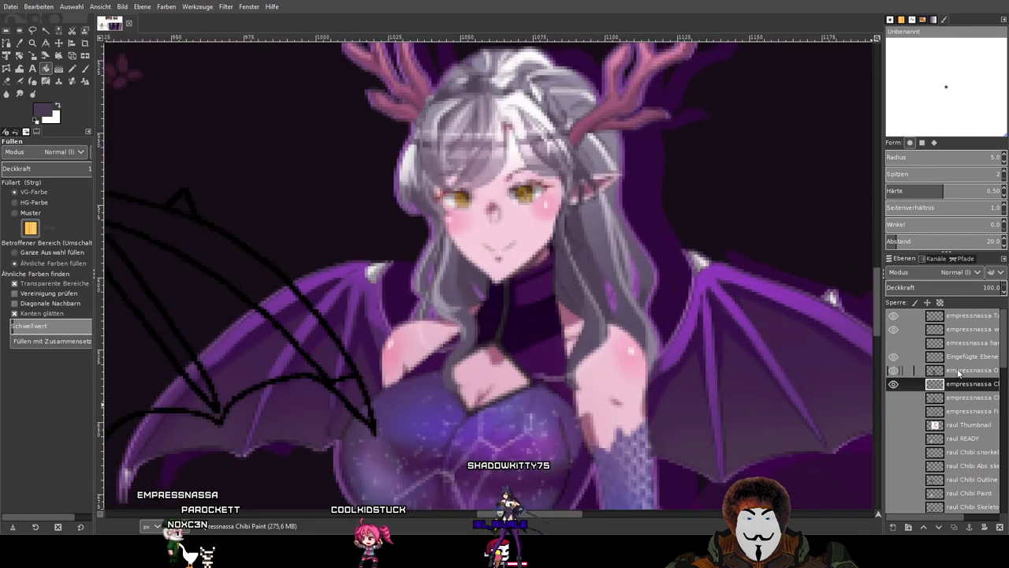
pyautogui.scroll(-5, 959, 375)
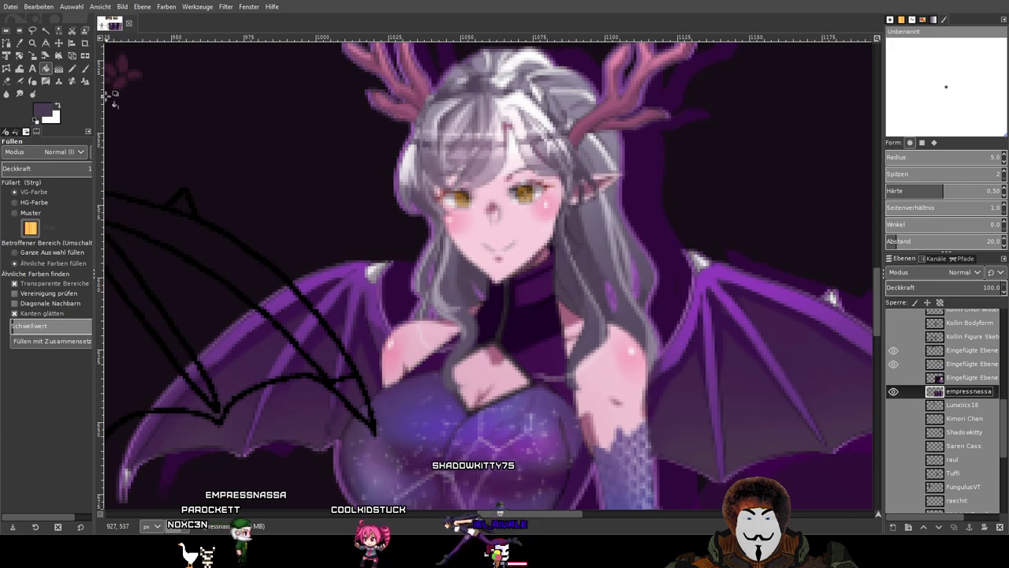
# Sample the grey-lavender from the reference hair and switch to the Pencil tool.
pyautogui.click(16, 44)
pyautogui.scroll(6, 604, 197)
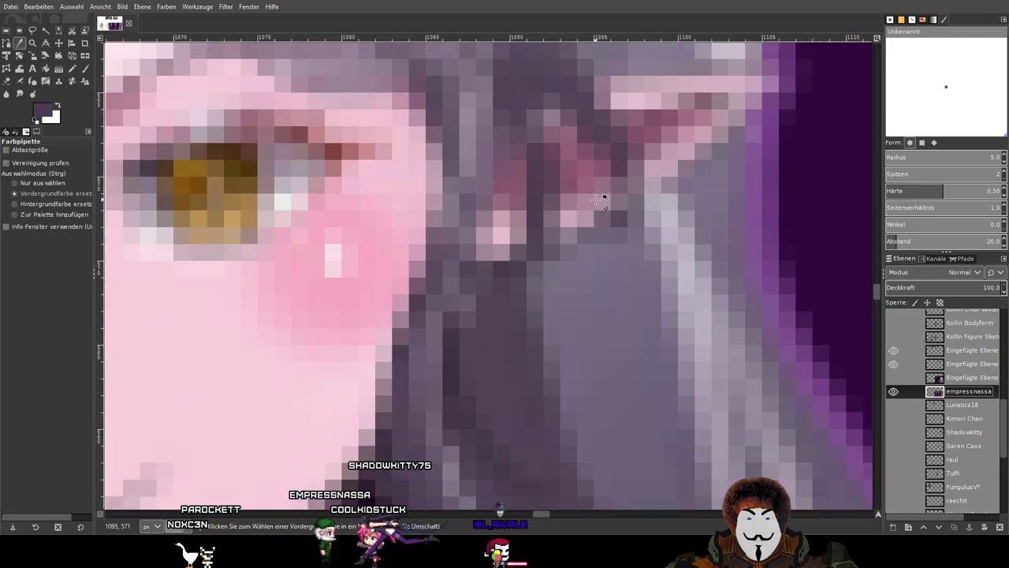
pyautogui.click(587, 324)
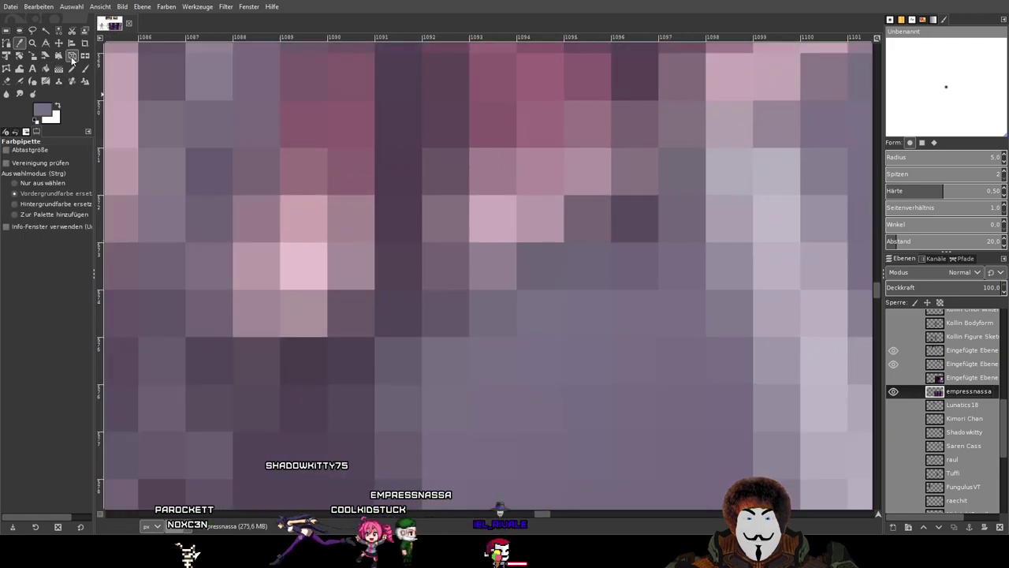
pyautogui.click(74, 71)
pyautogui.scroll(-10, 428, 201)
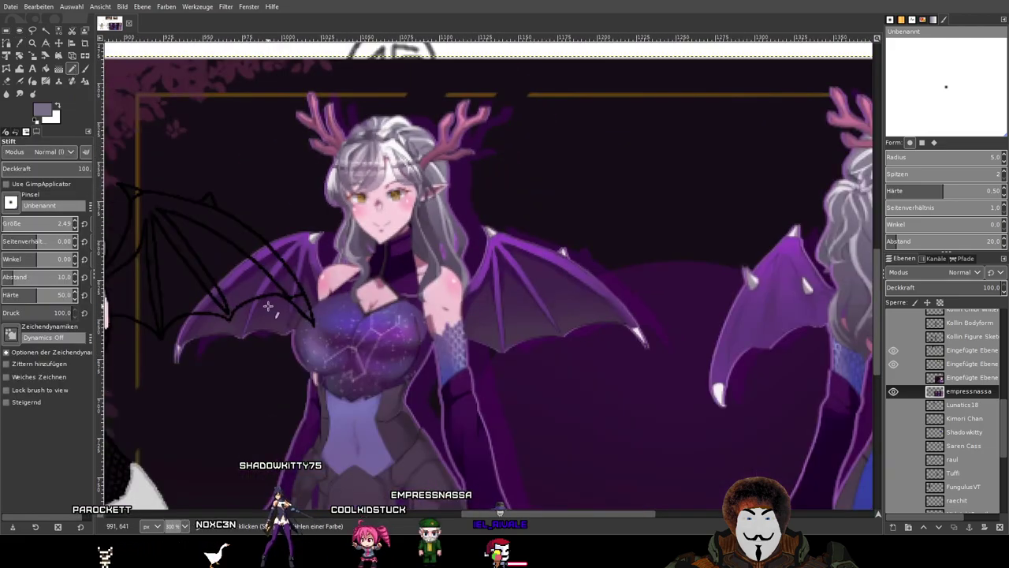
pyautogui.moveTo(272, 308); pyautogui.dragTo(796, 259)
pyautogui.scroll(-5, 907, 394)
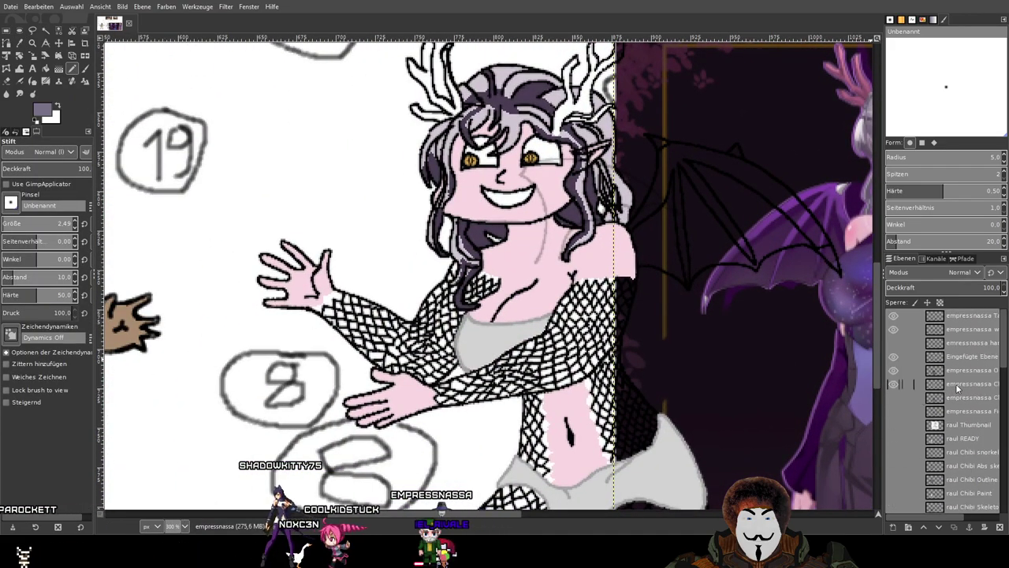
# Extend the hair strand in grey-lavender and recolour light pixels around its tip.
pyautogui.click(894, 385)
pyautogui.click(894, 385)
pyautogui.moveTo(667, 231)
pyautogui.mouseDown()
pyautogui.moveTo(491, 234)
pyautogui.moveTo(444, 253)
pyautogui.mouseUp()
pyautogui.scroll(-2, 444, 252)
pyautogui.scroll(5, 406, 225)
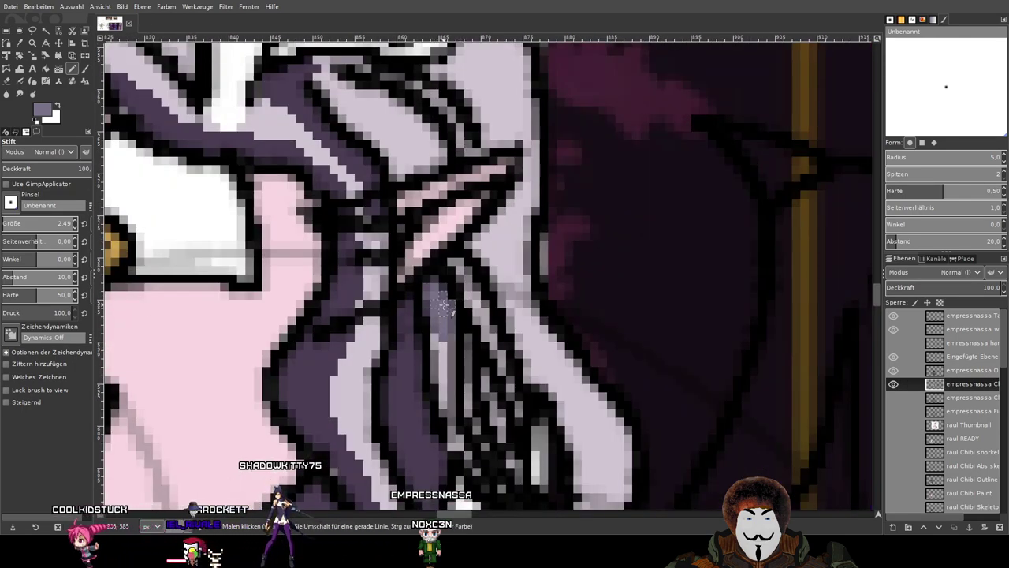
pyautogui.scroll(2, 446, 309)
pyautogui.moveTo(447, 237); pyautogui.dragTo(452, 311)
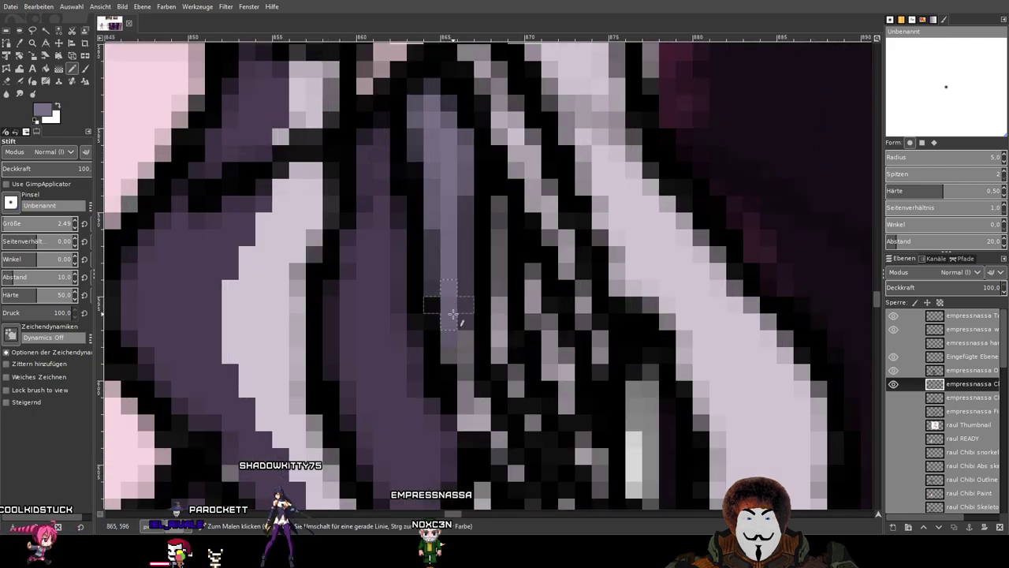
pyautogui.moveTo(486, 413); pyautogui.dragTo(483, 427)
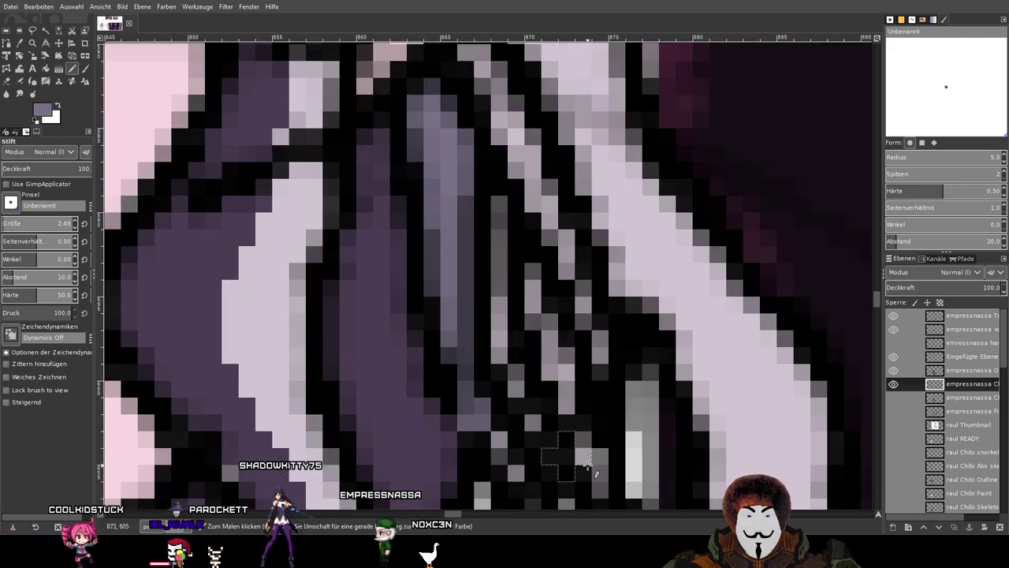
pyautogui.moveTo(562, 468); pyautogui.dragTo(513, 211)
pyautogui.moveTo(517, 268)
pyautogui.mouseDown()
pyautogui.moveTo(532, 363)
pyautogui.moveTo(490, 418)
pyautogui.moveTo(563, 426)
pyautogui.mouseUp()
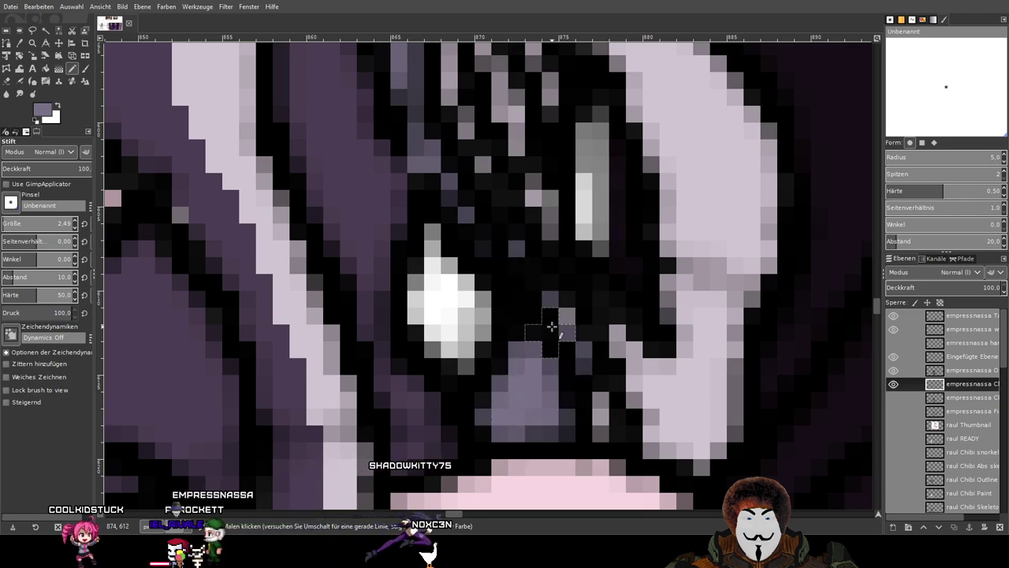
pyautogui.moveTo(594, 394); pyautogui.dragTo(604, 424)
# Cover the light area by the chibi's ear with grey-purple pixels.
pyautogui.scroll(-6, 614, 406)
pyautogui.moveTo(692, 342); pyautogui.dragTo(207, 265)
pyautogui.scroll(5, 206, 265)
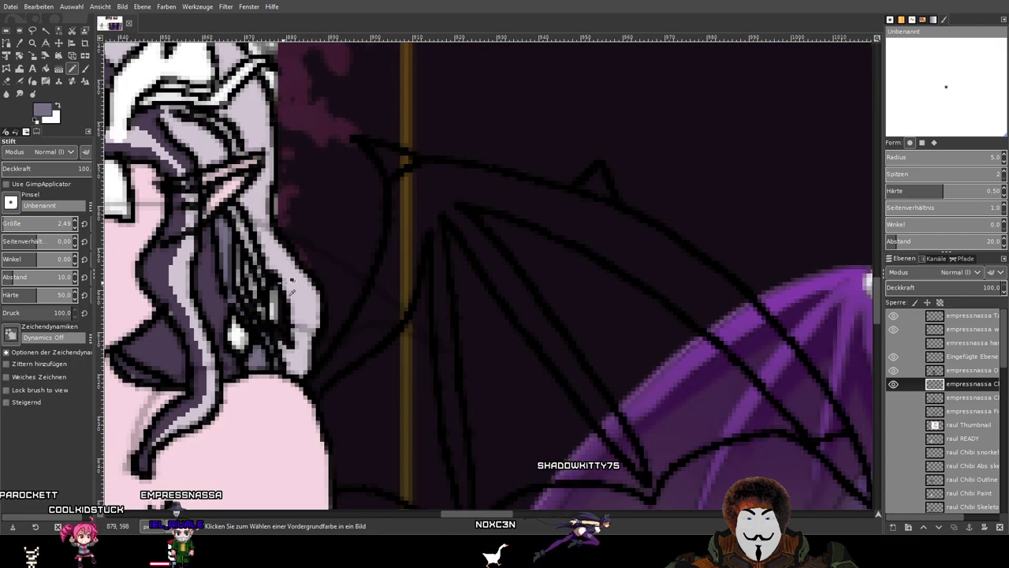
pyautogui.scroll(-3, 294, 284)
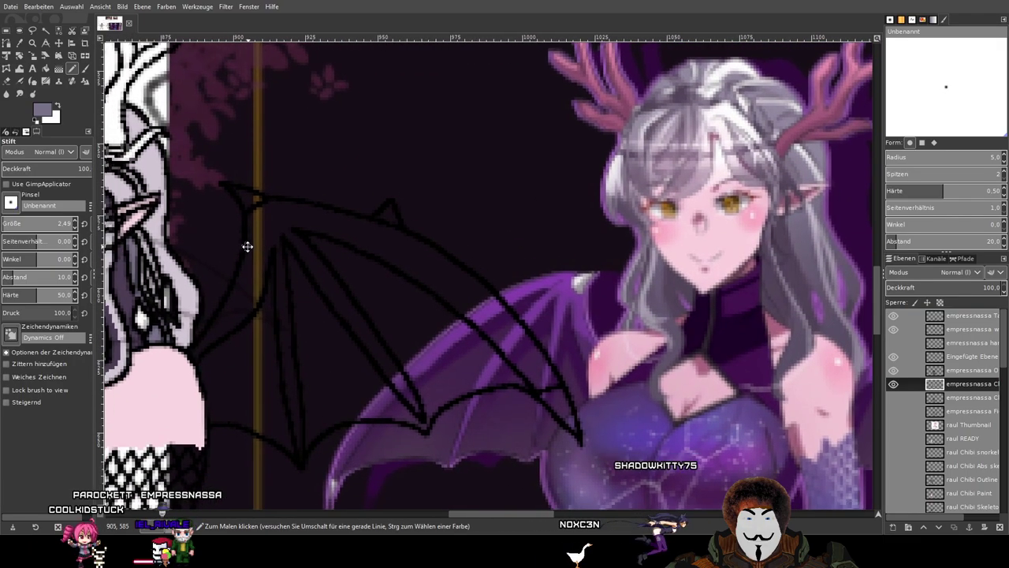
pyautogui.moveTo(247, 247); pyautogui.dragTo(377, 247)
pyautogui.scroll(3, 276, 225)
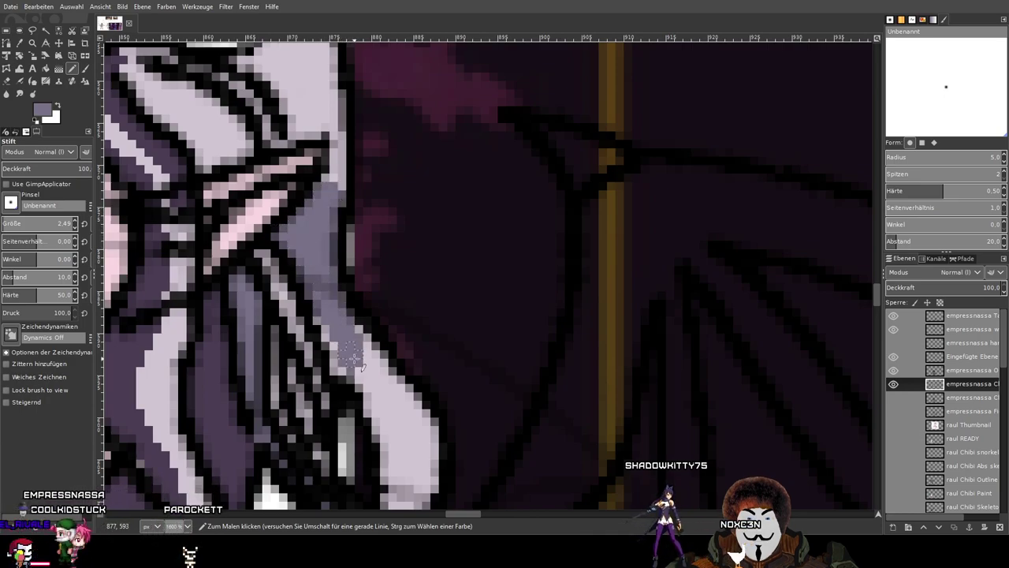
pyautogui.moveTo(351, 362)
pyautogui.mouseDown()
pyautogui.moveTo(367, 376)
pyautogui.moveTo(364, 364)
pyautogui.moveTo(384, 369)
pyautogui.moveTo(426, 417)
pyautogui.moveTo(417, 471)
pyautogui.moveTo(372, 394)
pyautogui.moveTo(383, 423)
pyautogui.moveTo(463, 214)
pyautogui.mouseUp()
pyautogui.moveTo(454, 268)
pyautogui.mouseDown()
pyautogui.moveTo(489, 251)
pyautogui.moveTo(482, 311)
pyautogui.mouseUp()
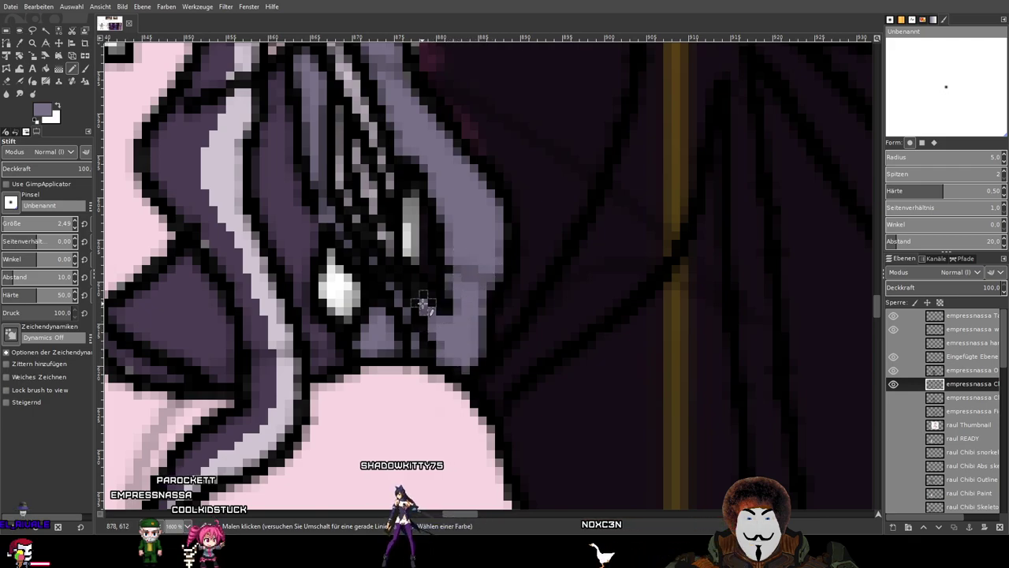
pyautogui.scroll(-5, 423, 306)
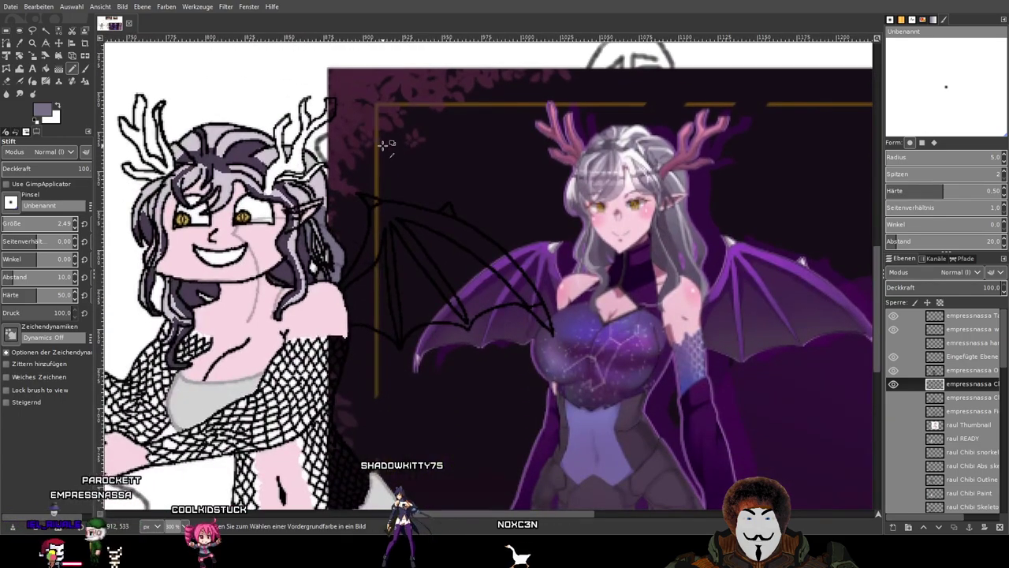
pyautogui.scroll(5, 386, 144)
pyautogui.scroll(4, 301, 156)
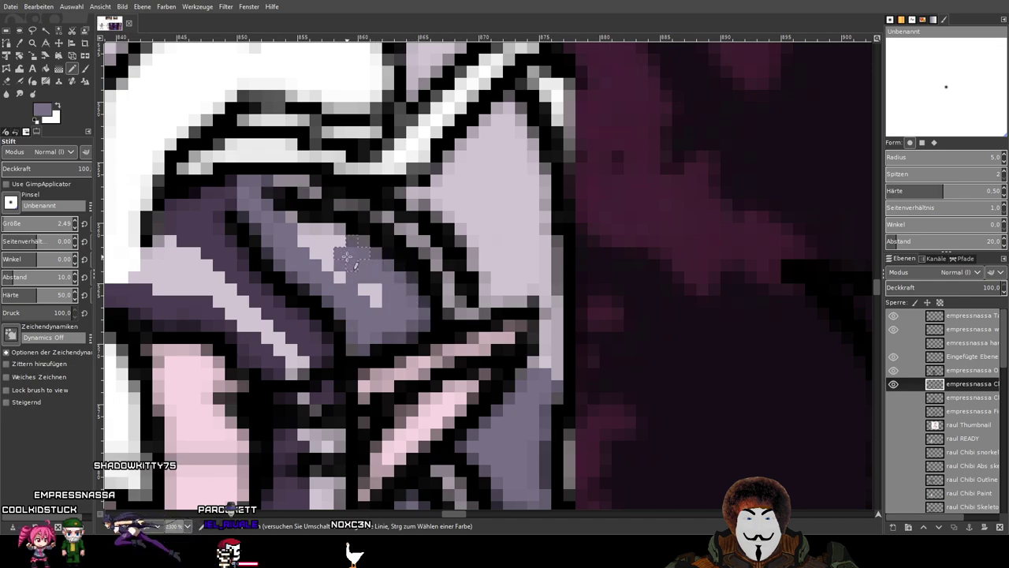
pyautogui.scroll(-3, 382, 298)
pyautogui.scroll(3, 382, 298)
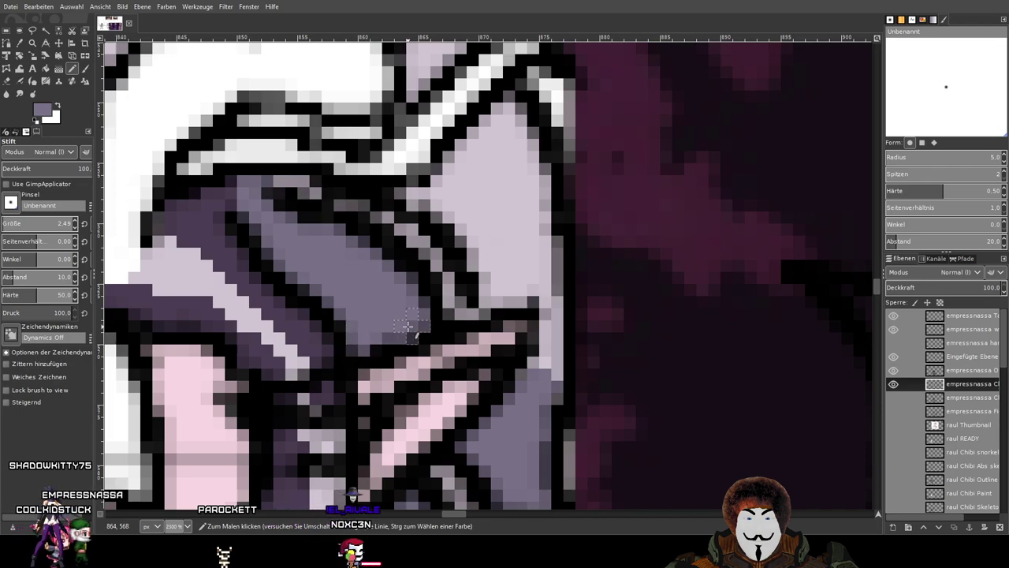
pyautogui.scroll(-5, 407, 325)
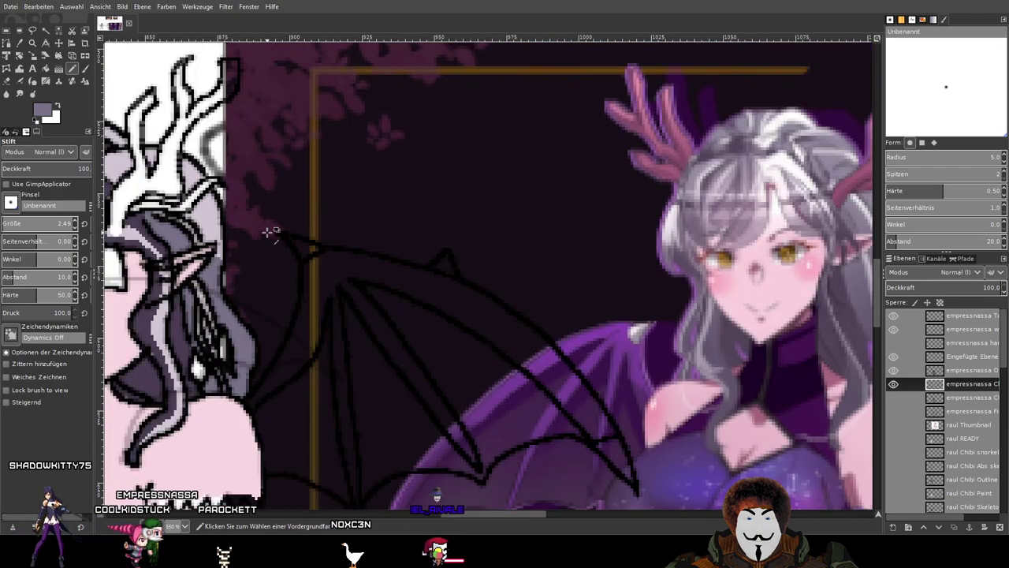
# Darken the light lavender pixels in the hair with grey-purple pencil strokes.
pyautogui.scroll(-1, 269, 231)
pyautogui.moveTo(223, 233); pyautogui.dragTo(285, 244)
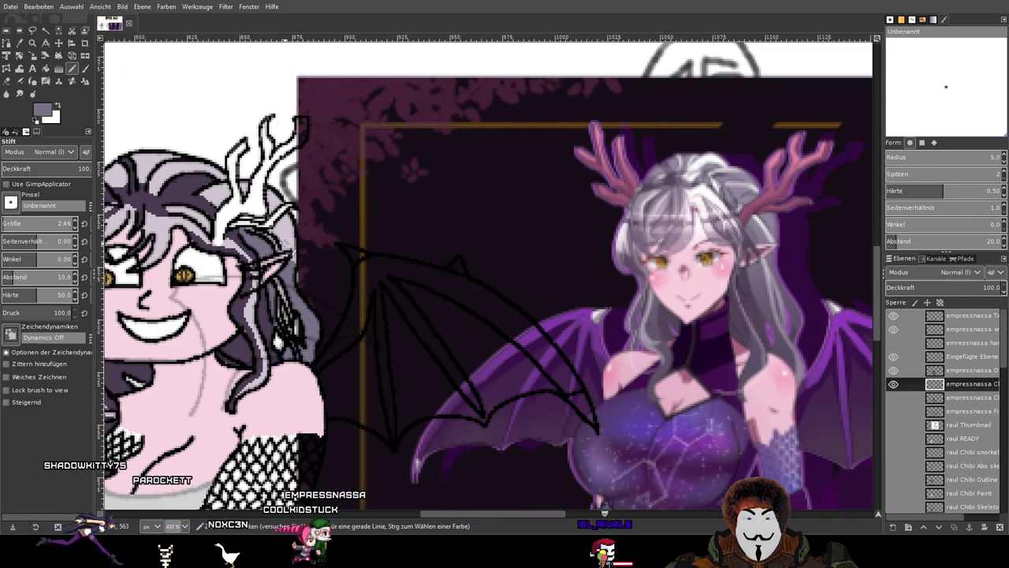
pyautogui.scroll(2, 229, 209)
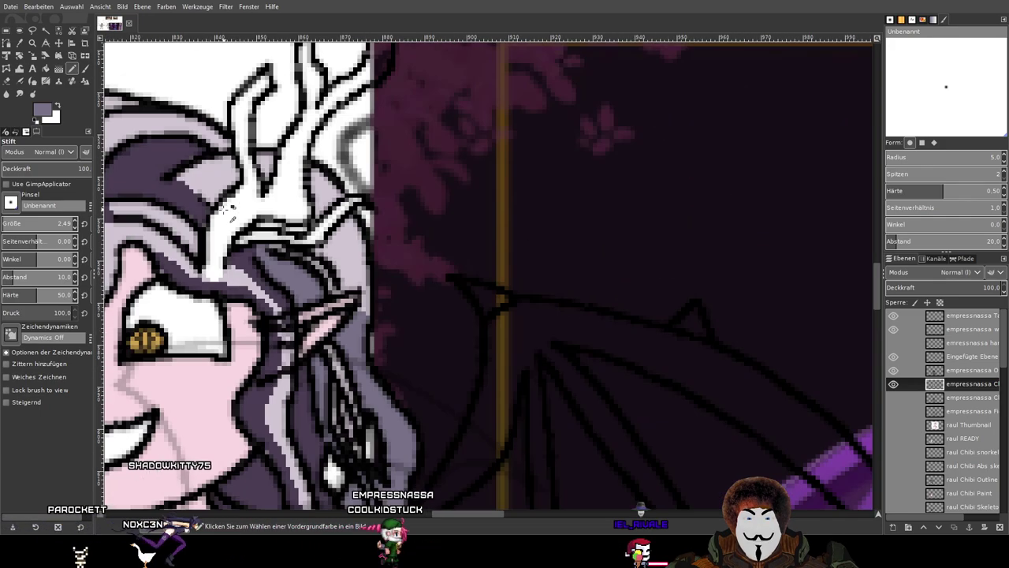
pyautogui.scroll(1, 228, 208)
pyautogui.scroll(2, 399, 263)
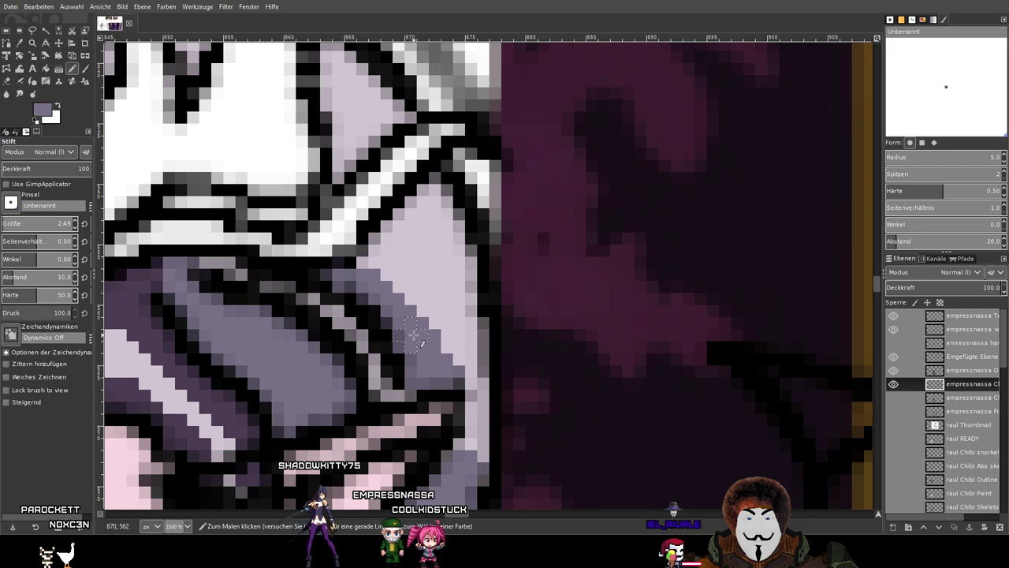
pyautogui.moveTo(475, 389)
pyautogui.mouseDown()
pyautogui.moveTo(449, 335)
pyautogui.moveTo(371, 253)
pyautogui.moveTo(394, 212)
pyautogui.moveTo(436, 190)
pyautogui.mouseUp()
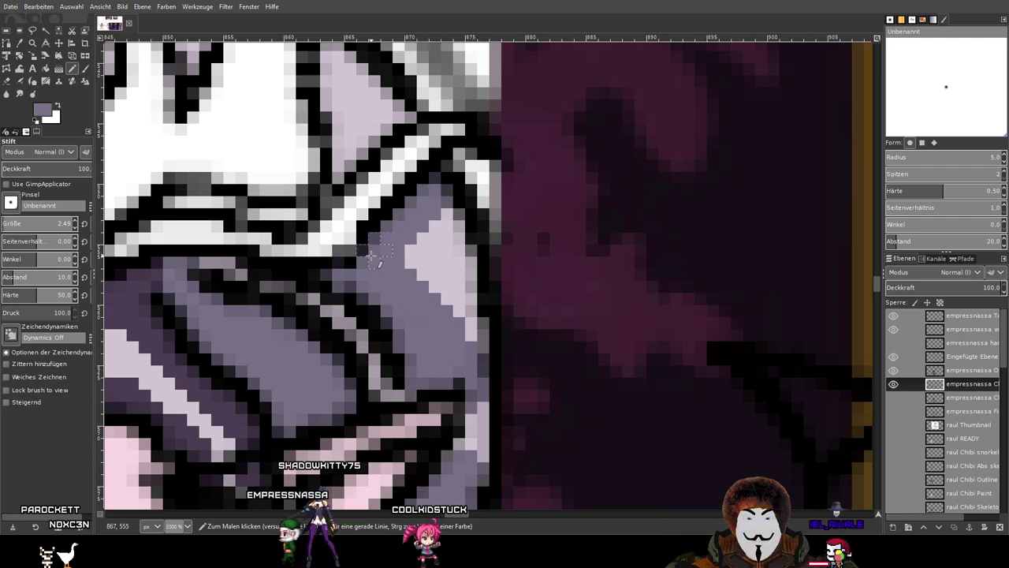
pyautogui.moveTo(367, 266)
pyautogui.mouseDown()
pyautogui.moveTo(440, 221)
pyautogui.moveTo(461, 294)
pyautogui.mouseUp()
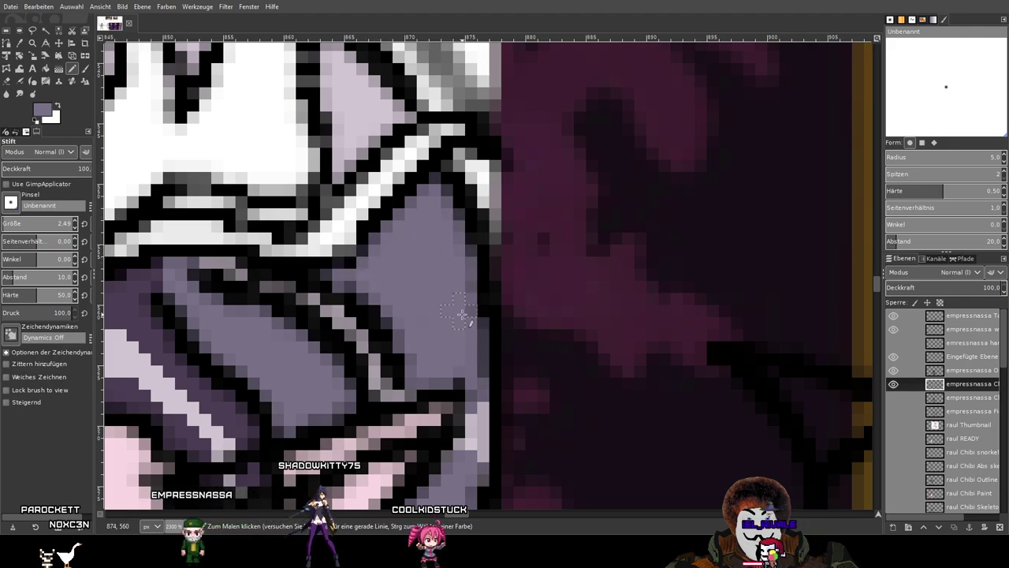
# Shade the light hair highlight and the pink gaps between strands grey-purple.
pyautogui.scroll(-5, 462, 314)
pyautogui.scroll(1, 465, 312)
pyautogui.moveTo(536, 302); pyautogui.dragTo(451, 262)
pyautogui.scroll(4, 428, 286)
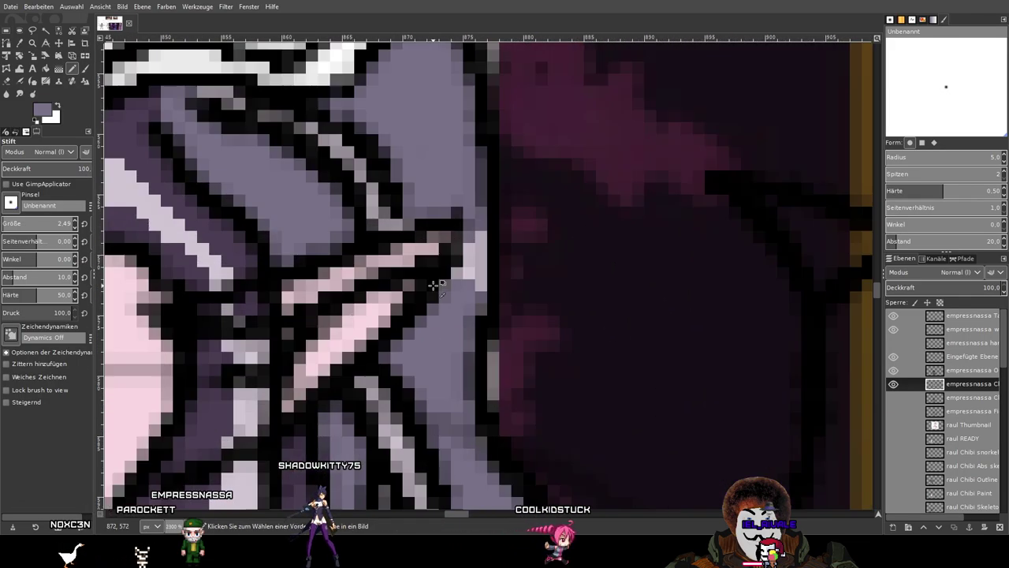
pyautogui.scroll(-4, 470, 284)
pyautogui.moveTo(490, 264); pyautogui.dragTo(410, 307)
pyautogui.scroll(1, 243, 253)
pyautogui.scroll(5, 244, 253)
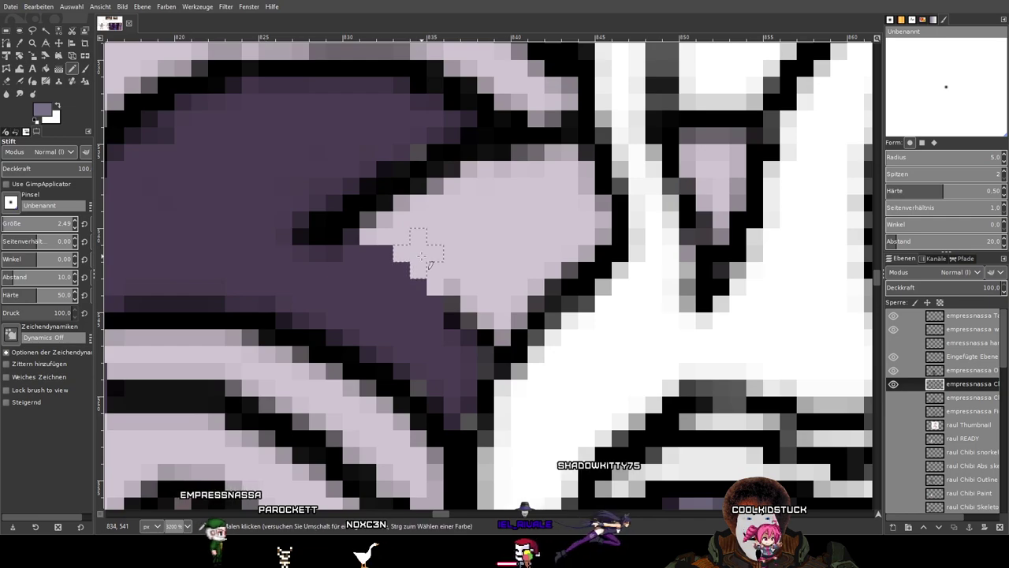
pyautogui.moveTo(418, 251)
pyautogui.mouseDown()
pyautogui.moveTo(602, 220)
pyautogui.moveTo(495, 297)
pyautogui.mouseUp()
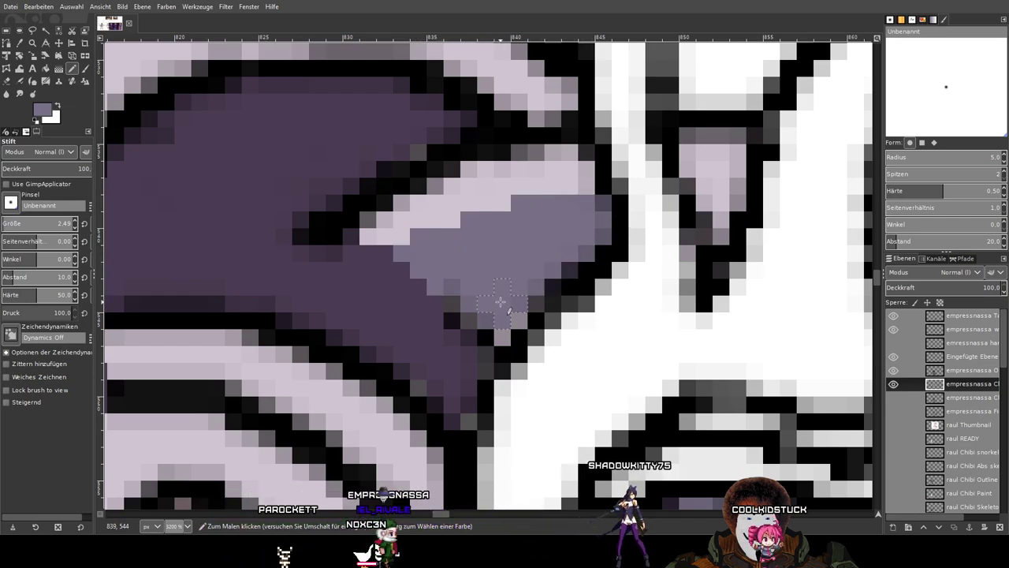
pyautogui.moveTo(543, 270); pyautogui.dragTo(358, 287)
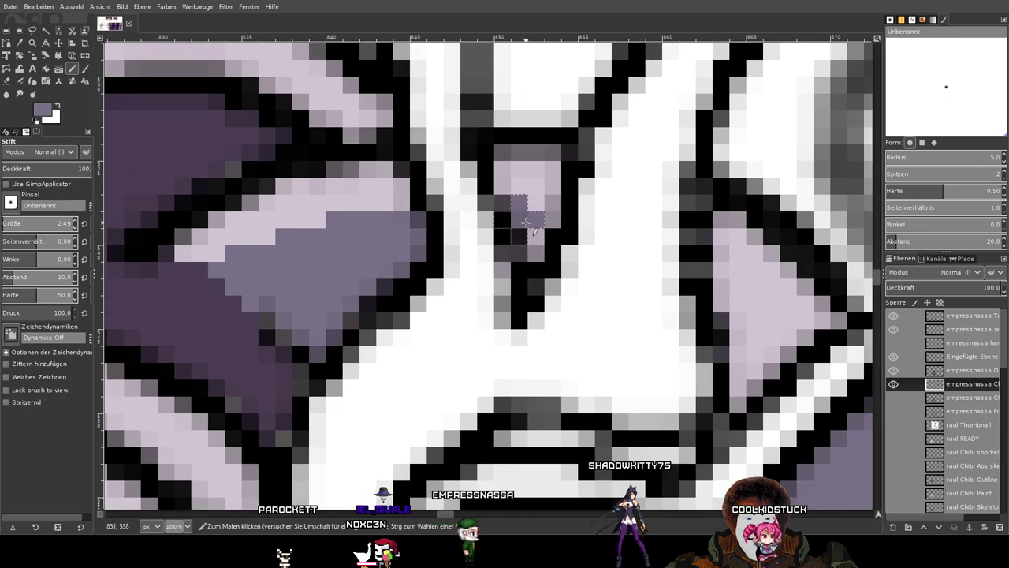
pyautogui.hscroll(3, 541, 251)
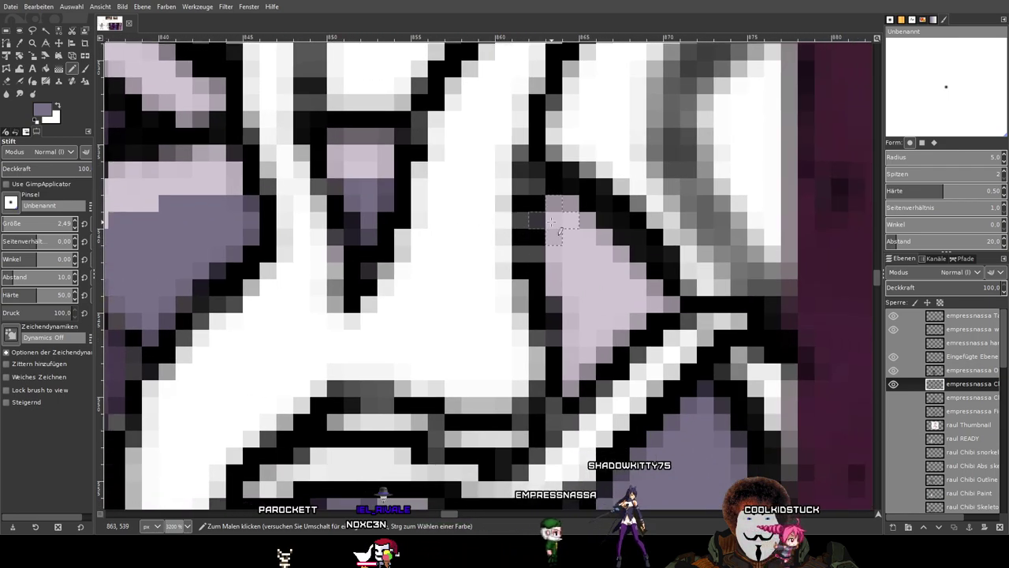
pyautogui.moveTo(552, 236); pyautogui.dragTo(594, 286)
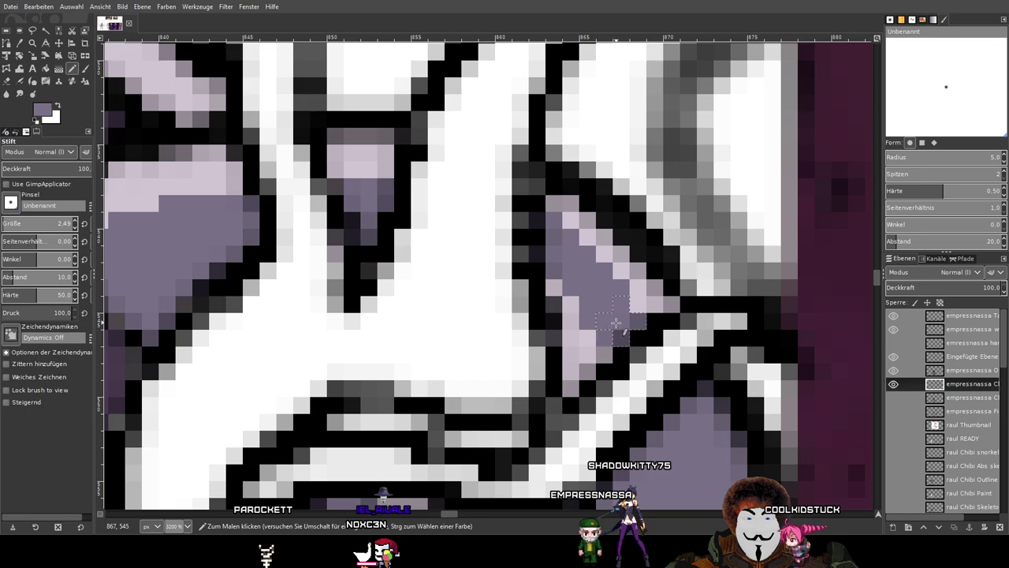
pyautogui.moveTo(579, 340); pyautogui.dragTo(563, 296)
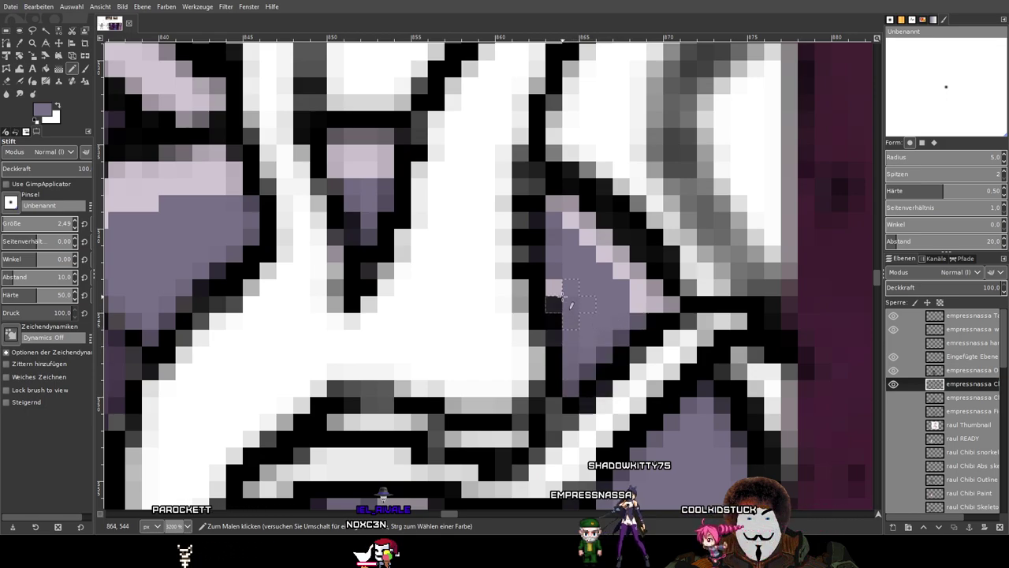
# Compare against the reference, then paint more grey-purple shading near the hair crown.
pyautogui.scroll(-5, 557, 283)
pyautogui.moveTo(576, 168); pyautogui.dragTo(63, 151)
pyautogui.scroll(-2, 134, 167)
pyautogui.moveTo(179, 179); pyautogui.dragTo(259, 213)
pyautogui.scroll(-1, 367, 226)
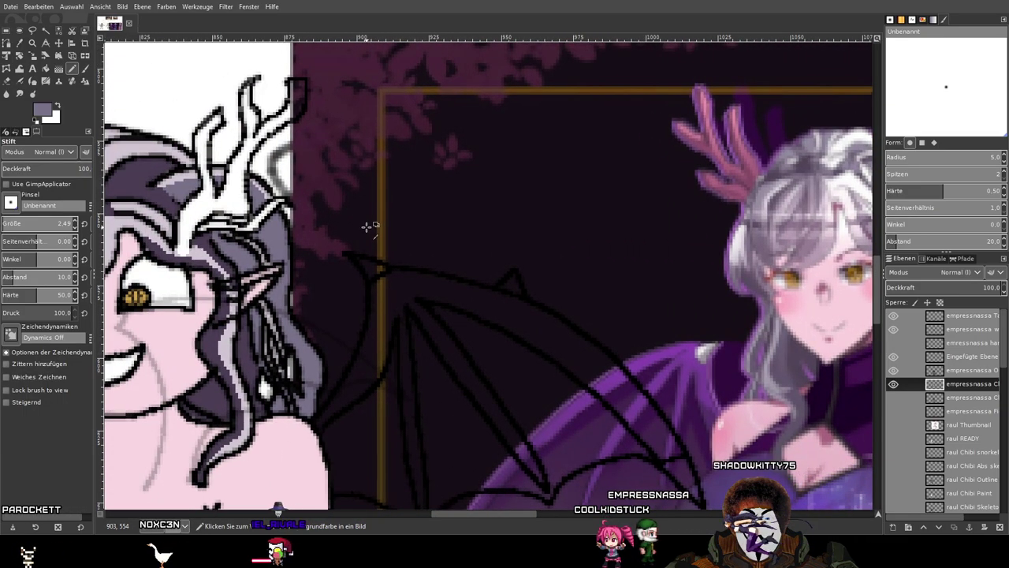
pyautogui.scroll(-1, 266, 207)
pyautogui.moveTo(266, 206); pyautogui.dragTo(348, 238)
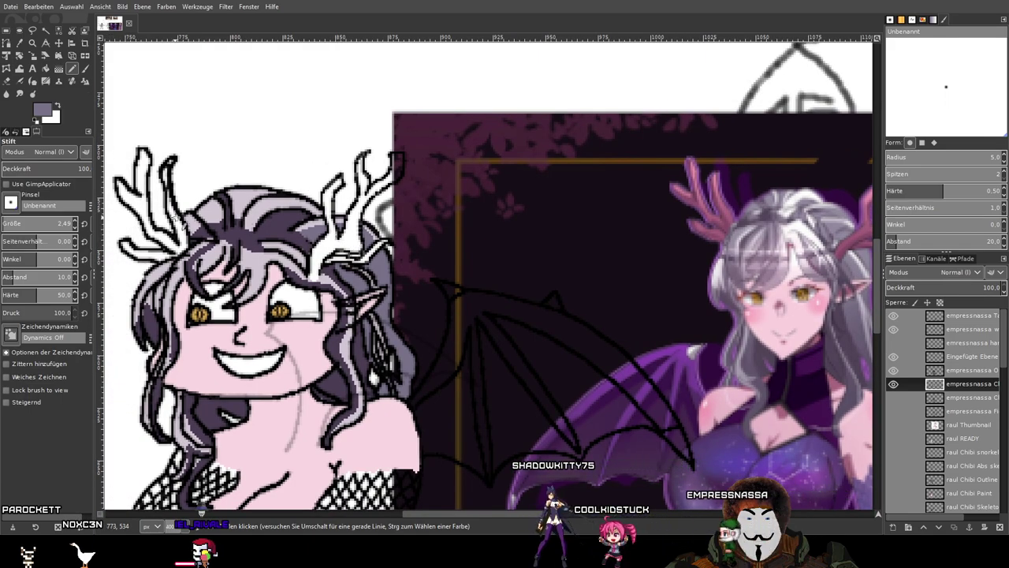
pyautogui.scroll(7, 170, 240)
pyautogui.moveTo(273, 207)
pyautogui.mouseDown()
pyautogui.moveTo(291, 179)
pyautogui.moveTo(258, 237)
pyautogui.moveTo(314, 234)
pyautogui.moveTo(364, 261)
pyautogui.moveTo(382, 293)
pyautogui.moveTo(379, 305)
pyautogui.moveTo(304, 294)
pyautogui.moveTo(290, 320)
pyautogui.moveTo(324, 304)
pyautogui.moveTo(337, 341)
pyautogui.moveTo(315, 369)
pyautogui.mouseUp()
pyautogui.scroll(-5, 438, 244)
pyautogui.moveTo(851, 252); pyautogui.dragTo(264, 222)
pyautogui.scroll(-1, 361, 221)
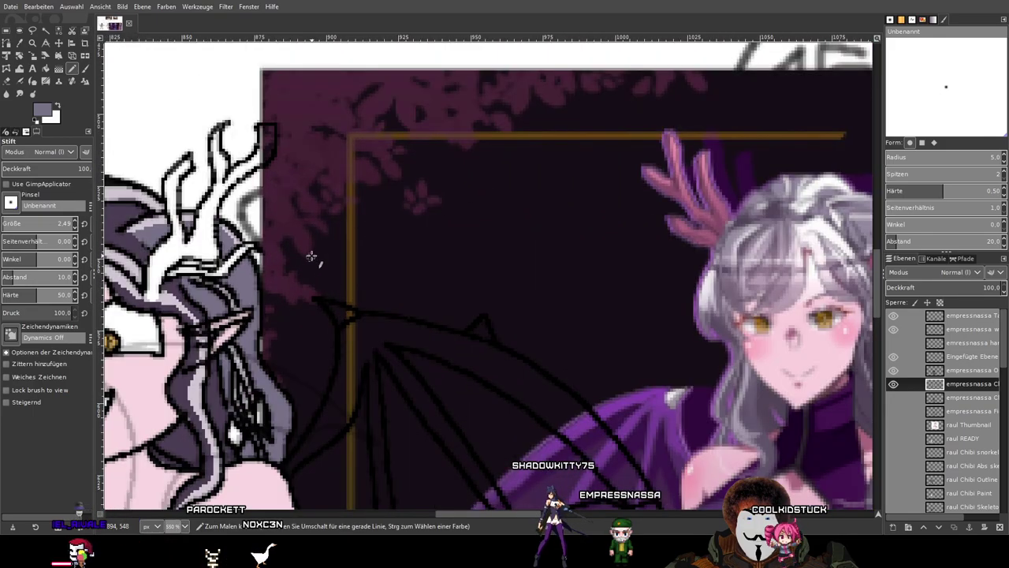
# Fill part of the light lavender wedge at the top of the hair with purple.
pyautogui.hscroll(-6, 312, 256)
pyautogui.scroll(5, 347, 203)
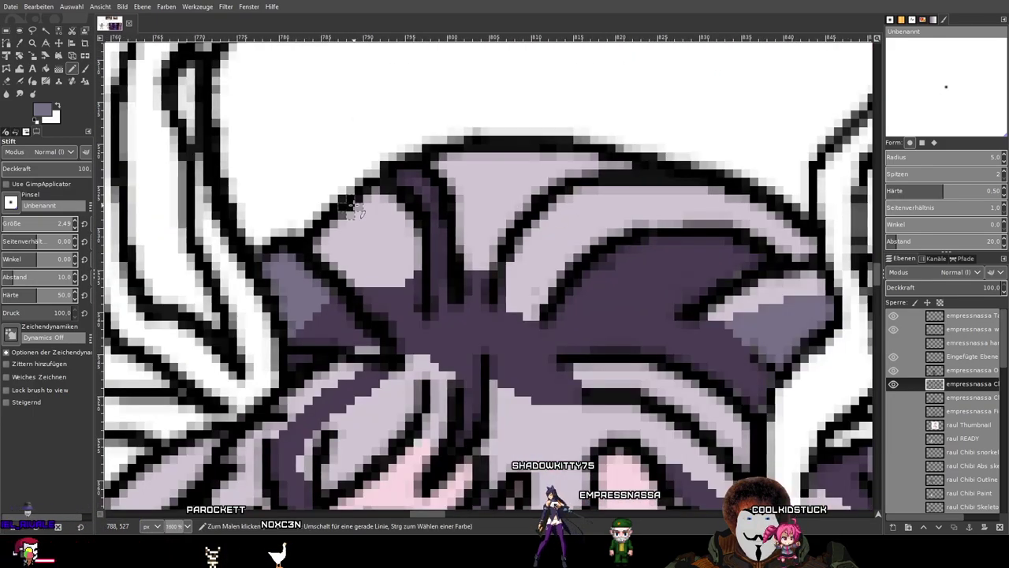
pyautogui.scroll(-5, 351, 207)
pyautogui.hscroll(6, 292, 227)
pyautogui.hscroll(-6, 612, 257)
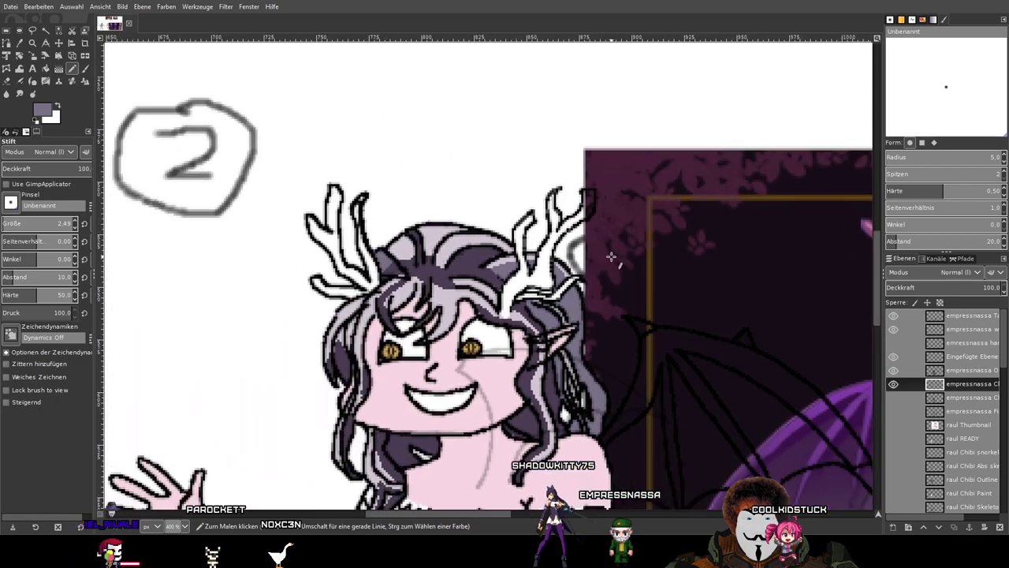
pyautogui.scroll(4, 612, 256)
pyautogui.scroll(-4, 611, 256)
pyautogui.hscroll(6, 395, 252)
pyautogui.scroll(2, 224, 244)
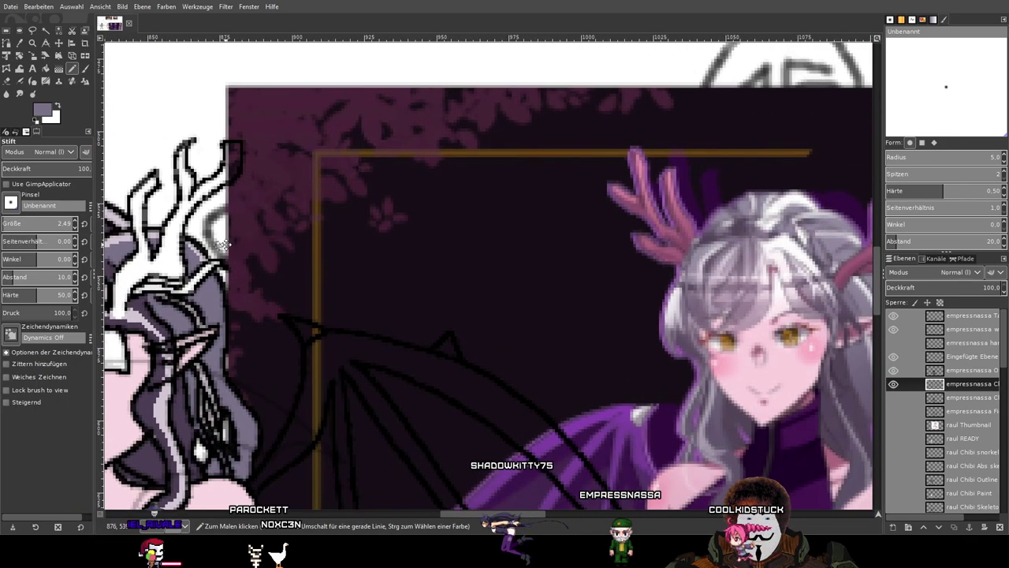
pyautogui.moveTo(225, 244); pyautogui.dragTo(645, 241)
pyautogui.scroll(6, 414, 205)
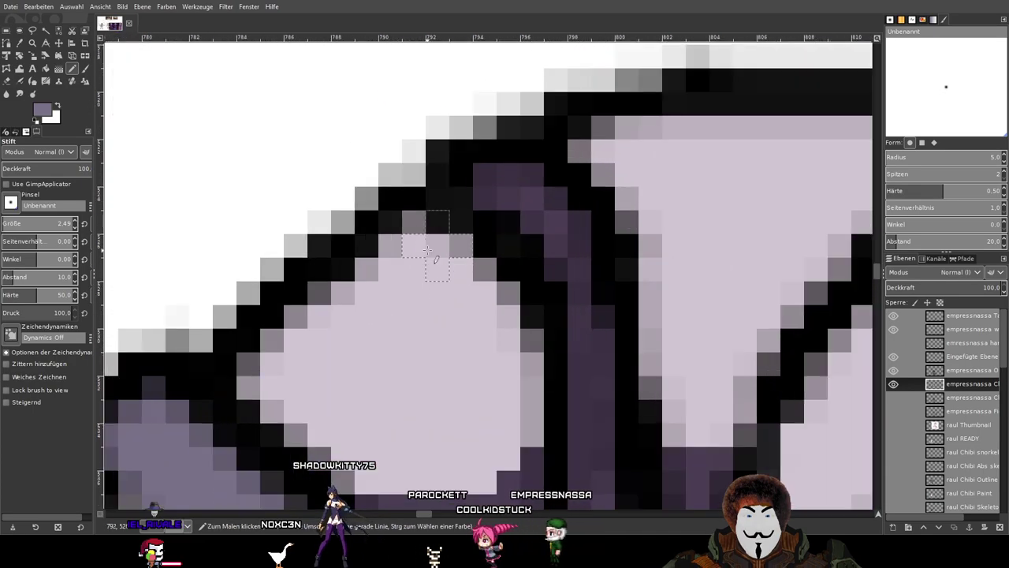
pyautogui.moveTo(426, 251); pyautogui.dragTo(303, 357)
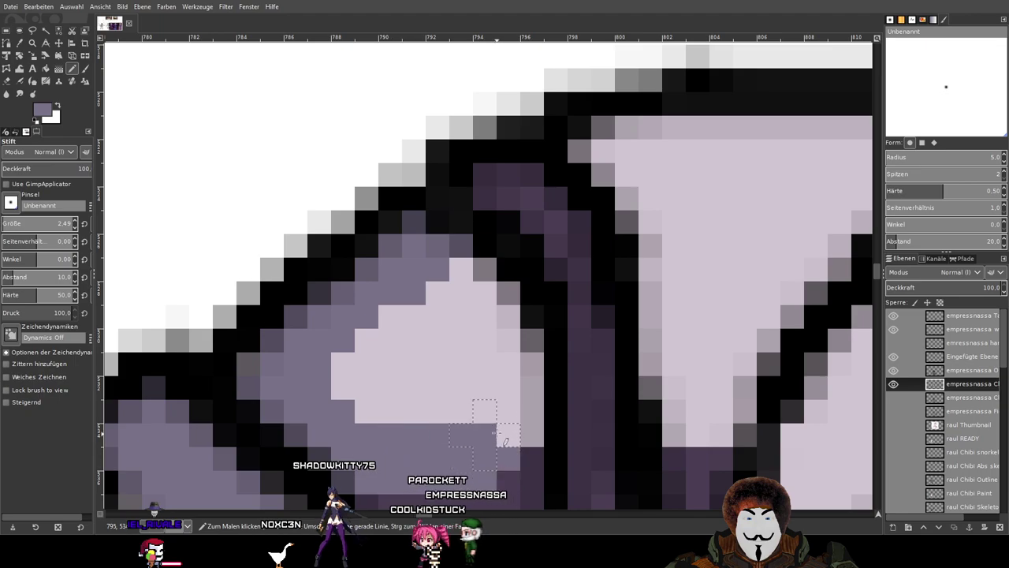
pyautogui.moveTo(514, 422)
pyautogui.mouseDown()
pyautogui.moveTo(519, 367)
pyautogui.moveTo(479, 292)
pyautogui.moveTo(396, 307)
pyautogui.moveTo(351, 378)
pyautogui.moveTo(467, 391)
pyautogui.moveTo(386, 319)
pyautogui.mouseUp()
# Add a darker purple streak down a crown hair strand after checking the reference portrait.
pyautogui.scroll(-5, 457, 334)
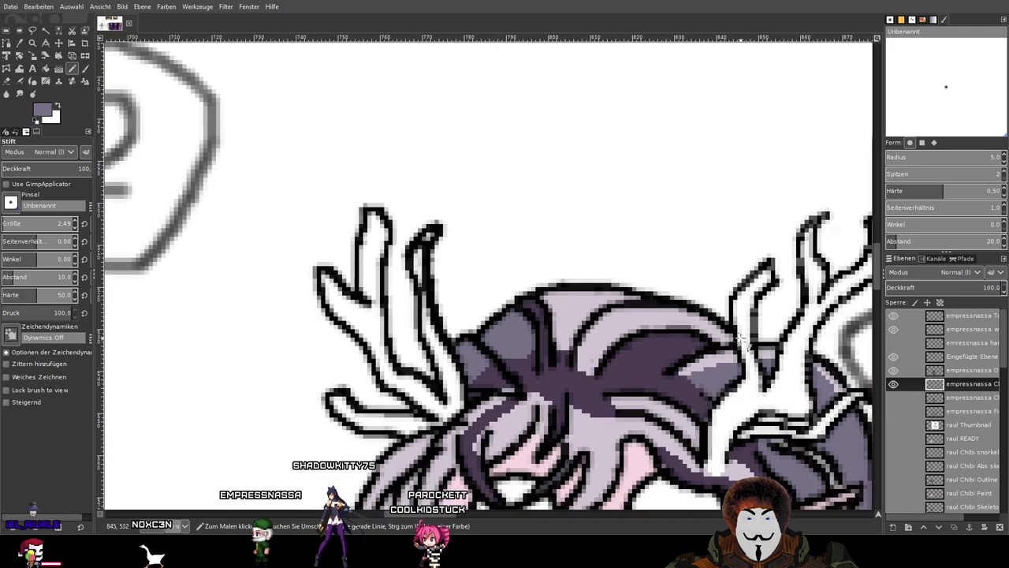
pyautogui.moveTo(741, 339); pyautogui.dragTo(0, 256)
pyautogui.moveTo(403, 272); pyautogui.dragTo(688, 286)
pyautogui.moveTo(233, 273)
pyautogui.mouseDown()
pyautogui.moveTo(597, 292)
pyautogui.moveTo(239, 254)
pyautogui.mouseUp()
pyautogui.scroll(3, 356, 250)
pyautogui.scroll(-5, 356, 250)
pyautogui.hscroll(-1, 247, 254)
pyautogui.scroll(3, 354, 270)
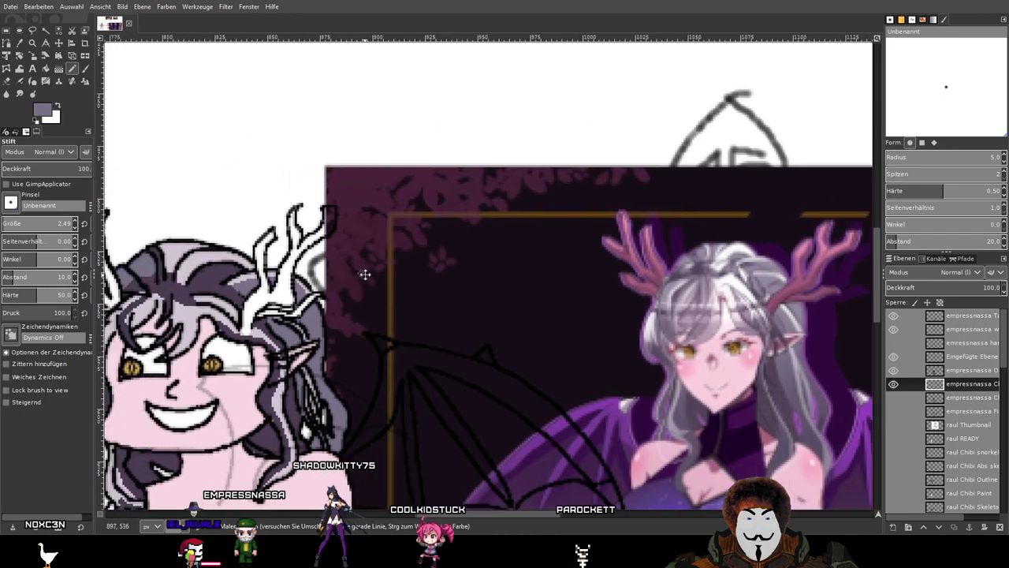
pyautogui.scroll(2, 346, 306)
pyautogui.hscroll(-3, 347, 306)
pyautogui.scroll(2, 390, 327)
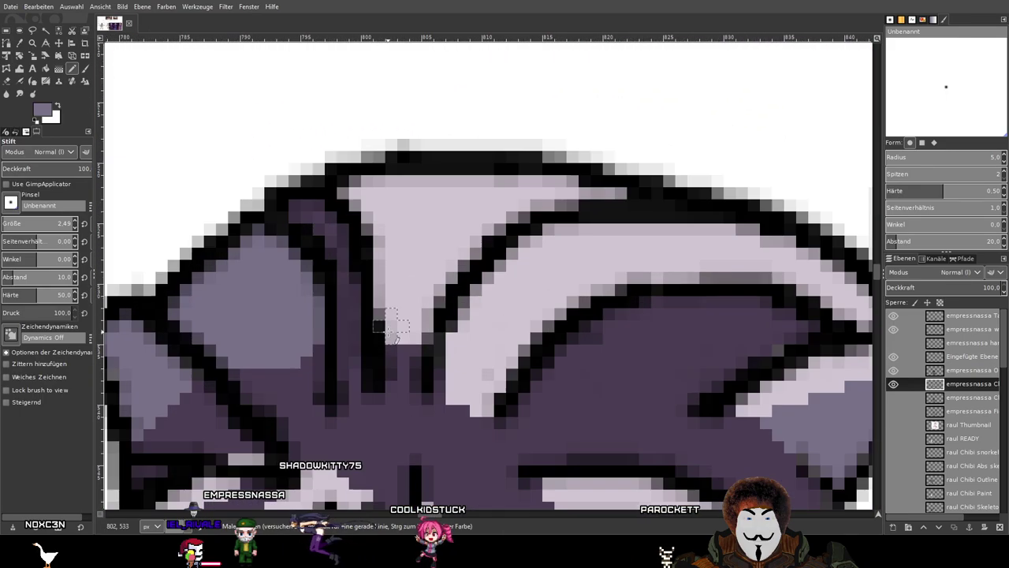
pyautogui.moveTo(404, 322); pyautogui.dragTo(395, 294)
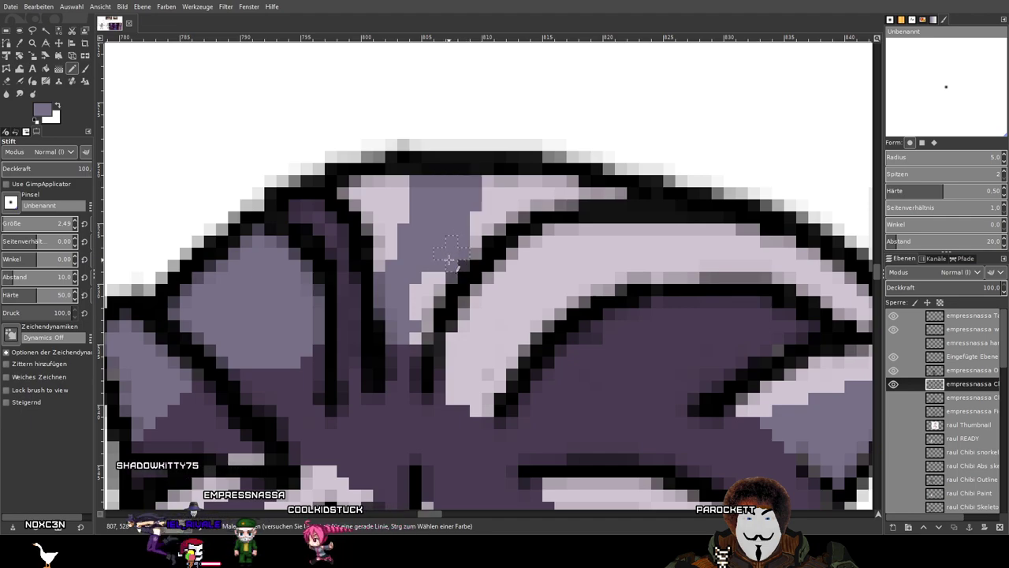
pyautogui.scroll(-5, 501, 237)
pyautogui.scroll(1, 615, 253)
pyautogui.moveTo(616, 253); pyautogui.dragTo(327, 208)
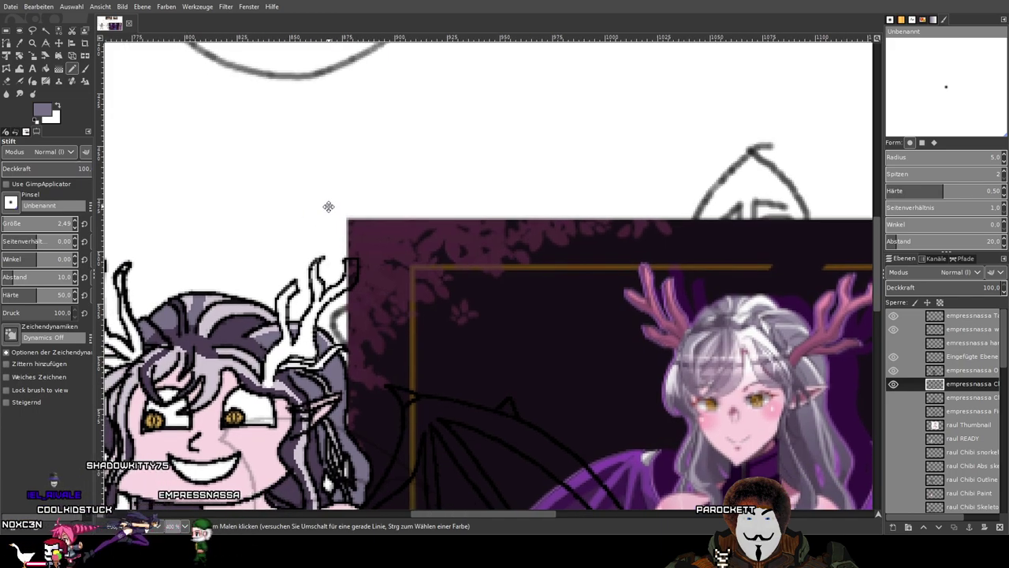
# Pan toward the neighbouring drawings and make the snorkel-wearing chibi layer visible.
pyautogui.moveTo(328, 207); pyautogui.dragTo(438, 120)
pyautogui.moveTo(402, 259); pyautogui.dragTo(487, 181)
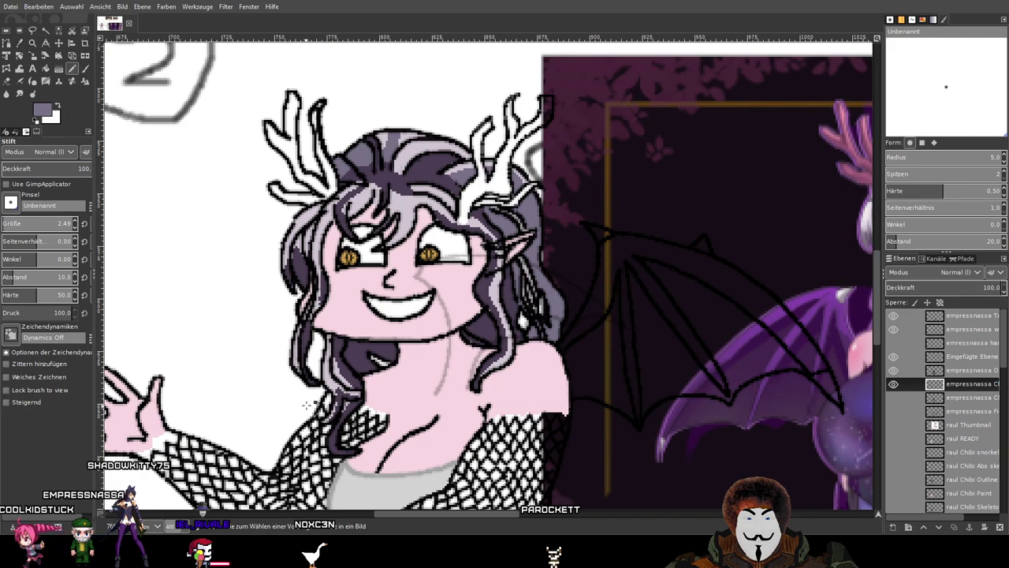
pyautogui.moveTo(548, 302); pyautogui.dragTo(391, 334)
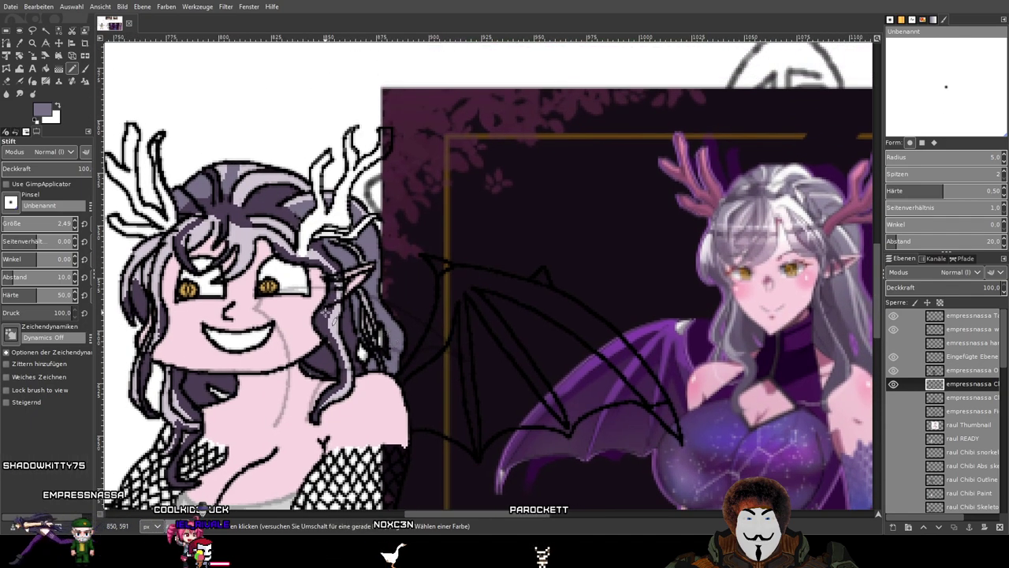
pyautogui.moveTo(354, 301); pyautogui.dragTo(333, 328)
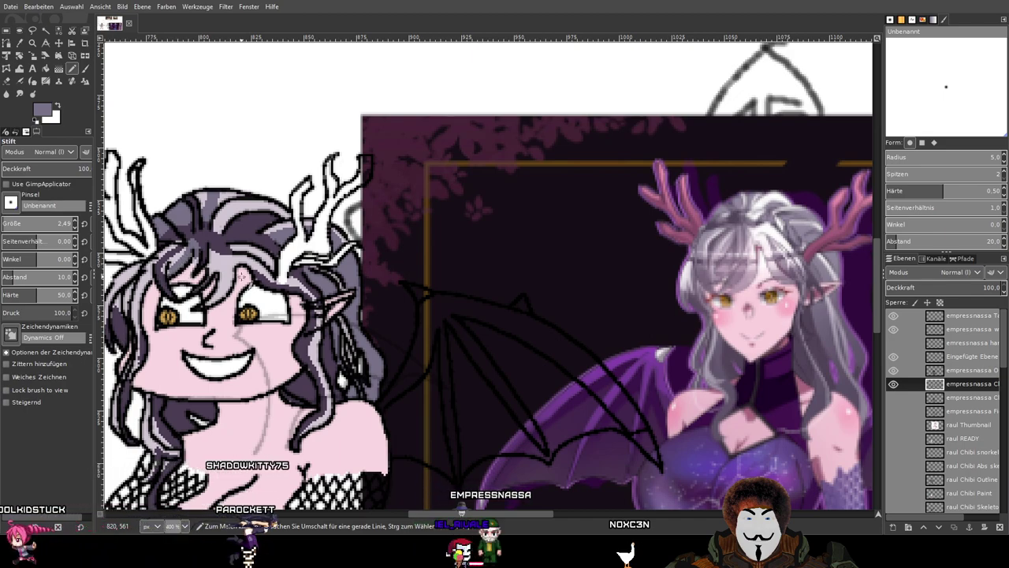
pyautogui.moveTo(242, 276)
pyautogui.mouseDown()
pyautogui.moveTo(269, 275)
pyautogui.moveTo(260, 307)
pyautogui.mouseUp()
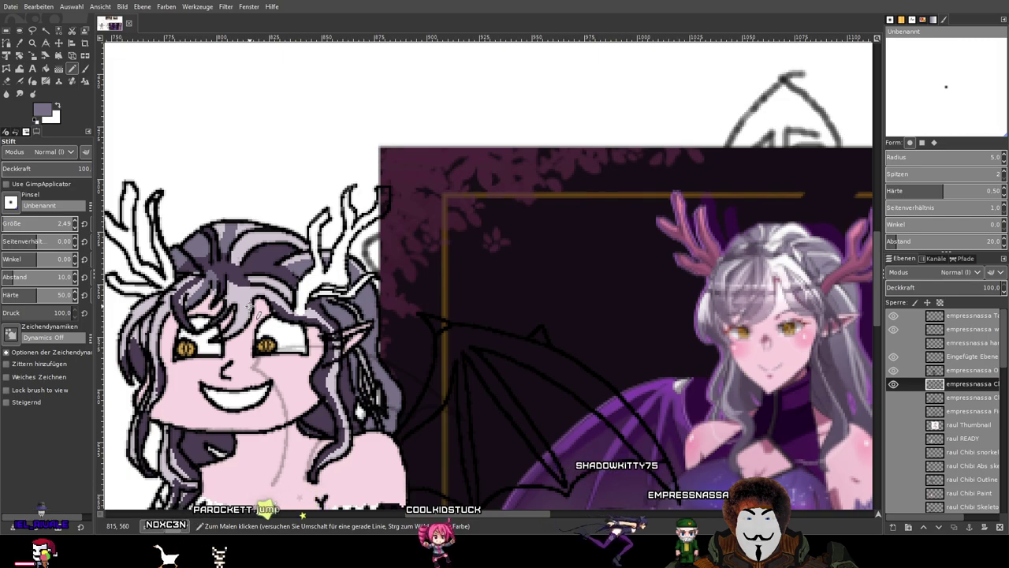
pyautogui.moveTo(272, 315); pyautogui.dragTo(624, 288)
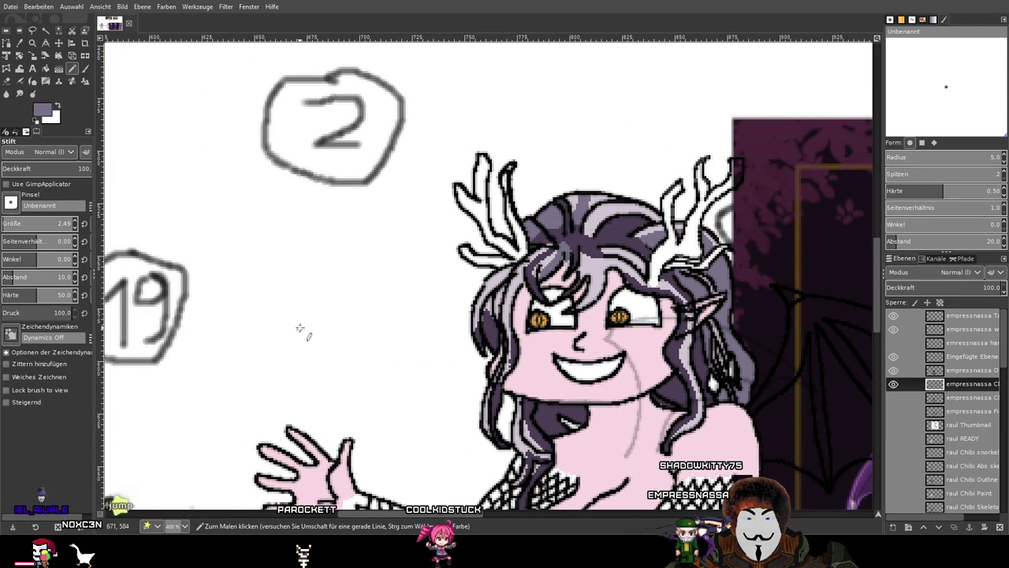
pyautogui.moveTo(300, 327); pyautogui.dragTo(763, 294)
pyautogui.moveTo(461, 341); pyautogui.dragTo(277, 292)
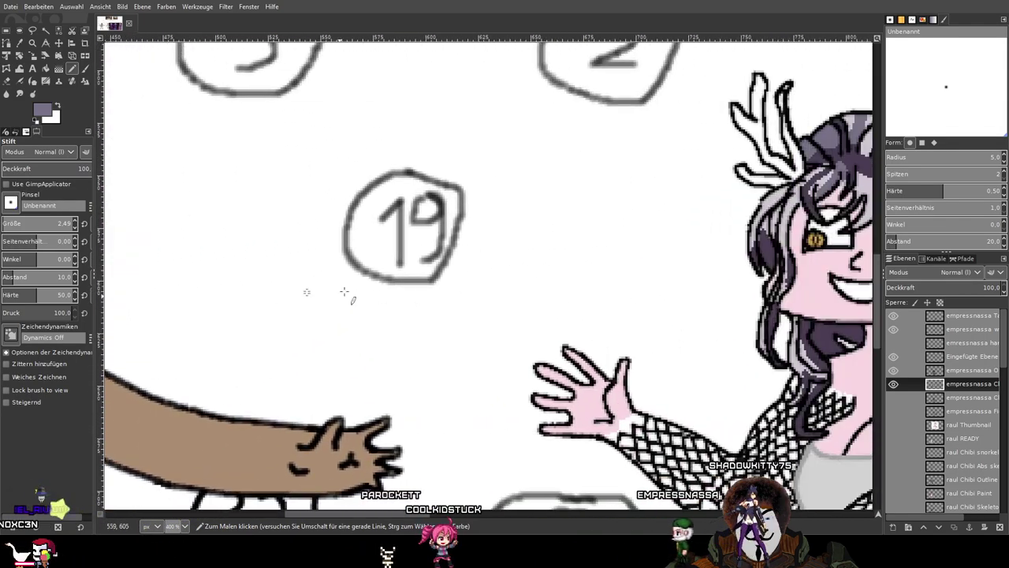
pyautogui.click(893, 438)
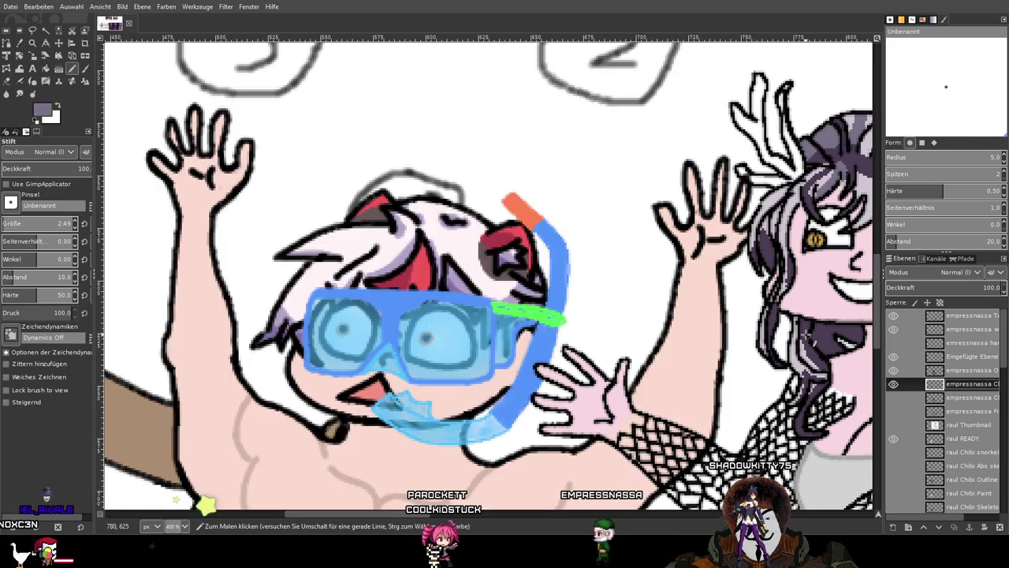
# Switch to the soft Paintbrush with stroke smoothing at weight 39.
pyautogui.hscroll(1, 804, 335)
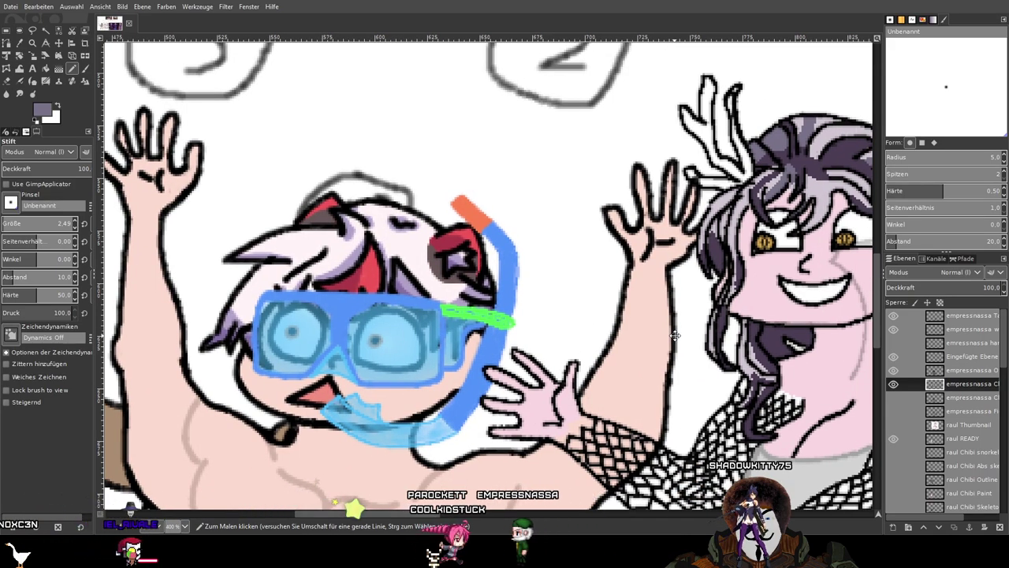
pyautogui.moveTo(675, 335)
pyautogui.mouseDown()
pyautogui.moveTo(609, 339)
pyautogui.moveTo(340, 428)
pyautogui.mouseUp()
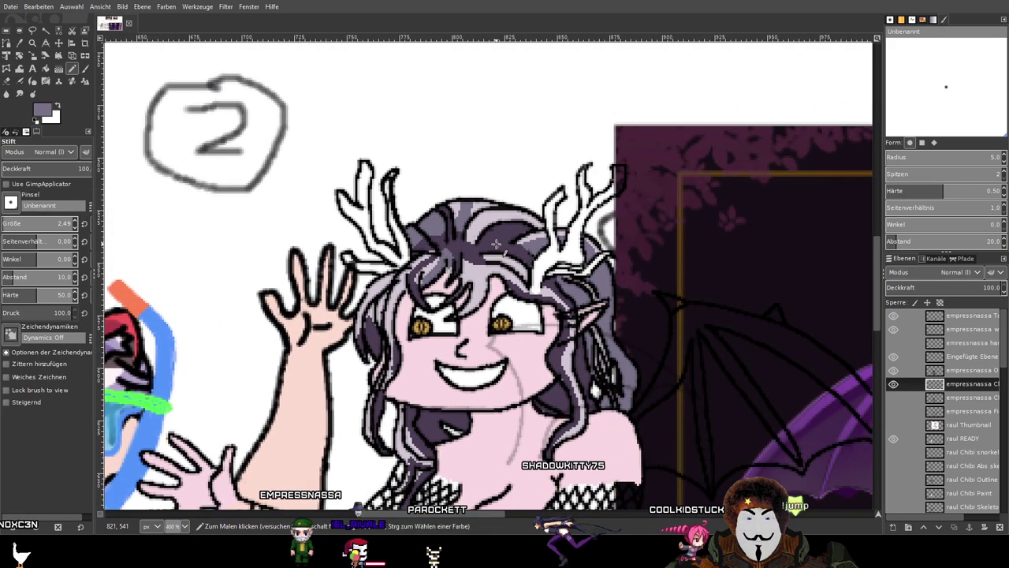
pyautogui.scroll(4, 485, 249)
pyautogui.scroll(-1, 477, 255)
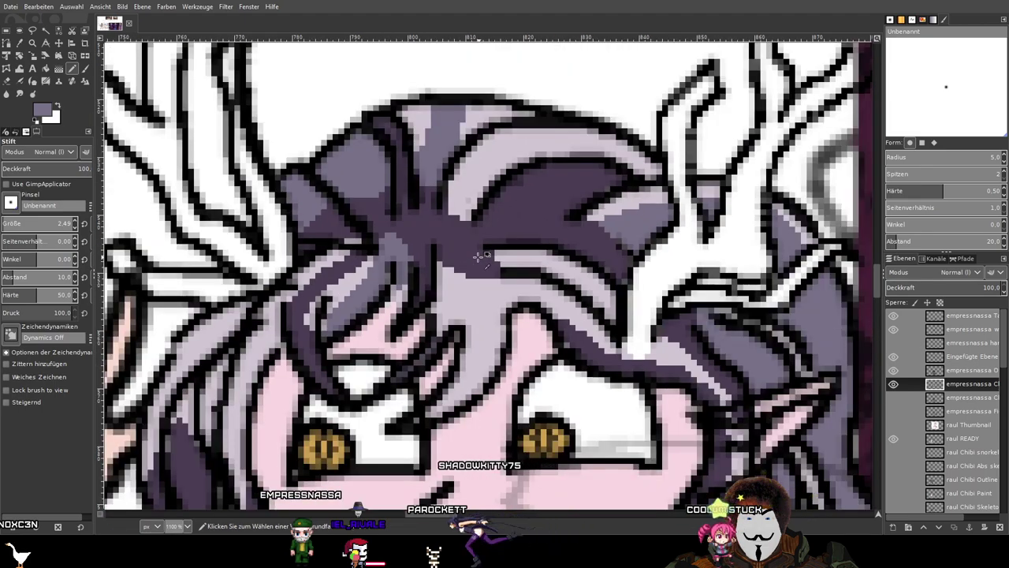
pyautogui.scroll(-1, 478, 255)
pyautogui.click(83, 73)
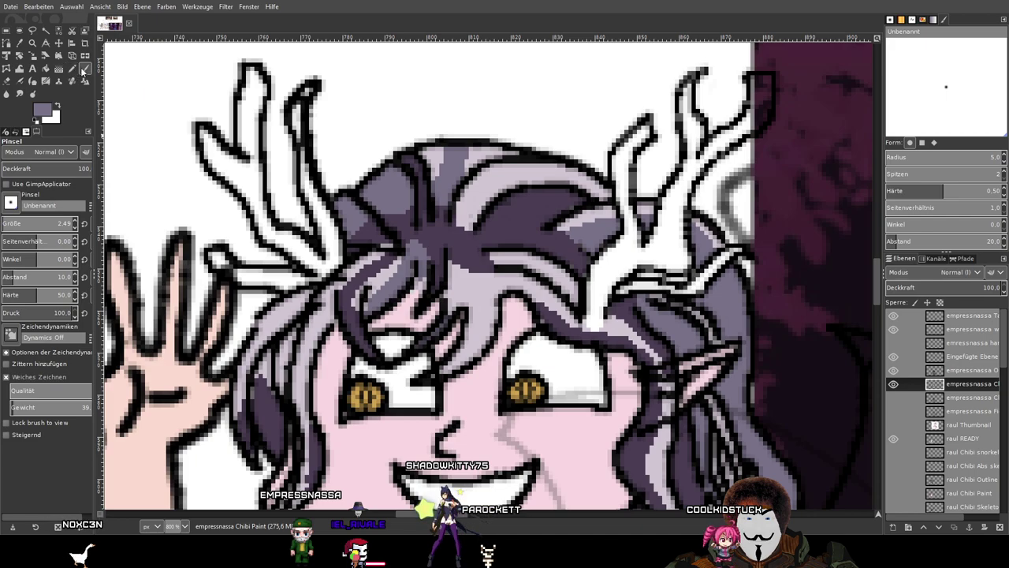
# Sample the near-white hair of the reference portrait as the paint colour.
pyautogui.scroll(-3, 729, 289)
pyautogui.moveTo(729, 290); pyautogui.dragTo(354, 157)
pyautogui.moveTo(698, 187); pyautogui.dragTo(701, 277)
pyautogui.scroll(-15, 972, 428)
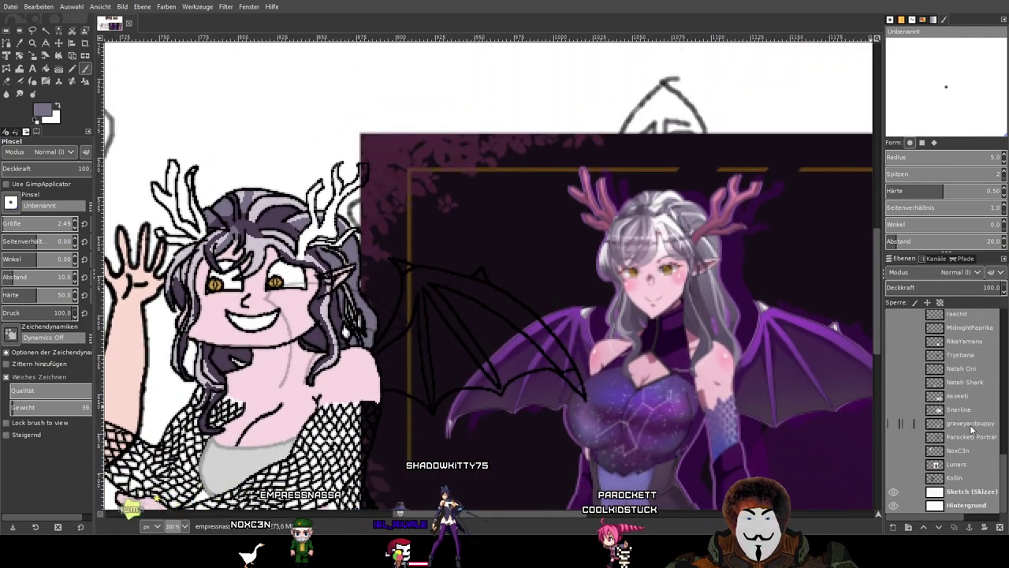
pyautogui.scroll(5, 971, 426)
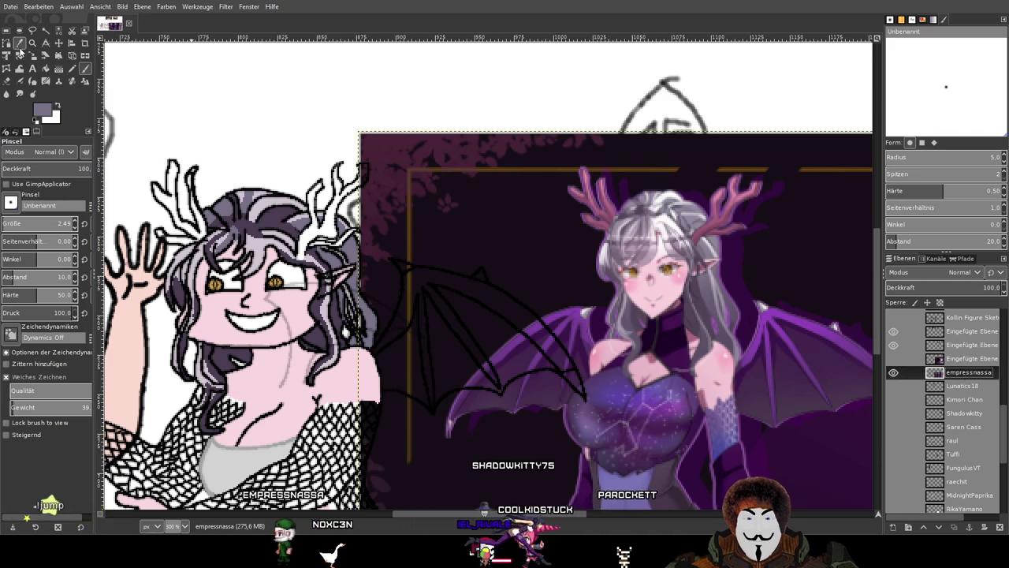
pyautogui.press('o')
pyautogui.scroll(4, 669, 223)
pyautogui.scroll(2, 670, 220)
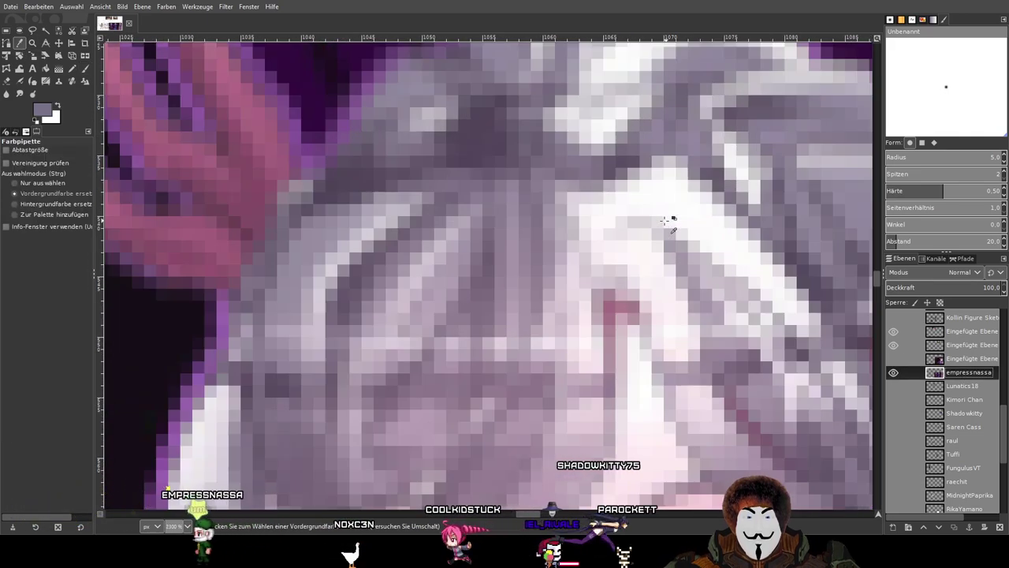
pyautogui.click(683, 198)
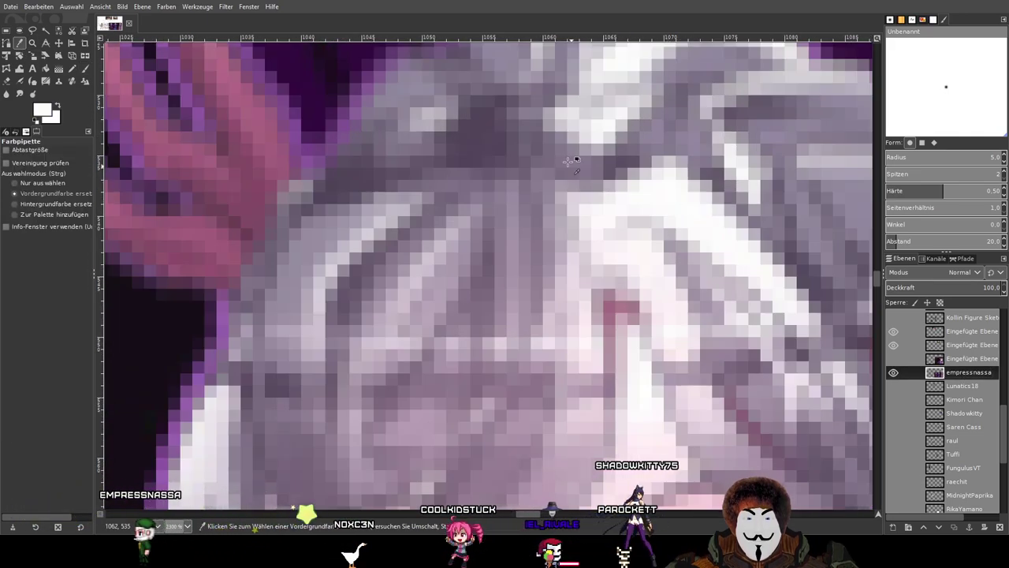
# Return to the Pencil and hide, then show, the chibi's colour layer to check the line art.
pyautogui.click(73, 70)
pyautogui.scroll(-12, 653, 318)
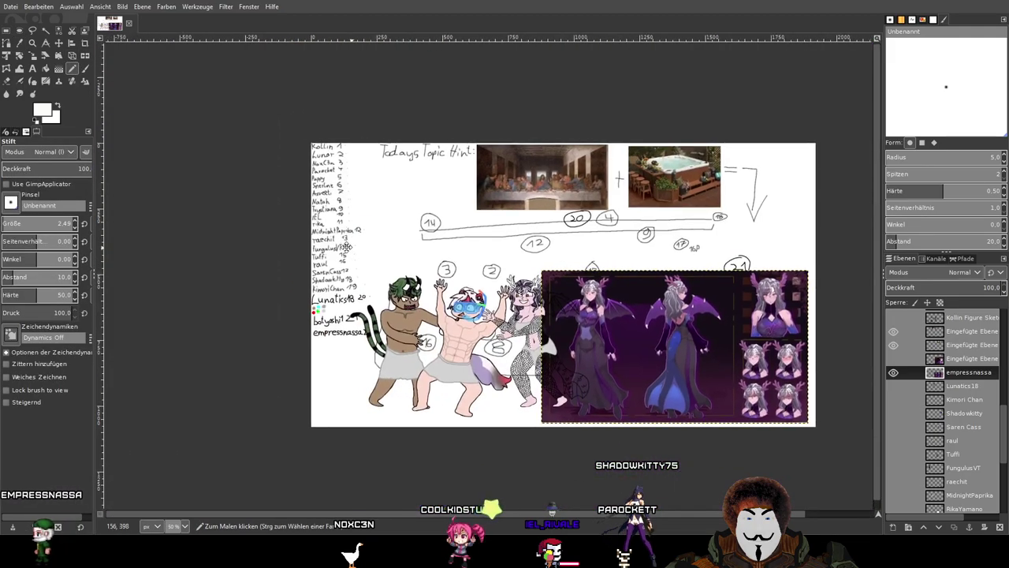
pyautogui.scroll(8, 607, 294)
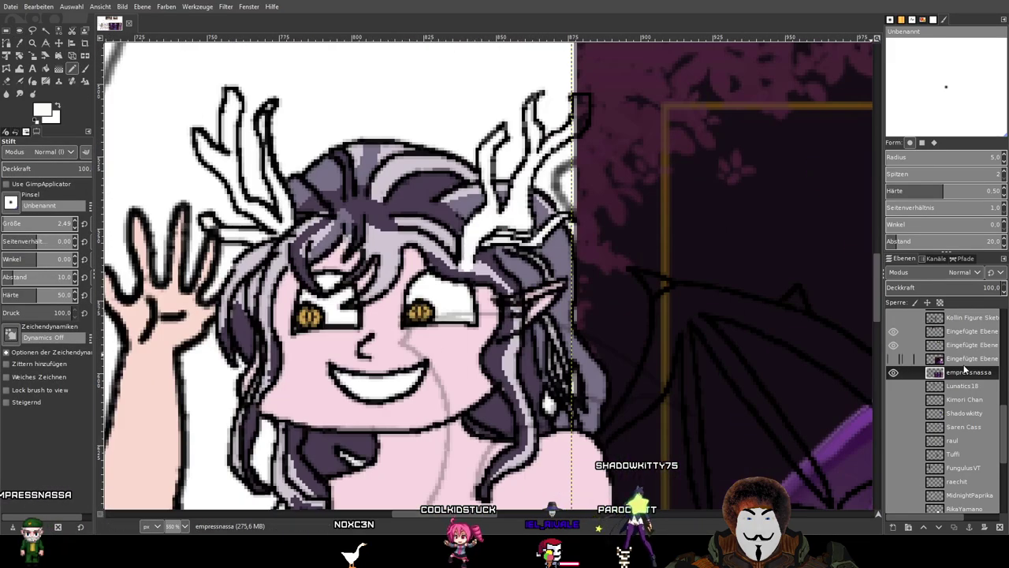
pyautogui.scroll(10, 964, 369)
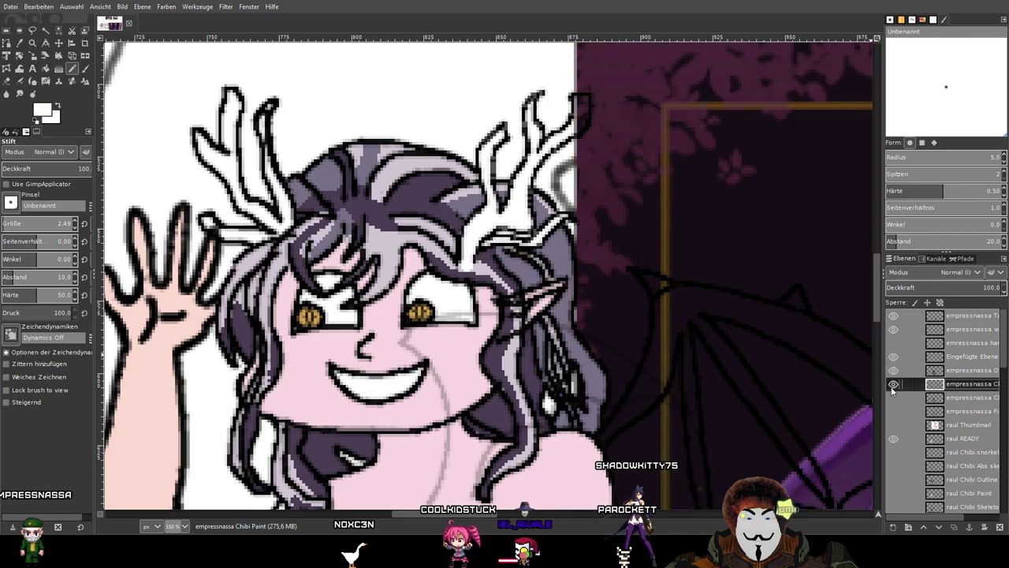
pyautogui.click(893, 384)
pyautogui.click(893, 384)
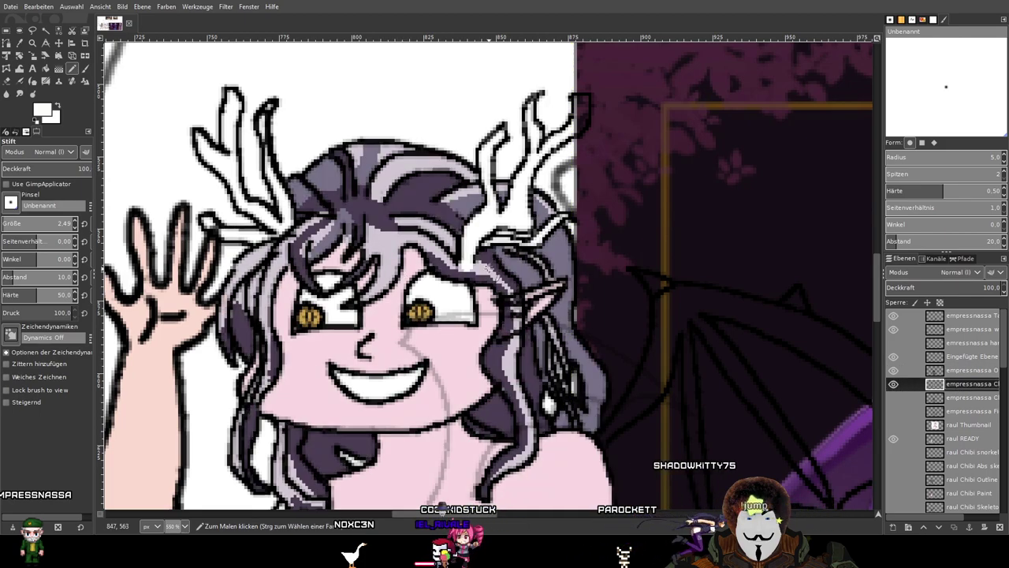
pyautogui.scroll(-1, 489, 268)
pyautogui.moveTo(567, 286); pyautogui.dragTo(382, 258)
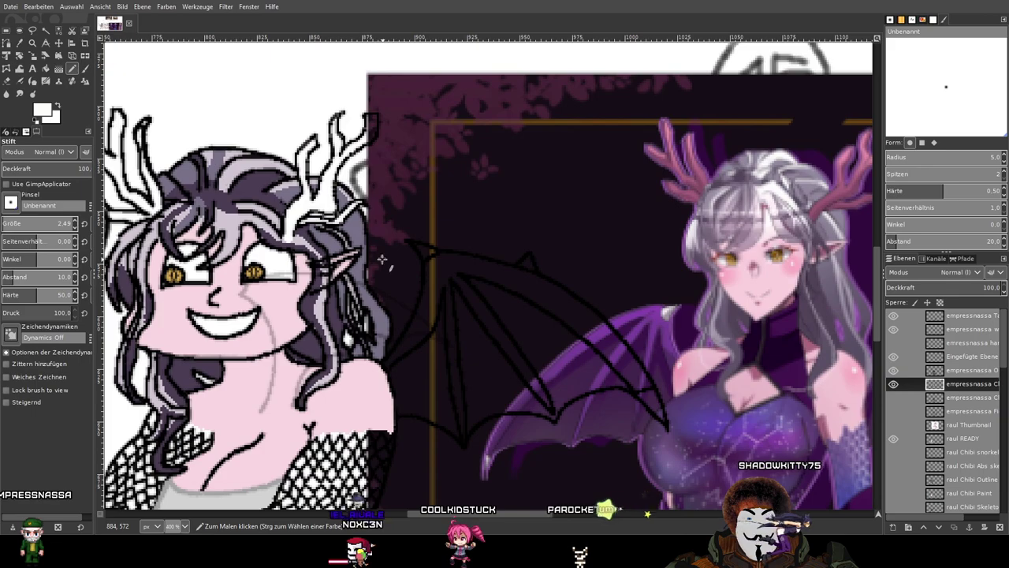
pyautogui.hscroll(-3, 381, 259)
pyautogui.hscroll(-1, 393, 271)
pyautogui.scroll(3, 371, 197)
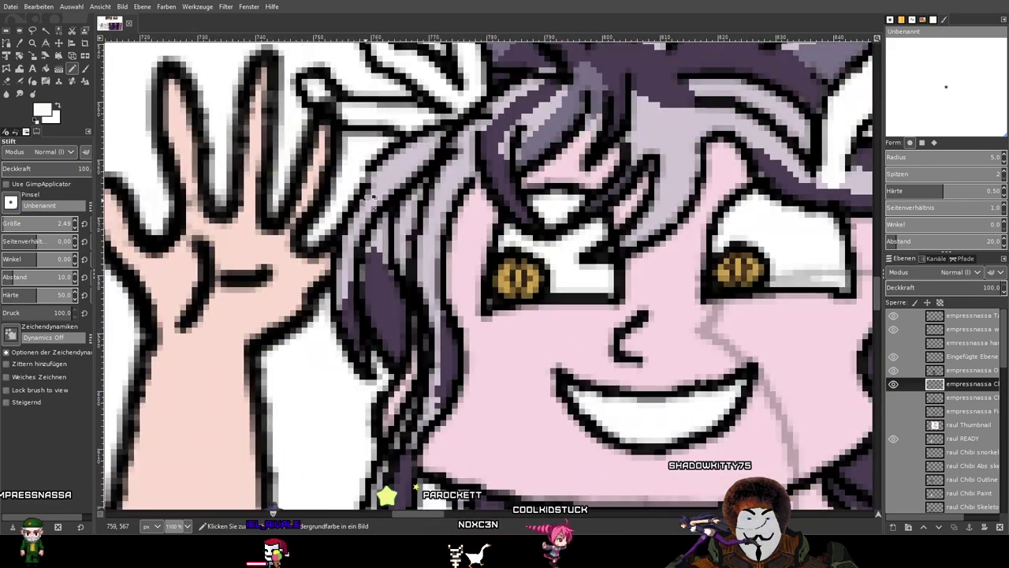
# With the Paintbrush in white, paint a first highlight stroke down the chibi's hair.
pyautogui.click(85, 70)
pyautogui.scroll(1, 346, 165)
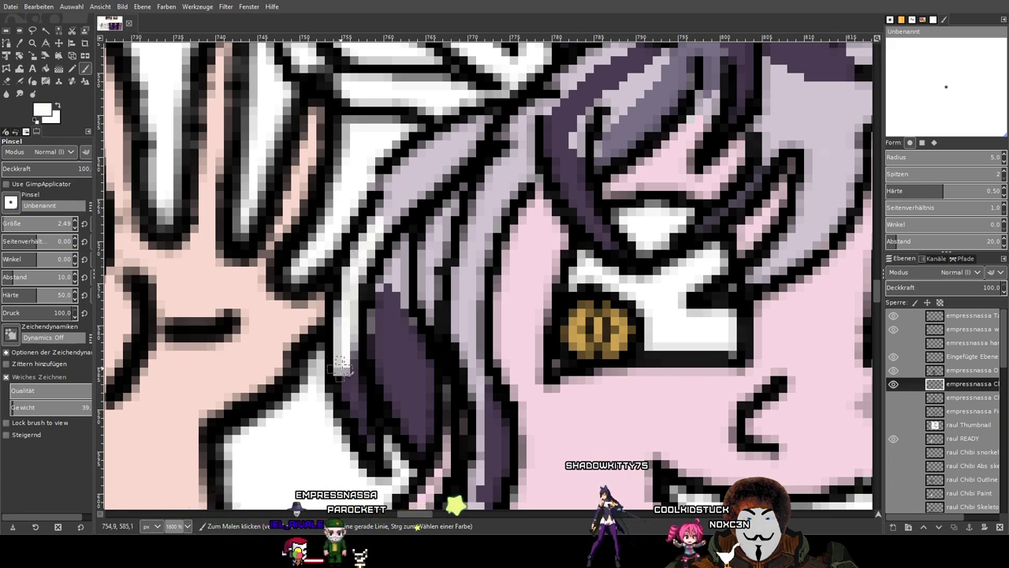
pyautogui.scroll(-3, 394, 265)
pyautogui.moveTo(622, 304); pyautogui.dragTo(180, 296)
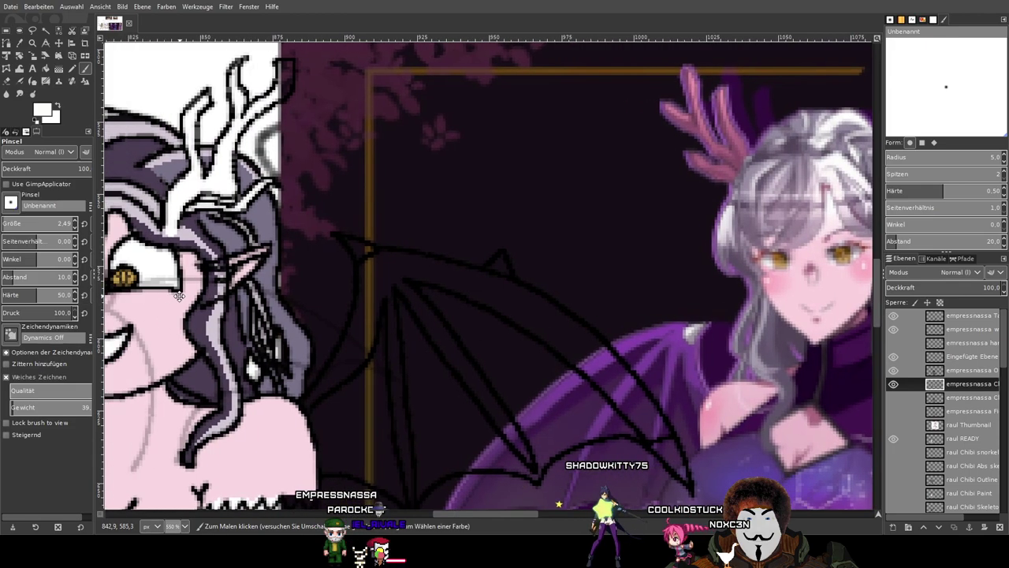
pyautogui.scroll(3, 180, 295)
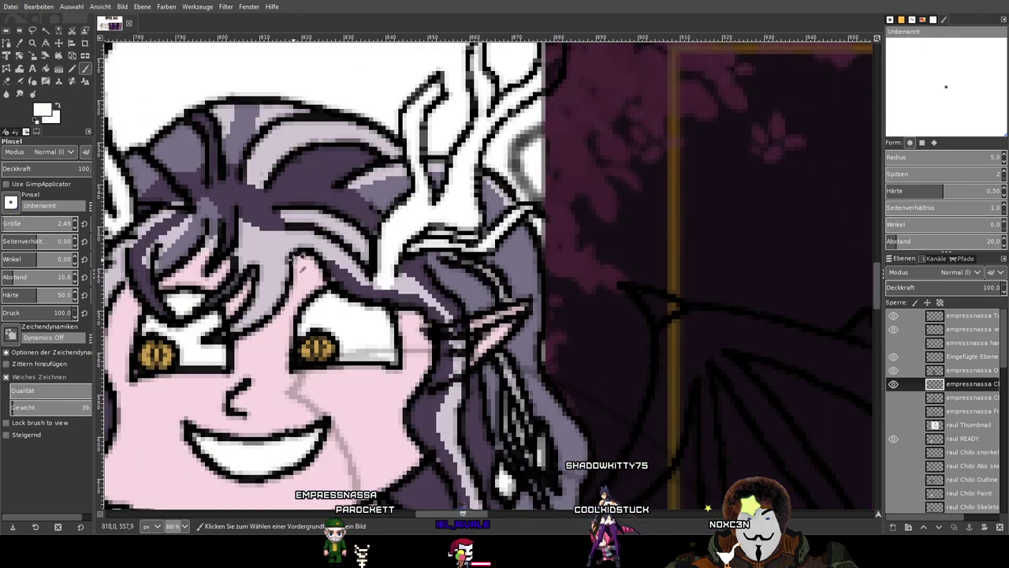
pyautogui.scroll(-3, 302, 266)
pyautogui.scroll(3, 284, 250)
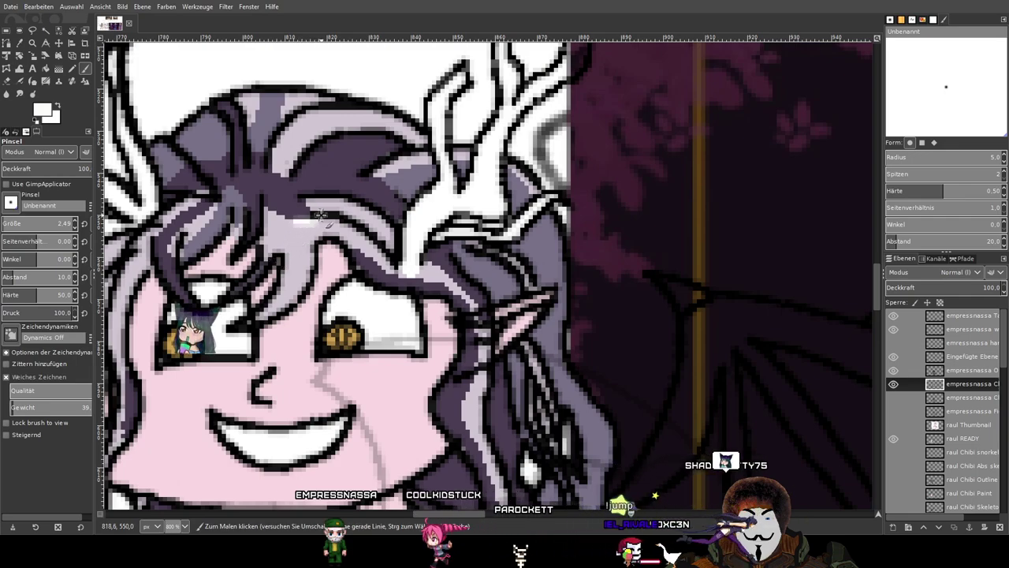
pyautogui.scroll(3, 324, 214)
pyautogui.moveTo(293, 189)
pyautogui.mouseDown()
pyautogui.moveTo(362, 199)
pyautogui.moveTo(437, 246)
pyautogui.moveTo(395, 211)
pyautogui.moveTo(349, 199)
pyautogui.moveTo(428, 230)
pyautogui.moveTo(491, 273)
pyautogui.moveTo(509, 309)
pyautogui.moveTo(351, 229)
pyautogui.moveTo(483, 318)
pyautogui.moveTo(317, 243)
pyautogui.moveTo(280, 251)
pyautogui.mouseUp()
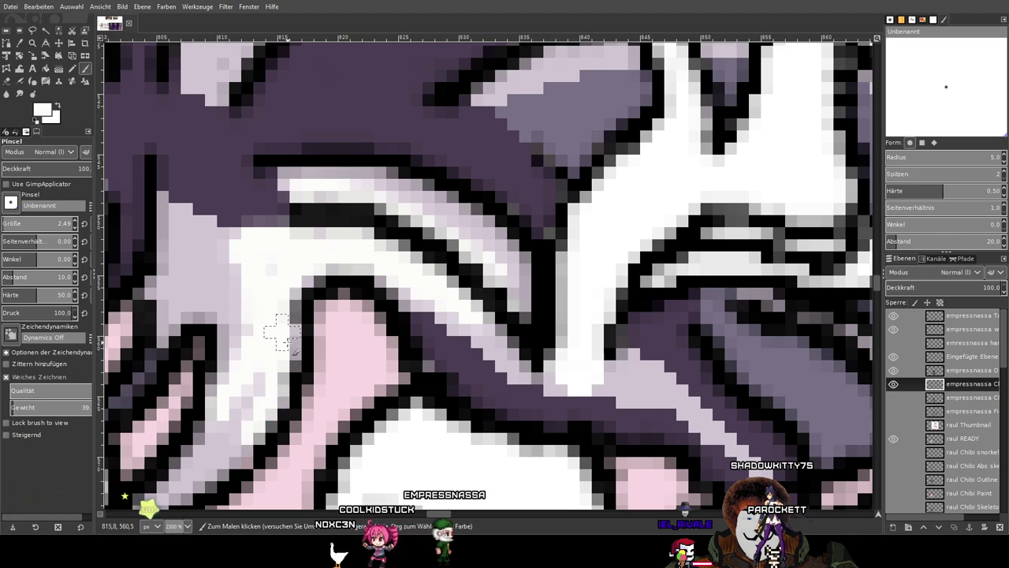
# Paint a white highlight along the hair's arc, undoing and redrawing strokes until it fits.
pyautogui.moveTo(302, 347)
pyautogui.mouseDown()
pyautogui.moveTo(476, 220)
pyautogui.moveTo(362, 339)
pyautogui.mouseUp()
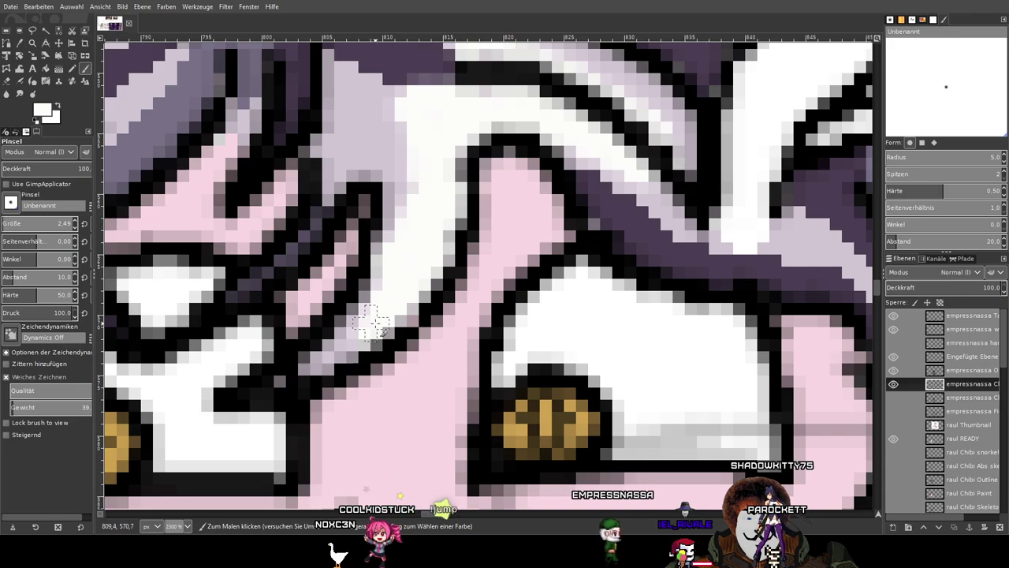
pyautogui.scroll(-4, 619, 239)
pyautogui.moveTo(737, 245)
pyautogui.mouseDown()
pyautogui.moveTo(72, 237)
pyautogui.moveTo(427, 283)
pyautogui.mouseUp()
pyautogui.scroll(3, 316, 261)
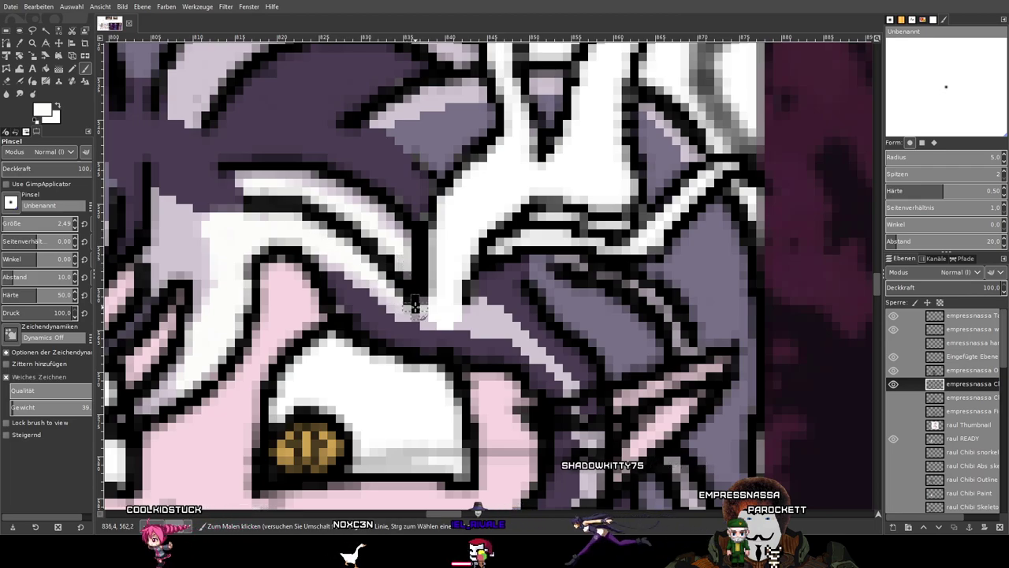
pyautogui.scroll(-3, 417, 308)
pyautogui.moveTo(567, 326)
pyautogui.mouseDown()
pyautogui.moveTo(167, 264)
pyautogui.moveTo(552, 347)
pyautogui.mouseUp()
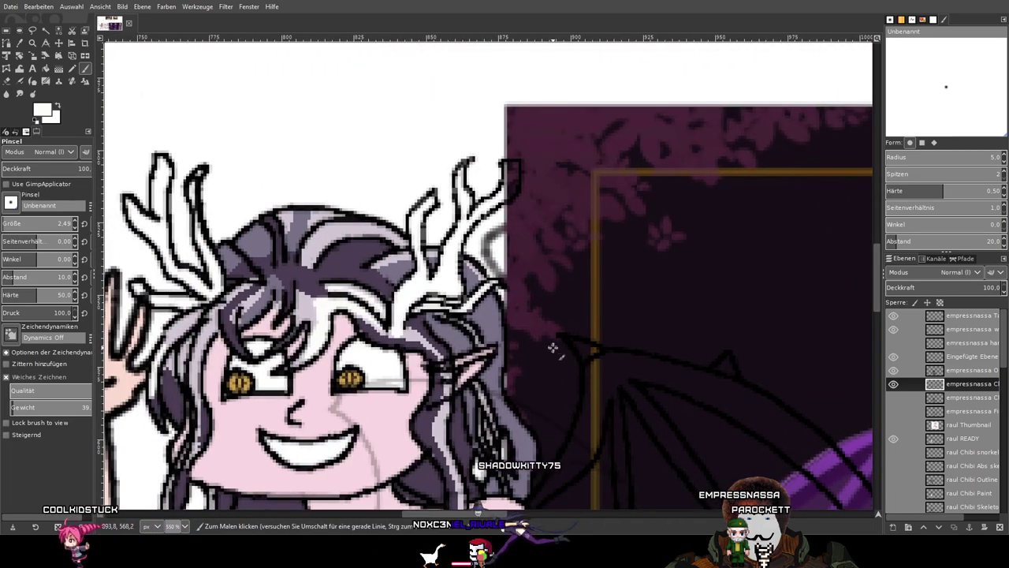
pyautogui.scroll(4, 309, 235)
pyautogui.moveTo(306, 296)
pyautogui.mouseDown()
pyautogui.moveTo(374, 224)
pyautogui.moveTo(479, 212)
pyautogui.mouseUp()
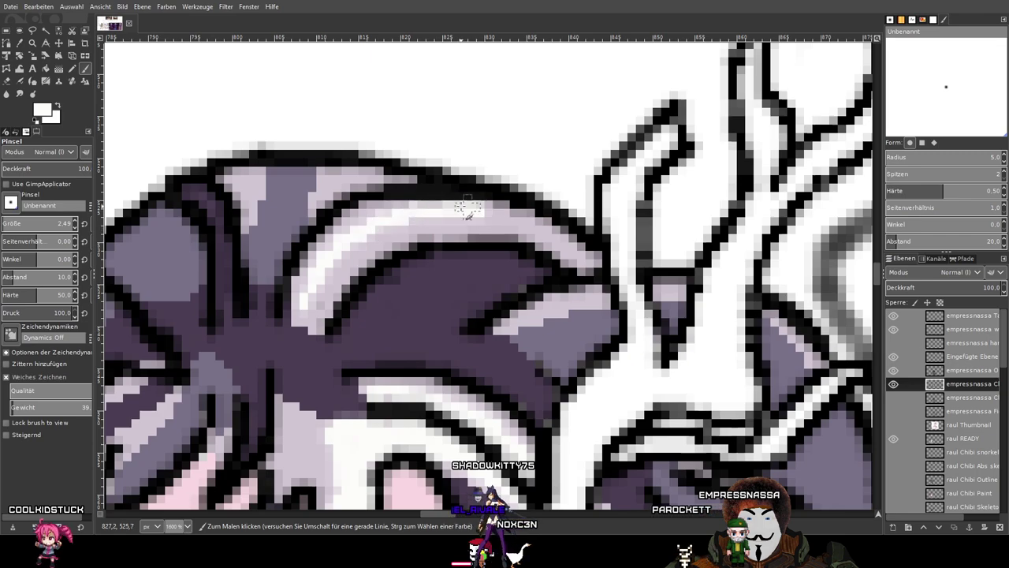
pyautogui.moveTo(397, 210)
pyautogui.mouseDown()
pyautogui.moveTo(507, 217)
pyautogui.moveTo(590, 251)
pyautogui.mouseUp()
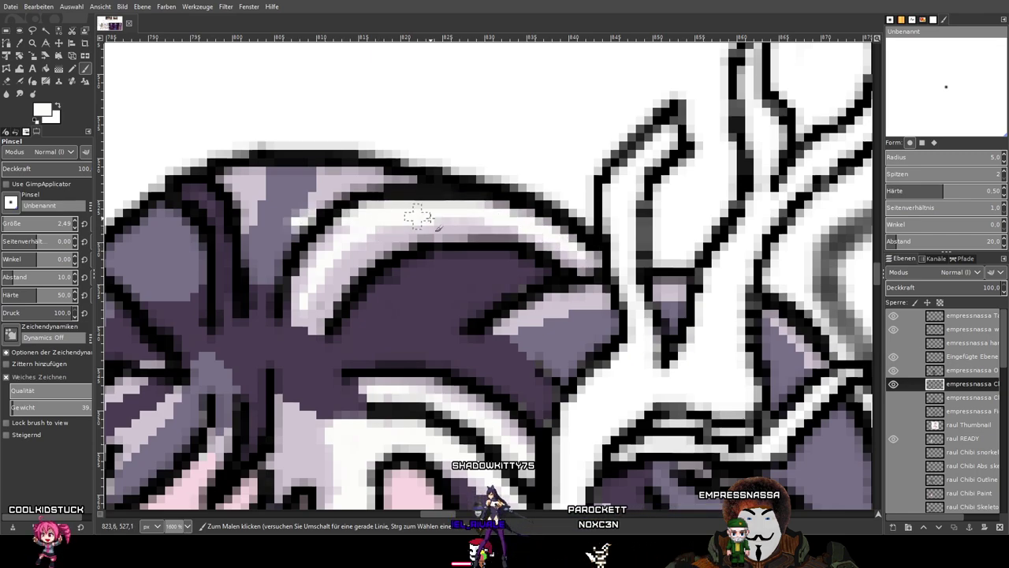
pyautogui.hotkey('ctrl', 'z')
pyautogui.hotkey('ctrl', 'z')
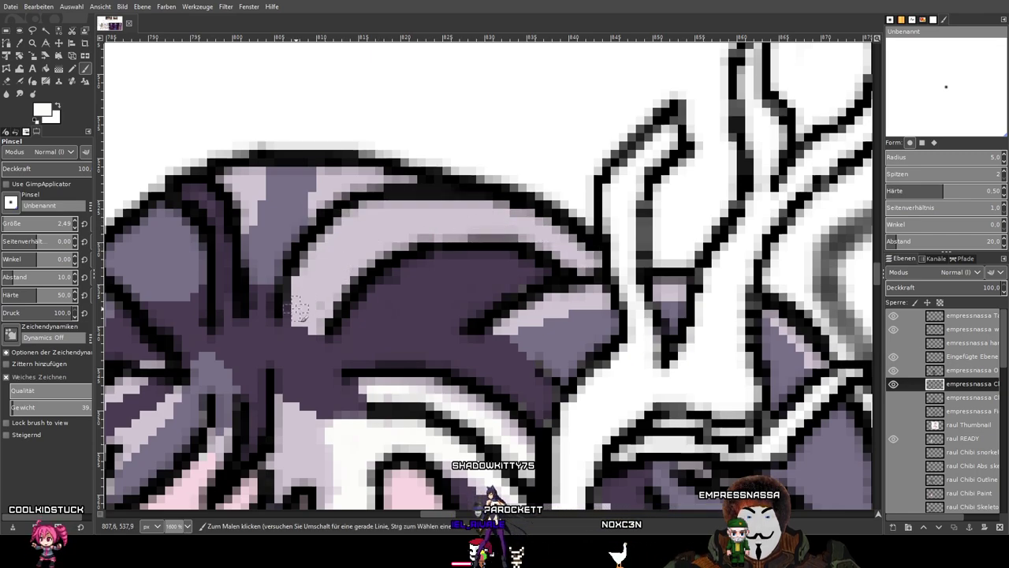
pyautogui.moveTo(305, 315)
pyautogui.mouseDown()
pyautogui.moveTo(315, 267)
pyautogui.moveTo(372, 220)
pyautogui.mouseUp()
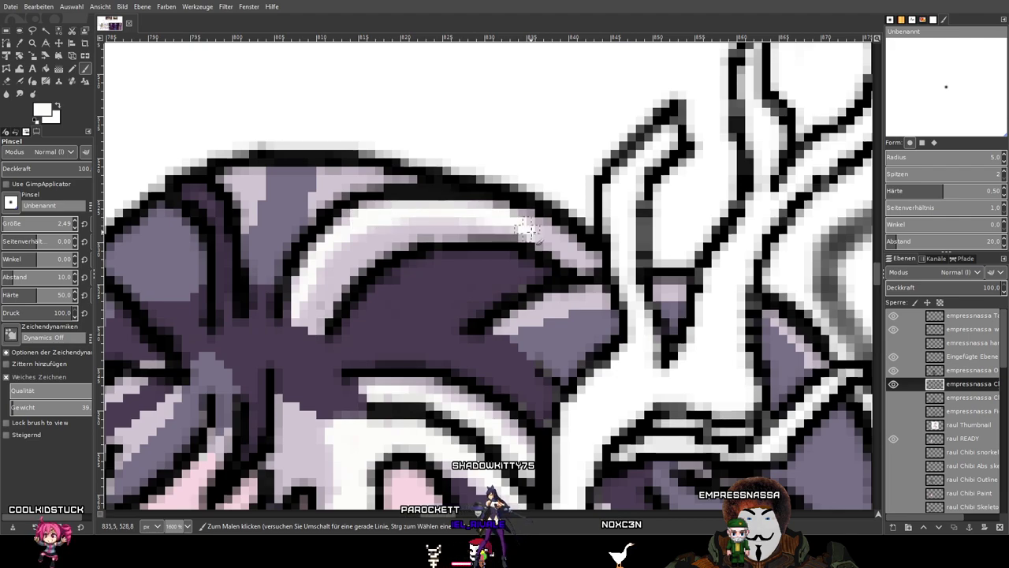
pyautogui.moveTo(310, 317)
pyautogui.mouseDown()
pyautogui.moveTo(373, 247)
pyautogui.moveTo(428, 227)
pyautogui.mouseUp()
pyautogui.hotkey('ctrl', 'z')
pyautogui.moveTo(314, 298)
pyautogui.mouseDown()
pyautogui.moveTo(370, 234)
pyautogui.moveTo(419, 218)
pyautogui.mouseUp()
# Add white highlights across more of the light hair strands, checking against the reference.
pyautogui.scroll(-4, 319, 284)
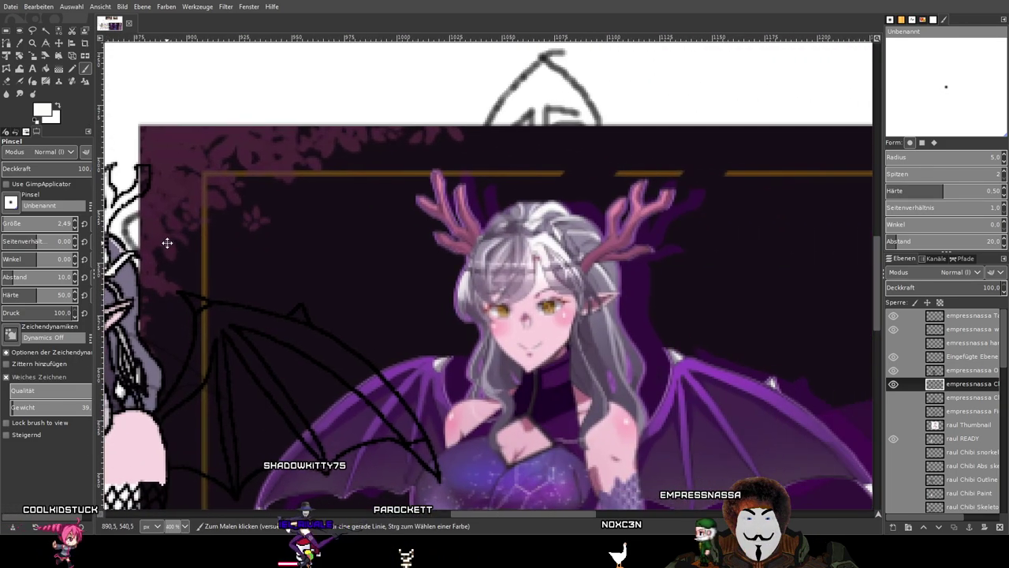
pyautogui.moveTo(166, 241); pyautogui.dragTo(571, 268)
pyautogui.scroll(5, 352, 292)
pyautogui.moveTo(353, 291)
pyautogui.mouseDown()
pyautogui.moveTo(329, 231)
pyautogui.moveTo(300, 209)
pyautogui.moveTo(342, 197)
pyautogui.moveTo(365, 213)
pyautogui.moveTo(356, 288)
pyautogui.moveTo(327, 213)
pyautogui.mouseUp()
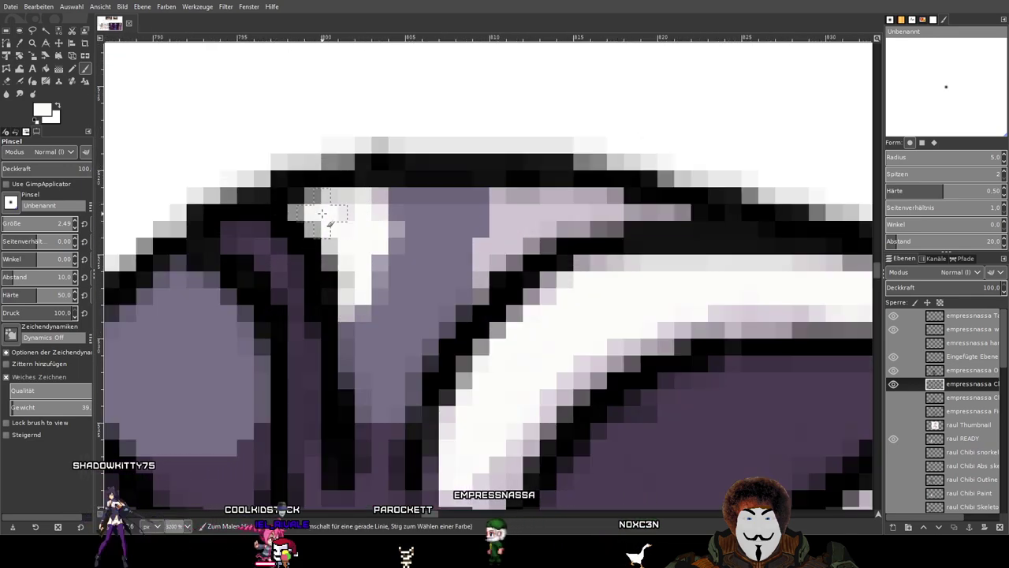
pyautogui.moveTo(477, 284)
pyautogui.mouseDown()
pyautogui.moveTo(504, 221)
pyautogui.moveTo(552, 197)
pyautogui.moveTo(638, 201)
pyautogui.moveTo(674, 215)
pyautogui.moveTo(491, 279)
pyautogui.mouseUp()
pyautogui.scroll(-6, 584, 245)
pyautogui.moveTo(619, 286); pyautogui.dragTo(591, 210)
pyautogui.scroll(4, 492, 236)
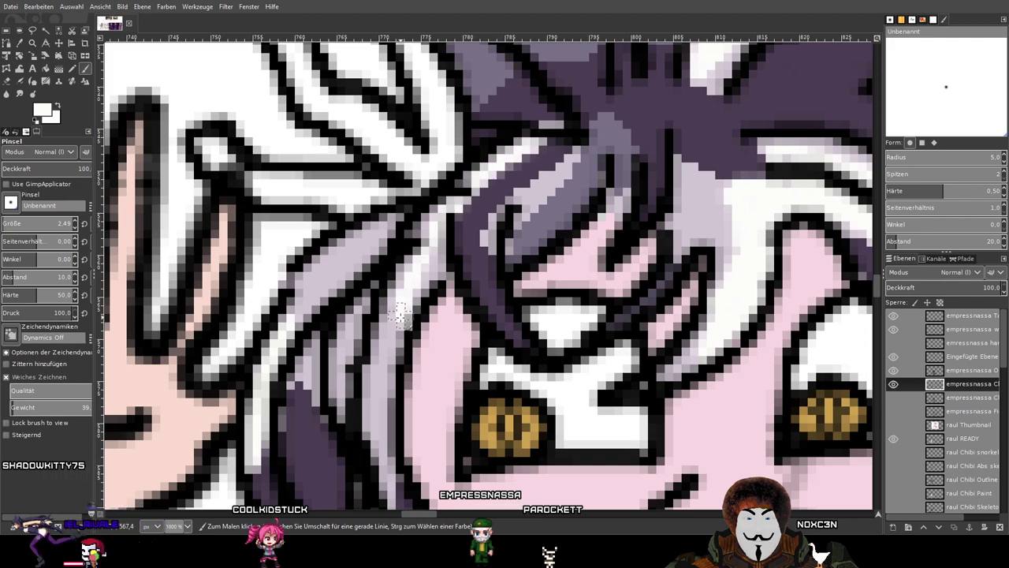
pyautogui.scroll(-3, 380, 398)
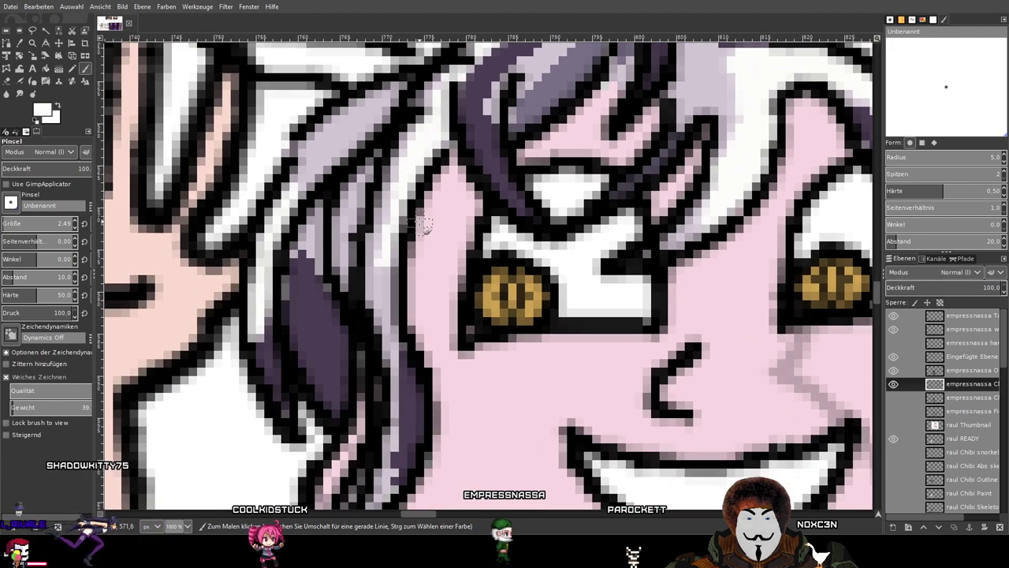
pyautogui.scroll(-3, 402, 355)
pyautogui.hscroll(-2, 402, 355)
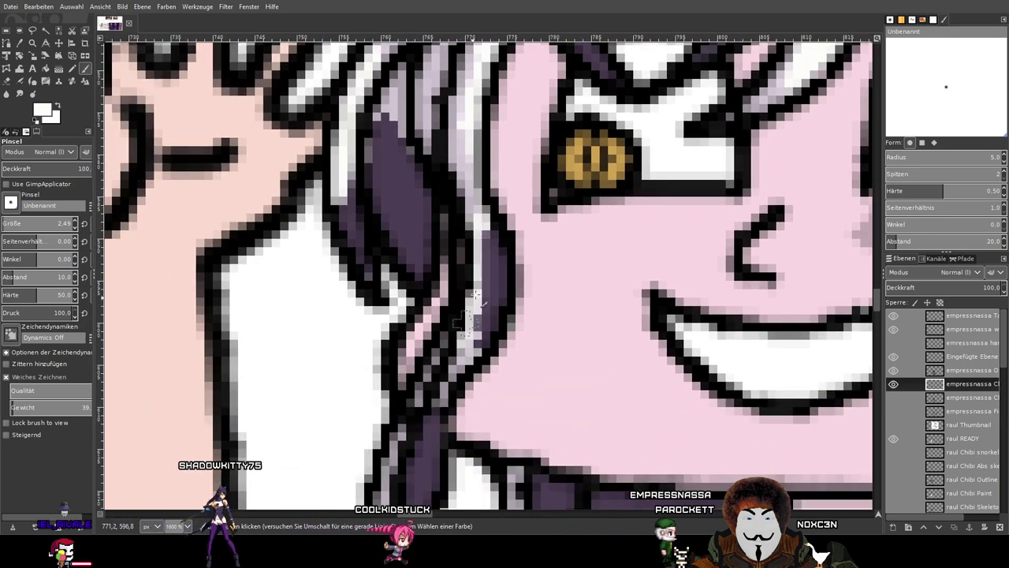
pyautogui.scroll(7, 449, 316)
pyautogui.hscroll(2, 450, 316)
pyautogui.scroll(1, 426, 326)
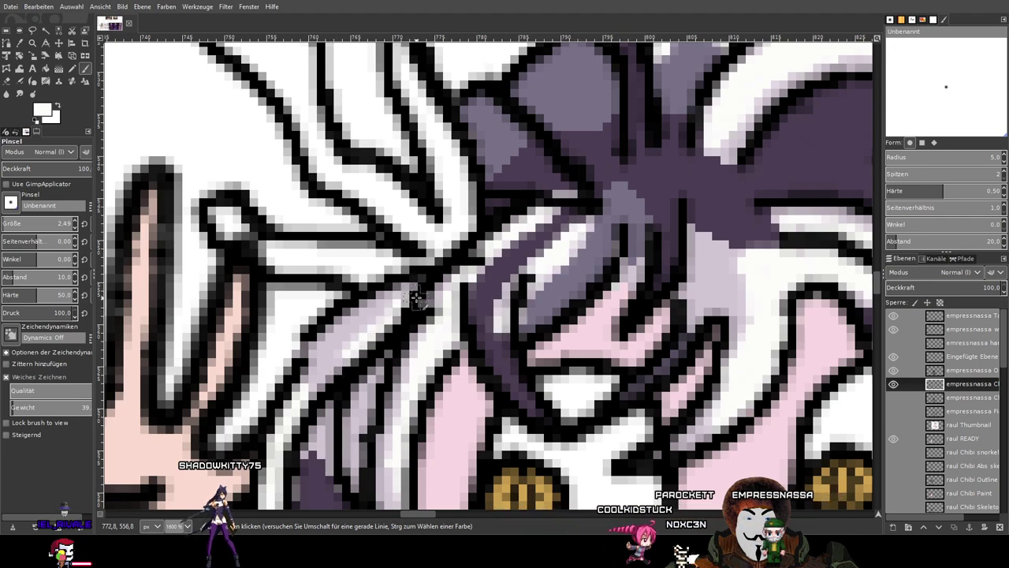
# With the Smudge tool, pull lighter lilac down the dark purple strand below the eye.
pyautogui.click(19, 95)
pyautogui.scroll(-2, 429, 213)
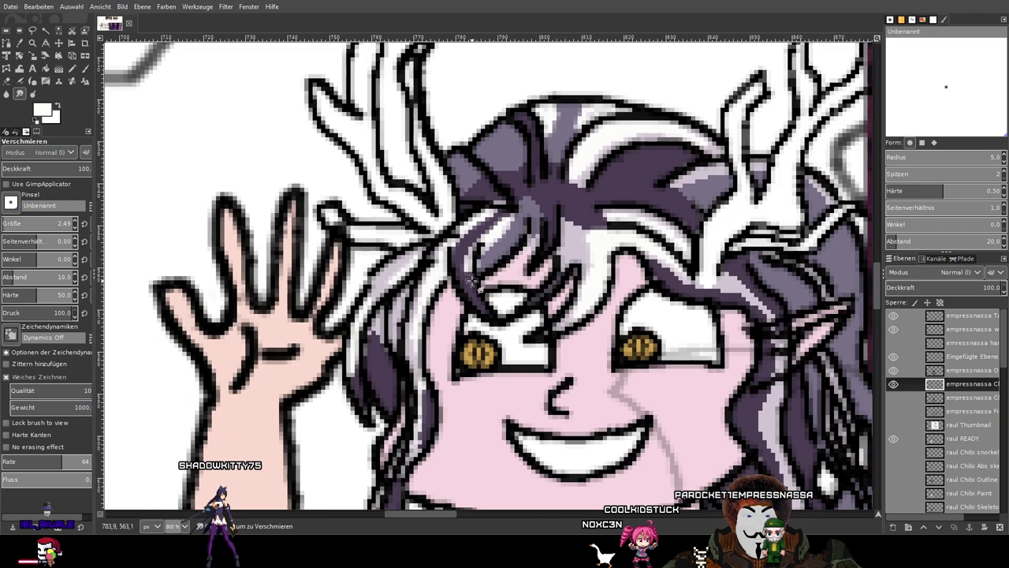
pyautogui.scroll(1, 526, 285)
pyautogui.scroll(1, 532, 285)
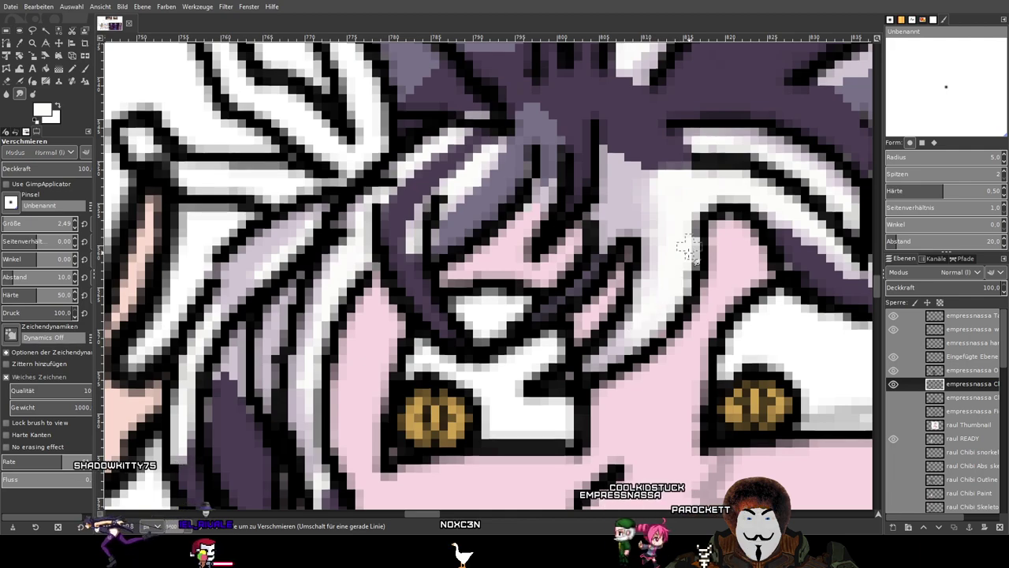
pyautogui.moveTo(698, 193); pyautogui.dragTo(588, 290)
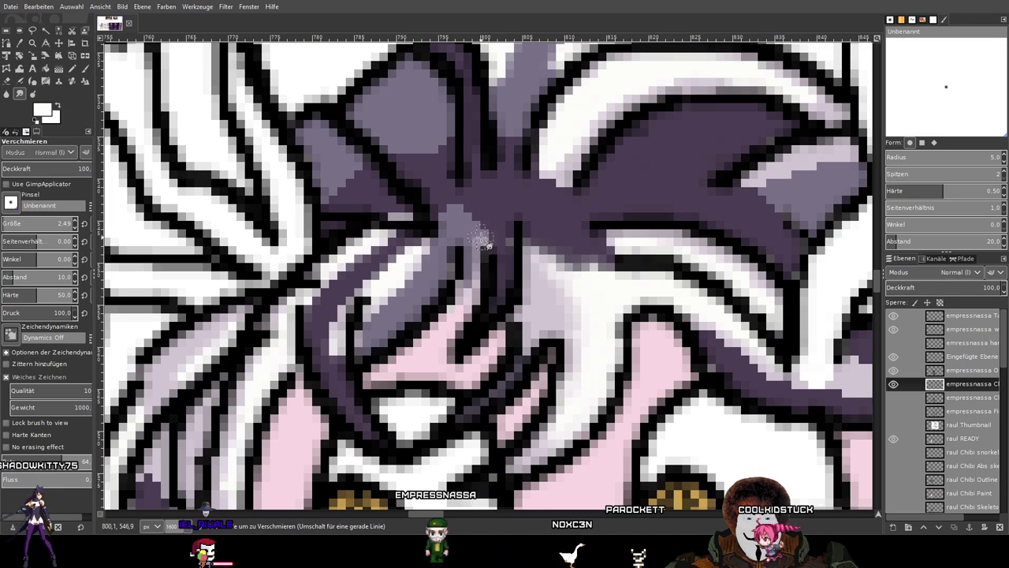
pyautogui.moveTo(574, 308); pyautogui.dragTo(614, 254)
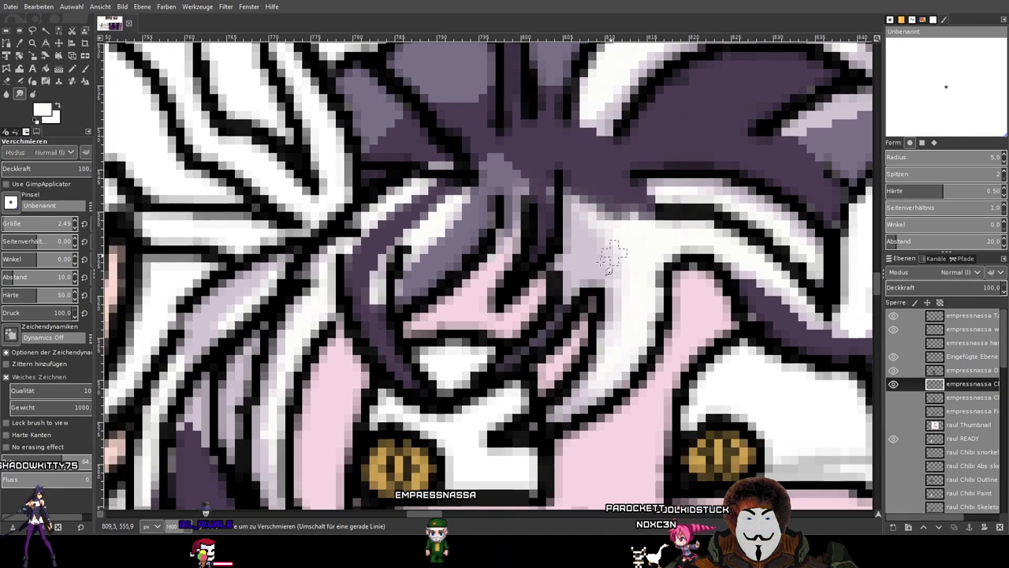
pyautogui.moveTo(464, 263); pyautogui.dragTo(520, 288)
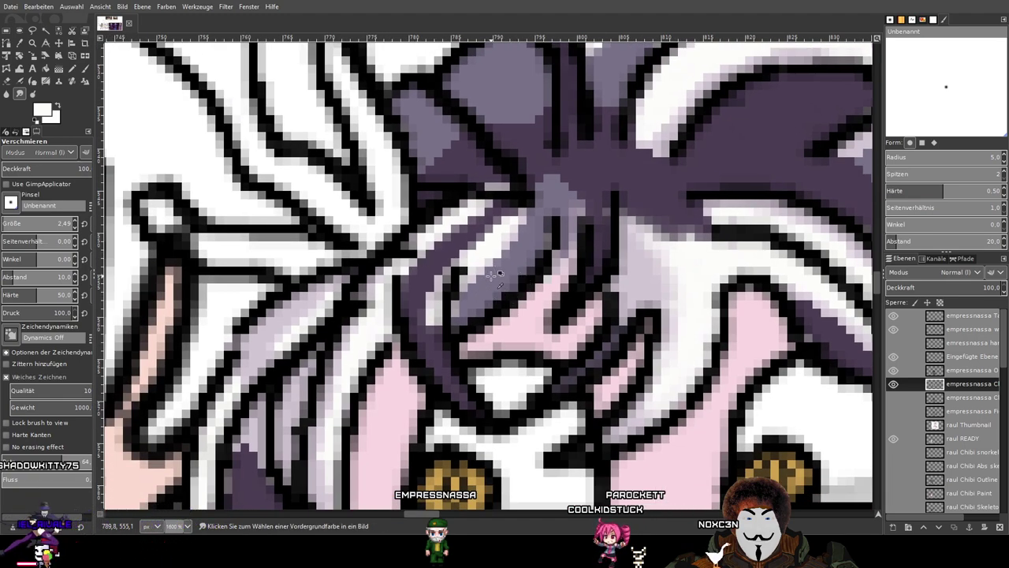
pyautogui.press('ctrl')
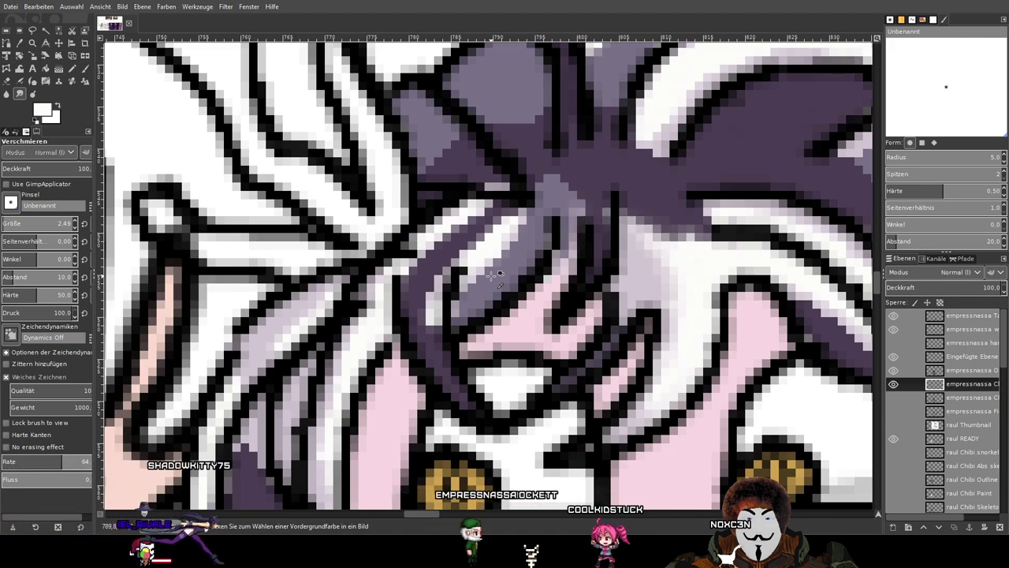
pyautogui.moveTo(496, 274); pyautogui.dragTo(542, 311)
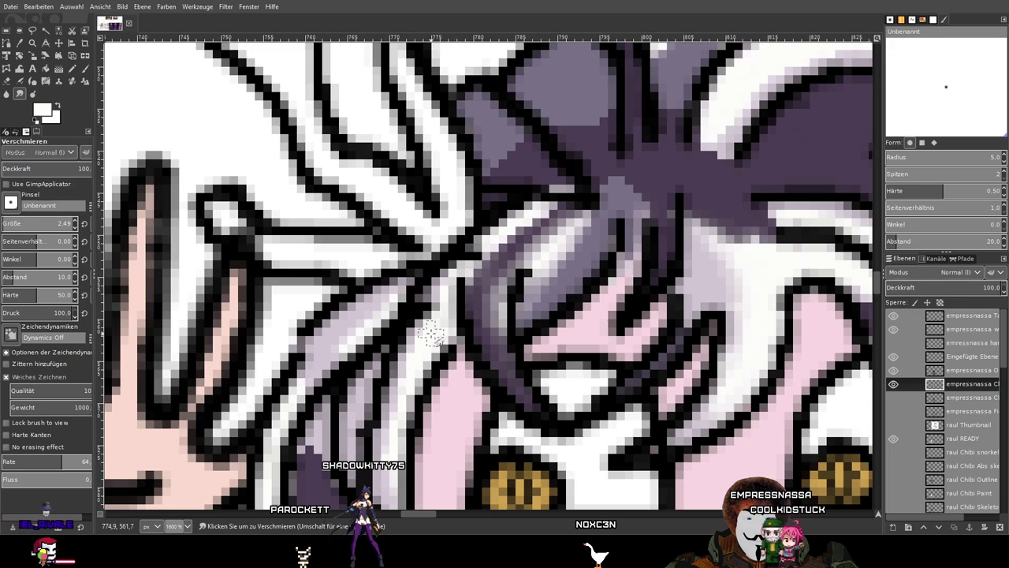
pyautogui.moveTo(439, 317); pyautogui.dragTo(536, 111)
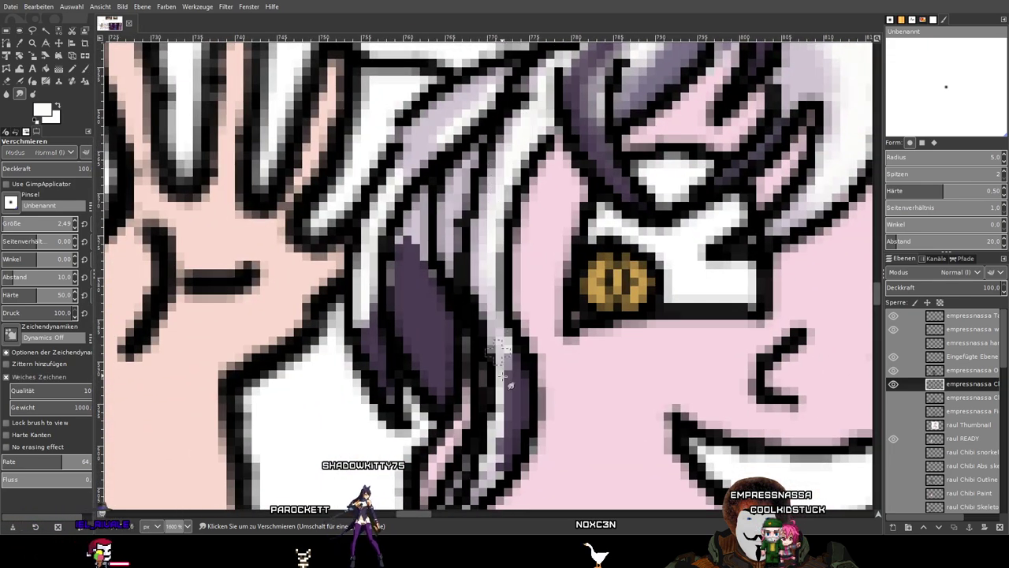
pyautogui.scroll(-5, 508, 442)
pyautogui.hscroll(-1, 508, 442)
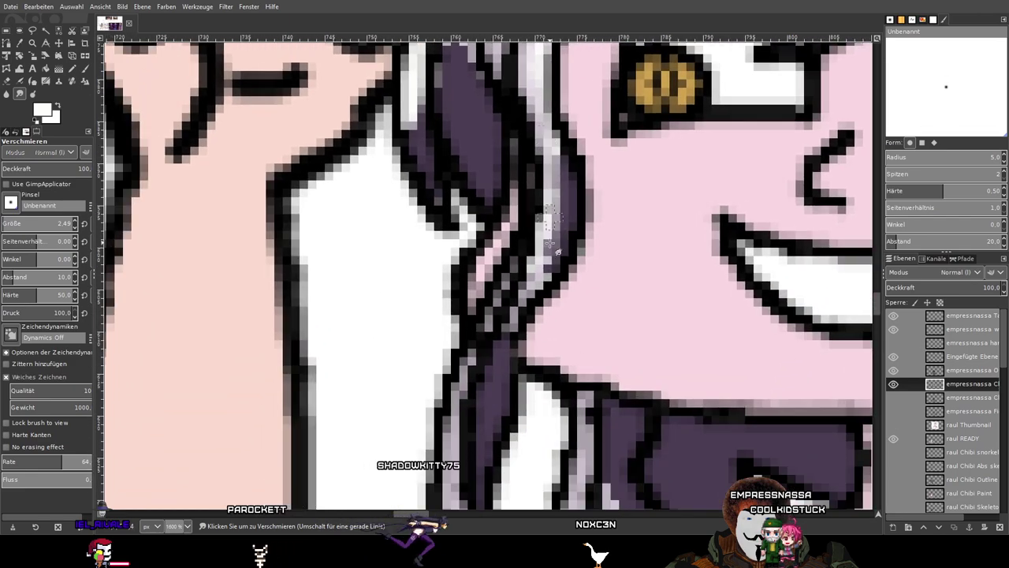
pyautogui.moveTo(512, 313)
pyautogui.mouseDown()
pyautogui.moveTo(549, 143)
pyautogui.moveTo(528, 280)
pyautogui.mouseUp()
pyautogui.moveTo(535, 193)
pyautogui.mouseDown()
pyautogui.moveTo(510, 323)
pyautogui.moveTo(523, 227)
pyautogui.moveTo(510, 309)
pyautogui.moveTo(513, 371)
pyautogui.moveTo(519, 168)
pyautogui.moveTo(542, 116)
pyautogui.moveTo(475, 306)
pyautogui.mouseUp()
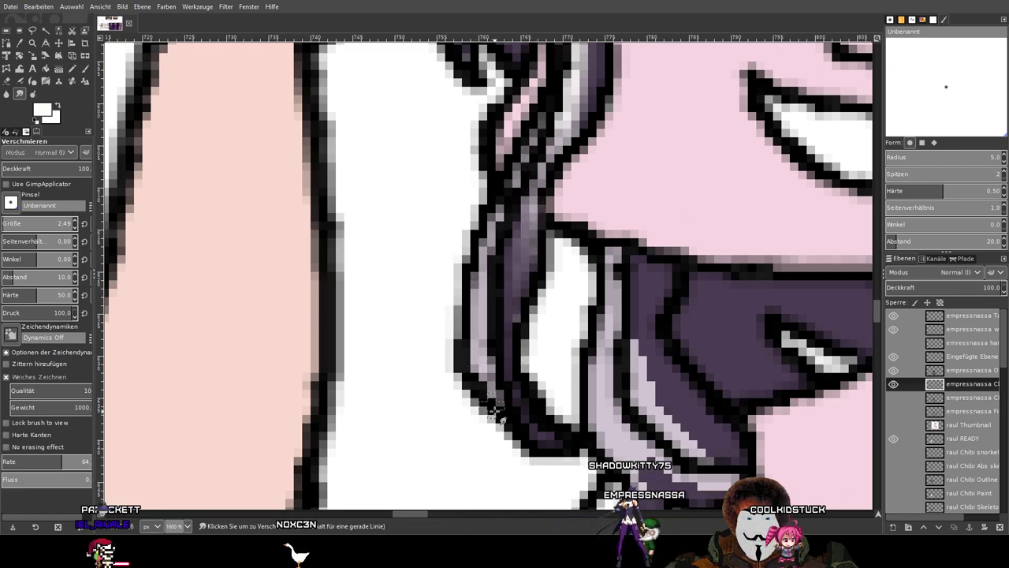
# Blend light and dark purple along the left hair strands, smudging them lighter.
pyautogui.moveTo(599, 227); pyautogui.dragTo(478, 388)
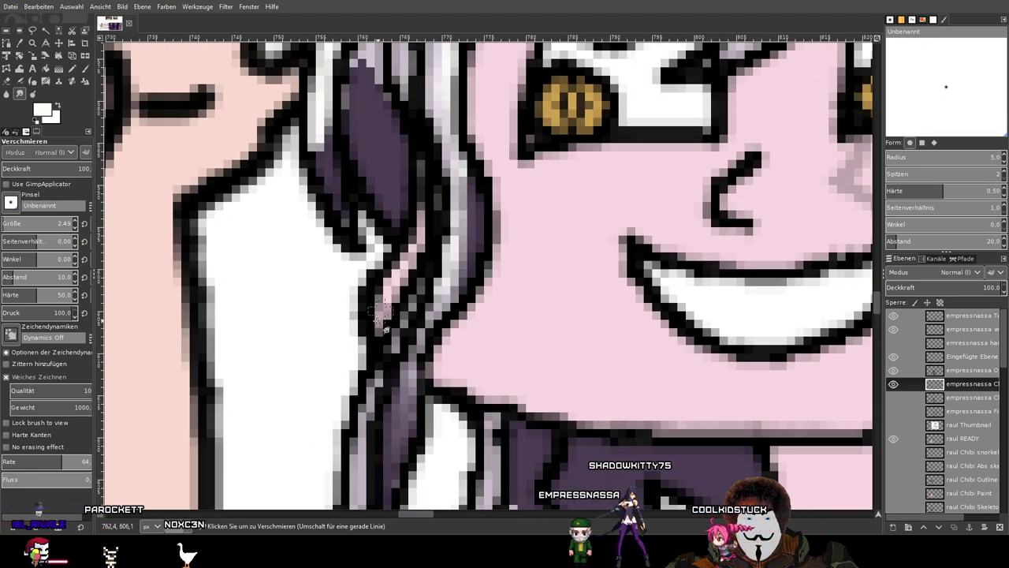
pyautogui.scroll(3, 413, 329)
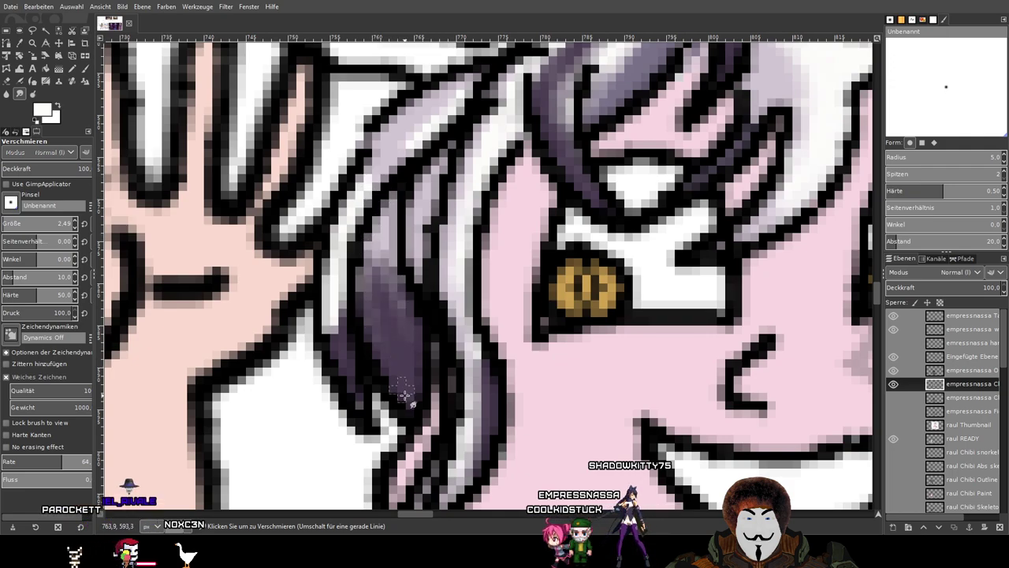
pyautogui.moveTo(379, 246); pyautogui.dragTo(400, 349)
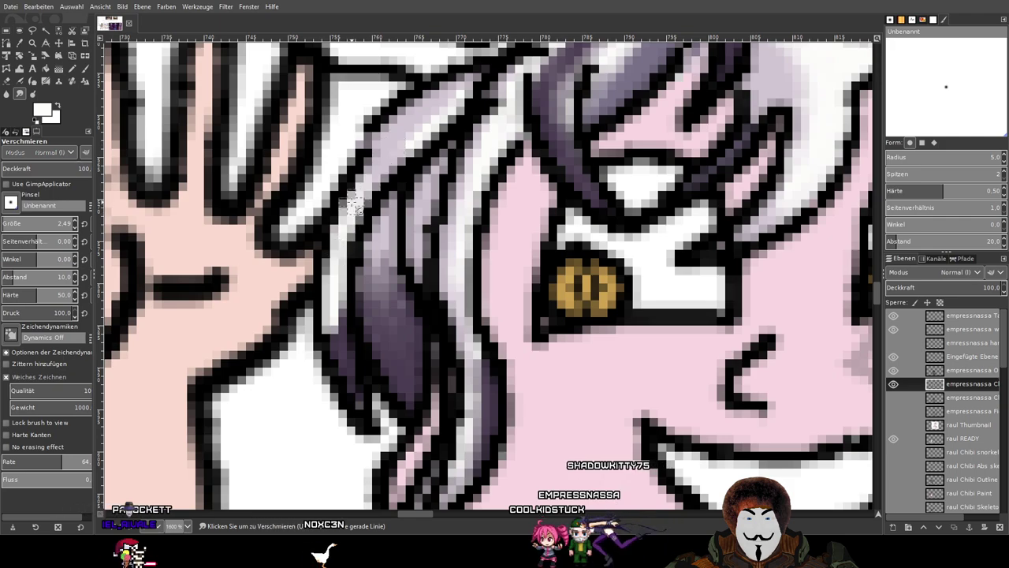
pyautogui.moveTo(341, 273); pyautogui.dragTo(352, 354)
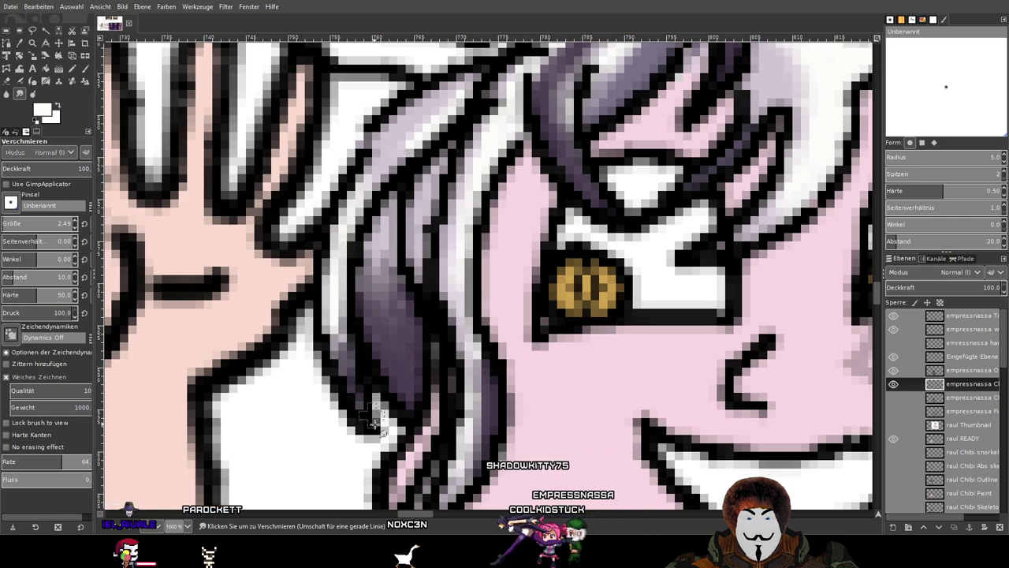
pyautogui.moveTo(487, 215); pyautogui.dragTo(424, 393)
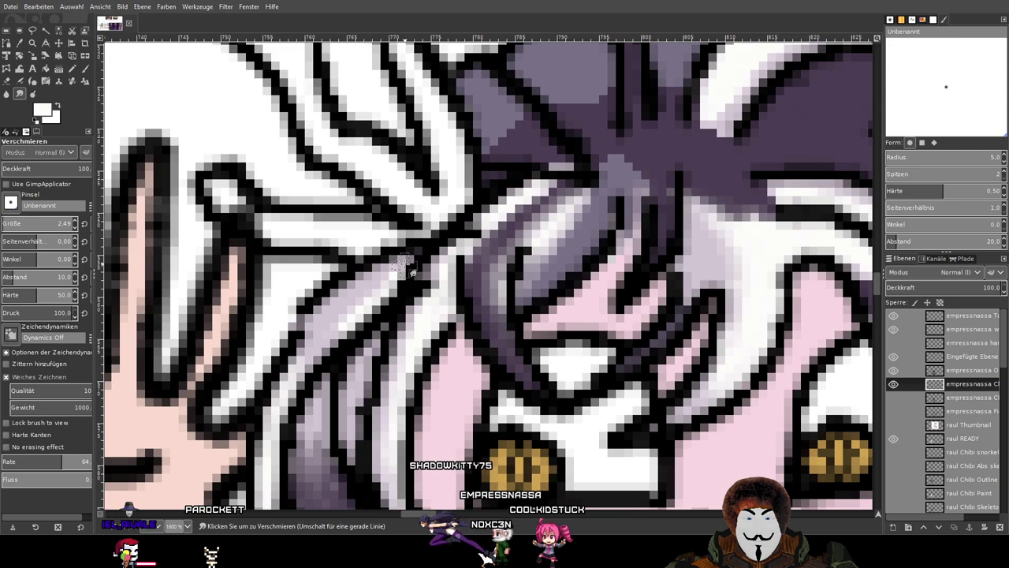
pyautogui.moveTo(523, 252)
pyautogui.mouseDown()
pyautogui.moveTo(447, 291)
pyautogui.moveTo(360, 373)
pyautogui.mouseUp()
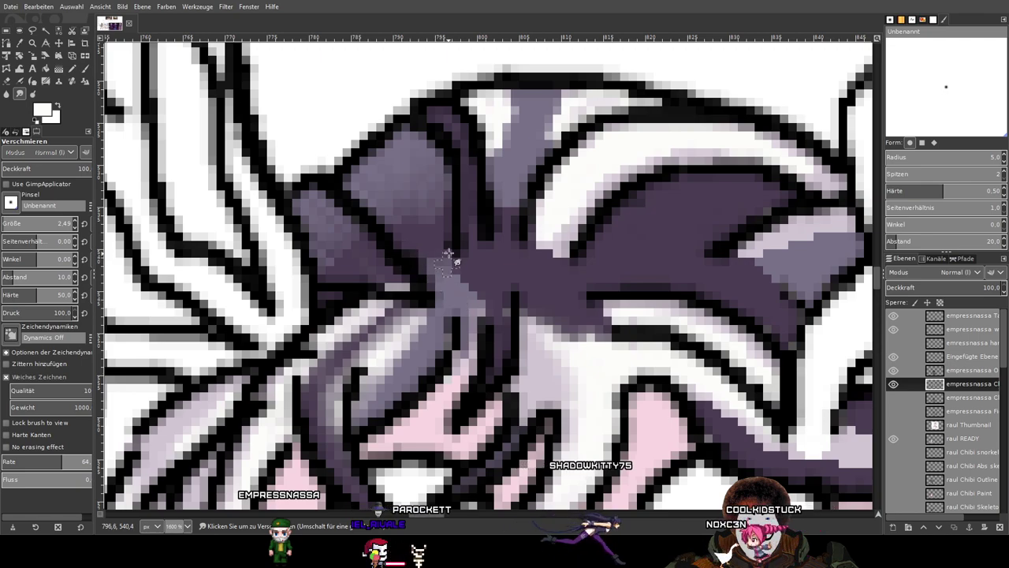
# Soften the grey patches and smudge the purple strands and highlight edge near the top.
pyautogui.moveTo(466, 276)
pyautogui.mouseDown()
pyautogui.moveTo(505, 267)
pyautogui.moveTo(479, 301)
pyautogui.moveTo(470, 293)
pyautogui.mouseUp()
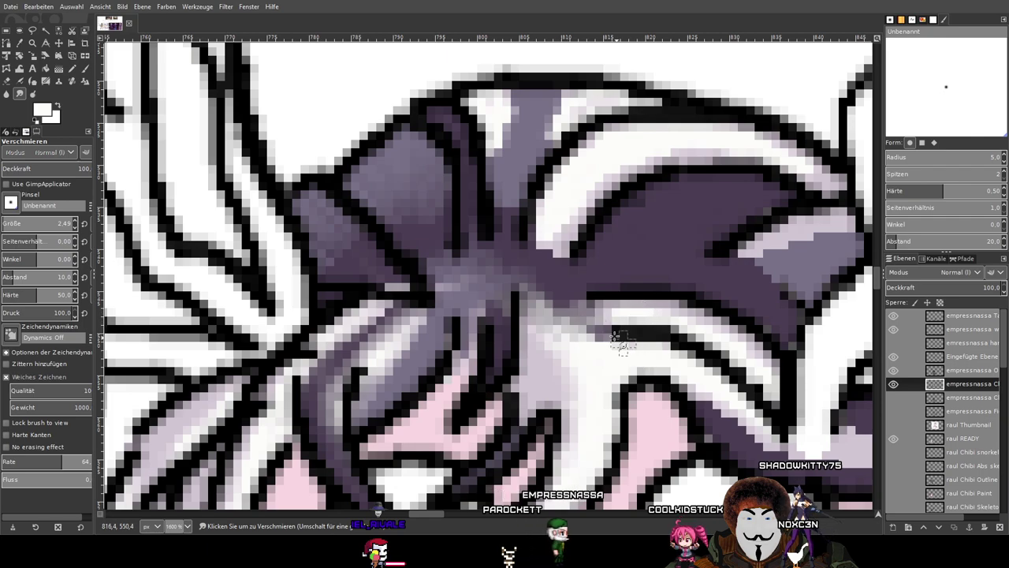
pyautogui.moveTo(622, 342); pyautogui.dragTo(580, 322)
pyautogui.moveTo(688, 256); pyautogui.dragTo(555, 357)
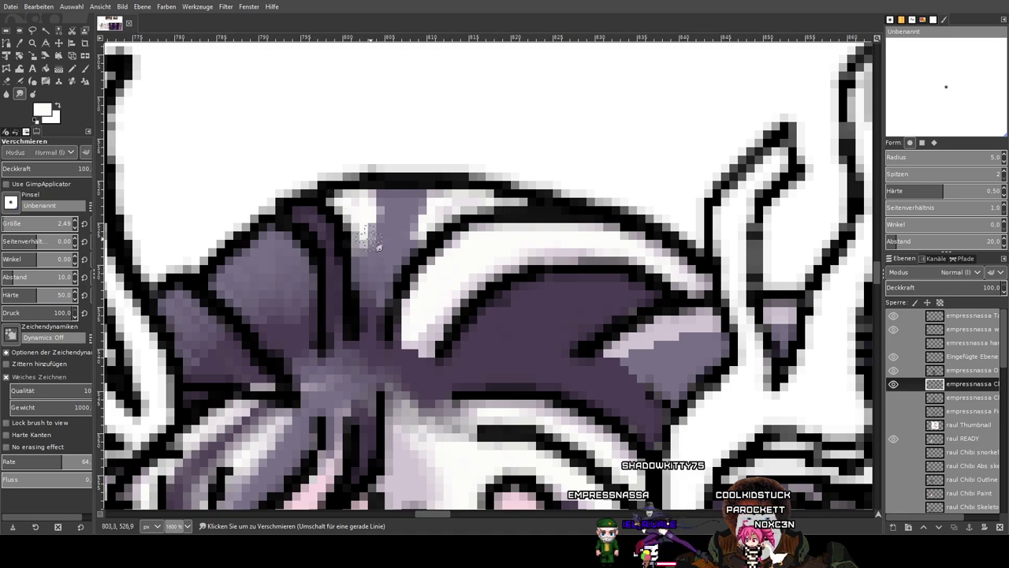
pyautogui.moveTo(363, 246)
pyautogui.mouseDown()
pyautogui.moveTo(392, 246)
pyautogui.moveTo(508, 203)
pyautogui.mouseUp()
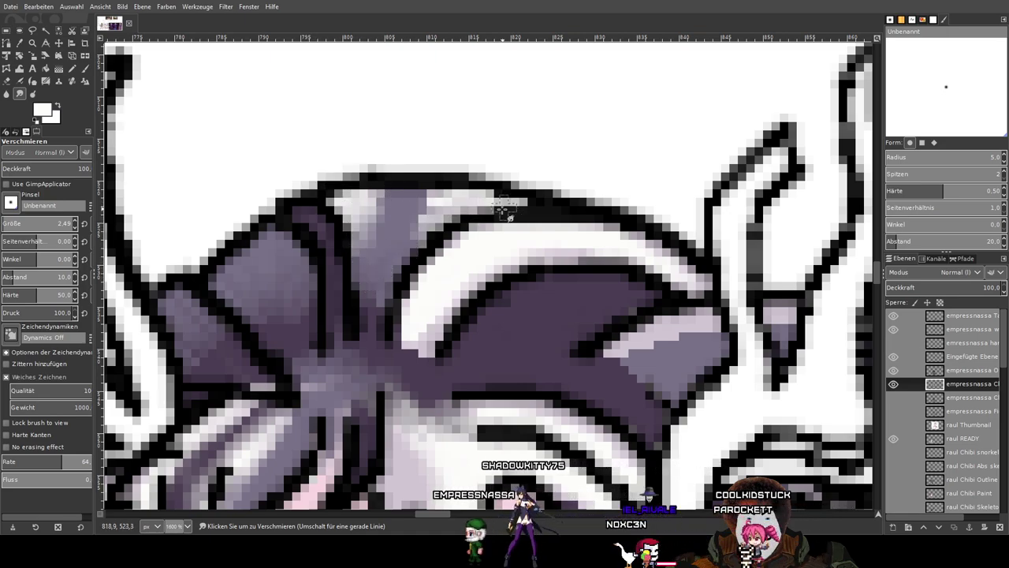
pyautogui.moveTo(668, 300); pyautogui.dragTo(364, 242)
pyautogui.moveTo(323, 300); pyautogui.dragTo(417, 273)
pyautogui.moveTo(342, 306); pyautogui.dragTo(398, 264)
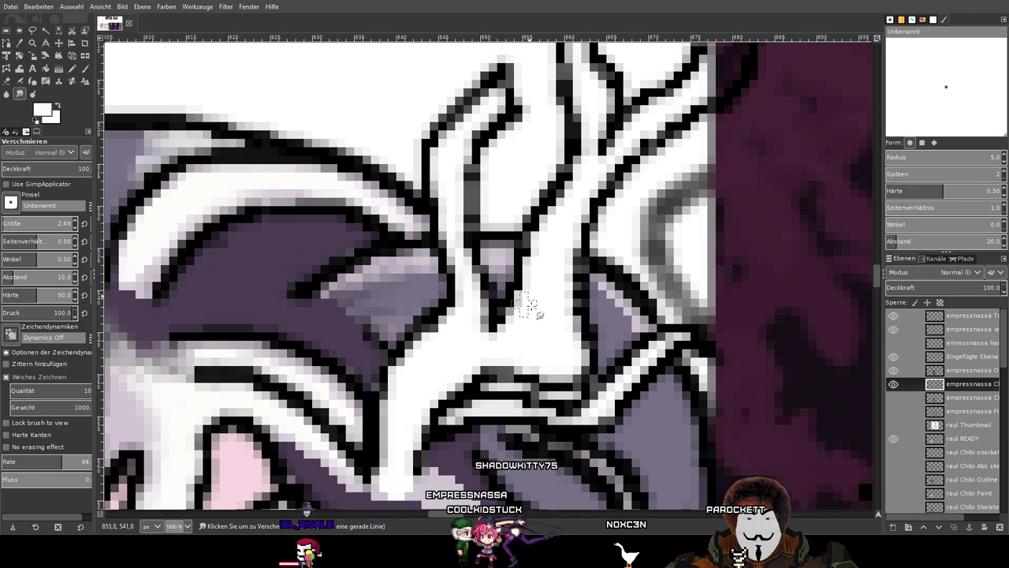
# Widen the lavender strand and soften the dark purple below the white lock by the ear.
pyautogui.hscroll(3, 471, 289)
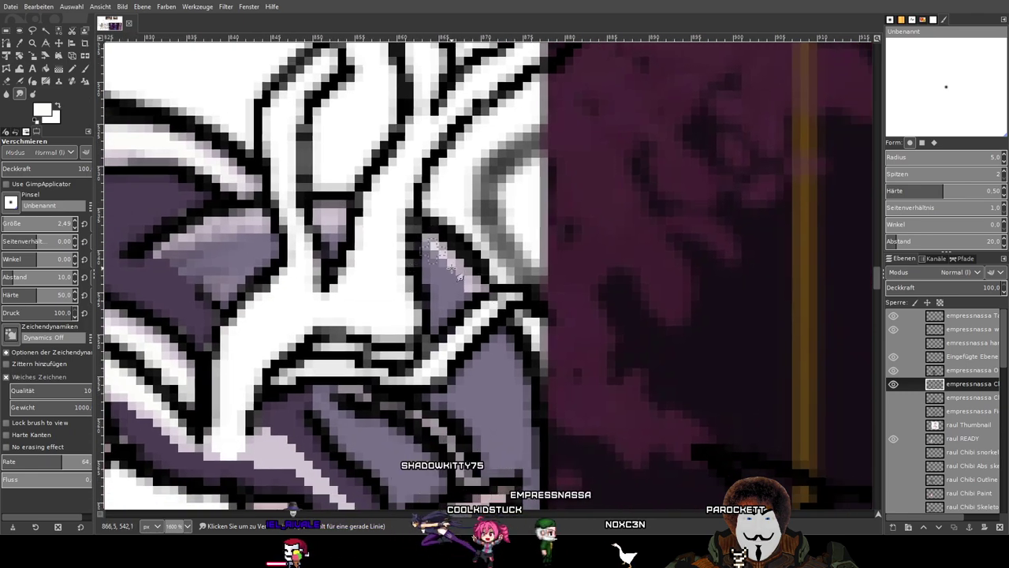
pyautogui.scroll(-2, 471, 217)
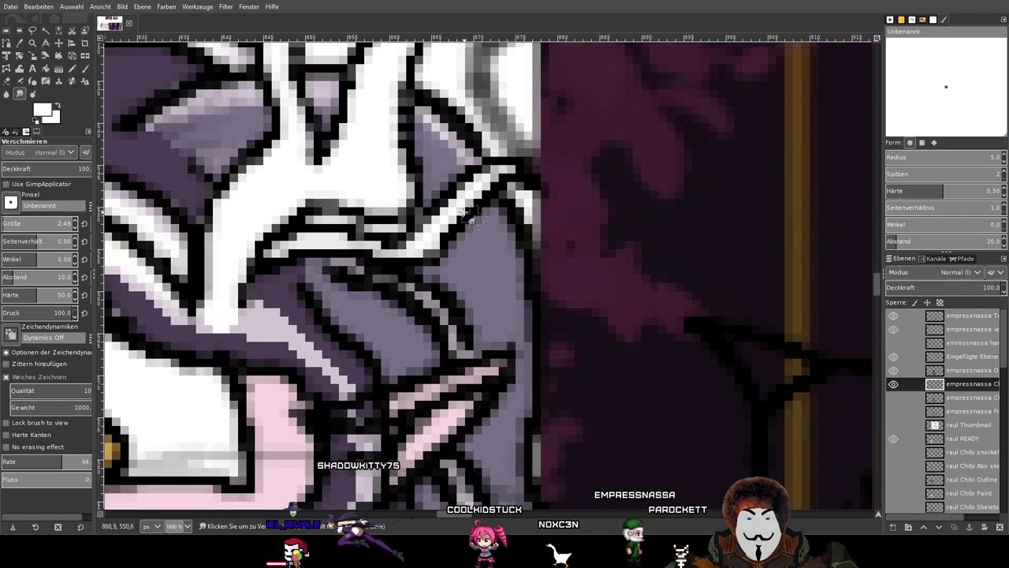
pyautogui.moveTo(469, 215); pyautogui.dragTo(696, 253)
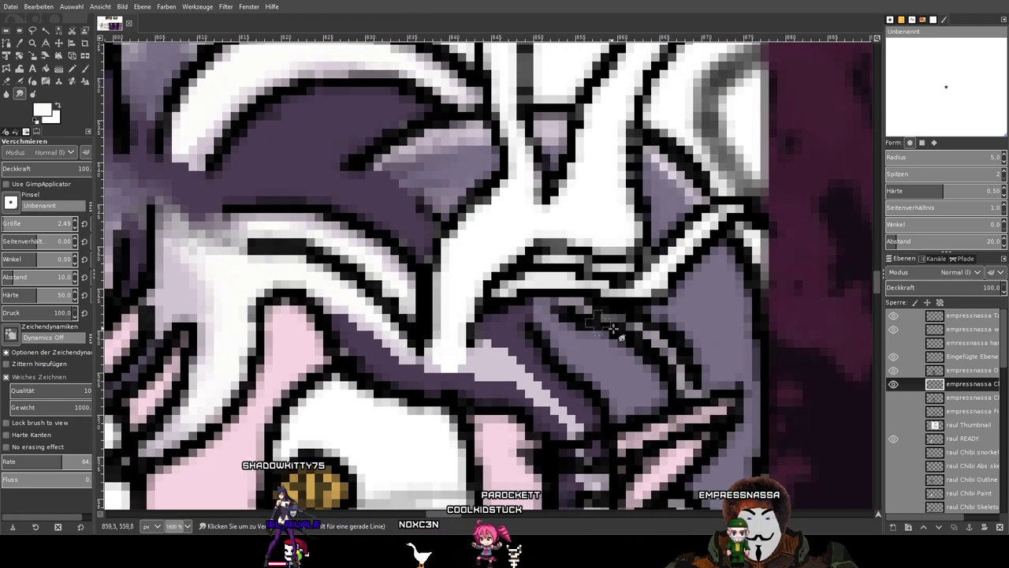
pyautogui.moveTo(601, 325); pyautogui.dragTo(505, 284)
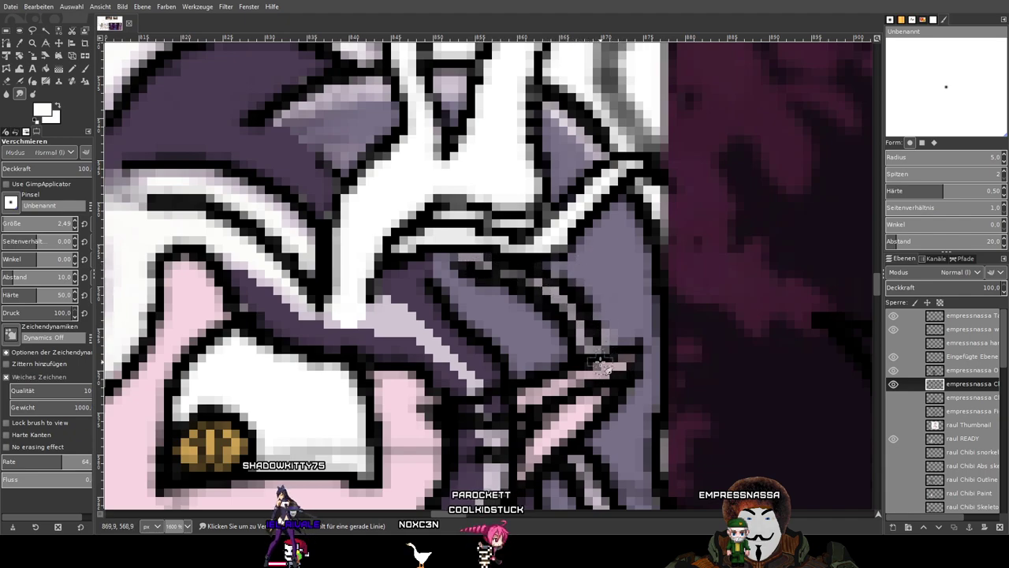
pyautogui.moveTo(599, 365); pyautogui.dragTo(650, 237)
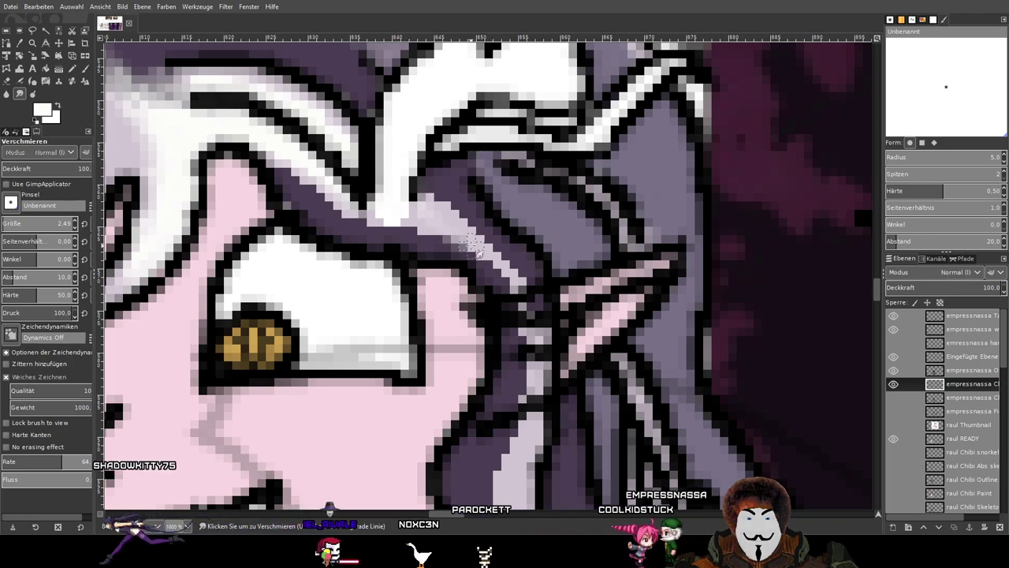
pyautogui.moveTo(403, 217); pyautogui.dragTo(473, 259)
pyautogui.moveTo(382, 217); pyautogui.dragTo(425, 242)
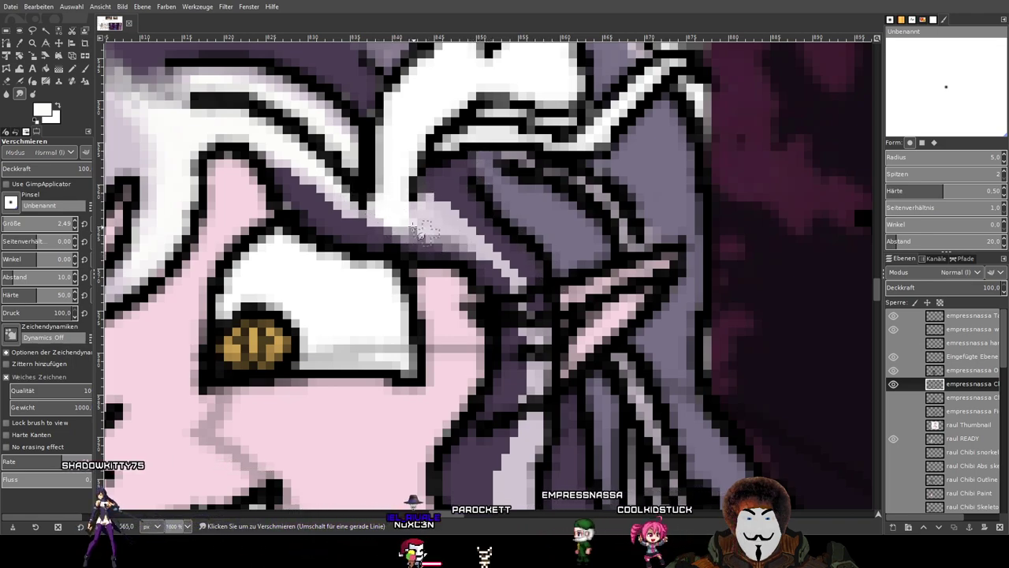
pyautogui.moveTo(369, 216); pyautogui.dragTo(424, 244)
pyautogui.moveTo(279, 164)
pyautogui.mouseDown()
pyautogui.moveTo(371, 227)
pyautogui.moveTo(477, 264)
pyautogui.mouseUp()
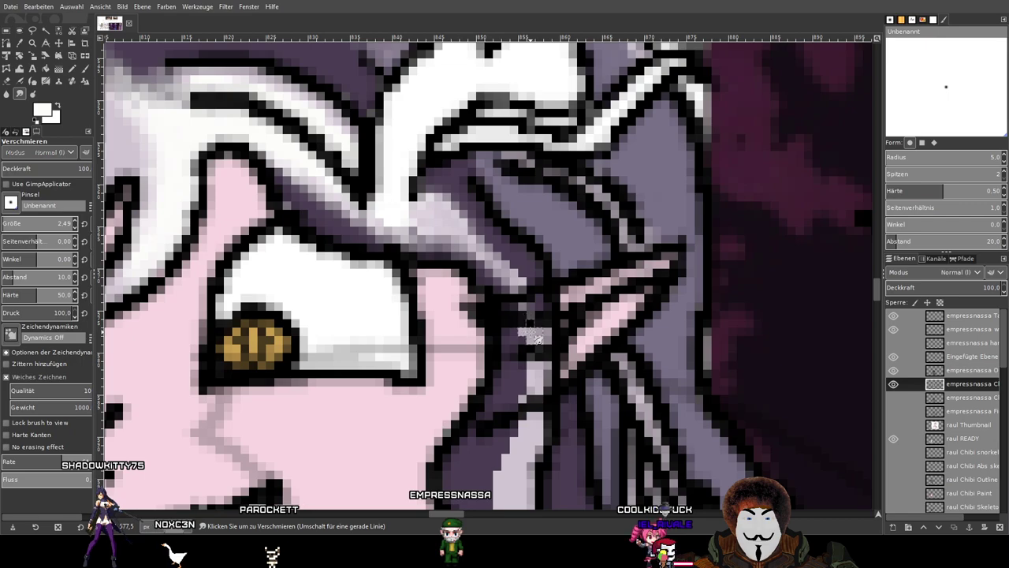
# Spread the light strand's left edge outward, then zoom out to view the whole chibi.
pyautogui.scroll(-5, 505, 229)
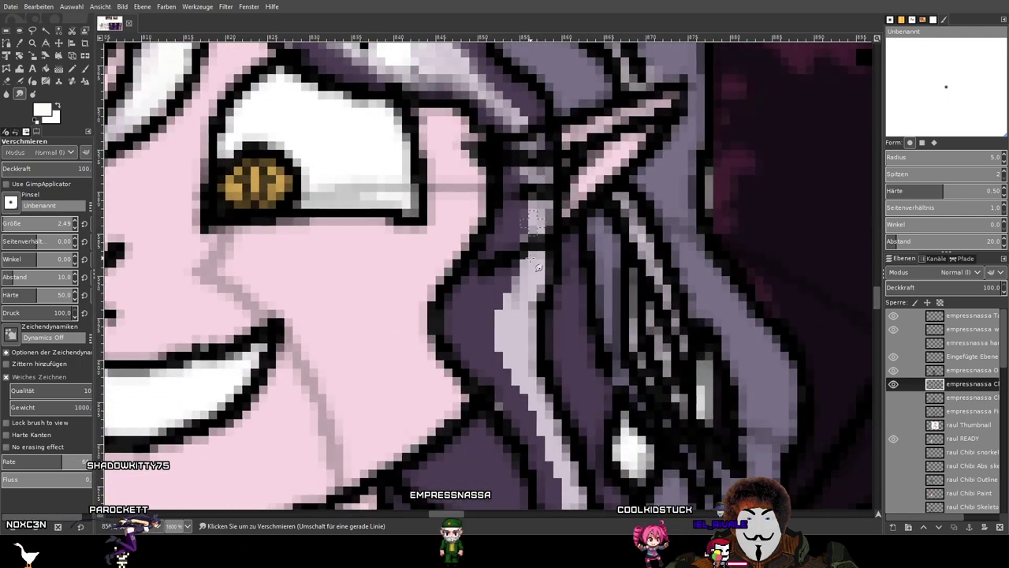
pyautogui.moveTo(526, 262); pyautogui.dragTo(499, 329)
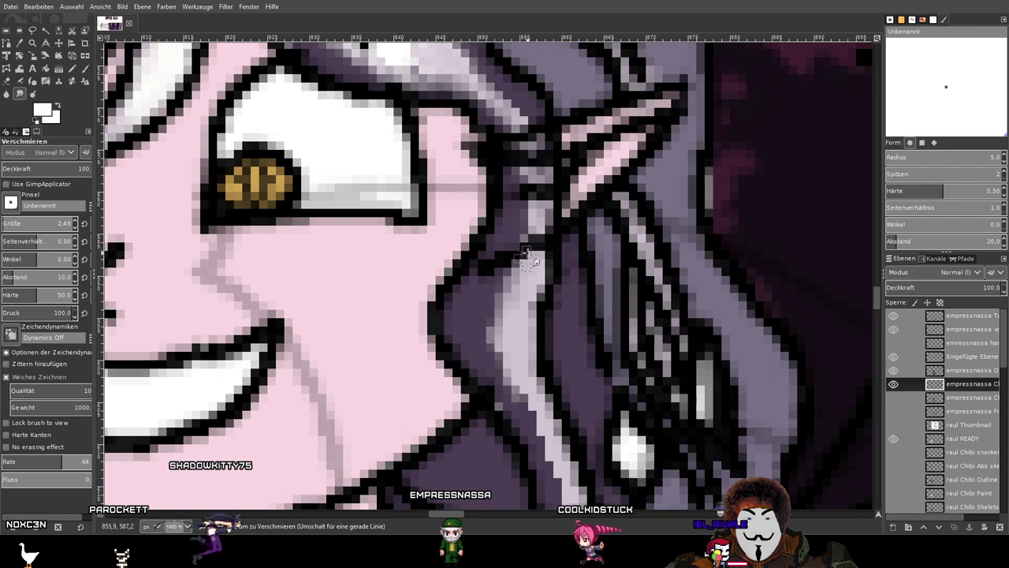
pyautogui.moveTo(547, 331); pyautogui.dragTo(502, 199)
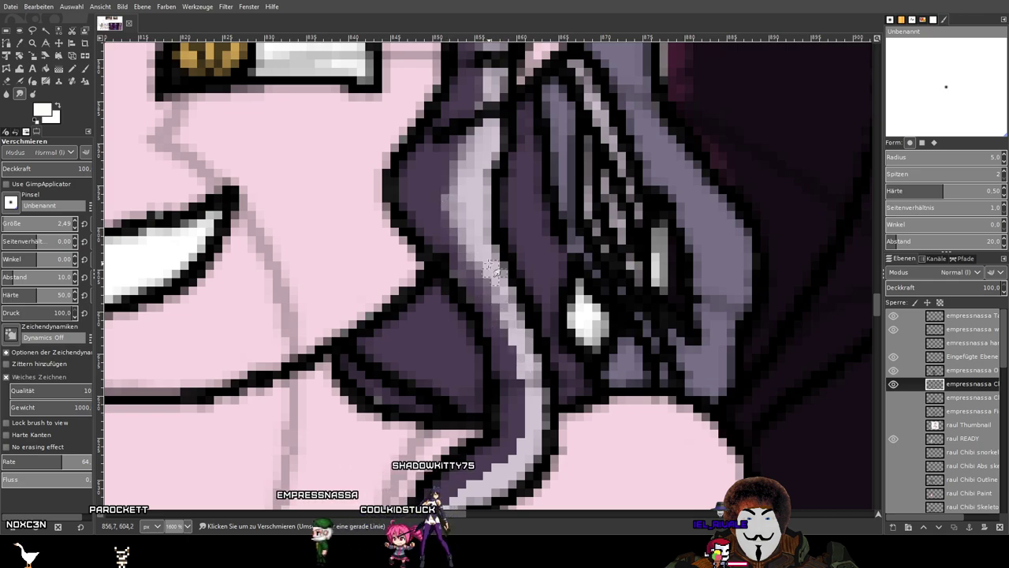
pyautogui.scroll(-3, 508, 236)
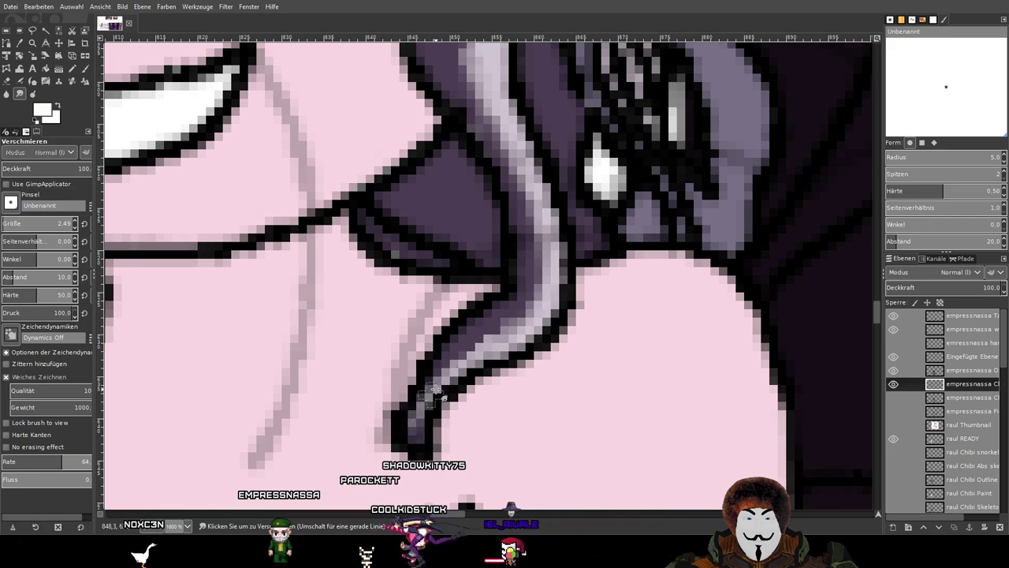
pyautogui.moveTo(550, 219); pyautogui.dragTo(435, 408)
pyautogui.moveTo(472, 150); pyautogui.dragTo(442, 202)
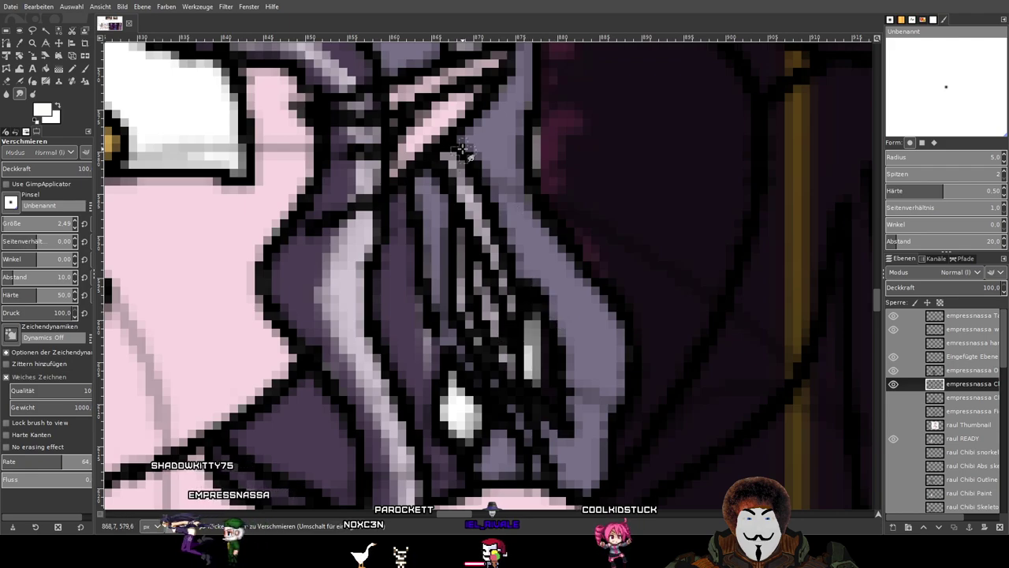
pyautogui.scroll(5, 534, 153)
pyautogui.hscroll(-2, 540, 297)
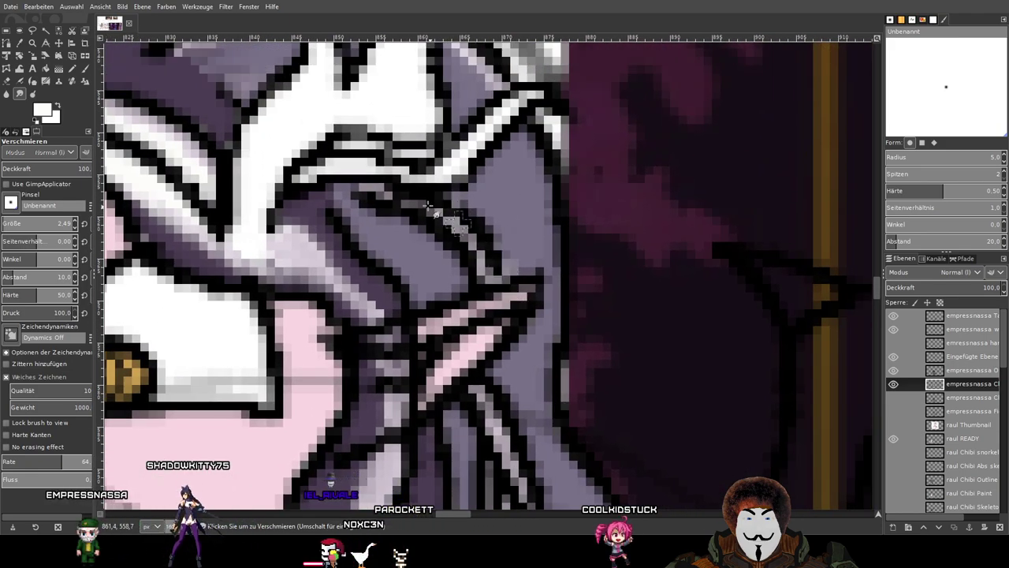
pyautogui.moveTo(474, 124); pyautogui.dragTo(463, 243)
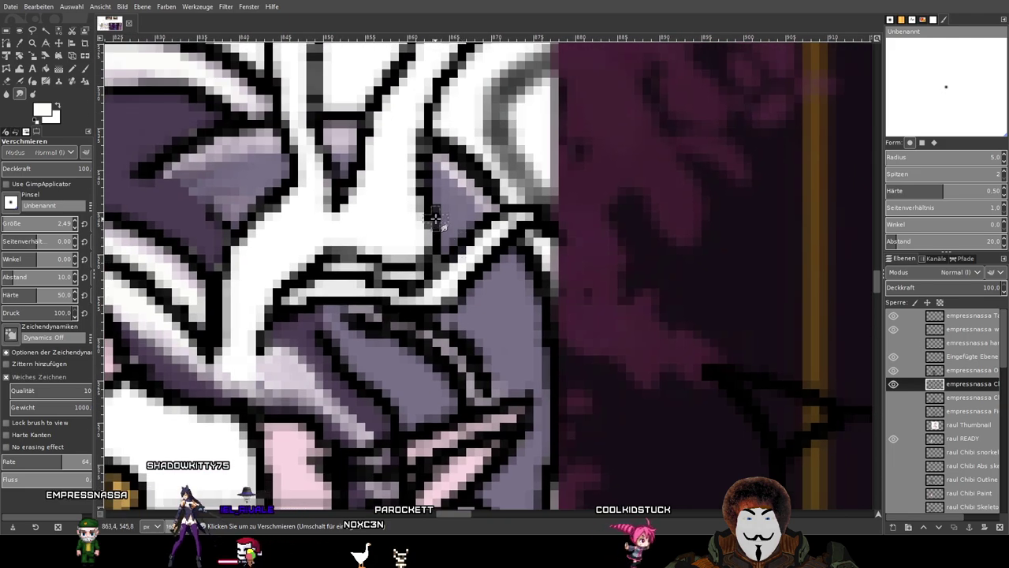
pyautogui.keyDown('ctrl'); pyautogui.scroll(-4, 434, 218); pyautogui.keyUp('ctrl')
pyautogui.moveTo(485, 220); pyautogui.dragTo(459, 211)
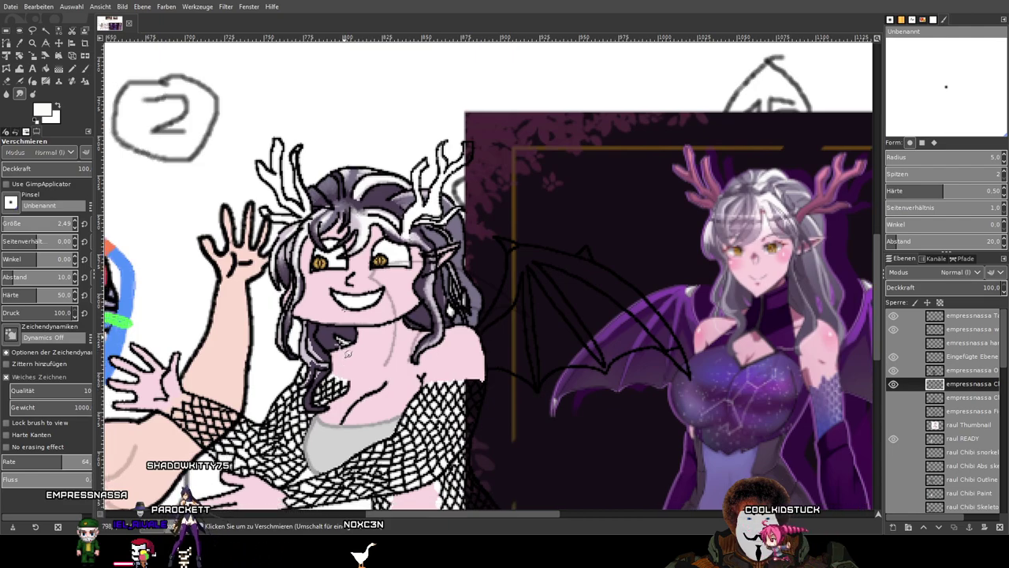
# Smudge a light streak across a dark strand, then zoom in on the hair above the forehead.
pyautogui.keyDown('ctrl'); pyautogui.scroll(5, 327, 323); pyautogui.keyUp('ctrl')
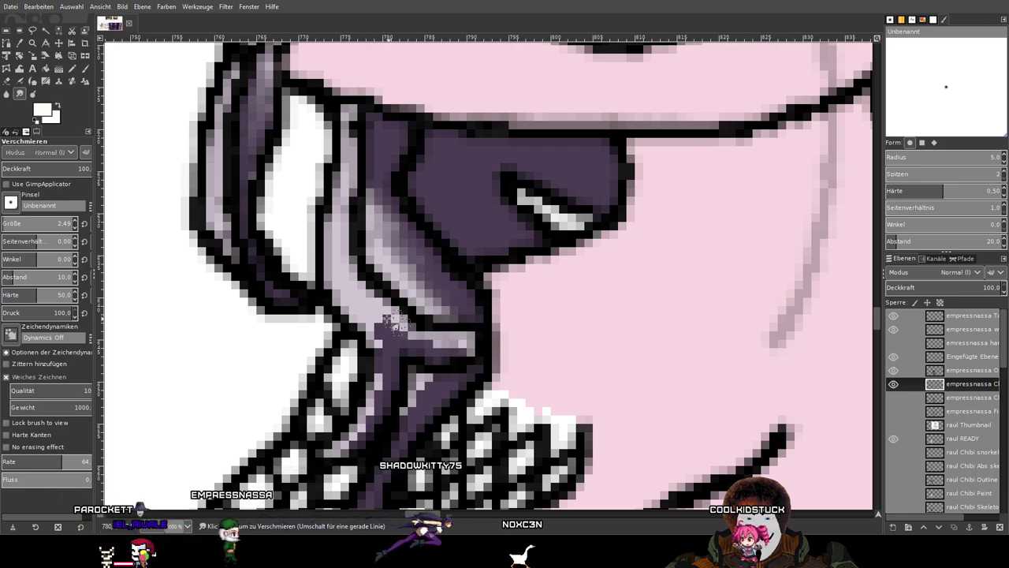
pyautogui.moveTo(476, 347); pyautogui.dragTo(350, 314)
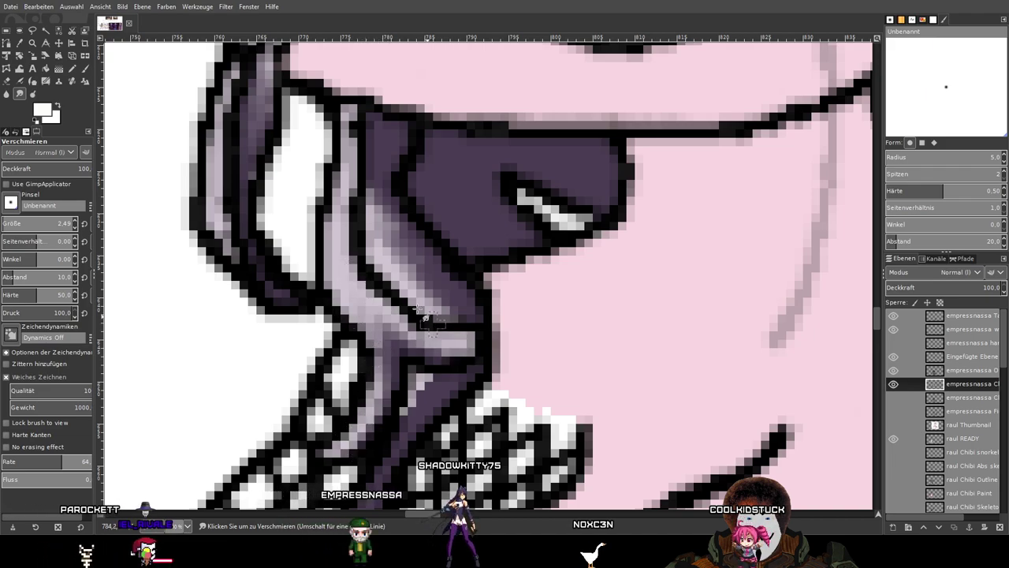
pyautogui.moveTo(394, 298)
pyautogui.mouseDown()
pyautogui.moveTo(439, 147)
pyautogui.moveTo(462, 306)
pyautogui.moveTo(352, 106)
pyautogui.mouseUp()
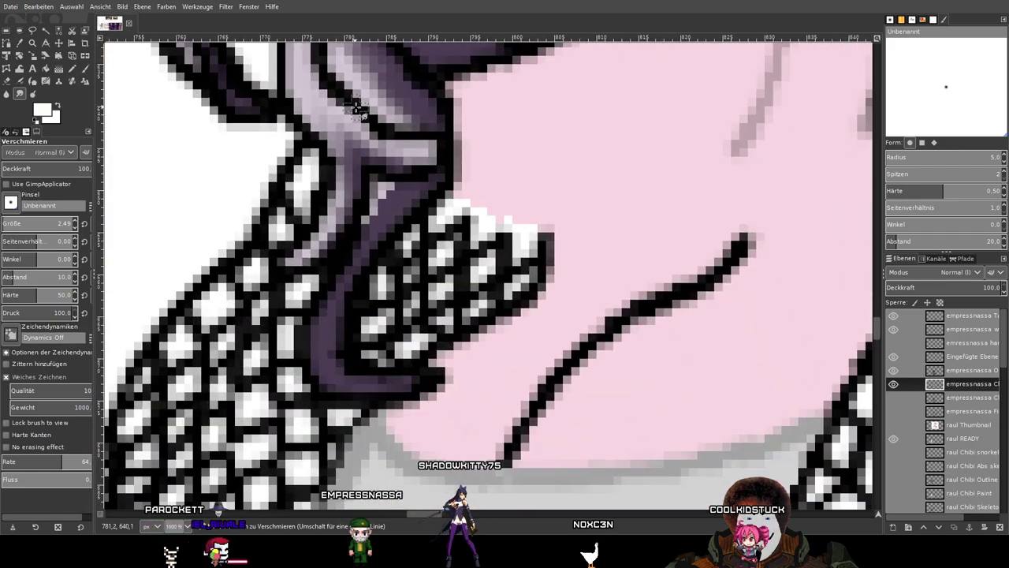
pyautogui.scroll(-5, 389, 246)
pyautogui.moveTo(518, 160); pyautogui.dragTo(507, 240)
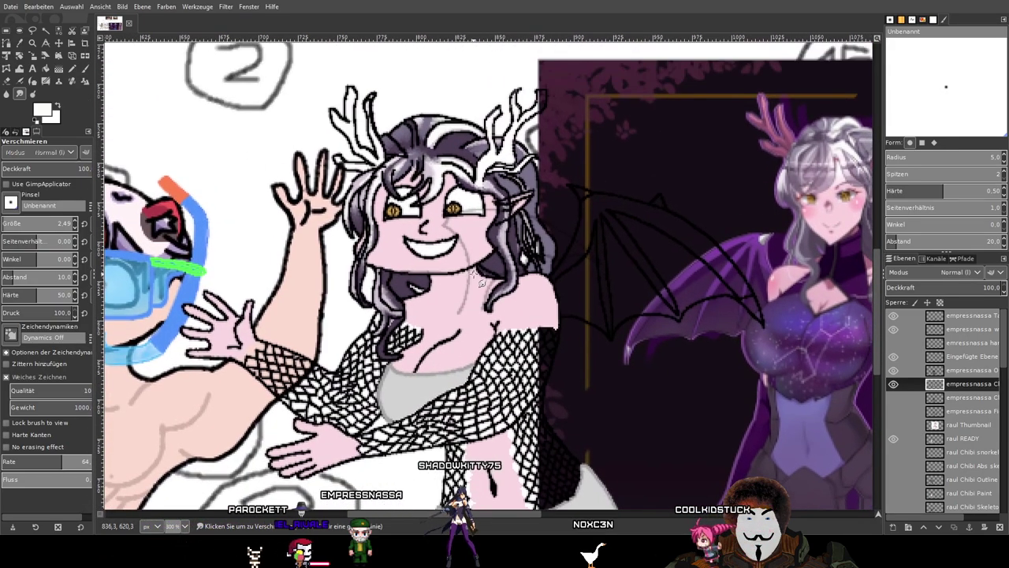
pyautogui.scroll(5, 507, 240)
pyautogui.scroll(-4, 506, 239)
pyautogui.moveTo(473, 211); pyautogui.dragTo(328, 313)
pyautogui.scroll(-1, 319, 226)
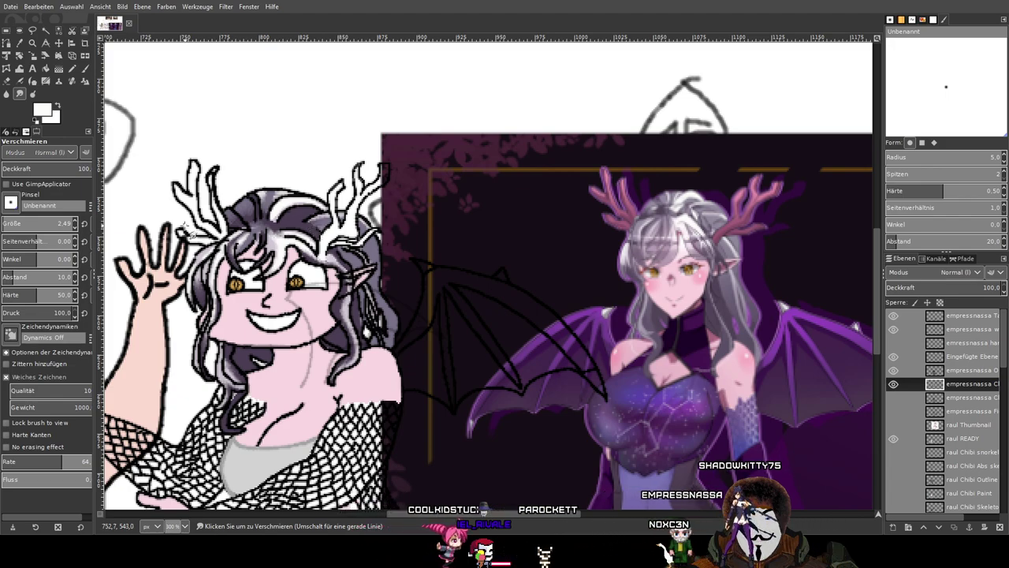
pyautogui.scroll(3, 344, 220)
pyautogui.moveTo(270, 273); pyautogui.dragTo(760, 48)
pyautogui.moveTo(651, 324); pyautogui.dragTo(731, 301)
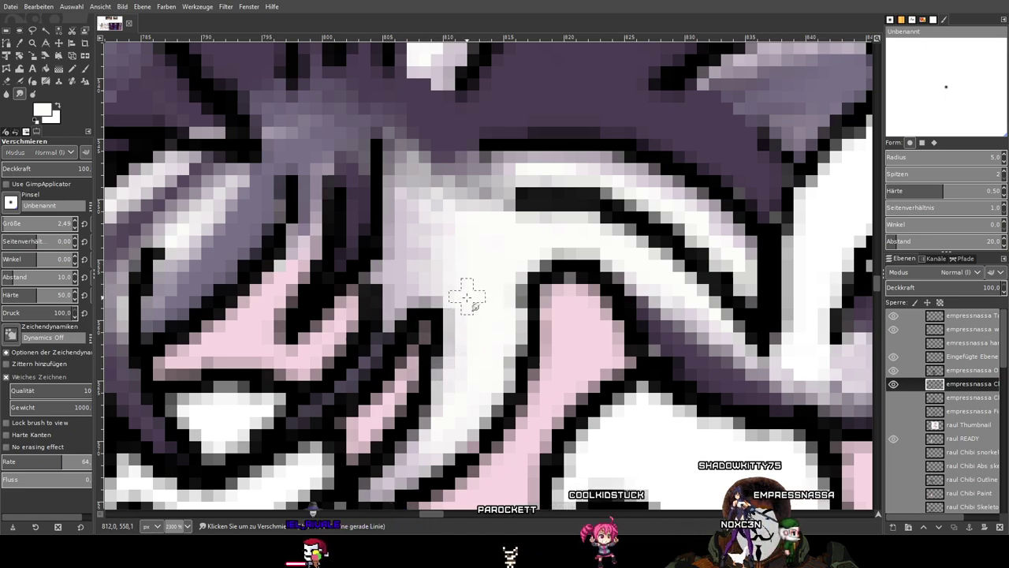
# Smudge the grey-purple hair shade into the neighbouring pixels.
pyautogui.scroll(-3, 465, 290)
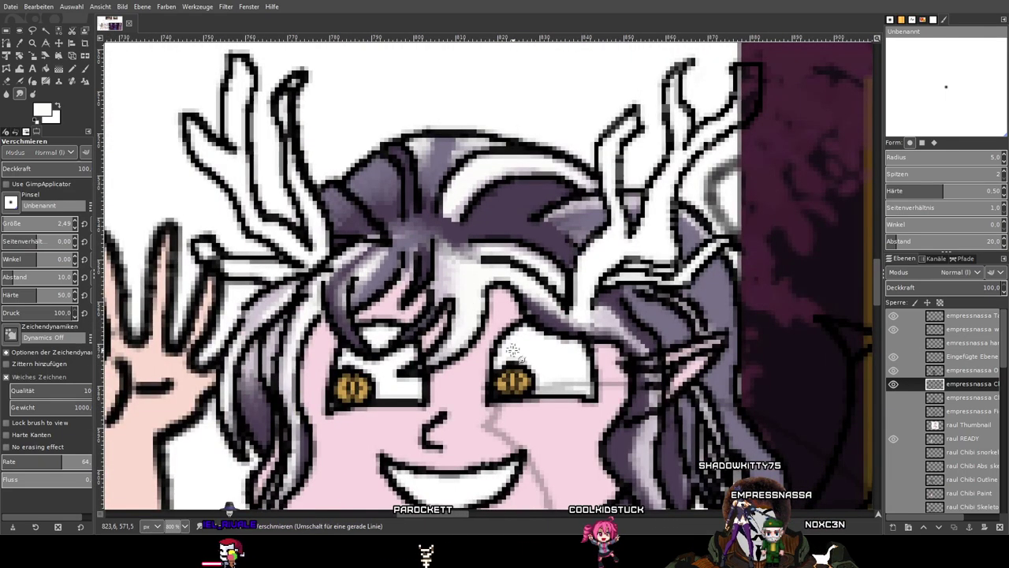
pyautogui.scroll(5, 528, 302)
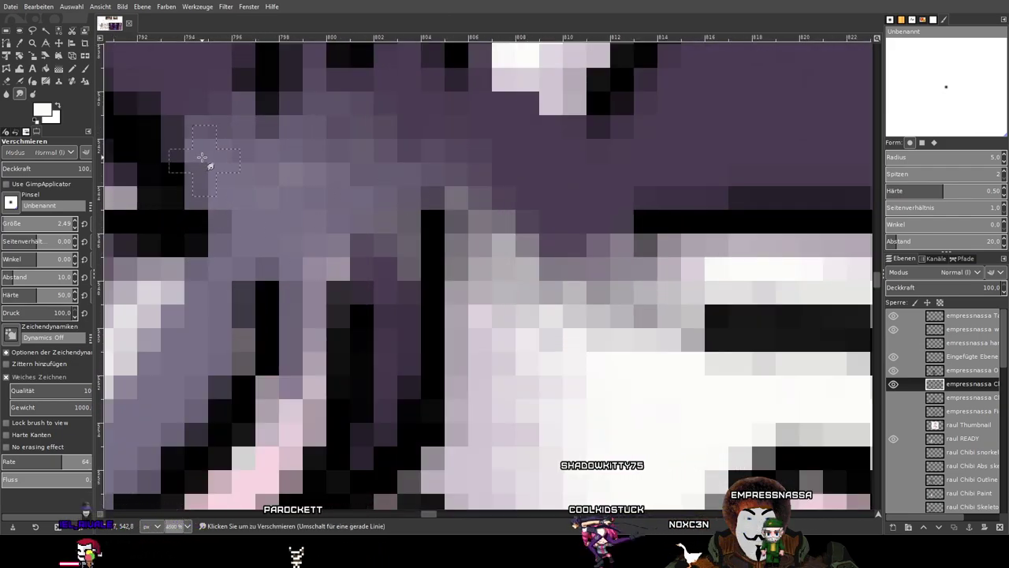
pyautogui.scroll(-5, 354, 201)
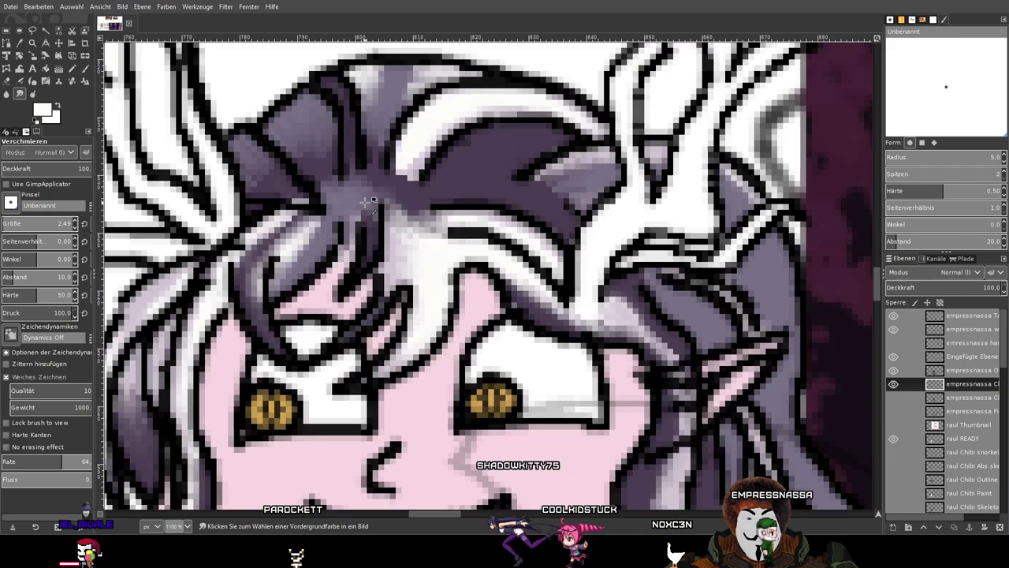
pyautogui.scroll(4, 355, 200)
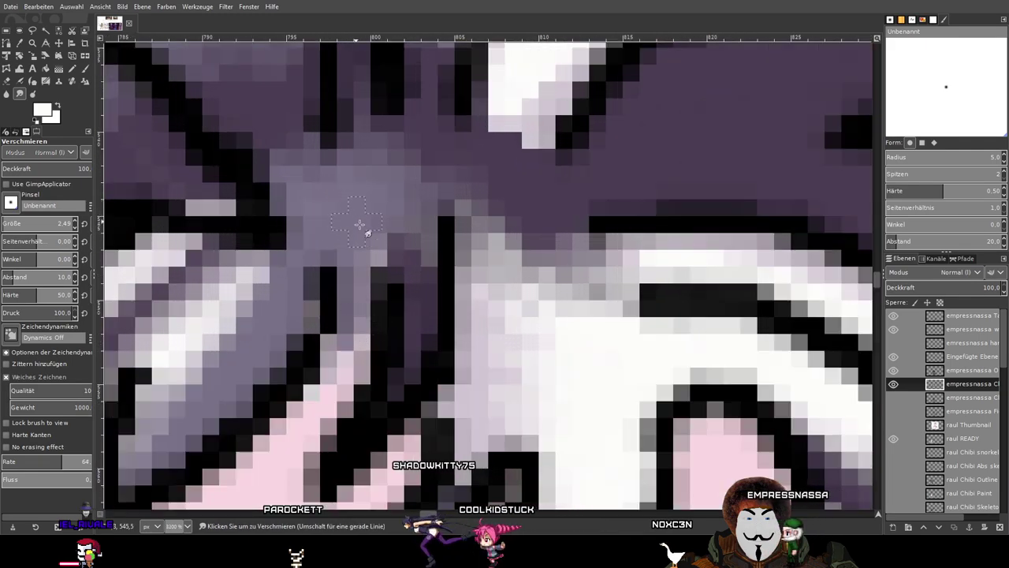
pyautogui.moveTo(348, 317)
pyautogui.mouseDown()
pyautogui.moveTo(346, 355)
pyautogui.moveTo(318, 404)
pyautogui.mouseUp()
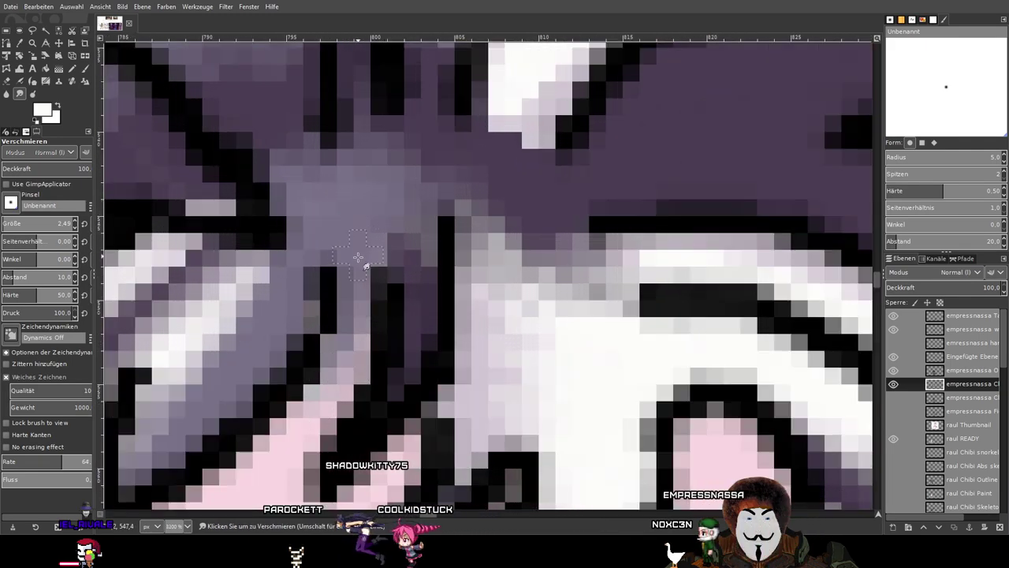
# Smudge purple and grey-purple up into the white hair stripe to soften its edge.
pyautogui.scroll(-4, 379, 234)
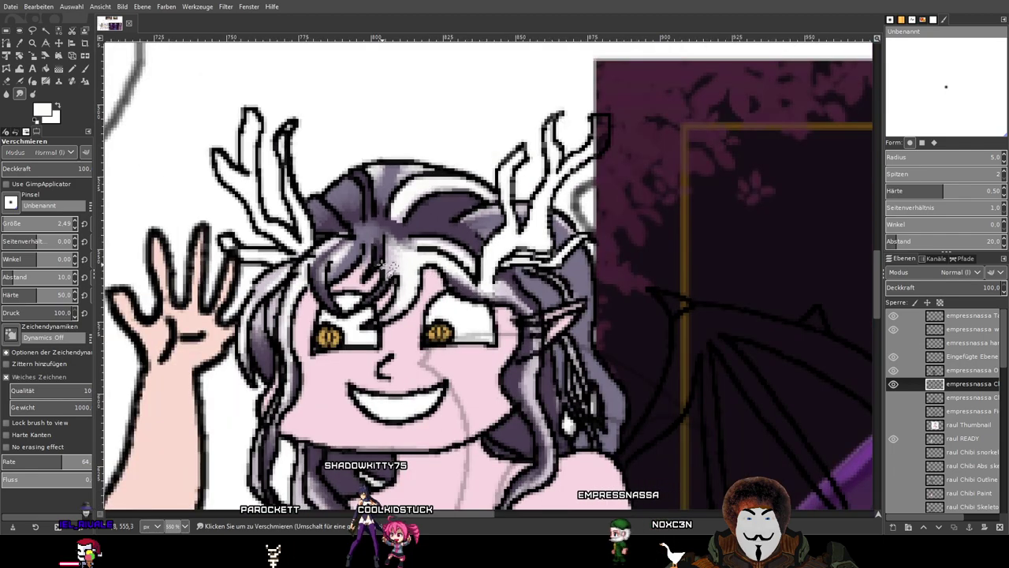
pyautogui.scroll(5, 390, 268)
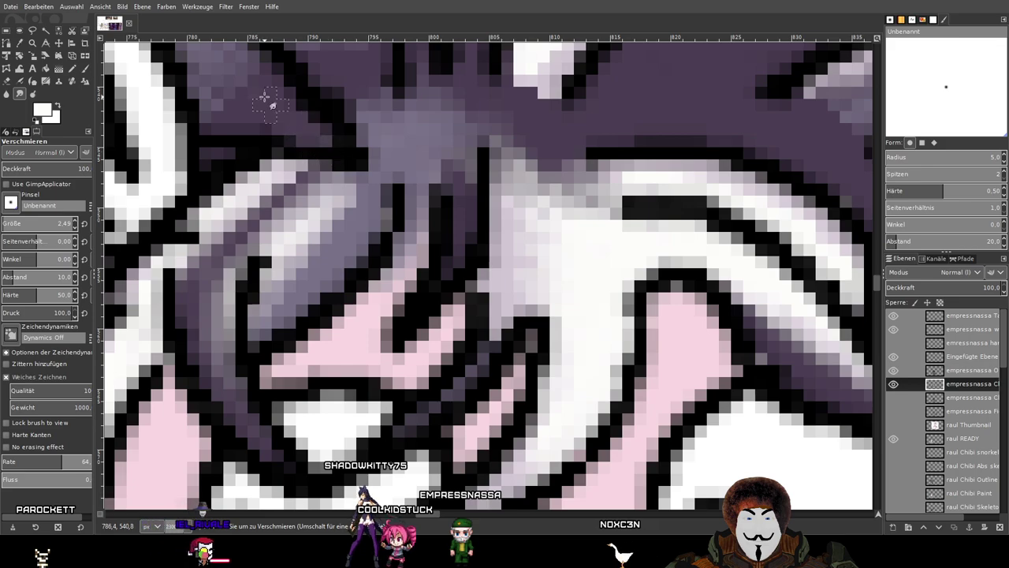
pyautogui.scroll(-4, 349, 160)
pyautogui.scroll(4, 339, 109)
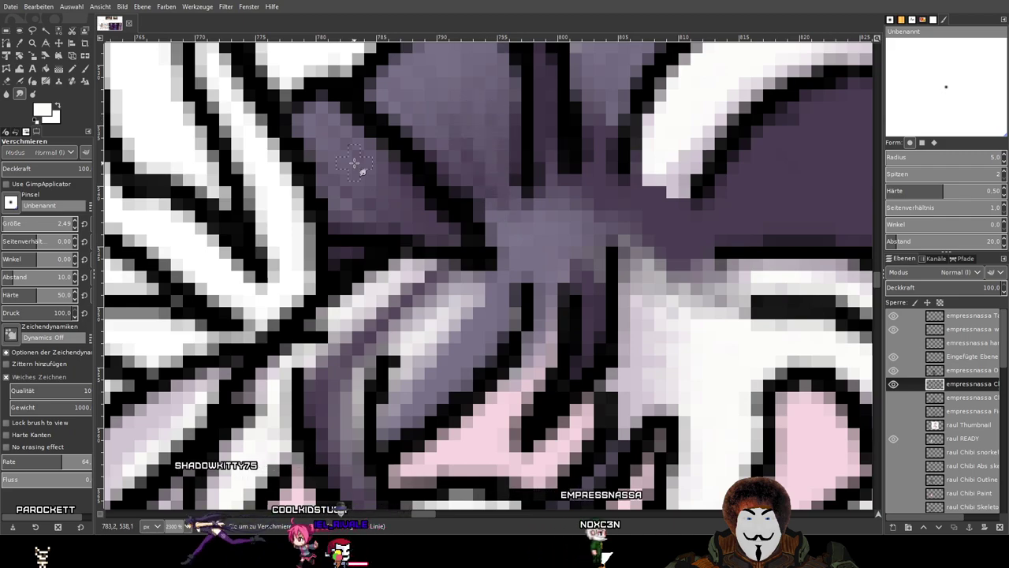
pyautogui.moveTo(605, 166); pyautogui.dragTo(518, 234)
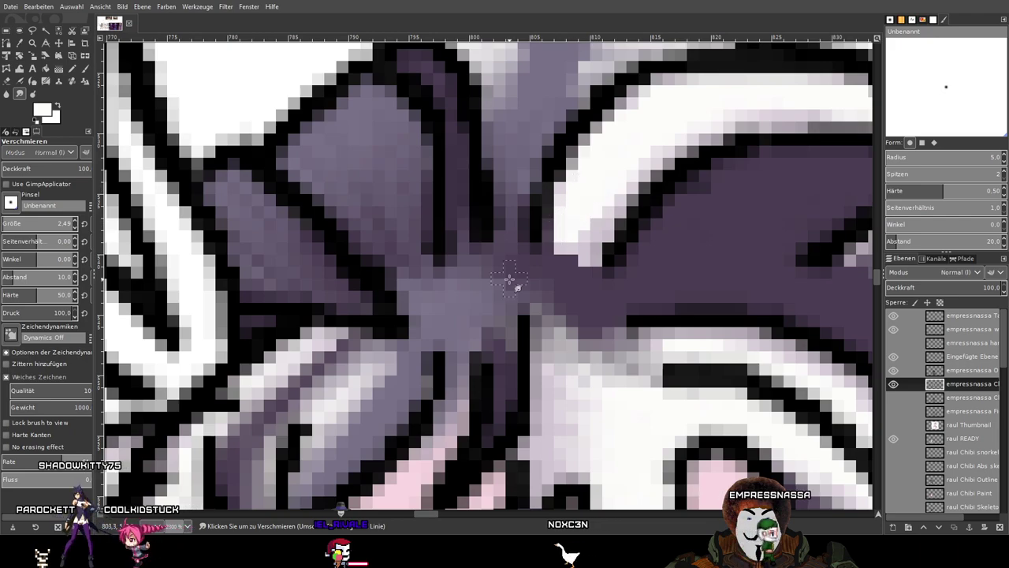
pyautogui.moveTo(548, 234); pyautogui.dragTo(574, 203)
pyautogui.moveTo(531, 286)
pyautogui.mouseDown()
pyautogui.moveTo(575, 213)
pyautogui.moveTo(610, 201)
pyautogui.mouseUp()
pyautogui.moveTo(588, 257)
pyautogui.mouseDown()
pyautogui.moveTo(601, 190)
pyautogui.moveTo(610, 211)
pyautogui.moveTo(617, 192)
pyautogui.moveTo(613, 161)
pyautogui.mouseUp()
pyautogui.moveTo(558, 244)
pyautogui.mouseDown()
pyautogui.moveTo(618, 136)
pyautogui.moveTo(570, 200)
pyautogui.moveTo(654, 124)
pyautogui.moveTo(543, 204)
pyautogui.moveTo(651, 109)
pyautogui.mouseUp()
# Toggle the Sketch (Skizze) layer on and off to compare the smudged hair.
pyautogui.scroll(-3, 402, 290)
pyautogui.moveTo(398, 291); pyautogui.dragTo(367, 171)
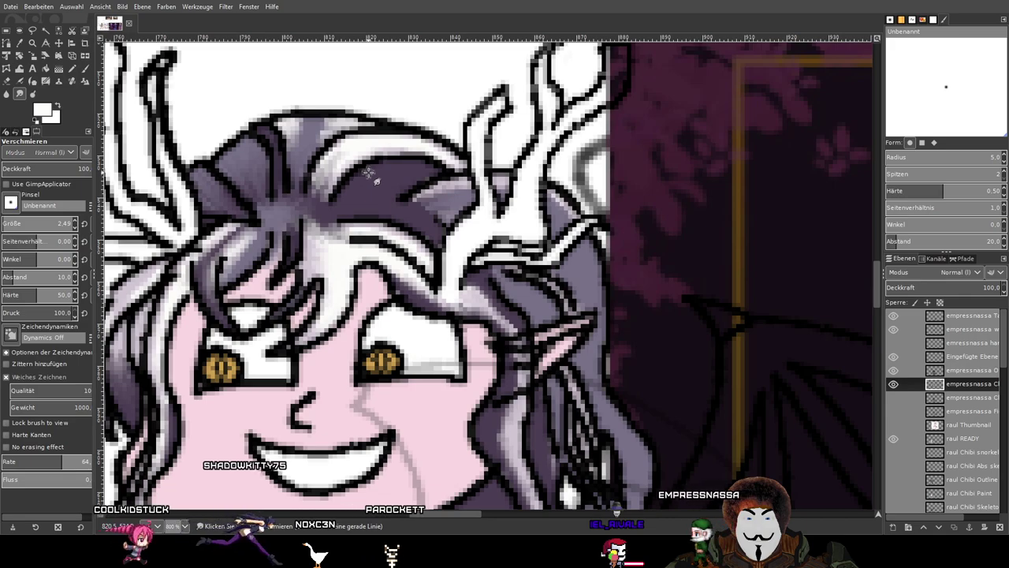
pyautogui.scroll(-2, 451, 282)
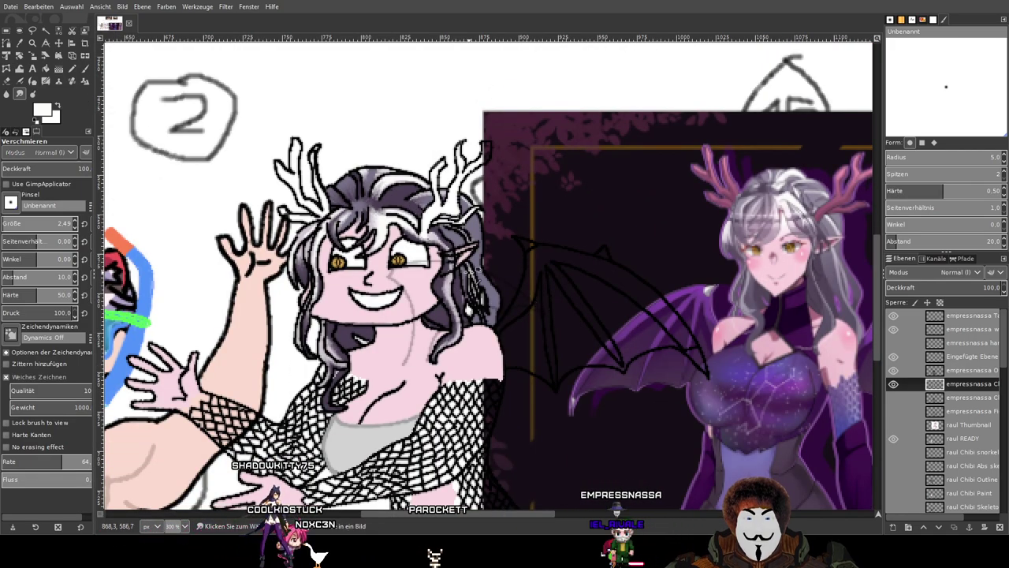
pyautogui.scroll(2, 471, 271)
pyautogui.moveTo(471, 271); pyautogui.dragTo(567, 274)
pyautogui.scroll(-10, 907, 480)
pyautogui.scroll(-5, 907, 486)
pyautogui.click(893, 492)
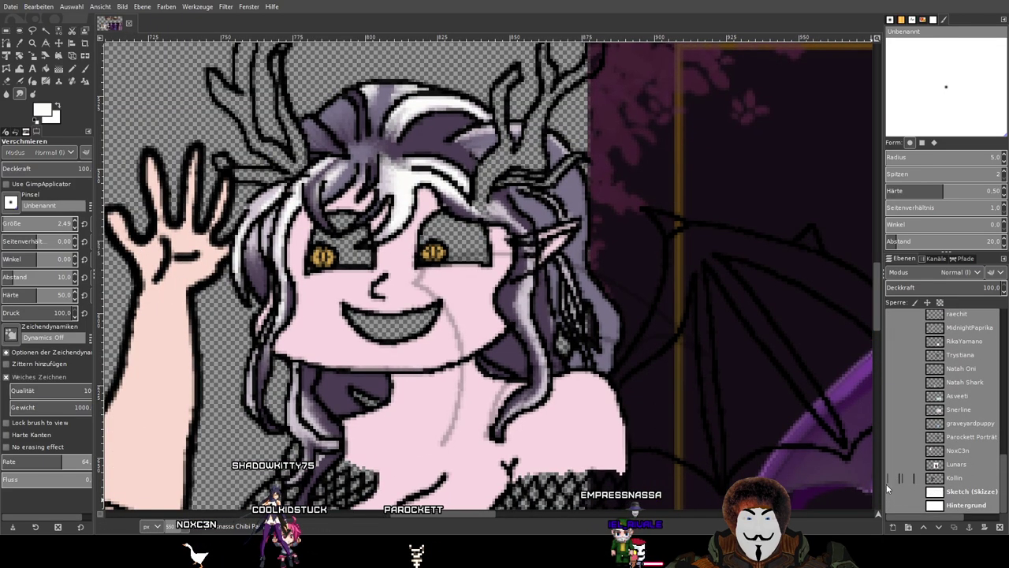
pyautogui.moveTo(514, 290)
pyautogui.mouseDown()
pyautogui.moveTo(545, 365)
pyautogui.moveTo(594, 355)
pyautogui.mouseUp()
pyautogui.scroll(2, 666, 300)
pyautogui.scroll(-1, 666, 313)
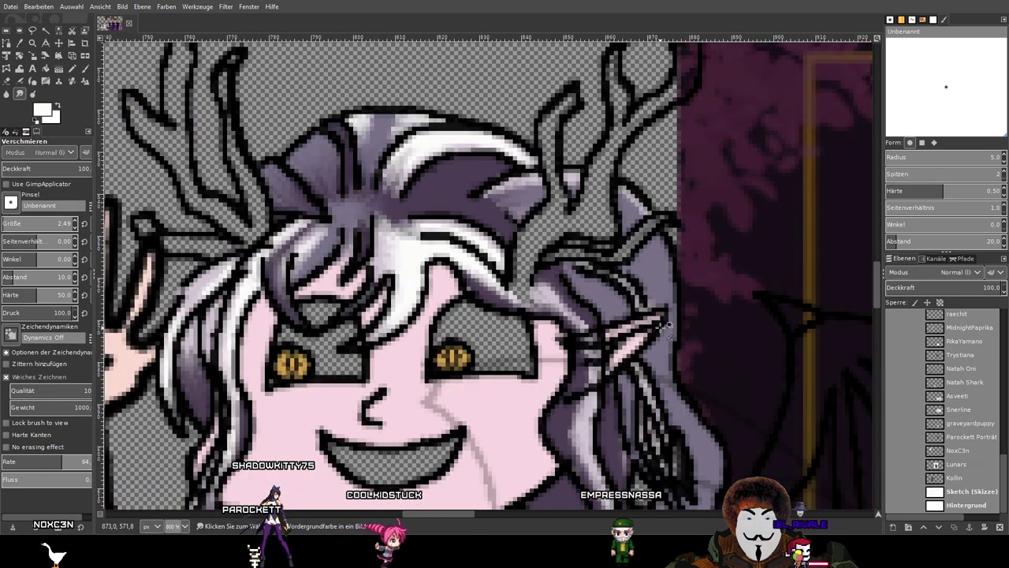
pyautogui.click(893, 493)
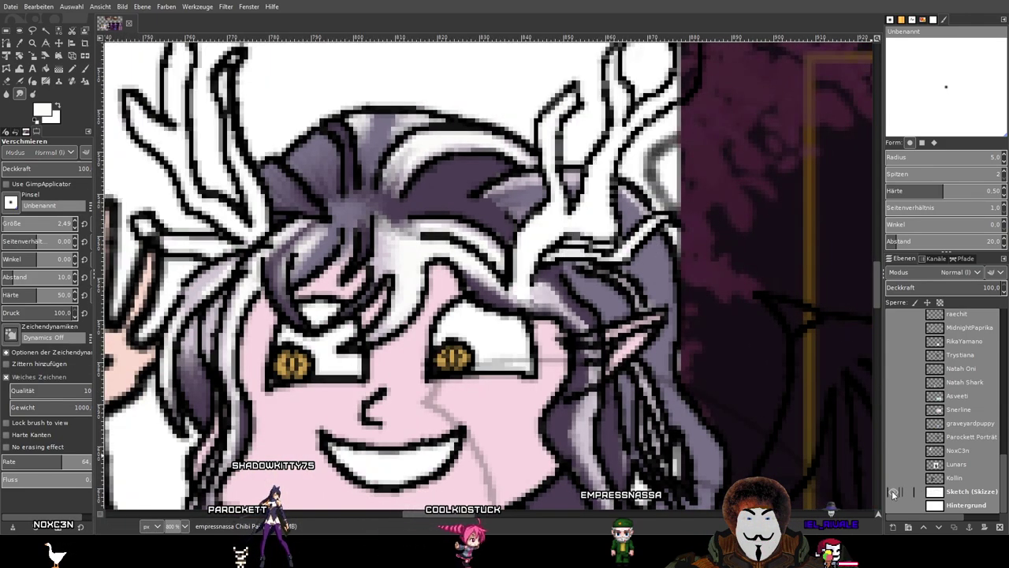
pyautogui.click(894, 492)
# Leave the Sketch (Skizze) layer hidden and look over the chibi's head.
pyautogui.click(893, 492)
pyautogui.click(893, 493)
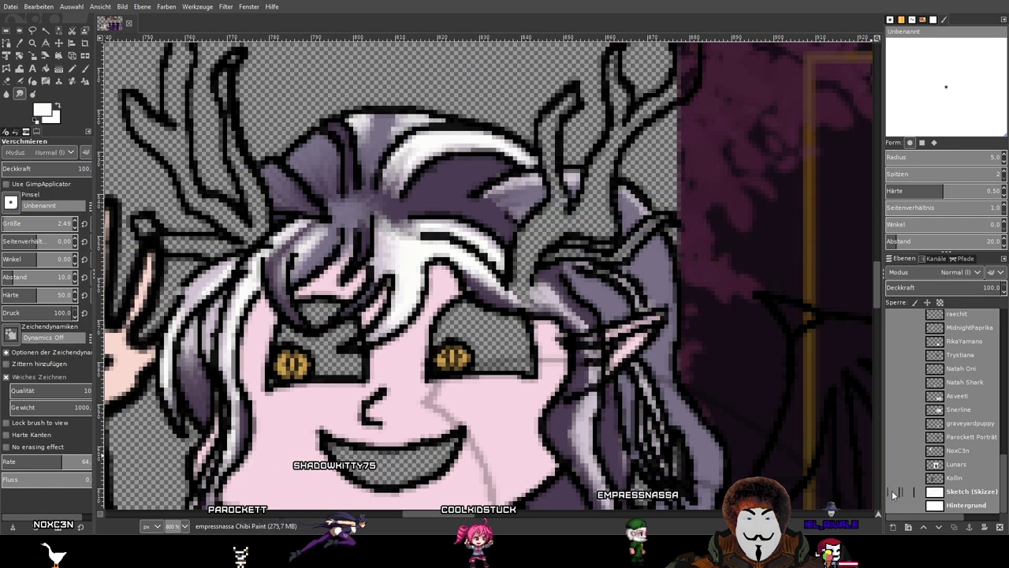
pyautogui.moveTo(474, 371); pyautogui.dragTo(581, 109)
pyautogui.scroll(-4, 580, 109)
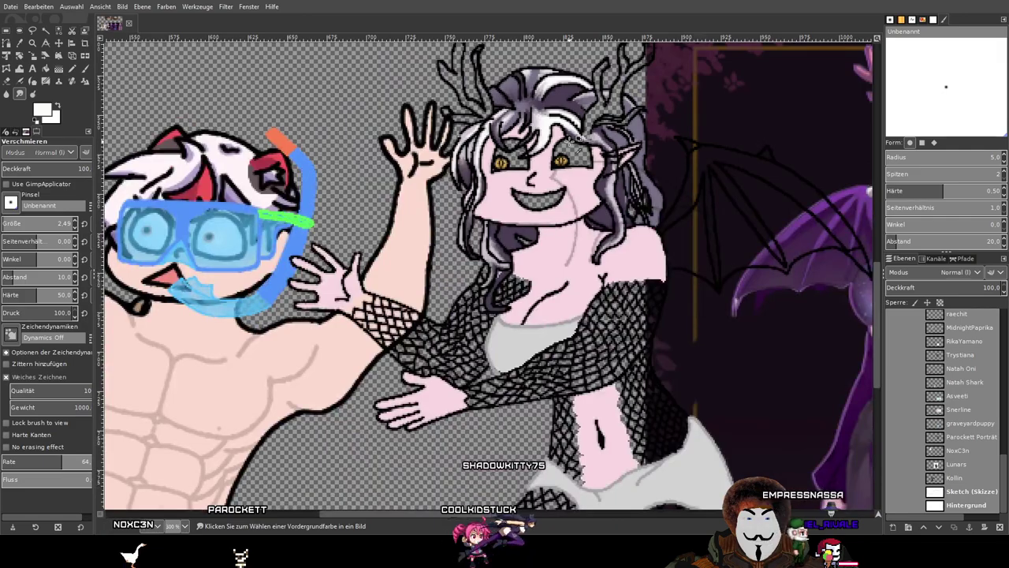
pyautogui.scroll(2, 576, 138)
pyautogui.scroll(1, 574, 140)
pyautogui.scroll(-1, 577, 137)
# Pan over to the reference character sheet's portraits and large figure.
pyautogui.moveTo(621, 126); pyautogui.dragTo(312, 226)
pyautogui.scroll(-5, 313, 226)
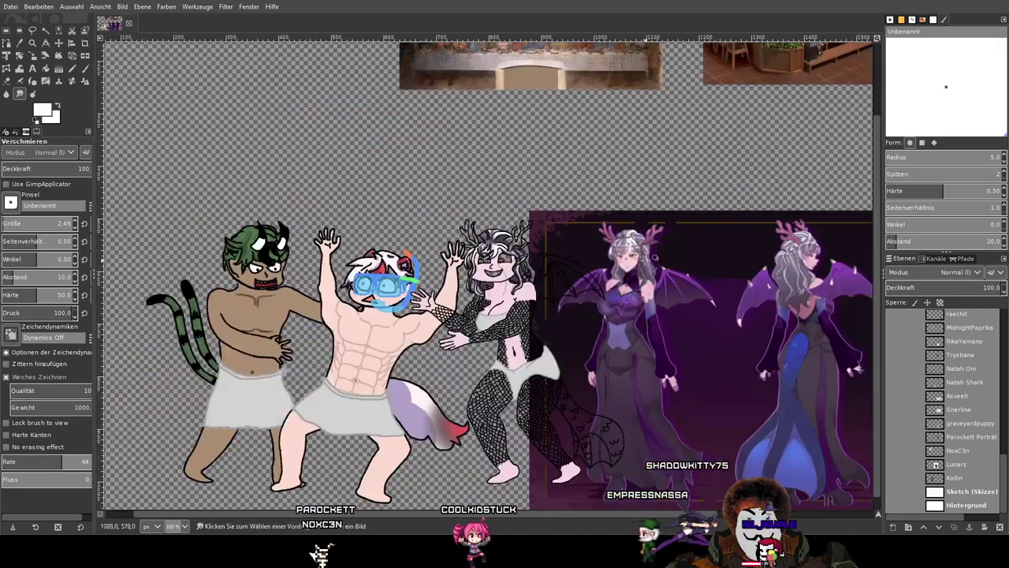
pyautogui.moveTo(749, 269); pyautogui.dragTo(244, 179)
pyautogui.scroll(4, 451, 152)
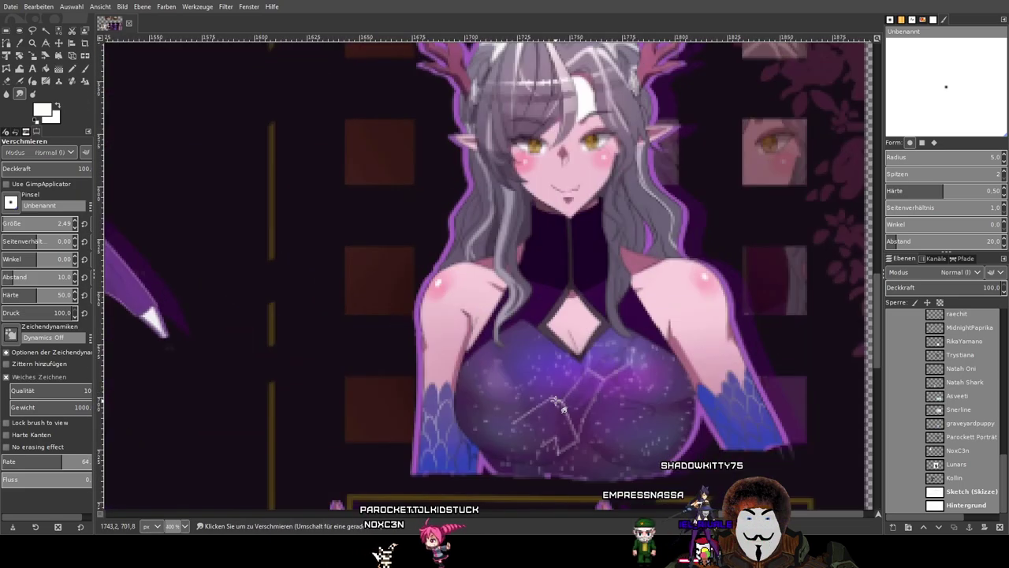
pyautogui.moveTo(565, 421); pyautogui.dragTo(475, 142)
pyautogui.moveTo(495, 211); pyautogui.dragTo(464, 107)
pyautogui.moveTo(437, 236); pyautogui.dragTo(532, 488)
pyautogui.moveTo(544, 110); pyautogui.dragTo(540, 414)
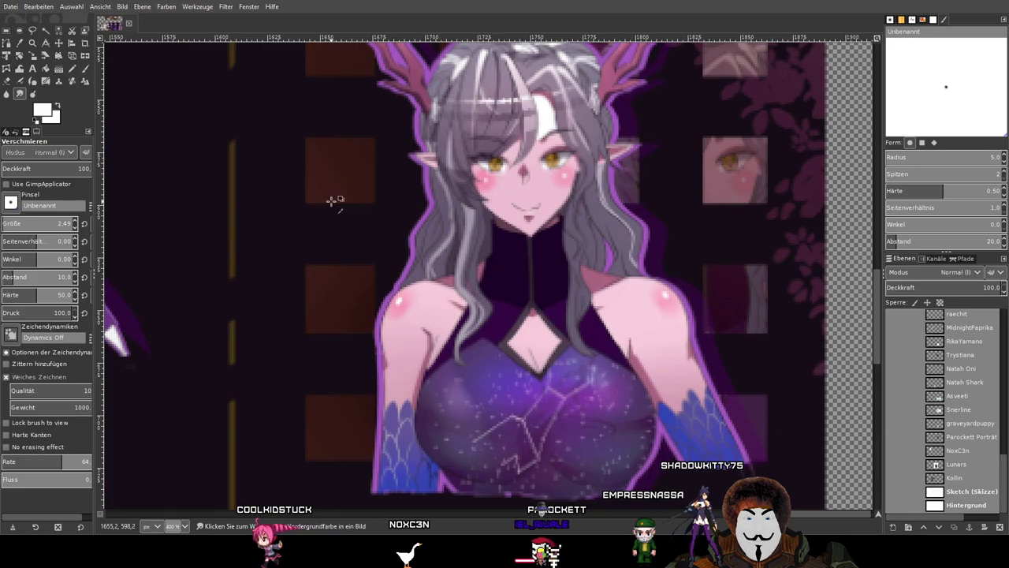
pyautogui.scroll(-1, 334, 199)
pyautogui.scroll(-1, 260, 197)
# Make the empressnassa layer active and zoom onto the reference antlers.
pyautogui.moveTo(203, 225); pyautogui.dragTo(759, 273)
pyautogui.moveTo(367, 349); pyautogui.dragTo(805, 212)
pyautogui.moveTo(465, 273); pyautogui.dragTo(493, 389)
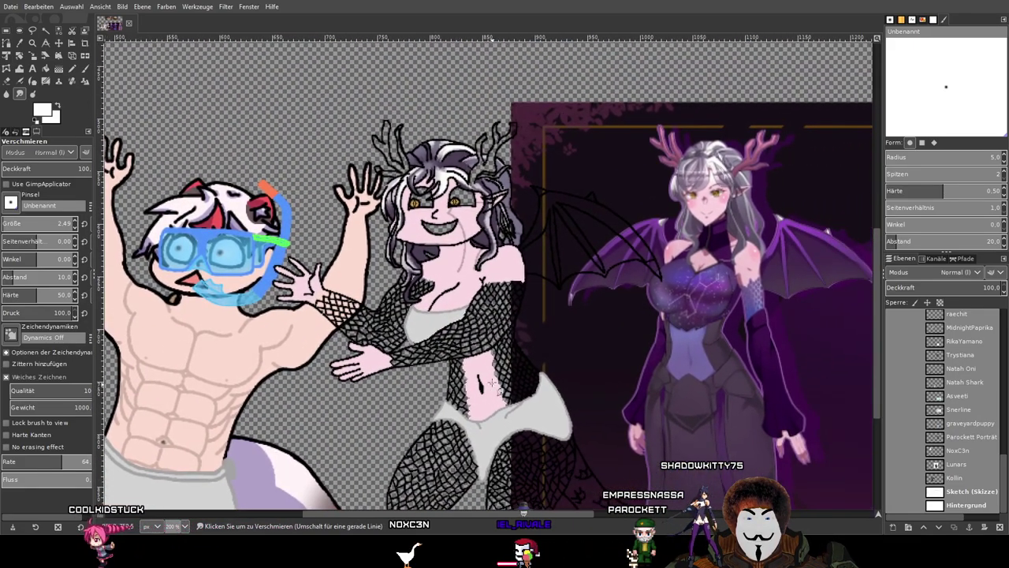
pyautogui.scroll(1, 586, 234)
pyautogui.scroll(4, 956, 427)
pyautogui.click(956, 346)
pyautogui.moveTo(754, 247); pyautogui.dragTo(622, 424)
pyautogui.scroll(3, 545, 324)
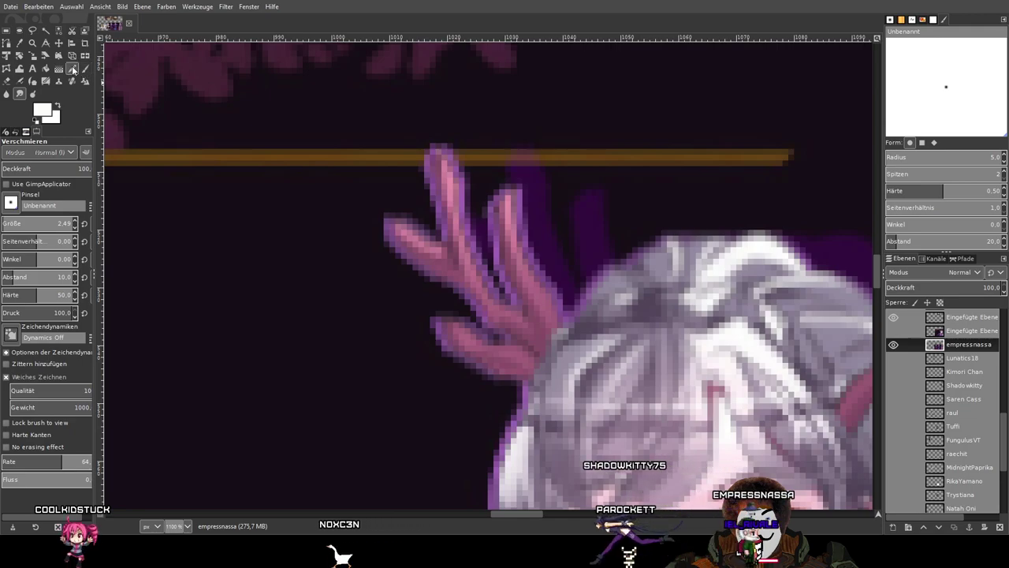
# Sample the reference antlers' pink as the foreground colour.
pyautogui.press('o')
pyautogui.scroll(1, 501, 369)
pyautogui.scroll(1, 501, 369)
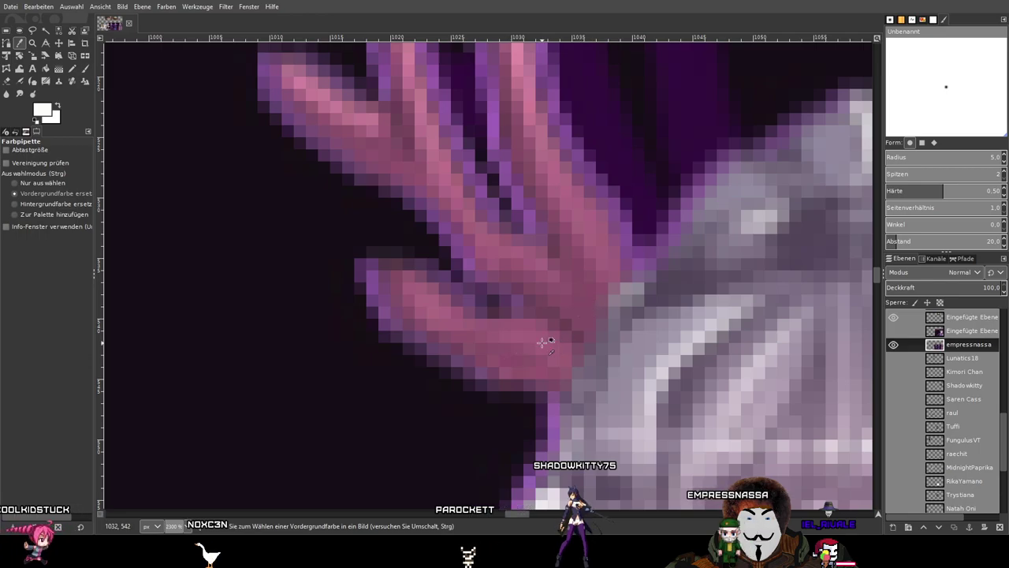
pyautogui.click(73, 70)
pyautogui.scroll(-5, 422, 267)
pyautogui.moveTo(340, 331); pyautogui.dragTo(812, 263)
pyautogui.scroll(5, 952, 398)
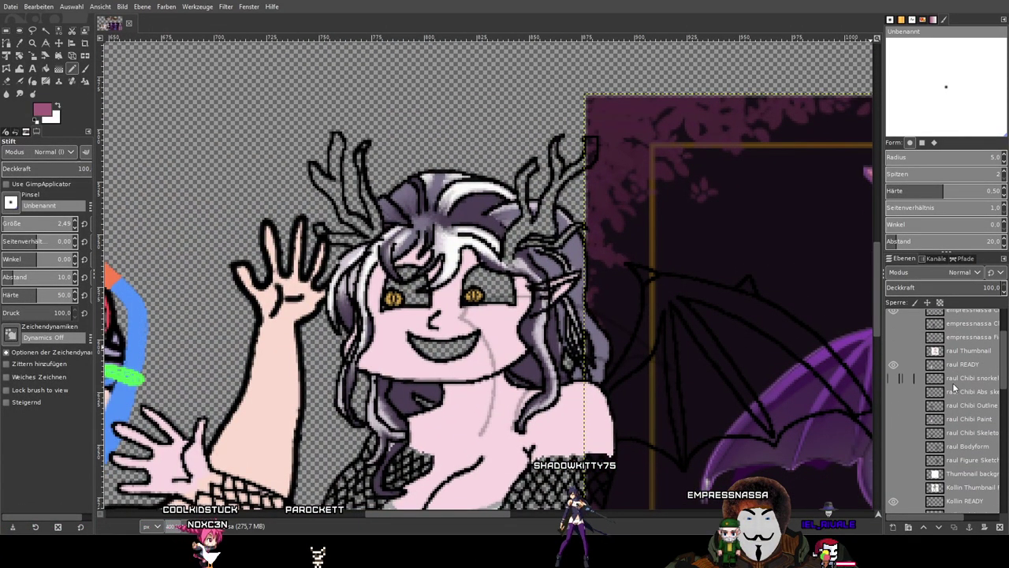
# Select the chibi's colour layer and toggle its visibility to check it.
pyautogui.click(955, 356)
pyautogui.click(893, 356)
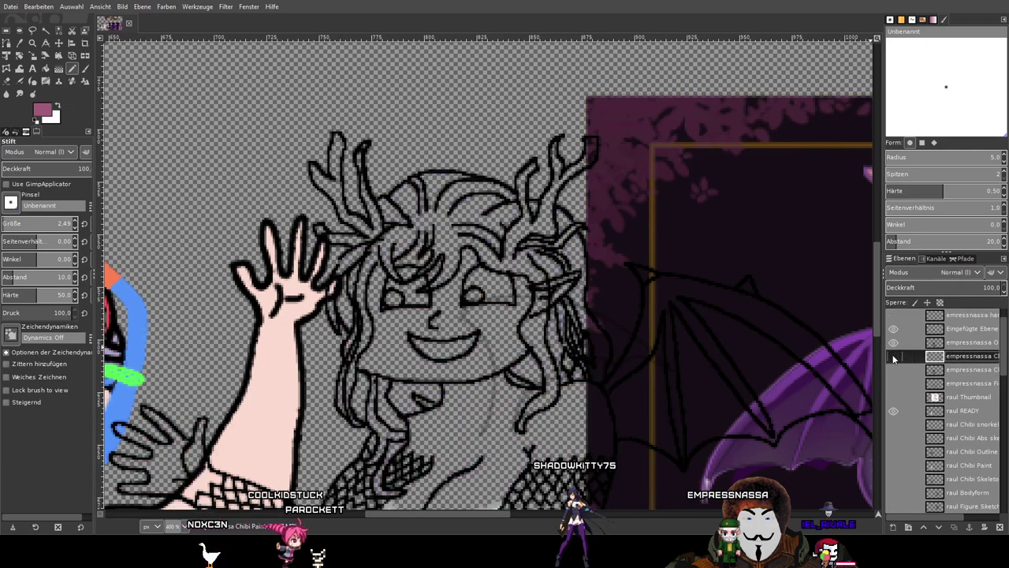
pyautogui.click(893, 357)
pyautogui.moveTo(604, 326)
pyautogui.mouseDown()
pyautogui.moveTo(318, 304)
pyautogui.moveTo(635, 341)
pyautogui.mouseUp()
pyautogui.scroll(5, 432, 246)
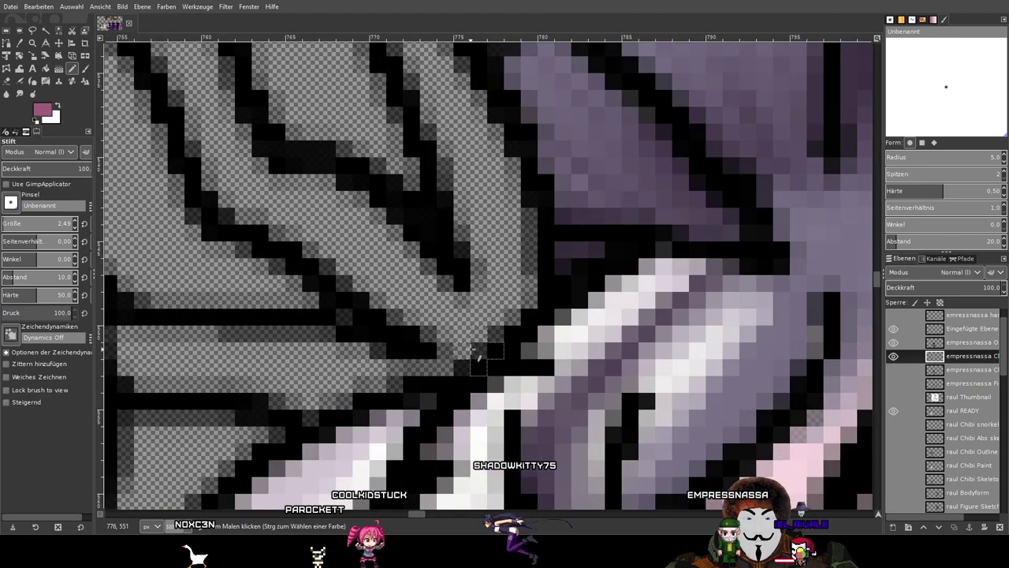
# Try a pink stroke along the left antler, then undo it.
pyautogui.click(401, 228)
pyautogui.moveTo(491, 316)
pyautogui.mouseDown()
pyautogui.moveTo(520, 273)
pyautogui.moveTo(431, 354)
pyautogui.moveTo(302, 384)
pyautogui.moveTo(338, 386)
pyautogui.moveTo(310, 402)
pyautogui.moveTo(268, 393)
pyautogui.moveTo(336, 389)
pyautogui.moveTo(680, 420)
pyautogui.moveTo(508, 400)
pyautogui.moveTo(429, 339)
pyautogui.mouseUp()
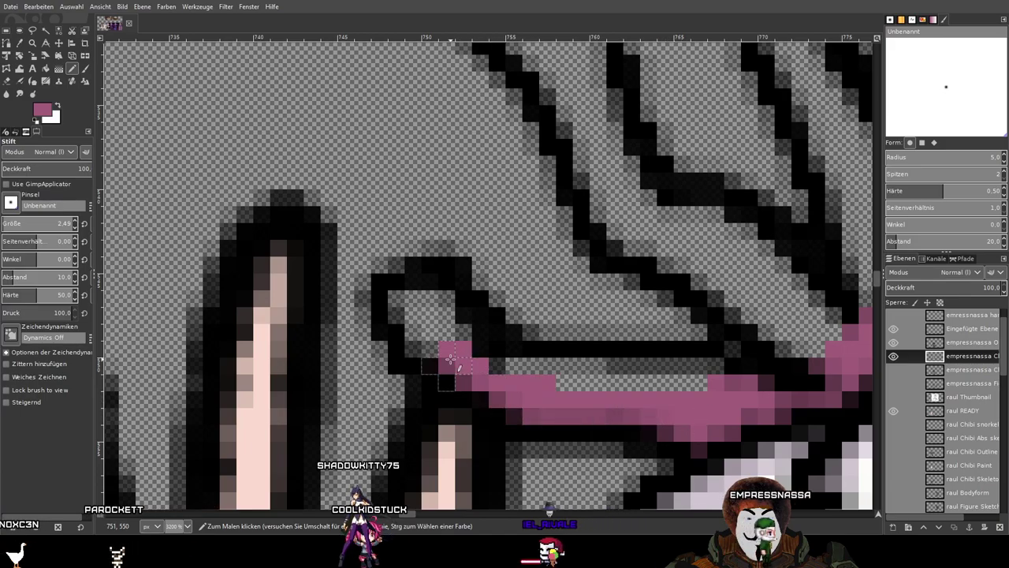
pyautogui.scroll(-3, 558, 371)
pyautogui.hotkey('ctrl', 'z')
pyautogui.moveTo(609, 400)
pyautogui.mouseDown()
pyautogui.moveTo(638, 272)
pyautogui.moveTo(610, 364)
pyautogui.mouseUp()
pyautogui.scroll(-4, 610, 365)
pyautogui.scroll(1, 661, 158)
pyautogui.scroll(3, 619, 218)
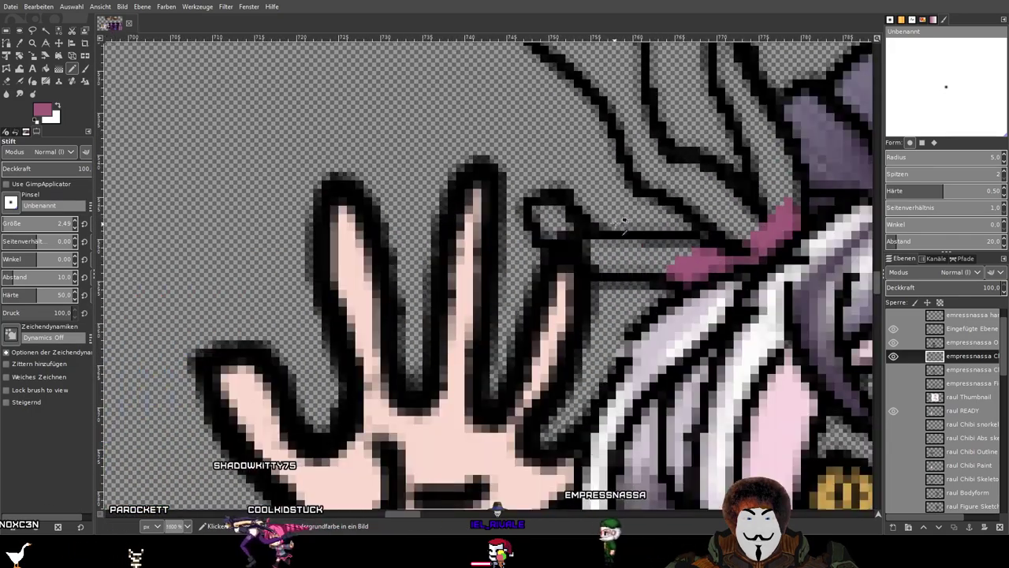
# Hide the raul READY hand layer and paint a pink band along the antler.
pyautogui.click(894, 410)
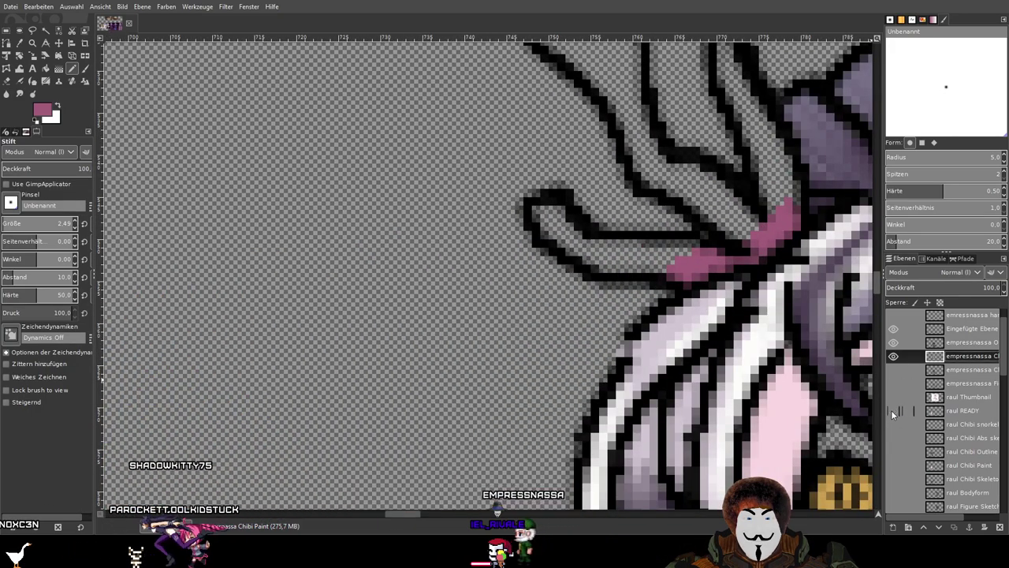
pyautogui.scroll(2, 566, 244)
pyautogui.scroll(1, 568, 243)
pyautogui.moveTo(743, 287); pyautogui.dragTo(564, 276)
pyautogui.scroll(-1, 564, 276)
pyautogui.moveTo(664, 299)
pyautogui.mouseDown()
pyautogui.moveTo(485, 284)
pyautogui.moveTo(441, 256)
pyautogui.moveTo(394, 201)
pyautogui.mouseUp()
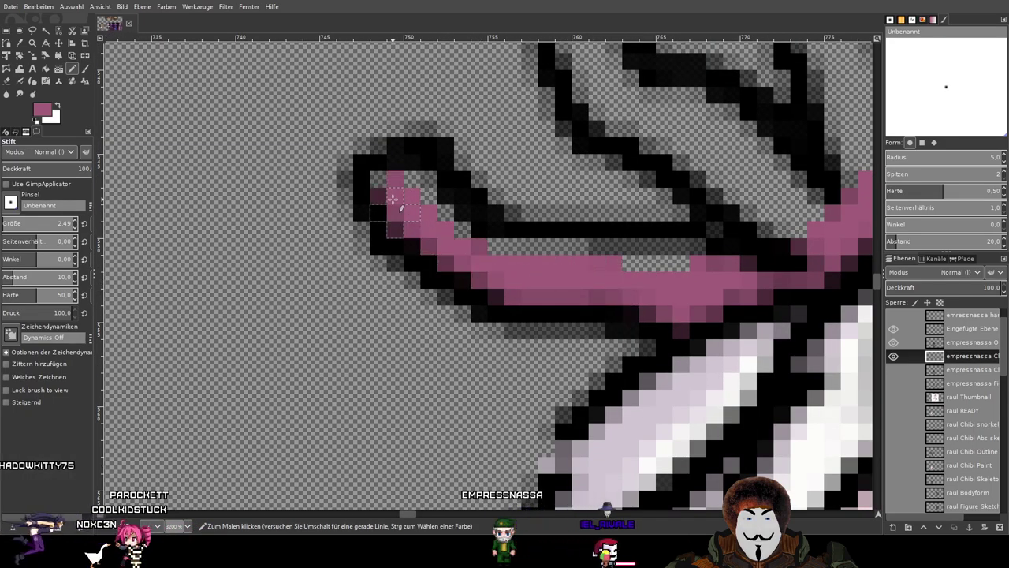
pyautogui.moveTo(531, 263); pyautogui.dragTo(689, 271)
pyautogui.moveTo(851, 243)
pyautogui.mouseDown()
pyautogui.moveTo(754, 458)
pyautogui.moveTo(659, 440)
pyautogui.moveTo(487, 312)
pyautogui.moveTo(629, 358)
pyautogui.mouseUp()
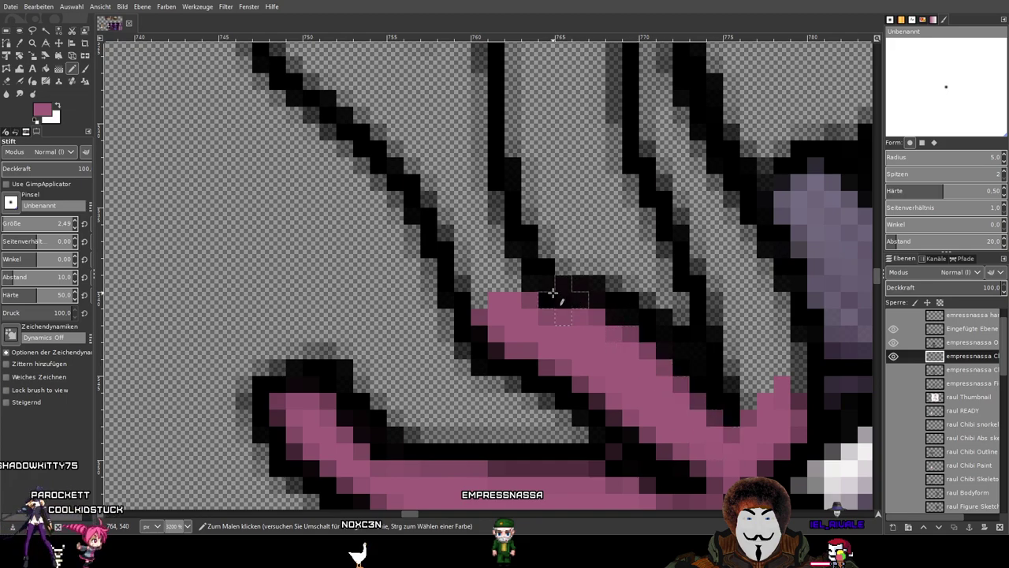
# Fill the antler branches pink inside their outlines up to the tips.
pyautogui.moveTo(534, 285)
pyautogui.mouseDown()
pyautogui.moveTo(569, 412)
pyautogui.moveTo(509, 304)
pyautogui.moveTo(495, 336)
pyautogui.mouseUp()
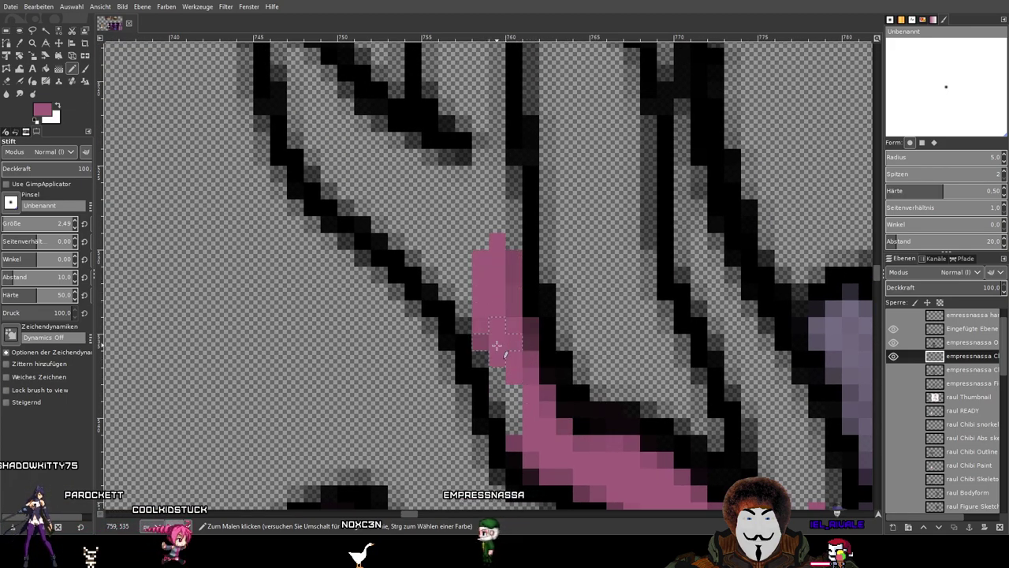
pyautogui.moveTo(512, 392); pyautogui.dragTo(436, 254)
pyautogui.moveTo(505, 256)
pyautogui.mouseDown()
pyautogui.moveTo(572, 390)
pyautogui.moveTo(582, 439)
pyautogui.mouseUp()
pyautogui.moveTo(501, 396)
pyautogui.mouseDown()
pyautogui.moveTo(412, 349)
pyautogui.moveTo(355, 225)
pyautogui.moveTo(530, 386)
pyautogui.moveTo(576, 378)
pyautogui.mouseUp()
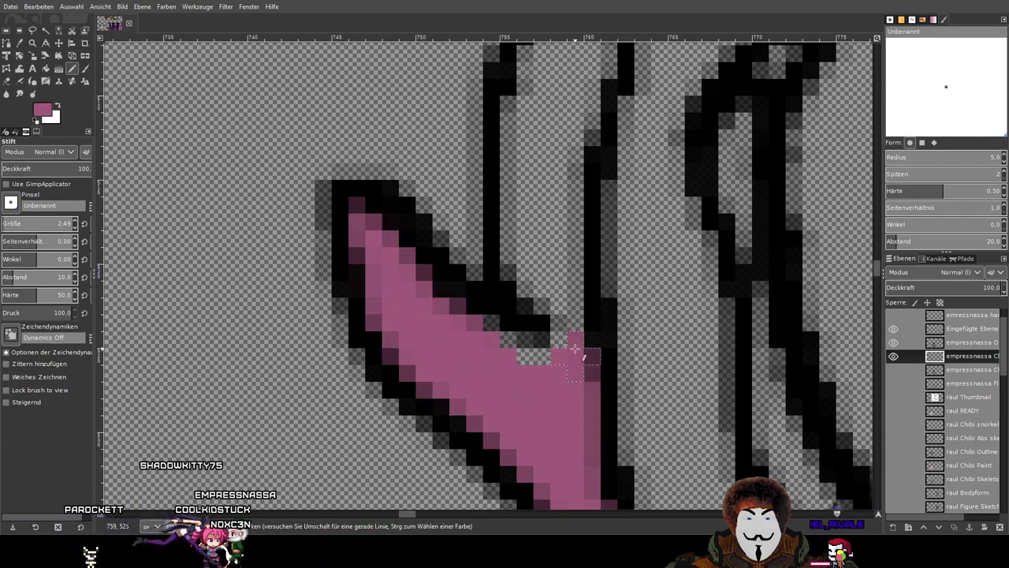
pyautogui.moveTo(489, 332)
pyautogui.mouseDown()
pyautogui.moveTo(550, 319)
pyautogui.moveTo(550, 172)
pyautogui.moveTo(533, 87)
pyautogui.moveTo(516, 124)
pyautogui.moveTo(514, 213)
pyautogui.moveTo(533, 333)
pyautogui.moveTo(590, 339)
pyautogui.mouseUp()
pyautogui.moveTo(568, 179)
pyautogui.mouseDown()
pyautogui.moveTo(475, 482)
pyautogui.moveTo(504, 357)
pyautogui.mouseUp()
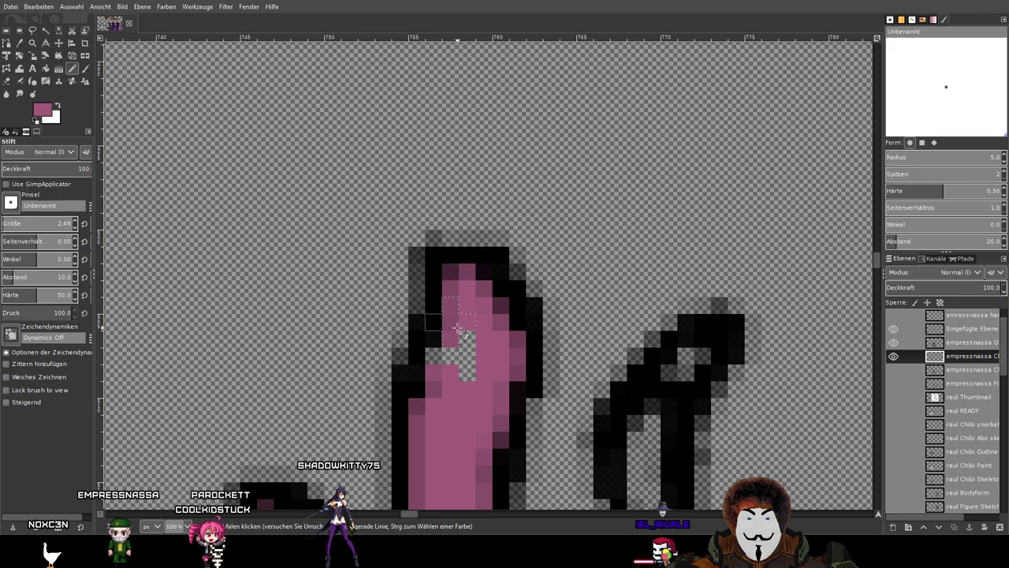
# Add a pink pixel at the top of an upper branch, then head to the right antler.
pyautogui.moveTo(500, 473); pyautogui.dragTo(466, 179)
pyautogui.moveTo(567, 446); pyautogui.dragTo(425, 150)
pyautogui.scroll(-1, 425, 150)
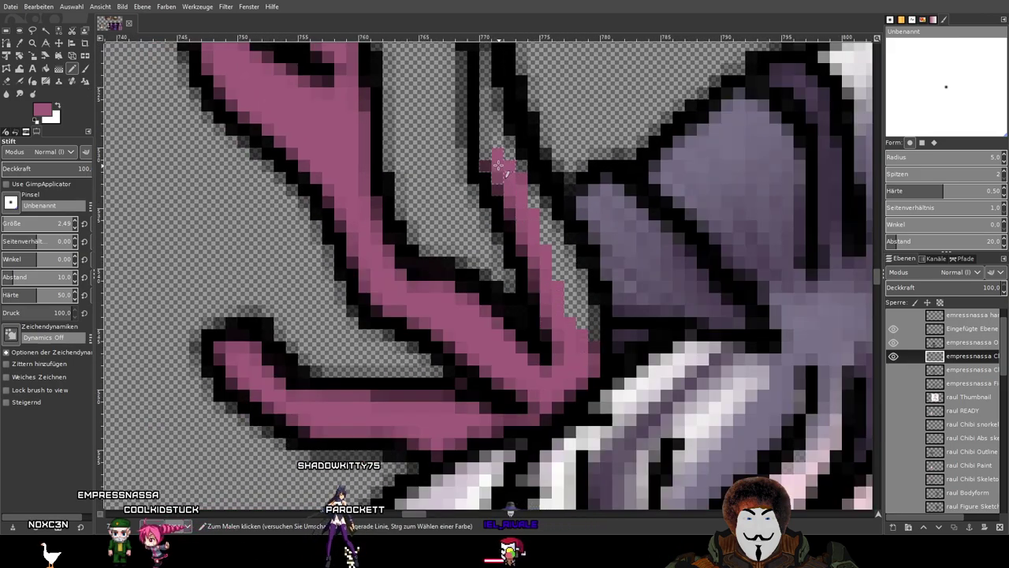
pyautogui.moveTo(485, 120); pyautogui.dragTo(506, 381)
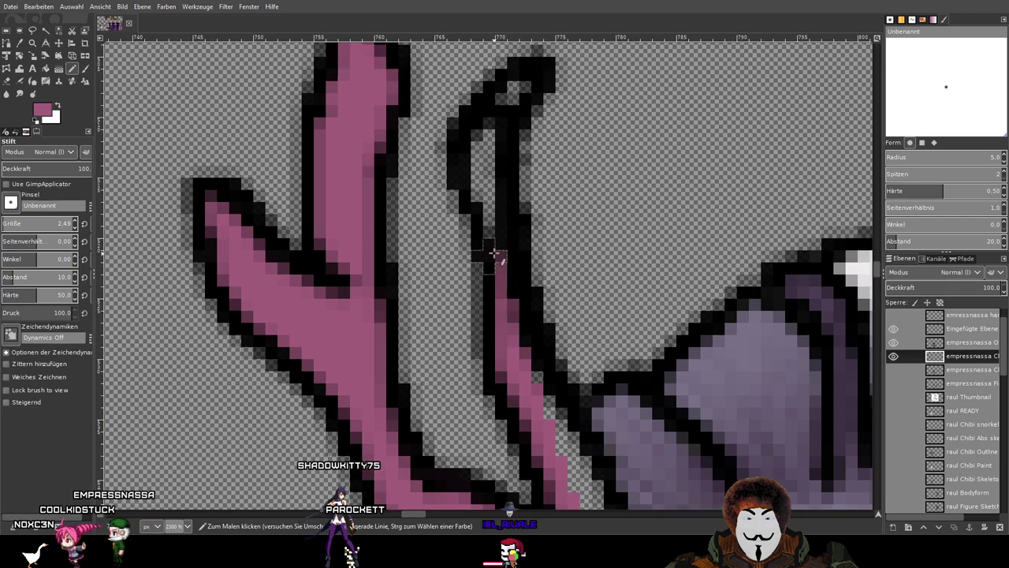
pyautogui.click(514, 90)
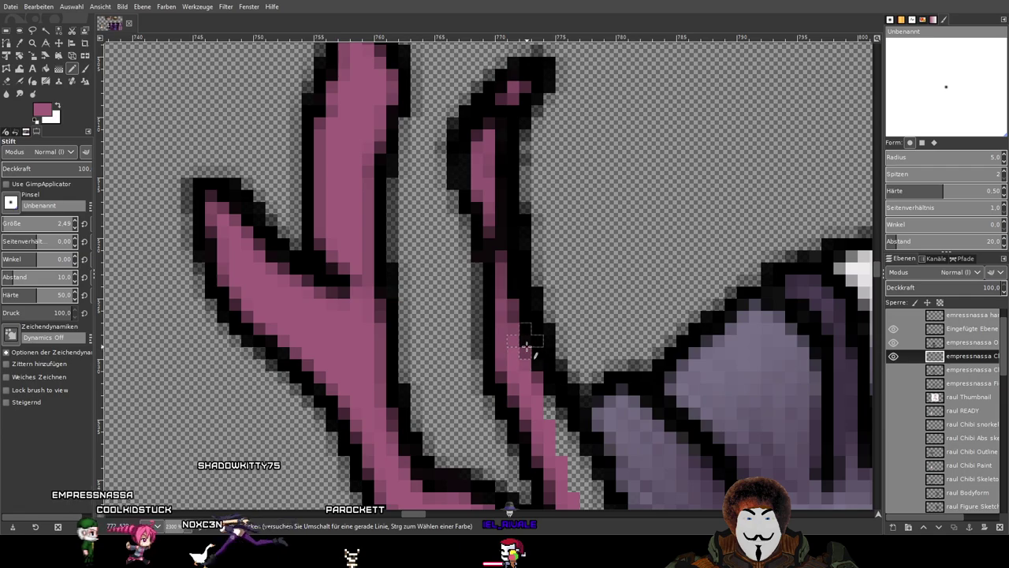
pyautogui.moveTo(636, 480); pyautogui.dragTo(535, 253)
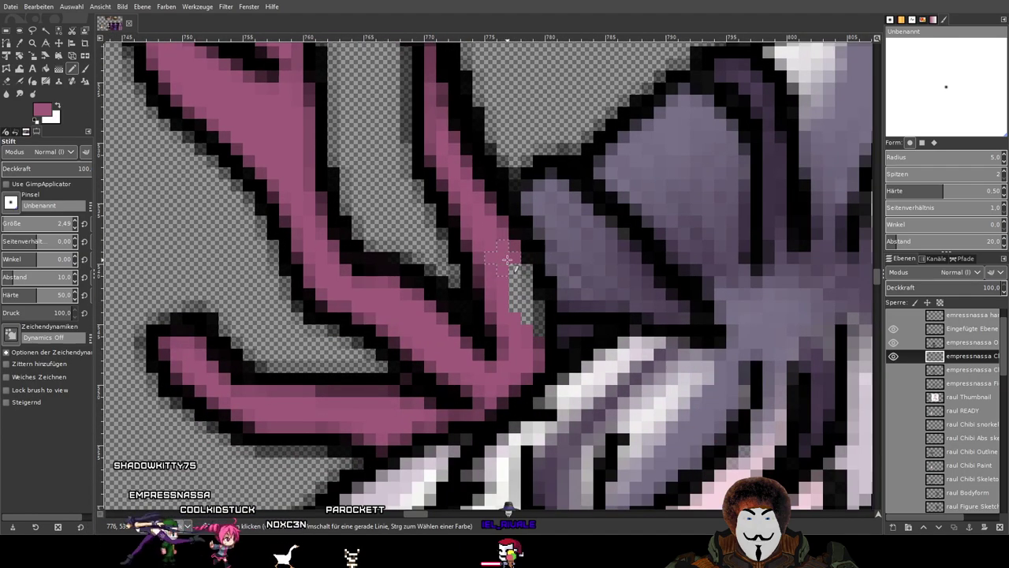
pyautogui.scroll(-3, 525, 335)
pyautogui.moveTo(672, 315); pyautogui.dragTo(293, 298)
# Fill the right antler's base with pink, closing the gap.
pyautogui.scroll(3, 394, 323)
pyautogui.moveTo(484, 427); pyautogui.dragTo(436, 204)
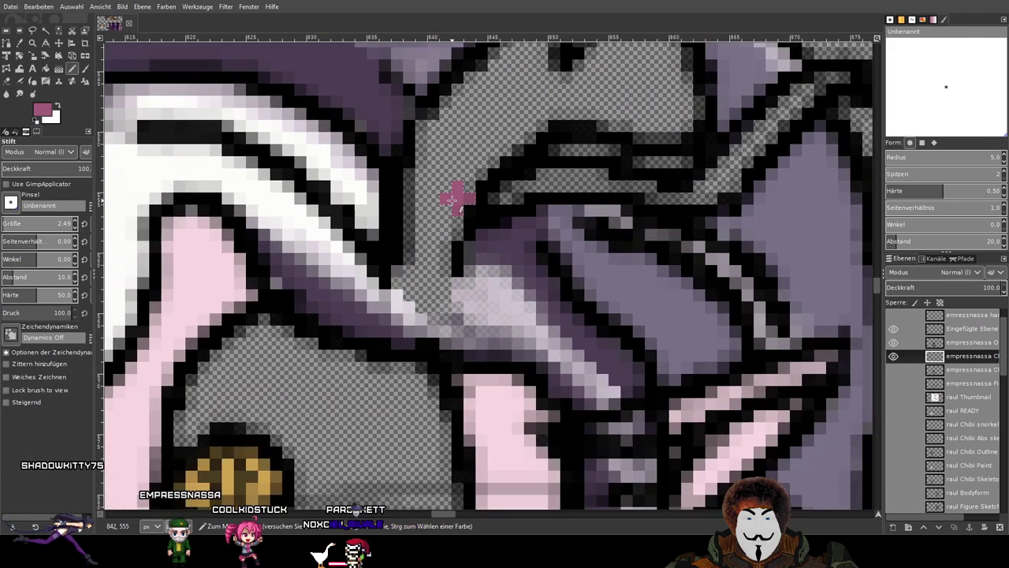
pyautogui.moveTo(439, 259); pyautogui.dragTo(433, 298)
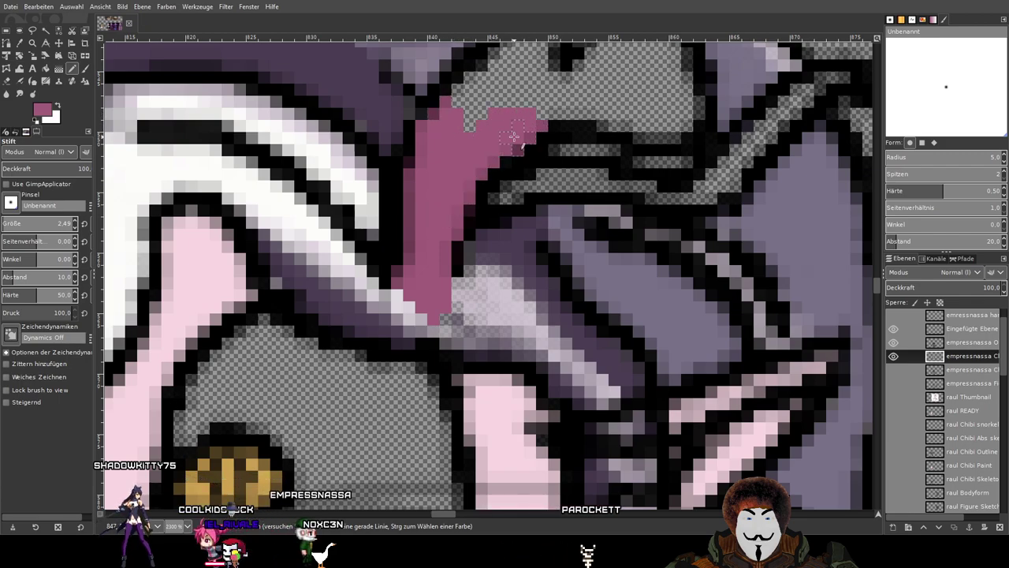
pyautogui.moveTo(513, 137); pyautogui.dragTo(454, 308)
pyautogui.moveTo(456, 266)
pyautogui.mouseDown()
pyautogui.moveTo(414, 301)
pyautogui.moveTo(434, 239)
pyautogui.moveTo(401, 269)
pyautogui.moveTo(469, 222)
pyautogui.mouseUp()
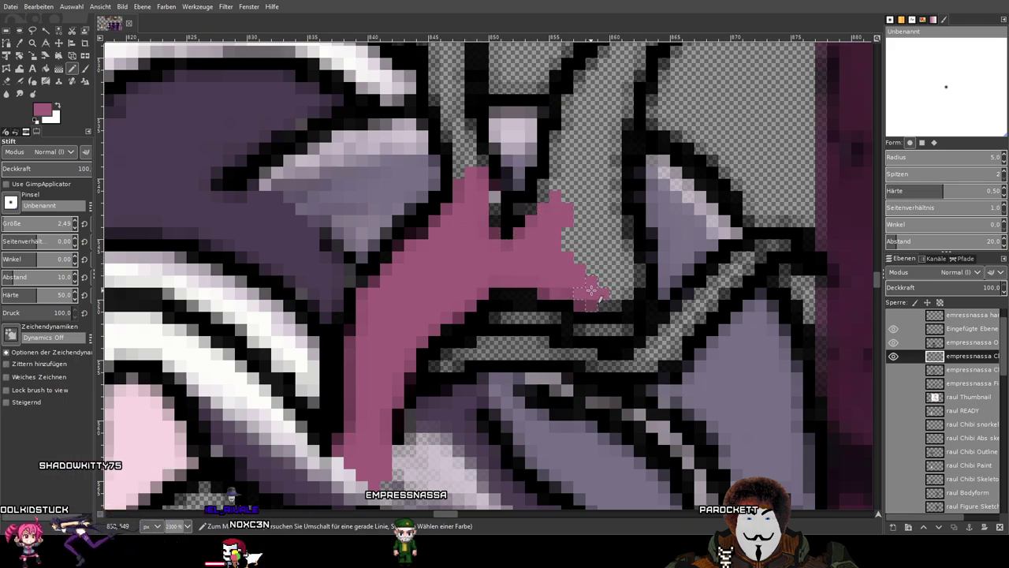
pyautogui.moveTo(554, 213)
pyautogui.mouseDown()
pyautogui.moveTo(573, 164)
pyautogui.moveTo(615, 167)
pyautogui.moveTo(542, 393)
pyautogui.moveTo(421, 443)
pyautogui.moveTo(389, 374)
pyautogui.moveTo(387, 398)
pyautogui.moveTo(364, 237)
pyautogui.moveTo(364, 280)
pyautogui.moveTo(369, 330)
pyautogui.moveTo(393, 182)
pyautogui.moveTo(350, 238)
pyautogui.moveTo(364, 201)
pyautogui.moveTo(445, 128)
pyautogui.mouseUp()
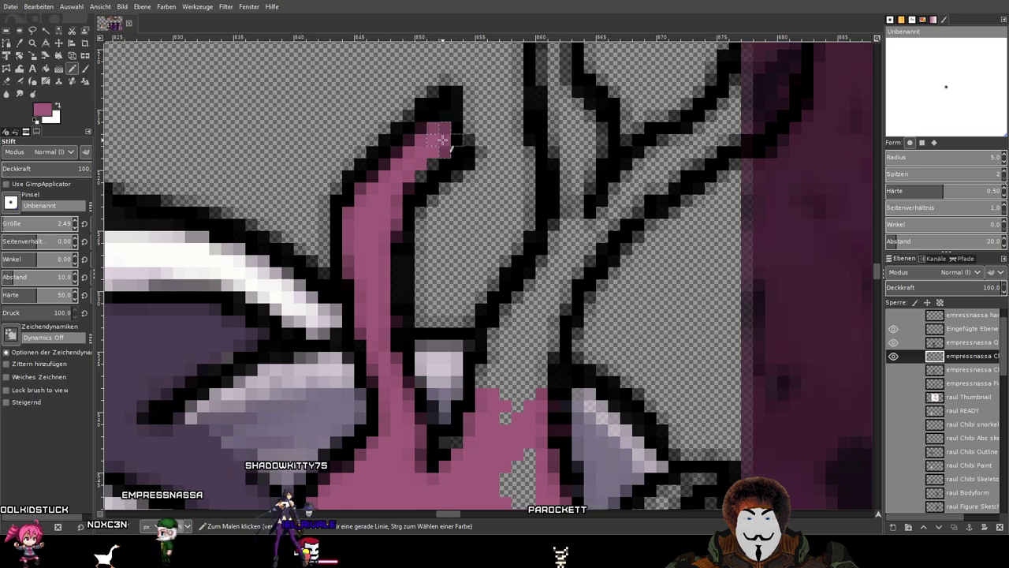
# Paint the diagonal branch and the right vertical branch pink to their tips.
pyautogui.moveTo(521, 435); pyautogui.dragTo(446, 335)
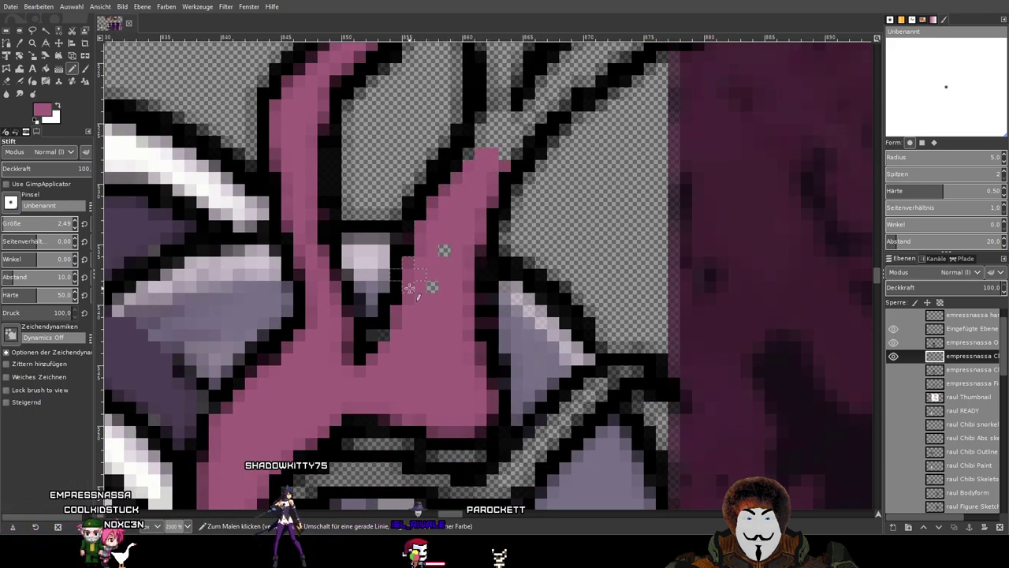
pyautogui.moveTo(457, 208); pyautogui.dragTo(438, 386)
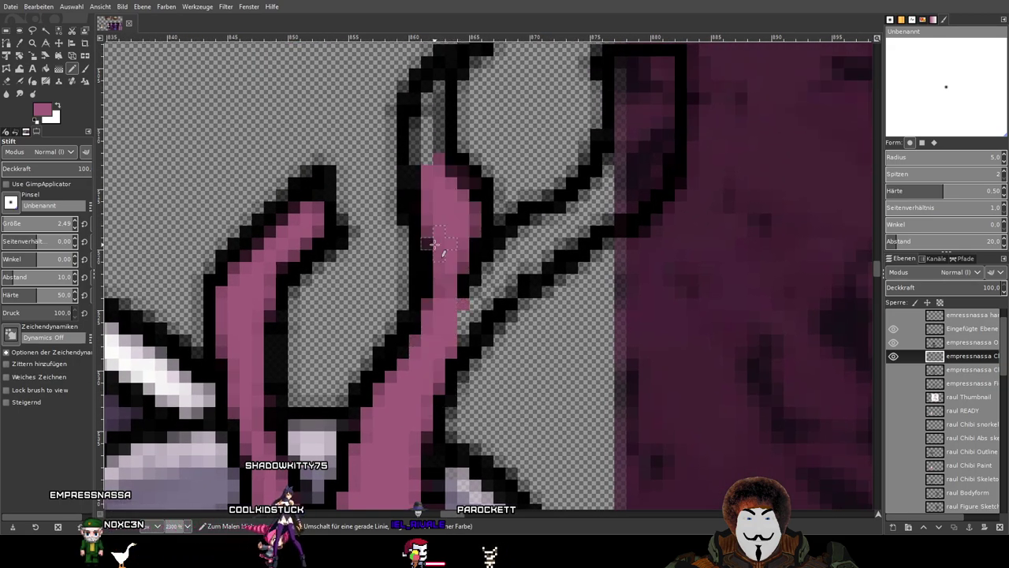
pyautogui.moveTo(428, 128); pyautogui.dragTo(403, 330)
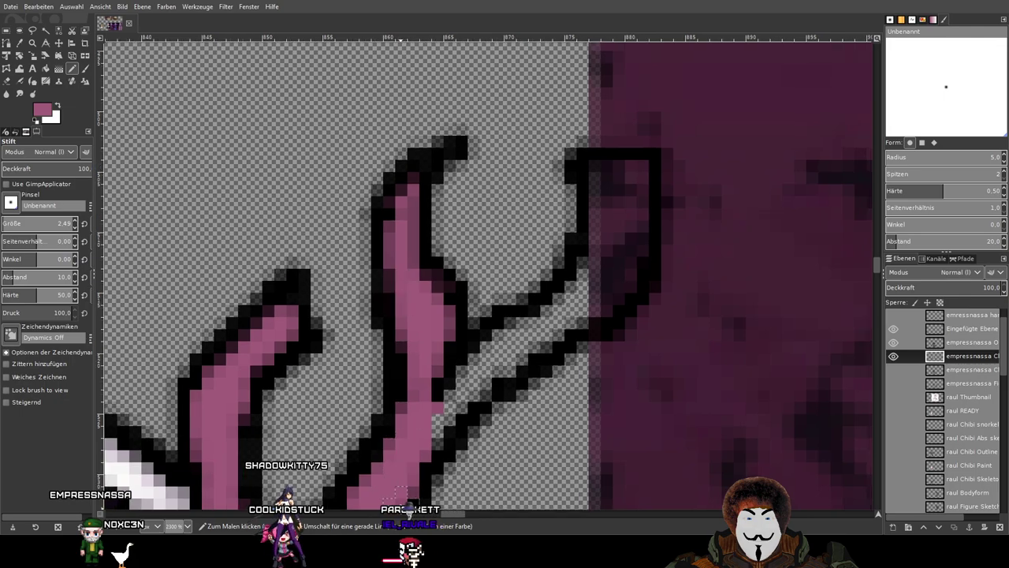
pyautogui.moveTo(418, 450)
pyautogui.mouseDown()
pyautogui.moveTo(482, 368)
pyautogui.moveTo(551, 326)
pyautogui.mouseUp()
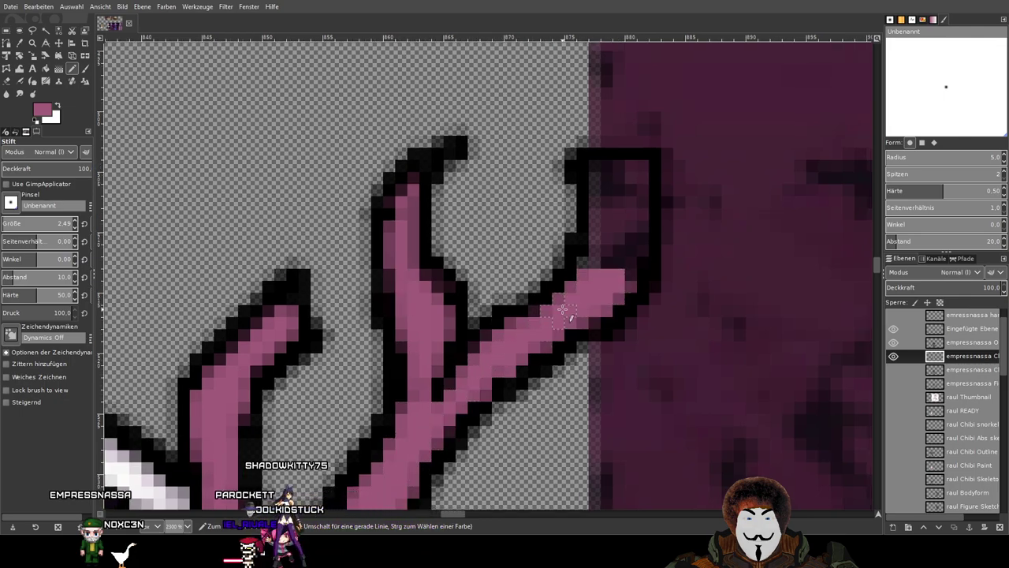
pyautogui.moveTo(591, 313)
pyautogui.mouseDown()
pyautogui.moveTo(627, 236)
pyautogui.moveTo(637, 175)
pyautogui.mouseUp()
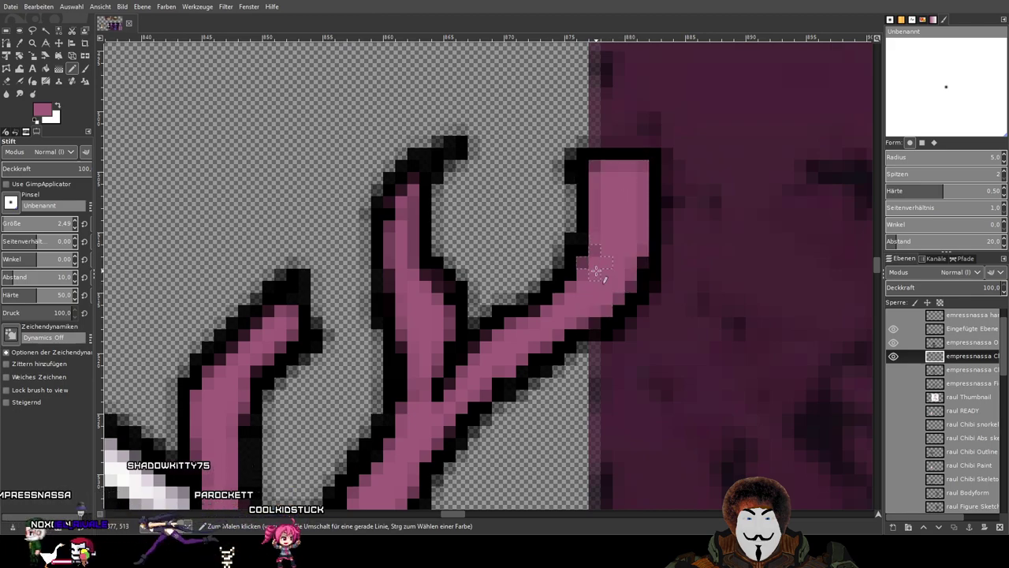
pyautogui.keyDown('ctrl'); pyautogui.scroll(-4, 578, 298); pyautogui.keyUp('ctrl')
pyautogui.scroll(-4, 492, 300)
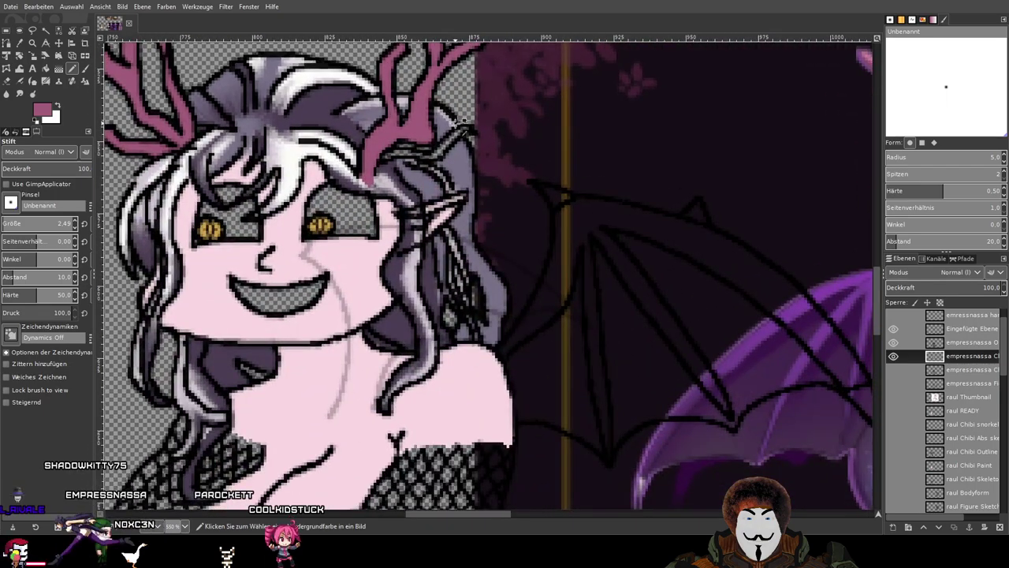
# Show the white Hintergrund background layer and bring the reference antlers into view.
pyautogui.keyDown('ctrl'); pyautogui.scroll(-2, 483, 209); pyautogui.keyUp('ctrl')
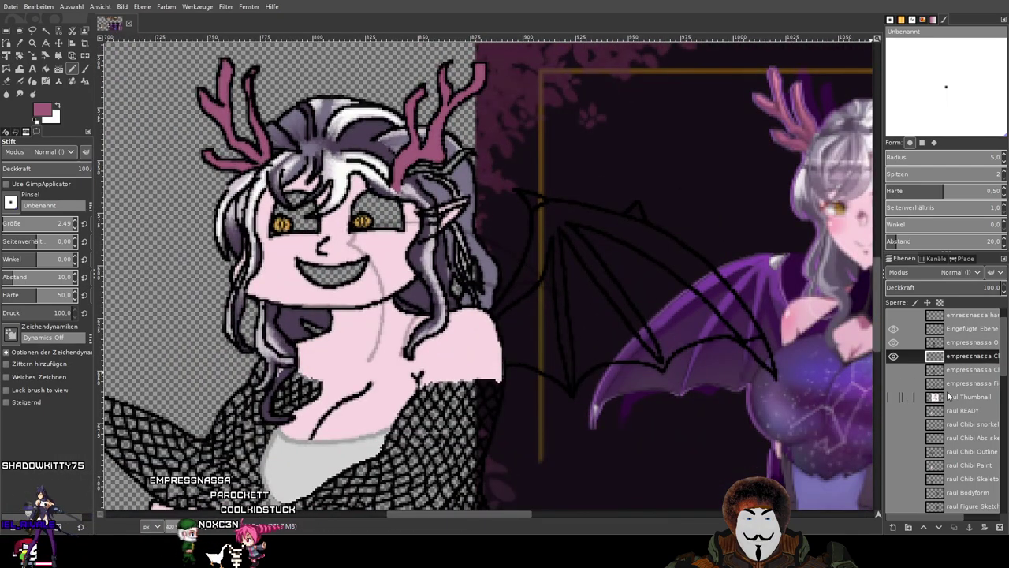
pyautogui.scroll(-5, 948, 396)
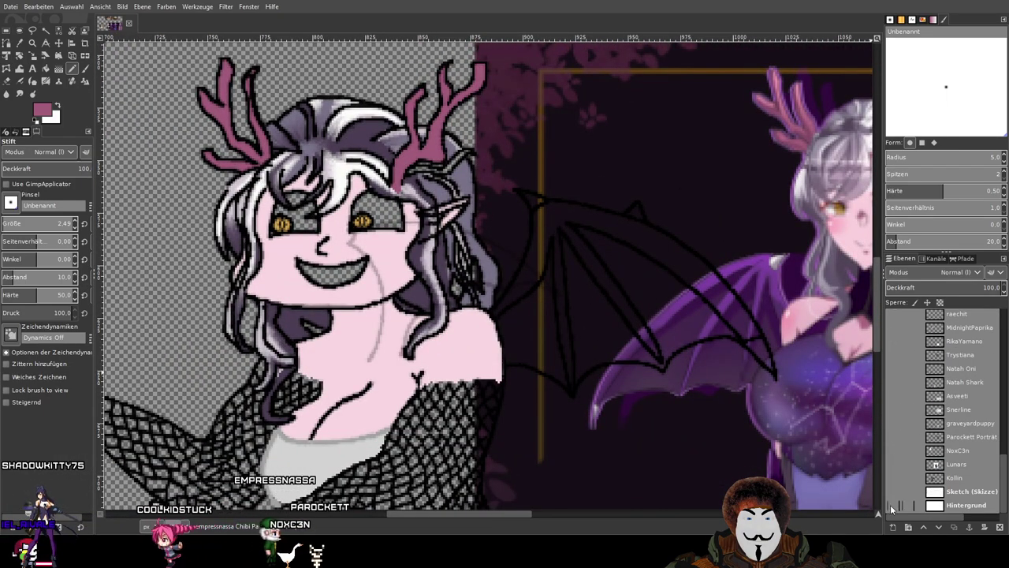
pyautogui.click(892, 506)
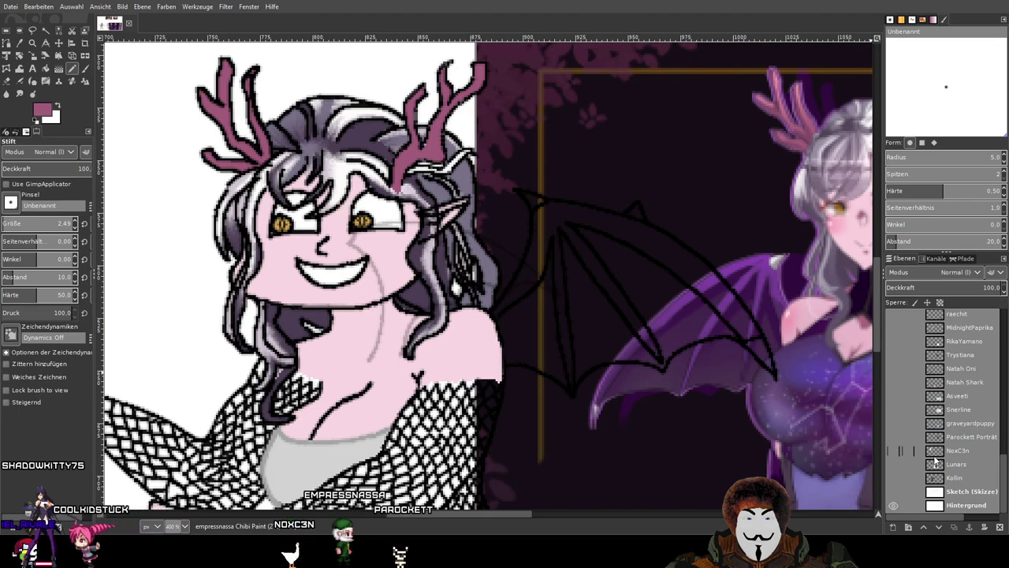
pyautogui.moveTo(652, 324); pyautogui.dragTo(594, 367)
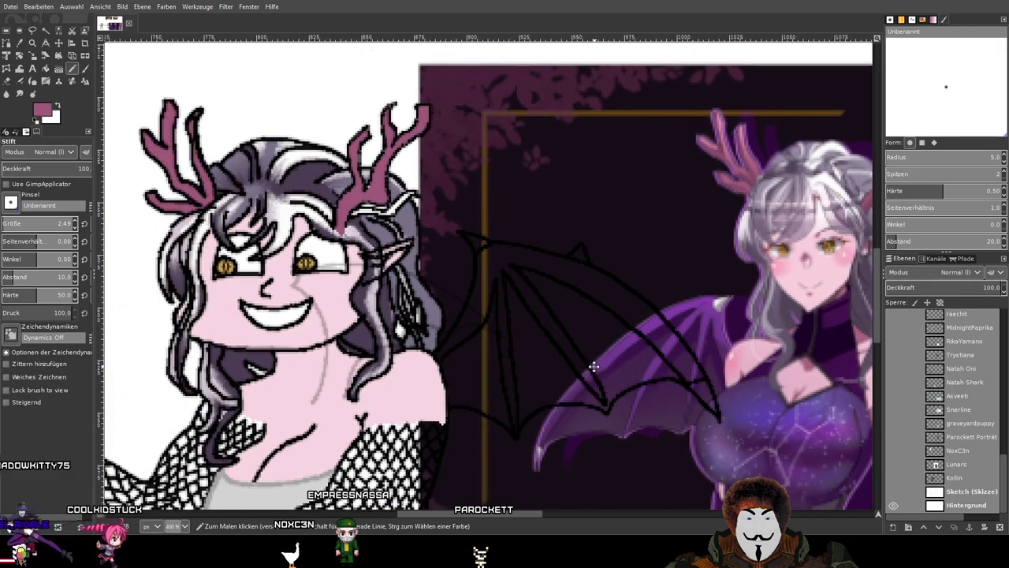
pyautogui.moveTo(690, 318); pyautogui.dragTo(407, 316)
pyautogui.scroll(5, 969, 426)
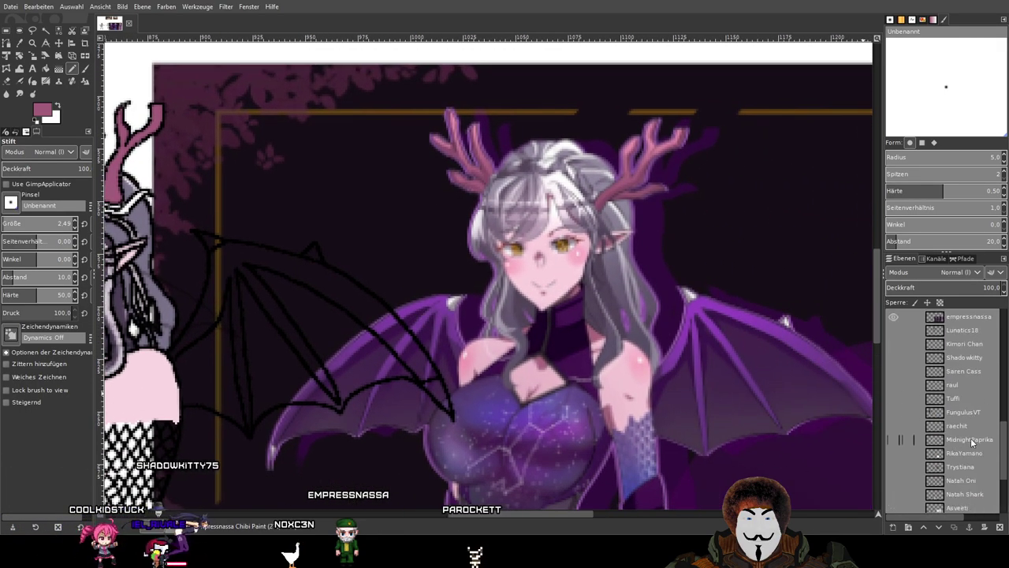
pyautogui.moveTo(465, 192); pyautogui.dragTo(467, 253)
# Sample a deeper mauve from the reference antlers and switch to the soft Paintbrush.
pyautogui.click(21, 44)
pyautogui.scroll(4, 666, 234)
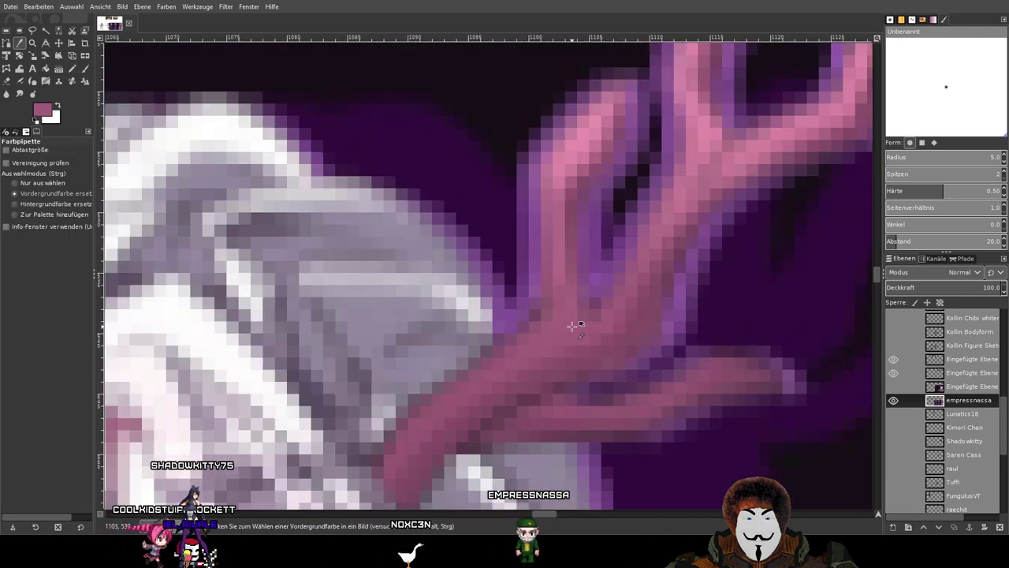
pyautogui.click(85, 69)
pyautogui.scroll(-5, 337, 254)
pyautogui.moveTo(337, 254); pyautogui.dragTo(889, 227)
pyautogui.scroll(-5, 946, 400)
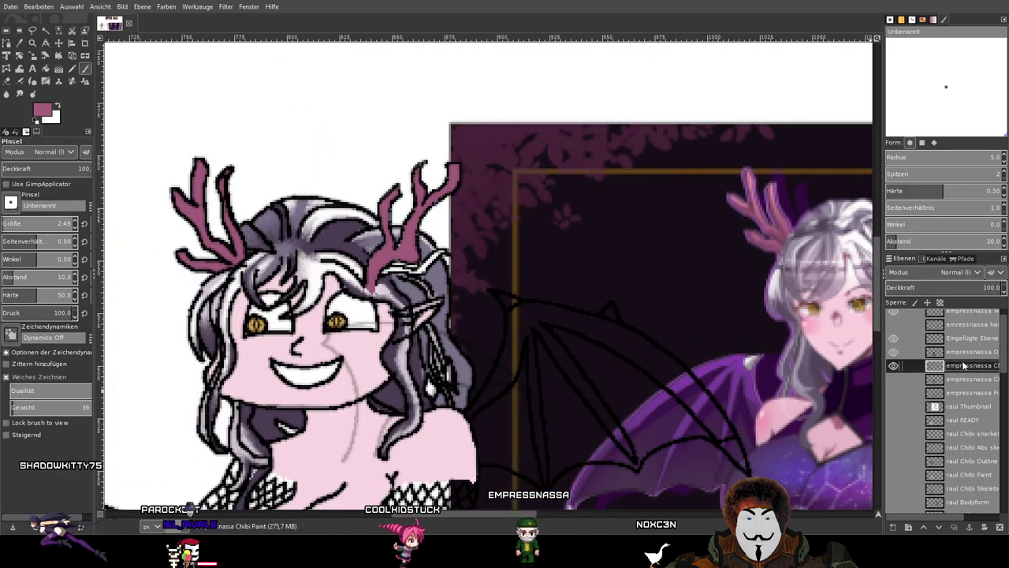
# Toggle the chibi colour layer off and on to compare it against the background.
pyautogui.click(893, 366)
pyautogui.click(893, 366)
pyautogui.scroll(5, 449, 280)
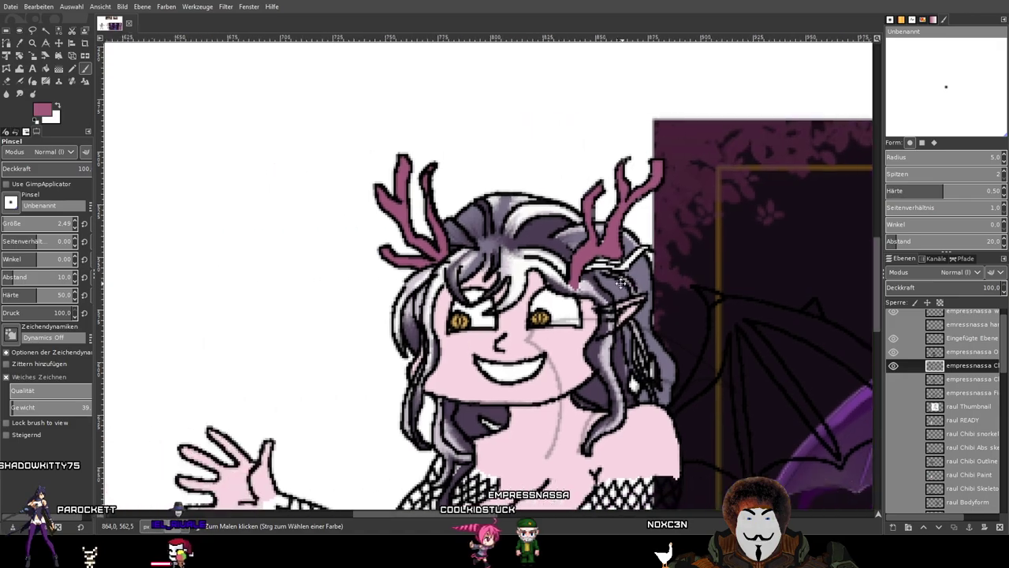
pyautogui.scroll(-5, 225, 224)
pyautogui.scroll(8, 217, 228)
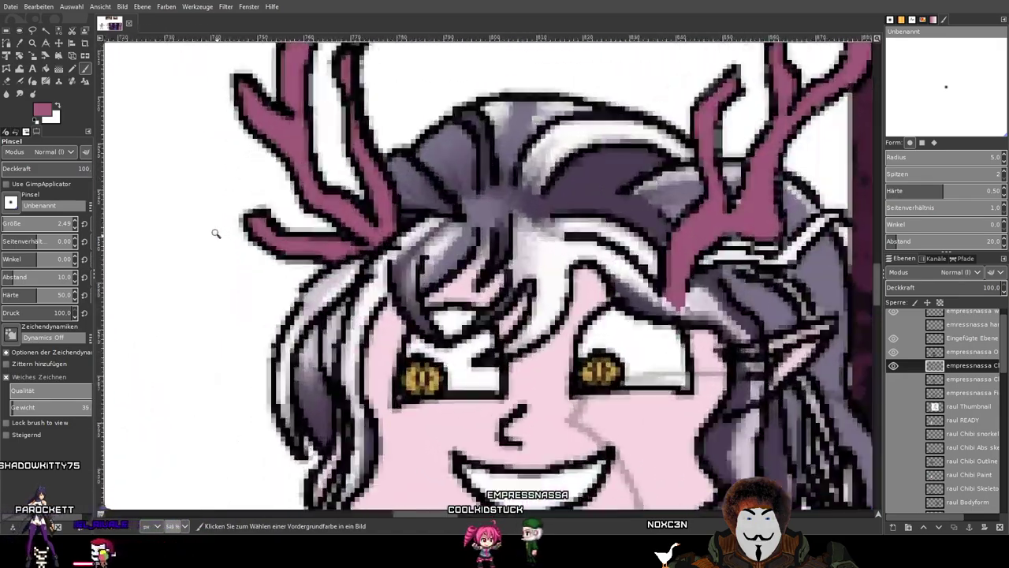
pyautogui.scroll(-4, 212, 208)
pyautogui.scroll(3, 234, 221)
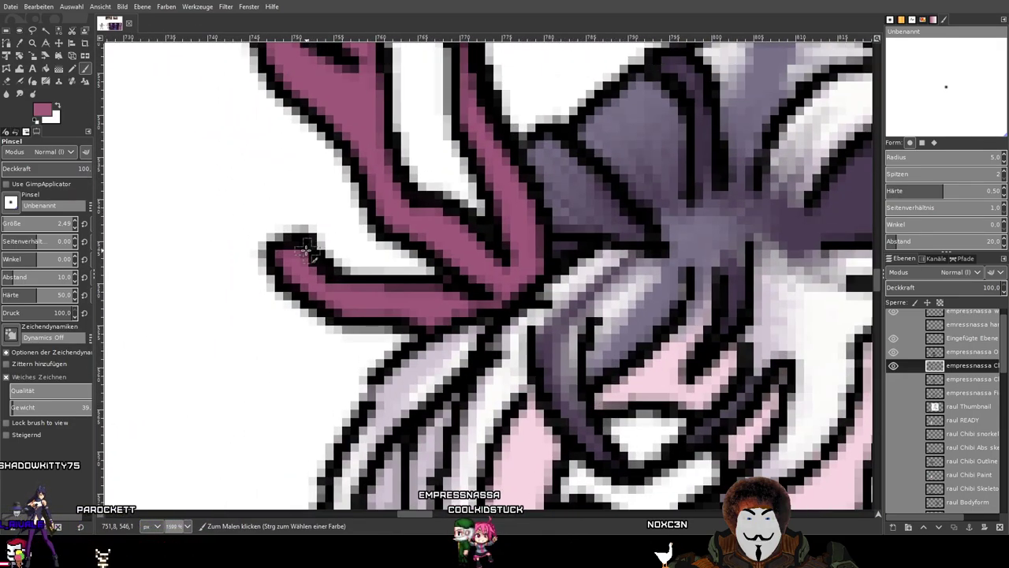
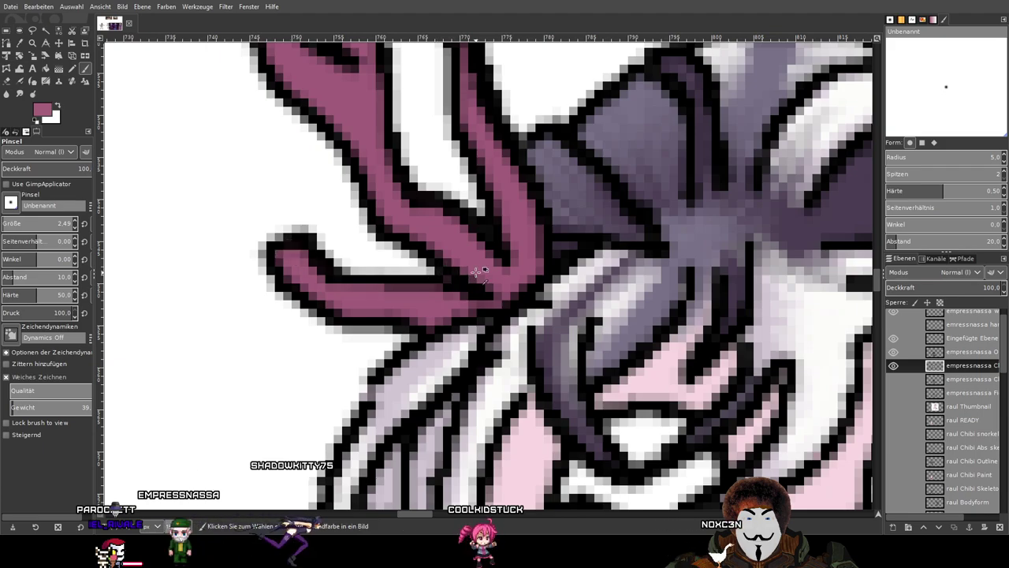
# Sample a light pink from the reference portrait's antlers and return to the Paintbrush.
pyautogui.scroll(-5, 547, 254)
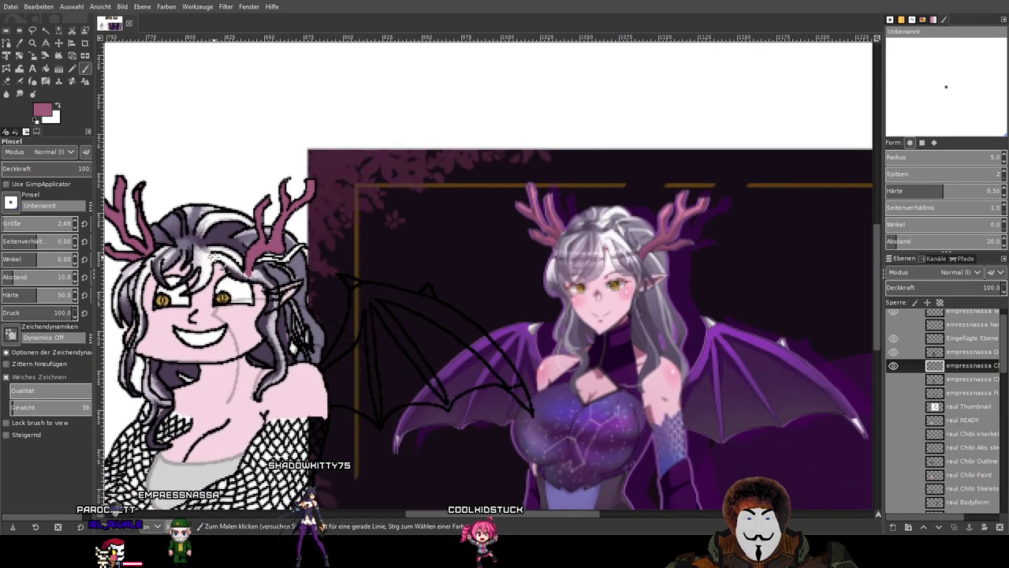
pyautogui.scroll(-5, 945, 394)
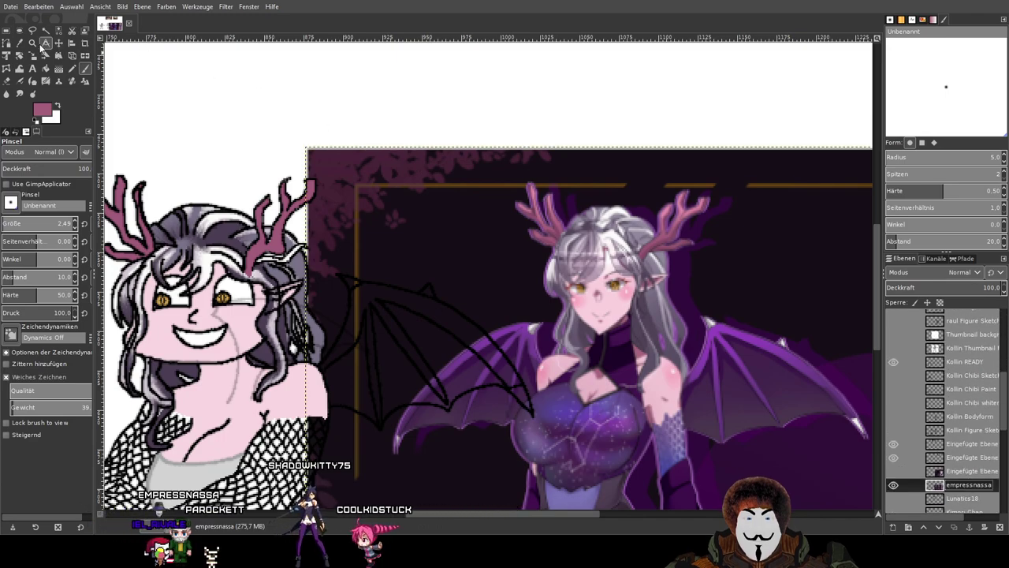
pyautogui.click(19, 42)
pyautogui.scroll(8, 530, 171)
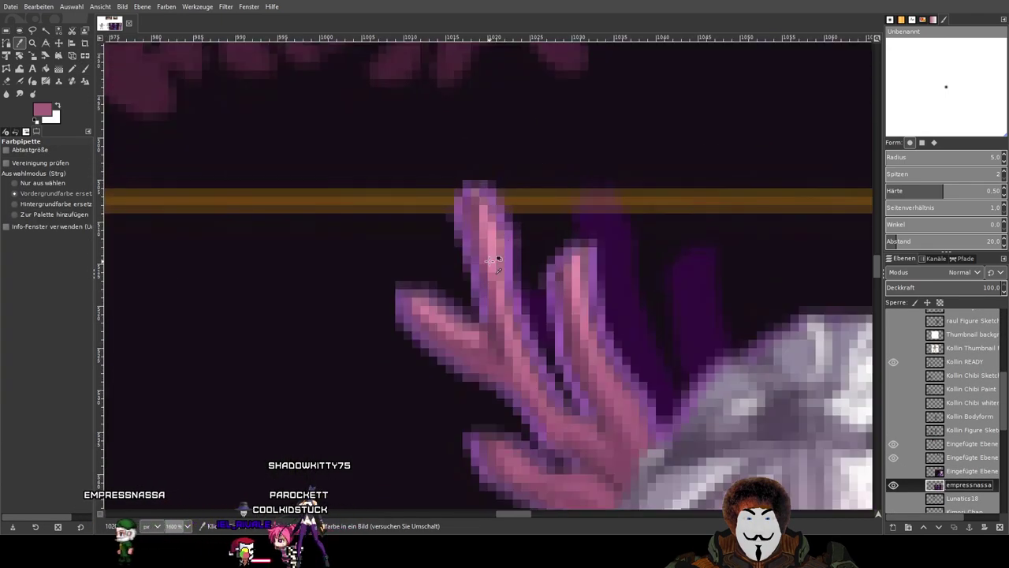
pyautogui.click(85, 69)
# Paint lighter pink highlights along the left antler's branch and down from its tip.
pyautogui.scroll(-5, 938, 408)
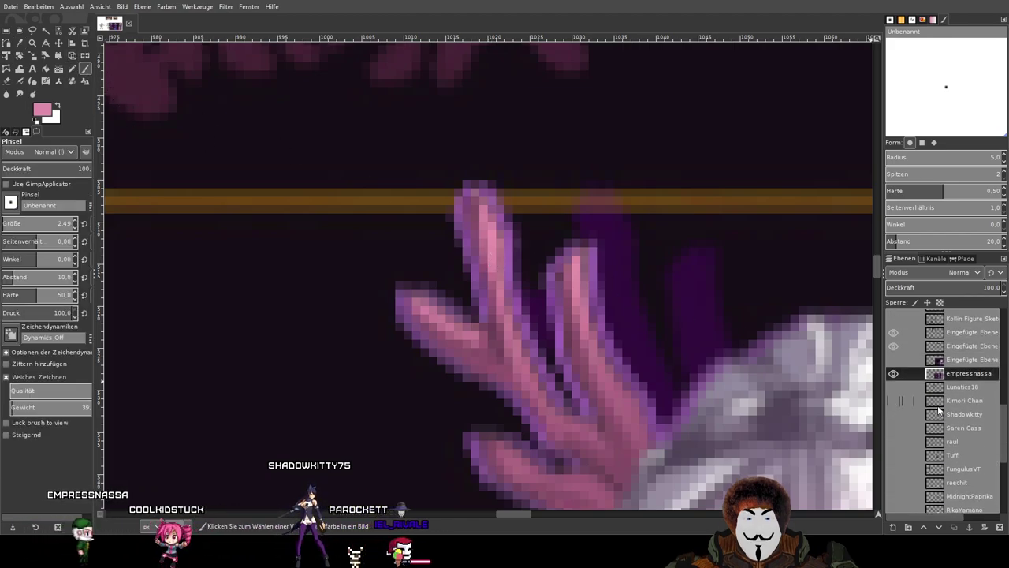
pyautogui.scroll(2, 938, 408)
pyautogui.scroll(-6, 592, 363)
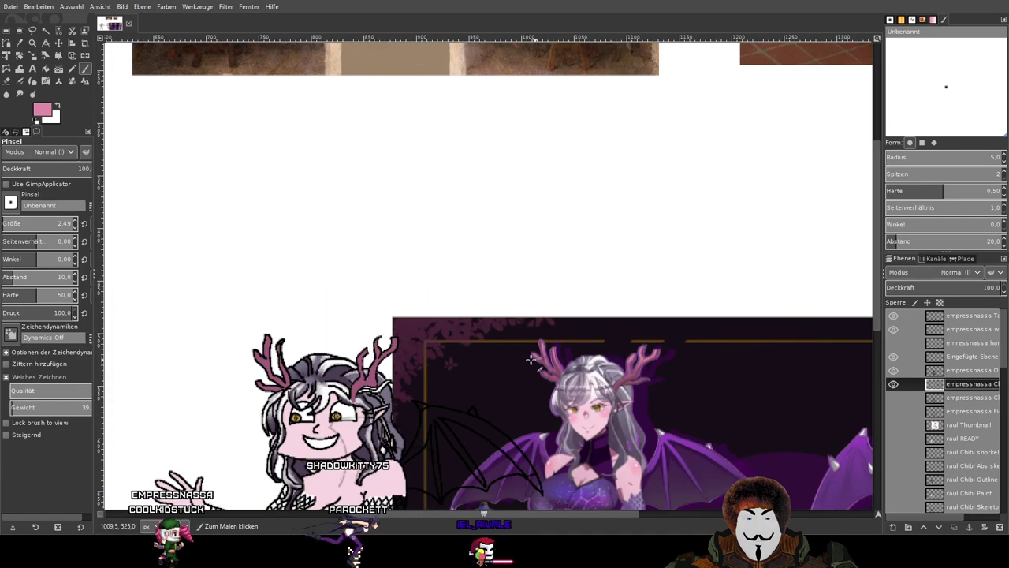
pyautogui.moveTo(287, 380); pyautogui.dragTo(464, 297)
pyautogui.scroll(7, 458, 296)
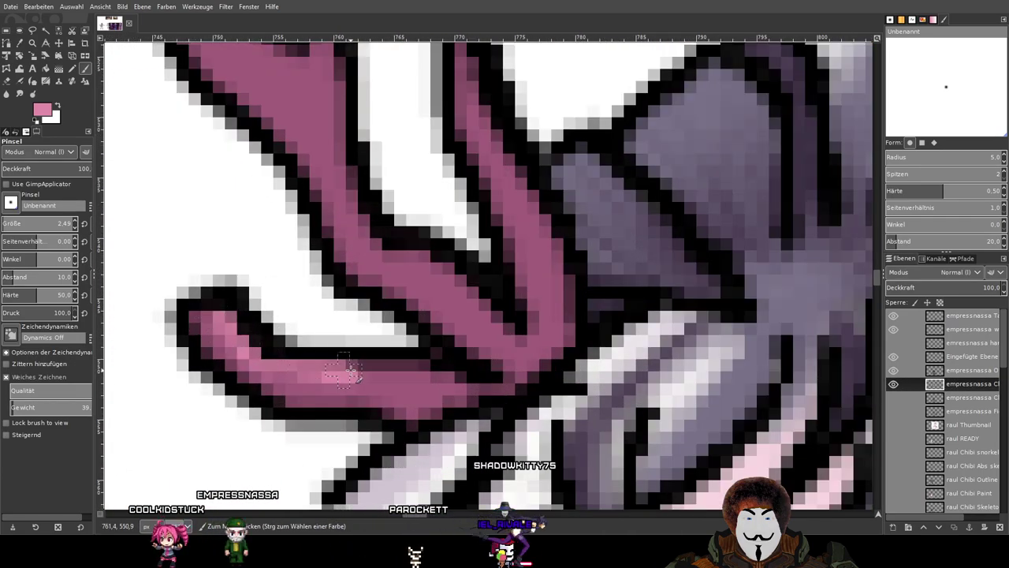
pyautogui.moveTo(347, 369); pyautogui.dragTo(428, 365)
pyautogui.scroll(-4, 444, 377)
pyautogui.scroll(2, 127, 276)
pyautogui.hscroll(-3, 127, 275)
pyautogui.scroll(3, 144, 254)
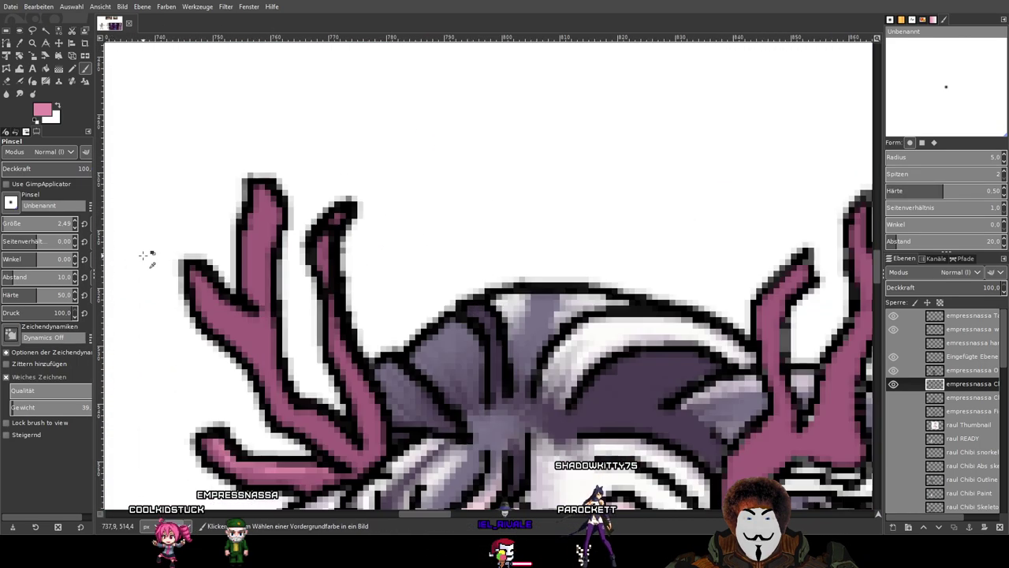
pyautogui.scroll(2, 194, 276)
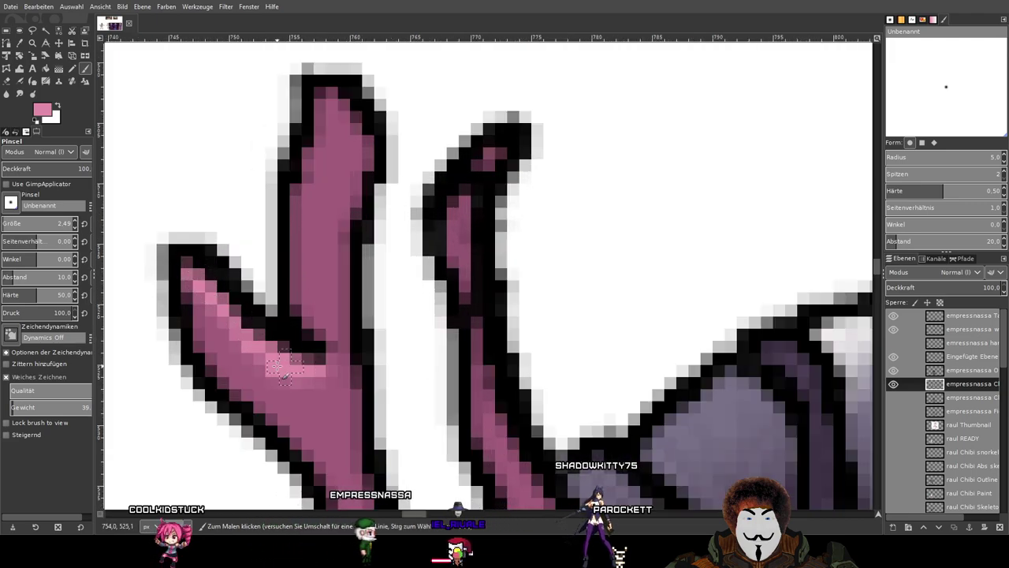
pyautogui.scroll(-5, 393, 333)
pyautogui.moveTo(595, 349); pyautogui.dragTo(296, 327)
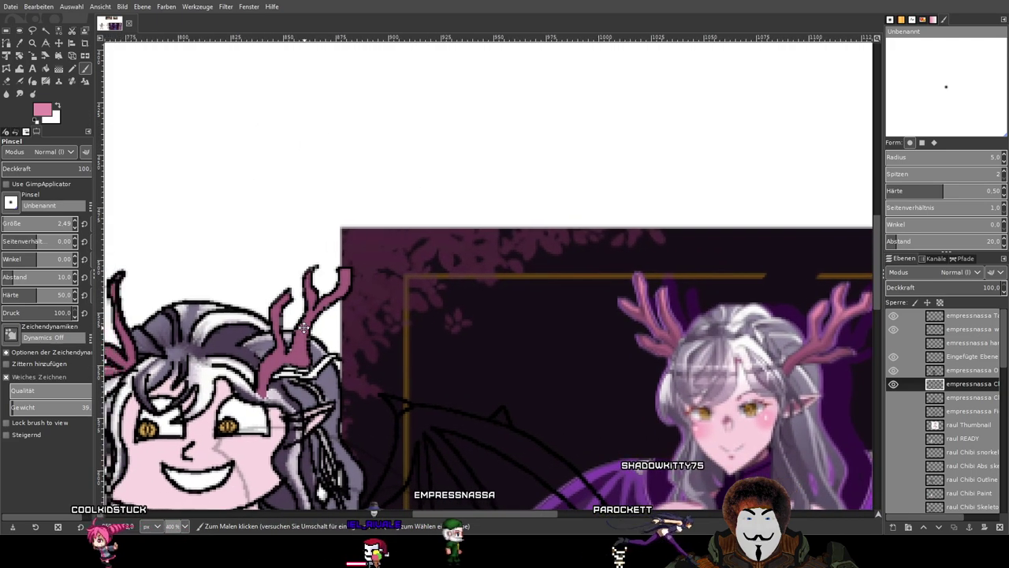
pyautogui.scroll(4, 296, 327)
pyautogui.moveTo(227, 297)
pyautogui.mouseDown()
pyautogui.moveTo(208, 261)
pyautogui.moveTo(226, 295)
pyautogui.moveTo(207, 372)
pyautogui.mouseUp()
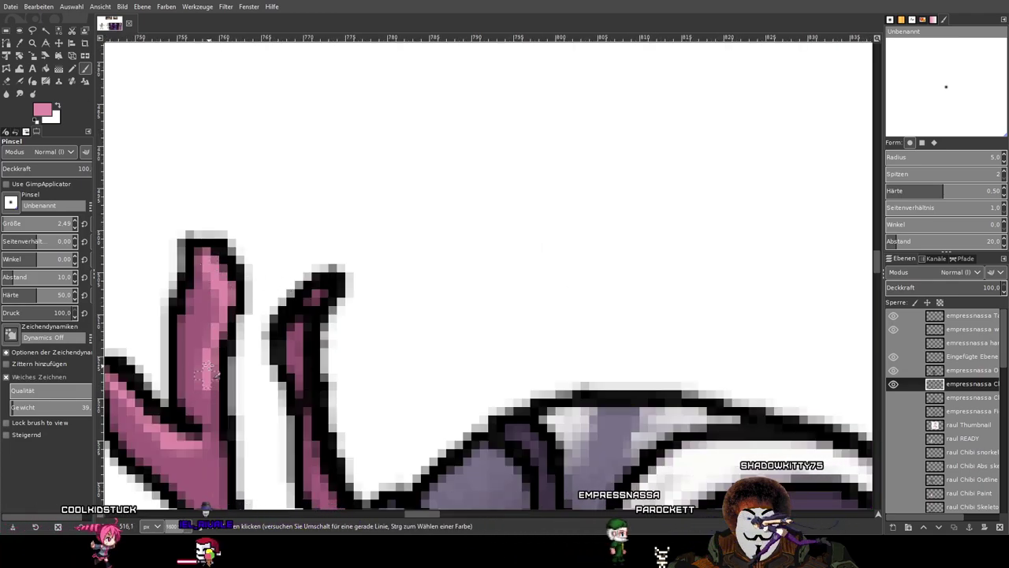
# Brighten the left antler's inner edge with pink, working up along the antler.
pyautogui.moveTo(289, 398); pyautogui.dragTo(315, 228)
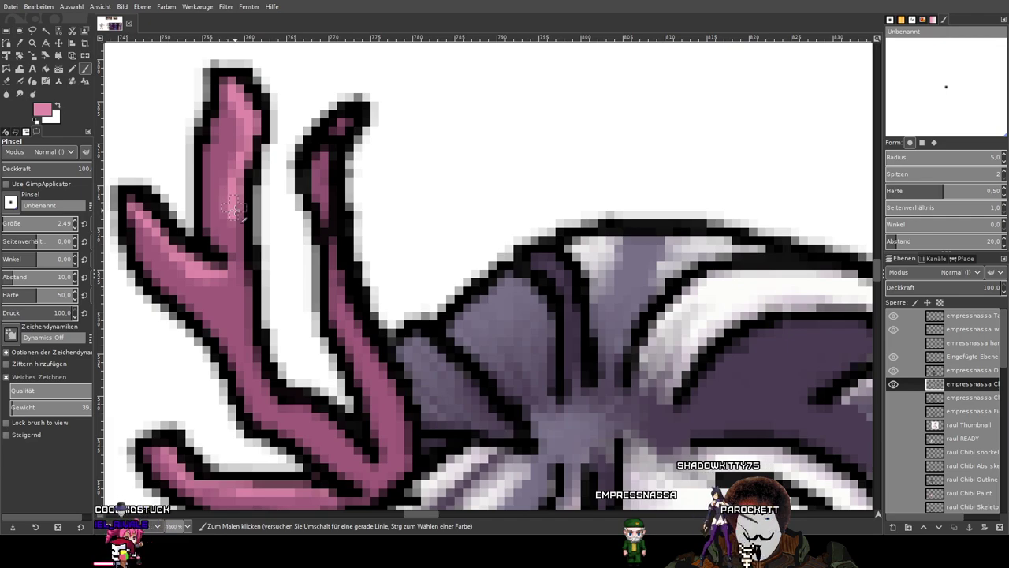
pyautogui.scroll(-3, 243, 337)
pyautogui.moveTo(301, 320); pyautogui.dragTo(274, 279)
pyautogui.scroll(3, 237, 275)
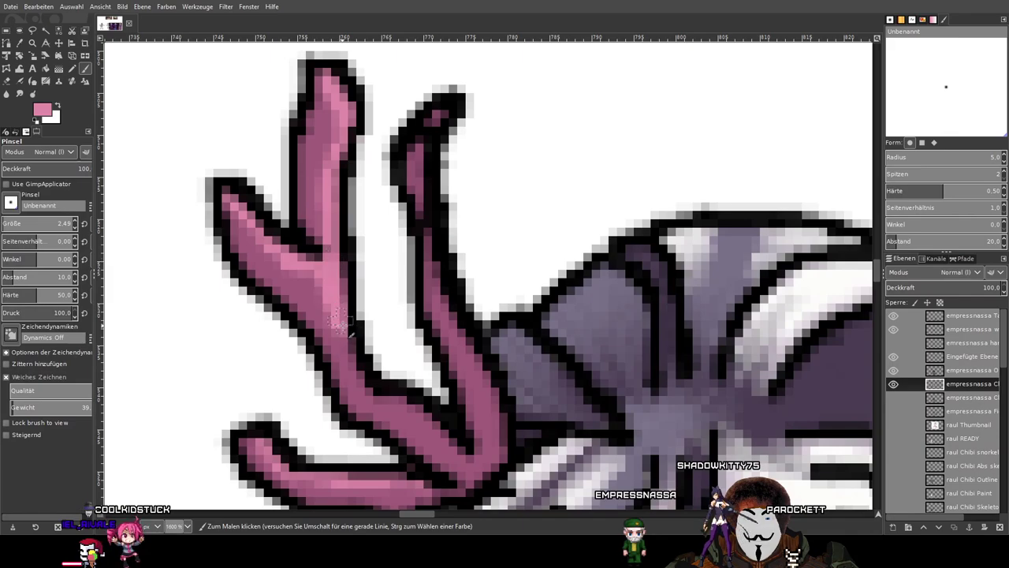
pyautogui.scroll(-4, 374, 388)
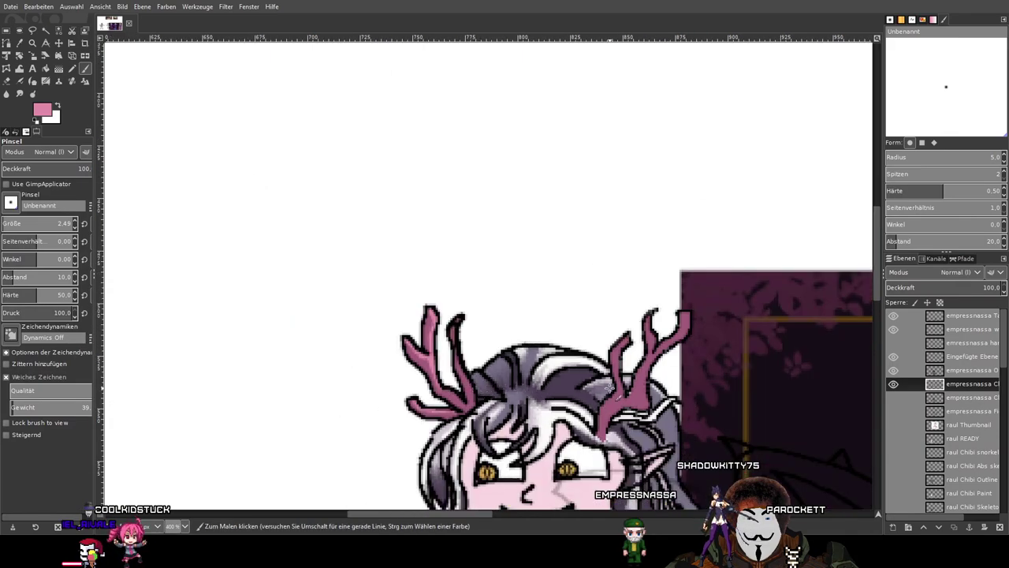
pyautogui.hscroll(5, 237, 339)
pyautogui.hscroll(-5, 180, 314)
pyautogui.scroll(4, 268, 249)
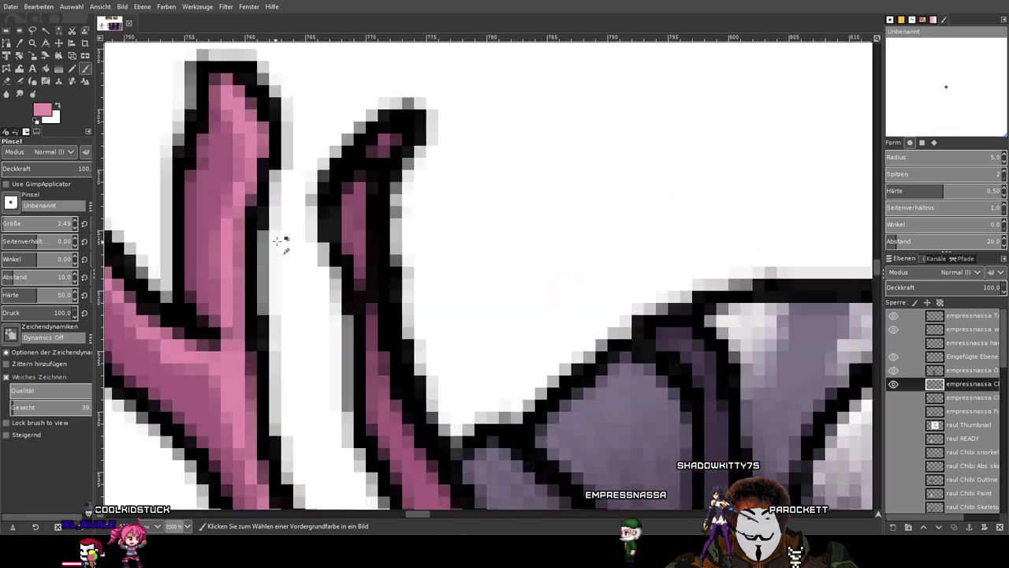
pyautogui.moveTo(384, 144); pyautogui.dragTo(347, 214)
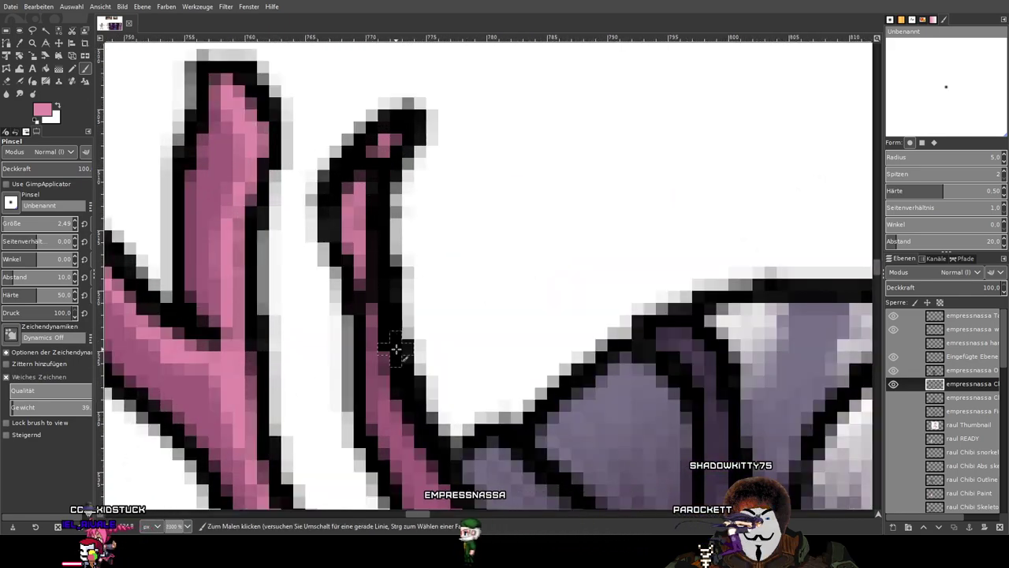
pyautogui.moveTo(437, 389); pyautogui.dragTo(382, 251)
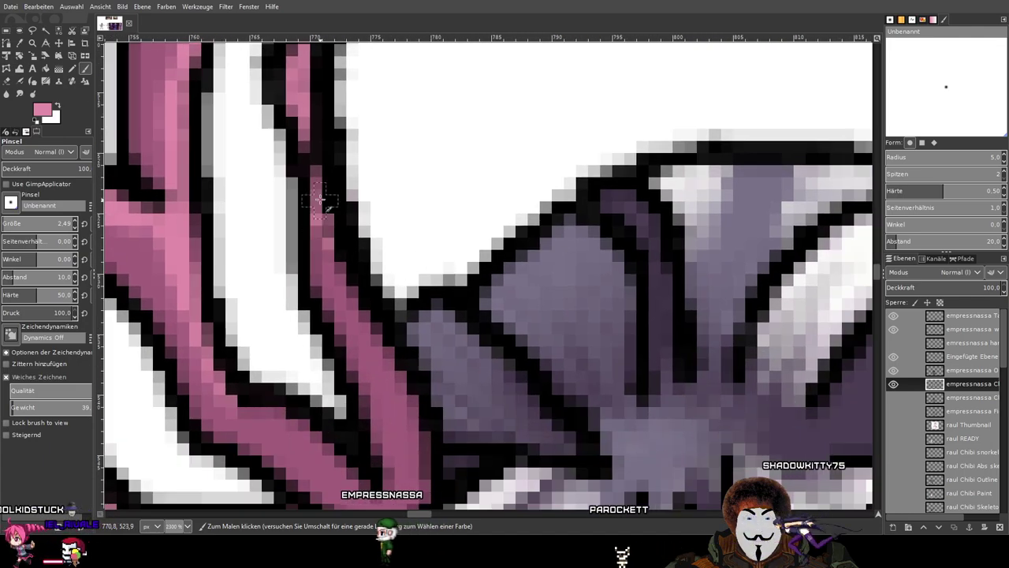
pyautogui.scroll(-5, 370, 331)
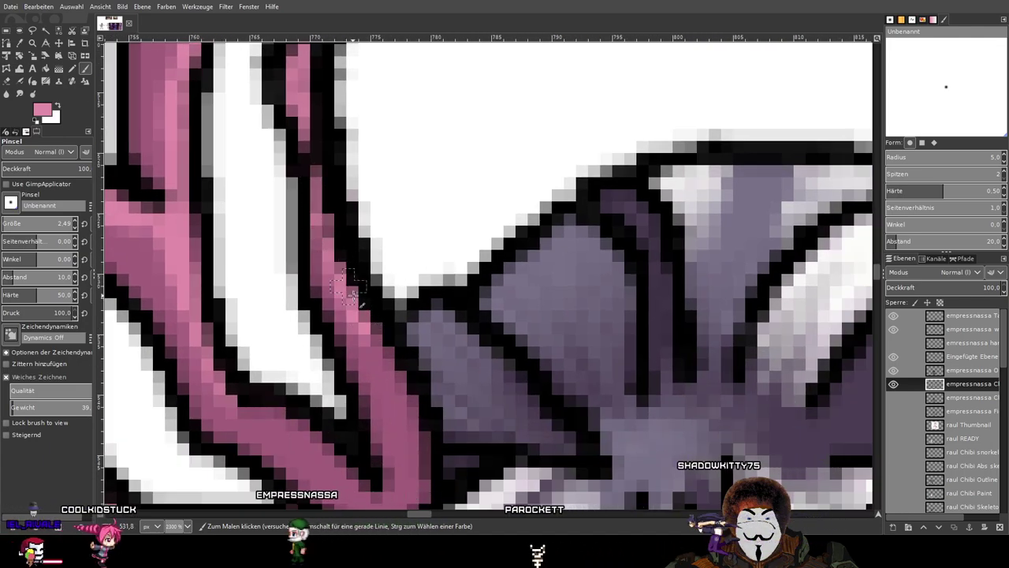
pyautogui.scroll(-2, 617, 299)
pyautogui.scroll(6, 374, 252)
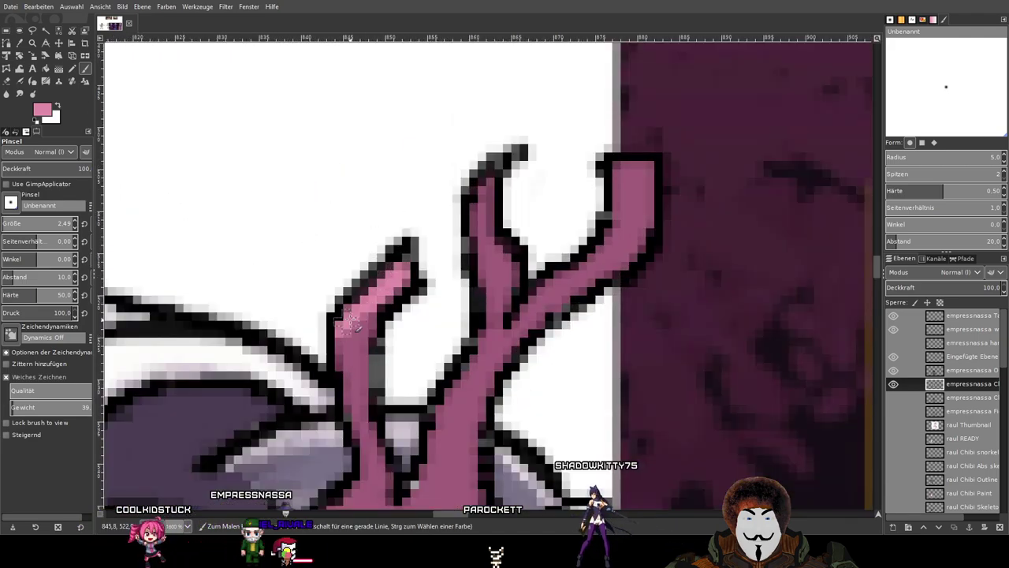
# Paint pink over the dark pixels along the antler and lighten its tip and arm.
pyautogui.scroll(-3, 505, 331)
pyautogui.moveTo(563, 338); pyautogui.dragTo(384, 224)
pyautogui.scroll(3, 225, 235)
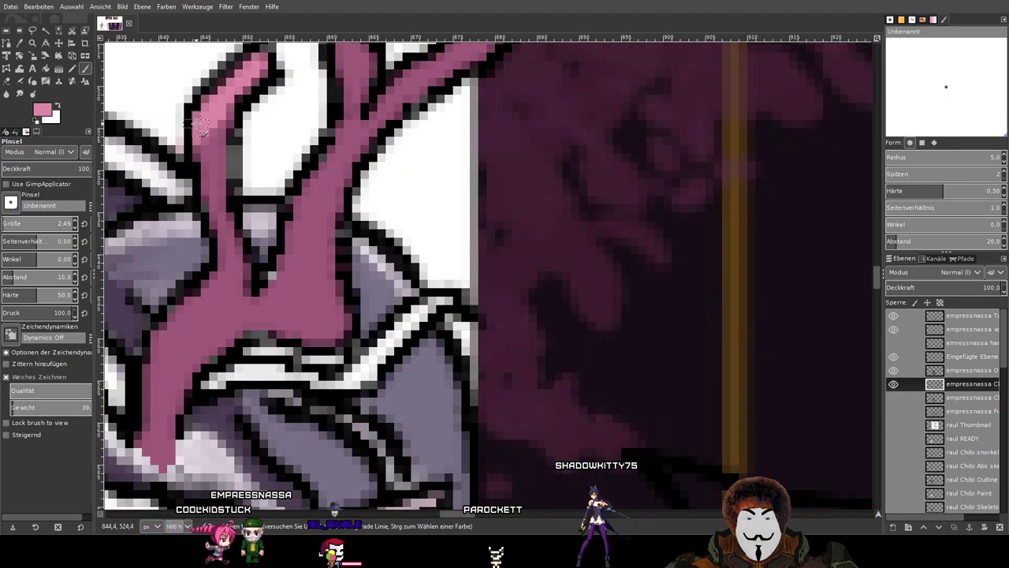
pyautogui.scroll(-3, 299, 243)
pyautogui.moveTo(474, 288); pyautogui.dragTo(444, 270)
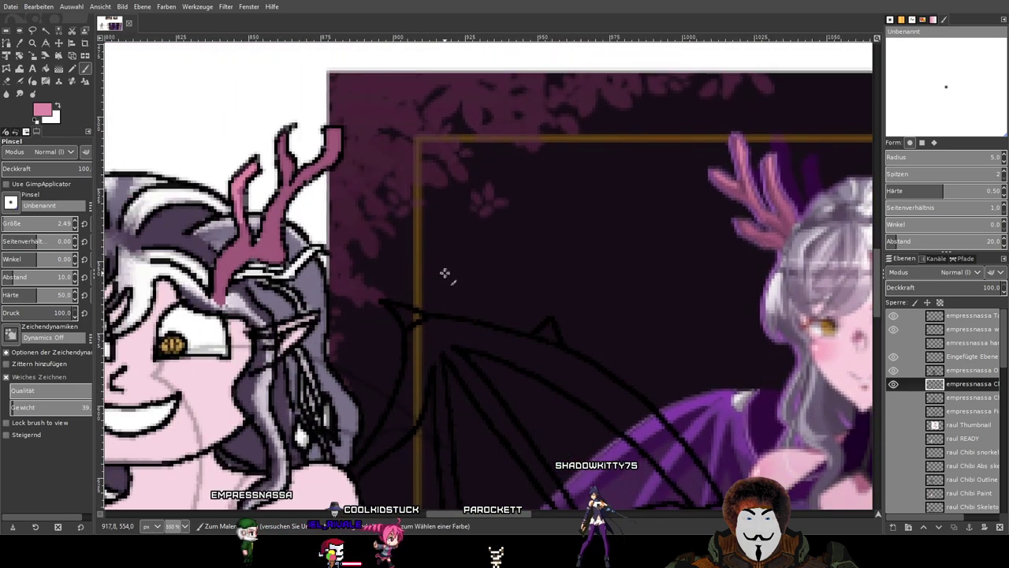
pyautogui.scroll(2, 235, 203)
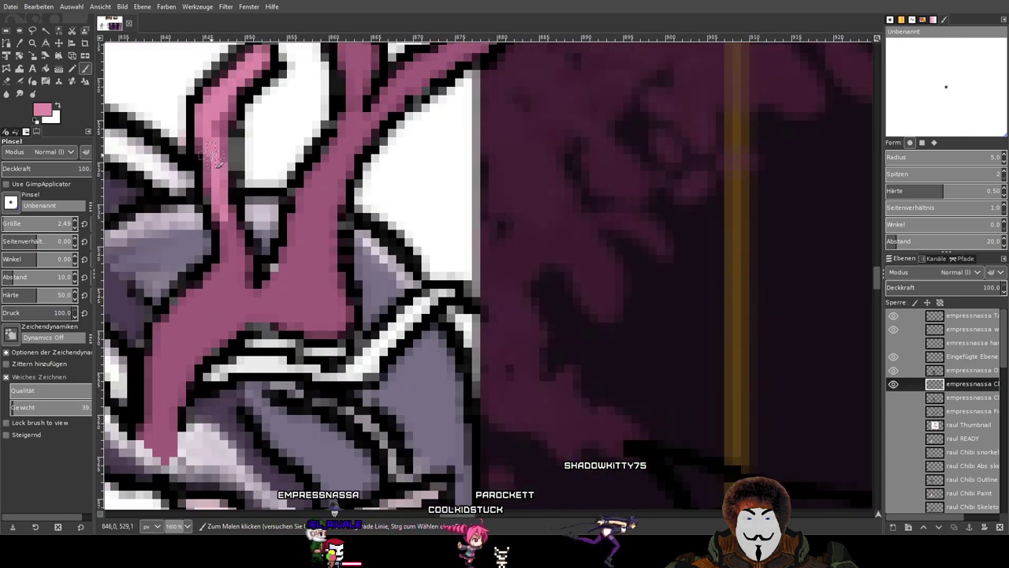
pyautogui.scroll(-2, 446, 201)
pyautogui.moveTo(572, 203); pyautogui.dragTo(1, 245)
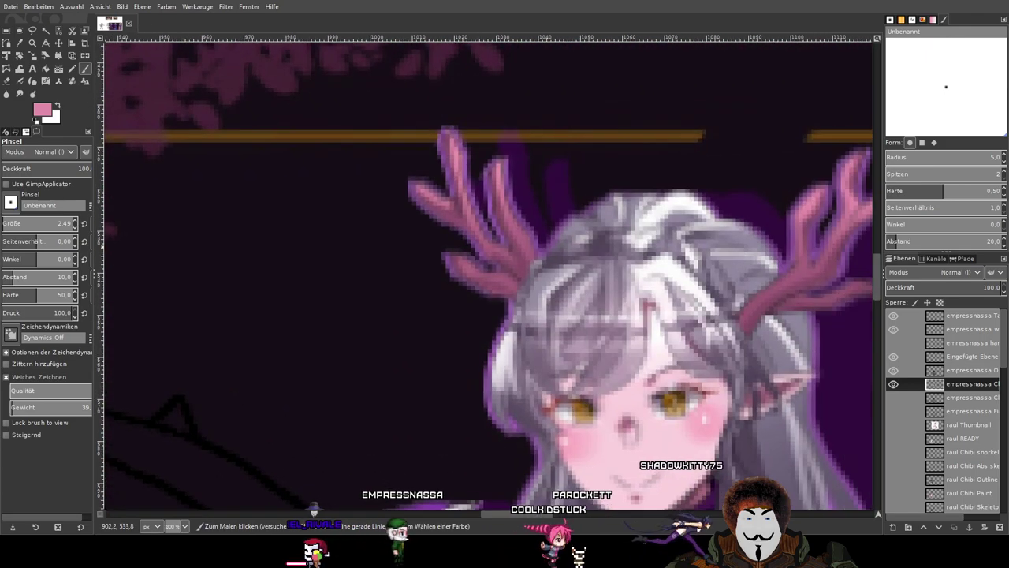
pyautogui.moveTo(287, 245)
pyautogui.mouseDown()
pyautogui.moveTo(169, 248)
pyautogui.moveTo(421, 282)
pyautogui.mouseUp()
pyautogui.moveTo(75, 276); pyautogui.dragTo(450, 273)
pyautogui.moveTo(327, 276); pyautogui.dragTo(648, 270)
pyautogui.moveTo(355, 264); pyautogui.dragTo(478, 273)
pyautogui.scroll(3, 340, 228)
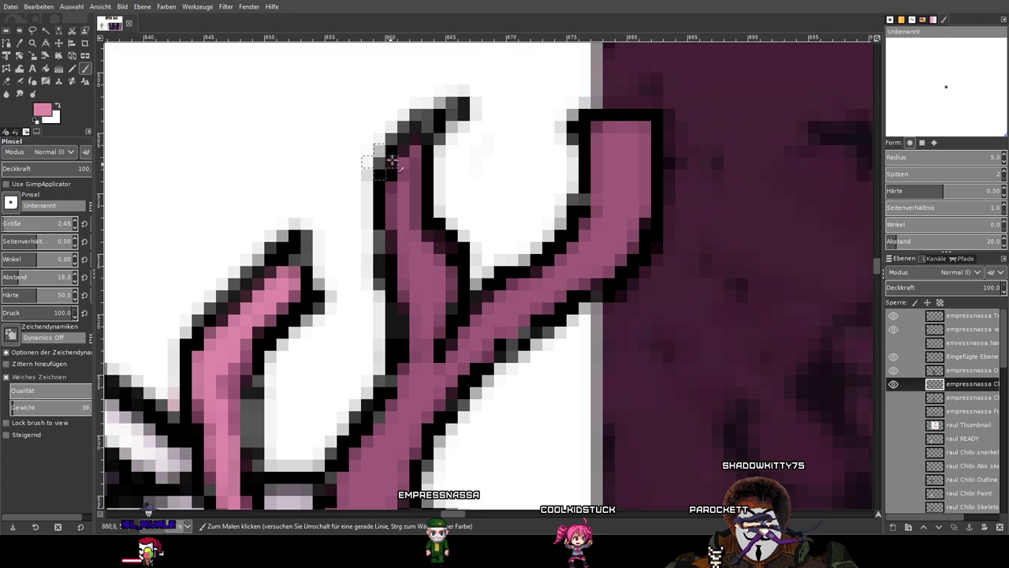
pyautogui.moveTo(398, 246); pyautogui.dragTo(415, 322)
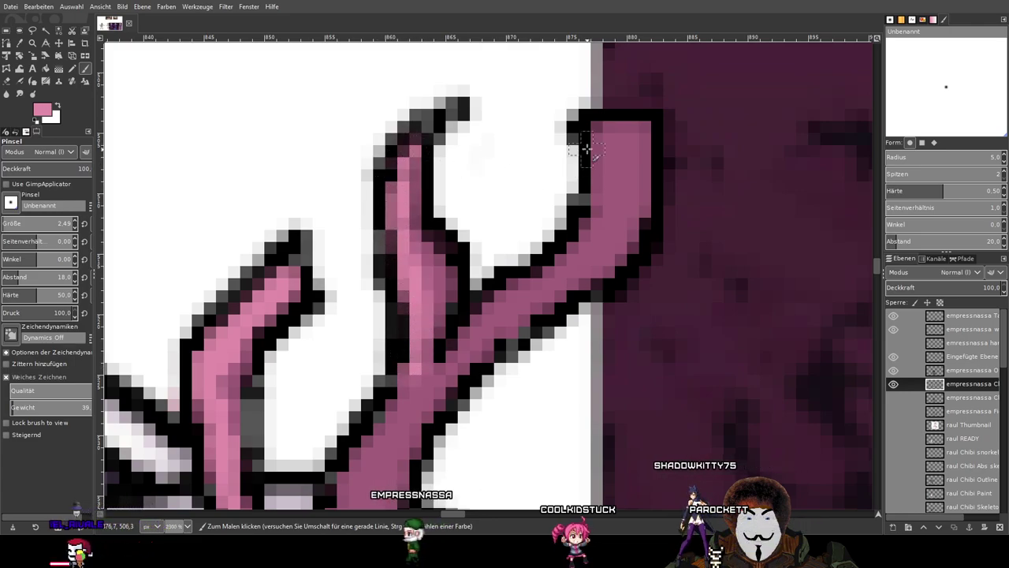
pyautogui.moveTo(612, 139)
pyautogui.mouseDown()
pyautogui.moveTo(604, 210)
pyautogui.moveTo(570, 261)
pyautogui.mouseUp()
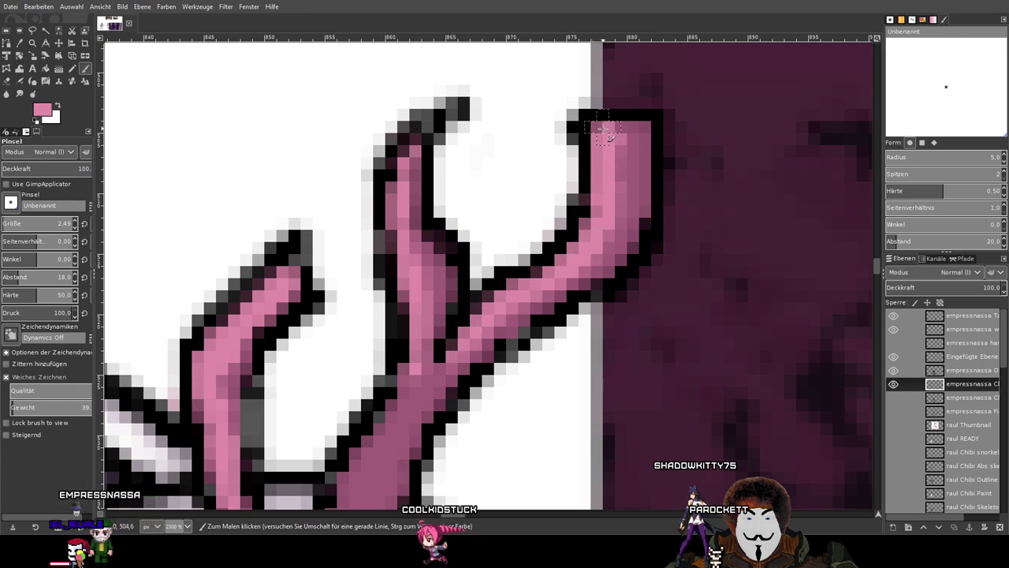
# Inspect the antler up close, try blurring, then settle on the Blur/Sharpen tool.
pyautogui.scroll(-5, 622, 195)
pyautogui.scroll(-4, 709, 225)
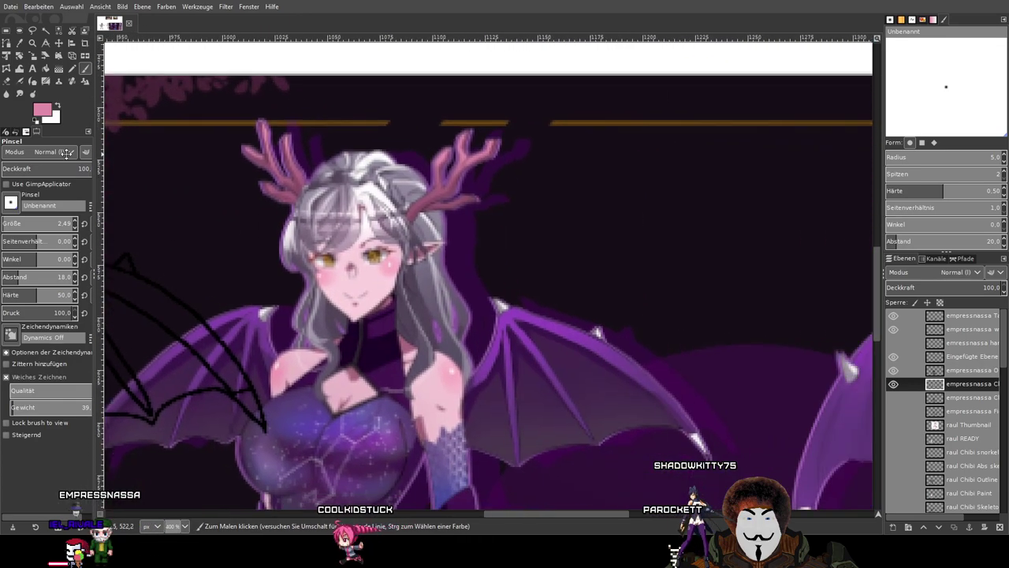
pyautogui.scroll(6, 612, 207)
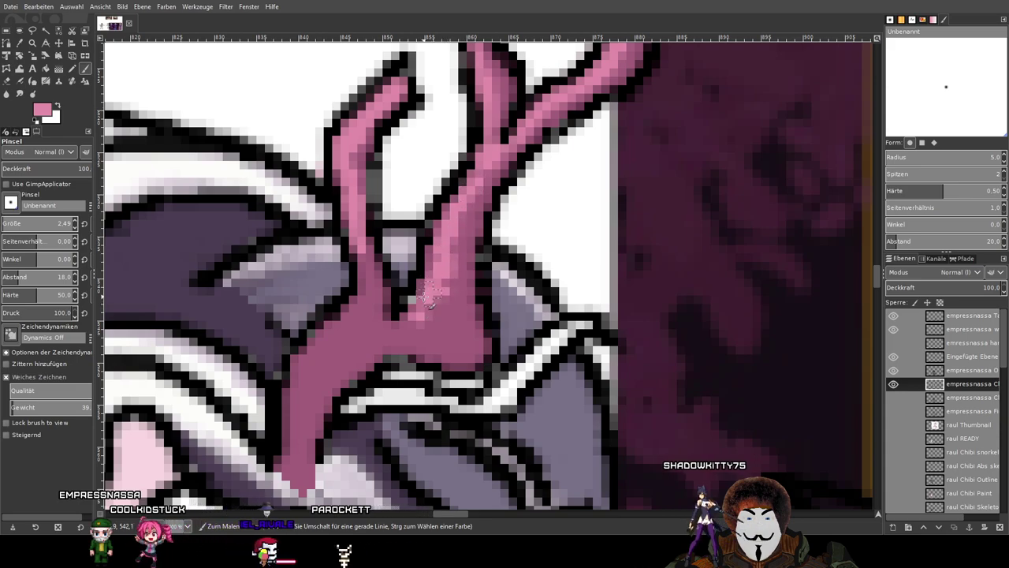
pyautogui.scroll(-5, 523, 303)
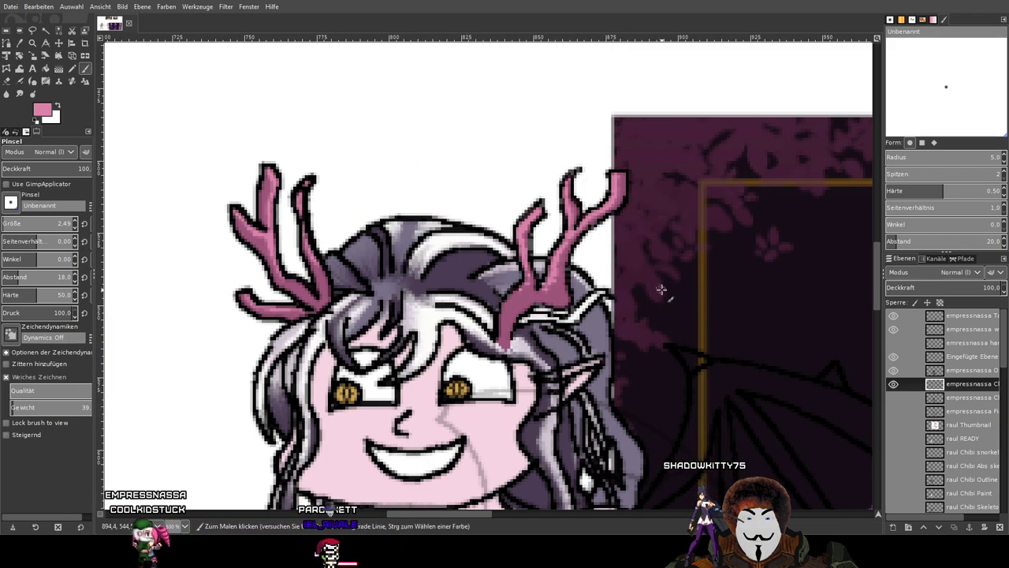
pyautogui.scroll(3, 457, 216)
pyautogui.scroll(3, 292, 221)
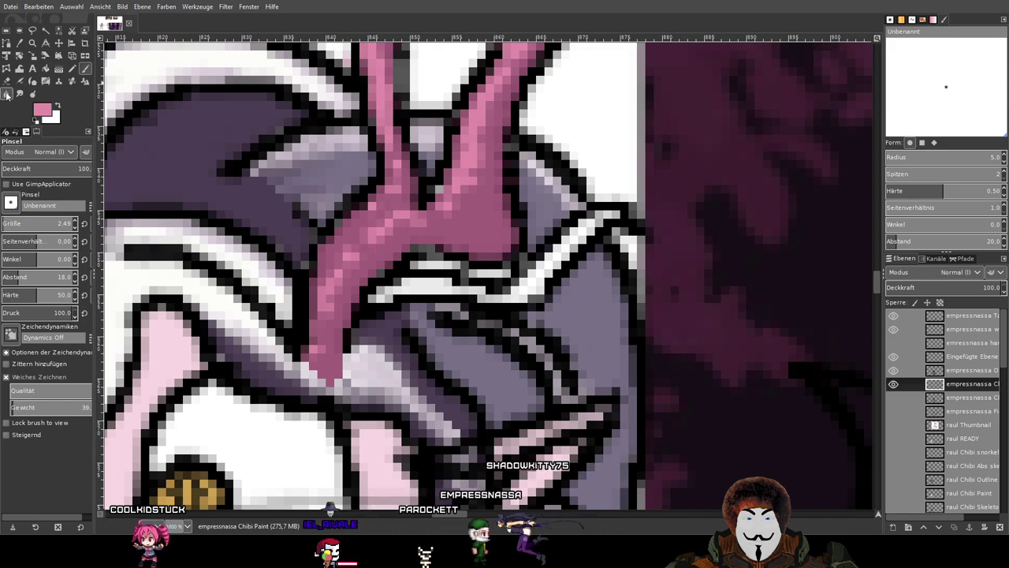
pyautogui.hotkey('shift', 'u')
pyautogui.scroll(2, 410, 213)
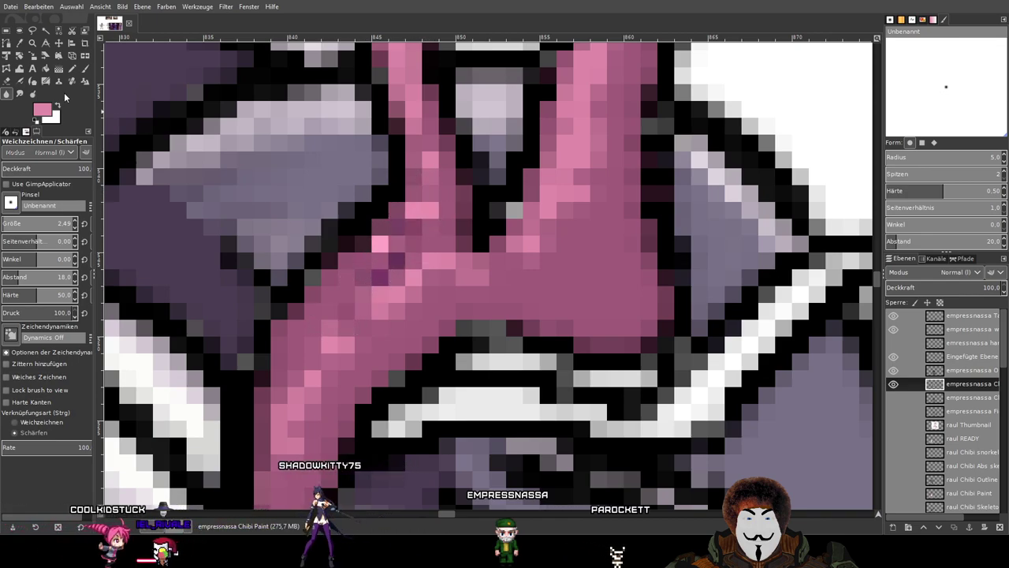
pyautogui.click(83, 70)
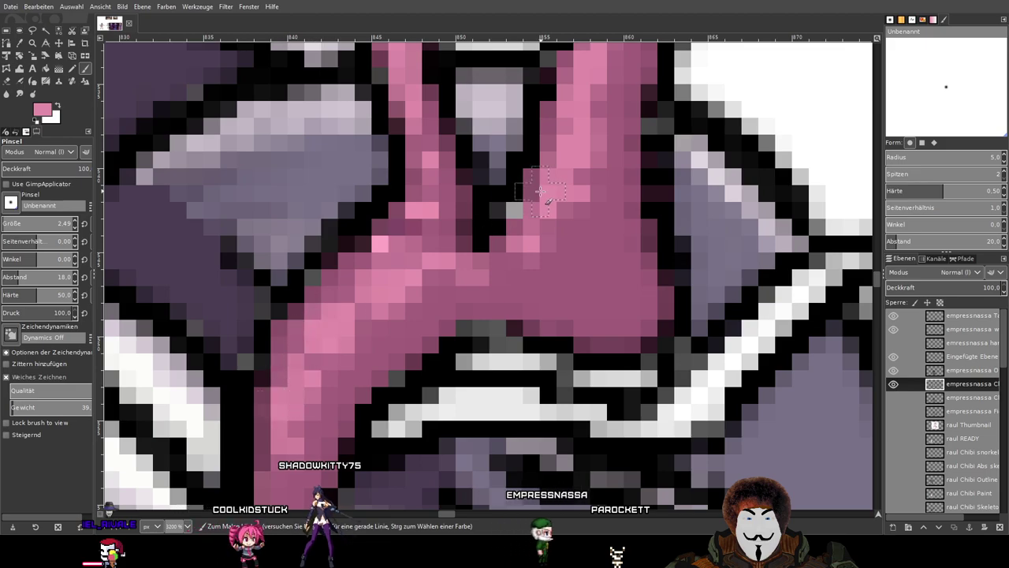
pyautogui.scroll(-2, 486, 260)
pyautogui.moveTo(456, 286); pyautogui.dragTo(482, 253)
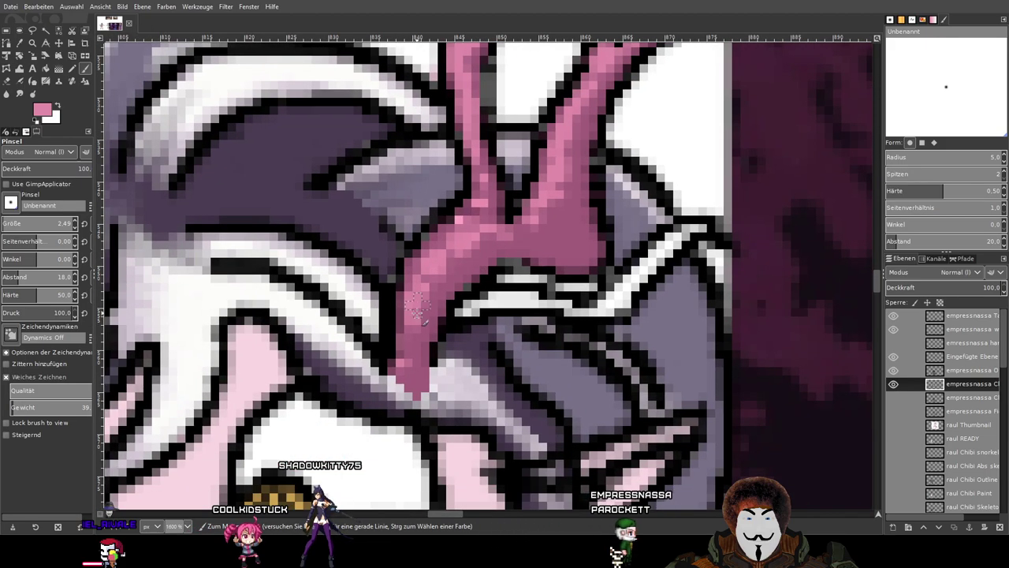
pyautogui.scroll(-1, 490, 194)
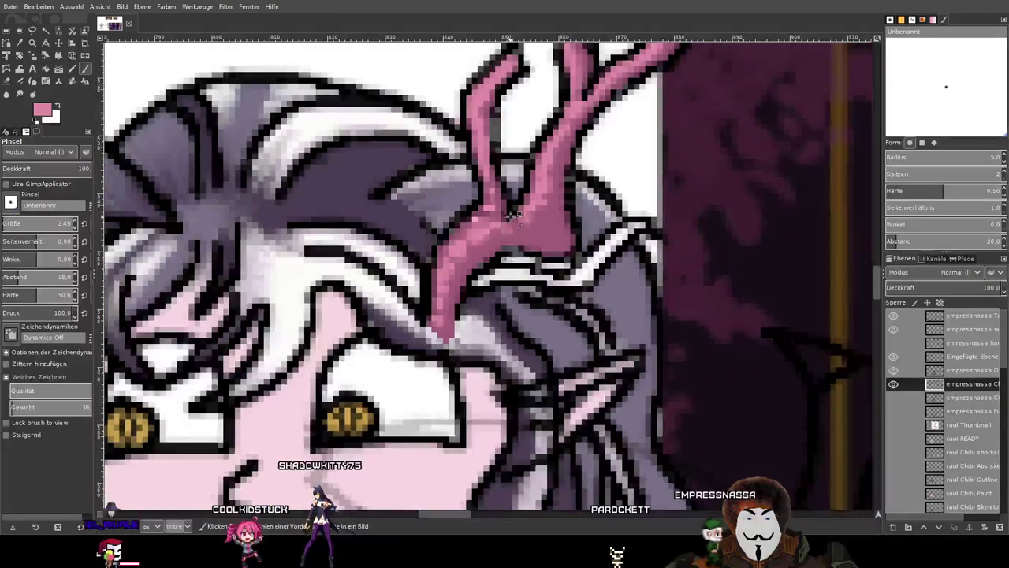
pyautogui.scroll(2, 488, 185)
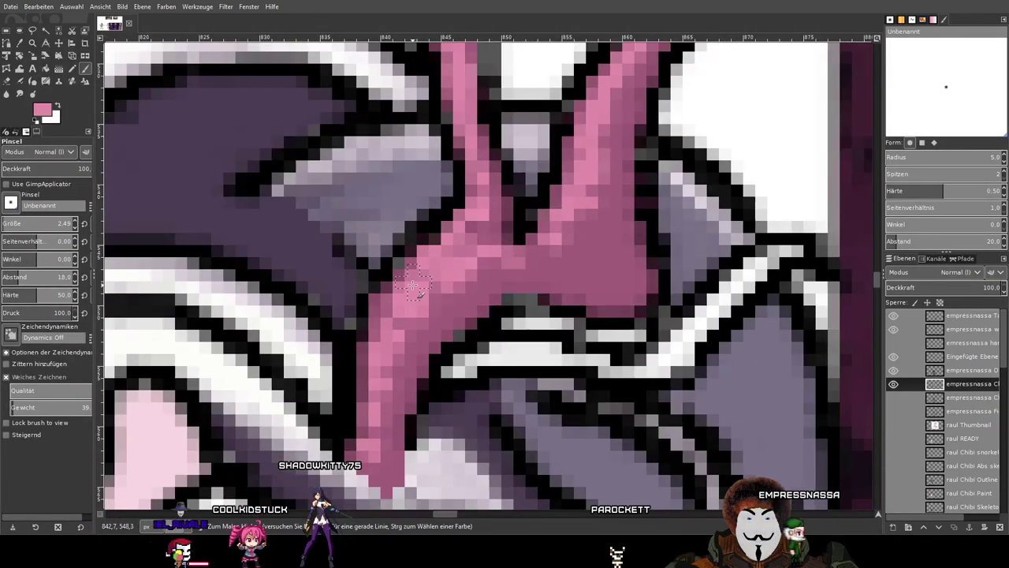
pyautogui.click(71, 69)
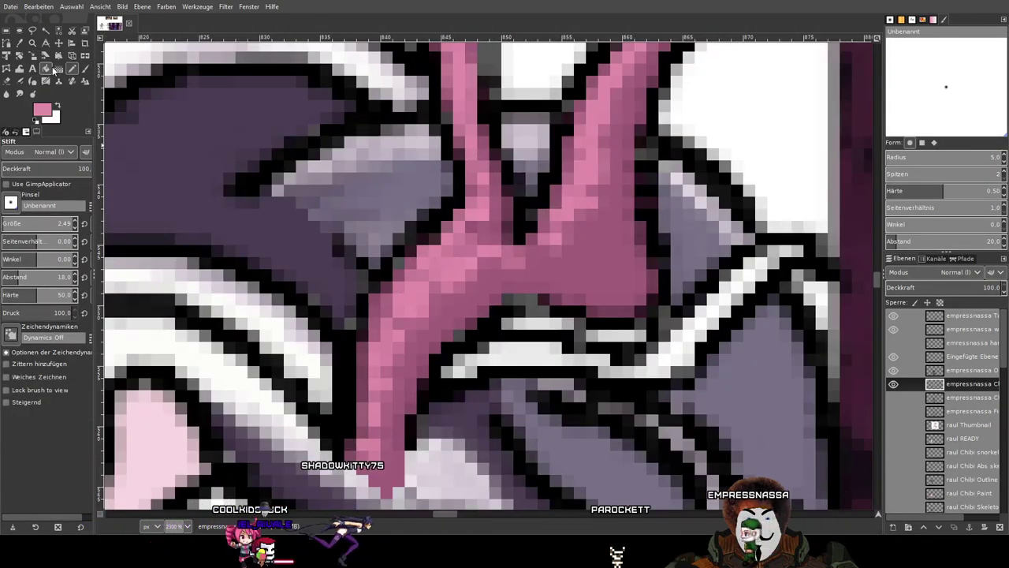
pyautogui.click(7, 94)
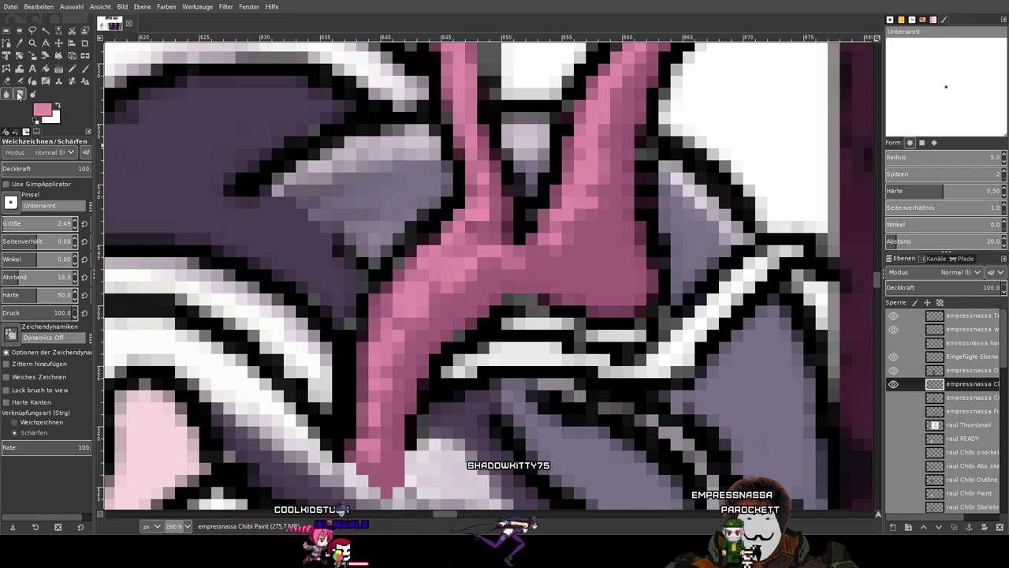
# Smudge the lower pink antler shading to blend its tones.
pyautogui.click(19, 94)
pyautogui.scroll(1, 465, 217)
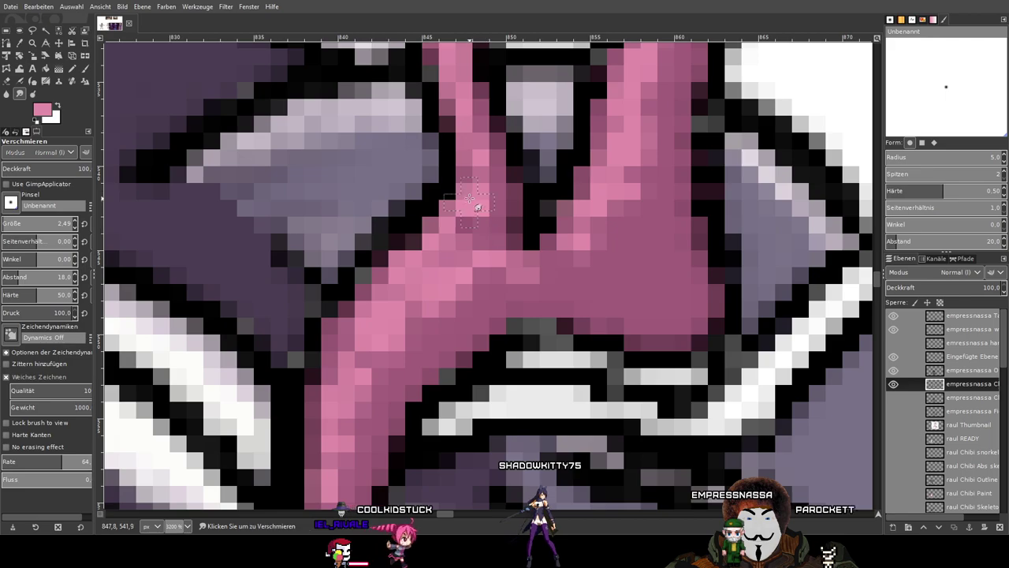
pyautogui.moveTo(346, 325)
pyautogui.mouseDown()
pyautogui.moveTo(337, 371)
pyautogui.moveTo(378, 301)
pyautogui.moveTo(347, 400)
pyautogui.mouseUp()
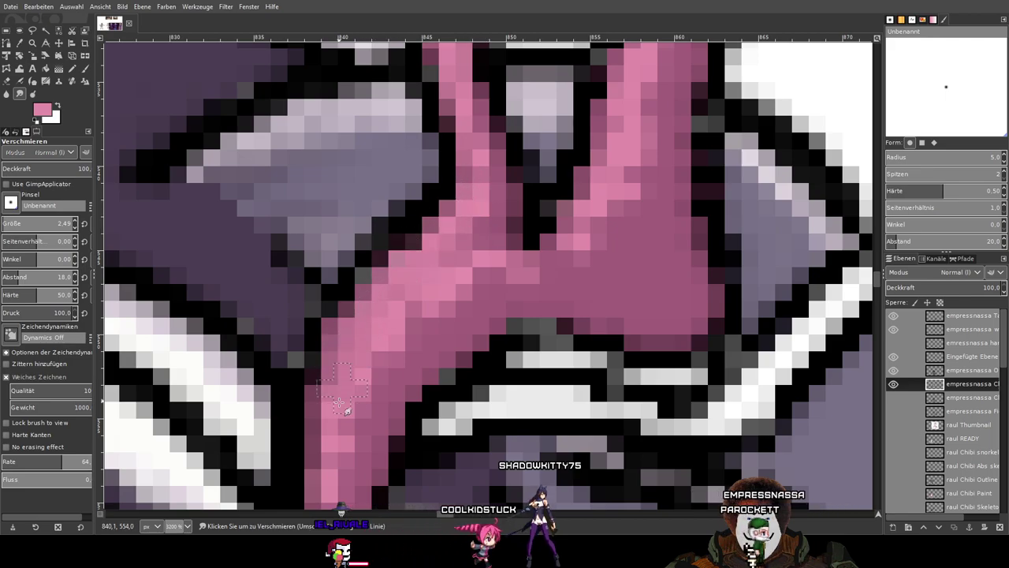
pyautogui.moveTo(437, 331); pyautogui.dragTo(467, 222)
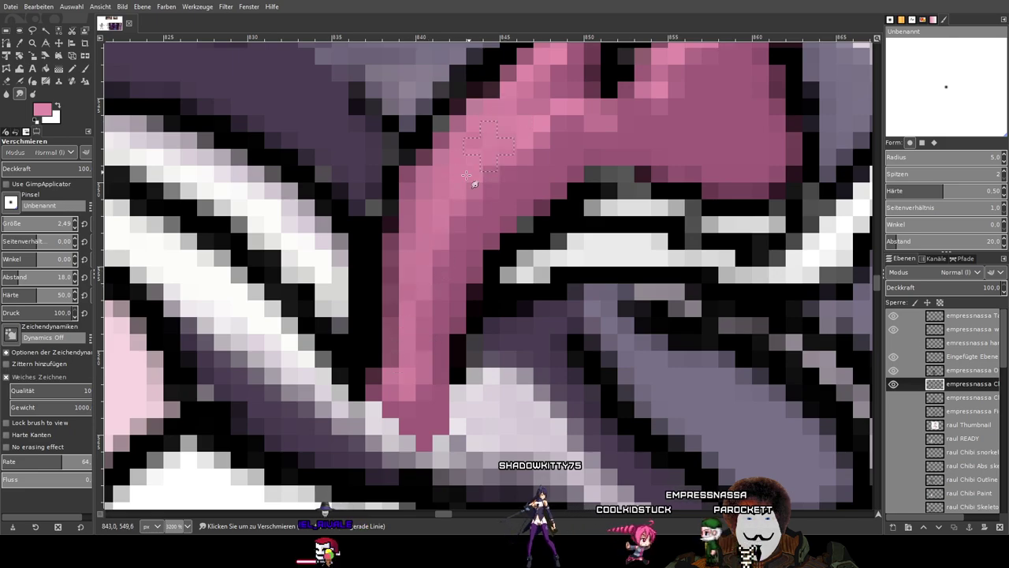
pyautogui.moveTo(600, 133); pyautogui.dragTo(524, 327)
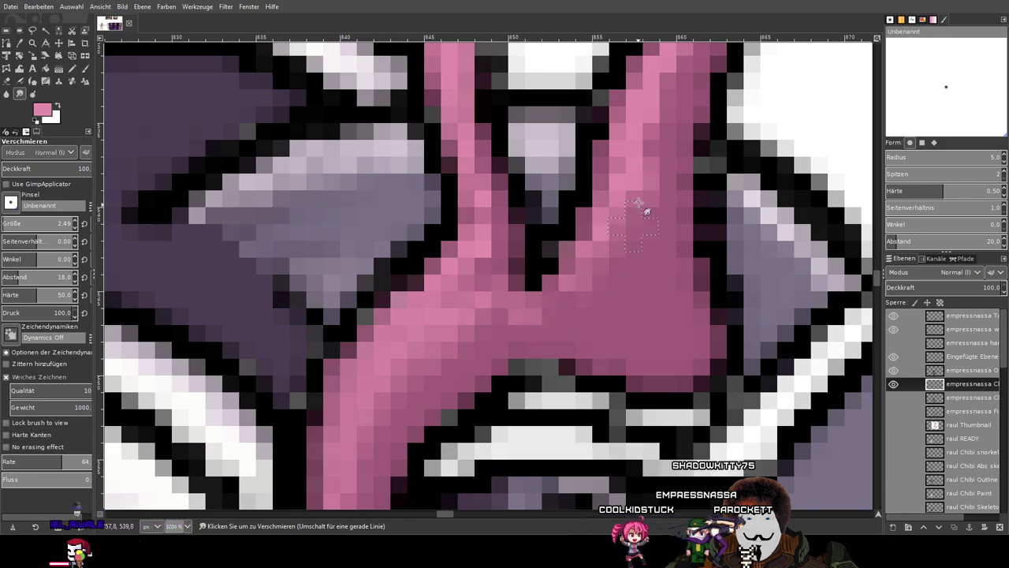
# Soften the thin pink antler strand and smudge the upper-left antler tip.
pyautogui.scroll(2, 564, 300)
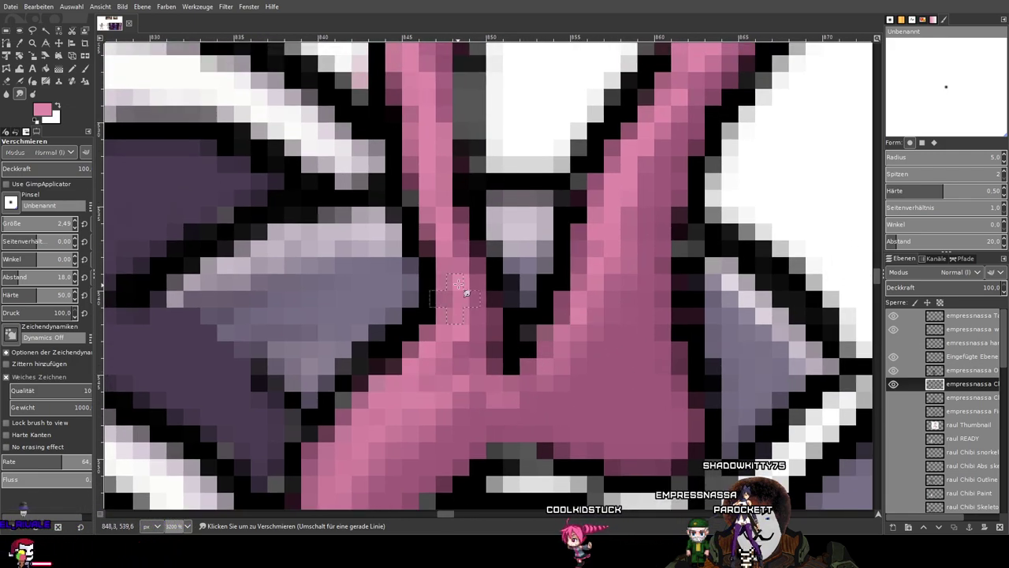
pyautogui.moveTo(613, 287); pyautogui.dragTo(557, 409)
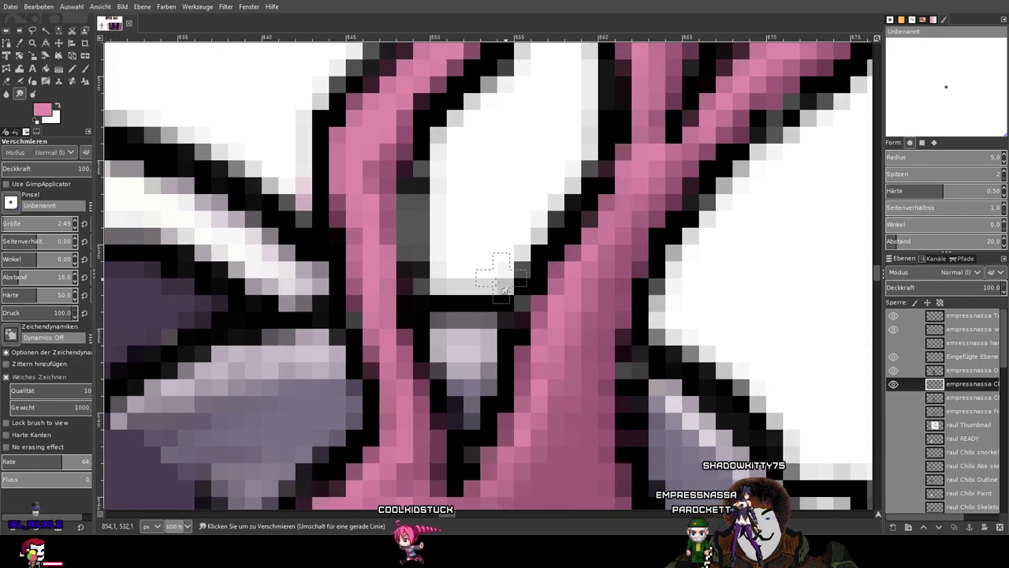
pyautogui.scroll(-4, 409, 326)
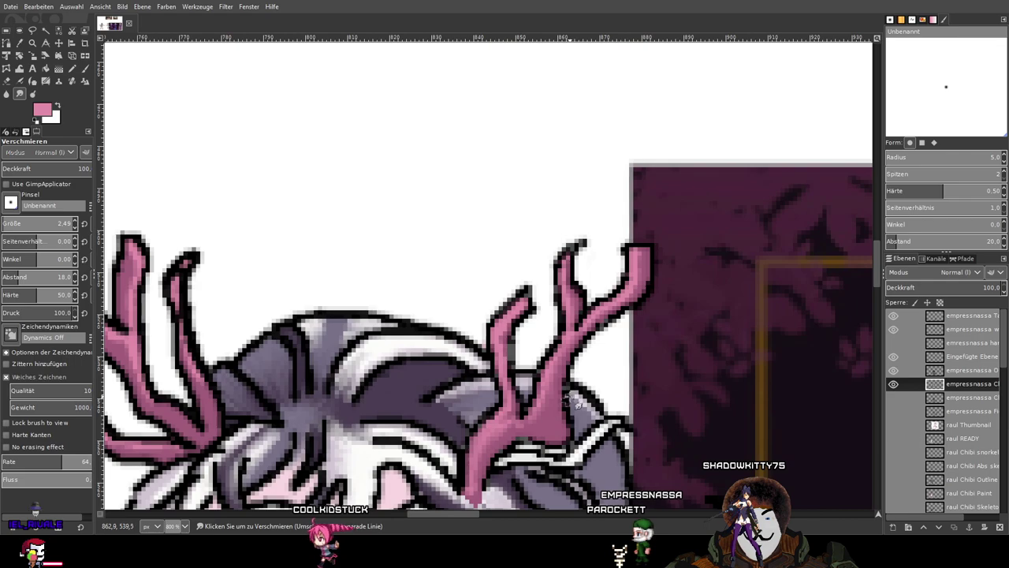
pyautogui.scroll(4, 581, 388)
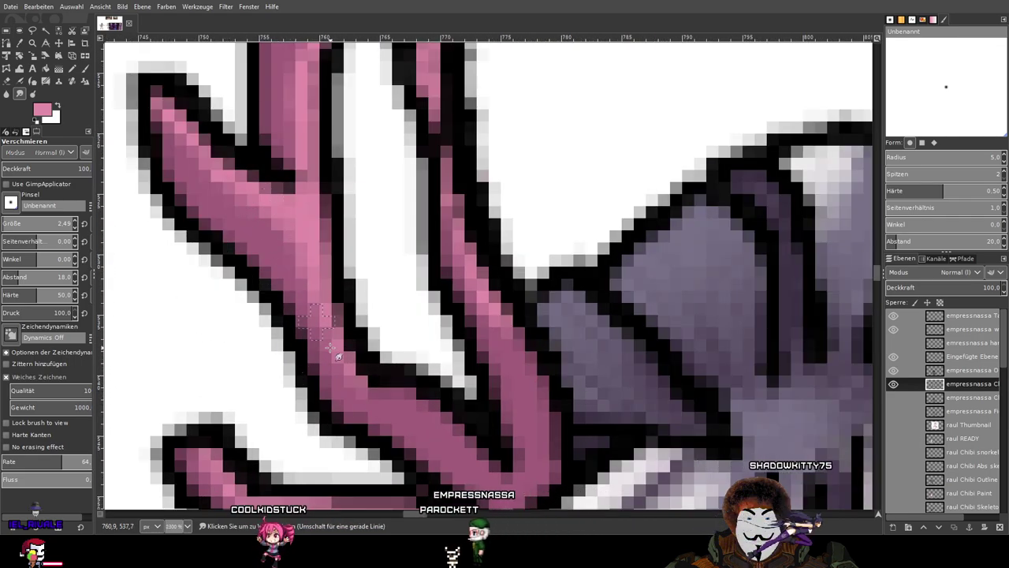
pyautogui.moveTo(507, 334)
pyautogui.mouseDown()
pyautogui.moveTo(450, 213)
pyautogui.moveTo(507, 279)
pyautogui.mouseUp()
pyautogui.moveTo(207, 194); pyautogui.dragTo(187, 148)
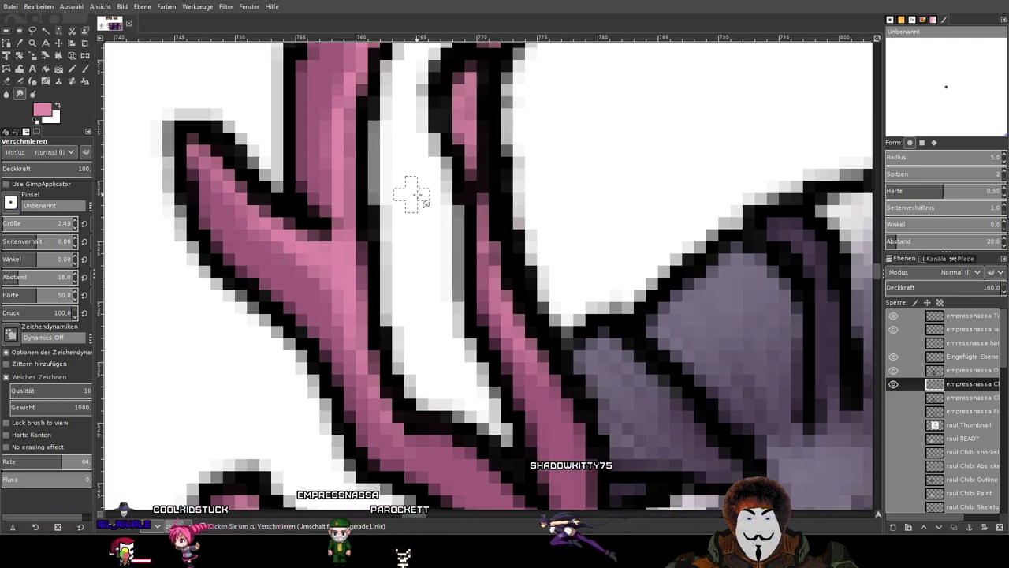
pyautogui.scroll(-3, 495, 255)
pyautogui.moveTo(557, 312); pyautogui.dragTo(447, 261)
pyautogui.scroll(3, 447, 261)
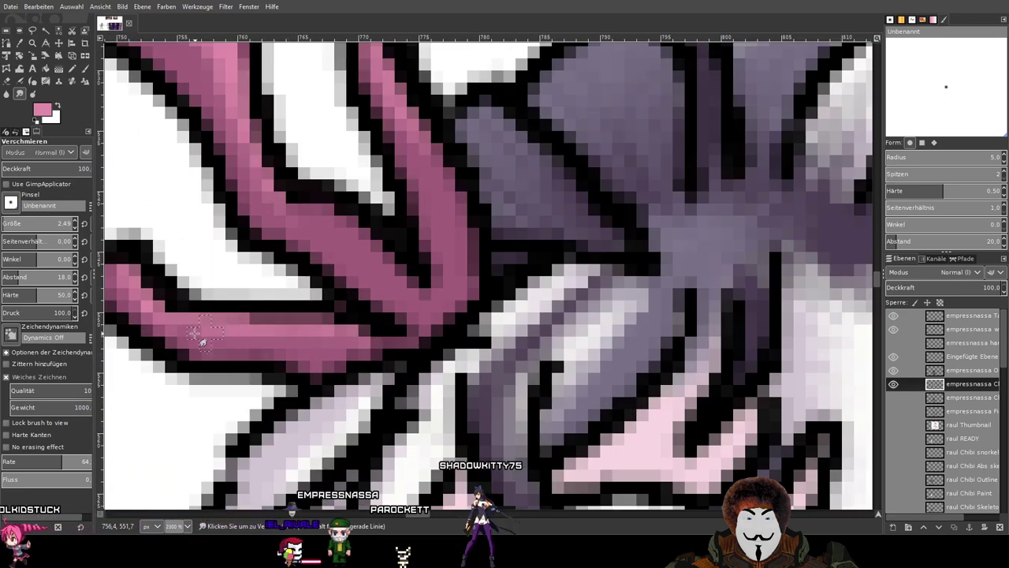
pyautogui.scroll(-5, 599, 281)
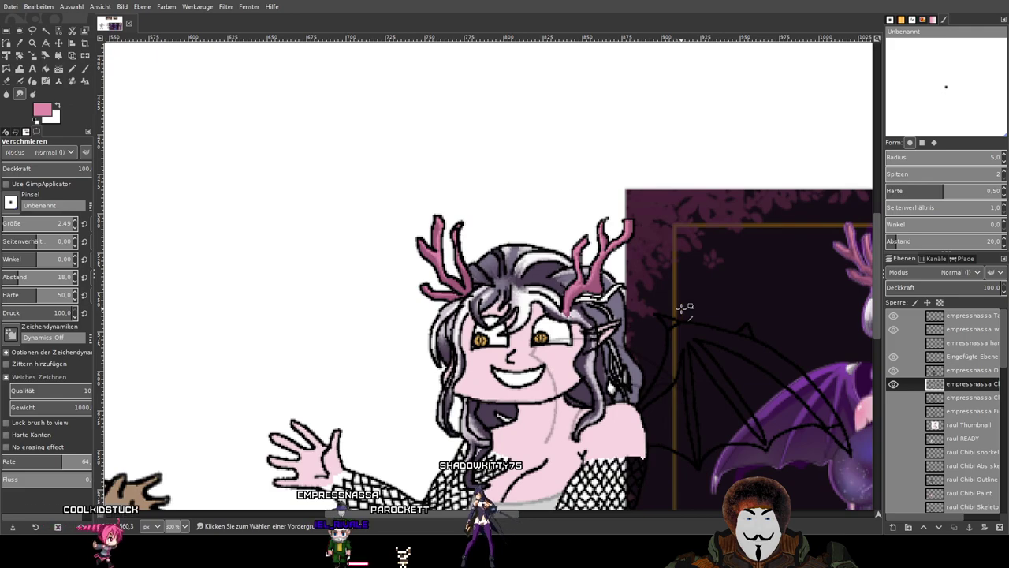
pyautogui.scroll(5, 681, 308)
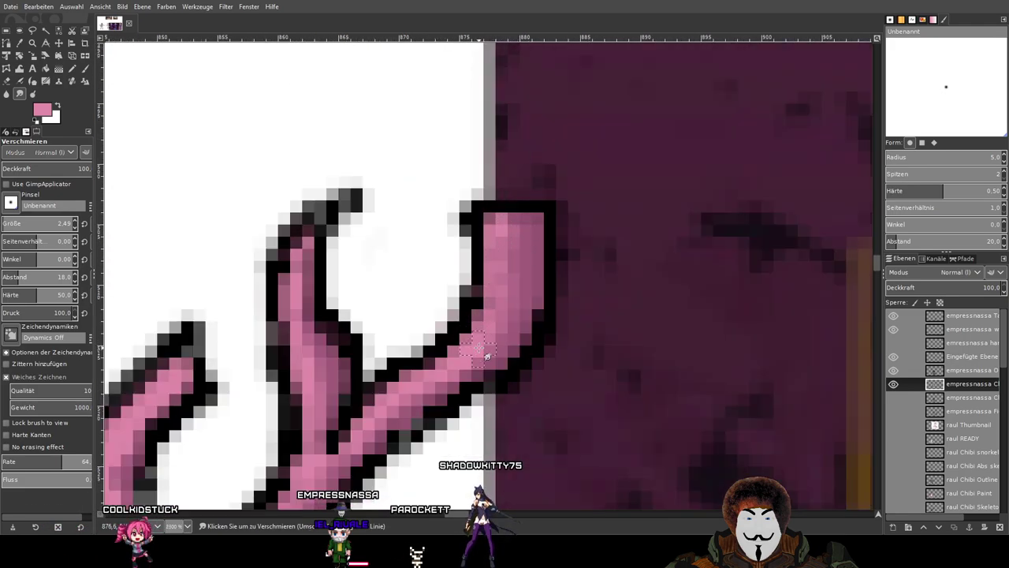
pyautogui.scroll(-5, 485, 358)
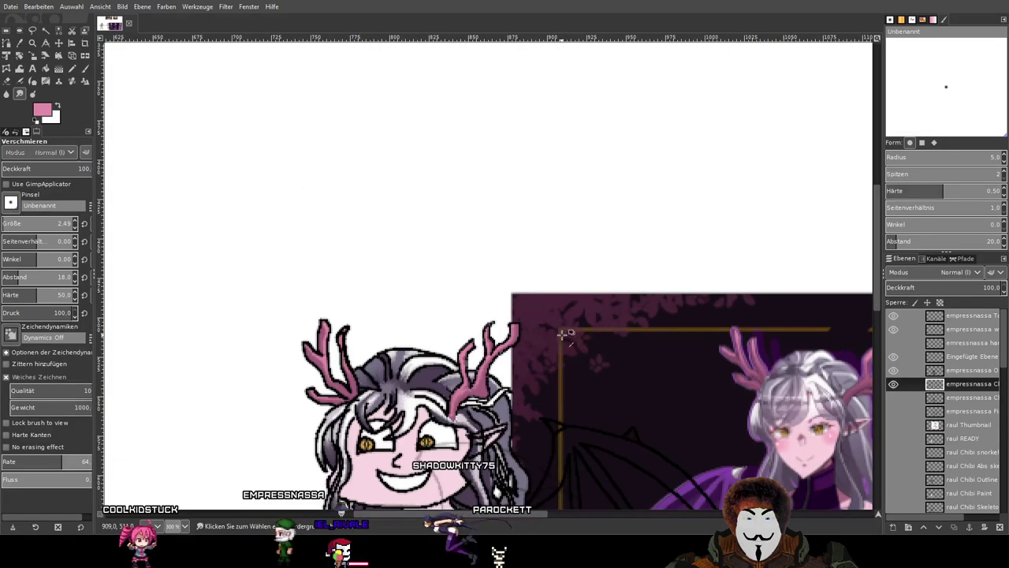
pyautogui.scroll(-1, 473, 209)
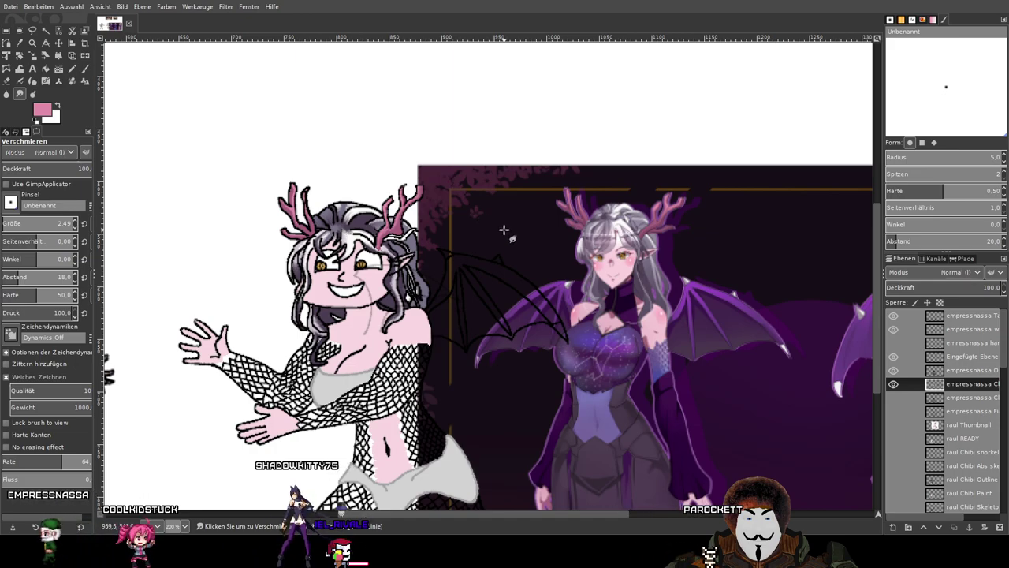
pyautogui.moveTo(522, 314); pyautogui.dragTo(518, 190)
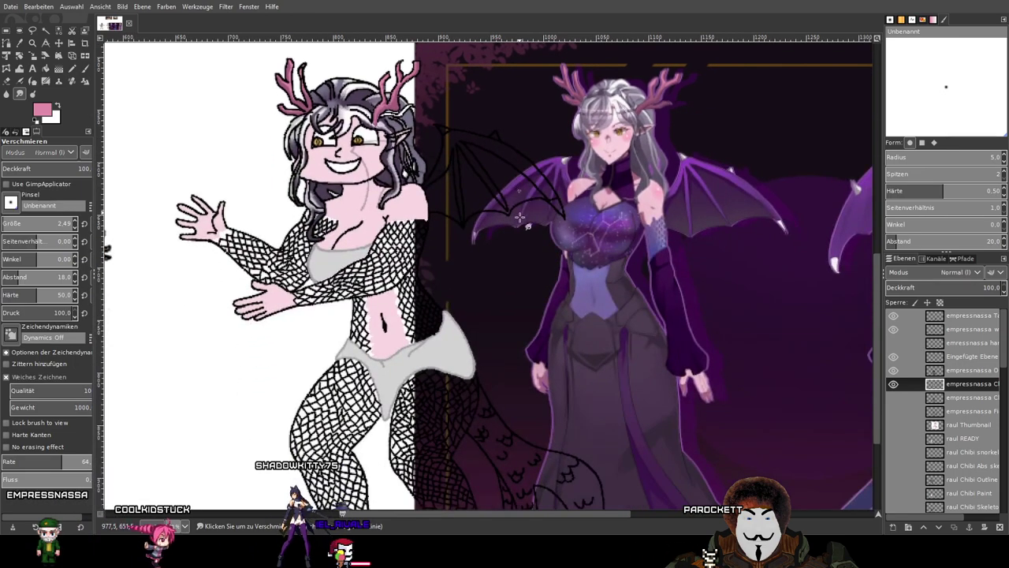
pyautogui.moveTo(528, 299); pyautogui.dragTo(536, 147)
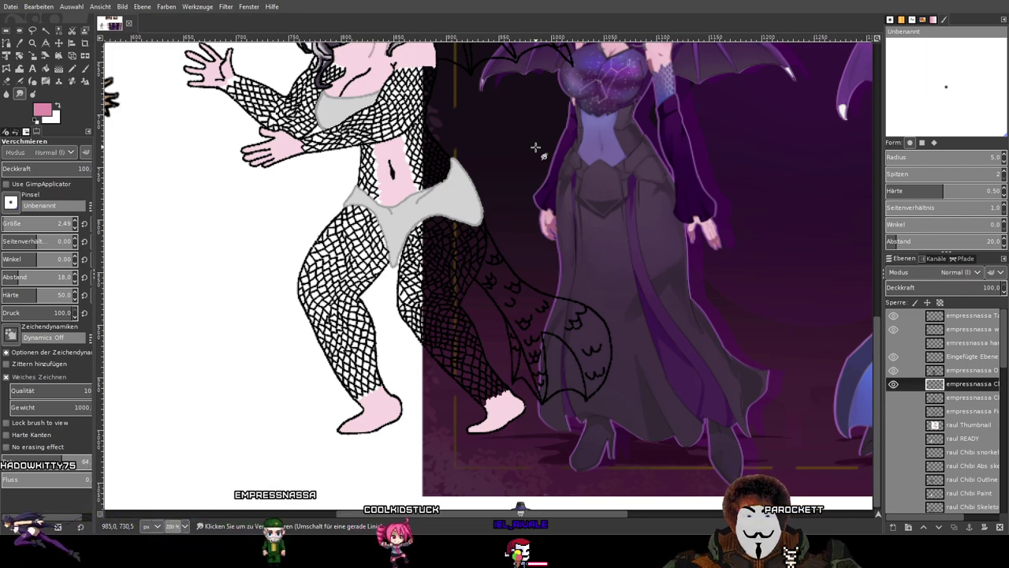
pyautogui.moveTo(648, 309); pyautogui.dragTo(688, 520)
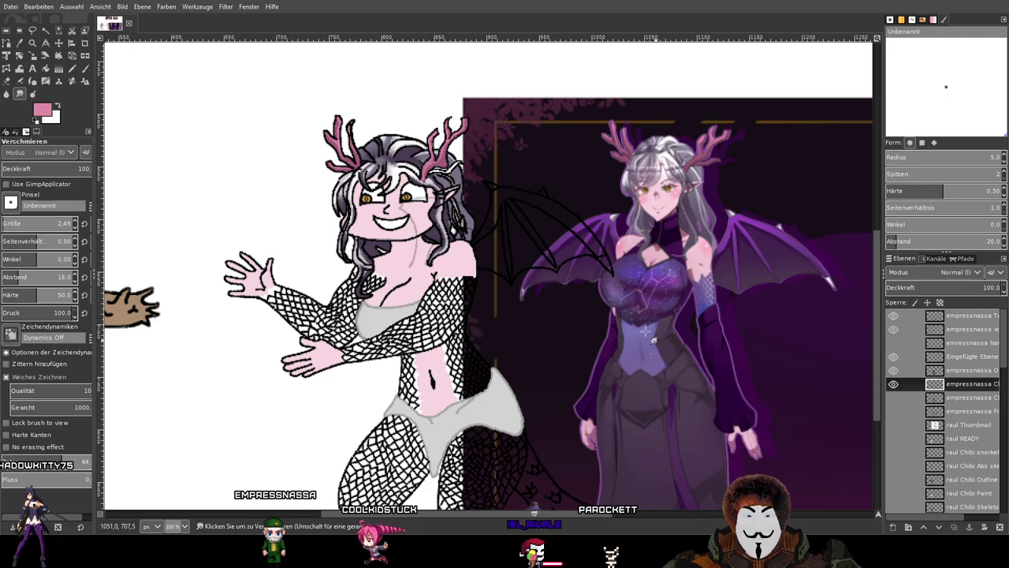
pyautogui.moveTo(681, 361); pyautogui.dragTo(609, 179)
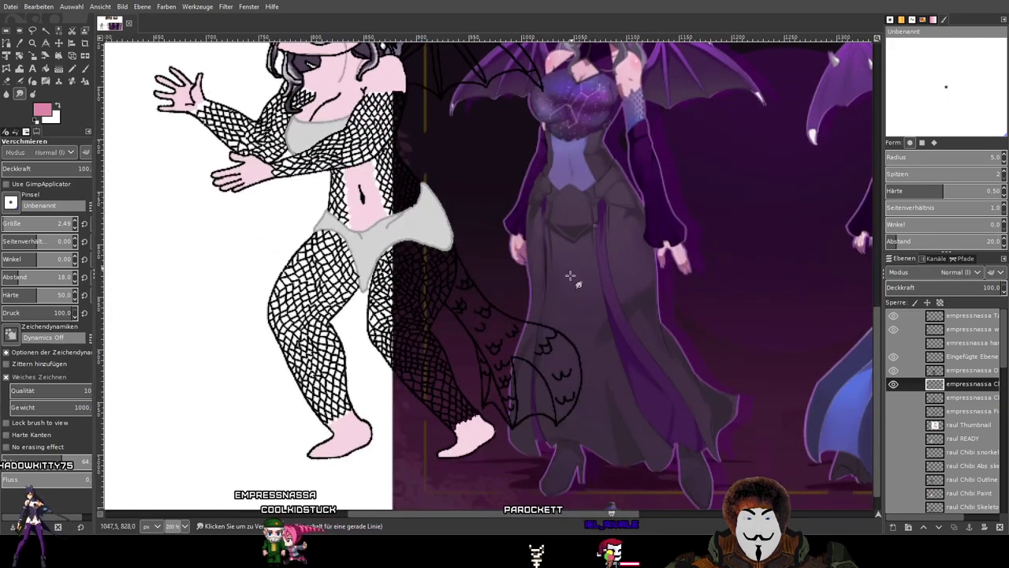
pyautogui.moveTo(708, 335)
pyautogui.mouseDown()
pyautogui.moveTo(513, 331)
pyautogui.moveTo(518, 449)
pyautogui.moveTo(751, 457)
pyautogui.mouseUp()
pyautogui.moveTo(566, 266); pyautogui.dragTo(565, 358)
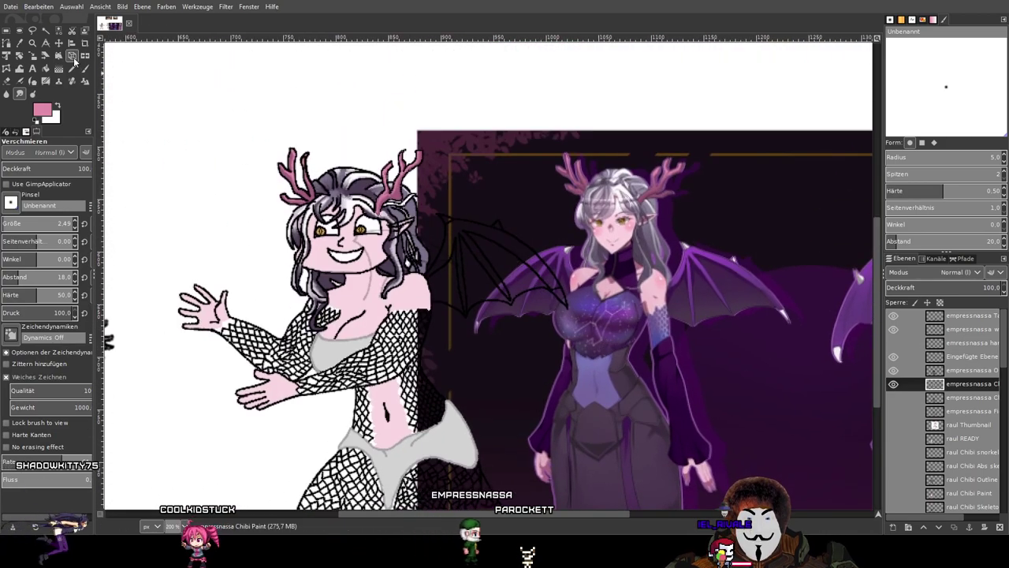
# Move the reference artwork right and toggle the Eingefügte Ebene layer to compare antlers.
pyautogui.click(58, 43)
pyautogui.moveTo(541, 187); pyautogui.dragTo(704, 179)
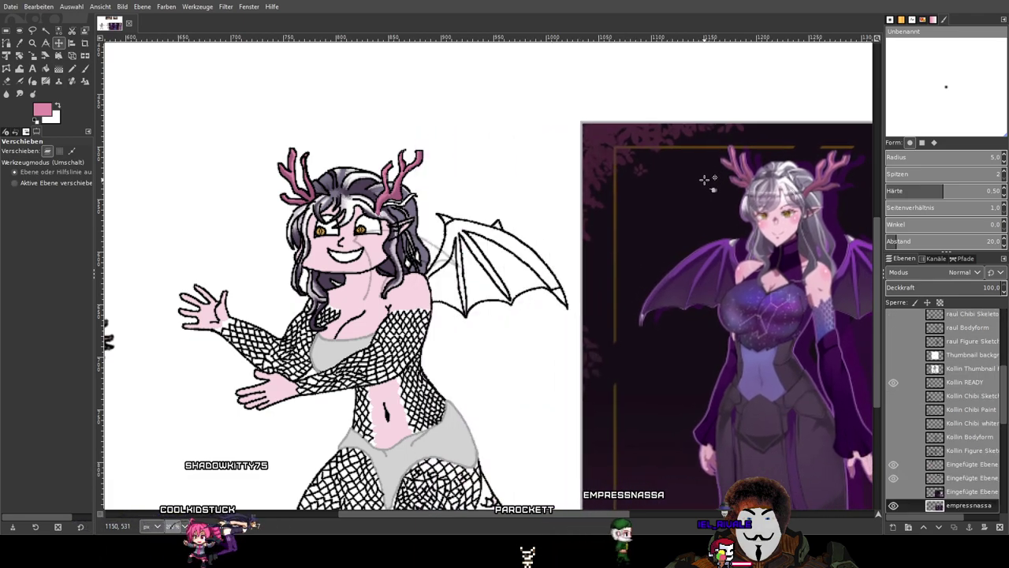
pyautogui.scroll(-2, 968, 380)
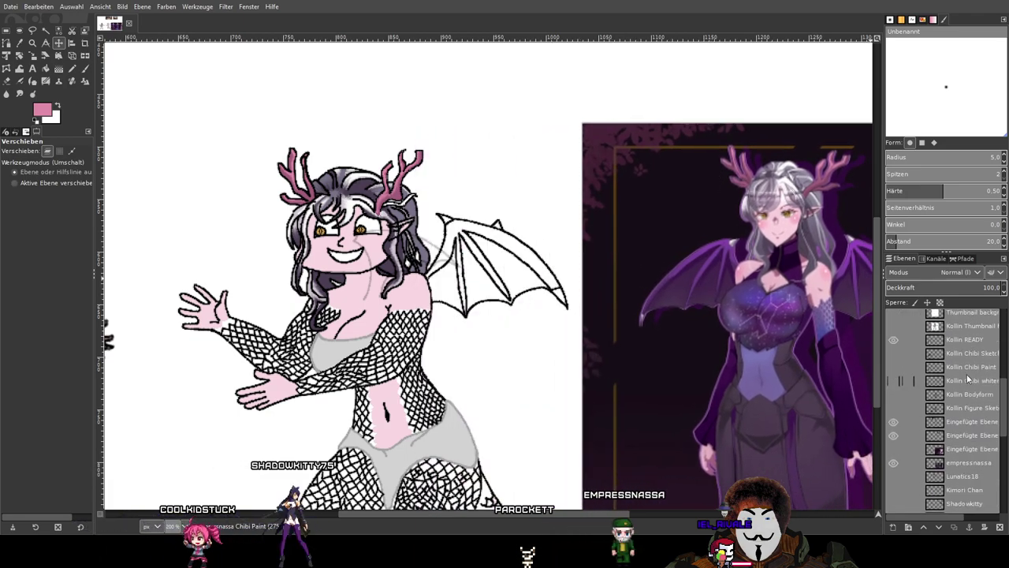
pyautogui.scroll(-5, 961, 362)
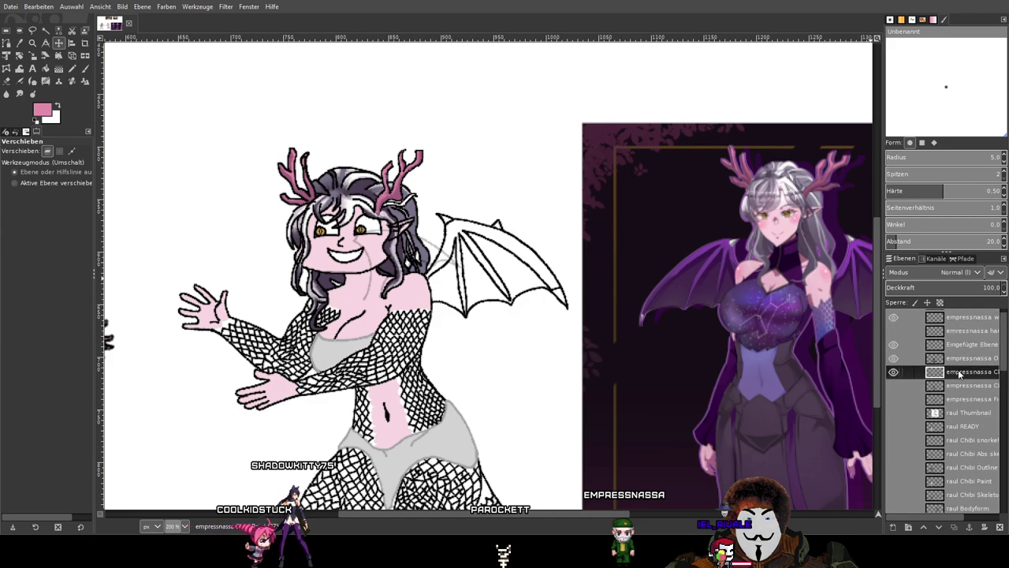
pyautogui.click(952, 347)
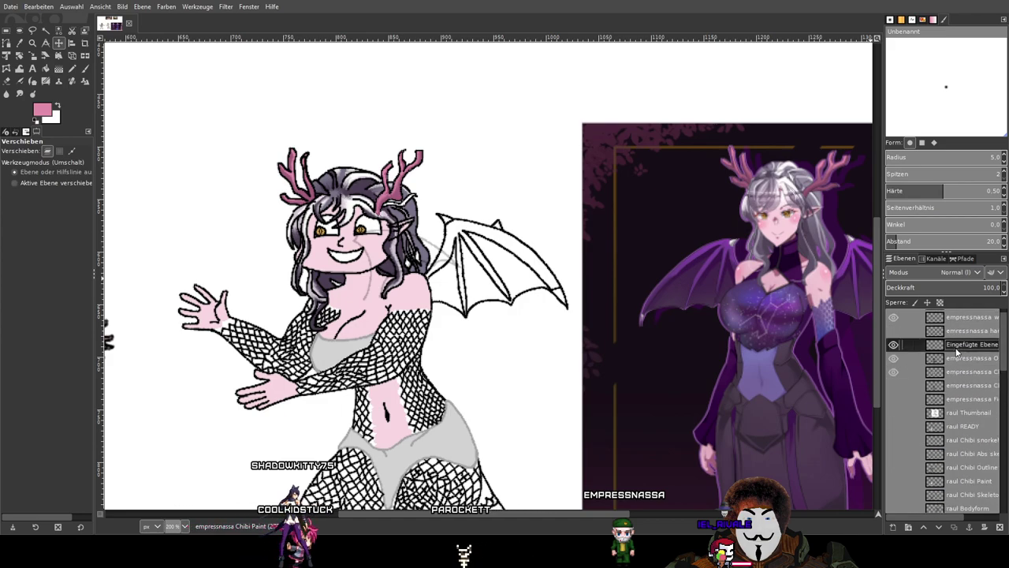
pyautogui.click(893, 347)
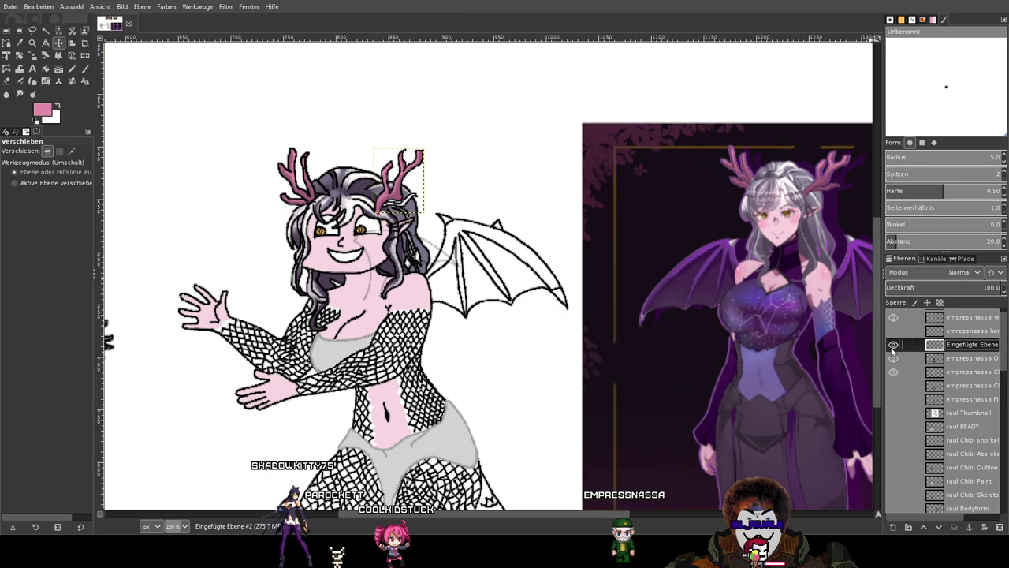
pyautogui.click(892, 348)
pyautogui.click(893, 346)
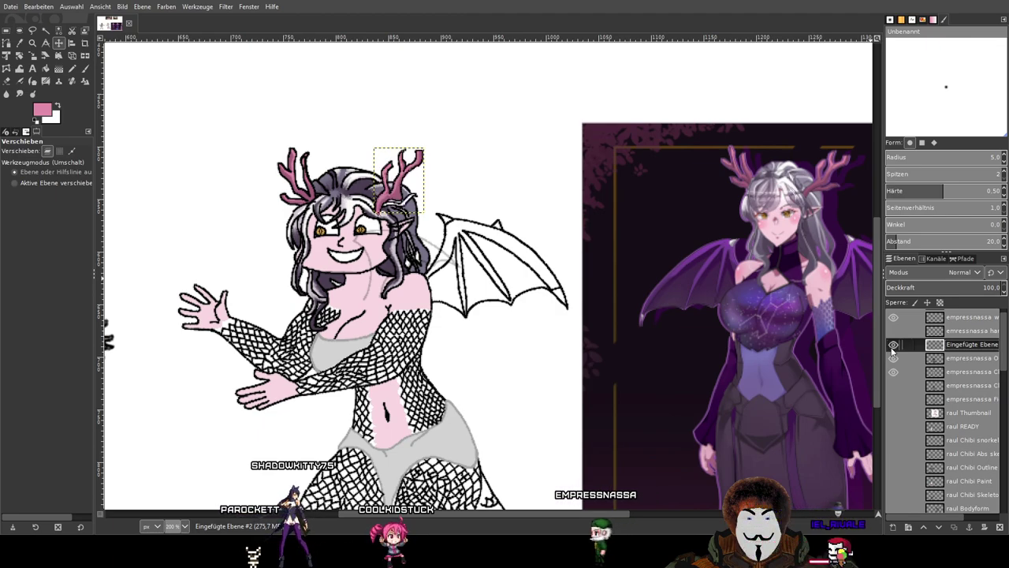
# Select the empressnassa Chibi Paint layer and toggle its visibility against the line art.
pyautogui.scroll(1, 942, 356)
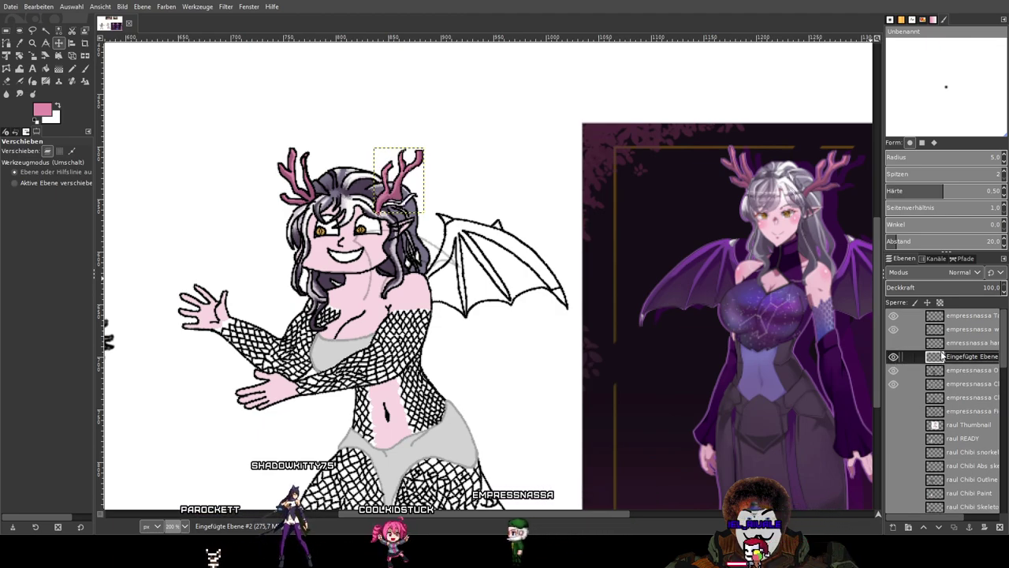
pyautogui.moveTo(576, 257); pyautogui.dragTo(626, 289)
pyautogui.scroll(3, 473, 211)
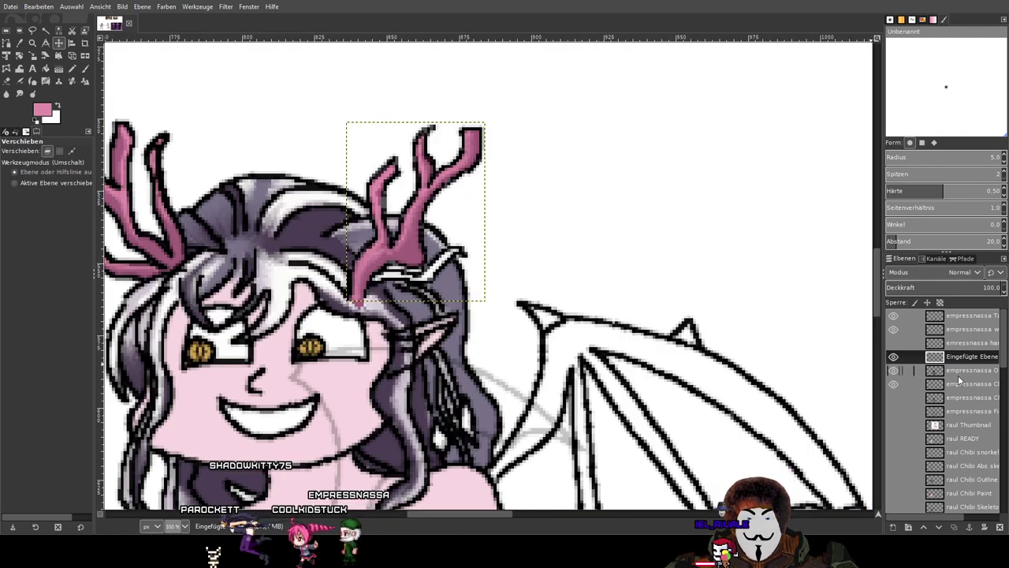
pyautogui.click(934, 384)
pyautogui.click(893, 384)
pyautogui.click(893, 384)
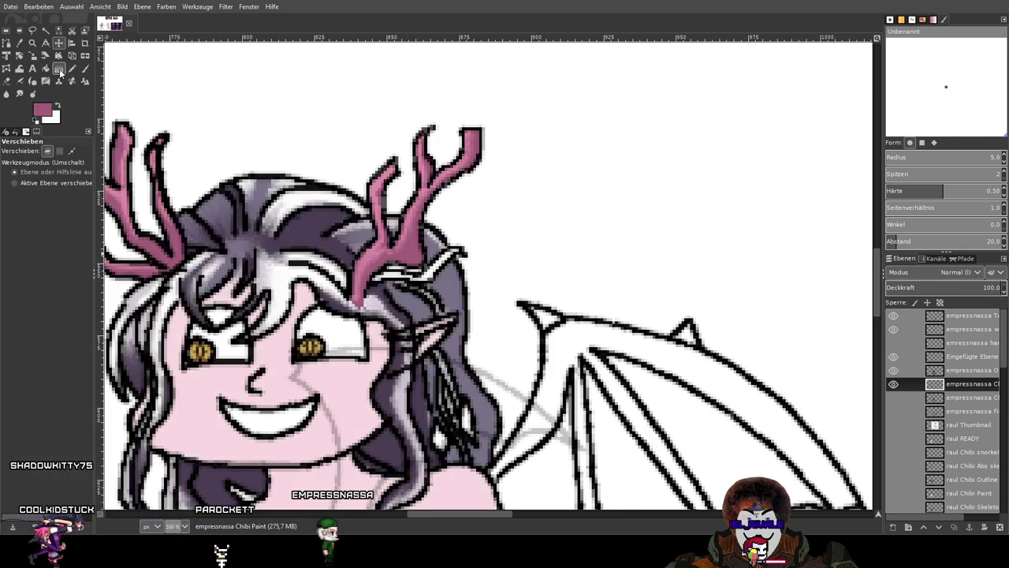
# Paint the white strand across the right antler pink with the Pencil.
pyautogui.click(71, 69)
pyautogui.scroll(4, 384, 307)
pyautogui.scroll(2, 384, 307)
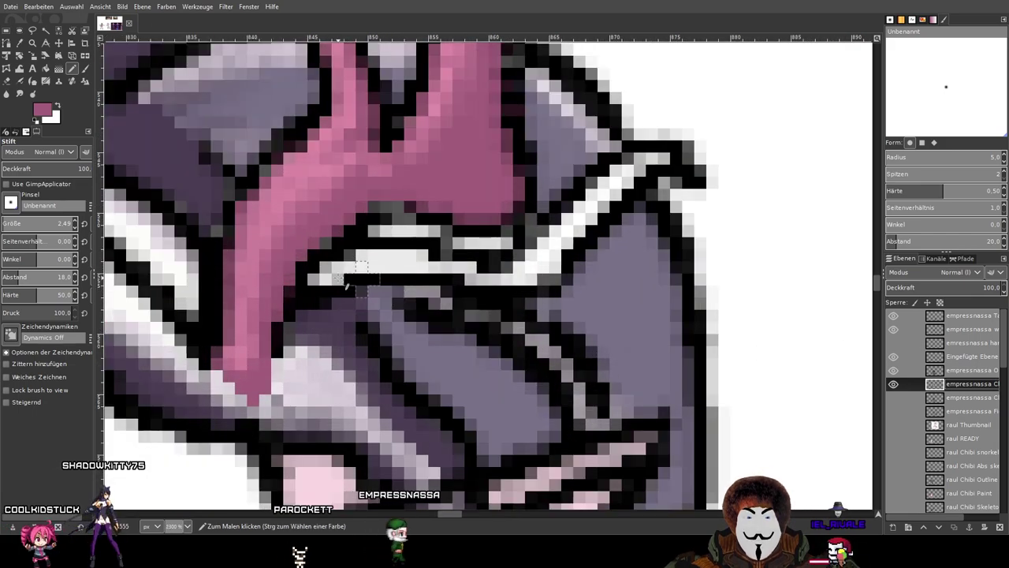
pyautogui.moveTo(347, 260)
pyautogui.mouseDown()
pyautogui.moveTo(513, 275)
pyautogui.moveTo(552, 249)
pyautogui.mouseUp()
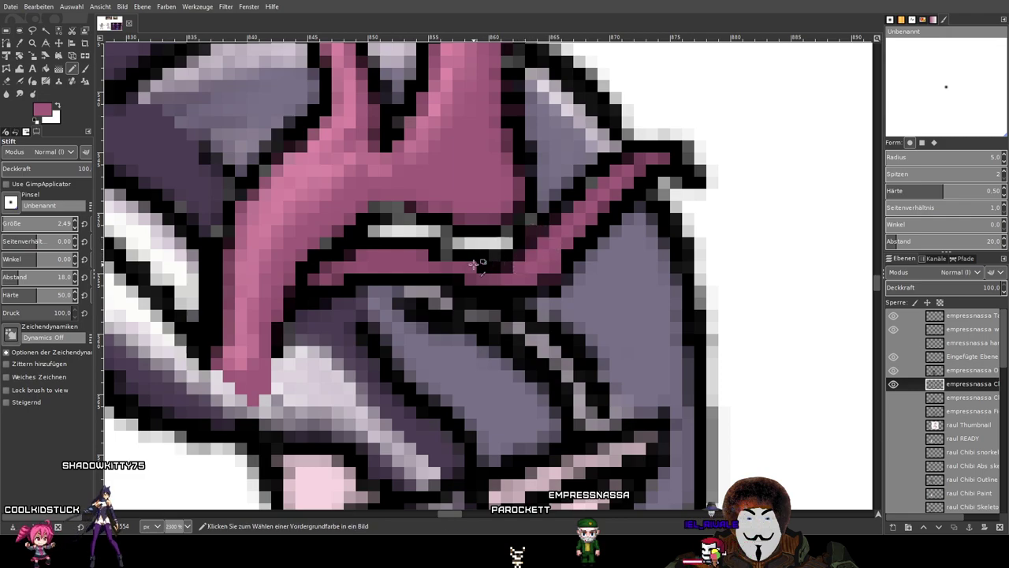
pyautogui.scroll(-5, 435, 256)
# Sample the hair's grey-purple and paint over the white stripe in the hair.
pyautogui.moveTo(589, 254); pyautogui.dragTo(138, 250)
pyautogui.hscroll(1, 138, 249)
pyautogui.hscroll(-8, 383, 213)
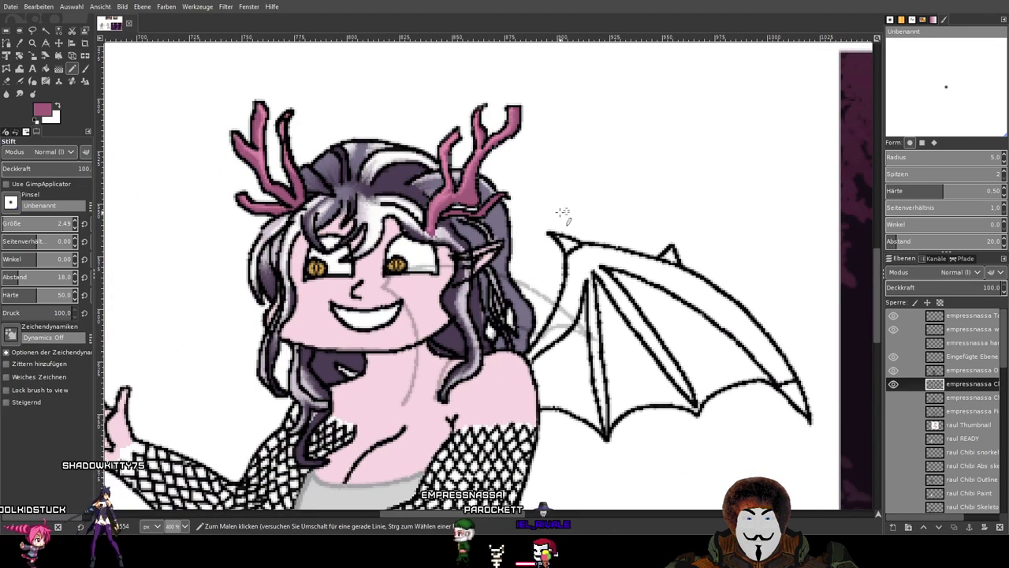
pyautogui.scroll(4, 455, 204)
pyautogui.scroll(3, 456, 203)
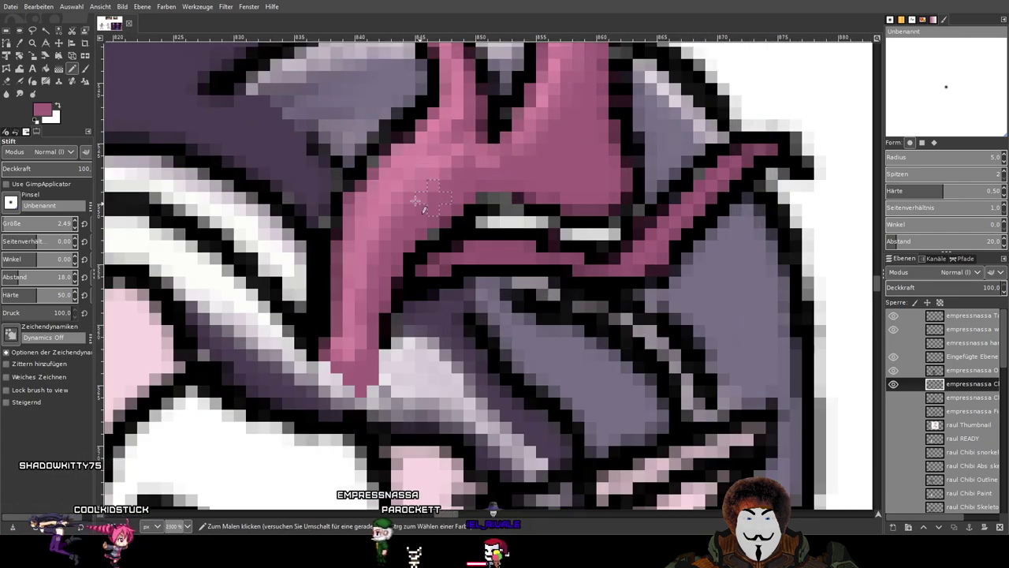
pyautogui.keyDown('ctrl'); pyautogui.click(526, 325); pyautogui.keyUp('ctrl')
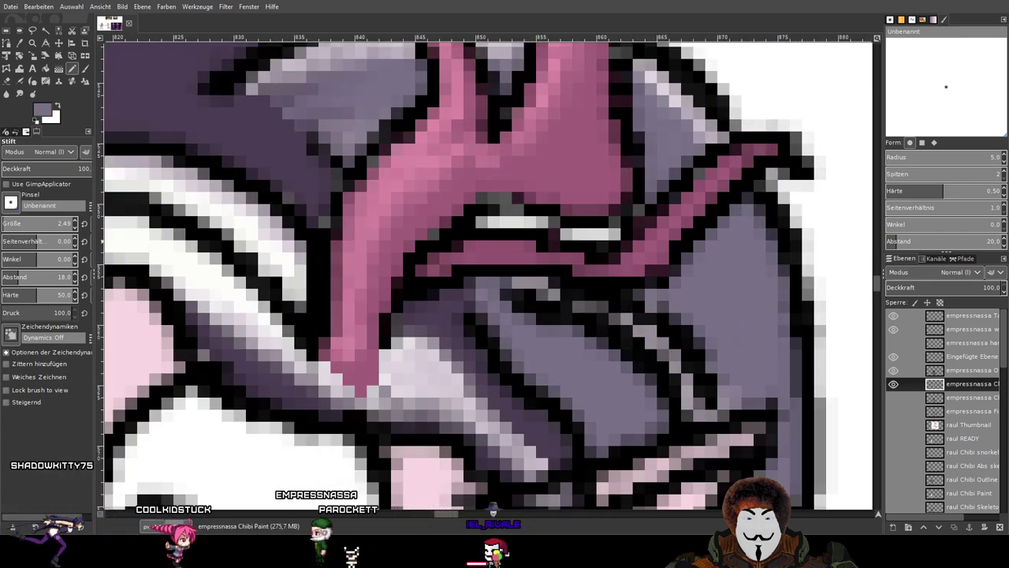
pyautogui.click(498, 220)
pyautogui.moveTo(498, 220); pyautogui.dragTo(622, 235)
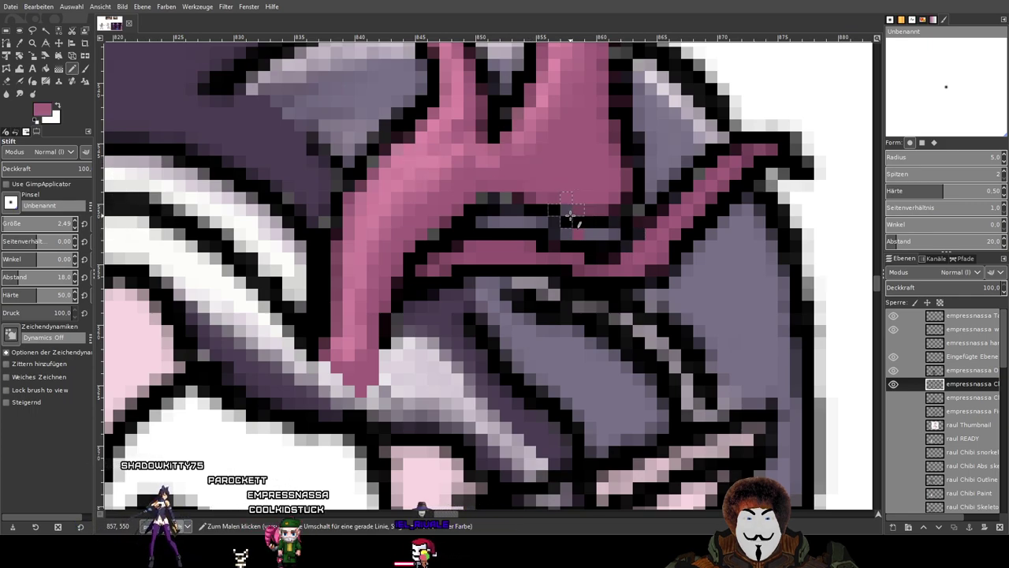
pyautogui.keyDown('ctrl'); pyautogui.click(601, 234); pyautogui.keyUp('ctrl')
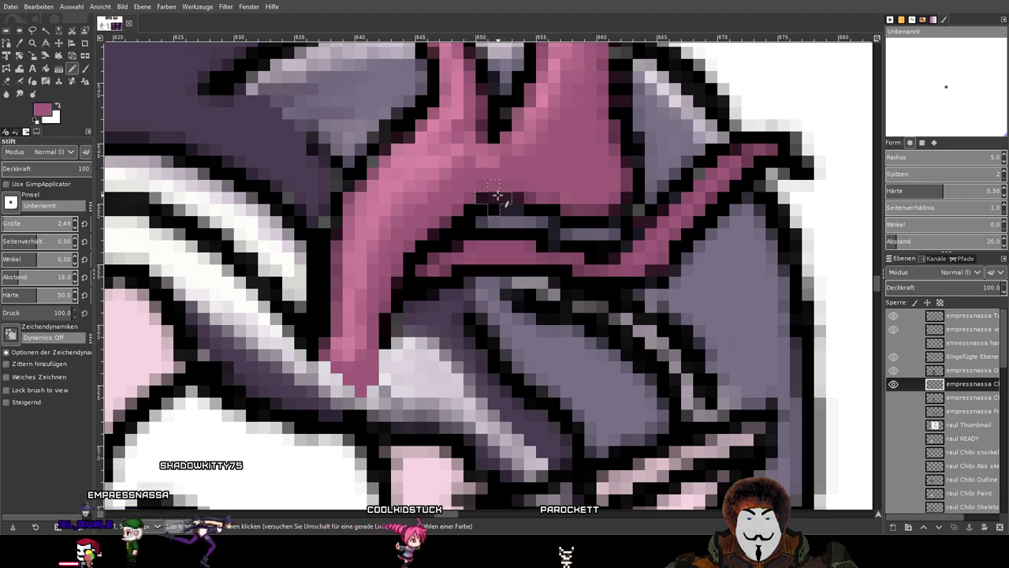
pyautogui.scroll(-2, 659, 209)
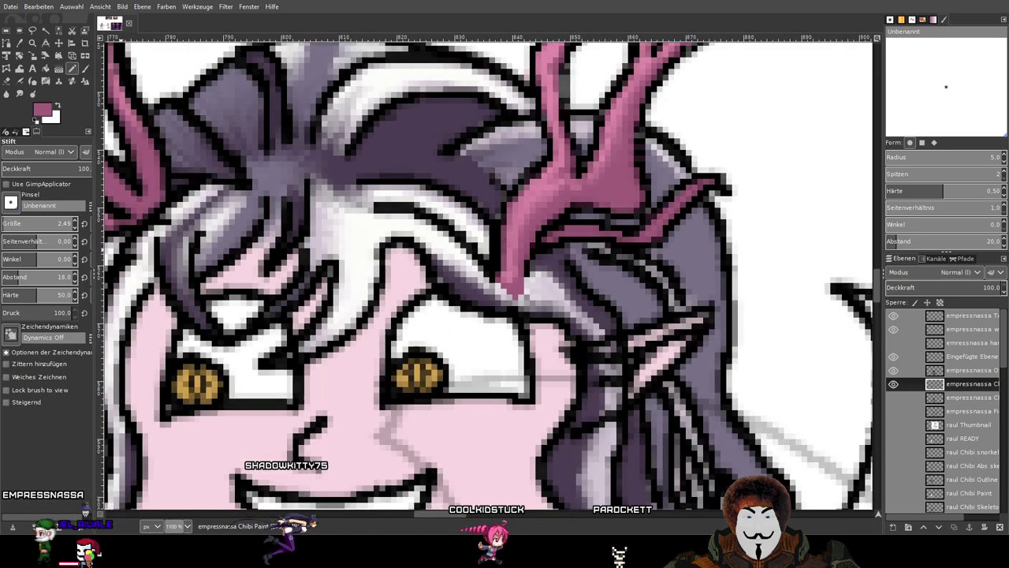
# Switch to the anti-aliased Paintbrush and zoom in on the right antler.
pyautogui.click(85, 70)
pyautogui.scroll(-10, 125, 195)
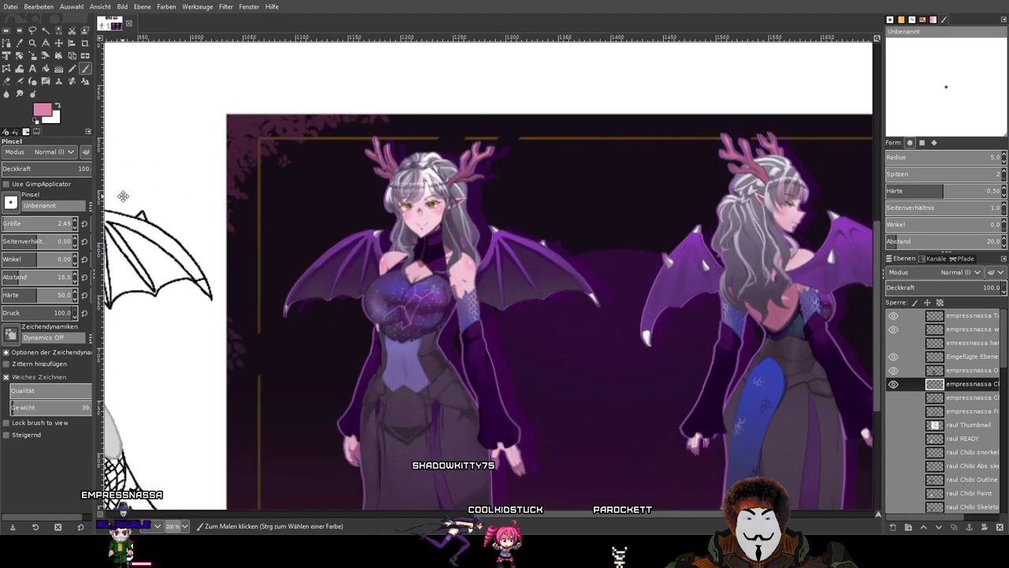
pyautogui.scroll(10, 412, 134)
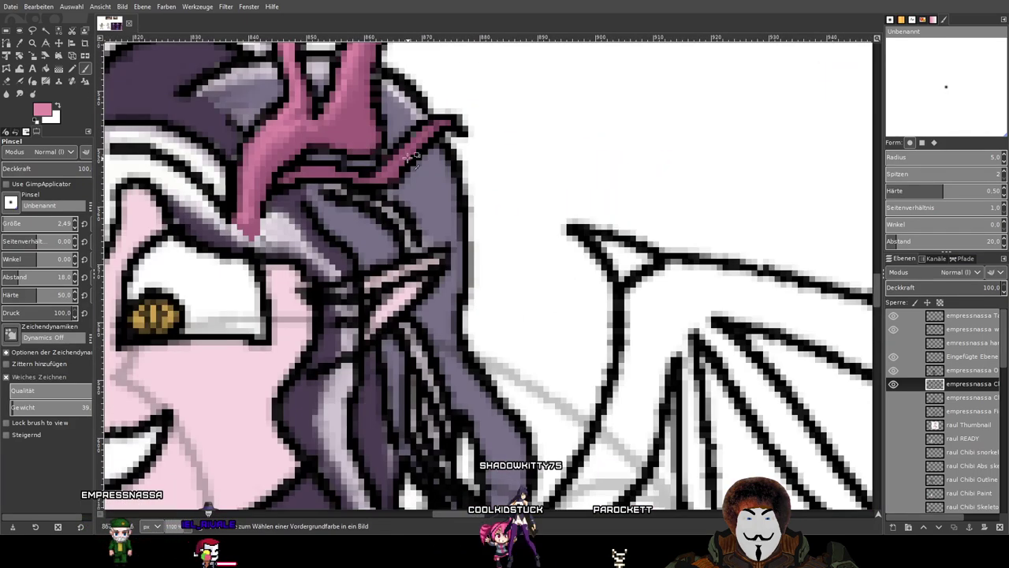
pyautogui.scroll(2, 412, 134)
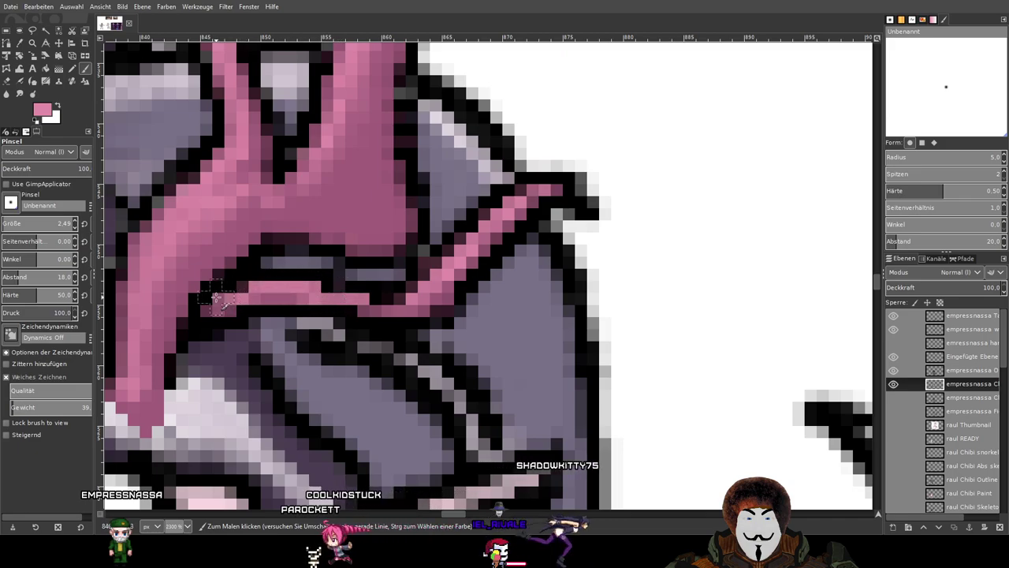
pyautogui.scroll(-5, 533, 250)
pyautogui.scroll(4, 533, 250)
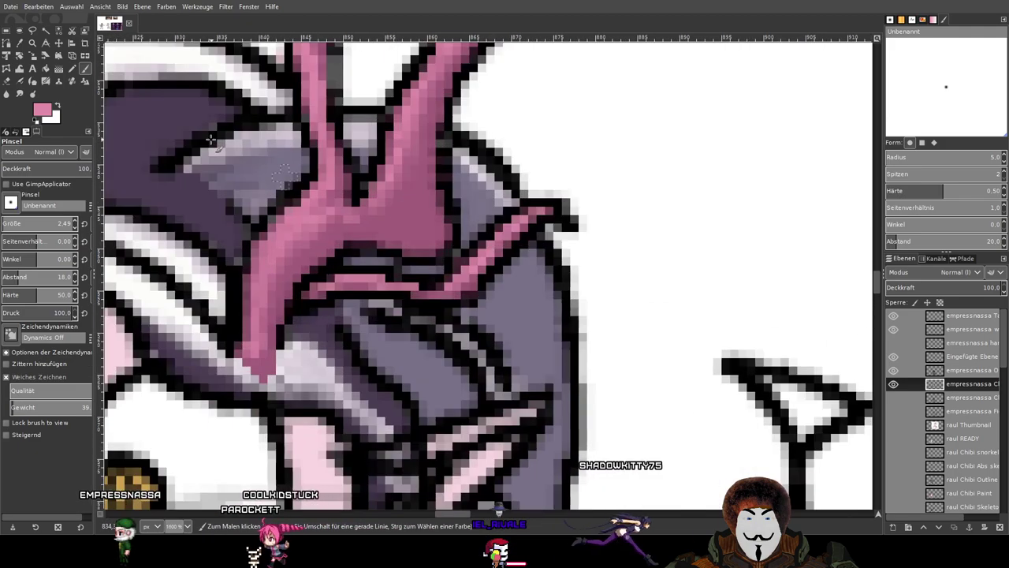
# Sharpen the pink stroke on the right antler with the Blur/Sharpen tool.
pyautogui.click(6, 94)
pyautogui.scroll(2, 545, 210)
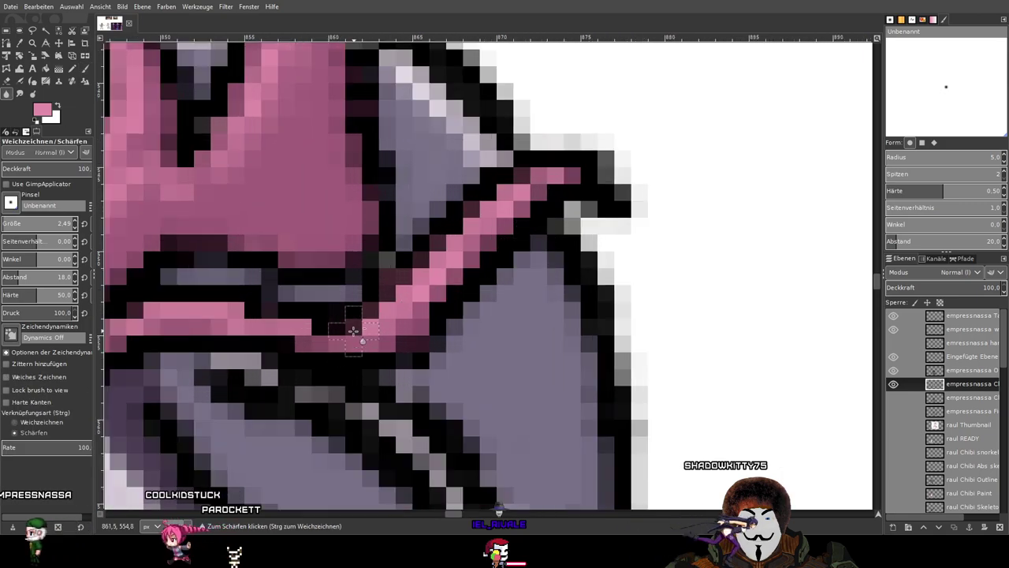
pyautogui.moveTo(291, 330); pyautogui.dragTo(462, 303)
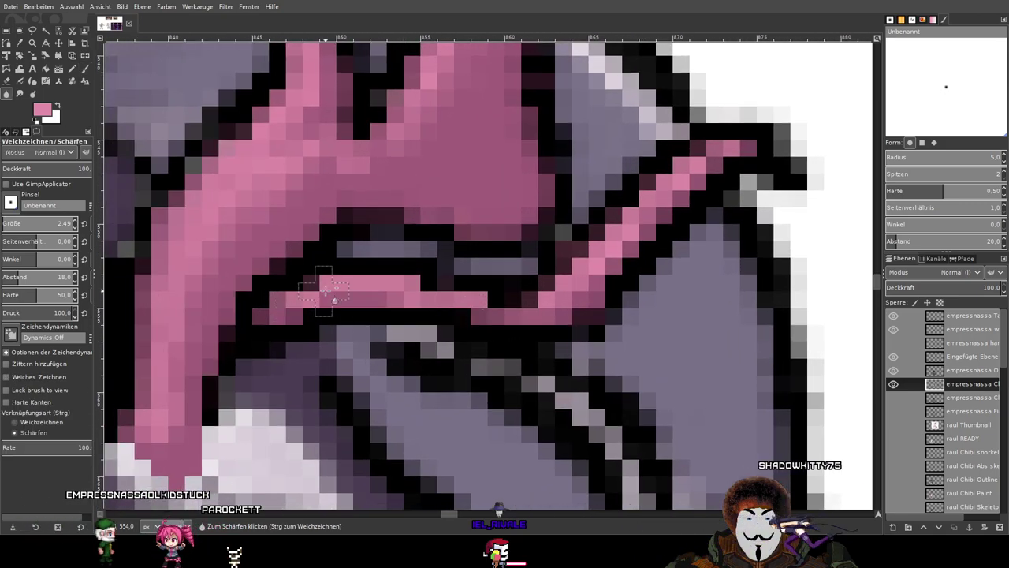
pyautogui.click(287, 298)
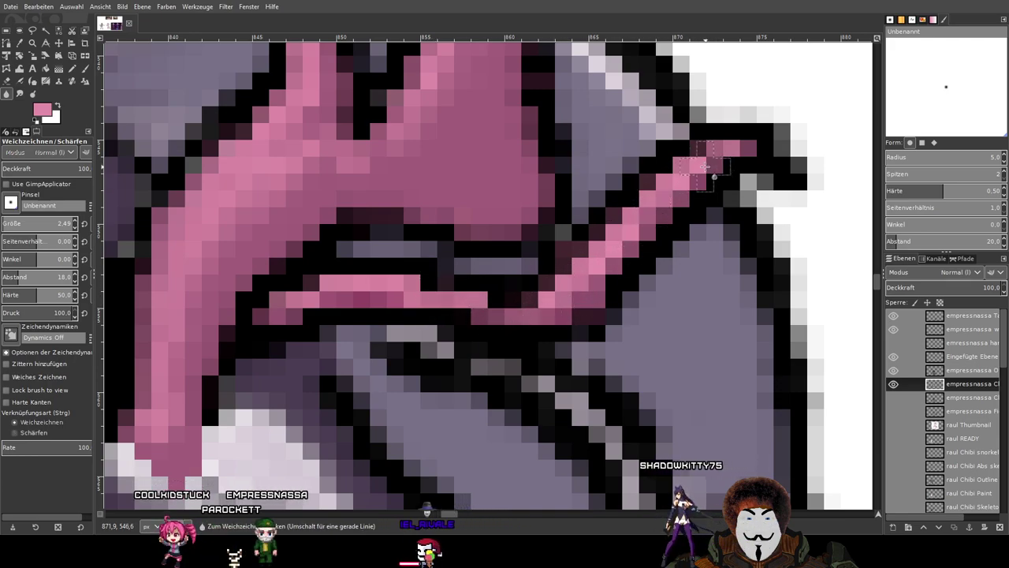
# Zoom out to the whole drawing and save Hot Tub Abendmahl.xcf.
pyautogui.scroll(-6, 707, 166)
pyautogui.scroll(-1, 755, 164)
pyautogui.moveTo(758, 168); pyautogui.dragTo(412, 138)
pyautogui.scroll(-2, 522, 231)
pyautogui.hscroll(3, 523, 227)
pyautogui.scroll(-5, 938, 426)
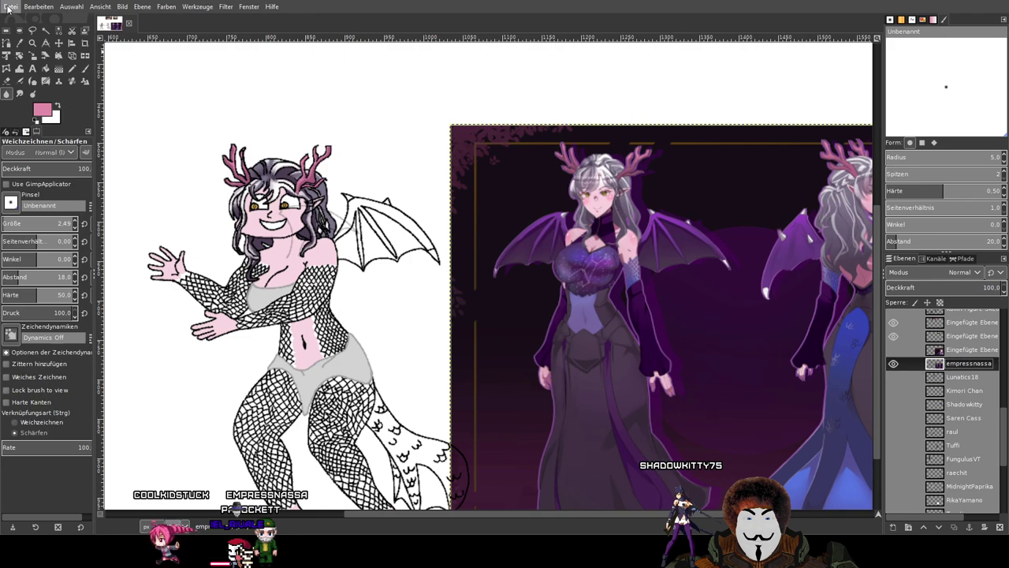
pyautogui.hotkey('ctrl', 's')
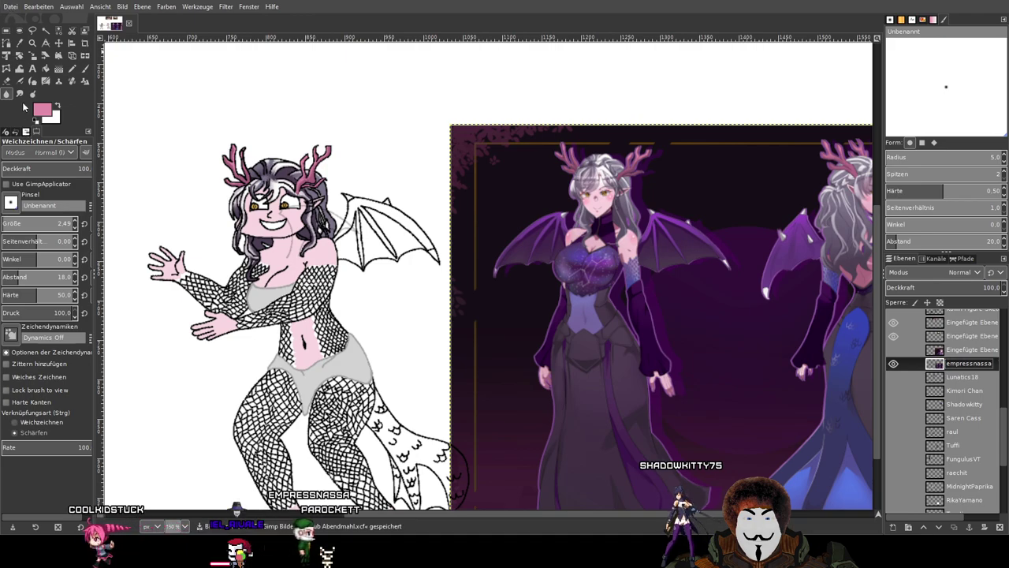
# Sample the reference wing's purple with the Color Picker and return to the Pencil.
pyautogui.scroll(2, 457, 253)
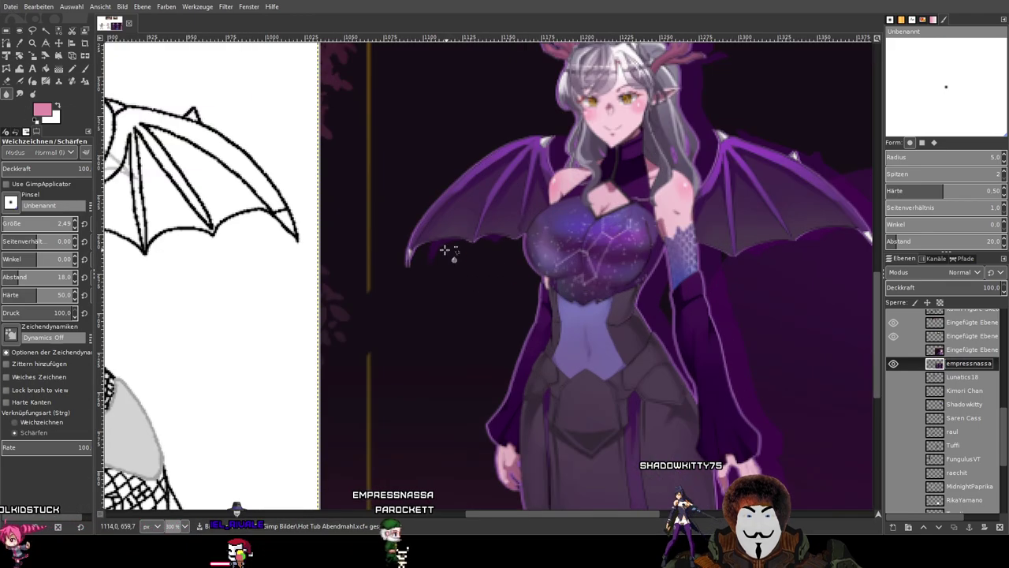
pyautogui.scroll(7, 427, 245)
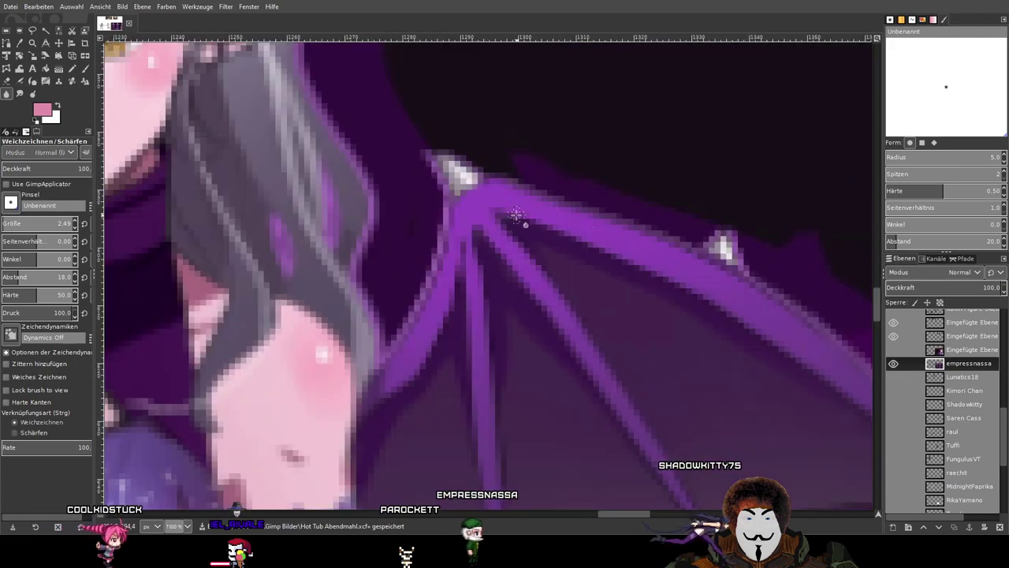
pyautogui.press('o')
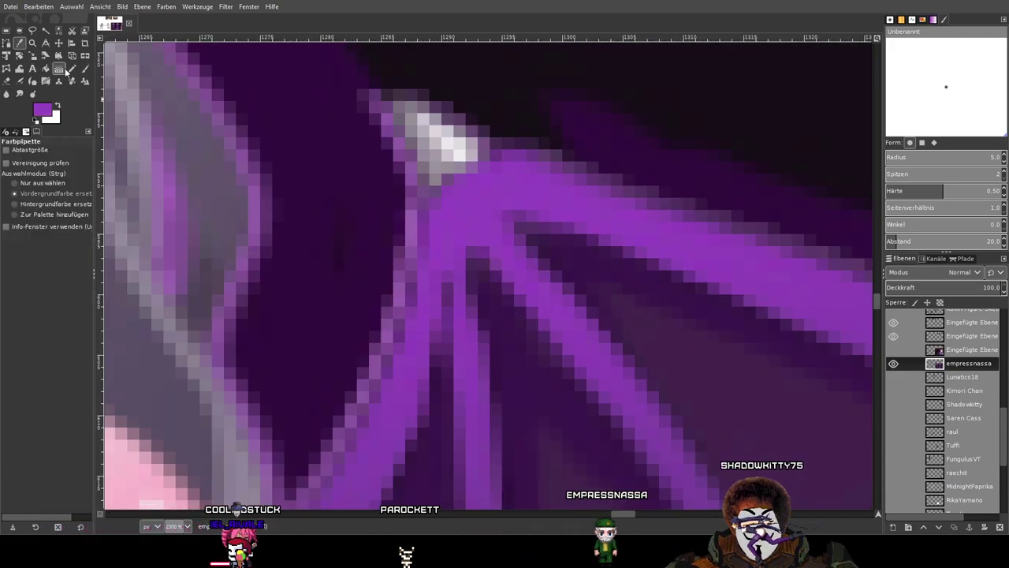
pyautogui.click(73, 69)
# Bring the chibi's wing into view and hide the colour layer to show line art.
pyautogui.scroll(-4, 436, 241)
pyautogui.moveTo(364, 288); pyautogui.dragTo(798, 271)
pyautogui.moveTo(424, 395); pyautogui.dragTo(961, 304)
pyautogui.moveTo(550, 216); pyautogui.dragTo(750, 318)
pyautogui.scroll(5, 952, 378)
pyautogui.scroll(4, 952, 378)
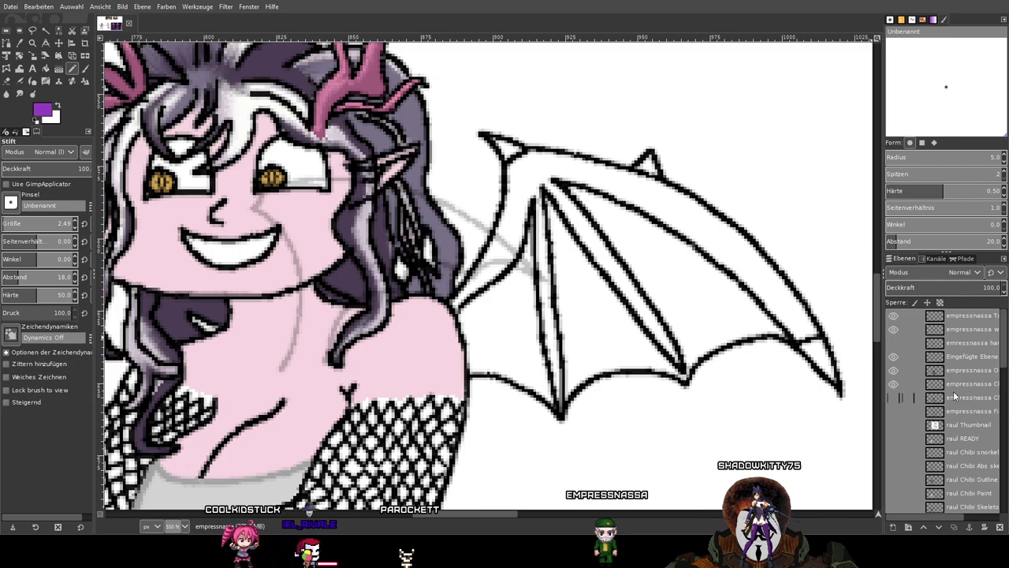
pyautogui.click(893, 384)
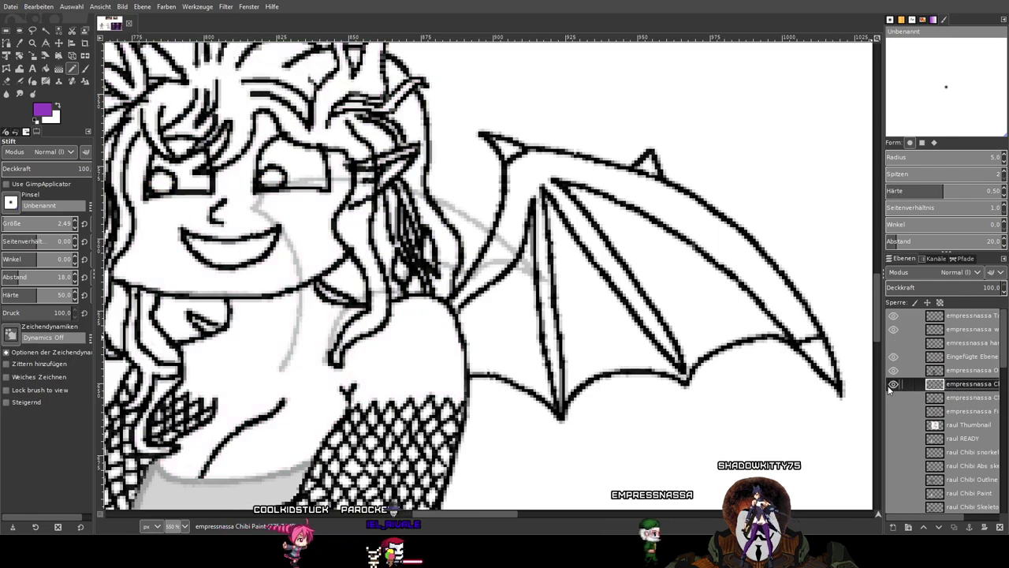
# Show the colour layer again and pencil purple along the wing's inner edge and arm.
pyautogui.click(893, 384)
pyautogui.scroll(-5, 709, 367)
pyautogui.moveTo(708, 367); pyautogui.dragTo(455, 331)
pyautogui.scroll(3, 617, 325)
pyautogui.moveTo(334, 313); pyautogui.dragTo(689, 339)
pyautogui.scroll(6, 250, 232)
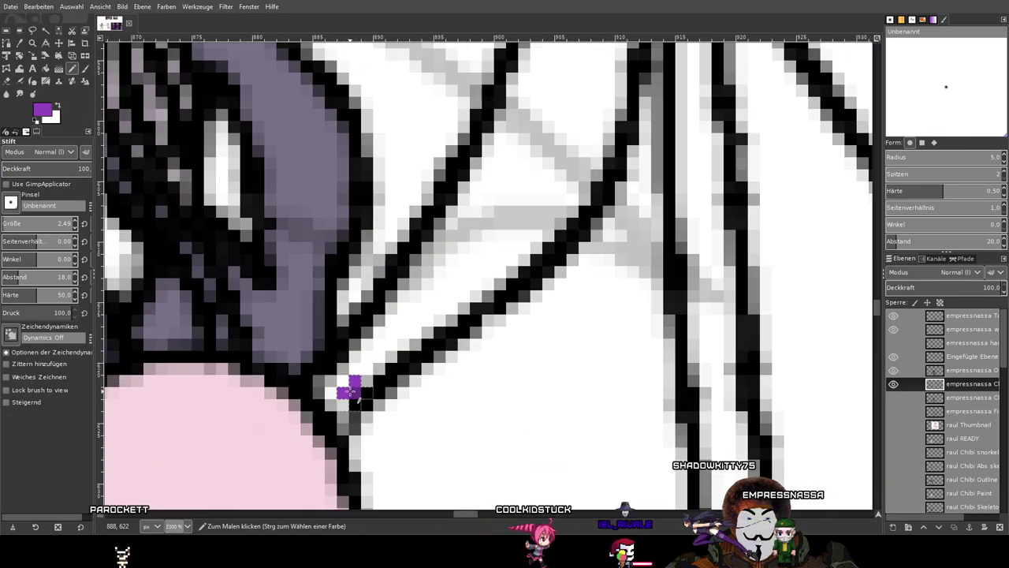
pyautogui.moveTo(352, 391)
pyautogui.mouseDown()
pyautogui.moveTo(339, 416)
pyautogui.moveTo(324, 383)
pyautogui.moveTo(357, 358)
pyautogui.moveTo(476, 183)
pyautogui.moveTo(367, 386)
pyautogui.mouseUp()
pyautogui.moveTo(444, 296)
pyautogui.mouseDown()
pyautogui.moveTo(541, 225)
pyautogui.moveTo(536, 147)
pyautogui.moveTo(480, 372)
pyautogui.mouseUp()
pyautogui.moveTo(454, 447)
pyautogui.mouseDown()
pyautogui.moveTo(507, 323)
pyautogui.moveTo(491, 387)
pyautogui.moveTo(522, 327)
pyautogui.moveTo(439, 447)
pyautogui.moveTo(472, 228)
pyautogui.moveTo(411, 347)
pyautogui.moveTo(491, 155)
pyautogui.moveTo(447, 276)
pyautogui.mouseUp()
# Carry the purple along the wing's top edge, covering its white gaps.
pyautogui.scroll(-3, 493, 157)
pyautogui.scroll(2, 443, 268)
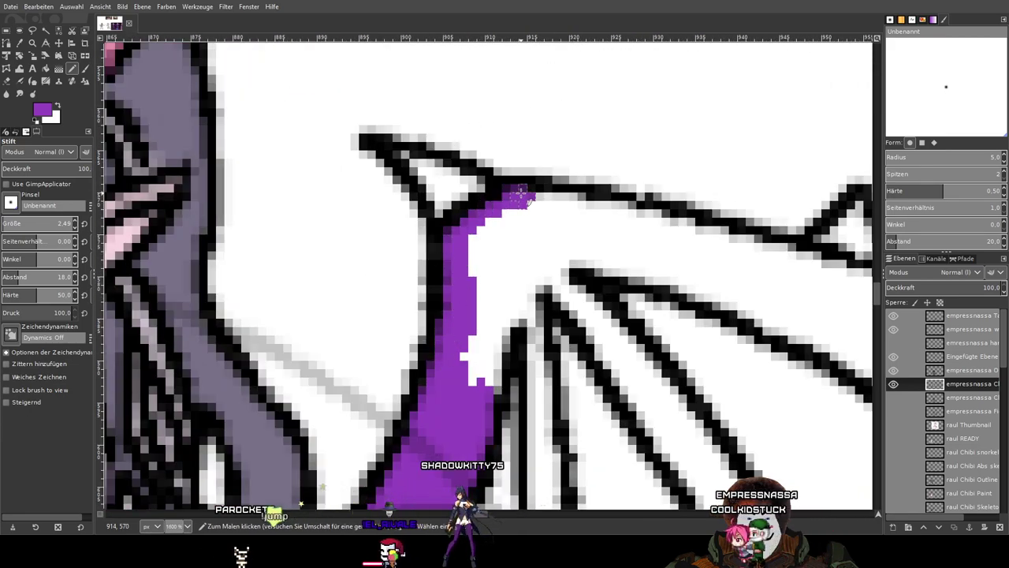
pyautogui.moveTo(719, 238)
pyautogui.mouseDown()
pyautogui.moveTo(765, 288)
pyautogui.moveTo(635, 277)
pyautogui.mouseUp()
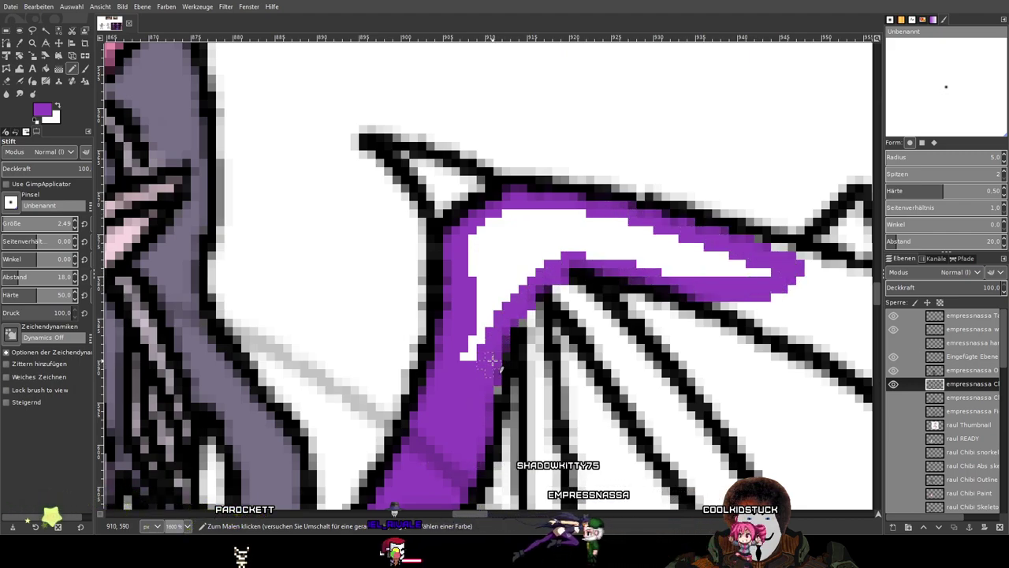
pyautogui.moveTo(475, 308)
pyautogui.mouseDown()
pyautogui.moveTo(489, 229)
pyautogui.moveTo(530, 211)
pyautogui.moveTo(667, 234)
pyautogui.mouseUp()
pyautogui.moveTo(769, 272); pyautogui.dragTo(522, 247)
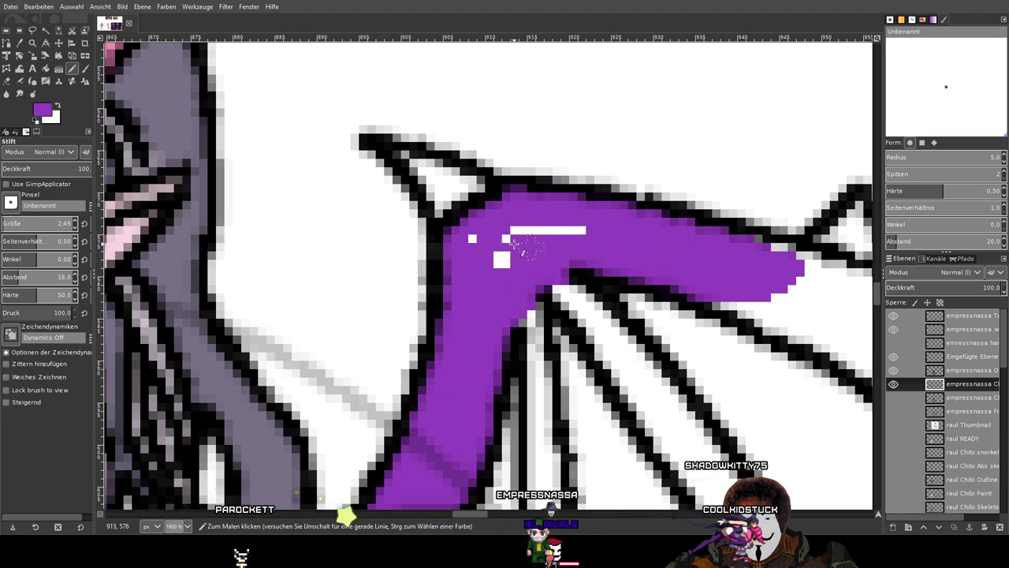
pyautogui.scroll(-5, 522, 266)
pyautogui.moveTo(725, 341); pyautogui.dragTo(614, 265)
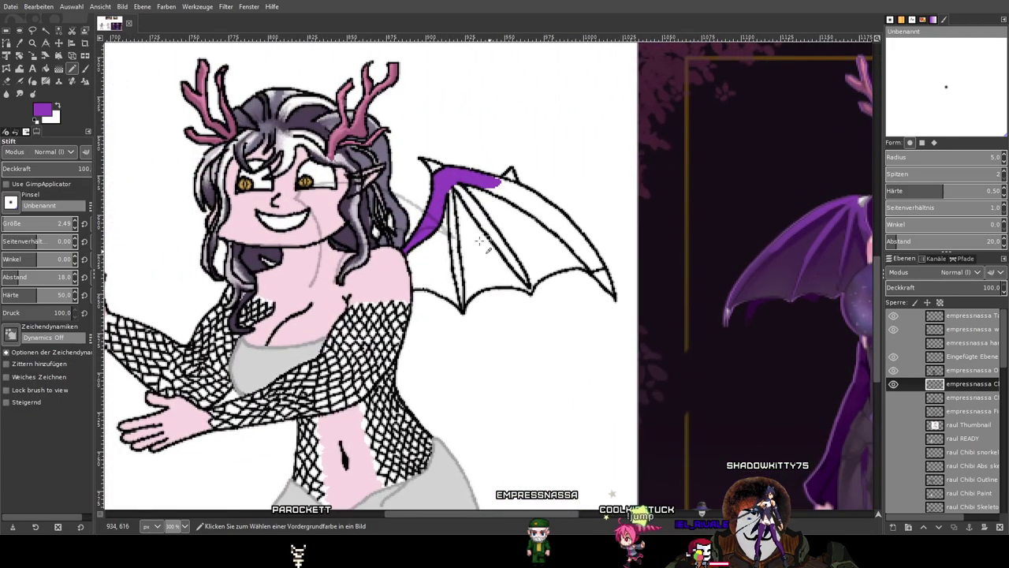
# Paint purple down the first narrow wing strips to their lower ends.
pyautogui.moveTo(723, 250); pyautogui.dragTo(292, 257)
pyautogui.moveTo(391, 259); pyautogui.dragTo(653, 252)
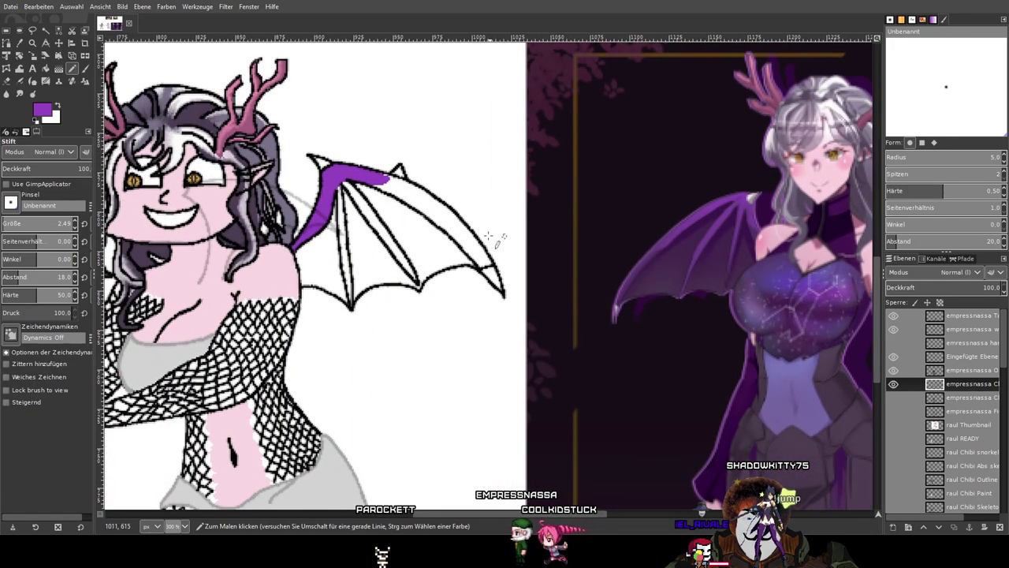
pyautogui.scroll(4, 335, 181)
pyautogui.moveTo(357, 197); pyautogui.dragTo(367, 356)
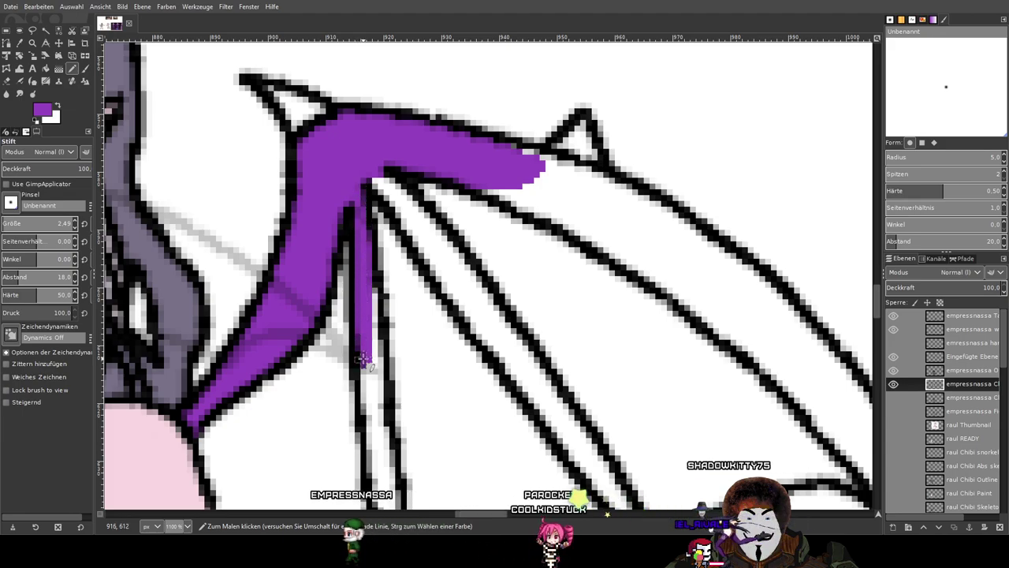
pyautogui.moveTo(537, 409); pyautogui.dragTo(595, 200)
pyautogui.scroll(2, 554, 190)
pyautogui.moveTo(432, 111)
pyautogui.mouseDown()
pyautogui.moveTo(420, 208)
pyautogui.moveTo(435, 236)
pyautogui.moveTo(433, 301)
pyautogui.mouseUp()
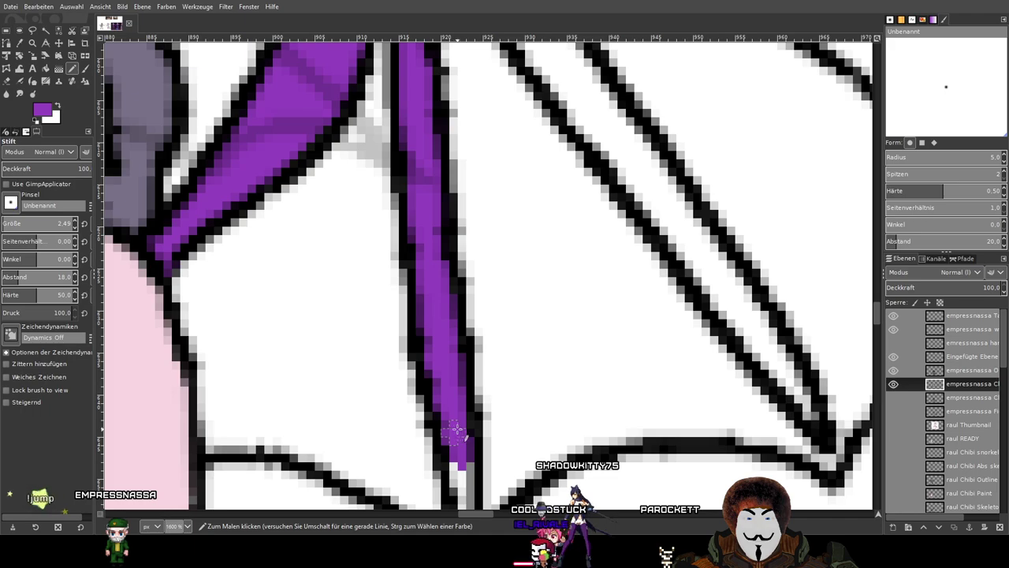
pyautogui.scroll(-3, 454, 429)
pyautogui.hscroll(-1, 535, 229)
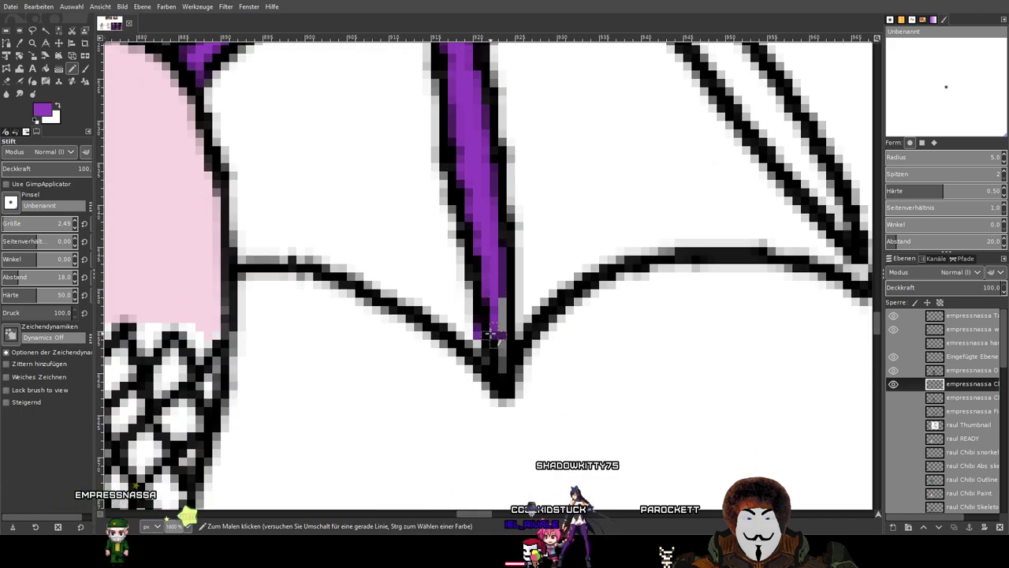
pyautogui.moveTo(488, 307); pyautogui.dragTo(496, 359)
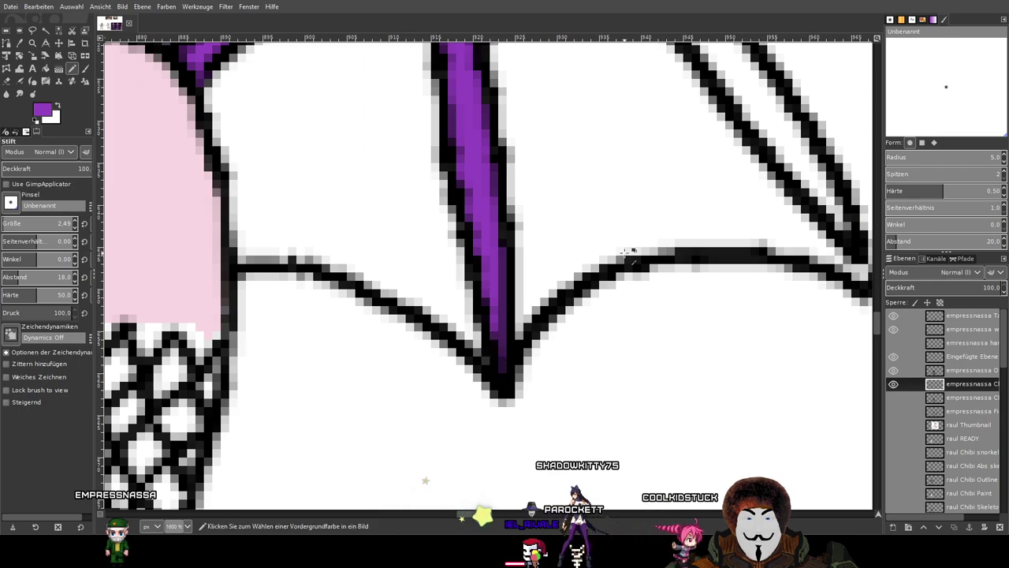
# Fill the next narrow wing strip and its lower gaps with purple.
pyautogui.scroll(-2, 624, 252)
pyautogui.scroll(6, 552, 276)
pyautogui.hscroll(1, 512, 300)
pyautogui.scroll(2, 469, 299)
pyautogui.moveTo(506, 227)
pyautogui.mouseDown()
pyautogui.moveTo(548, 258)
pyautogui.moveTo(506, 227)
pyautogui.moveTo(615, 379)
pyautogui.moveTo(573, 299)
pyautogui.moveTo(526, 248)
pyautogui.moveTo(652, 408)
pyautogui.moveTo(492, 218)
pyautogui.moveTo(625, 405)
pyautogui.moveTo(683, 463)
pyautogui.moveTo(593, 322)
pyautogui.mouseUp()
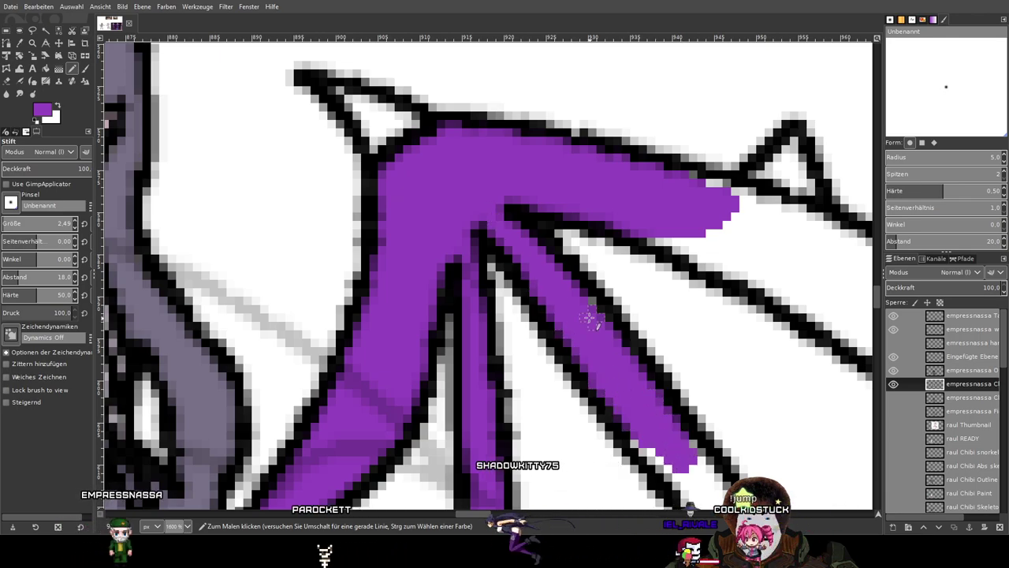
pyautogui.moveTo(757, 443); pyautogui.dragTo(486, 187)
pyautogui.moveTo(377, 166)
pyautogui.mouseDown()
pyautogui.moveTo(443, 237)
pyautogui.moveTo(402, 175)
pyautogui.moveTo(370, 151)
pyautogui.moveTo(356, 156)
pyautogui.moveTo(516, 363)
pyautogui.mouseUp()
pyautogui.moveTo(437, 203)
pyautogui.mouseDown()
pyautogui.moveTo(507, 351)
pyautogui.moveTo(556, 422)
pyautogui.mouseUp()
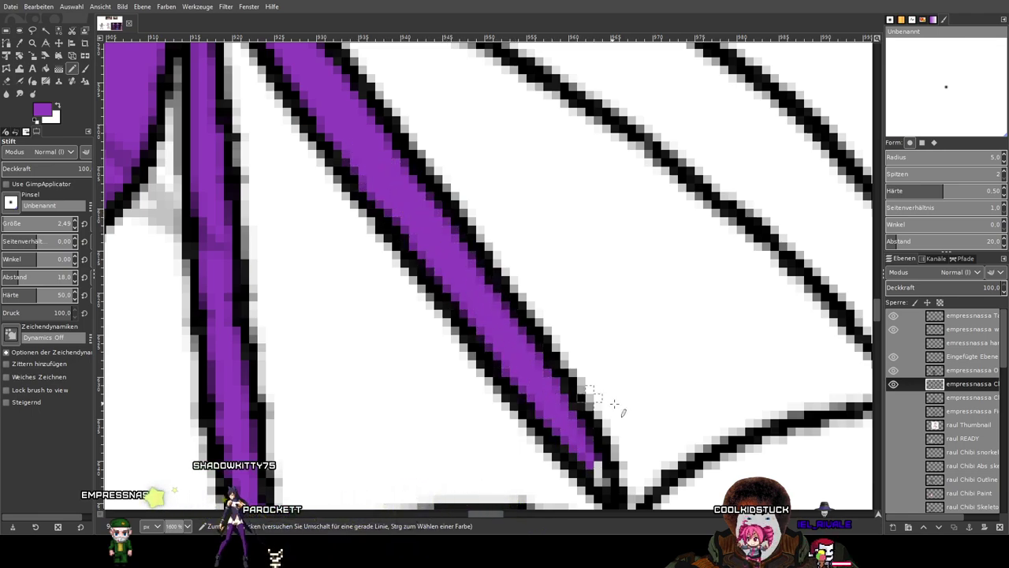
# Fill the strip under the wing's upper edge purple out toward the wing tip.
pyautogui.moveTo(594, 448); pyautogui.dragTo(455, 269)
pyautogui.scroll(-5, 477, 290)
pyautogui.moveTo(477, 183); pyautogui.dragTo(450, 232)
pyautogui.scroll(5, 411, 221)
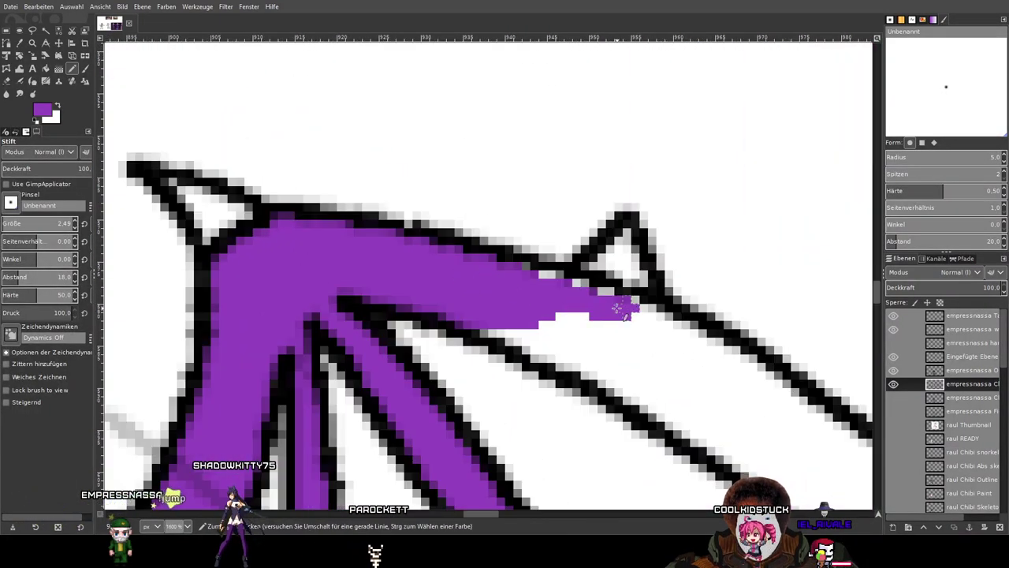
pyautogui.moveTo(630, 303)
pyautogui.mouseDown()
pyautogui.moveTo(602, 331)
pyautogui.moveTo(451, 317)
pyautogui.moveTo(567, 348)
pyautogui.moveTo(719, 411)
pyautogui.moveTo(594, 376)
pyautogui.moveTo(521, 340)
pyautogui.mouseUp()
pyautogui.moveTo(756, 415); pyautogui.dragTo(331, 228)
pyautogui.moveTo(268, 207)
pyautogui.mouseDown()
pyautogui.moveTo(167, 147)
pyautogui.moveTo(398, 290)
pyautogui.moveTo(221, 150)
pyautogui.mouseUp()
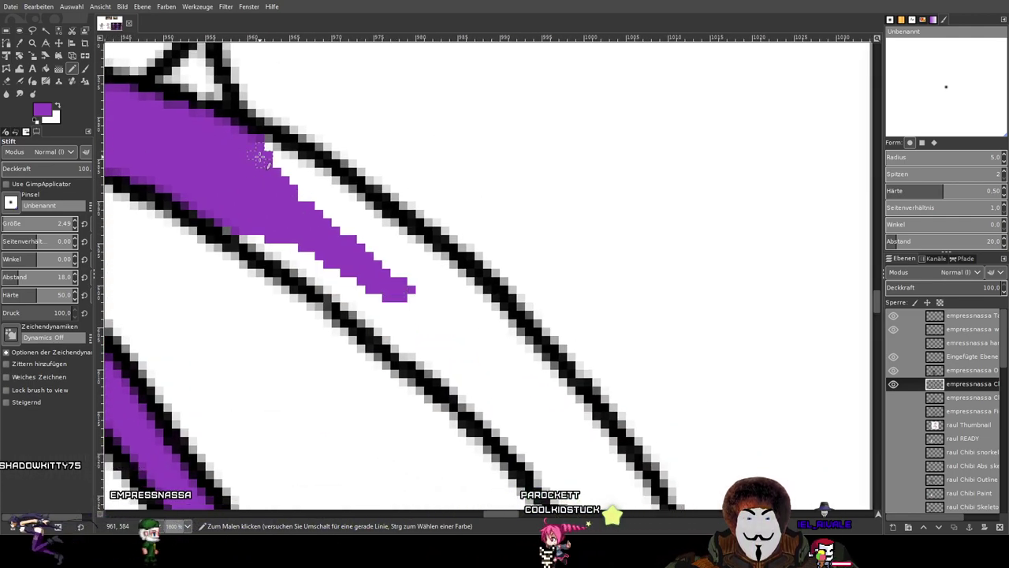
pyautogui.moveTo(276, 167); pyautogui.dragTo(482, 298)
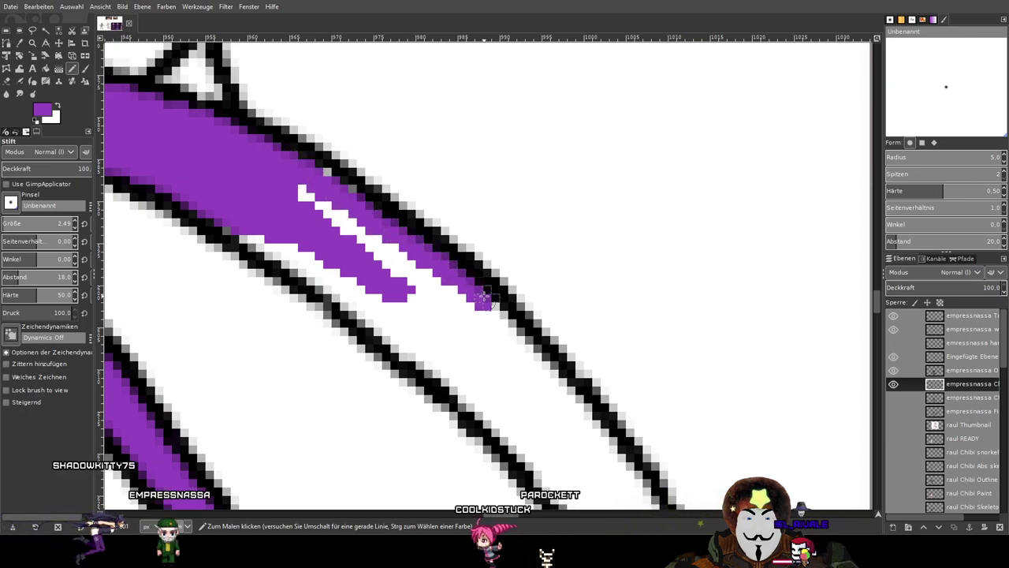
pyautogui.moveTo(298, 180)
pyautogui.mouseDown()
pyautogui.moveTo(493, 331)
pyautogui.moveTo(487, 341)
pyautogui.moveTo(345, 230)
pyautogui.moveTo(397, 264)
pyautogui.moveTo(498, 379)
pyautogui.moveTo(344, 270)
pyautogui.moveTo(475, 357)
pyautogui.moveTo(247, 223)
pyautogui.moveTo(241, 238)
pyautogui.moveTo(217, 222)
pyautogui.moveTo(378, 323)
pyautogui.mouseUp()
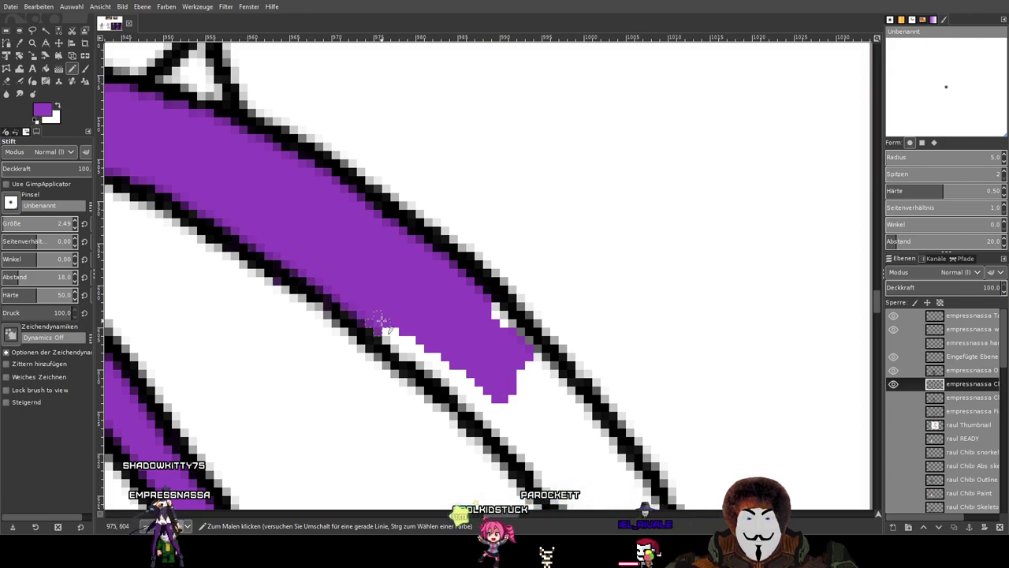
# Undo the messy strokes and repaint the upper-edge strip purple right to the tip.
pyautogui.hotkey('ctrl', 'z')
pyautogui.hotkey('ctrl', 'z')
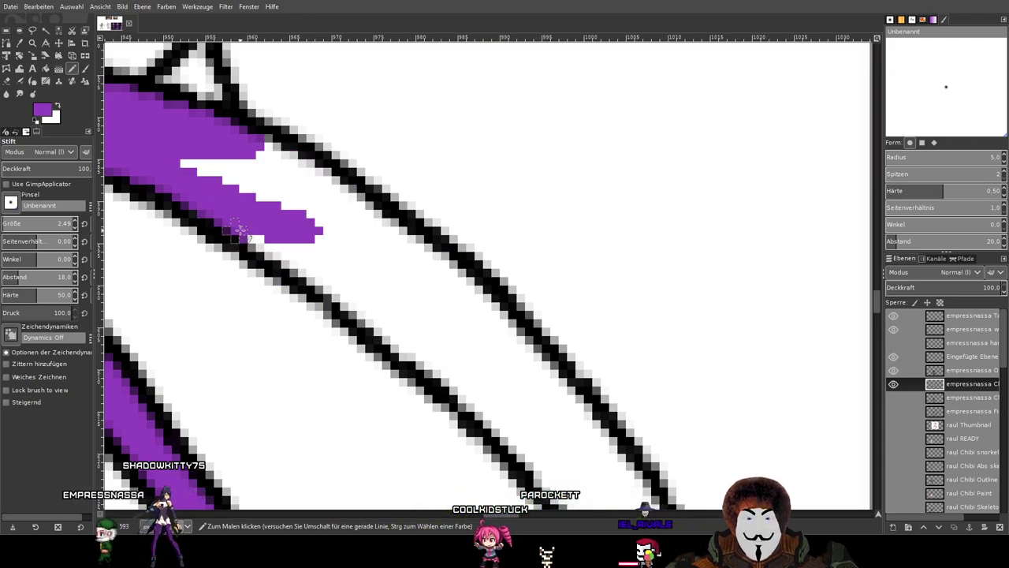
pyautogui.moveTo(445, 374)
pyautogui.mouseDown()
pyautogui.moveTo(304, 243)
pyautogui.moveTo(253, 213)
pyautogui.moveTo(335, 257)
pyautogui.moveTo(233, 172)
pyautogui.moveTo(176, 152)
pyautogui.moveTo(266, 158)
pyautogui.moveTo(266, 147)
pyautogui.moveTo(339, 189)
pyautogui.moveTo(504, 314)
pyautogui.moveTo(584, 423)
pyautogui.moveTo(385, 237)
pyautogui.moveTo(260, 161)
pyautogui.moveTo(554, 390)
pyautogui.moveTo(483, 323)
pyautogui.mouseUp()
pyautogui.moveTo(588, 396)
pyautogui.mouseDown()
pyautogui.moveTo(419, 168)
pyautogui.moveTo(365, 218)
pyautogui.moveTo(363, 234)
pyautogui.mouseUp()
pyautogui.moveTo(167, 109)
pyautogui.mouseDown()
pyautogui.moveTo(406, 301)
pyautogui.moveTo(219, 169)
pyautogui.moveTo(364, 319)
pyautogui.moveTo(345, 305)
pyautogui.mouseUp()
pyautogui.moveTo(308, 250); pyautogui.dragTo(463, 364)
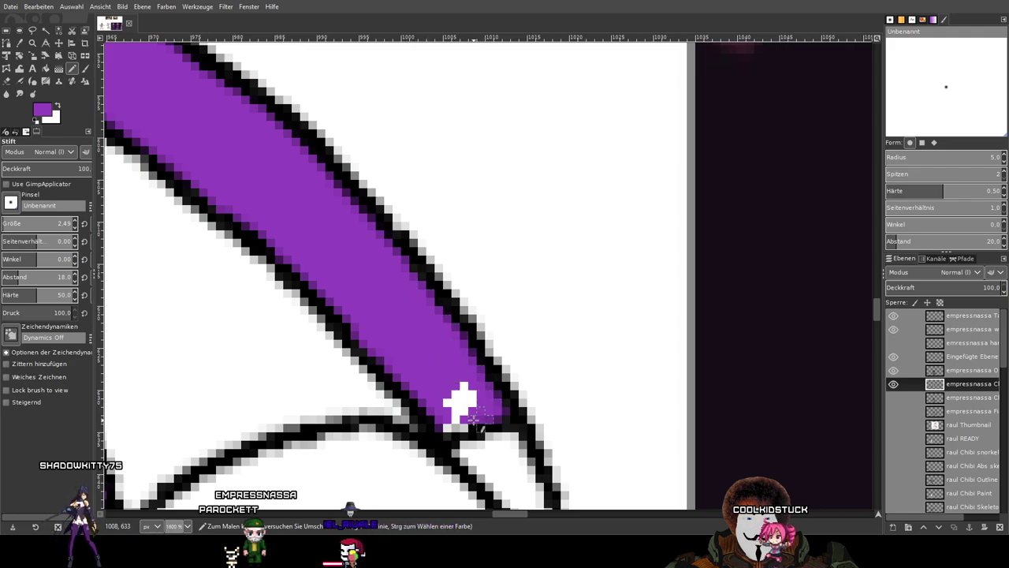
# Zoom out and compare the coloured wing bones with the reference art.
pyautogui.scroll(-5, 465, 398)
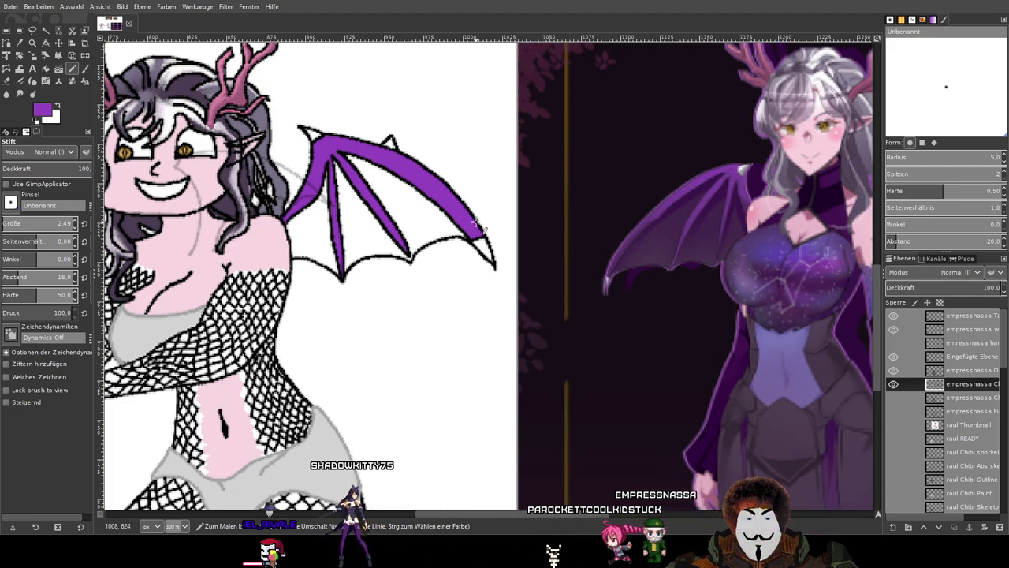
pyautogui.moveTo(540, 234); pyautogui.dragTo(619, 224)
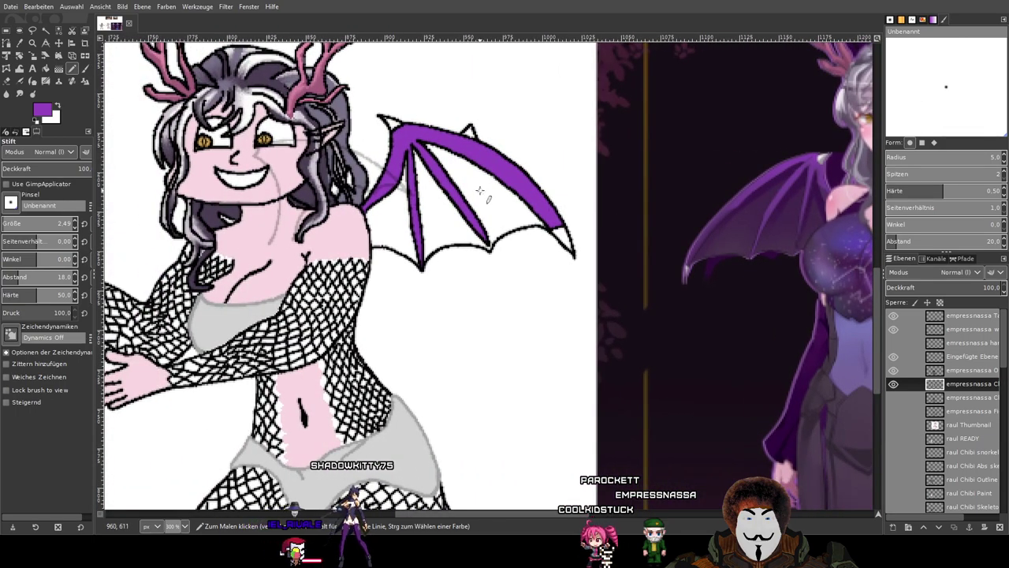
pyautogui.scroll(4, 478, 190)
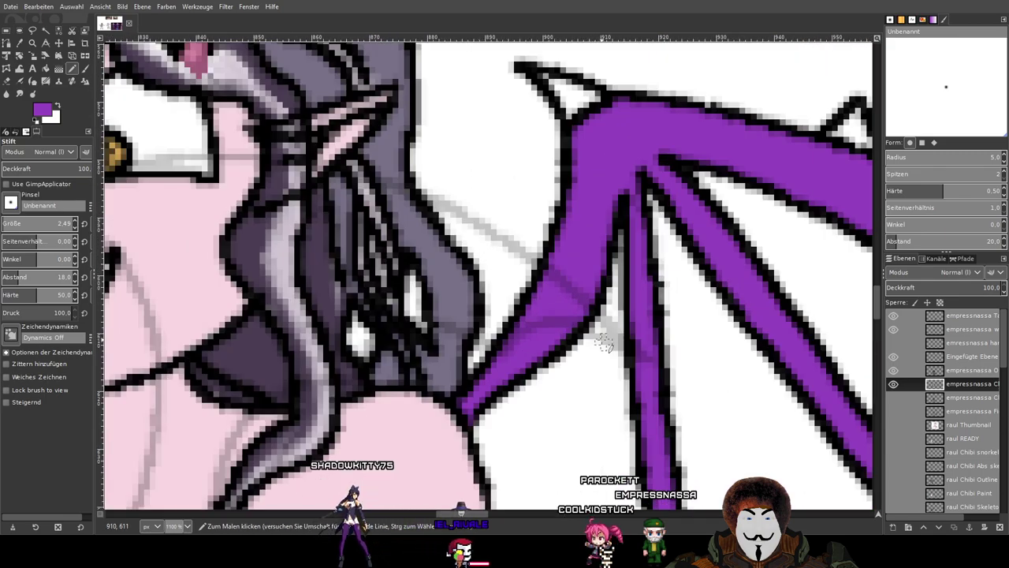
pyautogui.scroll(-4, 428, 260)
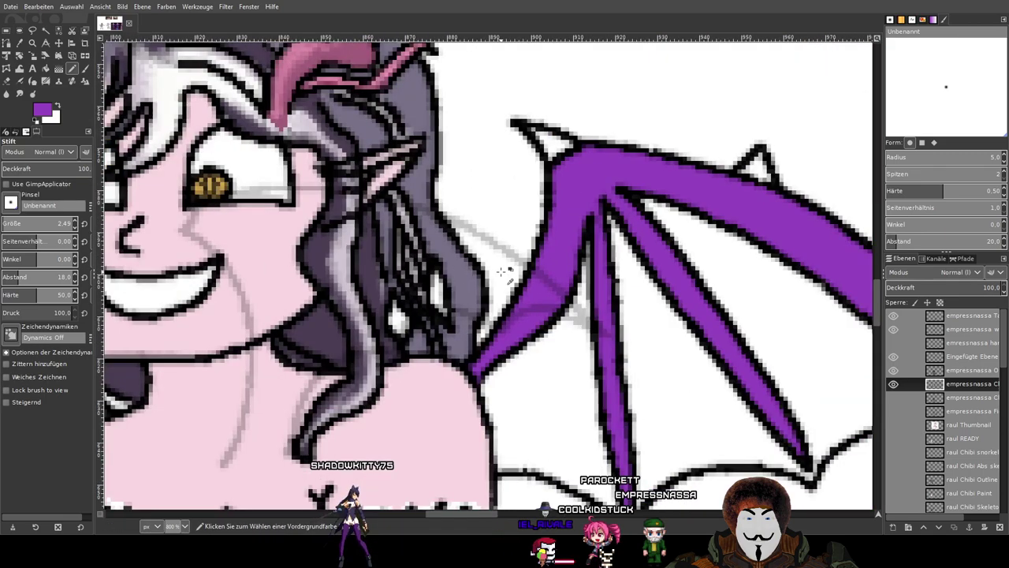
pyautogui.scroll(6, 500, 271)
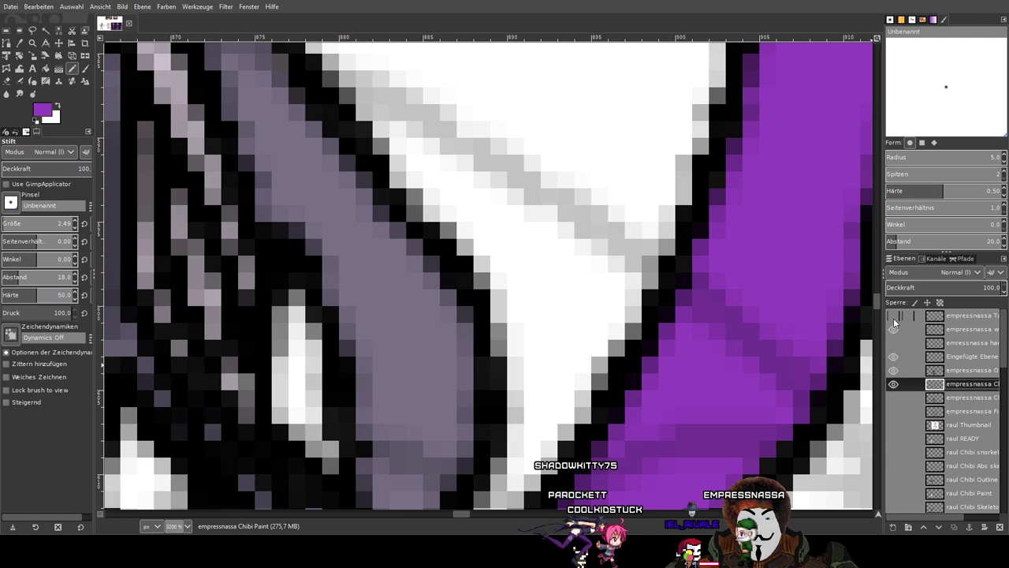
# Set the empressnassa wing layer's opacity to 100 and check its lines by toggling visibility.
pyautogui.click(954, 329)
pyautogui.moveTo(936, 287); pyautogui.dragTo(983, 287)
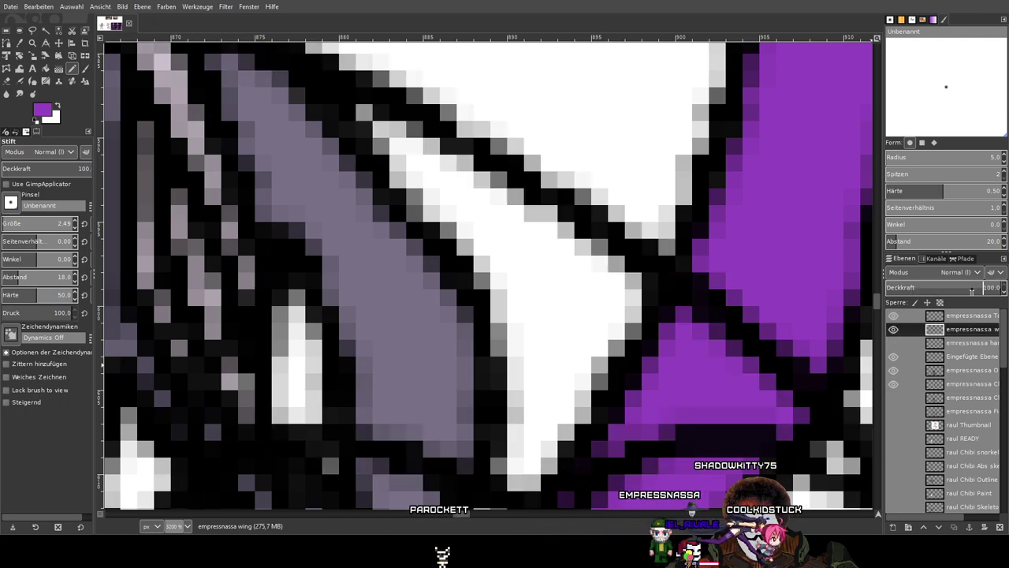
pyautogui.scroll(-2, 662, 283)
pyautogui.hscroll(5, 634, 282)
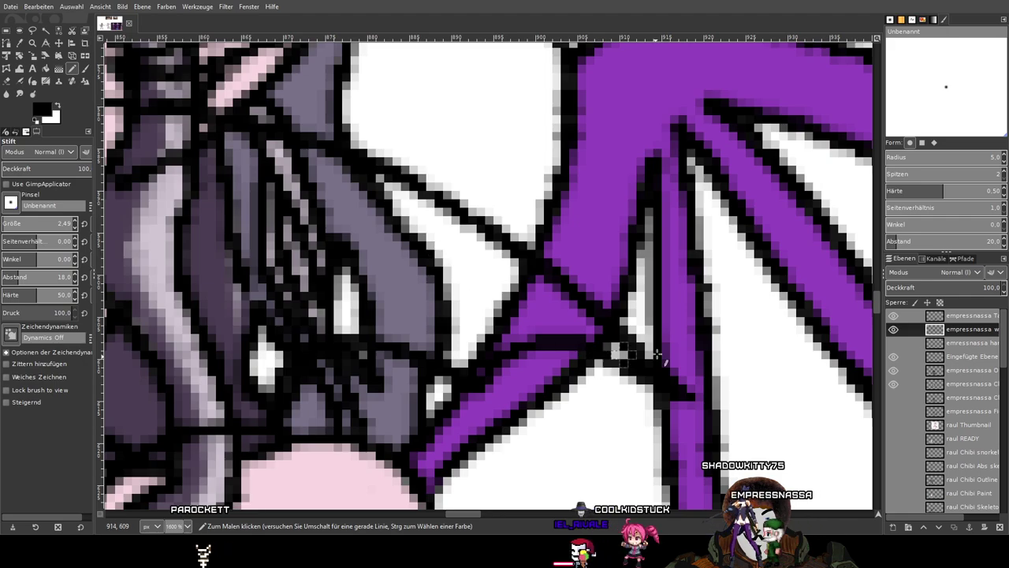
pyautogui.click(893, 329)
pyautogui.click(893, 329)
pyautogui.moveTo(543, 330); pyautogui.dragTo(619, 373)
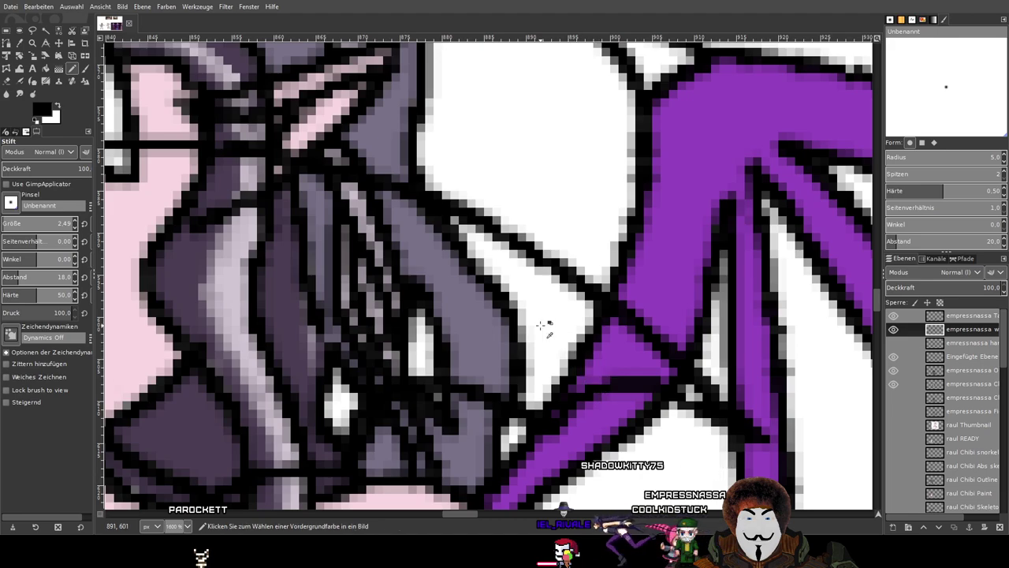
pyautogui.click(85, 69)
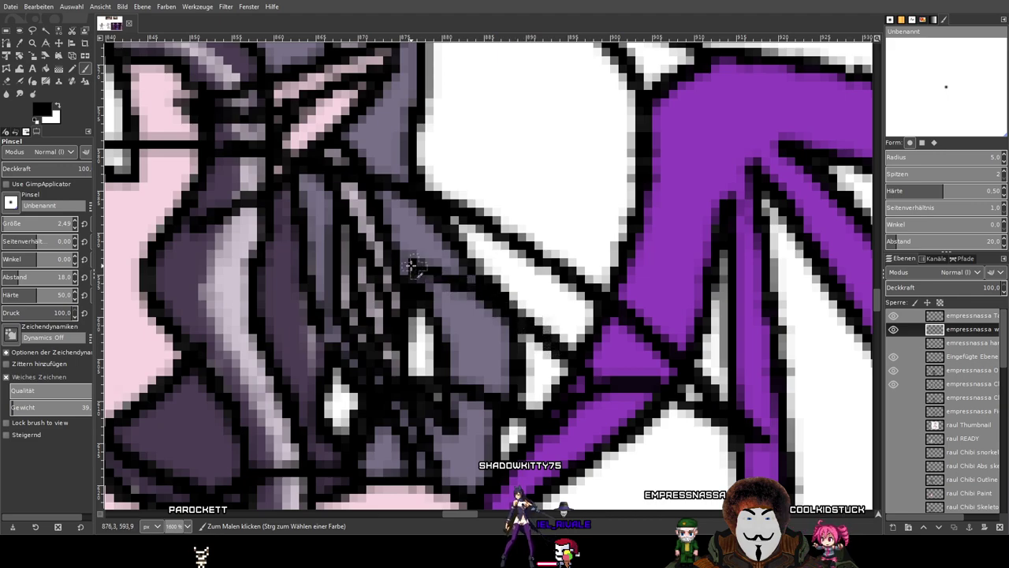
pyautogui.scroll(-5, 412, 267)
pyautogui.scroll(2, 550, 319)
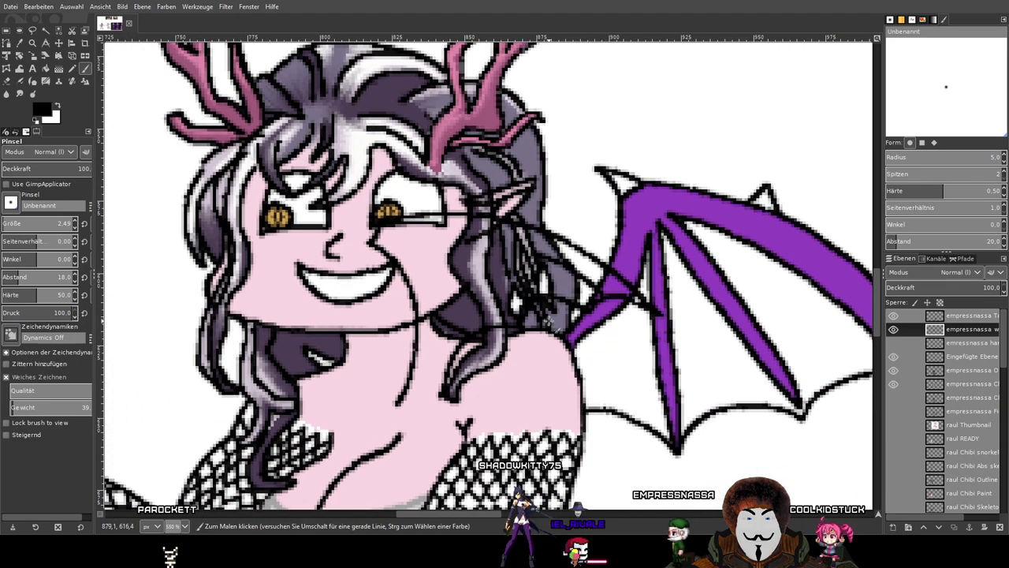
# Erase the stray wing line across the face and neck with a size 30.07 eraser.
pyautogui.hotkey('shift', 'e')
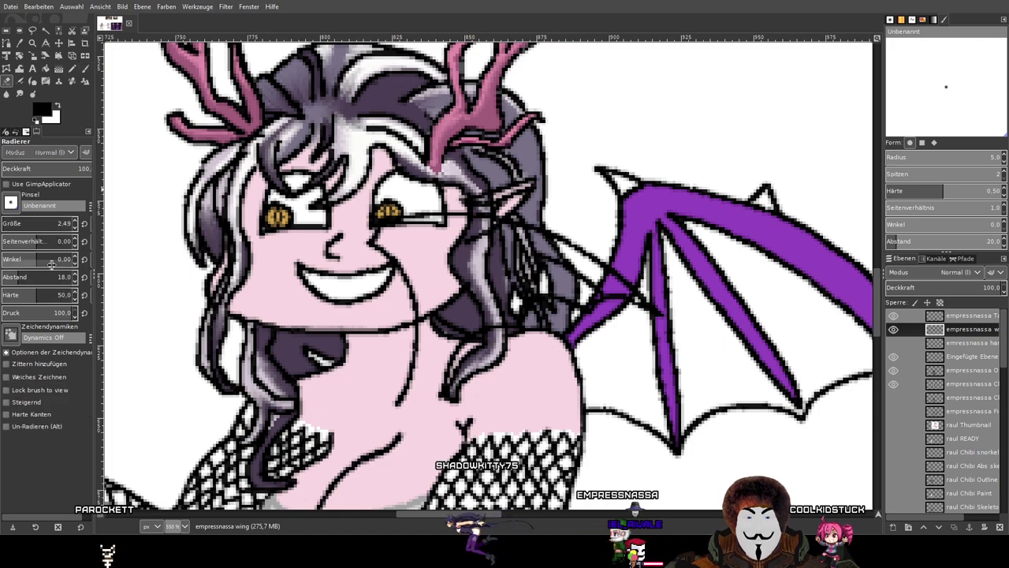
pyautogui.click(11, 223)
pyautogui.moveTo(406, 407)
pyautogui.mouseDown()
pyautogui.moveTo(395, 302)
pyautogui.moveTo(409, 360)
pyautogui.mouseUp()
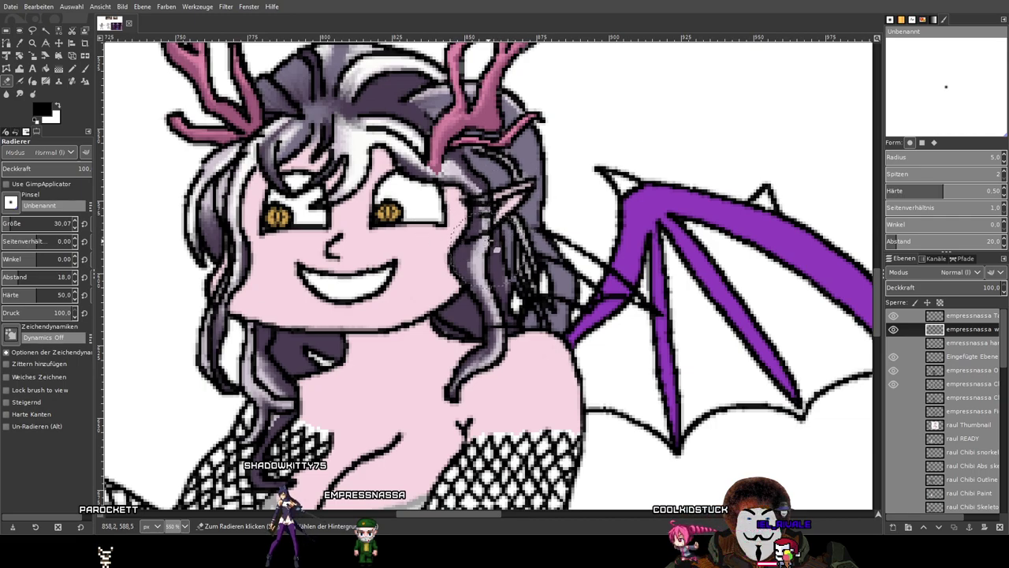
pyautogui.scroll(2, 497, 250)
pyautogui.moveTo(565, 362); pyautogui.dragTo(325, 287)
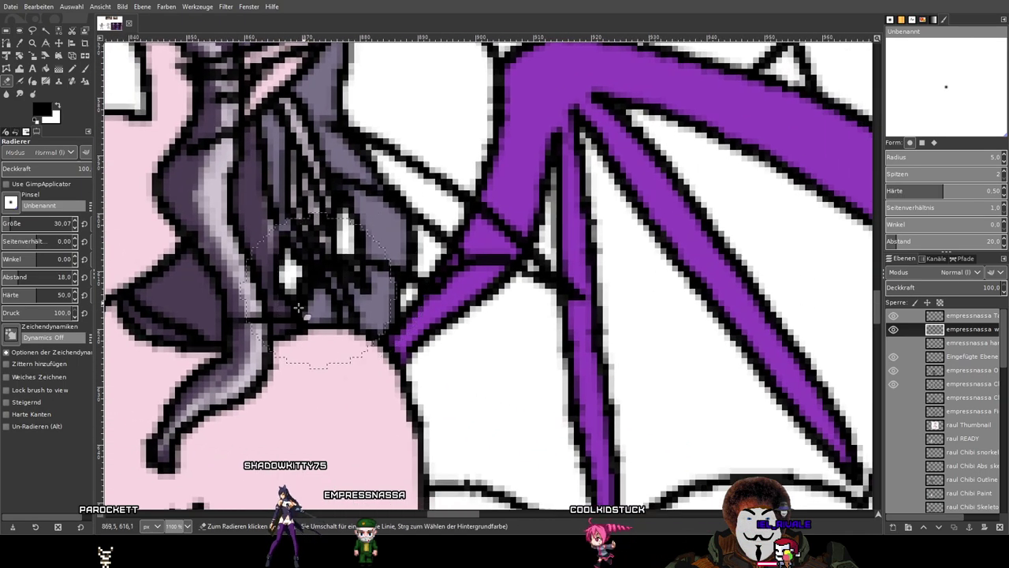
pyautogui.hscroll(-3, 256, 327)
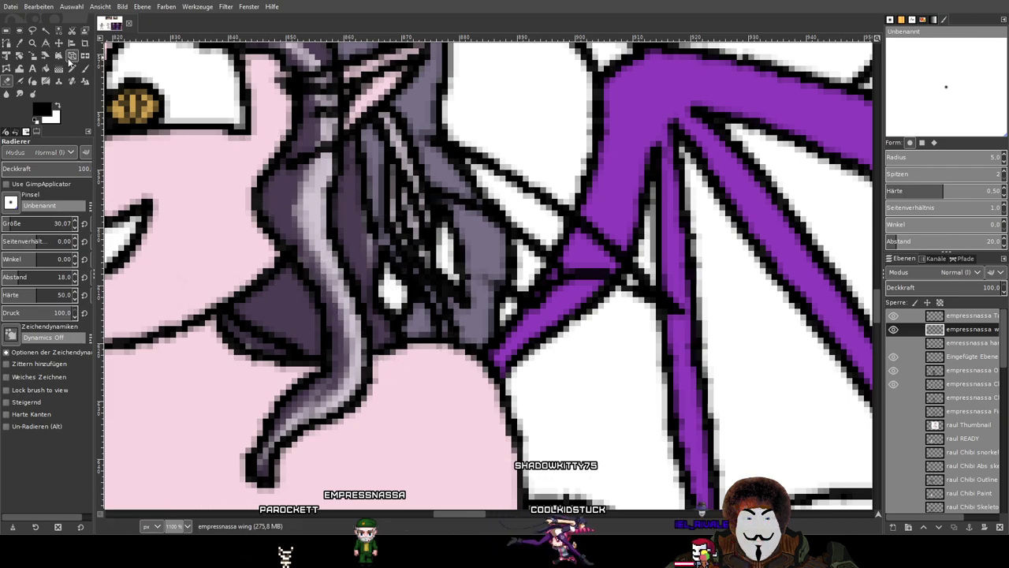
pyautogui.click(893, 384)
pyautogui.click(893, 384)
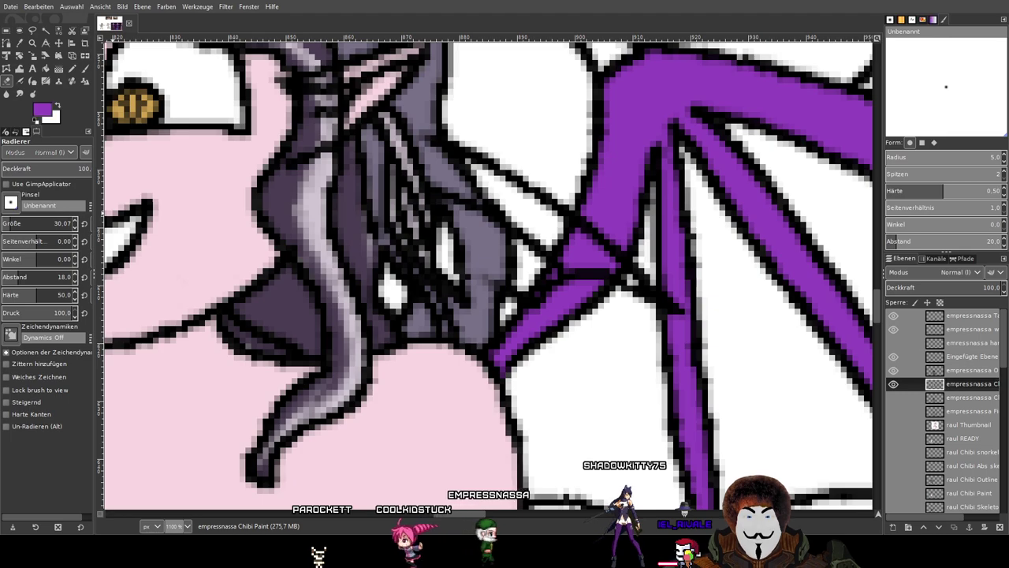
# Pencil purple along the wing strip beside the chibi's hair.
pyautogui.click(72, 69)
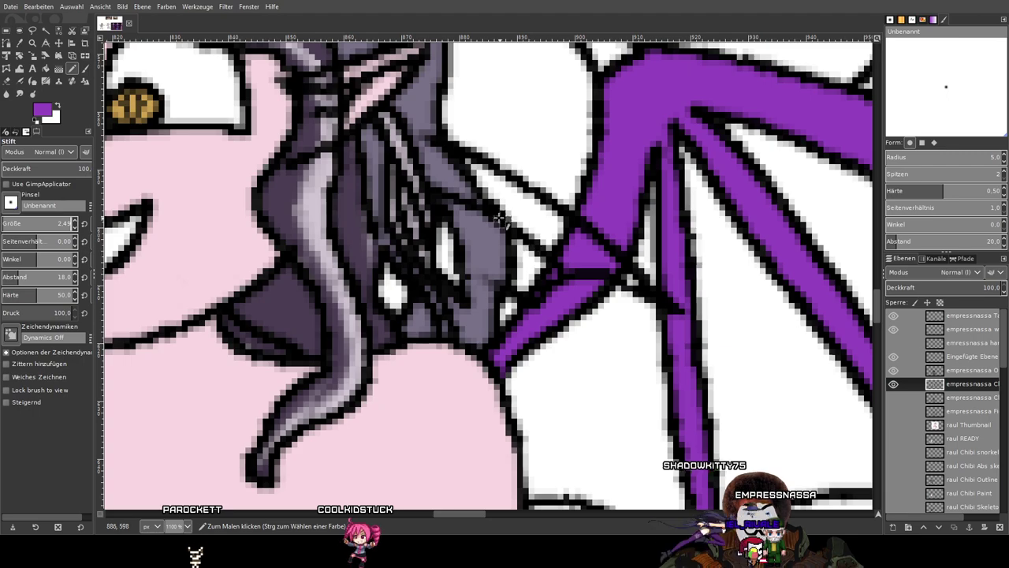
pyautogui.scroll(1, 477, 172)
pyautogui.moveTo(469, 162)
pyautogui.mouseDown()
pyautogui.moveTo(599, 243)
pyautogui.moveTo(593, 281)
pyautogui.moveTo(493, 197)
pyautogui.mouseUp()
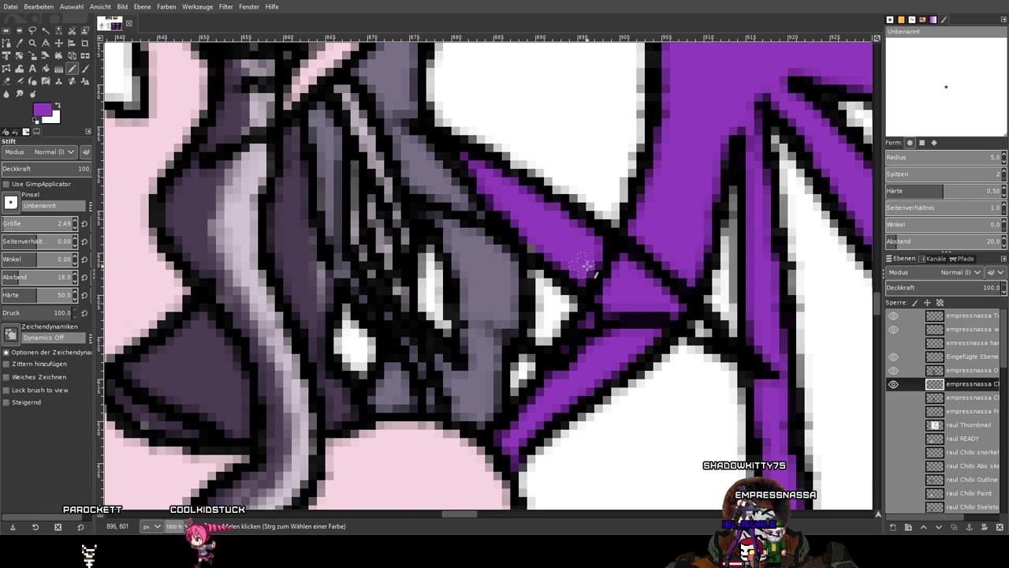
# Zoom out and look over the full reference character's wings.
pyautogui.scroll(-2, 568, 256)
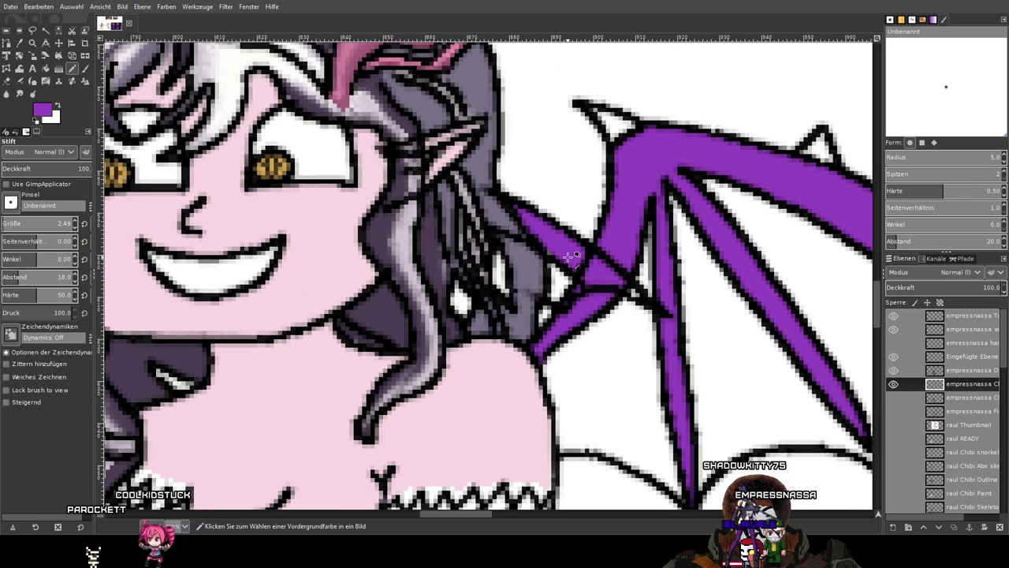
pyautogui.scroll(-3, 567, 257)
pyautogui.hscroll(2, 572, 334)
pyautogui.moveTo(611, 332); pyautogui.dragTo(228, 259)
pyautogui.moveTo(358, 267)
pyautogui.mouseDown()
pyautogui.moveTo(543, 305)
pyautogui.moveTo(404, 281)
pyautogui.moveTo(459, 289)
pyautogui.moveTo(350, 295)
pyautogui.moveTo(604, 305)
pyautogui.moveTo(335, 292)
pyautogui.mouseUp()
# Sample the dark purple shade and ready the Pencil on the empressnassa Chibi Paint layer, zoomed on the hair.
pyautogui.scroll(-12, 951, 389)
pyautogui.click(952, 392)
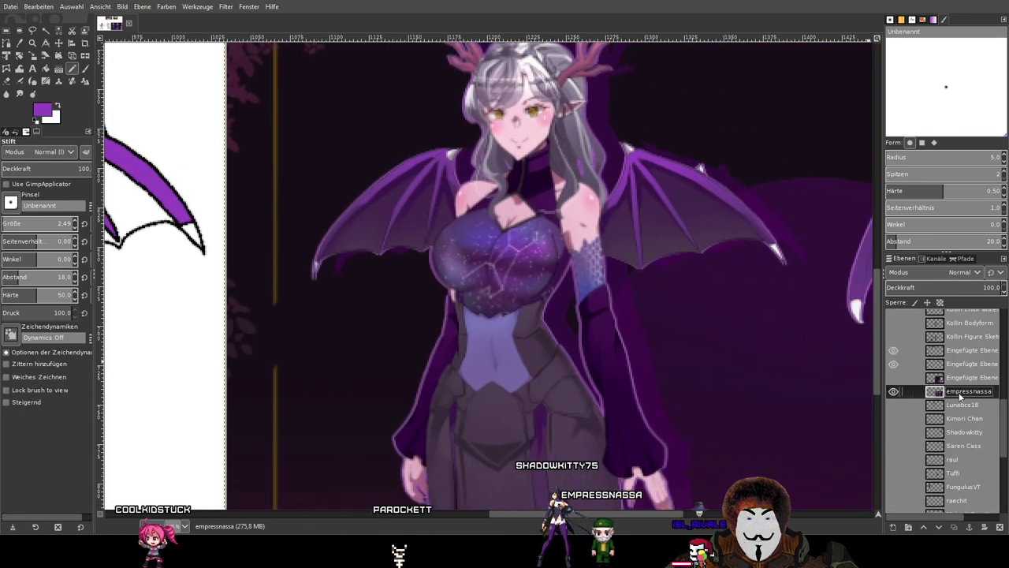
pyautogui.press('o')
pyautogui.scroll(5, 541, 235)
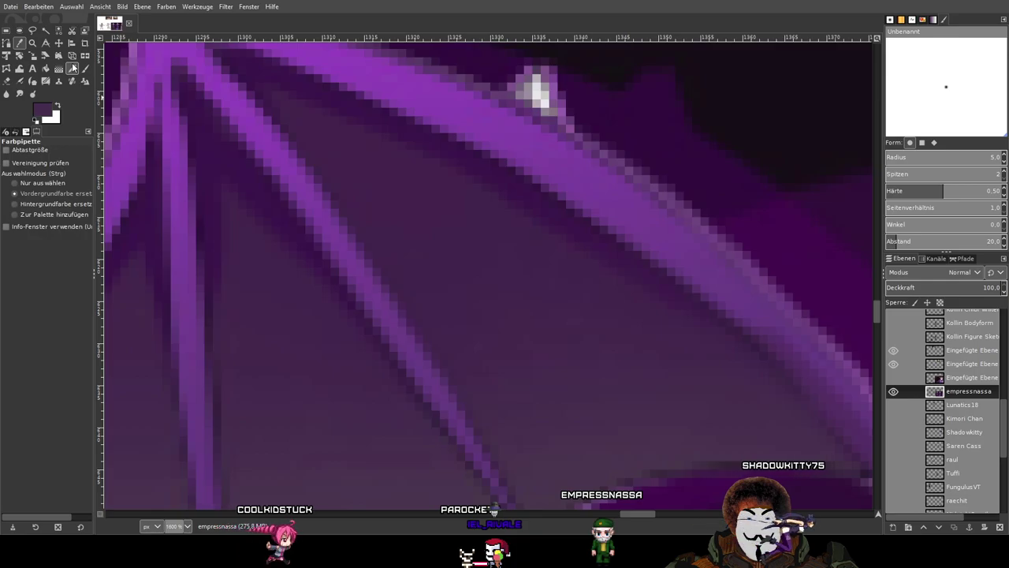
pyautogui.click(72, 69)
pyautogui.scroll(-5, 300, 238)
pyautogui.hscroll(-6, 300, 238)
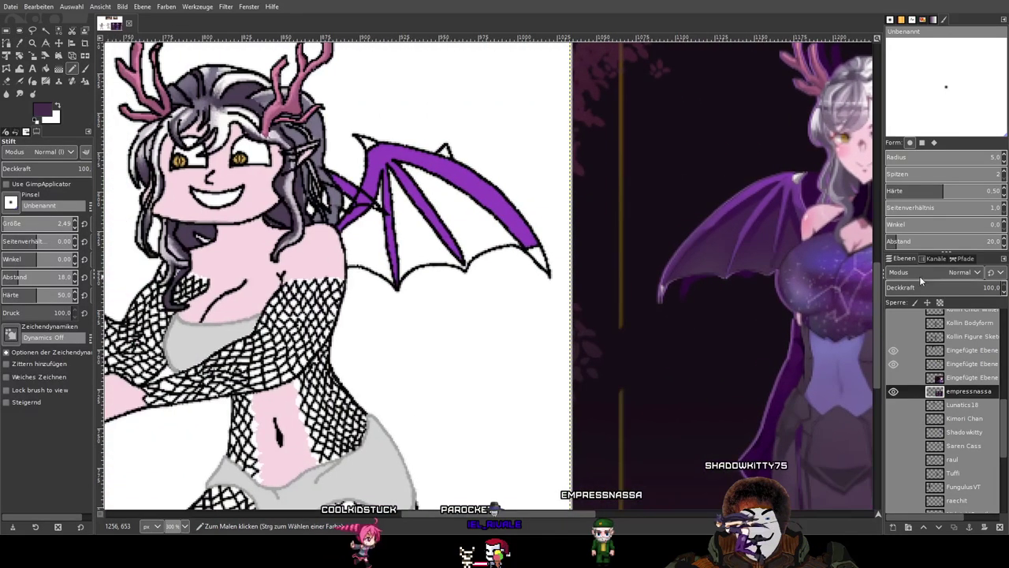
pyautogui.scroll(5, 523, 286)
pyautogui.scroll(1, 664, 308)
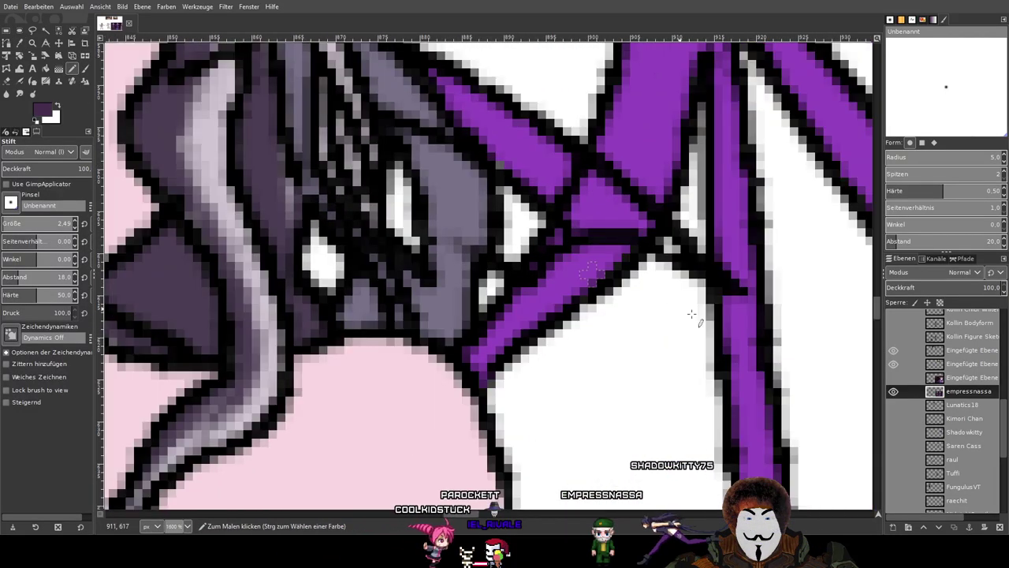
pyautogui.scroll(10, 952, 370)
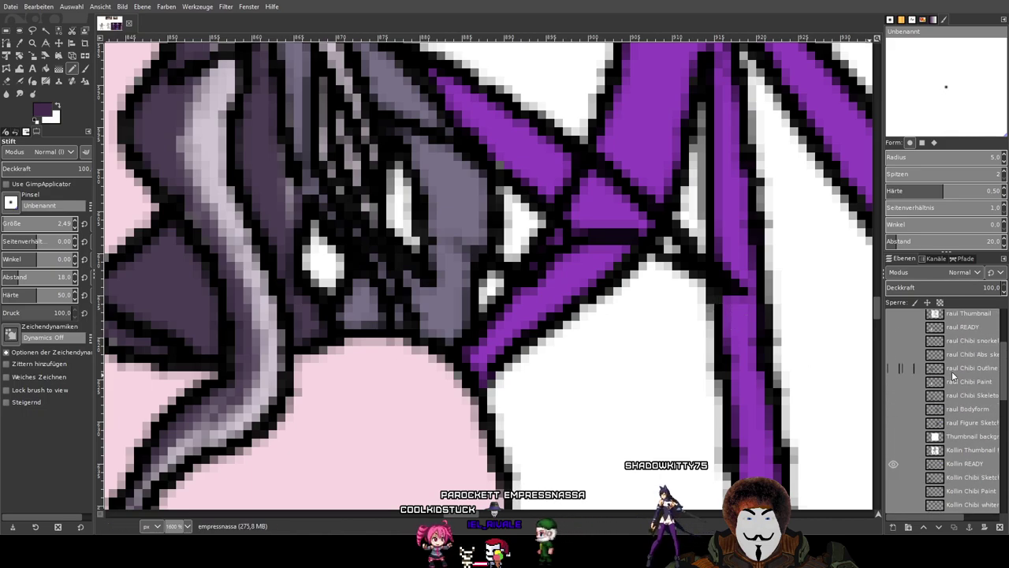
pyautogui.click(893, 384)
pyautogui.click(893, 384)
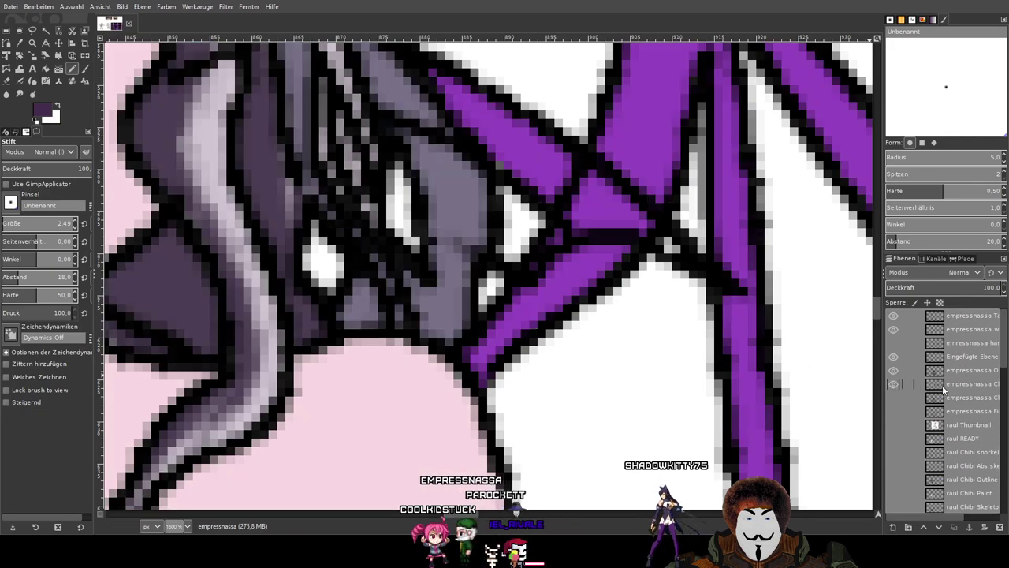
pyautogui.scroll(1, 542, 288)
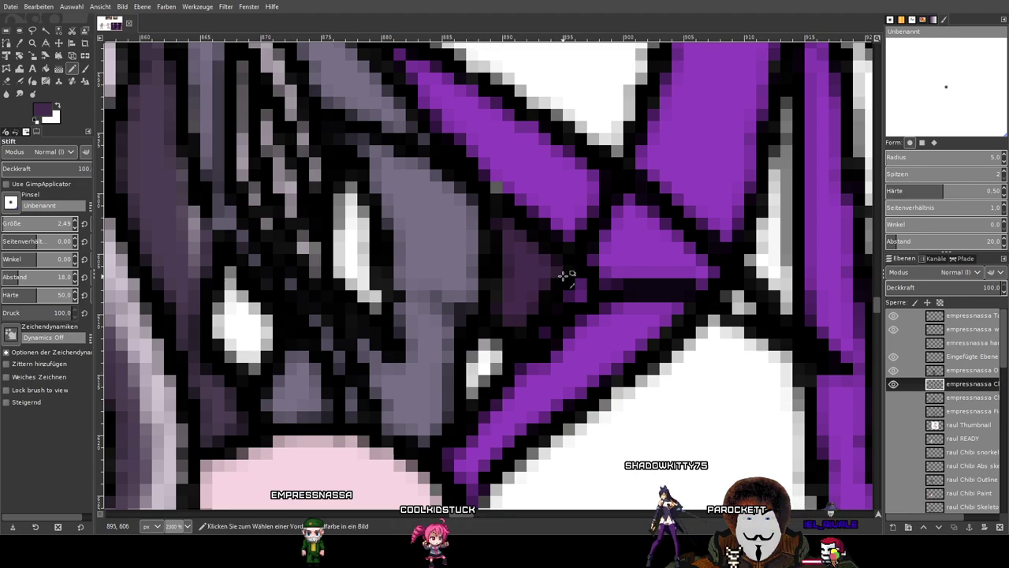
# Paint over the white highlights in the chibi's hair with dark purple.
pyautogui.hscroll(-3, 566, 275)
pyautogui.moveTo(499, 284); pyautogui.dragTo(466, 245)
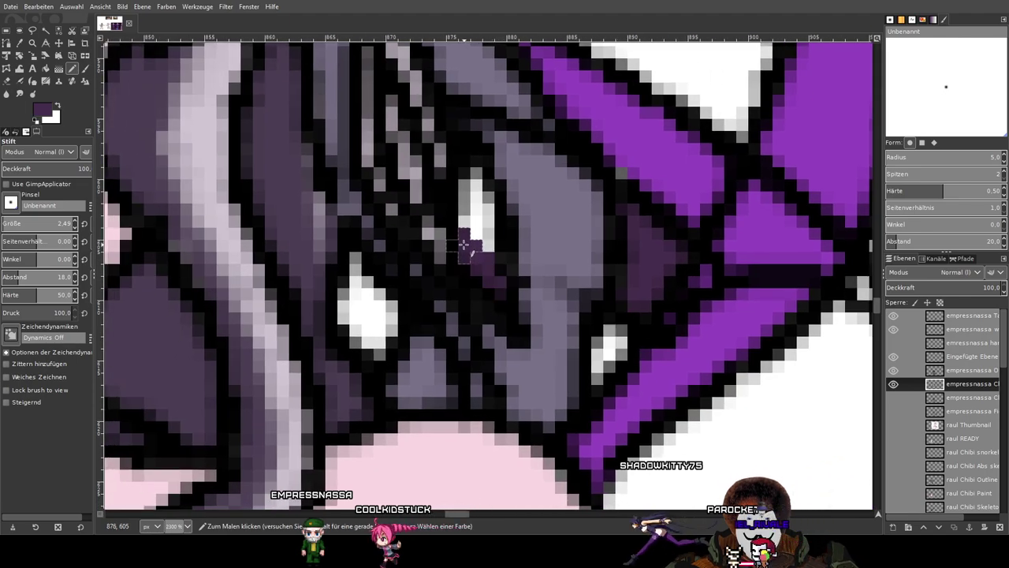
pyautogui.moveTo(465, 182); pyautogui.dragTo(486, 248)
pyautogui.moveTo(368, 315)
pyautogui.mouseDown()
pyautogui.moveTo(355, 274)
pyautogui.moveTo(357, 318)
pyautogui.mouseUp()
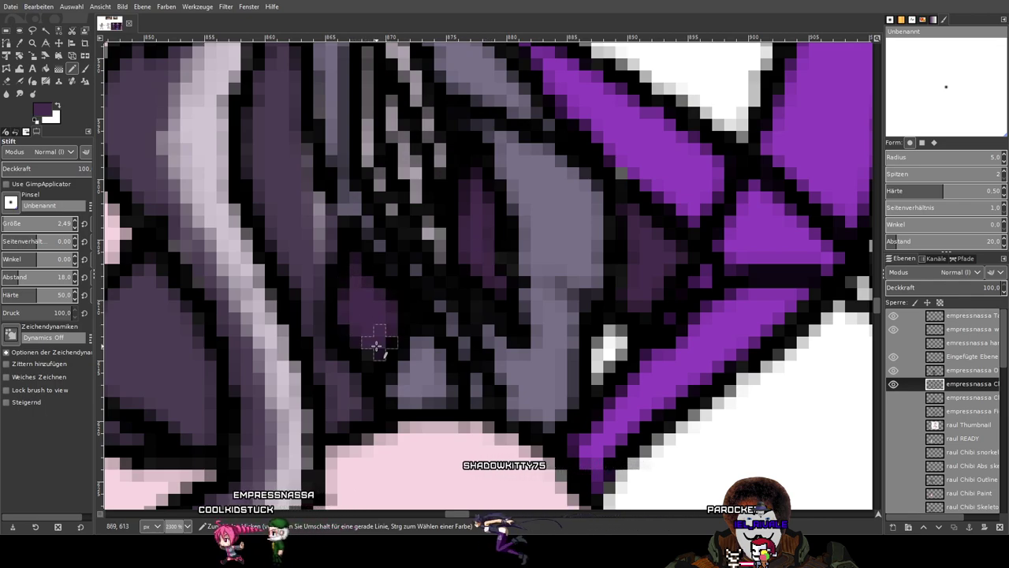
# Shade the underside of the wing's top bone with a dark purple stroke.
pyautogui.press('3')
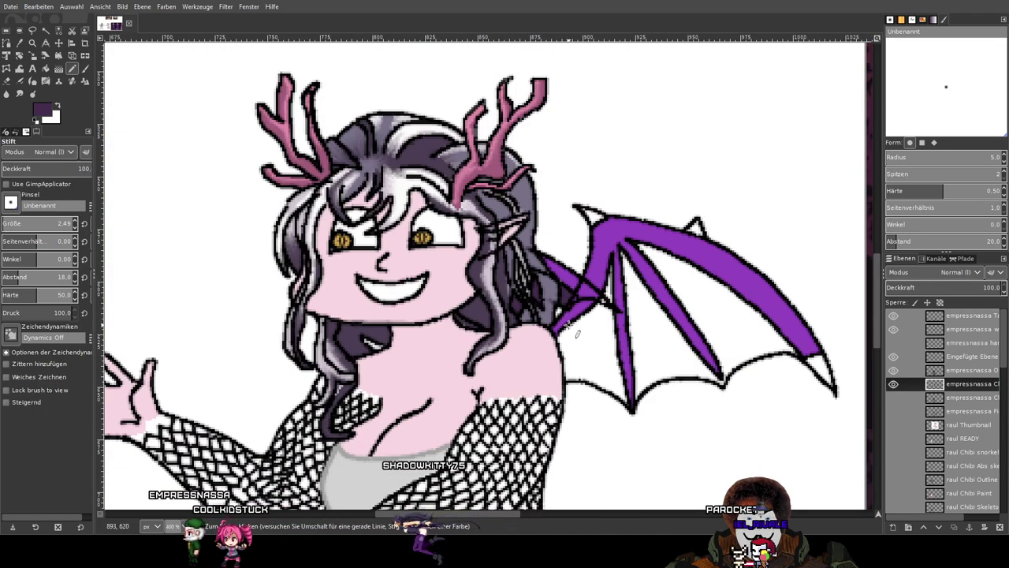
pyautogui.moveTo(526, 346); pyautogui.dragTo(620, 288)
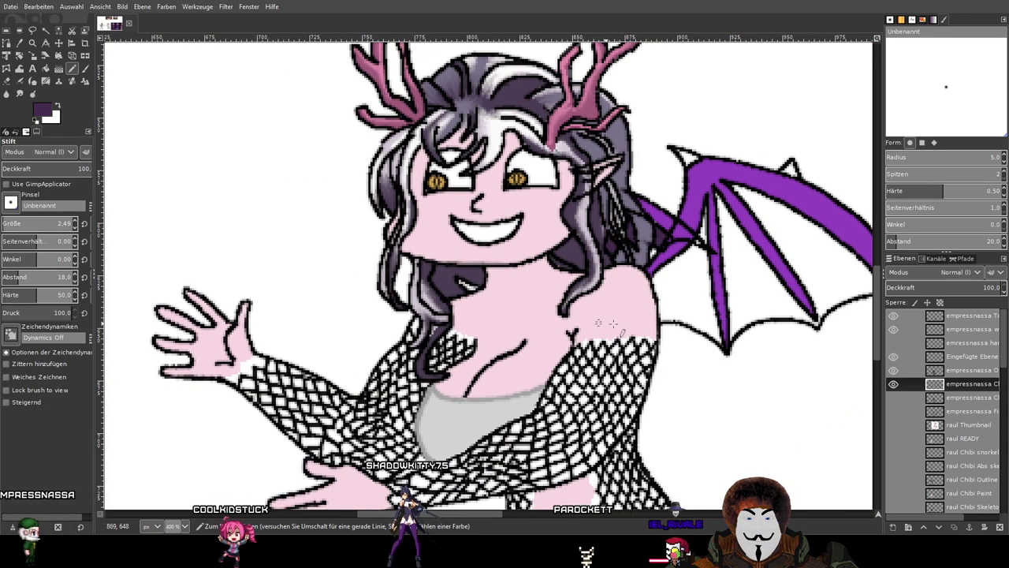
pyautogui.moveTo(744, 320); pyautogui.dragTo(700, 324)
pyautogui.scroll(4, 566, 289)
pyautogui.scroll(1, 347, 191)
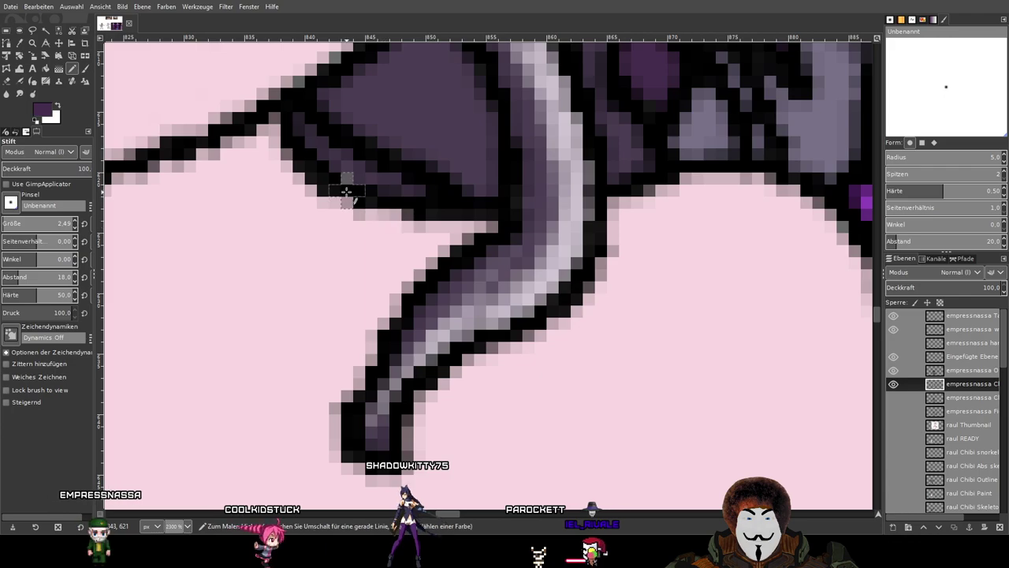
pyautogui.scroll(-4, 599, 241)
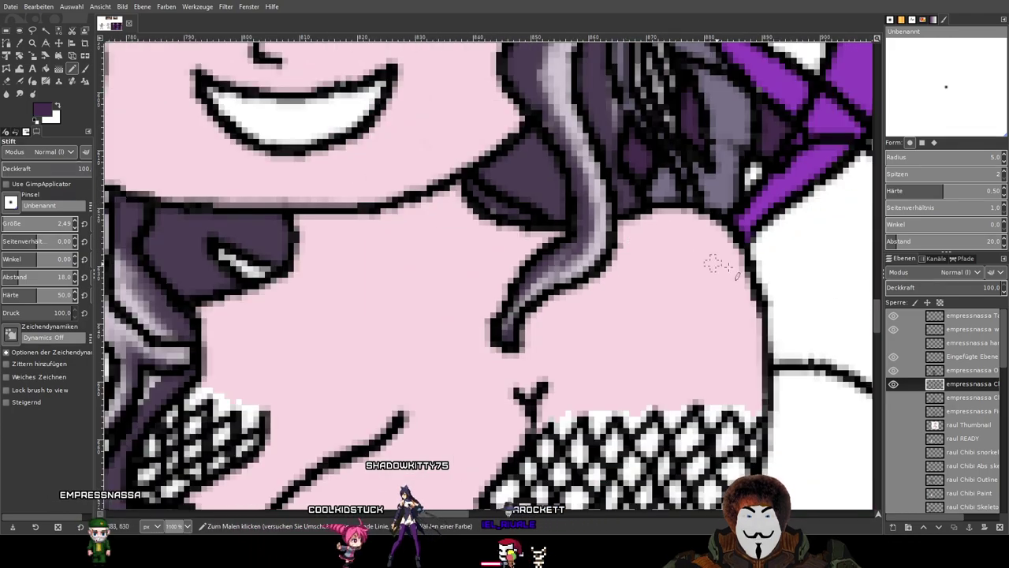
pyautogui.scroll(3, 552, 275)
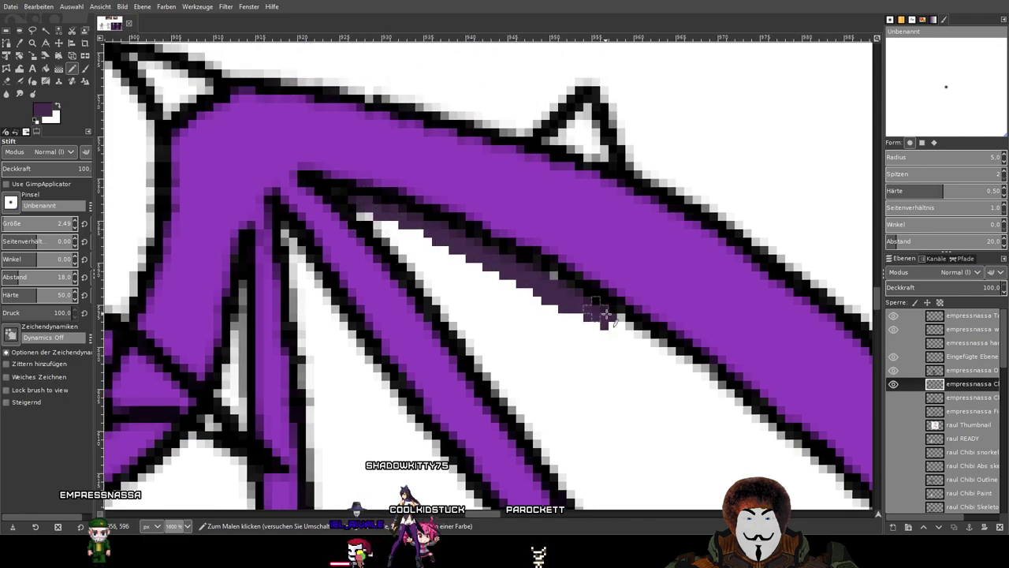
pyautogui.moveTo(711, 378)
pyautogui.mouseDown()
pyautogui.moveTo(662, 375)
pyautogui.moveTo(292, 141)
pyautogui.moveTo(363, 191)
pyautogui.moveTo(501, 337)
pyautogui.mouseUp()
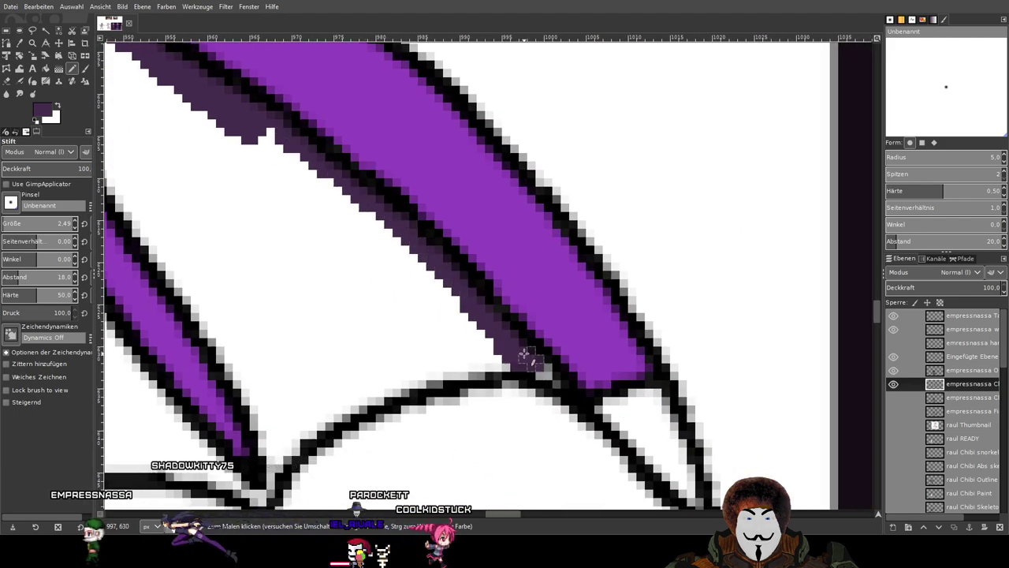
pyautogui.moveTo(511, 362)
pyautogui.mouseDown()
pyautogui.moveTo(466, 366)
pyautogui.moveTo(455, 370)
pyautogui.moveTo(505, 360)
pyautogui.moveTo(336, 414)
pyautogui.moveTo(267, 478)
pyautogui.moveTo(241, 390)
pyautogui.moveTo(136, 230)
pyautogui.moveTo(560, 408)
pyautogui.mouseUp()
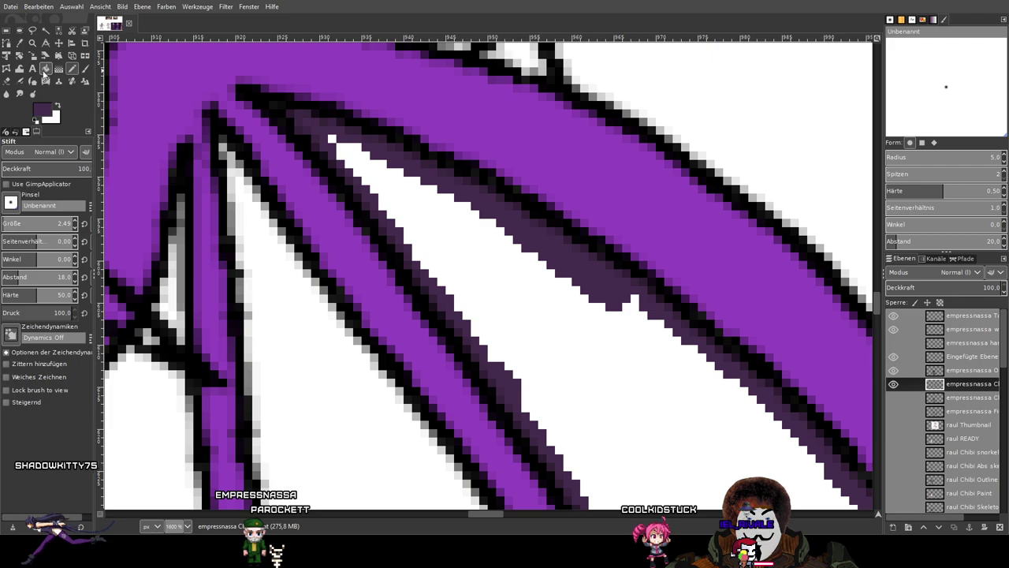
# Bucket-fill the first wing gap dark purple and cover its stray white pixel.
pyautogui.click(45, 69)
pyautogui.scroll(-2, 488, 276)
pyautogui.click(660, 412)
pyautogui.scroll(-5, 703, 401)
pyautogui.scroll(5, 587, 329)
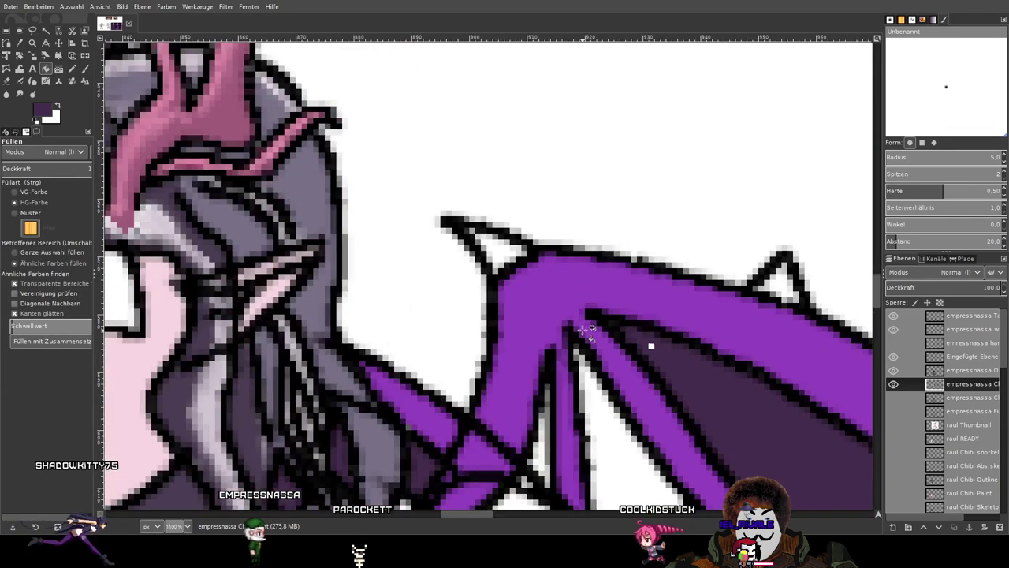
pyautogui.press('n')
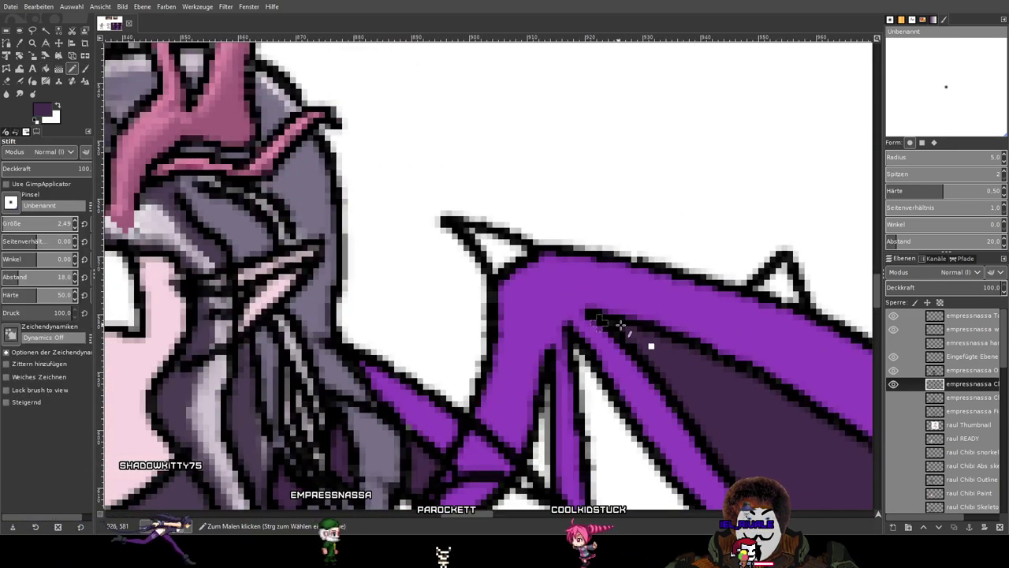
pyautogui.click(653, 346)
# Shade along the wing outline and beside the lower wing bone in dark purple.
pyautogui.moveTo(794, 435); pyautogui.dragTo(660, 183)
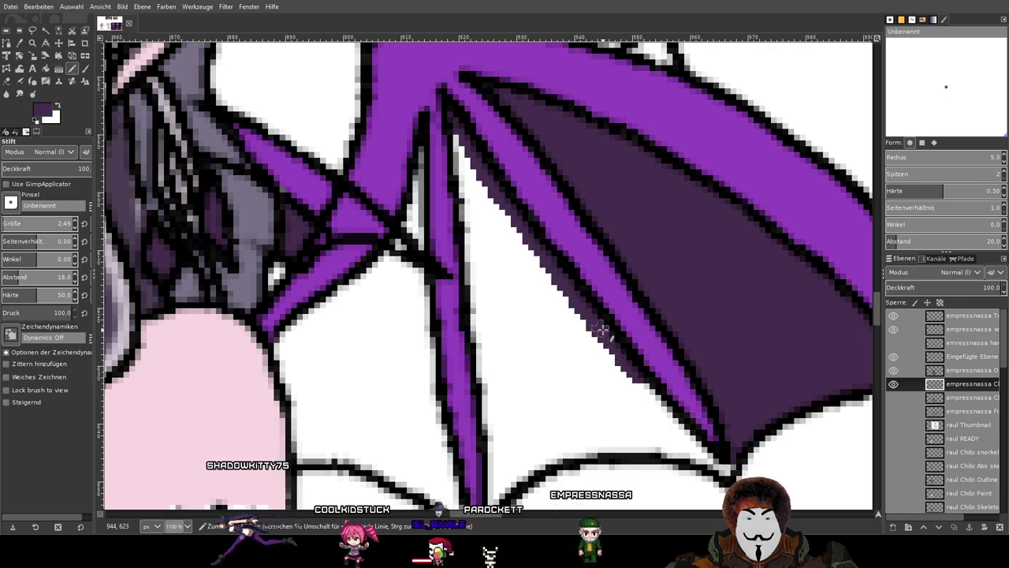
pyautogui.scroll(2, 573, 255)
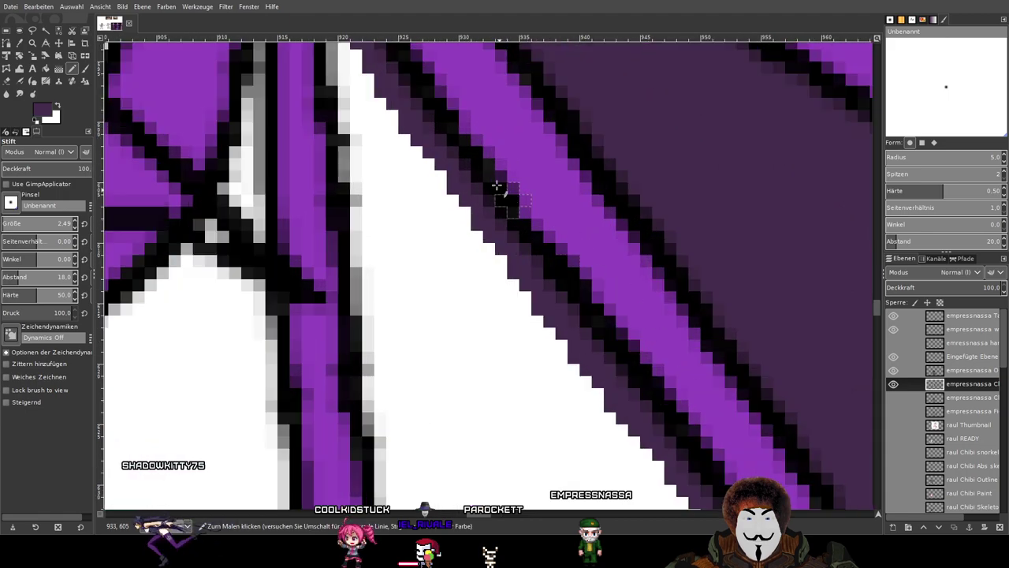
pyautogui.moveTo(858, 417); pyautogui.dragTo(691, 112)
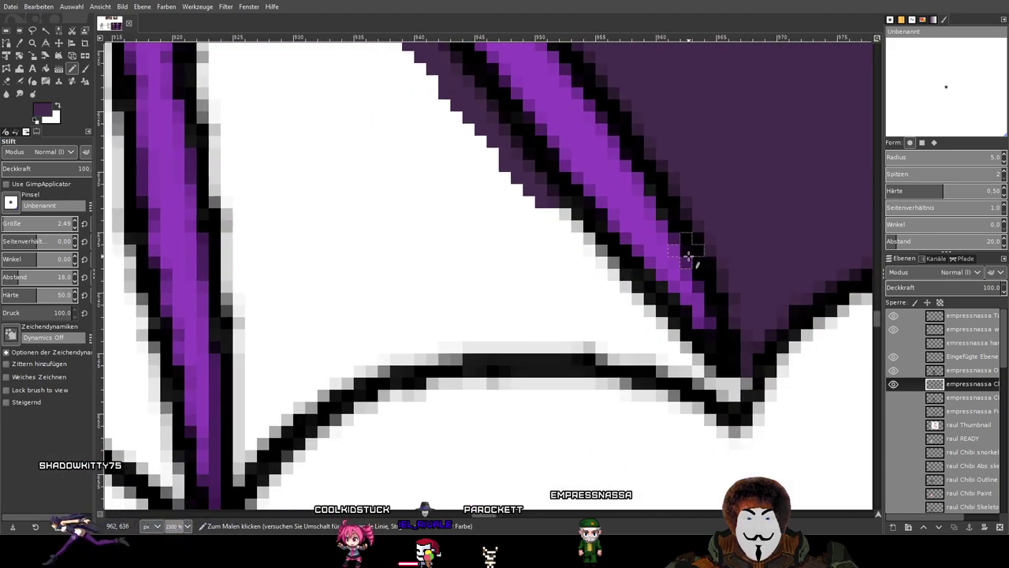
pyautogui.moveTo(690, 252); pyautogui.dragTo(621, 234)
pyautogui.moveTo(484, 192)
pyautogui.mouseDown()
pyautogui.moveTo(599, 327)
pyautogui.moveTo(676, 367)
pyautogui.moveTo(501, 321)
pyautogui.moveTo(412, 322)
pyautogui.moveTo(477, 320)
pyautogui.moveTo(462, 329)
pyautogui.moveTo(387, 323)
pyautogui.moveTo(266, 356)
pyautogui.moveTo(324, 334)
pyautogui.mouseUp()
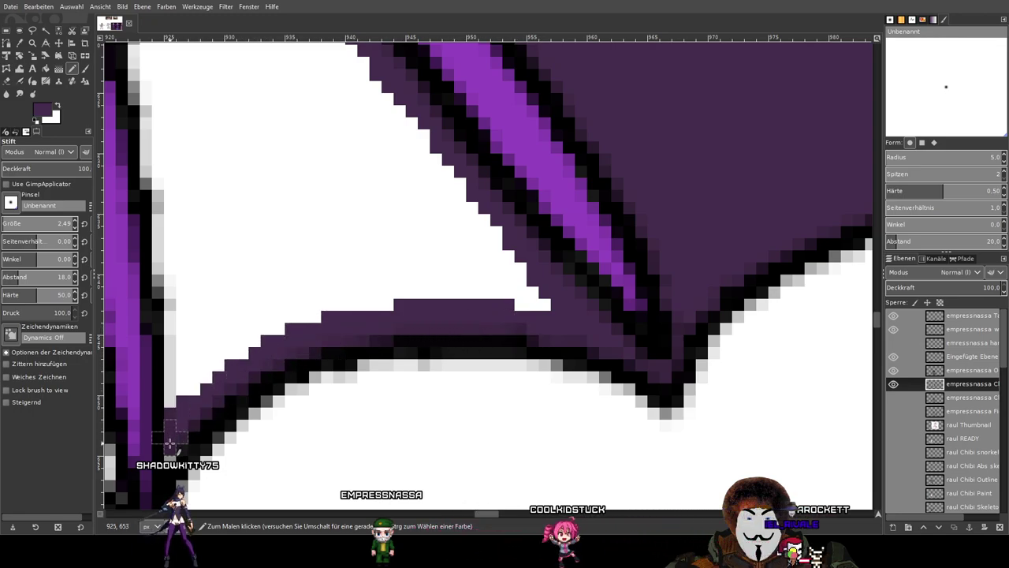
pyautogui.hscroll(-6, 405, 326)
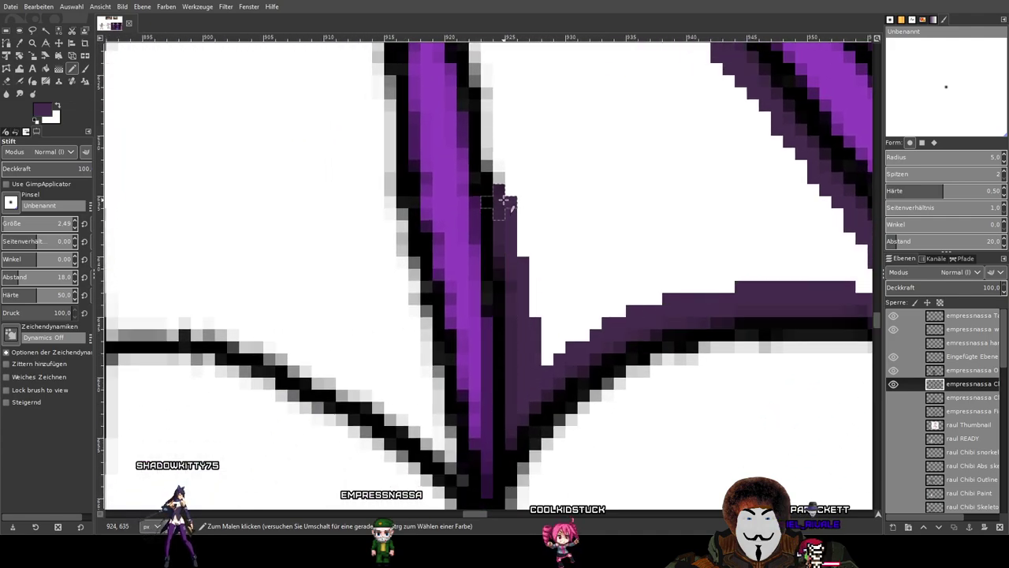
pyautogui.moveTo(499, 80); pyautogui.dragTo(536, 354)
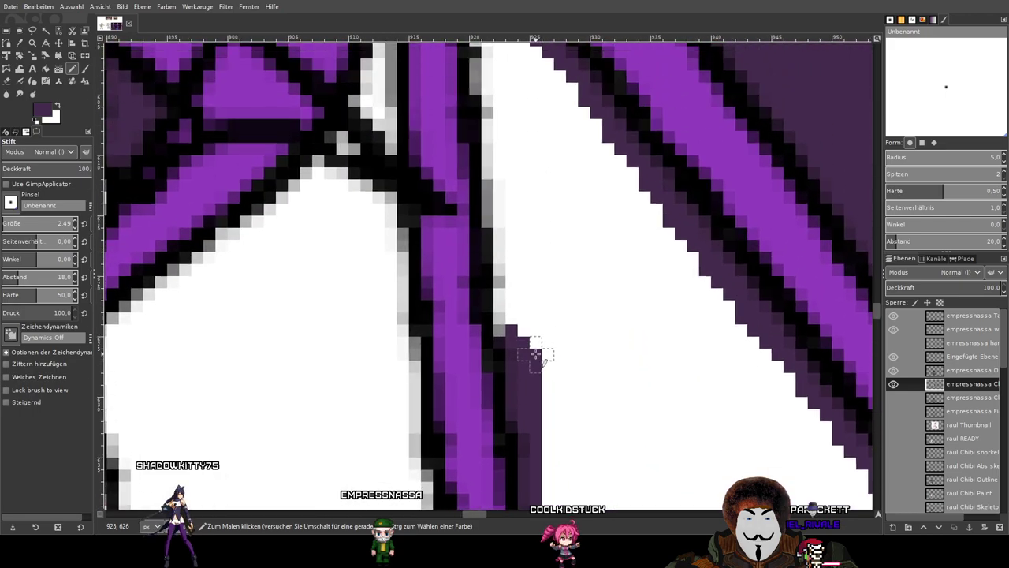
pyautogui.moveTo(494, 231); pyautogui.dragTo(493, 152)
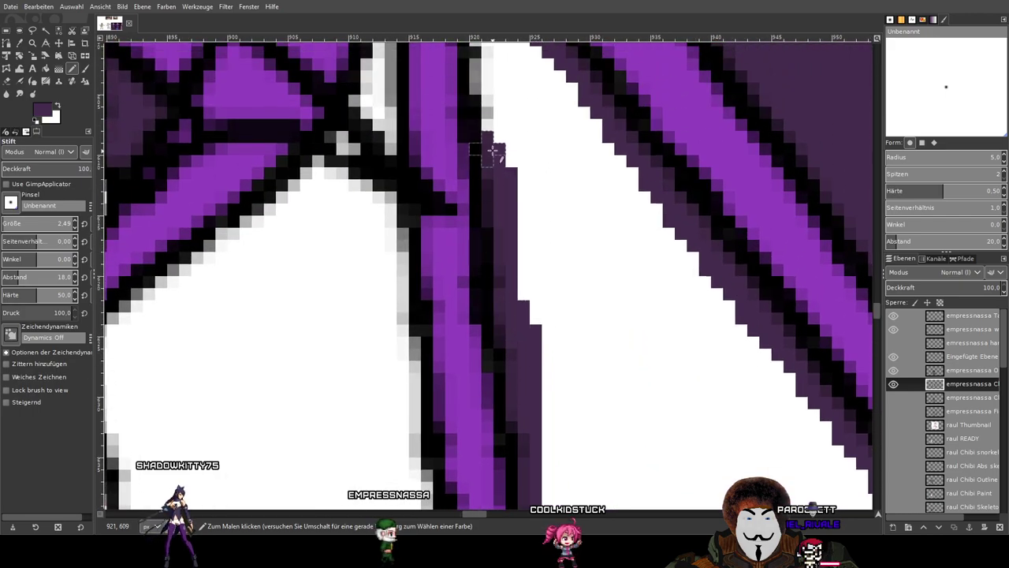
pyautogui.moveTo(492, 83)
pyautogui.mouseDown()
pyautogui.moveTo(515, 326)
pyautogui.moveTo(490, 317)
pyautogui.moveTo(477, 252)
pyautogui.moveTo(470, 158)
pyautogui.moveTo(517, 303)
pyautogui.mouseUp()
# Bucket-fill the remaining white wing membrane dark purple.
pyautogui.keyDown('ctrl'); pyautogui.scroll(-5, 531, 266); pyautogui.keyUp('ctrl')
pyautogui.keyDown('ctrl'); pyautogui.scroll(3, 590, 293); pyautogui.keyUp('ctrl')
pyautogui.keyDown('ctrl'); pyautogui.scroll(2, 581, 353); pyautogui.keyUp('ctrl')
pyautogui.keyDown('ctrl'); pyautogui.scroll(-2, 582, 316); pyautogui.keyUp('ctrl')
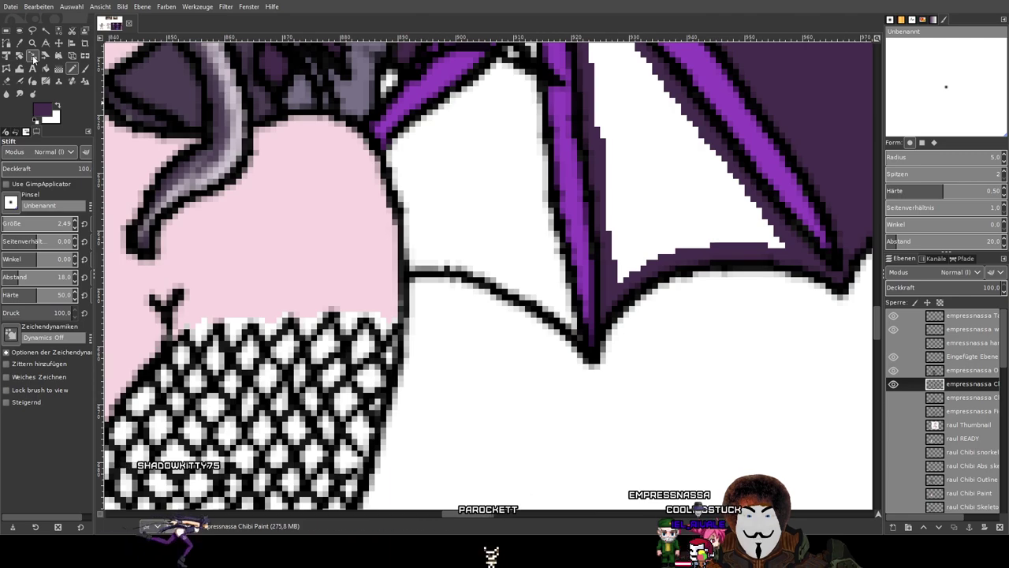
pyautogui.click(46, 68)
pyautogui.click(680, 178)
pyautogui.keyDown('ctrl'); pyautogui.scroll(-1, 661, 172); pyautogui.keyUp('ctrl')
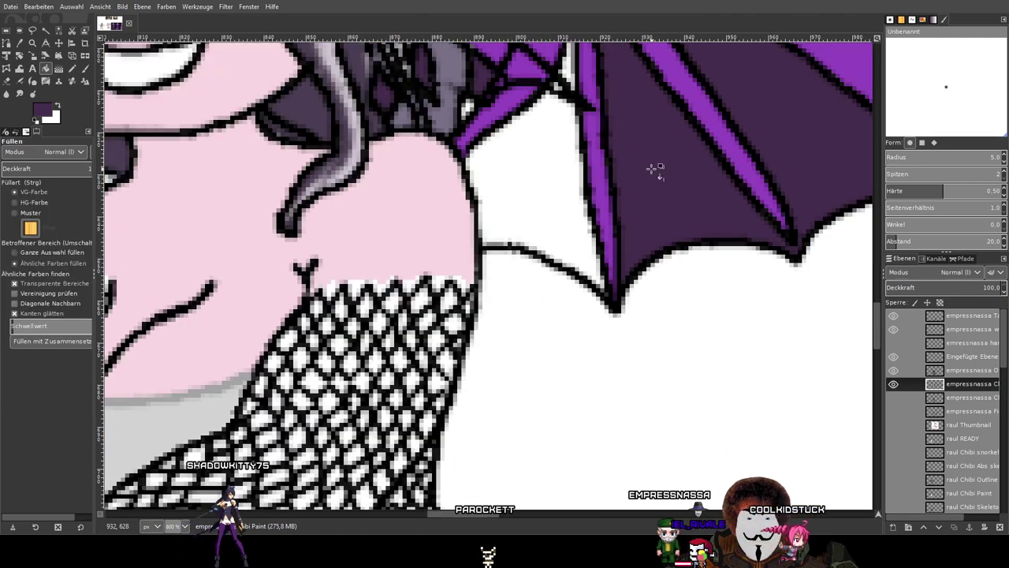
pyautogui.scroll(3, 600, 268)
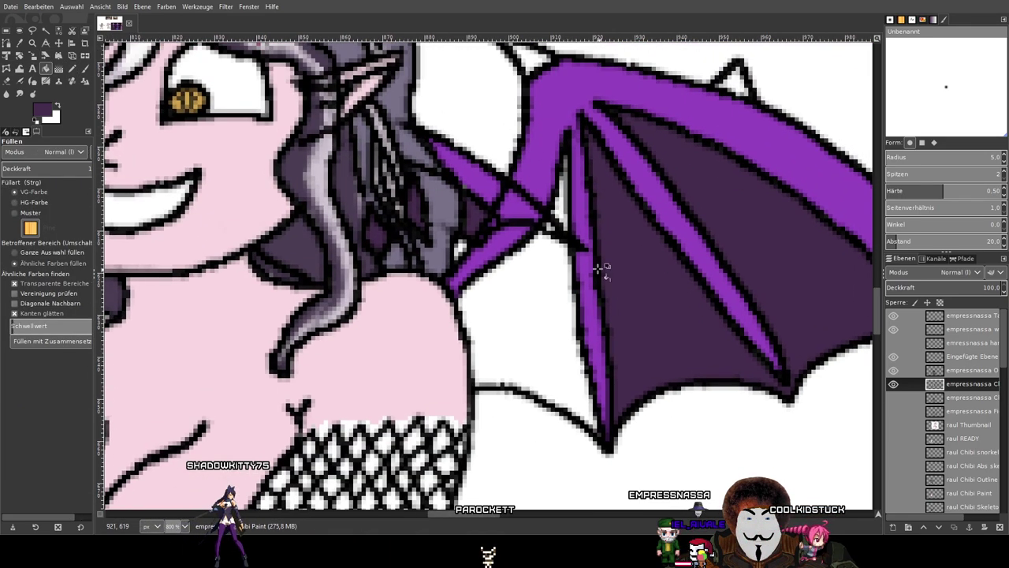
# Make the empressnassa wing layer active with the Eraser ready at the wing base.
pyautogui.click(71, 68)
pyautogui.scroll(-2, 630, 265)
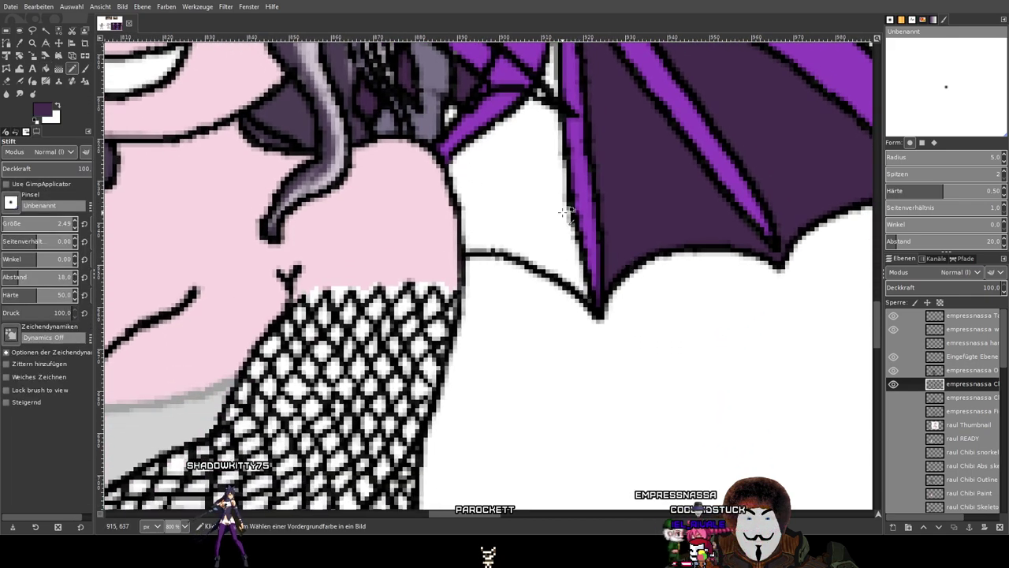
pyautogui.moveTo(569, 220); pyautogui.dragTo(583, 367)
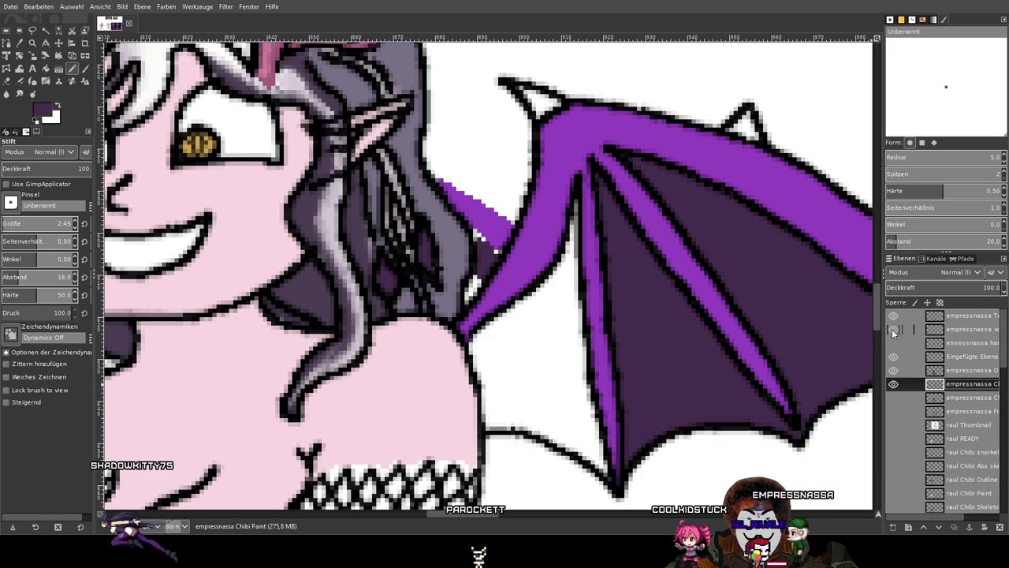
pyautogui.click(988, 330)
pyautogui.click(10, 96)
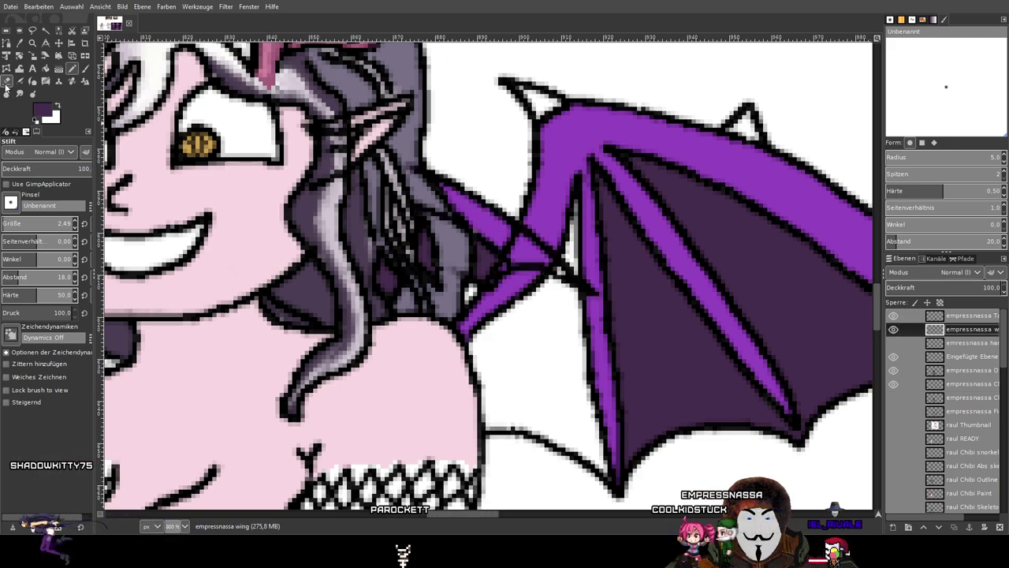
# Erase stray outline pixels from the wing gap, then return to the Chibi Paint layer with the Pencil.
pyautogui.keyDown('ctrl'); pyautogui.scroll(3, 525, 248); pyautogui.keyUp('ctrl')
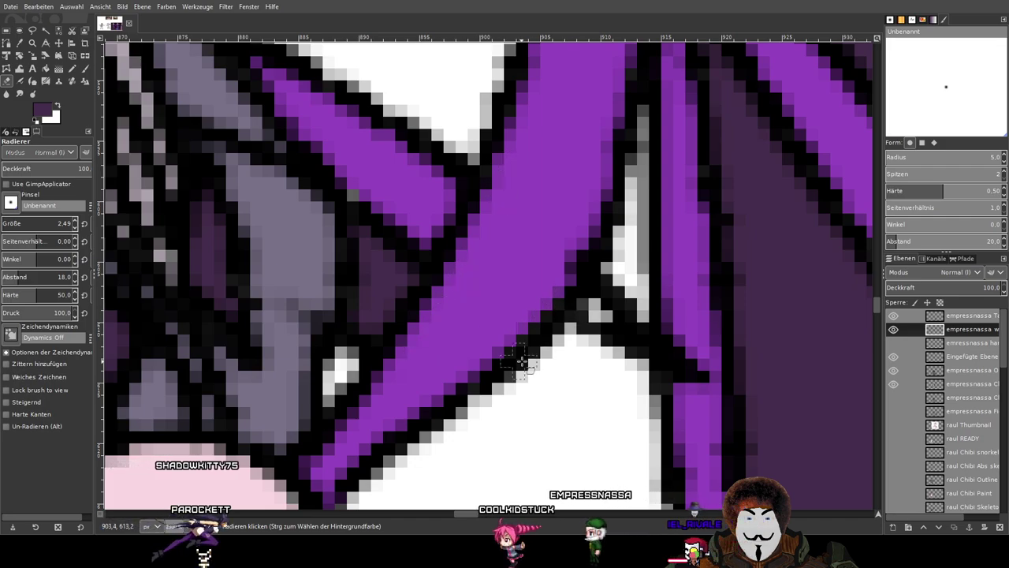
pyautogui.moveTo(575, 333); pyautogui.dragTo(634, 277)
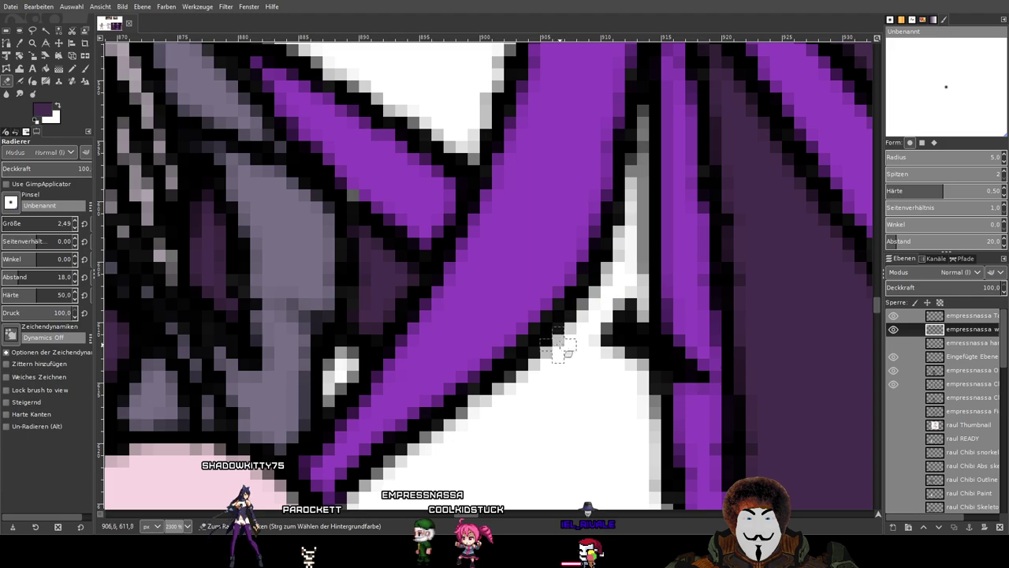
pyautogui.moveTo(589, 357)
pyautogui.mouseDown()
pyautogui.moveTo(631, 316)
pyautogui.moveTo(673, 297)
pyautogui.mouseUp()
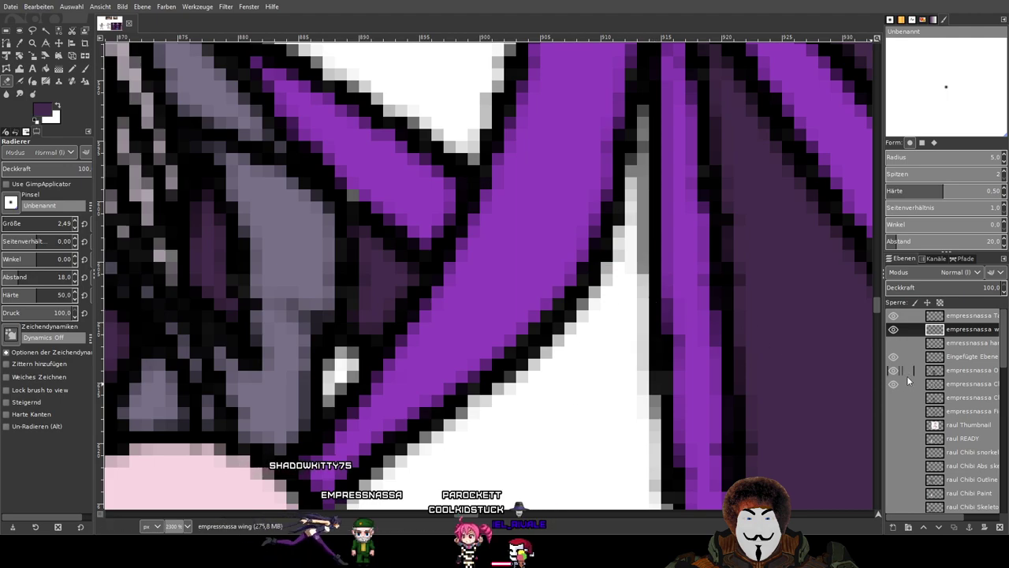
pyautogui.click(948, 388)
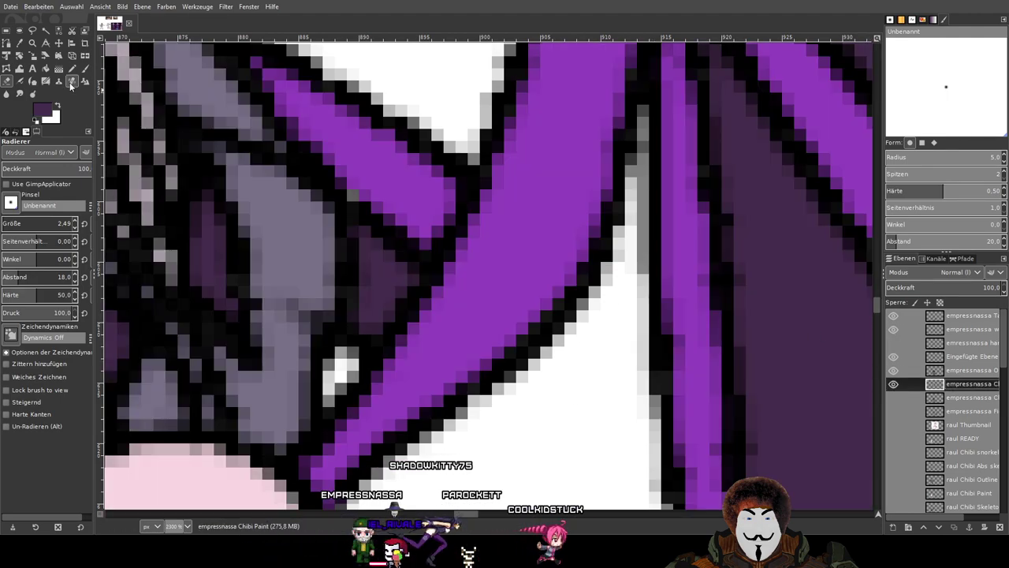
pyautogui.click(72, 68)
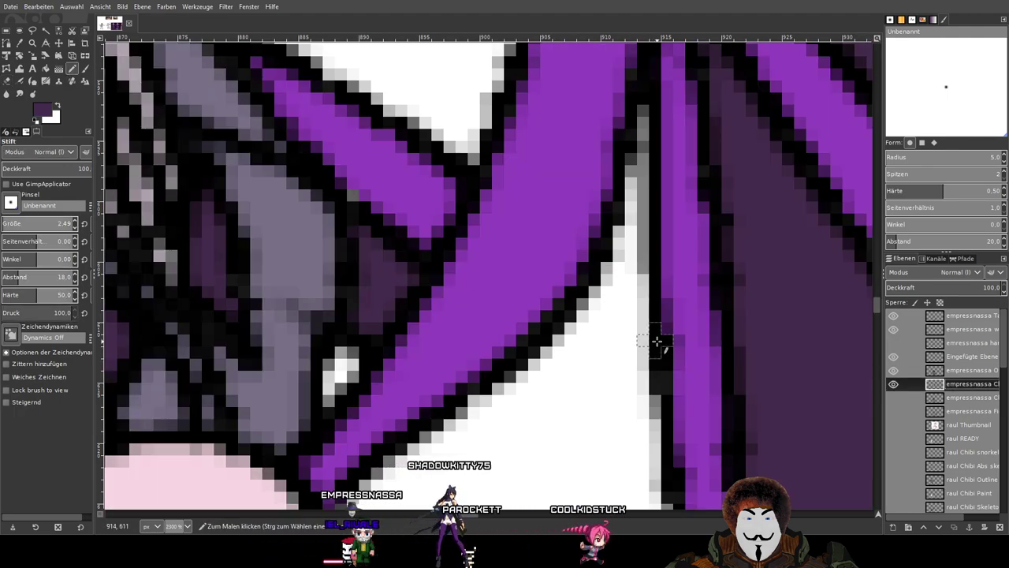
# Pencil dark purple along the edges of the white wing gap to seal it.
pyautogui.moveTo(628, 351); pyautogui.dragTo(633, 164)
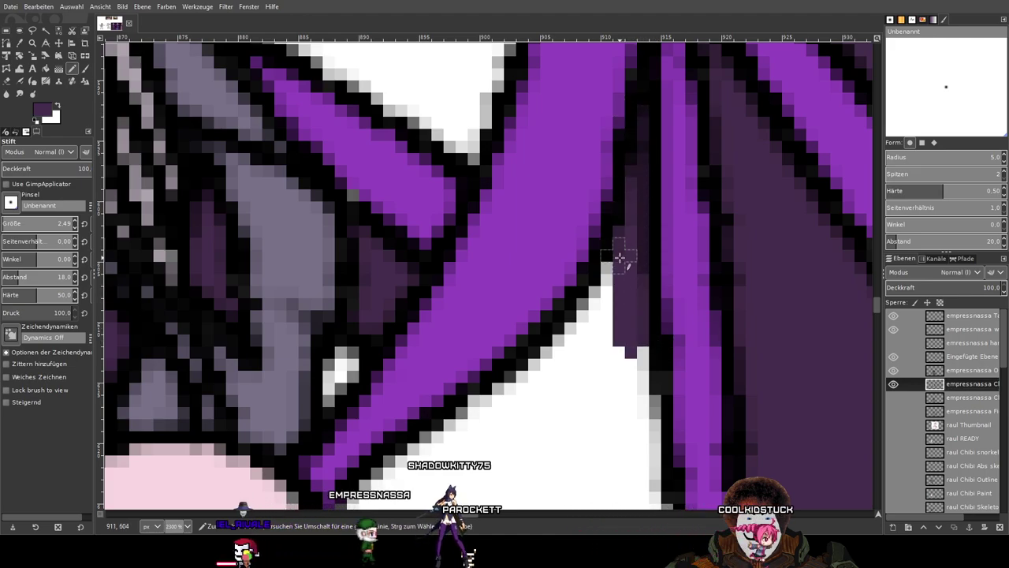
pyautogui.moveTo(621, 252); pyautogui.dragTo(617, 305)
pyautogui.scroll(-1, 617, 305)
pyautogui.moveTo(646, 341)
pyautogui.mouseDown()
pyautogui.moveTo(633, 271)
pyautogui.moveTo(602, 185)
pyautogui.moveTo(586, 90)
pyautogui.mouseUp()
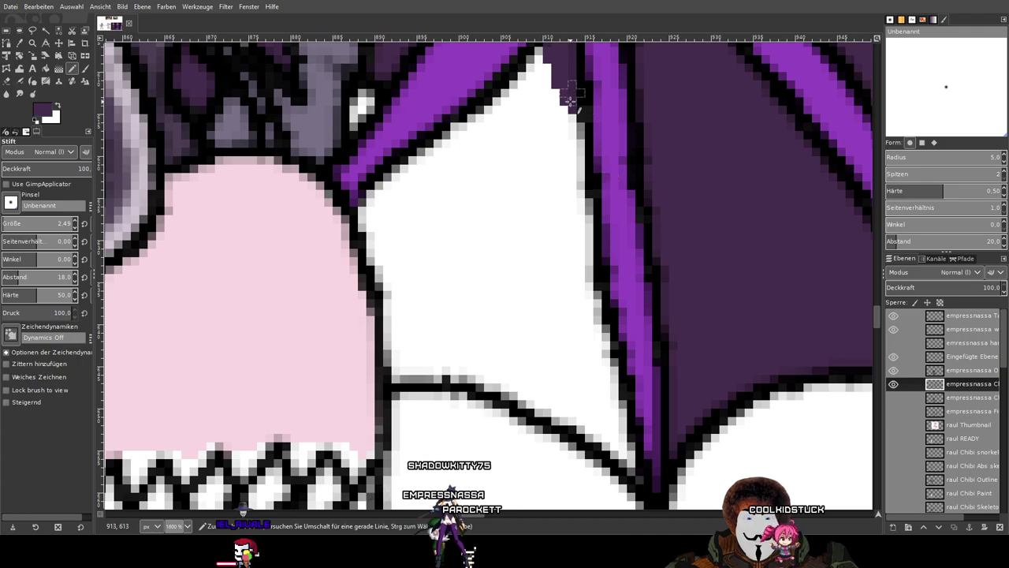
pyautogui.moveTo(577, 207)
pyautogui.mouseDown()
pyautogui.moveTo(581, 278)
pyautogui.moveTo(638, 473)
pyautogui.mouseUp()
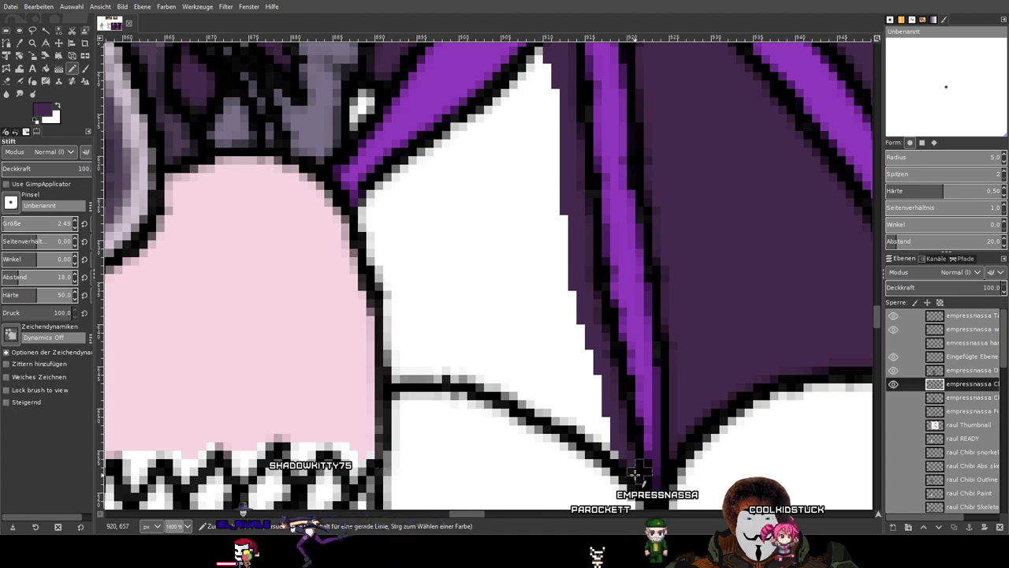
pyautogui.moveTo(604, 420); pyautogui.dragTo(446, 369)
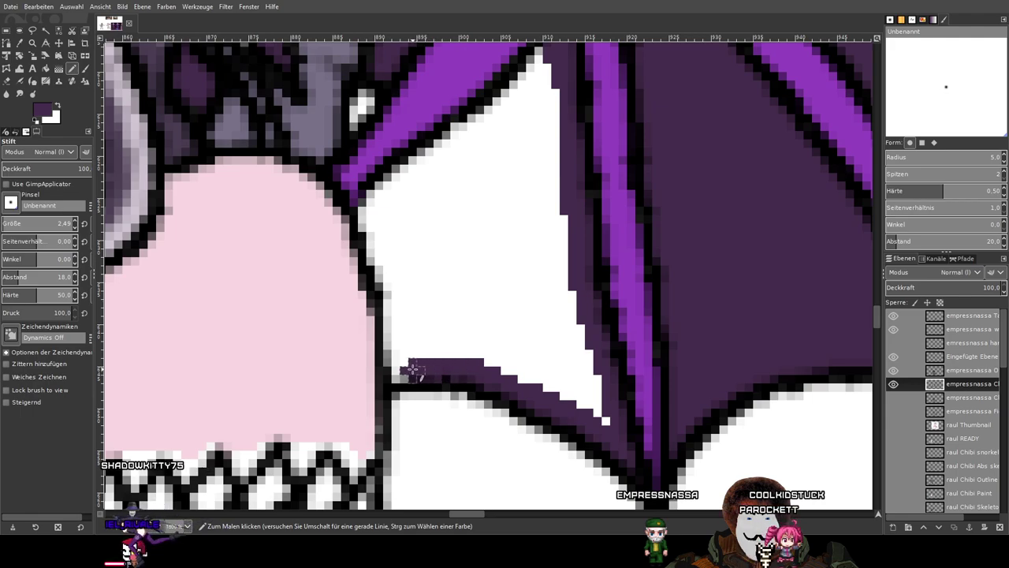
pyautogui.moveTo(394, 343); pyautogui.dragTo(391, 278)
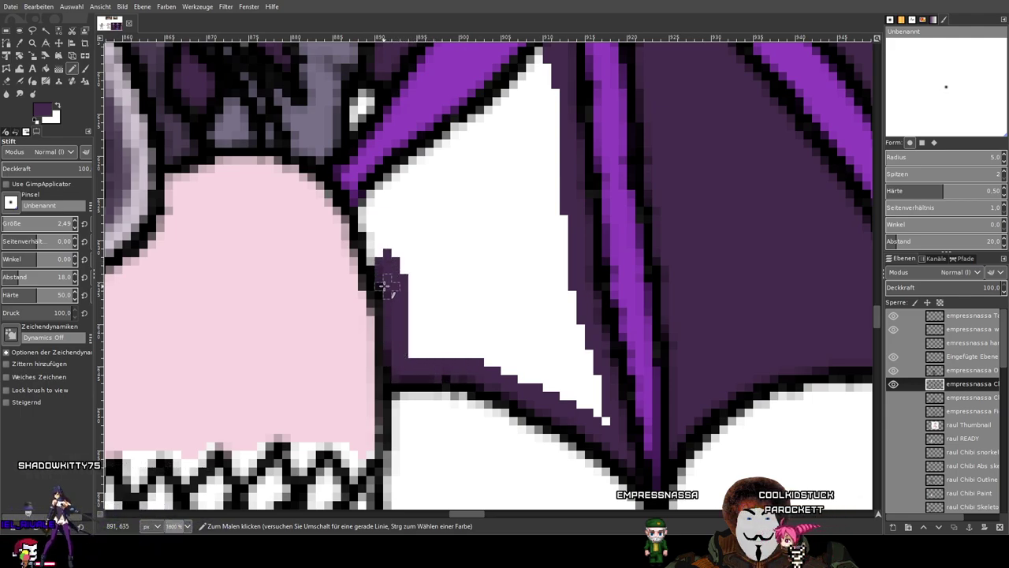
pyautogui.moveTo(371, 211)
pyautogui.mouseDown()
pyautogui.moveTo(387, 180)
pyautogui.moveTo(546, 76)
pyautogui.mouseUp()
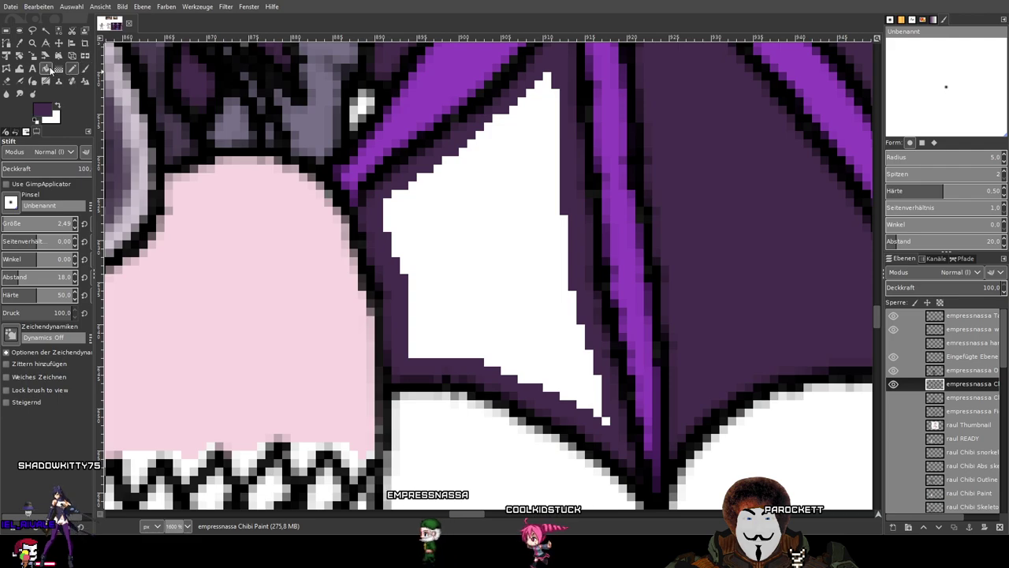
# Bucket-fill the remaining white wing area dark purple, then return to the Pencil.
pyautogui.click(46, 69)
pyautogui.click(484, 254)
pyautogui.keyDown('ctrl'); pyautogui.scroll(-1, 484, 255); pyautogui.keyUp('ctrl')
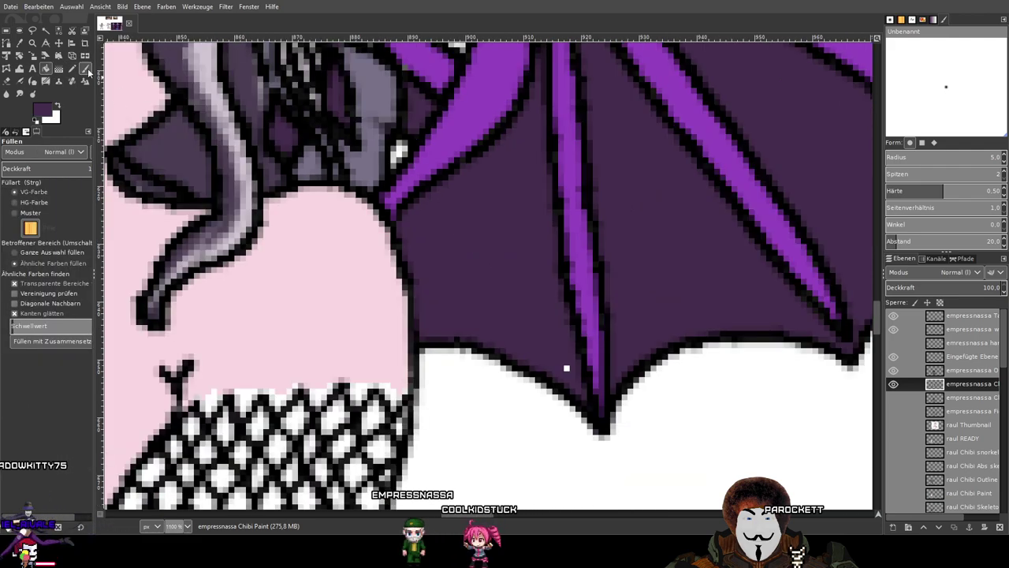
pyautogui.press('n')
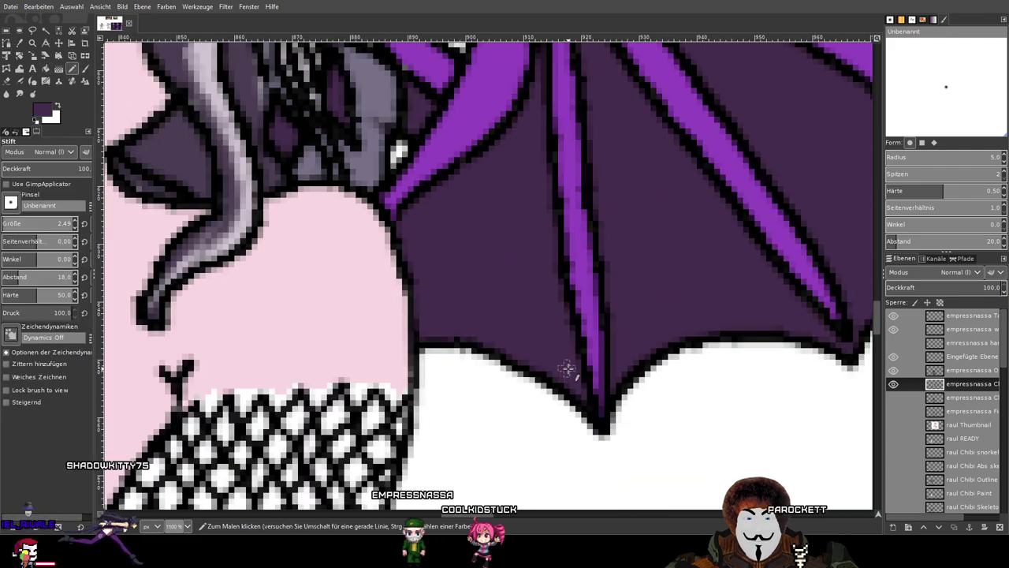
pyautogui.keyDown('ctrl'); pyautogui.scroll(-4, 568, 368); pyautogui.keyUp('ctrl')
pyautogui.keyDown('ctrl'); pyautogui.scroll(-4, 596, 405); pyautogui.keyUp('ctrl')
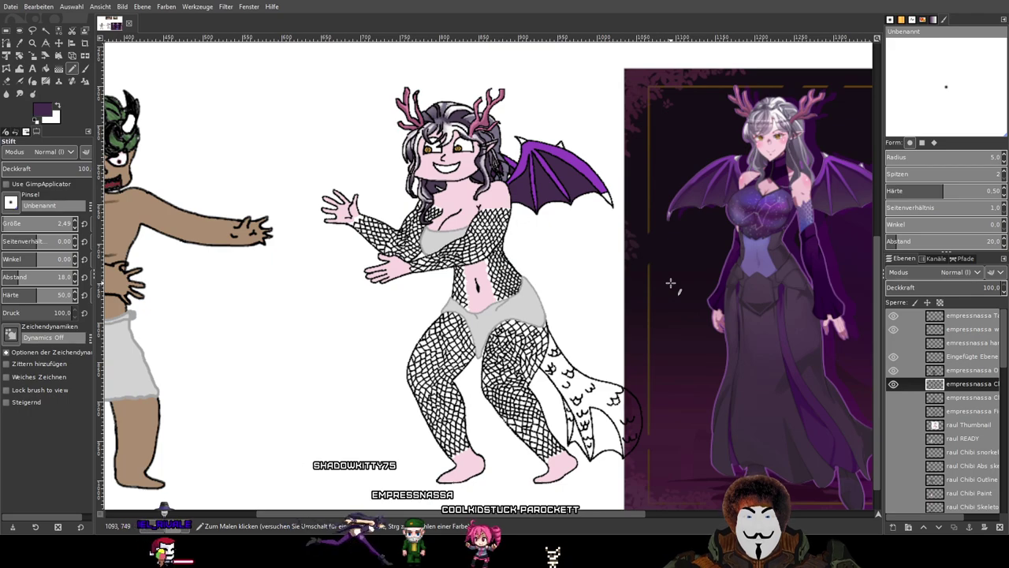
# Sample the dark blue of the reference character's dress as the paint colour.
pyautogui.moveTo(669, 334); pyautogui.dragTo(446, 250)
pyautogui.keyDown('ctrl'); pyautogui.scroll(2, 354, 307); pyautogui.keyUp('ctrl')
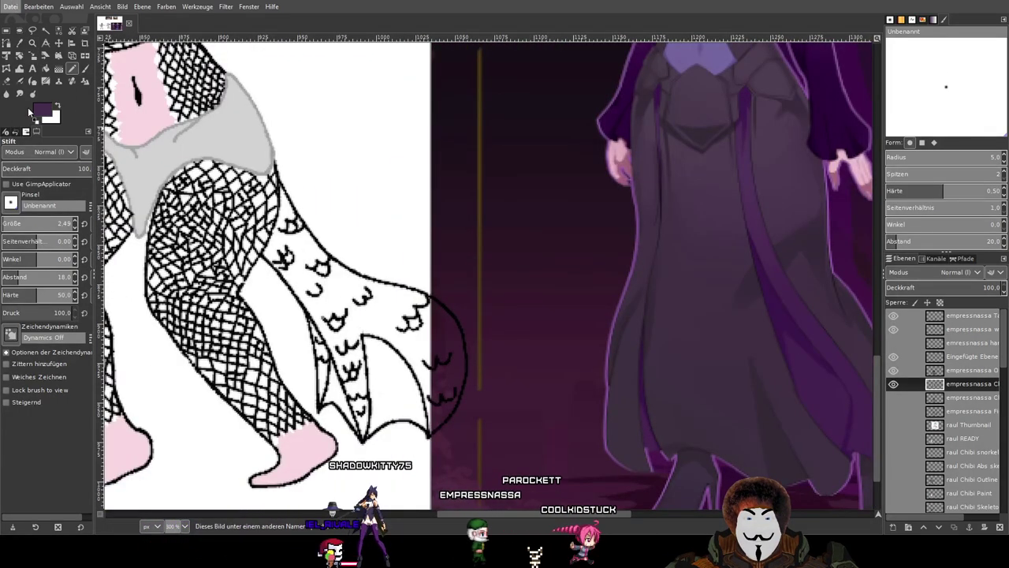
pyautogui.moveTo(633, 314); pyautogui.dragTo(54, 264)
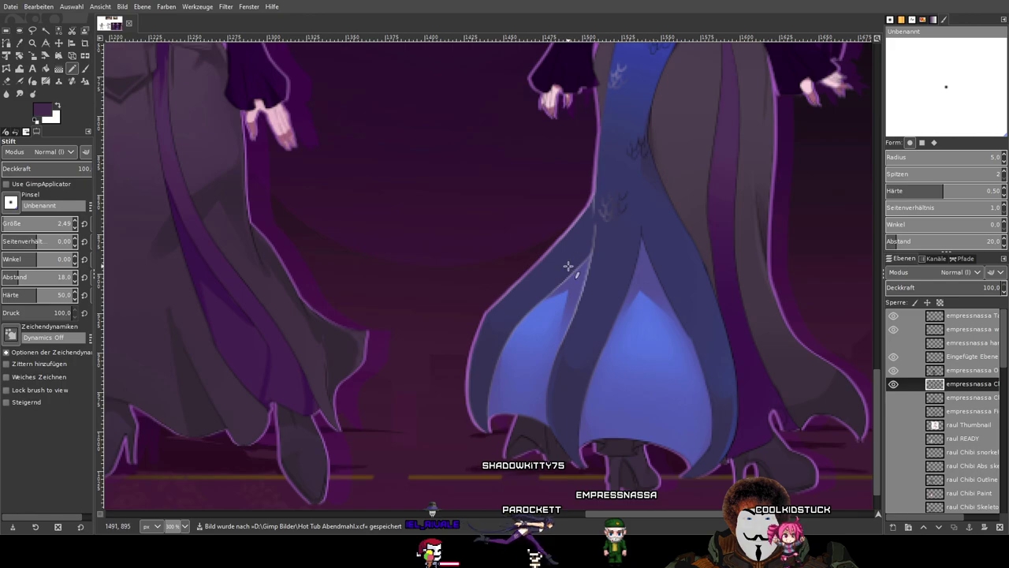
pyautogui.moveTo(608, 341); pyautogui.dragTo(470, 402)
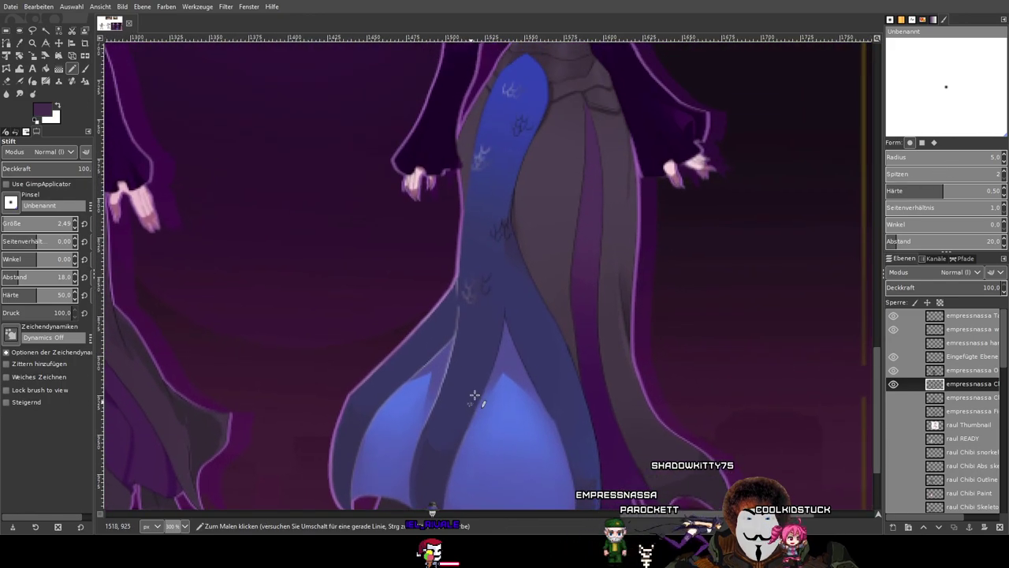
pyautogui.scroll(-10, 951, 396)
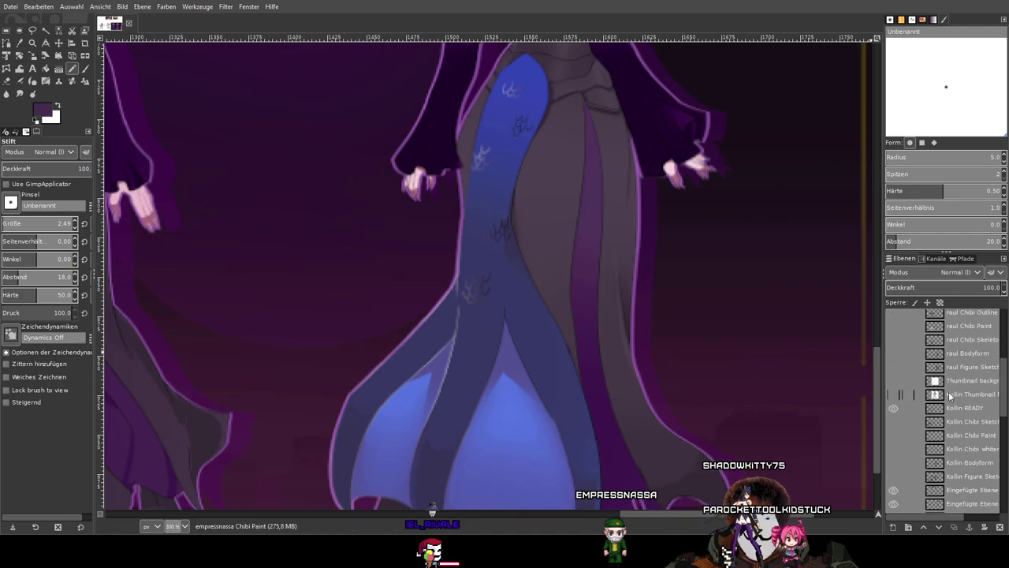
pyautogui.scroll(5, 948, 422)
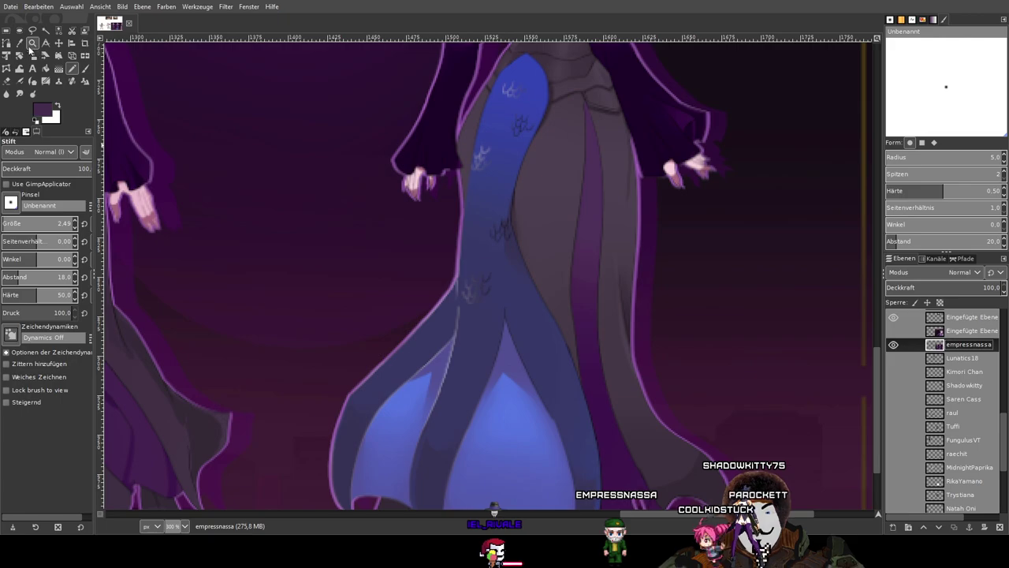
pyautogui.click(19, 43)
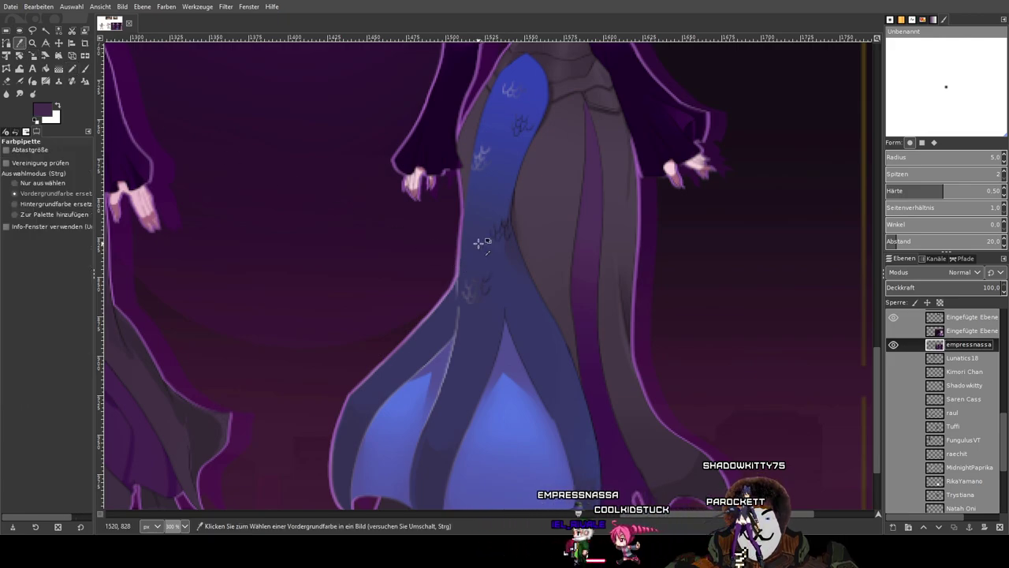
# Switch back to the Pencil and select the empressnassa Chibi Paint layer.
pyautogui.click(72, 69)
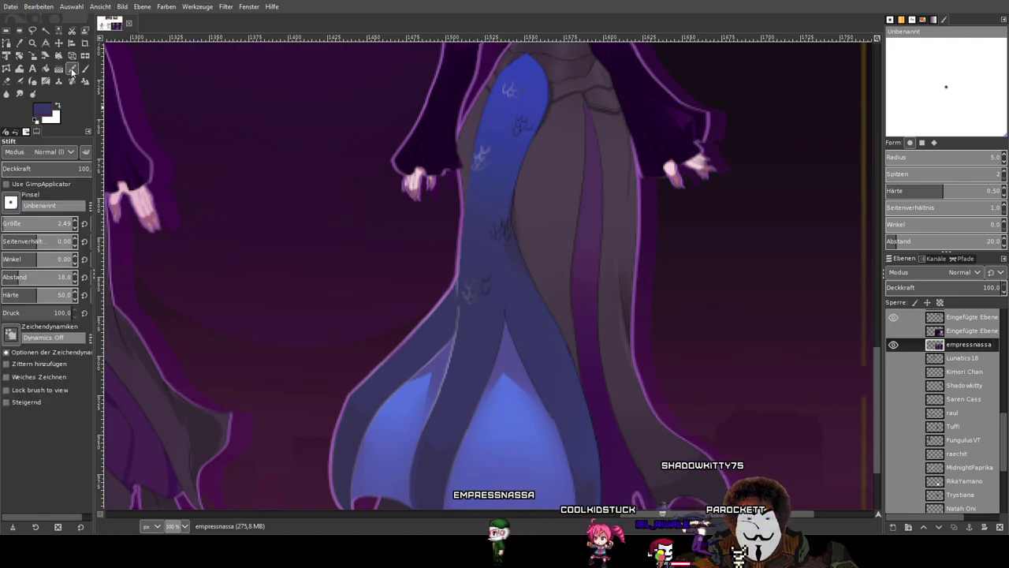
pyautogui.scroll(12, 952, 356)
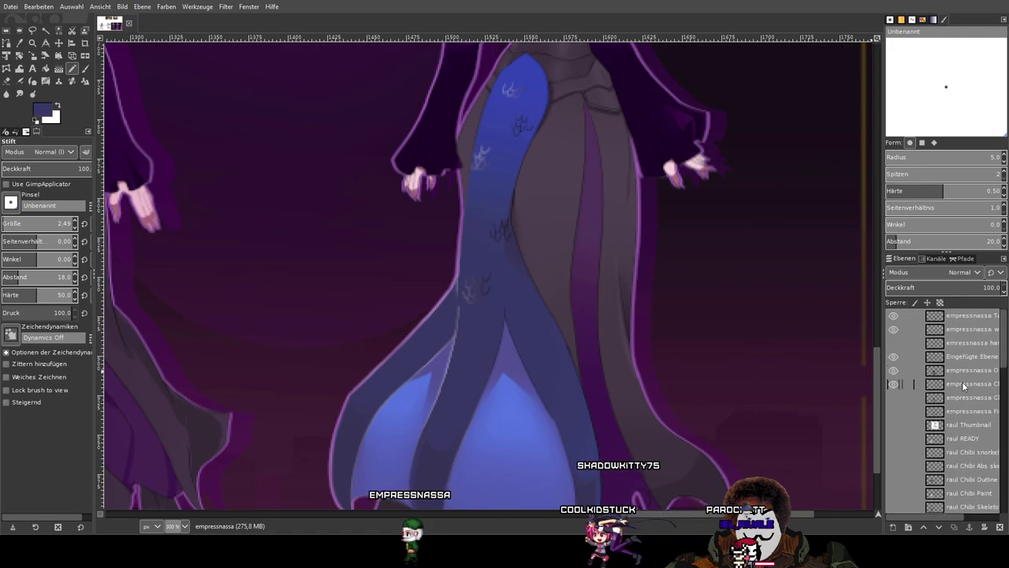
pyautogui.click(961, 387)
# Show the empressnassa Chibi Paint layer and compare the chibi's tail with the reference dress.
pyautogui.moveTo(380, 384); pyautogui.dragTo(999, 295)
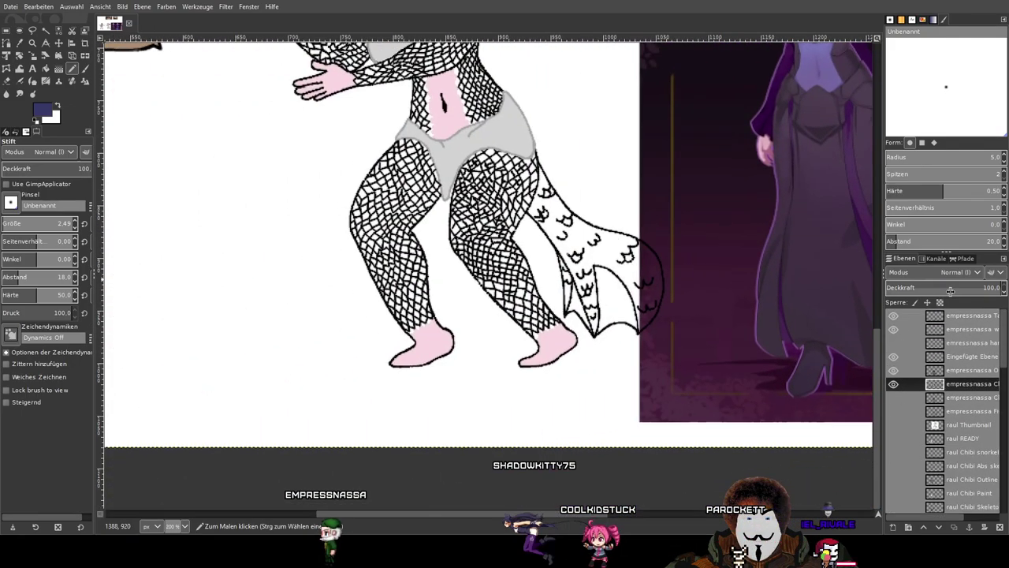
pyautogui.moveTo(842, 310); pyautogui.dragTo(793, 371)
pyautogui.scroll(2, 576, 312)
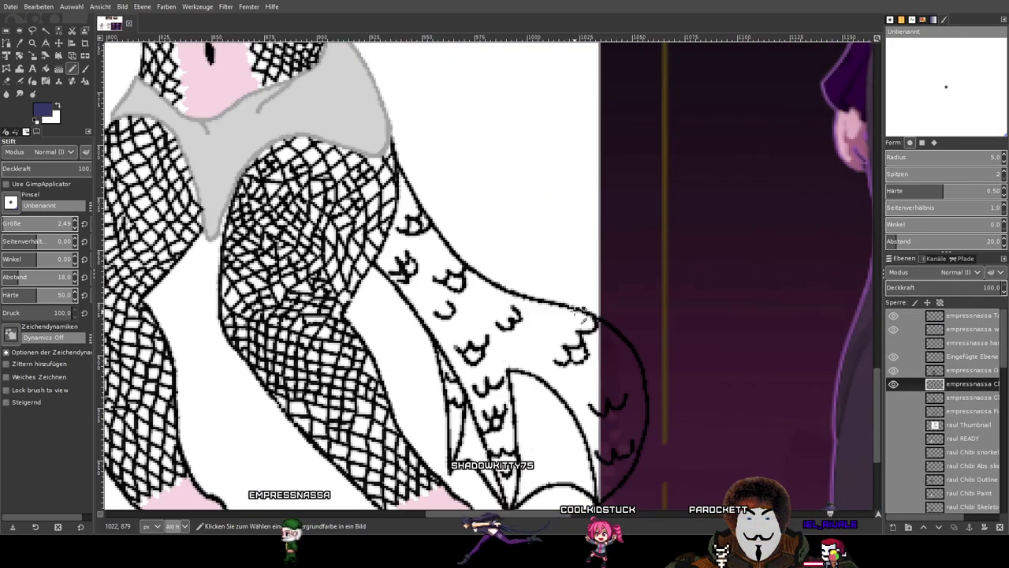
pyautogui.click(894, 385)
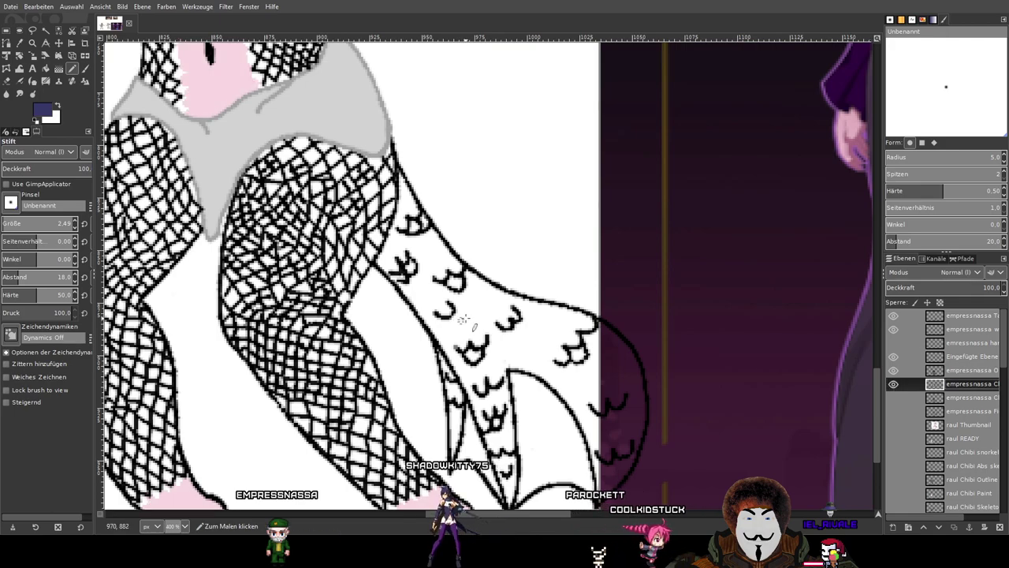
pyautogui.moveTo(628, 334); pyautogui.dragTo(686, 370)
pyautogui.scroll(3, 465, 260)
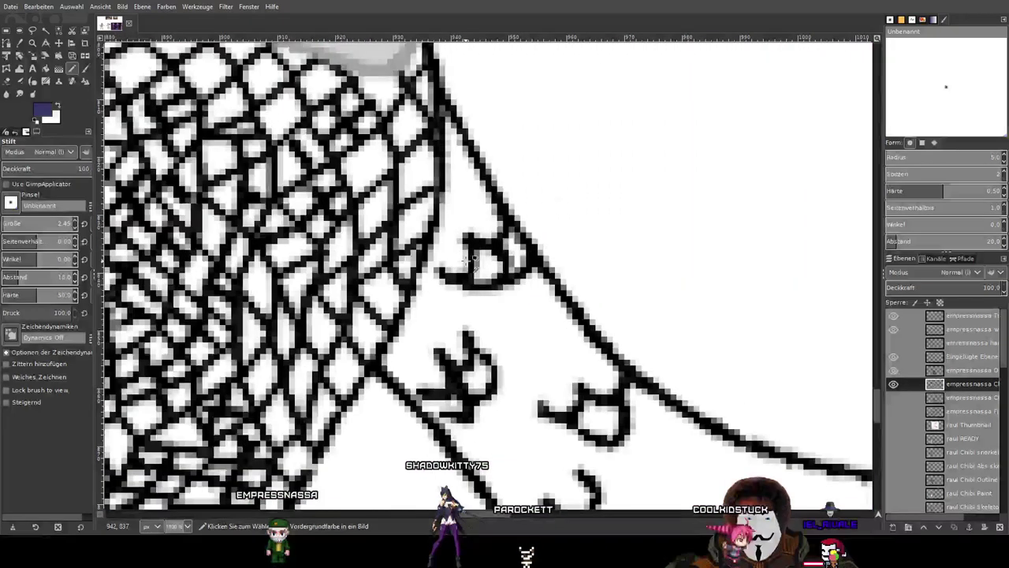
pyautogui.scroll(2, 450, 119)
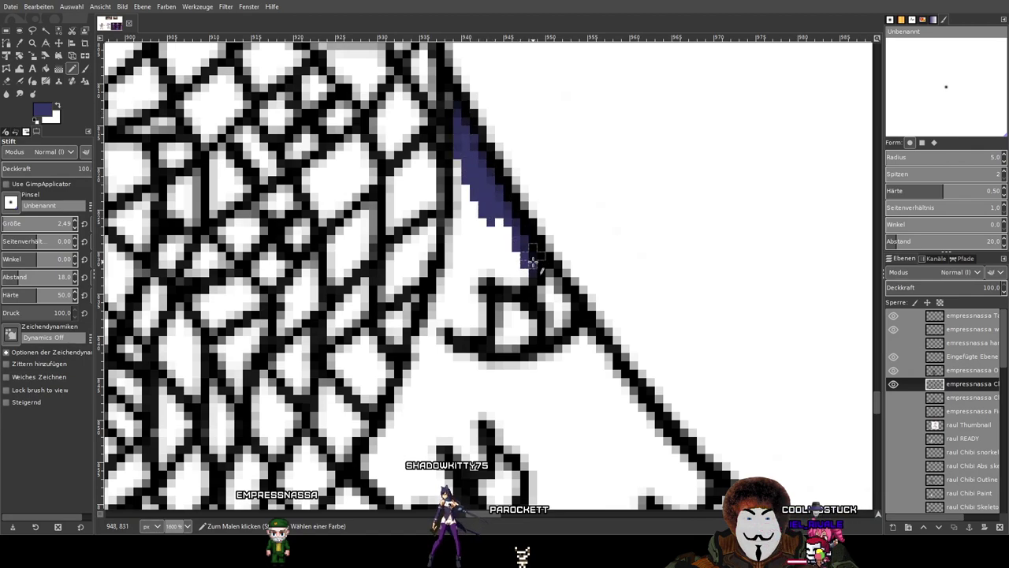
pyautogui.scroll(-7, 532, 260)
pyautogui.hscroll(12, 583, 266)
pyautogui.moveTo(648, 217); pyautogui.dragTo(694, 234)
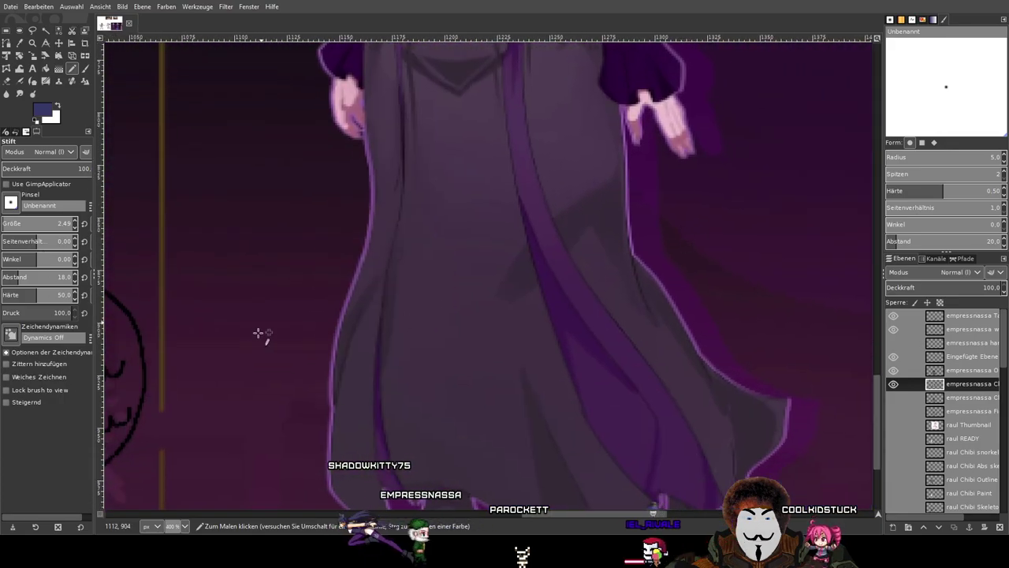
pyautogui.hscroll(-10, 286, 329)
pyautogui.scroll(2, 432, 200)
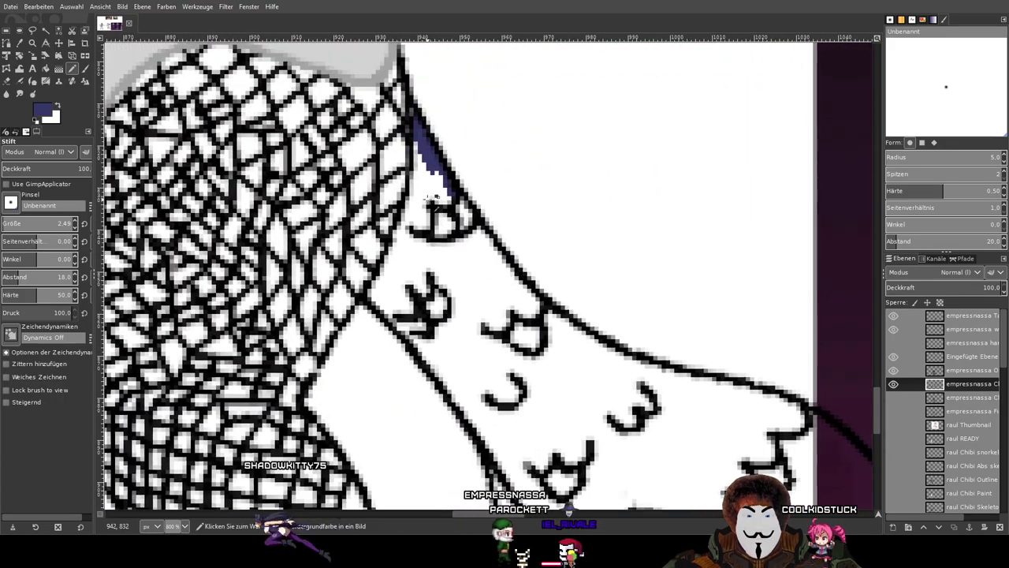
pyautogui.scroll(1, 432, 200)
# Shade navy along the tail's outline, toggling the Chibi Paint layer to check strokes.
pyautogui.moveTo(436, 167)
pyautogui.mouseDown()
pyautogui.moveTo(585, 355)
pyautogui.moveTo(509, 273)
pyautogui.mouseUp()
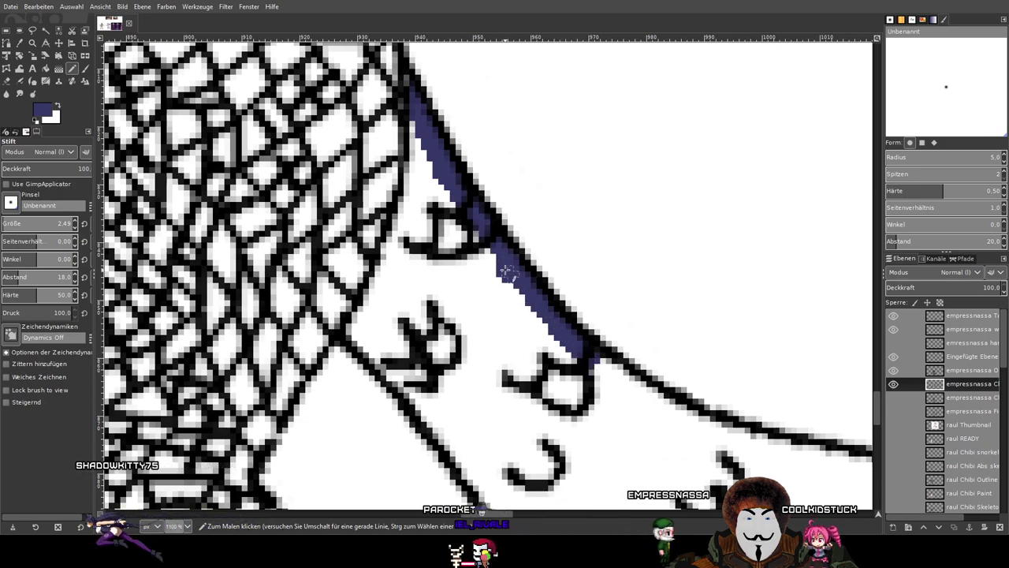
pyautogui.moveTo(603, 363); pyautogui.dragTo(197, 160)
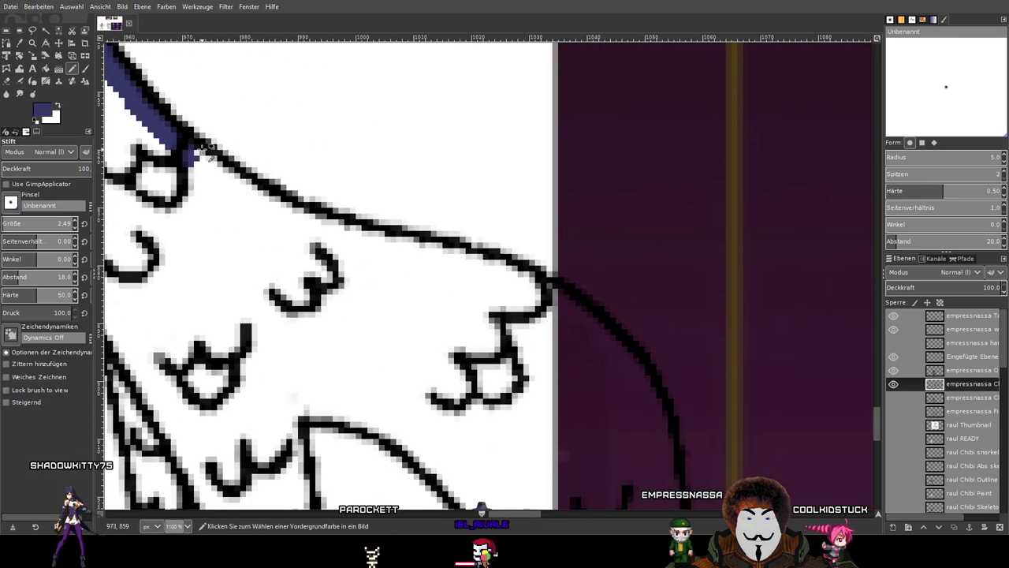
pyautogui.scroll(1, 202, 146)
pyautogui.moveTo(369, 255); pyautogui.dragTo(599, 309)
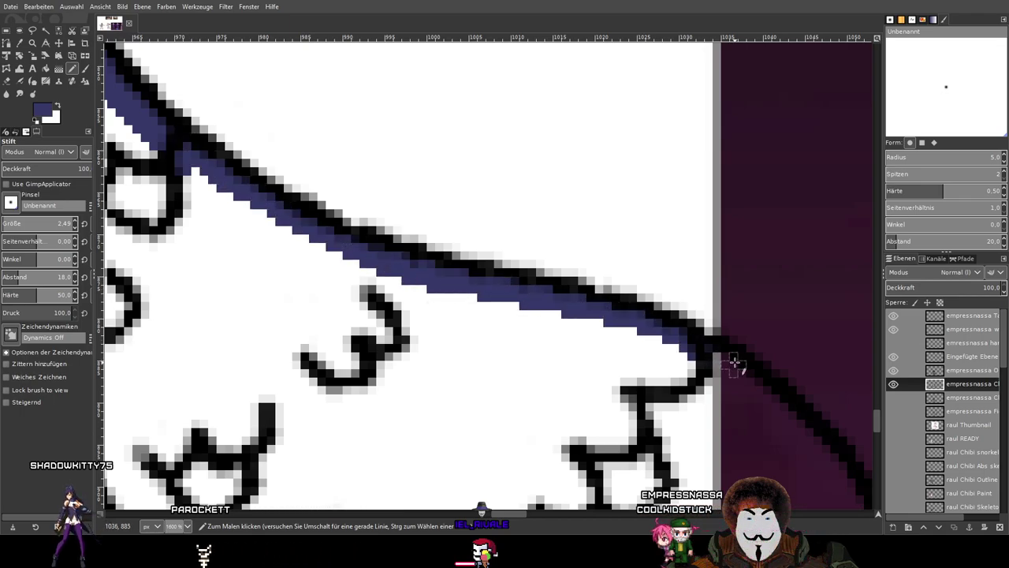
pyautogui.moveTo(733, 360); pyautogui.dragTo(386, 117)
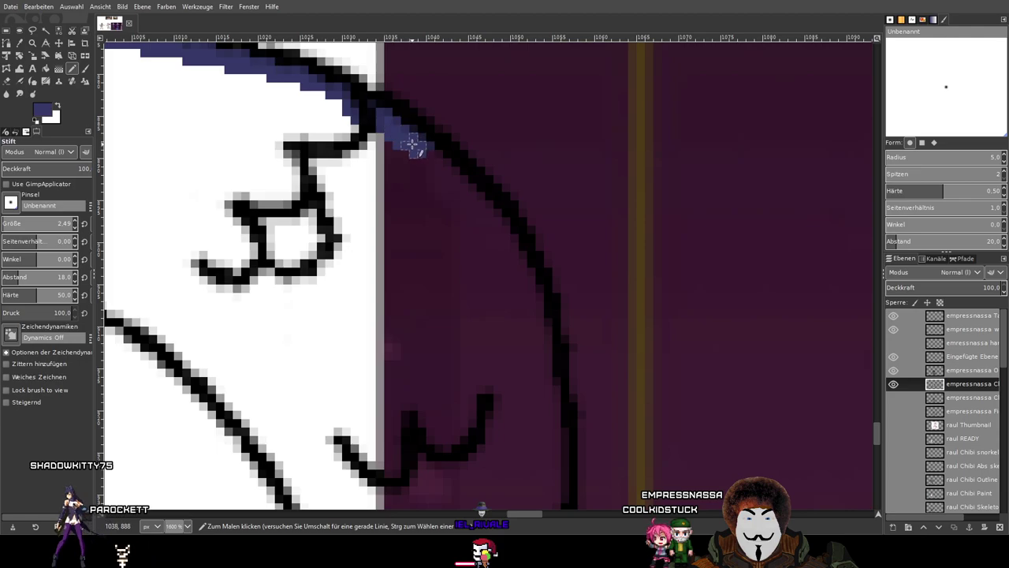
pyautogui.click(895, 385)
pyautogui.click(895, 386)
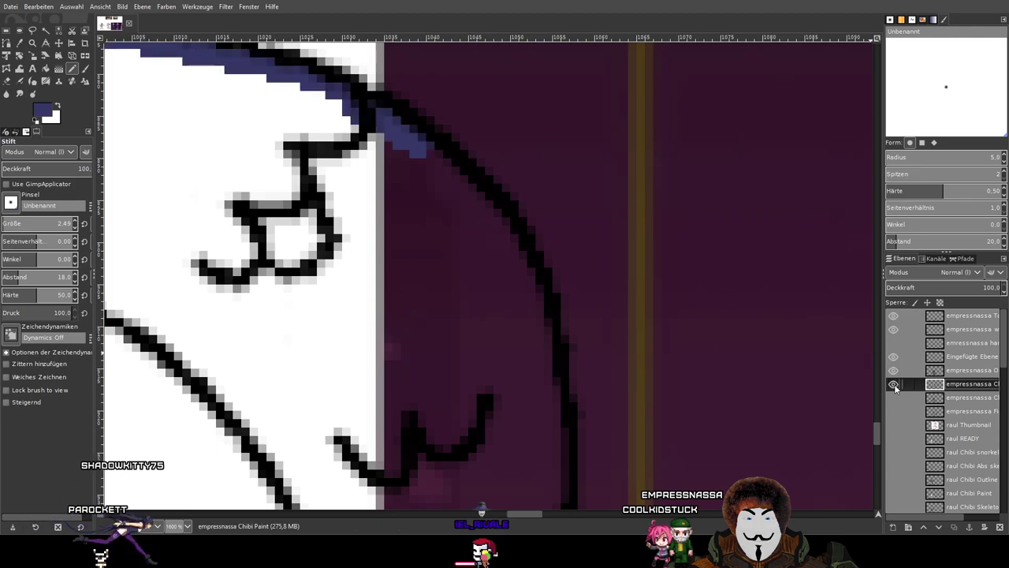
pyautogui.scroll(-4, 550, 299)
pyautogui.click(895, 386)
pyautogui.click(894, 386)
pyautogui.scroll(3, 435, 231)
# Extend the navy band down the tail's black outline toward the tail tip.
pyautogui.moveTo(687, 327); pyautogui.dragTo(446, 190)
pyautogui.scroll(3, 426, 178)
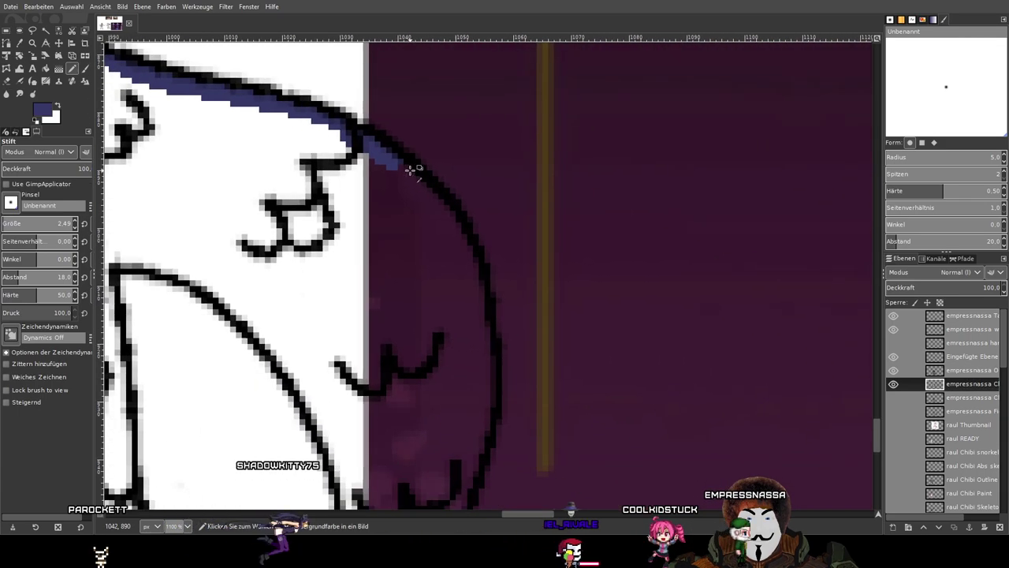
pyautogui.moveTo(359, 154)
pyautogui.mouseDown()
pyautogui.moveTo(464, 233)
pyautogui.moveTo(533, 341)
pyautogui.moveTo(545, 402)
pyautogui.mouseUp()
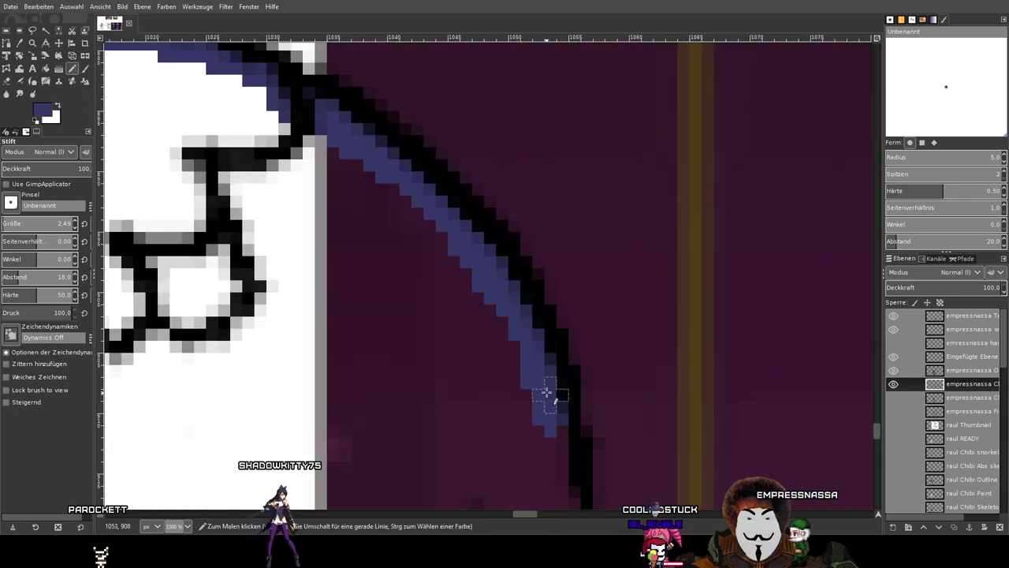
pyautogui.scroll(-3, 523, 83)
pyautogui.moveTo(523, 84)
pyautogui.mouseDown()
pyautogui.moveTo(554, 382)
pyautogui.moveTo(563, 306)
pyautogui.moveTo(556, 253)
pyautogui.moveTo(558, 438)
pyautogui.mouseUp()
pyautogui.moveTo(556, 342); pyautogui.dragTo(617, 121)
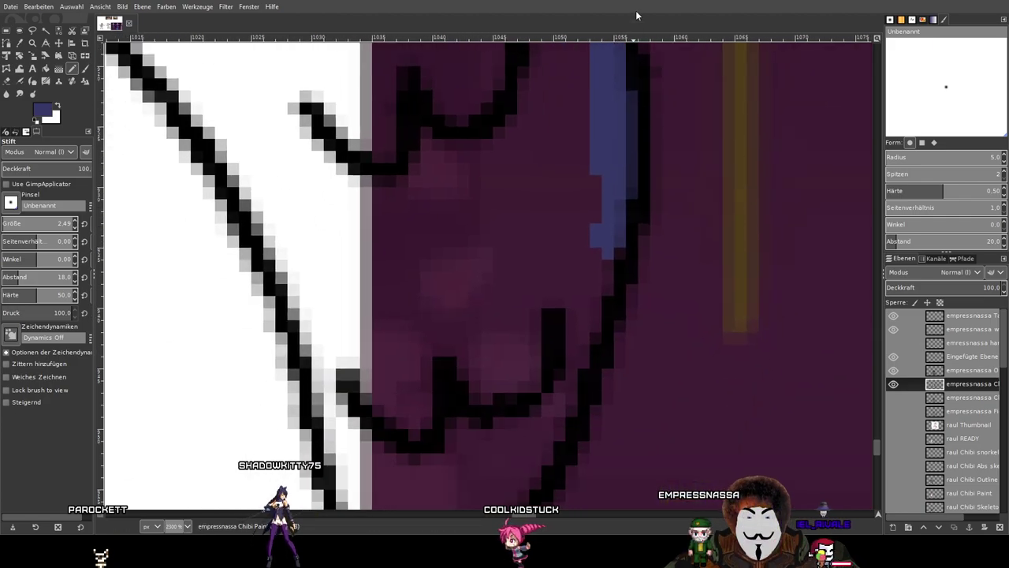
pyautogui.moveTo(610, 254); pyautogui.dragTo(578, 359)
pyautogui.moveTo(538, 462); pyautogui.dragTo(536, 471)
pyautogui.moveTo(556, 399); pyautogui.dragTo(710, 157)
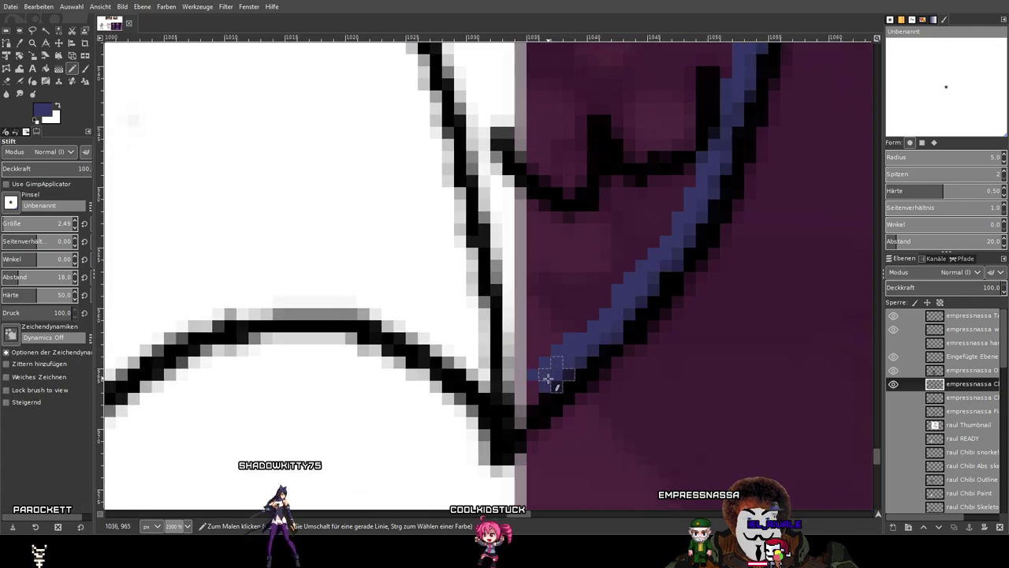
pyautogui.scroll(-6, 532, 343)
pyautogui.moveTo(551, 340); pyautogui.dragTo(512, 336)
pyautogui.scroll(5, 515, 336)
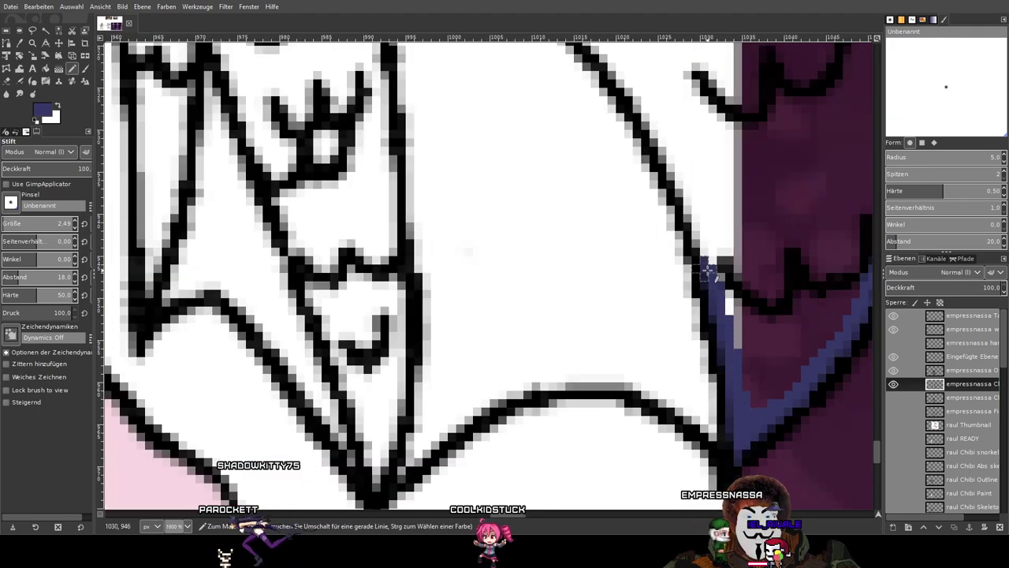
# Paint navy leftward along the tail's black line, touching up near its start.
pyautogui.scroll(2, 694, 211)
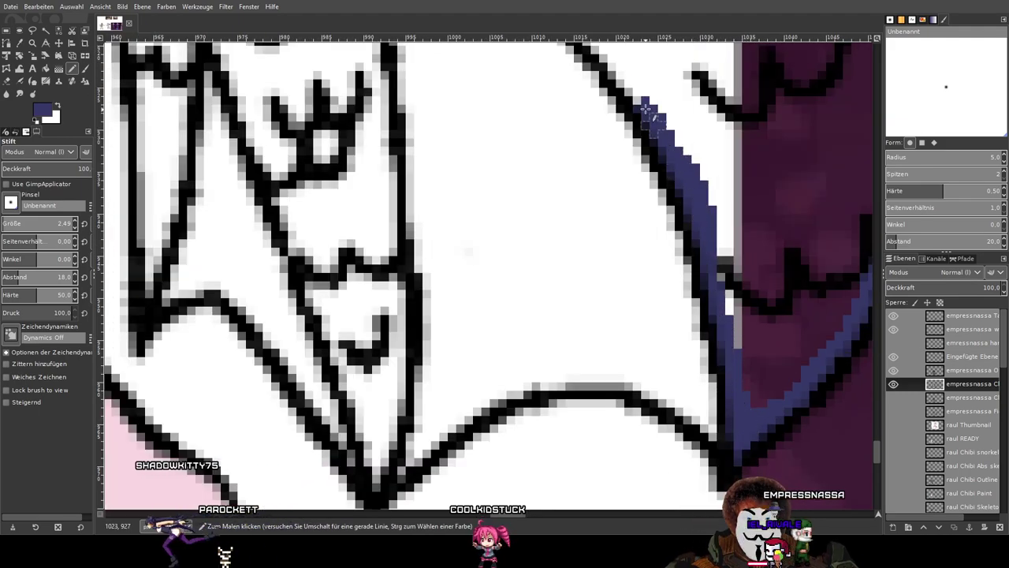
pyautogui.scroll(3, 694, 335)
pyautogui.hscroll(-2, 693, 335)
pyautogui.scroll(-6, 696, 334)
pyautogui.moveTo(768, 219); pyautogui.dragTo(715, 238)
pyautogui.scroll(5, 566, 268)
pyautogui.moveTo(731, 377); pyautogui.dragTo(419, 143)
pyautogui.moveTo(715, 457); pyautogui.dragTo(618, 333)
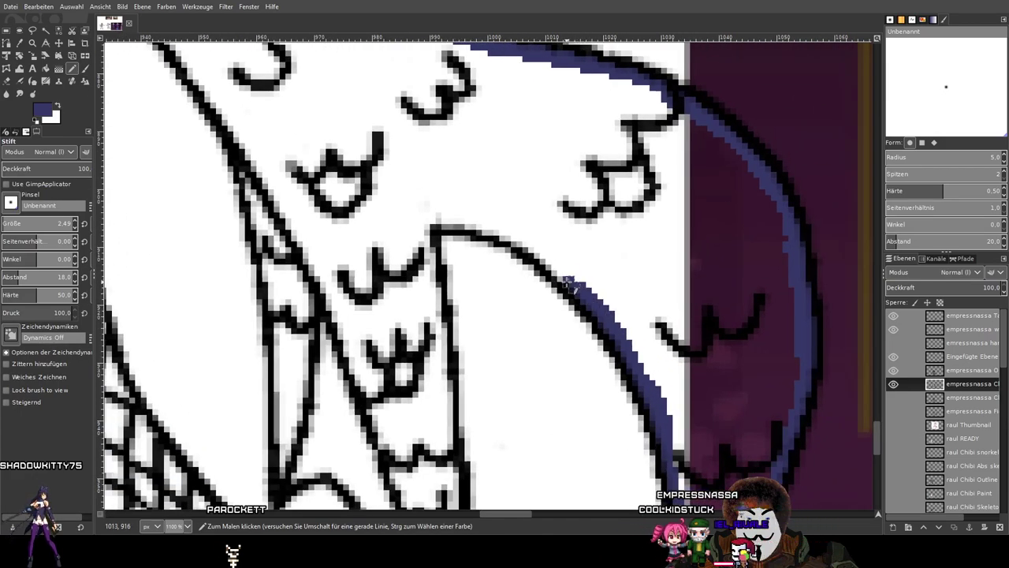
pyautogui.scroll(3, 513, 230)
pyautogui.moveTo(512, 248)
pyautogui.mouseDown()
pyautogui.moveTo(426, 213)
pyautogui.moveTo(304, 203)
pyautogui.mouseUp()
pyautogui.scroll(-3, 305, 202)
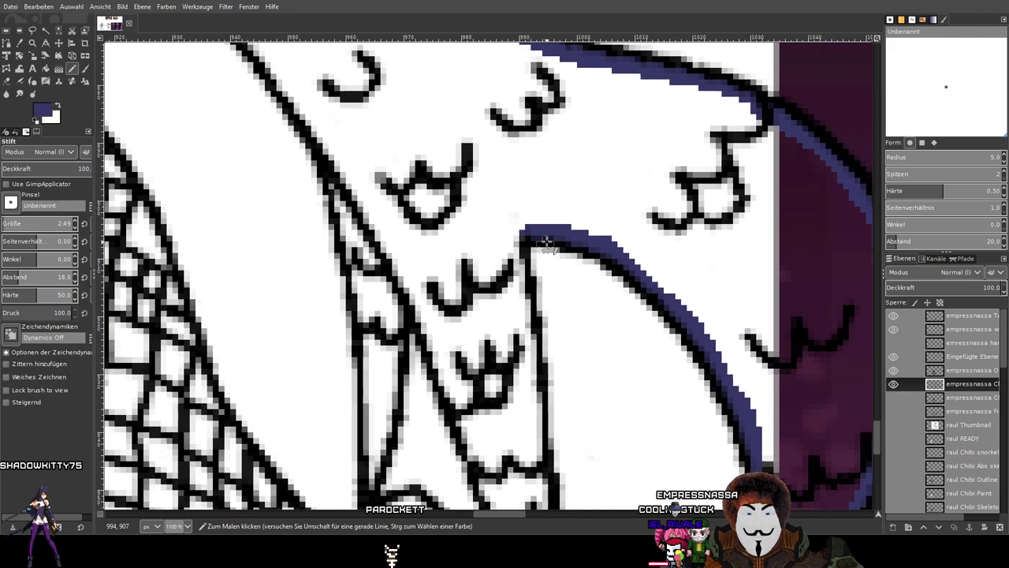
pyautogui.scroll(3, 545, 242)
pyautogui.moveTo(536, 264)
pyautogui.mouseDown()
pyautogui.moveTo(568, 250)
pyautogui.moveTo(550, 213)
pyautogui.moveTo(553, 291)
pyautogui.mouseUp()
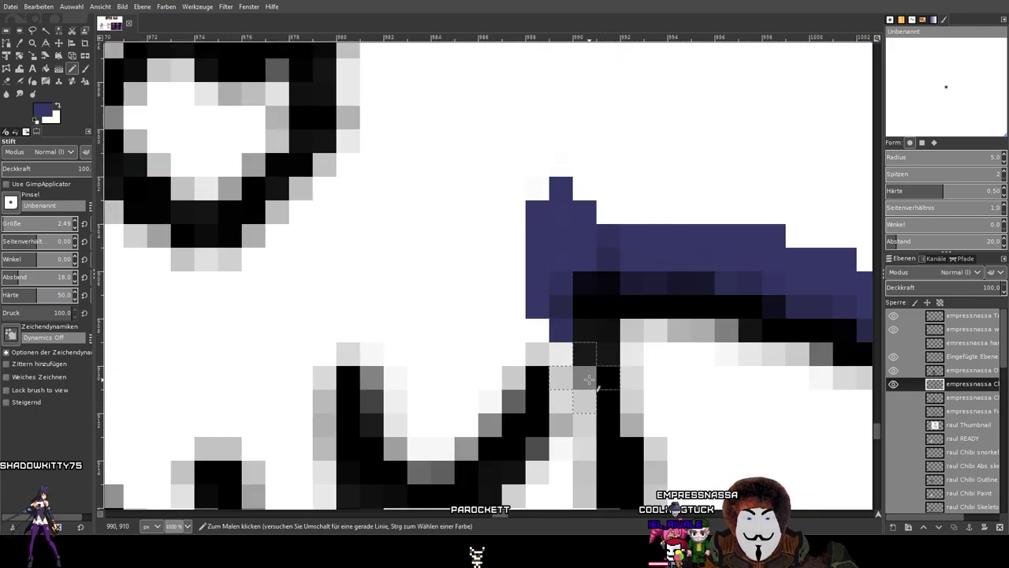
# Paint navy down along the tail's vertical black line.
pyautogui.moveTo(588, 378); pyautogui.dragTo(533, 148)
pyautogui.scroll(-2, 486, 118)
pyautogui.moveTo(509, 202); pyautogui.dragTo(533, 461)
pyautogui.scroll(-3, 592, 335)
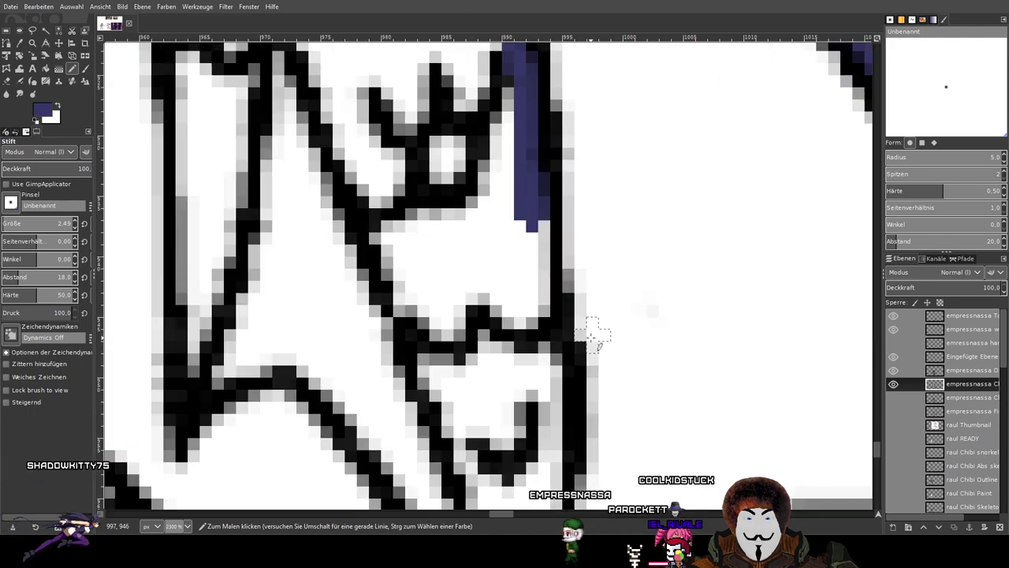
pyautogui.moveTo(524, 229); pyautogui.dragTo(550, 425)
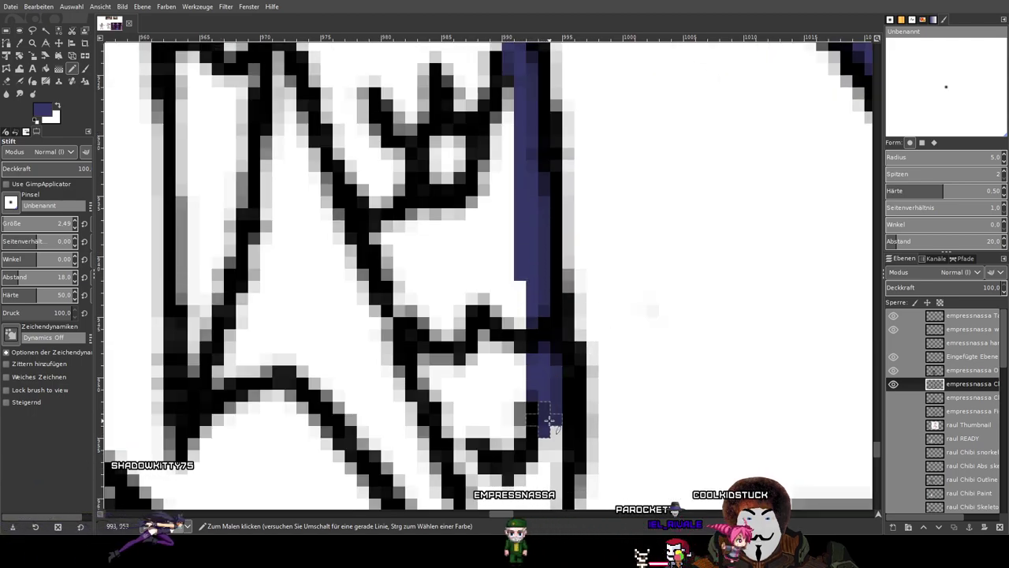
pyautogui.scroll(-3, 550, 425)
pyautogui.moveTo(543, 183); pyautogui.dragTo(544, 269)
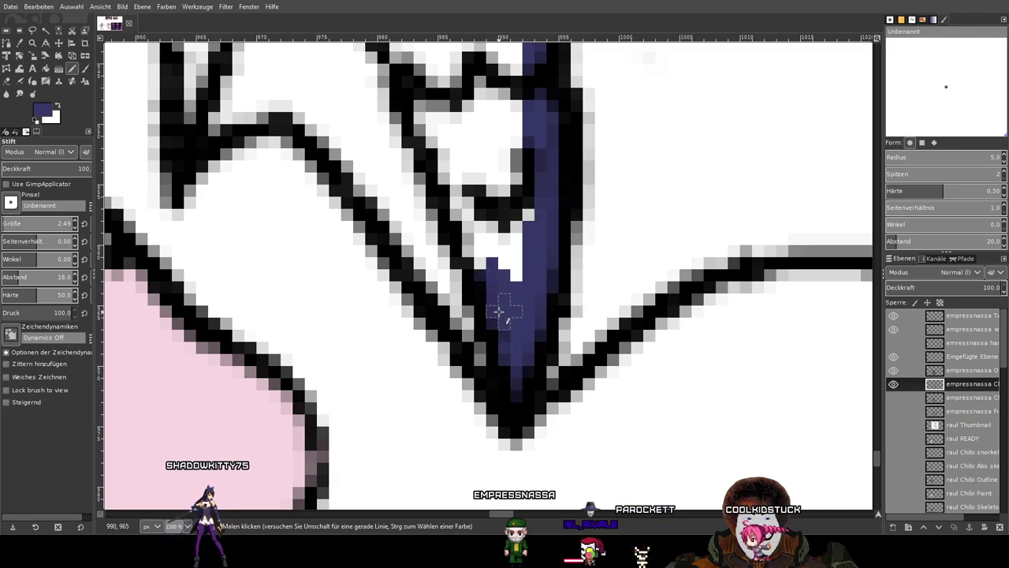
# Continue the navy stroke up-left along the next part of the tail outline.
pyautogui.moveTo(442, 106)
pyautogui.mouseDown()
pyautogui.moveTo(515, 261)
pyautogui.moveTo(533, 350)
pyautogui.mouseUp()
pyautogui.moveTo(453, 212)
pyautogui.mouseDown()
pyautogui.moveTo(427, 94)
pyautogui.moveTo(543, 374)
pyautogui.moveTo(491, 292)
pyautogui.moveTo(423, 147)
pyautogui.mouseUp()
pyautogui.moveTo(463, 192); pyautogui.dragTo(564, 416)
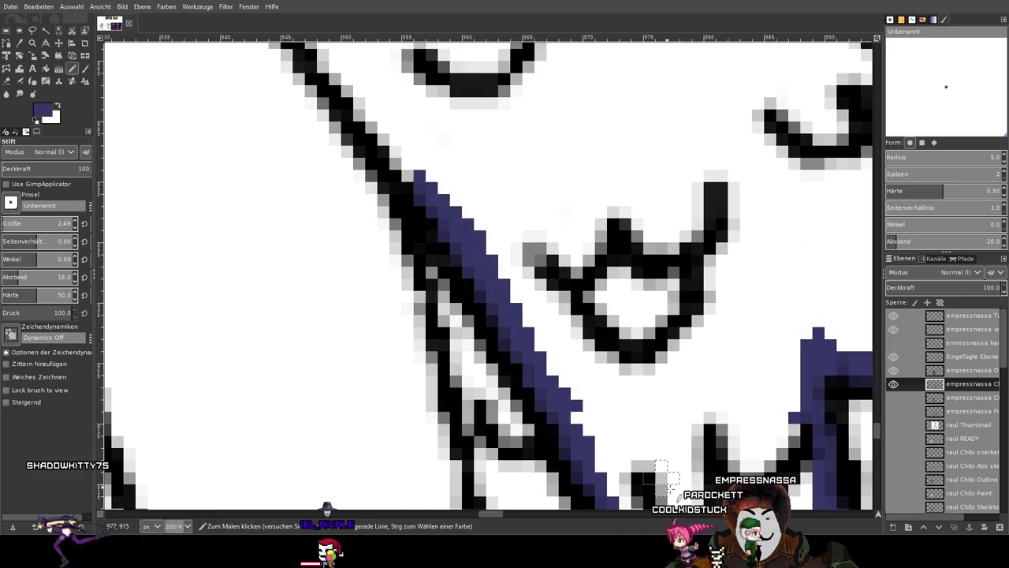
pyautogui.scroll(-6, 589, 392)
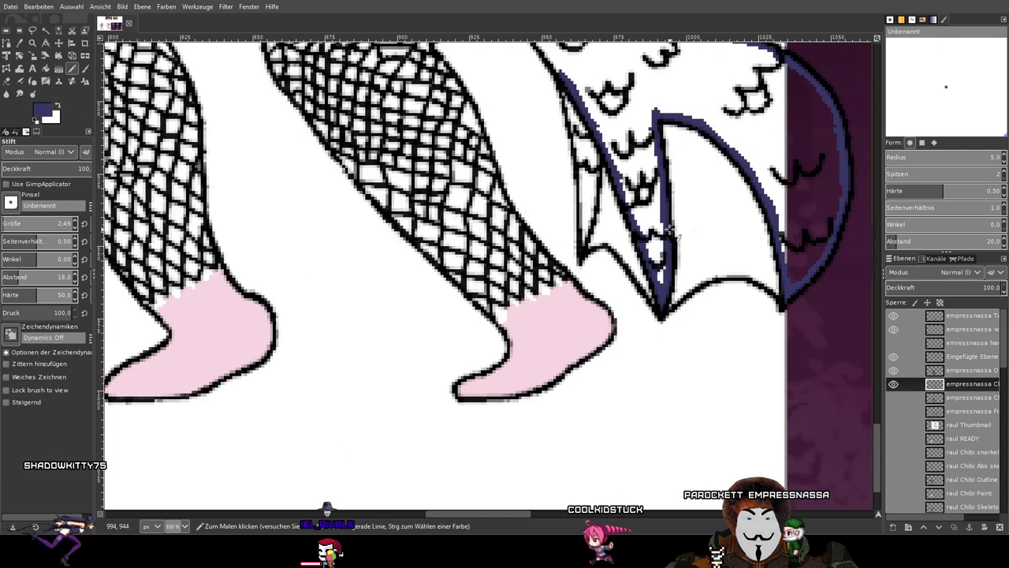
pyautogui.scroll(-4, 670, 230)
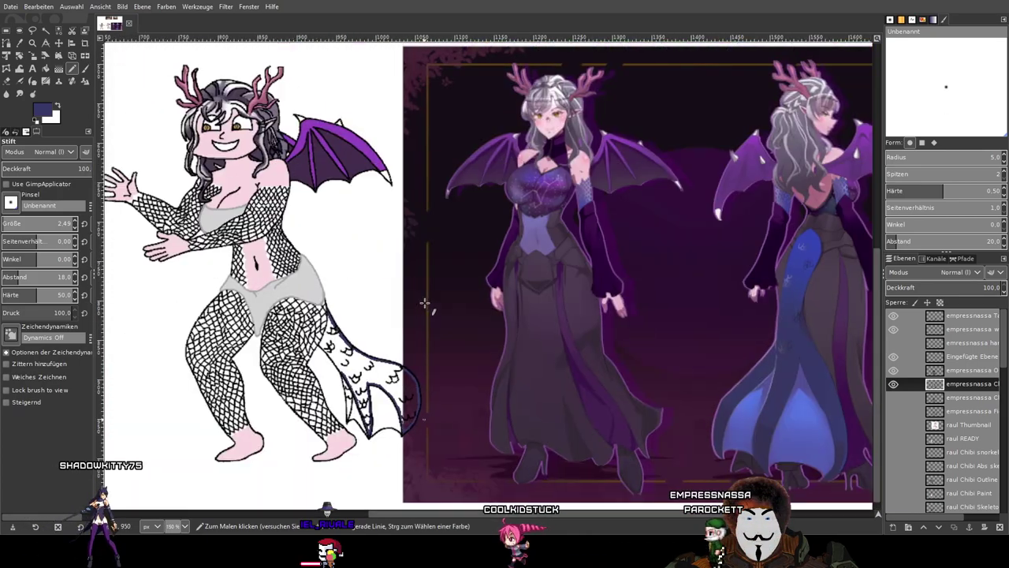
pyautogui.scroll(8, 397, 451)
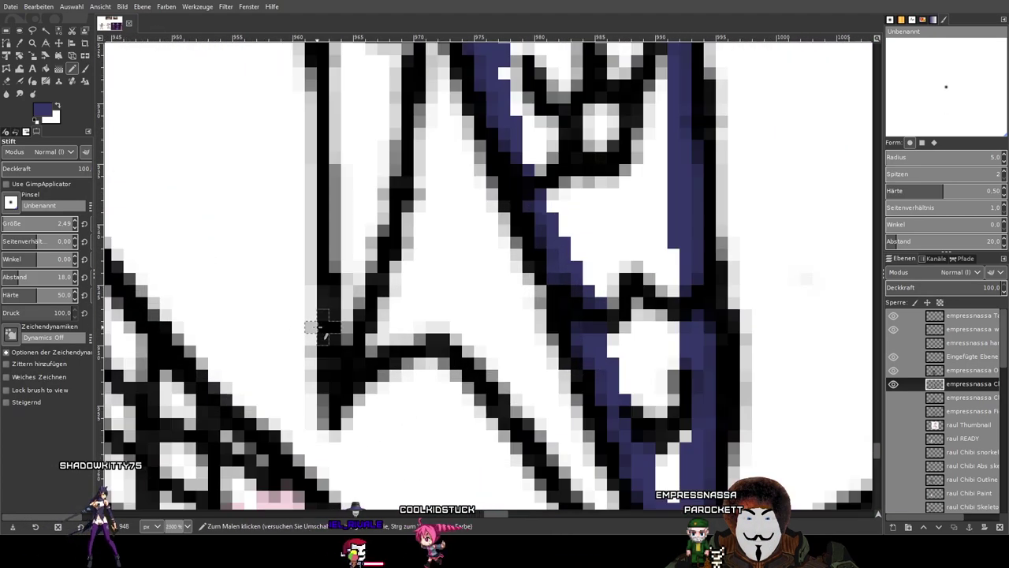
# Line the fin's left outline in navy and fill its white gaps.
pyautogui.moveTo(342, 347)
pyautogui.mouseDown()
pyautogui.moveTo(347, 255)
pyautogui.moveTo(365, 199)
pyautogui.moveTo(350, 317)
pyautogui.moveTo(380, 113)
pyautogui.moveTo(404, 142)
pyautogui.moveTo(382, 158)
pyautogui.moveTo(347, 119)
pyautogui.moveTo(358, 204)
pyautogui.mouseUp()
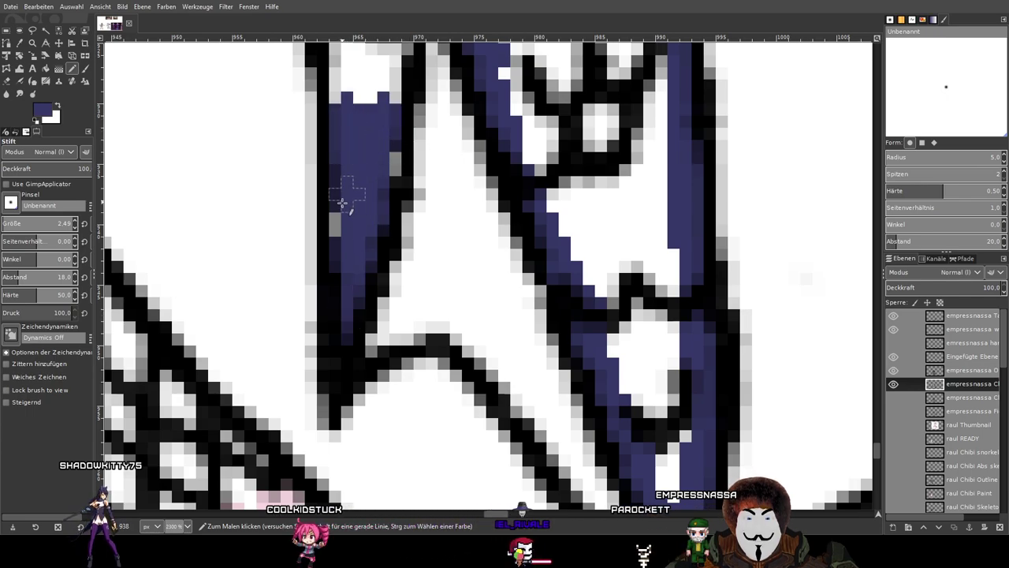
pyautogui.moveTo(383, 79); pyautogui.dragTo(419, 359)
pyautogui.moveTo(422, 394)
pyautogui.mouseDown()
pyautogui.moveTo(437, 223)
pyautogui.moveTo(393, 393)
pyautogui.moveTo(349, 140)
pyautogui.mouseUp()
pyautogui.moveTo(400, 266)
pyautogui.mouseDown()
pyautogui.moveTo(400, 198)
pyautogui.moveTo(424, 227)
pyautogui.mouseUp()
pyautogui.moveTo(384, 166)
pyautogui.mouseDown()
pyautogui.moveTo(429, 354)
pyautogui.moveTo(434, 328)
pyautogui.moveTo(349, 139)
pyautogui.moveTo(370, 260)
pyautogui.moveTo(398, 340)
pyautogui.moveTo(443, 333)
pyautogui.mouseUp()
pyautogui.scroll(-2, 414, 279)
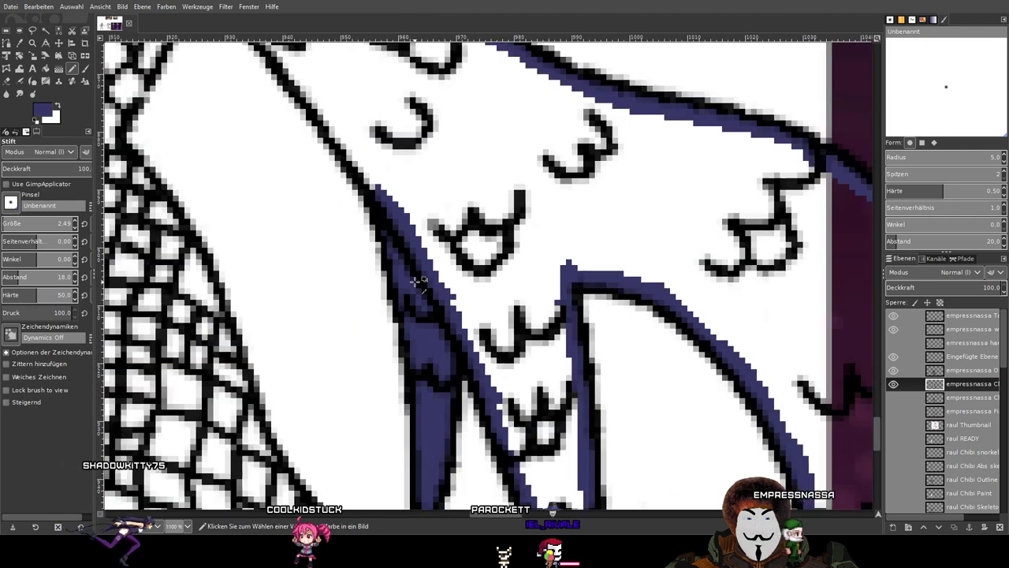
pyautogui.scroll(-3, 414, 280)
pyautogui.scroll(5, 428, 338)
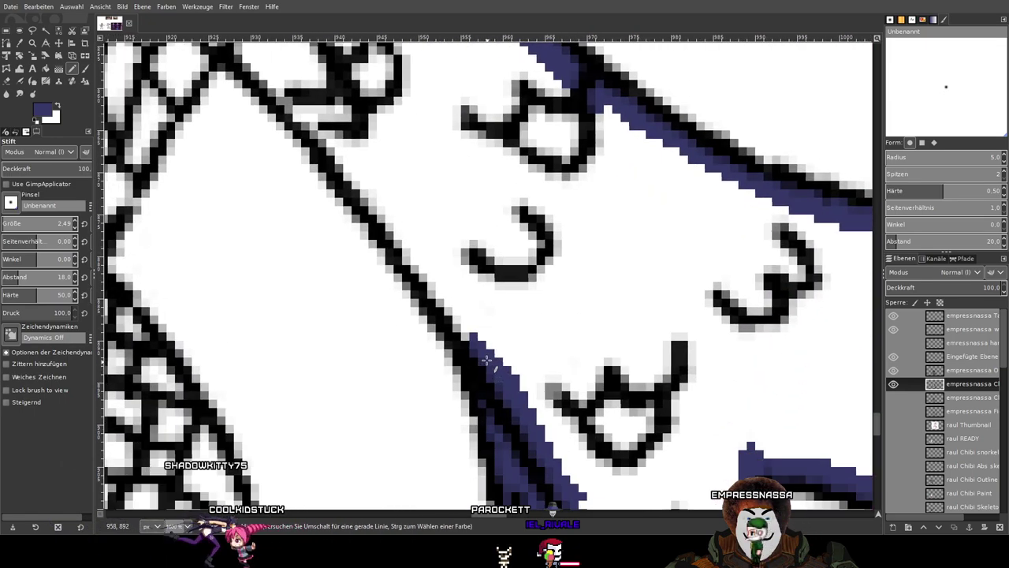
# Paint a navy band up the fin's diagonal outline.
pyautogui.moveTo(465, 327)
pyautogui.mouseDown()
pyautogui.moveTo(331, 128)
pyautogui.moveTo(346, 168)
pyautogui.moveTo(301, 111)
pyautogui.mouseUp()
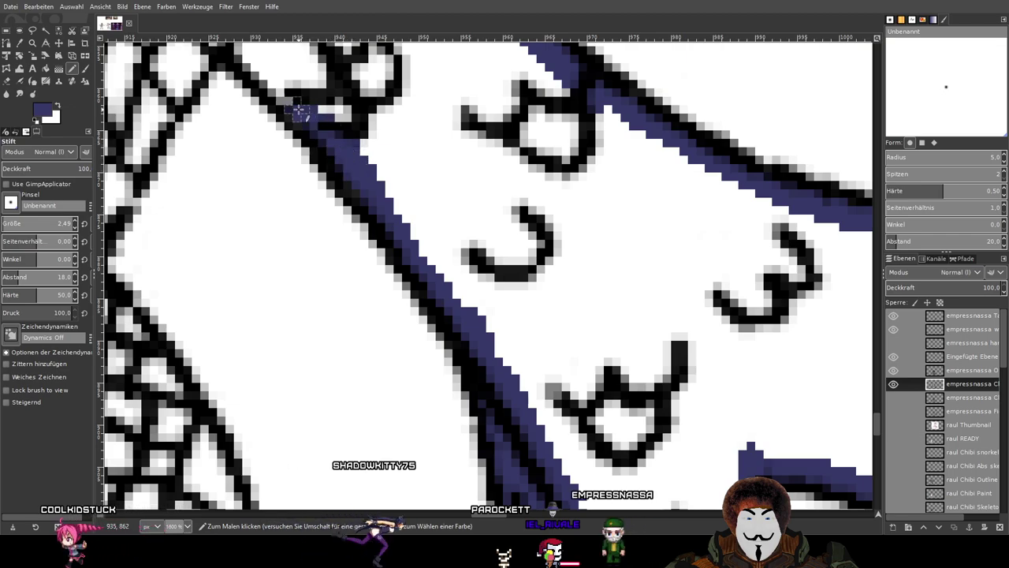
pyautogui.scroll(-2, 266, 75)
pyautogui.scroll(3, 395, 268)
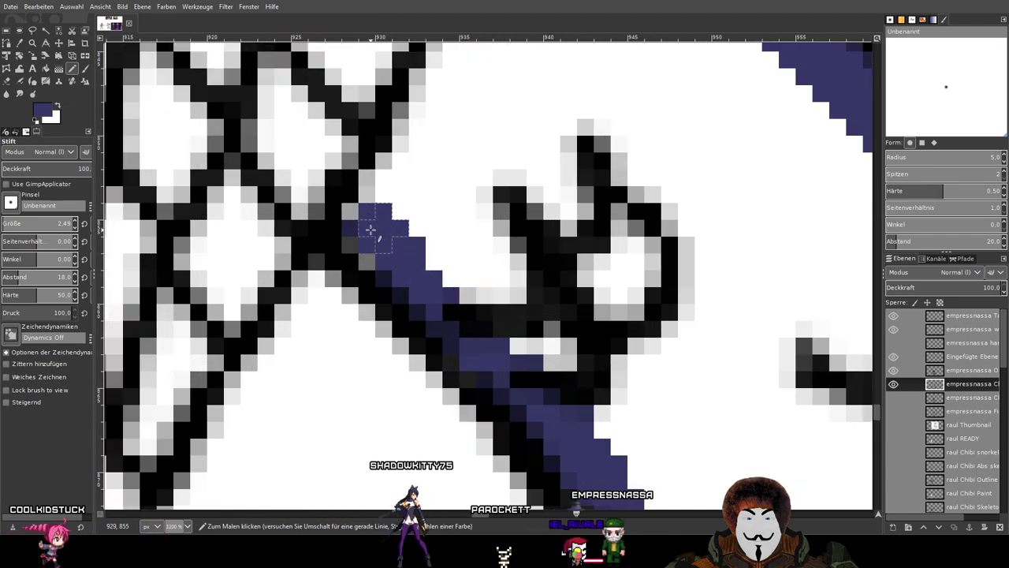
pyautogui.moveTo(368, 194)
pyautogui.mouseDown()
pyautogui.moveTo(437, 82)
pyautogui.moveTo(441, 120)
pyautogui.moveTo(363, 410)
pyautogui.moveTo(358, 383)
pyautogui.moveTo(450, 128)
pyautogui.mouseUp()
pyautogui.scroll(1, 456, 186)
pyautogui.scroll(4, 456, 186)
pyautogui.hscroll(1, 456, 186)
pyautogui.moveTo(443, 288); pyautogui.dragTo(450, 223)
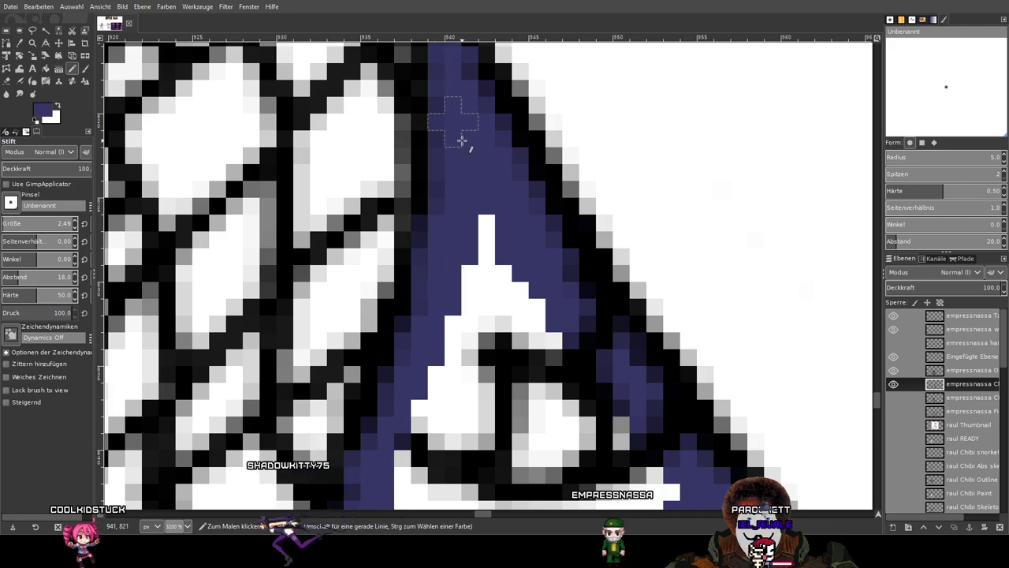
pyautogui.scroll(-4, 536, 274)
# Bucket-fill the whole tail solid navy.
pyautogui.moveTo(635, 389); pyautogui.dragTo(436, 243)
pyautogui.scroll(1, 329, 77)
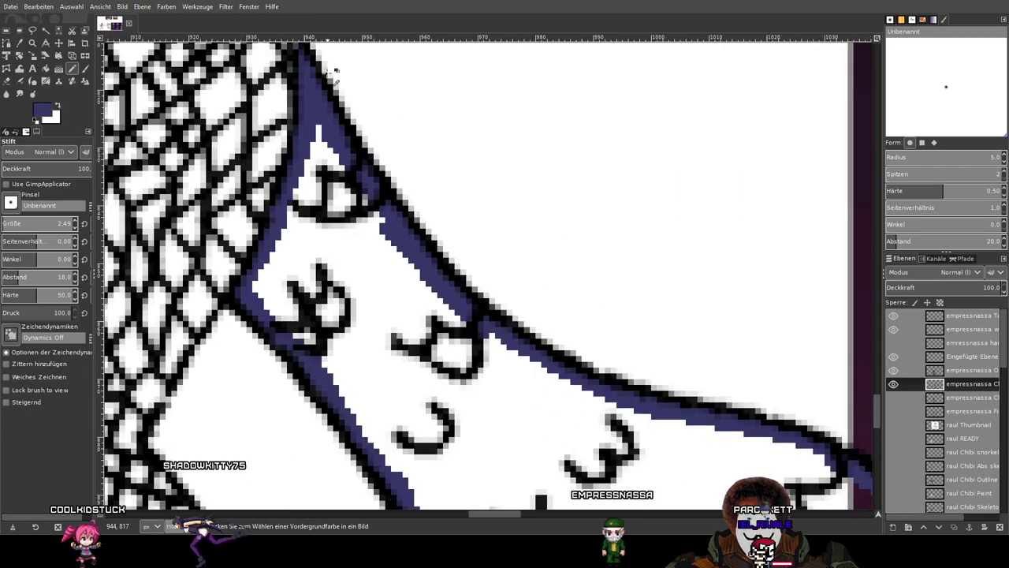
pyautogui.scroll(5, 335, 77)
pyautogui.scroll(-1, 321, 252)
pyautogui.scroll(-5, 513, 419)
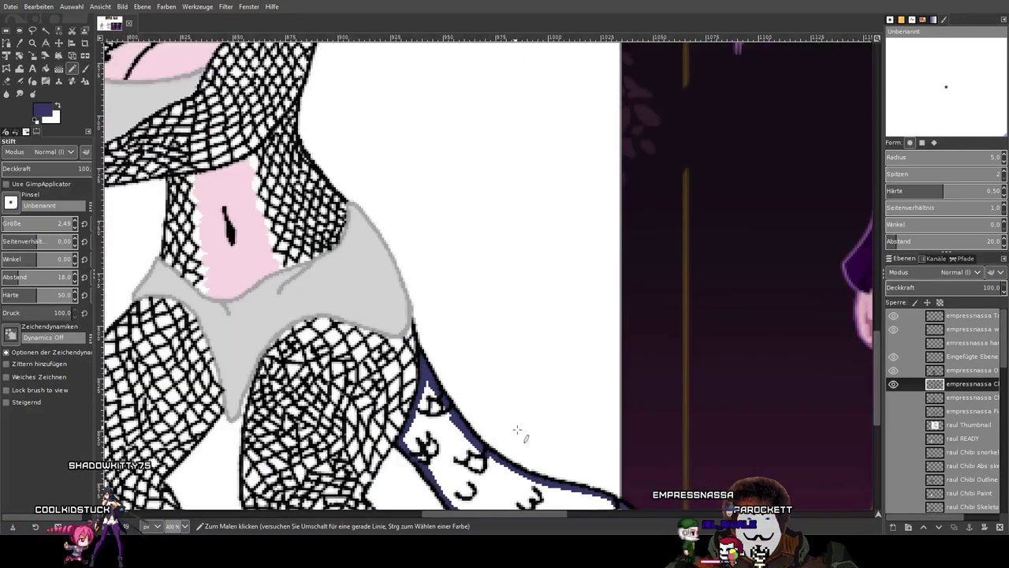
pyautogui.scroll(-2, 513, 426)
pyautogui.scroll(5, 291, 93)
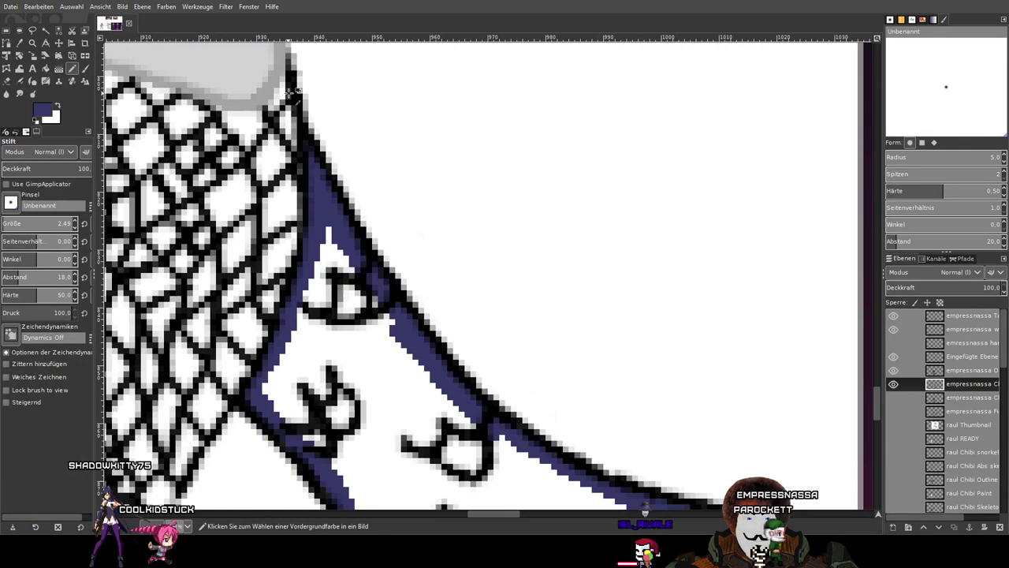
pyautogui.scroll(2, 291, 103)
pyautogui.scroll(-4, 296, 119)
pyautogui.scroll(4, 296, 120)
pyautogui.scroll(3, 297, 122)
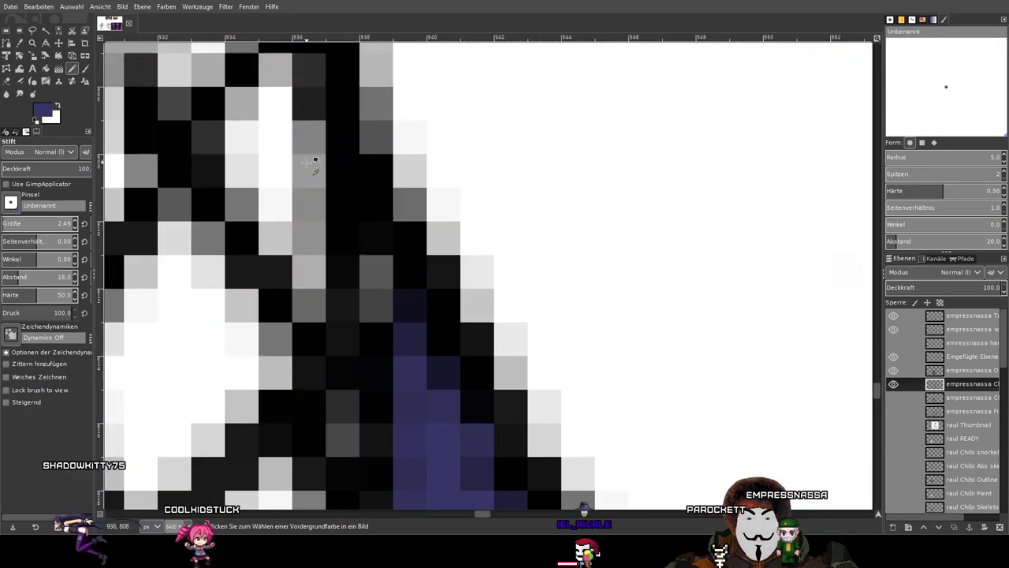
pyautogui.scroll(-8, 310, 153)
pyautogui.scroll(2, 429, 382)
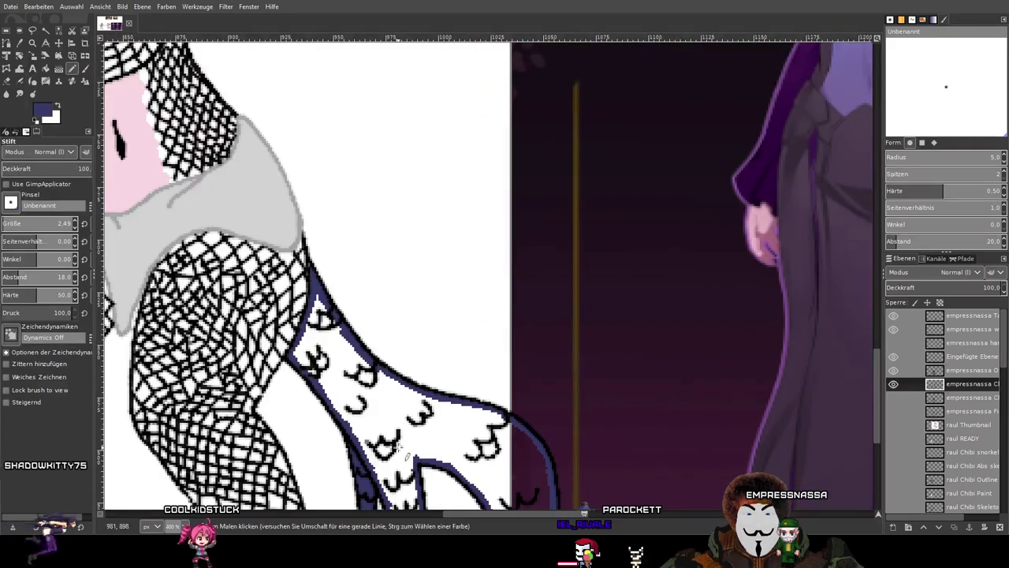
pyautogui.click(44, 69)
pyautogui.click(529, 465)
pyautogui.scroll(-2, 560, 309)
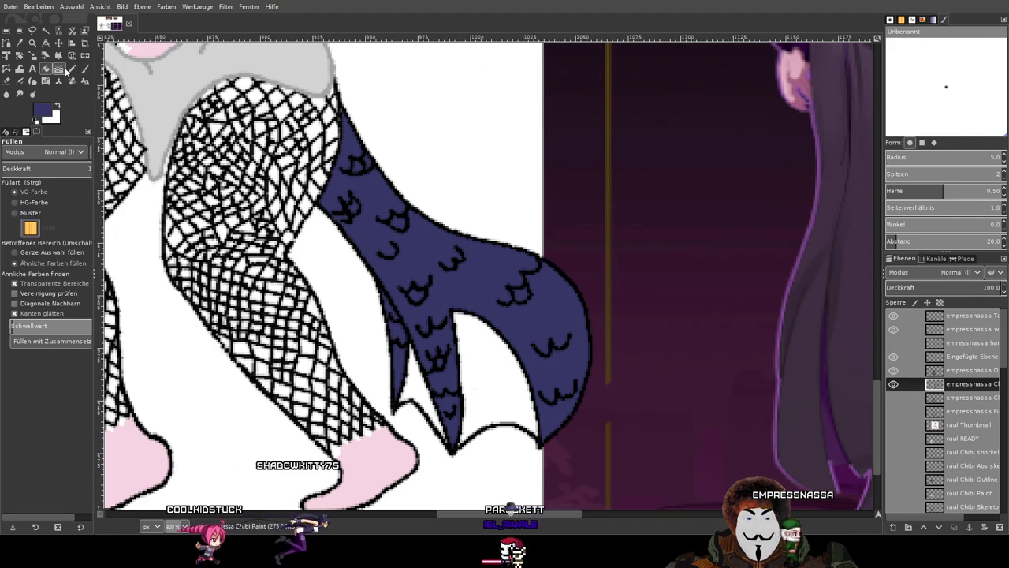
# Sample the bright blue from the character's dress reference with the colour picker.
pyautogui.click(19, 44)
pyautogui.scroll(-10, 958, 449)
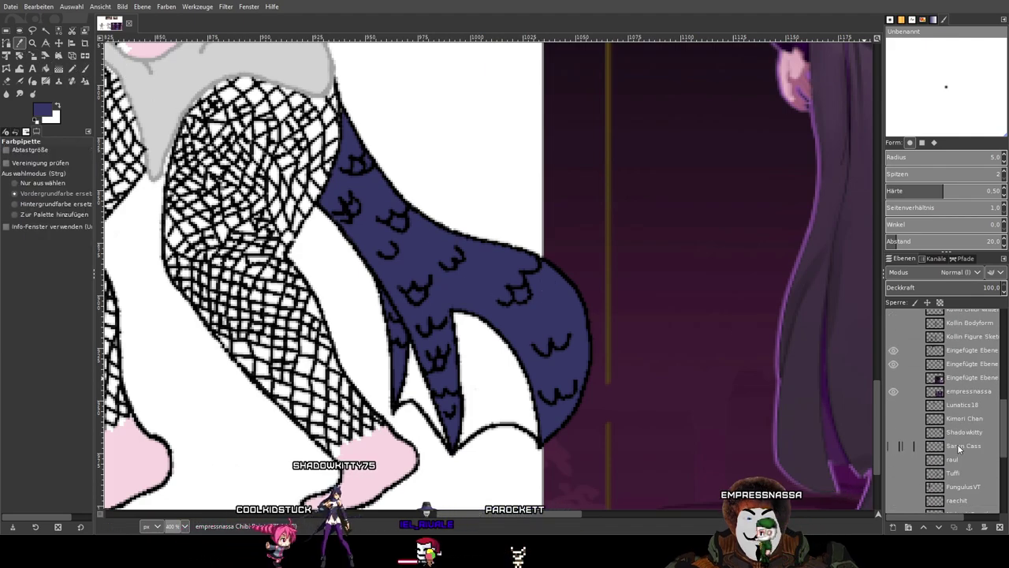
pyautogui.click(956, 395)
pyautogui.scroll(-3, 767, 379)
pyautogui.moveTo(767, 378); pyautogui.dragTo(303, 317)
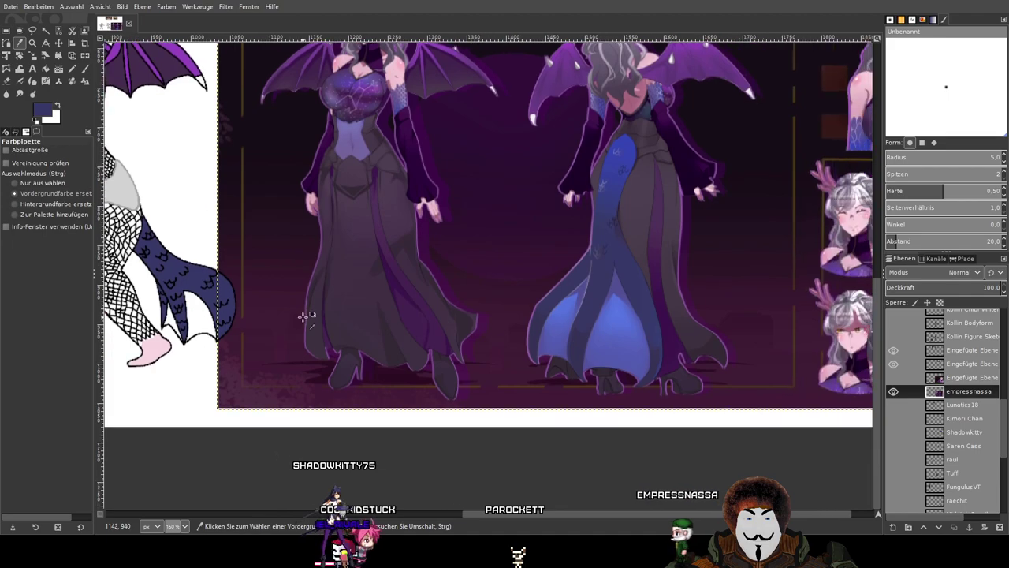
pyautogui.moveTo(586, 209); pyautogui.dragTo(676, 256)
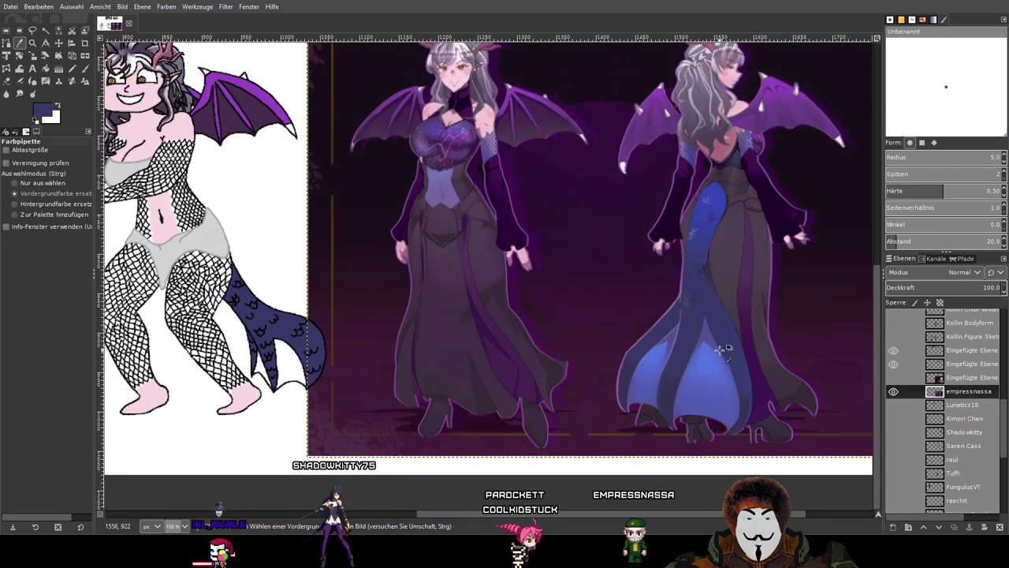
pyautogui.hscroll(2, 721, 349)
pyautogui.scroll(8, 688, 116)
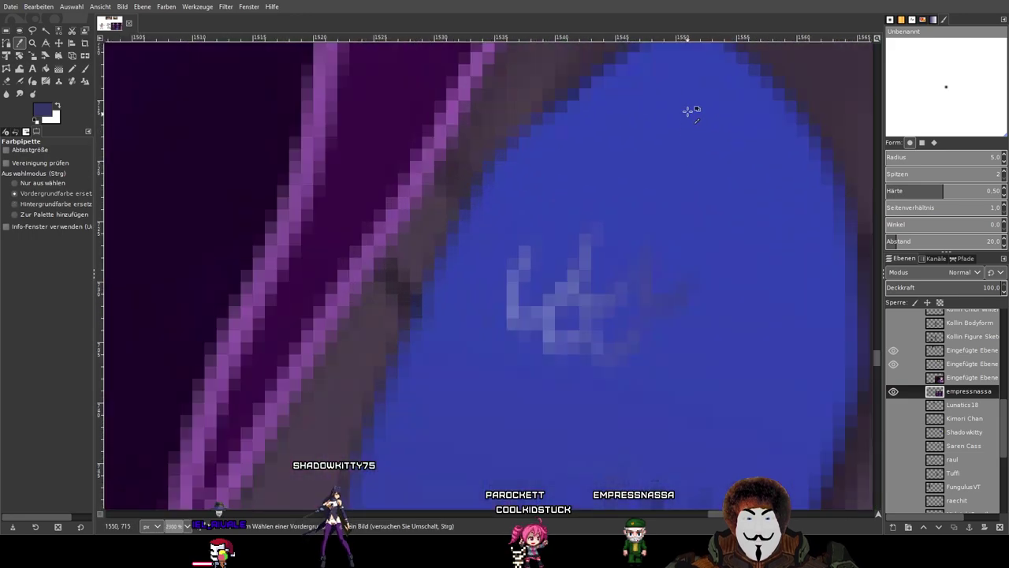
# Select the Paintbrush and the empressnassa Chibi Paint layer, framing the tail base.
pyautogui.click(85, 69)
pyautogui.click(926, 388)
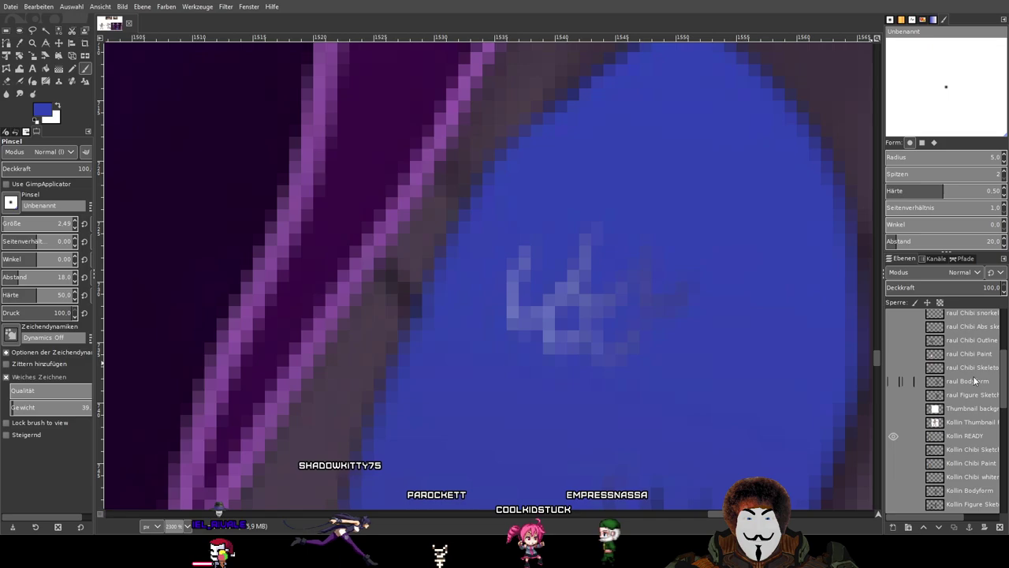
pyautogui.click(961, 386)
pyautogui.scroll(-5, 368, 414)
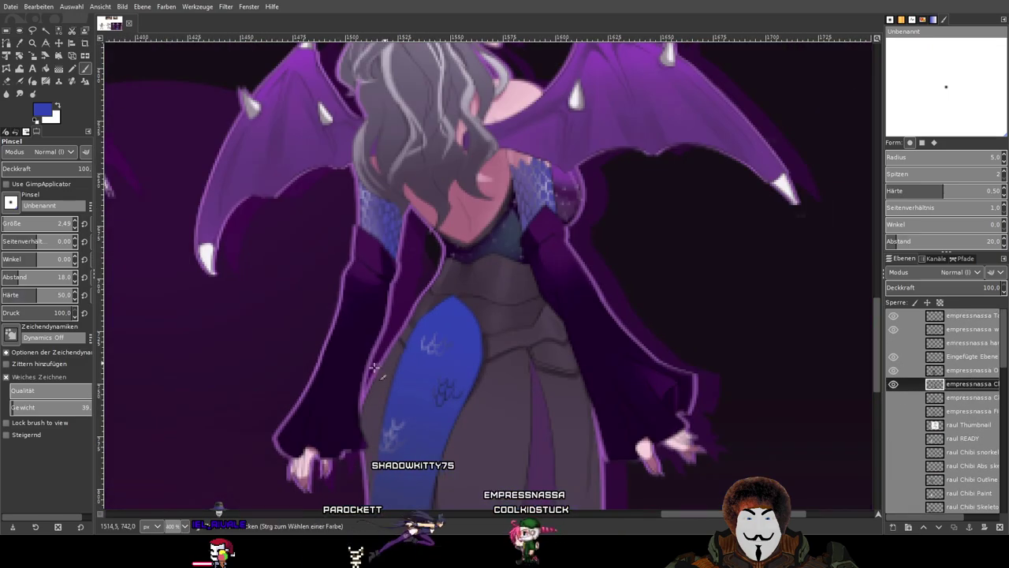
pyautogui.moveTo(369, 413); pyautogui.dragTo(412, 308)
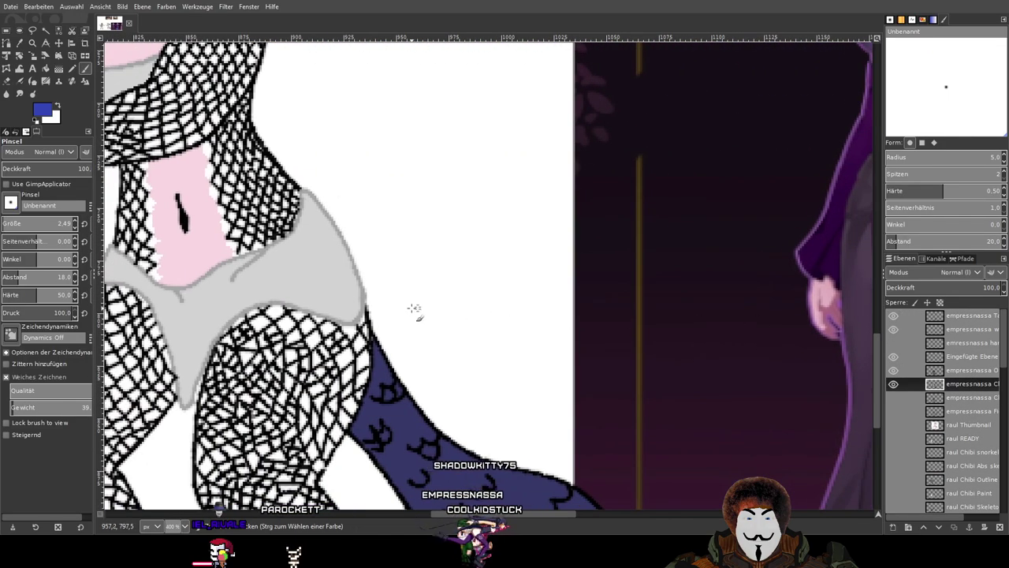
pyautogui.click(889, 387)
pyautogui.click(889, 387)
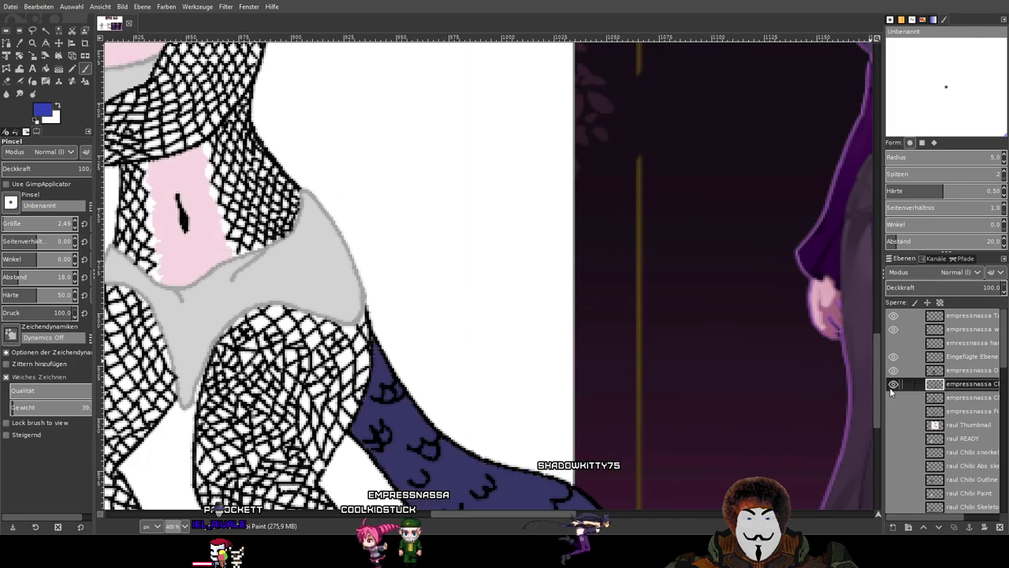
pyautogui.scroll(-2, 573, 397)
pyautogui.moveTo(573, 397); pyautogui.dragTo(637, 335)
pyautogui.scroll(4, 426, 323)
pyautogui.scroll(4, 654, 296)
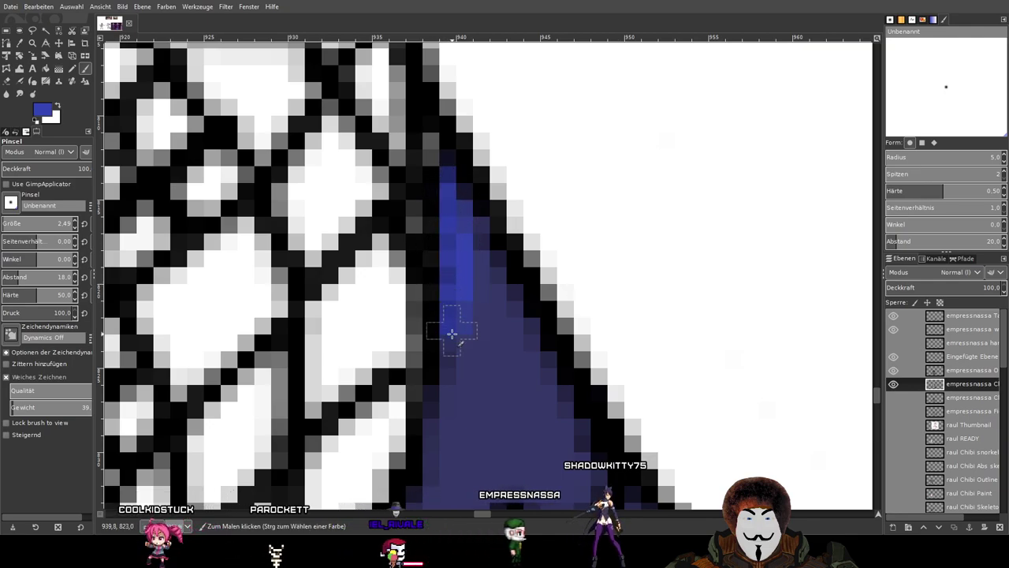
pyautogui.scroll(-5, 449, 393)
pyautogui.scroll(4, 511, 198)
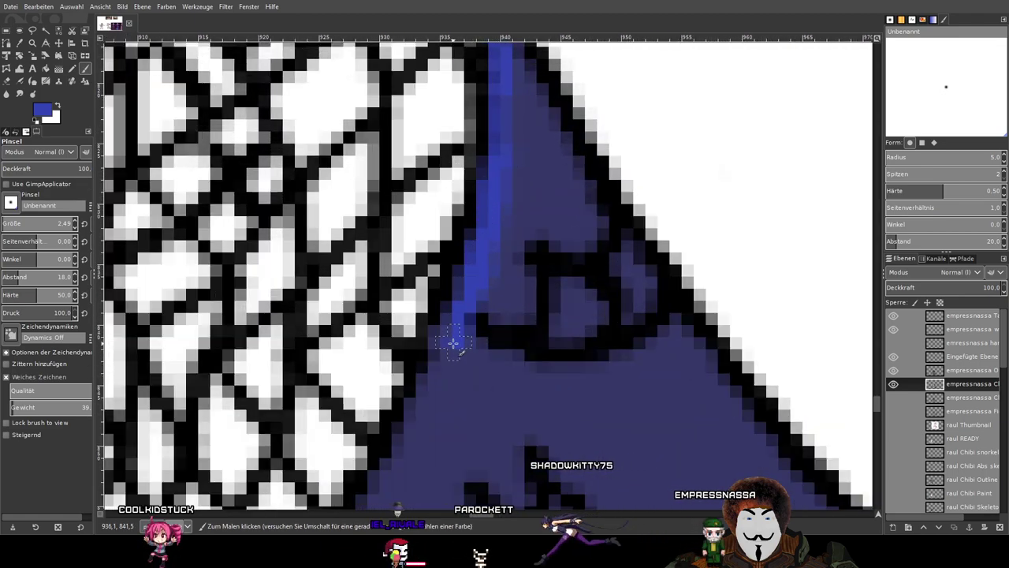
# Stroke a thin bright-blue highlight along the tail's left edge beside the fishnet leg.
pyautogui.moveTo(443, 340)
pyautogui.mouseDown()
pyautogui.moveTo(423, 405)
pyautogui.moveTo(382, 477)
pyautogui.mouseUp()
pyautogui.moveTo(489, 349); pyautogui.dragTo(579, 203)
pyautogui.moveTo(553, 147)
pyautogui.mouseDown()
pyautogui.moveTo(473, 340)
pyautogui.moveTo(446, 367)
pyautogui.moveTo(460, 388)
pyautogui.moveTo(511, 287)
pyautogui.mouseUp()
pyautogui.scroll(-2, 565, 262)
pyautogui.moveTo(606, 239); pyautogui.dragTo(541, 317)
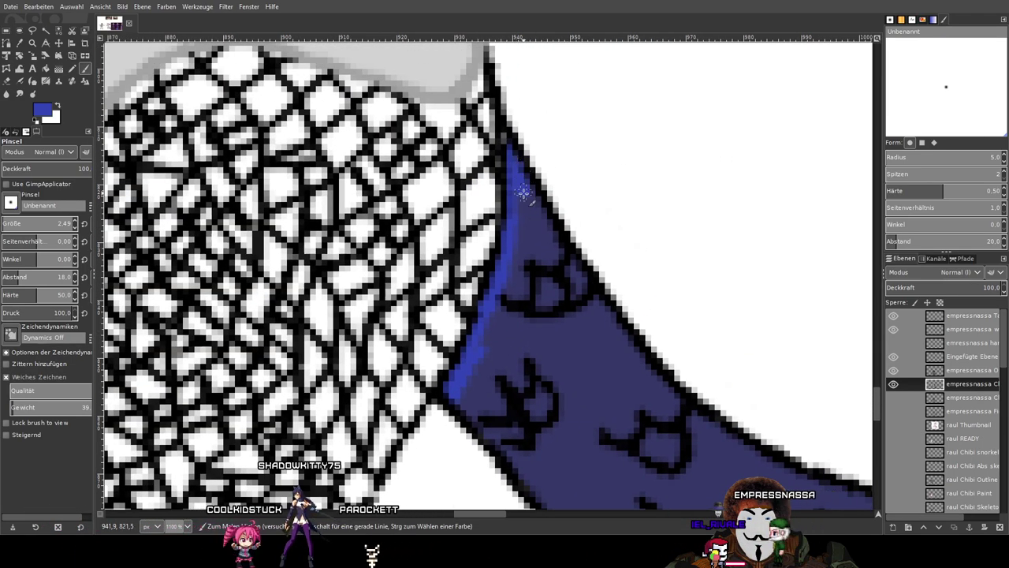
pyautogui.scroll(-3, 524, 256)
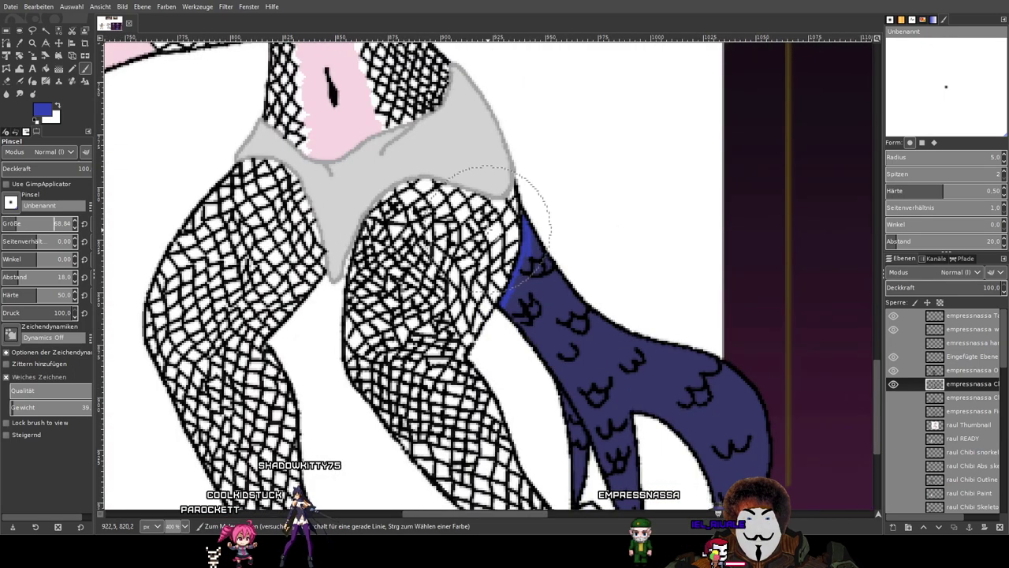
# Try several soft blue airbrush strokes over the tail base, undoing each one.
pyautogui.scroll(2, 501, 224)
pyautogui.moveTo(498, 230); pyautogui.dragTo(479, 244)
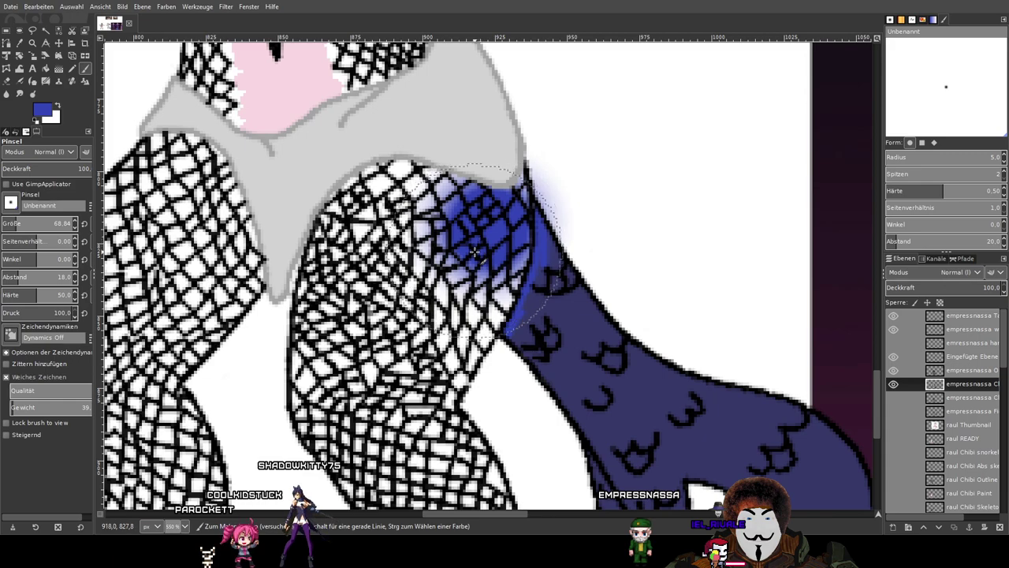
pyautogui.hotkey('ctrl', 'z')
pyautogui.moveTo(534, 206)
pyautogui.mouseDown()
pyautogui.moveTo(544, 207)
pyautogui.moveTo(496, 252)
pyautogui.moveTo(461, 347)
pyautogui.moveTo(394, 363)
pyautogui.mouseUp()
pyautogui.hotkey('ctrl', 'z')
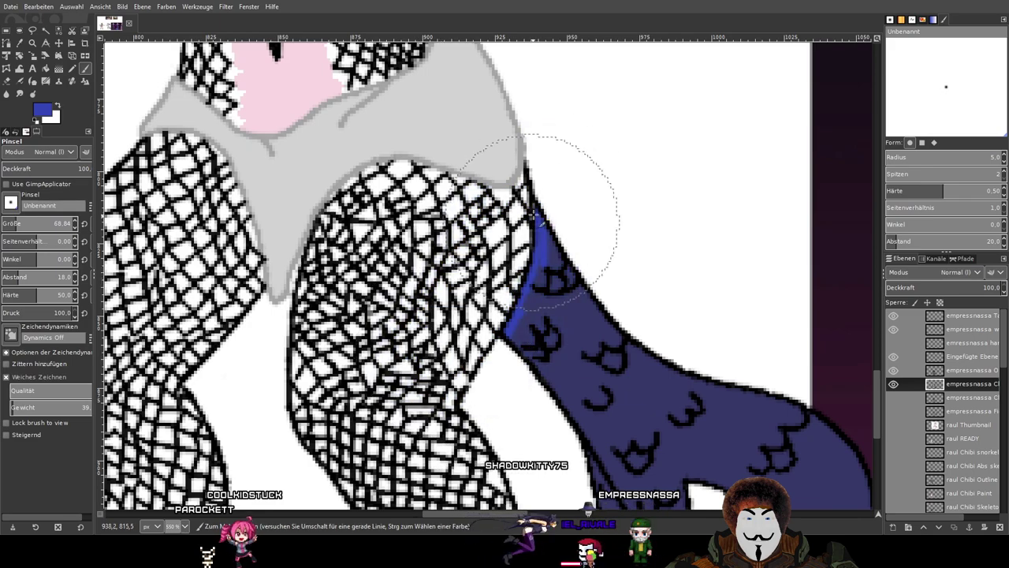
pyautogui.moveTo(572, 138)
pyautogui.mouseDown()
pyautogui.moveTo(576, 158)
pyautogui.moveTo(552, 222)
pyautogui.moveTo(514, 272)
pyautogui.moveTo(407, 365)
pyautogui.mouseUp()
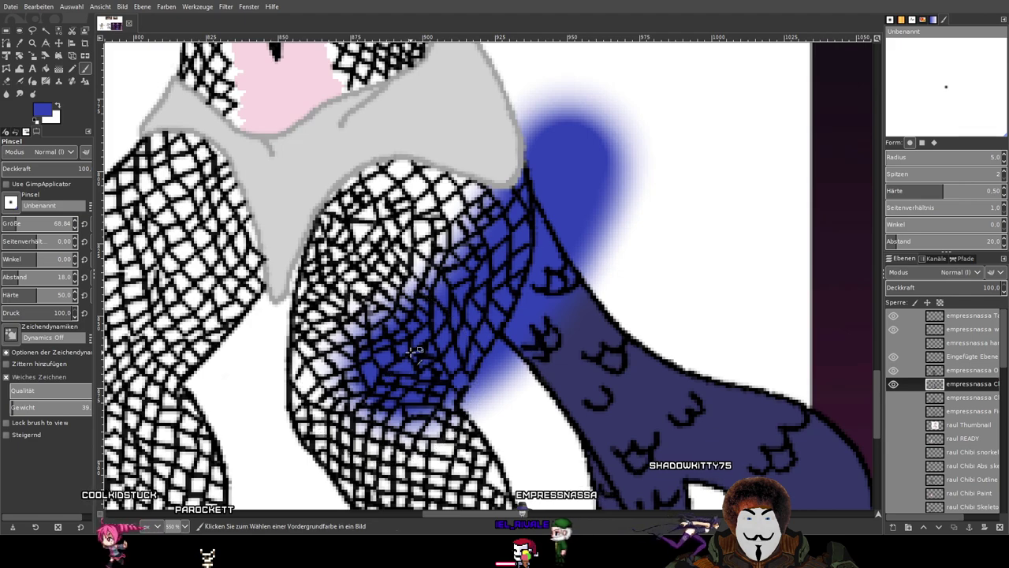
pyautogui.hotkey('ctrl', 'z')
pyautogui.moveTo(506, 185); pyautogui.dragTo(474, 234)
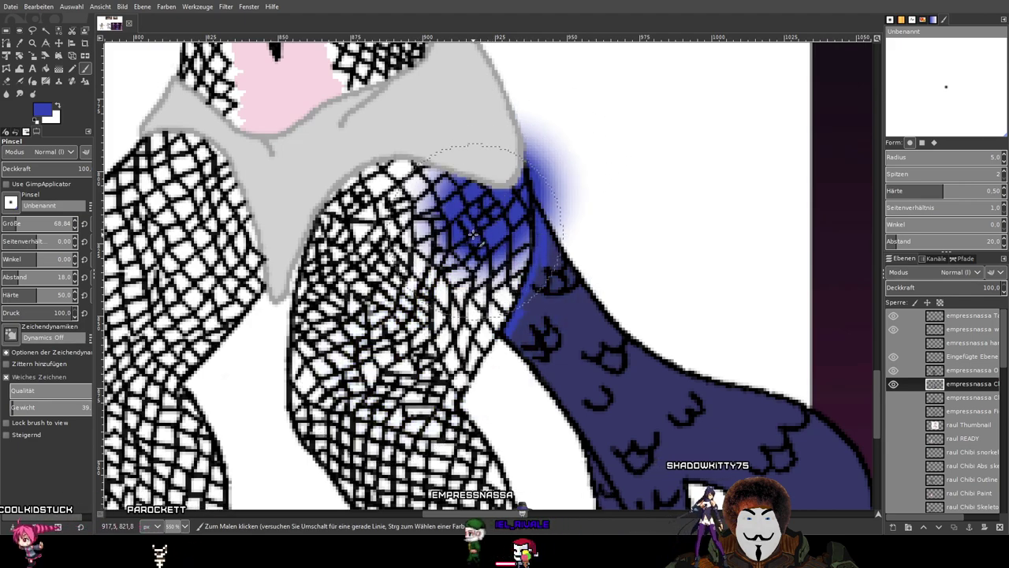
pyautogui.hotkey('ctrl', 'z')
# Settle on a soft blue glow spreading from the tail base over the fishnet thigh.
pyautogui.moveTo(543, 144); pyautogui.dragTo(529, 192)
pyautogui.moveTo(480, 346)
pyautogui.mouseDown()
pyautogui.moveTo(443, 337)
pyautogui.moveTo(420, 352)
pyautogui.mouseUp()
pyautogui.hotkey('ctrl', 'z')
pyautogui.hotkey('ctrl', 'z')
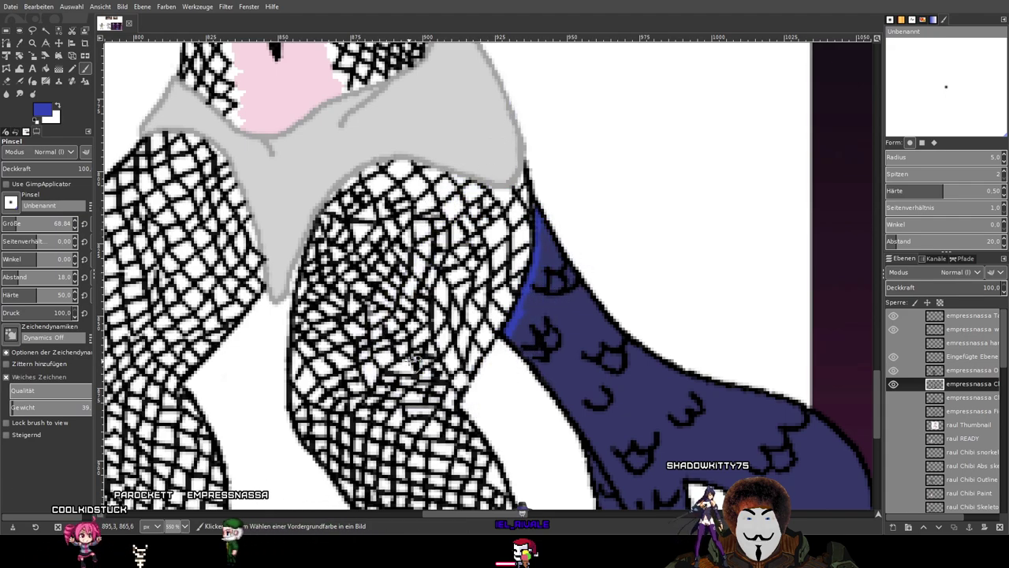
pyautogui.moveTo(544, 154)
pyautogui.mouseDown()
pyautogui.moveTo(524, 201)
pyautogui.moveTo(473, 260)
pyautogui.moveTo(451, 331)
pyautogui.mouseUp()
pyautogui.hotkey('ctrl', 'z')
pyautogui.hotkey('ctrl', 'z')
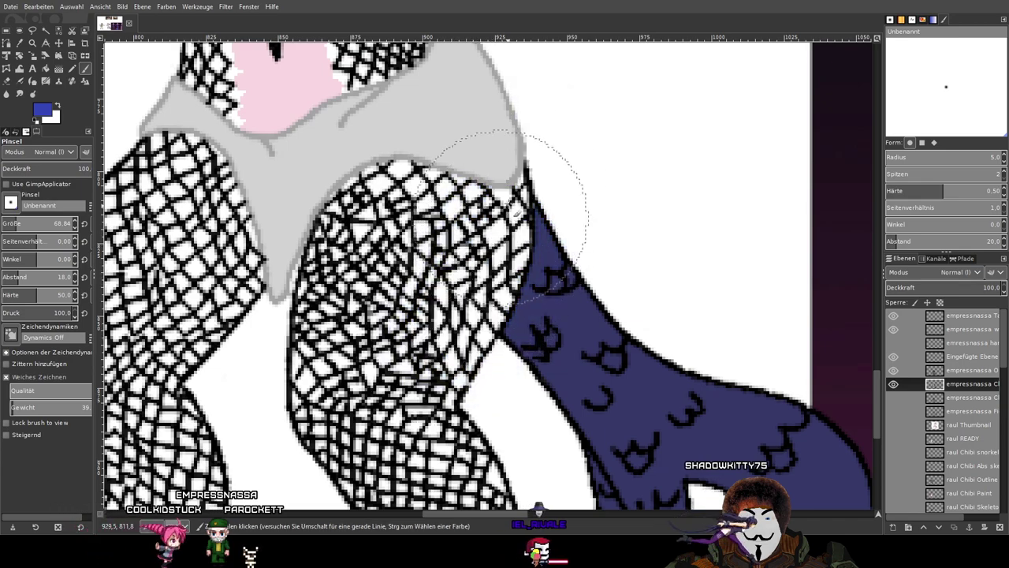
pyautogui.moveTo(544, 126)
pyautogui.mouseDown()
pyautogui.moveTo(489, 244)
pyautogui.moveTo(421, 360)
pyautogui.mouseUp()
pyautogui.scroll(2, 580, 227)
pyautogui.scroll(2, 544, 249)
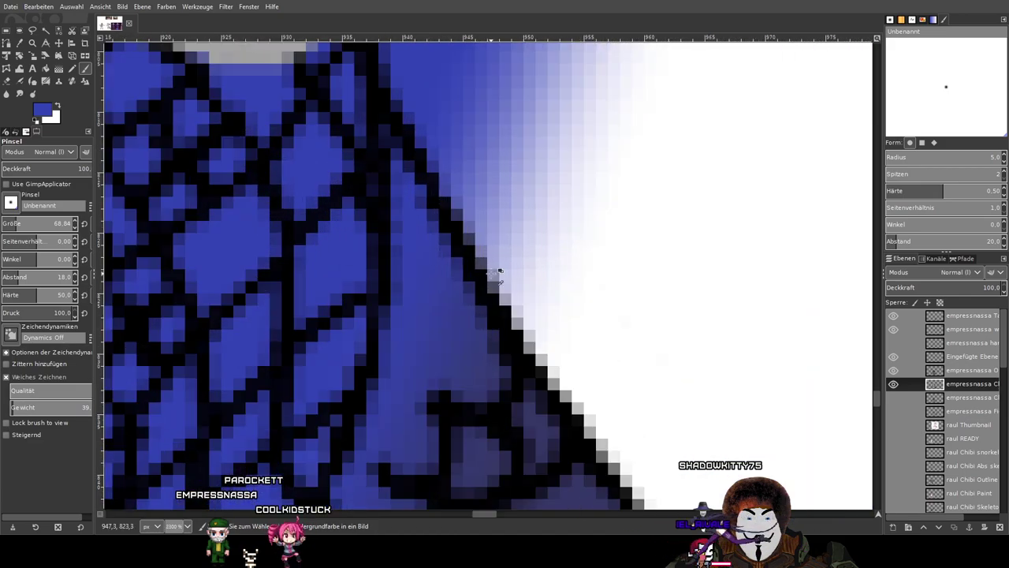
pyautogui.scroll(-4, 489, 272)
pyautogui.moveTo(470, 306); pyautogui.dragTo(514, 247)
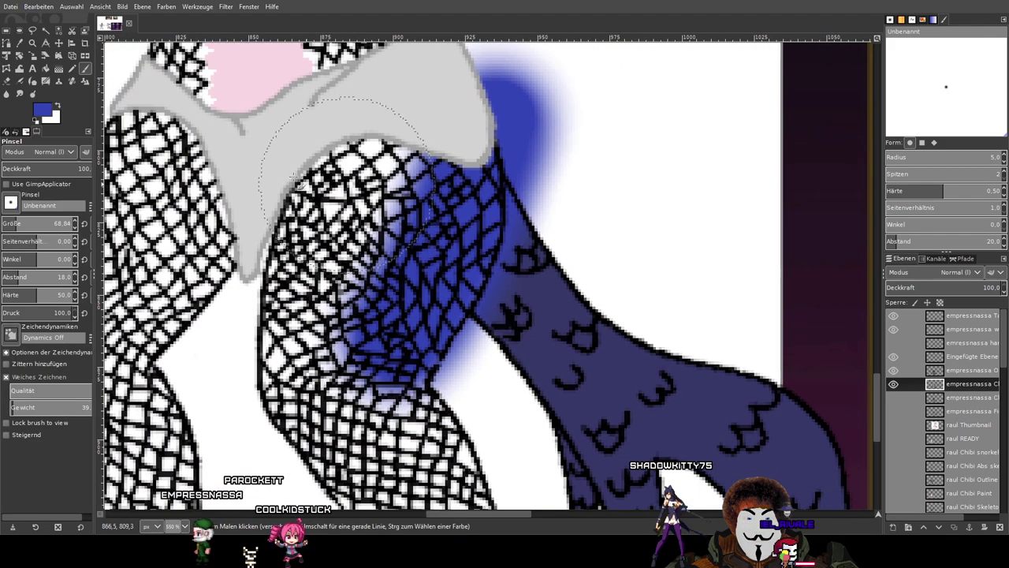
# Erase the blue spill from the fishnet thigh, the area below it and beside the tail base.
pyautogui.click(7, 81)
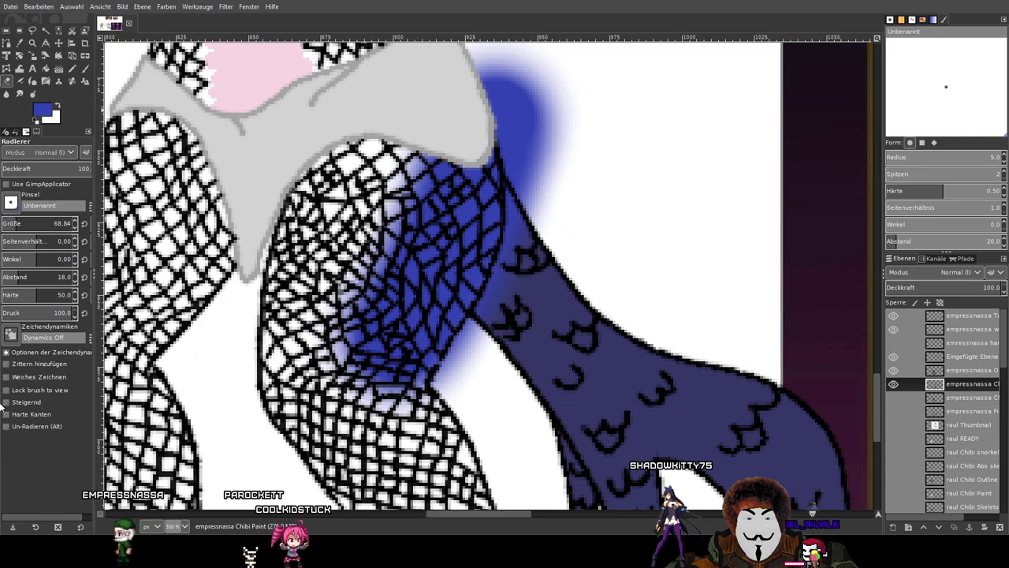
pyautogui.moveTo(315, 401)
pyautogui.mouseDown()
pyautogui.moveTo(339, 394)
pyautogui.moveTo(341, 331)
pyautogui.moveTo(387, 413)
pyautogui.moveTo(418, 435)
pyautogui.moveTo(429, 416)
pyautogui.mouseUp()
pyautogui.moveTo(618, 238); pyautogui.dragTo(644, 304)
pyautogui.moveTo(653, 251); pyautogui.dragTo(568, 142)
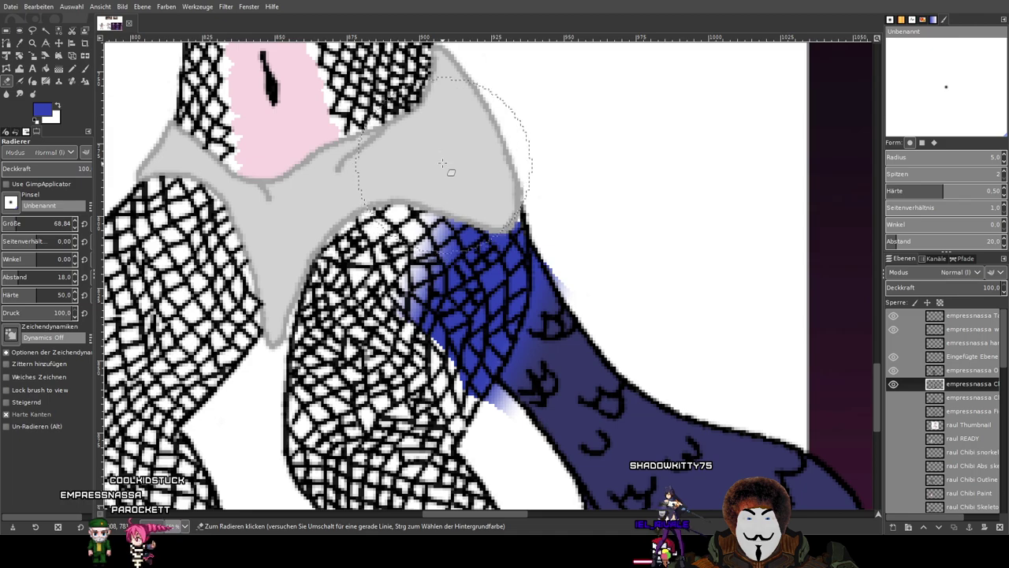
pyautogui.moveTo(444, 124)
pyautogui.mouseDown()
pyautogui.moveTo(433, 167)
pyautogui.moveTo(471, 253)
pyautogui.moveTo(409, 287)
pyautogui.moveTo(414, 321)
pyautogui.moveTo(440, 154)
pyautogui.mouseUp()
pyautogui.scroll(2, 471, 254)
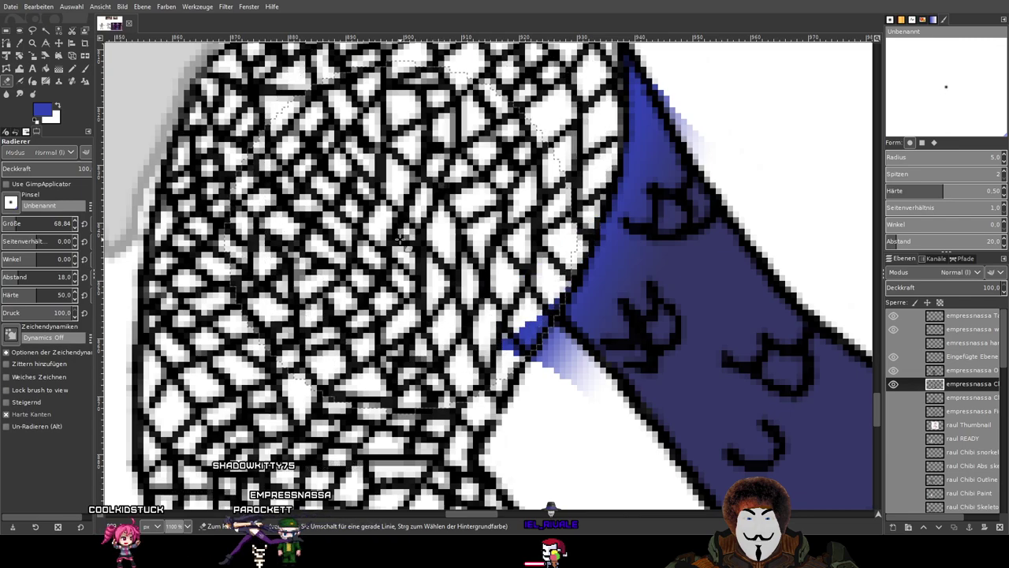
pyautogui.moveTo(384, 309); pyautogui.dragTo(245, 94)
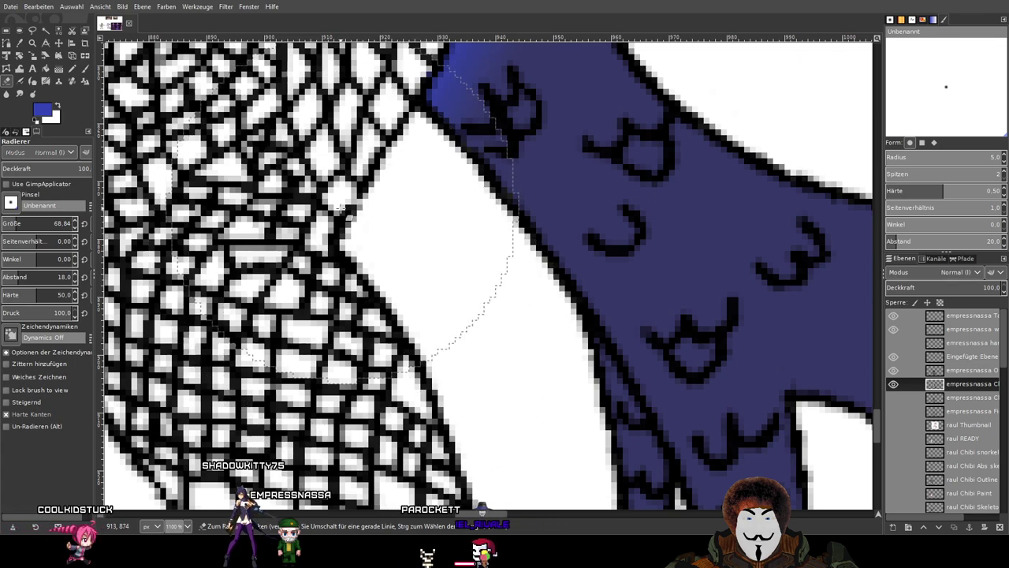
pyautogui.scroll(5, 489, 299)
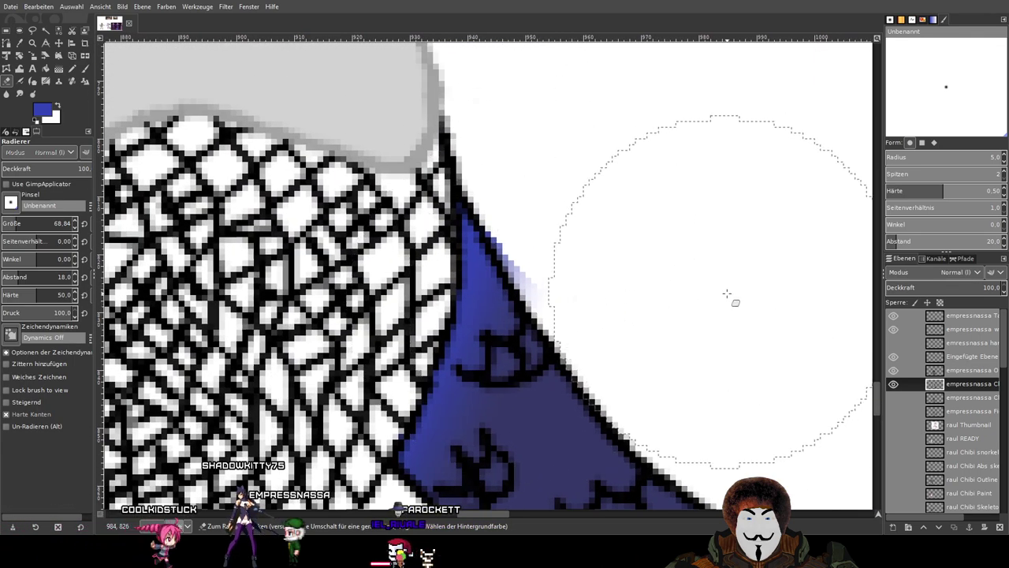
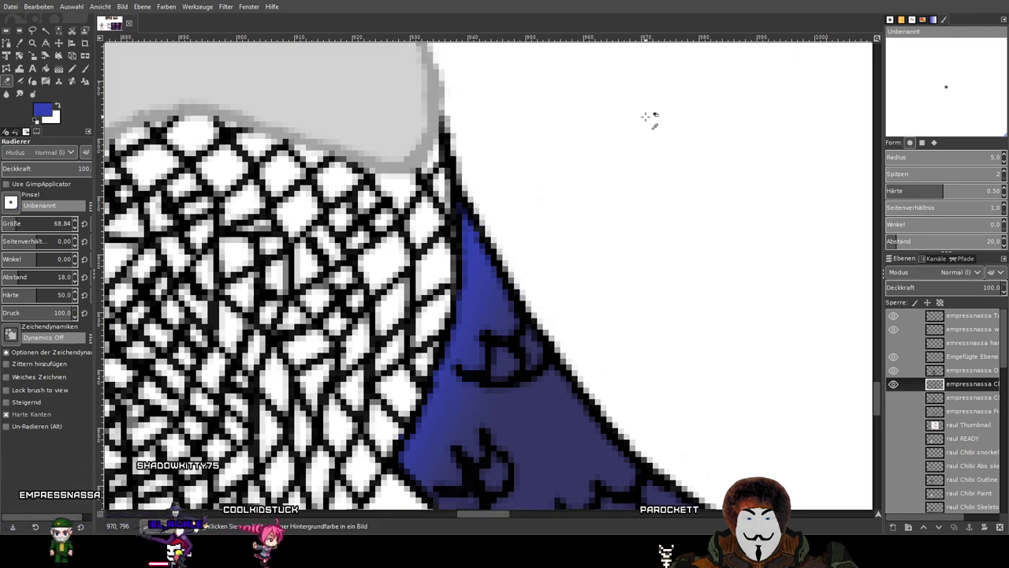
# Look over the purple reference gown down to its hem and sample a dark shadow colour from it.
pyautogui.scroll(-5, 645, 117)
pyautogui.scroll(4, 556, 221)
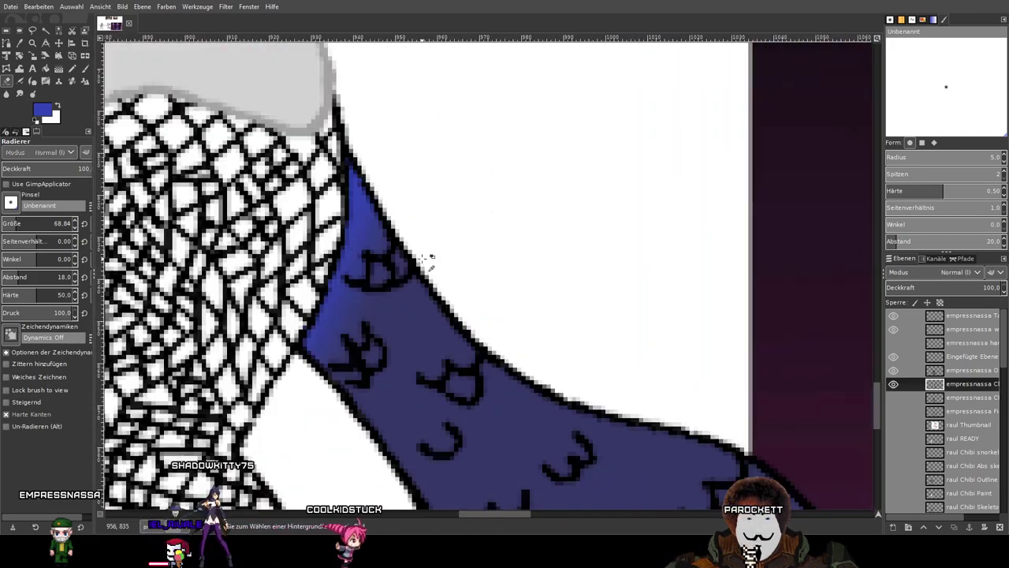
pyautogui.scroll(-5, 420, 256)
pyautogui.scroll(4, 563, 203)
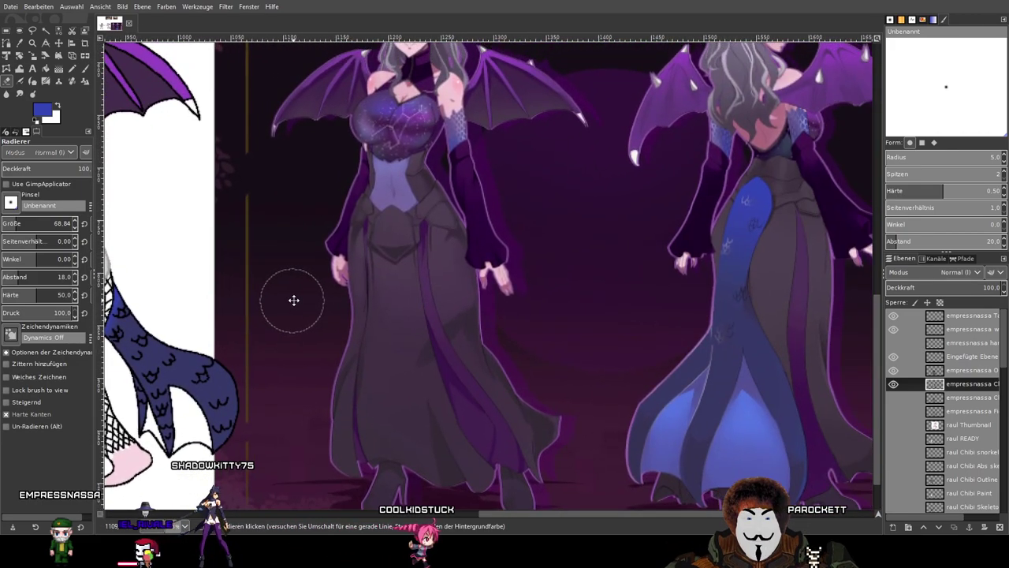
pyautogui.moveTo(320, 292); pyautogui.dragTo(391, 278)
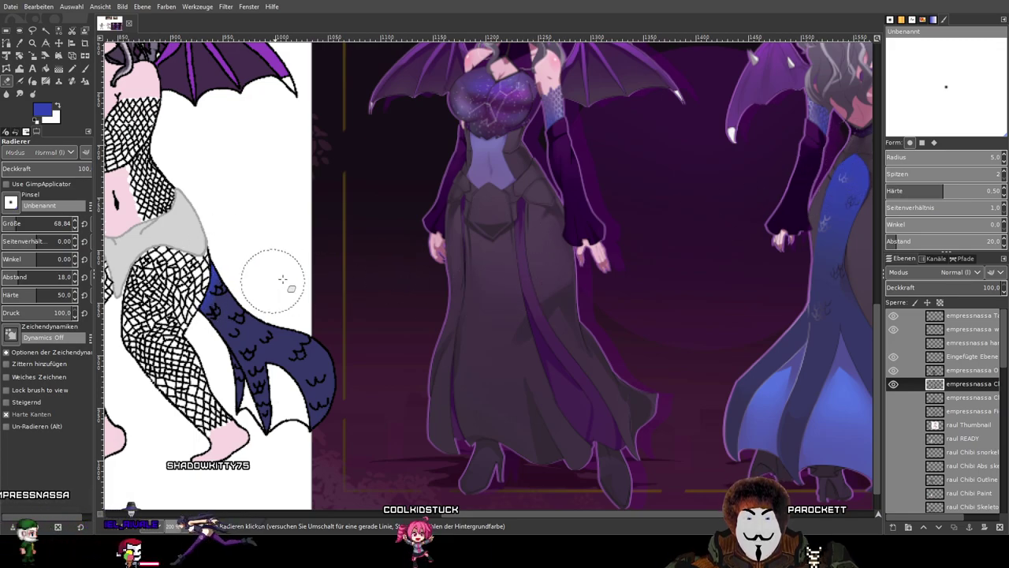
pyautogui.moveTo(457, 338)
pyautogui.mouseDown()
pyautogui.moveTo(290, 245)
pyautogui.moveTo(316, 243)
pyautogui.moveTo(355, 197)
pyautogui.mouseUp()
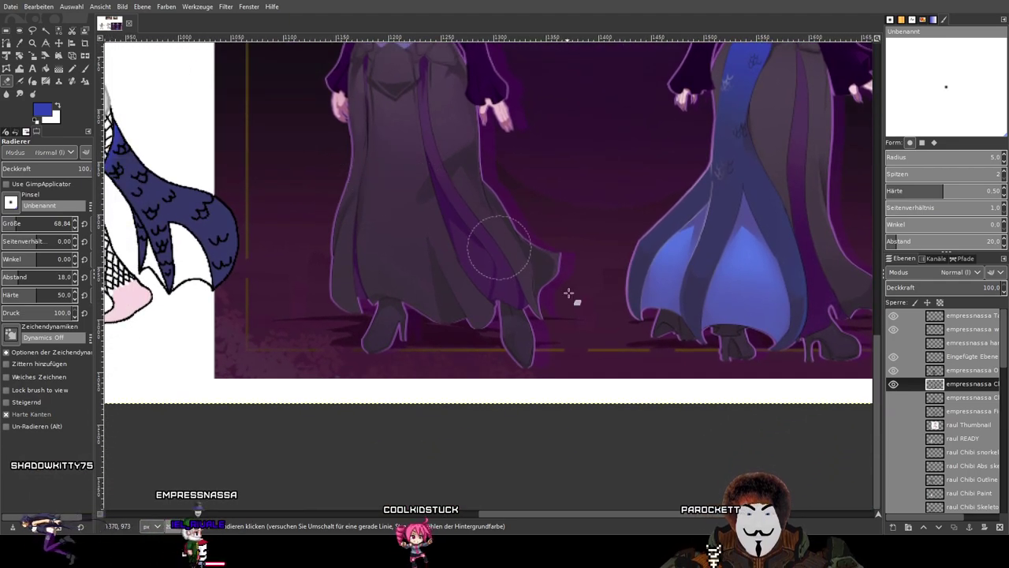
pyautogui.keyDown('ctrl'); pyautogui.scroll(3, 691, 342); pyautogui.keyUp('ctrl')
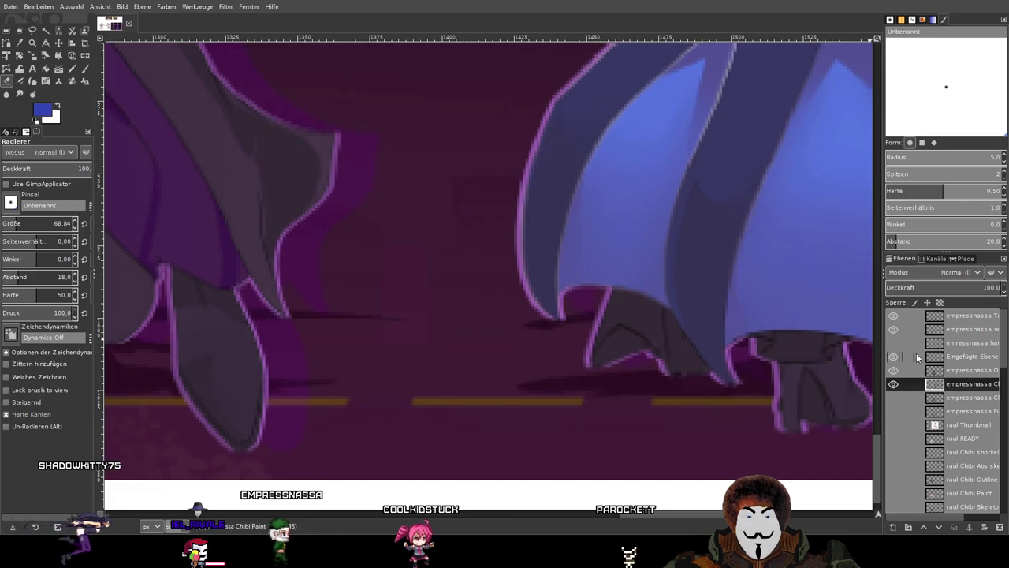
pyautogui.scroll(-10, 906, 355)
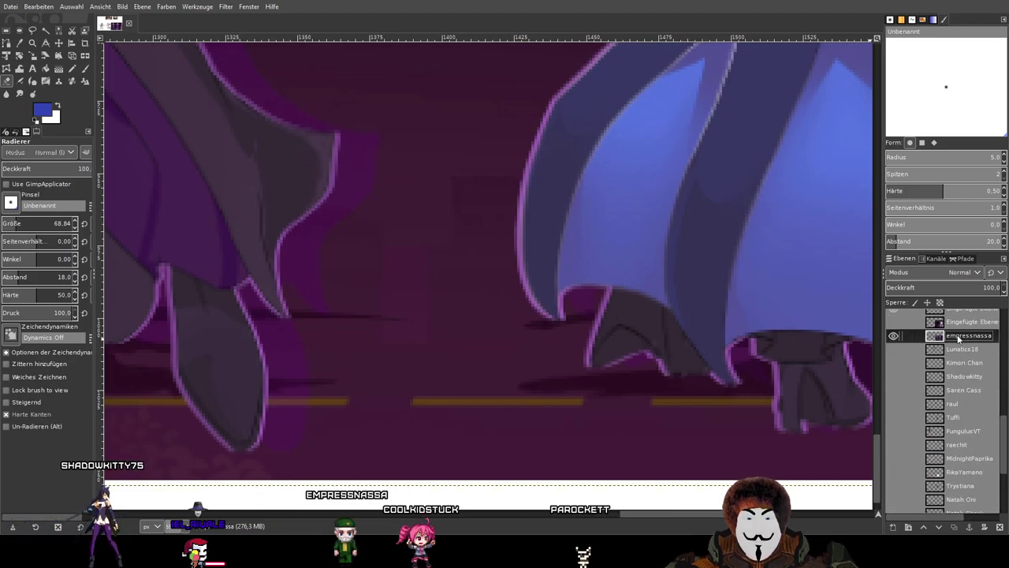
pyautogui.press('o')
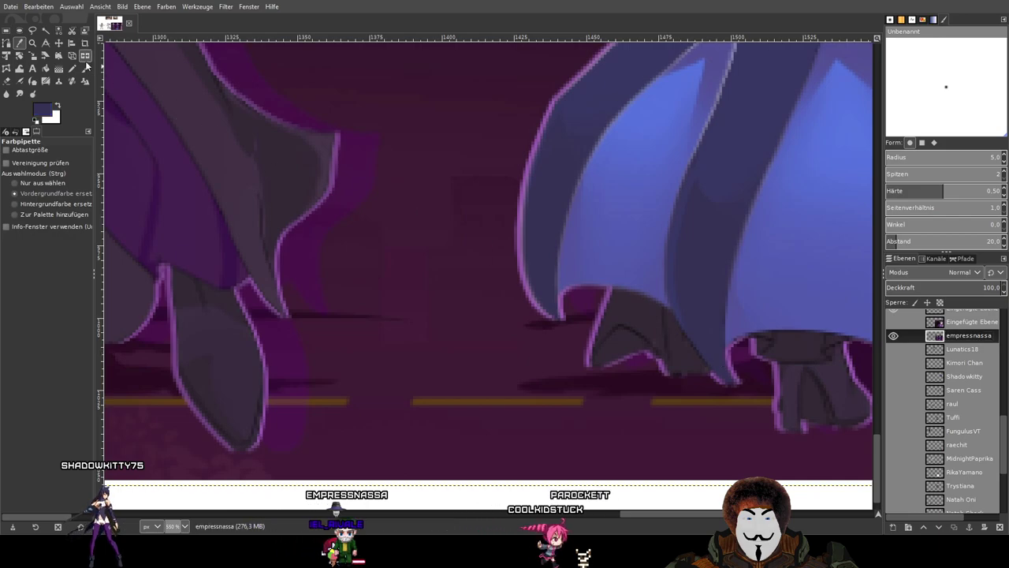
# With the Paintbrush, make the empressnassa Chibi Paint layer active and check it by toggling its visibility.
pyautogui.press('p')
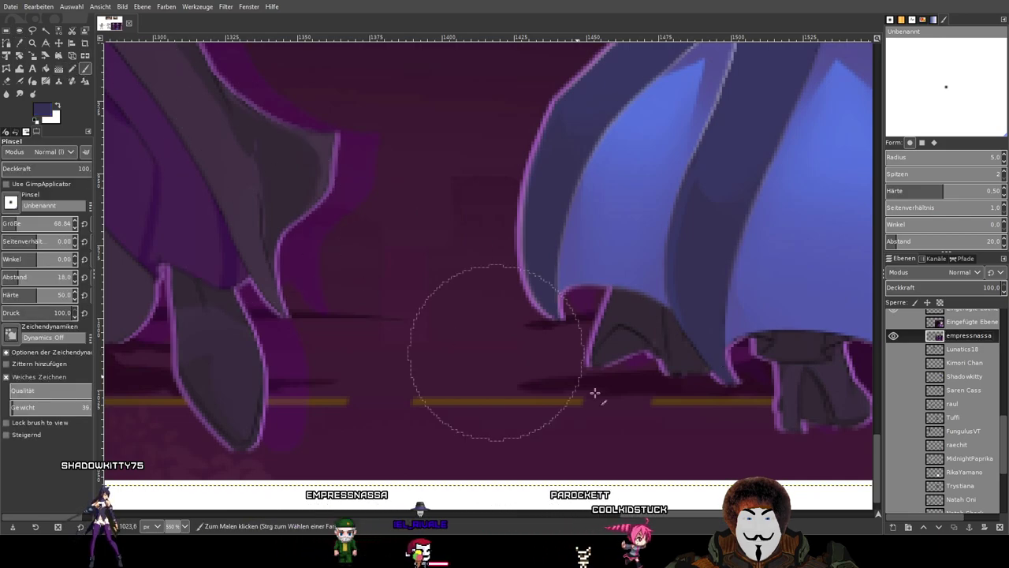
pyautogui.scroll(5, 946, 380)
pyautogui.scroll(6, 946, 380)
pyautogui.click(964, 357)
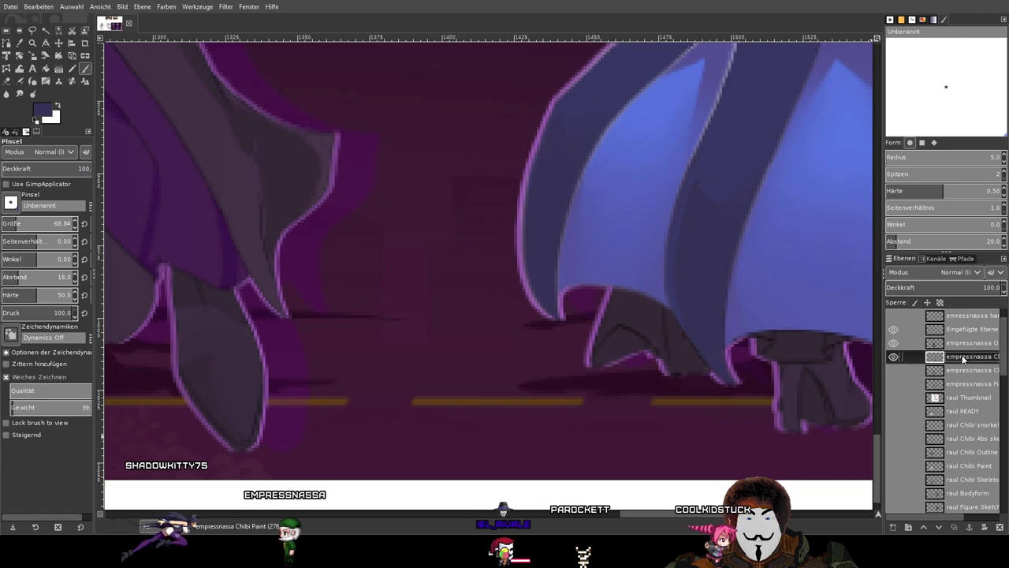
pyautogui.scroll(-5, 401, 339)
pyautogui.moveTo(306, 331); pyautogui.dragTo(540, 363)
pyautogui.scroll(3, 540, 363)
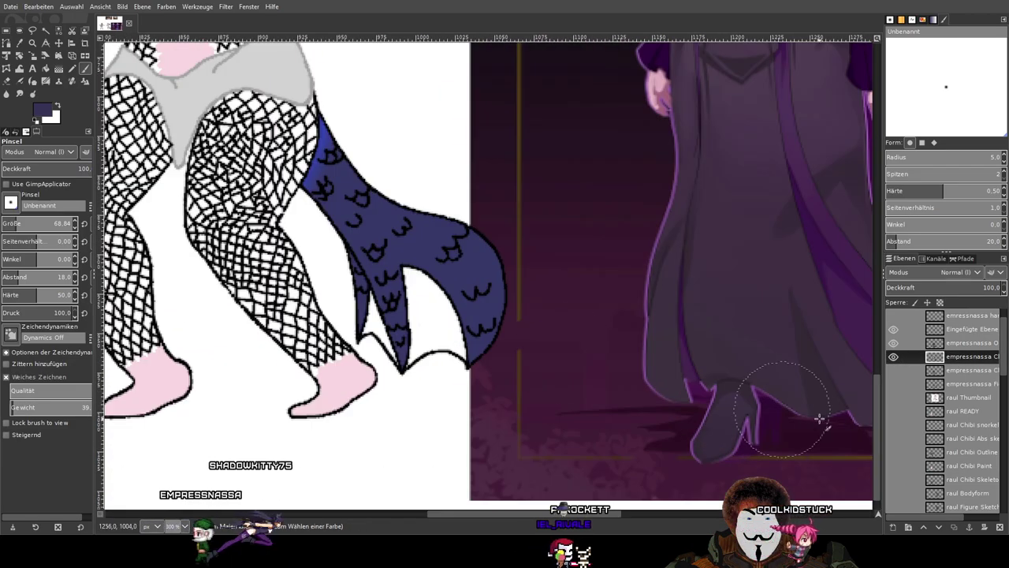
pyautogui.click(893, 356)
pyautogui.click(893, 357)
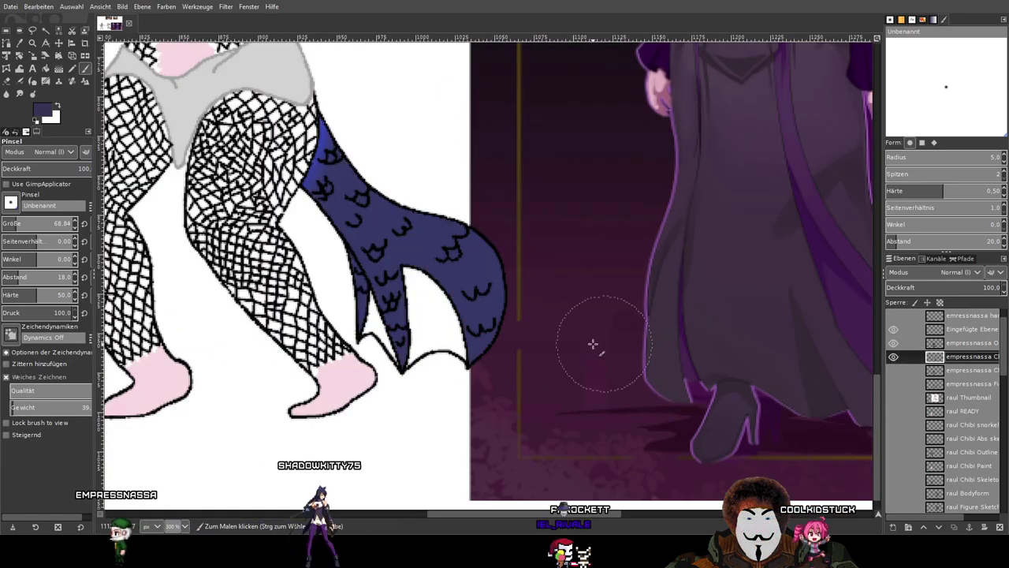
pyautogui.scroll(-4, 567, 359)
pyautogui.scroll(1, 422, 371)
pyautogui.scroll(2, 422, 370)
pyautogui.moveTo(366, 412); pyautogui.dragTo(552, 372)
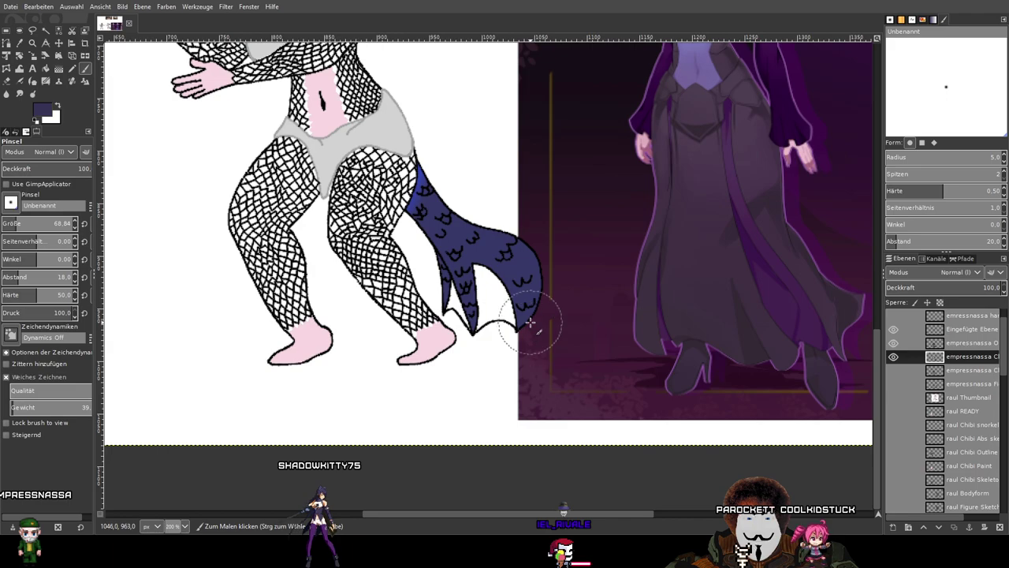
pyautogui.scroll(3, 532, 333)
# Try dark shading strokes beside the tail tip and over the leg, undoing them.
pyautogui.moveTo(516, 337)
pyautogui.mouseDown()
pyautogui.moveTo(547, 300)
pyautogui.moveTo(547, 279)
pyautogui.moveTo(500, 311)
pyautogui.moveTo(386, 351)
pyautogui.moveTo(371, 342)
pyautogui.moveTo(360, 300)
pyautogui.moveTo(347, 347)
pyautogui.moveTo(315, 387)
pyautogui.mouseUp()
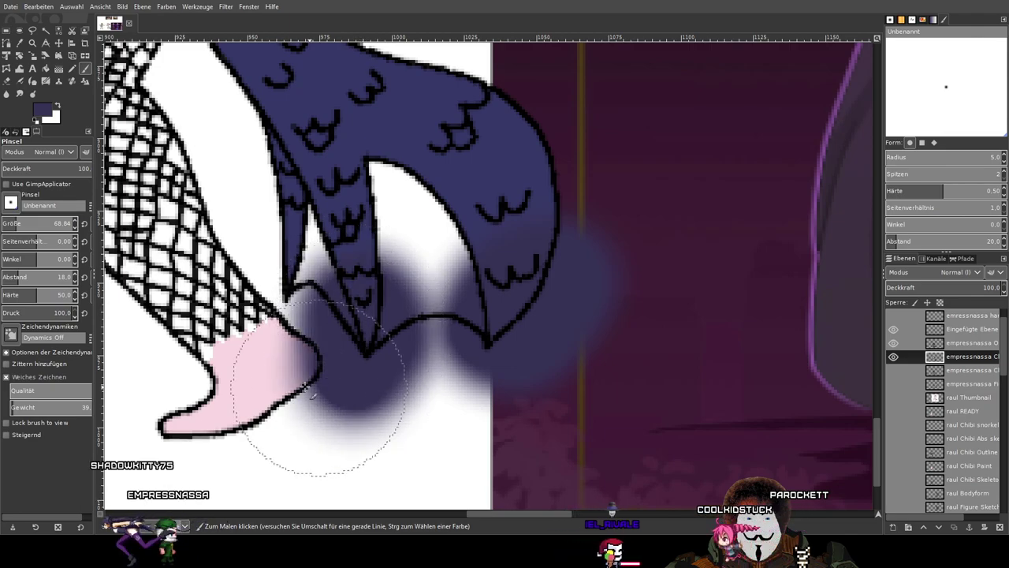
pyautogui.moveTo(241, 350); pyautogui.dragTo(266, 284)
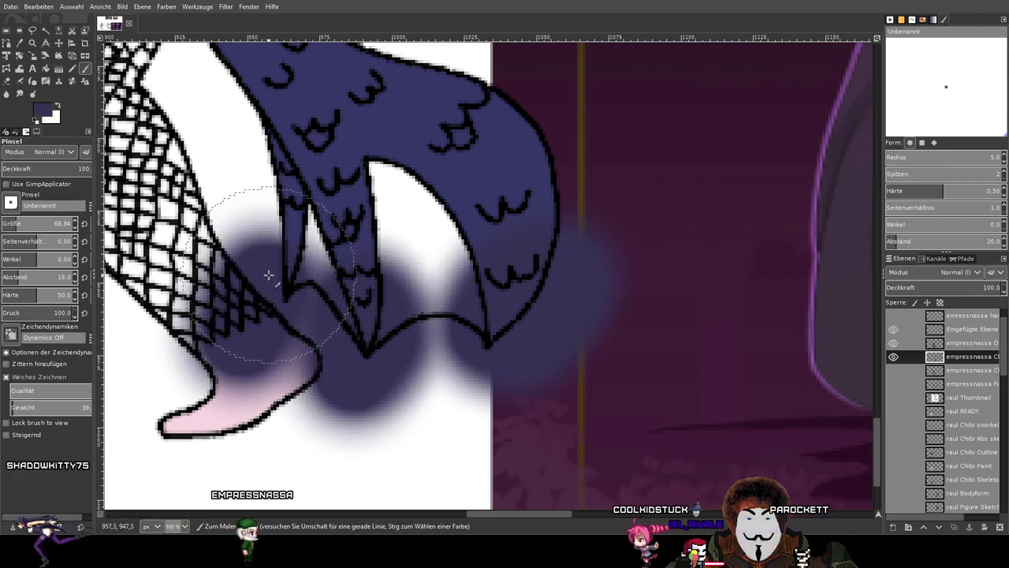
pyautogui.hotkey('ctrl', 'z')
pyautogui.hotkey('ctrl', 'z')
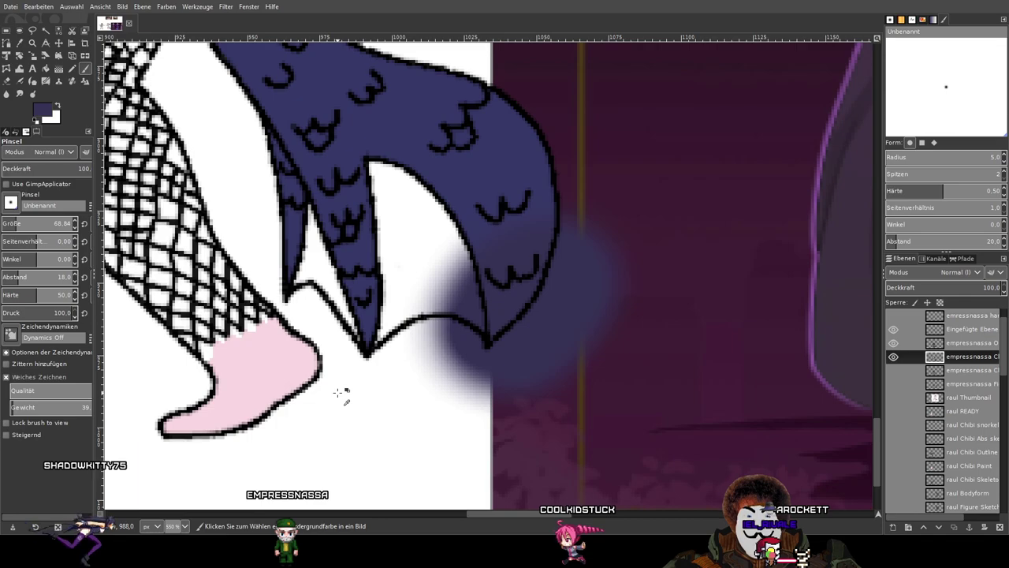
pyautogui.click(411, 341)
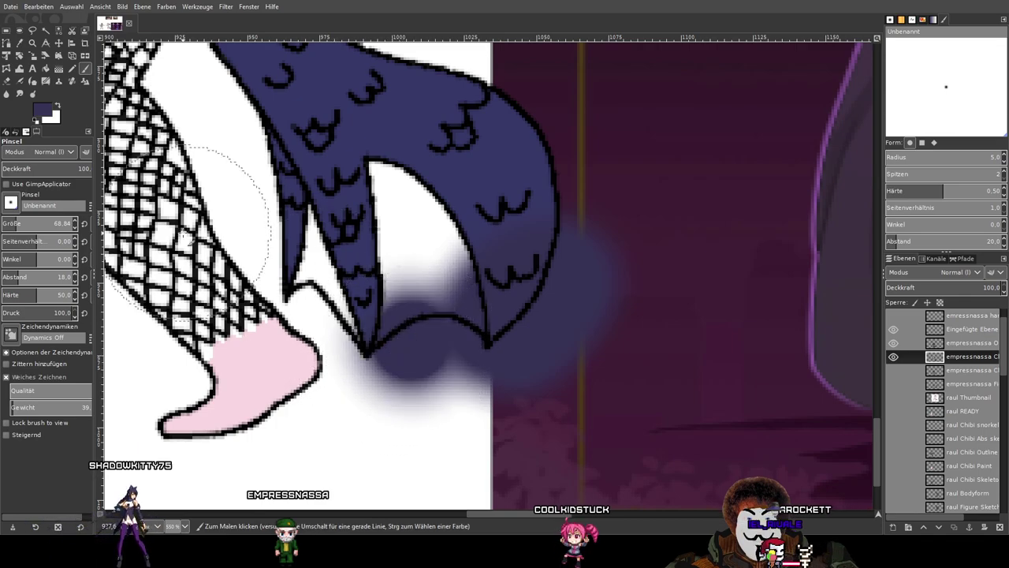
pyautogui.hotkey('ctrl', 'z')
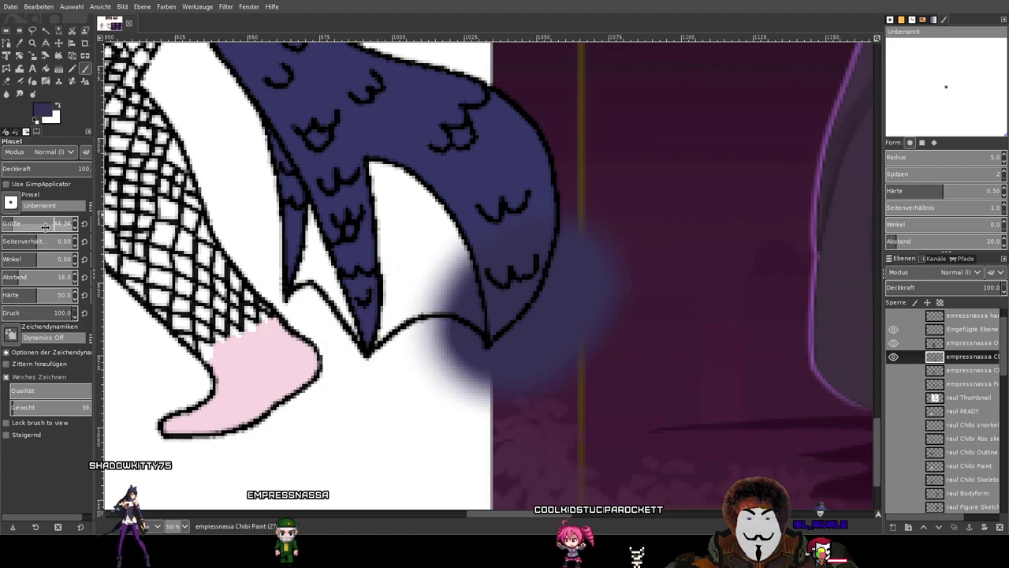
# Paint soft dark-purple shading around the tail tip and into the gap beside the foot.
pyautogui.scroll(3, 371, 308)
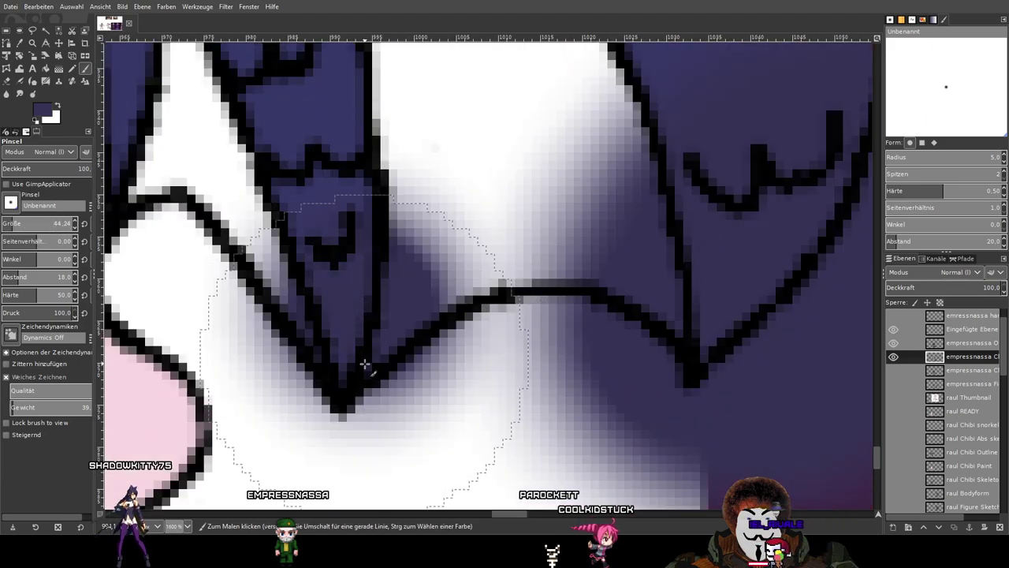
pyautogui.click(364, 363)
pyautogui.moveTo(312, 276); pyautogui.dragTo(551, 308)
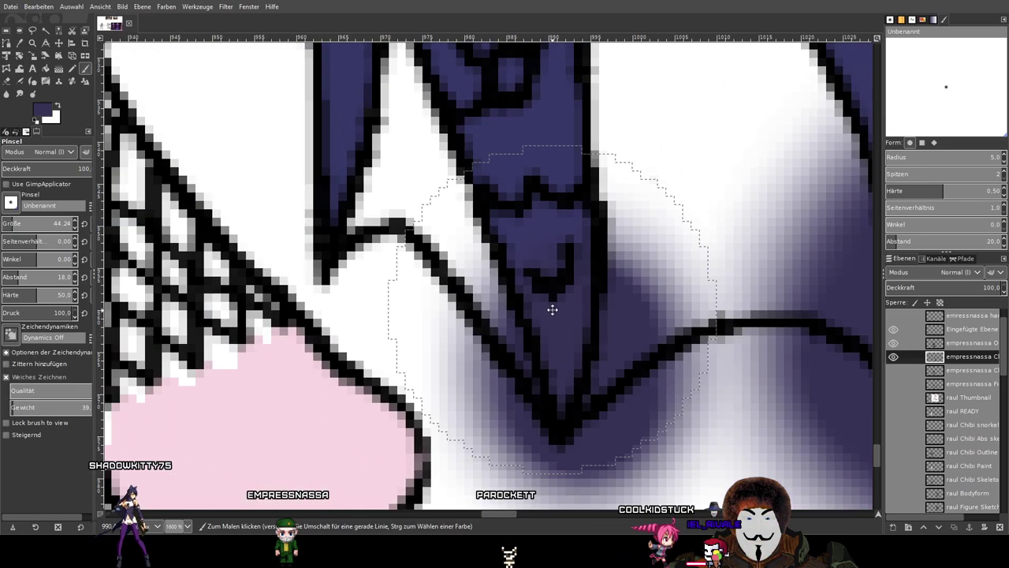
pyautogui.click(587, 356)
pyautogui.moveTo(587, 357); pyautogui.dragTo(576, 302)
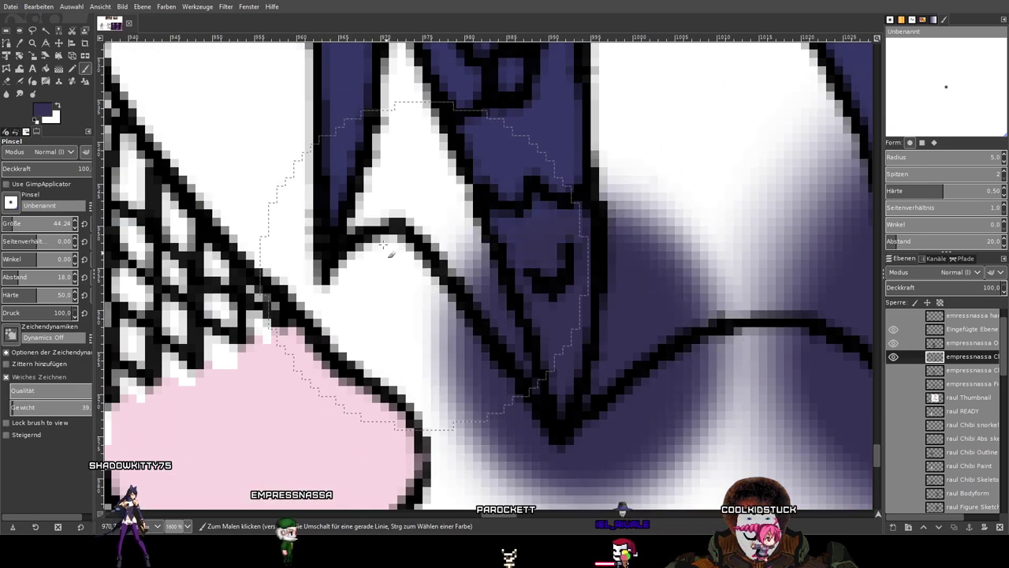
pyautogui.moveTo(356, 177); pyautogui.dragTo(373, 293)
pyautogui.scroll(-2, 312, 268)
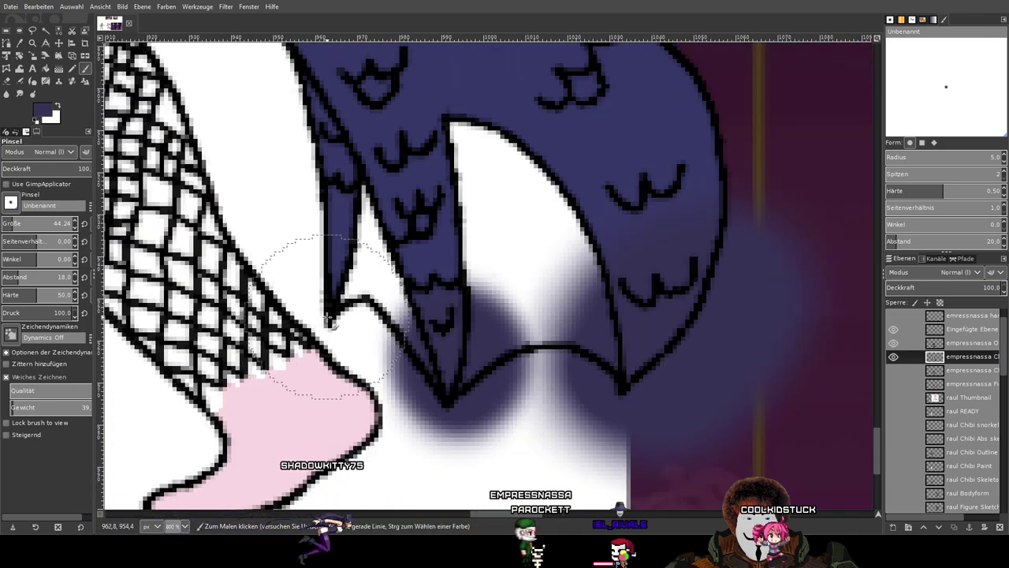
pyautogui.click(329, 317)
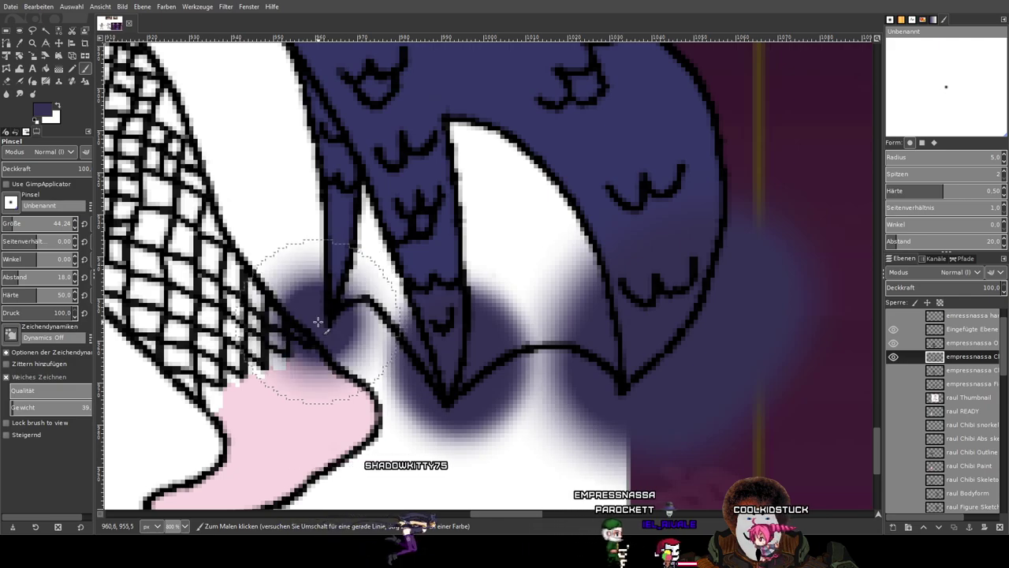
pyautogui.click(331, 316)
pyautogui.click(331, 316)
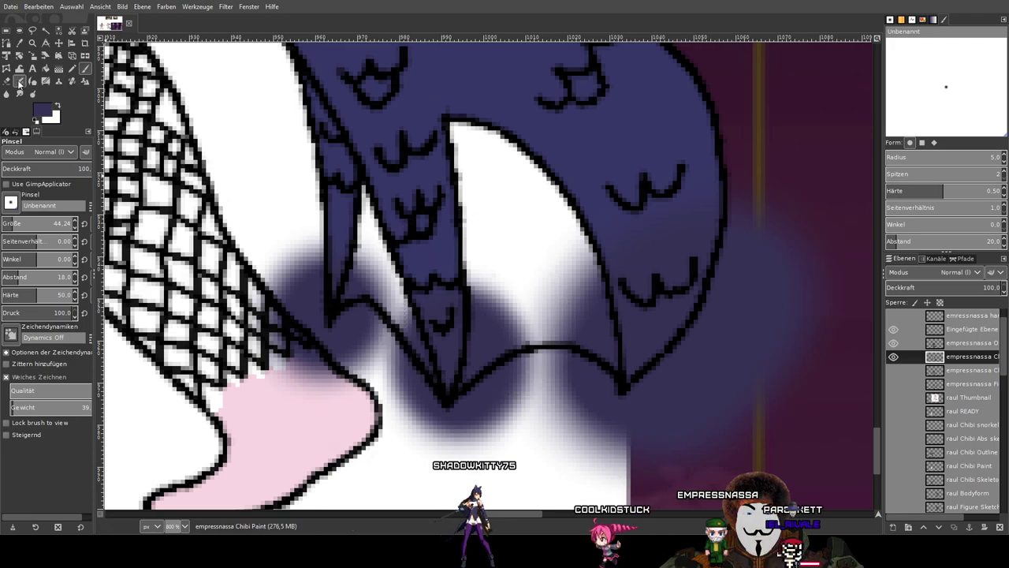
# Erase the purple shading spilling past the leg and foot outlines.
pyautogui.click(7, 81)
pyautogui.moveTo(310, 287); pyautogui.dragTo(407, 235)
pyautogui.scroll(1, 360, 240)
pyautogui.scroll(1, 363, 238)
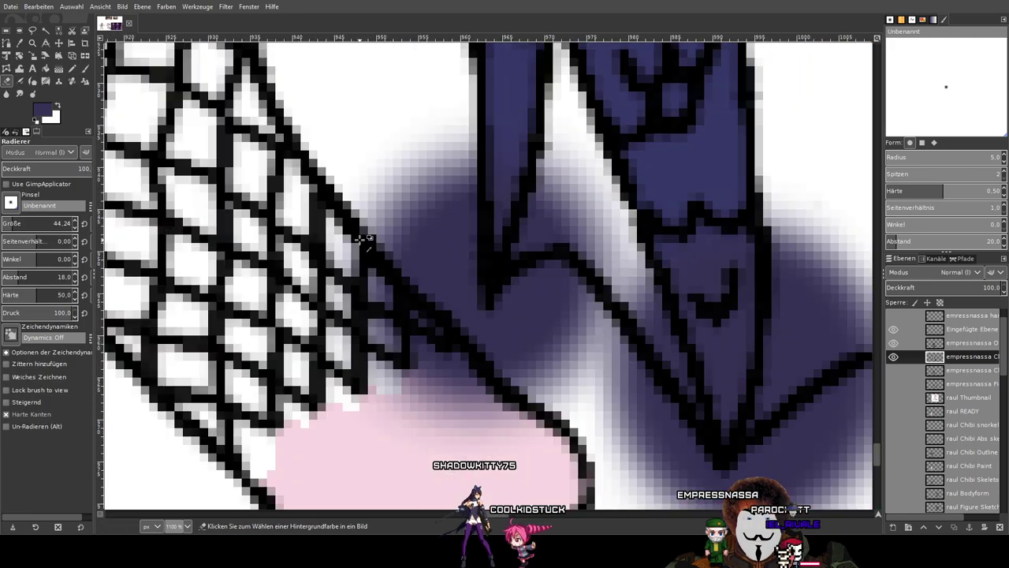
pyautogui.click(314, 182)
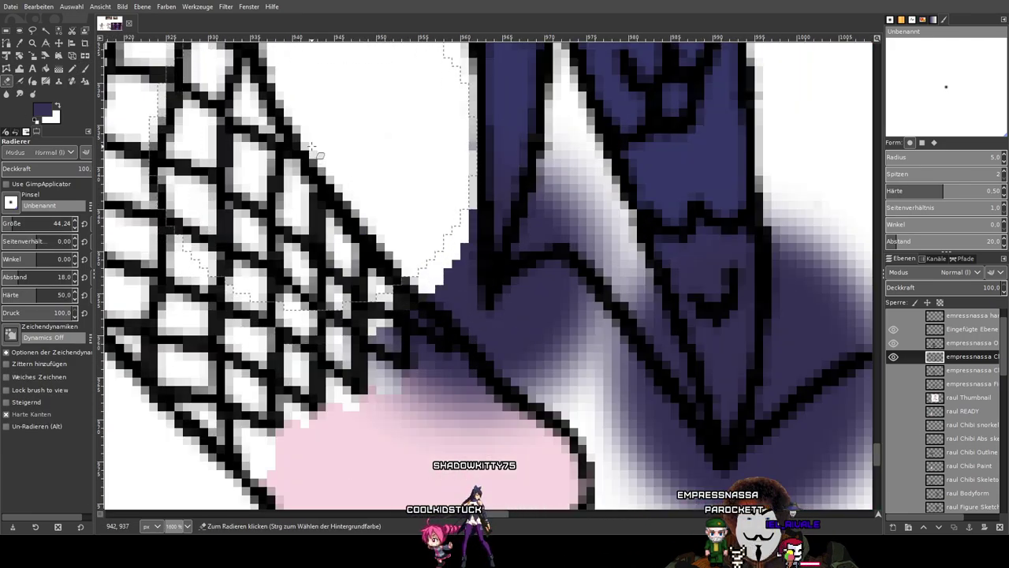
pyautogui.moveTo(309, 206); pyautogui.dragTo(311, 224)
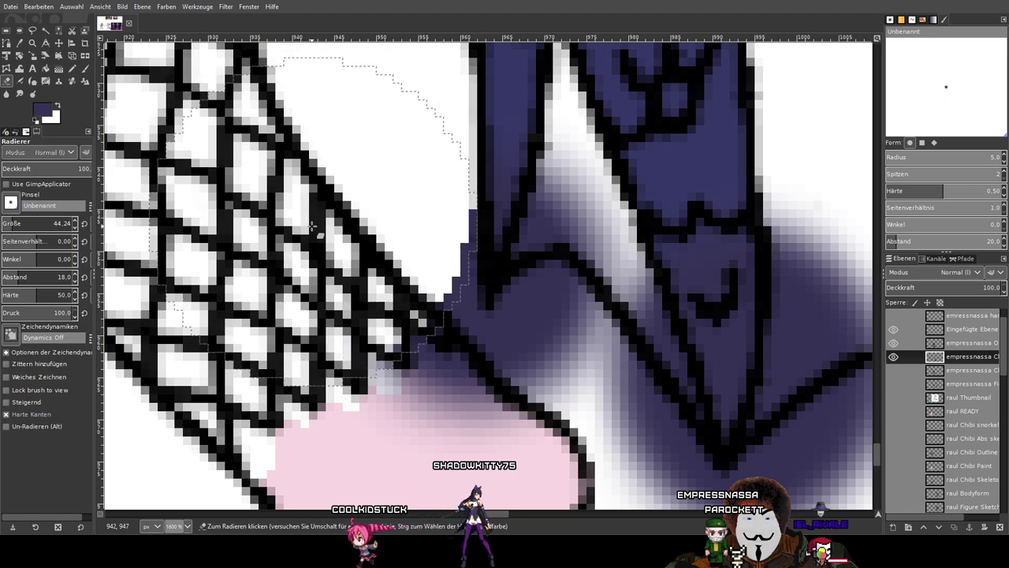
pyautogui.click(321, 243)
pyautogui.click(322, 289)
pyautogui.moveTo(501, 359); pyautogui.dragTo(470, 212)
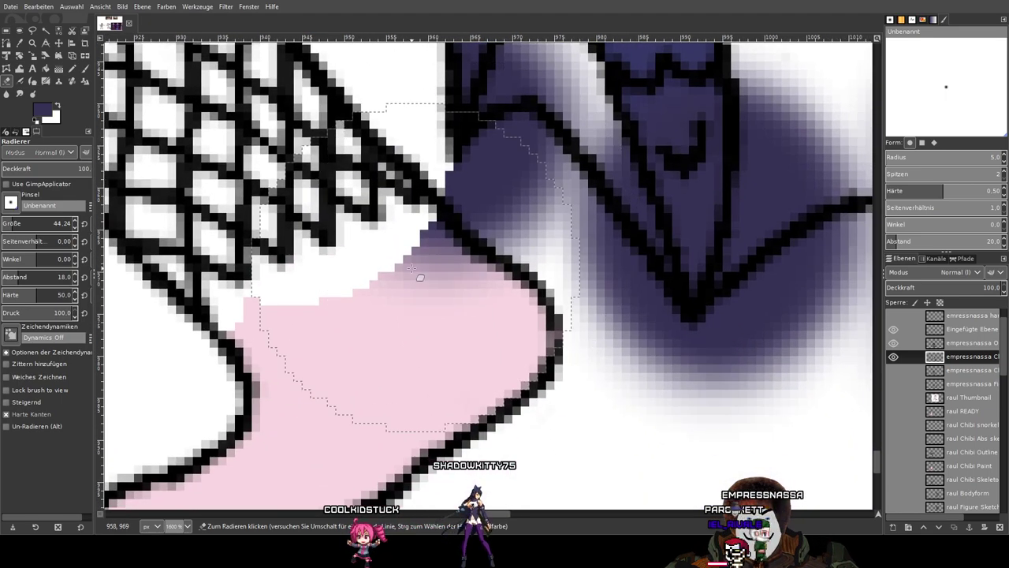
pyautogui.click(481, 312)
# Erase the purple gradient under and around the arched tail line.
pyautogui.moveTo(517, 293)
pyautogui.mouseDown()
pyautogui.moveTo(510, 242)
pyautogui.moveTo(510, 271)
pyautogui.mouseUp()
pyautogui.click(511, 269)
pyautogui.moveTo(767, 301); pyautogui.dragTo(507, 313)
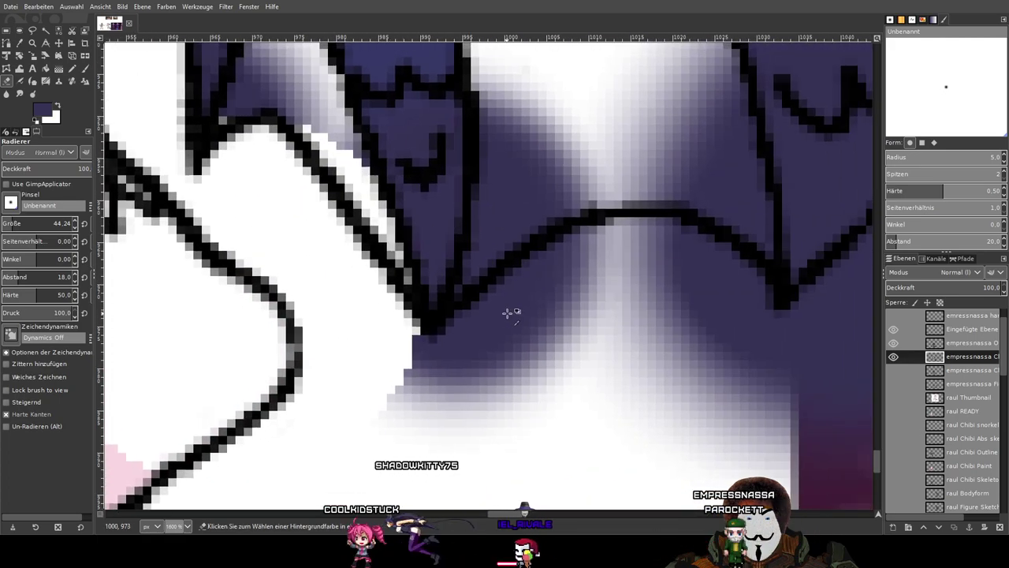
pyautogui.scroll(-1, 508, 312)
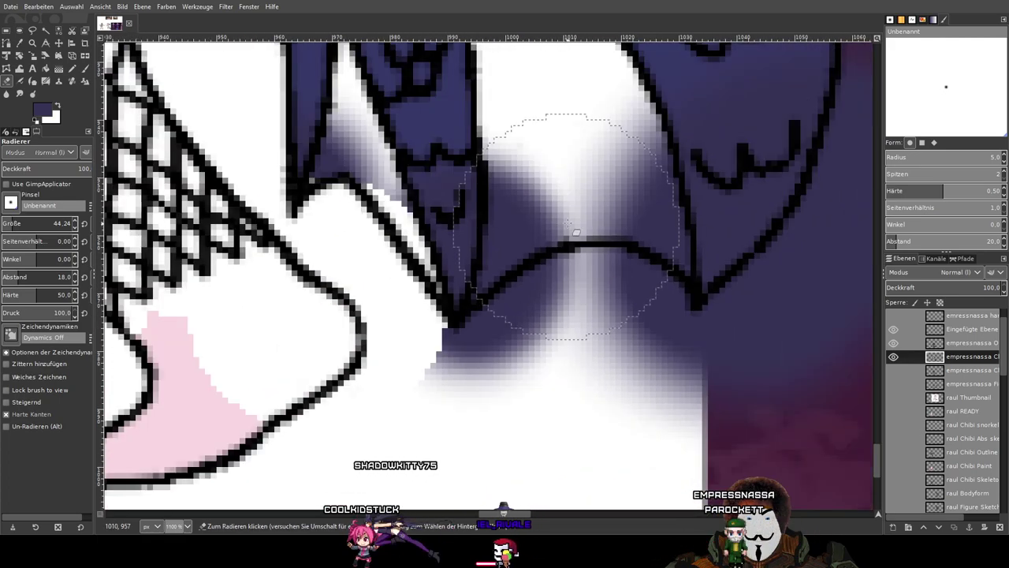
pyautogui.click(585, 285)
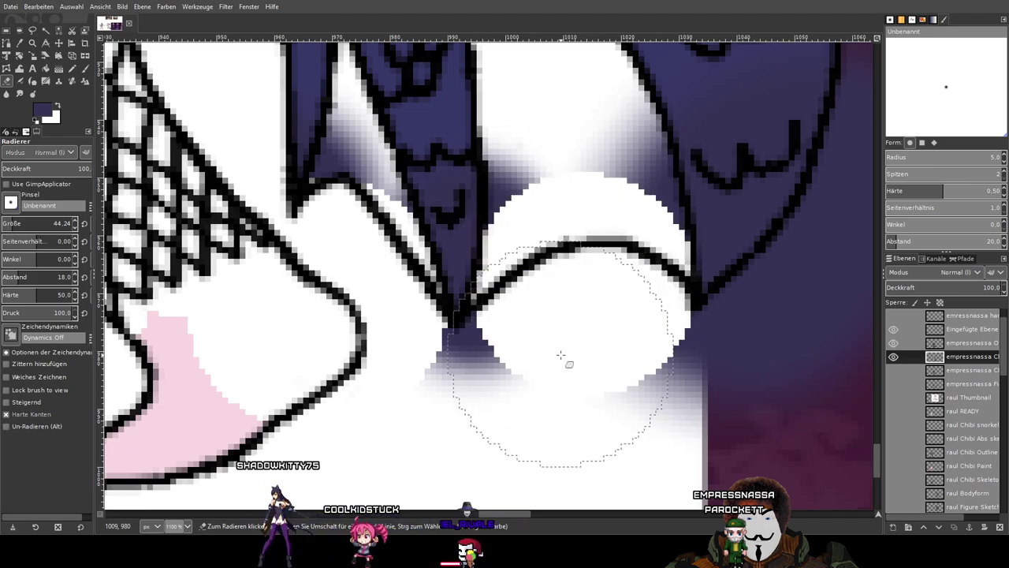
pyautogui.moveTo(560, 354); pyautogui.dragTo(517, 402)
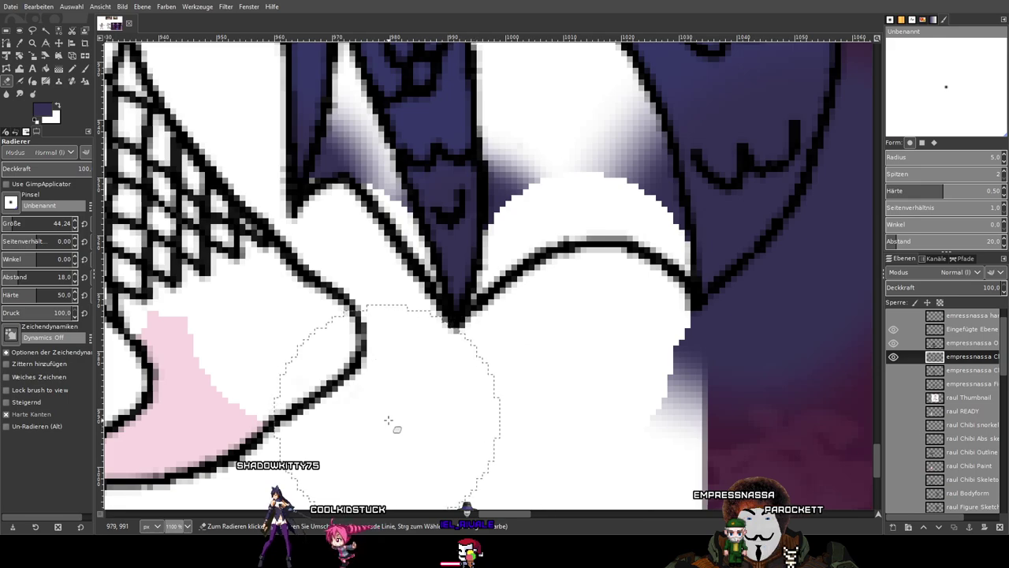
# Erase the blue glow and leftover fringe outside and below the tail.
pyautogui.moveTo(670, 329); pyautogui.dragTo(396, 396)
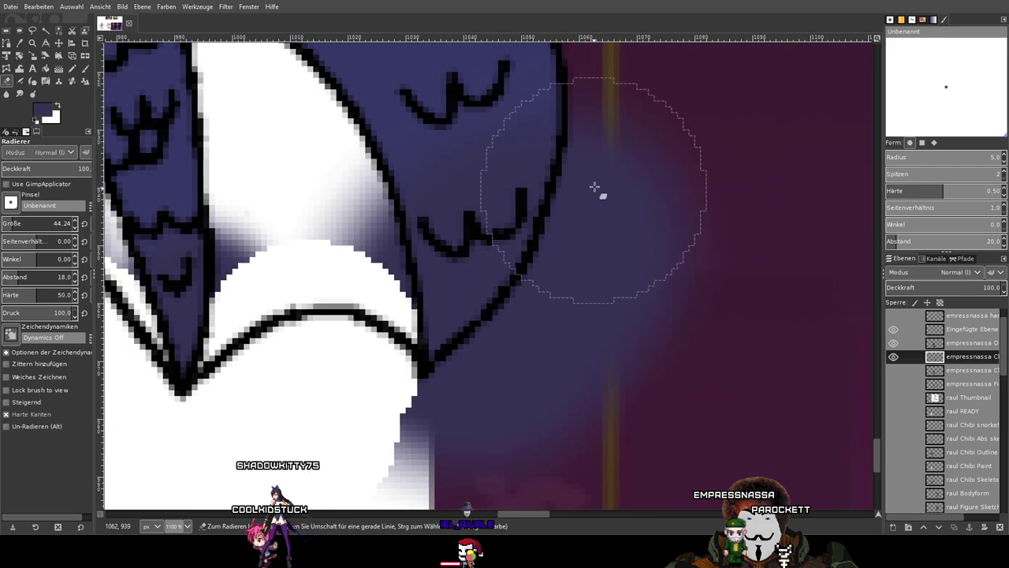
pyautogui.scroll(-1, 648, 158)
pyautogui.scroll(1, 653, 144)
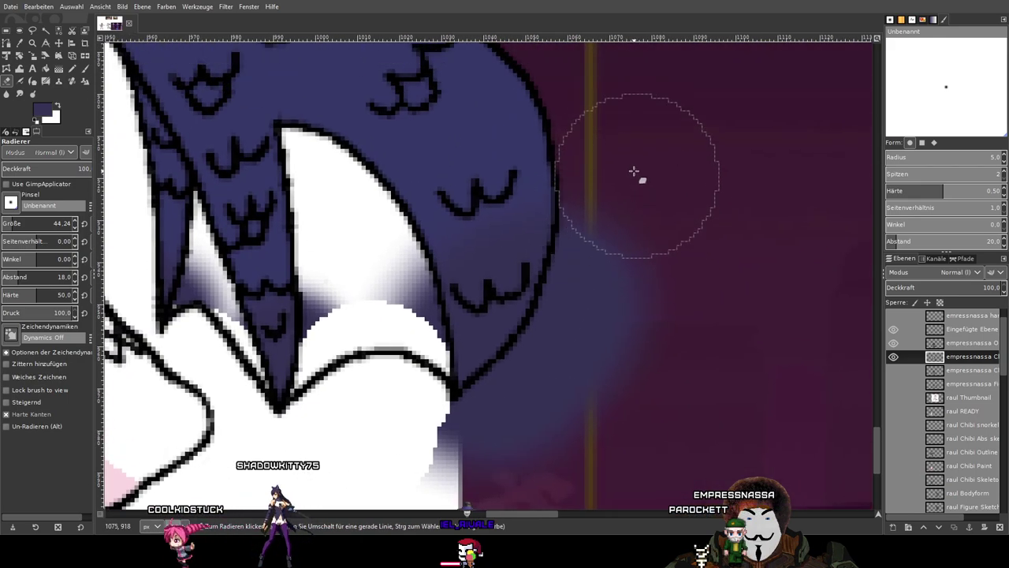
pyautogui.moveTo(637, 198)
pyautogui.mouseDown()
pyautogui.moveTo(646, 234)
pyautogui.moveTo(636, 292)
pyautogui.moveTo(575, 421)
pyautogui.moveTo(640, 357)
pyautogui.mouseUp()
pyautogui.scroll(2, 631, 288)
pyautogui.scroll(-2, 640, 356)
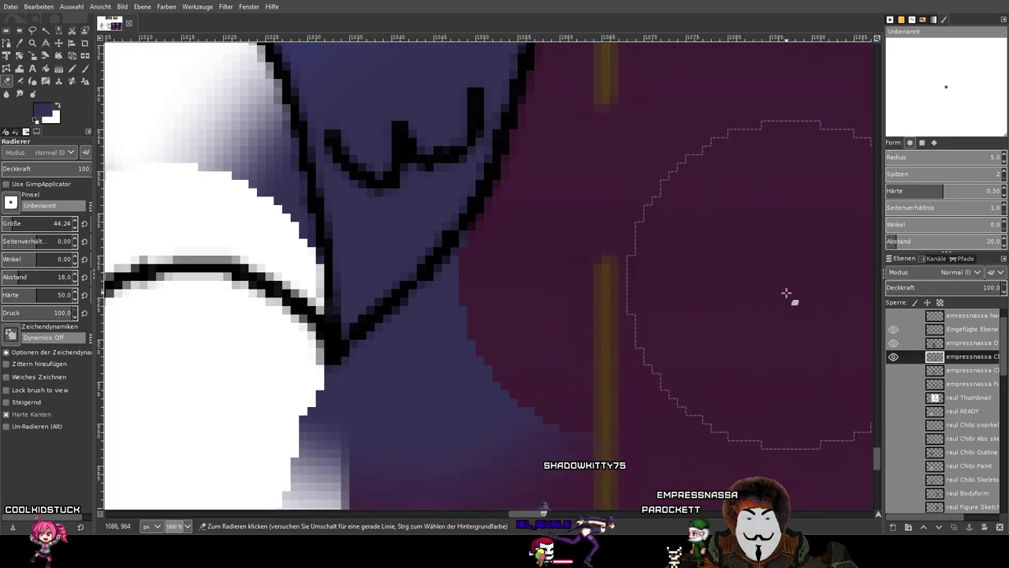
pyautogui.scroll(1, 671, 392)
pyautogui.moveTo(698, 402)
pyautogui.mouseDown()
pyautogui.moveTo(748, 327)
pyautogui.moveTo(426, 448)
pyautogui.moveTo(633, 360)
pyautogui.mouseUp()
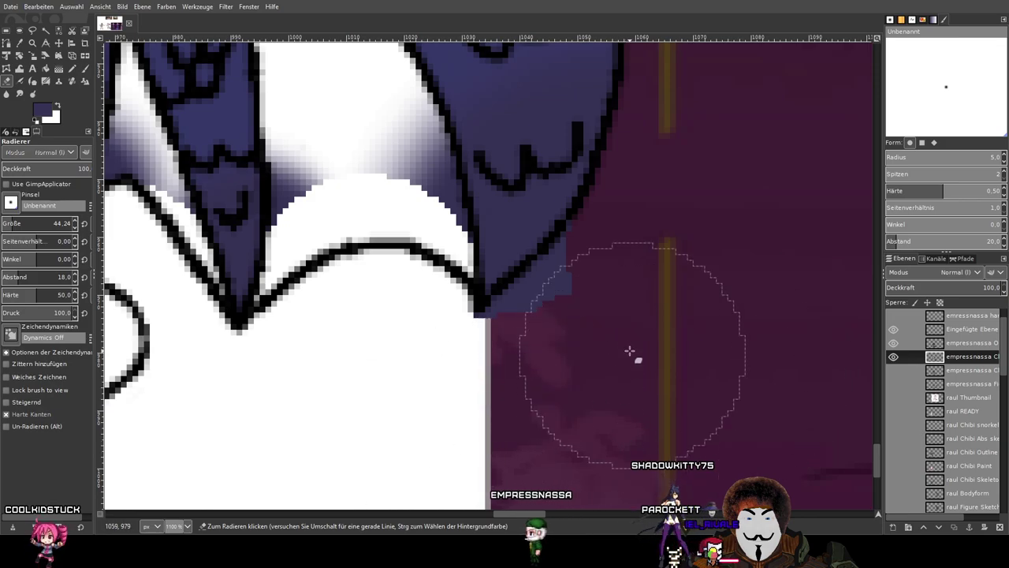
pyautogui.click(634, 307)
pyautogui.click(577, 365)
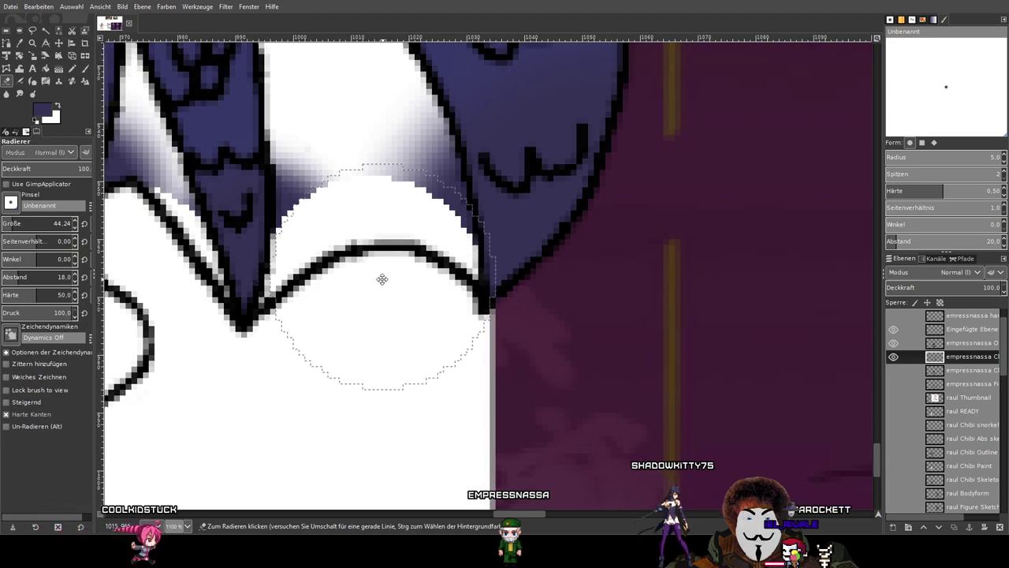
# With a smaller eraser, remove the purple shading along the edges of the white tip.
pyautogui.moveTo(379, 277); pyautogui.dragTo(609, 339)
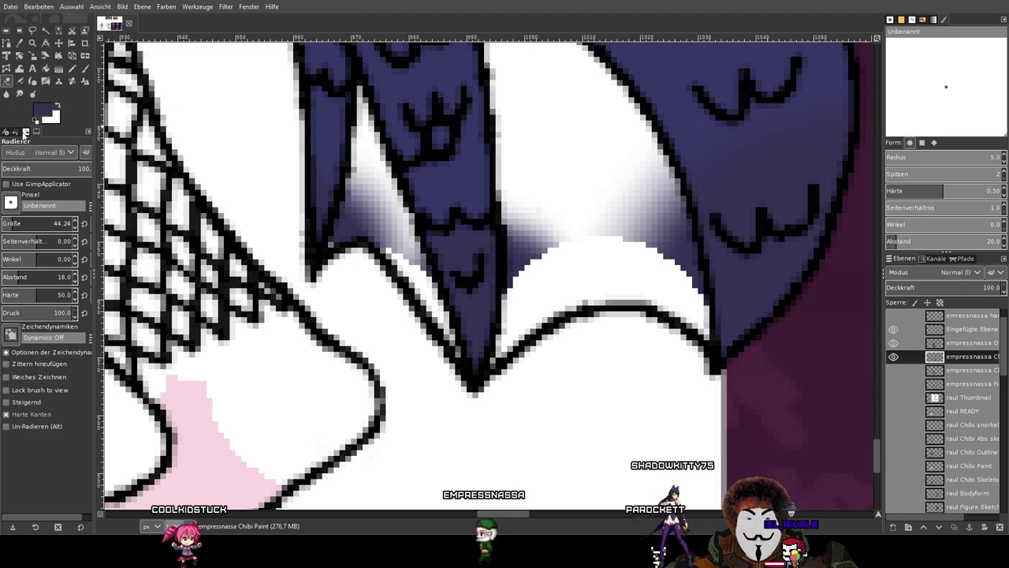
pyautogui.moveTo(235, 170); pyautogui.dragTo(295, 241)
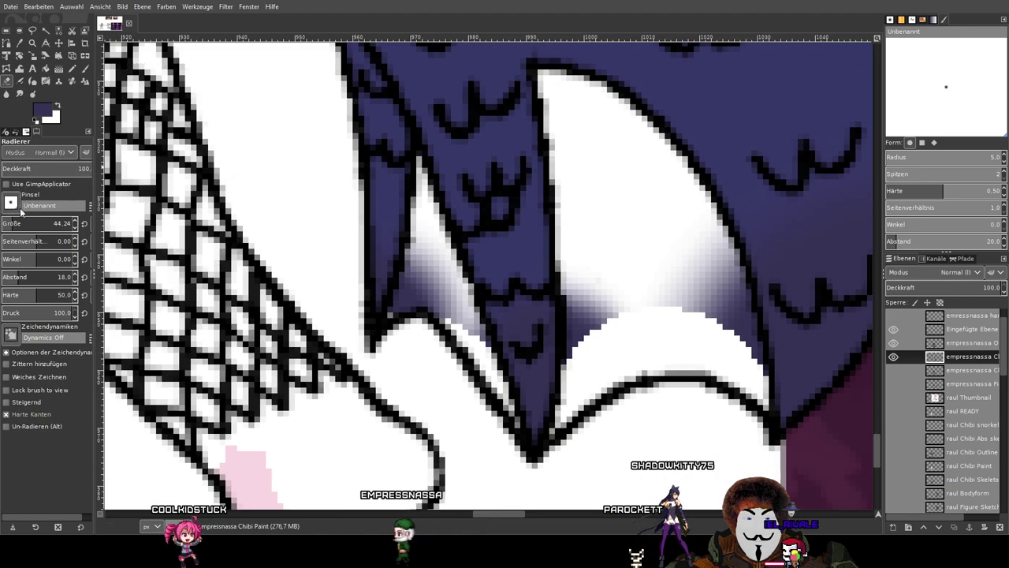
pyautogui.moveTo(30, 228); pyautogui.dragTo(18, 227)
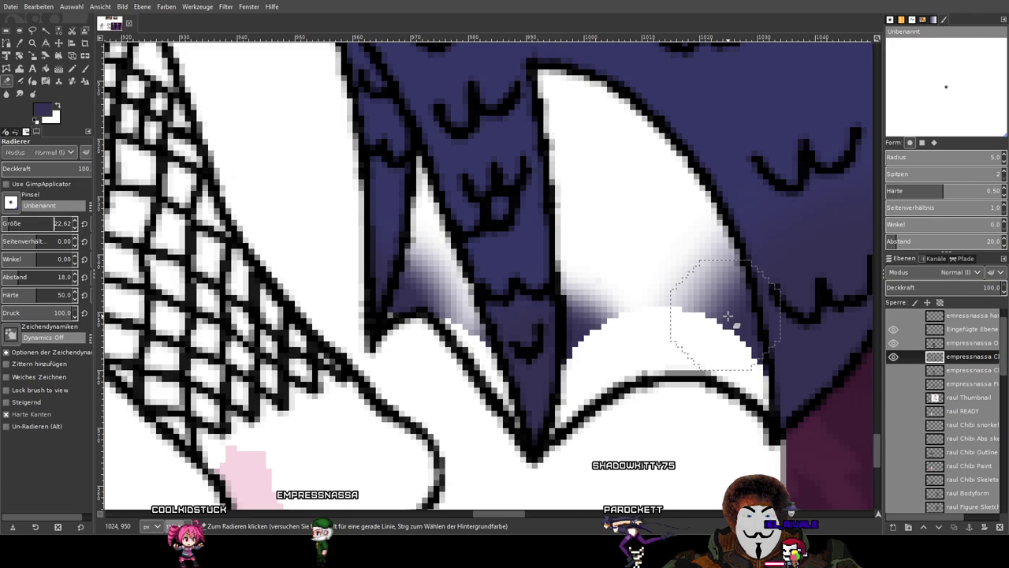
pyautogui.moveTo(697, 282); pyautogui.dragTo(538, 298)
pyautogui.scroll(1, 538, 298)
pyautogui.moveTo(490, 322); pyautogui.dragTo(453, 180)
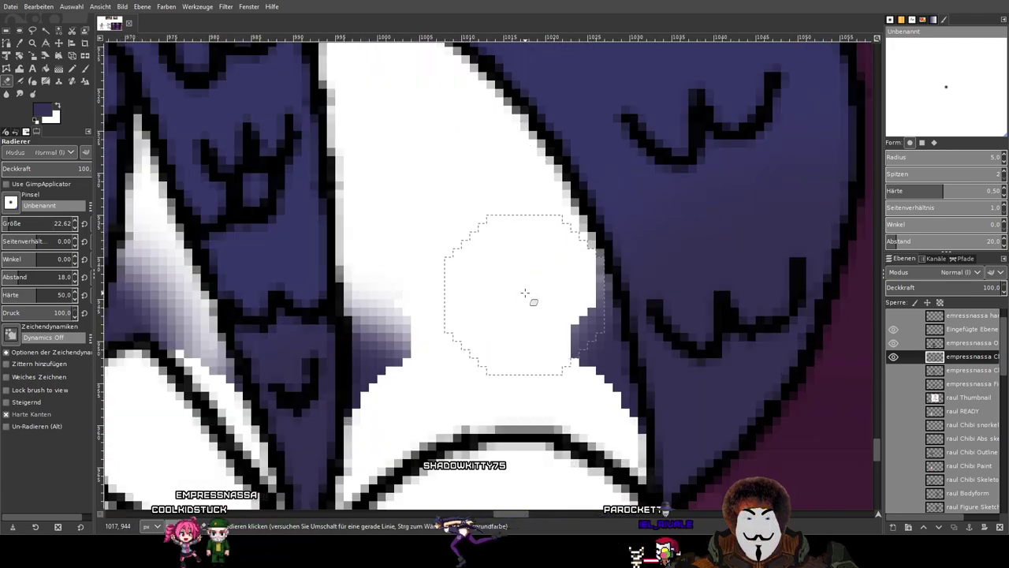
pyautogui.moveTo(523, 266); pyautogui.dragTo(553, 412)
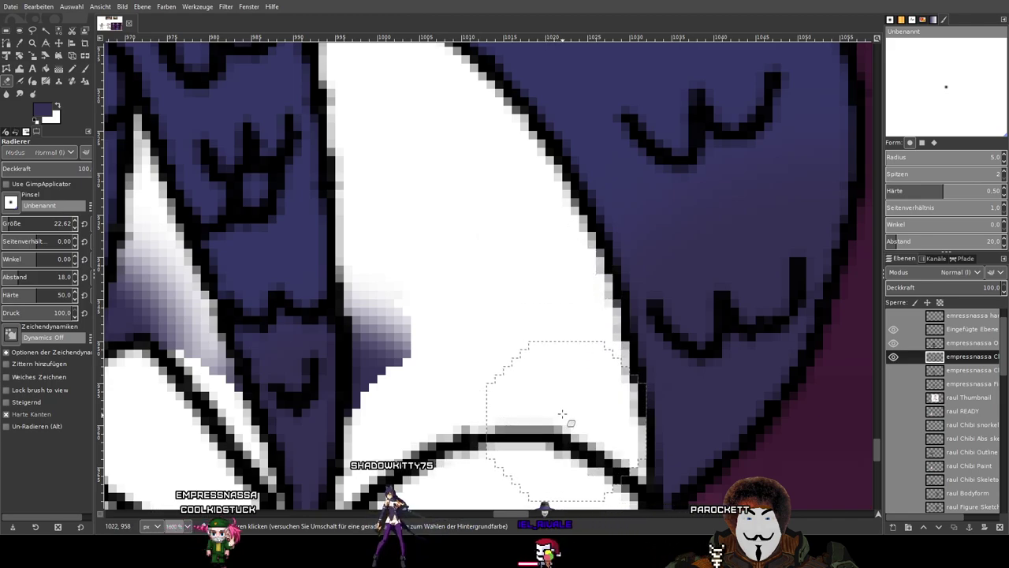
pyautogui.moveTo(447, 300); pyautogui.dragTo(430, 263)
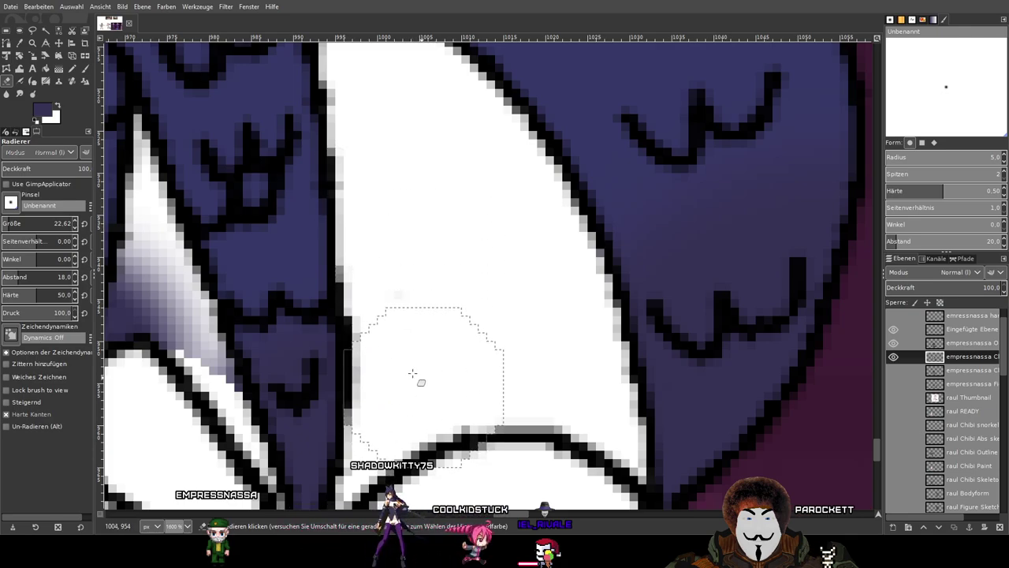
# Deselect all and, with a tiny eraser, clear grey-purple shading inside and below the narrow white tip.
pyautogui.hscroll(-5, 419, 385)
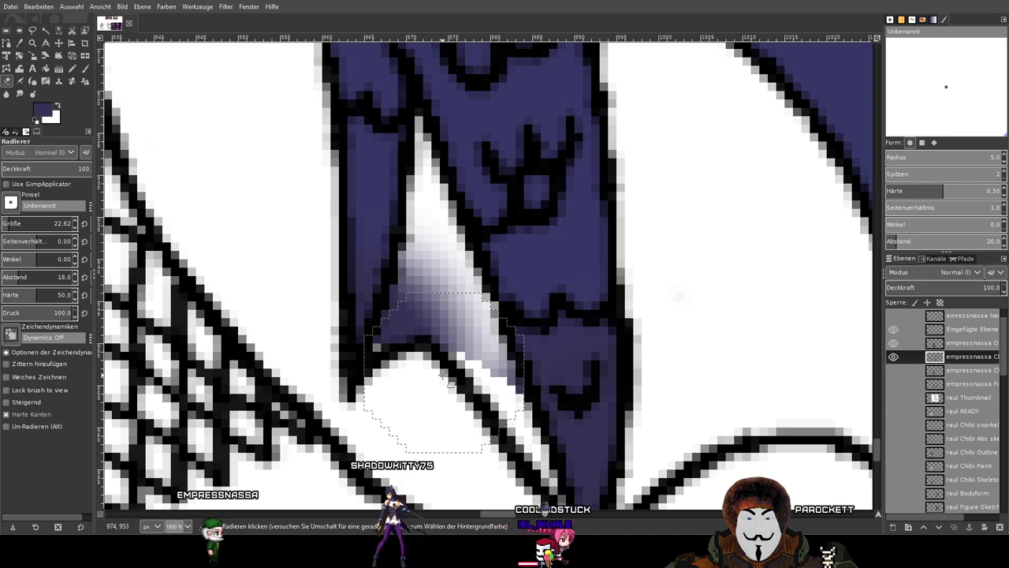
pyautogui.hotkey('shift', 'ctrl', 'a')
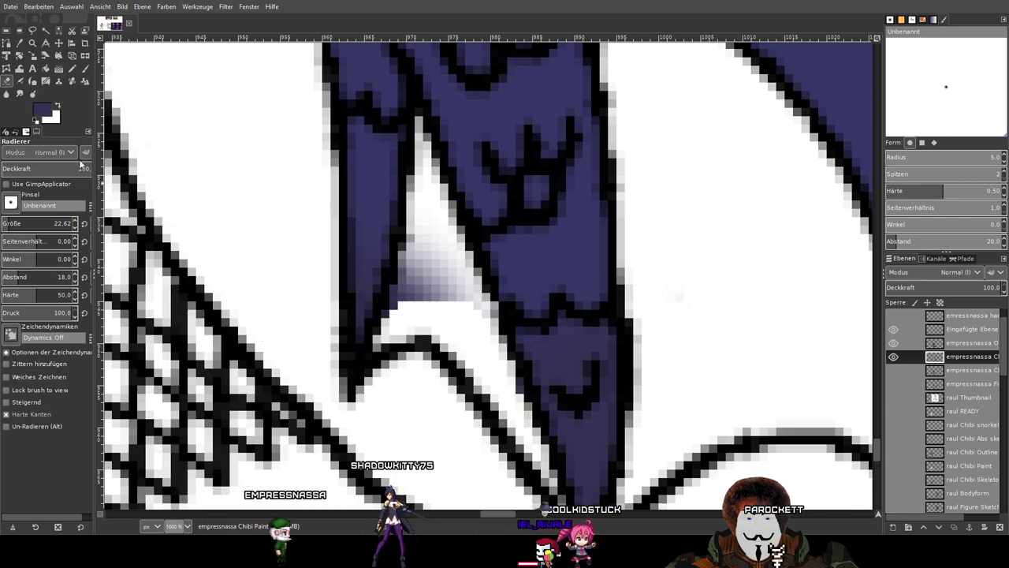
pyautogui.moveTo(37, 227); pyautogui.dragTo(27, 227)
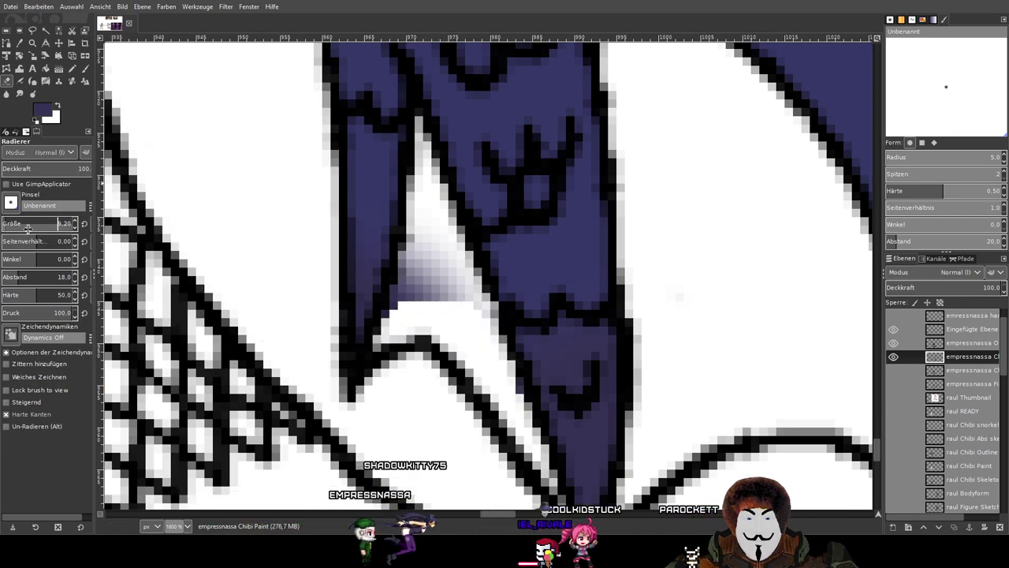
pyautogui.scroll(1, 439, 212)
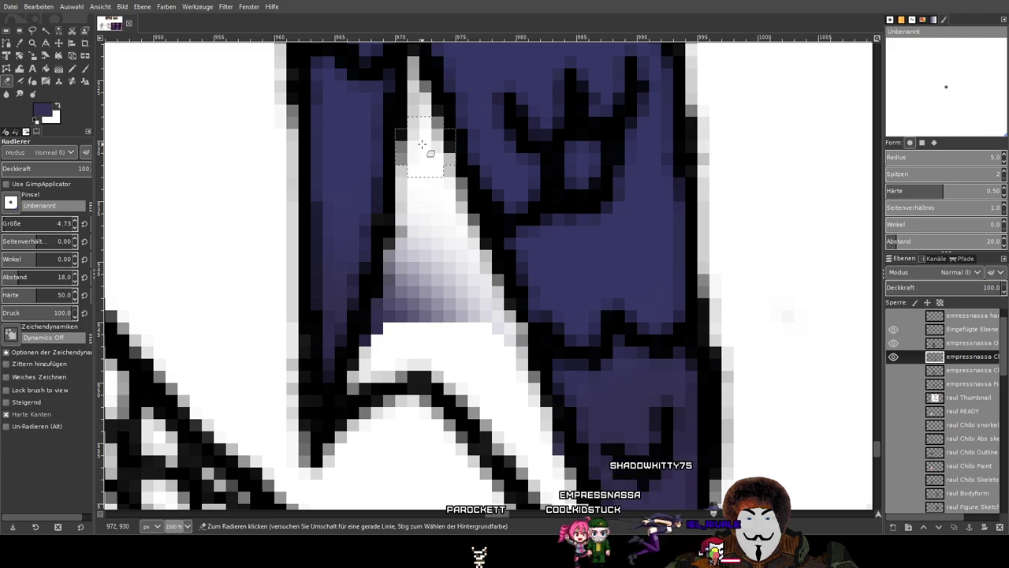
pyautogui.moveTo(407, 211); pyautogui.dragTo(396, 276)
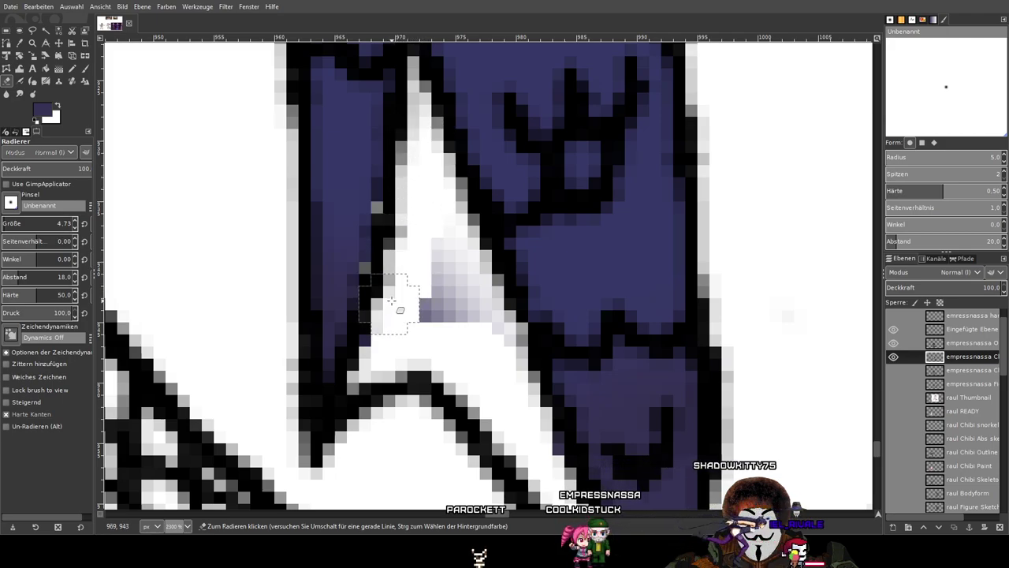
pyautogui.hotkey('ctrl', 'z')
pyautogui.moveTo(413, 248); pyautogui.dragTo(412, 299)
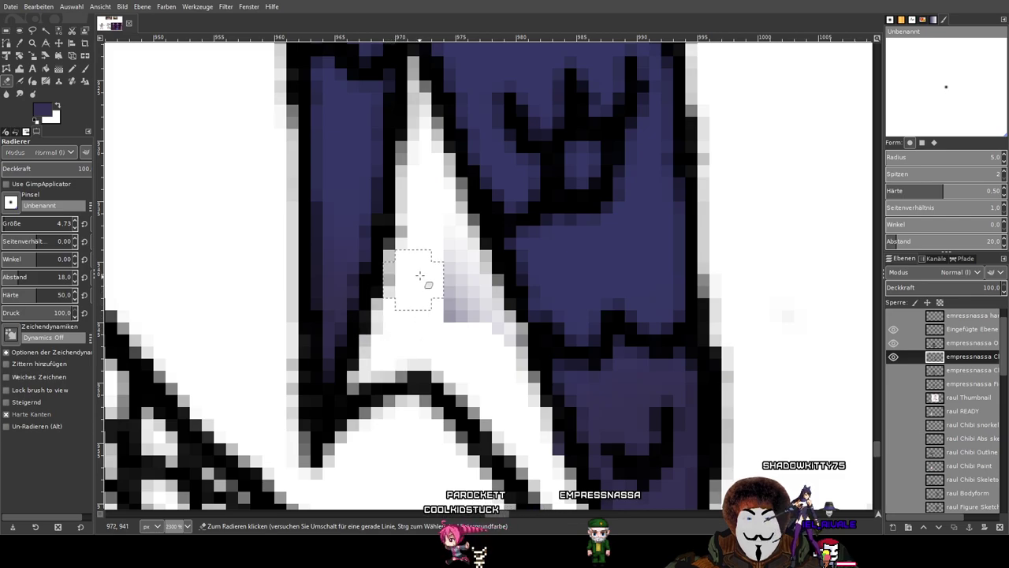
pyautogui.moveTo(440, 223); pyautogui.dragTo(462, 290)
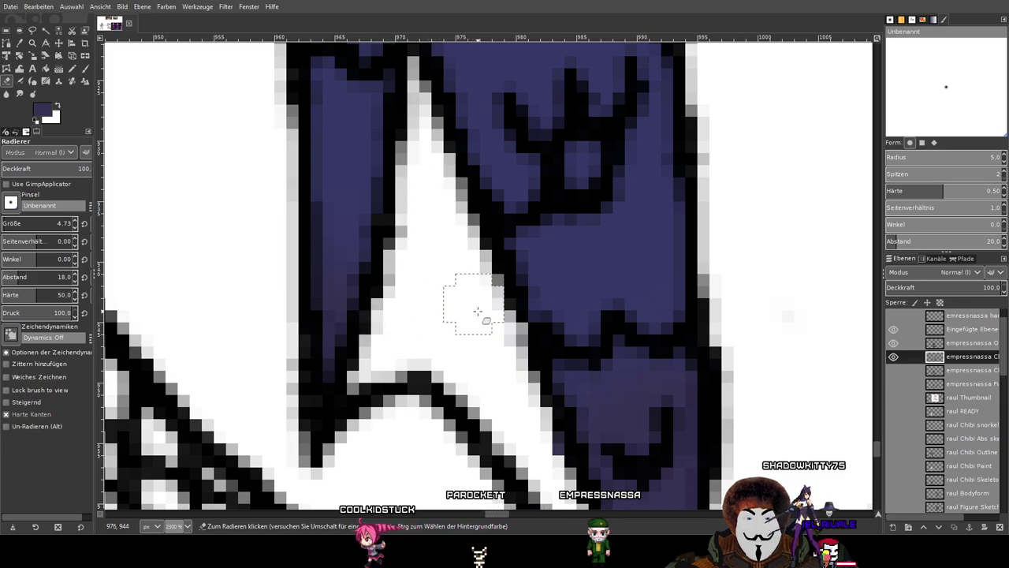
pyautogui.moveTo(614, 366); pyautogui.dragTo(584, 231)
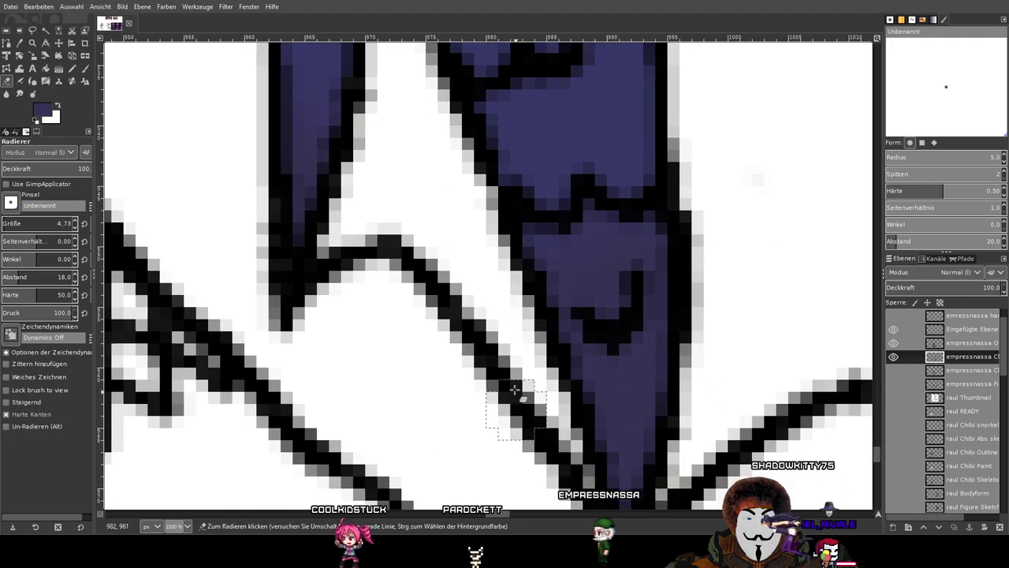
pyautogui.scroll(-5, 514, 359)
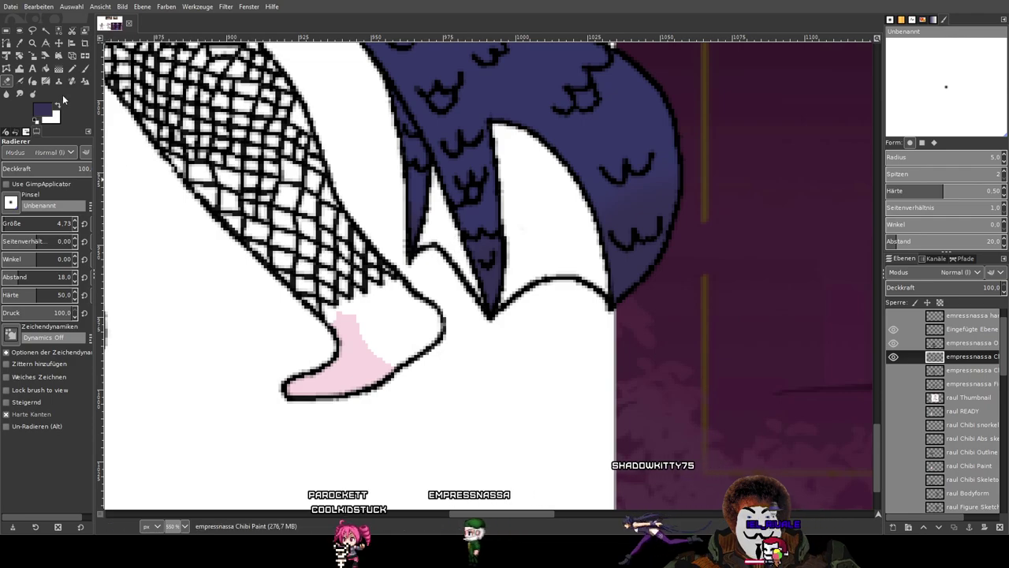
# Sample the foot's pink and fill the white part of the foot with the Pencil.
pyautogui.click(20, 44)
pyautogui.scroll(5, 358, 348)
pyautogui.click(357, 410)
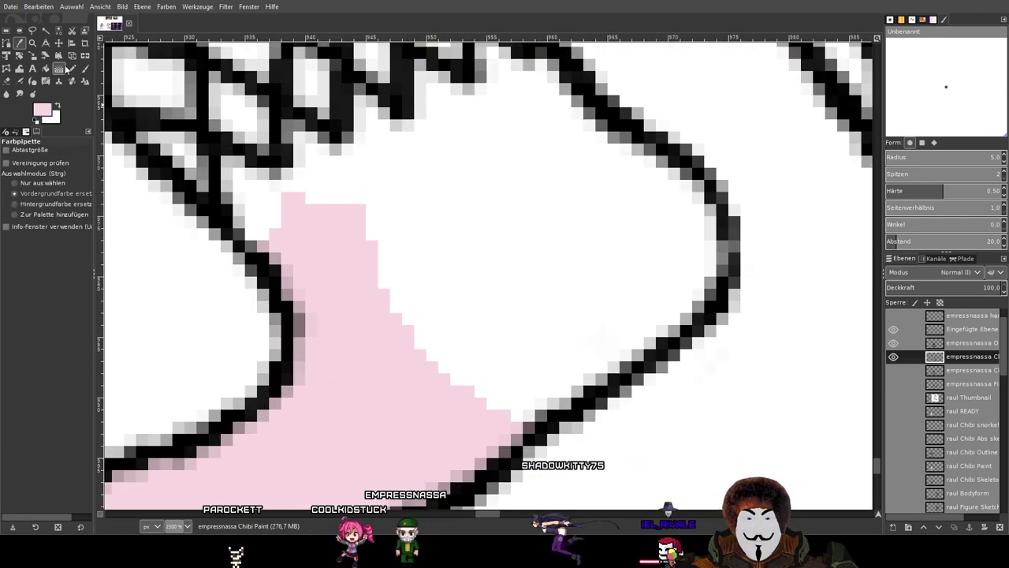
pyautogui.press('n')
pyautogui.moveTo(404, 307)
pyautogui.mouseDown()
pyautogui.moveTo(413, 246)
pyautogui.moveTo(418, 308)
pyautogui.moveTo(498, 379)
pyautogui.moveTo(496, 398)
pyautogui.moveTo(569, 368)
pyautogui.moveTo(693, 272)
pyautogui.moveTo(681, 212)
pyautogui.moveTo(604, 163)
pyautogui.moveTo(650, 180)
pyautogui.moveTo(551, 97)
pyautogui.moveTo(517, 138)
pyautogui.moveTo(501, 120)
pyautogui.moveTo(465, 172)
pyautogui.moveTo(443, 152)
pyautogui.moveTo(439, 201)
pyautogui.moveTo(416, 168)
pyautogui.moveTo(387, 216)
pyautogui.moveTo(364, 182)
pyautogui.moveTo(349, 236)
pyautogui.moveTo(567, 171)
pyautogui.moveTo(460, 290)
pyautogui.moveTo(521, 331)
pyautogui.moveTo(595, 286)
pyautogui.moveTo(595, 230)
pyautogui.moveTo(519, 265)
pyautogui.moveTo(594, 276)
pyautogui.moveTo(627, 234)
pyautogui.mouseUp()
# Scan the reference figures and sample the bright blue of the reference dress.
pyautogui.scroll(-5, 394, 238)
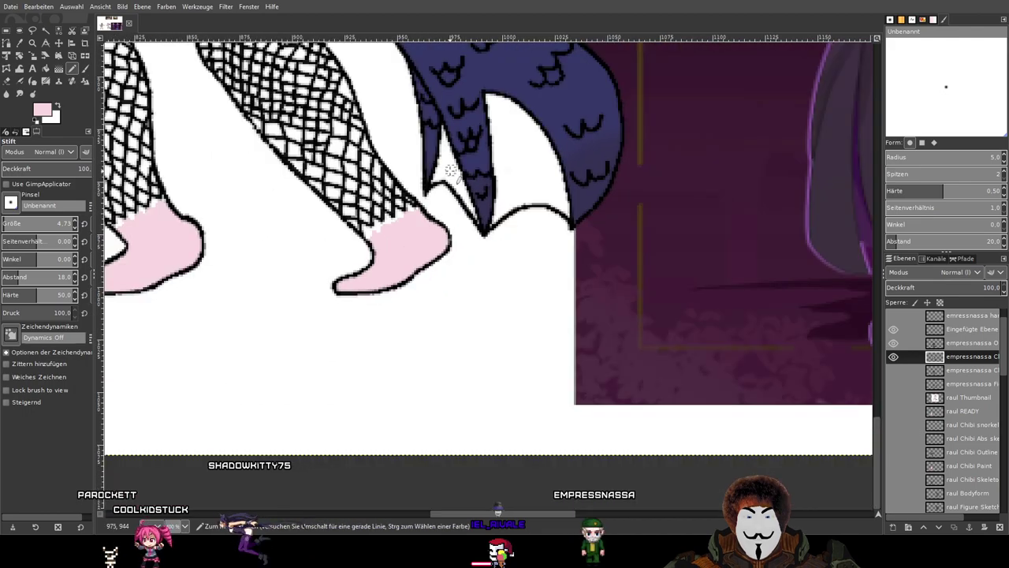
pyautogui.moveTo(450, 171); pyautogui.dragTo(454, 346)
pyautogui.keyDown('ctrl'); pyautogui.scroll(-1, 588, 379); pyautogui.keyUp('ctrl')
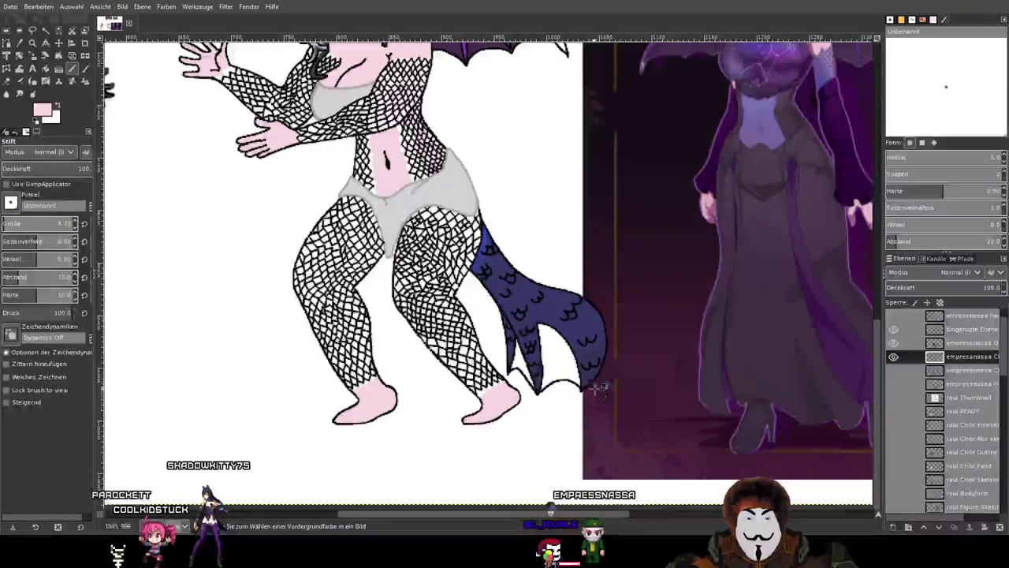
pyautogui.moveTo(742, 377); pyautogui.dragTo(600, 237)
pyautogui.moveTo(646, 195); pyautogui.dragTo(279, 253)
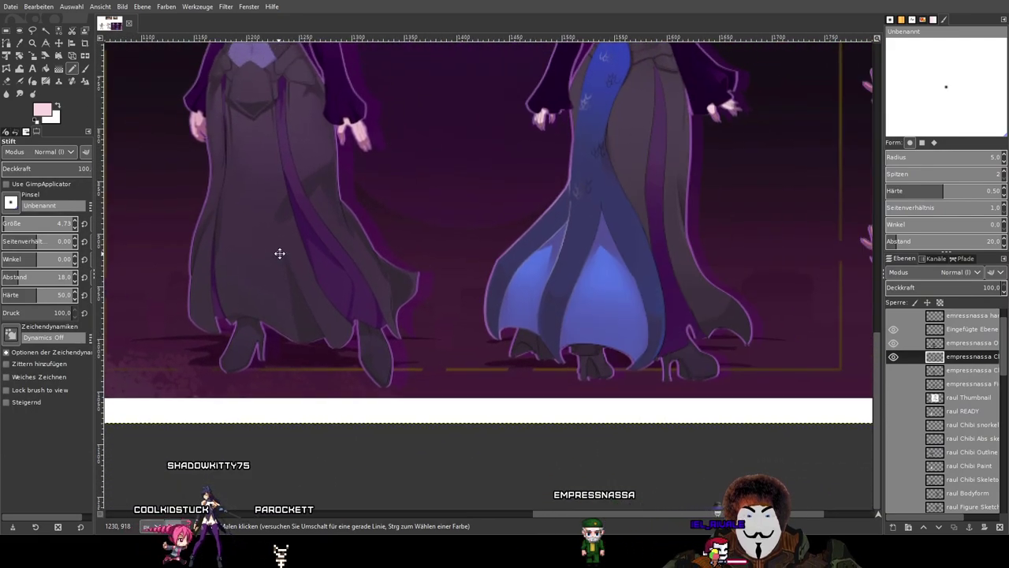
pyautogui.scroll(-5, 959, 411)
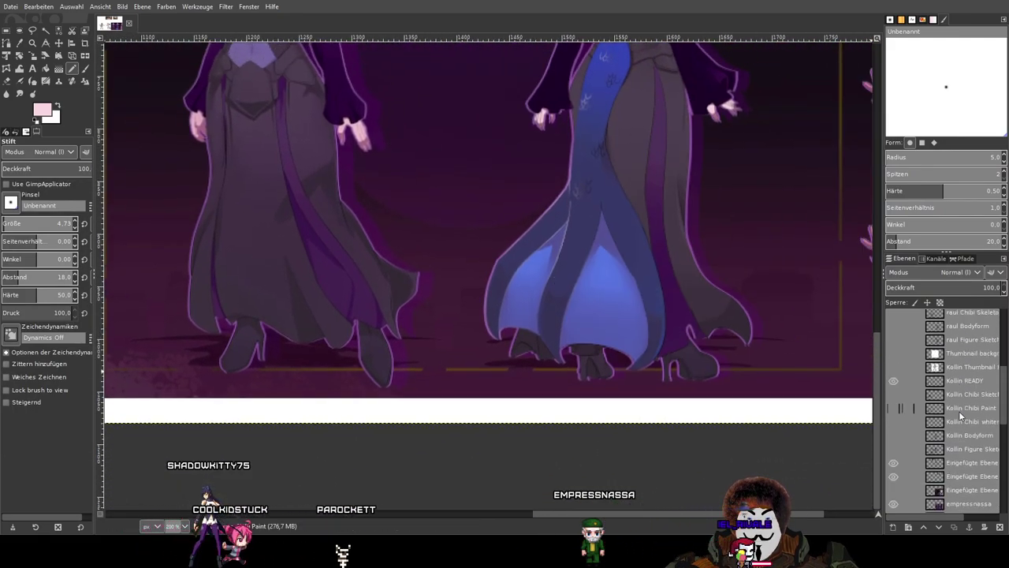
pyautogui.click(21, 43)
pyautogui.scroll(4, 622, 320)
pyautogui.click(558, 164)
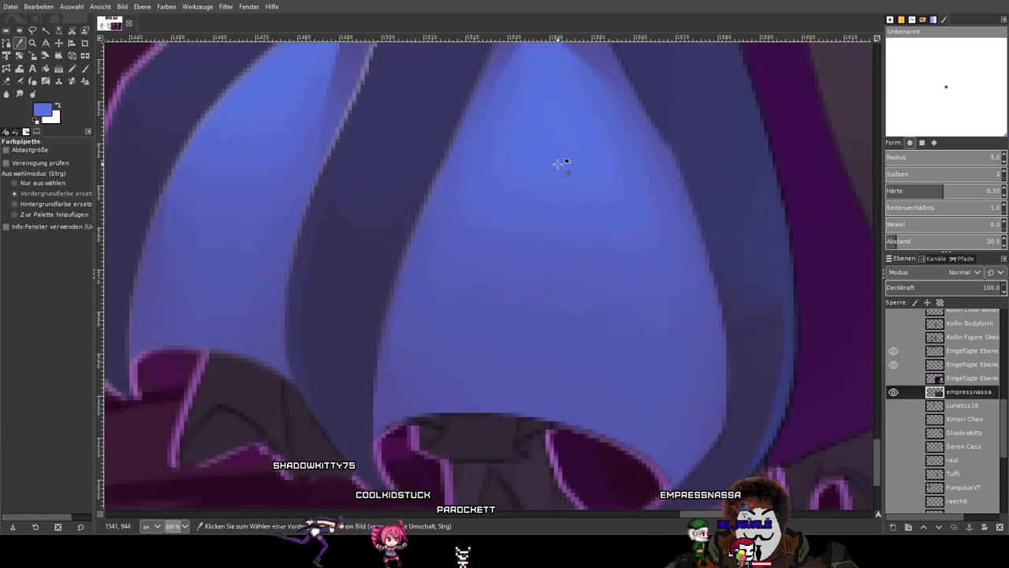
# Return to the Pencil and make the chibi paint layer active, toggling its visibility to check it.
pyautogui.click(73, 71)
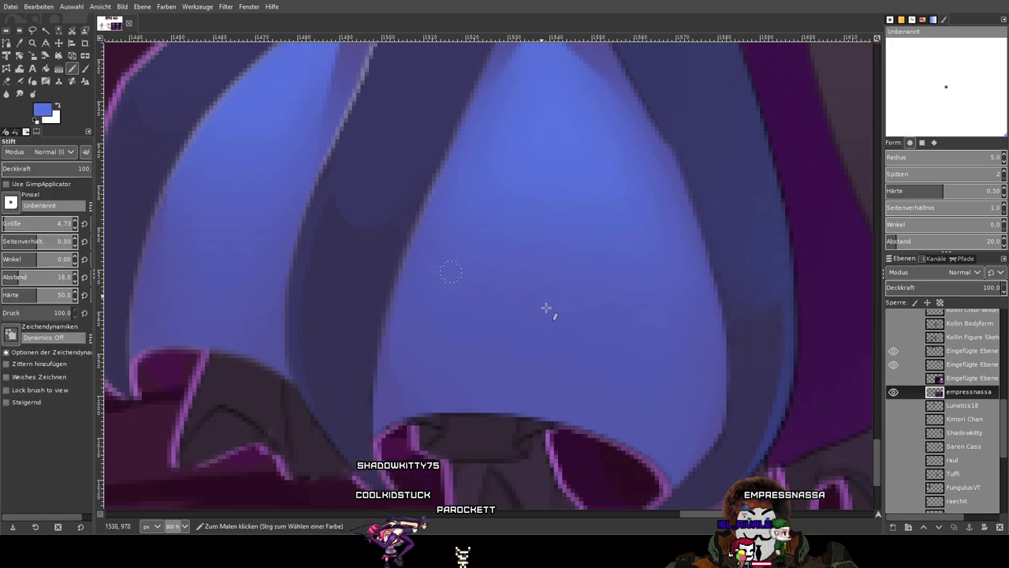
pyautogui.scroll(5, 945, 399)
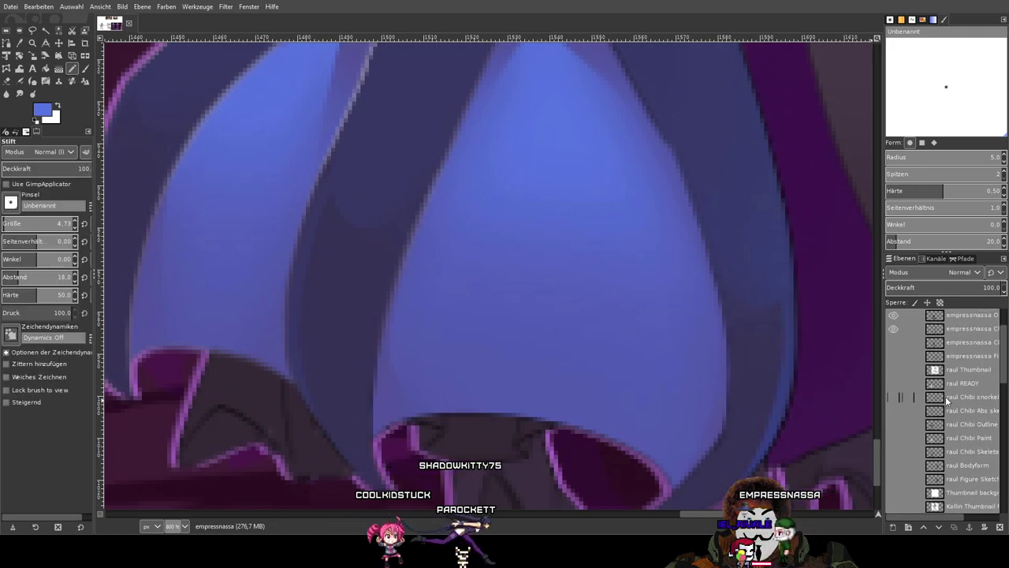
pyautogui.click(950, 332)
pyautogui.scroll(-5, 397, 336)
pyautogui.moveTo(214, 336); pyautogui.dragTo(745, 327)
pyautogui.scroll(3, 638, 301)
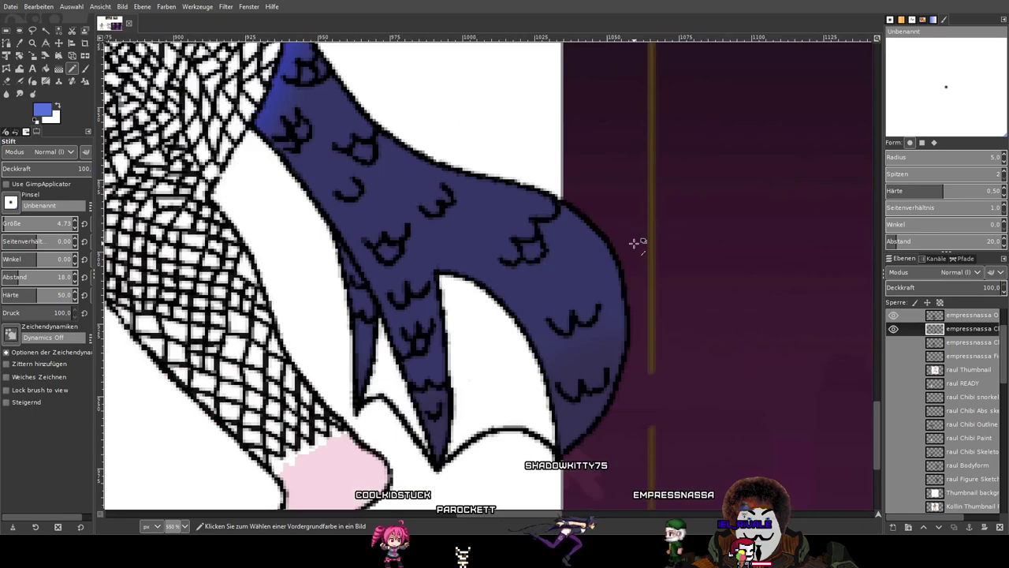
pyautogui.click(894, 328)
pyautogui.click(893, 328)
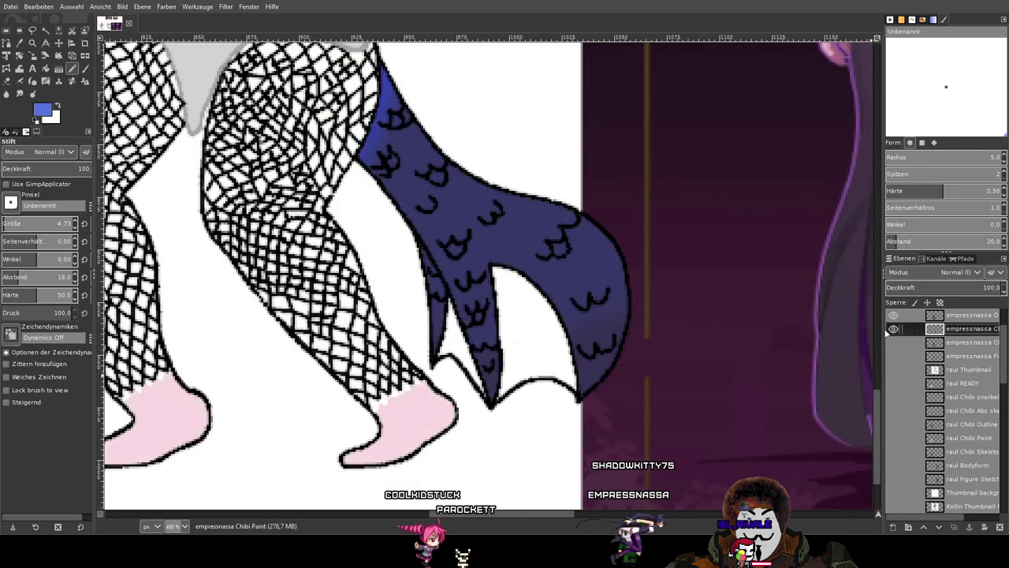
pyautogui.scroll(6, 513, 310)
# Try blue pencil and soft-brush strokes over the tail tip, undoing both.
pyautogui.moveTo(485, 190); pyautogui.dragTo(416, 87)
pyautogui.hotkey('ctrl', 'z')
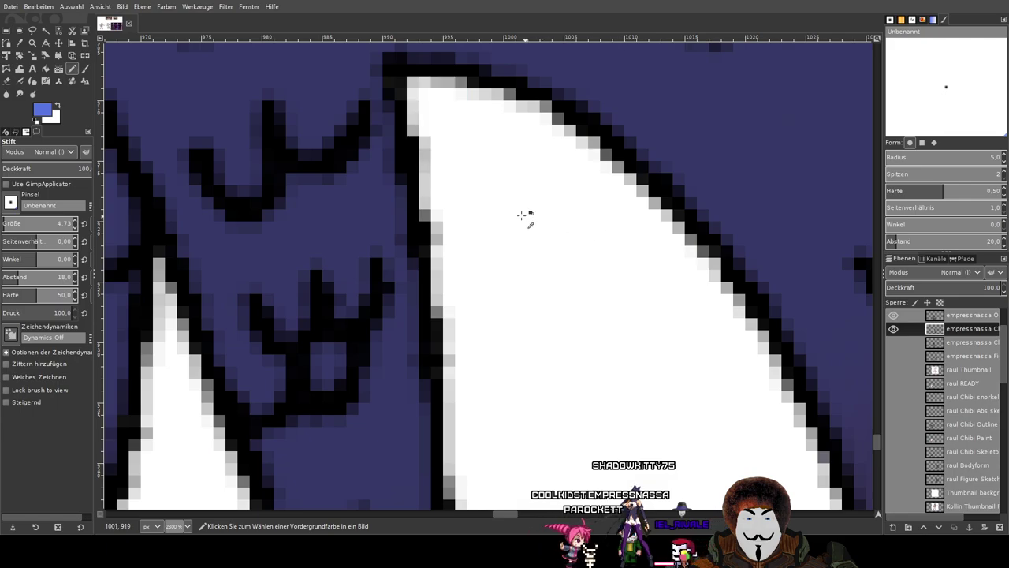
pyautogui.click(85, 68)
pyautogui.moveTo(419, 99); pyautogui.dragTo(482, 119)
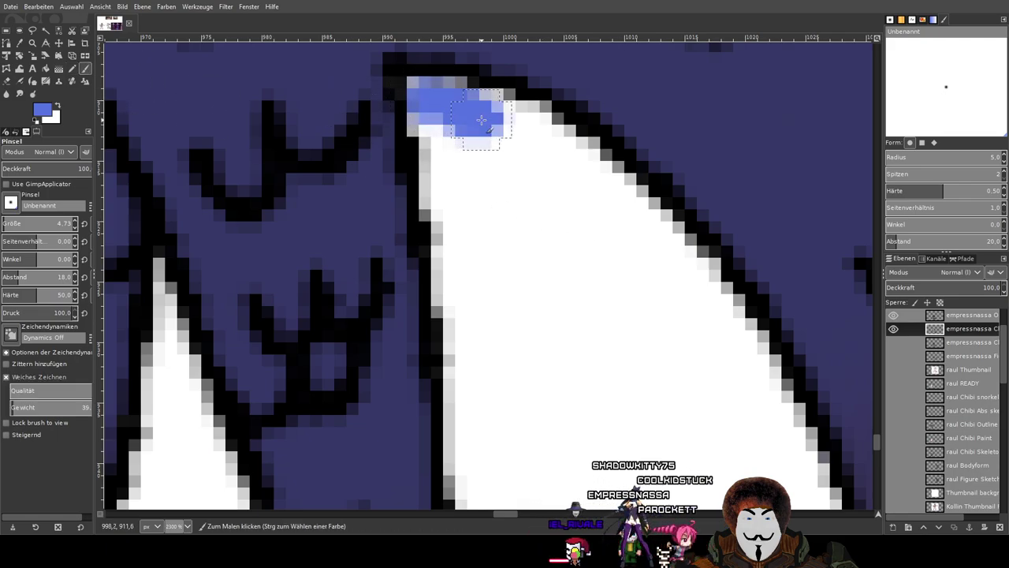
pyautogui.hotkey('ctrl', 'z')
pyautogui.click(72, 70)
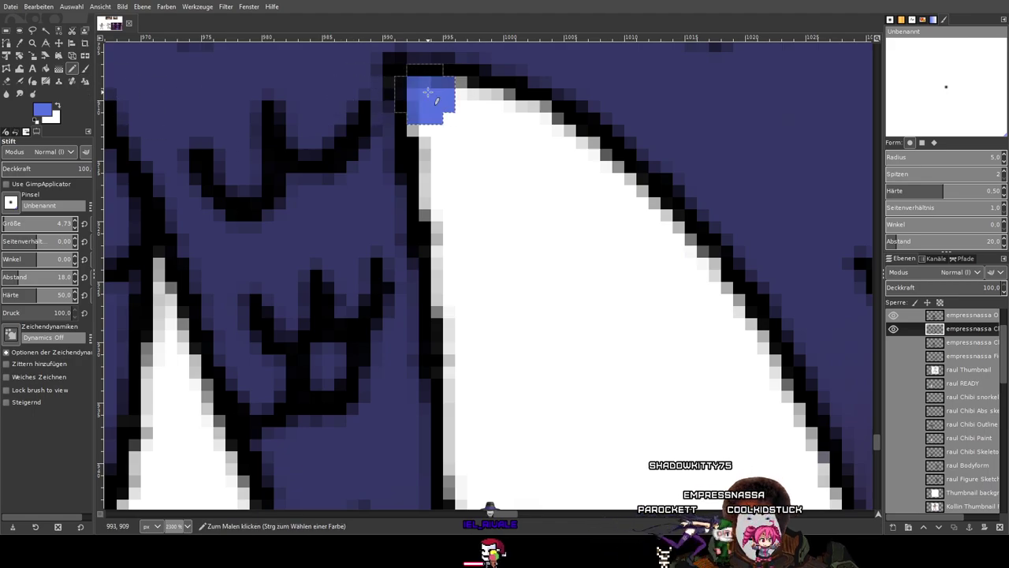
# Draw a solid blue band along the inner edge of the tail tip's black outline.
pyautogui.moveTo(533, 137)
pyautogui.mouseDown()
pyautogui.moveTo(638, 214)
pyautogui.moveTo(681, 261)
pyautogui.mouseUp()
pyautogui.moveTo(702, 303); pyautogui.dragTo(751, 398)
pyautogui.moveTo(727, 375)
pyautogui.mouseDown()
pyautogui.moveTo(715, 332)
pyautogui.moveTo(477, 166)
pyautogui.moveTo(481, 146)
pyautogui.moveTo(499, 149)
pyautogui.moveTo(539, 229)
pyautogui.moveTo(581, 362)
pyautogui.mouseUp()
pyautogui.press('space')
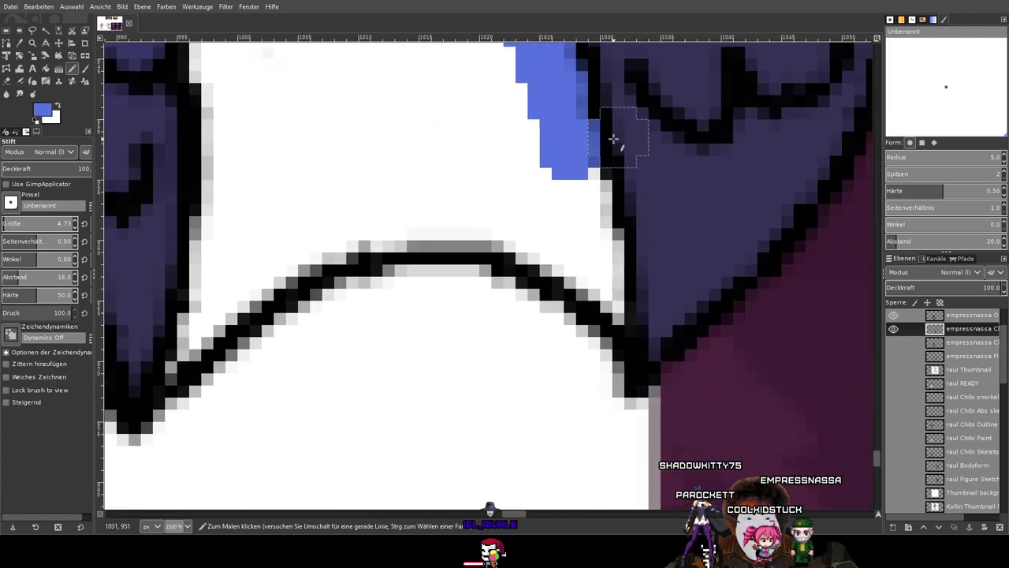
pyautogui.moveTo(568, 171); pyautogui.dragTo(598, 272)
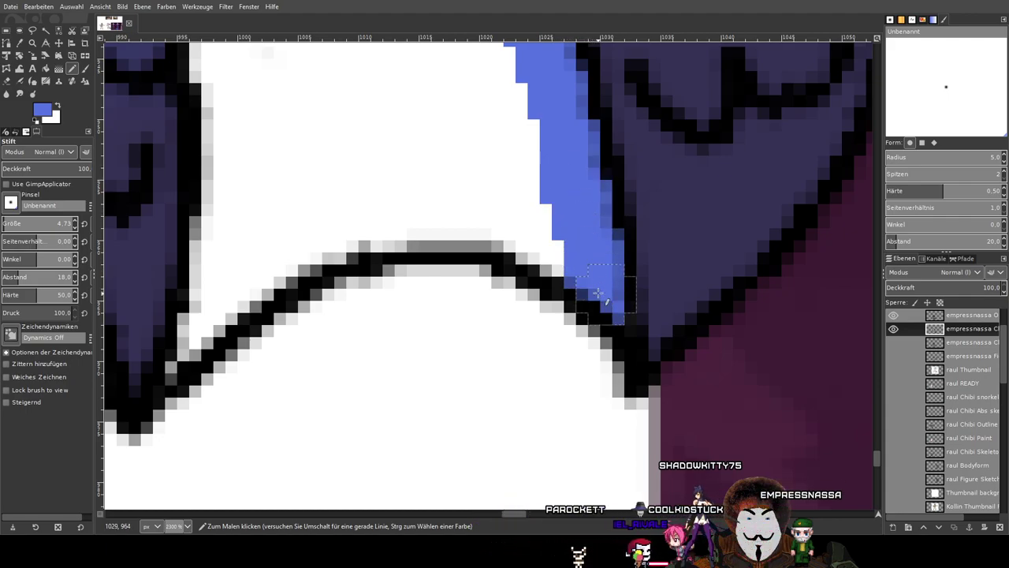
pyautogui.moveTo(540, 234)
pyautogui.mouseDown()
pyautogui.moveTo(438, 213)
pyautogui.moveTo(397, 217)
pyautogui.moveTo(458, 224)
pyautogui.moveTo(341, 232)
pyautogui.mouseUp()
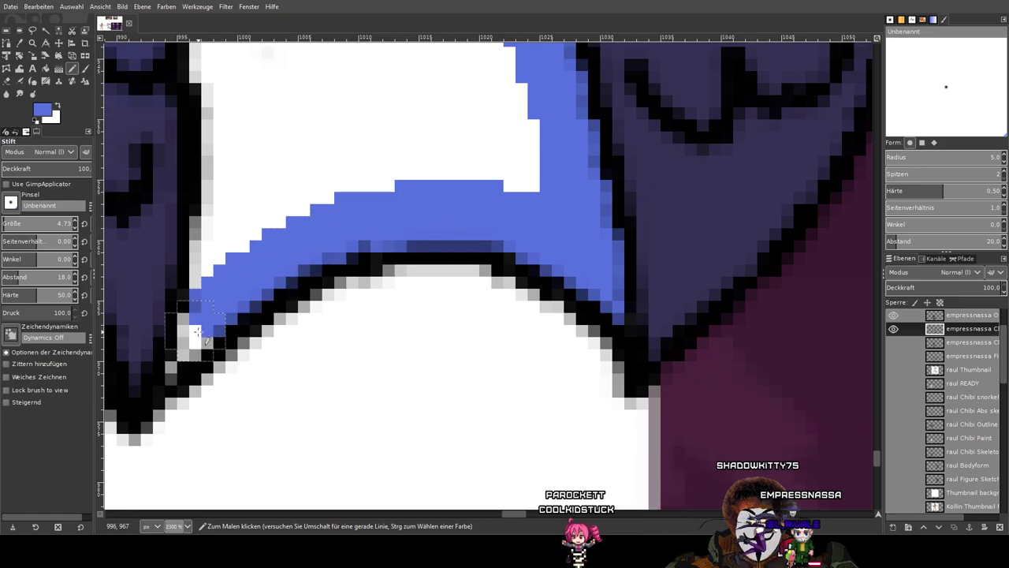
# Fill most of the white area above the outline with blue, then paint upward from the lower notch.
pyautogui.moveTo(187, 351)
pyautogui.mouseDown()
pyautogui.moveTo(223, 296)
pyautogui.moveTo(215, 223)
pyautogui.moveTo(235, 164)
pyautogui.moveTo(274, 203)
pyautogui.mouseUp()
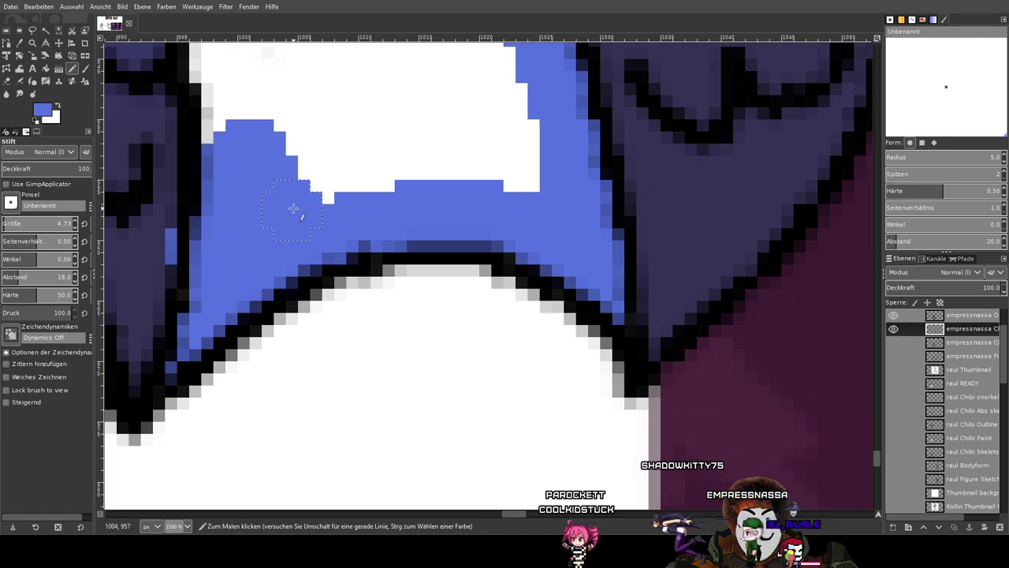
pyautogui.hotkey('ctrl', 'z')
pyautogui.moveTo(215, 267)
pyautogui.mouseDown()
pyautogui.moveTo(241, 164)
pyautogui.moveTo(250, 210)
pyautogui.moveTo(332, 179)
pyautogui.moveTo(525, 190)
pyautogui.moveTo(424, 137)
pyautogui.mouseUp()
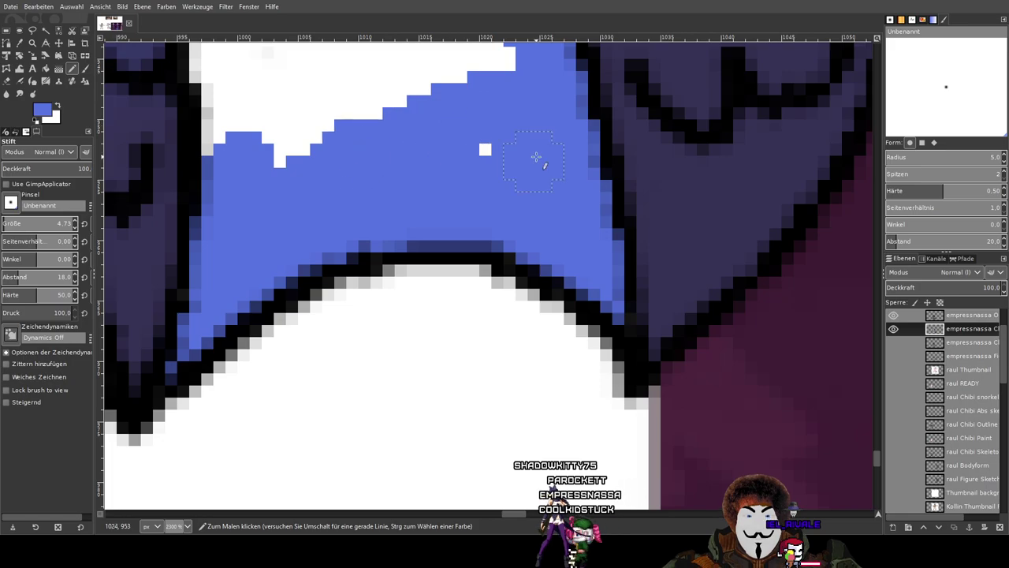
pyautogui.moveTo(607, 315); pyautogui.dragTo(692, 381)
pyautogui.moveTo(236, 123); pyautogui.dragTo(456, 347)
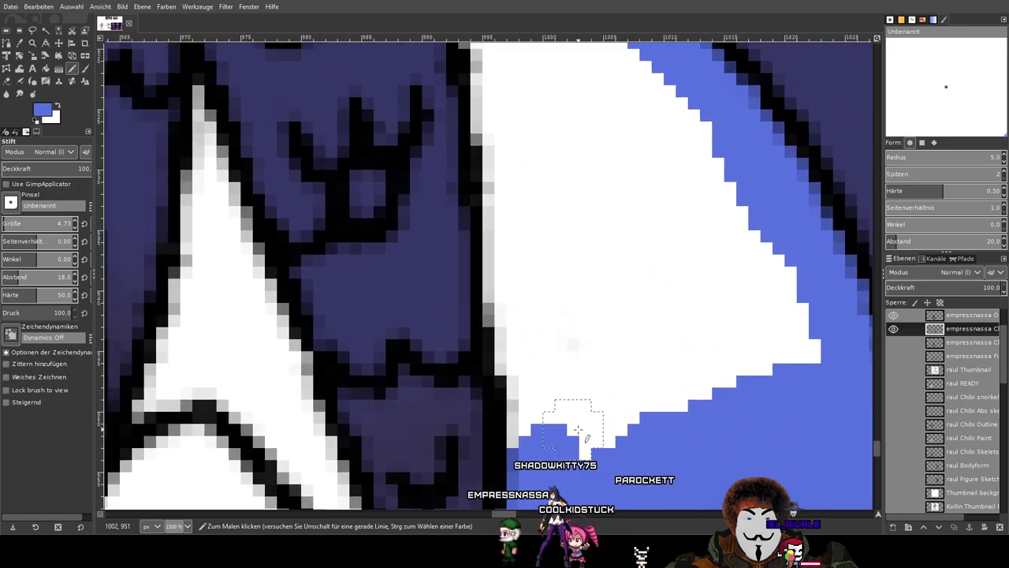
pyautogui.moveTo(572, 428); pyautogui.dragTo(566, 321)
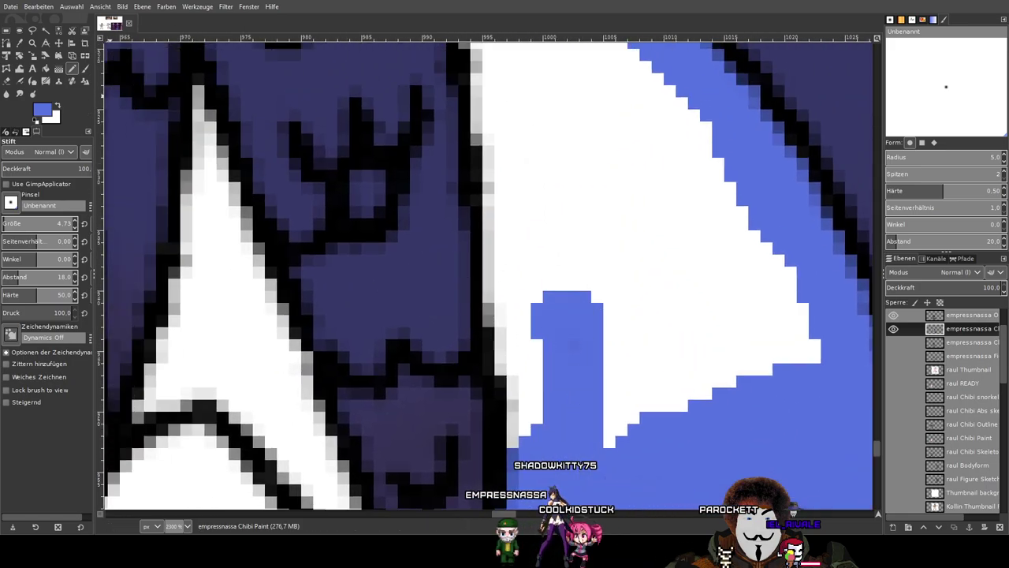
# Erase the blue patch inside the tail tip, toggling layers to check the line art.
pyautogui.click(9, 85)
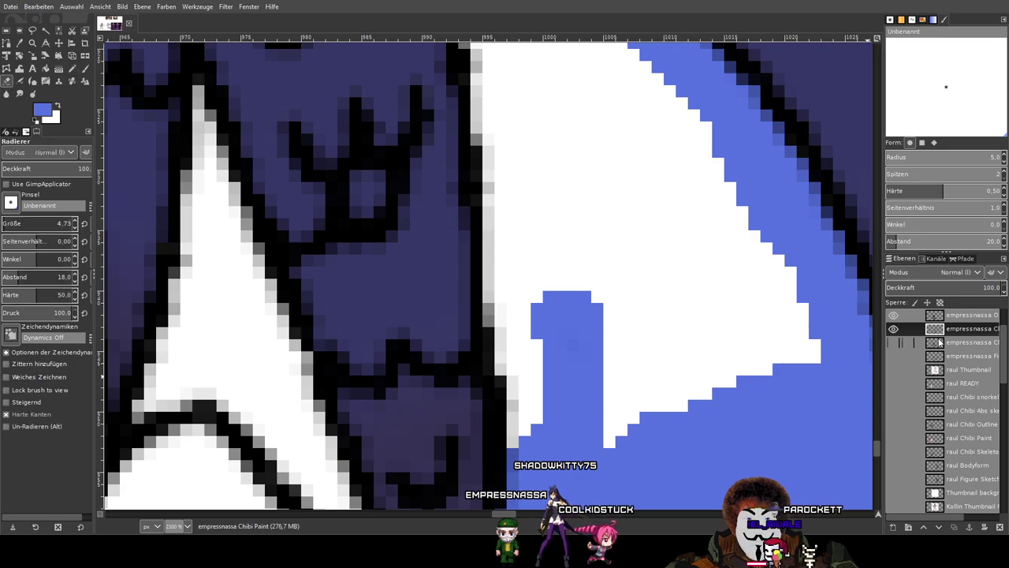
pyautogui.scroll(2, 939, 342)
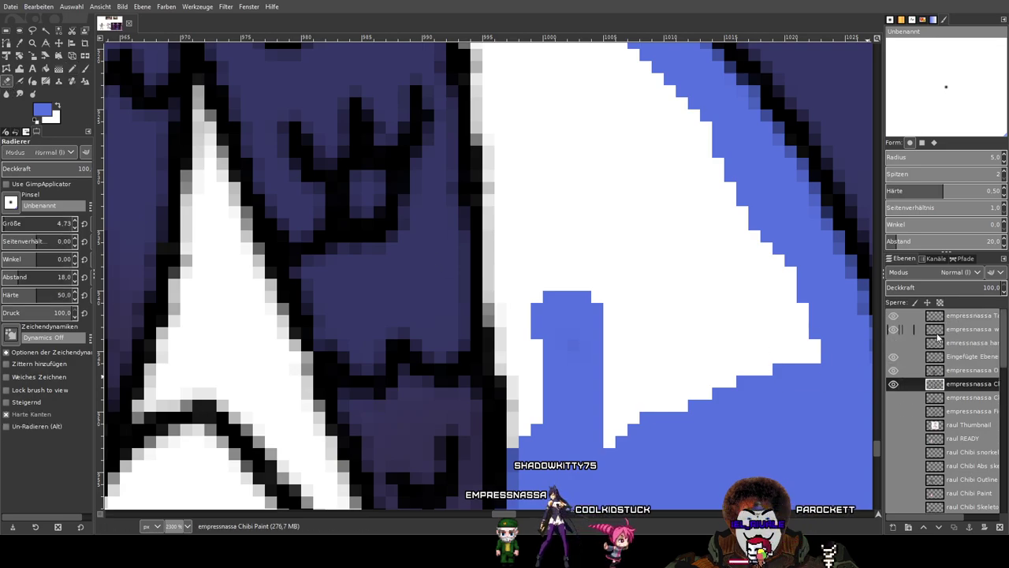
pyautogui.click(893, 316)
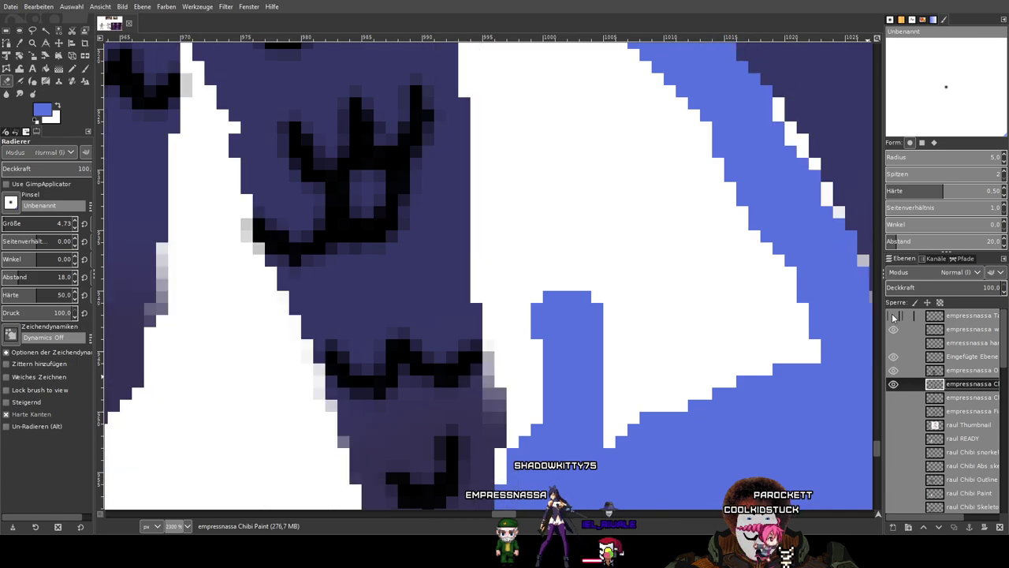
pyautogui.click(893, 316)
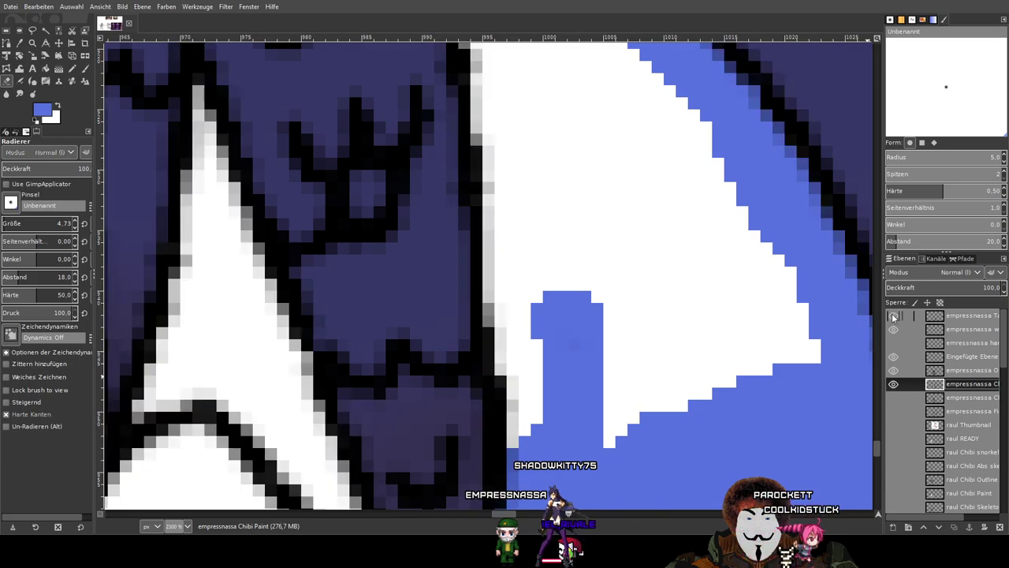
pyautogui.click(569, 347)
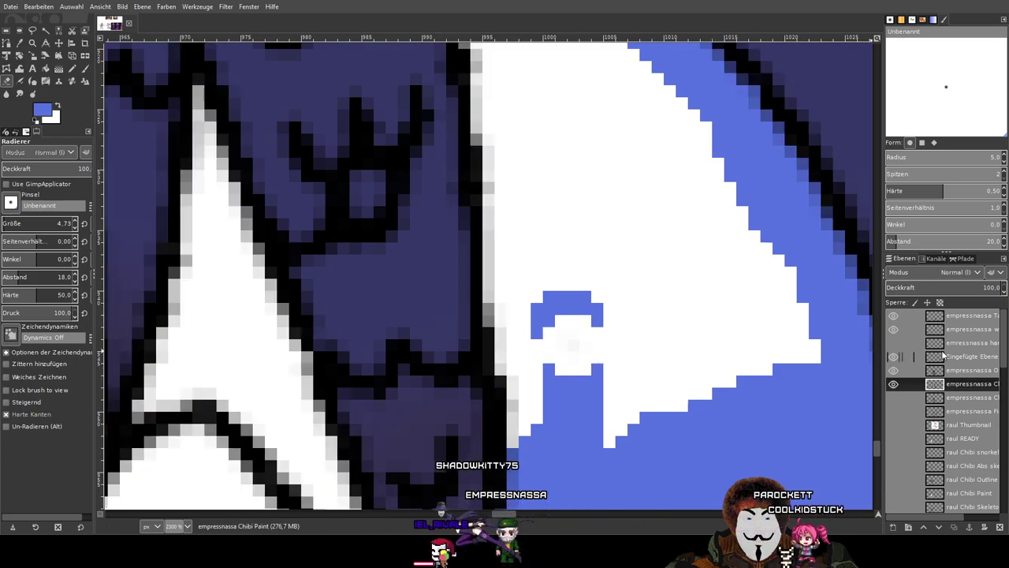
pyautogui.click(893, 329)
pyautogui.click(896, 323)
pyautogui.click(958, 314)
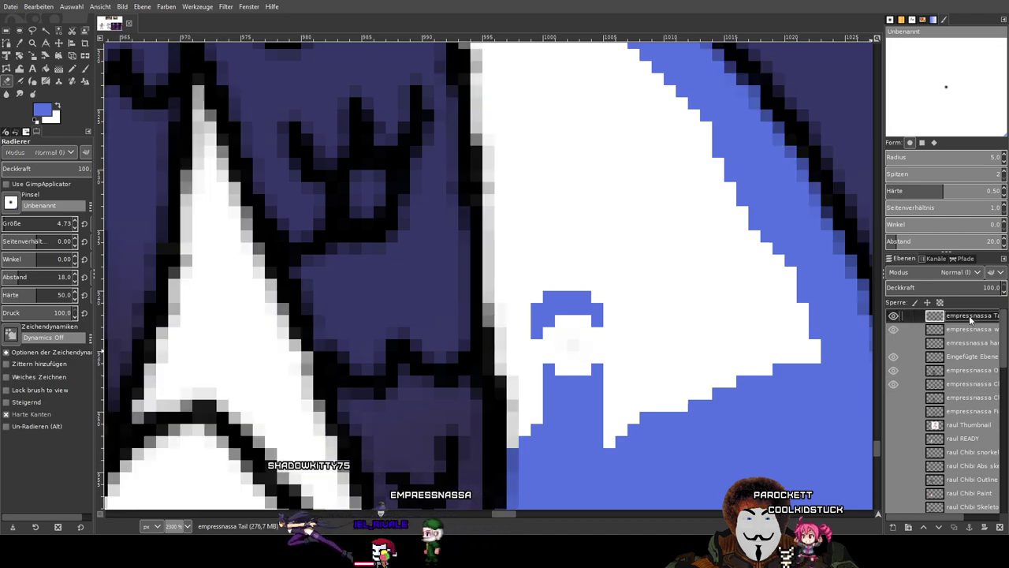
pyautogui.click(957, 383)
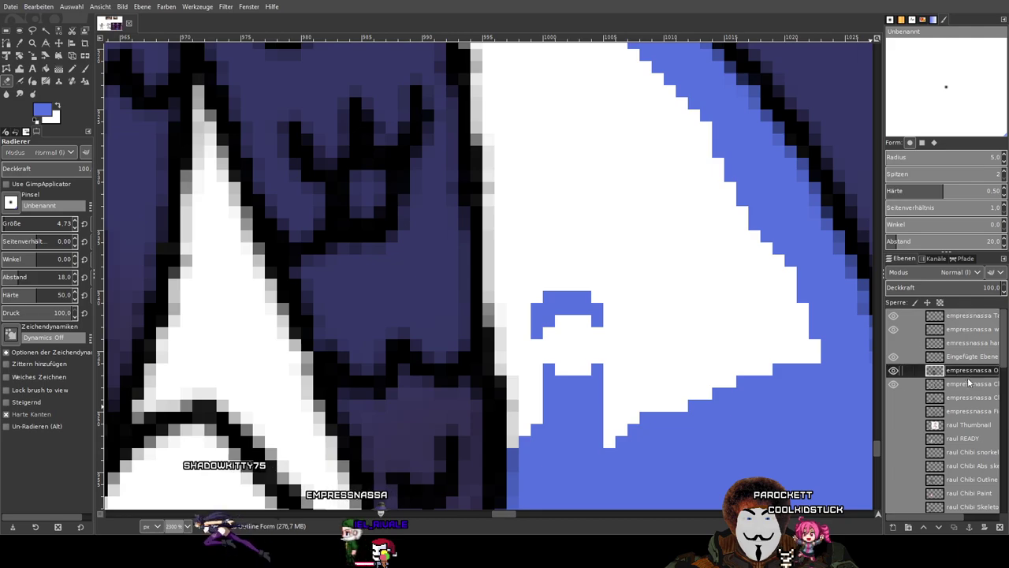
# Pencil the white gap between the blue tail shapes blue.
pyautogui.click(72, 68)
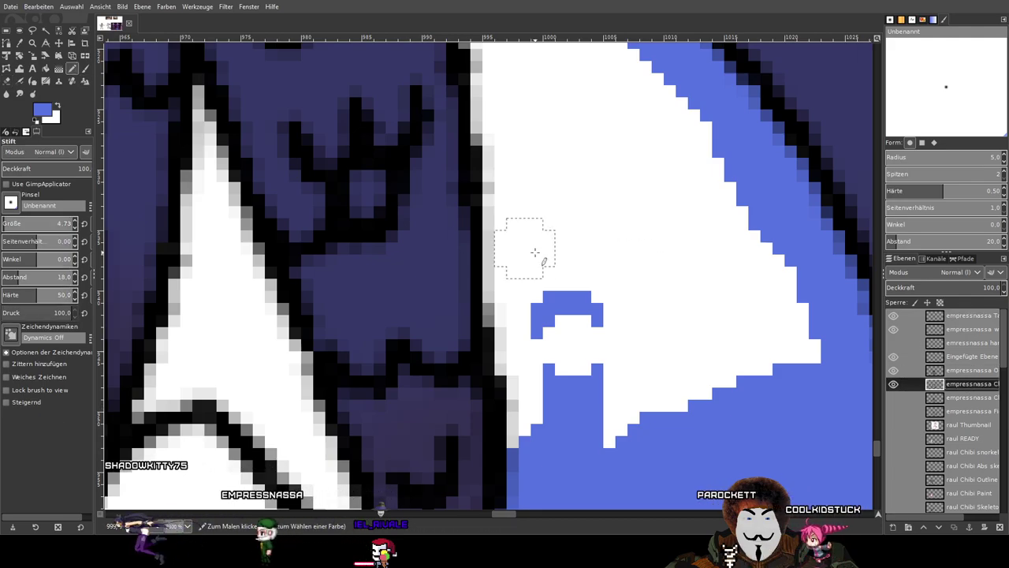
pyautogui.moveTo(566, 335); pyautogui.dragTo(585, 368)
pyautogui.scroll(-5, 563, 334)
pyautogui.moveTo(512, 111); pyautogui.dragTo(628, 449)
# On the wing layer, erase the stray dark pixels beside the purple wing.
pyautogui.click(893, 329)
pyautogui.click(894, 331)
pyautogui.moveTo(759, 411); pyautogui.dragTo(728, 508)
pyautogui.scroll(4, 487, 325)
pyautogui.scroll(1, 487, 325)
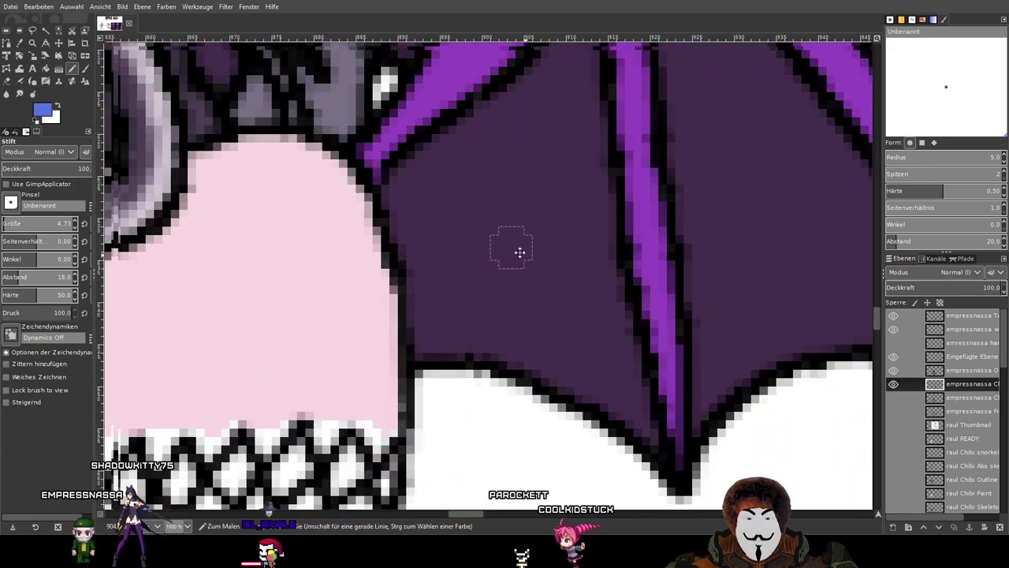
pyautogui.moveTo(484, 75); pyautogui.dragTo(646, 383)
pyautogui.click(6, 82)
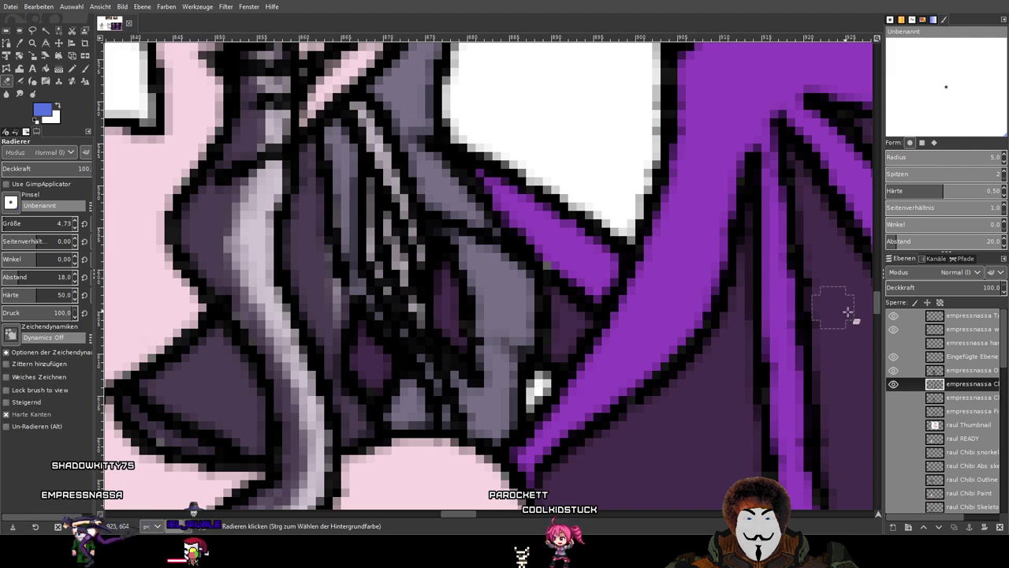
pyautogui.click(894, 329)
pyautogui.click(893, 328)
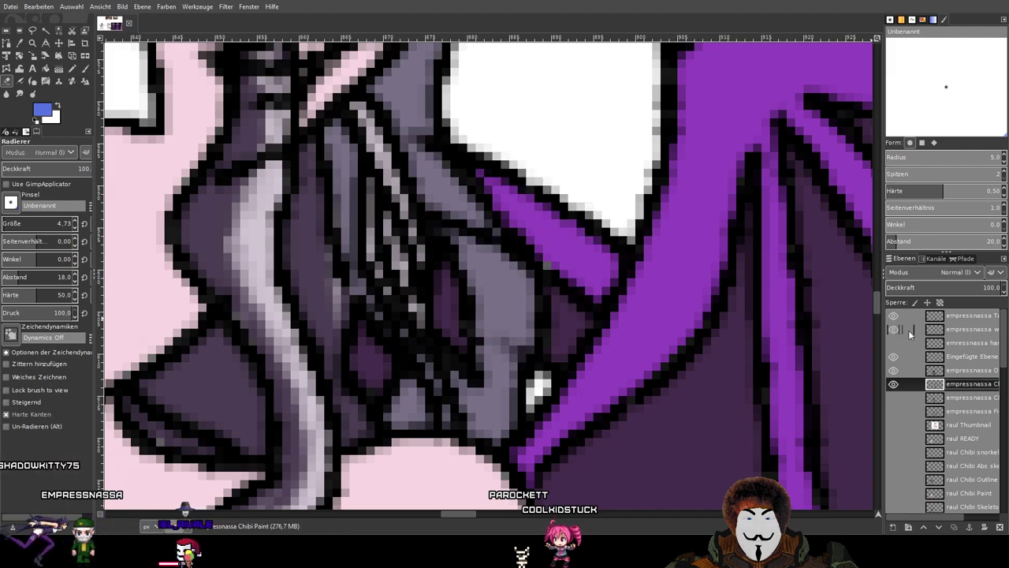
pyautogui.click(961, 330)
pyautogui.scroll(1, 423, 126)
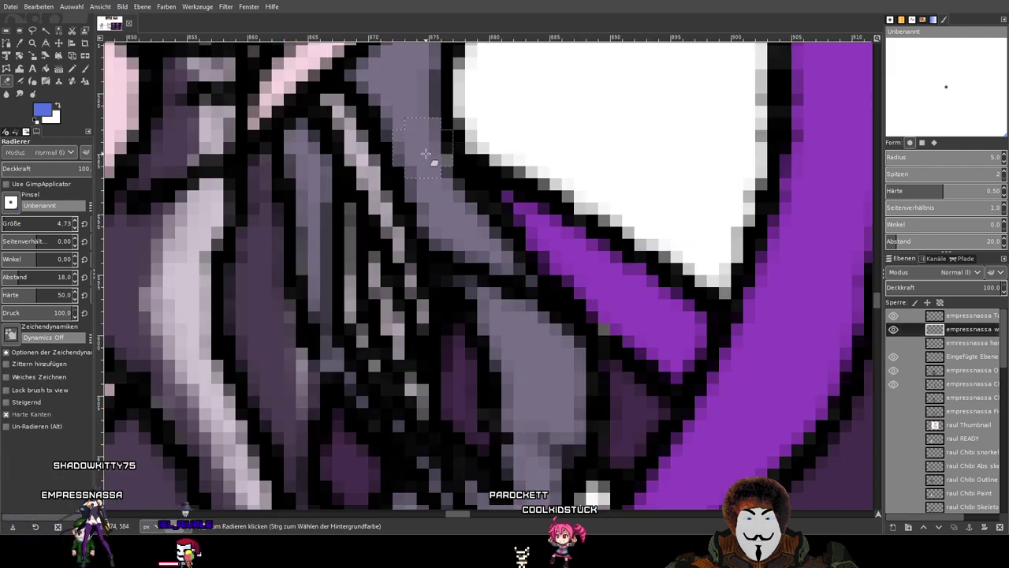
pyautogui.moveTo(458, 244); pyautogui.dragTo(522, 300)
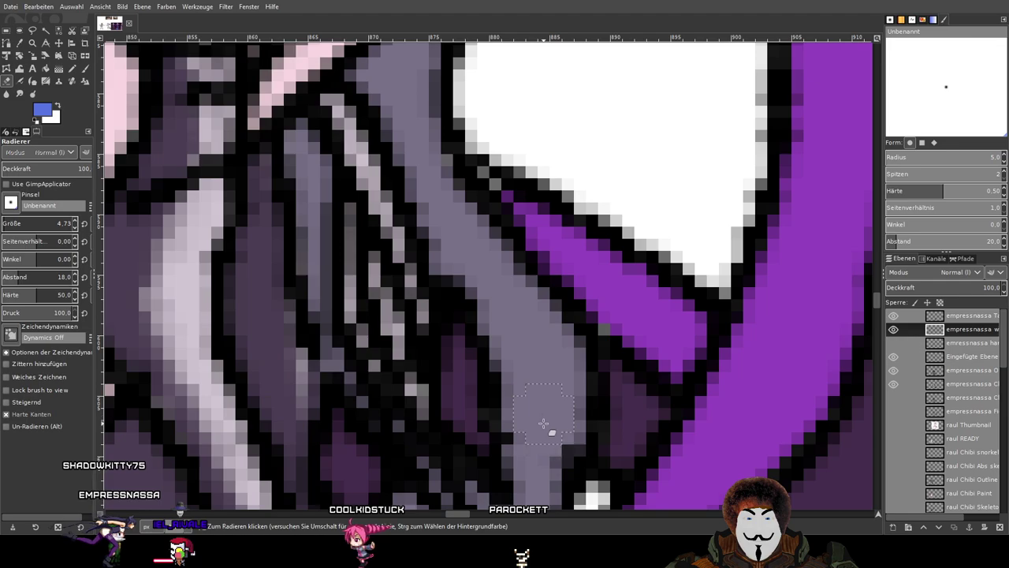
# Toggle the wing layer on and off to compare the cleaned edge.
pyautogui.scroll(-1, 541, 412)
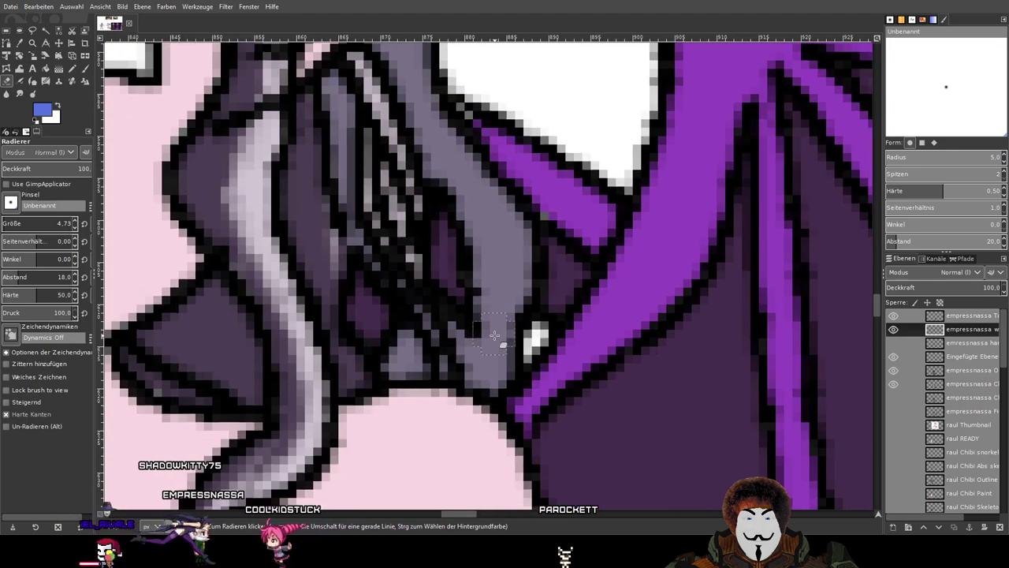
pyautogui.click(894, 330)
pyautogui.click(894, 330)
pyautogui.click(894, 330)
pyautogui.click(894, 329)
pyautogui.scroll(-7, 639, 260)
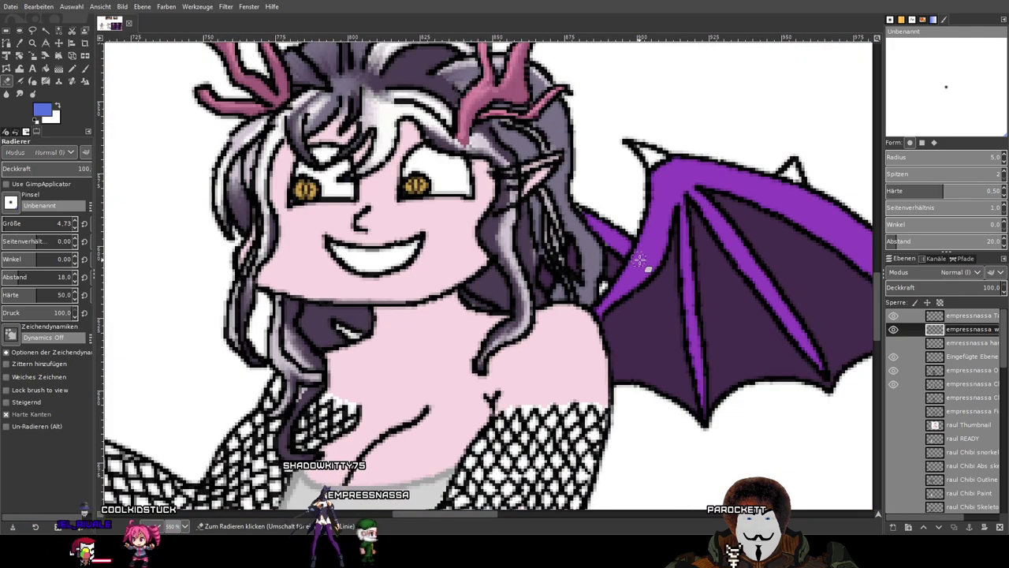
pyautogui.scroll(9, 641, 265)
pyautogui.scroll(1, 605, 236)
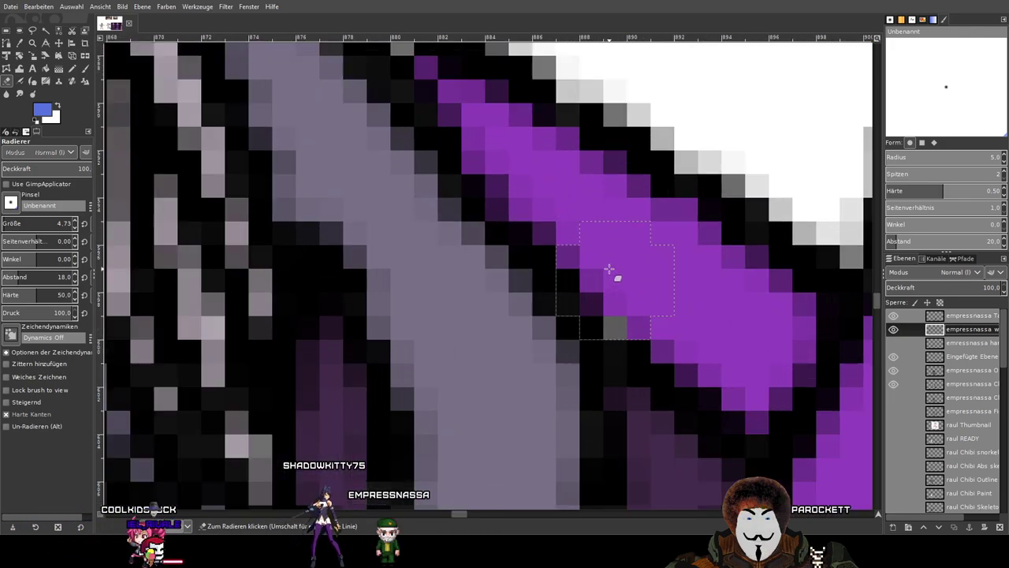
# Pick the wing's bright purple as the paint colour on the chibi paint layer, undoing a test erase.
pyautogui.click(950, 383)
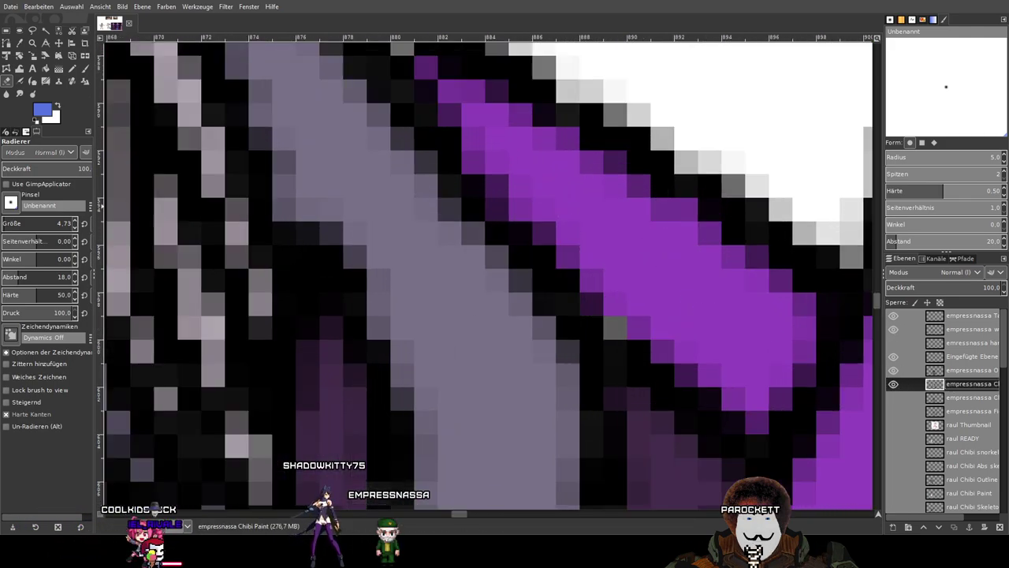
pyautogui.keyDown('ctrl'); pyautogui.click(607, 211); pyautogui.keyUp('ctrl')
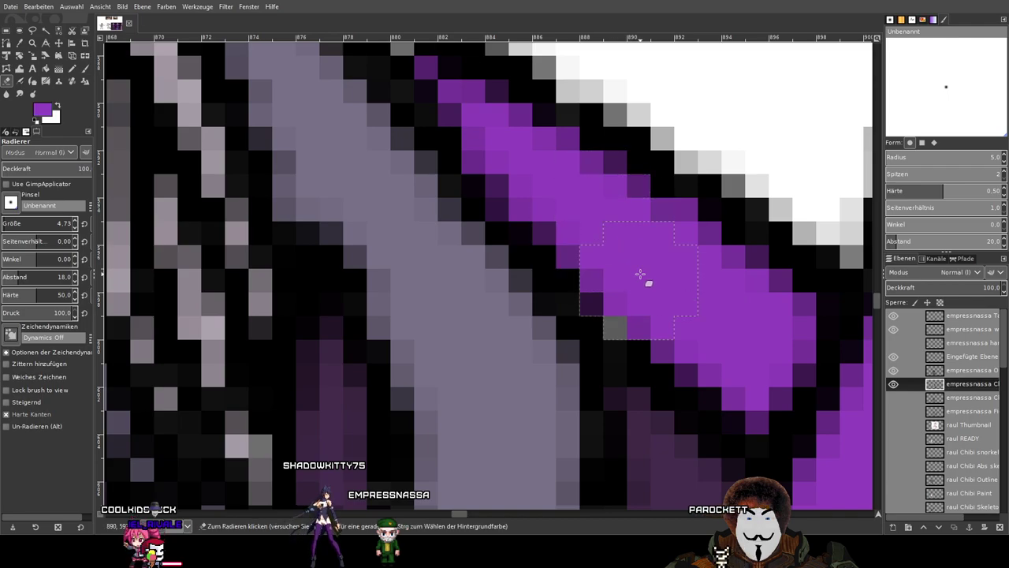
pyautogui.moveTo(639, 272); pyautogui.dragTo(664, 273)
pyautogui.click(72, 68)
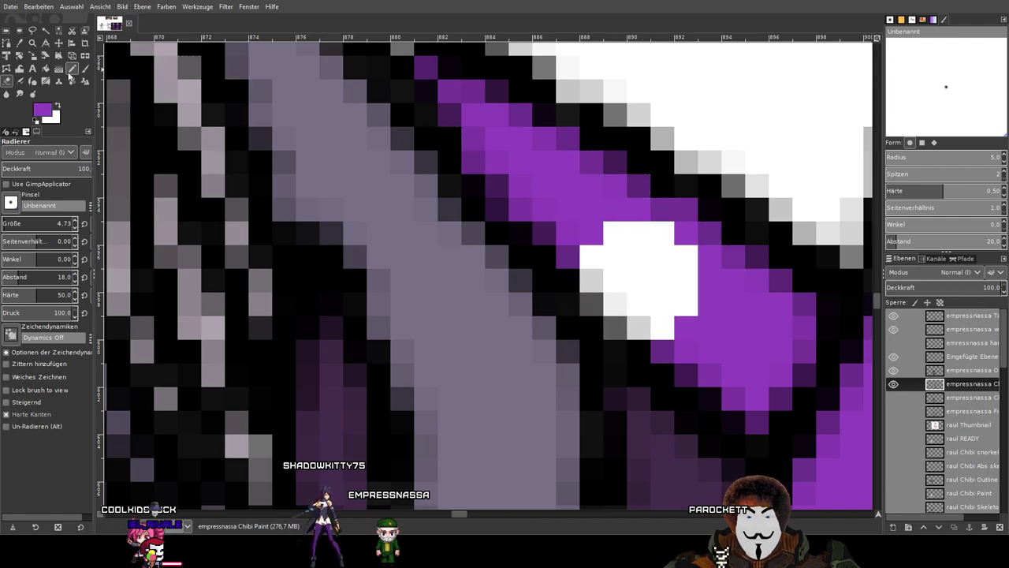
pyautogui.hotkey('ctrl', 'z')
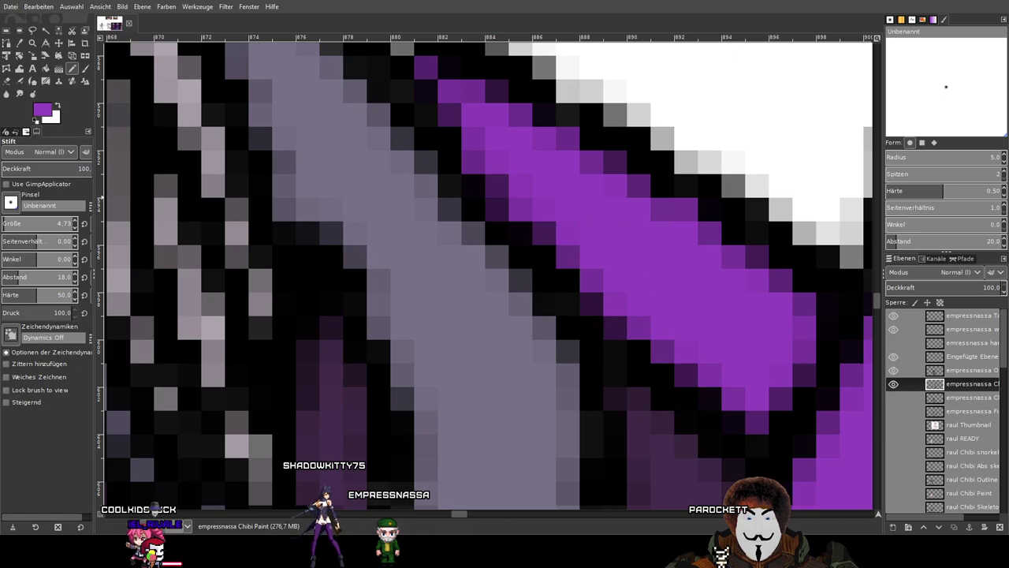
# Pencil blue down the white shape's left edge and over the remaining white patch.
pyautogui.scroll(-10, 629, 433)
pyautogui.scroll(10, 629, 434)
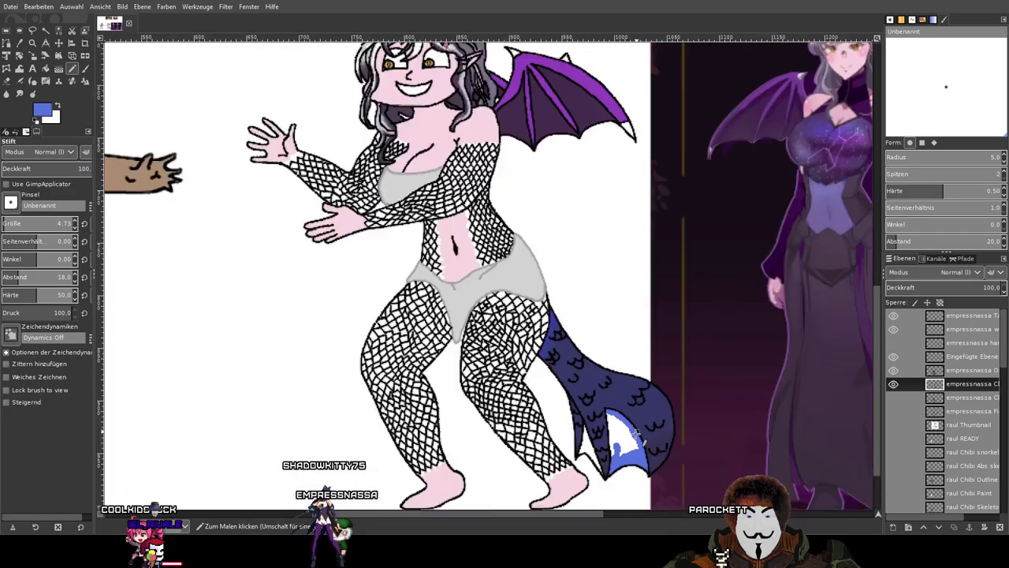
pyautogui.scroll(-2, 629, 434)
pyautogui.scroll(2, 433, 150)
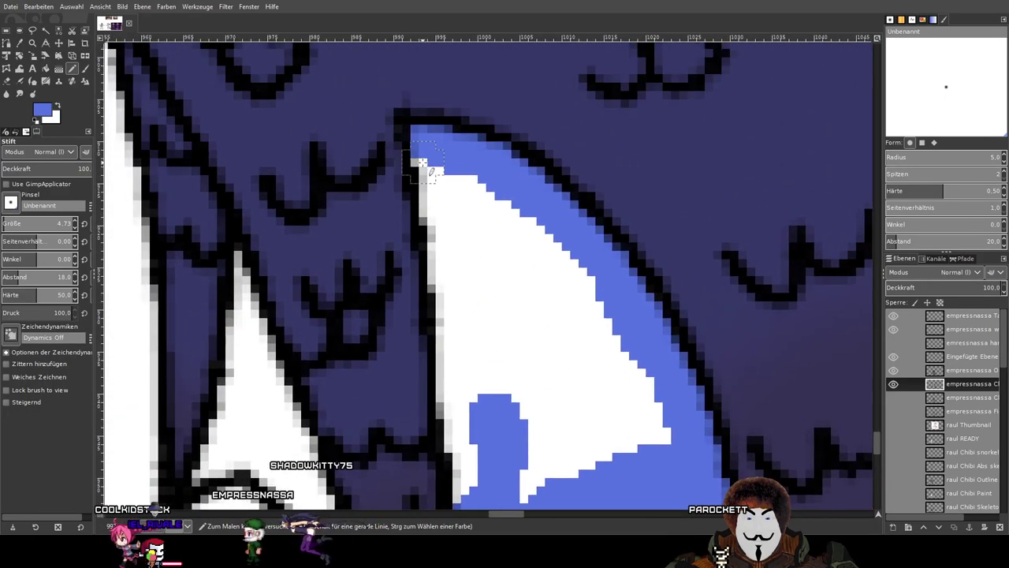
pyautogui.moveTo(452, 259)
pyautogui.mouseDown()
pyautogui.moveTo(455, 308)
pyautogui.moveTo(445, 287)
pyautogui.moveTo(461, 430)
pyautogui.mouseUp()
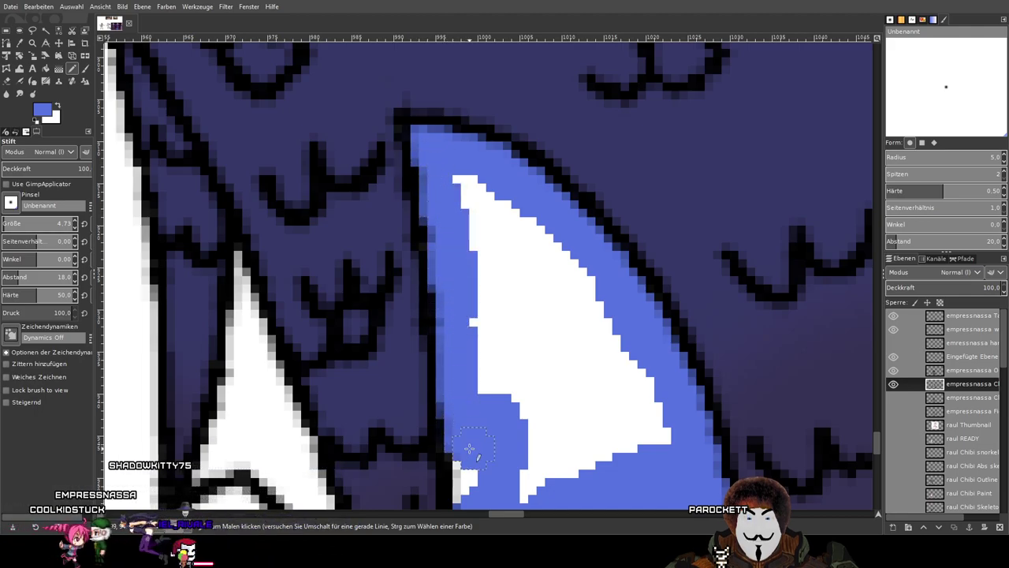
pyautogui.moveTo(471, 489); pyautogui.dragTo(473, 484)
pyautogui.moveTo(465, 358); pyautogui.dragTo(557, 165)
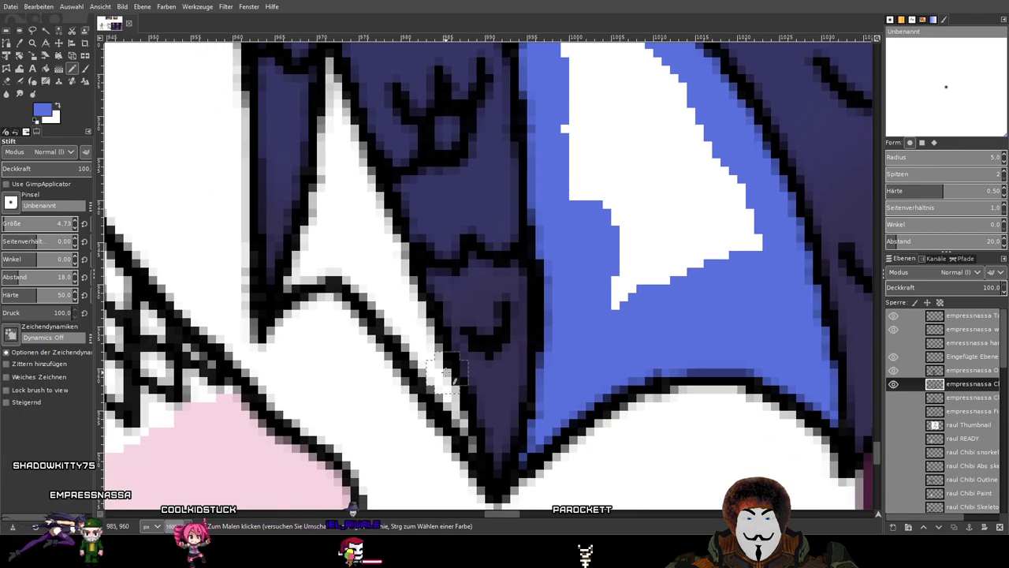
pyautogui.moveTo(604, 262); pyautogui.dragTo(591, 314)
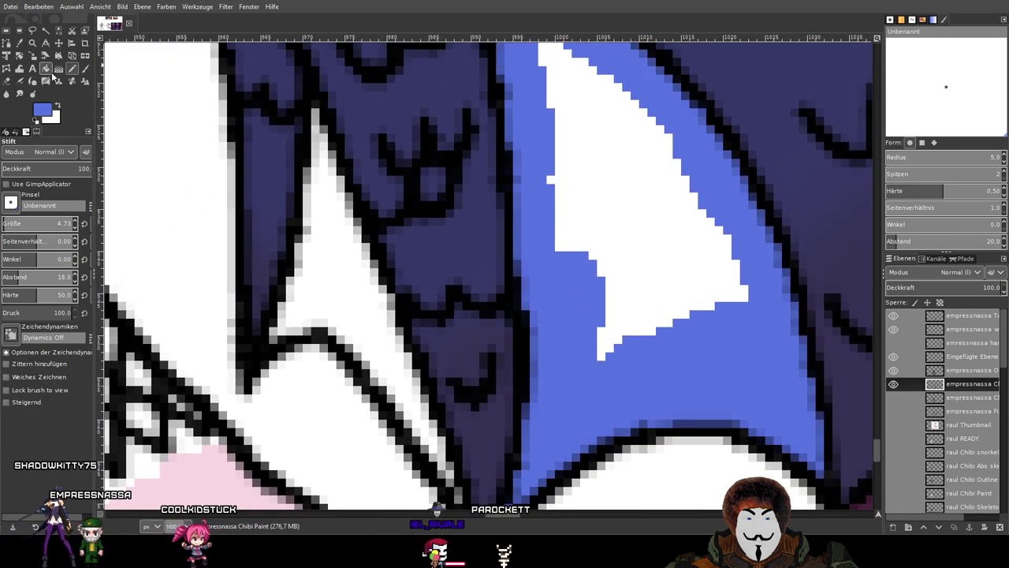
# Bucket-fill the white skirt shape with blue.
pyautogui.click(46, 68)
pyautogui.click(667, 242)
pyautogui.scroll(2, 628, 311)
pyautogui.hscroll(-3, 628, 310)
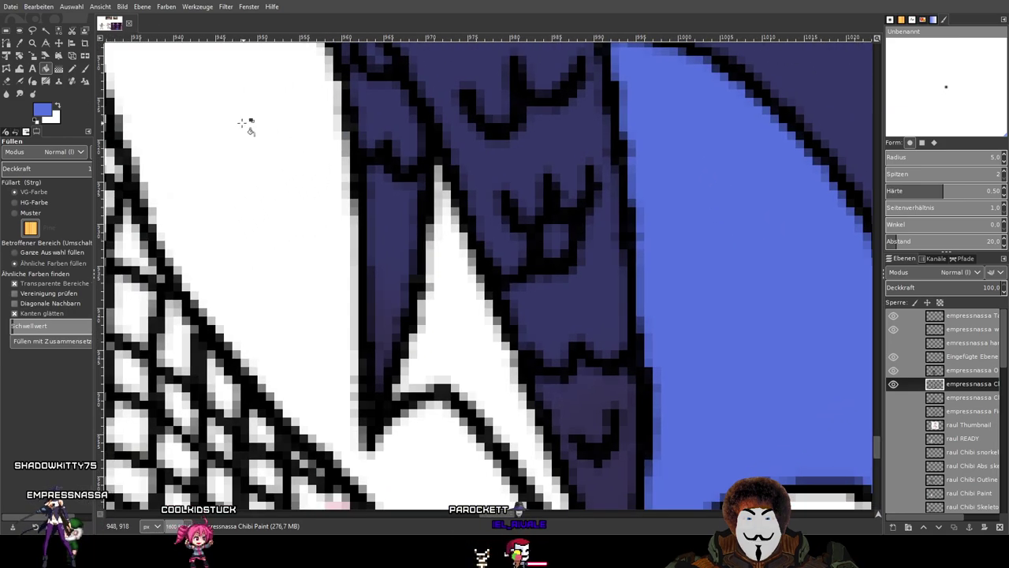
pyautogui.click(72, 69)
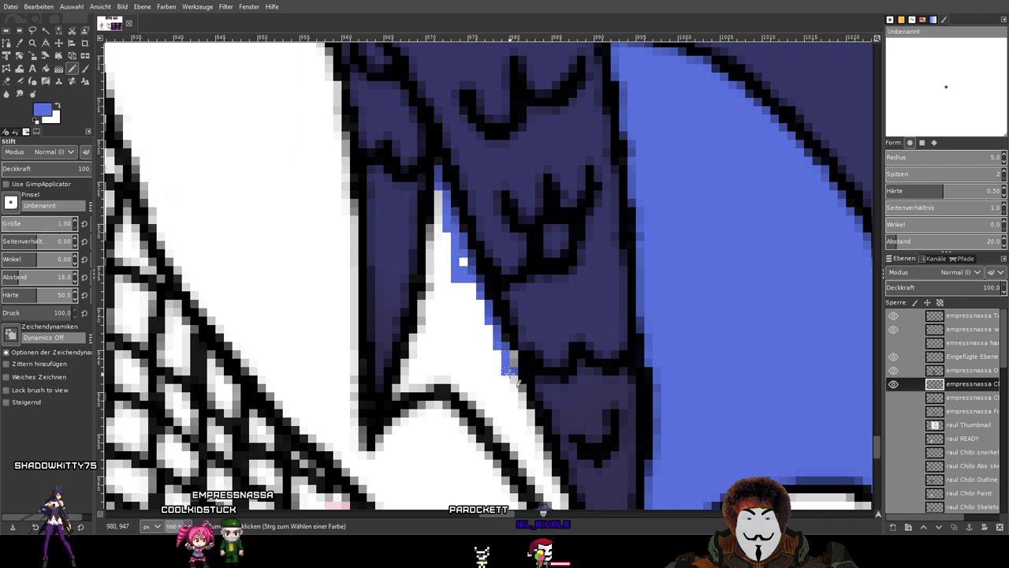
# Line the dark panel's left edge in blue and fill the white wedge triangle blue.
pyautogui.moveTo(661, 402); pyautogui.dragTo(620, 229)
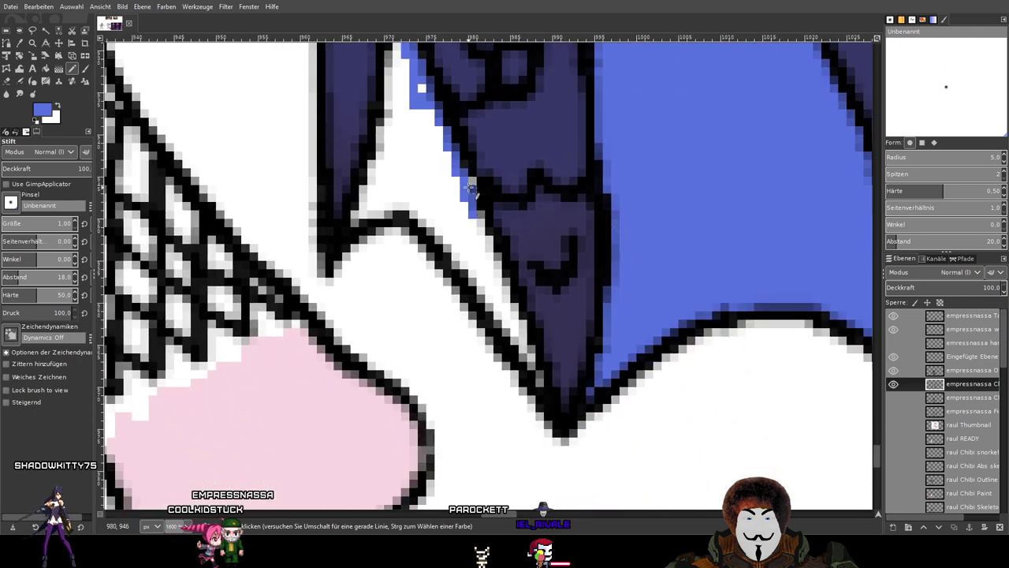
pyautogui.moveTo(474, 209)
pyautogui.mouseDown()
pyautogui.moveTo(543, 396)
pyautogui.moveTo(527, 350)
pyautogui.moveTo(513, 332)
pyautogui.moveTo(524, 357)
pyautogui.moveTo(414, 213)
pyautogui.moveTo(396, 207)
pyautogui.moveTo(353, 229)
pyautogui.mouseUp()
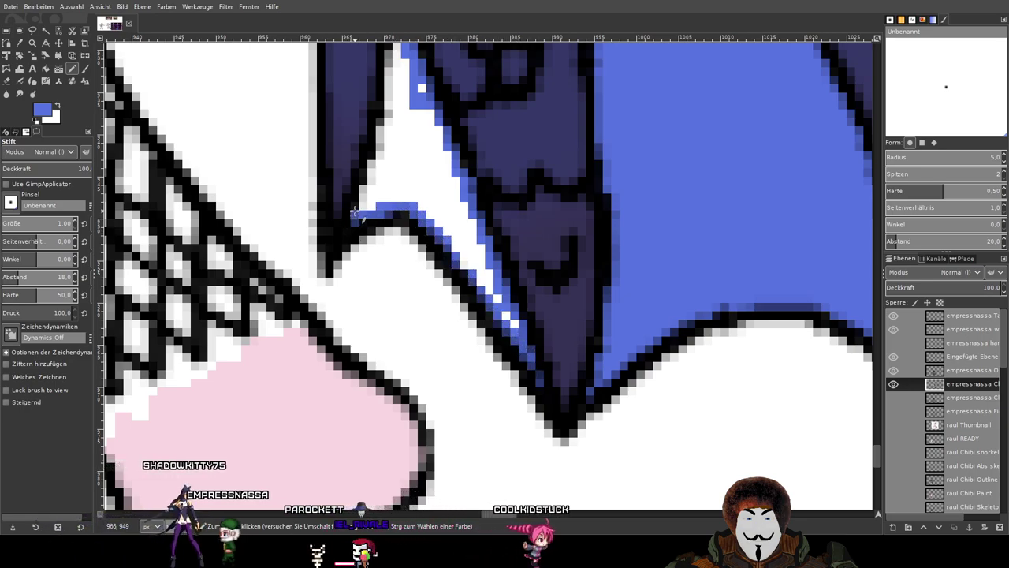
pyautogui.scroll(5, 398, 207)
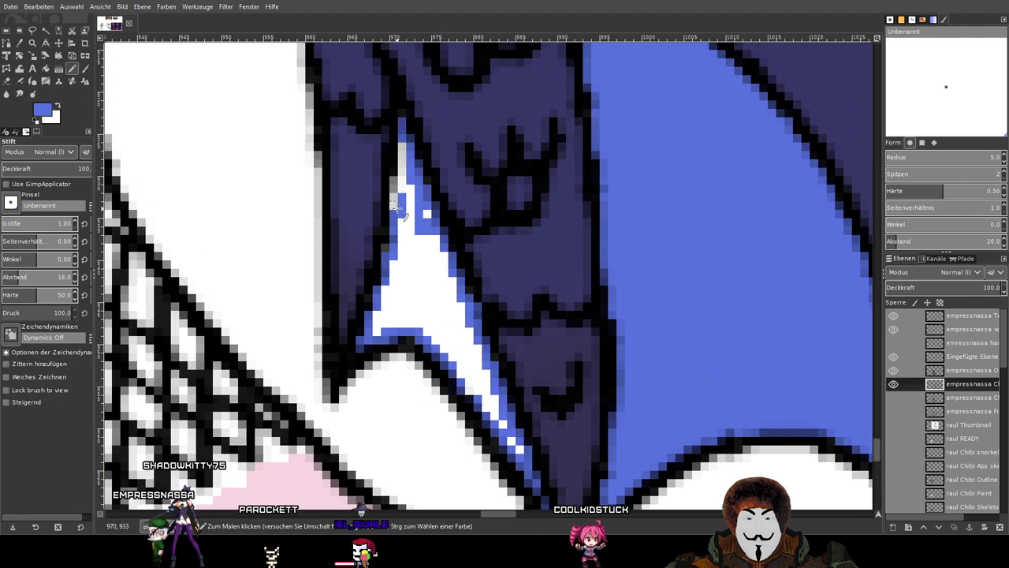
pyautogui.moveTo(402, 206); pyautogui.dragTo(403, 126)
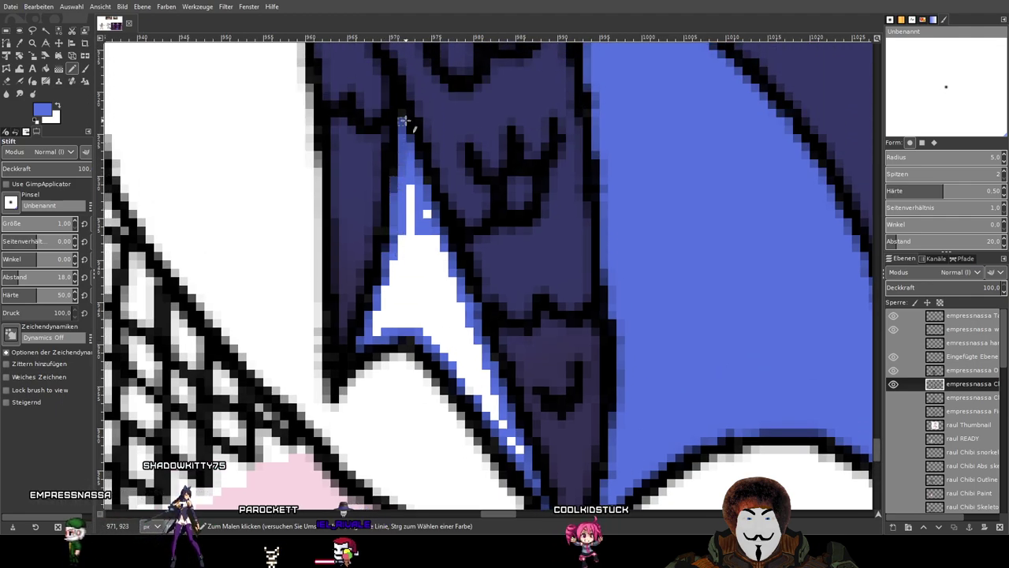
pyautogui.click(47, 68)
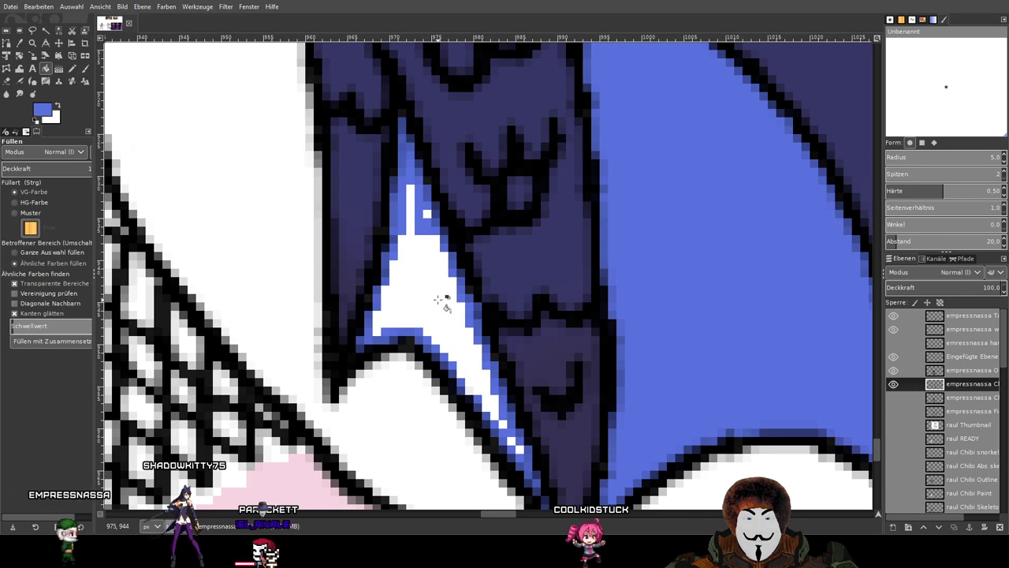
pyautogui.click(440, 298)
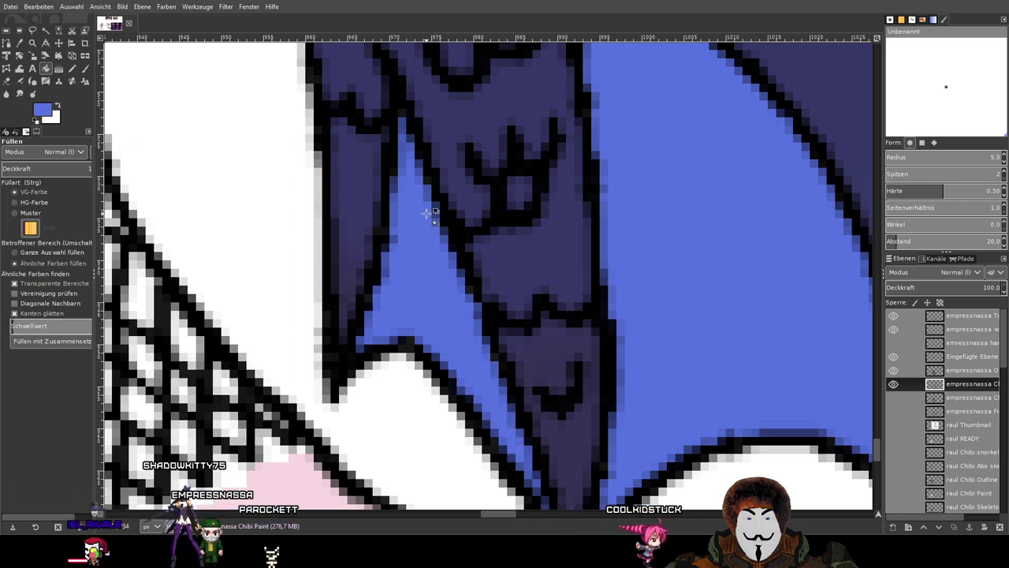
pyautogui.press('n')
pyautogui.scroll(-3, 597, 270)
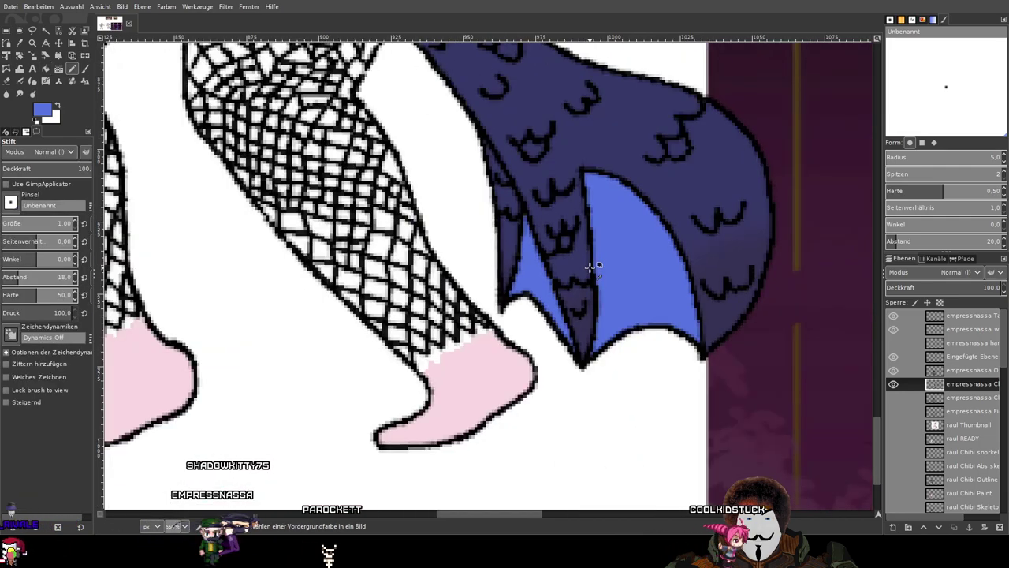
# Pan over to the reference figures to compare them with the sketch.
pyautogui.scroll(-4, 589, 267)
pyautogui.moveTo(732, 261)
pyautogui.mouseDown()
pyautogui.moveTo(151, 279)
pyautogui.moveTo(446, 232)
pyautogui.mouseUp()
pyautogui.scroll(3, 777, 279)
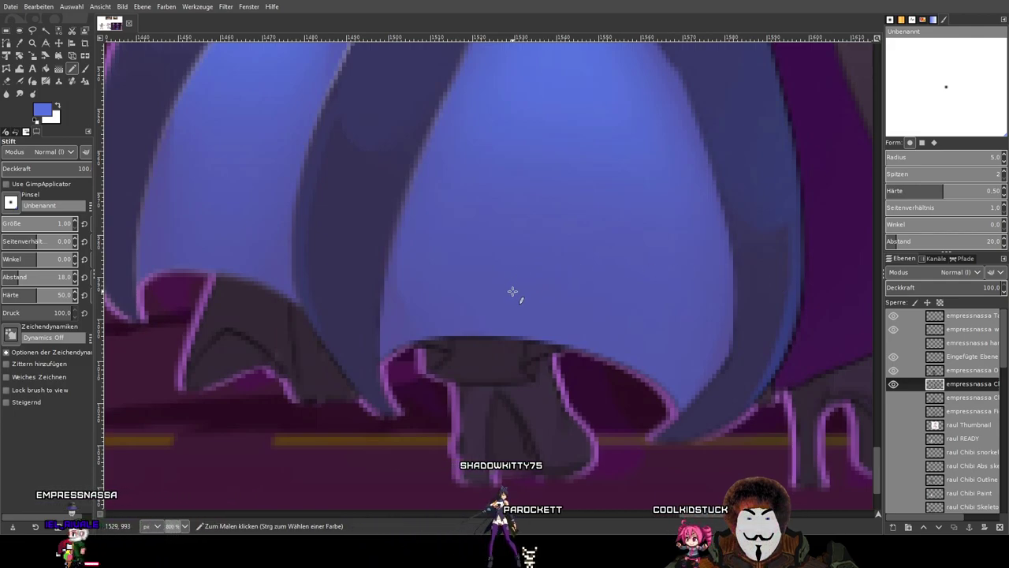
pyautogui.scroll(-4, 513, 292)
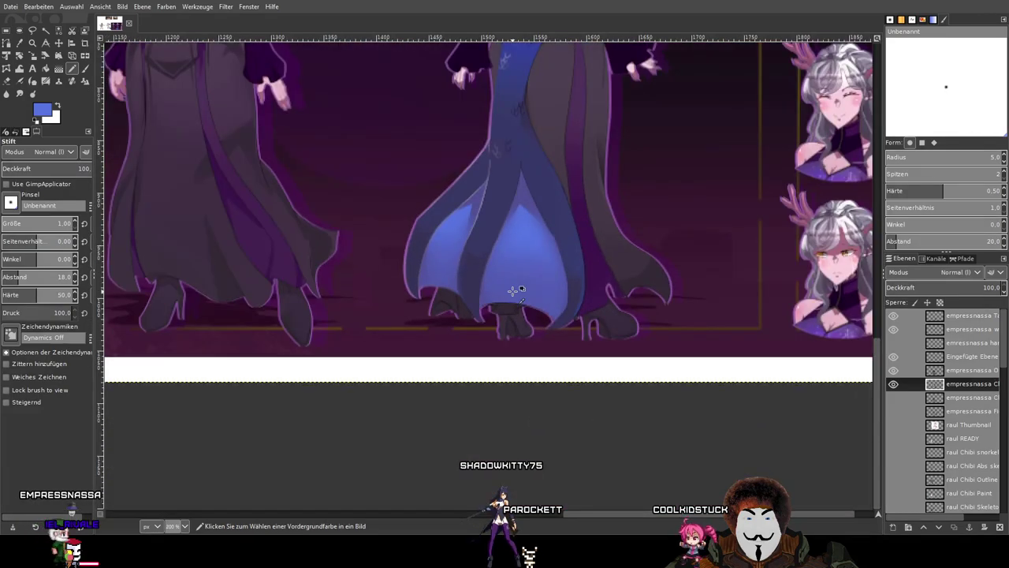
pyautogui.moveTo(373, 300)
pyautogui.mouseDown()
pyautogui.moveTo(973, 259)
pyautogui.moveTo(942, 281)
pyautogui.moveTo(528, 271)
pyautogui.mouseUp()
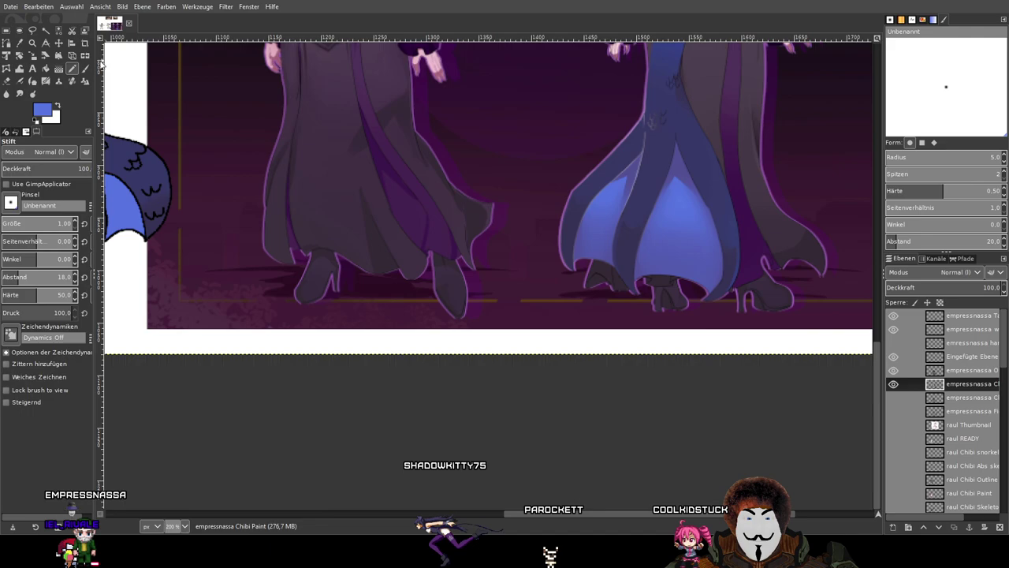
pyautogui.click(85, 69)
pyautogui.hscroll(-3, 342, 165)
pyautogui.scroll(5, 741, 274)
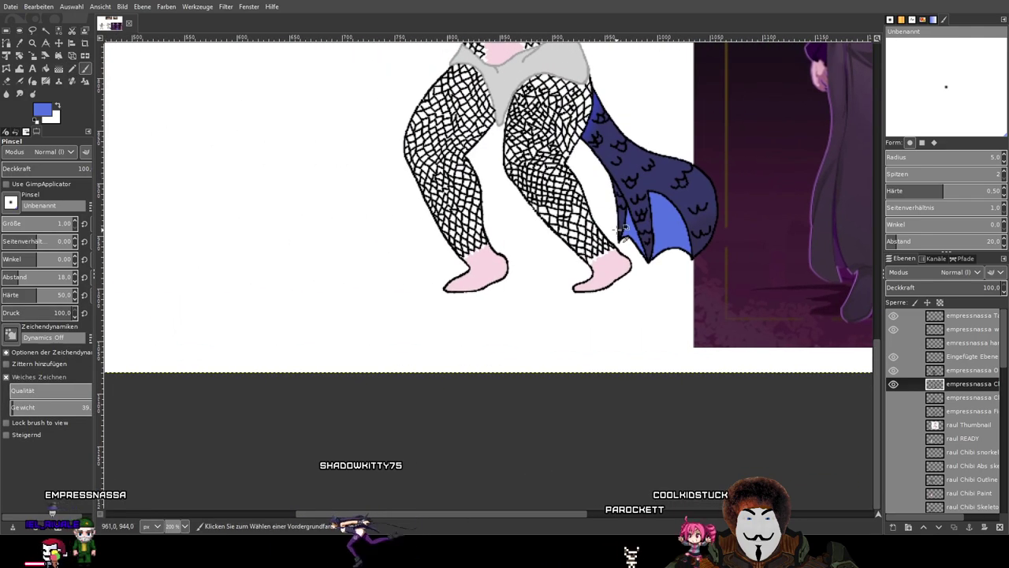
pyautogui.hscroll(4, 741, 273)
pyautogui.scroll(-2, 741, 273)
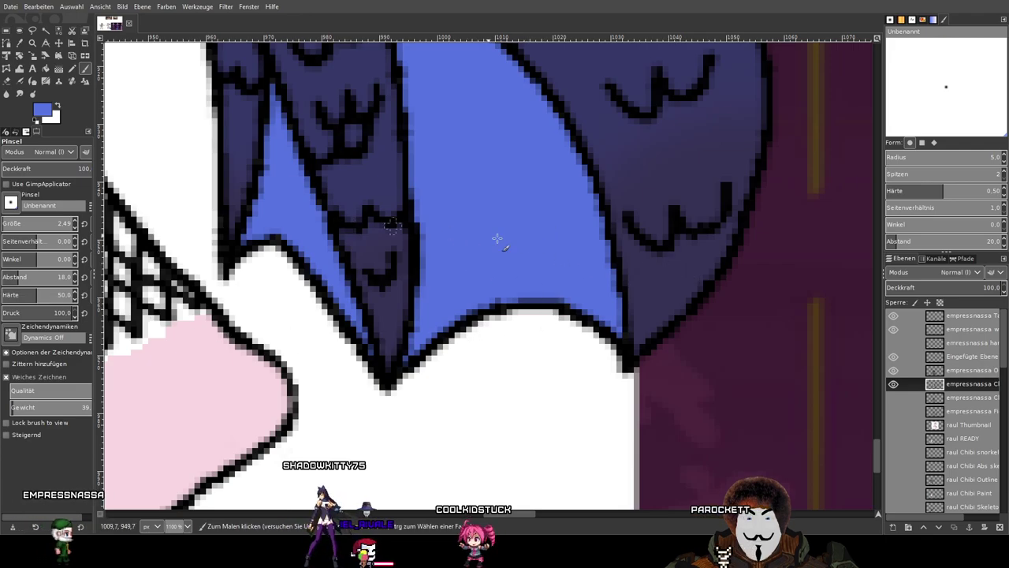
pyautogui.scroll(-5, 945, 412)
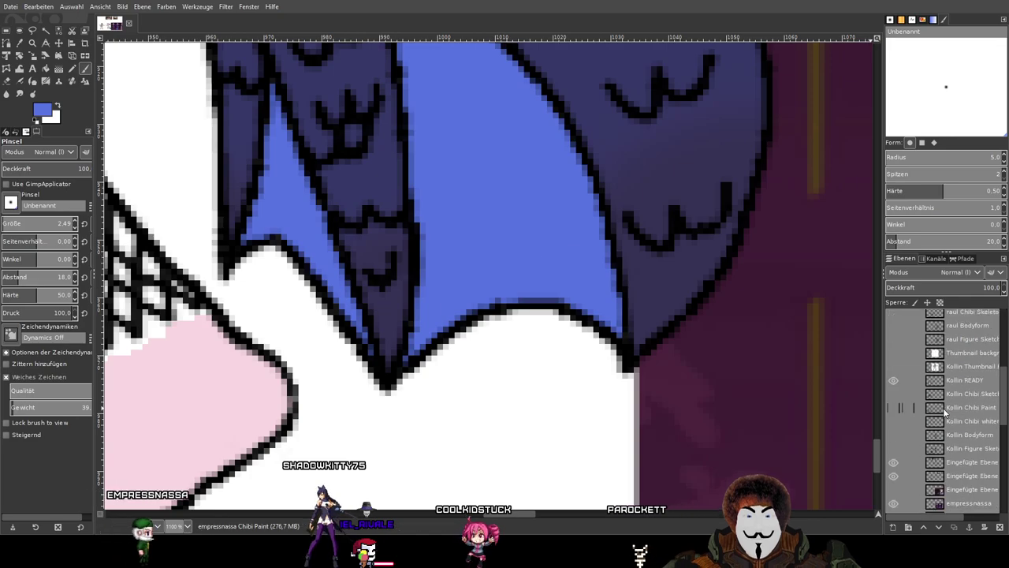
pyautogui.scroll(-4, 945, 412)
# Sample a darker slate blue from the reference dress and return to the chibi paint layer.
pyautogui.click(957, 335)
pyautogui.moveTo(761, 223); pyautogui.dragTo(81, 312)
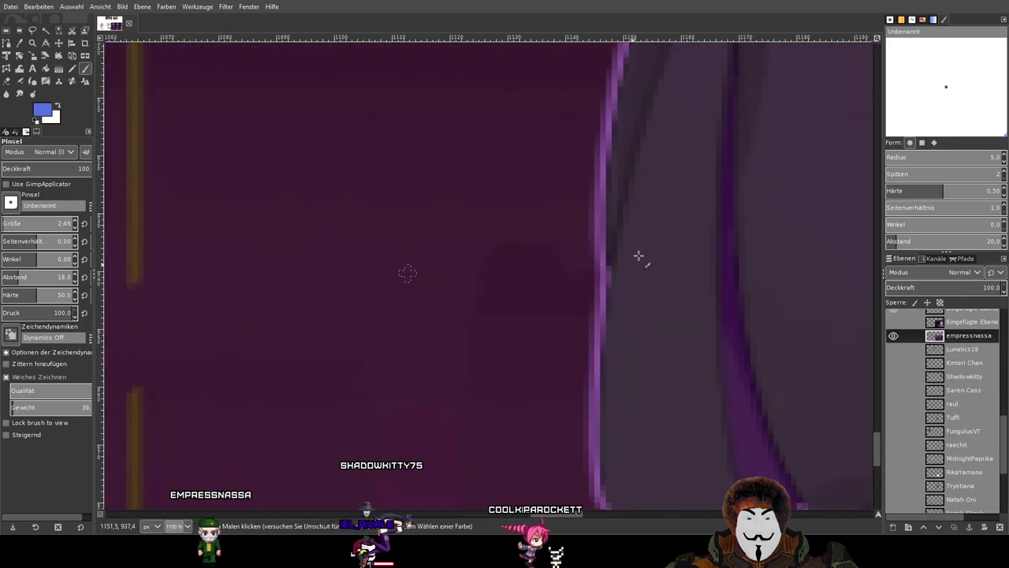
pyautogui.hscroll(8, 568, 261)
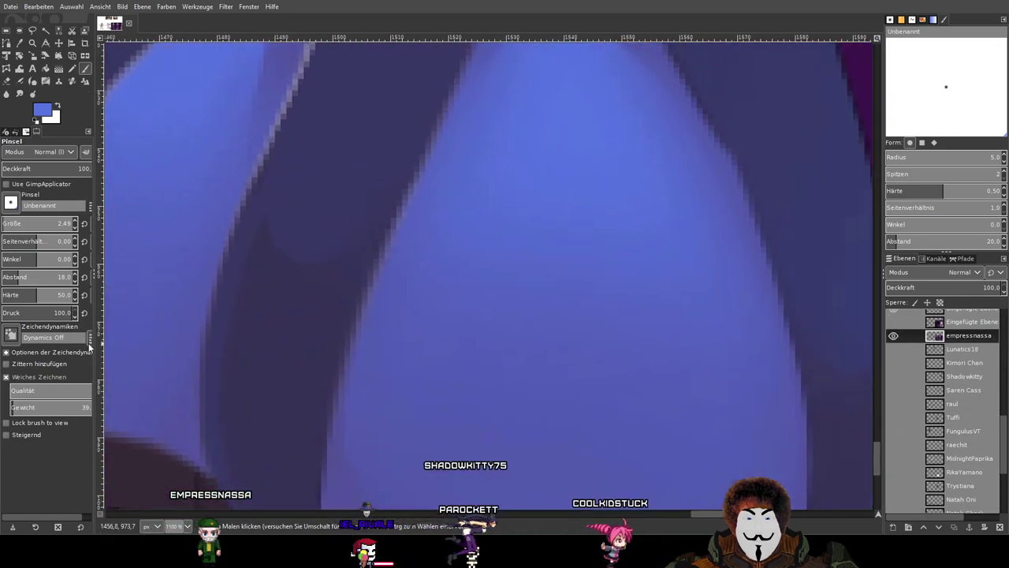
pyautogui.scroll(-5, 405, 230)
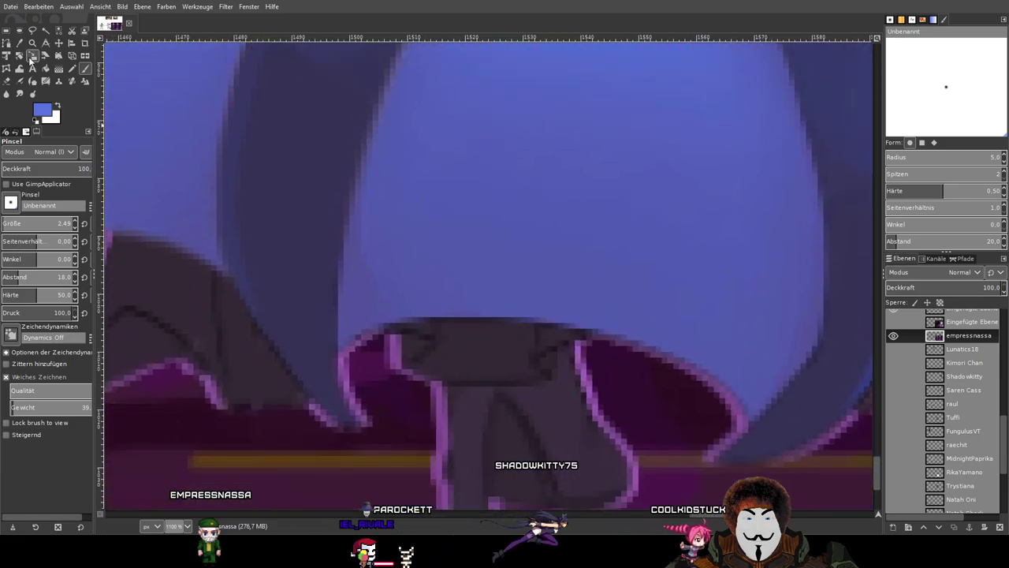
pyautogui.click(21, 43)
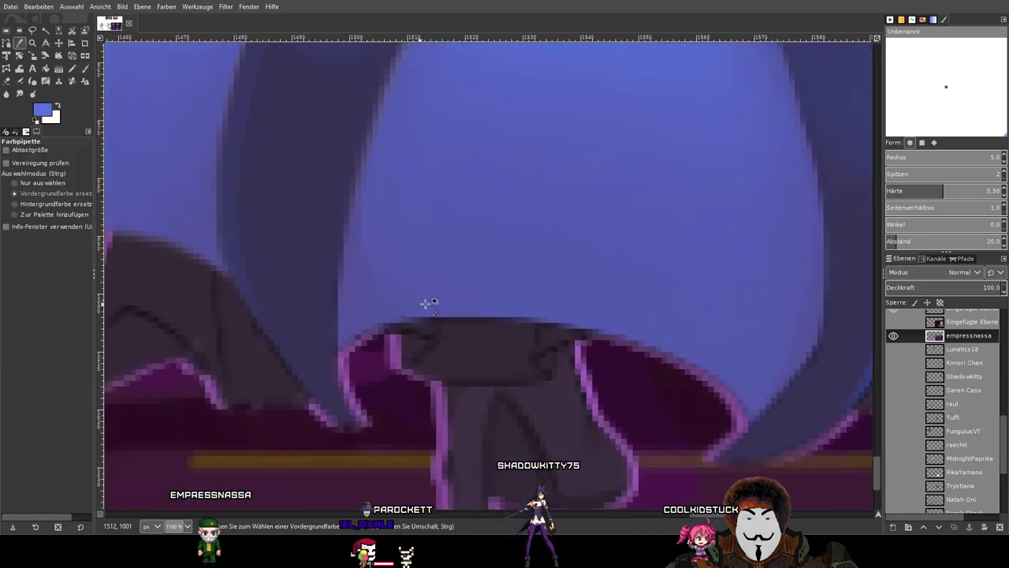
pyautogui.click(85, 69)
pyautogui.scroll(10, 986, 386)
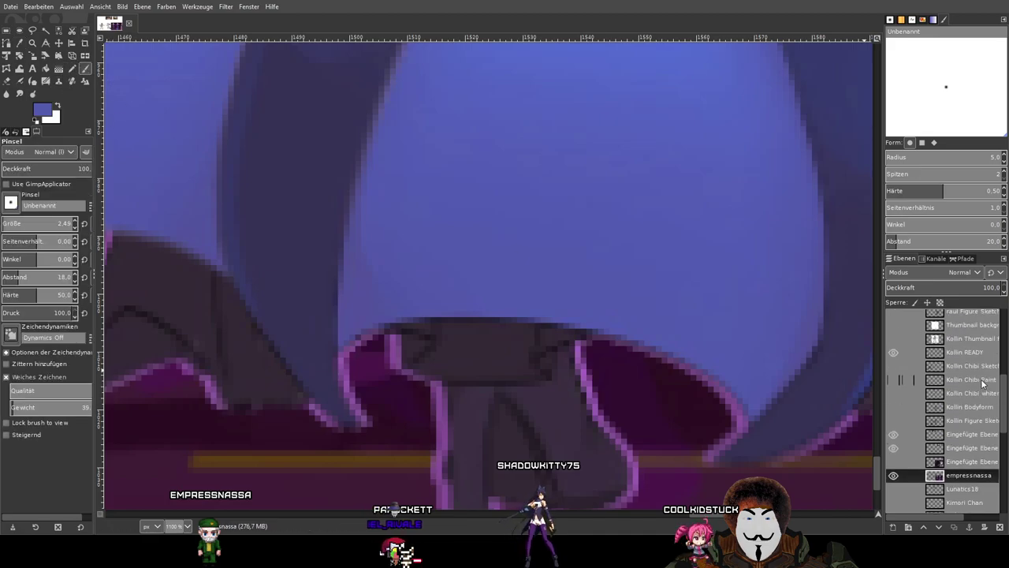
pyautogui.click(958, 360)
pyautogui.moveTo(114, 402)
pyautogui.mouseDown()
pyautogui.moveTo(651, 302)
pyautogui.moveTo(863, 304)
pyautogui.mouseUp()
pyautogui.moveTo(283, 335); pyautogui.dragTo(876, 312)
pyautogui.moveTo(441, 335); pyautogui.dragTo(995, 315)
pyautogui.hscroll(-12, 289, 288)
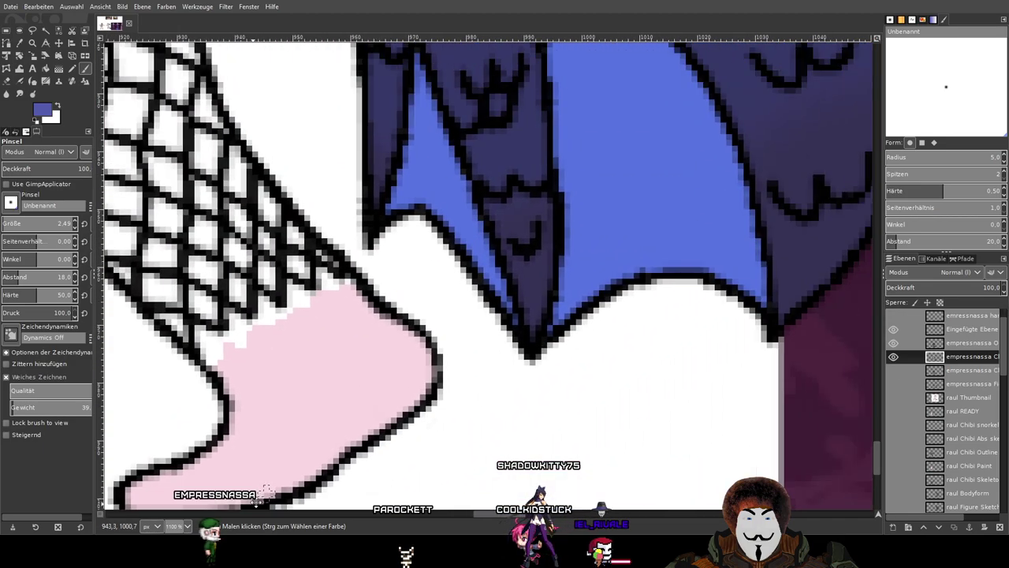
# Brush soft darker slate-blue shading across the blue tail-tip wedge and along its lower edge.
pyautogui.moveTo(256, 502); pyautogui.dragTo(171, 563)
pyautogui.moveTo(540, 266)
pyautogui.mouseDown()
pyautogui.moveTo(473, 357)
pyautogui.moveTo(560, 318)
pyautogui.moveTo(483, 416)
pyautogui.moveTo(521, 398)
pyautogui.moveTo(478, 417)
pyautogui.moveTo(523, 346)
pyautogui.moveTo(441, 414)
pyautogui.moveTo(534, 329)
pyautogui.moveTo(466, 398)
pyautogui.mouseUp()
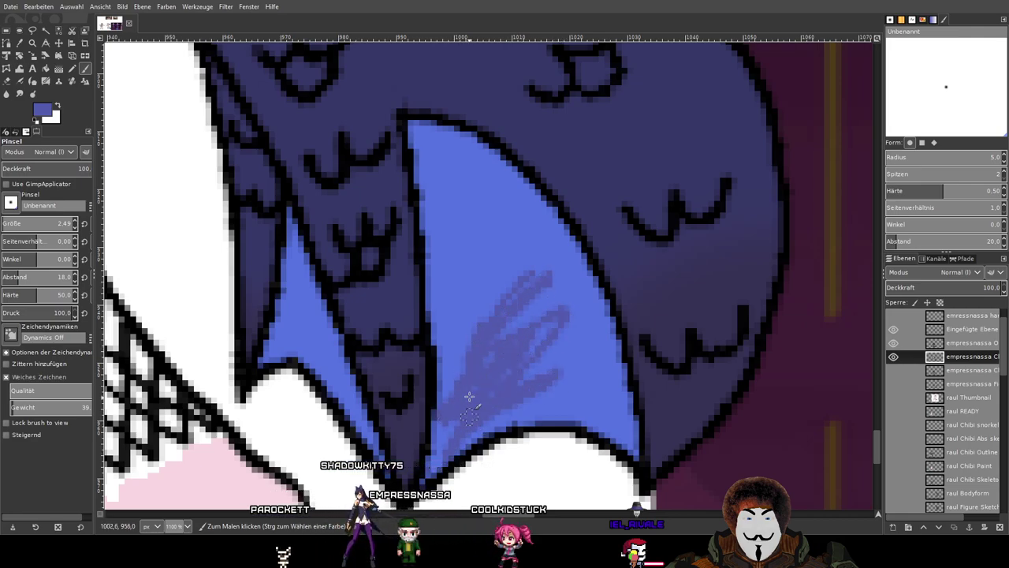
pyautogui.moveTo(438, 461)
pyautogui.mouseDown()
pyautogui.moveTo(503, 405)
pyautogui.moveTo(593, 417)
pyautogui.moveTo(553, 340)
pyautogui.moveTo(599, 395)
pyautogui.moveTo(513, 273)
pyautogui.moveTo(598, 366)
pyautogui.moveTo(498, 242)
pyautogui.moveTo(604, 408)
pyautogui.moveTo(494, 239)
pyautogui.moveTo(473, 392)
pyautogui.moveTo(455, 233)
pyautogui.moveTo(502, 349)
pyautogui.moveTo(455, 227)
pyautogui.moveTo(558, 333)
pyautogui.mouseUp()
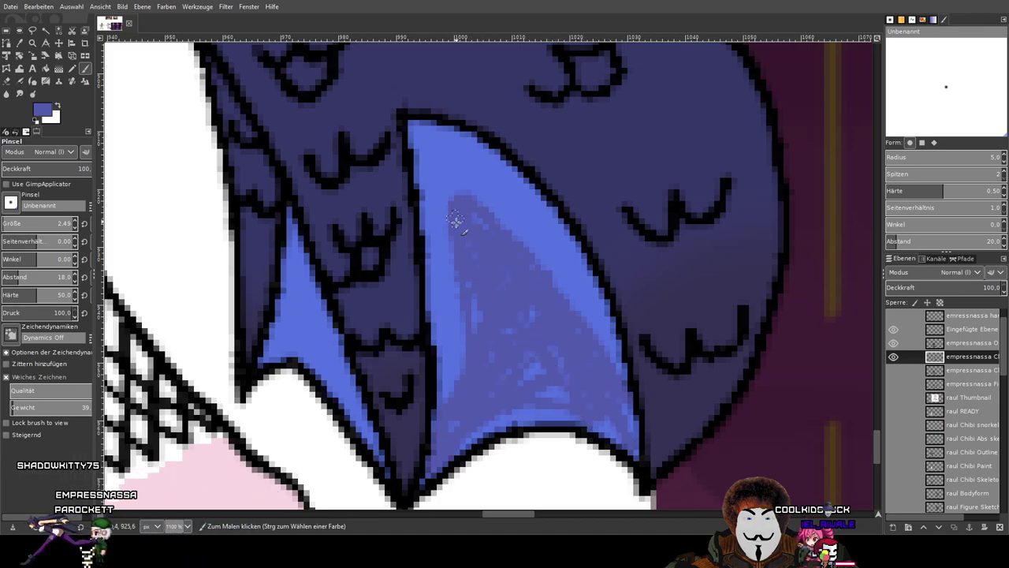
pyautogui.hscroll(-2, 389, 360)
pyautogui.moveTo(354, 331); pyautogui.dragTo(356, 268)
pyautogui.moveTo(379, 335); pyautogui.dragTo(409, 405)
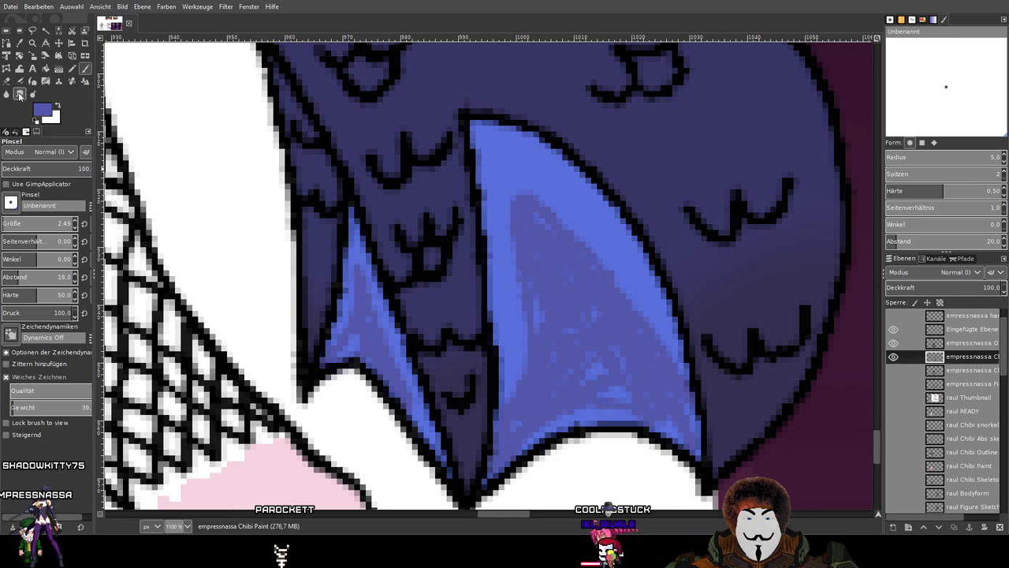
pyautogui.click(19, 93)
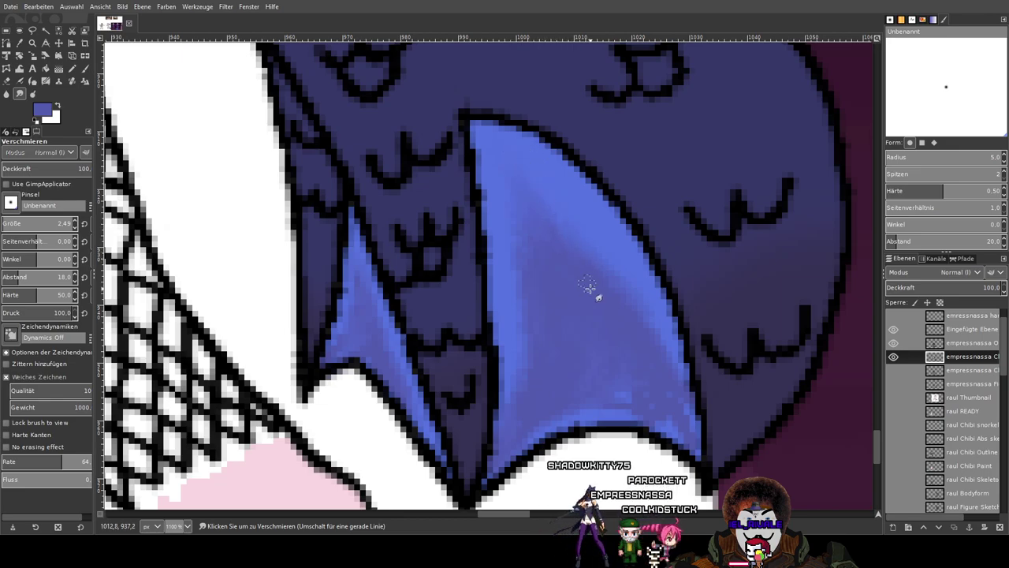
pyautogui.moveTo(579, 229)
pyautogui.mouseDown()
pyautogui.moveTo(663, 361)
pyautogui.moveTo(625, 278)
pyautogui.moveTo(667, 366)
pyautogui.moveTo(644, 305)
pyautogui.moveTo(669, 384)
pyautogui.moveTo(611, 384)
pyautogui.moveTo(639, 399)
pyautogui.moveTo(575, 408)
pyautogui.moveTo(638, 412)
pyautogui.moveTo(588, 410)
pyautogui.moveTo(609, 401)
pyautogui.moveTo(546, 419)
pyautogui.moveTo(594, 398)
pyautogui.moveTo(526, 440)
pyautogui.mouseUp()
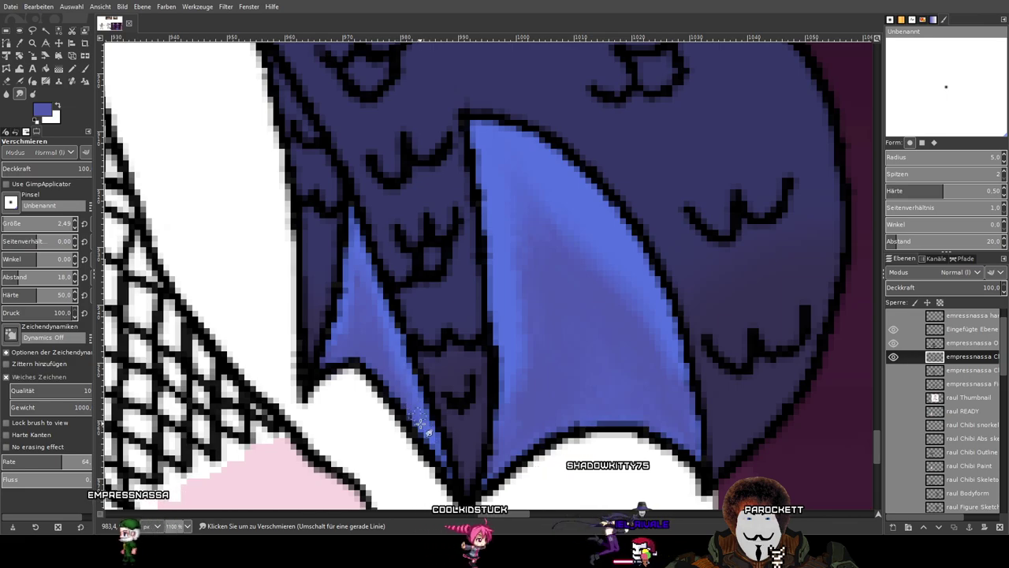
pyautogui.scroll(-6, 623, 306)
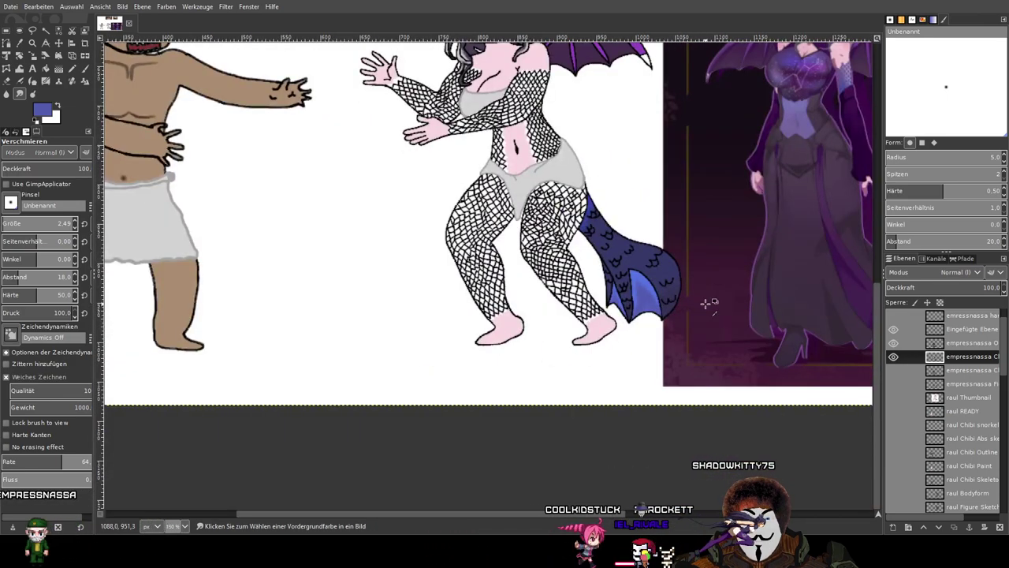
pyautogui.moveTo(707, 303); pyautogui.dragTo(515, 335)
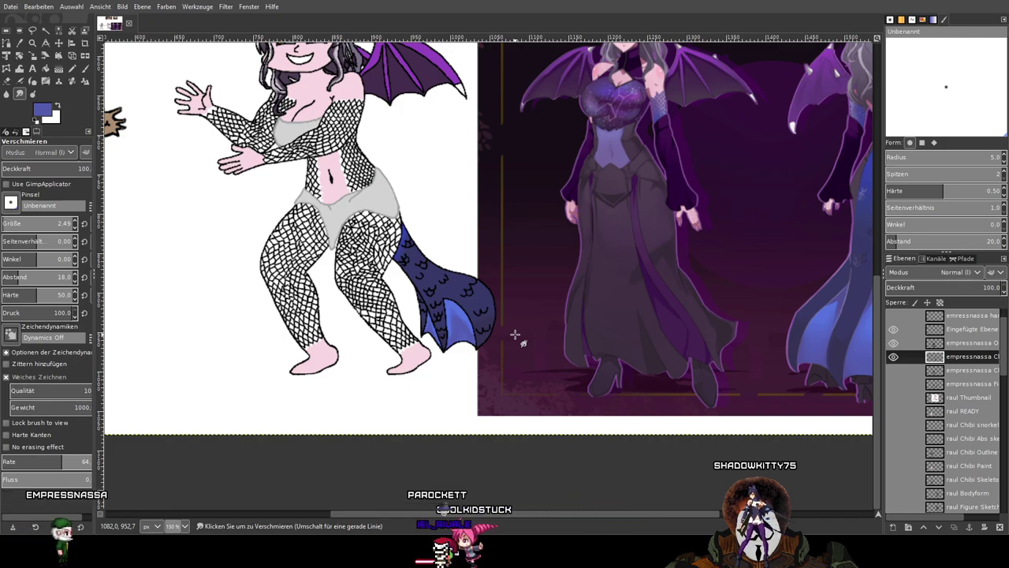
pyautogui.moveTo(713, 231); pyautogui.dragTo(635, 354)
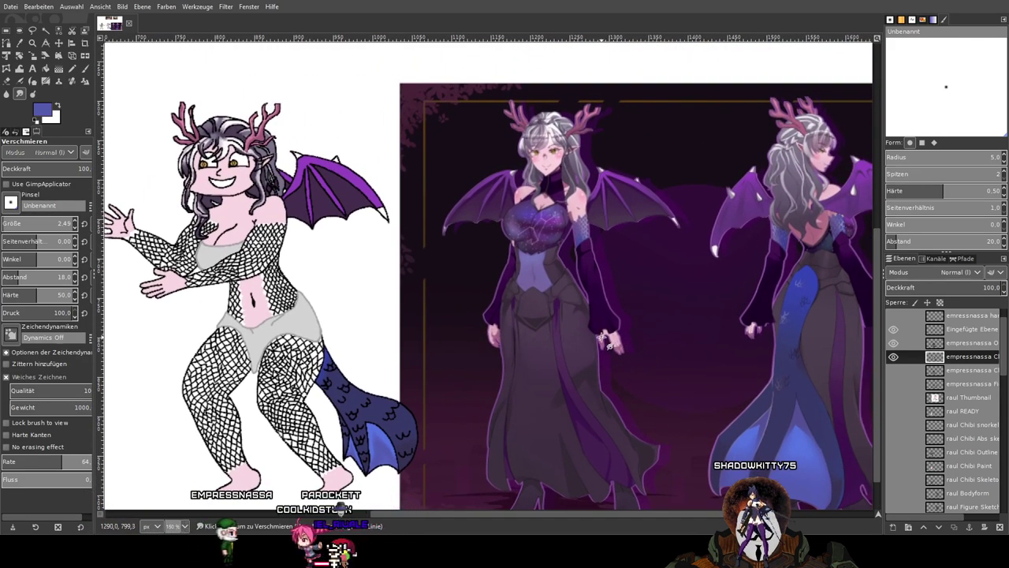
pyautogui.scroll(5, 504, 301)
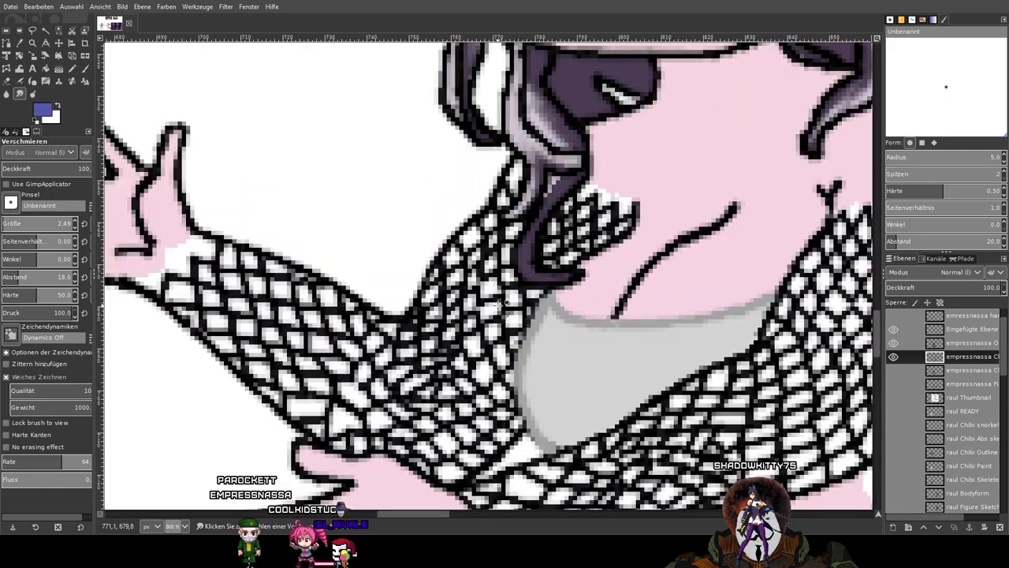
pyautogui.scroll(-1, 501, 305)
pyautogui.moveTo(692, 462); pyautogui.dragTo(434, 305)
pyautogui.scroll(-1, 479, 330)
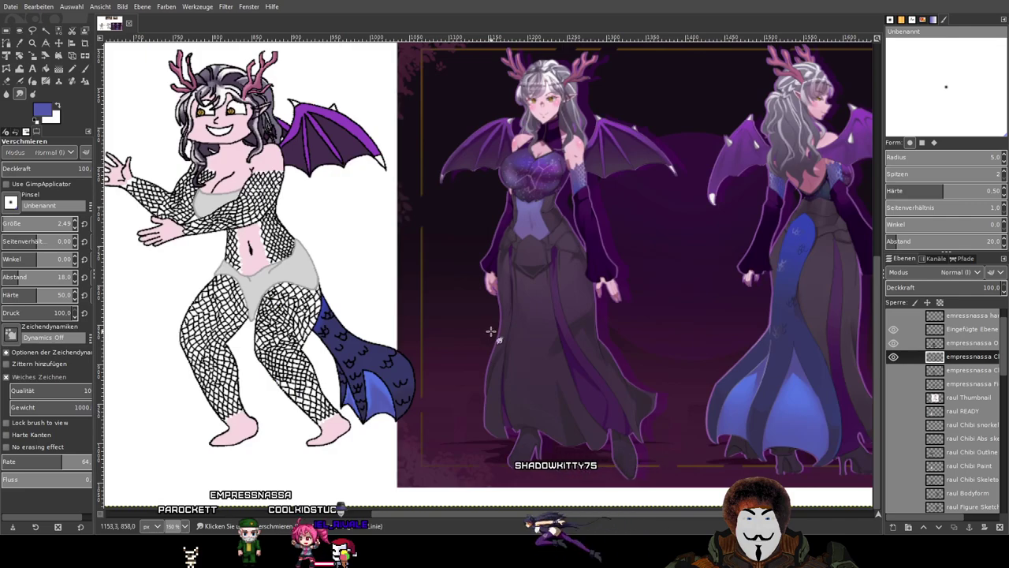
pyautogui.moveTo(742, 339); pyautogui.dragTo(681, 418)
# Sample the violet from the reference character's starry top and return to the Paintbrush.
pyautogui.scroll(6, 536, 268)
pyautogui.scroll(1, 539, 220)
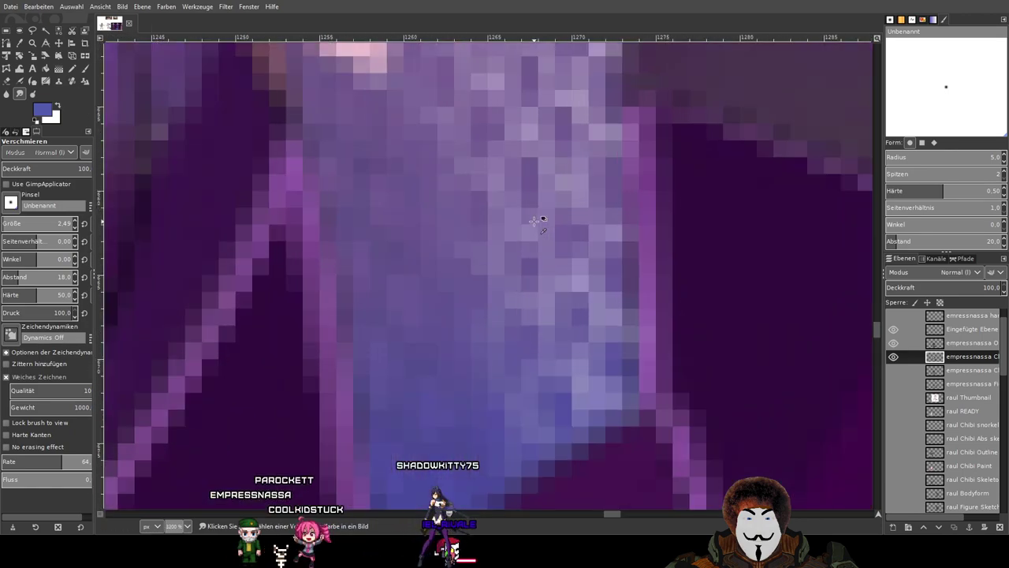
pyautogui.scroll(1, 536, 220)
pyautogui.scroll(-2, 533, 221)
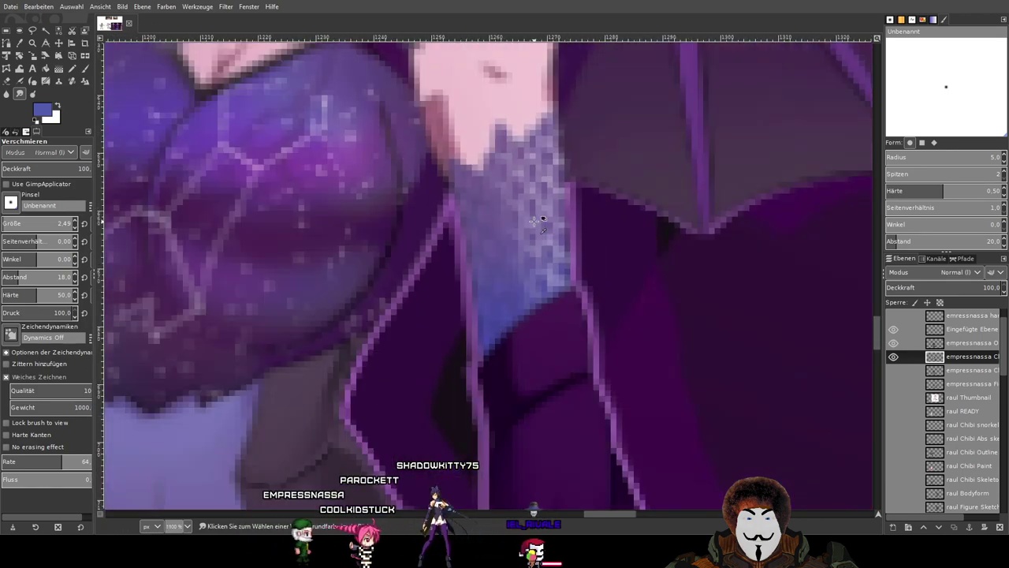
pyautogui.scroll(1, 536, 223)
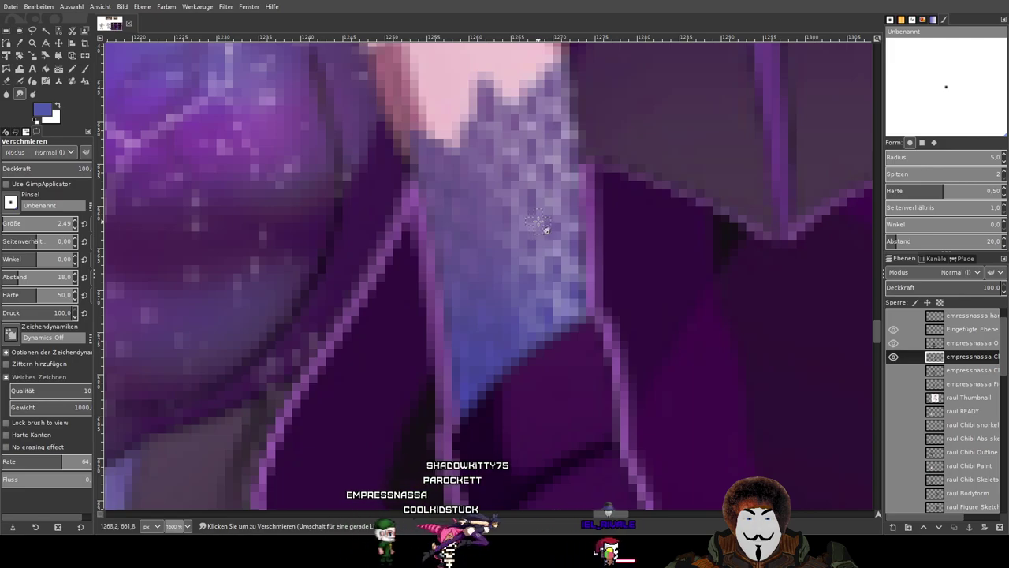
pyautogui.moveTo(539, 222); pyautogui.dragTo(584, 330)
pyautogui.scroll(1, 967, 356)
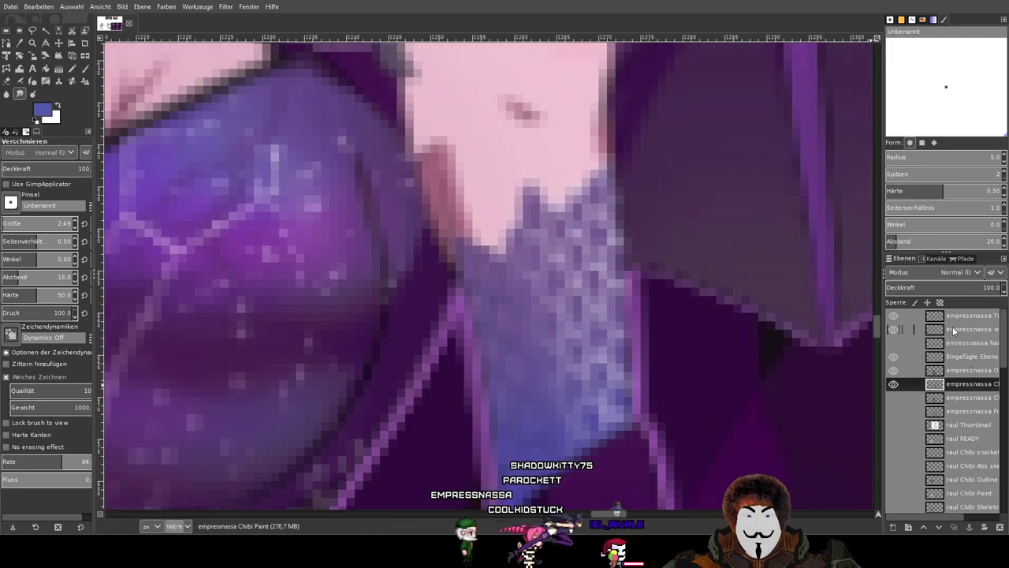
pyautogui.hscroll(-1, 331, 278)
pyautogui.hscroll(-2, 331, 279)
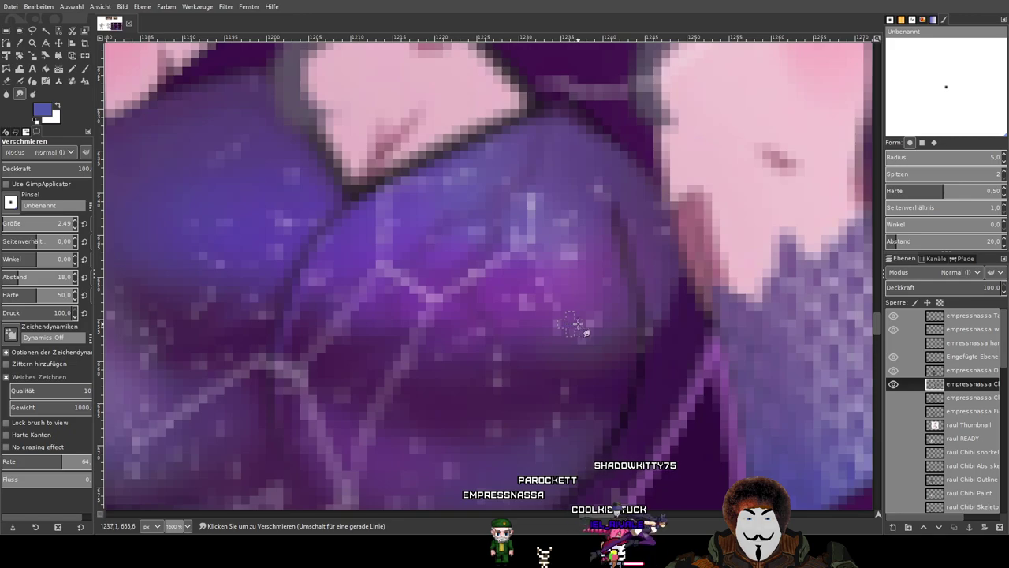
pyautogui.scroll(-3, 953, 379)
pyautogui.click(966, 363)
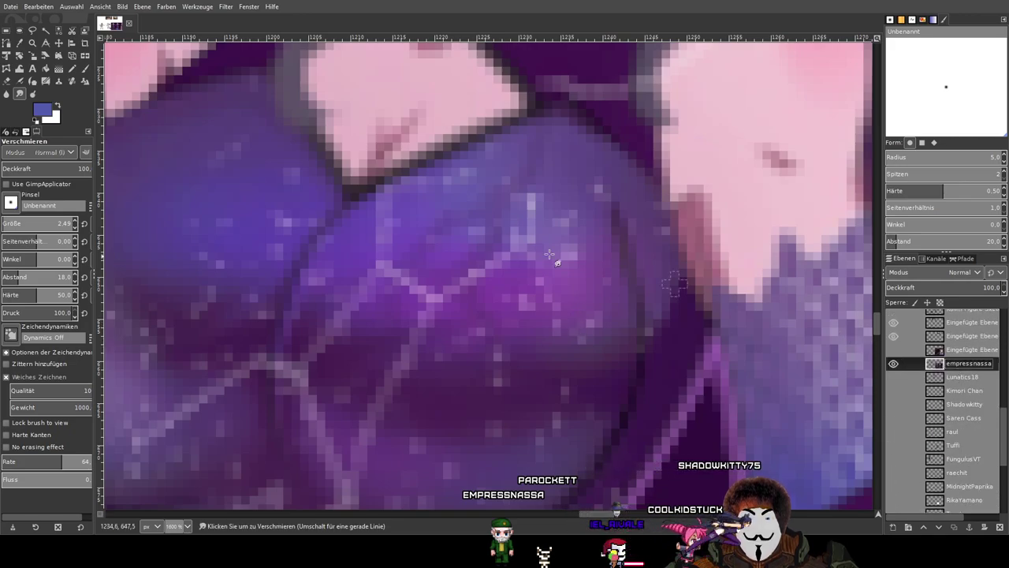
pyautogui.click(46, 68)
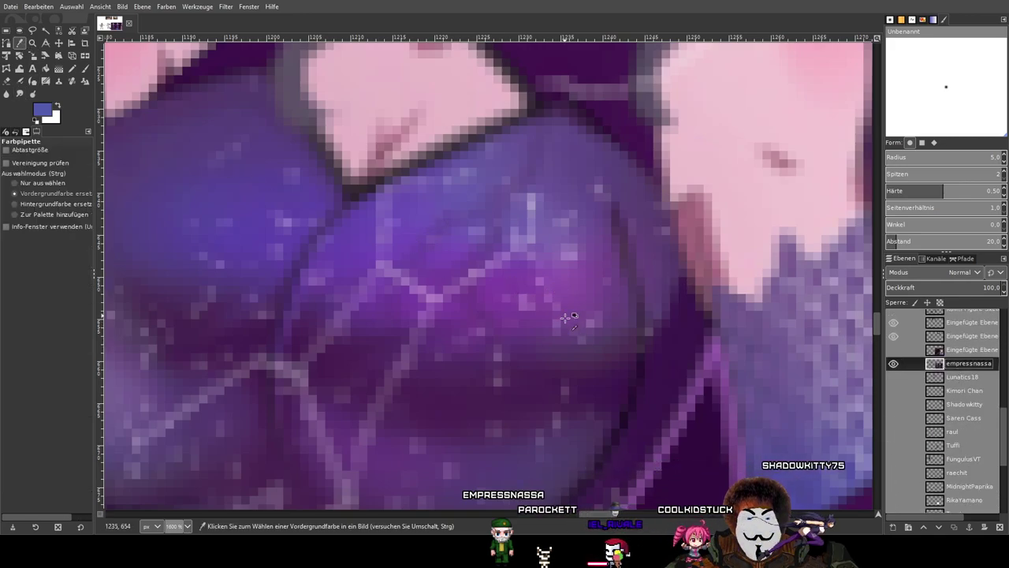
pyautogui.click(417, 221)
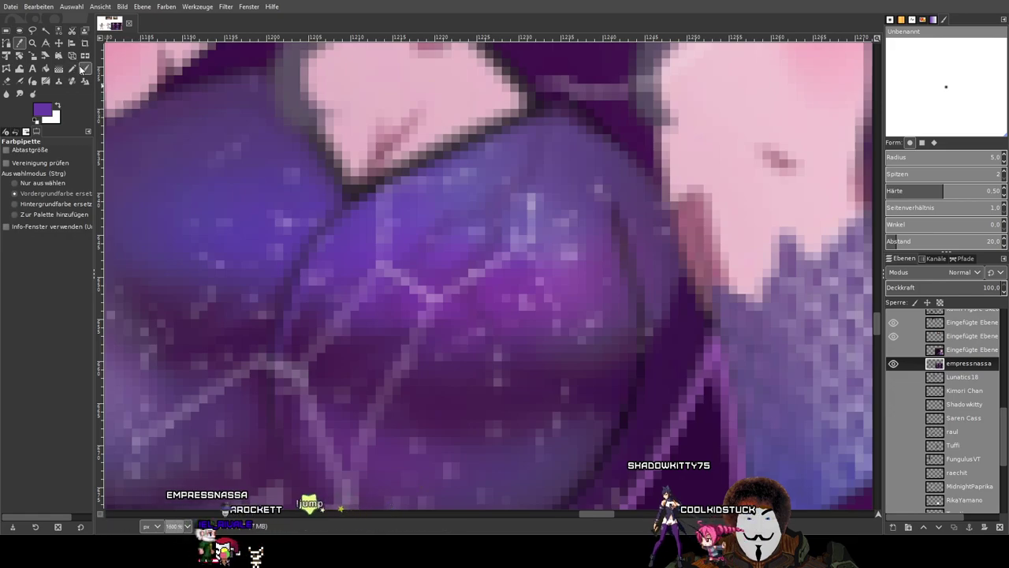
pyautogui.press('p')
pyautogui.scroll(-5, 251, 197)
# On the empressnassa Chibi Paint layer, brush violet over the fishnet near the shoulder.
pyautogui.moveTo(251, 197); pyautogui.dragTo(748, 182)
pyautogui.moveTo(307, 297); pyautogui.dragTo(676, 275)
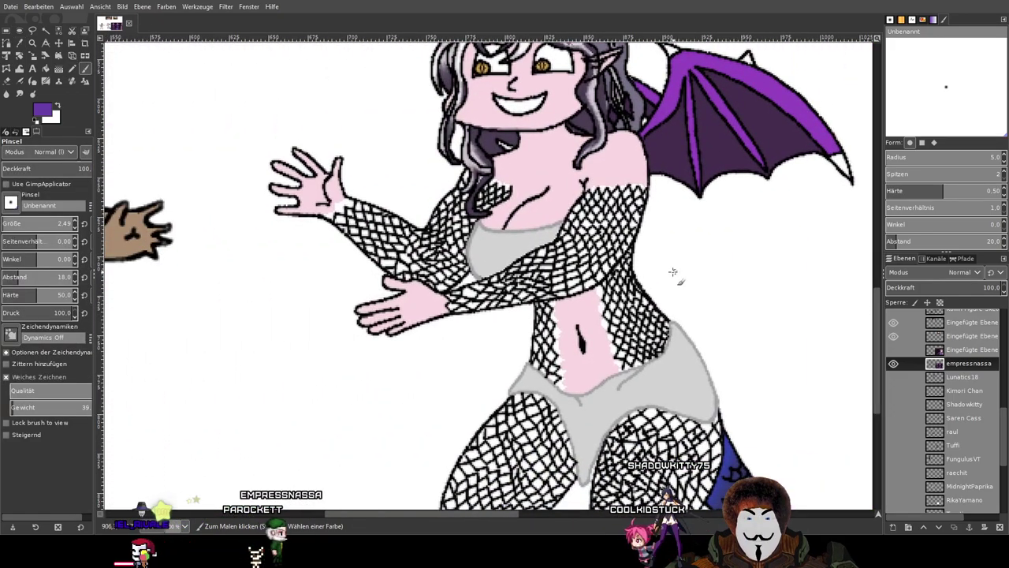
pyautogui.moveTo(640, 230); pyautogui.dragTo(111, 275)
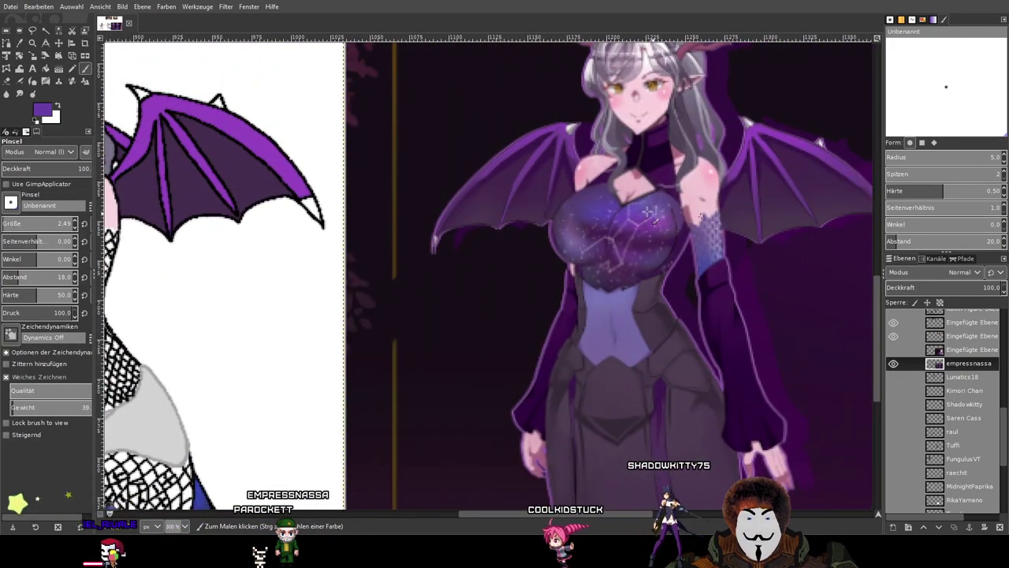
pyautogui.moveTo(394, 349); pyautogui.dragTo(711, 311)
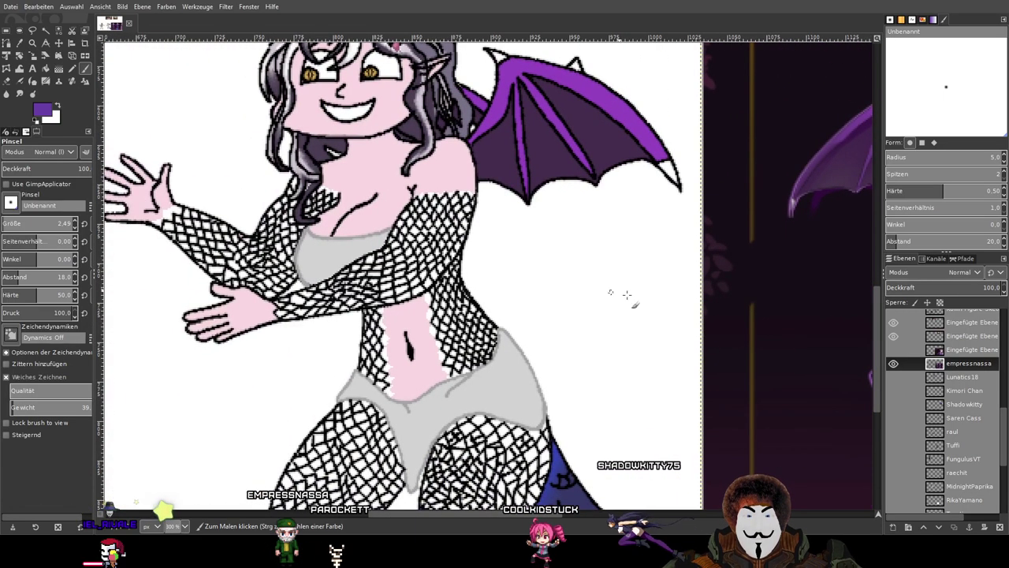
pyautogui.scroll(-5, 982, 382)
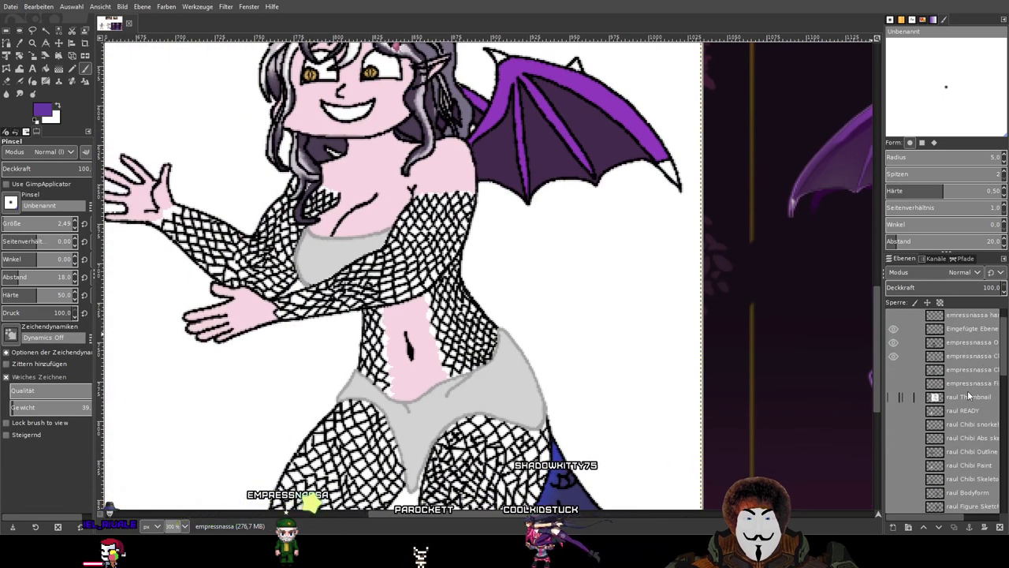
pyautogui.click(963, 355)
pyautogui.click(894, 355)
pyautogui.click(893, 356)
pyautogui.scroll(4, 441, 211)
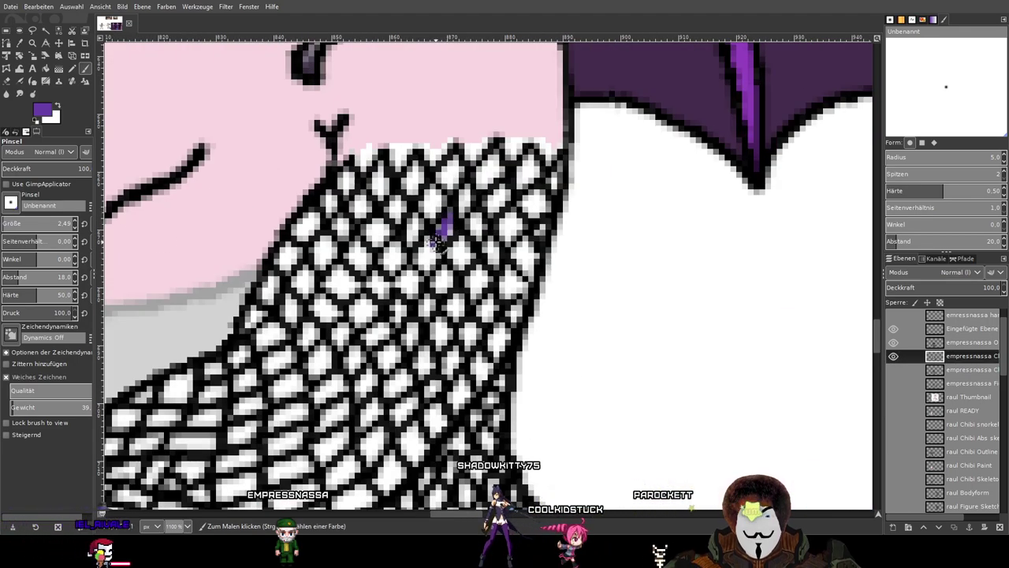
pyautogui.moveTo(454, 207)
pyautogui.mouseDown()
pyautogui.moveTo(401, 242)
pyautogui.moveTo(415, 211)
pyautogui.moveTo(460, 183)
pyautogui.moveTo(437, 196)
pyautogui.moveTo(424, 253)
pyautogui.mouseUp()
# Compare the chibi with the right-hand reference figures.
pyautogui.scroll(-5, 426, 252)
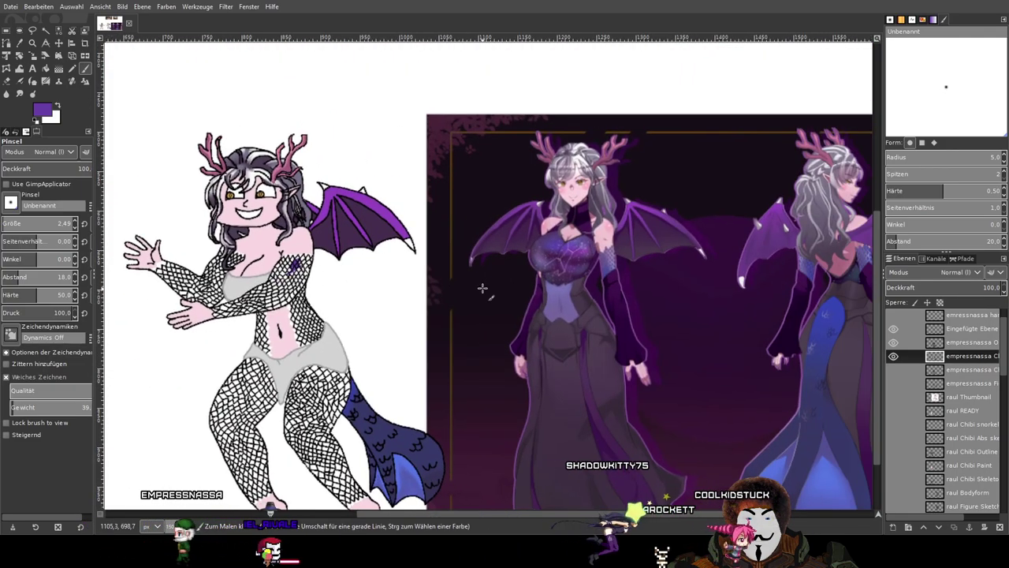
pyautogui.scroll(-3, 634, 298)
pyautogui.scroll(3, 536, 331)
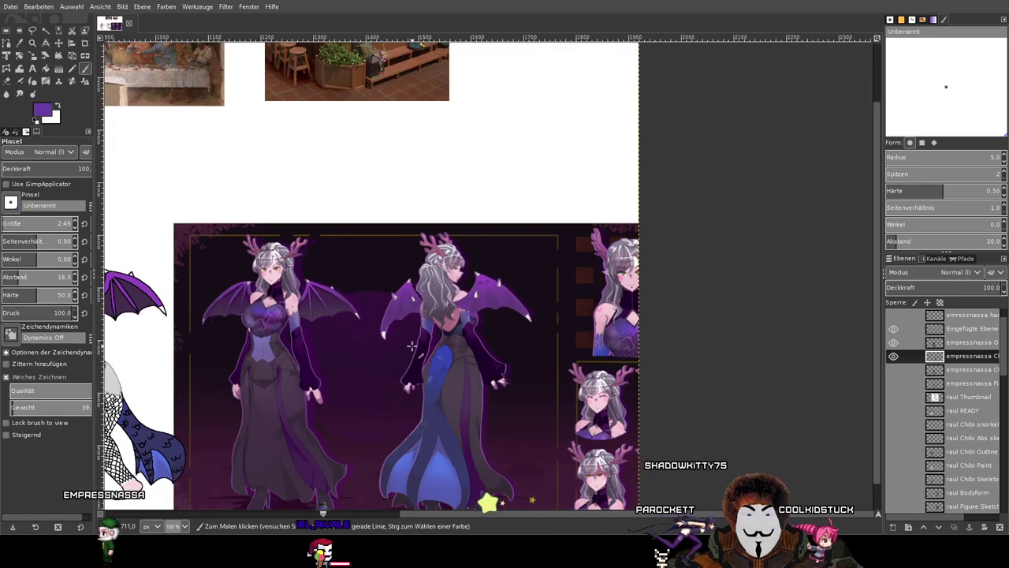
pyautogui.hscroll(-3, 412, 345)
pyautogui.scroll(4, 519, 253)
pyautogui.scroll(-2, 715, 262)
pyautogui.moveTo(701, 161); pyautogui.dragTo(163, 188)
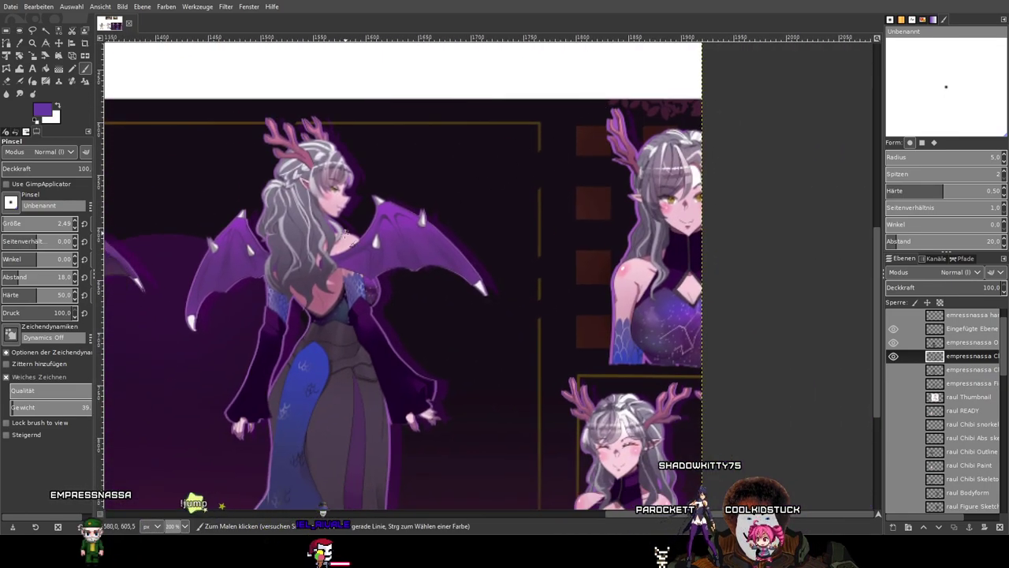
pyautogui.scroll(-2, 349, 229)
pyautogui.hscroll(-1, 331, 205)
pyautogui.scroll(2, 283, 143)
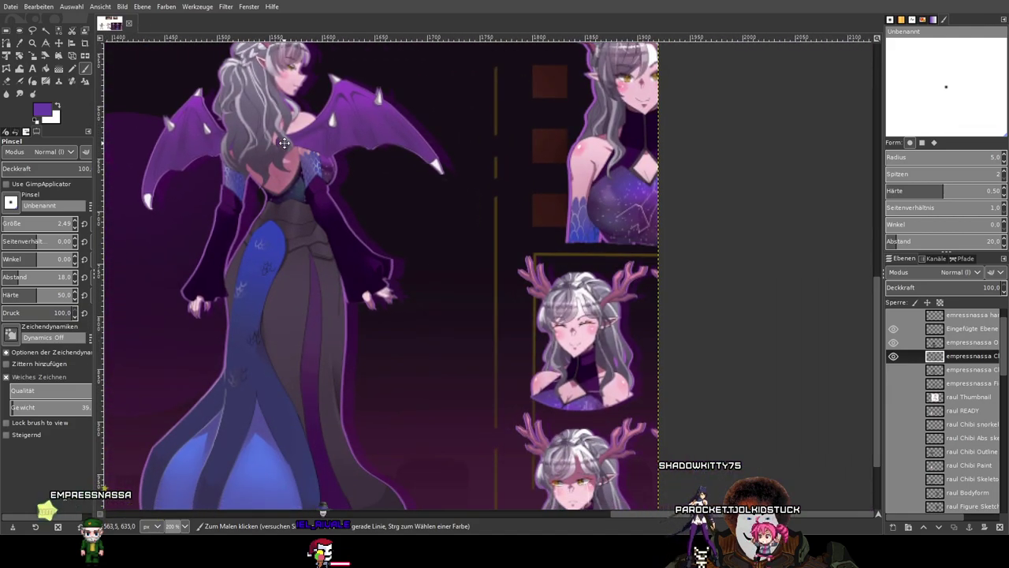
pyautogui.moveTo(284, 142); pyautogui.dragTo(780, 182)
pyautogui.moveTo(412, 212); pyautogui.dragTo(839, 215)
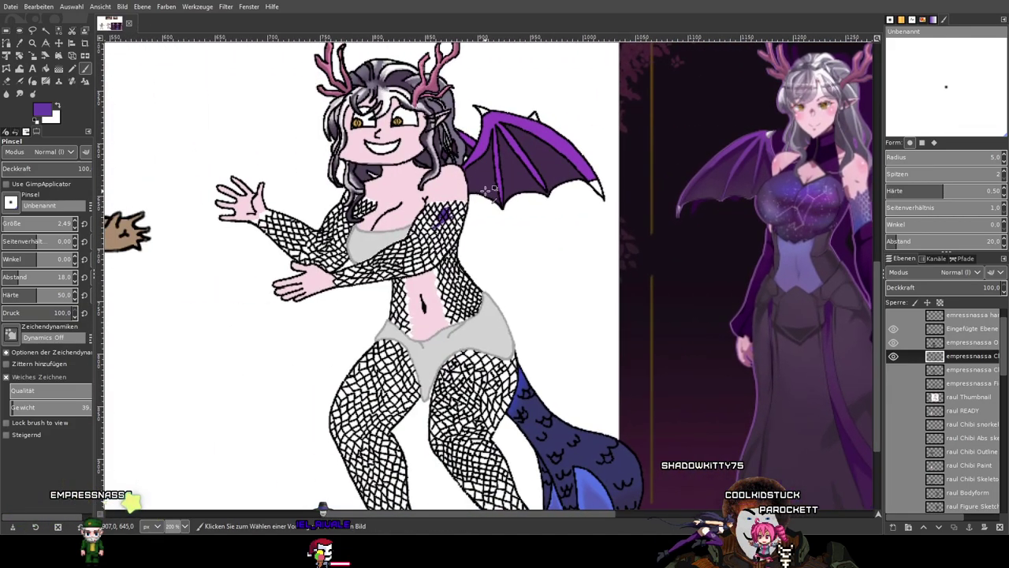
# Pick the greyer lavender from the reference sleeve netting and switch to the Pencil.
pyautogui.scroll(3, 504, 195)
pyautogui.scroll(-3, 403, 254)
pyautogui.scroll(1, 400, 220)
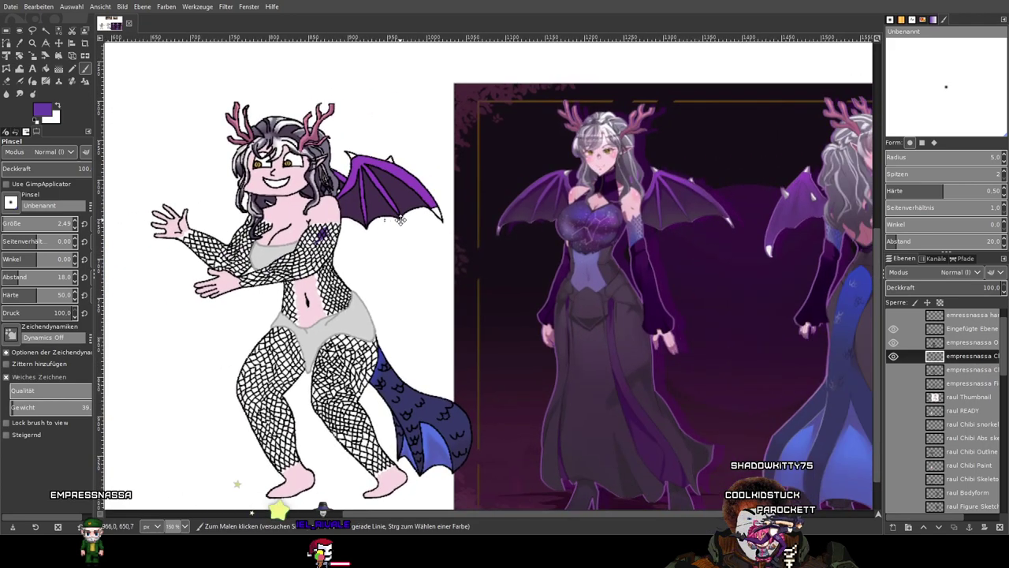
pyautogui.scroll(7, 637, 218)
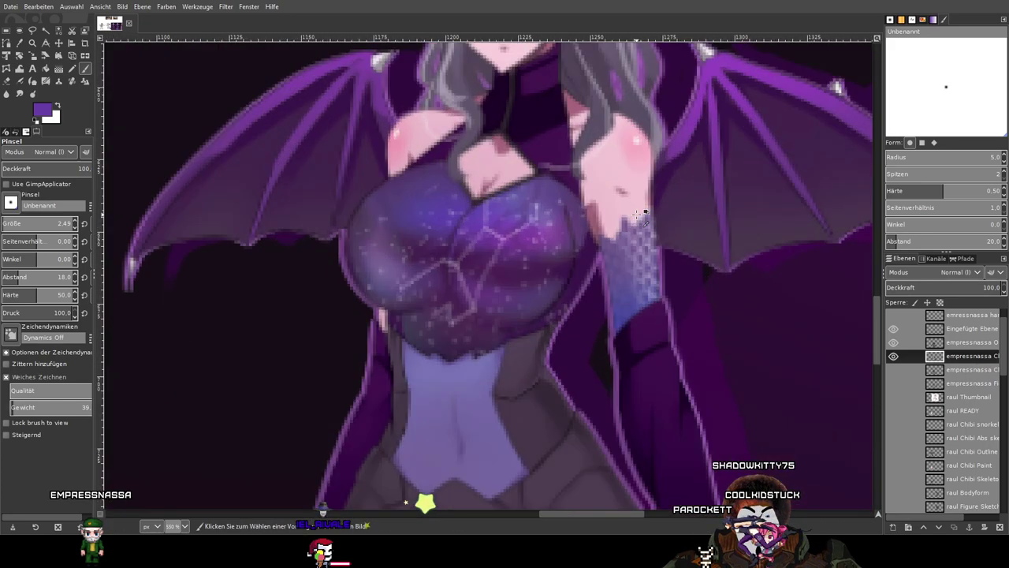
pyautogui.scroll(-10, 955, 396)
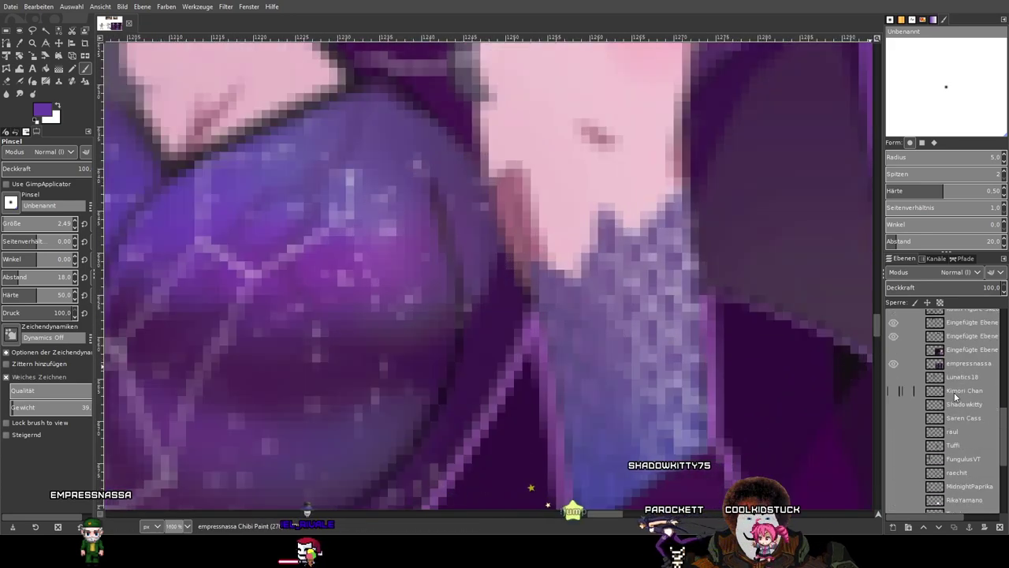
pyautogui.click(947, 365)
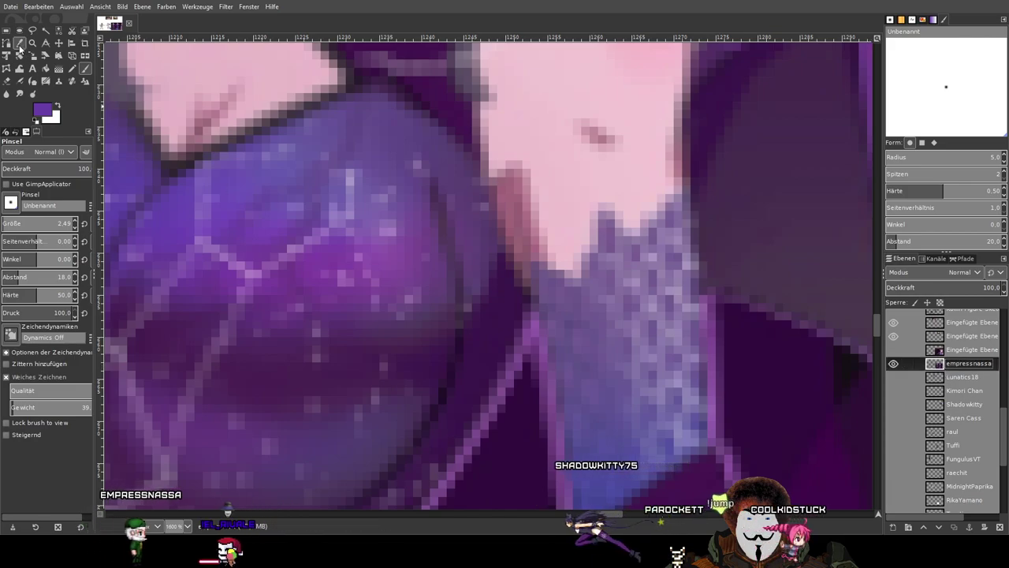
pyautogui.press('o')
pyautogui.click(600, 290)
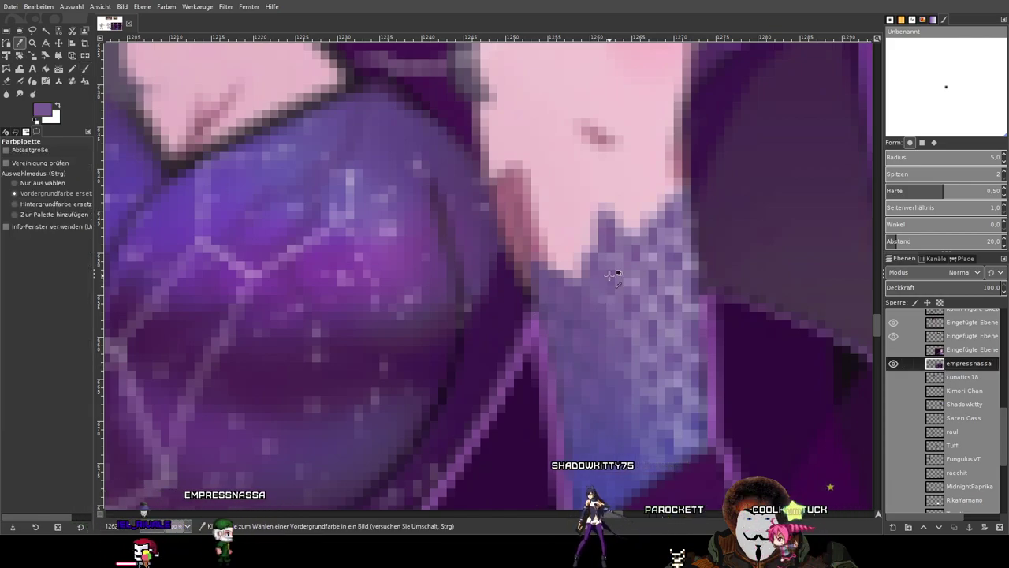
pyautogui.click(71, 68)
pyautogui.scroll(-7, 266, 248)
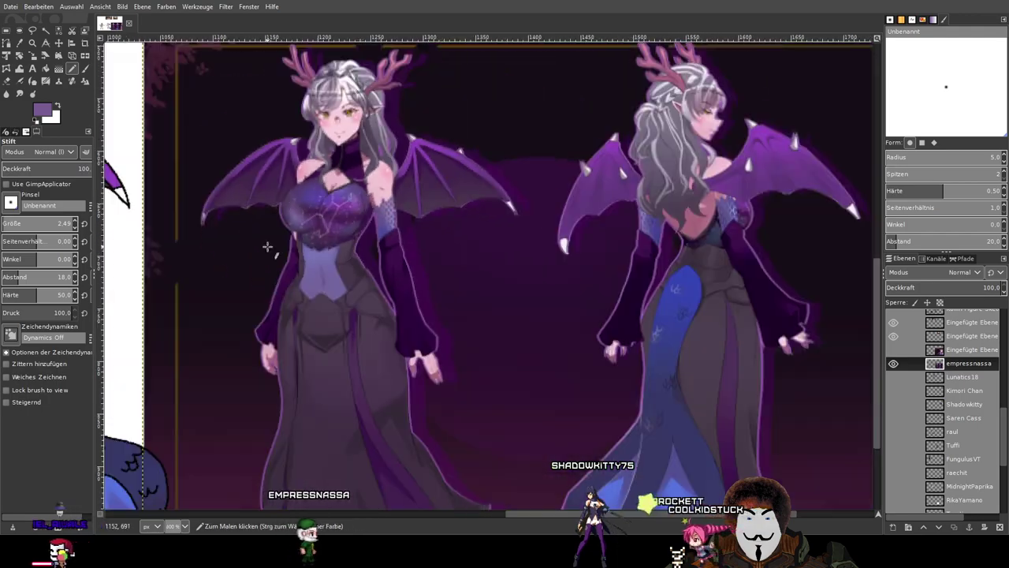
# On the chibi's paint layer, extend the purple tint over the upper-arm fishnet.
pyautogui.moveTo(266, 247); pyautogui.dragTo(638, 287)
pyautogui.scroll(5, 396, 239)
pyautogui.moveTo(397, 239); pyautogui.dragTo(465, 327)
pyautogui.scroll(10, 956, 358)
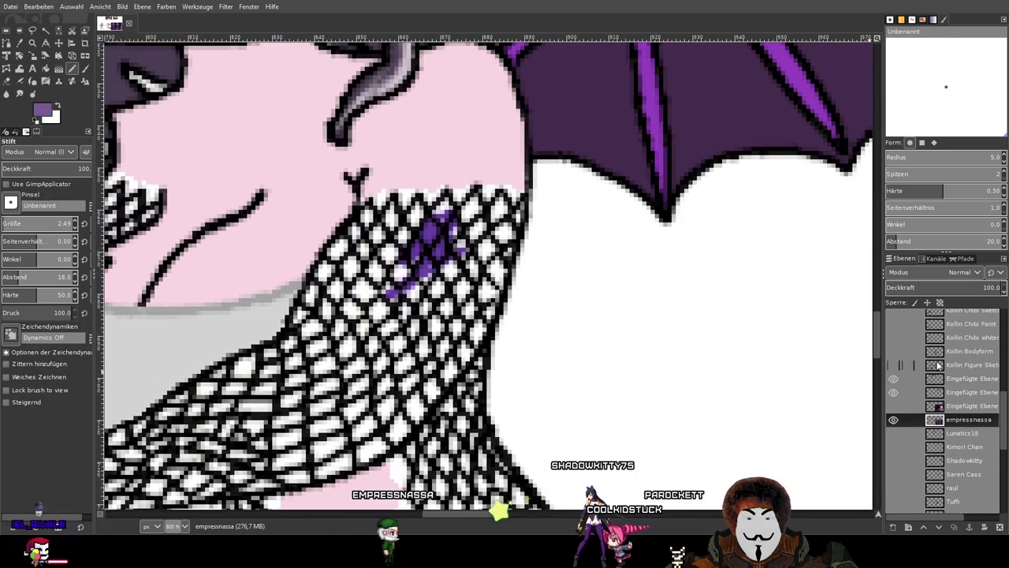
pyautogui.click(956, 355)
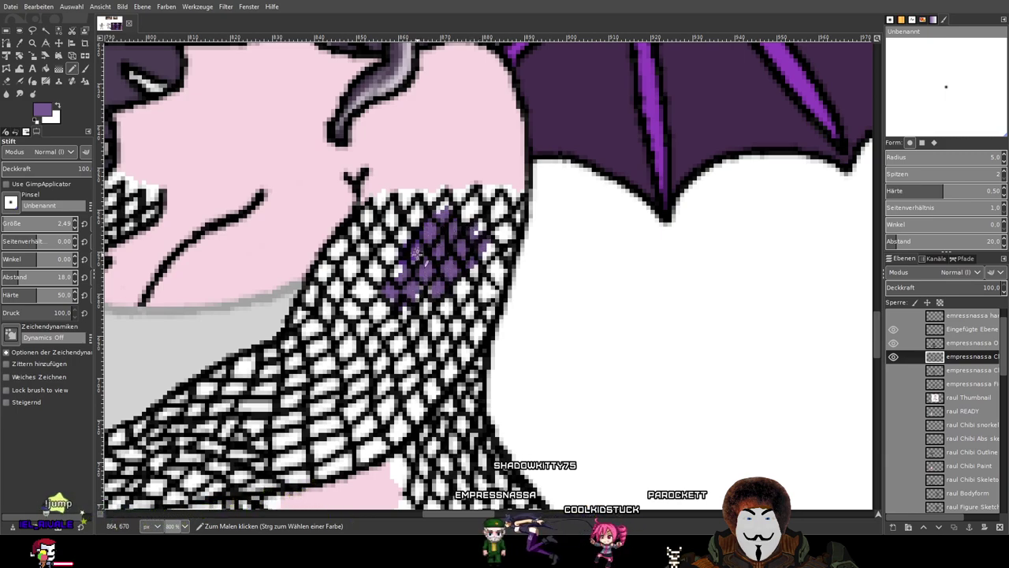
pyautogui.moveTo(421, 235)
pyautogui.mouseDown()
pyautogui.moveTo(410, 300)
pyautogui.moveTo(387, 331)
pyautogui.moveTo(426, 315)
pyautogui.moveTo(456, 285)
pyautogui.mouseUp()
pyautogui.scroll(-5, 451, 285)
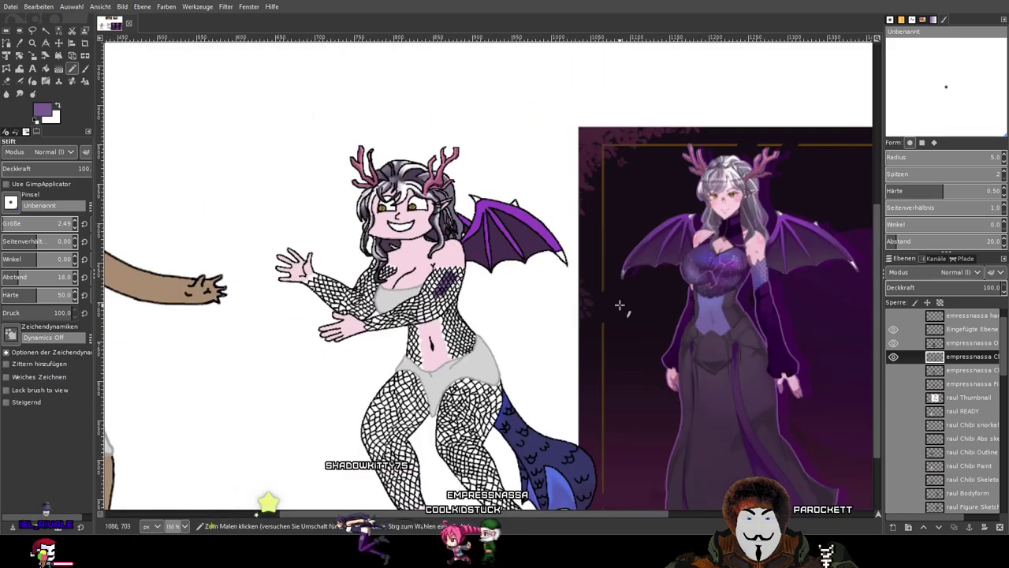
# Pan and zoom between the whole chibi, its face and wing, and the reference character.
pyautogui.moveTo(621, 306); pyautogui.dragTo(455, 316)
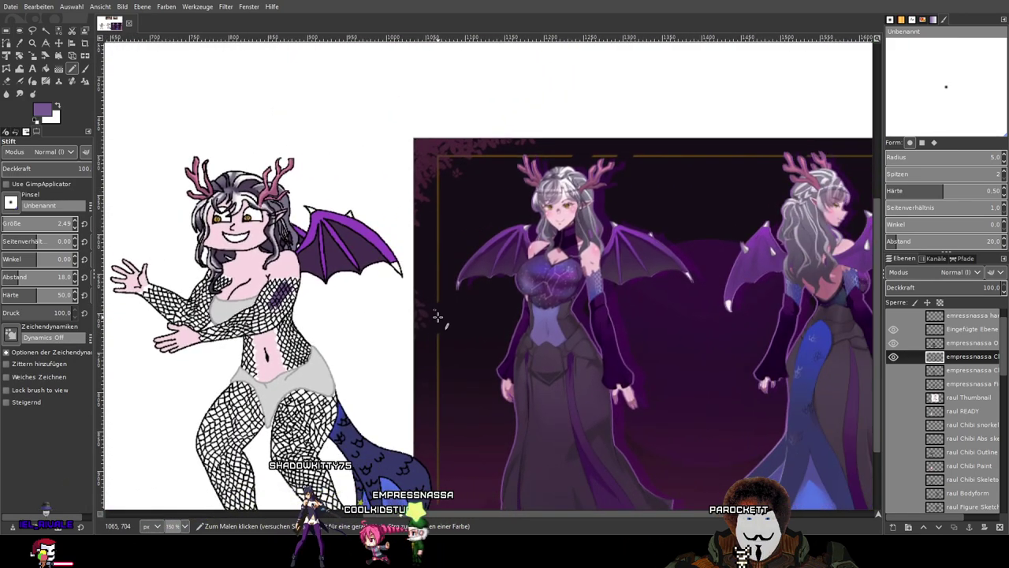
pyautogui.scroll(4, 248, 295)
pyautogui.scroll(-1, 247, 294)
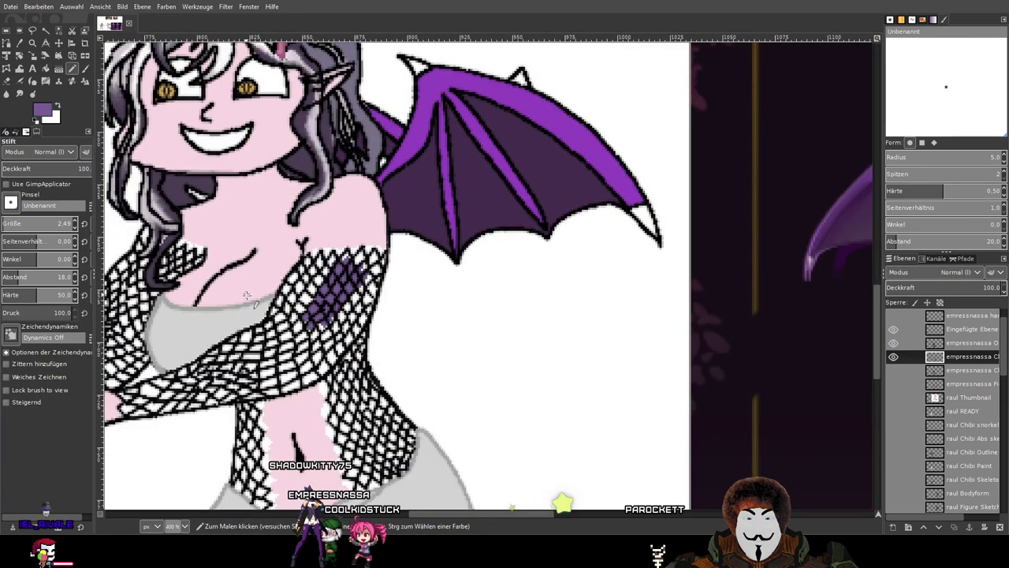
pyautogui.scroll(-1, 323, 290)
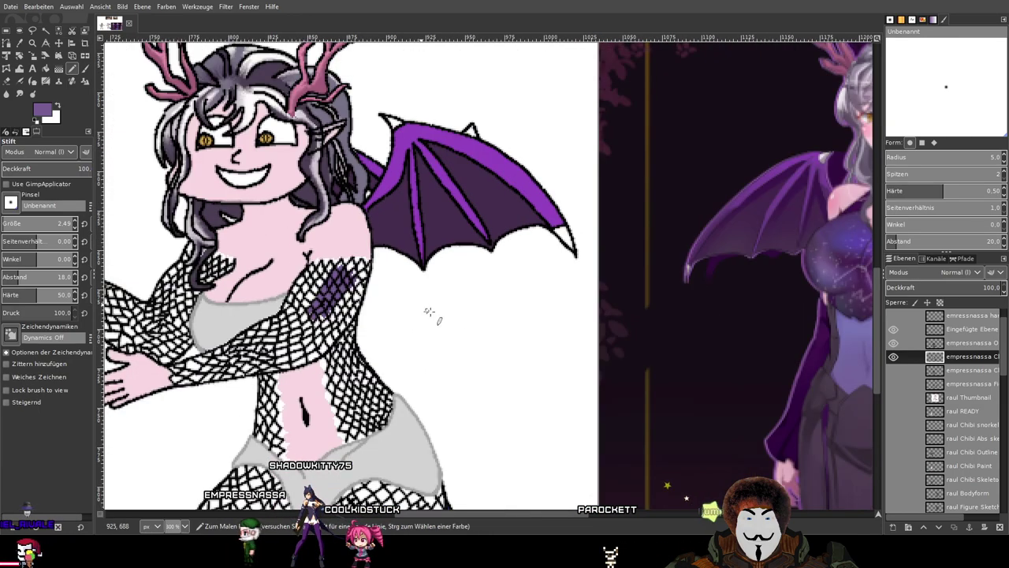
pyautogui.moveTo(615, 319); pyautogui.dragTo(220, 342)
pyautogui.scroll(-2, 514, 304)
pyautogui.press('`')
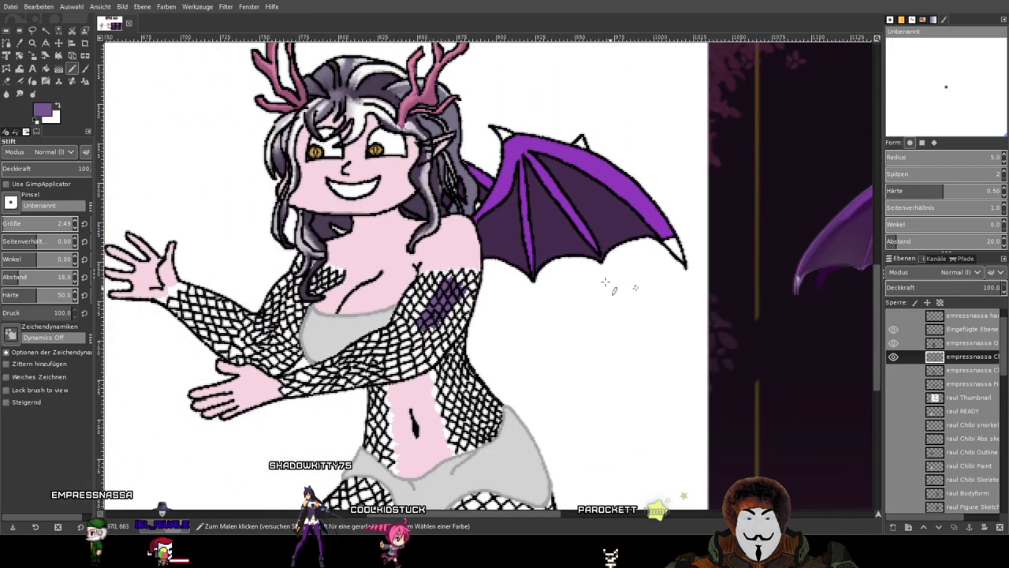
pyautogui.scroll(4, 503, 282)
pyautogui.moveTo(409, 313); pyautogui.dragTo(645, 291)
pyautogui.scroll(-4, 645, 291)
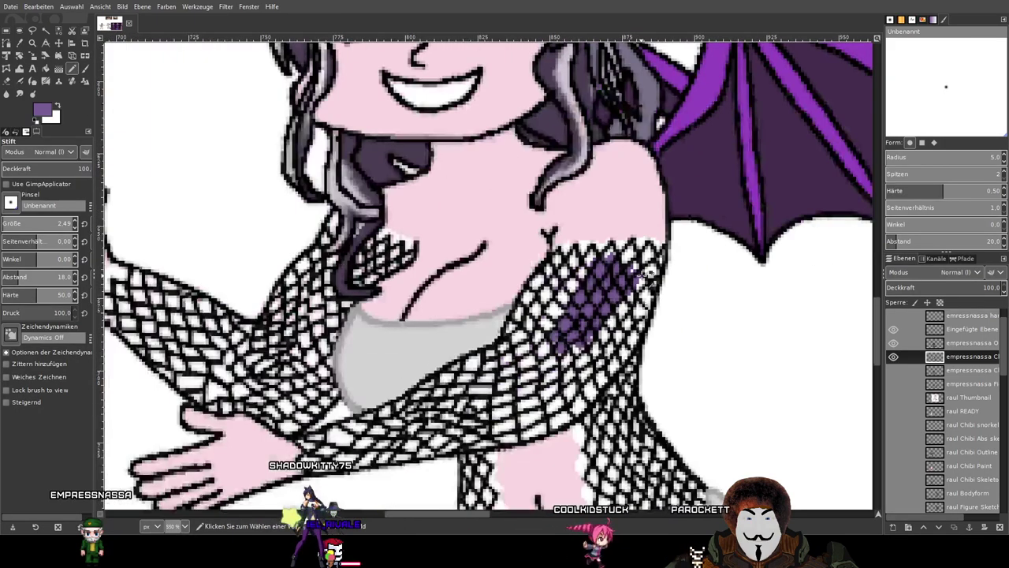
pyautogui.scroll(2, 664, 330)
# Sample the light lavender from the reference's fishnet sleeve, then return to the Pencil tool.
pyautogui.moveTo(664, 330); pyautogui.dragTo(192, 255)
pyautogui.scroll(-3, 656, 269)
pyautogui.moveTo(812, 272); pyautogui.dragTo(447, 317)
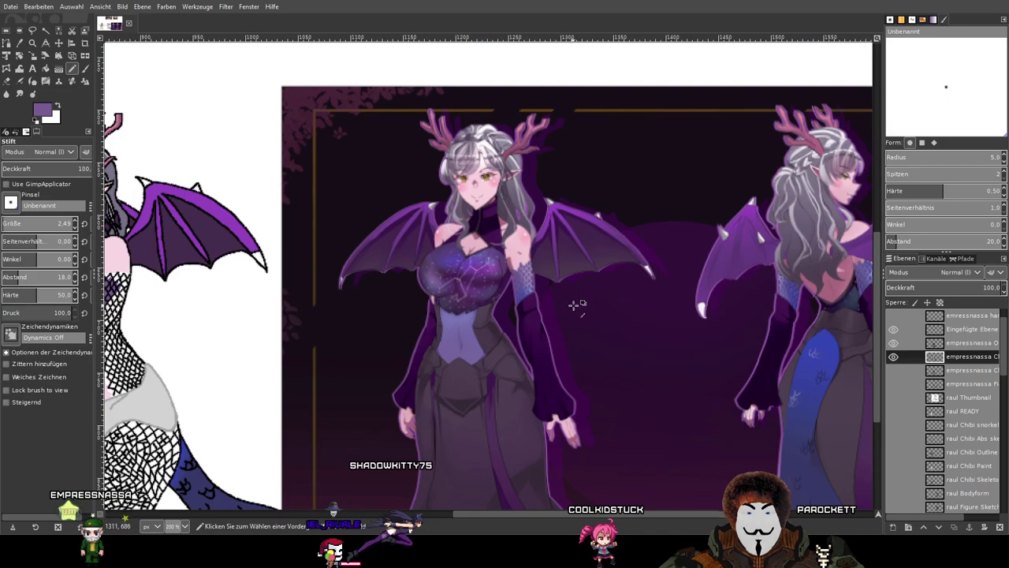
pyautogui.scroll(4, 564, 305)
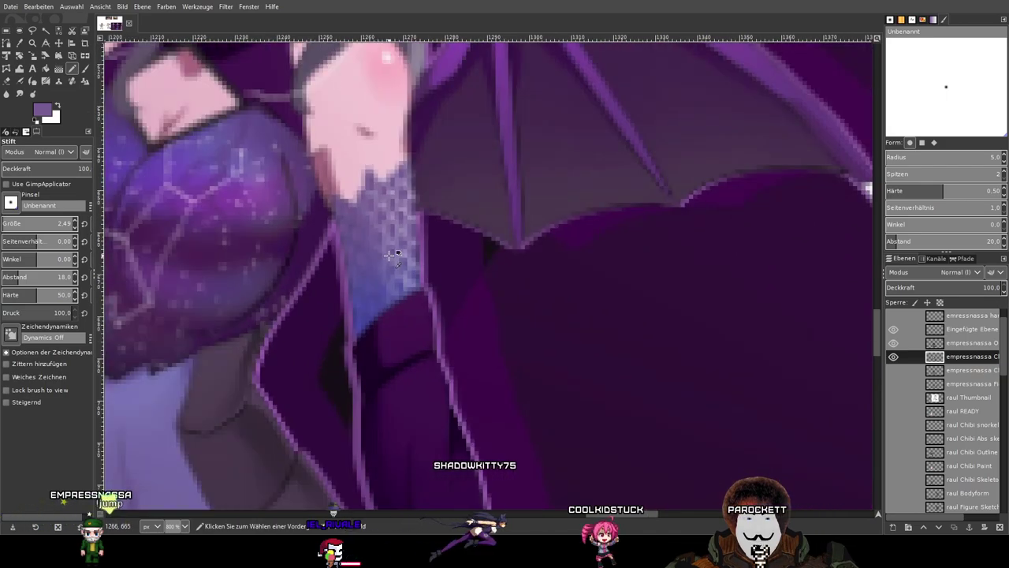
pyautogui.scroll(-5, 949, 406)
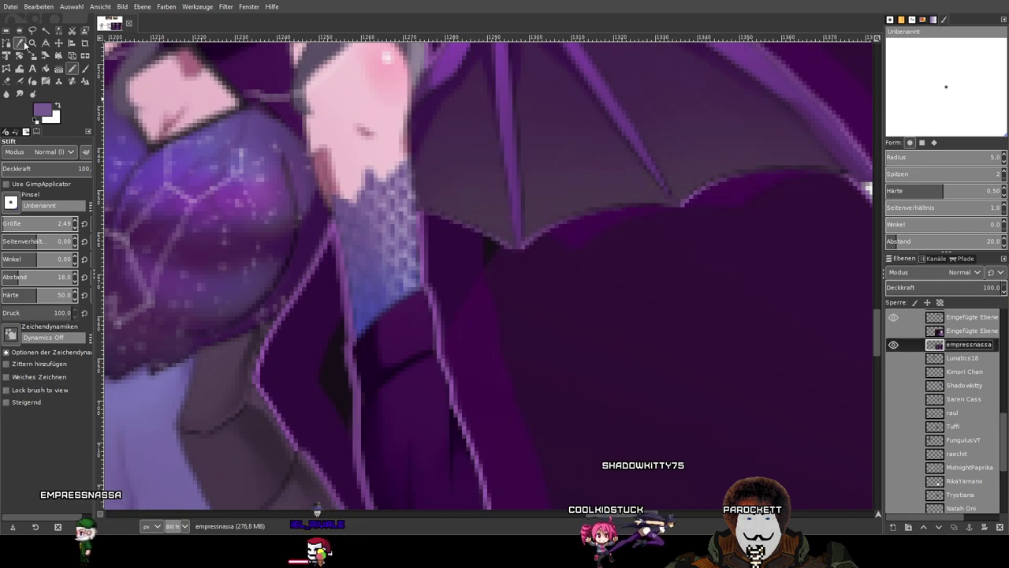
pyautogui.click(20, 44)
pyautogui.scroll(4, 306, 184)
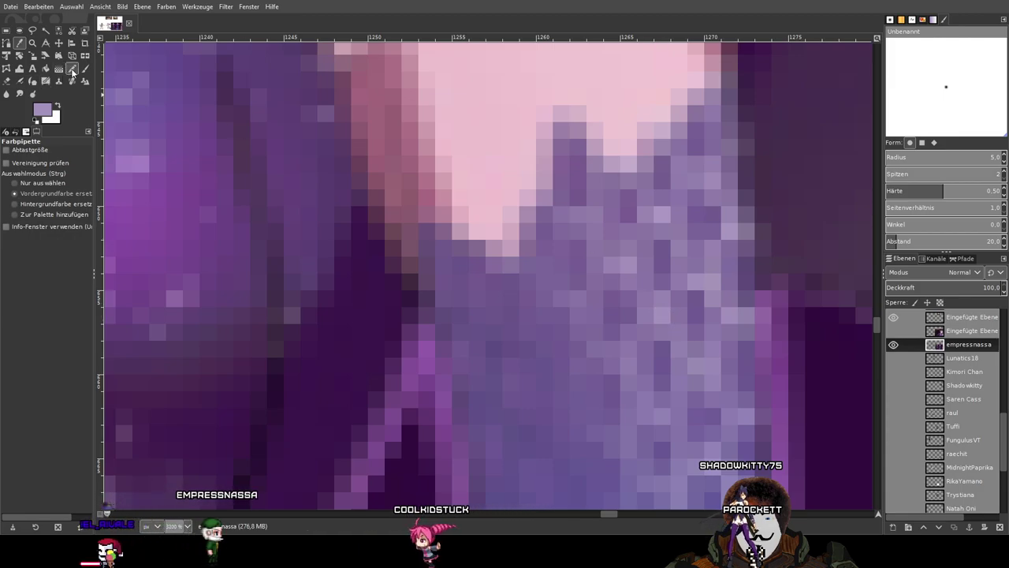
pyautogui.click(71, 70)
pyautogui.scroll(-10, 530, 249)
pyautogui.scroll(1, 529, 250)
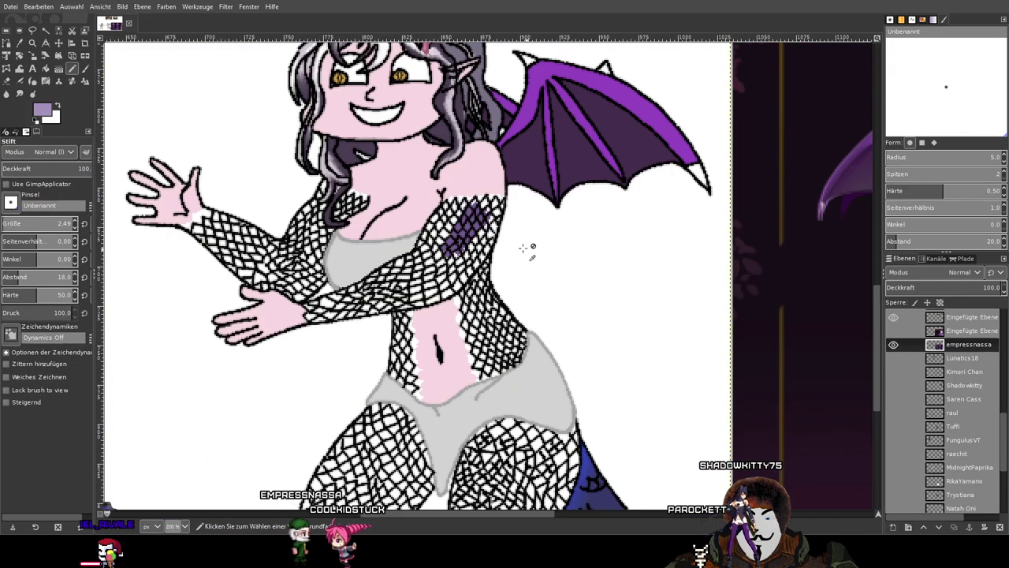
pyautogui.scroll(14, 929, 388)
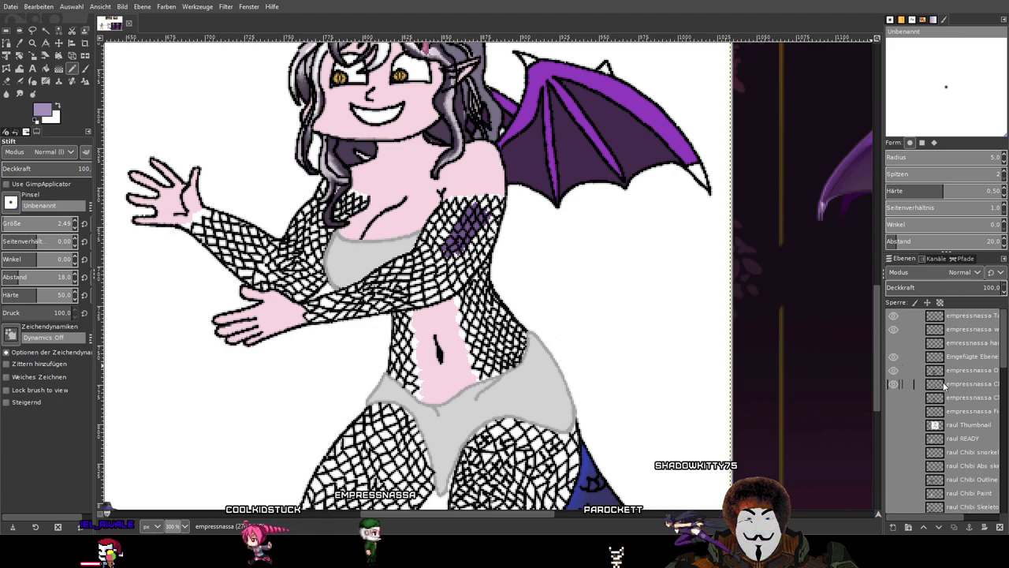
pyautogui.click(944, 384)
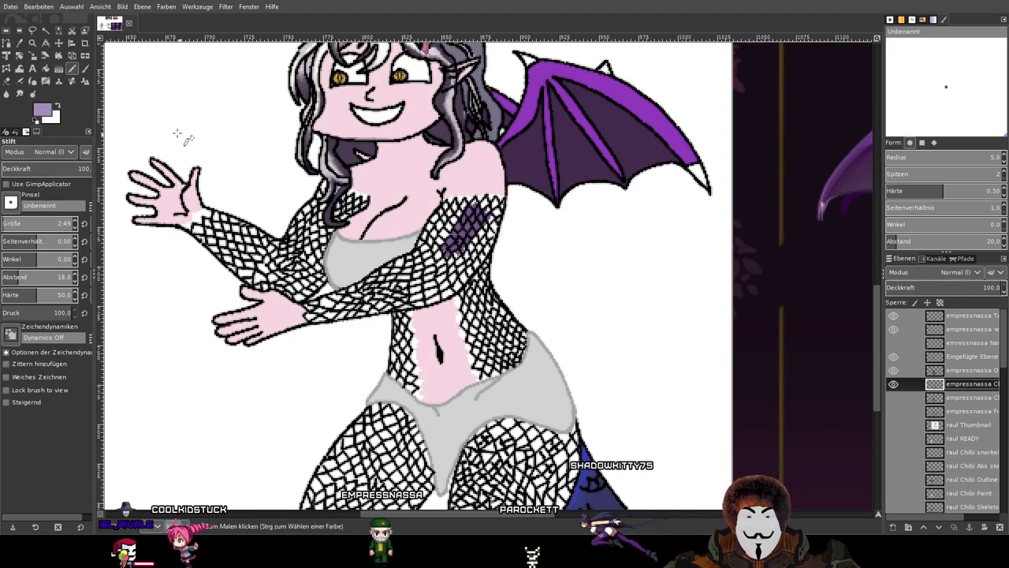
pyautogui.hotkey('shift', 'b')
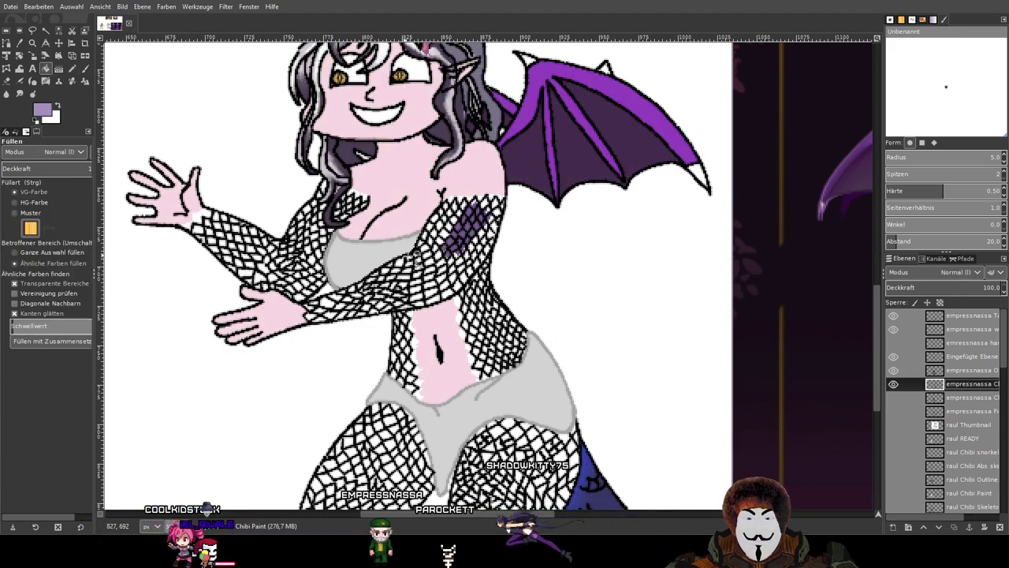
pyautogui.scroll(4, 383, 243)
pyautogui.click(448, 233)
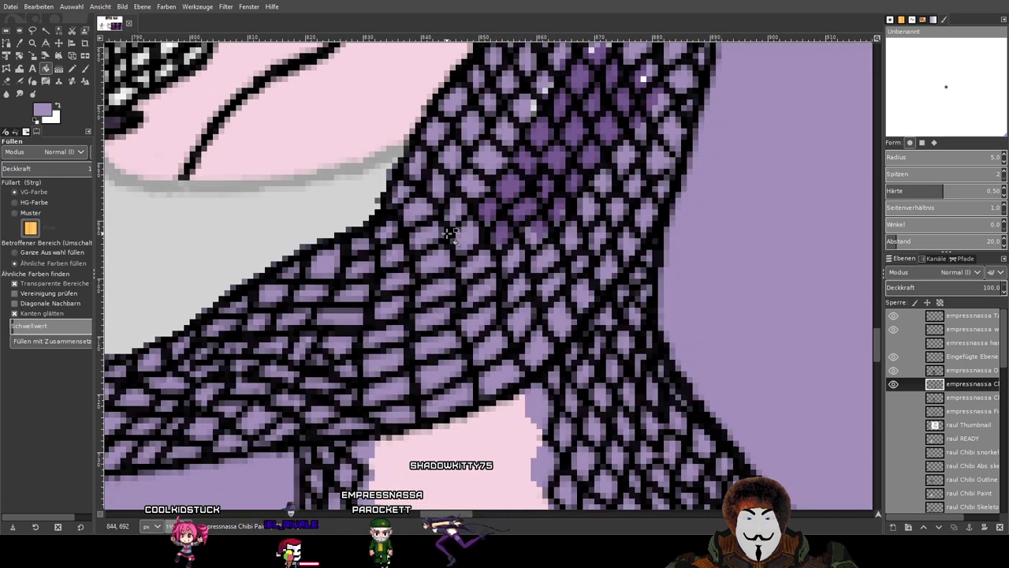
pyautogui.hotkey('ctrl', 'z')
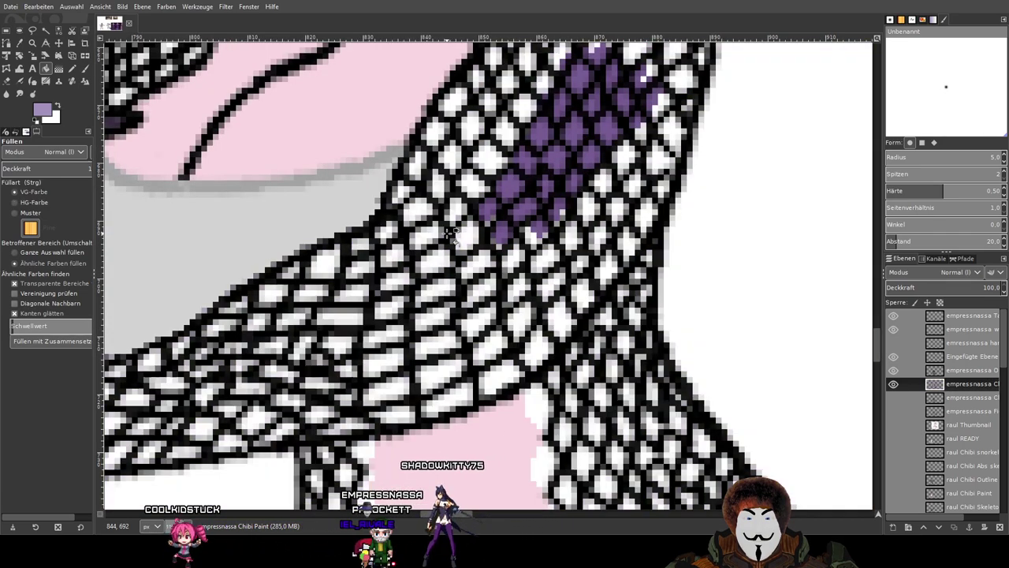
pyautogui.click(966, 371)
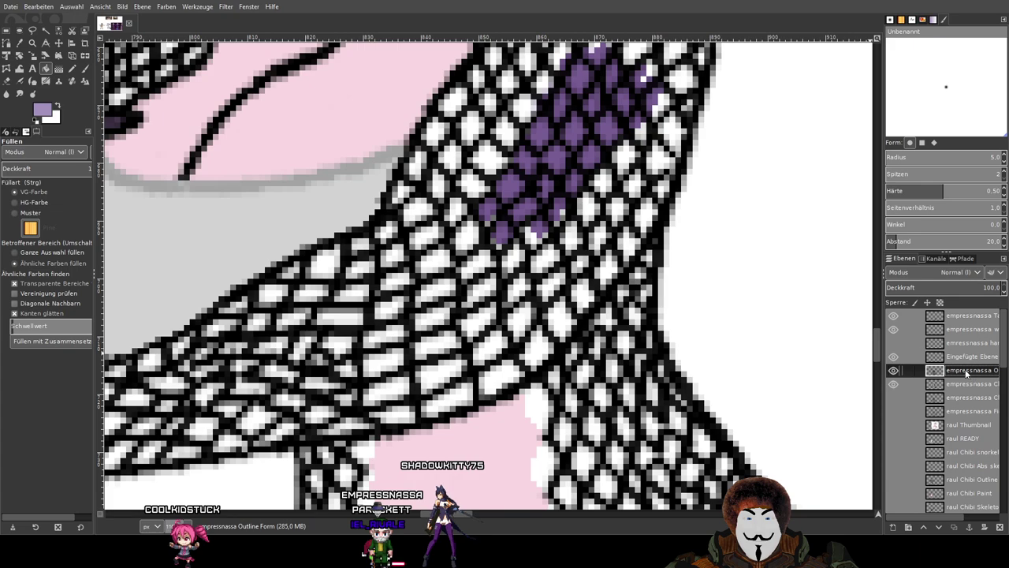
pyautogui.click(473, 209)
pyautogui.scroll(-5, 526, 264)
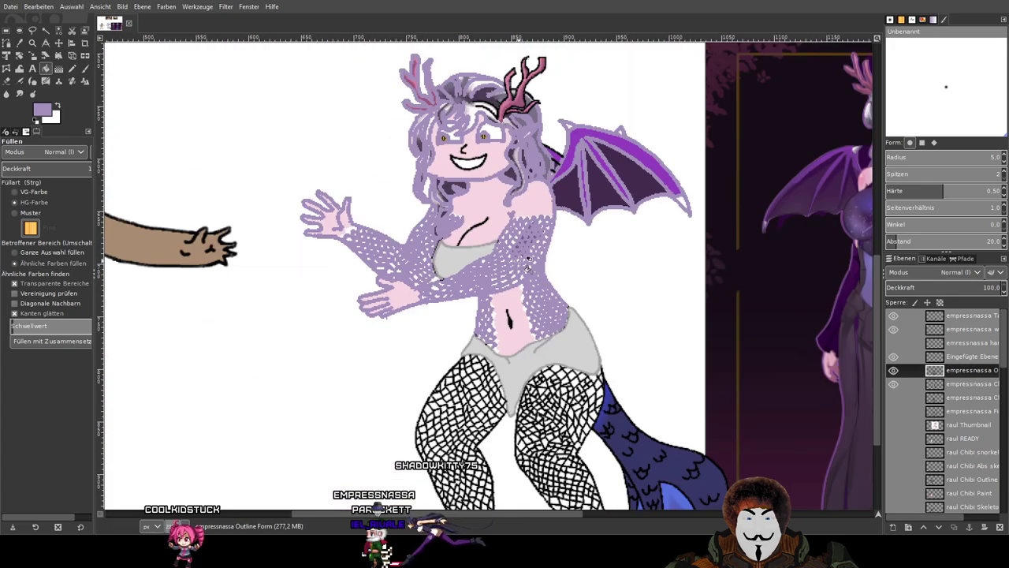
pyautogui.hotkey('ctrl', 'z')
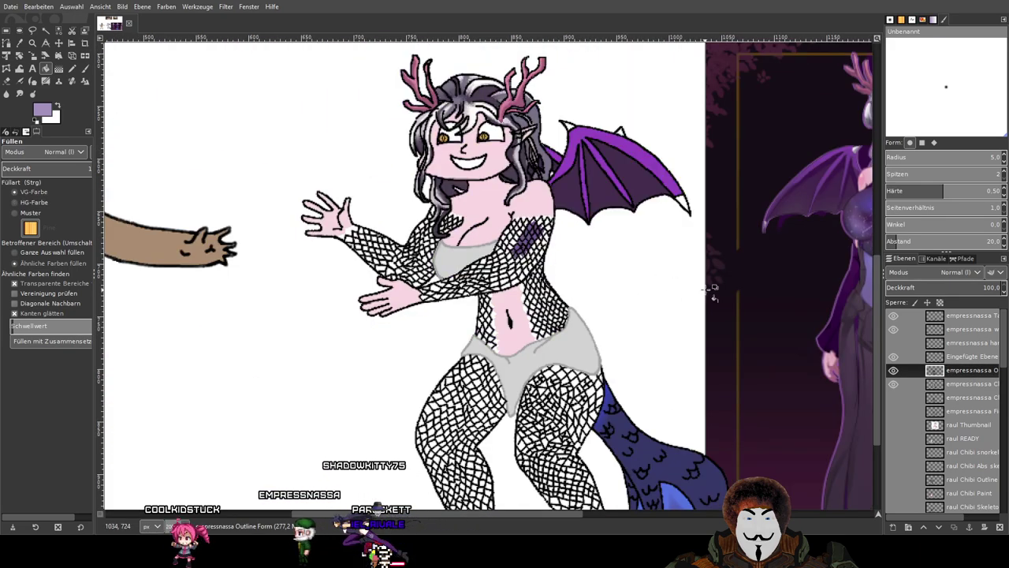
pyautogui.moveTo(697, 288); pyautogui.dragTo(314, 292)
pyautogui.scroll(-10, 955, 394)
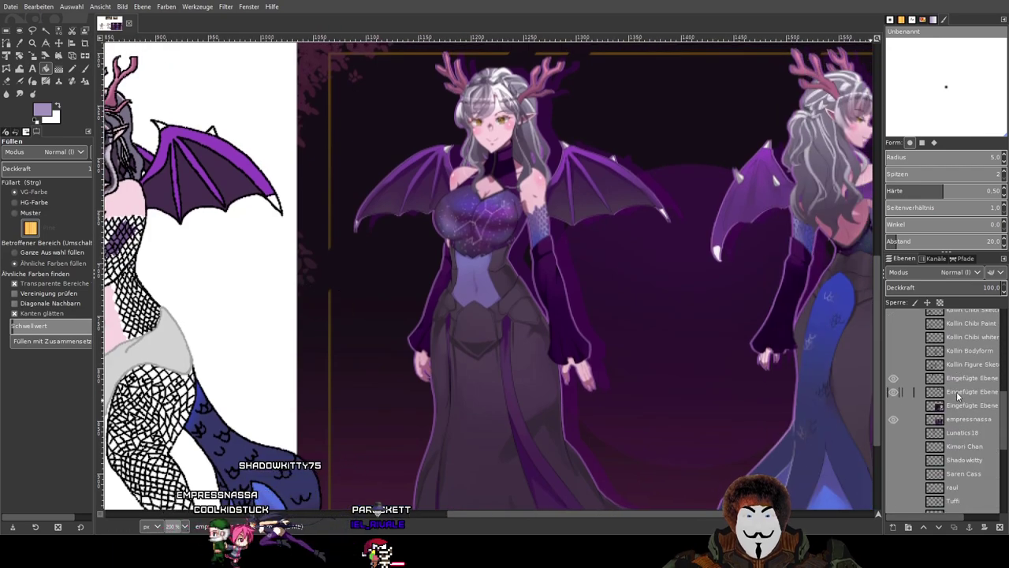
# On the empressnassa reference layer, resample the sleeve's lavender and switch to the Paintbrush.
pyautogui.click(952, 420)
pyautogui.scroll(8, 559, 198)
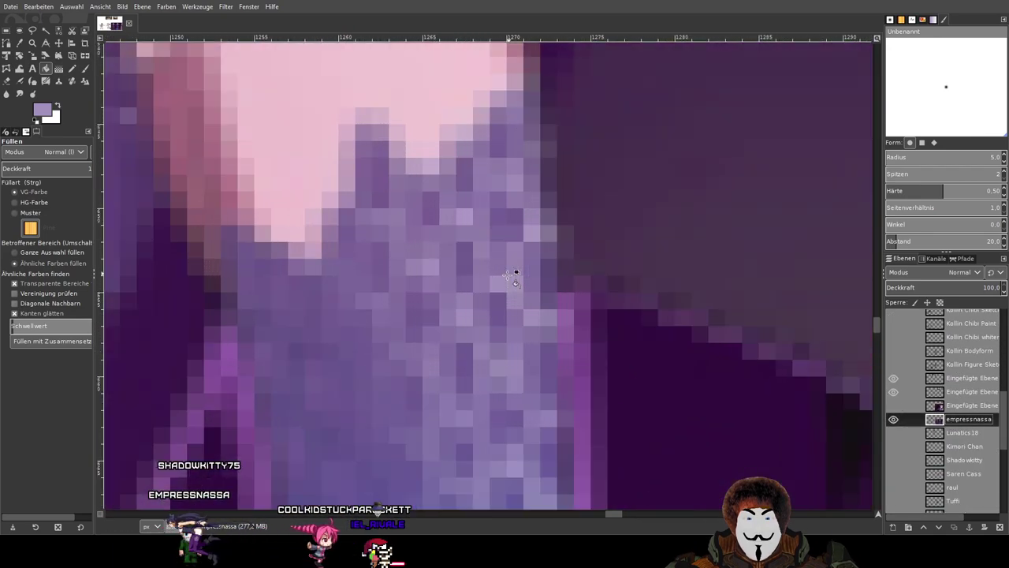
pyautogui.scroll(1, 497, 272)
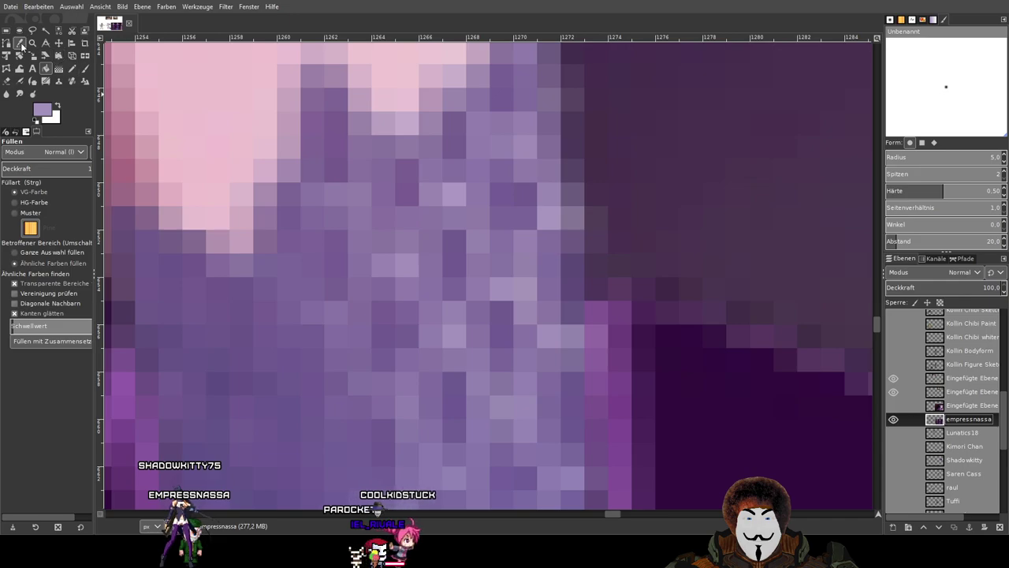
pyautogui.click(21, 44)
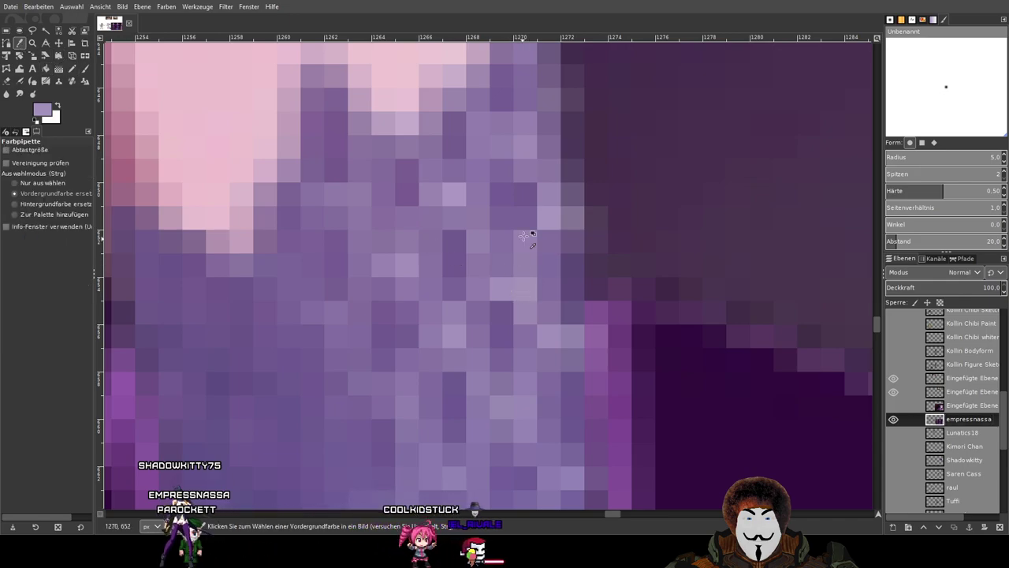
pyautogui.click(84, 69)
pyautogui.scroll(-8, 331, 219)
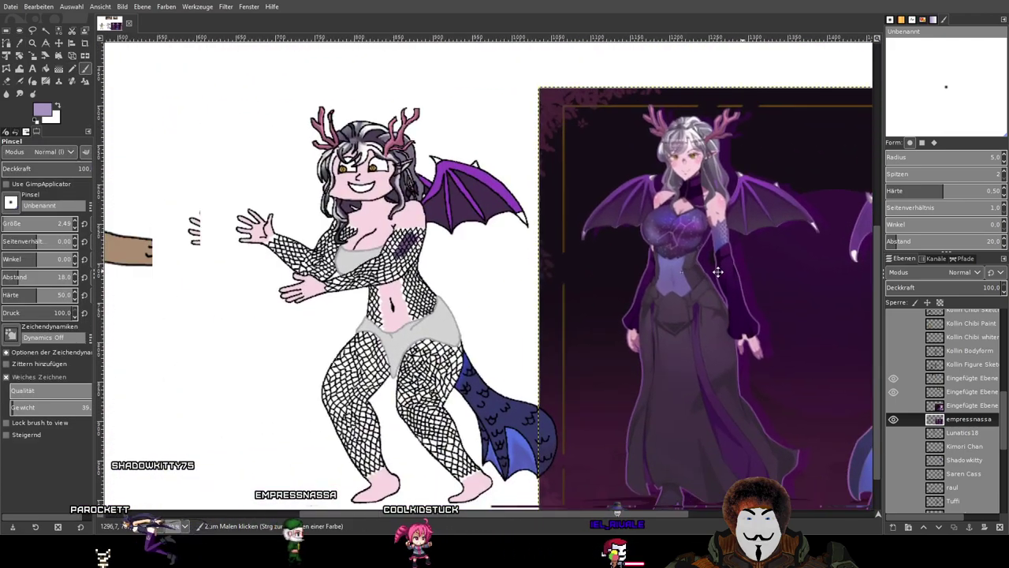
pyautogui.scroll(-5, 914, 383)
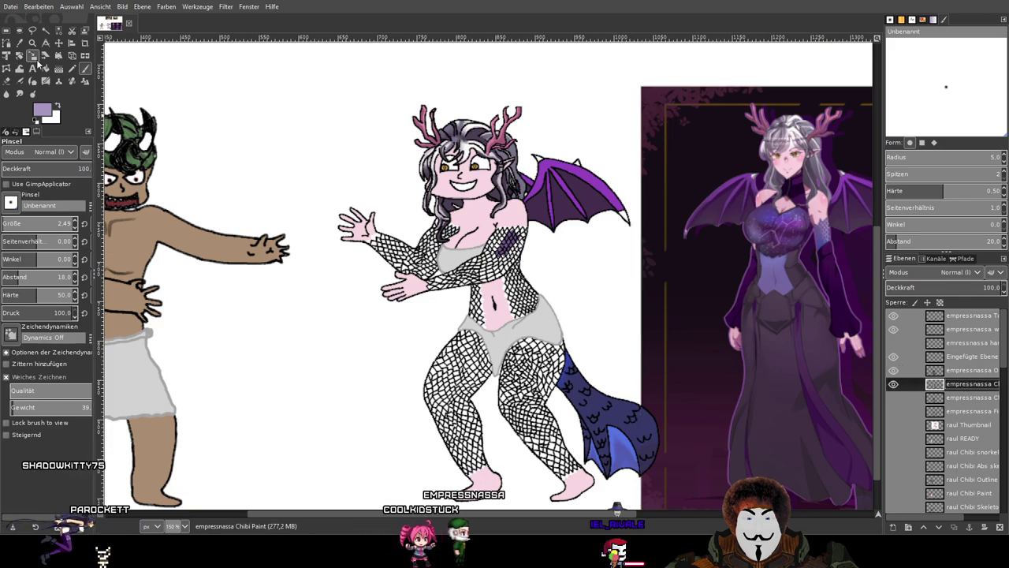
# Test Bucket Fill lavender on the fishnet cells on the paint and Outline Form layers, undoing each.
pyautogui.click(46, 69)
pyautogui.scroll(6, 534, 306)
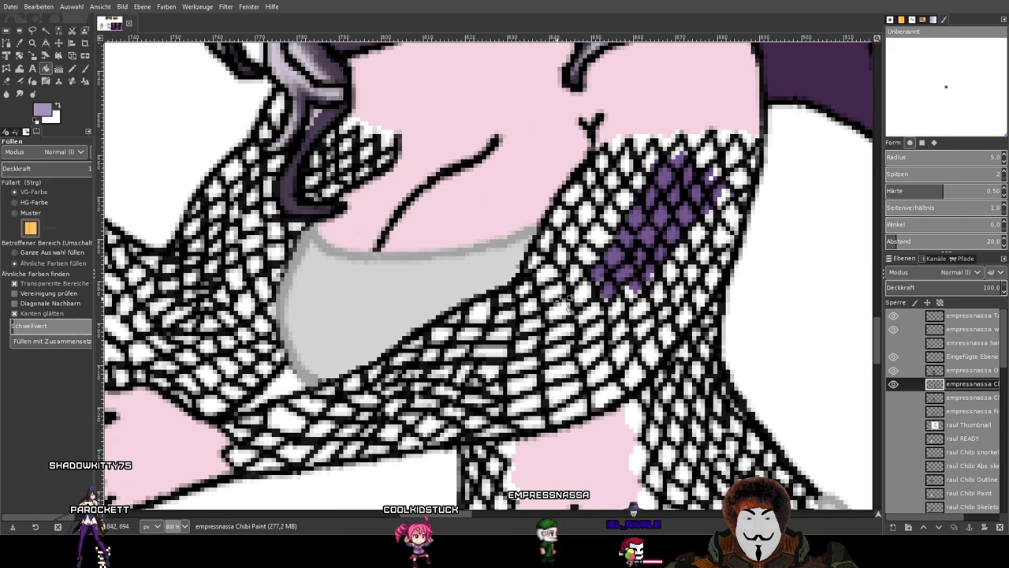
pyautogui.click(535, 305)
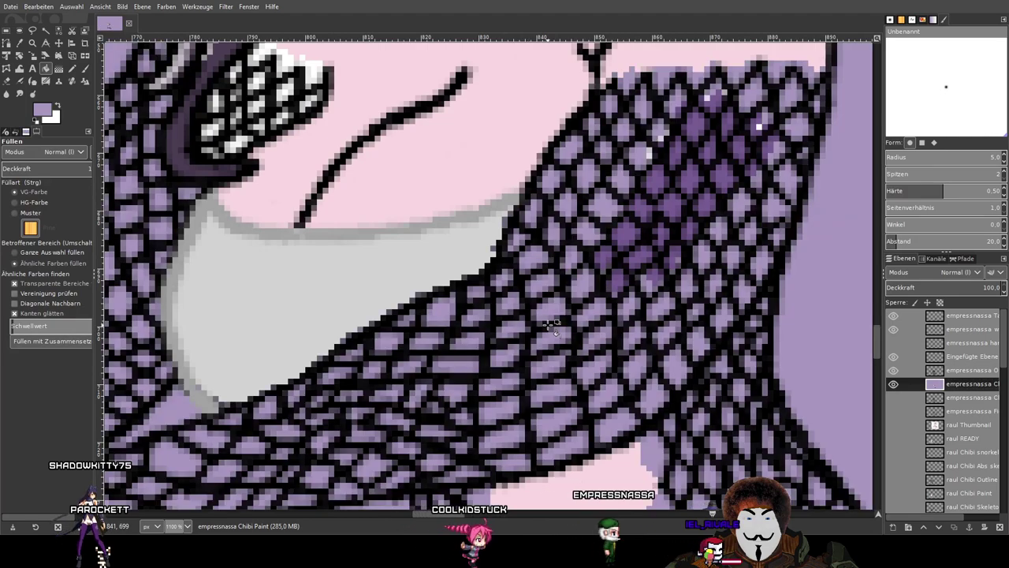
pyautogui.hotkey('ctrl', 'z')
pyautogui.click(954, 370)
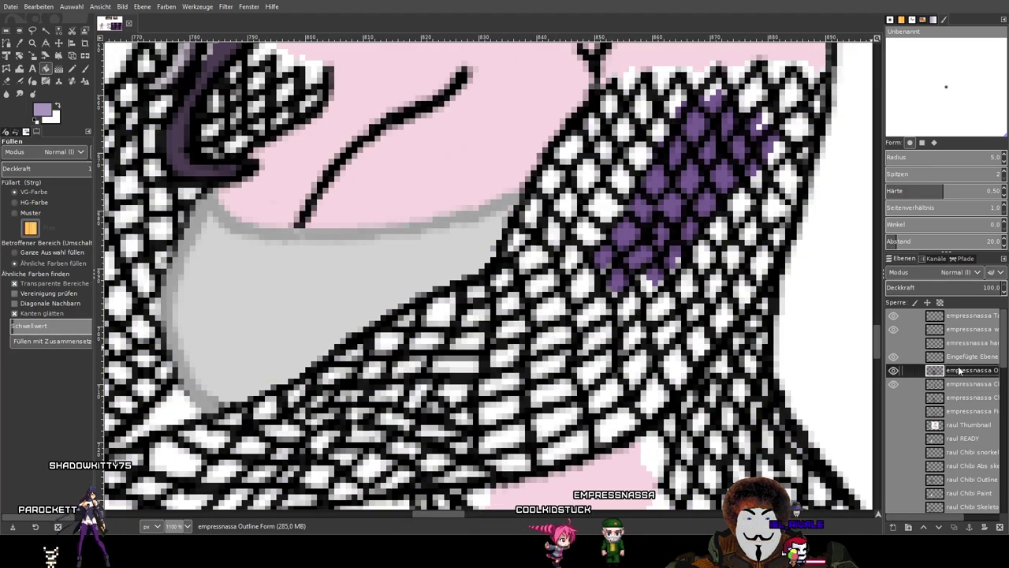
pyautogui.scroll(-1, 542, 335)
pyautogui.click(543, 334)
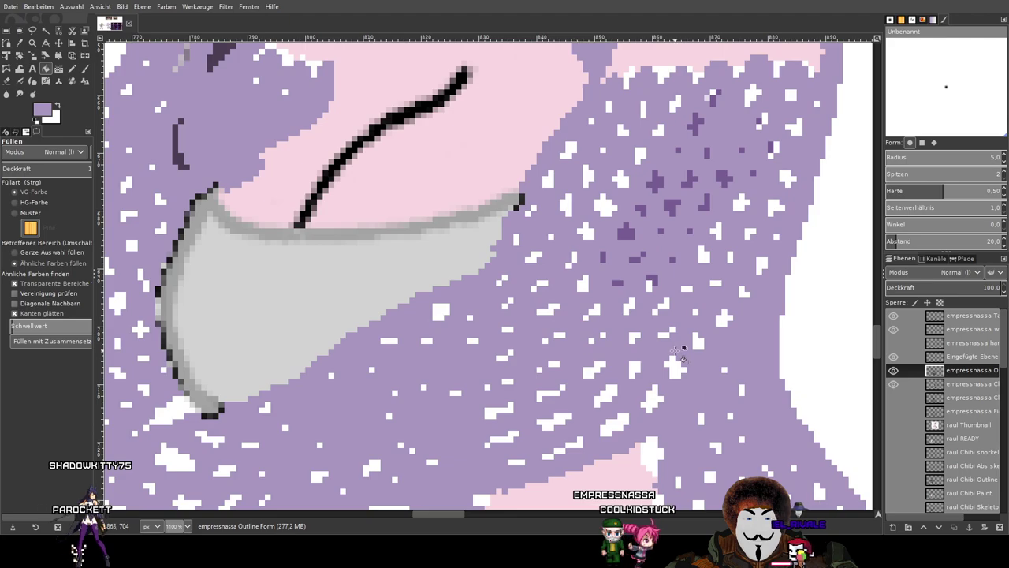
pyautogui.scroll(-3, 688, 352)
pyautogui.hotkey('ctrl', 'z')
pyautogui.moveTo(685, 305); pyautogui.dragTo(628, 284)
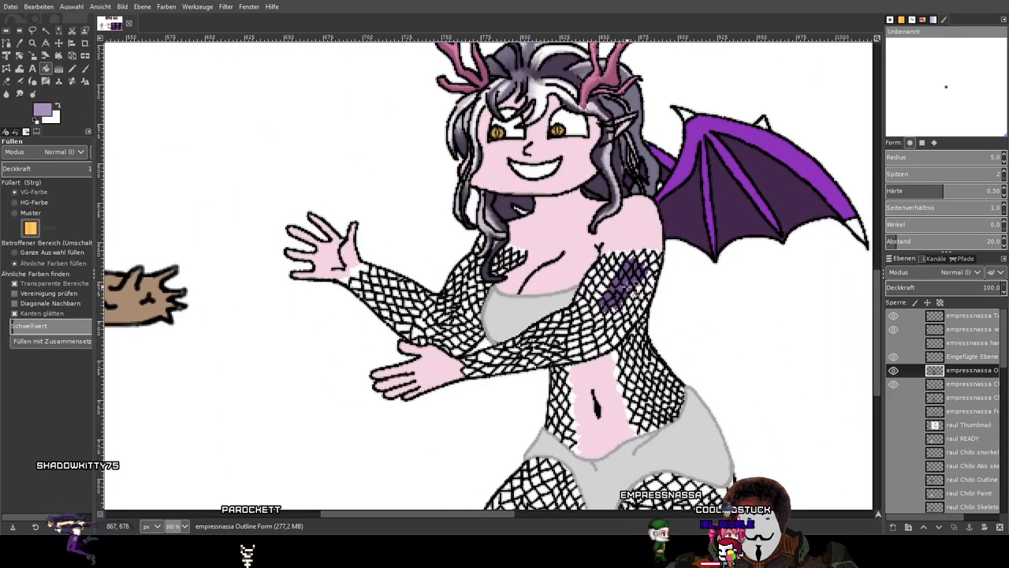
pyautogui.scroll(5, 632, 282)
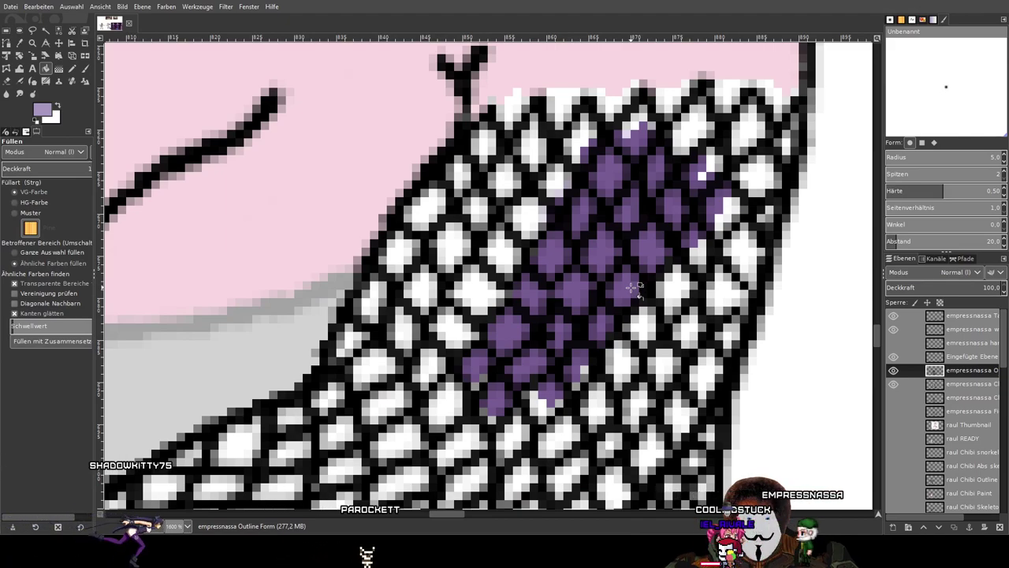
# Duplicate the empressnassa outline layer, test lavender fills on the mesh, and undo the fill.
pyautogui.click(962, 371)
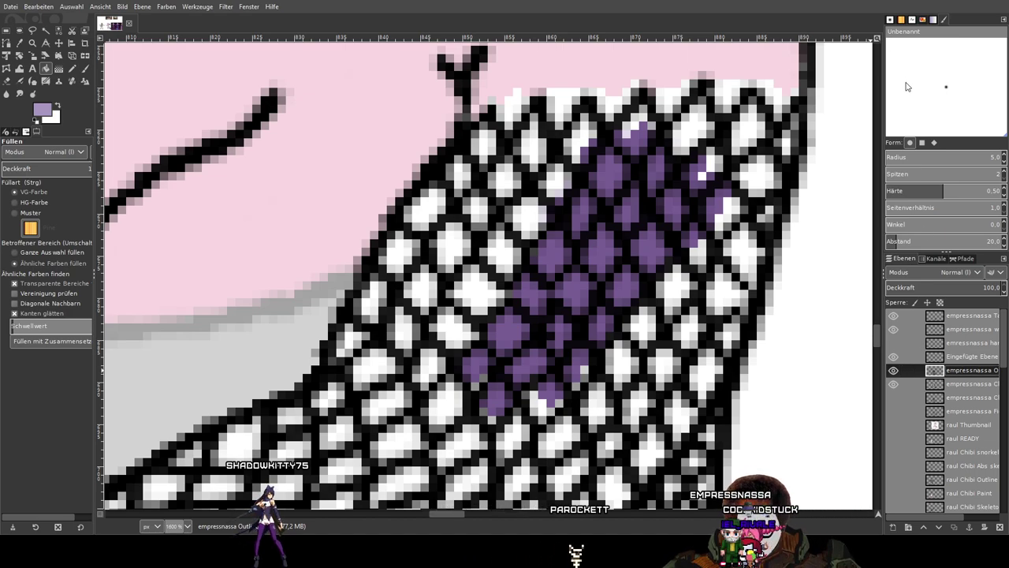
pyautogui.hotkey('shift', 'ctrl', 'd')
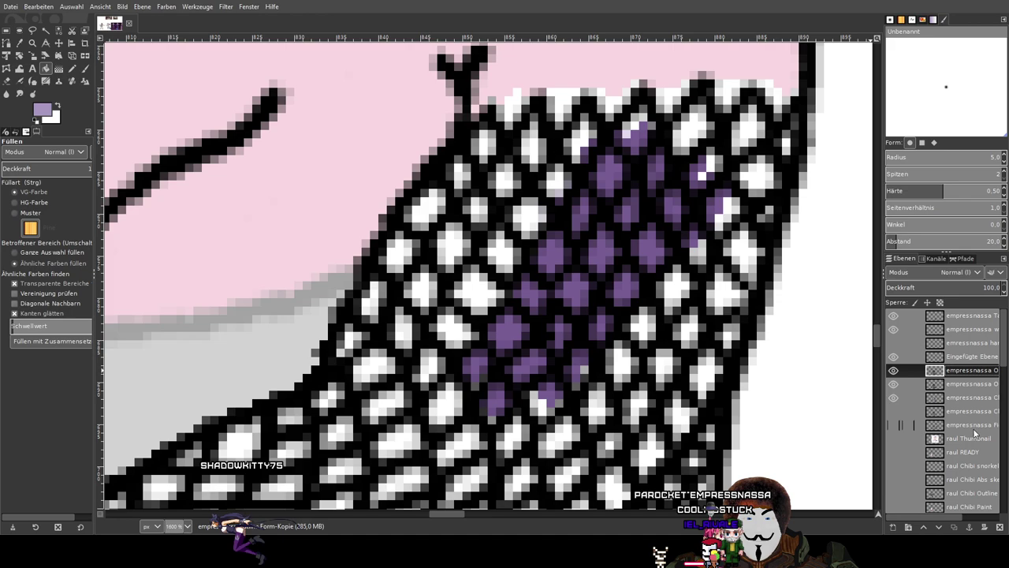
pyautogui.moveTo(949, 514)
pyautogui.mouseDown()
pyautogui.moveTo(987, 520)
pyautogui.moveTo(931, 511)
pyautogui.mouseUp()
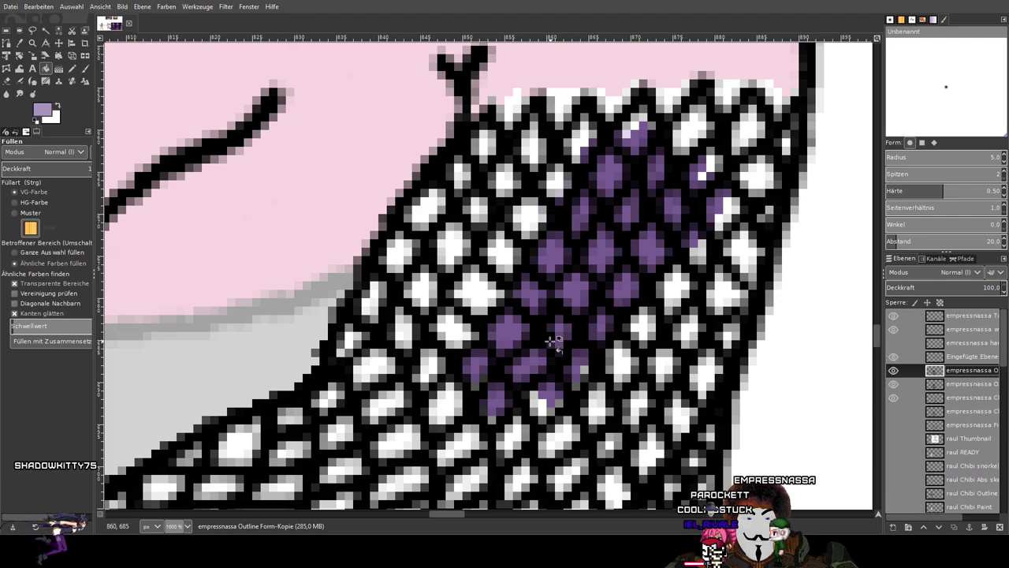
pyautogui.click(498, 284)
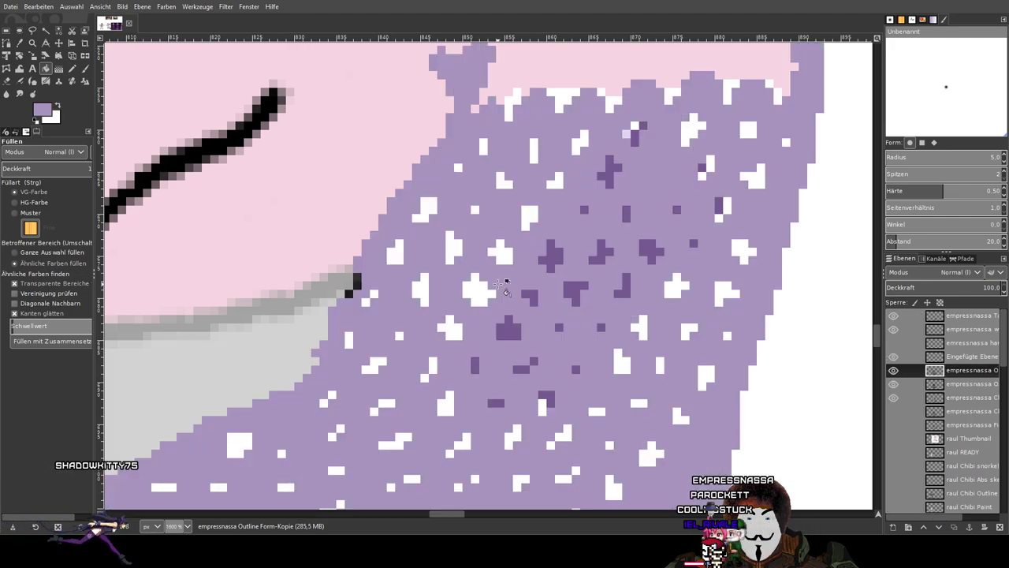
pyautogui.click(893, 370)
pyautogui.click(893, 370)
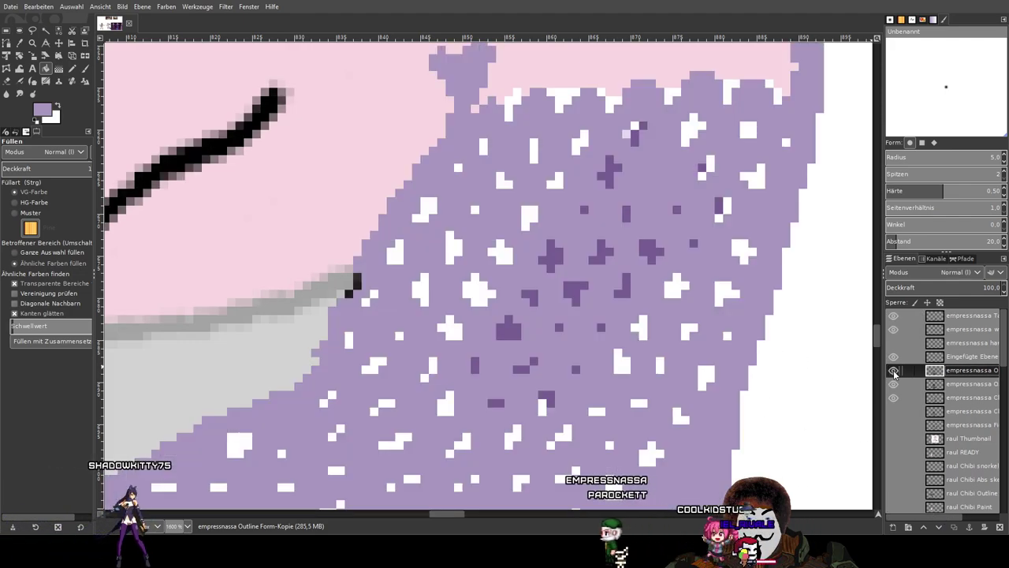
pyautogui.scroll(-1, 452, 288)
pyautogui.moveTo(446, 288); pyautogui.dragTo(588, 245)
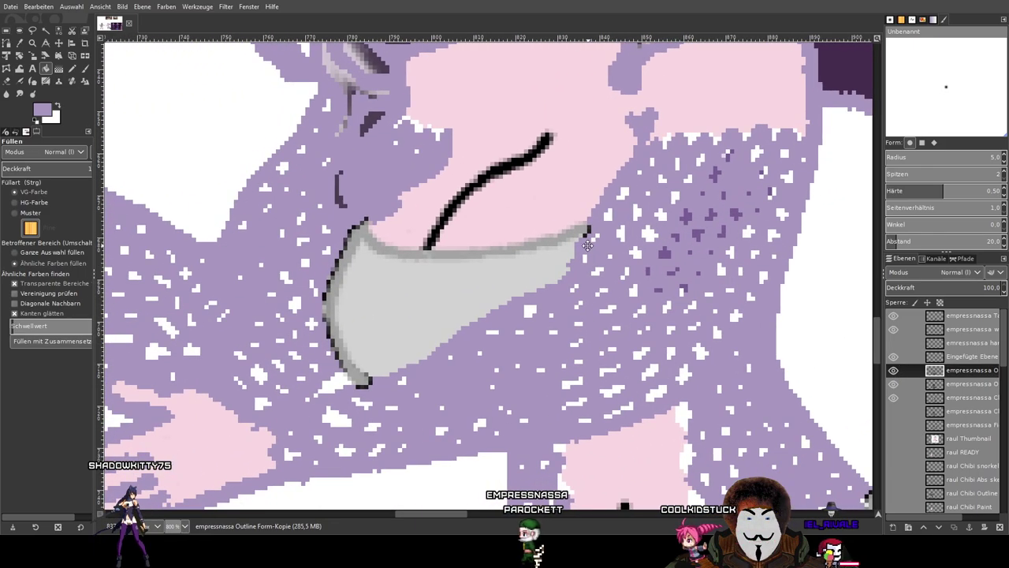
pyautogui.scroll(-1, 497, 267)
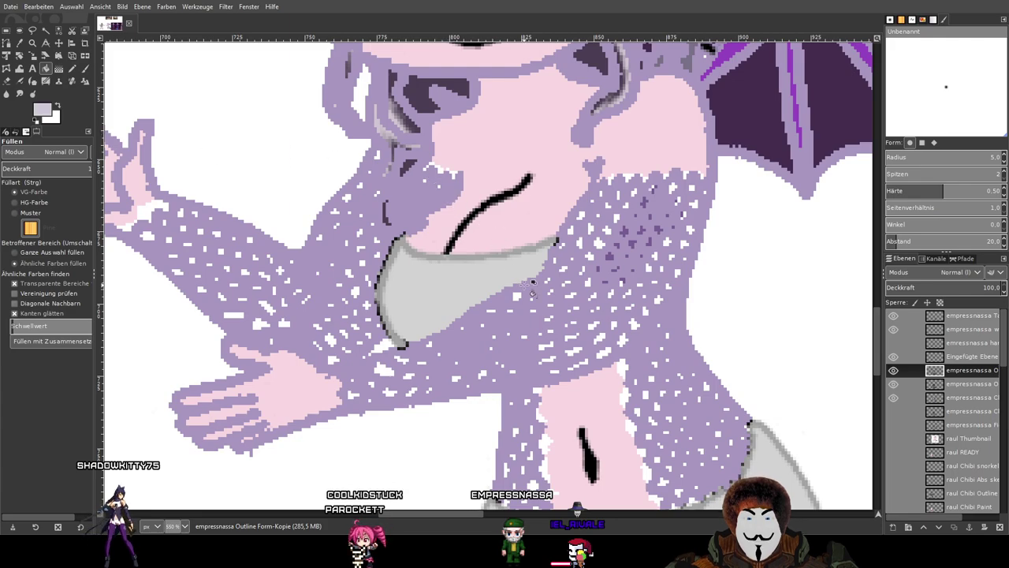
pyautogui.click(535, 291)
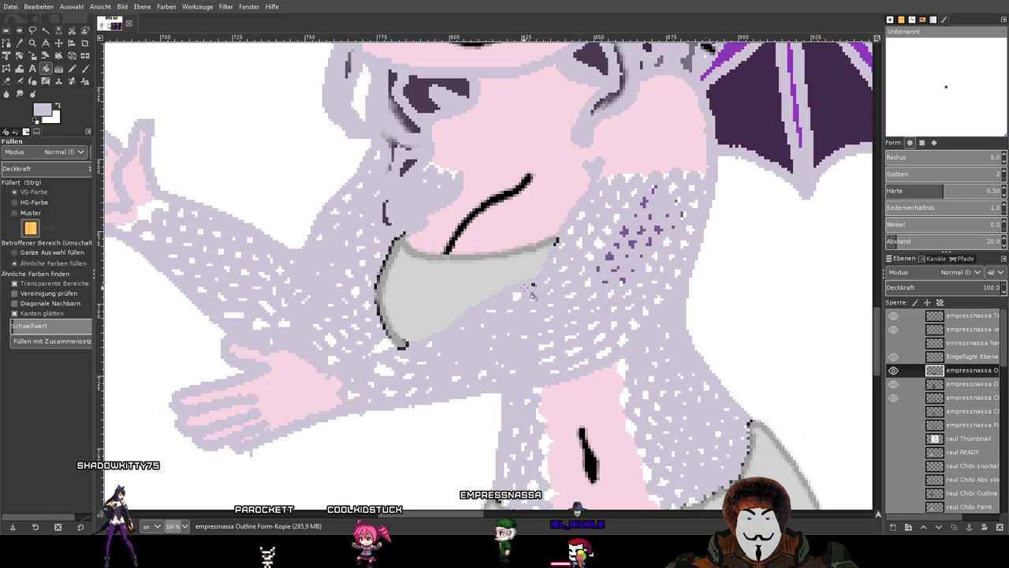
pyautogui.hotkey('ctrl', 'z')
pyautogui.hotkey('ctrl', 'z')
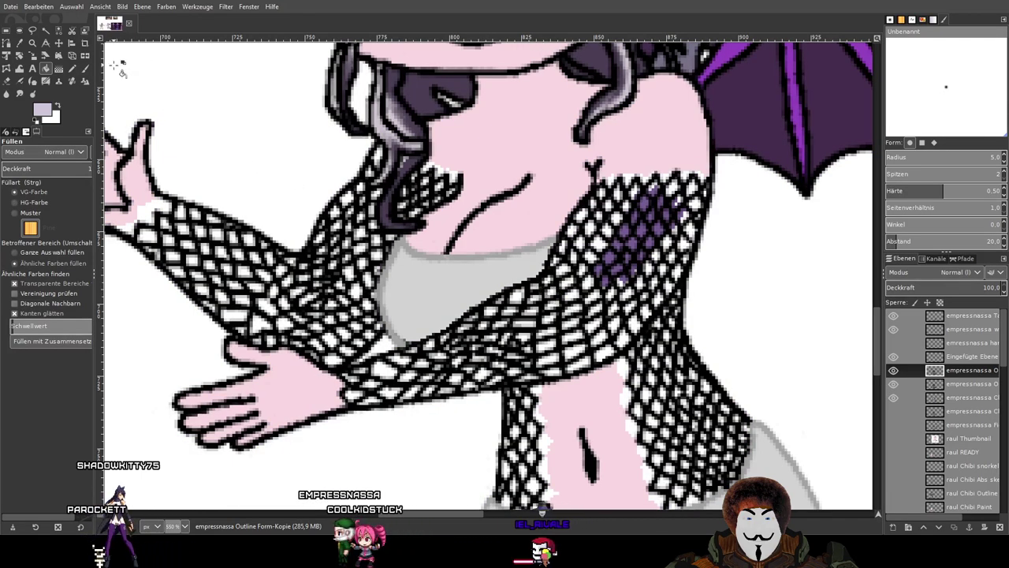
# Turn off fill antialiasing and test lavender and background-colour fills on the fishnet, undoing both.
pyautogui.press('p')
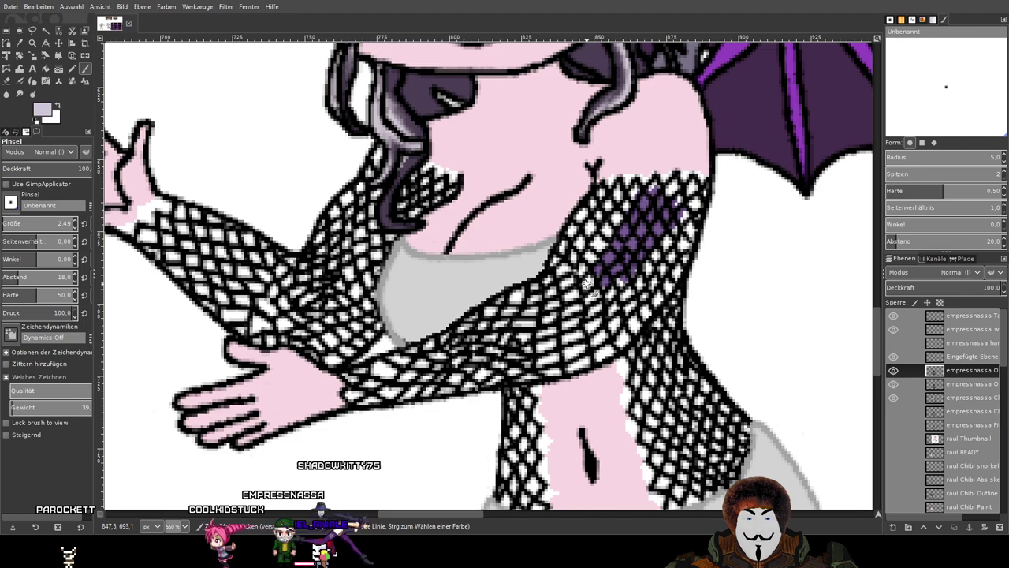
pyautogui.click(45, 70)
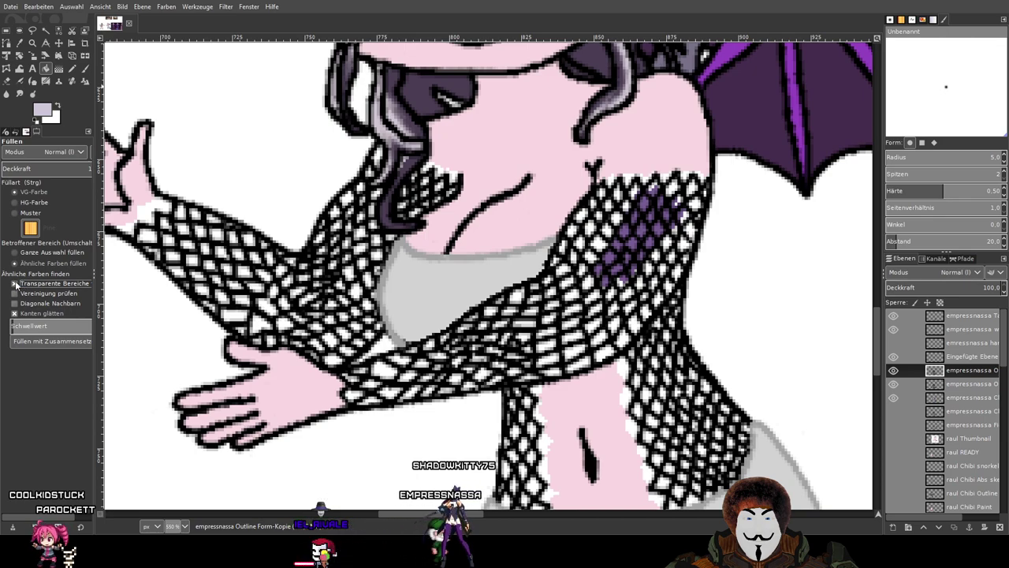
pyautogui.click(22, 315)
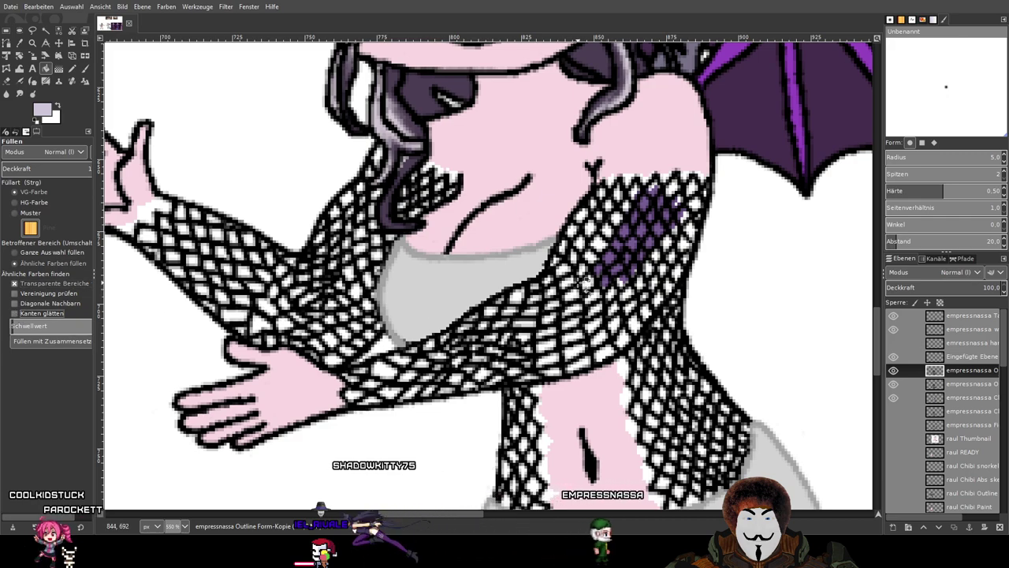
pyautogui.click(586, 282)
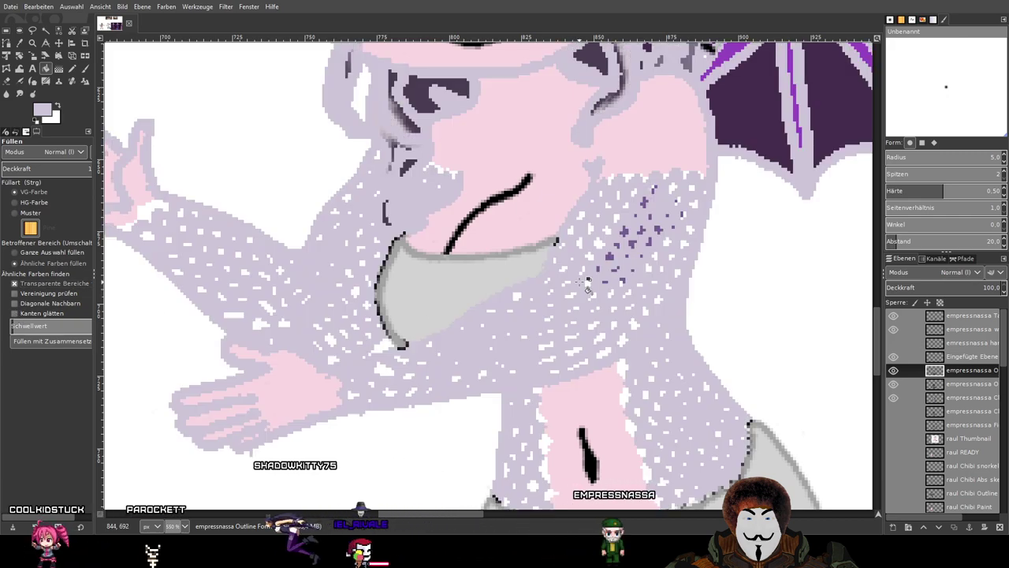
pyautogui.hotkey('ctrl', 'z')
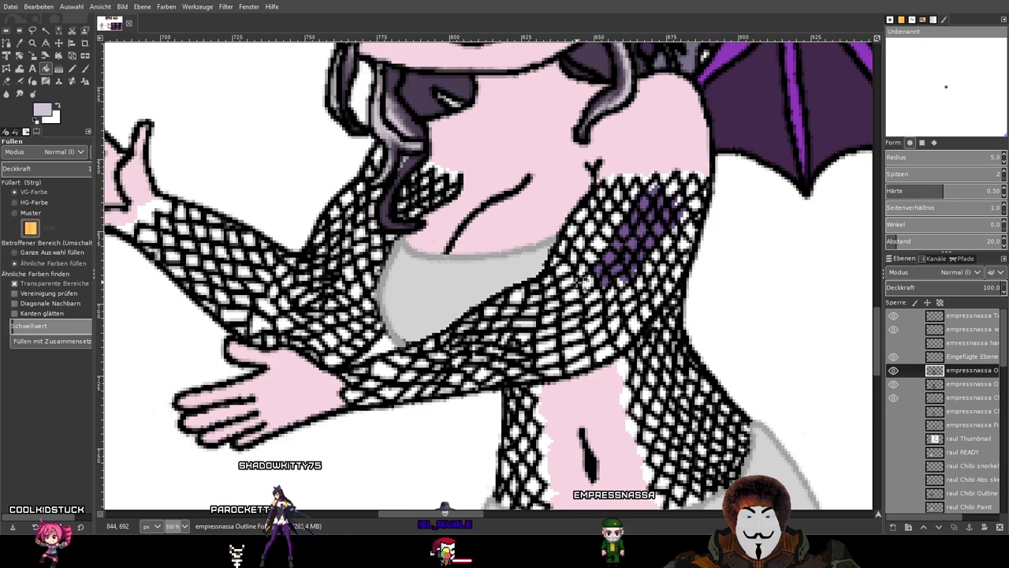
pyautogui.scroll(3, 584, 283)
pyautogui.scroll(-2, 583, 300)
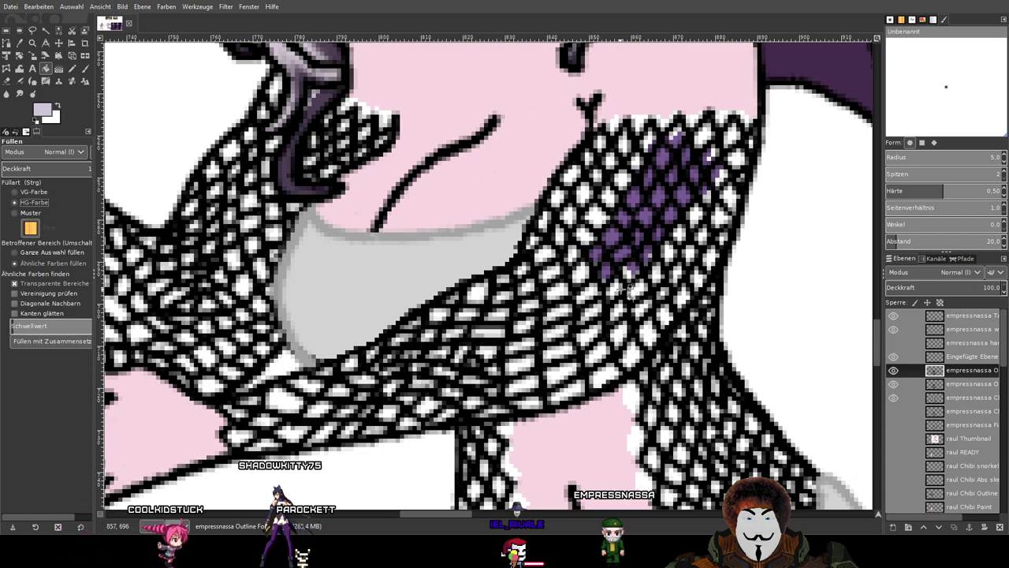
pyautogui.keyDown('ctrl'); pyautogui.click(569, 268); pyautogui.keyUp('ctrl')
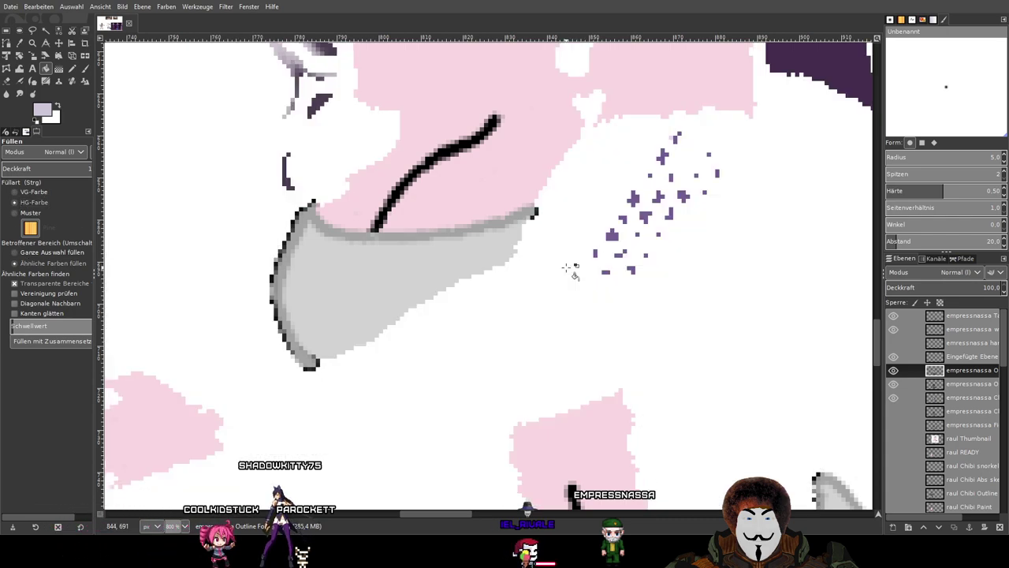
pyautogui.hotkey('ctrl', 'z')
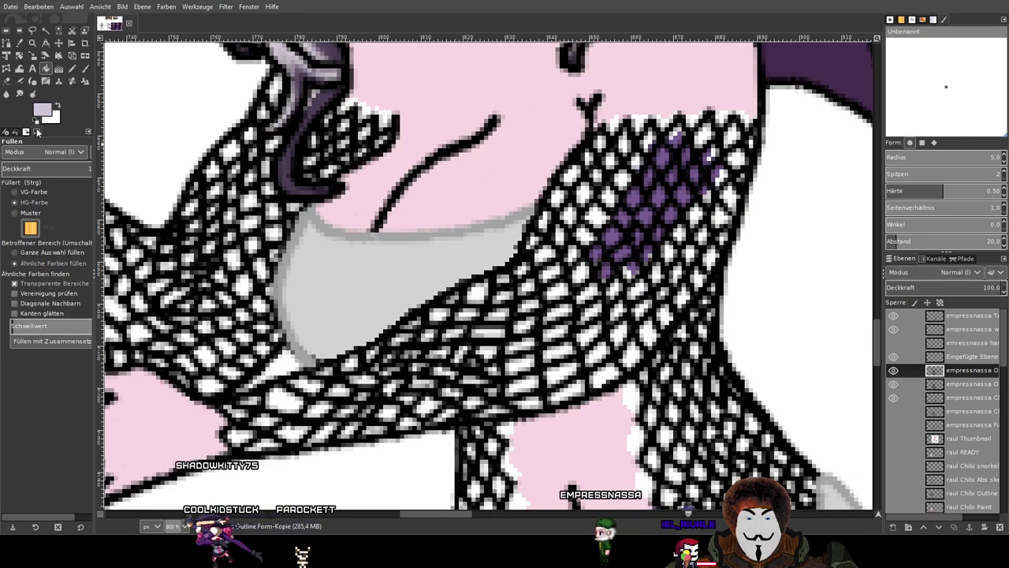
# Fill with the foreground colour, matching by HSV hue, and test-fill the mesh, undoing it.
pyautogui.click(14, 191)
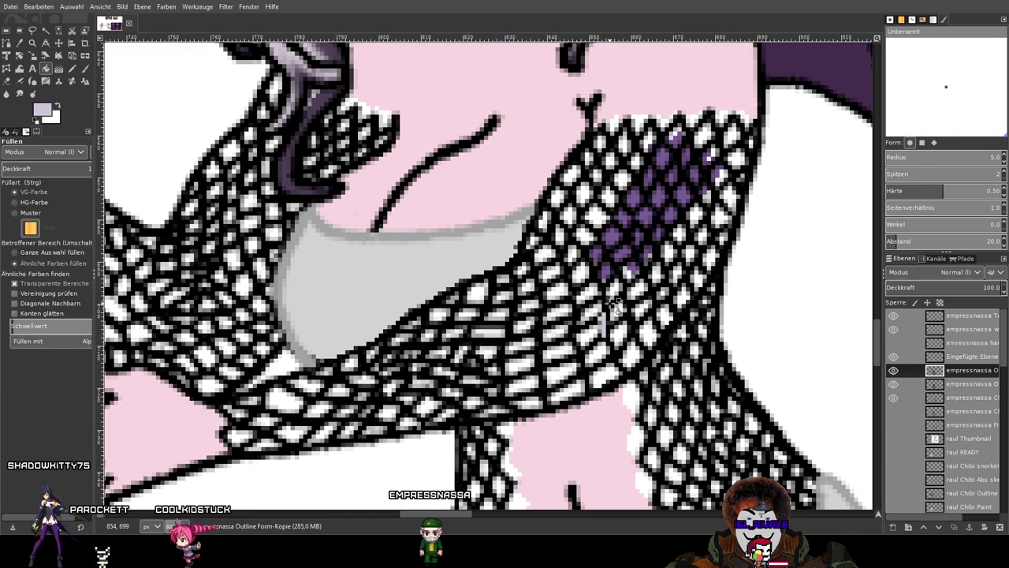
pyautogui.click(66, 355)
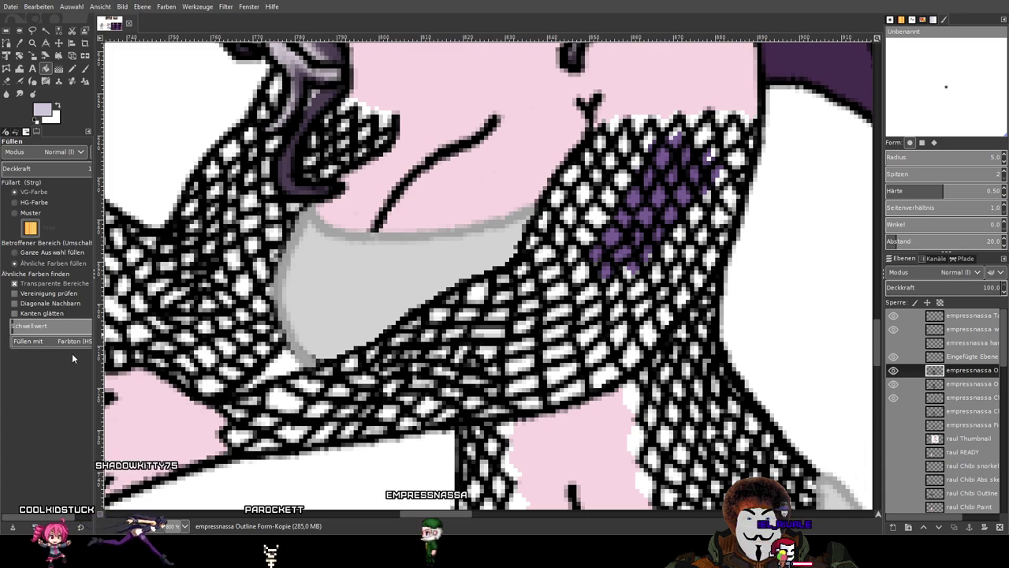
pyautogui.click(577, 314)
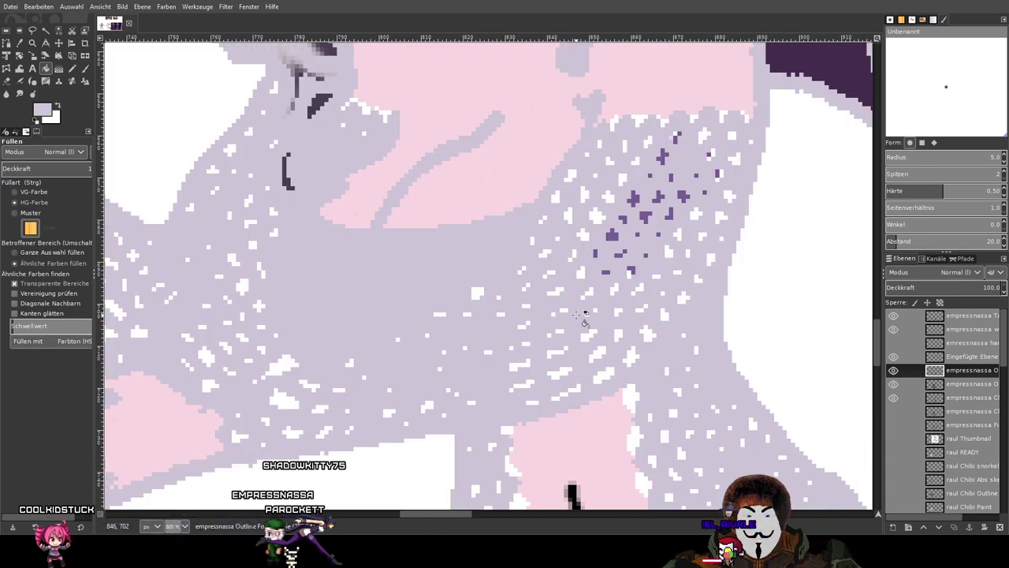
pyautogui.hotkey('ctrl', 'z')
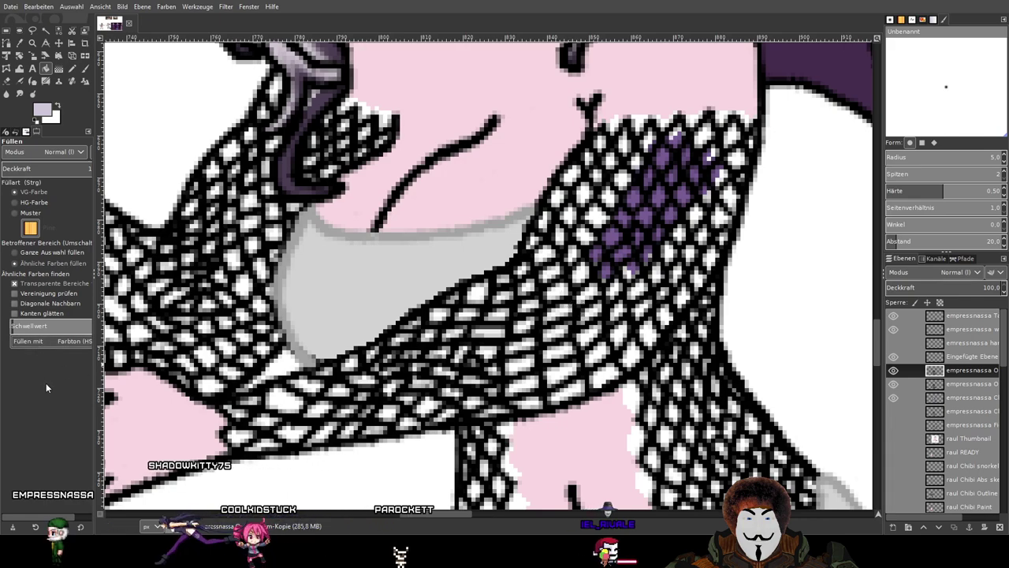
pyautogui.scroll(-3, 52, 341)
pyautogui.click(611, 313)
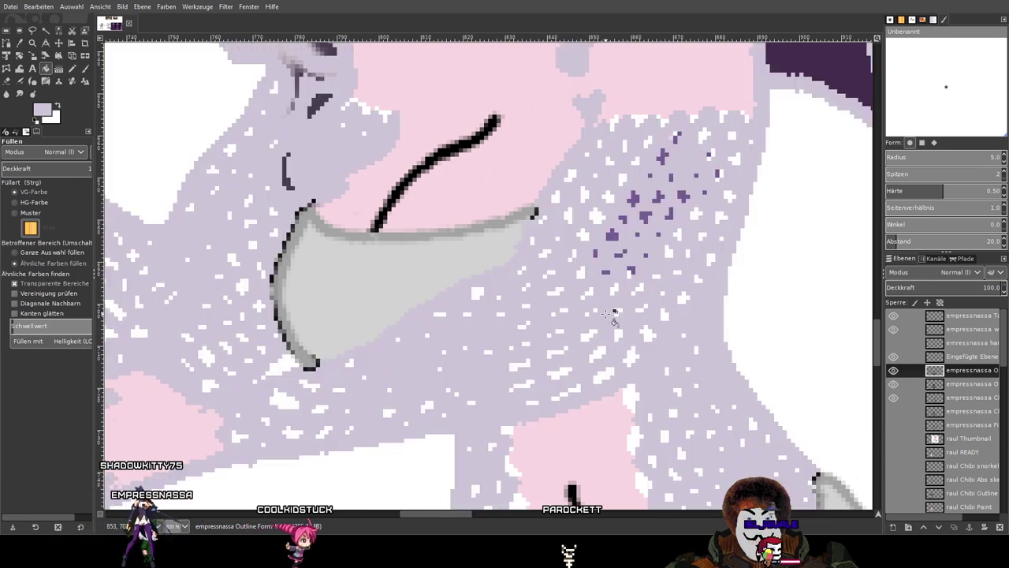
pyautogui.hotkey('ctrl', 'z')
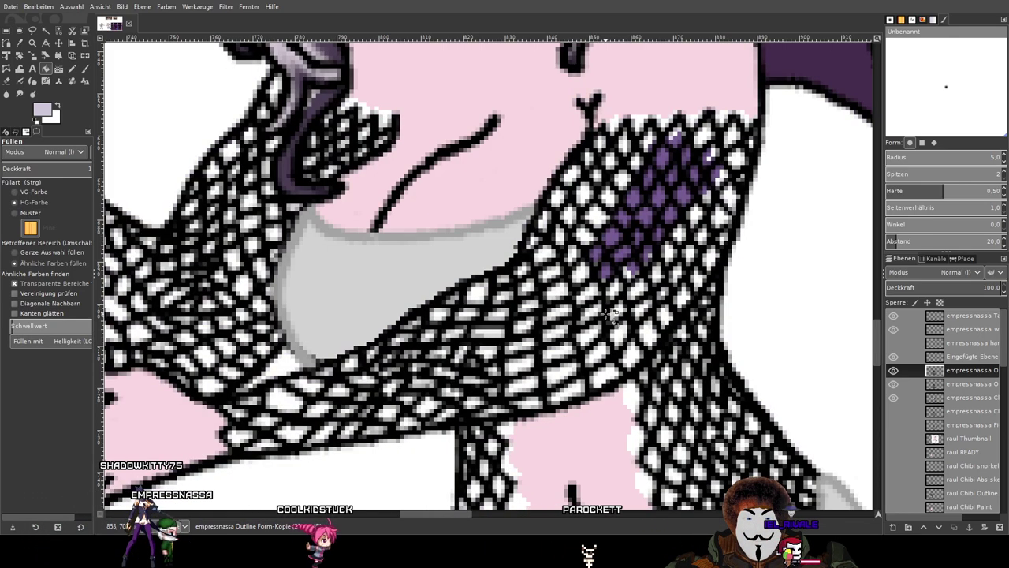
# Set Fill by to LCh hue and test lavender fills on the mesh and sleeve, undoing them.
pyautogui.click(35, 344)
pyautogui.click(39, 369)
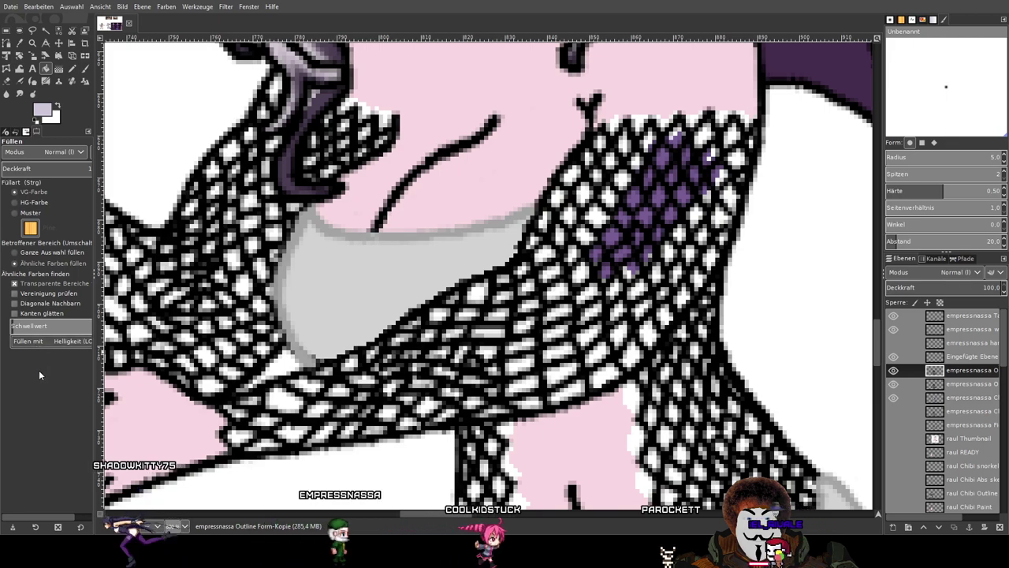
pyautogui.click(476, 340)
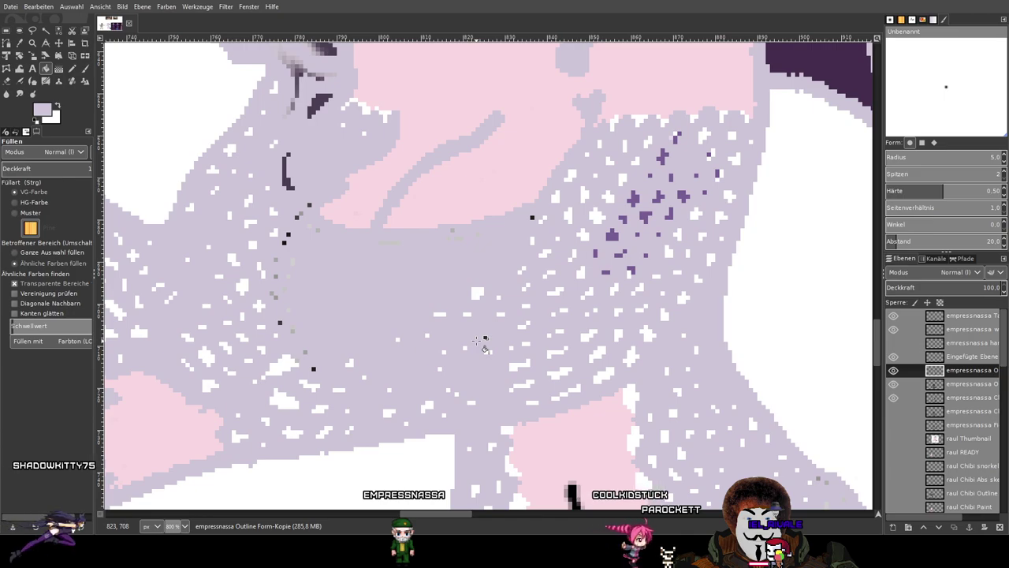
pyautogui.hotkey('ctrl', 'z')
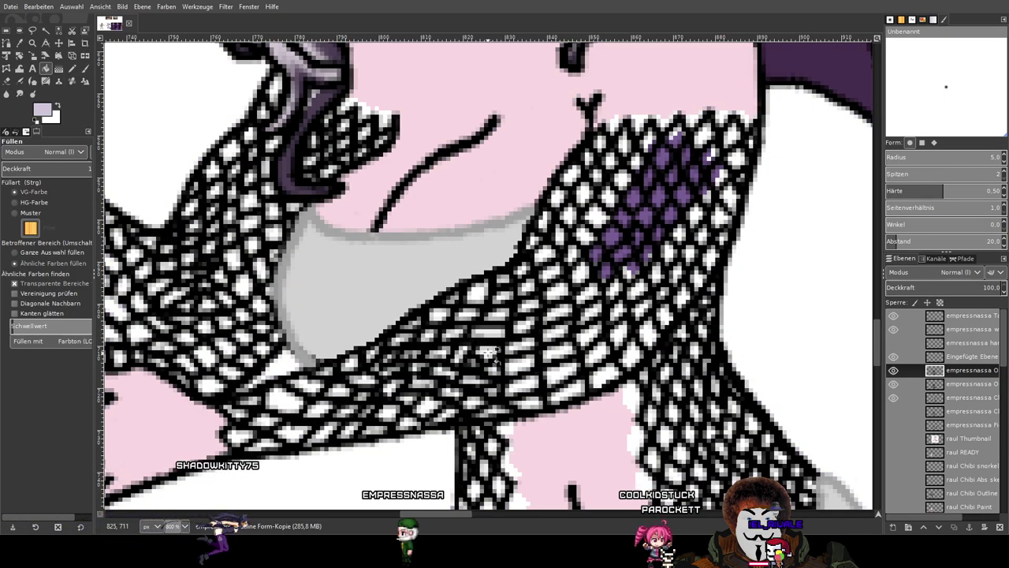
pyautogui.click(481, 341)
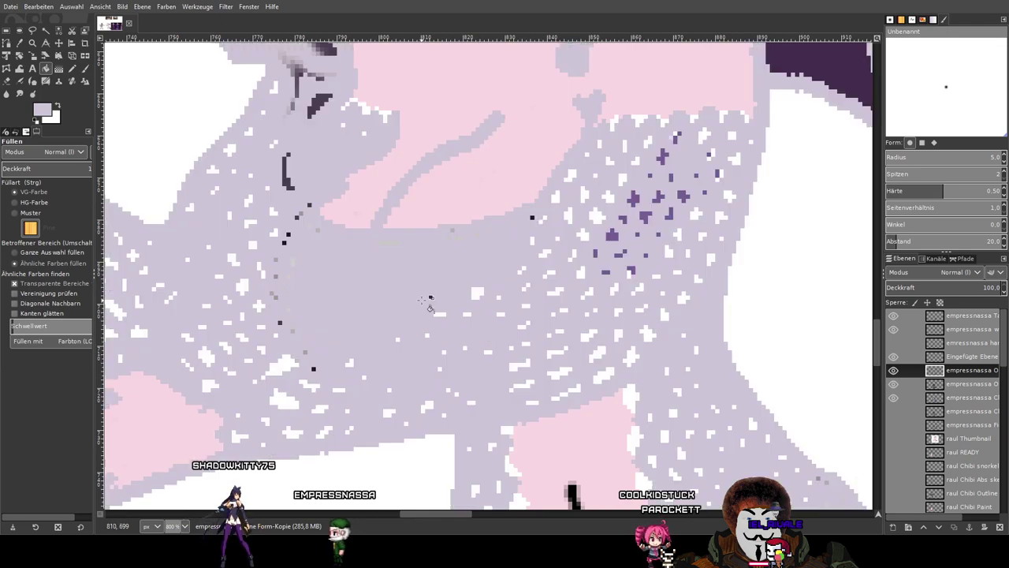
pyautogui.hotkey('ctrl', 'z')
pyautogui.hscroll(-3, 436, 311)
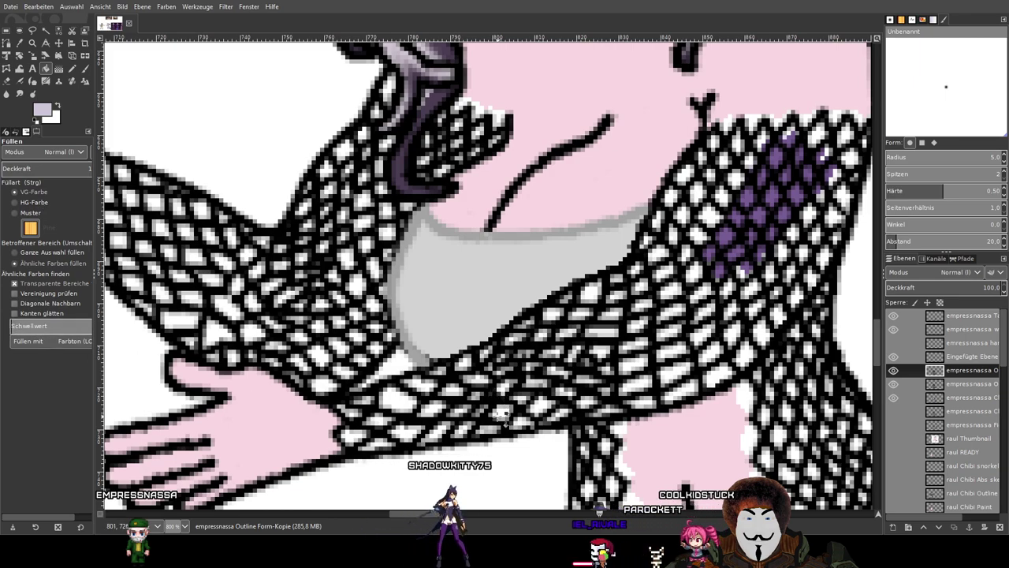
pyautogui.click(493, 403)
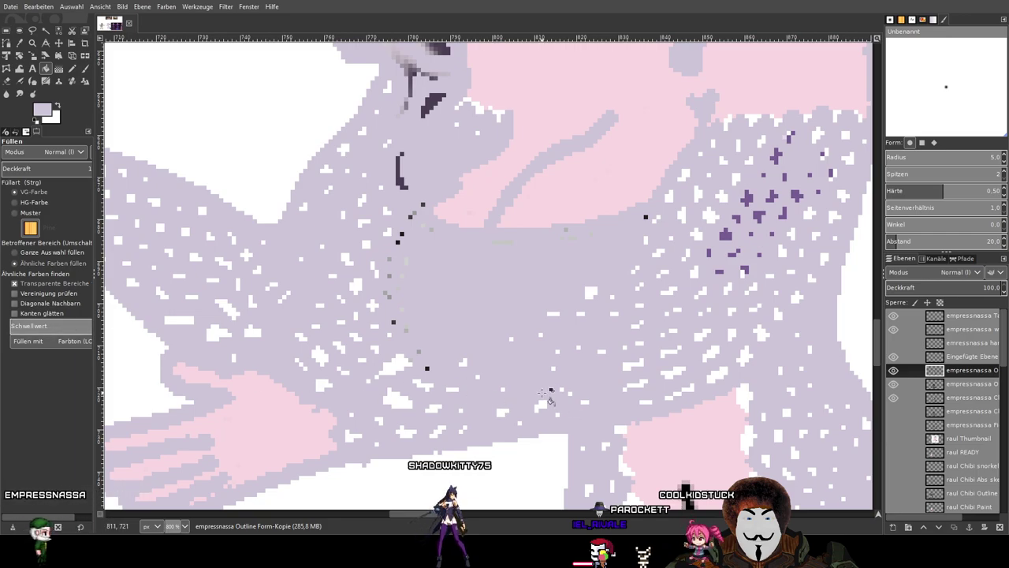
pyautogui.hotkey('ctrl', 'z')
pyautogui.hotkey('ctrl', 'y')
pyautogui.hotkey('ctrl', 'z')
pyautogui.scroll(-3, 520, 384)
pyautogui.moveTo(761, 388); pyautogui.dragTo(613, 338)
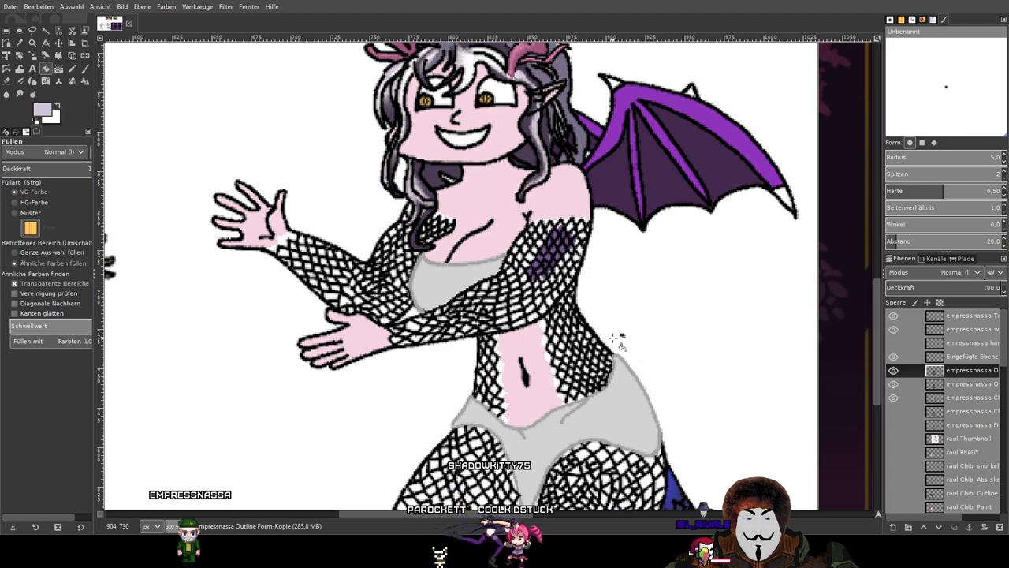
# Toggle the Outline Form-Kopie layer's visibility repeatedly to compare, ending with it hidden.
pyautogui.click(893, 372)
pyautogui.click(892, 372)
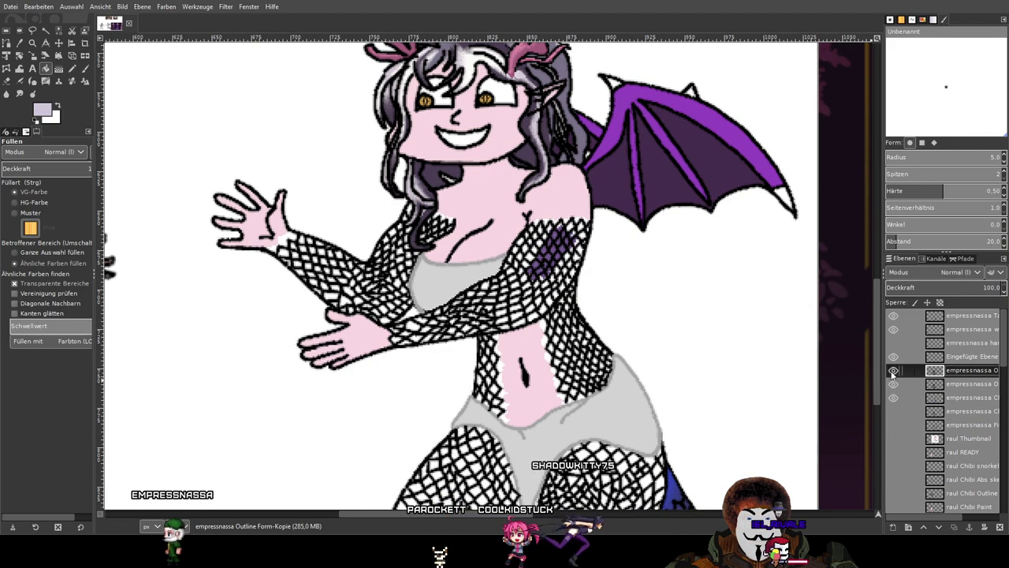
pyautogui.click(893, 372)
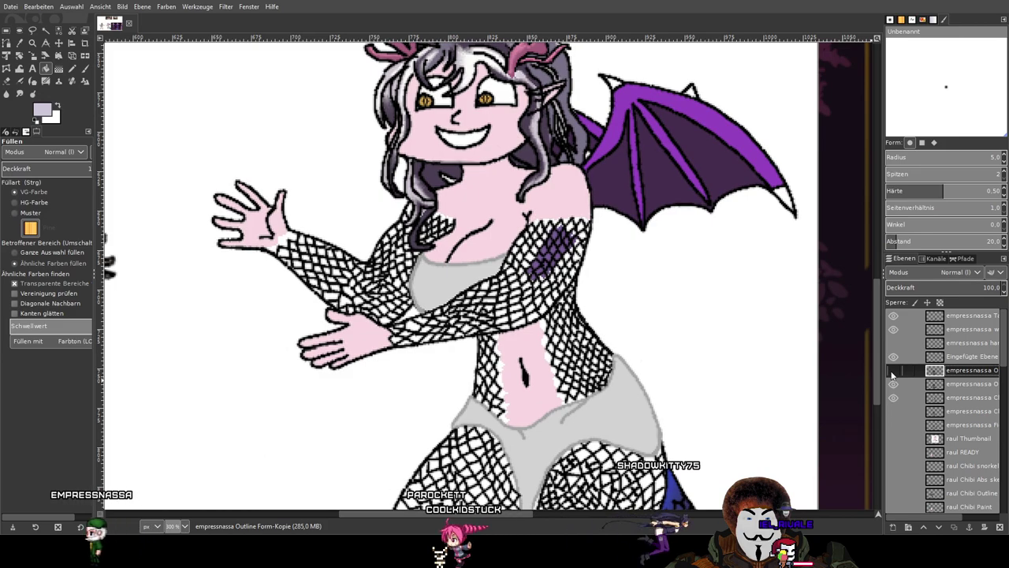
pyautogui.click(893, 371)
pyautogui.click(893, 371)
pyautogui.click(893, 372)
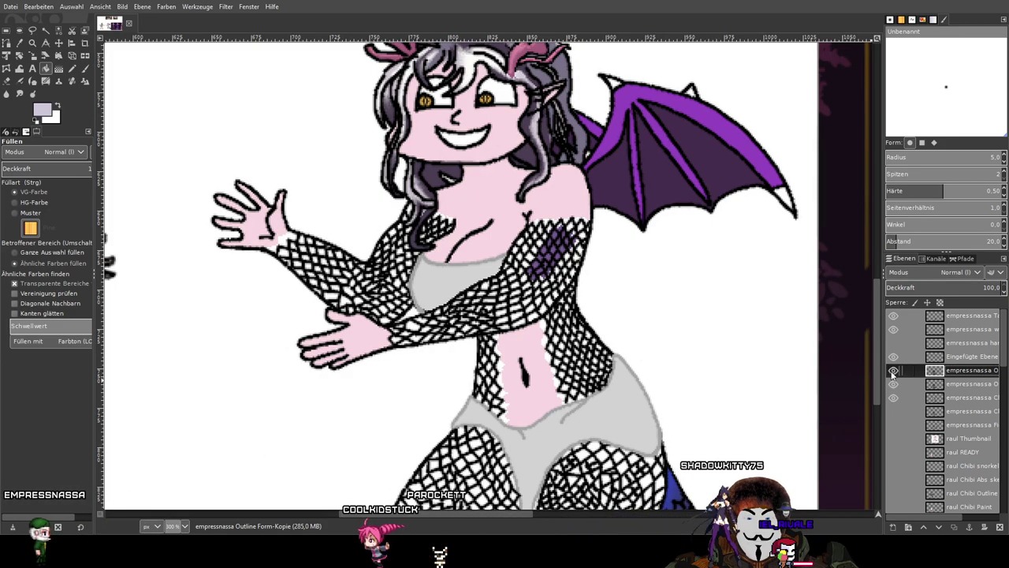
pyautogui.click(893, 371)
pyautogui.click(893, 371)
pyautogui.click(893, 371)
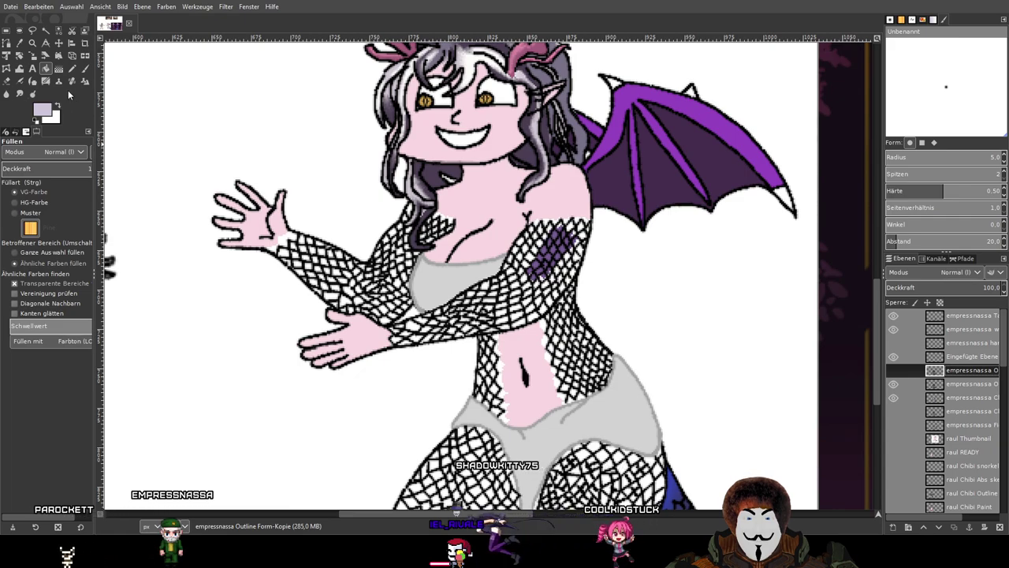
# Switch from Fuzzy Select to Select by Color, toggle edge smoothing, and select the fishnet mesh.
pyautogui.click(45, 30)
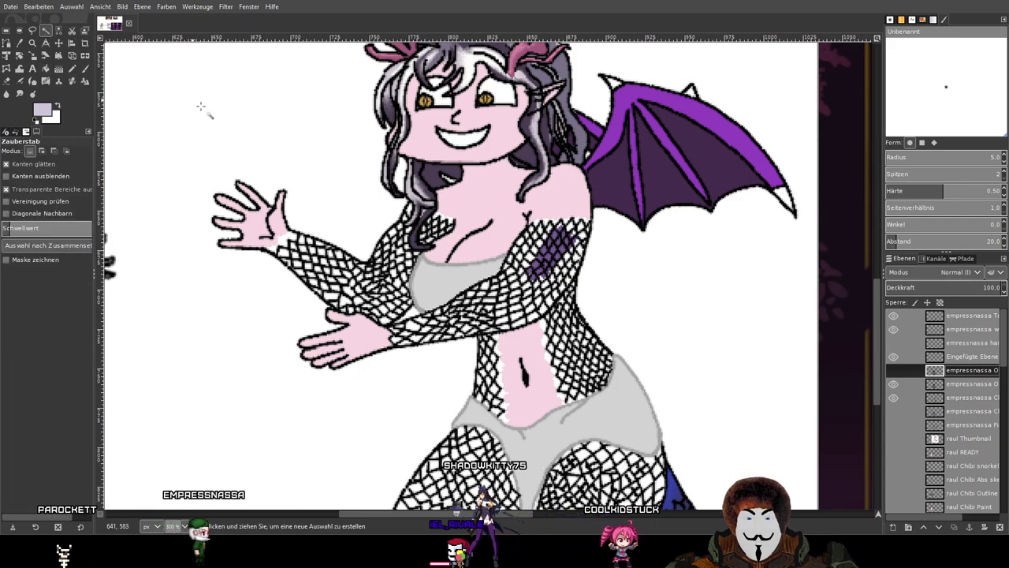
pyautogui.scroll(3, 491, 240)
pyautogui.scroll(1, 485, 237)
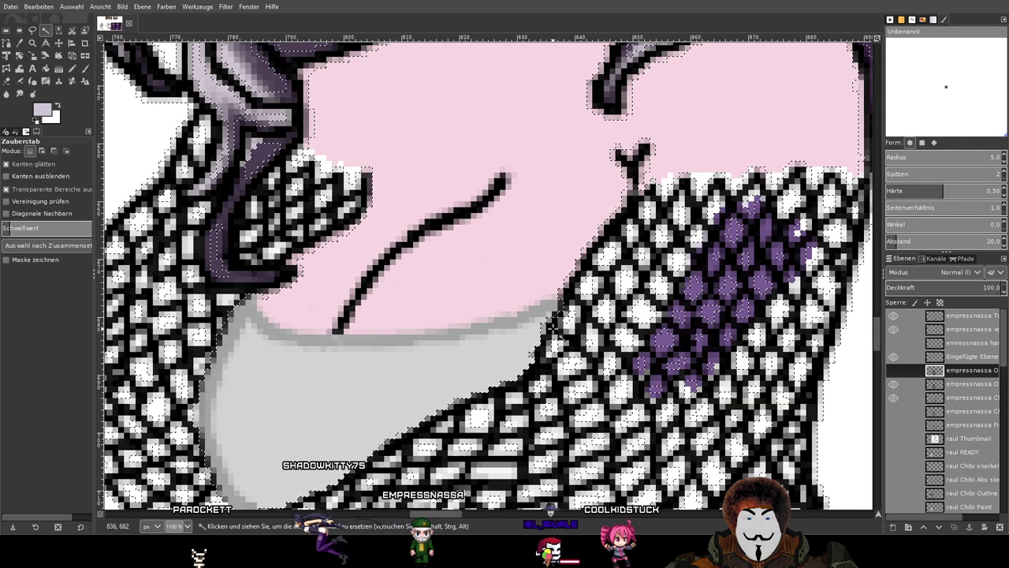
pyautogui.scroll(-1, 554, 323)
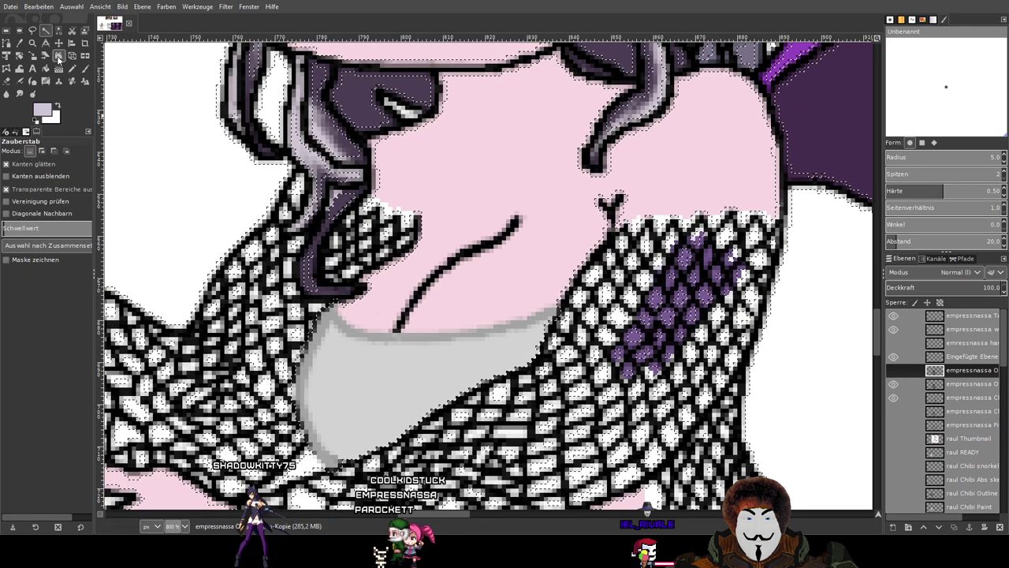
pyautogui.click(58, 31)
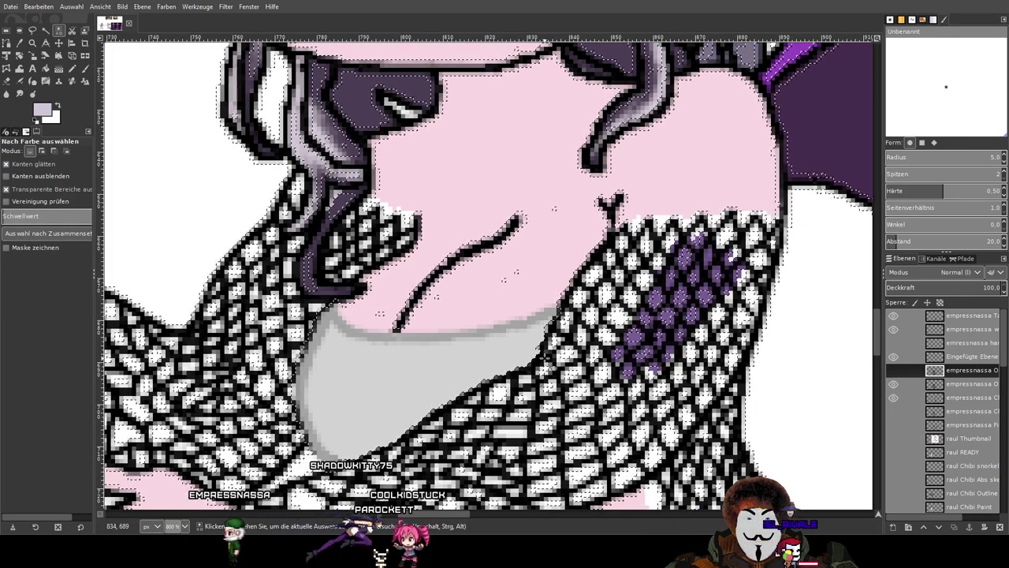
pyautogui.scroll(2, 542, 356)
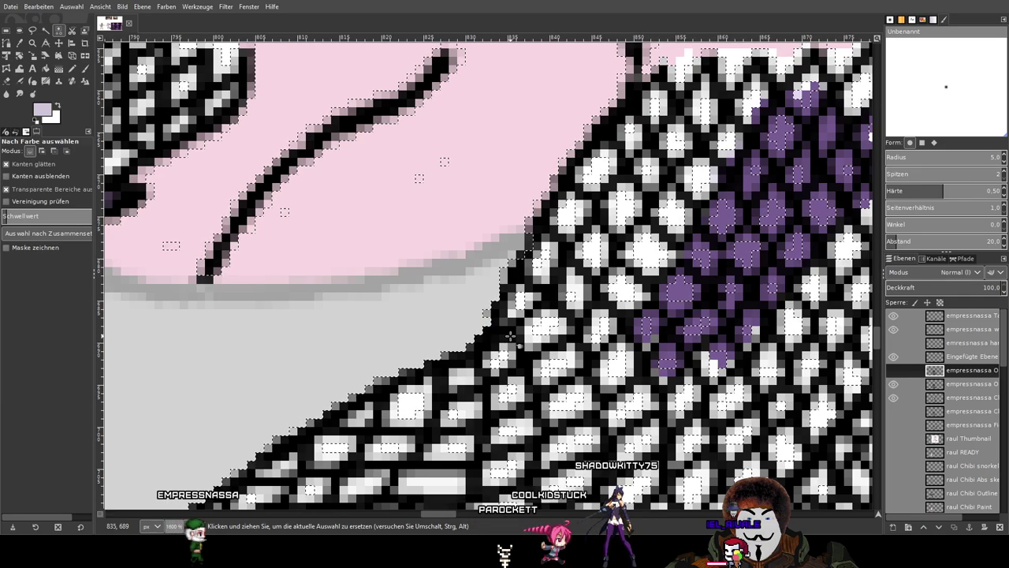
pyautogui.scroll(-2, 510, 331)
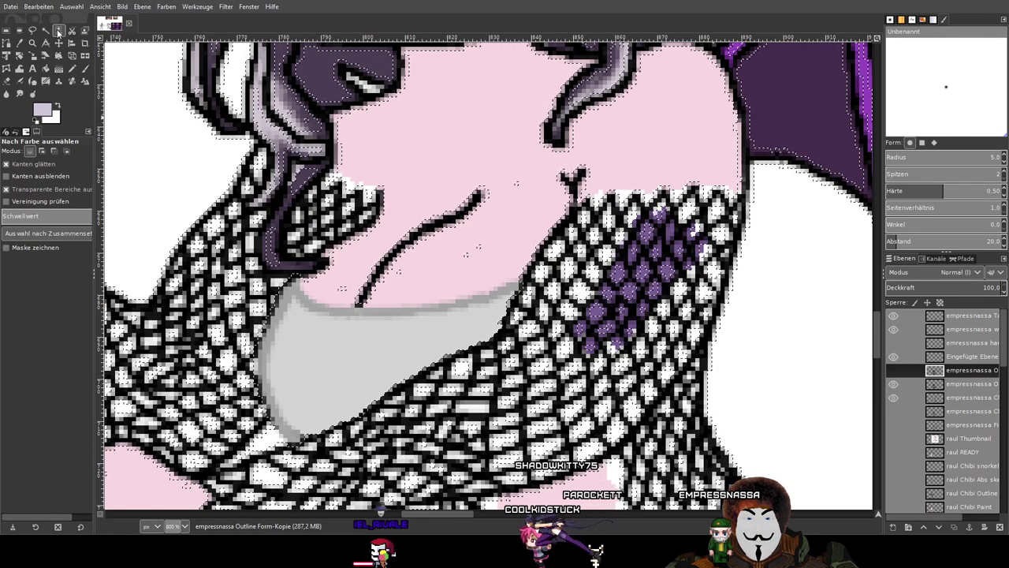
pyautogui.click(7, 164)
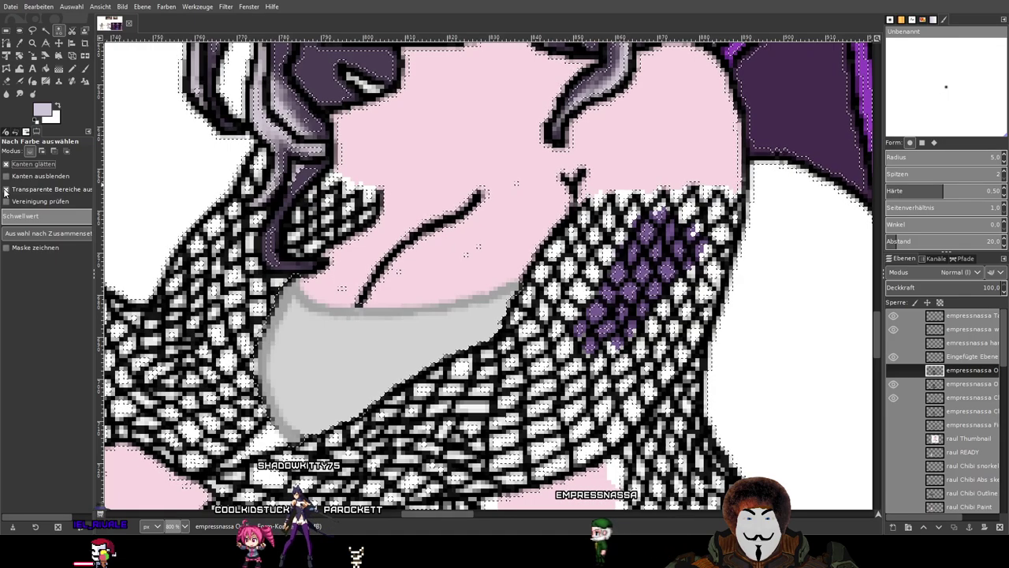
pyautogui.moveTo(441, 309); pyautogui.dragTo(459, 114)
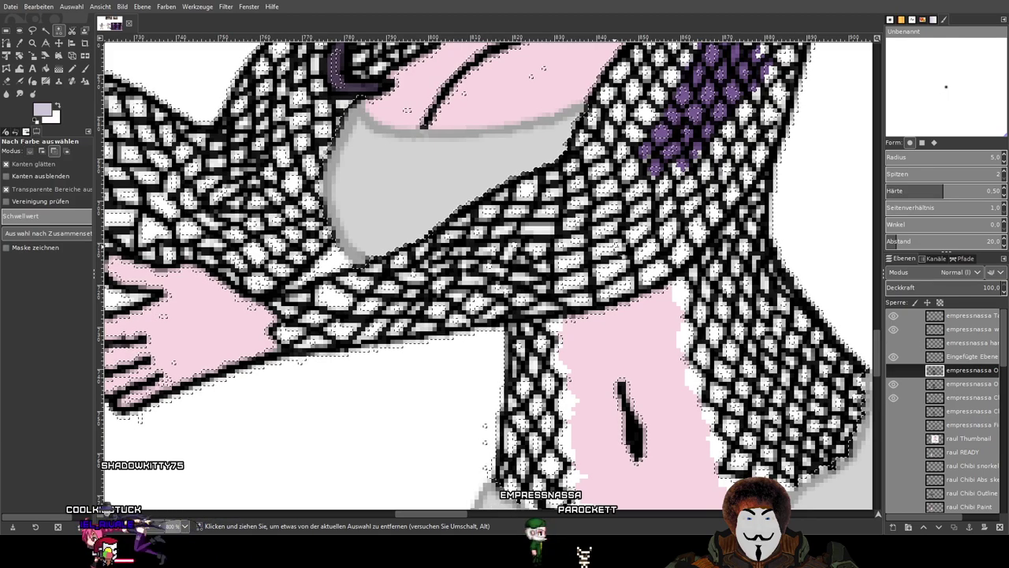
pyautogui.scroll(-1, 614, 247)
pyautogui.scroll(-1, 634, 230)
pyautogui.scroll(2, 635, 230)
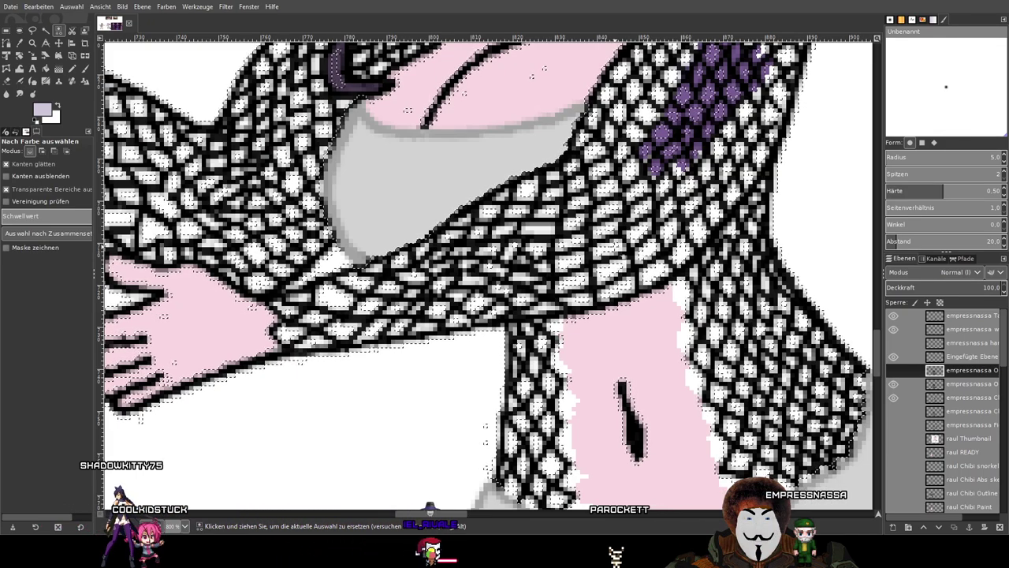
# Paste the copied mesh as a floating selection and anchor it into the outline layer.
pyautogui.press('ctrl')
pyautogui.moveTo(669, 231); pyautogui.dragTo(568, 254)
pyautogui.hotkey('ctrl', 'v')
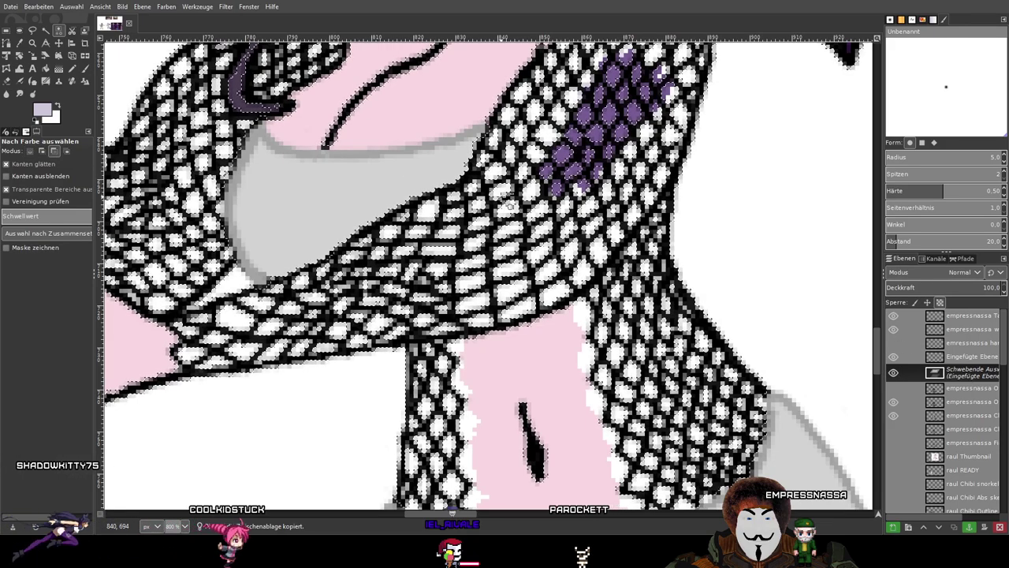
pyautogui.hotkey('ctrl', 'h')
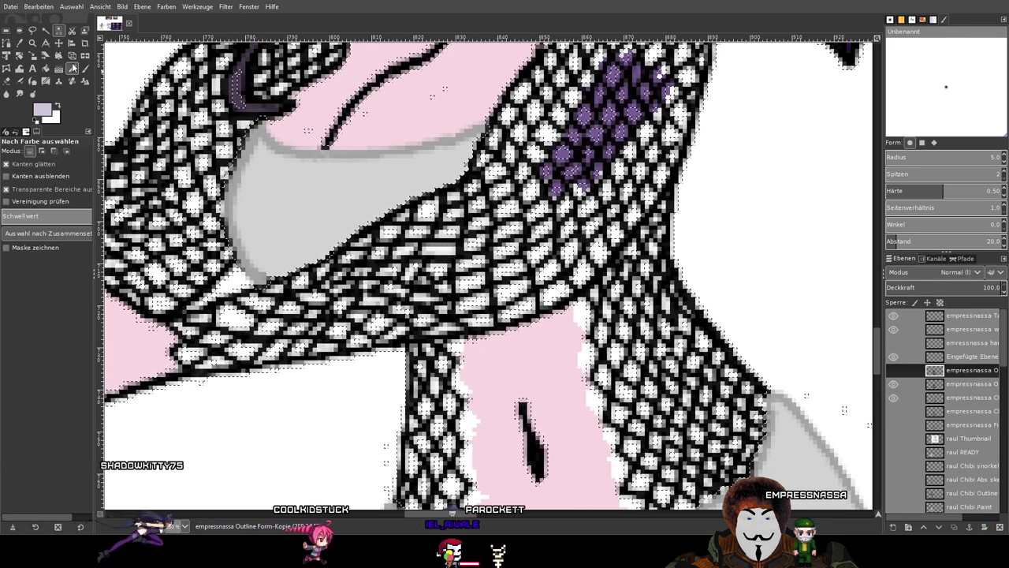
# Paint lavender over the waist and torso mesh with a size-53 Paintbrush, then undo it.
pyautogui.click(85, 68)
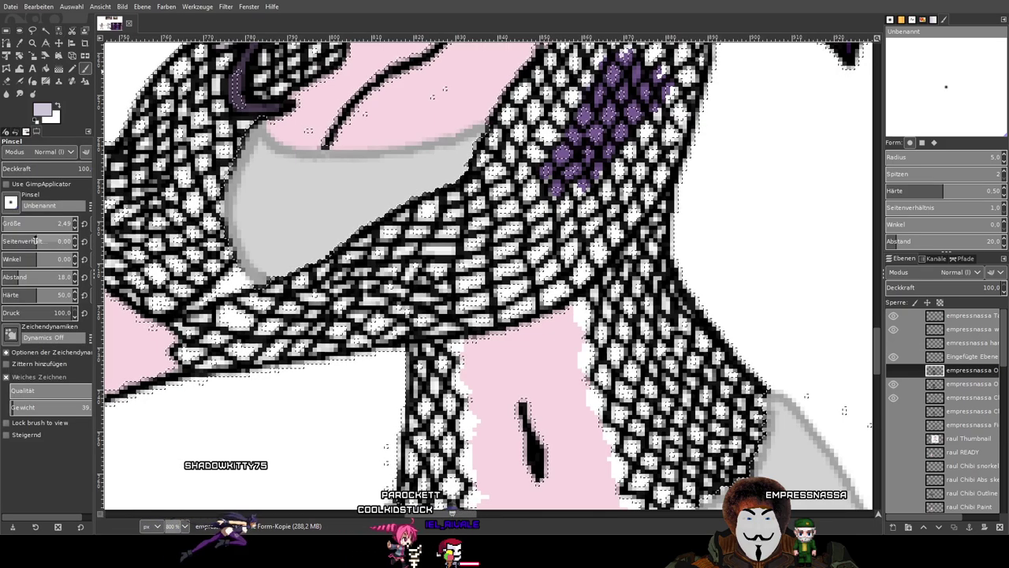
pyautogui.click(15, 222)
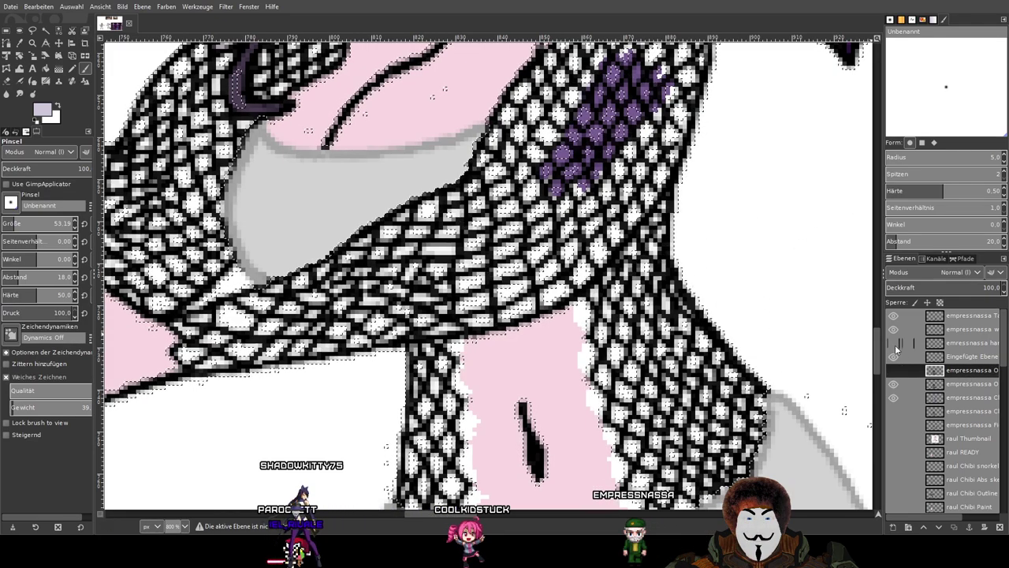
pyautogui.click(893, 370)
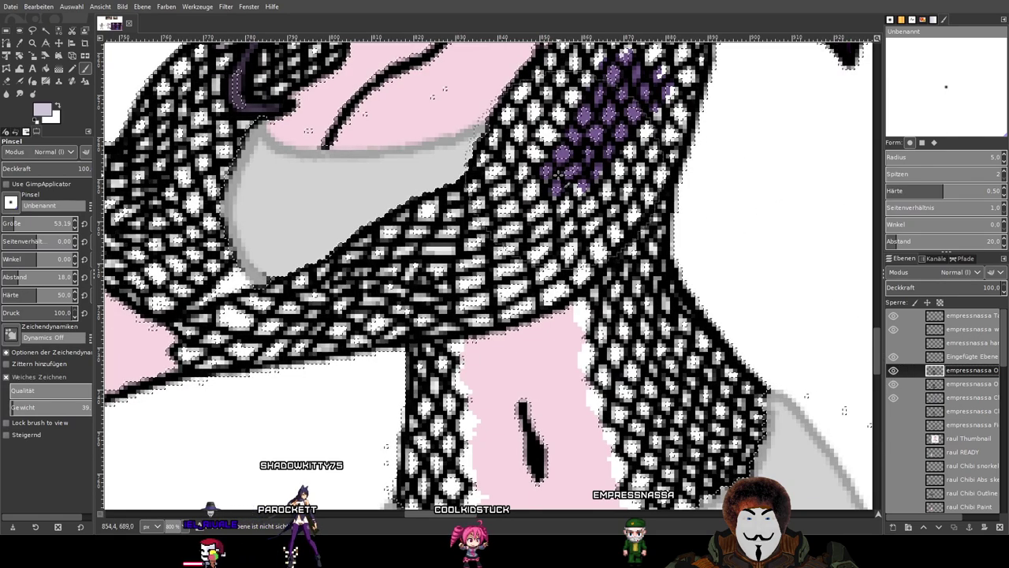
pyautogui.click(536, 189)
pyautogui.moveTo(520, 214)
pyautogui.mouseDown()
pyautogui.moveTo(459, 243)
pyautogui.moveTo(460, 208)
pyautogui.moveTo(445, 211)
pyautogui.moveTo(371, 240)
pyautogui.moveTo(260, 307)
pyautogui.moveTo(445, 300)
pyautogui.moveTo(537, 278)
pyautogui.moveTo(506, 280)
pyautogui.moveTo(614, 229)
pyautogui.moveTo(619, 102)
pyautogui.moveTo(526, 253)
pyautogui.mouseUp()
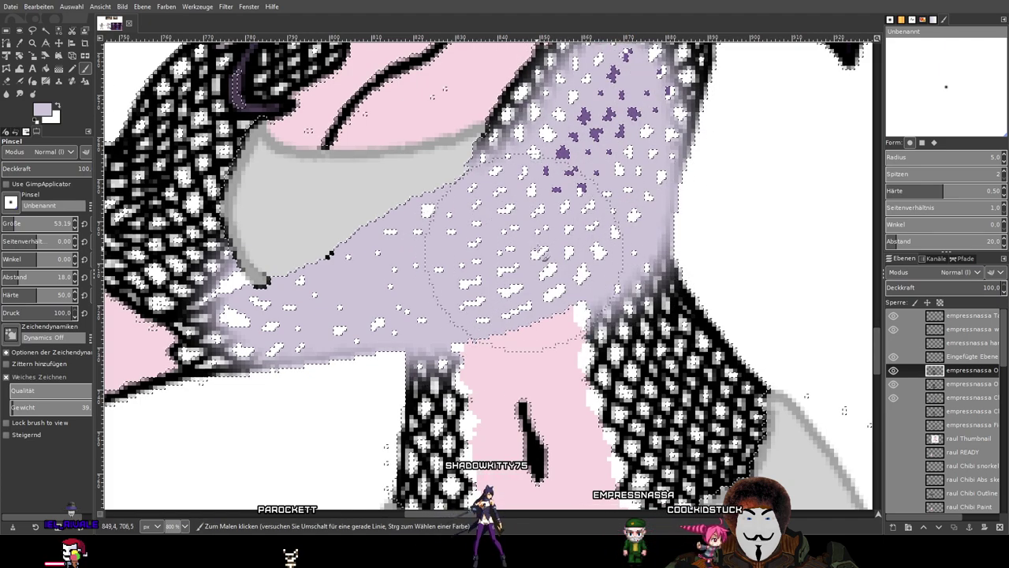
pyautogui.scroll(-1, 604, 230)
pyautogui.moveTo(605, 236)
pyautogui.mouseDown()
pyautogui.moveTo(639, 277)
pyautogui.moveTo(679, 384)
pyautogui.moveTo(654, 387)
pyautogui.moveTo(636, 364)
pyautogui.moveTo(609, 271)
pyautogui.moveTo(718, 331)
pyautogui.moveTo(715, 388)
pyautogui.moveTo(651, 411)
pyautogui.moveTo(639, 315)
pyautogui.moveTo(644, 130)
pyautogui.moveTo(585, 137)
pyautogui.mouseUp()
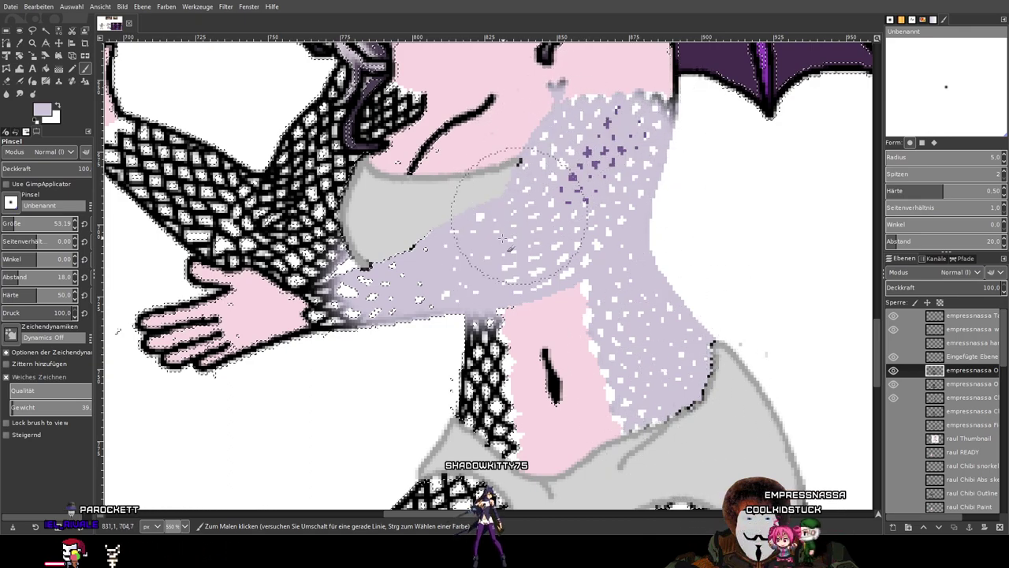
pyautogui.moveTo(462, 323)
pyautogui.mouseDown()
pyautogui.moveTo(417, 394)
pyautogui.moveTo(428, 405)
pyautogui.moveTo(414, 406)
pyautogui.mouseUp()
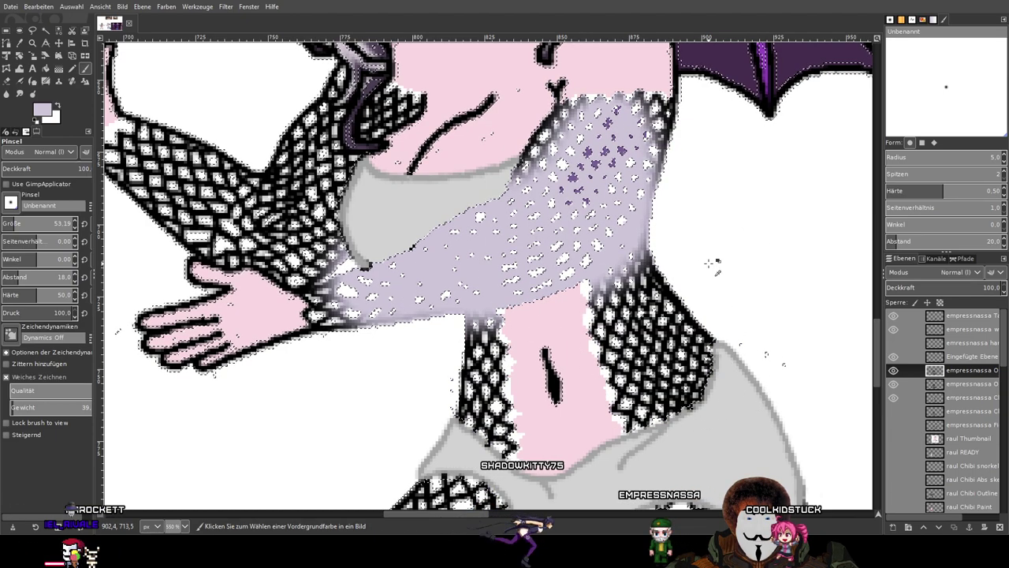
pyautogui.hotkey('ctrl', 'z')
pyautogui.hotkey('ctrl', 'z')
# Compare the outline layers by toggling visibility, then choose a Colors operation for the outline copy.
pyautogui.moveTo(660, 225); pyautogui.dragTo(675, 243)
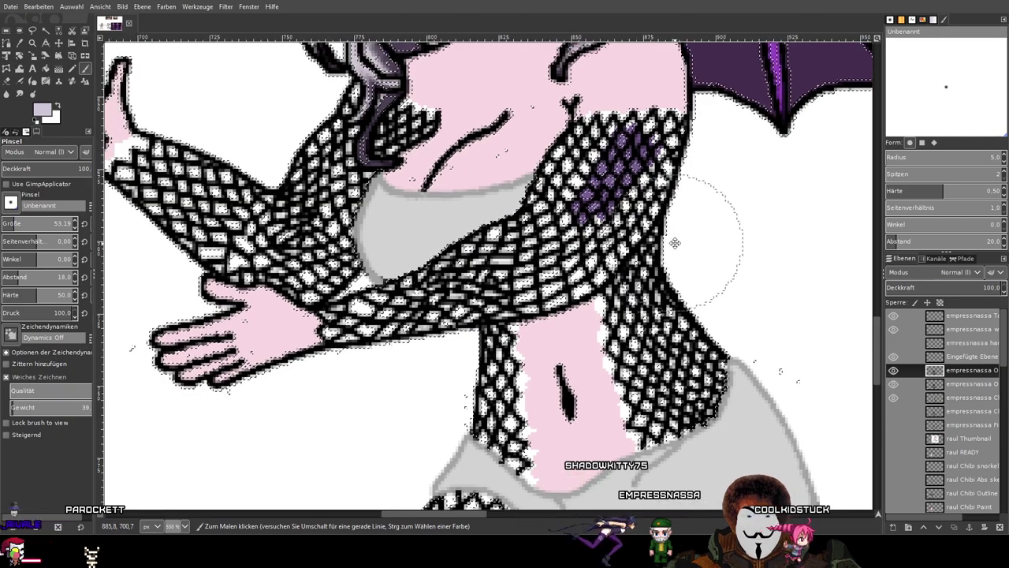
pyautogui.click(893, 369)
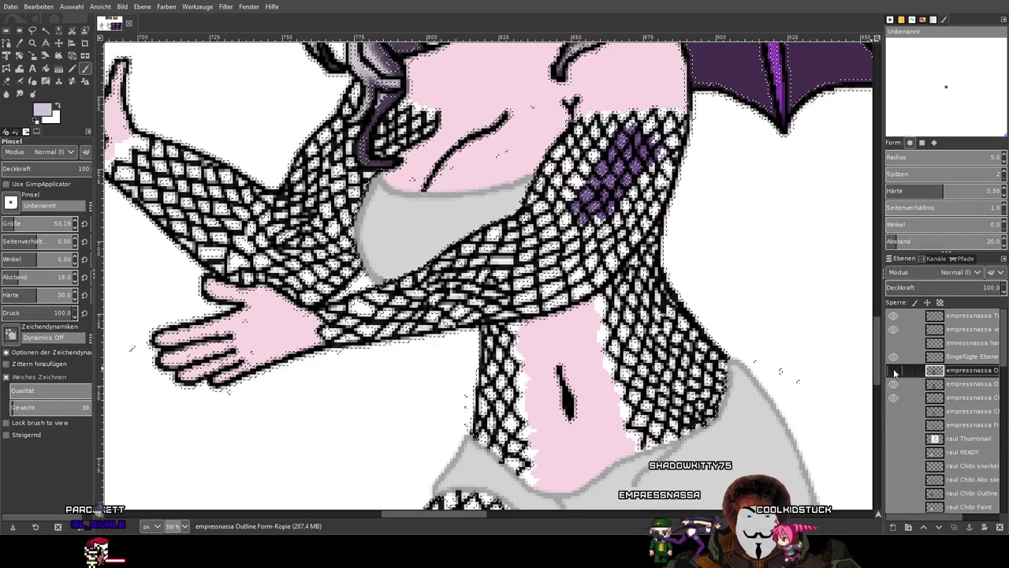
pyautogui.click(893, 383)
pyautogui.click(893, 383)
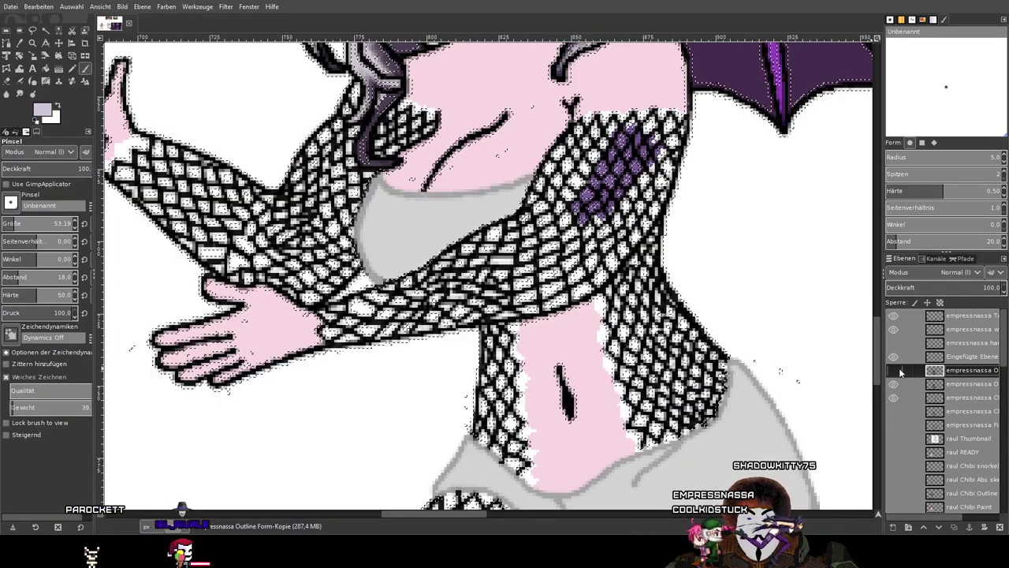
pyautogui.click(894, 370)
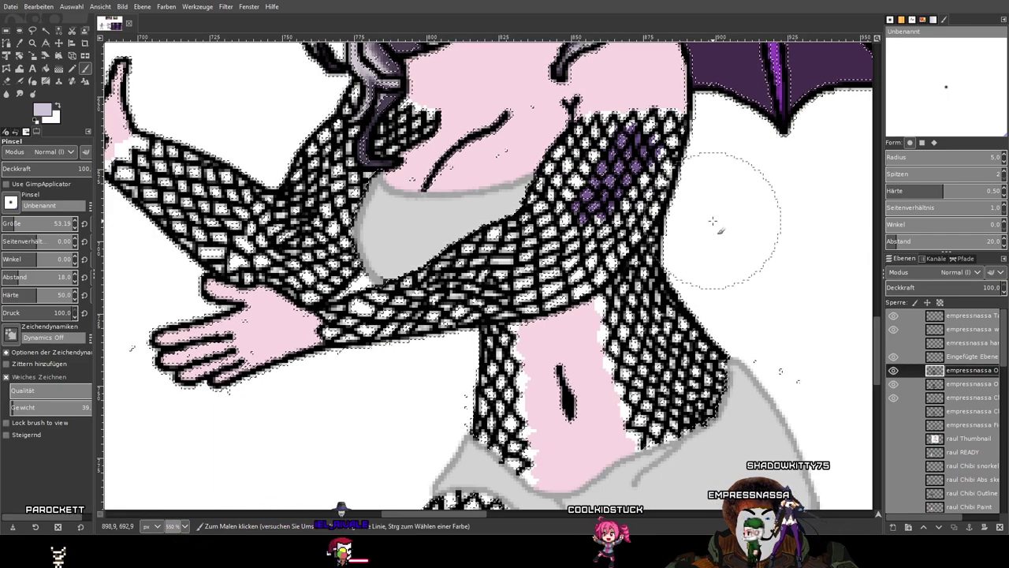
pyautogui.moveTo(713, 222); pyautogui.dragTo(653, 314)
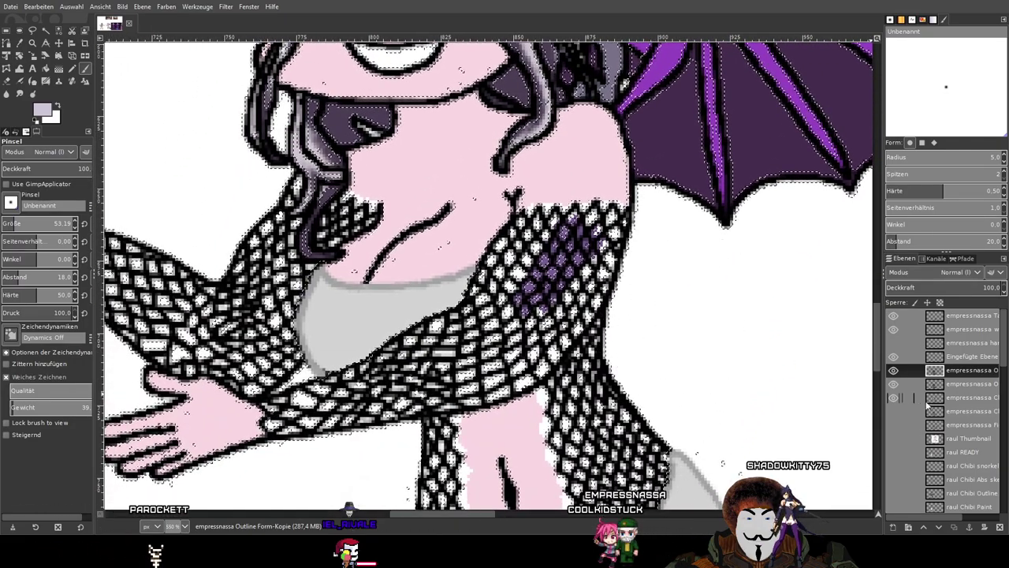
pyautogui.click(968, 383)
pyautogui.click(969, 370)
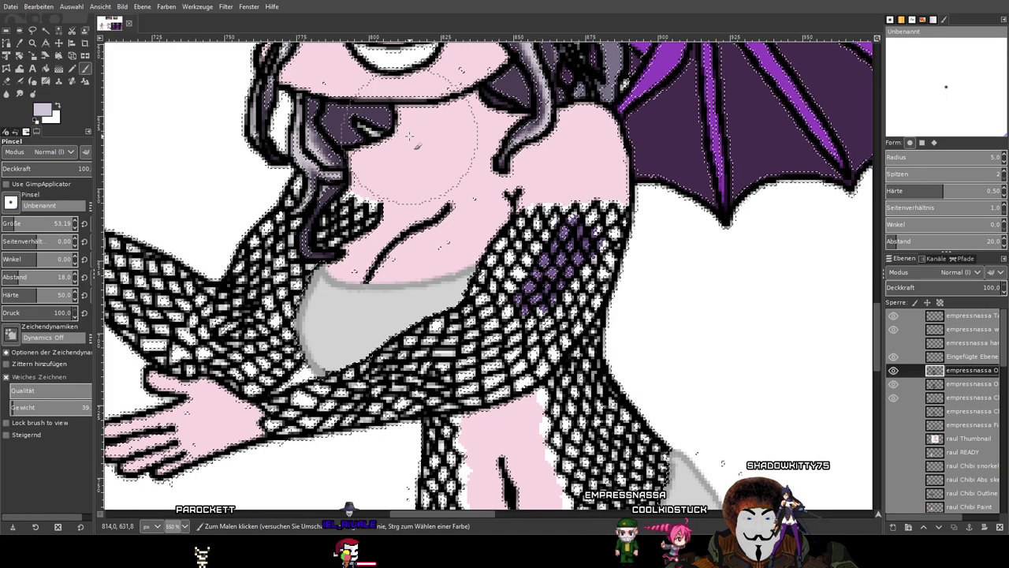
pyautogui.click(172, 10)
pyautogui.click(179, 23)
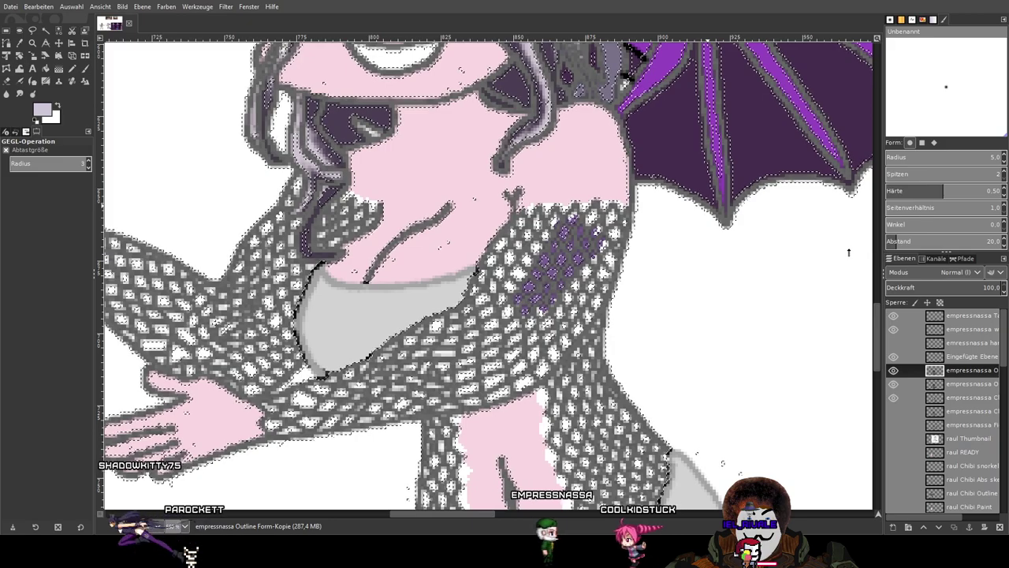
# Clear the selection with Select None (Ctrl+Shift+A).
pyautogui.hotkey('ctrl', 'shift', 'a')
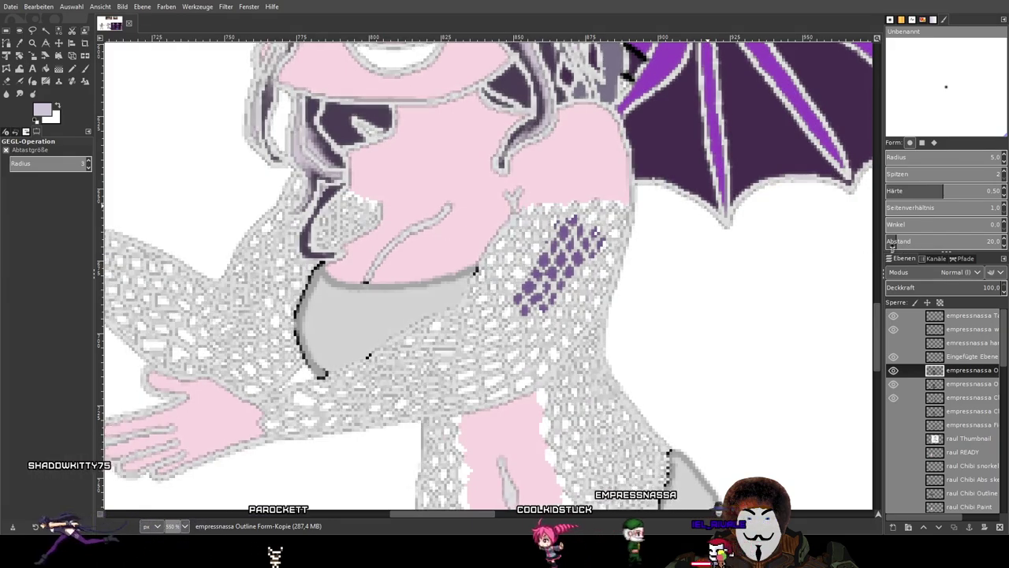
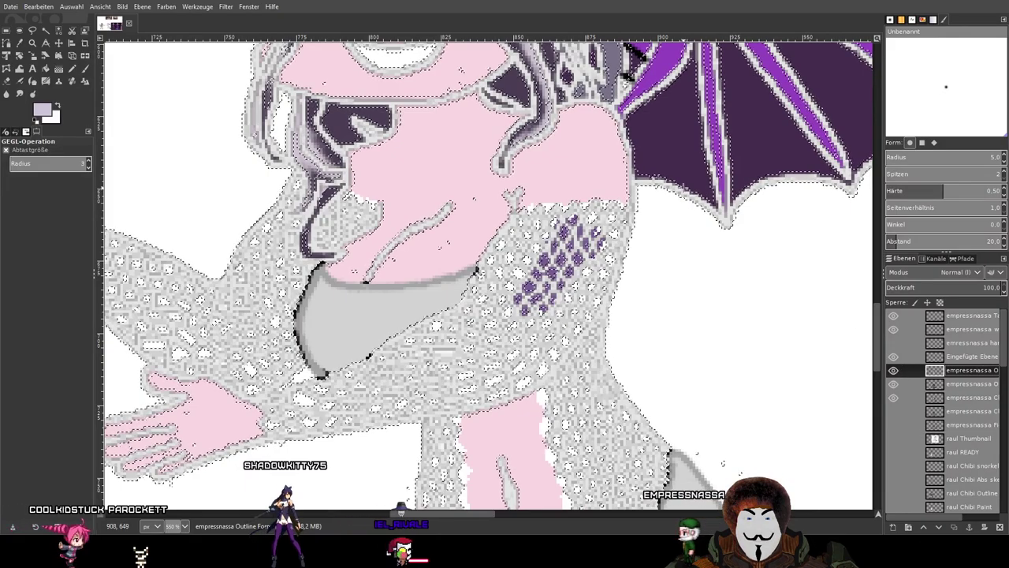
# Hide the white Hintergrund layer so the fishnet outline copy shows over transparency.
pyautogui.scroll(-2, 690, 198)
pyautogui.scroll(-1, 691, 197)
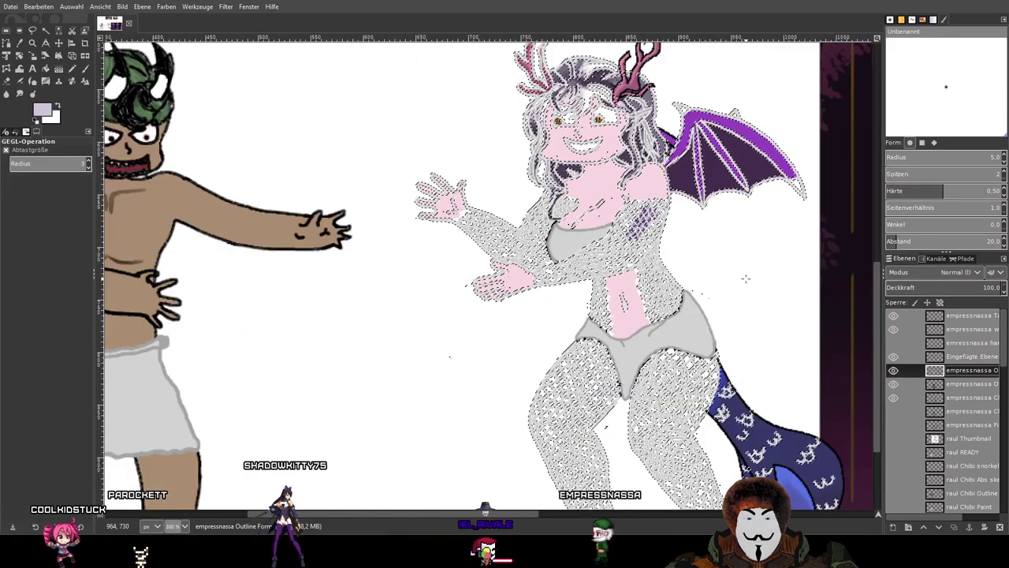
pyautogui.moveTo(746, 277); pyautogui.dragTo(636, 135)
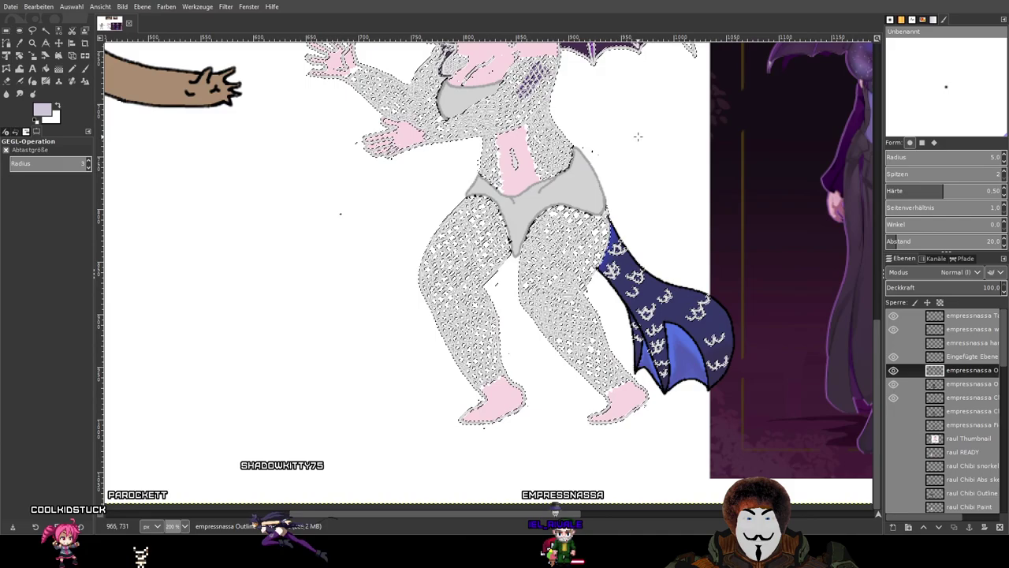
pyautogui.moveTo(691, 160); pyautogui.dragTo(680, 196)
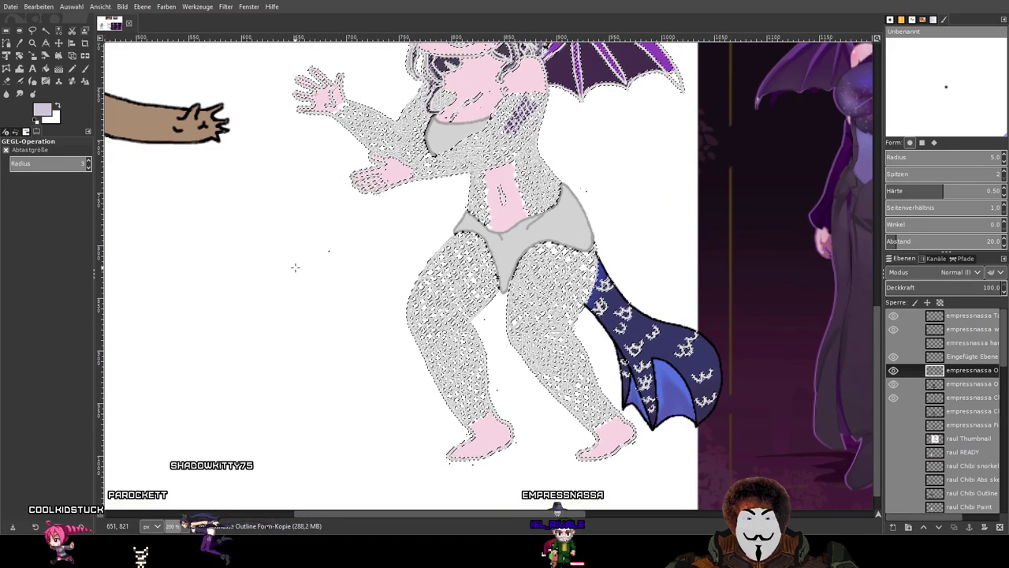
pyautogui.scroll(-10, 927, 473)
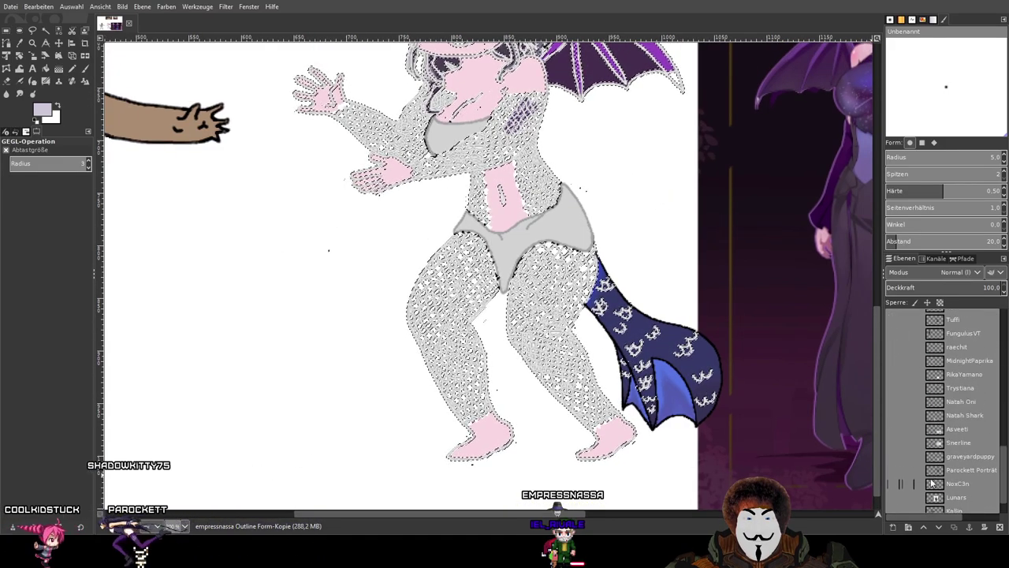
pyautogui.click(895, 506)
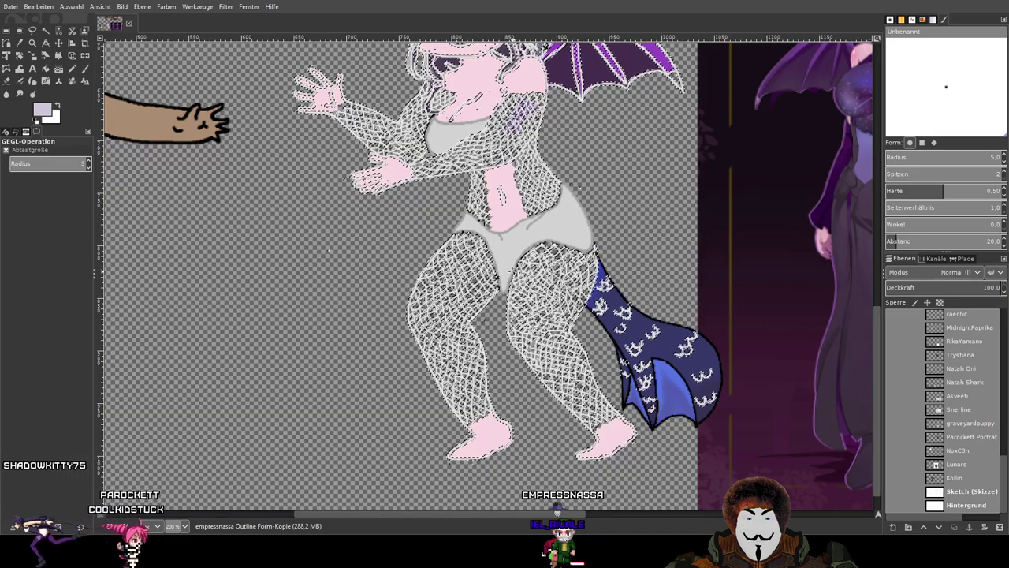
pyautogui.scroll(1, 509, 271)
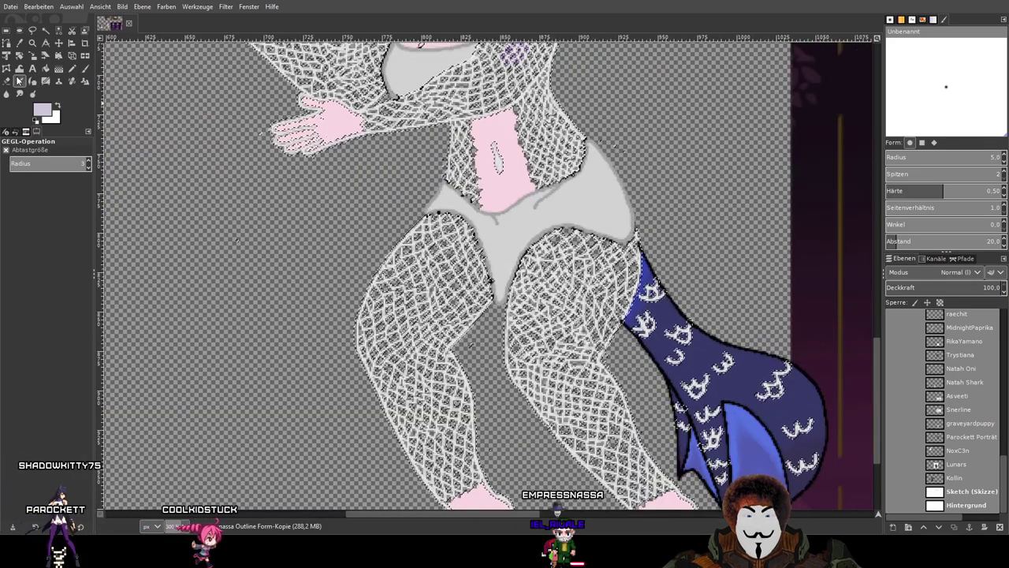
# With the Eraser, clear the white web overlay around the fingers and thumb, undoing a stray thigh erase.
pyautogui.hotkey('shift', 'e')
pyautogui.scroll(2, 229, 252)
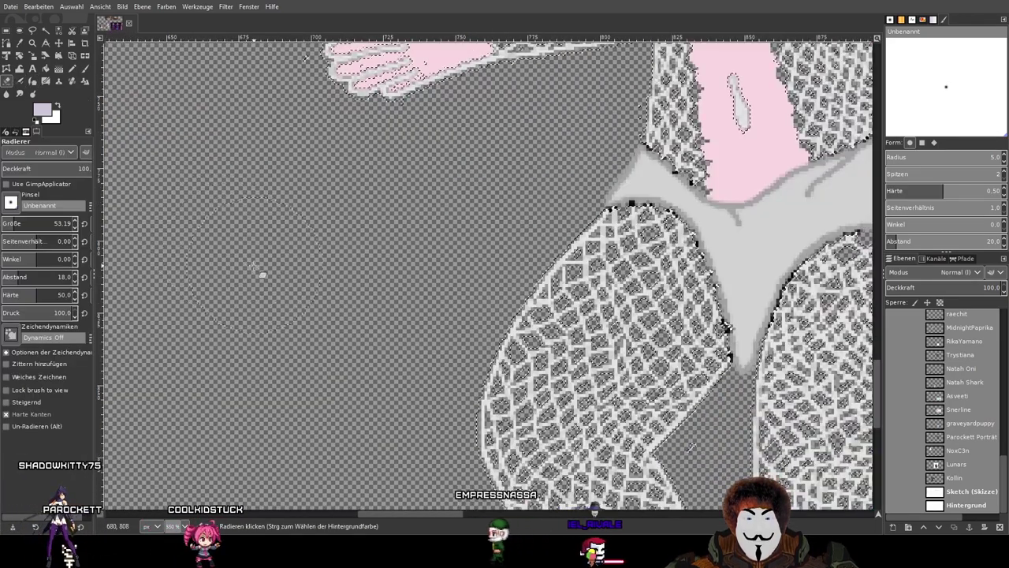
pyautogui.scroll(-2, 324, 202)
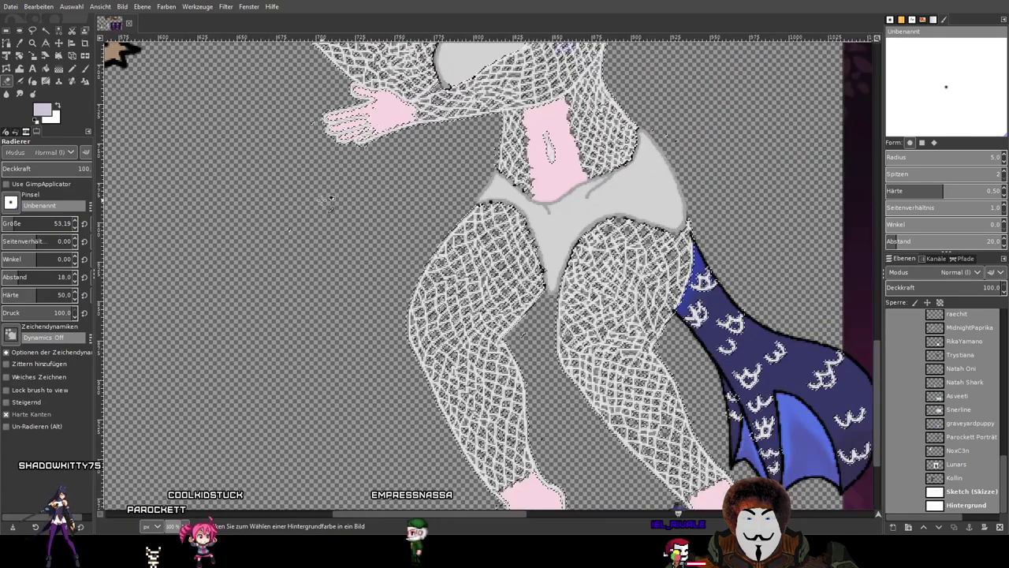
pyautogui.scroll(2, 332, 208)
pyautogui.click(541, 319)
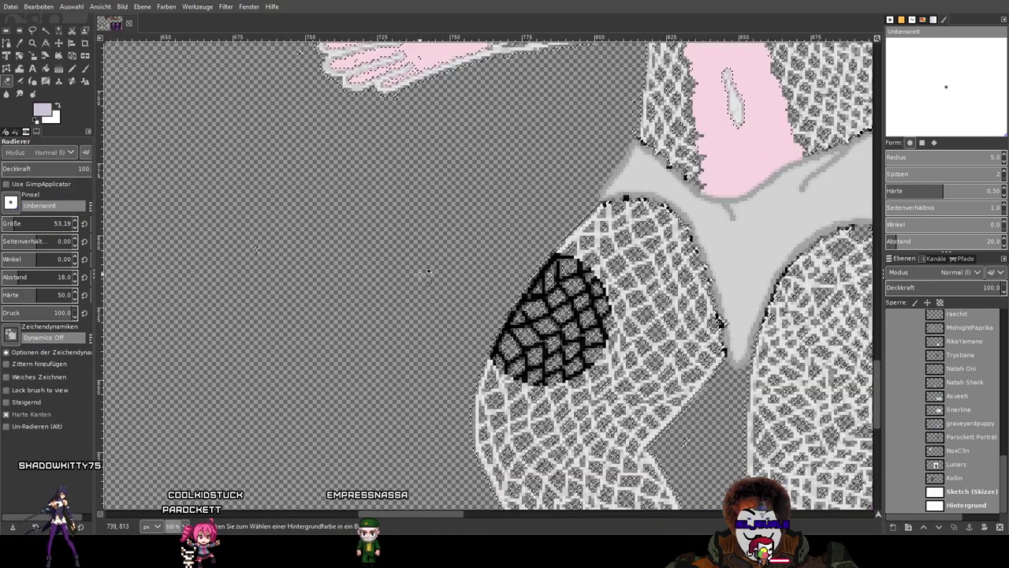
pyautogui.hotkey('ctrl', 'z')
pyautogui.scroll(-4, 448, 266)
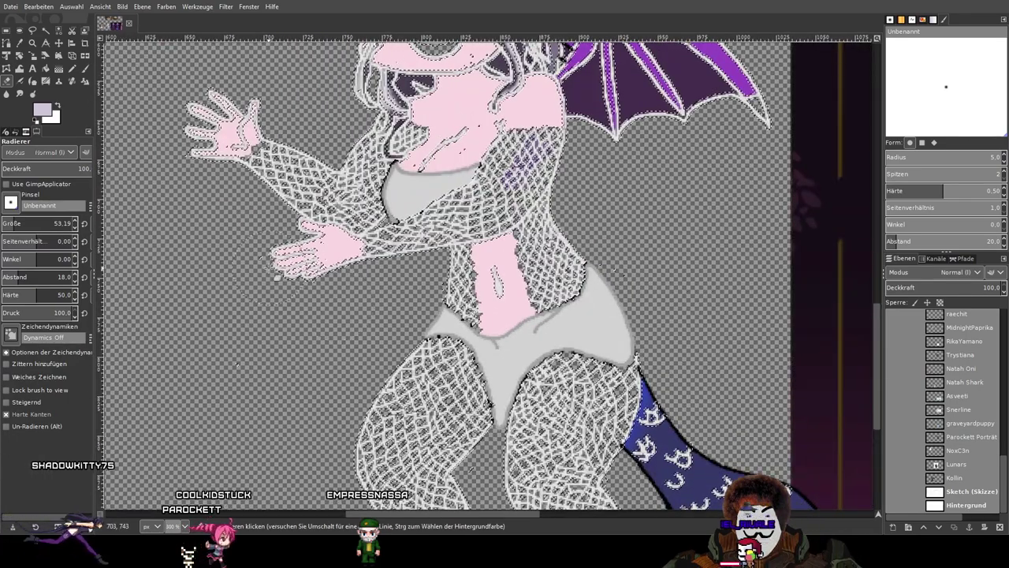
pyautogui.scroll(5, 300, 286)
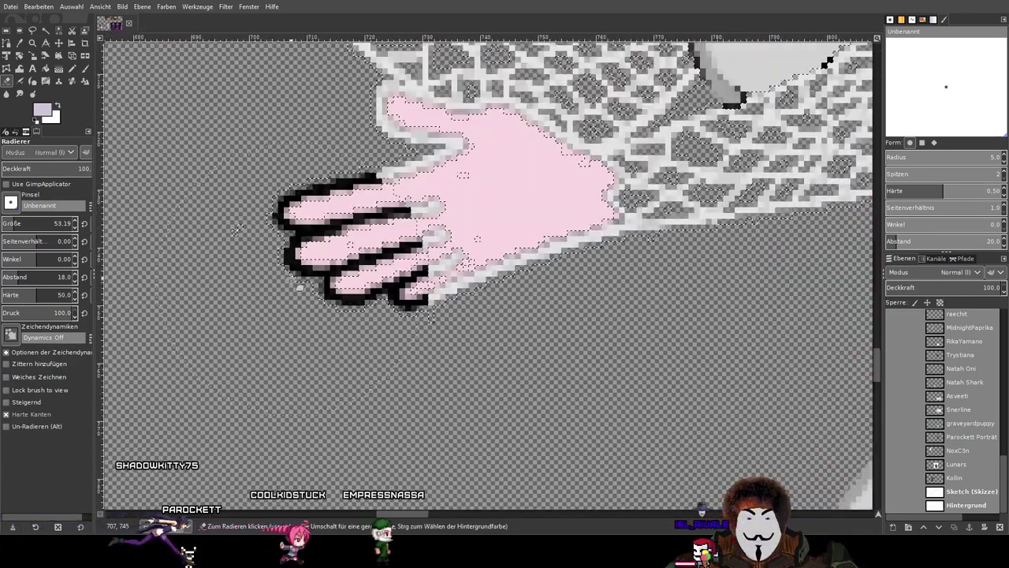
pyautogui.click(385, 293)
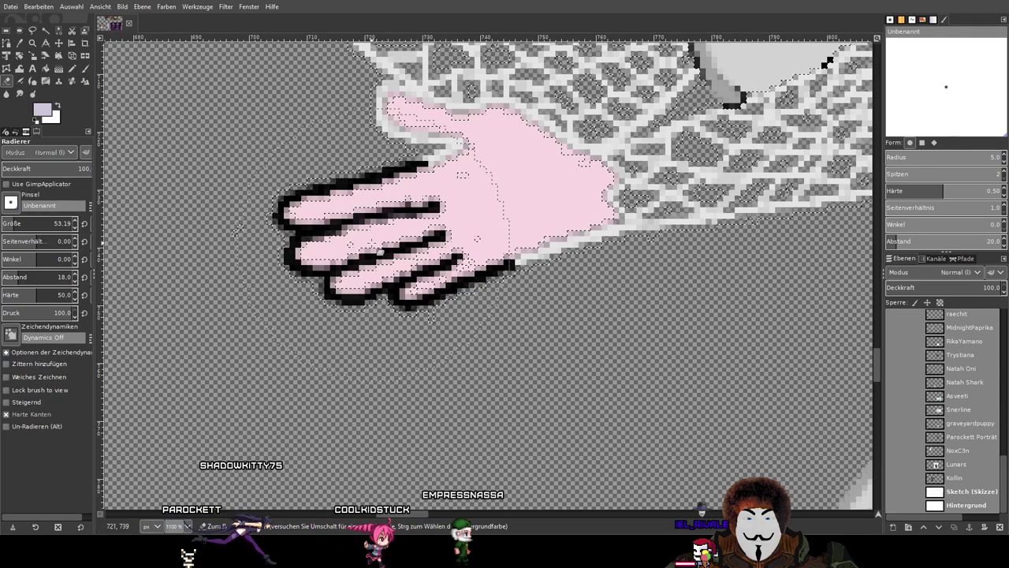
pyautogui.click(386, 252)
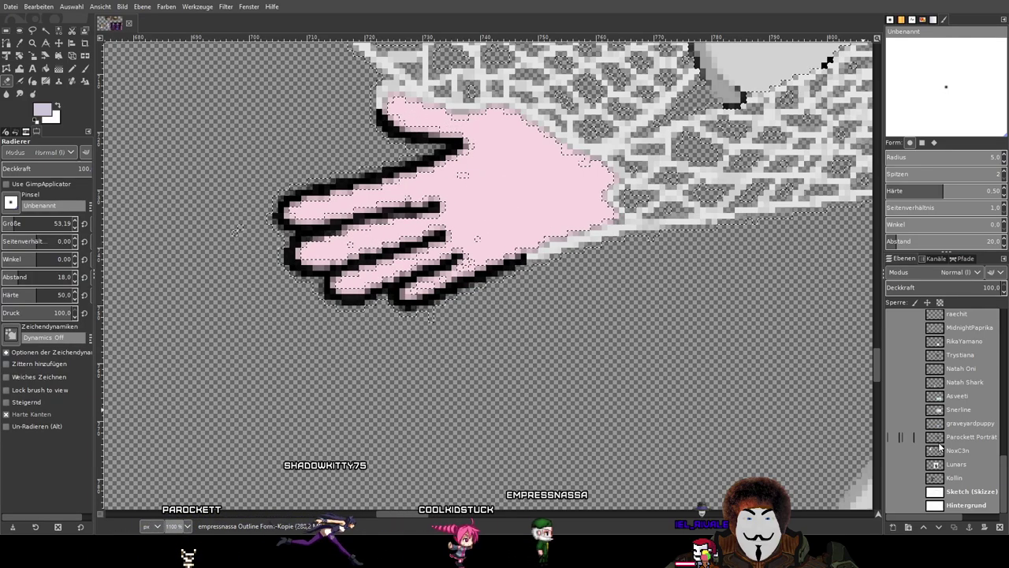
pyautogui.scroll(10, 938, 447)
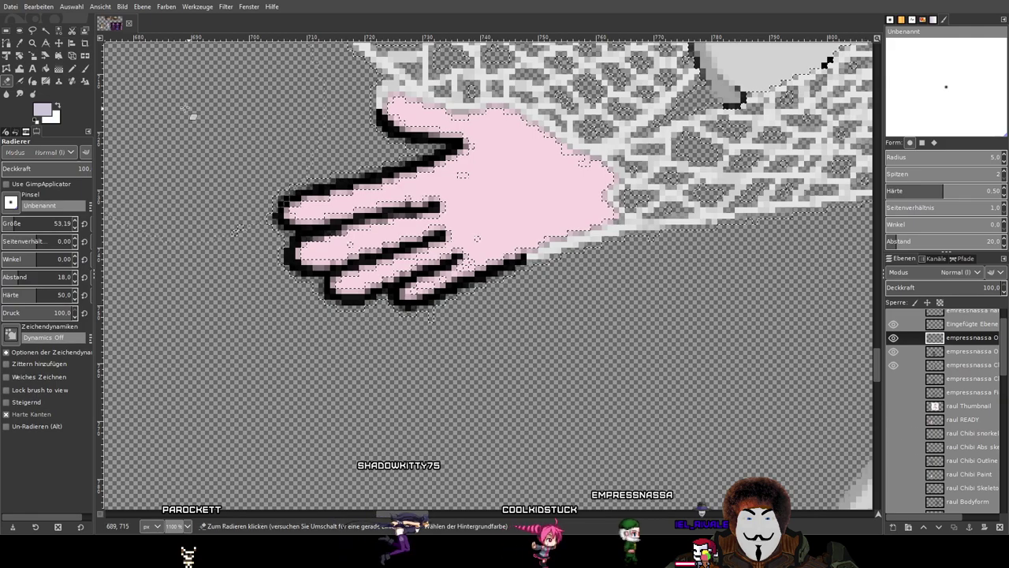
# Shrink the eraser to about 28, then 4, and clear pale pixels along the hand's edges and thumb tip.
pyautogui.moveTo(41, 225); pyautogui.dragTo(24, 224)
pyautogui.scroll(3, 482, 262)
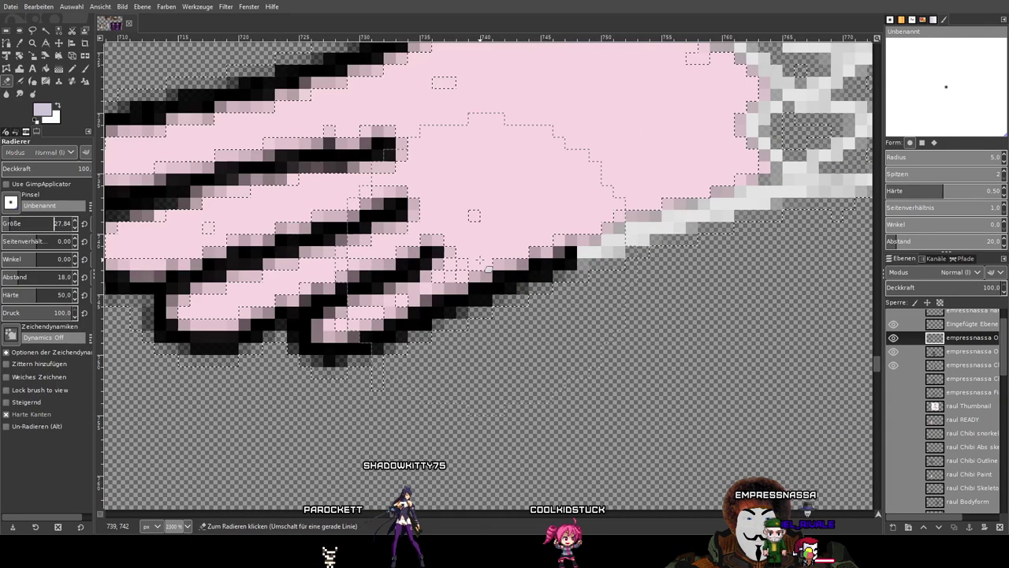
pyautogui.click(542, 281)
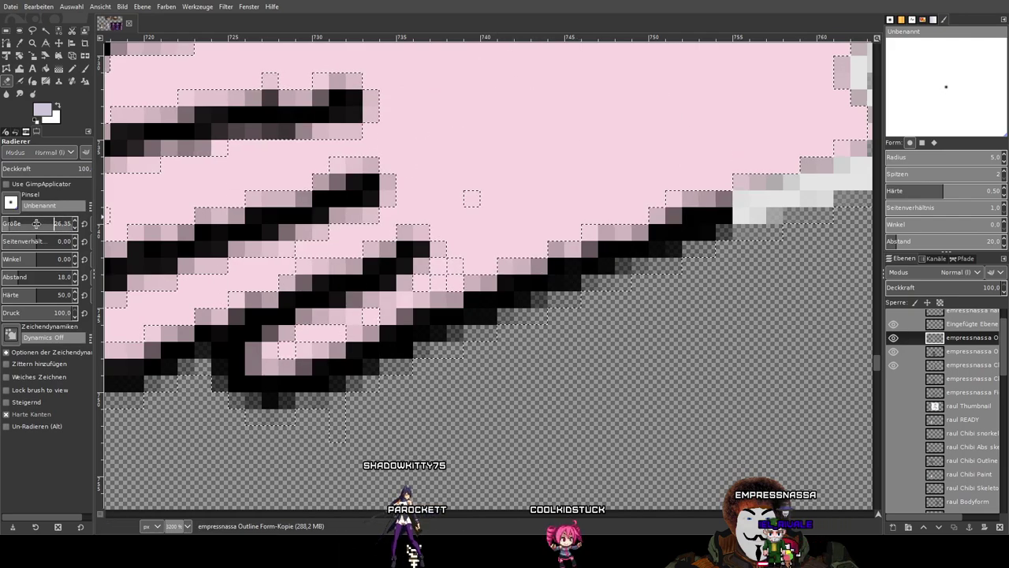
pyautogui.moveTo(17, 225); pyautogui.dragTo(21, 225)
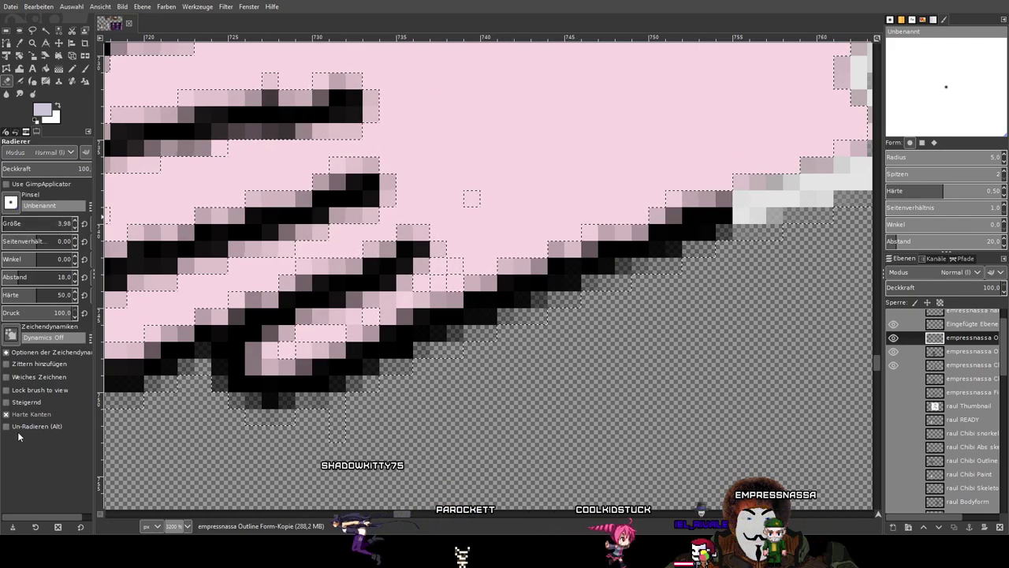
pyautogui.press('-')
pyautogui.press('-')
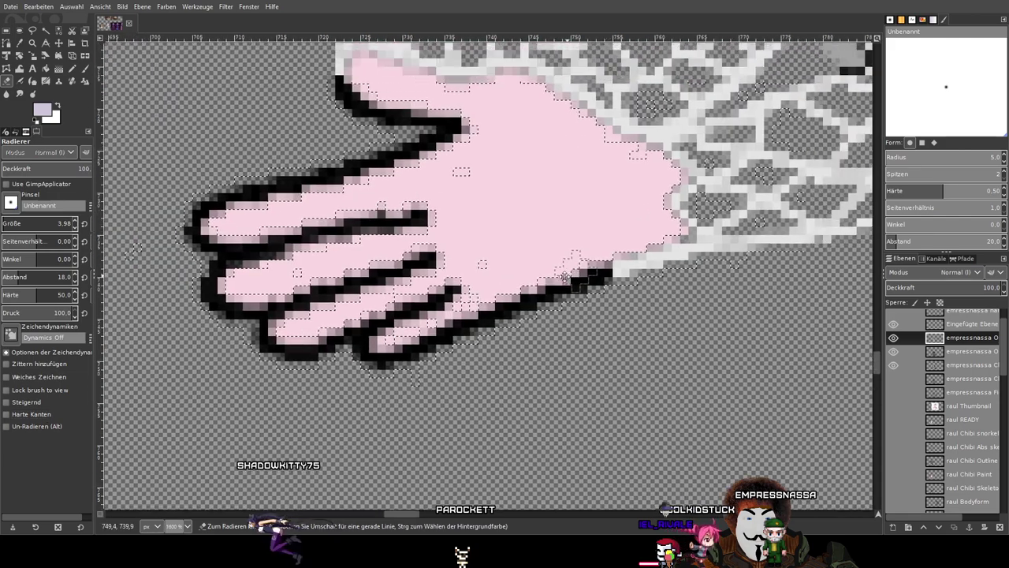
pyautogui.press('+')
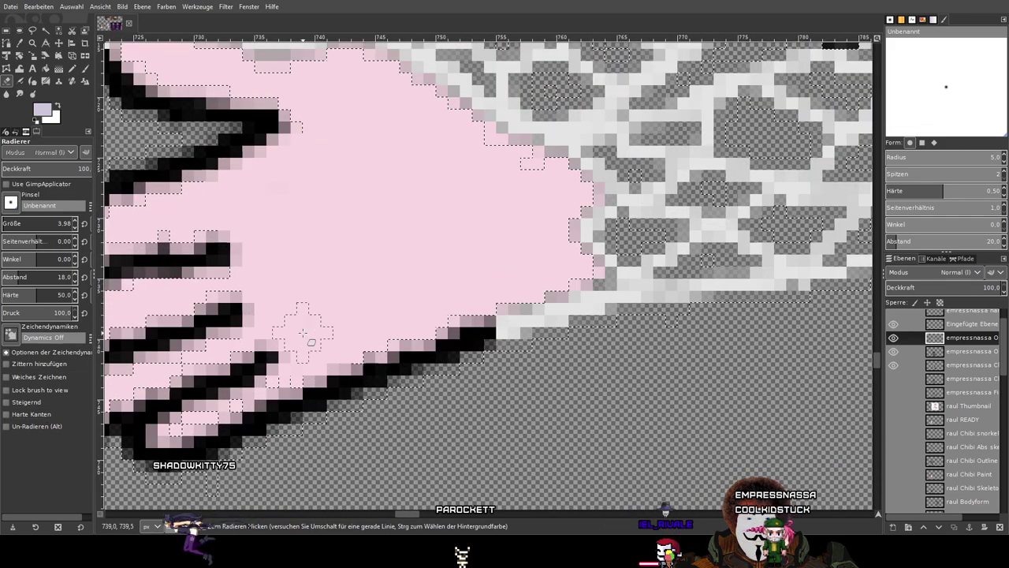
pyautogui.moveTo(495, 324); pyautogui.dragTo(529, 309)
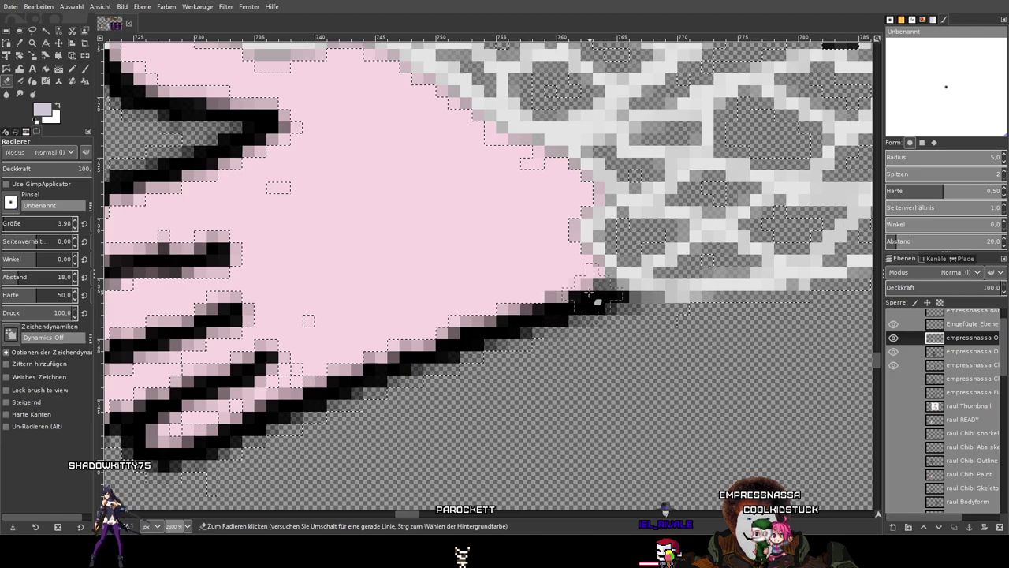
pyautogui.moveTo(428, 207); pyautogui.dragTo(581, 468)
pyautogui.moveTo(318, 328)
pyautogui.mouseDown()
pyautogui.moveTo(298, 309)
pyautogui.moveTo(287, 283)
pyautogui.moveTo(306, 290)
pyautogui.moveTo(290, 279)
pyautogui.moveTo(319, 279)
pyautogui.moveTo(302, 274)
pyautogui.moveTo(393, 329)
pyautogui.moveTo(458, 351)
pyautogui.moveTo(369, 308)
pyautogui.moveTo(483, 332)
pyautogui.moveTo(406, 325)
pyautogui.mouseUp()
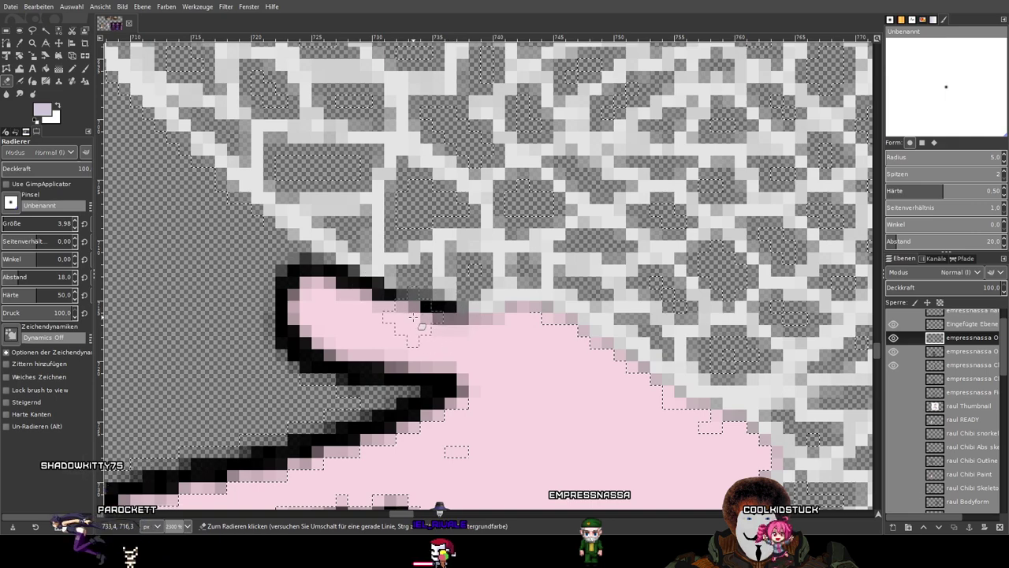
pyautogui.moveTo(479, 322); pyautogui.dragTo(499, 322)
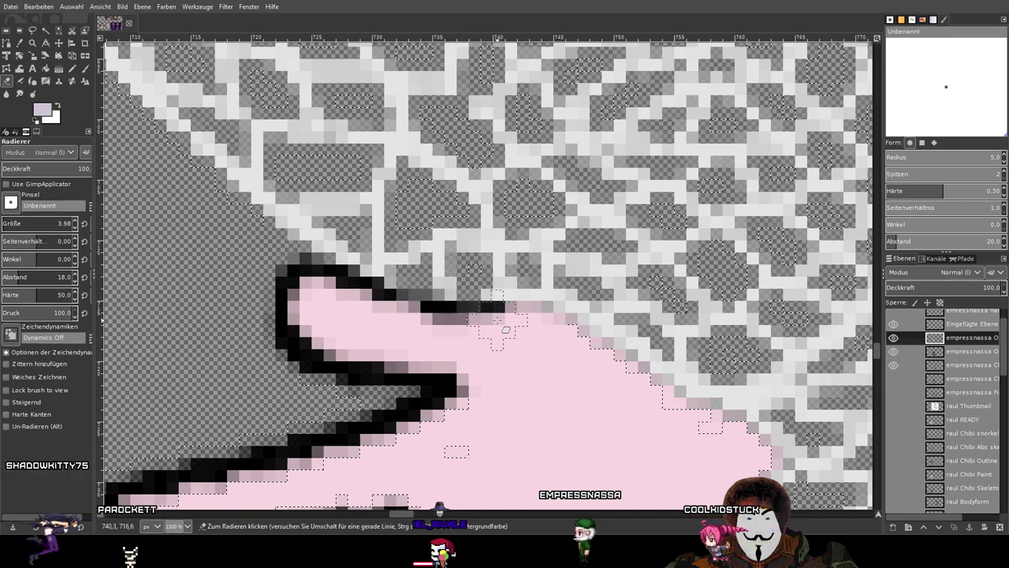
pyautogui.moveTo(573, 350)
pyautogui.mouseDown()
pyautogui.moveTo(556, 319)
pyautogui.moveTo(626, 349)
pyautogui.mouseUp()
# Set the eraser size to 2.49 and erase stray pixels along the hand's top and diagonal edges.
pyautogui.doubleClick(64, 223)
pyautogui.write('2')
pyautogui.write('2.49')
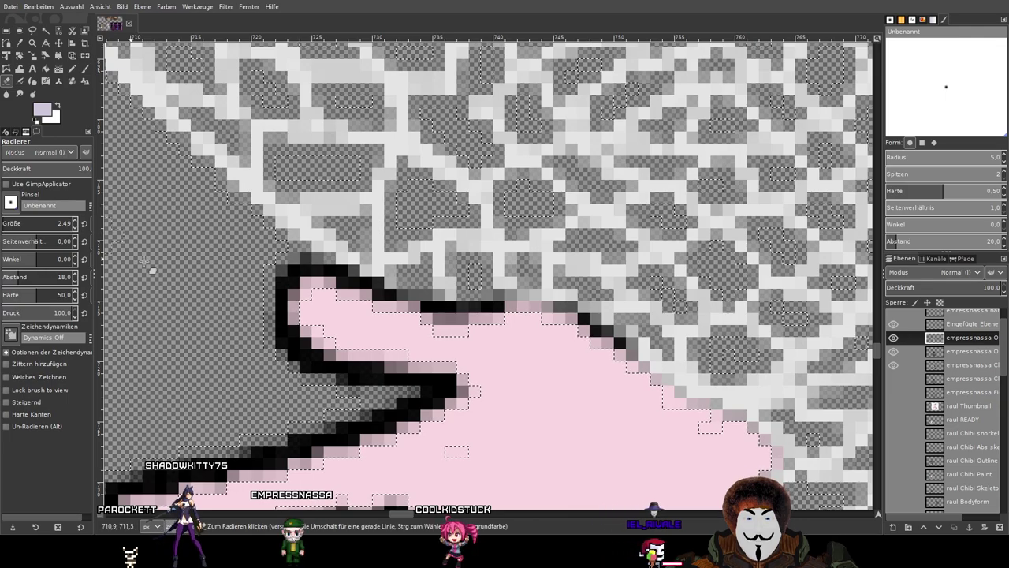
pyautogui.moveTo(457, 411); pyautogui.dragTo(411, 332)
pyautogui.scroll(2, 500, 244)
pyautogui.moveTo(469, 207)
pyautogui.mouseDown()
pyautogui.moveTo(401, 205)
pyautogui.moveTo(500, 211)
pyautogui.moveTo(285, 231)
pyautogui.moveTo(148, 206)
pyautogui.moveTo(293, 219)
pyautogui.moveTo(183, 196)
pyautogui.moveTo(319, 232)
pyautogui.moveTo(266, 207)
pyautogui.mouseUp()
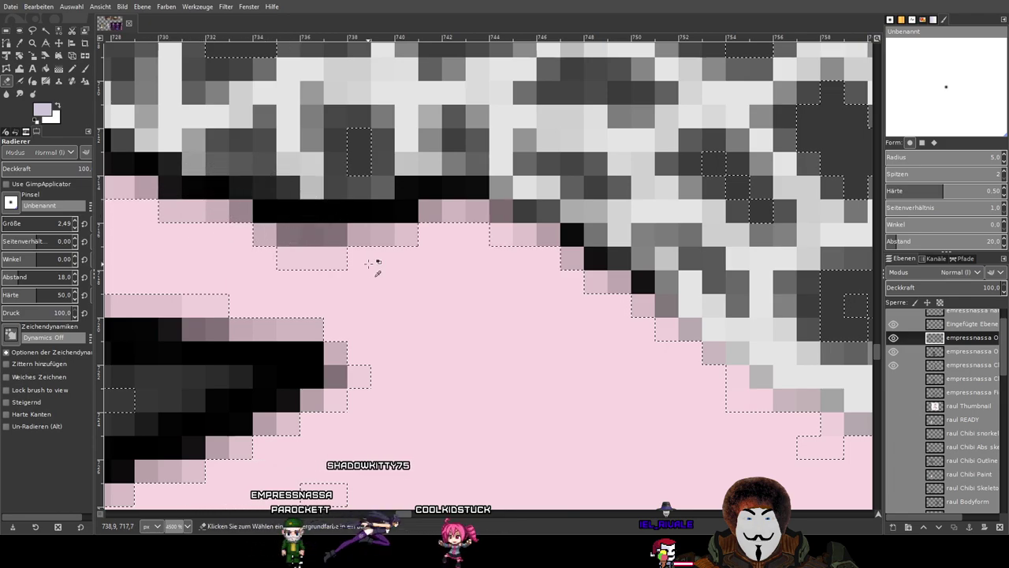
pyautogui.scroll(-2, 359, 262)
pyautogui.moveTo(490, 308); pyautogui.dragTo(357, 276)
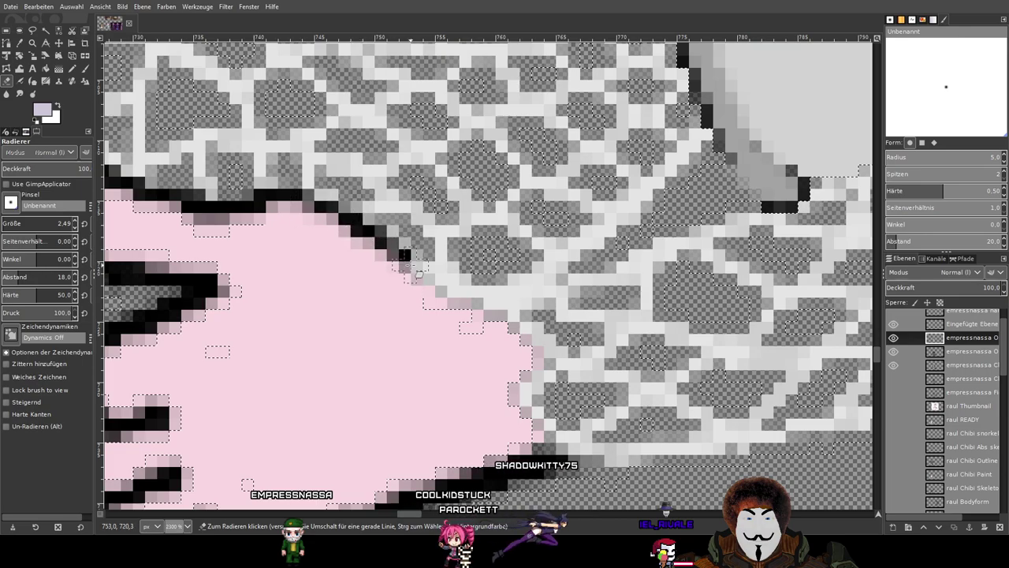
pyautogui.moveTo(406, 271)
pyautogui.mouseDown()
pyautogui.moveTo(455, 307)
pyautogui.moveTo(386, 289)
pyautogui.moveTo(553, 308)
pyautogui.moveTo(495, 301)
pyautogui.moveTo(547, 319)
pyautogui.moveTo(322, 177)
pyautogui.mouseUp()
pyautogui.scroll(-3, 387, 290)
pyautogui.scroll(5, 390, 289)
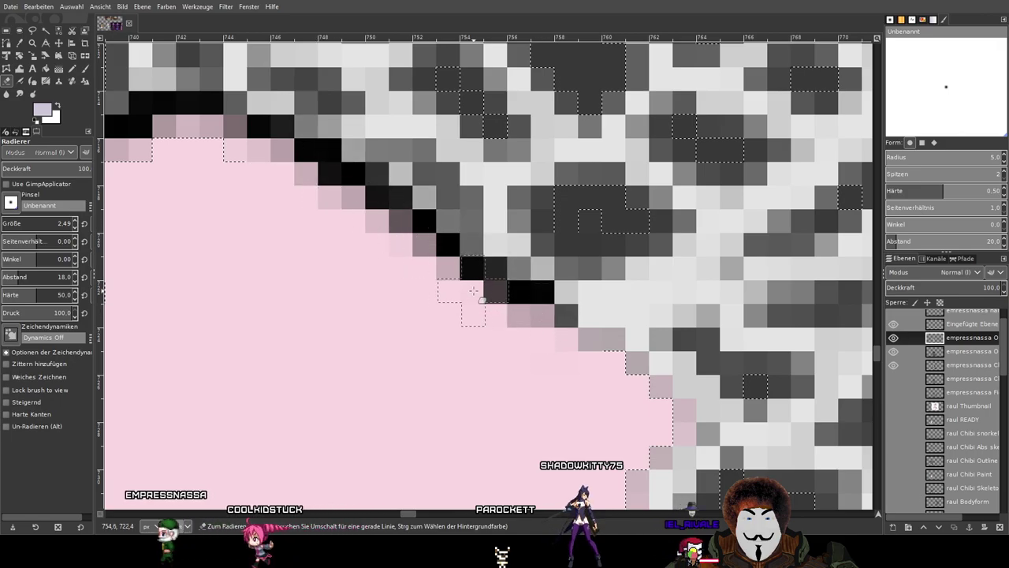
pyautogui.scroll(-4, 476, 296)
pyautogui.scroll(4, 529, 328)
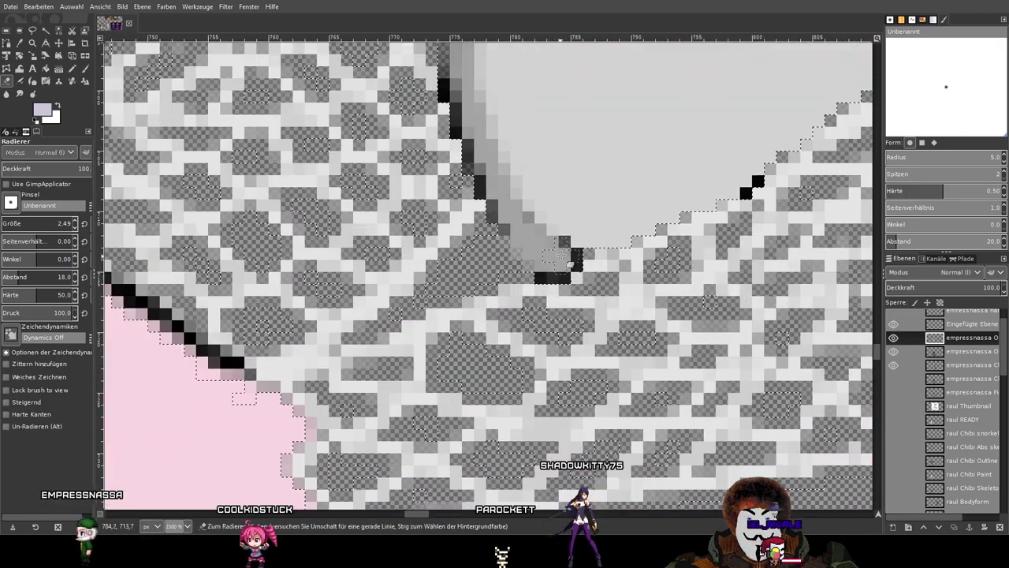
pyautogui.scroll(-4, 575, 252)
pyautogui.scroll(3, 566, 223)
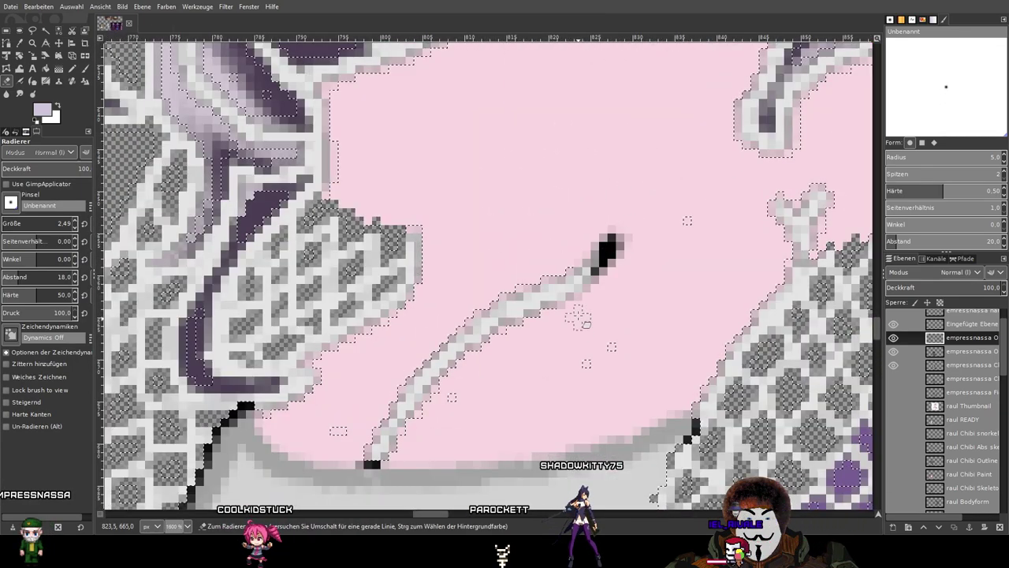
# Reveal the black fold line on the chest, extending it down-left.
pyautogui.moveTo(571, 270)
pyautogui.mouseDown()
pyautogui.moveTo(525, 341)
pyautogui.moveTo(485, 342)
pyautogui.moveTo(583, 245)
pyautogui.moveTo(568, 278)
pyautogui.moveTo(476, 368)
pyautogui.moveTo(520, 299)
pyautogui.mouseUp()
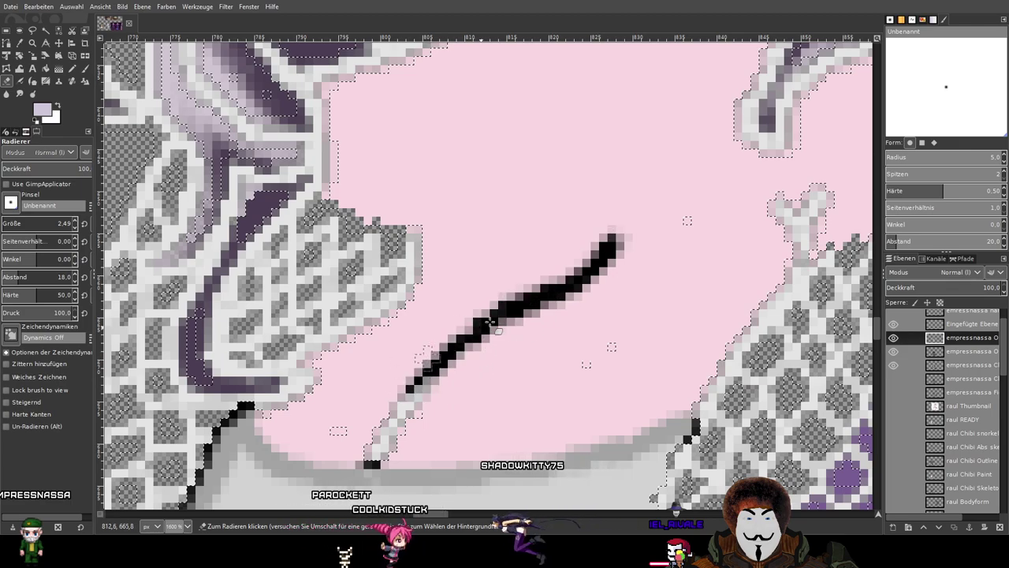
pyautogui.moveTo(451, 385); pyautogui.dragTo(434, 410)
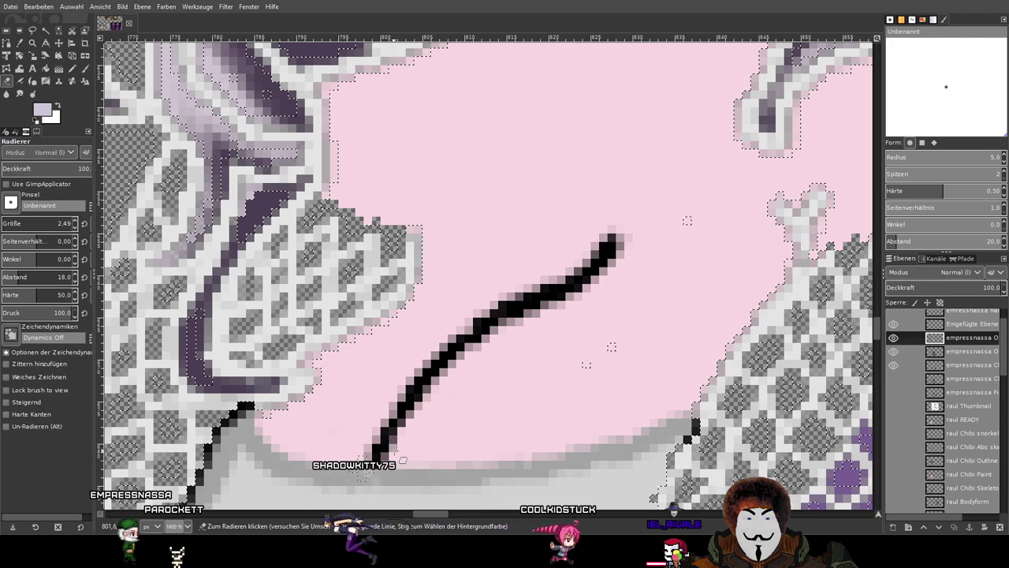
pyautogui.scroll(4, 364, 480)
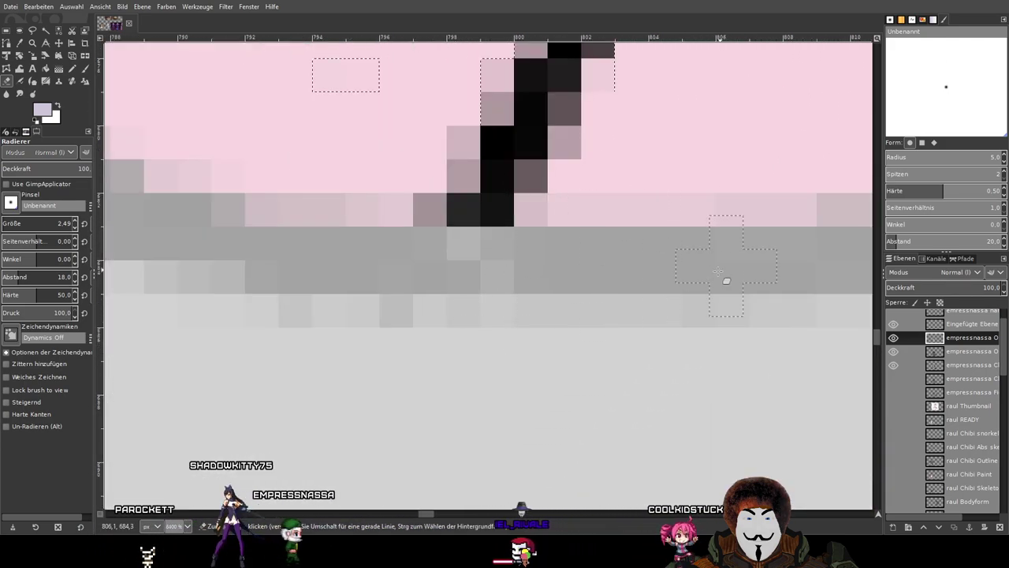
pyautogui.scroll(-3, 602, 275)
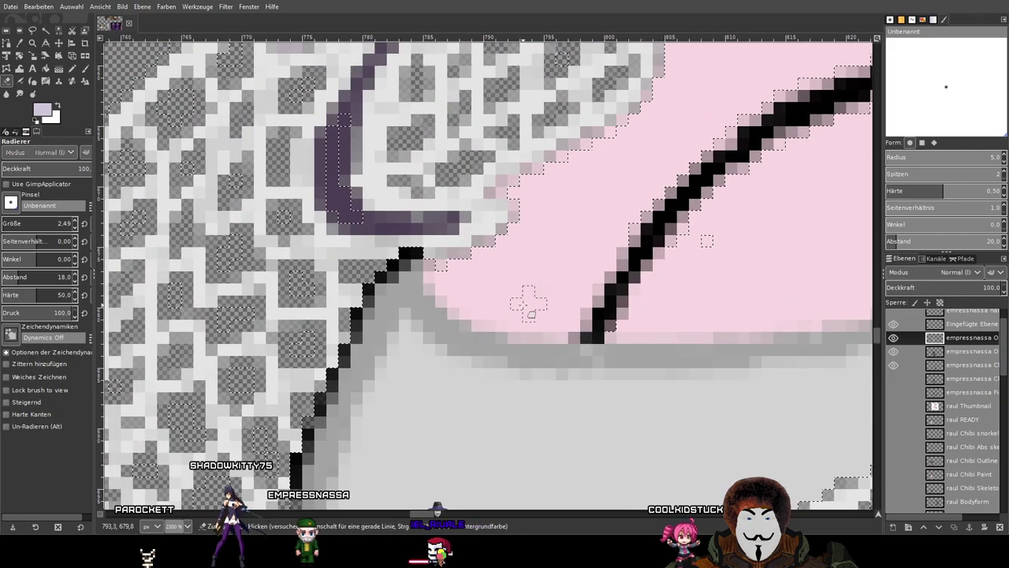
# Expose the black outline along the sleeve's diagonal edge, then undo an accidental chest-line erase.
pyautogui.moveTo(747, 193); pyautogui.dragTo(542, 354)
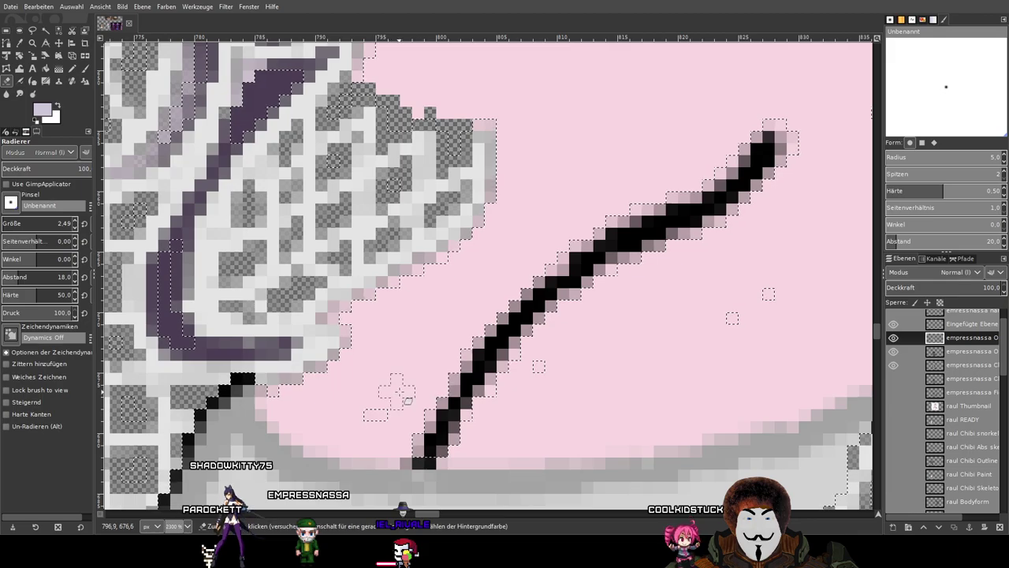
pyautogui.moveTo(396, 394); pyautogui.dragTo(559, 355)
pyautogui.moveTo(693, 161); pyautogui.dragTo(594, 412)
pyautogui.scroll(-2, 595, 411)
pyautogui.scroll(-4, 602, 411)
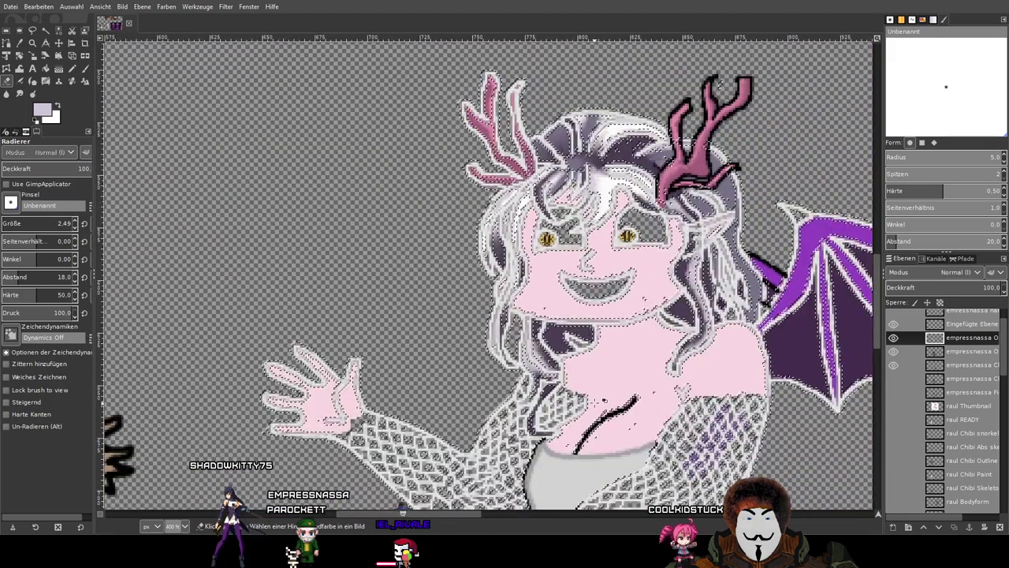
pyautogui.scroll(5, 595, 439)
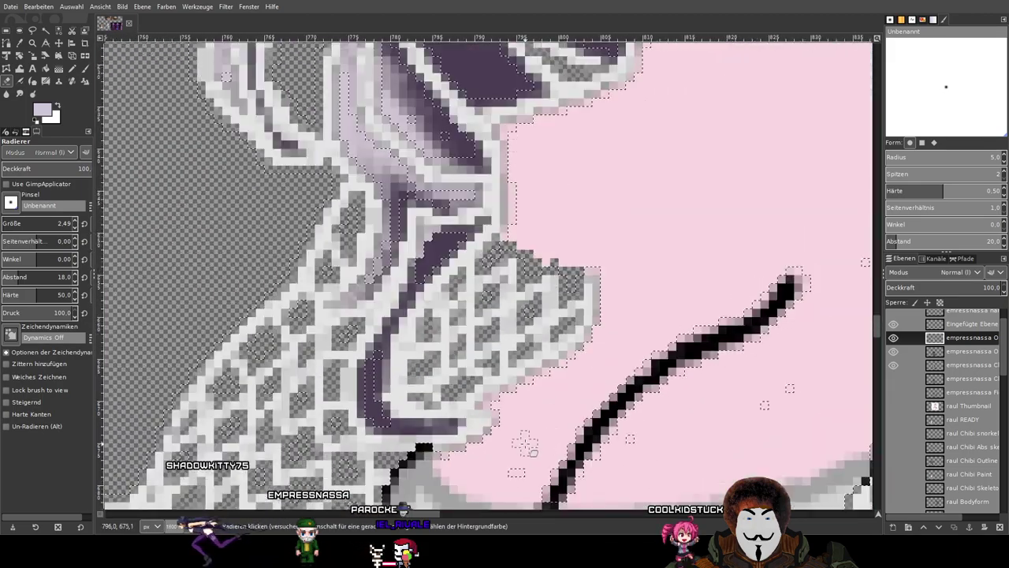
pyautogui.scroll(3, 628, 302)
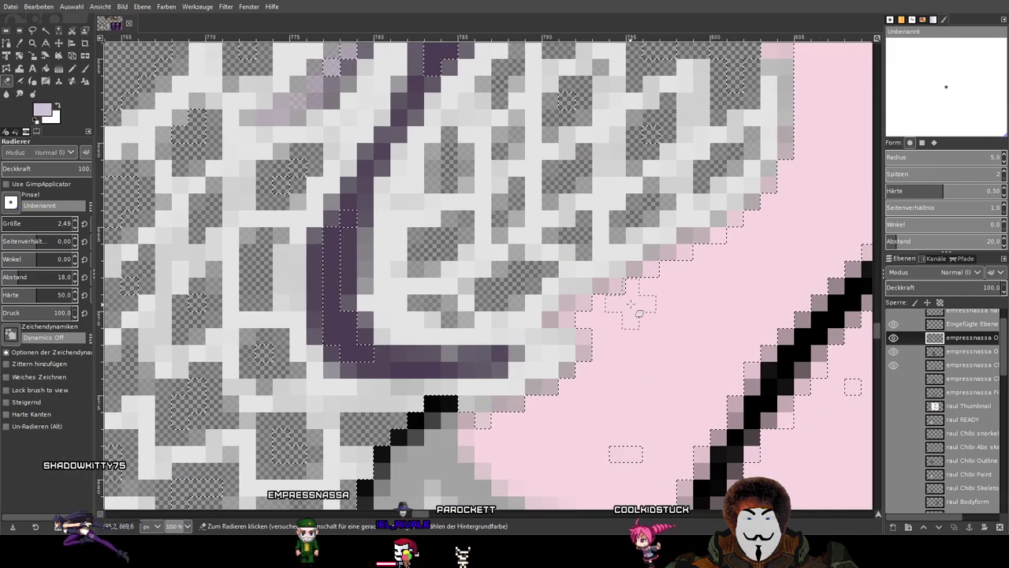
pyautogui.moveTo(570, 334)
pyautogui.mouseDown()
pyautogui.moveTo(509, 403)
pyautogui.moveTo(458, 407)
pyautogui.moveTo(540, 361)
pyautogui.mouseUp()
pyautogui.moveTo(580, 303)
pyautogui.mouseDown()
pyautogui.moveTo(650, 242)
pyautogui.moveTo(636, 257)
pyautogui.moveTo(739, 202)
pyautogui.moveTo(688, 229)
pyautogui.mouseUp()
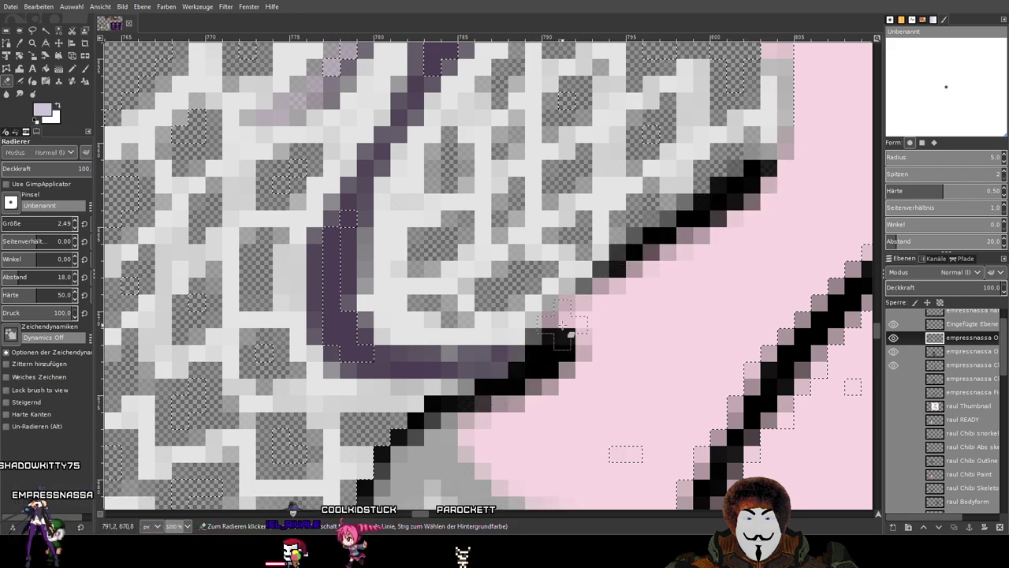
pyautogui.moveTo(601, 294)
pyautogui.mouseDown()
pyautogui.moveTo(547, 300)
pyautogui.moveTo(598, 271)
pyautogui.mouseUp()
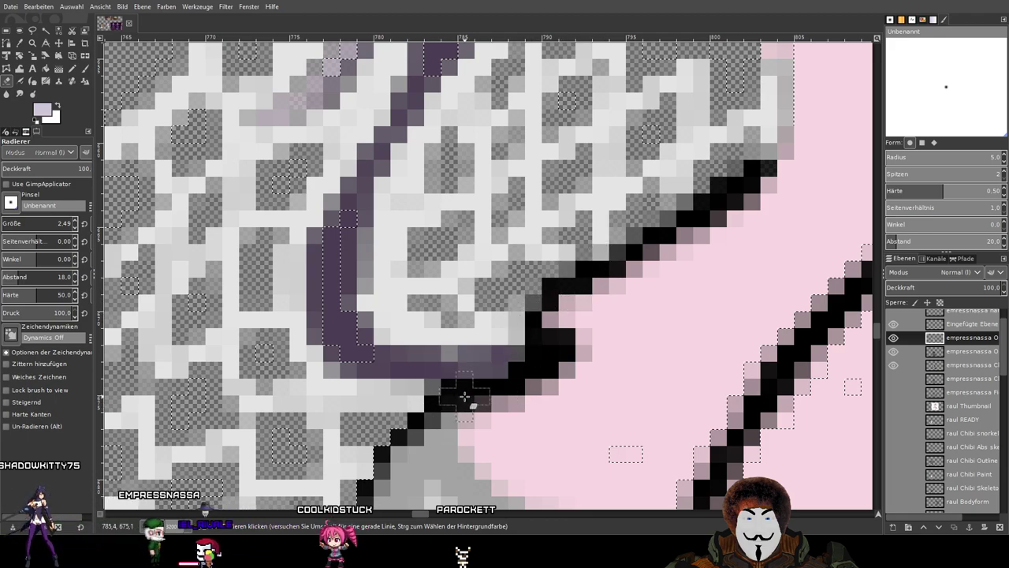
pyautogui.moveTo(573, 418); pyautogui.dragTo(824, 165)
pyautogui.scroll(-4, 825, 167)
pyautogui.moveTo(803, 200); pyautogui.dragTo(558, 255)
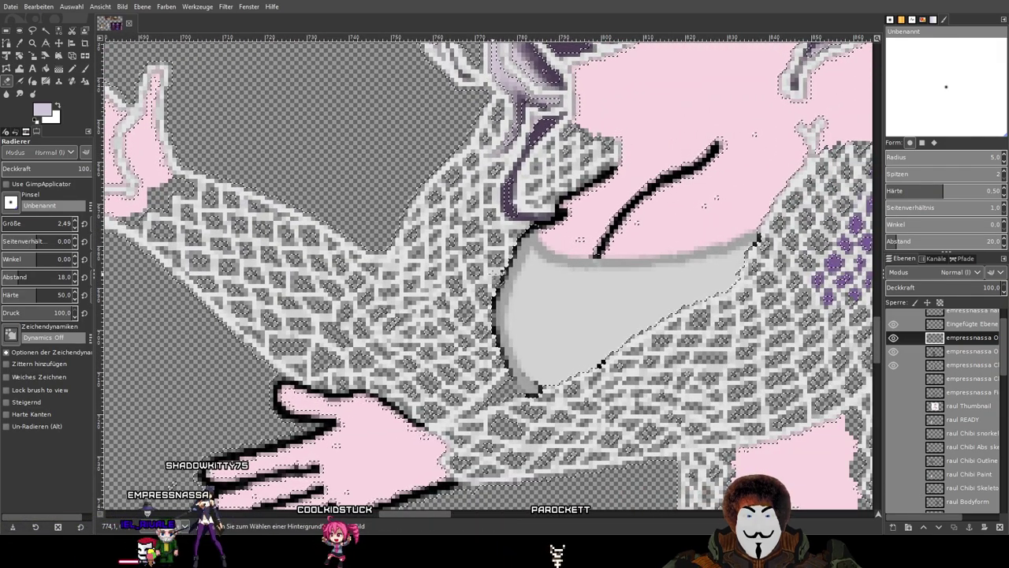
pyautogui.scroll(4, 525, 256)
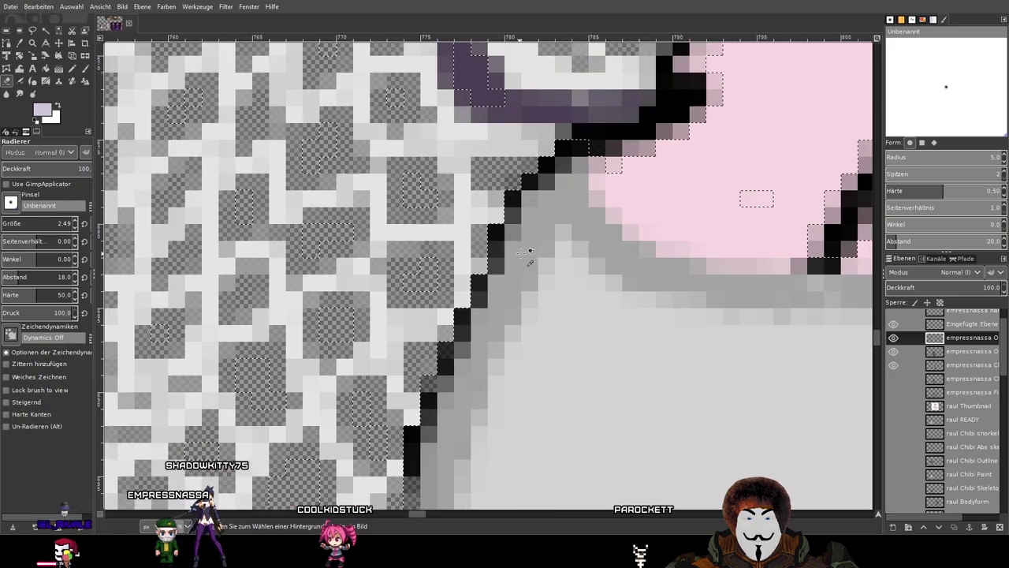
pyautogui.scroll(-5, 528, 256)
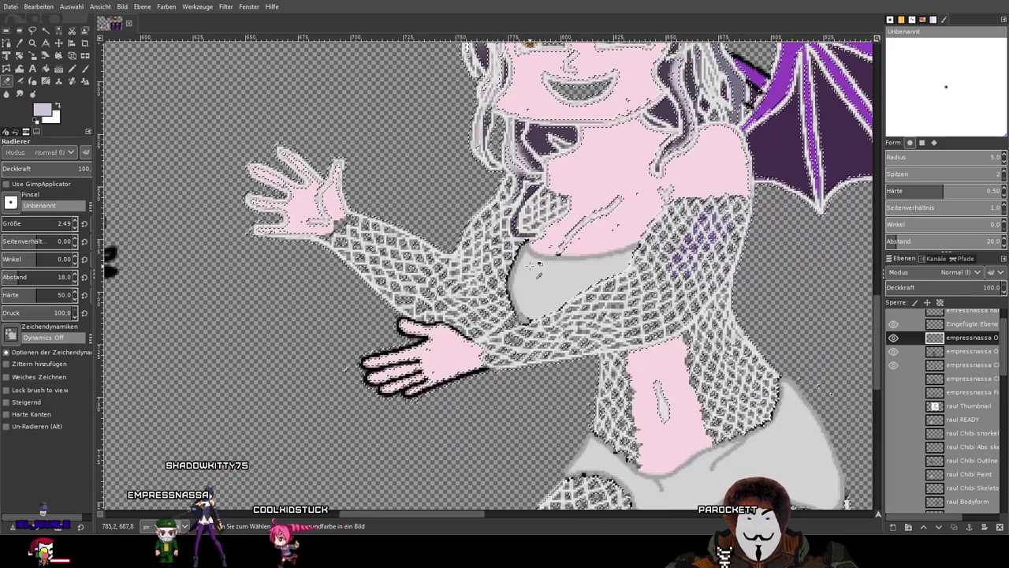
pyautogui.hotkey('ctrl', 'z')
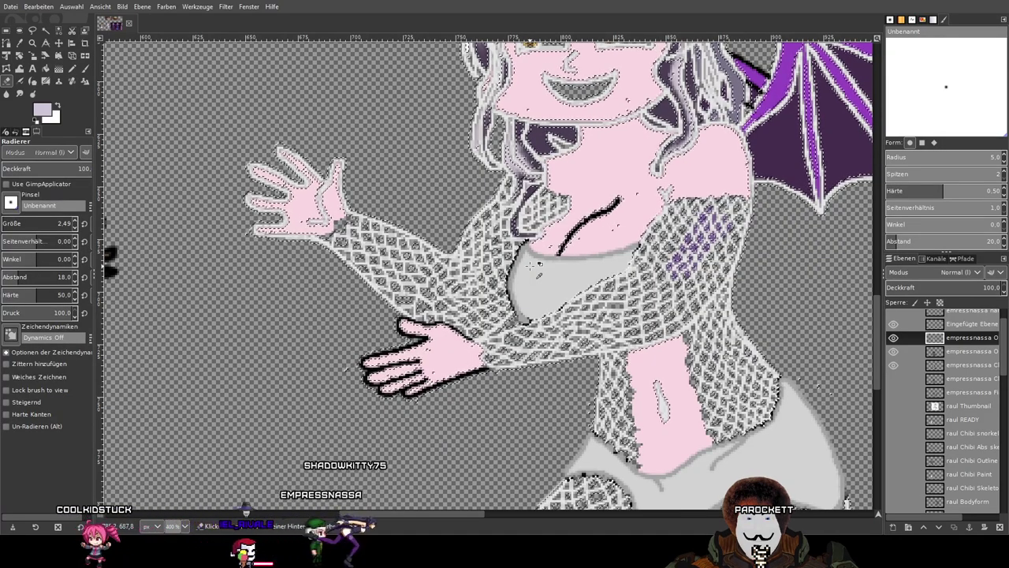
# Pan and zoom along the grey top's outline toward the hand to check the cleanup.
pyautogui.scroll(5, 530, 264)
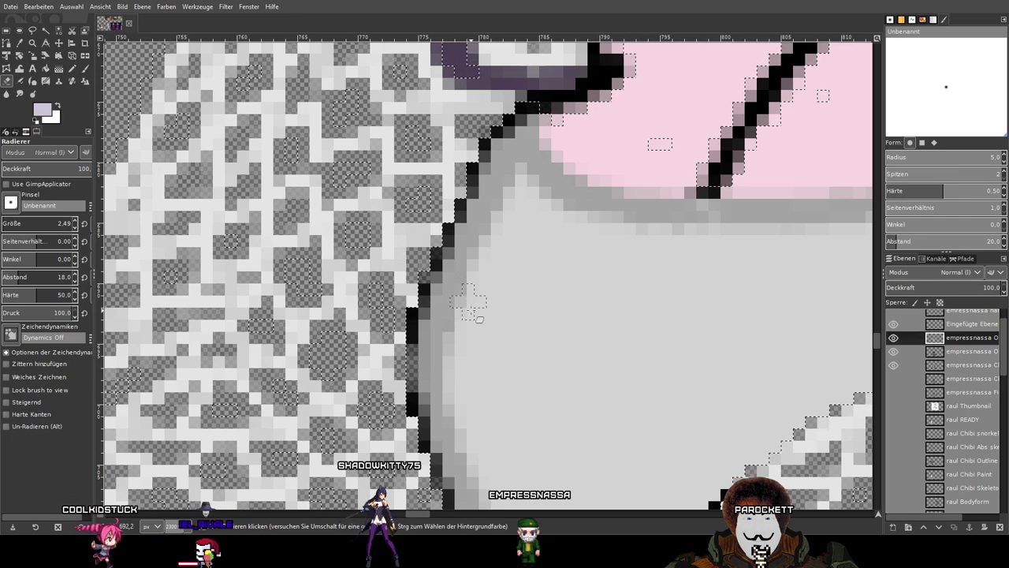
pyautogui.moveTo(470, 307); pyautogui.dragTo(536, 127)
pyautogui.moveTo(503, 356); pyautogui.dragTo(537, 238)
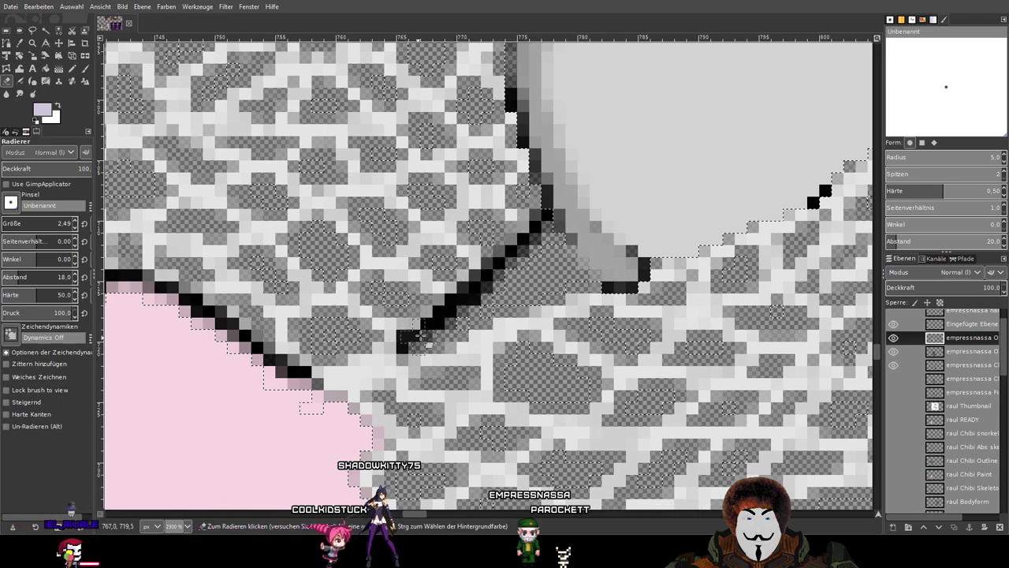
pyautogui.moveTo(475, 315); pyautogui.dragTo(686, 183)
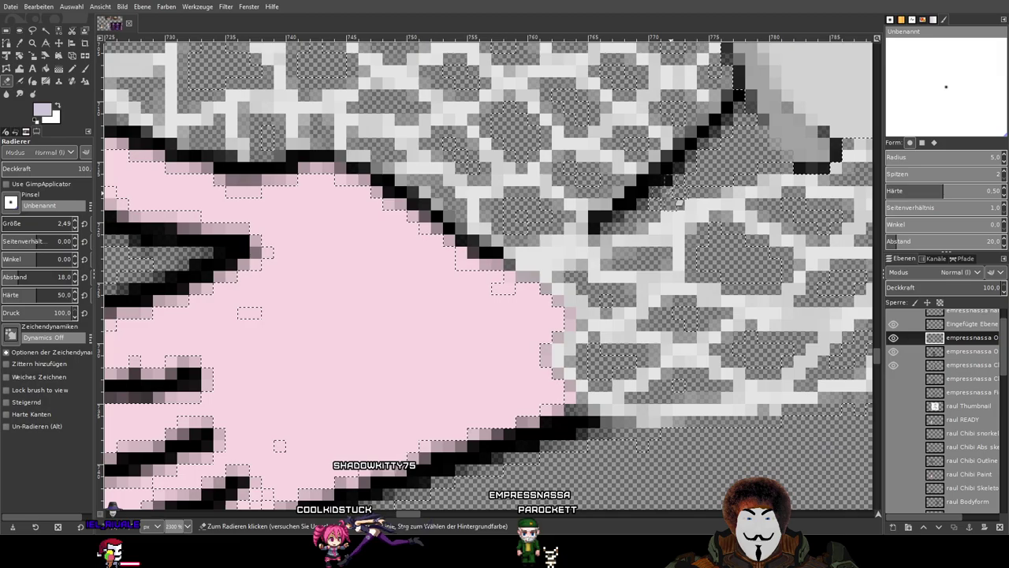
pyautogui.scroll(-4, 678, 203)
pyautogui.scroll(7, 538, 298)
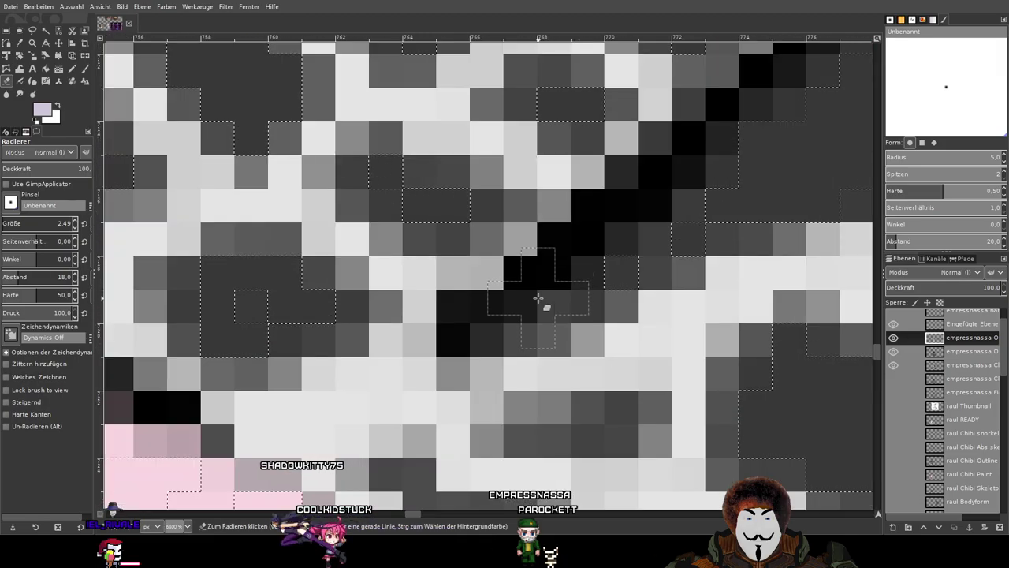
pyautogui.scroll(-1, 538, 297)
pyautogui.scroll(-1, 458, 336)
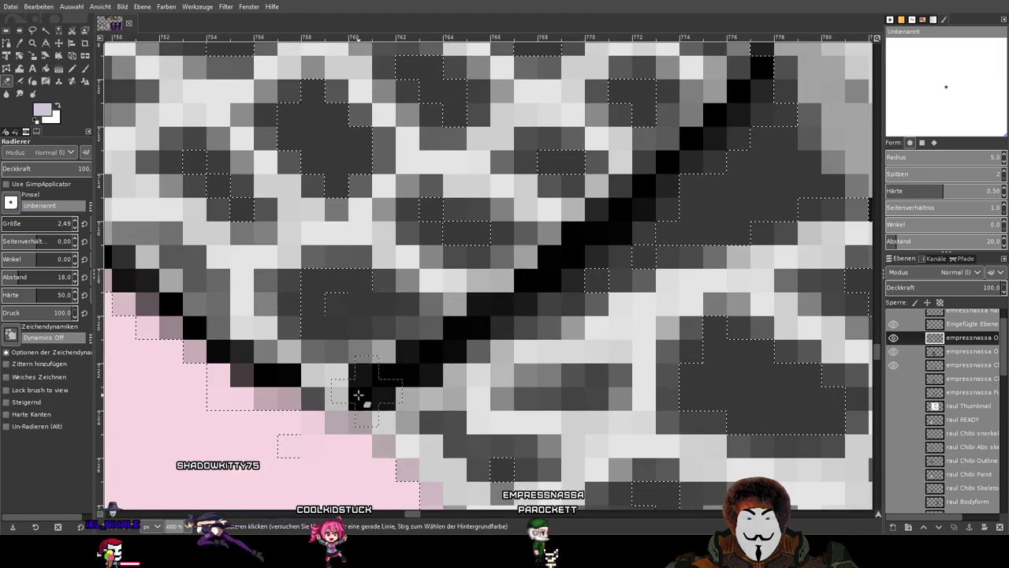
pyautogui.scroll(-5, 500, 322)
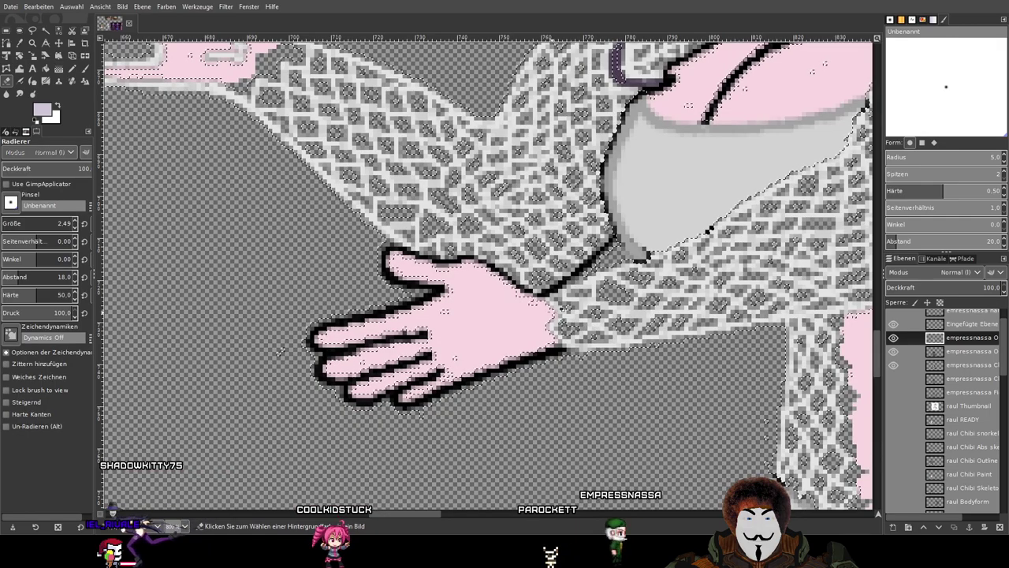
pyautogui.scroll(4, 538, 299)
pyautogui.scroll(-7, 439, 252)
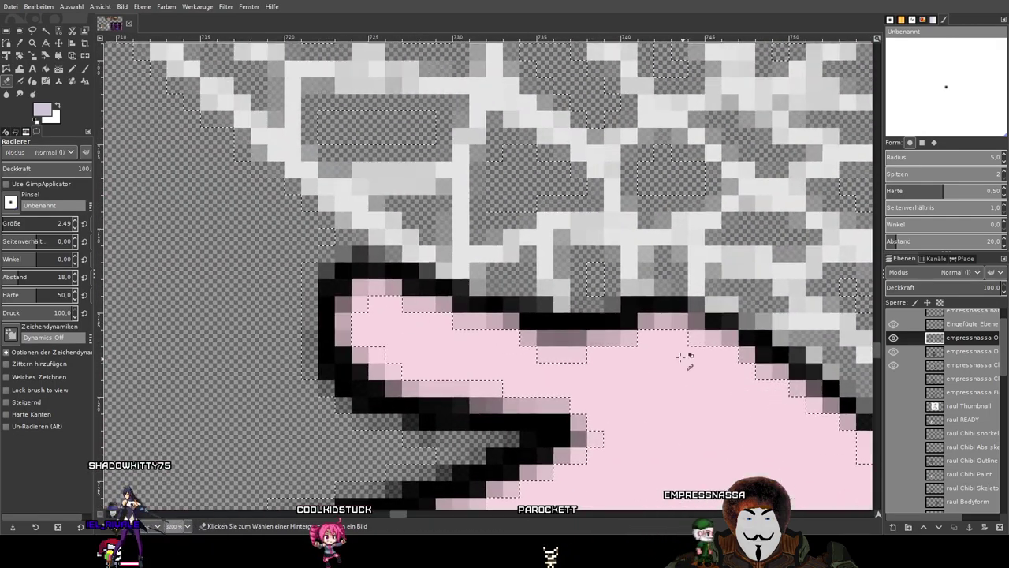
pyautogui.scroll(5, 426, 249)
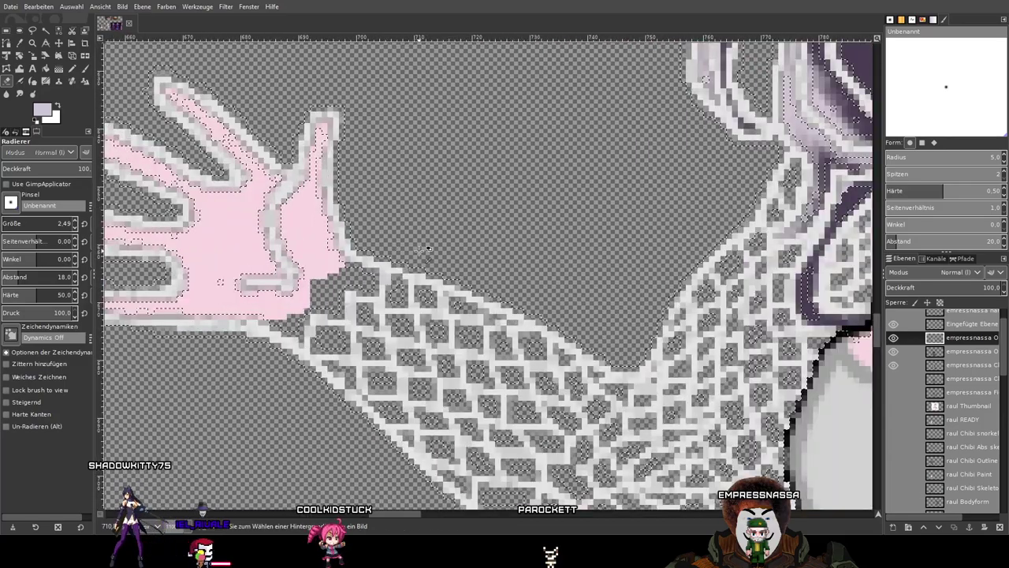
# Blacken the pale outline around the thumb, palm and upper fingers.
pyautogui.moveTo(419, 249); pyautogui.dragTo(603, 243)
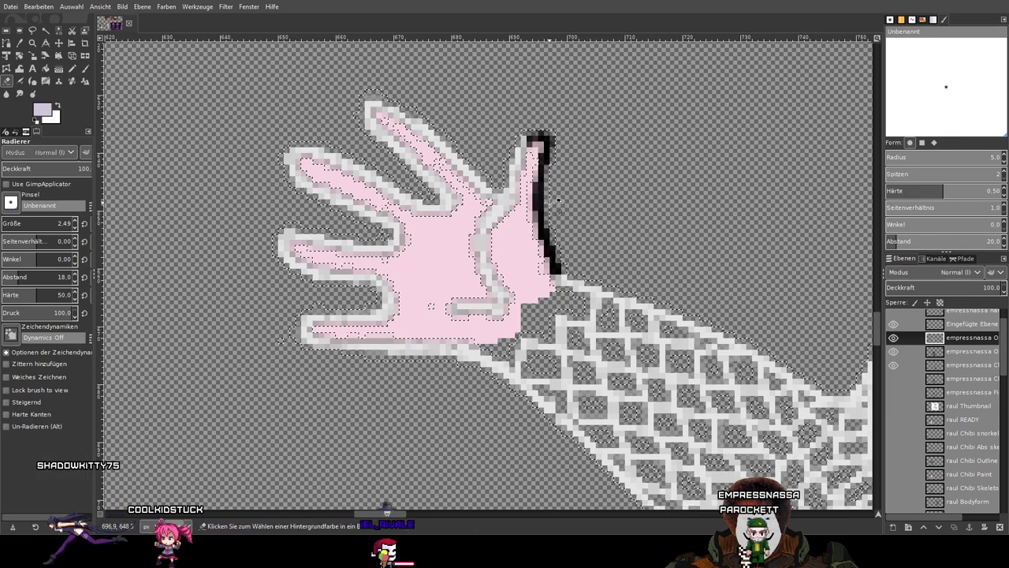
pyautogui.scroll(2, 545, 151)
pyautogui.moveTo(489, 77); pyautogui.dragTo(443, 188)
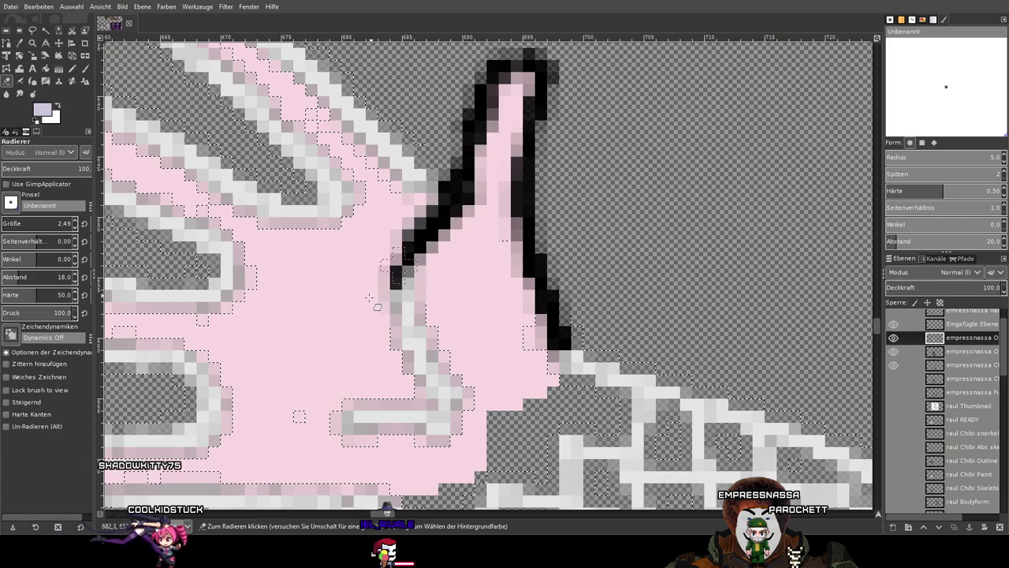
pyautogui.moveTo(418, 343); pyautogui.dragTo(367, 418)
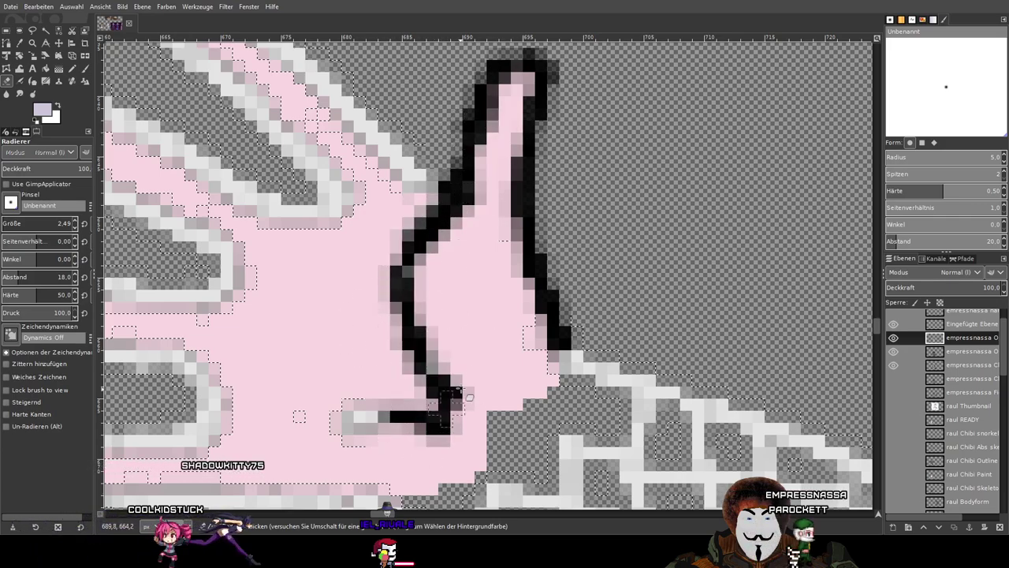
pyautogui.moveTo(328, 447); pyautogui.dragTo(306, 444)
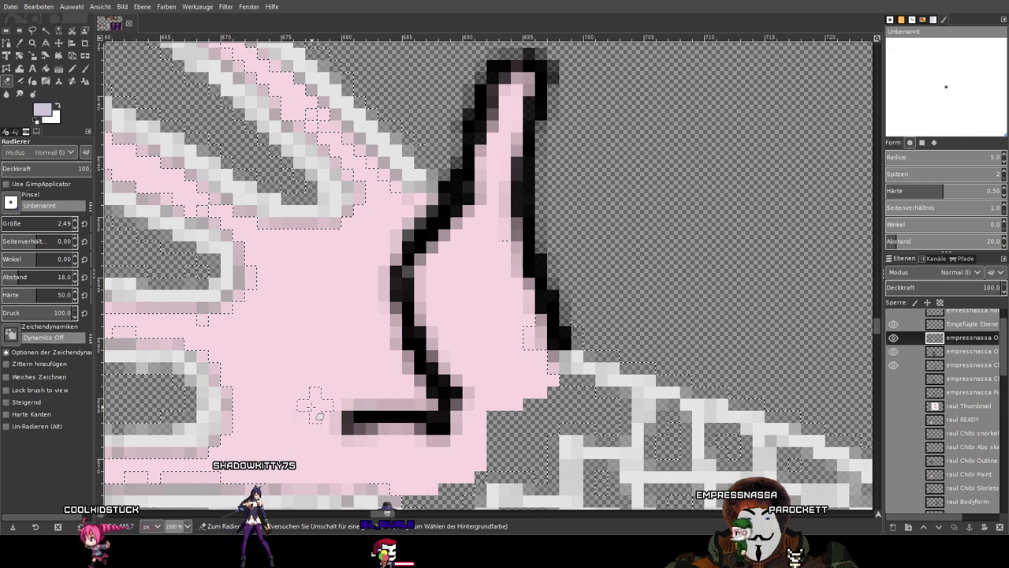
pyautogui.moveTo(441, 190)
pyautogui.mouseDown()
pyautogui.moveTo(394, 183)
pyautogui.moveTo(347, 194)
pyautogui.mouseUp()
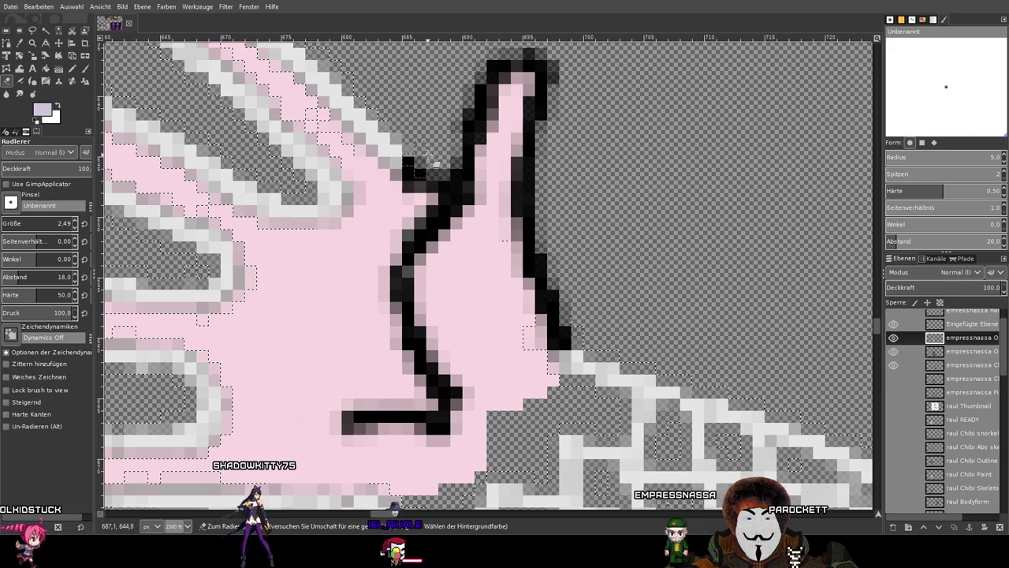
pyautogui.moveTo(426, 170); pyautogui.dragTo(398, 154)
pyautogui.moveTo(348, 209); pyautogui.dragTo(279, 211)
pyautogui.moveTo(344, 201); pyautogui.dragTo(333, 193)
pyautogui.moveTo(394, 150); pyautogui.dragTo(368, 137)
pyautogui.moveTo(254, 188); pyautogui.dragTo(226, 175)
pyautogui.moveTo(325, 170)
pyautogui.mouseDown()
pyautogui.moveTo(309, 147)
pyautogui.moveTo(246, 110)
pyautogui.mouseUp()
pyautogui.moveTo(359, 117); pyautogui.dragTo(324, 96)
pyautogui.moveTo(273, 126); pyautogui.dragTo(254, 115)
pyautogui.moveTo(189, 150); pyautogui.dragTo(161, 133)
pyautogui.moveTo(341, 96); pyautogui.dragTo(301, 71)
pyautogui.moveTo(246, 103); pyautogui.dragTo(202, 71)
pyautogui.moveTo(357, 119); pyautogui.dragTo(578, 272)
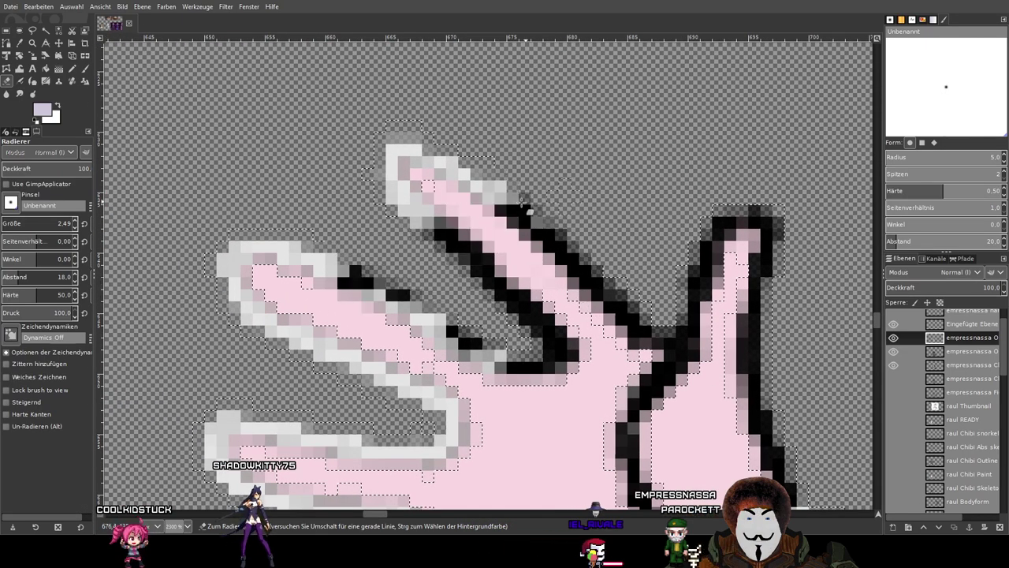
# Clear pale pixels at the fingertip and between the fingers, outlining the upper-left finger's lower edge.
pyautogui.moveTo(386, 206)
pyautogui.mouseDown()
pyautogui.moveTo(487, 284)
pyautogui.moveTo(372, 167)
pyautogui.moveTo(426, 217)
pyautogui.mouseUp()
pyautogui.moveTo(403, 142)
pyautogui.mouseDown()
pyautogui.moveTo(424, 188)
pyautogui.moveTo(392, 120)
pyautogui.moveTo(431, 120)
pyautogui.moveTo(409, 144)
pyautogui.moveTo(439, 93)
pyautogui.moveTo(476, 173)
pyautogui.moveTo(535, 229)
pyautogui.moveTo(478, 209)
pyautogui.moveTo(413, 157)
pyautogui.mouseUp()
pyautogui.click(447, 405)
pyautogui.moveTo(501, 359); pyautogui.dragTo(244, 246)
pyautogui.click(384, 366)
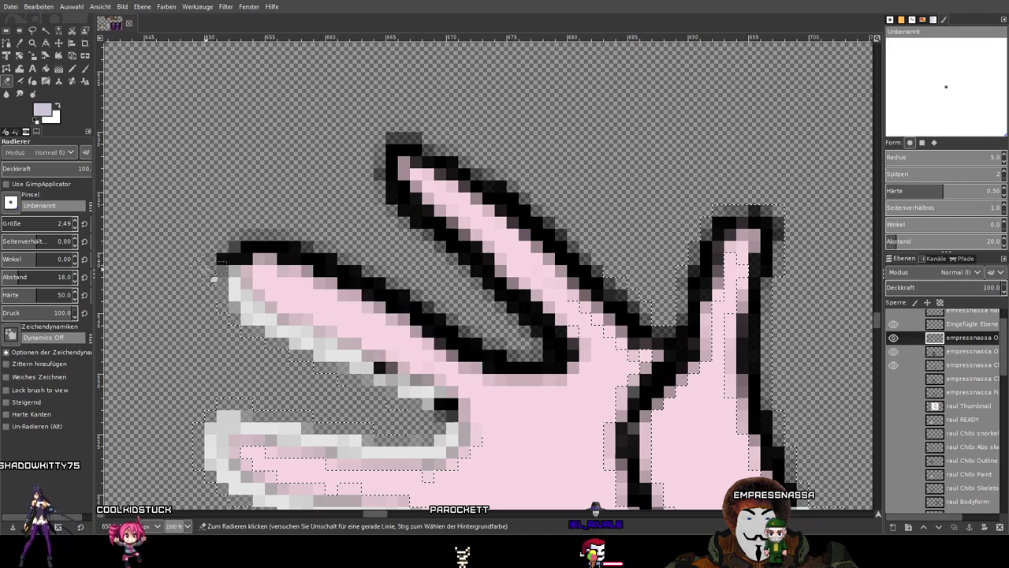
pyautogui.moveTo(226, 272); pyautogui.dragTo(370, 370)
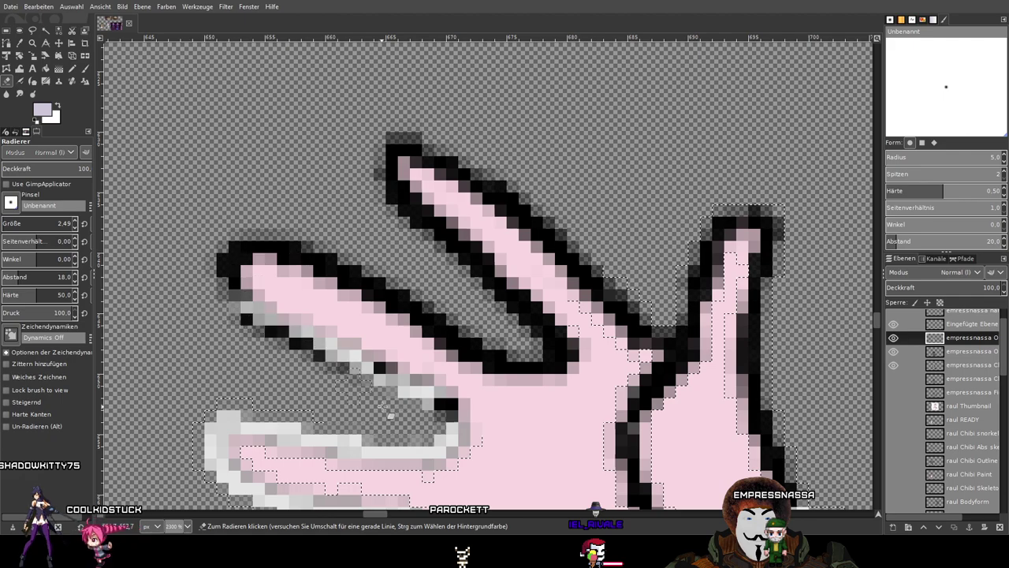
pyautogui.moveTo(217, 268)
pyautogui.mouseDown()
pyautogui.moveTo(454, 404)
pyautogui.moveTo(326, 356)
pyautogui.moveTo(394, 407)
pyautogui.moveTo(454, 381)
pyautogui.moveTo(463, 426)
pyautogui.moveTo(449, 457)
pyautogui.moveTo(473, 428)
pyautogui.moveTo(444, 443)
pyautogui.moveTo(320, 450)
pyautogui.moveTo(209, 422)
pyautogui.mouseUp()
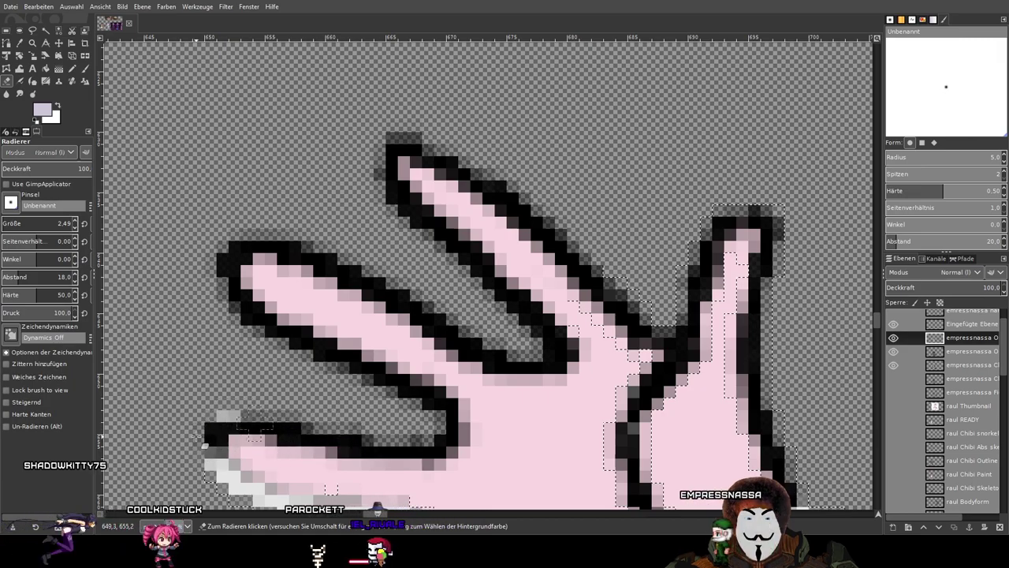
# Blacken the whitish edge of the lower fingertip and the light pixels beneath that finger.
pyautogui.scroll(-3, 280, 323)
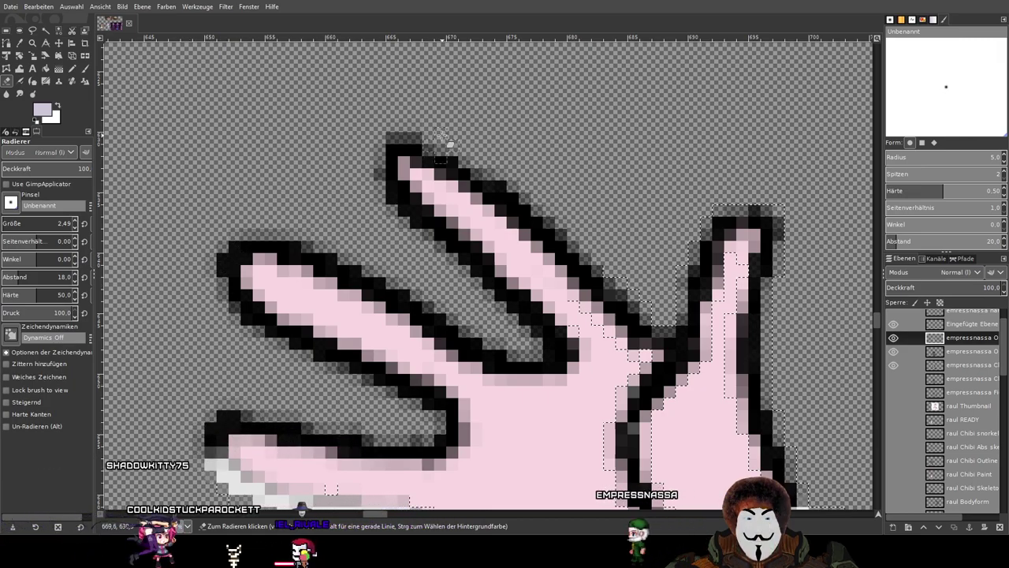
pyautogui.scroll(3, 510, 387)
pyautogui.moveTo(462, 357); pyautogui.dragTo(532, 202)
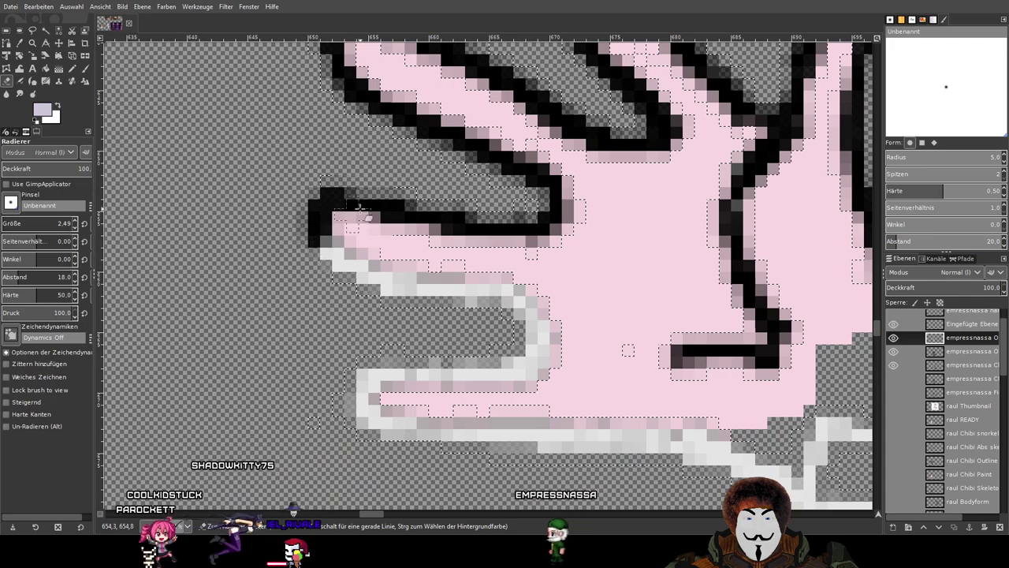
pyautogui.moveTo(319, 242)
pyautogui.mouseDown()
pyautogui.moveTo(356, 249)
pyautogui.moveTo(406, 213)
pyautogui.moveTo(439, 272)
pyautogui.moveTo(300, 285)
pyautogui.moveTo(484, 294)
pyautogui.moveTo(543, 311)
pyautogui.mouseUp()
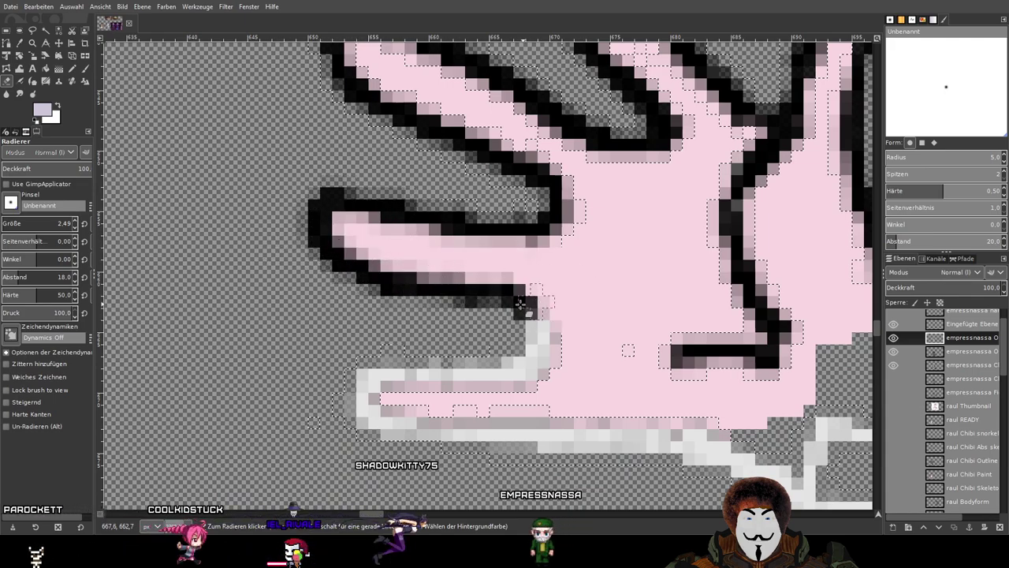
pyautogui.moveTo(574, 281)
pyautogui.mouseDown()
pyautogui.moveTo(512, 370)
pyautogui.moveTo(576, 323)
pyautogui.mouseUp()
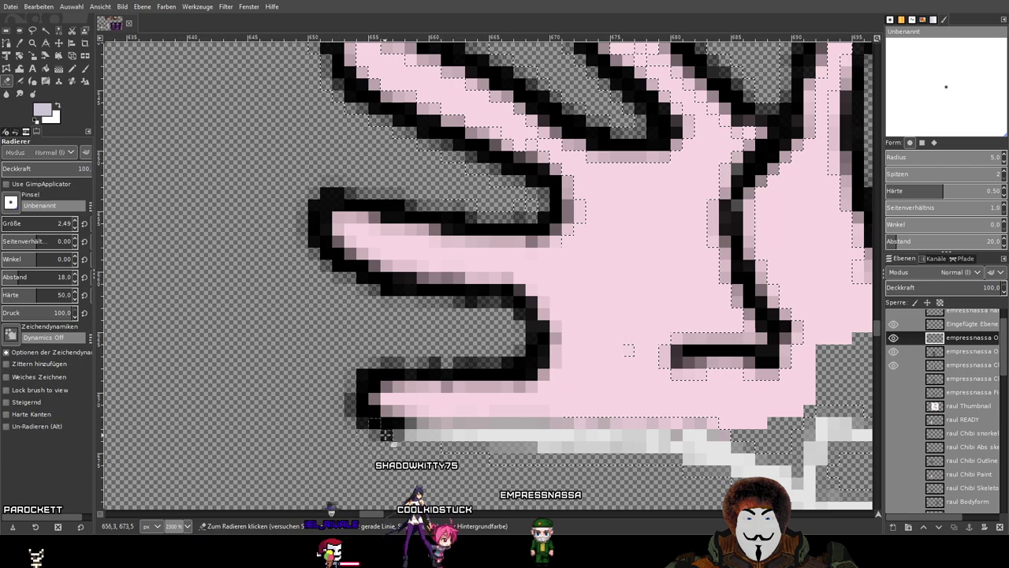
pyautogui.moveTo(453, 450); pyautogui.dragTo(647, 444)
pyautogui.moveTo(714, 433)
pyautogui.mouseDown()
pyautogui.moveTo(420, 342)
pyautogui.moveTo(412, 353)
pyautogui.moveTo(431, 356)
pyautogui.mouseUp()
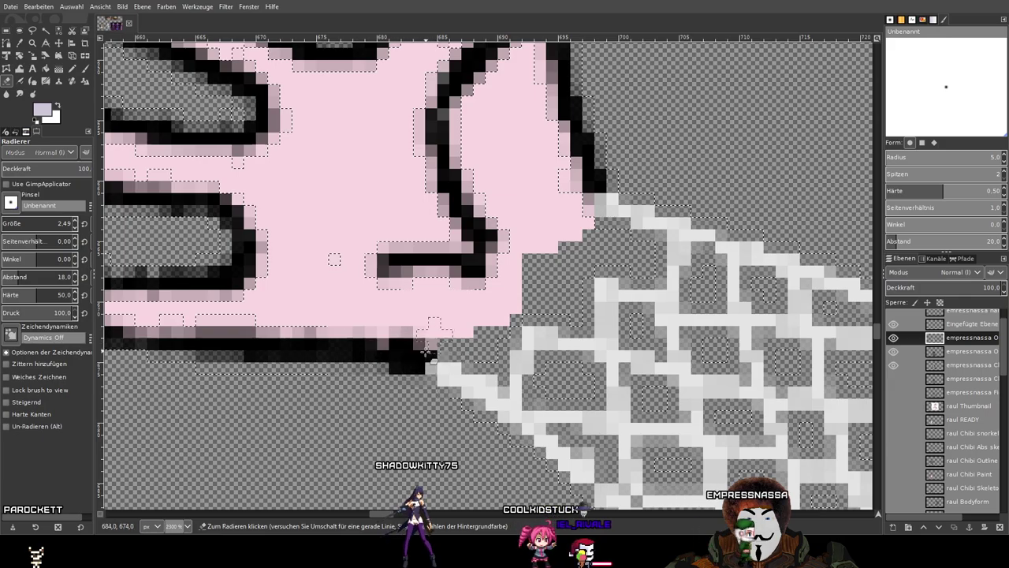
pyautogui.scroll(-5, 442, 303)
pyautogui.moveTo(566, 356); pyautogui.dragTo(459, 237)
pyautogui.scroll(-10, 331, 463)
pyautogui.hscroll(4, 331, 463)
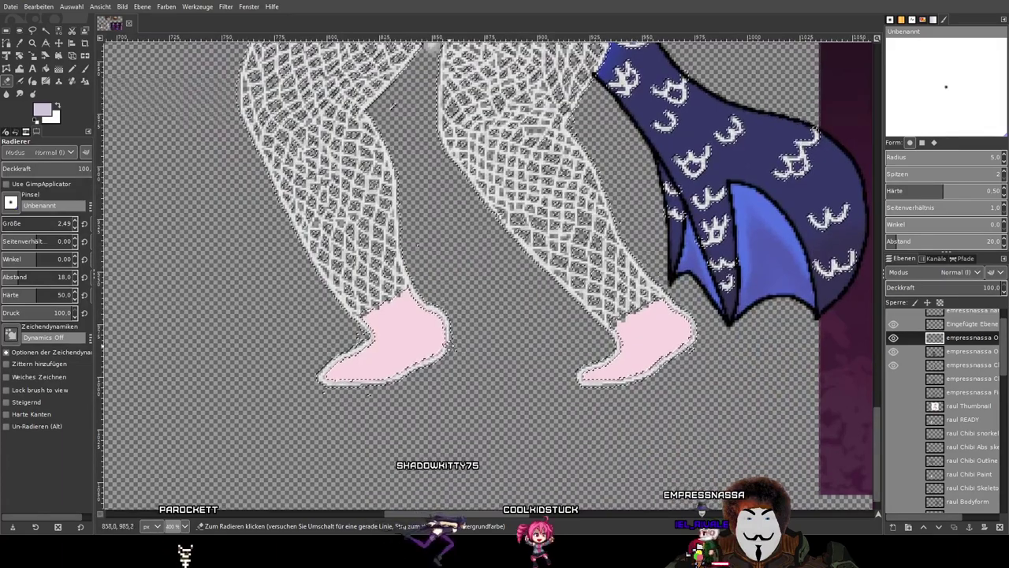
# Turn the first foot's white outline black along its lower edge and inner corner.
pyautogui.scroll(-3, 447, 344)
pyautogui.hscroll(-1, 447, 345)
pyautogui.moveTo(418, 162)
pyautogui.mouseDown()
pyautogui.moveTo(407, 129)
pyautogui.moveTo(424, 184)
pyautogui.moveTo(535, 247)
pyautogui.mouseUp()
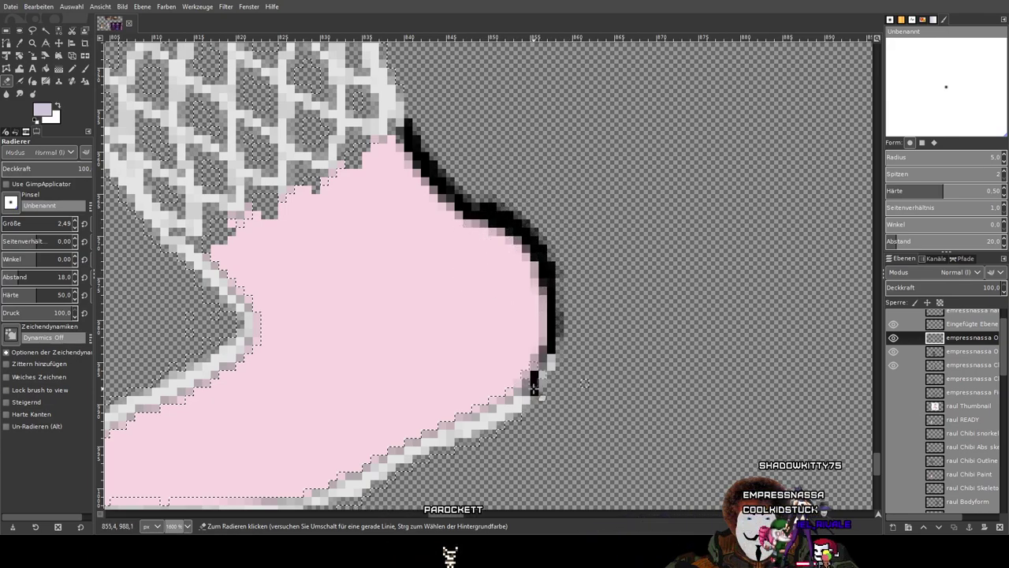
pyautogui.moveTo(508, 386)
pyautogui.mouseDown()
pyautogui.moveTo(439, 440)
pyautogui.moveTo(432, 461)
pyautogui.moveTo(449, 450)
pyautogui.moveTo(375, 471)
pyautogui.mouseUp()
pyautogui.moveTo(326, 497); pyautogui.dragTo(395, 477)
pyautogui.moveTo(453, 426); pyautogui.dragTo(749, 231)
pyautogui.moveTo(561, 311); pyautogui.dragTo(651, 280)
pyautogui.moveTo(572, 306)
pyautogui.mouseDown()
pyautogui.moveTo(427, 335)
pyautogui.moveTo(397, 340)
pyautogui.mouseUp()
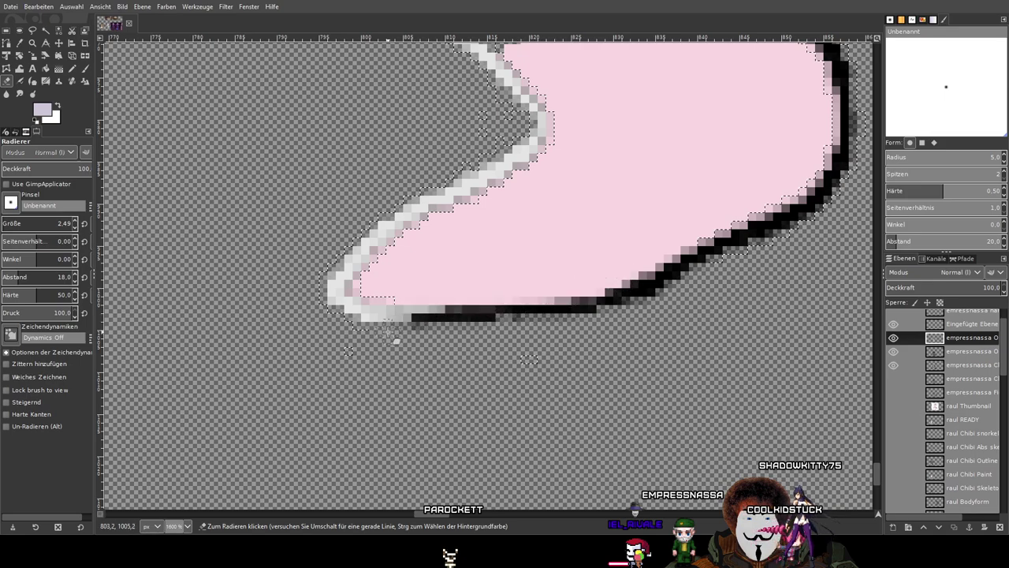
pyautogui.moveTo(425, 287)
pyautogui.mouseDown()
pyautogui.moveTo(426, 257)
pyautogui.moveTo(390, 256)
pyautogui.moveTo(430, 230)
pyautogui.moveTo(402, 215)
pyautogui.moveTo(283, 292)
pyautogui.moveTo(520, 167)
pyautogui.moveTo(421, 207)
pyautogui.mouseUp()
pyautogui.moveTo(505, 161)
pyautogui.mouseDown()
pyautogui.moveTo(555, 134)
pyautogui.moveTo(532, 104)
pyautogui.mouseUp()
pyautogui.scroll(5, 528, 358)
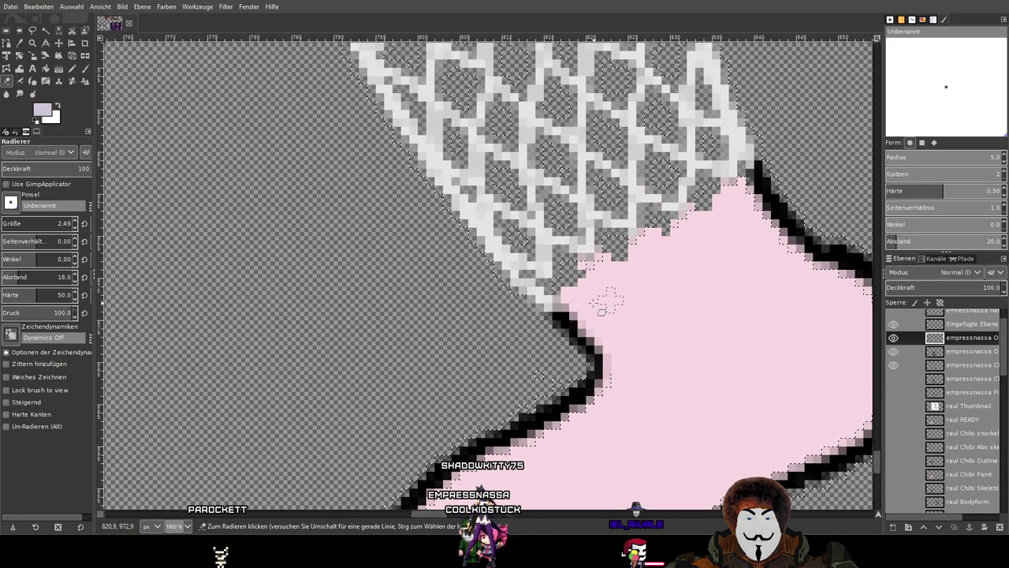
pyautogui.scroll(-5, 715, 271)
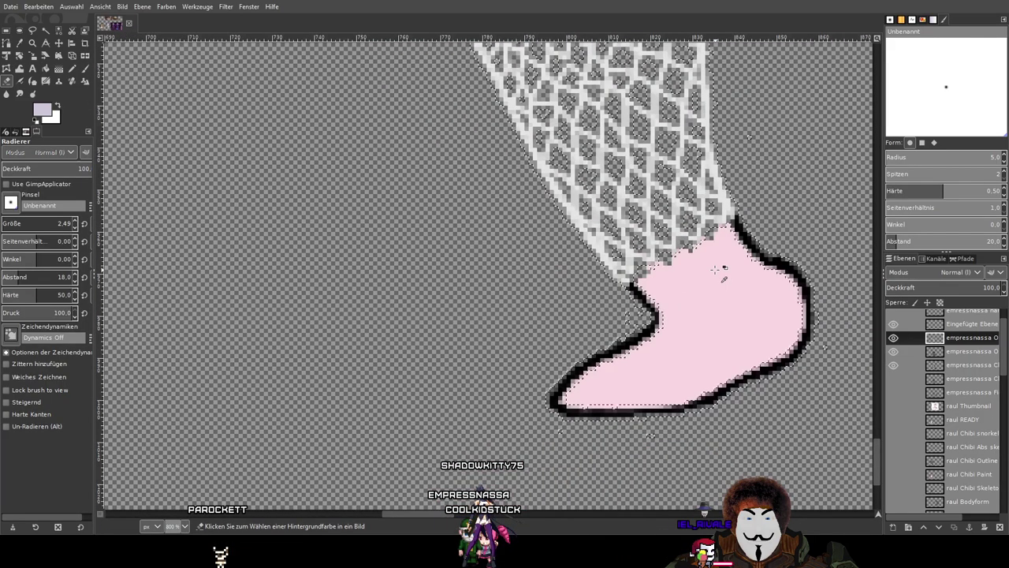
# Outline the second shoe's bottom, right side and heel in solid black.
pyautogui.moveTo(804, 228); pyautogui.dragTo(443, 263)
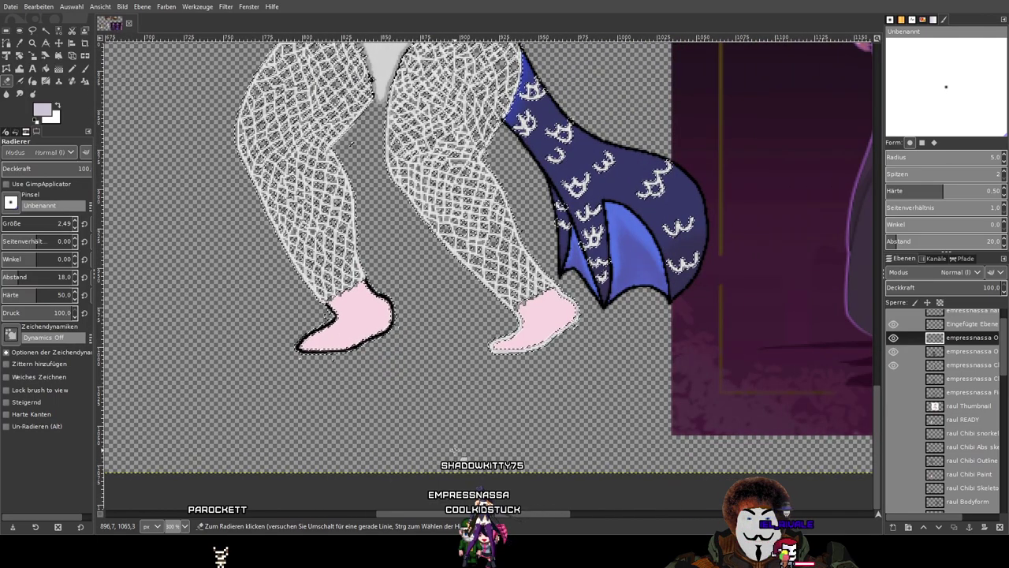
pyautogui.scroll(5, 525, 411)
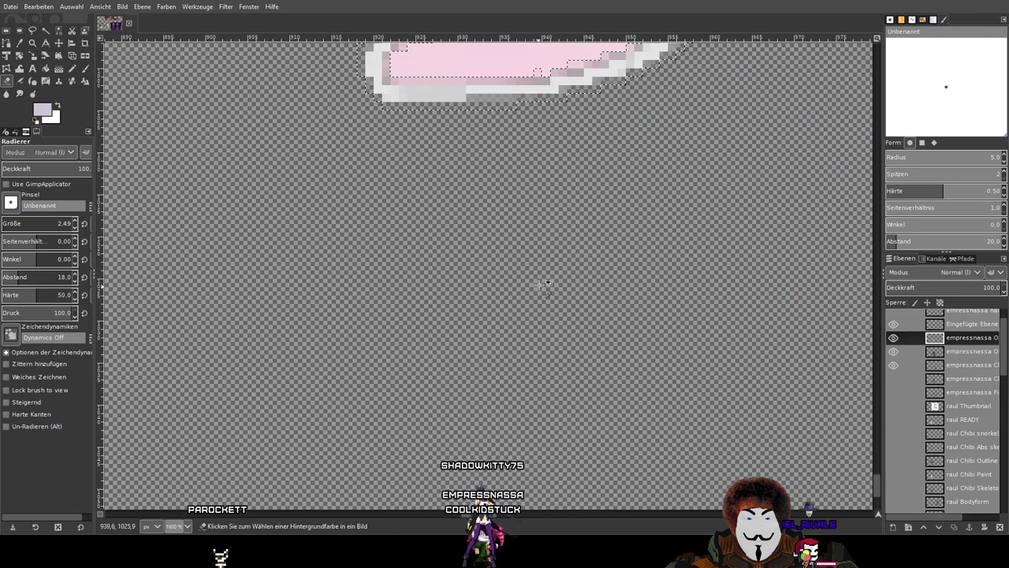
pyautogui.scroll(3, 473, 422)
pyautogui.moveTo(394, 318); pyautogui.dragTo(322, 316)
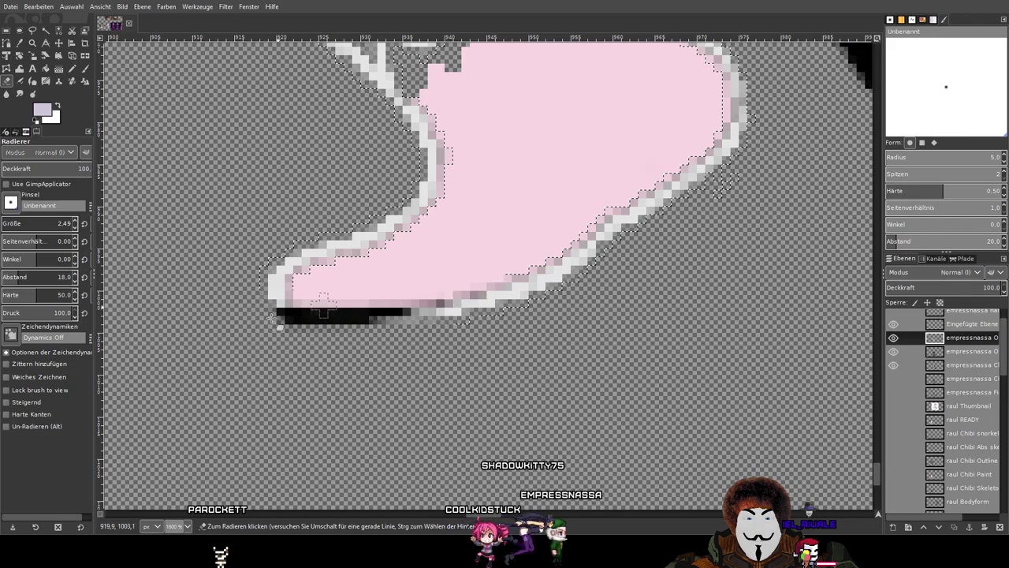
pyautogui.moveTo(276, 276)
pyautogui.mouseDown()
pyautogui.moveTo(418, 207)
pyautogui.moveTo(432, 183)
pyautogui.moveTo(426, 132)
pyautogui.mouseUp()
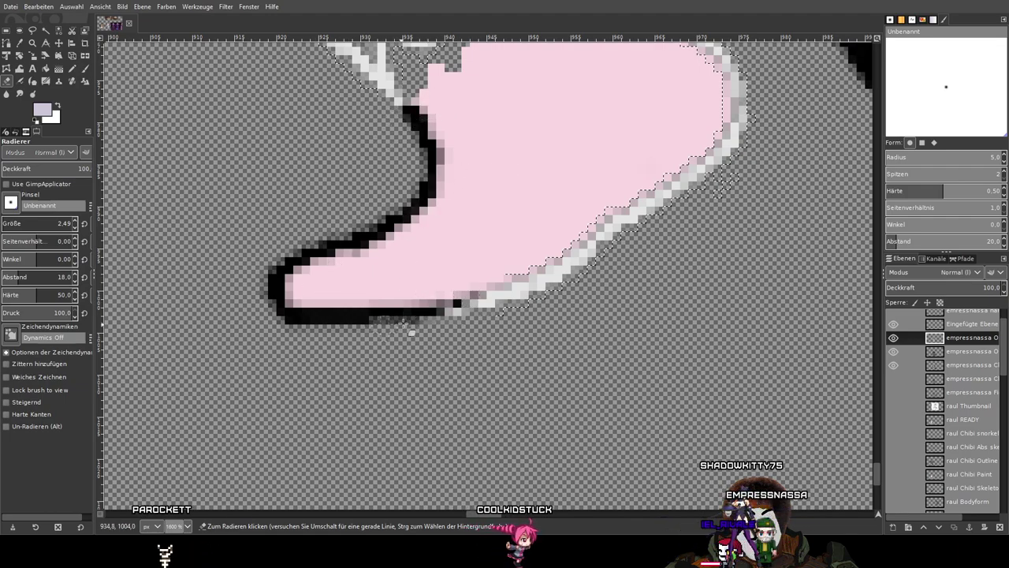
pyautogui.moveTo(442, 313)
pyautogui.mouseDown()
pyautogui.moveTo(642, 226)
pyautogui.moveTo(689, 180)
pyautogui.mouseUp()
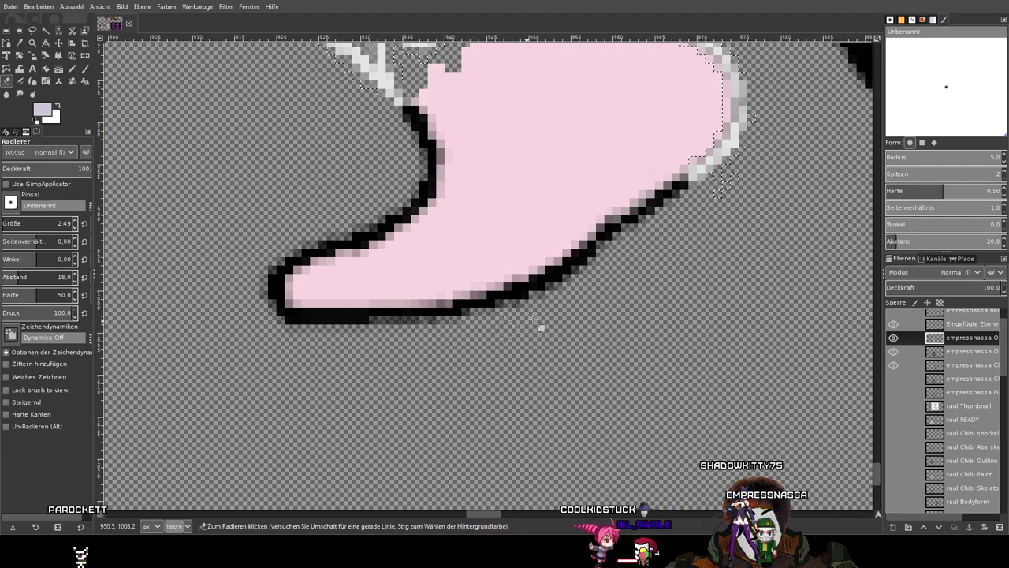
pyautogui.moveTo(567, 271)
pyautogui.mouseDown()
pyautogui.moveTo(615, 228)
pyautogui.moveTo(729, 162)
pyautogui.moveTo(751, 126)
pyautogui.mouseUp()
pyautogui.moveTo(733, 52)
pyautogui.mouseDown()
pyautogui.moveTo(746, 97)
pyautogui.moveTo(693, 279)
pyautogui.moveTo(652, 358)
pyautogui.mouseUp()
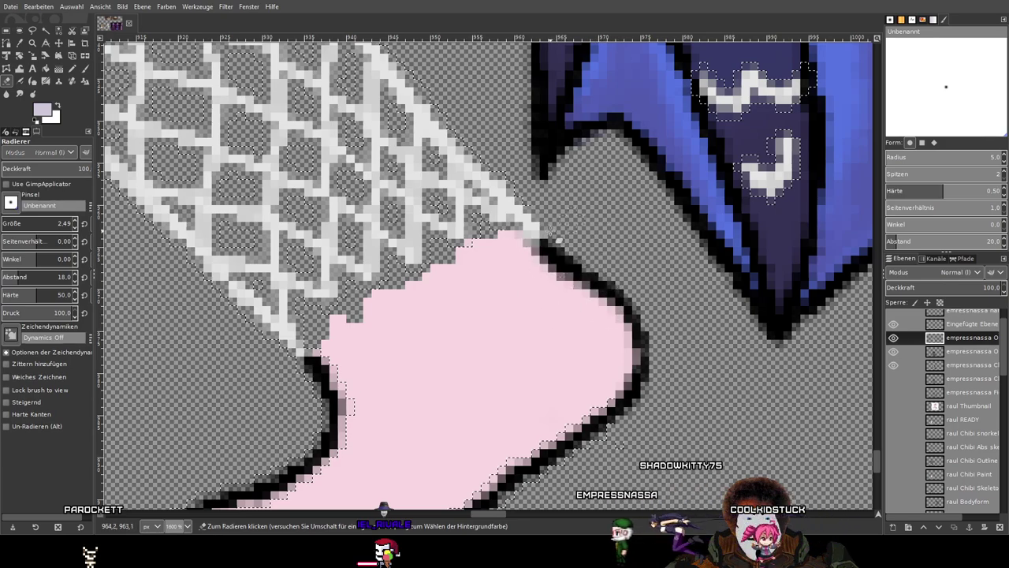
# Zoom in on the skirt's lower fold and erase the white crown mark's left edges.
pyautogui.moveTo(752, 189); pyautogui.dragTo(583, 351)
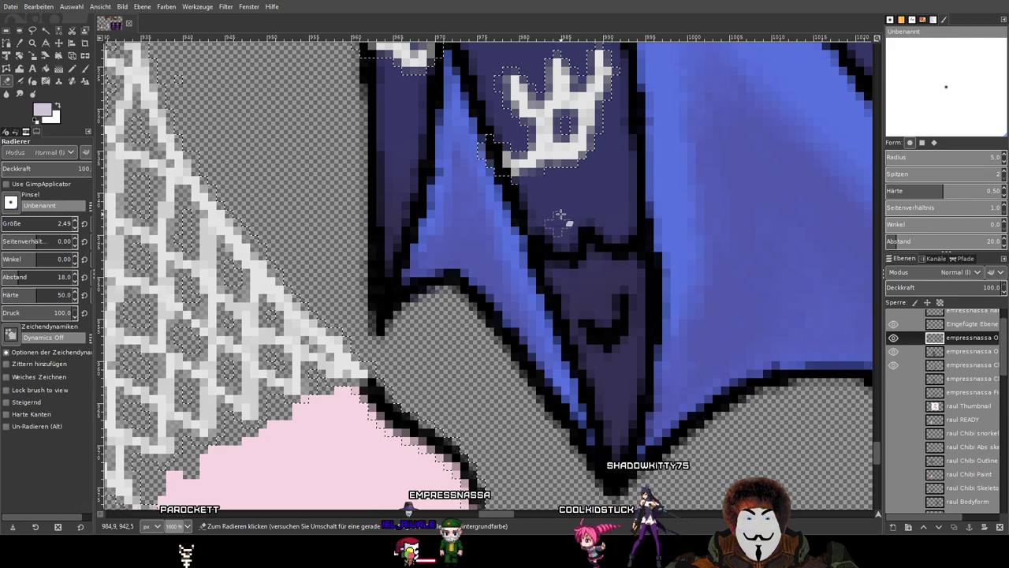
pyautogui.scroll(5, 637, 158)
pyautogui.moveTo(521, 347)
pyautogui.mouseDown()
pyautogui.moveTo(472, 321)
pyautogui.moveTo(506, 346)
pyautogui.moveTo(518, 309)
pyautogui.moveTo(505, 256)
pyautogui.moveTo(550, 237)
pyautogui.moveTo(481, 259)
pyautogui.moveTo(531, 225)
pyautogui.moveTo(516, 235)
pyautogui.moveTo(518, 222)
pyautogui.moveTo(487, 251)
pyautogui.moveTo(505, 223)
pyautogui.moveTo(507, 281)
pyautogui.moveTo(559, 237)
pyautogui.moveTo(551, 279)
pyautogui.moveTo(580, 255)
pyautogui.moveTo(575, 302)
pyautogui.moveTo(563, 265)
pyautogui.moveTo(535, 333)
pyautogui.moveTo(540, 254)
pyautogui.mouseUp()
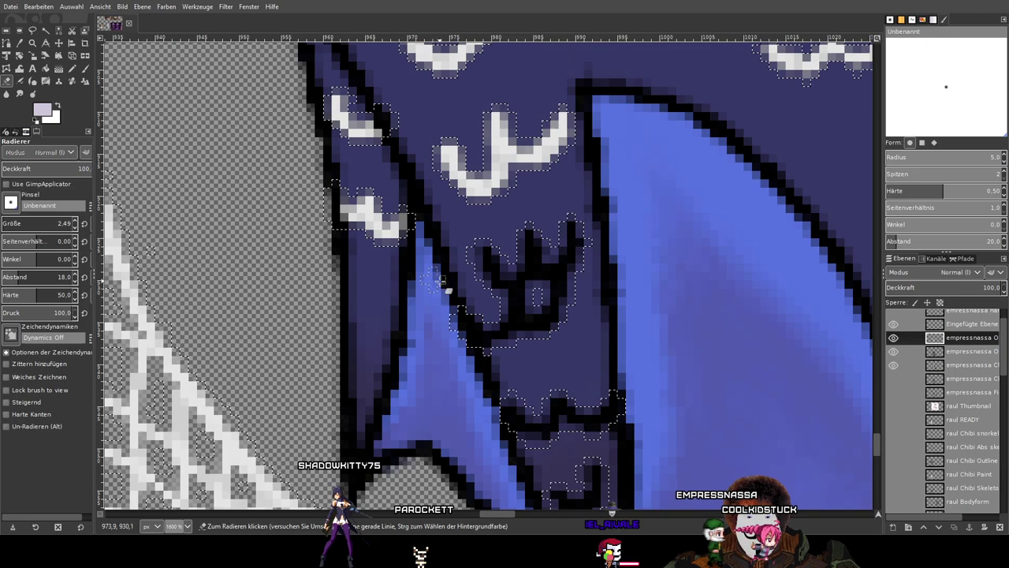
pyautogui.scroll(1, 438, 278)
pyautogui.moveTo(423, 319); pyautogui.dragTo(354, 320)
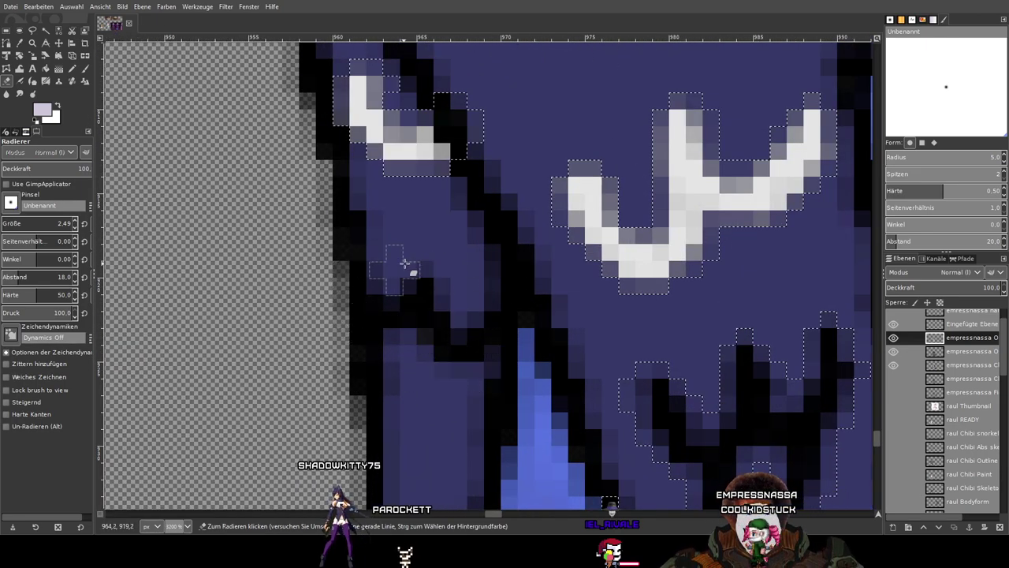
pyautogui.moveTo(493, 175)
pyautogui.mouseDown()
pyautogui.moveTo(360, 186)
pyautogui.moveTo(333, 139)
pyautogui.moveTo(339, 95)
pyautogui.mouseUp()
pyautogui.moveTo(320, 157); pyautogui.dragTo(503, 156)
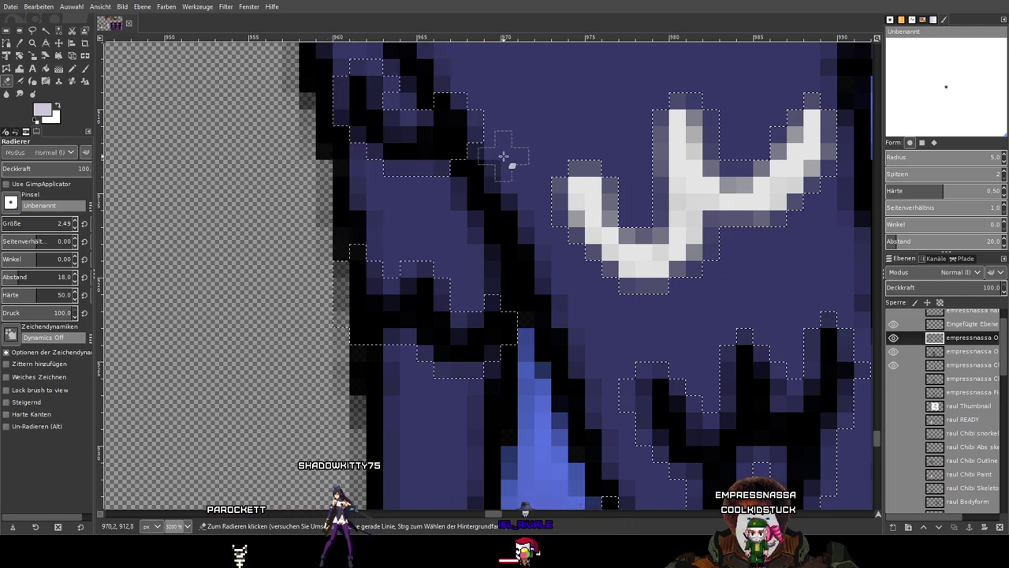
# Erase the white stem mark and the lower mouth-shaped white mark.
pyautogui.moveTo(418, 174)
pyautogui.mouseDown()
pyautogui.moveTo(592, 202)
pyautogui.moveTo(532, 308)
pyautogui.mouseUp()
pyautogui.scroll(-1, 531, 308)
pyautogui.moveTo(643, 278); pyautogui.dragTo(487, 300)
pyautogui.moveTo(559, 285)
pyautogui.mouseDown()
pyautogui.moveTo(525, 296)
pyautogui.moveTo(504, 320)
pyautogui.mouseUp()
pyautogui.moveTo(626, 275)
pyautogui.mouseDown()
pyautogui.moveTo(748, 254)
pyautogui.moveTo(685, 301)
pyautogui.moveTo(669, 344)
pyautogui.moveTo(625, 358)
pyautogui.moveTo(609, 348)
pyautogui.moveTo(487, 392)
pyautogui.moveTo(431, 369)
pyautogui.moveTo(508, 341)
pyautogui.moveTo(554, 313)
pyautogui.moveTo(578, 275)
pyautogui.moveTo(621, 262)
pyautogui.moveTo(535, 305)
pyautogui.moveTo(530, 331)
pyautogui.moveTo(581, 384)
pyautogui.mouseUp()
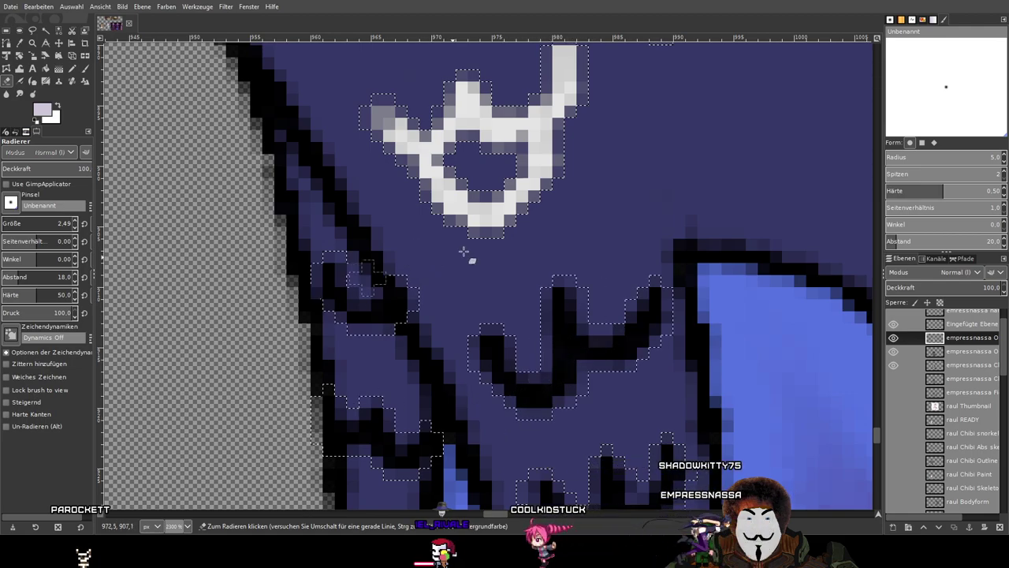
# Darken the crown mark's remaining white arms and tip.
pyautogui.scroll(5, 575, 354)
pyautogui.moveTo(546, 298)
pyautogui.mouseDown()
pyautogui.moveTo(545, 230)
pyautogui.moveTo(536, 339)
pyautogui.moveTo(512, 370)
pyautogui.moveTo(518, 364)
pyautogui.mouseUp()
pyautogui.moveTo(502, 424); pyautogui.dragTo(482, 395)
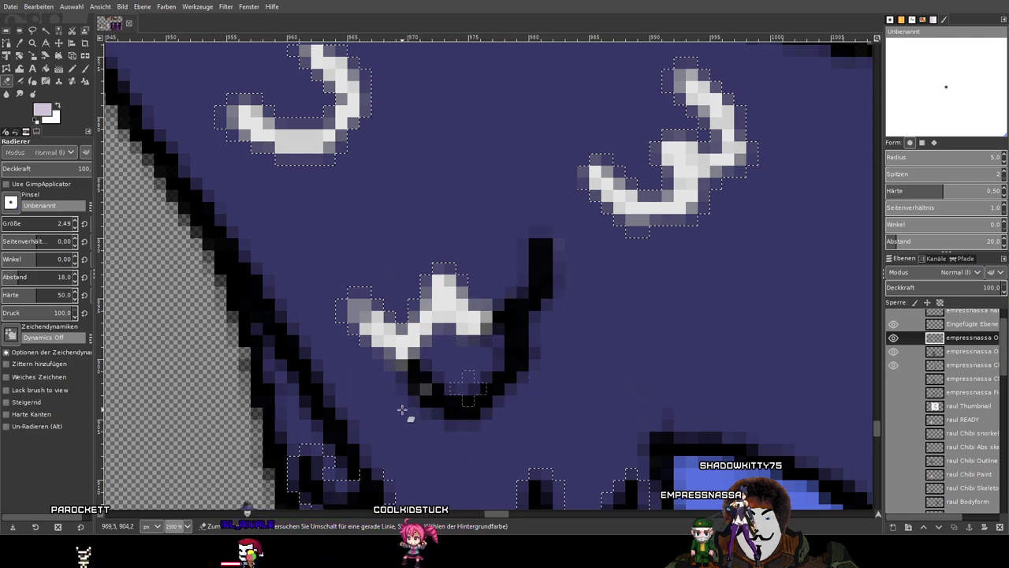
pyautogui.moveTo(447, 378); pyautogui.dragTo(373, 363)
pyautogui.moveTo(439, 307); pyautogui.dragTo(420, 290)
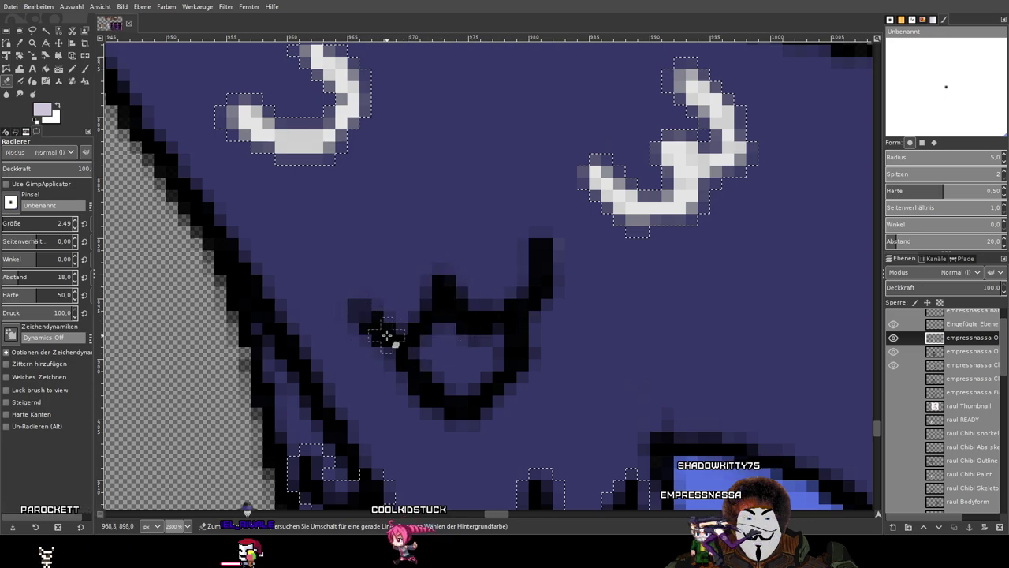
# Pan across the purple-robed figure to the blue-dressed figure and zoom out.
pyautogui.scroll(-5, 585, 344)
pyautogui.moveTo(599, 340); pyautogui.dragTo(93, 276)
pyautogui.moveTo(826, 322); pyautogui.dragTo(237, 347)
pyautogui.moveTo(597, 246); pyautogui.dragTo(355, 378)
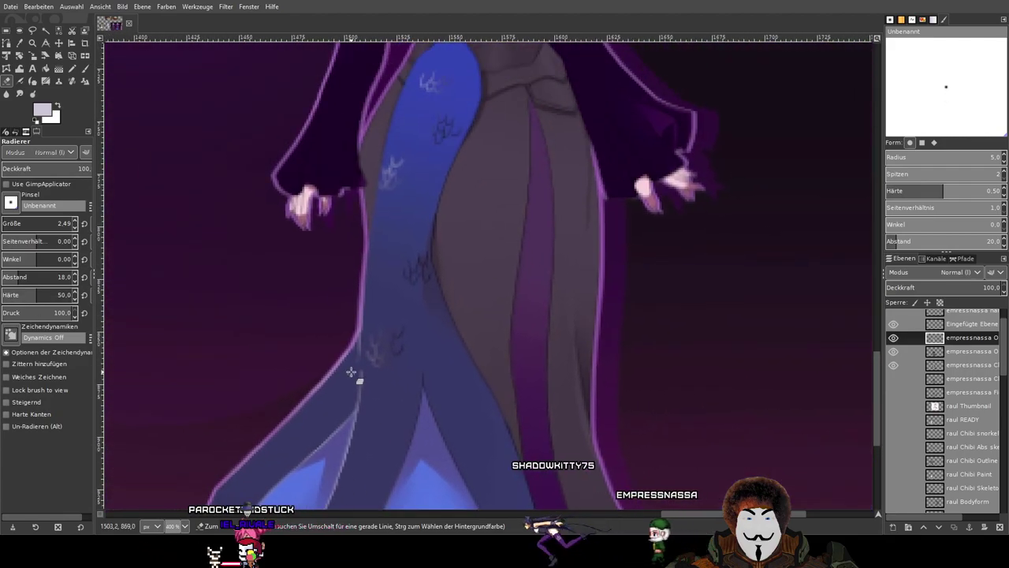
pyautogui.scroll(-2, 356, 378)
pyautogui.moveTo(245, 409); pyautogui.dragTo(756, 313)
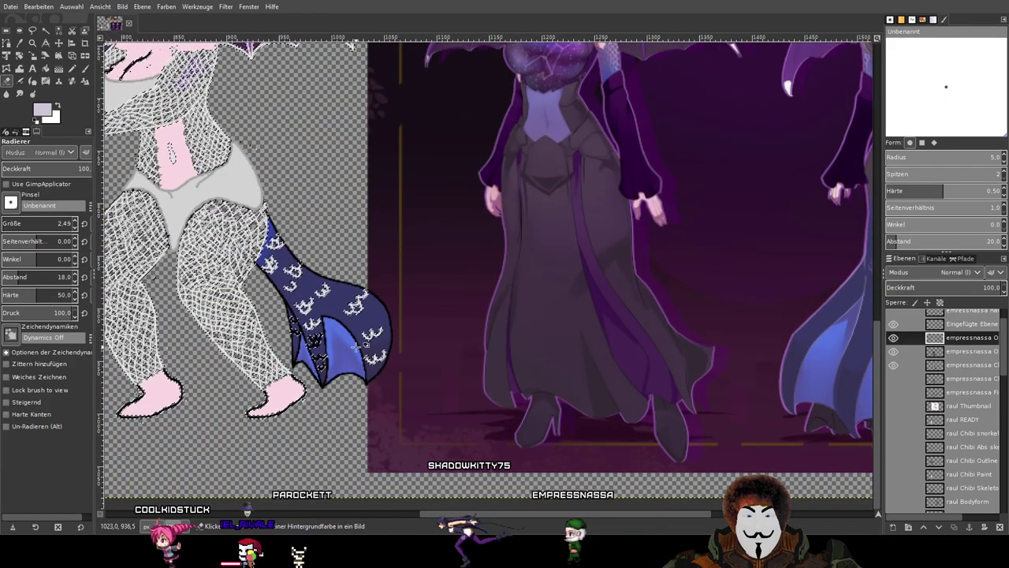
pyautogui.press('4')
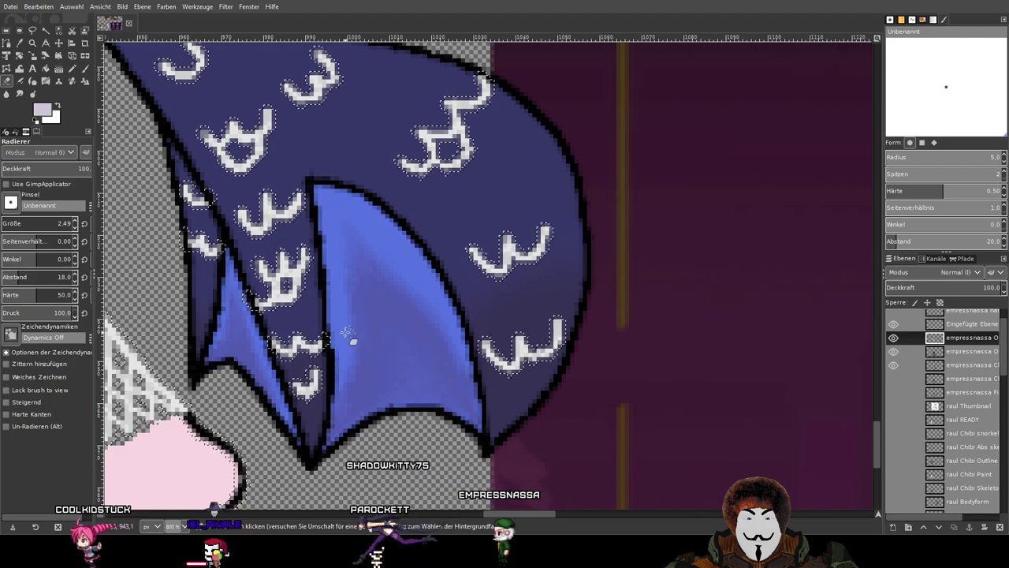
pyautogui.scroll(4, 260, 346)
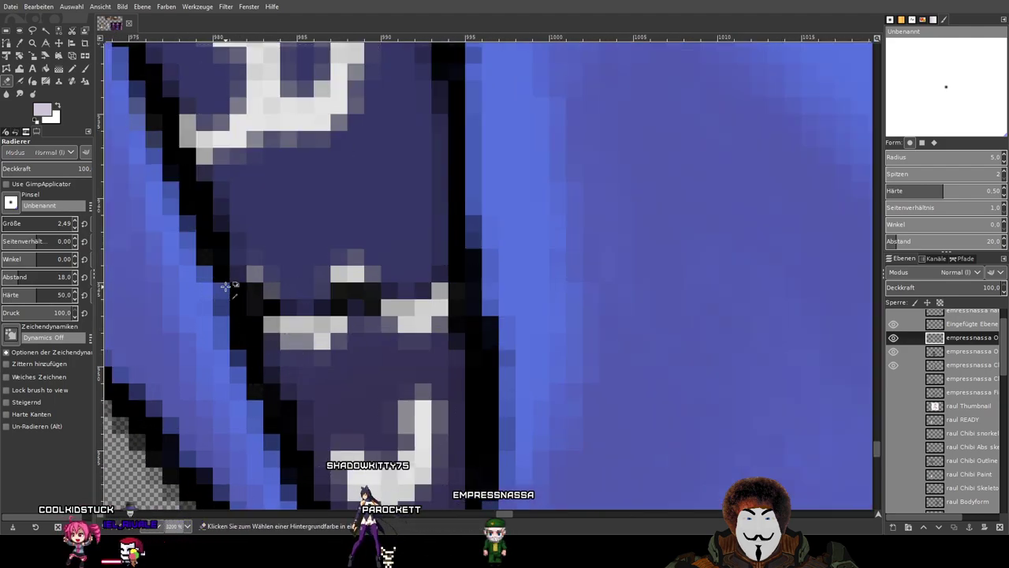
pyautogui.scroll(-4, 226, 286)
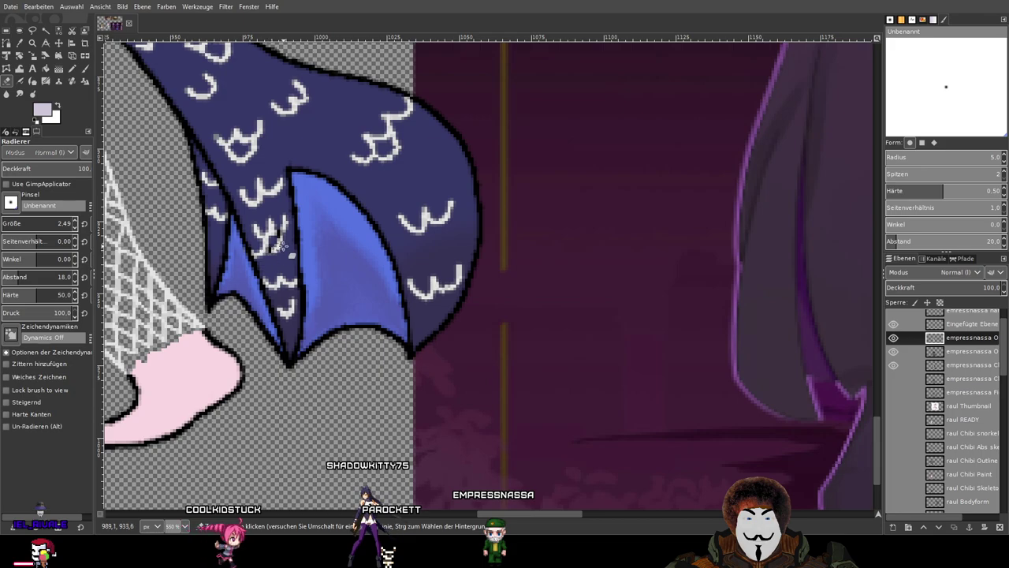
pyautogui.scroll(4, 281, 246)
pyautogui.moveTo(265, 225)
pyautogui.mouseDown()
pyautogui.moveTo(228, 282)
pyautogui.moveTo(257, 266)
pyautogui.mouseUp()
pyautogui.scroll(-5, 257, 268)
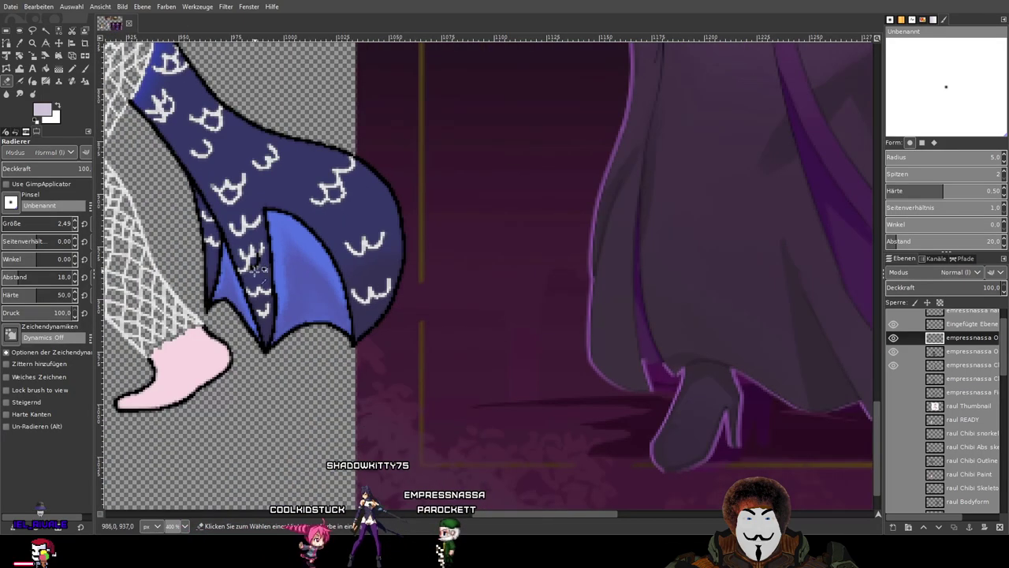
pyautogui.hscroll(-5, 261, 266)
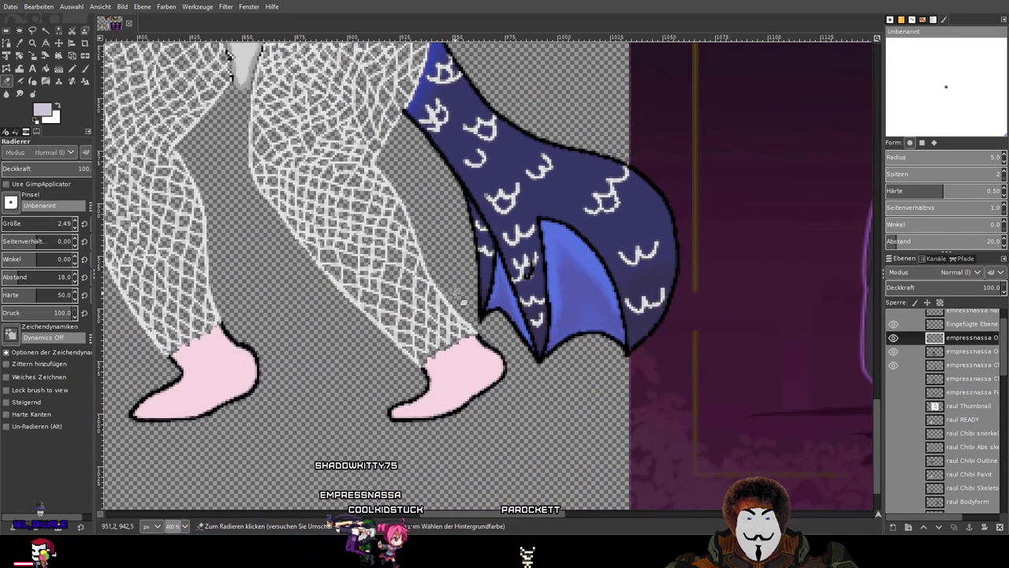
pyautogui.click(894, 338)
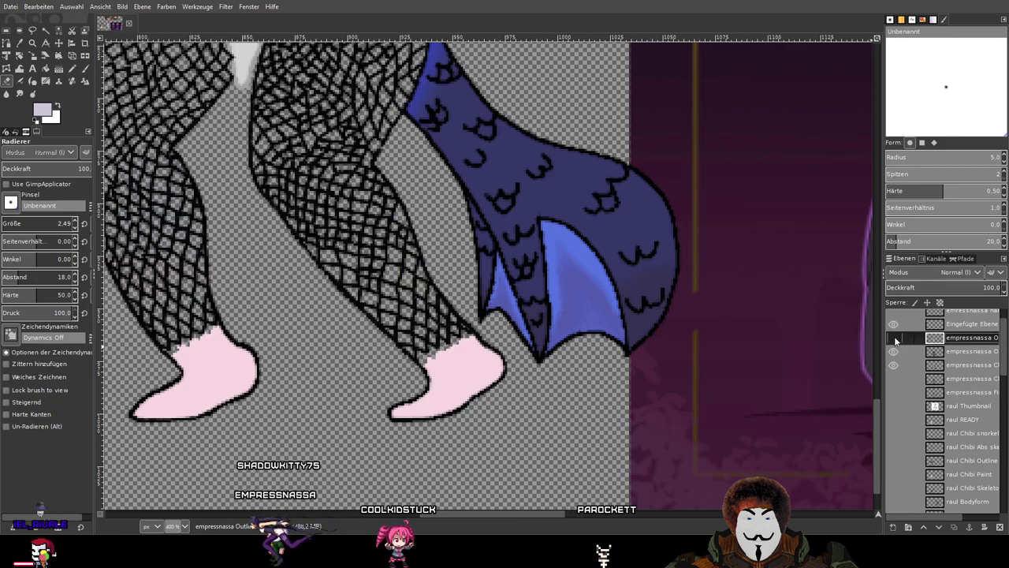
pyautogui.click(894, 338)
pyautogui.scroll(3, 435, 288)
pyautogui.scroll(-2, 355, 293)
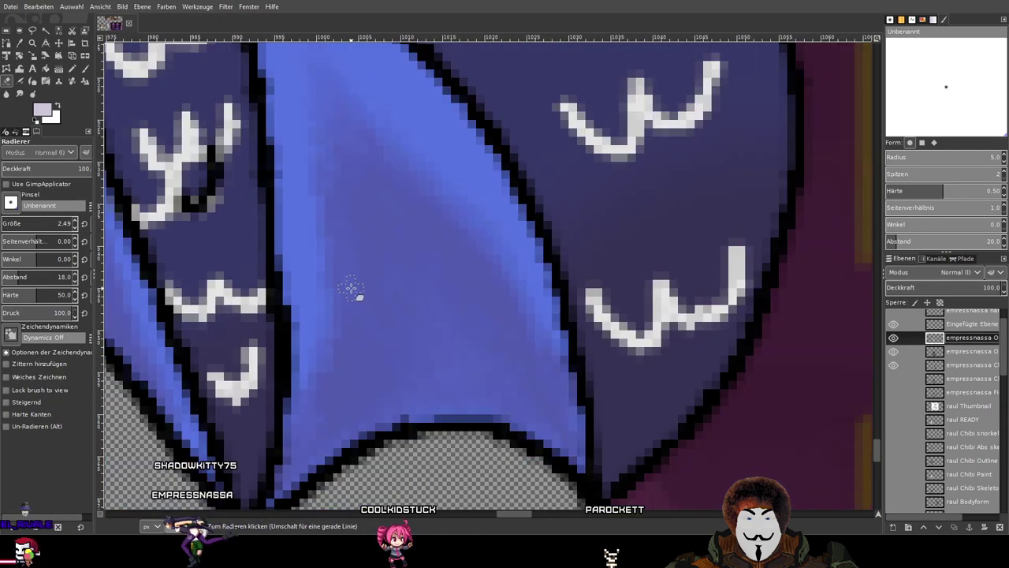
pyautogui.scroll(4, 282, 243)
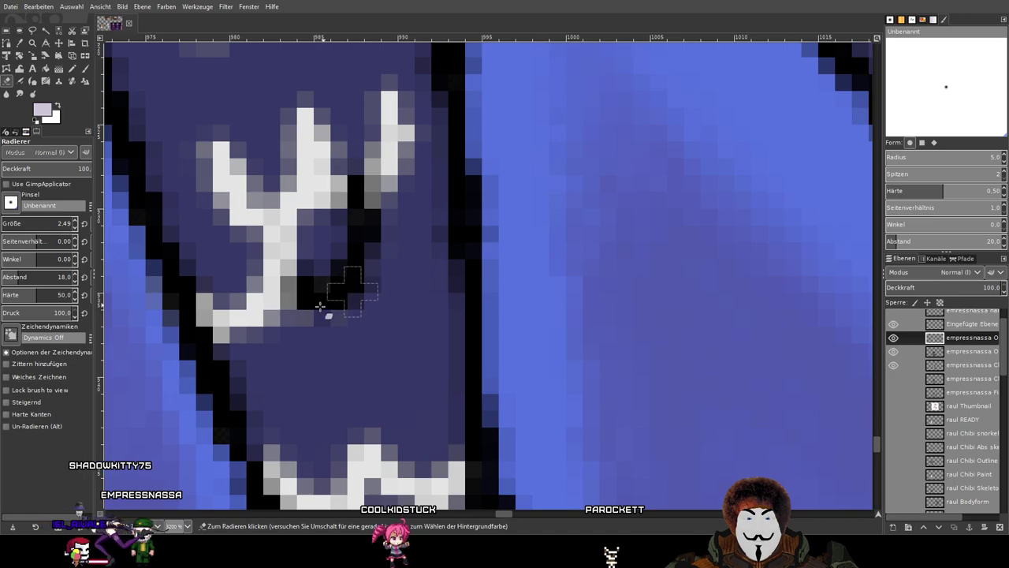
pyautogui.scroll(-4, 237, 298)
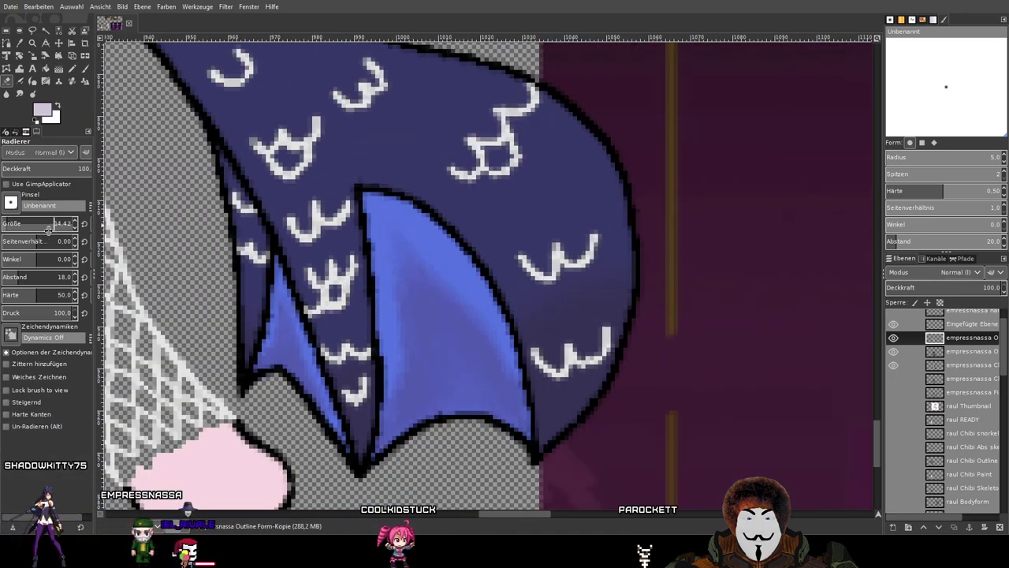
# Try erasing the crown marking beside the fin and the right-side marks, then undo both strokes.
pyautogui.moveTo(365, 269); pyautogui.dragTo(309, 305)
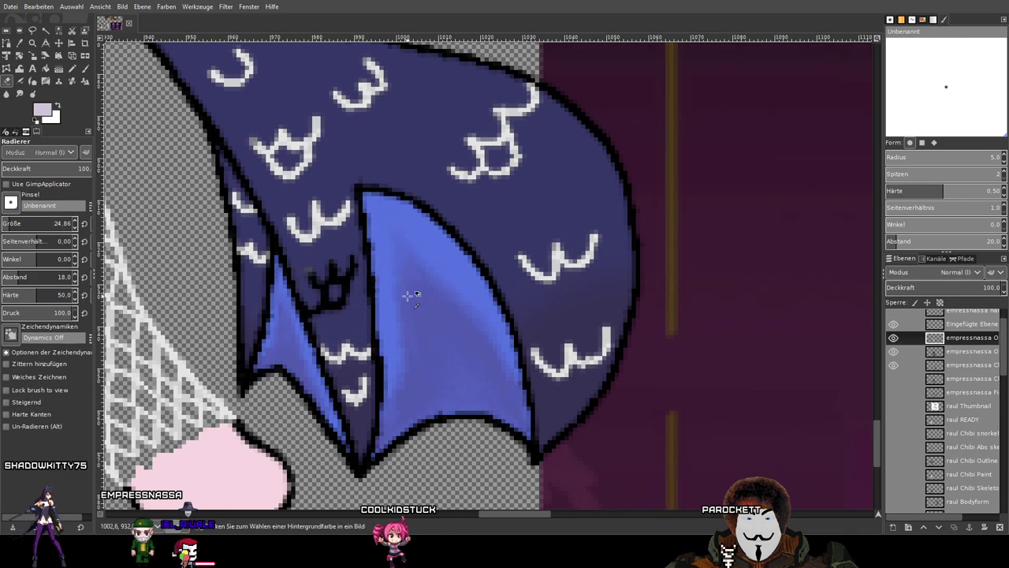
pyautogui.hotkey('ctrl', 'z')
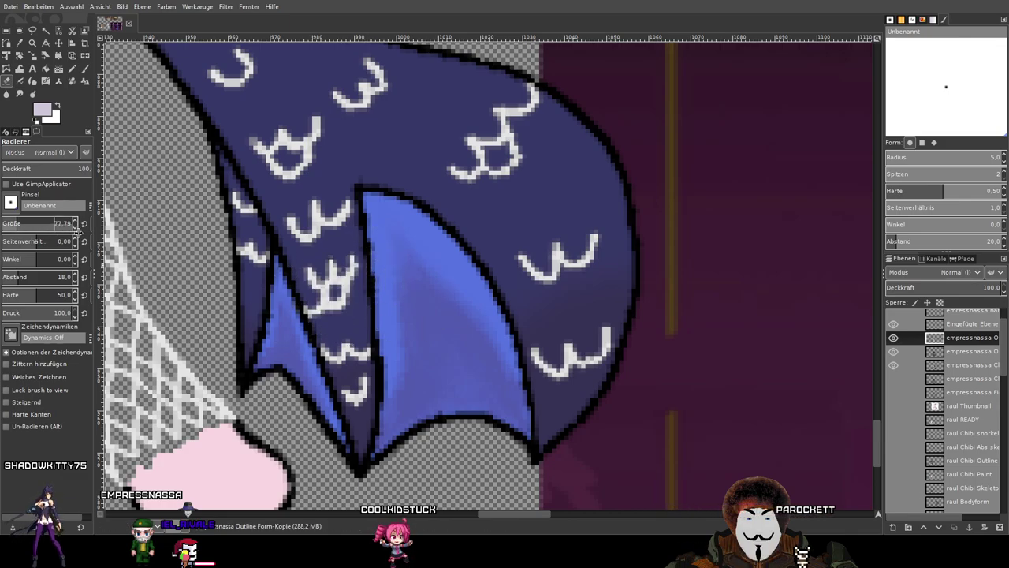
pyautogui.scroll(-2, 373, 347)
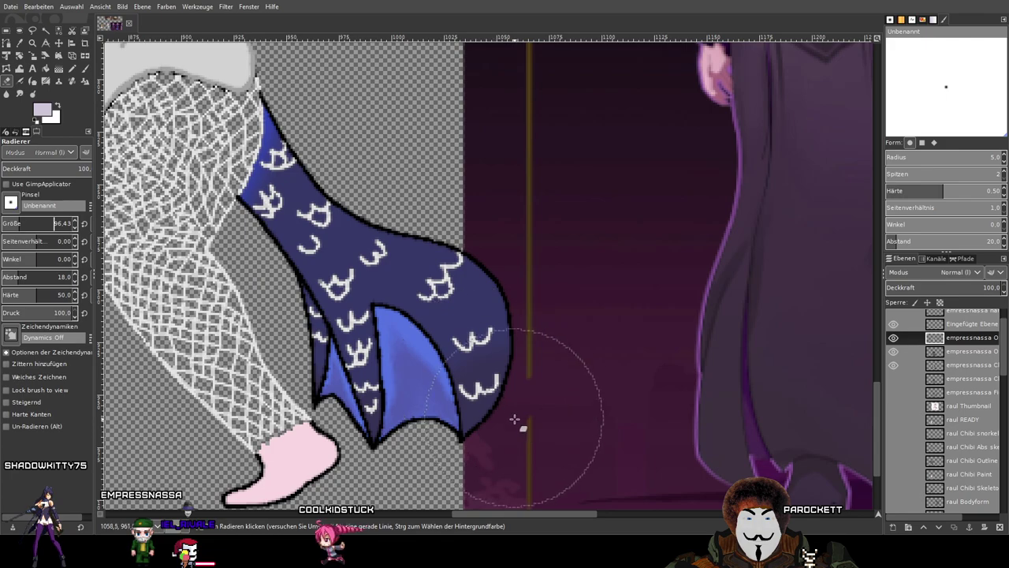
pyautogui.moveTo(503, 446)
pyautogui.mouseDown()
pyautogui.moveTo(484, 367)
pyautogui.moveTo(493, 330)
pyautogui.moveTo(380, 257)
pyautogui.mouseUp()
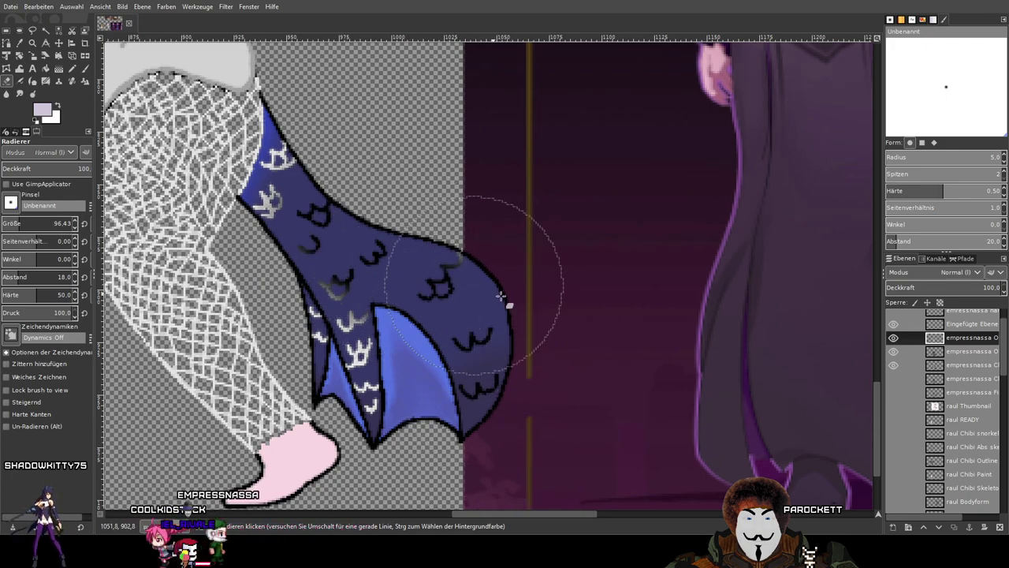
pyautogui.hotkey('ctrl', 'z')
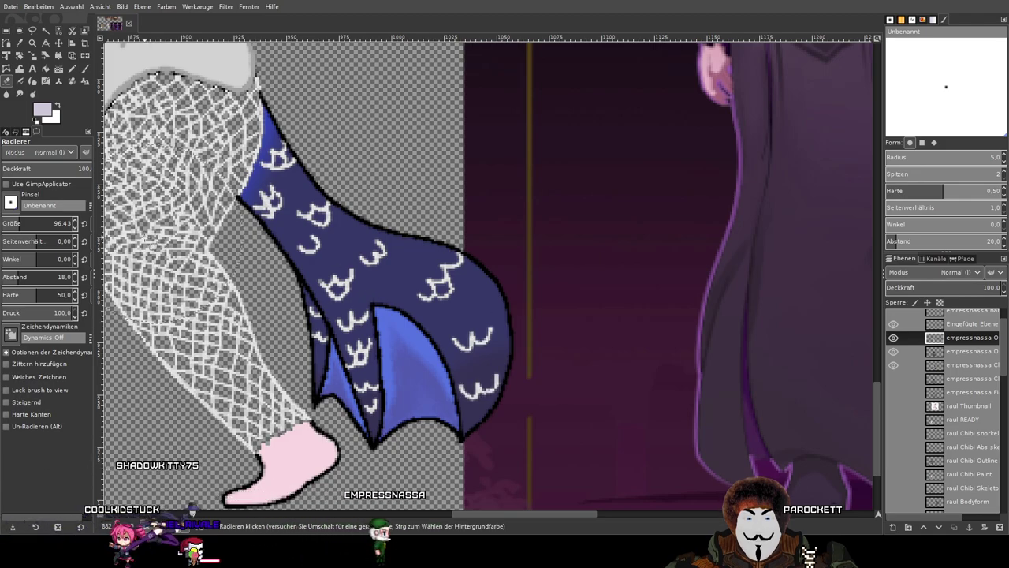
# Set the eraser to size about 10.77 and hardness about 13.7, undoing the test strokes.
pyautogui.click(14, 225)
pyautogui.moveTo(415, 423); pyautogui.dragTo(531, 340)
pyautogui.scroll(4, 489, 306)
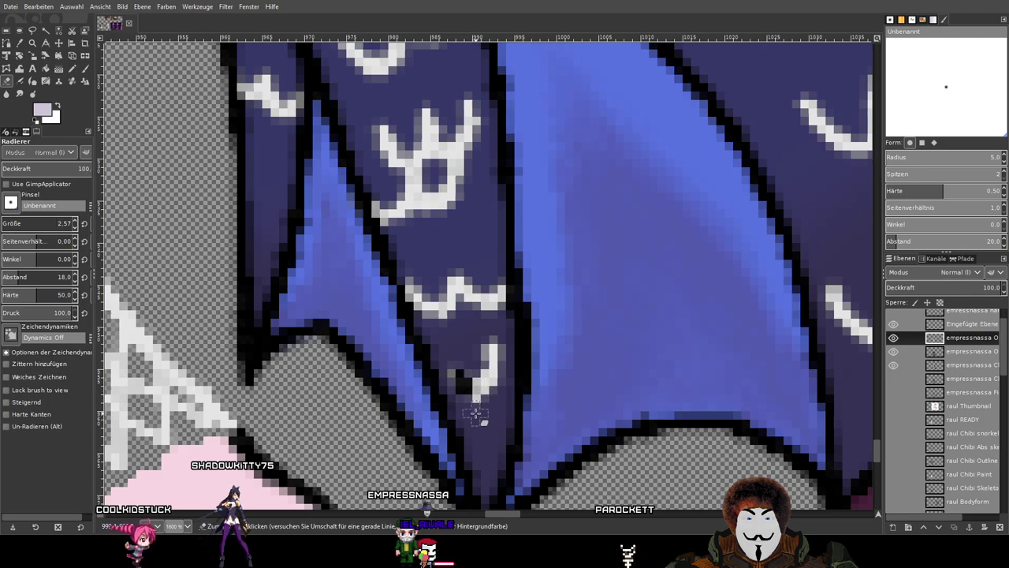
pyautogui.hotkey('ctrl', 'z')
pyautogui.click(6, 224)
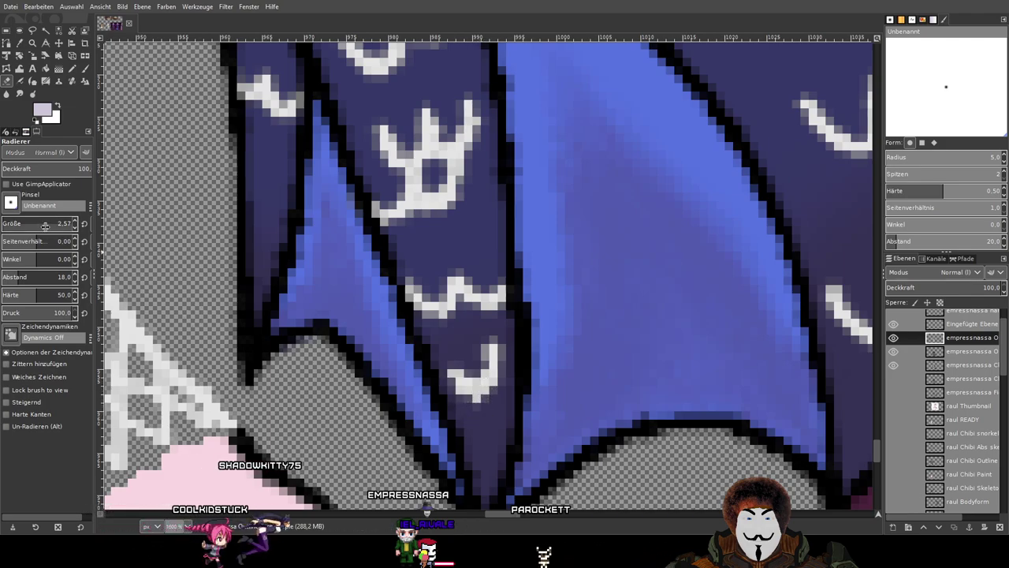
pyautogui.moveTo(496, 401)
pyautogui.mouseDown()
pyautogui.moveTo(480, 384)
pyautogui.moveTo(491, 374)
pyautogui.mouseUp()
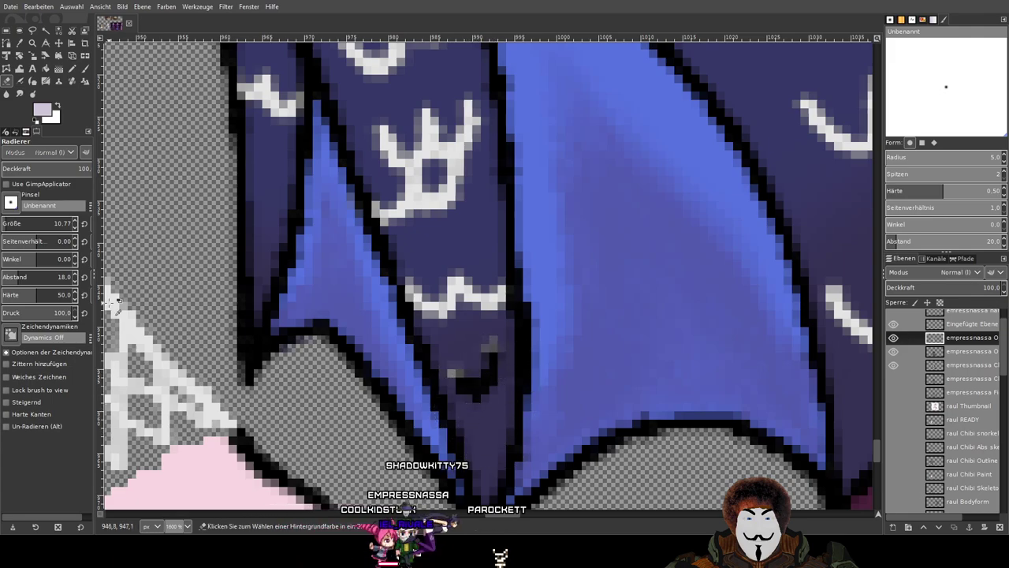
pyautogui.hotkey('ctrl', 'z')
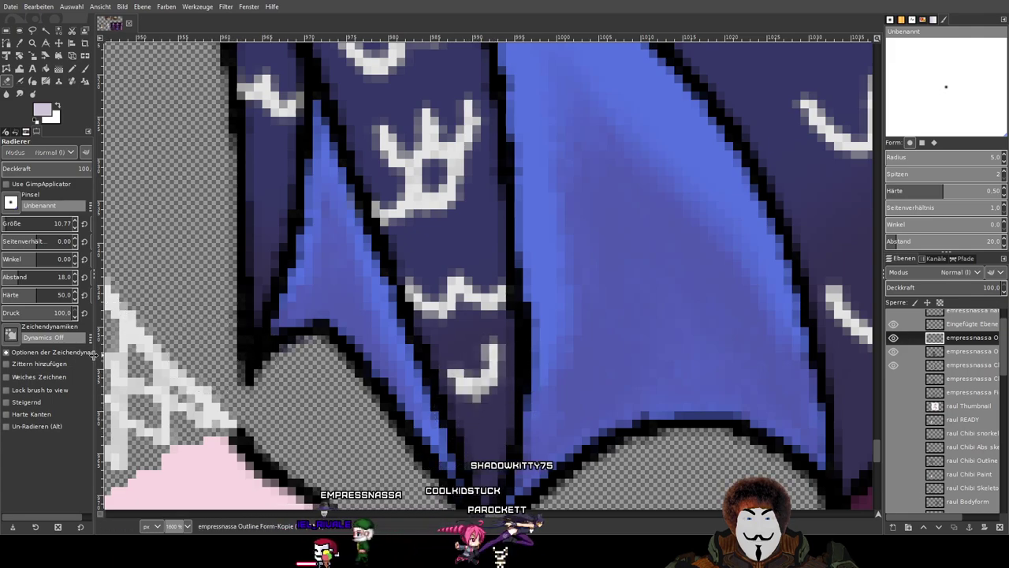
pyautogui.moveTo(31, 295); pyautogui.dragTo(10, 294)
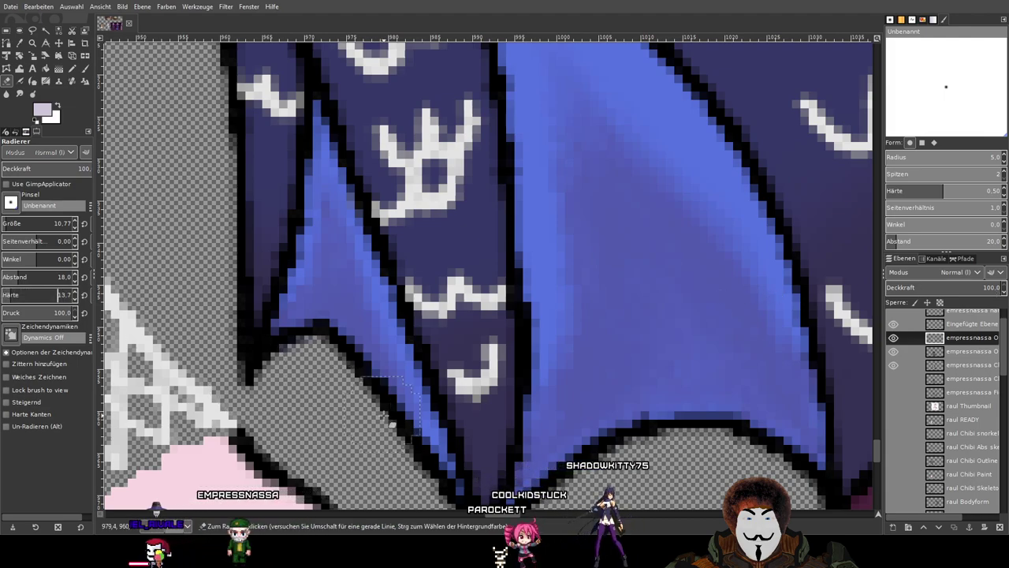
pyautogui.hotkey('ctrl', 'z')
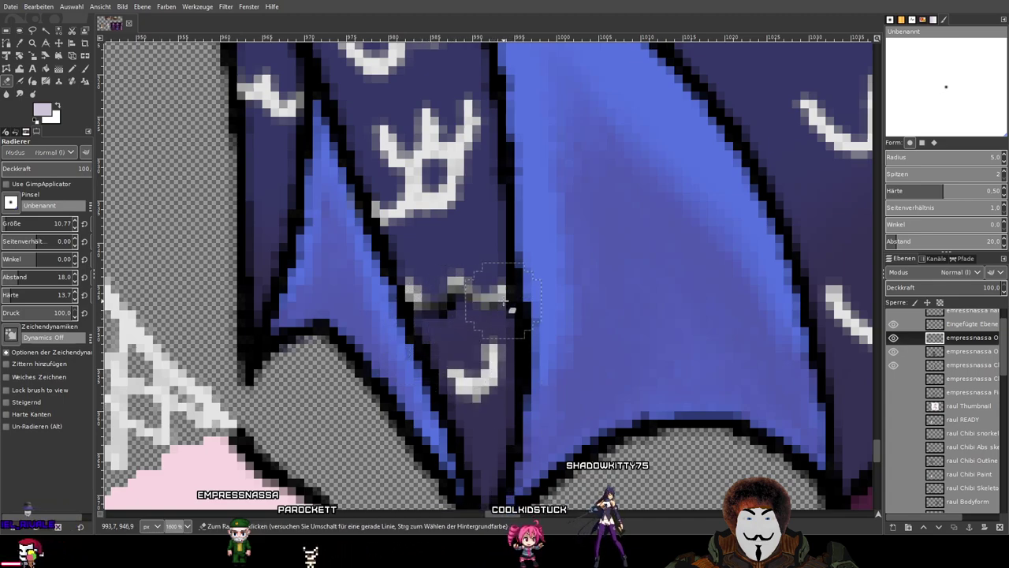
# Soften the pale zigzag, J-shaped and crown-shaped marks with small eraser dabs.
pyautogui.click(410, 287)
pyautogui.moveTo(498, 356); pyautogui.dragTo(474, 380)
pyautogui.moveTo(489, 302); pyautogui.dragTo(457, 282)
pyautogui.moveTo(516, 234); pyautogui.dragTo(542, 338)
pyautogui.click(431, 262)
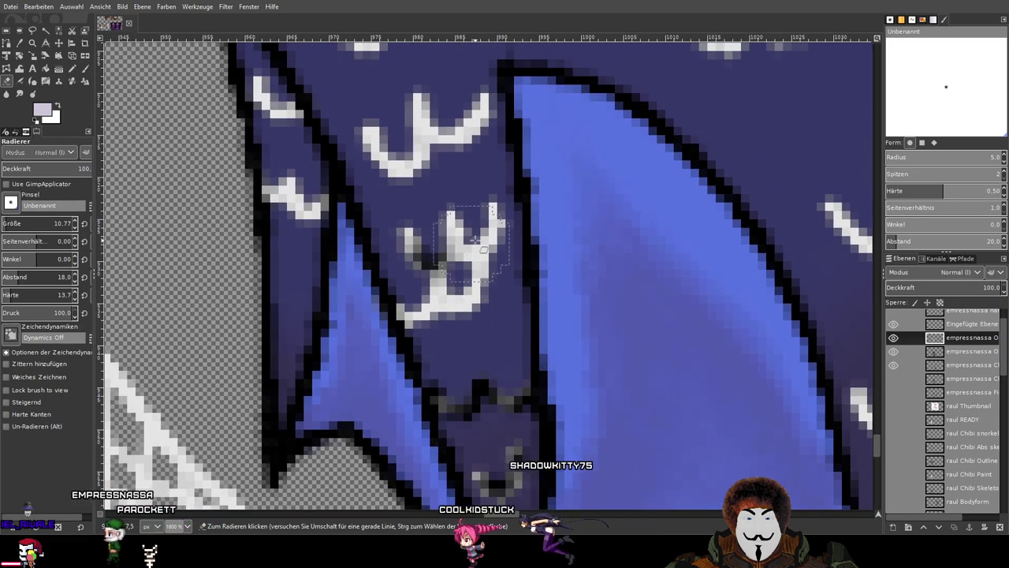
pyautogui.click(477, 245)
pyautogui.click(477, 280)
pyautogui.click(438, 299)
pyautogui.click(465, 244)
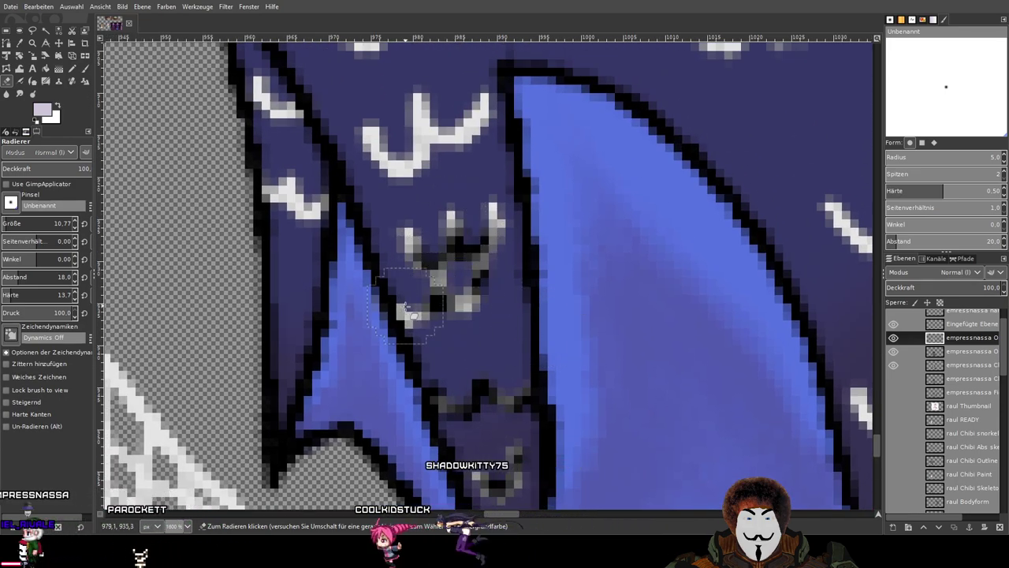
pyautogui.moveTo(420, 309); pyautogui.dragTo(436, 269)
# Fade the light pixels of the marks left of the fin.
pyautogui.scroll(3, 473, 252)
pyautogui.click(343, 314)
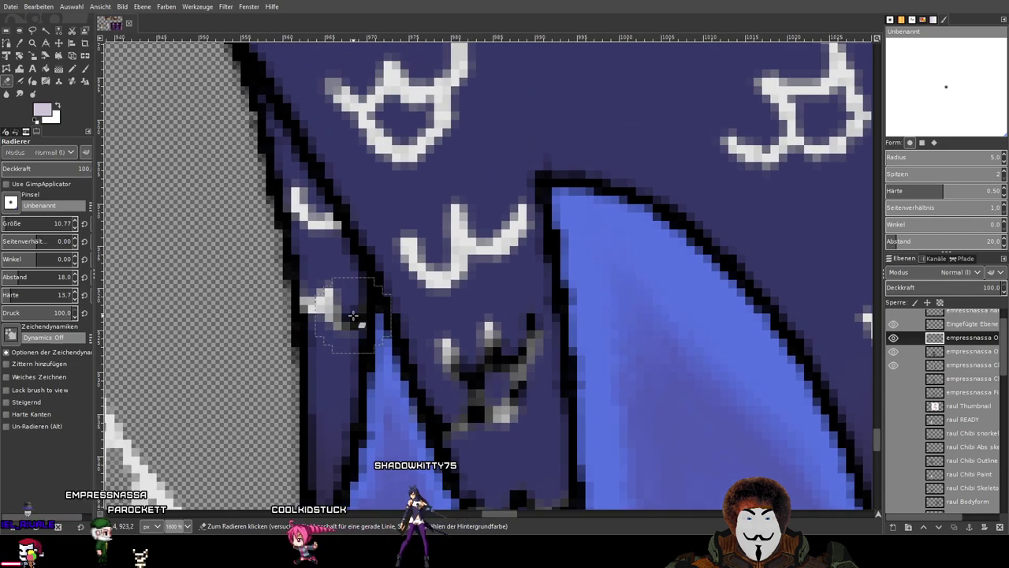
pyautogui.click(319, 304)
pyautogui.click(312, 212)
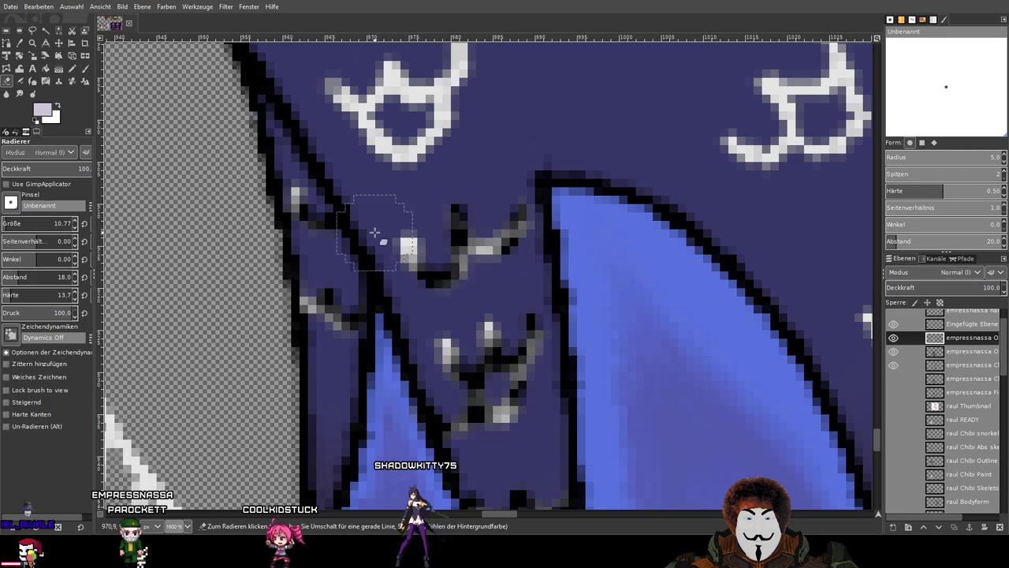
pyautogui.scroll(-4, 583, 251)
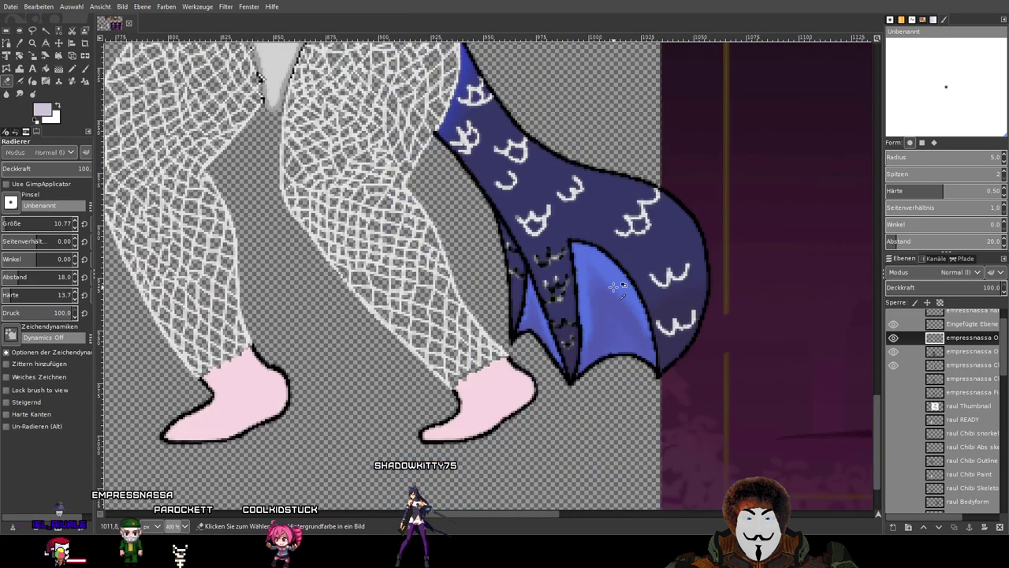
# Undo four eraser strokes to restore the W-pattern marks to white.
pyautogui.scroll(3, 616, 287)
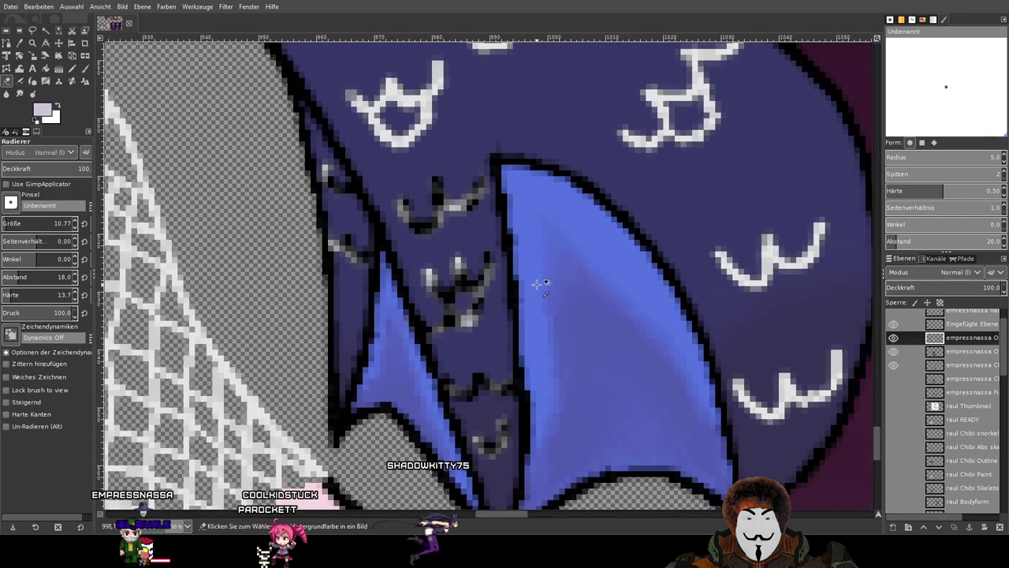
pyautogui.hotkey('ctrl', 'z')
pyautogui.hotkey('ctrl', 'z')
pyautogui.hotkey('ctrl', 'z')
pyautogui.hotkey('ctrl', 'z')
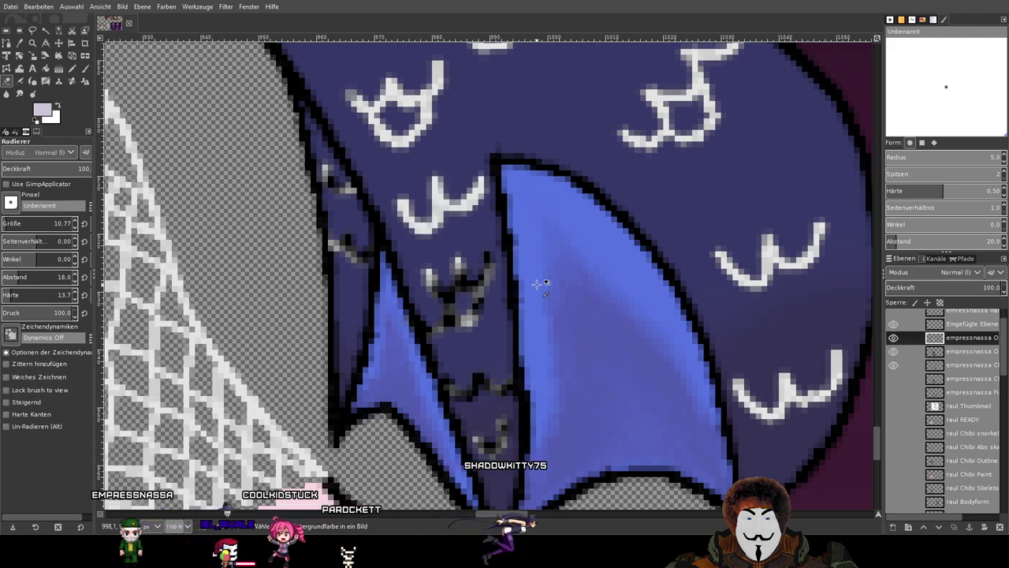
pyautogui.hotkey('ctrl', 'z')
pyautogui.hotkey('ctrl', 'z')
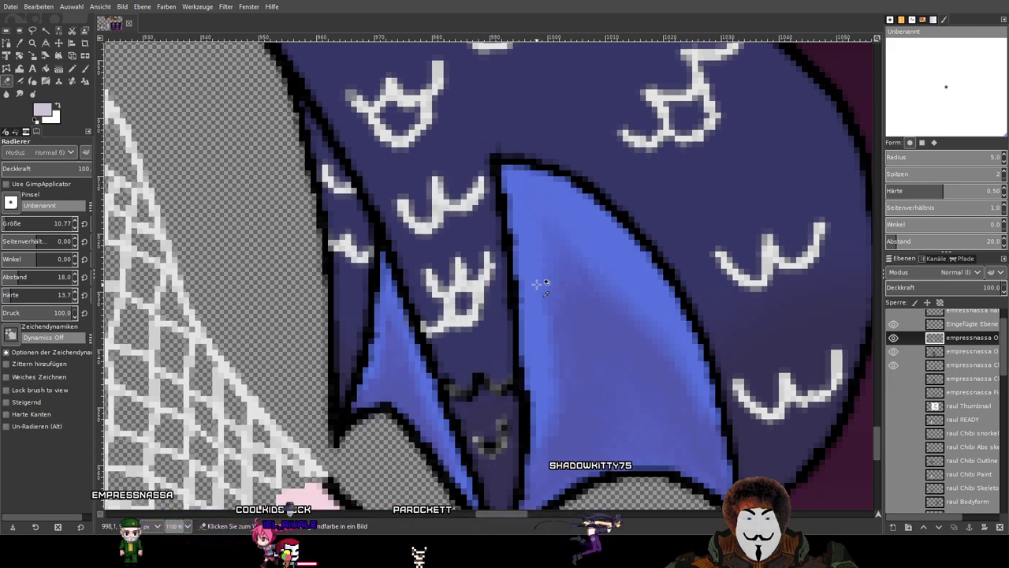
pyautogui.hotkey('ctrl', 'z')
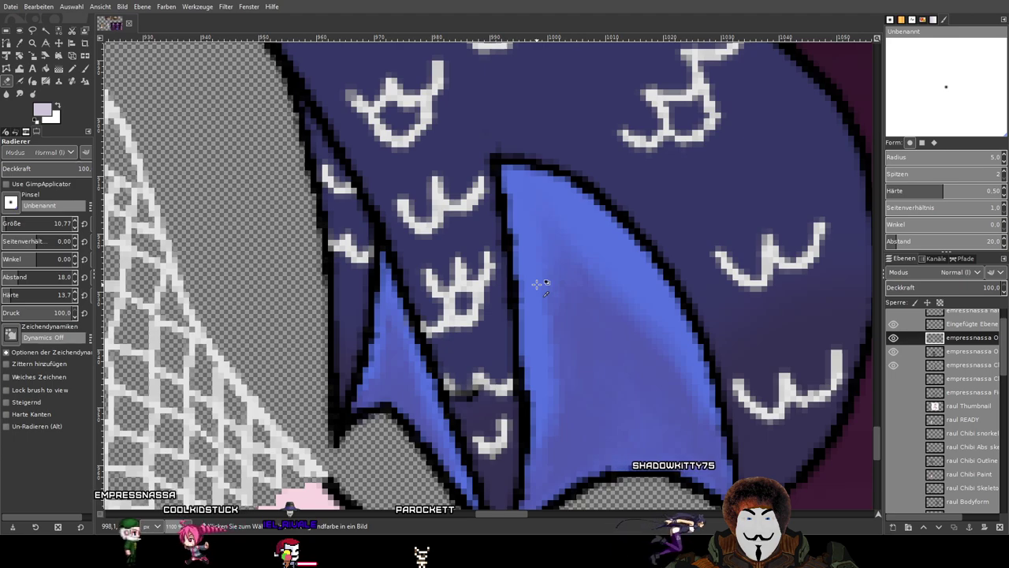
pyautogui.hotkey('ctrl', 'z')
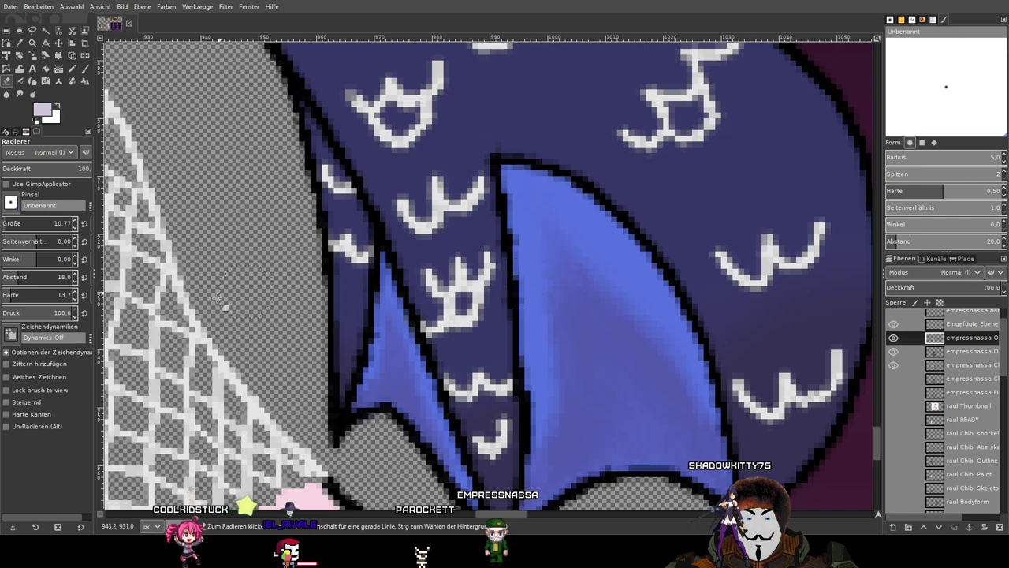
# Enable eraser smoothing with weight 35, testing and undoing a stroke on a small mark.
pyautogui.click(8, 376)
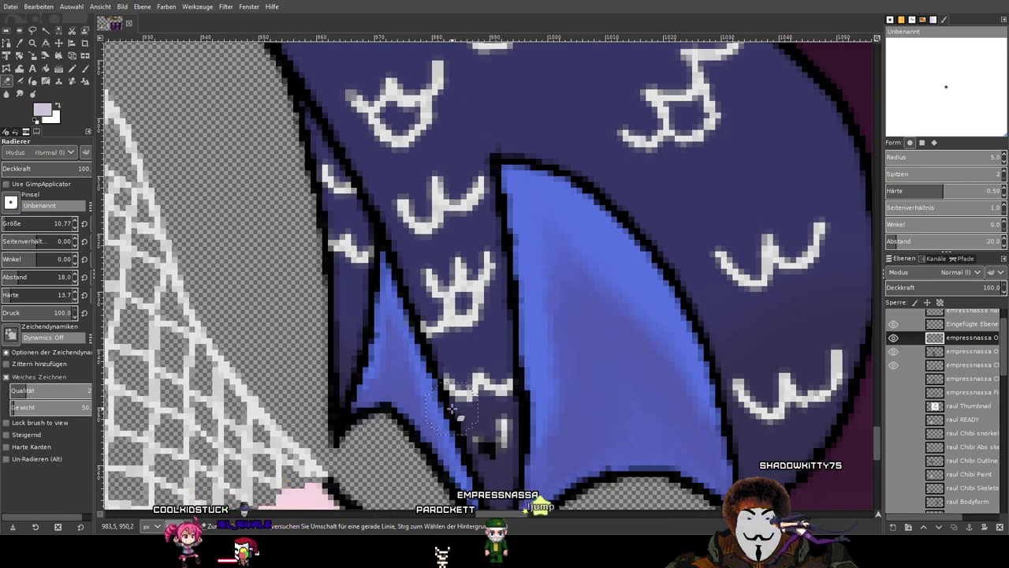
pyautogui.hotkey('ctrl', 'z')
pyautogui.moveTo(530, 419); pyautogui.dragTo(551, 342)
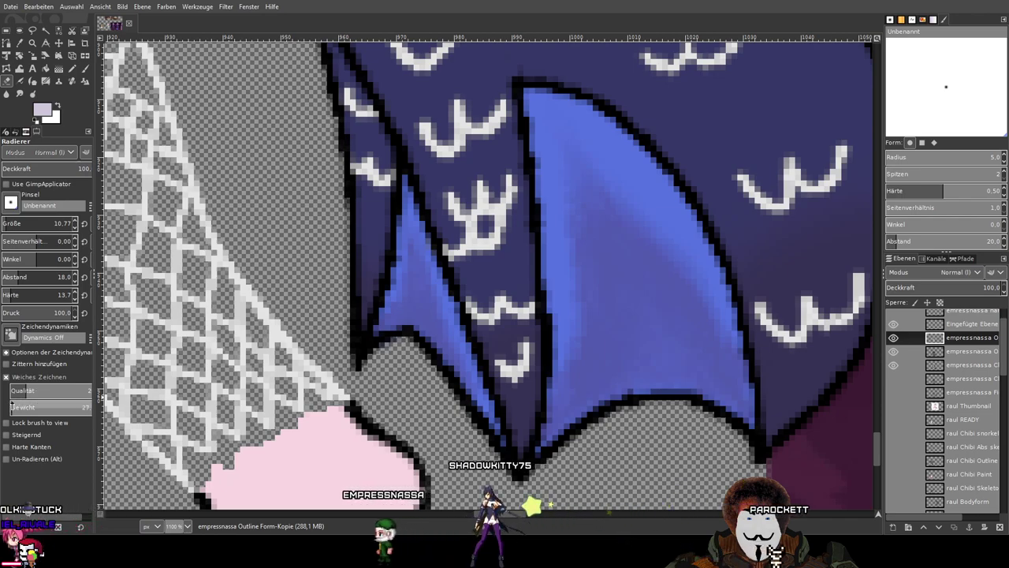
pyautogui.click(13, 406)
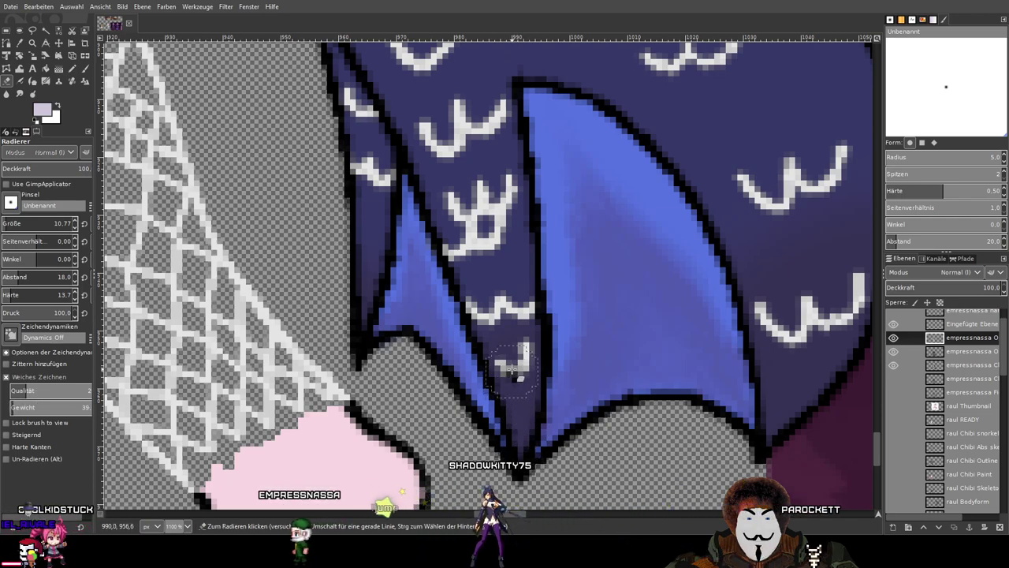
pyautogui.moveTo(524, 361); pyautogui.dragTo(515, 375)
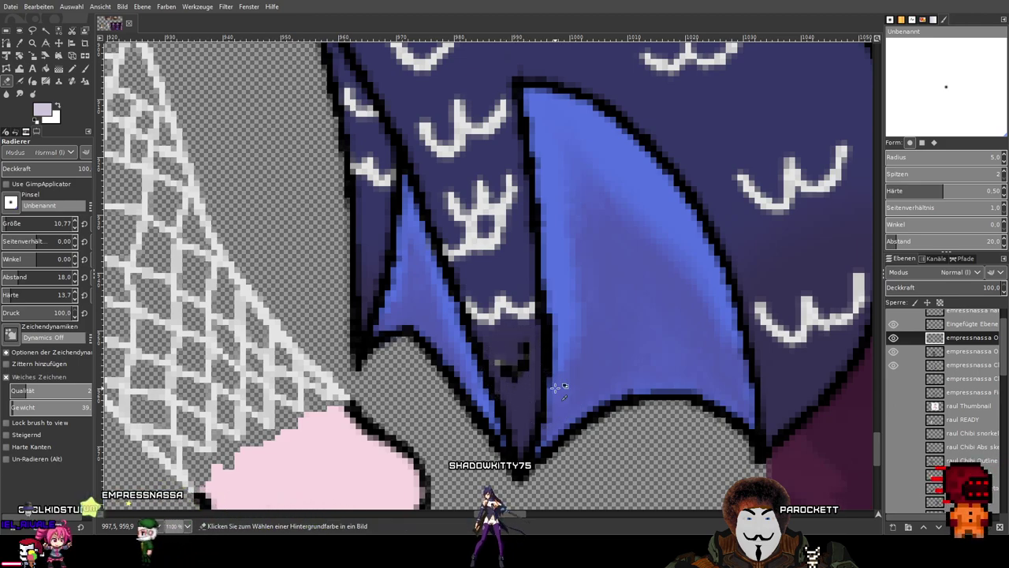
pyautogui.hotkey('ctrl', 'z')
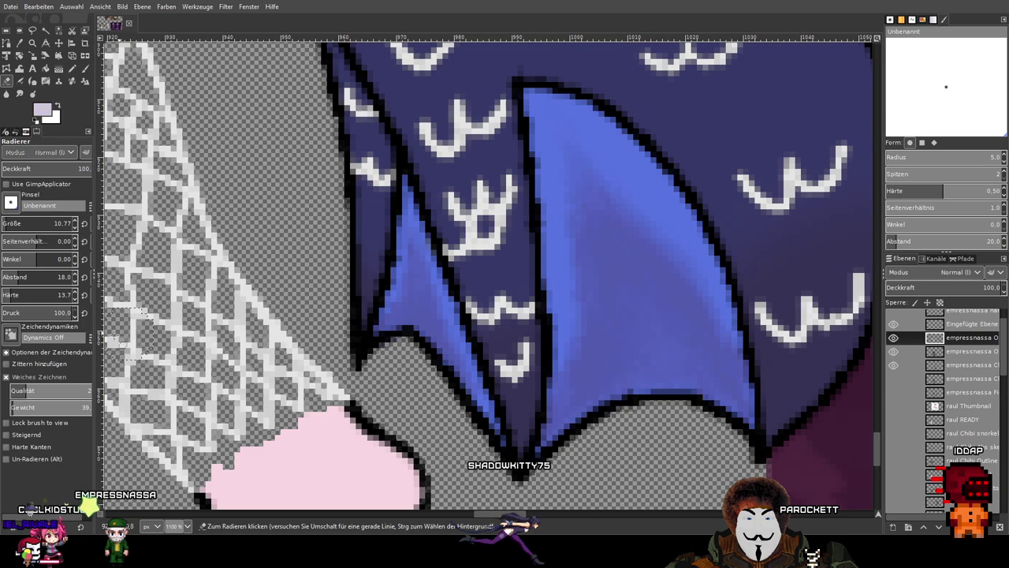
# Enlarge the eraser to about 89.8 and dab several white skirt marks, undoing the last.
pyautogui.click(29, 226)
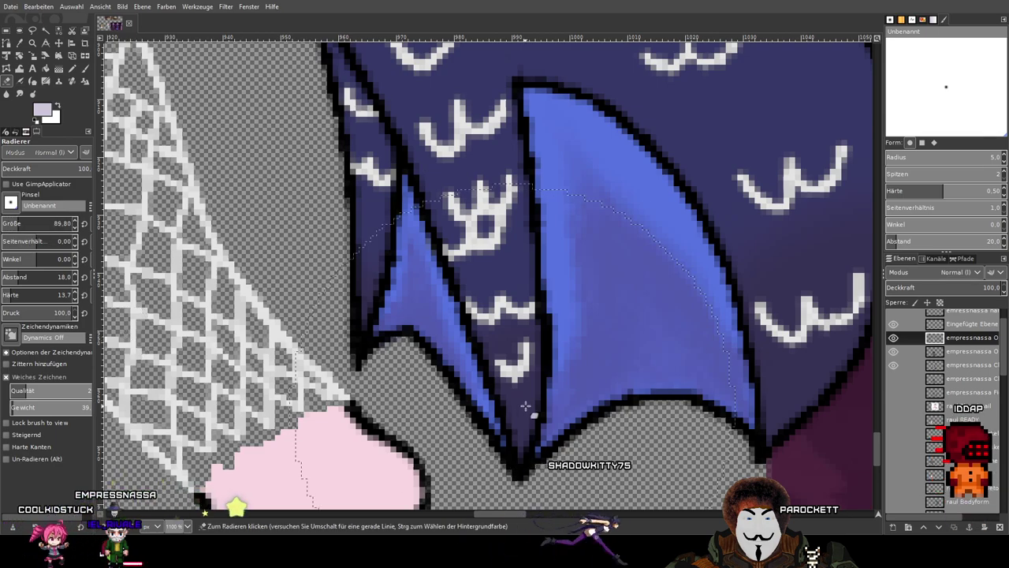
pyautogui.moveTo(603, 373)
pyautogui.mouseDown()
pyautogui.moveTo(564, 253)
pyautogui.moveTo(571, 367)
pyautogui.mouseUp()
pyautogui.scroll(-2, 573, 366)
pyautogui.click(537, 284)
pyautogui.click(608, 234)
pyautogui.click(689, 355)
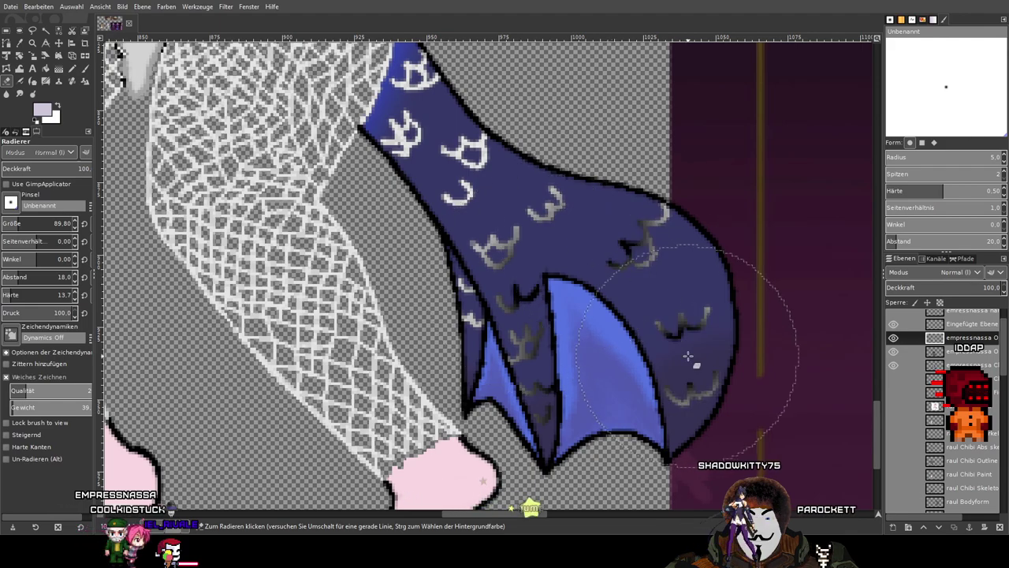
pyautogui.hotkey('ctrl', 'z')
pyautogui.hotkey('ctrl', 'z')
pyautogui.hotkey('ctrl', 'z')
pyautogui.hotkey('ctrl', 'z')
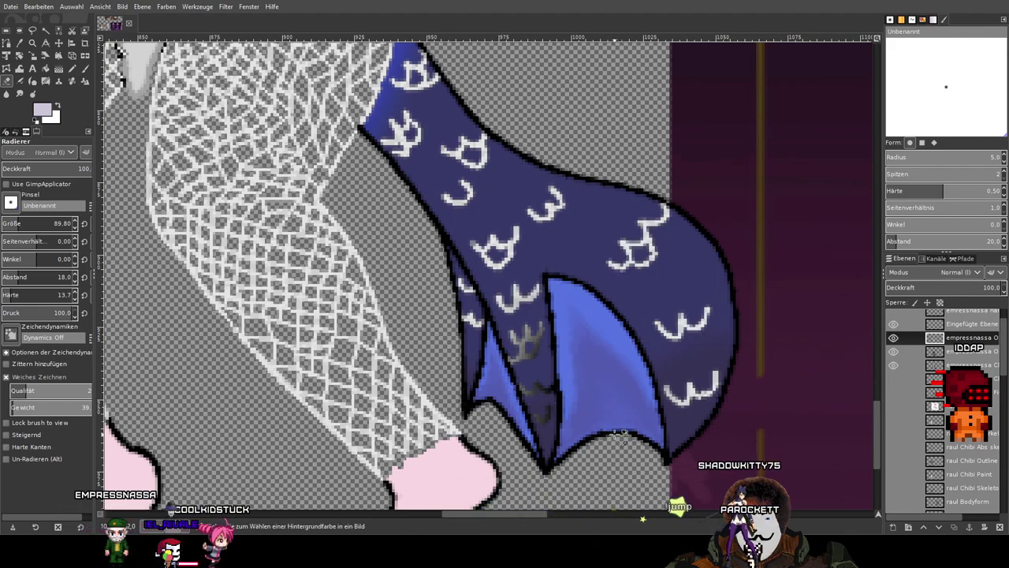
# Dab more white skirt marks and undo those fades.
pyautogui.click(617, 386)
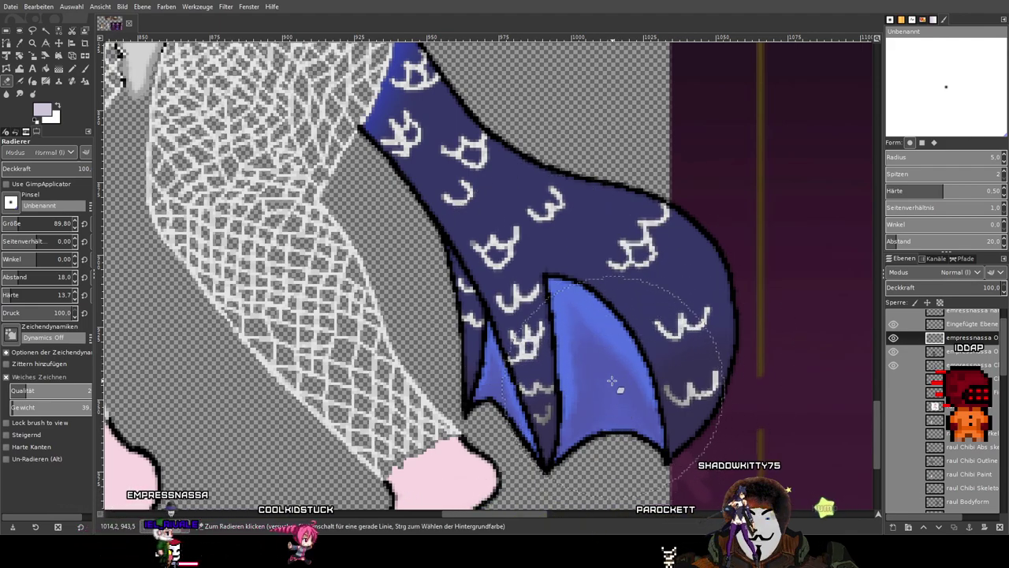
pyautogui.click(585, 306)
pyautogui.click(535, 236)
pyautogui.hotkey('ctrl', 'z')
pyautogui.hotkey('ctrl', 'z')
pyautogui.hotkey('ctrl', 'z')
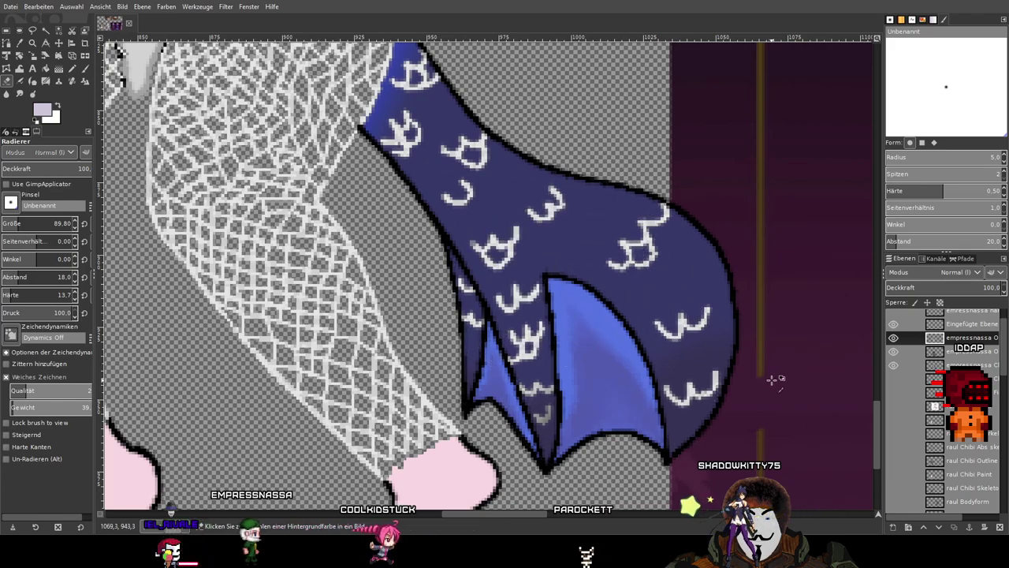
pyautogui.click(734, 403)
pyautogui.hotkey('ctrl', 'z')
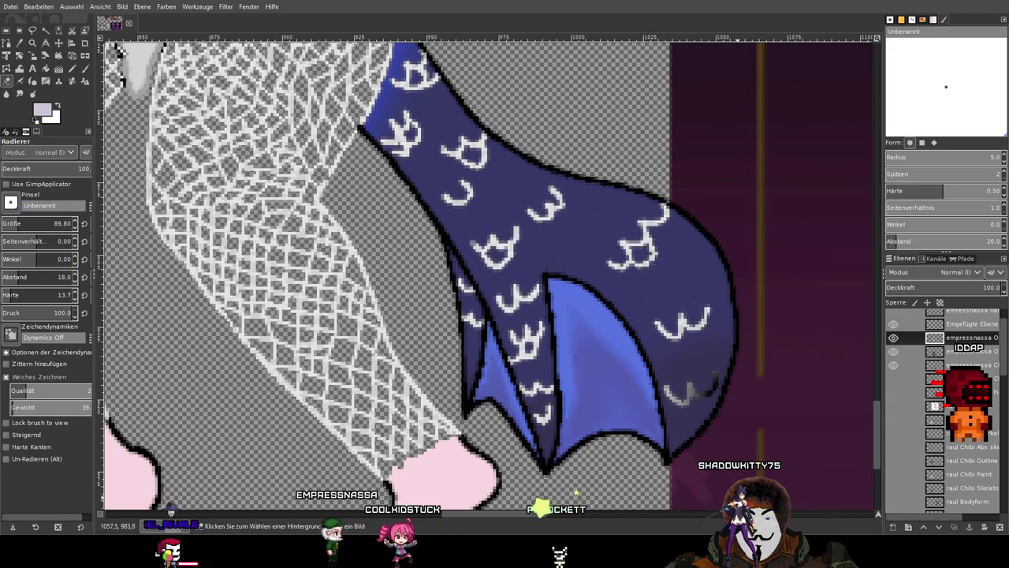
# Dab the white marks across the skirt flap, undo them, and pick Fuzzy Select.
pyautogui.click(680, 340)
pyautogui.click(650, 267)
pyautogui.click(550, 242)
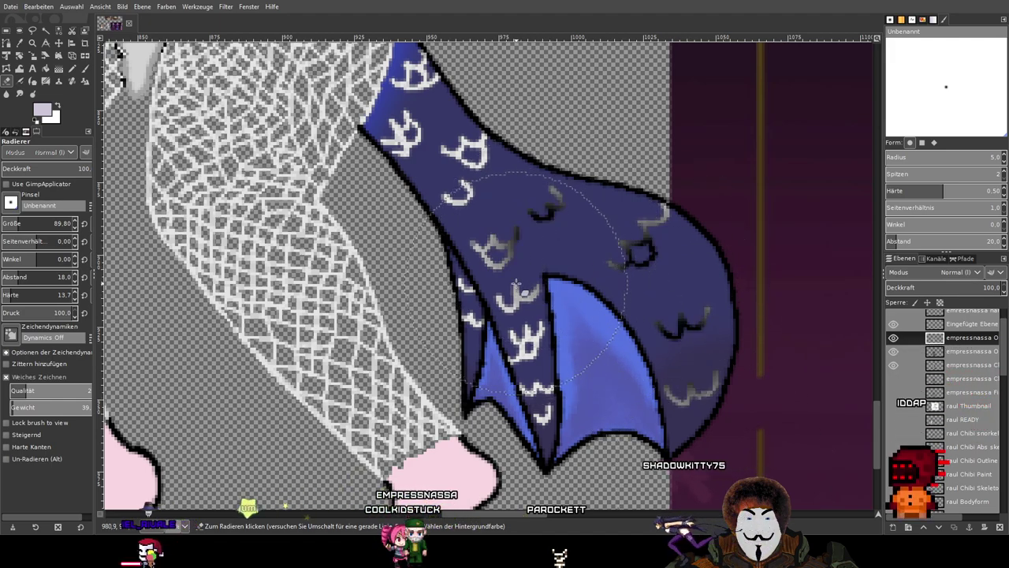
pyautogui.click(523, 322)
pyautogui.click(552, 419)
pyautogui.hotkey('ctrl', 'z')
pyautogui.hotkey('ctrl', 'z')
pyautogui.hotkey('ctrl', 'z')
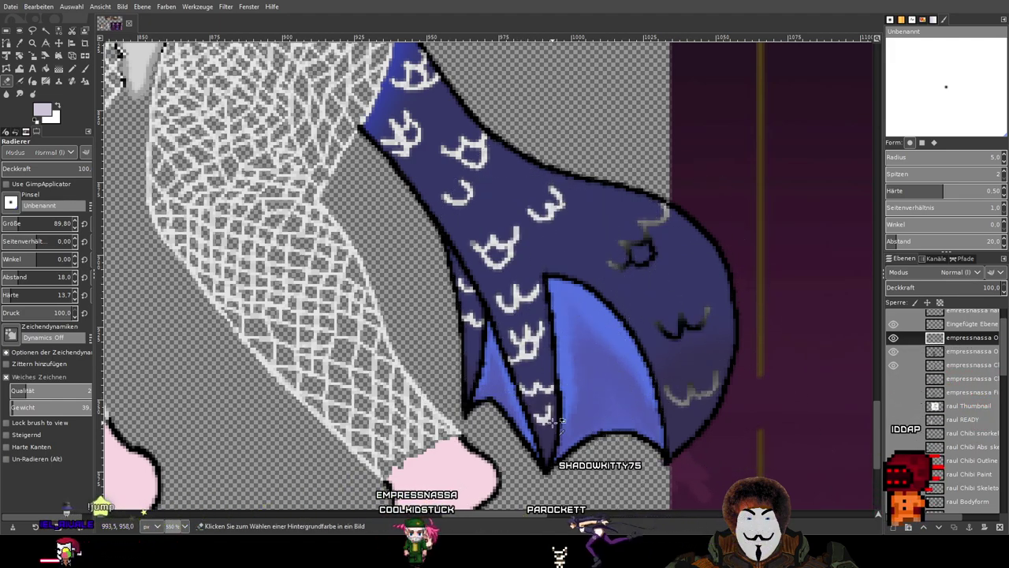
pyautogui.moveTo(558, 402); pyautogui.dragTo(585, 448)
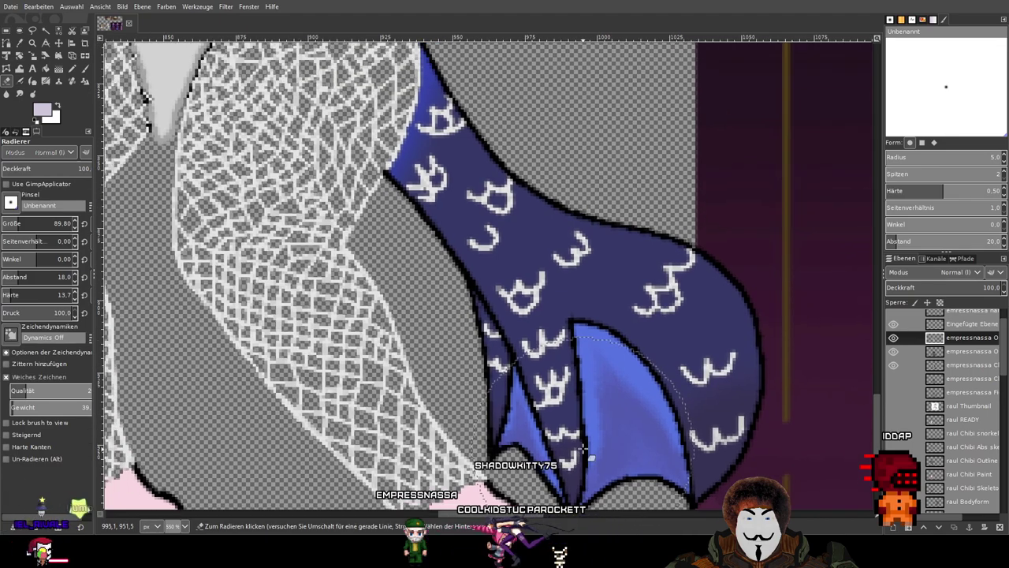
pyautogui.click(44, 30)
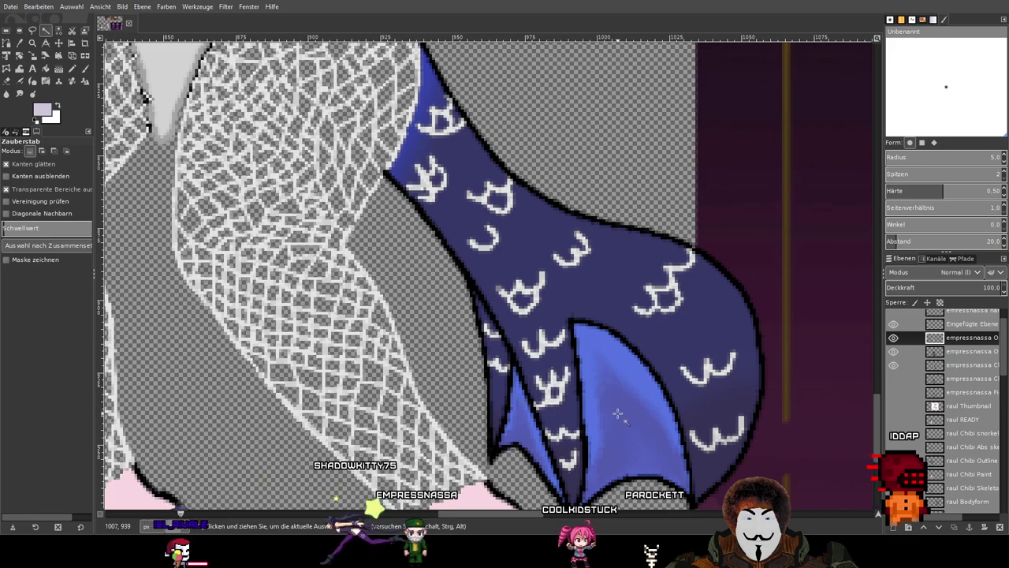
# Switch among the selection tools, settling on Select by Color.
pyautogui.scroll(-7, 573, 412)
pyautogui.hscroll(1, 579, 269)
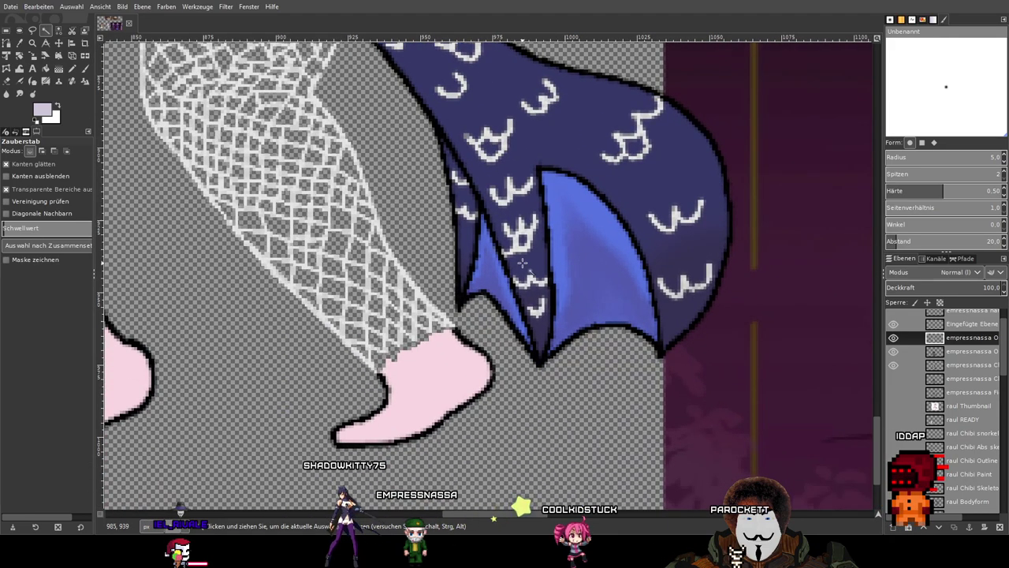
pyautogui.scroll(2, 522, 262)
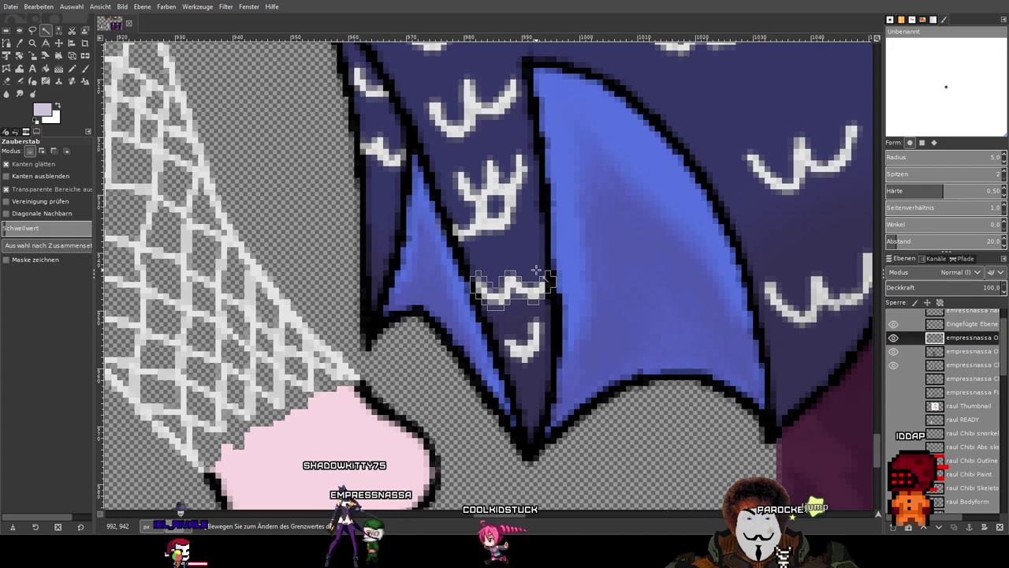
pyautogui.click(60, 32)
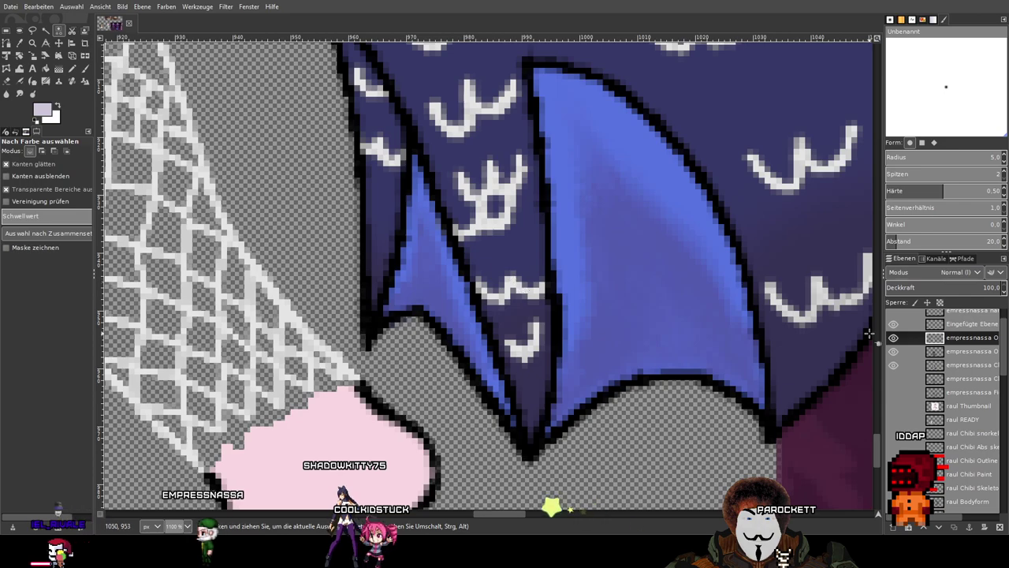
pyautogui.click(7, 31)
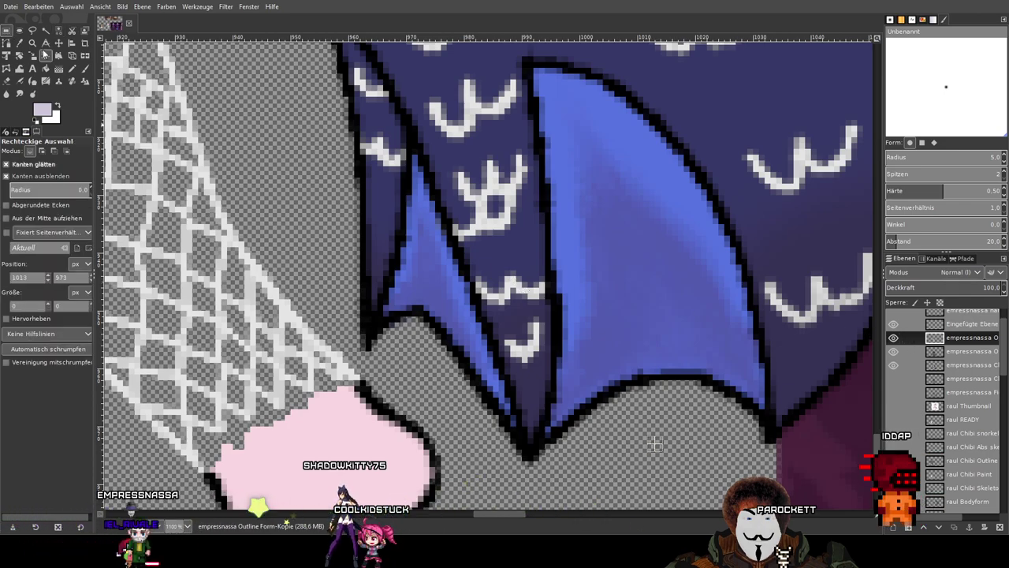
pyautogui.press('u')
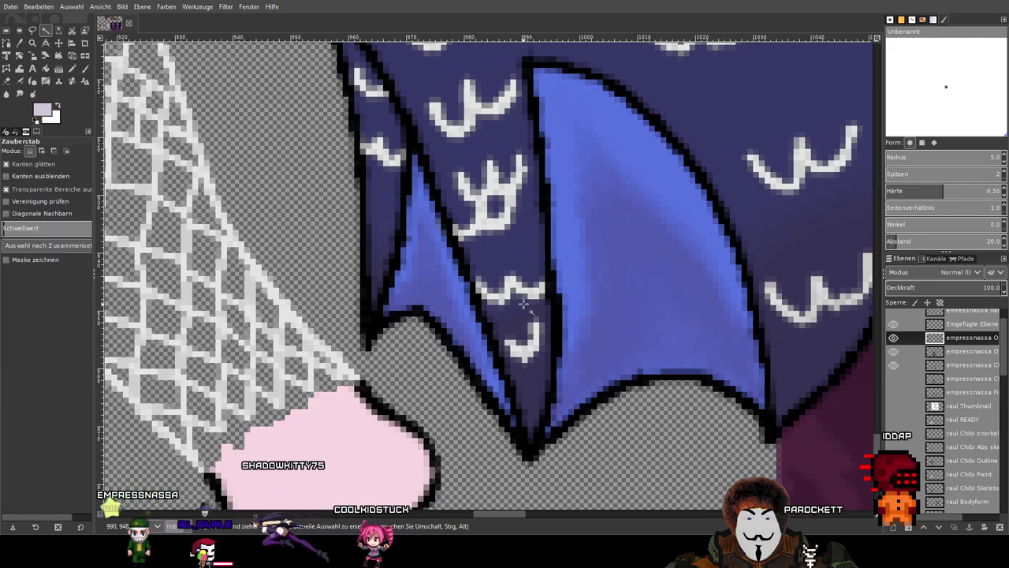
pyautogui.scroll(-4, 674, 369)
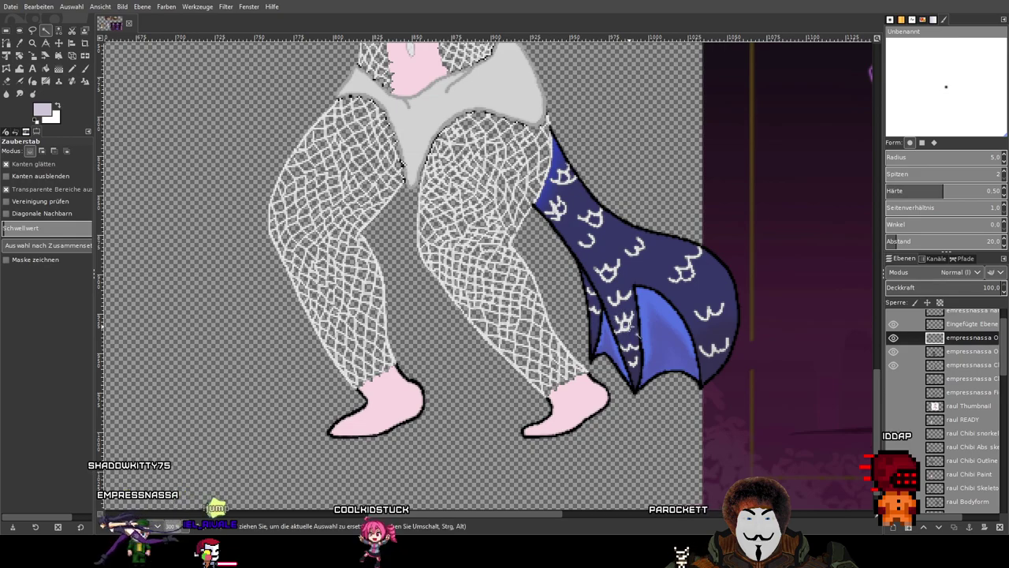
pyautogui.scroll(3, 635, 323)
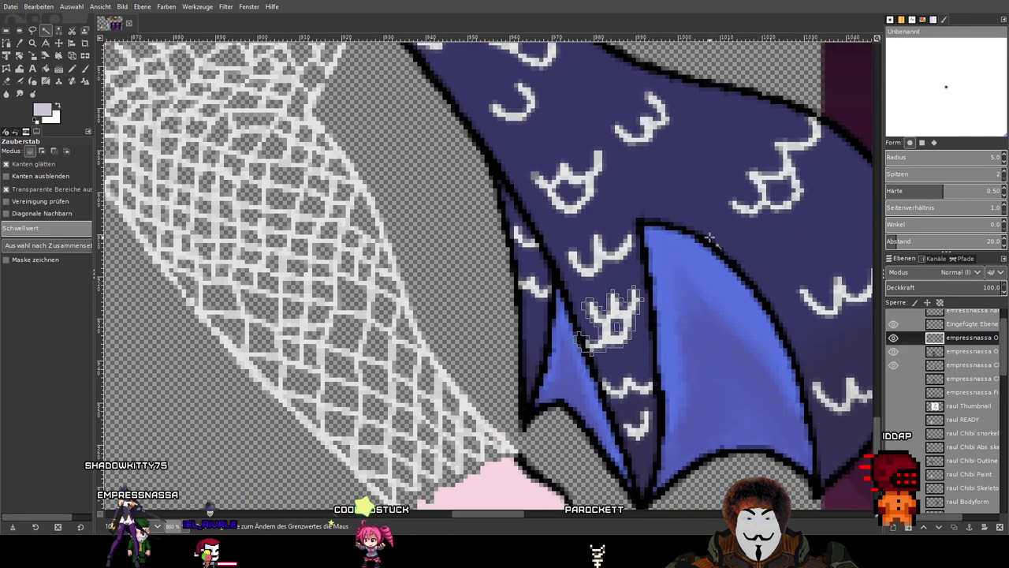
pyautogui.click(83, 31)
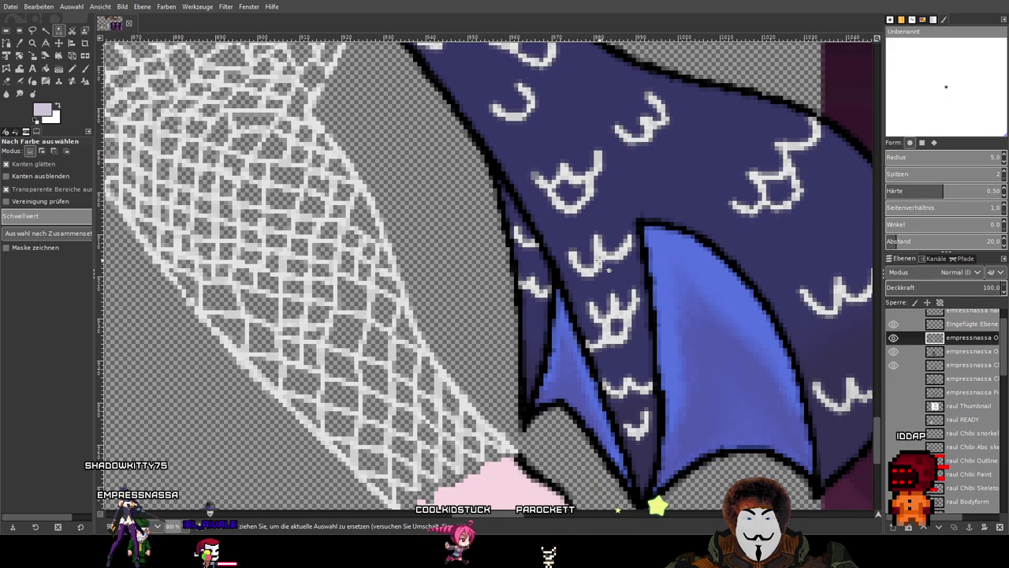
pyautogui.scroll(-3, 608, 270)
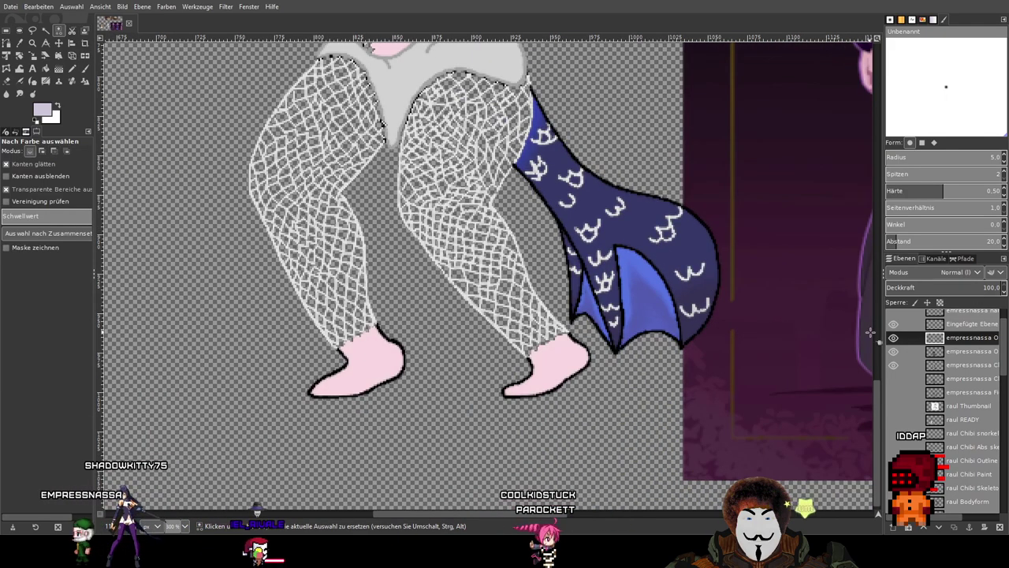
# Toggle the white outline layer's visibility several times to compare the character with and without it.
pyautogui.click(893, 337)
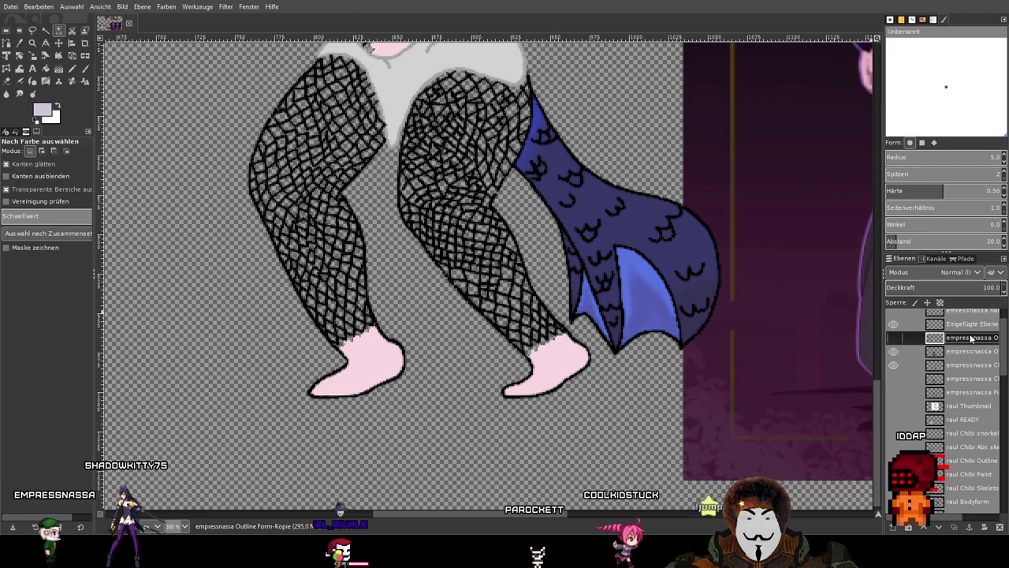
pyautogui.scroll(-5, 514, 332)
pyautogui.scroll(3, 515, 332)
pyautogui.moveTo(422, 409); pyautogui.dragTo(627, 245)
pyautogui.scroll(1, 532, 255)
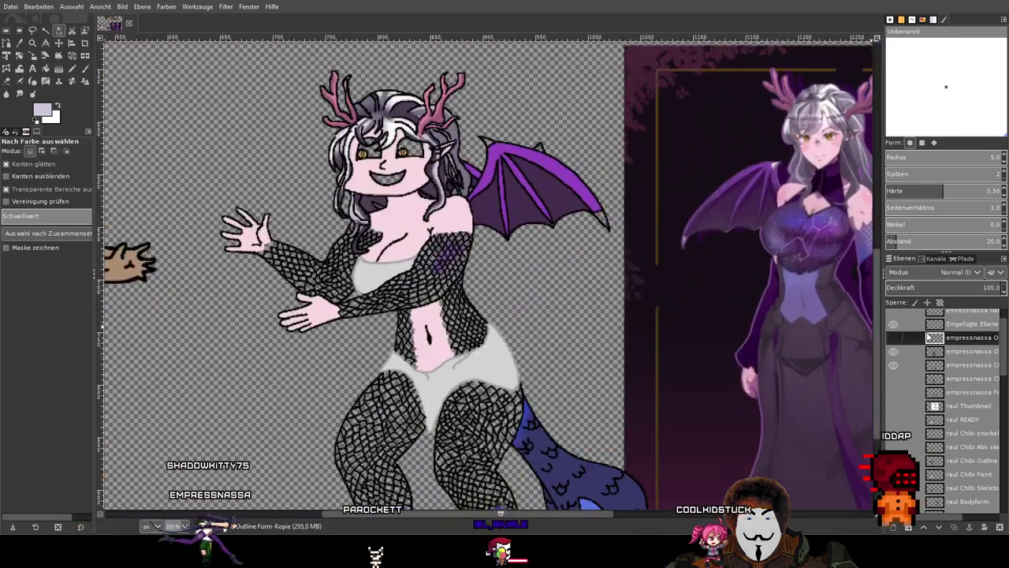
pyautogui.click(893, 337)
pyautogui.click(893, 337)
pyautogui.click(893, 338)
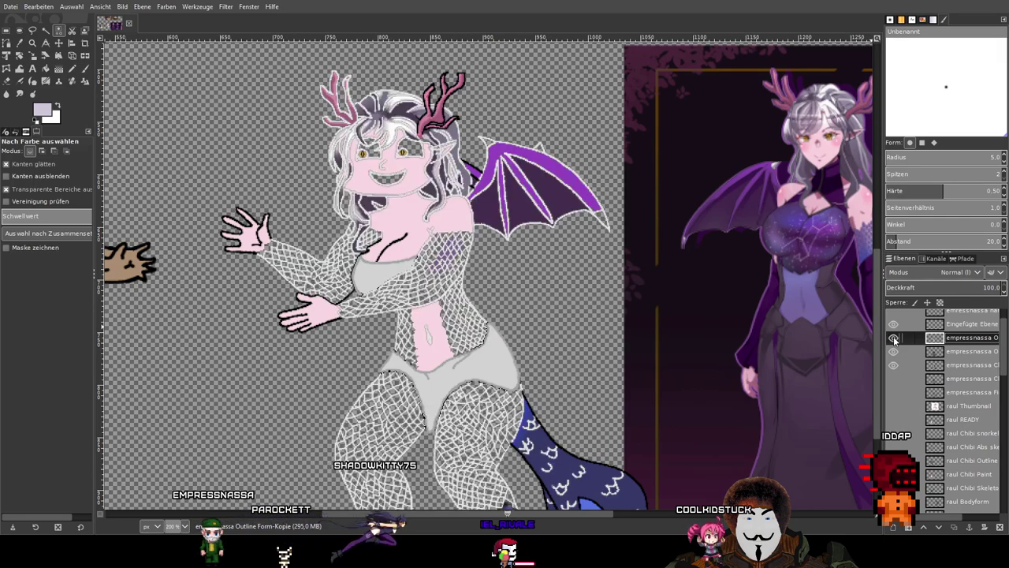
pyautogui.click(893, 338)
pyautogui.click(894, 339)
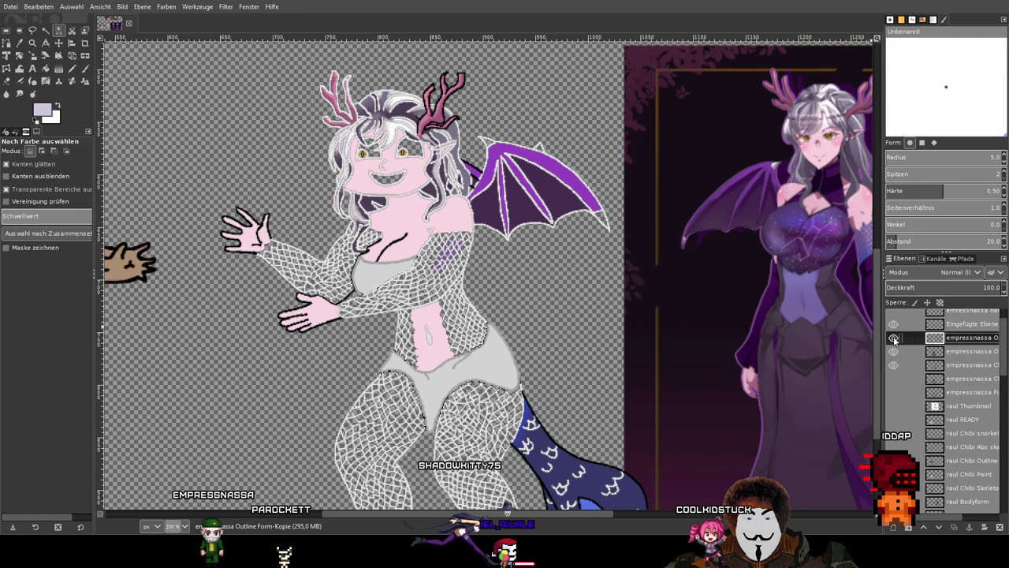
pyautogui.moveTo(707, 406); pyautogui.dragTo(635, 241)
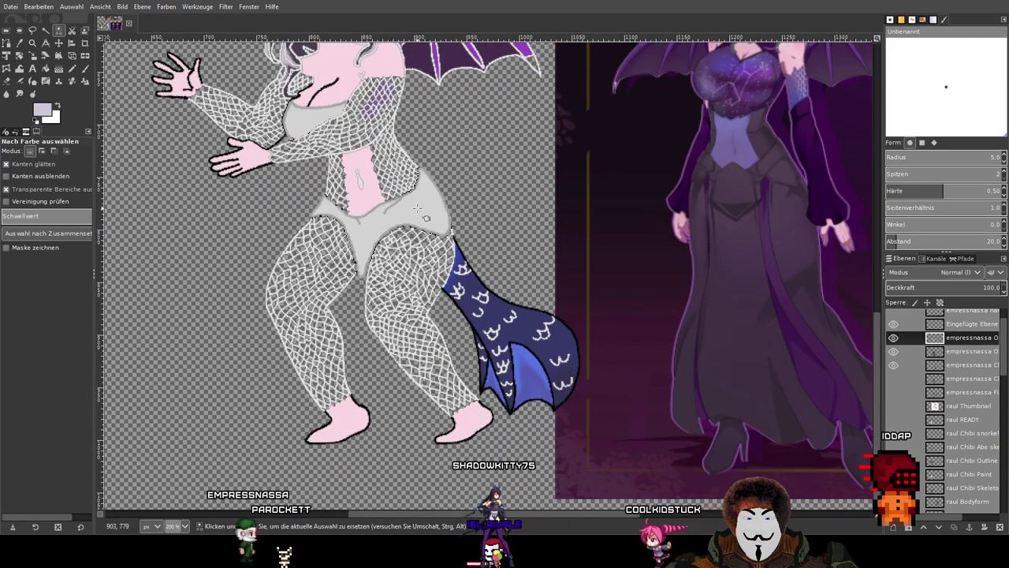
# Select all the white net lines by colour and adjust the selection threshold.
pyautogui.click(439, 256)
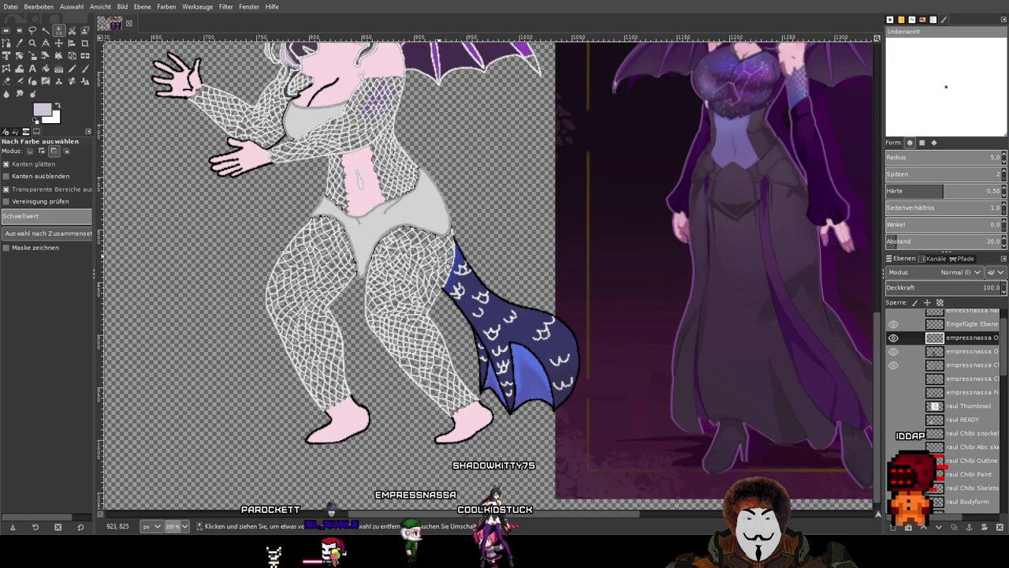
pyautogui.scroll(10, 445, 264)
pyautogui.scroll(-10, 488, 366)
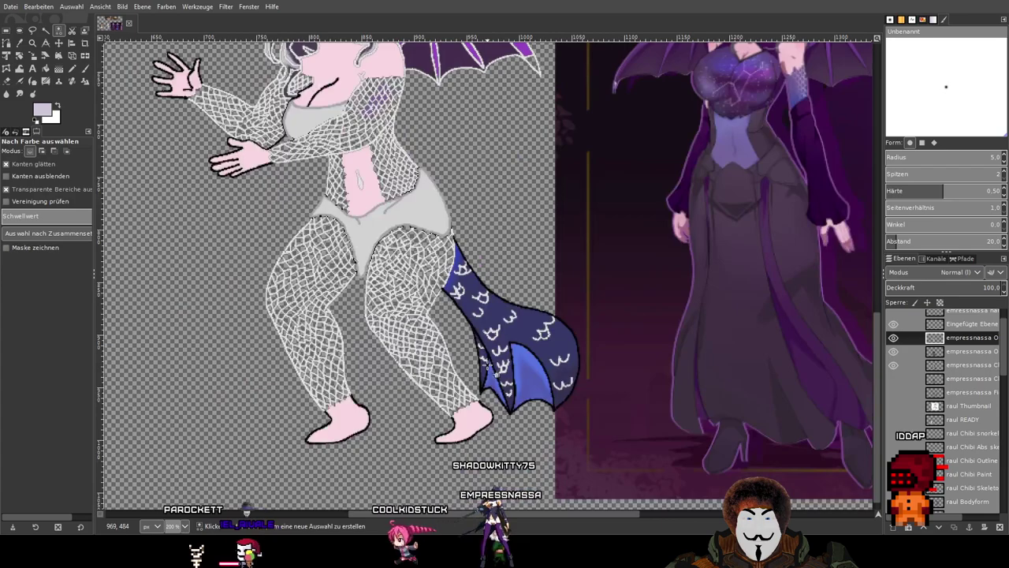
pyautogui.scroll(5, 437, 221)
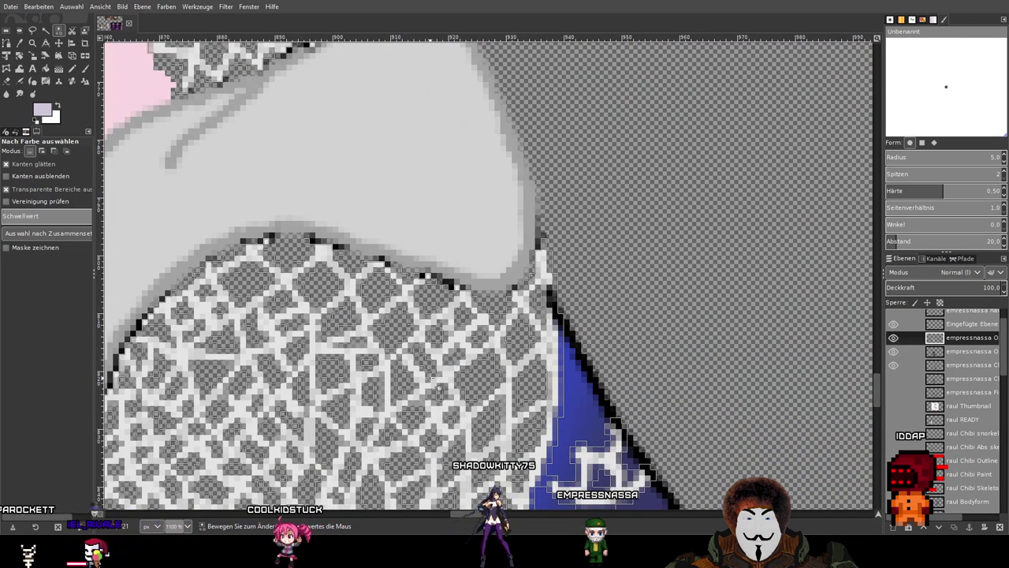
pyautogui.moveTo(439, 388); pyautogui.dragTo(432, 377)
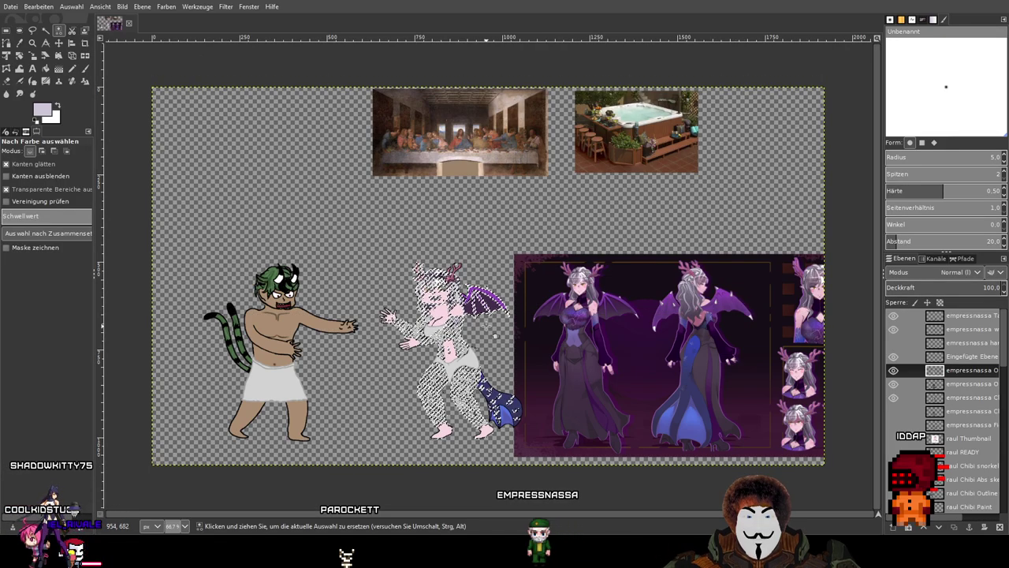
# Clear the selection, fuzzy-select the white W mark, and partly erase it.
pyautogui.scroll(4, 495, 335)
pyautogui.scroll(-5, 516, 110)
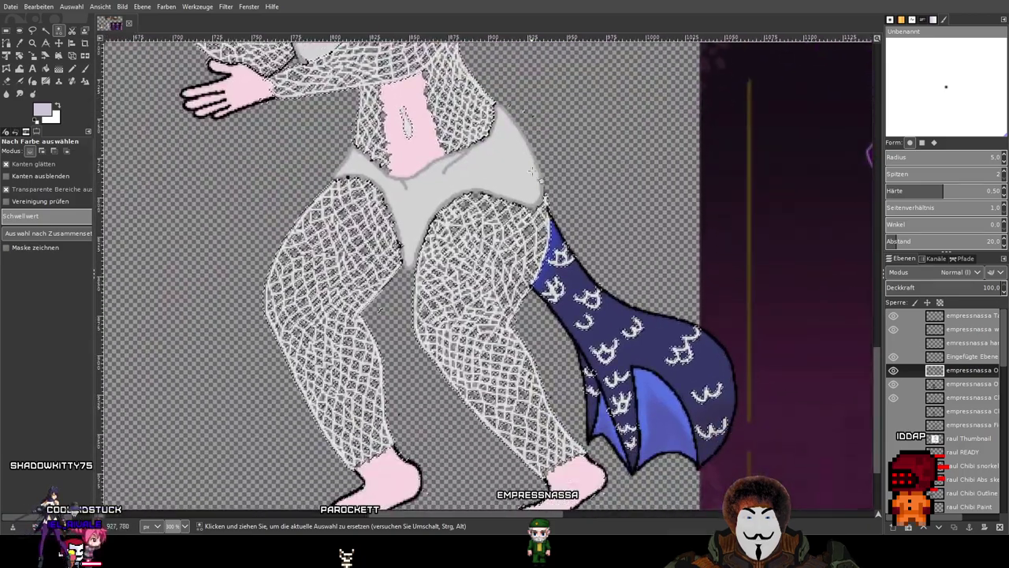
pyautogui.keyDown('ctrl'); pyautogui.scroll(3, 664, 445); pyautogui.keyUp('ctrl')
pyautogui.scroll(-3, 636, 334)
pyautogui.keyDown('ctrl'); pyautogui.scroll(3, 636, 334); pyautogui.keyUp('ctrl')
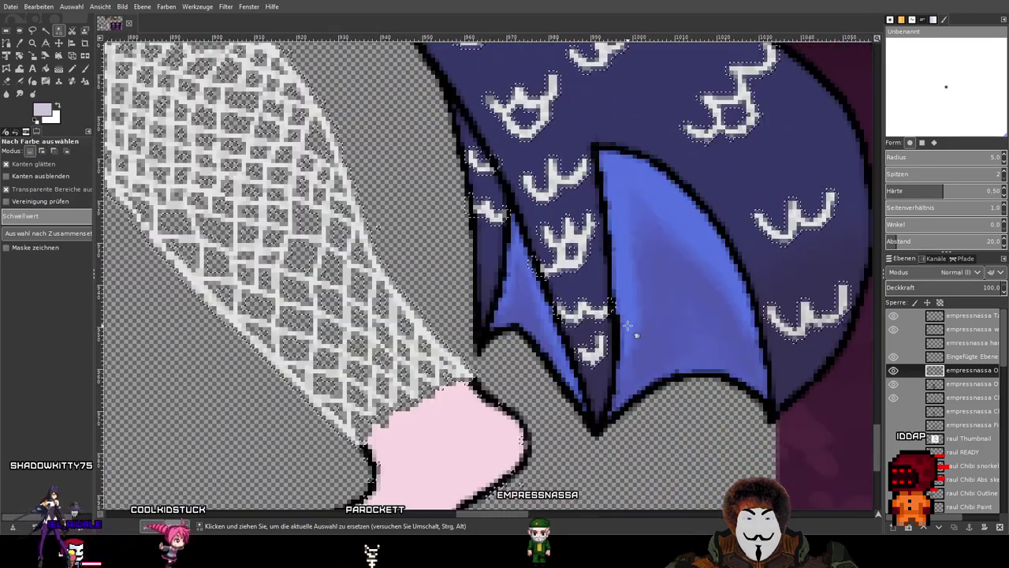
pyautogui.click(20, 30)
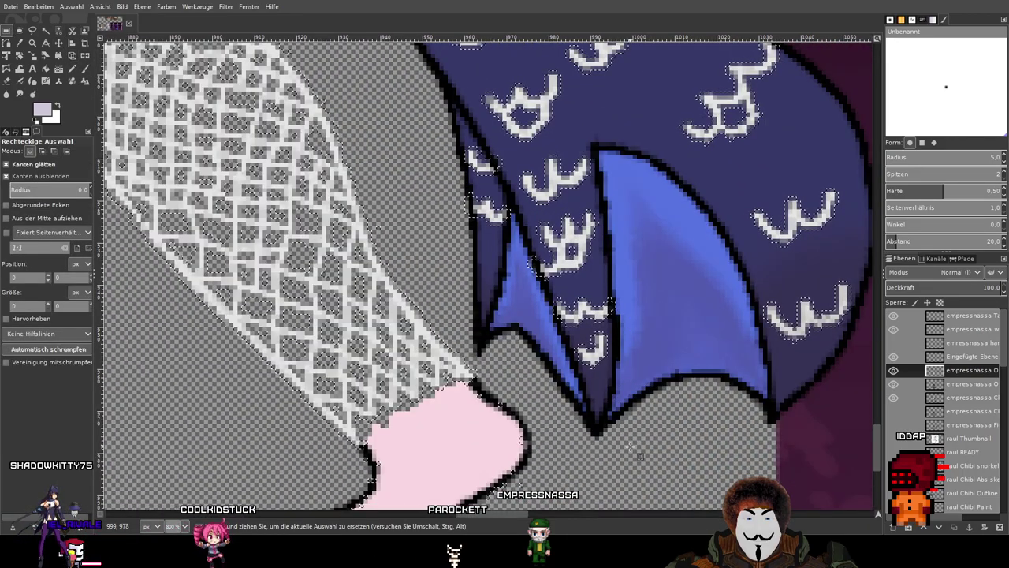
pyautogui.click(666, 453)
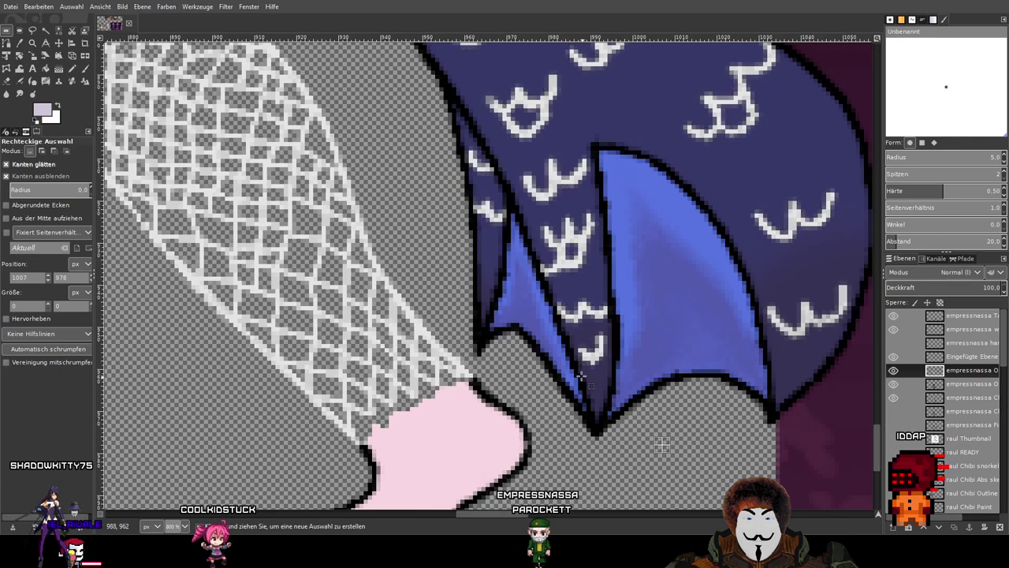
pyautogui.press('u')
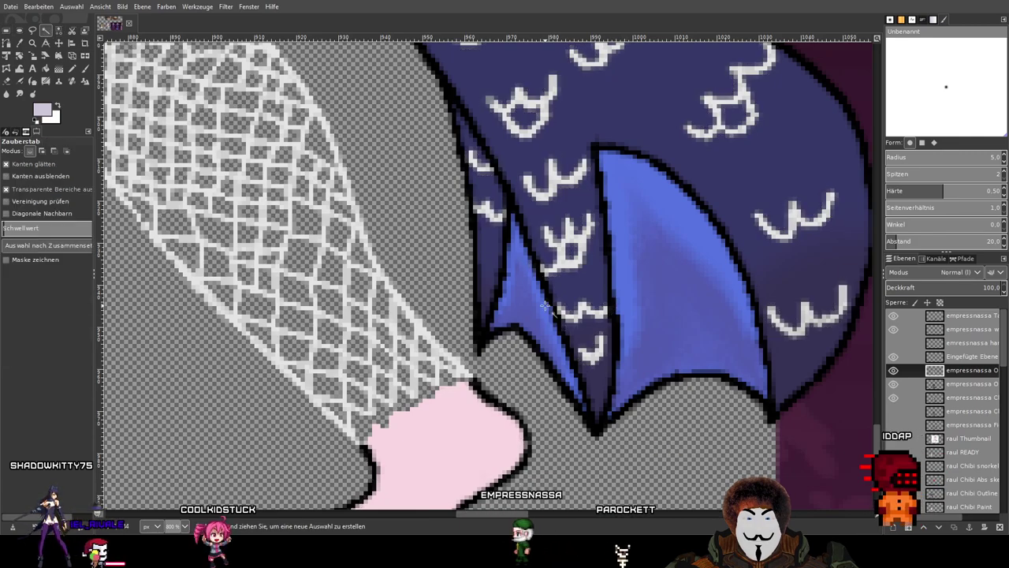
pyautogui.click(580, 306)
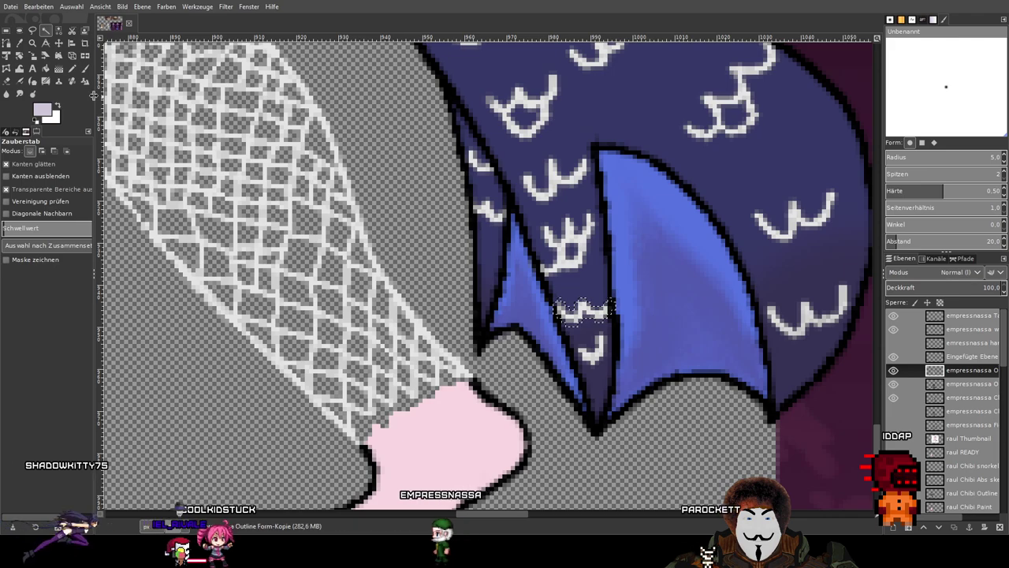
pyautogui.click(6, 80)
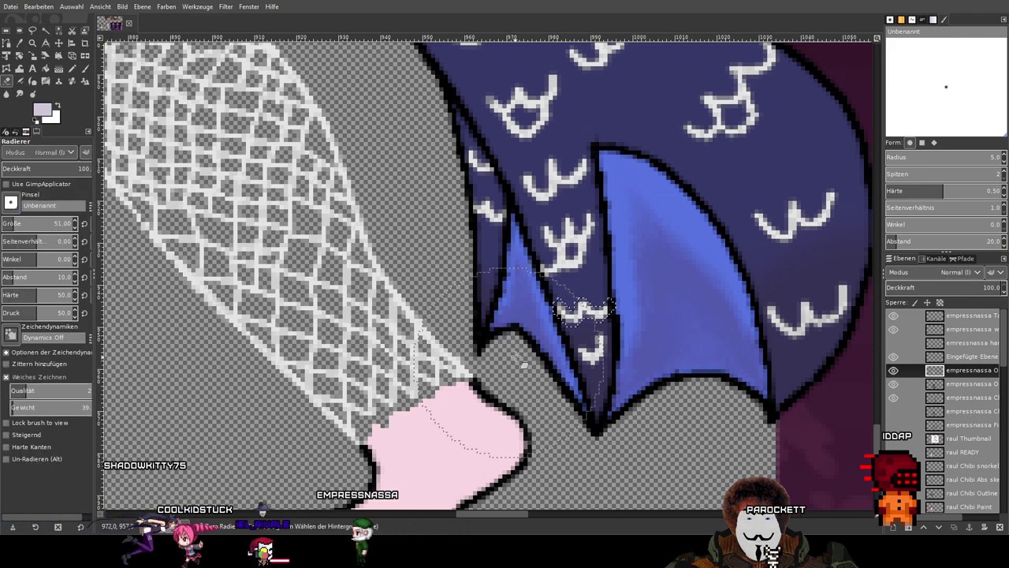
pyautogui.click(591, 380)
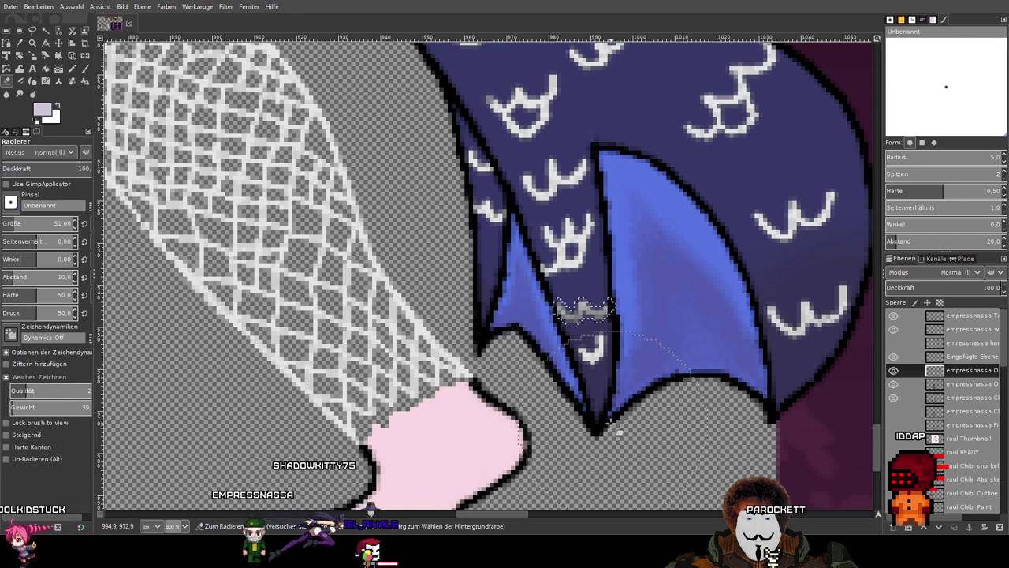
# Fuzzy-select the single white crown mark and fade it with an eraser dab, redoing once.
pyautogui.click(58, 31)
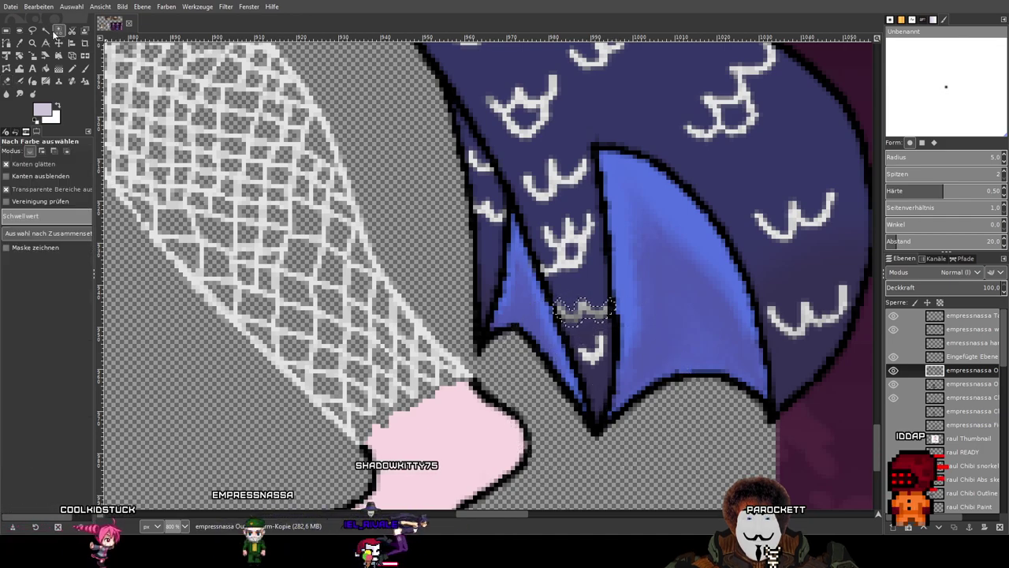
pyautogui.click(46, 30)
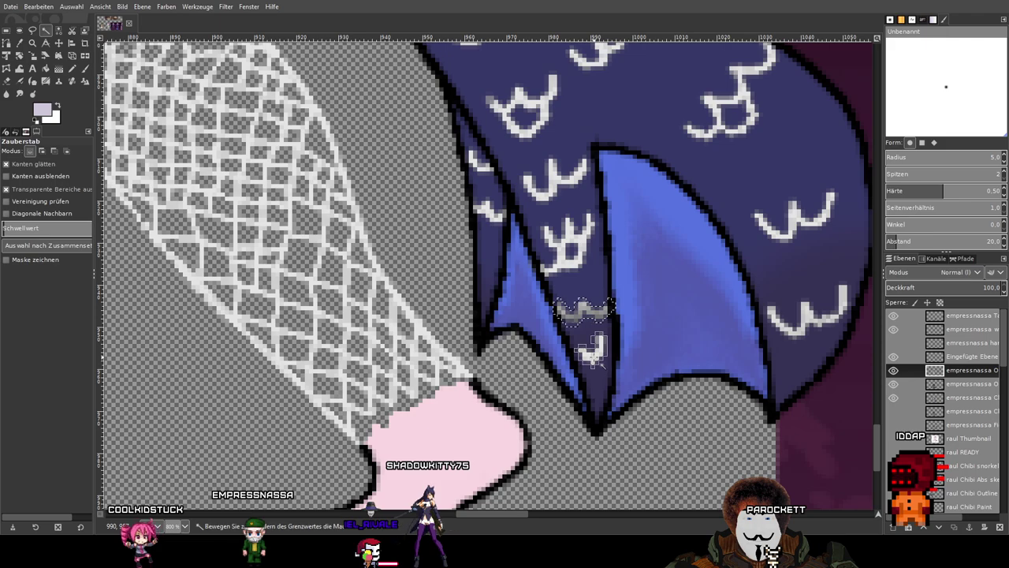
pyautogui.click(7, 82)
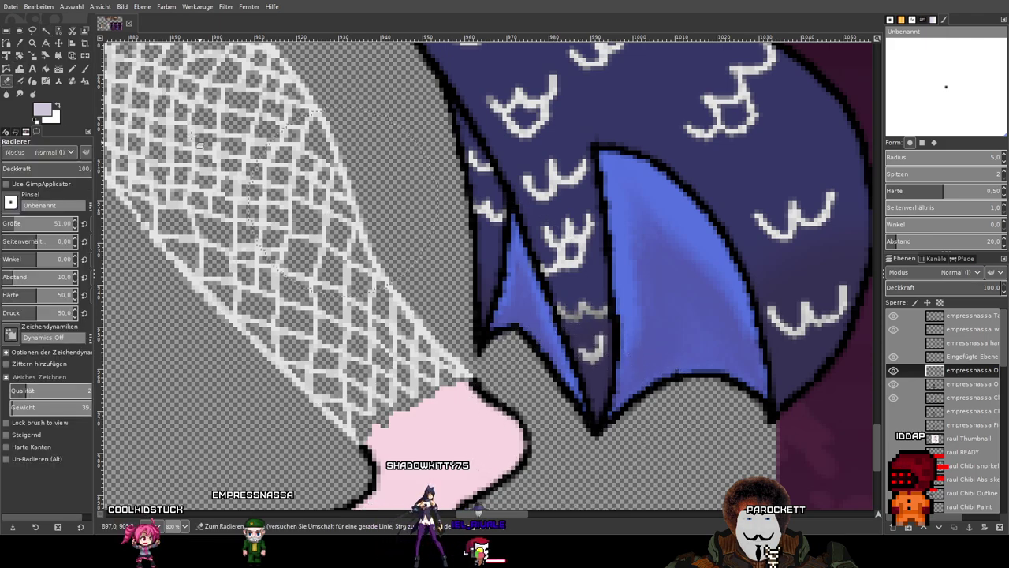
pyautogui.click(56, 34)
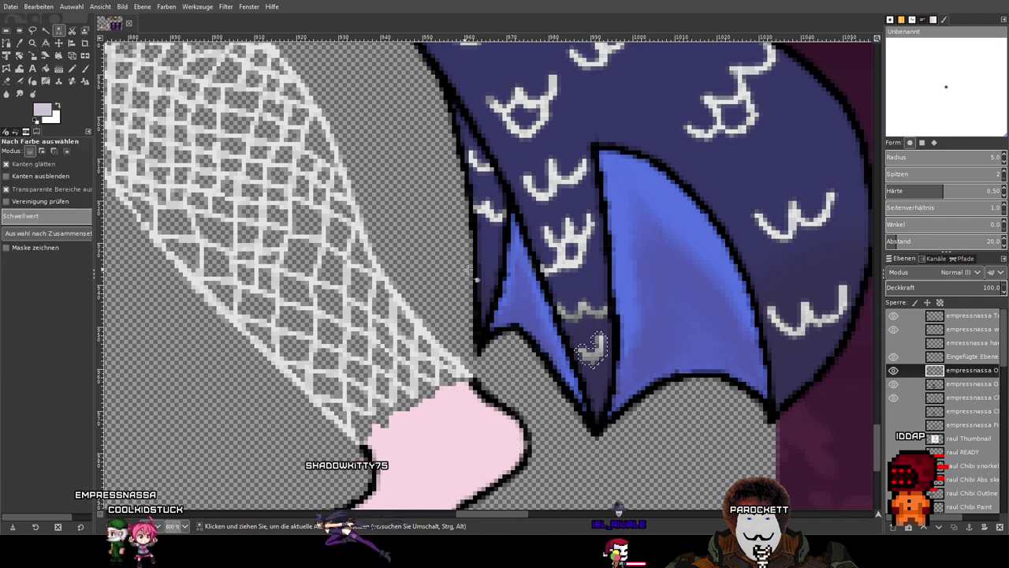
pyautogui.click(563, 263)
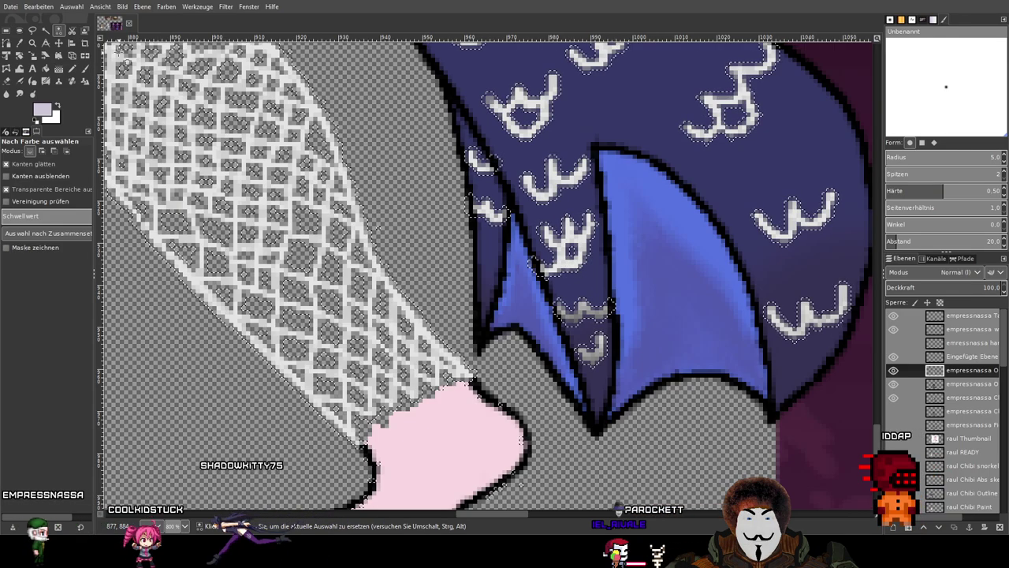
pyautogui.press('u')
pyautogui.click(552, 248)
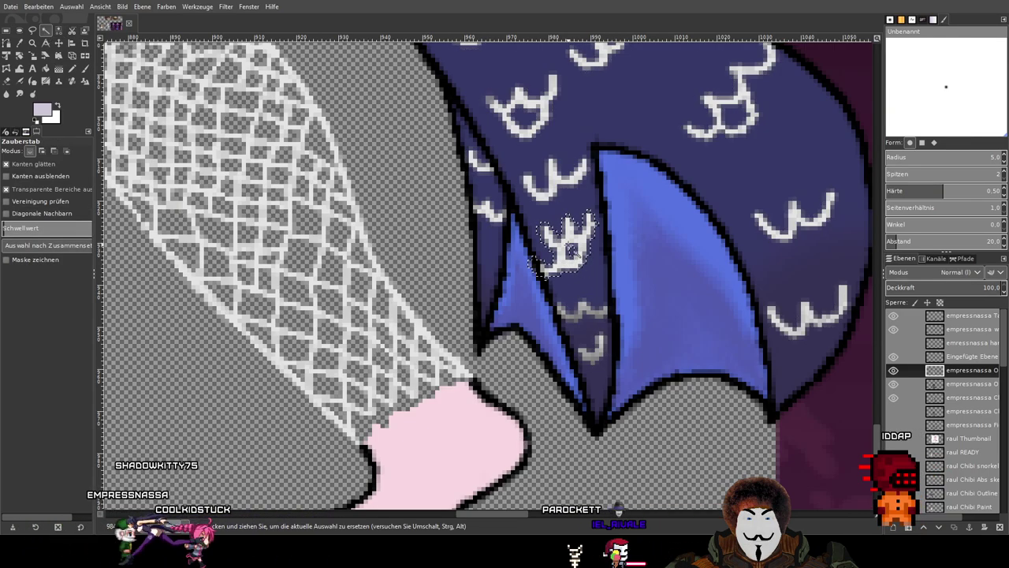
pyautogui.click(7, 82)
pyautogui.scroll(2, 640, 394)
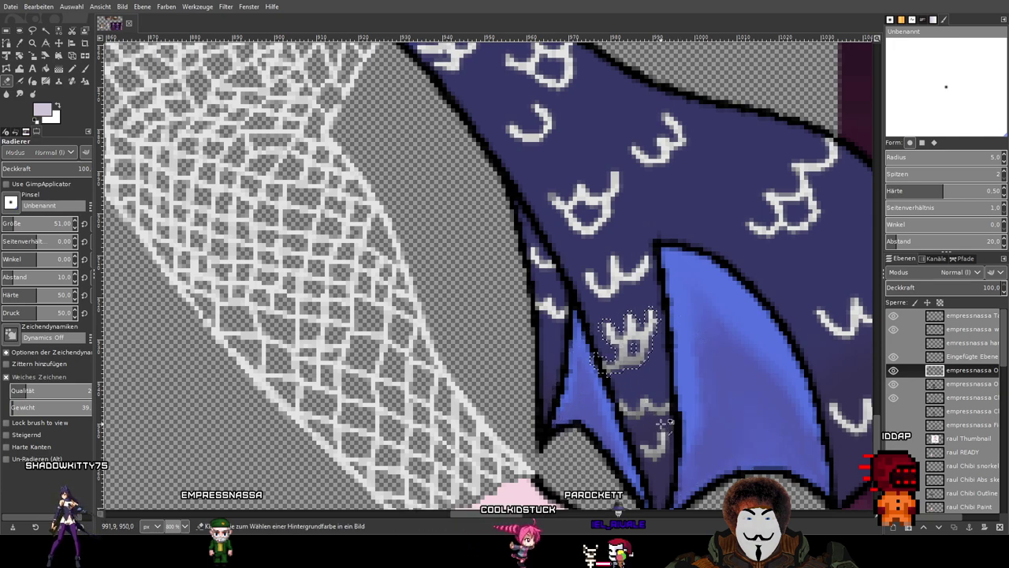
pyautogui.click(643, 389)
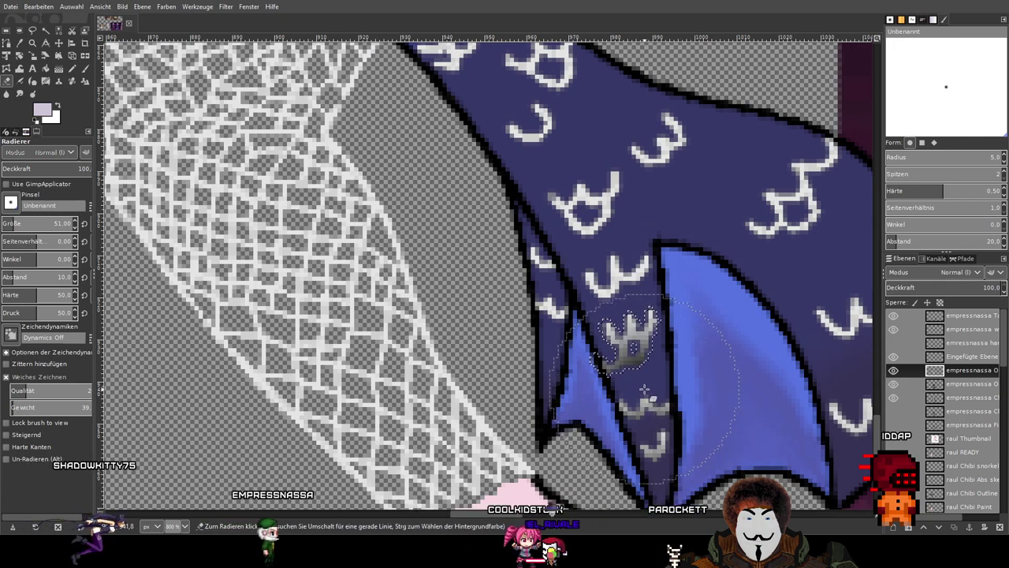
pyautogui.hotkey('ctrl', 'z')
pyautogui.click(647, 397)
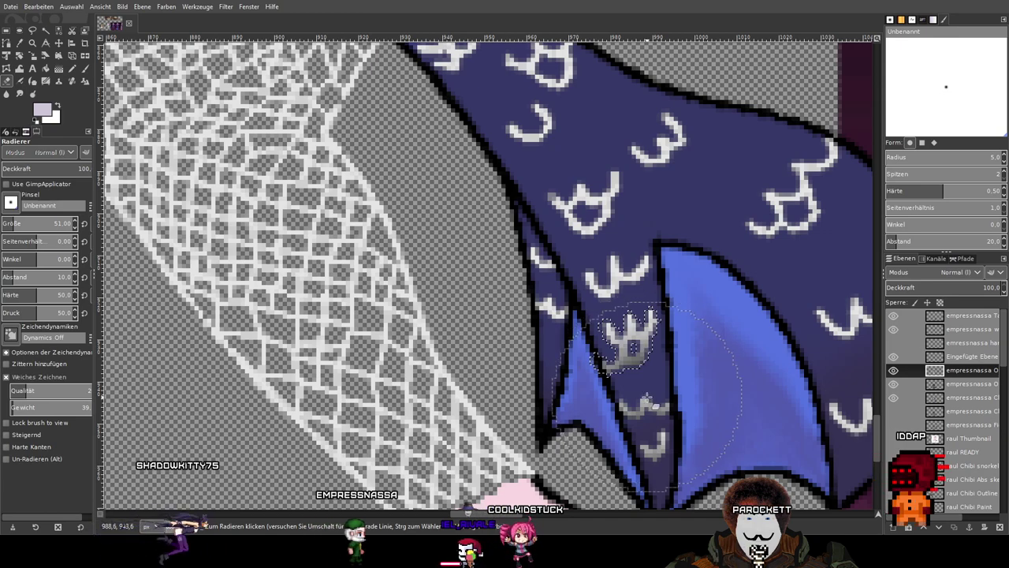
# Move the view to the lower skirt folds and alternate between Fuzzy Select and the Eraser.
pyautogui.moveTo(712, 404); pyautogui.dragTo(685, 422)
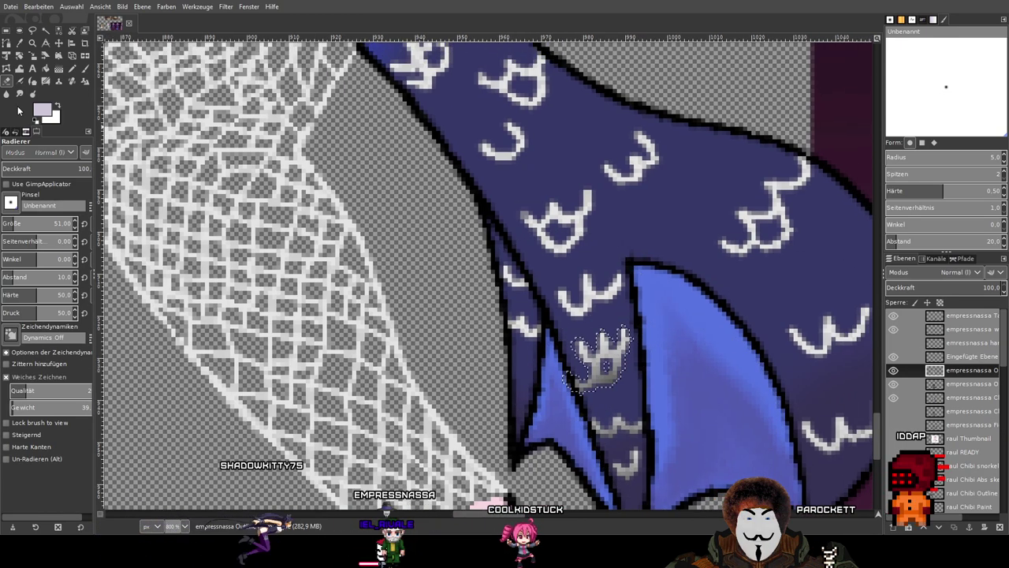
pyautogui.click(45, 31)
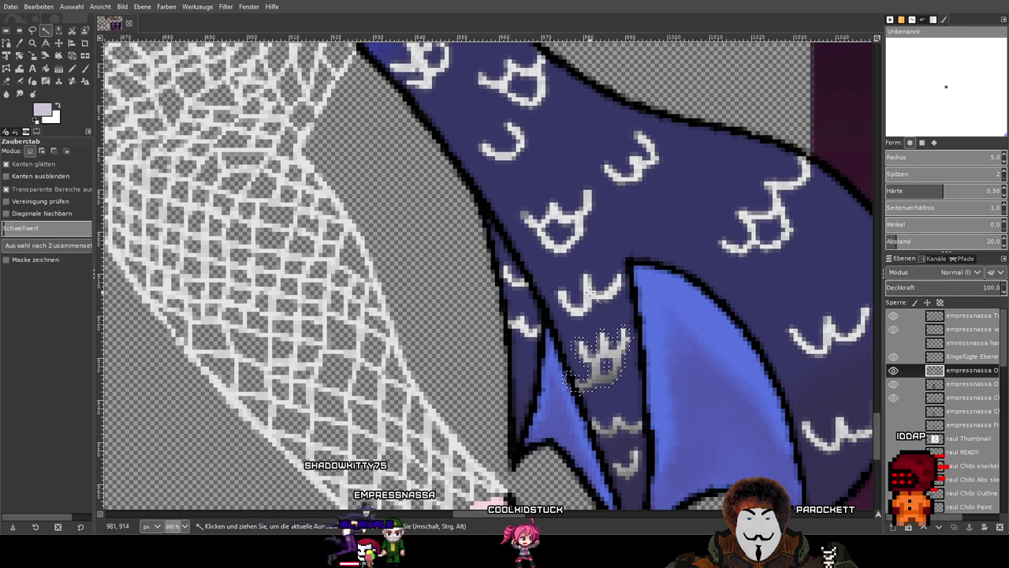
pyautogui.click(6, 81)
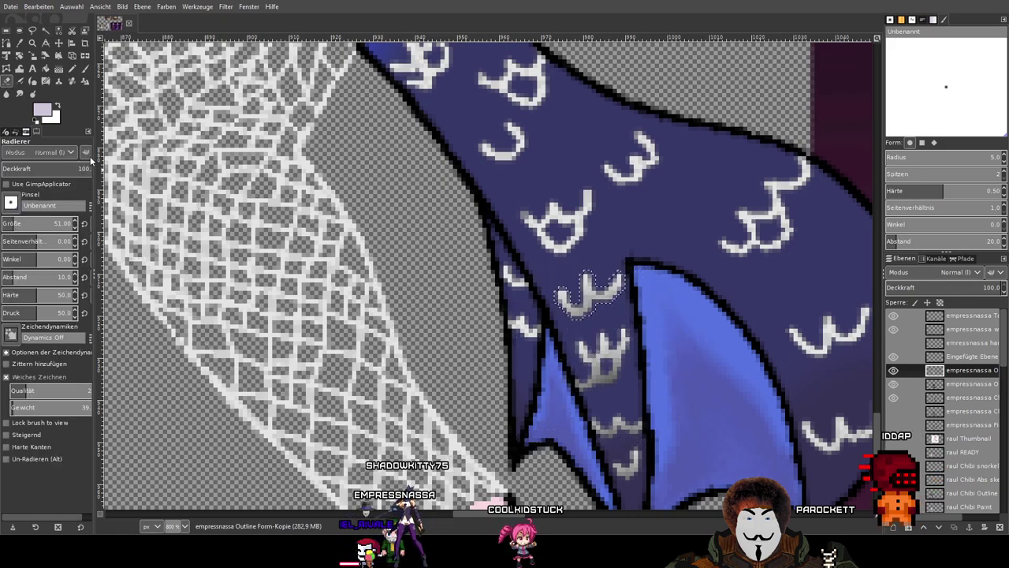
pyautogui.click(44, 31)
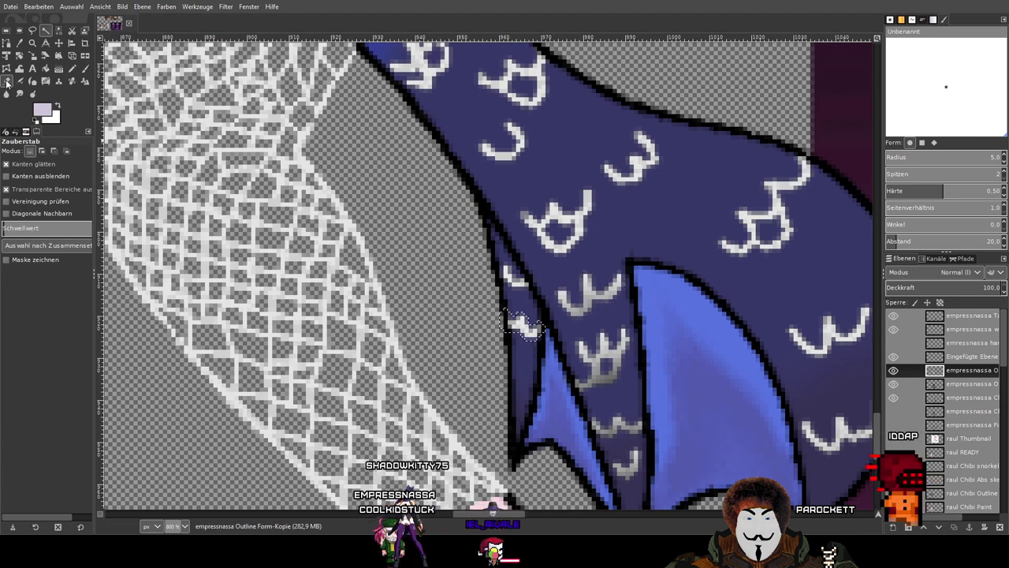
pyautogui.hotkey('shift', 'e')
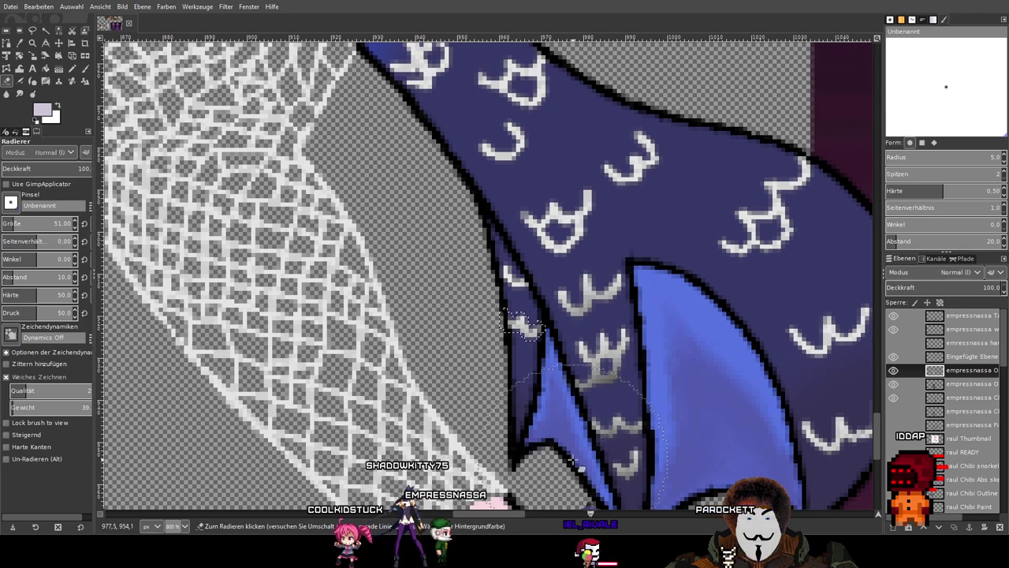
pyautogui.press('u')
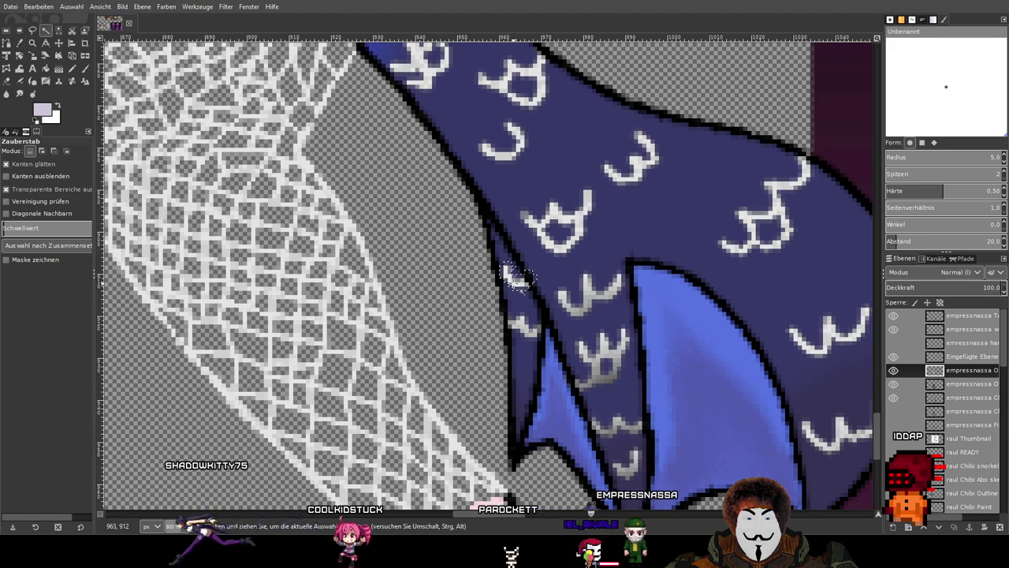
pyautogui.click(8, 81)
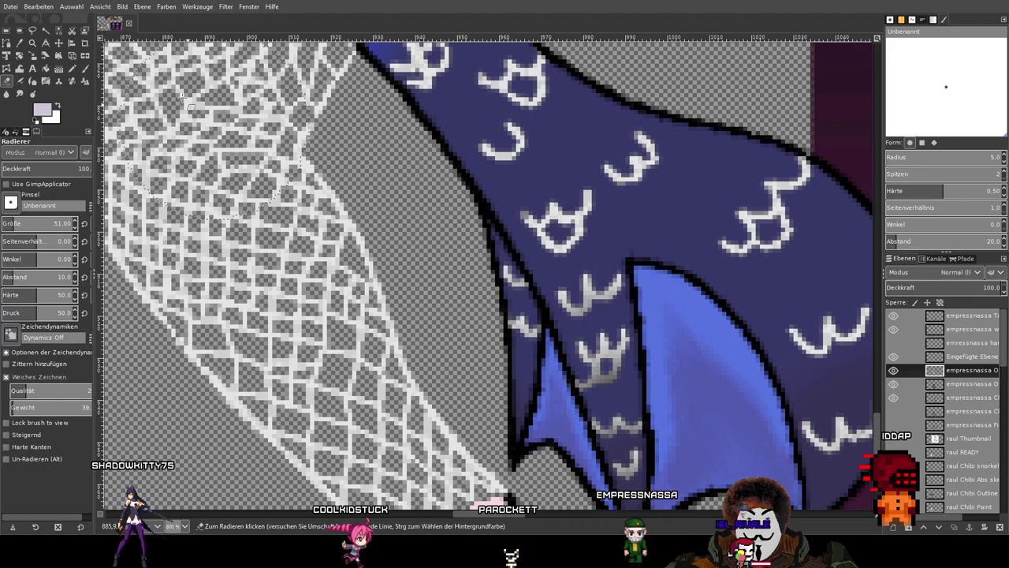
# Fuzzy-select the white w mark on the skirt's right side and fade it with the eraser.
pyautogui.click(46, 31)
pyautogui.moveTo(618, 316); pyautogui.dragTo(353, 196)
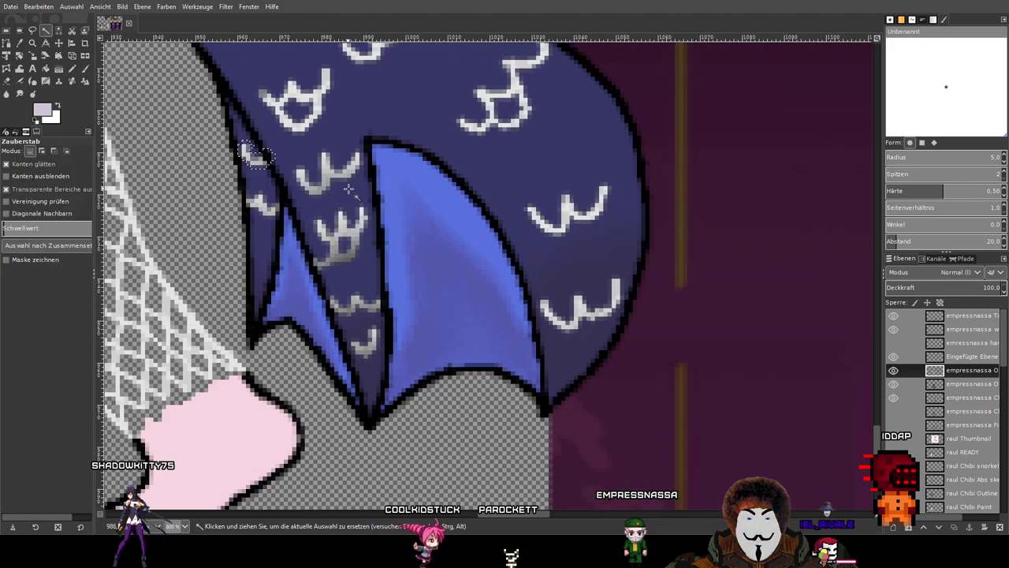
pyautogui.click(583, 310)
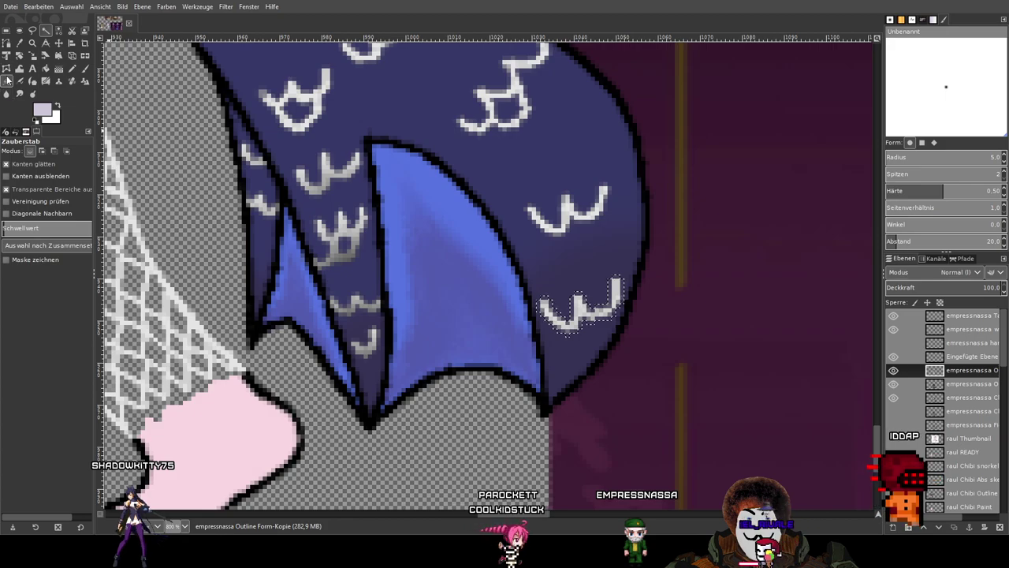
pyautogui.hotkey('shift', 'e')
pyautogui.click(599, 358)
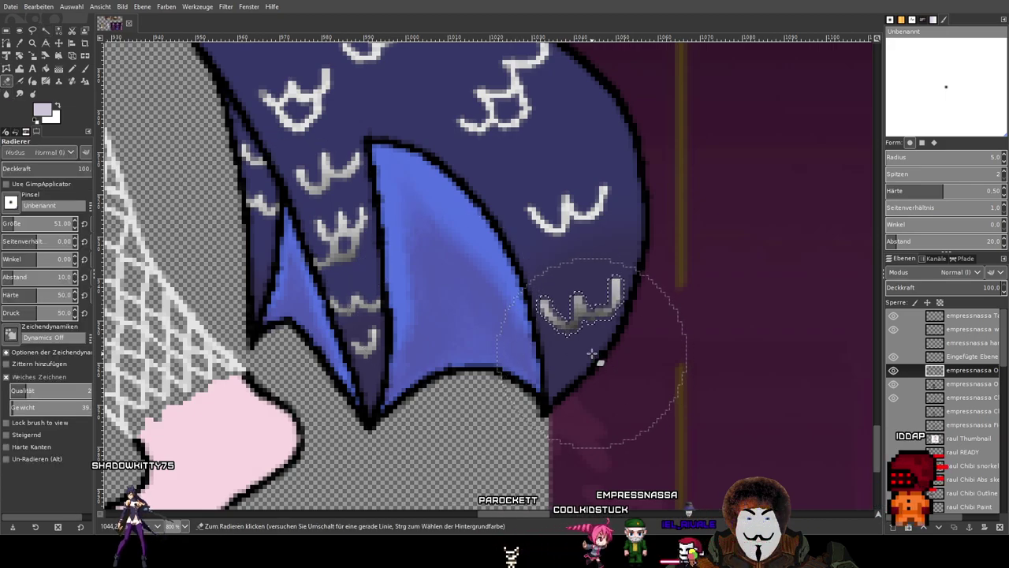
pyautogui.hotkey('ctrl', 'g')
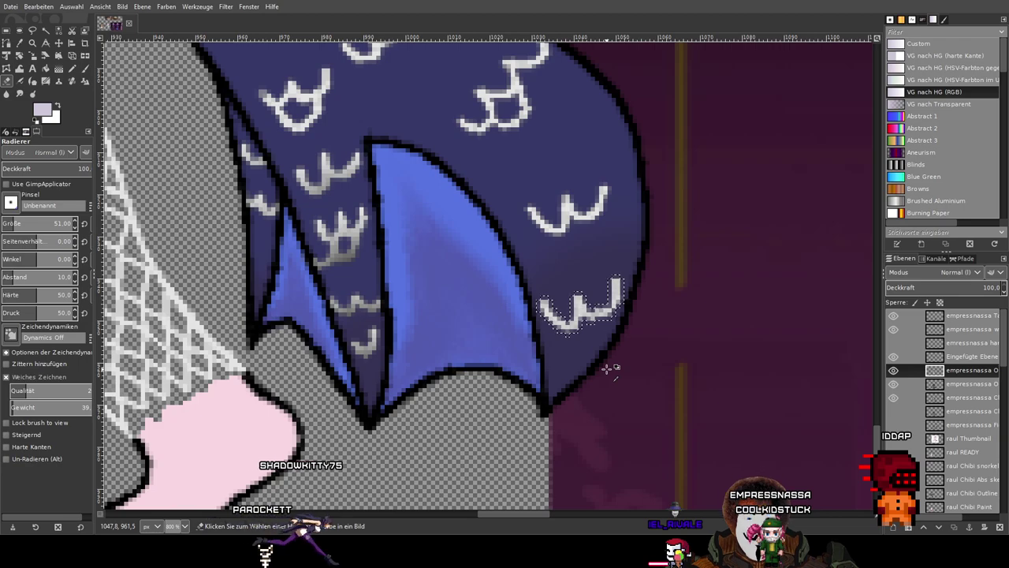
pyautogui.click(889, 20)
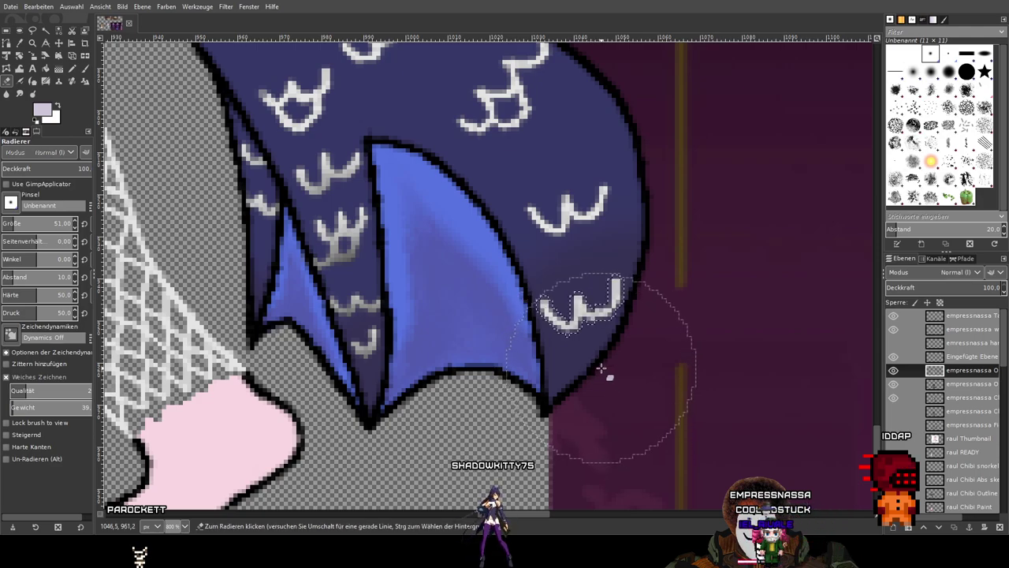
# Select the higher white crown mark and fade its lower part and right side, redoing one stroke.
pyautogui.moveTo(581, 261); pyautogui.dragTo(603, 308)
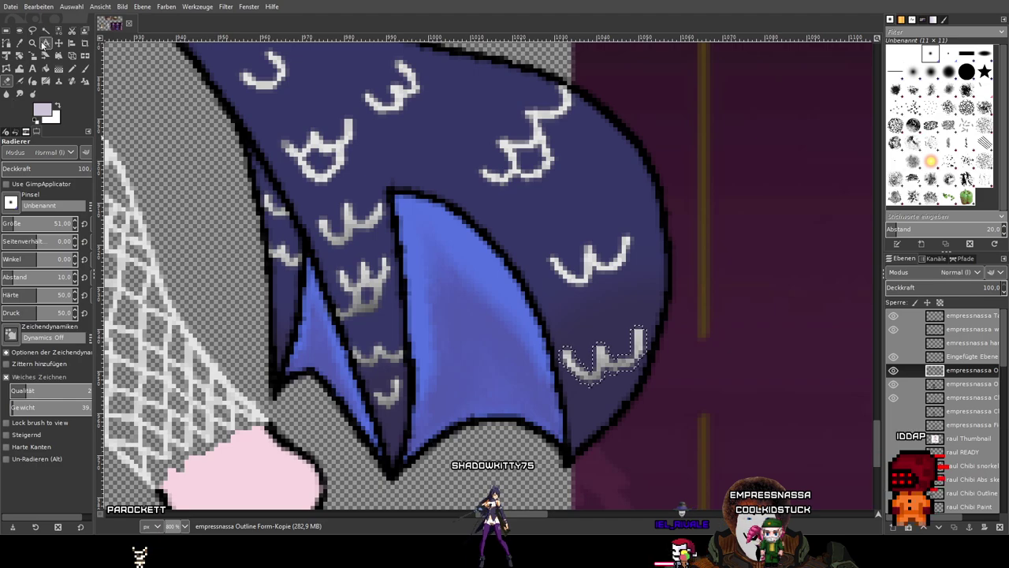
pyautogui.click(48, 31)
pyautogui.click(592, 264)
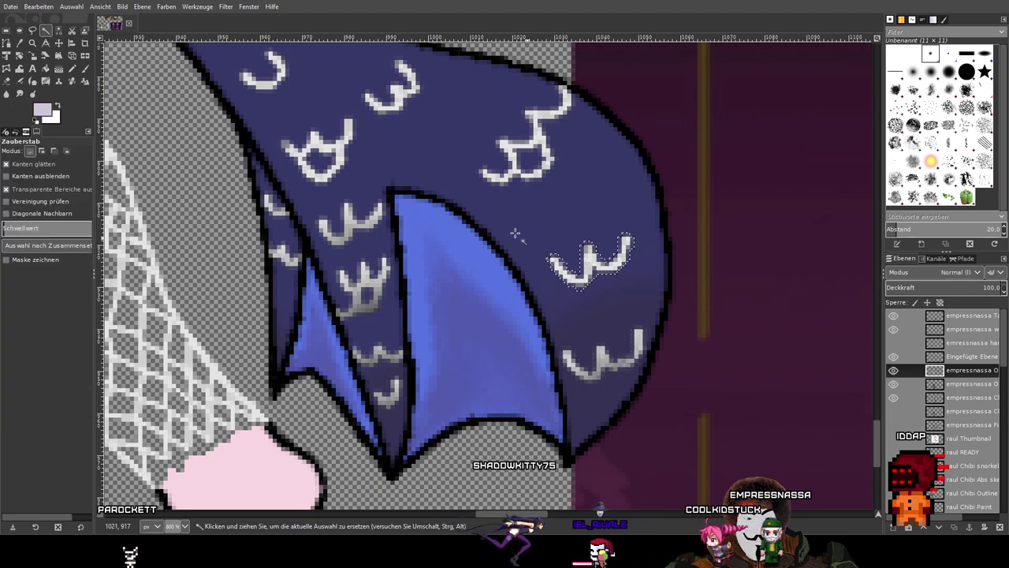
pyautogui.click(8, 81)
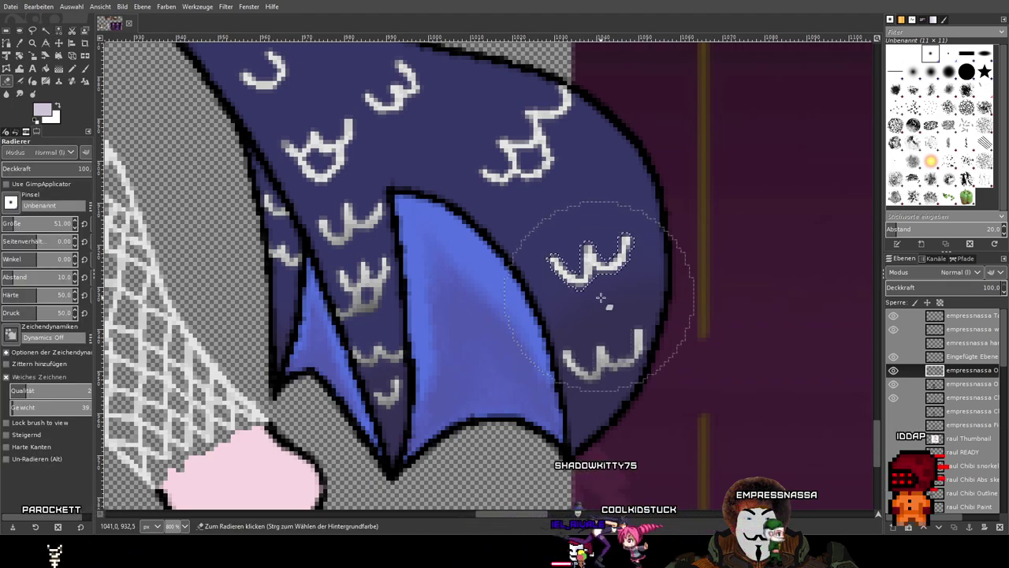
pyautogui.click(607, 307)
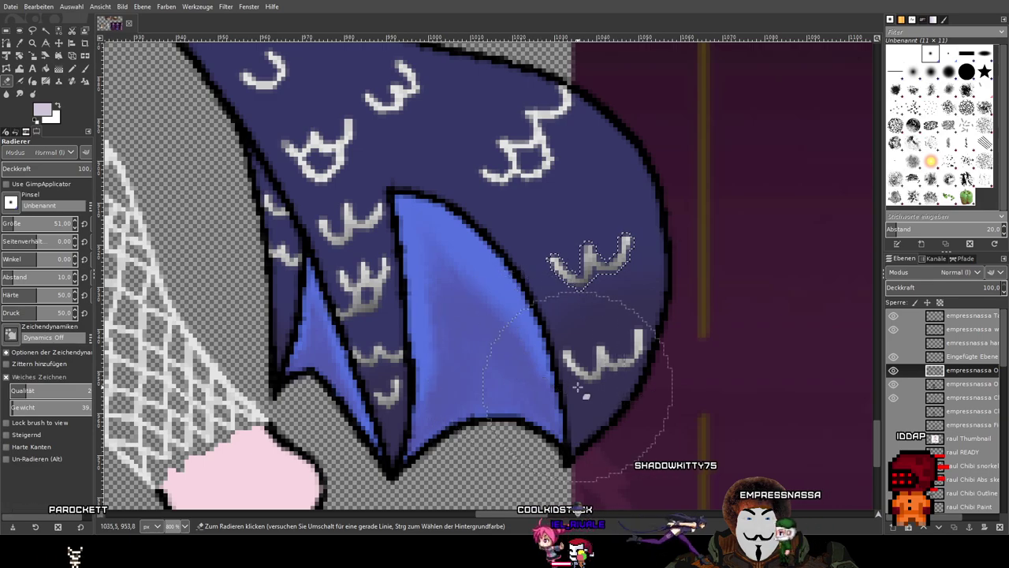
pyautogui.hotkey('ctrl', 'z')
pyautogui.click(608, 326)
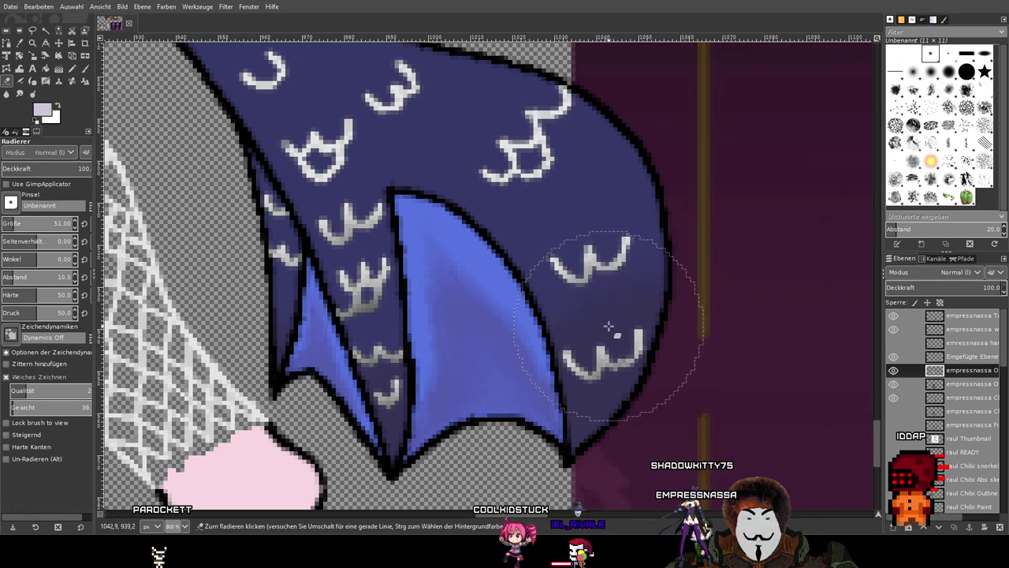
pyautogui.moveTo(463, 333); pyautogui.dragTo(520, 398)
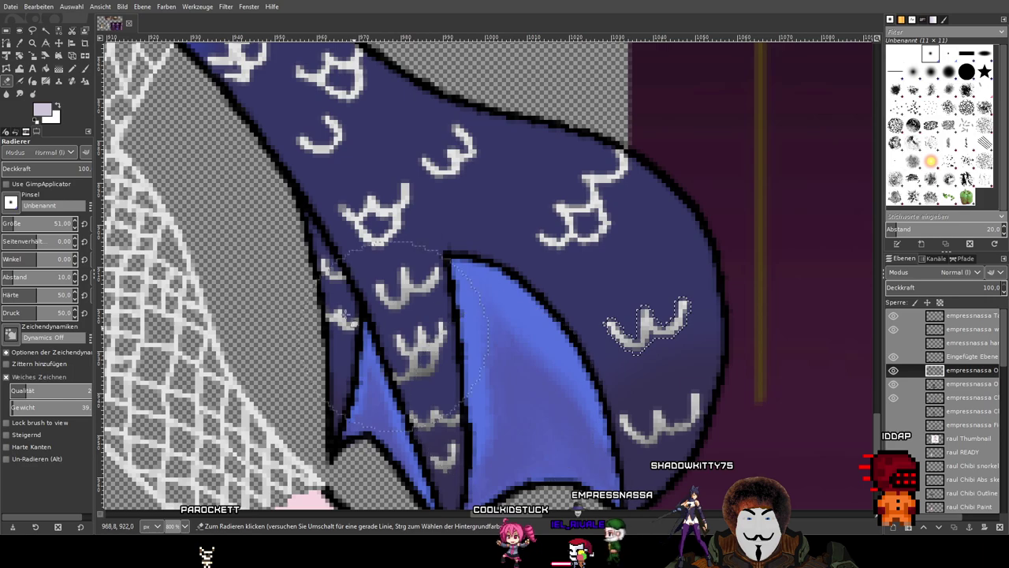
pyautogui.click(46, 31)
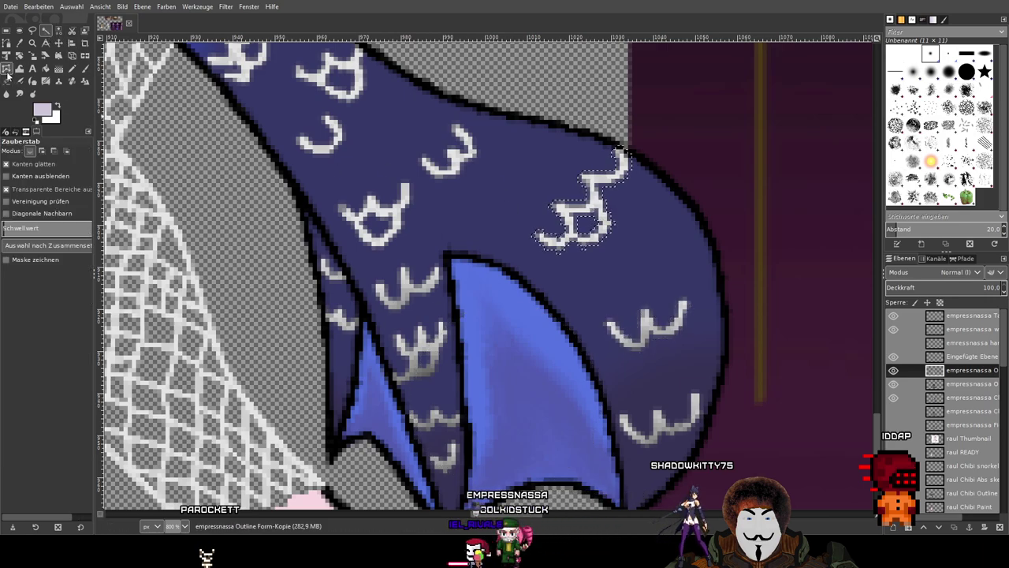
pyautogui.click(6, 80)
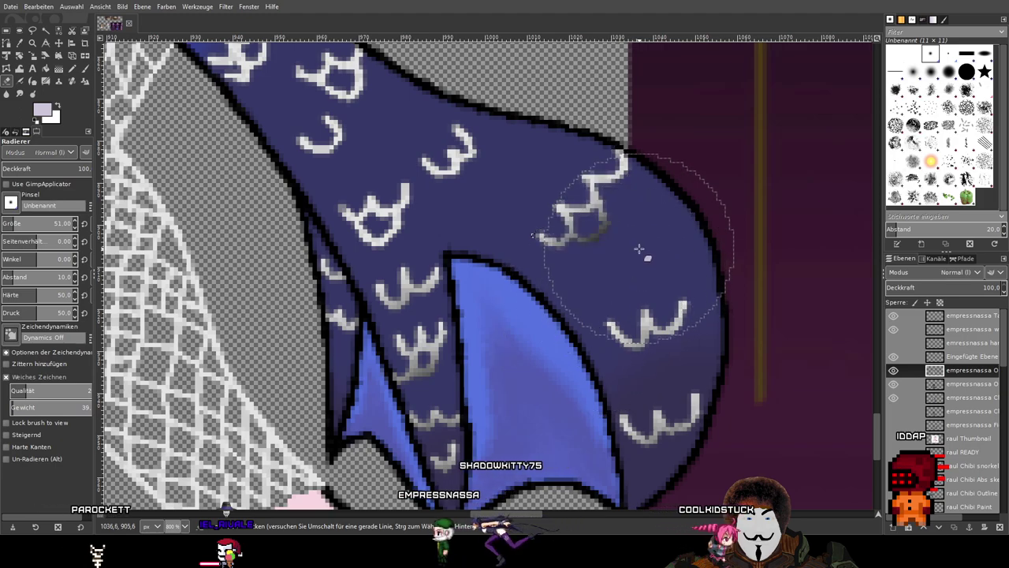
pyautogui.click(662, 228)
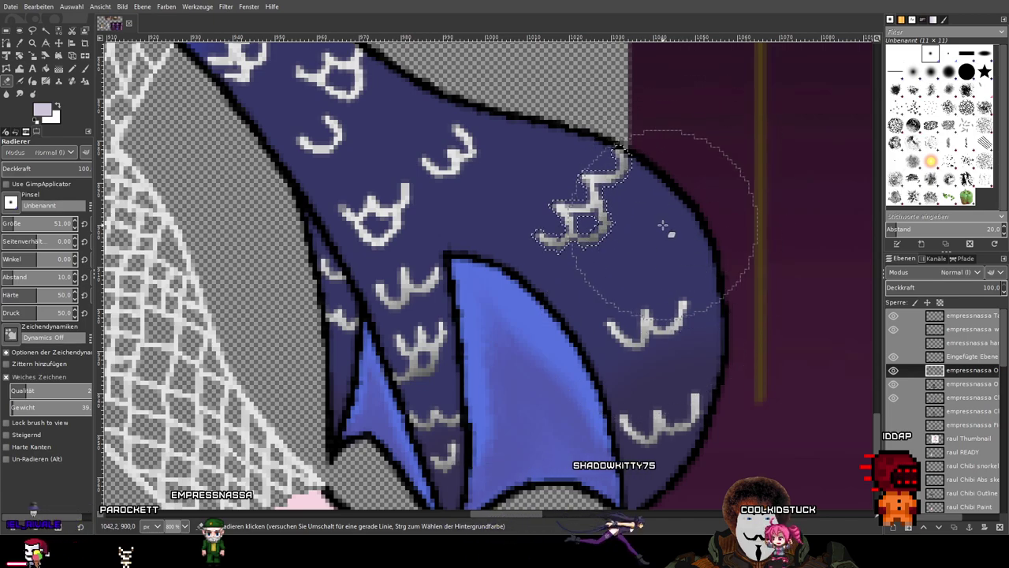
# Select the middle squiggle mark and the squiggle near the skirt's right edge for erasing.
pyautogui.moveTo(482, 336); pyautogui.dragTo(585, 357)
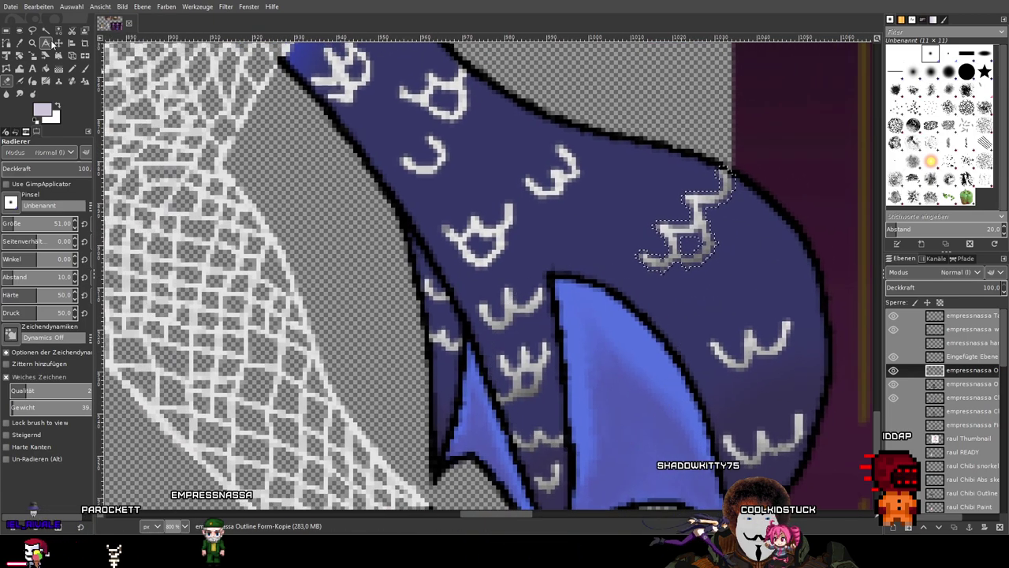
pyautogui.click(47, 34)
pyautogui.click(493, 234)
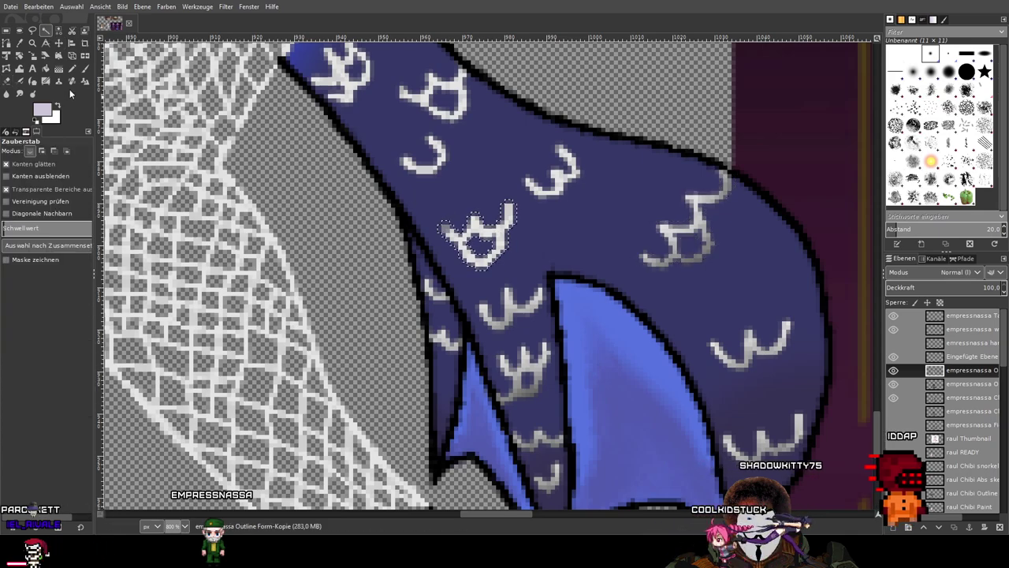
pyautogui.click(7, 82)
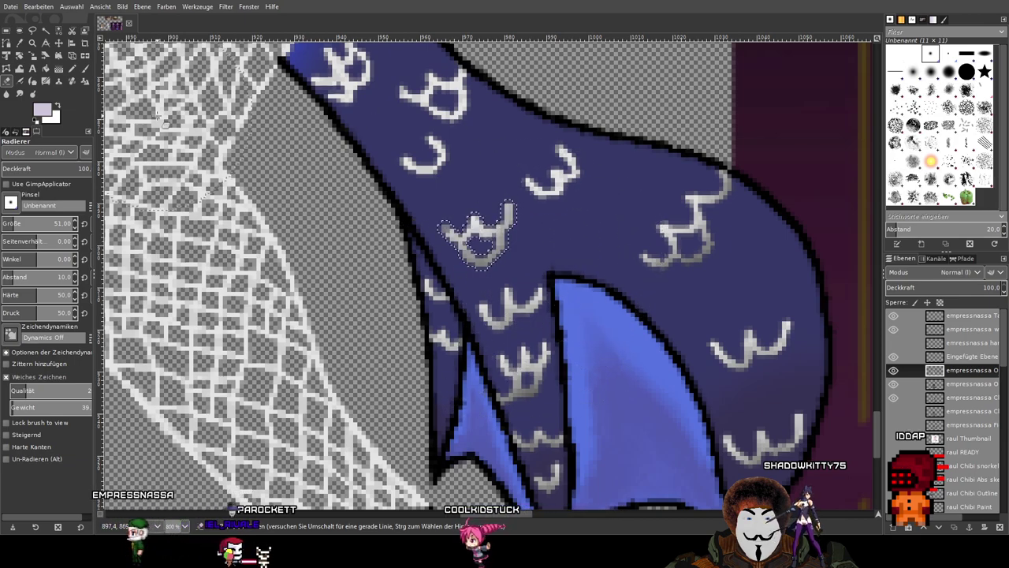
pyautogui.press('u')
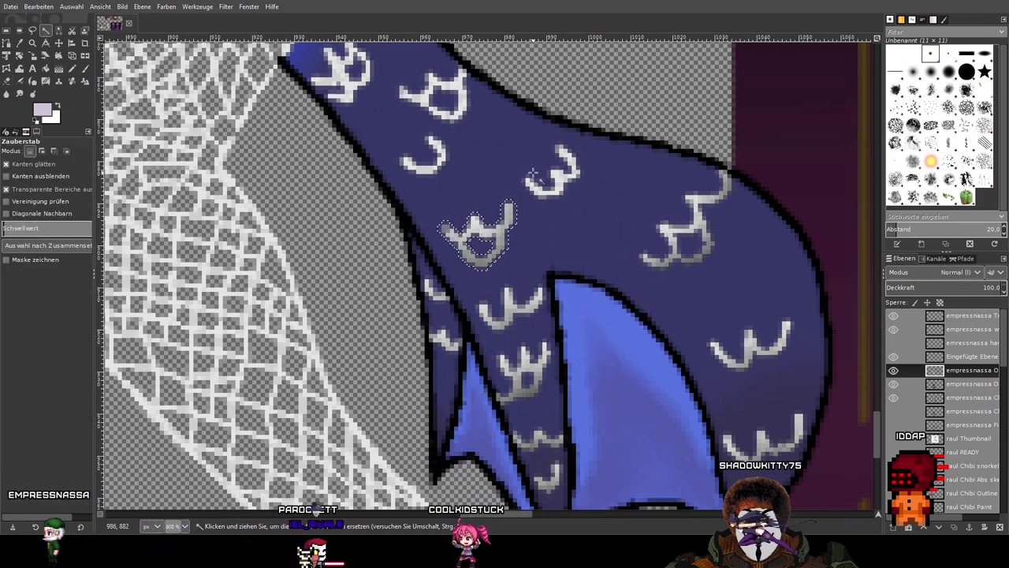
pyautogui.click(562, 180)
pyautogui.hotkey('shift', 'e')
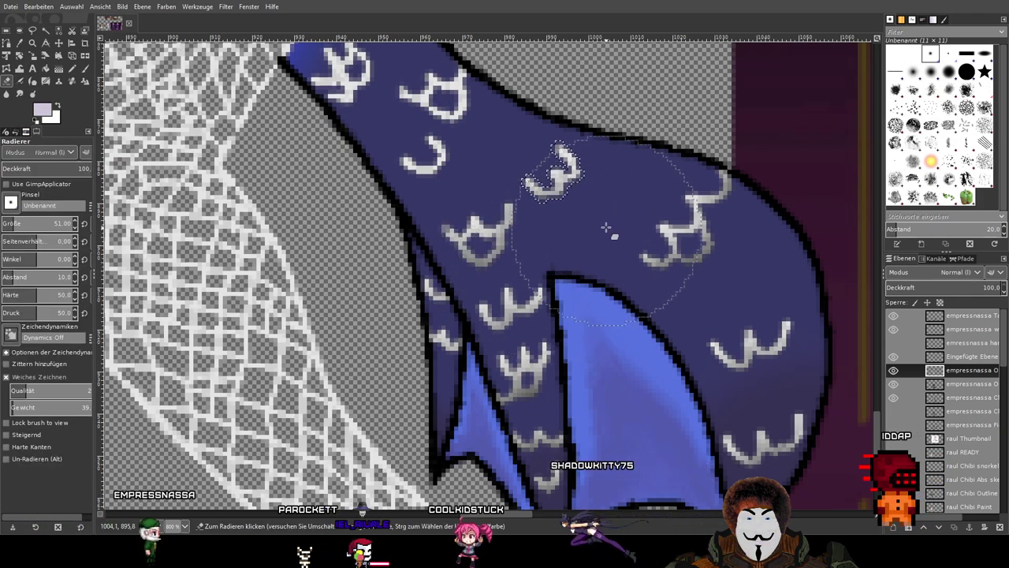
# Fade the lower part of the left mark at the narrow top of the skirt.
pyautogui.moveTo(513, 288); pyautogui.dragTo(589, 405)
pyautogui.click(47, 32)
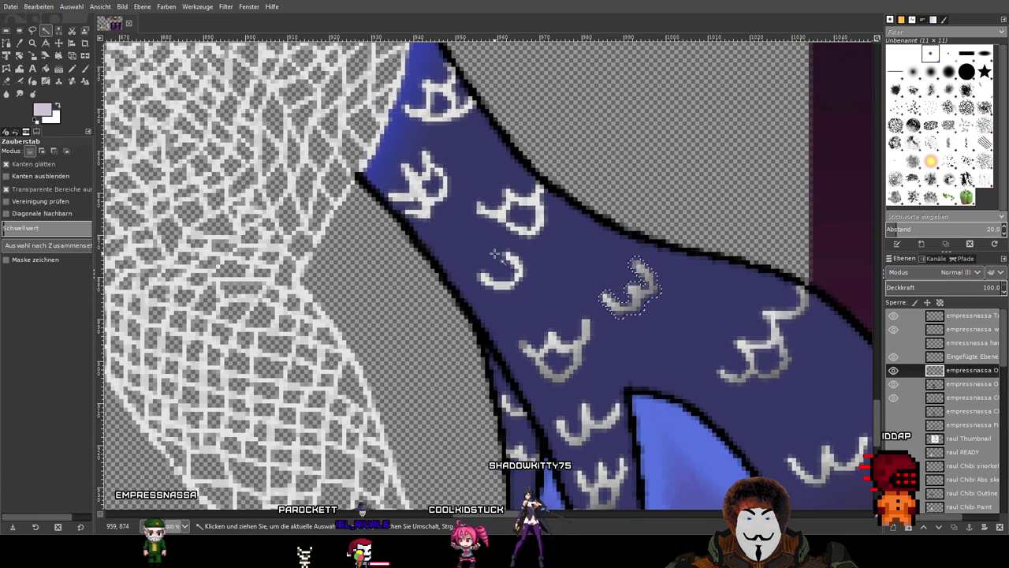
pyautogui.click(7, 81)
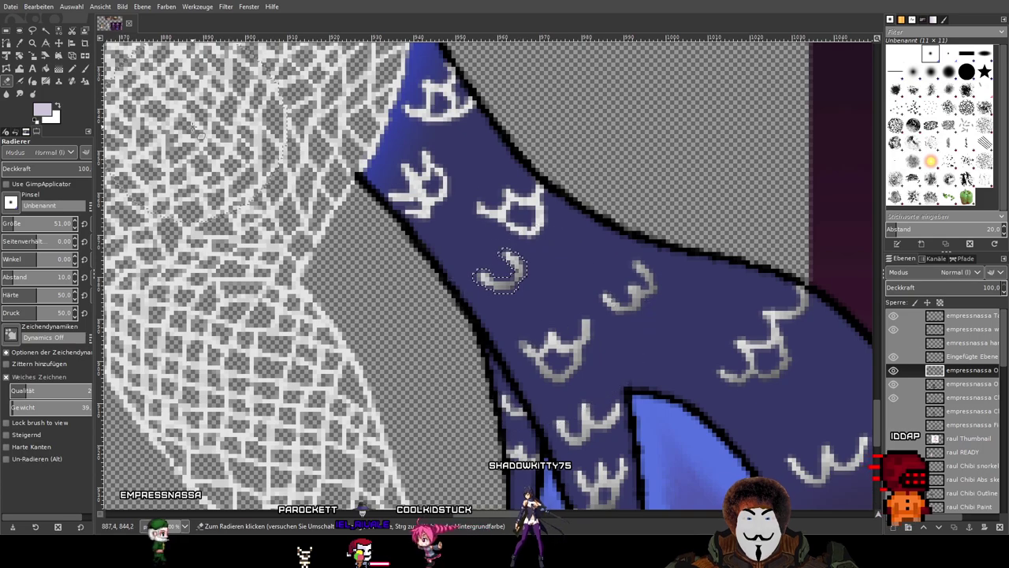
pyautogui.press('u')
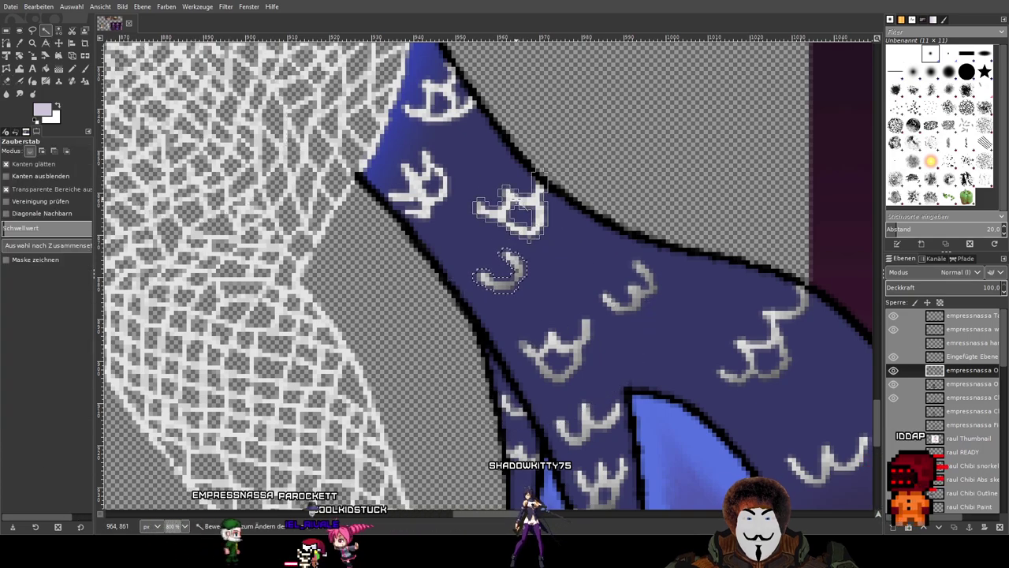
pyautogui.click(10, 80)
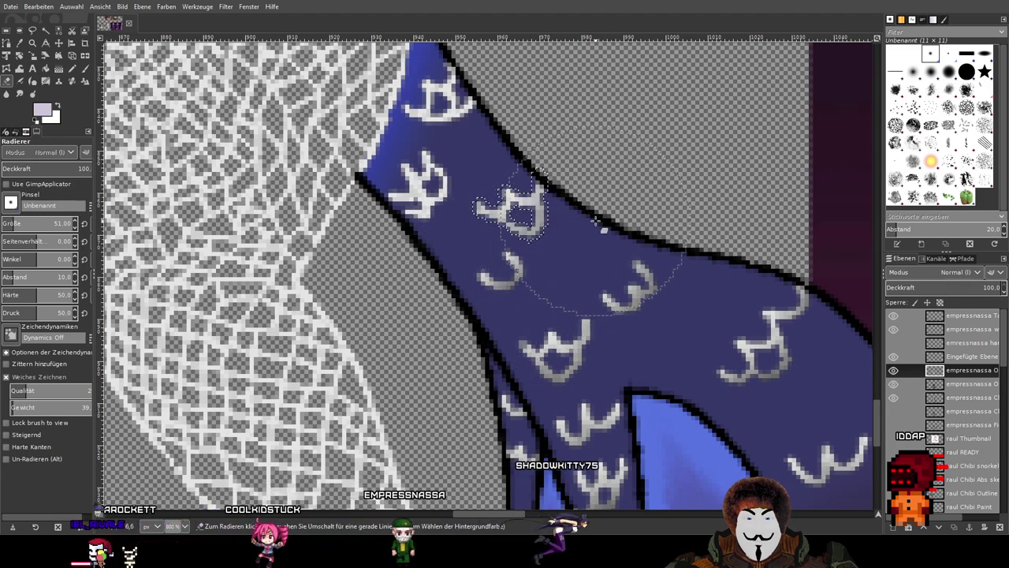
pyautogui.click(46, 31)
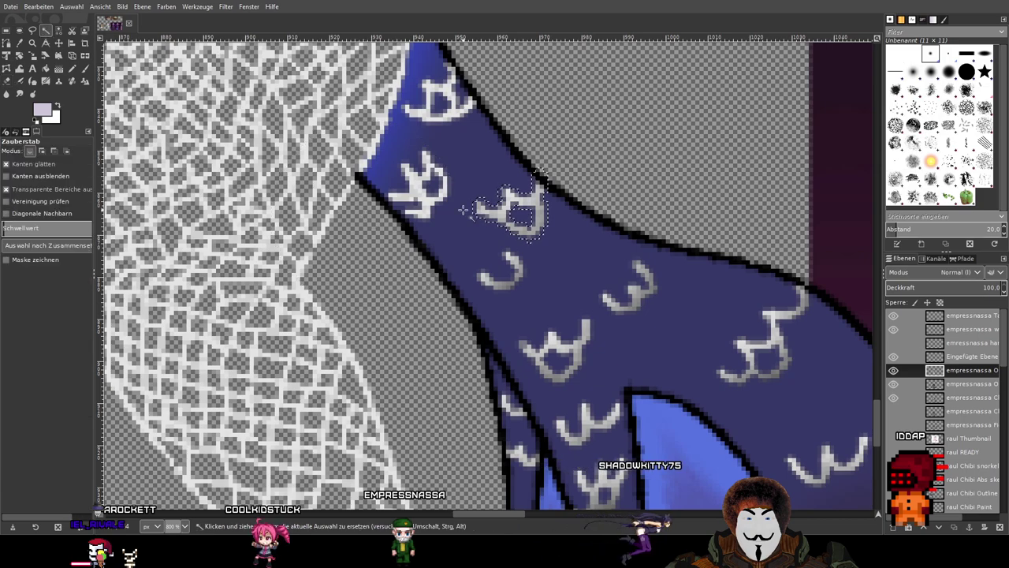
pyautogui.click(7, 80)
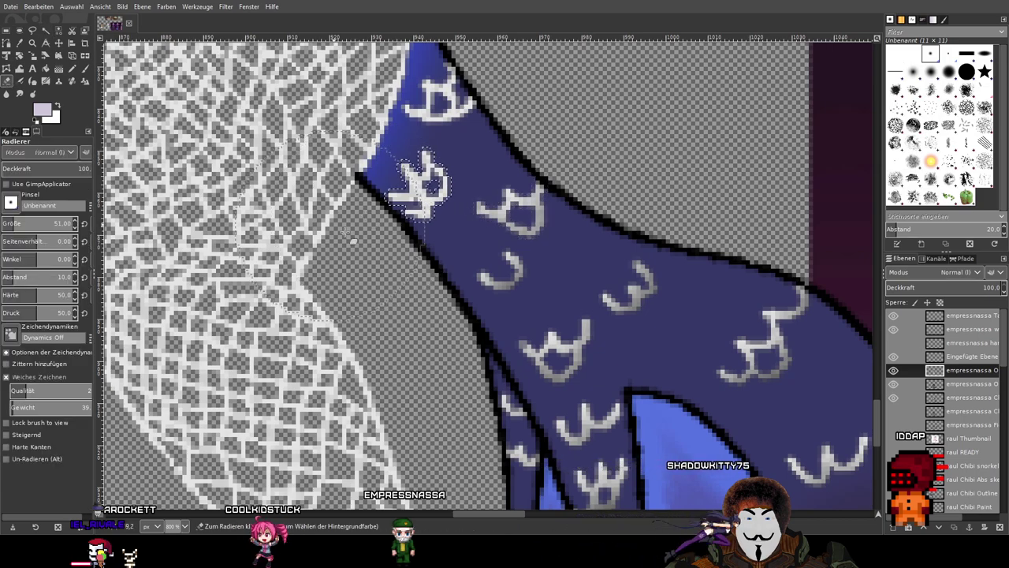
pyautogui.moveTo(408, 238); pyautogui.dragTo(418, 236)
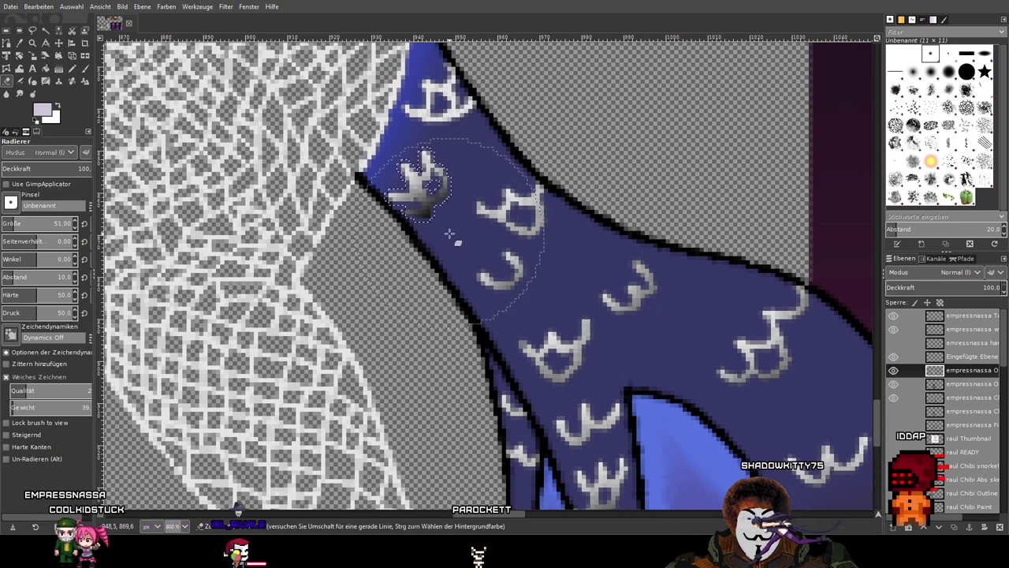
pyautogui.hotkey('ctrl', 'z')
pyautogui.hotkey('ctrl', 'z')
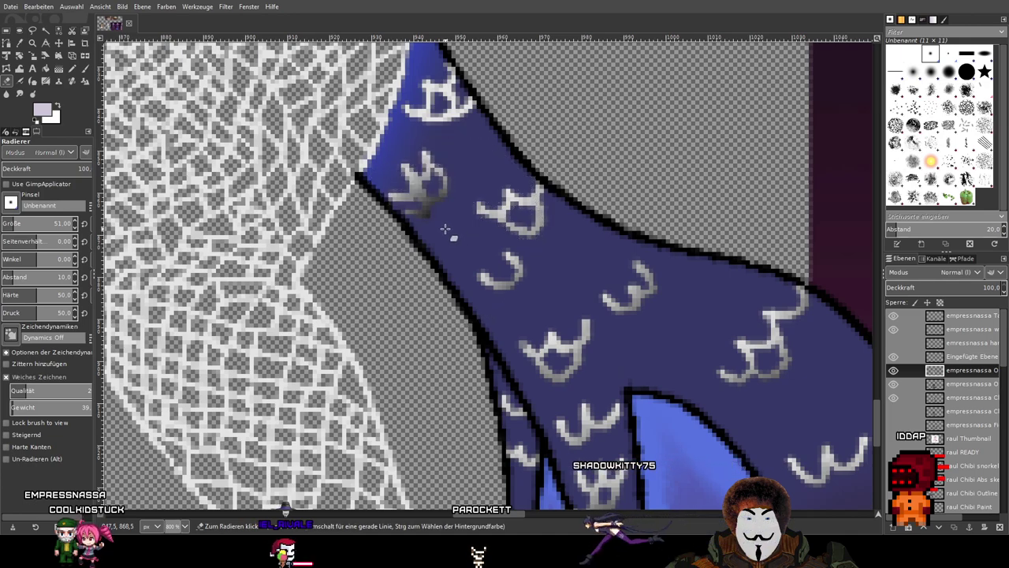
pyautogui.hotkey('ctrl', 'y')
pyautogui.hotkey('ctrl', 'y')
pyautogui.hotkey('ctrl', 'y')
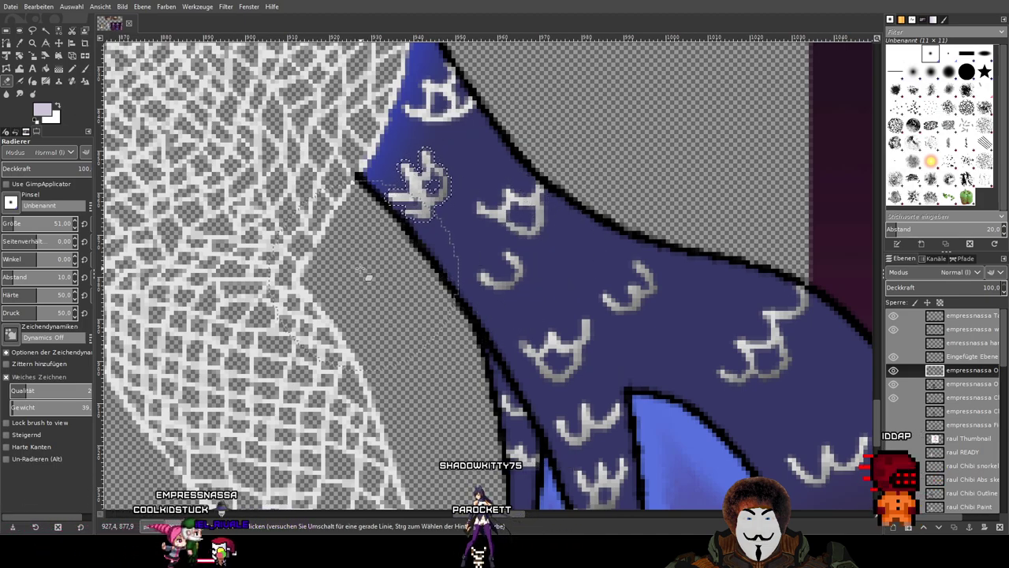
# Select the topmost skirt mark and fade its lower part, then view the whole skirt and legs.
pyautogui.moveTo(581, 164); pyautogui.dragTo(625, 276)
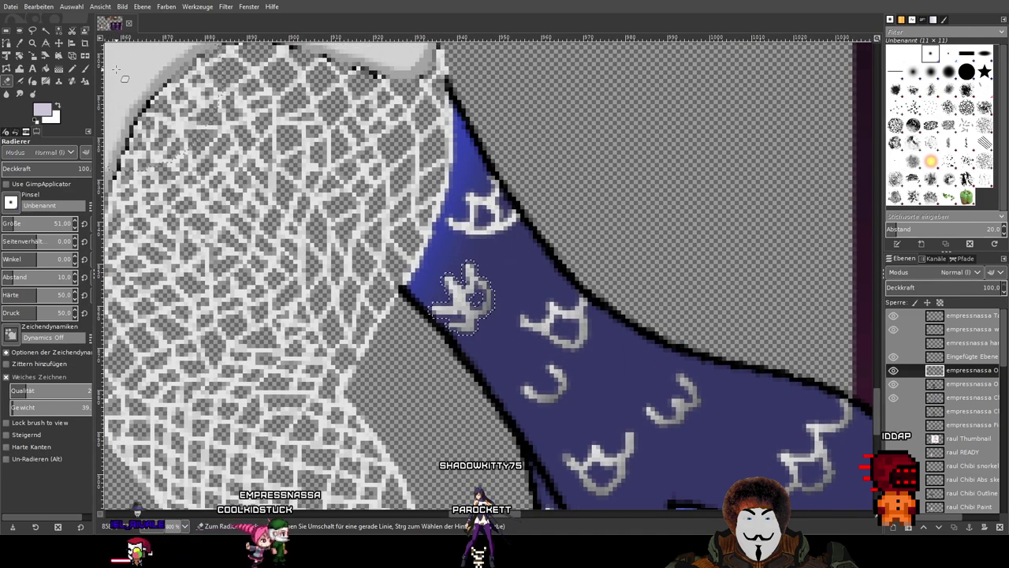
pyautogui.click(46, 29)
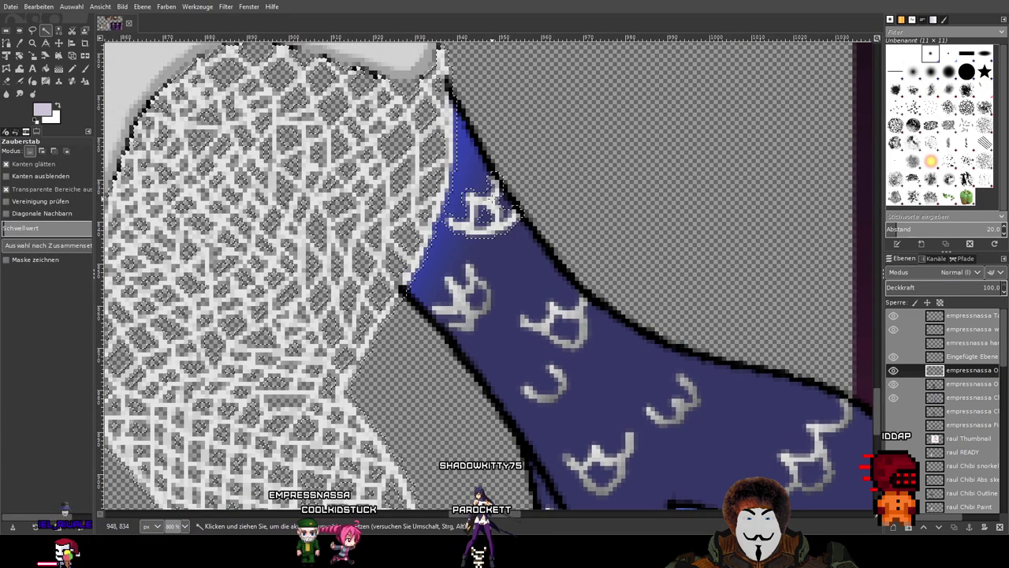
pyautogui.click(490, 202)
pyautogui.hotkey('shift', 'e')
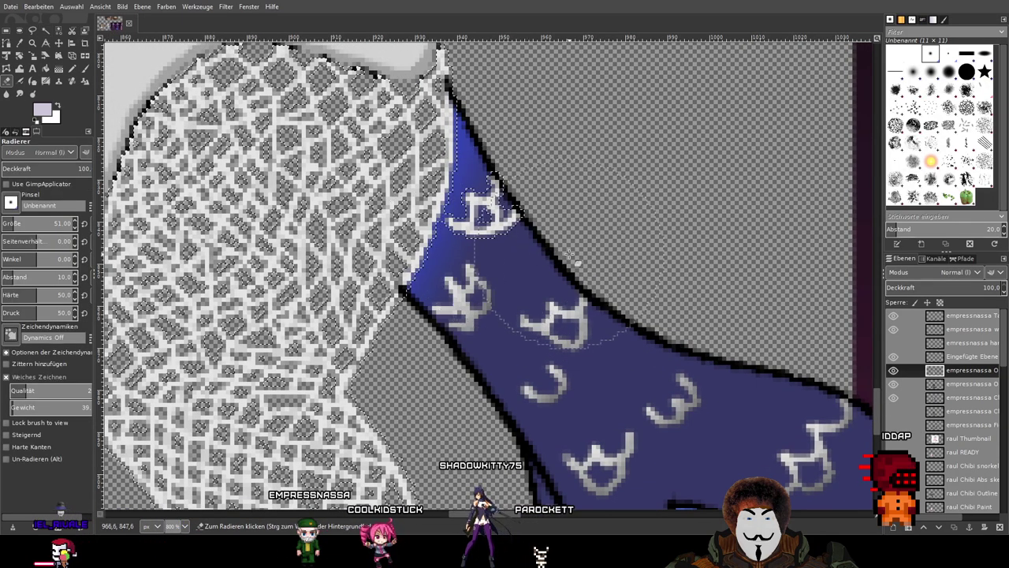
pyautogui.click(492, 270)
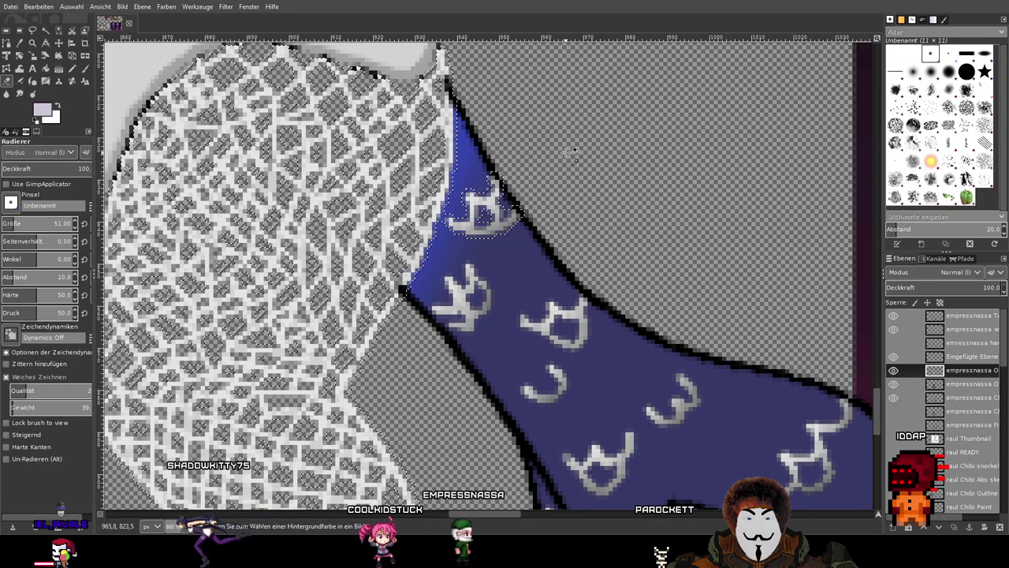
pyautogui.scroll(-2, 556, 161)
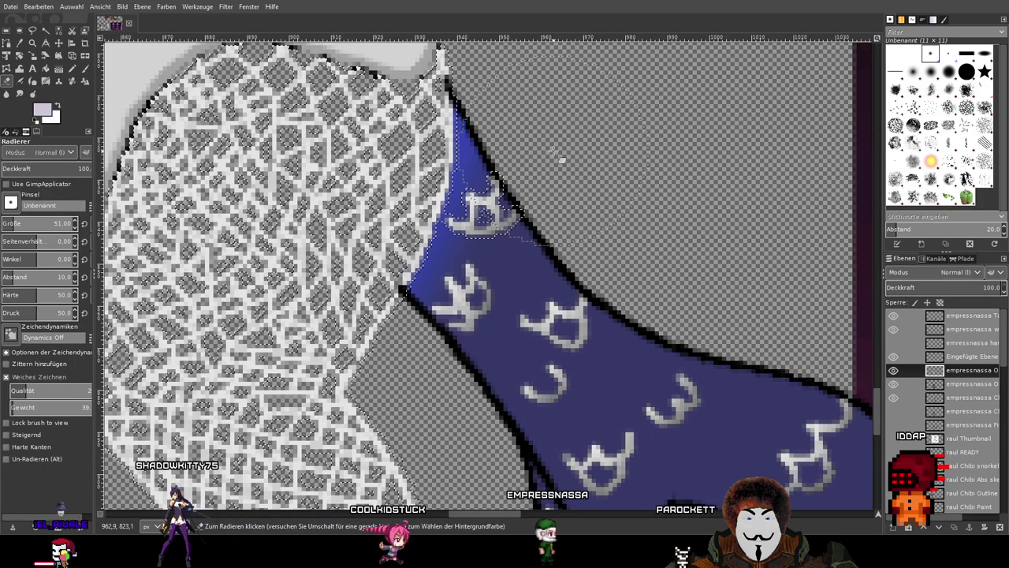
pyautogui.scroll(-2, 730, 251)
pyautogui.moveTo(798, 293); pyautogui.dragTo(620, 299)
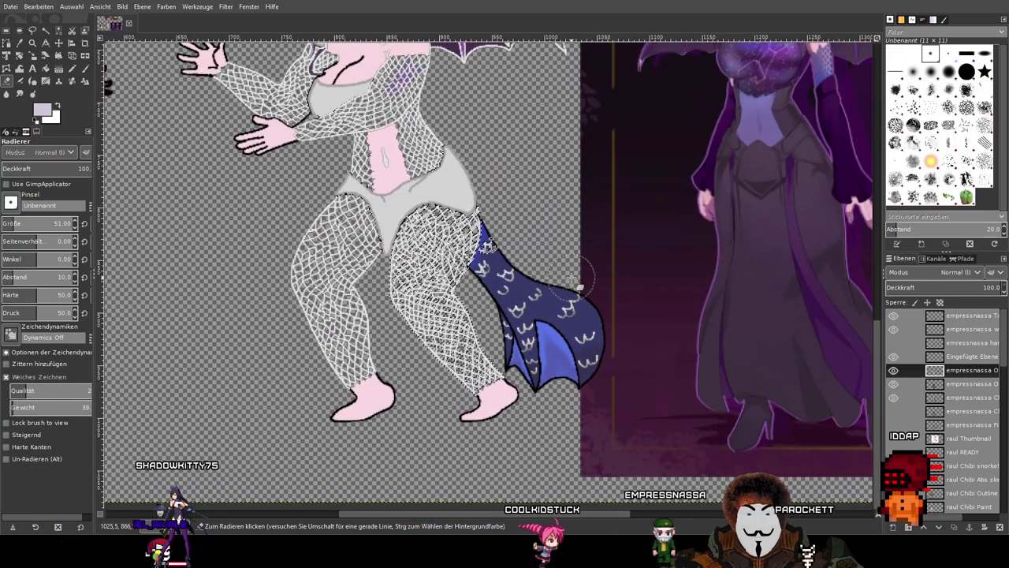
# Increase the eraser size in stages from about 144 and 397 up to 716.75.
pyautogui.scroll(-1, 522, 198)
pyautogui.scroll(2, 522, 198)
pyautogui.moveTo(508, 277); pyautogui.dragTo(591, 227)
pyautogui.click(19, 226)
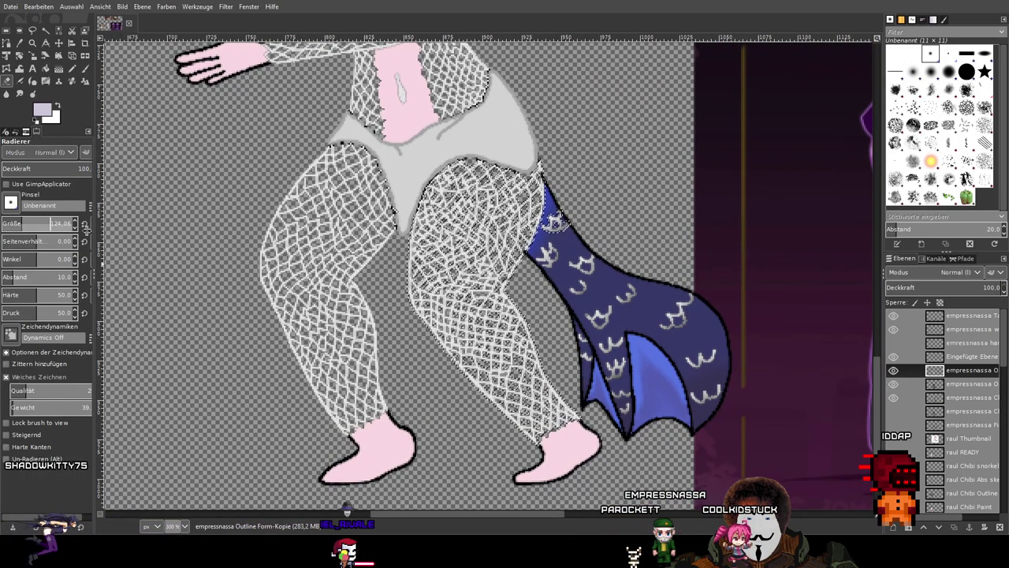
pyautogui.moveTo(86, 229); pyautogui.dragTo(106, 229)
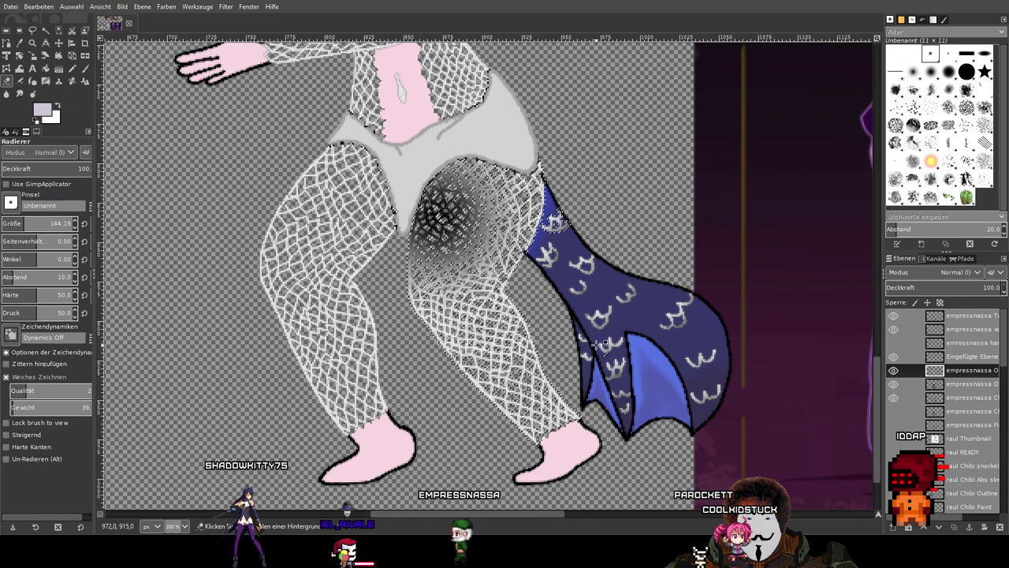
pyautogui.scroll(-1, 567, 314)
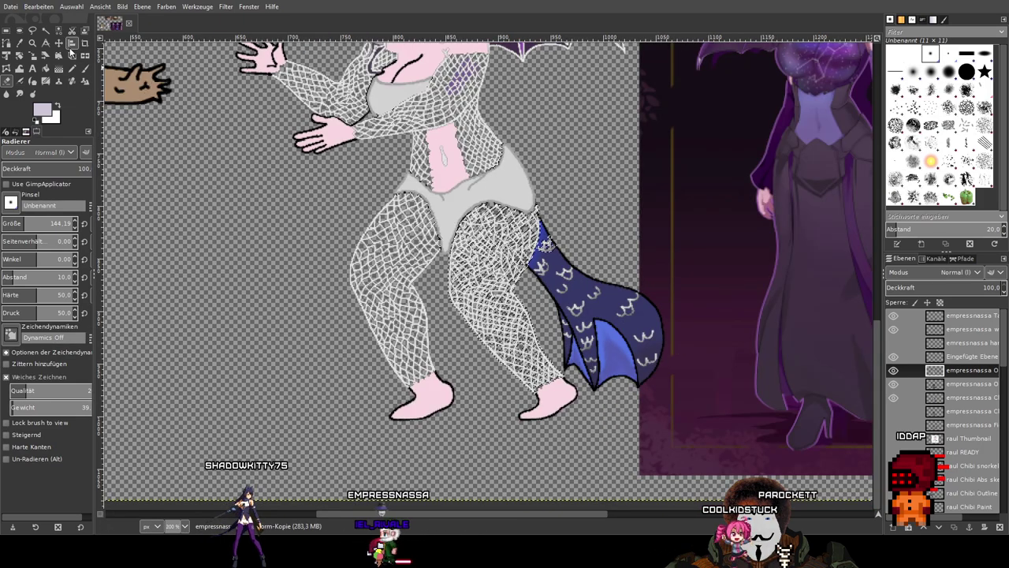
pyautogui.moveTo(31, 225); pyautogui.dragTo(49, 225)
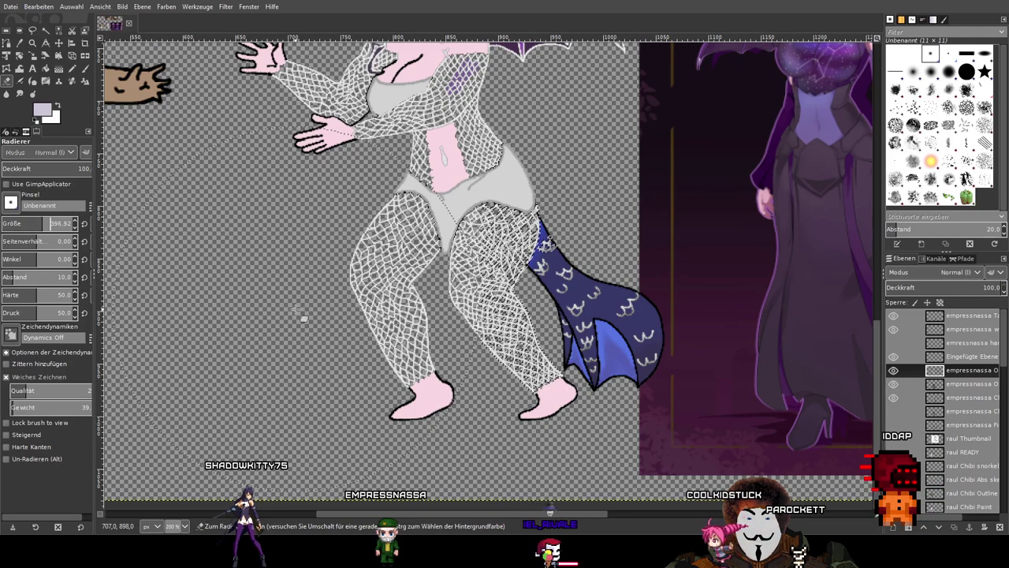
pyautogui.scroll(-2, 372, 353)
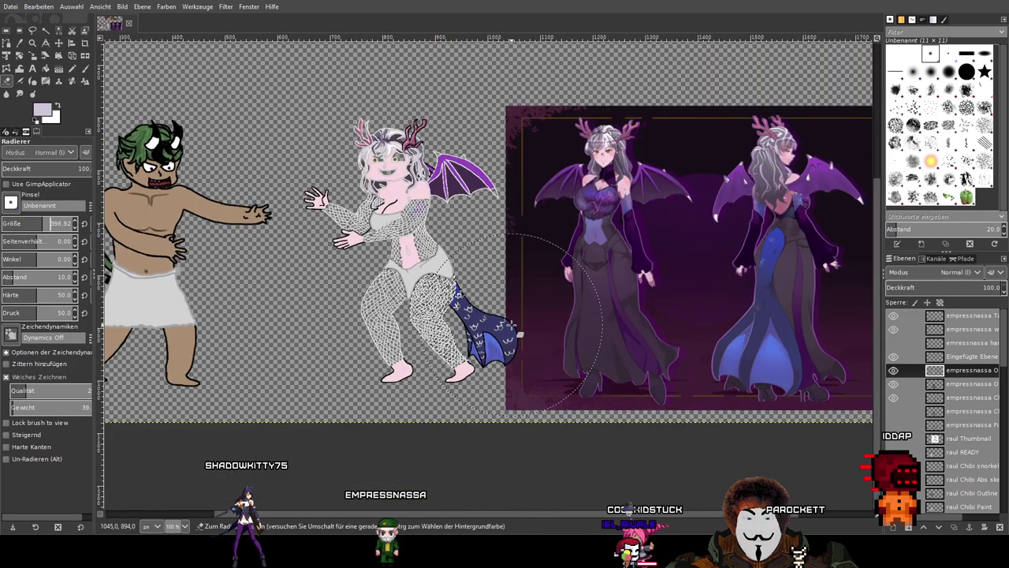
pyautogui.scroll(1, 514, 331)
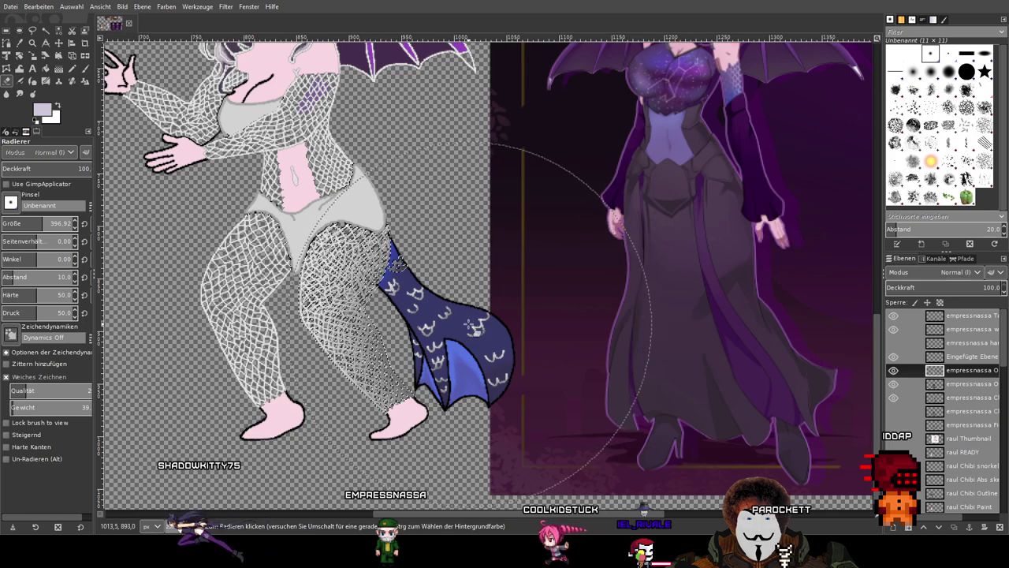
pyautogui.scroll(-1, 497, 316)
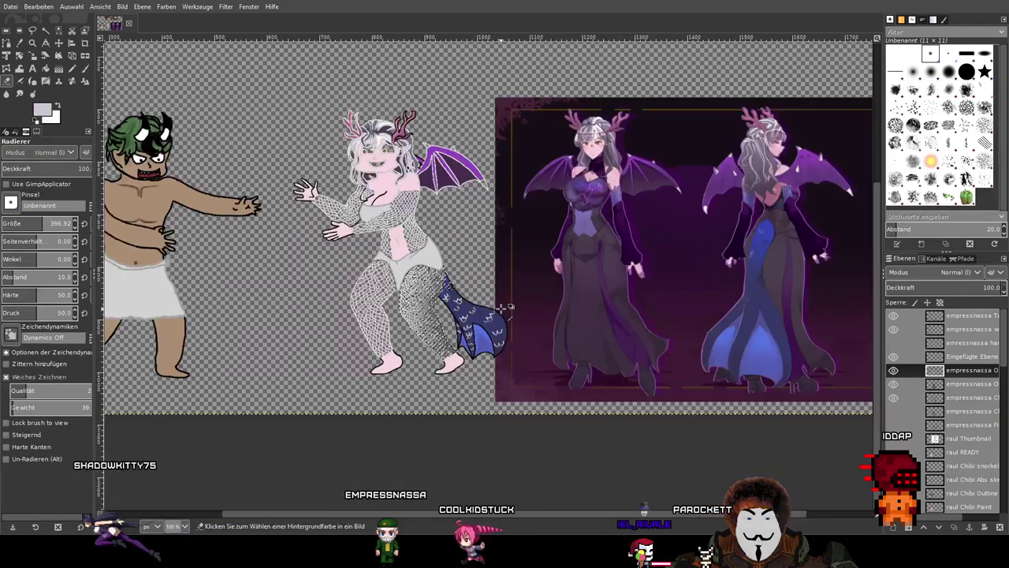
pyautogui.scroll(2, 504, 307)
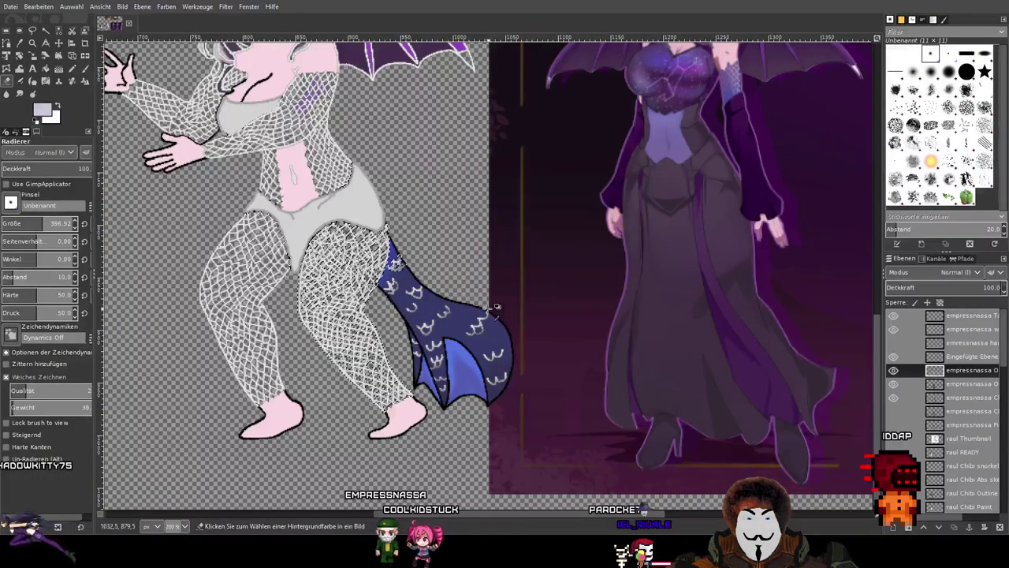
pyautogui.click(51, 224)
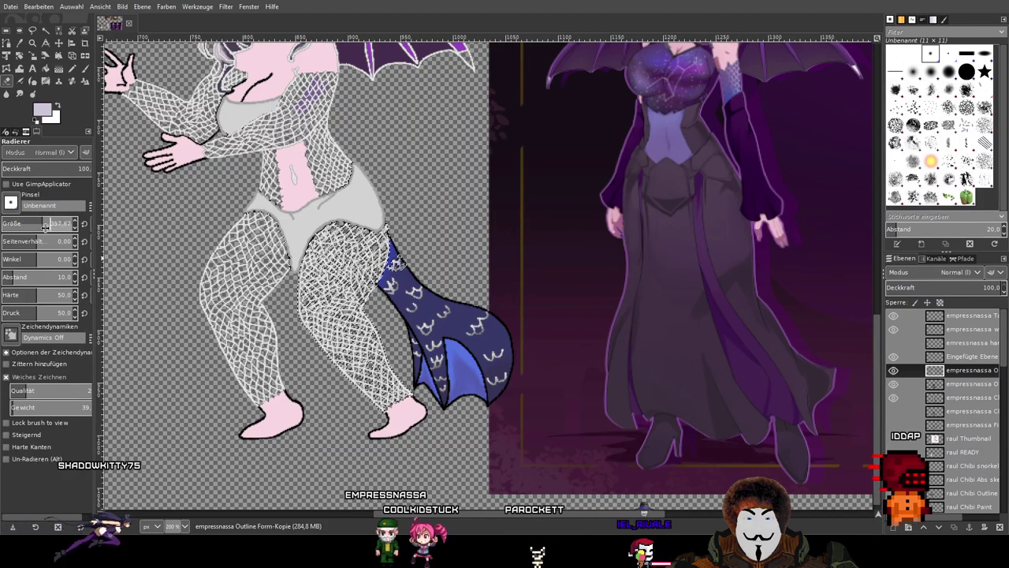
pyautogui.click(54, 224)
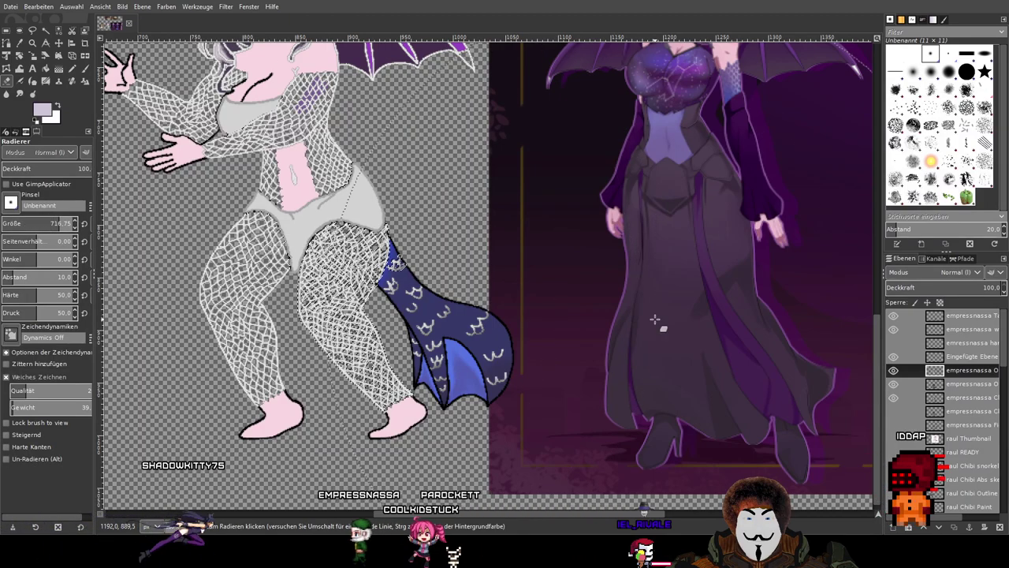
# Erase the stray white net lines inside the right leg's selection.
pyautogui.moveTo(593, 332)
pyautogui.mouseDown()
pyautogui.moveTo(579, 307)
pyautogui.moveTo(570, 327)
pyautogui.mouseUp()
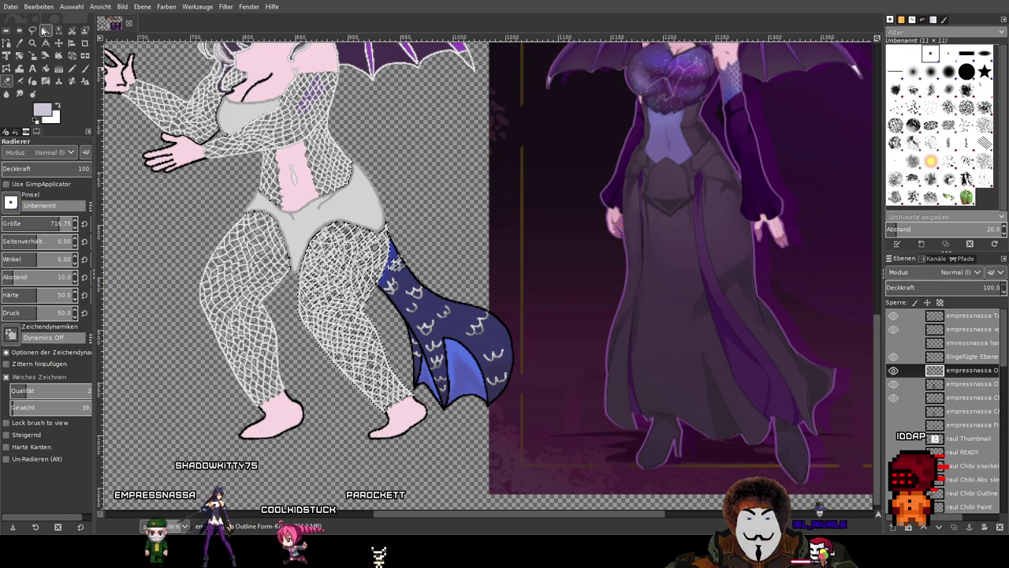
pyautogui.press('u')
pyautogui.scroll(5, 394, 264)
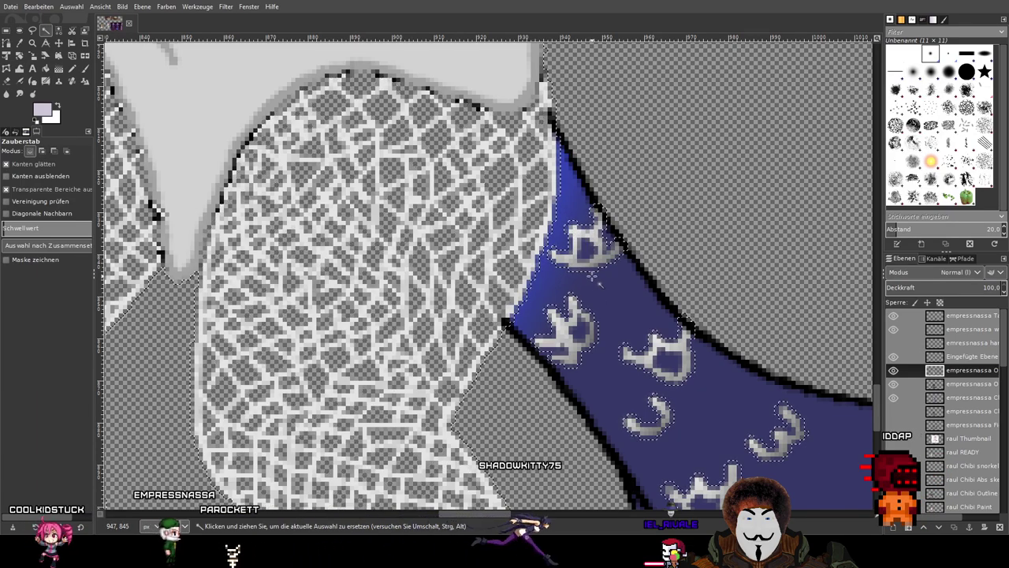
# Fuzzy-select the right leg's white netting, subtracting and re-adding the top skirt mark, then zoom to 100%.
pyautogui.click(512, 224)
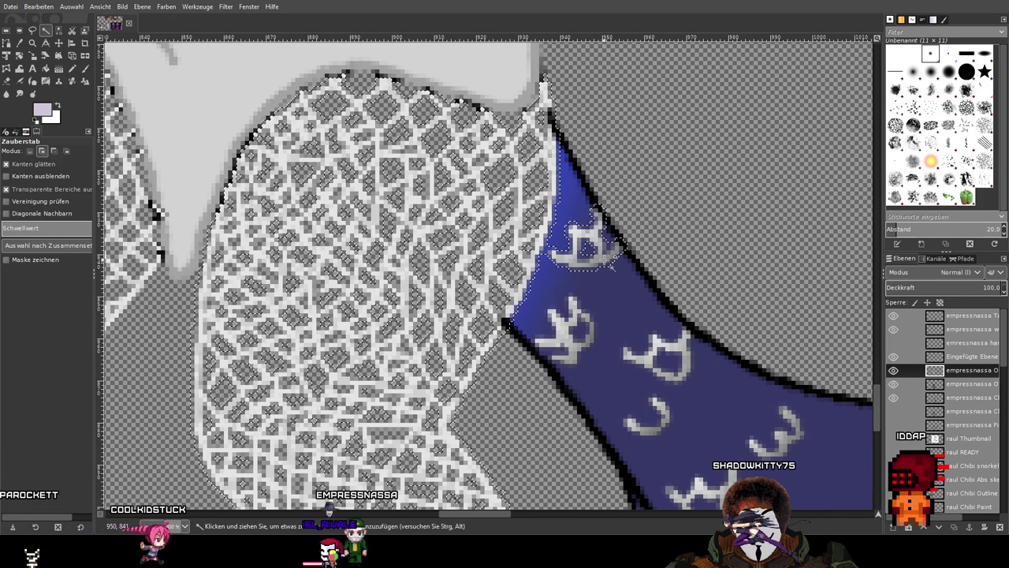
pyautogui.keyDown('ctrl'); pyautogui.click(574, 260); pyautogui.keyUp('ctrl')
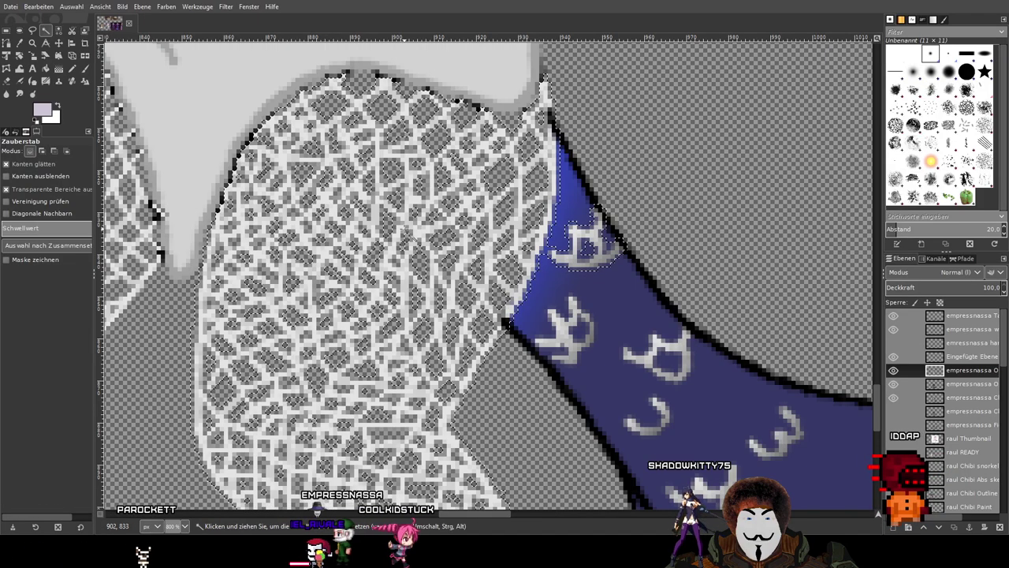
pyautogui.click(406, 231)
pyautogui.scroll(-4, 406, 231)
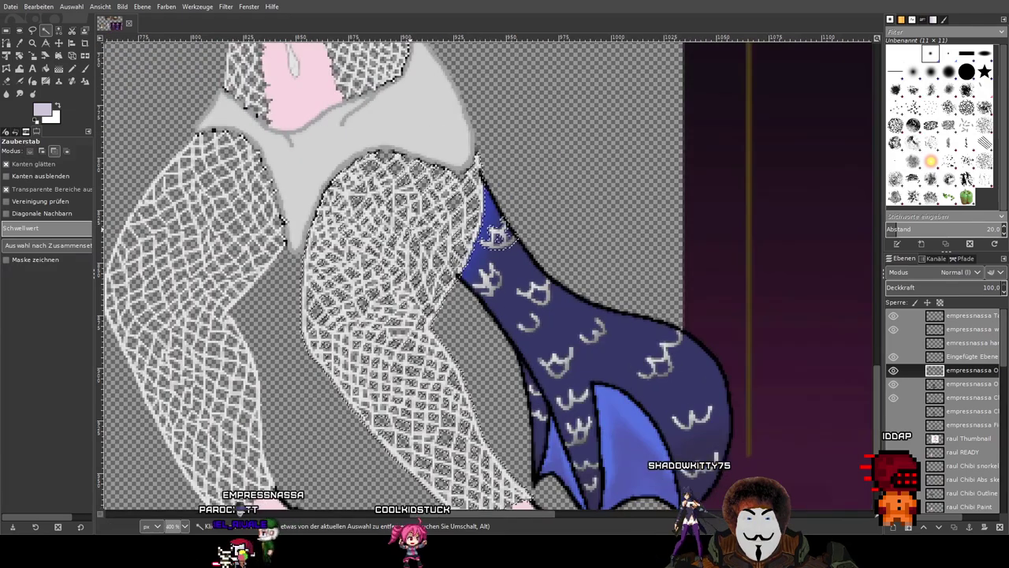
pyautogui.scroll(1, 406, 230)
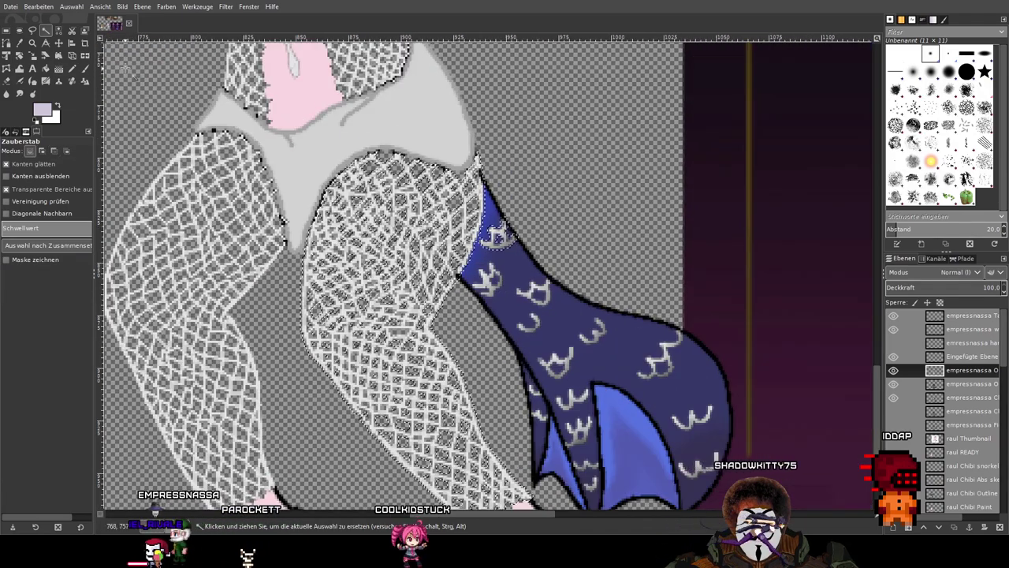
pyautogui.hotkey('shift', 'e')
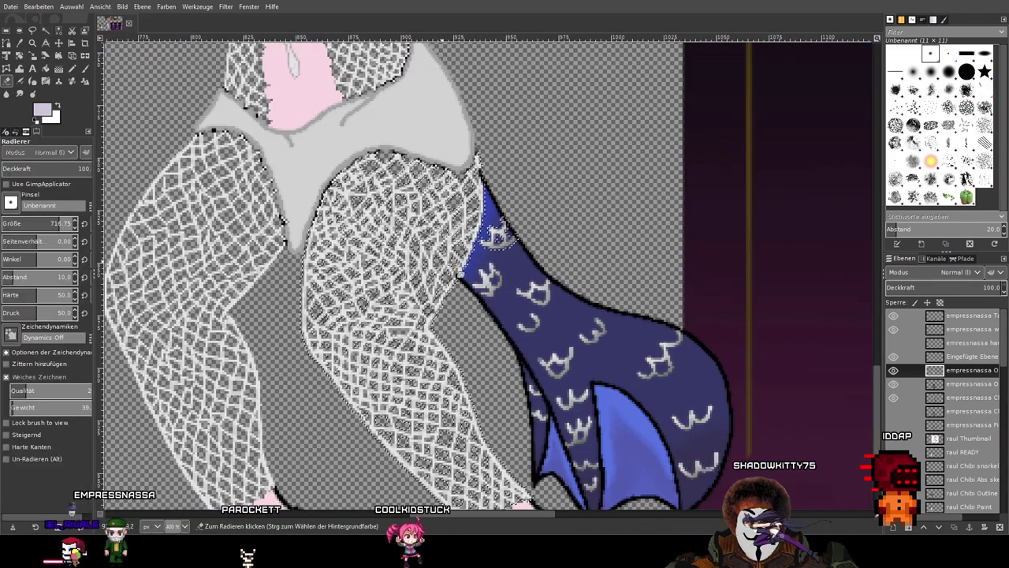
pyautogui.press('1')
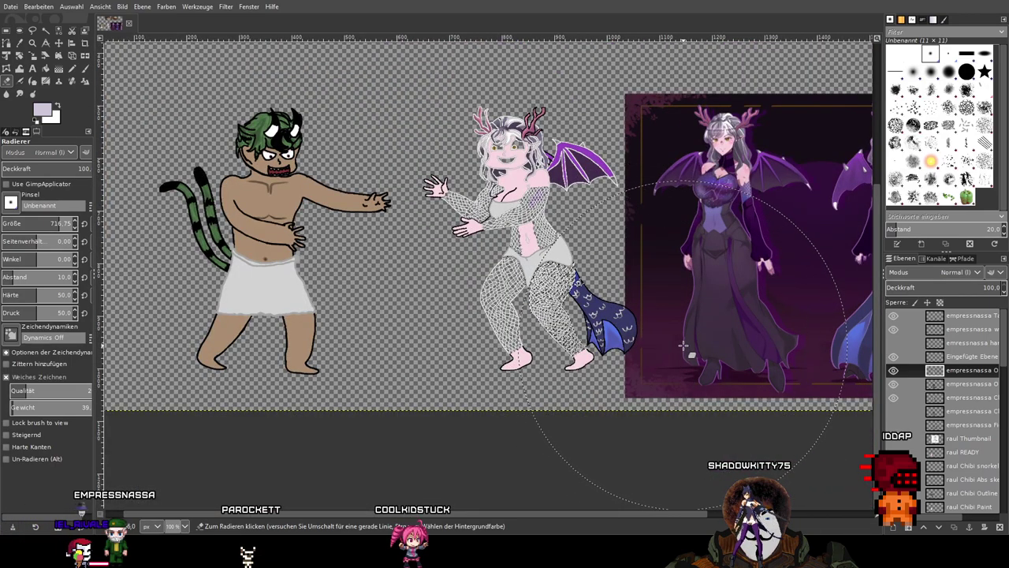
# Select the white fishnet netting across the chibi's torso with Fuzzy Select.
pyautogui.scroll(3, 626, 349)
pyautogui.scroll(-2, 607, 259)
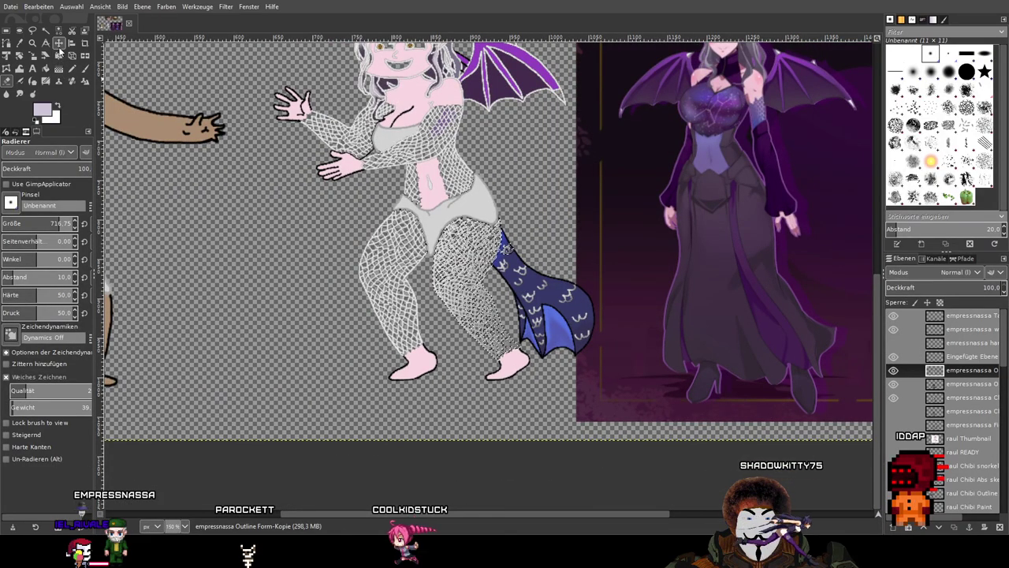
pyautogui.click(45, 30)
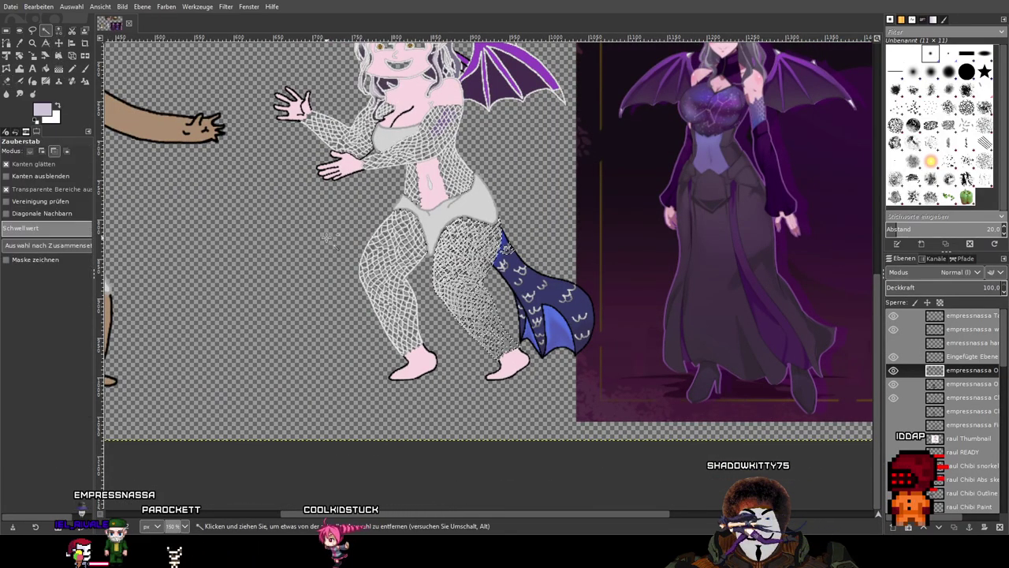
pyautogui.scroll(3, 327, 239)
pyautogui.scroll(-1, 284, 177)
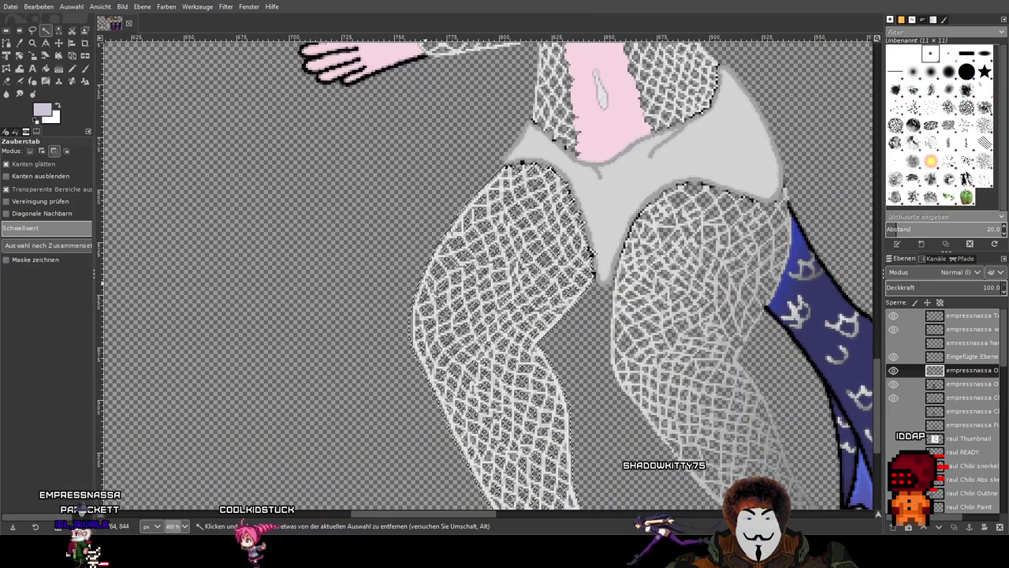
pyautogui.scroll(-1, 284, 177)
pyautogui.hotkey('shift', 'e')
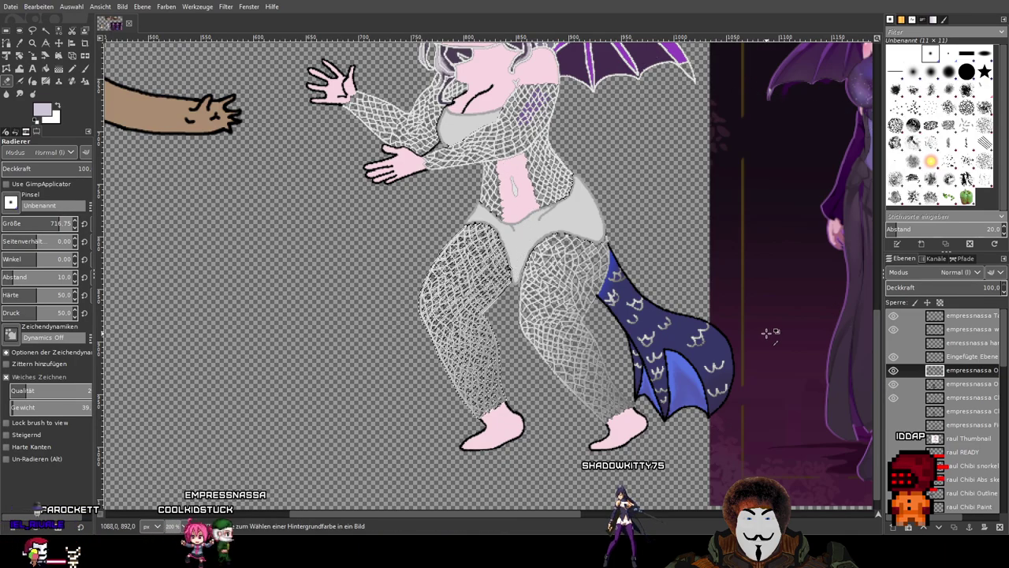
pyautogui.scroll(-1, 769, 332)
pyautogui.scroll(2, 768, 333)
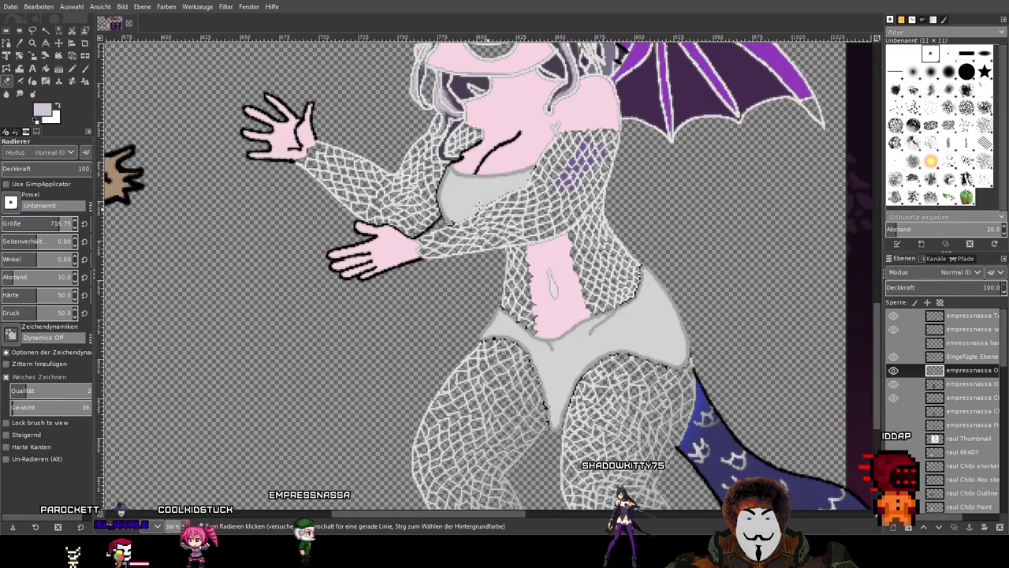
pyautogui.click(46, 32)
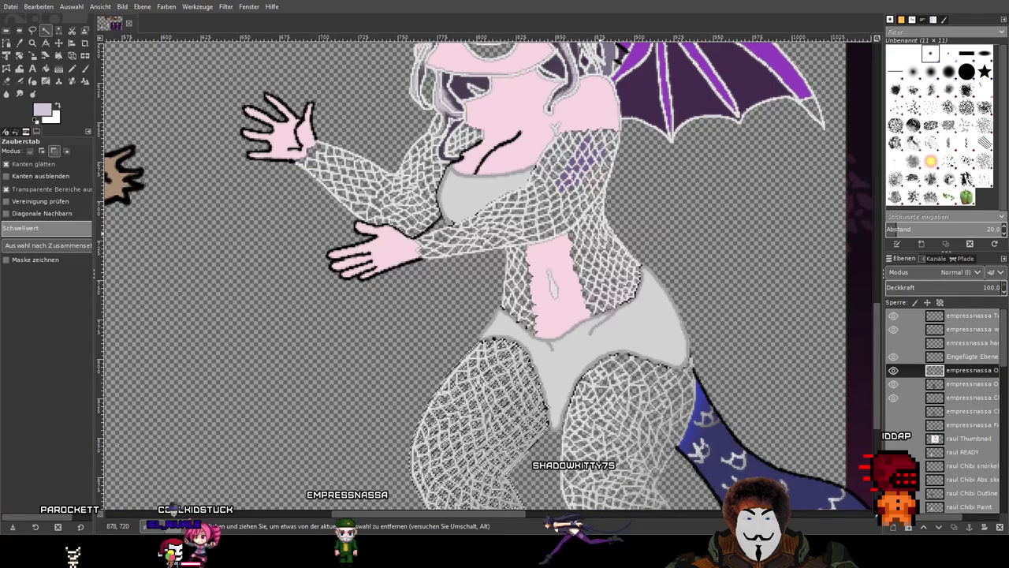
pyautogui.scroll(3, 599, 233)
pyautogui.click(579, 229)
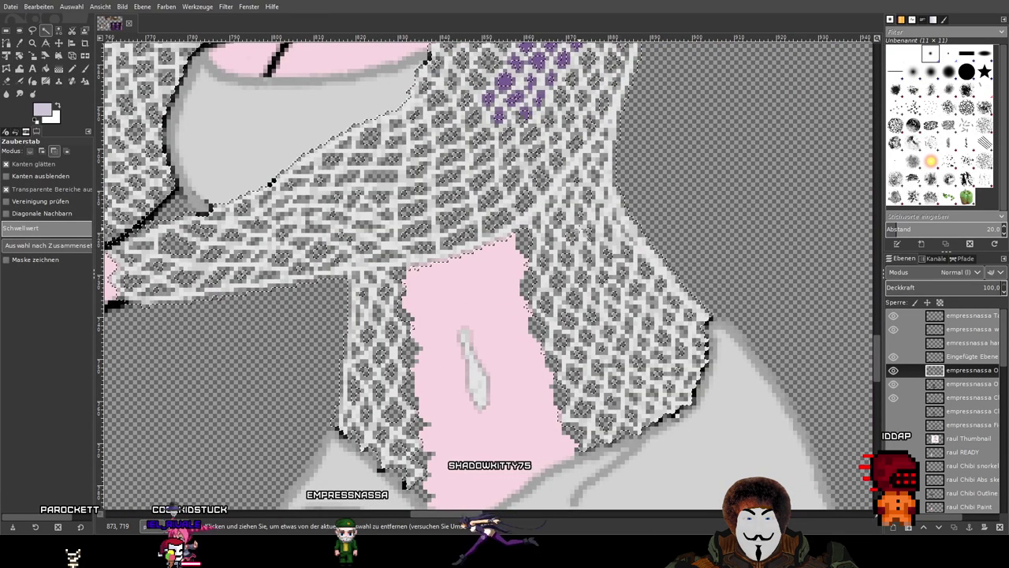
pyautogui.scroll(-5, 580, 228)
pyautogui.scroll(6, 583, 229)
pyautogui.scroll(-5, 614, 228)
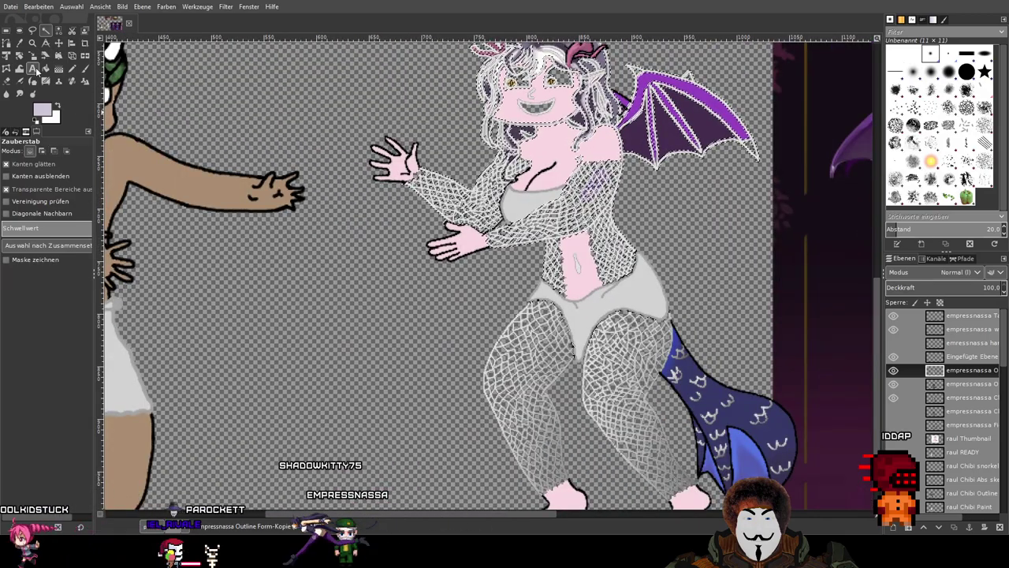
# Return to the eraser, bring the head and wings into view, and clear the selection.
pyautogui.click(7, 80)
pyautogui.moveTo(602, 214); pyautogui.dragTo(533, 252)
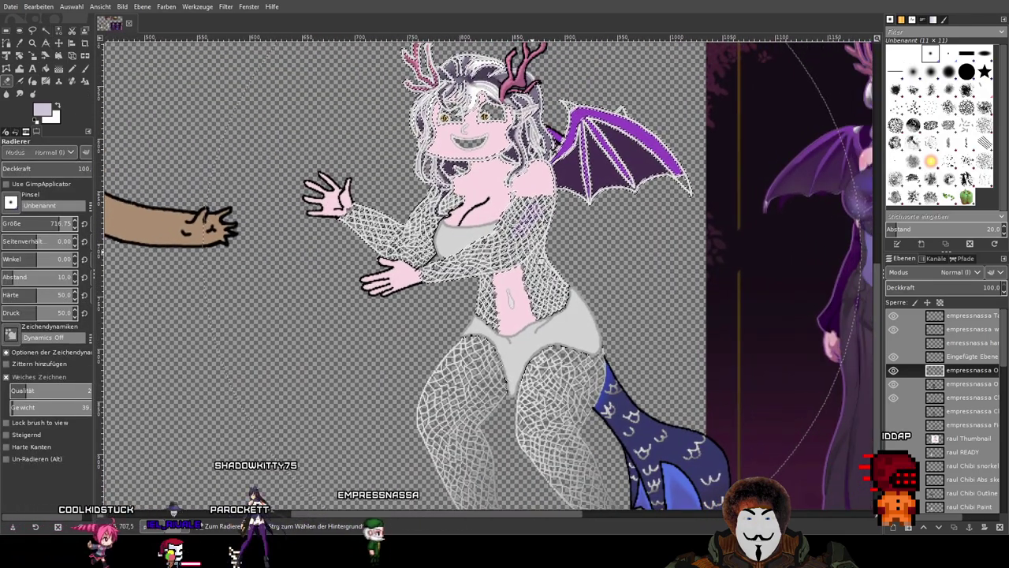
pyautogui.hotkey('ctrl', 'shift', 'a')
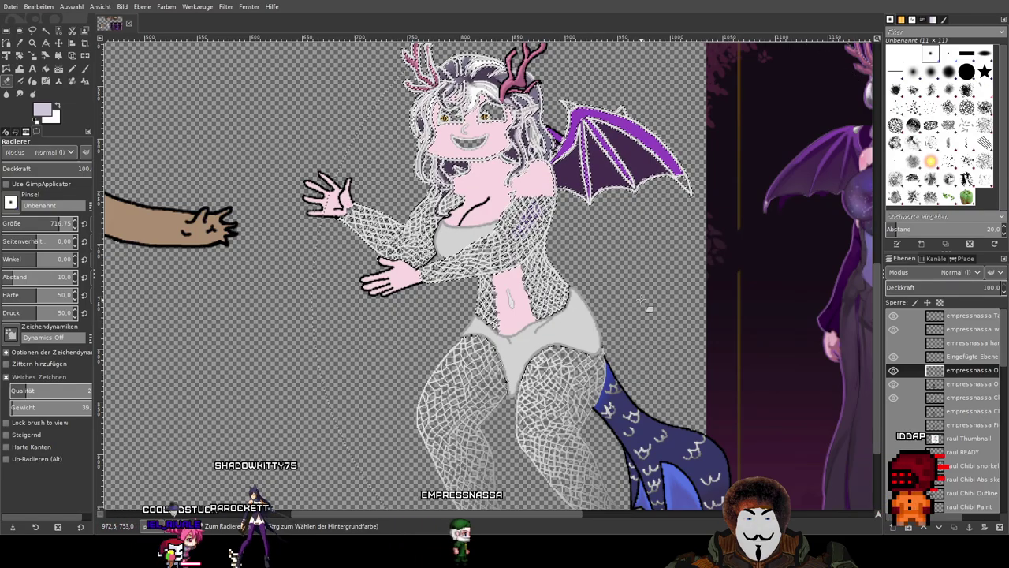
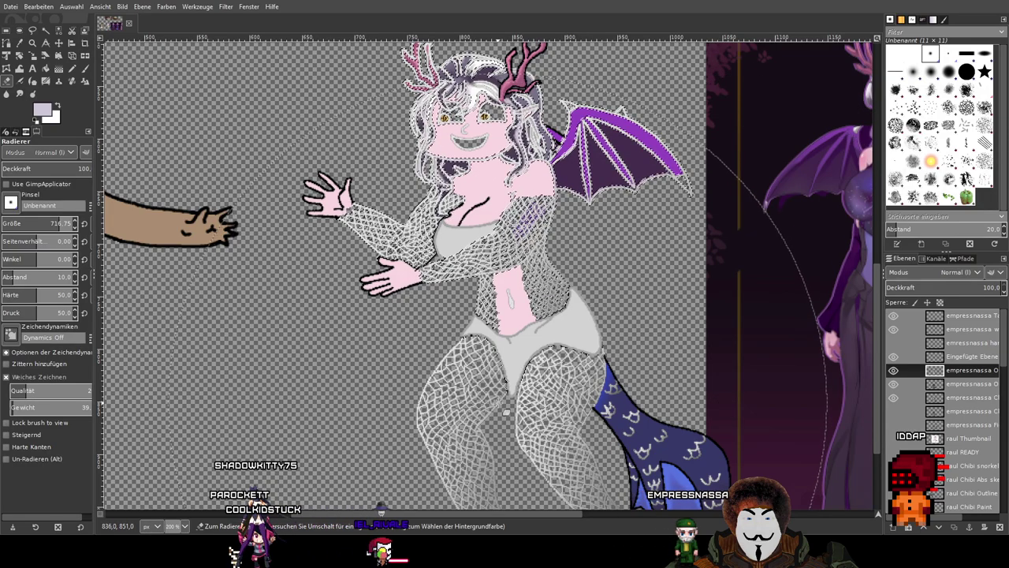
# Undo the darkened fishnet on the arms and torso, restoring the white netting.
pyautogui.hotkey('ctrl', 'z')
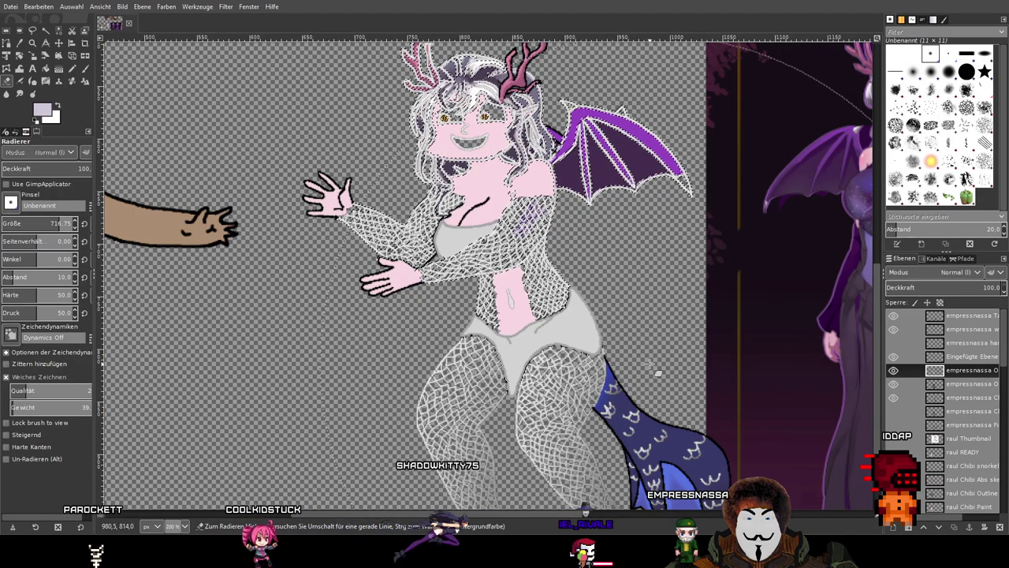
pyautogui.scroll(-1, 678, 367)
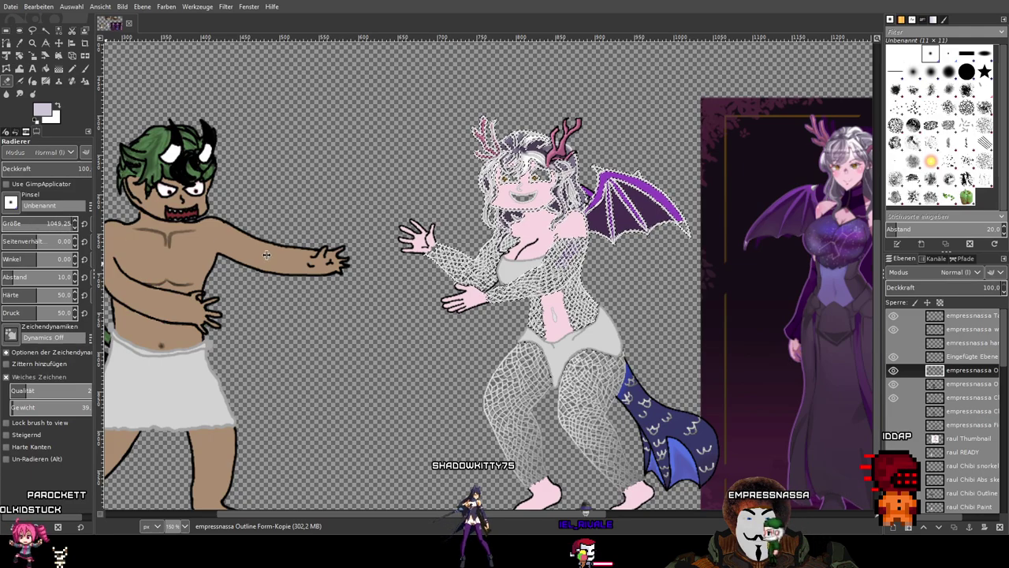
pyautogui.moveTo(265, 253); pyautogui.dragTo(267, 255)
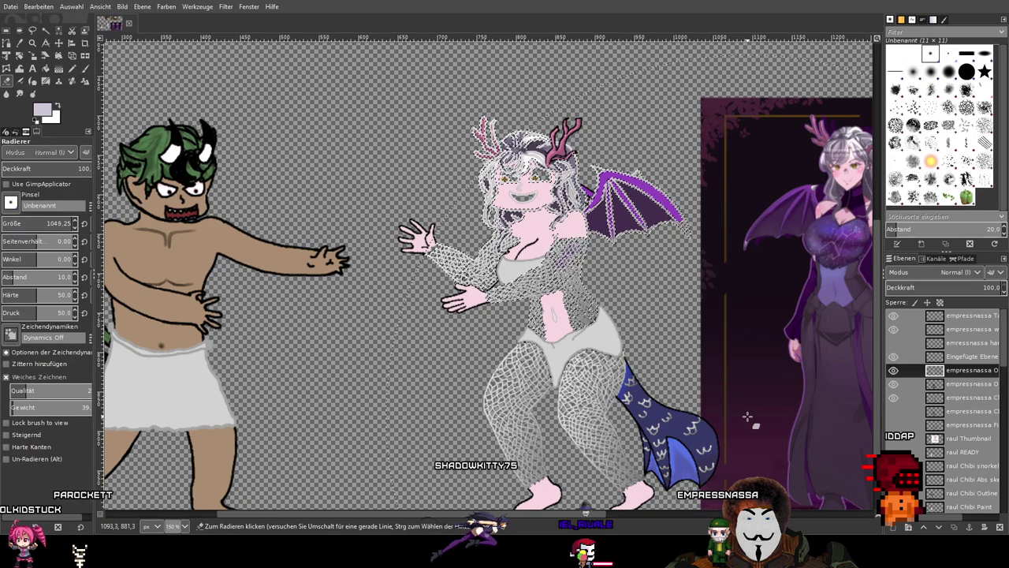
pyautogui.hotkey('ctrl', 'z')
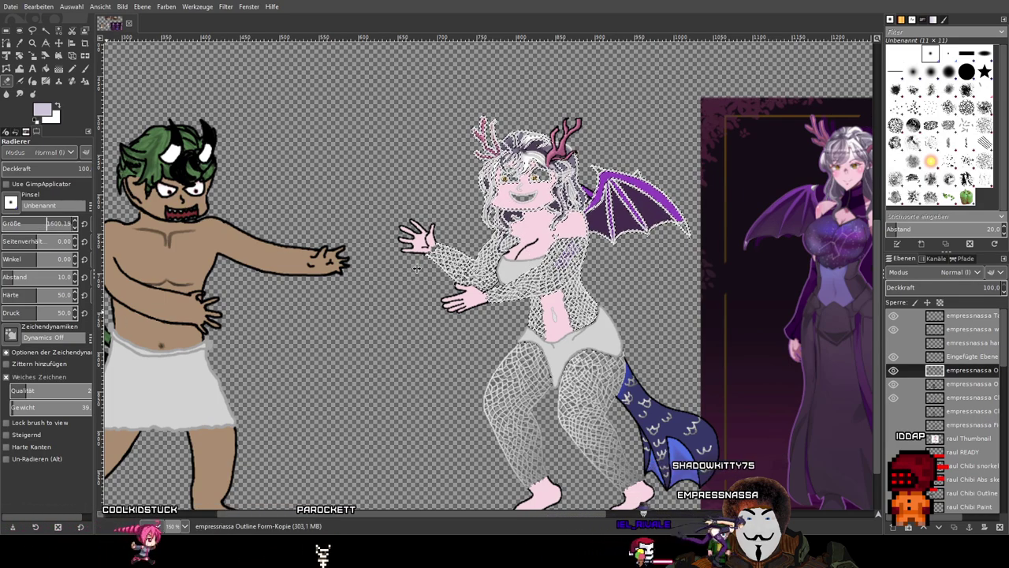
# Set a very large eraser size and frame both chibis and the reference, closing in on the winged chibi.
pyautogui.click(28, 224)
pyautogui.hotkey('ctrl', 'shift', 'a')
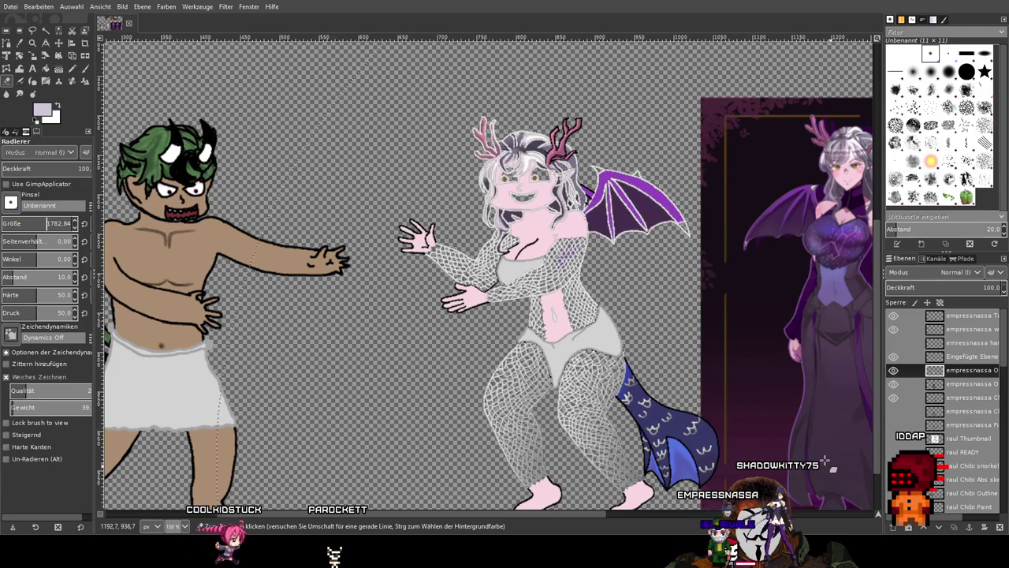
pyautogui.moveTo(827, 463); pyautogui.dragTo(646, 385)
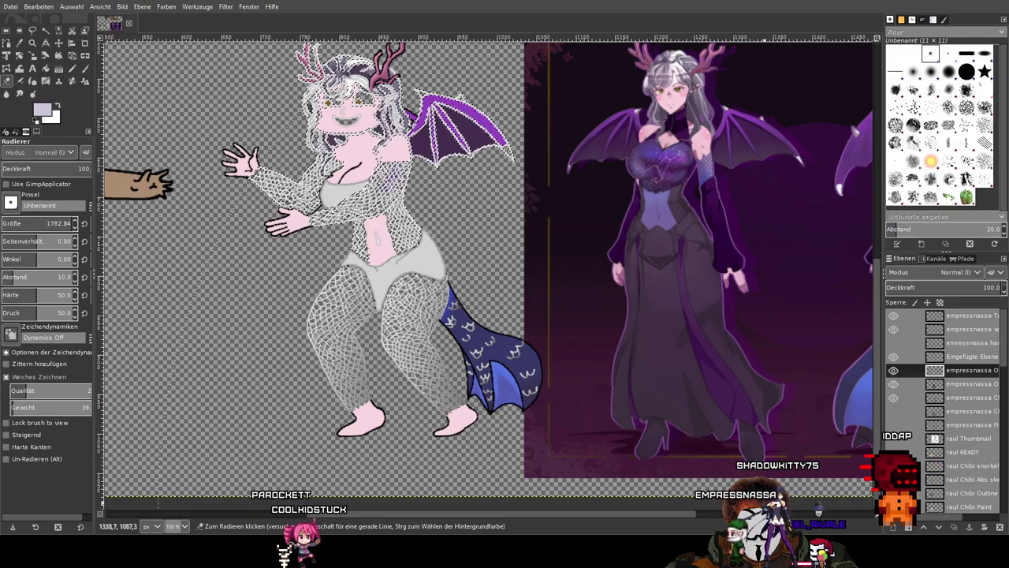
pyautogui.scroll(-1, 730, 434)
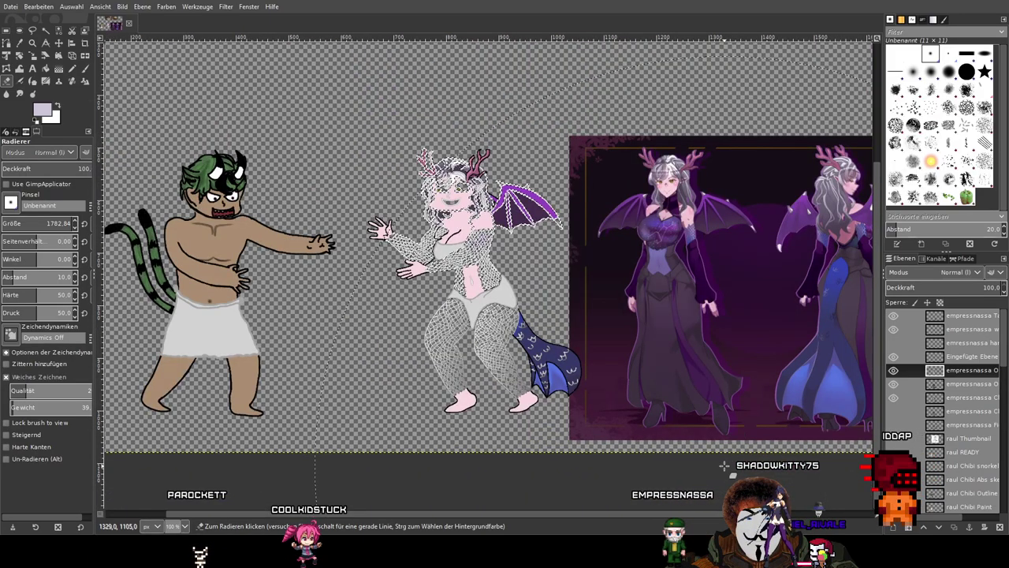
pyautogui.moveTo(699, 499); pyautogui.dragTo(637, 442)
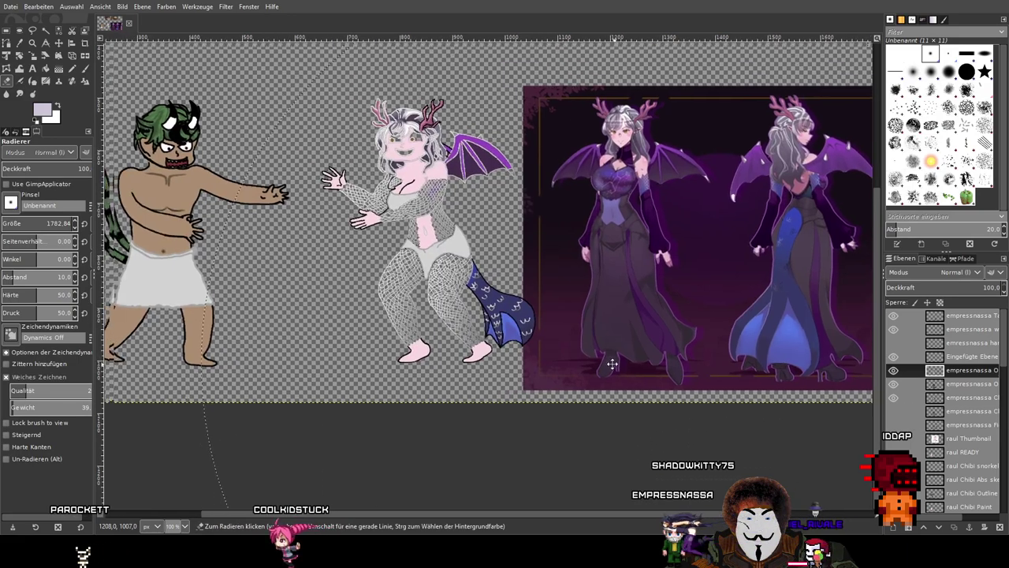
pyautogui.scroll(3, 546, 271)
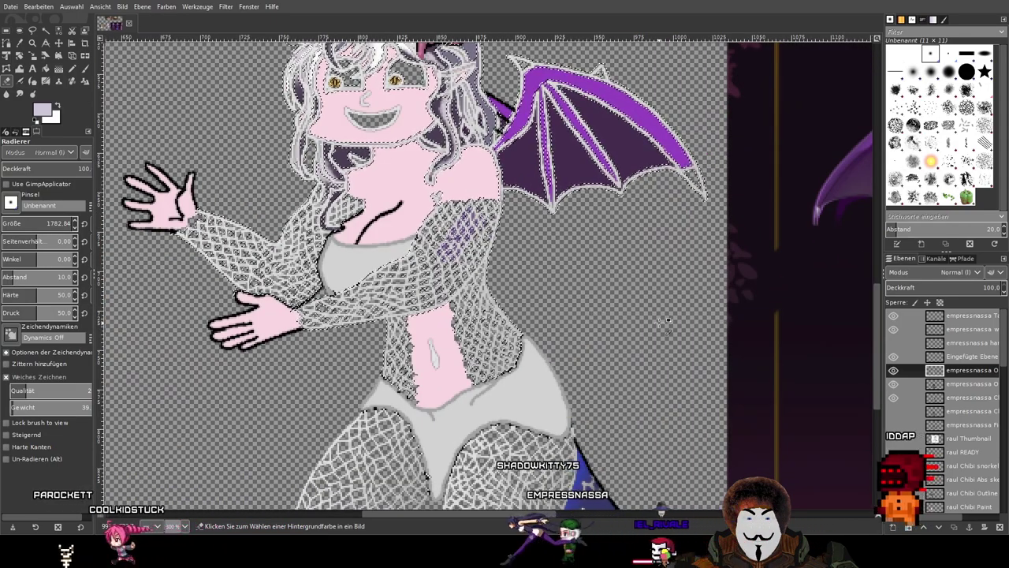
pyautogui.scroll(-1, 668, 323)
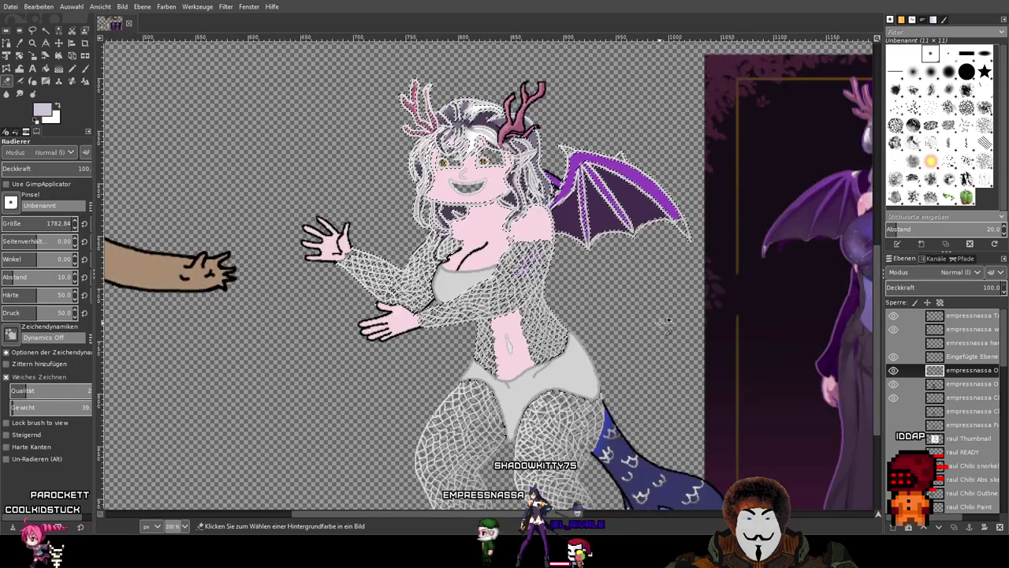
pyautogui.moveTo(696, 323); pyautogui.dragTo(747, 372)
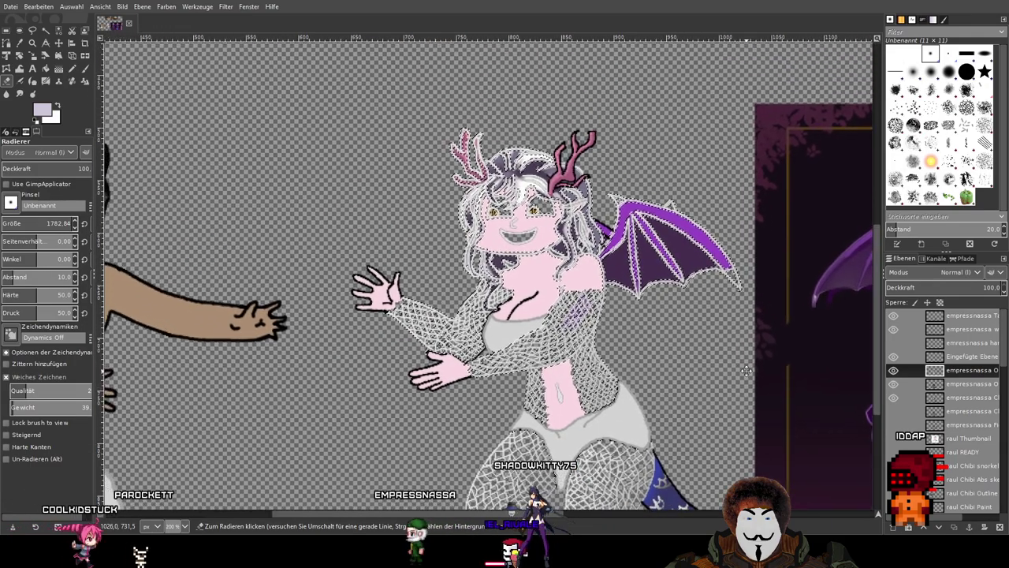
pyautogui.scroll(2, 629, 295)
pyautogui.scroll(-2, 632, 301)
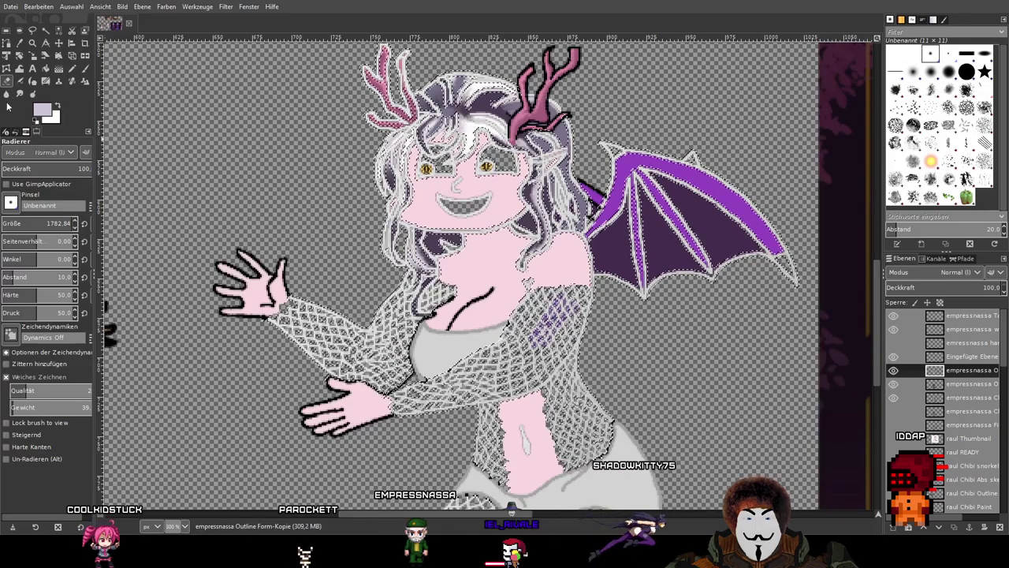
# Set the eraser to about 36 px with Hard Edges on and Smooth Stroke off.
pyautogui.click(5, 224)
pyautogui.moveTo(11, 224); pyautogui.dragTo(7, 223)
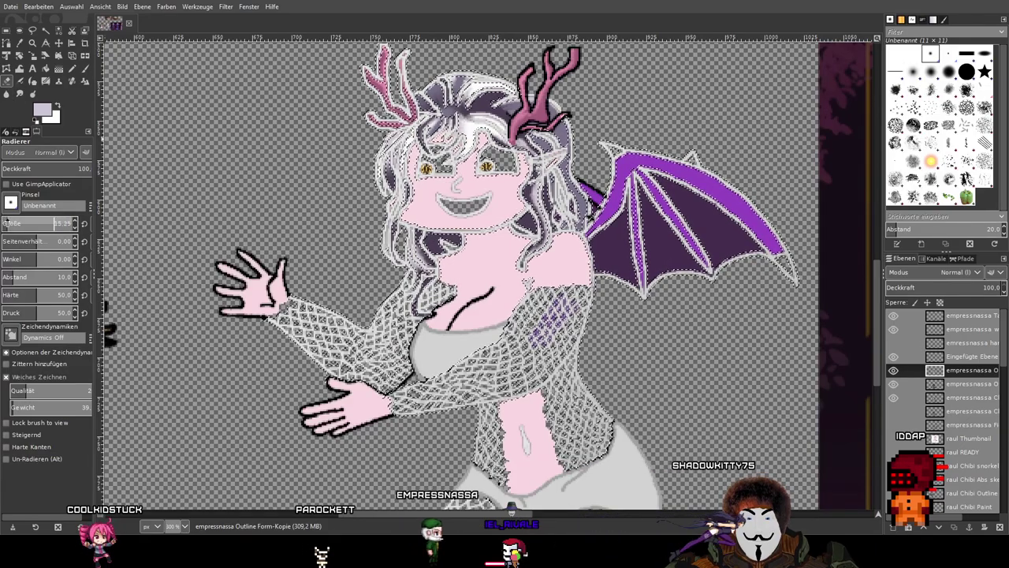
pyautogui.click(6, 377)
pyautogui.click(6, 416)
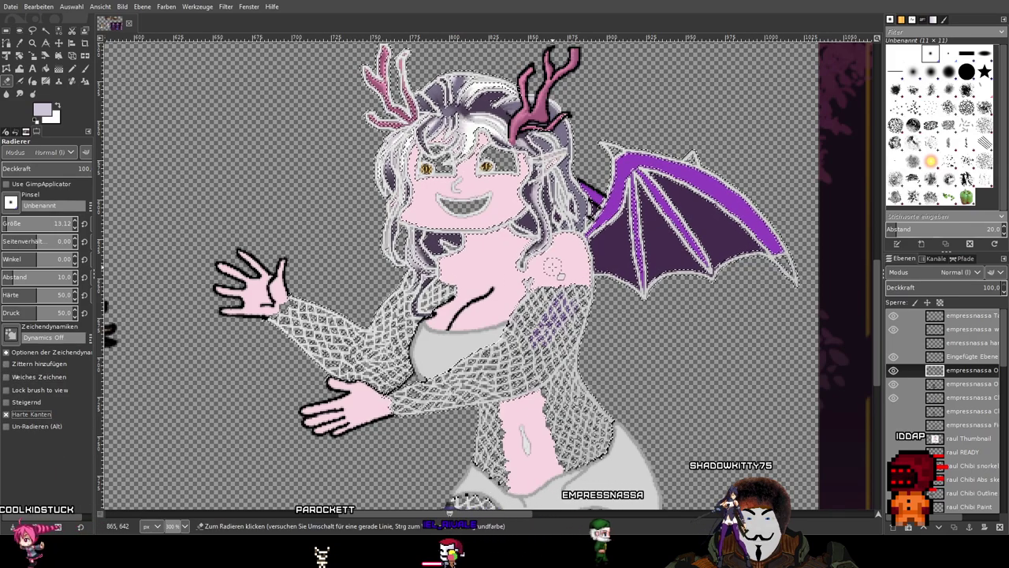
pyautogui.moveTo(546, 163); pyautogui.dragTo(529, 243)
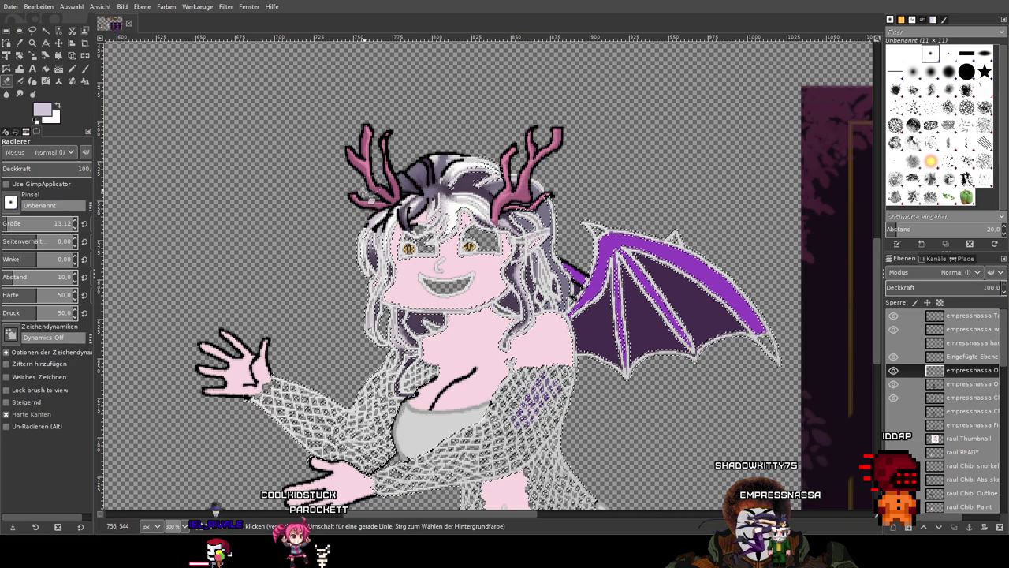
pyautogui.click(13, 223)
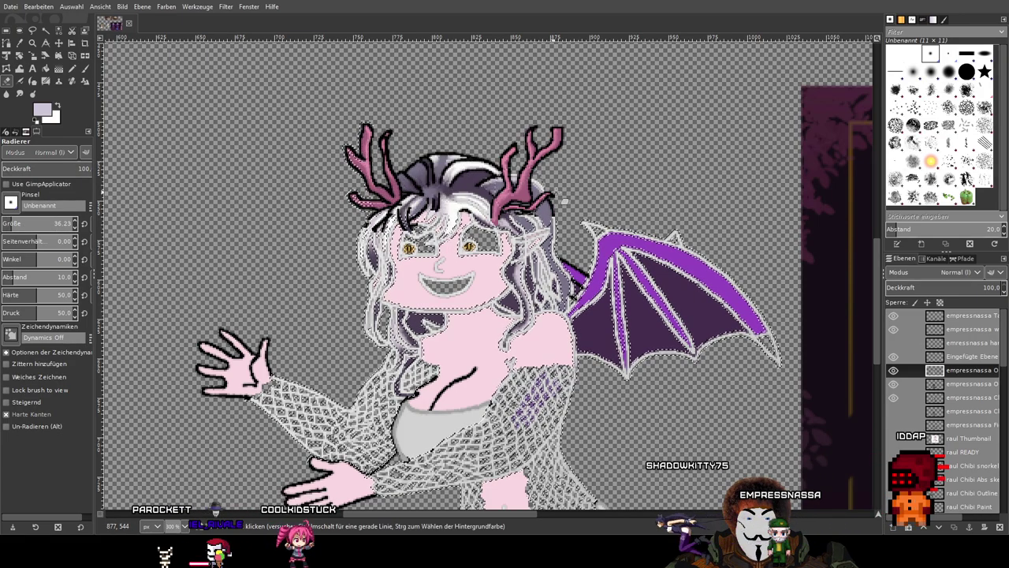
# Erase the pale overlay from the hair, around the eyes and down the left hair strand.
pyautogui.moveTo(341, 189)
pyautogui.mouseDown()
pyautogui.moveTo(365, 201)
pyautogui.moveTo(700, 209)
pyautogui.moveTo(709, 235)
pyautogui.moveTo(467, 215)
pyautogui.moveTo(781, 381)
pyautogui.moveTo(693, 212)
pyautogui.moveTo(666, 272)
pyautogui.moveTo(644, 386)
pyautogui.mouseUp()
pyautogui.scroll(2, 614, 279)
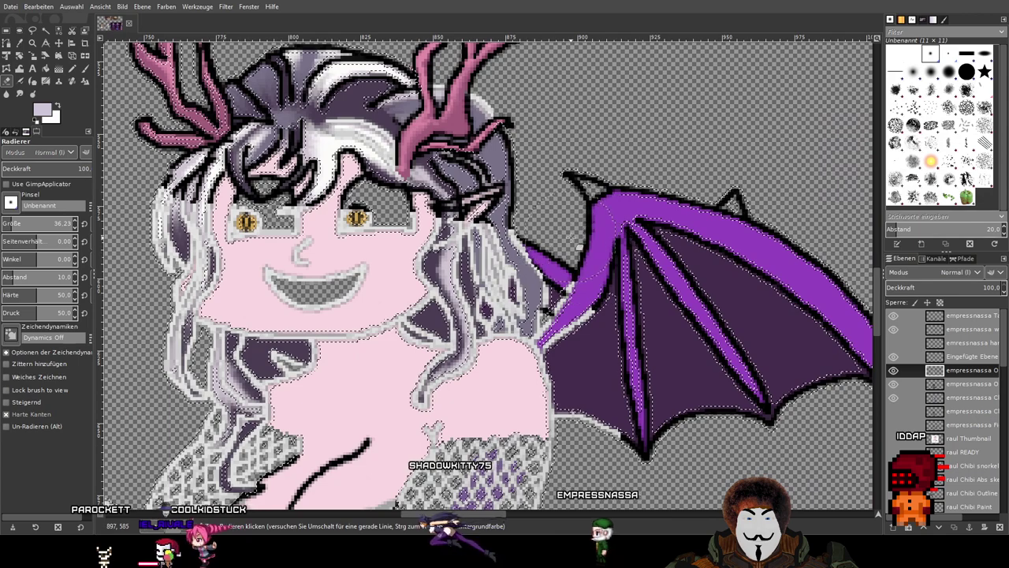
pyautogui.moveTo(447, 231)
pyautogui.mouseDown()
pyautogui.moveTo(209, 208)
pyautogui.moveTo(206, 186)
pyautogui.moveTo(245, 119)
pyautogui.moveTo(305, 66)
pyautogui.mouseUp()
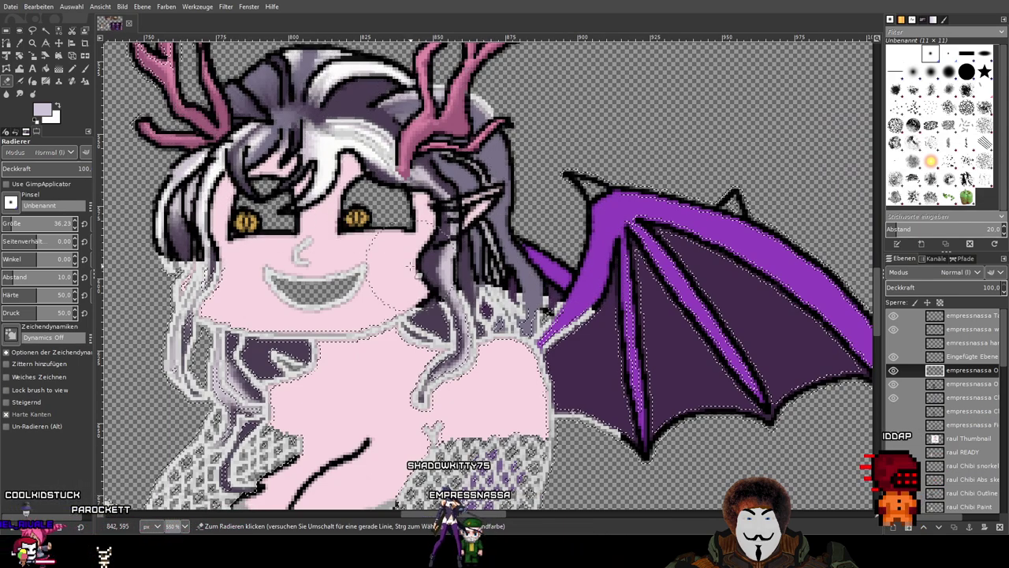
pyautogui.click(193, 254)
pyautogui.moveTo(221, 239); pyautogui.dragTo(474, 142)
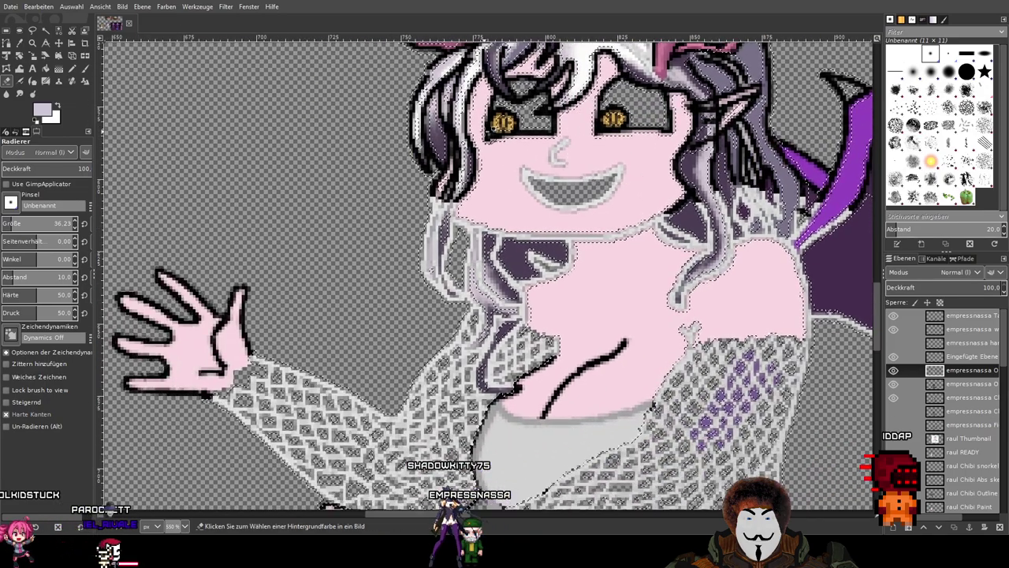
pyautogui.scroll(2, 469, 144)
pyautogui.moveTo(403, 178)
pyautogui.mouseDown()
pyautogui.moveTo(409, 228)
pyautogui.moveTo(391, 259)
pyautogui.mouseUp()
pyautogui.moveTo(473, 256); pyautogui.dragTo(574, 115)
pyautogui.click(434, 178)
pyautogui.moveTo(440, 186)
pyautogui.mouseDown()
pyautogui.moveTo(462, 242)
pyautogui.moveTo(460, 294)
pyautogui.mouseUp()
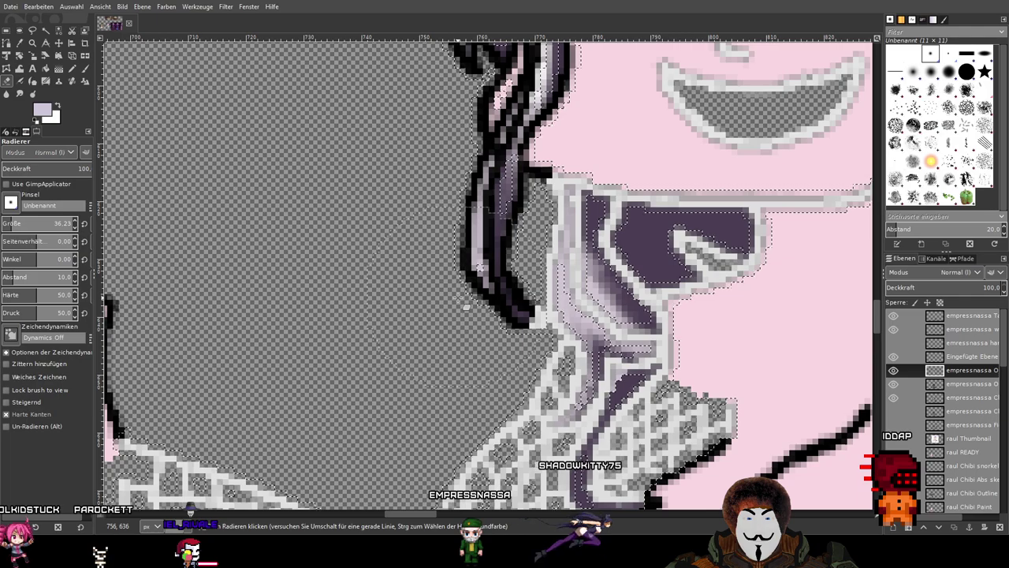
pyautogui.click(462, 304)
# Clear the overlay from the collar and hair tail so the Y-shaped line shows black.
pyautogui.moveTo(491, 185)
pyautogui.mouseDown()
pyautogui.moveTo(592, 152)
pyautogui.moveTo(782, 158)
pyautogui.moveTo(385, 226)
pyautogui.mouseUp()
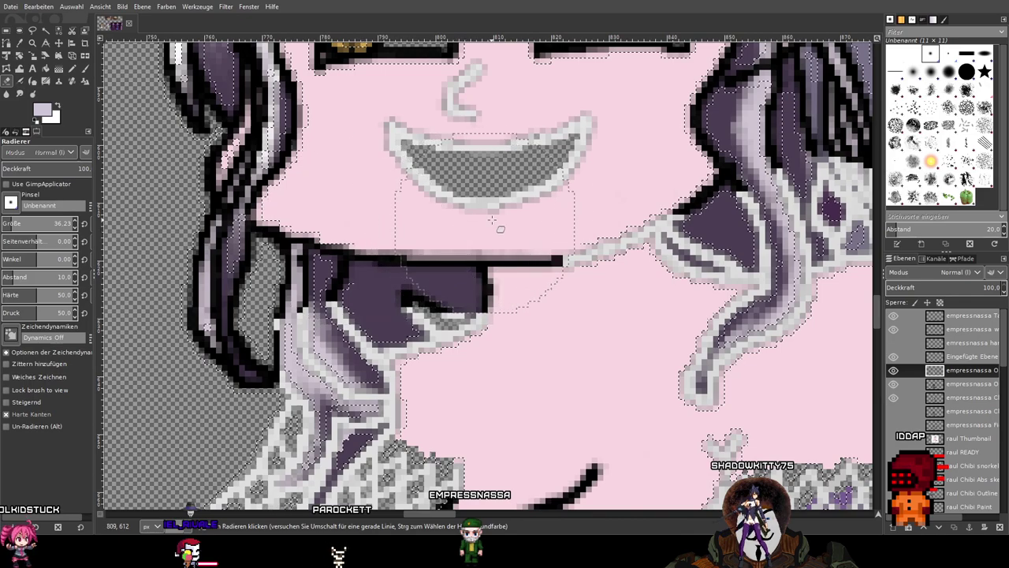
pyautogui.moveTo(711, 231)
pyautogui.mouseDown()
pyautogui.moveTo(413, 165)
pyautogui.moveTo(344, 162)
pyautogui.mouseUp()
pyautogui.moveTo(345, 162); pyautogui.dragTo(344, 250)
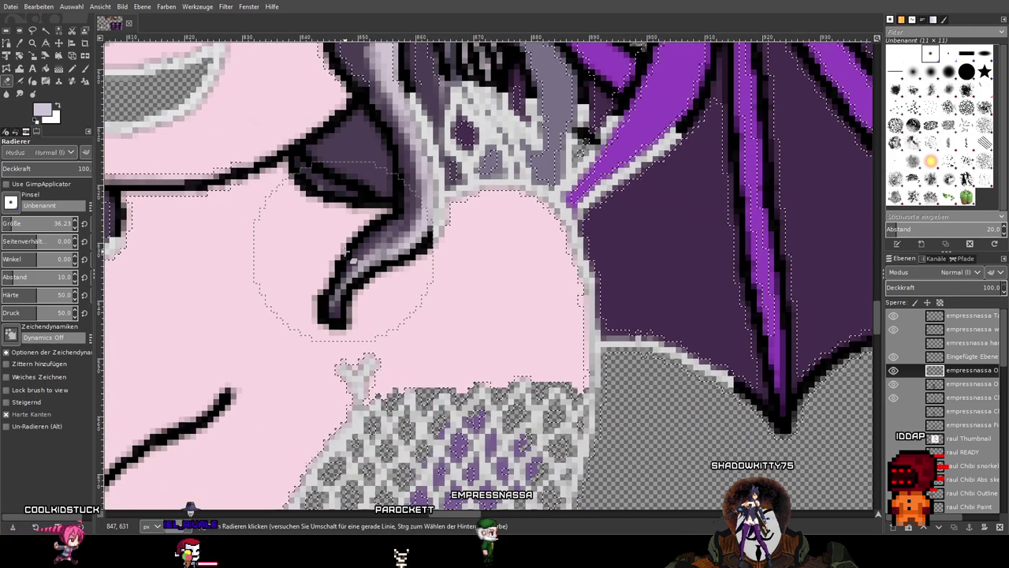
pyautogui.moveTo(434, 170)
pyautogui.mouseDown()
pyautogui.moveTo(508, 158)
pyautogui.moveTo(612, 292)
pyautogui.moveTo(725, 333)
pyautogui.moveTo(657, 325)
pyautogui.mouseUp()
pyautogui.scroll(-3, 657, 326)
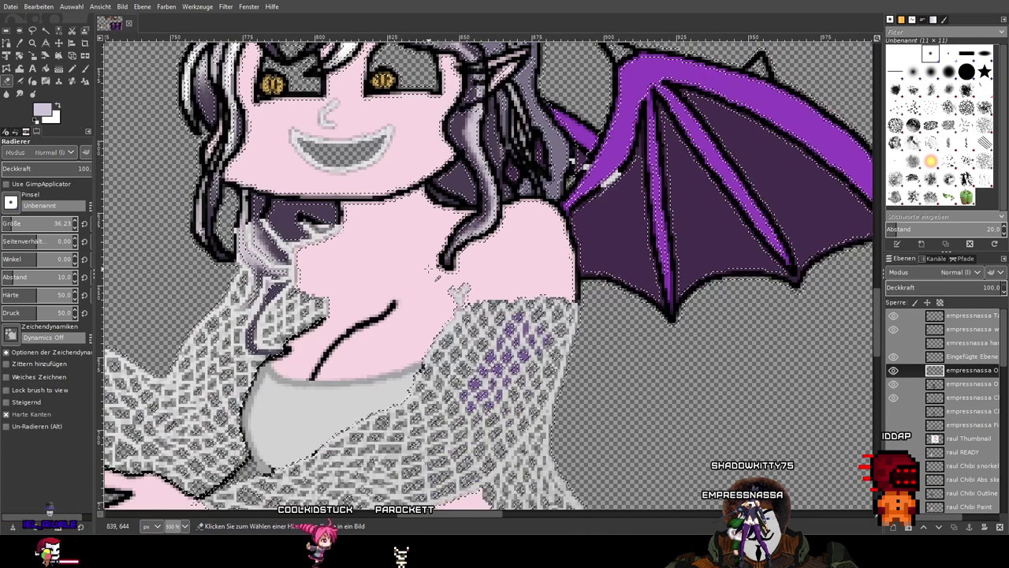
pyautogui.scroll(4, 499, 300)
pyautogui.moveTo(446, 276); pyautogui.dragTo(371, 271)
pyautogui.moveTo(261, 227); pyautogui.dragTo(597, 155)
pyautogui.moveTo(537, 241); pyautogui.dragTo(652, 177)
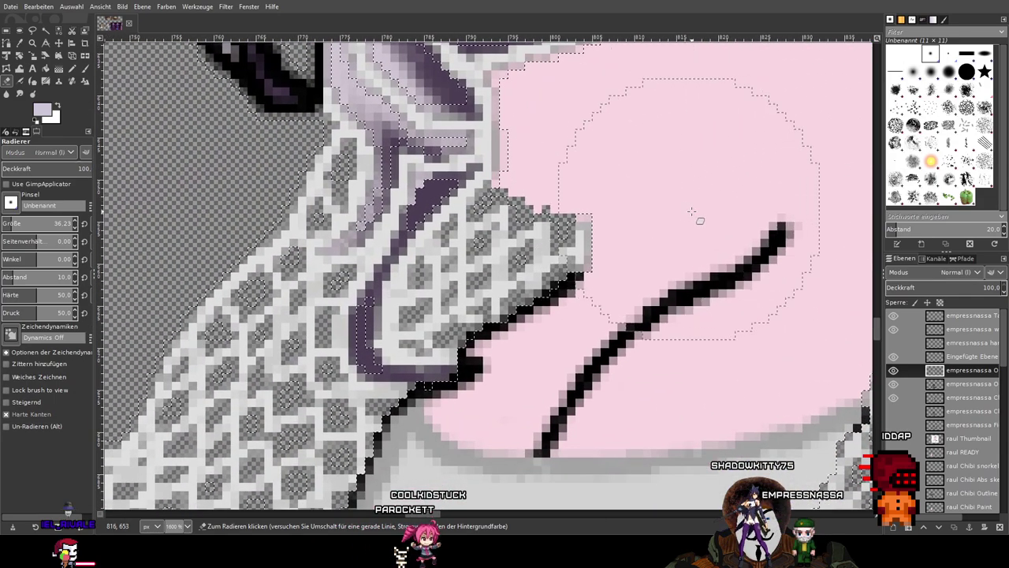
# Clean around the glasses outlines, then erase mesh along the hair strand's bottom with a 4.7 eraser.
pyautogui.scroll(-3, 713, 203)
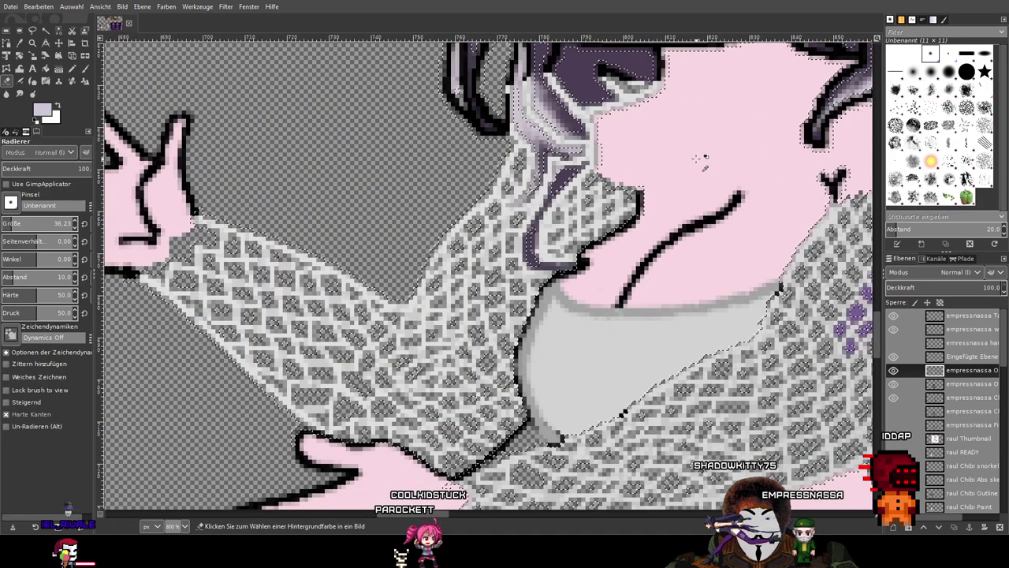
pyautogui.scroll(2, 650, 197)
pyautogui.scroll(1, 651, 197)
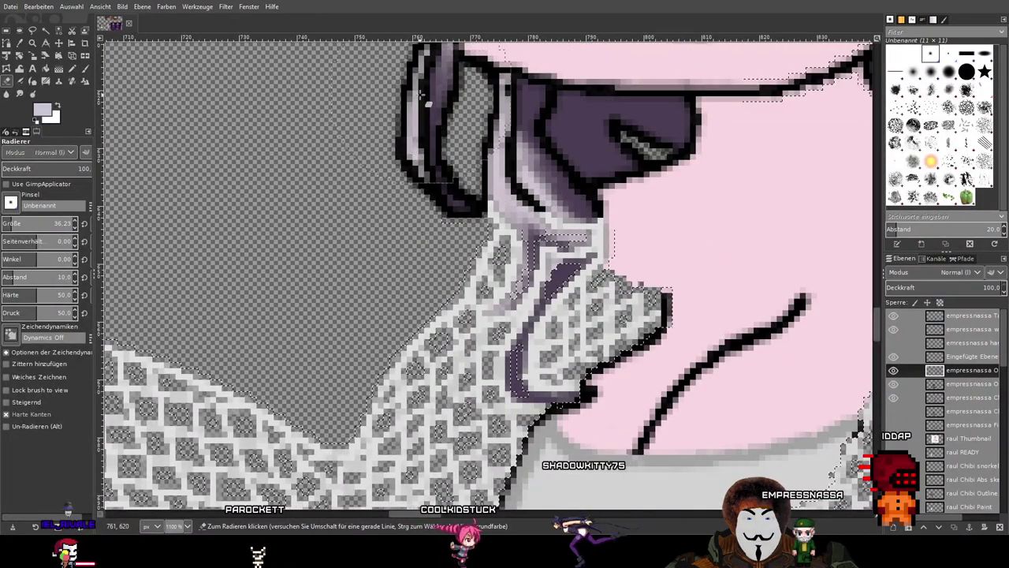
pyautogui.moveTo(509, 122); pyautogui.dragTo(564, 145)
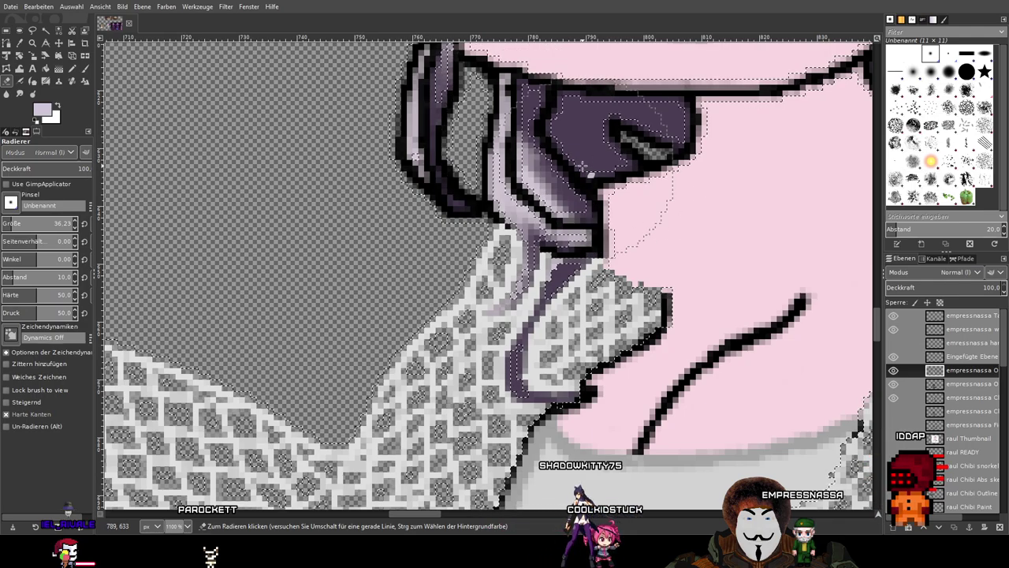
pyautogui.click(4, 221)
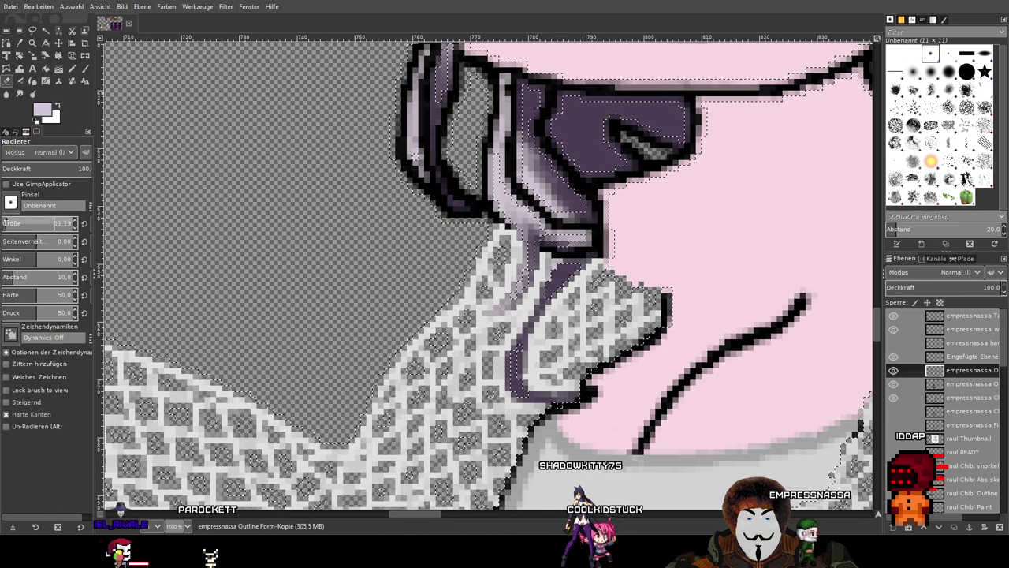
pyautogui.scroll(4, 514, 315)
pyautogui.scroll(-3, 569, 249)
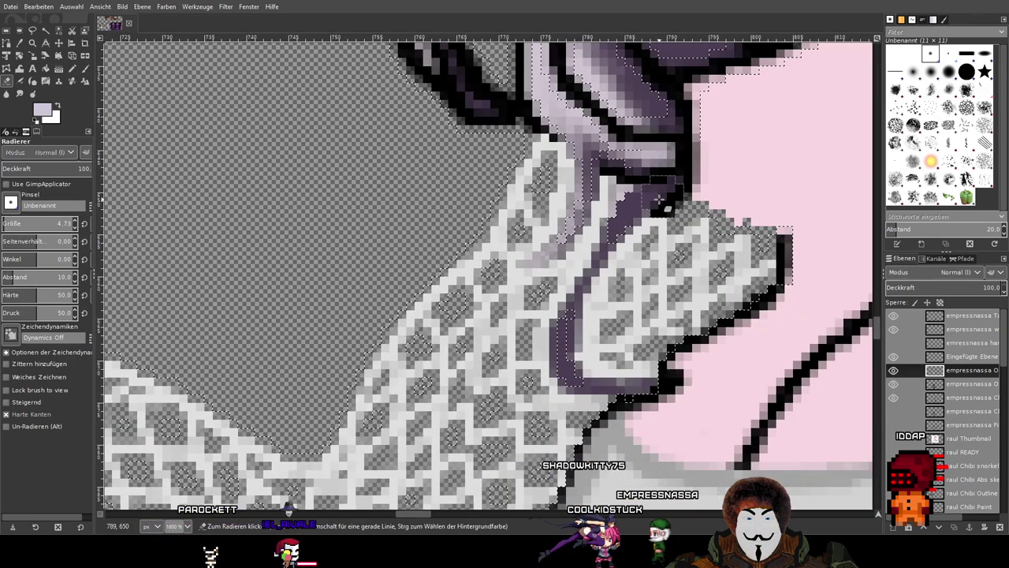
pyautogui.moveTo(593, 340); pyautogui.dragTo(537, 253)
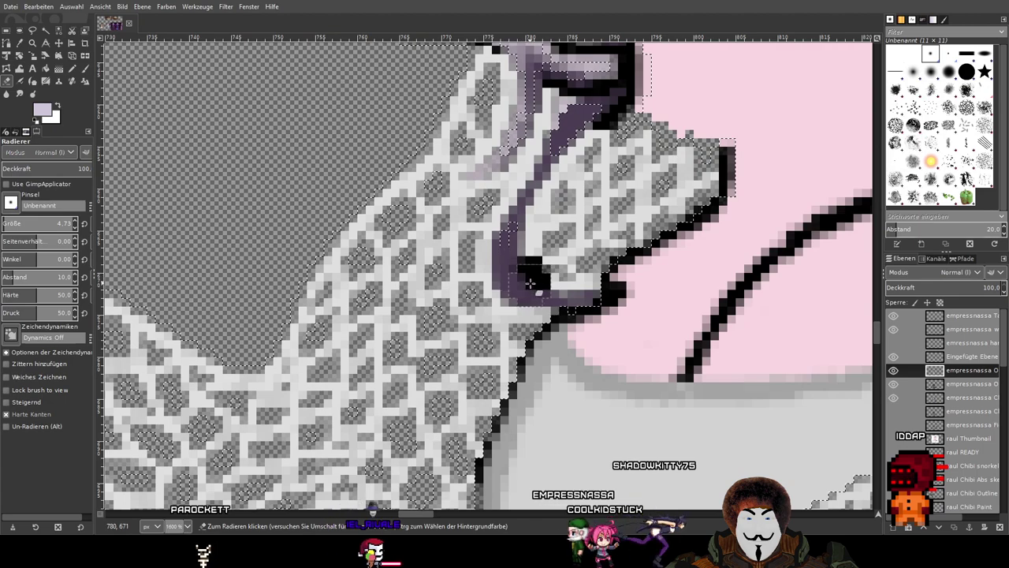
pyautogui.click(528, 282)
pyautogui.moveTo(520, 288); pyautogui.dragTo(614, 287)
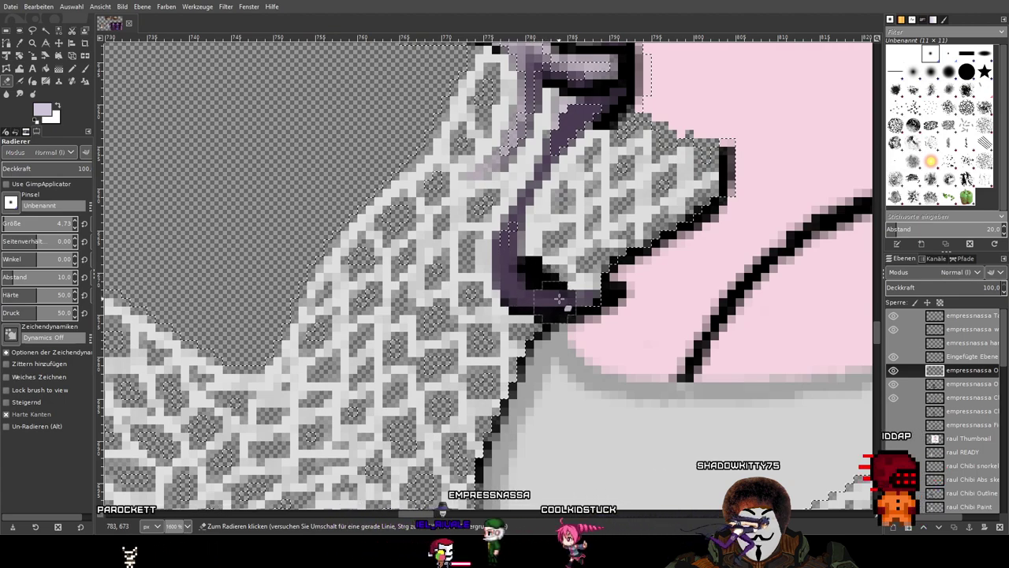
pyautogui.moveTo(524, 273); pyautogui.dragTo(502, 256)
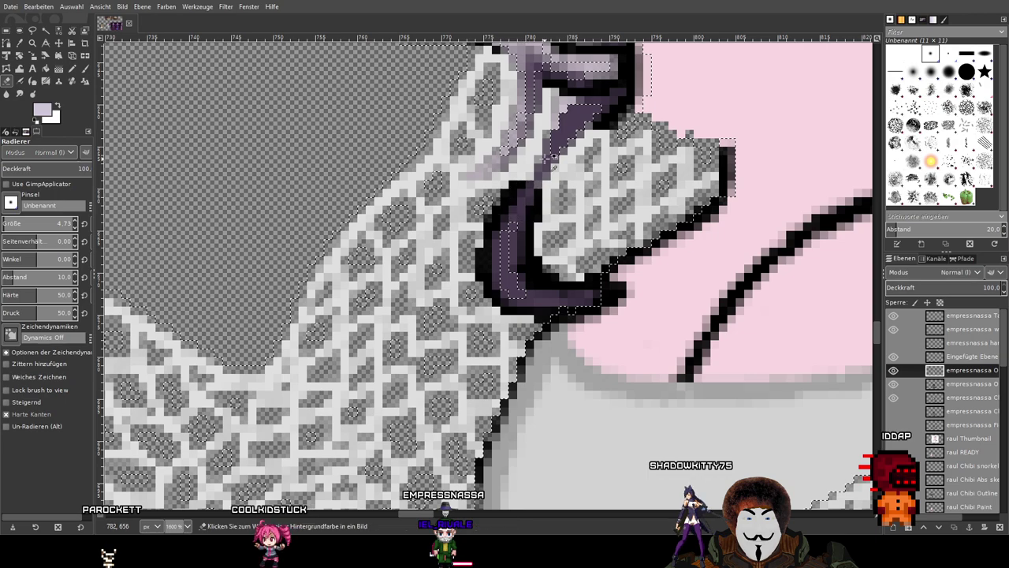
# Erase mesh along the purple hair strand with Smooth Stroke on and eraser size 1.75.
pyautogui.scroll(2, 545, 158)
pyautogui.moveTo(581, 130); pyautogui.dragTo(516, 228)
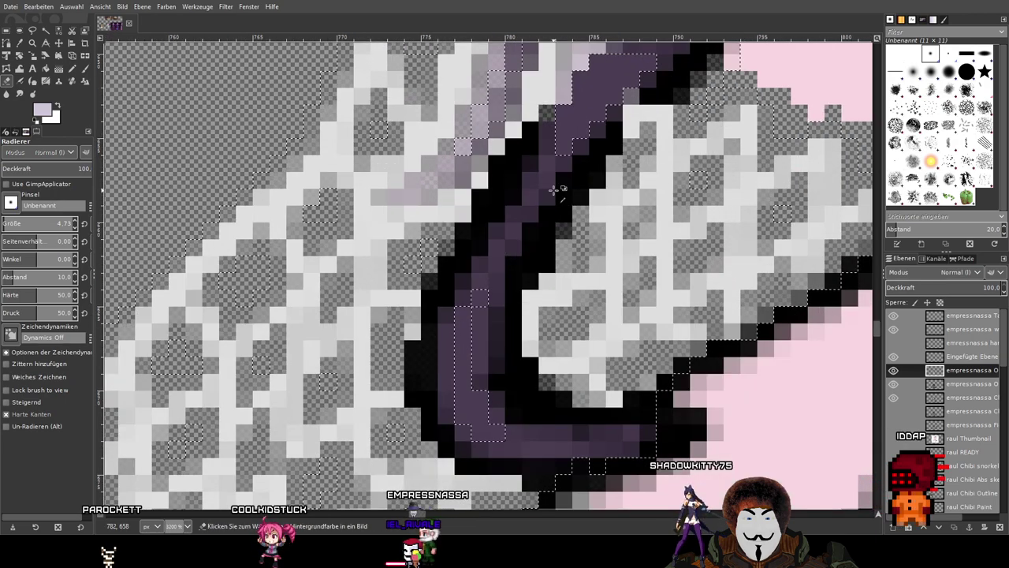
pyautogui.scroll(-2, 553, 190)
pyautogui.moveTo(570, 164)
pyautogui.mouseDown()
pyautogui.moveTo(503, 256)
pyautogui.moveTo(520, 297)
pyautogui.mouseUp()
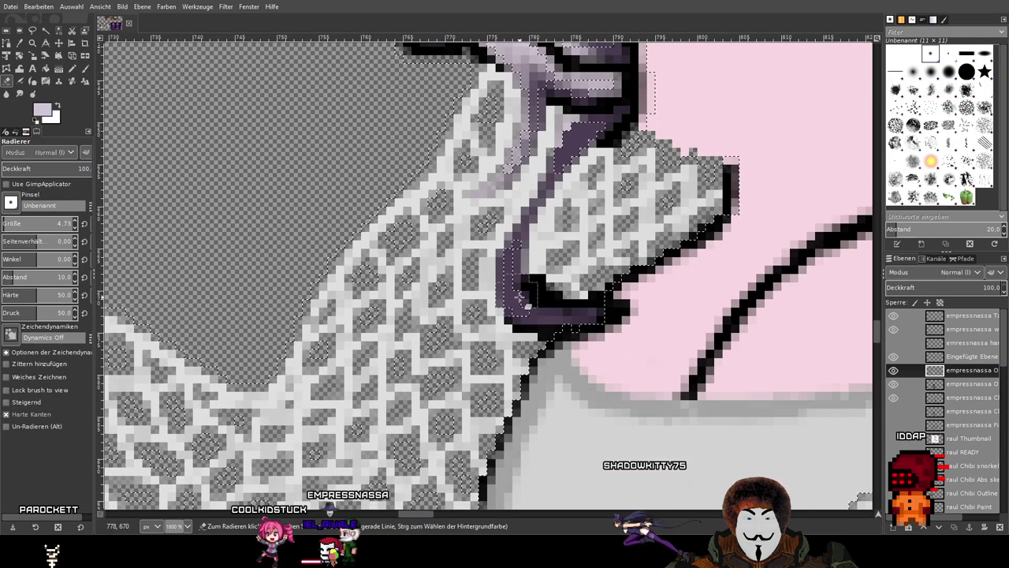
pyautogui.scroll(1, 520, 295)
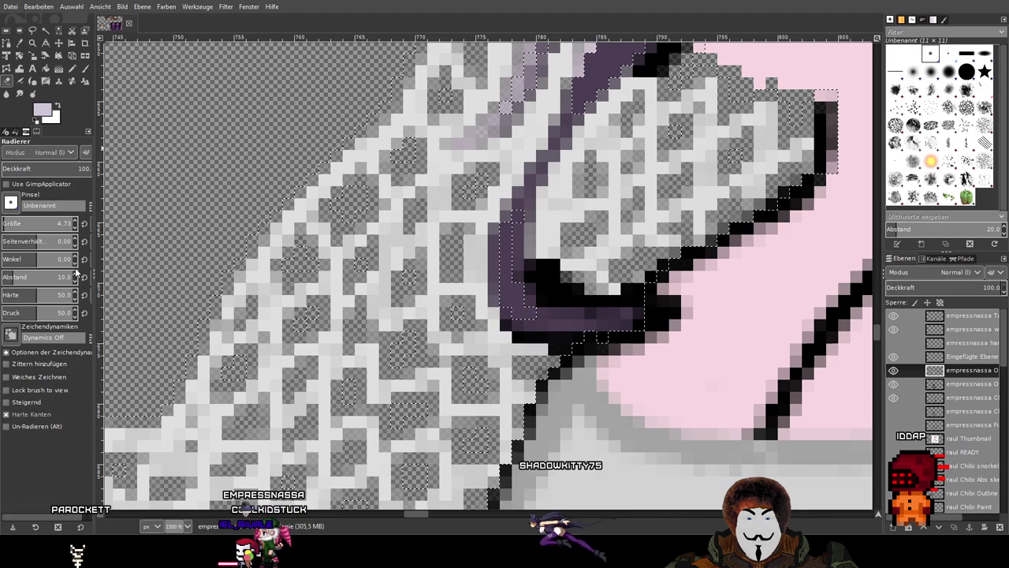
pyautogui.click(6, 376)
pyautogui.moveTo(514, 317)
pyautogui.mouseDown()
pyautogui.moveTo(525, 309)
pyautogui.moveTo(511, 301)
pyautogui.moveTo(507, 275)
pyautogui.moveTo(527, 213)
pyautogui.mouseUp()
pyautogui.moveTo(582, 152); pyautogui.dragTo(552, 250)
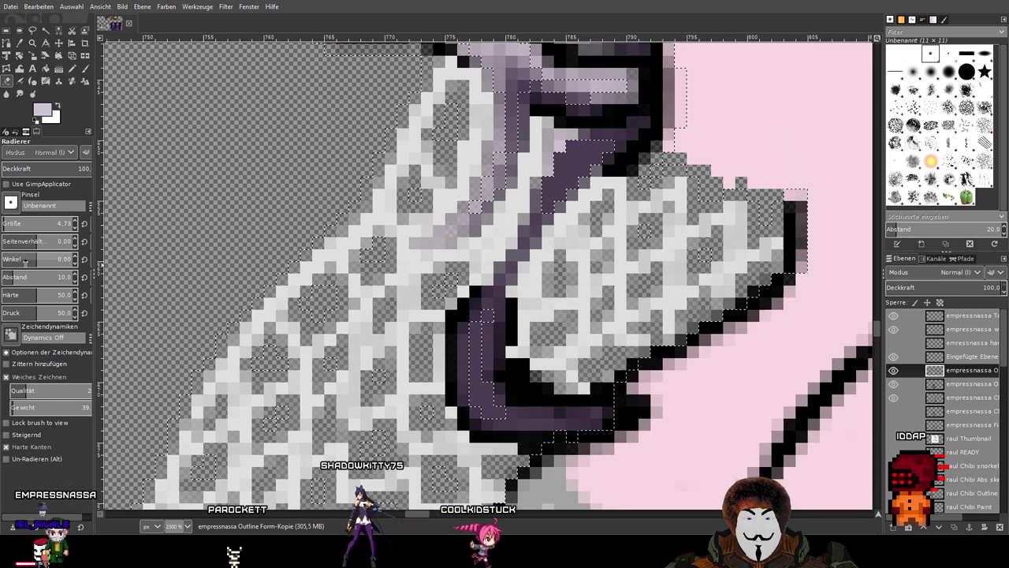
pyautogui.scroll(-4, 28, 229)
pyautogui.moveTo(26, 230); pyautogui.dragTo(26, 229)
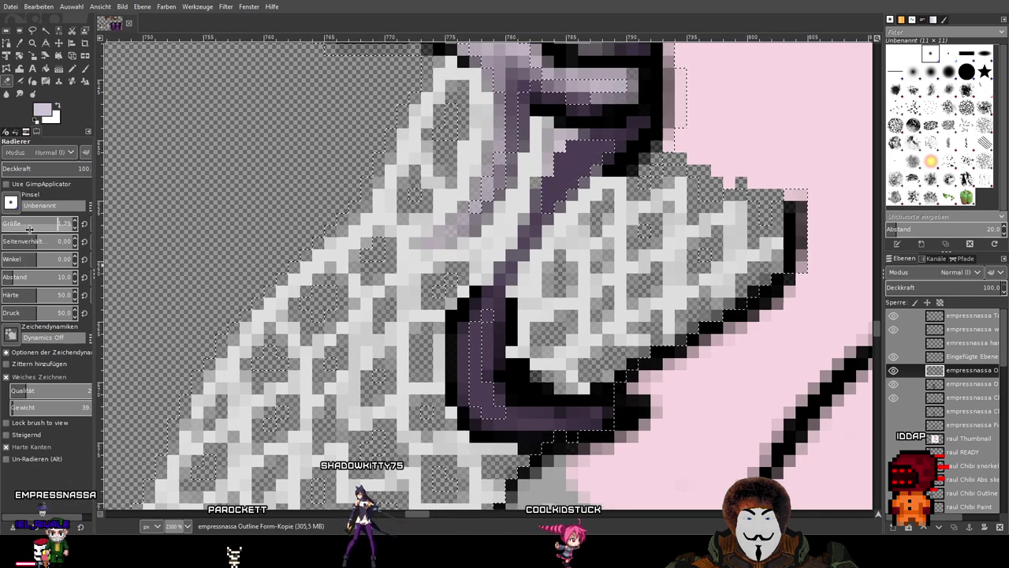
pyautogui.hotkey('ctrl', 'z')
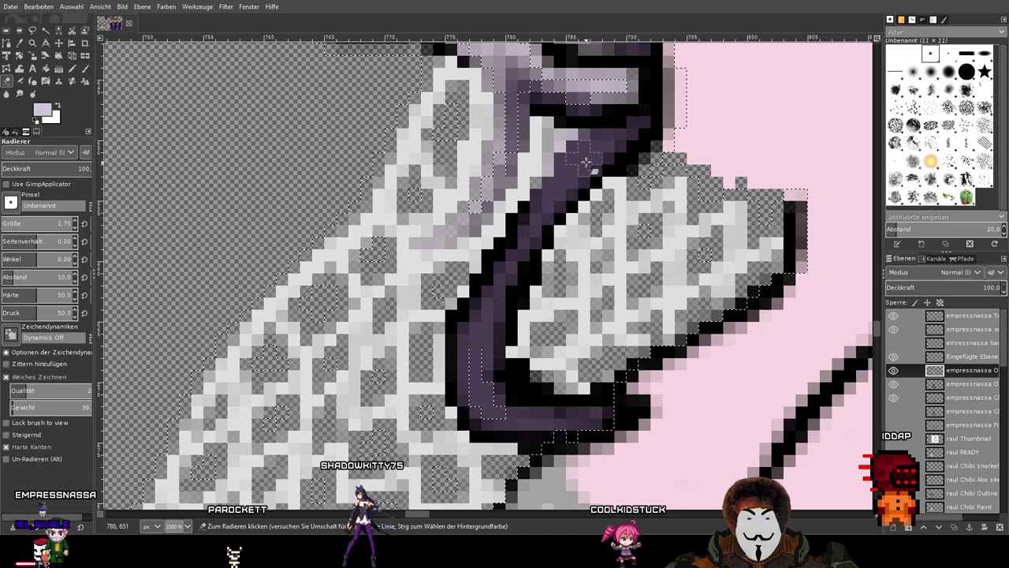
# Remove the leftover selection outline and return to the Eraser.
pyautogui.scroll(1, 599, 153)
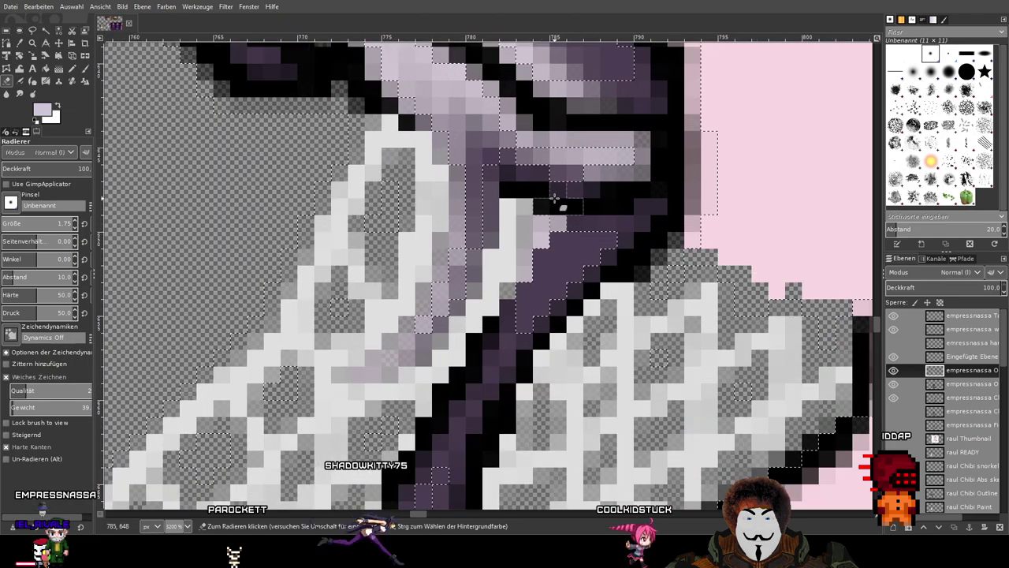
pyautogui.scroll(-1, 546, 254)
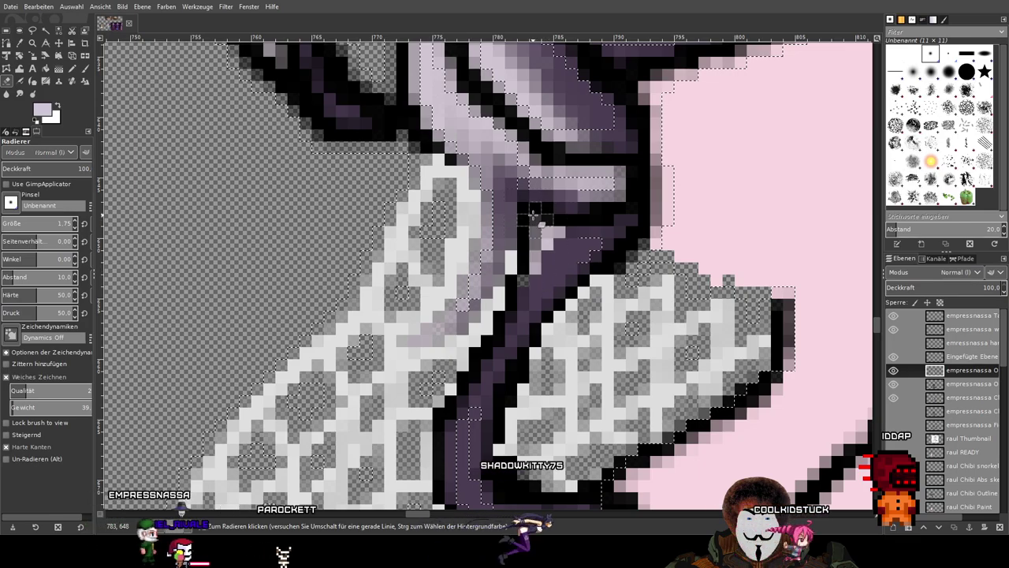
pyautogui.scroll(-3, 591, 227)
pyautogui.scroll(2, 681, 230)
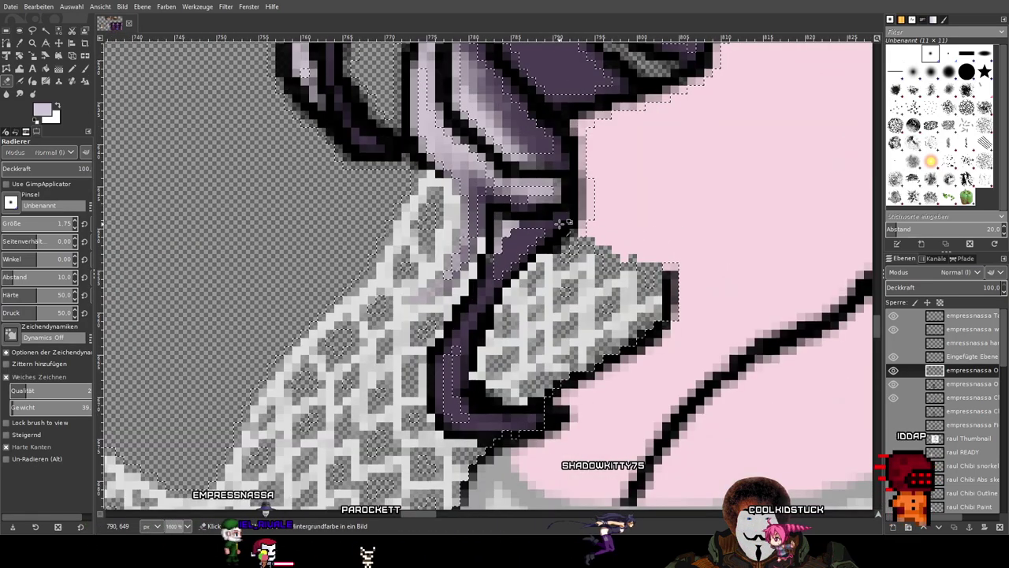
pyautogui.scroll(-1, 372, 180)
pyautogui.click(7, 31)
pyautogui.click(274, 187)
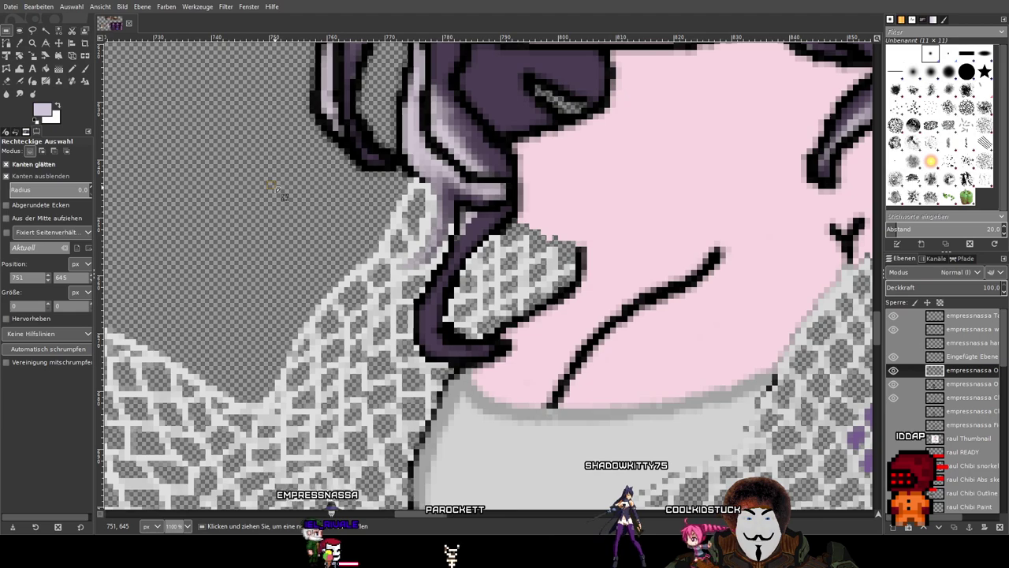
pyautogui.click(11, 81)
pyautogui.scroll(2, 415, 180)
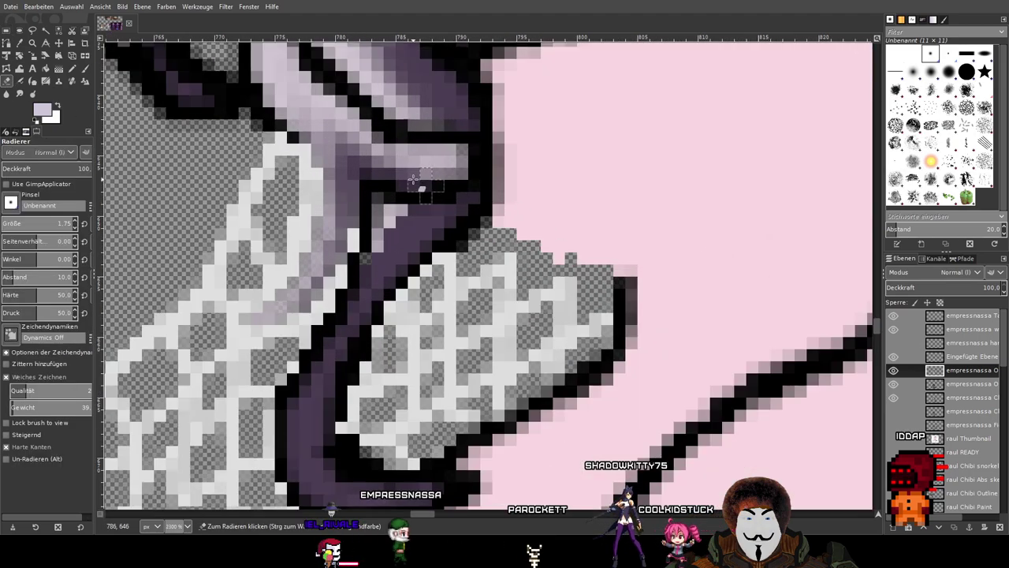
# Toggle the fishnet layer's visibility repeatedly to check the cleaned strand, hand and sleeve.
pyautogui.click(893, 371)
pyautogui.click(893, 370)
pyautogui.click(893, 370)
pyautogui.click(893, 370)
pyautogui.scroll(-3, 425, 255)
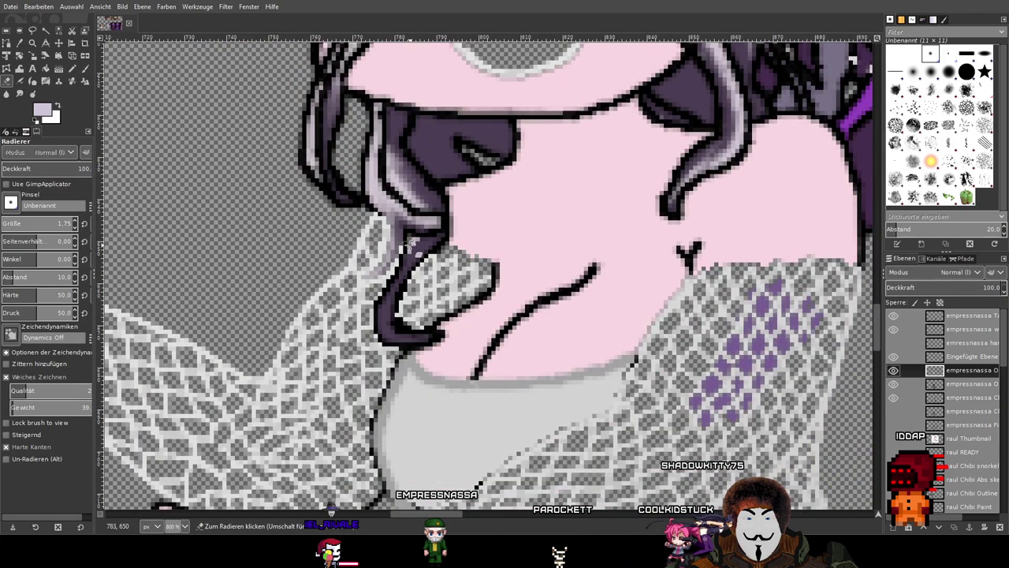
pyautogui.click(894, 370)
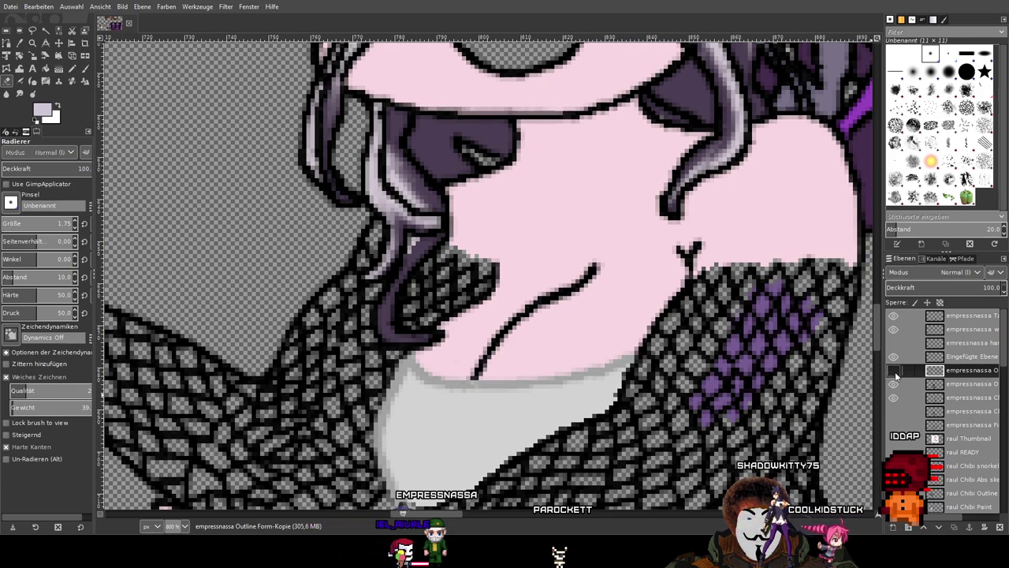
pyautogui.click(893, 370)
pyautogui.click(893, 371)
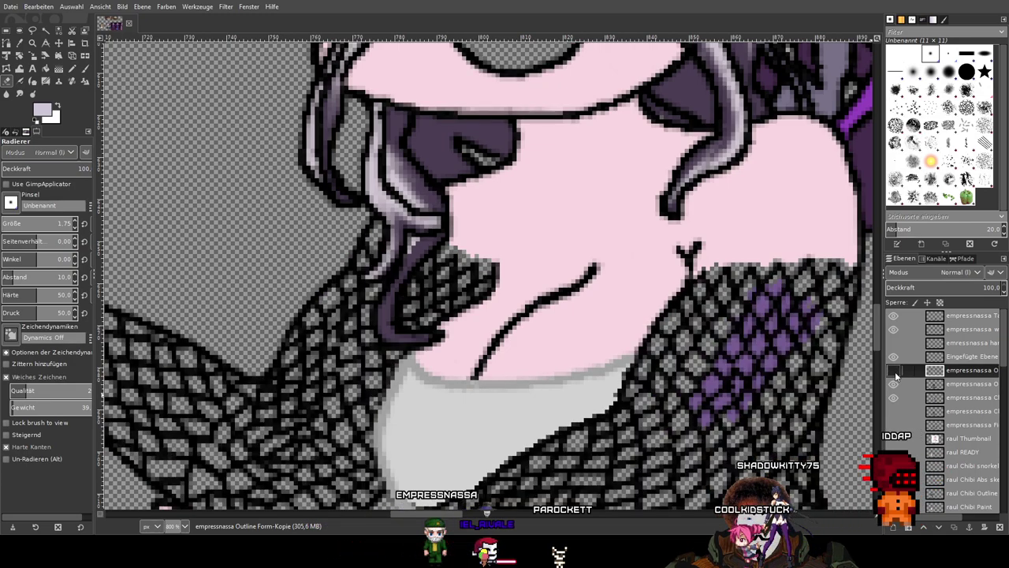
pyautogui.click(894, 370)
pyautogui.moveTo(455, 428); pyautogui.dragTo(654, 287)
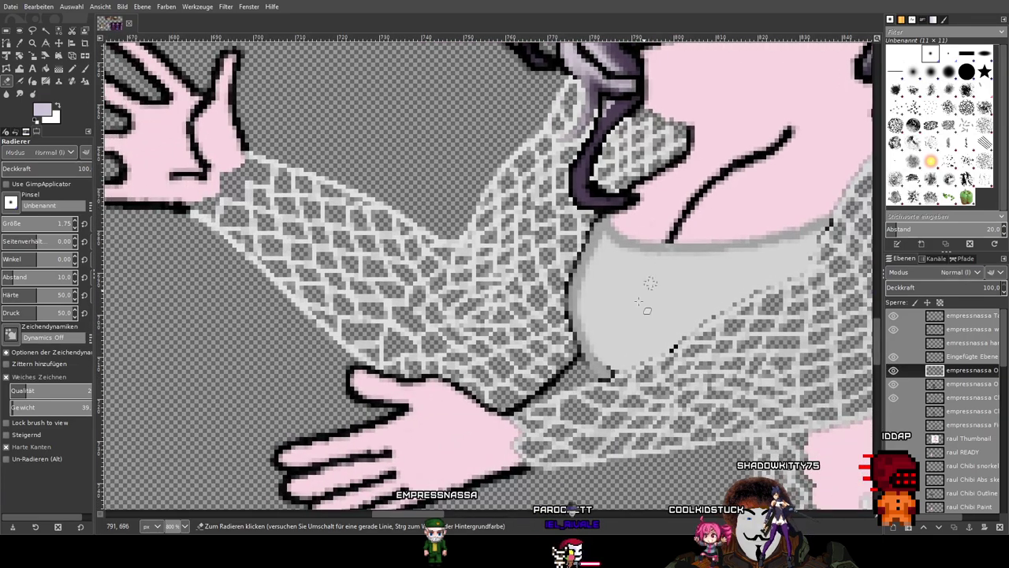
pyautogui.scroll(3, 645, 300)
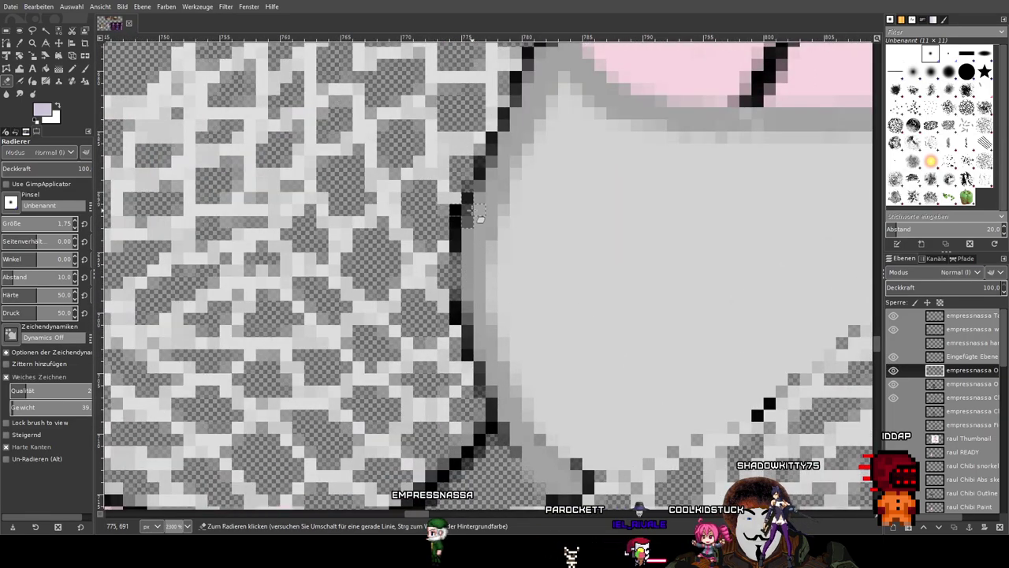
pyautogui.scroll(-4, 658, 304)
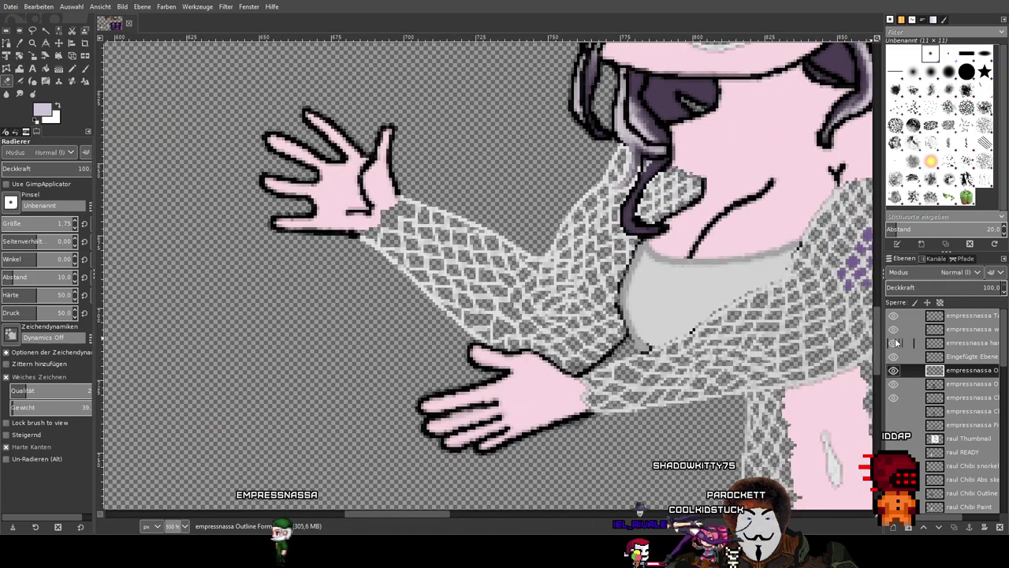
pyautogui.click(893, 371)
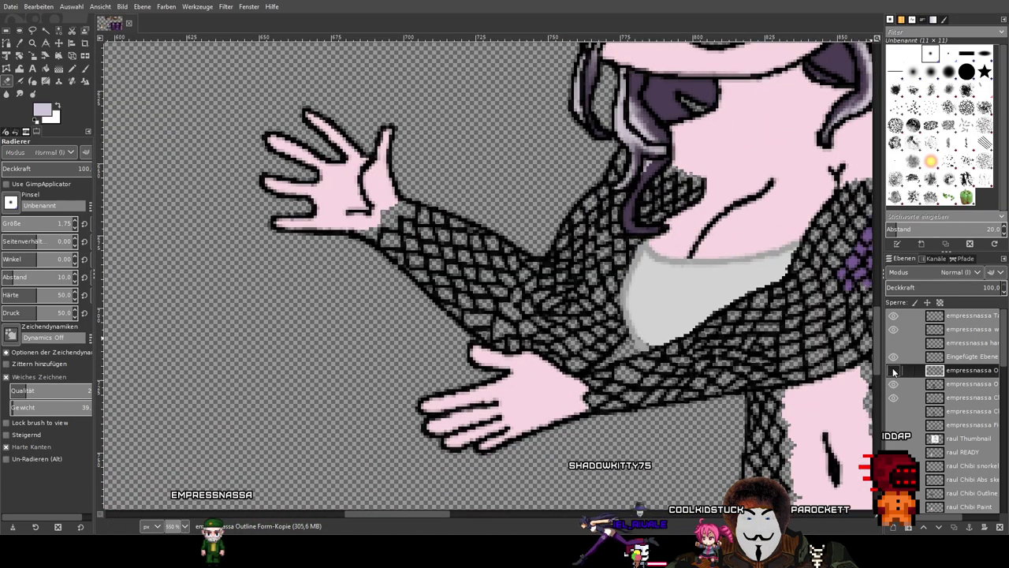
pyautogui.click(893, 370)
pyautogui.scroll(-2, 953, 402)
pyautogui.scroll(-6, 954, 402)
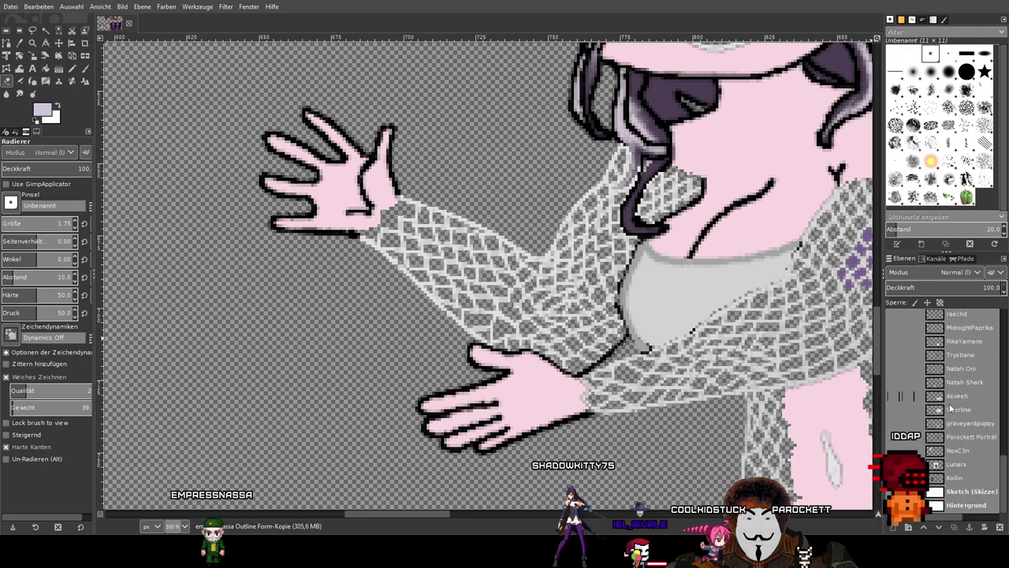
# Briefly show the white Hintergrund background layer to check the result, then hide it.
pyautogui.click(893, 505)
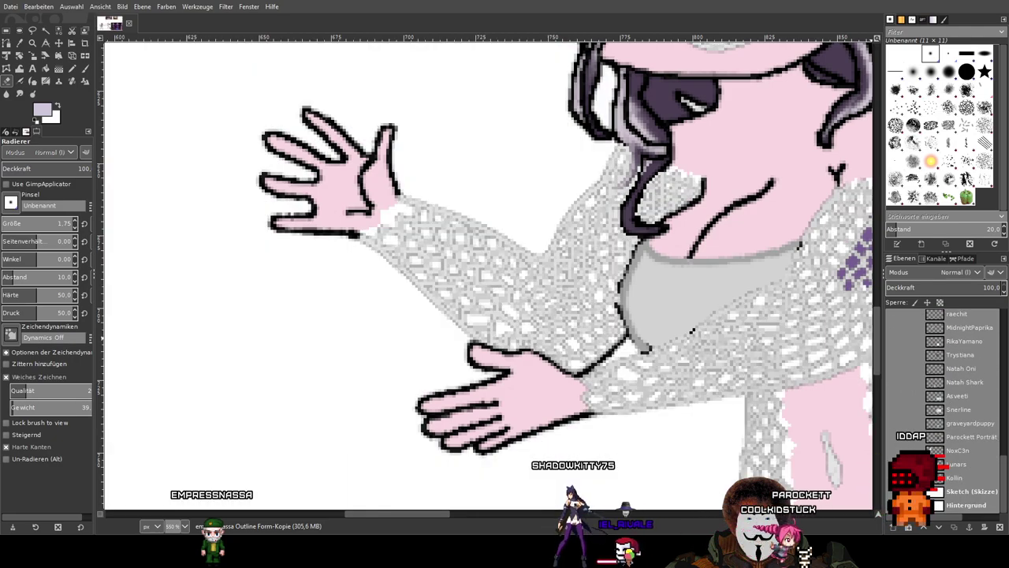
pyautogui.scroll(-2, 692, 331)
pyautogui.scroll(4, 648, 299)
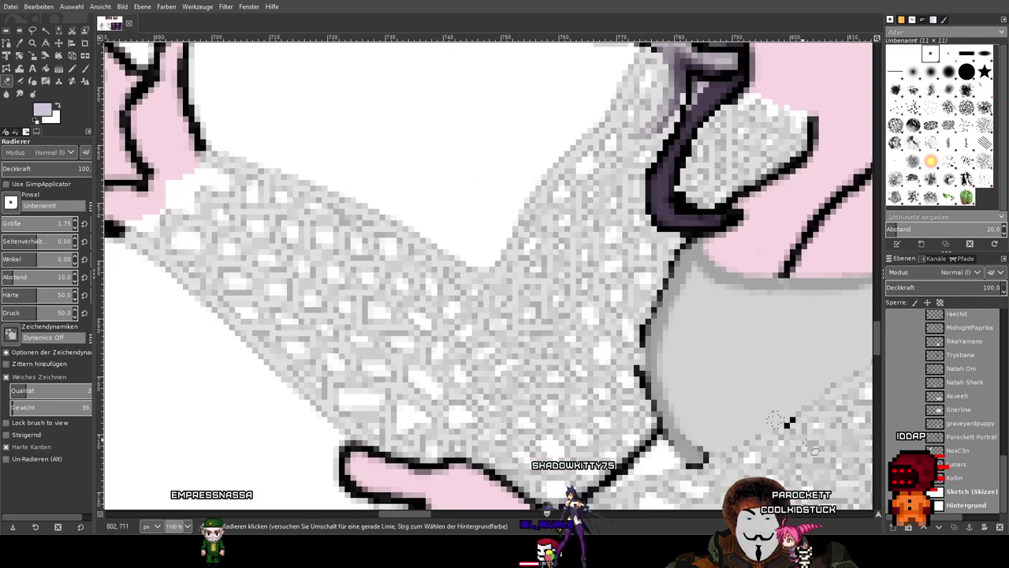
pyautogui.click(893, 506)
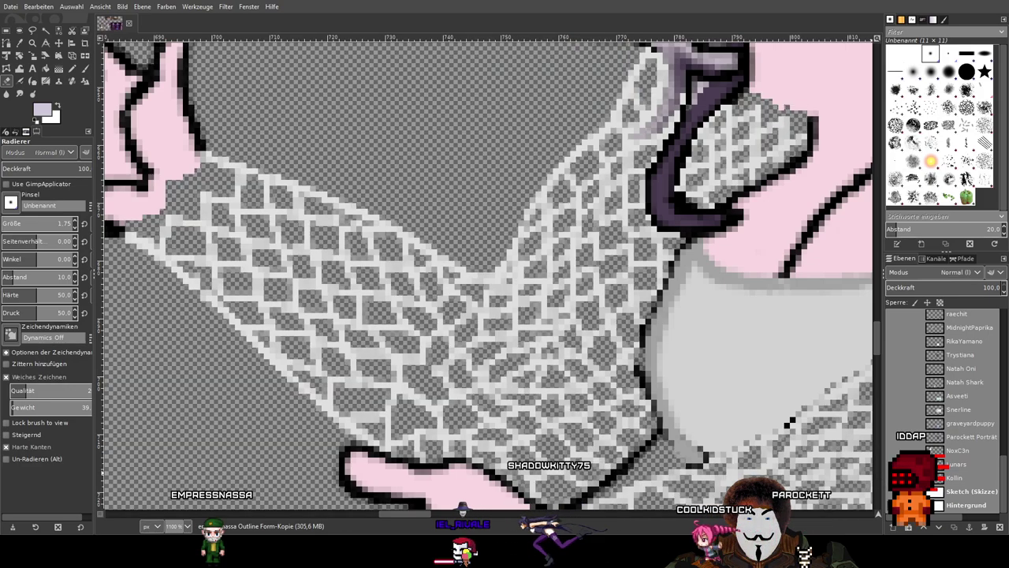
pyautogui.scroll(3, 912, 427)
pyautogui.scroll(10, 912, 428)
pyautogui.scroll(-5, 714, 287)
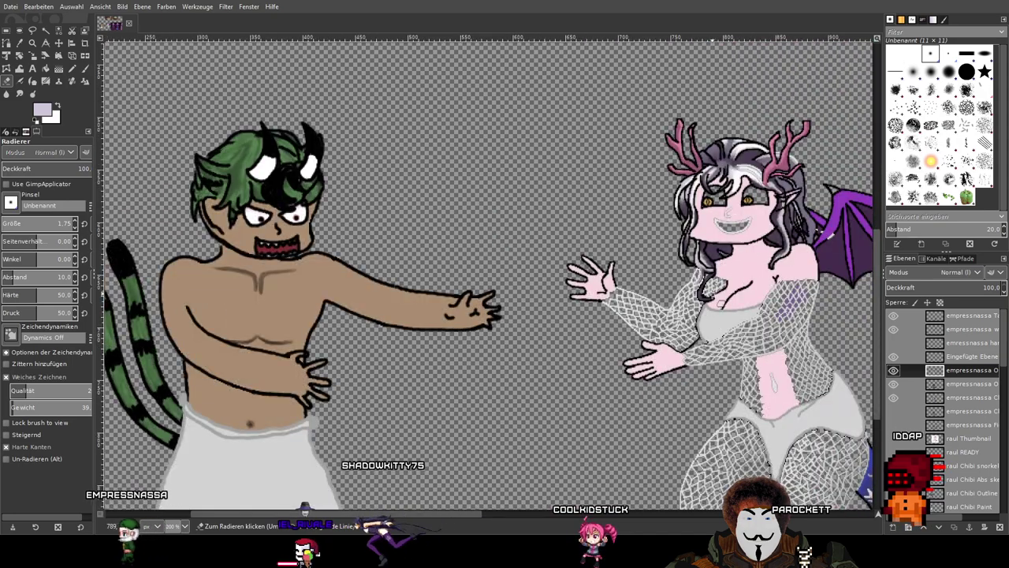
# Zoom in on the chibi's face and make the outline layer visible again.
pyautogui.scroll(5, 709, 316)
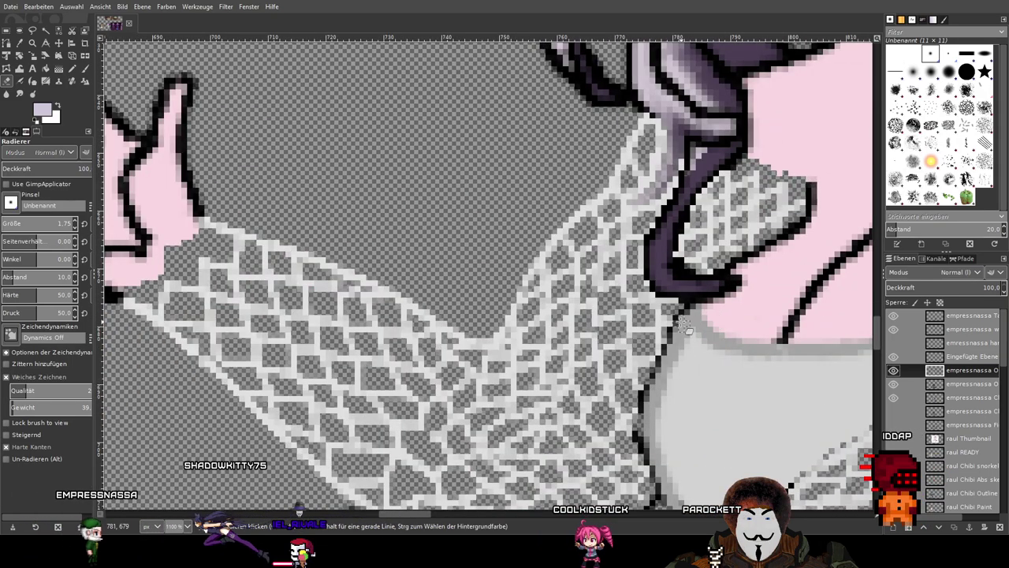
pyautogui.scroll(-2, 694, 330)
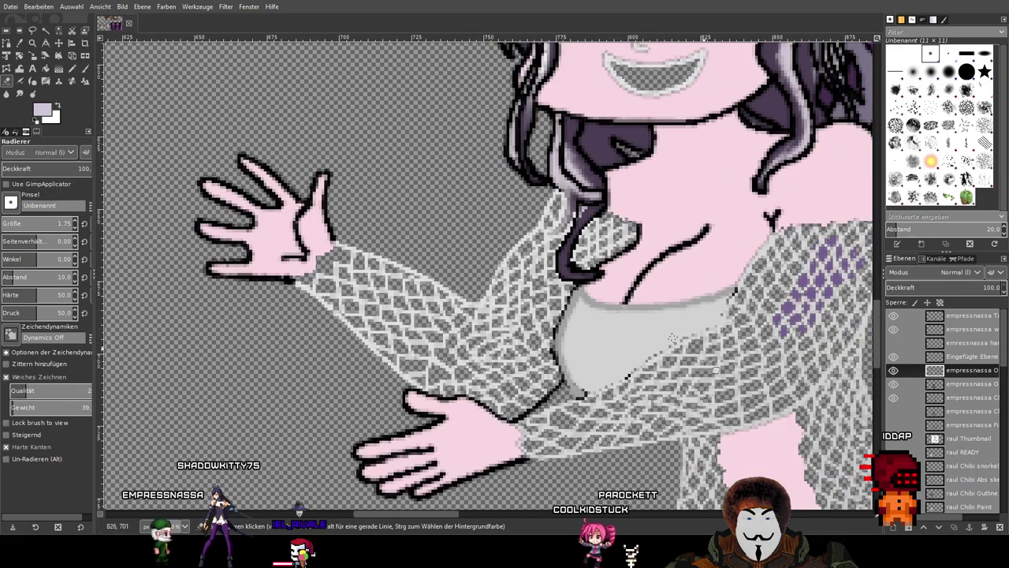
pyautogui.scroll(5, 741, 315)
pyautogui.scroll(-5, 741, 315)
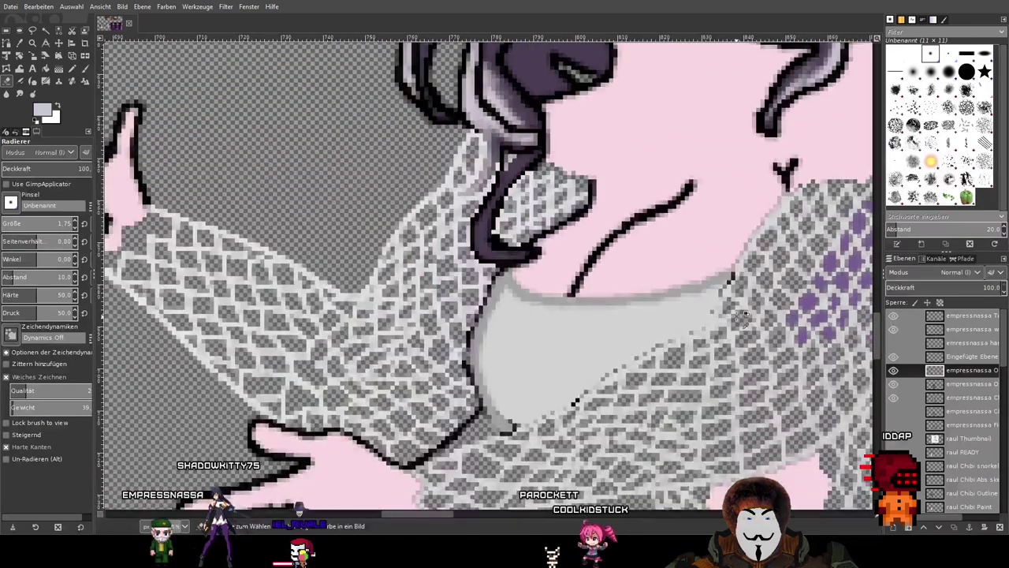
pyautogui.scroll(2, 733, 378)
pyautogui.moveTo(730, 411); pyautogui.dragTo(738, 412)
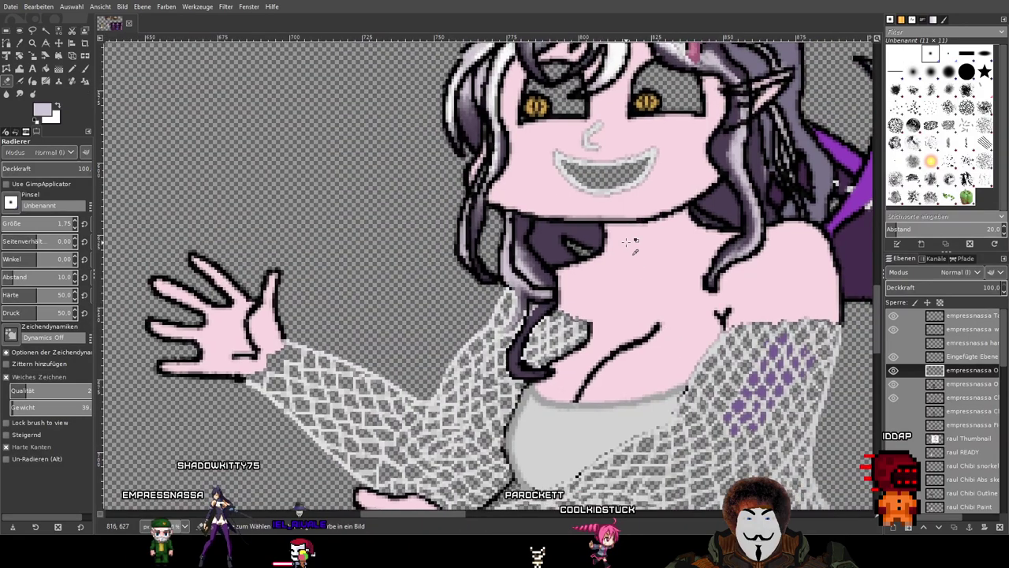
pyautogui.scroll(1, 628, 242)
pyautogui.scroll(3, 622, 315)
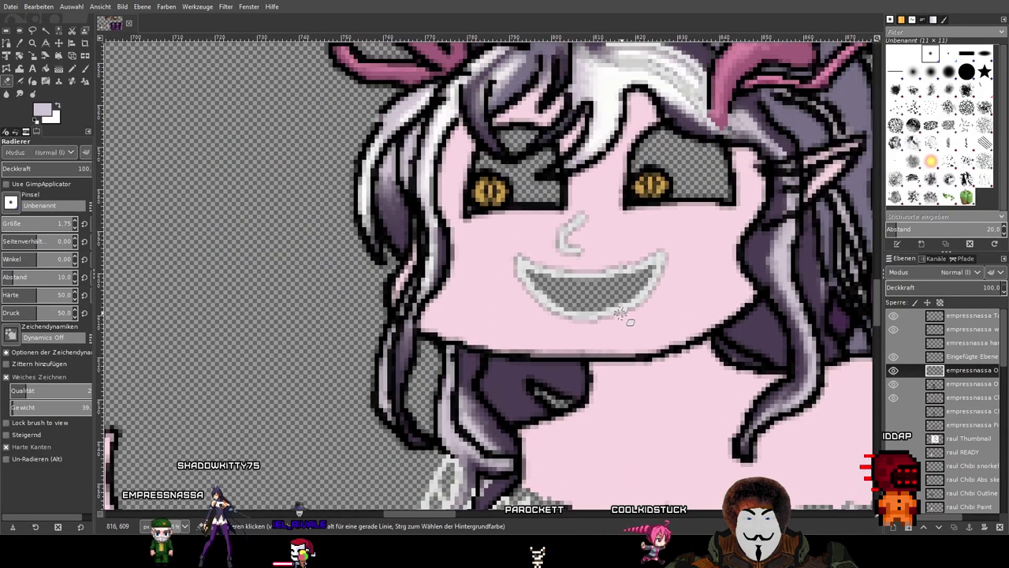
pyautogui.click(892, 371)
pyautogui.scroll(3, 550, 303)
# Erase the grey pixels along the mouth's lower-left and left edges.
pyautogui.moveTo(610, 333)
pyautogui.mouseDown()
pyautogui.moveTo(526, 295)
pyautogui.moveTo(619, 261)
pyautogui.moveTo(444, 239)
pyautogui.moveTo(387, 194)
pyautogui.mouseUp()
pyautogui.moveTo(716, 212)
pyautogui.mouseDown()
pyautogui.moveTo(607, 206)
pyautogui.moveTo(597, 221)
pyautogui.moveTo(691, 223)
pyautogui.moveTo(665, 243)
pyautogui.mouseUp()
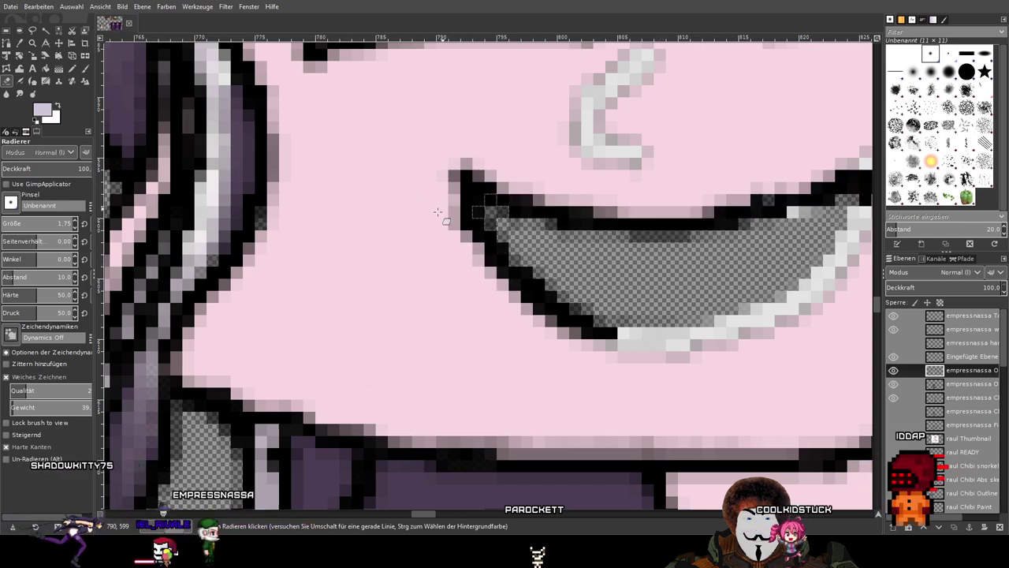
pyautogui.scroll(-3, 489, 235)
pyautogui.moveTo(514, 392); pyautogui.dragTo(640, 219)
pyautogui.scroll(2, 640, 219)
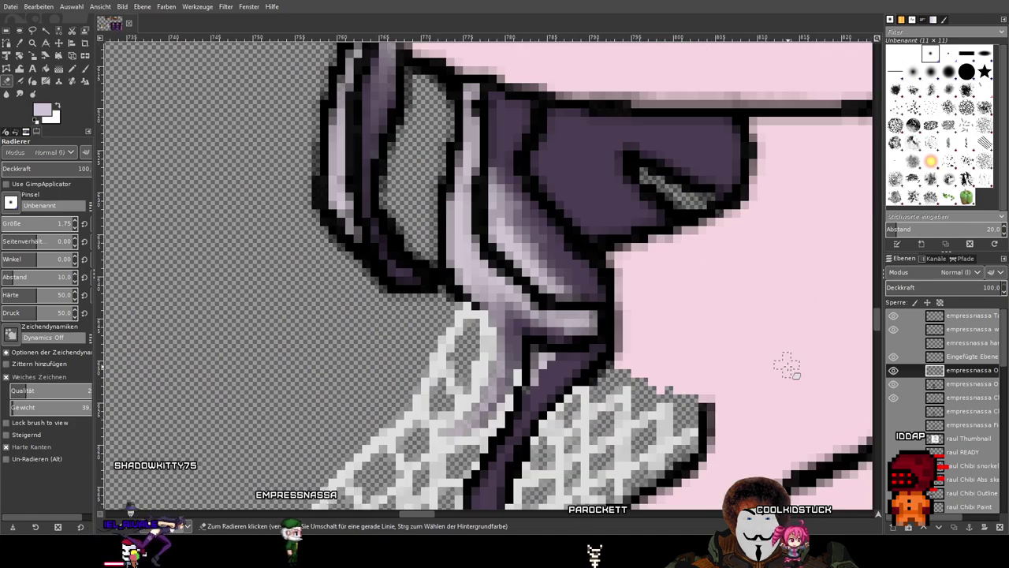
pyautogui.moveTo(788, 369); pyautogui.dragTo(605, 226)
pyautogui.scroll(-3, 605, 225)
pyautogui.scroll(3, 502, 228)
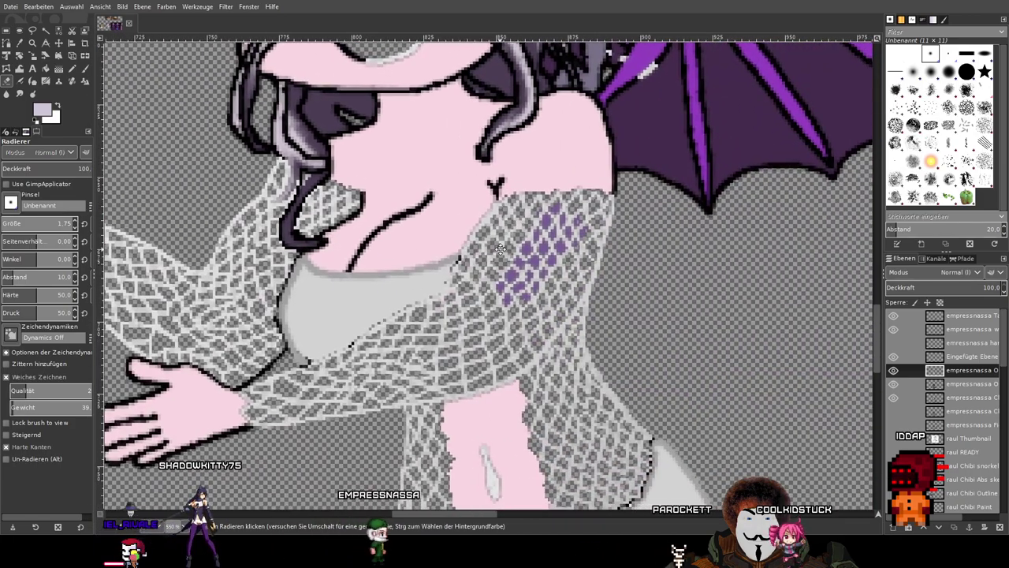
pyautogui.scroll(-2, 502, 229)
pyautogui.scroll(2, 632, 149)
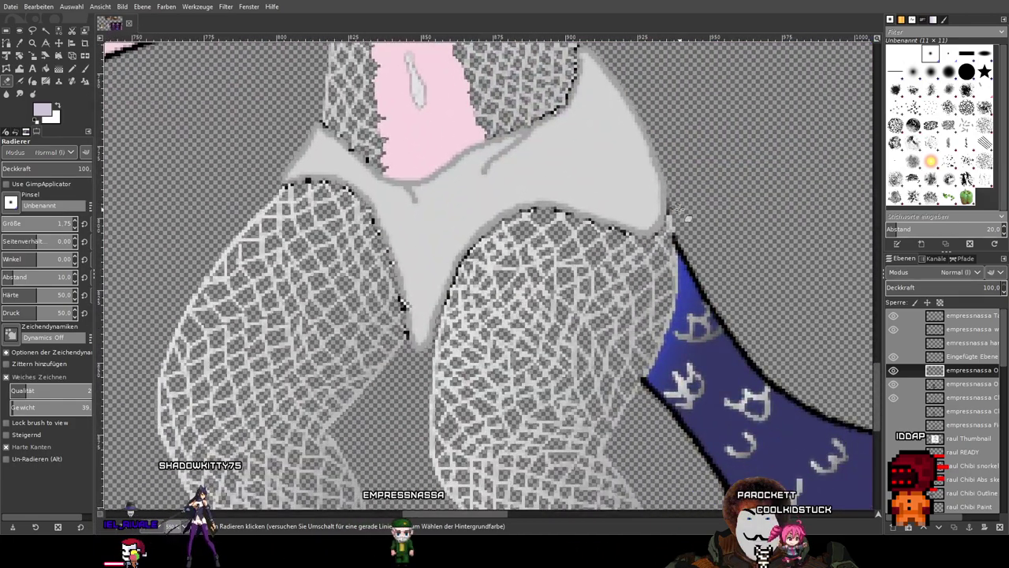
pyautogui.scroll(-3, 683, 208)
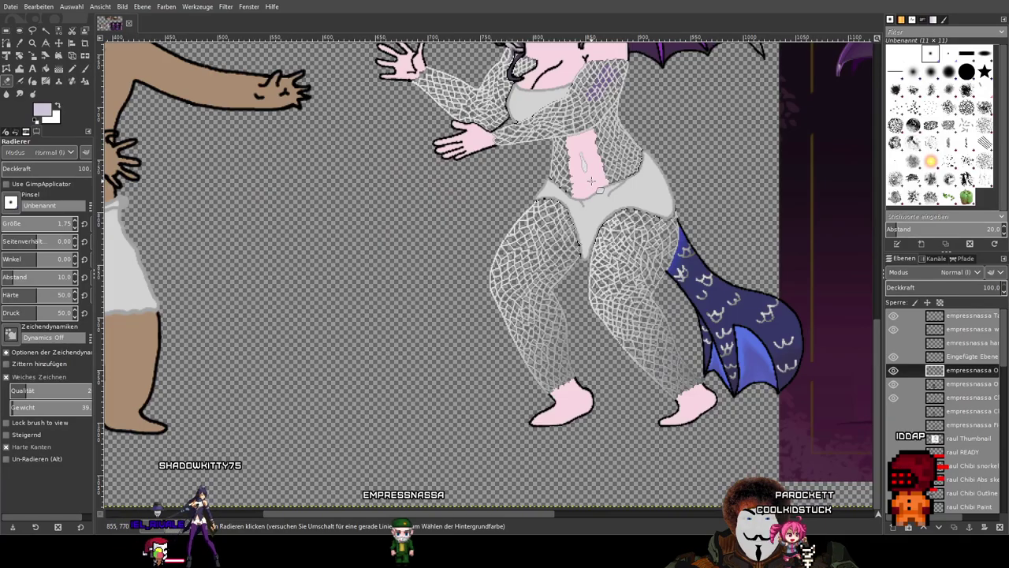
pyautogui.scroll(3, 591, 181)
pyautogui.scroll(4, 546, 163)
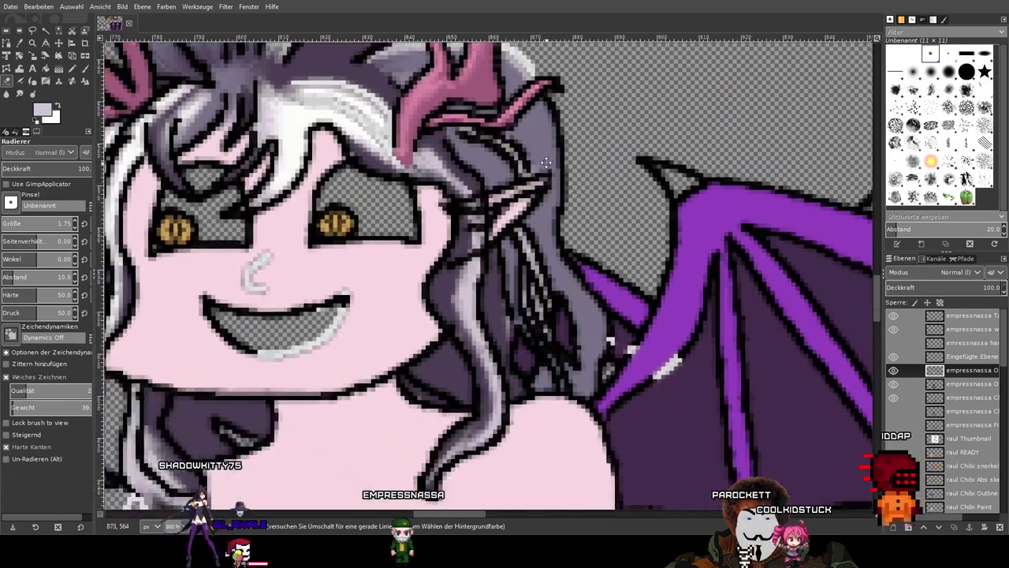
# Enlarge the eraser and wipe the white highlights off the nose and mouth.
pyautogui.moveTo(547, 162); pyautogui.dragTo(523, 143)
pyautogui.moveTo(634, 355); pyautogui.dragTo(647, 323)
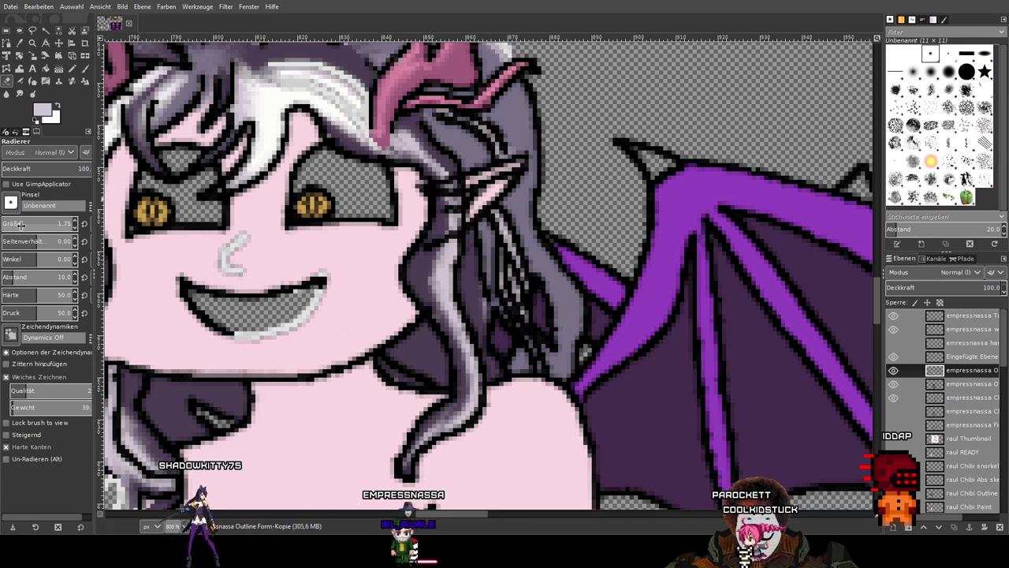
pyautogui.moveTo(26, 229); pyautogui.dragTo(43, 229)
pyautogui.moveTo(307, 229)
pyautogui.mouseDown()
pyautogui.moveTo(297, 227)
pyautogui.moveTo(288, 243)
pyautogui.mouseUp()
pyautogui.scroll(-4, 260, 118)
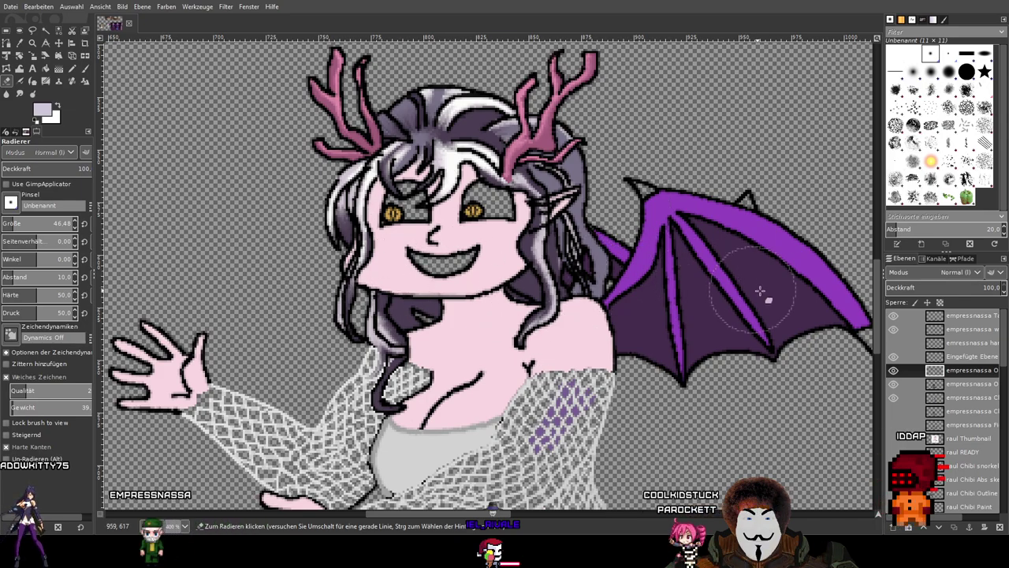
# Shrink the eraser and remove light fringe pixels along the hair outline below the chin.
pyautogui.moveTo(656, 289); pyautogui.dragTo(766, 189)
pyautogui.scroll(4, 552, 202)
pyautogui.moveTo(502, 380); pyautogui.dragTo(629, 130)
pyautogui.scroll(-1, 560, 106)
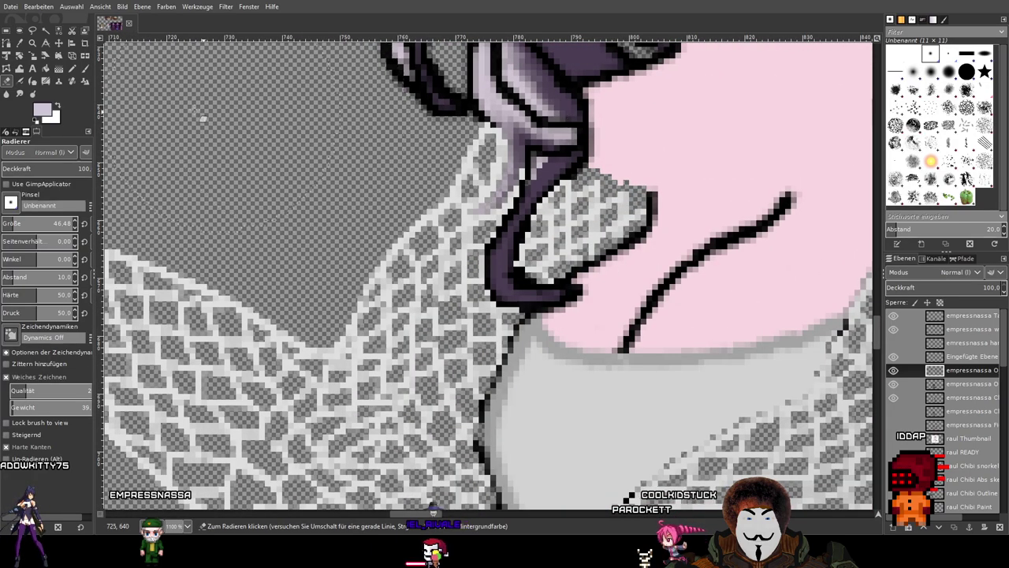
pyautogui.click(7, 223)
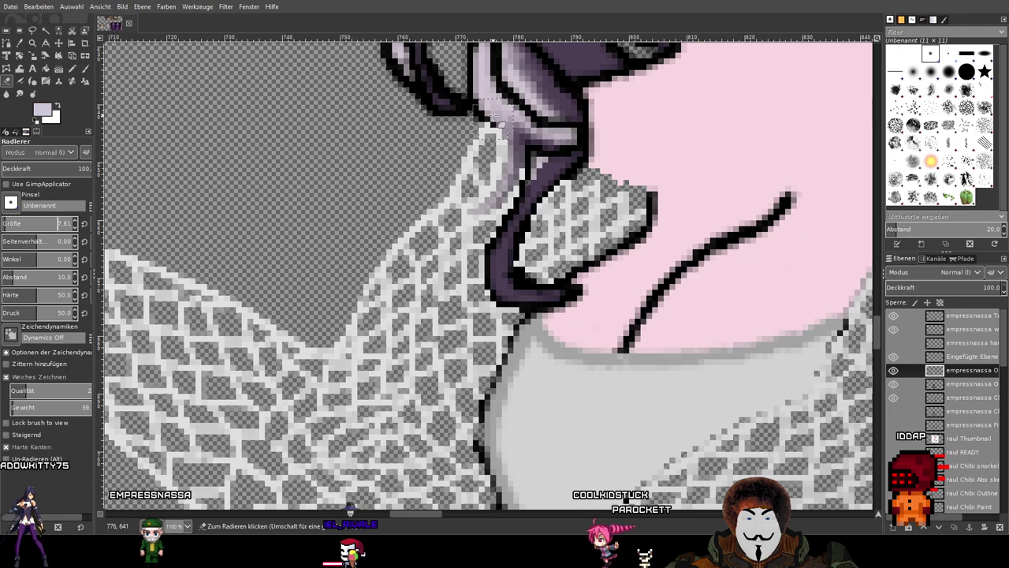
pyautogui.scroll(2, 512, 94)
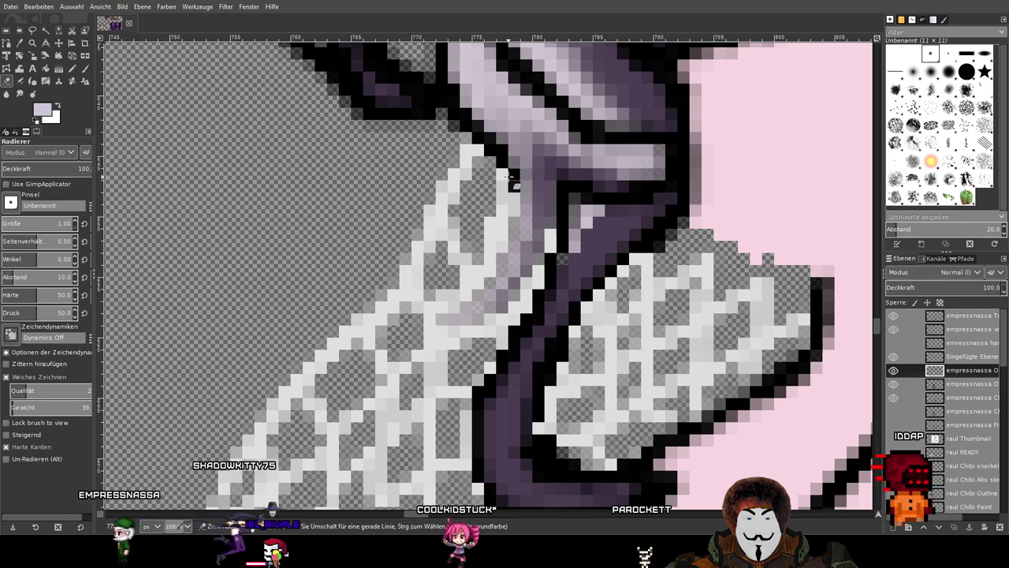
pyautogui.moveTo(512, 174); pyautogui.dragTo(503, 256)
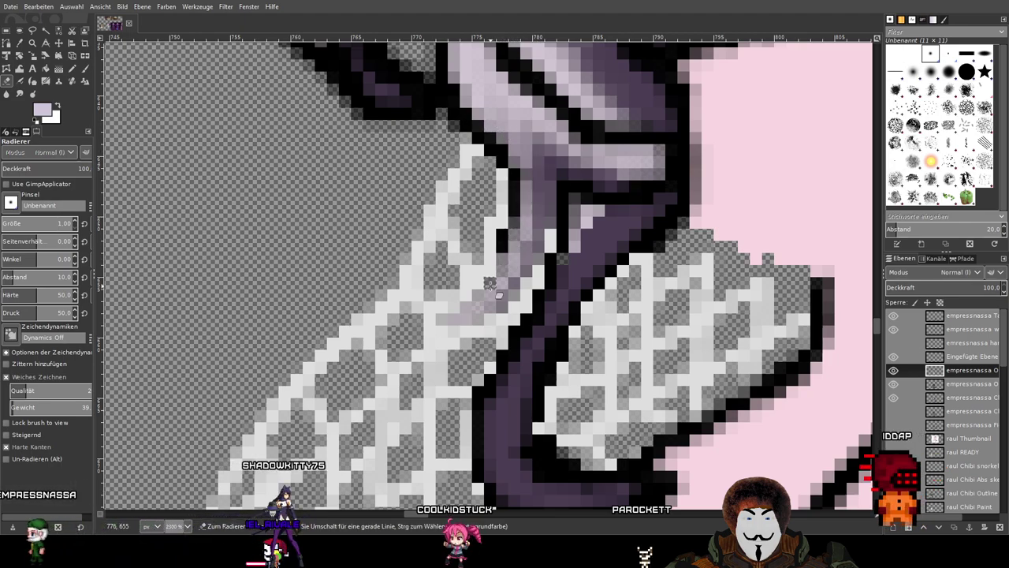
pyautogui.moveTo(490, 319)
pyautogui.mouseDown()
pyautogui.moveTo(533, 286)
pyautogui.moveTo(552, 234)
pyautogui.mouseUp()
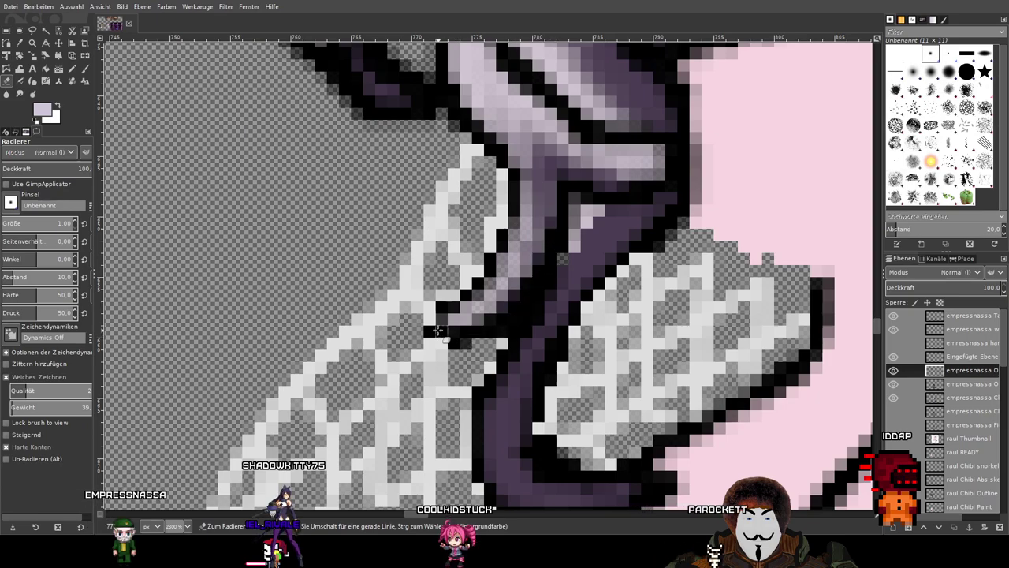
# Bring the head and antlers into view and toggle the white fishnet layer to compare.
pyautogui.scroll(-3, 527, 201)
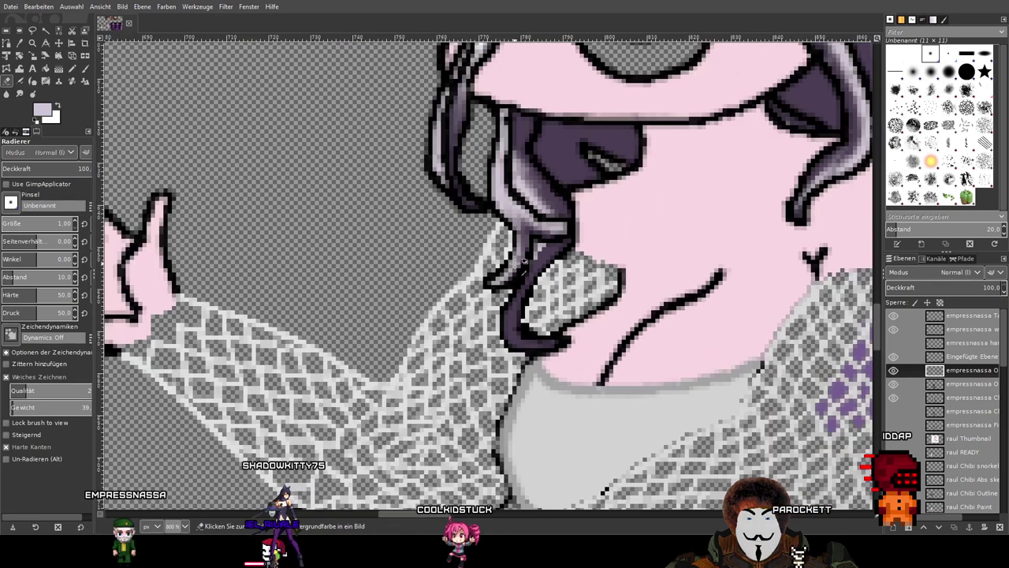
pyautogui.scroll(3, 523, 264)
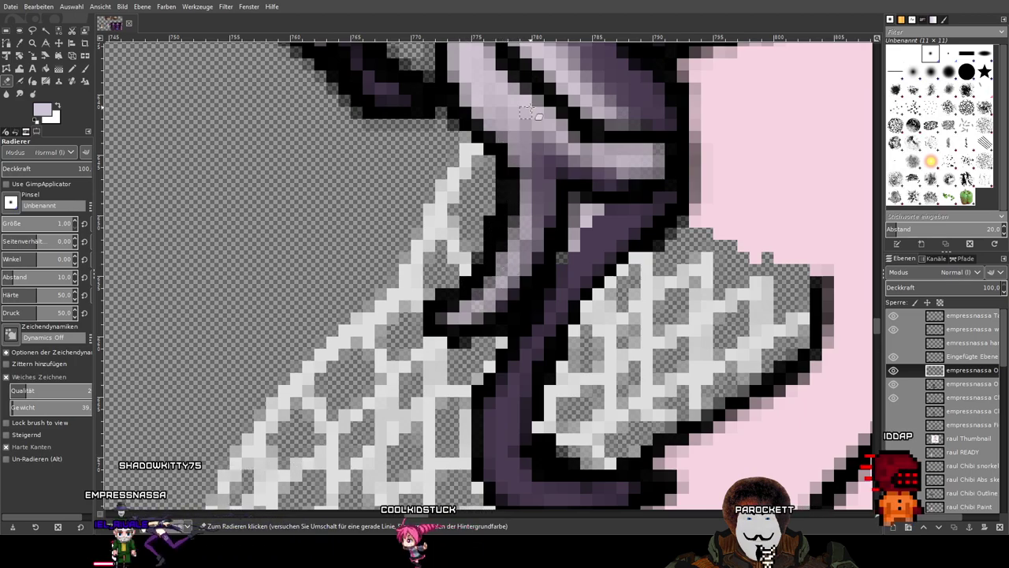
pyautogui.scroll(-3, 528, 113)
pyautogui.scroll(-2, 544, 109)
pyautogui.moveTo(546, 108); pyautogui.dragTo(518, 250)
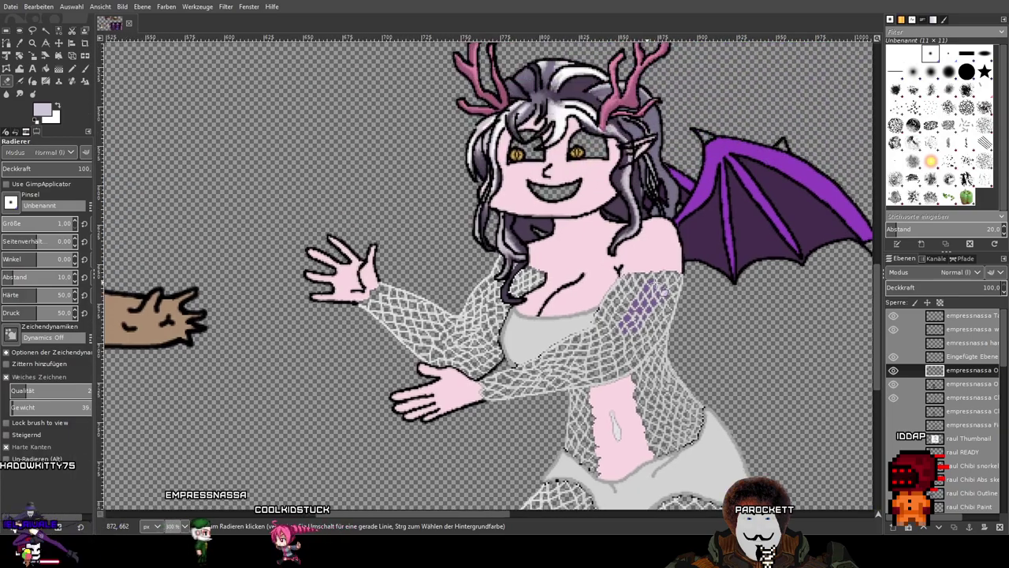
pyautogui.click(894, 371)
pyautogui.click(894, 370)
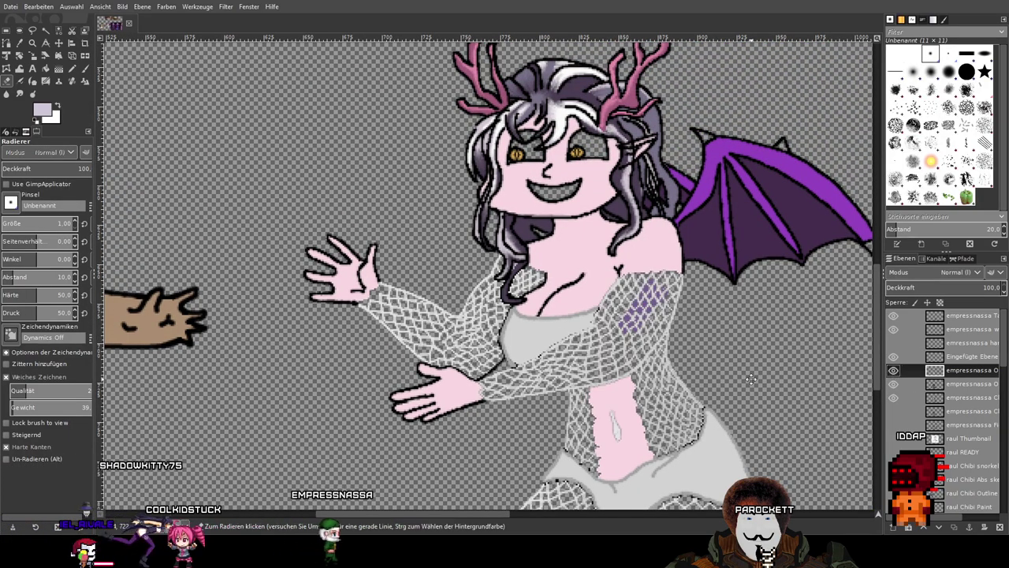
# Clean up the navel by erasing light pixels at its top and extending the dark line downward.
pyautogui.scroll(-5, 623, 143)
pyautogui.scroll(7, 475, 182)
pyautogui.moveTo(541, 142)
pyautogui.mouseDown()
pyautogui.moveTo(541, 159)
pyautogui.moveTo(558, 142)
pyautogui.moveTo(541, 190)
pyautogui.moveTo(574, 307)
pyautogui.moveTo(561, 189)
pyautogui.mouseUp()
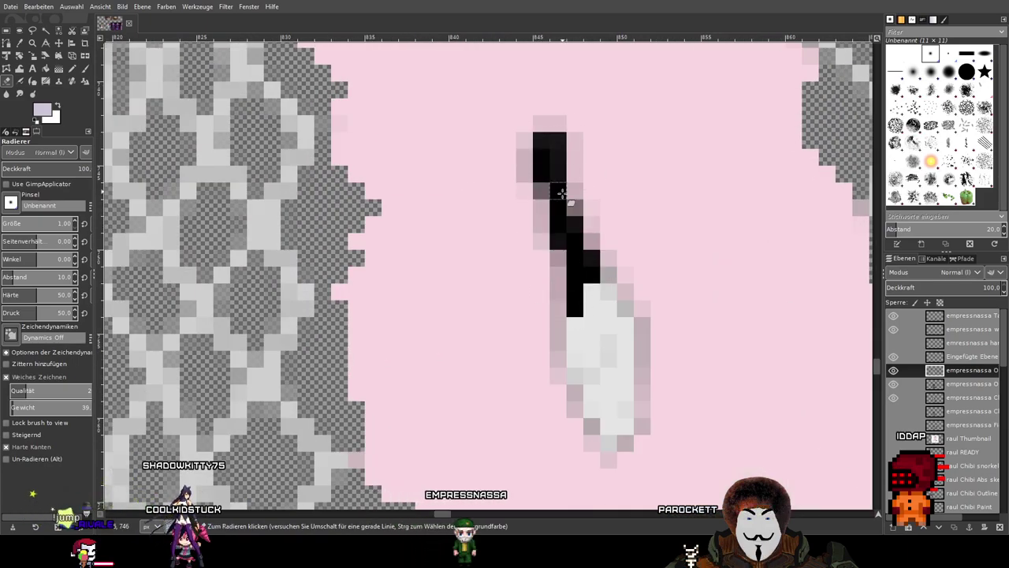
pyautogui.moveTo(533, 276)
pyautogui.mouseDown()
pyautogui.moveTo(586, 357)
pyautogui.moveTo(596, 313)
pyautogui.moveTo(590, 323)
pyautogui.moveTo(614, 338)
pyautogui.moveTo(602, 421)
pyautogui.mouseUp()
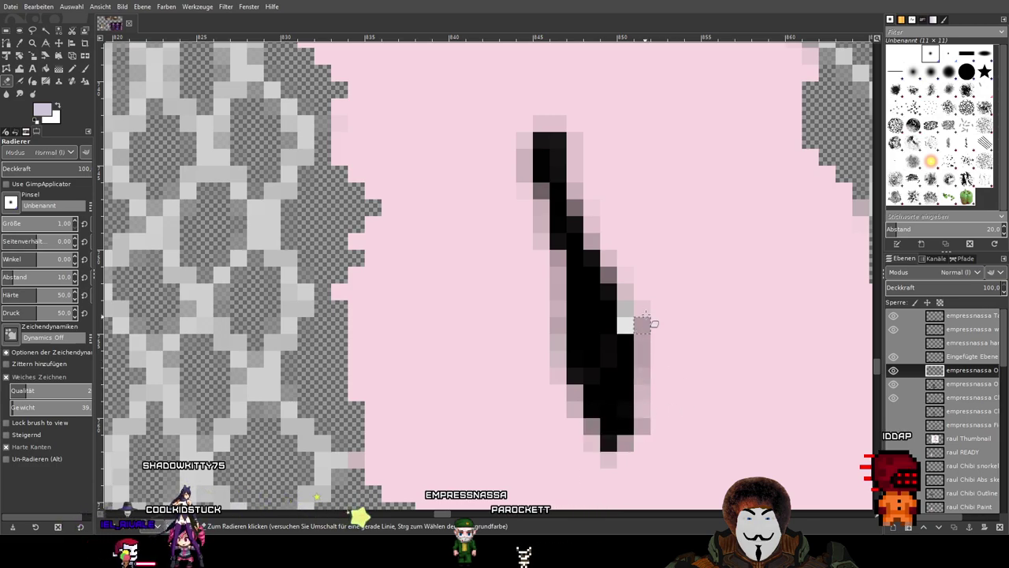
# Compare the torso, legs and feet with the white fishnet layer hidden and shown, leaving it visible.
pyautogui.scroll(-7, 615, 229)
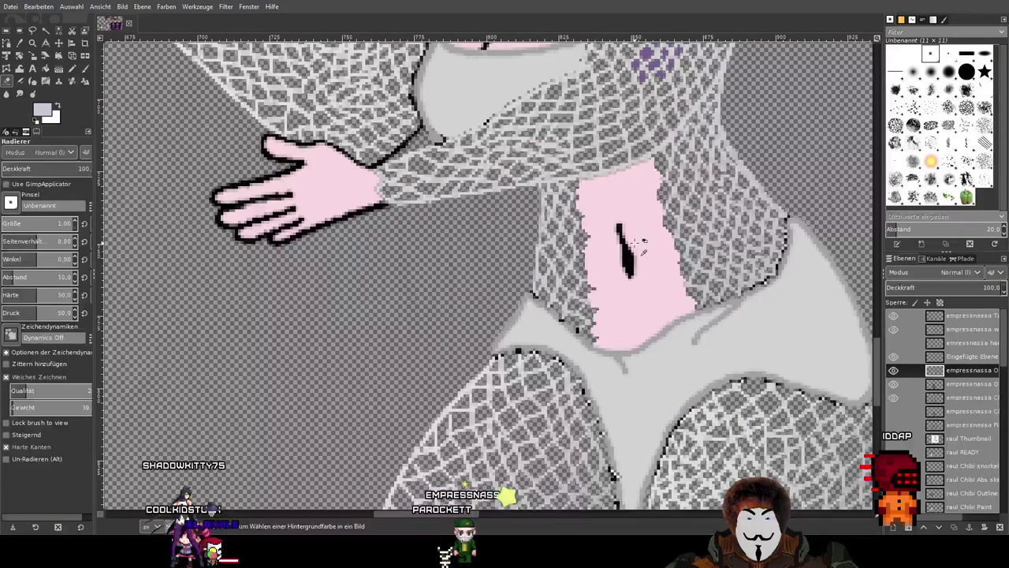
pyautogui.moveTo(709, 316); pyautogui.dragTo(570, 231)
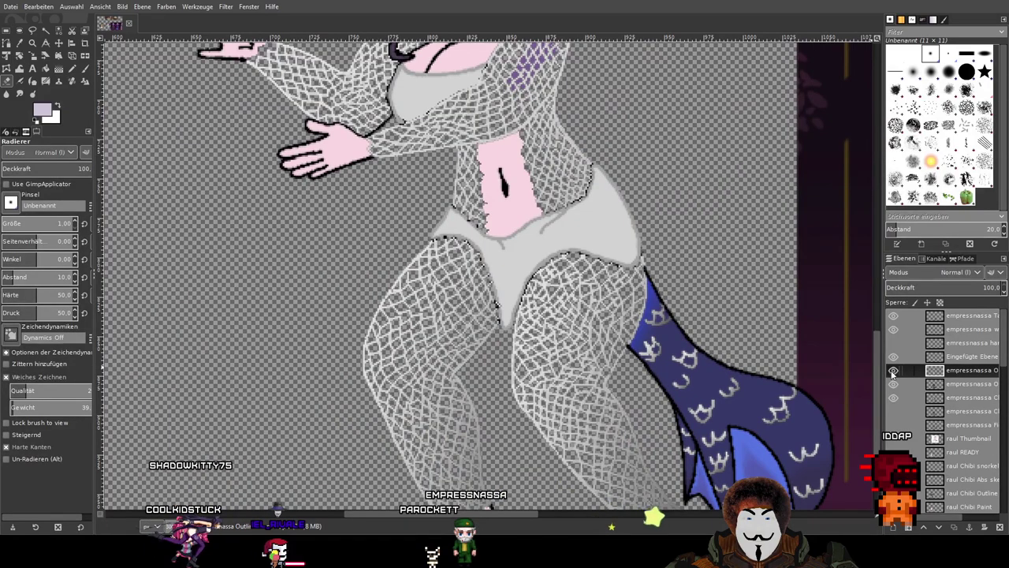
pyautogui.click(893, 371)
pyautogui.click(893, 370)
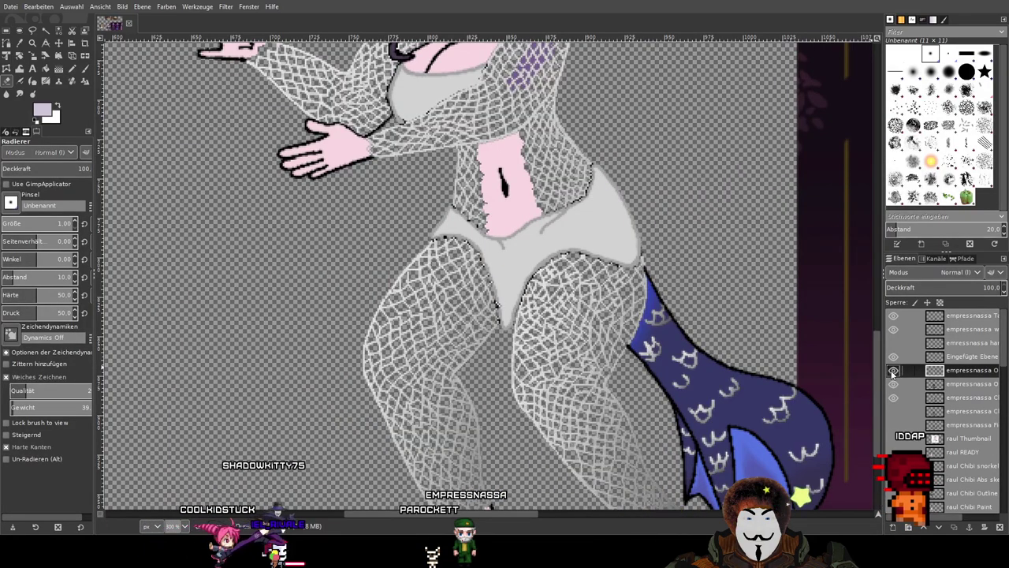
pyautogui.moveTo(724, 391); pyautogui.dragTo(636, 225)
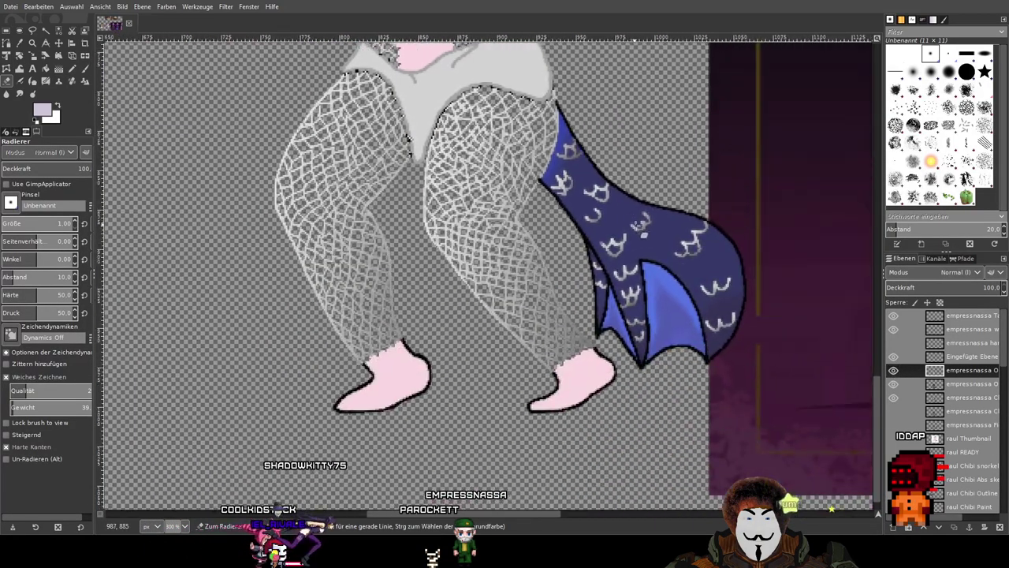
pyautogui.click(893, 370)
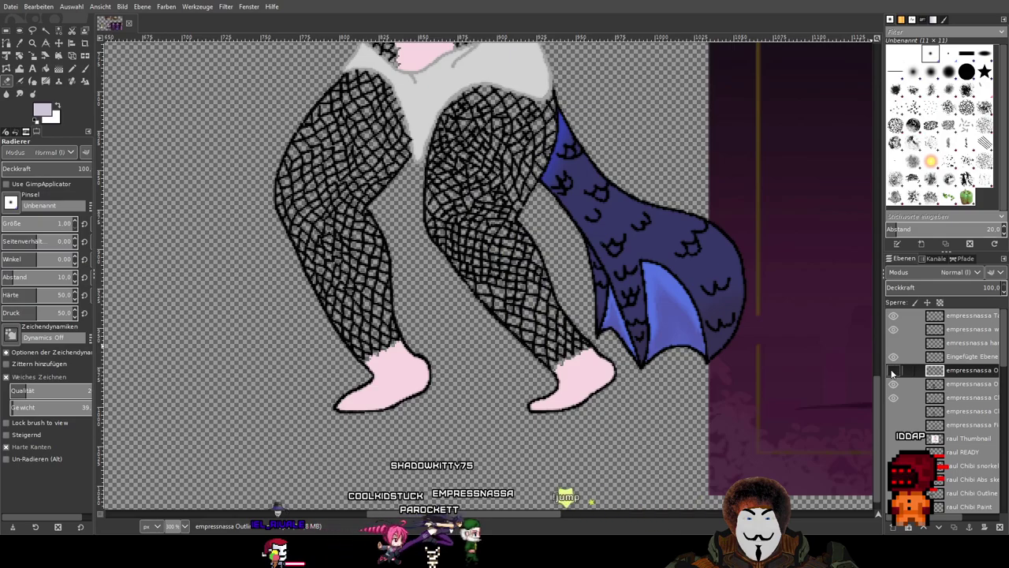
pyautogui.click(893, 370)
pyautogui.scroll(6, 666, 288)
pyautogui.scroll(-1, 666, 288)
pyautogui.scroll(1, 666, 290)
pyautogui.scroll(2, 612, 276)
pyautogui.click(894, 370)
pyautogui.click(893, 370)
pyautogui.click(893, 371)
pyautogui.click(893, 371)
pyautogui.click(893, 371)
pyautogui.click(894, 371)
pyautogui.moveTo(420, 276); pyautogui.dragTo(555, 258)
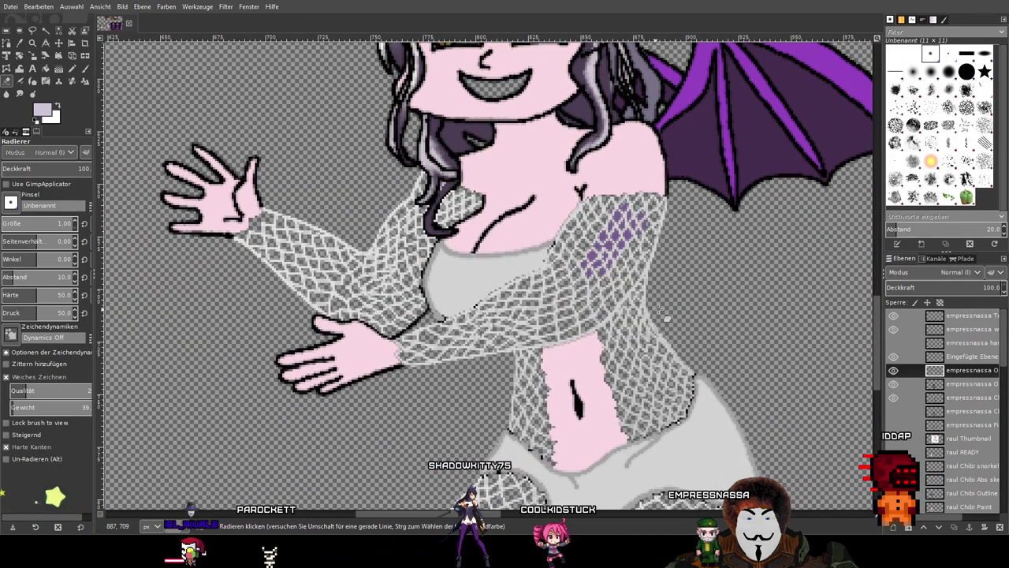
pyautogui.scroll(4, 555, 259)
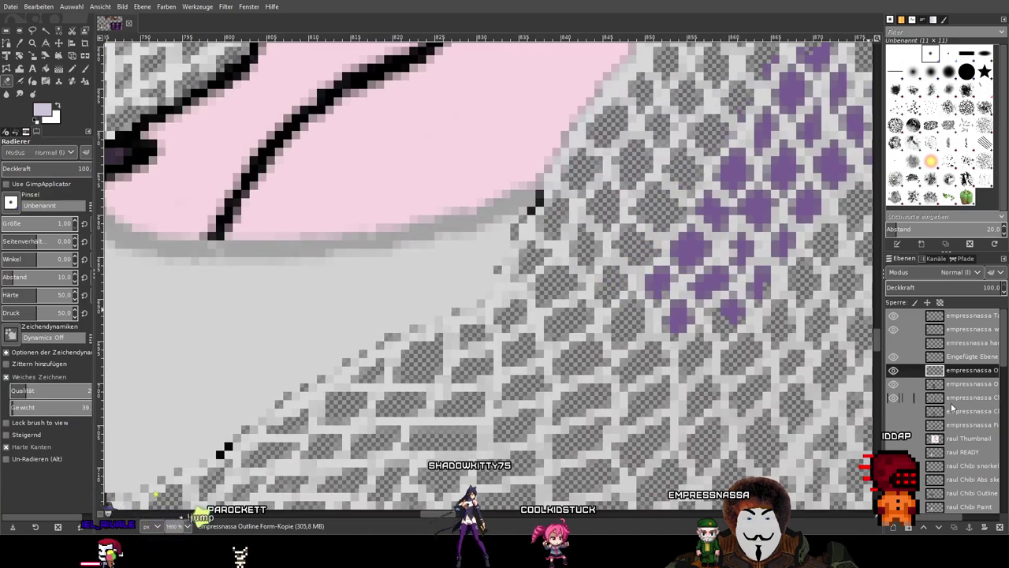
# Check the Chibi Paint and outline layers, then select 'Eingefügte Ebene #2' and zoom out to both characters.
pyautogui.click(930, 400)
pyautogui.click(893, 397)
pyautogui.click(893, 398)
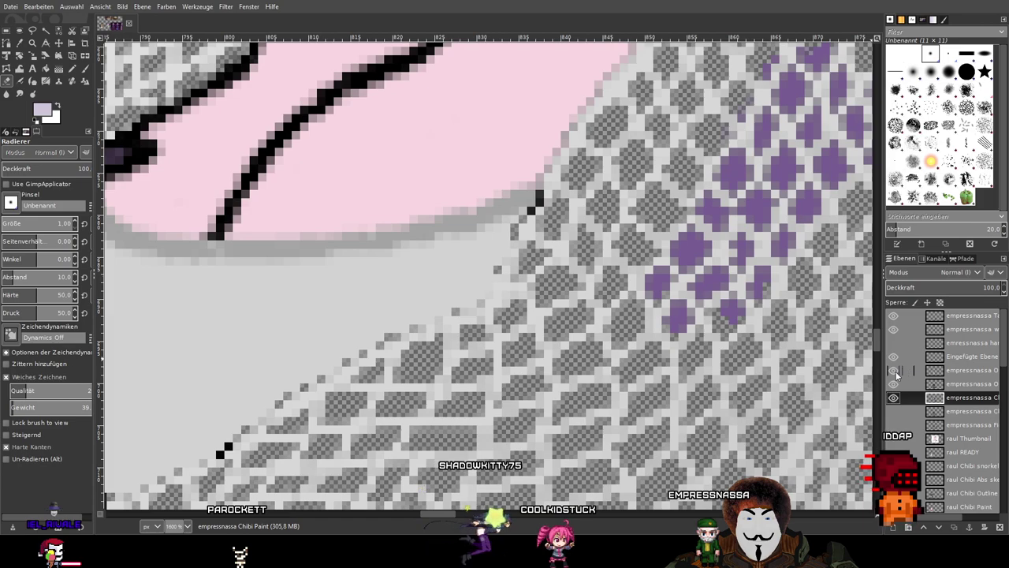
pyautogui.click(896, 375)
pyautogui.click(897, 375)
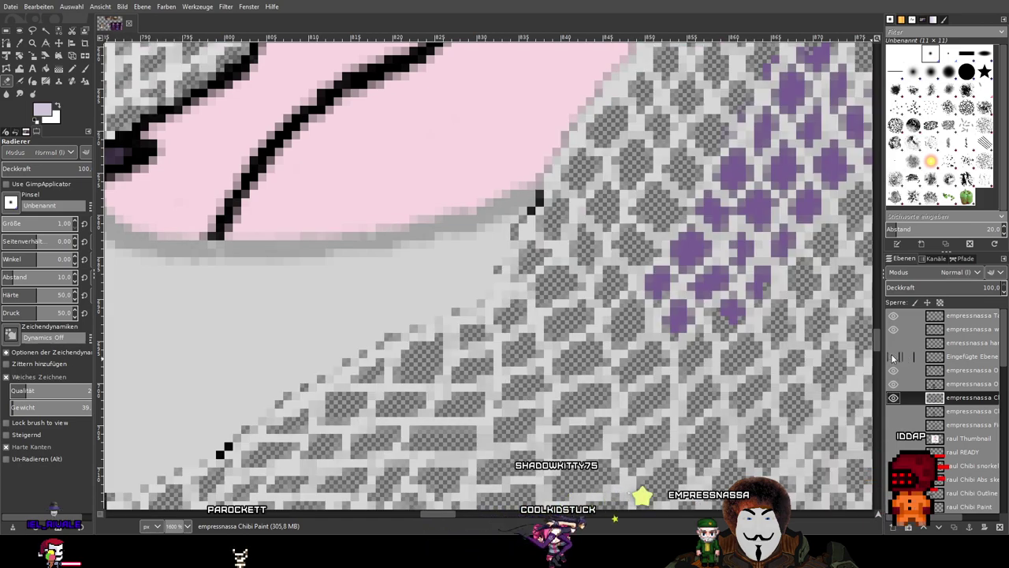
pyautogui.click(963, 356)
pyautogui.scroll(-1, 713, 320)
pyautogui.press('2')
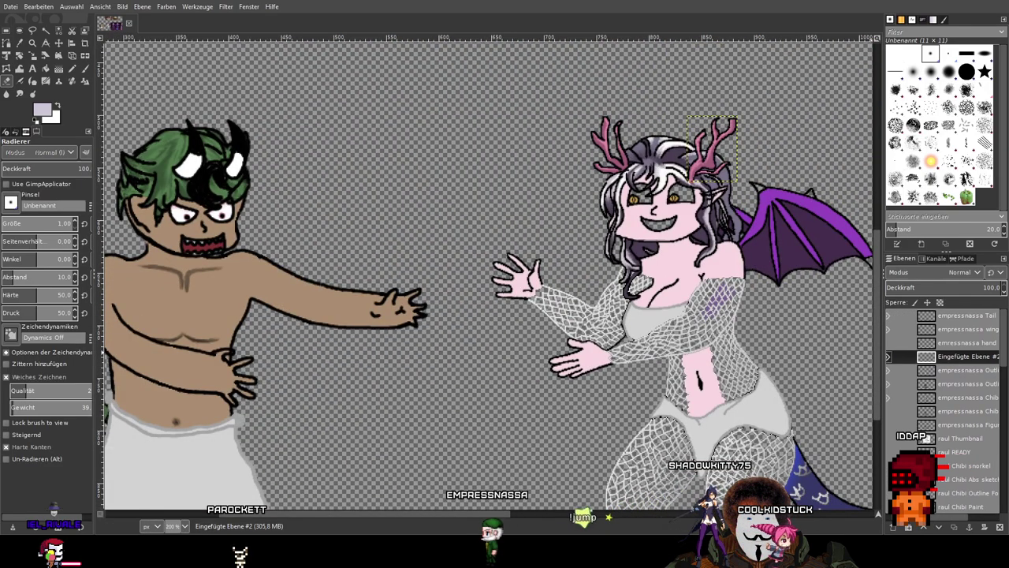
# Check the fishnet clothing alone, then restore the black outlines and make the outline layer active.
pyautogui.click(894, 383)
pyautogui.click(896, 383)
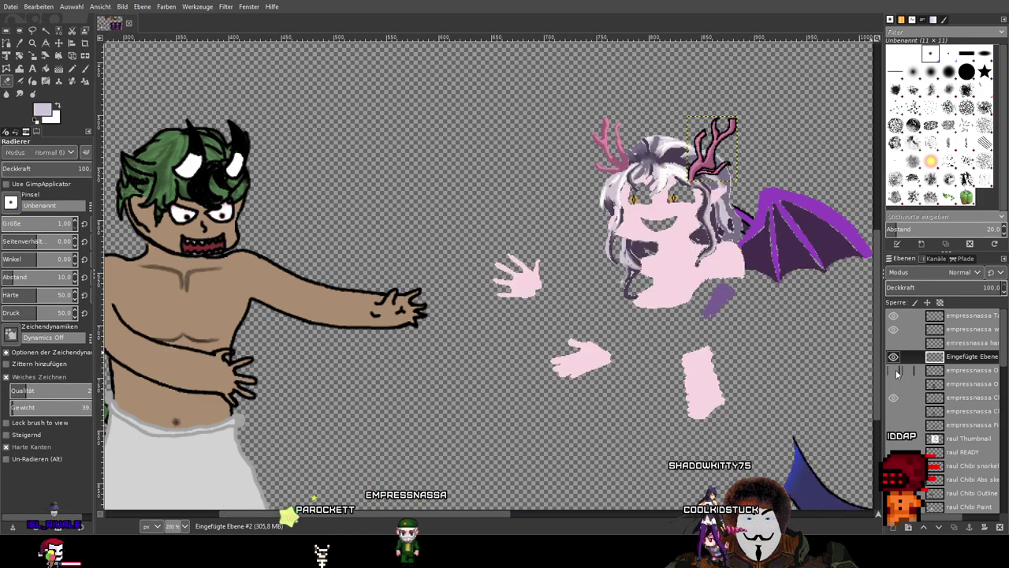
pyautogui.click(894, 371)
pyautogui.moveTo(807, 418); pyautogui.dragTo(637, 343)
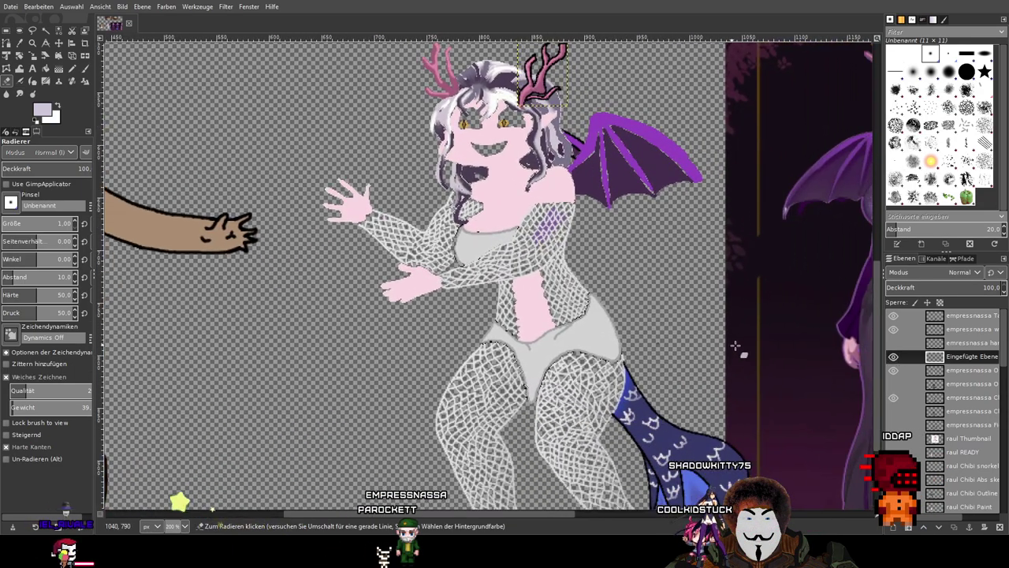
pyautogui.click(894, 376)
pyautogui.click(893, 377)
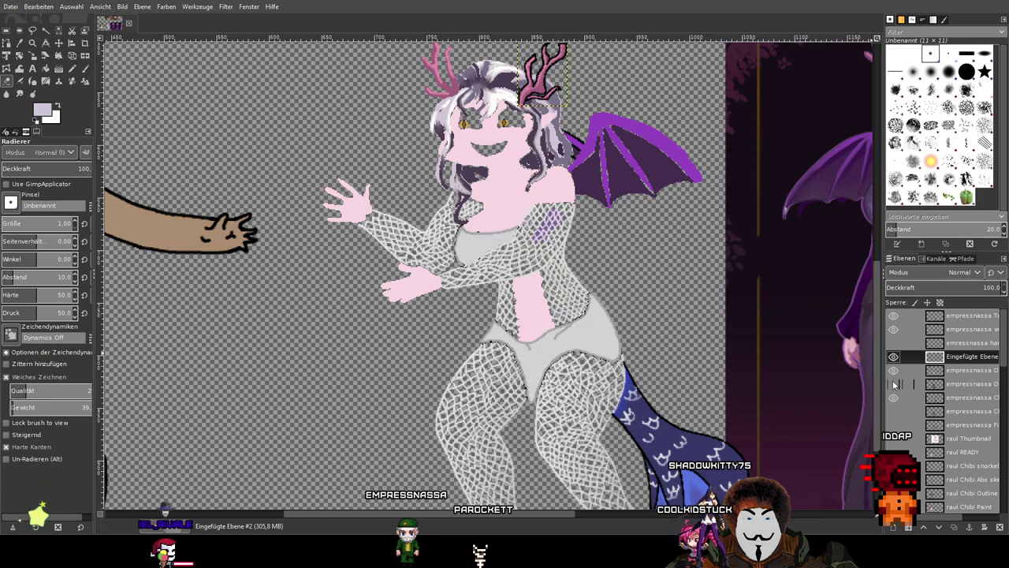
pyautogui.click(893, 386)
pyautogui.click(963, 370)
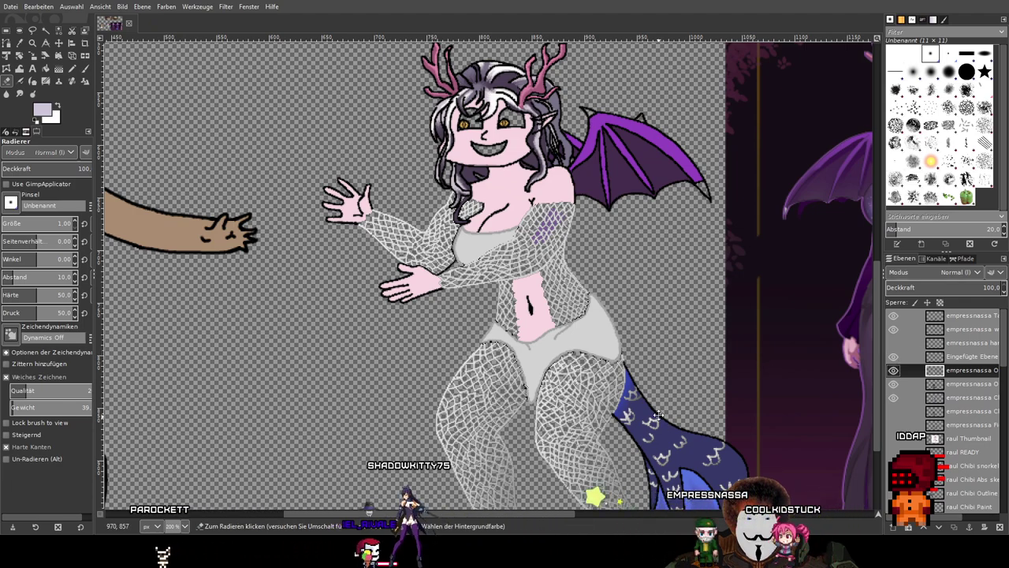
# Frame the chibi beside the reference art and select the Chibi Paint layer.
pyautogui.scroll(-3, 624, 324)
pyautogui.moveTo(625, 322); pyautogui.dragTo(515, 391)
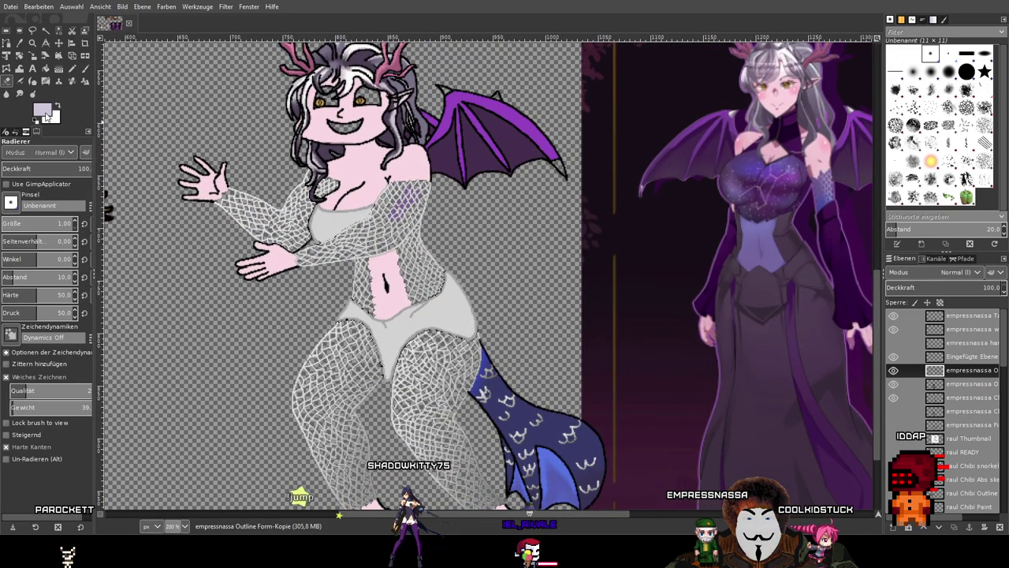
pyautogui.moveTo(618, 338); pyautogui.dragTo(585, 432)
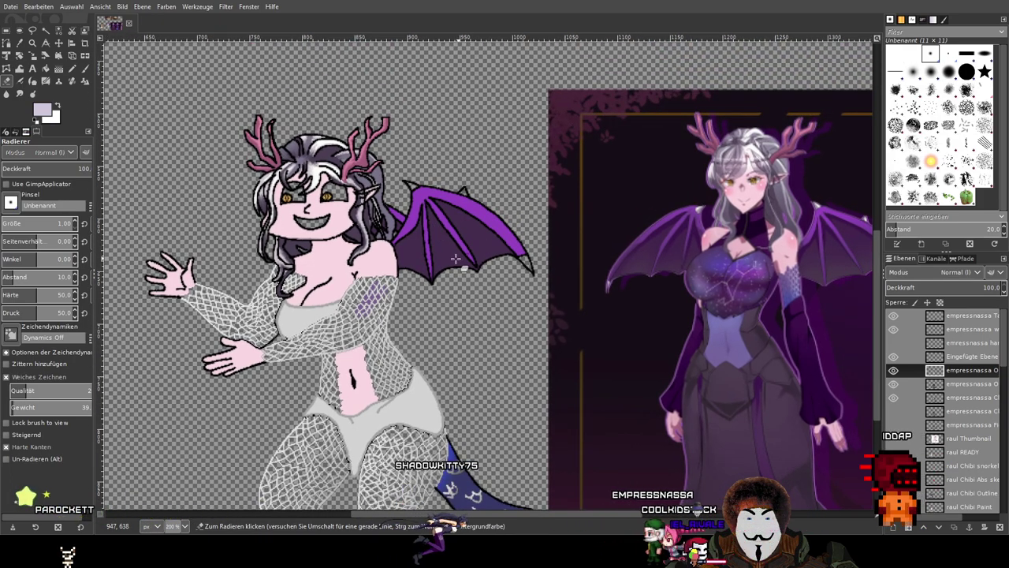
pyautogui.click(926, 398)
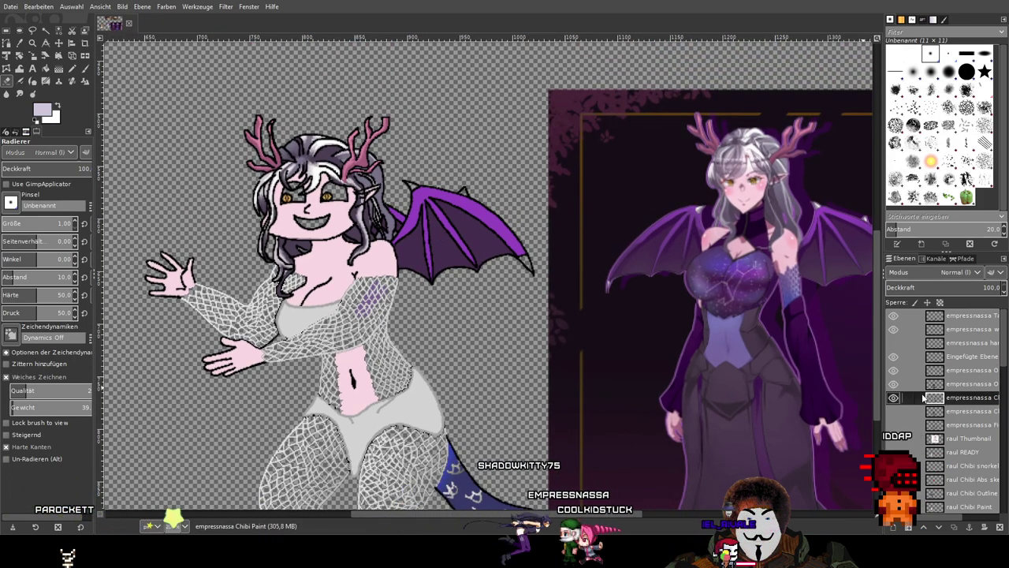
# Sample the fishnet pattern's purple with the Color Picker and switch to the Pencil tool.
pyautogui.click(893, 398)
pyautogui.click(893, 398)
pyautogui.scroll(5, 315, 278)
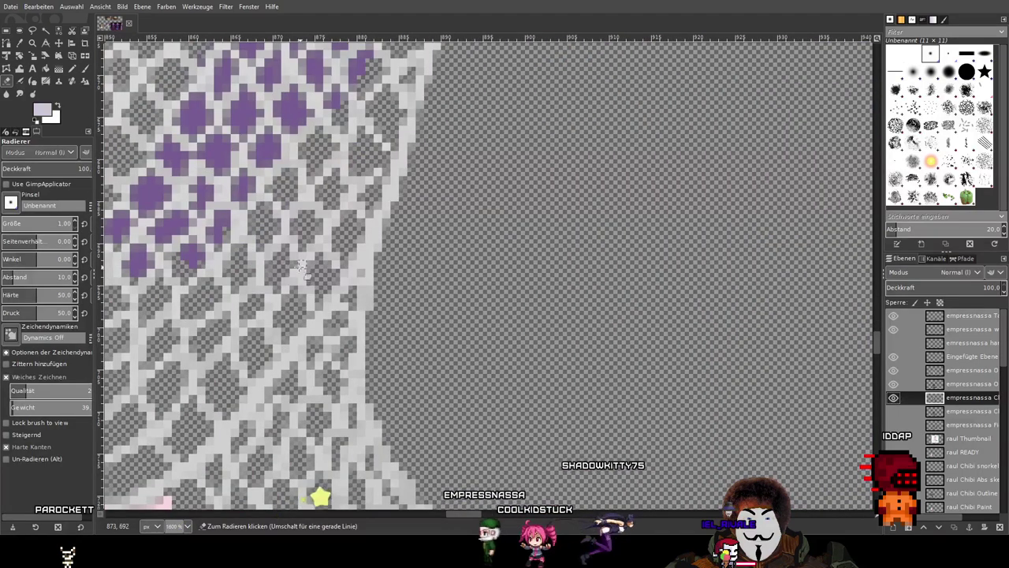
pyautogui.click(16, 46)
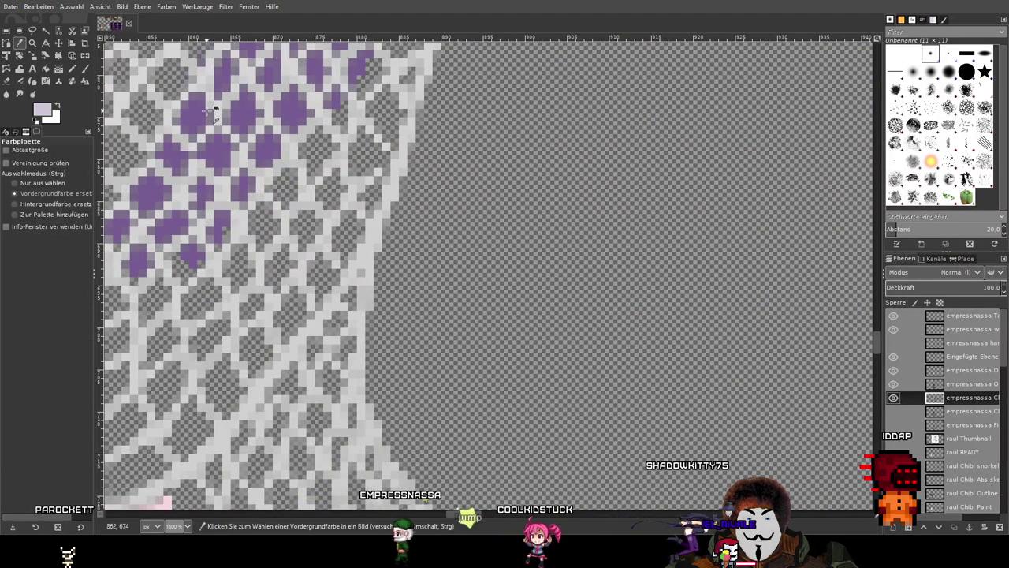
pyautogui.click(238, 148)
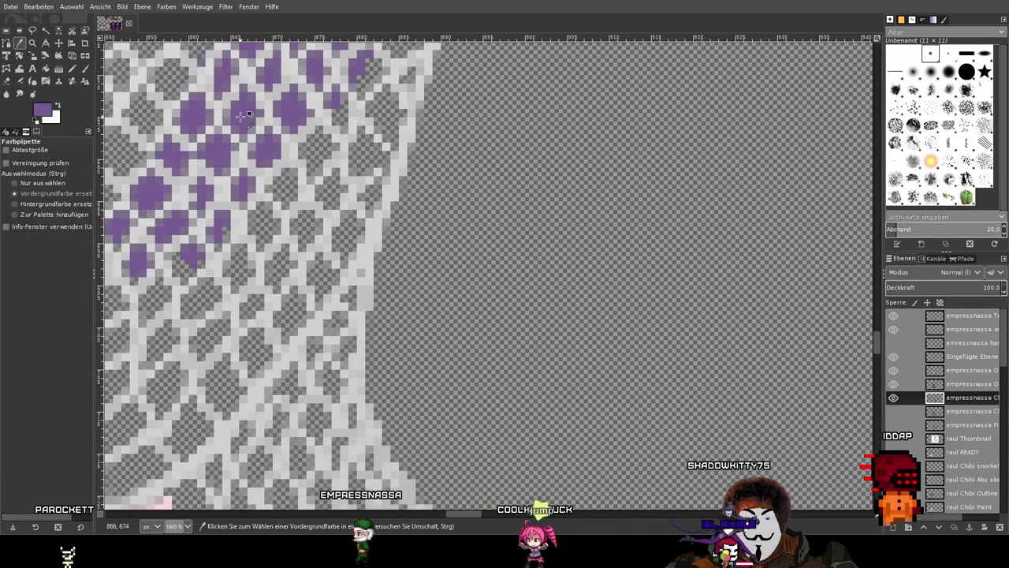
pyautogui.click(85, 69)
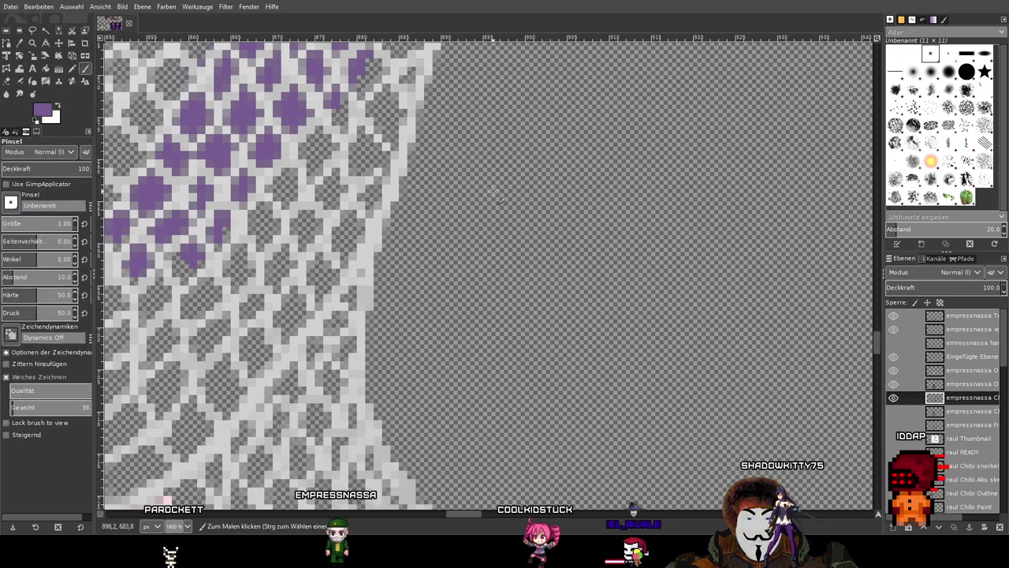
pyautogui.scroll(-4, 496, 196)
pyautogui.moveTo(425, 227); pyautogui.dragTo(471, 281)
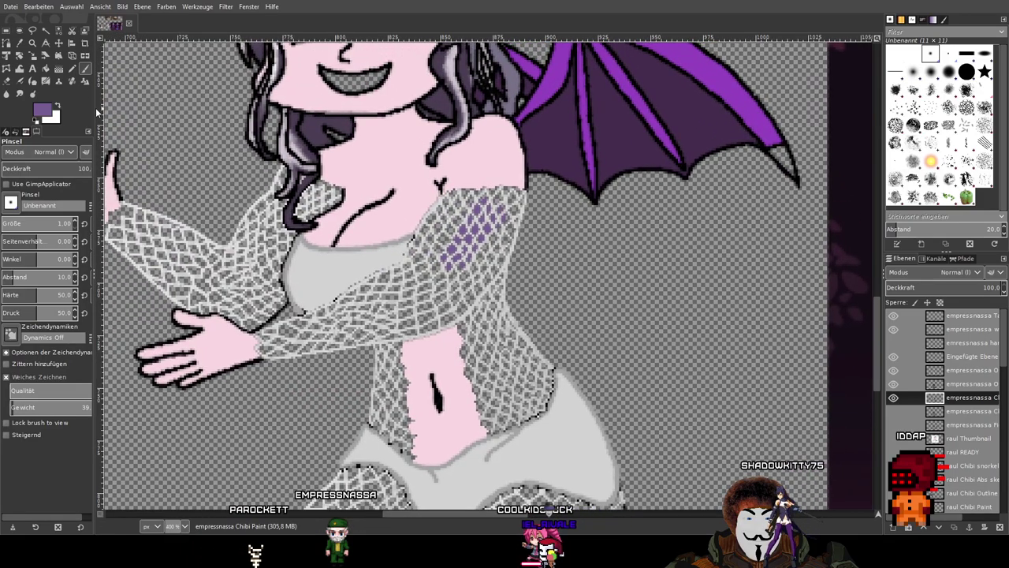
pyautogui.click(72, 68)
pyautogui.scroll(2, 378, 260)
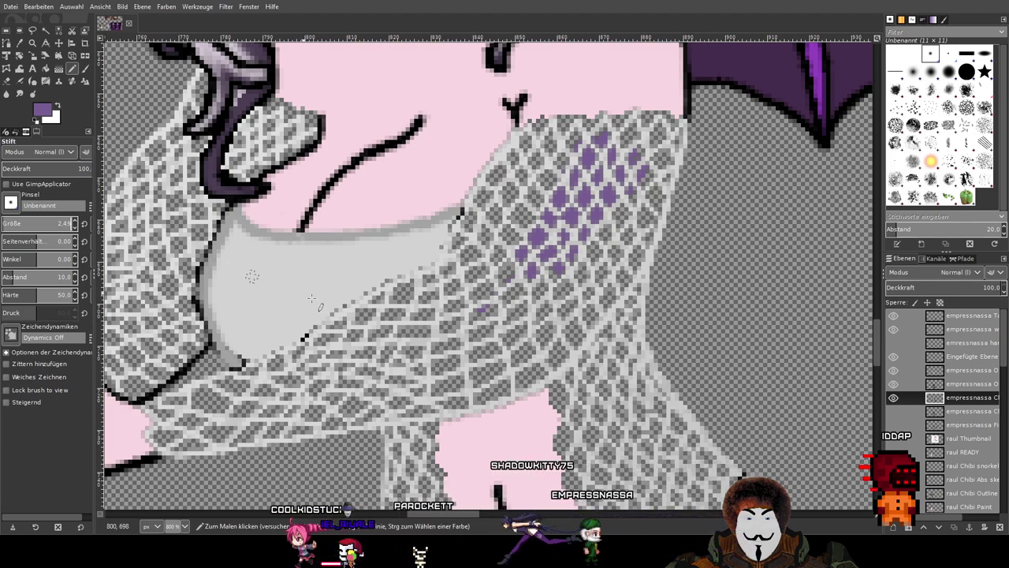
# Pencil purple into a few net holes along the pattern's edge.
pyautogui.moveTo(562, 286)
pyautogui.mouseDown()
pyautogui.moveTo(426, 355)
pyautogui.moveTo(465, 296)
pyautogui.moveTo(419, 337)
pyautogui.mouseUp()
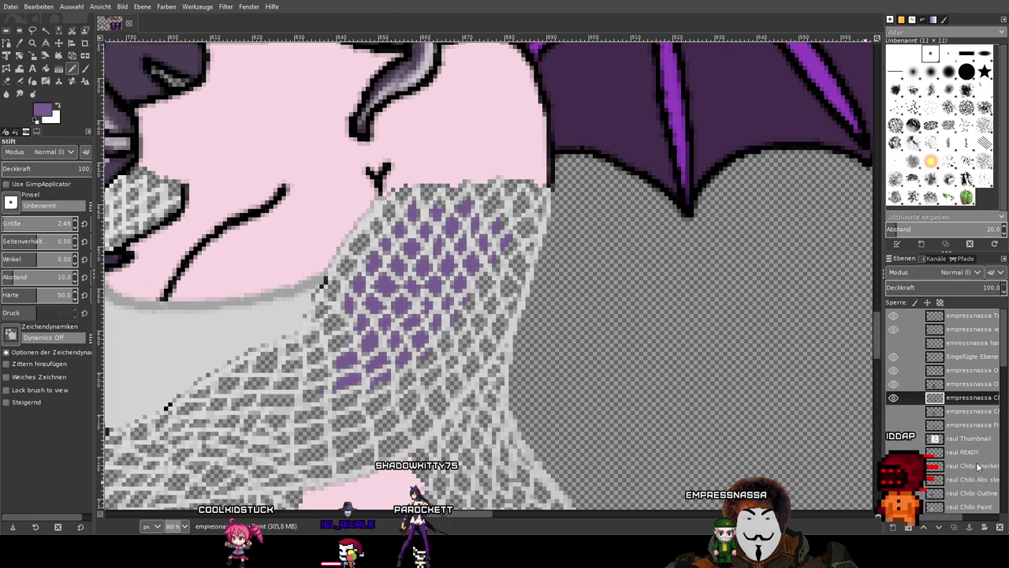
pyautogui.scroll(-10, 961, 470)
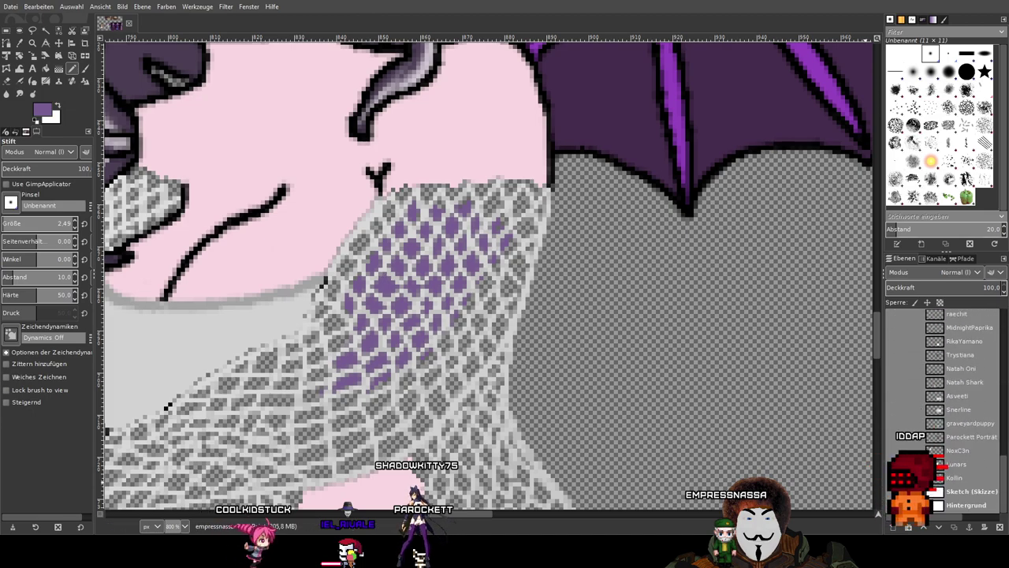
pyautogui.scroll(4, 541, 334)
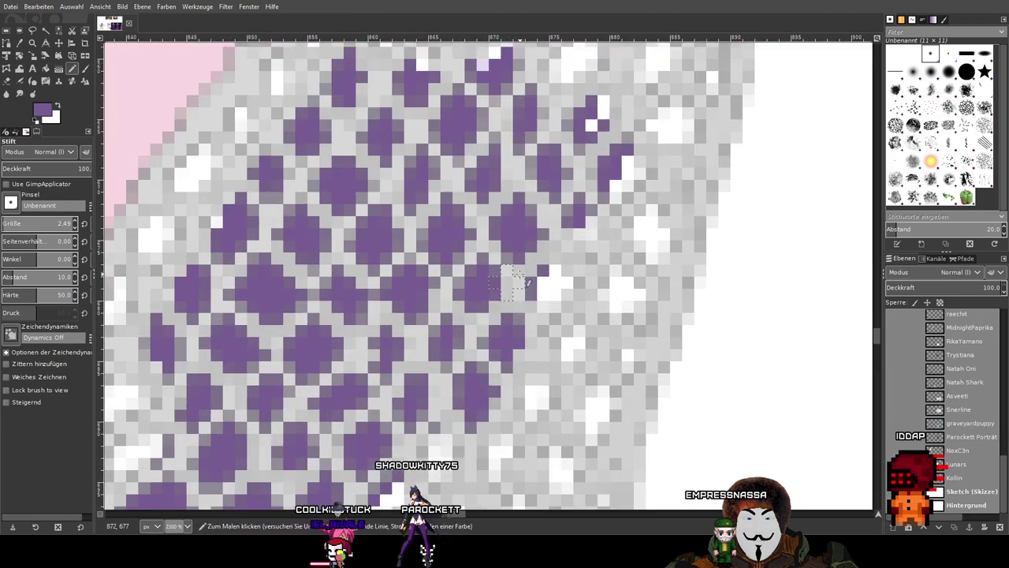
pyautogui.moveTo(526, 282); pyautogui.dragTo(555, 343)
pyautogui.scroll(-4, 584, 276)
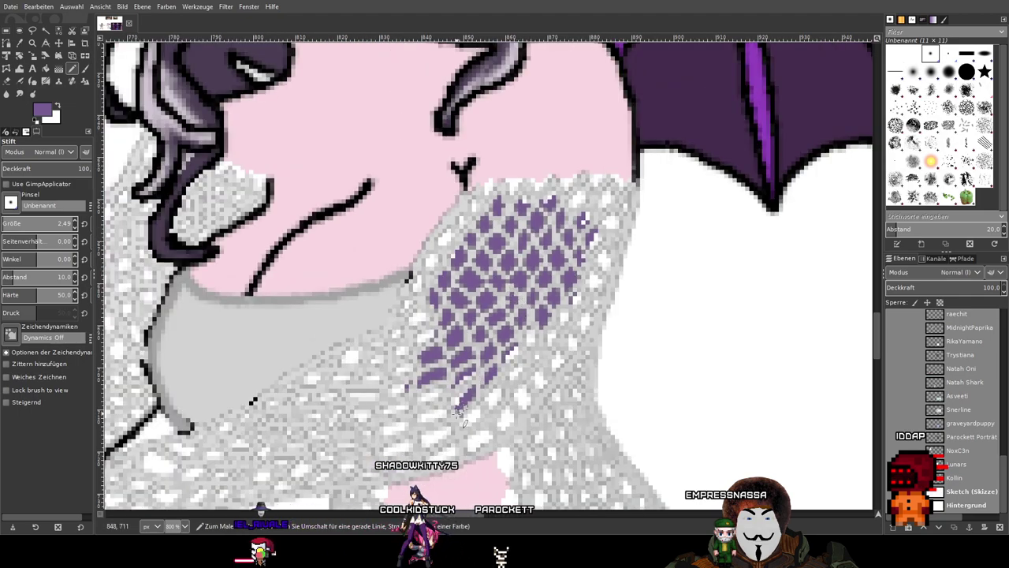
# Add purple-filled net holes at the pattern's lower-left and up its left edge.
pyautogui.moveTo(446, 409); pyautogui.dragTo(419, 421)
pyautogui.moveTo(407, 385)
pyautogui.mouseDown()
pyautogui.moveTo(348, 443)
pyautogui.moveTo(403, 426)
pyautogui.moveTo(360, 417)
pyautogui.moveTo(405, 386)
pyautogui.mouseUp()
pyautogui.click(375, 395)
pyautogui.moveTo(431, 333); pyautogui.dragTo(418, 340)
pyautogui.moveTo(402, 369); pyautogui.dragTo(409, 368)
pyautogui.scroll(4, 410, 368)
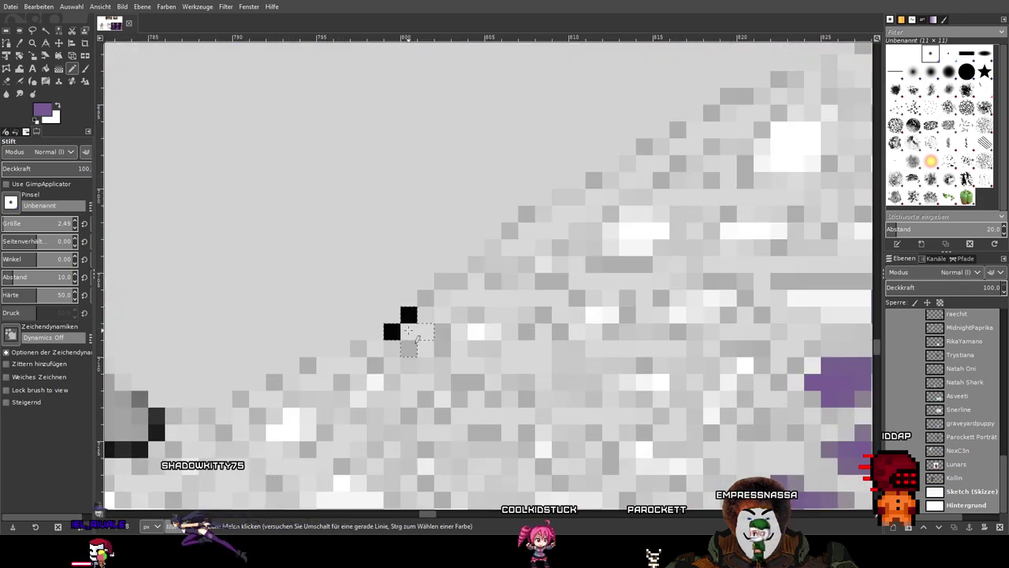
pyautogui.scroll(-5, 447, 337)
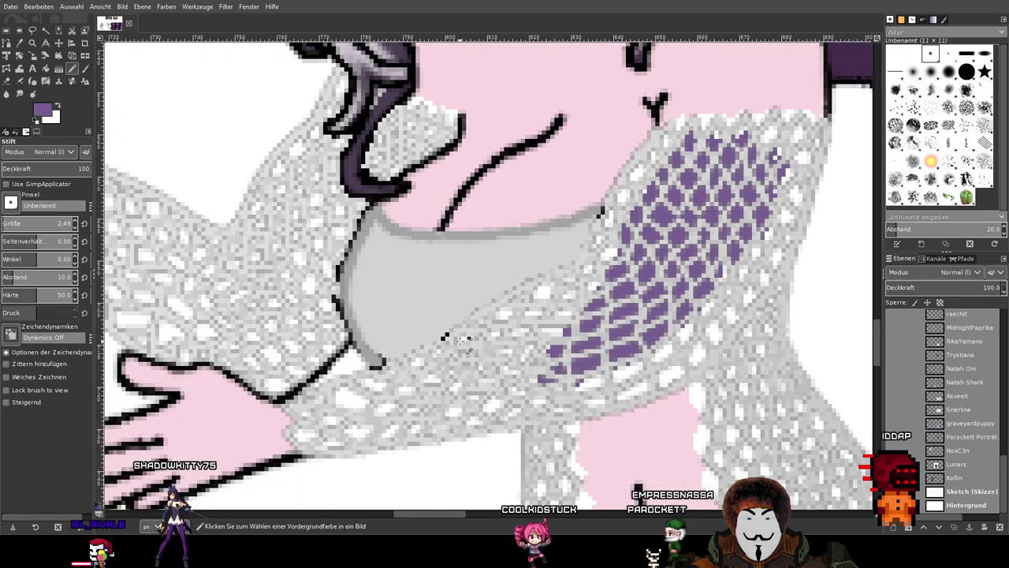
pyautogui.moveTo(482, 336); pyautogui.dragTo(457, 360)
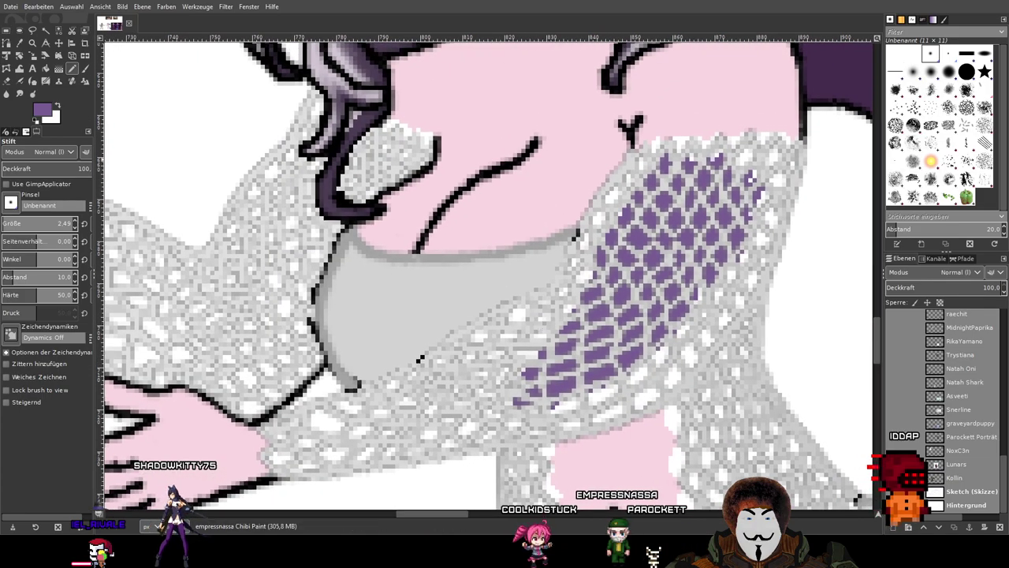
pyautogui.scroll(8, 981, 387)
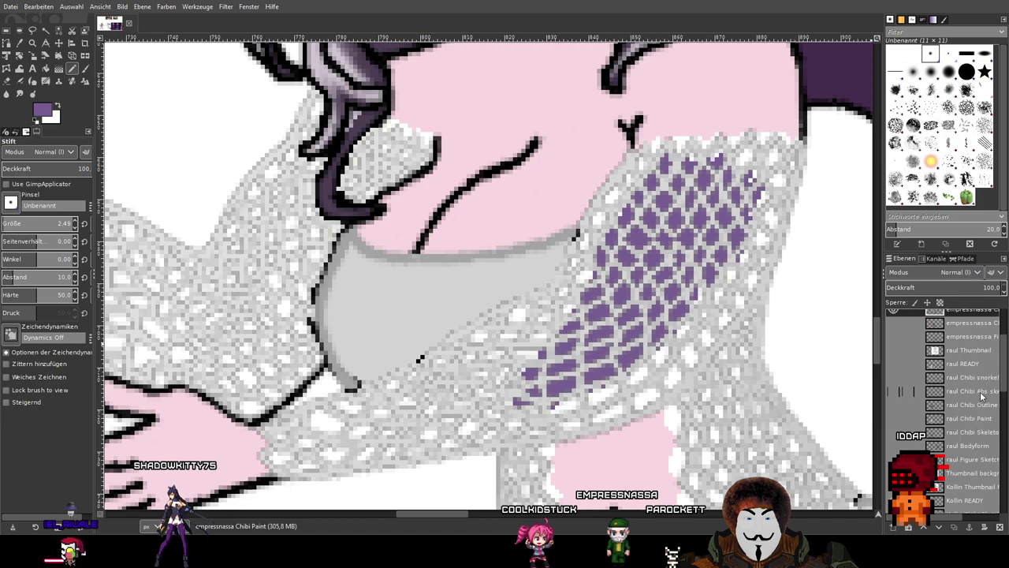
pyautogui.moveTo(381, 277); pyautogui.dragTo(466, 203)
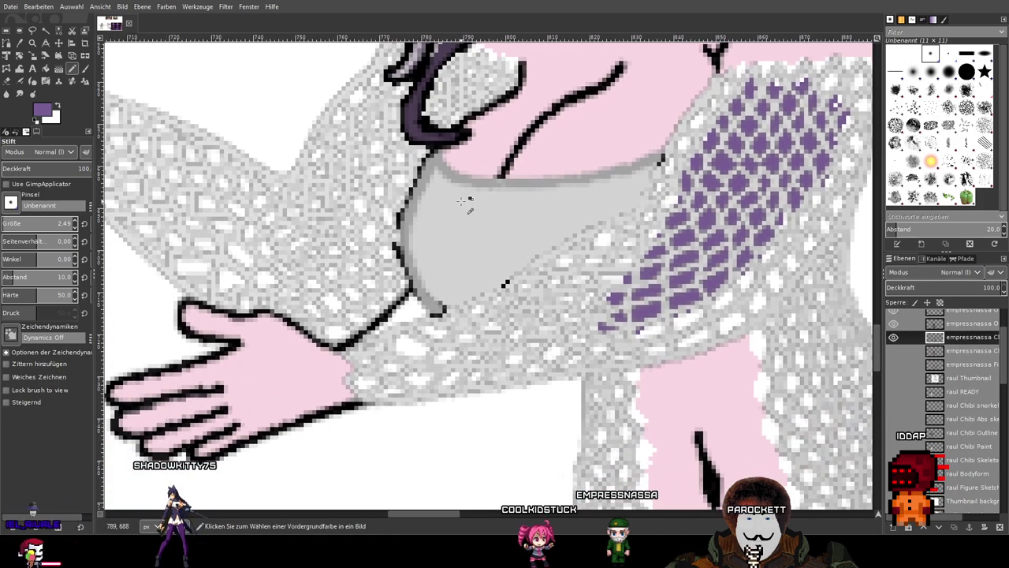
pyautogui.scroll(3, 465, 204)
pyautogui.moveTo(524, 291); pyautogui.dragTo(369, 194)
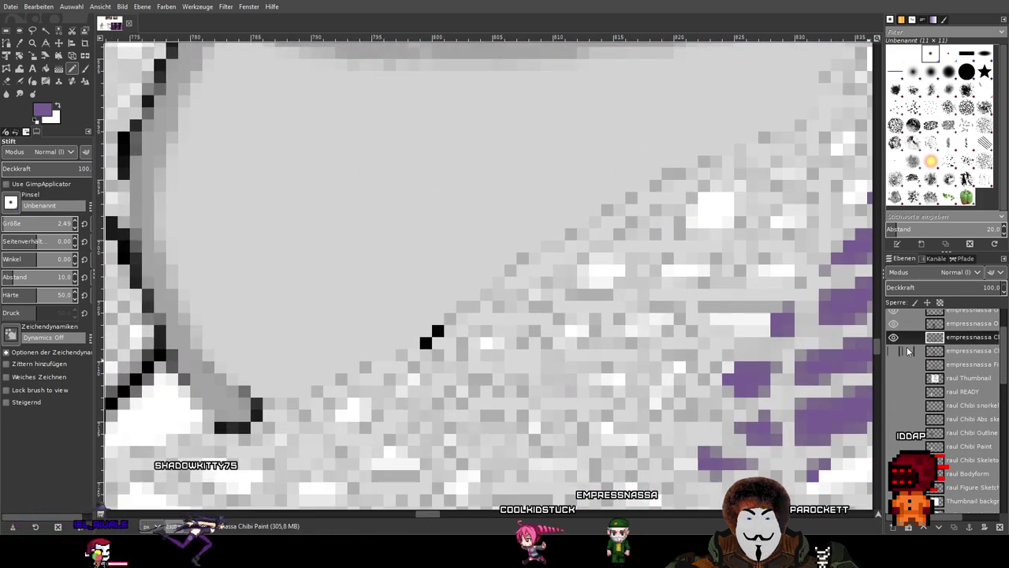
# Toggle the outline layers on and off to compare edges, selecting the Outline Form layer.
pyautogui.click(893, 323)
pyautogui.click(892, 323)
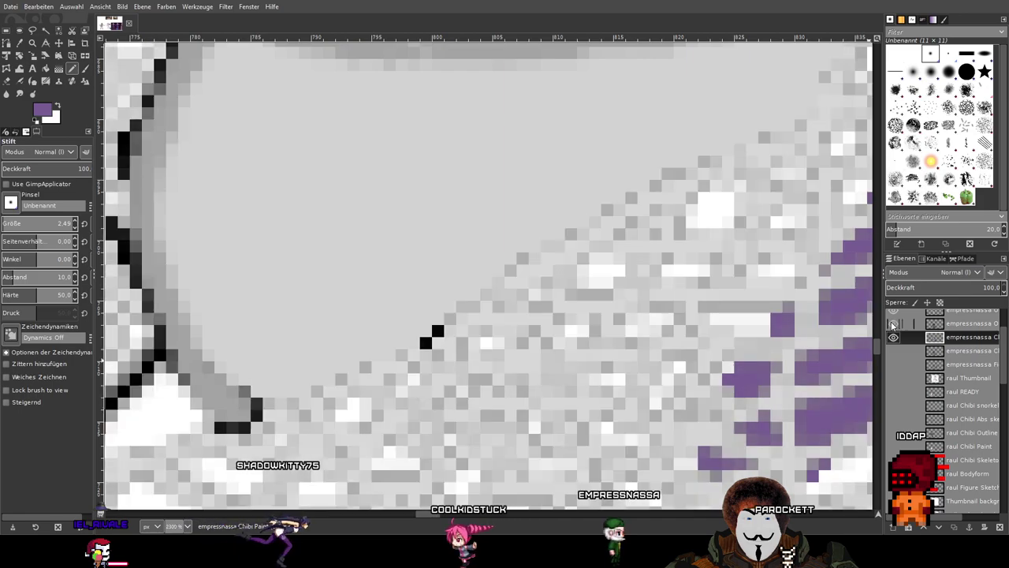
pyautogui.click(892, 322)
pyautogui.click(970, 323)
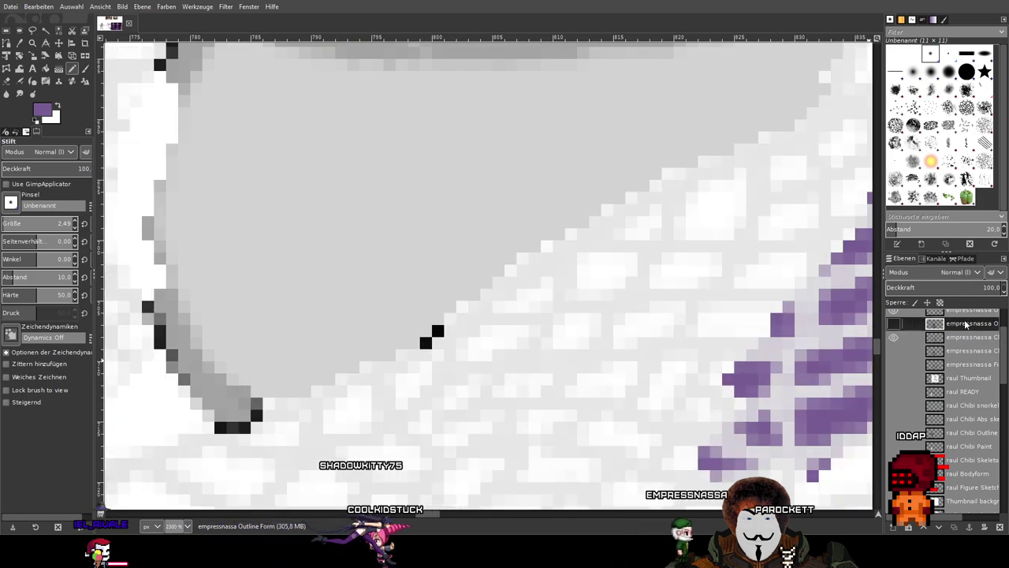
pyautogui.click(893, 325)
pyautogui.scroll(1, 893, 332)
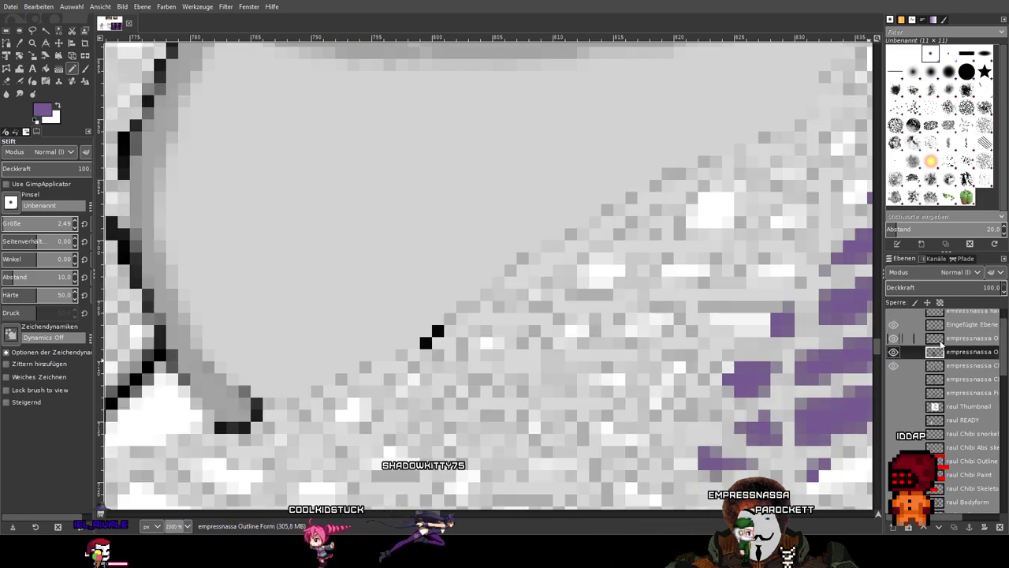
pyautogui.click(891, 339)
pyautogui.click(891, 338)
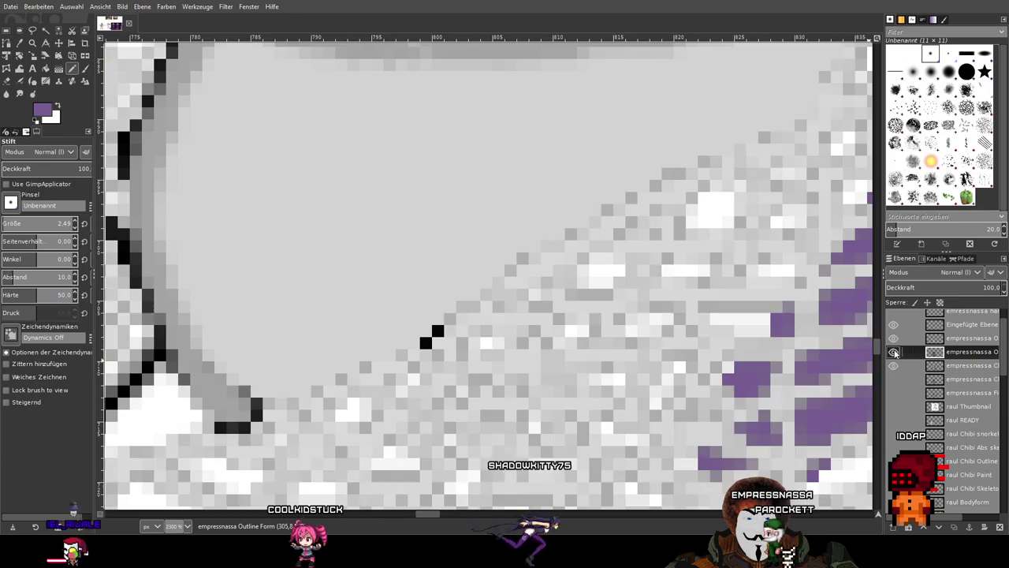
pyautogui.click(894, 352)
pyautogui.click(894, 353)
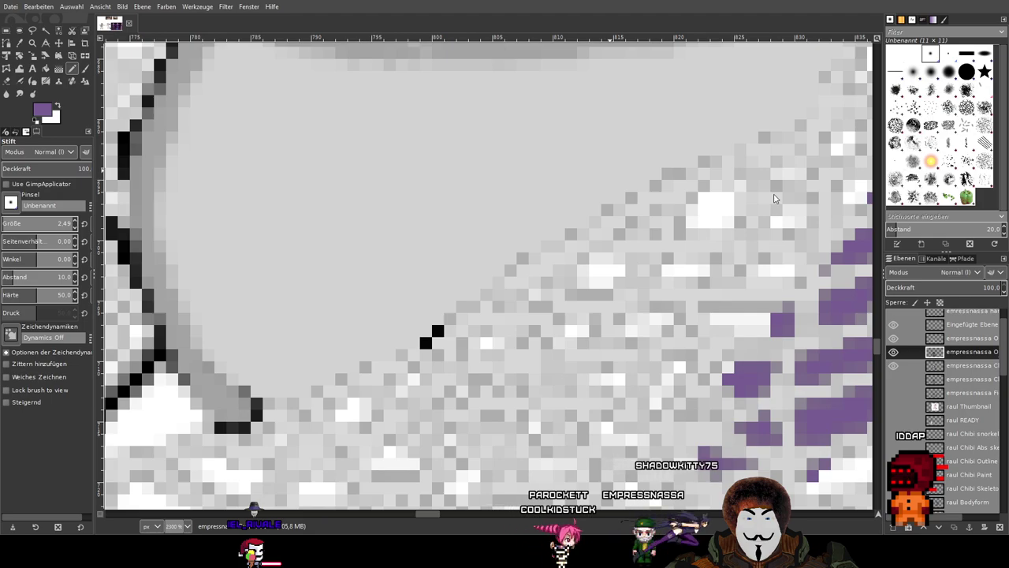
# Switch to the soft brush and make the other outline layer the active one.
pyautogui.click(85, 70)
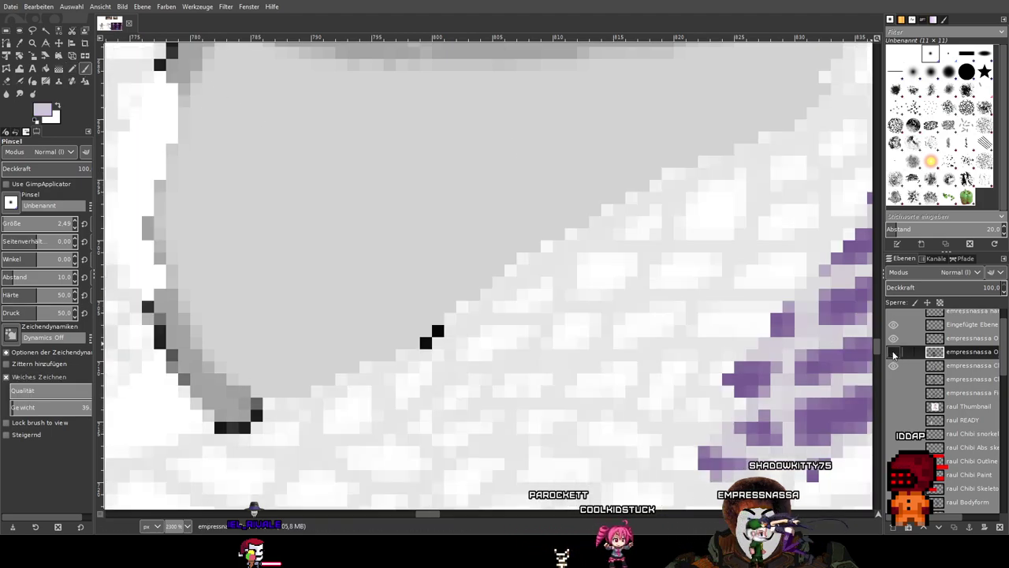
pyautogui.click(893, 354)
pyautogui.click(893, 339)
pyautogui.click(893, 339)
pyautogui.click(915, 339)
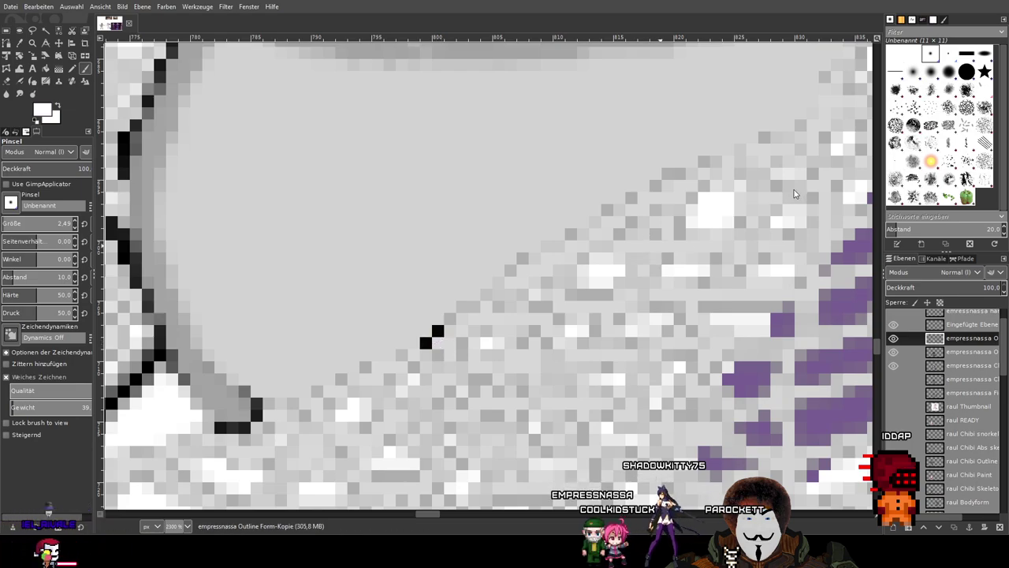
# Compare outline layers by toggling their visibility, then make Outline Form the working layer.
pyautogui.scroll(2, 458, 323)
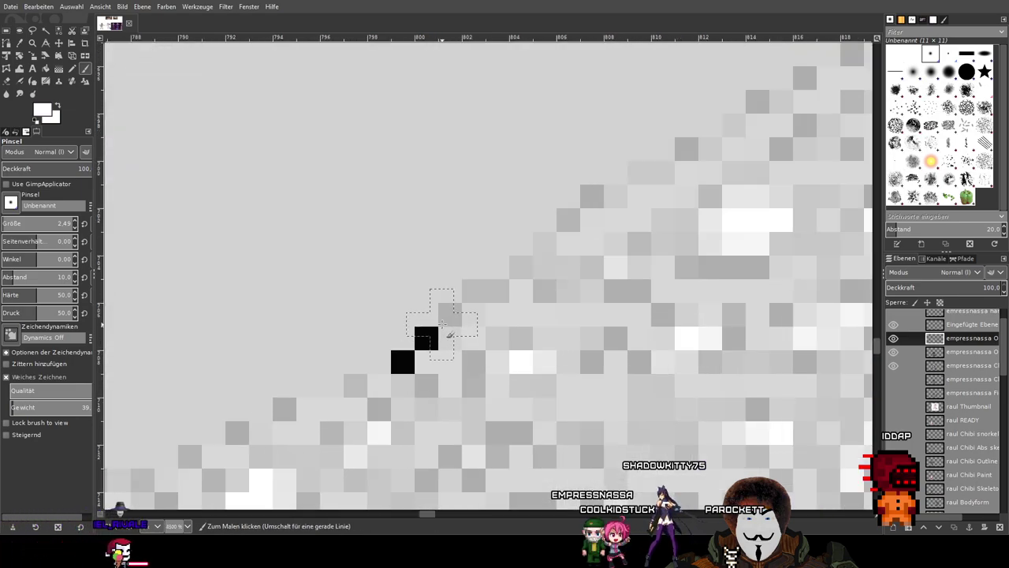
pyautogui.click(894, 340)
pyautogui.click(894, 341)
pyautogui.click(893, 356)
pyautogui.click(893, 356)
pyautogui.click(894, 339)
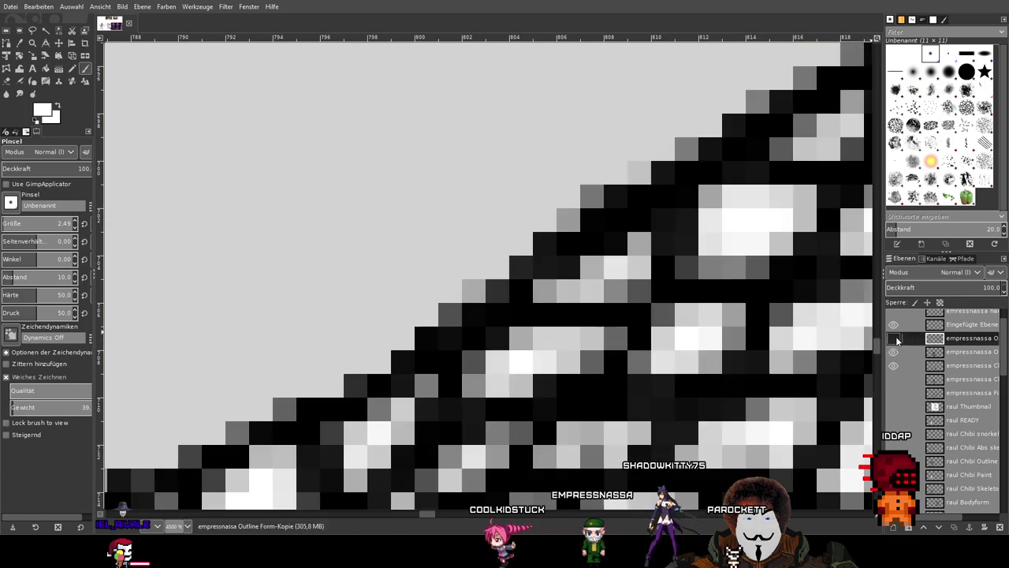
pyautogui.click(893, 353)
pyautogui.click(893, 353)
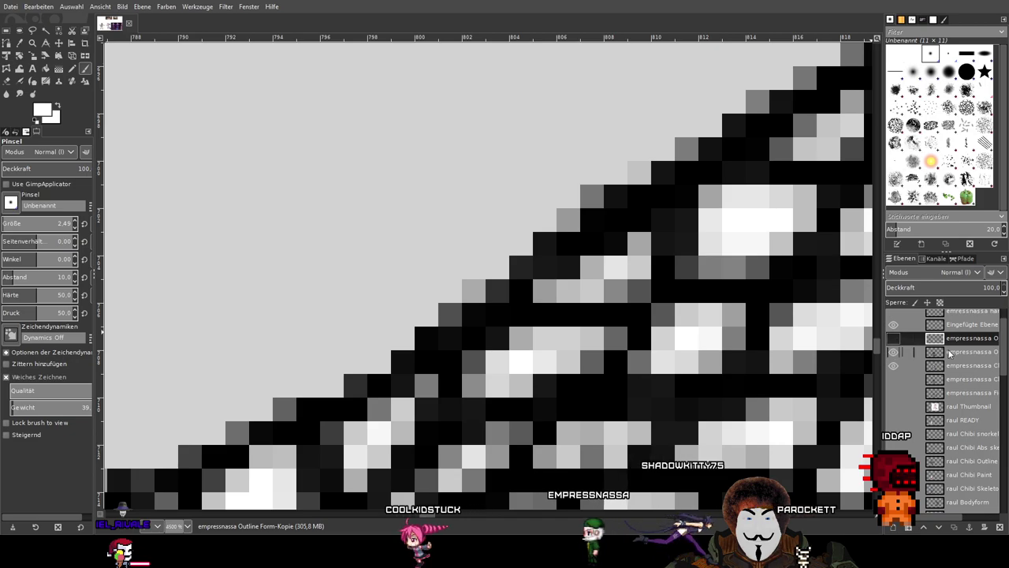
pyautogui.click(901, 349)
pyautogui.click(893, 339)
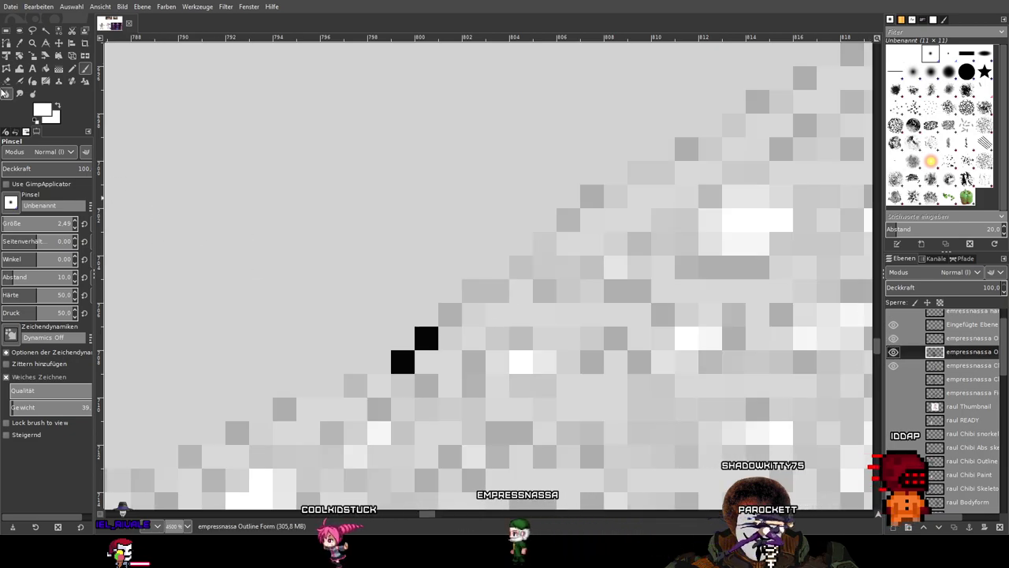
# Switch to the Eraser, test-erase a pixel, then undo and redo.
pyautogui.click(8, 82)
pyautogui.click(448, 313)
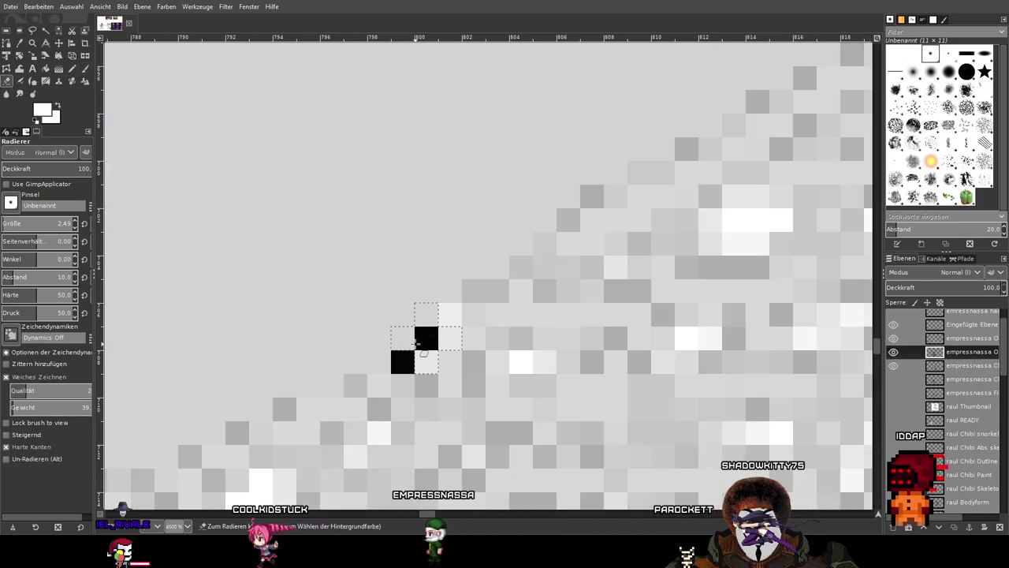
pyautogui.hotkey('ctrl', 'z')
pyautogui.hotkey('ctrl', 'z')
pyautogui.hotkey('ctrl', 'y')
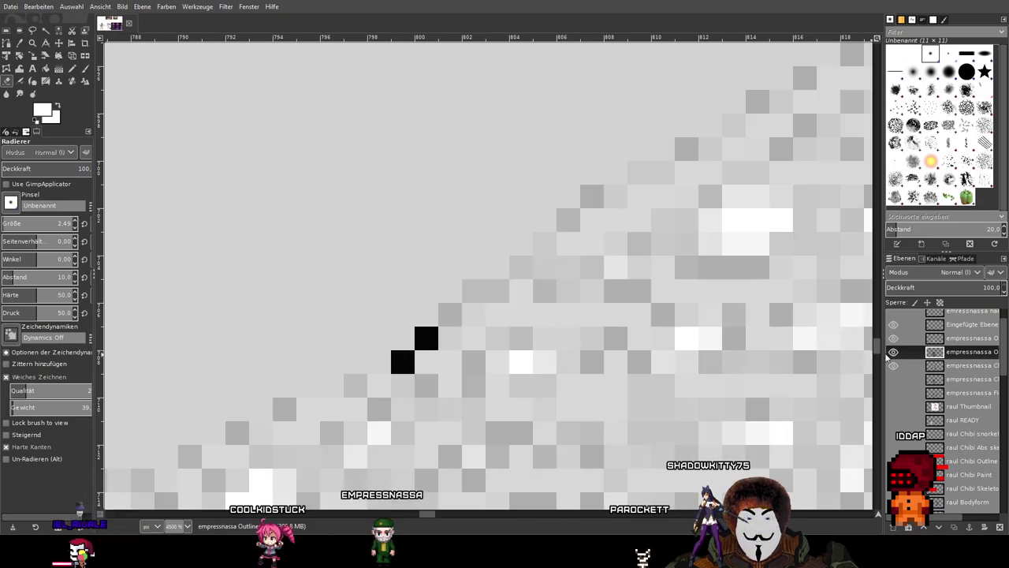
# Isolate the outline layer holding the pixels and try erasing the two stray black pixels.
pyautogui.scroll(1, 910, 338)
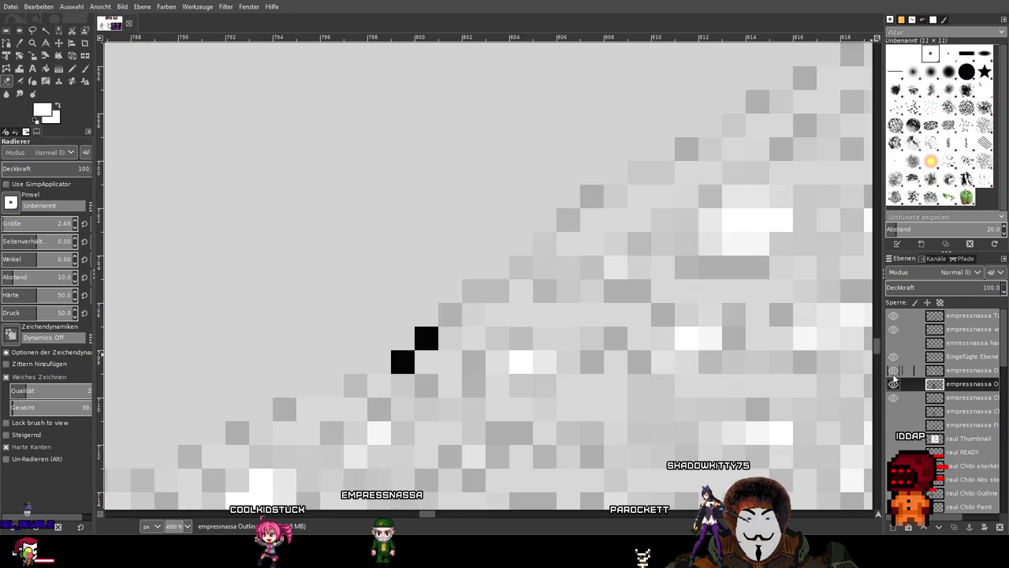
pyautogui.click(893, 385)
pyautogui.click(894, 375)
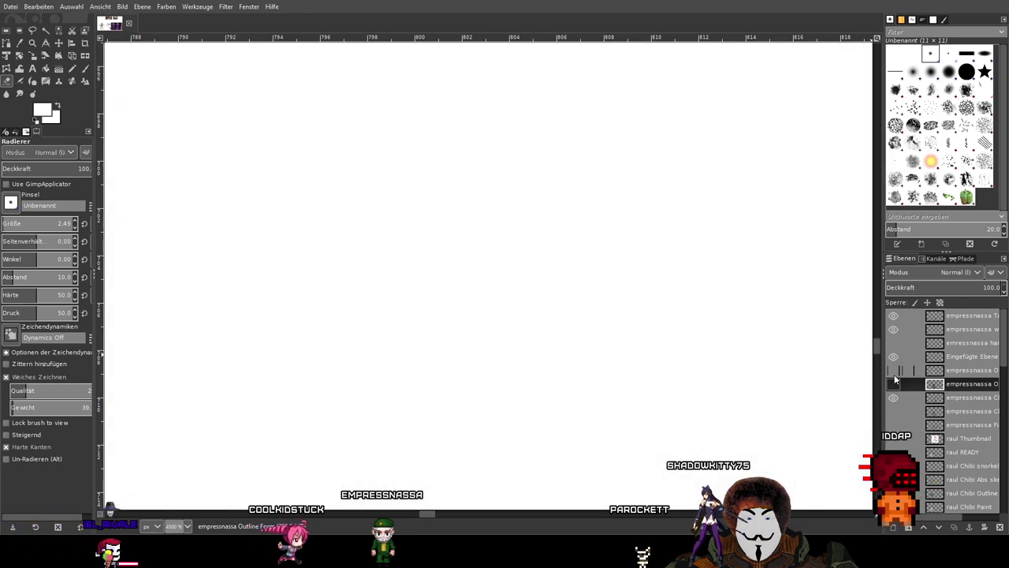
pyautogui.click(894, 375)
pyautogui.click(963, 375)
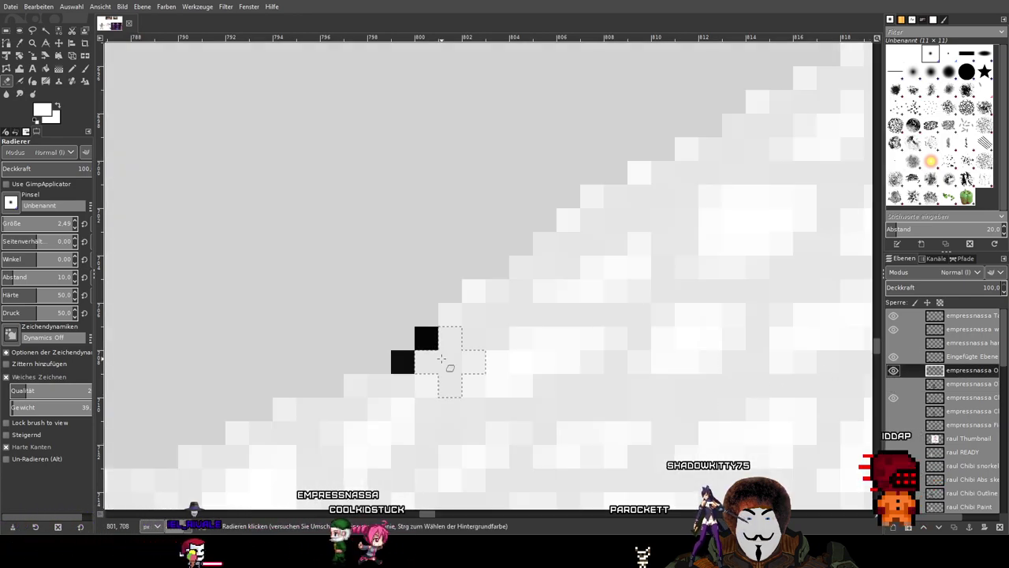
pyautogui.click(406, 338)
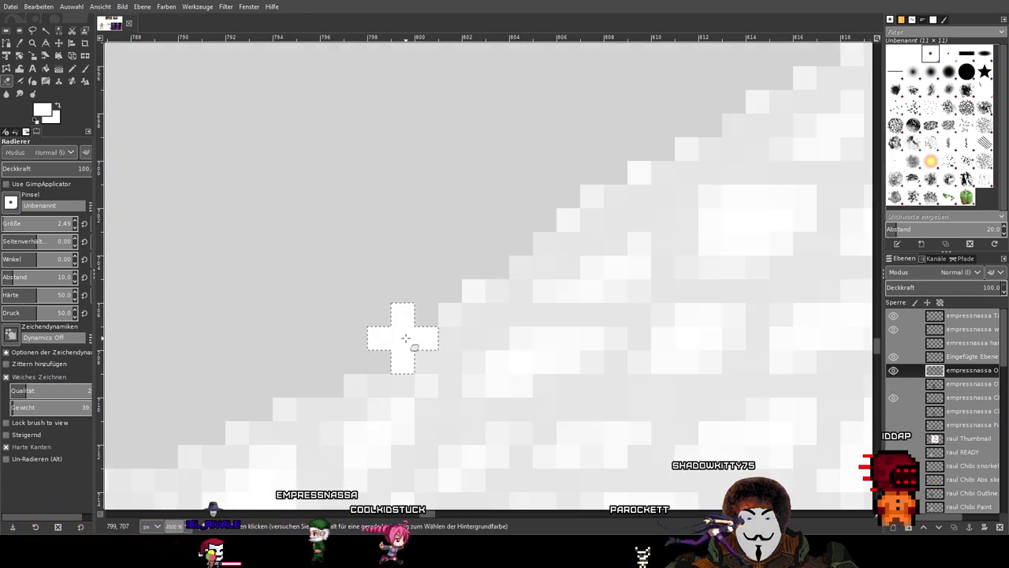
pyautogui.click(893, 384)
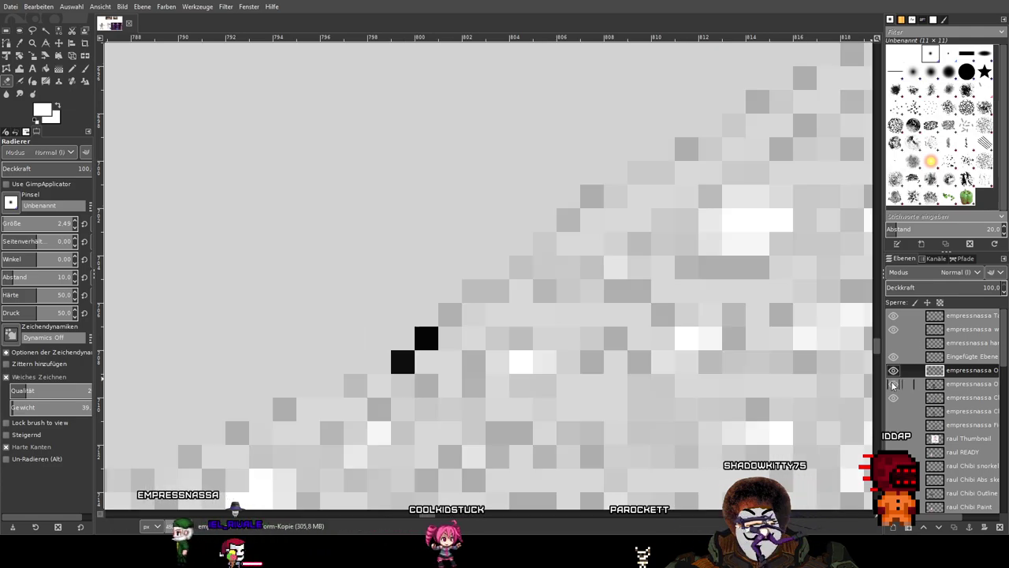
pyautogui.click(420, 344)
pyautogui.hotkey('ctrl', 'z')
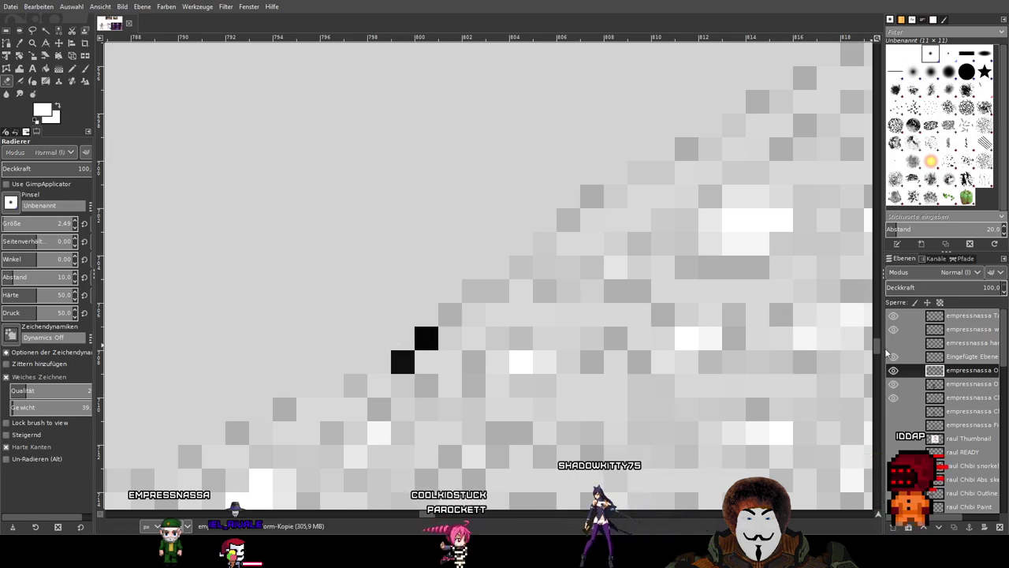
# Compare the pasted layer with Outline Form-Kopie, ending with the pasted layer active.
pyautogui.click(945, 357)
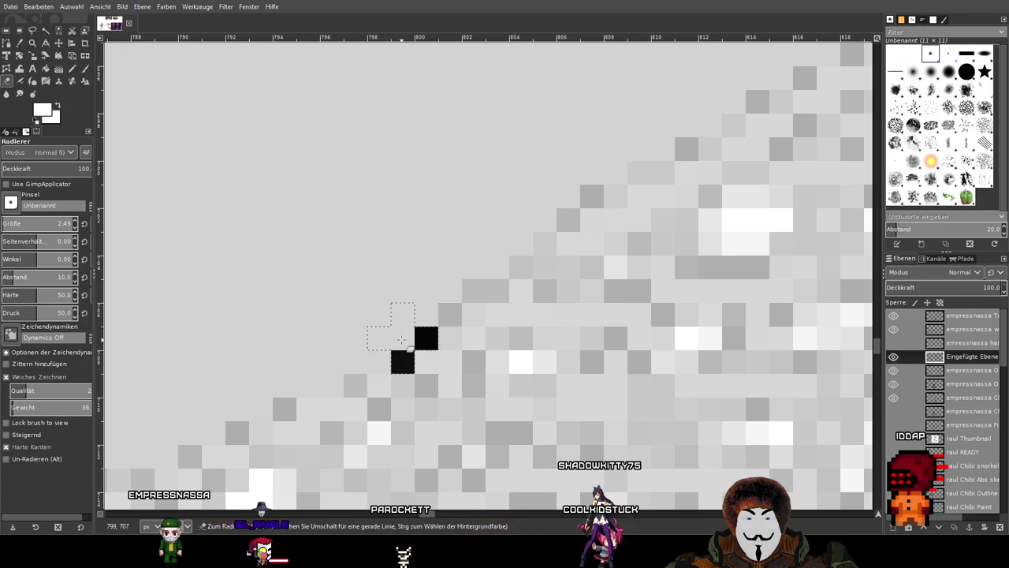
pyautogui.click(894, 358)
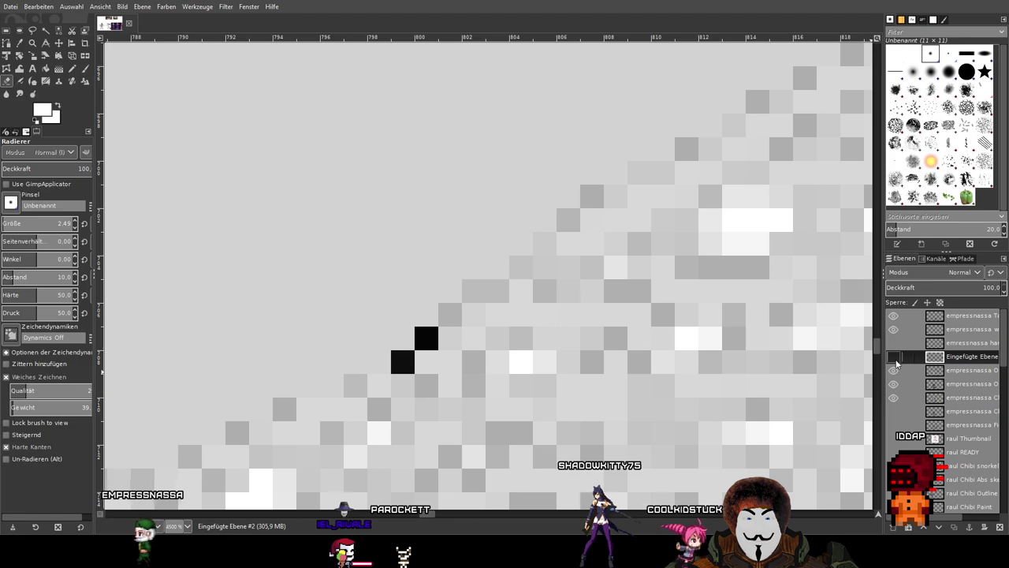
pyautogui.click(894, 383)
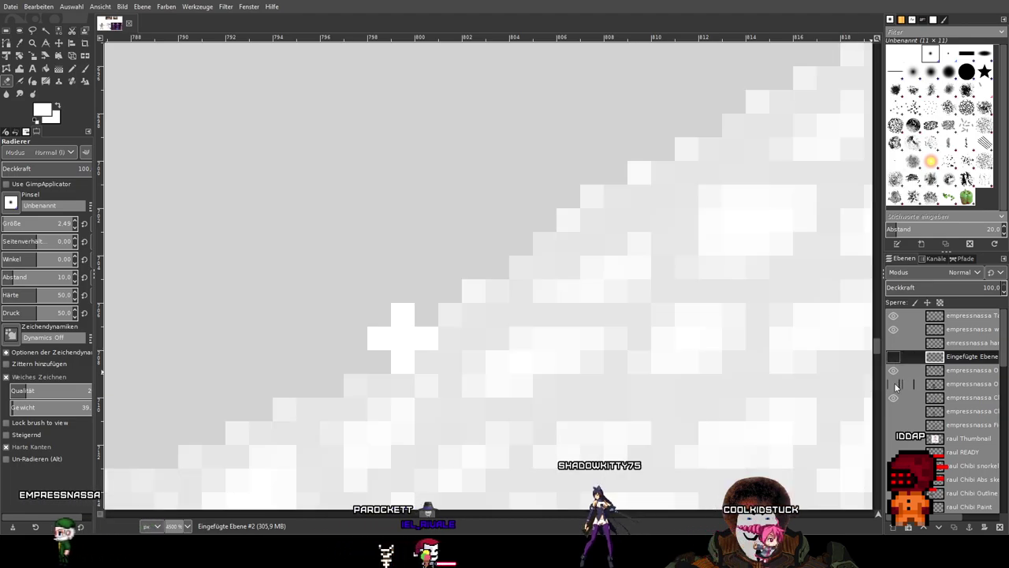
pyautogui.click(894, 384)
pyautogui.click(895, 371)
pyautogui.click(896, 371)
pyautogui.click(897, 369)
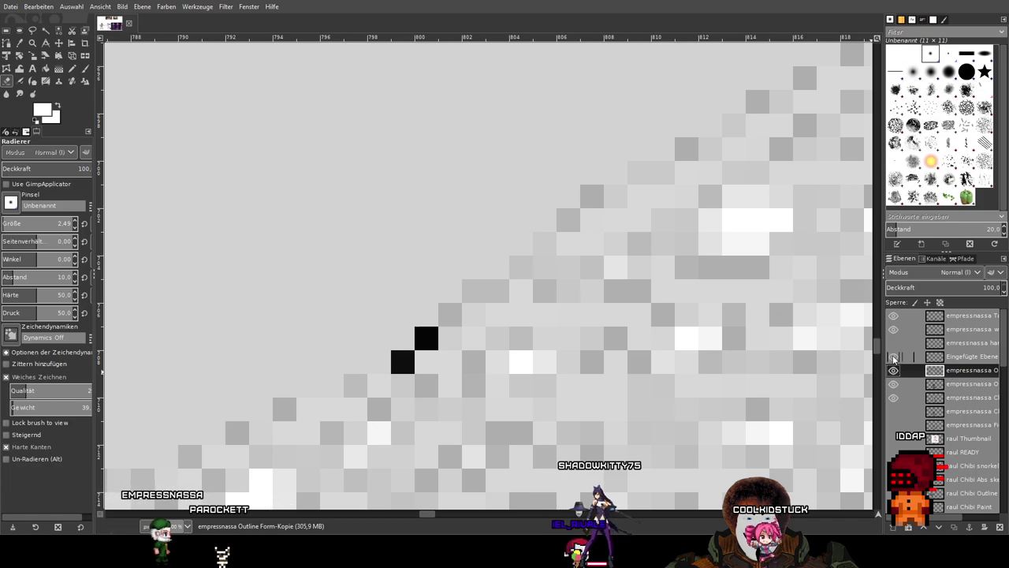
pyautogui.click(946, 356)
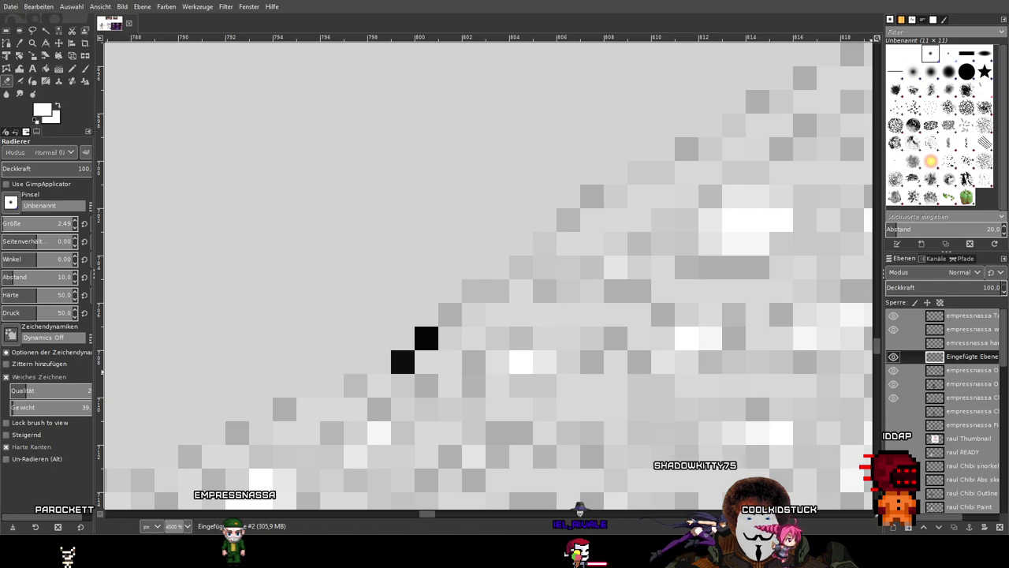
# Zoom and pan until the two stray black pixels are in view.
pyautogui.scroll(-6, 541, 194)
pyautogui.moveTo(555, 206); pyautogui.dragTo(476, 291)
pyautogui.scroll(5, 485, 299)
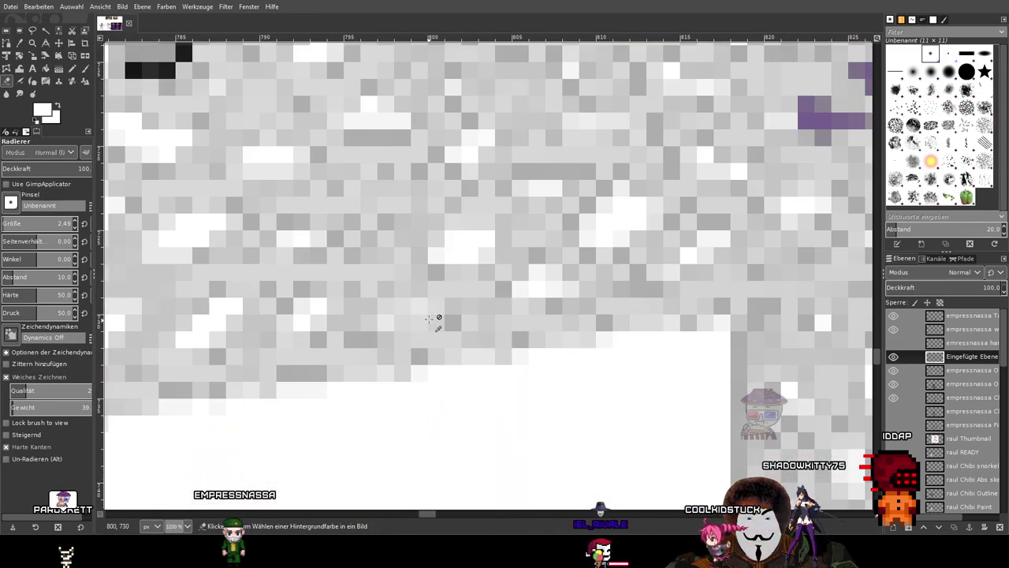
pyautogui.moveTo(436, 251); pyautogui.dragTo(420, 504)
pyautogui.scroll(1, 442, 218)
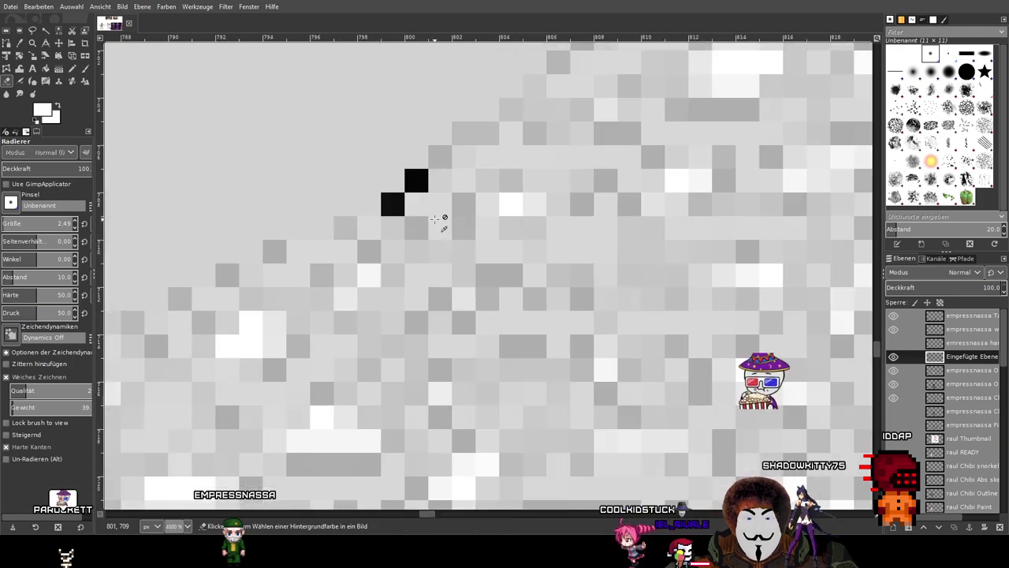
pyautogui.moveTo(441, 219); pyautogui.dragTo(447, 310)
pyautogui.scroll(1, 447, 310)
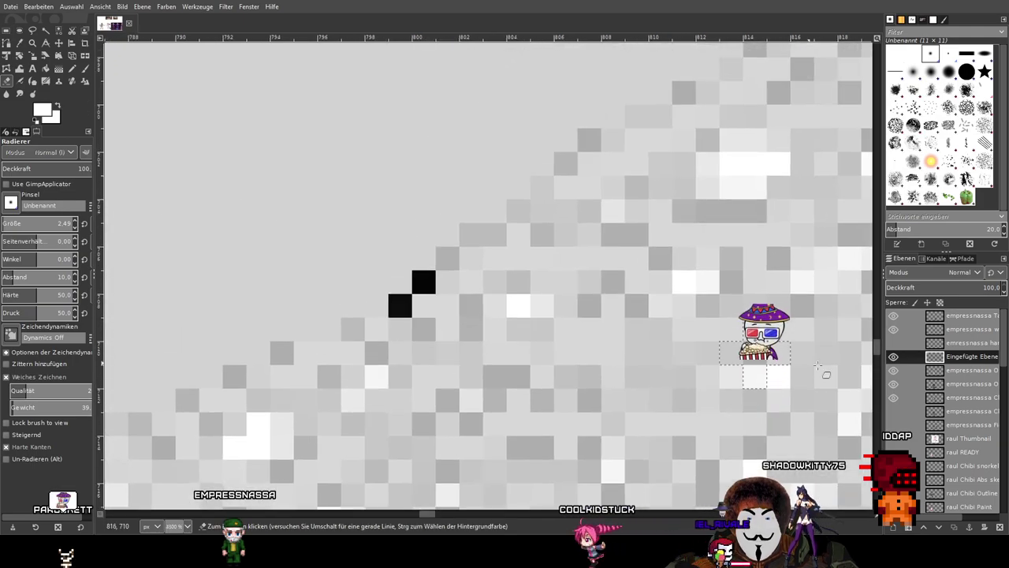
# Find the layer holding the dark pixels and erase the two stray black pixels.
pyautogui.click(893, 370)
pyautogui.click(893, 397)
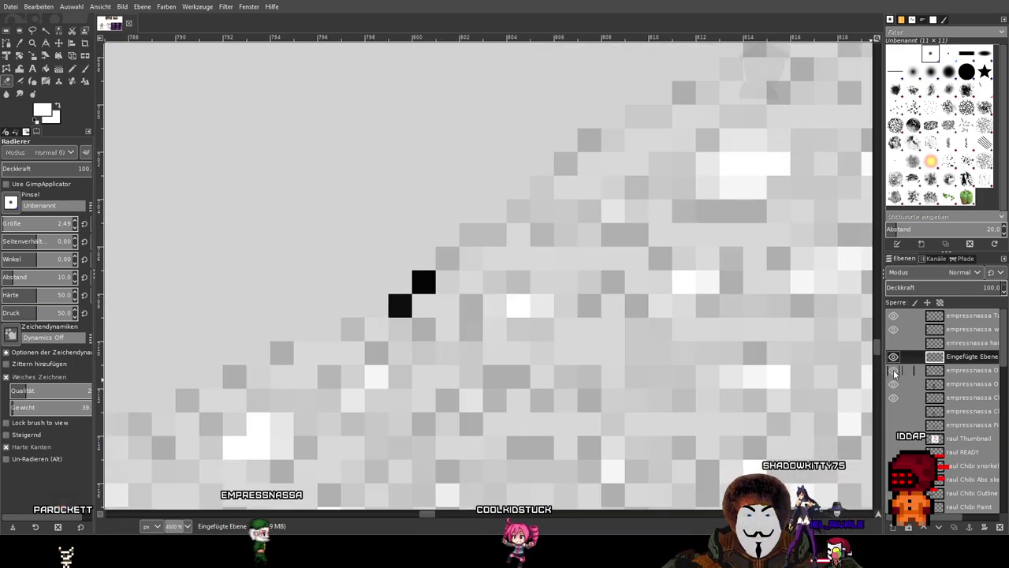
pyautogui.click(896, 384)
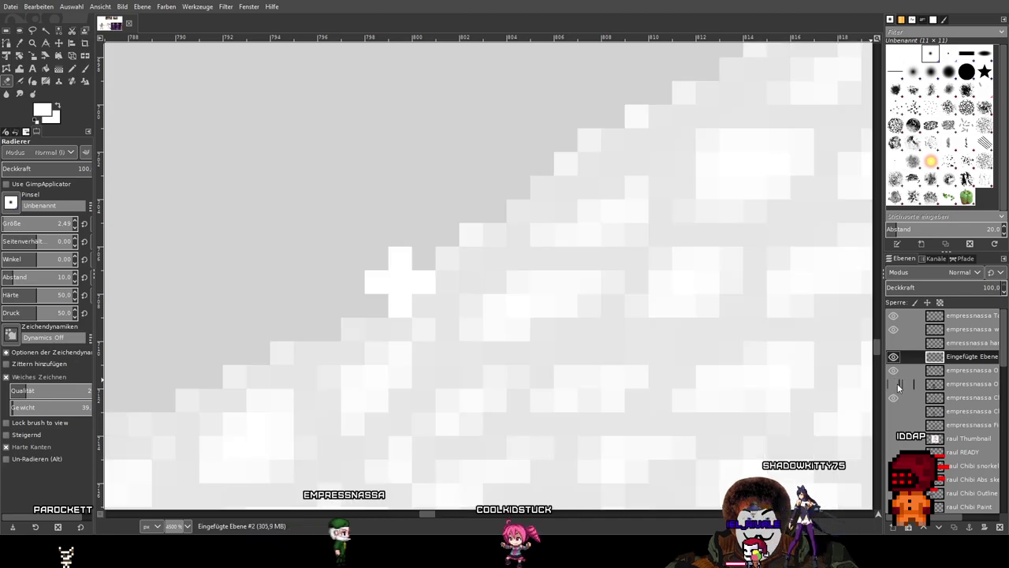
pyautogui.click(897, 383)
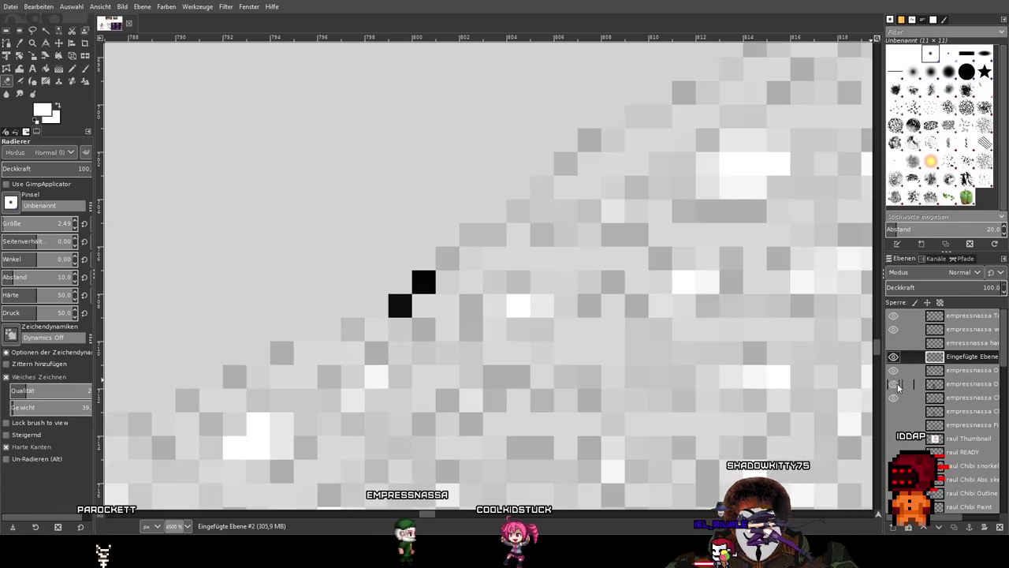
pyautogui.click(897, 383)
pyautogui.click(897, 383)
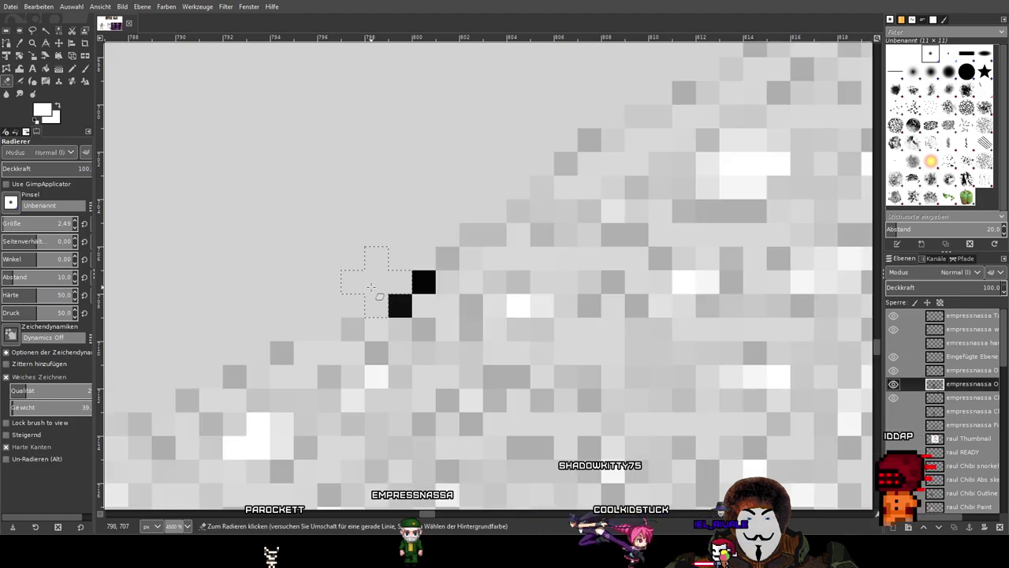
pyautogui.click(409, 286)
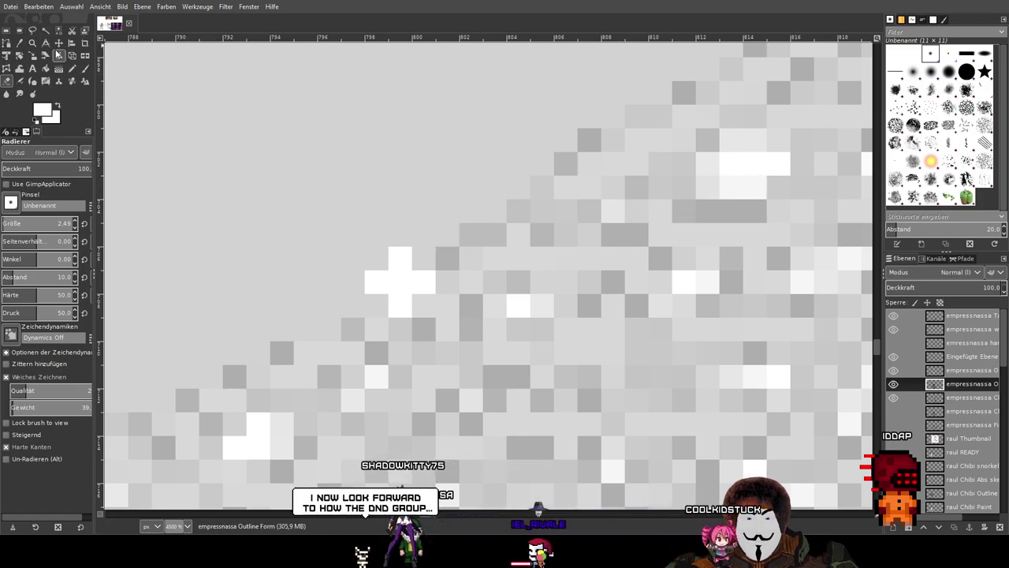
# Switch to the Color Picker and recheck the outline layers' visibility.
pyautogui.click(19, 42)
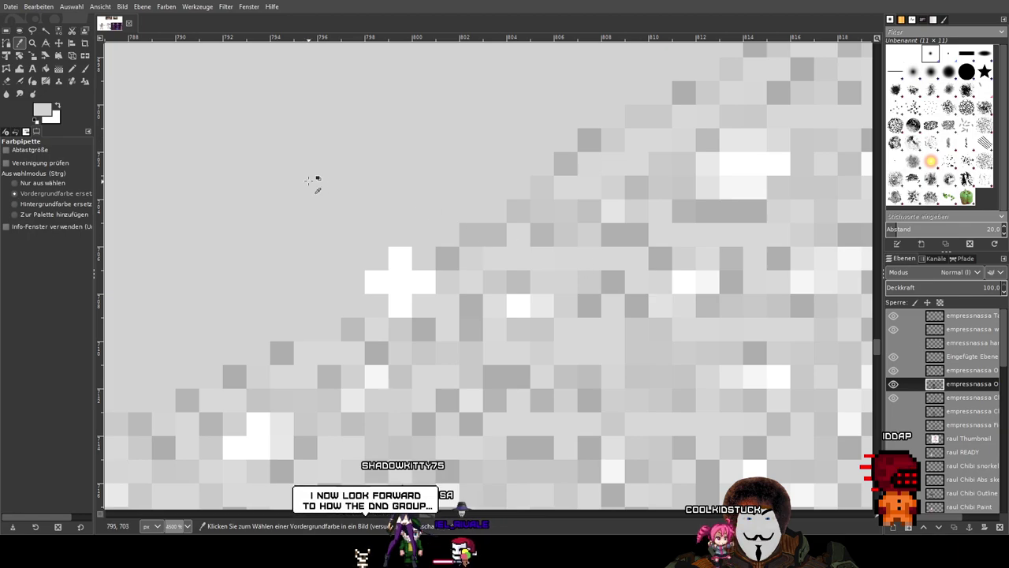
pyautogui.click(894, 384)
pyautogui.click(893, 384)
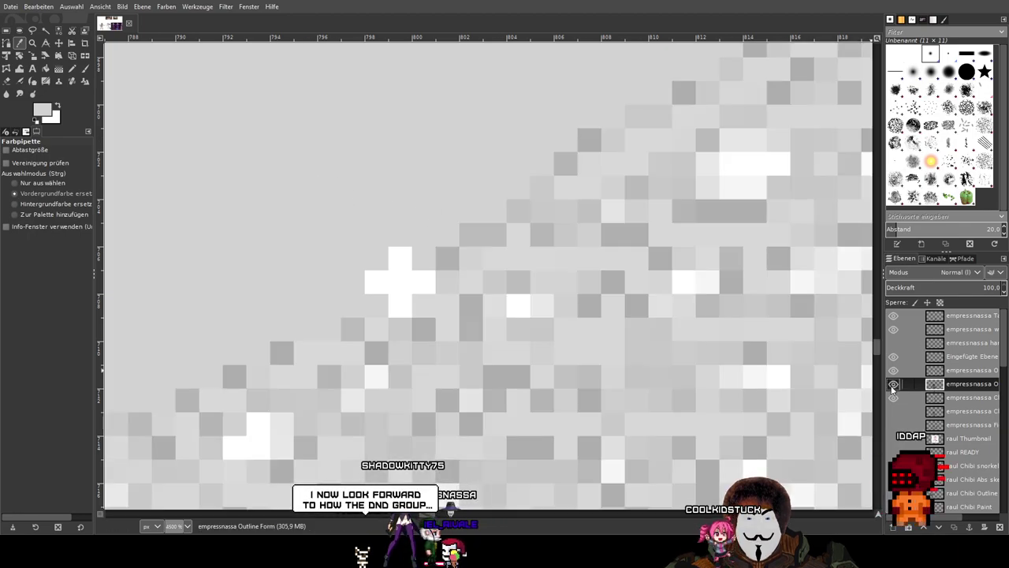
pyautogui.click(893, 371)
pyautogui.click(893, 371)
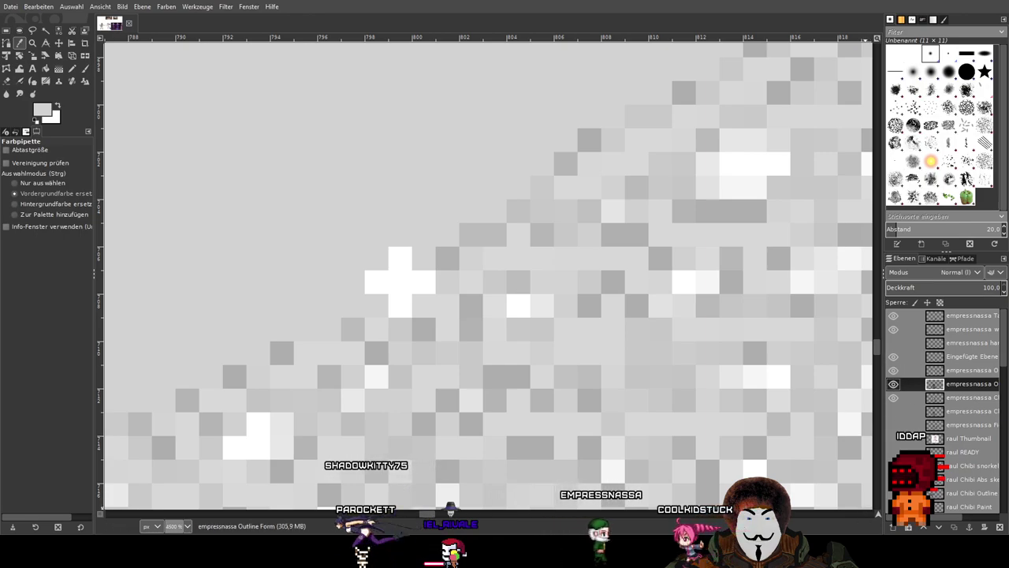
pyautogui.moveTo(916, 517); pyautogui.dragTo(952, 518)
pyautogui.hscroll(-3, 946, 517)
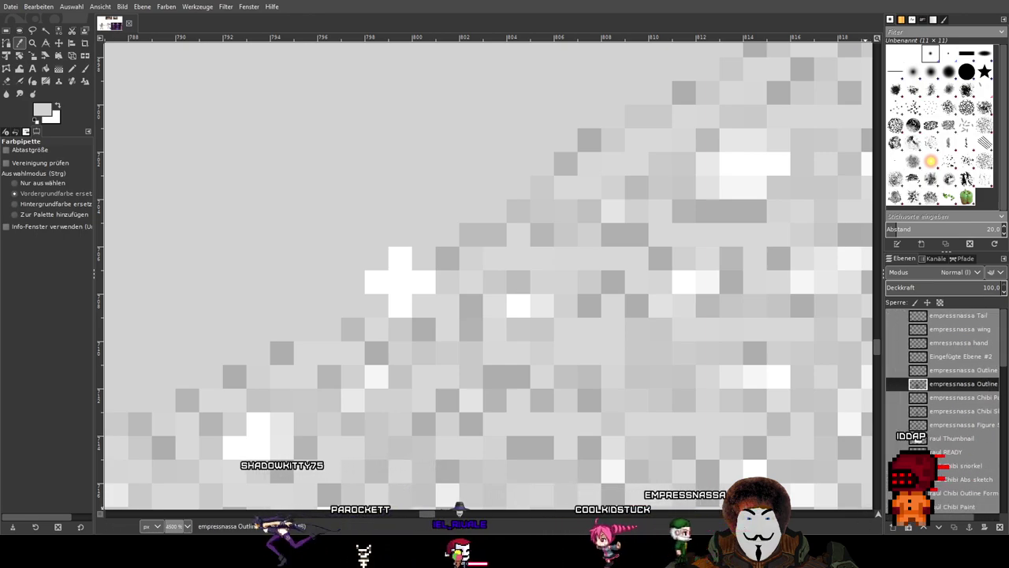
pyautogui.hscroll(-2, 915, 390)
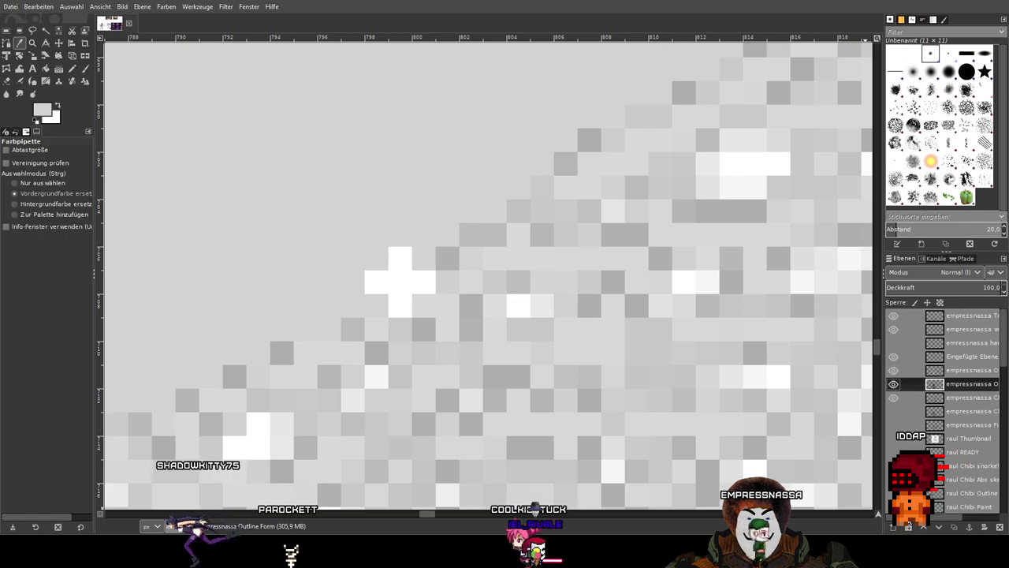
# Zoom out and toggle the outline lines to check the cleanup along the fishnet edge.
pyautogui.click(893, 384)
pyautogui.press('4')
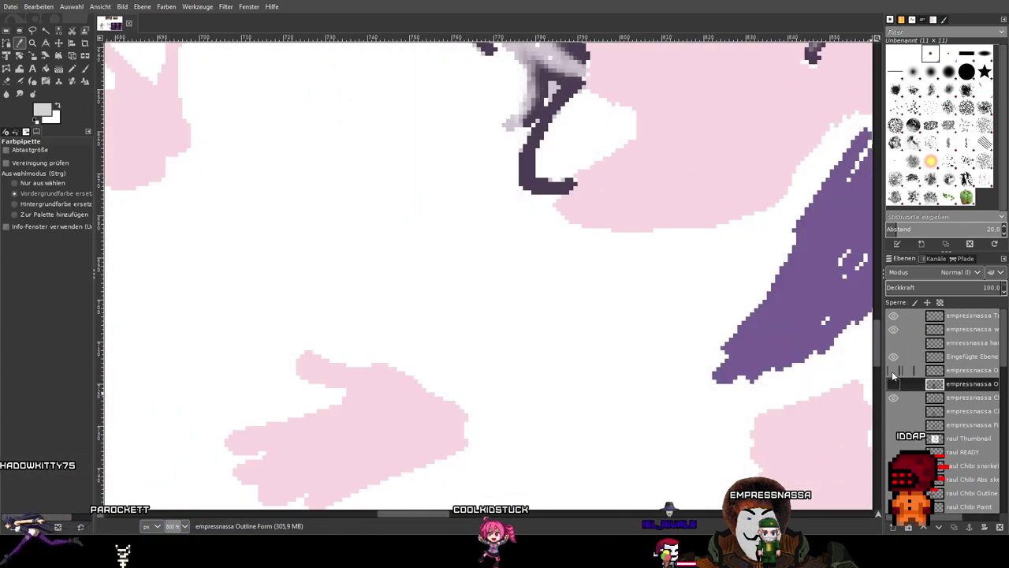
pyautogui.click(893, 383)
pyautogui.click(893, 384)
pyautogui.click(893, 384)
pyautogui.keyDown('ctrl'); pyautogui.scroll(2, 633, 308); pyautogui.keyUp('ctrl')
pyautogui.moveTo(623, 386); pyautogui.dragTo(474, 269)
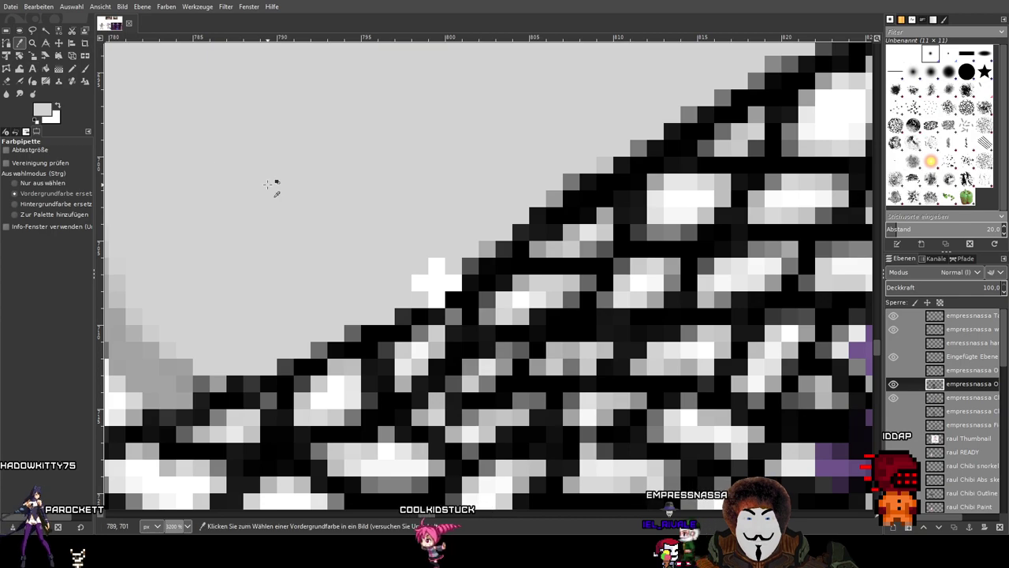
# Switch to the pencil, compare the fishnet with and without outlines, and activate the outline copy.
pyautogui.press('n')
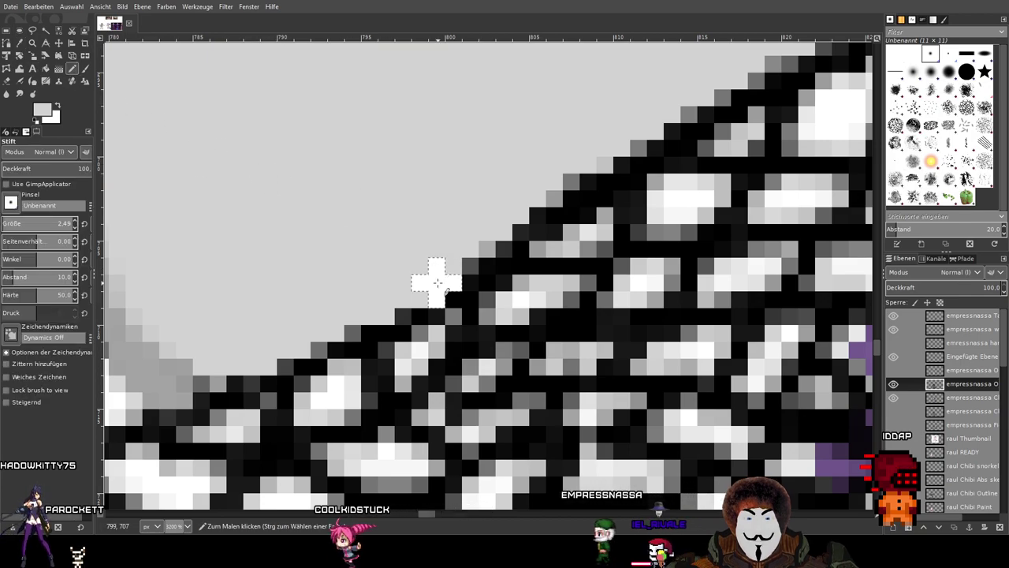
pyautogui.keyDown('ctrl'); pyautogui.scroll(-4, 436, 268); pyautogui.keyUp('ctrl')
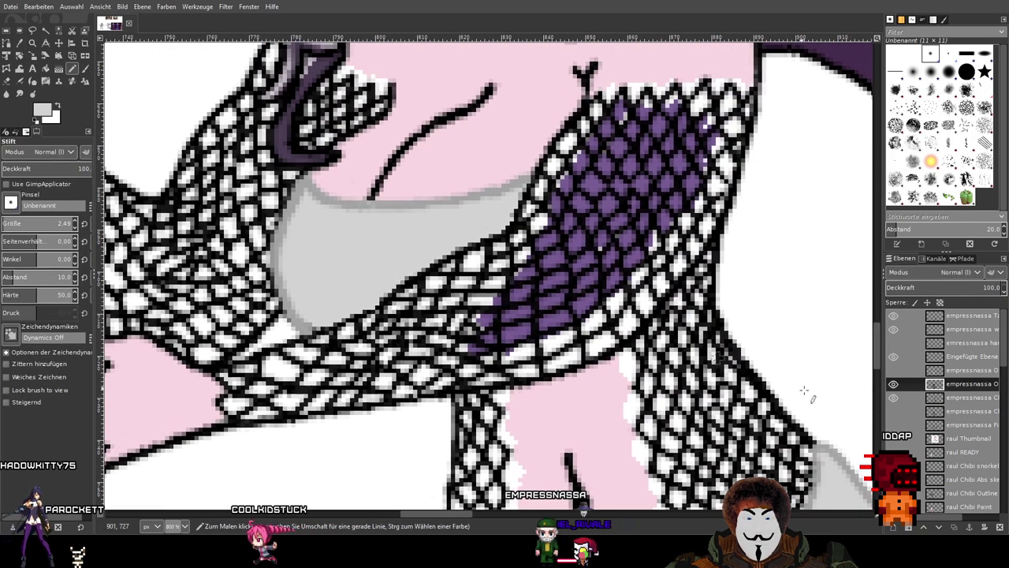
pyautogui.click(893, 371)
pyautogui.click(893, 370)
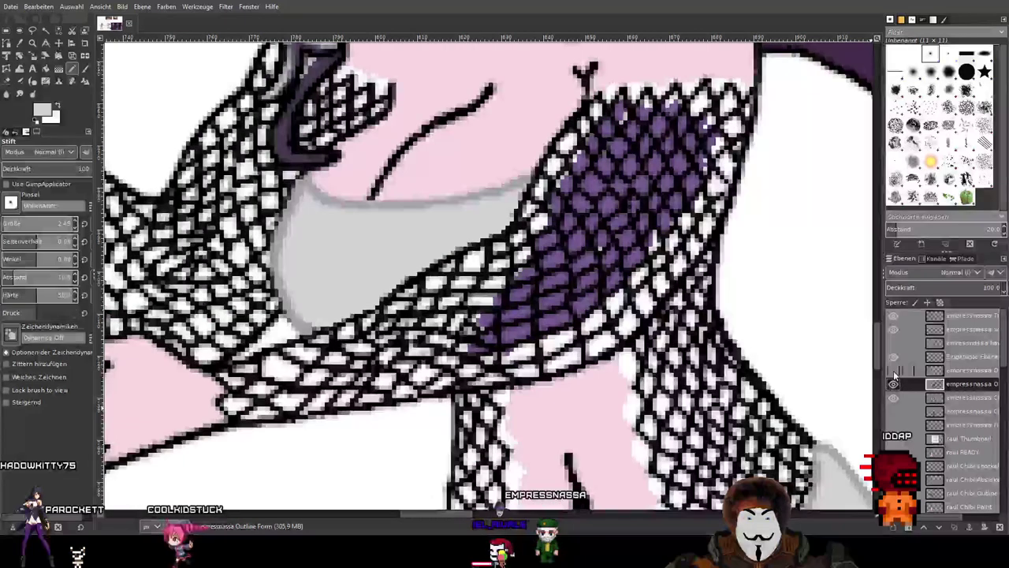
pyautogui.click(893, 371)
pyautogui.scroll(3, 520, 338)
pyautogui.keyDown('ctrl'); pyautogui.scroll(4, 519, 339); pyautogui.keyUp('ctrl')
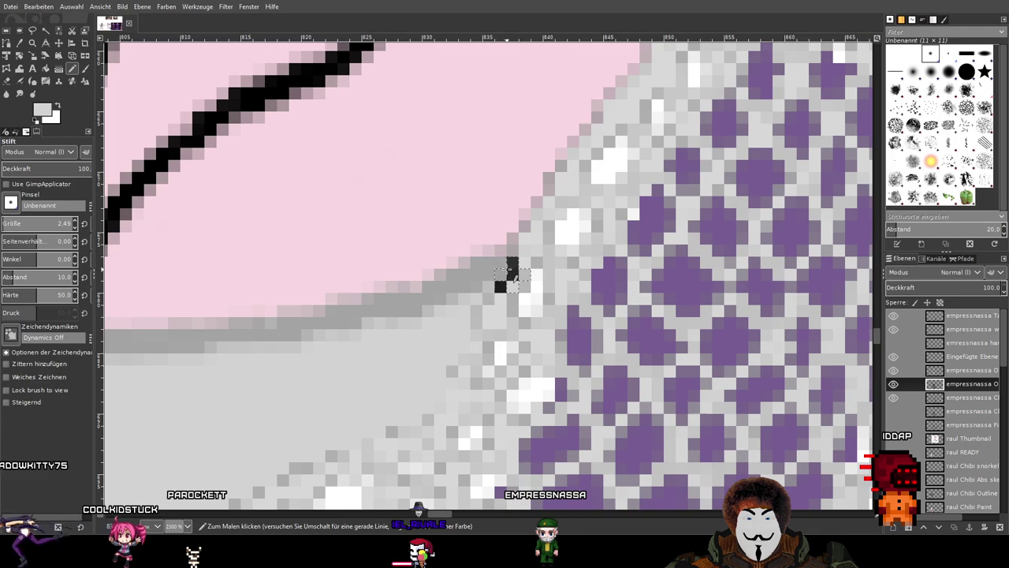
pyautogui.click(893, 385)
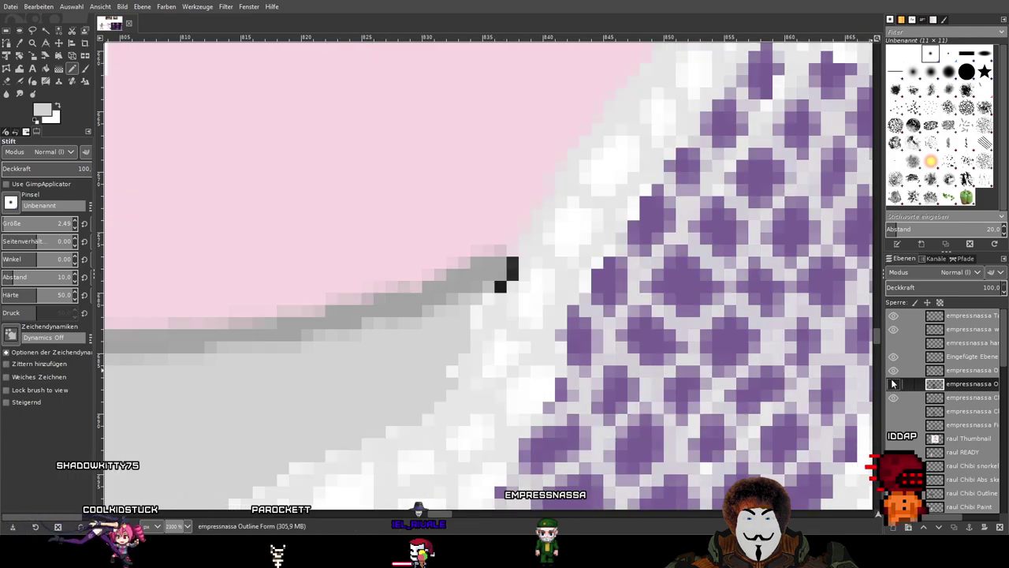
pyautogui.click(894, 372)
pyautogui.click(893, 371)
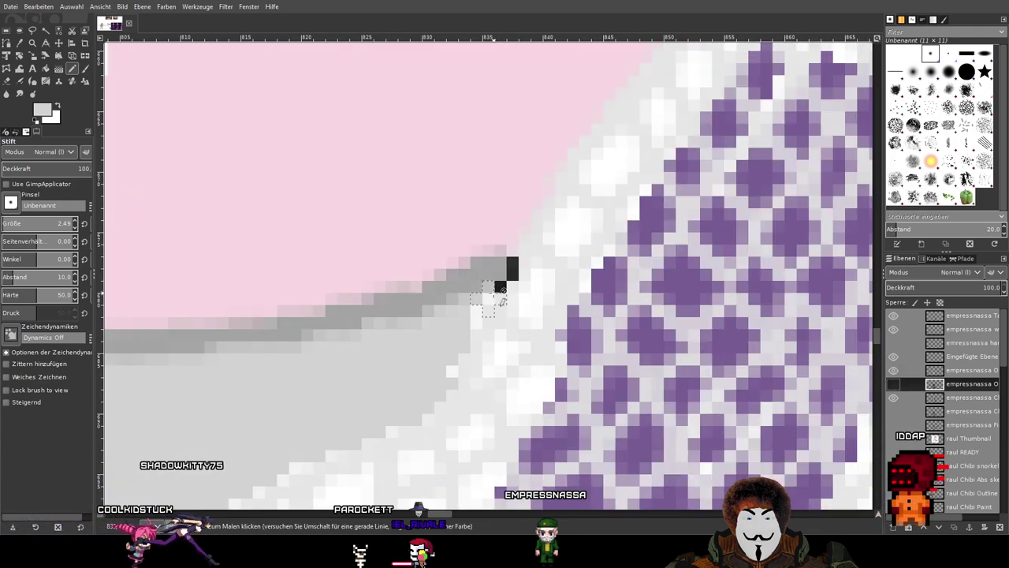
pyautogui.click(943, 371)
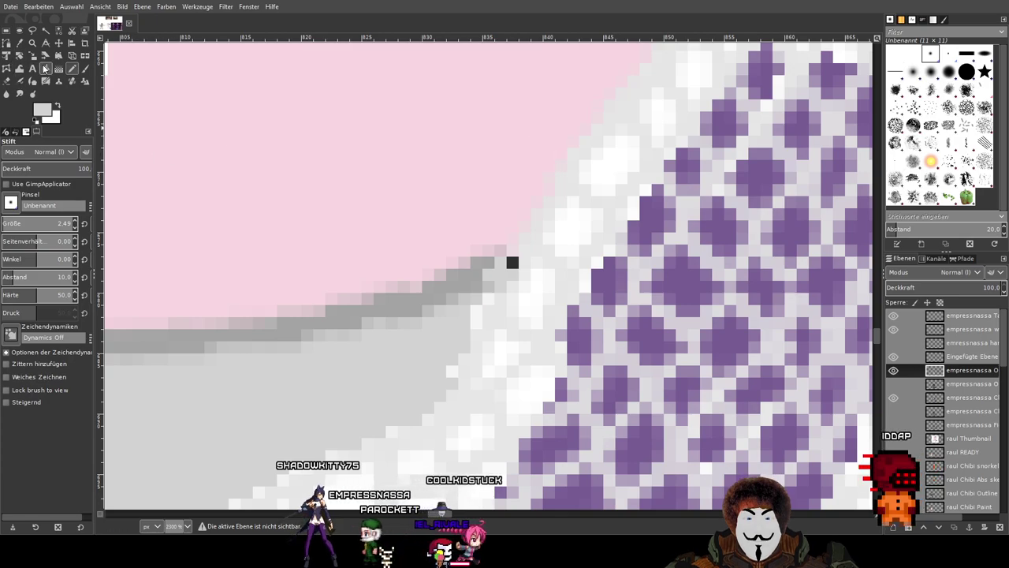
# Pick the Color Picker, activate empressnassa Outline Form, and compare the outline copy on and off.
pyautogui.click(22, 44)
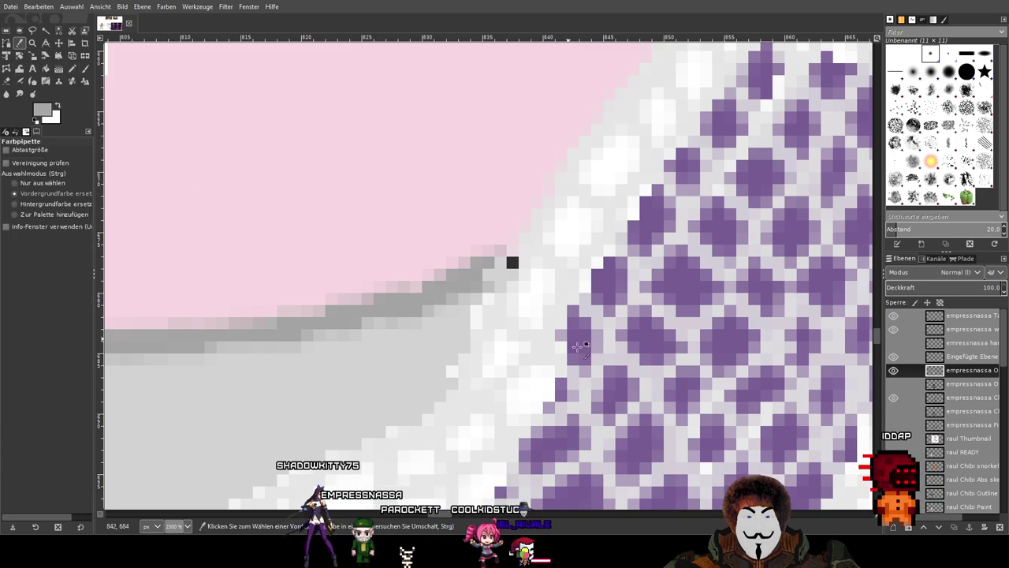
pyautogui.click(970, 384)
pyautogui.moveTo(933, 513); pyautogui.dragTo(964, 515)
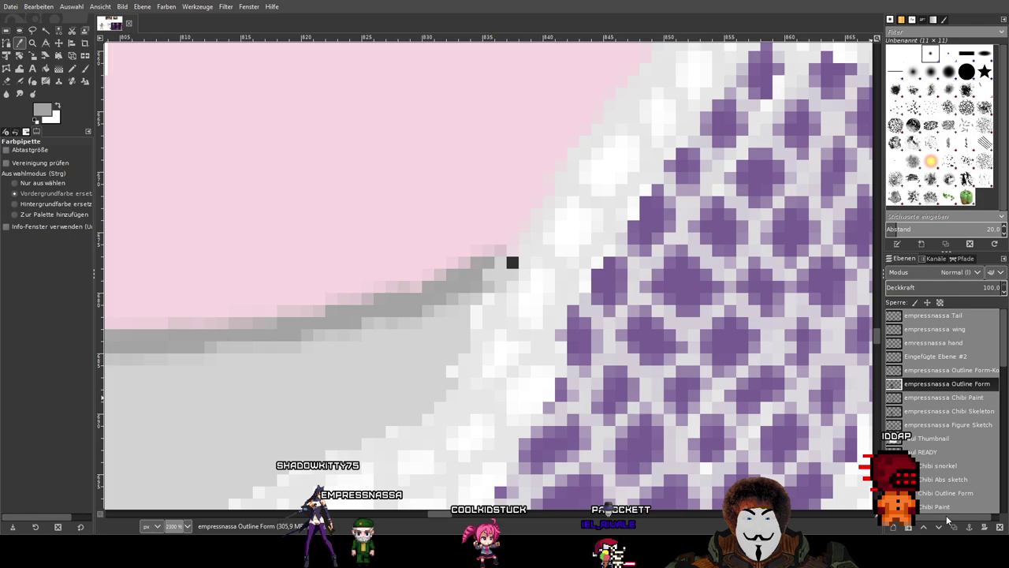
pyautogui.moveTo(945, 514); pyautogui.dragTo(917, 495)
pyautogui.click(892, 371)
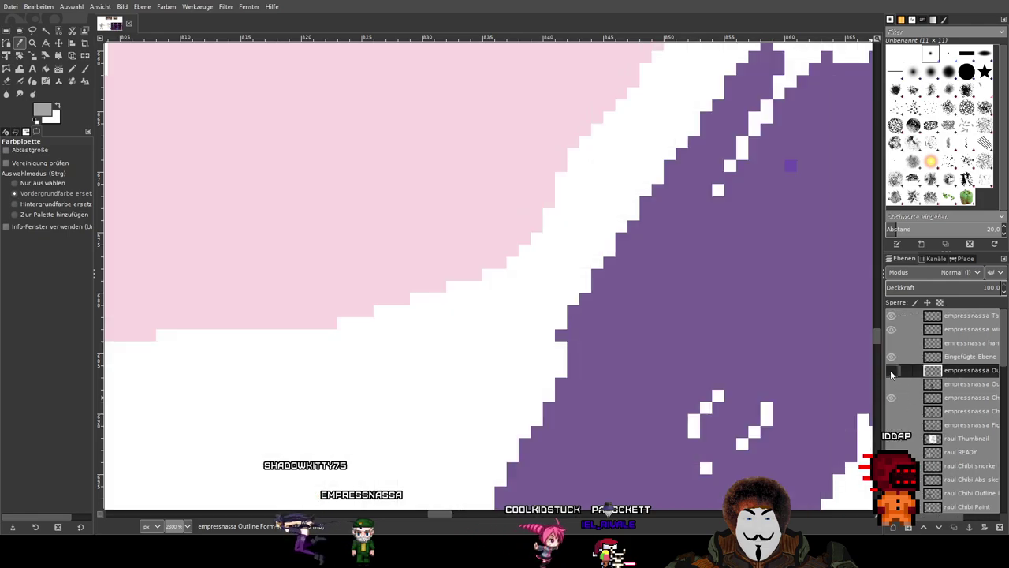
pyautogui.click(891, 372)
pyautogui.moveTo(938, 521)
pyautogui.mouseDown()
pyautogui.moveTo(982, 523)
pyautogui.moveTo(931, 523)
pyautogui.mouseUp()
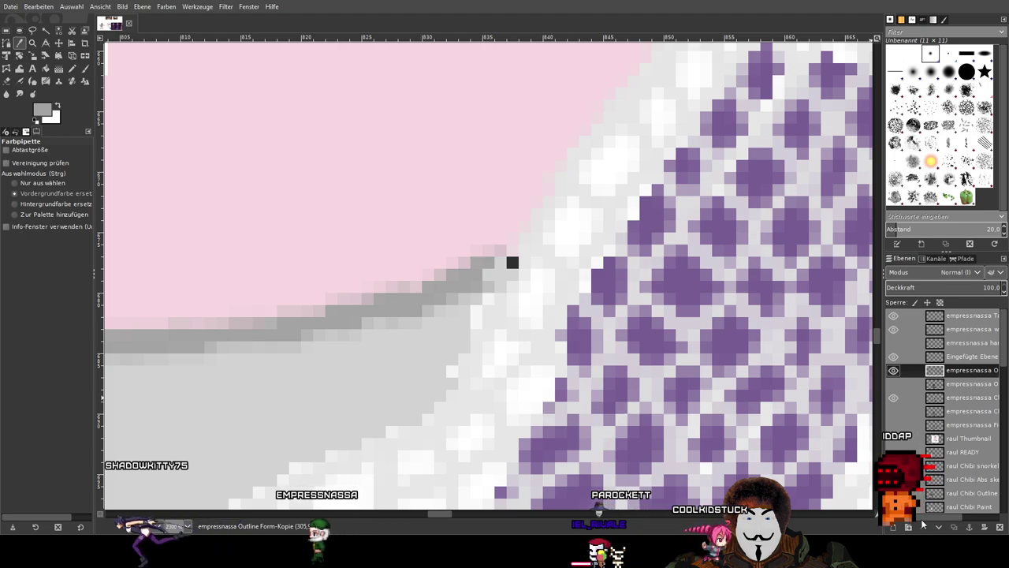
pyautogui.click(893, 384)
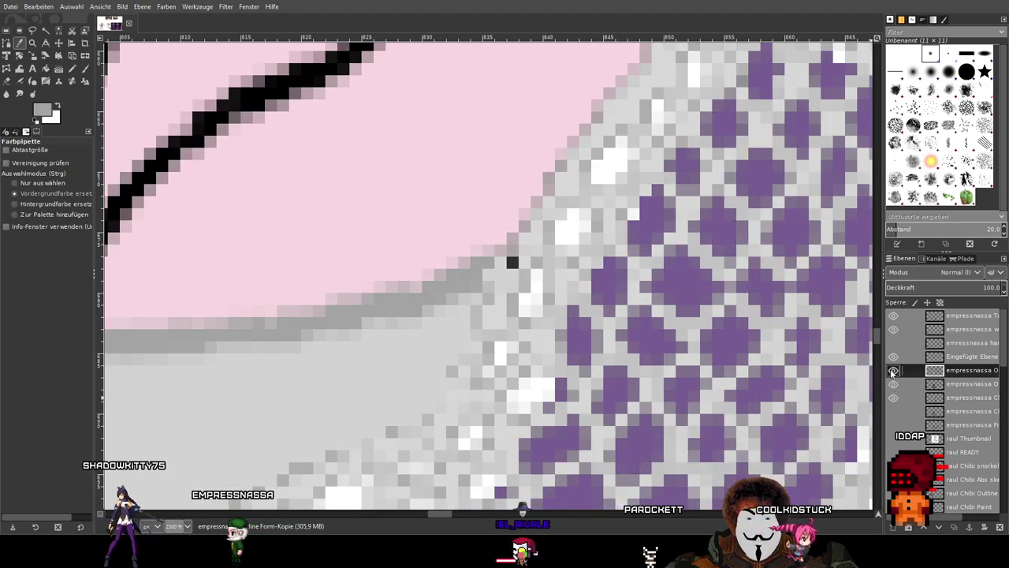
pyautogui.click(890, 369)
pyautogui.click(890, 369)
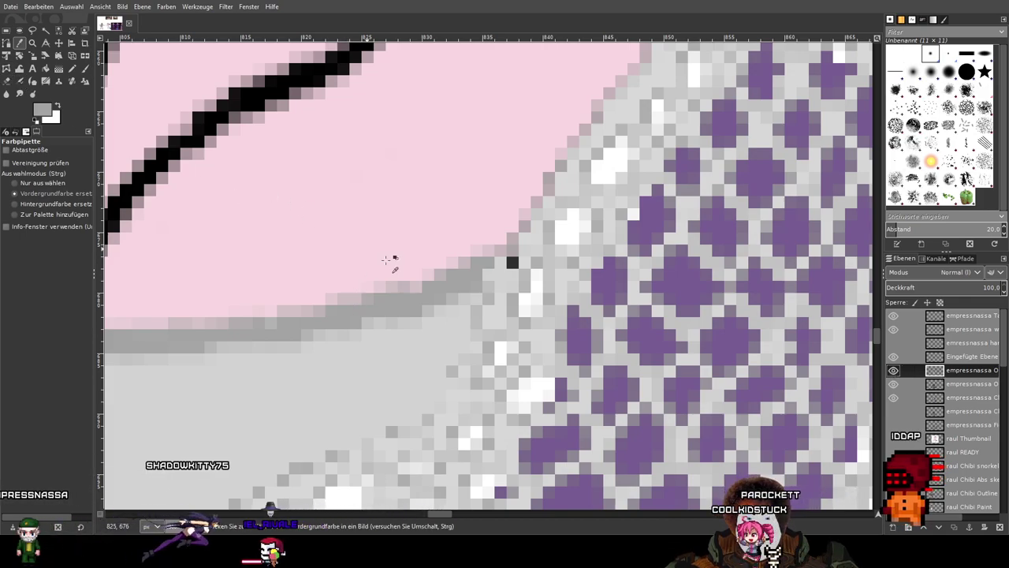
# Toggle the colour and outline copy layers once more, then switch to the Eraser at size 60.64.
pyautogui.hotkey('ctrl', 'z')
pyautogui.scroll(-3, 402, 223)
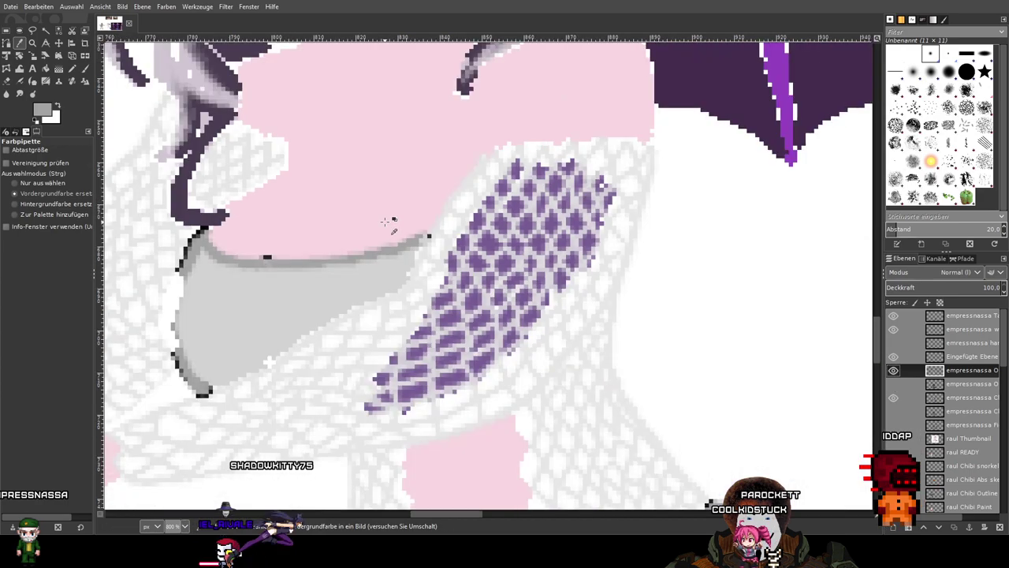
pyautogui.click(894, 373)
pyautogui.click(894, 373)
pyautogui.click(893, 386)
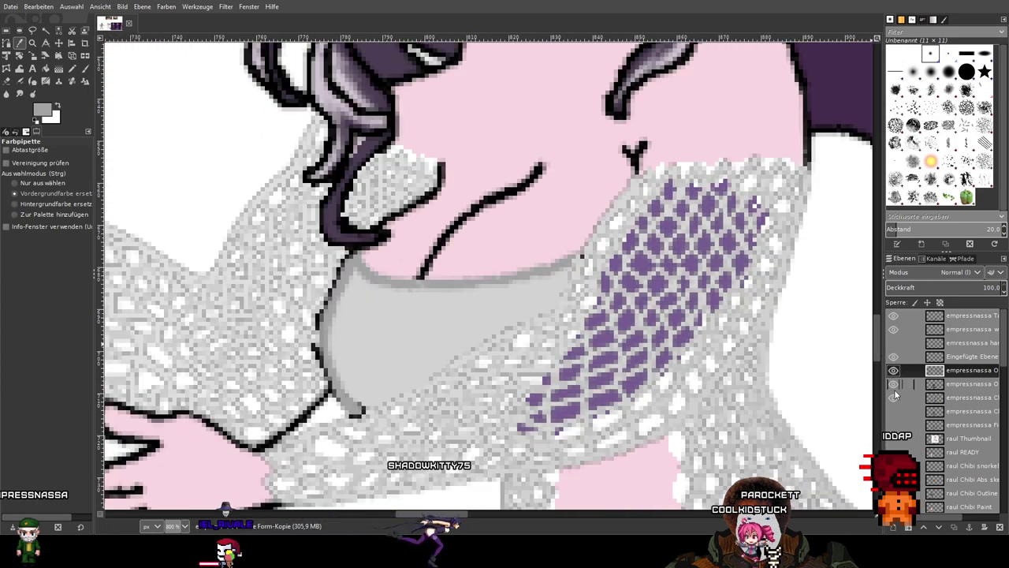
pyautogui.click(894, 370)
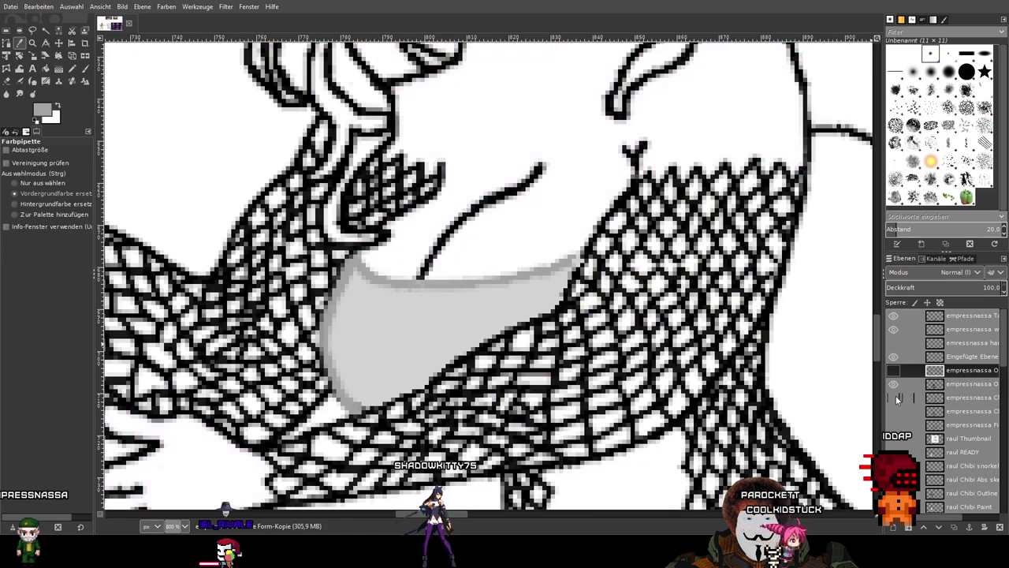
pyautogui.click(893, 371)
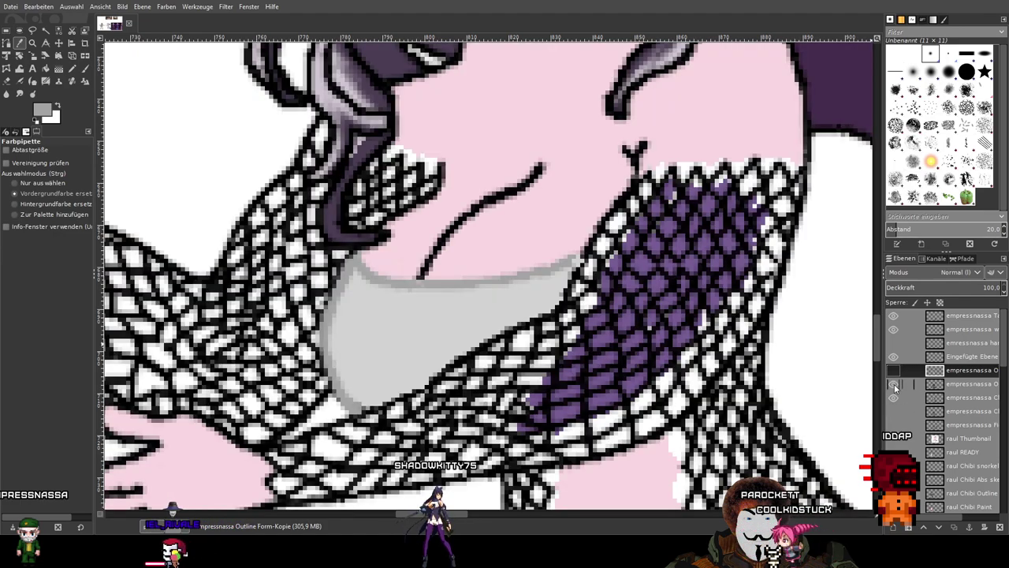
pyautogui.click(894, 370)
pyautogui.click(894, 371)
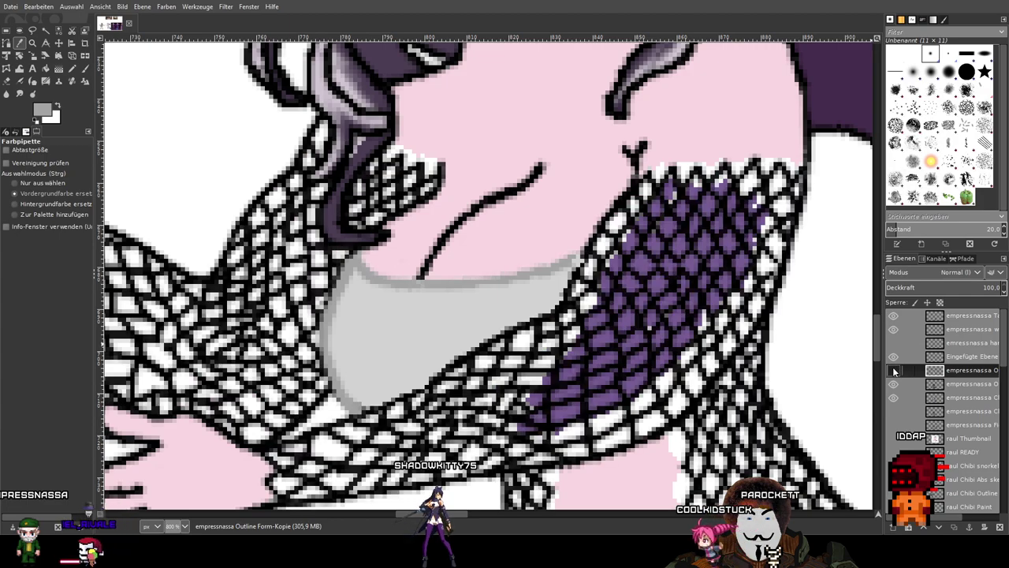
pyautogui.click(3, 87)
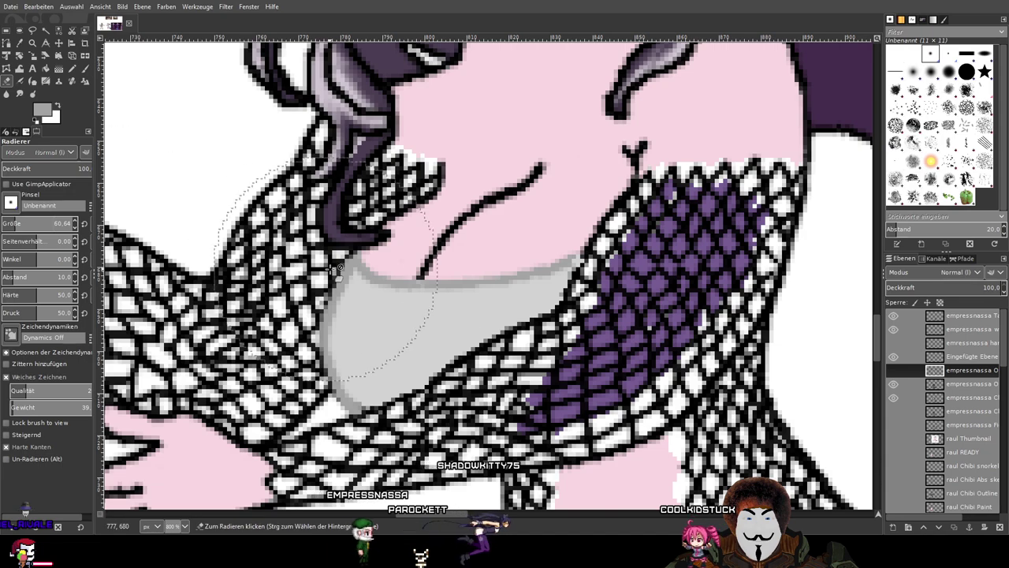
# Make empressnassa Outline Form active and lower its opacity to 11.8.
pyautogui.click(894, 371)
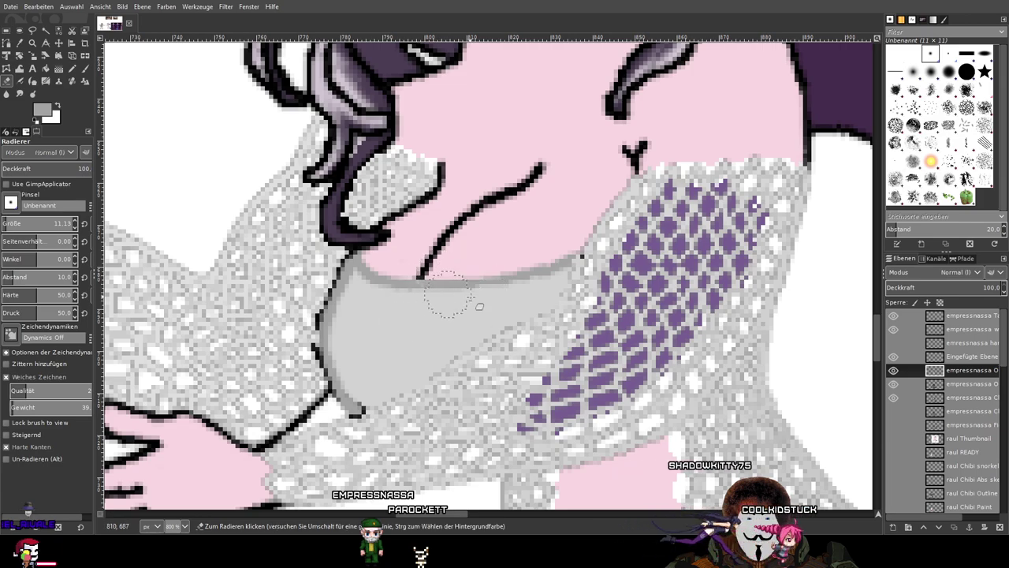
pyautogui.click(968, 383)
pyautogui.moveTo(930, 289); pyautogui.dragTo(899, 289)
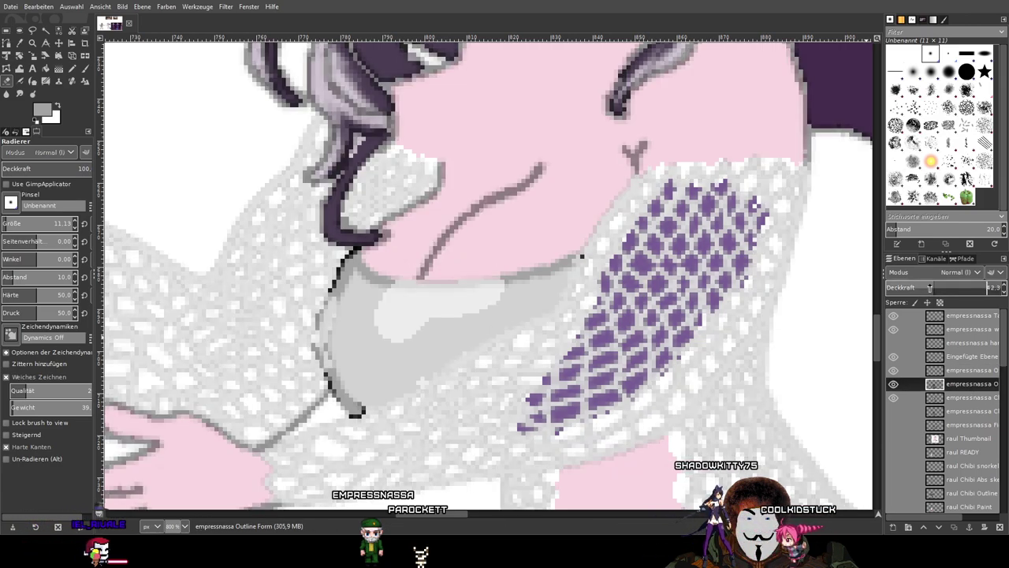
# Erase the grey shading beneath the chin to white and compare against neighbouring layers.
pyautogui.scroll(2, 439, 290)
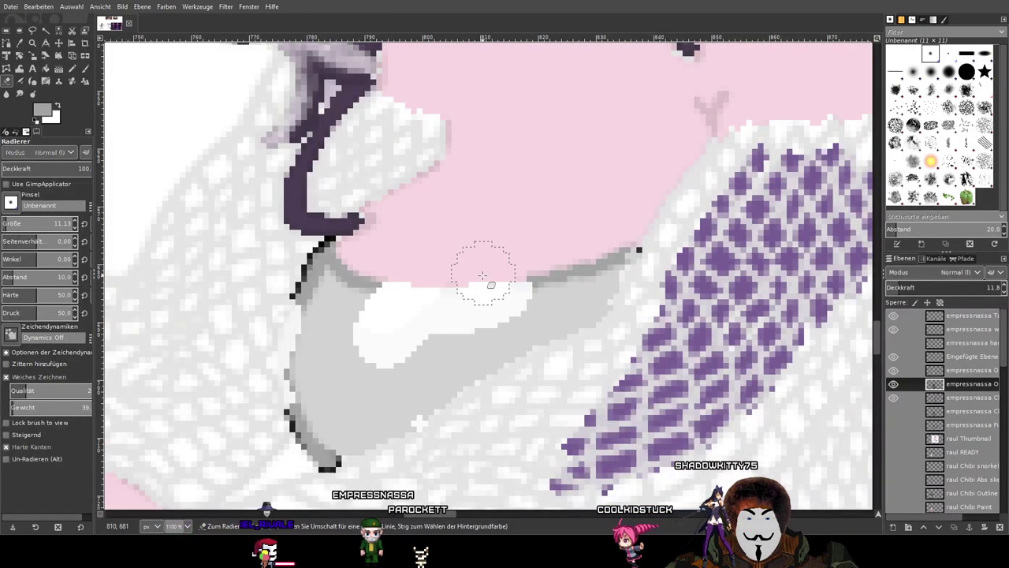
pyautogui.moveTo(566, 282); pyautogui.dragTo(532, 302)
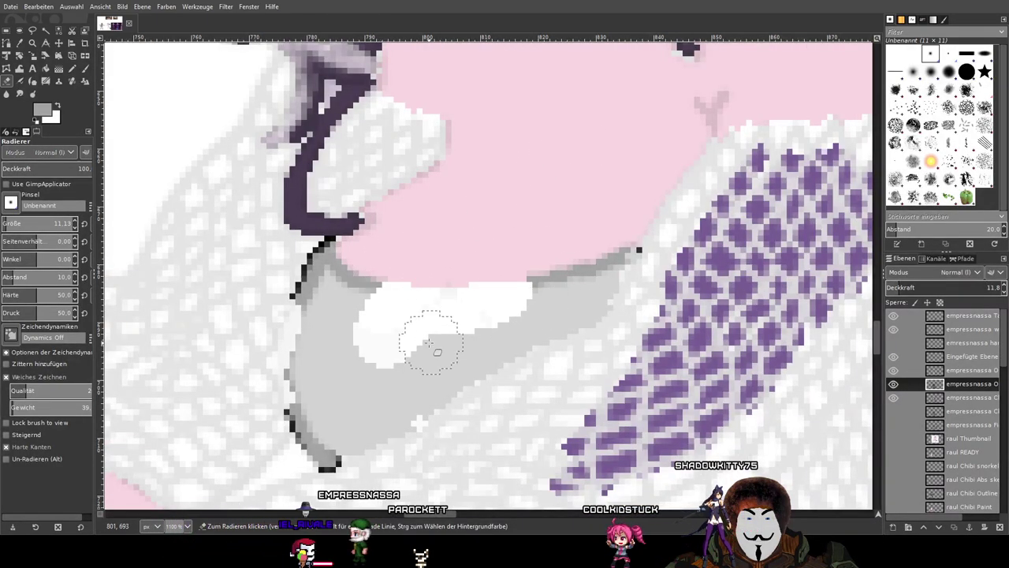
pyautogui.click(893, 385)
pyautogui.click(894, 384)
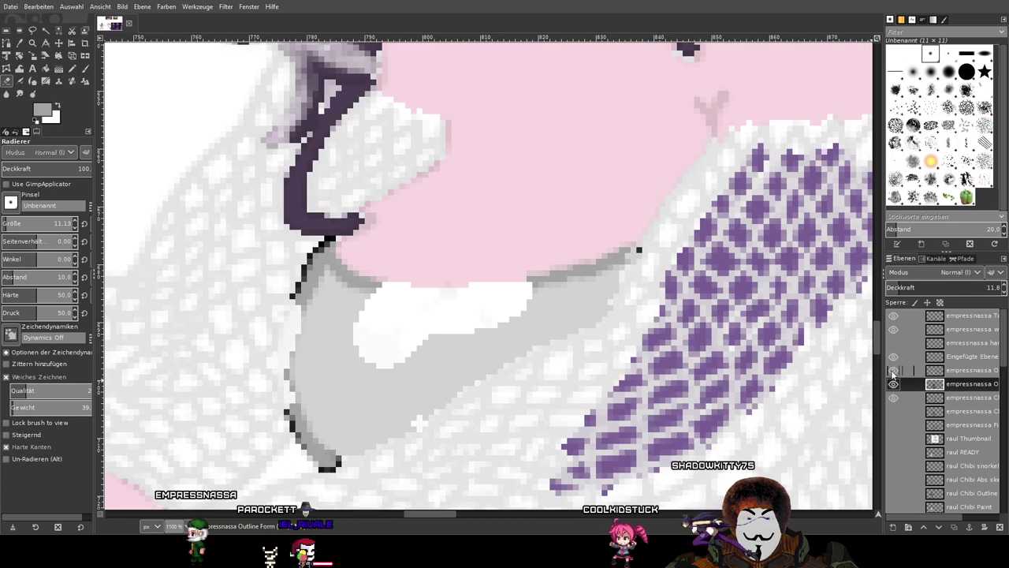
pyautogui.click(893, 370)
pyautogui.click(893, 371)
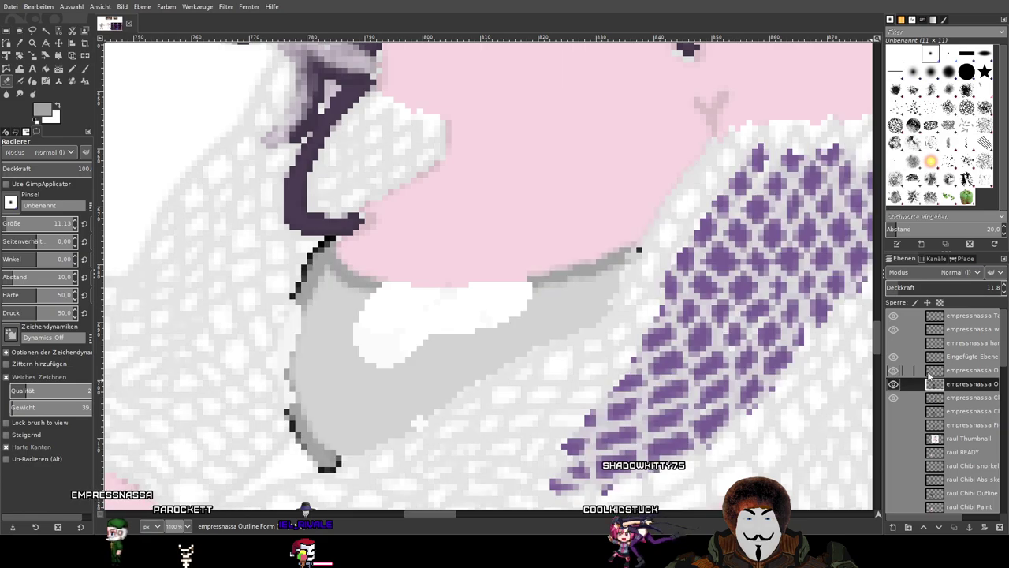
pyautogui.moveTo(934, 518)
pyautogui.mouseDown()
pyautogui.moveTo(971, 519)
pyautogui.moveTo(928, 520)
pyautogui.mouseUp()
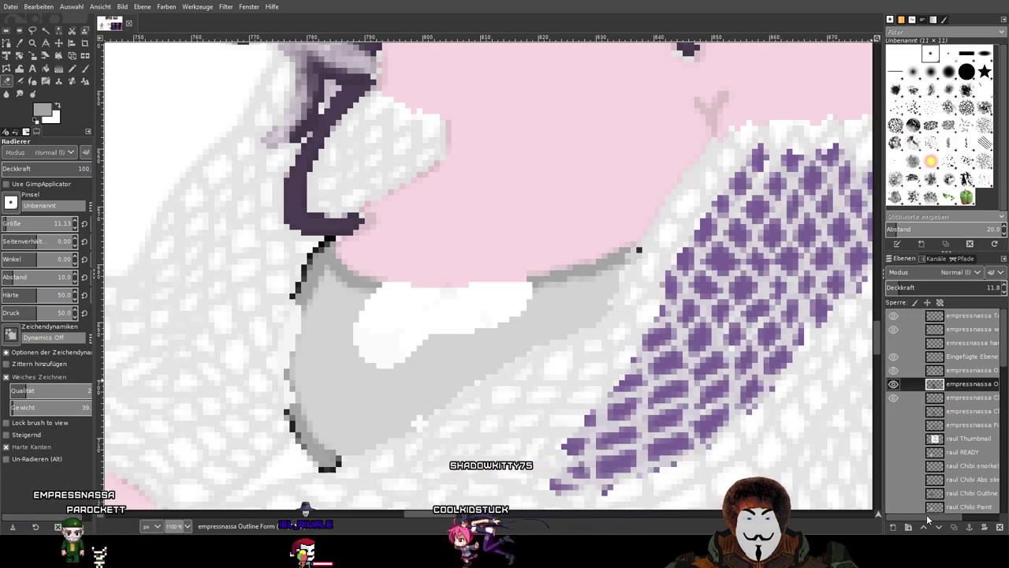
# Undo the erase, hide the black mesh layer, and raise Outline Form-Kopie opacity from 15 to 86.8.
pyautogui.hotkey('ctrl', 'z')
pyautogui.hotkey('ctrl', 'z')
pyautogui.hotkey('ctrl', 'z')
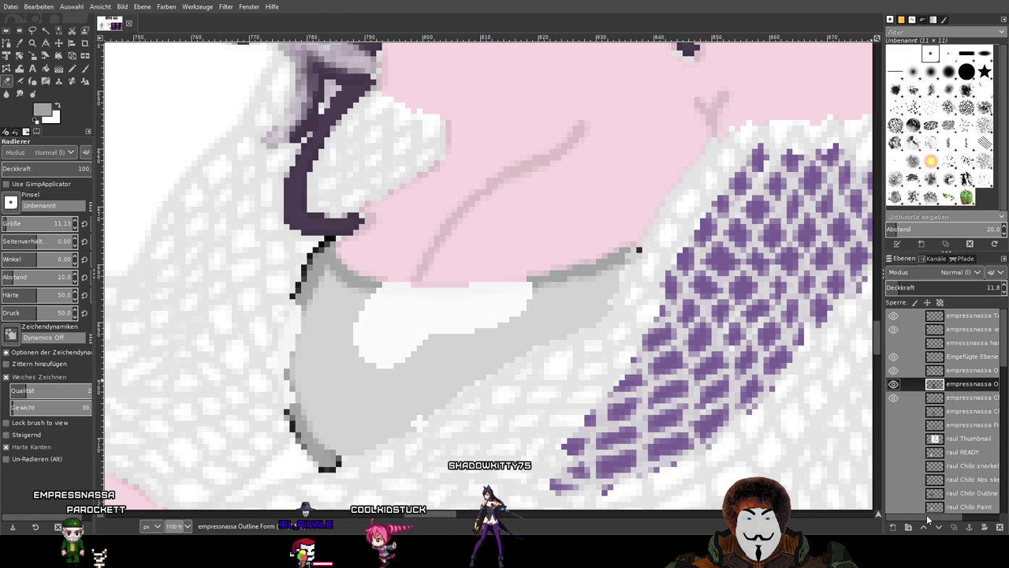
pyautogui.click(961, 375)
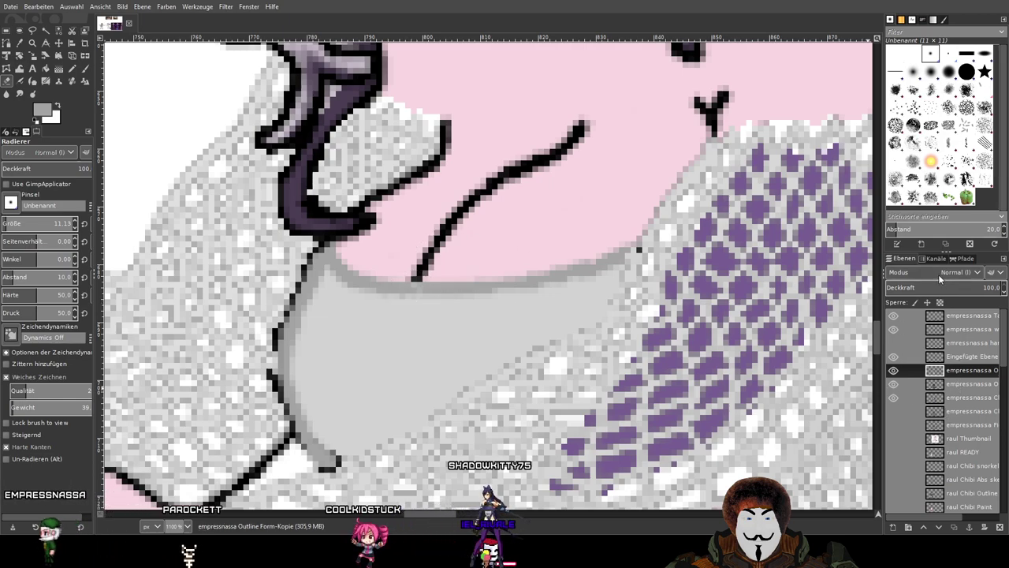
pyautogui.moveTo(924, 287); pyautogui.dragTo(903, 286)
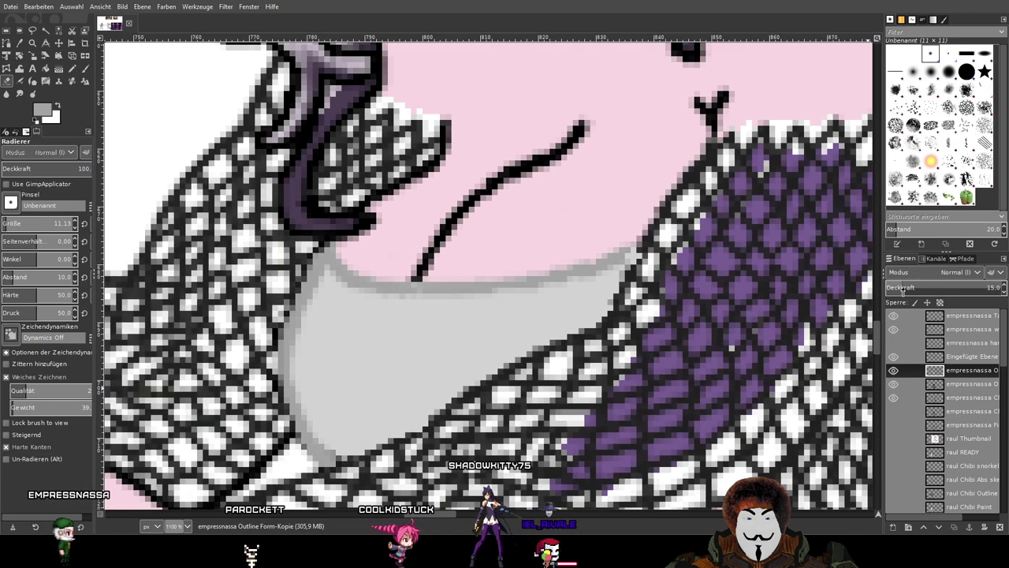
pyautogui.click(969, 385)
pyautogui.click(969, 374)
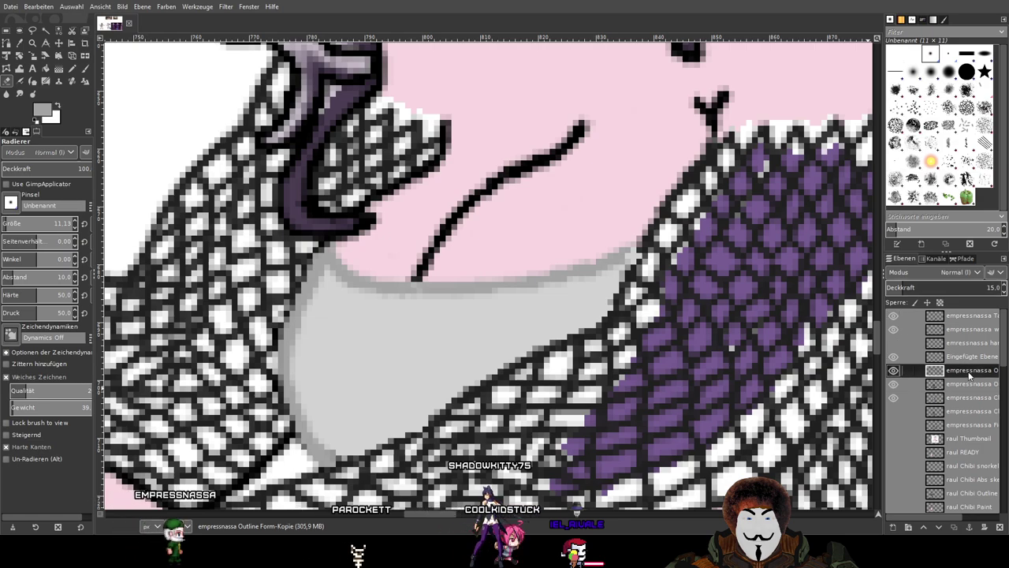
pyautogui.click(892, 383)
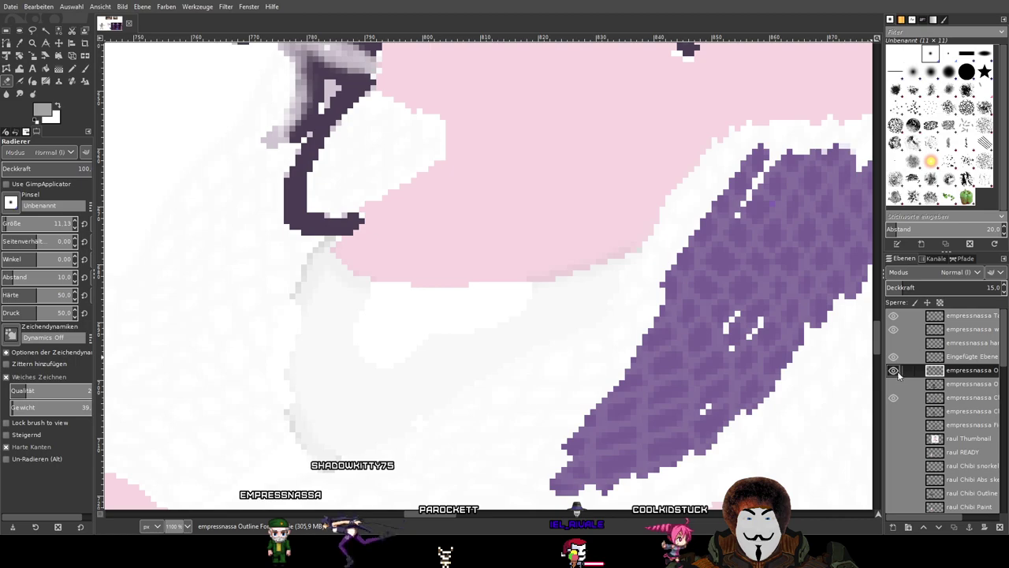
pyautogui.click(977, 289)
pyautogui.click(965, 290)
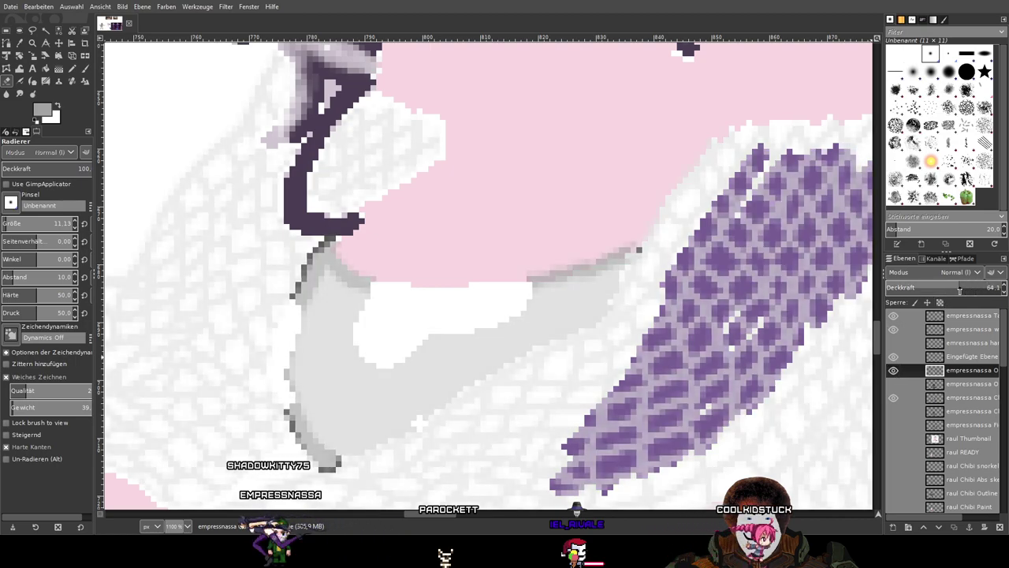
pyautogui.click(986, 290)
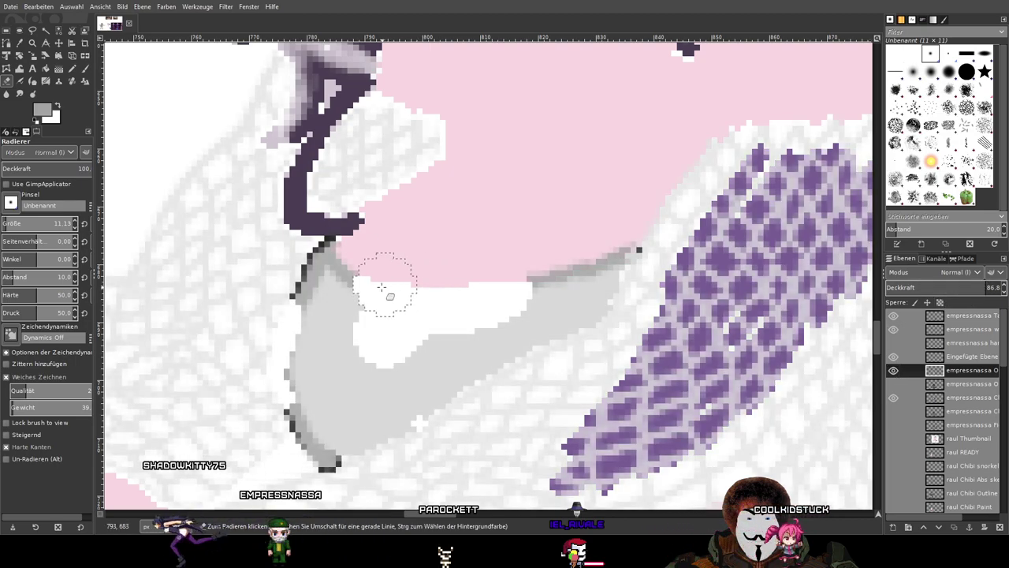
# Erase the grey pixel strip and stray pixels directly under the chin.
pyautogui.moveTo(388, 288); pyautogui.dragTo(362, 290)
pyautogui.scroll(-2, 473, 288)
pyautogui.scroll(3, 514, 284)
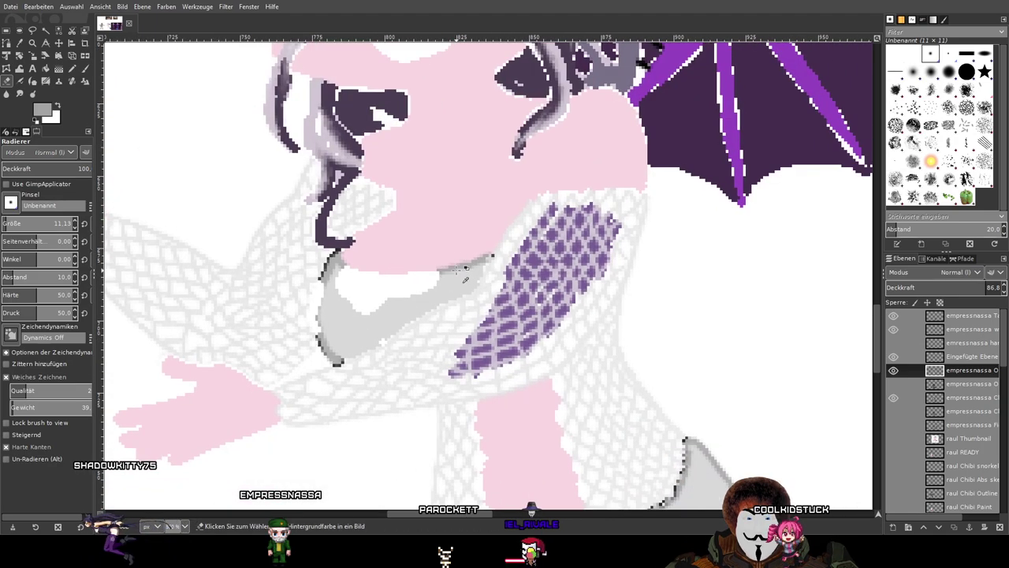
pyautogui.moveTo(459, 265)
pyautogui.mouseDown()
pyautogui.moveTo(438, 284)
pyautogui.moveTo(499, 245)
pyautogui.mouseUp()
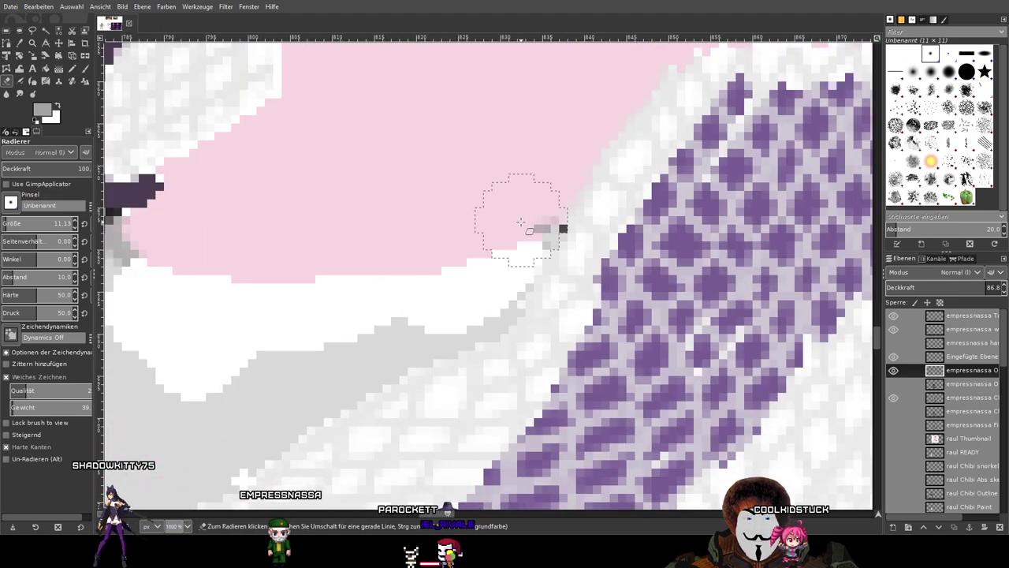
pyautogui.moveTo(478, 281); pyautogui.dragTo(486, 278)
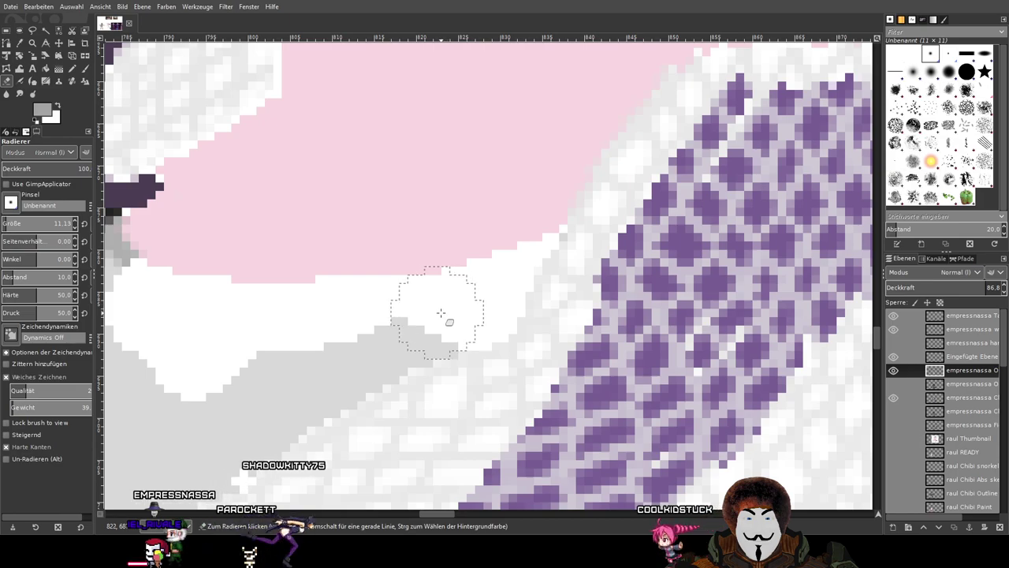
pyautogui.moveTo(442, 313); pyautogui.dragTo(505, 229)
pyautogui.click(493, 230)
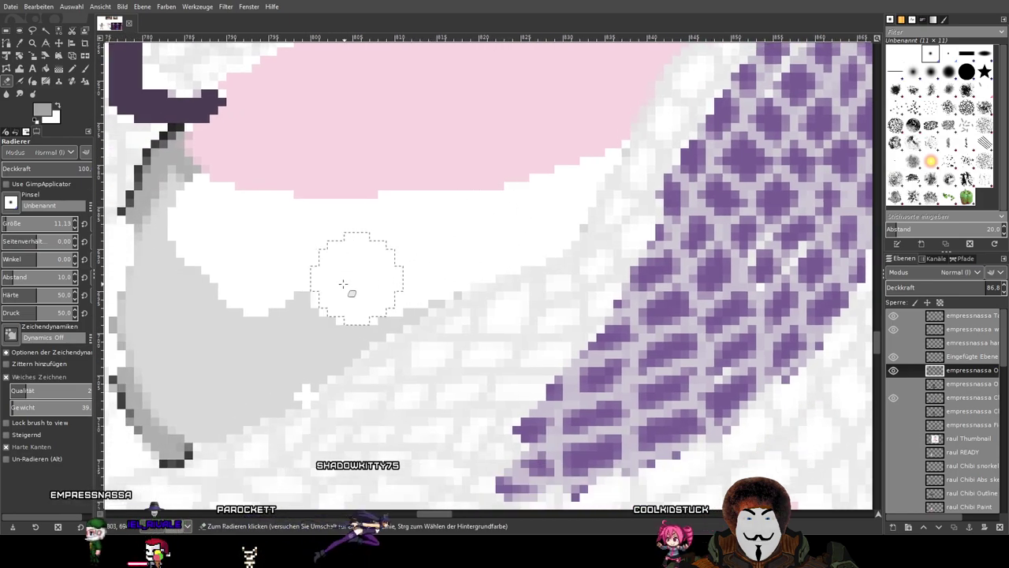
# Erase the grey pixels inside the white area and along its lower edge.
pyautogui.scroll(3, 371, 226)
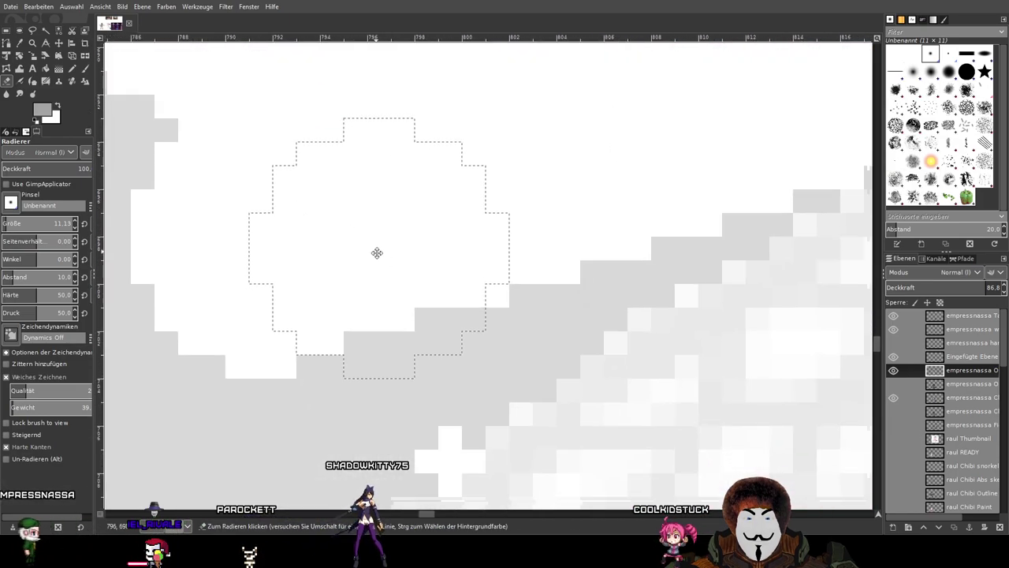
pyautogui.scroll(-2, 383, 265)
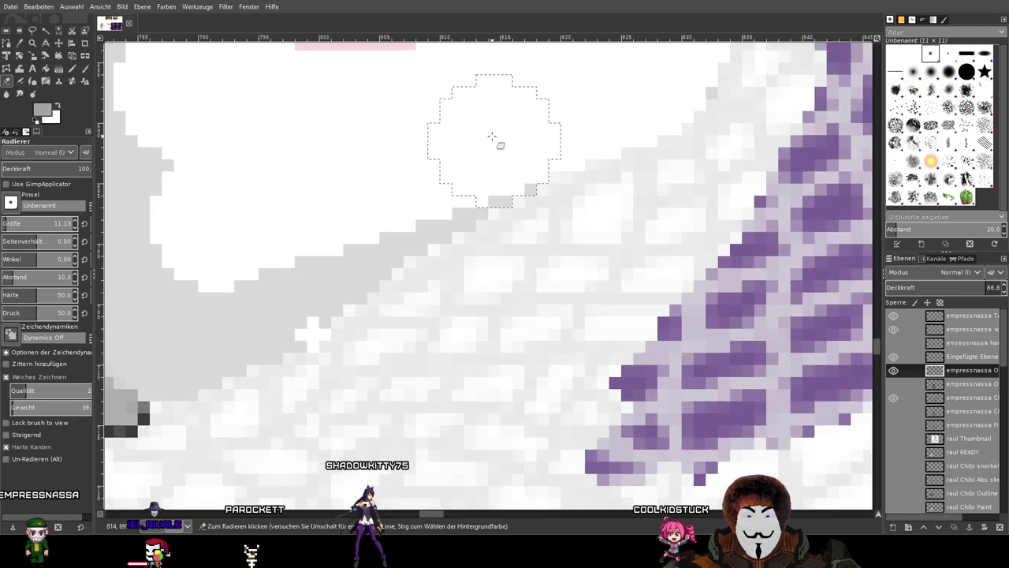
pyautogui.click(406, 187)
pyautogui.click(335, 238)
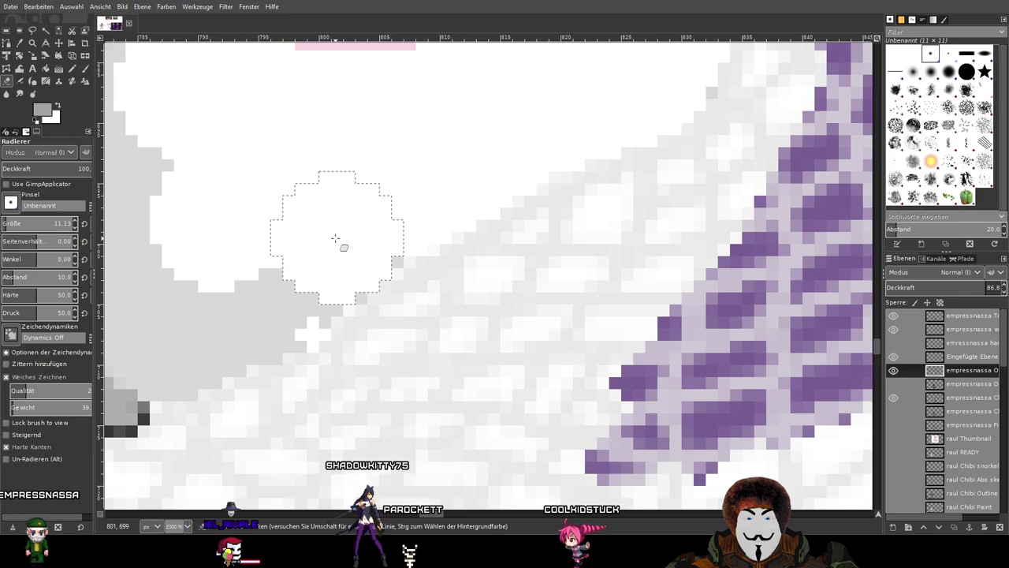
pyautogui.click(322, 250)
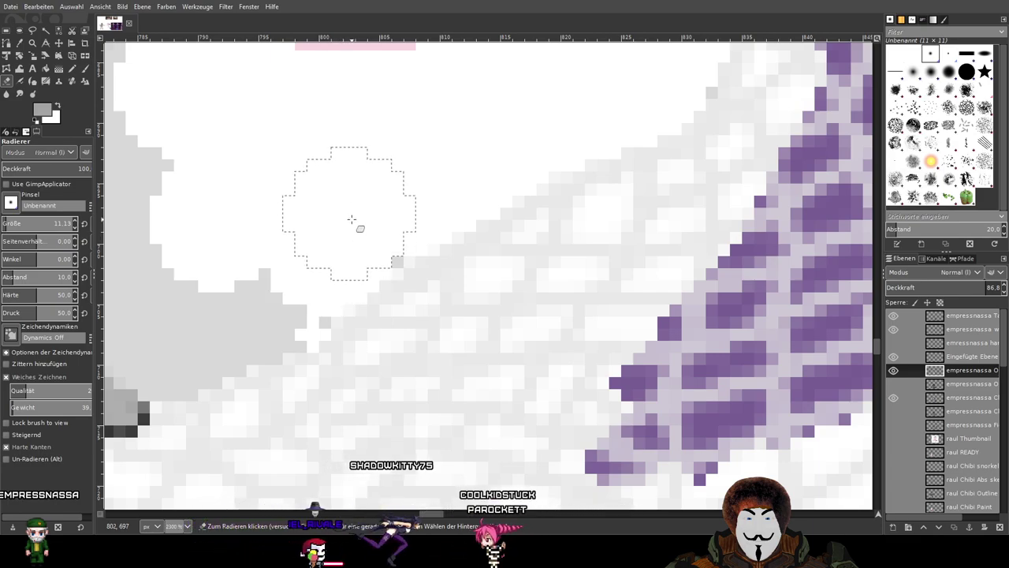
pyautogui.moveTo(292, 255); pyautogui.dragTo(366, 218)
pyautogui.click(352, 244)
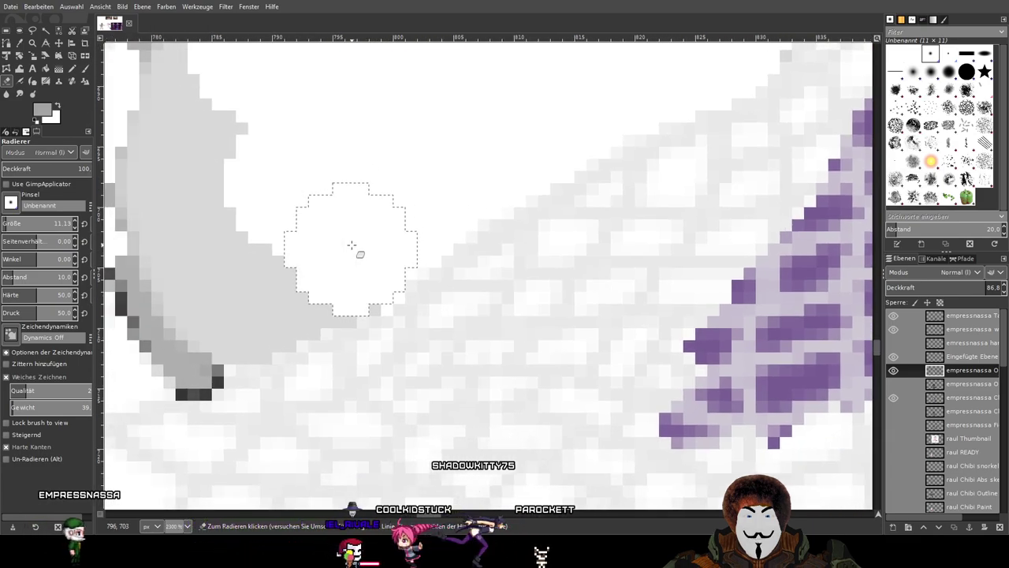
pyautogui.click(335, 258)
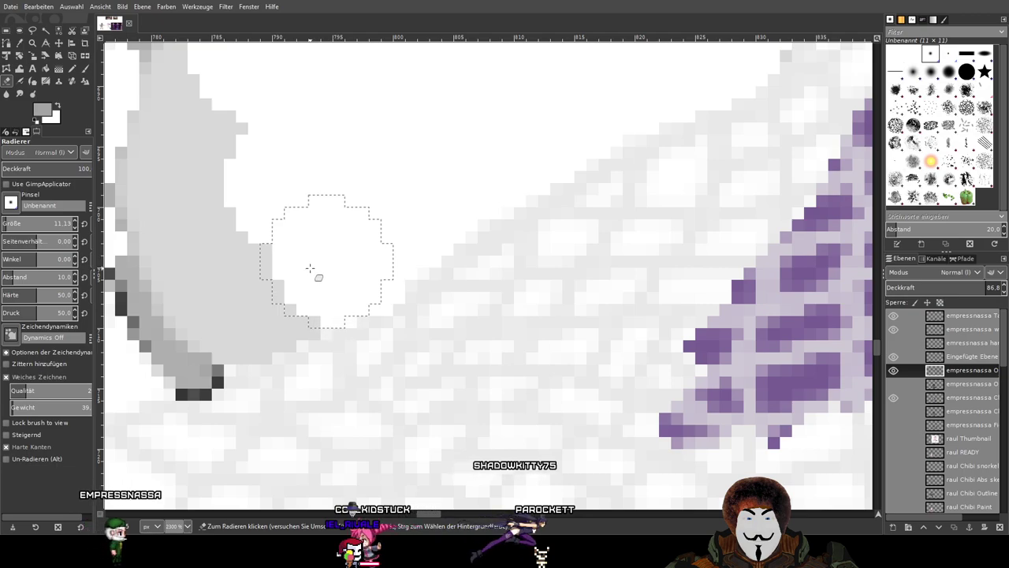
pyautogui.click(272, 283)
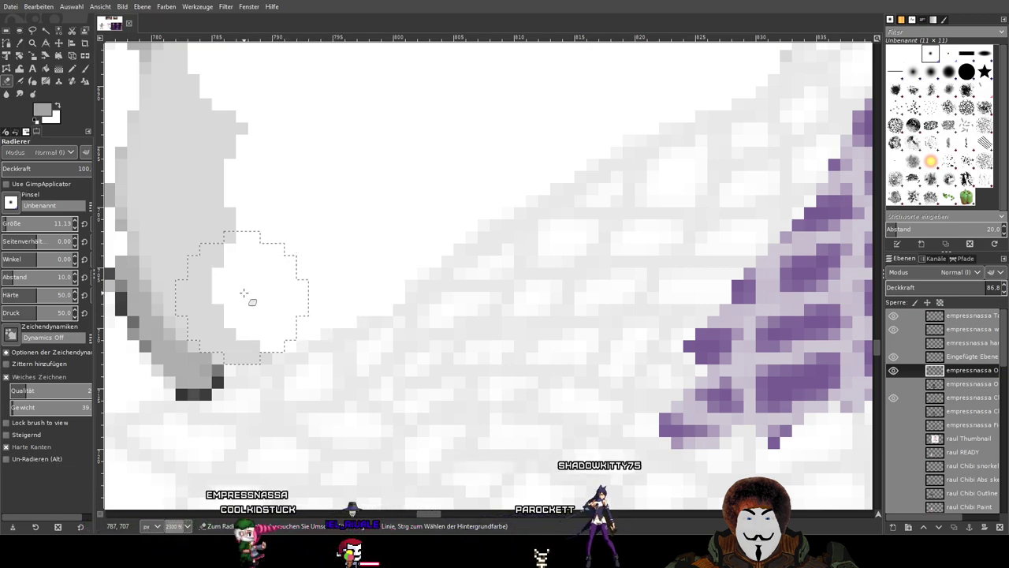
pyautogui.click(244, 293)
# Shrink the eraser and erase the dark diagonal pixels below the grey shape.
pyautogui.moveTo(249, 276); pyautogui.dragTo(530, 213)
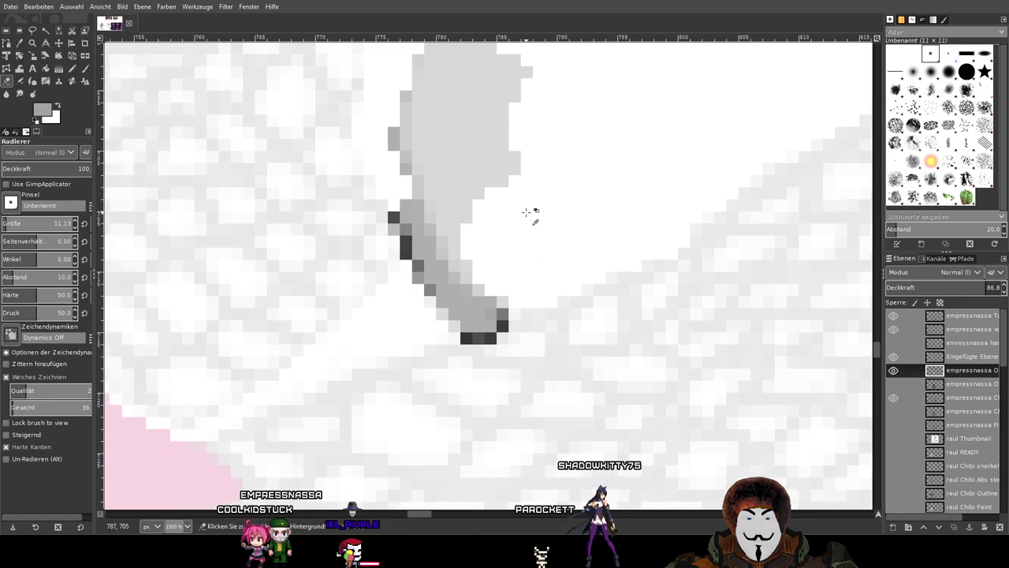
pyautogui.scroll(-1, 527, 213)
pyautogui.scroll(1, 520, 215)
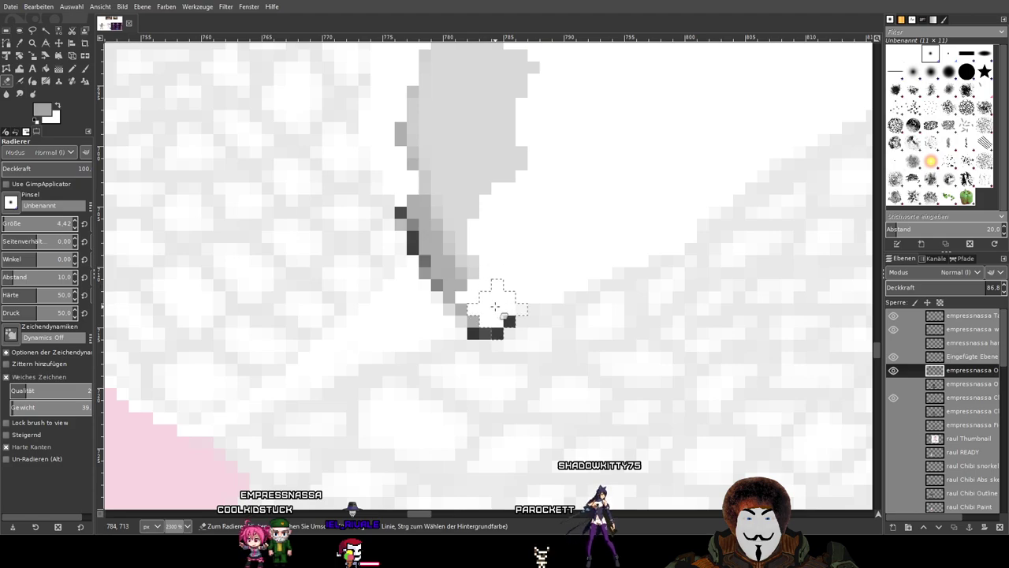
pyautogui.moveTo(46, 226); pyautogui.dragTo(41, 224)
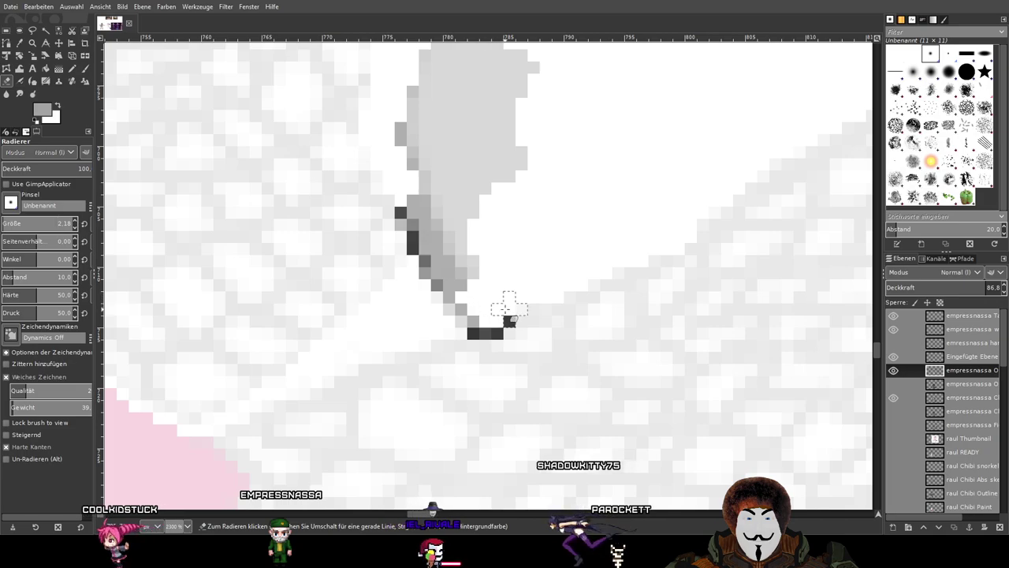
pyautogui.moveTo(496, 315)
pyautogui.mouseDown()
pyautogui.moveTo(462, 303)
pyautogui.moveTo(469, 271)
pyautogui.moveTo(434, 298)
pyautogui.moveTo(462, 318)
pyautogui.moveTo(469, 237)
pyautogui.moveTo(438, 272)
pyautogui.moveTo(413, 211)
pyautogui.moveTo(418, 251)
pyautogui.moveTo(436, 192)
pyautogui.moveTo(479, 183)
pyautogui.moveTo(488, 231)
pyautogui.moveTo(516, 145)
pyautogui.moveTo(468, 203)
pyautogui.moveTo(469, 121)
pyautogui.moveTo(443, 115)
pyautogui.moveTo(413, 143)
pyautogui.moveTo(411, 163)
pyautogui.moveTo(412, 86)
pyautogui.mouseUp()
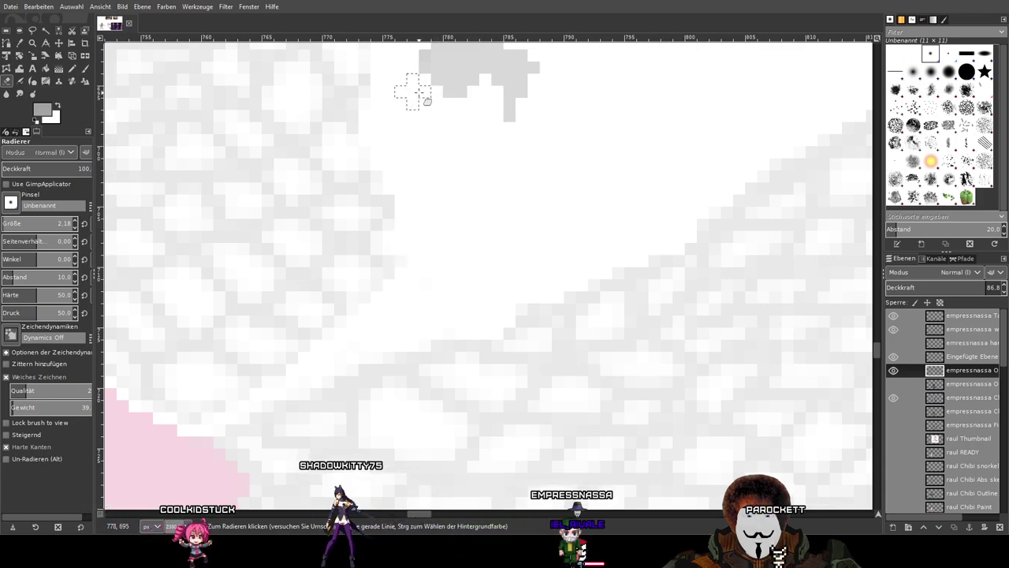
pyautogui.scroll(3, 527, 276)
pyautogui.scroll(3, 528, 277)
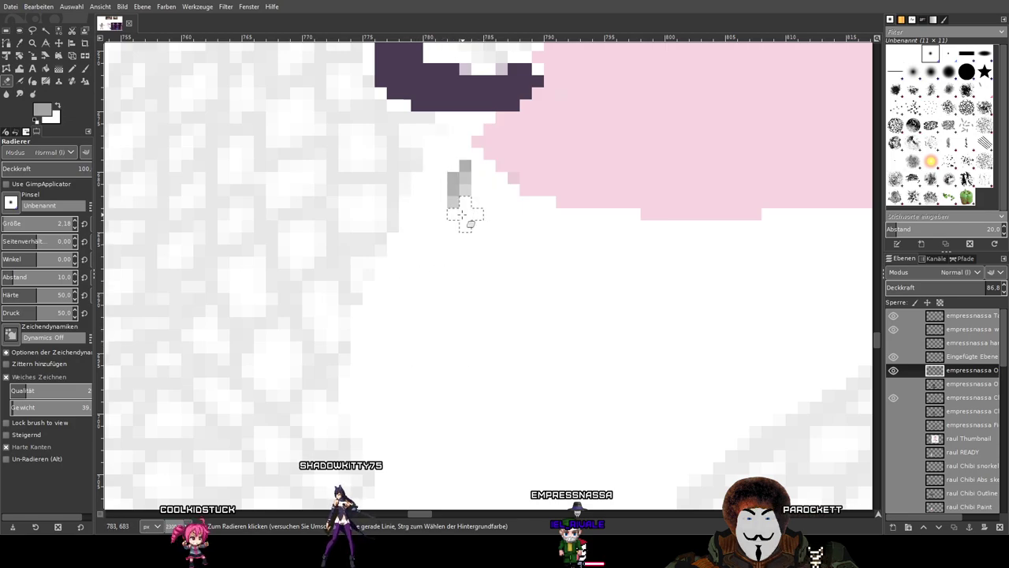
pyautogui.scroll(-4, 510, 182)
pyautogui.moveTo(578, 72); pyautogui.dragTo(403, 308)
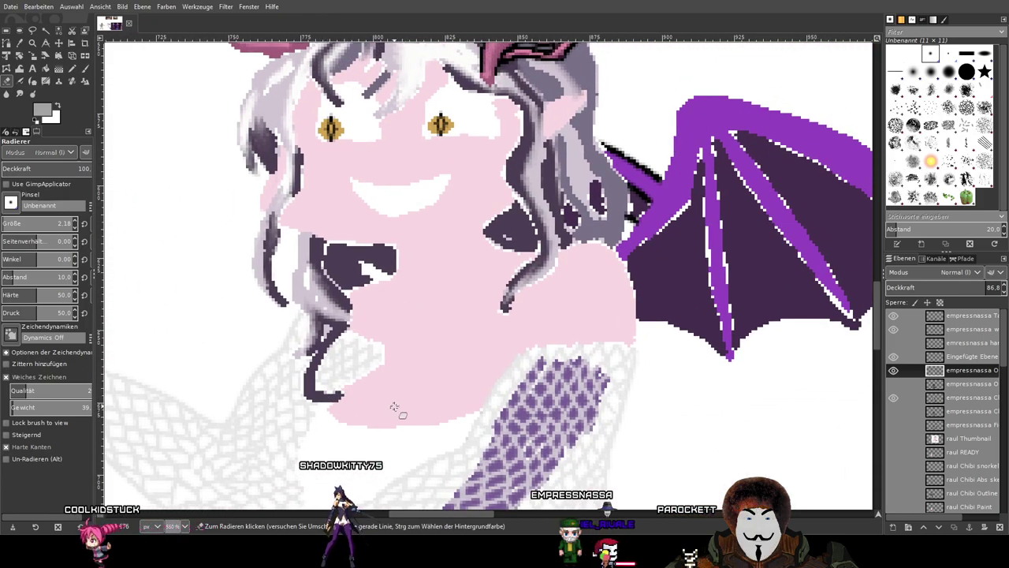
# Toggle the line art layer to check the cleanup, leaving it visible over the figure.
pyautogui.scroll(2, 354, 416)
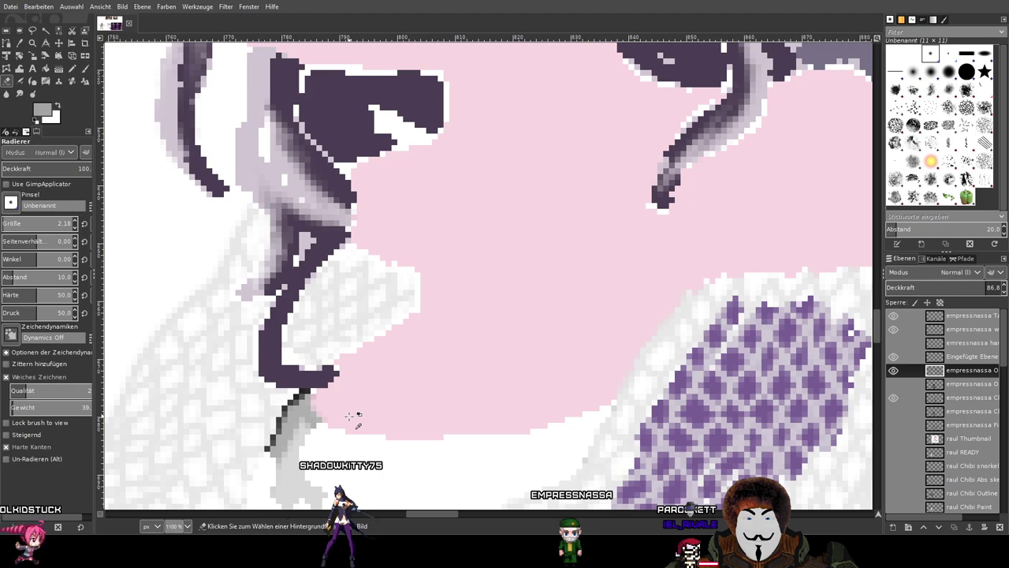
pyautogui.scroll(-3, 347, 414)
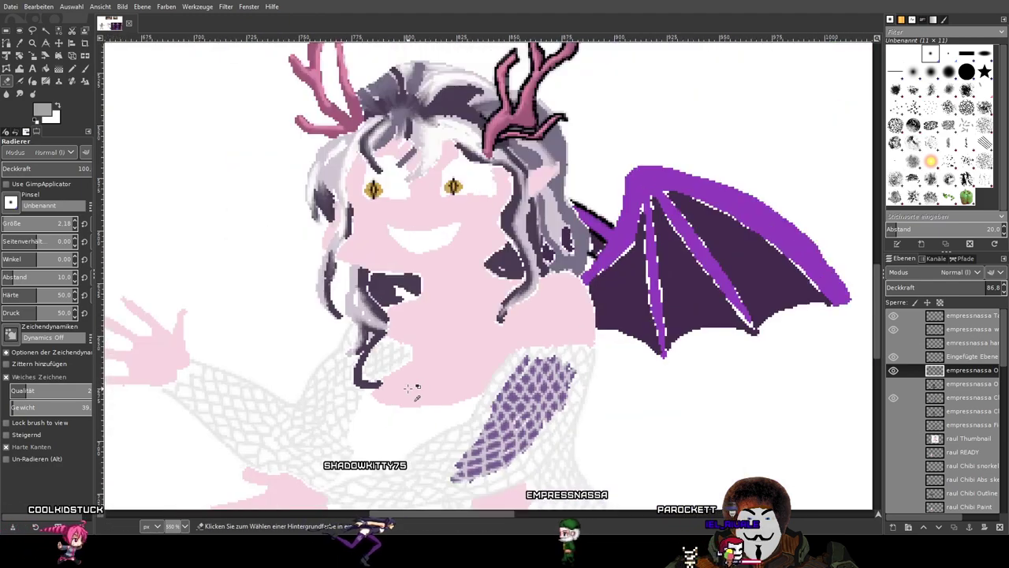
pyautogui.click(893, 384)
pyautogui.click(893, 385)
pyautogui.moveTo(623, 399); pyautogui.dragTo(594, 272)
pyautogui.click(893, 382)
pyautogui.click(894, 382)
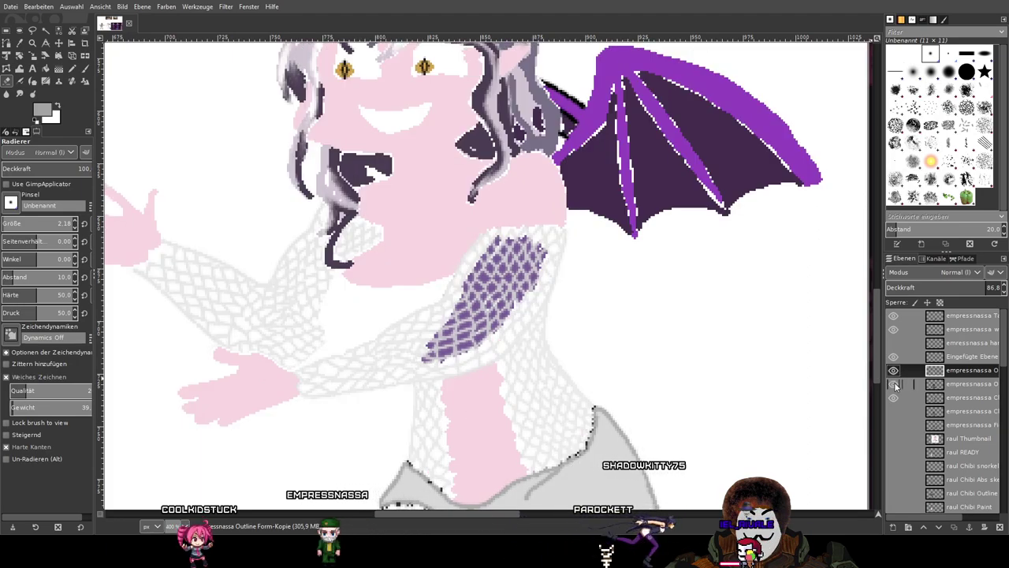
pyautogui.click(894, 382)
# Raise the outline copy layer's opacity to 100 and compare the mesh outlines.
pyautogui.moveTo(938, 290); pyautogui.dragTo(1008, 290)
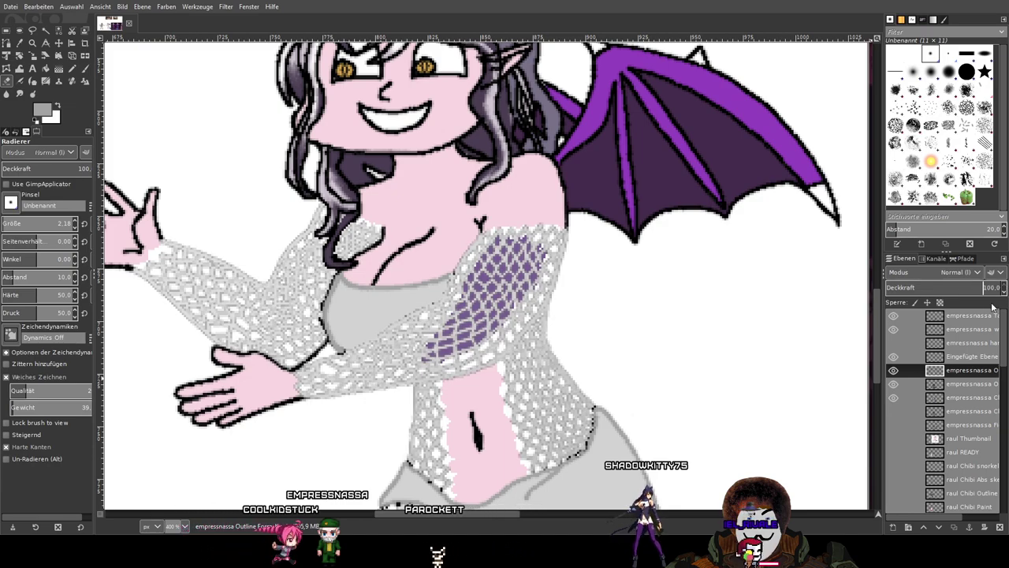
pyautogui.click(893, 370)
pyautogui.click(893, 370)
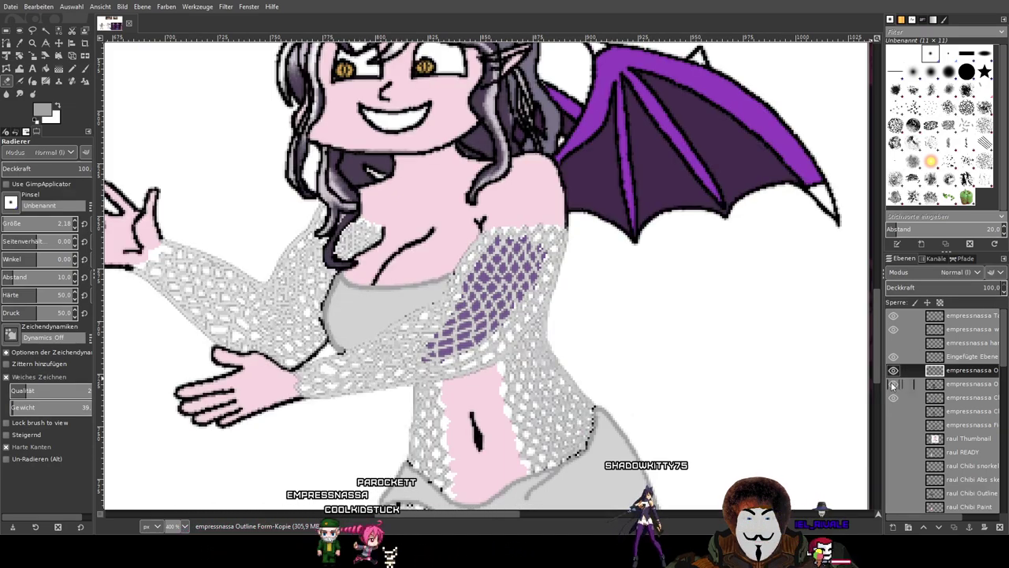
pyautogui.click(893, 371)
pyautogui.click(893, 370)
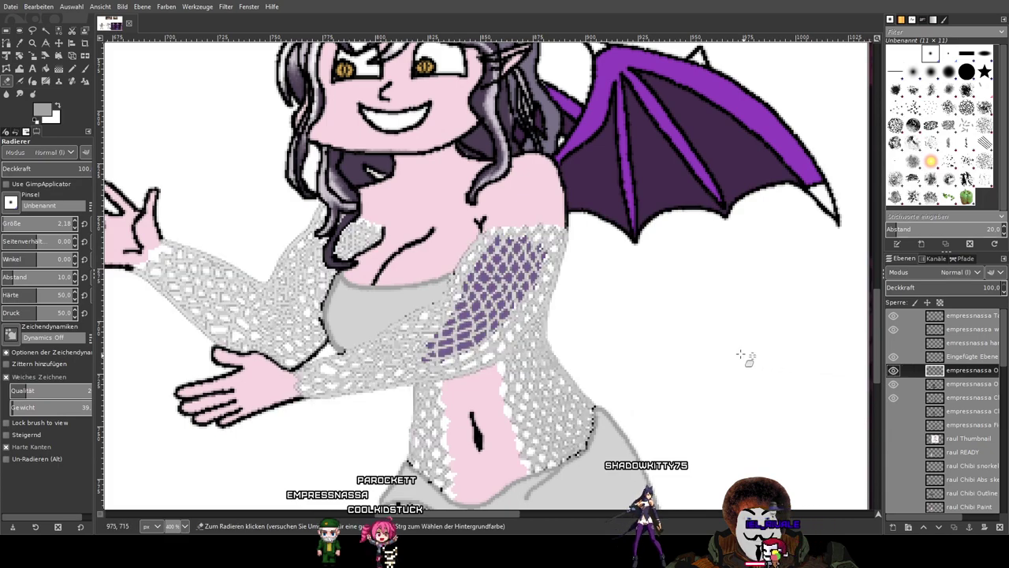
# Select the 'Chibi Paint' colour layer and toggle it to check its fills.
pyautogui.click(959, 402)
pyautogui.click(893, 397)
pyautogui.click(893, 397)
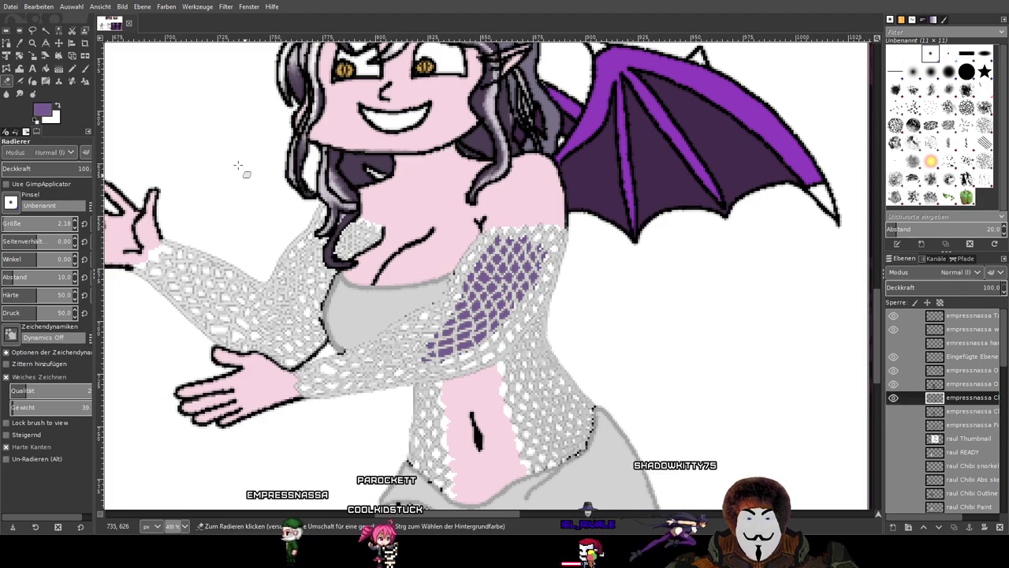
# Colour several chest mesh cells purple with the pencil.
pyautogui.press('n')
pyautogui.scroll(3, 437, 292)
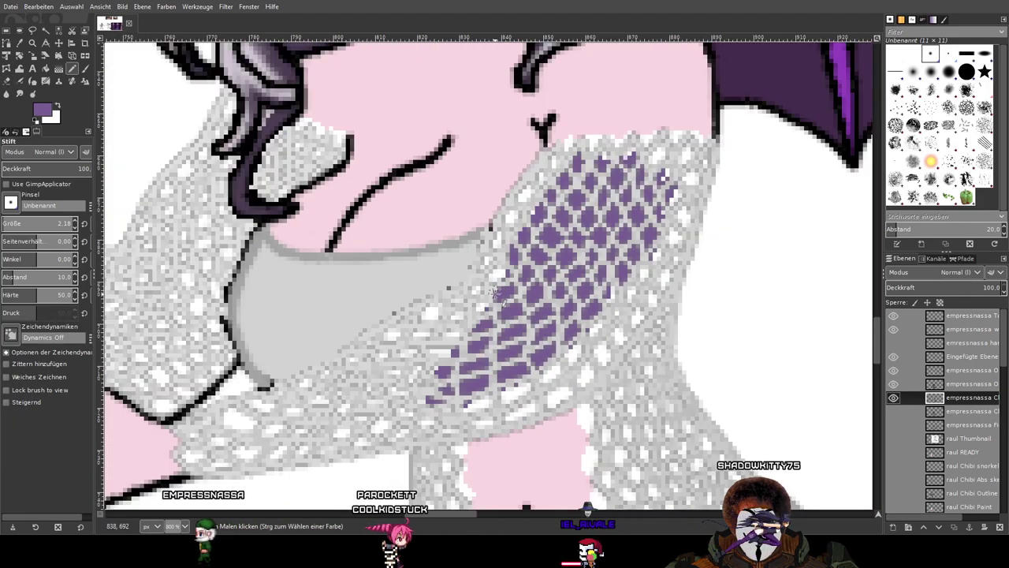
pyautogui.moveTo(442, 367); pyautogui.dragTo(485, 303)
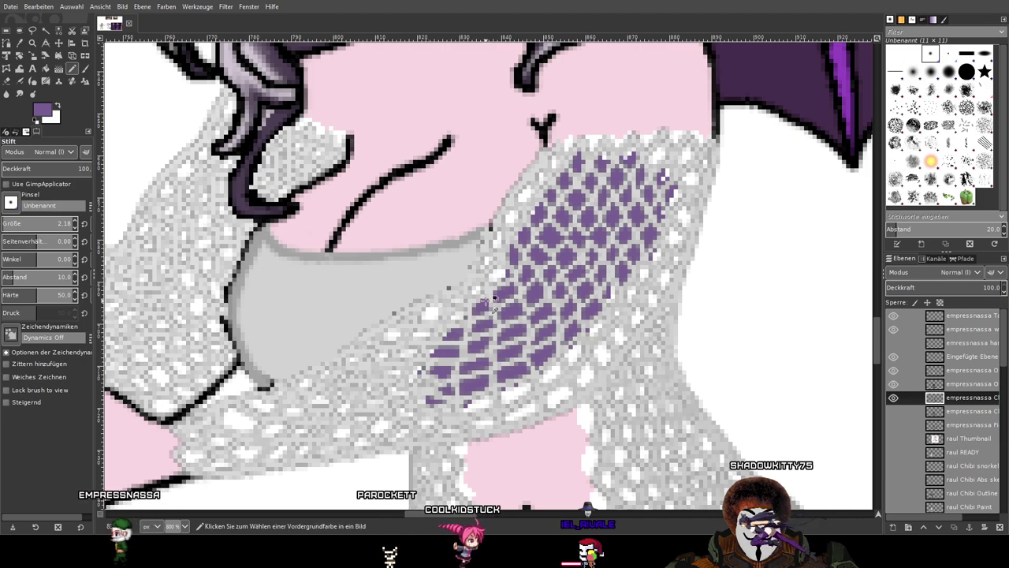
pyautogui.scroll(-3, 501, 301)
pyautogui.scroll(6, 481, 304)
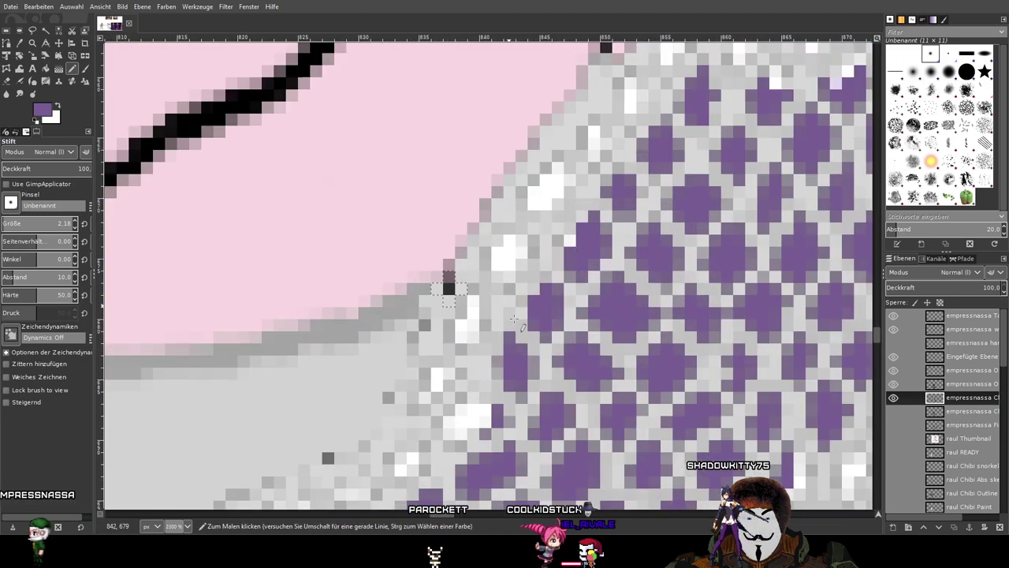
# Toggle the outline and outline copy layers on and off to compare their pixels.
pyautogui.click(955, 386)
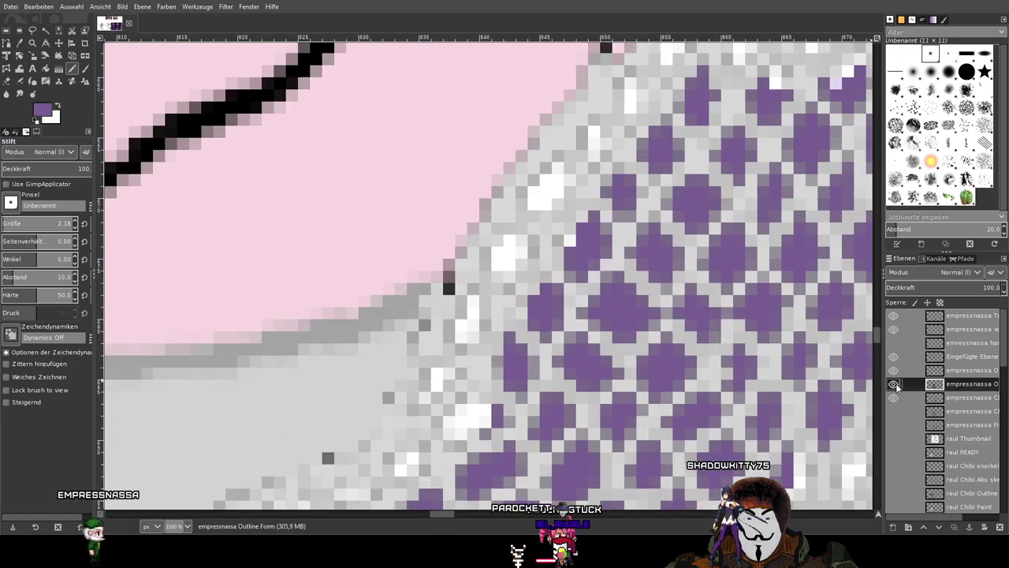
pyautogui.click(897, 385)
pyautogui.click(895, 384)
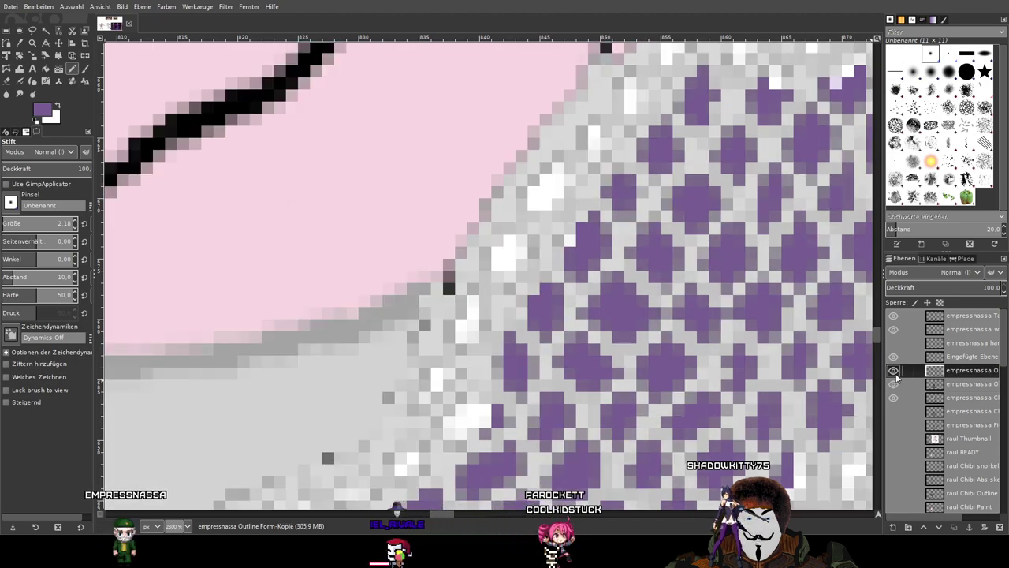
pyautogui.click(894, 372)
pyautogui.click(893, 371)
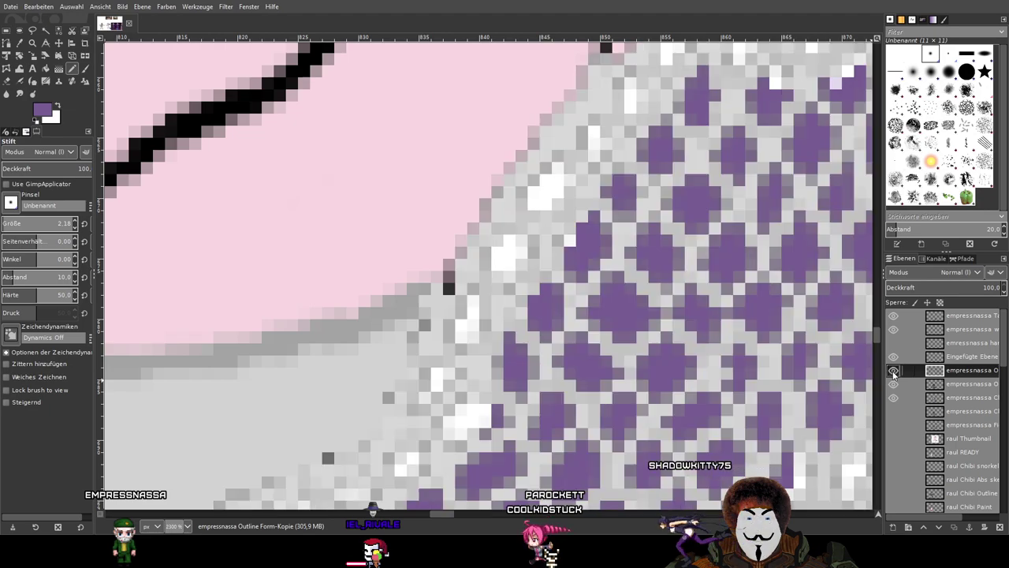
pyautogui.click(893, 372)
pyautogui.click(896, 383)
pyautogui.click(896, 382)
pyautogui.click(896, 383)
pyautogui.click(897, 383)
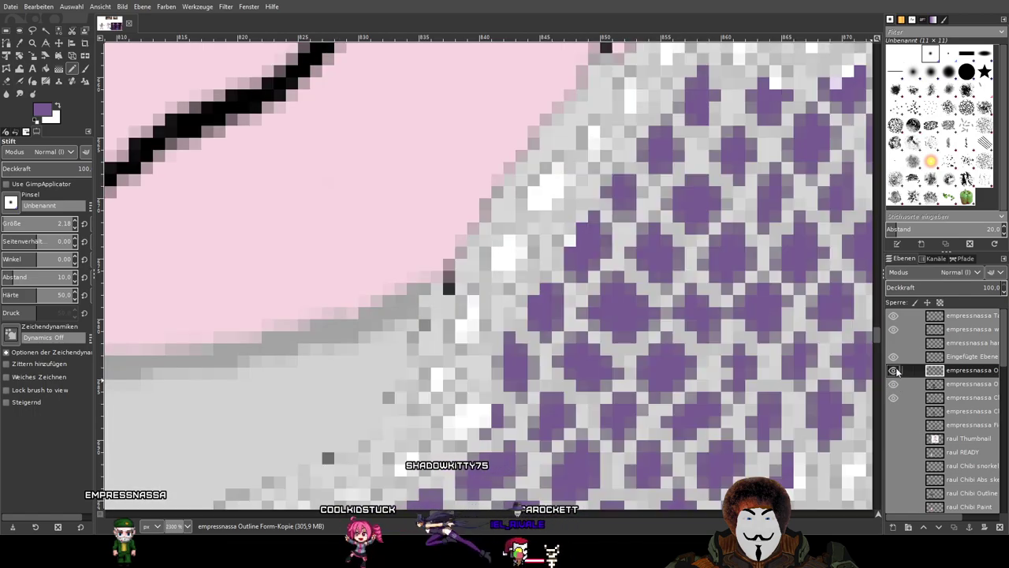
# Erase the stray black pixel at the fishnet edge on the empressnassa Outline Form layer.
pyautogui.hotkey('shift', 'e')
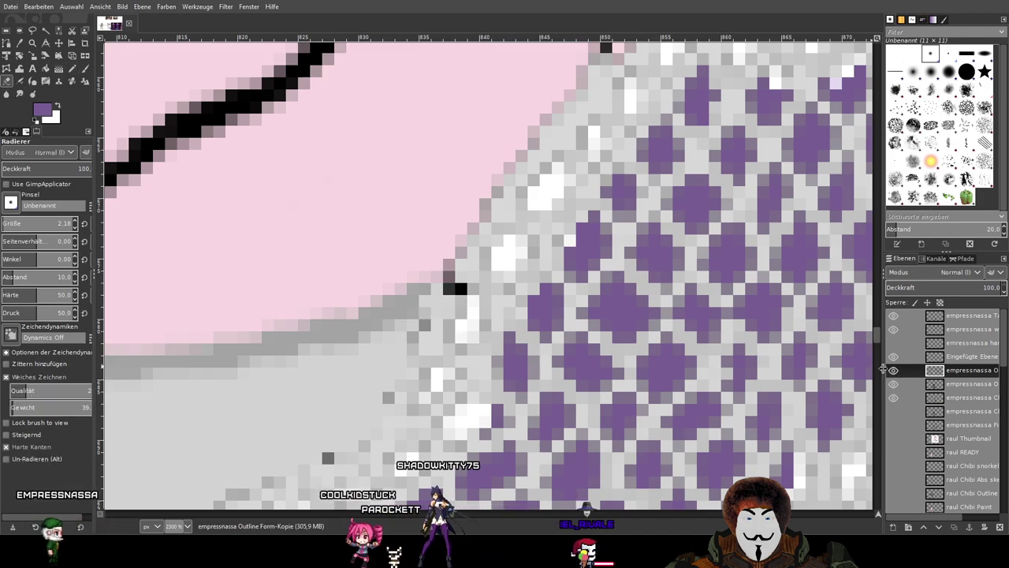
pyautogui.click(977, 384)
pyautogui.click(455, 291)
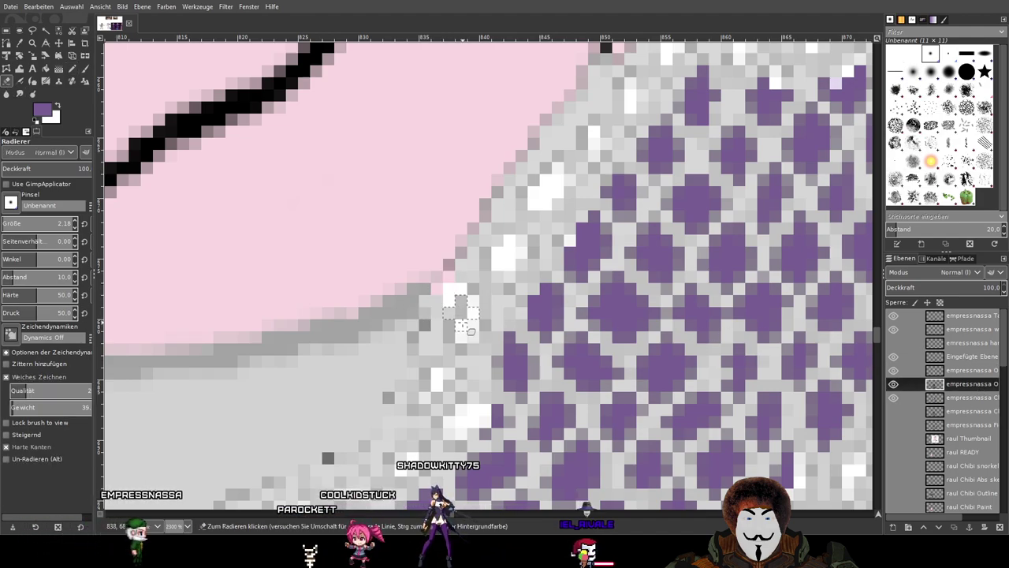
pyautogui.click(893, 384)
pyautogui.click(893, 384)
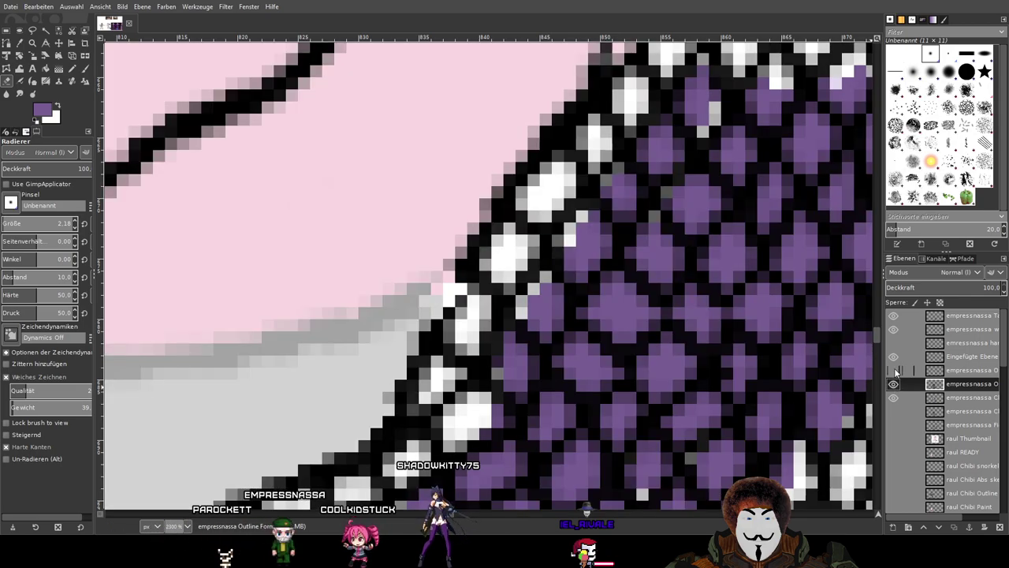
# Select the outline copy layer and pick the dress's light grey as the paint colour.
pyautogui.click(894, 371)
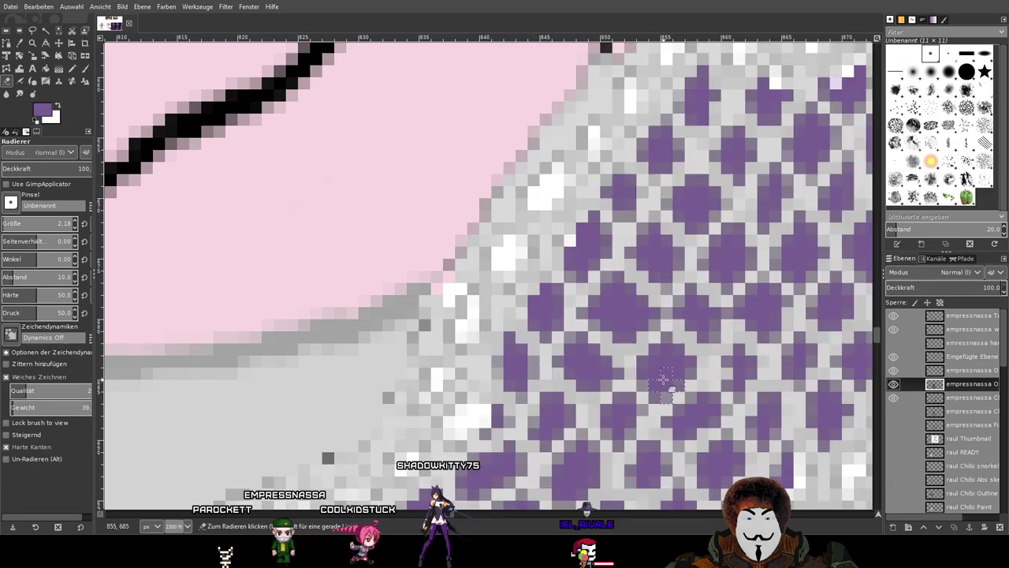
pyautogui.click(893, 370)
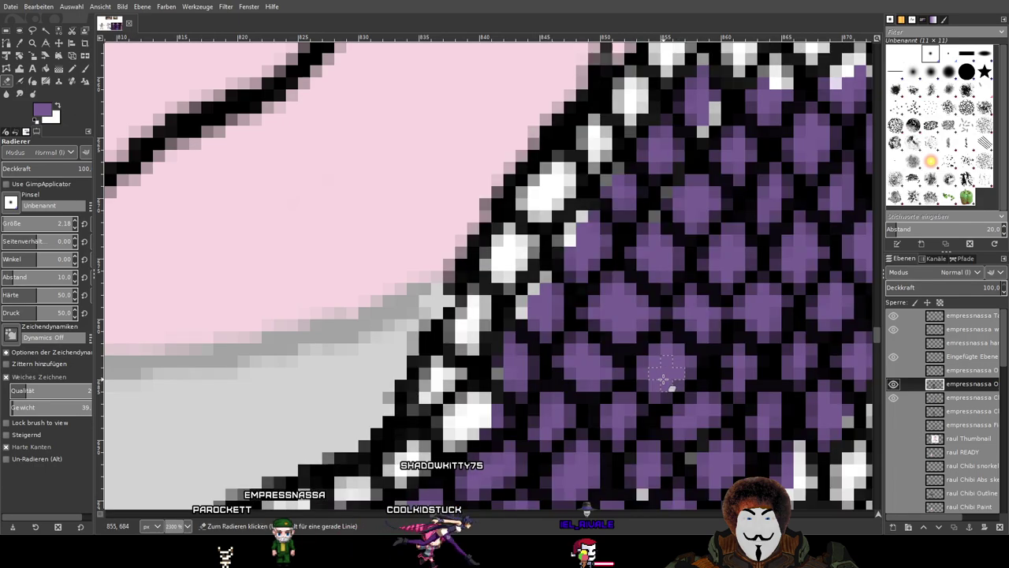
pyautogui.click(894, 371)
pyautogui.click(966, 370)
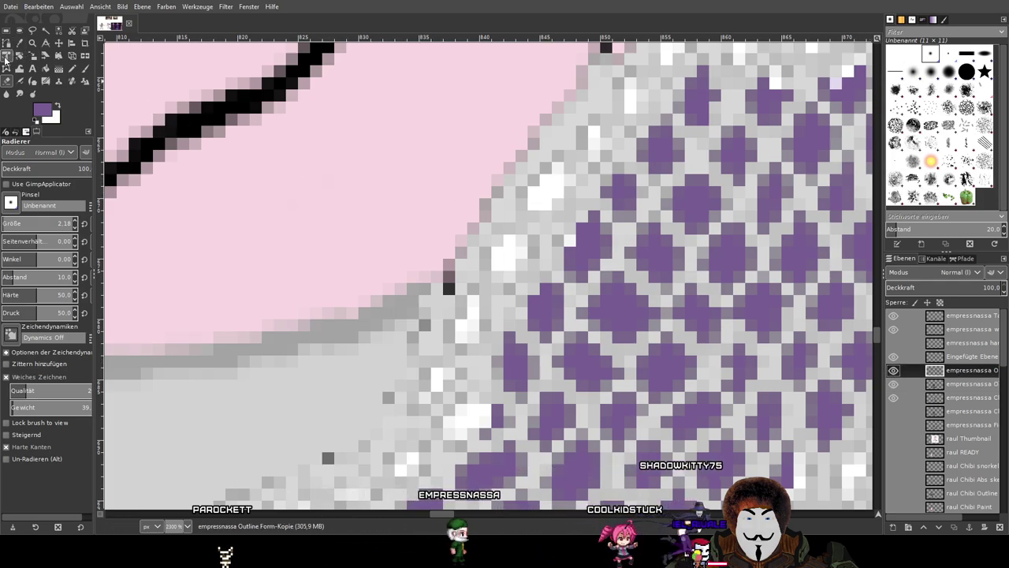
pyautogui.press('o')
pyautogui.click(478, 255)
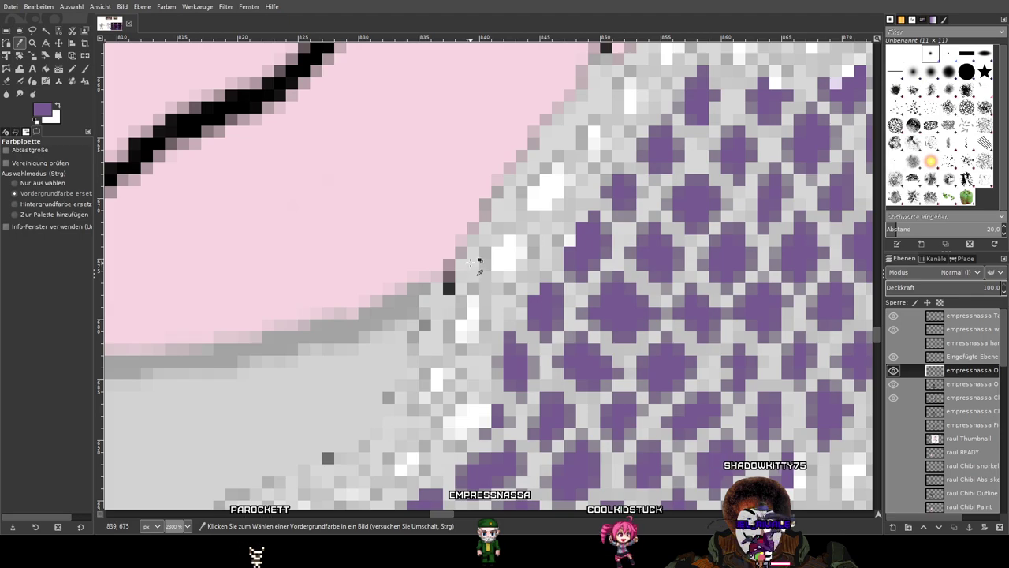
pyautogui.press('n')
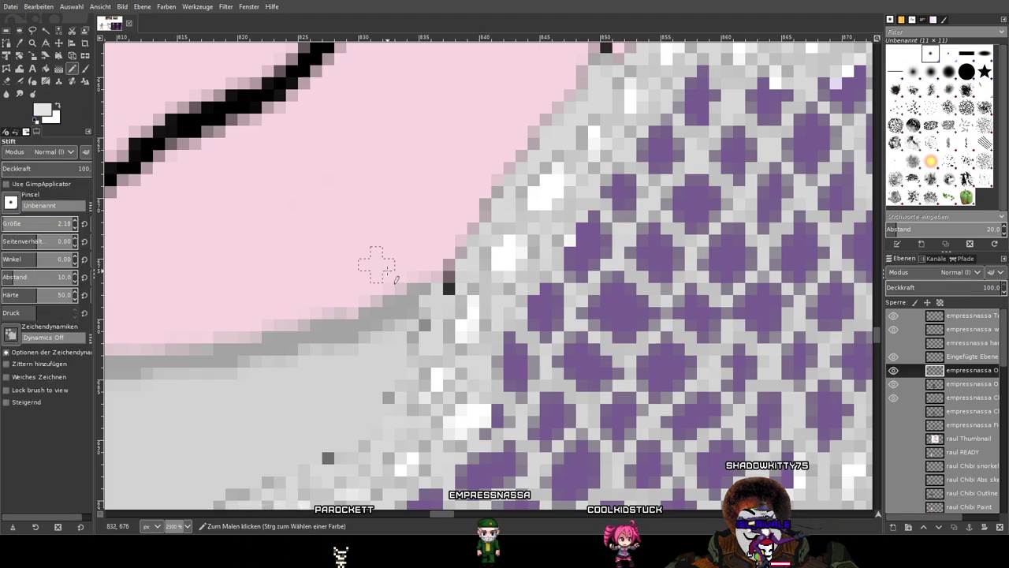
pyautogui.press('p')
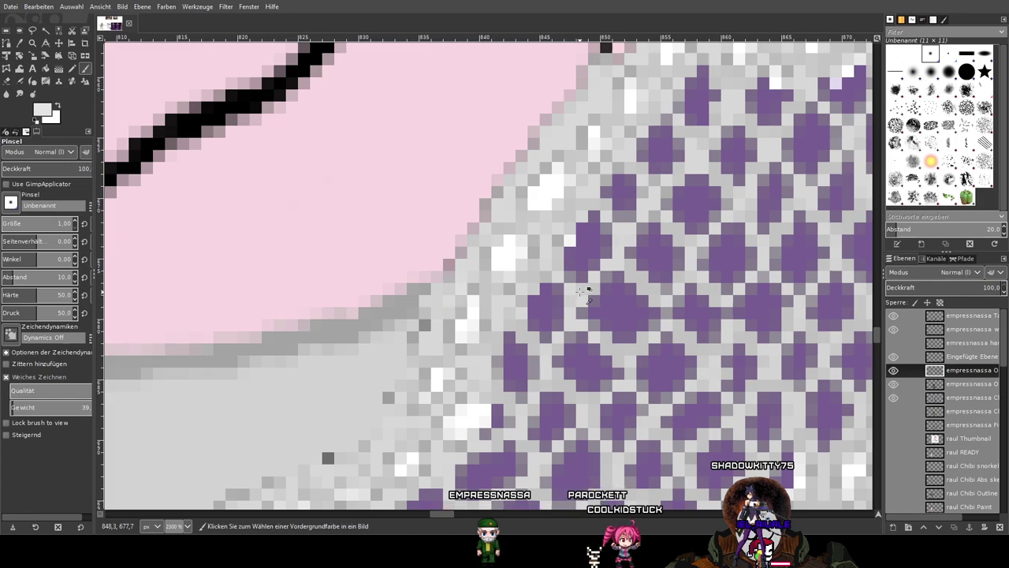
# Paint light grey over the dark outline along the dress edge.
pyautogui.scroll(-4, 583, 292)
pyautogui.scroll(5, 447, 308)
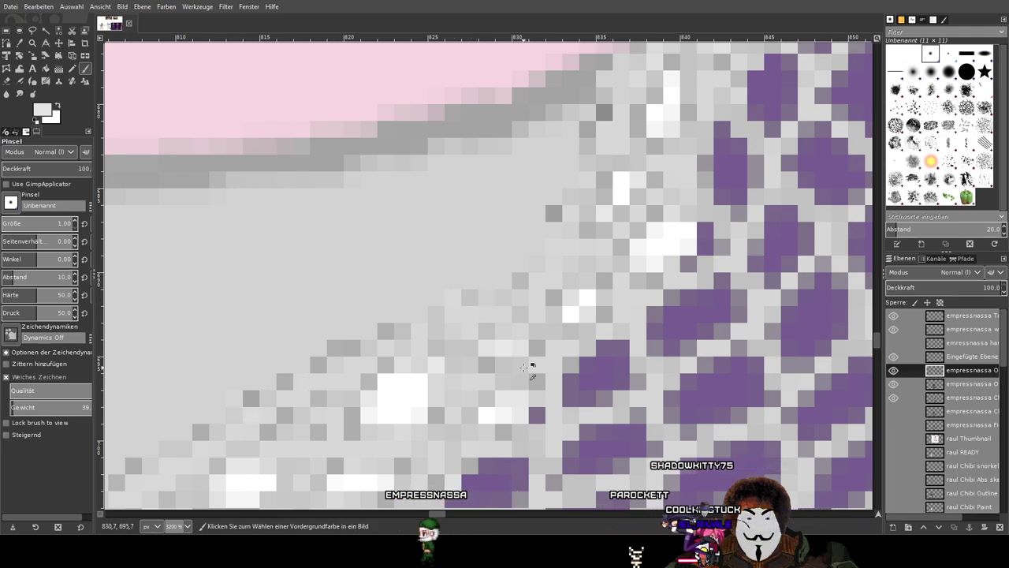
pyautogui.scroll(-5, 534, 365)
pyautogui.scroll(5, 385, 420)
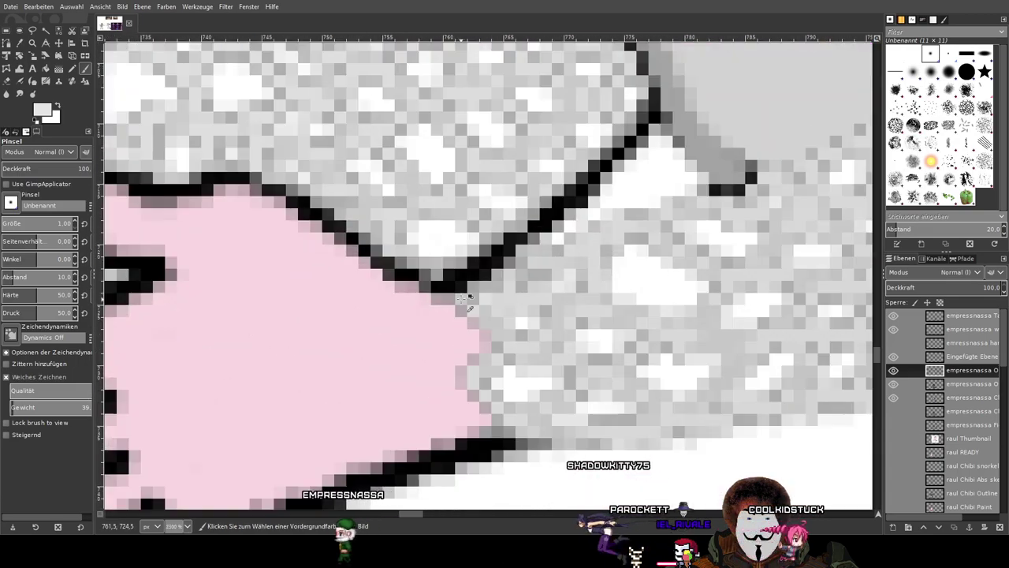
pyautogui.scroll(3, 478, 452)
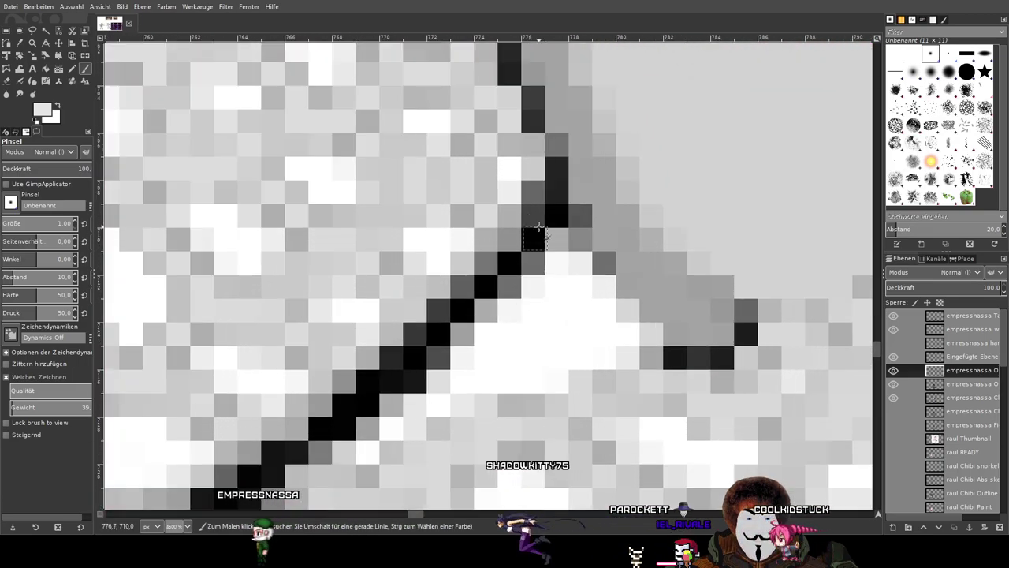
pyautogui.moveTo(500, 270)
pyautogui.mouseDown()
pyautogui.moveTo(432, 358)
pyautogui.moveTo(455, 318)
pyautogui.moveTo(426, 354)
pyautogui.moveTo(441, 320)
pyautogui.moveTo(416, 338)
pyautogui.moveTo(434, 311)
pyautogui.moveTo(376, 403)
pyautogui.moveTo(411, 365)
pyautogui.moveTo(383, 395)
pyautogui.moveTo(410, 380)
pyautogui.moveTo(384, 351)
pyautogui.moveTo(331, 434)
pyautogui.moveTo(276, 473)
pyautogui.mouseUp()
pyautogui.scroll(-4, 514, 230)
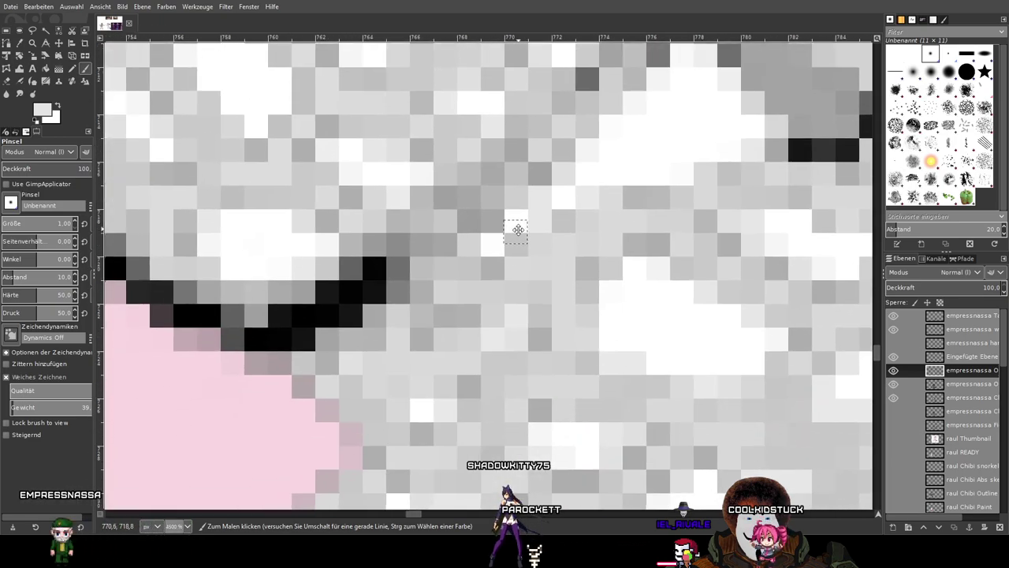
pyautogui.scroll(1, 417, 296)
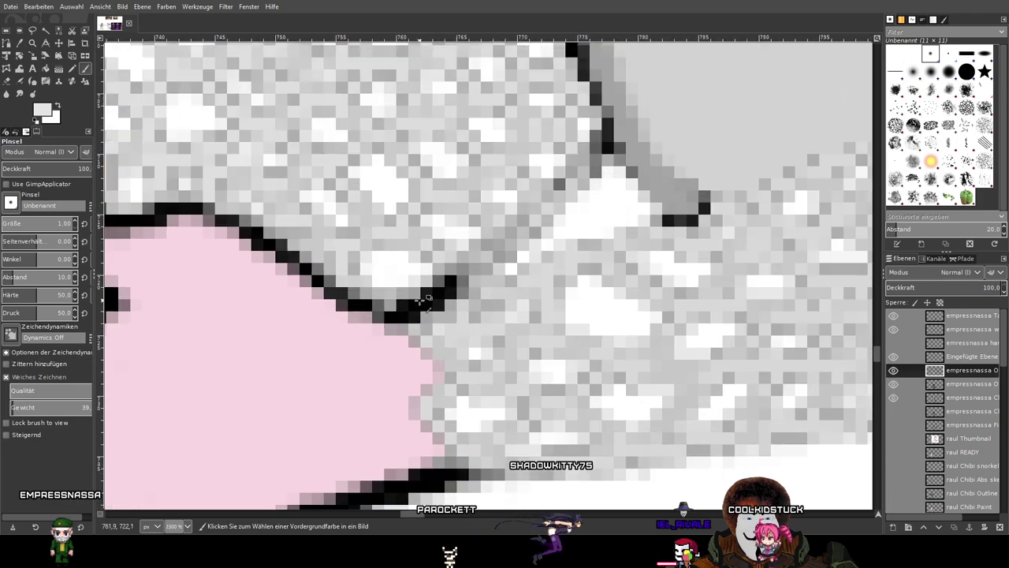
pyautogui.scroll(1, 427, 321)
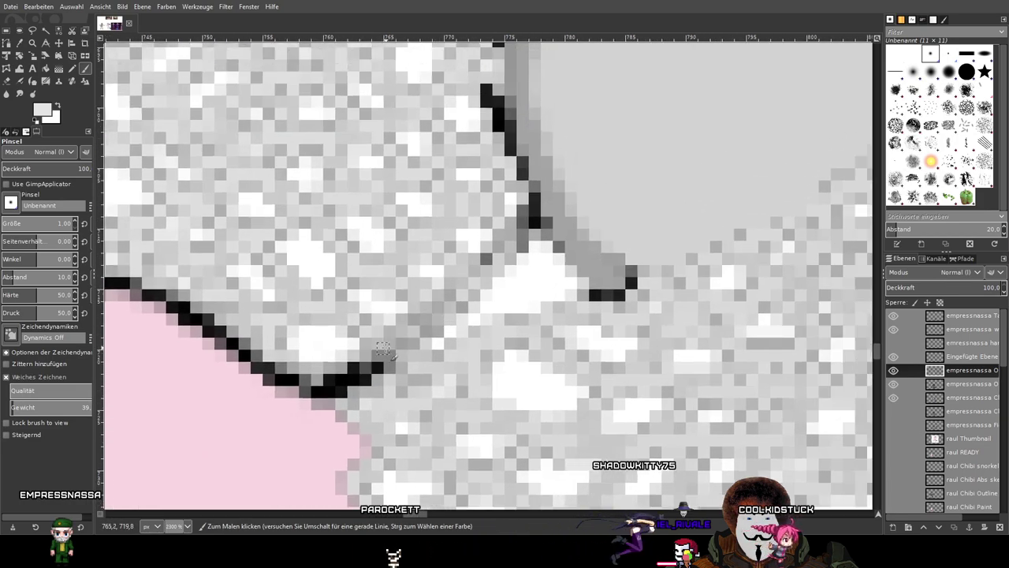
pyautogui.moveTo(517, 255); pyautogui.dragTo(467, 339)
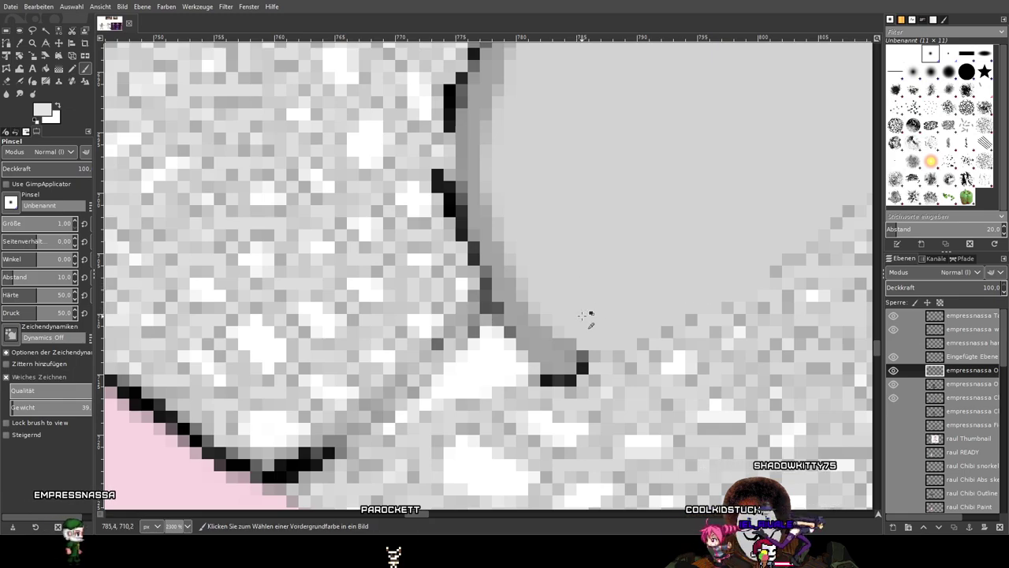
pyautogui.scroll(-3, 590, 317)
pyautogui.scroll(1, 580, 304)
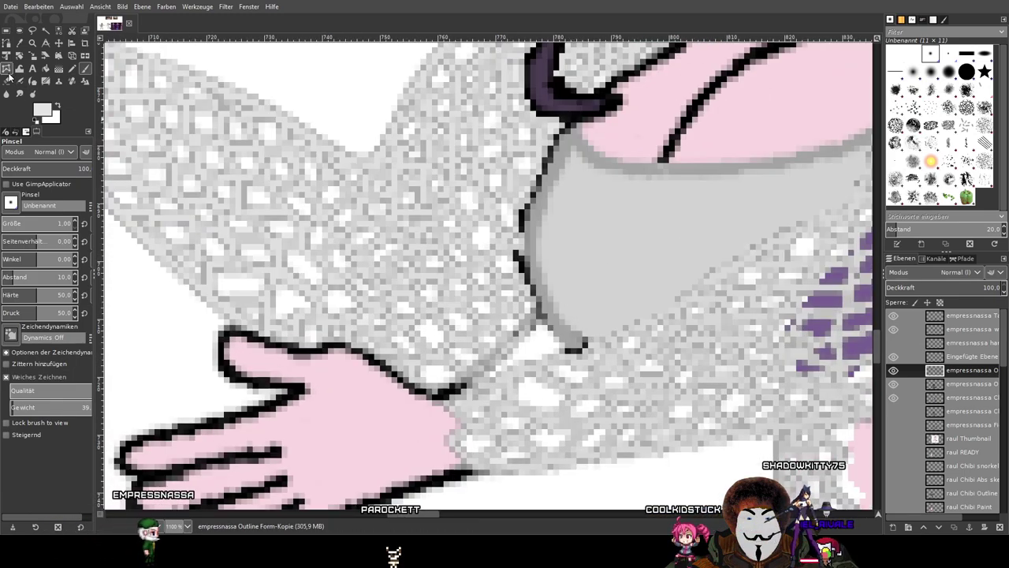
pyautogui.click(6, 81)
pyautogui.scroll(1, 549, 272)
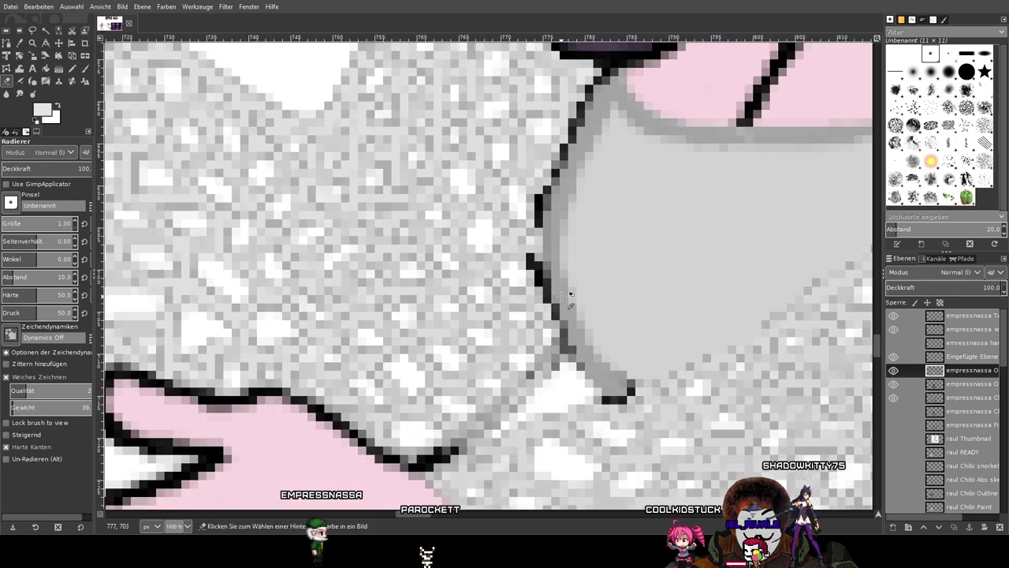
pyautogui.click(72, 69)
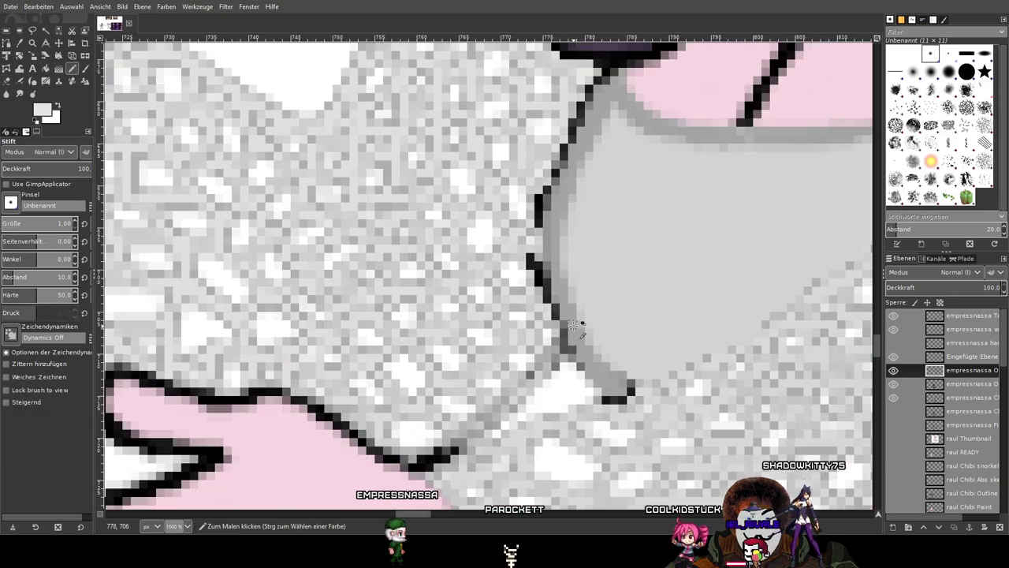
pyautogui.scroll(2, 562, 377)
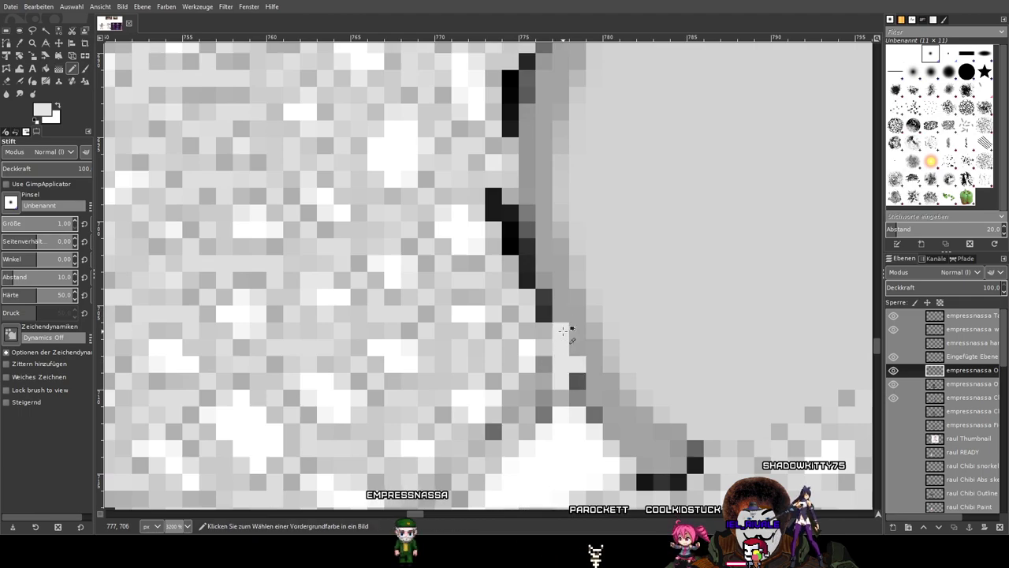
pyautogui.click(84, 69)
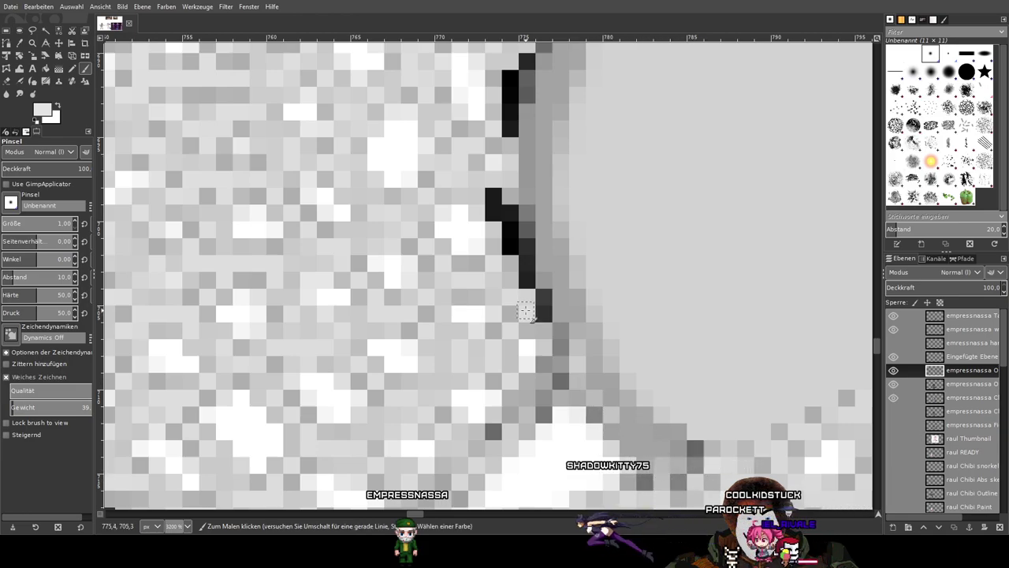
pyautogui.moveTo(538, 299); pyautogui.dragTo(545, 321)
pyautogui.moveTo(536, 275); pyautogui.dragTo(517, 237)
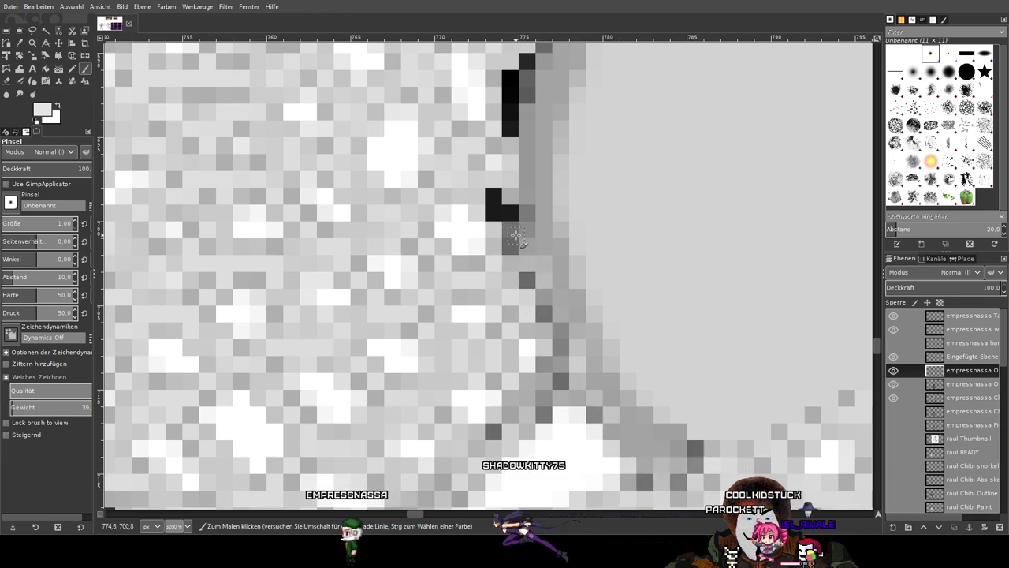
pyautogui.scroll(3, 518, 359)
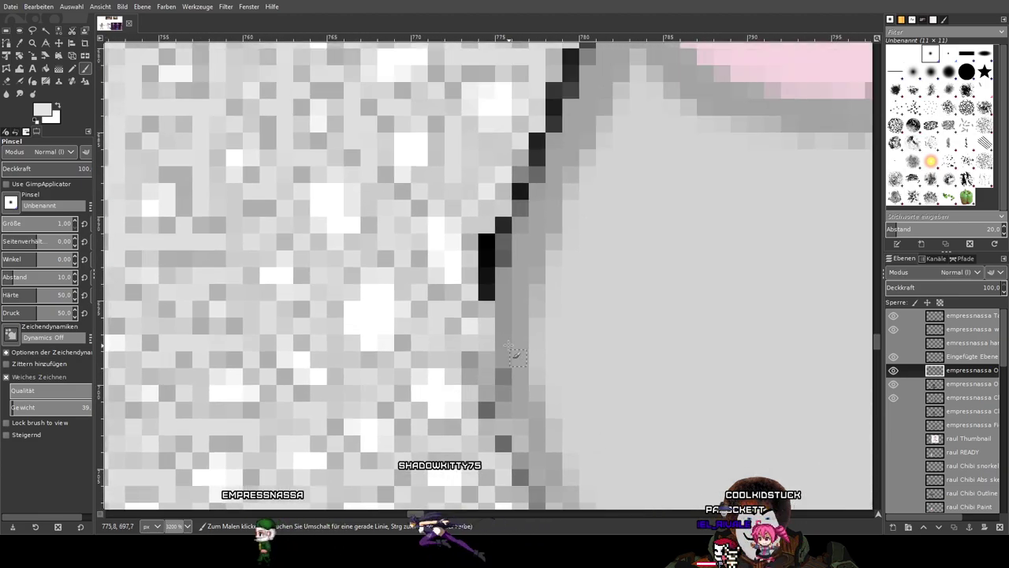
pyautogui.moveTo(481, 260)
pyautogui.mouseDown()
pyautogui.moveTo(488, 293)
pyautogui.moveTo(503, 244)
pyautogui.moveTo(489, 241)
pyautogui.moveTo(504, 226)
pyautogui.moveTo(490, 289)
pyautogui.moveTo(525, 187)
pyautogui.moveTo(564, 189)
pyautogui.moveTo(462, 379)
pyautogui.mouseUp()
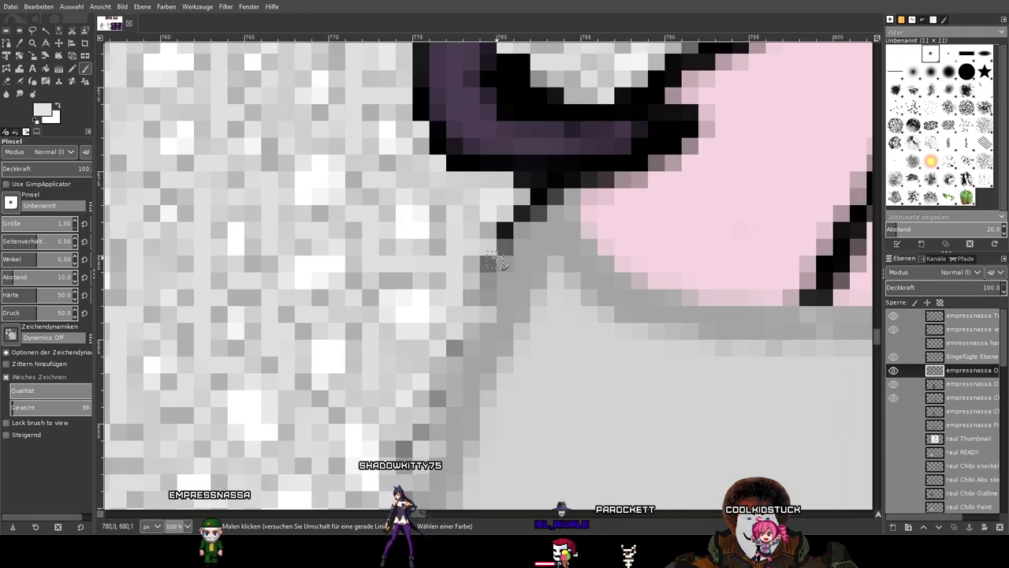
pyautogui.moveTo(521, 214); pyautogui.dragTo(555, 196)
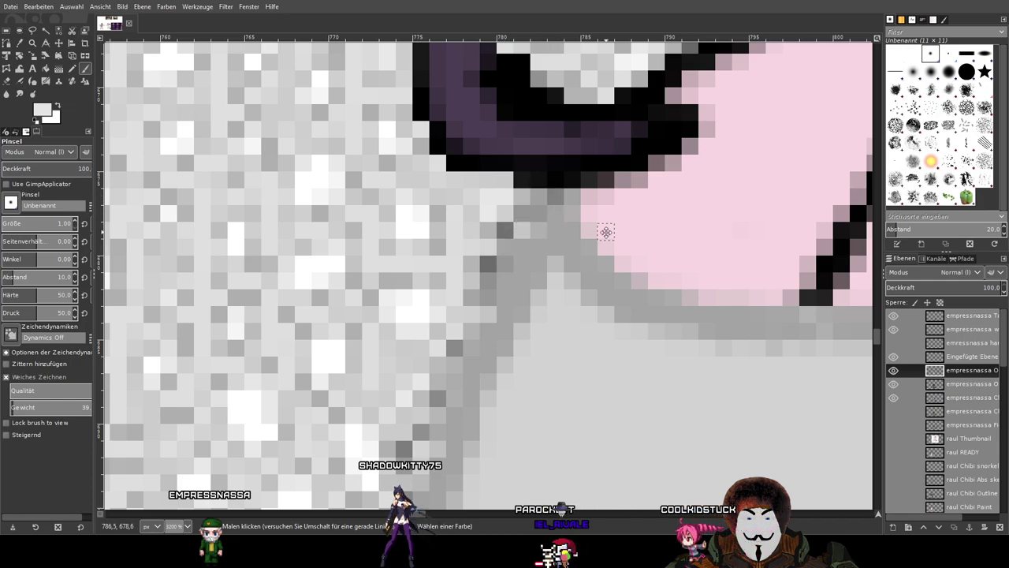
pyautogui.moveTo(600, 235); pyautogui.dragTo(407, 361)
pyautogui.scroll(-6, 406, 361)
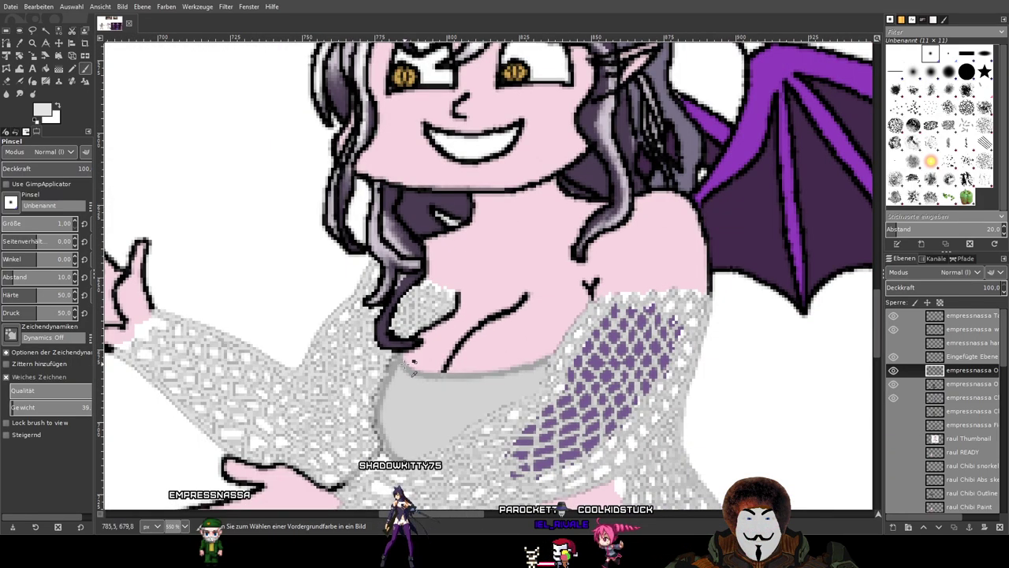
pyautogui.scroll(5, 383, 479)
pyautogui.scroll(-5, 384, 478)
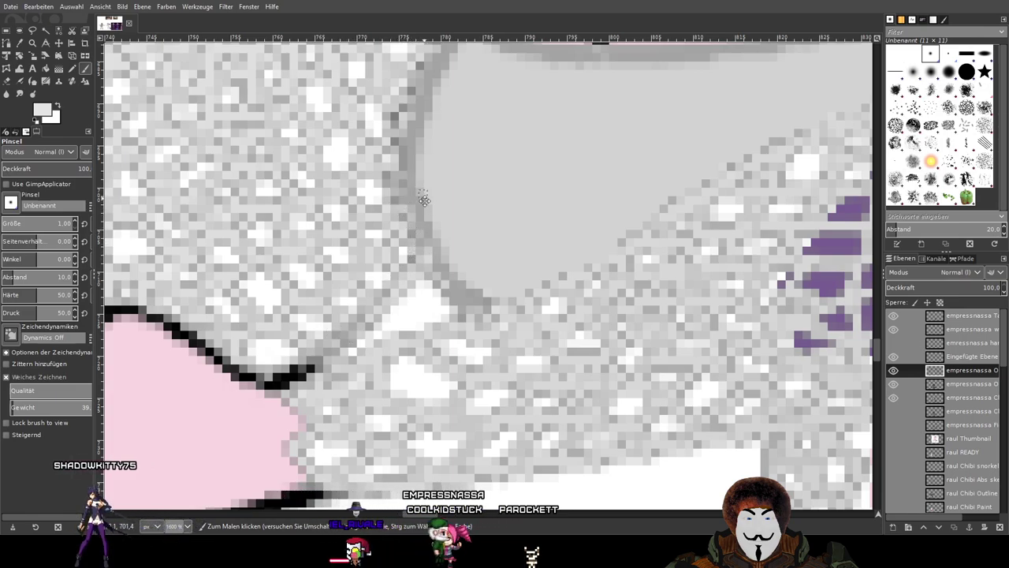
pyautogui.scroll(4, 415, 293)
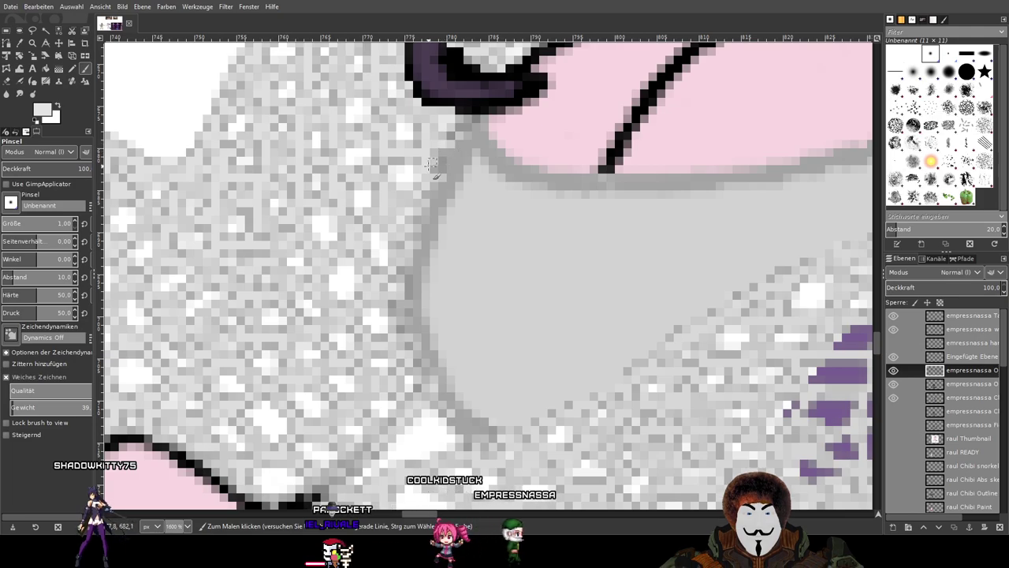
pyautogui.scroll(-3, 410, 260)
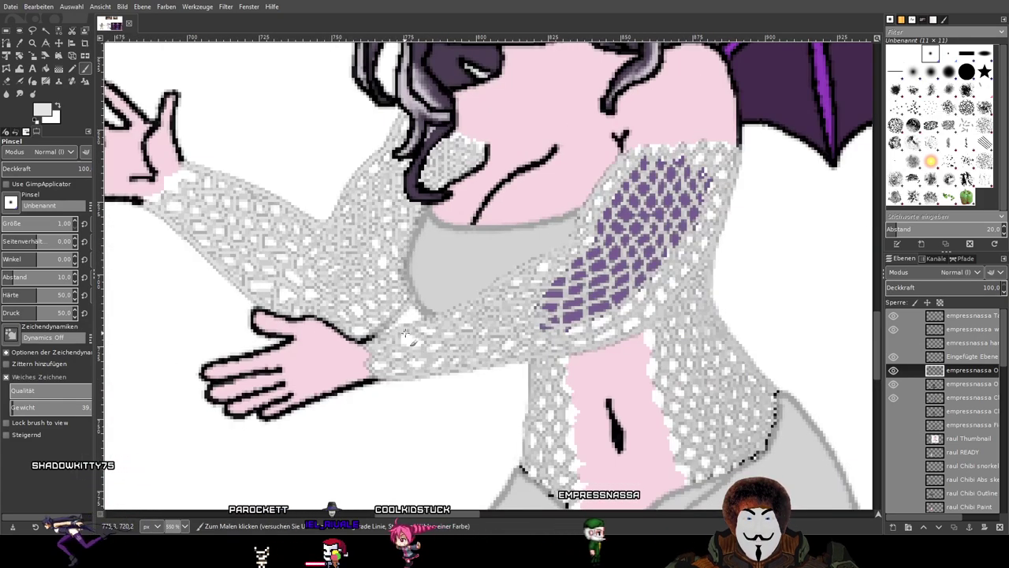
# Lighten the stray black pixels on the briefs outline to light grey.
pyautogui.moveTo(586, 382); pyautogui.dragTo(400, 201)
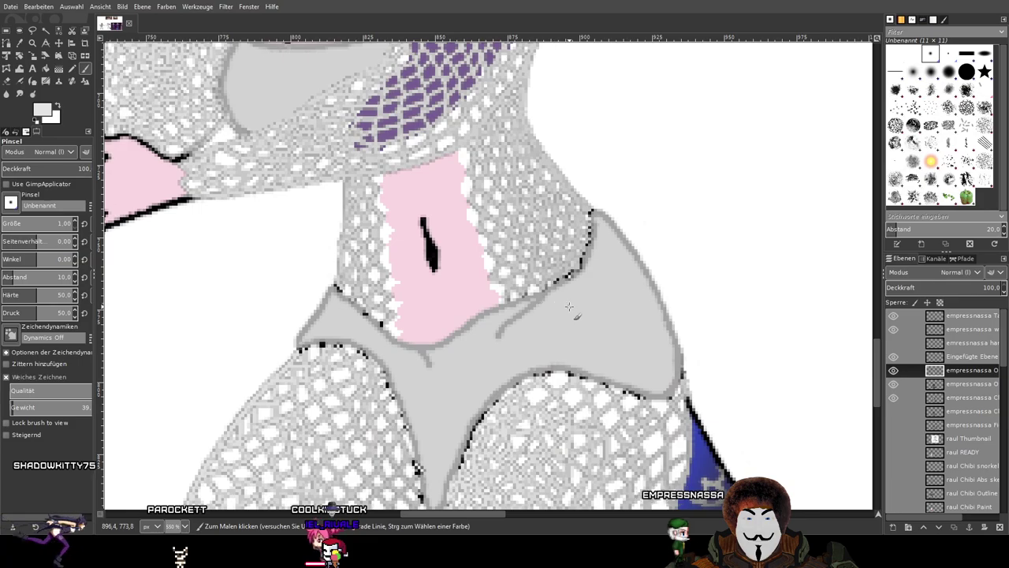
pyautogui.scroll(-4, 442, 268)
pyautogui.hscroll(-2, 441, 268)
pyautogui.scroll(3, 478, 288)
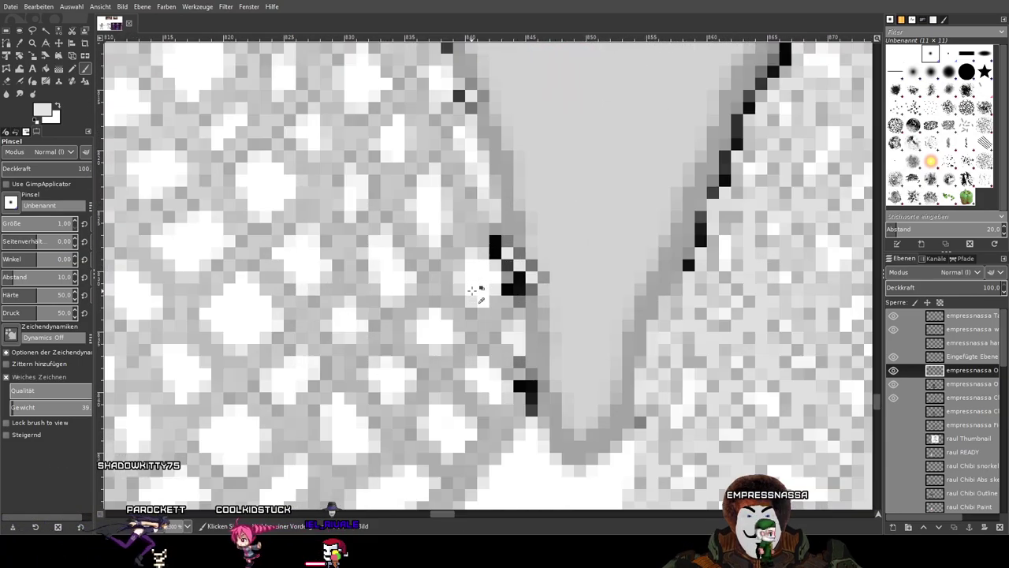
pyautogui.scroll(-3, 485, 282)
pyautogui.scroll(5, 488, 280)
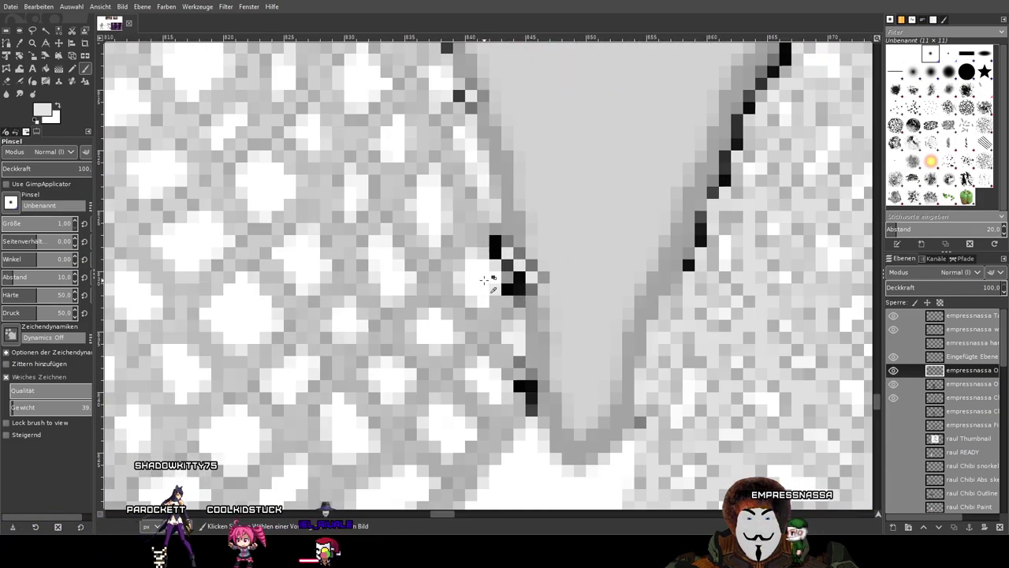
pyautogui.moveTo(546, 287)
pyautogui.mouseDown()
pyautogui.moveTo(529, 293)
pyautogui.moveTo(551, 299)
pyautogui.mouseUp()
pyautogui.moveTo(607, 374); pyautogui.dragTo(519, 172)
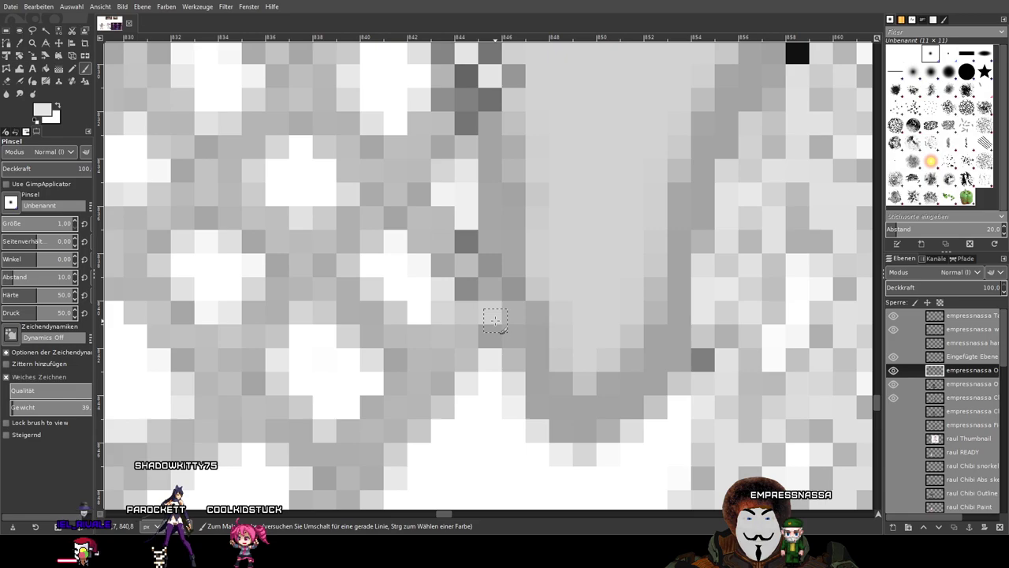
# Paint the black outline pixels along the crotch light grey.
pyautogui.scroll(-4, 495, 320)
pyautogui.scroll(3, 483, 257)
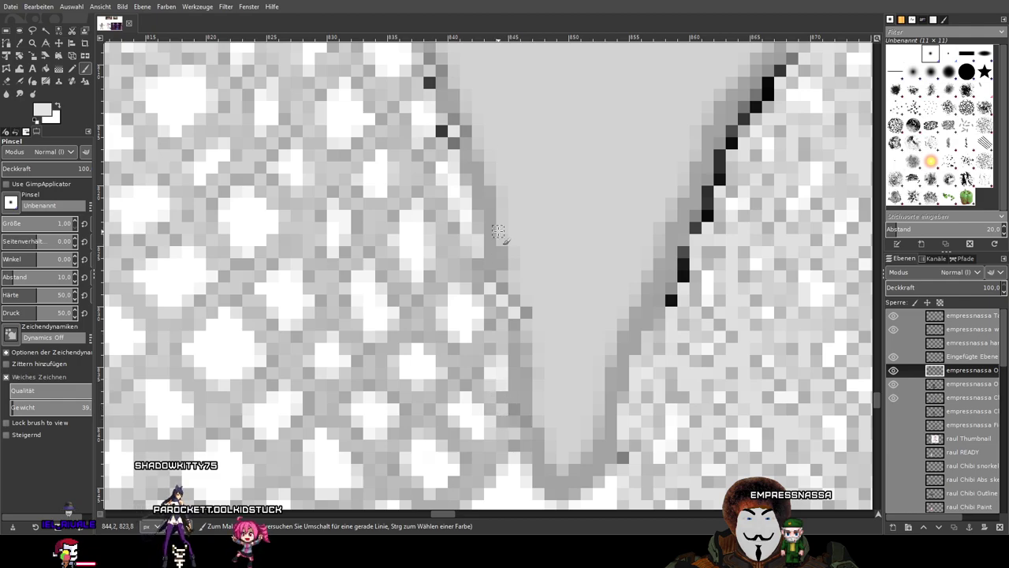
pyautogui.moveTo(498, 235); pyautogui.dragTo(509, 428)
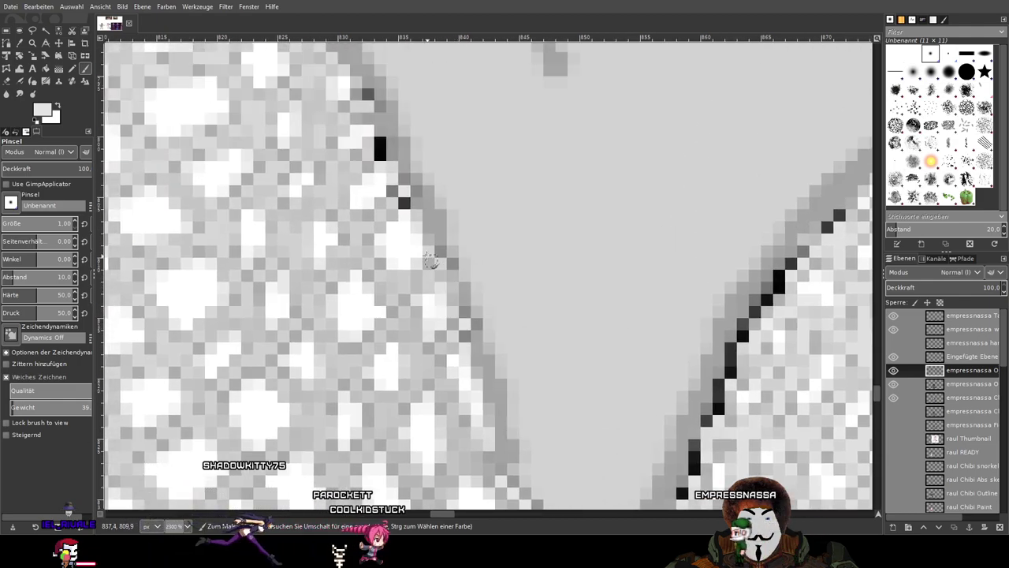
pyautogui.scroll(2, 433, 264)
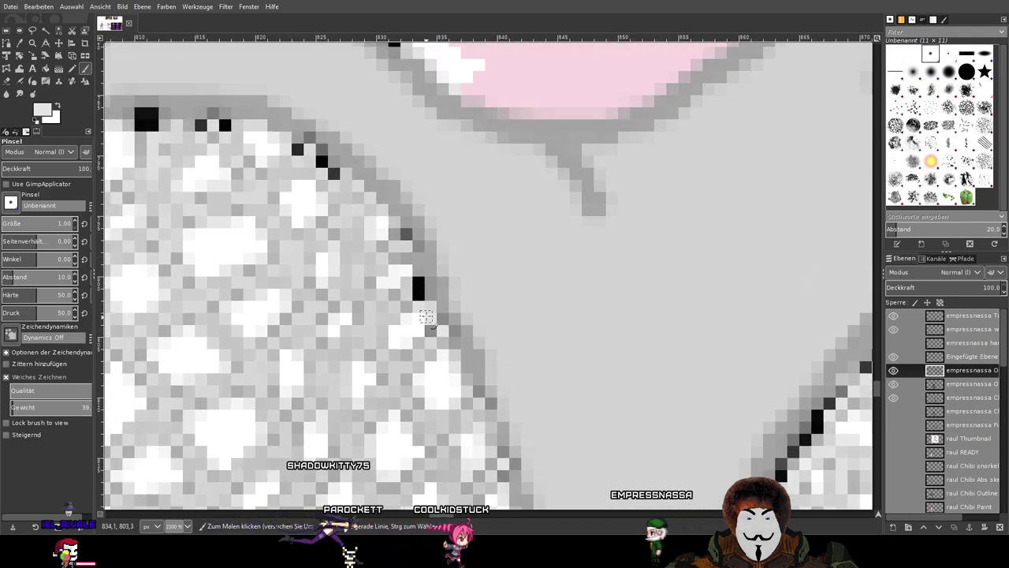
pyautogui.moveTo(419, 295); pyautogui.dragTo(417, 282)
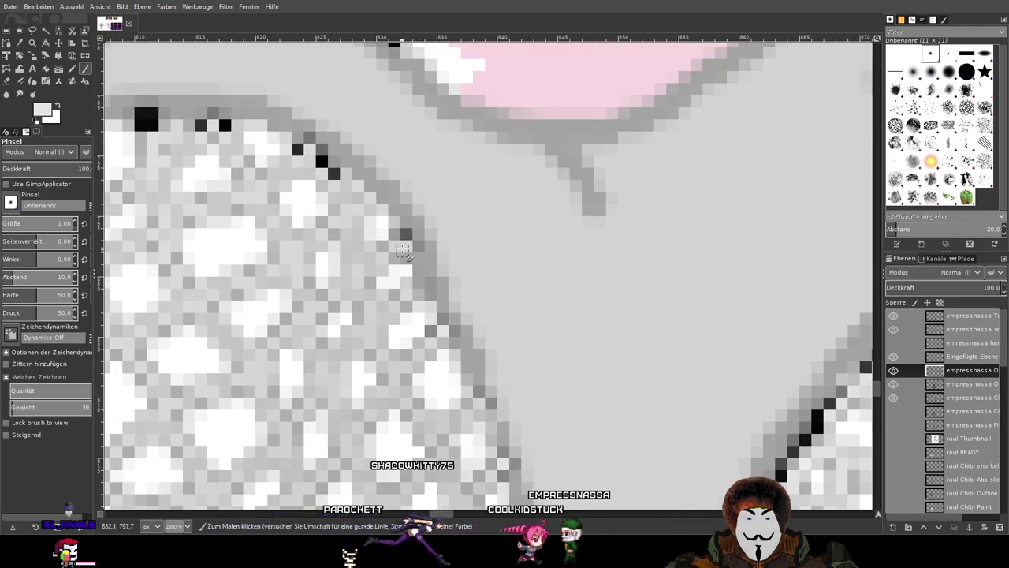
pyautogui.click(406, 235)
pyautogui.click(333, 173)
pyautogui.click(322, 161)
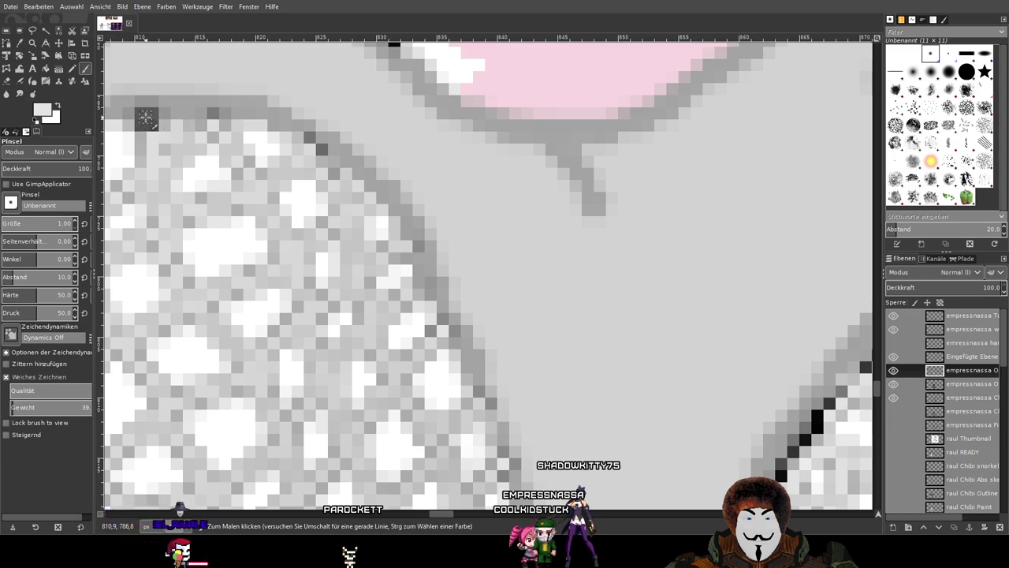
# Lighten the remaining dark pixels at the other corner of the briefs.
pyautogui.moveTo(150, 147)
pyautogui.mouseDown()
pyautogui.moveTo(464, 224)
pyautogui.moveTo(490, 280)
pyautogui.mouseUp()
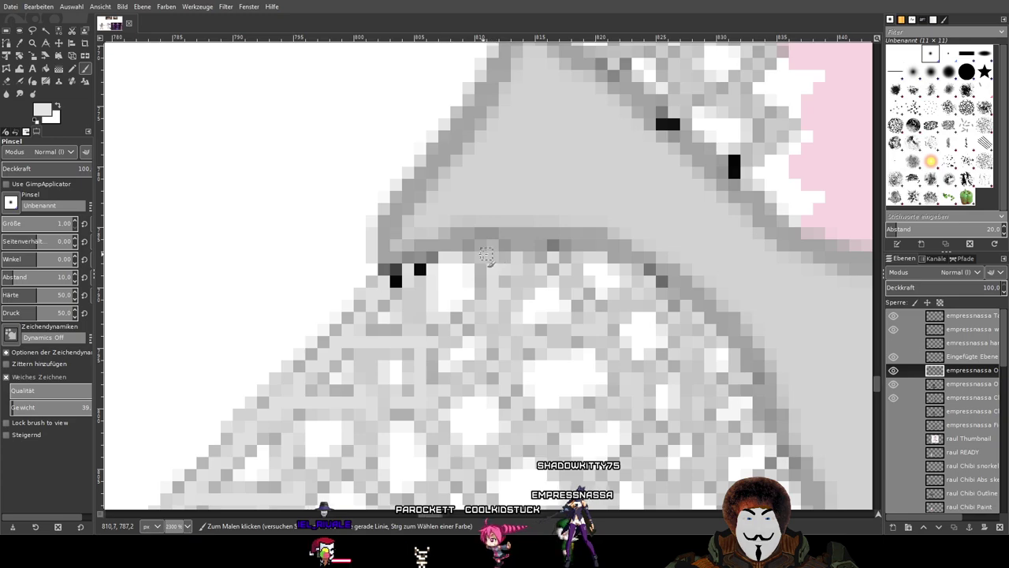
pyautogui.click(419, 270)
pyautogui.click(396, 280)
pyautogui.moveTo(384, 270); pyautogui.dragTo(396, 272)
pyautogui.scroll(-8, 469, 298)
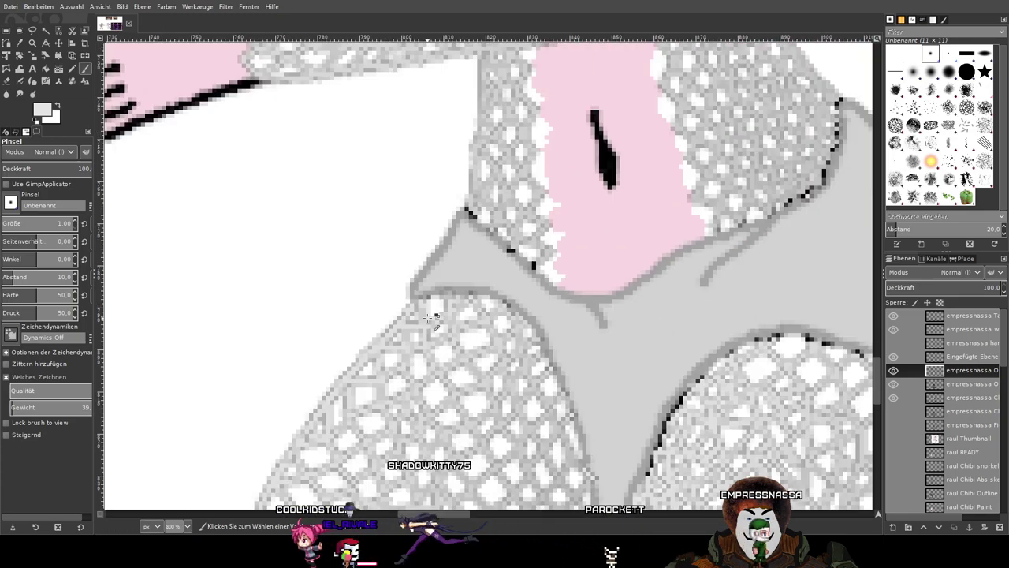
# Paint over the black pixels on the lower fishnet leg edge in light grey.
pyautogui.moveTo(469, 297); pyautogui.dragTo(451, 49)
pyautogui.scroll(4, 330, 217)
pyautogui.scroll(-5, 330, 218)
pyautogui.scroll(8, 410, 152)
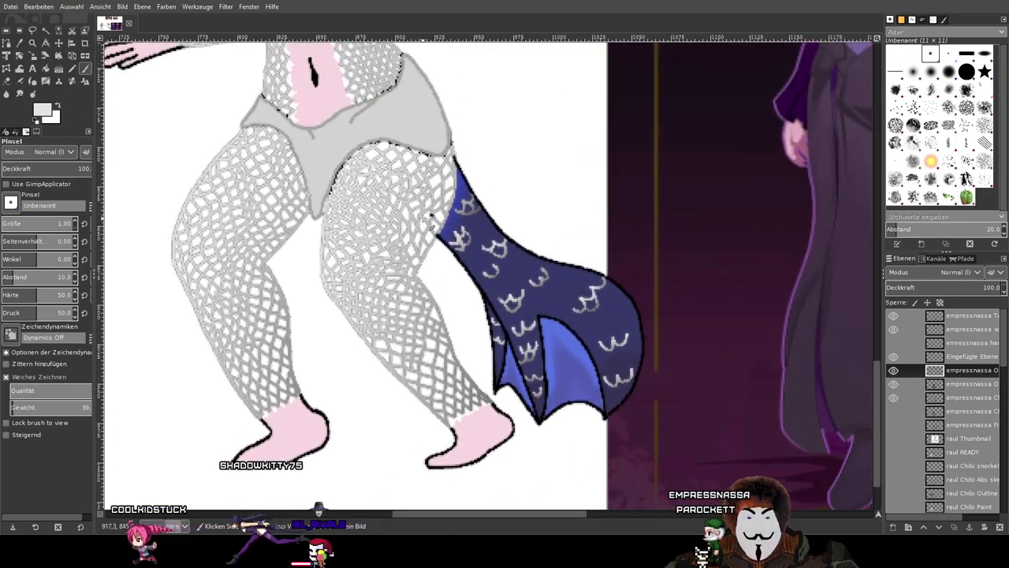
pyautogui.scroll(-3, 410, 152)
pyautogui.scroll(7, 481, 238)
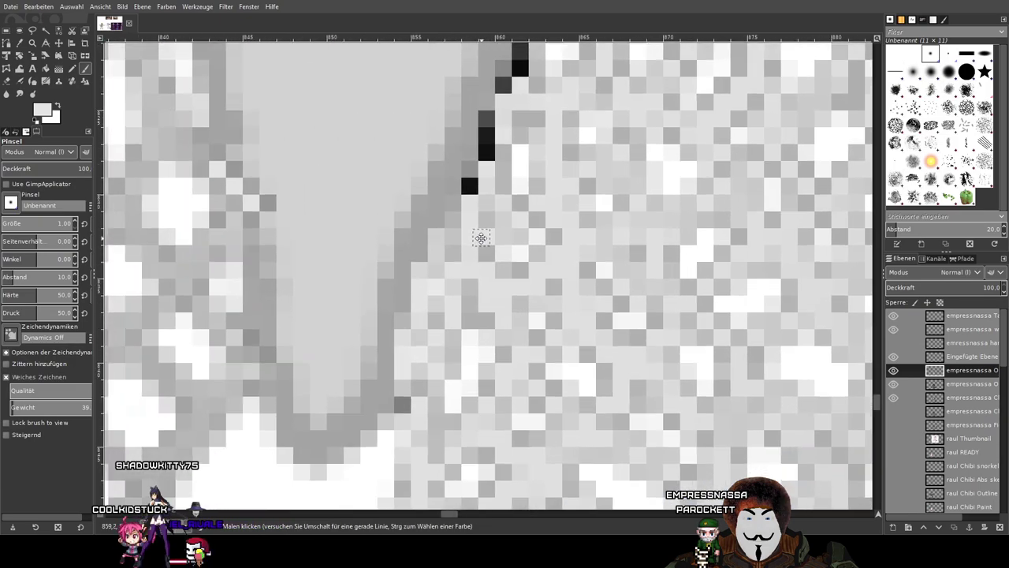
pyautogui.moveTo(481, 238); pyautogui.dragTo(430, 399)
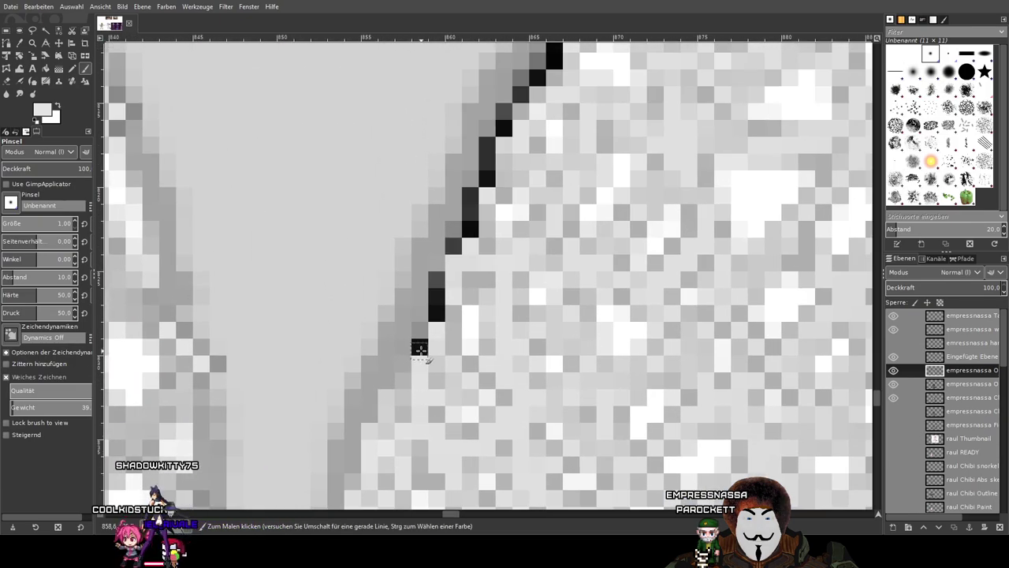
pyautogui.click(436, 312)
pyautogui.click(437, 297)
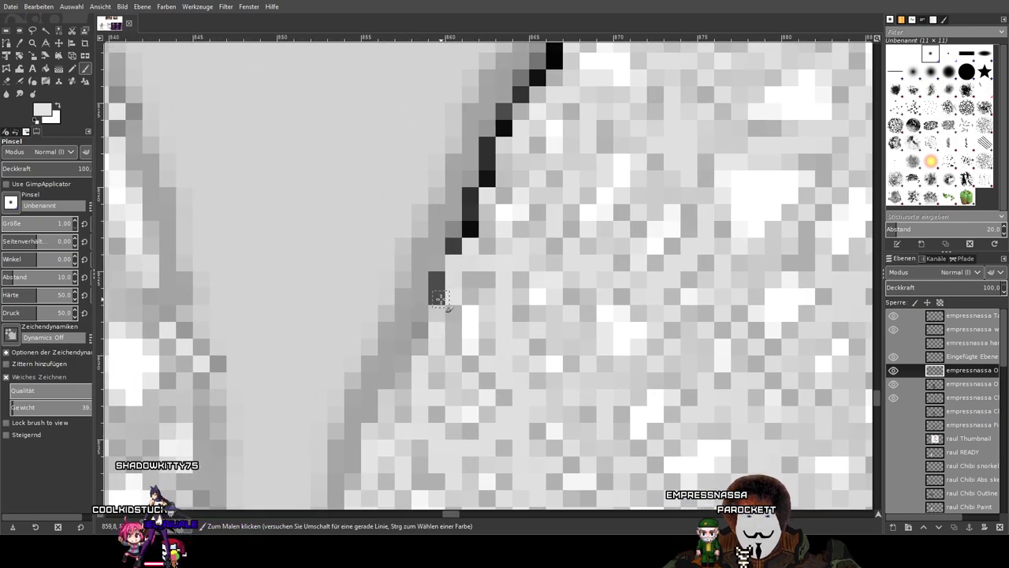
pyautogui.click(442, 284)
pyautogui.click(441, 285)
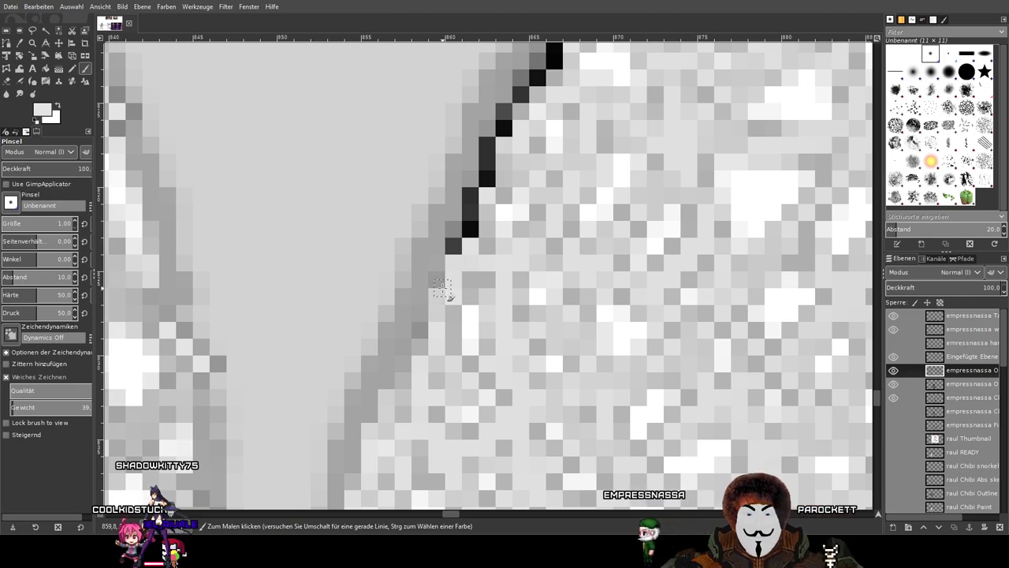
# Lighten the dark edge pixels further up the leg outline.
pyautogui.click(473, 226)
pyautogui.click(475, 230)
pyautogui.click(475, 202)
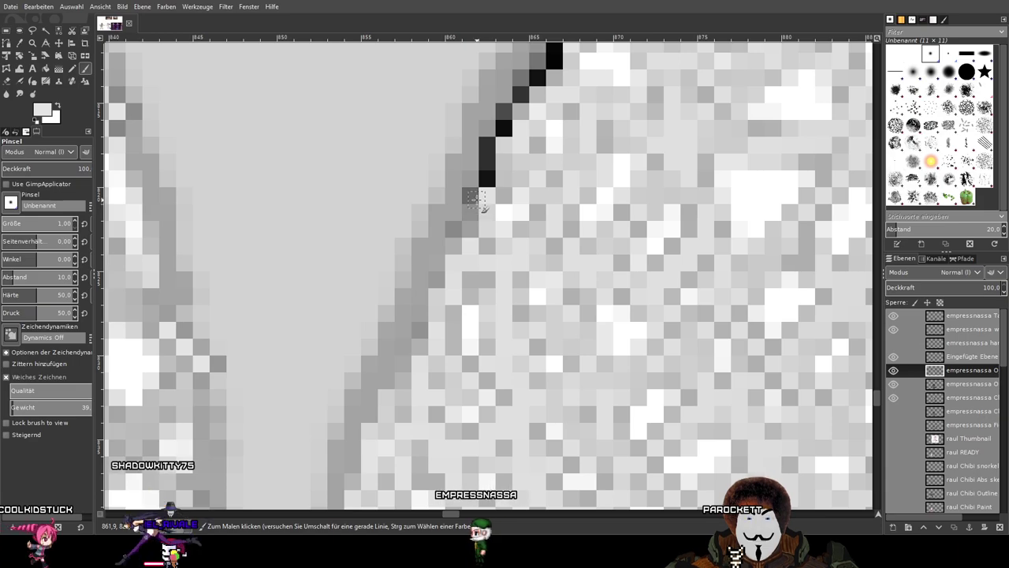
pyautogui.click(488, 181)
pyautogui.click(491, 161)
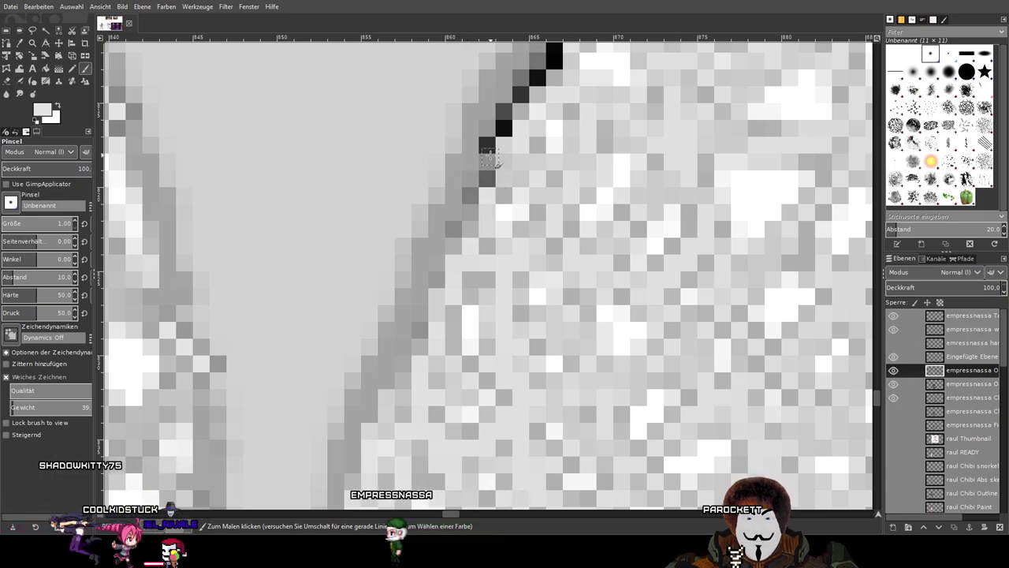
pyautogui.click(504, 130)
pyautogui.moveTo(558, 164)
pyautogui.mouseDown()
pyautogui.moveTo(554, 190)
pyautogui.moveTo(476, 366)
pyautogui.mouseUp()
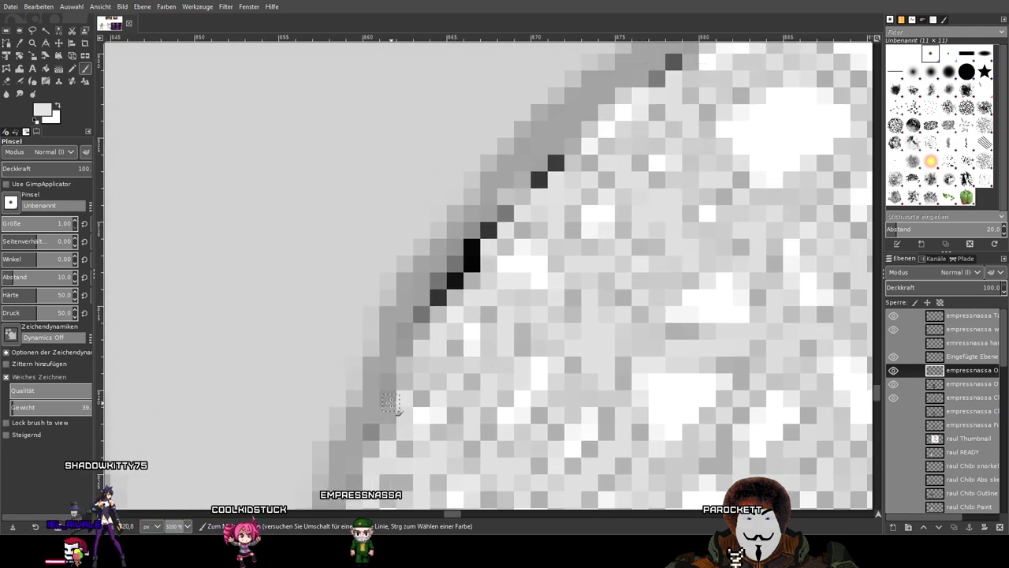
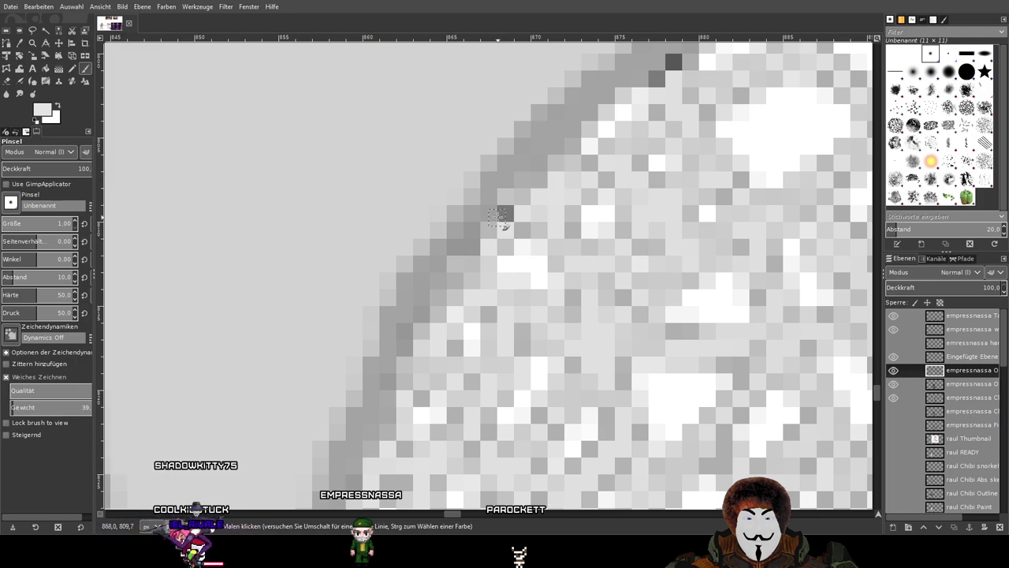
# Repaint the stray dark pixels on the grey briefs' edge in light grey.
pyautogui.scroll(4, 503, 220)
pyautogui.hscroll(6, 405, 262)
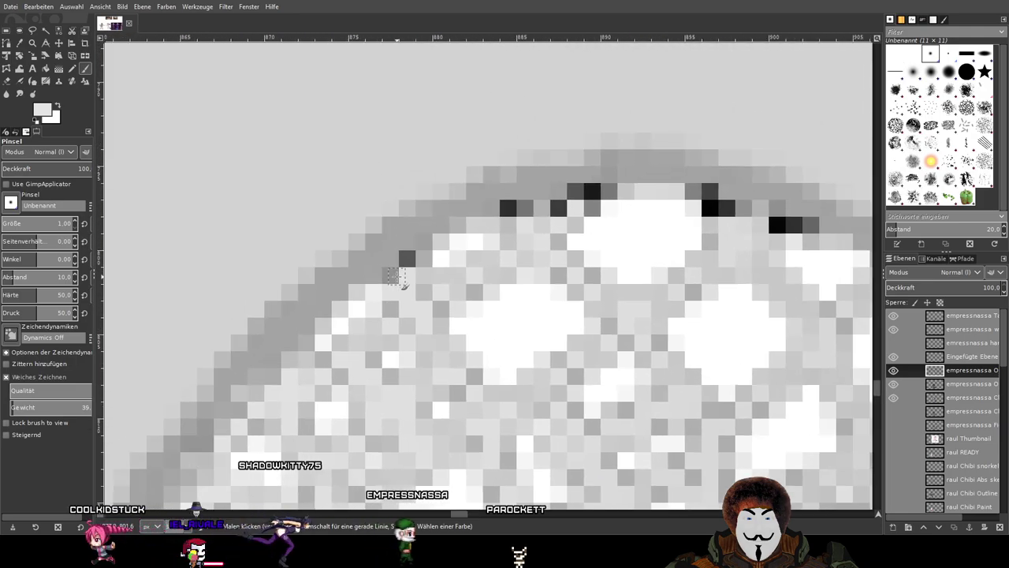
pyautogui.moveTo(513, 208); pyautogui.dragTo(523, 213)
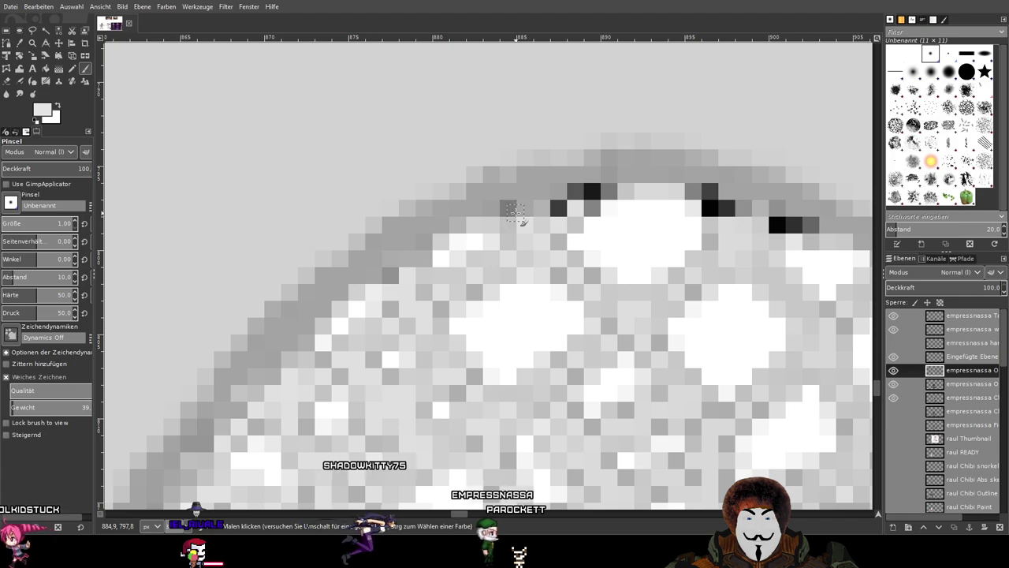
pyautogui.click(557, 207)
pyautogui.click(574, 190)
pyautogui.click(592, 190)
pyautogui.click(592, 207)
# Lighten the remaining dark pixels along the next stretch of the grey edge.
pyautogui.moveTo(607, 240); pyautogui.dragTo(277, 375)
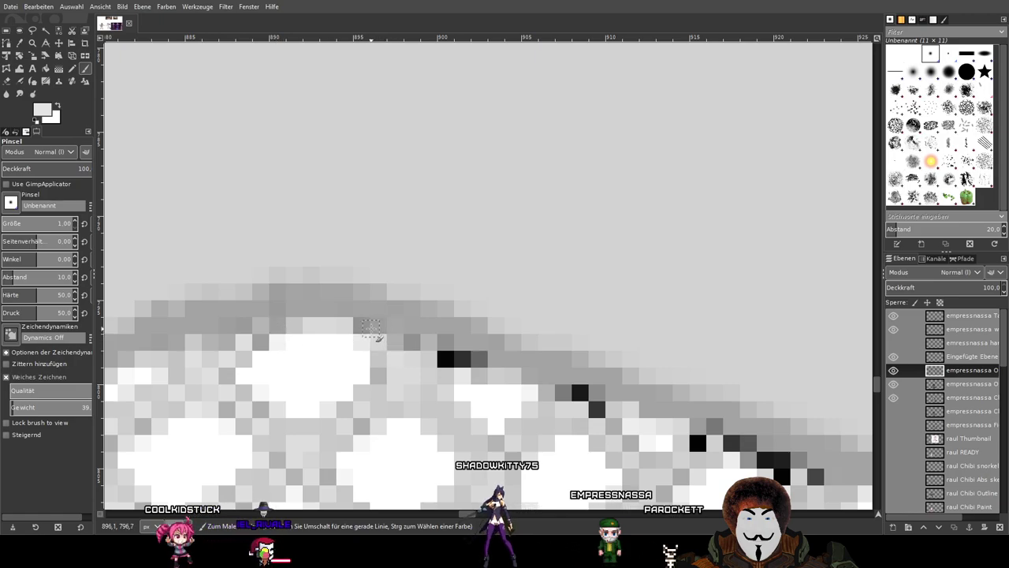
pyautogui.moveTo(457, 361)
pyautogui.mouseDown()
pyautogui.moveTo(478, 367)
pyautogui.moveTo(440, 361)
pyautogui.mouseUp()
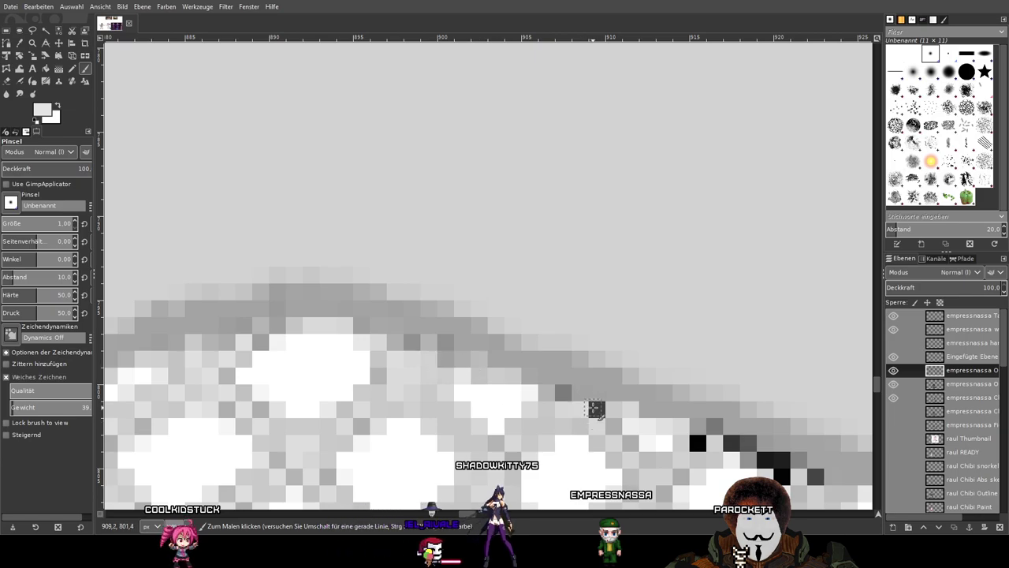
pyautogui.moveTo(733, 421); pyautogui.dragTo(370, 256)
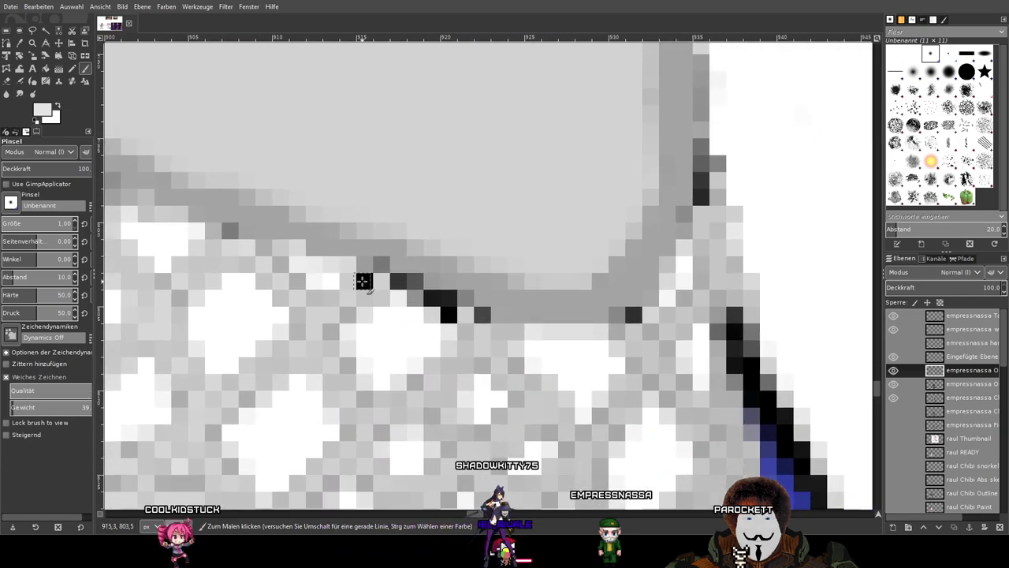
pyautogui.click(439, 306)
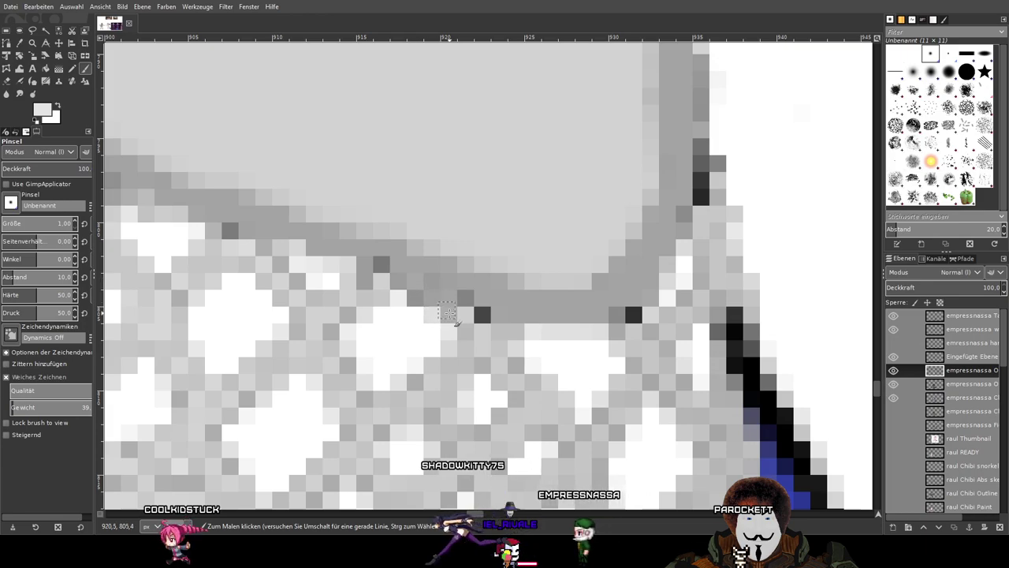
pyautogui.click(633, 314)
pyautogui.scroll(-5, 690, 327)
pyautogui.scroll(5, 552, 299)
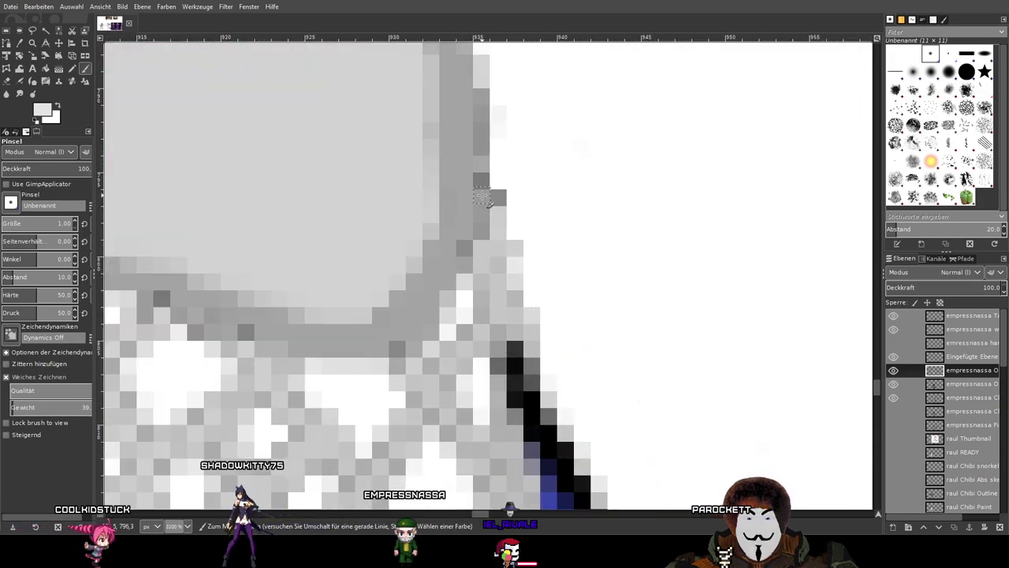
pyautogui.scroll(-4, 511, 347)
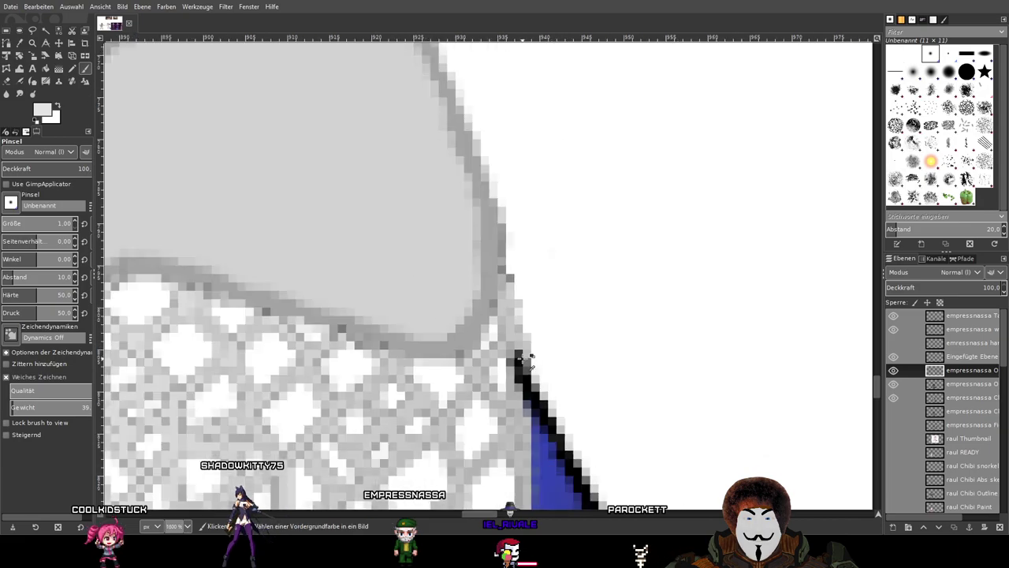
pyautogui.scroll(4, 516, 300)
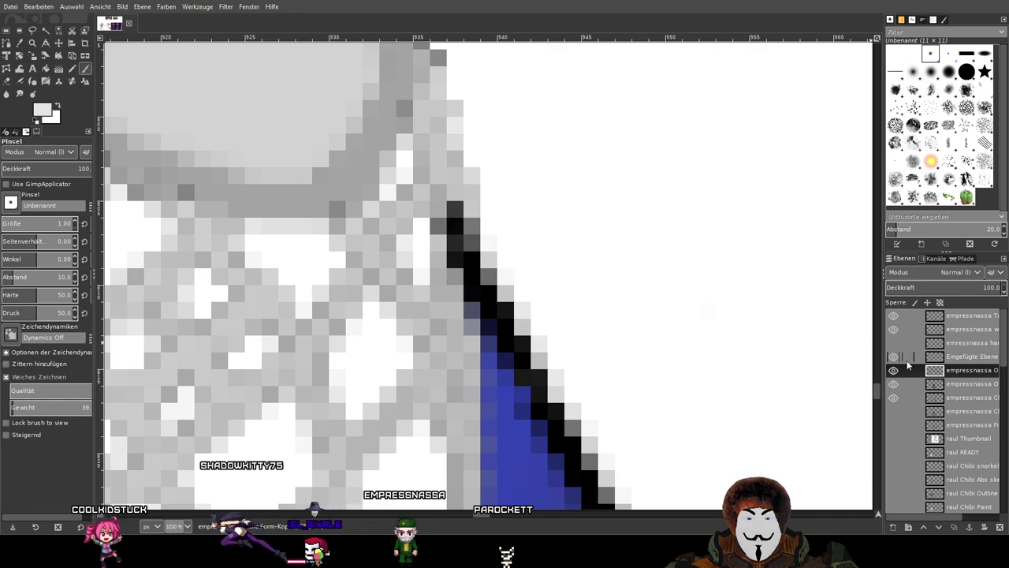
# On the top outline layer, erase the black outline tip above the blue tail.
pyautogui.click(893, 315)
pyautogui.click(893, 316)
pyautogui.click(970, 316)
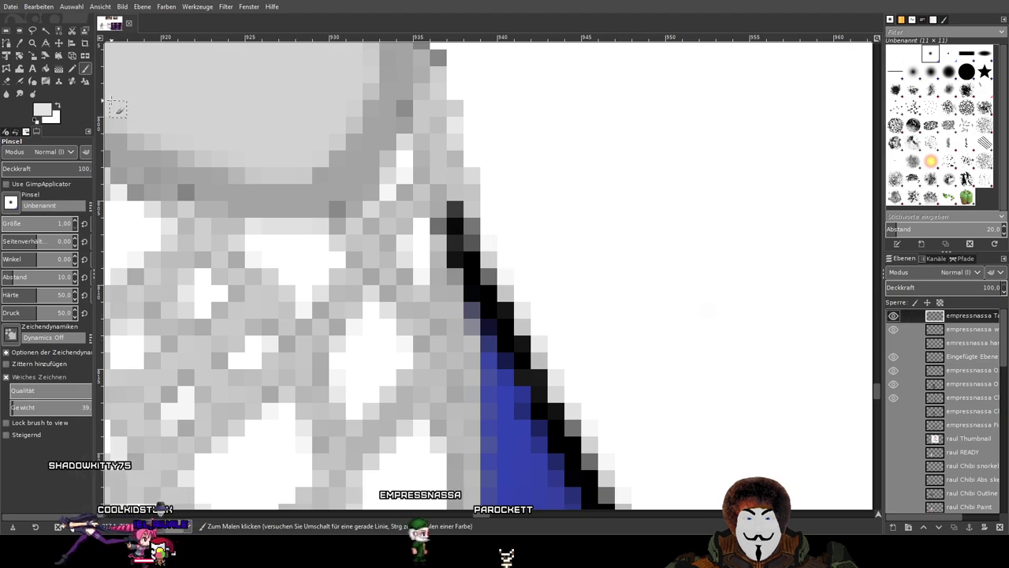
pyautogui.click(7, 81)
pyautogui.moveTo(455, 210)
pyautogui.mouseDown()
pyautogui.moveTo(444, 277)
pyautogui.moveTo(469, 238)
pyautogui.moveTo(458, 337)
pyautogui.moveTo(471, 272)
pyautogui.mouseUp()
pyautogui.click(455, 259)
pyautogui.scroll(-4, 473, 229)
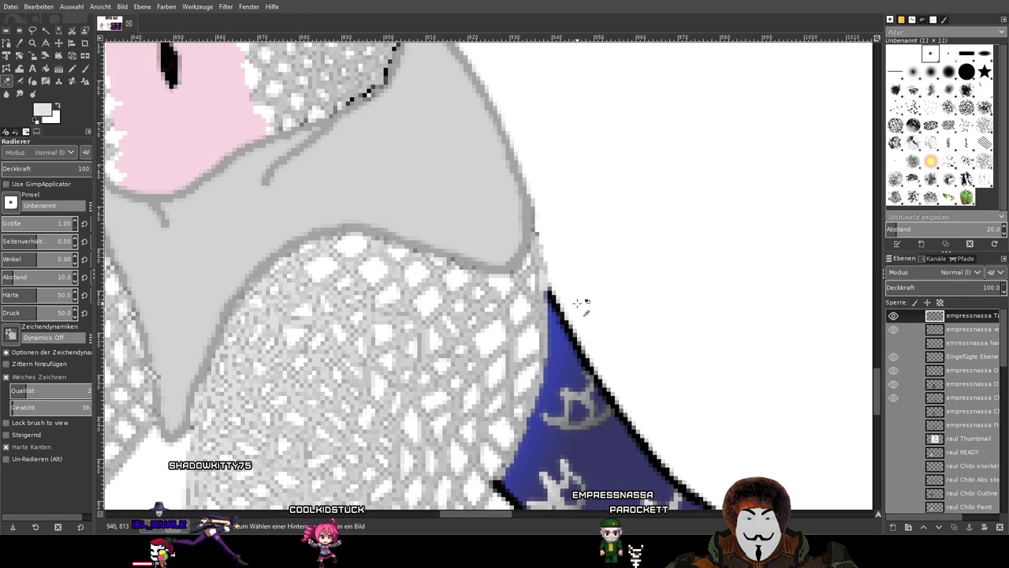
# Select the empressnassa Chibi Paint layer and hide the white Hintergrund background layer.
pyautogui.click(959, 399)
pyautogui.scroll(4, 585, 313)
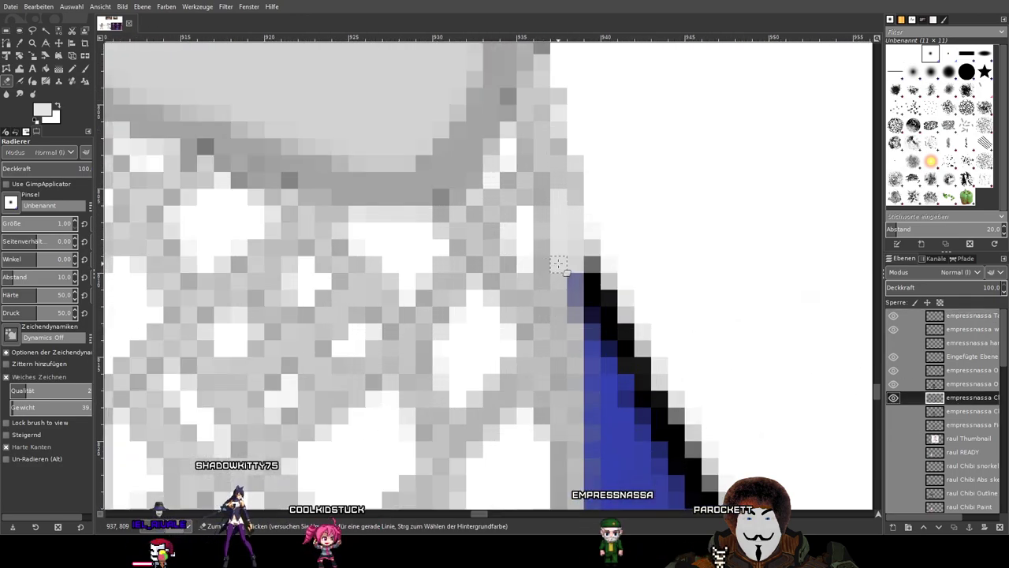
pyautogui.scroll(-4, 748, 324)
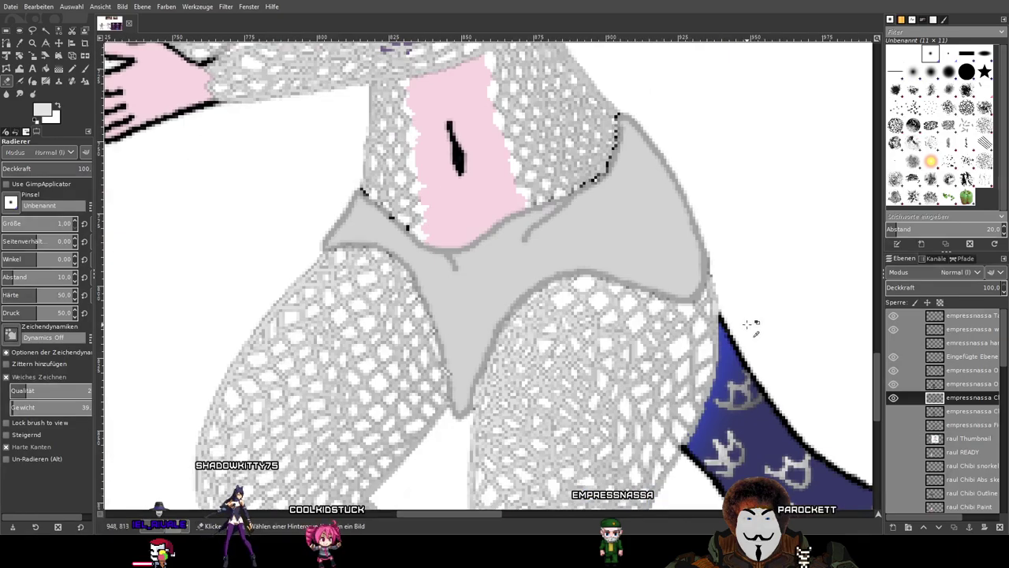
pyautogui.scroll(-2, 757, 338)
pyautogui.scroll(6, 659, 498)
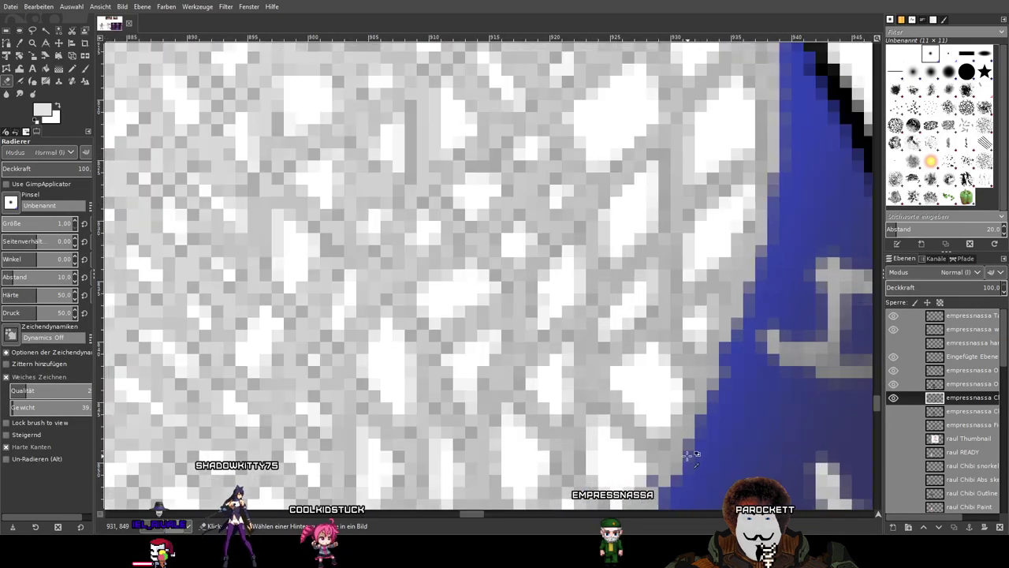
pyautogui.scroll(-6, 646, 479)
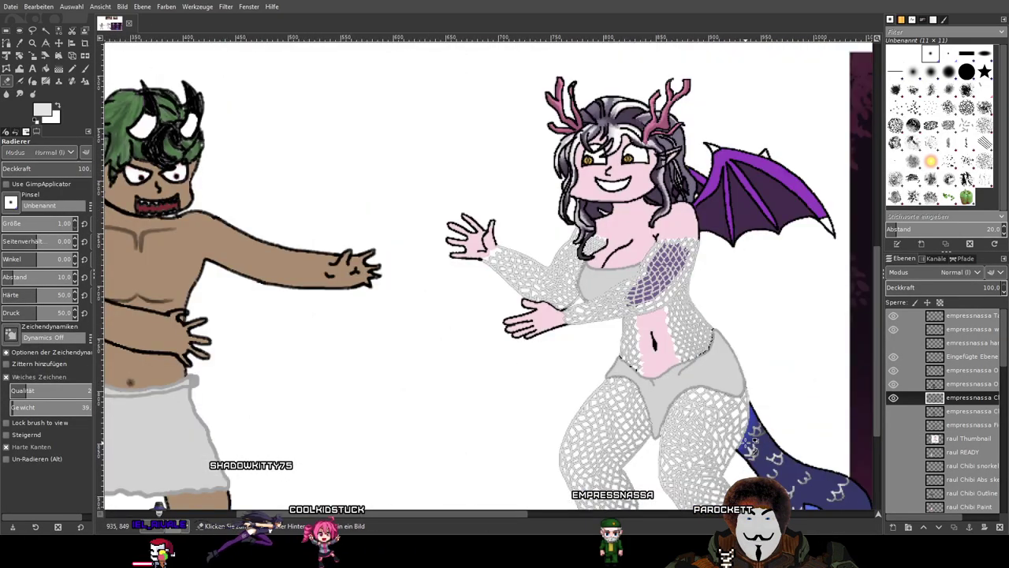
pyautogui.click(893, 383)
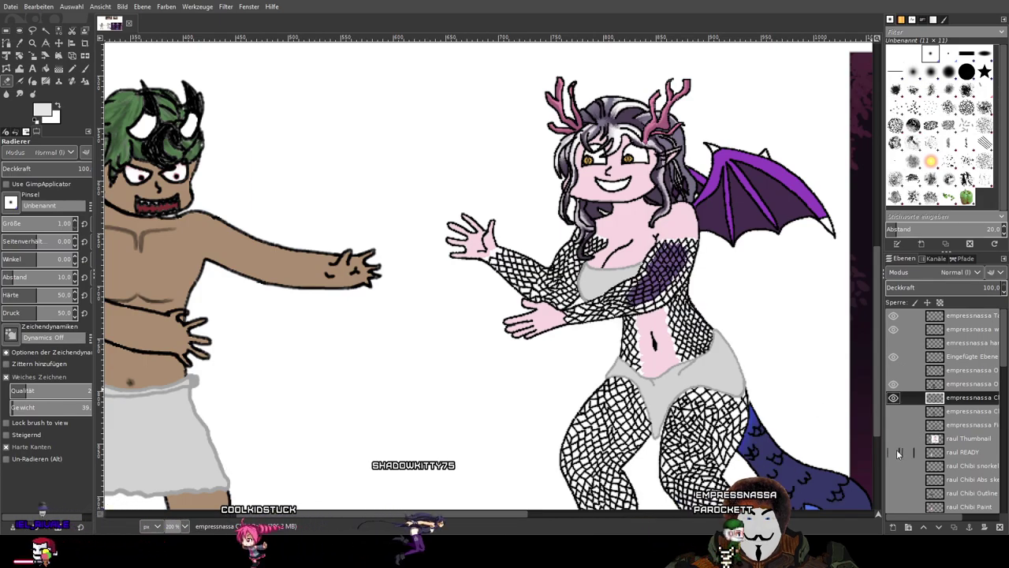
pyautogui.scroll(-10, 897, 452)
pyautogui.click(893, 504)
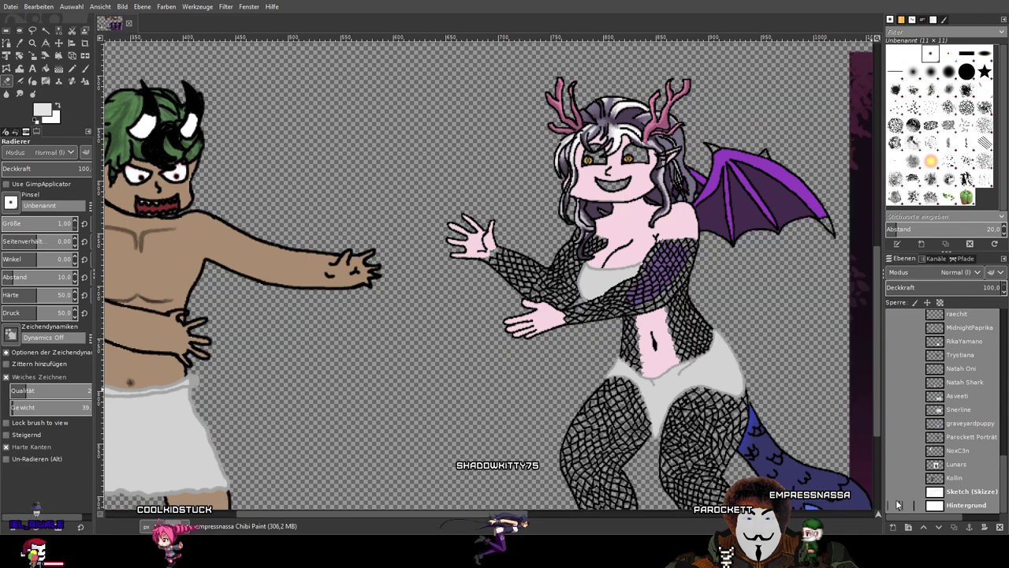
# Compare black and white fishnet versions via layer visibility, keeping the white fishnet.
pyautogui.scroll(5, 940, 423)
pyautogui.scroll(2, 922, 402)
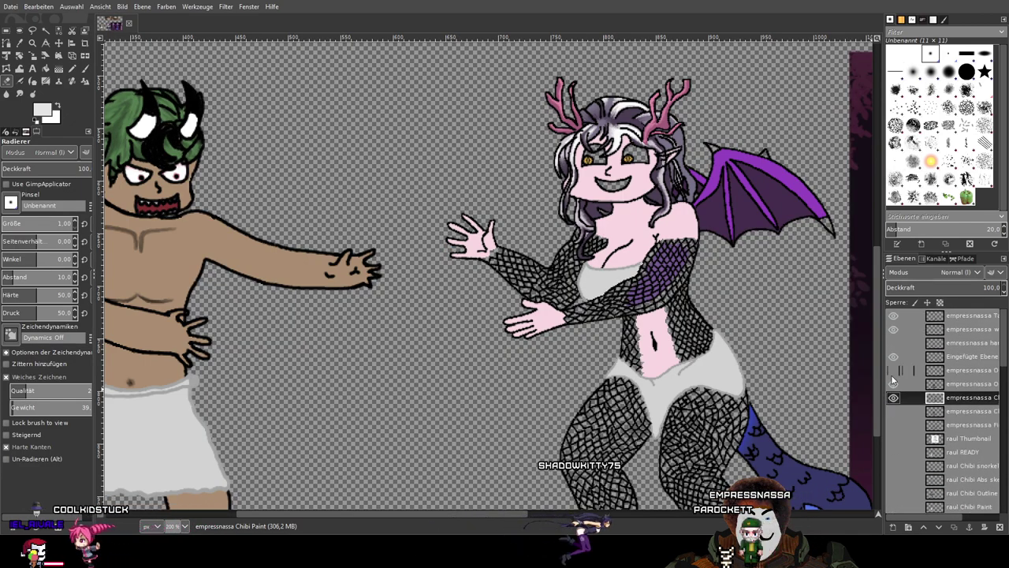
pyautogui.click(893, 382)
pyautogui.click(893, 370)
pyautogui.click(890, 386)
pyautogui.click(891, 385)
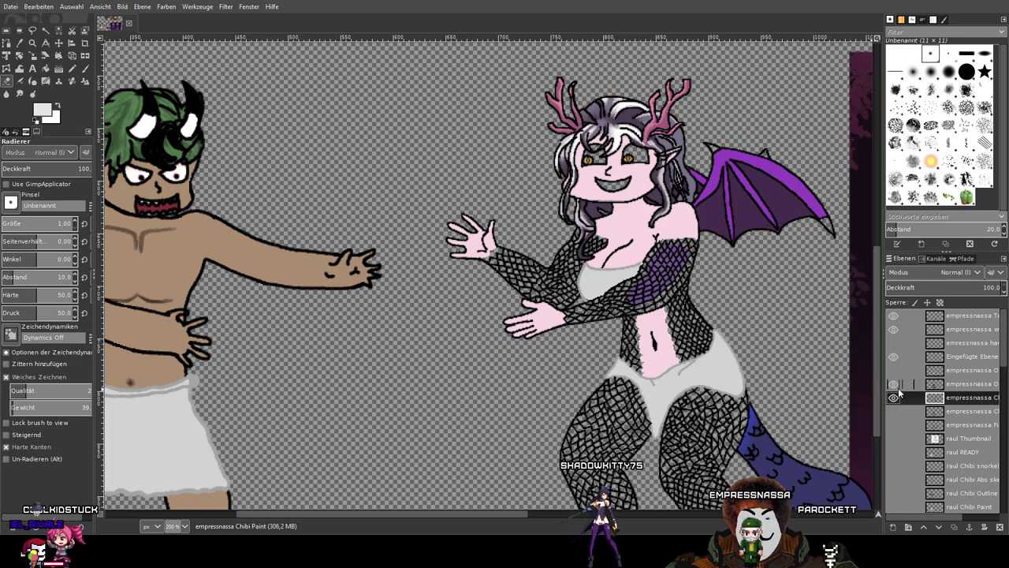
pyautogui.click(893, 385)
pyautogui.click(893, 383)
pyautogui.hscroll(5, 512, 354)
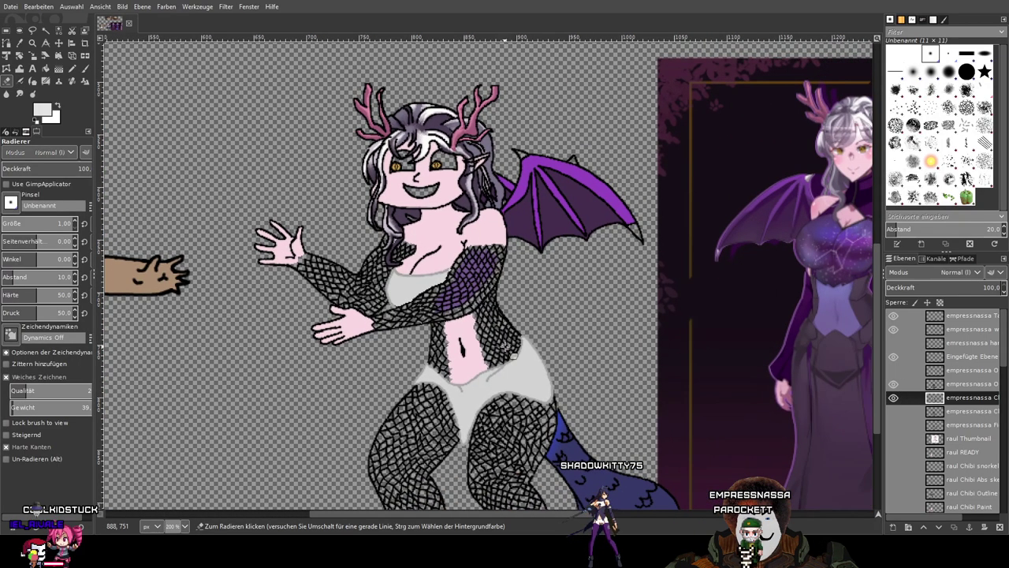
pyautogui.click(894, 376)
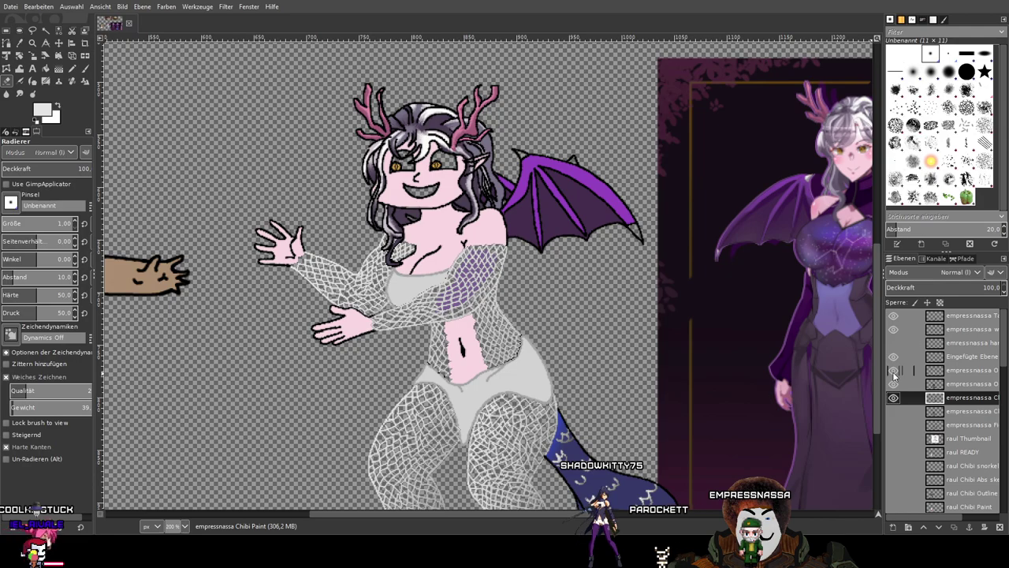
# Check the chibi against the reference character artwork.
pyautogui.moveTo(580, 367); pyautogui.dragTo(386, 281)
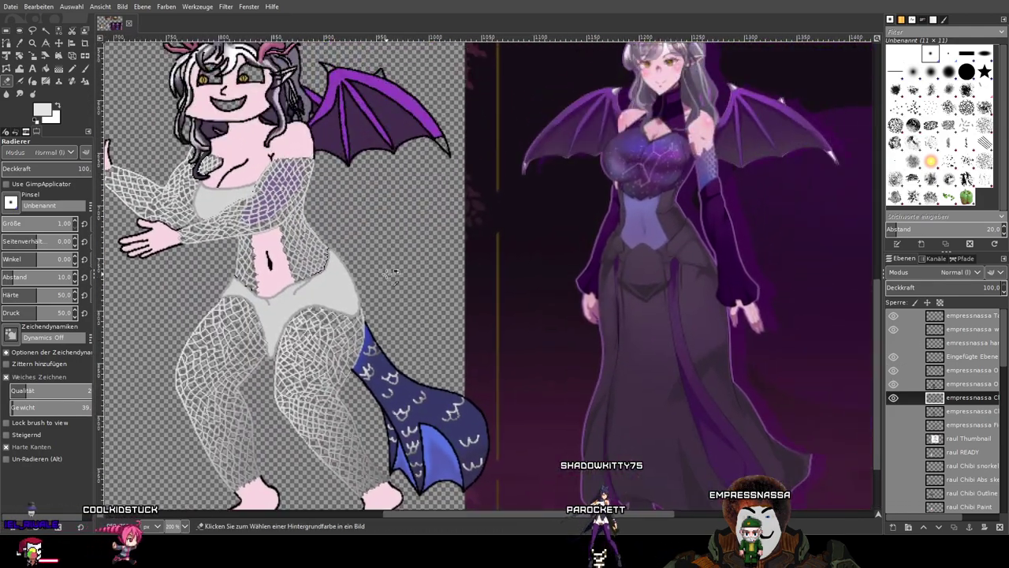
pyautogui.scroll(-1, 386, 281)
pyautogui.scroll(4, 382, 434)
pyautogui.scroll(-3, 379, 433)
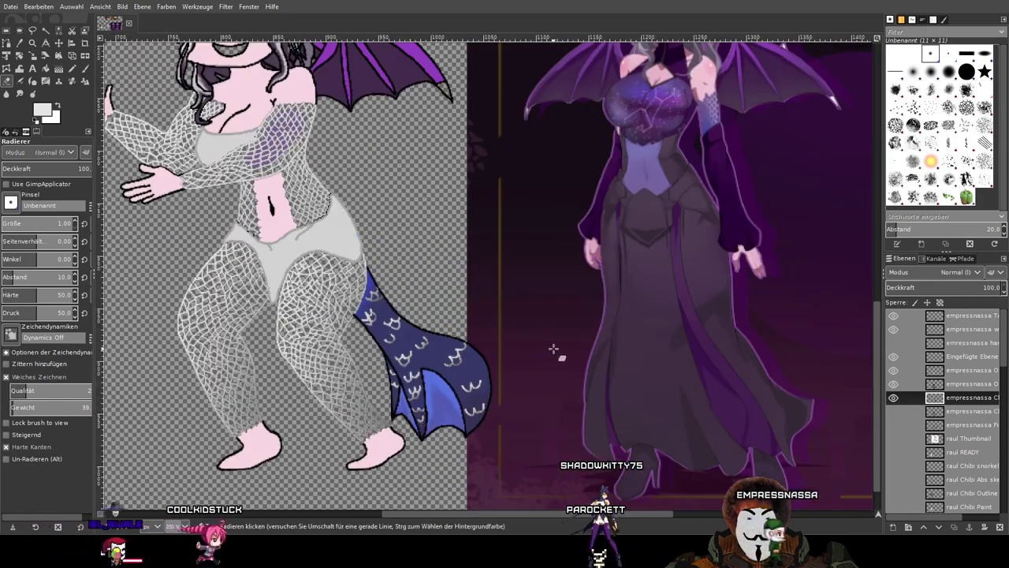
pyautogui.moveTo(554, 349); pyautogui.dragTo(355, 456)
pyautogui.hscroll(-6, 355, 456)
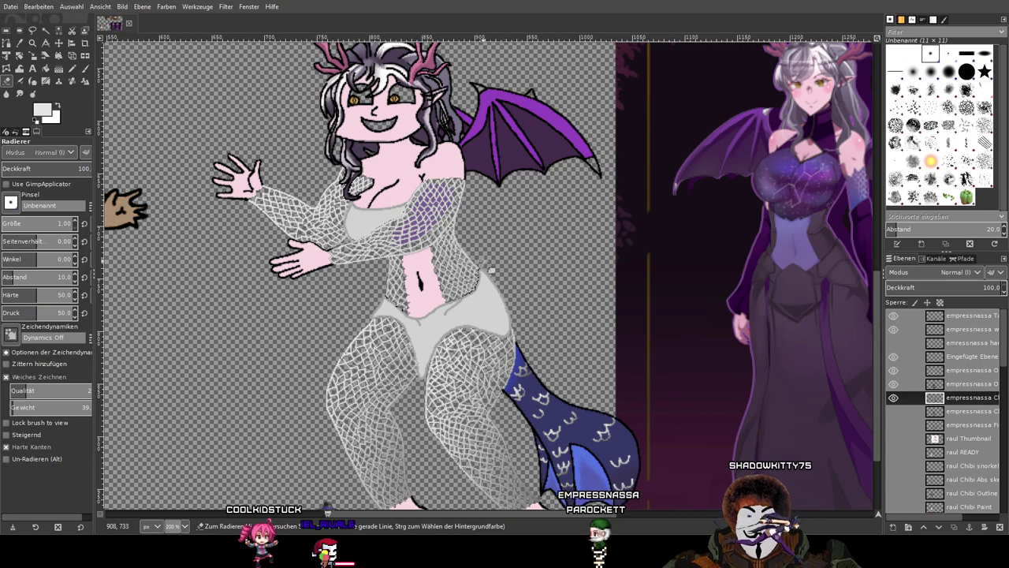
pyautogui.scroll(4, 433, 214)
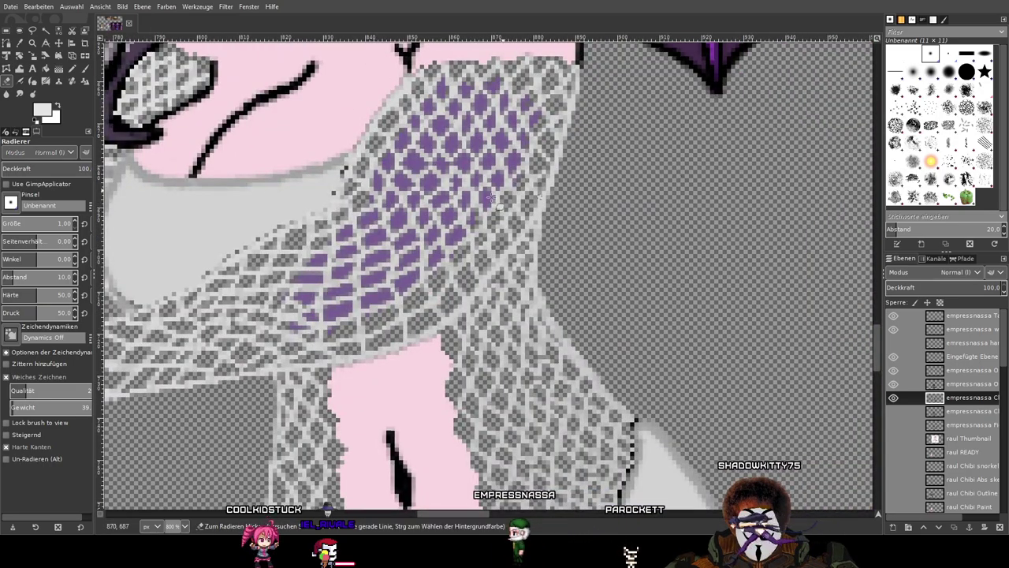
pyautogui.scroll(-4, 426, 181)
pyautogui.scroll(5, 426, 181)
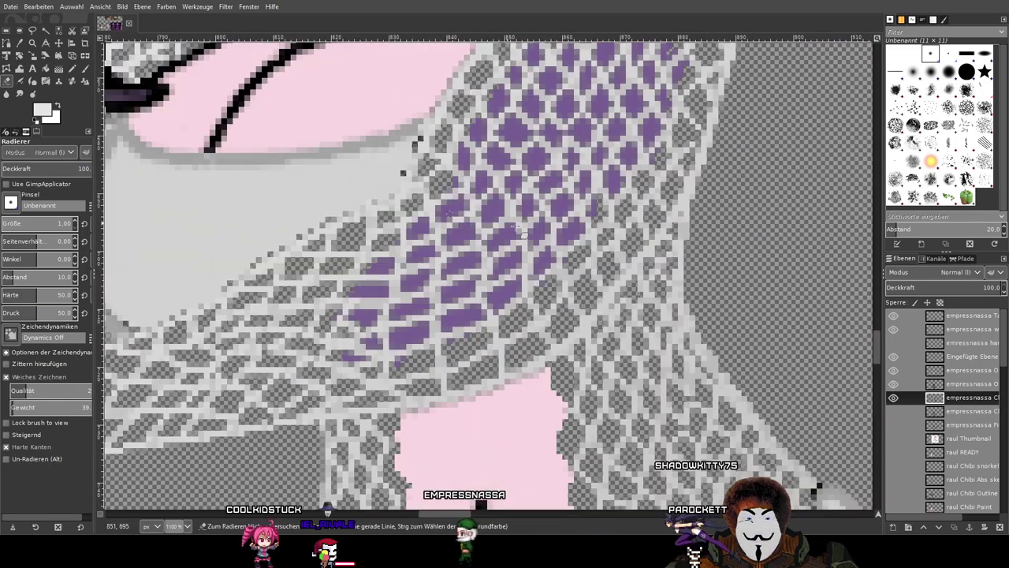
# Toggle the colour, grey fill and outline layers to inspect the mesh, selecting Outline Form.
pyautogui.click(892, 399)
pyautogui.click(893, 399)
pyautogui.click(893, 384)
pyautogui.click(893, 384)
pyautogui.click(894, 370)
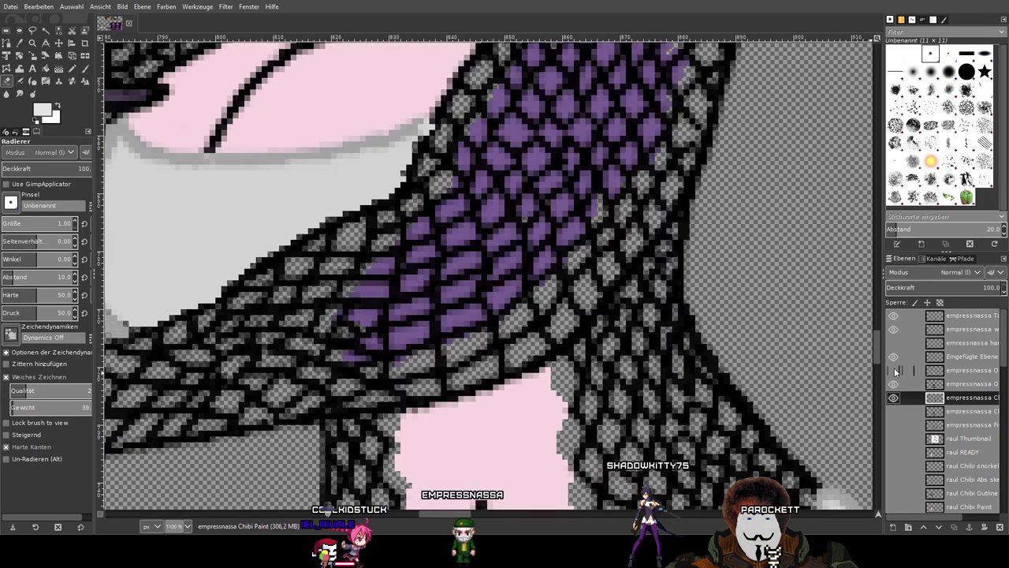
pyautogui.click(896, 370)
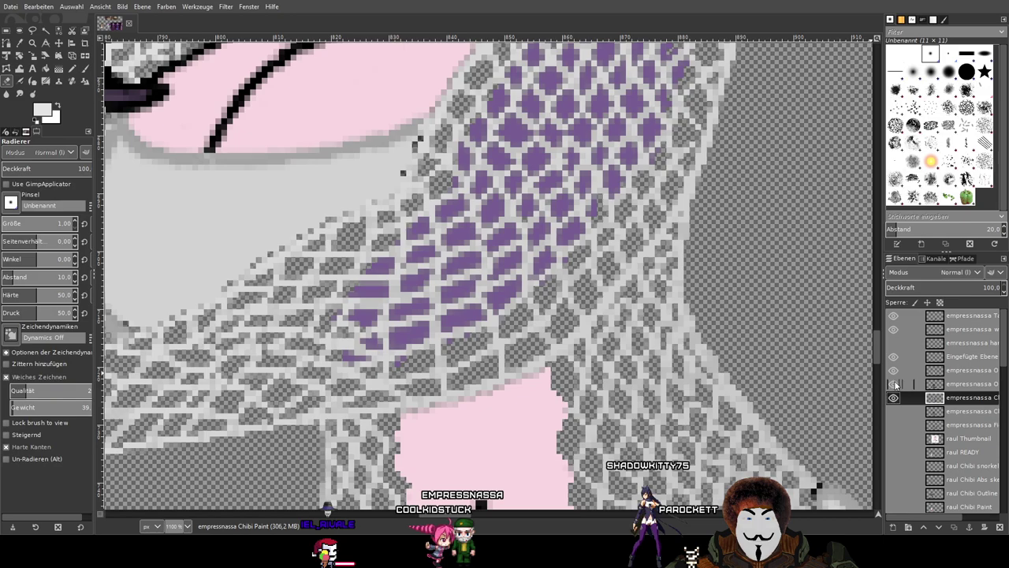
pyautogui.click(915, 386)
pyautogui.click(893, 384)
# Paint light grey over the dark pixels where the top meets the fishnet.
pyautogui.click(893, 385)
pyautogui.moveTo(312, 214); pyautogui.dragTo(462, 227)
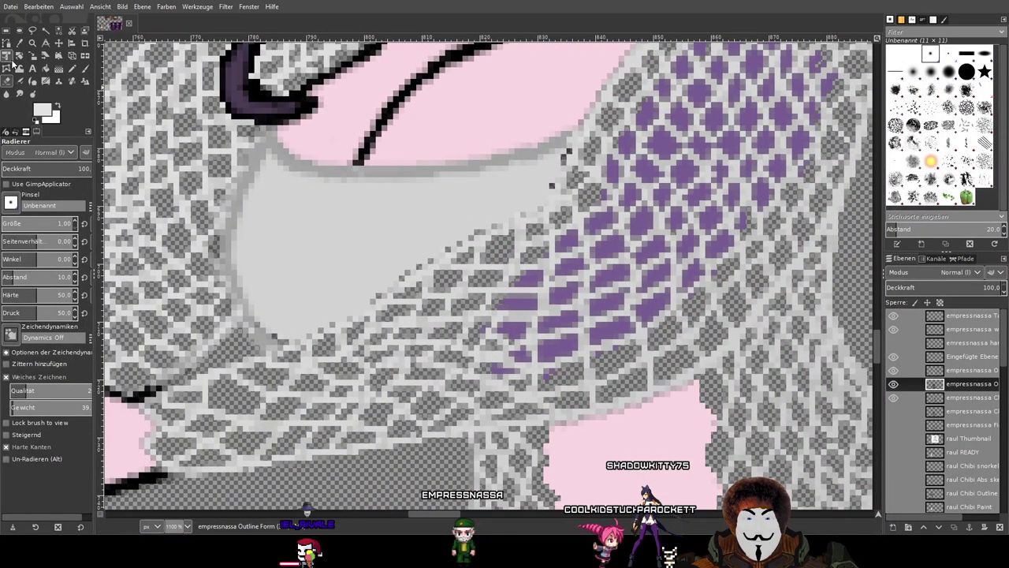
pyautogui.click(19, 43)
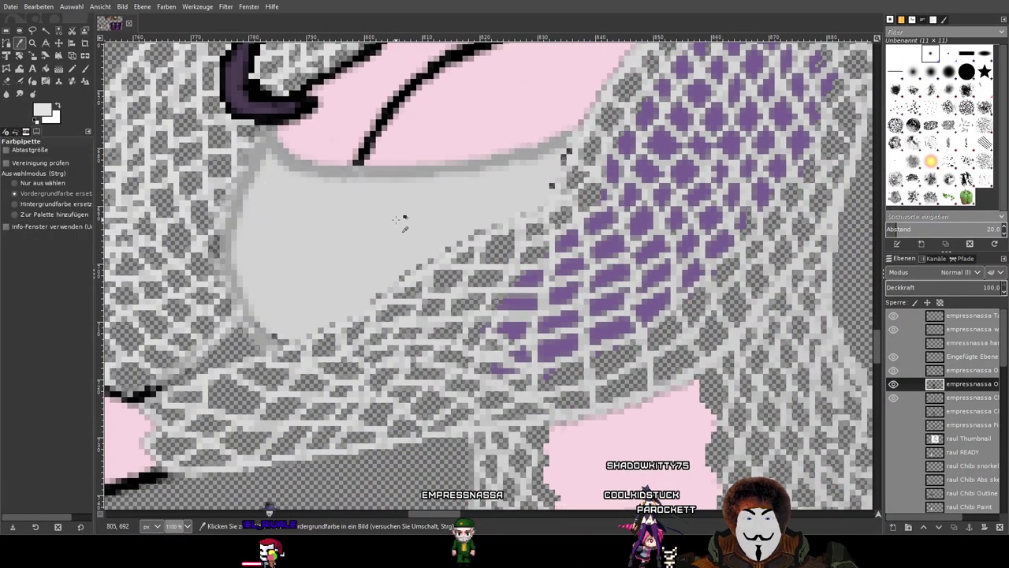
pyautogui.click(74, 68)
pyautogui.scroll(3, 394, 268)
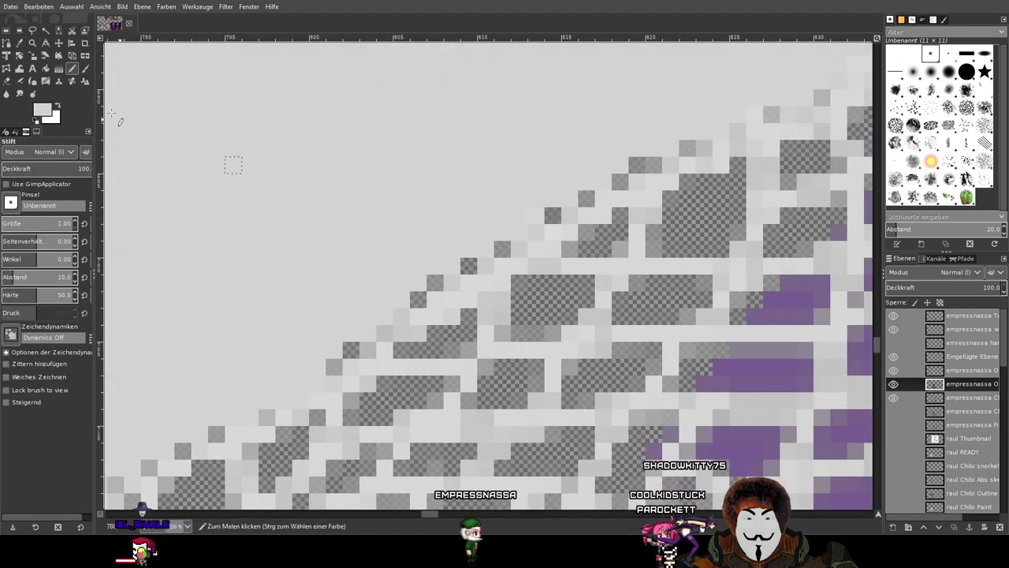
pyautogui.moveTo(418, 299); pyautogui.dragTo(502, 249)
pyautogui.moveTo(350, 347); pyautogui.dragTo(334, 362)
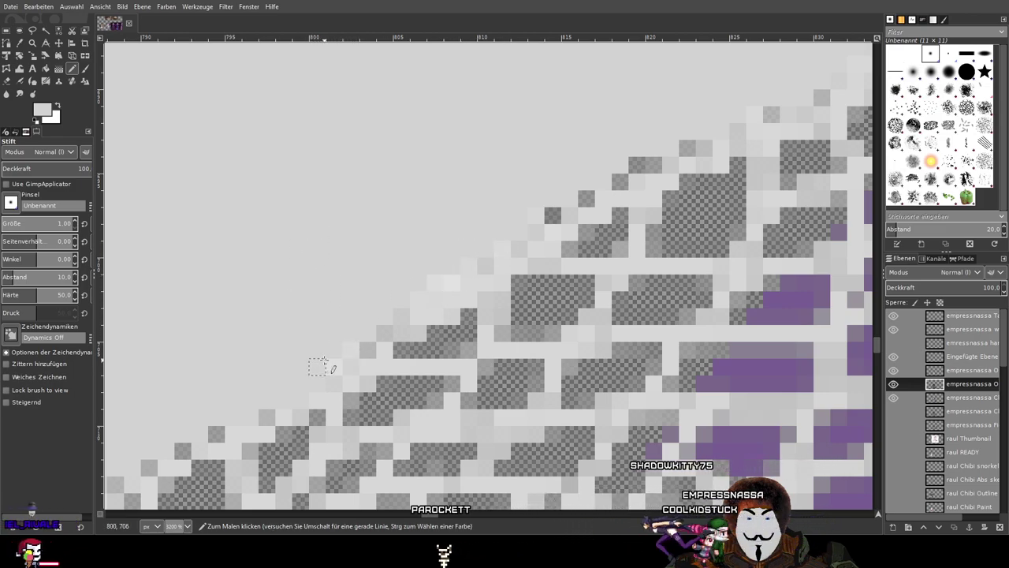
# Inspect the garment edge up to the neckline, then make the Chibi Paint layer active.
pyautogui.moveTo(265, 275); pyautogui.dragTo(414, 180)
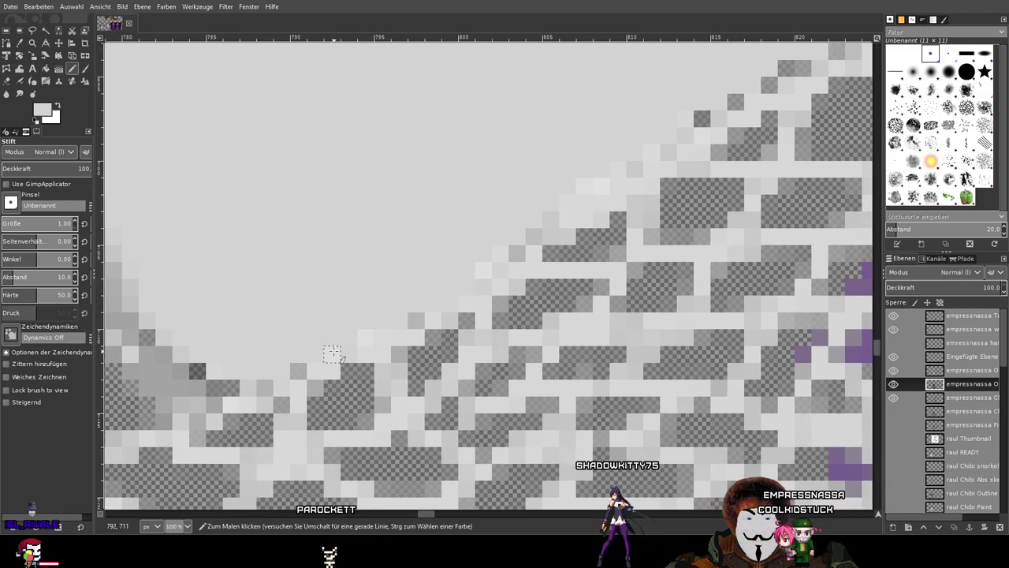
pyautogui.scroll(-3, 258, 316)
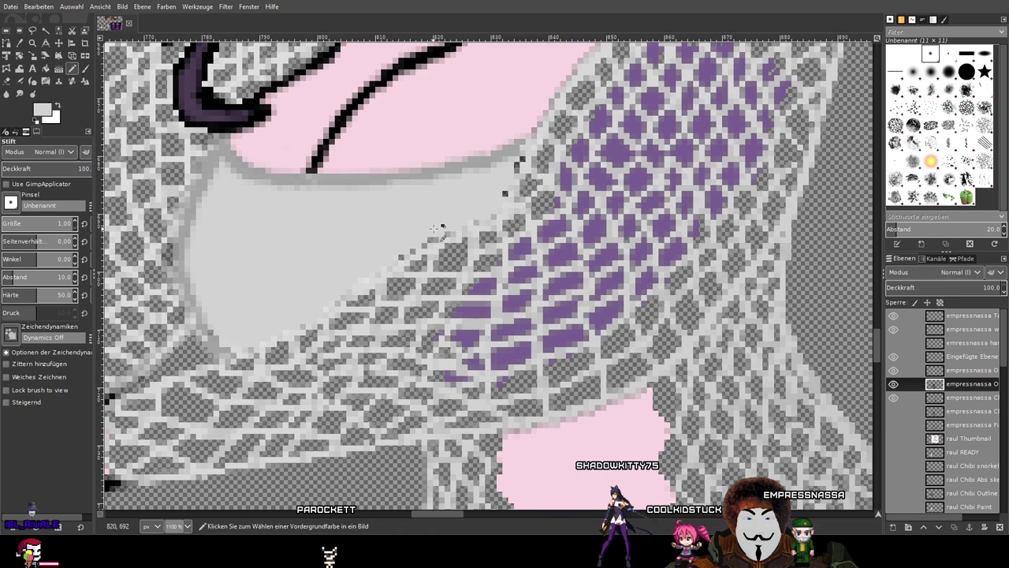
pyautogui.scroll(3, 433, 229)
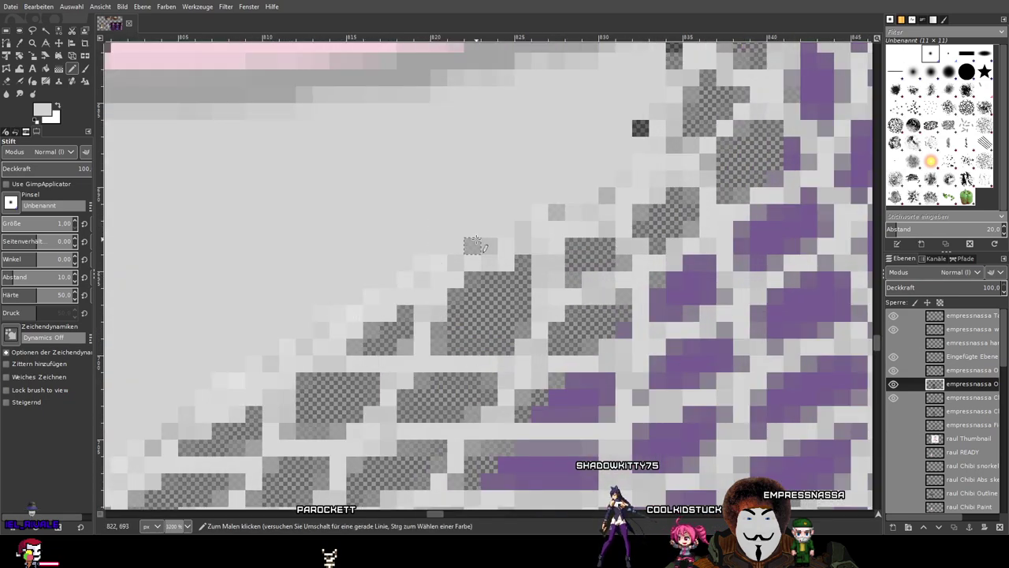
pyautogui.moveTo(505, 196); pyautogui.dragTo(281, 274)
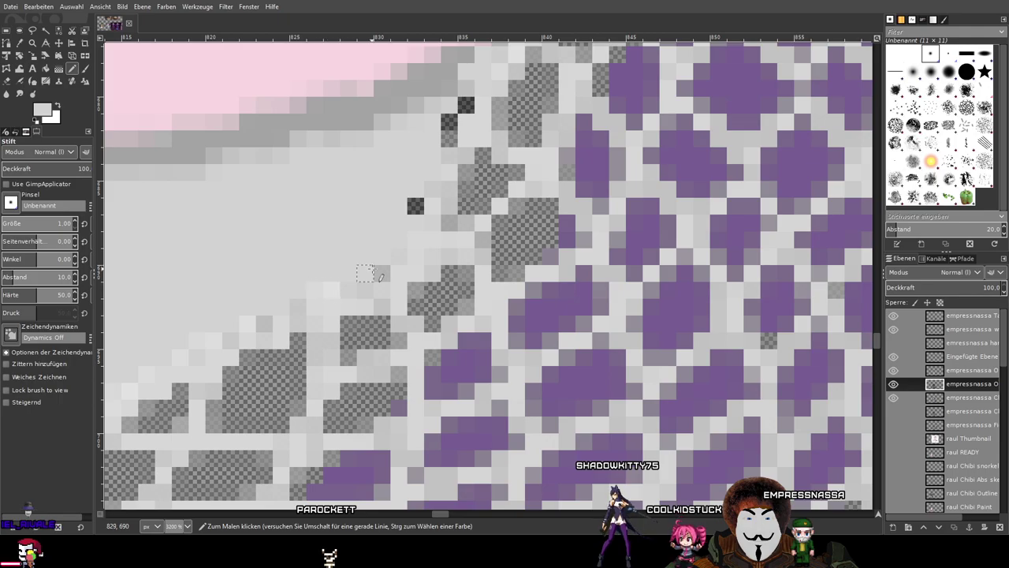
pyautogui.scroll(-3, 415, 206)
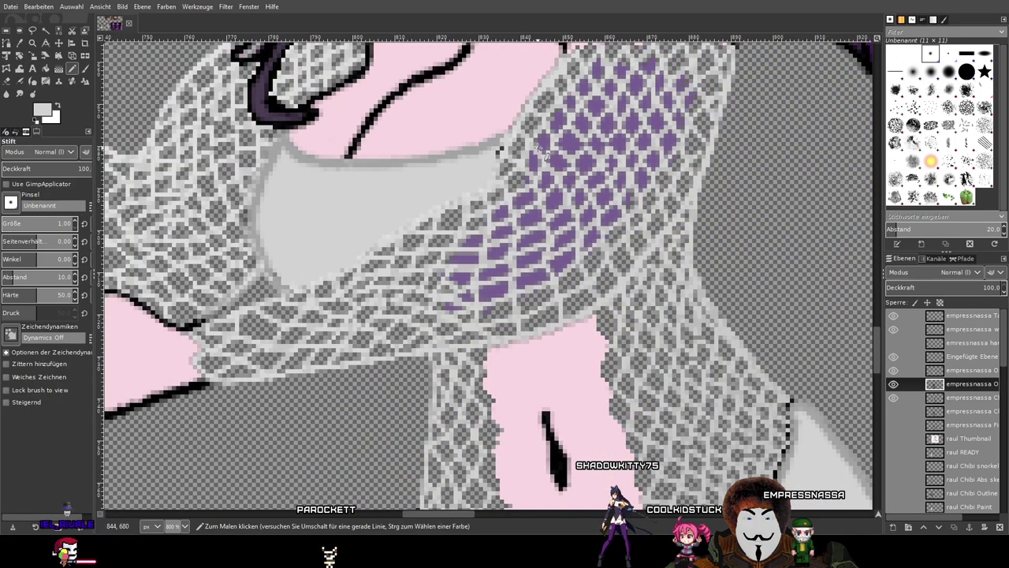
pyautogui.scroll(3, 501, 162)
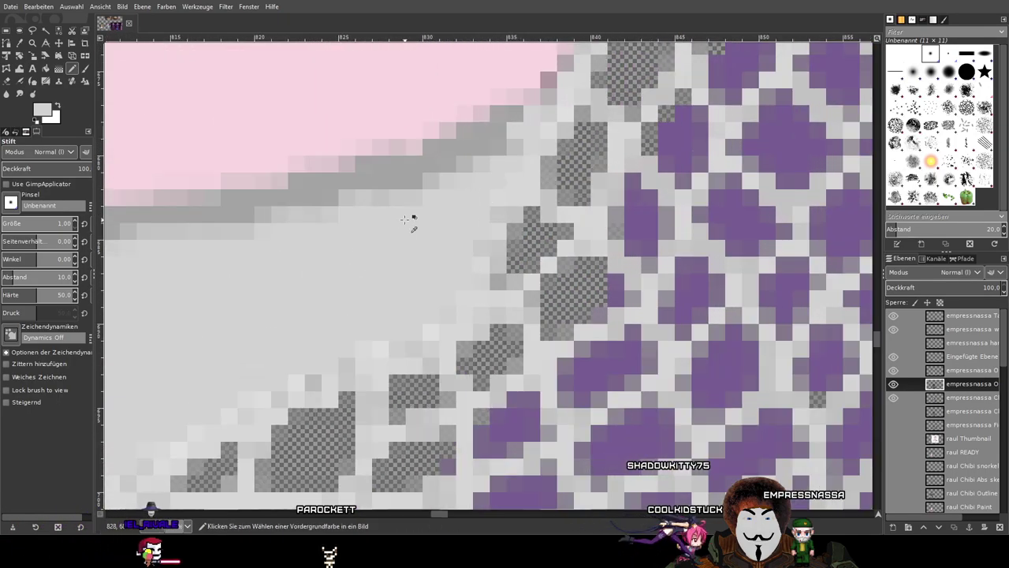
pyautogui.scroll(-5, 394, 225)
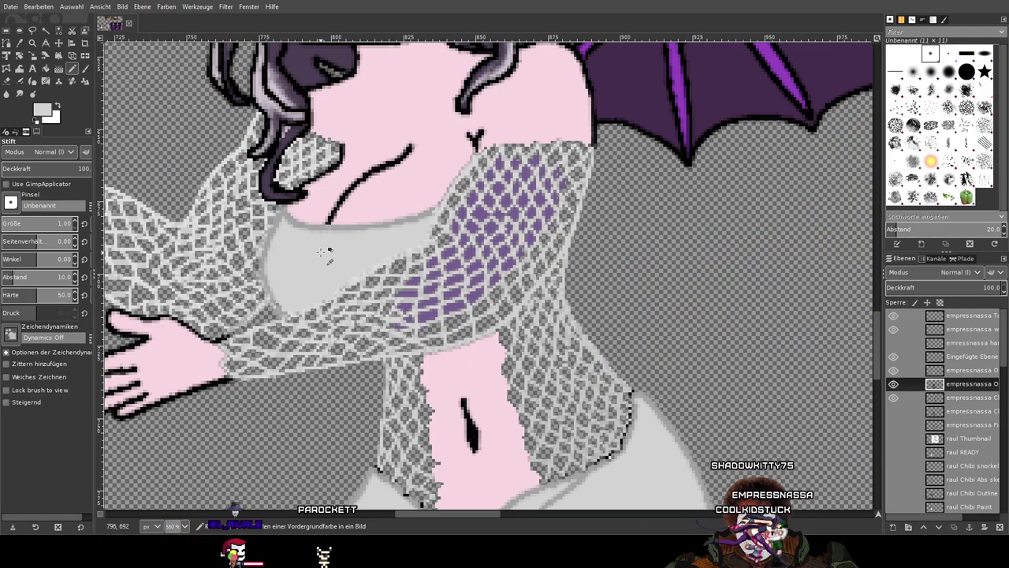
pyautogui.scroll(-2, 307, 252)
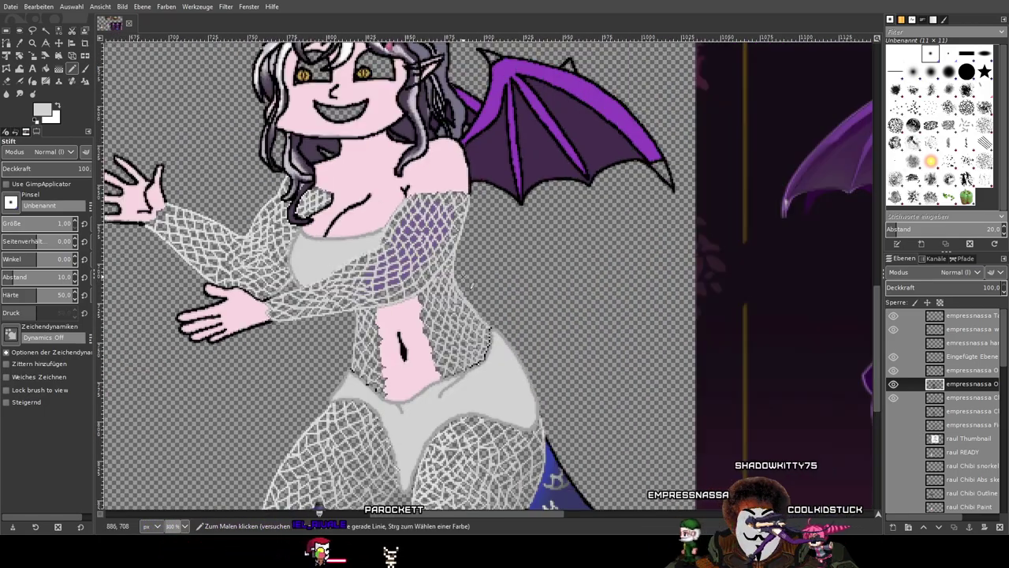
pyautogui.scroll(5, 461, 229)
pyautogui.scroll(-5, 461, 228)
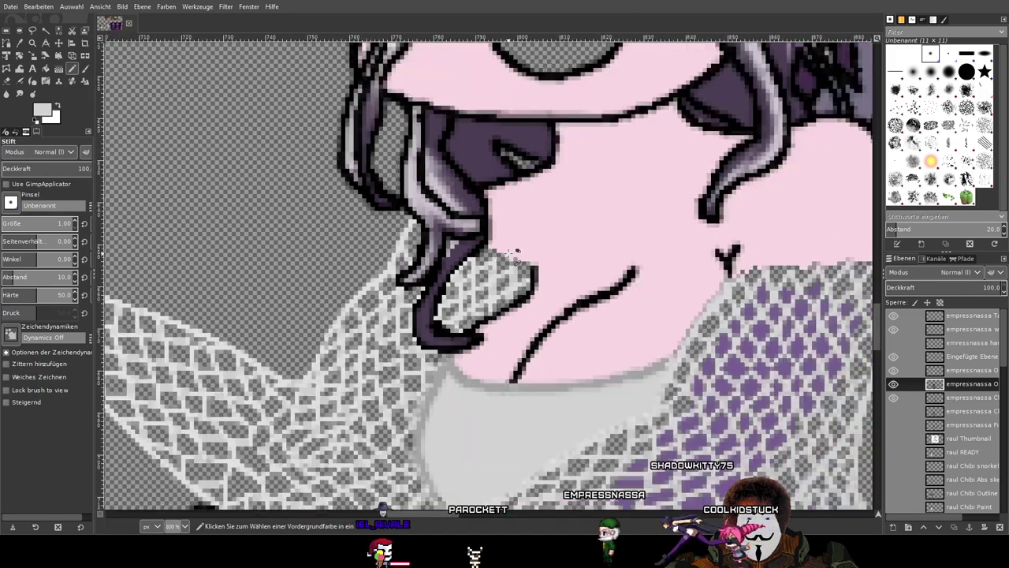
pyautogui.scroll(2, 489, 161)
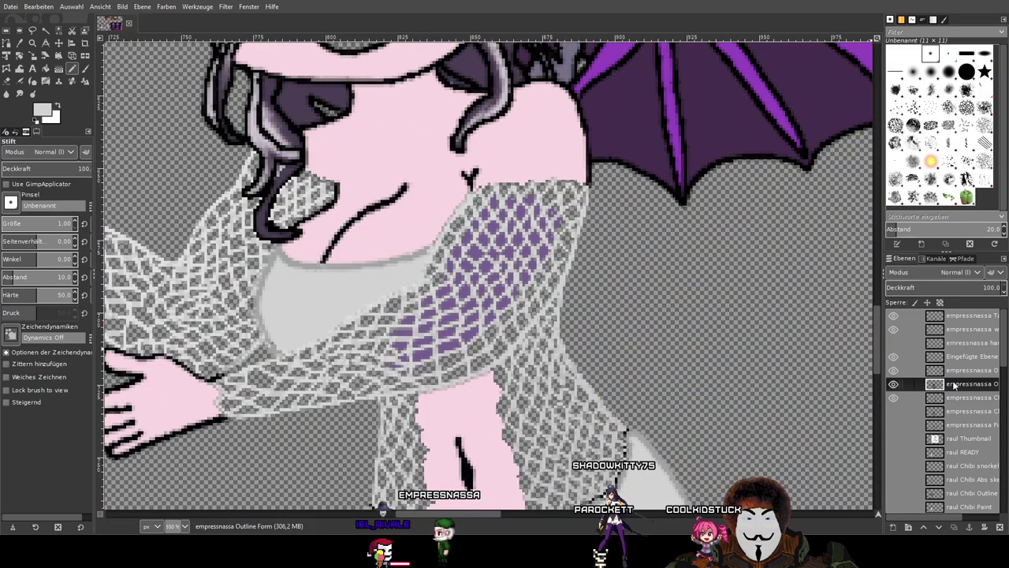
pyautogui.click(972, 396)
pyautogui.click(894, 397)
# With the sampled purple and a 21.13 Pencil, fill fishnet holes along the purple area's lower edge.
pyautogui.click(894, 397)
pyautogui.click(19, 43)
pyautogui.scroll(5, 476, 247)
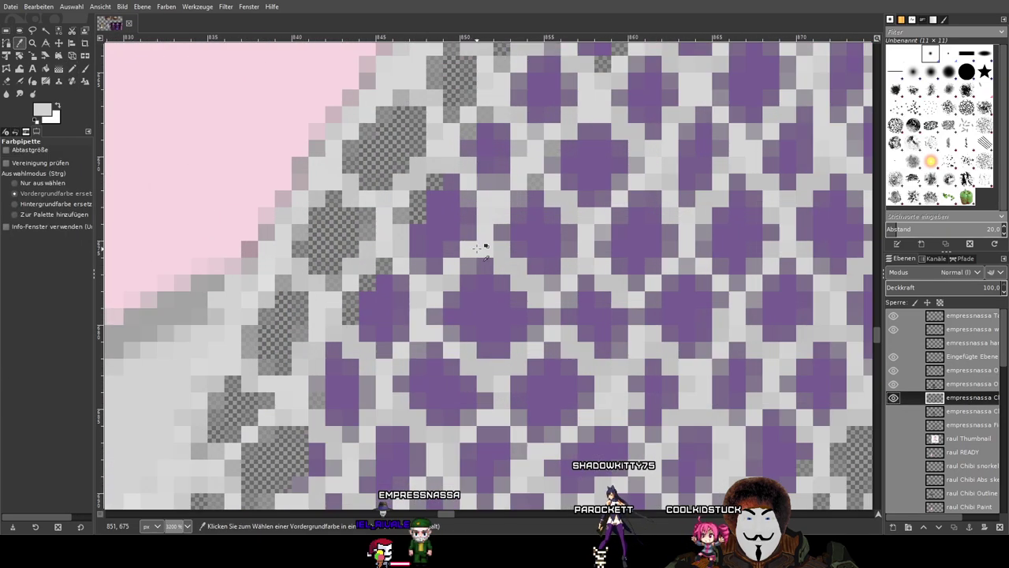
pyautogui.click(72, 69)
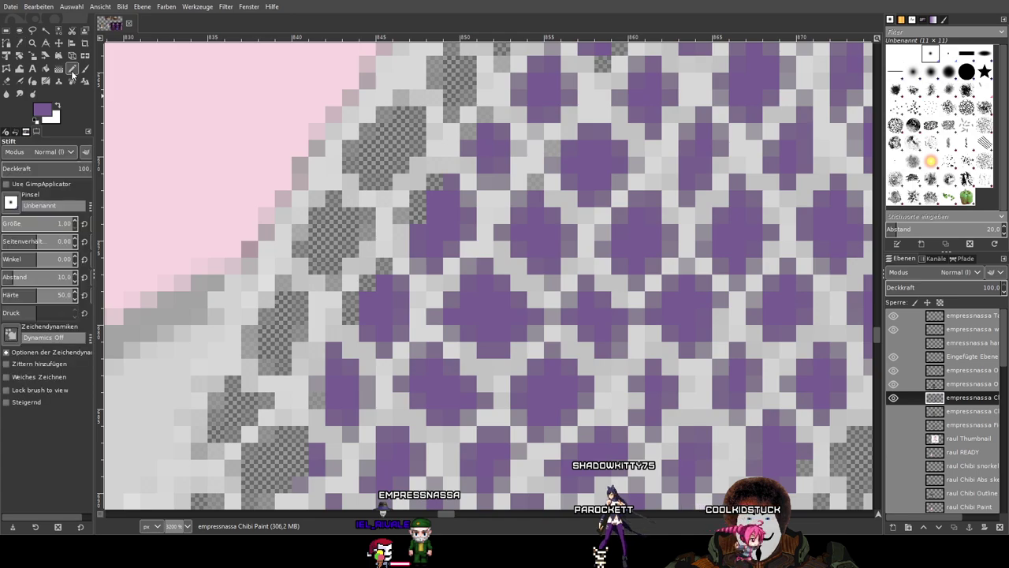
pyautogui.scroll(-4, 426, 268)
pyautogui.click(49, 224)
pyautogui.moveTo(397, 306)
pyautogui.mouseDown()
pyautogui.moveTo(296, 352)
pyautogui.moveTo(581, 237)
pyautogui.mouseUp()
pyautogui.scroll(2, 588, 240)
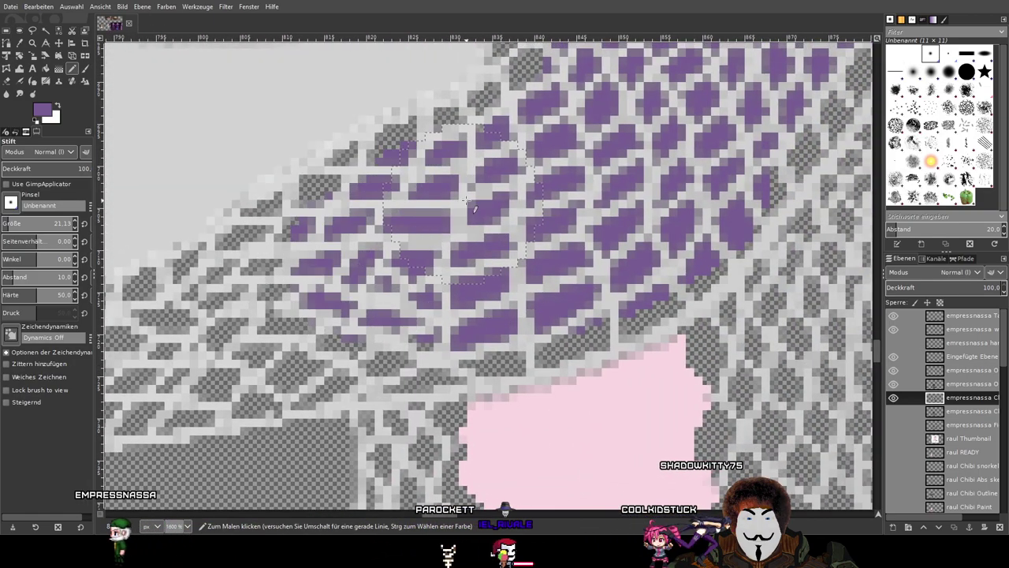
pyautogui.scroll(-3, 475, 208)
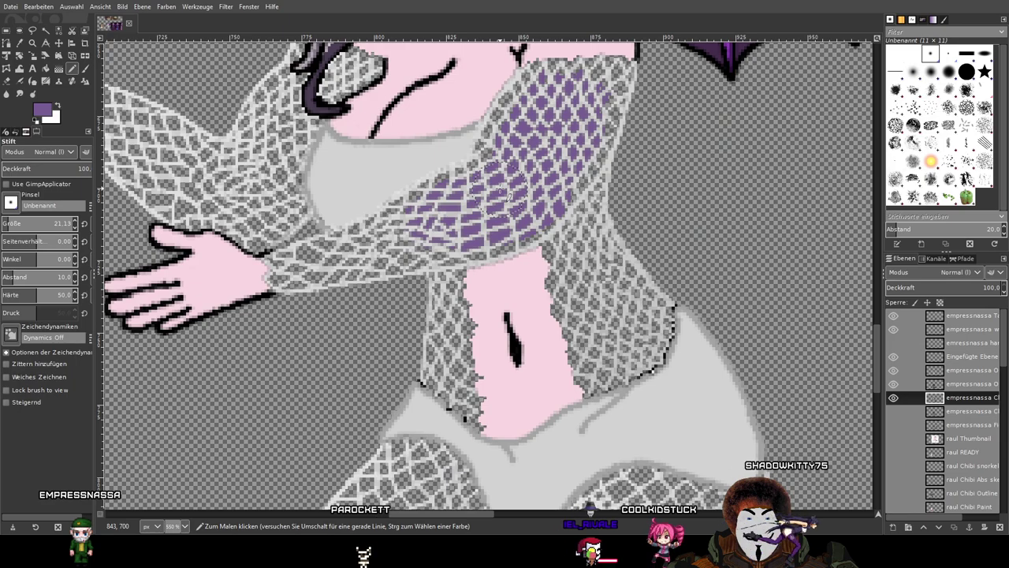
pyautogui.moveTo(524, 150); pyautogui.dragTo(473, 206)
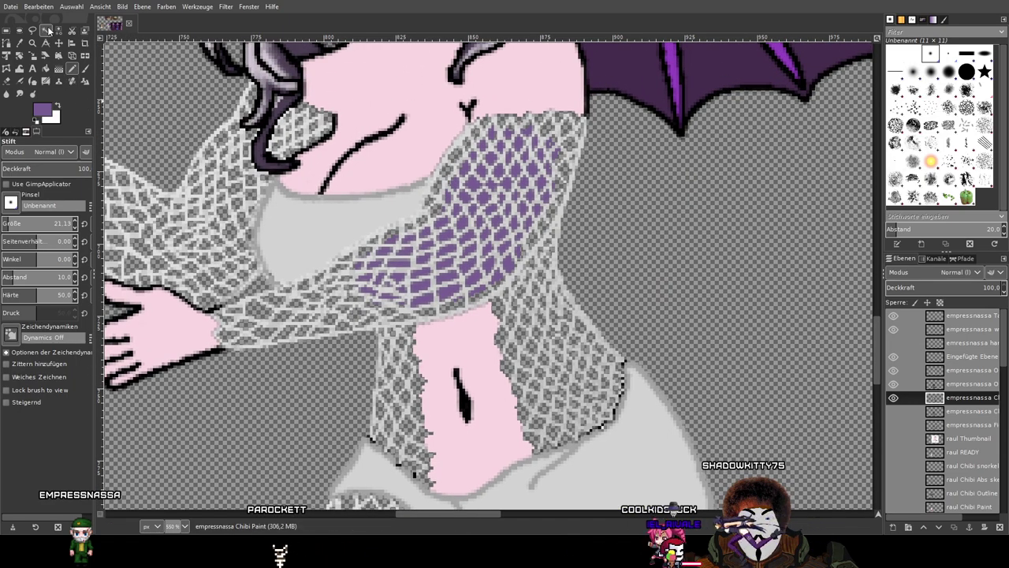
# Select the netting region with the Magic Wand, then clear the selection.
pyautogui.click(47, 30)
pyautogui.scroll(5, 509, 246)
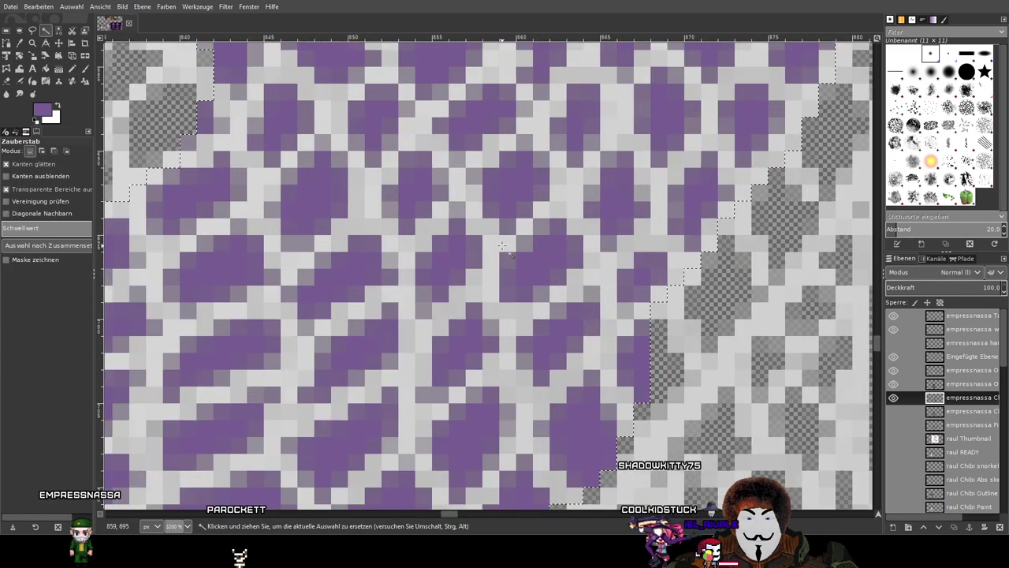
pyautogui.scroll(-3, 501, 245)
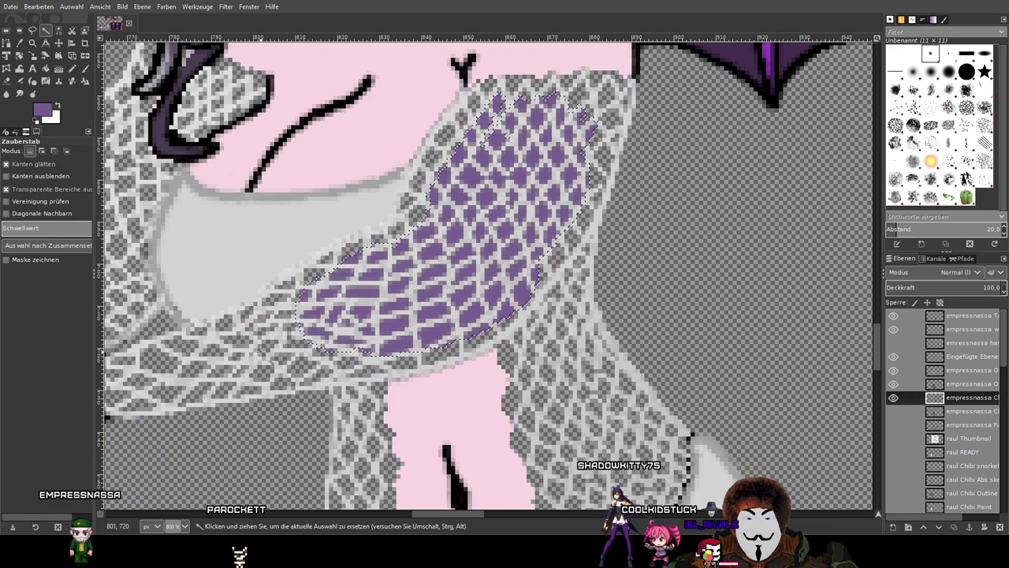
pyautogui.click(282, 370)
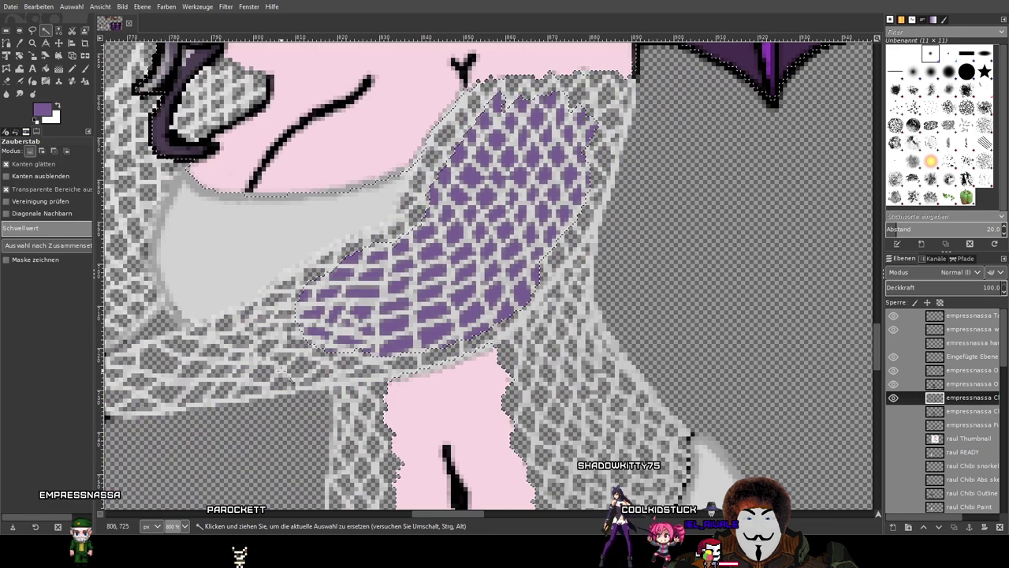
pyautogui.click(6, 30)
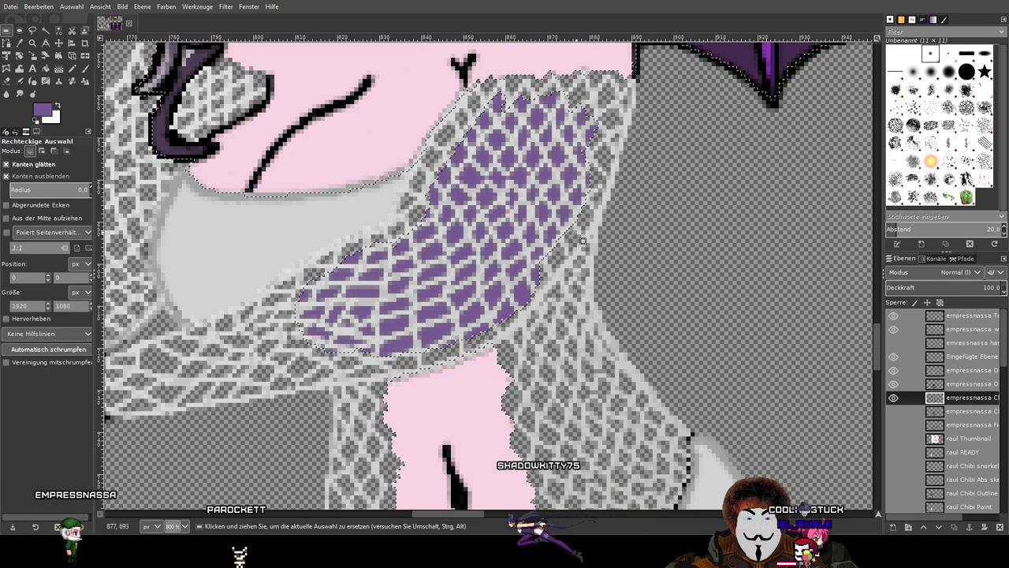
pyautogui.click(510, 214)
pyautogui.moveTo(434, 256); pyautogui.dragTo(457, 259)
pyautogui.click(501, 268)
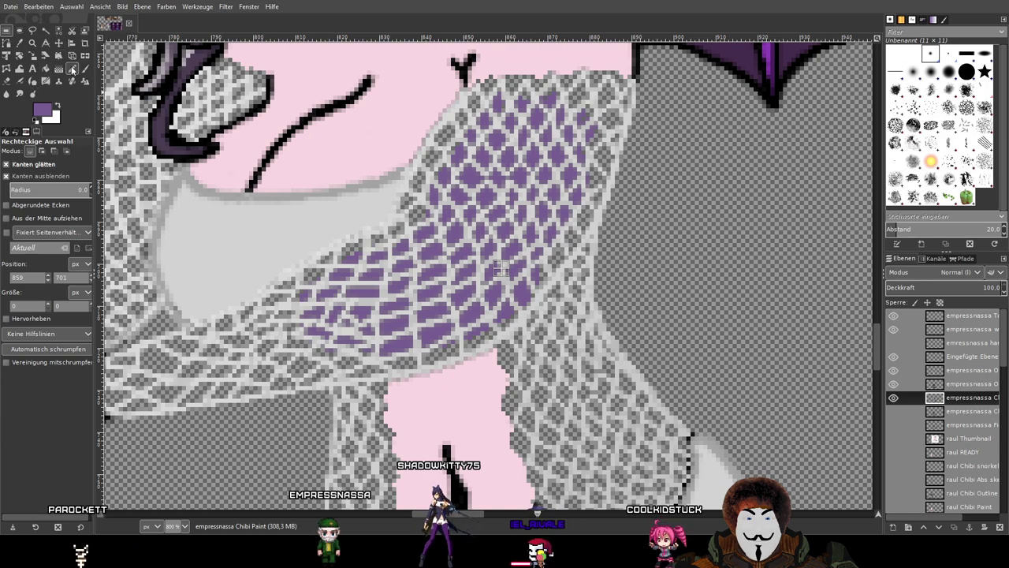
# Paint purple into the mesh holes along the upper-left edge.
pyautogui.click(73, 69)
pyautogui.scroll(2, 420, 305)
pyautogui.scroll(-5, 968, 488)
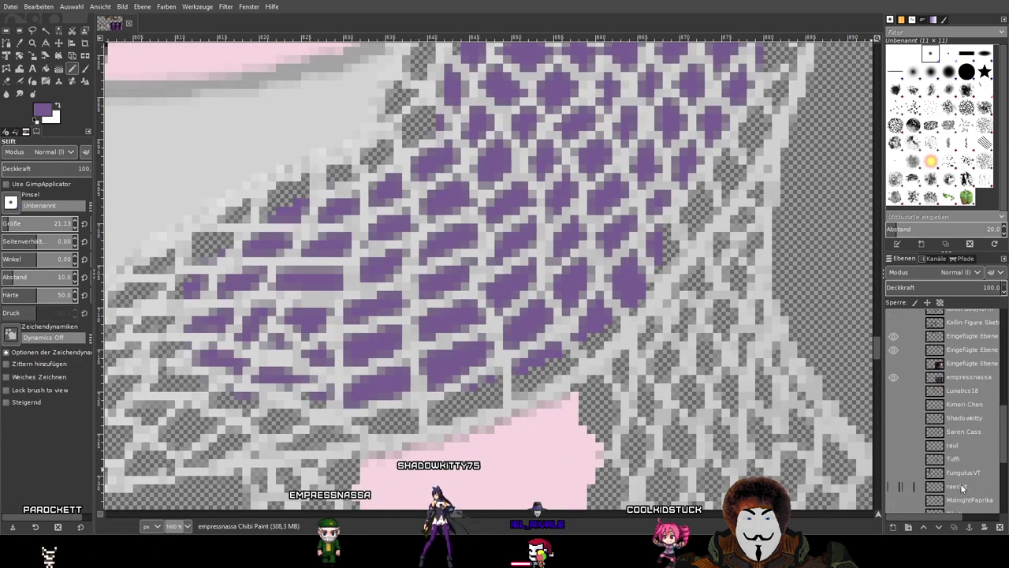
pyautogui.scroll(-3, 465, 287)
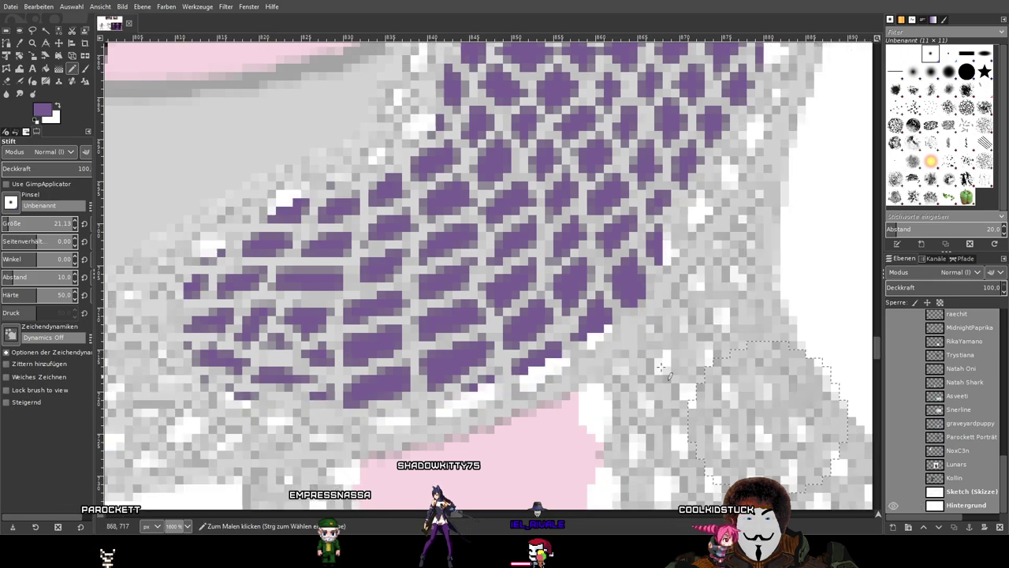
pyautogui.scroll(2, 465, 288)
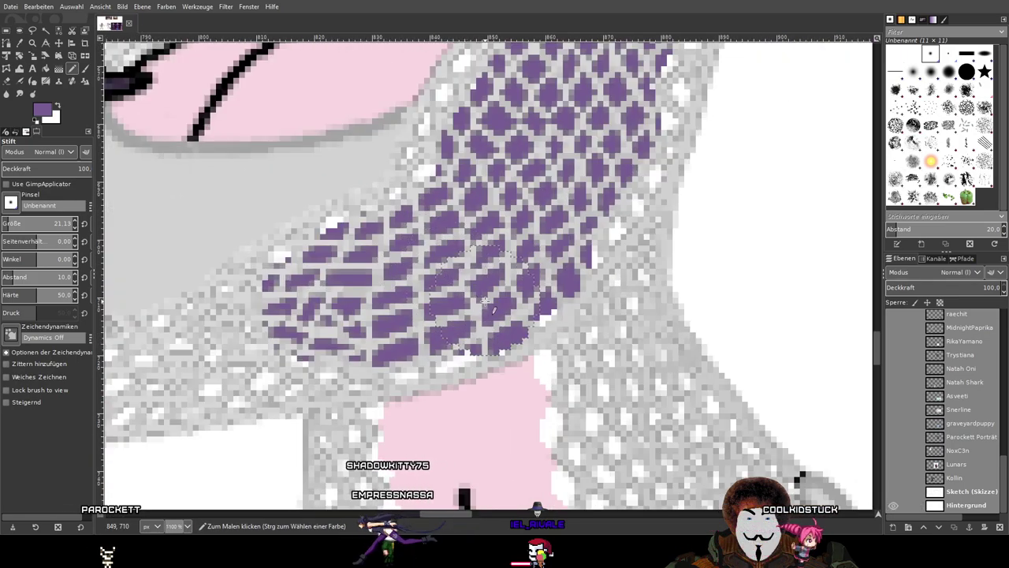
pyautogui.moveTo(346, 264); pyautogui.dragTo(377, 235)
pyautogui.moveTo(357, 256)
pyautogui.mouseDown()
pyautogui.moveTo(472, 256)
pyautogui.moveTo(402, 275)
pyautogui.moveTo(362, 315)
pyautogui.moveTo(331, 387)
pyautogui.moveTo(283, 376)
pyautogui.moveTo(530, 351)
pyautogui.mouseUp()
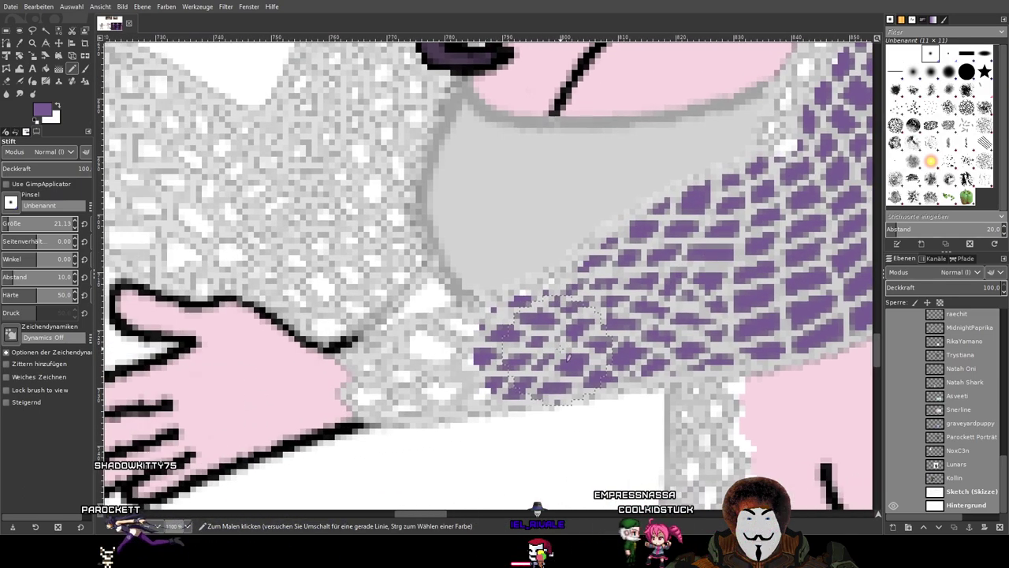
# Paint the grey mesh pixels near the hand purple.
pyautogui.moveTo(37, 229); pyautogui.dragTo(41, 228)
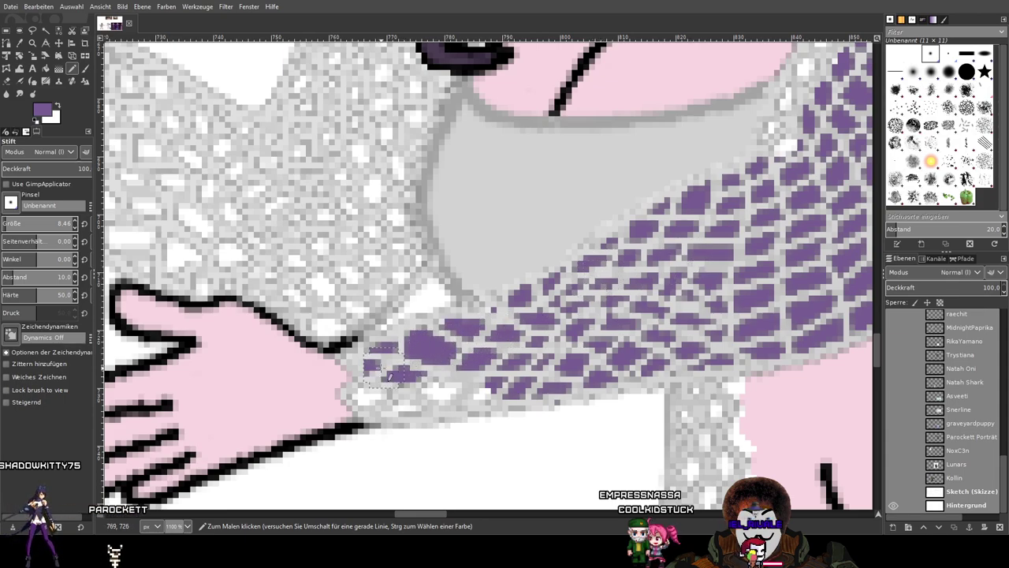
pyautogui.moveTo(389, 392); pyautogui.dragTo(423, 398)
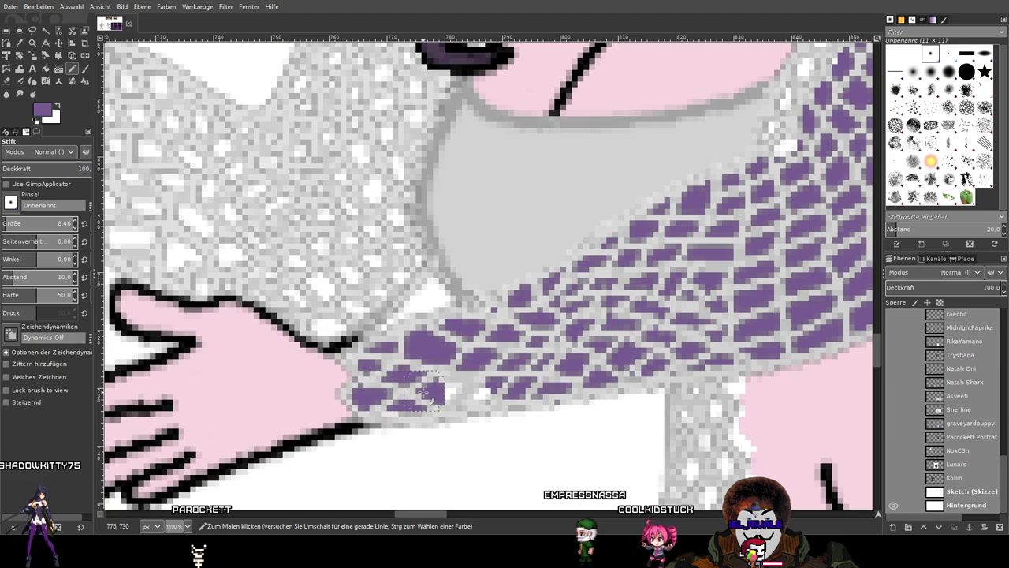
pyautogui.scroll(-3, 409, 395)
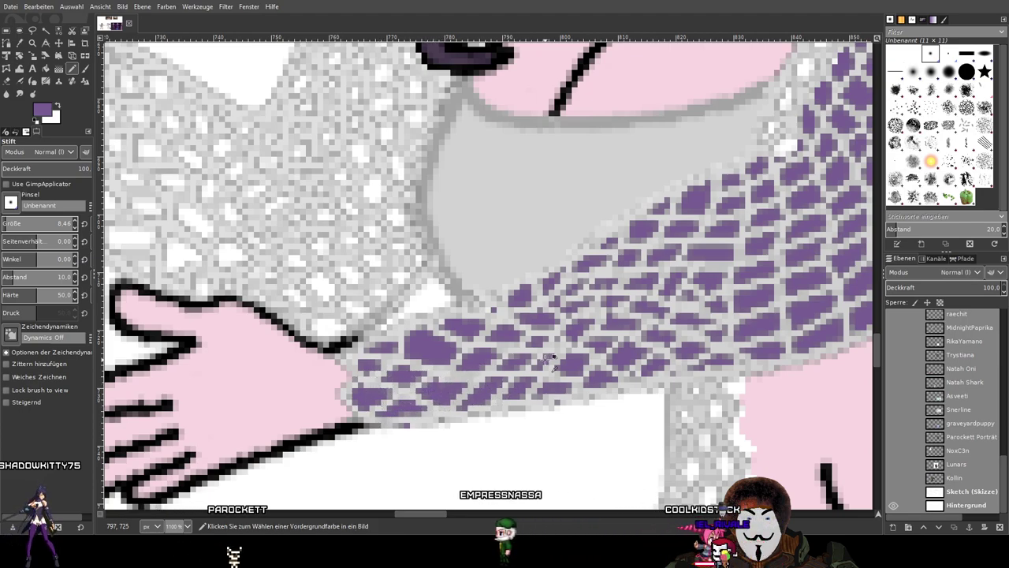
pyautogui.scroll(2, 509, 335)
pyautogui.scroll(2, 509, 335)
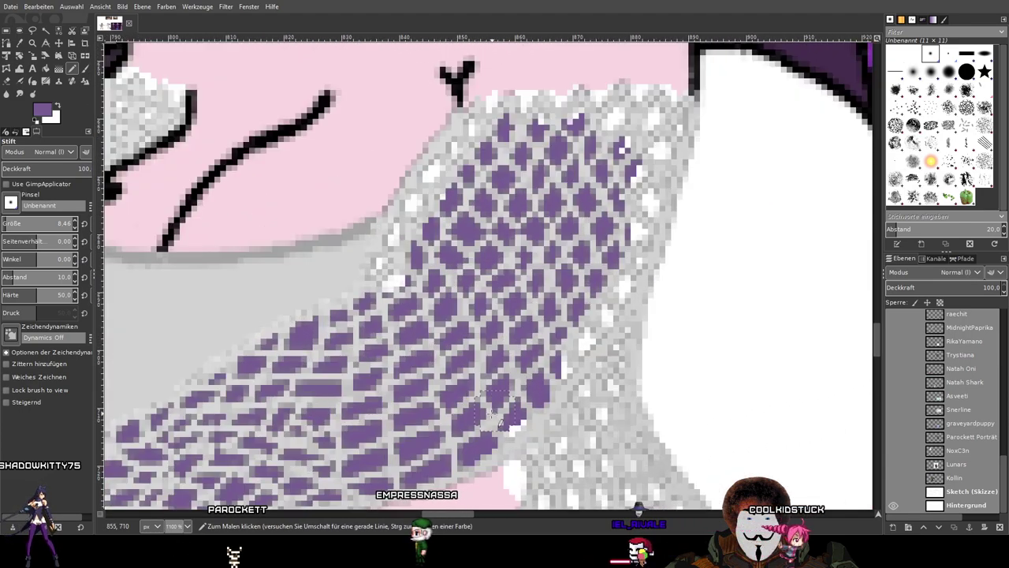
pyautogui.scroll(1, 562, 321)
# Fill the mesh cells at the top of the sleeve with purple, then pick the soft-edged Paintbrush.
pyautogui.moveTo(561, 322); pyautogui.dragTo(423, 417)
pyautogui.moveTo(461, 352); pyautogui.dragTo(478, 325)
pyautogui.moveTo(479, 269)
pyautogui.mouseDown()
pyautogui.moveTo(489, 272)
pyautogui.moveTo(484, 234)
pyautogui.moveTo(439, 240)
pyautogui.moveTo(444, 269)
pyautogui.mouseUp()
pyautogui.click(498, 215)
pyautogui.click(464, 215)
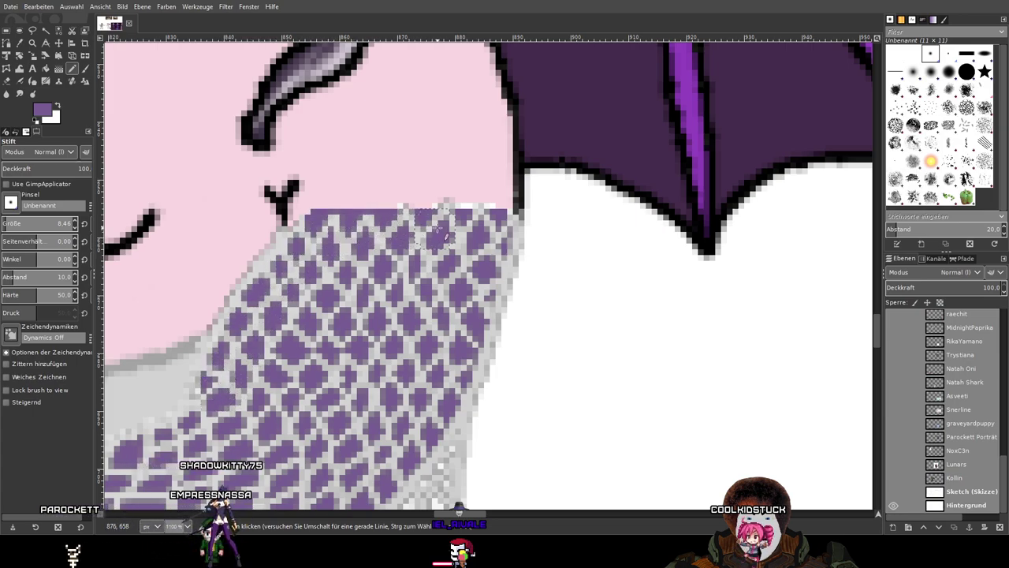
pyautogui.scroll(1, 464, 228)
pyautogui.scroll(-1, 464, 228)
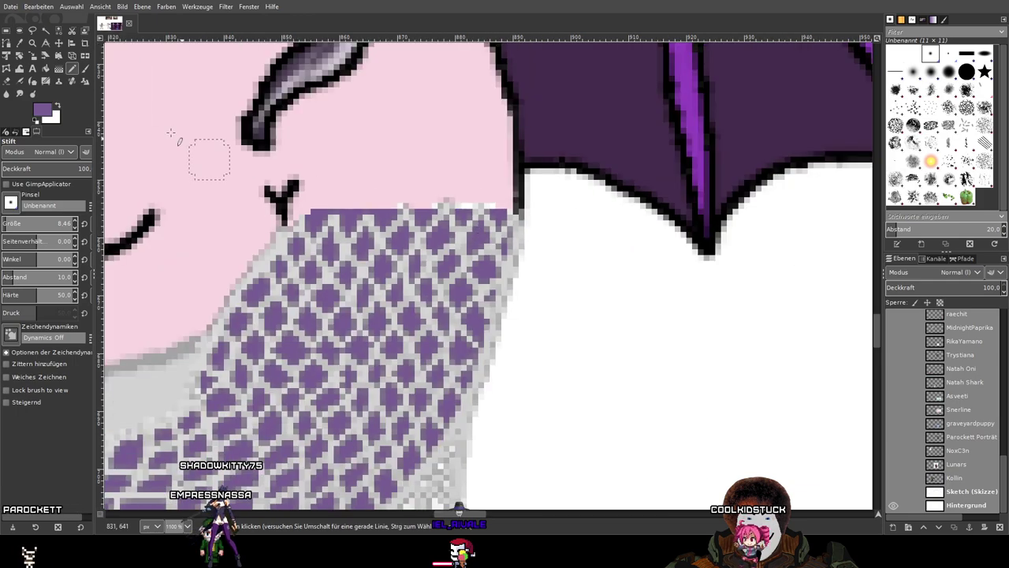
pyautogui.click(88, 70)
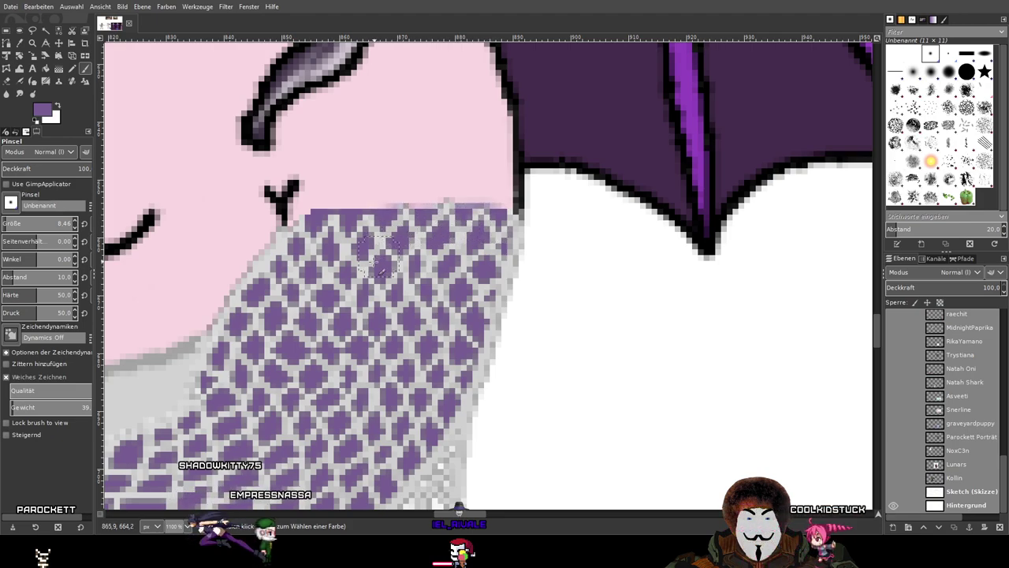
# Undo the hard purple fill and repaint the right sleeve's top edge in soft purple.
pyautogui.scroll(-8, 378, 264)
pyautogui.scroll(8, 439, 285)
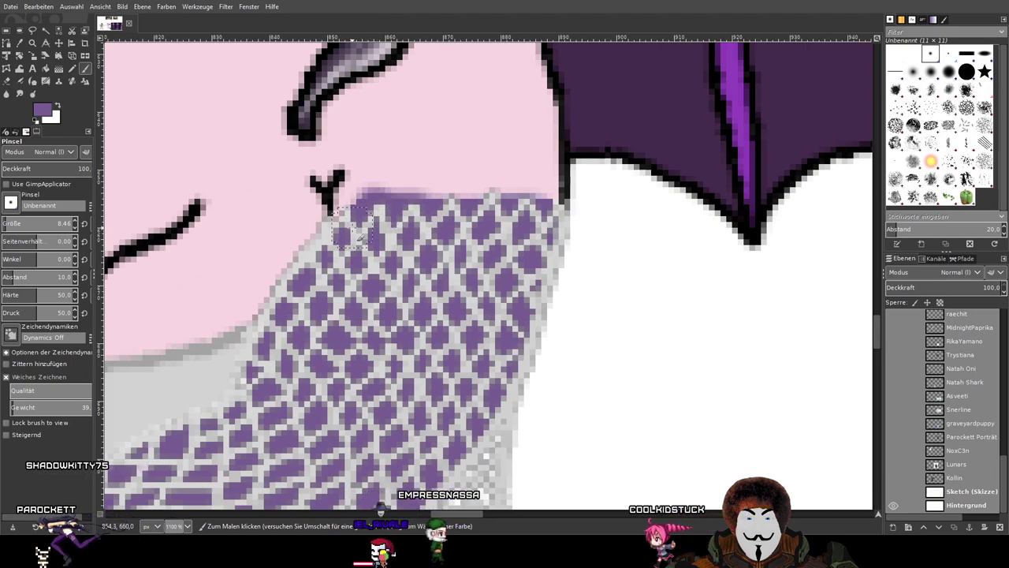
pyautogui.hotkey('ctrl', 'z')
pyautogui.hotkey('ctrl', 'z')
pyautogui.hotkey('ctrl', 'z')
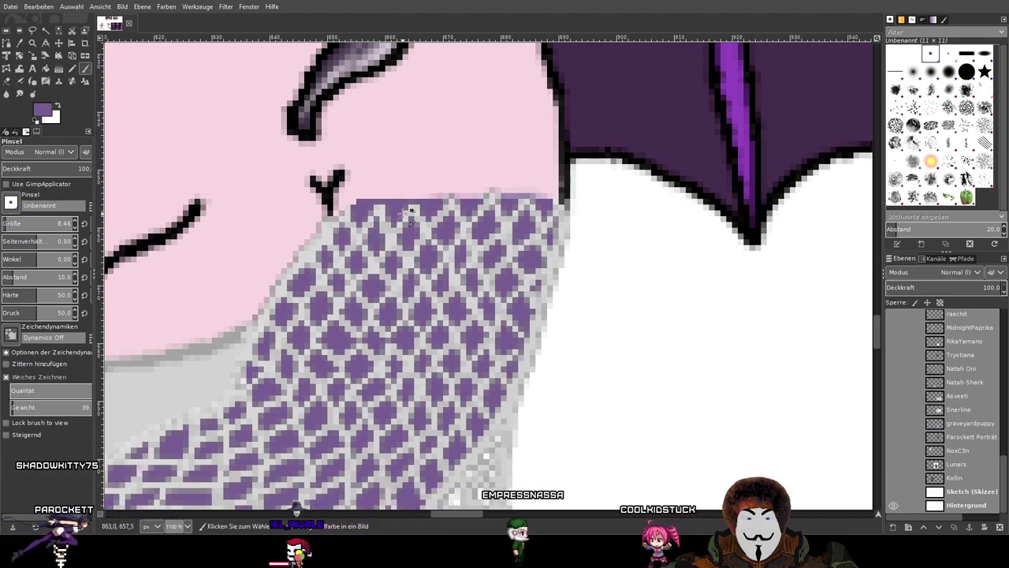
pyautogui.hotkey('ctrl', 'y')
pyautogui.hotkey('ctrl', 'y')
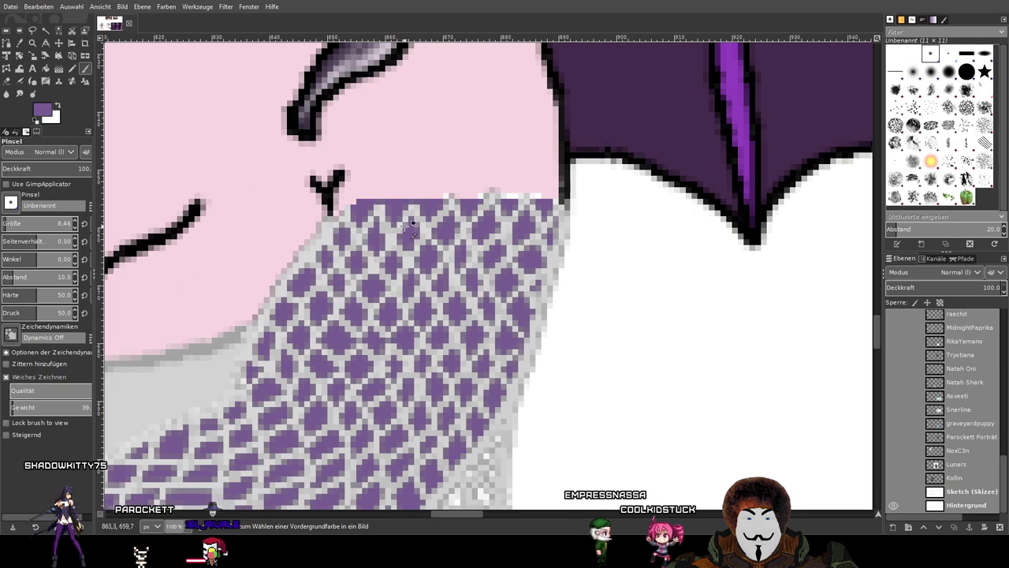
pyautogui.hotkey('ctrl', 'z')
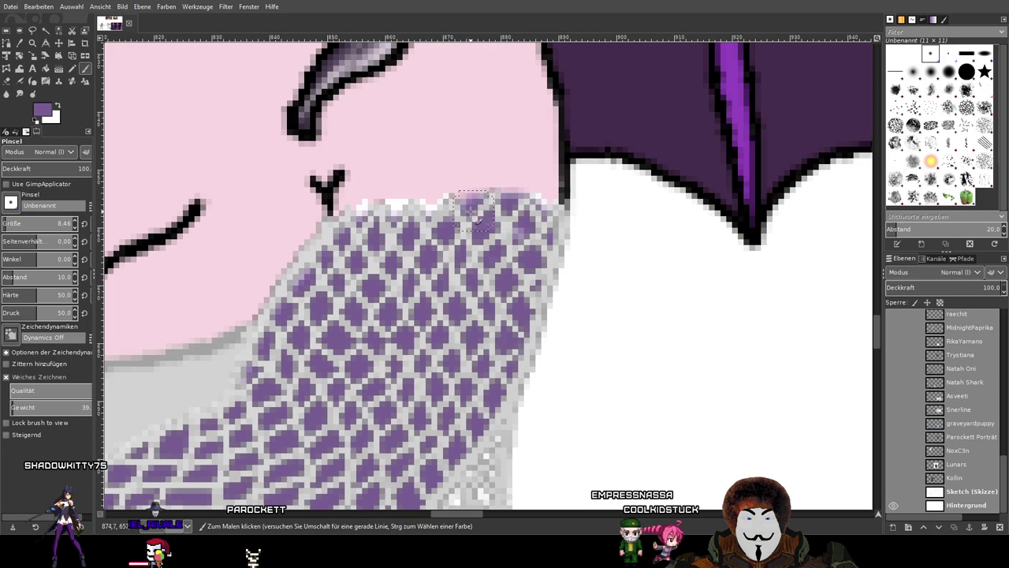
pyautogui.moveTo(369, 211)
pyautogui.mouseDown()
pyautogui.moveTo(552, 206)
pyautogui.moveTo(850, 248)
pyautogui.mouseUp()
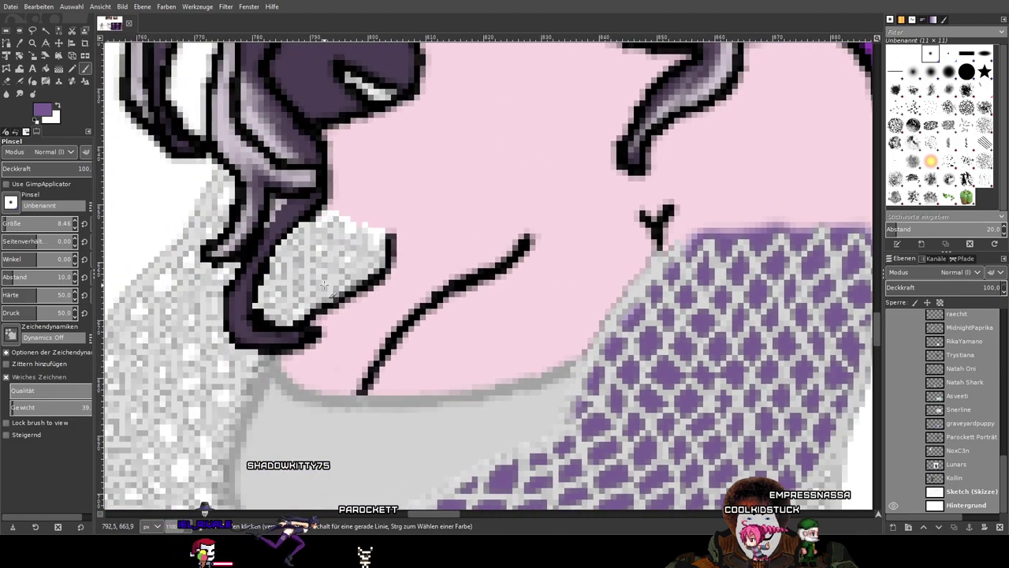
# Paint purple into the left sleeve mesh cells, undoing the stroke that overflowed at the wrist.
pyautogui.scroll(-4, 323, 355)
pyautogui.scroll(3, 415, 410)
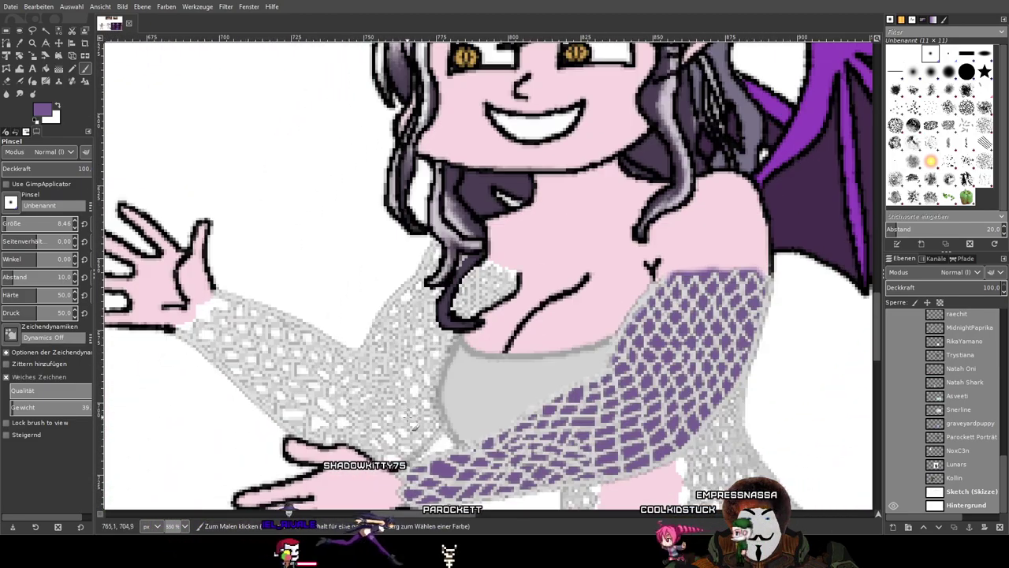
pyautogui.moveTo(407, 413); pyautogui.dragTo(498, 306)
pyautogui.scroll(2, 490, 290)
pyautogui.moveTo(511, 233)
pyautogui.mouseDown()
pyautogui.moveTo(471, 314)
pyautogui.moveTo(482, 268)
pyautogui.moveTo(463, 261)
pyautogui.moveTo(332, 300)
pyautogui.moveTo(409, 268)
pyautogui.moveTo(401, 285)
pyautogui.moveTo(226, 232)
pyautogui.moveTo(388, 247)
pyautogui.moveTo(294, 272)
pyautogui.moveTo(208, 206)
pyautogui.moveTo(333, 241)
pyautogui.moveTo(304, 236)
pyautogui.moveTo(274, 191)
pyautogui.moveTo(189, 142)
pyautogui.mouseUp()
pyautogui.moveTo(262, 213); pyautogui.dragTo(185, 184)
pyautogui.moveTo(185, 183)
pyautogui.mouseDown()
pyautogui.moveTo(484, 327)
pyautogui.moveTo(395, 256)
pyautogui.moveTo(378, 272)
pyautogui.moveTo(394, 306)
pyautogui.moveTo(452, 344)
pyautogui.mouseUp()
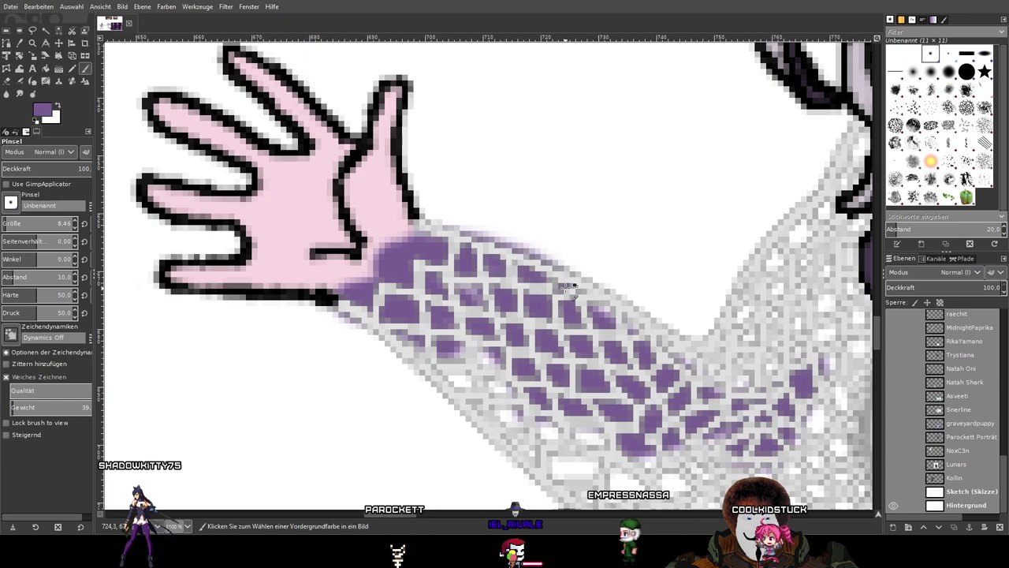
pyautogui.hotkey('ctrl', 'z')
# Fill the remaining left forearm mesh cells to the wrist and the sleeve's lower edge with purple.
pyautogui.moveTo(472, 347)
pyautogui.mouseDown()
pyautogui.moveTo(456, 326)
pyautogui.moveTo(512, 405)
pyautogui.moveTo(439, 335)
pyautogui.moveTo(475, 381)
pyautogui.moveTo(411, 328)
pyautogui.moveTo(444, 360)
pyautogui.moveTo(396, 331)
pyautogui.mouseUp()
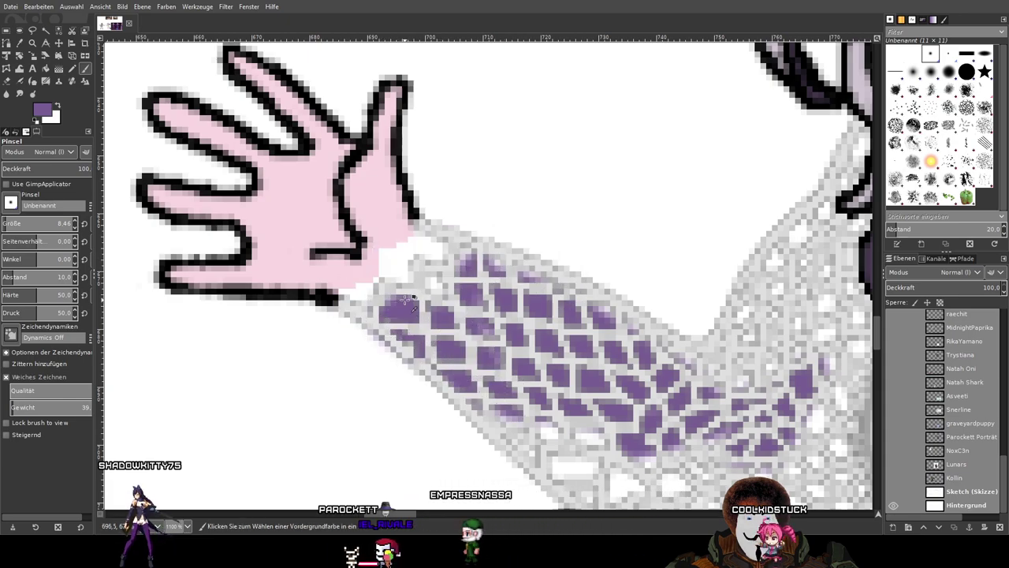
pyautogui.scroll(2, 439, 257)
pyautogui.moveTo(432, 223)
pyautogui.mouseDown()
pyautogui.moveTo(446, 242)
pyautogui.moveTo(361, 239)
pyautogui.moveTo(385, 261)
pyautogui.moveTo(333, 236)
pyautogui.moveTo(358, 260)
pyautogui.moveTo(356, 231)
pyautogui.moveTo(350, 293)
pyautogui.mouseUp()
pyautogui.moveTo(338, 350); pyautogui.dragTo(288, 327)
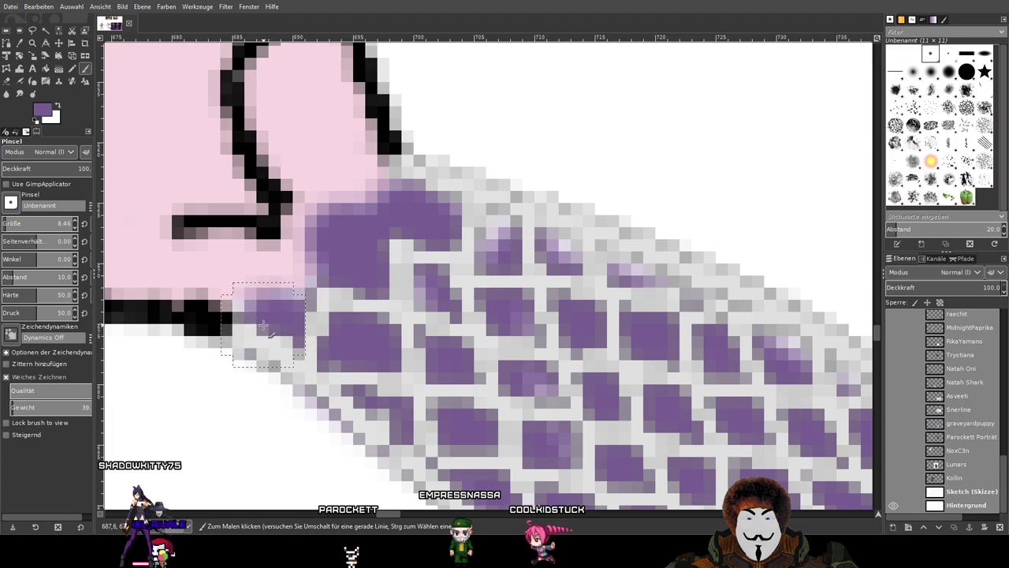
pyautogui.moveTo(459, 239); pyautogui.dragTo(686, 290)
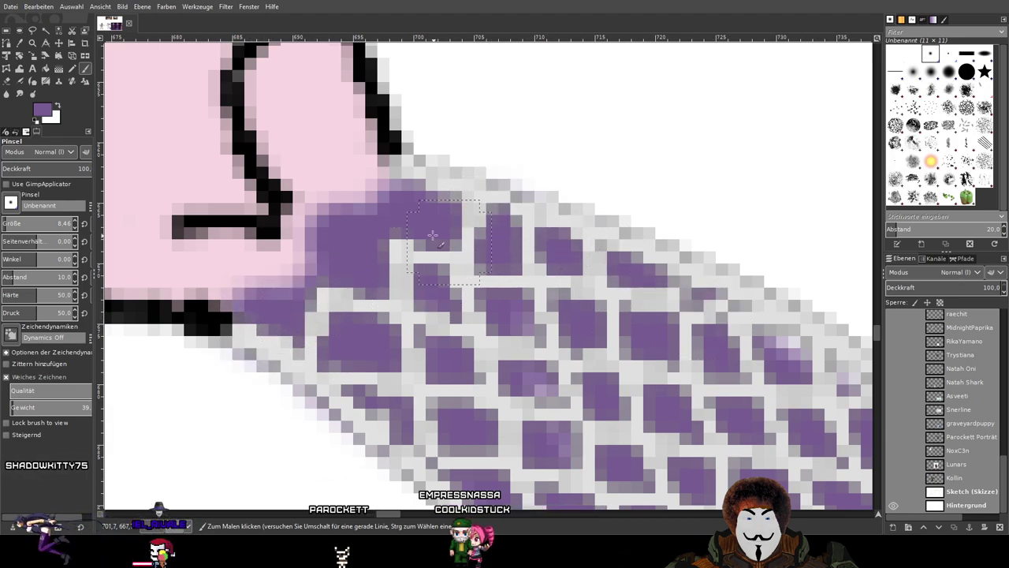
pyautogui.click(374, 210)
pyautogui.scroll(-1, 618, 388)
pyautogui.moveTo(708, 353)
pyautogui.mouseDown()
pyautogui.moveTo(347, 220)
pyautogui.moveTo(512, 319)
pyautogui.mouseUp()
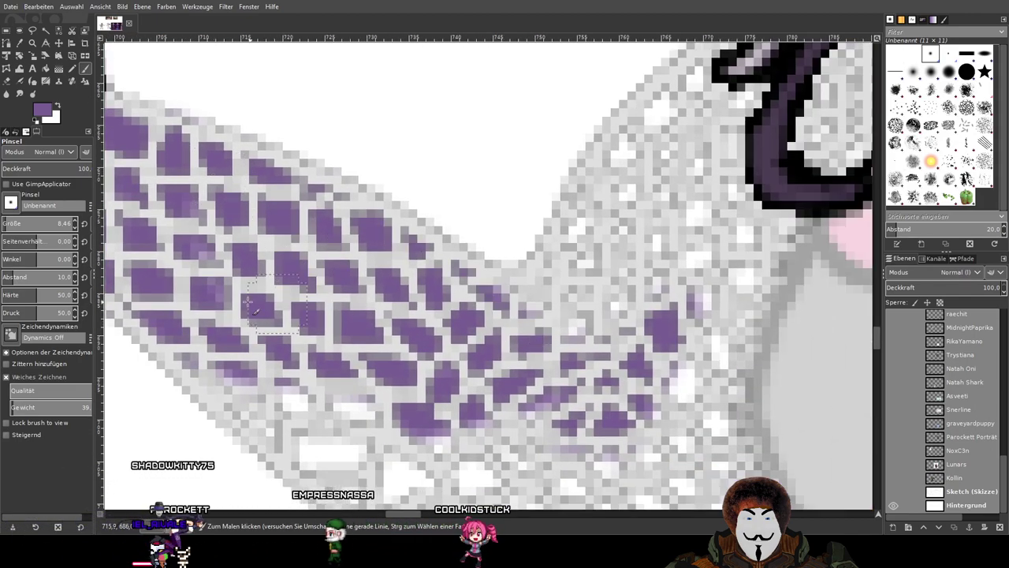
pyautogui.moveTo(209, 303); pyautogui.dragTo(473, 472)
pyautogui.moveTo(298, 440); pyautogui.dragTo(431, 478)
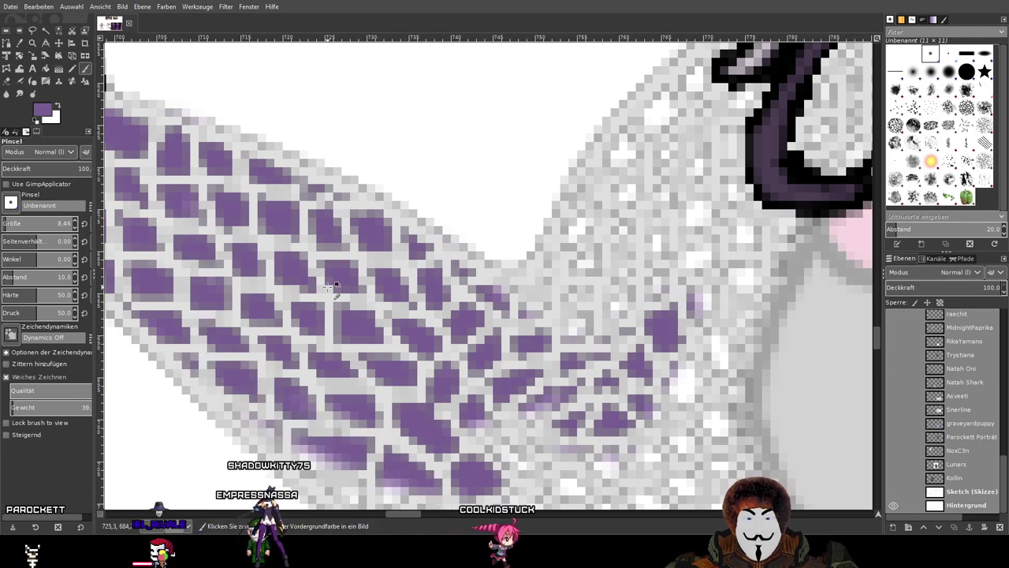
# Brush purple over the upper mesh area, undoing a stray dab.
pyautogui.scroll(-1, 328, 287)
pyautogui.scroll(-2, 329, 280)
pyautogui.scroll(1, 331, 268)
pyautogui.moveTo(255, 293)
pyautogui.mouseDown()
pyautogui.moveTo(290, 323)
pyautogui.moveTo(390, 380)
pyautogui.moveTo(371, 382)
pyautogui.moveTo(440, 400)
pyautogui.moveTo(420, 390)
pyautogui.moveTo(507, 385)
pyautogui.moveTo(467, 380)
pyautogui.moveTo(573, 345)
pyautogui.moveTo(496, 288)
pyautogui.moveTo(526, 303)
pyautogui.moveTo(507, 341)
pyautogui.moveTo(566, 326)
pyautogui.moveTo(628, 392)
pyautogui.mouseUp()
pyautogui.moveTo(554, 343)
pyautogui.mouseDown()
pyautogui.moveTo(490, 382)
pyautogui.moveTo(605, 418)
pyautogui.moveTo(489, 412)
pyautogui.moveTo(478, 441)
pyautogui.moveTo(584, 411)
pyautogui.moveTo(612, 422)
pyautogui.moveTo(553, 350)
pyautogui.moveTo(327, 171)
pyautogui.mouseUp()
pyautogui.click(478, 439)
pyautogui.hotkey('ctrl', 'z')
pyautogui.hotkey('ctrl', 'z')
pyautogui.hotkey('ctrl', 'z')
pyautogui.scroll(2, 328, 170)
pyautogui.moveTo(358, 251)
pyautogui.mouseDown()
pyautogui.moveTo(485, 297)
pyautogui.moveTo(603, 390)
pyautogui.moveTo(553, 276)
pyautogui.moveTo(603, 275)
pyautogui.moveTo(678, 309)
pyautogui.moveTo(588, 187)
pyautogui.moveTo(527, 182)
pyautogui.moveTo(371, 283)
pyautogui.moveTo(398, 272)
pyautogui.moveTo(351, 316)
pyautogui.moveTo(332, 232)
pyautogui.moveTo(277, 192)
pyautogui.moveTo(347, 162)
pyautogui.moveTo(374, 225)
pyautogui.moveTo(448, 196)
pyautogui.moveTo(422, 419)
pyautogui.mouseUp()
# Paint the leftover light mesh cells on the upper arm and shoulder purple, then zoom out to check.
pyautogui.scroll(-1, 587, 187)
pyautogui.moveTo(361, 315)
pyautogui.mouseDown()
pyautogui.moveTo(397, 264)
pyautogui.moveTo(369, 286)
pyautogui.mouseUp()
pyautogui.scroll(-3, 372, 305)
pyautogui.scroll(2, 361, 249)
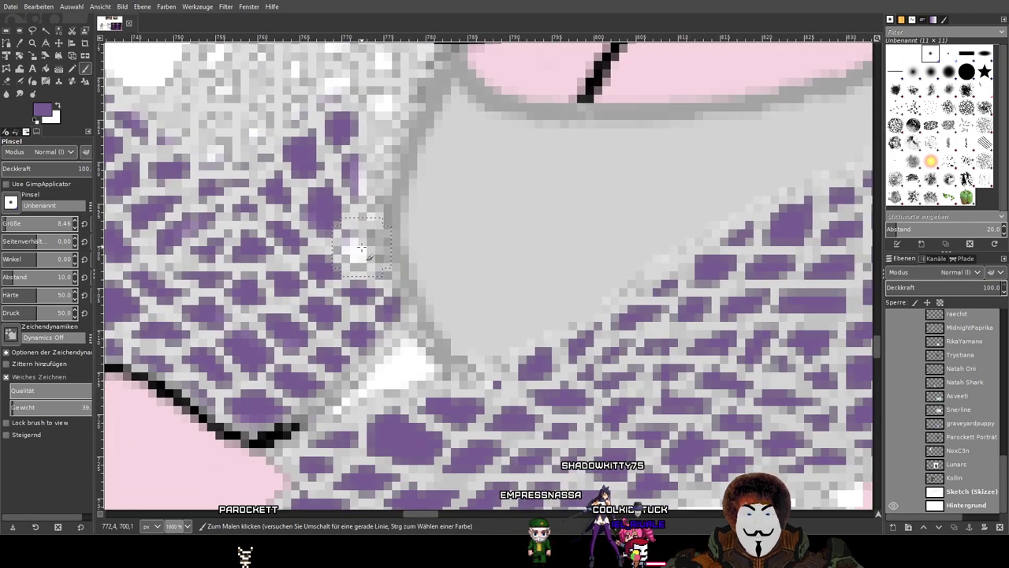
pyautogui.moveTo(355, 218); pyautogui.dragTo(345, 189)
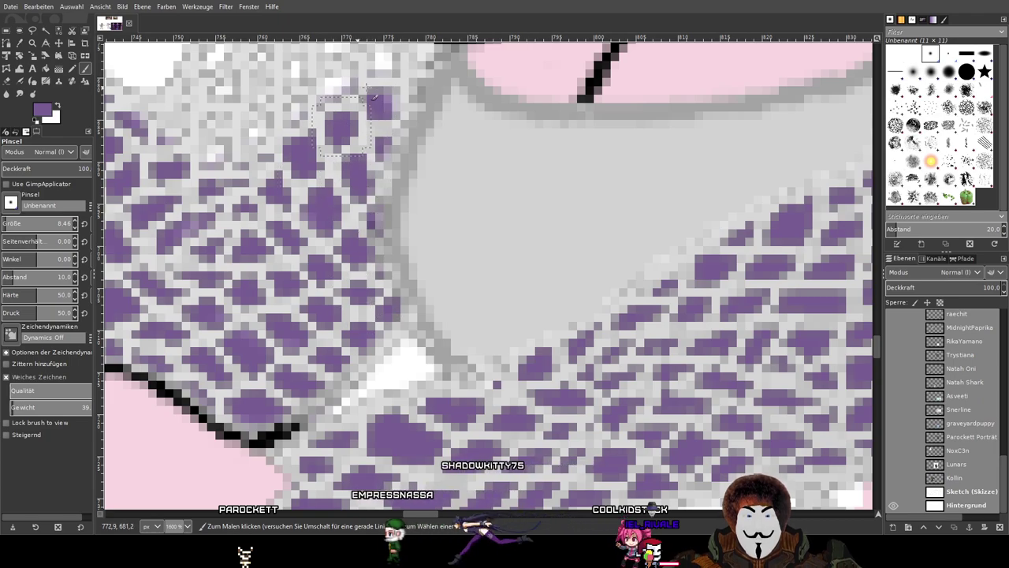
pyautogui.scroll(3, 374, 260)
pyautogui.moveTo(381, 271)
pyautogui.mouseDown()
pyautogui.moveTo(374, 218)
pyautogui.moveTo(338, 294)
pyautogui.moveTo(340, 205)
pyautogui.moveTo(284, 315)
pyautogui.moveTo(304, 236)
pyautogui.moveTo(237, 314)
pyautogui.moveTo(193, 342)
pyautogui.moveTo(208, 278)
pyautogui.moveTo(187, 306)
pyautogui.moveTo(292, 147)
pyautogui.mouseUp()
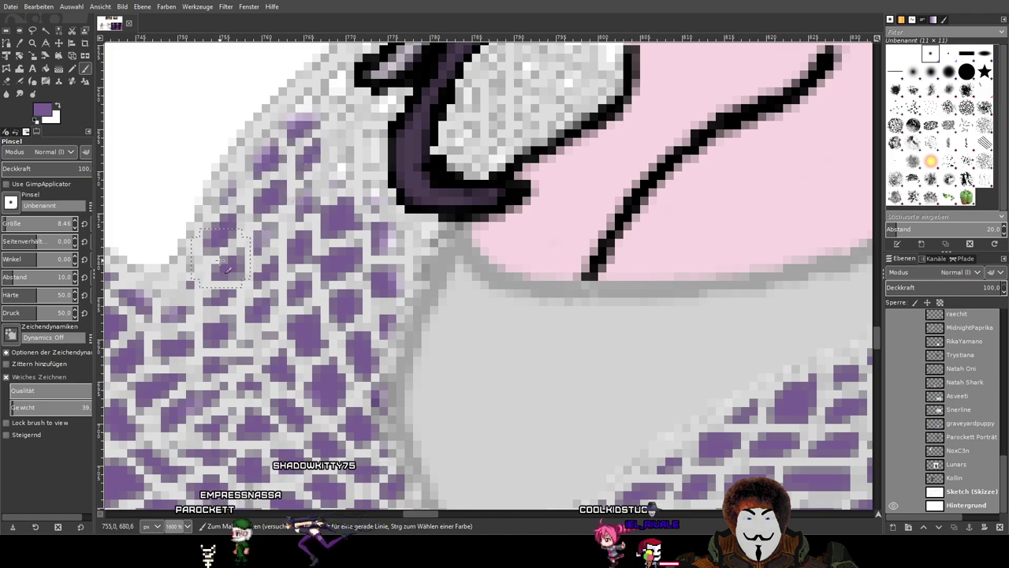
pyautogui.scroll(3, 236, 264)
pyautogui.moveTo(300, 287)
pyautogui.mouseDown()
pyautogui.moveTo(313, 267)
pyautogui.moveTo(311, 347)
pyautogui.moveTo(340, 327)
pyautogui.moveTo(335, 370)
pyautogui.moveTo(355, 450)
pyautogui.mouseUp()
pyautogui.moveTo(526, 231); pyautogui.dragTo(573, 231)
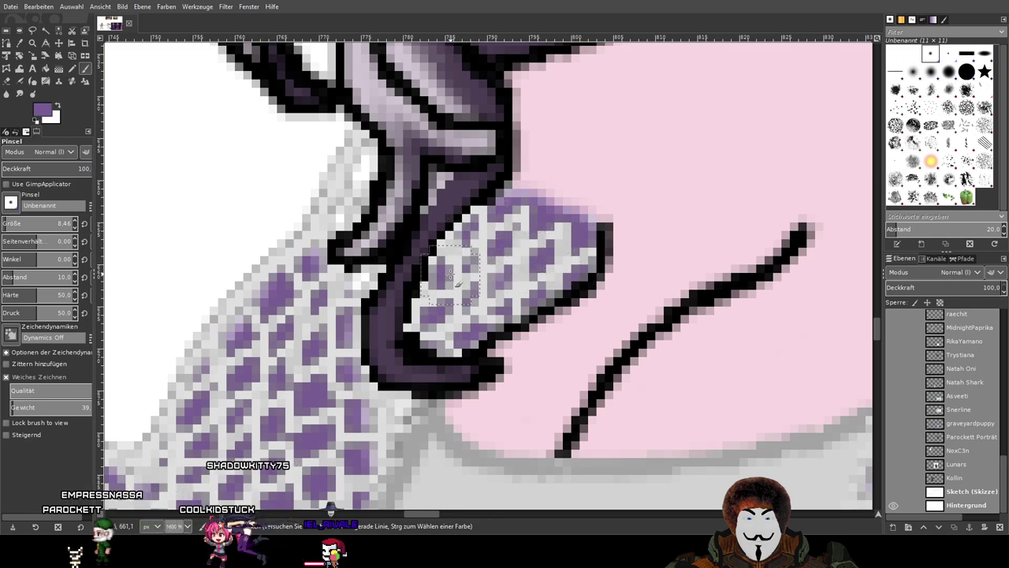
pyautogui.moveTo(442, 150); pyautogui.dragTo(378, 350)
pyautogui.scroll(-5, 379, 348)
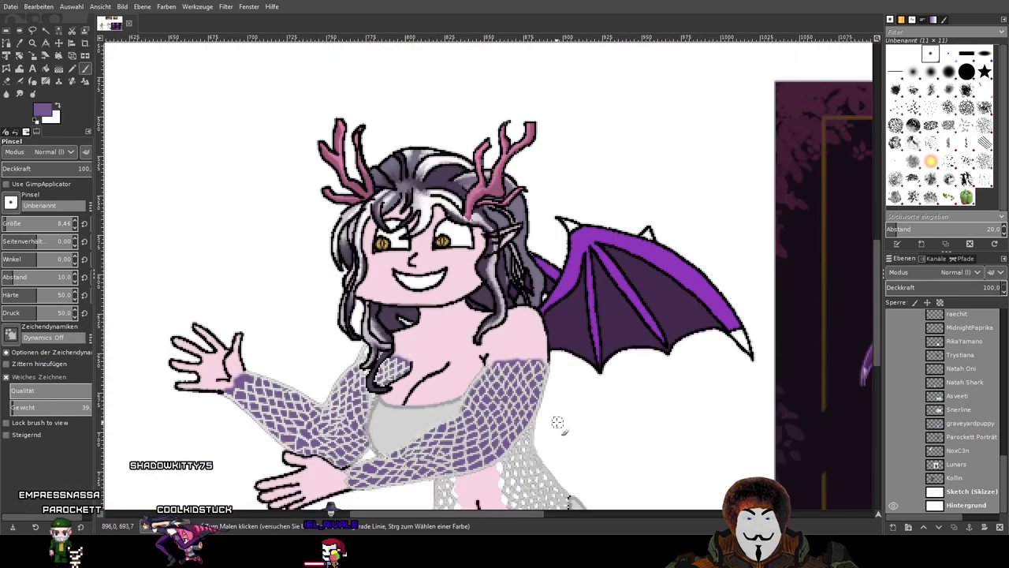
# Centre the torso and toggle the dark outline and grey mesh layers to compare.
pyautogui.moveTo(508, 473); pyautogui.dragTo(445, 248)
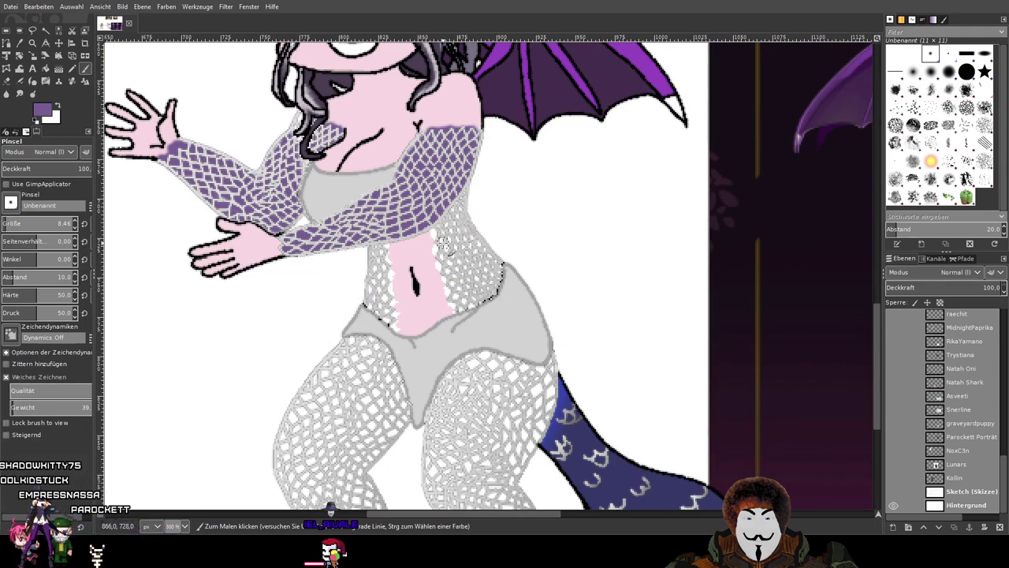
pyautogui.scroll(3, 454, 244)
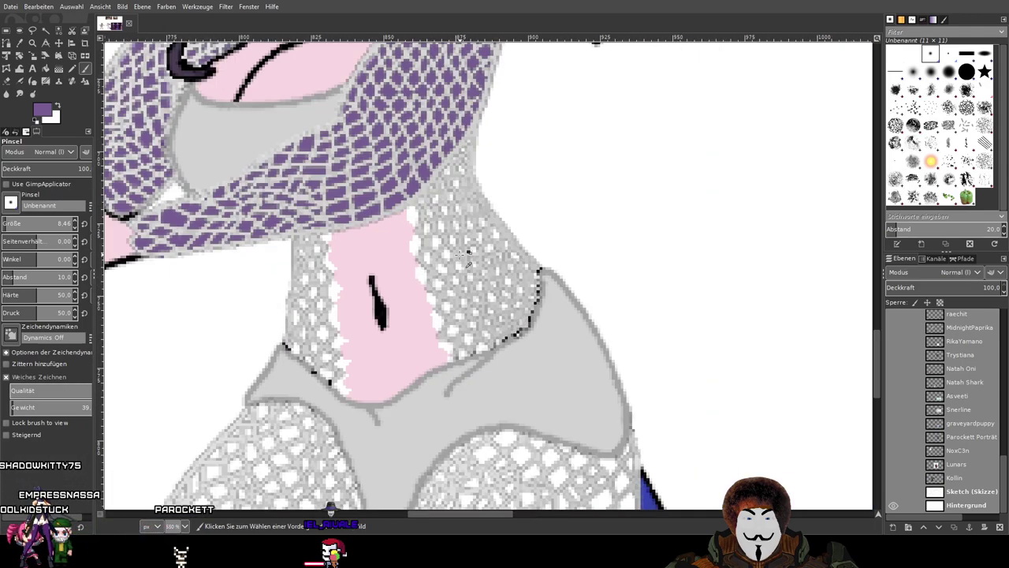
pyautogui.scroll(3, 465, 167)
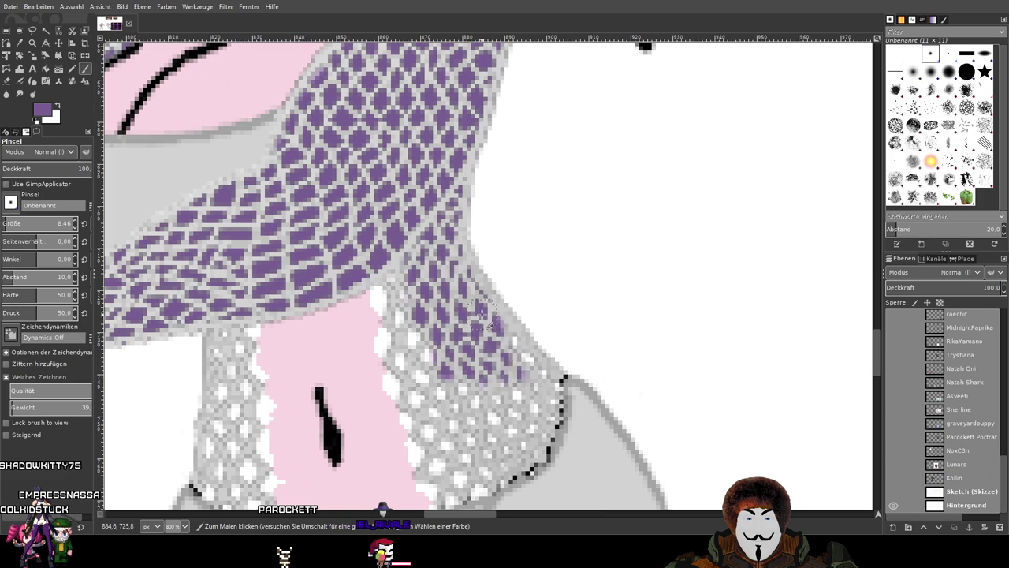
pyautogui.moveTo(525, 467); pyautogui.dragTo(551, 277)
pyautogui.scroll(-2, 549, 279)
pyautogui.scroll(3, 546, 285)
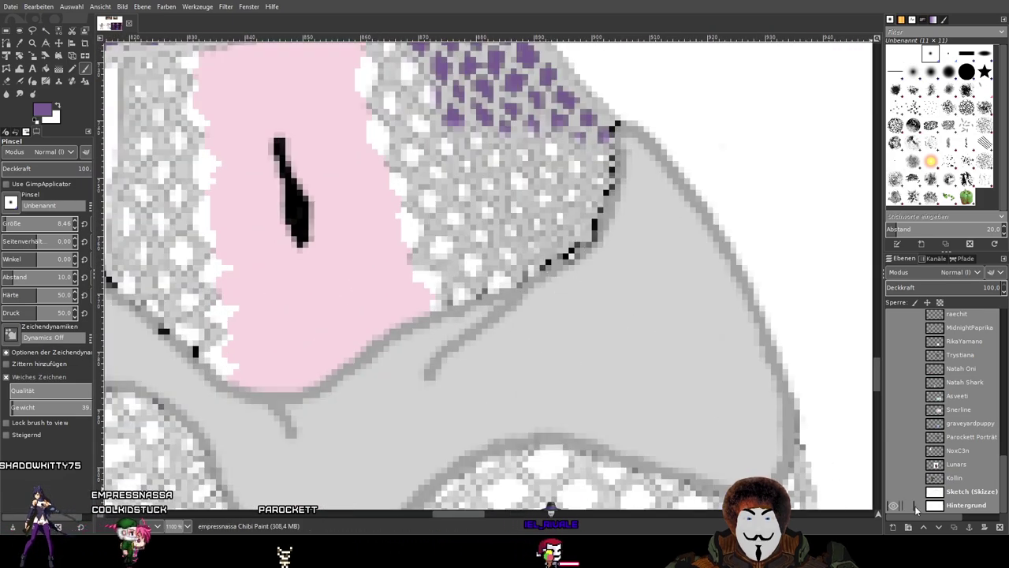
pyautogui.scroll(5, 934, 378)
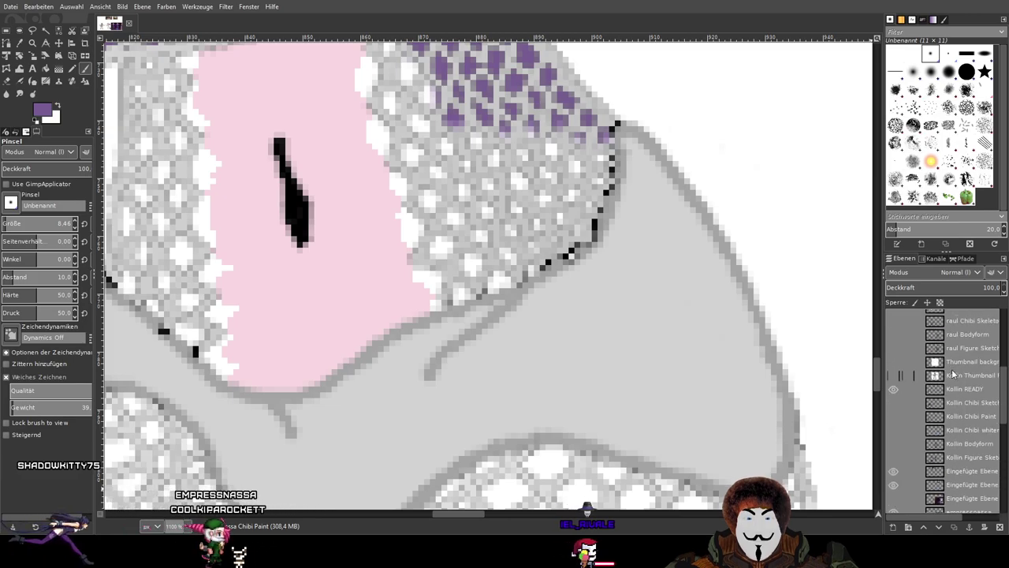
pyautogui.scroll(4, 938, 363)
pyautogui.click(893, 339)
pyautogui.click(893, 339)
pyautogui.click(893, 352)
pyautogui.click(893, 353)
# Make the chibi's outline layer active and leave the mesh and grey outline layers hidden.
pyautogui.click(966, 355)
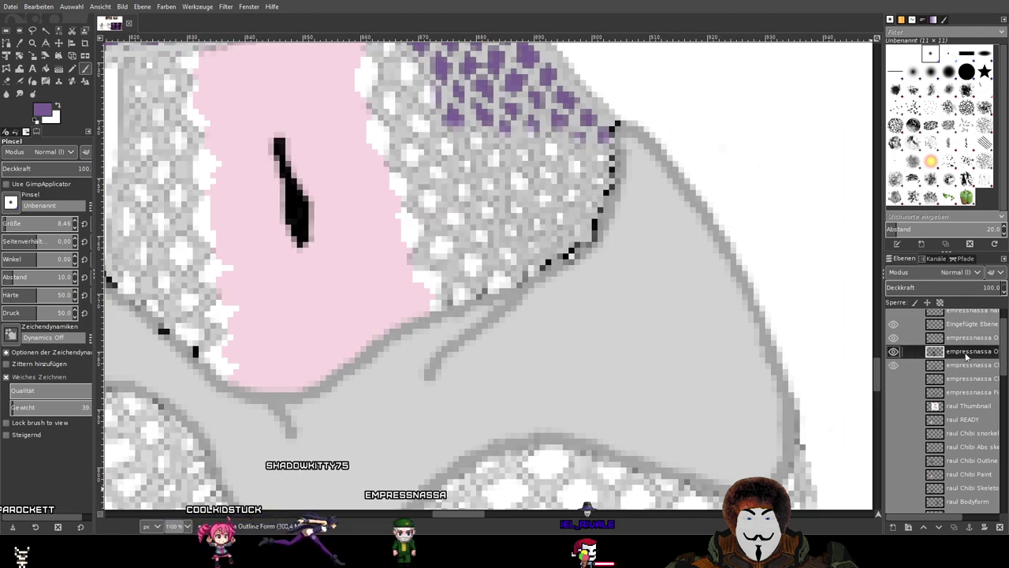
pyautogui.click(893, 352)
pyautogui.click(893, 353)
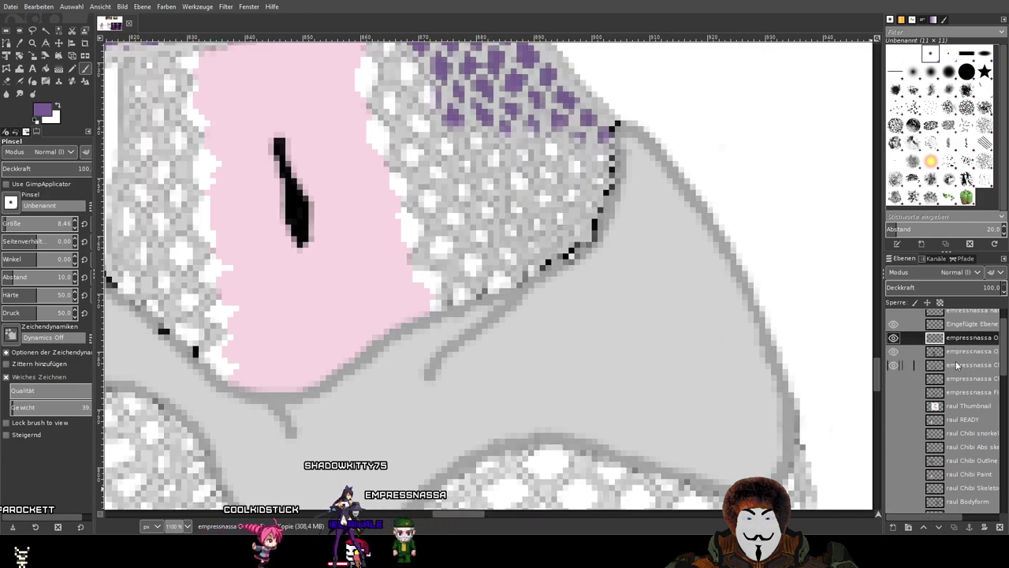
pyautogui.click(893, 365)
pyautogui.click(893, 365)
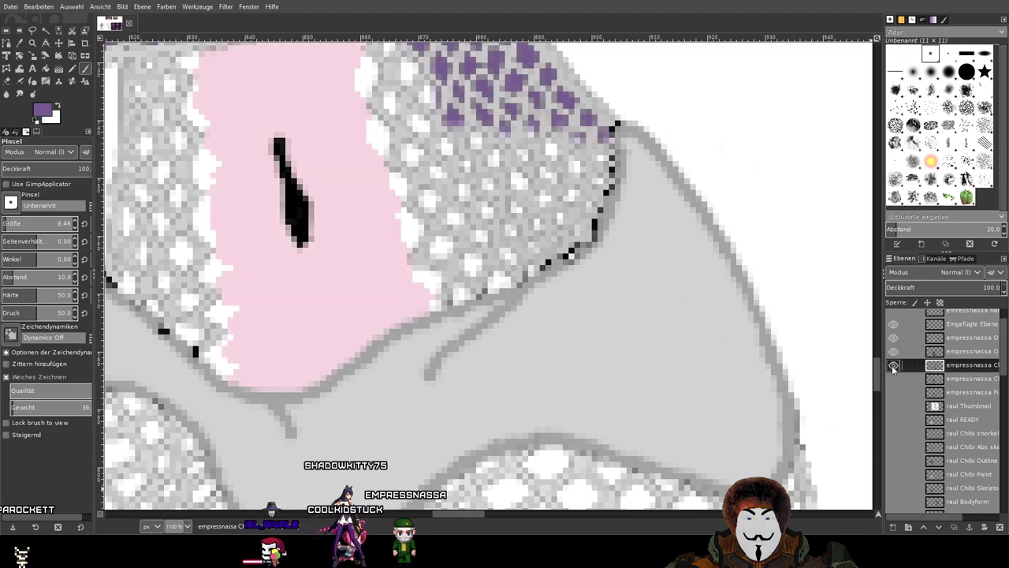
pyautogui.click(894, 352)
pyautogui.click(894, 352)
pyautogui.click(894, 352)
pyautogui.click(895, 357)
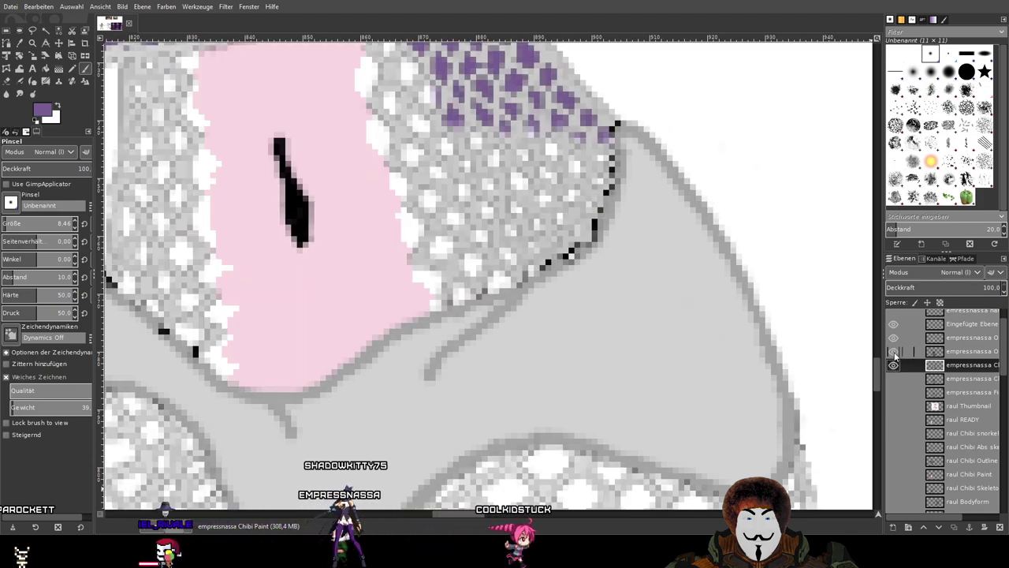
pyautogui.click(908, 341)
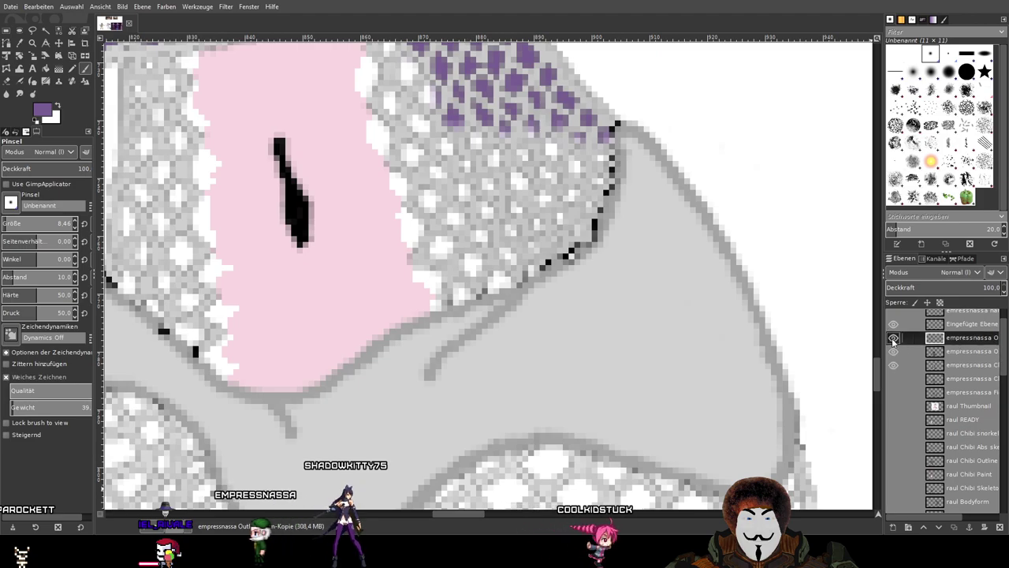
pyautogui.click(893, 339)
pyautogui.click(892, 354)
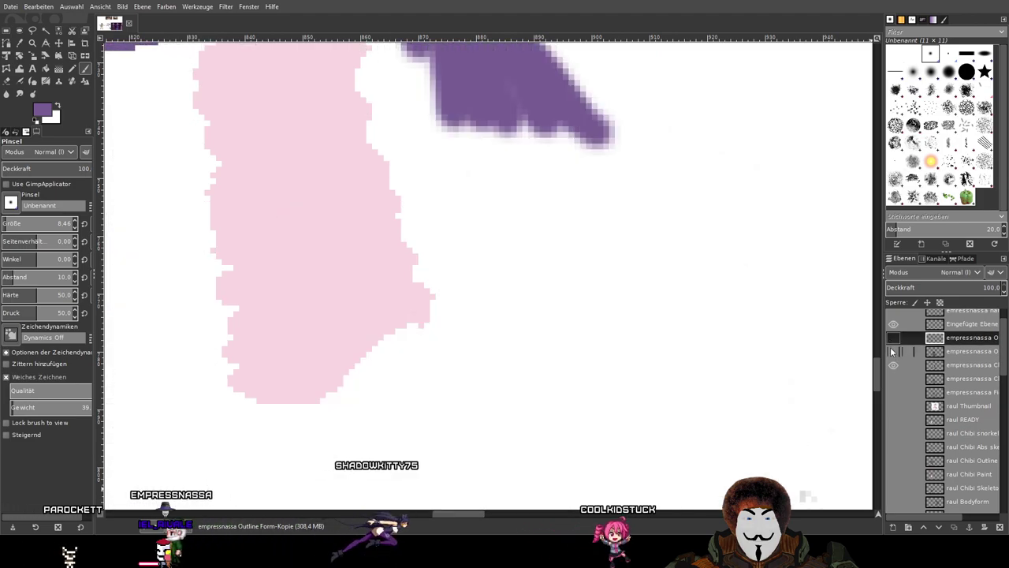
pyautogui.click(893, 339)
# Erase the stray grey strip and grey columns along the briefs' outline, flattening the top edge.
pyautogui.scroll(-3, 469, 304)
pyautogui.scroll(1, 462, 284)
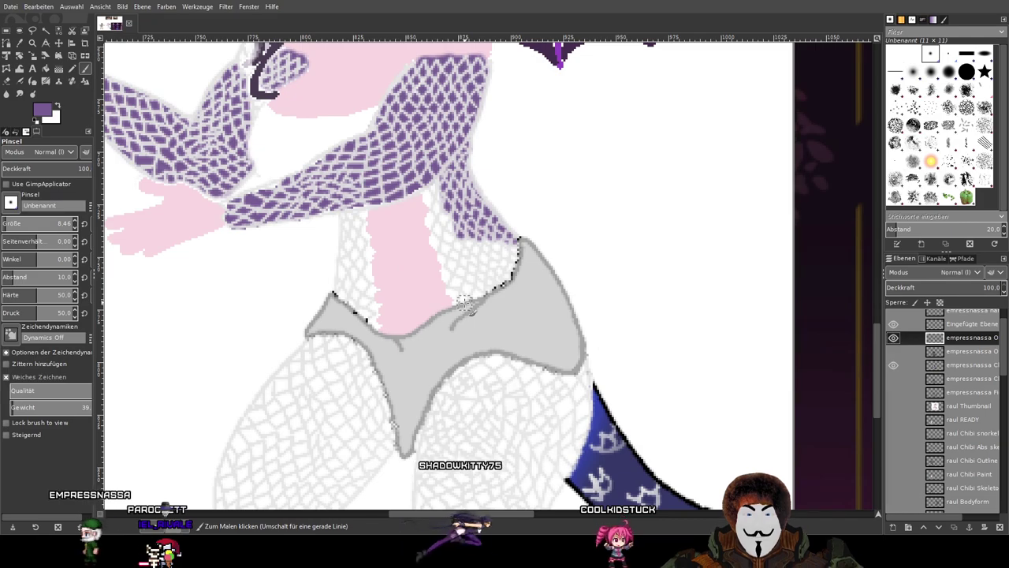
pyautogui.scroll(2, 458, 277)
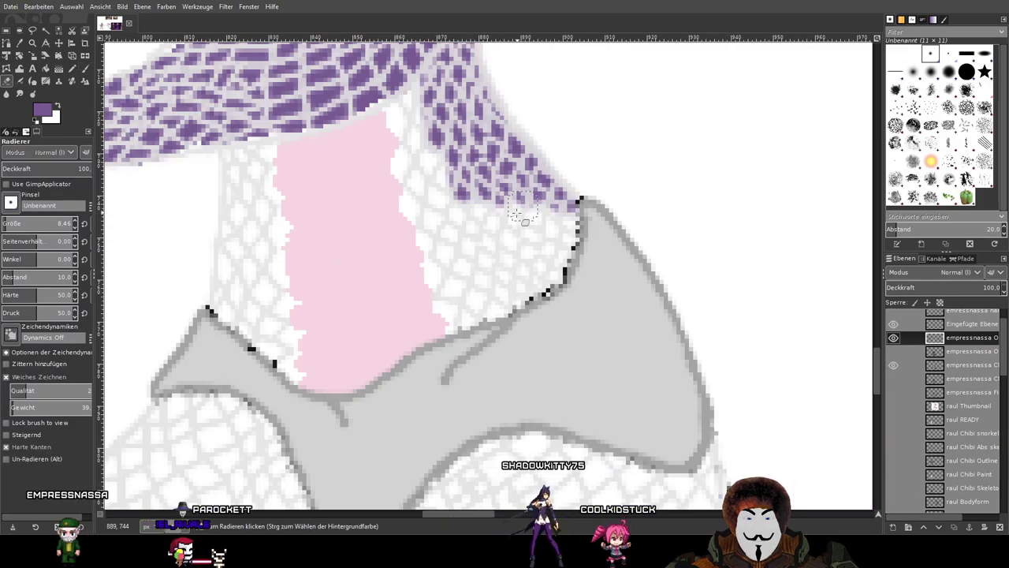
pyautogui.hscroll(4, 583, 284)
pyautogui.moveTo(562, 296)
pyautogui.mouseDown()
pyautogui.moveTo(510, 319)
pyautogui.moveTo(507, 340)
pyautogui.moveTo(483, 209)
pyautogui.moveTo(444, 186)
pyautogui.moveTo(451, 298)
pyautogui.moveTo(445, 323)
pyautogui.moveTo(445, 258)
pyautogui.moveTo(432, 377)
pyautogui.moveTo(427, 393)
pyautogui.moveTo(424, 344)
pyautogui.moveTo(401, 430)
pyautogui.moveTo(404, 390)
pyautogui.moveTo(416, 452)
pyautogui.mouseUp()
pyautogui.scroll(3, 455, 209)
pyautogui.keyDown('ctrl'); pyautogui.click(496, 431); pyautogui.keyUp('ctrl')
pyautogui.moveTo(493, 390); pyautogui.dragTo(493, 463)
pyautogui.moveTo(517, 399); pyautogui.dragTo(642, 256)
pyautogui.scroll(-2, 619, 308)
pyautogui.moveTo(641, 349); pyautogui.dragTo(653, 313)
pyautogui.moveTo(538, 393)
pyautogui.mouseDown()
pyautogui.moveTo(731, 380)
pyautogui.moveTo(668, 412)
pyautogui.mouseUp()
# Erase the notch, grey tip and dark band end, sloping the briefs' upper edge.
pyautogui.moveTo(800, 423); pyautogui.dragTo(505, 211)
pyautogui.moveTo(487, 172)
pyautogui.mouseDown()
pyautogui.moveTo(456, 165)
pyautogui.moveTo(465, 241)
pyautogui.moveTo(449, 243)
pyautogui.moveTo(398, 201)
pyautogui.mouseUp()
pyautogui.moveTo(479, 245); pyautogui.dragTo(428, 302)
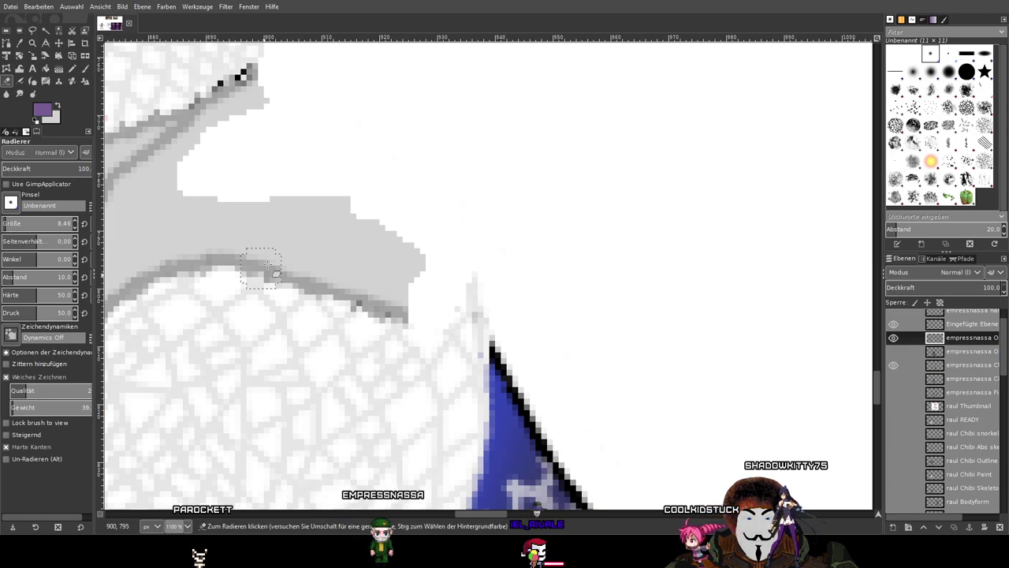
pyautogui.moveTo(253, 268); pyautogui.dragTo(378, 307)
pyautogui.moveTo(427, 230)
pyautogui.mouseDown()
pyautogui.moveTo(354, 230)
pyautogui.moveTo(536, 296)
pyautogui.mouseUp()
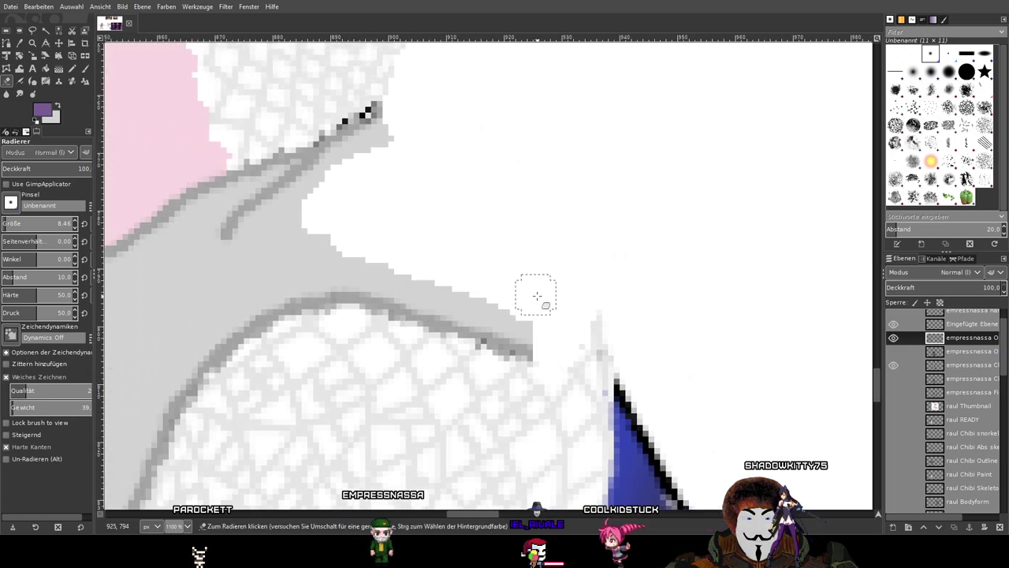
pyautogui.moveTo(322, 229); pyautogui.dragTo(235, 227)
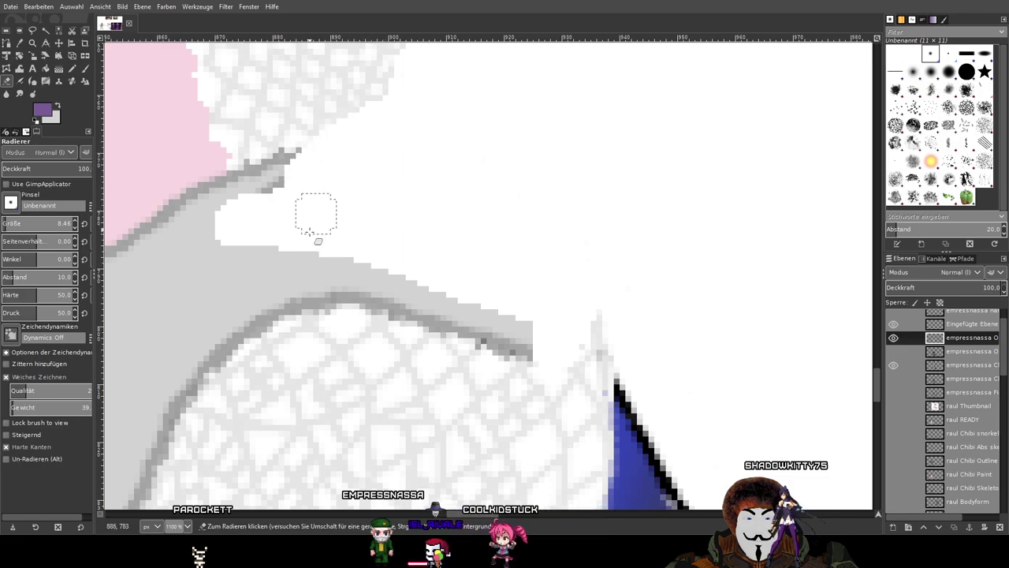
pyautogui.moveTo(476, 312); pyautogui.dragTo(293, 270)
pyautogui.hscroll(-5, 604, 281)
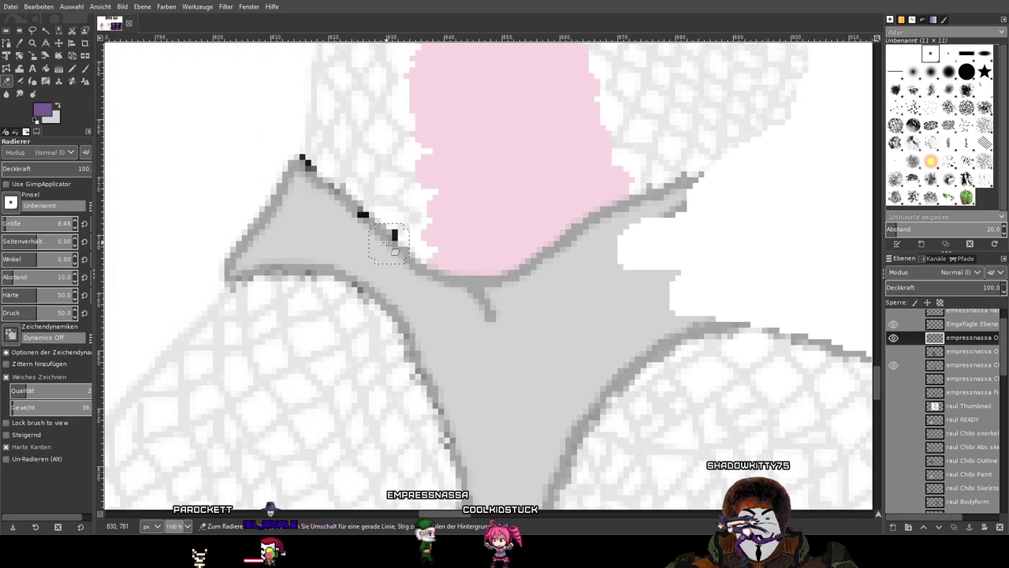
# Remove the remaining stray black and grey pixels at the shape's corner and left tip.
pyautogui.click(376, 244)
pyautogui.click(348, 229)
pyautogui.click(352, 226)
pyautogui.click(291, 174)
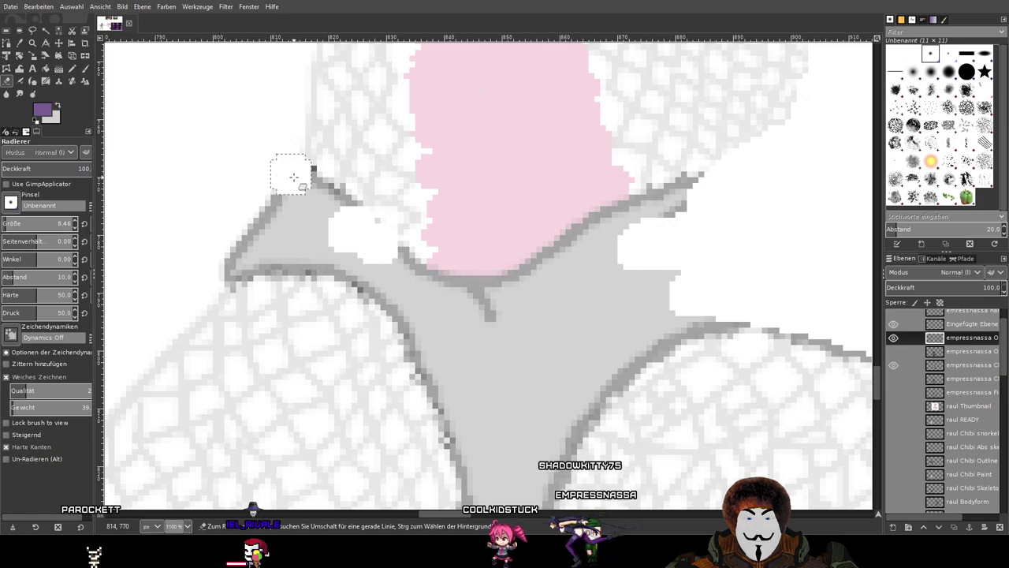
pyautogui.click(368, 272)
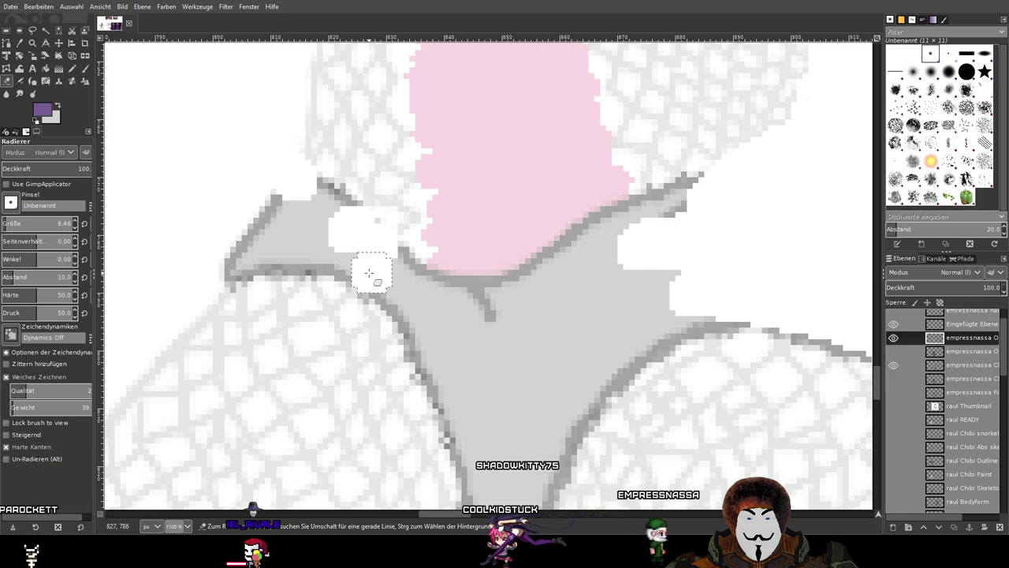
pyautogui.click(309, 254)
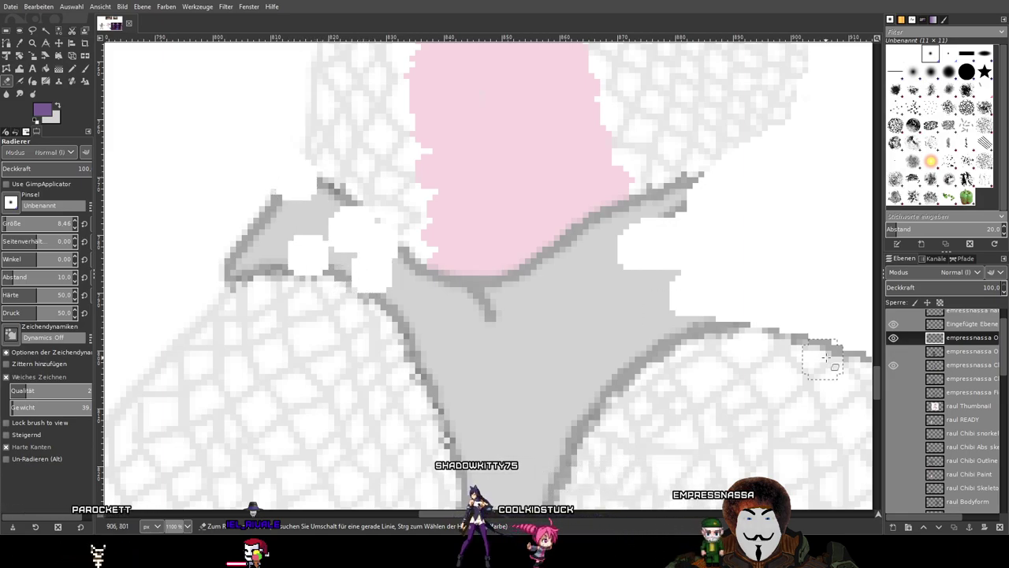
# Show the outline layer again and select the layer just below it.
pyautogui.click(894, 354)
pyautogui.scroll(-3, 585, 314)
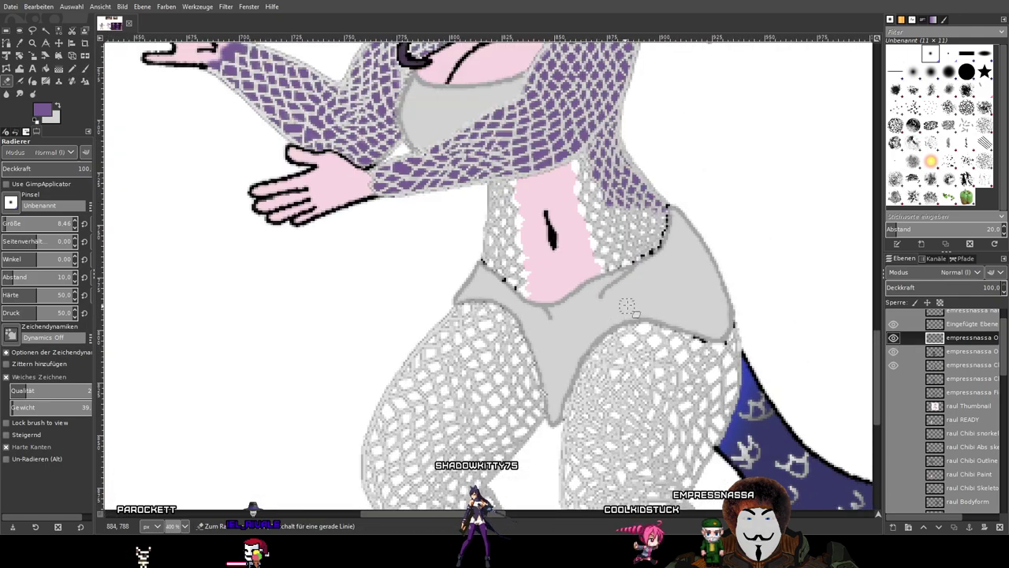
pyautogui.moveTo(647, 301); pyautogui.dragTo(544, 299)
pyautogui.hscroll(2, 543, 298)
pyautogui.click(964, 353)
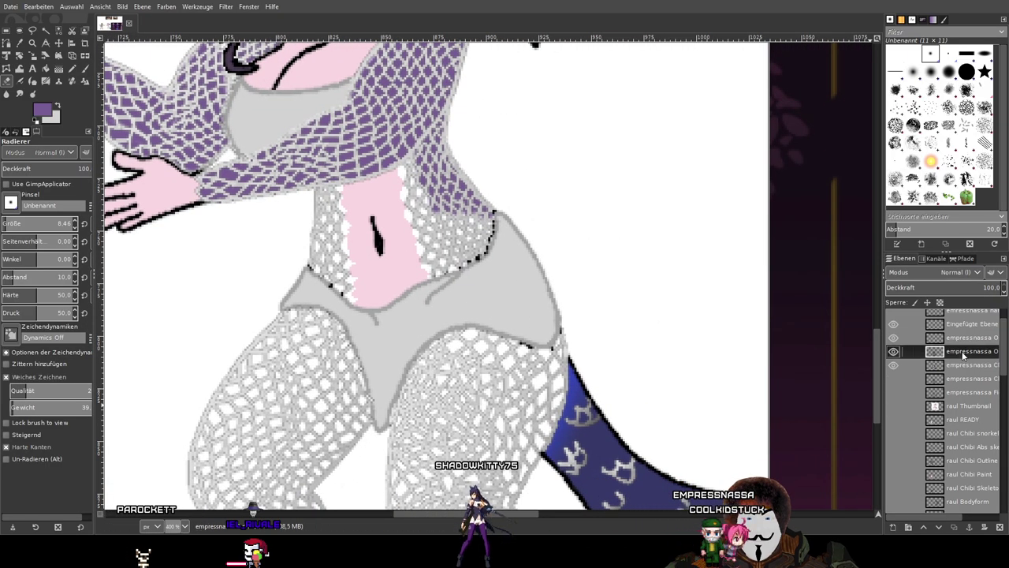
# Set up the Paintbrush at size 2.5 with grey sampled from the briefs.
pyautogui.scroll(1, 286, 262)
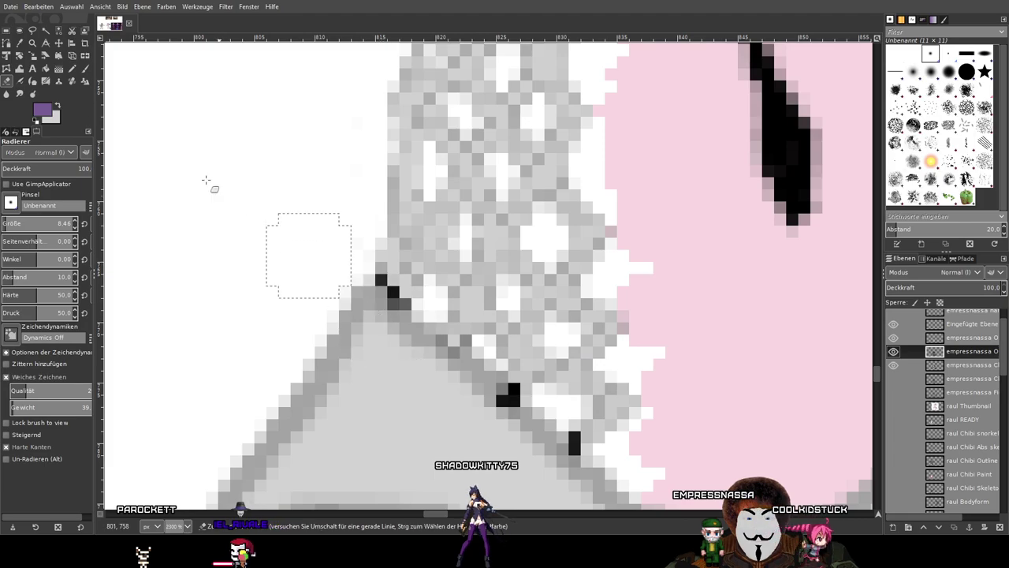
pyautogui.click(84, 69)
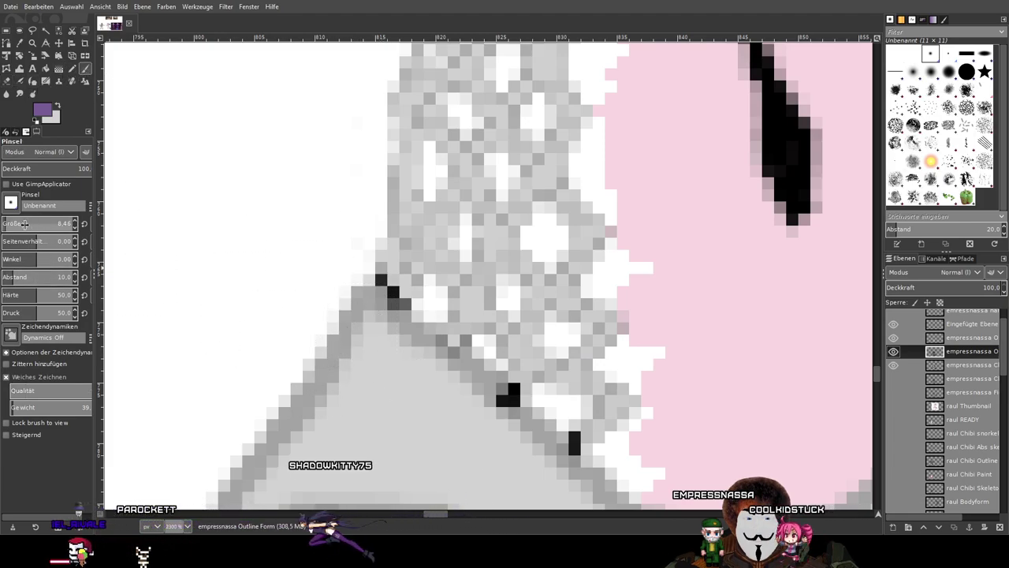
pyautogui.moveTo(10, 223); pyautogui.dragTo(6, 225)
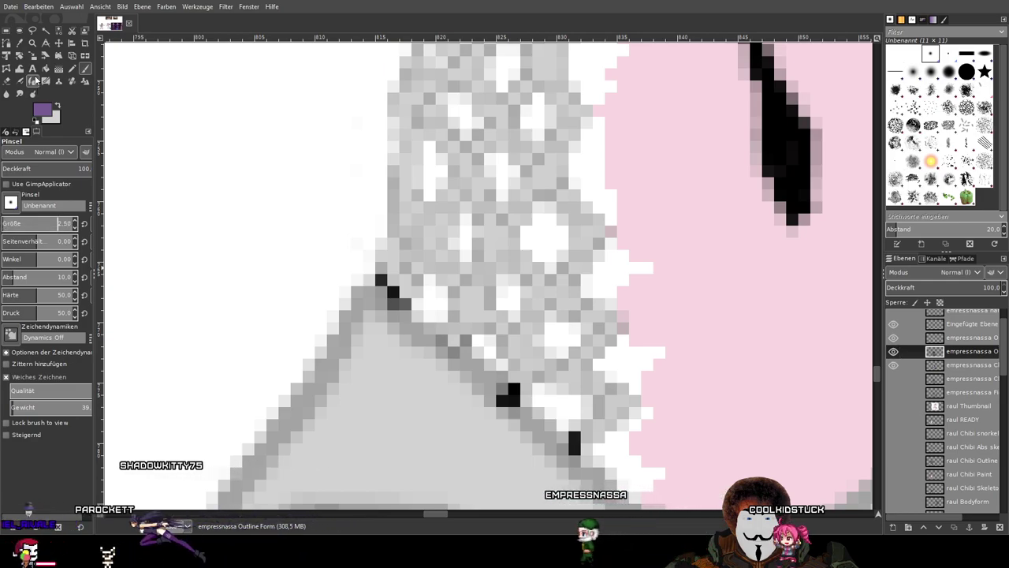
pyautogui.click(17, 44)
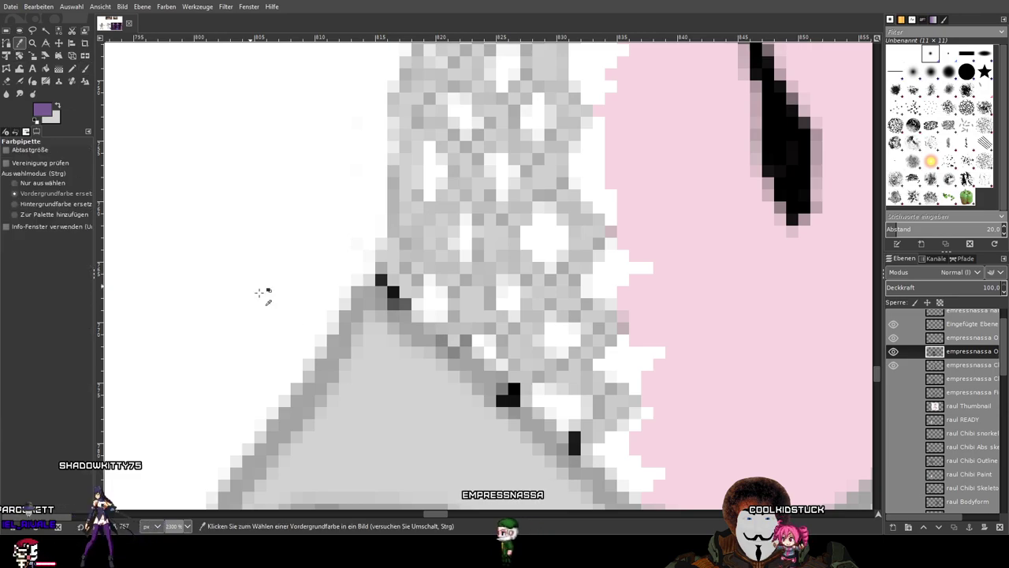
pyautogui.click(84, 68)
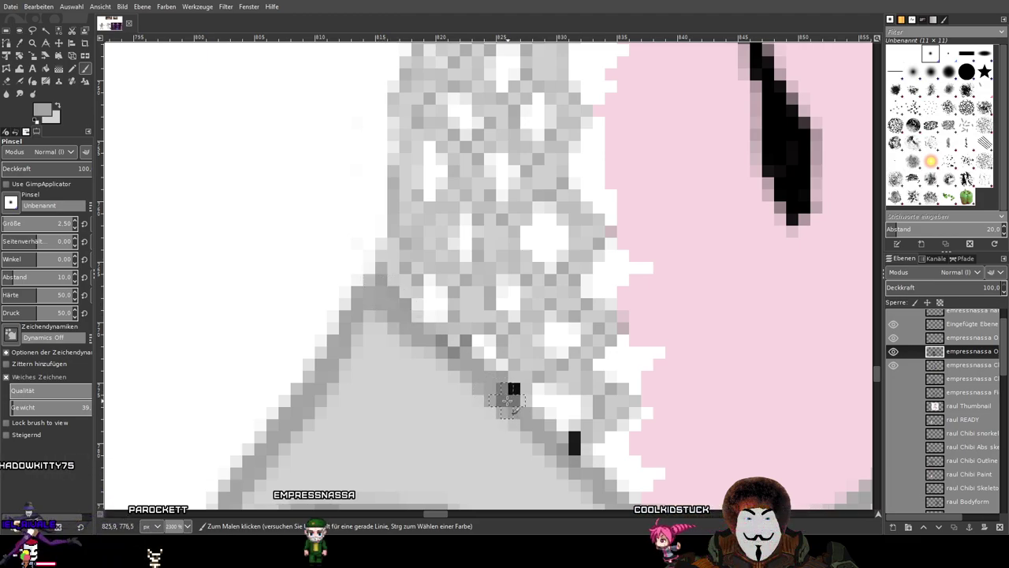
# Paint over the black pixel blocks along the briefs' edge with grey.
pyautogui.click(511, 396)
pyautogui.click(573, 447)
pyautogui.moveTo(714, 470); pyautogui.dragTo(317, 173)
pyautogui.moveTo(462, 342); pyautogui.dragTo(805, 393)
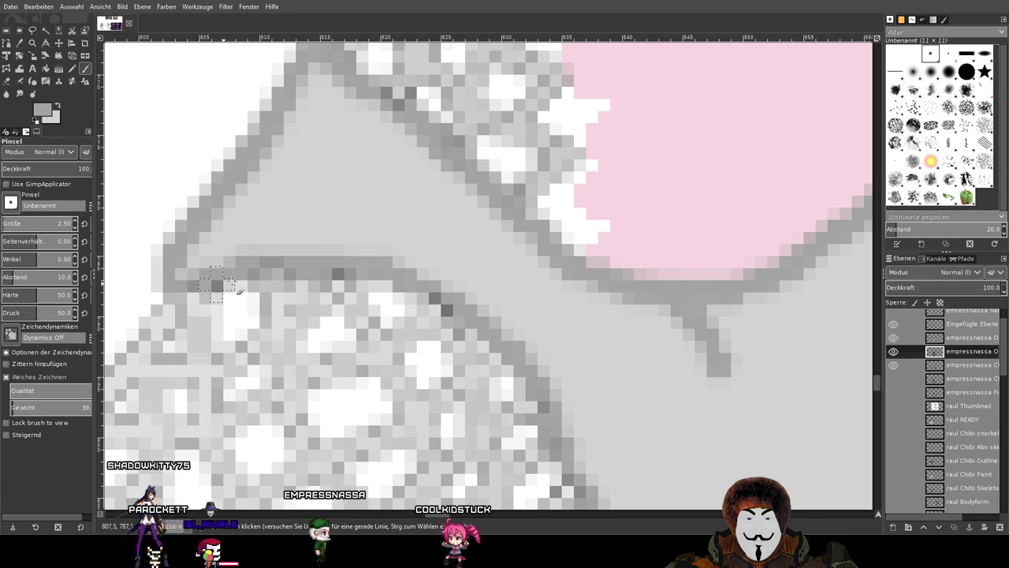
pyautogui.scroll(-5, 536, 324)
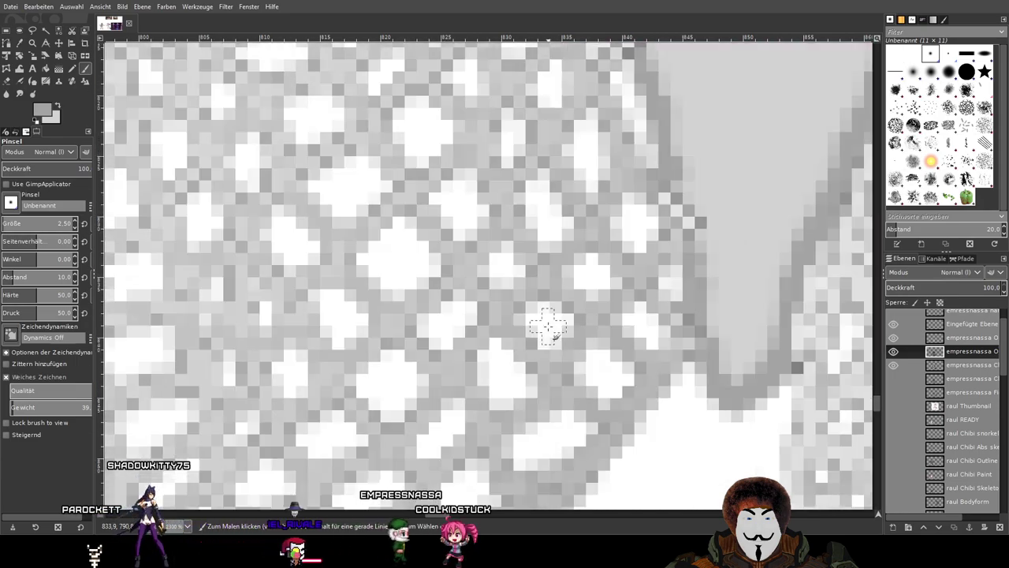
pyautogui.scroll(2, 623, 337)
pyautogui.moveTo(721, 337); pyautogui.dragTo(207, 383)
pyautogui.moveTo(592, 170); pyautogui.dragTo(289, 459)
pyautogui.moveTo(575, 302); pyautogui.dragTo(208, 205)
pyautogui.click(352, 372)
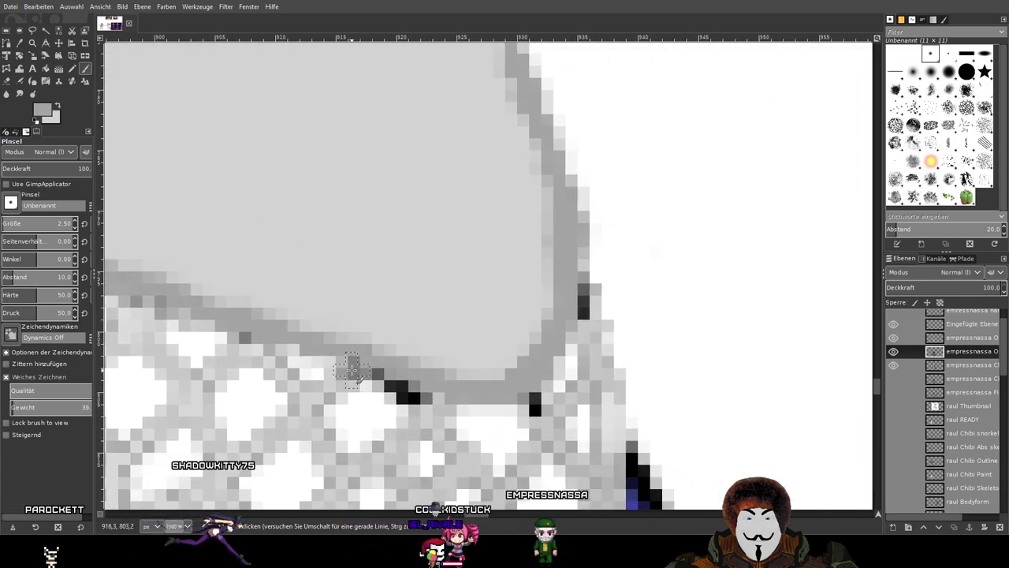
pyautogui.click(398, 380)
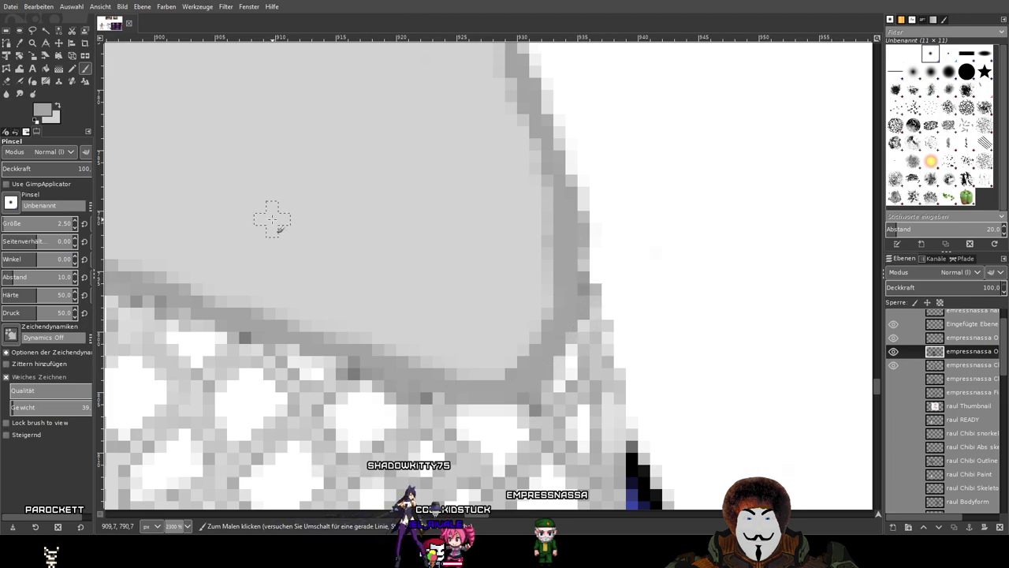
# Grey out the remaining black outline pixels along the briefs' right upper edge.
pyautogui.moveTo(272, 219); pyautogui.dragTo(587, 451)
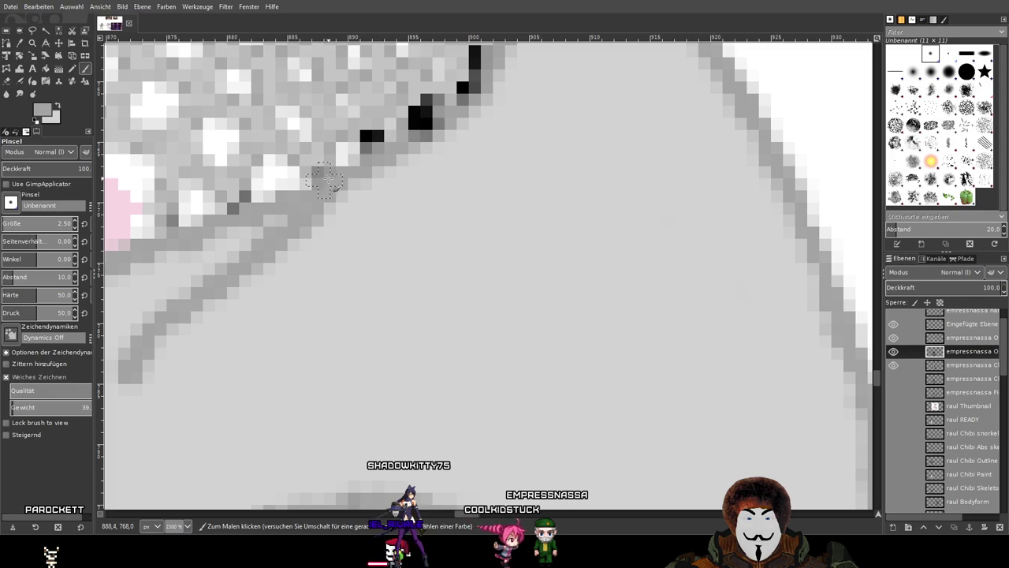
pyautogui.click(420, 119)
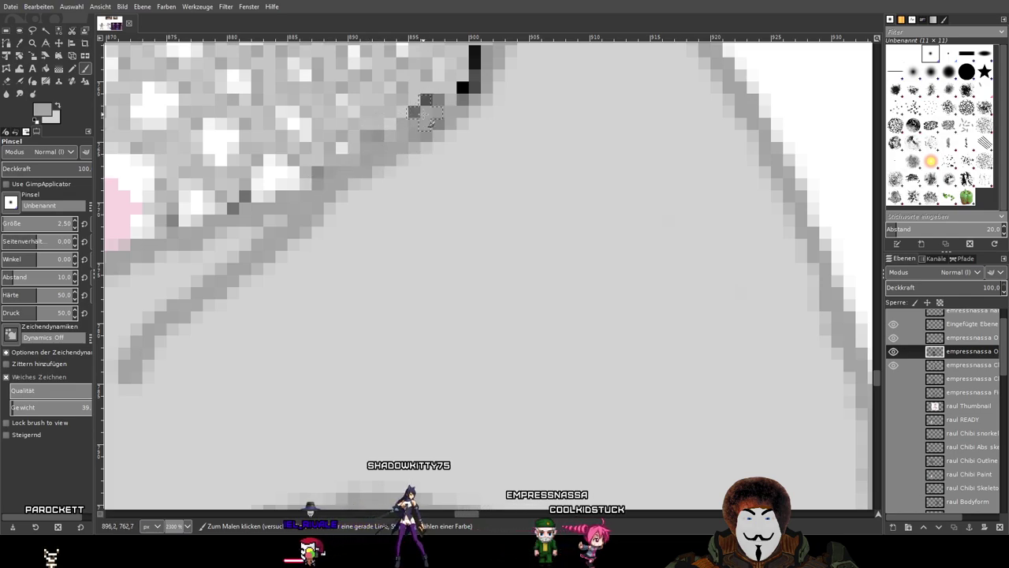
pyautogui.moveTo(483, 128); pyautogui.dragTo(427, 300)
pyautogui.moveTo(405, 260)
pyautogui.mouseDown()
pyautogui.moveTo(418, 215)
pyautogui.moveTo(413, 287)
pyautogui.mouseUp()
pyautogui.moveTo(441, 181)
pyautogui.mouseDown()
pyautogui.moveTo(436, 203)
pyautogui.moveTo(451, 161)
pyautogui.mouseUp()
pyautogui.moveTo(455, 104)
pyautogui.mouseDown()
pyautogui.moveTo(458, 128)
pyautogui.moveTo(462, 85)
pyautogui.mouseUp()
pyautogui.moveTo(484, 122); pyautogui.dragTo(487, 149)
pyautogui.scroll(3, 486, 146)
pyautogui.click(461, 194)
pyautogui.moveTo(461, 244); pyautogui.dragTo(481, 269)
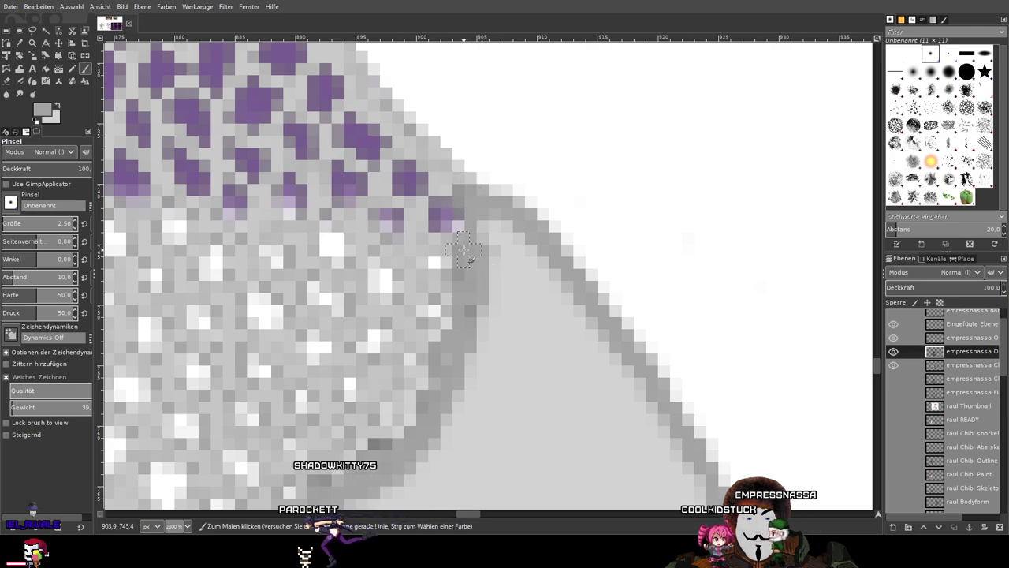
pyautogui.scroll(-6, 435, 262)
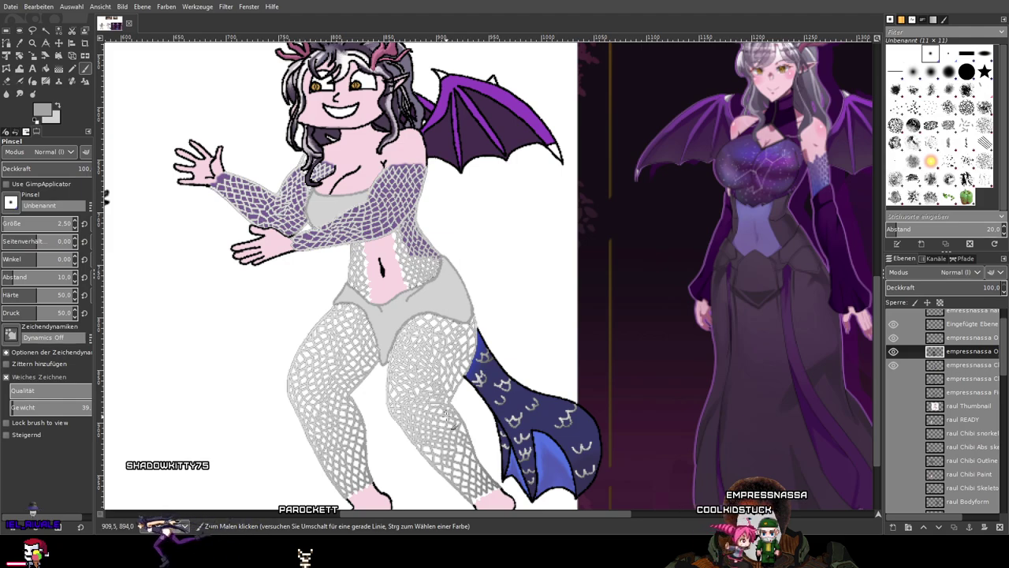
# Return to the soft Paintbrush and paint purple into fishnet cells beside the belly.
pyautogui.scroll(3, 448, 416)
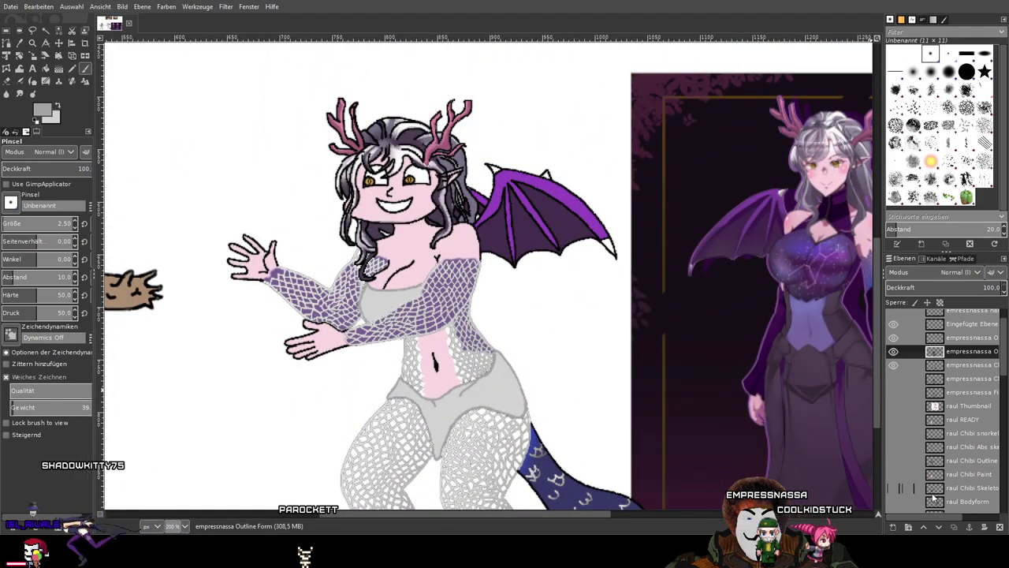
pyautogui.moveTo(945, 518); pyautogui.dragTo(971, 518)
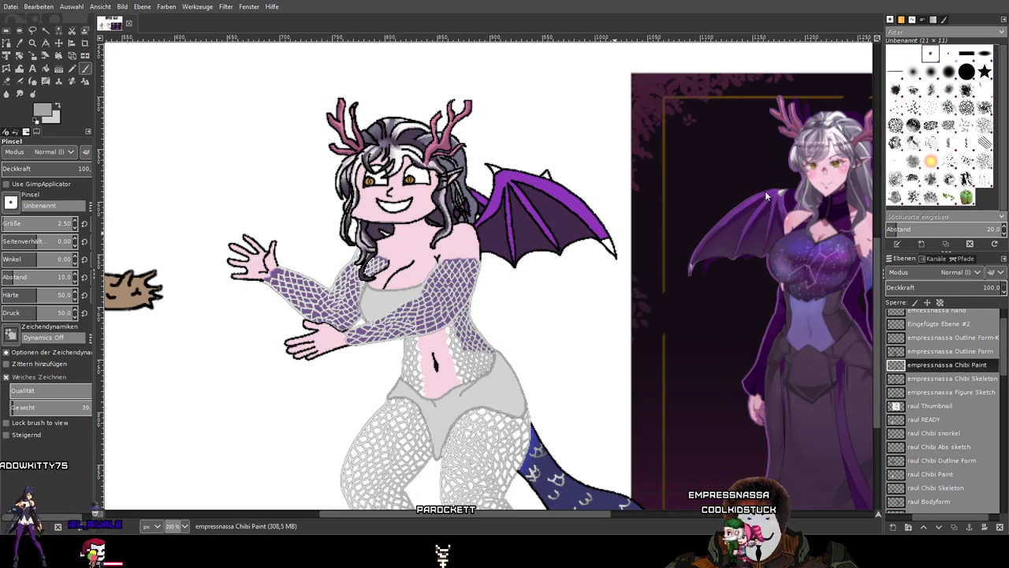
pyautogui.click(73, 68)
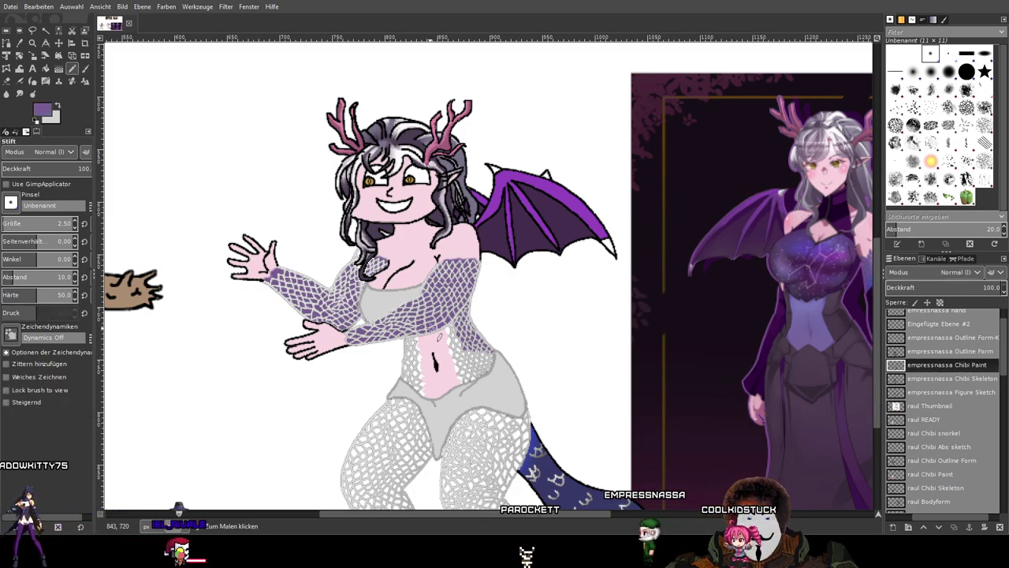
pyautogui.scroll(4, 431, 327)
pyautogui.press('p')
pyautogui.scroll(-3, 517, 248)
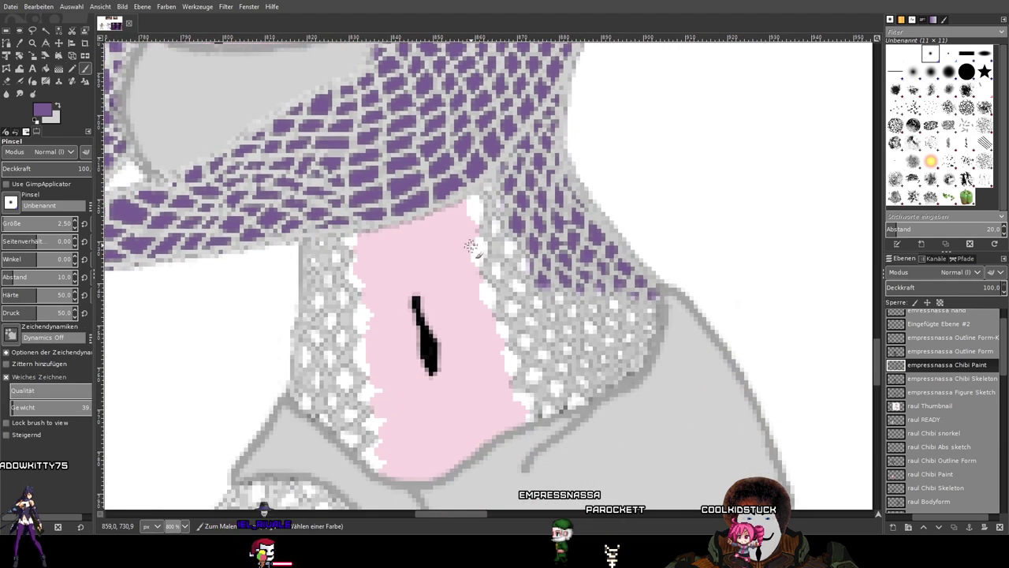
pyautogui.scroll(3, 516, 249)
pyautogui.moveTo(517, 248); pyautogui.dragTo(508, 285)
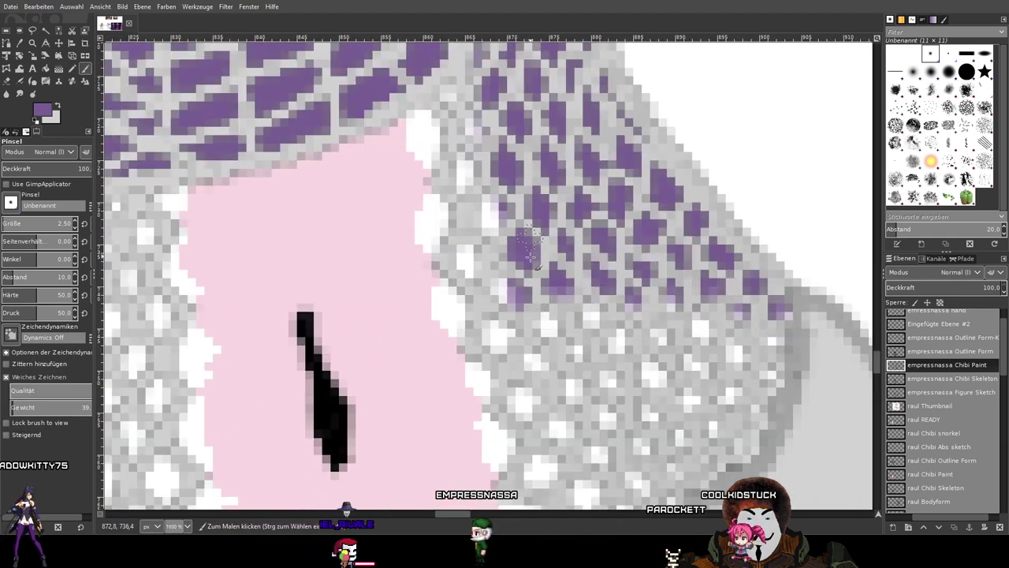
pyautogui.moveTo(489, 207); pyautogui.dragTo(486, 234)
pyautogui.moveTo(469, 164); pyautogui.dragTo(469, 189)
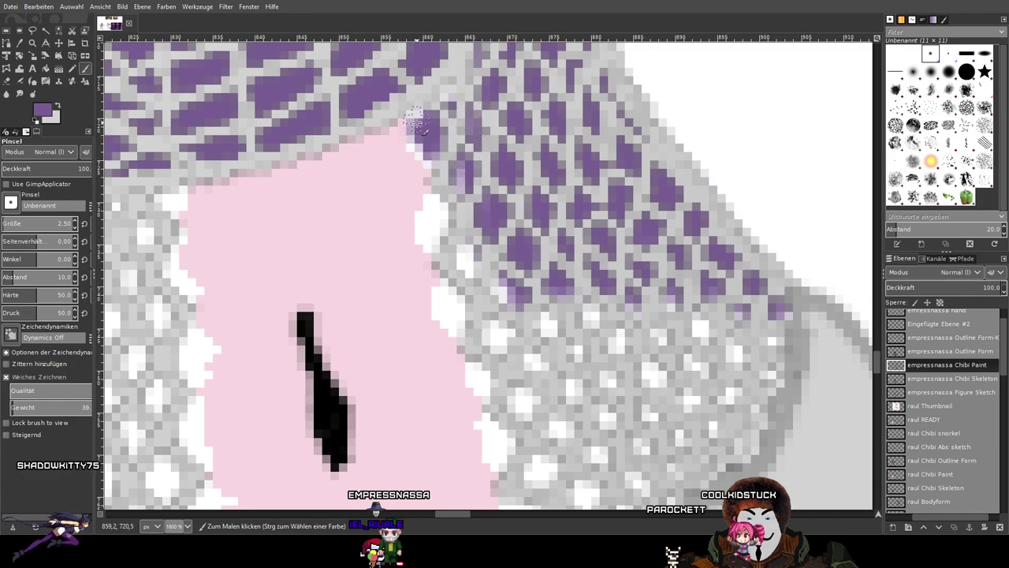
pyautogui.moveTo(423, 138)
pyautogui.mouseDown()
pyautogui.moveTo(440, 218)
pyautogui.moveTo(432, 246)
pyautogui.mouseUp()
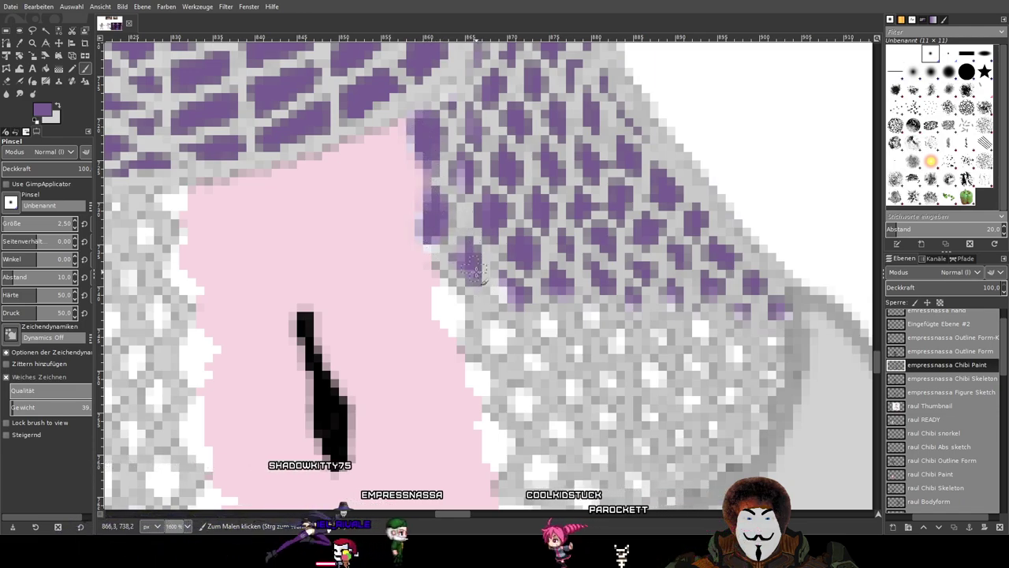
# Paint purple into the lower fishnet cells below the belly.
pyautogui.moveTo(512, 308)
pyautogui.mouseDown()
pyautogui.moveTo(514, 298)
pyautogui.moveTo(547, 331)
pyautogui.moveTo(540, 364)
pyautogui.moveTo(582, 345)
pyautogui.moveTo(589, 321)
pyautogui.mouseUp()
pyautogui.moveTo(620, 334); pyautogui.dragTo(616, 345)
pyautogui.moveTo(633, 298); pyautogui.dragTo(632, 311)
pyautogui.moveTo(672, 292)
pyautogui.mouseDown()
pyautogui.moveTo(669, 304)
pyautogui.moveTo(695, 329)
pyautogui.mouseUp()
pyautogui.moveTo(660, 335); pyautogui.dragTo(658, 344)
pyautogui.moveTo(604, 379); pyautogui.dragTo(617, 386)
pyautogui.moveTo(656, 362); pyautogui.dragTo(648, 371)
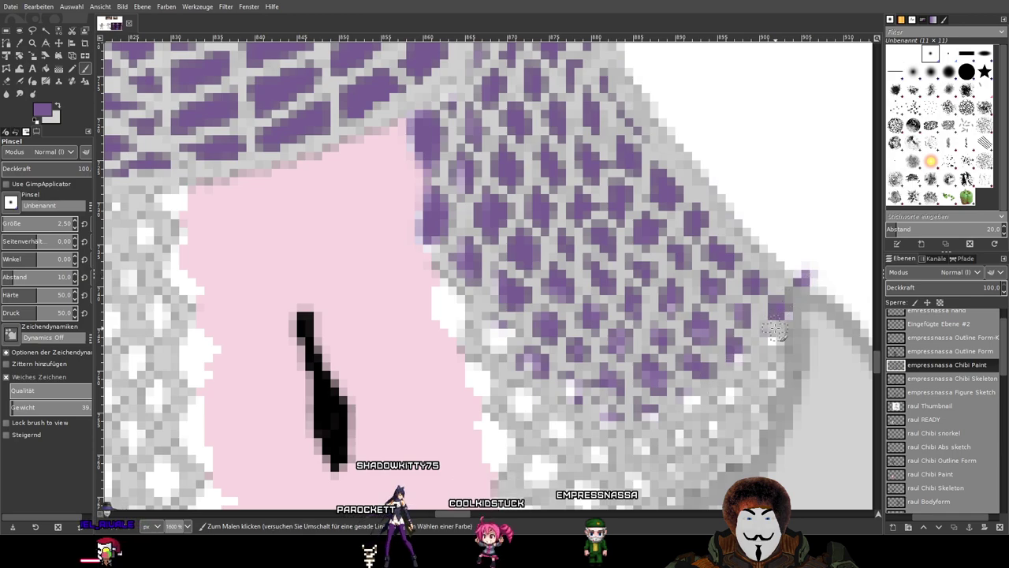
# Undo the last batch and repaint the lower fishnet cells in purple.
pyautogui.hotkey('ctrl', 'z')
pyautogui.moveTo(739, 340); pyautogui.dragTo(732, 347)
pyautogui.moveTo(663, 333); pyautogui.dragTo(661, 347)
pyautogui.moveTo(657, 367); pyautogui.dragTo(654, 385)
pyautogui.moveTo(654, 407); pyautogui.dragTo(653, 414)
pyautogui.moveTo(691, 361); pyautogui.dragTo(701, 365)
pyautogui.moveTo(701, 329); pyautogui.dragTo(701, 314)
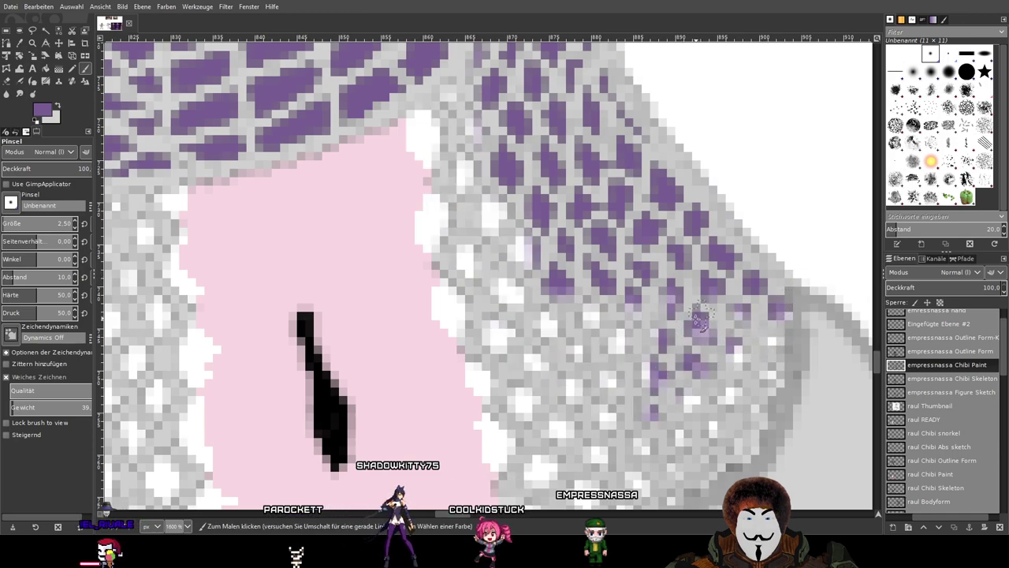
# Dab purple cells along the skin edge and near the fishnet's outer edge.
pyautogui.click(495, 226)
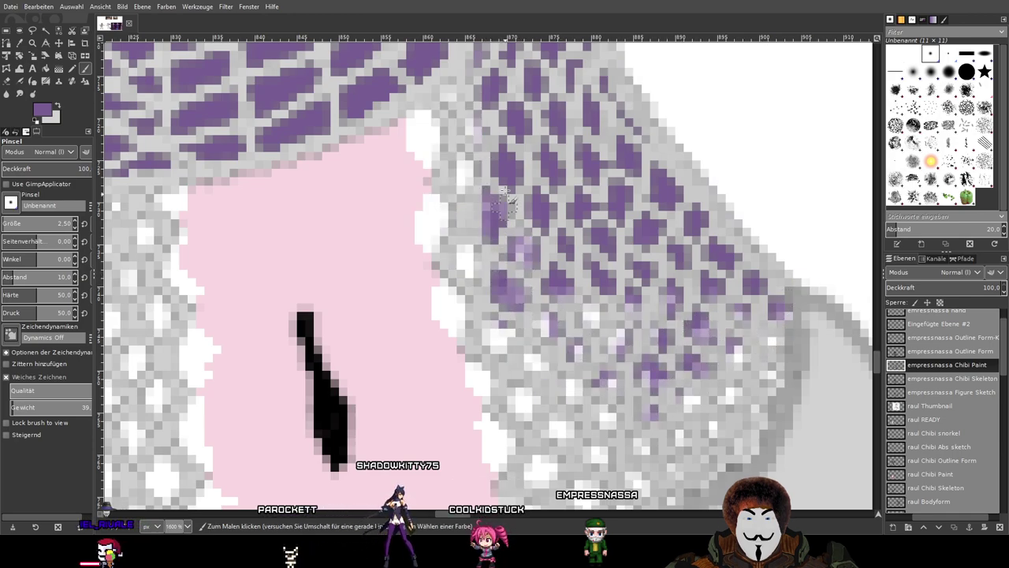
pyautogui.click(423, 130)
pyautogui.moveTo(421, 116)
pyautogui.mouseDown()
pyautogui.moveTo(429, 168)
pyautogui.moveTo(464, 187)
pyautogui.moveTo(452, 224)
pyautogui.moveTo(438, 214)
pyautogui.moveTo(436, 245)
pyautogui.mouseUp()
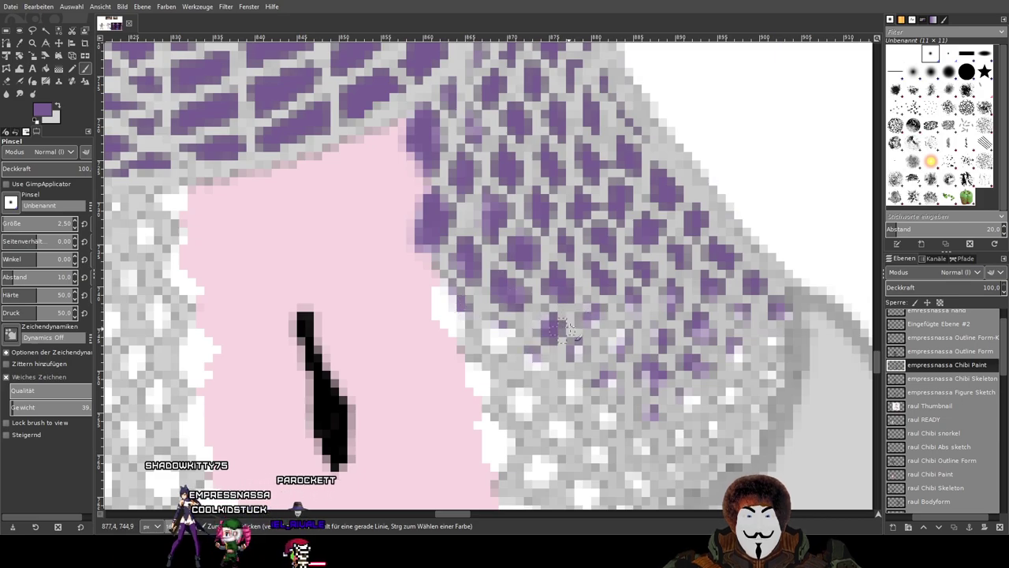
pyautogui.moveTo(683, 301)
pyautogui.mouseDown()
pyautogui.moveTo(531, 366)
pyautogui.moveTo(512, 335)
pyautogui.mouseUp()
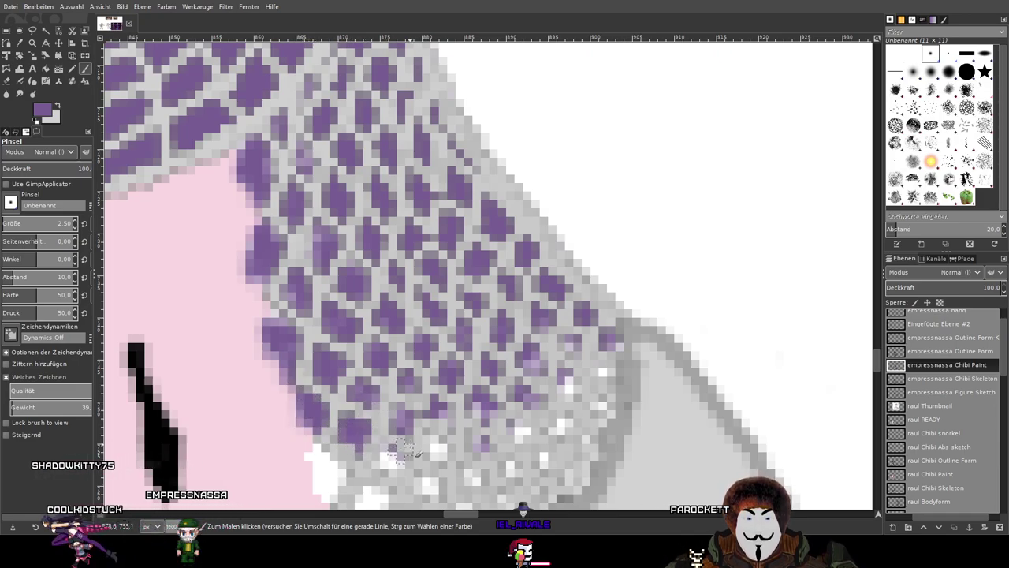
pyautogui.moveTo(533, 352)
pyautogui.mouseDown()
pyautogui.moveTo(522, 411)
pyautogui.moveTo(565, 392)
pyautogui.mouseUp()
pyautogui.click(521, 429)
pyautogui.moveTo(563, 416); pyautogui.dragTo(558, 429)
pyautogui.moveTo(603, 361); pyautogui.dragTo(603, 368)
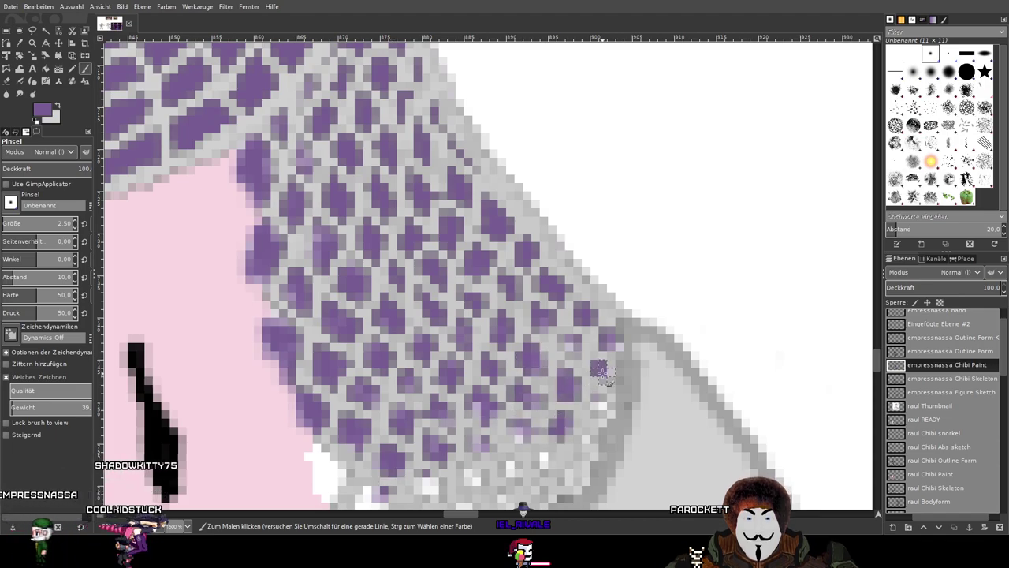
# Fill the remaining white gaps in the lower fishnet with purple.
pyautogui.moveTo(598, 428); pyautogui.dragTo(543, 286)
pyautogui.click(516, 333)
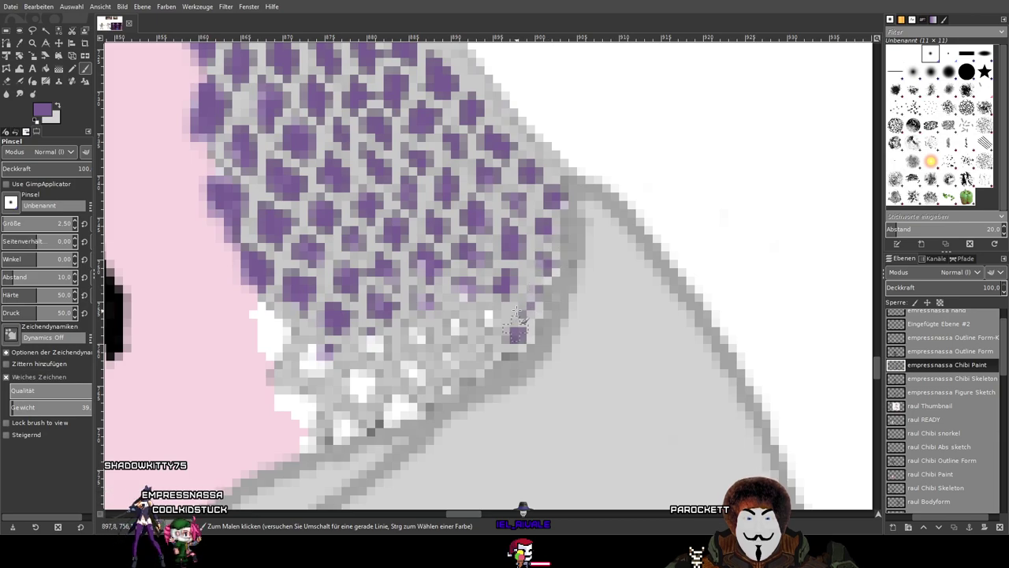
pyautogui.click(414, 369)
pyautogui.click(392, 403)
pyautogui.click(397, 411)
pyautogui.click(361, 427)
pyautogui.moveTo(361, 426); pyautogui.dragTo(348, 428)
pyautogui.moveTo(362, 380); pyautogui.dragTo(358, 393)
pyautogui.moveTo(373, 339)
pyautogui.mouseDown()
pyautogui.moveTo(323, 328)
pyautogui.moveTo(313, 363)
pyautogui.mouseUp()
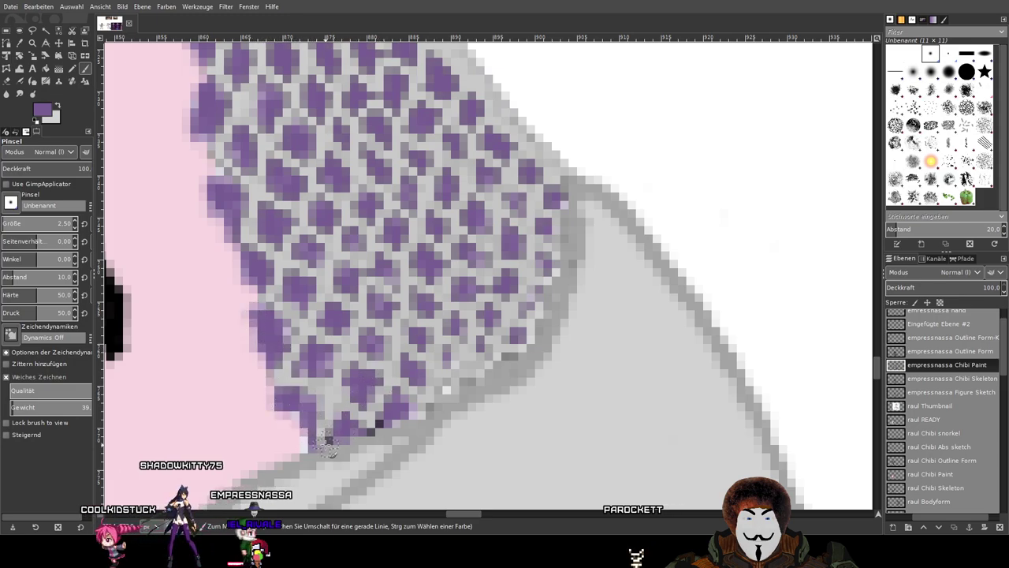
# Add and enlarge purple cells on the left fishnet strip beside the belly.
pyautogui.scroll(-4, 438, 369)
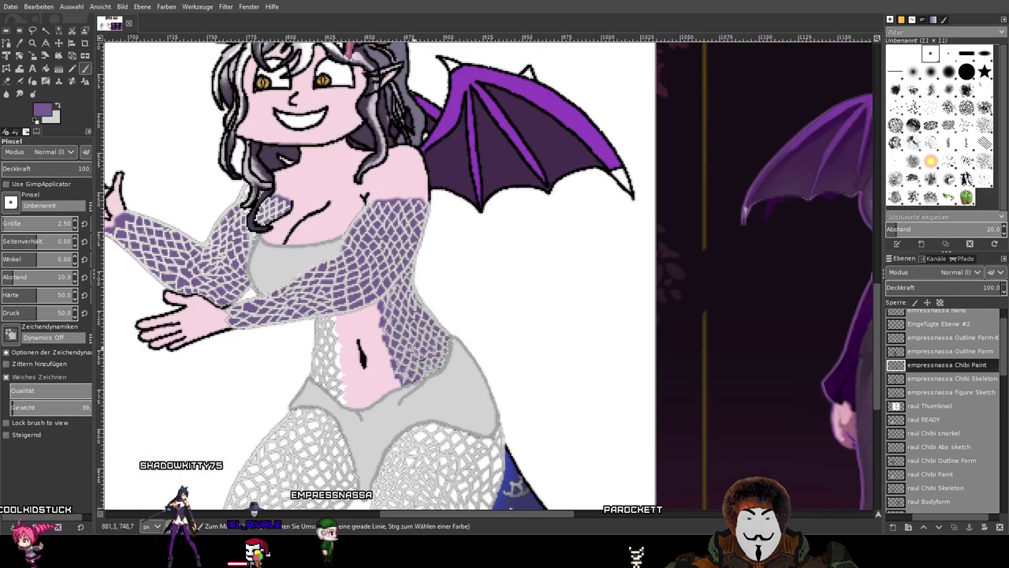
pyautogui.scroll(3, 343, 374)
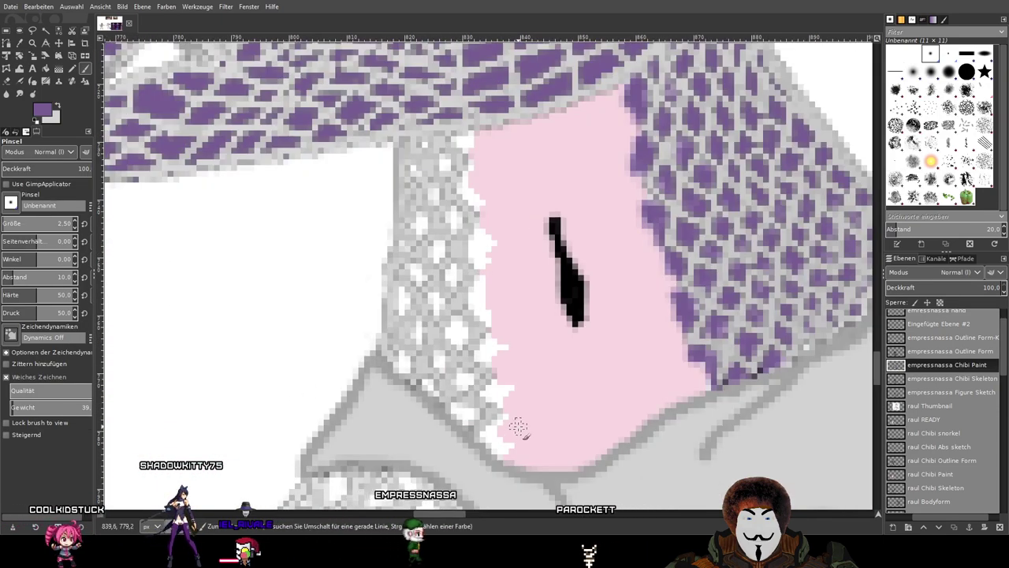
pyautogui.scroll(2, 449, 353)
pyautogui.scroll(1, 450, 354)
pyautogui.click(423, 332)
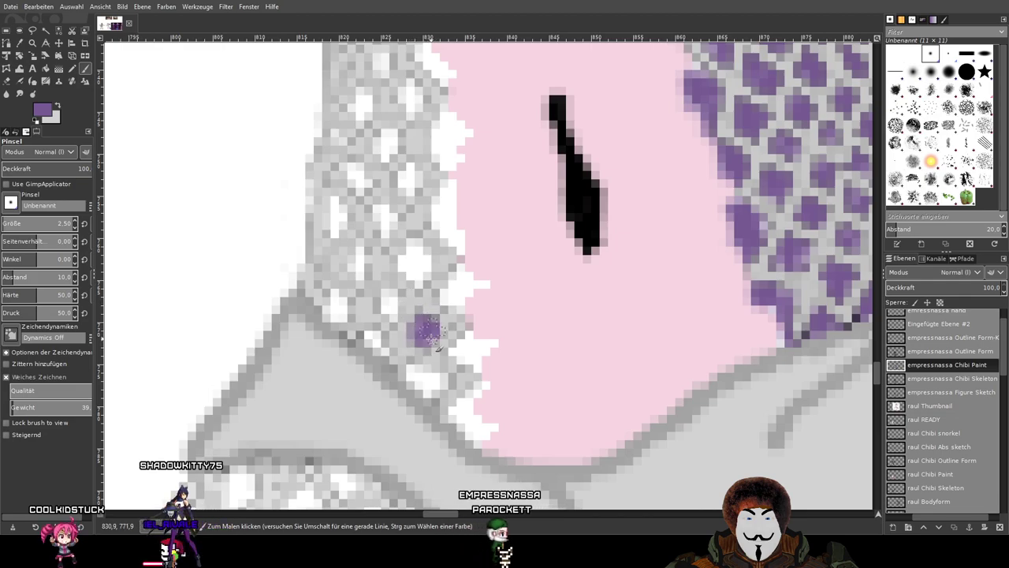
pyautogui.click(426, 260)
pyautogui.moveTo(426, 260); pyautogui.dragTo(411, 263)
pyautogui.moveTo(386, 207); pyautogui.dragTo(389, 234)
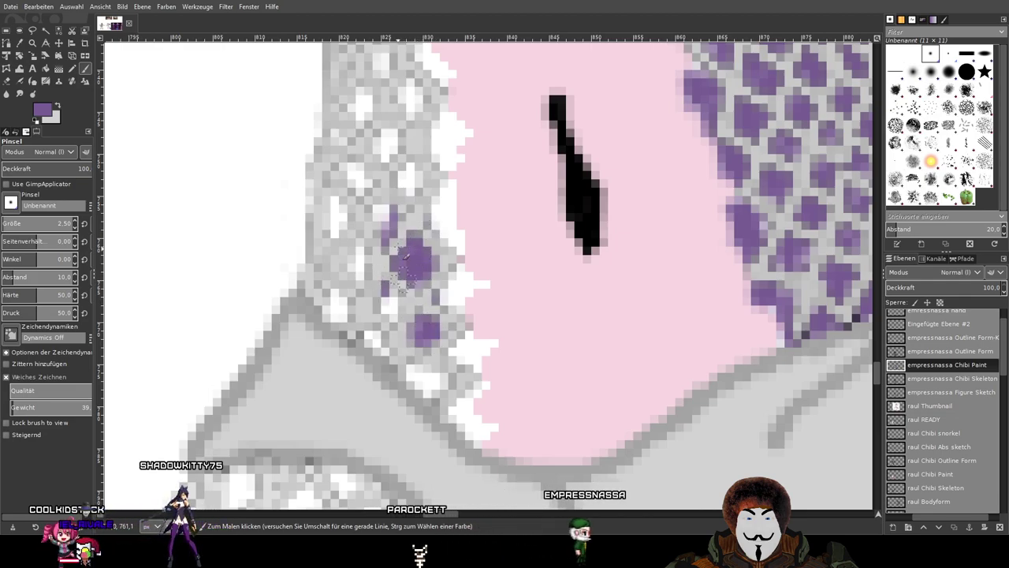
pyautogui.click(365, 256)
pyautogui.click(377, 154)
pyautogui.moveTo(337, 201); pyautogui.dragTo(340, 224)
pyautogui.moveTo(361, 183); pyautogui.dragTo(356, 166)
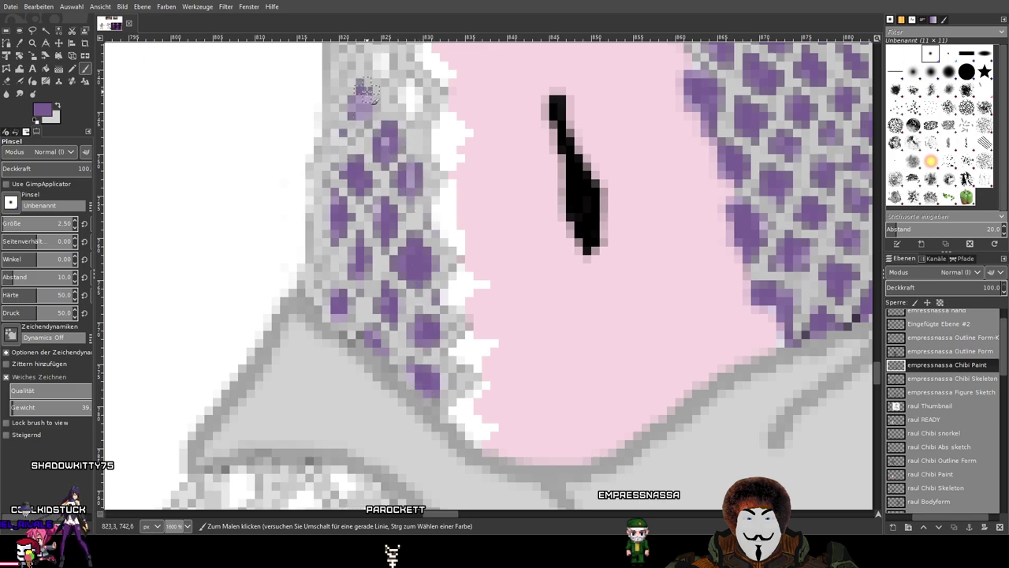
# Cover the white patches and notches along the skin edge with purple.
pyautogui.scroll(5, 363, 150)
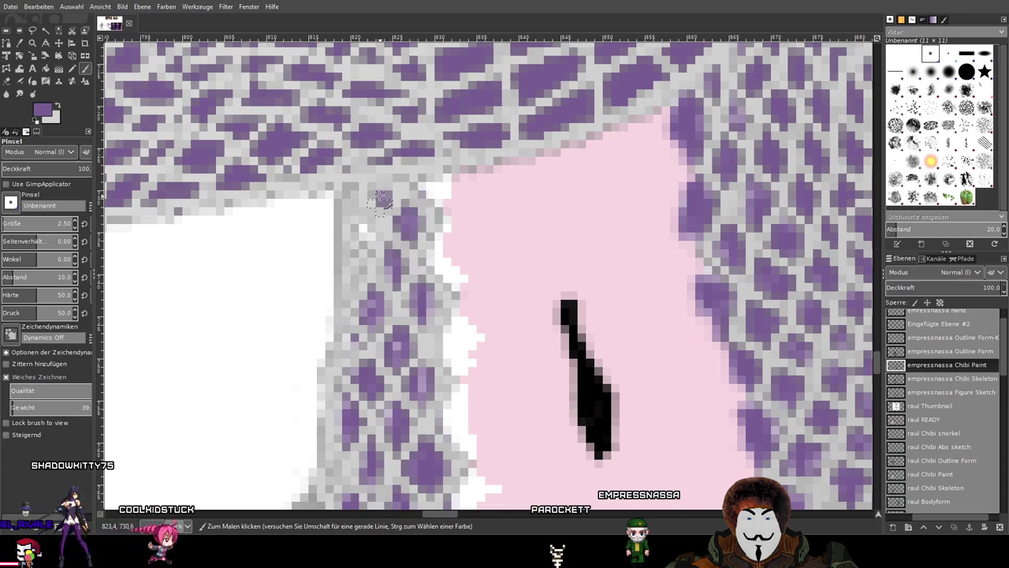
pyautogui.moveTo(421, 179); pyautogui.dragTo(446, 201)
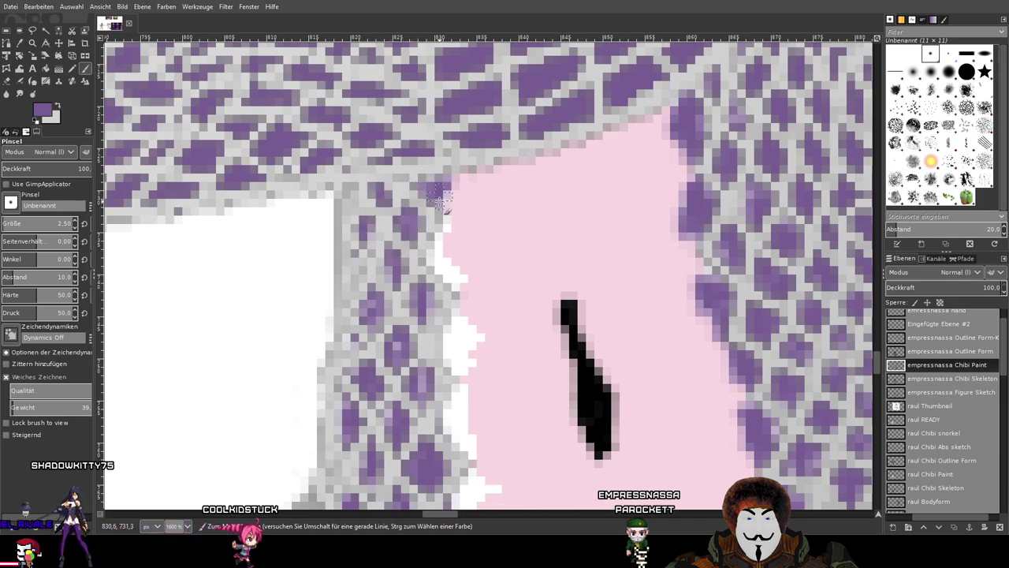
pyautogui.moveTo(435, 254)
pyautogui.mouseDown()
pyautogui.moveTo(460, 276)
pyautogui.moveTo(447, 334)
pyautogui.moveTo(456, 365)
pyautogui.moveTo(455, 316)
pyautogui.moveTo(473, 341)
pyautogui.moveTo(469, 370)
pyautogui.moveTo(481, 342)
pyautogui.mouseUp()
pyautogui.moveTo(447, 402)
pyautogui.mouseDown()
pyautogui.moveTo(364, 293)
pyautogui.moveTo(368, 261)
pyautogui.moveTo(377, 310)
pyautogui.moveTo(379, 278)
pyautogui.moveTo(369, 318)
pyautogui.moveTo(369, 303)
pyautogui.moveTo(382, 340)
pyautogui.moveTo(385, 331)
pyautogui.moveTo(392, 340)
pyautogui.moveTo(394, 391)
pyautogui.mouseUp()
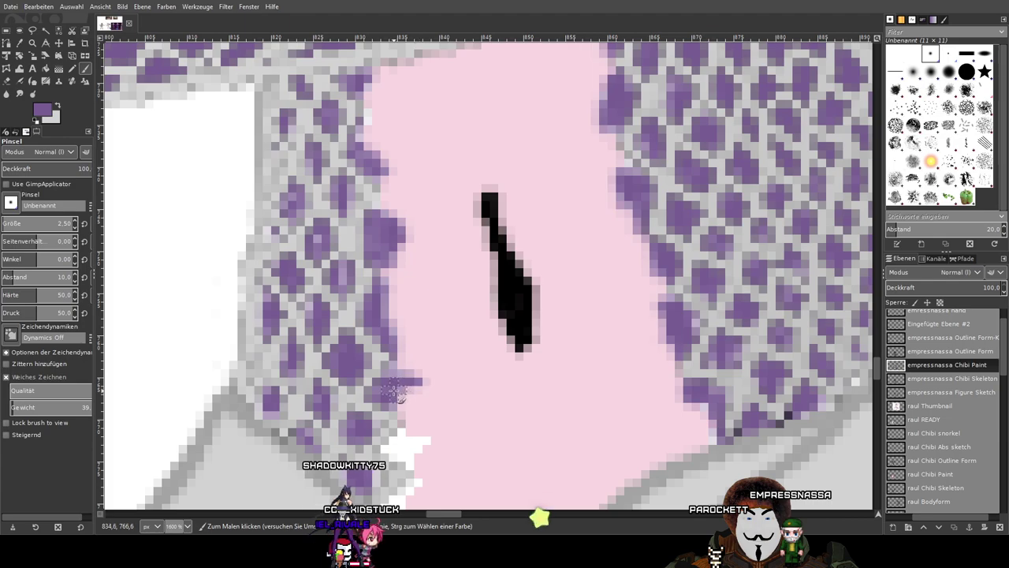
pyautogui.scroll(-4, 466, 428)
pyautogui.hscroll(1, 441, 362)
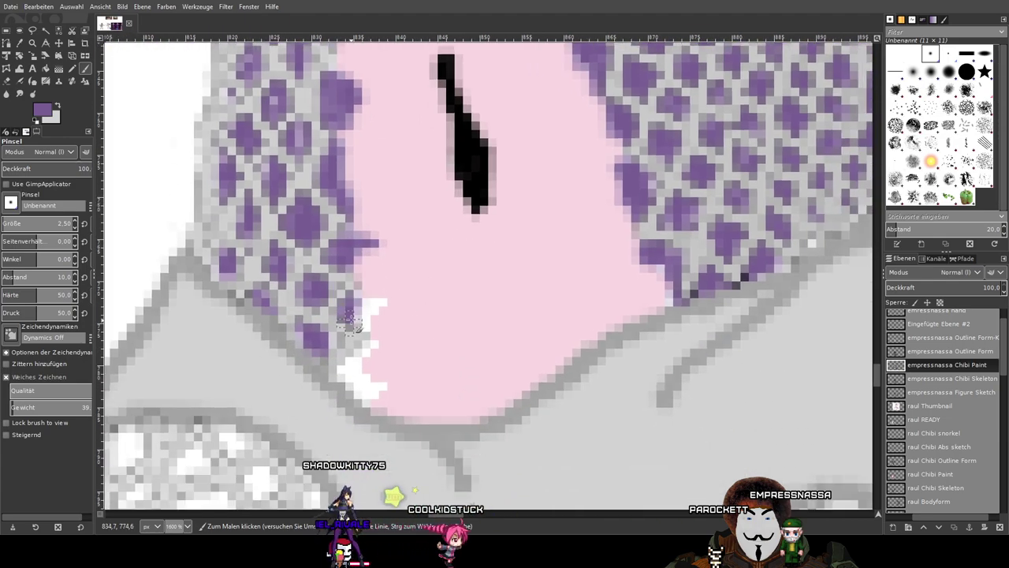
pyautogui.moveTo(379, 308); pyautogui.dragTo(366, 398)
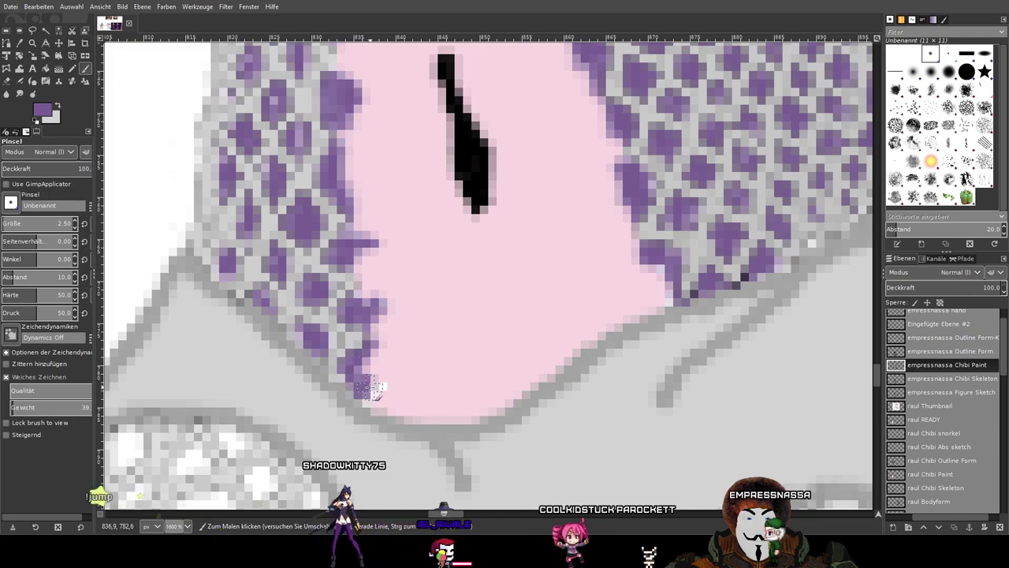
# Start purple cells on the leg fishnet, enlarging the brush for the upper leg.
pyautogui.scroll(-5, 468, 334)
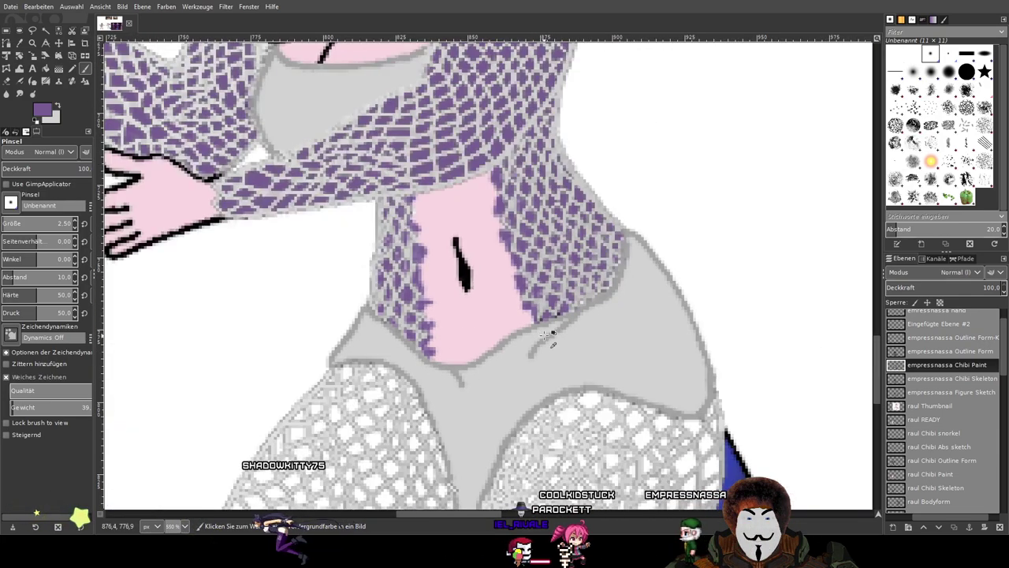
pyautogui.scroll(5, 581, 271)
pyautogui.scroll(-6, 513, 298)
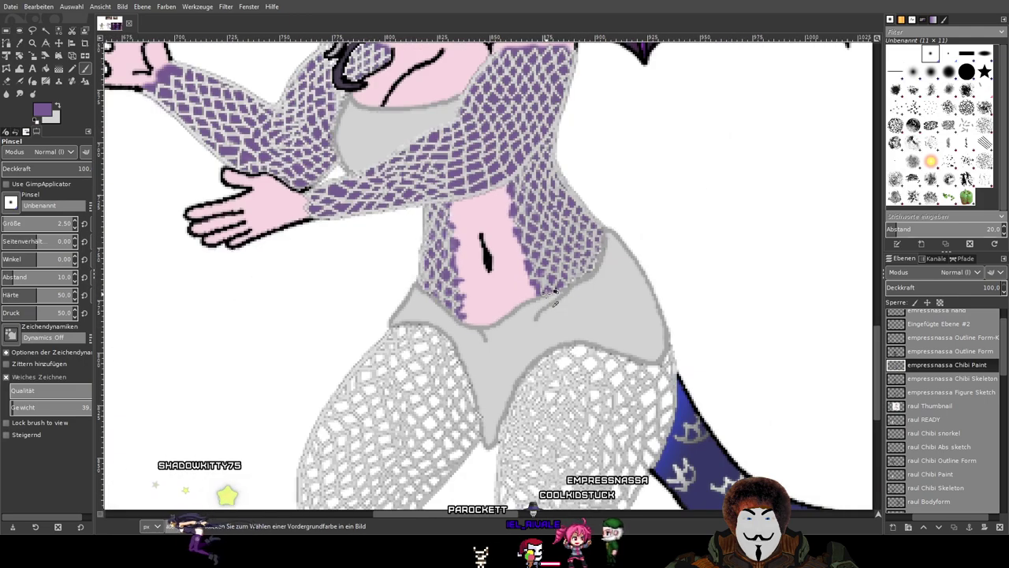
pyautogui.scroll(2, 413, 263)
pyautogui.scroll(-2, 439, 286)
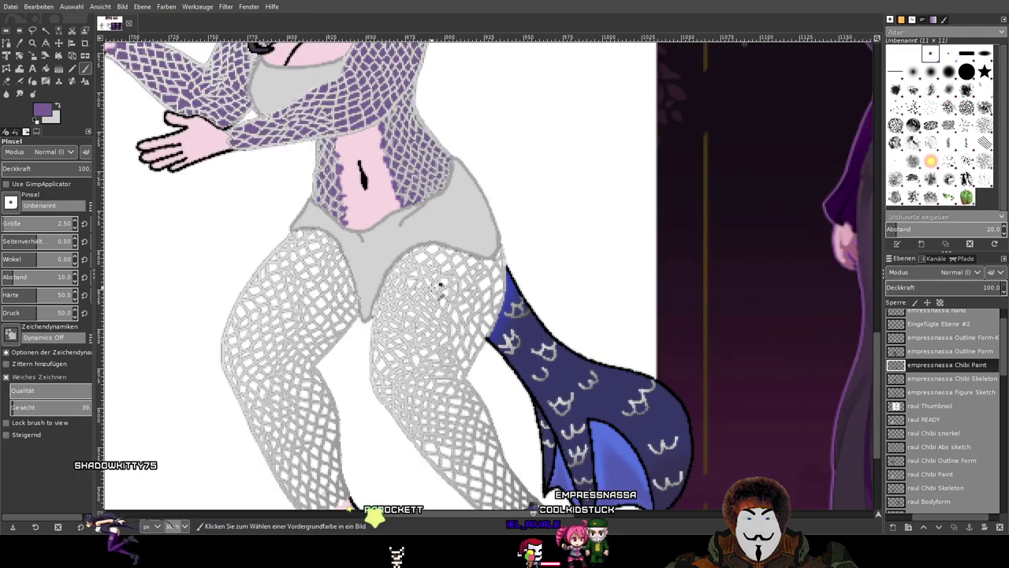
pyautogui.scroll(4, 438, 287)
pyautogui.moveTo(479, 274)
pyautogui.mouseDown()
pyautogui.moveTo(471, 260)
pyautogui.moveTo(483, 290)
pyautogui.moveTo(425, 268)
pyautogui.moveTo(400, 277)
pyautogui.moveTo(365, 316)
pyautogui.moveTo(364, 302)
pyautogui.mouseUp()
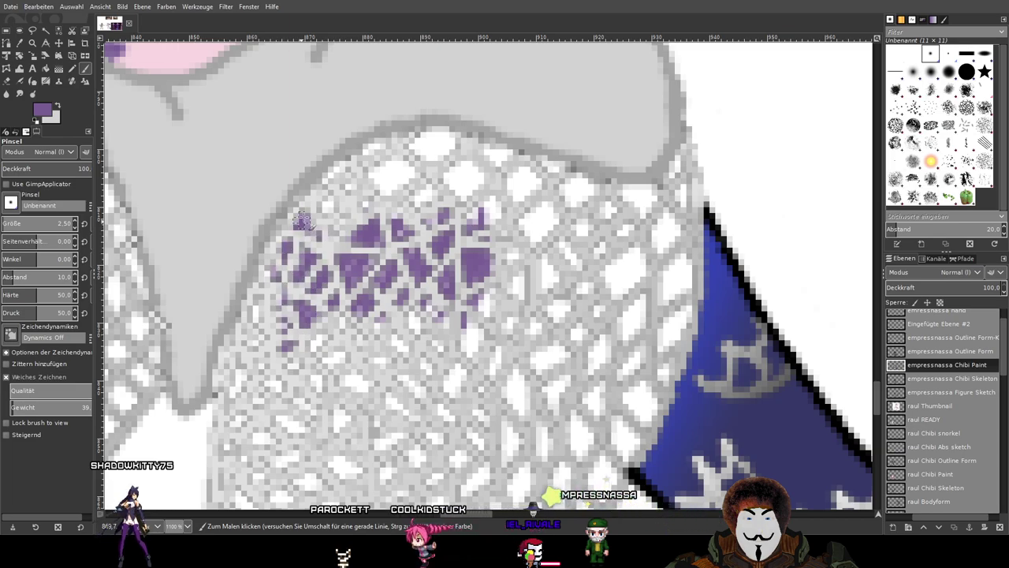
pyautogui.moveTo(323, 202)
pyautogui.mouseDown()
pyautogui.moveTo(391, 169)
pyautogui.moveTo(365, 197)
pyautogui.mouseUp()
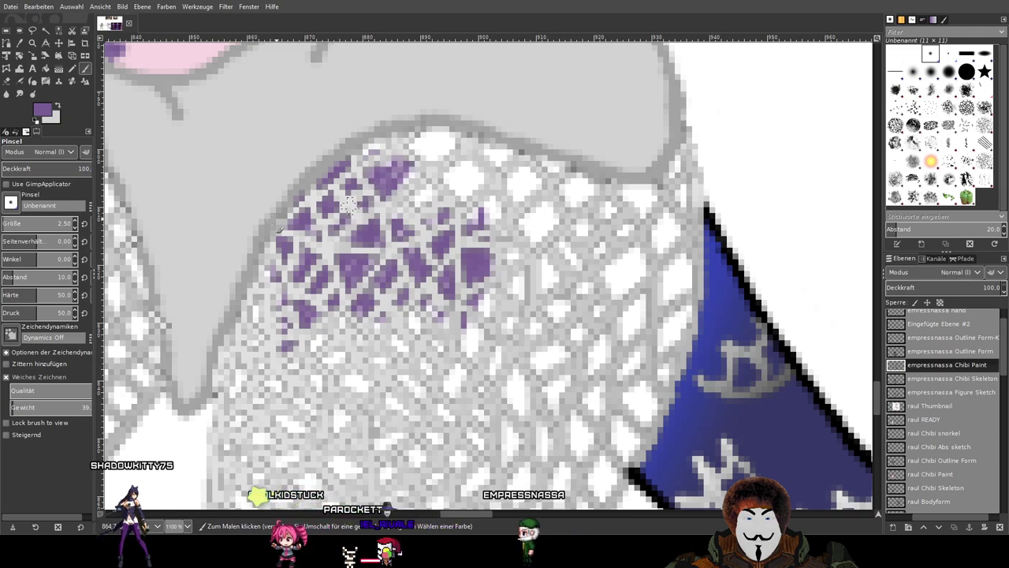
pyautogui.moveTo(41, 229); pyautogui.dragTo(43, 229)
pyautogui.moveTo(459, 209)
pyautogui.mouseDown()
pyautogui.moveTo(394, 193)
pyautogui.moveTo(432, 163)
pyautogui.moveTo(368, 161)
pyautogui.moveTo(390, 150)
pyautogui.moveTo(507, 189)
pyautogui.moveTo(367, 172)
pyautogui.moveTo(365, 142)
pyautogui.mouseUp()
pyautogui.moveTo(461, 209)
pyautogui.mouseDown()
pyautogui.moveTo(504, 232)
pyautogui.moveTo(425, 288)
pyautogui.mouseUp()
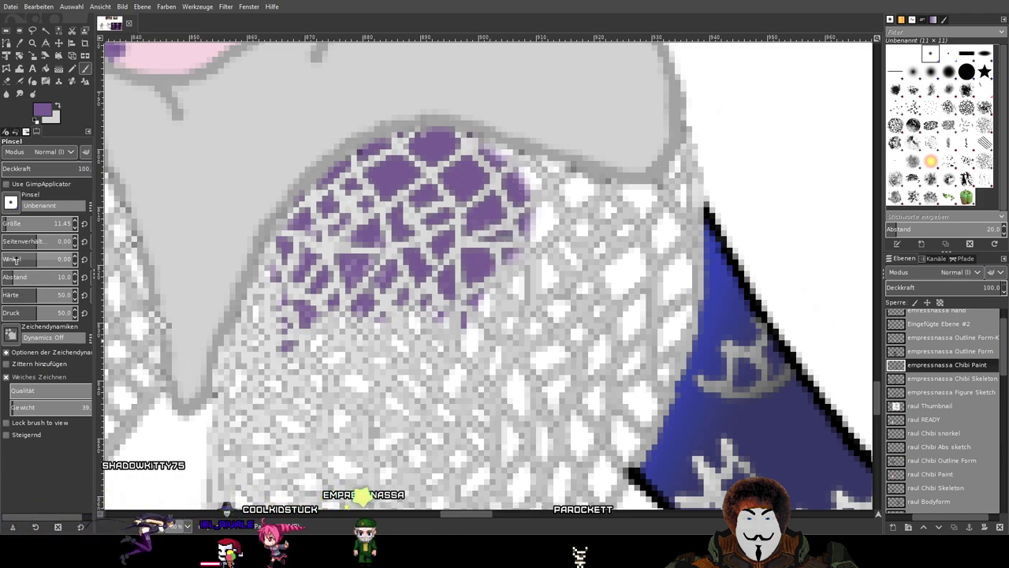
# Angle the brush along the net, rework the leg's right-side strokes, and expand the dynamics options.
pyautogui.moveTo(5, 259); pyautogui.dragTo(5, 259)
pyautogui.moveTo(554, 295); pyautogui.dragTo(549, 229)
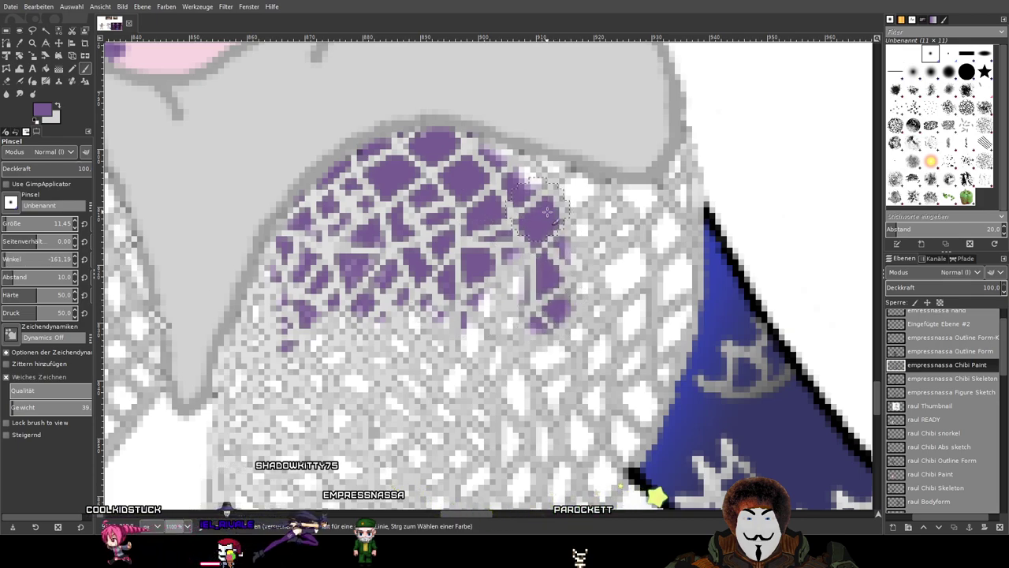
pyautogui.hotkey('ctrl', 'z')
pyautogui.hotkey('ctrl', 'y')
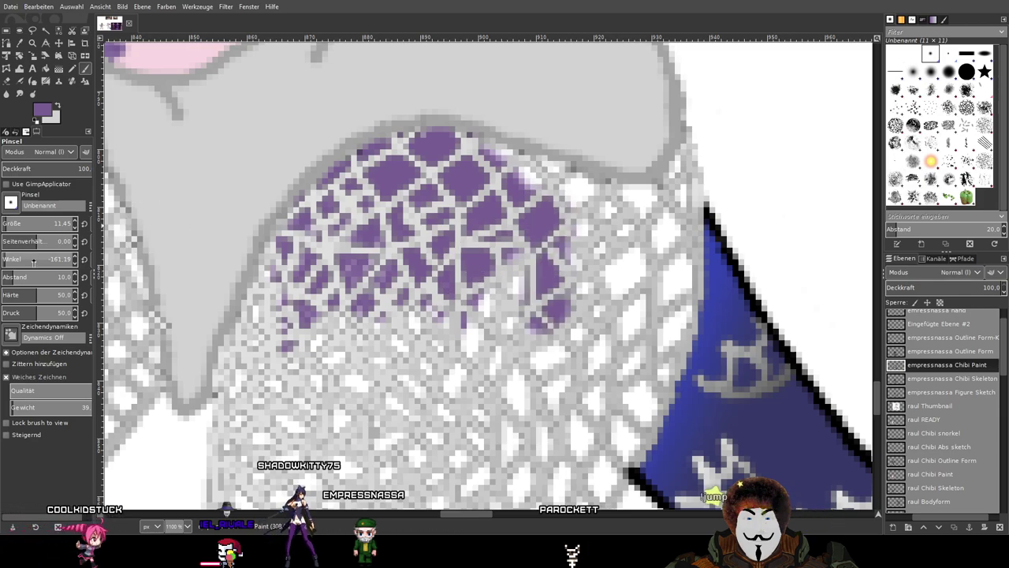
pyautogui.moveTo(37, 266); pyautogui.dragTo(84, 260)
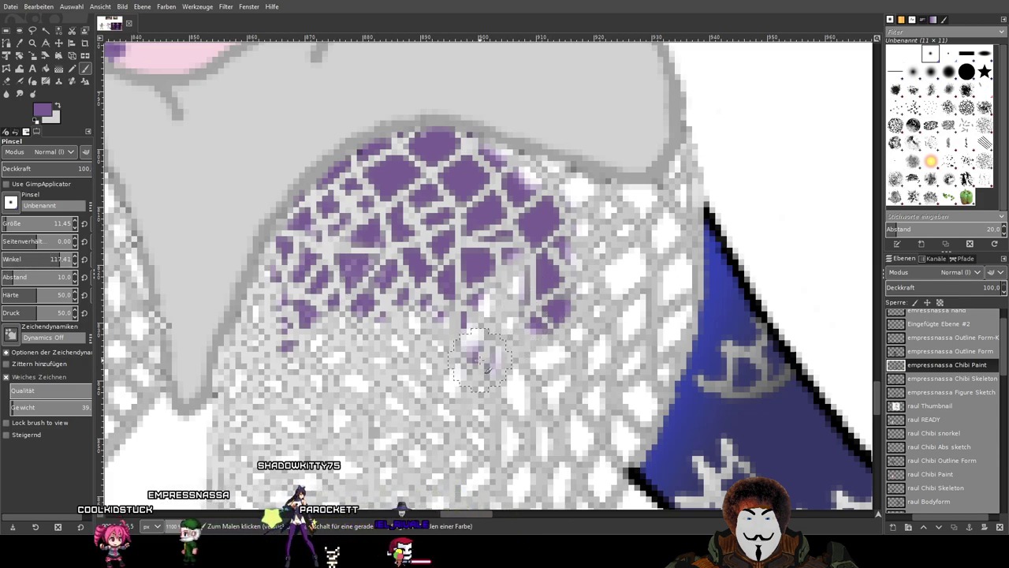
pyautogui.moveTo(608, 293)
pyautogui.mouseDown()
pyautogui.moveTo(581, 355)
pyautogui.moveTo(471, 406)
pyautogui.mouseUp()
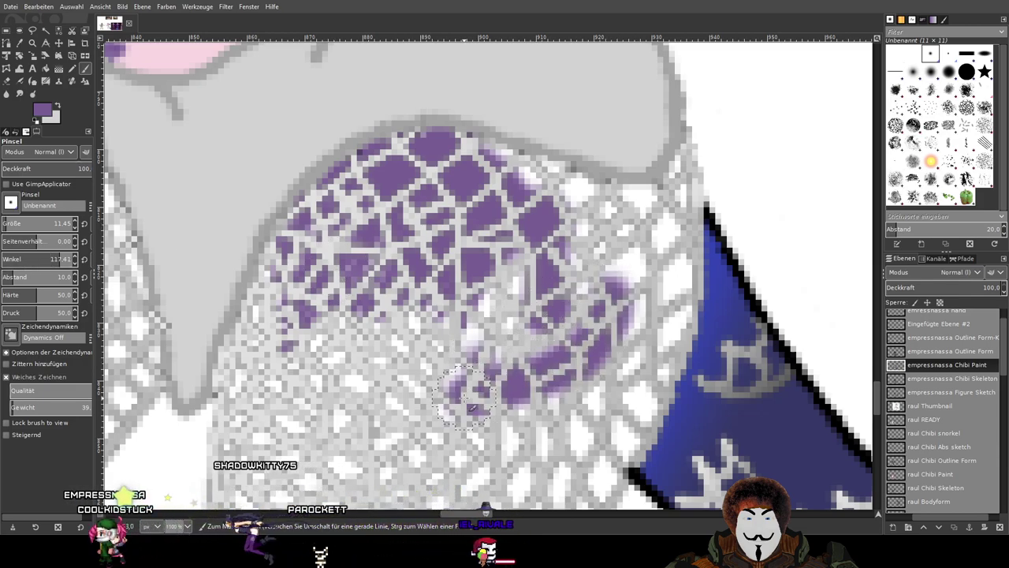
pyautogui.hotkey('ctrl', 'z')
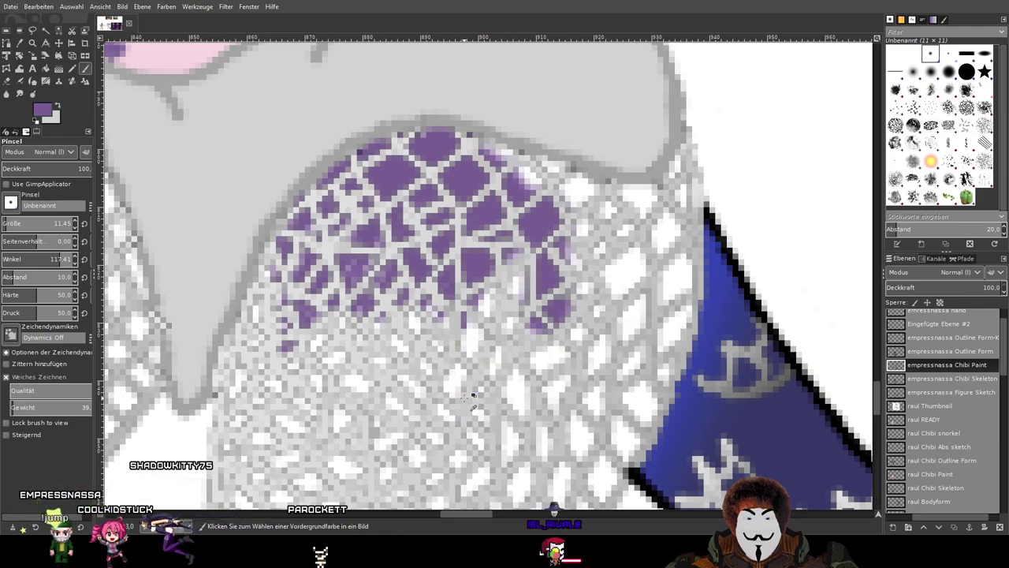
pyautogui.hotkey('ctrl', 'z')
pyautogui.hotkey('ctrl', 'z')
pyautogui.hotkey('ctrl', 'z')
pyautogui.hotkey('ctrl', 'y')
pyautogui.hotkey('ctrl', 'y')
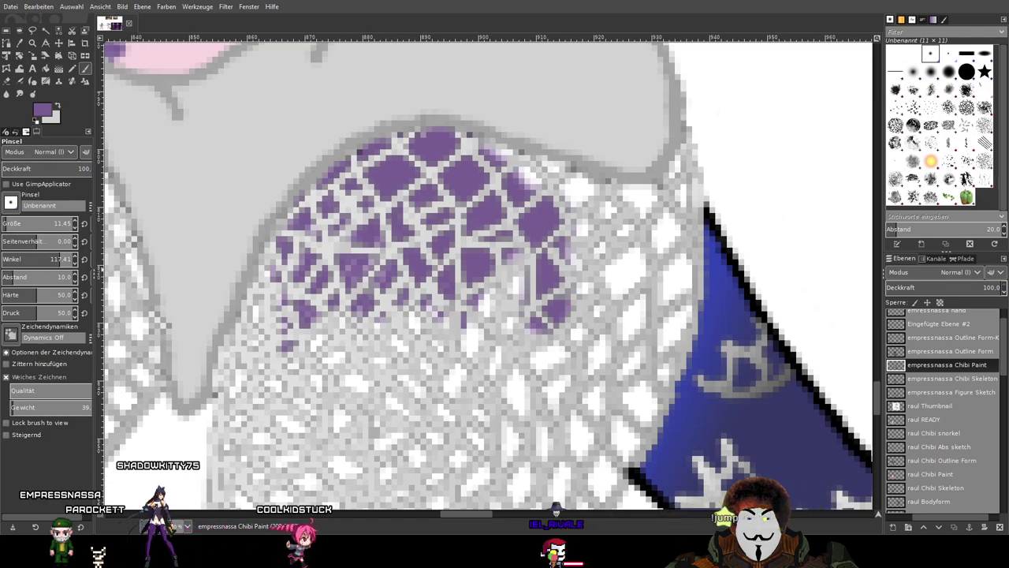
pyautogui.click(7, 352)
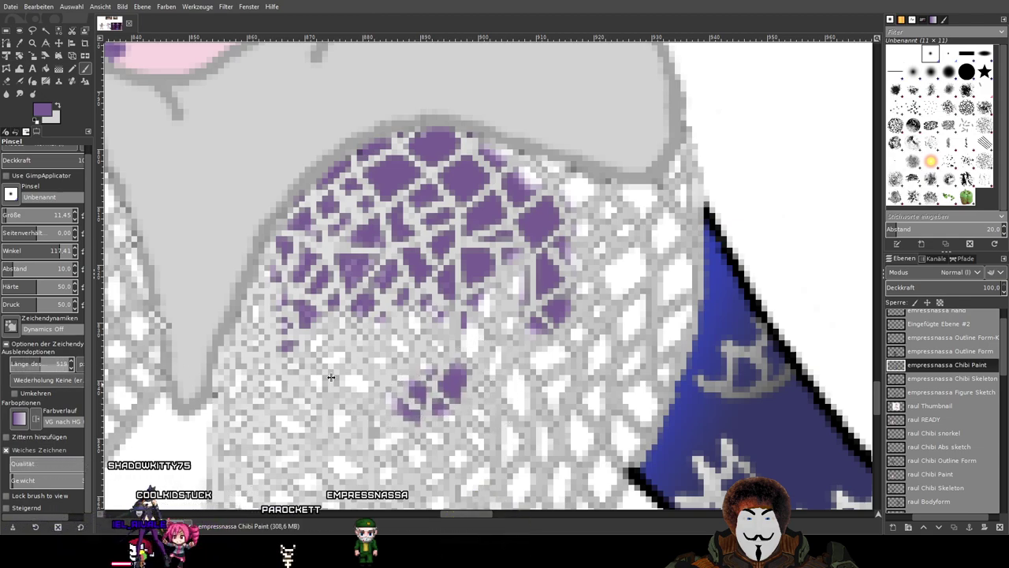
# Lengthen the brush fade to 1431, then test and undo strokes on blank canvas.
pyautogui.moveTo(585, 348)
pyautogui.mouseDown()
pyautogui.moveTo(557, 368)
pyautogui.moveTo(529, 393)
pyautogui.mouseUp()
pyautogui.moveTo(62, 364); pyautogui.dragTo(65, 365)
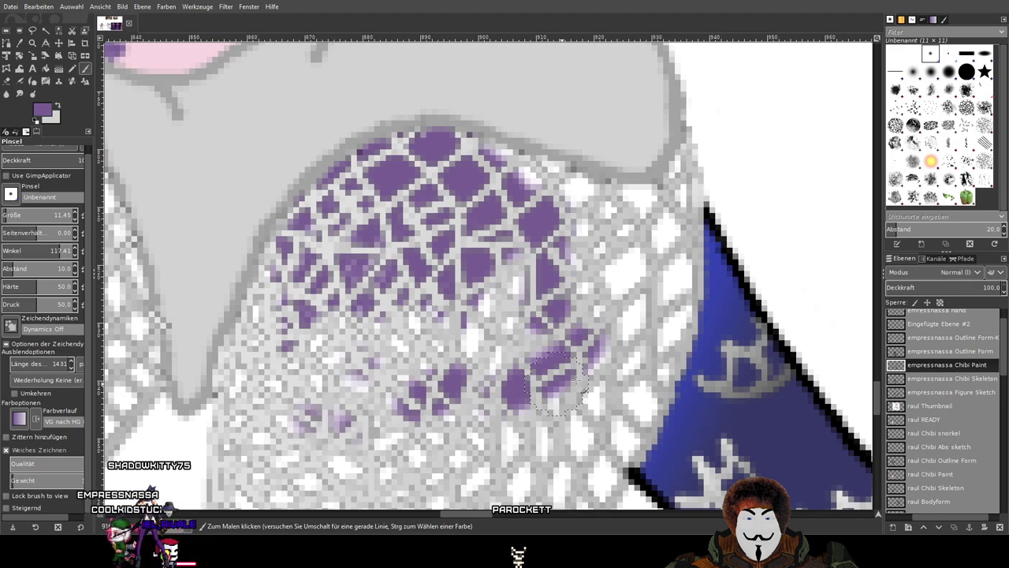
pyautogui.moveTo(669, 368); pyautogui.dragTo(80, 415)
pyautogui.moveTo(465, 152)
pyautogui.mouseDown()
pyautogui.moveTo(489, 218)
pyautogui.moveTo(489, 406)
pyautogui.mouseUp()
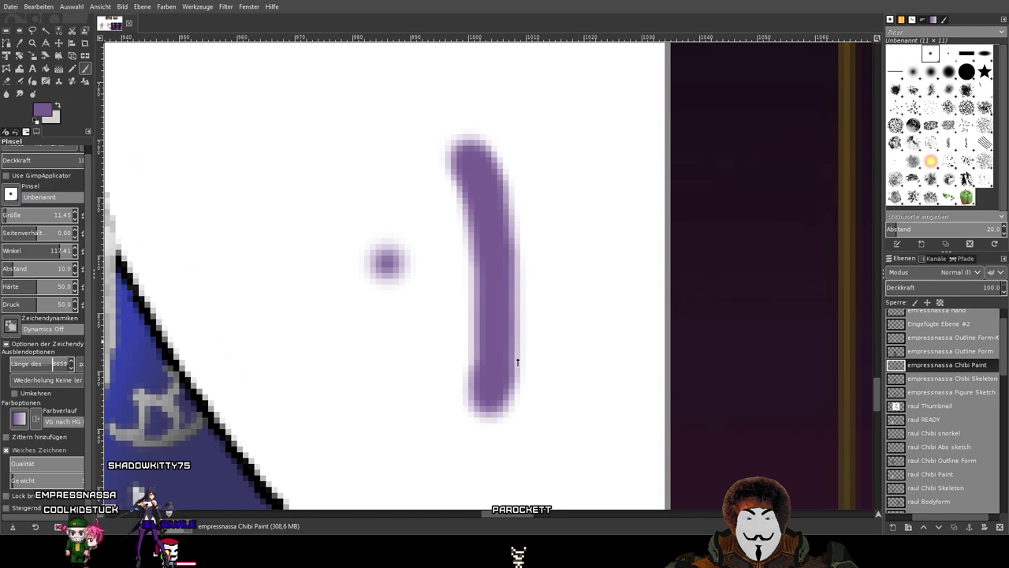
pyautogui.moveTo(304, 124); pyautogui.dragTo(299, 185)
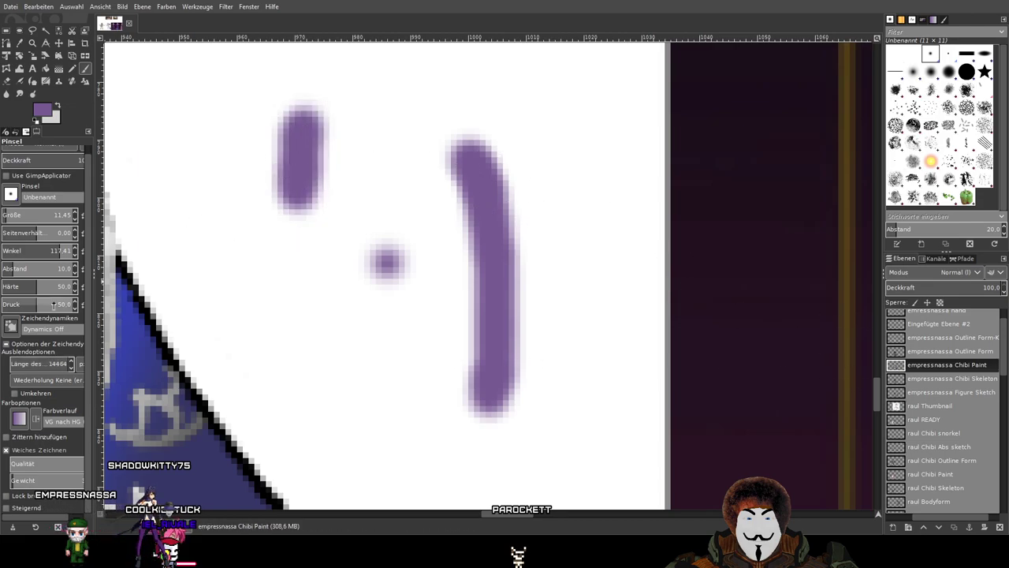
pyautogui.moveTo(396, 147)
pyautogui.mouseDown()
pyautogui.moveTo(410, 252)
pyautogui.moveTo(376, 395)
pyautogui.mouseUp()
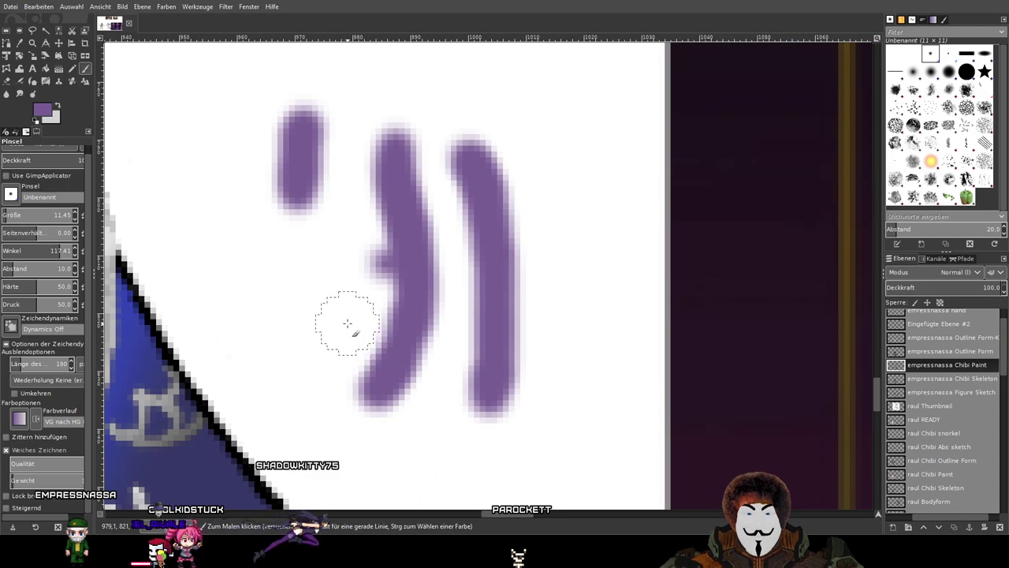
pyautogui.hotkey('ctrl', 'z')
pyautogui.hotkey('ctrl', 'z')
pyautogui.hotkey('ctrl', 'z')
pyautogui.hotkey('ctrl', 'z')
# Fill more lower fishnet cells with the fading purple brush.
pyautogui.moveTo(334, 336); pyautogui.dragTo(563, 314)
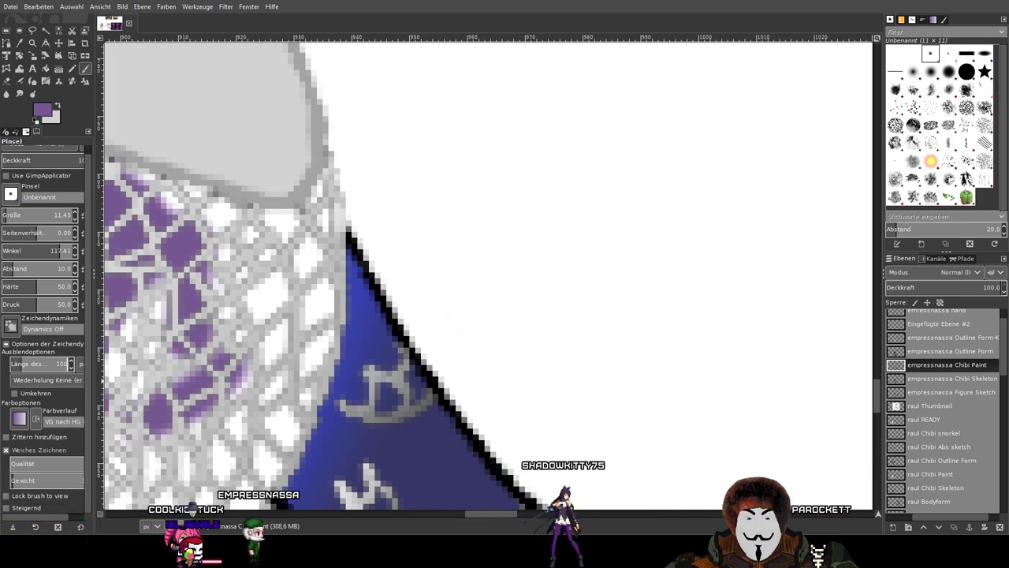
pyautogui.moveTo(415, 306); pyautogui.dragTo(692, 146)
pyautogui.moveTo(351, 336); pyautogui.dragTo(459, 379)
pyautogui.moveTo(512, 306)
pyautogui.mouseDown()
pyautogui.moveTo(476, 197)
pyautogui.moveTo(416, 319)
pyautogui.moveTo(343, 272)
pyautogui.moveTo(358, 343)
pyautogui.mouseUp()
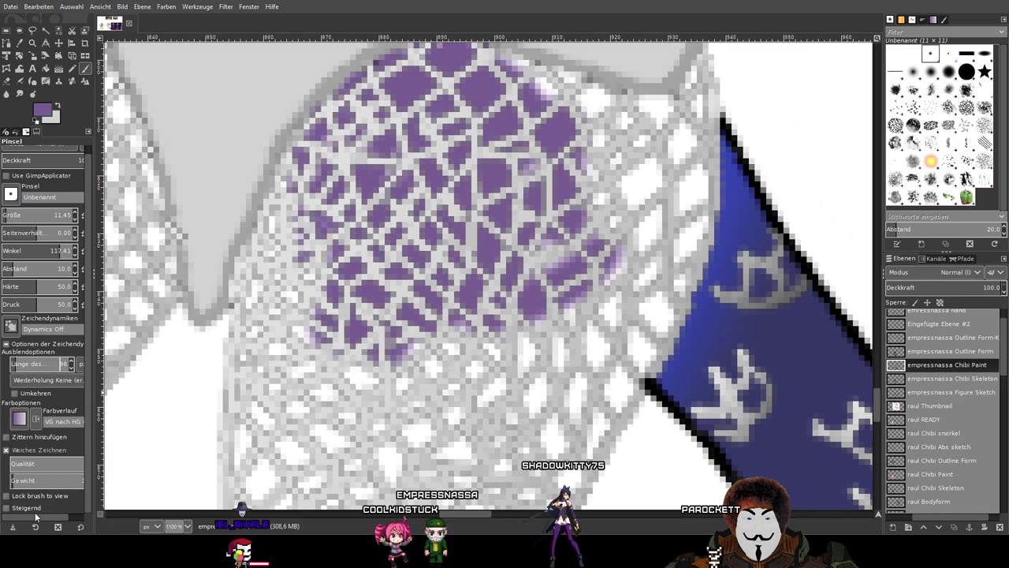
pyautogui.click(7, 344)
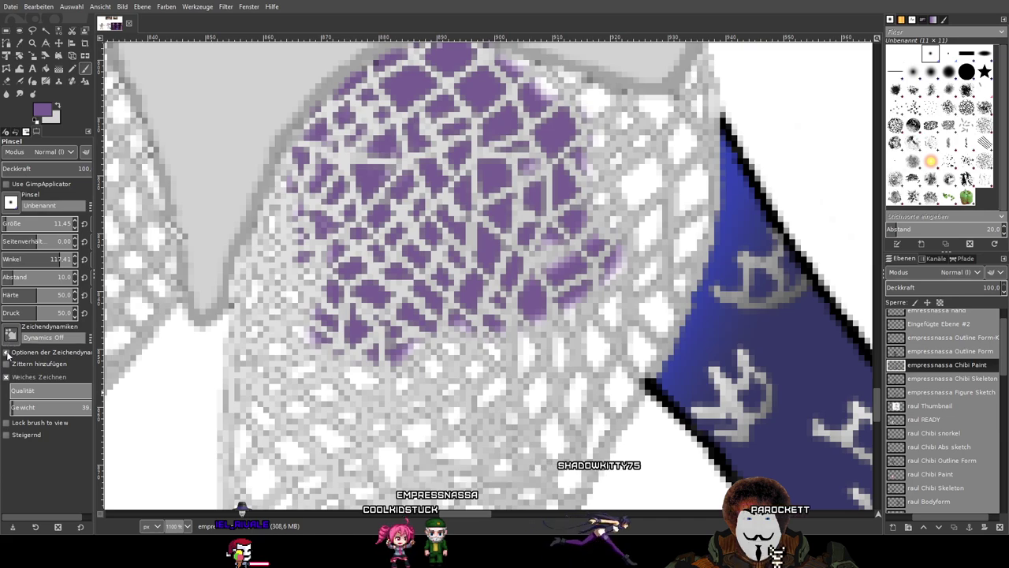
pyautogui.click(7, 352)
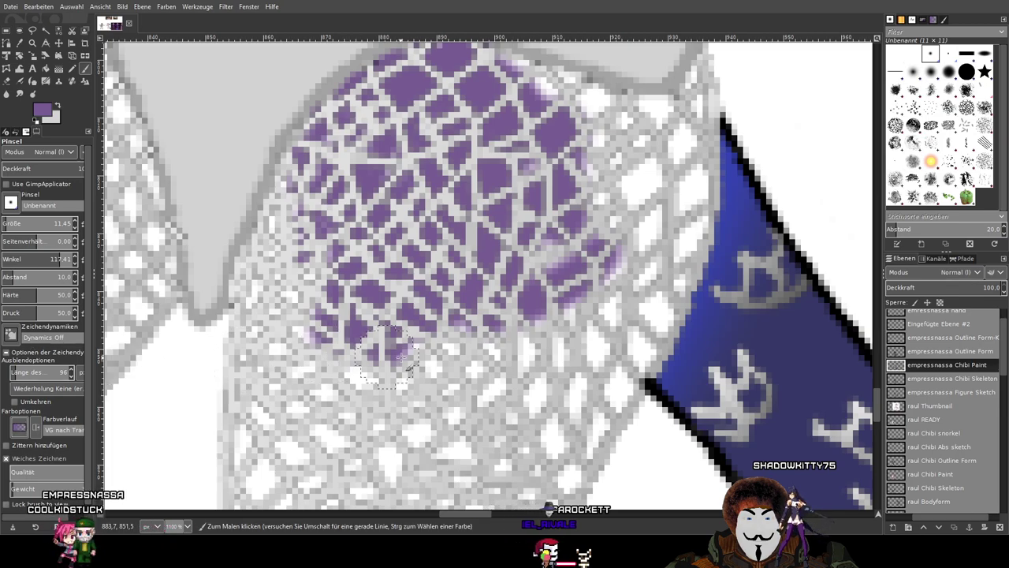
# Test fading strokes on blank canvas while adjusting the fade length, then undo them.
pyautogui.hscroll(5, 631, 307)
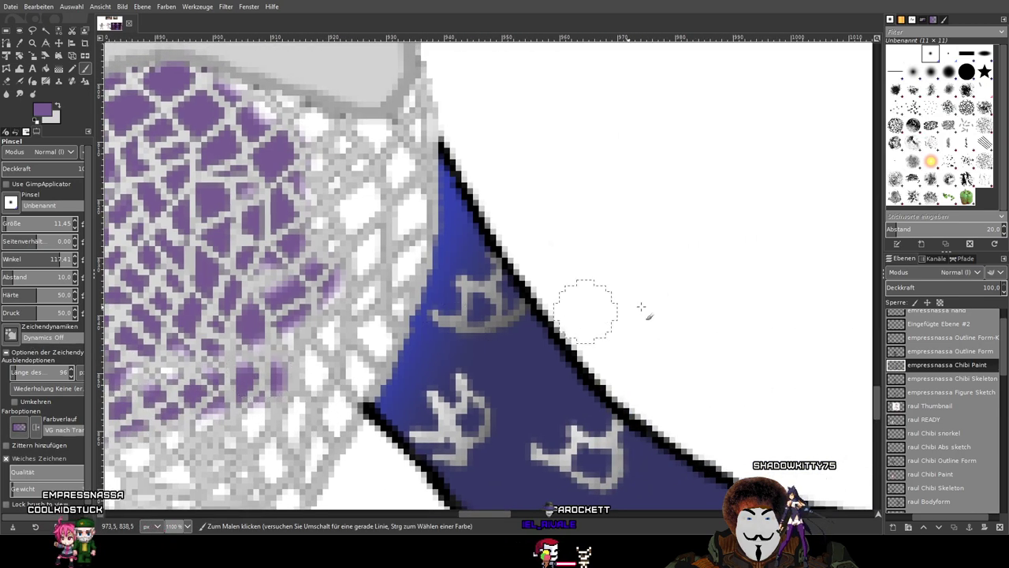
pyautogui.click(705, 312)
pyautogui.moveTo(655, 305); pyautogui.dragTo(393, 340)
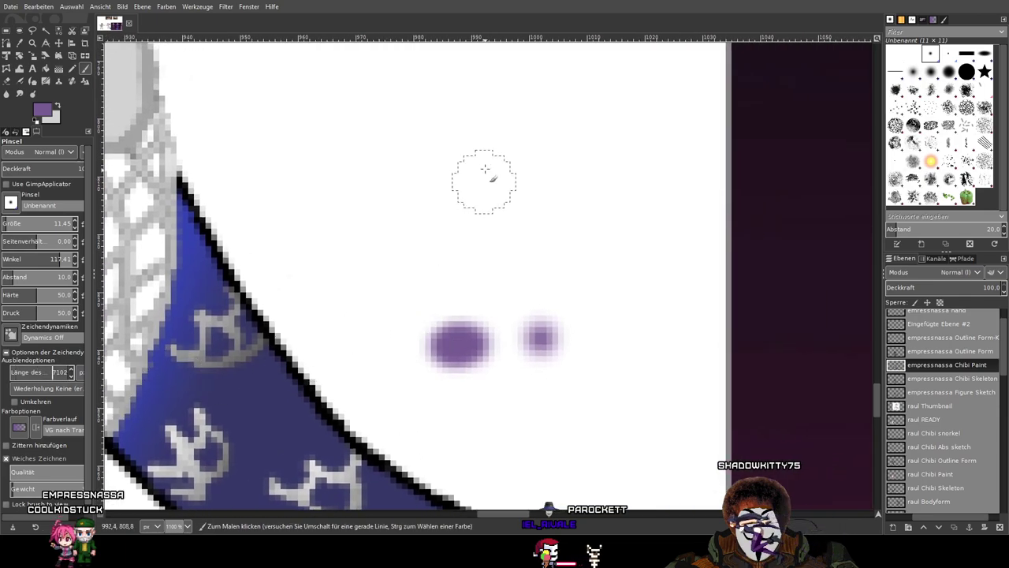
pyautogui.click(485, 138)
pyautogui.moveTo(402, 141)
pyautogui.mouseDown()
pyautogui.moveTo(418, 234)
pyautogui.moveTo(574, 250)
pyautogui.mouseUp()
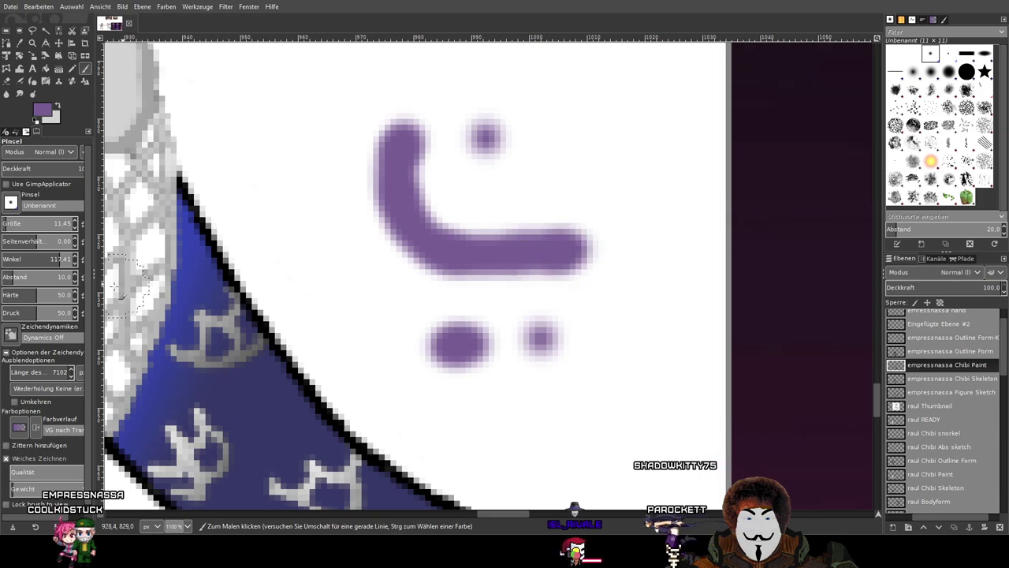
pyautogui.moveTo(29, 368); pyautogui.dragTo(200, 376)
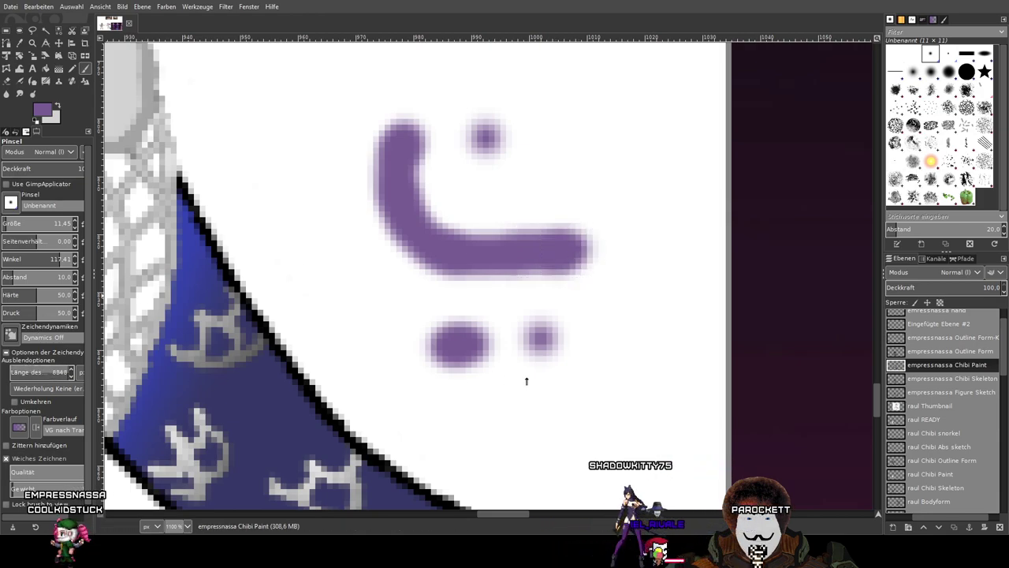
pyautogui.scroll(3, 603, 367)
pyautogui.hscroll(1, 473, 409)
pyautogui.click(464, 180)
pyautogui.moveTo(463, 180)
pyautogui.mouseDown()
pyautogui.moveTo(306, 222)
pyautogui.moveTo(276, 256)
pyautogui.mouseUp()
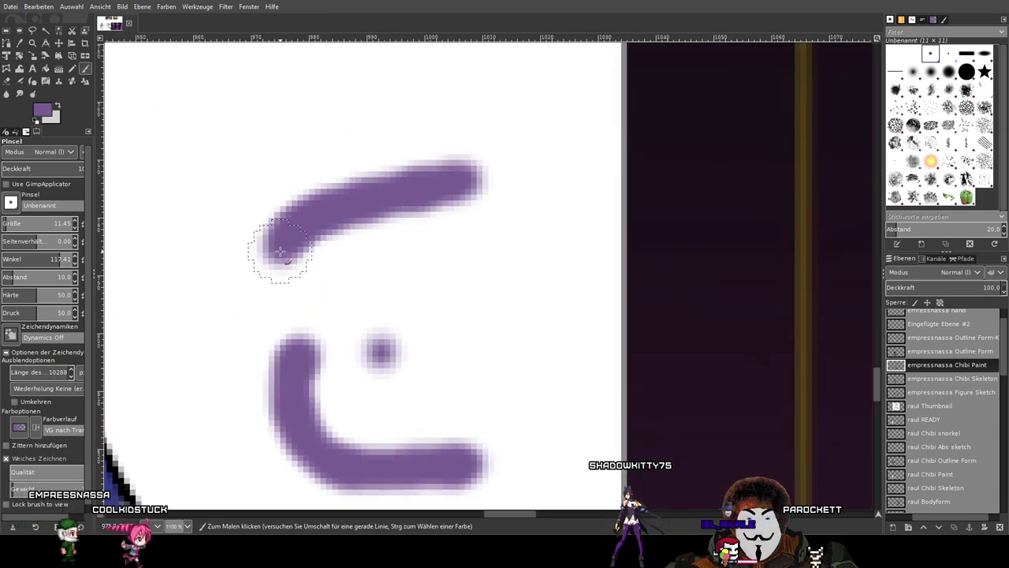
pyautogui.scroll(-2, 480, 90)
pyautogui.hscroll(-1, 480, 90)
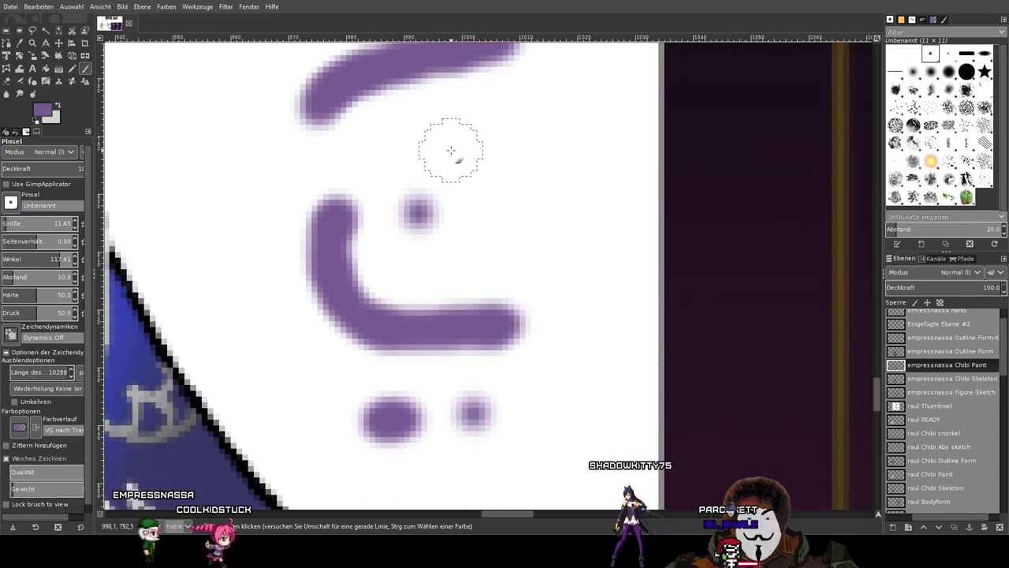
pyautogui.hotkey('ctrl', 'z')
pyautogui.hotkey('ctrl', 'z')
pyautogui.hotkey('ctrl', 'z')
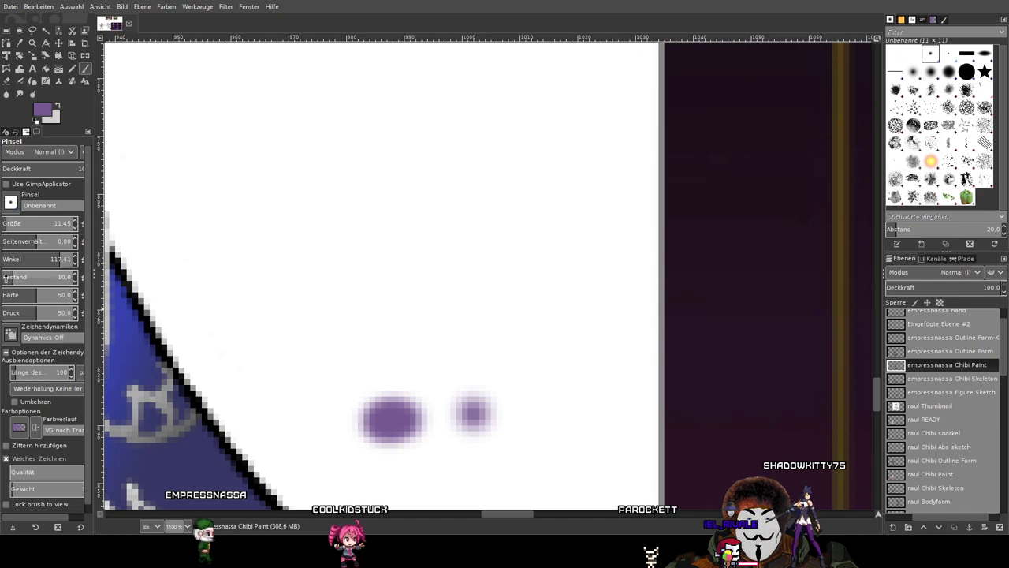
# Lower Härte to 5.2 and Druck to 2.2, then shade faint purple around the fishnet patch.
pyautogui.click(7, 295)
pyautogui.moveTo(439, 88)
pyautogui.mouseDown()
pyautogui.moveTo(384, 209)
pyautogui.moveTo(387, 282)
pyautogui.mouseUp()
pyautogui.click(7, 312)
pyautogui.moveTo(278, 127)
pyautogui.mouseDown()
pyautogui.moveTo(254, 227)
pyautogui.moveTo(259, 256)
pyautogui.moveTo(296, 332)
pyautogui.moveTo(300, 103)
pyautogui.moveTo(342, 368)
pyautogui.moveTo(327, 180)
pyautogui.moveTo(265, 254)
pyautogui.mouseUp()
pyautogui.moveTo(278, 169)
pyautogui.mouseDown()
pyautogui.moveTo(346, 310)
pyautogui.moveTo(356, 104)
pyautogui.moveTo(282, 334)
pyautogui.mouseUp()
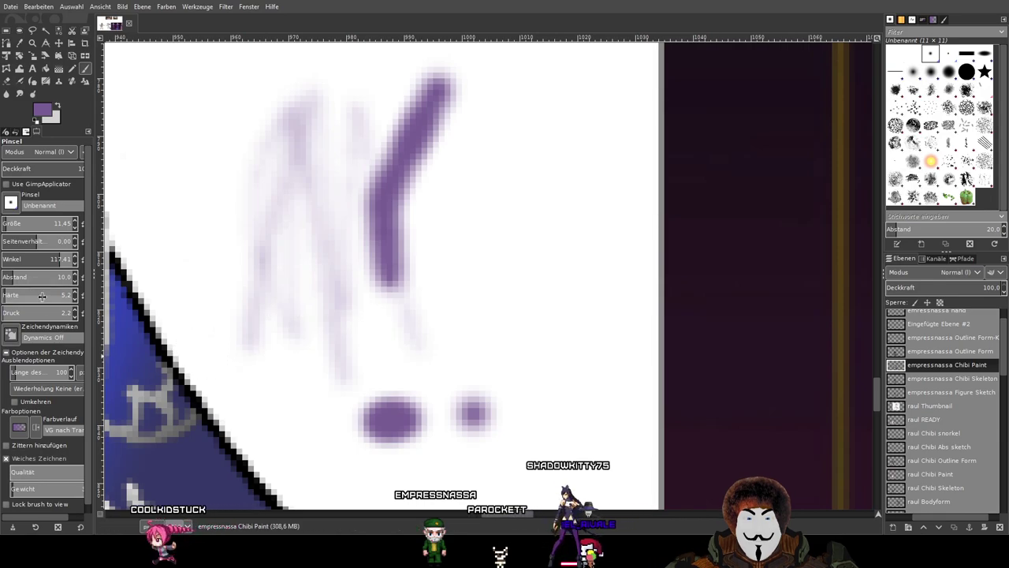
pyautogui.moveTo(525, 146)
pyautogui.mouseDown()
pyautogui.moveTo(491, 325)
pyautogui.moveTo(485, 90)
pyautogui.moveTo(493, 258)
pyautogui.moveTo(533, 58)
pyautogui.moveTo(419, 294)
pyautogui.moveTo(475, 135)
pyautogui.moveTo(320, 136)
pyautogui.moveTo(349, 222)
pyautogui.mouseUp()
pyautogui.scroll(-3, 468, 209)
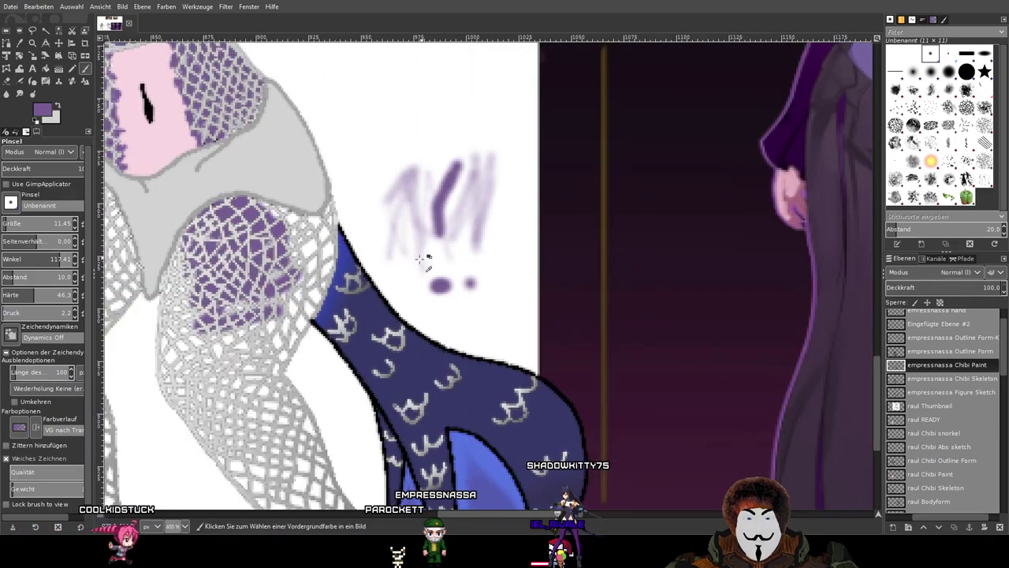
pyautogui.moveTo(244, 262); pyautogui.dragTo(417, 173)
pyautogui.scroll(2, 418, 182)
pyautogui.moveTo(364, 345)
pyautogui.mouseDown()
pyautogui.moveTo(336, 368)
pyautogui.moveTo(295, 340)
pyautogui.moveTo(303, 254)
pyautogui.mouseUp()
pyautogui.moveTo(531, 216); pyautogui.dragTo(469, 319)
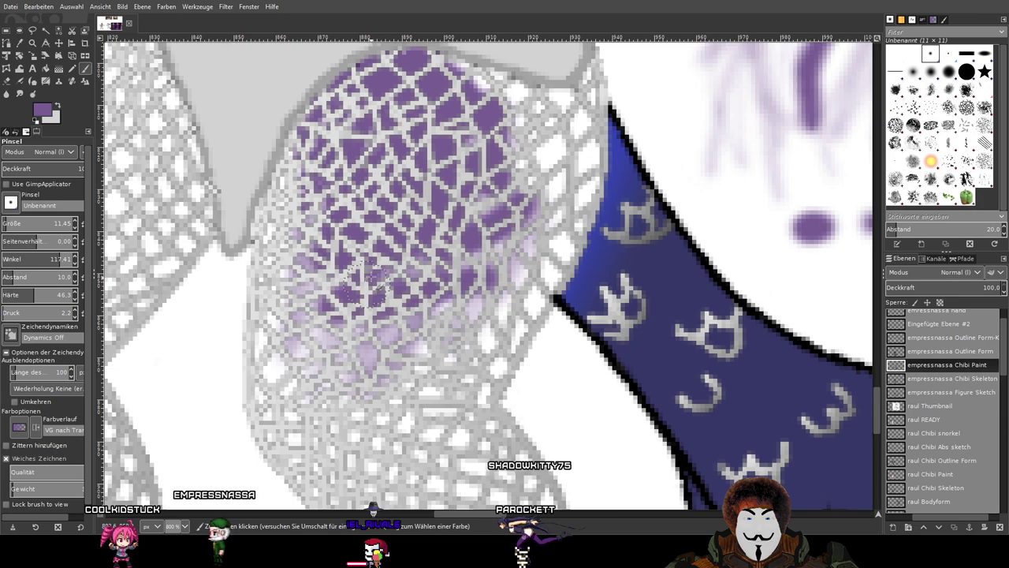
# Erase the harsh purple cells, enable Weiches Zeichnen, and repaint the upper thigh mesh softly.
pyautogui.hotkey('shift', 'e')
pyautogui.moveTo(453, 224)
pyautogui.mouseDown()
pyautogui.moveTo(432, 183)
pyautogui.moveTo(374, 169)
pyautogui.moveTo(414, 283)
pyautogui.mouseUp()
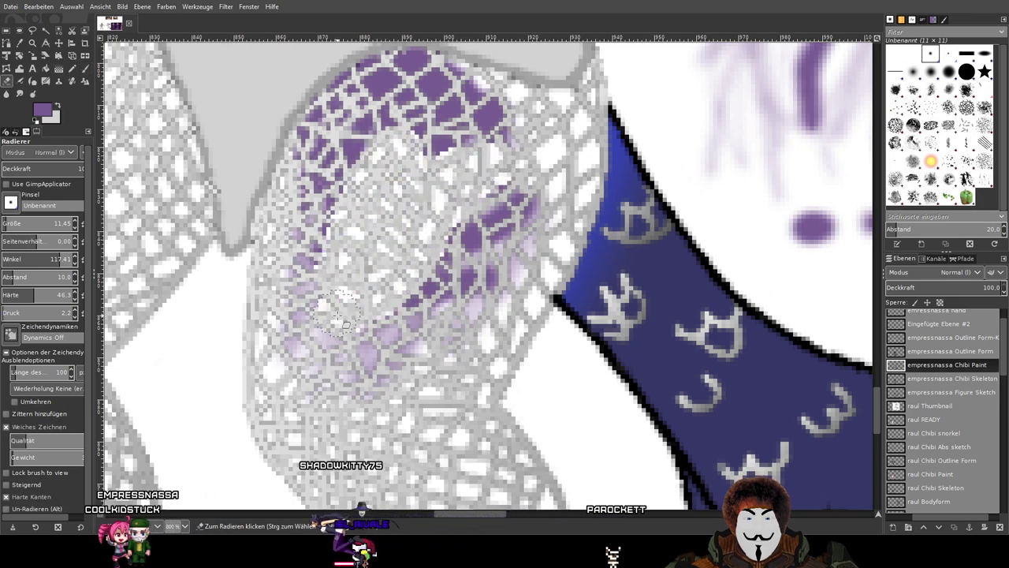
pyautogui.click(6, 426)
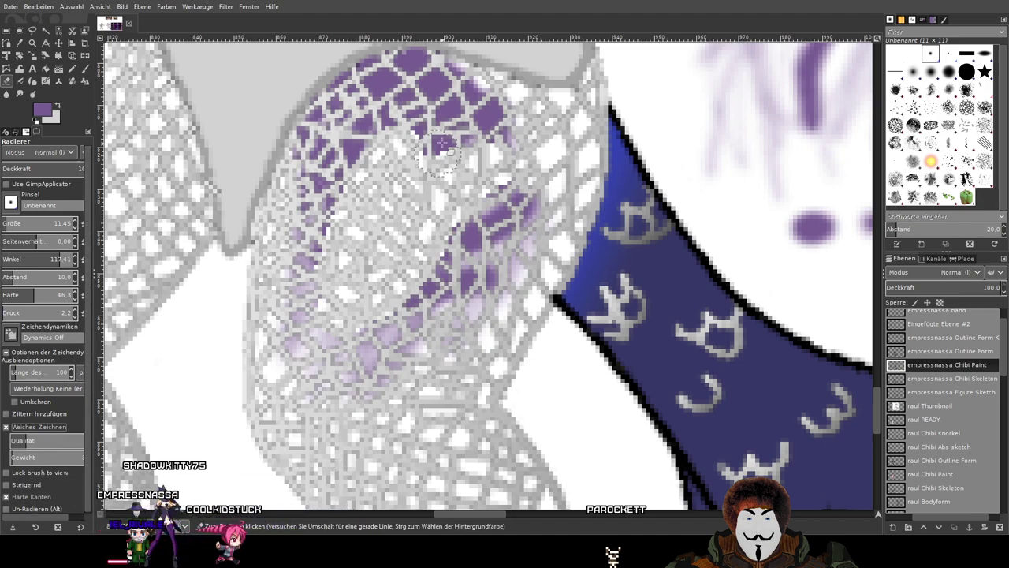
pyautogui.moveTo(493, 143)
pyautogui.mouseDown()
pyautogui.moveTo(485, 290)
pyautogui.moveTo(501, 230)
pyautogui.moveTo(418, 167)
pyautogui.mouseUp()
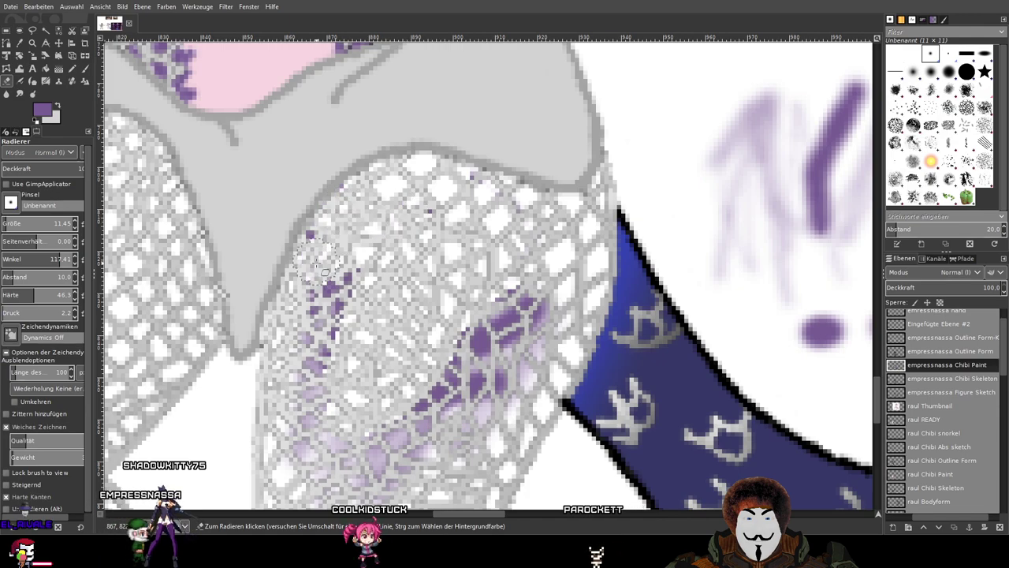
pyautogui.moveTo(386, 298)
pyautogui.mouseDown()
pyautogui.moveTo(504, 302)
pyautogui.moveTo(445, 369)
pyautogui.mouseUp()
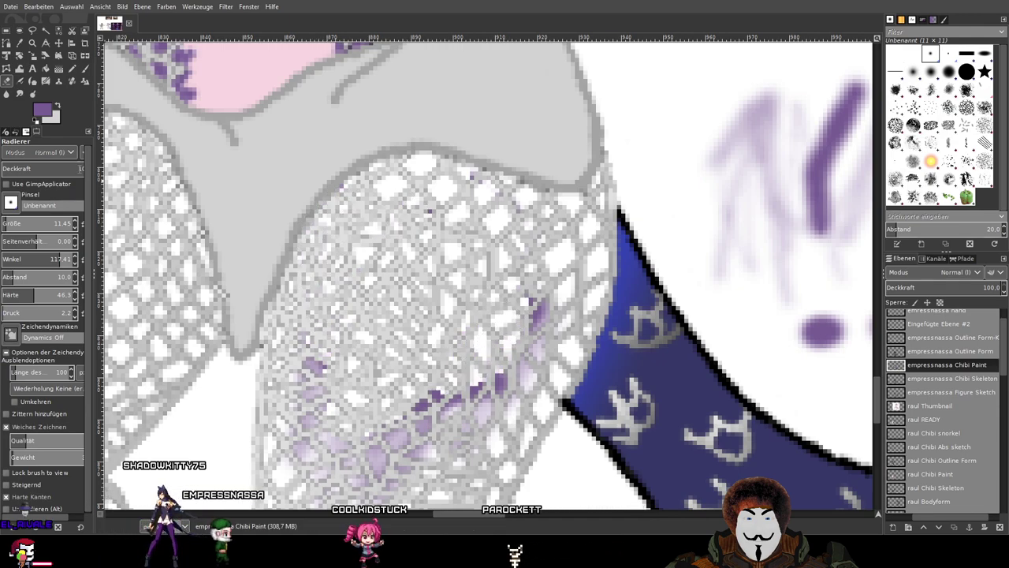
pyautogui.press('p')
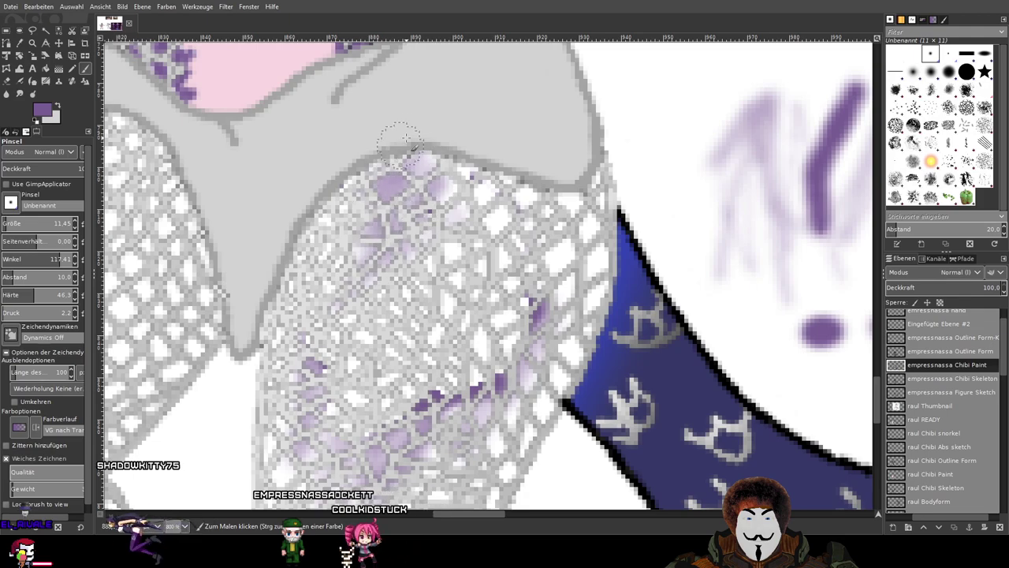
pyautogui.moveTo(463, 237)
pyautogui.mouseDown()
pyautogui.moveTo(462, 139)
pyautogui.moveTo(531, 153)
pyautogui.moveTo(508, 236)
pyautogui.moveTo(461, 309)
pyautogui.mouseUp()
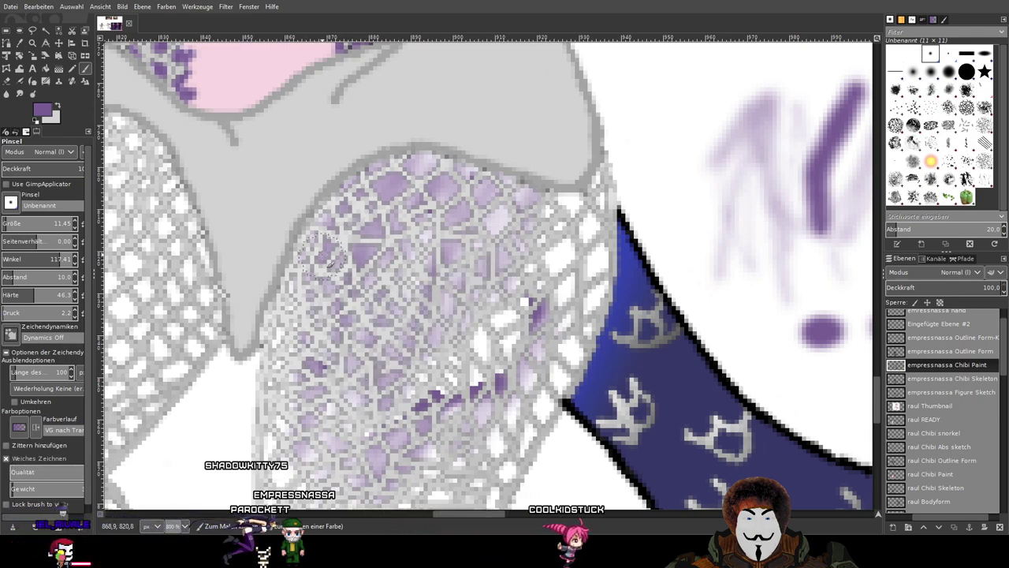
pyautogui.moveTo(508, 225); pyautogui.dragTo(335, 205)
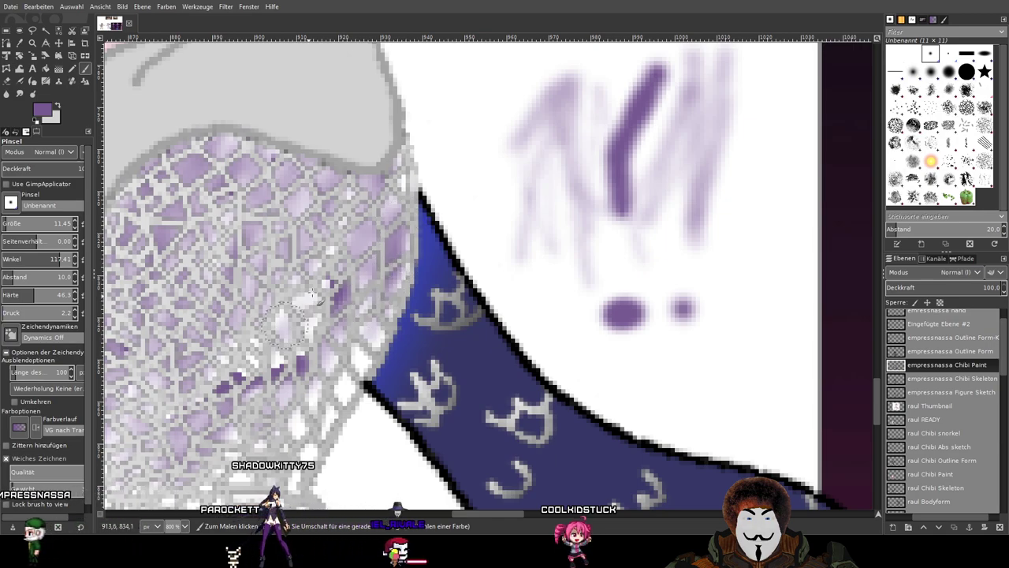
# Paint soft purple into the fishnet mesh cells on the lower thigh.
pyautogui.moveTo(290, 318)
pyautogui.mouseDown()
pyautogui.moveTo(394, 214)
pyautogui.moveTo(424, 162)
pyautogui.mouseUp()
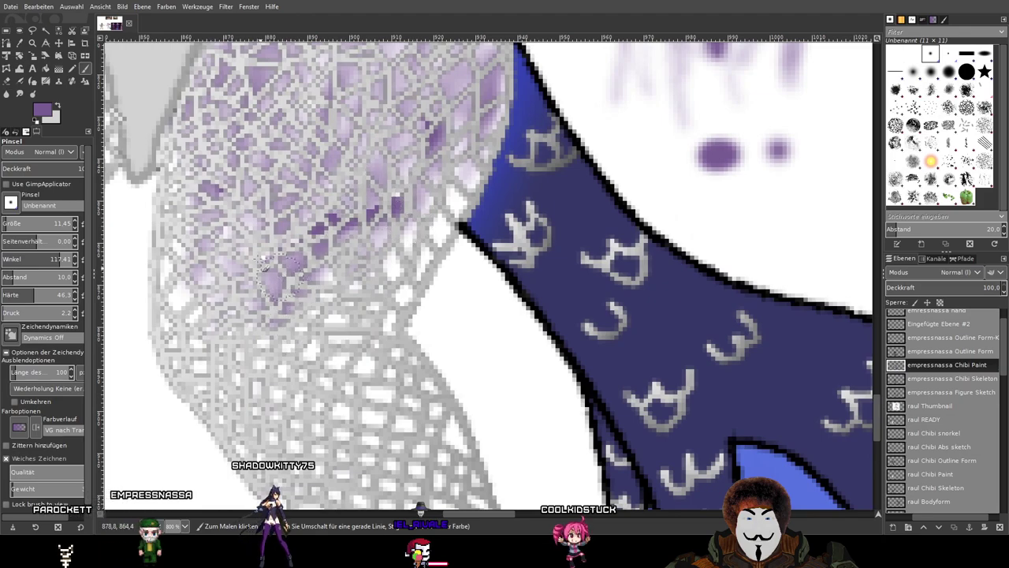
pyautogui.click(7, 82)
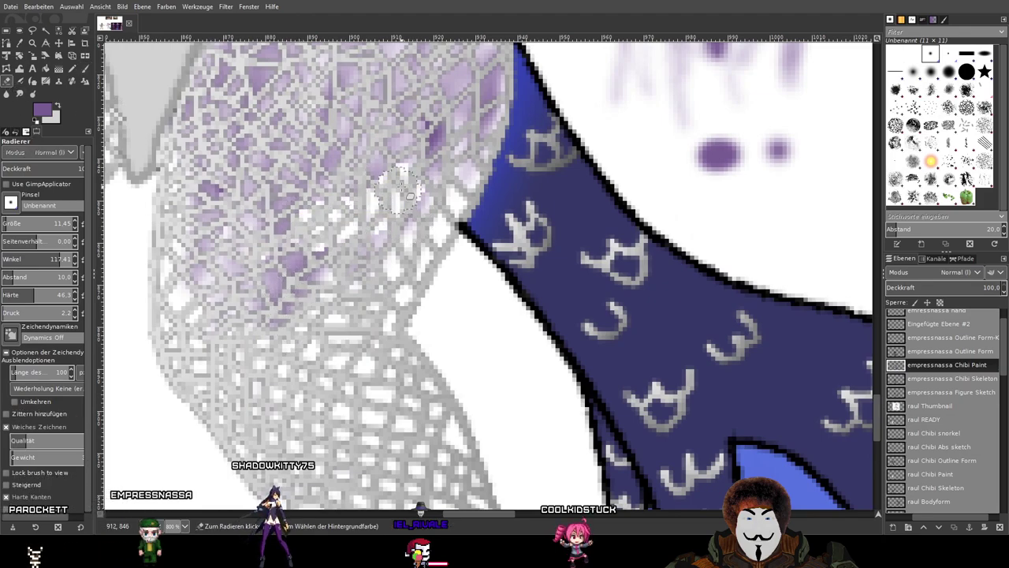
pyautogui.click(86, 69)
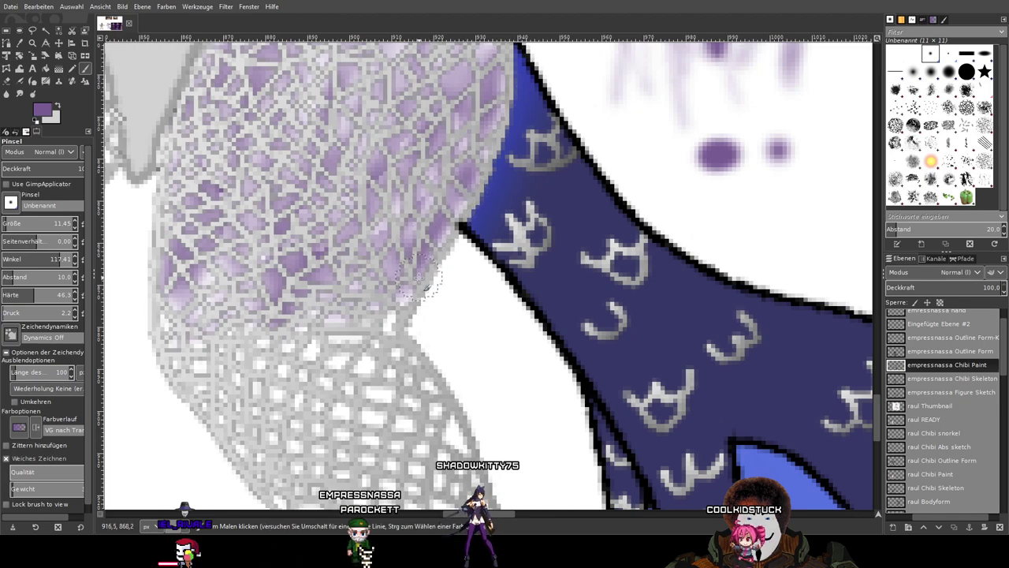
pyautogui.moveTo(418, 278); pyautogui.dragTo(450, 129)
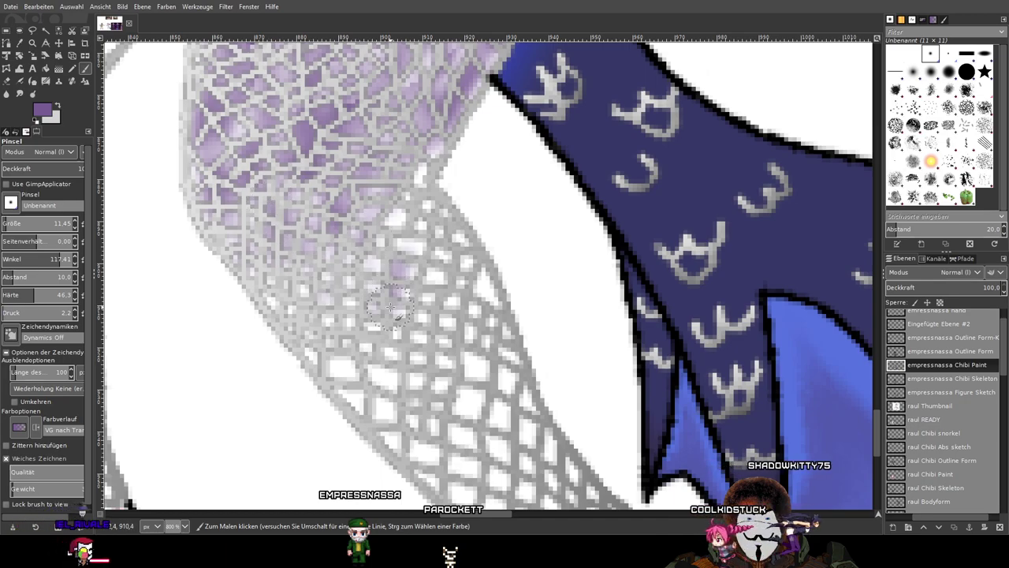
pyautogui.moveTo(369, 256)
pyautogui.mouseDown()
pyautogui.moveTo(376, 313)
pyautogui.moveTo(428, 320)
pyautogui.moveTo(392, 385)
pyautogui.moveTo(322, 335)
pyautogui.moveTo(273, 208)
pyautogui.mouseUp()
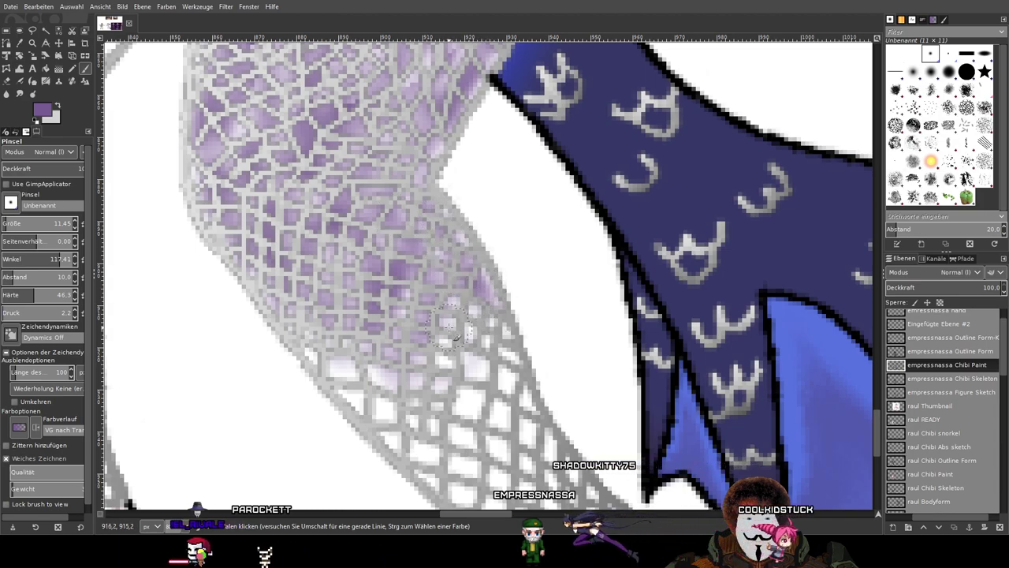
pyautogui.moveTo(475, 355); pyautogui.dragTo(462, 428)
pyautogui.moveTo(404, 347)
pyautogui.mouseDown()
pyautogui.moveTo(442, 341)
pyautogui.moveTo(387, 275)
pyautogui.moveTo(401, 361)
pyautogui.moveTo(324, 335)
pyautogui.moveTo(399, 409)
pyautogui.moveTo(329, 342)
pyautogui.moveTo(377, 402)
pyautogui.moveTo(323, 365)
pyautogui.moveTo(313, 331)
pyautogui.moveTo(336, 361)
pyautogui.moveTo(305, 350)
pyautogui.mouseUp()
# Fill the lower leg mesh cells purple down to the ankle, blending over the sock edge by the pink foot.
pyautogui.moveTo(528, 500)
pyautogui.mouseDown()
pyautogui.moveTo(376, 329)
pyautogui.moveTo(335, 298)
pyautogui.moveTo(299, 292)
pyautogui.mouseUp()
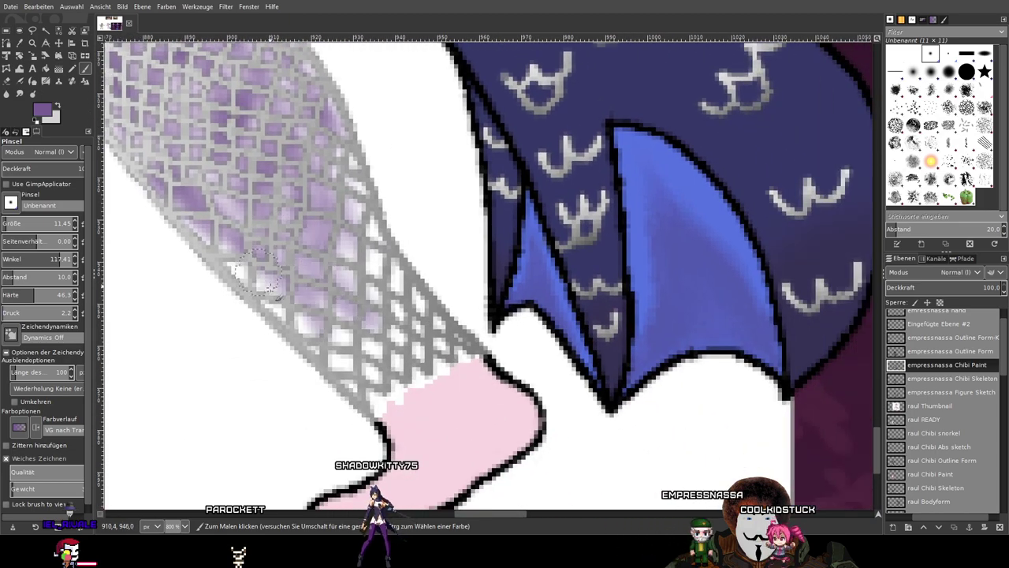
pyautogui.moveTo(235, 278); pyautogui.dragTo(308, 323)
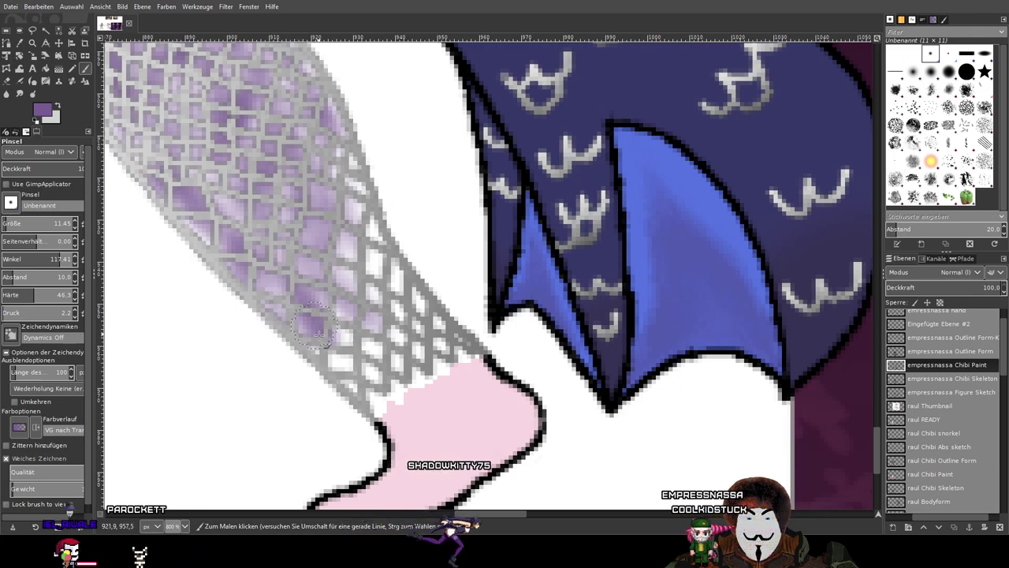
pyautogui.moveTo(384, 353); pyautogui.dragTo(377, 378)
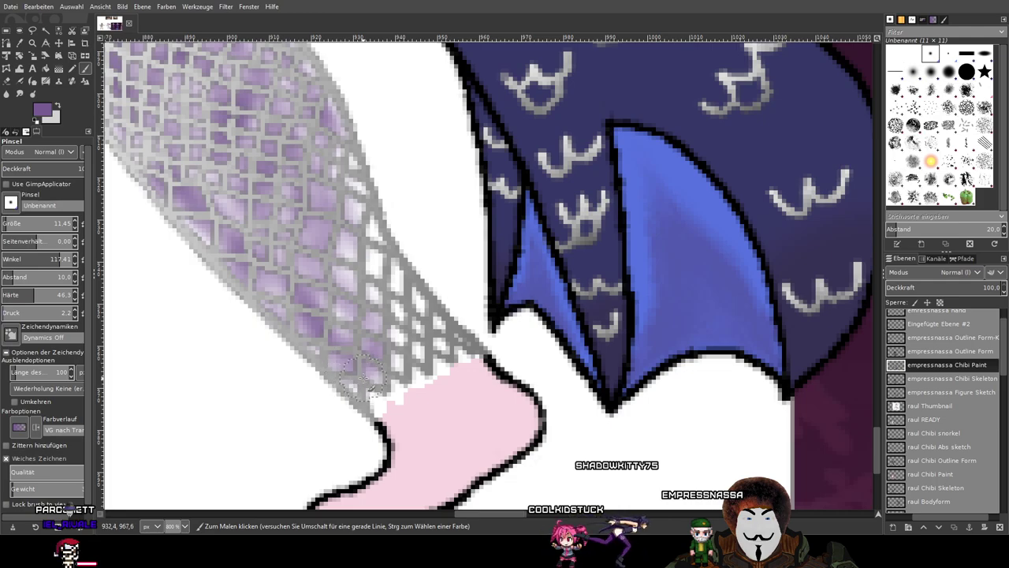
pyautogui.moveTo(389, 306); pyautogui.dragTo(396, 323)
pyautogui.moveTo(349, 268); pyautogui.dragTo(351, 197)
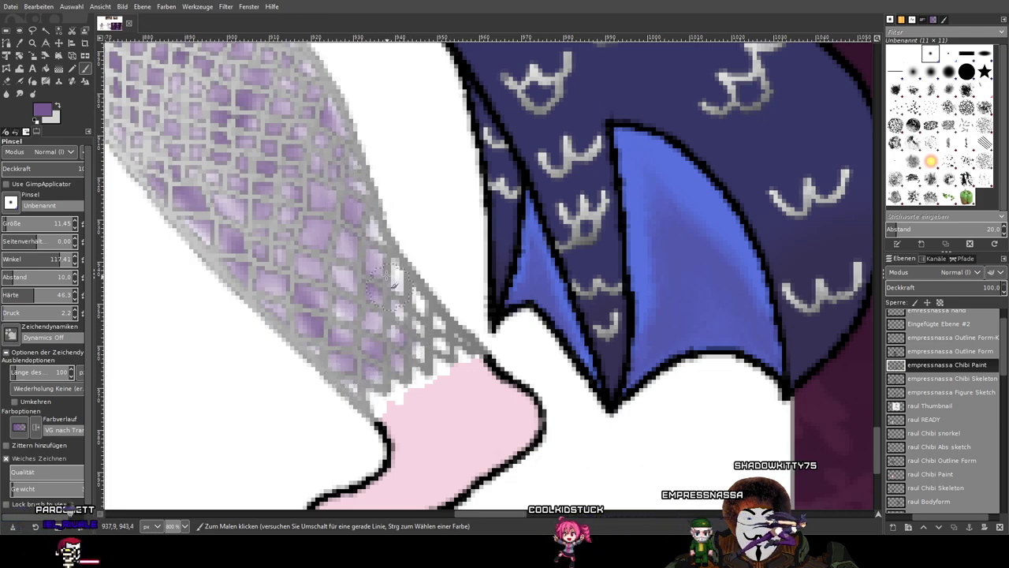
pyautogui.moveTo(420, 315)
pyautogui.mouseDown()
pyautogui.moveTo(438, 335)
pyautogui.moveTo(395, 291)
pyautogui.moveTo(434, 352)
pyautogui.moveTo(438, 345)
pyautogui.moveTo(402, 371)
pyautogui.mouseUp()
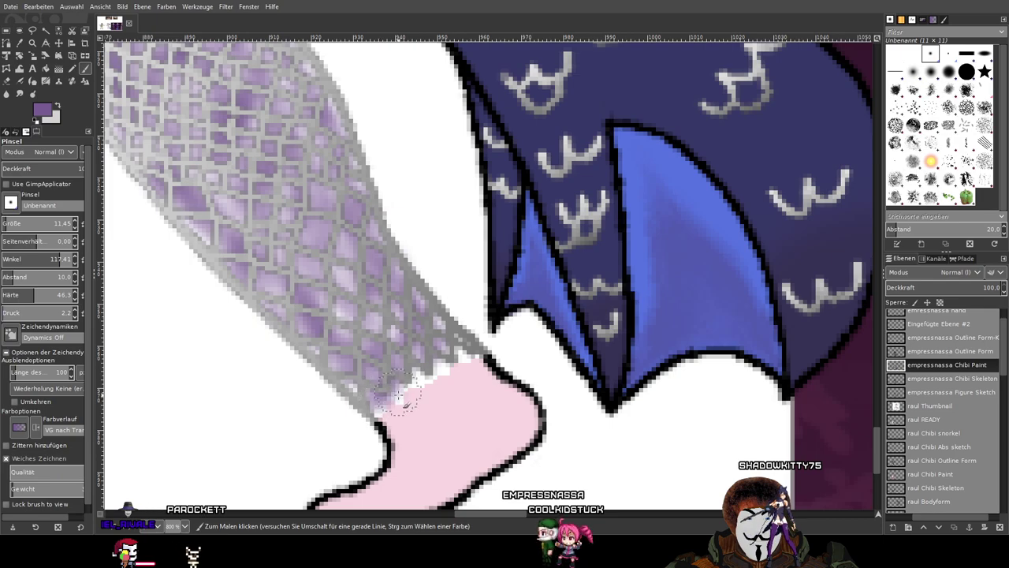
pyautogui.moveTo(400, 400)
pyautogui.mouseDown()
pyautogui.moveTo(402, 357)
pyautogui.moveTo(431, 365)
pyautogui.mouseUp()
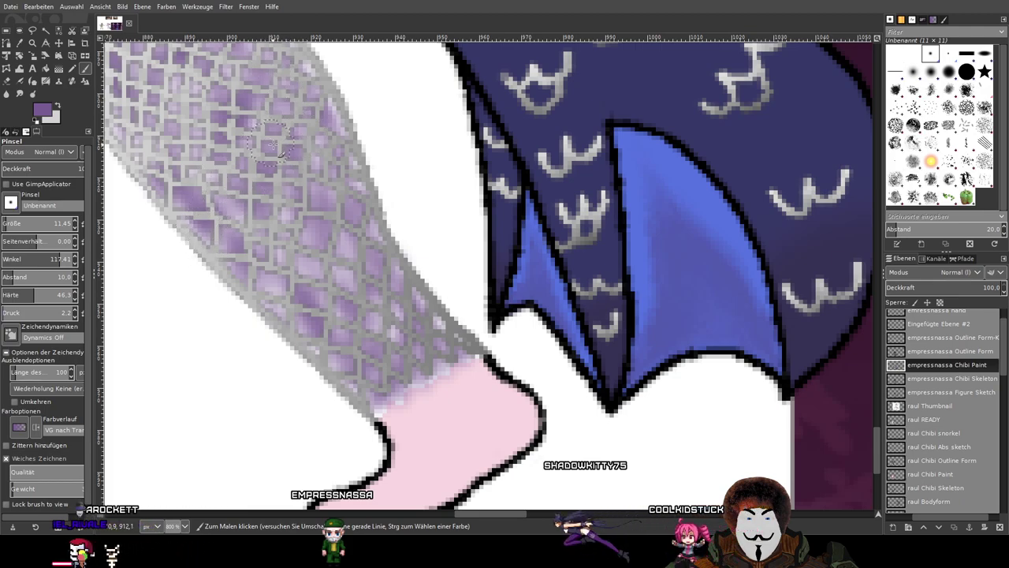
pyautogui.moveTo(380, 412)
pyautogui.mouseDown()
pyautogui.moveTo(442, 367)
pyautogui.moveTo(424, 379)
pyautogui.mouseUp()
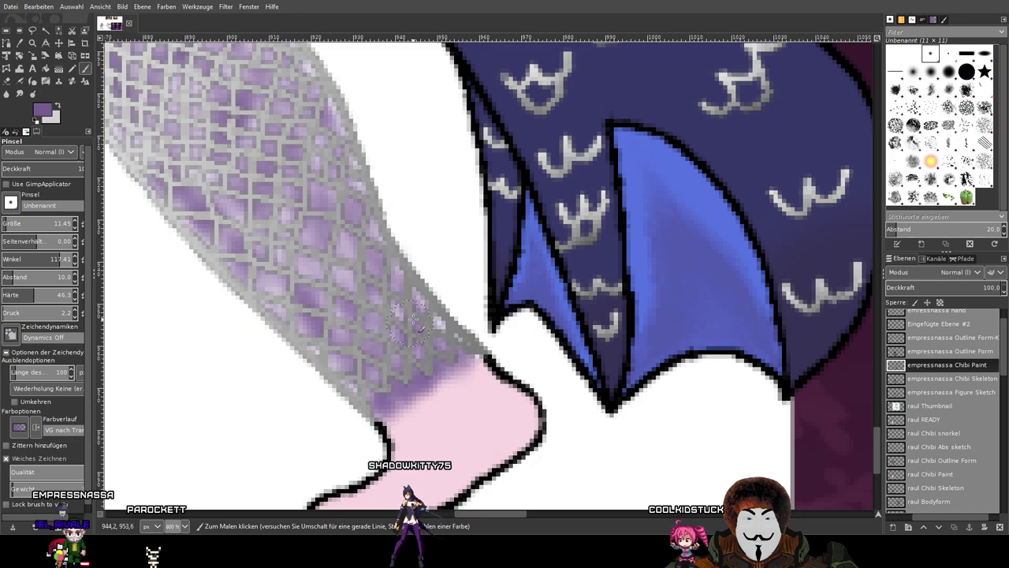
pyautogui.moveTo(286, 189); pyautogui.dragTo(453, 354)
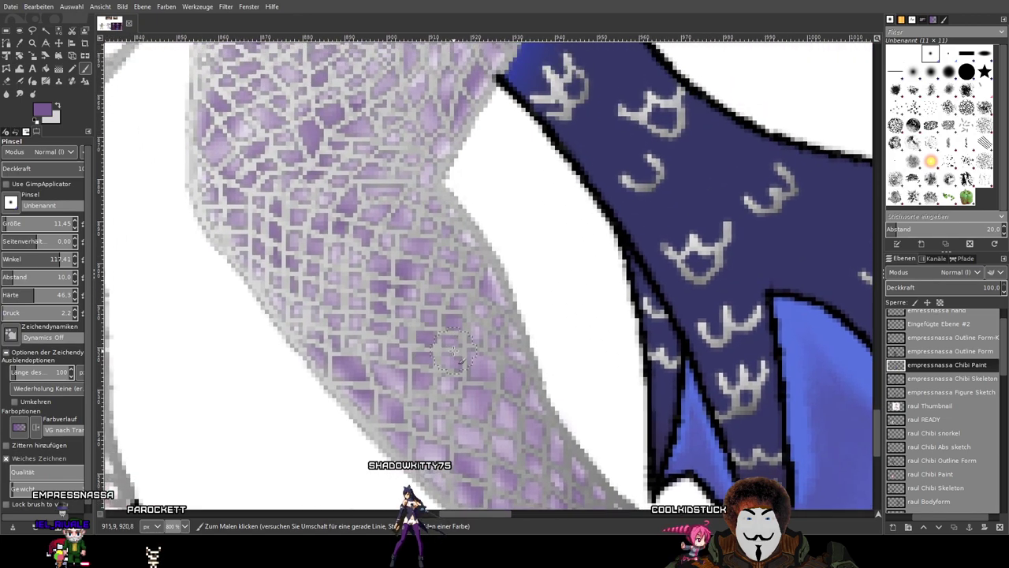
# Switch to the Eraser and clear purple along the torso fishnet's left edge.
pyautogui.scroll(-5, 449, 201)
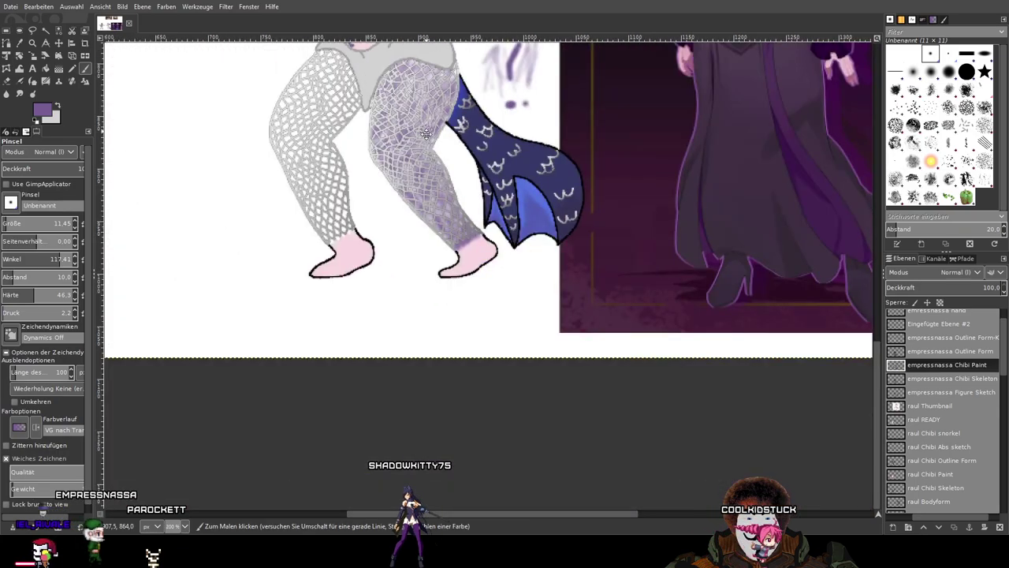
pyautogui.scroll(2, 470, 114)
pyautogui.moveTo(467, 115); pyautogui.dragTo(546, 198)
pyautogui.scroll(-2, 446, 168)
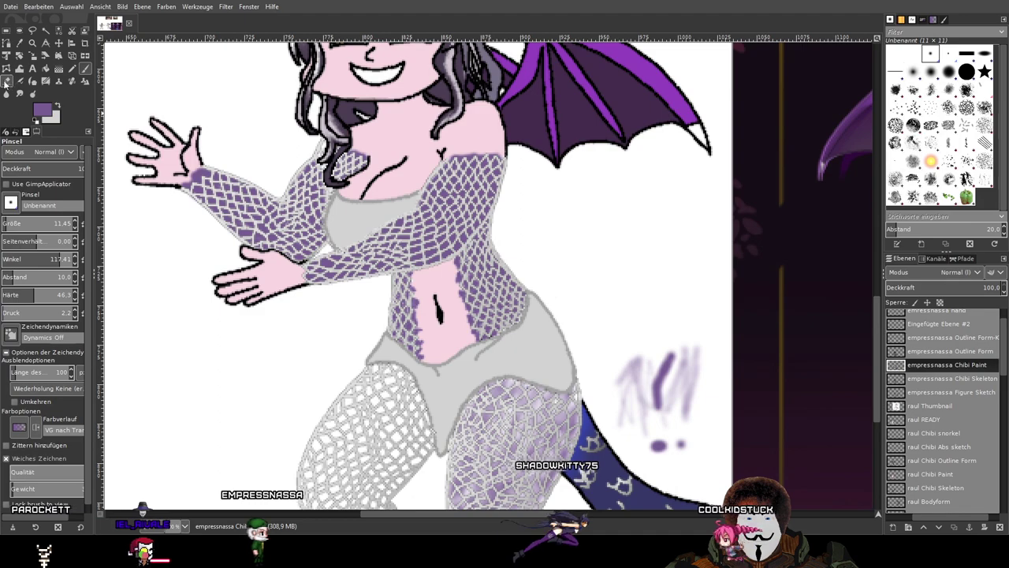
pyautogui.hotkey('shift', 'e')
pyautogui.scroll(3, 484, 247)
pyautogui.moveTo(482, 242)
pyautogui.mouseDown()
pyautogui.moveTo(475, 266)
pyautogui.moveTo(466, 244)
pyautogui.moveTo(420, 238)
pyautogui.moveTo(460, 189)
pyautogui.moveTo(441, 258)
pyautogui.moveTo(462, 209)
pyautogui.moveTo(479, 225)
pyautogui.moveTo(474, 298)
pyautogui.moveTo(484, 272)
pyautogui.moveTo(444, 312)
pyautogui.moveTo(403, 297)
pyautogui.mouseUp()
pyautogui.hotkey('ctrl', 'z')
pyautogui.scroll(-2, 462, 202)
pyautogui.scroll(3, 457, 221)
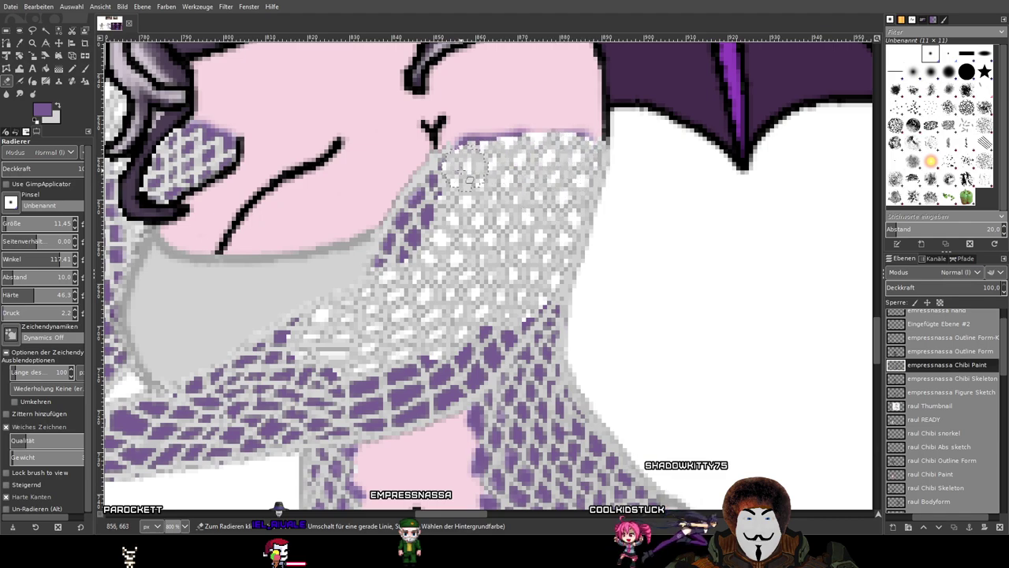
pyautogui.moveTo(477, 148)
pyautogui.mouseDown()
pyautogui.moveTo(452, 162)
pyautogui.moveTo(416, 229)
pyautogui.moveTo(388, 388)
pyautogui.moveTo(485, 314)
pyautogui.mouseUp()
# Erase the purple near the wrist on the upper arm and beside the hair.
pyautogui.moveTo(384, 257); pyautogui.dragTo(428, 251)
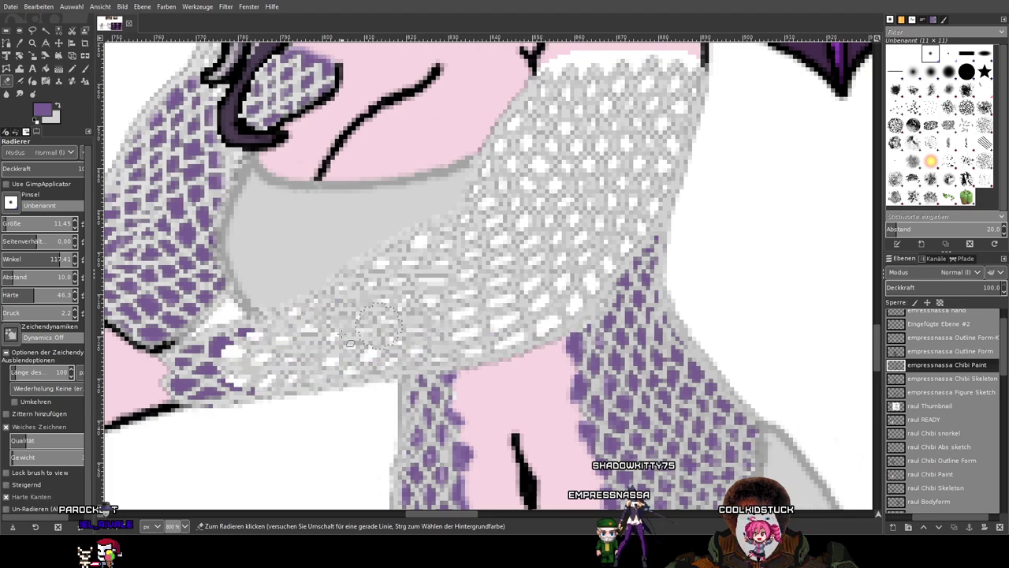
pyautogui.moveTo(388, 330); pyautogui.dragTo(680, 281)
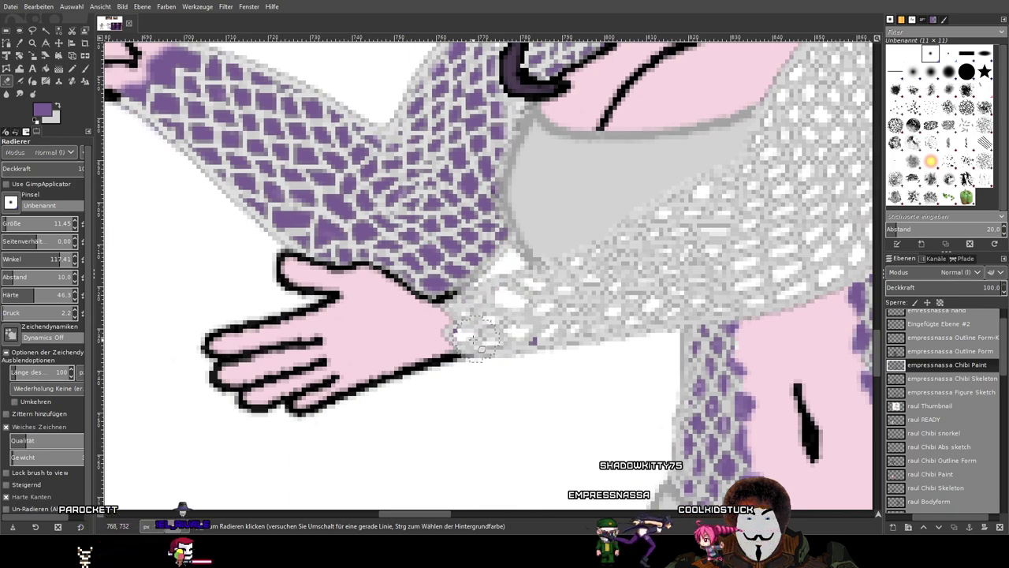
pyautogui.moveTo(535, 338); pyautogui.dragTo(656, 482)
pyautogui.moveTo(300, 214)
pyautogui.mouseDown()
pyautogui.moveTo(272, 207)
pyautogui.moveTo(264, 237)
pyautogui.moveTo(271, 282)
pyautogui.moveTo(281, 289)
pyautogui.moveTo(400, 198)
pyautogui.moveTo(341, 343)
pyautogui.mouseUp()
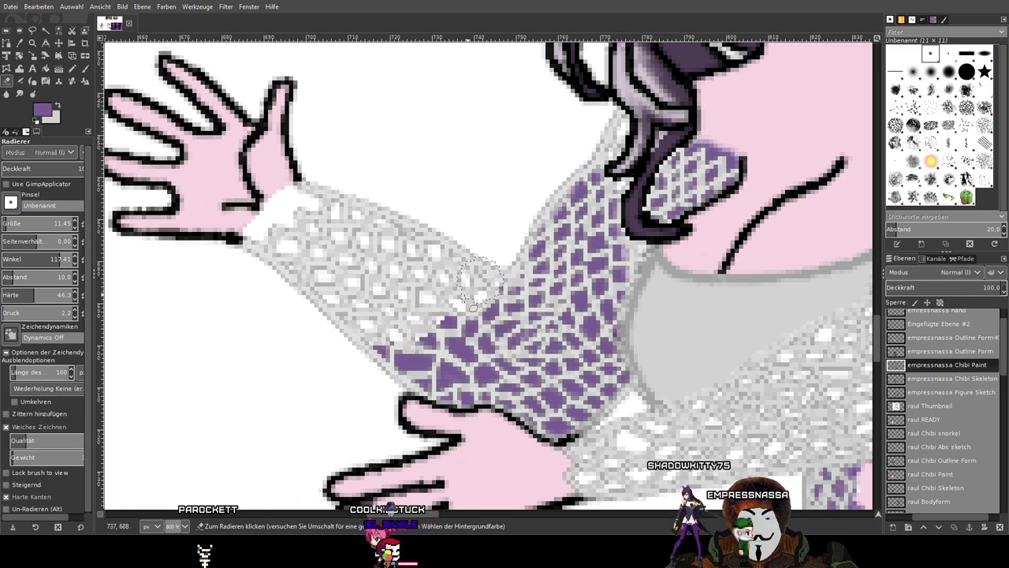
pyautogui.moveTo(526, 259); pyautogui.dragTo(421, 334)
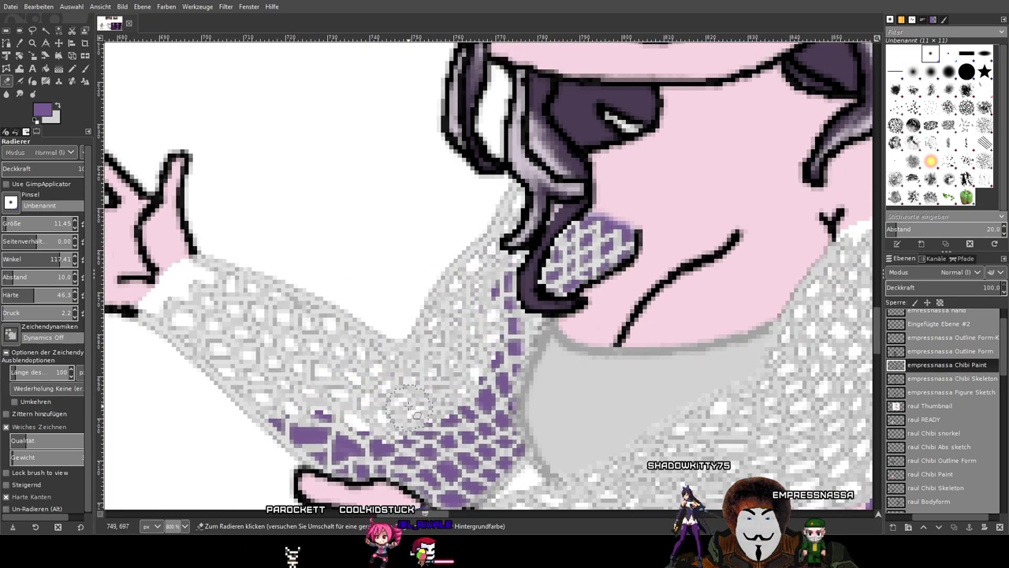
pyautogui.moveTo(408, 406); pyautogui.dragTo(288, 313)
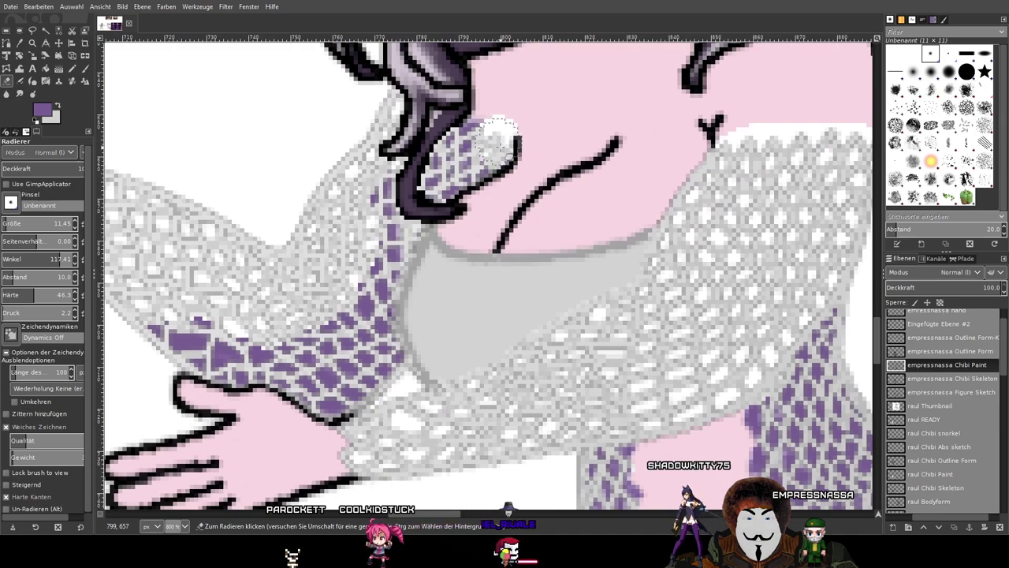
pyautogui.moveTo(469, 166); pyautogui.dragTo(444, 183)
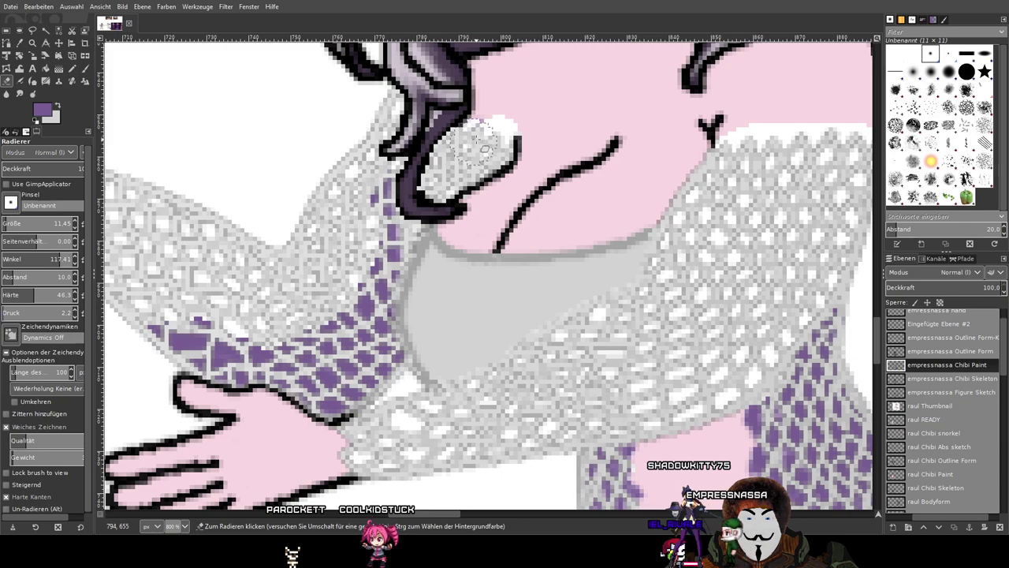
# Erase the remaining lower purple spots in the mesh by the pink skin, then return to the Paintbrush.
pyautogui.scroll(-3, 310, 266)
pyautogui.hscroll(-3, 332, 228)
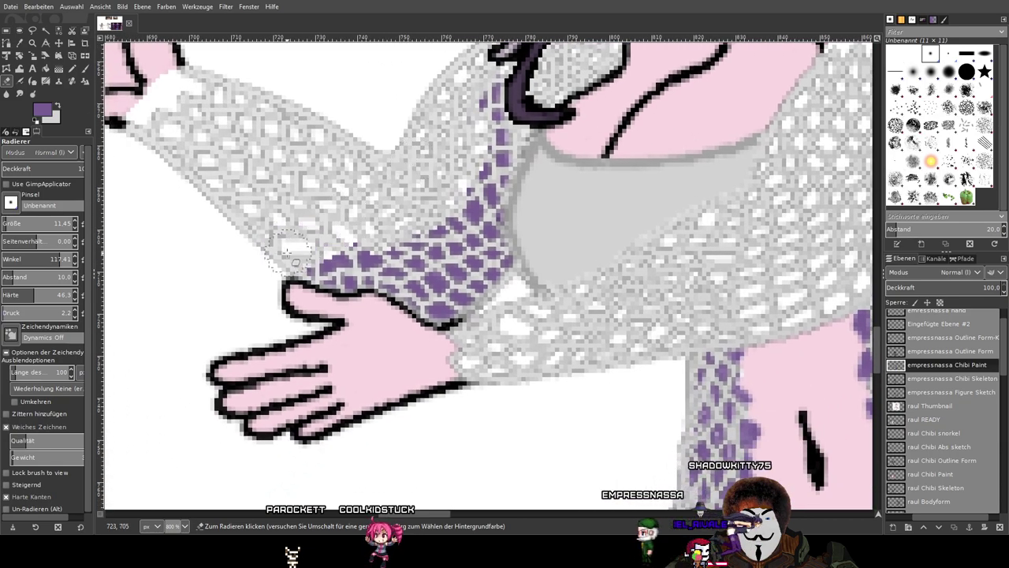
pyautogui.scroll(-3, 328, 256)
pyautogui.scroll(7, 457, 258)
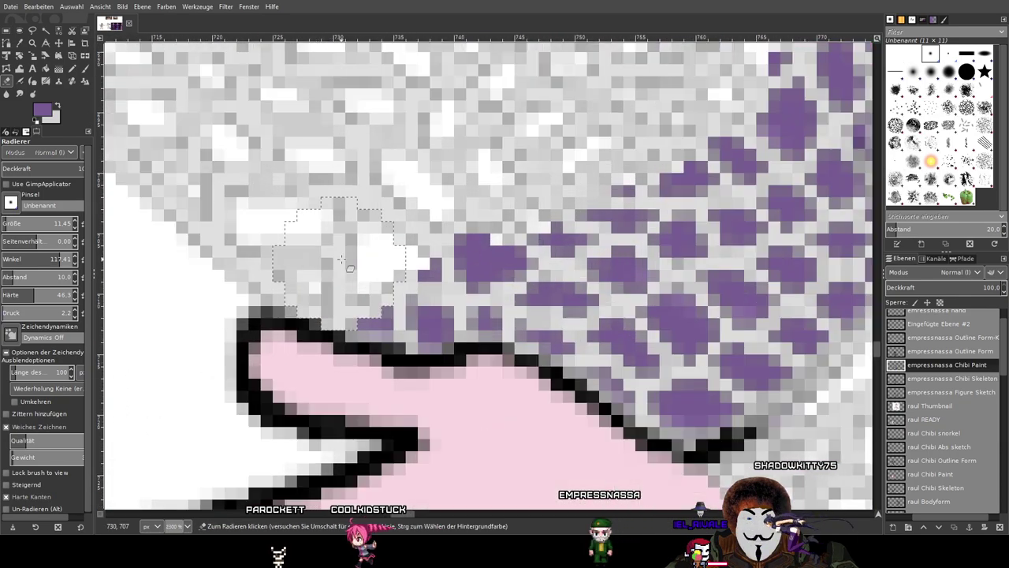
pyautogui.hscroll(5, 458, 257)
pyautogui.scroll(-2, 456, 229)
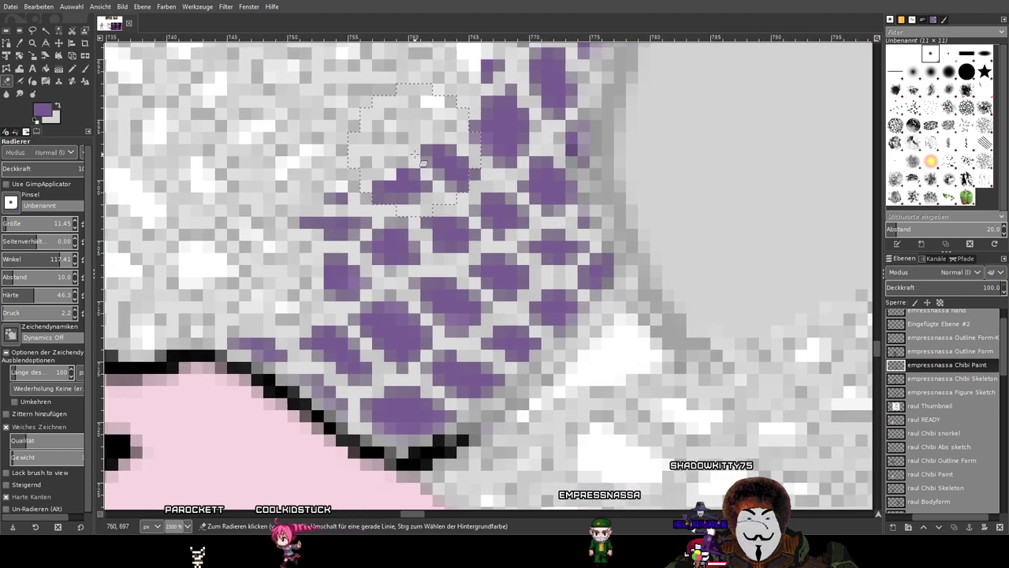
pyautogui.moveTo(455, 196)
pyautogui.mouseDown()
pyautogui.moveTo(270, 298)
pyautogui.moveTo(376, 364)
pyautogui.moveTo(431, 378)
pyautogui.moveTo(548, 266)
pyautogui.mouseUp()
pyautogui.moveTo(511, 196)
pyautogui.mouseDown()
pyautogui.moveTo(415, 395)
pyautogui.moveTo(476, 169)
pyautogui.mouseUp()
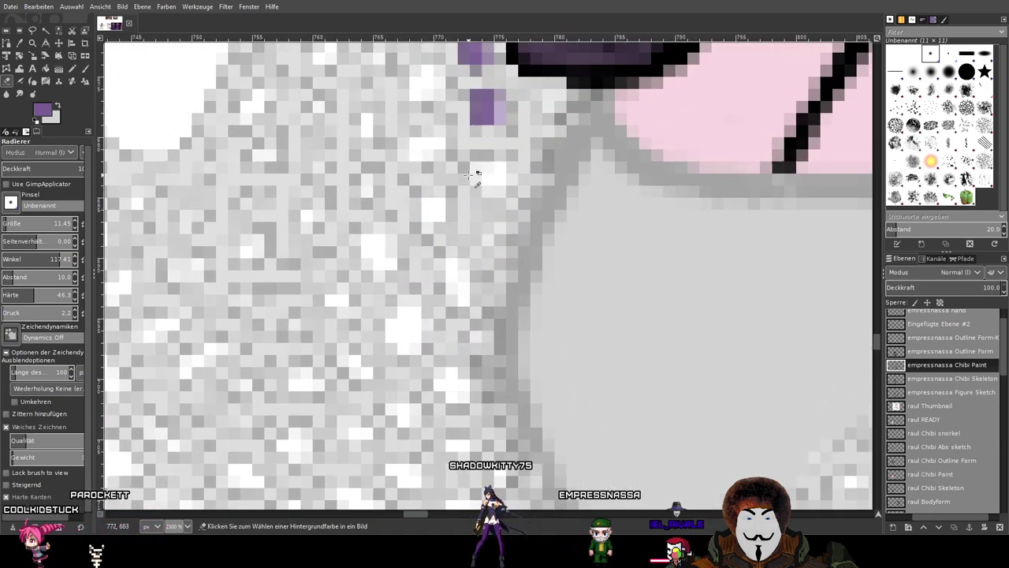
pyautogui.scroll(-2, 473, 170)
pyautogui.scroll(3, 453, 84)
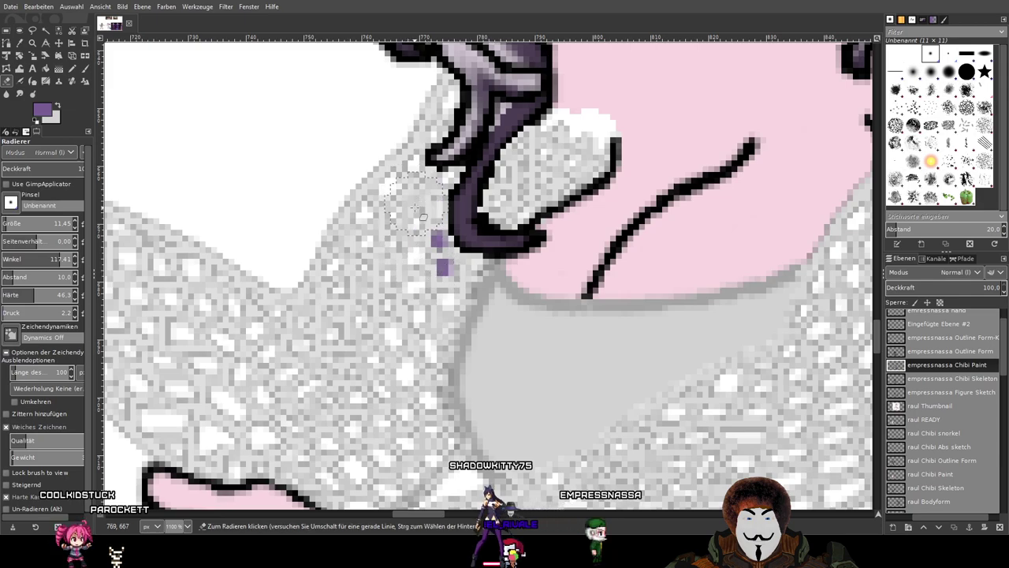
pyautogui.click(85, 69)
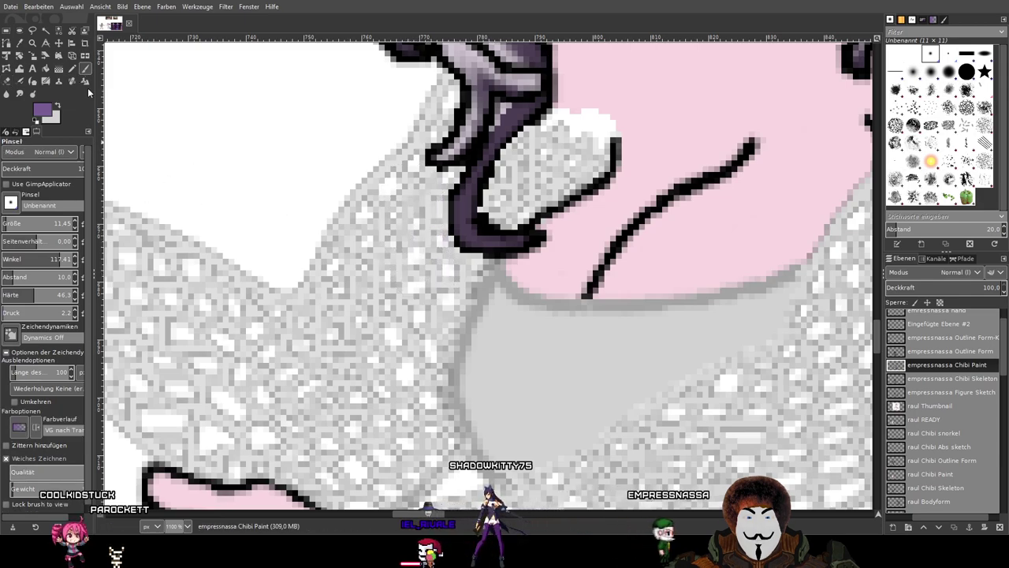
# Paint purple over the fishnet's upper-left edge and the nearby white gaps on the sleeve.
pyautogui.scroll(-2, 229, 221)
pyautogui.scroll(1, 258, 304)
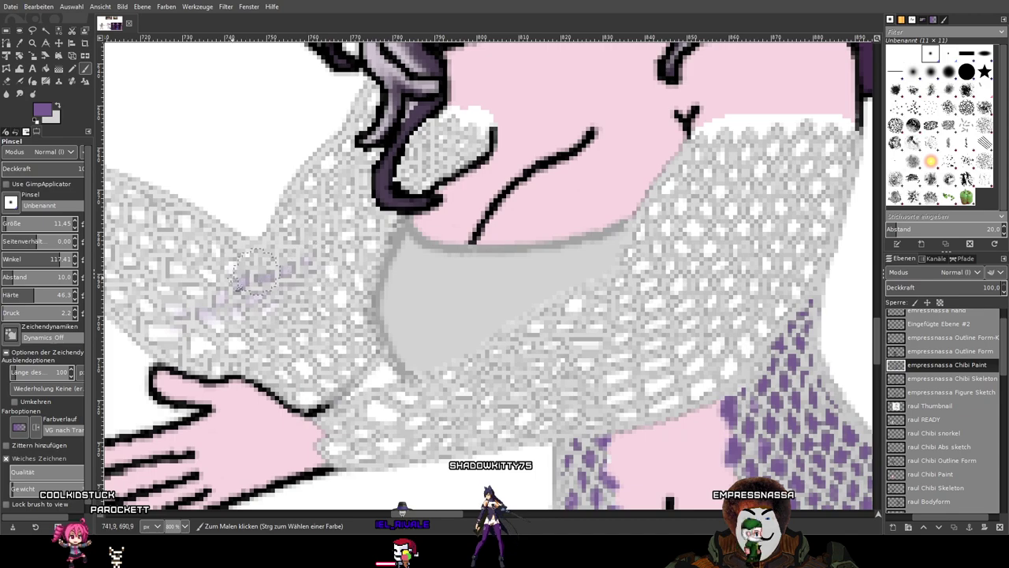
pyautogui.moveTo(228, 264); pyautogui.dragTo(524, 359)
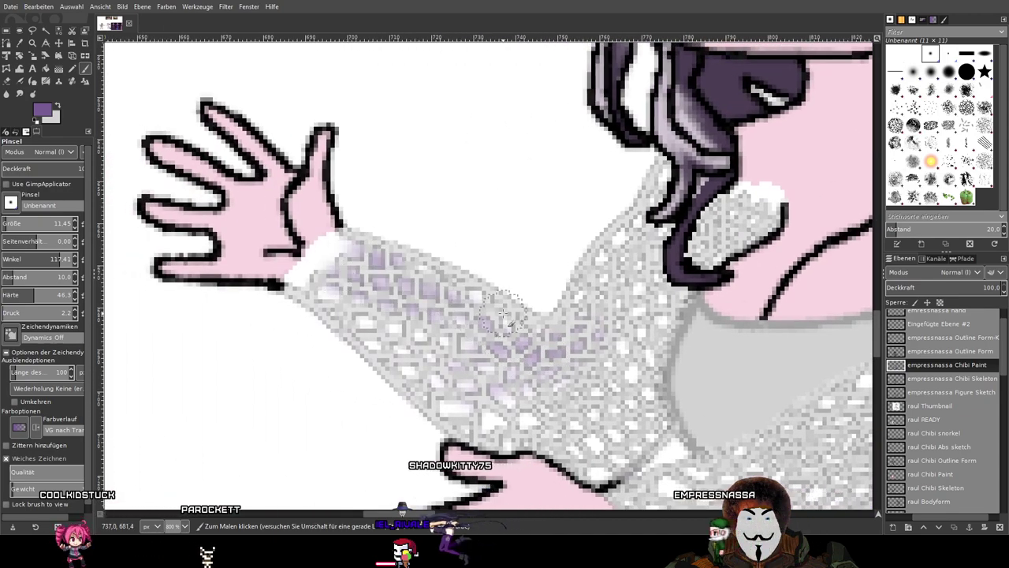
pyautogui.scroll(2, 377, 280)
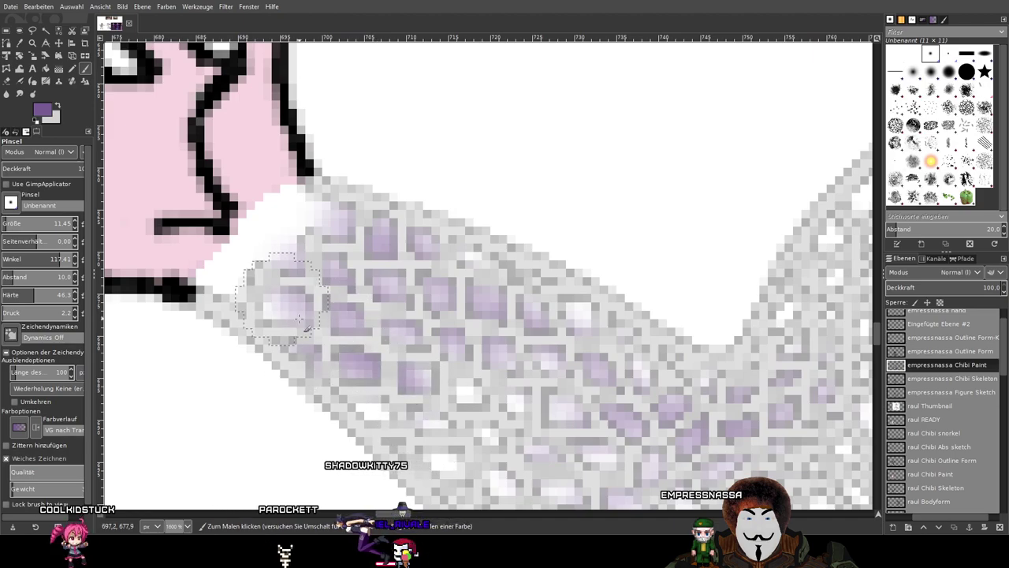
pyautogui.moveTo(247, 292)
pyautogui.mouseDown()
pyautogui.moveTo(224, 257)
pyautogui.moveTo(265, 227)
pyautogui.moveTo(314, 220)
pyautogui.moveTo(284, 209)
pyautogui.moveTo(304, 232)
pyautogui.moveTo(233, 280)
pyautogui.moveTo(358, 406)
pyautogui.moveTo(527, 447)
pyautogui.moveTo(487, 320)
pyautogui.moveTo(260, 77)
pyautogui.mouseUp()
pyautogui.moveTo(406, 295)
pyautogui.mouseDown()
pyautogui.moveTo(315, 268)
pyautogui.moveTo(275, 280)
pyautogui.moveTo(201, 236)
pyautogui.moveTo(291, 308)
pyautogui.moveTo(355, 331)
pyautogui.moveTo(399, 323)
pyautogui.moveTo(356, 345)
pyautogui.mouseUp()
pyautogui.moveTo(420, 378)
pyautogui.mouseDown()
pyautogui.moveTo(264, 351)
pyautogui.moveTo(347, 239)
pyautogui.moveTo(504, 197)
pyautogui.moveTo(525, 219)
pyautogui.moveTo(631, 236)
pyautogui.moveTo(552, 276)
pyautogui.moveTo(532, 387)
pyautogui.moveTo(584, 376)
pyautogui.moveTo(580, 395)
pyautogui.mouseUp()
# Tint the sleeve fishnet cells near the hand outline and higher up soft purple.
pyautogui.moveTo(584, 442)
pyautogui.mouseDown()
pyautogui.moveTo(601, 426)
pyautogui.moveTo(569, 385)
pyautogui.mouseUp()
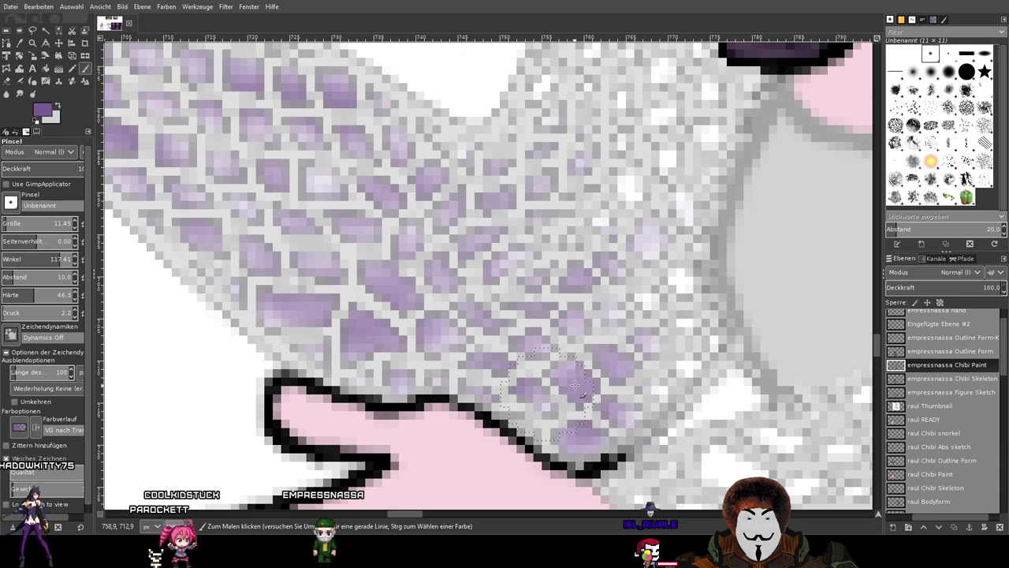
pyautogui.moveTo(694, 337)
pyautogui.mouseDown()
pyautogui.moveTo(651, 300)
pyautogui.moveTo(651, 246)
pyautogui.mouseUp()
pyautogui.moveTo(650, 246); pyautogui.dragTo(423, 397)
pyautogui.moveTo(430, 268)
pyautogui.mouseDown()
pyautogui.moveTo(399, 364)
pyautogui.moveTo(401, 334)
pyautogui.moveTo(324, 256)
pyautogui.moveTo(404, 122)
pyautogui.moveTo(421, 215)
pyautogui.moveTo(465, 254)
pyautogui.moveTo(482, 239)
pyautogui.moveTo(485, 292)
pyautogui.mouseUp()
pyautogui.moveTo(487, 331)
pyautogui.mouseDown()
pyautogui.moveTo(454, 239)
pyautogui.moveTo(404, 179)
pyautogui.mouseUp()
pyautogui.scroll(5, 397, 252)
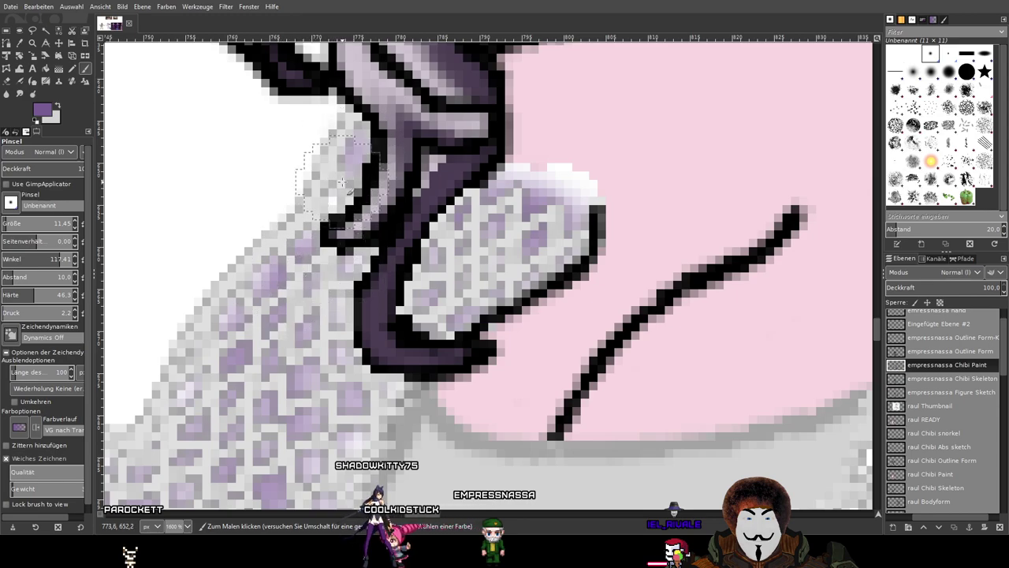
pyautogui.scroll(-3, 305, 330)
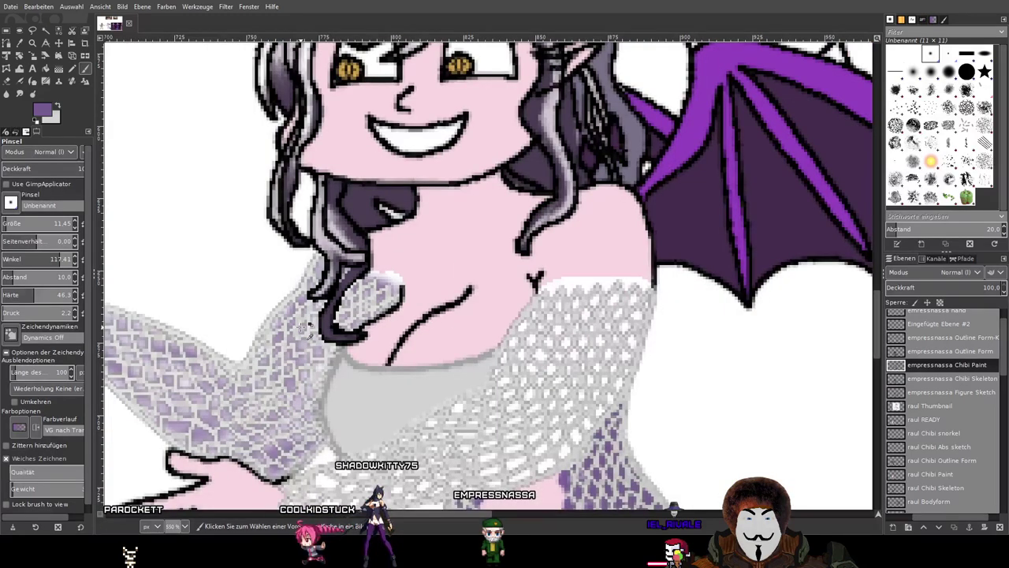
# Paint soft purple into the chest mesh holes and along its top-right edge.
pyautogui.scroll(-2, 416, 345)
pyautogui.scroll(4, 429, 260)
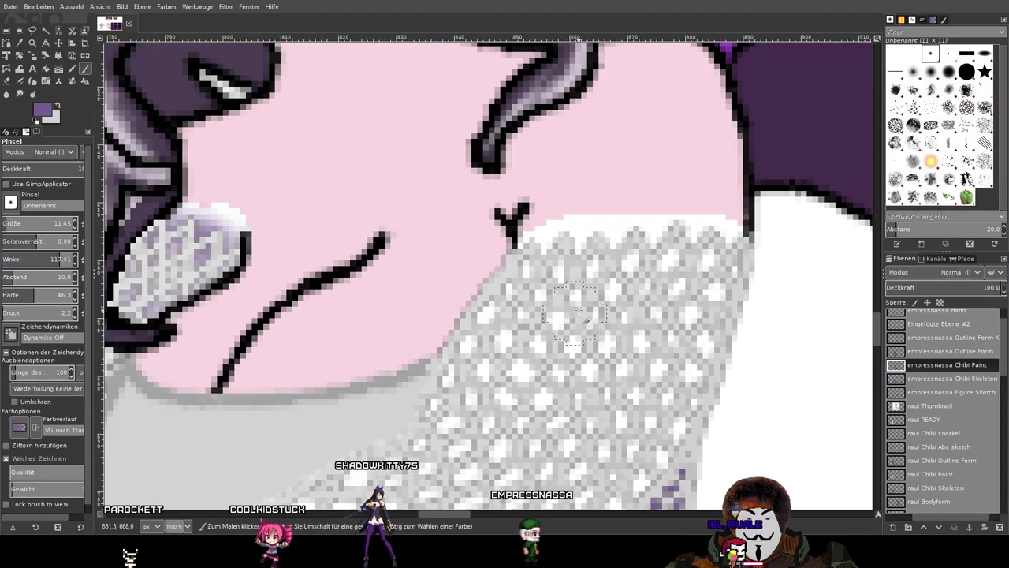
pyautogui.moveTo(429, 260)
pyautogui.mouseDown()
pyautogui.moveTo(429, 186)
pyautogui.moveTo(414, 253)
pyautogui.moveTo(414, 178)
pyautogui.moveTo(383, 182)
pyautogui.moveTo(402, 236)
pyautogui.moveTo(346, 362)
pyautogui.moveTo(419, 347)
pyautogui.mouseUp()
pyautogui.moveTo(482, 177)
pyautogui.mouseDown()
pyautogui.moveTo(508, 209)
pyautogui.moveTo(516, 180)
pyautogui.moveTo(530, 223)
pyautogui.moveTo(479, 161)
pyautogui.moveTo(367, 169)
pyautogui.moveTo(356, 197)
pyautogui.moveTo(331, 195)
pyautogui.moveTo(390, 172)
pyautogui.moveTo(392, 188)
pyautogui.mouseUp()
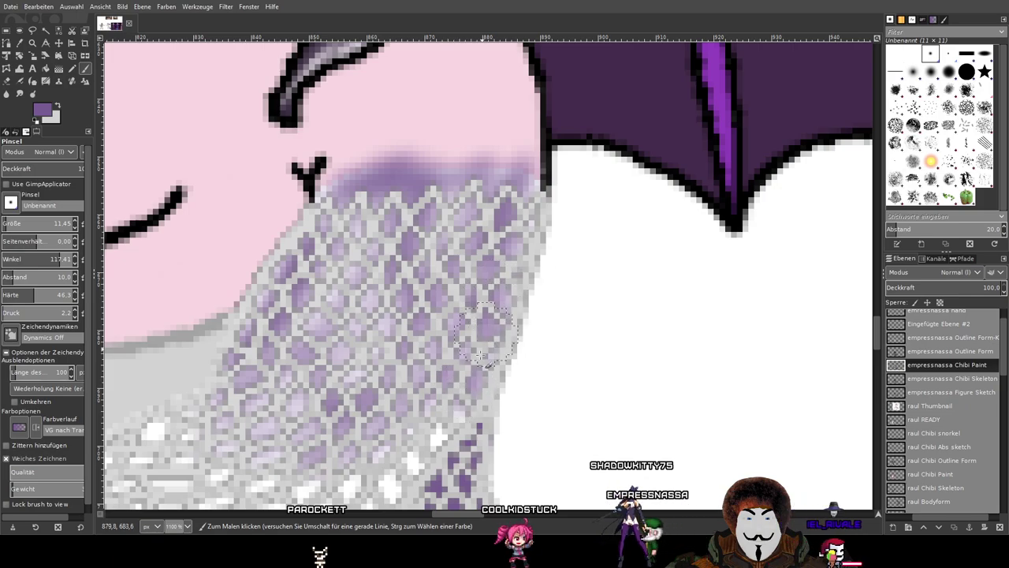
pyautogui.scroll(-4, 272, 359)
pyautogui.moveTo(269, 363)
pyautogui.mouseDown()
pyautogui.moveTo(554, 305)
pyautogui.moveTo(524, 314)
pyautogui.moveTo(515, 333)
pyautogui.moveTo(535, 310)
pyautogui.moveTo(474, 290)
pyautogui.moveTo(423, 323)
pyautogui.mouseUp()
pyautogui.scroll(3, 521, 312)
pyautogui.moveTo(506, 314); pyautogui.dragTo(419, 337)
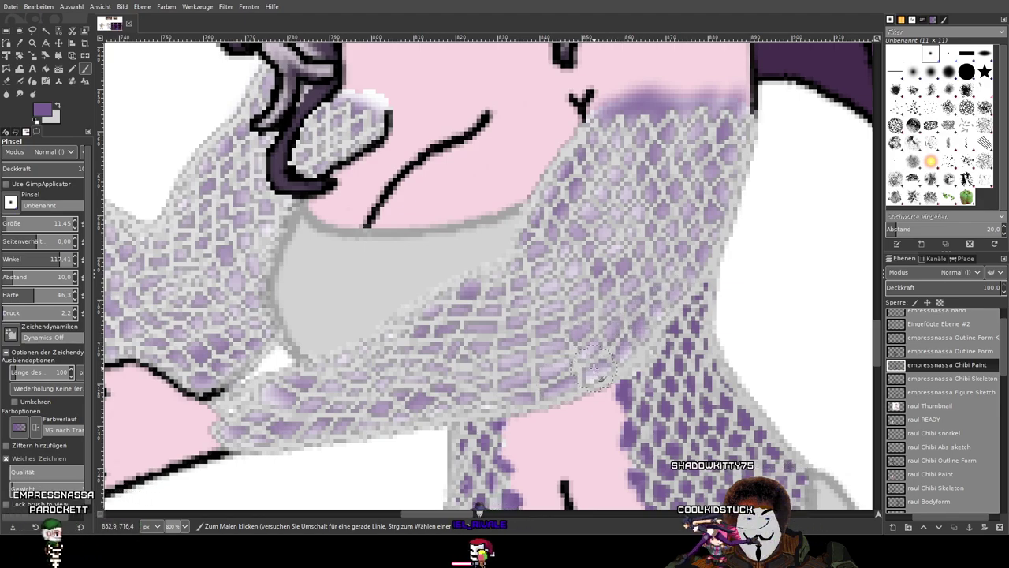
pyautogui.scroll(-6, 607, 366)
pyautogui.scroll(5, 463, 350)
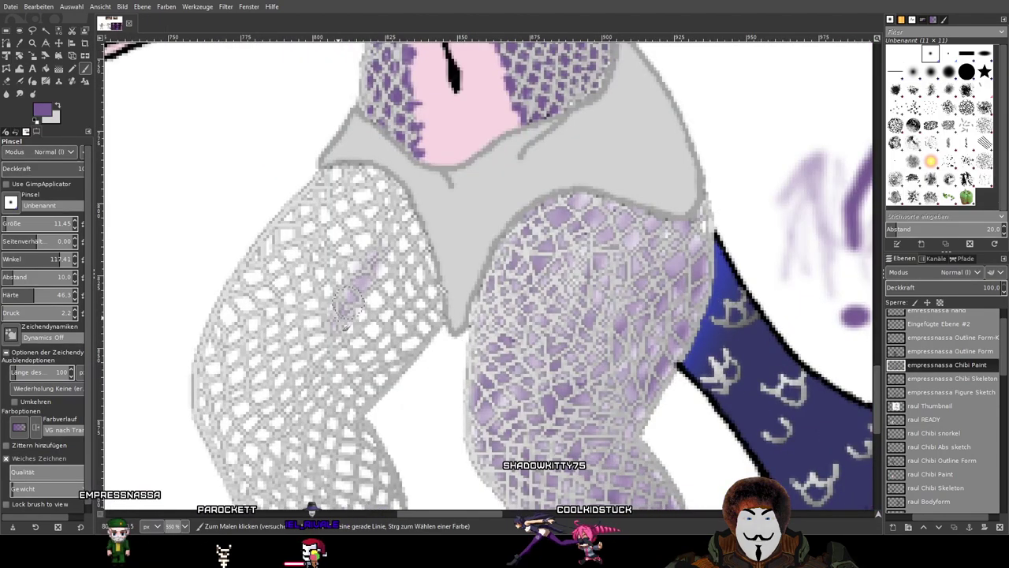
# Brush faint lilac across the left thigh mesh, redoing one stroke more faintly.
pyautogui.moveTo(321, 285)
pyautogui.mouseDown()
pyautogui.moveTo(300, 294)
pyautogui.moveTo(269, 343)
pyautogui.moveTo(229, 350)
pyautogui.mouseUp()
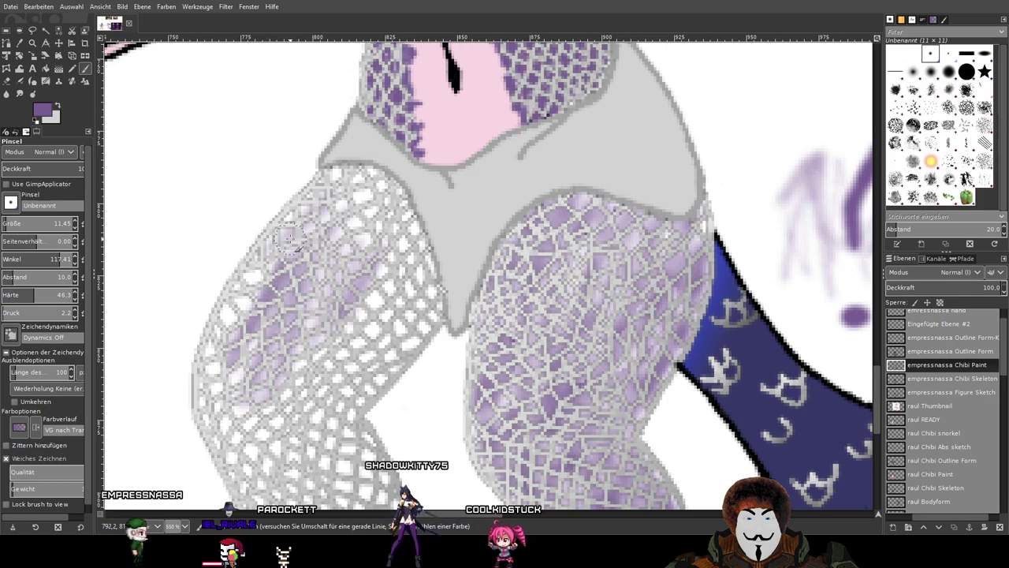
pyautogui.scroll(3, 255, 273)
pyautogui.moveTo(337, 143)
pyautogui.mouseDown()
pyautogui.moveTo(204, 360)
pyautogui.moveTo(200, 350)
pyautogui.moveTo(246, 299)
pyautogui.moveTo(242, 341)
pyautogui.moveTo(245, 315)
pyautogui.mouseUp()
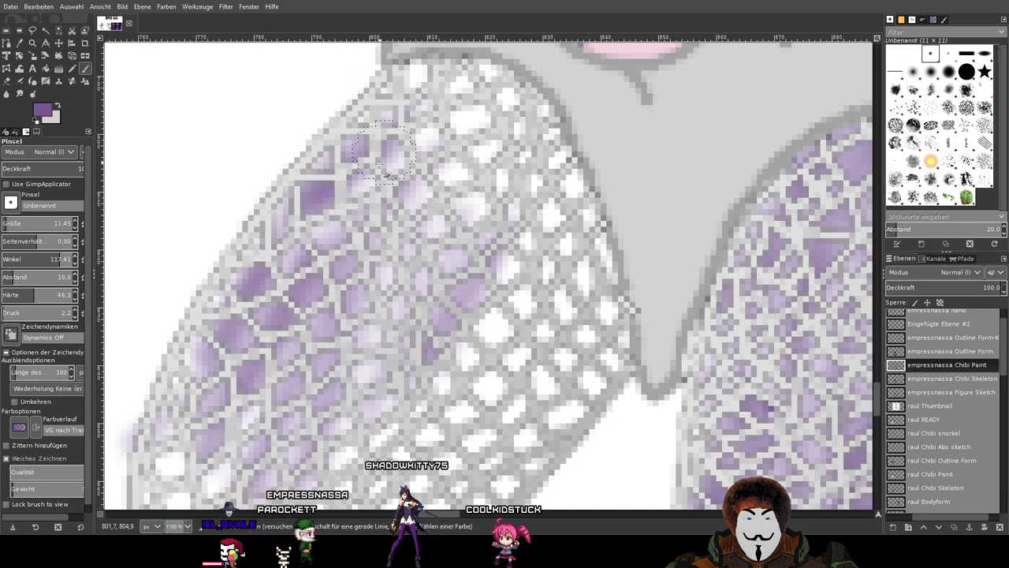
pyautogui.moveTo(295, 360); pyautogui.dragTo(494, 243)
pyautogui.hotkey('ctrl', 'z')
pyautogui.moveTo(436, 215); pyautogui.dragTo(412, 254)
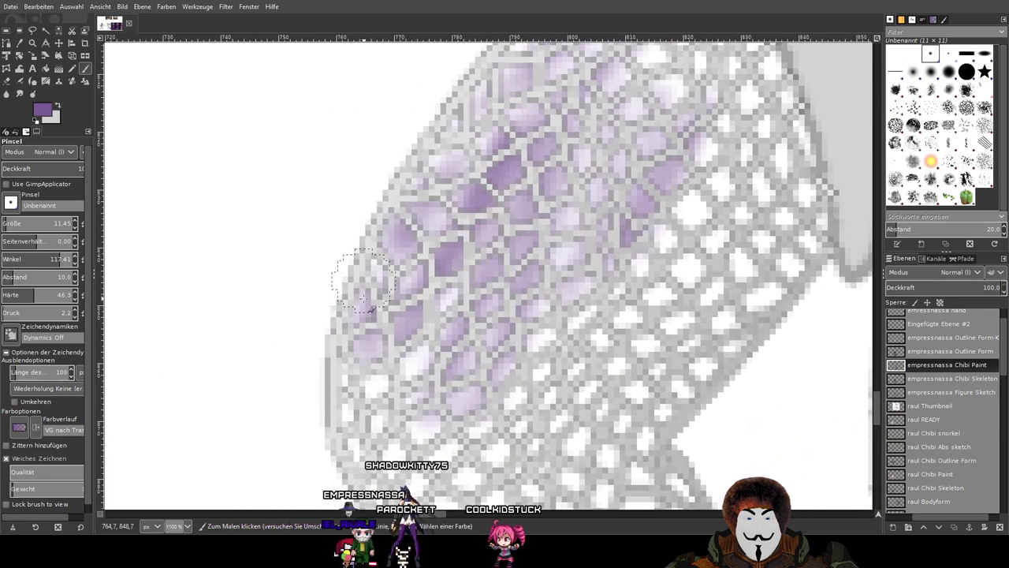
pyautogui.scroll(5, 473, 272)
pyautogui.hscroll(3, 457, 292)
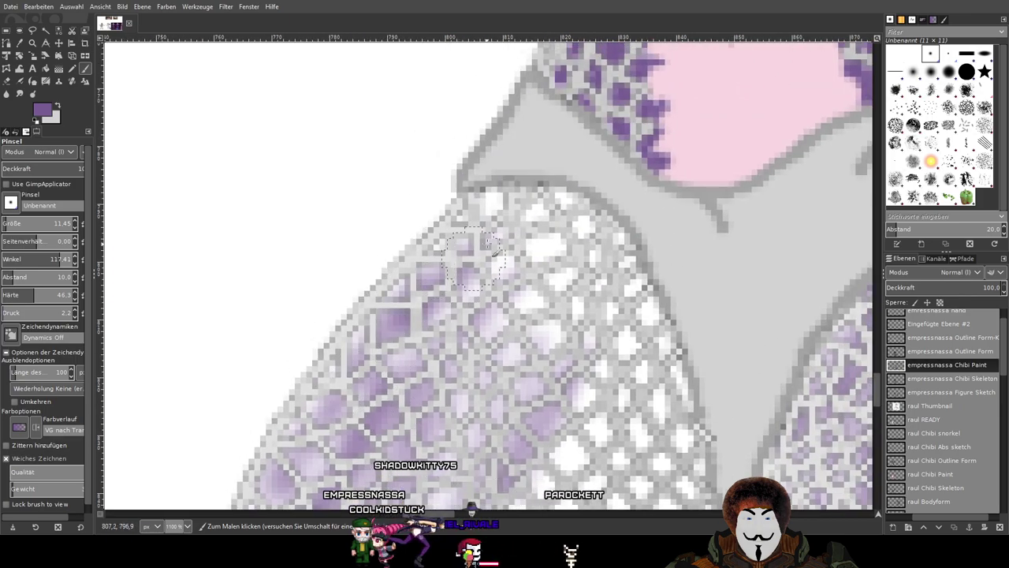
pyautogui.moveTo(498, 204)
pyautogui.mouseDown()
pyautogui.moveTo(555, 216)
pyautogui.moveTo(483, 212)
pyautogui.moveTo(561, 198)
pyautogui.mouseUp()
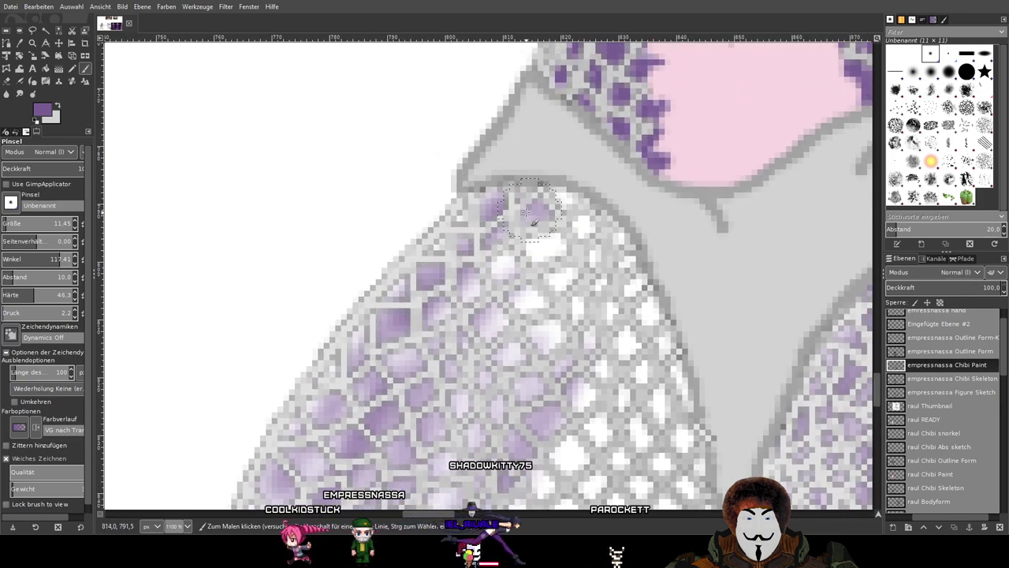
pyautogui.moveTo(545, 241)
pyautogui.mouseDown()
pyautogui.moveTo(562, 275)
pyautogui.moveTo(549, 247)
pyautogui.moveTo(547, 269)
pyautogui.mouseUp()
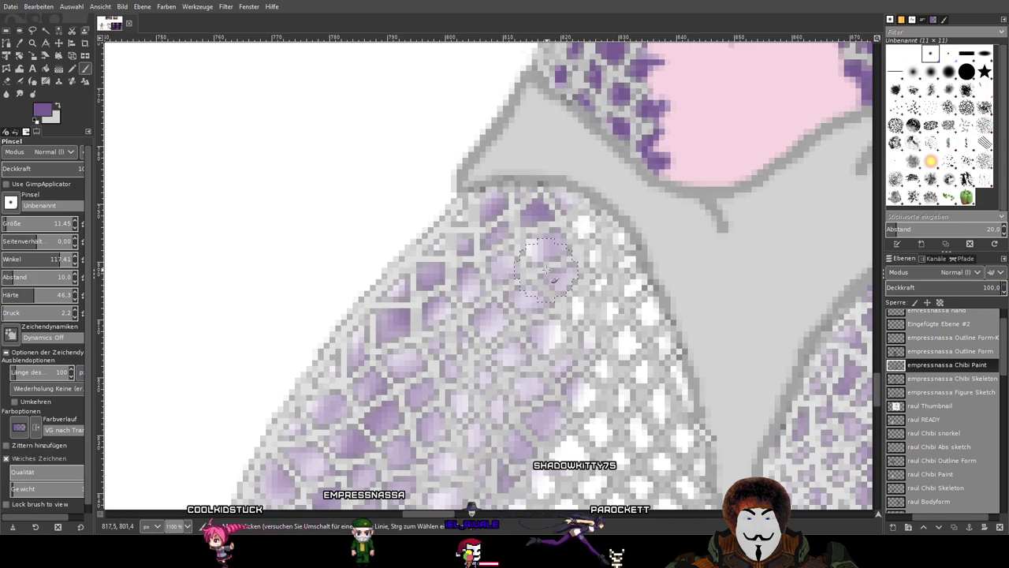
# Tint the white cells along the inner thigh and around the knee lilac.
pyautogui.scroll(-2, 572, 320)
pyautogui.hscroll(4, 572, 319)
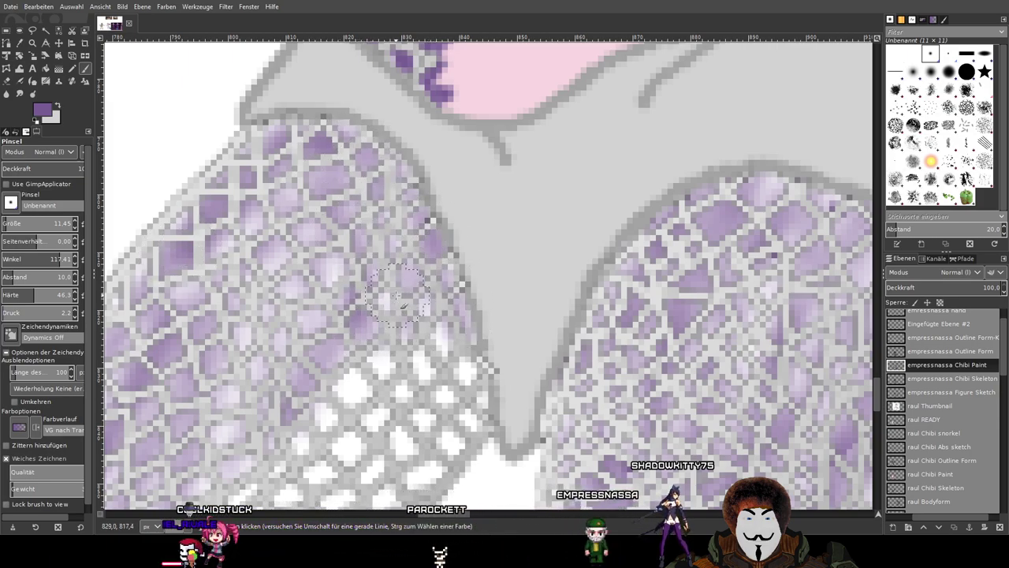
pyautogui.scroll(-4, 498, 190)
pyautogui.hscroll(-1, 499, 190)
pyautogui.moveTo(501, 227)
pyautogui.mouseDown()
pyautogui.moveTo(482, 157)
pyautogui.moveTo(437, 156)
pyautogui.moveTo(307, 296)
pyautogui.moveTo(246, 331)
pyautogui.mouseUp()
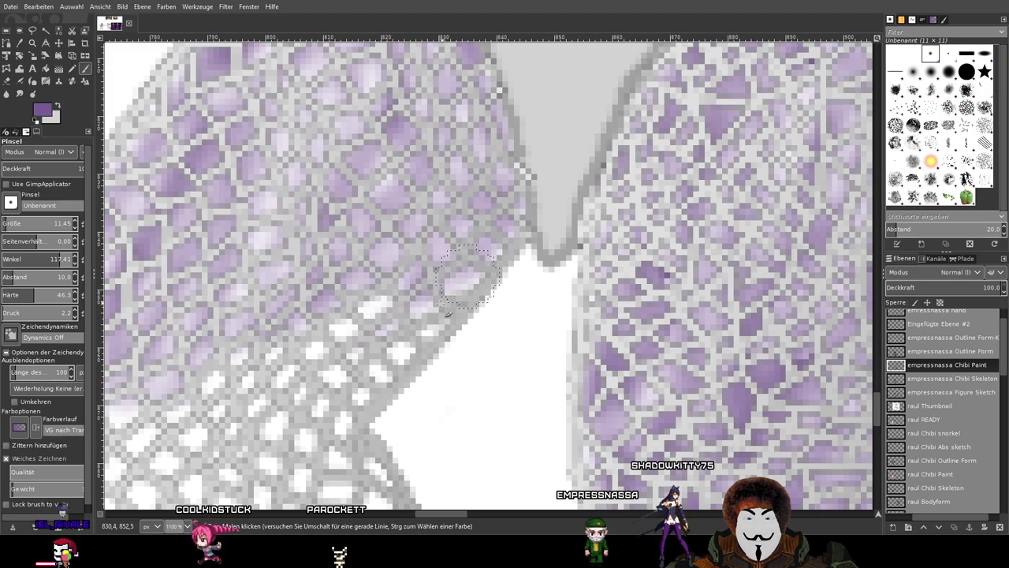
pyautogui.moveTo(343, 374)
pyautogui.mouseDown()
pyautogui.moveTo(403, 305)
pyautogui.moveTo(337, 331)
pyautogui.moveTo(248, 388)
pyautogui.moveTo(399, 304)
pyautogui.moveTo(413, 338)
pyautogui.moveTo(364, 380)
pyautogui.moveTo(531, 154)
pyautogui.mouseUp()
pyautogui.moveTo(364, 298)
pyautogui.mouseDown()
pyautogui.moveTo(337, 286)
pyautogui.moveTo(257, 183)
pyautogui.mouseUp()
pyautogui.moveTo(279, 224)
pyautogui.mouseDown()
pyautogui.moveTo(217, 245)
pyautogui.moveTo(201, 213)
pyautogui.moveTo(225, 222)
pyautogui.moveTo(284, 361)
pyautogui.moveTo(312, 372)
pyautogui.moveTo(306, 270)
pyautogui.moveTo(315, 320)
pyautogui.moveTo(422, 390)
pyautogui.moveTo(377, 355)
pyautogui.moveTo(347, 190)
pyautogui.moveTo(421, 262)
pyautogui.moveTo(400, 236)
pyautogui.moveTo(448, 311)
pyautogui.moveTo(454, 212)
pyautogui.moveTo(508, 363)
pyautogui.moveTo(461, 322)
pyautogui.moveTo(427, 311)
pyautogui.moveTo(520, 319)
pyautogui.moveTo(494, 249)
pyautogui.moveTo(547, 332)
pyautogui.moveTo(507, 257)
pyautogui.moveTo(525, 276)
pyautogui.mouseUp()
# Fill the lower-leg and shin mesh cells lilac down to the ankle.
pyautogui.scroll(-4, 544, 398)
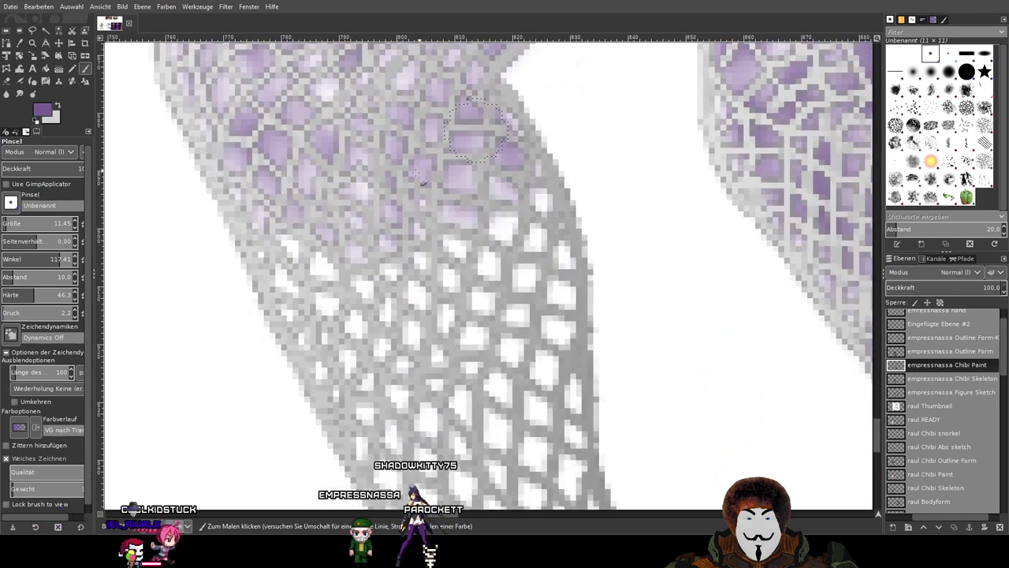
pyautogui.moveTo(394, 229)
pyautogui.mouseDown()
pyautogui.moveTo(485, 361)
pyautogui.moveTo(462, 198)
pyautogui.moveTo(489, 312)
pyautogui.moveTo(479, 334)
pyautogui.moveTo(501, 211)
pyautogui.moveTo(496, 243)
pyautogui.moveTo(536, 359)
pyautogui.moveTo(542, 212)
pyautogui.mouseUp()
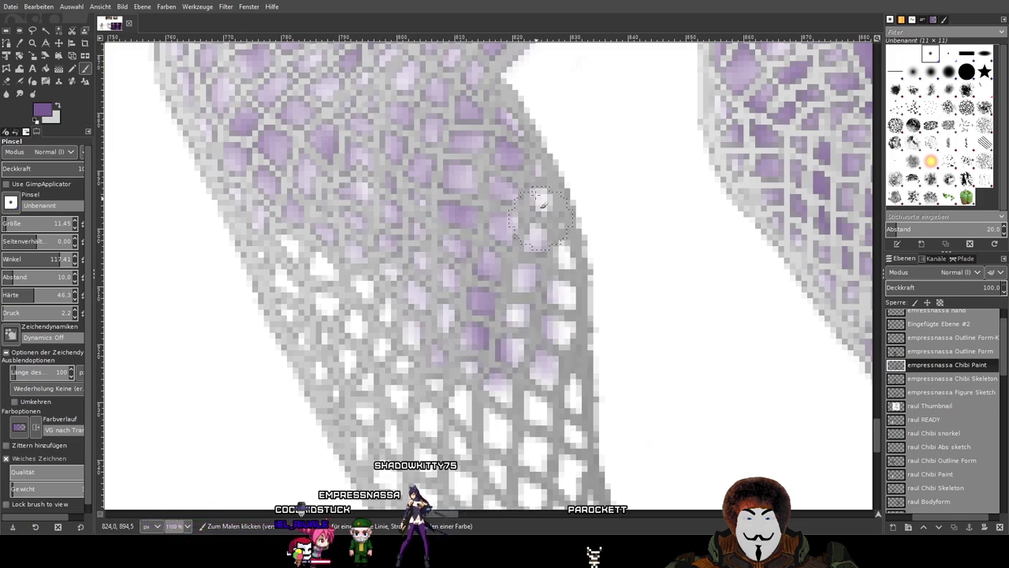
pyautogui.moveTo(509, 254)
pyautogui.mouseDown()
pyautogui.moveTo(466, 355)
pyautogui.moveTo(460, 404)
pyautogui.moveTo(318, 257)
pyautogui.moveTo(390, 347)
pyautogui.moveTo(302, 259)
pyautogui.moveTo(342, 311)
pyautogui.moveTo(332, 347)
pyautogui.moveTo(282, 261)
pyautogui.moveTo(359, 406)
pyautogui.mouseUp()
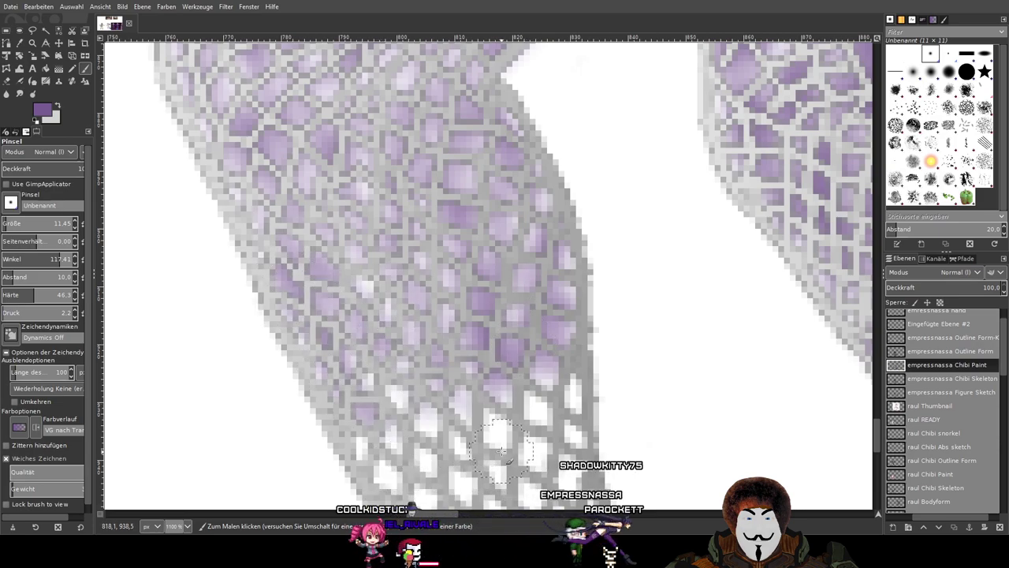
pyautogui.moveTo(502, 451); pyautogui.dragTo(438, 212)
pyautogui.moveTo(364, 170)
pyautogui.mouseDown()
pyautogui.moveTo(396, 243)
pyautogui.moveTo(379, 202)
pyautogui.moveTo(434, 197)
pyautogui.moveTo(473, 221)
pyautogui.moveTo(462, 122)
pyautogui.mouseUp()
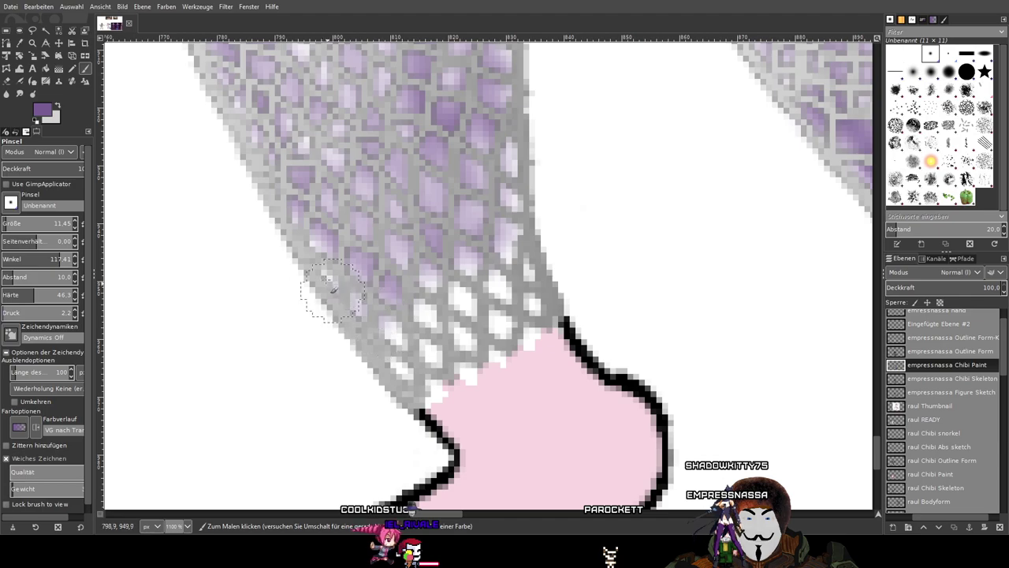
pyautogui.moveTo(398, 297)
pyautogui.mouseDown()
pyautogui.moveTo(421, 311)
pyautogui.moveTo(476, 279)
pyautogui.moveTo(467, 322)
pyautogui.moveTo(476, 332)
pyautogui.moveTo(509, 316)
pyautogui.moveTo(415, 355)
pyautogui.moveTo(443, 392)
pyautogui.moveTo(471, 379)
pyautogui.mouseUp()
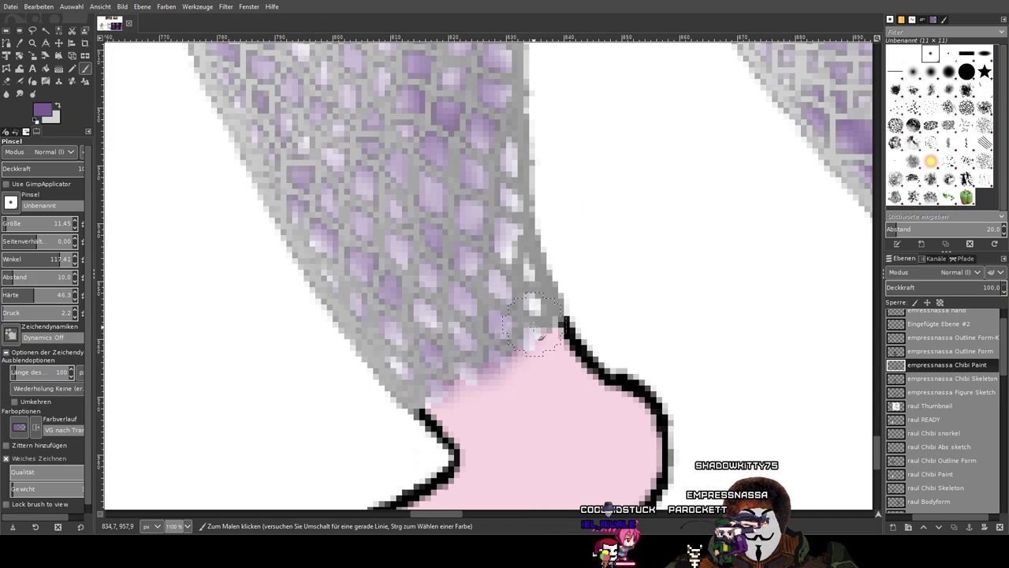
# Zoom out and pan across both legs and the reference picture to check the result.
pyautogui.scroll(-4, 503, 342)
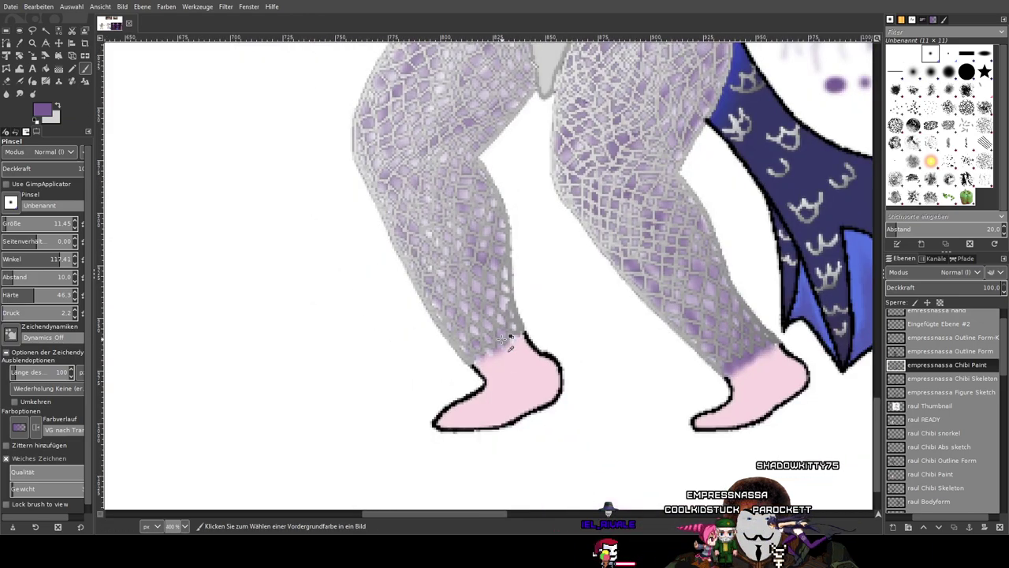
pyautogui.moveTo(559, 316); pyautogui.dragTo(443, 368)
pyautogui.scroll(2, 413, 250)
pyautogui.moveTo(447, 180); pyautogui.dragTo(342, 436)
pyautogui.scroll(-4, 431, 361)
pyautogui.scroll(4, 402, 281)
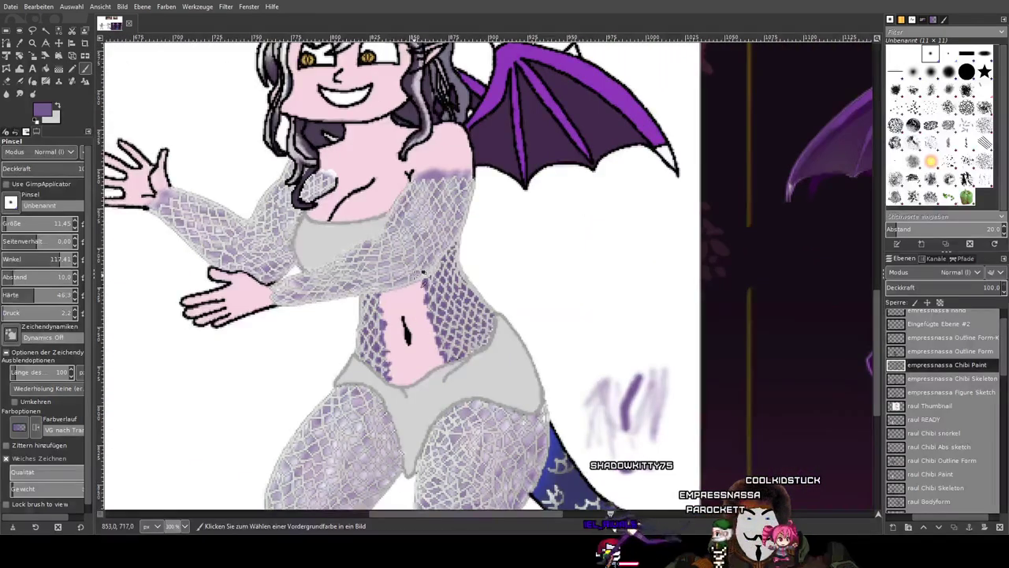
pyautogui.scroll(-4, 454, 278)
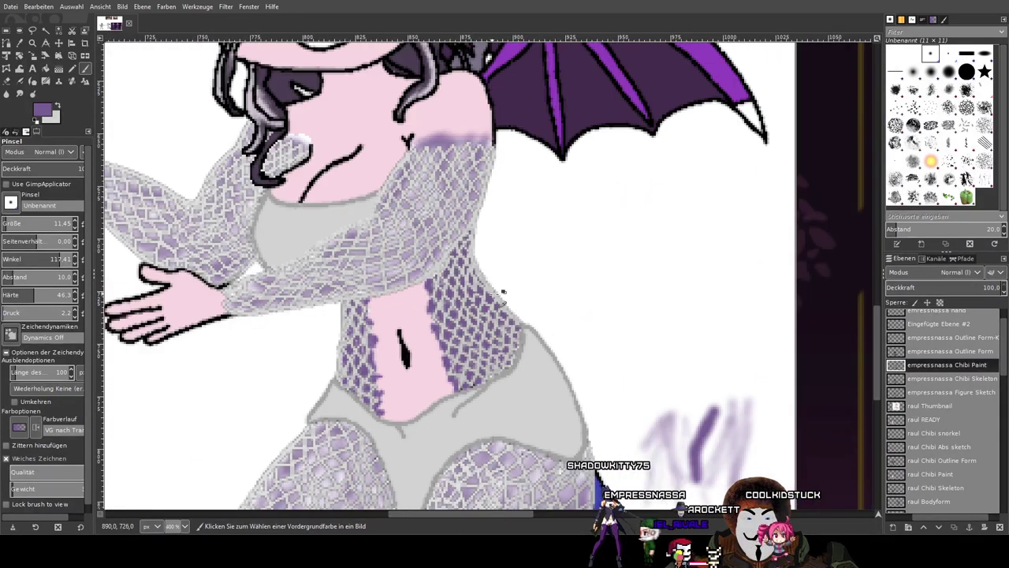
pyautogui.moveTo(670, 303); pyautogui.dragTo(398, 301)
pyautogui.scroll(5, 552, 268)
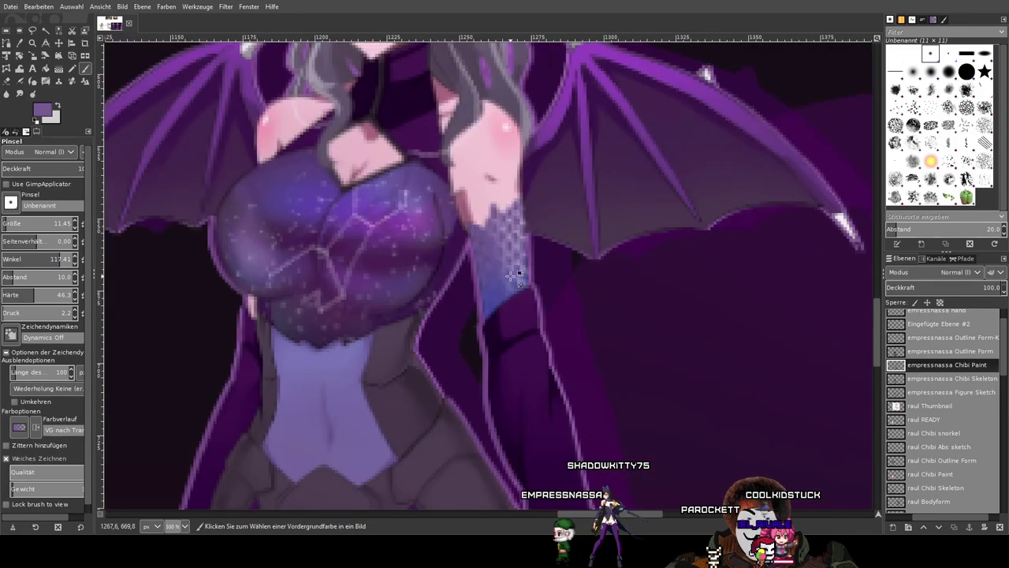
pyautogui.scroll(-3, 513, 275)
pyautogui.scroll(1, 532, 254)
pyautogui.hscroll(-5, 533, 253)
pyautogui.scroll(3, 560, 241)
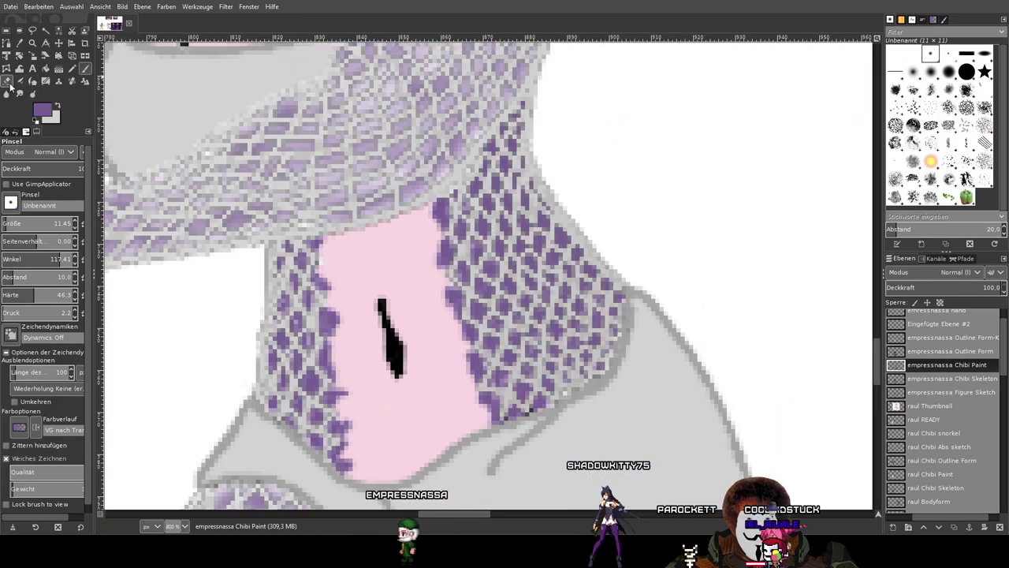
# Switch to the Eraser and clear dark purple from the mesh cells beside the belly.
pyautogui.click(10, 85)
pyautogui.scroll(-4, 469, 204)
pyautogui.moveTo(463, 206); pyautogui.dragTo(227, 265)
pyautogui.scroll(5, 226, 265)
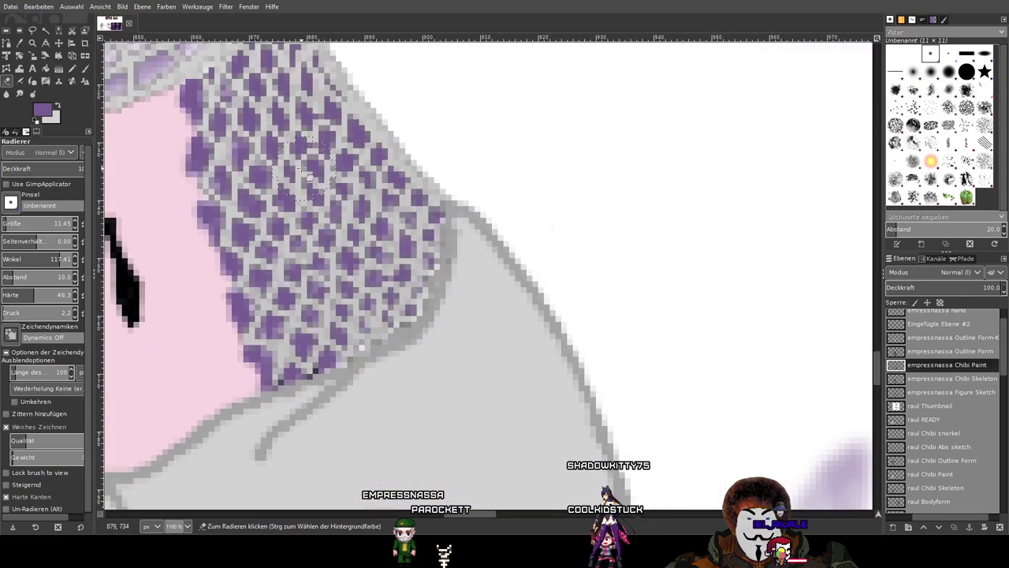
pyautogui.moveTo(304, 170)
pyautogui.mouseDown()
pyautogui.moveTo(305, 236)
pyautogui.moveTo(315, 186)
pyautogui.moveTo(292, 125)
pyautogui.moveTo(310, 121)
pyautogui.moveTo(398, 201)
pyautogui.mouseUp()
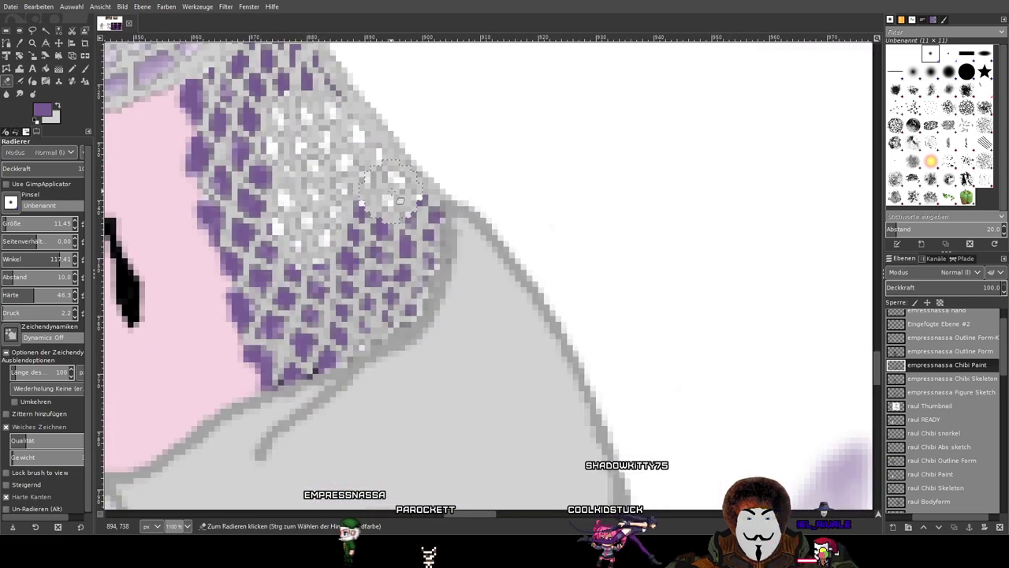
pyautogui.moveTo(429, 234)
pyautogui.mouseDown()
pyautogui.moveTo(410, 315)
pyautogui.moveTo(290, 373)
pyautogui.moveTo(375, 265)
pyautogui.mouseUp()
pyautogui.moveTo(361, 215)
pyautogui.mouseDown()
pyautogui.moveTo(285, 337)
pyautogui.moveTo(240, 251)
pyautogui.moveTo(234, 155)
pyautogui.moveTo(265, 147)
pyautogui.moveTo(320, 273)
pyautogui.mouseUp()
pyautogui.moveTo(325, 197); pyautogui.dragTo(345, 139)
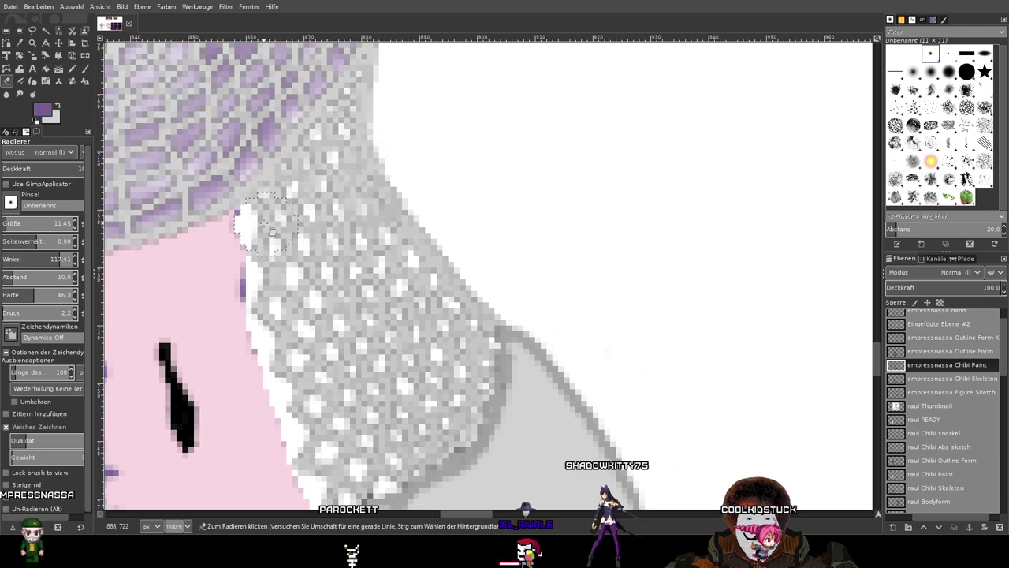
# Whiten the remaining purple pixels along the belly's left and lower-left edges.
pyautogui.hscroll(-5, 331, 236)
pyautogui.scroll(-2, 421, 264)
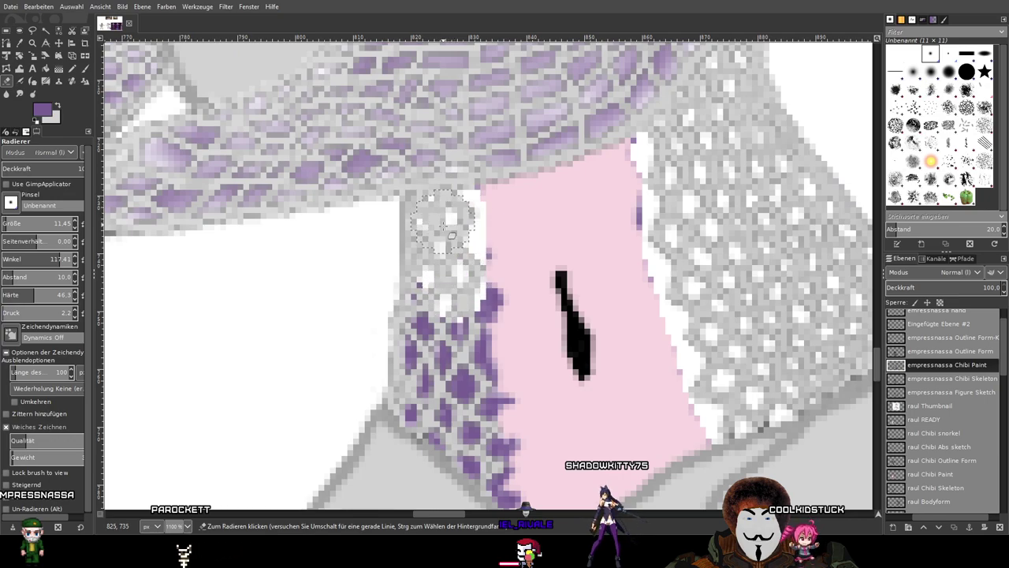
pyautogui.moveTo(435, 380)
pyautogui.mouseDown()
pyautogui.moveTo(443, 449)
pyautogui.moveTo(463, 406)
pyautogui.moveTo(475, 360)
pyautogui.mouseUp()
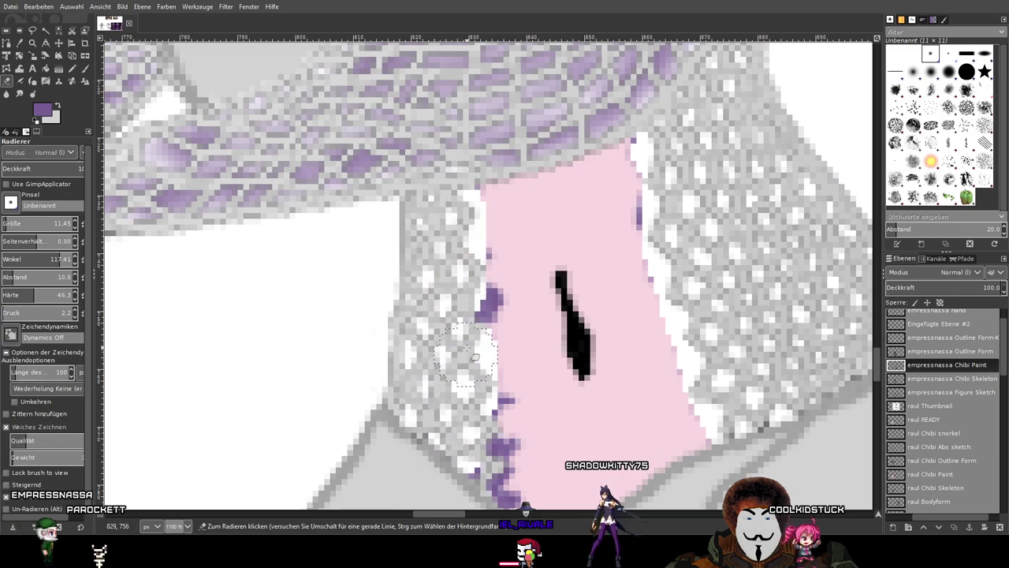
pyautogui.scroll(-4, 473, 260)
pyautogui.hscroll(2, 473, 260)
pyautogui.moveTo(422, 284); pyautogui.dragTo(414, 341)
pyautogui.scroll(-3, 410, 272)
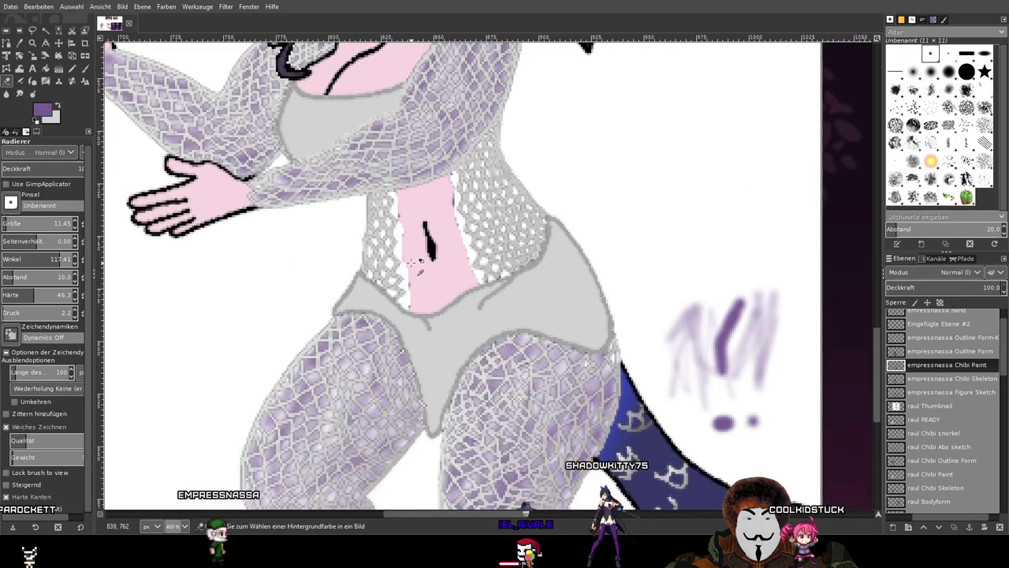
# With the Paintbrush, blend faint lavender over the mesh collar and along both lace edges of the belly.
pyautogui.click(85, 69)
pyautogui.scroll(4, 489, 211)
pyautogui.moveTo(486, 211); pyautogui.dragTo(367, 297)
pyautogui.moveTo(440, 235)
pyautogui.mouseDown()
pyautogui.moveTo(459, 219)
pyautogui.moveTo(479, 291)
pyautogui.moveTo(564, 297)
pyautogui.moveTo(485, 242)
pyautogui.moveTo(476, 219)
pyautogui.moveTo(507, 292)
pyautogui.moveTo(509, 262)
pyautogui.moveTo(543, 292)
pyautogui.moveTo(521, 320)
pyautogui.moveTo(591, 327)
pyautogui.moveTo(555, 362)
pyautogui.moveTo(533, 417)
pyautogui.mouseUp()
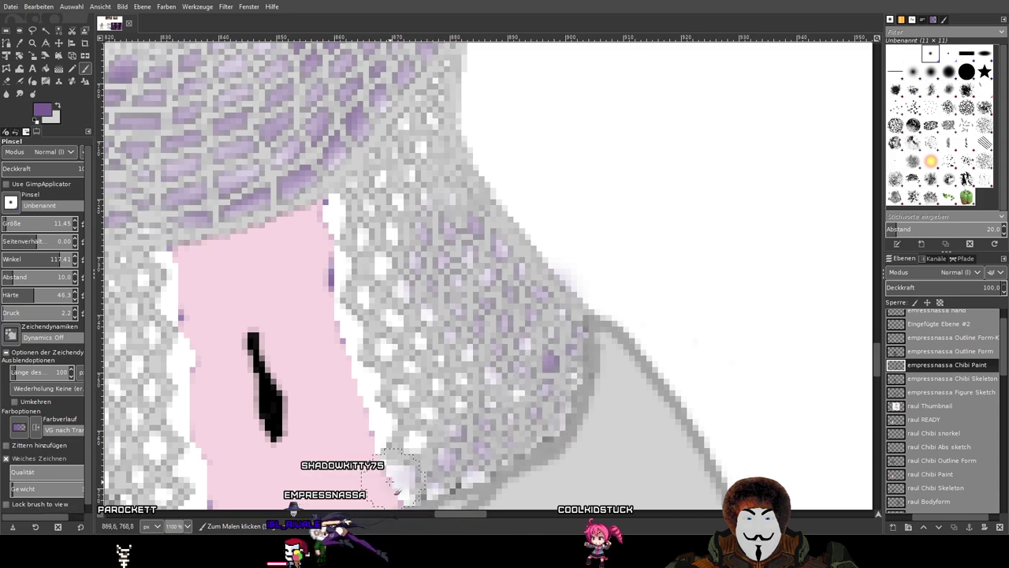
pyautogui.moveTo(352, 359)
pyautogui.mouseDown()
pyautogui.moveTo(338, 193)
pyautogui.moveTo(366, 160)
pyautogui.mouseUp()
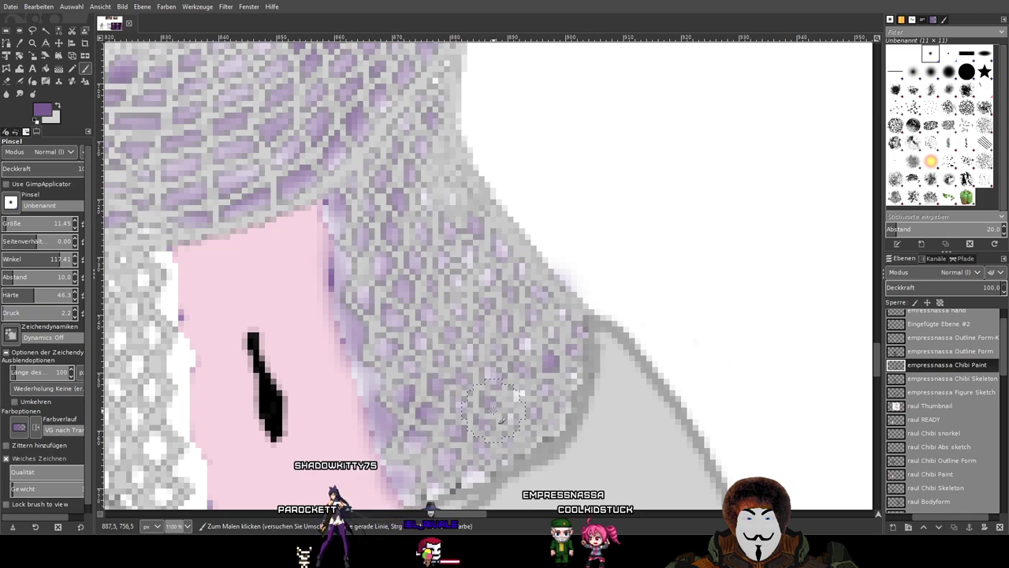
pyautogui.moveTo(492, 410); pyautogui.dragTo(508, 268)
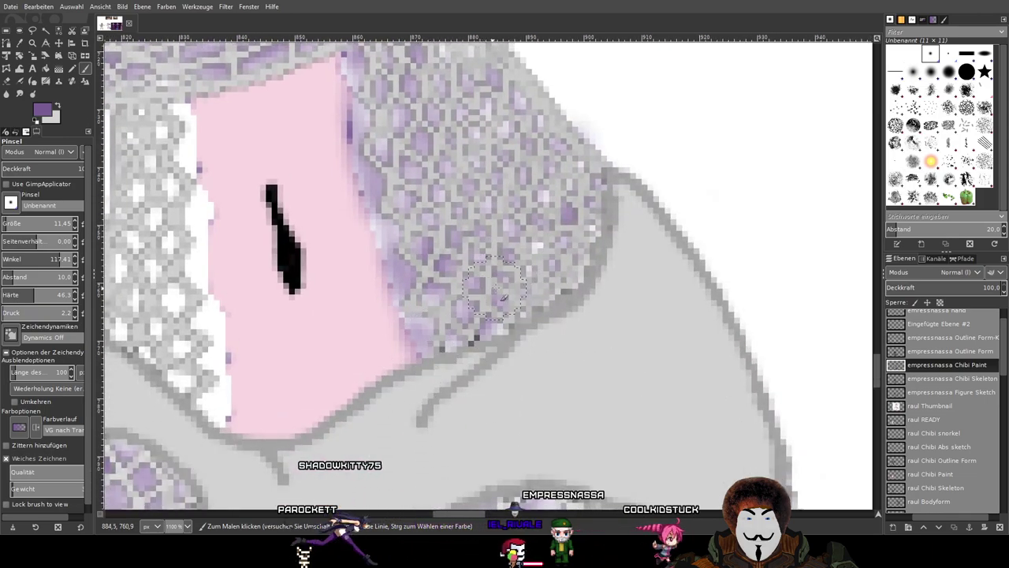
pyautogui.moveTo(370, 227); pyautogui.dragTo(353, 131)
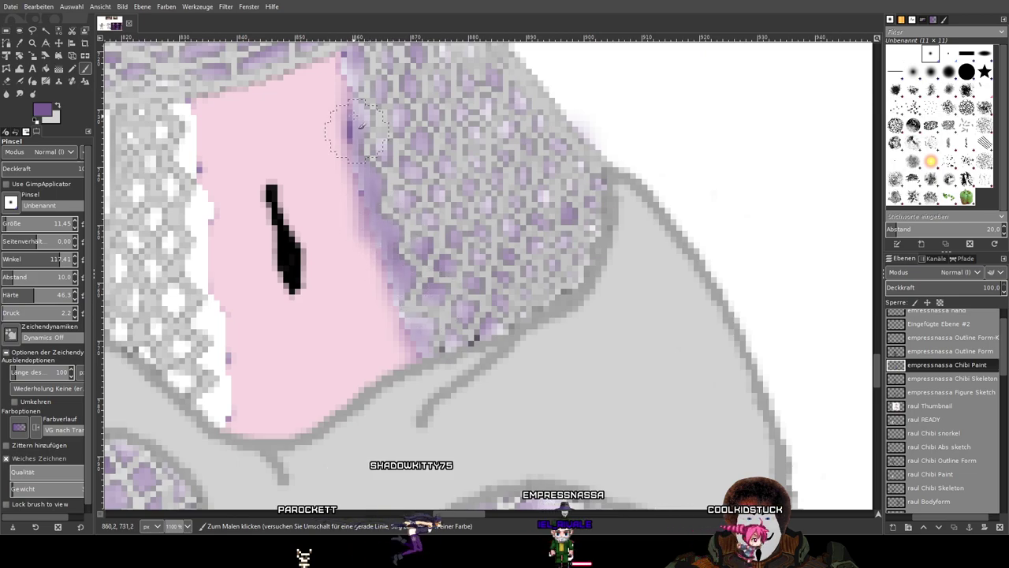
pyautogui.moveTo(204, 299)
pyautogui.mouseDown()
pyautogui.moveTo(415, 342)
pyautogui.moveTo(394, 260)
pyautogui.moveTo(352, 195)
pyautogui.mouseUp()
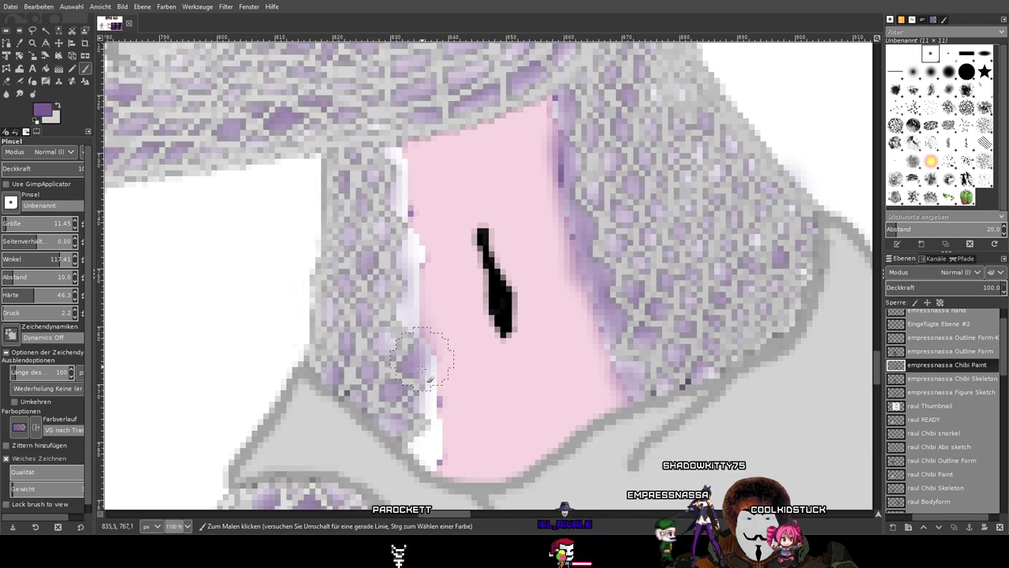
pyautogui.moveTo(422, 471)
pyautogui.mouseDown()
pyautogui.moveTo(409, 389)
pyautogui.moveTo(406, 254)
pyautogui.moveTo(412, 332)
pyautogui.moveTo(410, 271)
pyautogui.mouseUp()
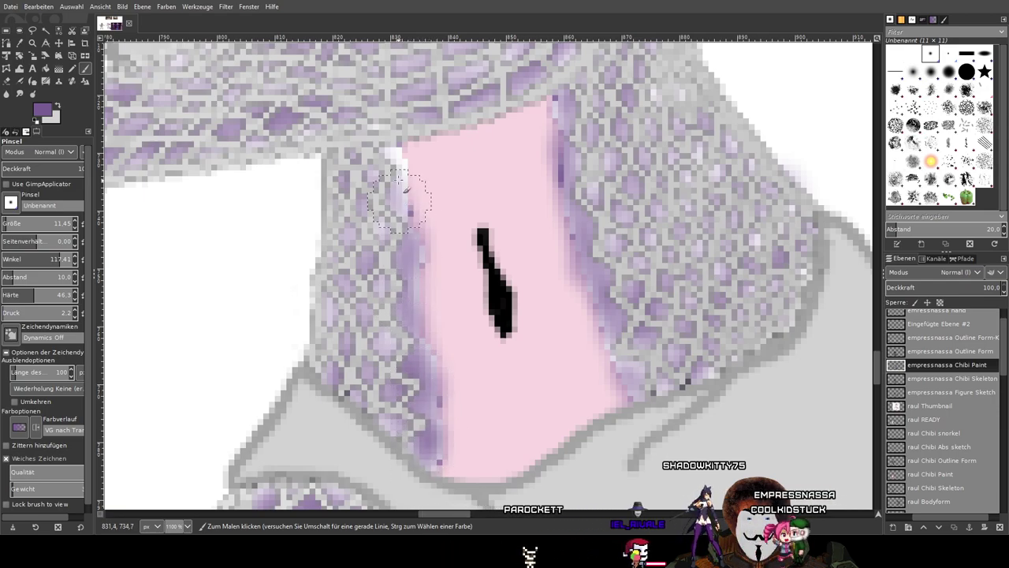
pyautogui.scroll(-3, 424, 283)
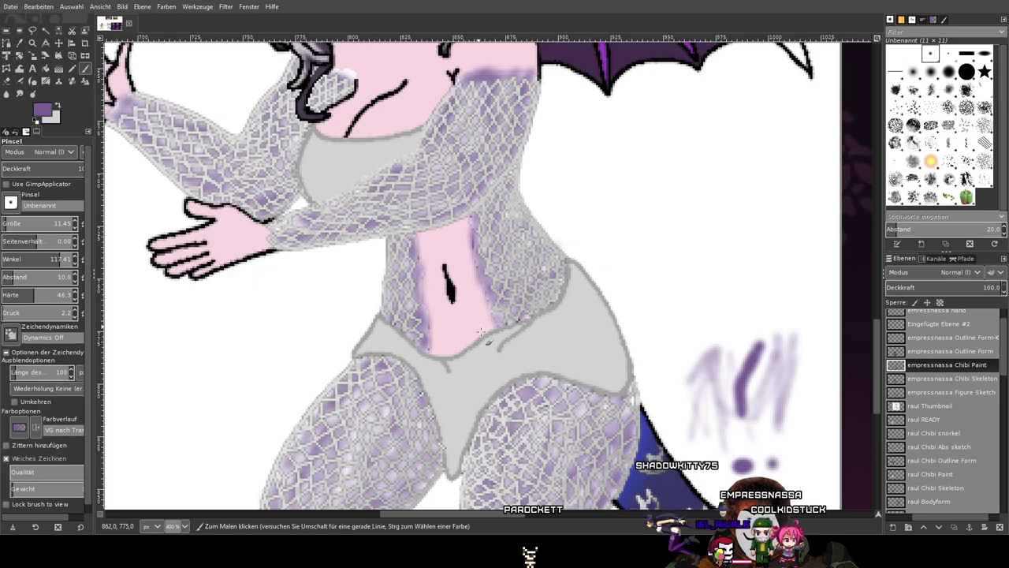
# Tint the white top edge of the chibi's sleeve purple.
pyautogui.moveTo(514, 343); pyautogui.dragTo(500, 412)
pyautogui.moveTo(488, 375)
pyautogui.mouseDown()
pyautogui.moveTo(471, 282)
pyautogui.moveTo(479, 436)
pyautogui.mouseUp()
pyautogui.scroll(4, 326, 227)
pyautogui.moveTo(278, 133)
pyautogui.mouseDown()
pyautogui.moveTo(331, 97)
pyautogui.moveTo(305, 118)
pyautogui.mouseUp()
pyautogui.scroll(-5, 351, 168)
pyautogui.moveTo(444, 362); pyautogui.dragTo(362, 244)
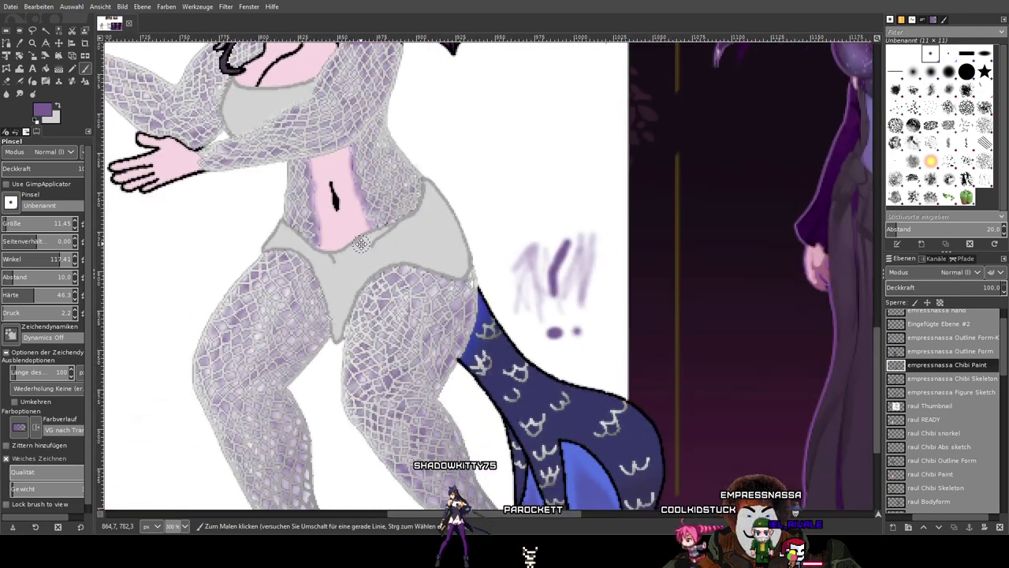
pyautogui.moveTo(442, 391)
pyautogui.mouseDown()
pyautogui.moveTo(415, 198)
pyautogui.moveTo(538, 480)
pyautogui.mouseUp()
pyautogui.moveTo(499, 150); pyautogui.dragTo(524, 504)
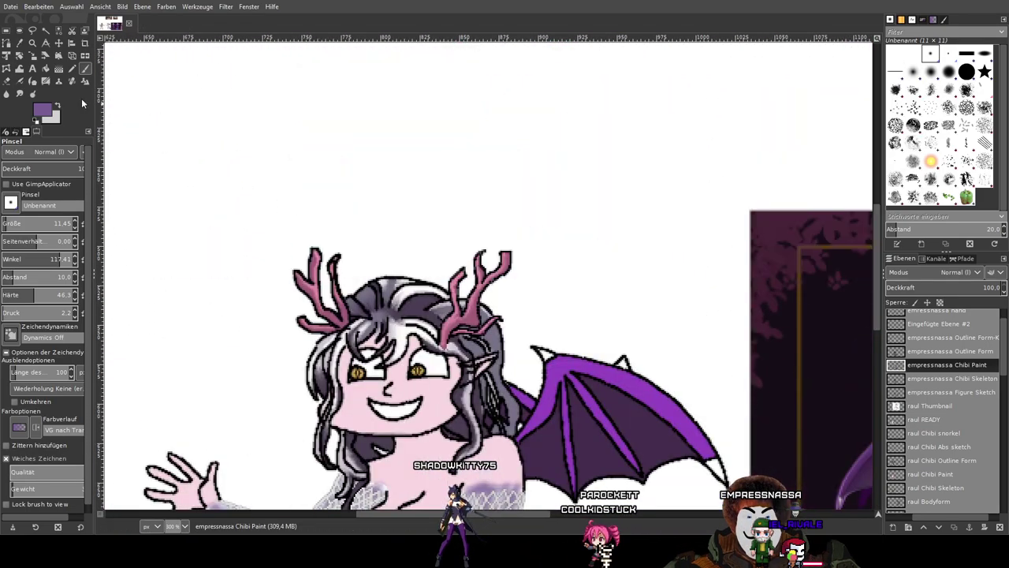
# Sample a first colour from the reference artwork with the Color Picker.
pyautogui.click(19, 42)
pyautogui.scroll(-4, 394, 331)
pyautogui.hscroll(1, 394, 331)
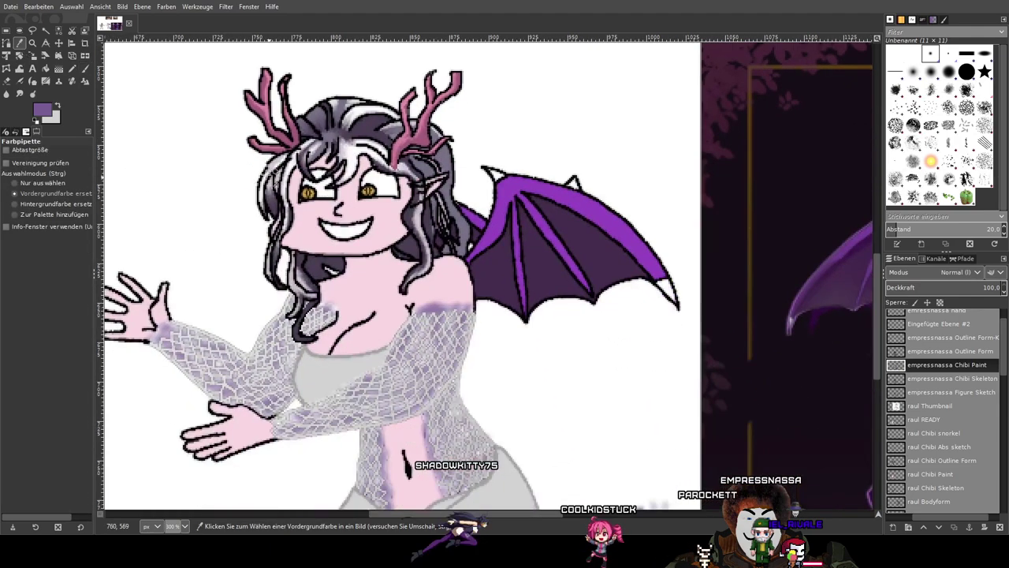
pyautogui.click(83, 68)
pyautogui.hscroll(6, 611, 394)
pyautogui.scroll(-2, 552, 409)
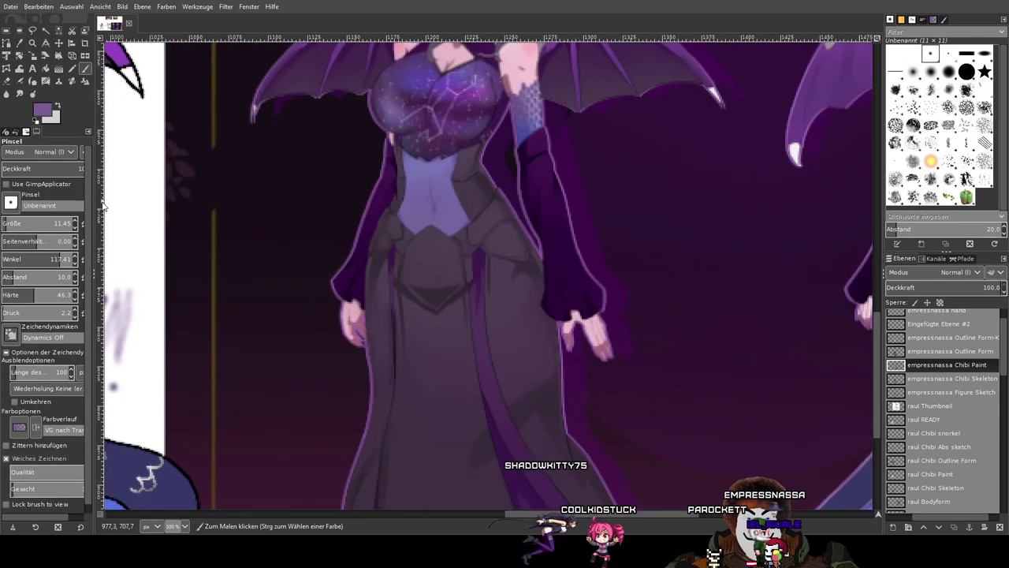
pyautogui.scroll(2, 423, 445)
pyautogui.scroll(-10, 938, 413)
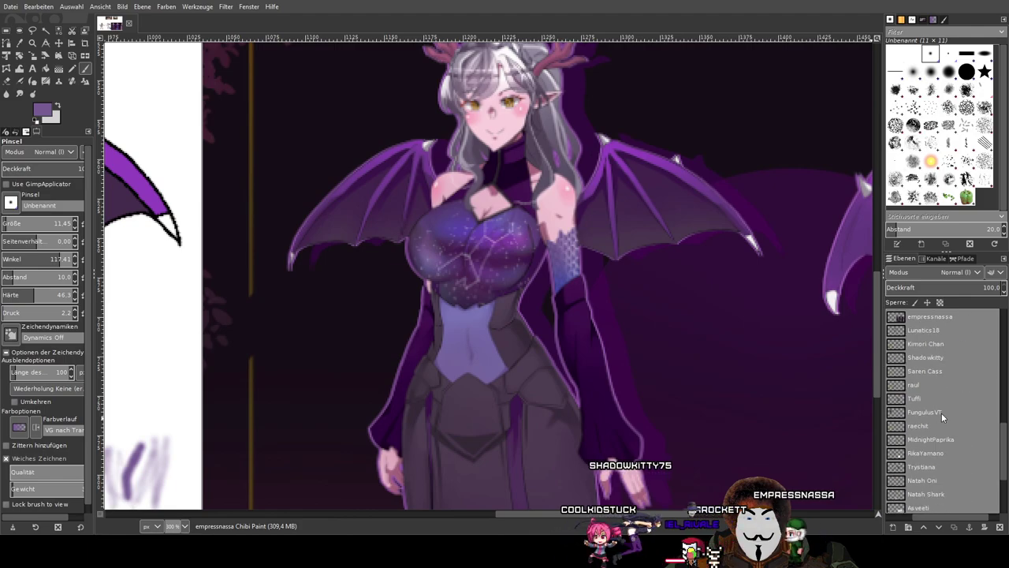
pyautogui.moveTo(916, 518); pyautogui.dragTo(892, 518)
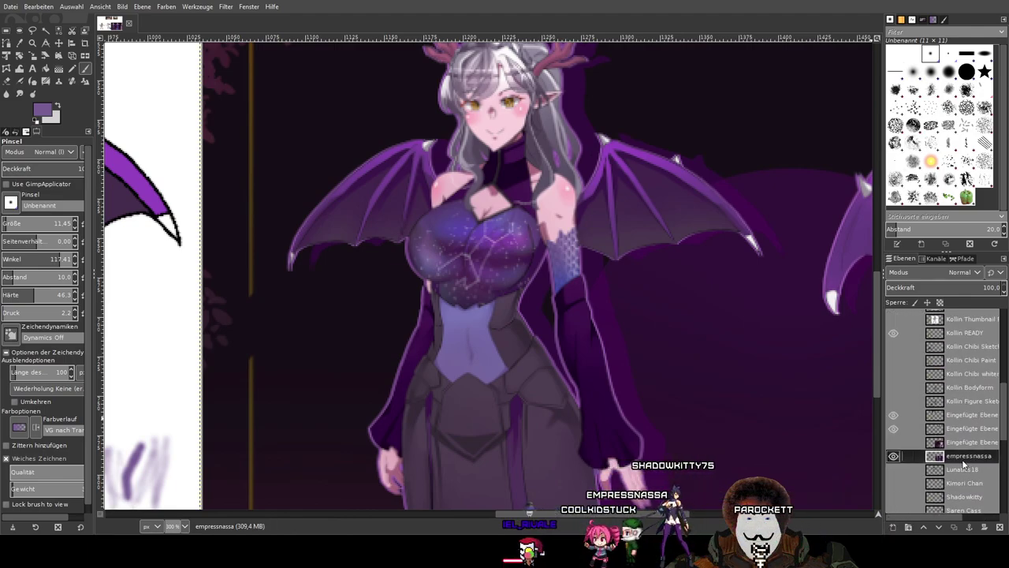
pyautogui.scroll(5, 518, 281)
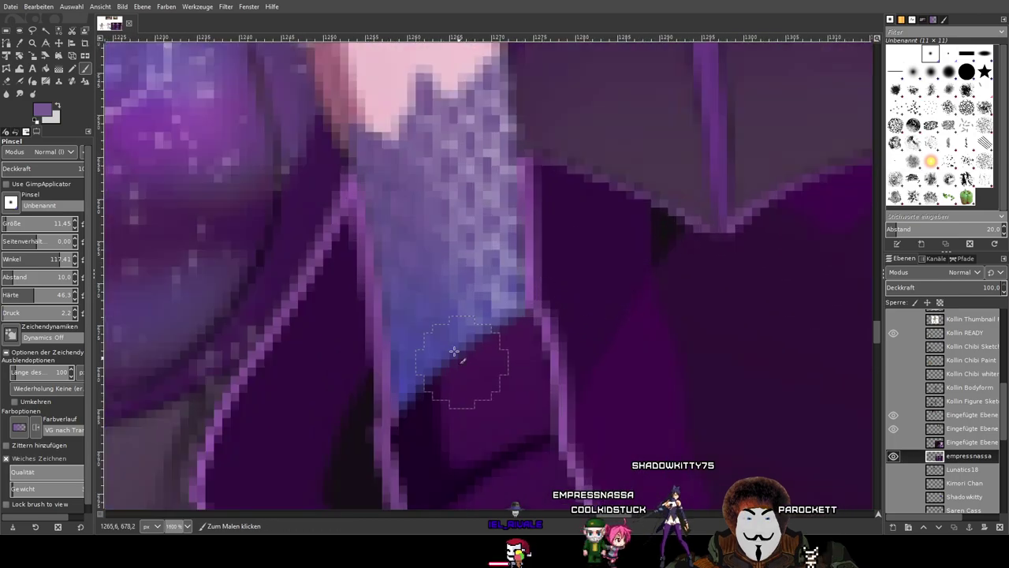
# Take a bluish purple from the reference sleeve and make the empressnassa Chibi Paint layer active.
pyautogui.click(19, 47)
pyautogui.scroll(1, 363, 288)
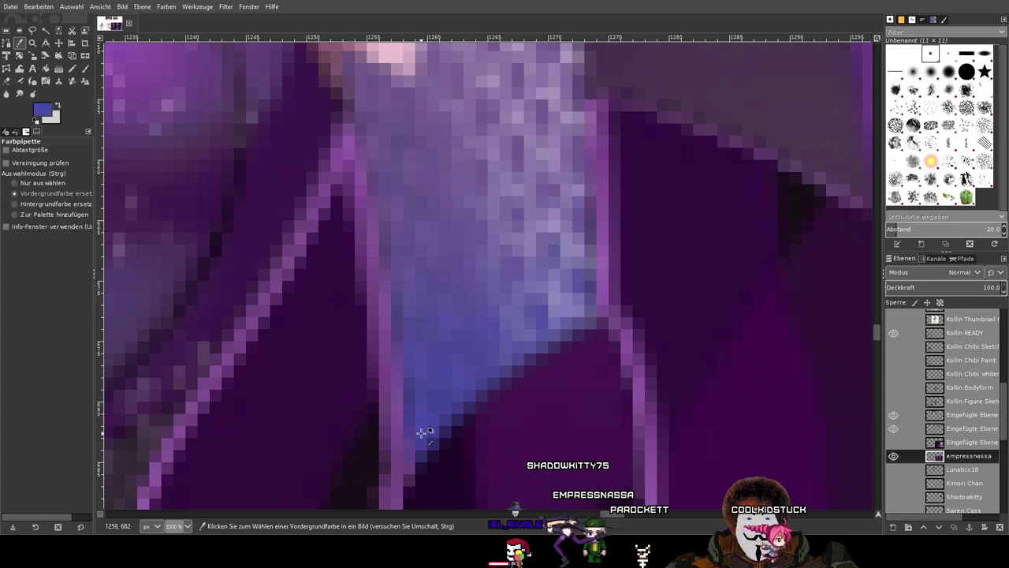
pyautogui.click(85, 68)
pyautogui.scroll(-11, 380, 229)
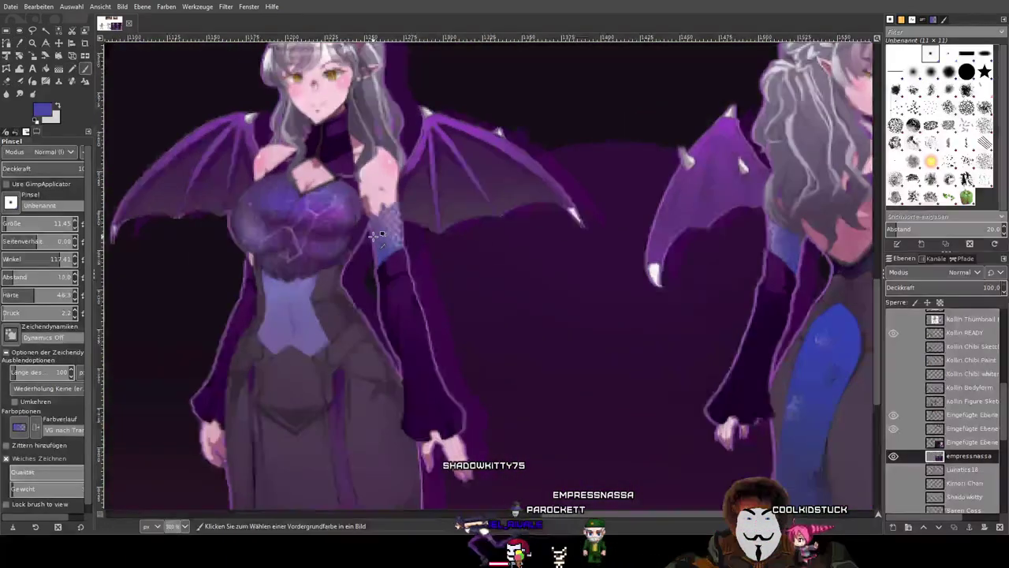
pyautogui.scroll(5, 975, 419)
pyautogui.scroll(3, 976, 420)
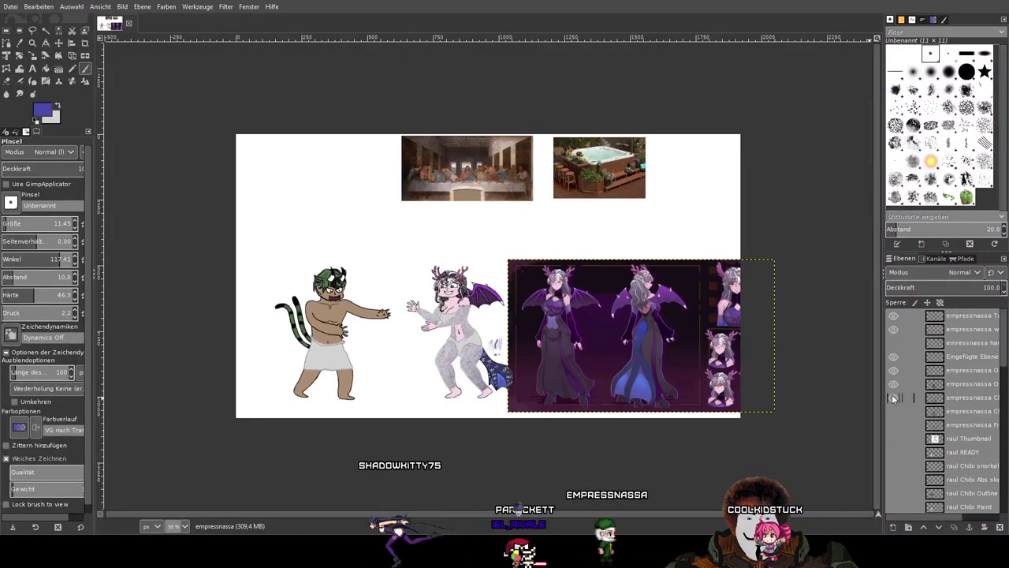
pyautogui.click(893, 398)
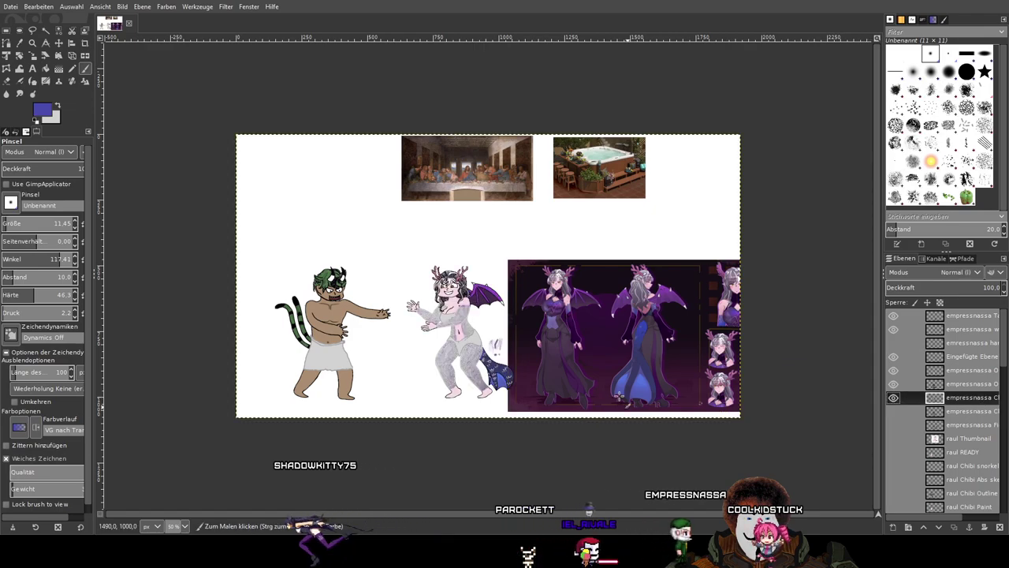
pyautogui.scroll(6, 450, 315)
pyautogui.scroll(2, 366, 260)
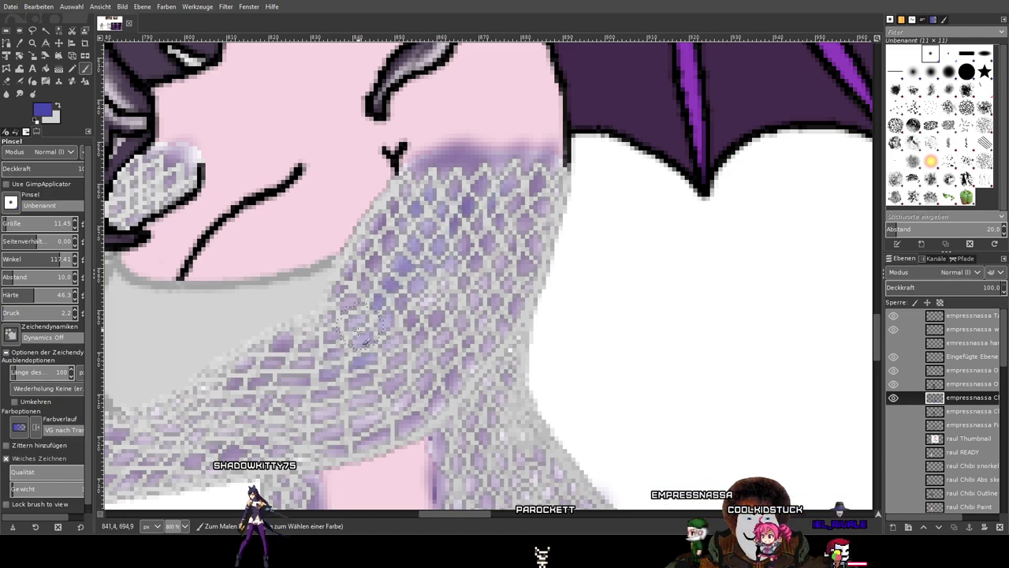
# Darken the sleeve mesh cells beside the hand with the sampled blue-purple.
pyautogui.scroll(-3, 529, 319)
pyautogui.moveTo(673, 332); pyautogui.dragTo(183, 293)
pyautogui.scroll(-2, 560, 314)
pyautogui.scroll(4, 560, 314)
pyautogui.scroll(-5, 556, 319)
pyautogui.scroll(2, 549, 325)
pyautogui.scroll(3, 547, 326)
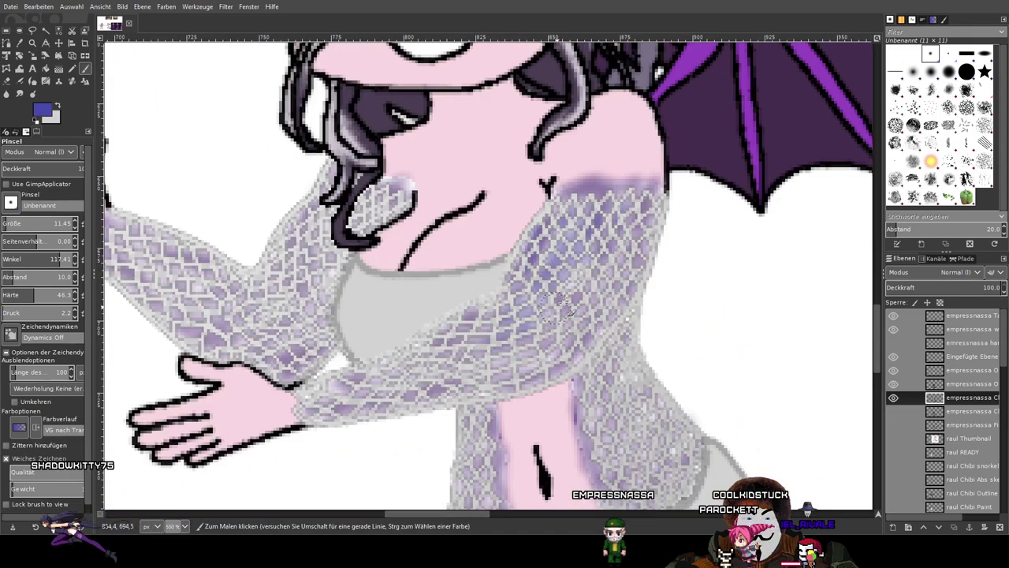
pyautogui.moveTo(557, 312); pyautogui.dragTo(411, 377)
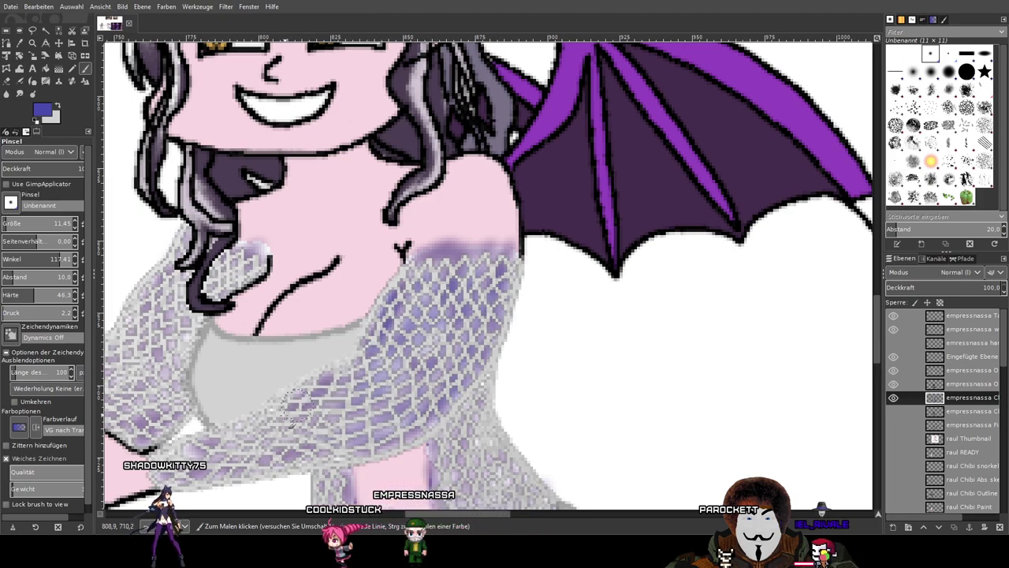
pyautogui.scroll(2, 527, 250)
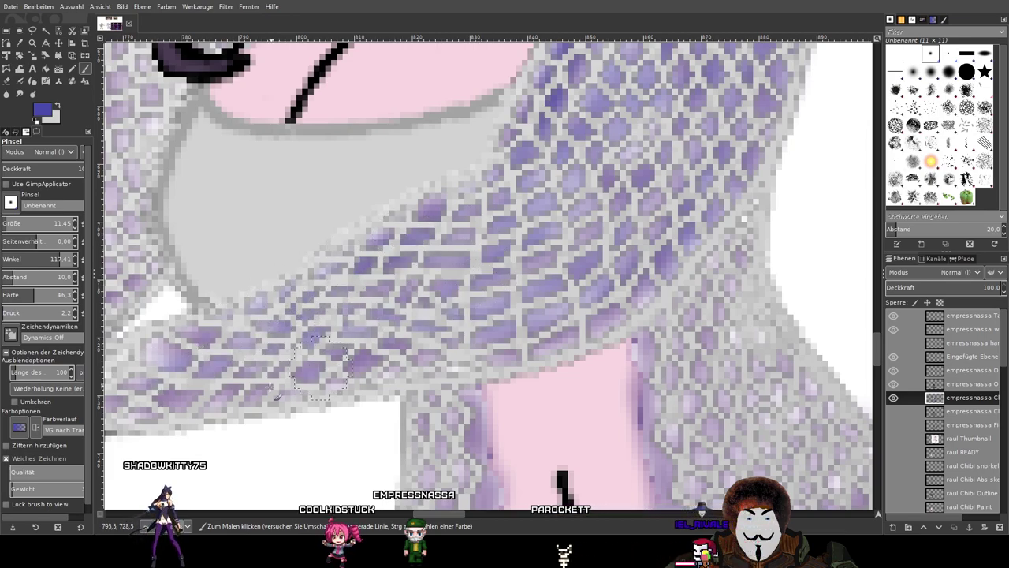
pyautogui.moveTo(290, 366); pyautogui.dragTo(506, 307)
pyautogui.moveTo(382, 298); pyautogui.dragTo(324, 305)
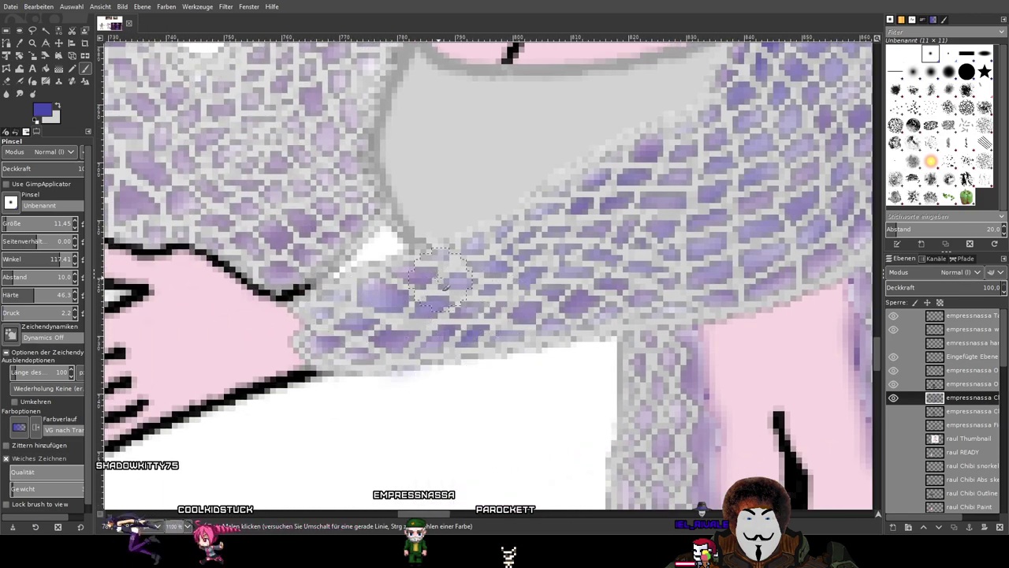
# Dab bluish purple into further fishnet cells along the sleeve.
pyautogui.scroll(4, 358, 292)
pyautogui.hscroll(-3, 358, 292)
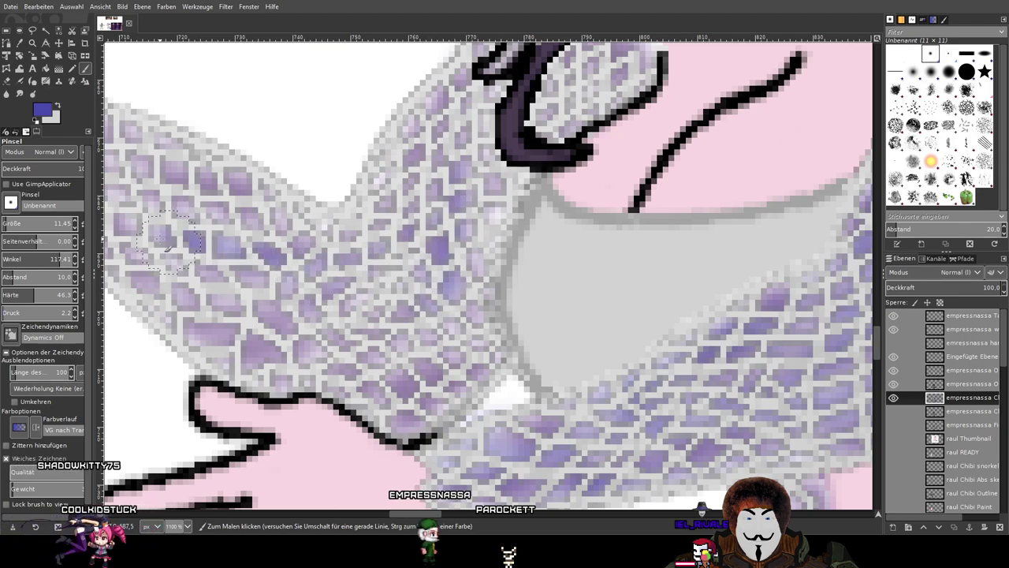
pyautogui.hscroll(-6, 438, 313)
pyautogui.scroll(2, 438, 313)
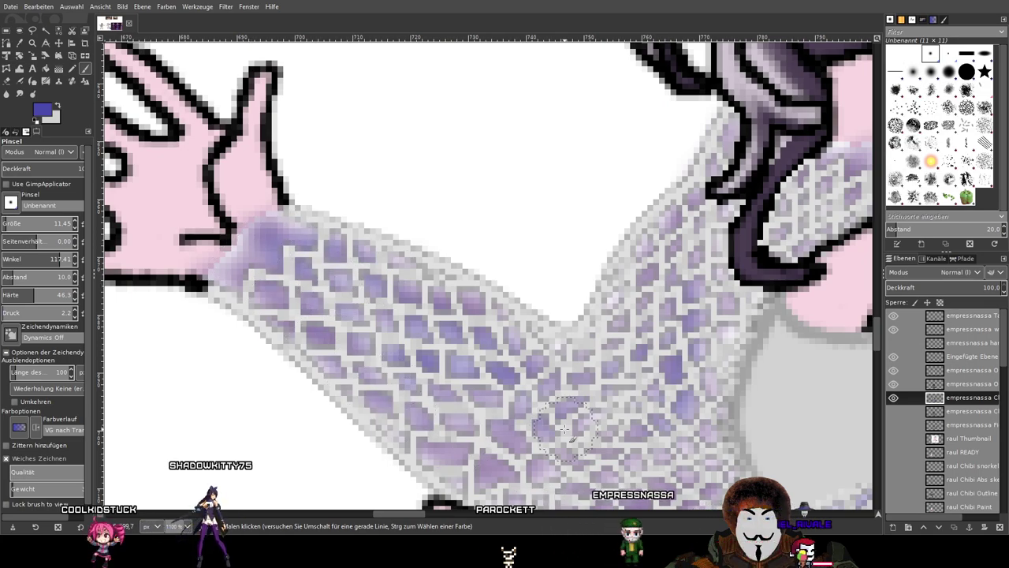
pyautogui.moveTo(424, 352); pyautogui.dragTo(247, 274)
pyautogui.click(364, 391)
pyautogui.click(366, 391)
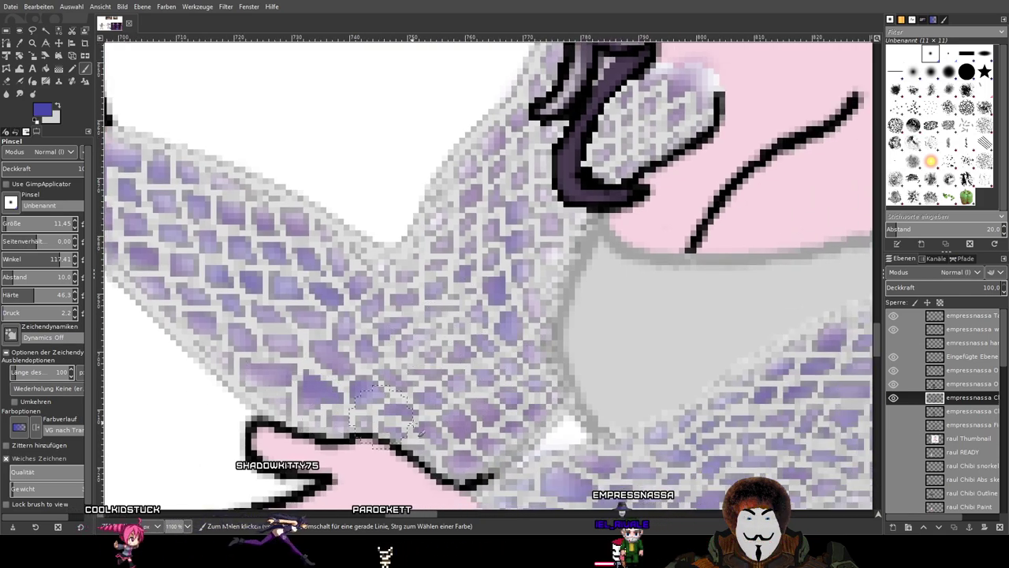
# Add soft purple-blue to the small mesh patch beside the hair.
pyautogui.scroll(3, 425, 437)
pyautogui.hscroll(2, 425, 437)
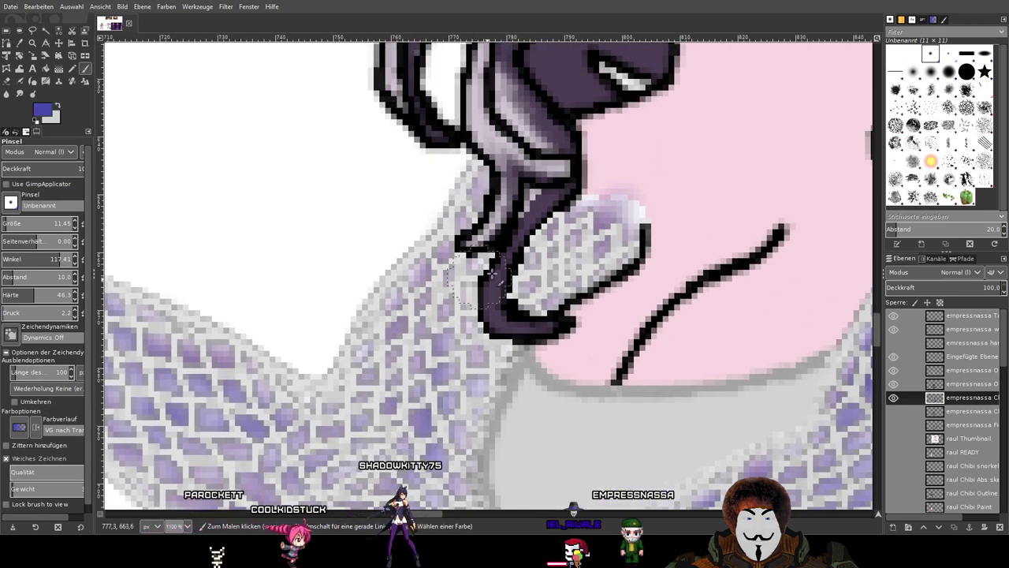
pyautogui.scroll(3, 473, 300)
pyautogui.hscroll(2, 473, 300)
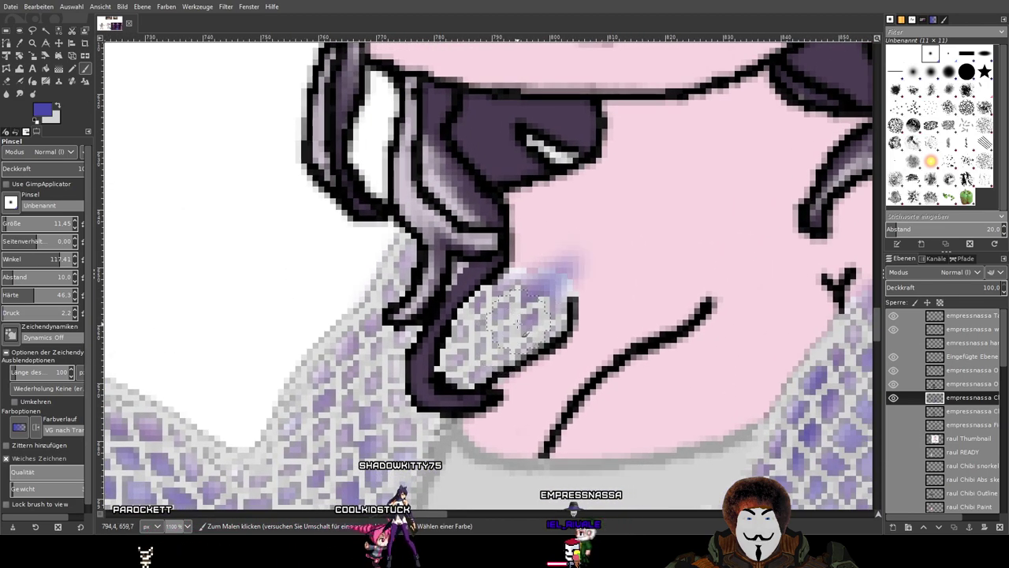
pyautogui.moveTo(541, 259)
pyautogui.mouseDown()
pyautogui.moveTo(492, 314)
pyautogui.moveTo(567, 290)
pyautogui.moveTo(495, 355)
pyautogui.moveTo(461, 361)
pyautogui.mouseUp()
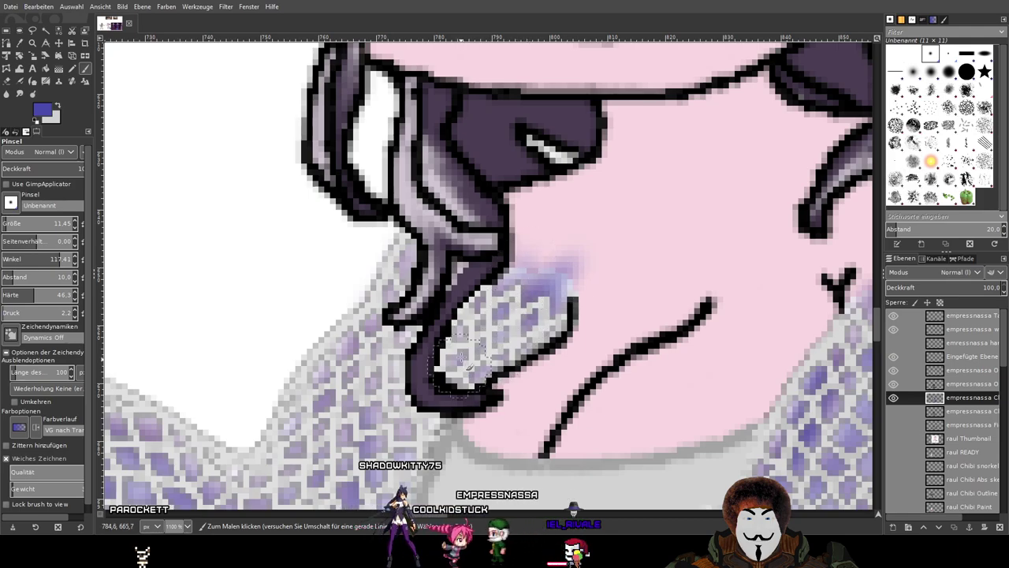
pyautogui.moveTo(527, 409); pyautogui.dragTo(145, 321)
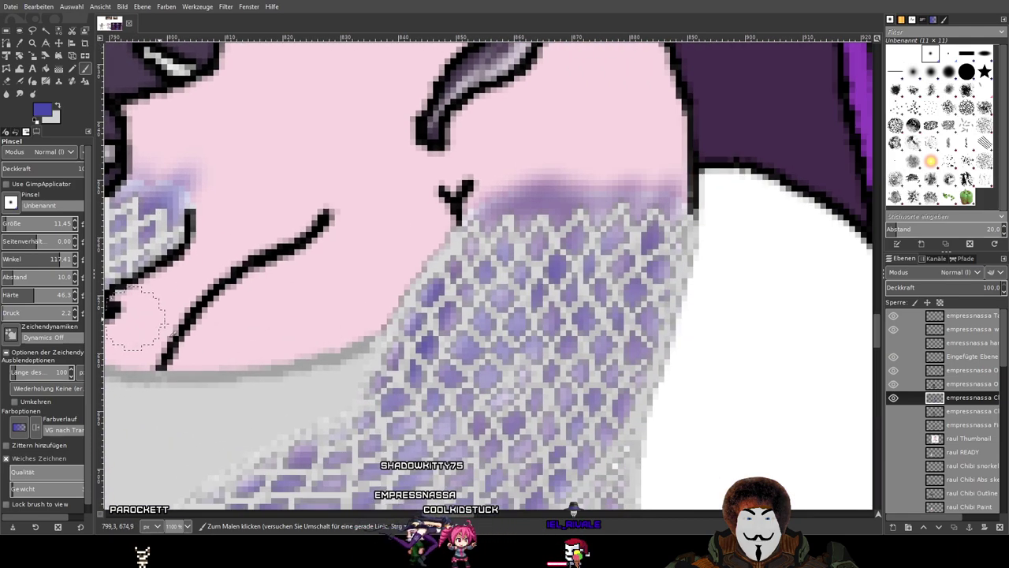
pyautogui.scroll(-5, 144, 321)
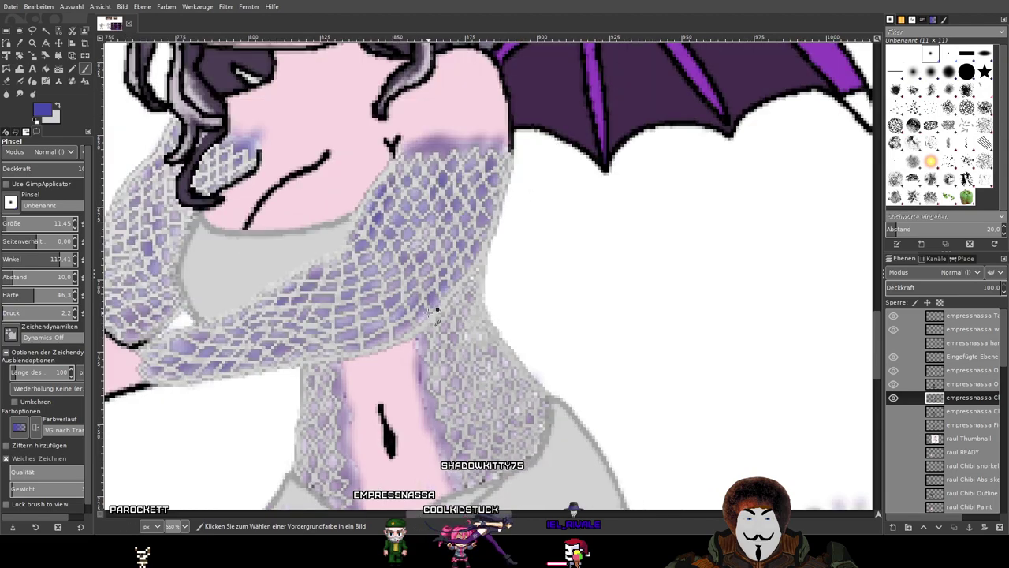
pyautogui.scroll(3, 432, 301)
pyautogui.moveTo(432, 301); pyautogui.dragTo(419, 282)
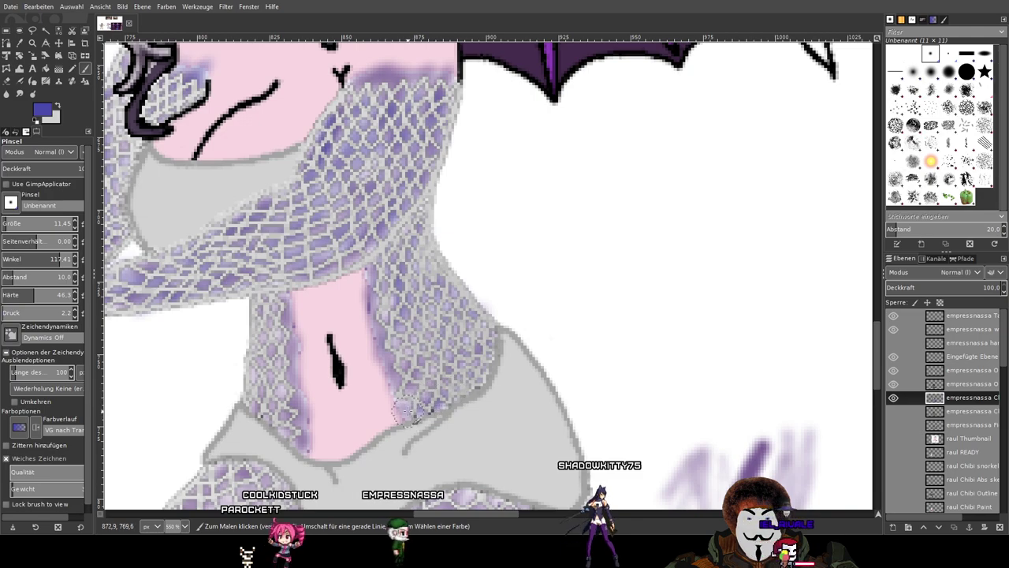
# Refine the fishnet shading on the belly beside the navel.
pyautogui.moveTo(407, 371)
pyautogui.mouseDown()
pyautogui.moveTo(487, 351)
pyautogui.moveTo(442, 376)
pyautogui.mouseUp()
pyautogui.scroll(3, 485, 351)
pyautogui.moveTo(488, 422); pyautogui.dragTo(423, 229)
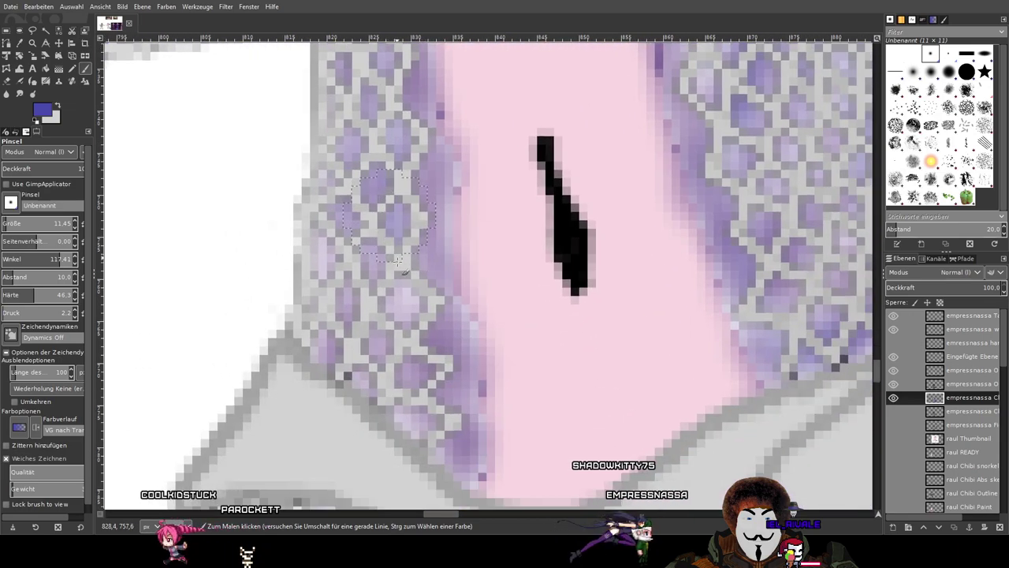
pyautogui.scroll(-4, 461, 381)
# Refine the hip and thigh fishnet next to the blue sash.
pyautogui.moveTo(493, 386); pyautogui.dragTo(373, 227)
pyautogui.scroll(2, 449, 324)
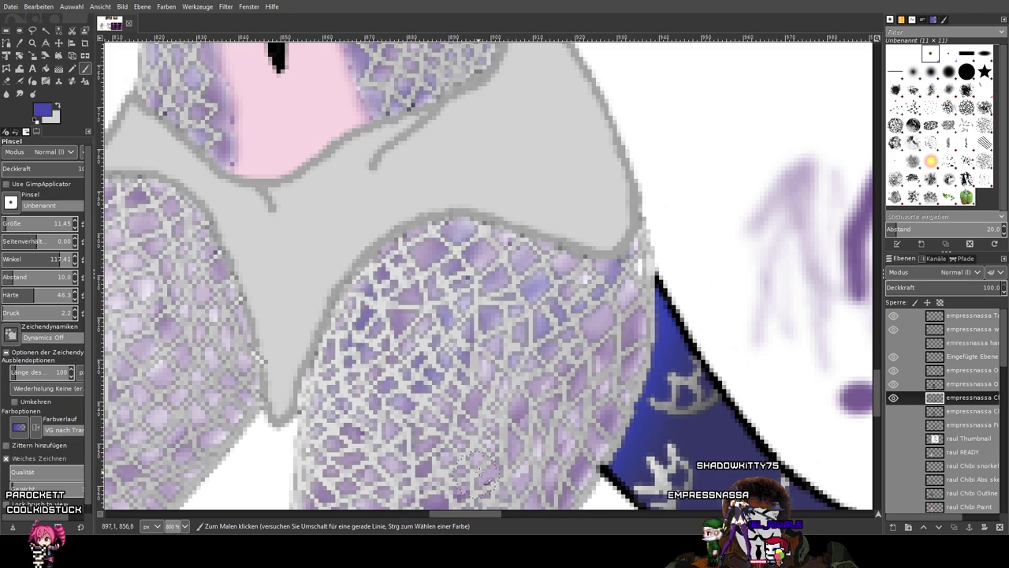
pyautogui.hscroll(5, 473, 479)
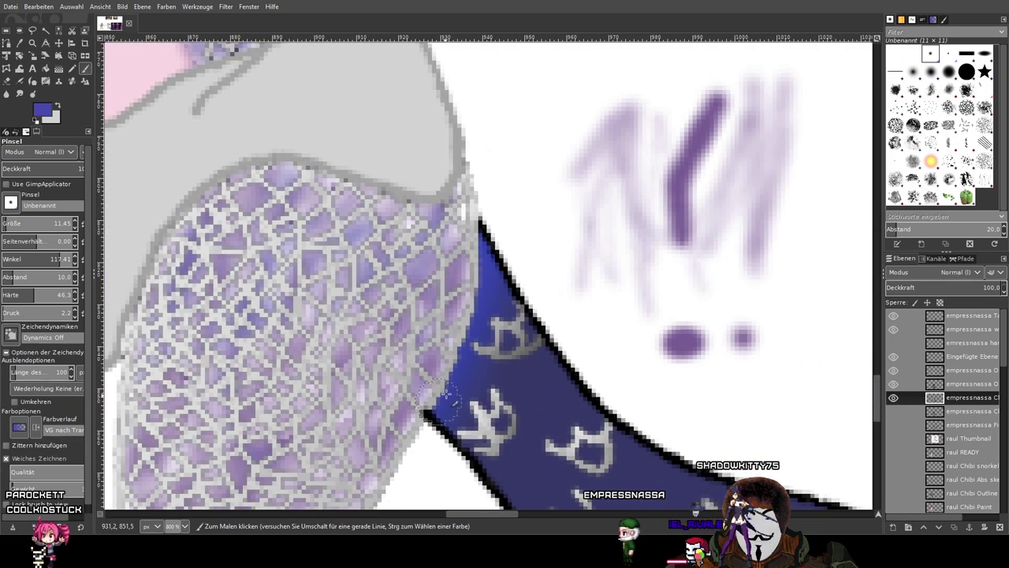
pyautogui.moveTo(346, 478); pyautogui.dragTo(391, 378)
pyautogui.scroll(-3, 390, 376)
pyautogui.hscroll(-1, 390, 377)
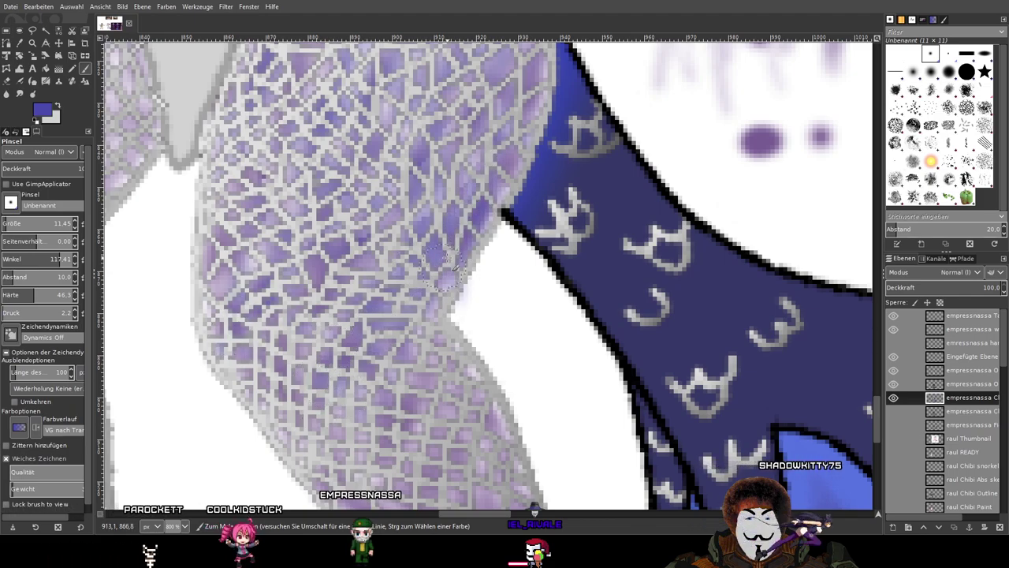
pyautogui.scroll(3, 444, 268)
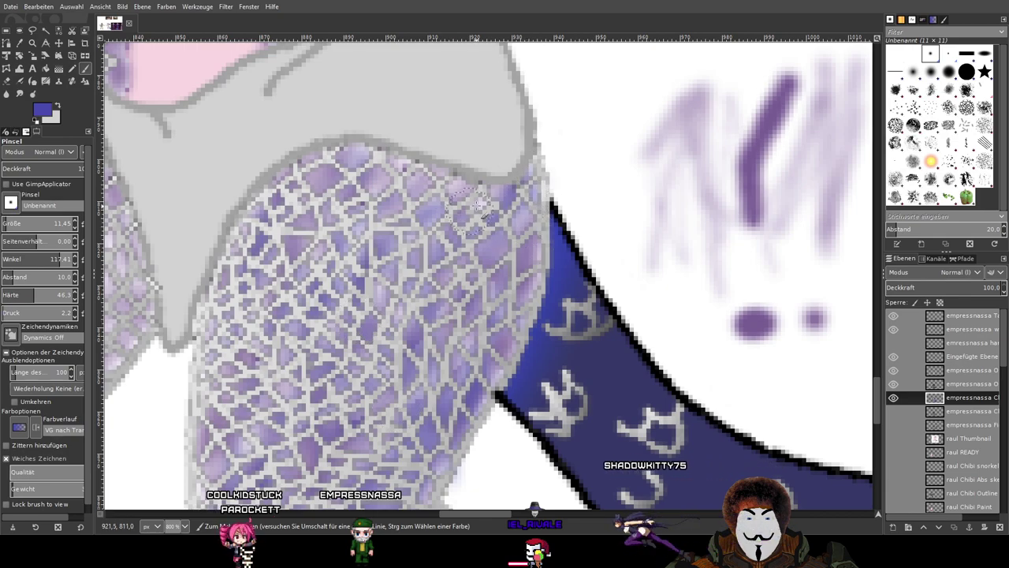
pyautogui.scroll(-5, 433, 217)
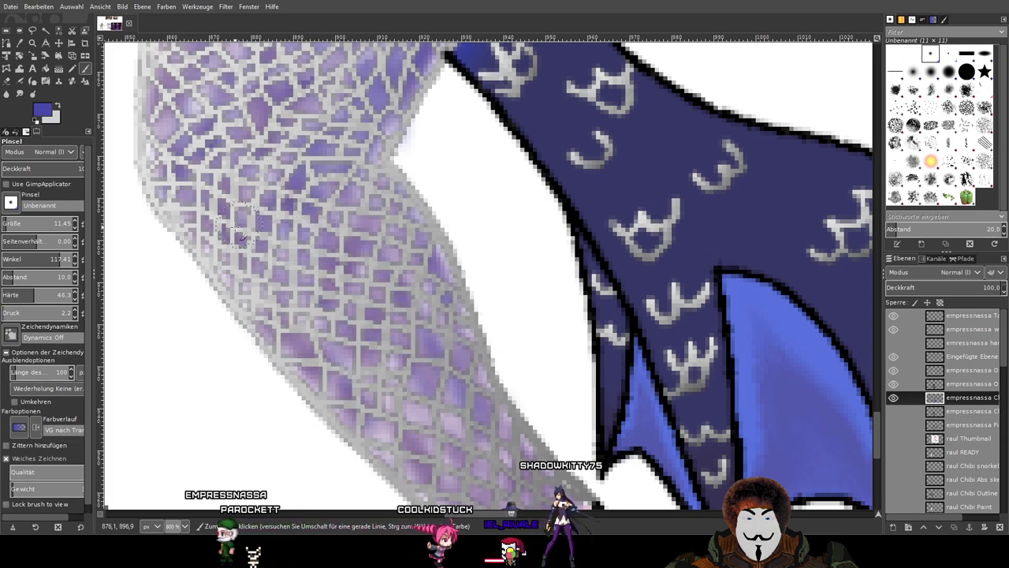
# Deepen the lower-leg fishnet cells toward the pink foot with blue-violet dabs.
pyautogui.moveTo(205, 68); pyautogui.dragTo(272, 141)
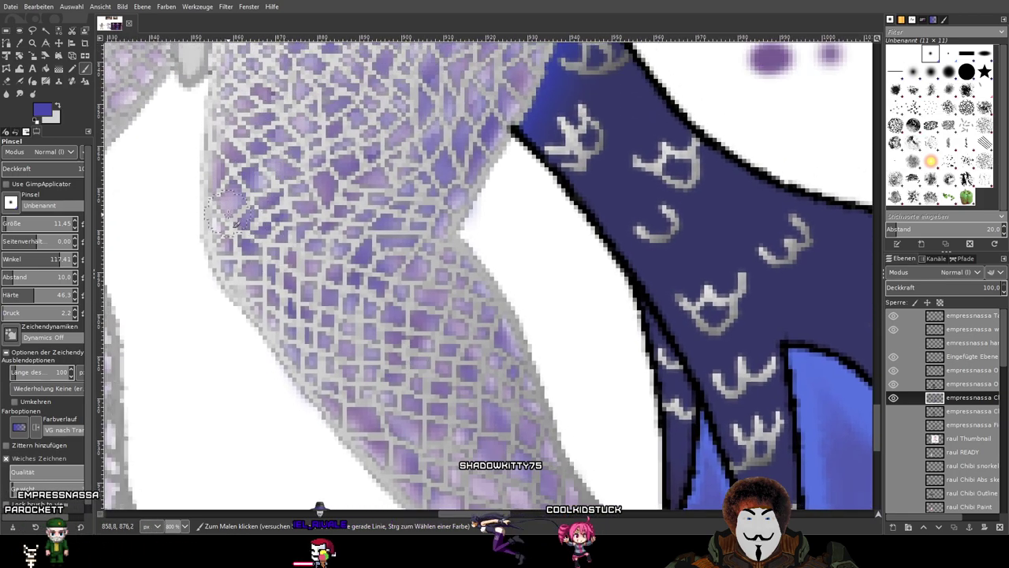
pyautogui.scroll(-2, 353, 158)
pyautogui.hscroll(1, 354, 157)
pyautogui.scroll(-2, 451, 327)
pyautogui.hscroll(1, 451, 327)
pyautogui.scroll(-2, 432, 338)
pyautogui.hscroll(1, 432, 337)
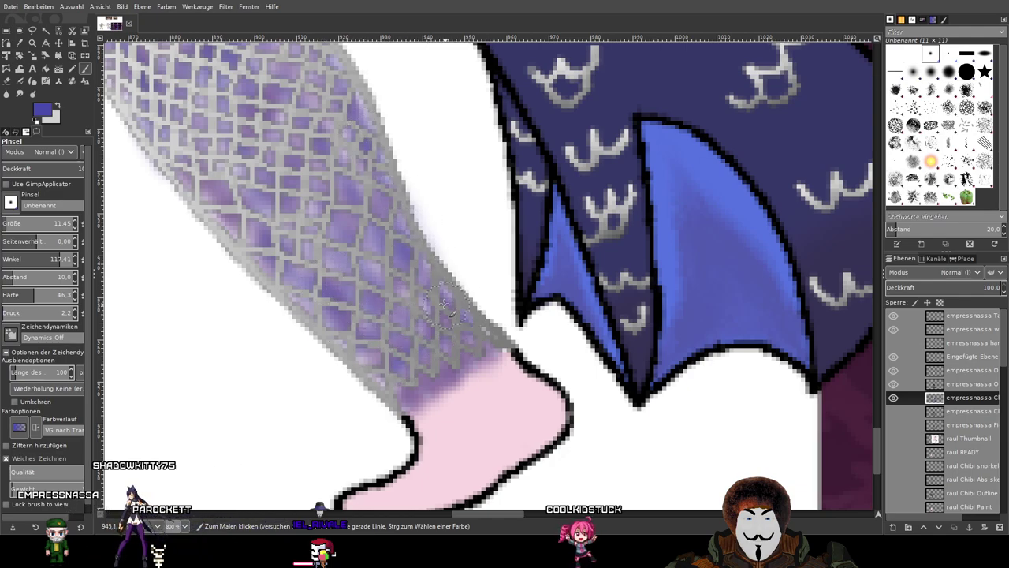
# Touch up the fishnet from the hips past the knees down to the feet, then check at 150%.
pyautogui.moveTo(301, 249); pyautogui.dragTo(520, 363)
pyautogui.moveTo(332, 87)
pyautogui.mouseDown()
pyautogui.moveTo(475, 341)
pyautogui.moveTo(490, 431)
pyautogui.moveTo(482, 498)
pyautogui.mouseUp()
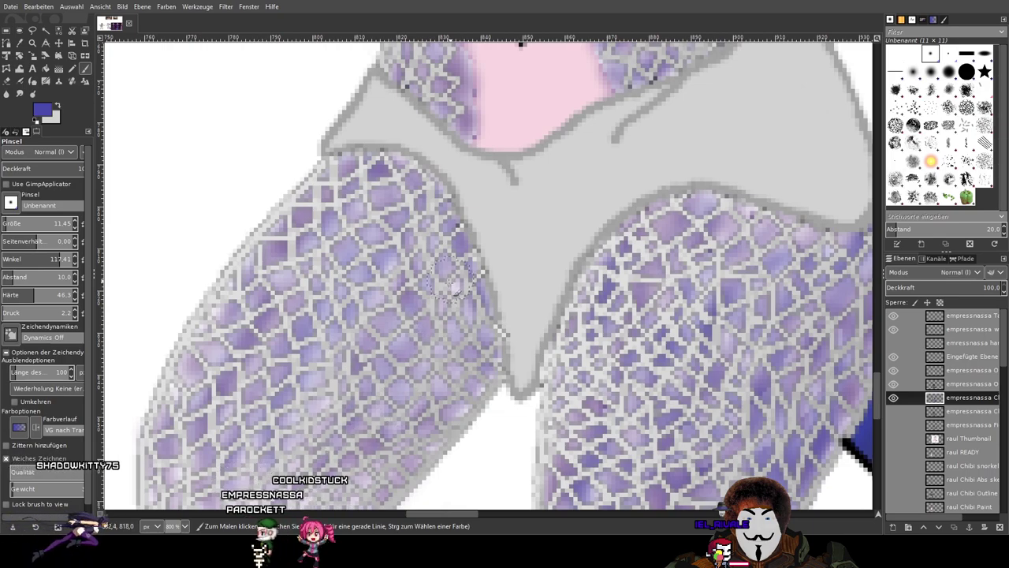
pyautogui.moveTo(383, 405); pyautogui.dragTo(469, 186)
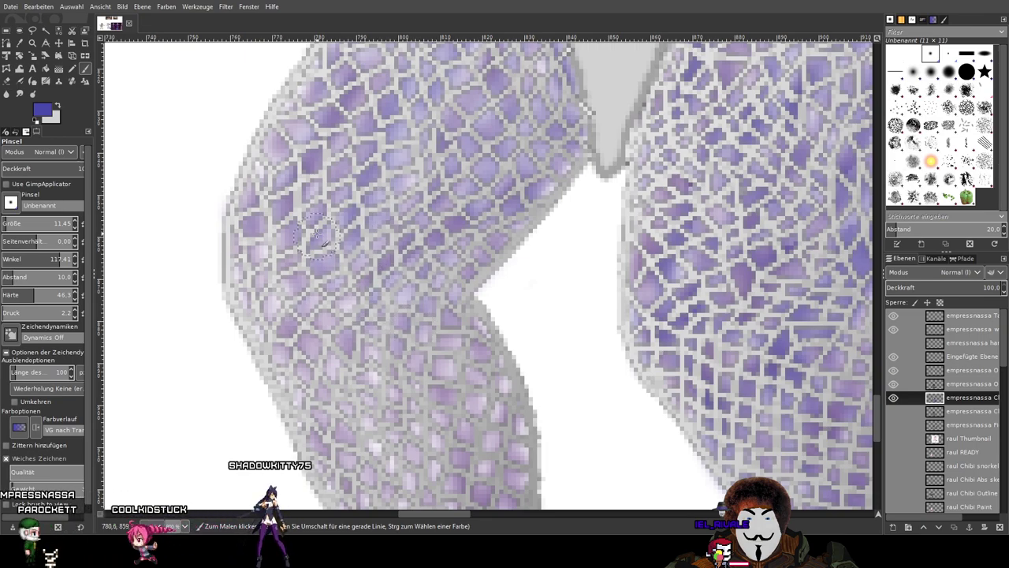
pyautogui.scroll(-3, 364, 331)
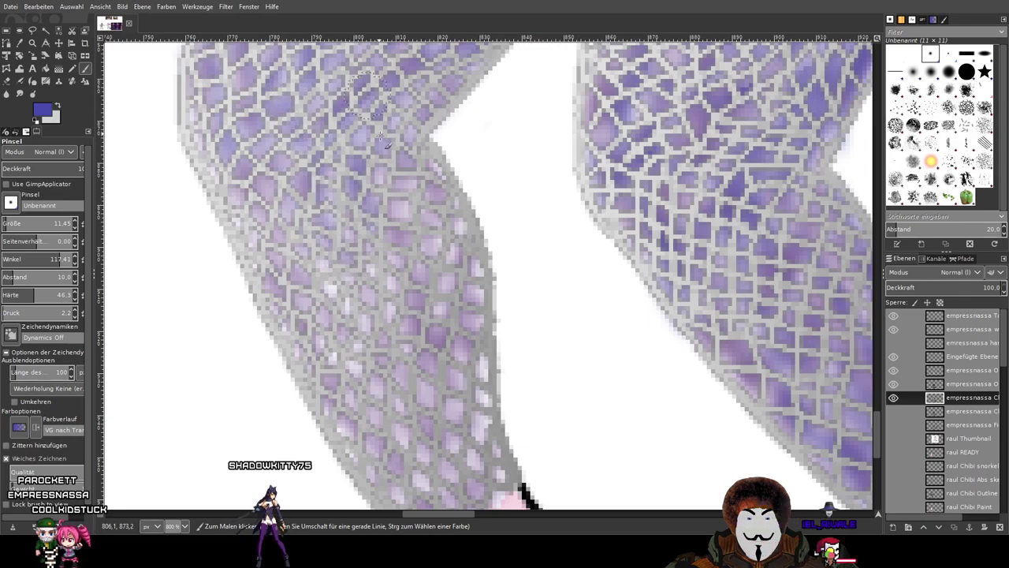
pyautogui.scroll(3, 434, 311)
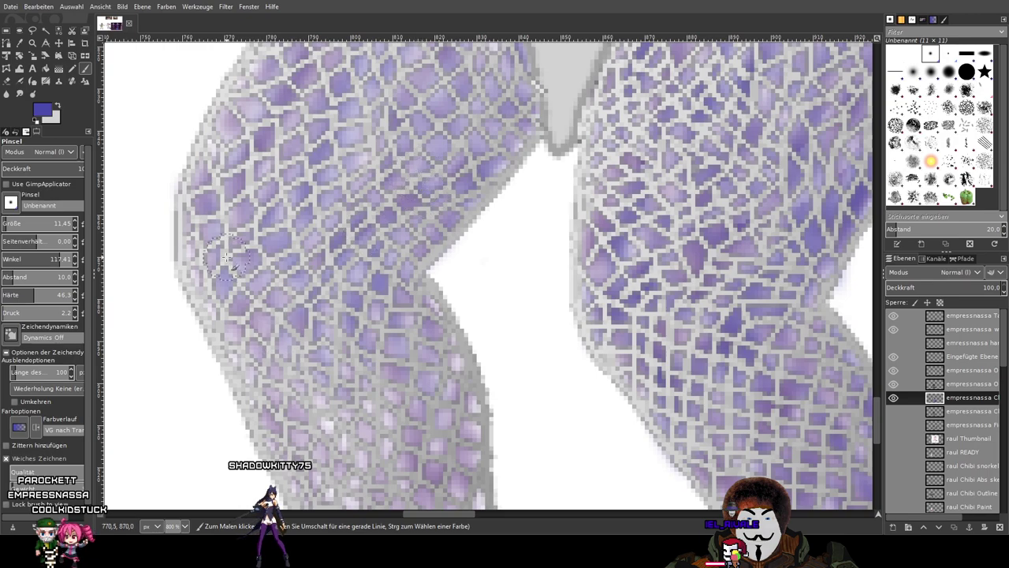
pyautogui.moveTo(291, 224); pyautogui.dragTo(289, 217)
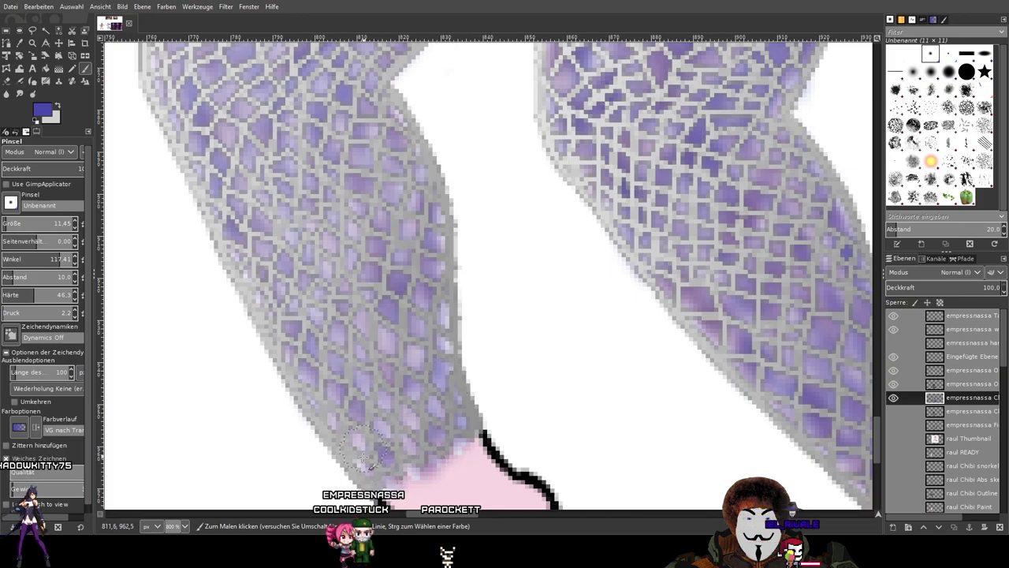
pyautogui.scroll(-6, 412, 477)
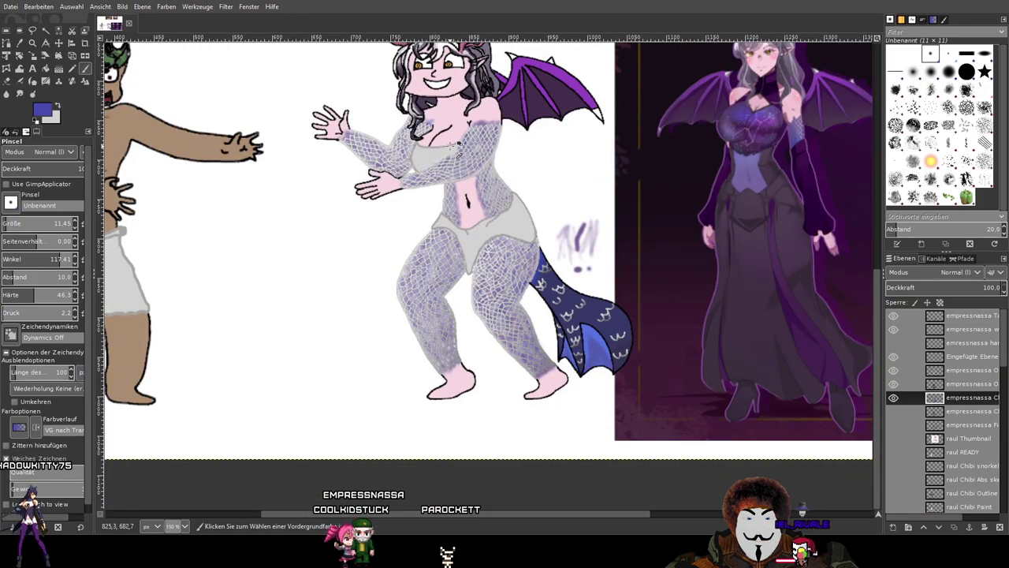
pyautogui.scroll(4, 454, 147)
pyautogui.scroll(-4, 456, 146)
pyautogui.moveTo(520, 251); pyautogui.dragTo(404, 304)
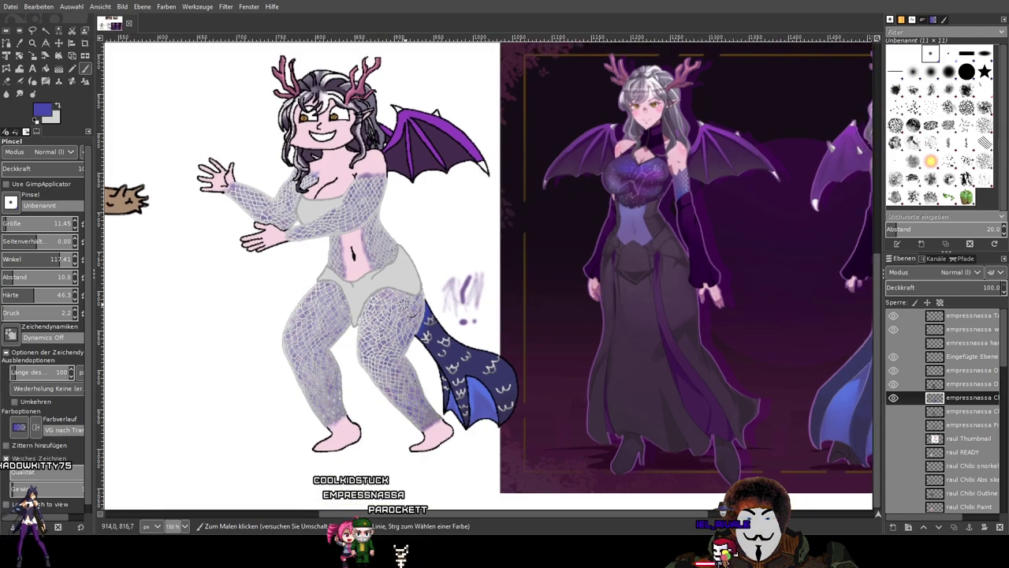
pyautogui.click(909, 372)
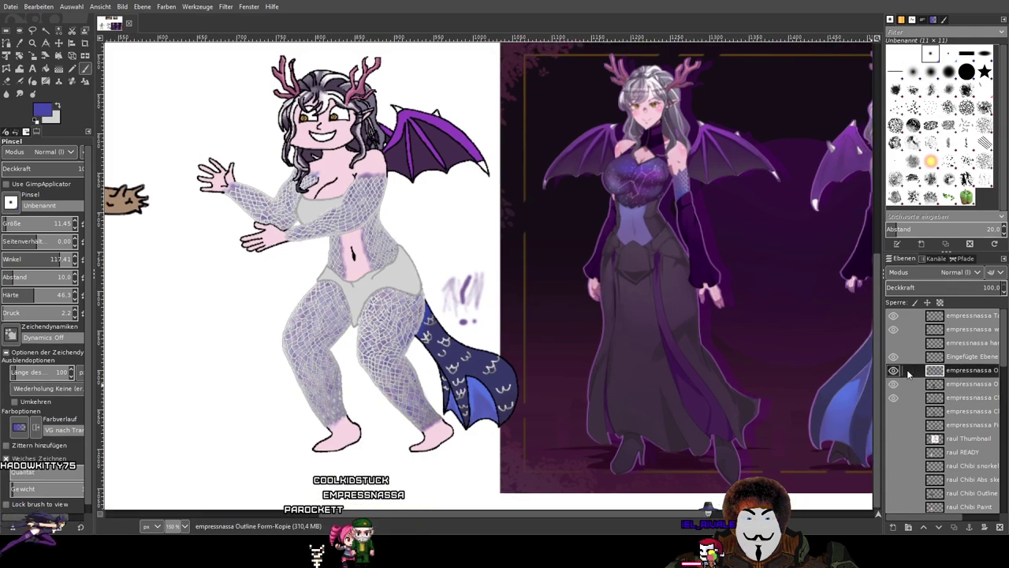
pyautogui.click(893, 370)
pyautogui.click(893, 371)
pyautogui.click(955, 290)
pyautogui.moveTo(955, 289); pyautogui.dragTo(990, 287)
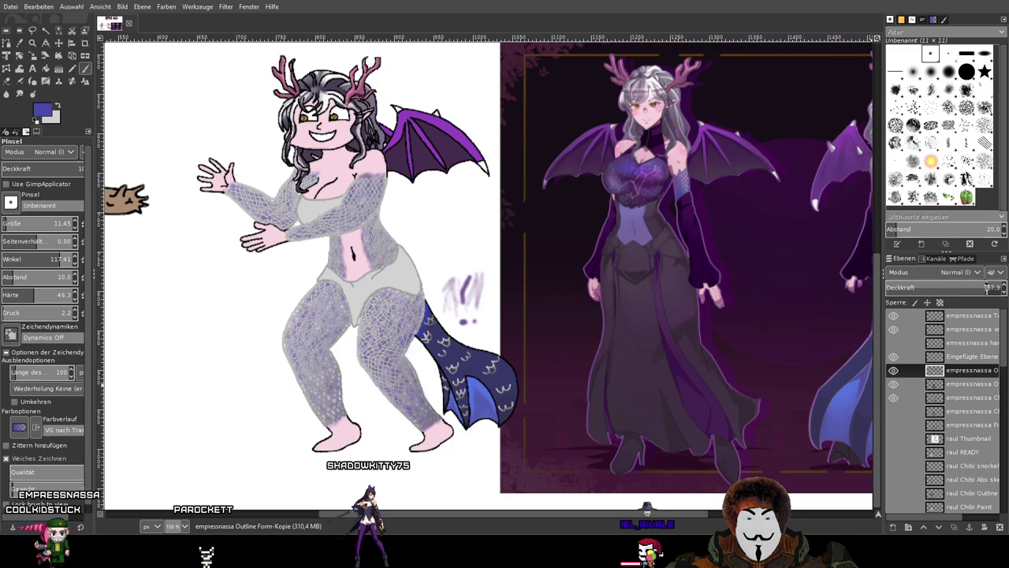
# Bring more reference characters into view to sample a colour from.
pyautogui.moveTo(740, 311); pyautogui.dragTo(709, 379)
pyautogui.scroll(3, 433, 280)
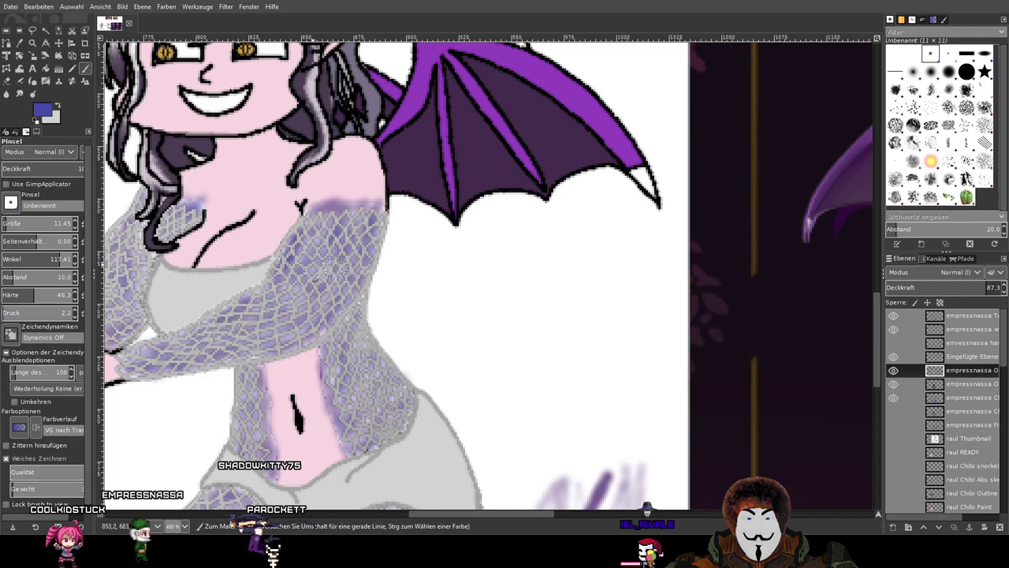
pyautogui.scroll(-1, 326, 272)
pyautogui.scroll(1, 530, 320)
pyautogui.scroll(-1, 531, 320)
pyautogui.scroll(2, 252, 236)
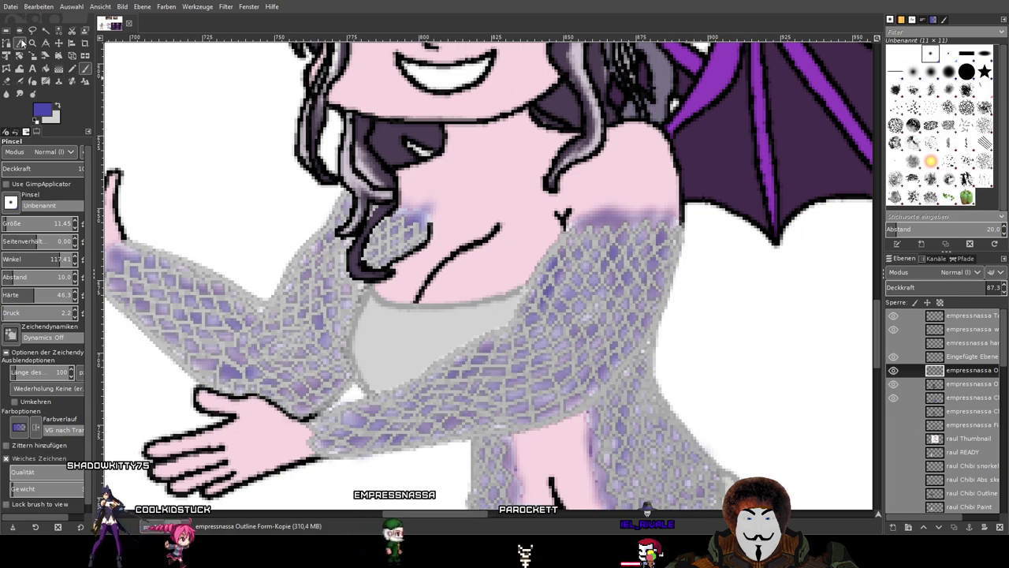
pyautogui.press('o')
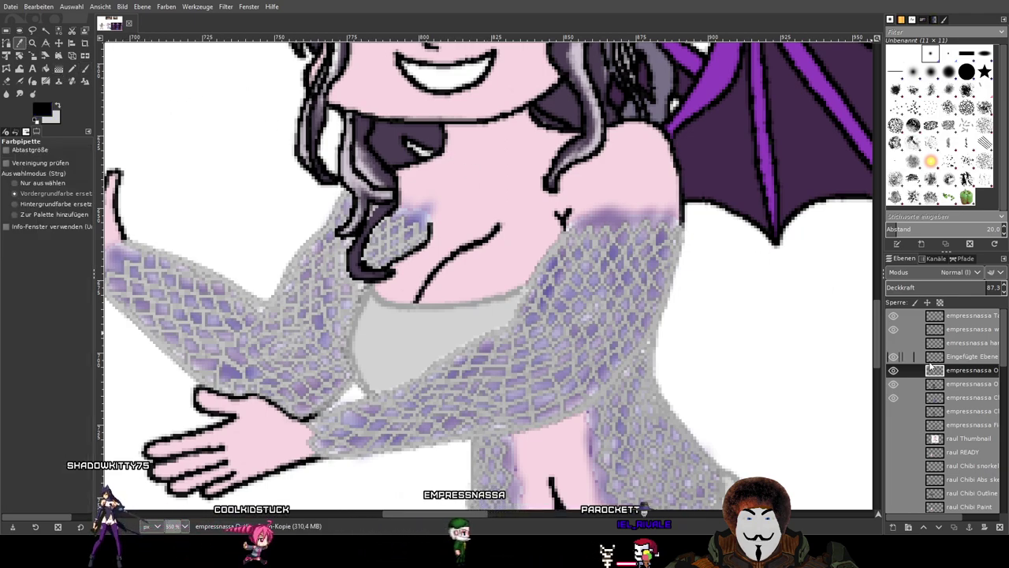
# Reselect the chibi paint layer and paint with the sampled skin pink.
pyautogui.click(944, 397)
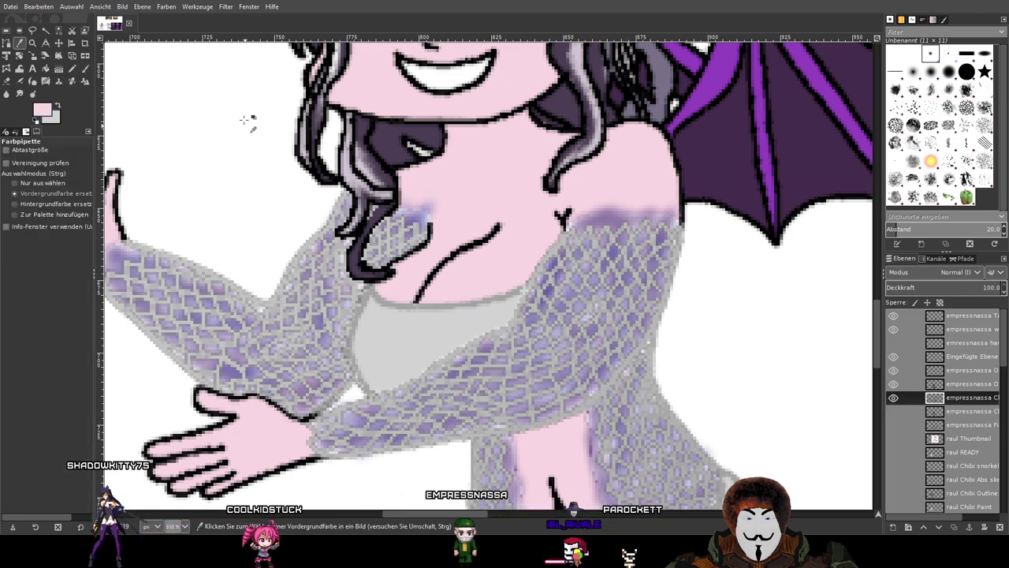
pyautogui.click(85, 69)
pyautogui.scroll(3, 424, 231)
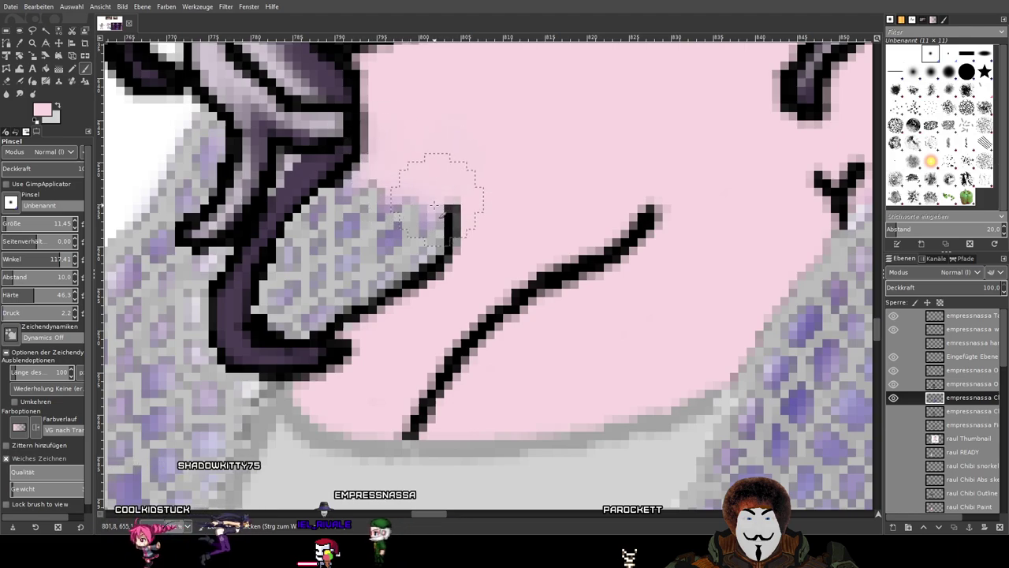
pyautogui.hscroll(5, 417, 169)
pyautogui.scroll(1, 483, 238)
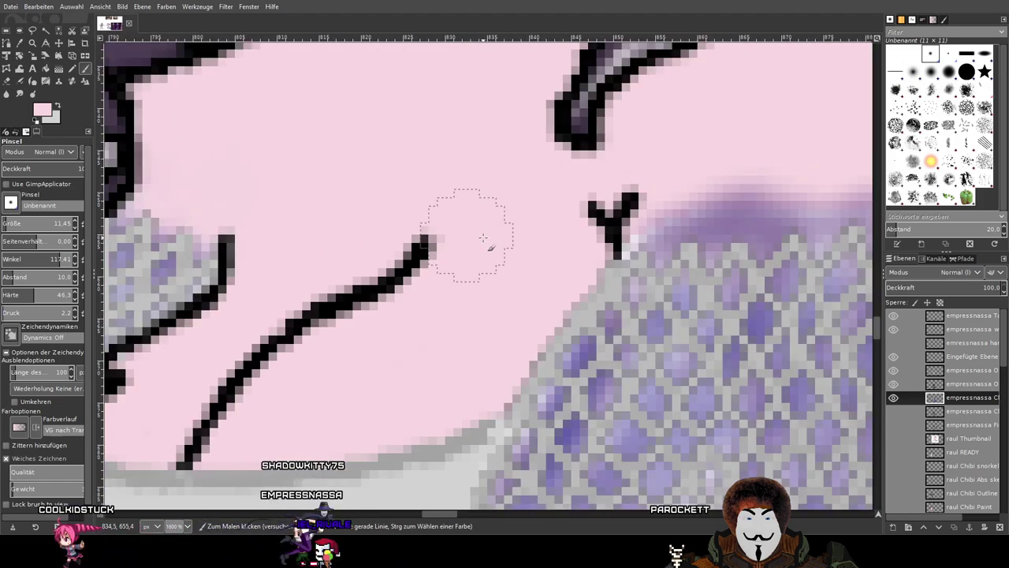
pyautogui.hscroll(10, 483, 237)
pyautogui.scroll(2, 483, 237)
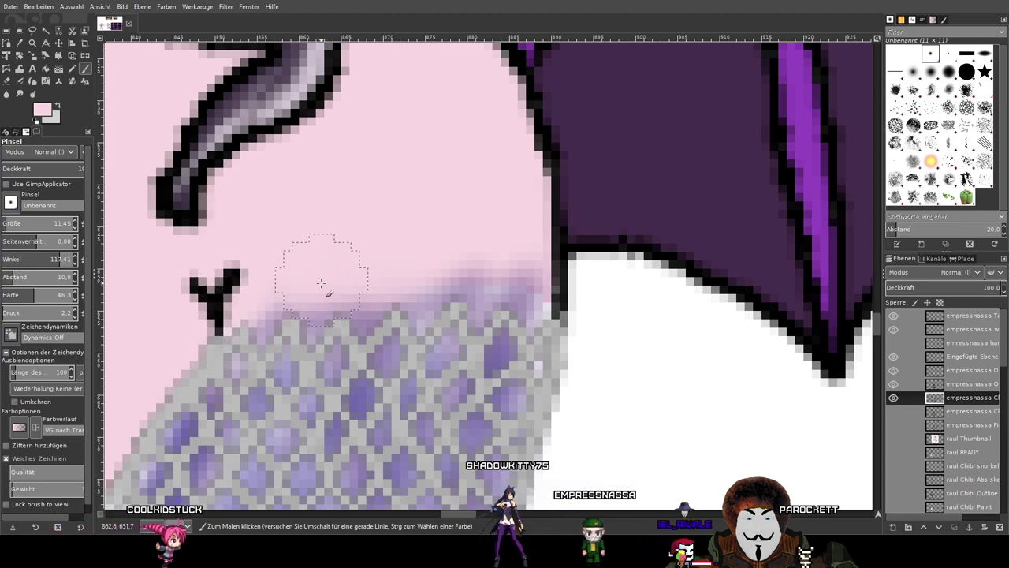
# Blend the shoulder's purple fishnet shading into the skin with soft pink.
pyautogui.moveTo(398, 282)
pyautogui.mouseDown()
pyautogui.moveTo(451, 289)
pyautogui.moveTo(481, 242)
pyautogui.mouseUp()
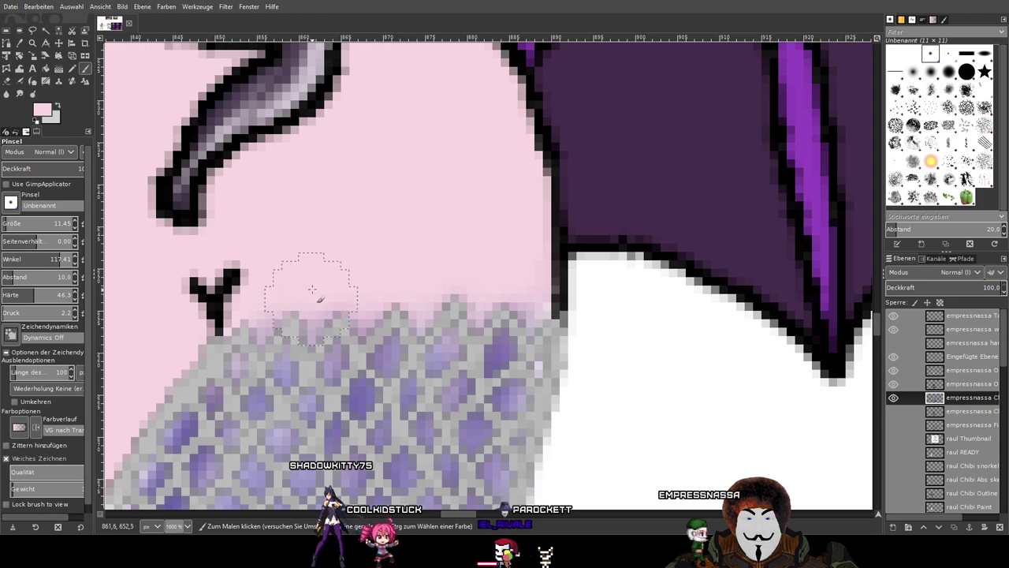
pyautogui.scroll(-4, 370, 224)
pyautogui.scroll(-5, 441, 344)
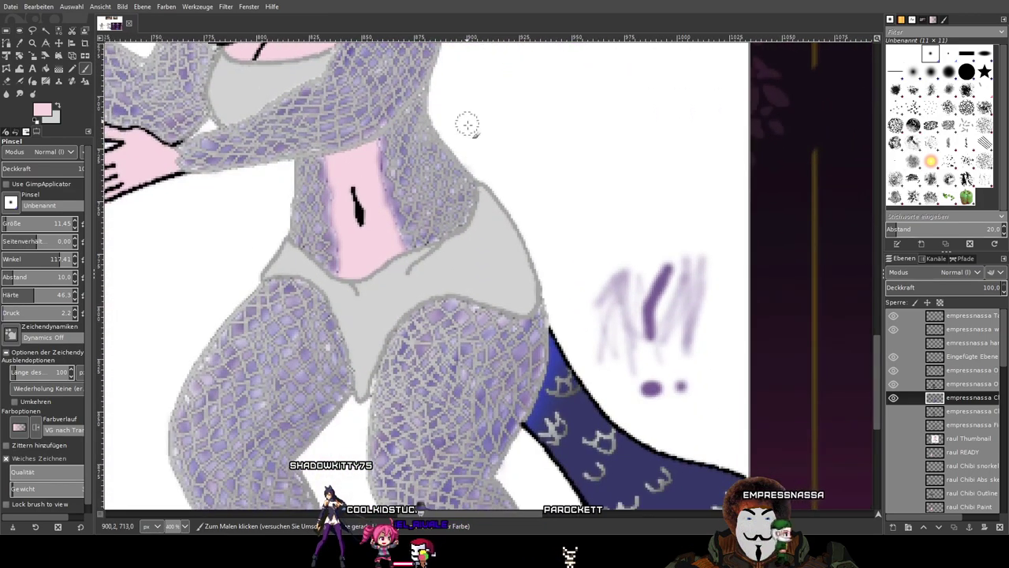
pyautogui.scroll(4, 391, 134)
pyautogui.scroll(1, 392, 136)
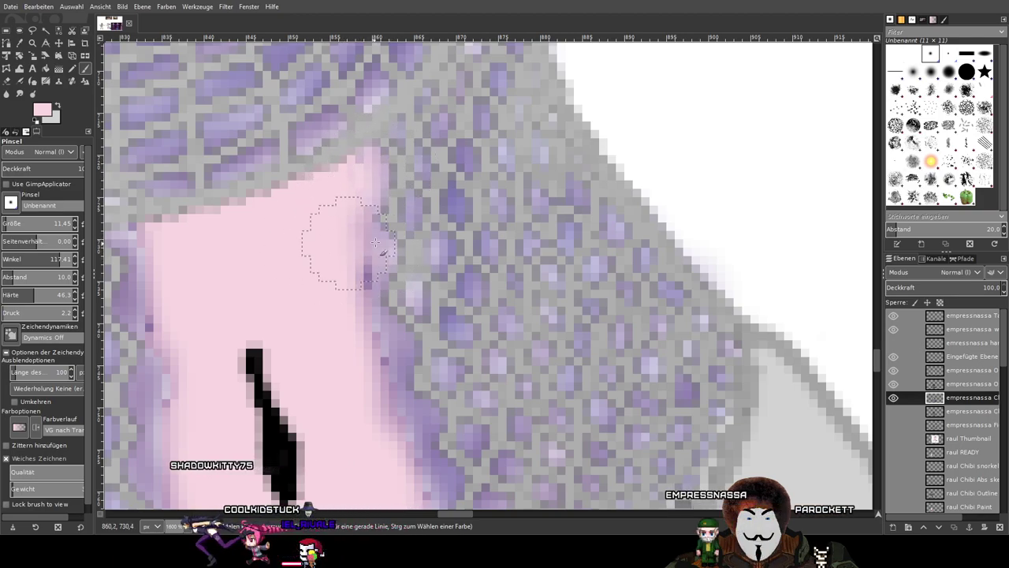
pyautogui.scroll(-1, 370, 262)
pyautogui.scroll(1, 373, 264)
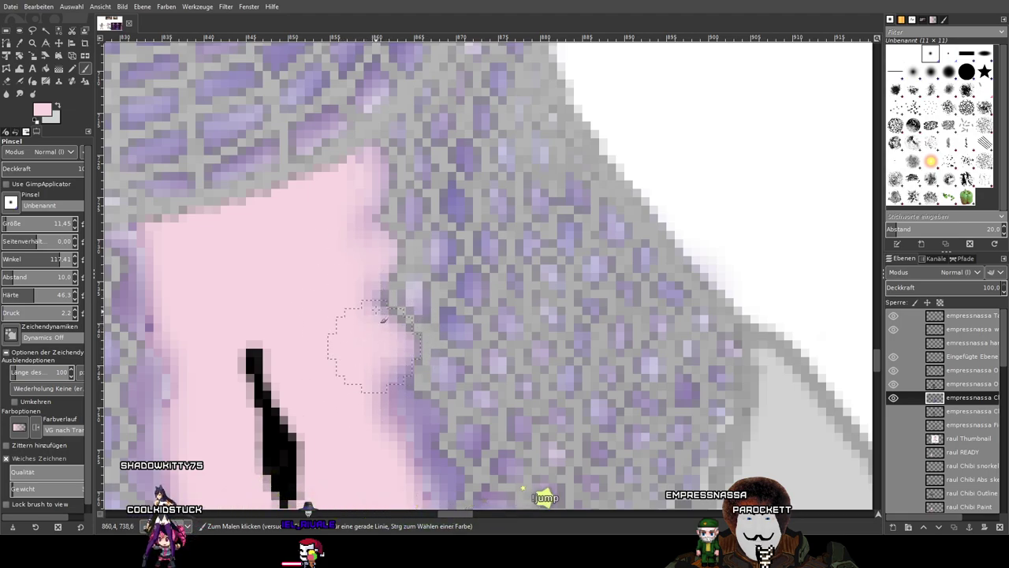
pyautogui.moveTo(446, 375); pyautogui.dragTo(366, 211)
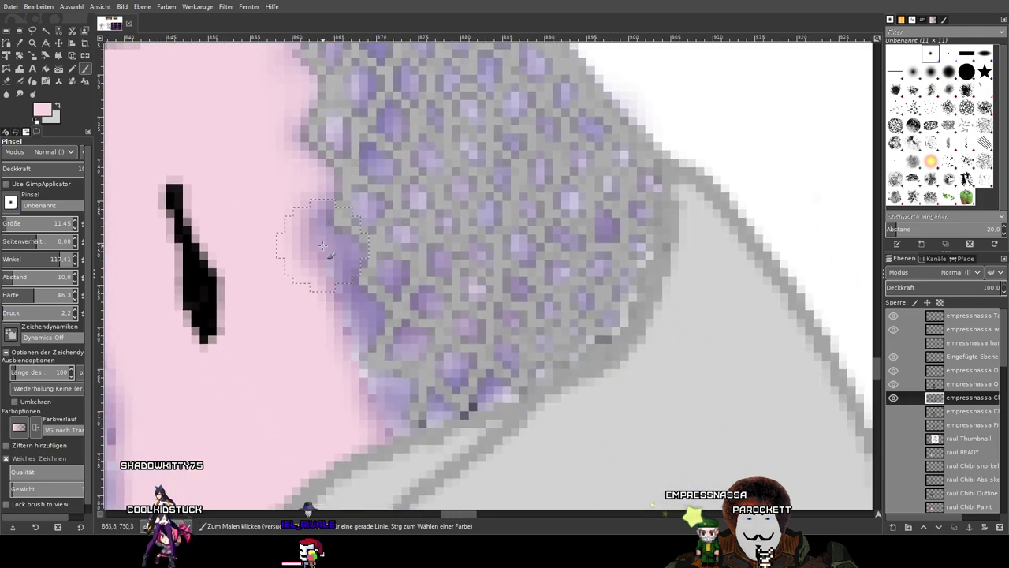
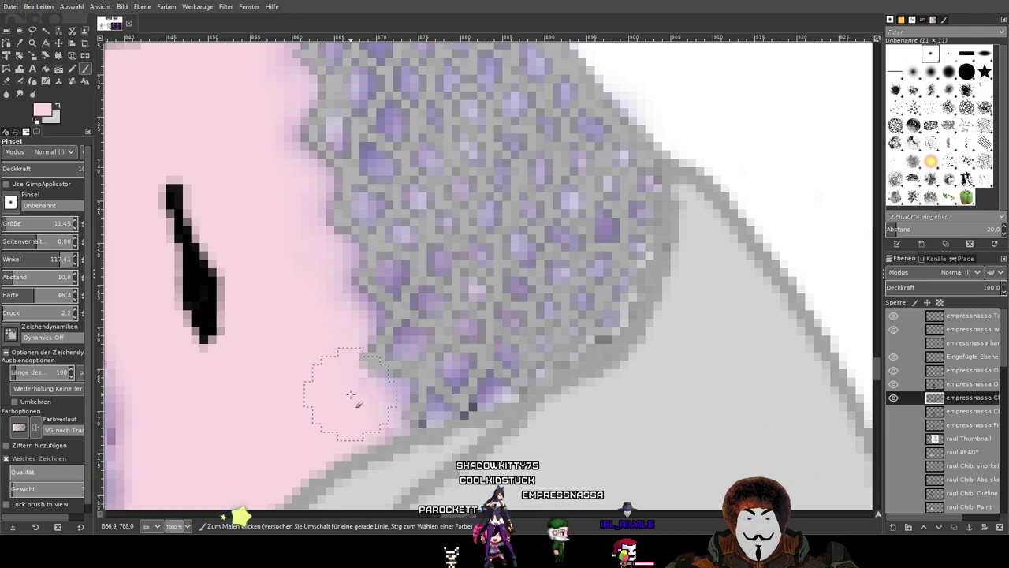
# Blend the lilac mesh edge pixels on the left and lower-left into the pink belly skin.
pyautogui.moveTo(432, 358); pyautogui.dragTo(601, 287)
pyautogui.moveTo(373, 222); pyautogui.dragTo(482, 497)
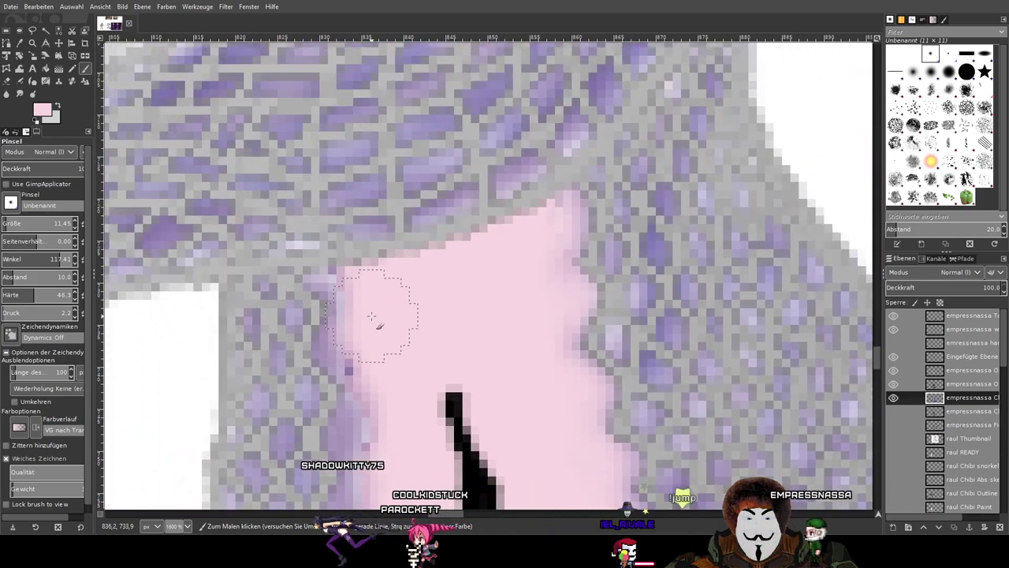
pyautogui.moveTo(380, 326)
pyautogui.mouseDown()
pyautogui.moveTo(356, 350)
pyautogui.moveTo(376, 333)
pyautogui.moveTo(375, 311)
pyautogui.moveTo(341, 294)
pyautogui.moveTo(335, 312)
pyautogui.moveTo(366, 290)
pyautogui.moveTo(348, 294)
pyautogui.mouseUp()
pyautogui.moveTo(412, 431); pyautogui.dragTo(436, 256)
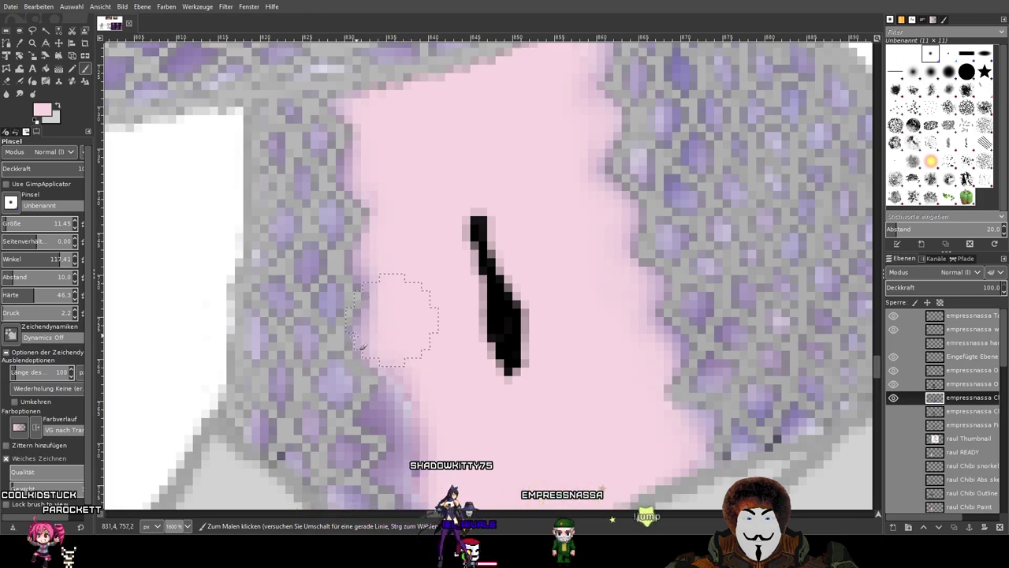
pyautogui.scroll(-4, 512, 418)
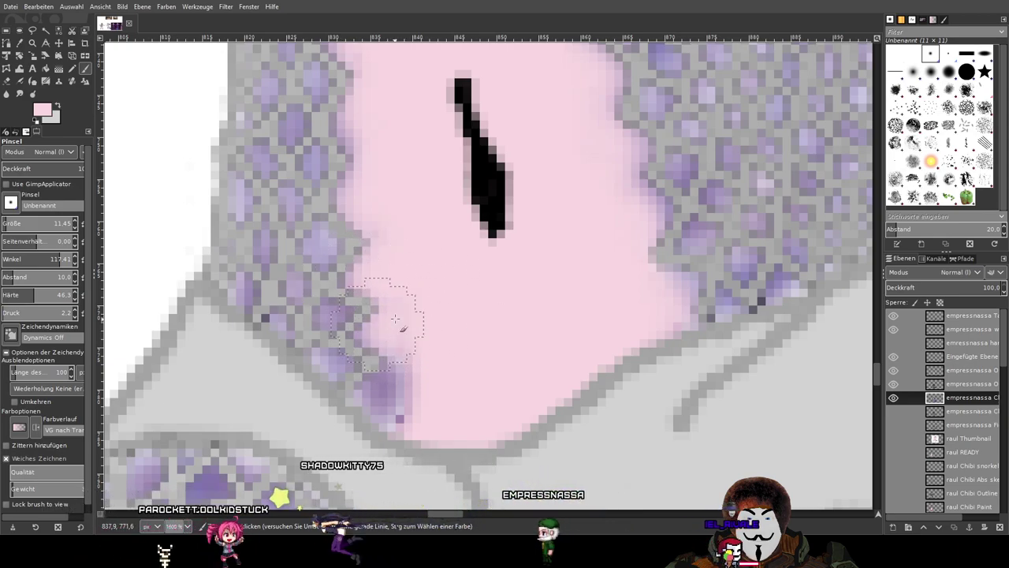
pyautogui.moveTo(444, 379)
pyautogui.mouseDown()
pyautogui.moveTo(377, 397)
pyautogui.moveTo(405, 379)
pyautogui.moveTo(398, 388)
pyautogui.moveTo(403, 379)
pyautogui.moveTo(420, 389)
pyautogui.moveTo(391, 416)
pyautogui.moveTo(441, 402)
pyautogui.moveTo(353, 437)
pyautogui.moveTo(440, 401)
pyautogui.moveTo(384, 435)
pyautogui.mouseUp()
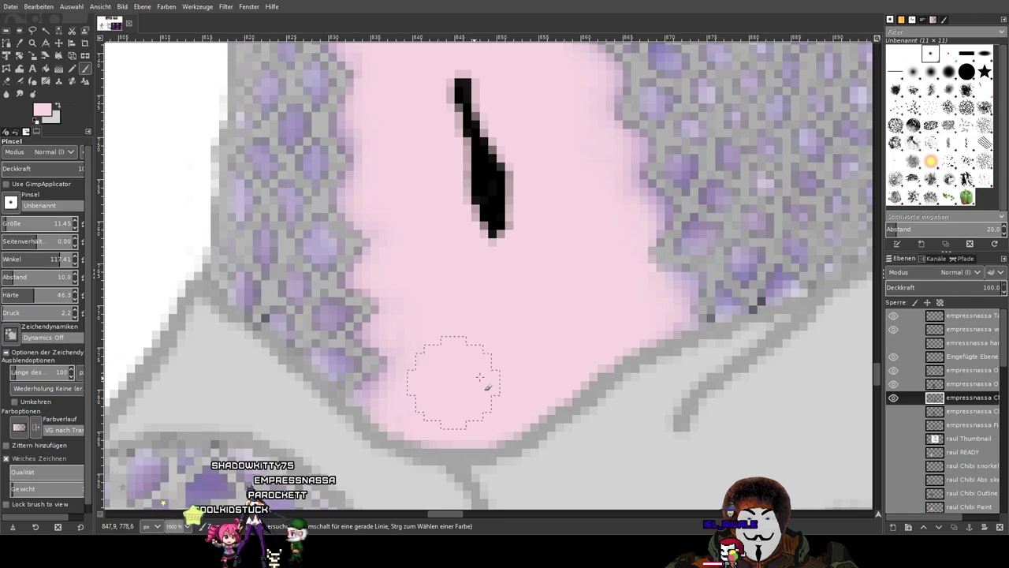
# Paint pink over the remaining purple pixels where the skin meets the mesh.
pyautogui.scroll(-4, 442, 376)
pyautogui.scroll(2, 439, 181)
pyautogui.moveTo(439, 181); pyautogui.dragTo(515, 441)
pyautogui.moveTo(483, 339); pyautogui.dragTo(639, 482)
pyautogui.scroll(5, 292, 375)
pyautogui.scroll(-1, 240, 282)
pyautogui.scroll(1, 395, 362)
pyautogui.moveTo(348, 323)
pyautogui.mouseDown()
pyautogui.moveTo(286, 280)
pyautogui.moveTo(331, 311)
pyautogui.mouseUp()
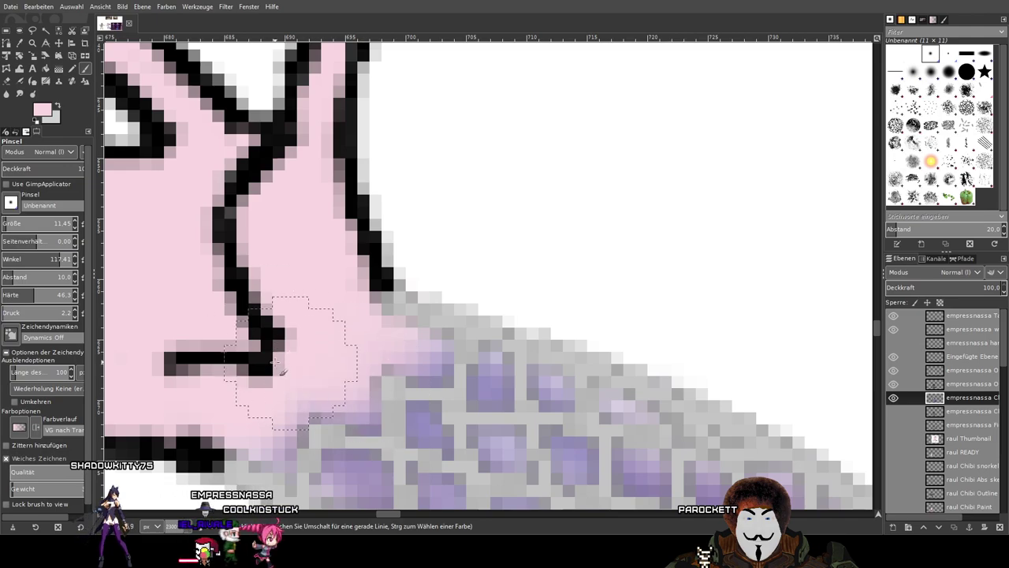
# Paint pale pink over the lilac pixels on the first foot.
pyautogui.scroll(-5, 444, 349)
pyautogui.moveTo(437, 345); pyautogui.dragTo(373, 282)
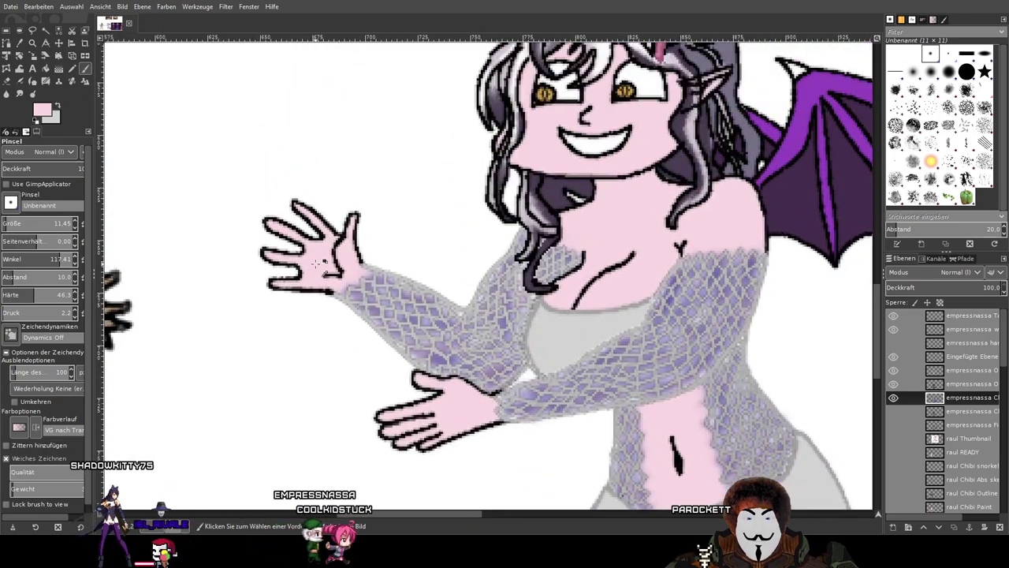
pyautogui.scroll(5, 319, 264)
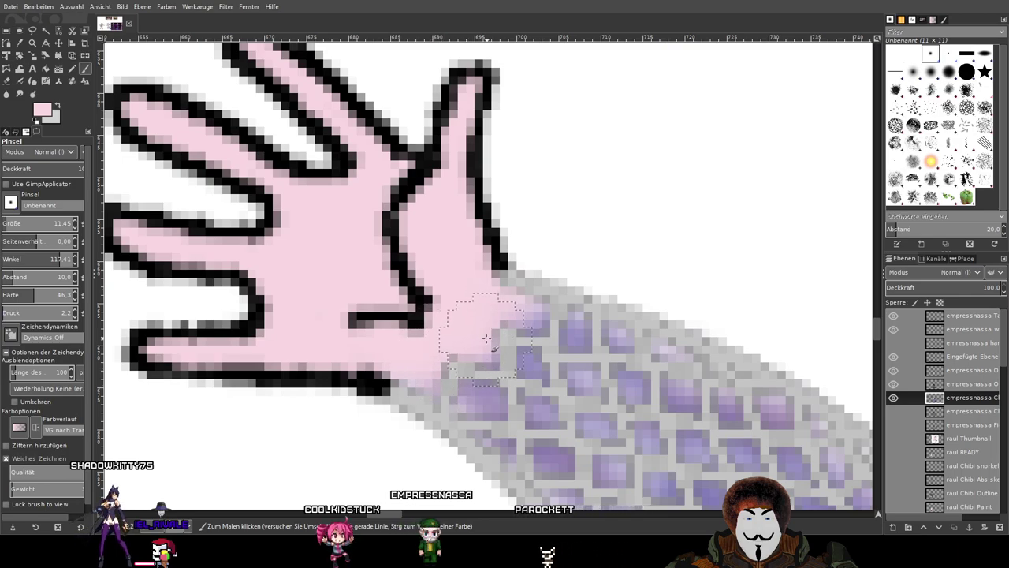
pyautogui.scroll(-3, 449, 360)
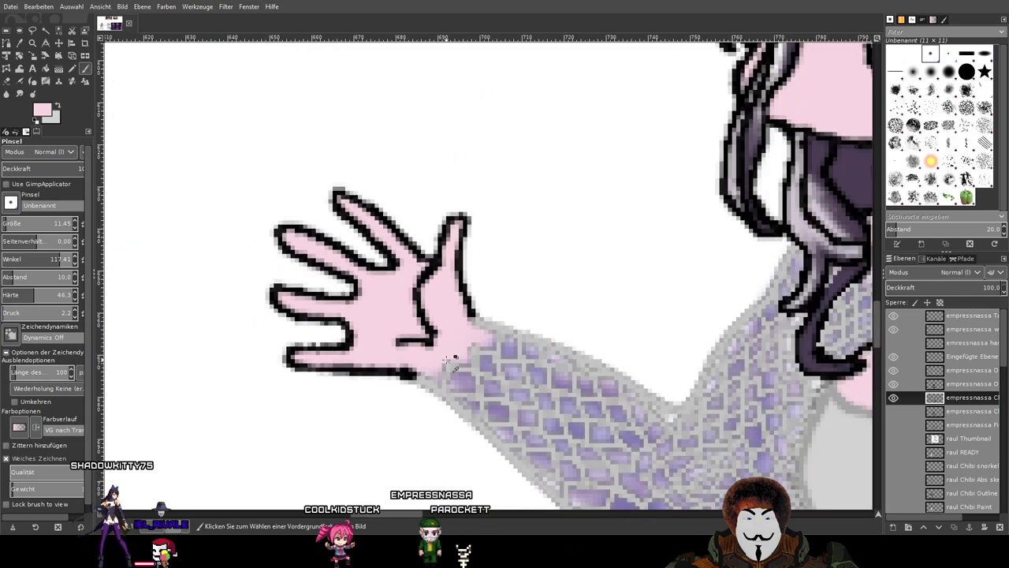
pyautogui.moveTo(546, 473); pyautogui.dragTo(356, 209)
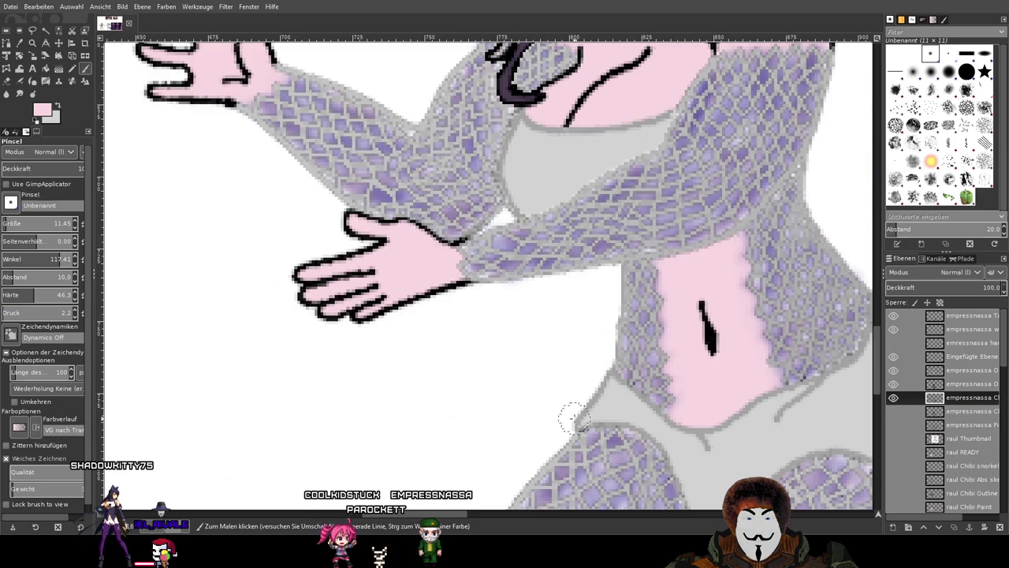
pyautogui.scroll(-10, 573, 418)
pyautogui.scroll(5, 350, 240)
pyautogui.scroll(-4, 353, 240)
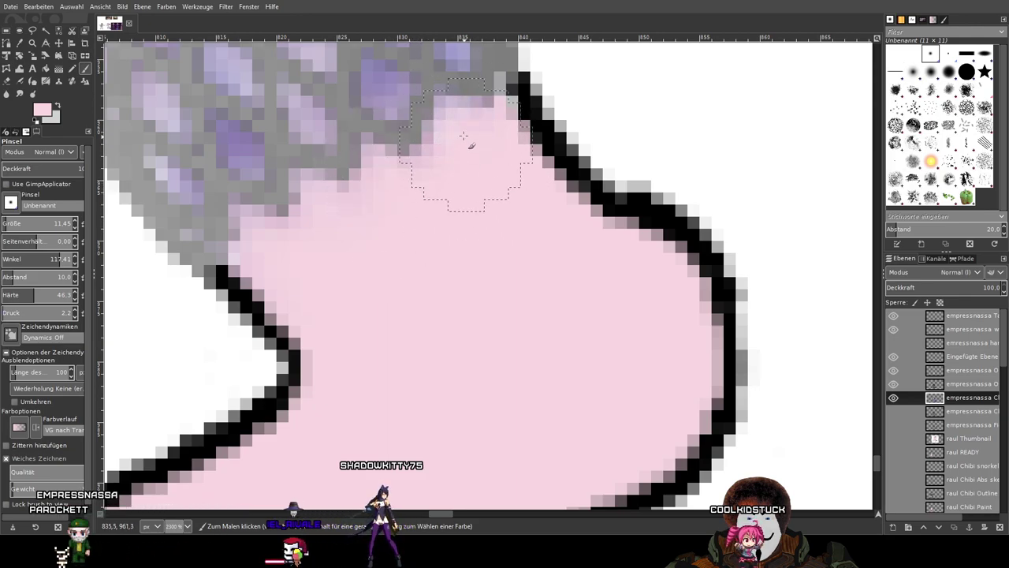
pyautogui.scroll(-3, 504, 227)
pyautogui.moveTo(563, 259); pyautogui.dragTo(391, 254)
pyautogui.moveTo(608, 300); pyautogui.dragTo(262, 316)
pyautogui.scroll(3, 432, 275)
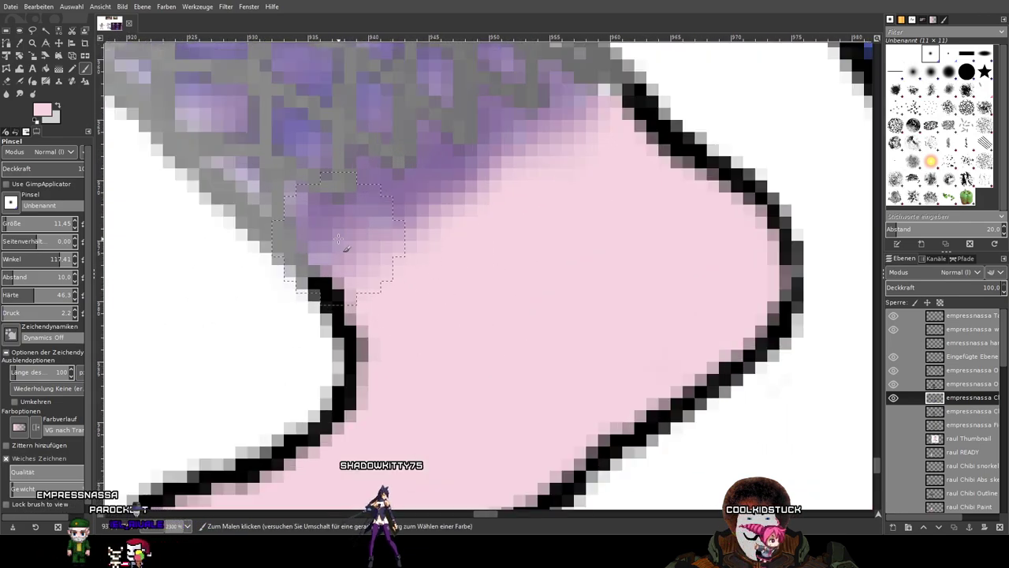
pyautogui.moveTo(312, 208); pyautogui.dragTo(342, 258)
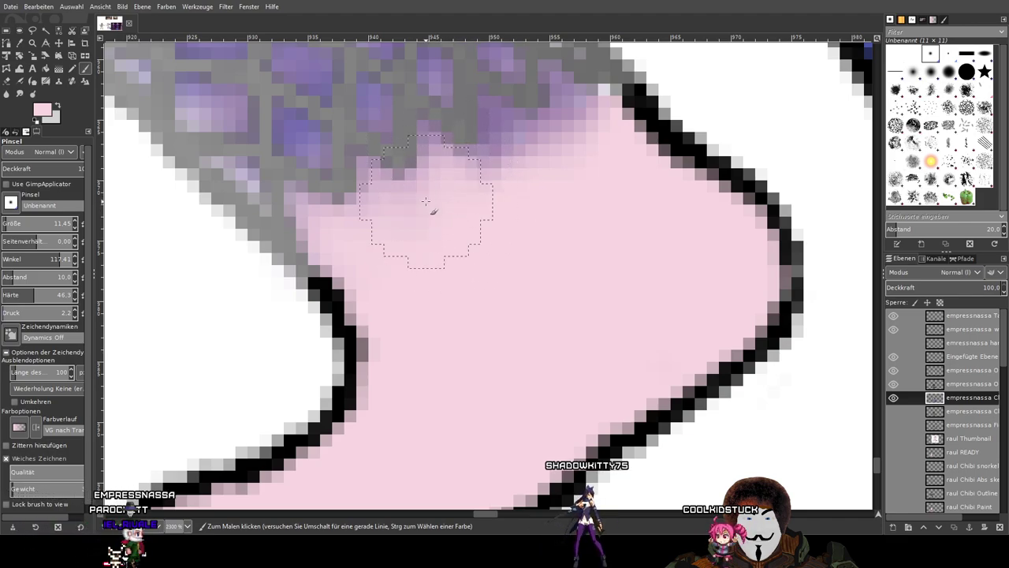
# Turn the grey-purple edge of the other foot pink.
pyautogui.moveTo(530, 217)
pyautogui.mouseDown()
pyautogui.moveTo(497, 122)
pyautogui.moveTo(516, 174)
pyautogui.moveTo(513, 202)
pyautogui.moveTo(494, 131)
pyautogui.moveTo(496, 146)
pyautogui.moveTo(513, 141)
pyautogui.moveTo(561, 165)
pyautogui.moveTo(459, 280)
pyautogui.moveTo(546, 267)
pyautogui.mouseUp()
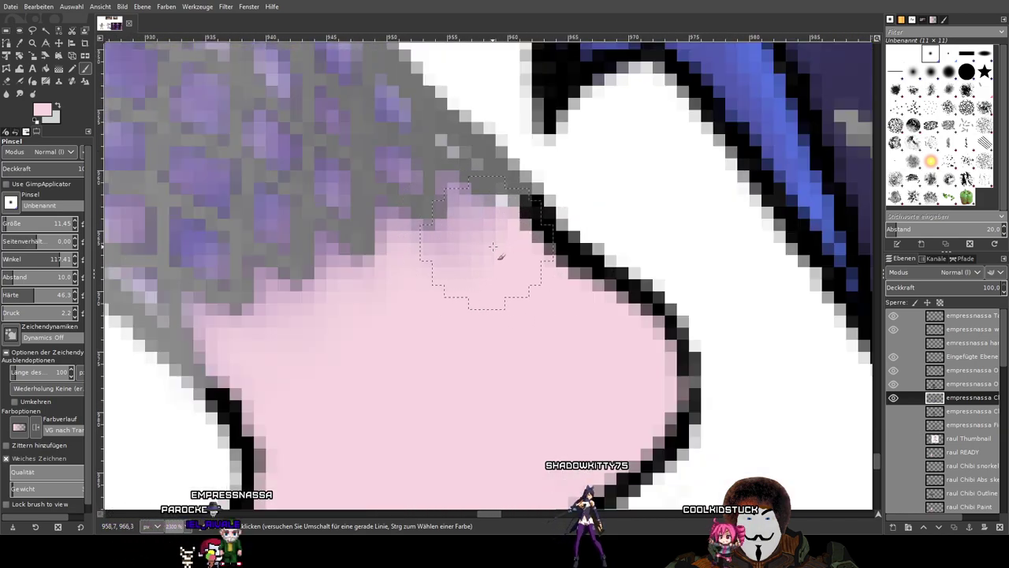
pyautogui.scroll(-5, 499, 241)
pyautogui.moveTo(671, 206); pyautogui.dragTo(351, 276)
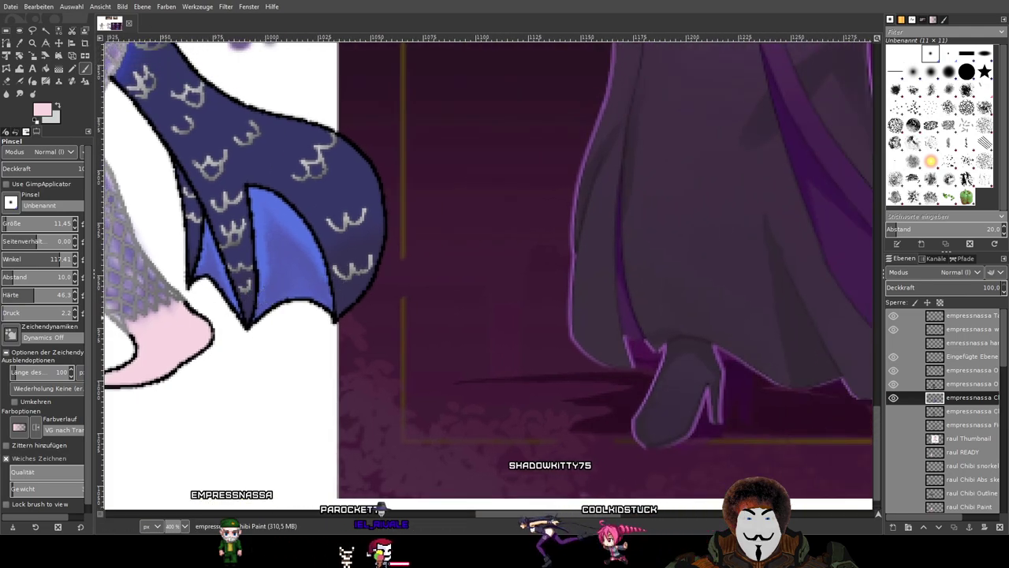
# Look over the reference character sheet, then save Hot Tub Abendmahl.xcf.
pyautogui.scroll(-1, 331, 235)
pyautogui.moveTo(447, 234); pyautogui.dragTo(177, 341)
pyautogui.scroll(-1, 501, 188)
pyautogui.moveTo(522, 183); pyautogui.dragTo(358, 313)
pyautogui.scroll(-1, 357, 313)
pyautogui.hscroll(-6, 331, 339)
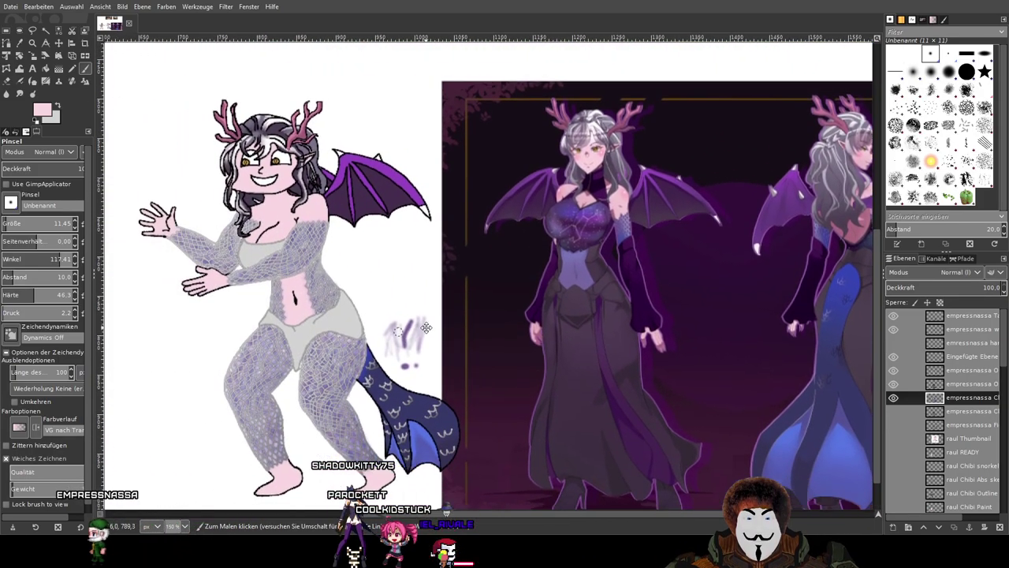
pyautogui.moveTo(426, 327); pyautogui.dragTo(539, 232)
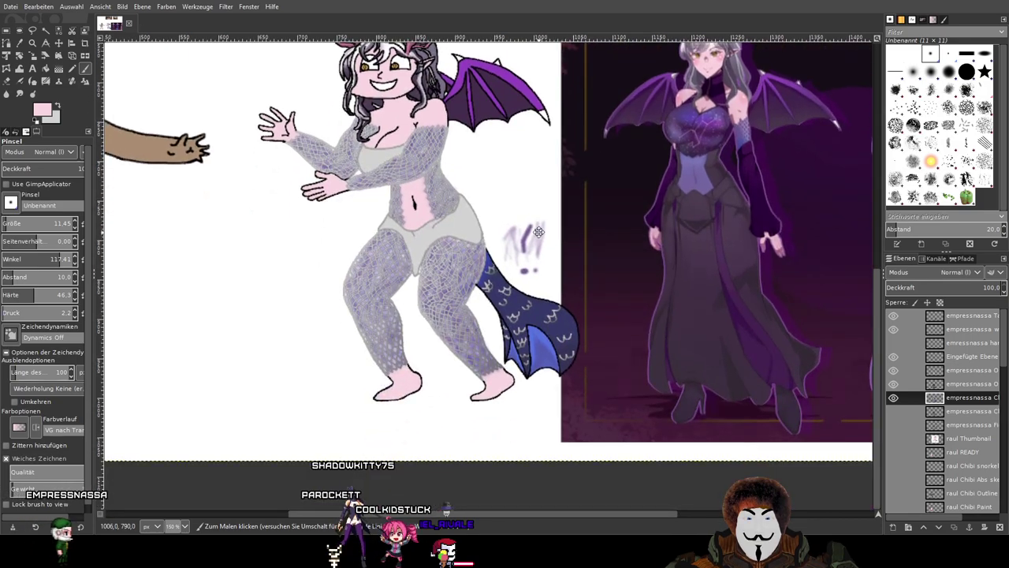
pyautogui.scroll(5, 418, 316)
pyautogui.scroll(4, 424, 309)
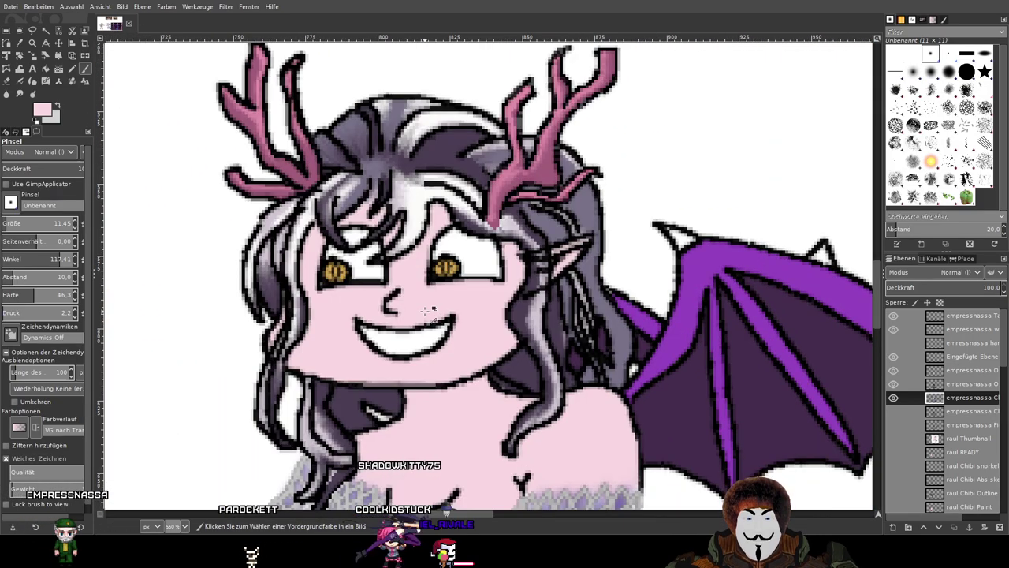
pyautogui.scroll(-3, 426, 315)
pyautogui.scroll(3, 426, 315)
pyautogui.click(29, 110)
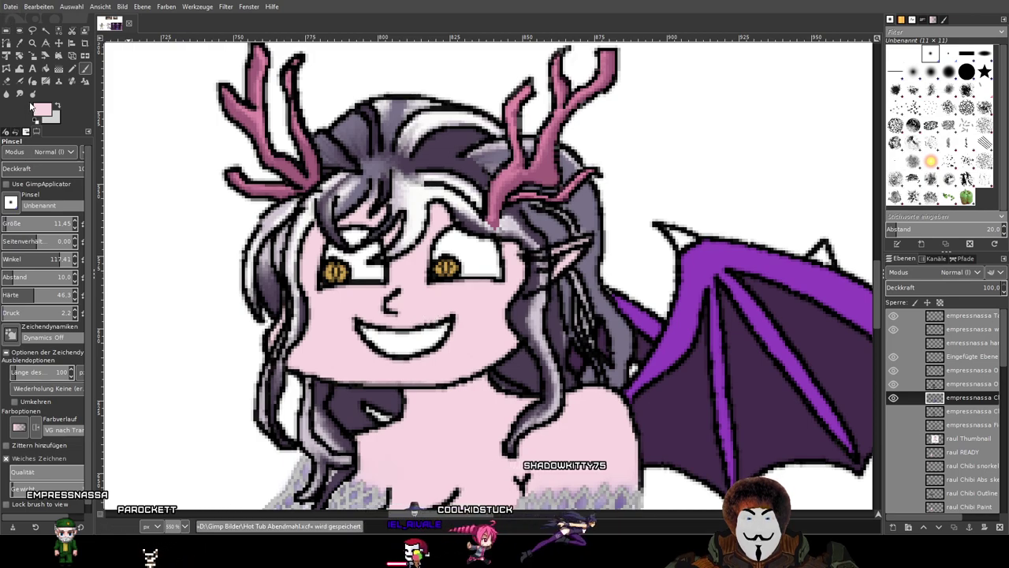
# Hide the Hintergrund background layer so the chibi shows on transparency.
pyautogui.scroll(-1, 928, 425)
pyautogui.scroll(-5, 928, 427)
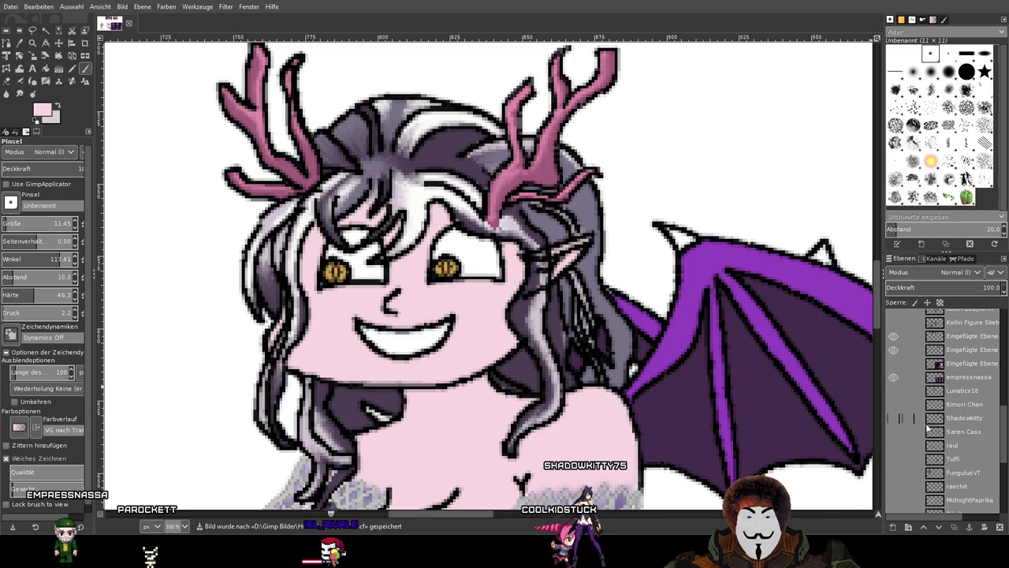
pyautogui.click(892, 504)
pyautogui.scroll(-2, 705, 361)
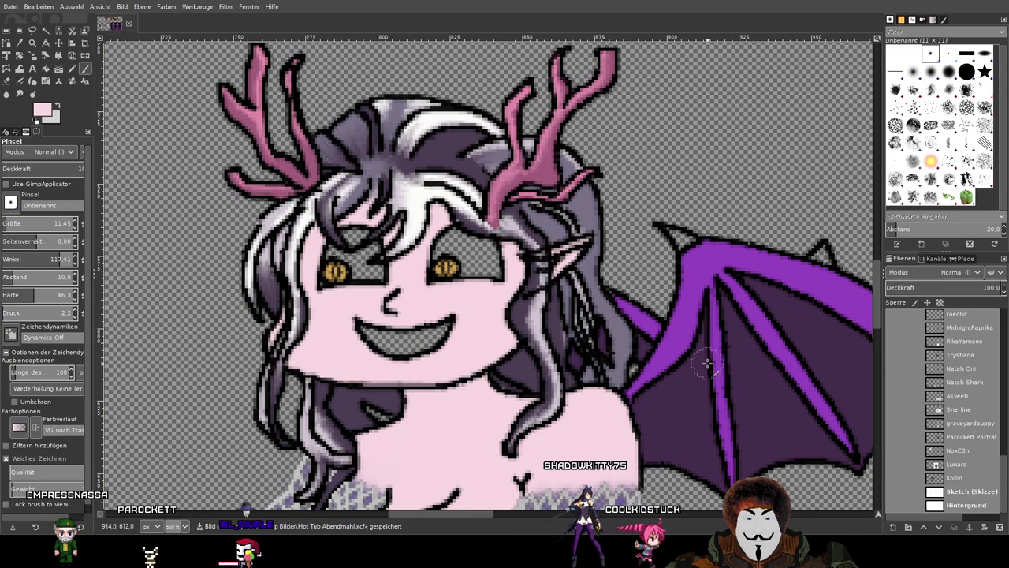
pyautogui.scroll(3, 571, 328)
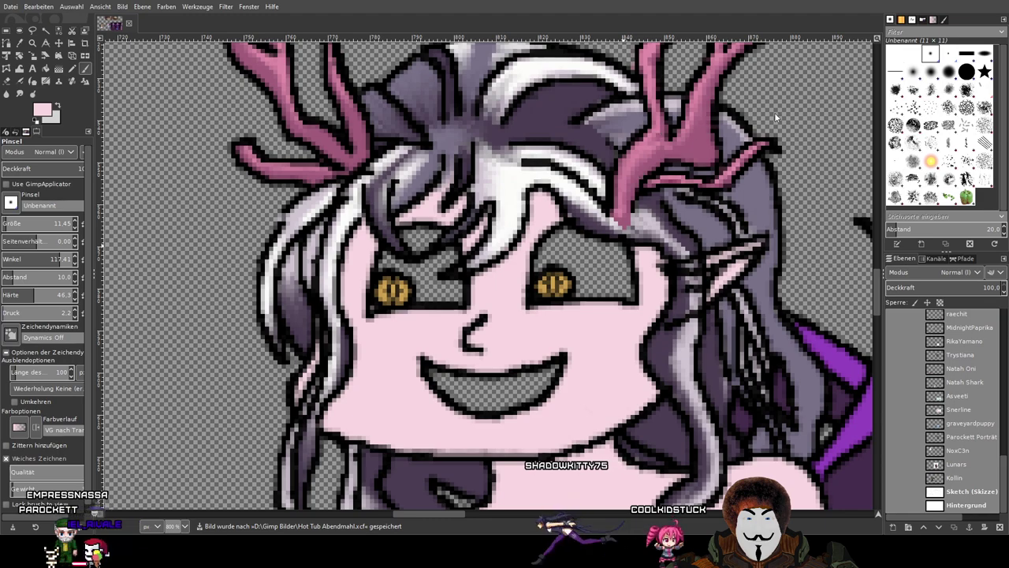
# Choose a soft pink and switch to the Pencil at size 3.25.
pyautogui.moveTo(713, 117); pyautogui.dragTo(702, 92)
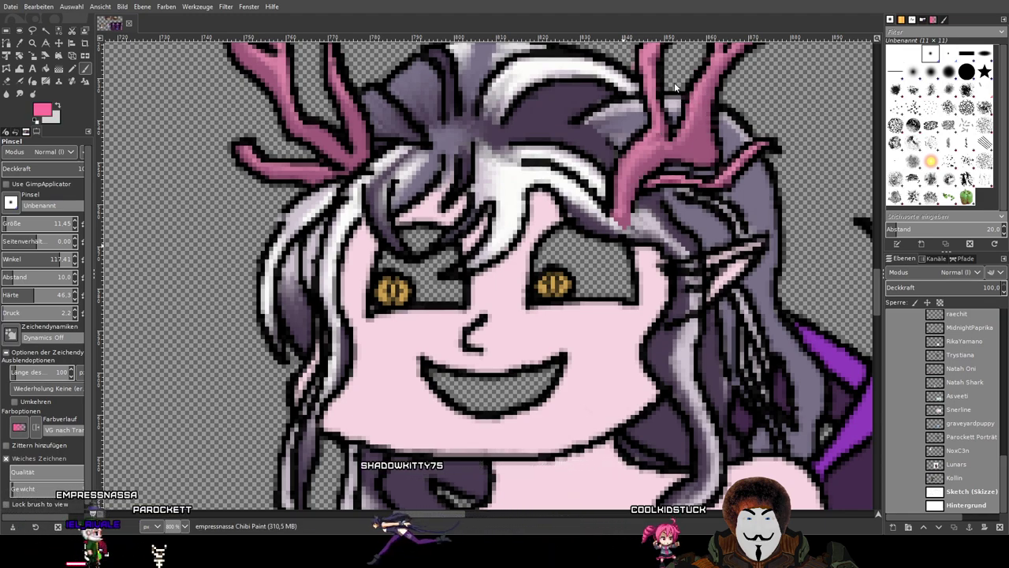
pyautogui.keyDown('ctrl'); pyautogui.click(666, 87); pyautogui.keyUp('ctrl')
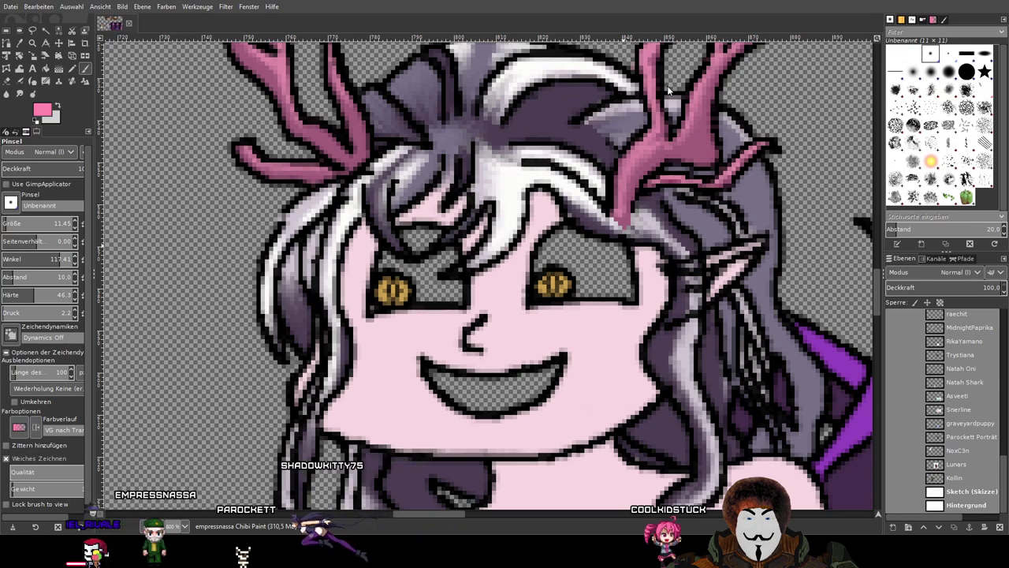
pyautogui.click(73, 69)
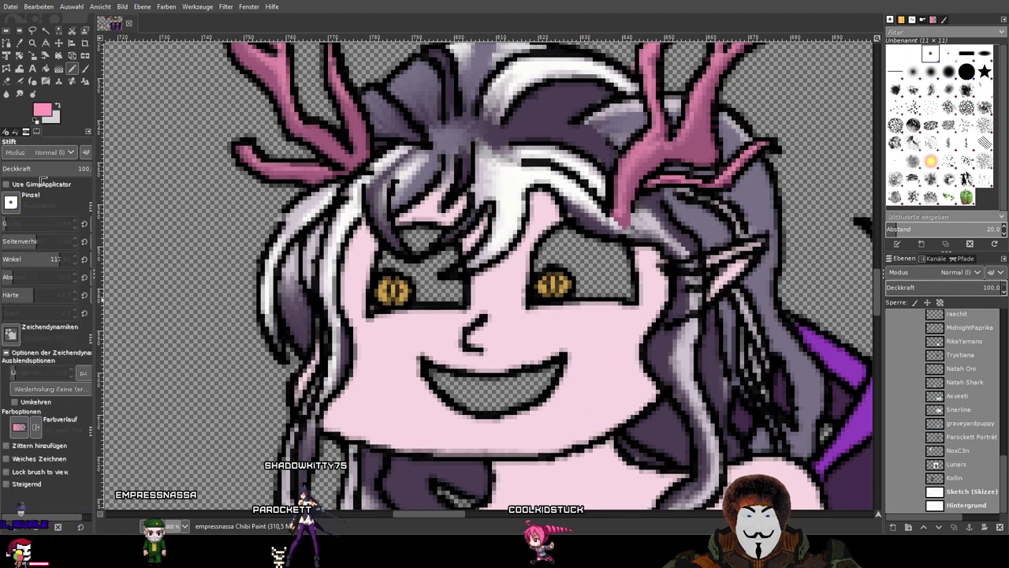
pyautogui.click(46, 231)
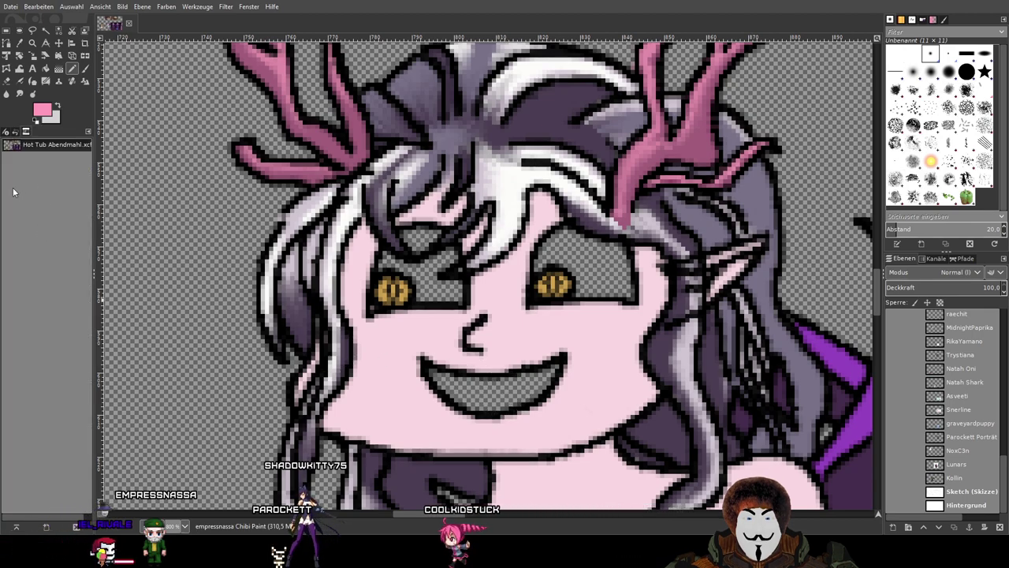
pyautogui.moveTo(41, 148); pyautogui.dragTo(41, 134)
pyautogui.moveTo(44, 228); pyautogui.dragTo(38, 226)
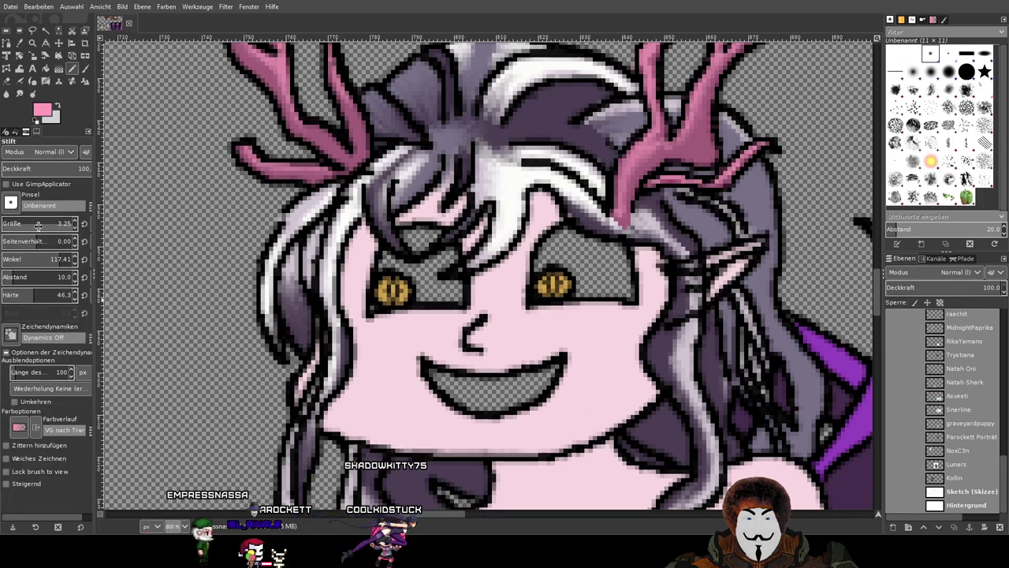
pyautogui.scroll(4, 521, 406)
# Paint a pink tongue strip inside the chibi's mouth, undoing one misplaced stroke.
pyautogui.moveTo(477, 321)
pyautogui.mouseDown()
pyautogui.moveTo(520, 337)
pyautogui.moveTo(599, 315)
pyautogui.mouseUp()
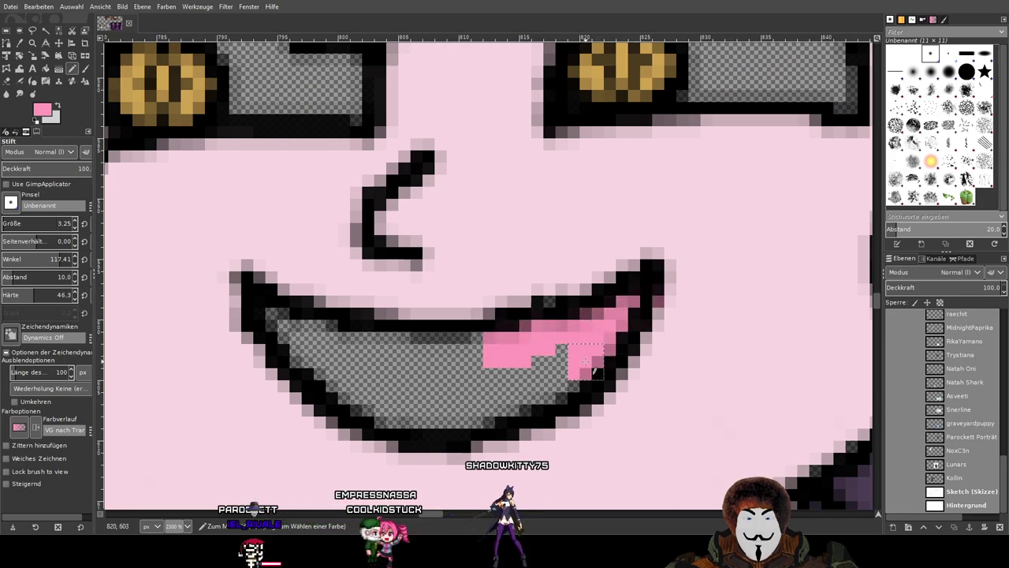
pyautogui.hotkey('ctrl', 'z')
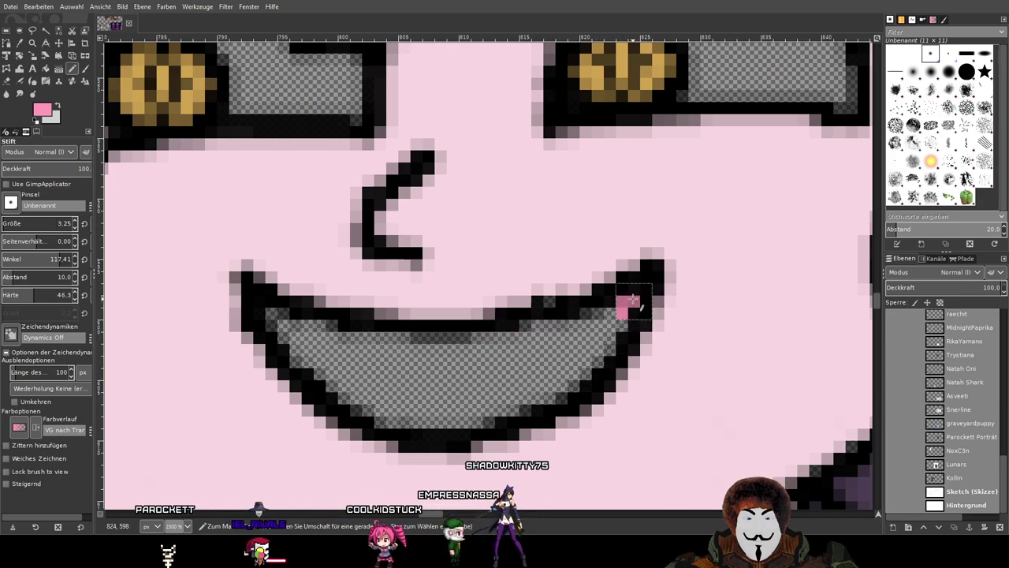
pyautogui.moveTo(563, 377)
pyautogui.mouseDown()
pyautogui.moveTo(453, 410)
pyautogui.moveTo(404, 411)
pyautogui.mouseUp()
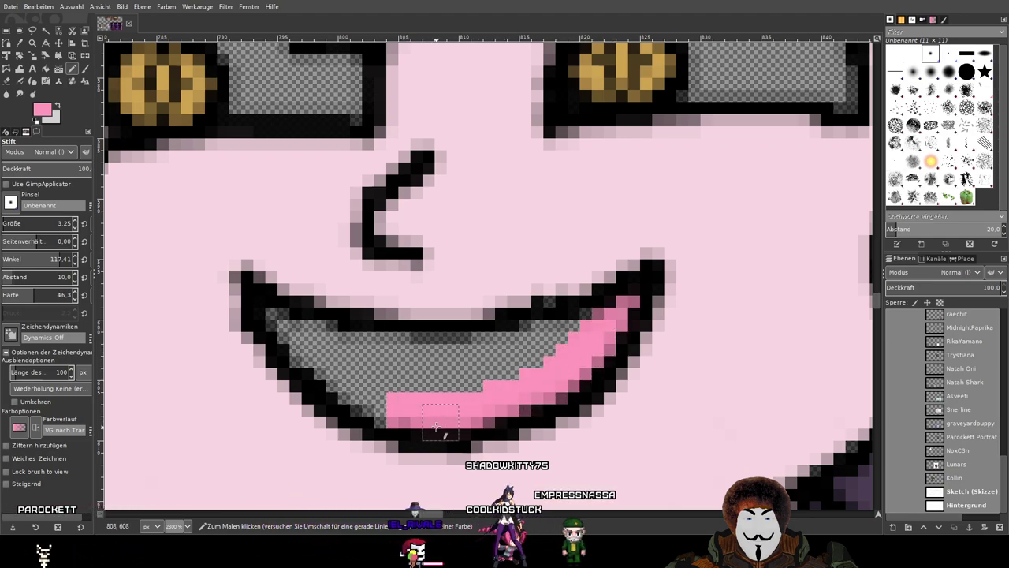
pyautogui.moveTo(380, 419)
pyautogui.mouseDown()
pyautogui.moveTo(271, 317)
pyautogui.moveTo(385, 352)
pyautogui.moveTo(483, 352)
pyautogui.mouseUp()
pyautogui.moveTo(418, 355)
pyautogui.mouseDown()
pyautogui.moveTo(480, 371)
pyautogui.moveTo(563, 323)
pyautogui.mouseUp()
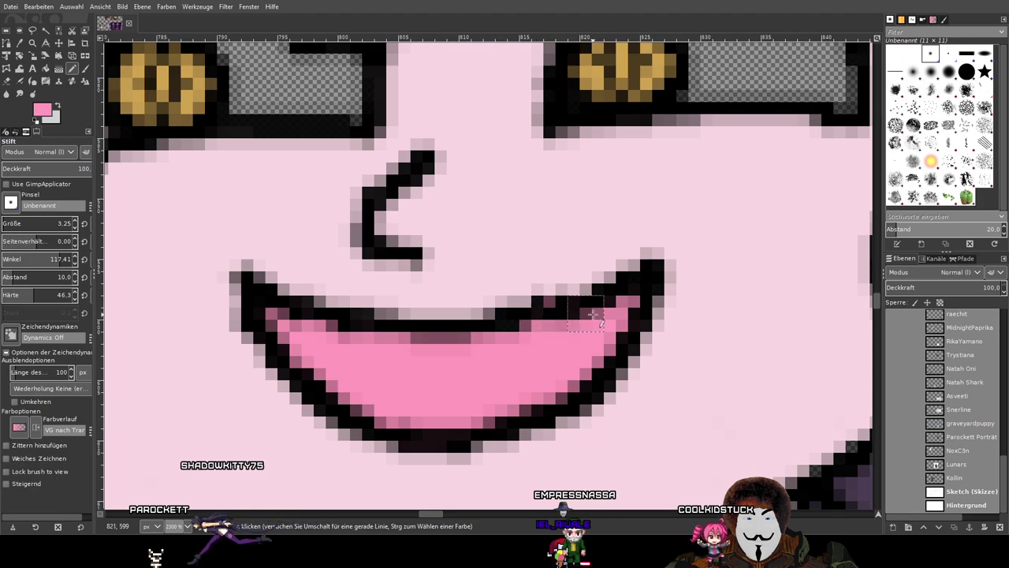
pyautogui.scroll(-2, 544, 370)
pyautogui.scroll(1, 544, 371)
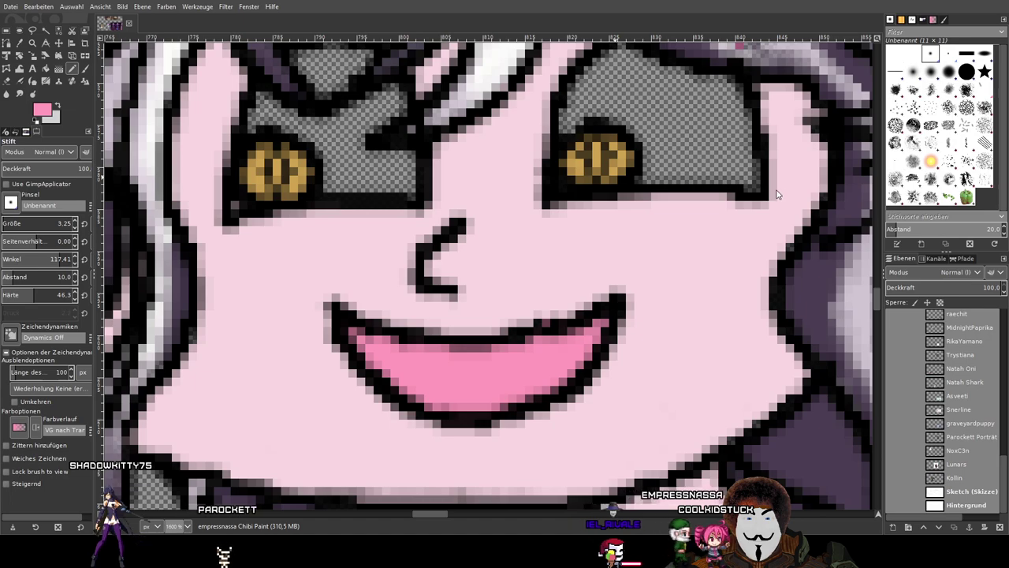
# Paint a row of white teeth along the top of the mouth.
pyautogui.keyDown('ctrl'); pyautogui.click(591, 247); pyautogui.keyUp('ctrl')
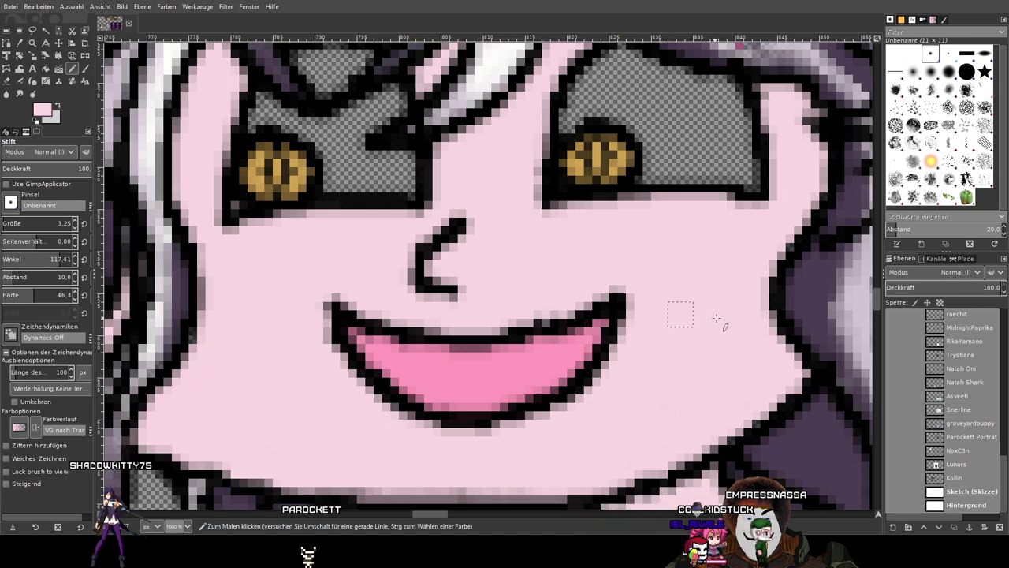
pyautogui.scroll(-5, 670, 330)
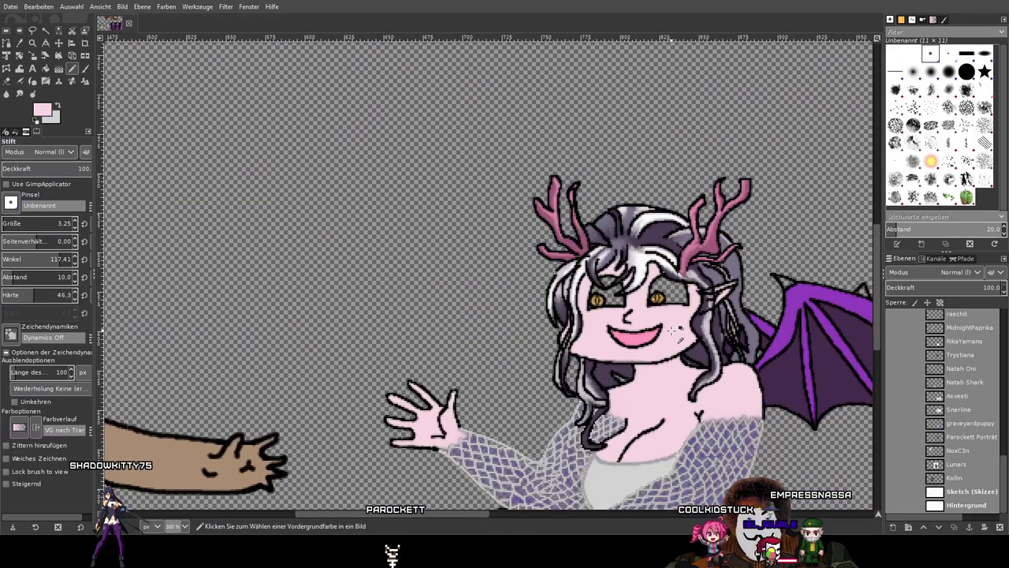
pyautogui.scroll(2, 674, 330)
pyautogui.scroll(3, 674, 330)
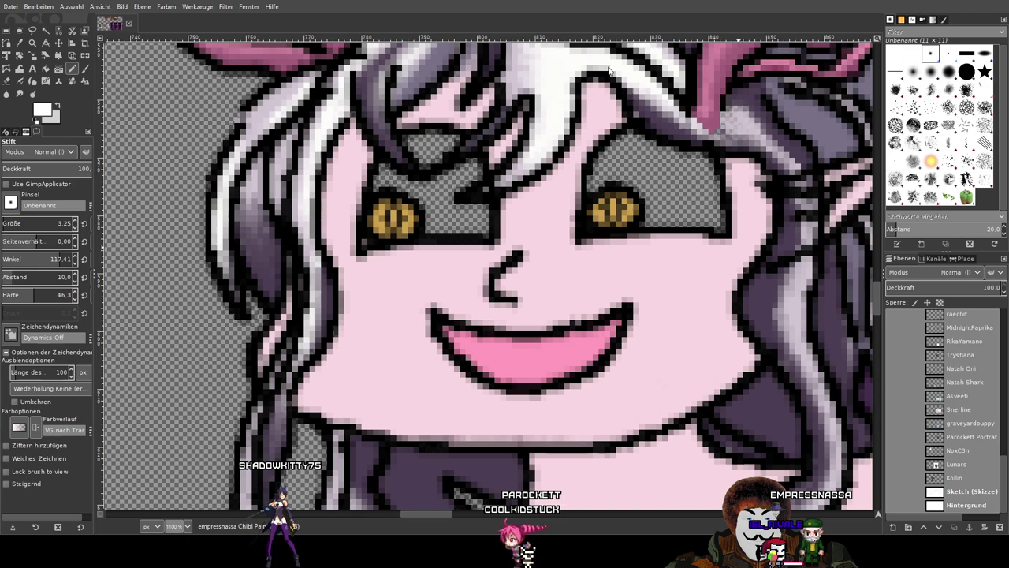
pyautogui.scroll(1, 367, 266)
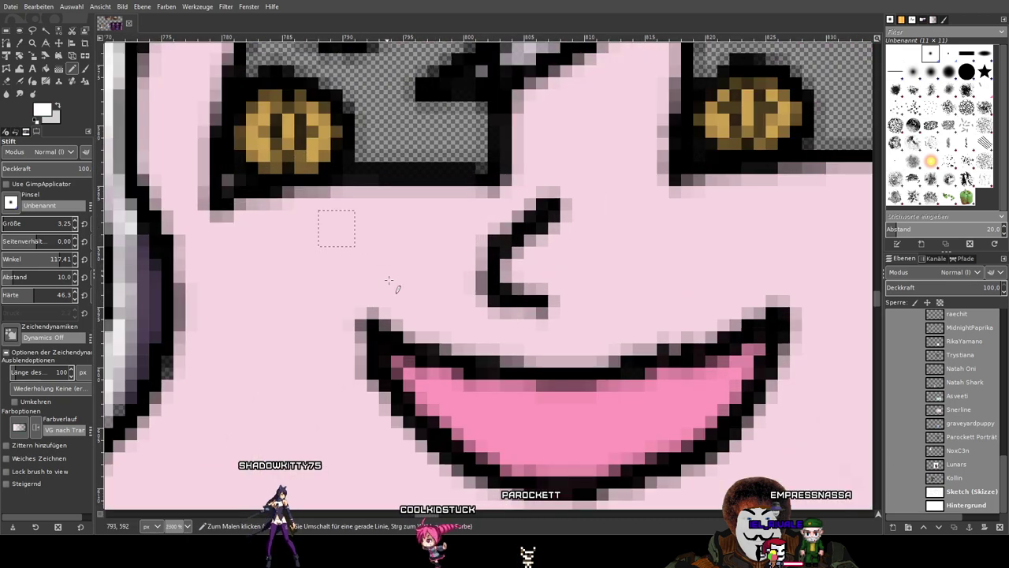
pyautogui.scroll(1, 428, 305)
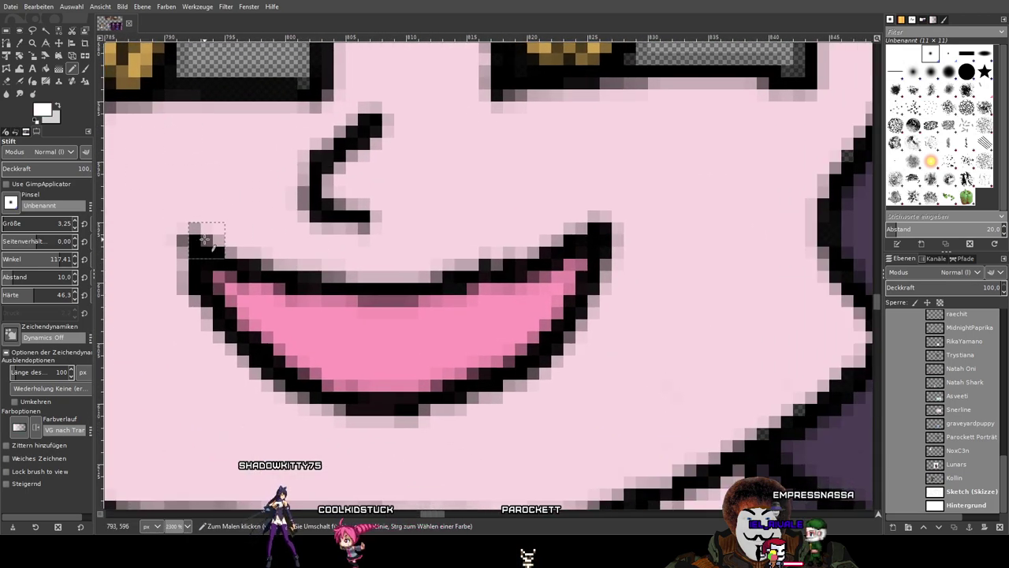
pyautogui.moveTo(206, 247)
pyautogui.mouseDown()
pyautogui.moveTo(236, 270)
pyautogui.moveTo(328, 298)
pyautogui.mouseUp()
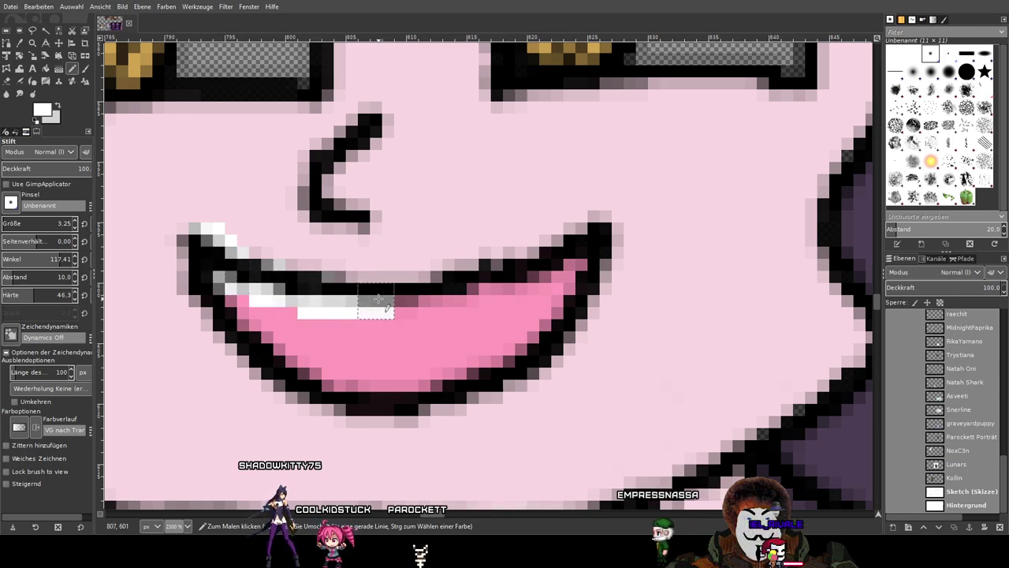
pyautogui.moveTo(425, 299)
pyautogui.mouseDown()
pyautogui.moveTo(514, 268)
pyautogui.moveTo(595, 217)
pyautogui.mouseUp()
# Cover the stray white pixels along the upper lip with skin pink.
pyautogui.click(42, 109)
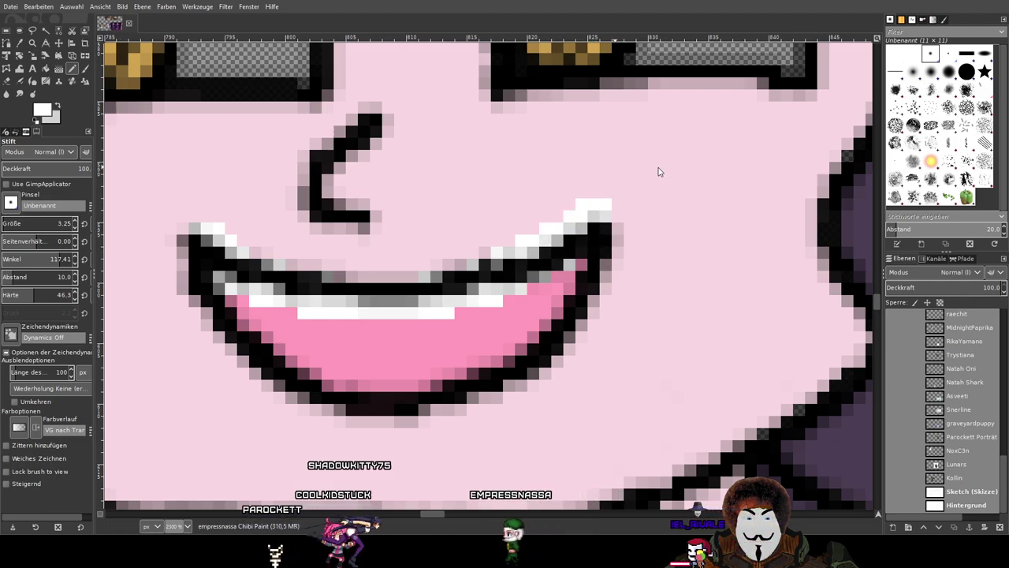
pyautogui.click(788, 191)
pyautogui.moveTo(603, 203)
pyautogui.mouseDown()
pyautogui.moveTo(514, 243)
pyautogui.moveTo(451, 250)
pyautogui.mouseUp()
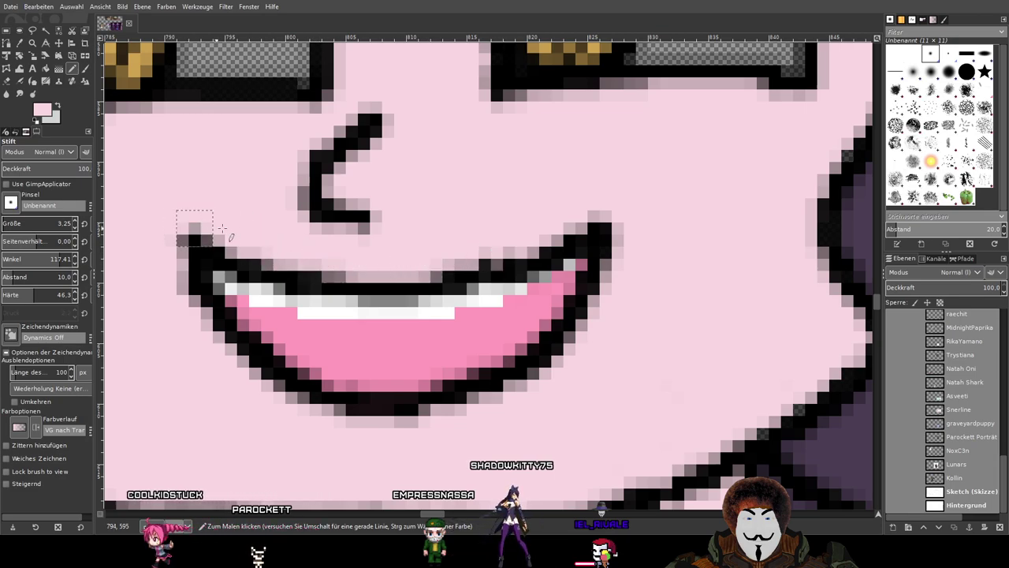
pyautogui.scroll(-4, 437, 209)
pyautogui.scroll(-3, 505, 222)
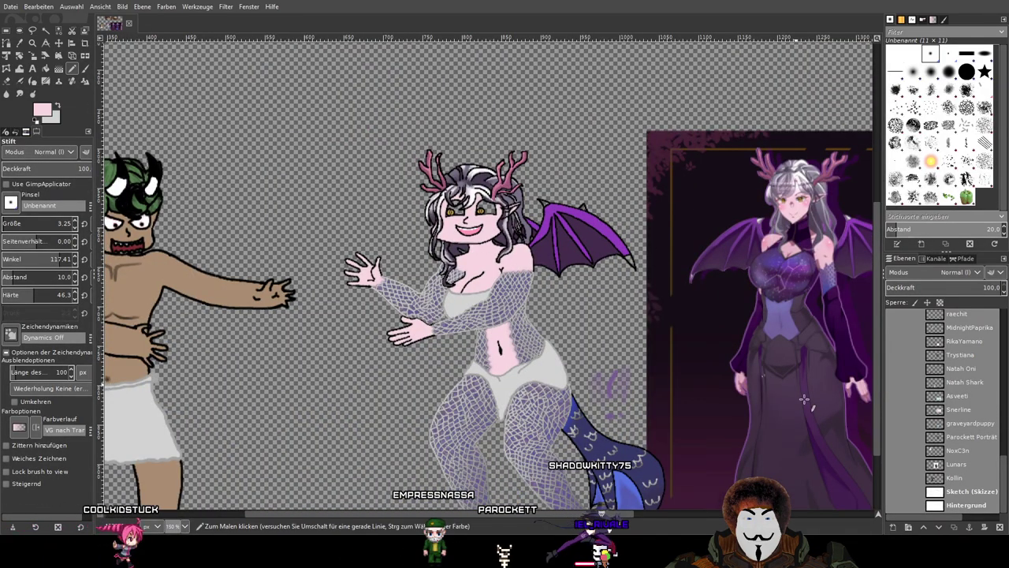
# Show the Hintergrund background and briefly toggle the purple lattice layer to check it.
pyautogui.click(893, 506)
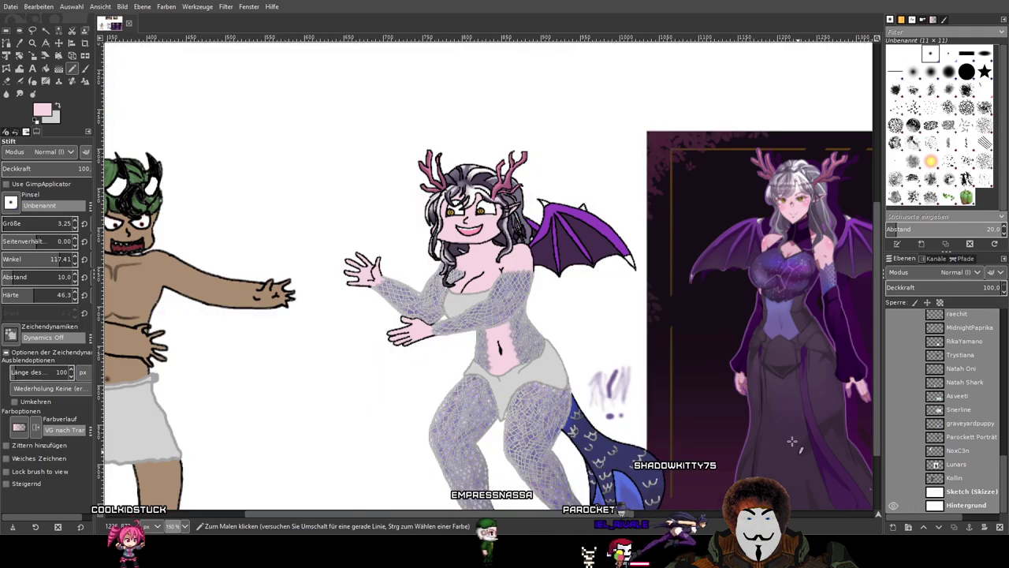
pyautogui.moveTo(824, 458); pyautogui.dragTo(739, 362)
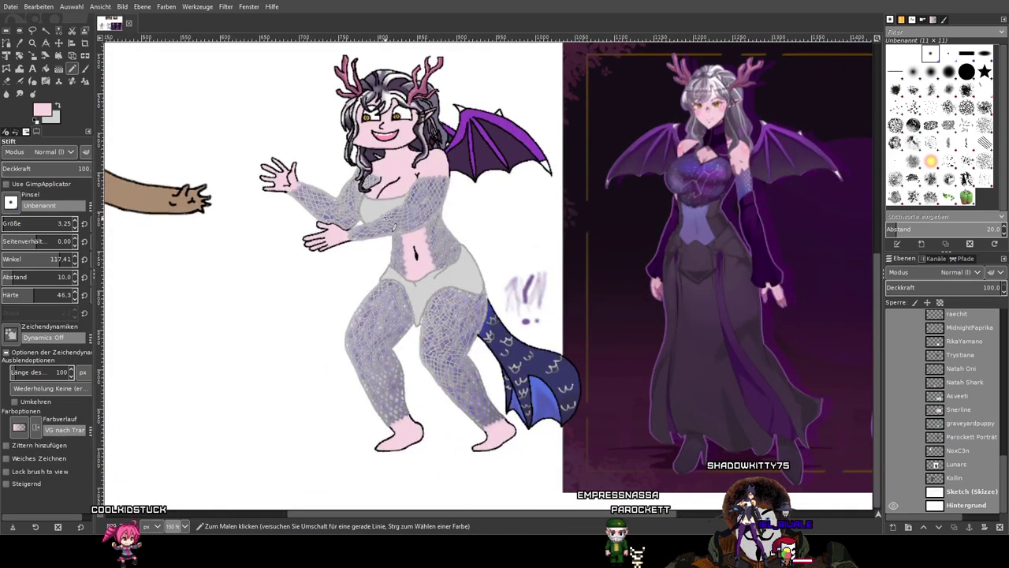
pyautogui.scroll(3, 556, 272)
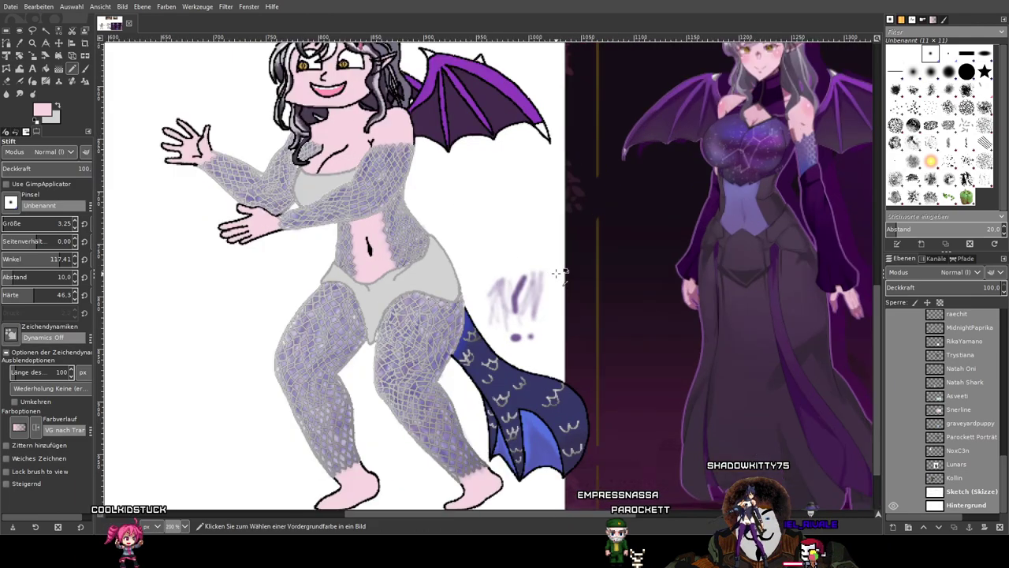
pyautogui.scroll(5, 968, 428)
pyautogui.scroll(5, 968, 428)
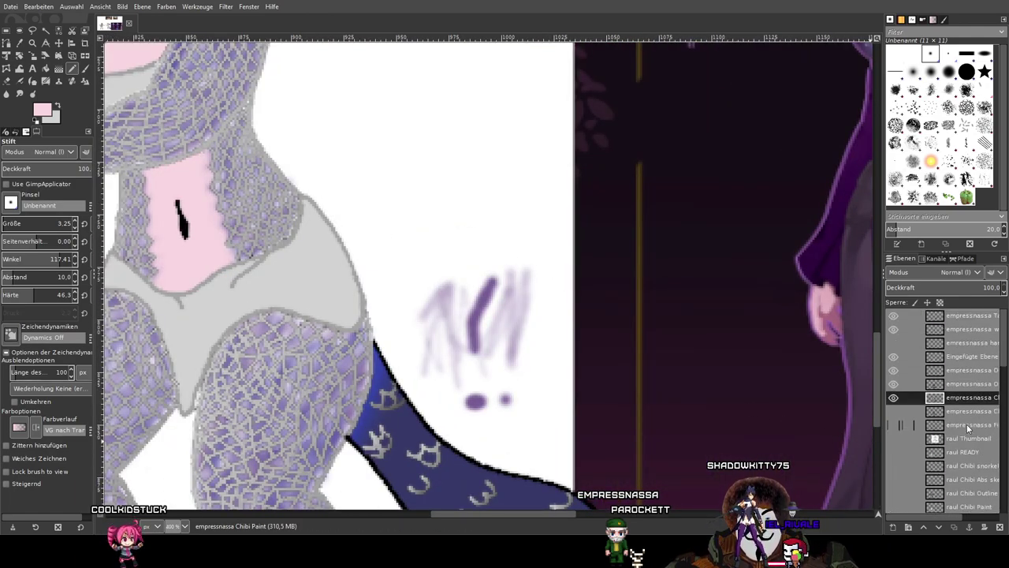
pyautogui.click(893, 397)
pyautogui.click(893, 397)
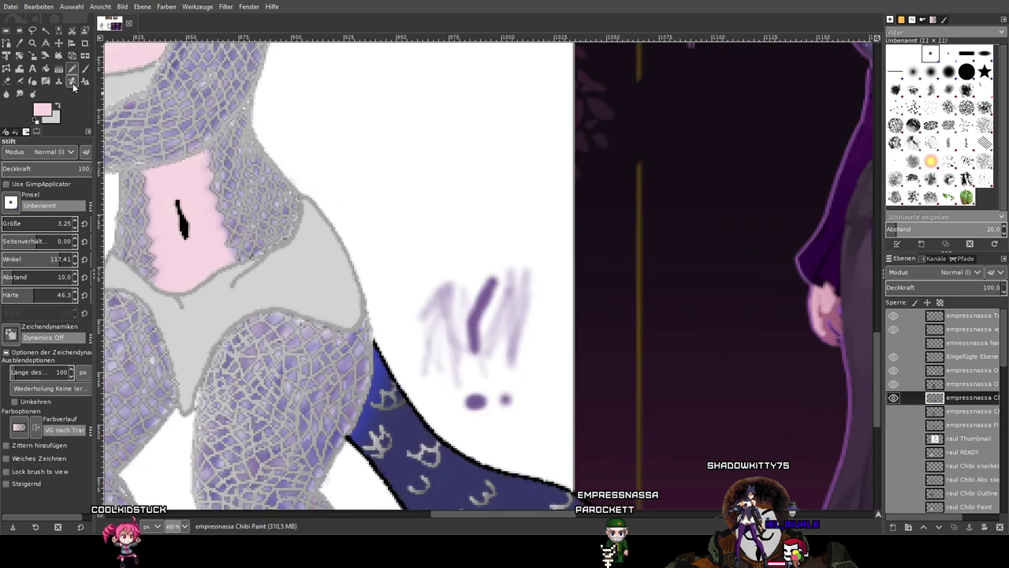
# Erase the purple scribbles and dots beside the chibi's tail.
pyautogui.click(6, 92)
pyautogui.scroll(3, 516, 337)
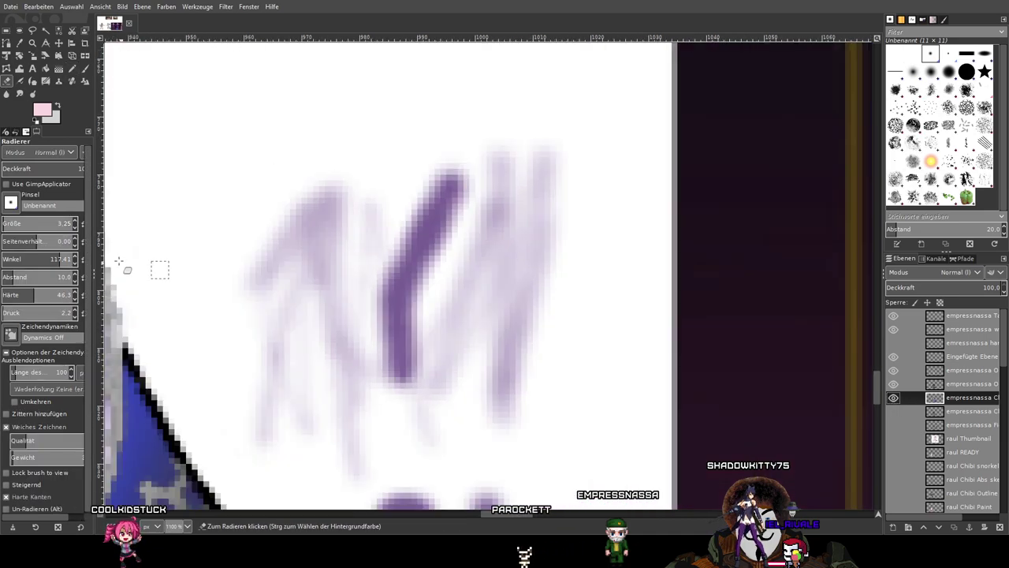
pyautogui.scroll(-1, 408, 234)
pyautogui.moveTo(439, 232)
pyautogui.mouseDown()
pyautogui.moveTo(457, 237)
pyautogui.moveTo(387, 261)
pyautogui.moveTo(414, 340)
pyautogui.mouseUp()
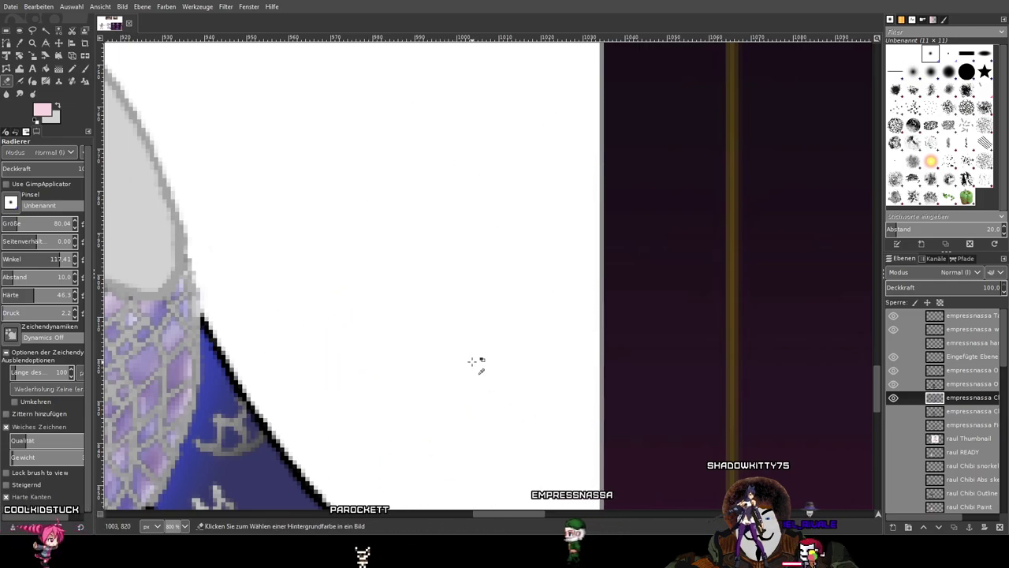
pyautogui.scroll(-1, 473, 362)
pyautogui.moveTo(457, 384); pyautogui.dragTo(655, 171)
pyautogui.scroll(2, 475, 286)
pyautogui.scroll(-1, 478, 286)
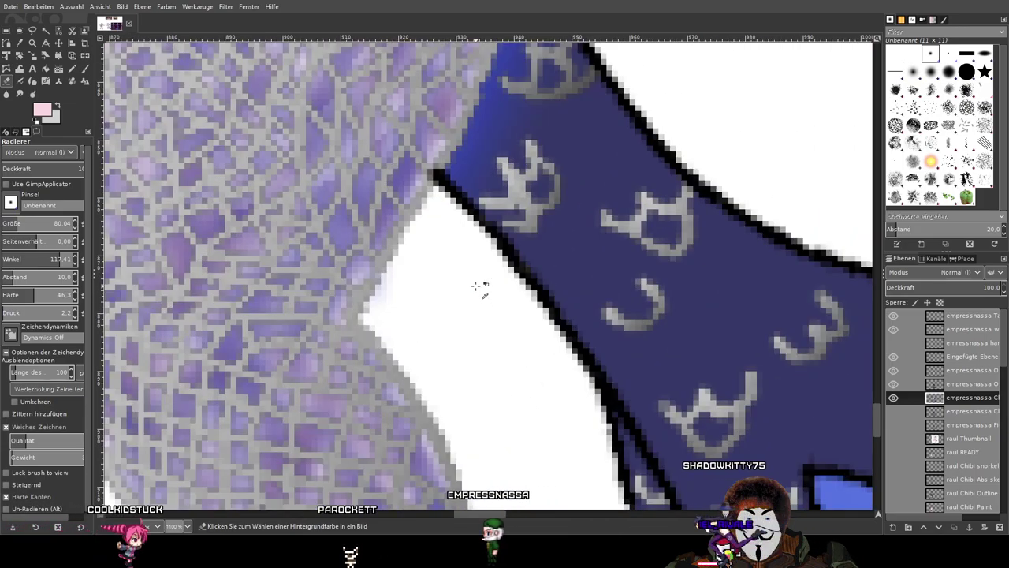
# Reduce the eraser size to 13.12 and review the legs, head and wings.
pyautogui.press('`')
pyautogui.click(7, 221)
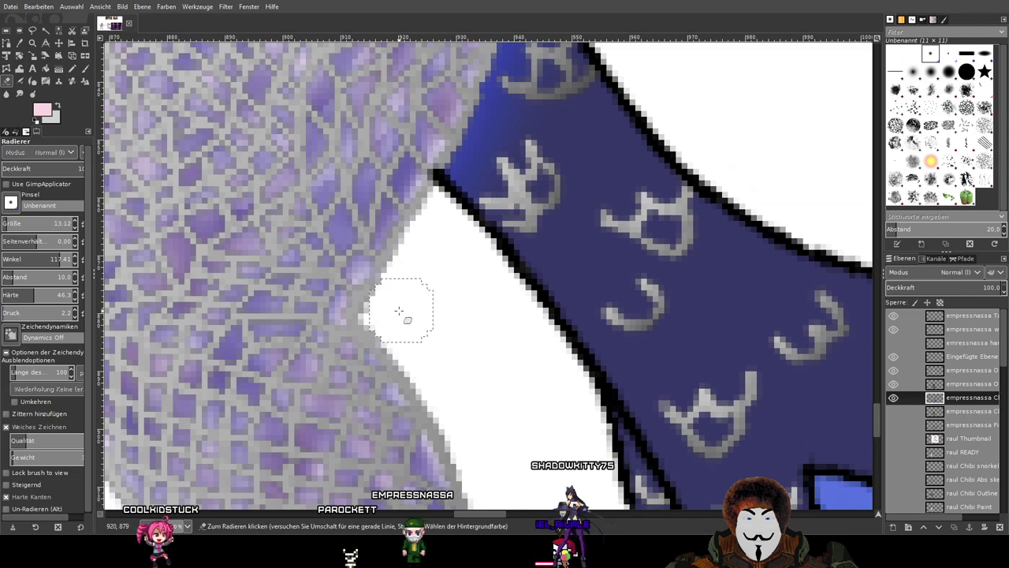
pyautogui.scroll(-1, 445, 311)
pyautogui.moveTo(409, 349); pyautogui.dragTo(764, 304)
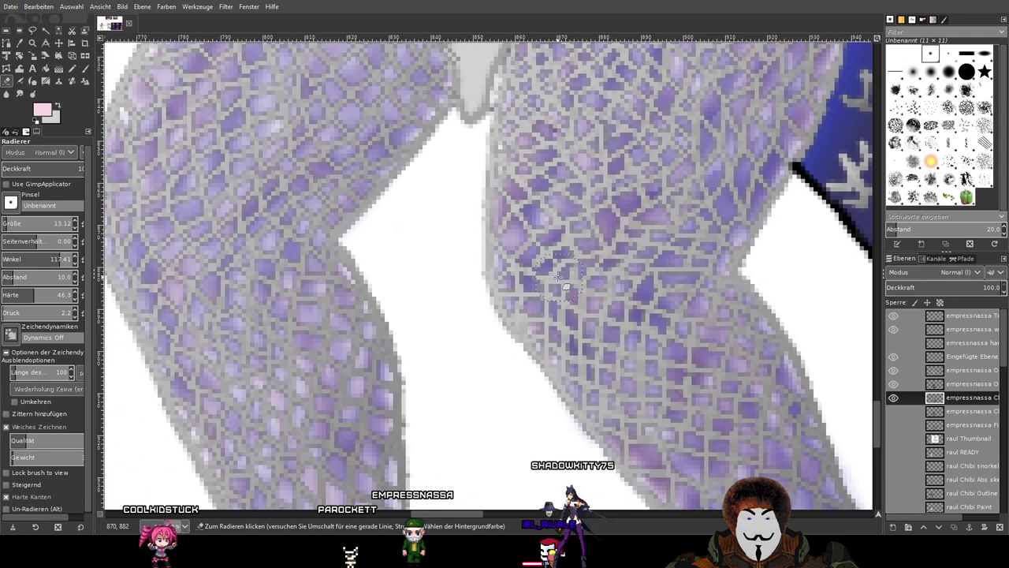
pyautogui.scroll(-3, 561, 276)
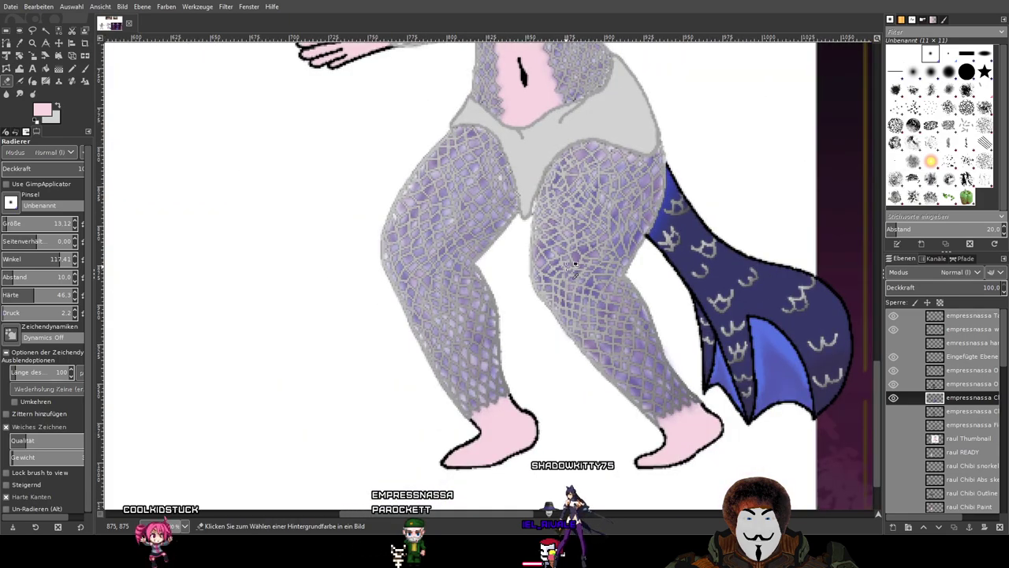
pyautogui.scroll(-1, 574, 267)
pyautogui.moveTo(627, 194); pyautogui.dragTo(594, 400)
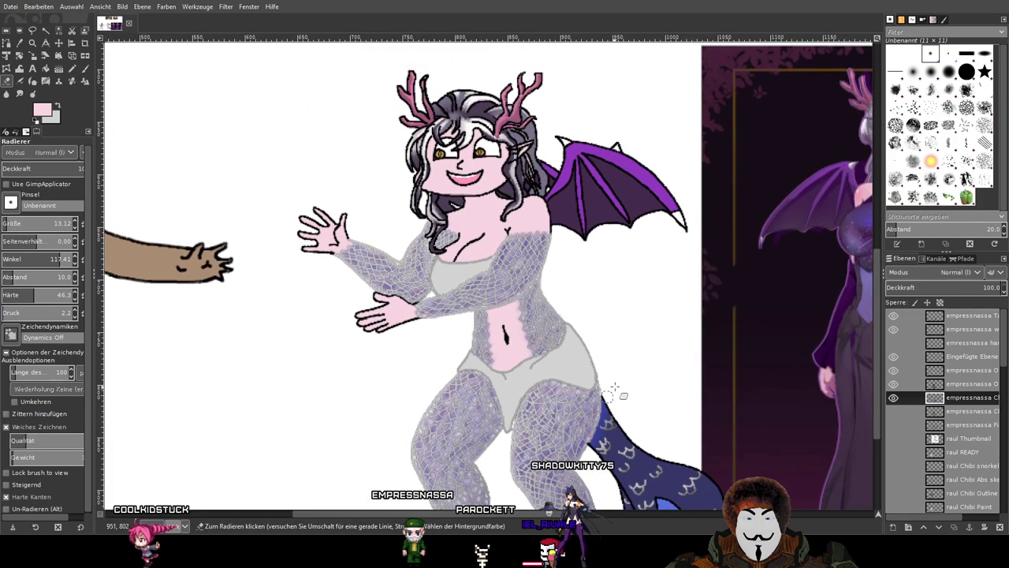
pyautogui.scroll(-1, 609, 392)
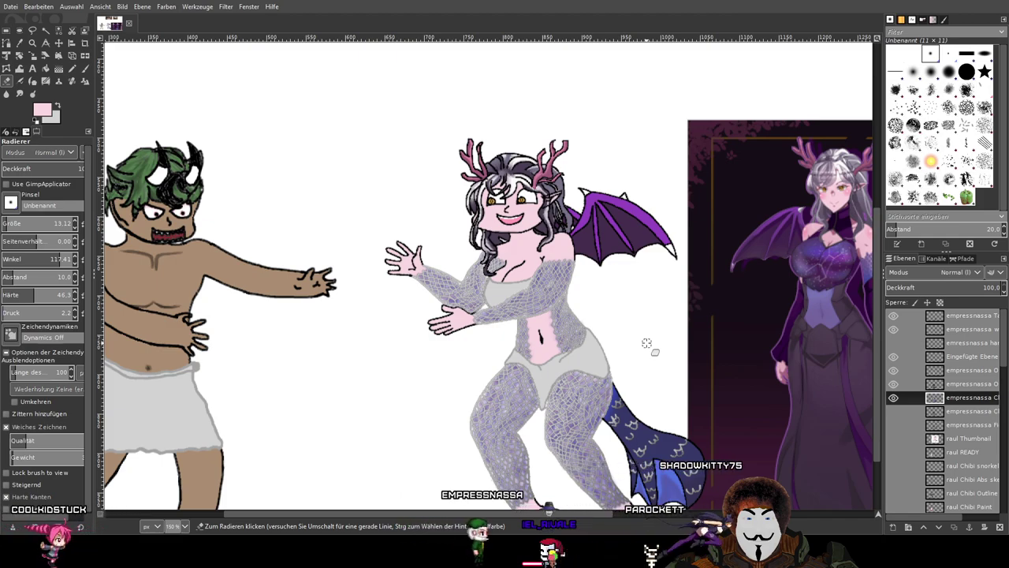
pyautogui.scroll(-5, 927, 432)
pyautogui.scroll(-5, 927, 432)
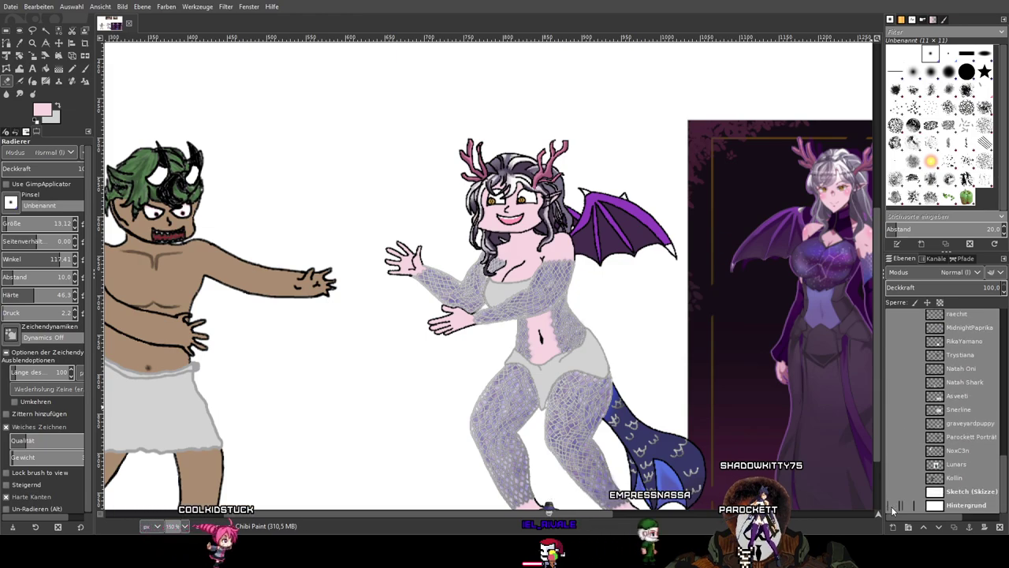
# With the background hidden, fill the upper wing spike solid white using the Pencil.
pyautogui.click(891, 507)
pyautogui.moveTo(700, 293); pyautogui.dragTo(603, 312)
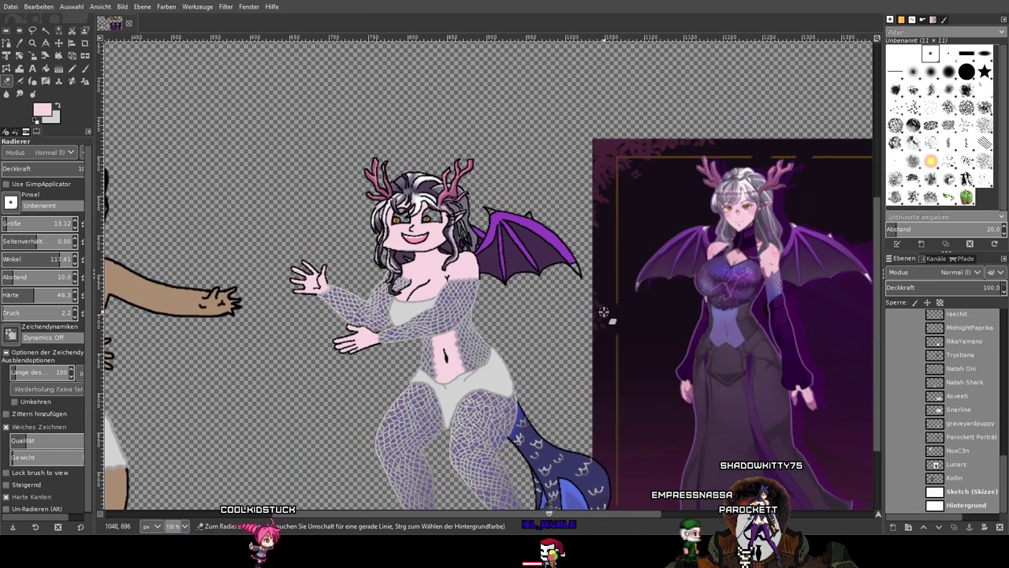
pyautogui.click(72, 70)
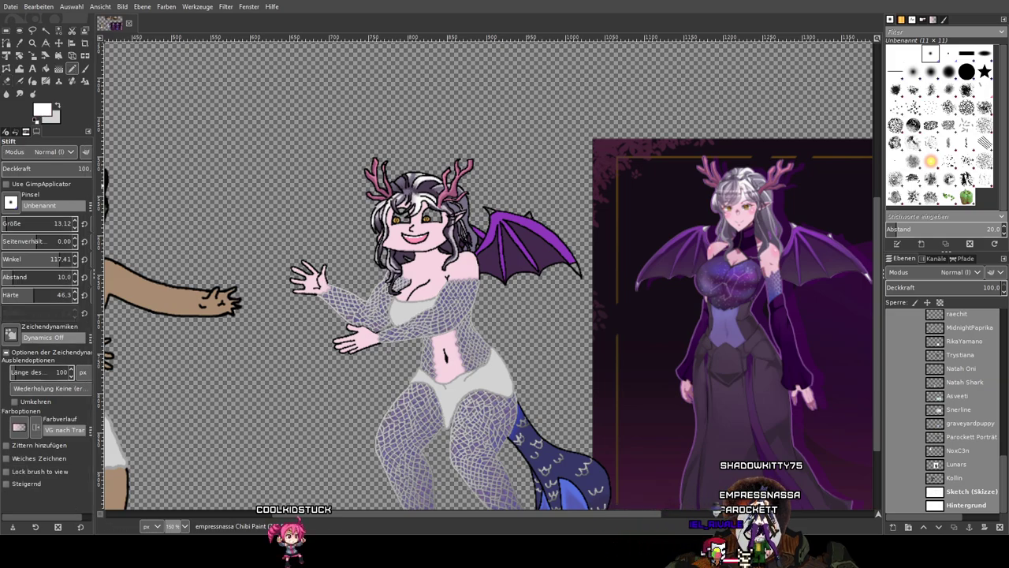
pyautogui.scroll(3, 498, 215)
pyautogui.scroll(6, 472, 217)
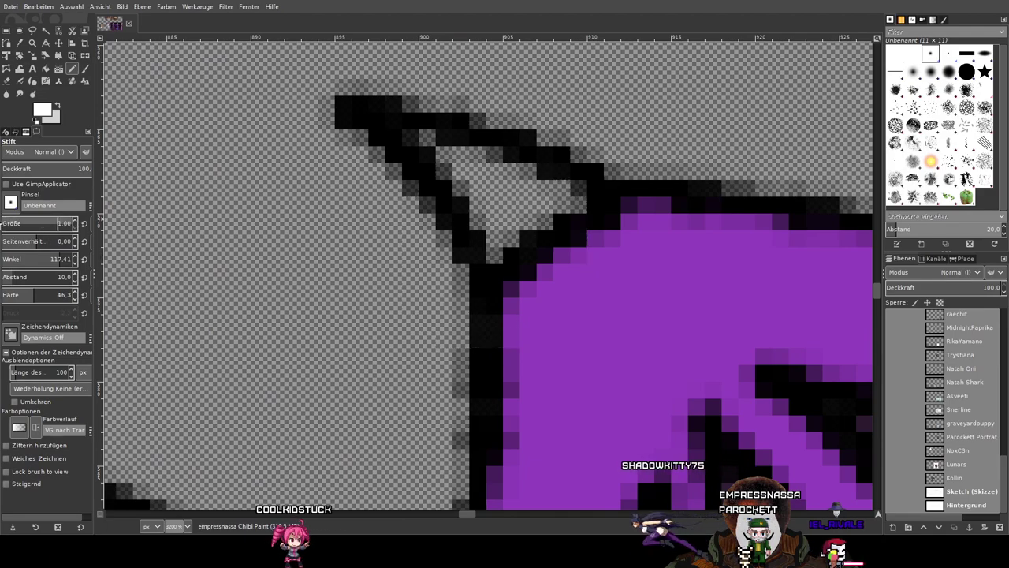
pyautogui.moveTo(396, 194); pyautogui.dragTo(418, 235)
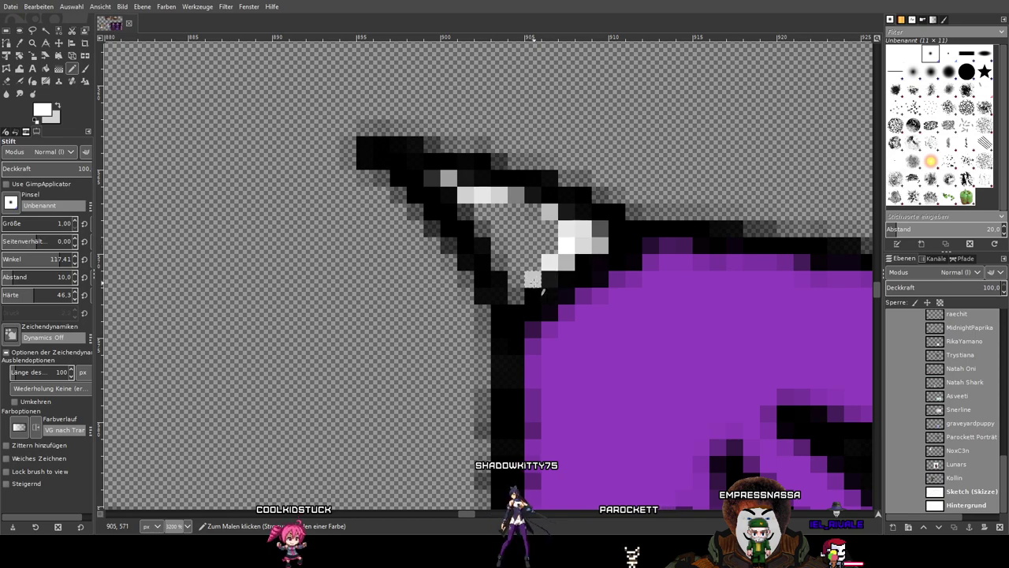
pyautogui.moveTo(549, 245)
pyautogui.mouseDown()
pyautogui.moveTo(485, 229)
pyautogui.moveTo(479, 207)
pyautogui.moveTo(536, 246)
pyautogui.moveTo(499, 226)
pyautogui.mouseUp()
pyautogui.click(573, 257)
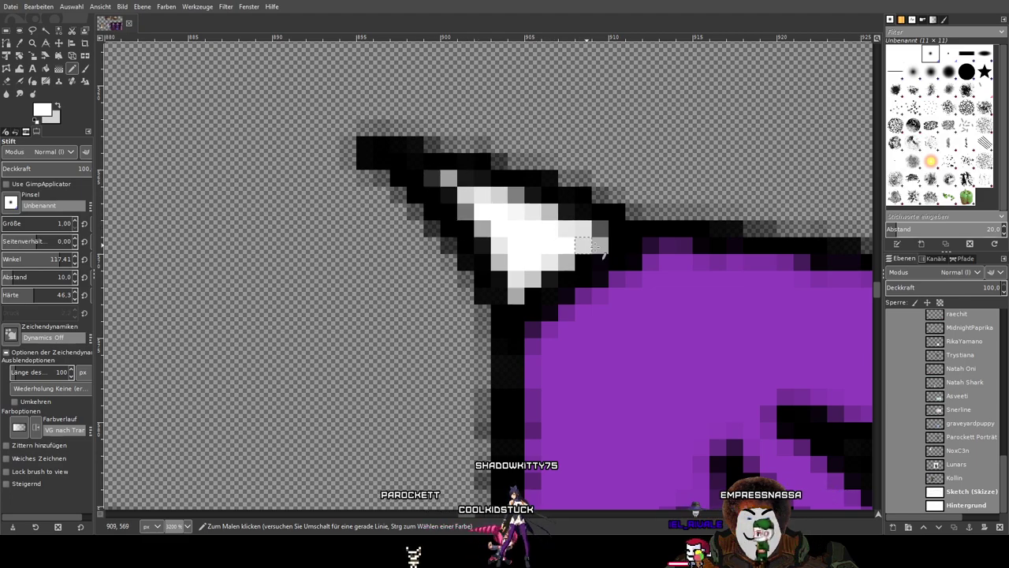
# Fill the claw at the bat wing's lower tip white along its inner outline.
pyautogui.moveTo(702, 249); pyautogui.dragTo(187, 189)
pyautogui.moveTo(732, 279); pyautogui.dragTo(338, 267)
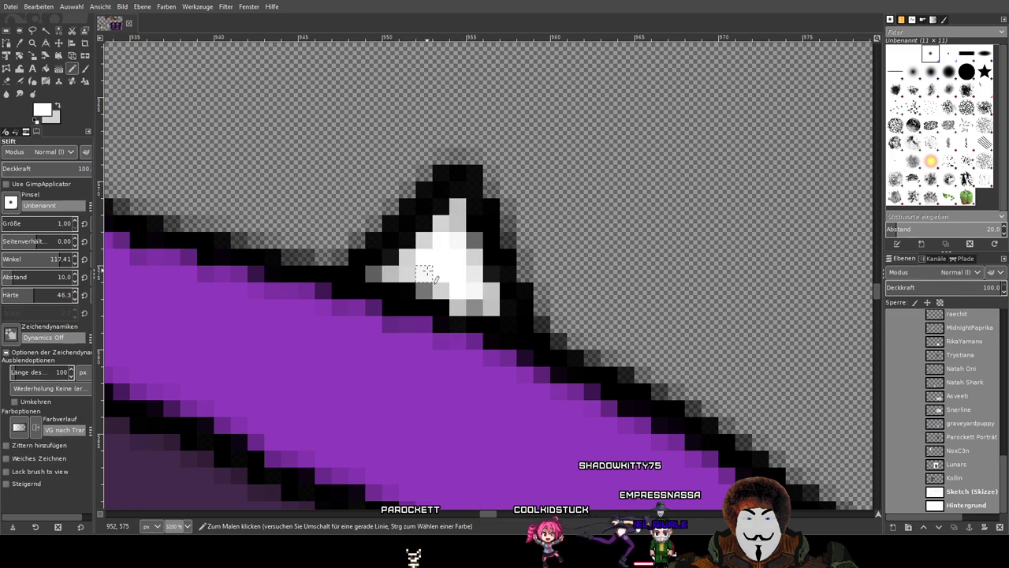
pyautogui.scroll(-4, 473, 236)
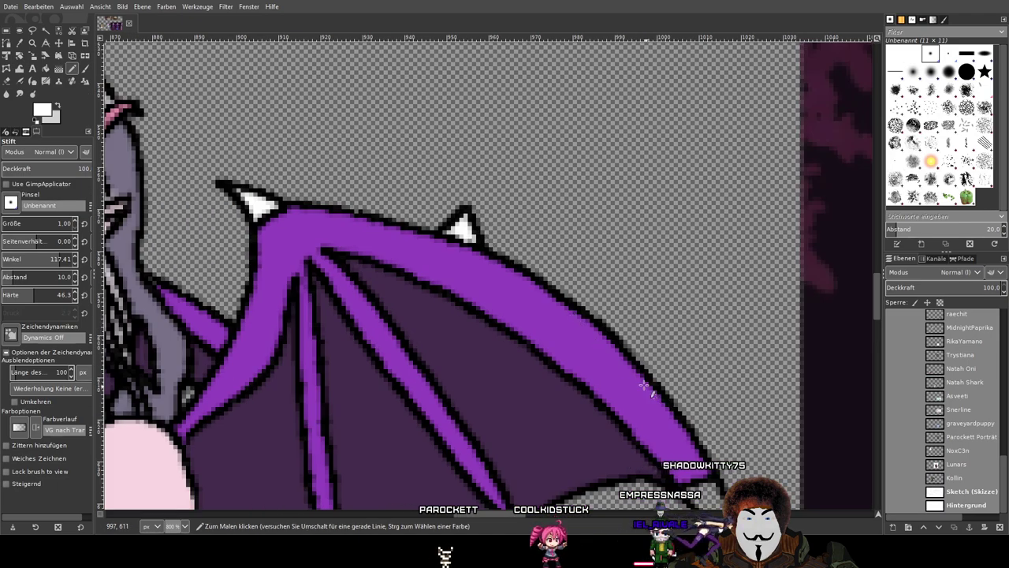
pyautogui.scroll(-5, 459, 245)
pyautogui.scroll(4, 719, 336)
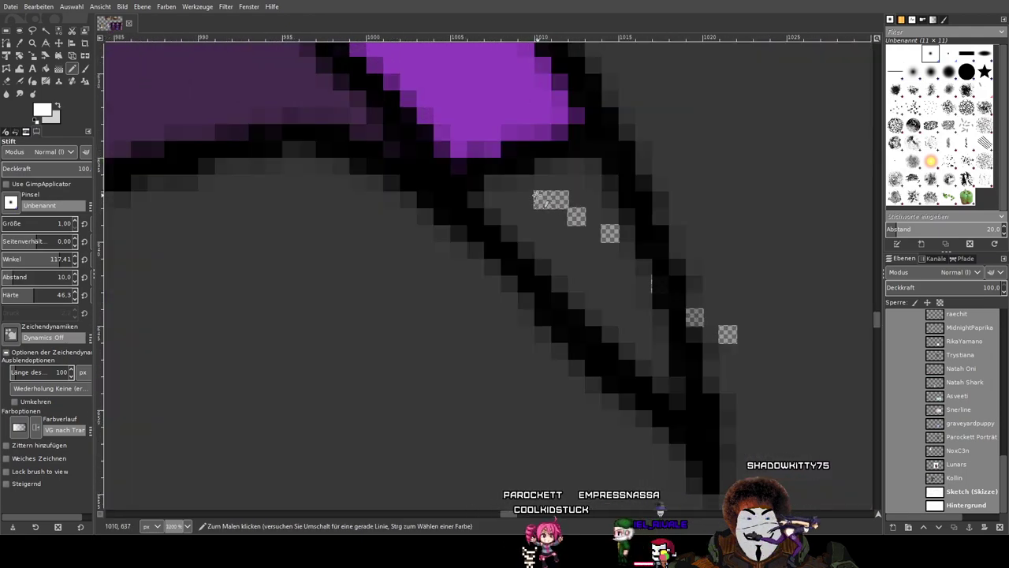
pyautogui.click(491, 183)
pyautogui.moveTo(542, 183); pyautogui.dragTo(581, 179)
pyautogui.scroll(-1, 583, 180)
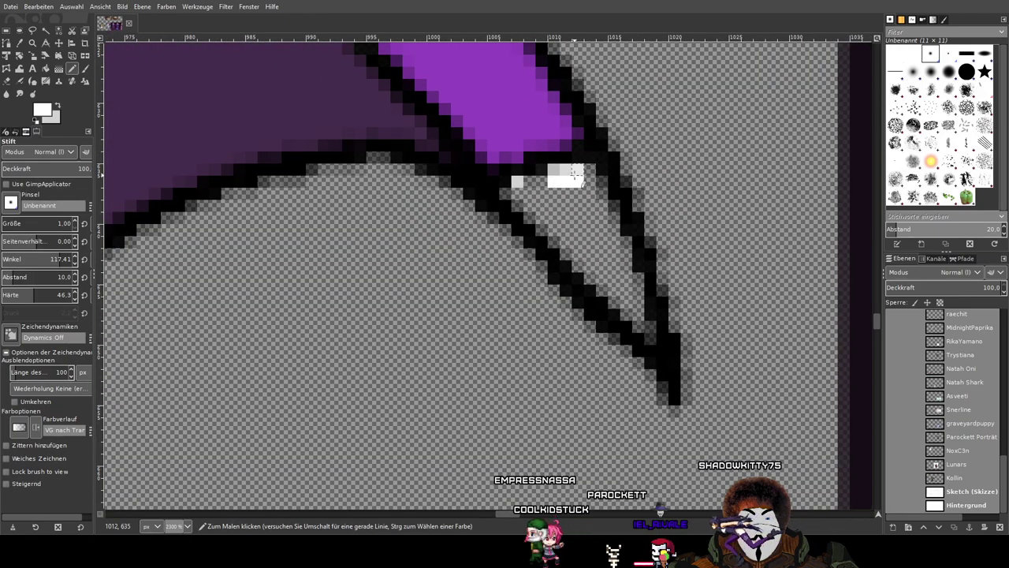
pyautogui.moveTo(613, 291); pyautogui.dragTo(521, 186)
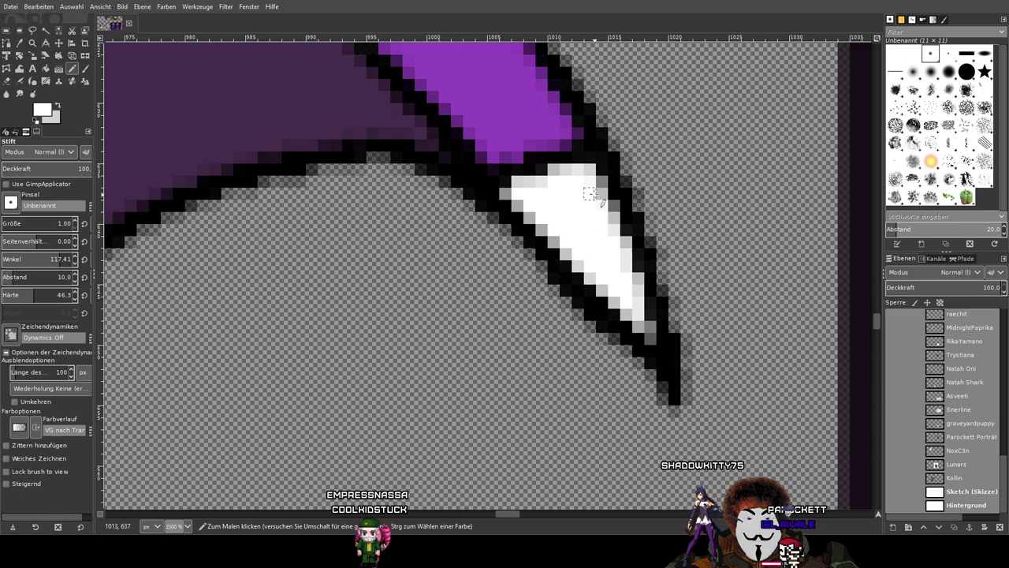
pyautogui.scroll(-10, 652, 318)
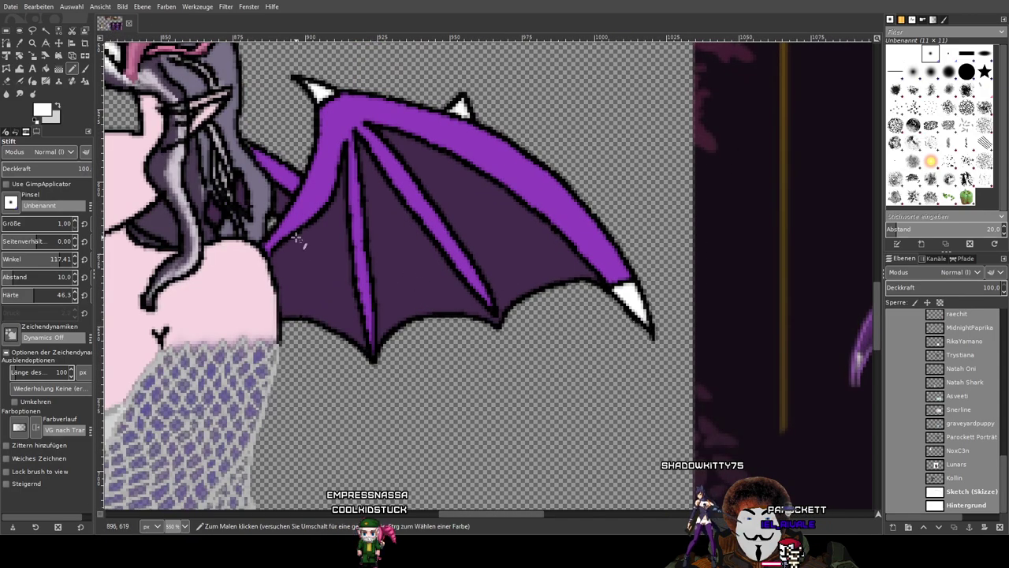
# Outline the first eye's see-through area in white with the Pencil and bucket-fill it white.
pyautogui.moveTo(299, 238); pyautogui.dragTo(817, 304)
pyautogui.scroll(-2, 726, 292)
pyautogui.scroll(4, 663, 220)
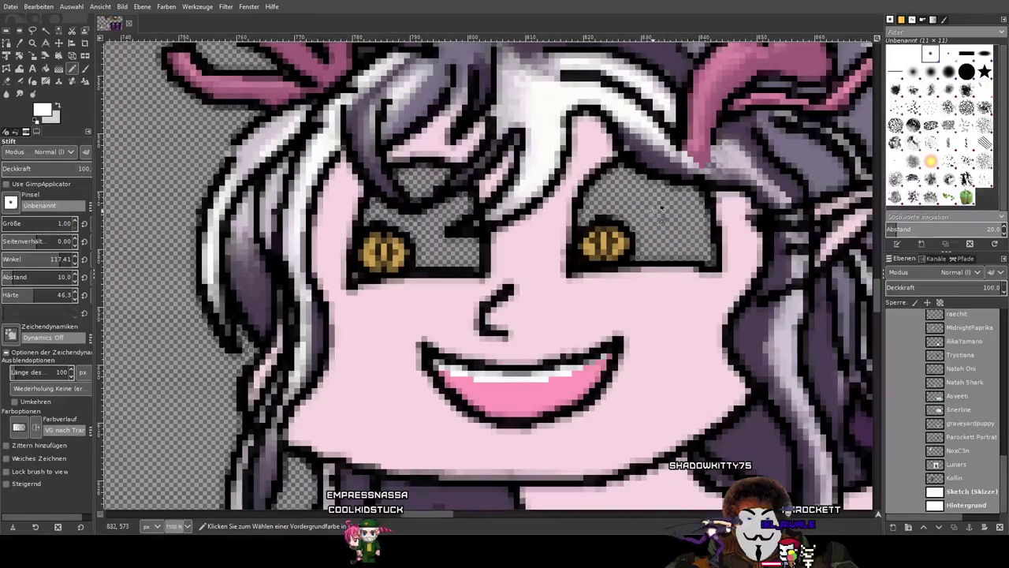
pyautogui.scroll(3, 661, 212)
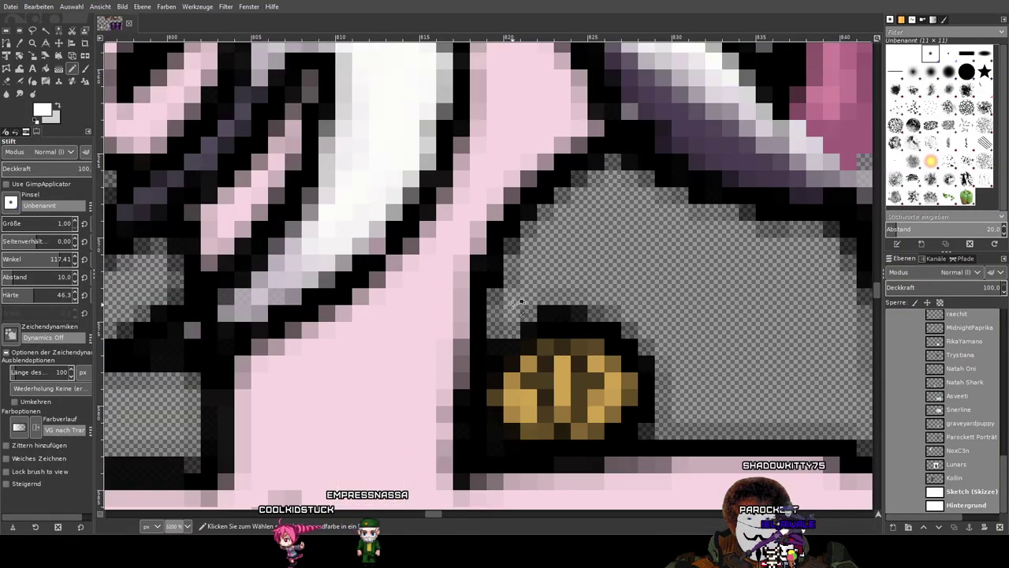
pyautogui.scroll(-1, 512, 303)
pyautogui.scroll(1, 513, 304)
pyautogui.moveTo(496, 331); pyautogui.dragTo(497, 295)
pyautogui.click(511, 262)
pyautogui.moveTo(528, 229)
pyautogui.mouseDown()
pyautogui.moveTo(609, 166)
pyautogui.moveTo(629, 166)
pyautogui.moveTo(693, 201)
pyautogui.moveTo(832, 231)
pyautogui.mouseUp()
pyautogui.moveTo(836, 283)
pyautogui.mouseDown()
pyautogui.moveTo(554, 173)
pyautogui.moveTo(540, 119)
pyautogui.moveTo(555, 148)
pyautogui.moveTo(587, 342)
pyautogui.moveTo(520, 320)
pyautogui.moveTo(432, 320)
pyautogui.moveTo(385, 309)
pyautogui.mouseUp()
pyautogui.scroll(-1, 384, 320)
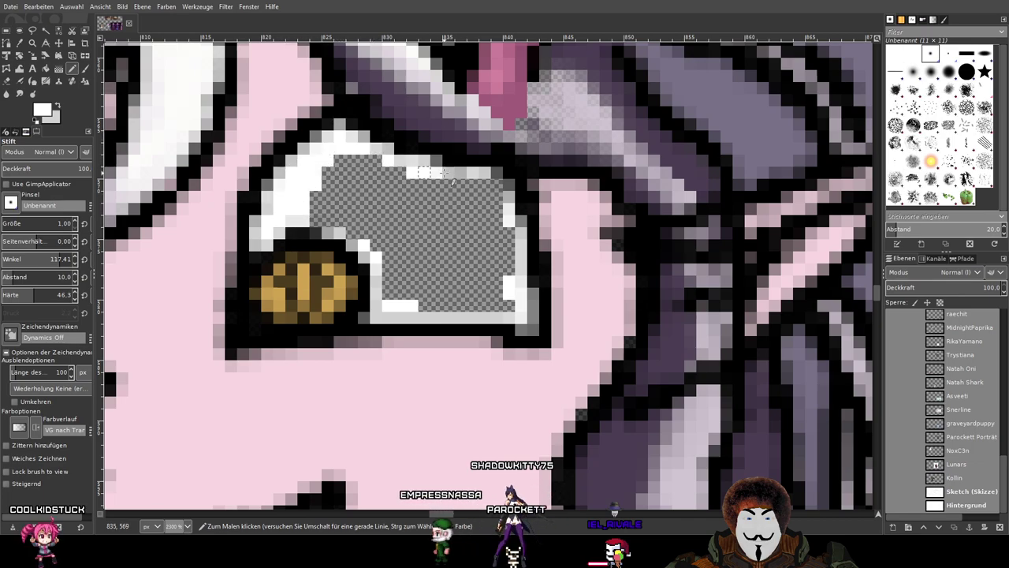
pyautogui.hotkey('shift', 'b')
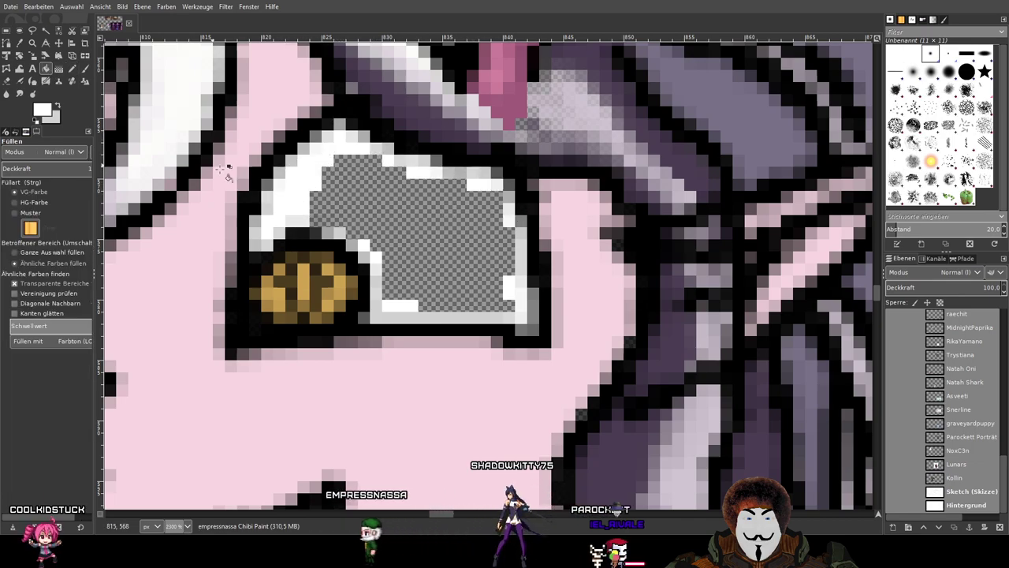
pyautogui.click(444, 235)
# Outline the other eye's edges in white and bucket-fill its enclosed area white.
pyautogui.click(73, 70)
pyautogui.moveTo(308, 188)
pyautogui.mouseDown()
pyautogui.moveTo(378, 213)
pyautogui.moveTo(681, 260)
pyautogui.mouseUp()
pyautogui.moveTo(431, 270); pyautogui.dragTo(604, 237)
pyautogui.moveTo(352, 284)
pyautogui.mouseDown()
pyautogui.moveTo(365, 225)
pyautogui.moveTo(449, 283)
pyautogui.moveTo(473, 273)
pyautogui.moveTo(375, 237)
pyautogui.moveTo(450, 263)
pyautogui.moveTo(569, 225)
pyautogui.moveTo(563, 261)
pyautogui.mouseUp()
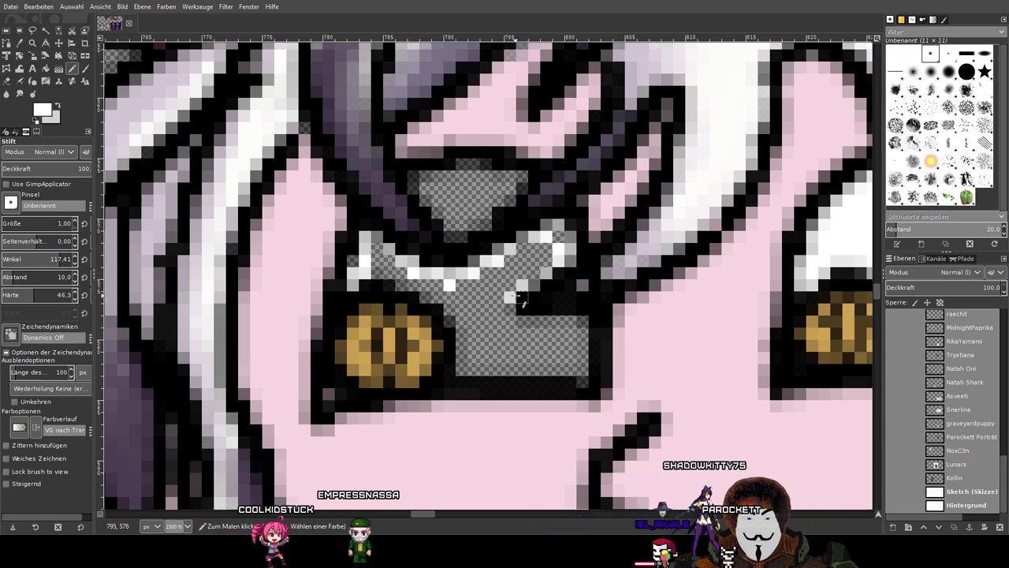
pyautogui.moveTo(579, 382)
pyautogui.mouseDown()
pyautogui.moveTo(485, 381)
pyautogui.moveTo(573, 387)
pyautogui.moveTo(510, 393)
pyautogui.moveTo(436, 381)
pyautogui.moveTo(456, 371)
pyautogui.moveTo(450, 316)
pyautogui.moveTo(376, 285)
pyautogui.mouseUp()
pyautogui.moveTo(462, 309)
pyautogui.mouseDown()
pyautogui.moveTo(457, 337)
pyautogui.moveTo(461, 322)
pyautogui.moveTo(486, 368)
pyautogui.mouseUp()
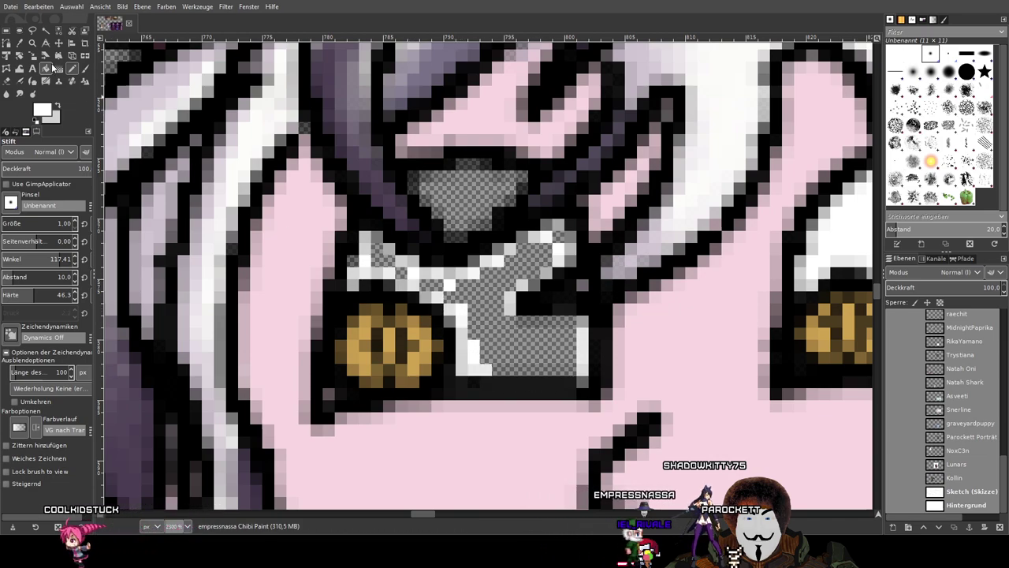
pyautogui.click(45, 71)
pyautogui.click(533, 344)
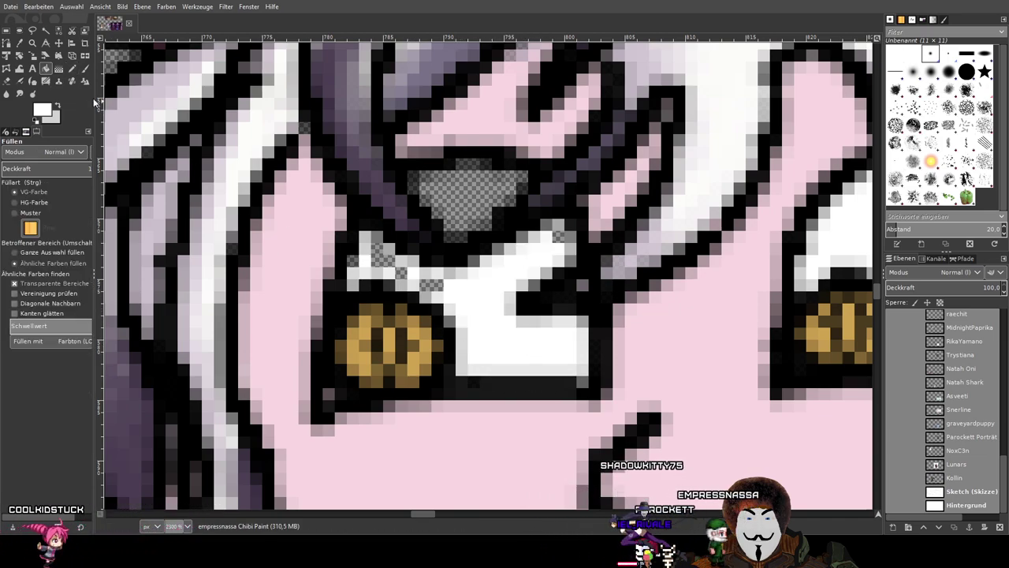
pyautogui.click(71, 69)
# Touch up the semi-transparent eye pixels and remaining gaps, then zoom out to the whole head.
pyautogui.scroll(1, 335, 246)
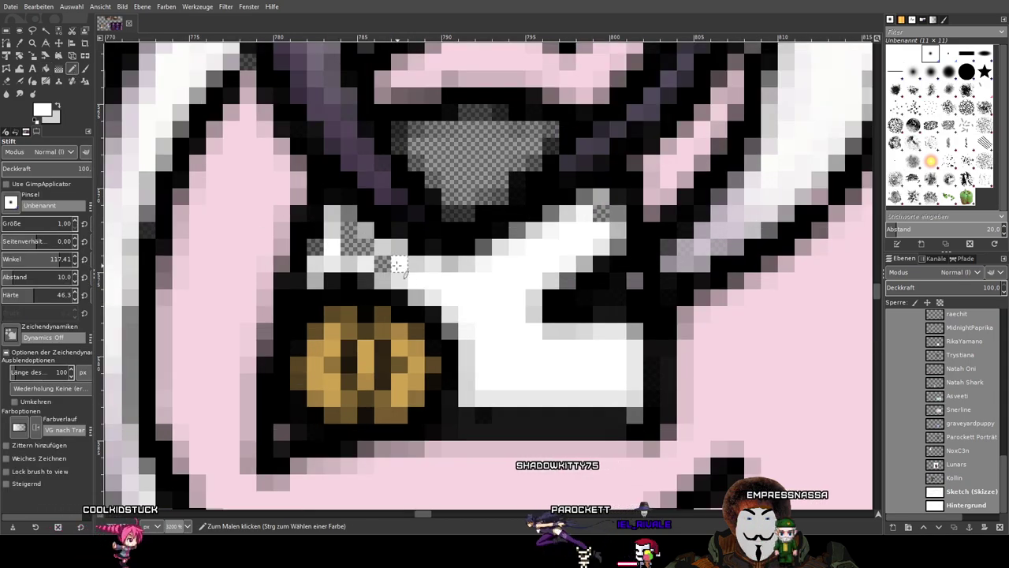
pyautogui.moveTo(335, 243)
pyautogui.mouseDown()
pyautogui.moveTo(350, 229)
pyautogui.moveTo(317, 247)
pyautogui.mouseUp()
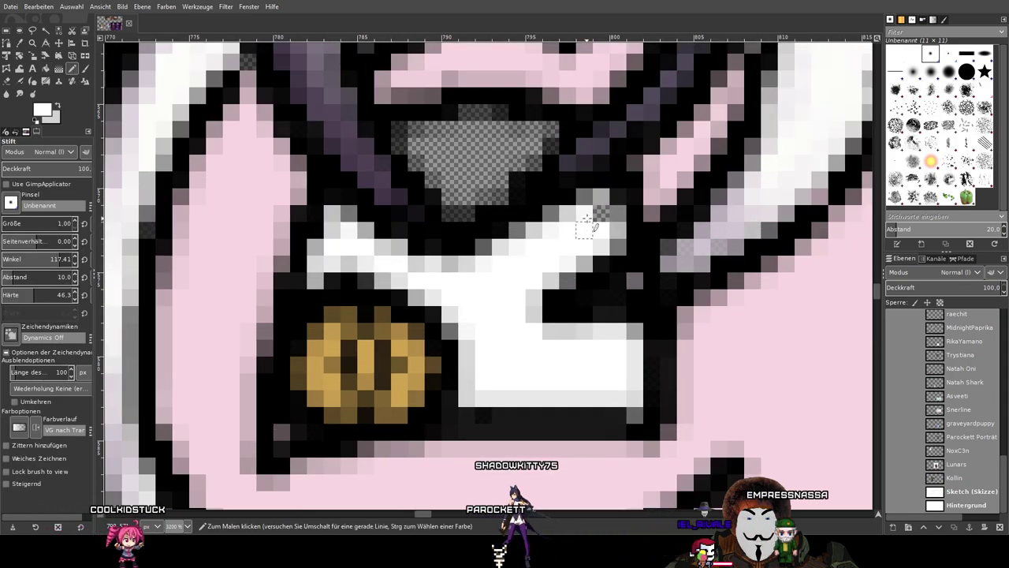
pyautogui.scroll(2, 540, 168)
pyautogui.moveTo(450, 204); pyautogui.dragTo(477, 207)
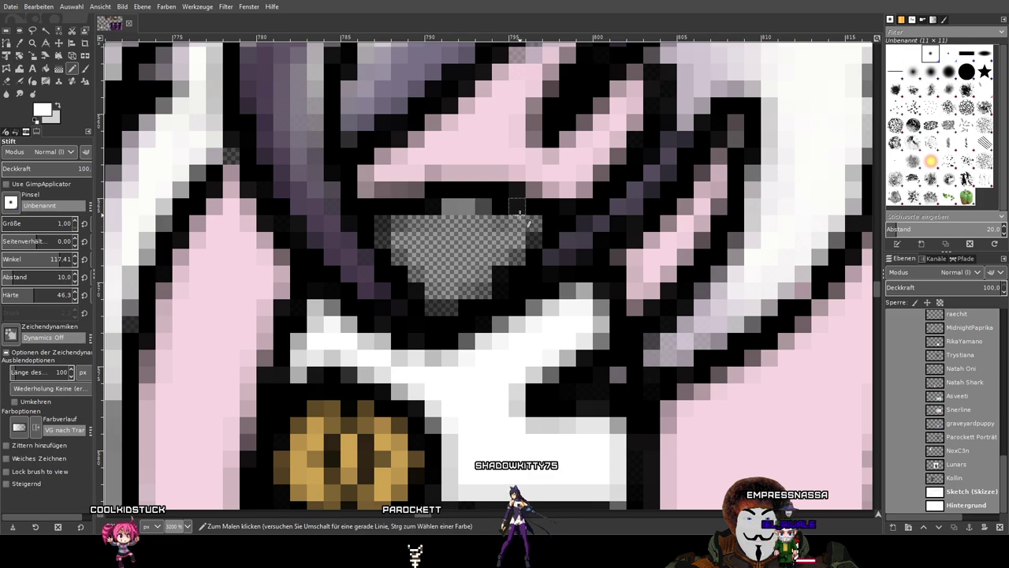
pyautogui.moveTo(534, 254); pyautogui.dragTo(476, 298)
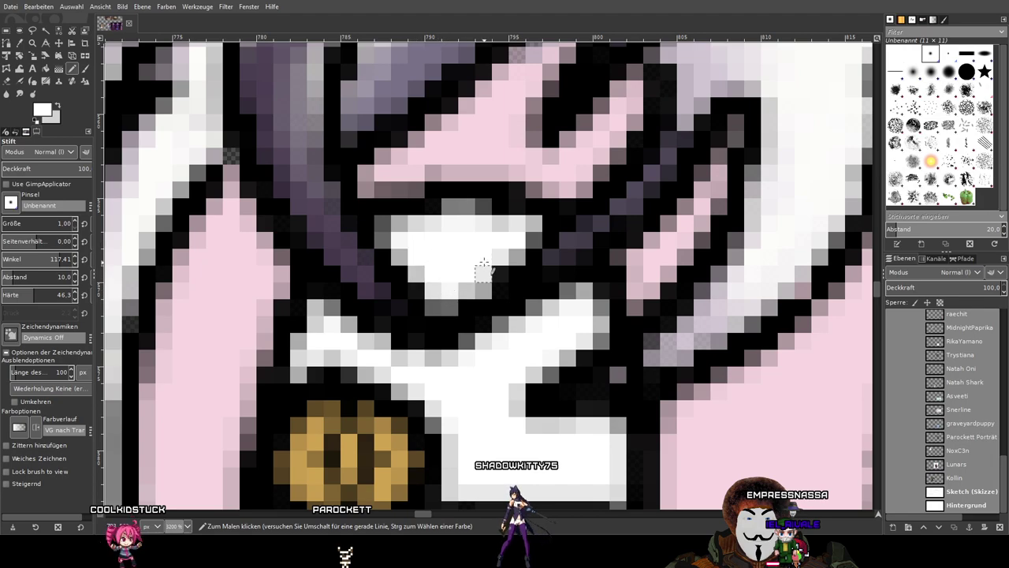
pyautogui.press('3')
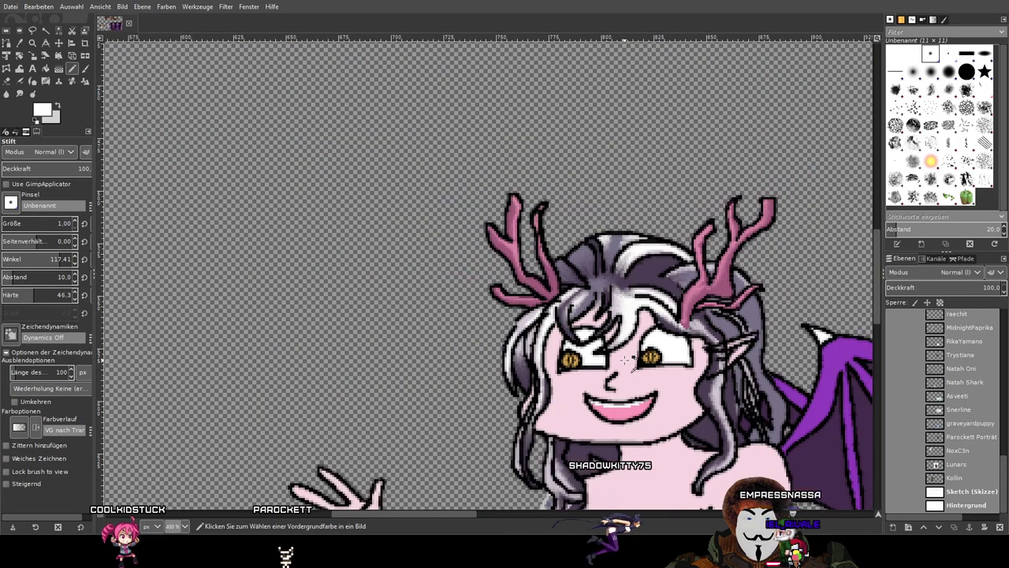
# Show the white Hintergrund background layer and zoom out to see both characters.
pyautogui.moveTo(742, 488); pyautogui.dragTo(482, 261)
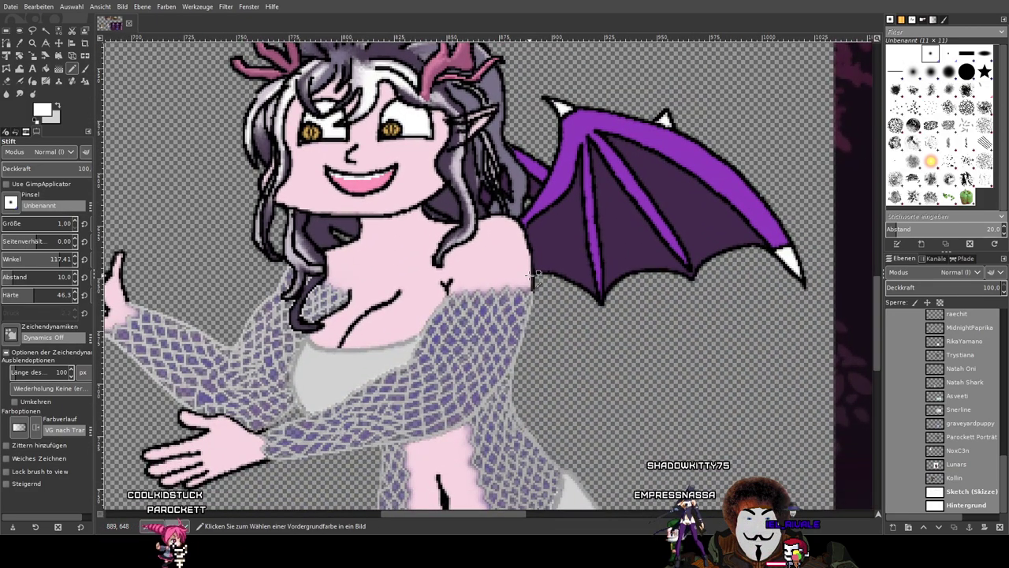
pyautogui.scroll(-1, 525, 311)
pyautogui.moveTo(497, 369); pyautogui.dragTo(544, 223)
pyautogui.scroll(-1, 544, 223)
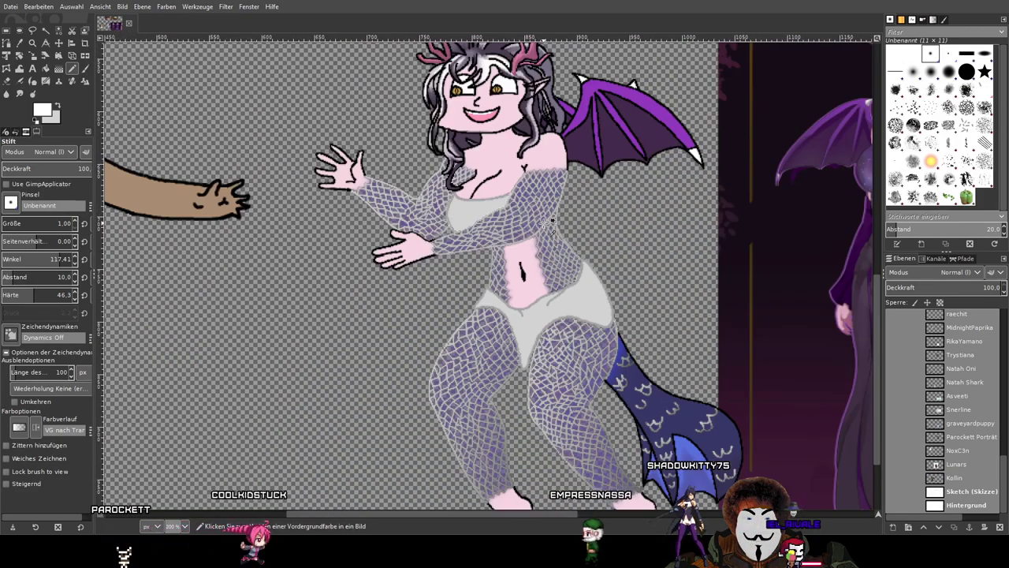
pyautogui.scroll(2, 543, 224)
pyautogui.scroll(1, 510, 280)
pyautogui.moveTo(570, 354); pyautogui.dragTo(557, 283)
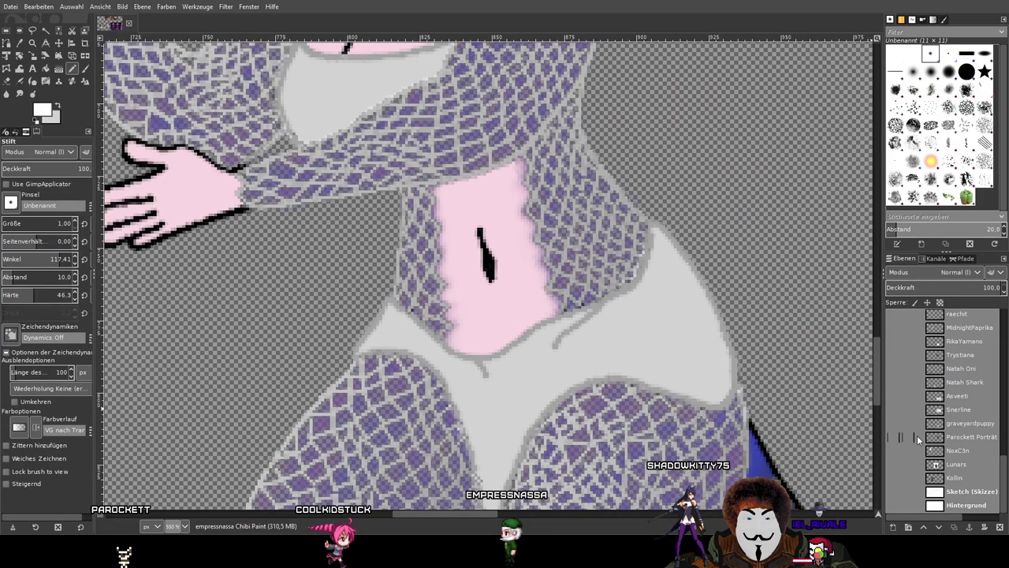
pyautogui.click(893, 505)
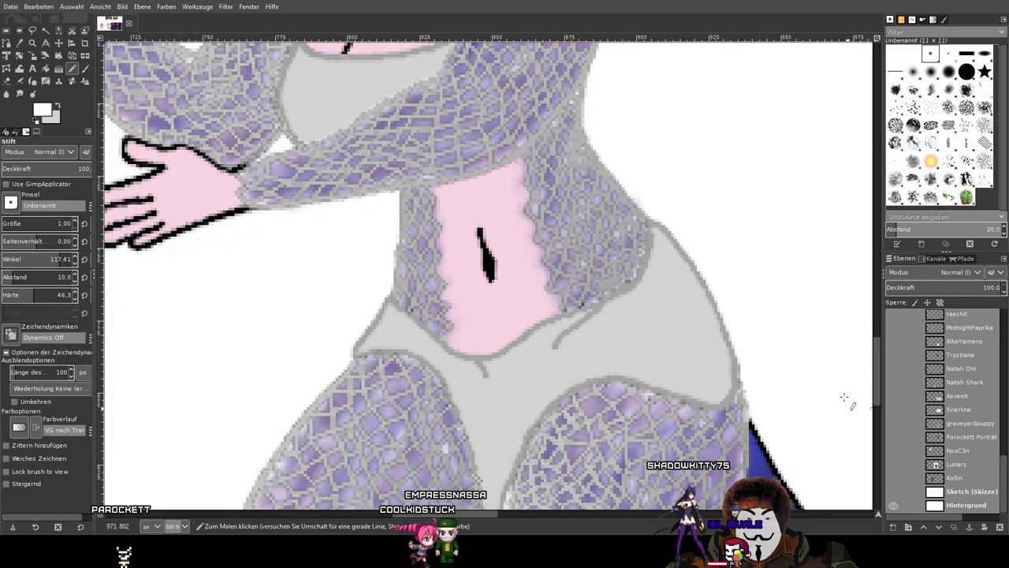
pyautogui.press('-')
pyautogui.press('-')
pyautogui.press('-')
pyautogui.press('-')
pyautogui.scroll(3, 951, 446)
pyautogui.scroll(2, 951, 446)
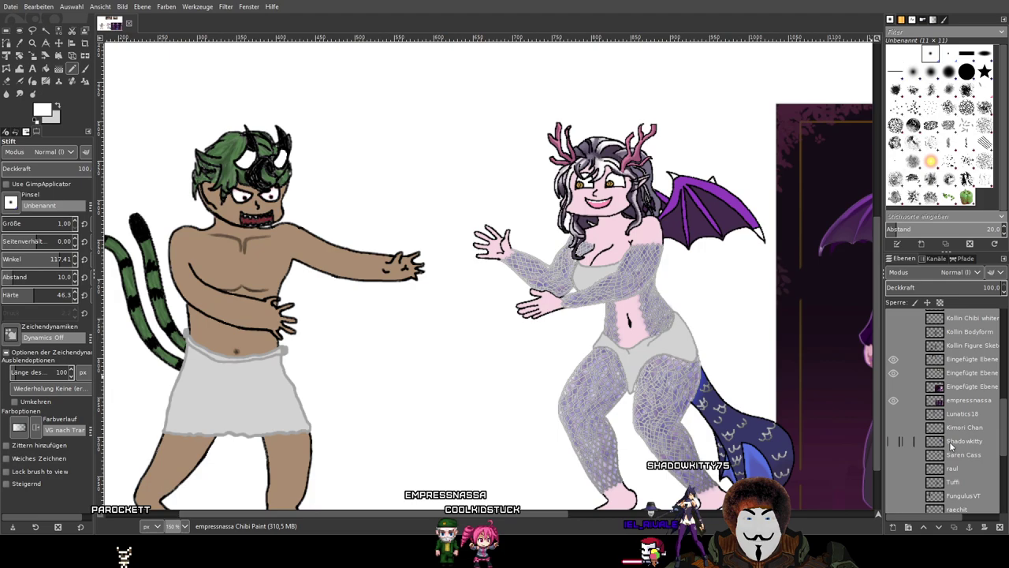
# Hide the empressnassa picture, show raul READY and the mesh layer, save as Hot Tub Abendmahl.xcf.
pyautogui.click(893, 401)
pyautogui.moveTo(731, 424); pyautogui.dragTo(574, 392)
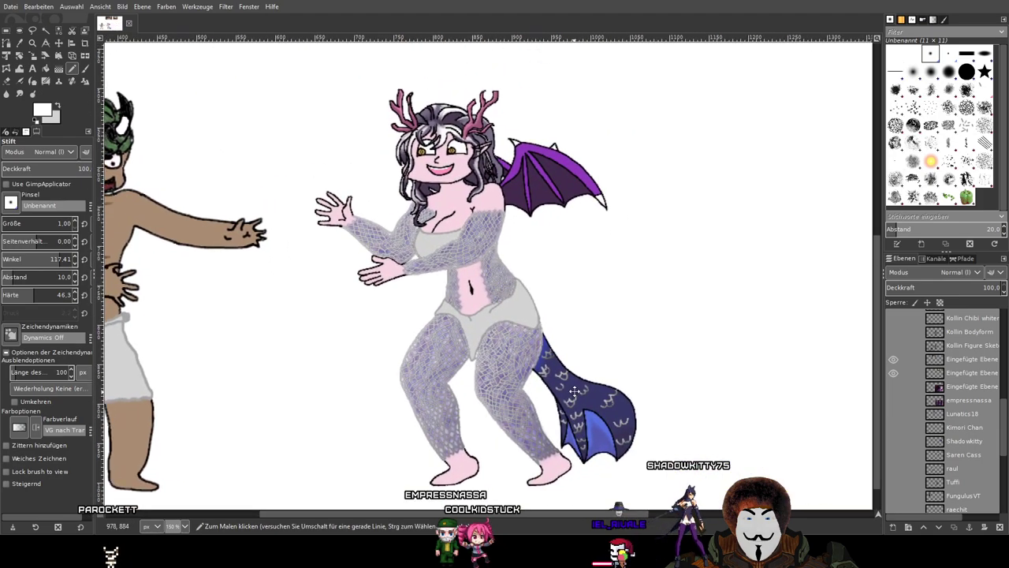
pyautogui.scroll(10, 907, 419)
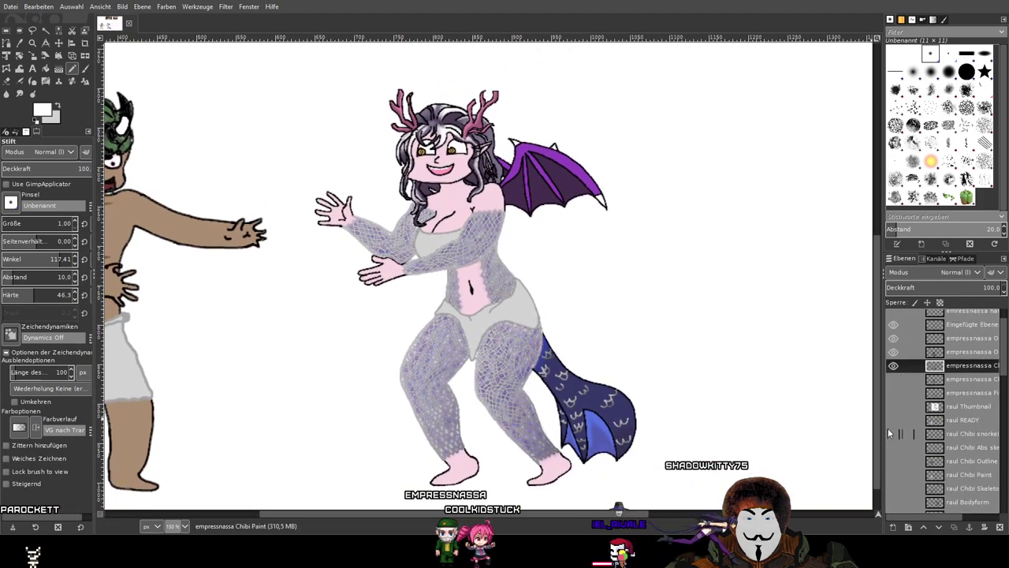
pyautogui.click(893, 420)
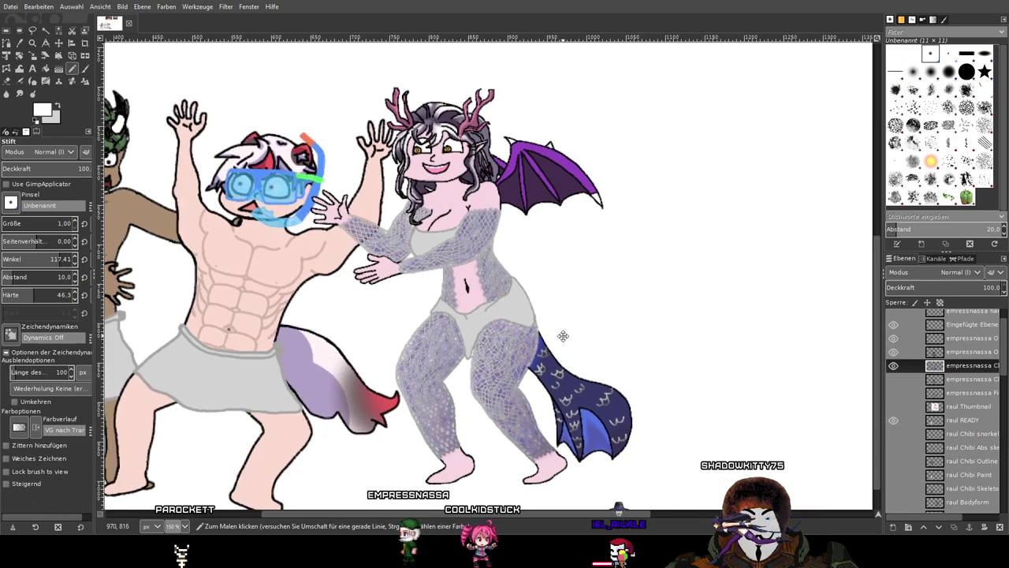
pyautogui.hscroll(2, 597, 345)
pyautogui.scroll(-1, 597, 345)
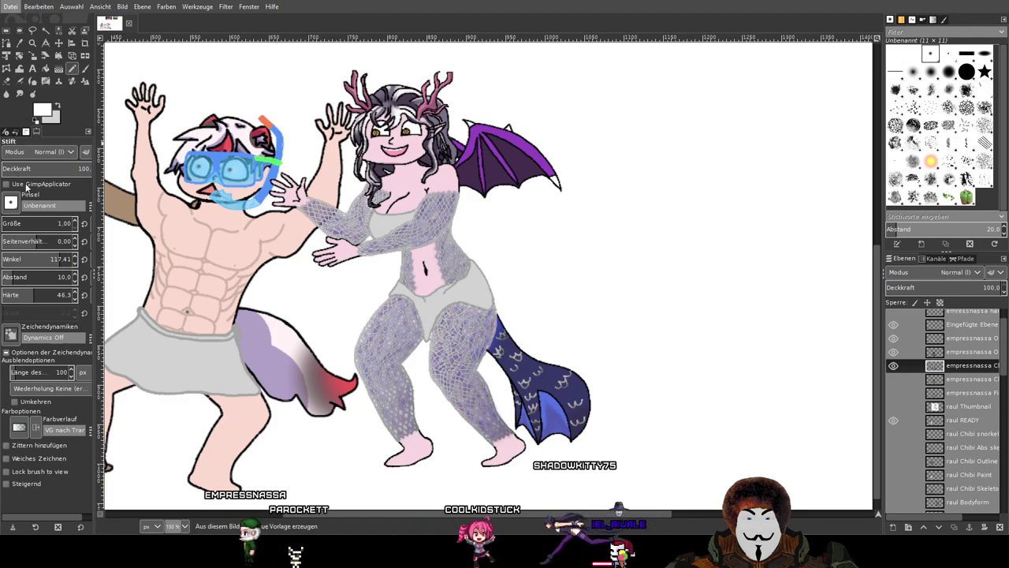
pyautogui.click(41, 108)
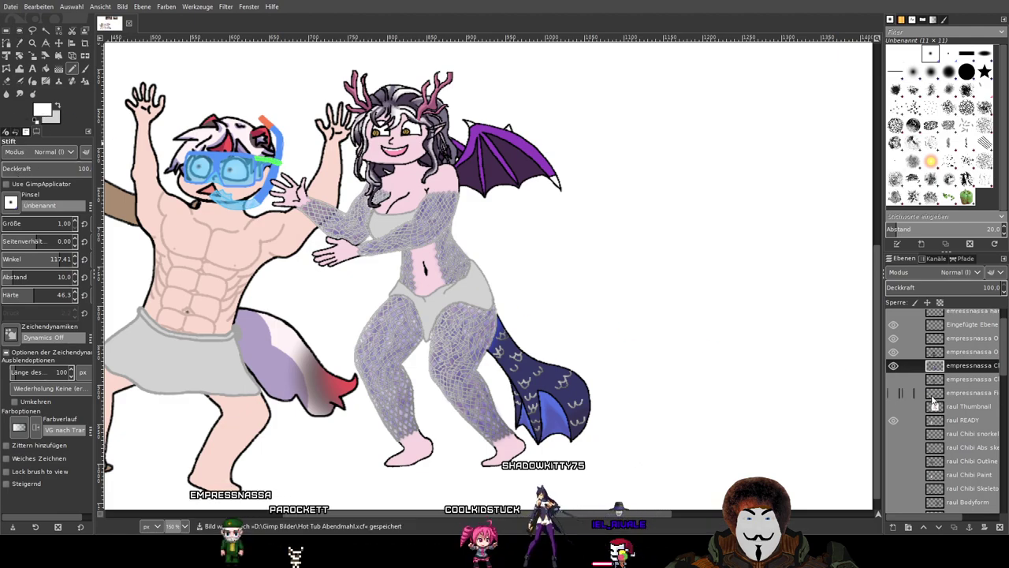
pyautogui.click(894, 367)
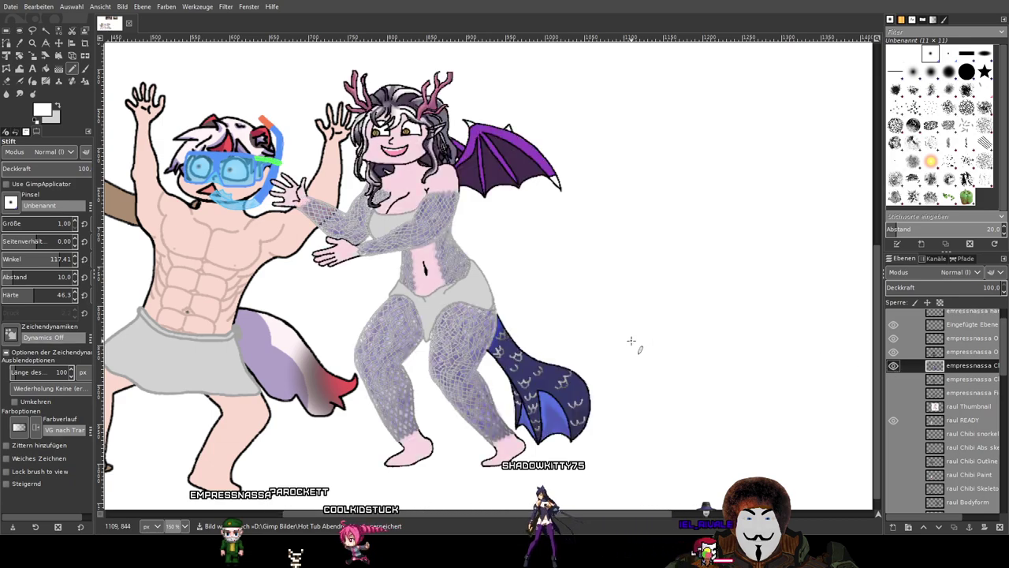
# Pan down past the background images to the raul and empressnassa chibis on white.
pyautogui.scroll(5, 444, 295)
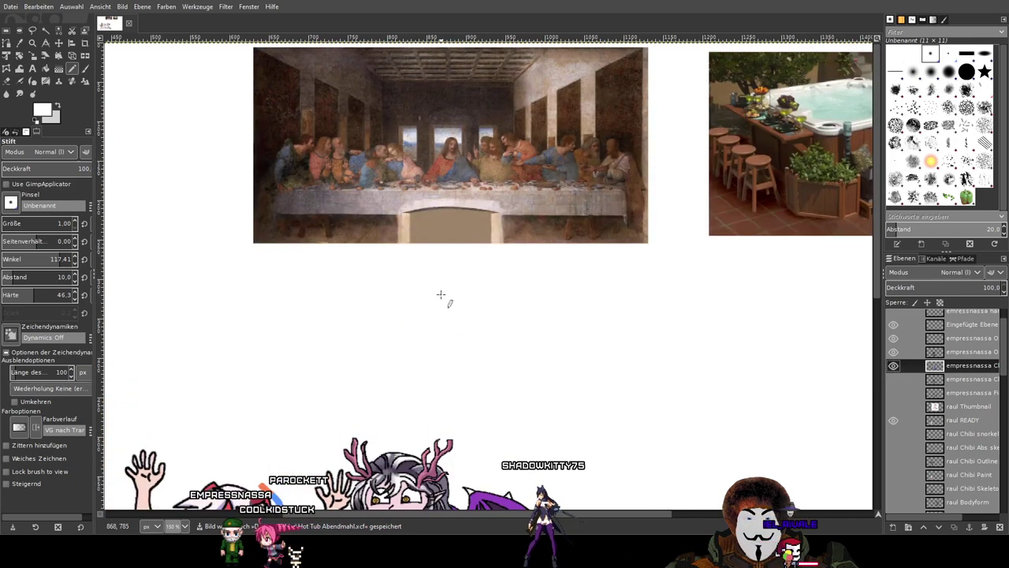
pyautogui.moveTo(440, 294); pyautogui.dragTo(447, 367)
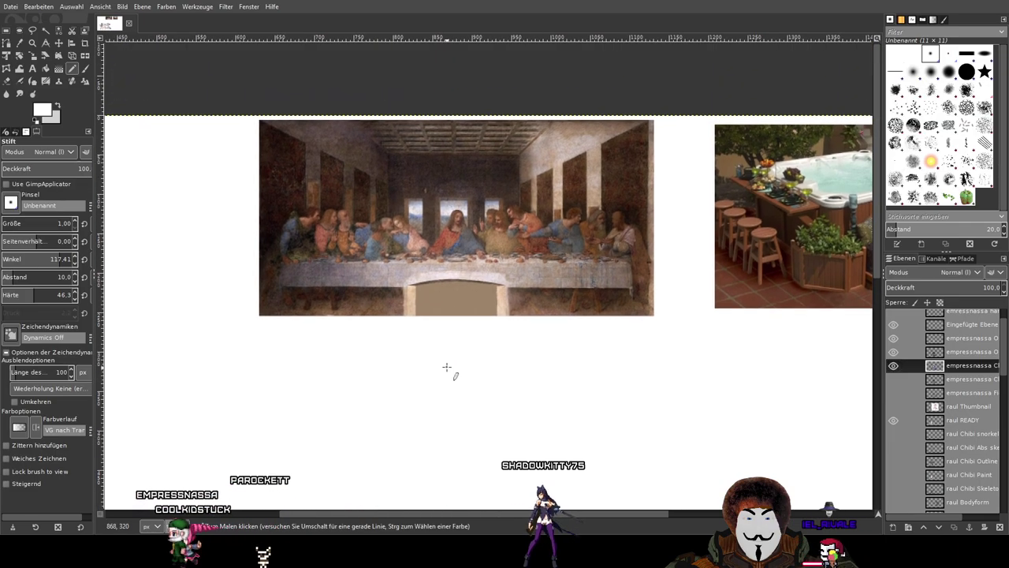
pyautogui.scroll(-13, 447, 366)
pyautogui.scroll(11, 446, 367)
pyautogui.moveTo(448, 317); pyautogui.dragTo(451, 397)
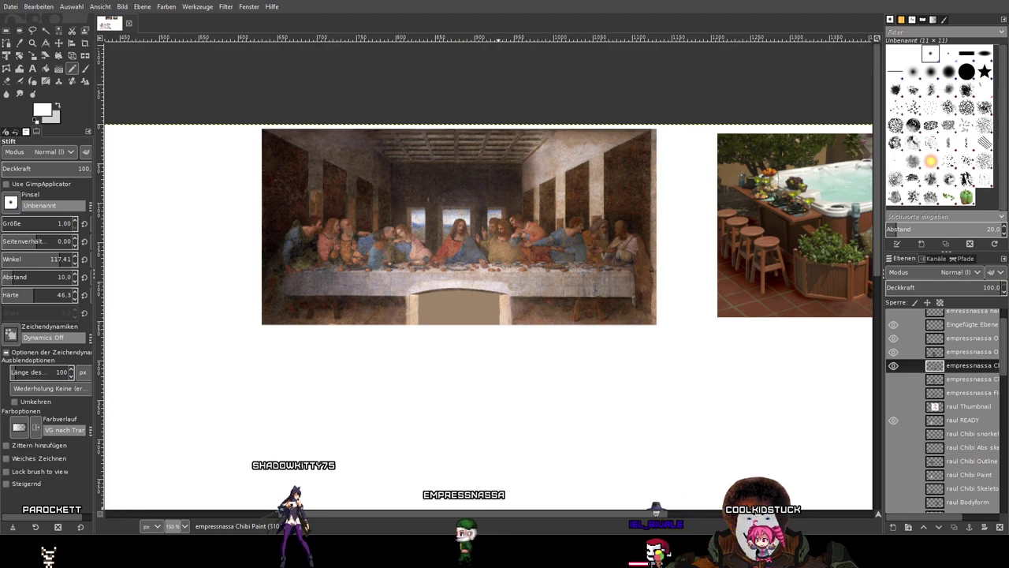
pyautogui.moveTo(743, 320); pyautogui.dragTo(748, 319)
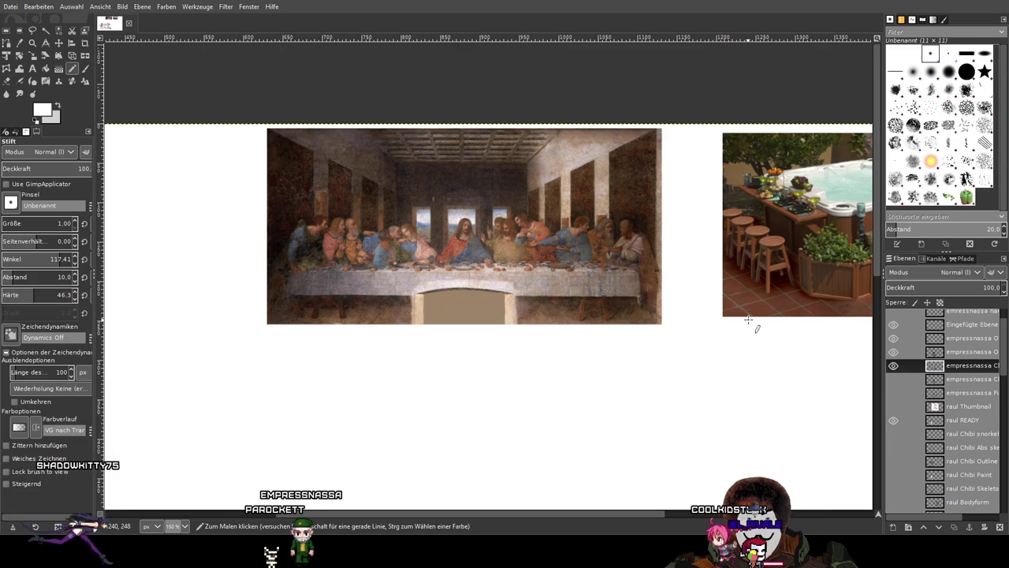
pyautogui.scroll(-10, 748, 320)
pyautogui.moveTo(749, 317); pyautogui.dragTo(772, 341)
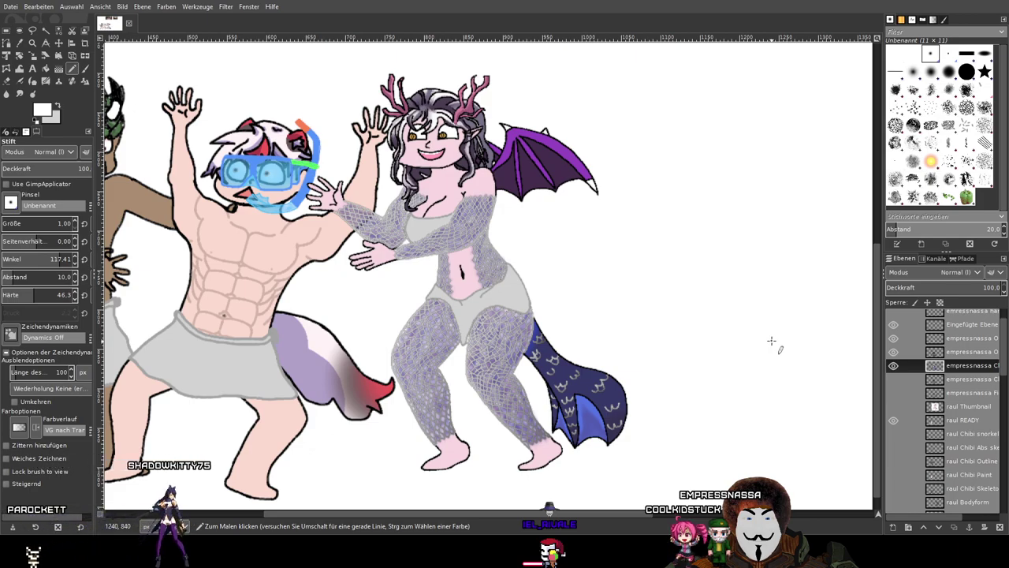
pyautogui.scroll(2, 771, 341)
pyautogui.scroll(-4, 631, 294)
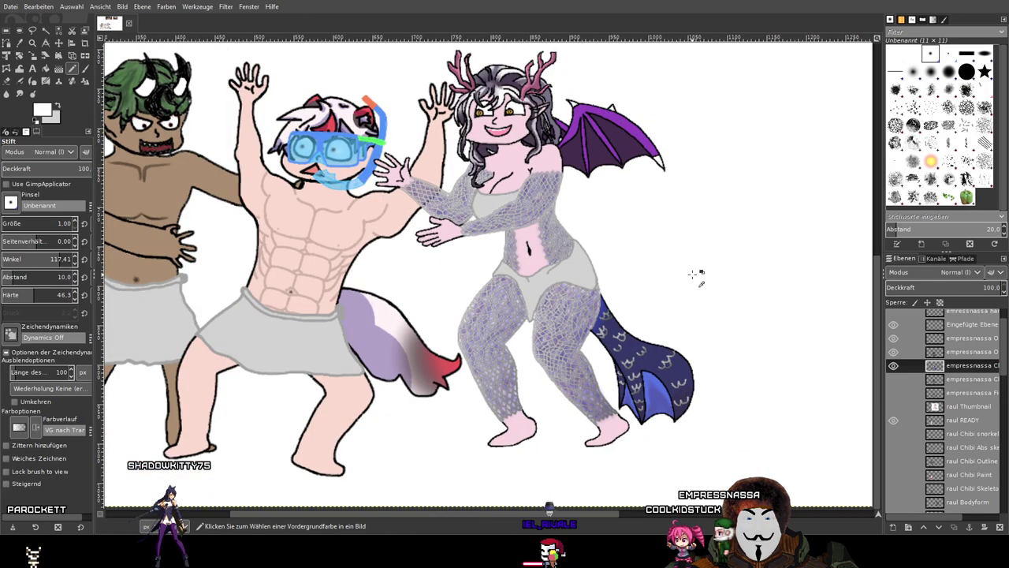
pyautogui.moveTo(692, 274); pyautogui.dragTo(667, 299)
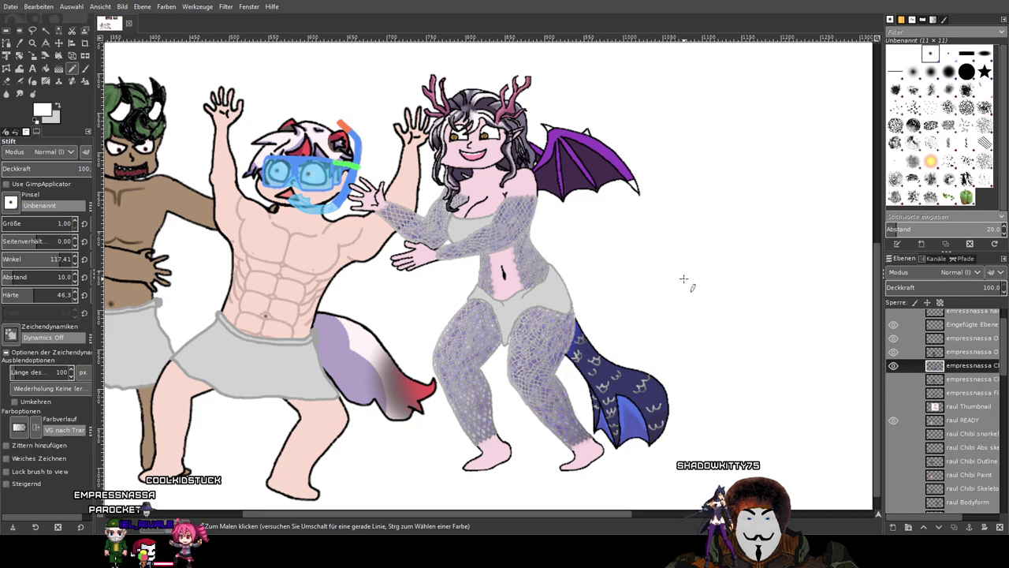
pyautogui.scroll(5, 554, 145)
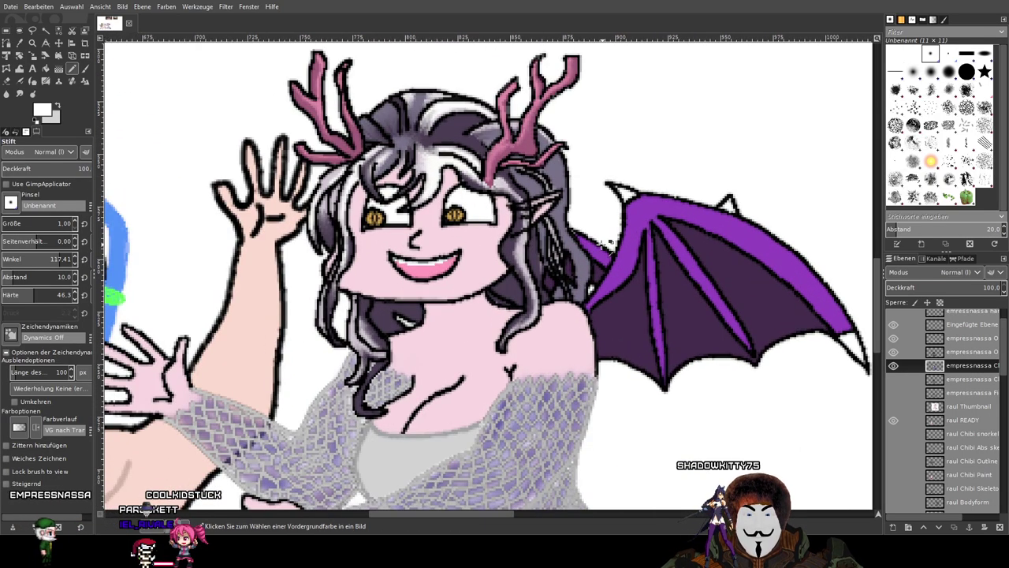
pyautogui.moveTo(590, 265)
pyautogui.mouseDown()
pyautogui.moveTo(591, 287)
pyautogui.moveTo(591, 248)
pyautogui.mouseUp()
pyautogui.moveTo(721, 454); pyautogui.dragTo(751, 329)
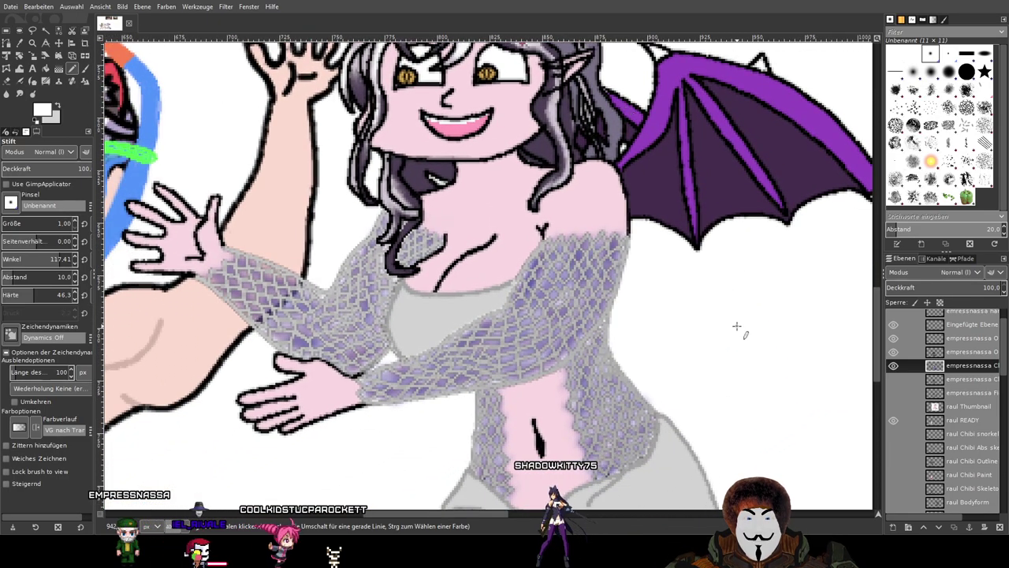
pyautogui.moveTo(738, 329); pyautogui.dragTo(746, 293)
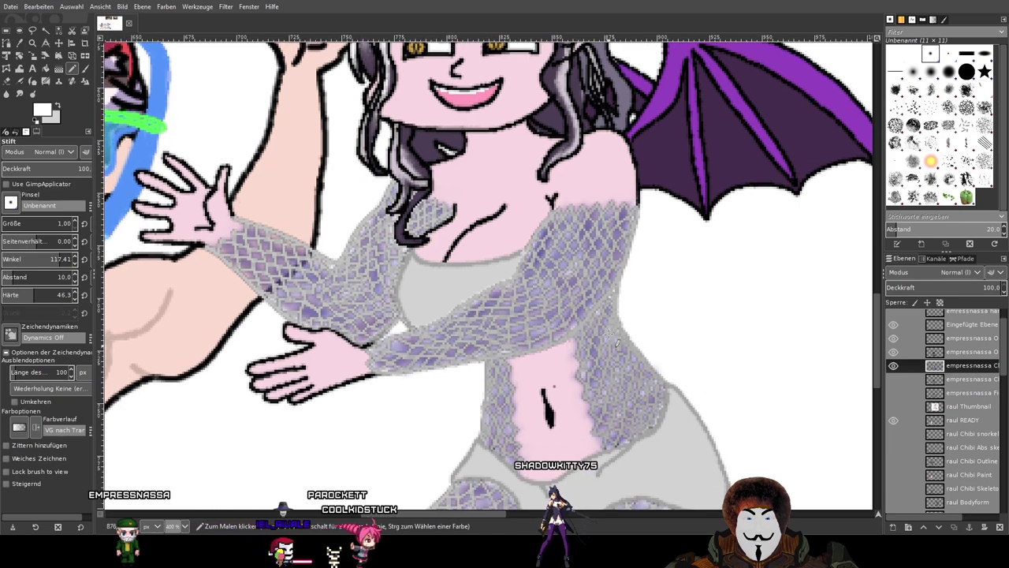
pyautogui.moveTo(749, 388); pyautogui.dragTo(756, 307)
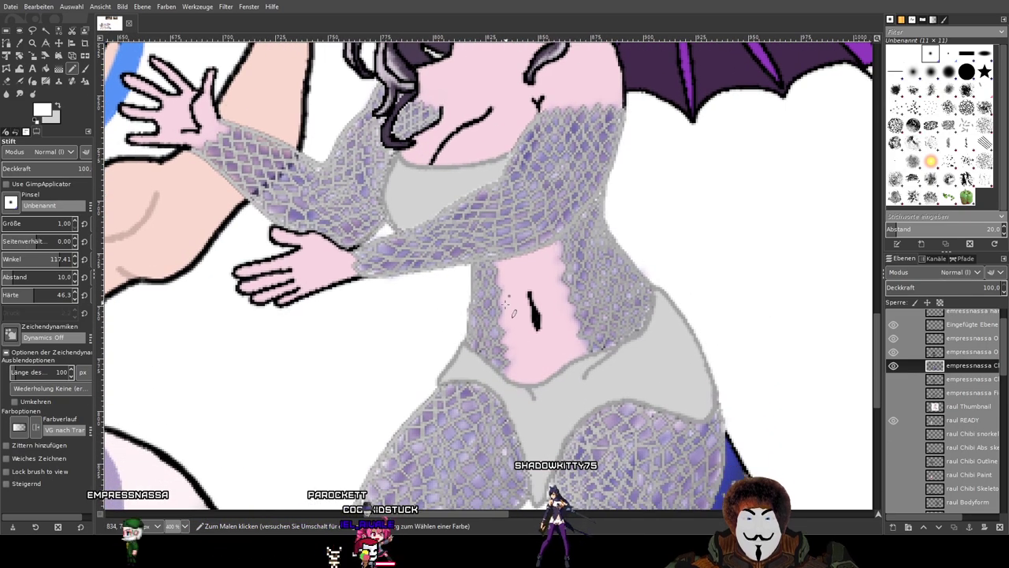
pyautogui.scroll(3, 577, 212)
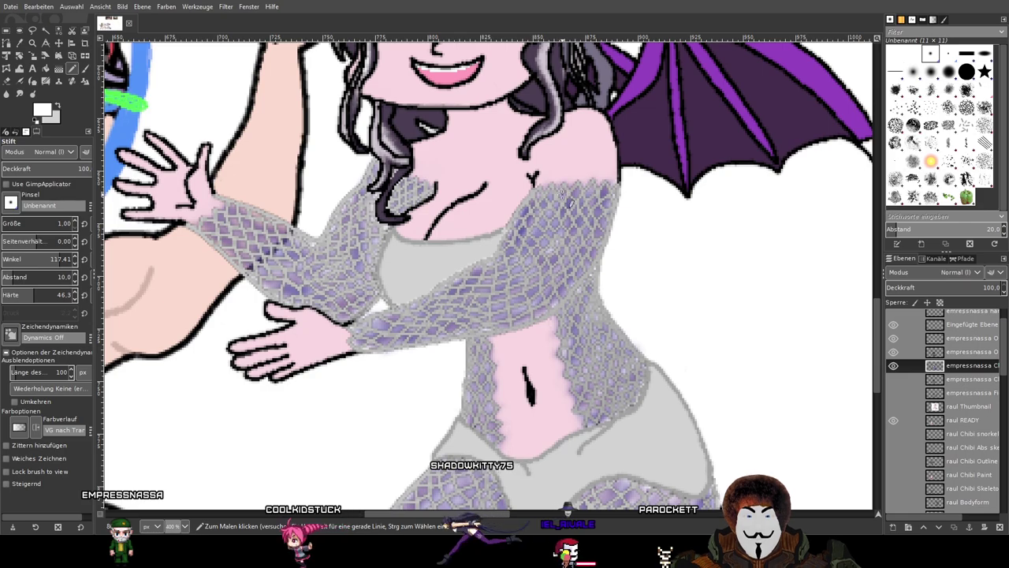
pyautogui.moveTo(640, 242); pyautogui.dragTo(592, 181)
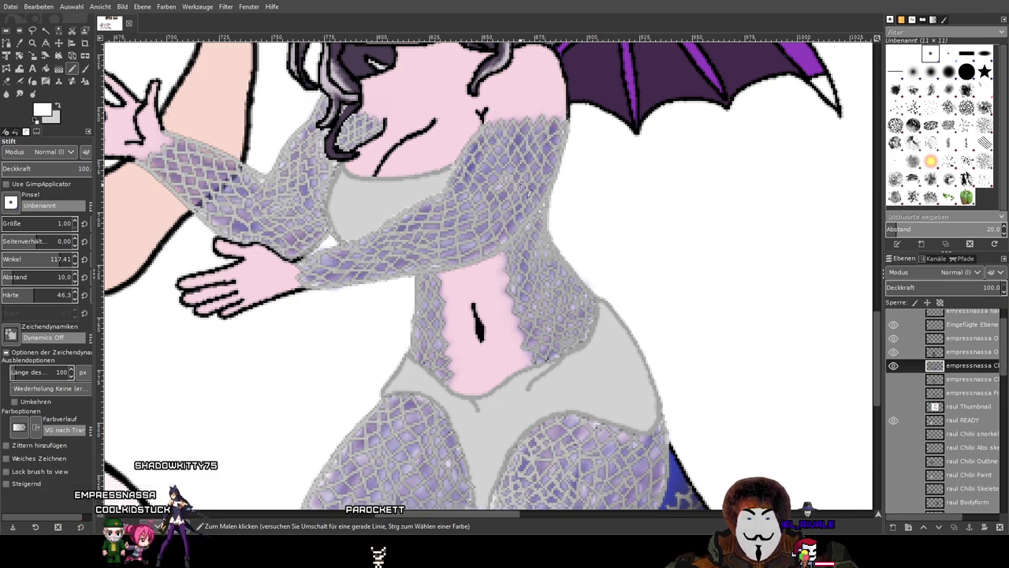
pyautogui.scroll(-3, 521, 185)
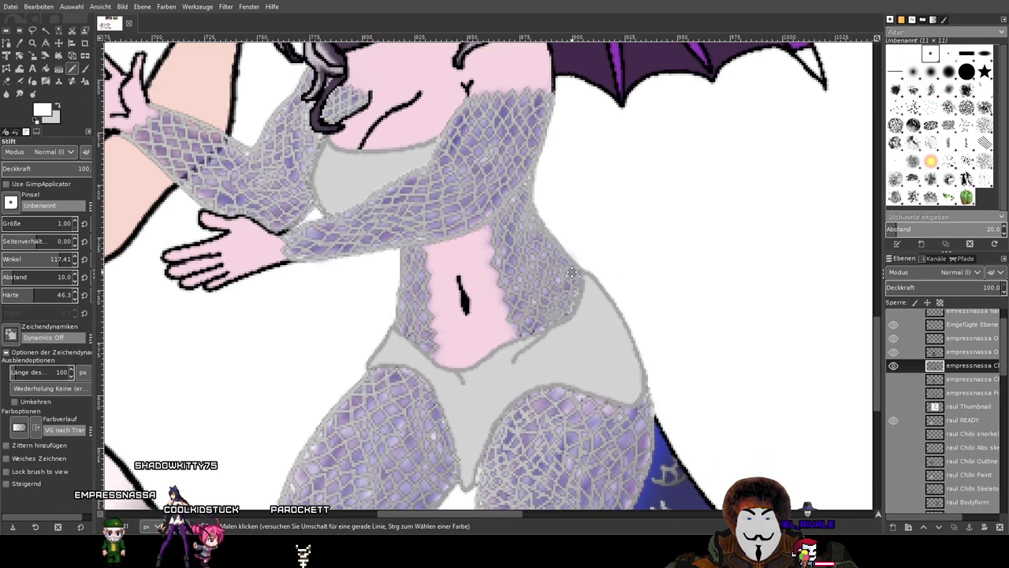
pyautogui.scroll(-5, 530, 216)
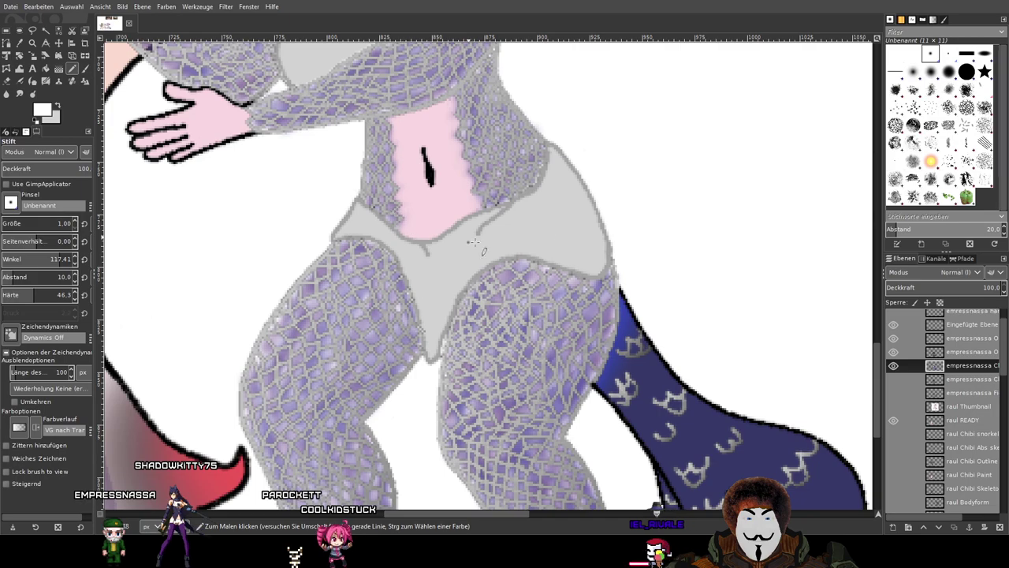
pyautogui.scroll(-2, 587, 175)
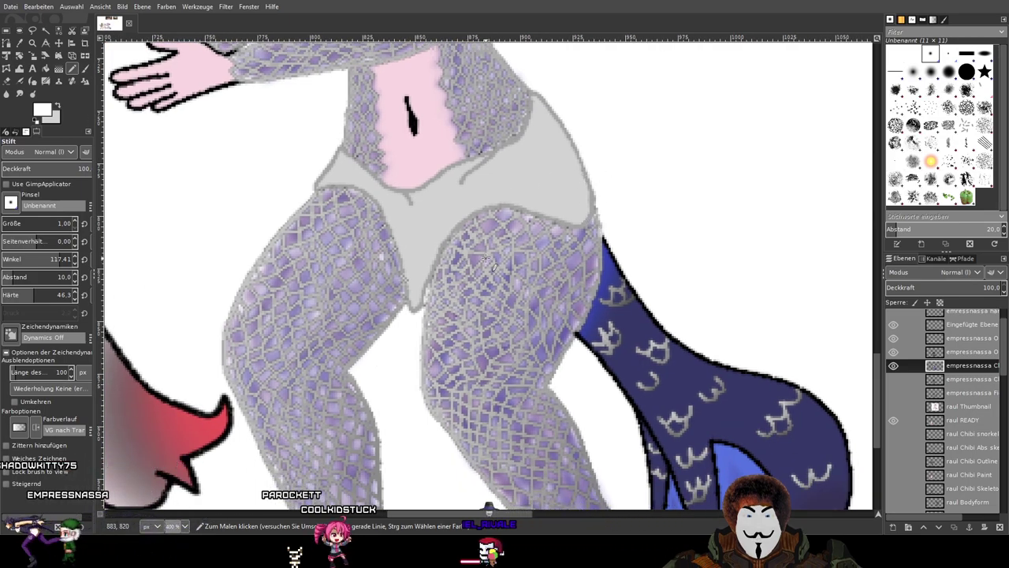
pyautogui.moveTo(554, 171); pyautogui.dragTo(534, 144)
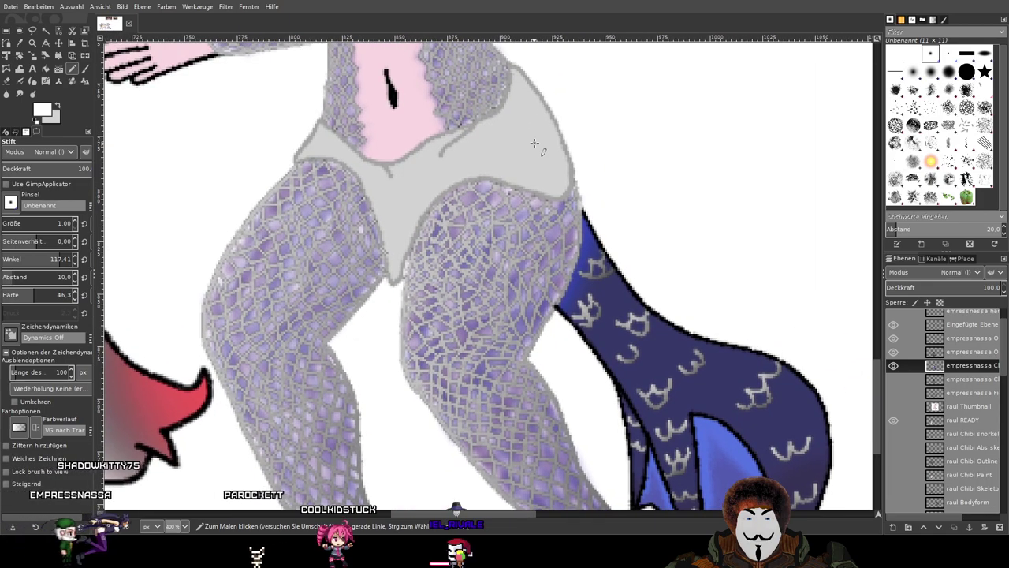
pyautogui.scroll(-1, 535, 143)
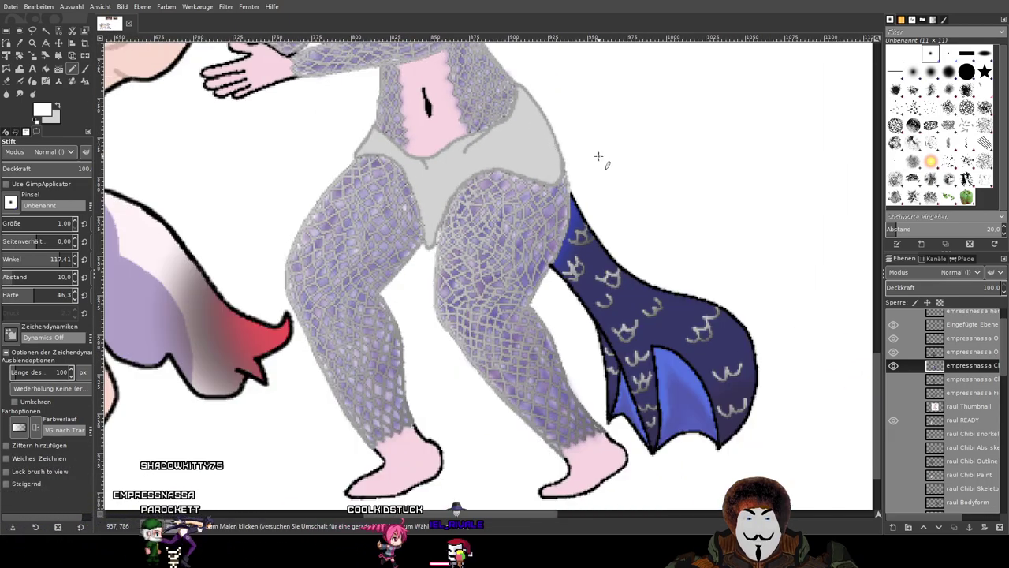
pyautogui.scroll(-2, 593, 178)
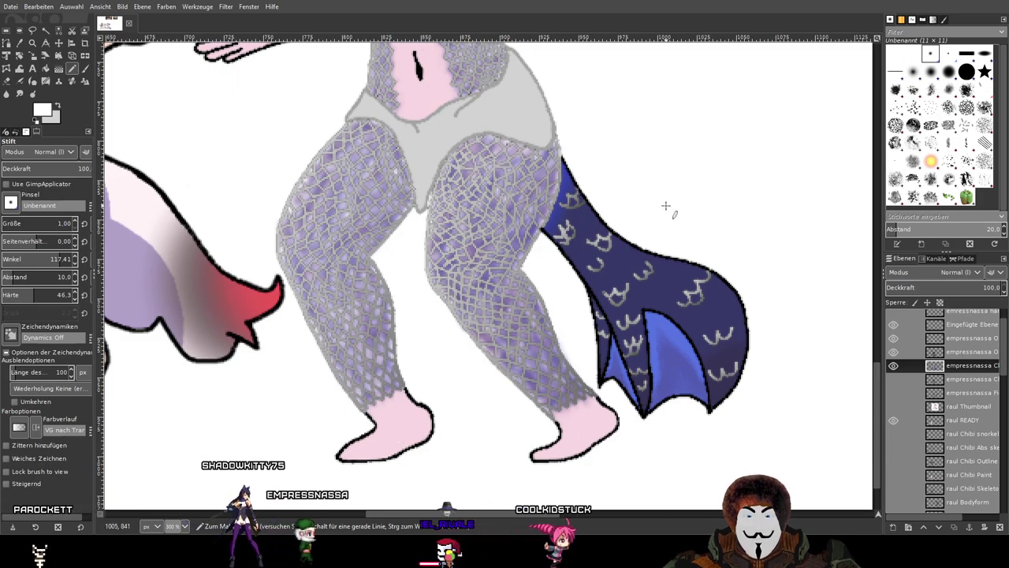
pyautogui.scroll(3, 657, 191)
pyautogui.scroll(5, 656, 191)
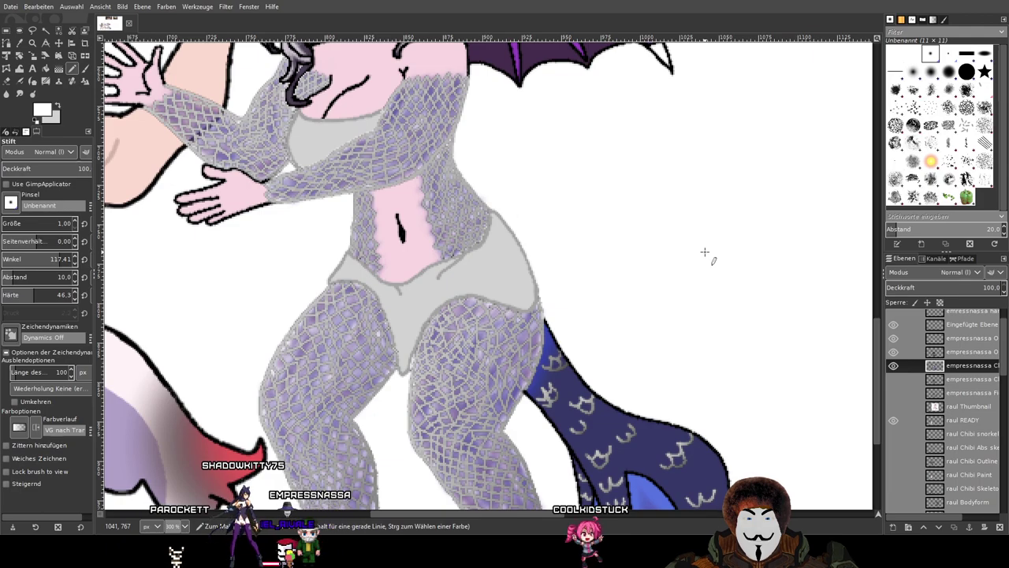
pyautogui.scroll(4, 588, 259)
pyautogui.hscroll(-2, 588, 259)
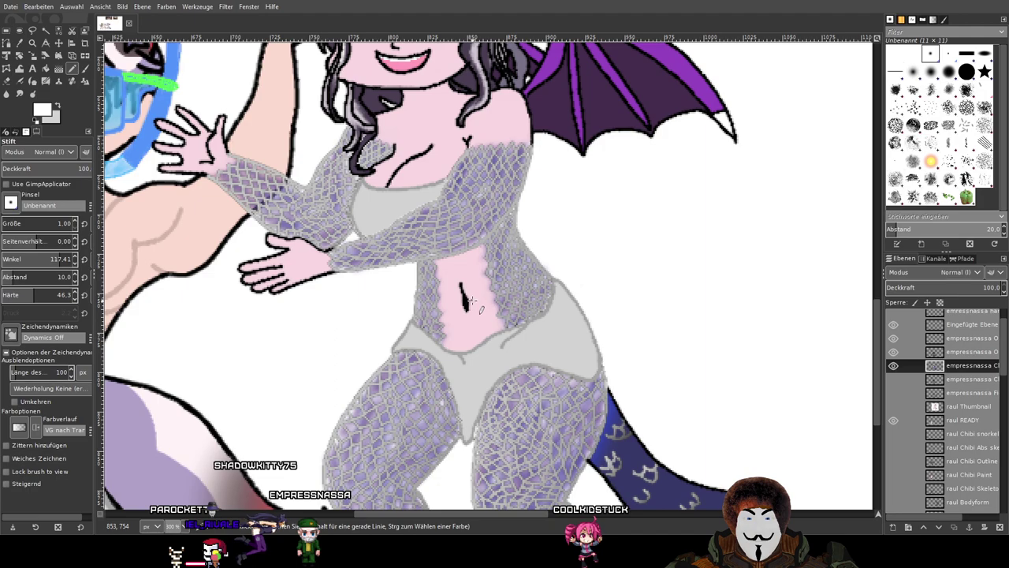
pyautogui.scroll(1, 630, 289)
pyautogui.moveTo(631, 288)
pyautogui.mouseDown()
pyautogui.moveTo(615, 393)
pyautogui.moveTo(630, 410)
pyautogui.moveTo(719, 375)
pyautogui.moveTo(749, 419)
pyautogui.mouseUp()
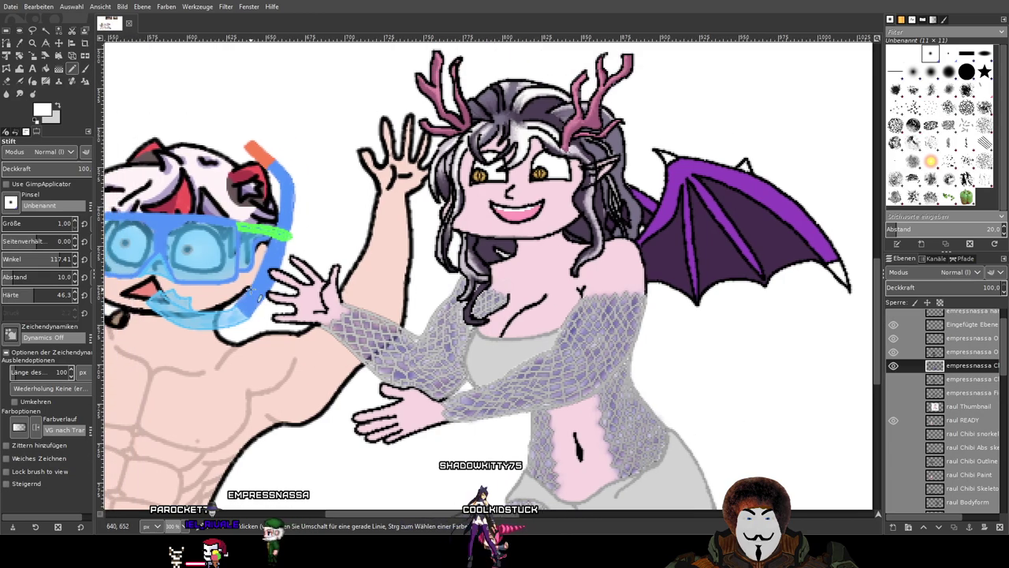
pyautogui.moveTo(359, 429)
pyautogui.mouseDown()
pyautogui.moveTo(480, 397)
pyautogui.moveTo(460, 401)
pyautogui.mouseUp()
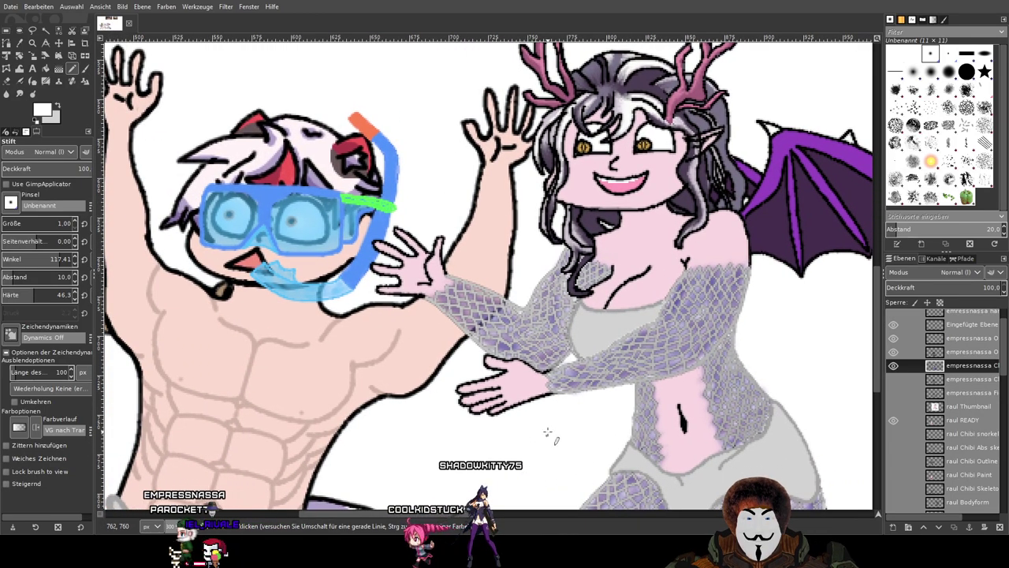
pyautogui.moveTo(812, 379); pyautogui.dragTo(668, 213)
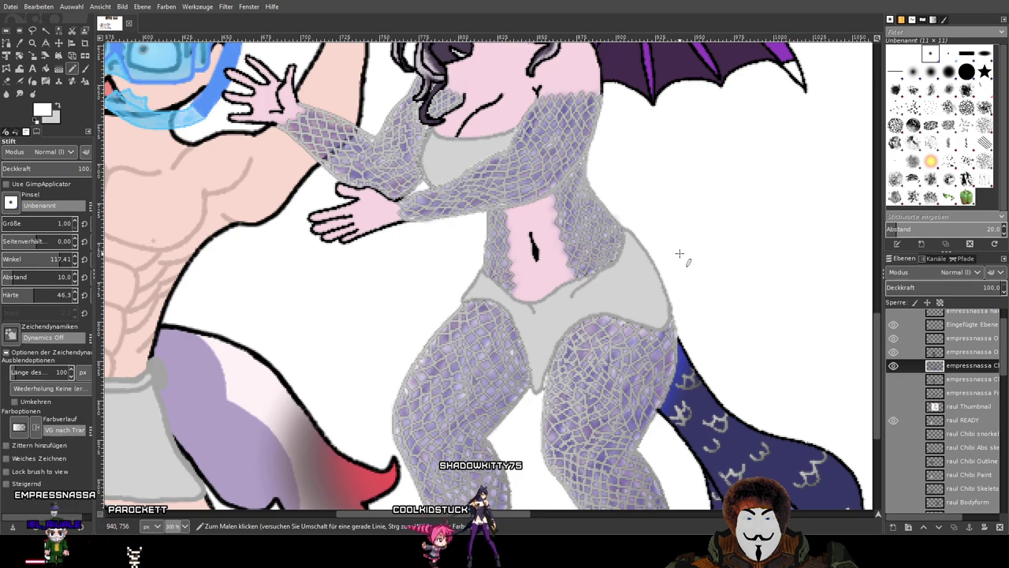
pyautogui.scroll(-2, 682, 252)
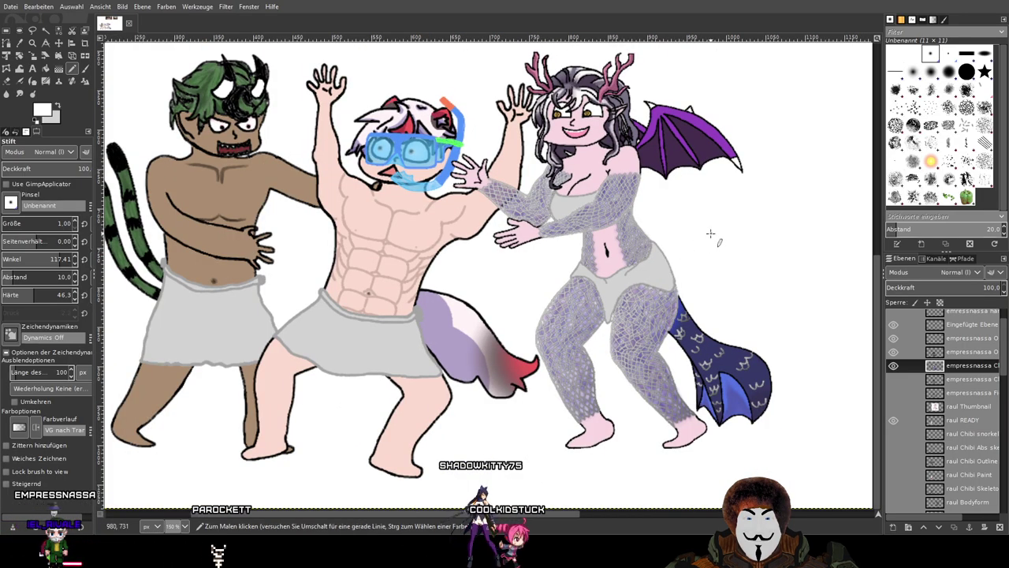
pyautogui.moveTo(711, 234); pyautogui.dragTo(639, 254)
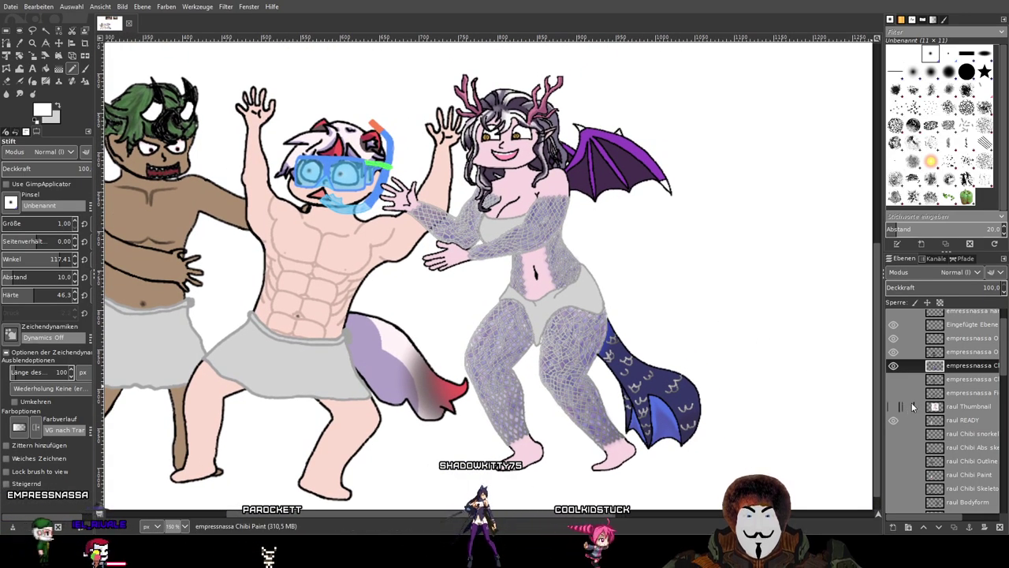
pyautogui.press('ctrl')
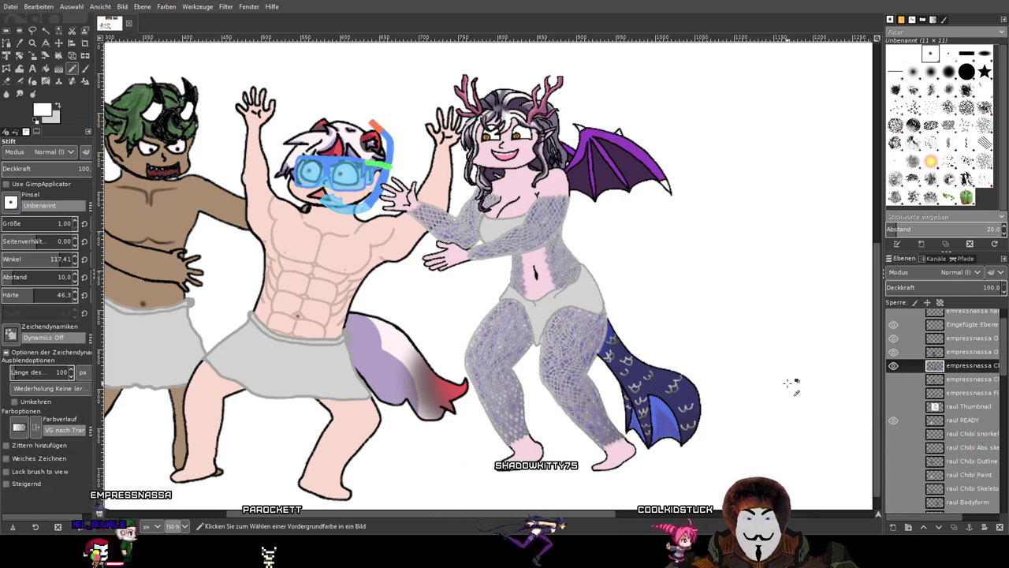
pyautogui.scroll(1, 897, 404)
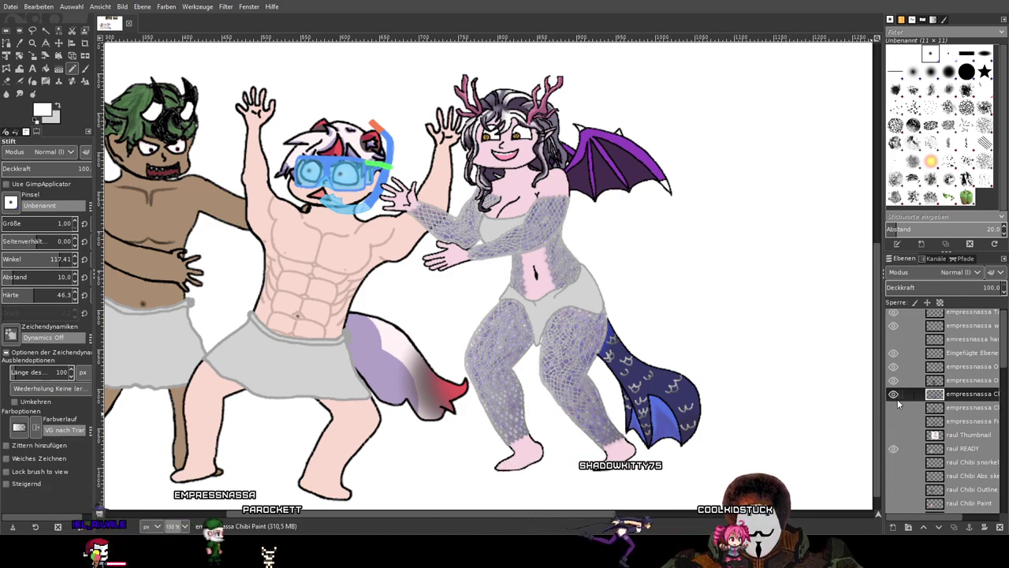
pyautogui.scroll(-1, 894, 398)
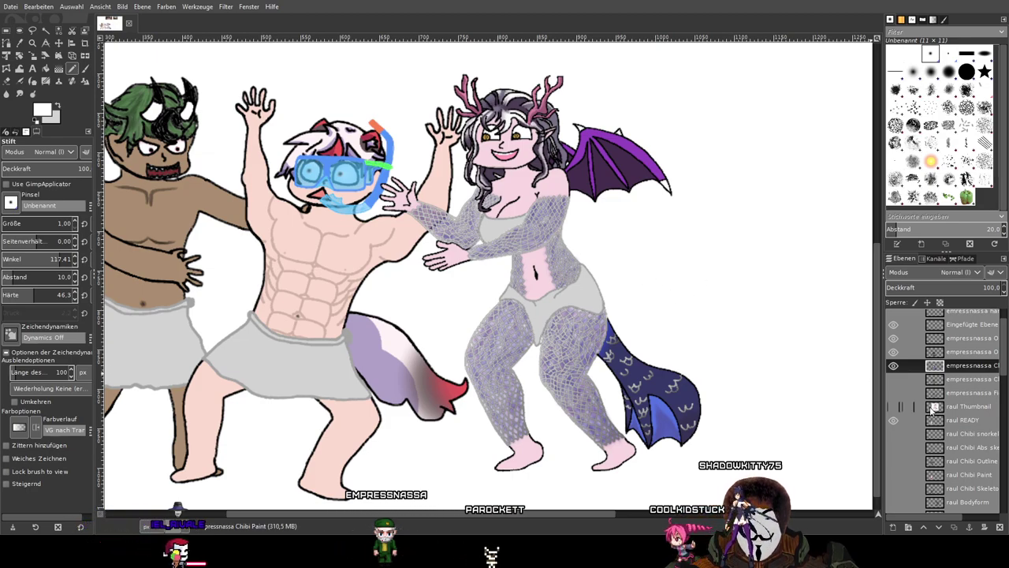
pyautogui.scroll(-7, 931, 410)
pyautogui.click(893, 429)
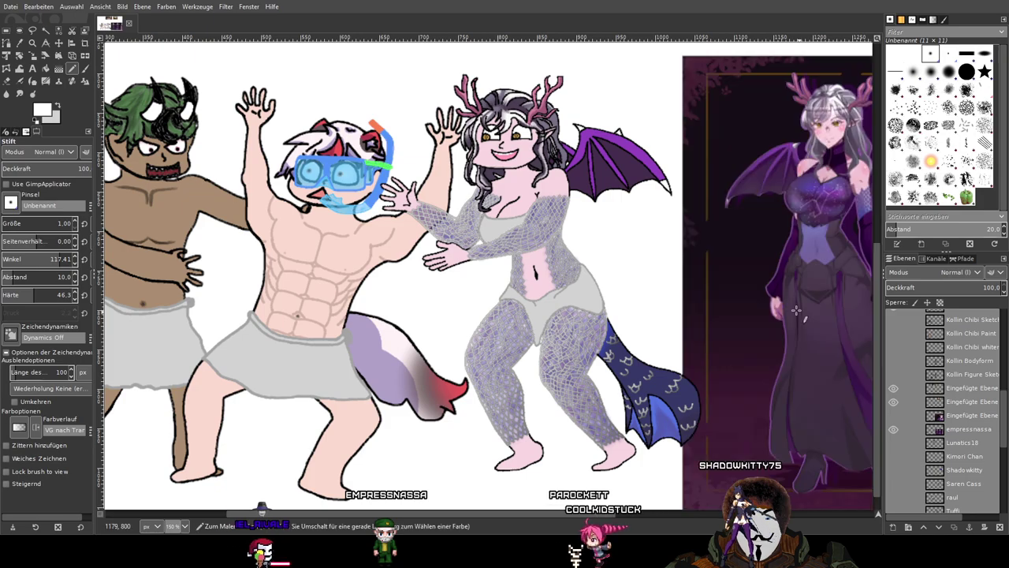
# Pan across the reference art to inspect the chibi's fishnet left arm and sleeve.
pyautogui.moveTo(776, 260); pyautogui.dragTo(450, 300)
pyautogui.scroll(4, 552, 224)
pyautogui.moveTo(525, 317); pyautogui.dragTo(355, 267)
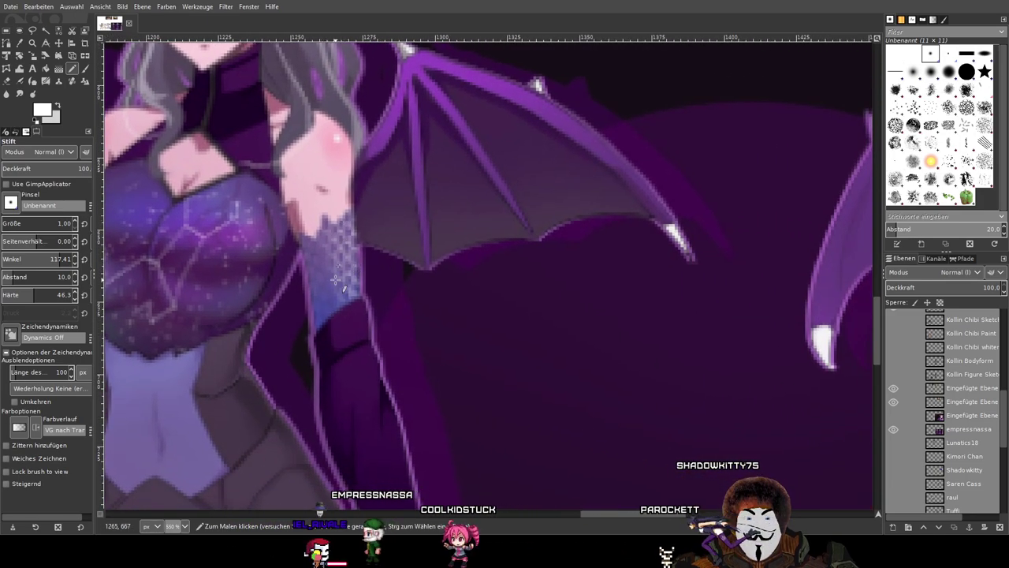
pyautogui.scroll(-2, 396, 311)
pyautogui.hscroll(-3, 709, 275)
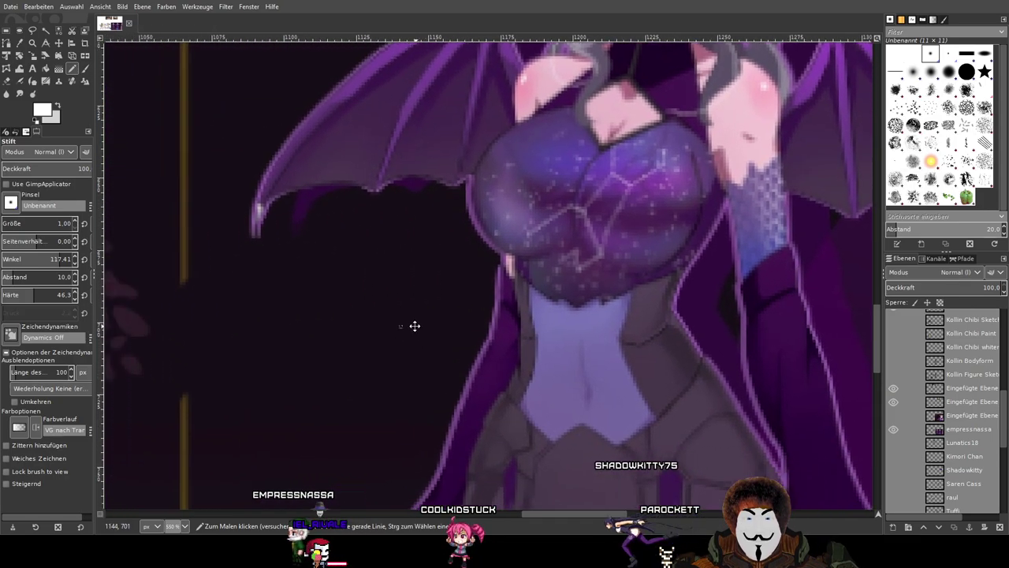
pyautogui.hscroll(-4, 498, 328)
pyautogui.scroll(-1, 498, 329)
pyautogui.moveTo(377, 337); pyautogui.dragTo(702, 306)
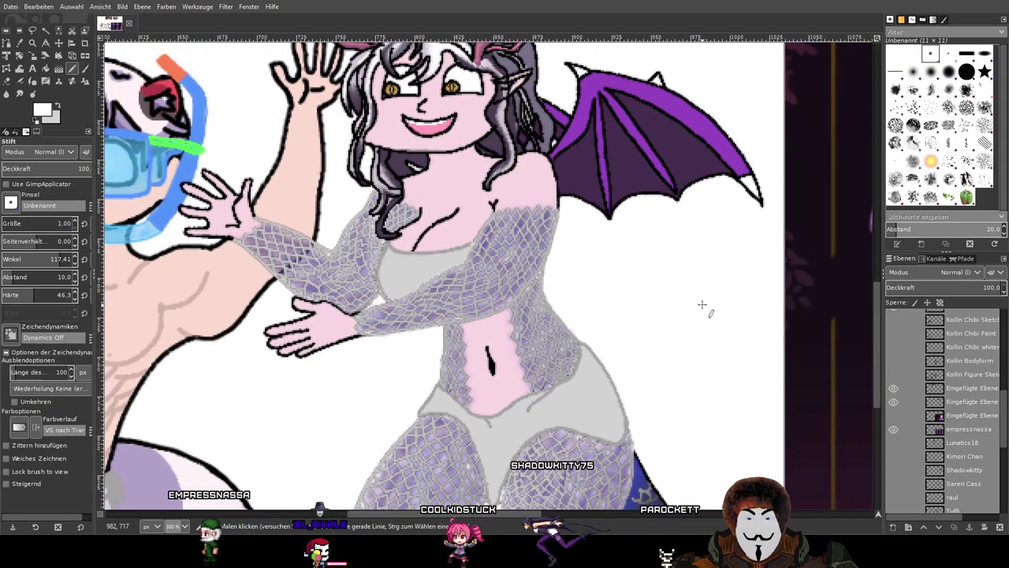
pyautogui.scroll(3, 559, 254)
pyautogui.moveTo(300, 243); pyautogui.dragTo(807, 263)
pyautogui.moveTo(440, 268); pyautogui.dragTo(549, 260)
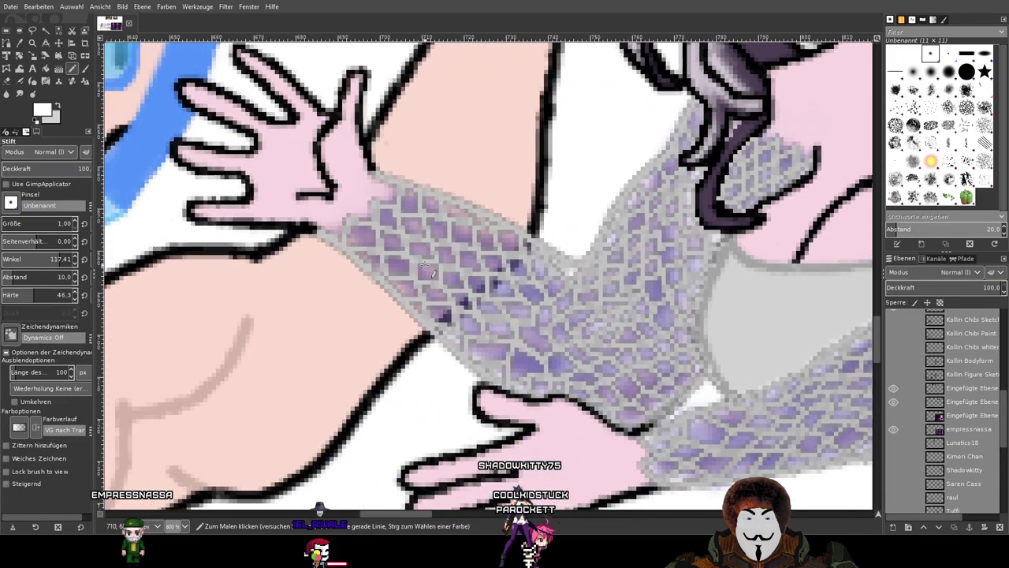
pyautogui.scroll(-3, 365, 200)
pyautogui.hscroll(4, 551, 253)
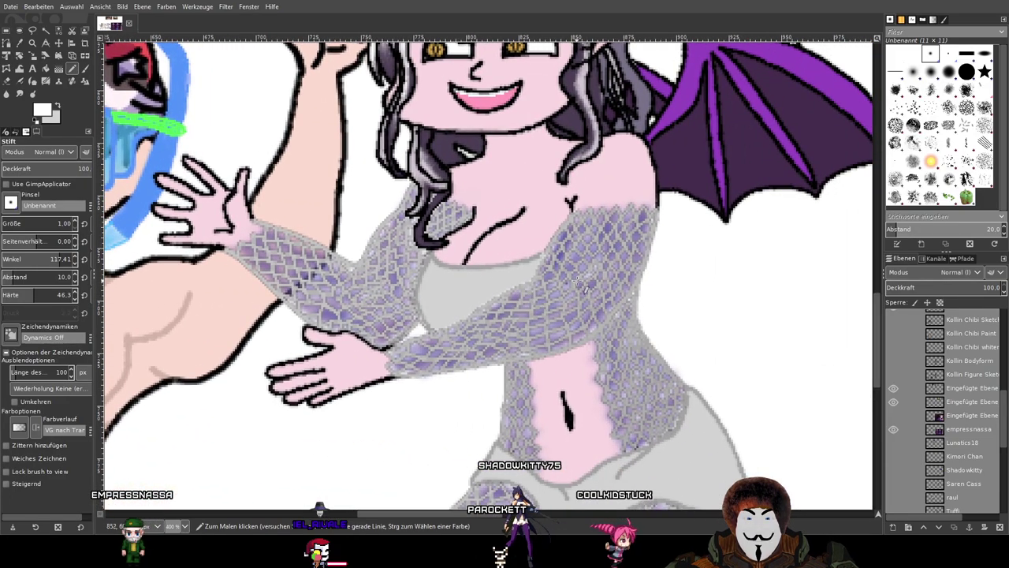
pyautogui.scroll(3, 604, 262)
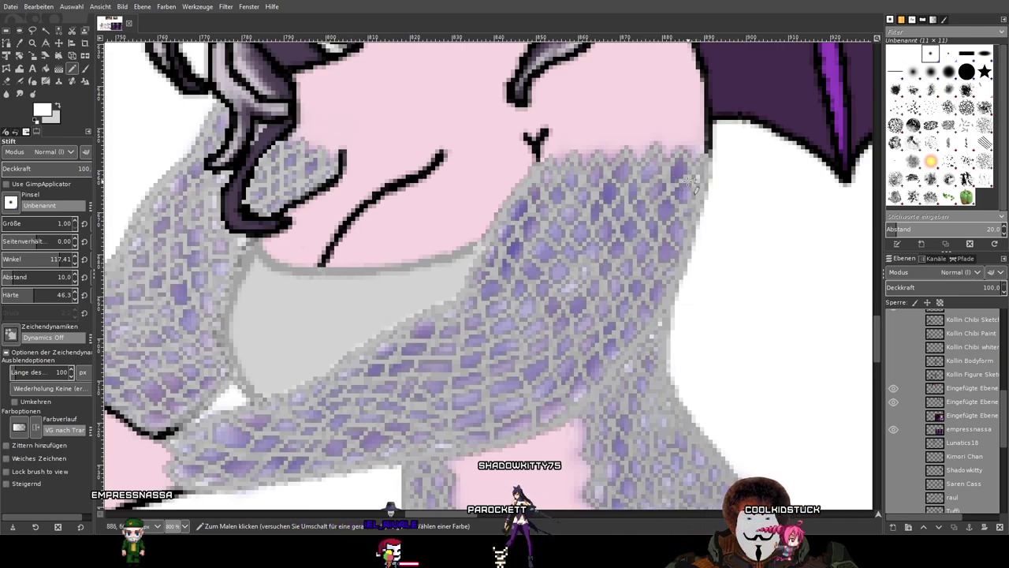
pyautogui.scroll(-4, 684, 183)
pyautogui.hscroll(5, 225, 218)
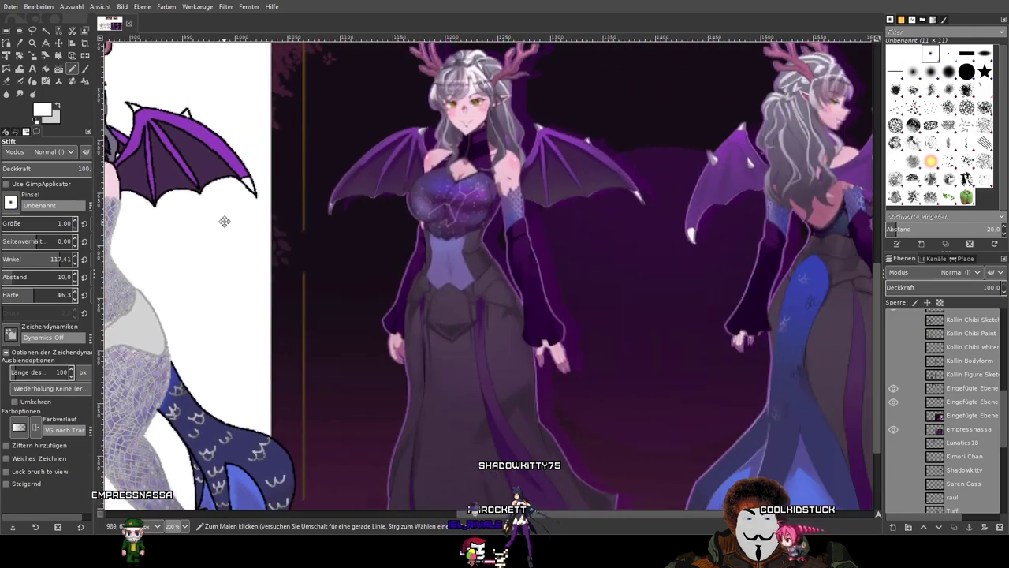
pyautogui.scroll(2, 491, 199)
pyautogui.scroll(3, 490, 200)
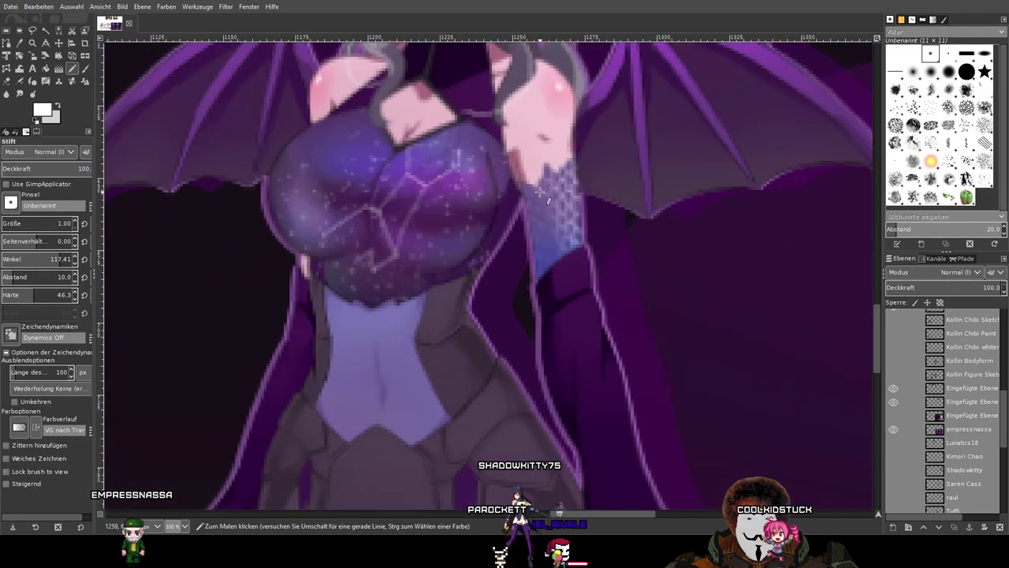
pyautogui.moveTo(354, 256); pyautogui.dragTo(741, 253)
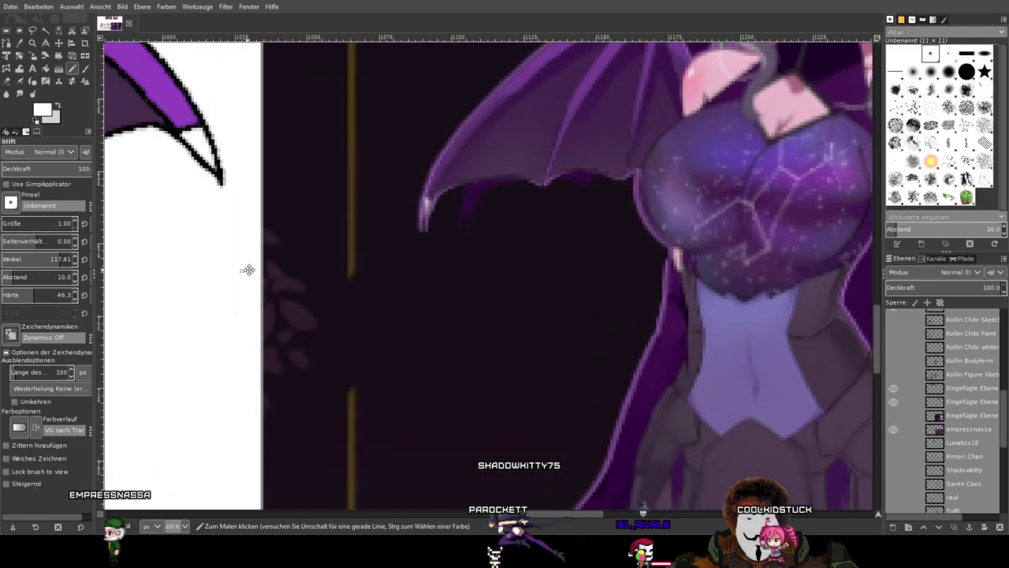
pyautogui.moveTo(236, 274); pyautogui.dragTo(808, 326)
pyautogui.moveTo(369, 294); pyautogui.dragTo(501, 272)
pyautogui.scroll(1, 502, 271)
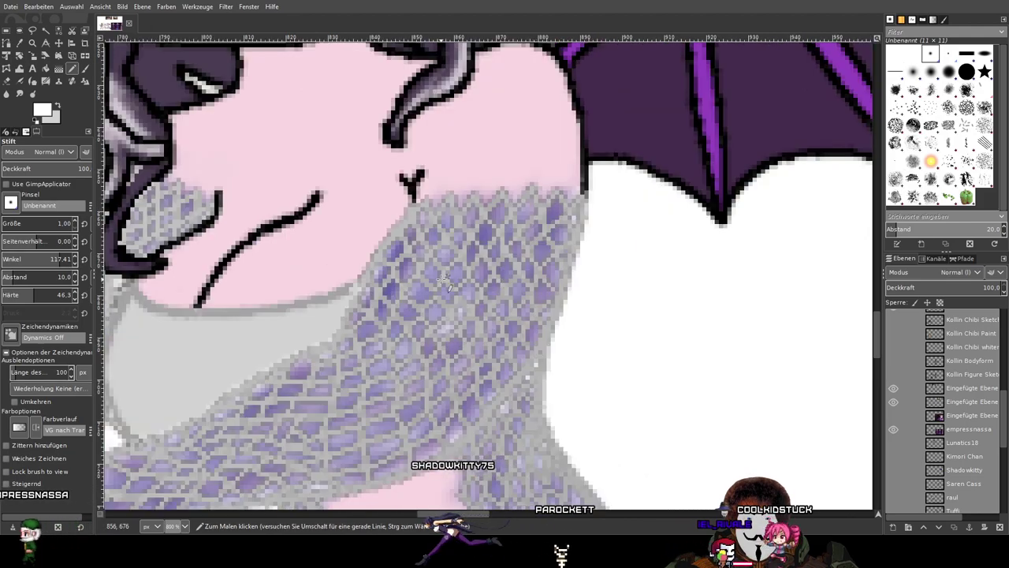
pyautogui.scroll(-1, 588, 244)
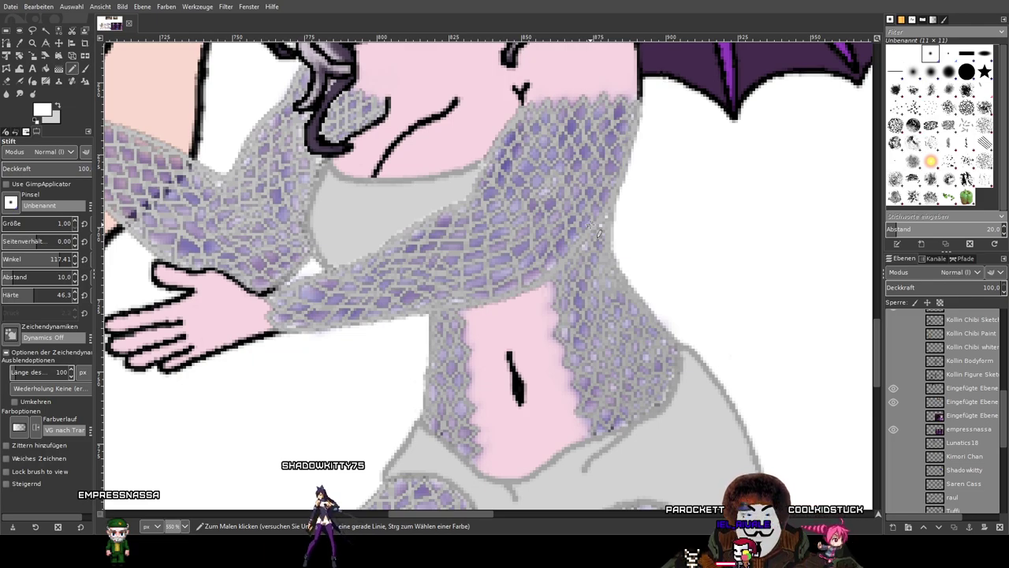
pyautogui.moveTo(647, 286); pyautogui.dragTo(637, 289)
pyautogui.scroll(-5, 639, 290)
pyautogui.hscroll(4, 639, 290)
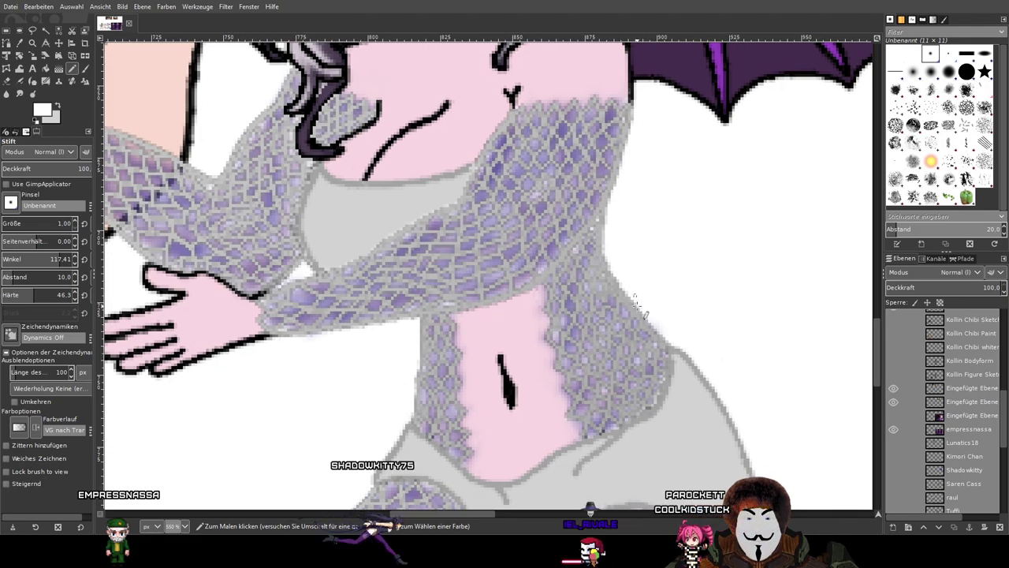
pyautogui.scroll(-6, 628, 290)
pyautogui.hscroll(2, 628, 290)
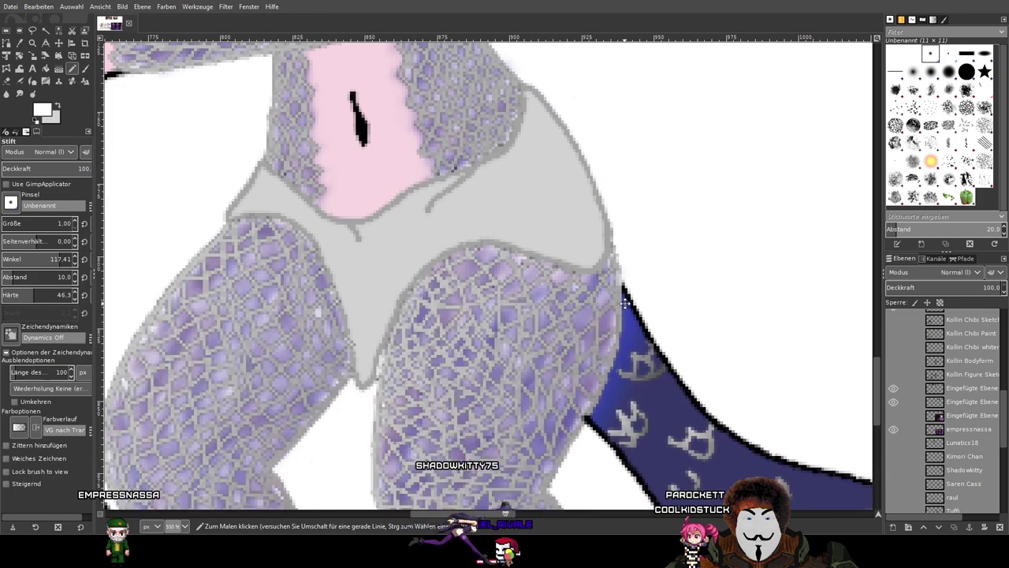
# Inspect the fishnet on the chibi's hips, thighs, legs, feet and midriff.
pyautogui.moveTo(704, 421); pyautogui.dragTo(704, 374)
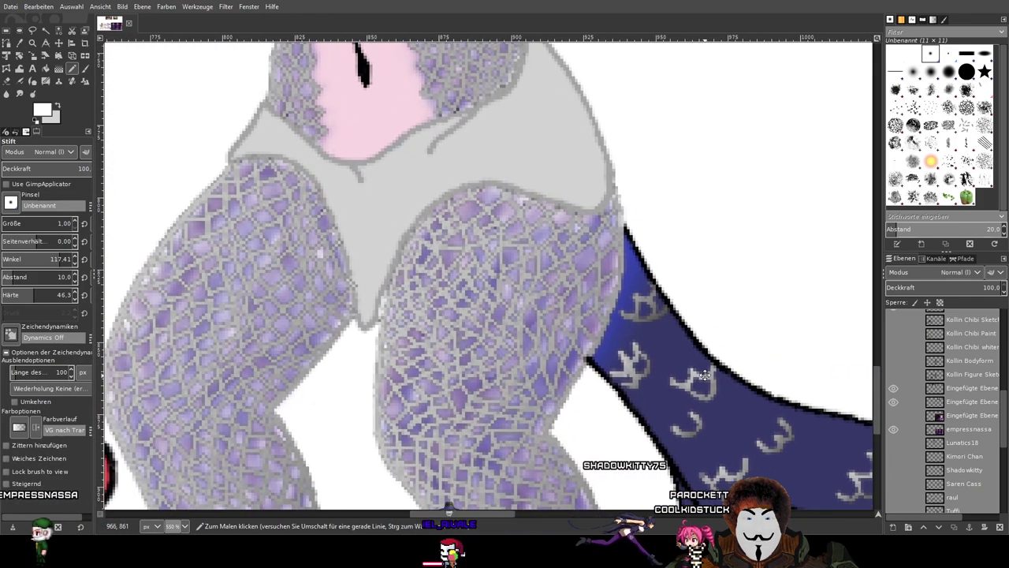
pyautogui.moveTo(651, 353); pyautogui.dragTo(737, 268)
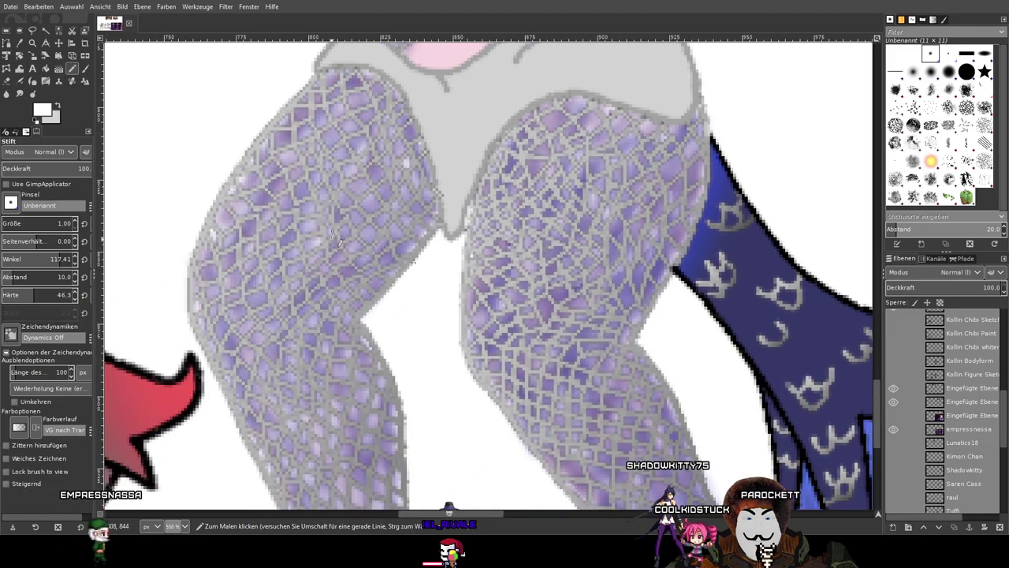
pyautogui.moveTo(509, 266); pyautogui.dragTo(512, 144)
pyautogui.moveTo(692, 436); pyautogui.dragTo(620, 323)
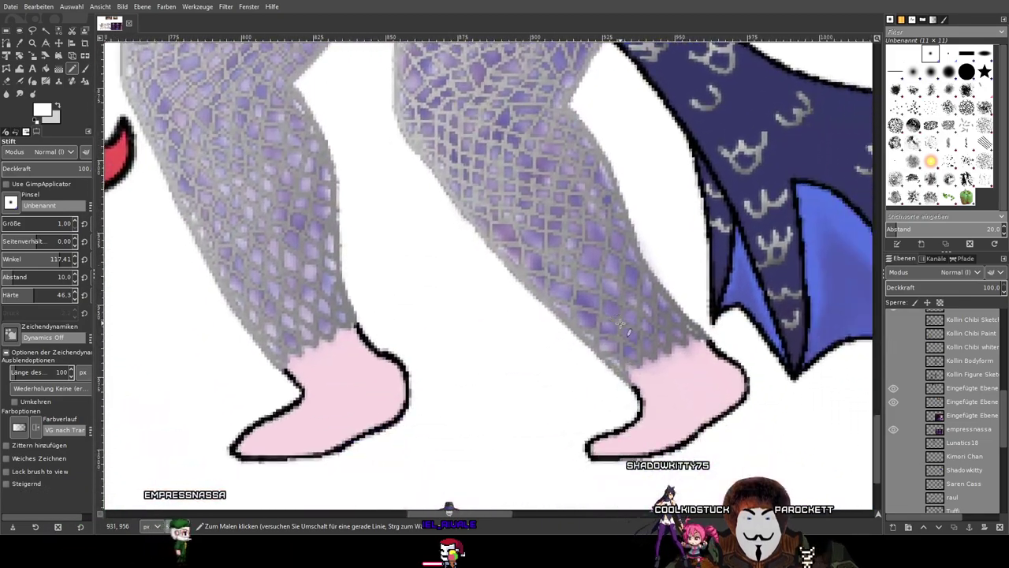
pyautogui.moveTo(792, 278); pyautogui.dragTo(765, 543)
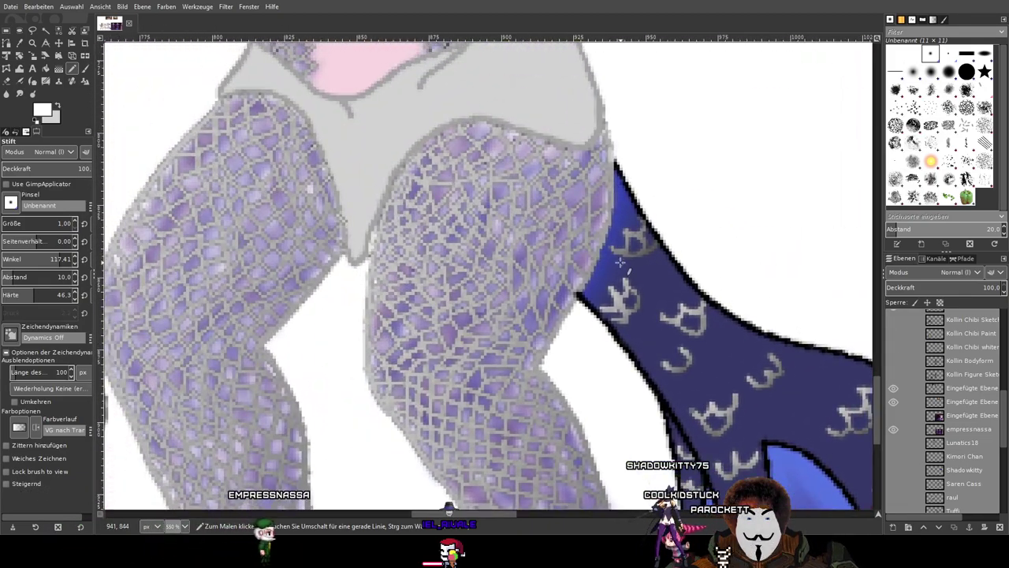
pyautogui.moveTo(625, 268); pyautogui.dragTo(728, 483)
pyautogui.scroll(8, 743, 286)
pyautogui.hscroll(-2, 780, 378)
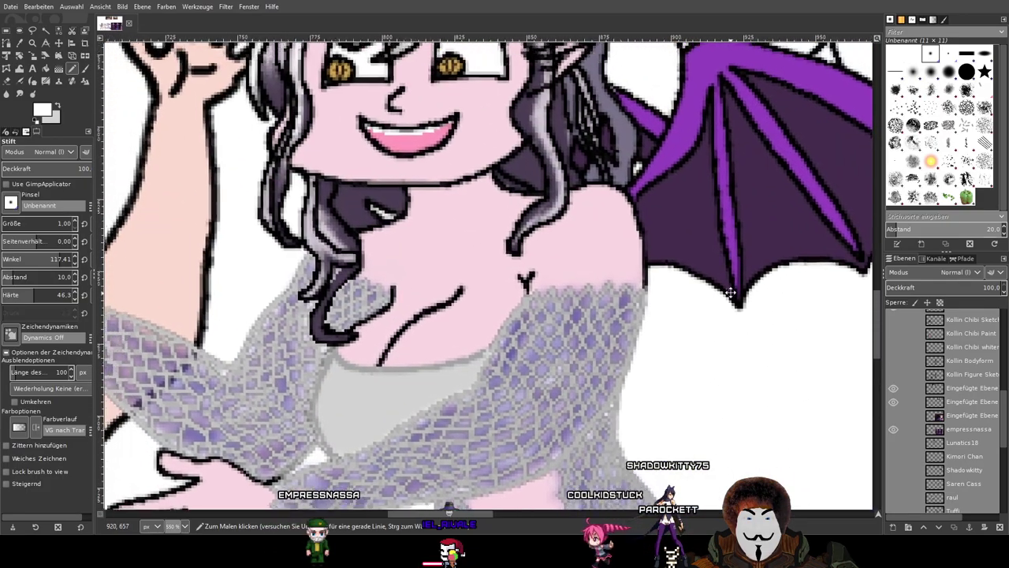
pyautogui.scroll(-3, 787, 386)
pyautogui.hscroll(-1, 863, 246)
pyautogui.scroll(6, 651, 151)
pyautogui.hscroll(-2, 651, 151)
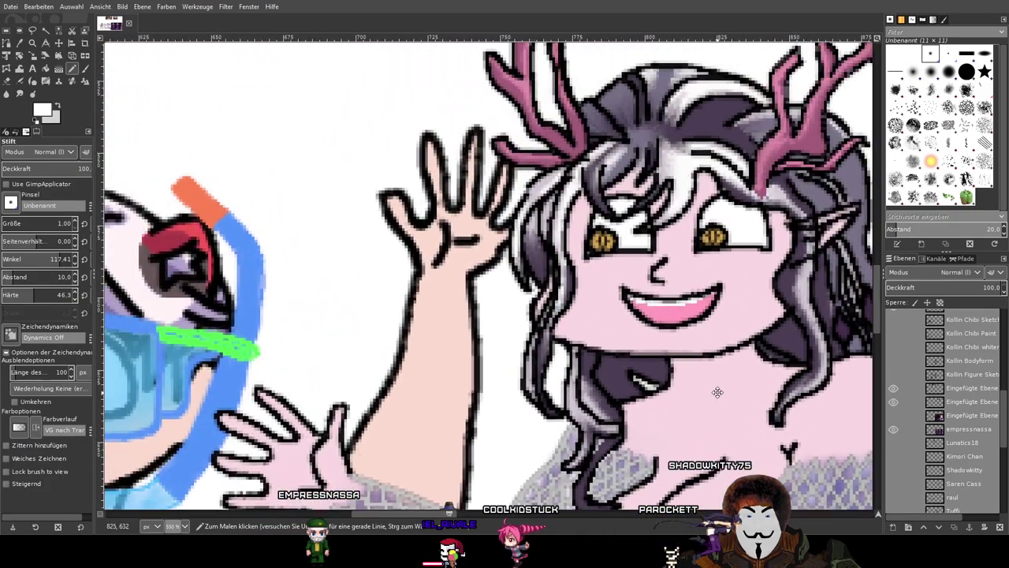
pyautogui.hscroll(2, 710, 173)
pyautogui.hscroll(4, 805, 183)
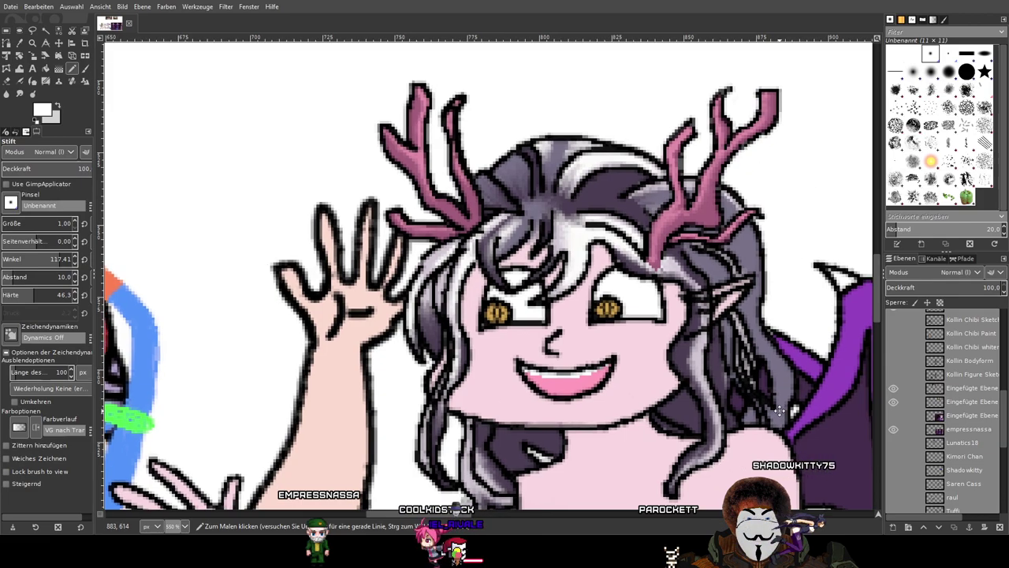
pyautogui.scroll(-2, 616, 339)
pyautogui.scroll(-10, 687, 368)
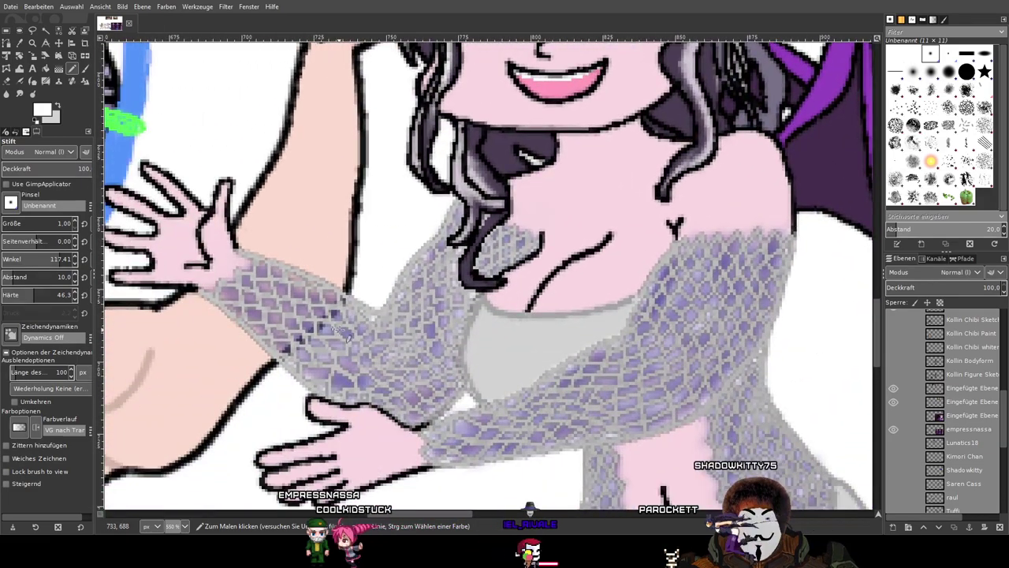
pyautogui.hscroll(-2, 686, 368)
pyautogui.scroll(2, 536, 180)
pyautogui.hscroll(4, 536, 179)
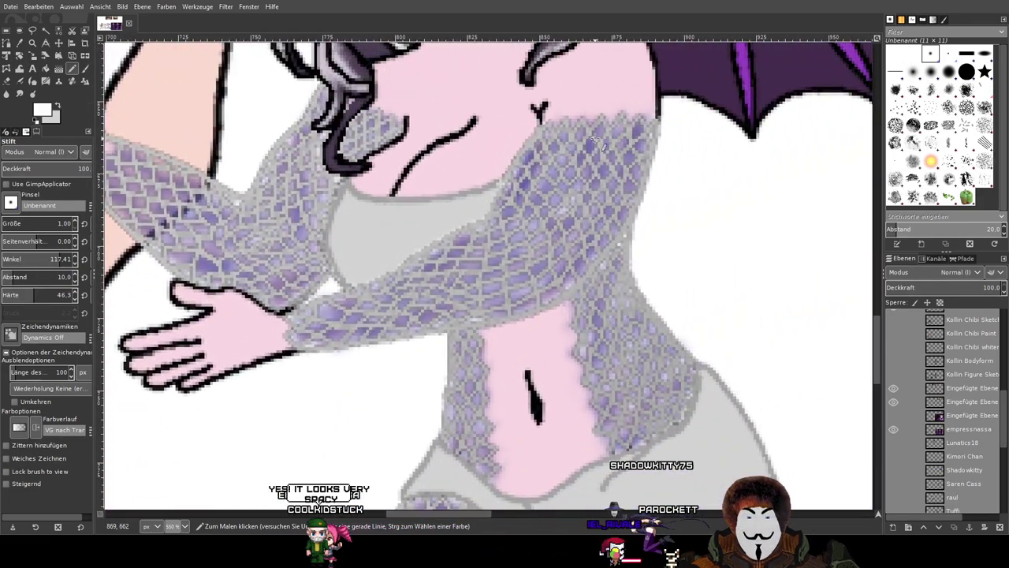
pyautogui.scroll(-1, 632, 262)
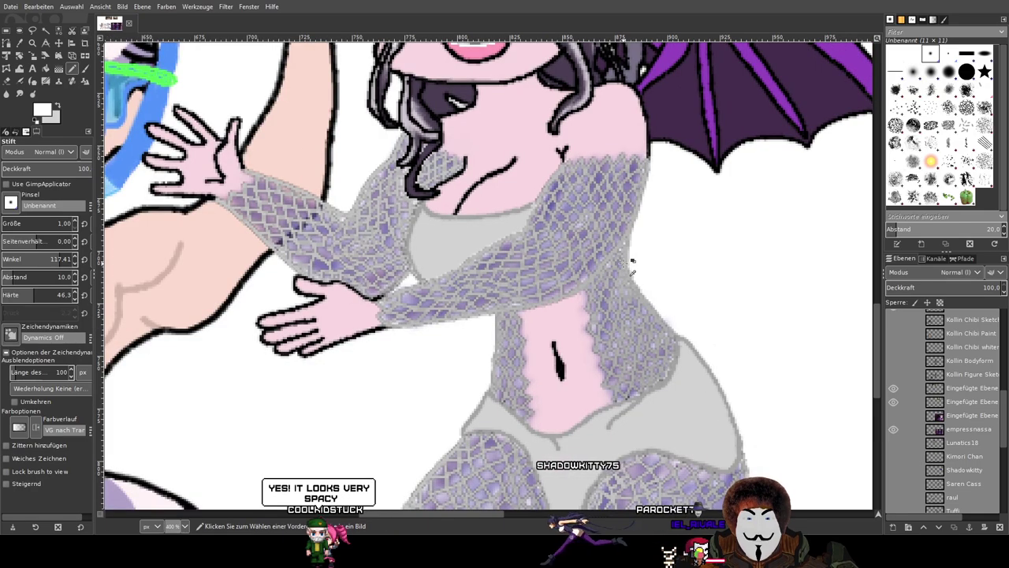
pyautogui.moveTo(633, 295); pyautogui.dragTo(532, 246)
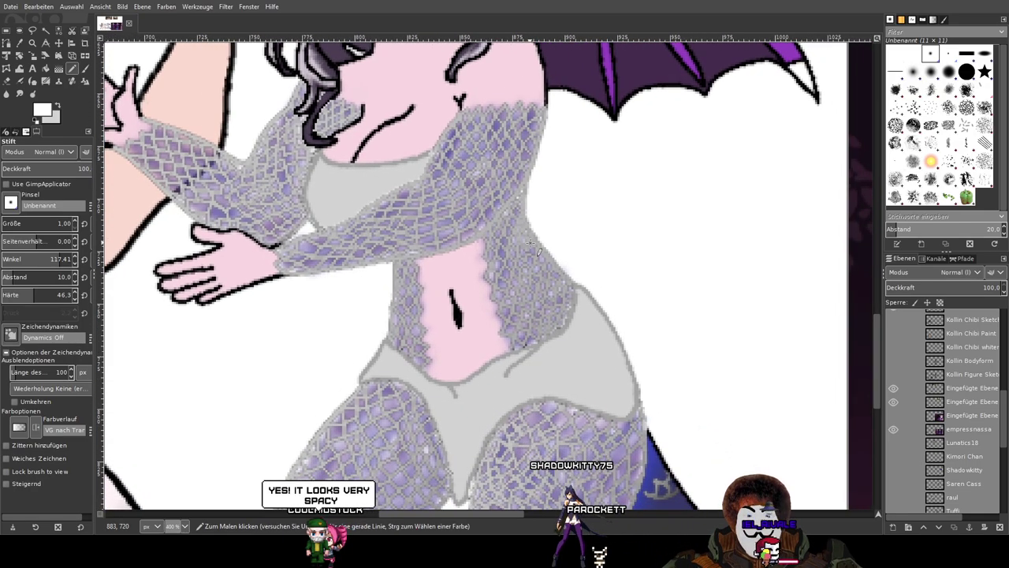
pyautogui.scroll(-3, 530, 292)
pyautogui.hscroll(1, 529, 292)
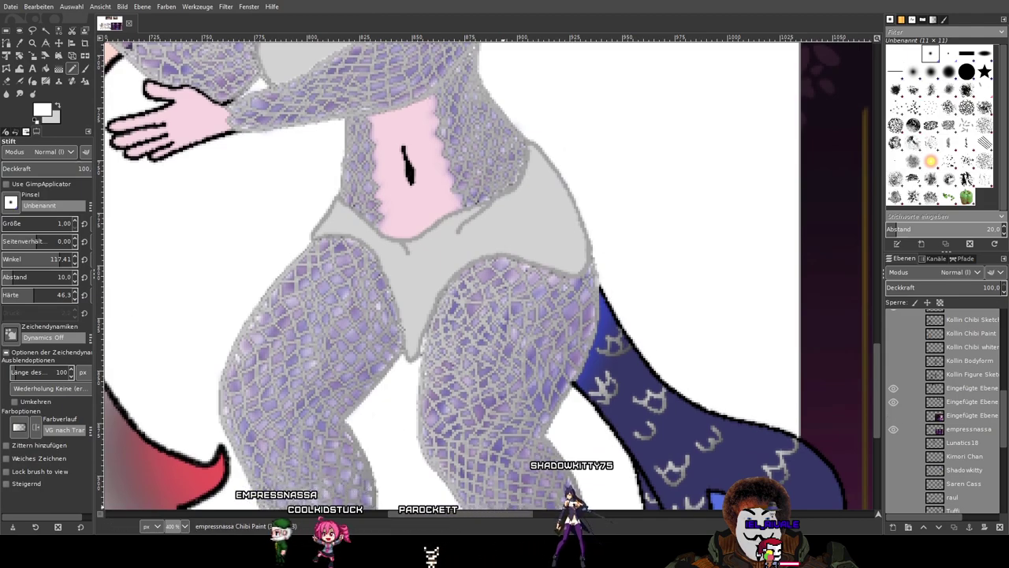
pyautogui.scroll(-2, 515, 370)
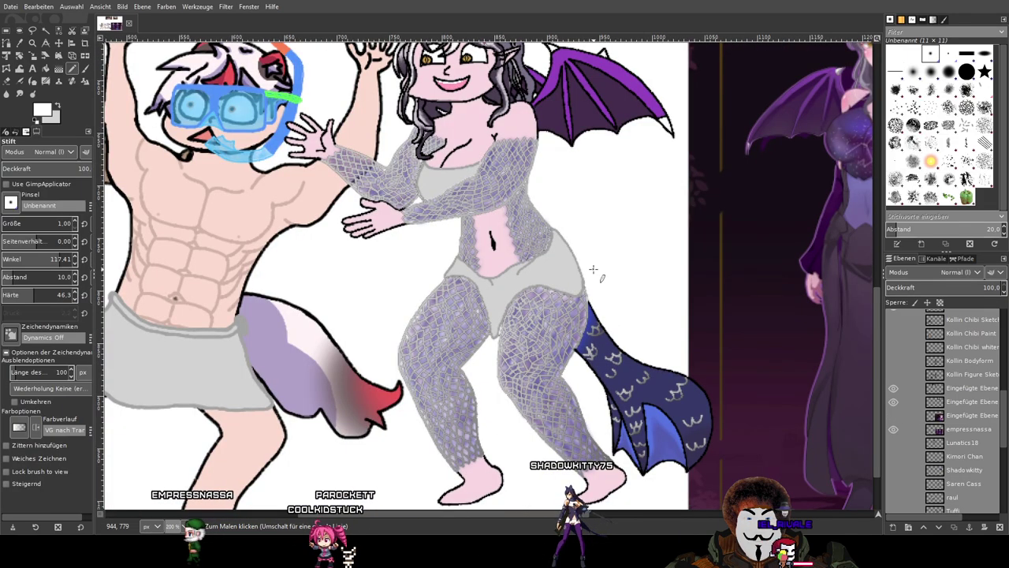
pyautogui.scroll(-1, 593, 270)
# Hide the empressnassa reference image and frame the whole chibi group.
pyautogui.click(893, 429)
pyautogui.scroll(2, 646, 328)
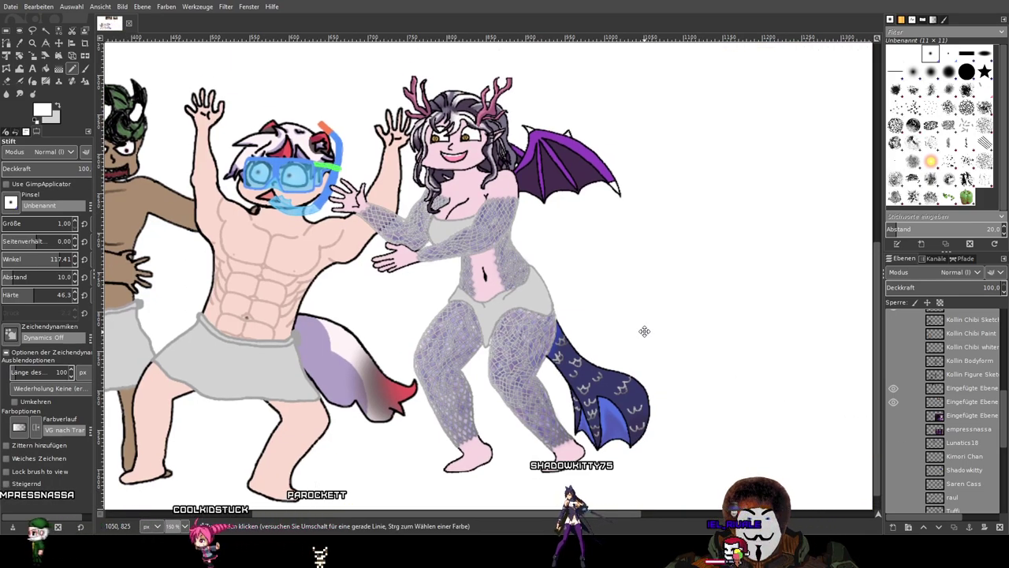
pyautogui.scroll(3, 491, 256)
pyautogui.scroll(-2, 490, 256)
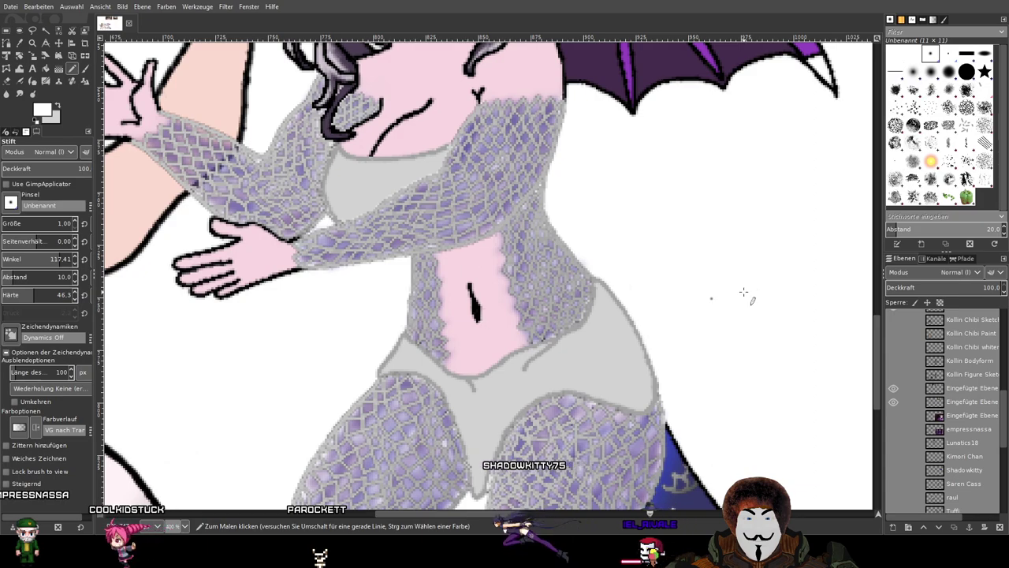
pyautogui.scroll(-1, 732, 308)
pyautogui.moveTo(650, 288); pyautogui.dragTo(534, 250)
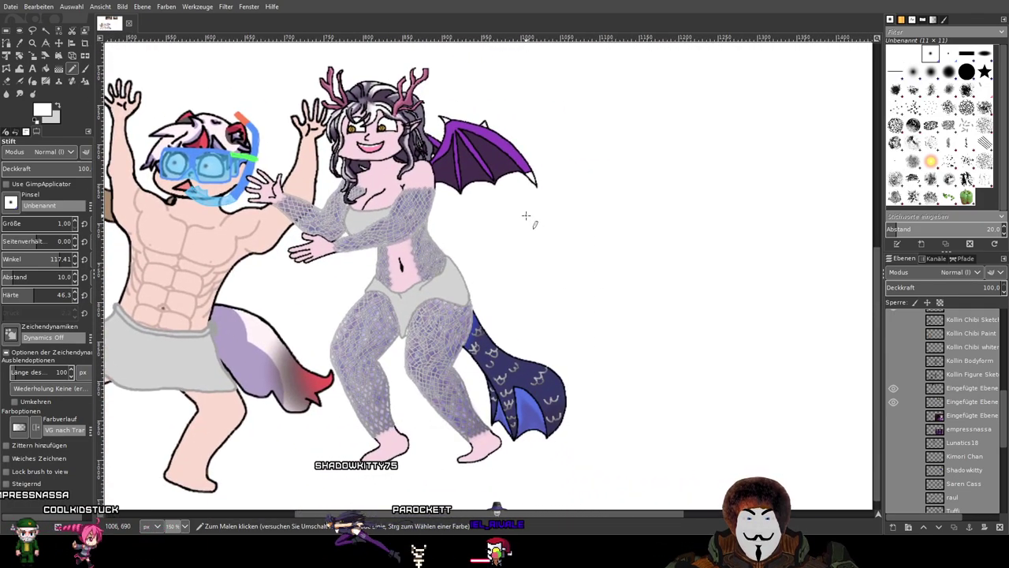
pyautogui.scroll(1, 583, 230)
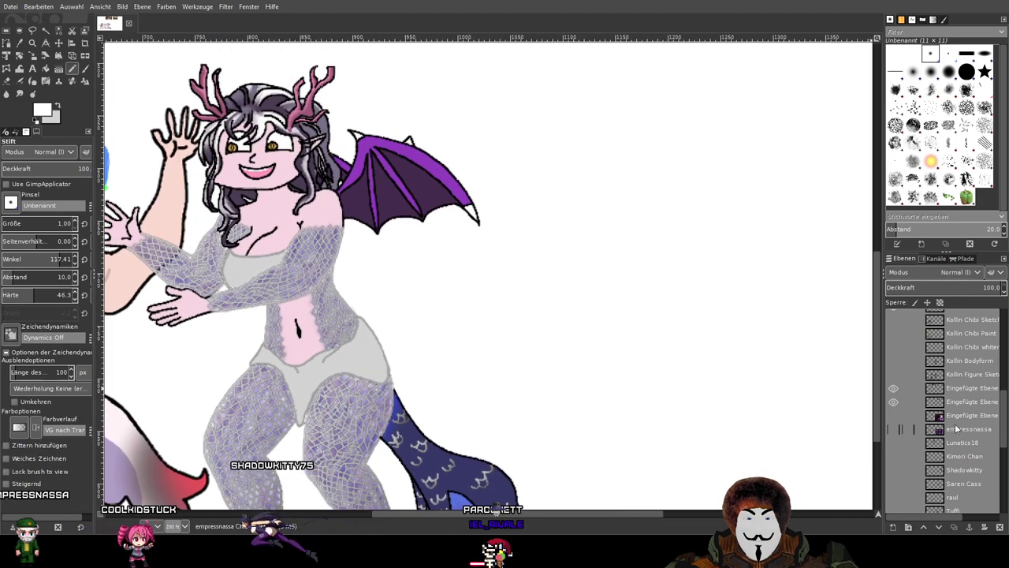
pyautogui.scroll(2, 932, 380)
pyautogui.scroll(2, 932, 379)
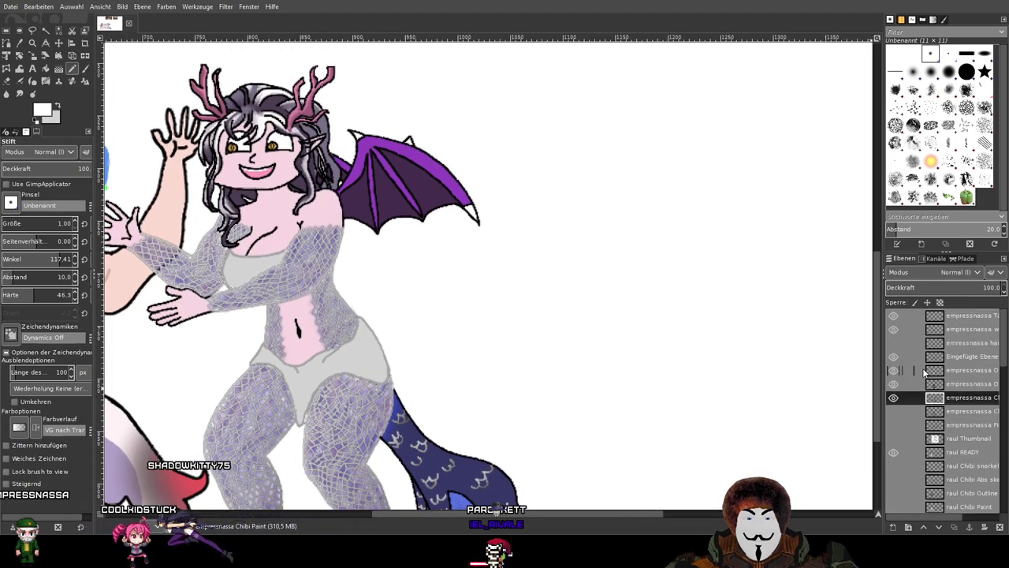
pyautogui.scroll(-2, 906, 410)
# Hide the raul READY layer, an inserted layer and the white Hintergrund background.
pyautogui.click(893, 396)
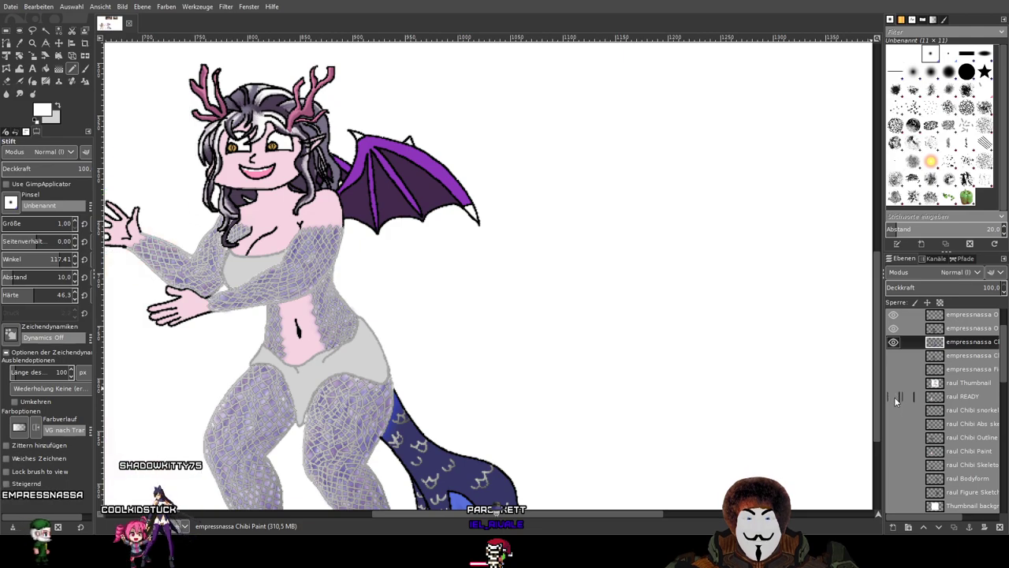
pyautogui.scroll(-5, 893, 397)
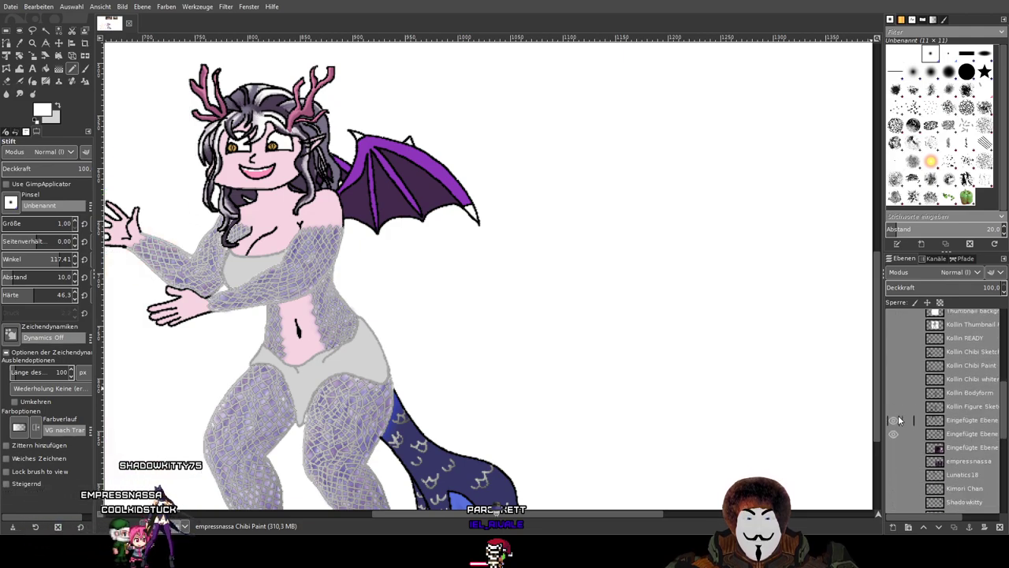
pyautogui.click(894, 420)
pyautogui.scroll(-8, 901, 433)
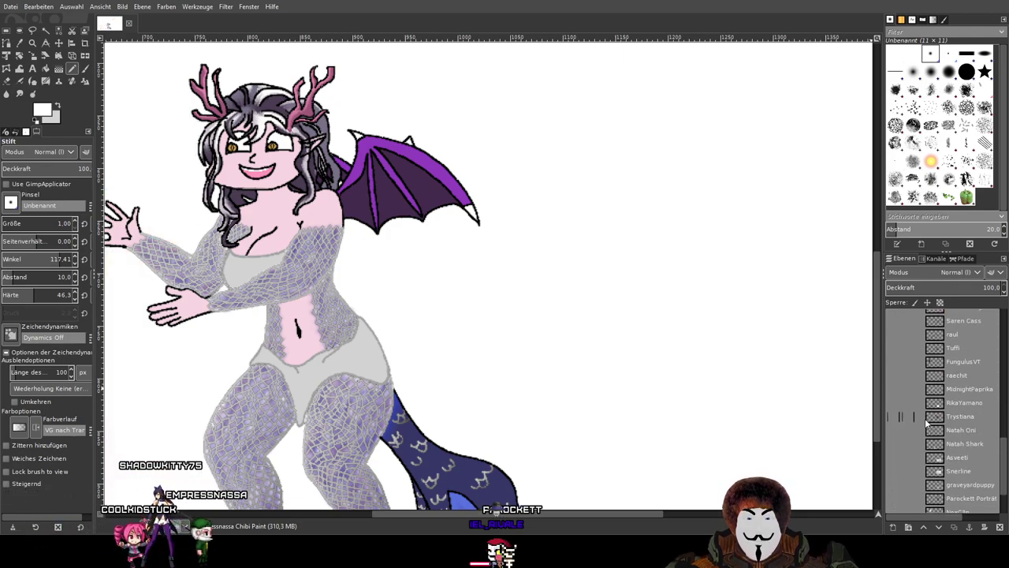
pyautogui.click(894, 505)
pyautogui.scroll(-1, 605, 283)
# Toggle the white thumbnail background on and off to inspect the chibi.
pyautogui.moveTo(561, 328); pyautogui.dragTo(498, 392)
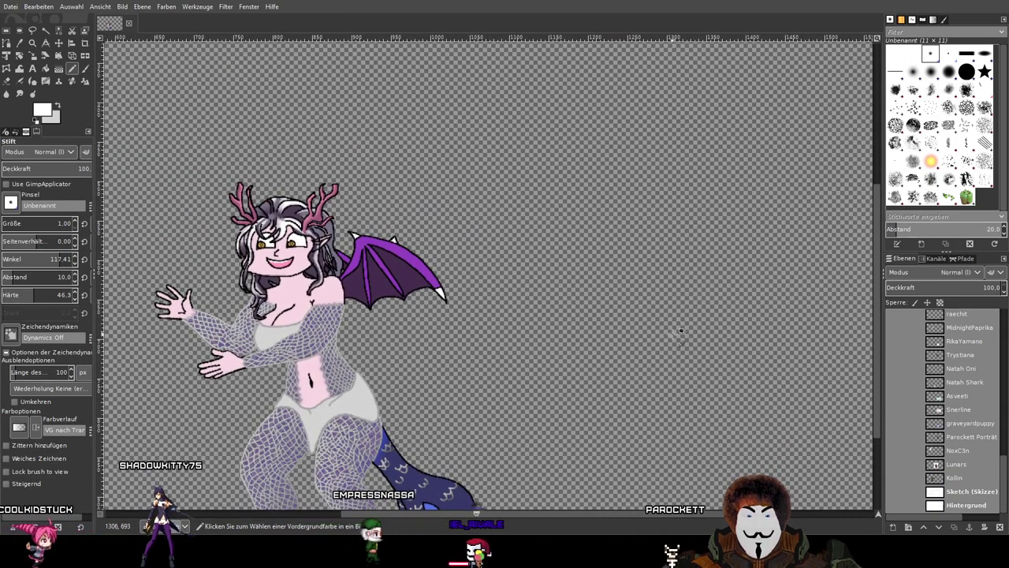
pyautogui.scroll(5, 907, 420)
pyautogui.scroll(3, 908, 420)
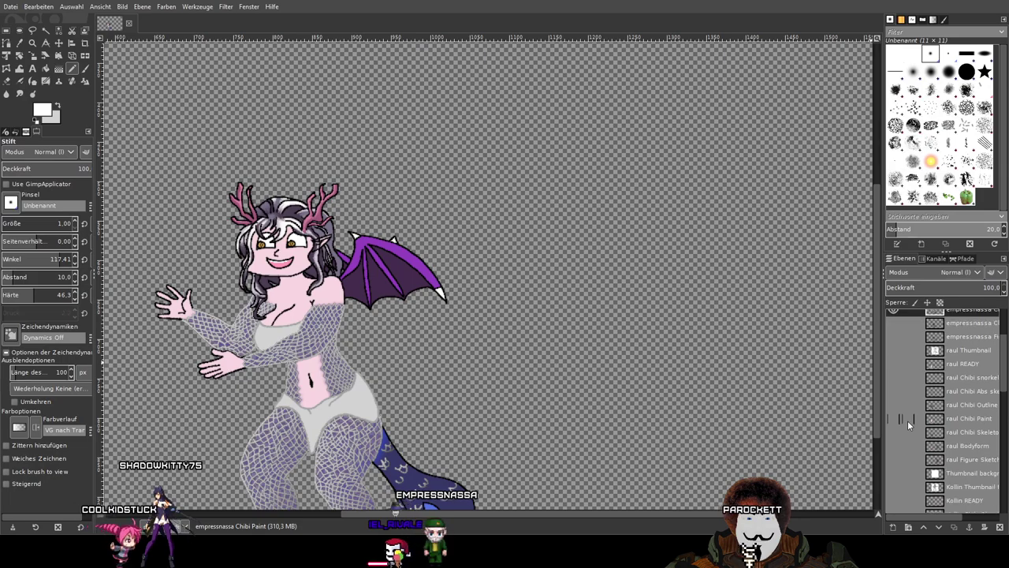
pyautogui.click(894, 474)
pyautogui.scroll(-2, 642, 285)
pyautogui.scroll(1, 482, 291)
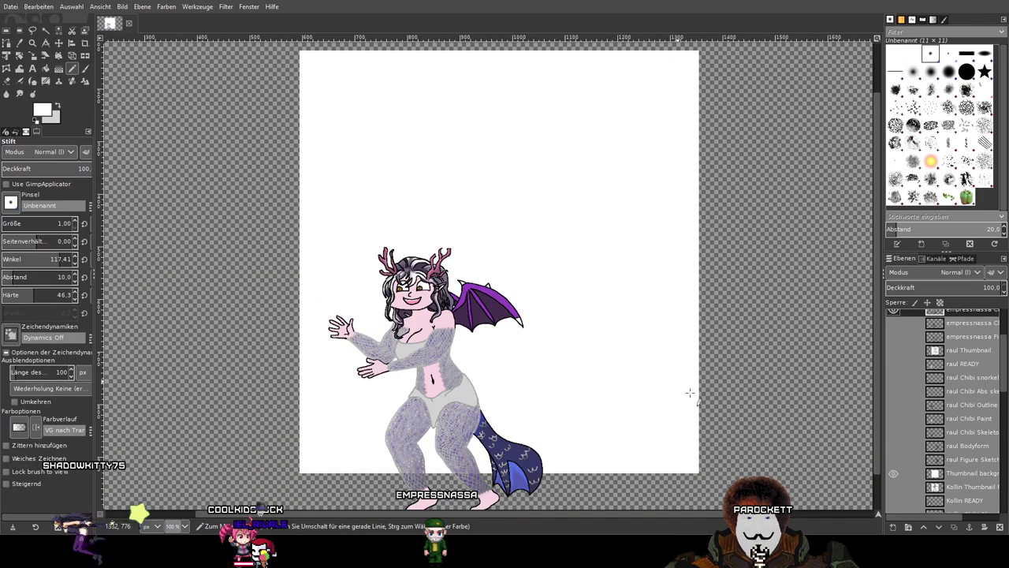
pyautogui.scroll(3, 952, 425)
pyautogui.scroll(-8, 950, 359)
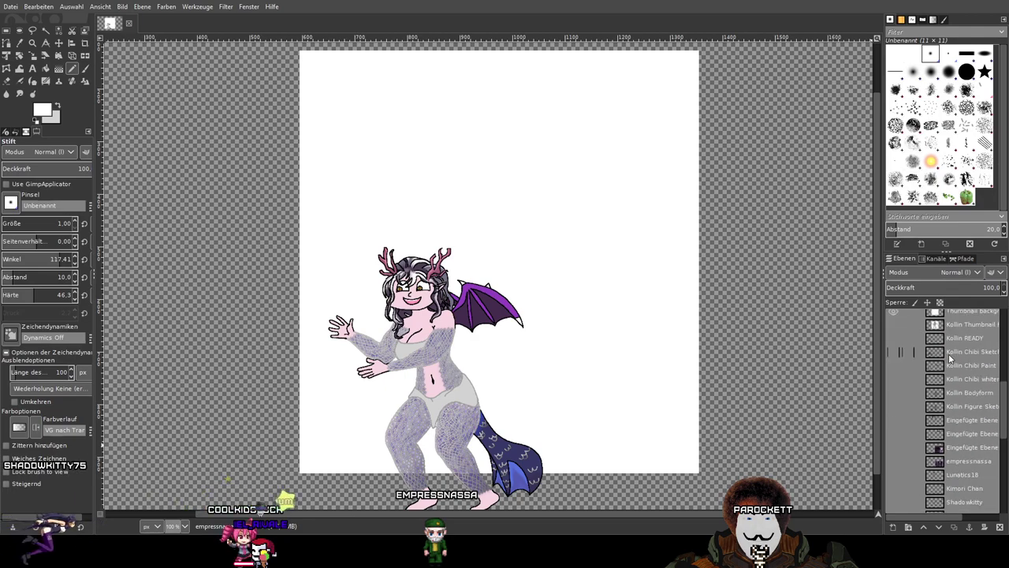
pyautogui.scroll(3, 949, 359)
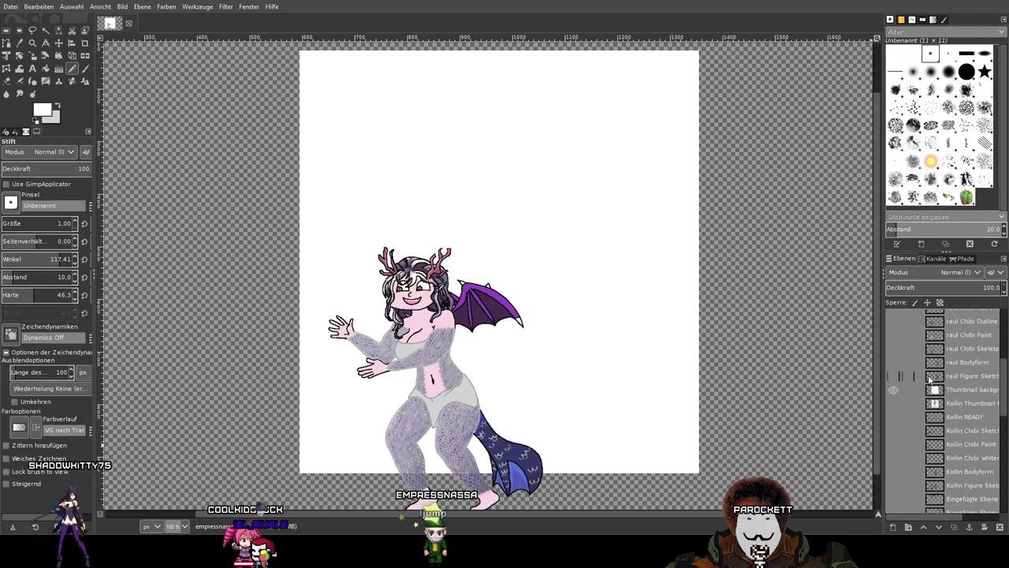
pyautogui.click(892, 391)
pyautogui.scroll(6, 960, 395)
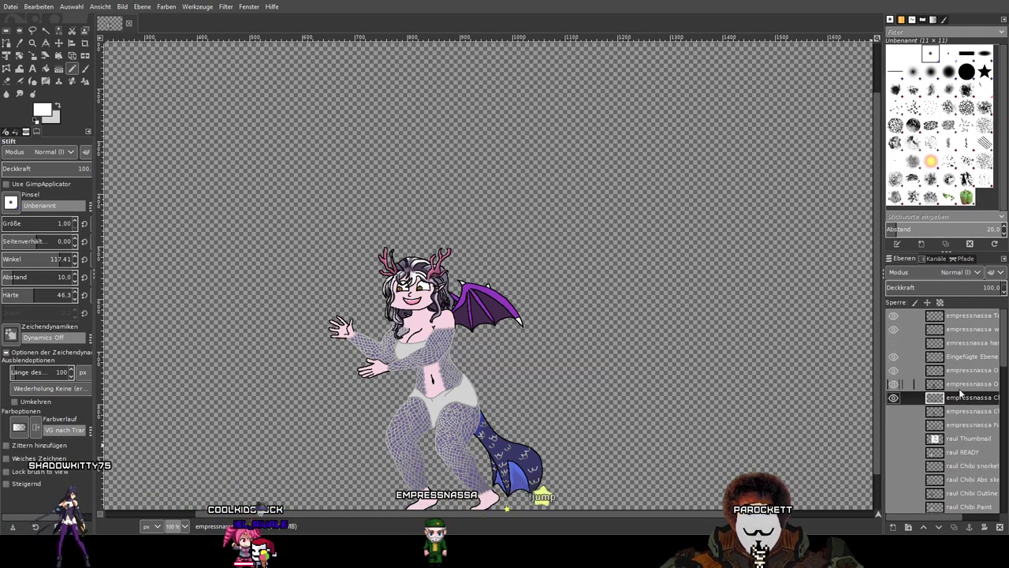
# Merge the visible chibi into a new 'Sichtbar' layer, hide its source layers, and re-show the white background.
pyautogui.click(960, 316)
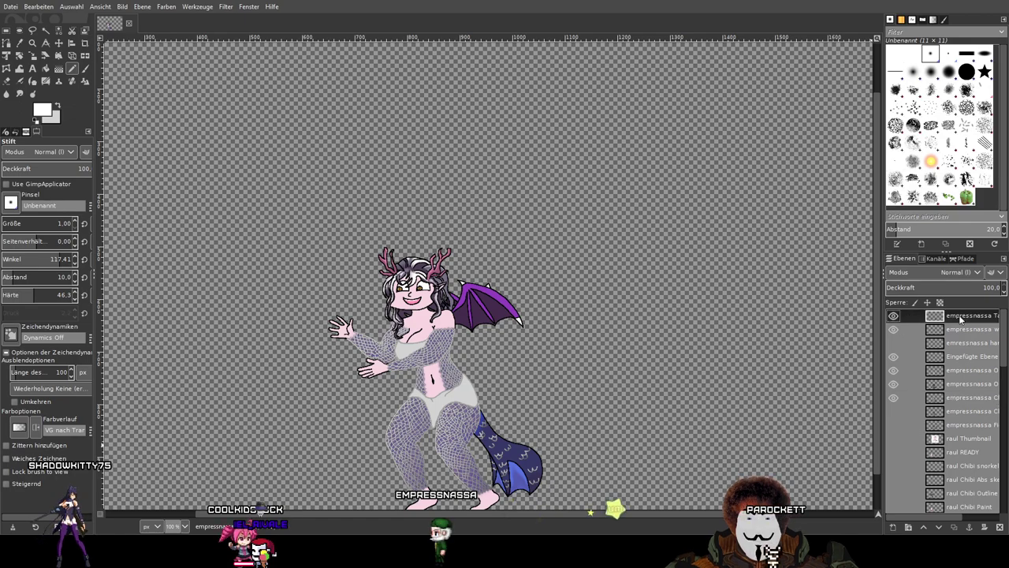
pyautogui.click(912, 82)
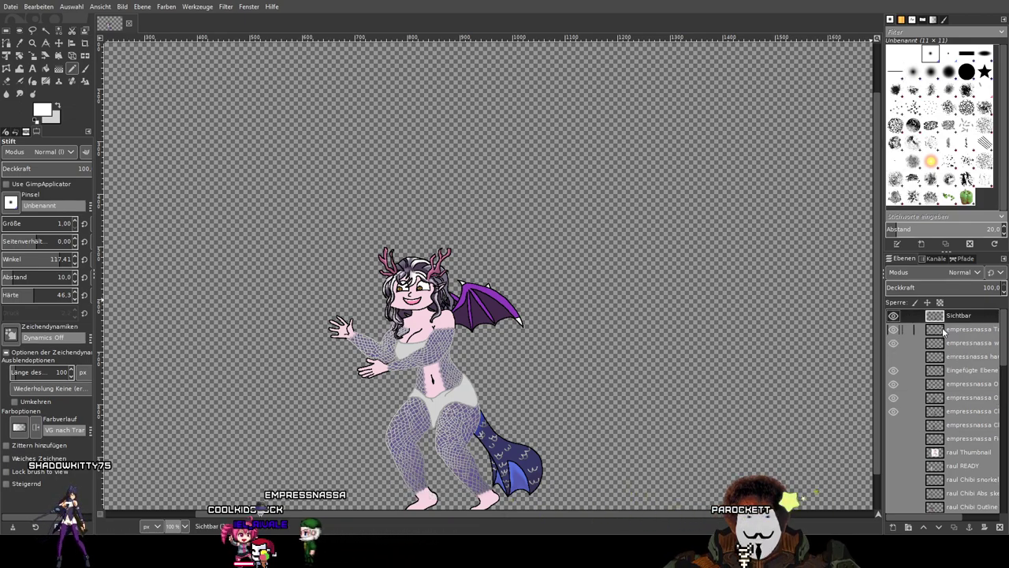
pyautogui.click(894, 343)
pyautogui.click(893, 372)
pyautogui.click(894, 385)
pyautogui.scroll(-10, 915, 410)
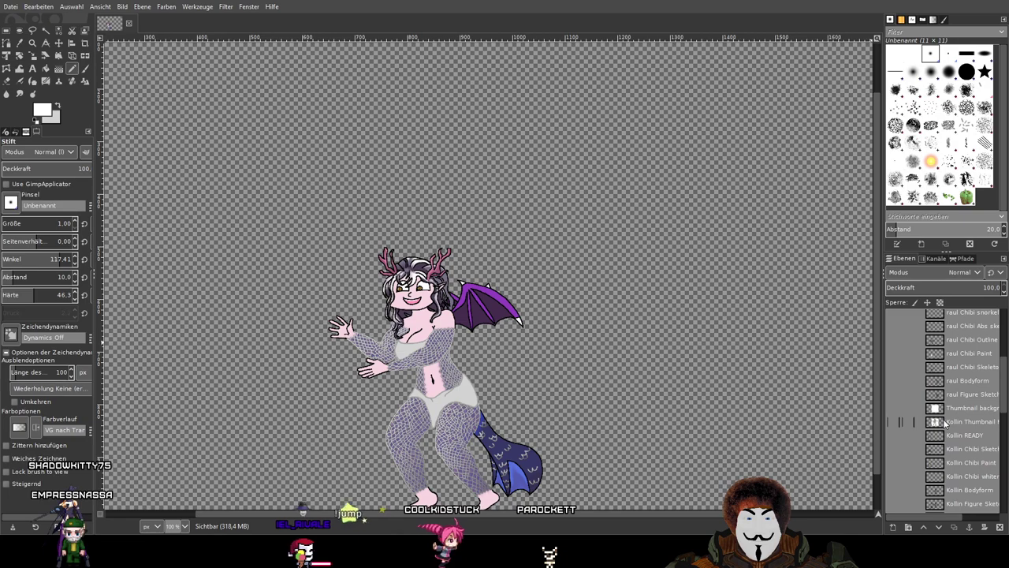
pyautogui.scroll(5, 934, 394)
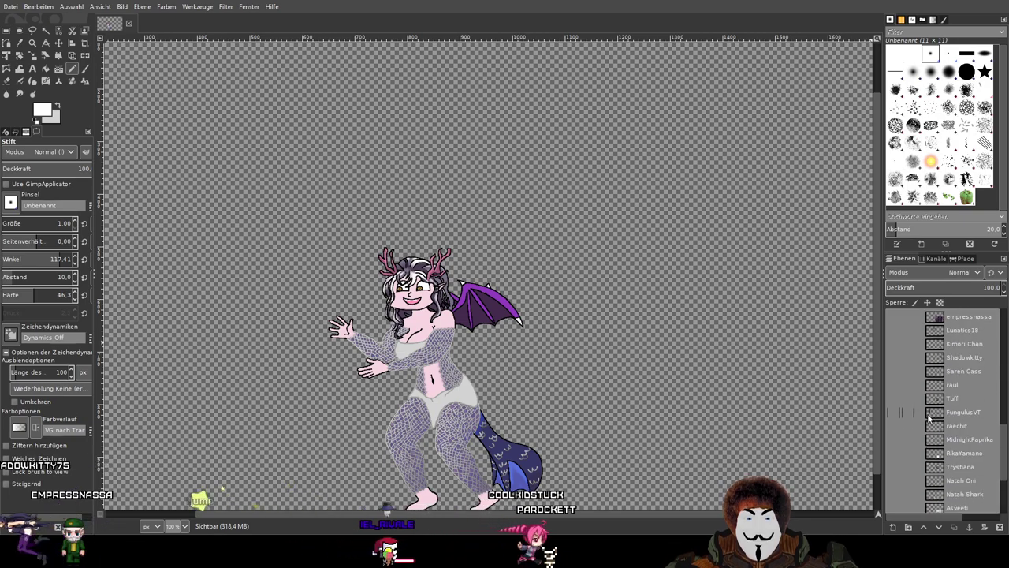
pyautogui.click(893, 362)
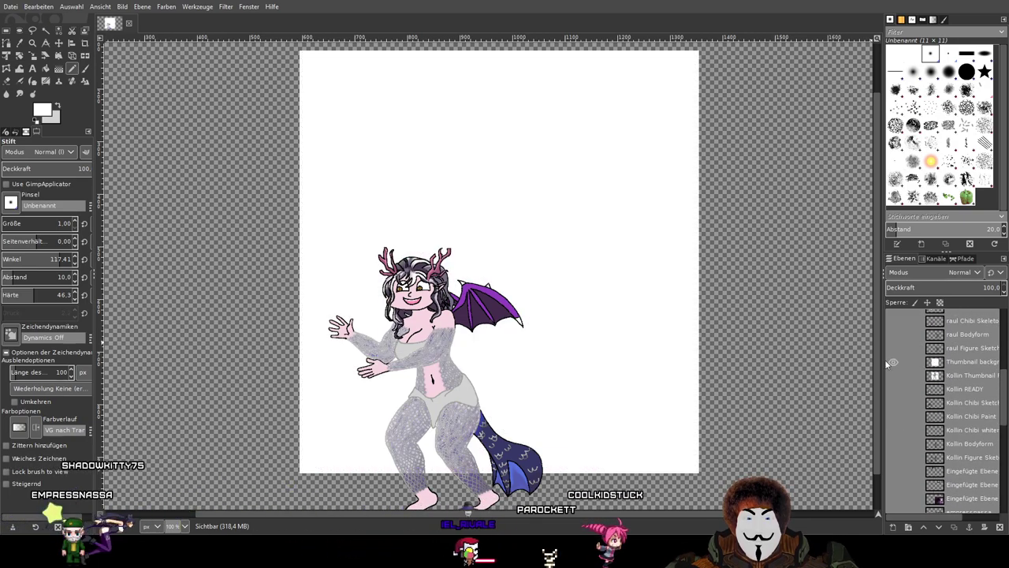
# Move the 'Sichtbar' chibi layer up and right toward the canvas centre.
pyautogui.click(58, 43)
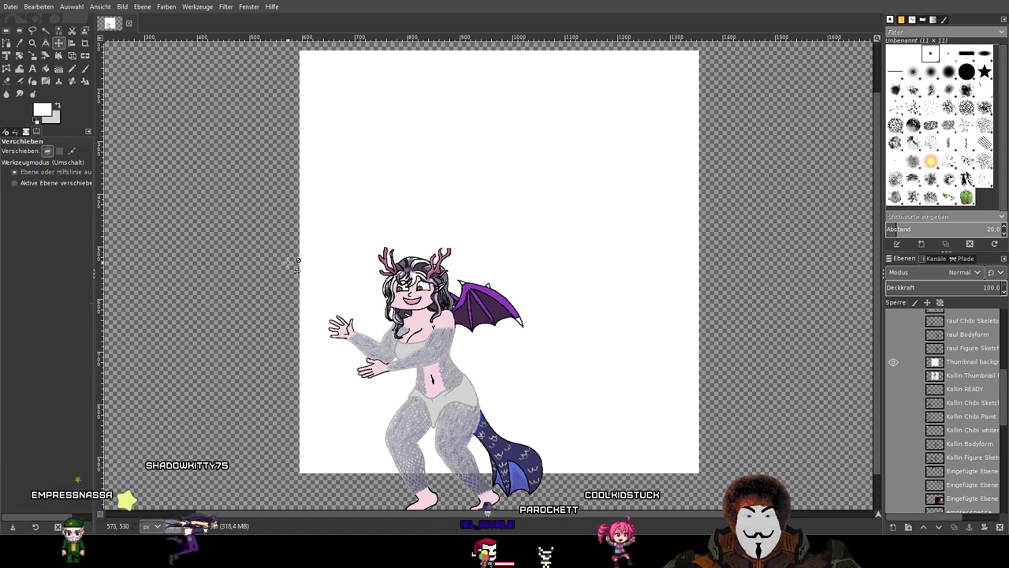
pyautogui.moveTo(431, 360); pyautogui.dragTo(514, 224)
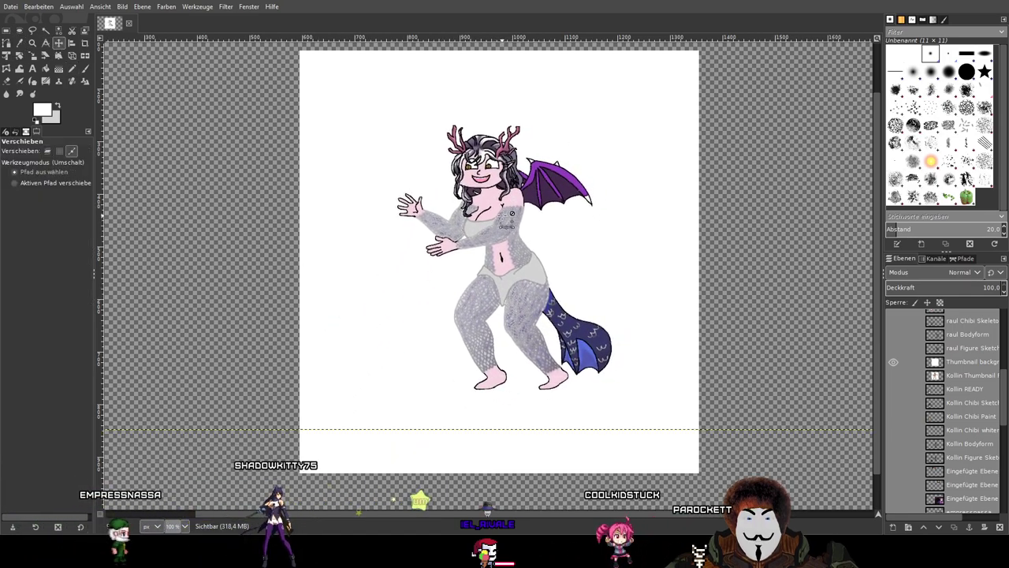
pyautogui.scroll(1, 556, 245)
pyautogui.moveTo(569, 249); pyautogui.dragTo(561, 233)
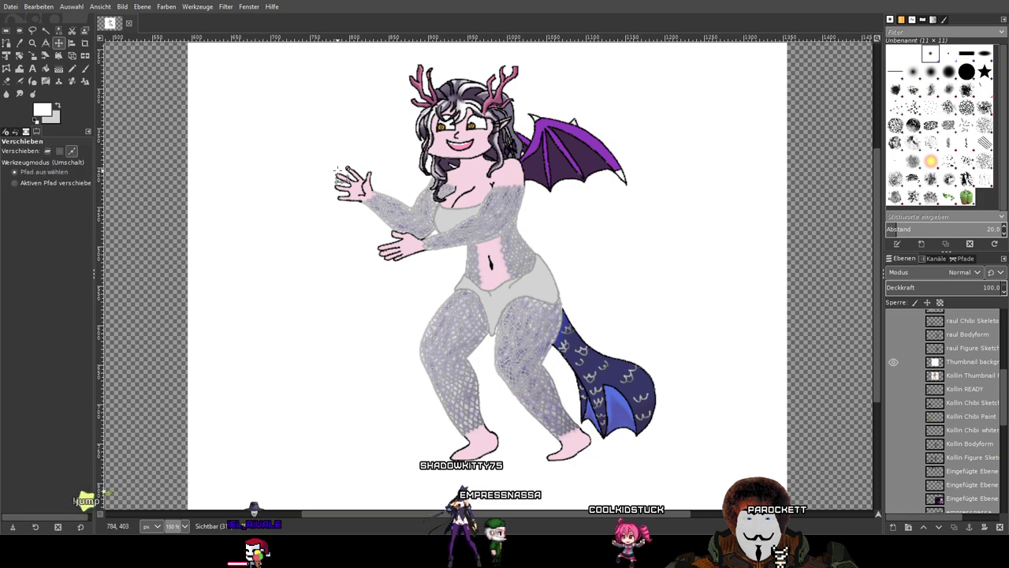
pyautogui.scroll(-2, 339, 170)
pyautogui.click(48, 150)
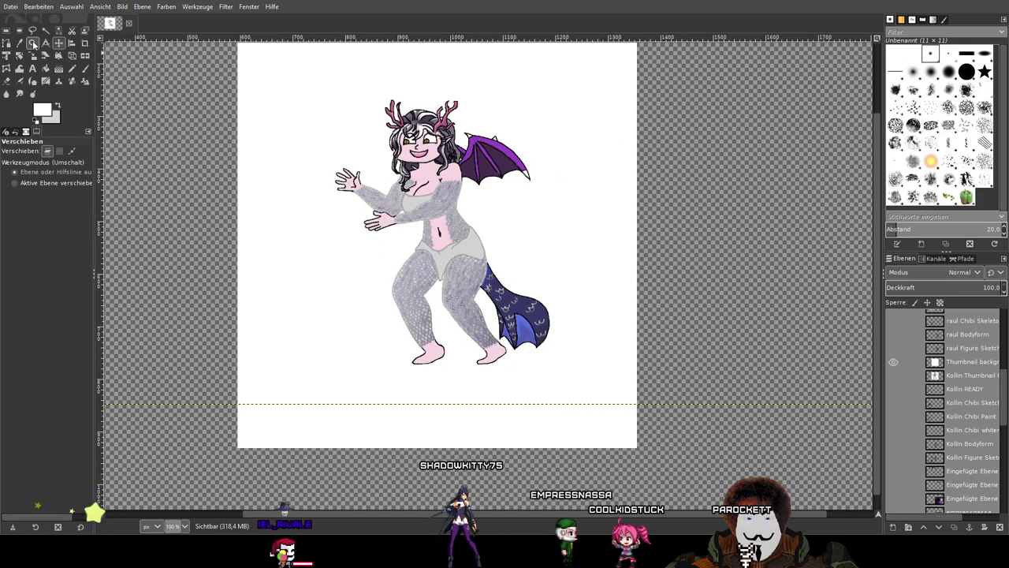
pyautogui.click(33, 56)
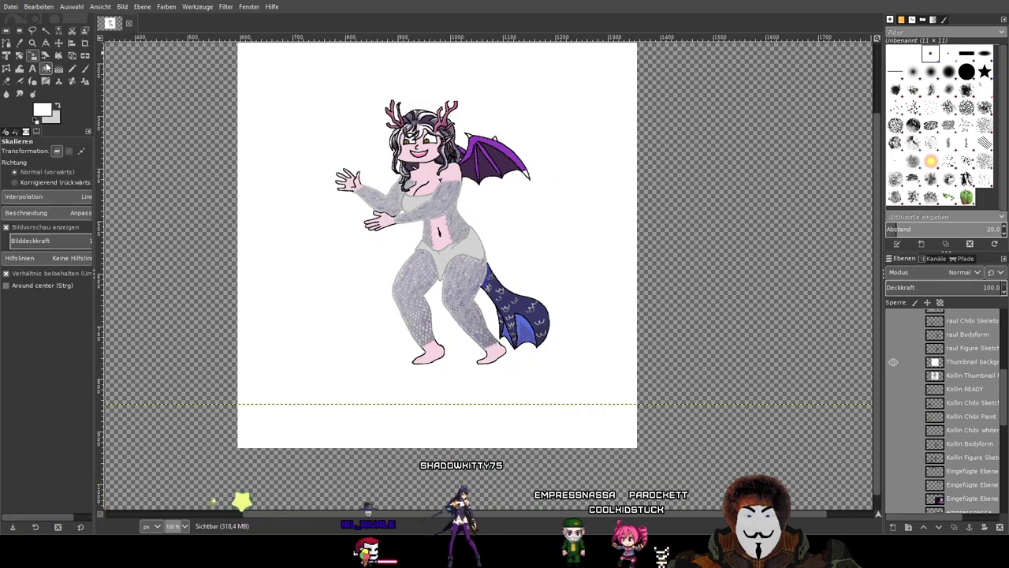
# Scale the chibi layer up to 3182×1790 and raise it about 105 px.
pyautogui.click(424, 204)
pyautogui.moveTo(500, 413); pyautogui.dragTo(491, 564)
pyautogui.scroll(-1, 541, 304)
pyautogui.moveTo(542, 297); pyautogui.dragTo(558, 204)
pyautogui.moveTo(570, 408); pyautogui.dragTo(561, 556)
pyautogui.moveTo(560, 229); pyautogui.dragTo(557, 147)
# Fine-tune the chibi's scale to 3007×1691, nudge its position, and apply it.
pyautogui.moveTo(557, 465); pyautogui.dragTo(566, 425)
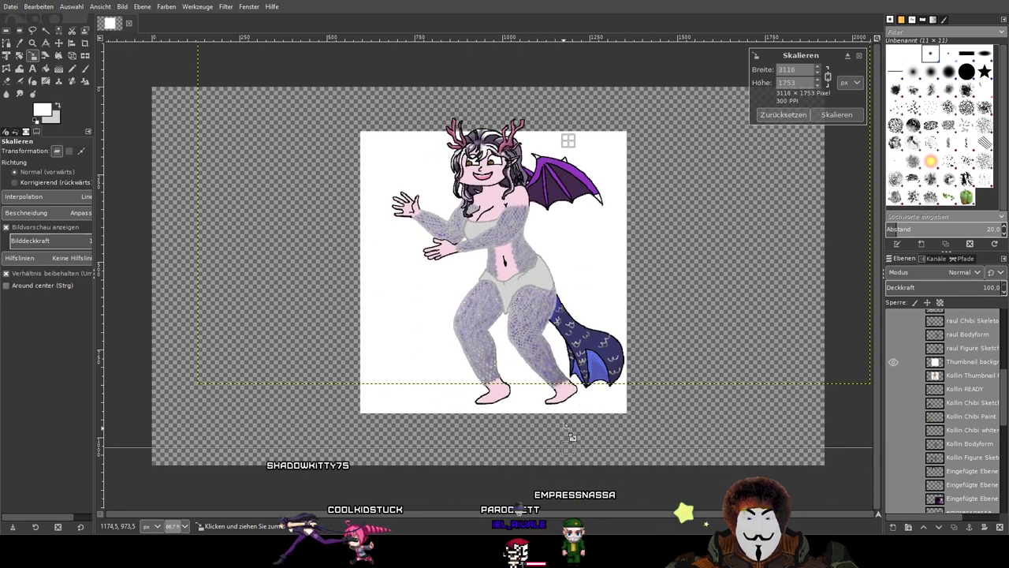
pyautogui.moveTo(568, 142); pyautogui.dragTo(552, 164)
pyautogui.moveTo(552, 472); pyautogui.dragTo(553, 428)
pyautogui.moveTo(565, 158); pyautogui.dragTo(564, 163)
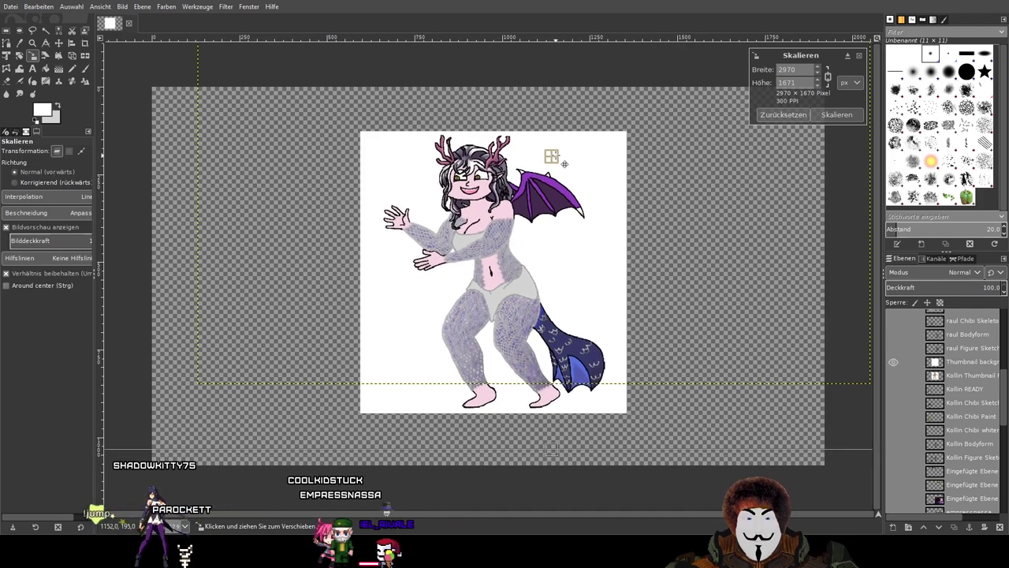
pyautogui.hscroll(-5, 237, 207)
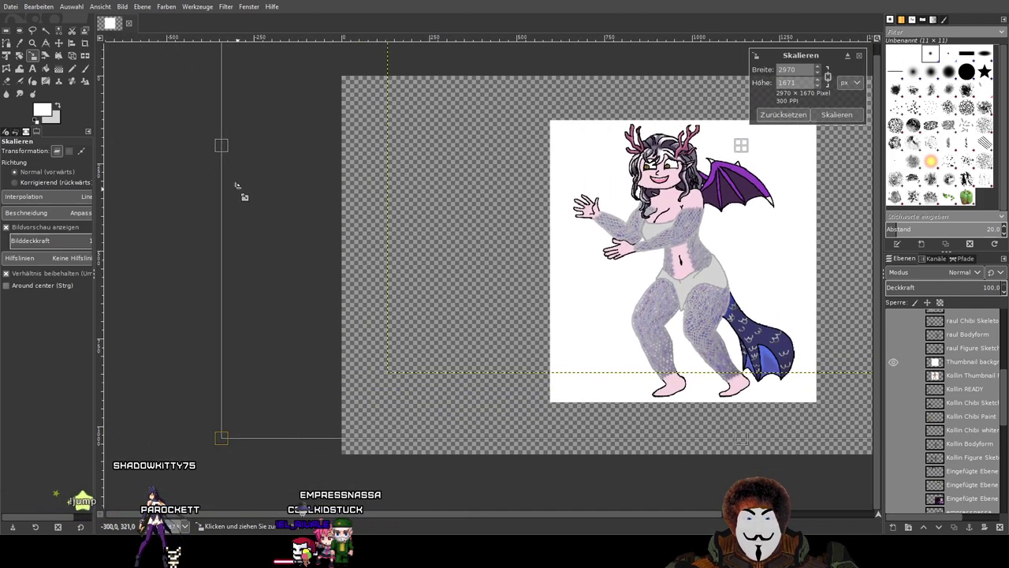
pyautogui.moveTo(218, 142); pyautogui.dragTo(205, 142)
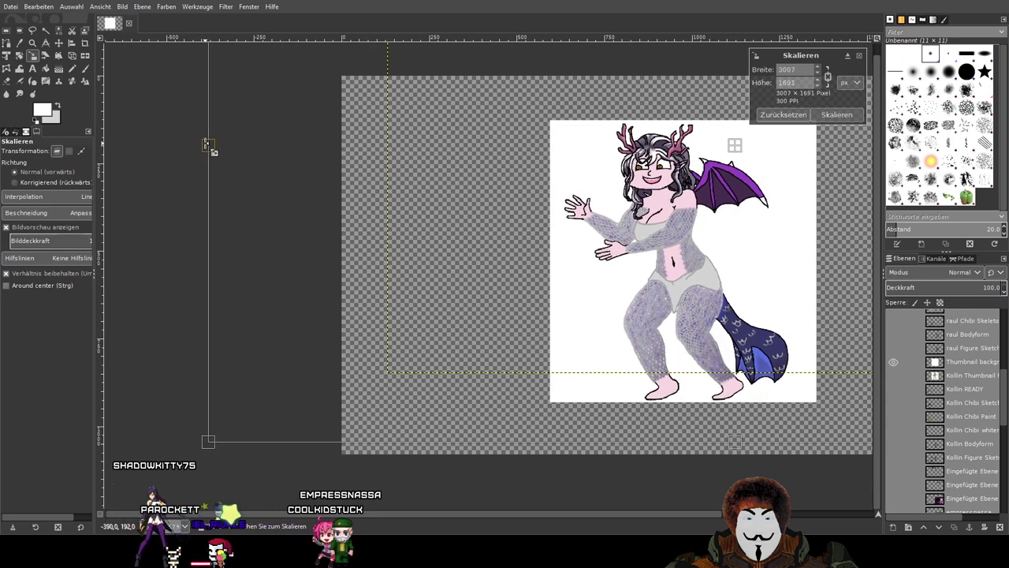
pyautogui.moveTo(736, 145); pyautogui.dragTo(743, 146)
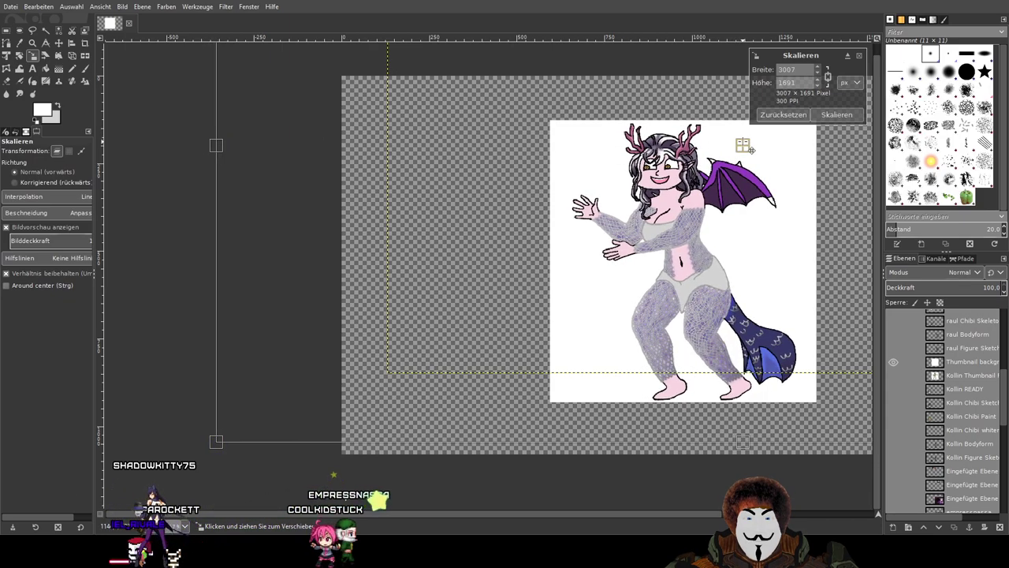
pyautogui.scroll(3, 729, 329)
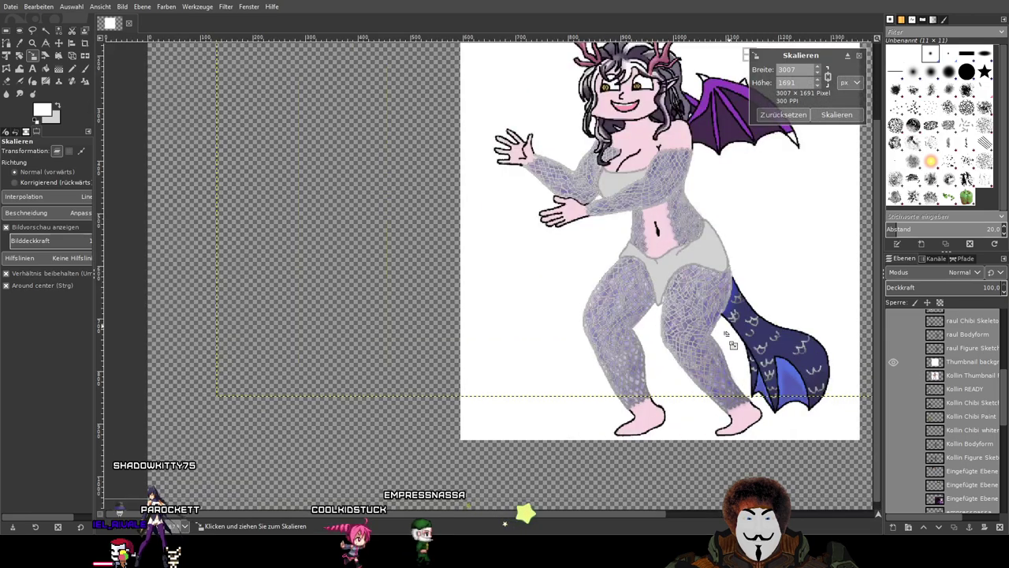
pyautogui.scroll(-1, 730, 329)
pyautogui.moveTo(735, 238); pyautogui.dragTo(499, 500)
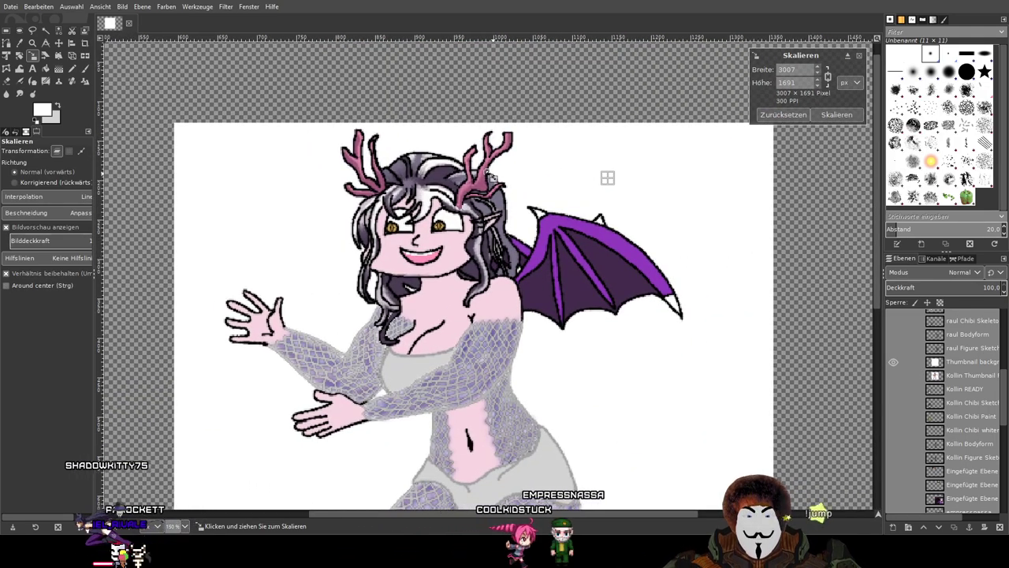
pyautogui.moveTo(757, 287); pyautogui.dragTo(692, 181)
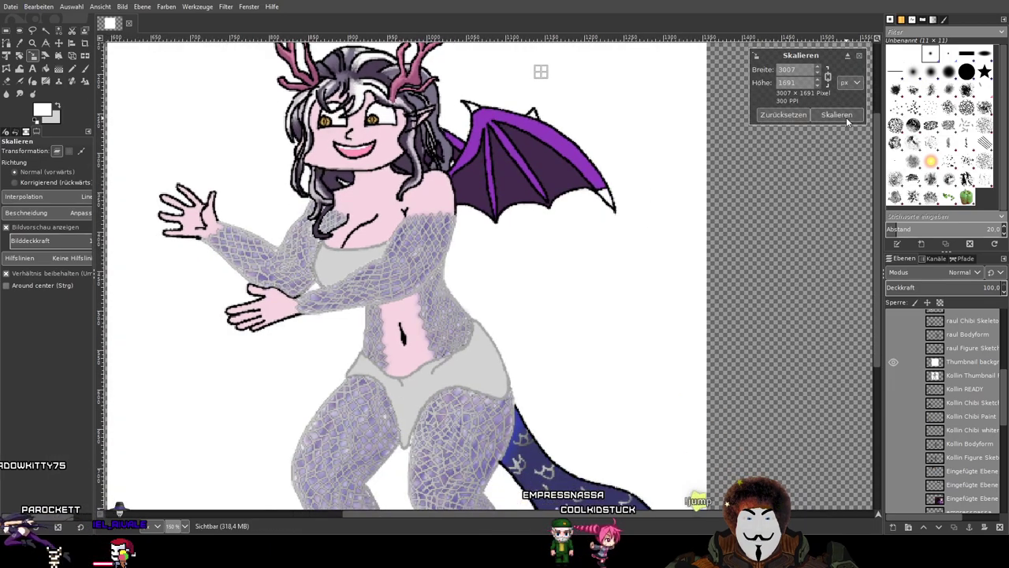
pyautogui.click(845, 117)
# Set interpolation to Keine and start scaling the chibi layer again from 1920×1080.
pyautogui.scroll(-1, 620, 207)
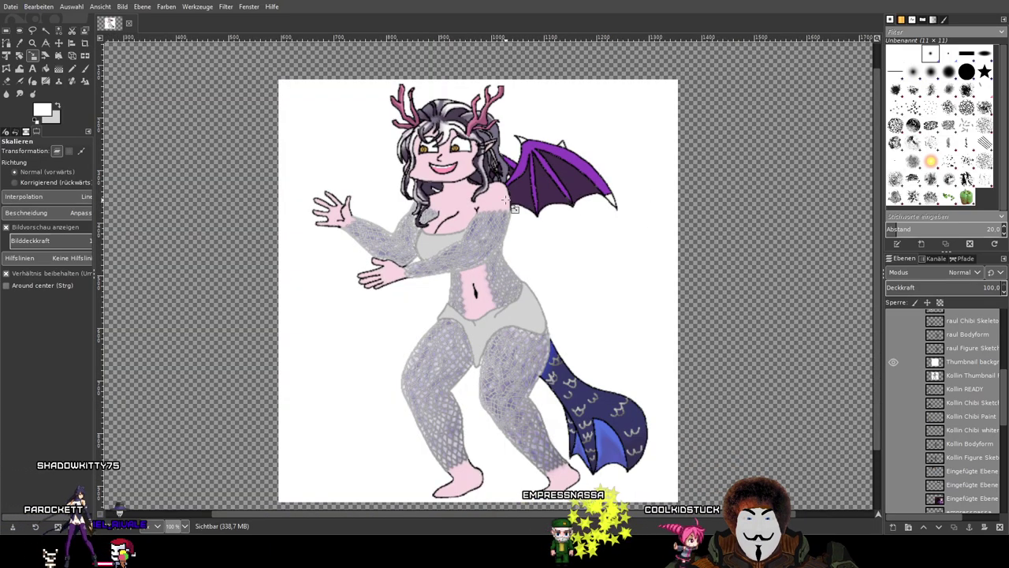
pyautogui.scroll(4, 498, 175)
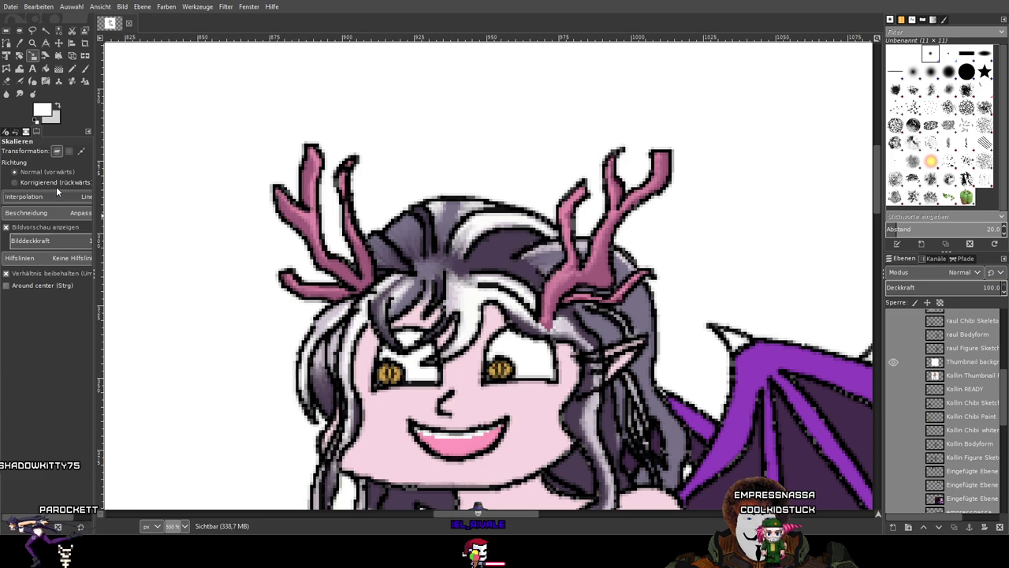
pyautogui.scroll(1, 56, 186)
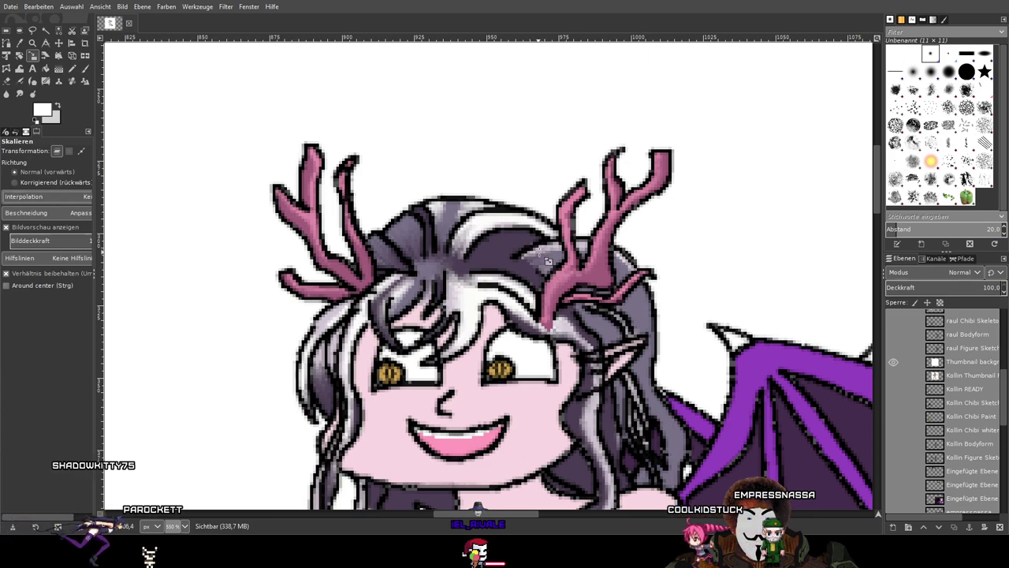
pyautogui.scroll(-5, 546, 257)
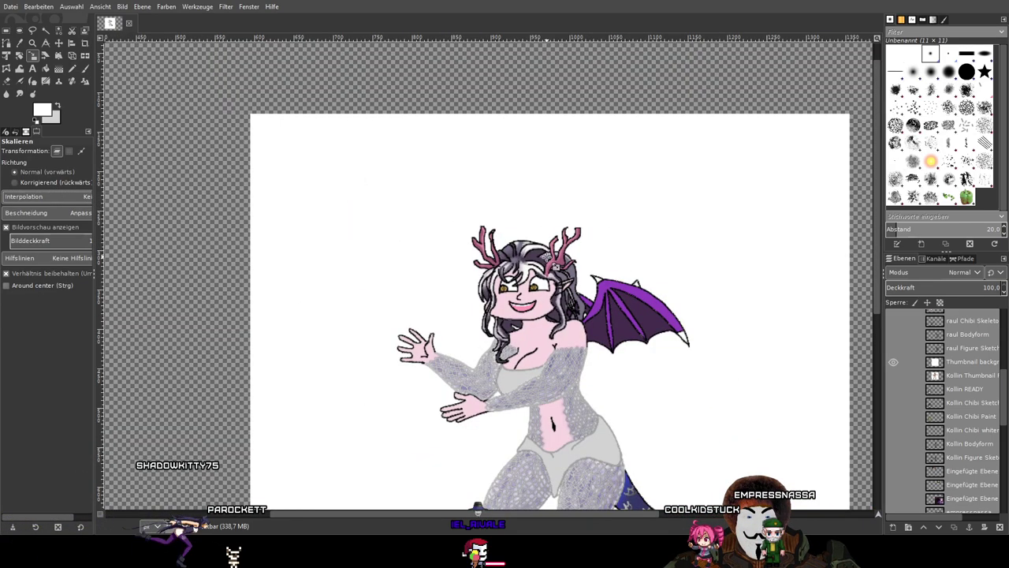
pyautogui.scroll(1, 527, 205)
pyautogui.click(529, 206)
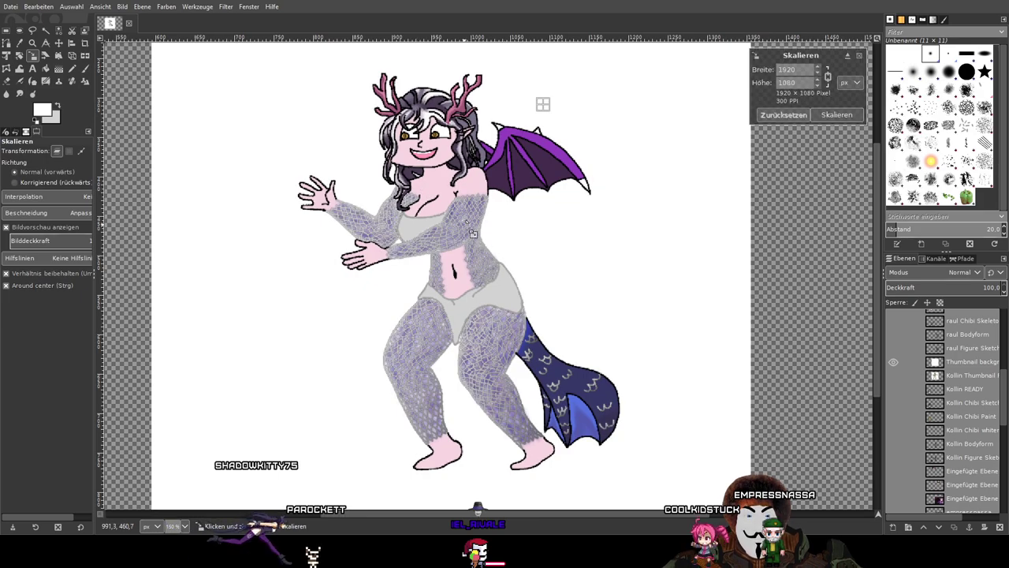
# Enlarge the chibi to 2718×1529 and shift it up and right.
pyautogui.scroll(-2, 487, 371)
pyautogui.moveTo(197, 384); pyautogui.dragTo(87, 482)
pyautogui.moveTo(471, 231); pyautogui.dragTo(592, 153)
pyautogui.moveTo(195, 373); pyautogui.dragTo(33, 508)
pyautogui.moveTo(511, 205); pyautogui.dragTo(596, 160)
pyautogui.moveTo(393, 266); pyautogui.dragTo(470, 213)
# Settle the chibi at 2978×1675, apply the scale, and check its feet on the canvas.
pyautogui.moveTo(184, 359); pyautogui.dragTo(102, 430)
pyautogui.moveTo(623, 124); pyautogui.dragTo(645, 104)
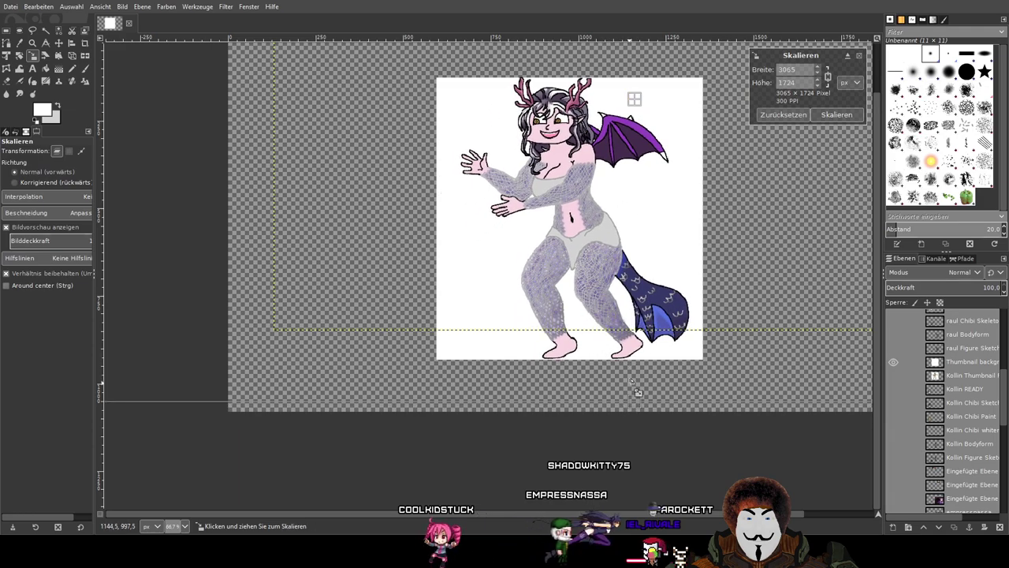
pyautogui.moveTo(642, 414); pyautogui.dragTo(646, 250)
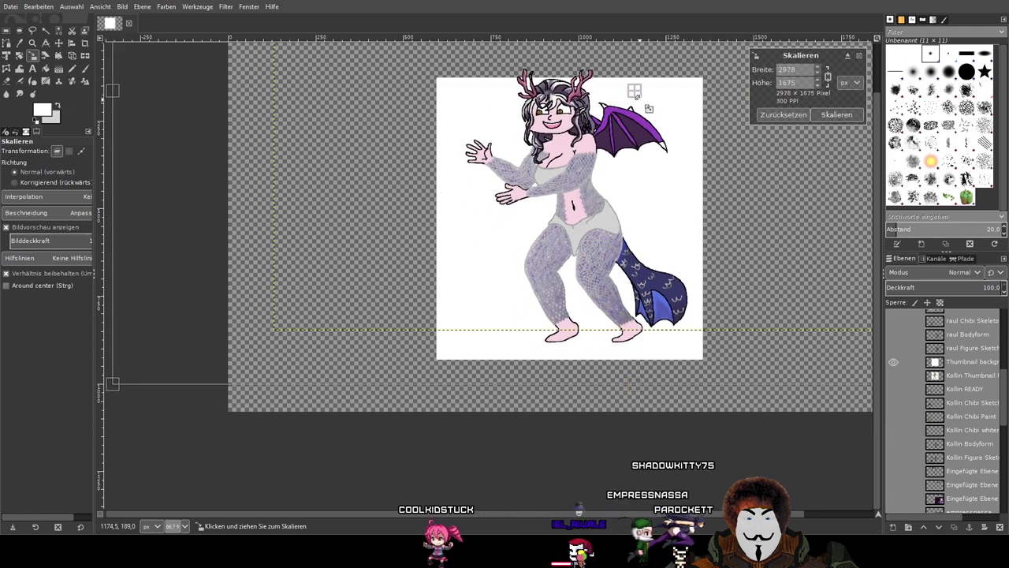
pyautogui.moveTo(645, 103); pyautogui.dragTo(645, 118)
pyautogui.click(837, 115)
pyautogui.scroll(4, 549, 119)
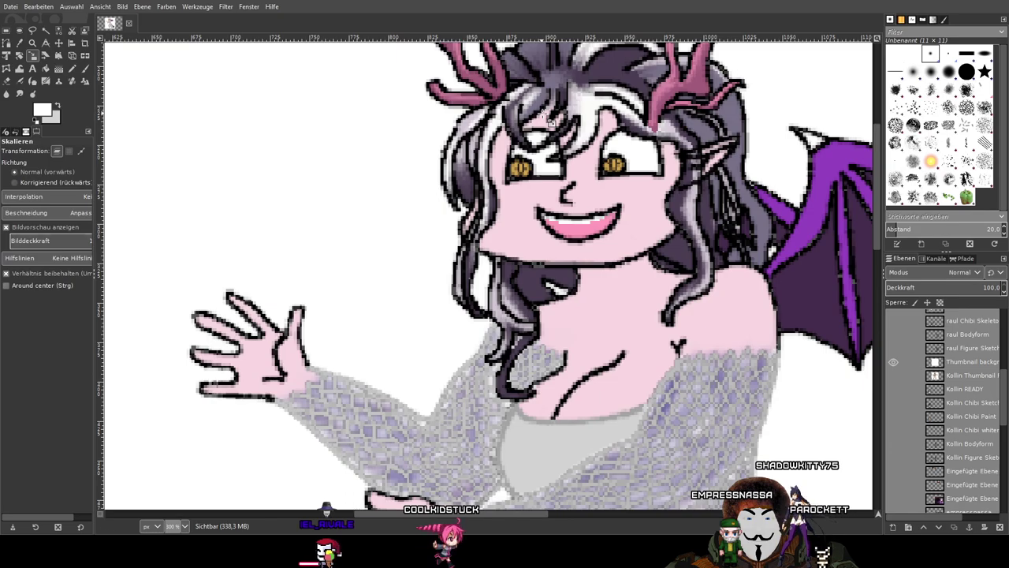
pyautogui.scroll(-1, 642, 171)
pyautogui.scroll(-1, 674, 201)
pyautogui.scroll(-2, 552, 197)
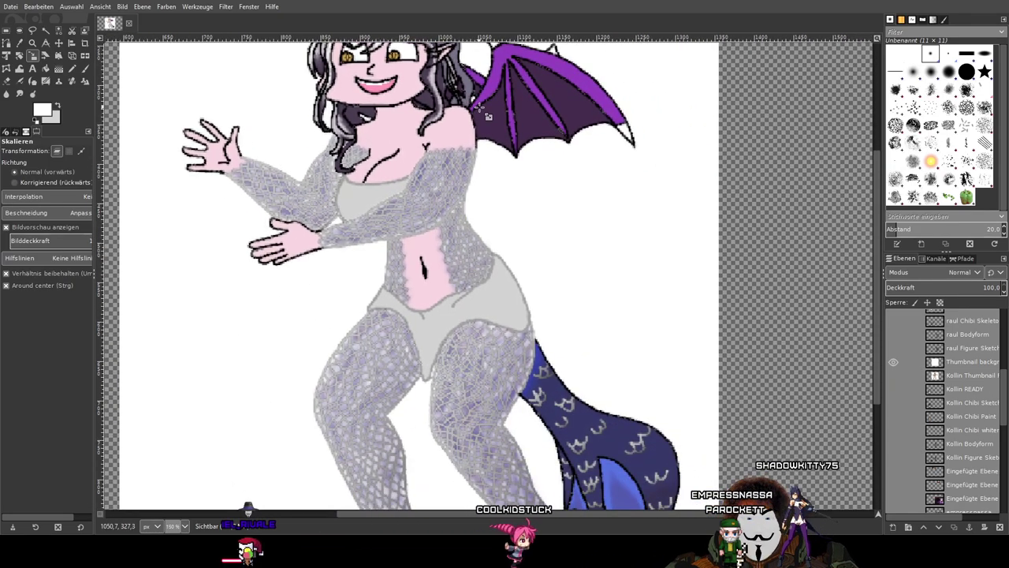
pyautogui.scroll(-1, 502, 139)
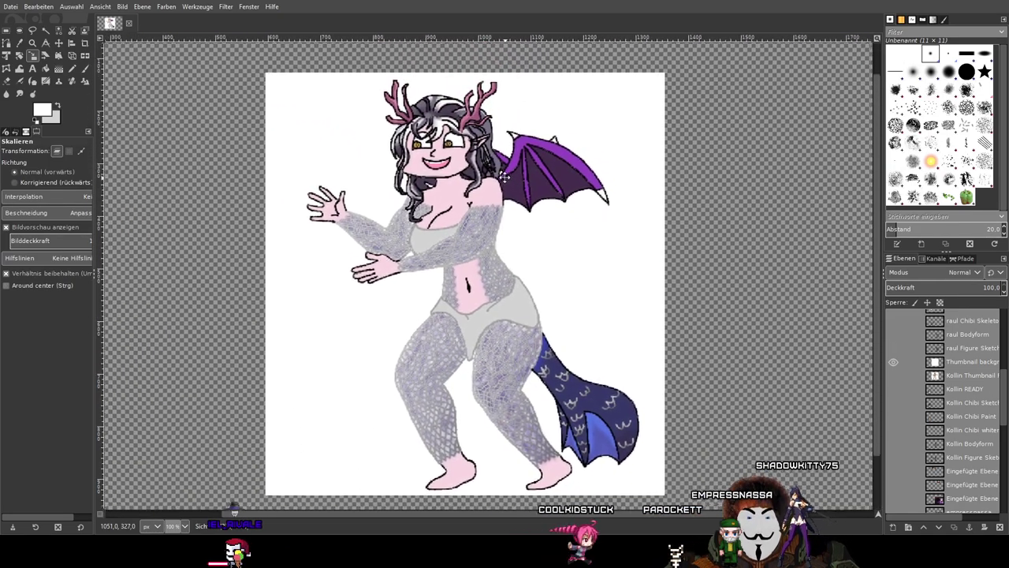
pyautogui.scroll(-2, 521, 174)
pyautogui.scroll(2, 555, 227)
pyautogui.moveTo(569, 238); pyautogui.dragTo(554, 181)
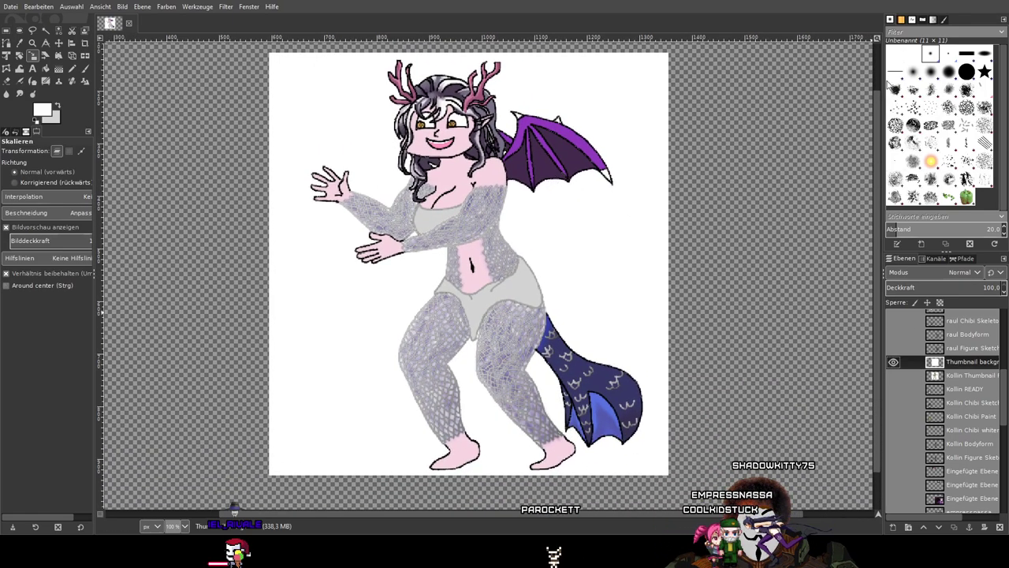
pyautogui.hotkey('ctrl', 'shift', 'alt', 'e')
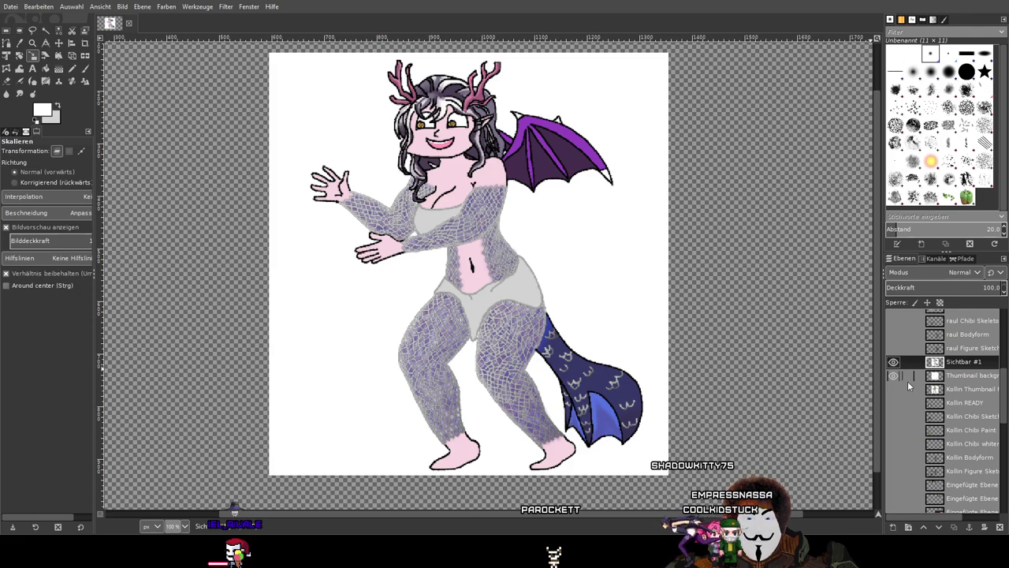
pyautogui.scroll(5, 894, 370)
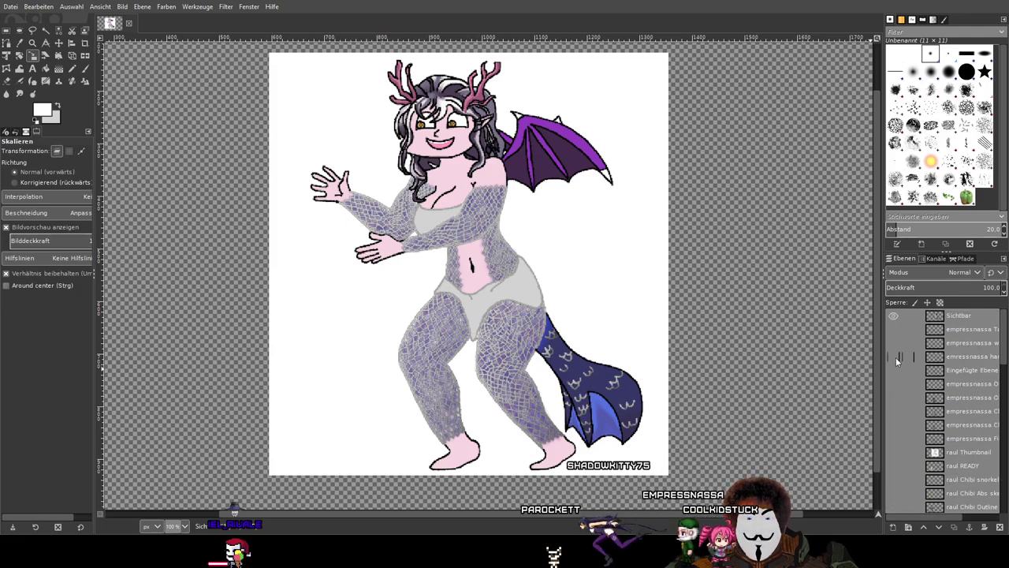
pyautogui.click(892, 316)
pyautogui.click(980, 316)
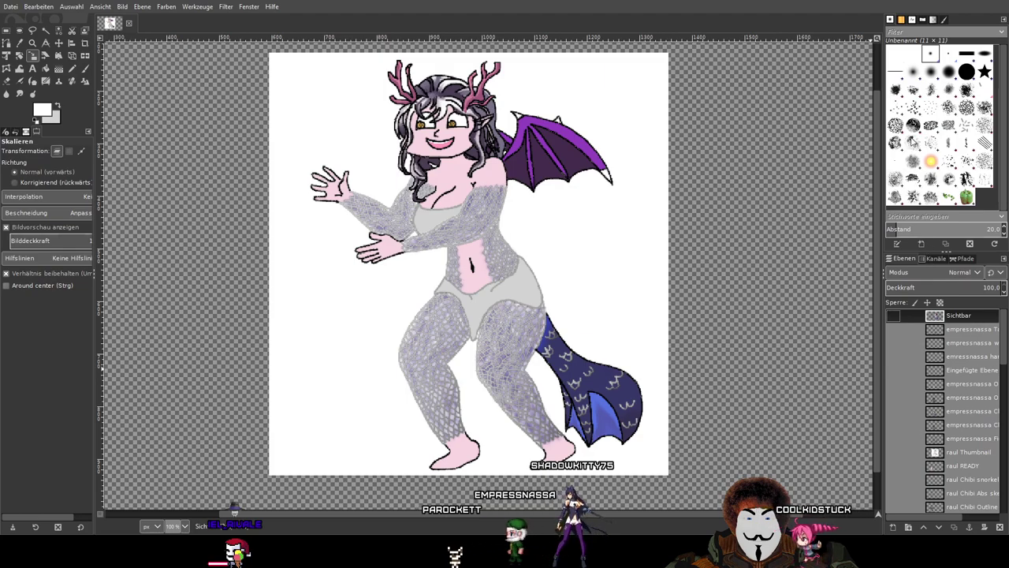
pyautogui.scroll(-5, 977, 408)
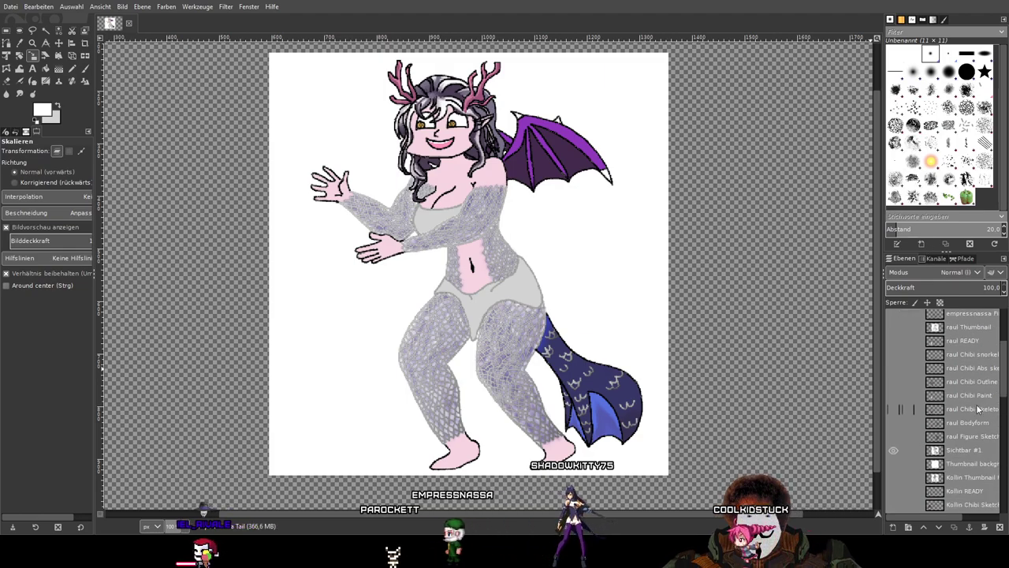
pyautogui.click(968, 449)
pyautogui.doubleClick(965, 449)
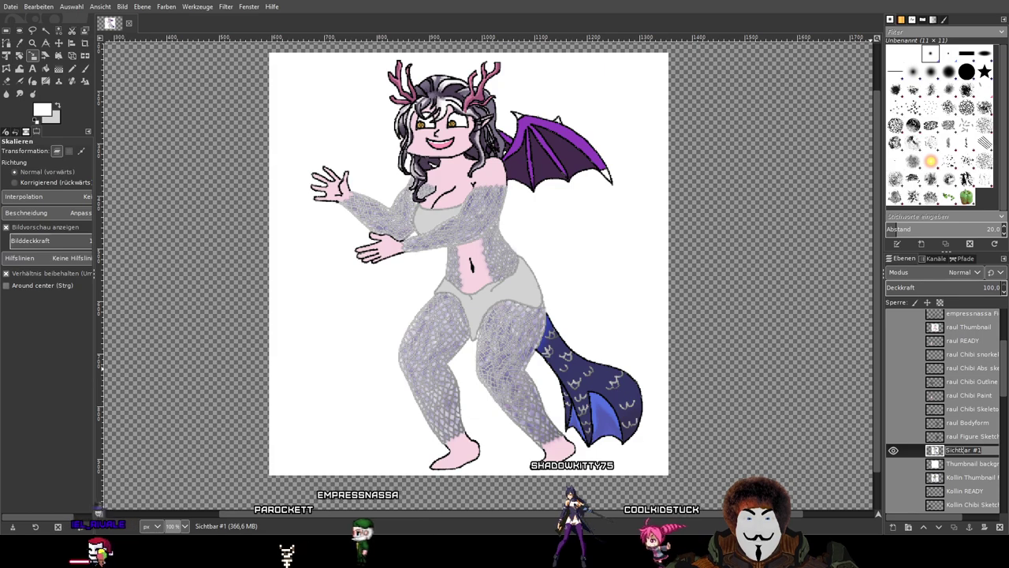
pyautogui.write('empressnass REA')
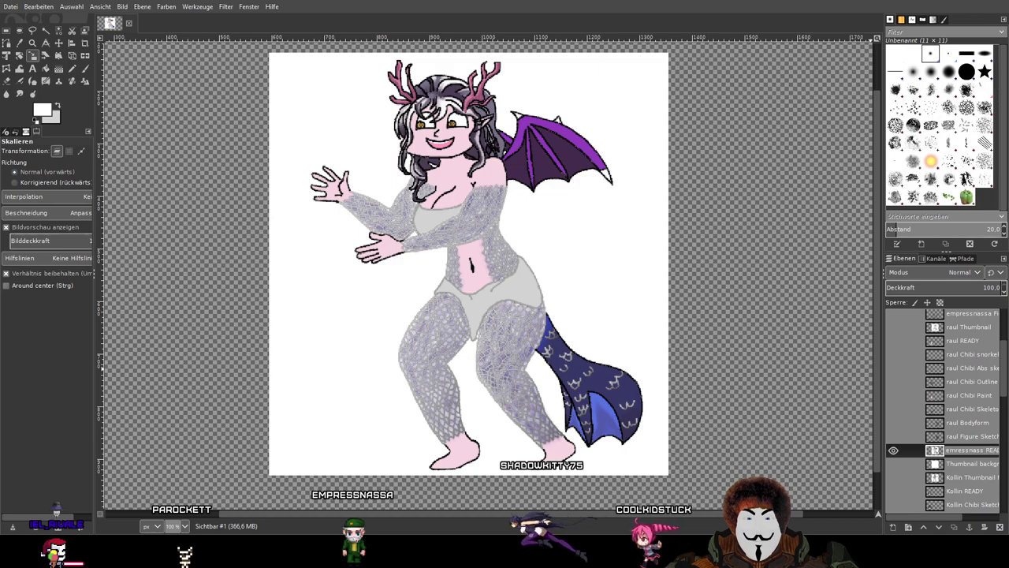
pyautogui.press('Return')
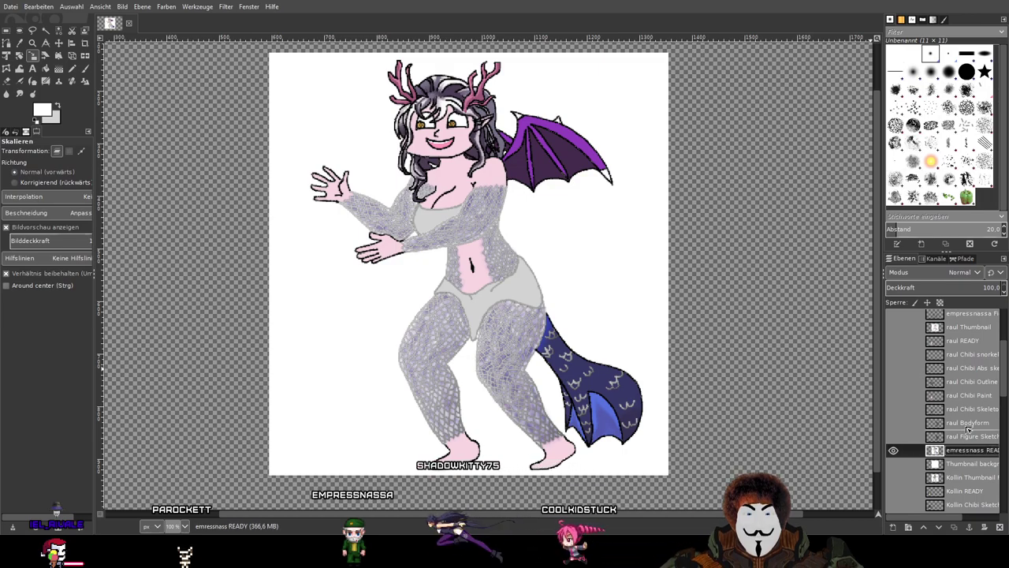
# Verify the READY chibi layer by toggling it, then copy it.
pyautogui.scroll(5, 968, 315)
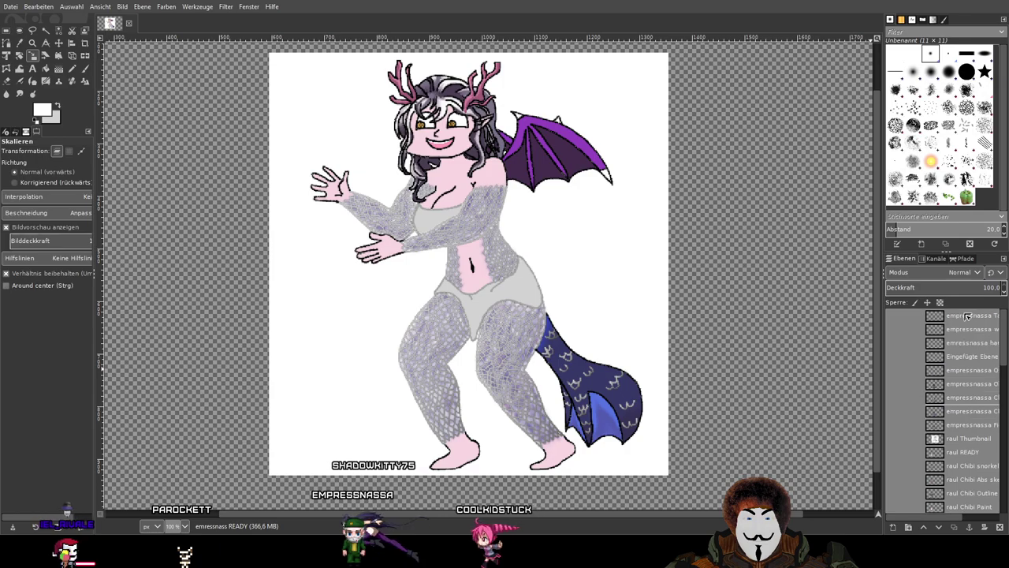
pyautogui.scroll(1, 930, 317)
pyautogui.click(895, 320)
pyautogui.click(894, 317)
pyautogui.scroll(-2, 649, 300)
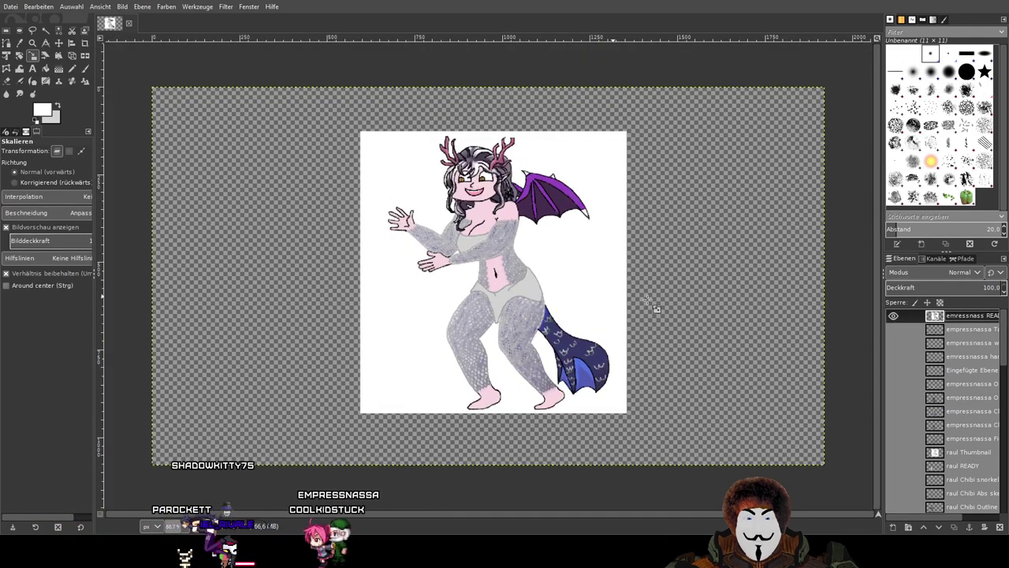
pyautogui.hotkey('ctrl', 'c')
# Paste the chibi into a new image without its background layer and export it as PNG to D:\Gimp Bilder.
pyautogui.click(7, 9)
pyautogui.click(18, 19)
pyautogui.click(158, 124)
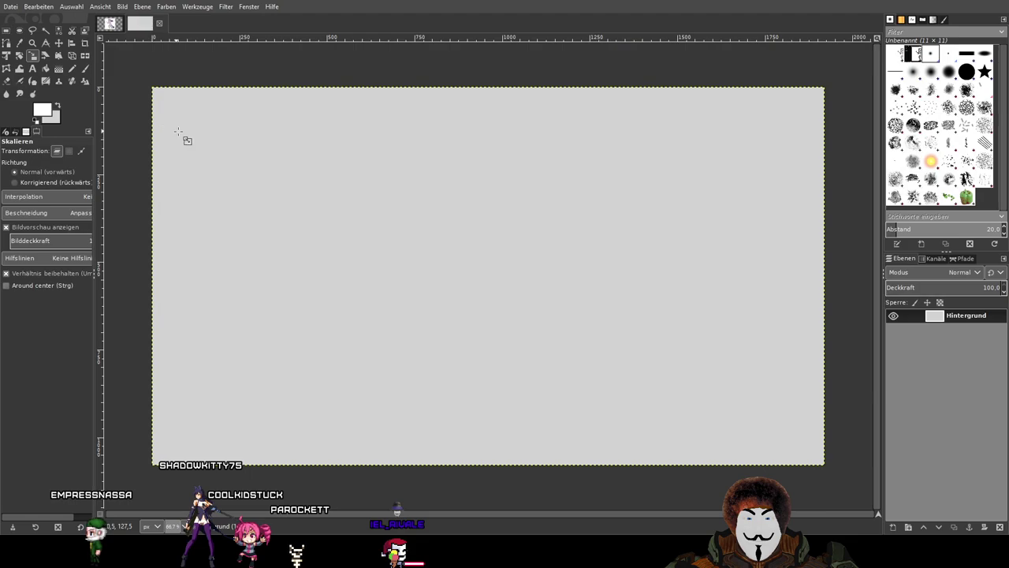
pyautogui.hotkey('ctrl', 'v')
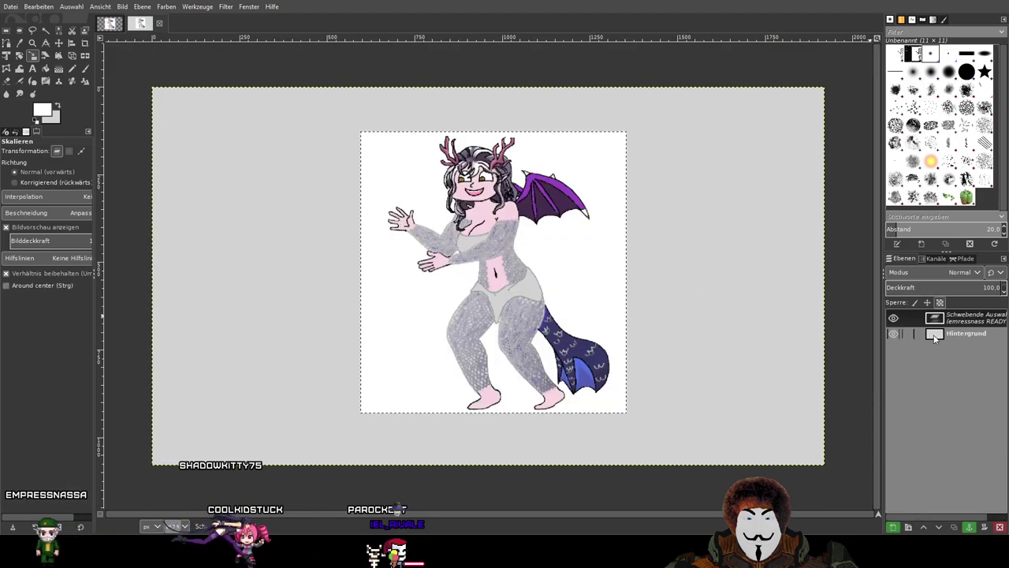
pyautogui.hotkey('ctrl', 'z')
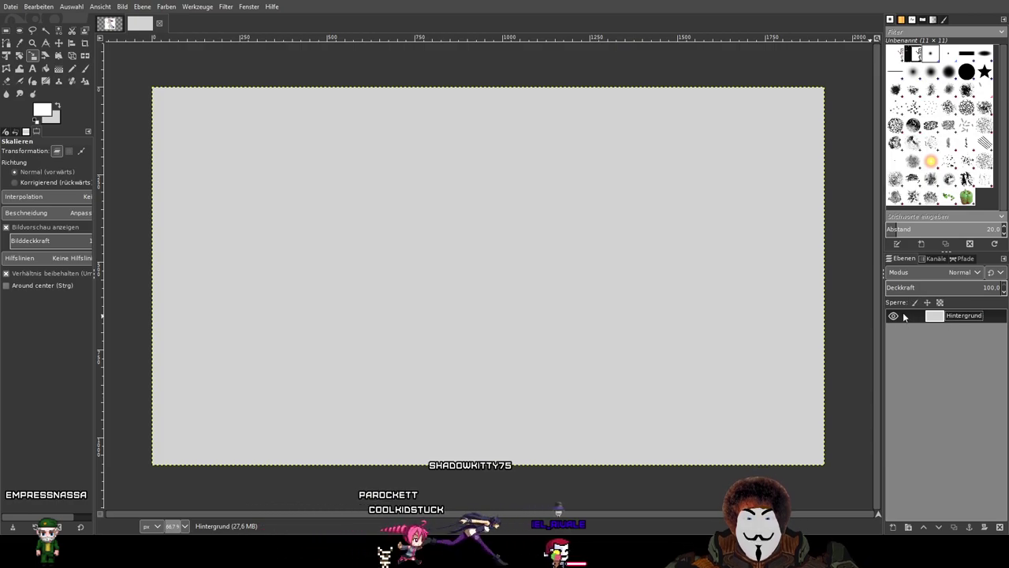
pyautogui.hotkey('ctrl', 'z')
pyautogui.hotkey('ctrl', 'z')
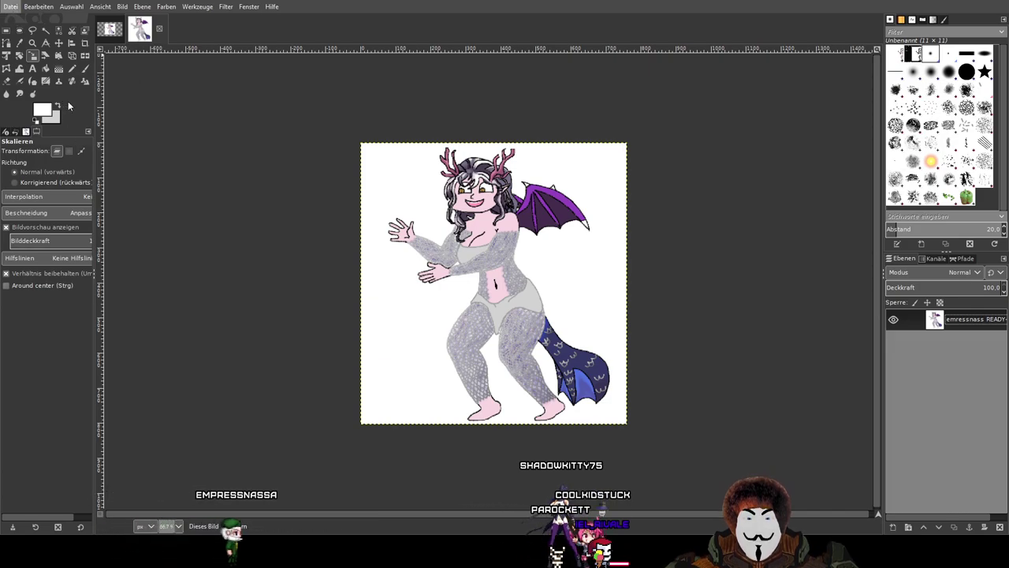
pyautogui.click(76, 172)
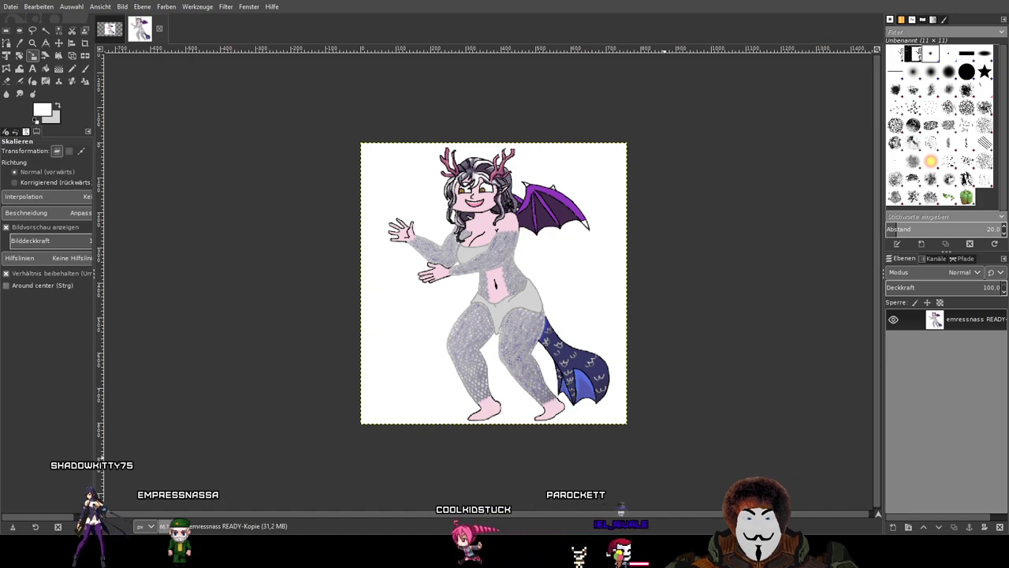
pyautogui.hotkey('ctrl', 'e')
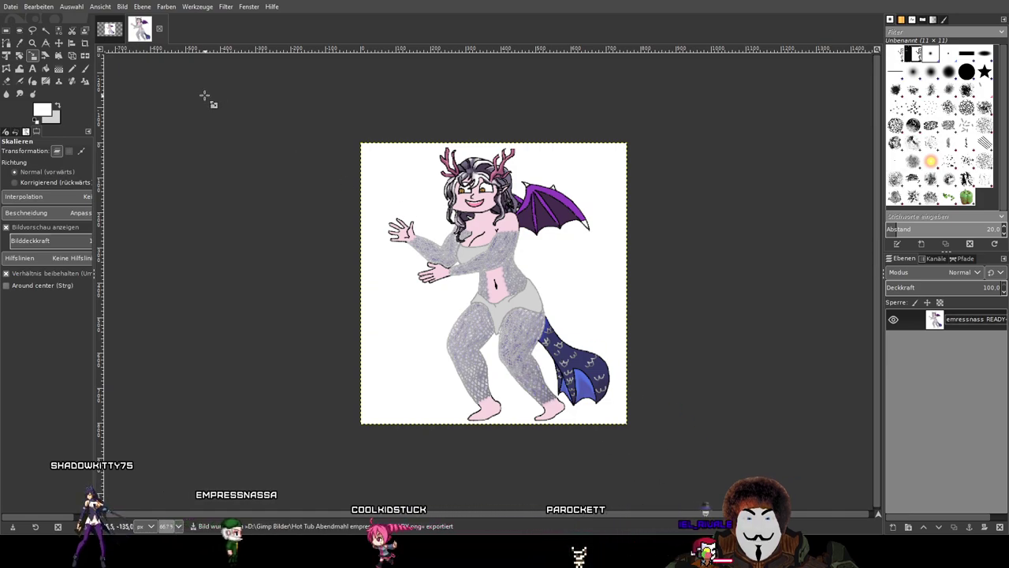
# Close the exported chibi image, hide the READY chibi, and show the Sketch layer.
pyautogui.click(164, 31)
pyautogui.click(522, 341)
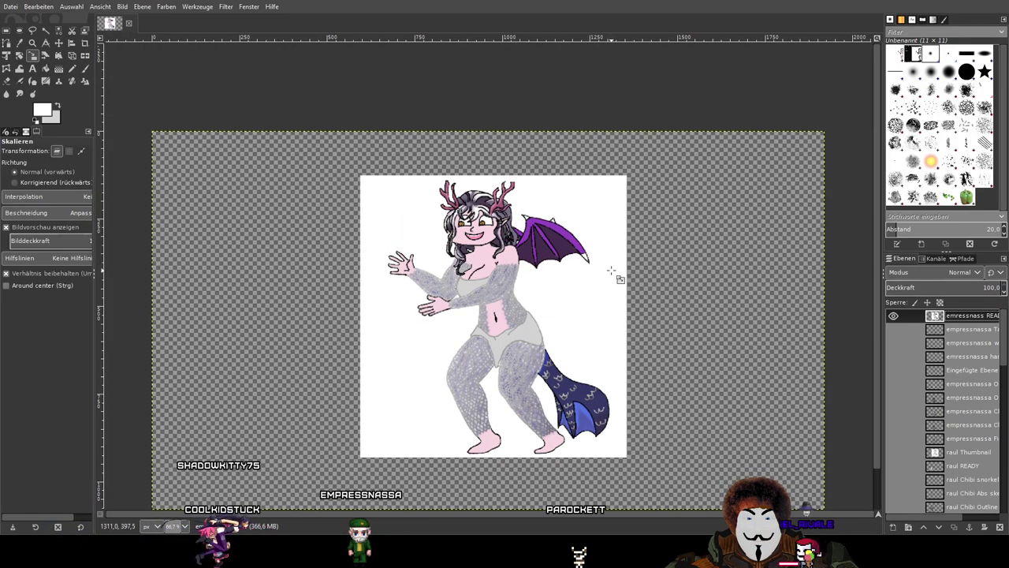
pyautogui.click(894, 315)
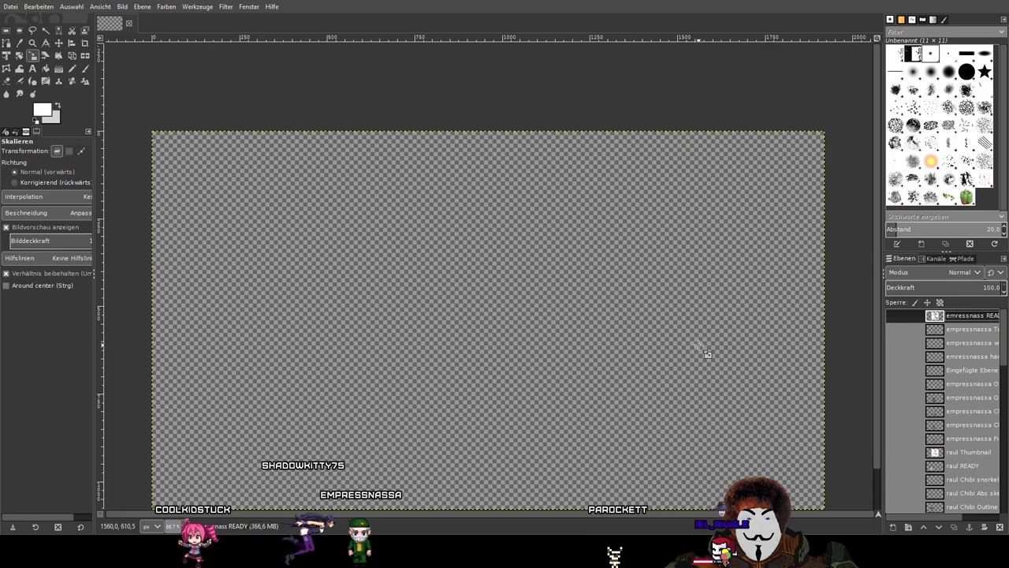
pyautogui.scroll(-10, 910, 400)
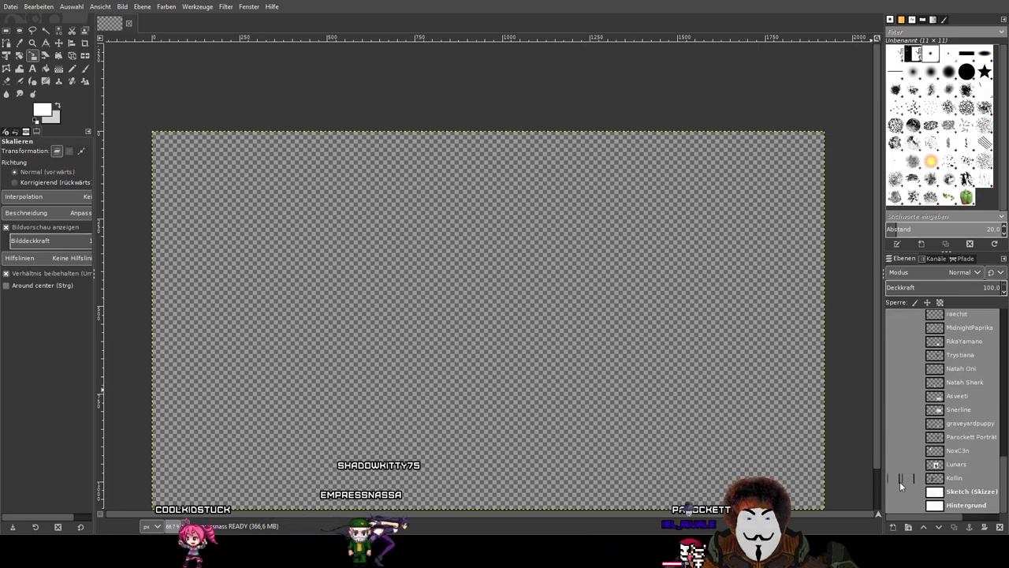
pyautogui.click(894, 492)
pyautogui.scroll(5, 906, 442)
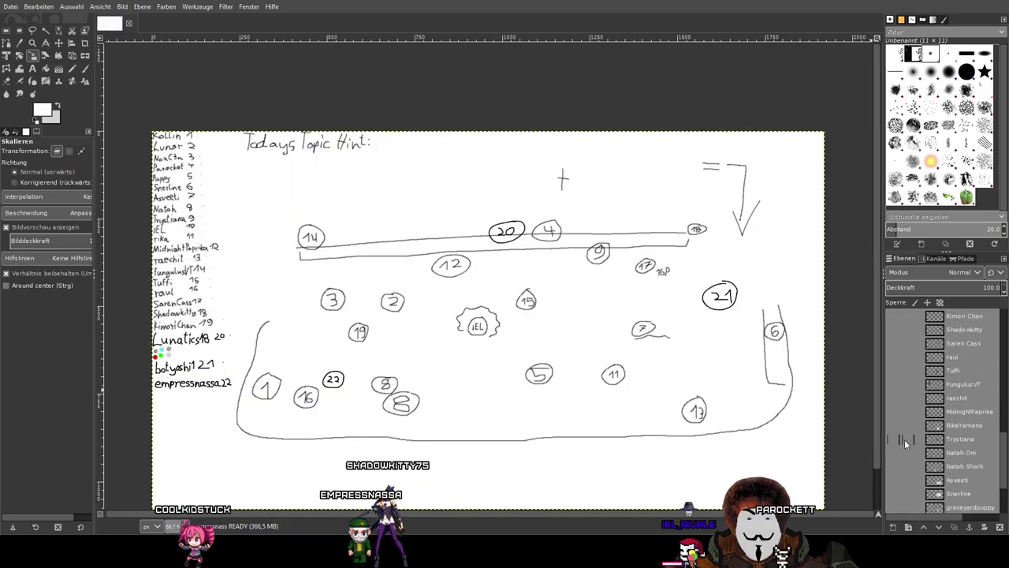
pyautogui.scroll(5, 905, 426)
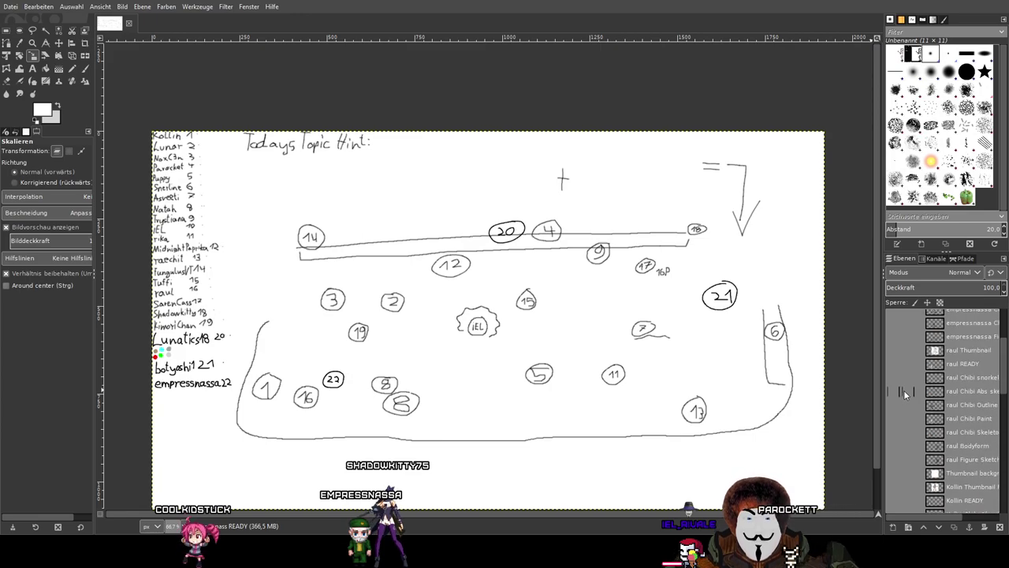
pyautogui.scroll(-2, 904, 433)
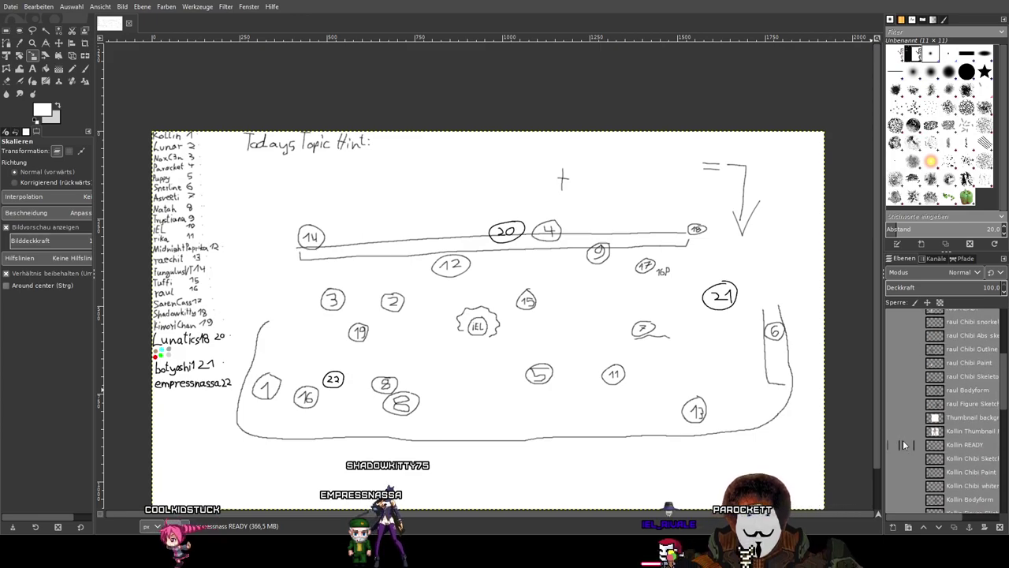
# Show the Kollin and raul READY chibis while keeping empressnassa READY hidden.
pyautogui.click(894, 447)
pyautogui.scroll(2, 898, 386)
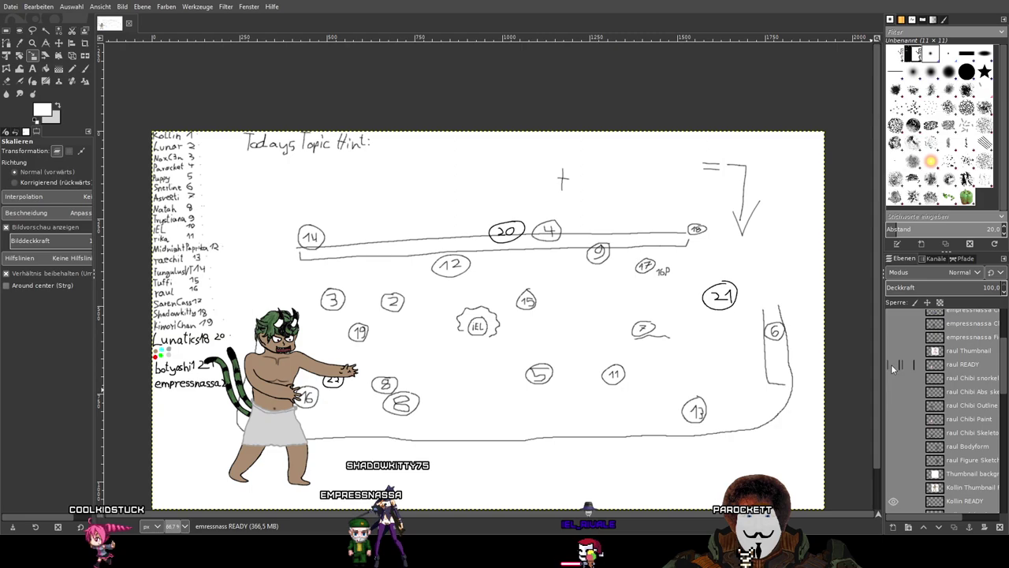
pyautogui.click(894, 364)
pyautogui.scroll(4, 893, 364)
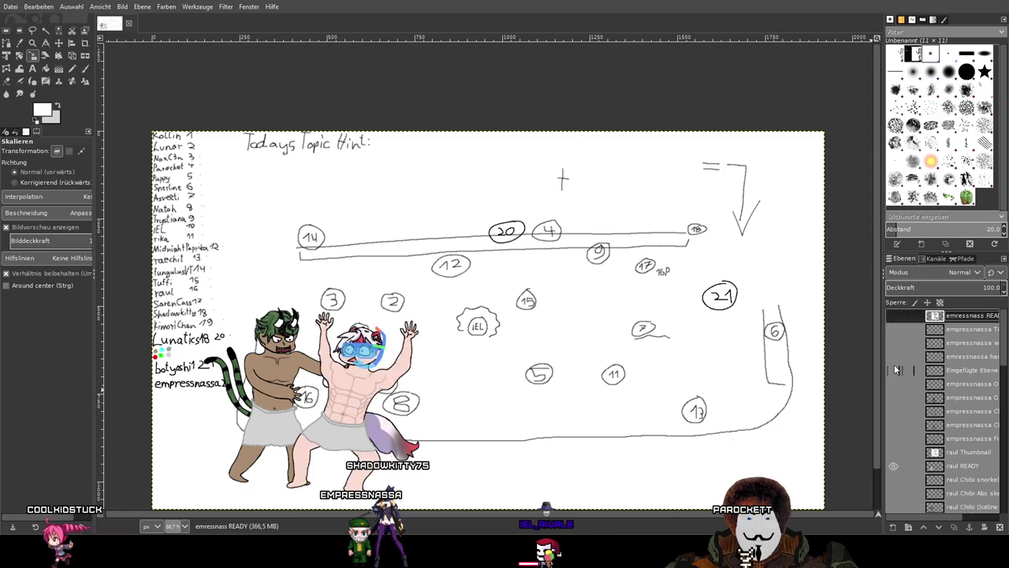
pyautogui.click(894, 316)
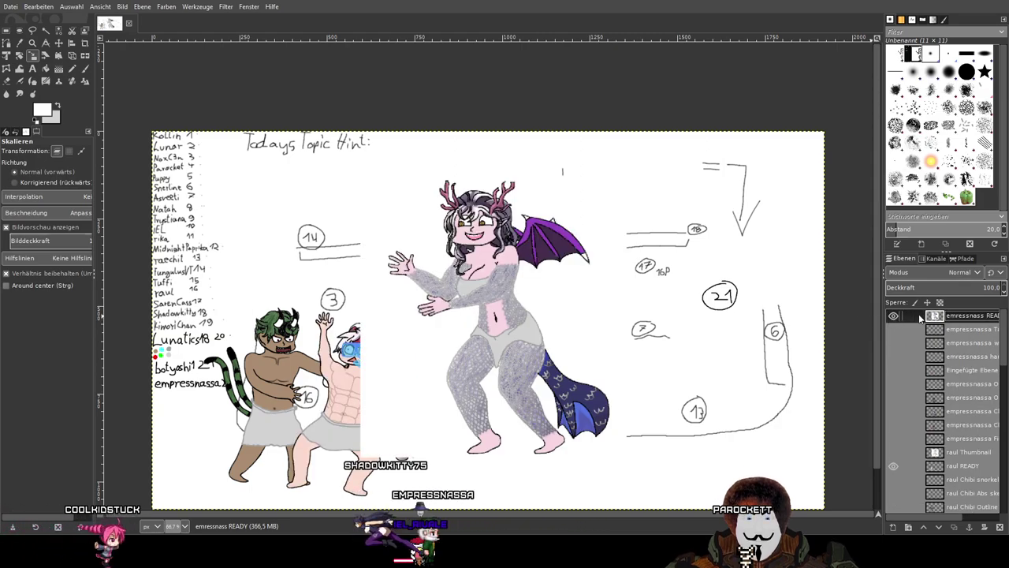
pyautogui.click(895, 317)
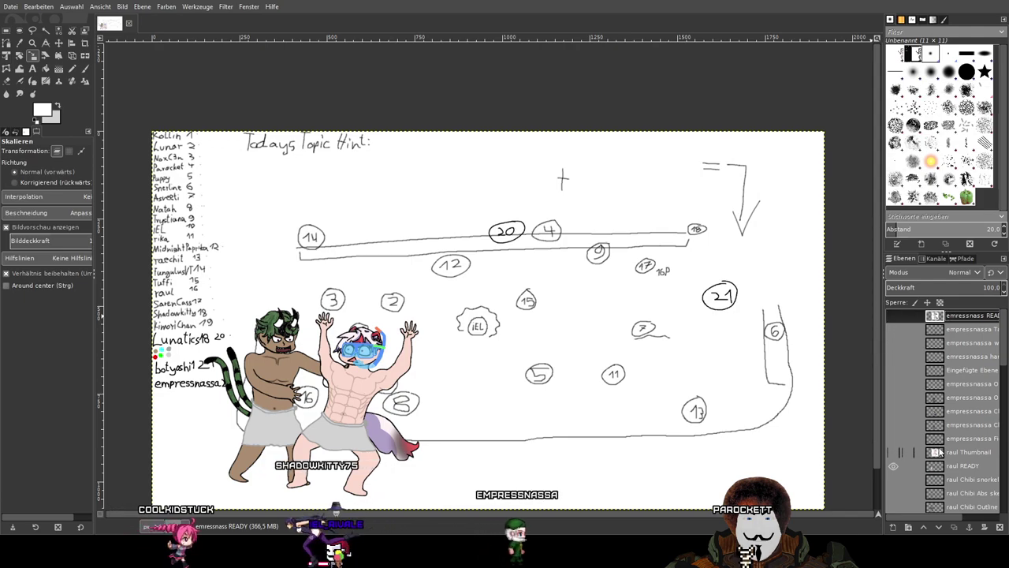
pyautogui.moveTo(913, 517); pyautogui.dragTo(940, 516)
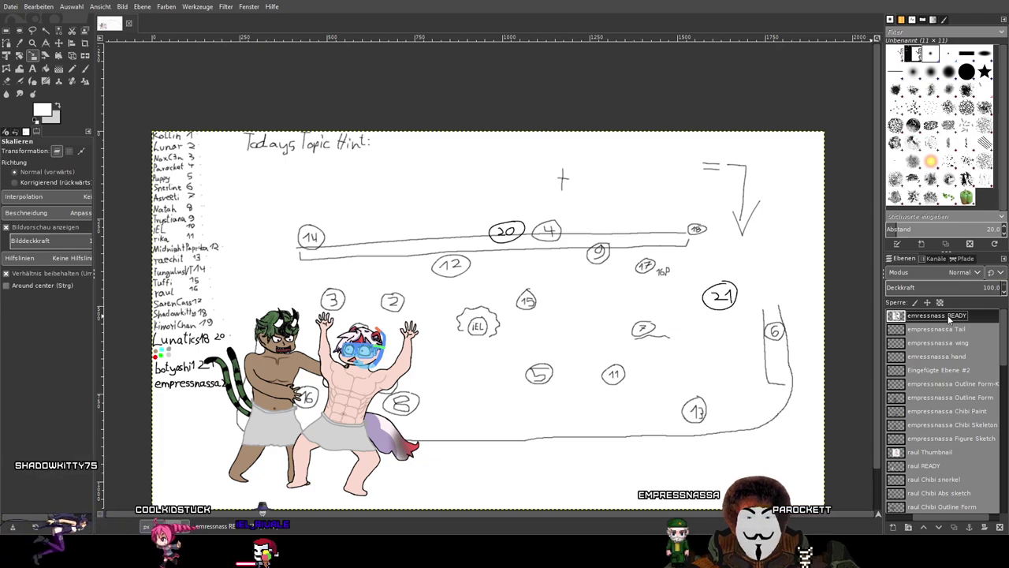
# Rename the chibi's READY layer to 'empressnassa Thumbnail'.
pyautogui.doubleClick(948, 315)
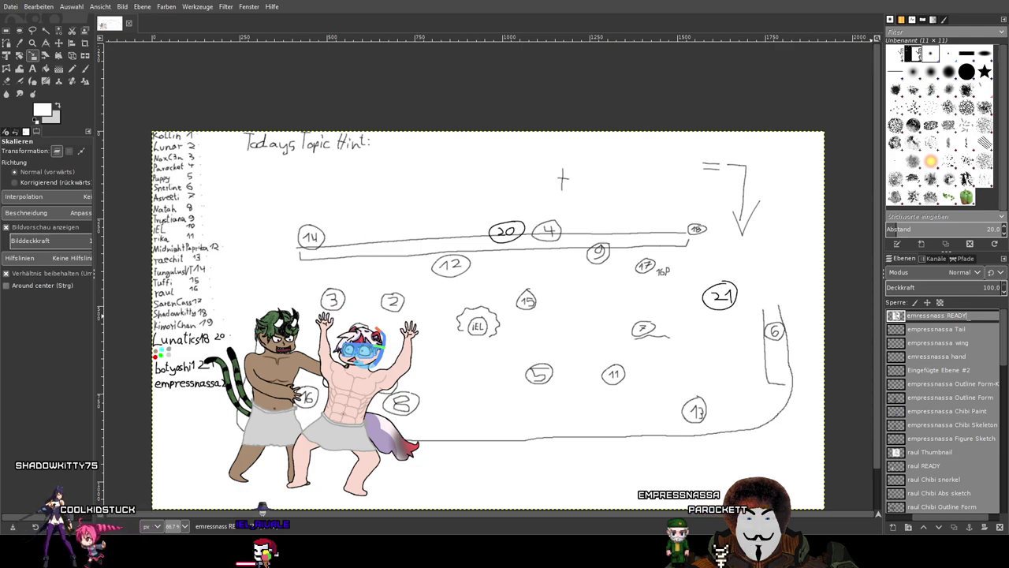
pyautogui.press('BackSpace')
pyautogui.press('BackSpace')
pyautogui.press('BackSpace')
pyautogui.write('a')
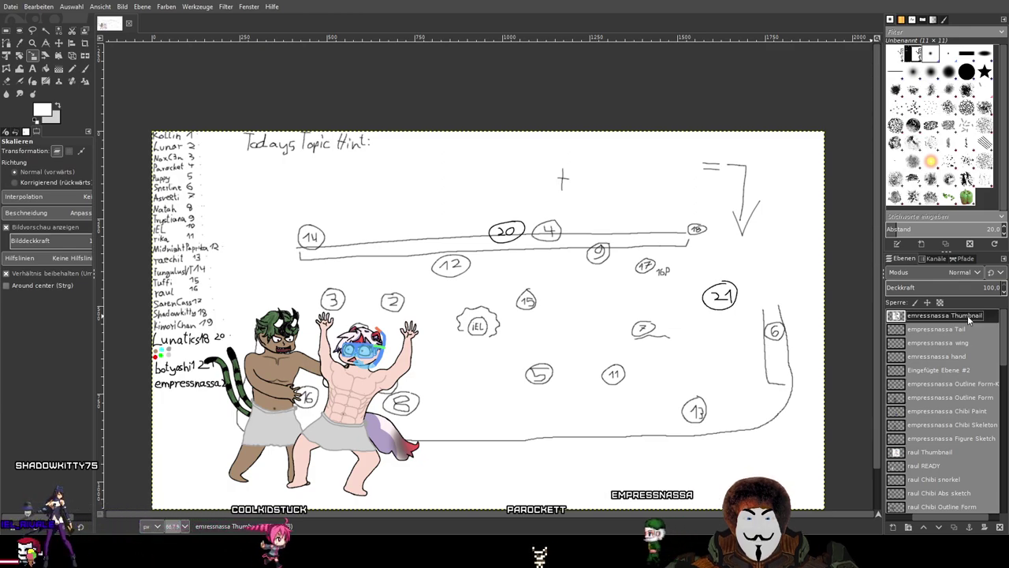
# Hide the Kollin chibi, the sketch background, and the raul chibi.
pyautogui.scroll(-7, 920, 417)
pyautogui.moveTo(927, 518); pyautogui.dragTo(894, 517)
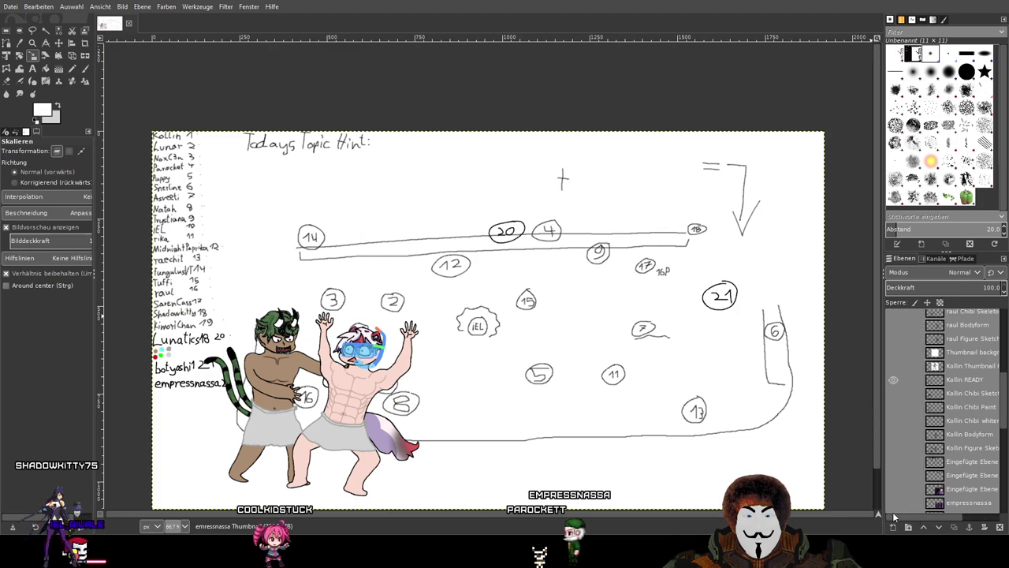
pyautogui.click(890, 380)
pyautogui.scroll(-6, 903, 394)
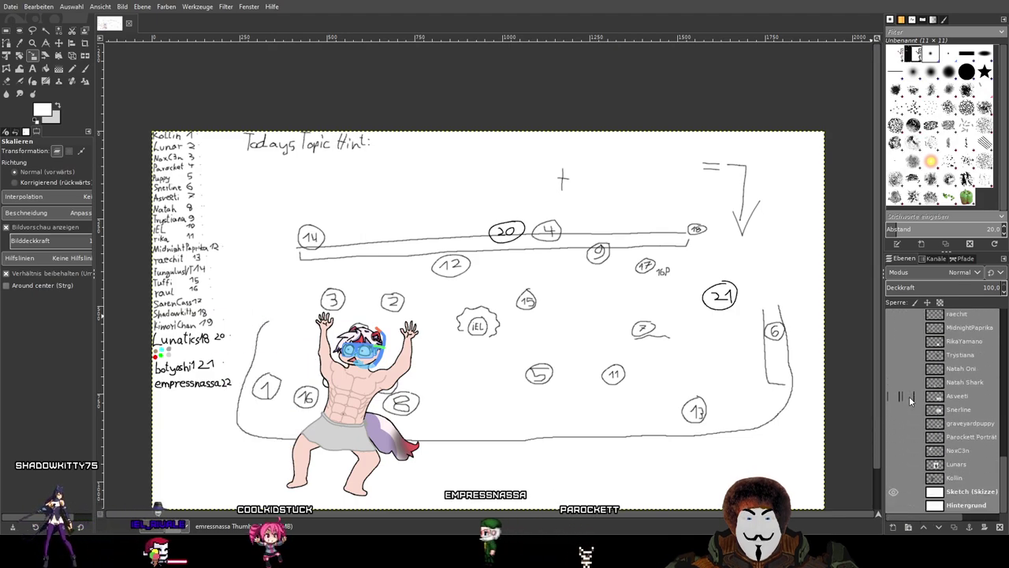
pyautogui.click(893, 491)
pyautogui.scroll(10, 914, 434)
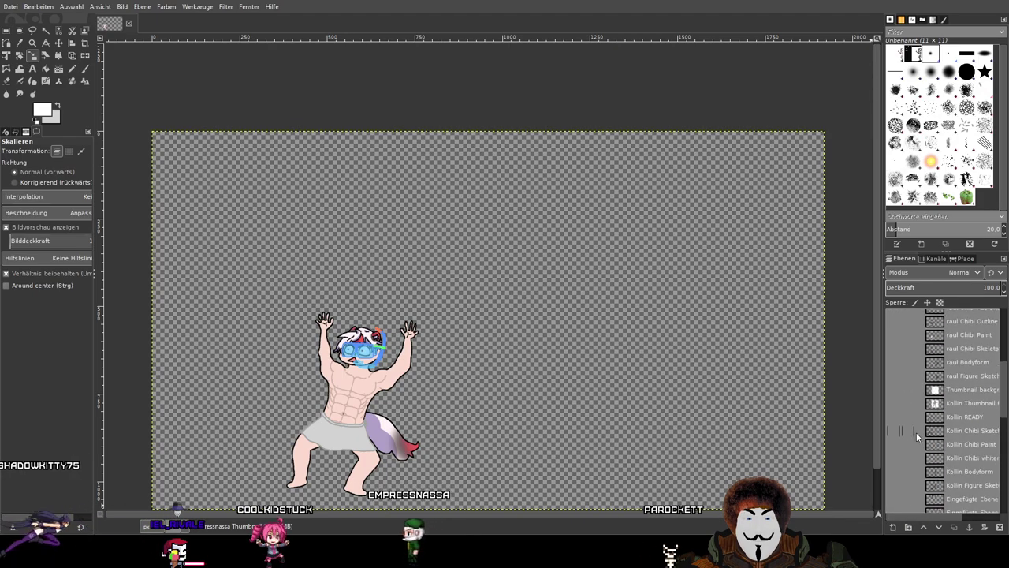
pyautogui.scroll(1, 914, 449)
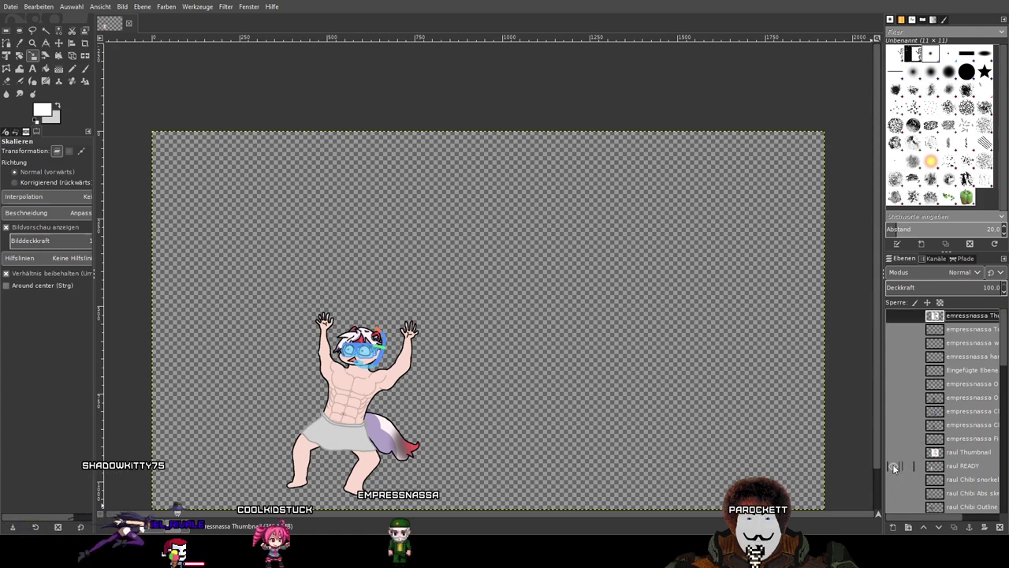
pyautogui.click(893, 467)
# Show the coloured empressnassa chibi with light fishnet, wings and tail, leaving the sketches hidden.
pyautogui.click(893, 438)
pyautogui.click(893, 438)
pyautogui.click(894, 426)
pyautogui.click(894, 425)
pyautogui.click(893, 411)
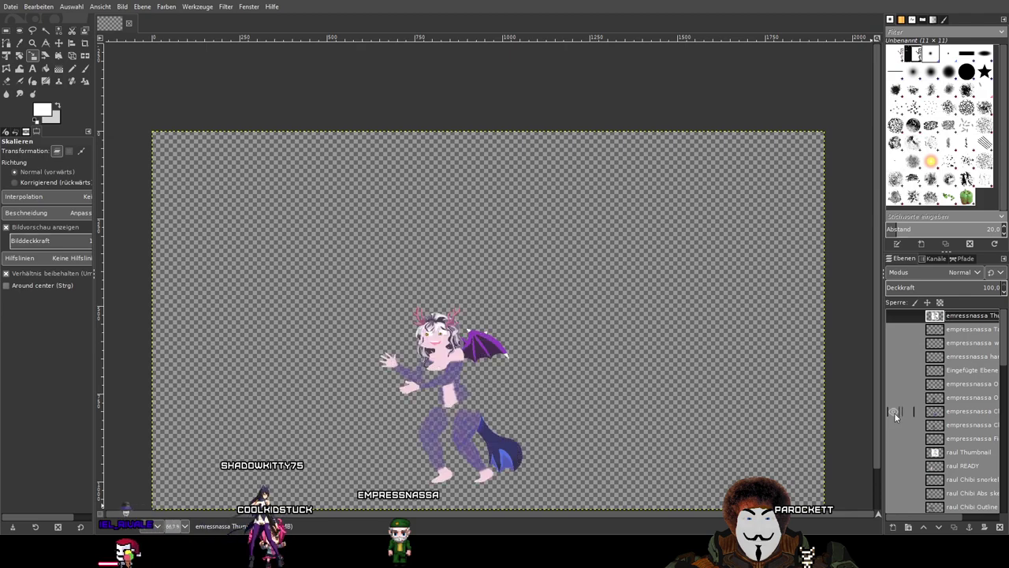
pyautogui.click(894, 398)
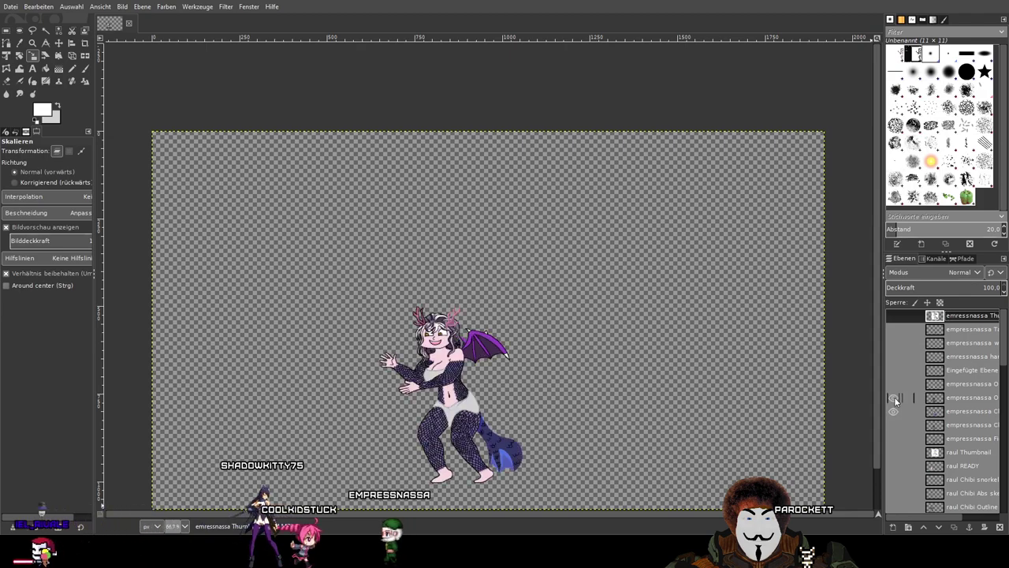
pyautogui.scroll(2, 507, 342)
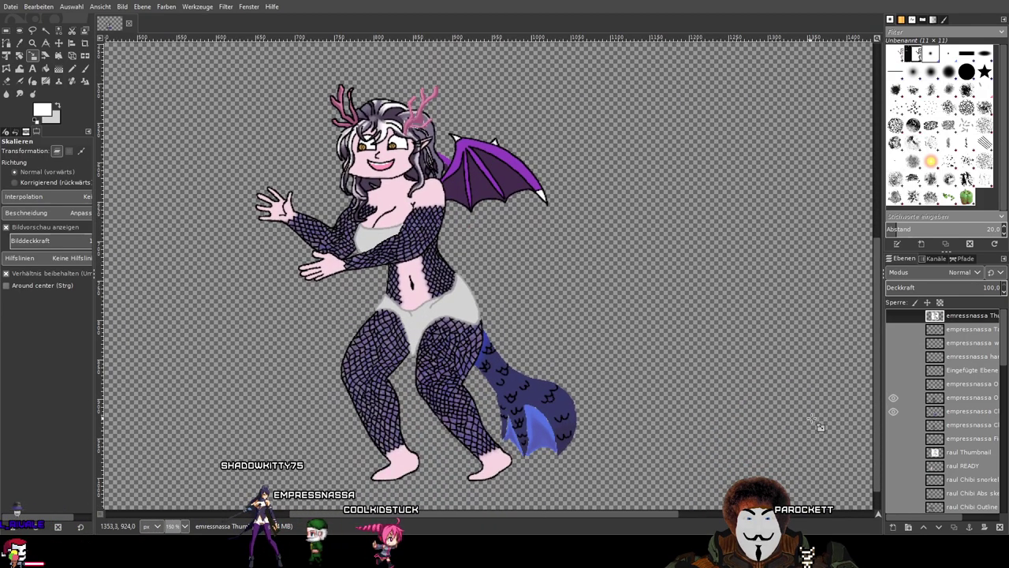
pyautogui.click(893, 384)
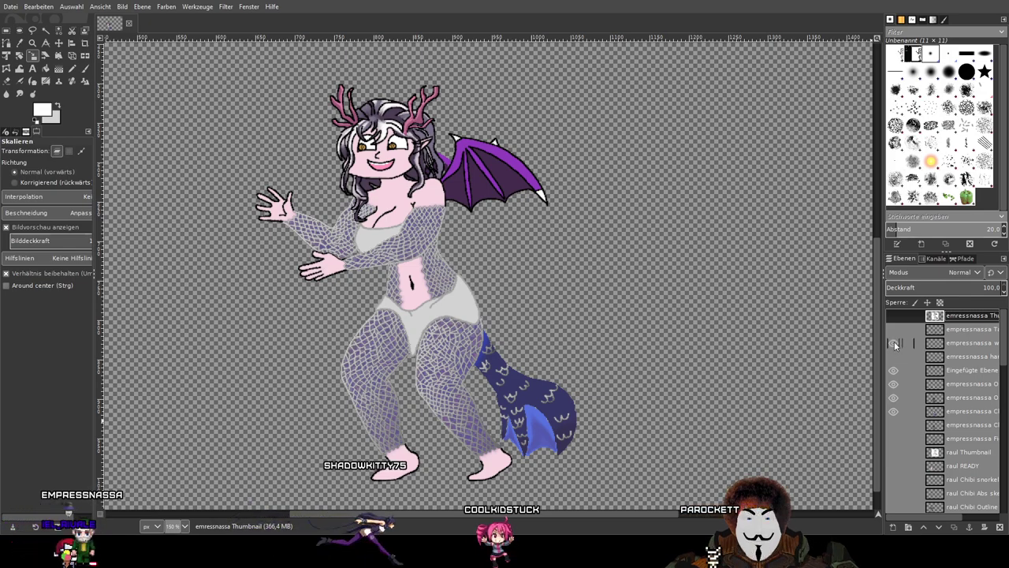
pyautogui.click(894, 342)
pyautogui.click(893, 328)
pyautogui.click(893, 329)
pyautogui.click(893, 329)
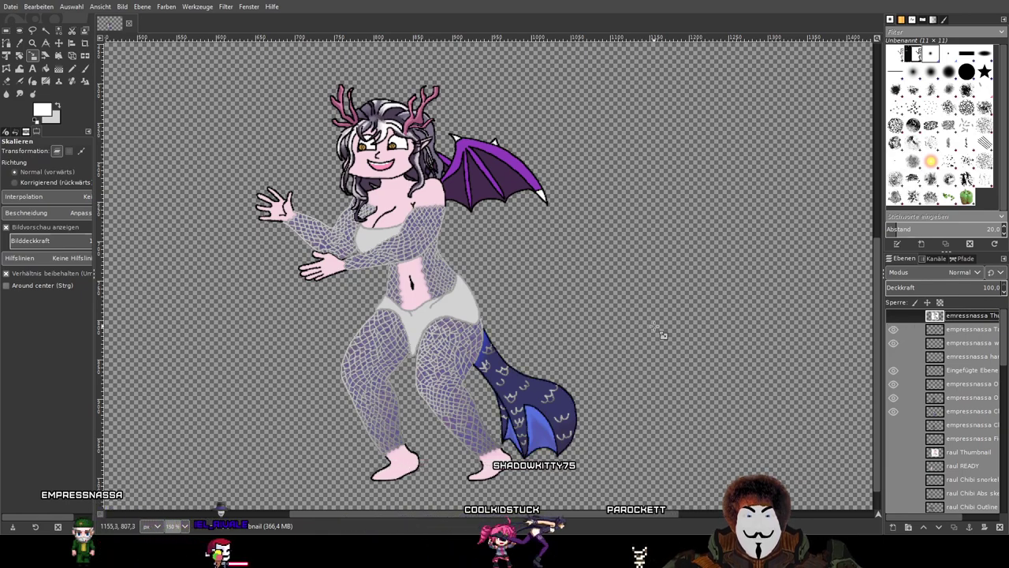
pyautogui.scroll(-15, 938, 355)
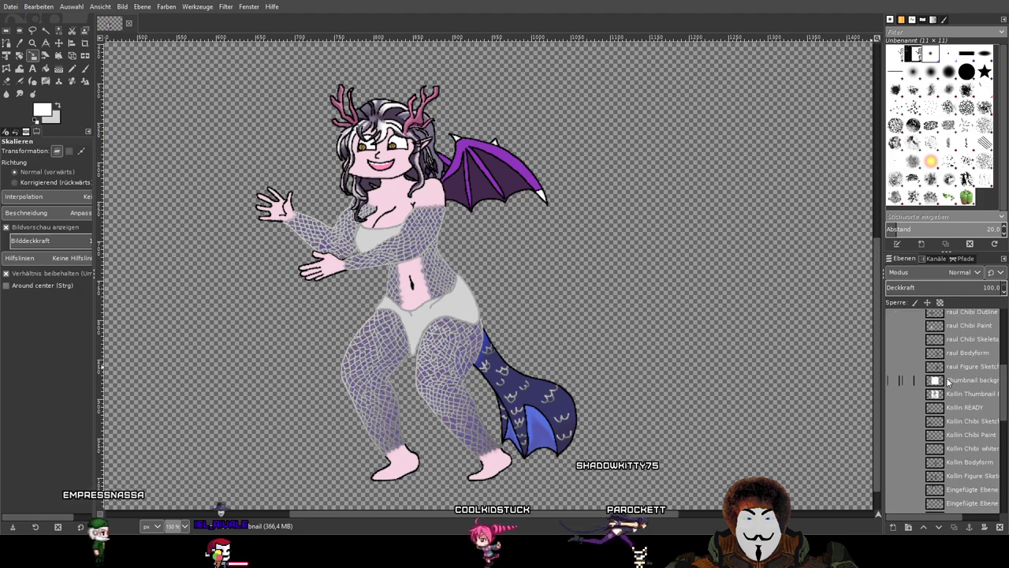
pyautogui.scroll(15, 949, 382)
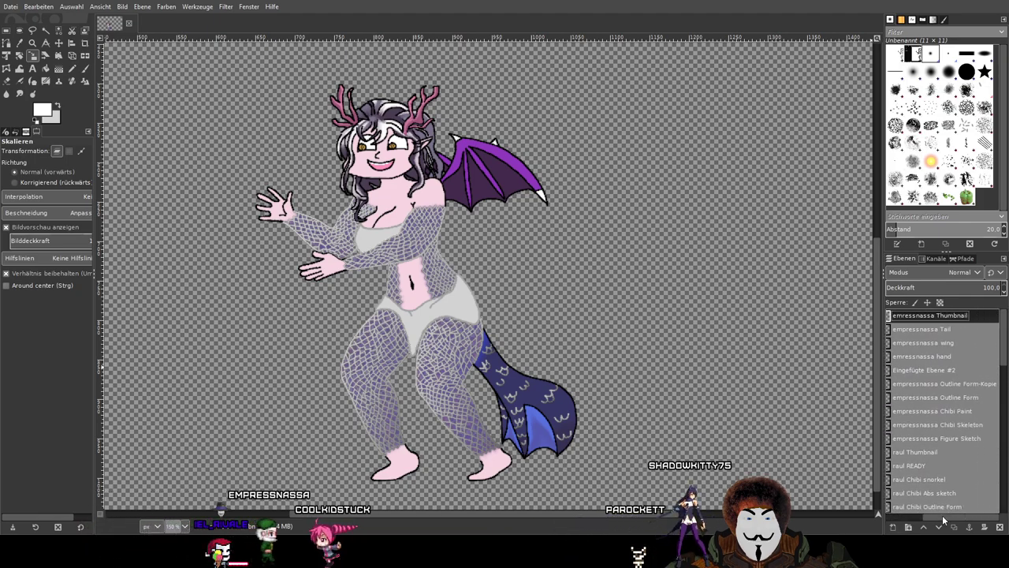
# Merge the visible chibi into a new layer and start naming it 'empressnassa'.
pyautogui.click(949, 330)
pyautogui.click(880, 75)
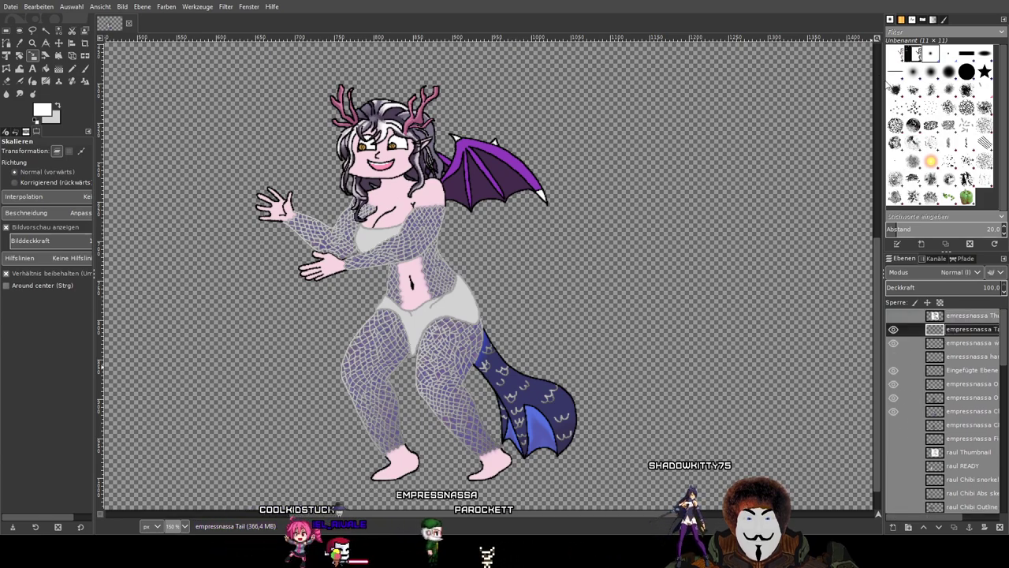
pyautogui.doubleClick(959, 334)
pyautogui.doubleClick(958, 330)
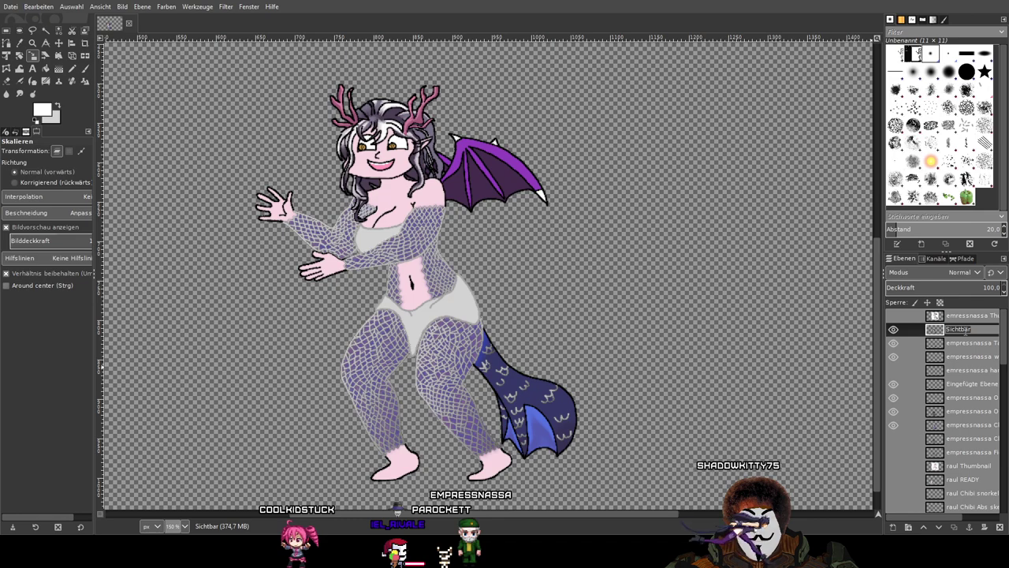
pyautogui.write('emp')
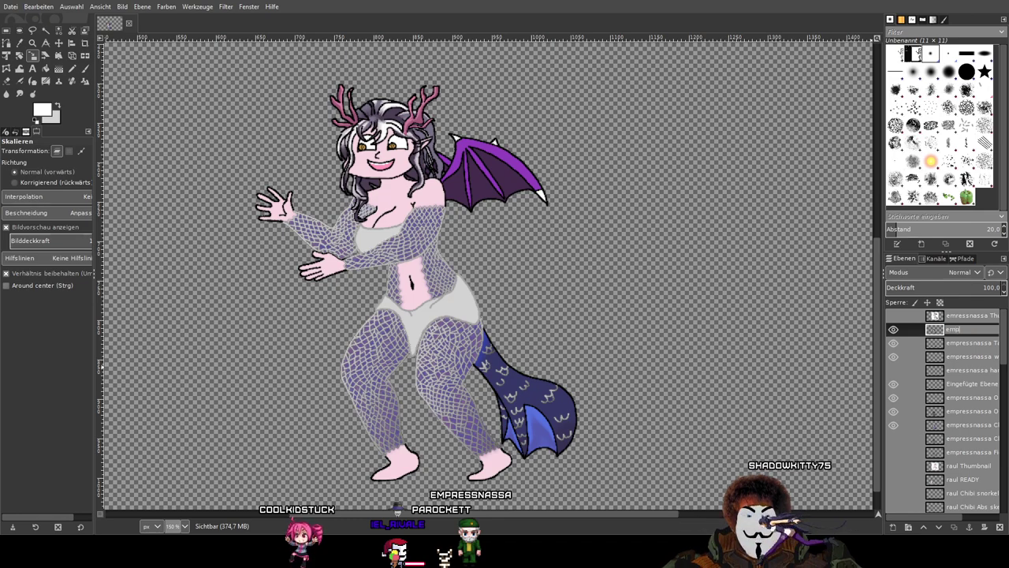
pyautogui.write('ressnassa READY')
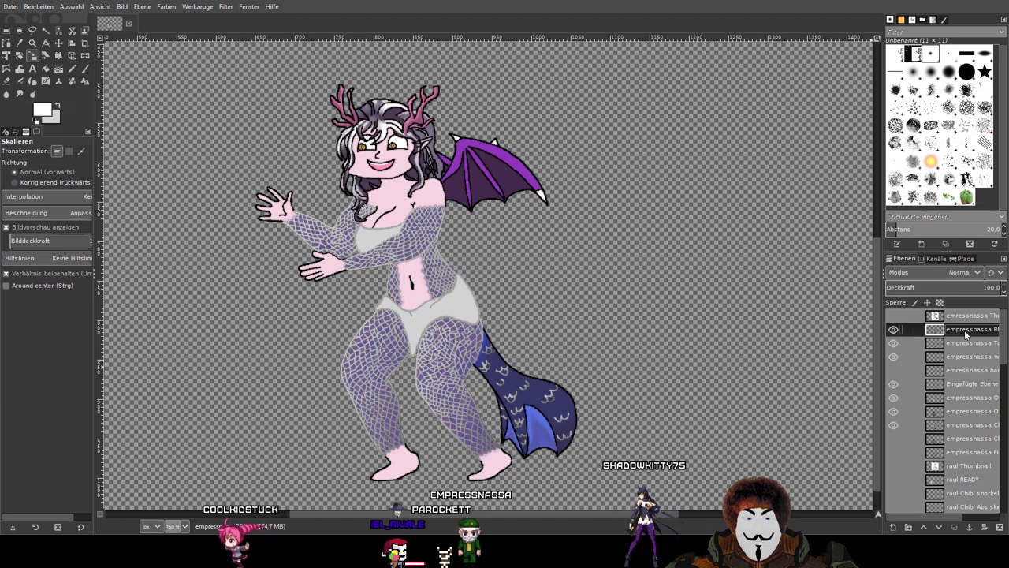
# Hide the individual empressnassa part layers, leaving the merged READY chibi visible.
pyautogui.moveTo(893, 385); pyautogui.dragTo(893, 426)
pyautogui.click(894, 329)
pyautogui.click(895, 329)
pyautogui.scroll(-1, 906, 387)
pyautogui.scroll(-1, 906, 418)
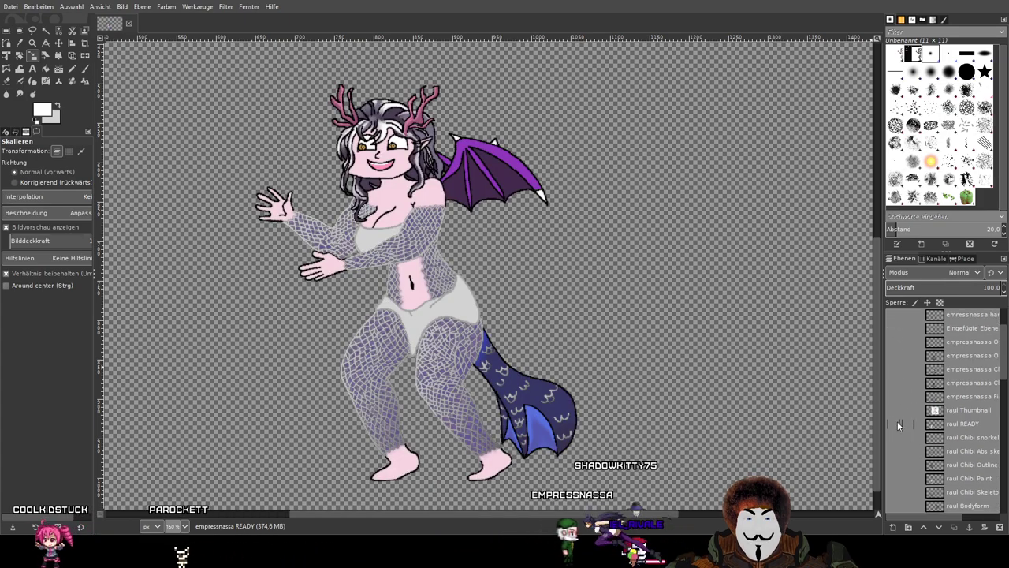
# Make the raul READY chibi and the Sketch background layers visible again.
pyautogui.click(894, 420)
pyautogui.scroll(-3, 894, 420)
pyautogui.scroll(-5, 894, 421)
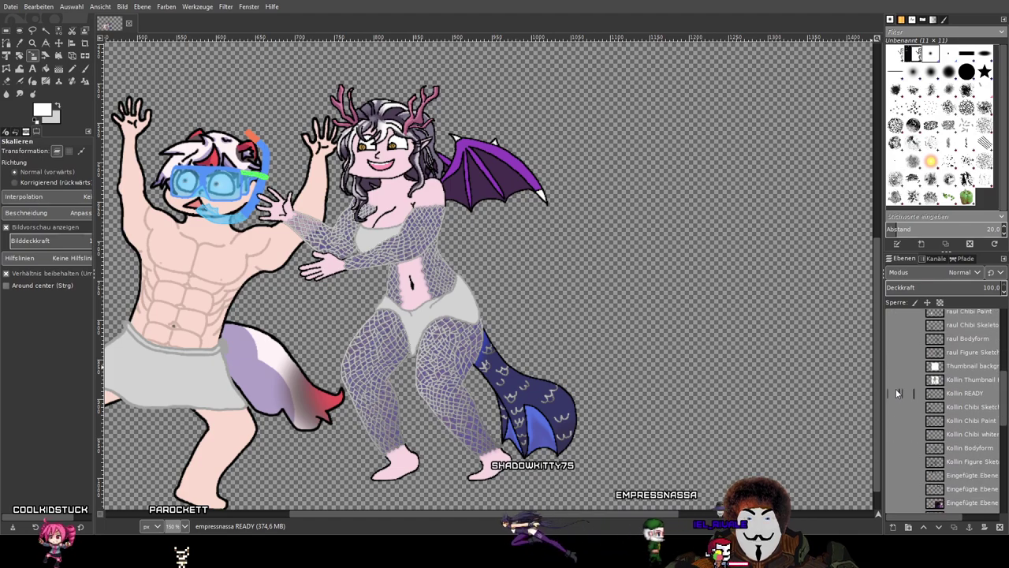
pyautogui.scroll(-3, 906, 415)
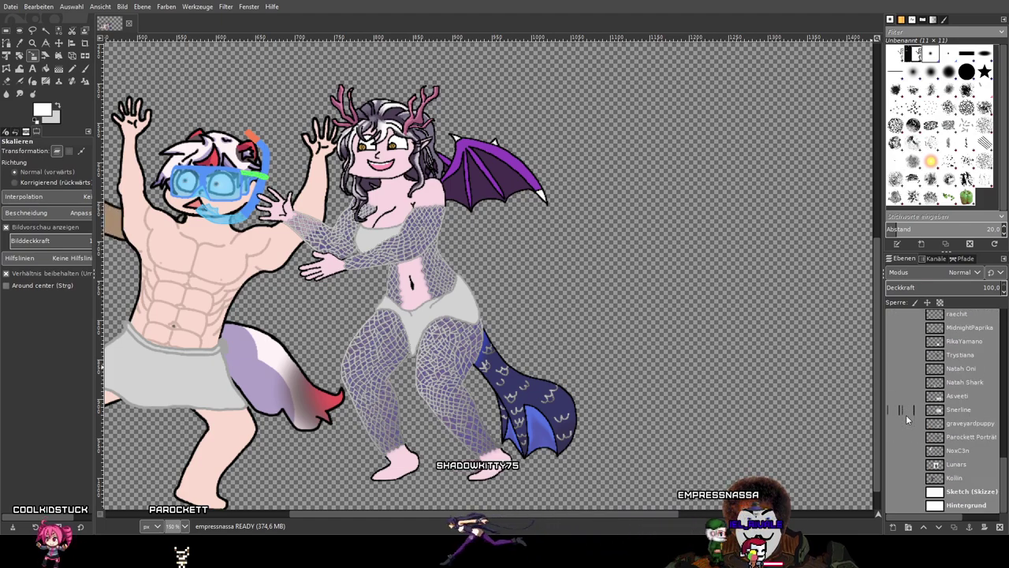
pyautogui.click(896, 491)
pyautogui.scroll(5, 912, 407)
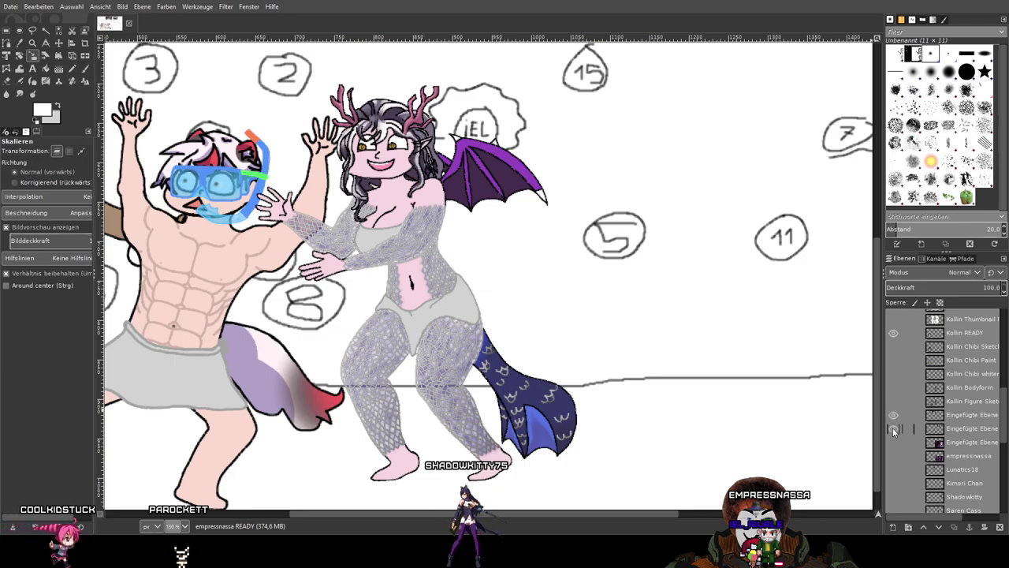
pyautogui.scroll(-3, 652, 304)
pyautogui.scroll(3, 532, 263)
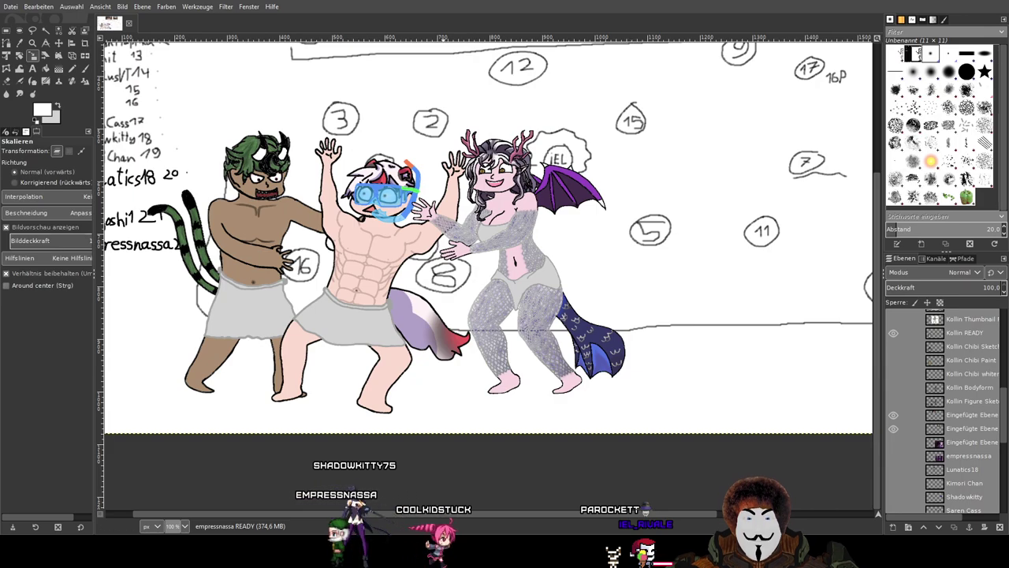
# Bring the name list and photos into view, then save the thumbnail XCF.
pyautogui.moveTo(490, 165); pyautogui.dragTo(550, 258)
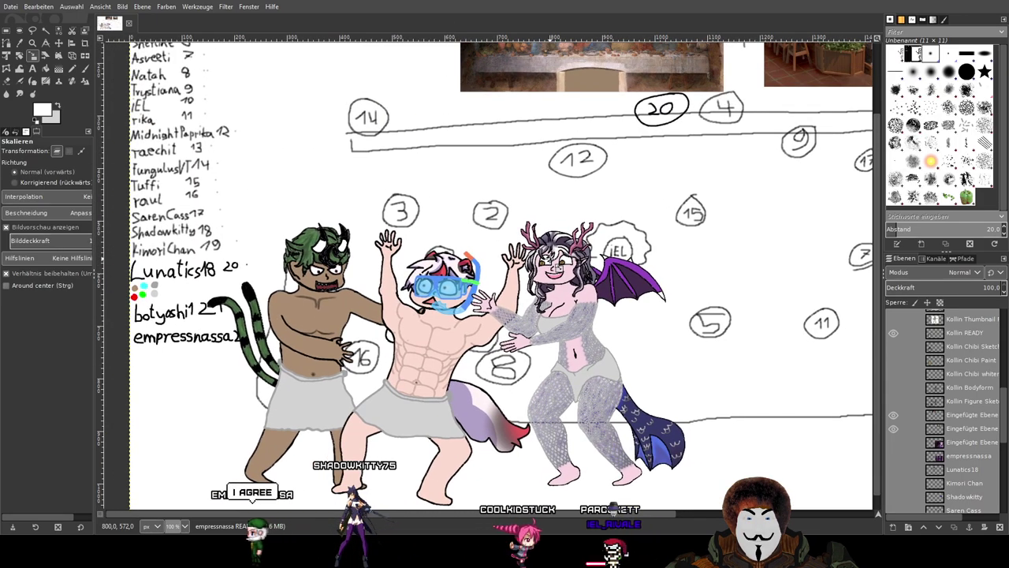
pyautogui.scroll(-2, 550, 259)
pyautogui.scroll(1, 537, 259)
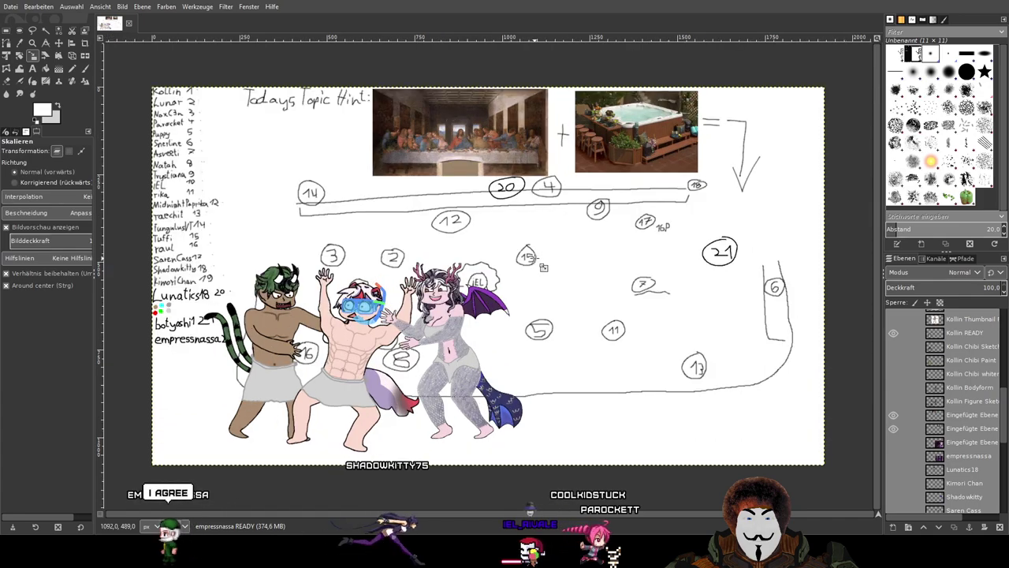
pyautogui.scroll(3, 544, 267)
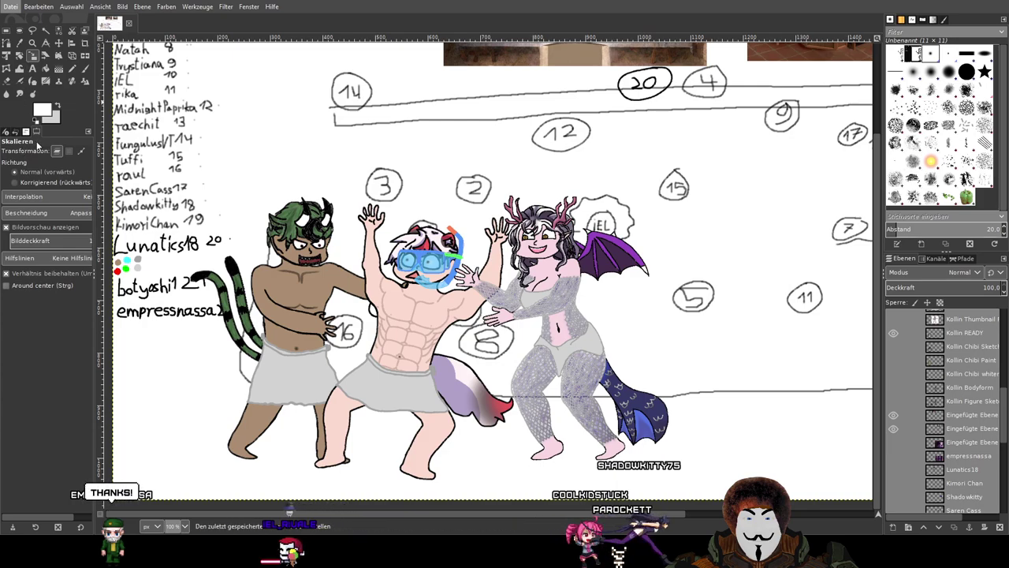
pyautogui.hotkey('ctrl', 's')
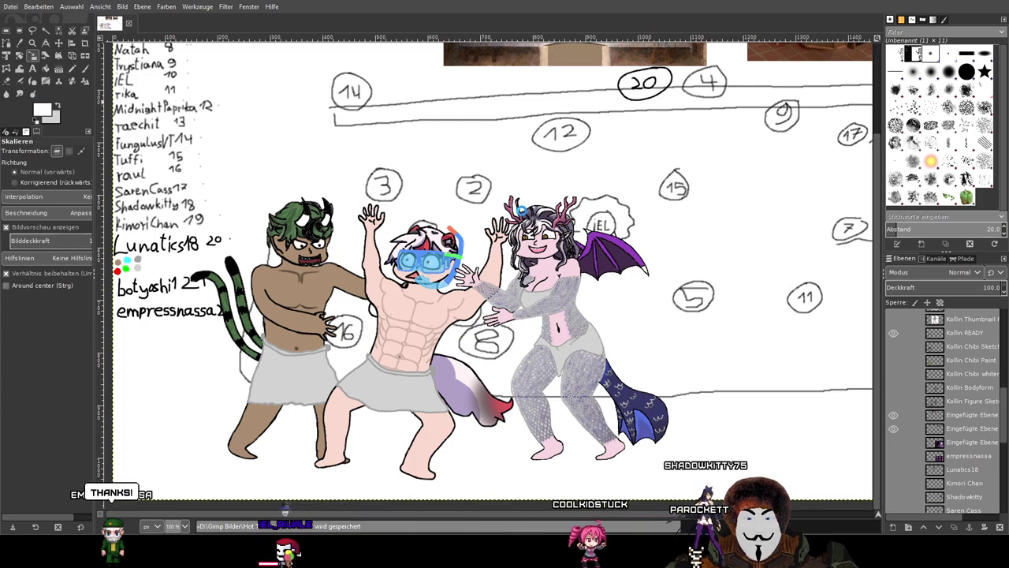